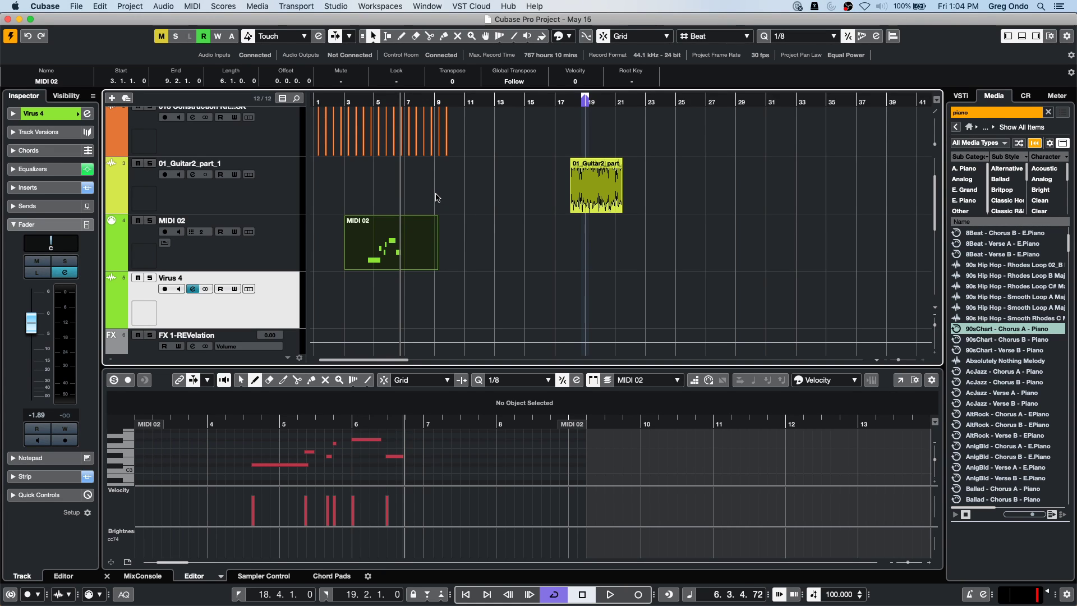
# Deselect the MIDI 02 part in the project.
pyautogui.click(438, 198)
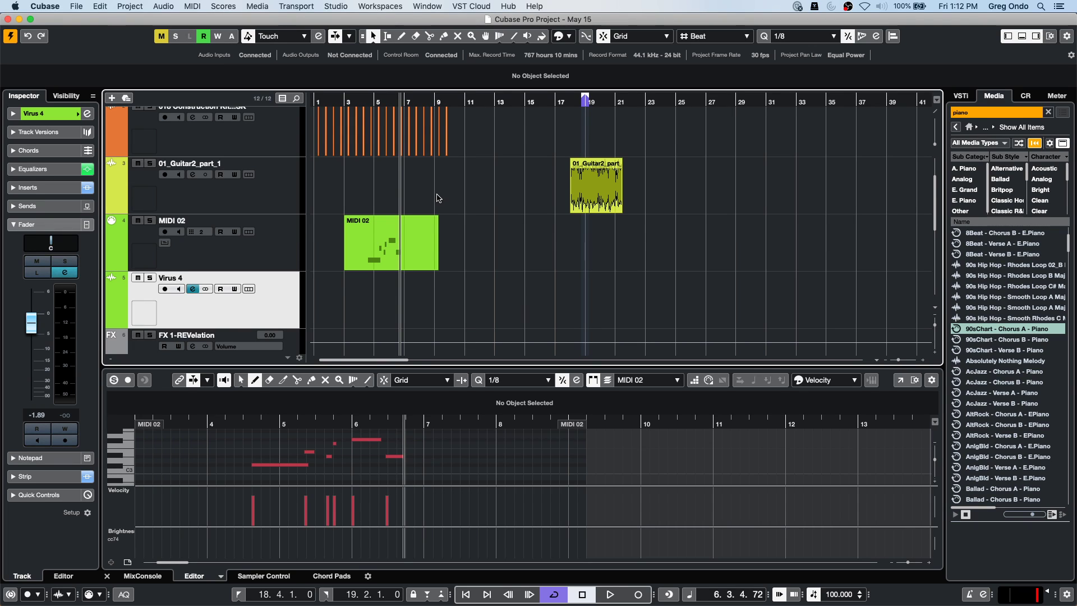
# Move the project position to bar 1, select the Piano track and unmute it.
pyautogui.scroll(-5, 344, 293)
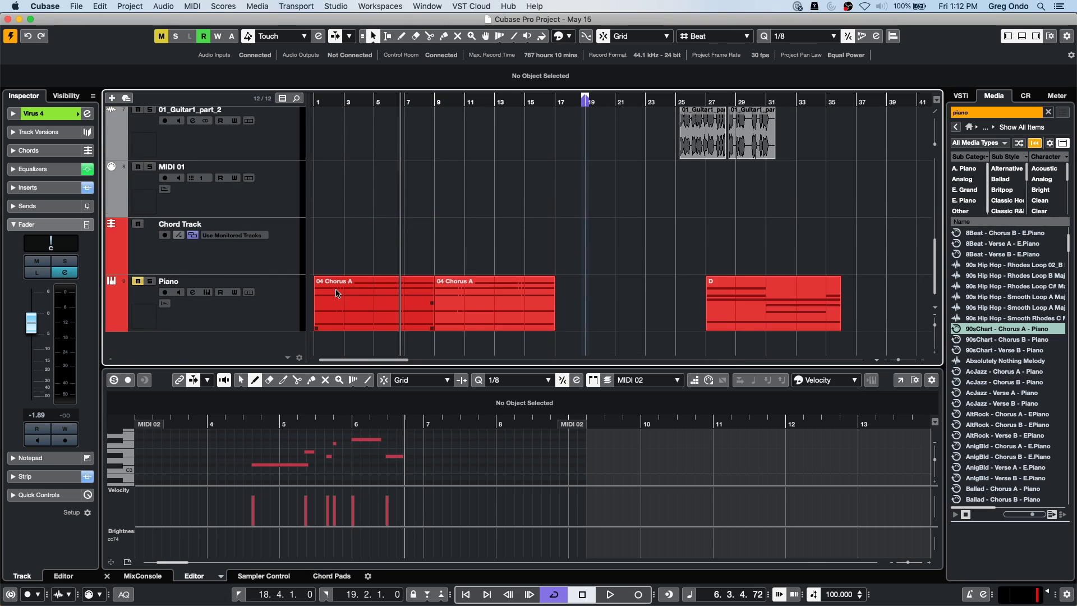
pyautogui.click(314, 100)
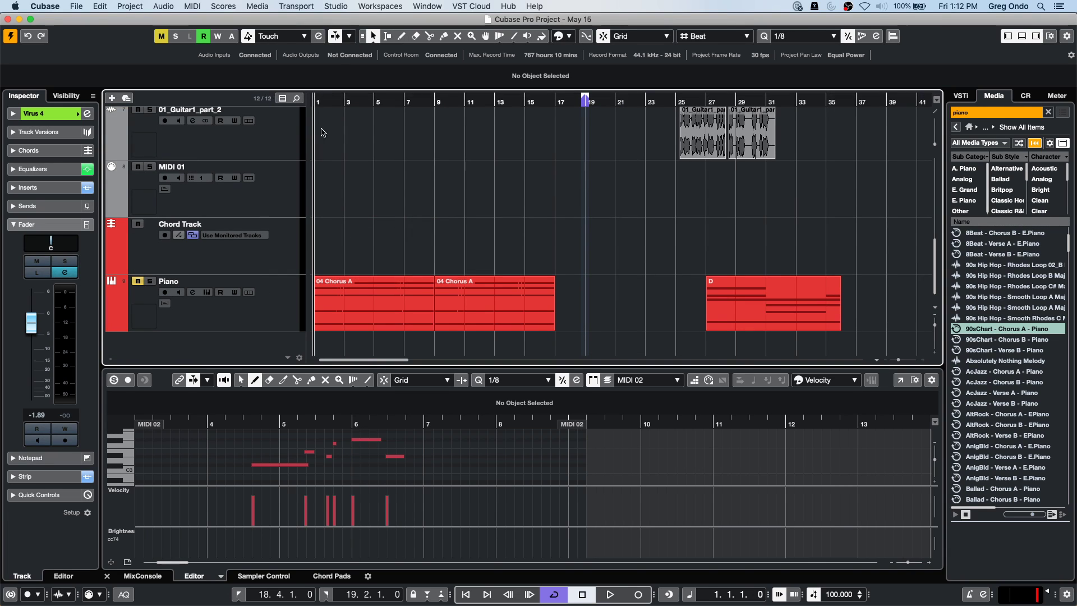
pyautogui.click(151, 298)
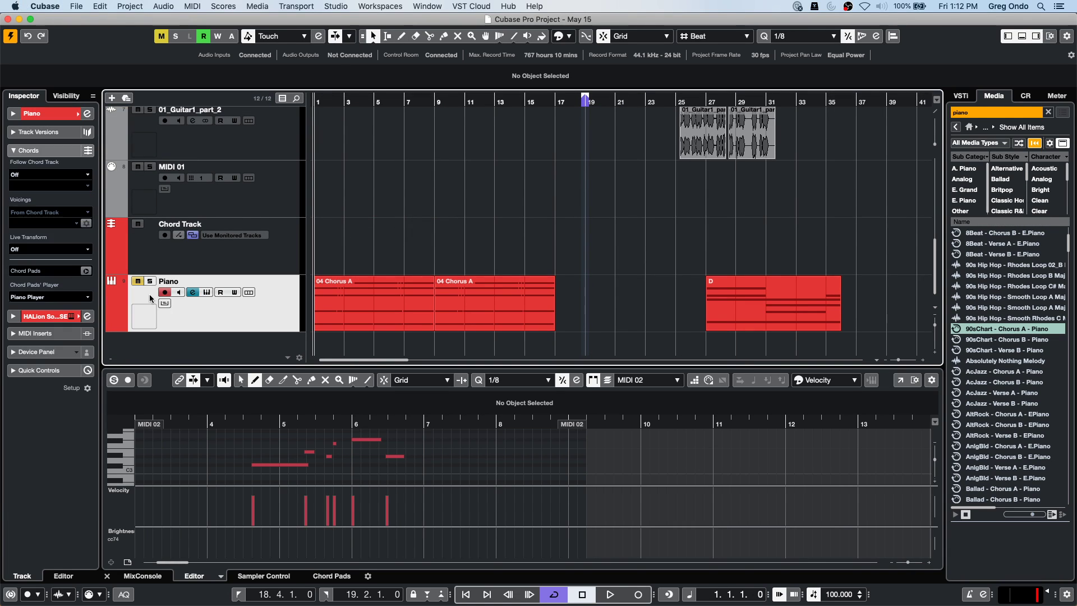
pyautogui.click(161, 37)
# Solo the Piano track and start playback to hear it.
pyautogui.click(84, 7)
pyautogui.click(93, 80)
pyautogui.click(149, 281)
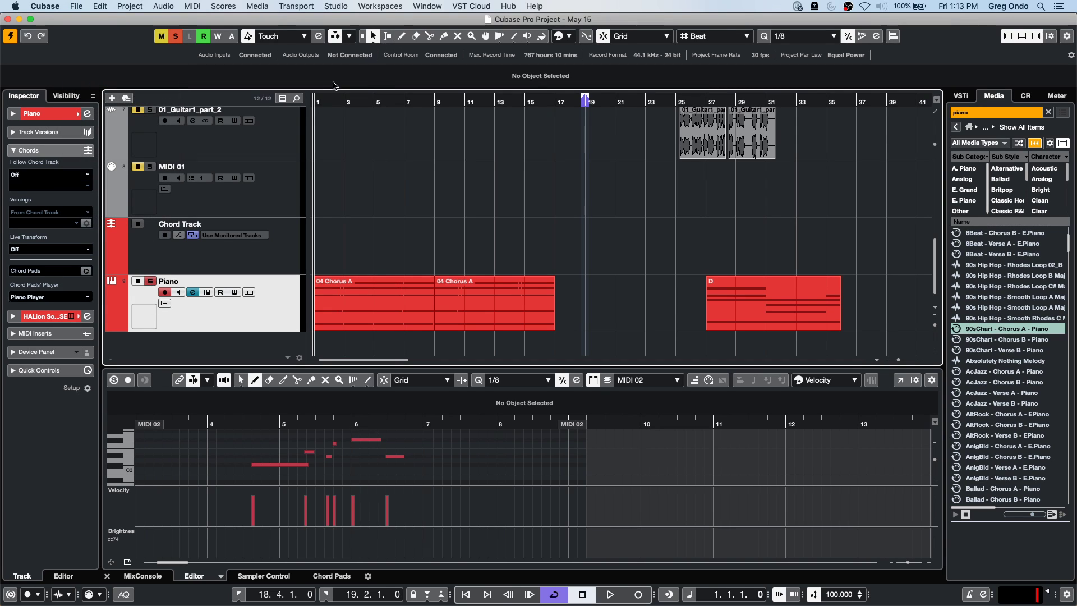
pyautogui.press('space')
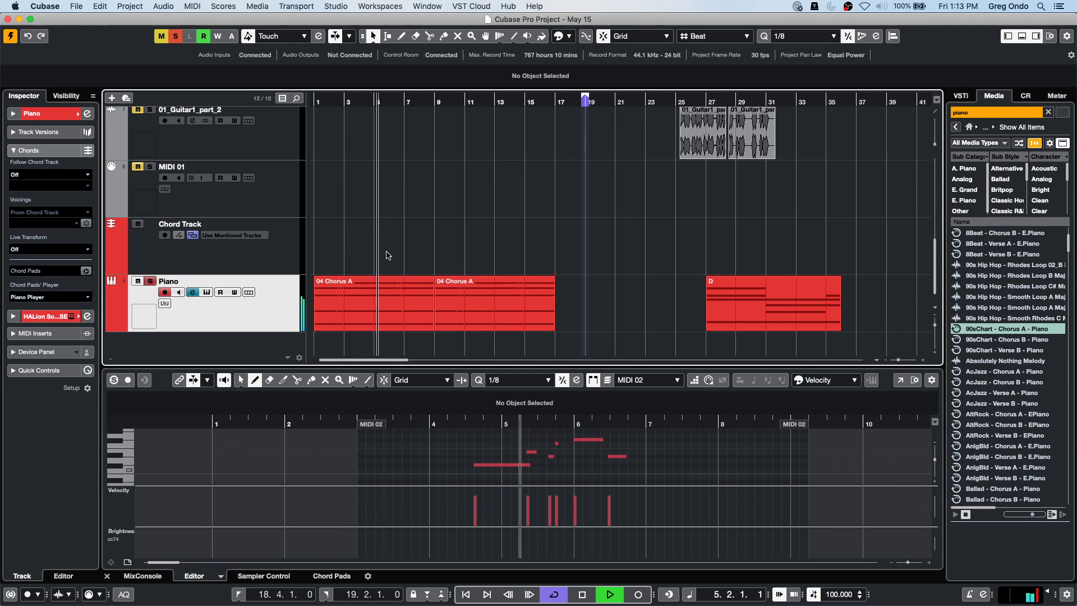
# Stop playback and draw a chord event at bar 1 set to D major.
pyautogui.press('space')
pyautogui.rightClick(344, 240)
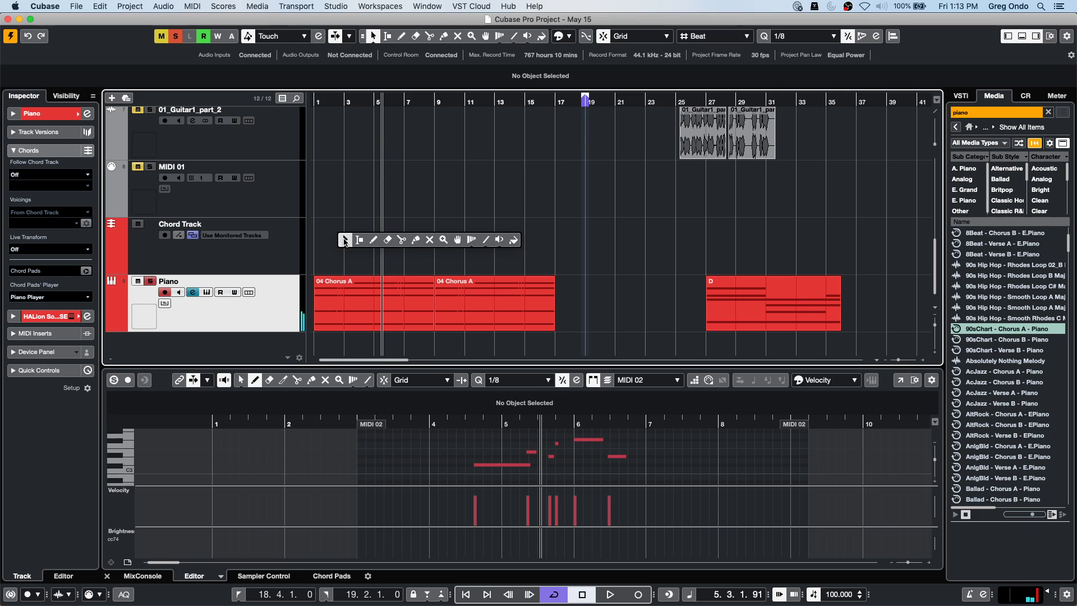
pyautogui.click(377, 238)
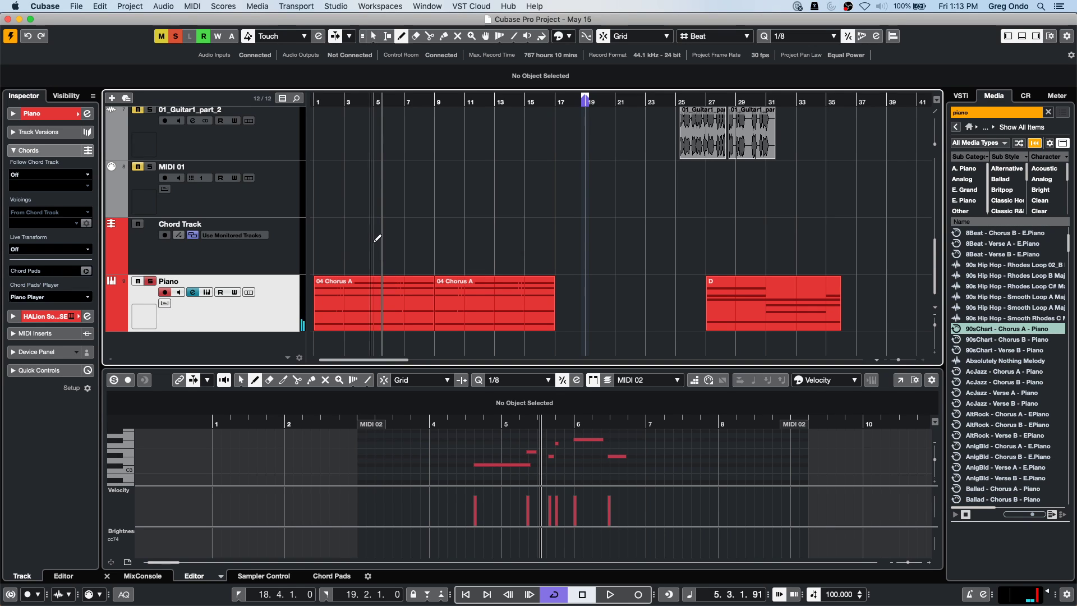
pyautogui.click(320, 251)
pyautogui.press('1')
pyautogui.doubleClick(329, 247)
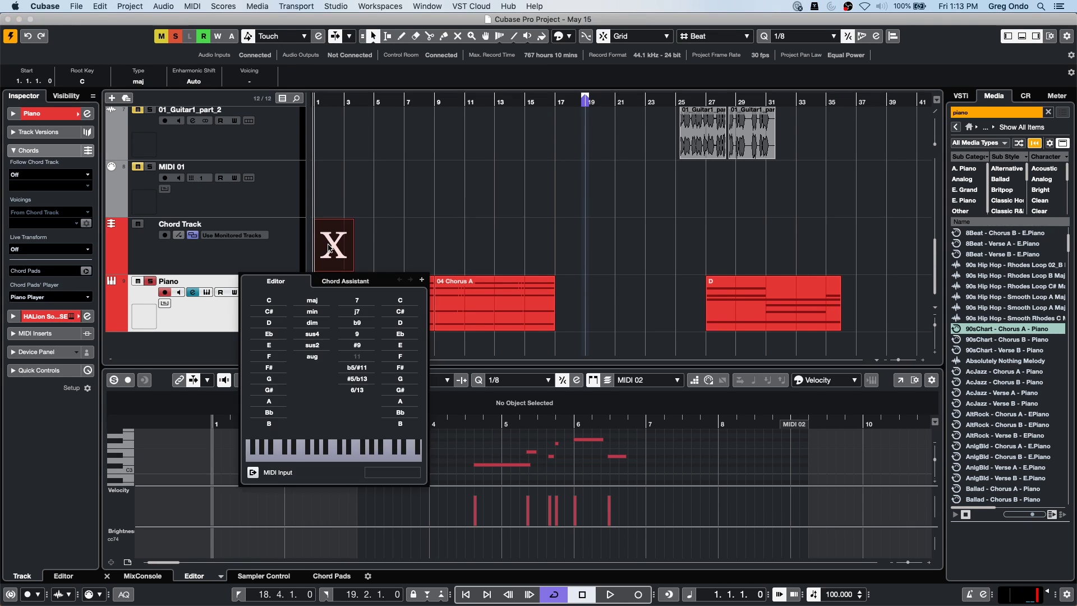
pyautogui.click(269, 322)
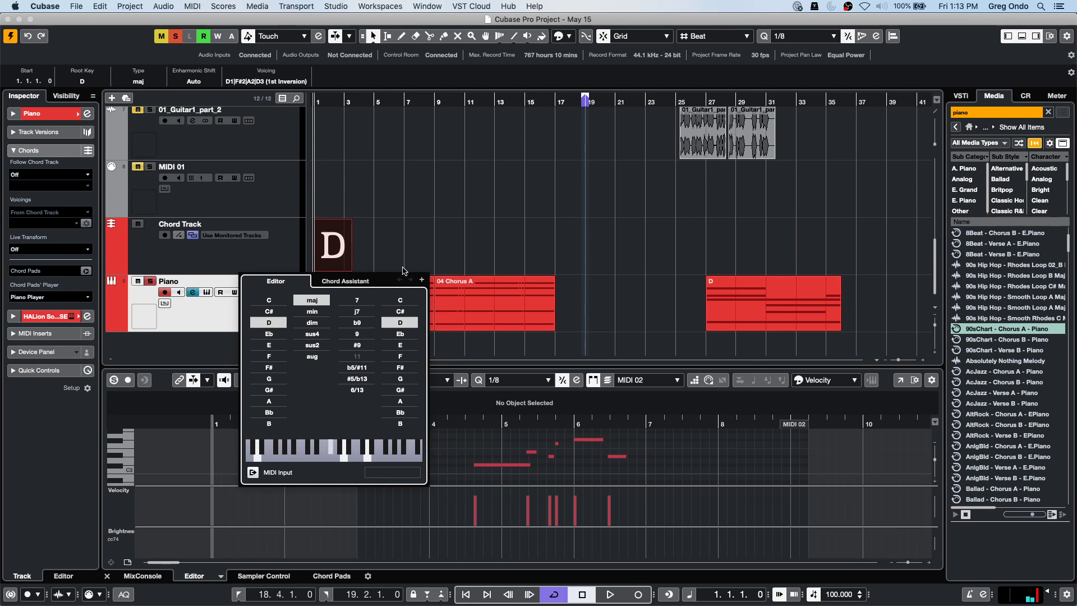
# Add two more chord events, D and A major, through bar 3.
pyautogui.click(422, 280)
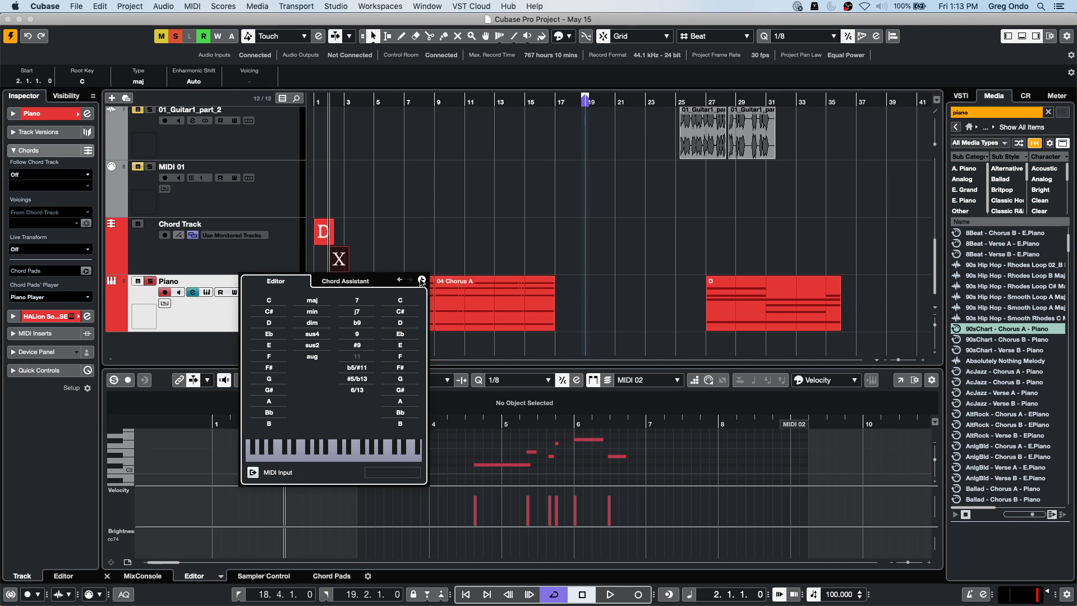
pyautogui.click(266, 324)
pyautogui.click(422, 280)
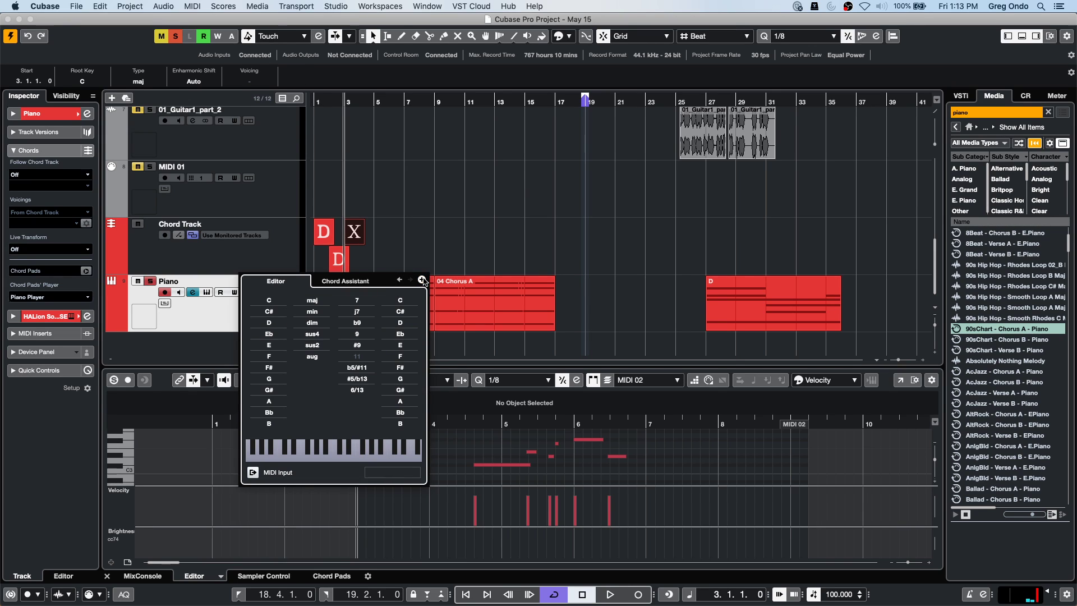
pyautogui.click(277, 401)
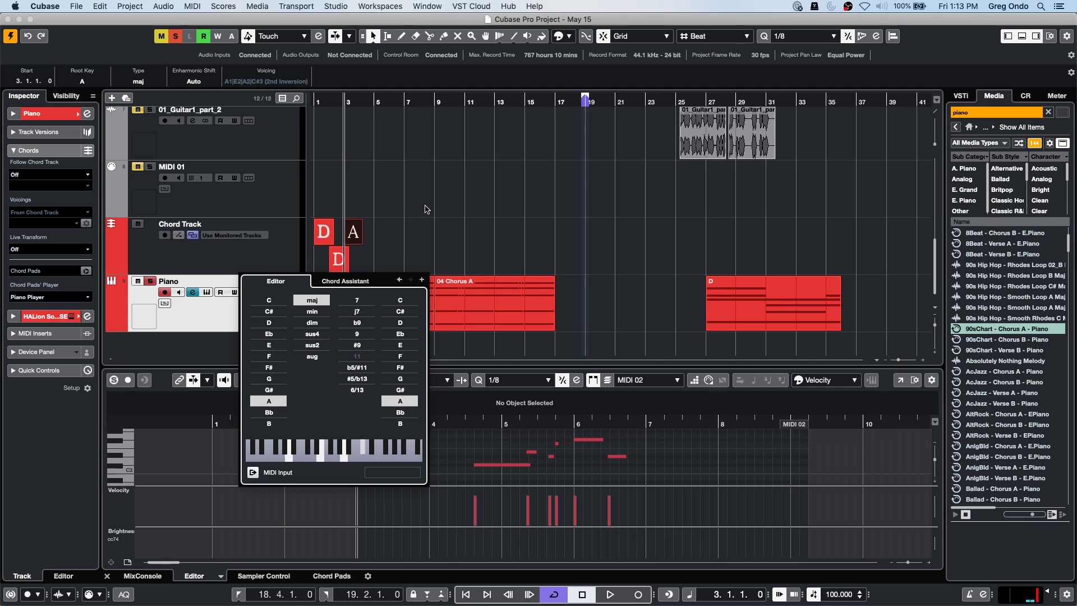
pyautogui.click(386, 230)
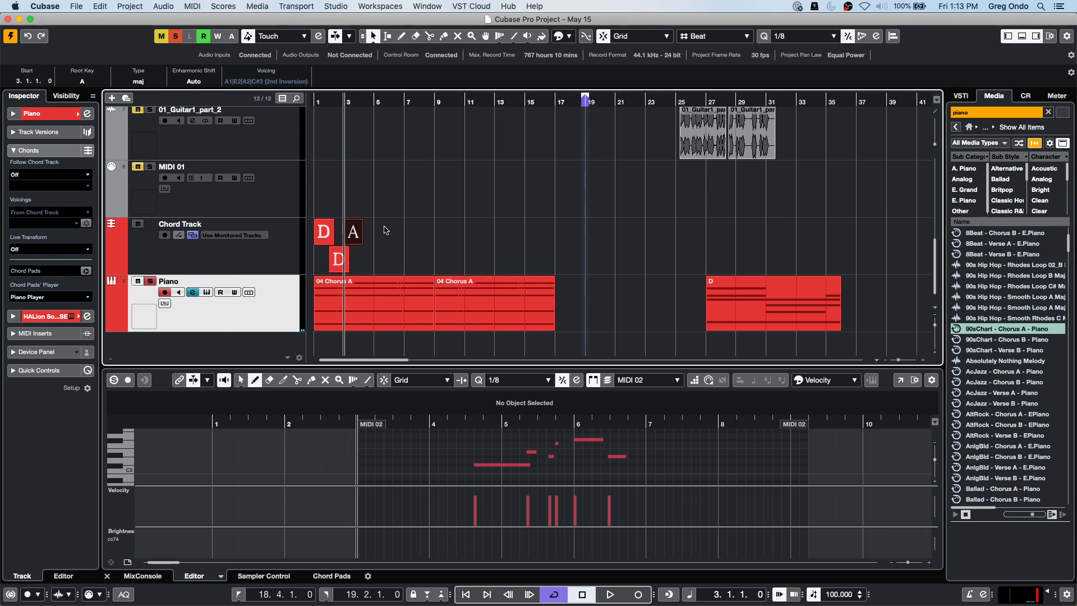
# Play the chords from the start, zoomed to bars 1–10, showing the 04 Chorus A part's notes.
pyautogui.click(335, 105)
pyautogui.press('Home')
pyautogui.press('h')
pyautogui.press('h')
pyautogui.press('space')
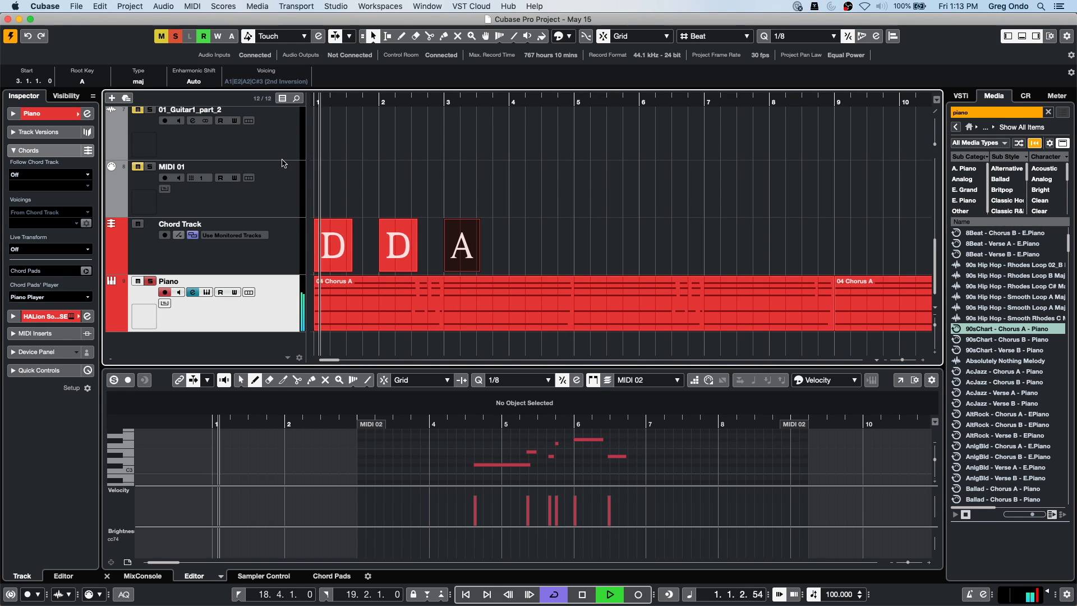
pyautogui.click(426, 292)
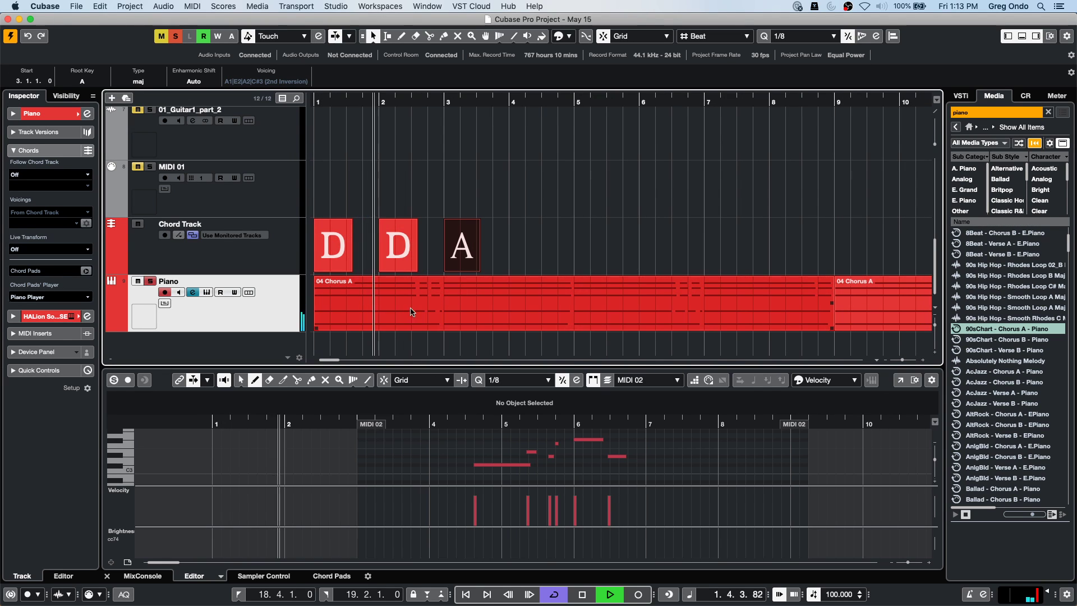
pyautogui.click(426, 305)
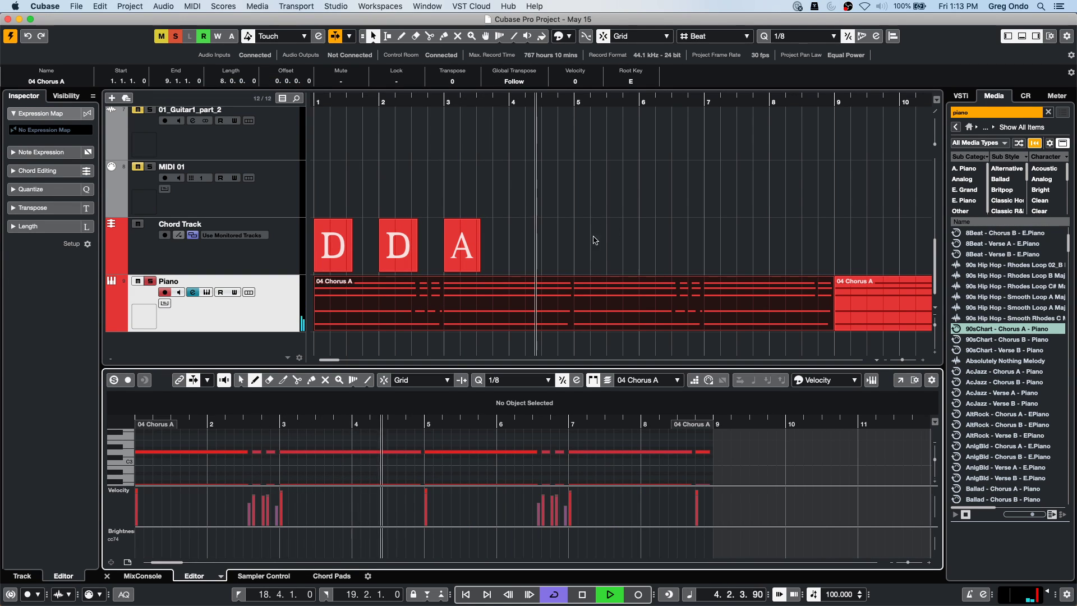
# Stop playback and draw a chord event at bar 5 set to E major.
pyautogui.press('space')
pyautogui.rightClick(583, 252)
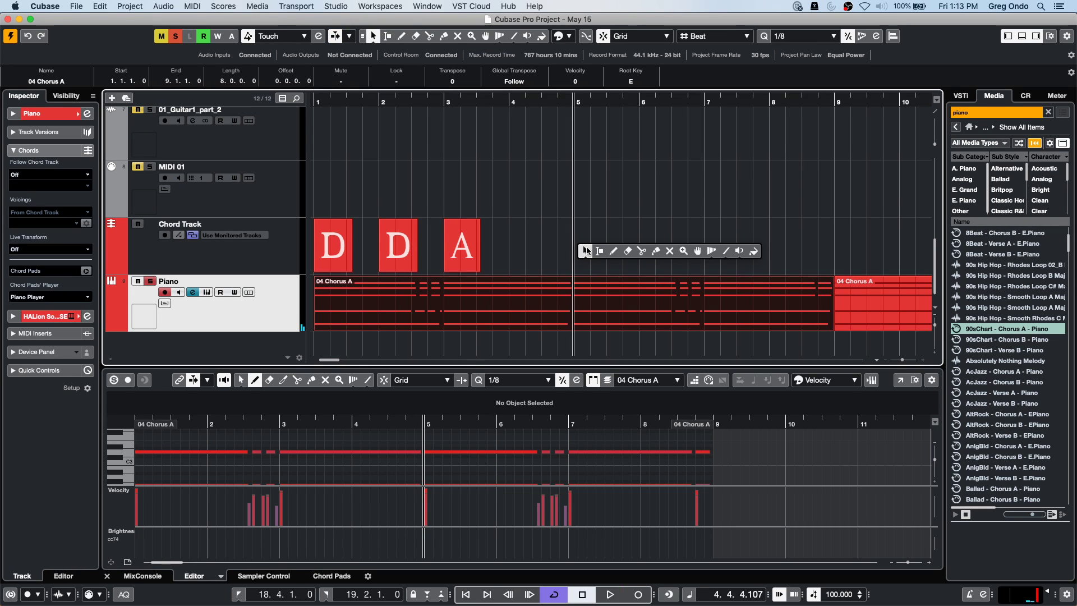
pyautogui.click(614, 247)
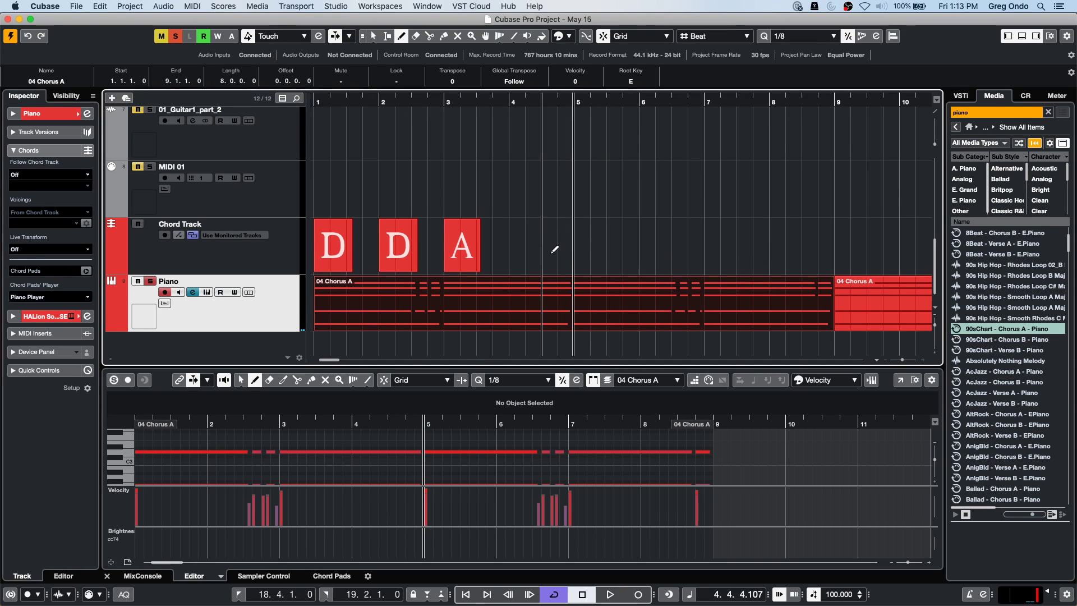
pyautogui.click(583, 246)
pyautogui.press('1')
pyautogui.doubleClick(583, 247)
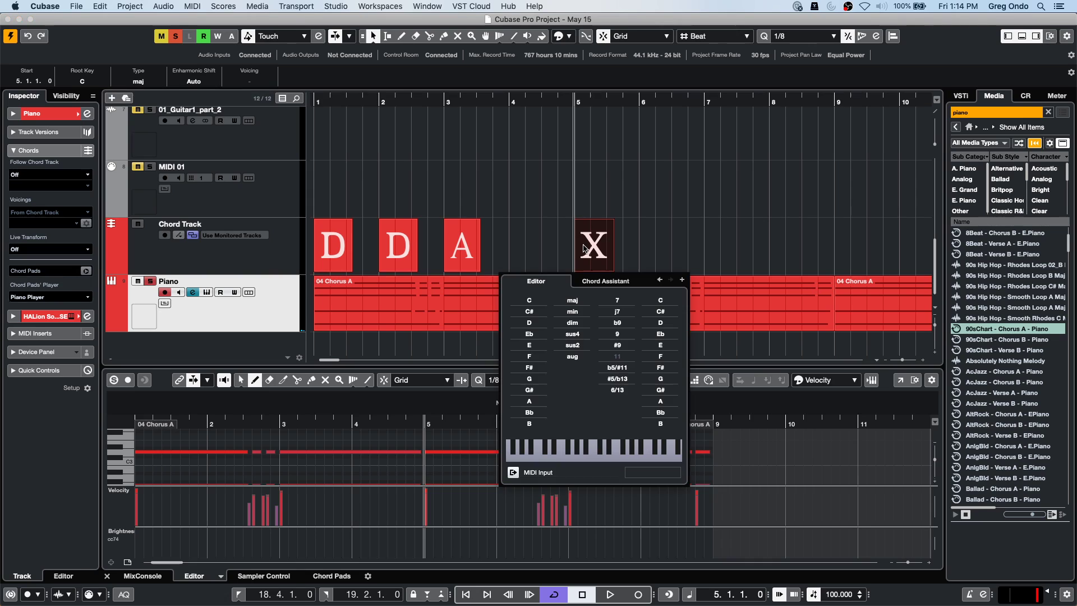
pyautogui.click(529, 345)
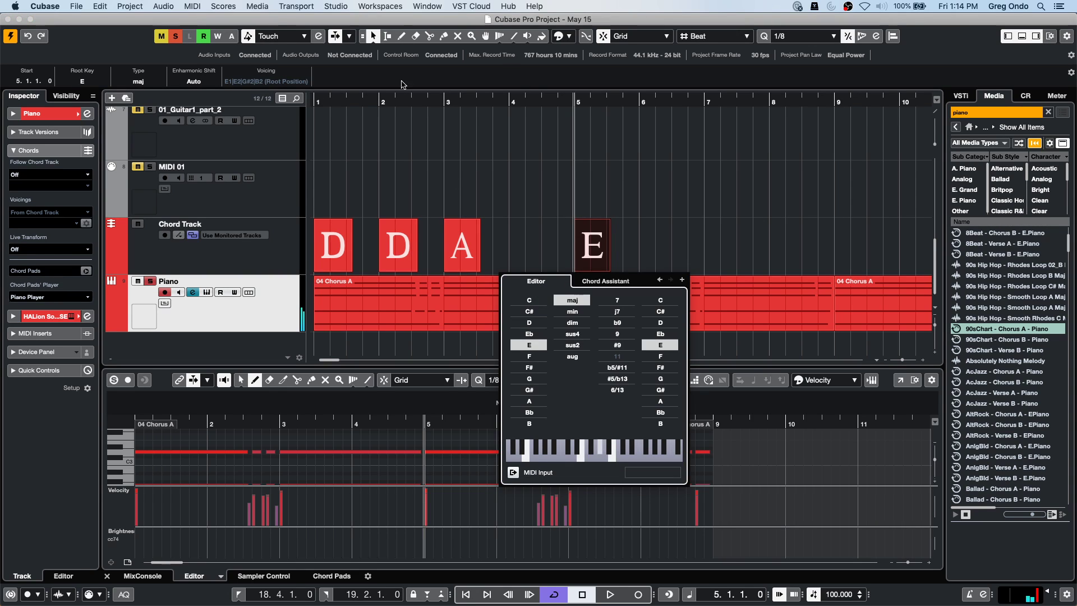
pyautogui.click(377, 99)
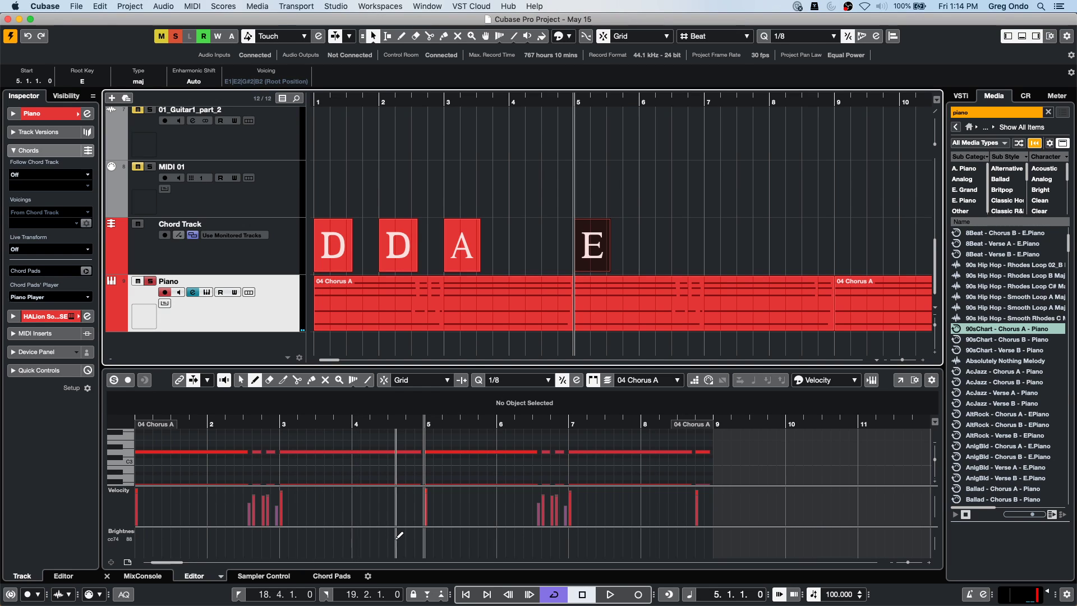
pyautogui.click(128, 562)
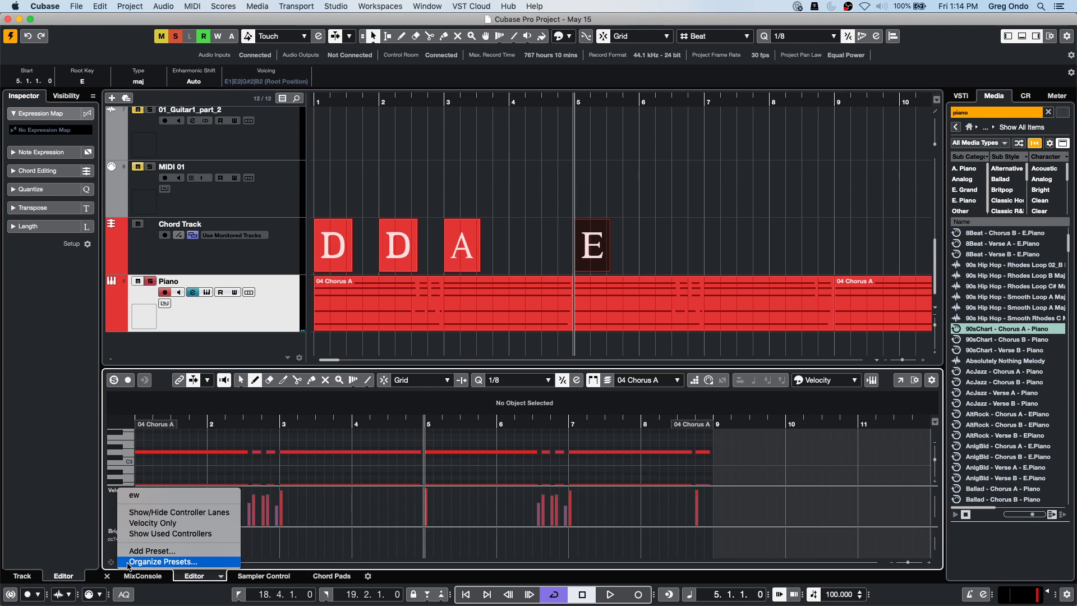
# Apply the Velocity Only lane preset and reselect the Piano track to show its Inspector.
pyautogui.click(153, 522)
pyautogui.scroll(8, 353, 465)
pyautogui.scroll(-8, 354, 465)
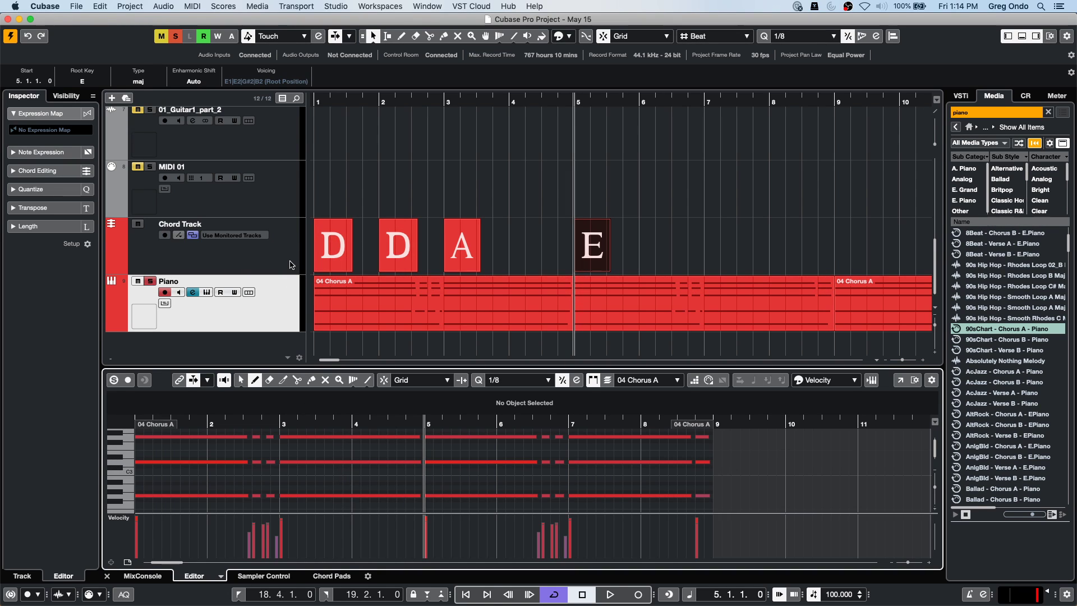
pyautogui.click(279, 305)
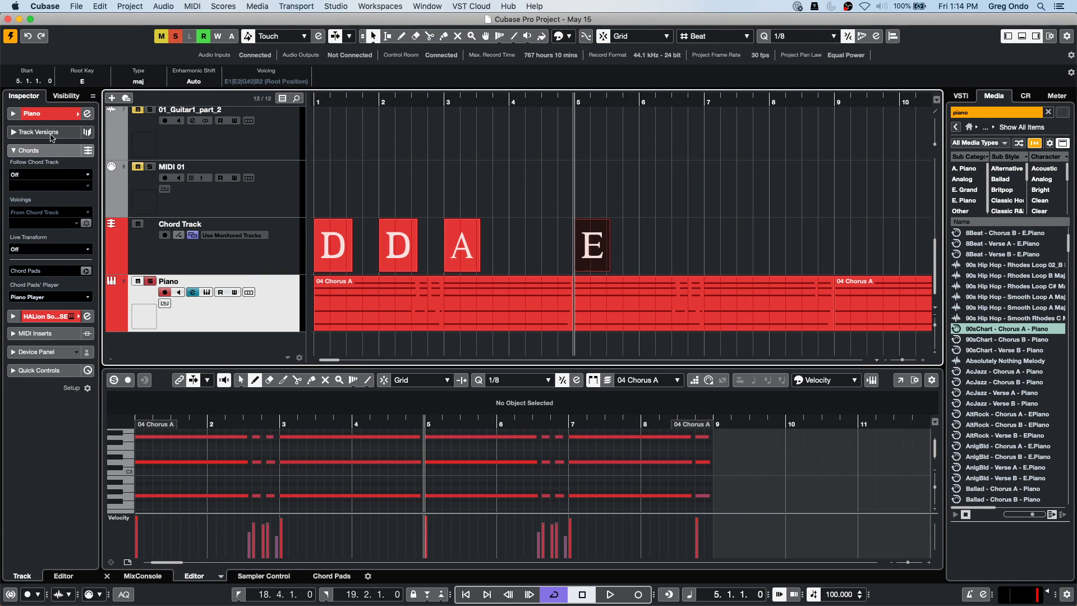
# Set the Piano track's Follow Chord Track to Chords, following directly.
pyautogui.click(47, 151)
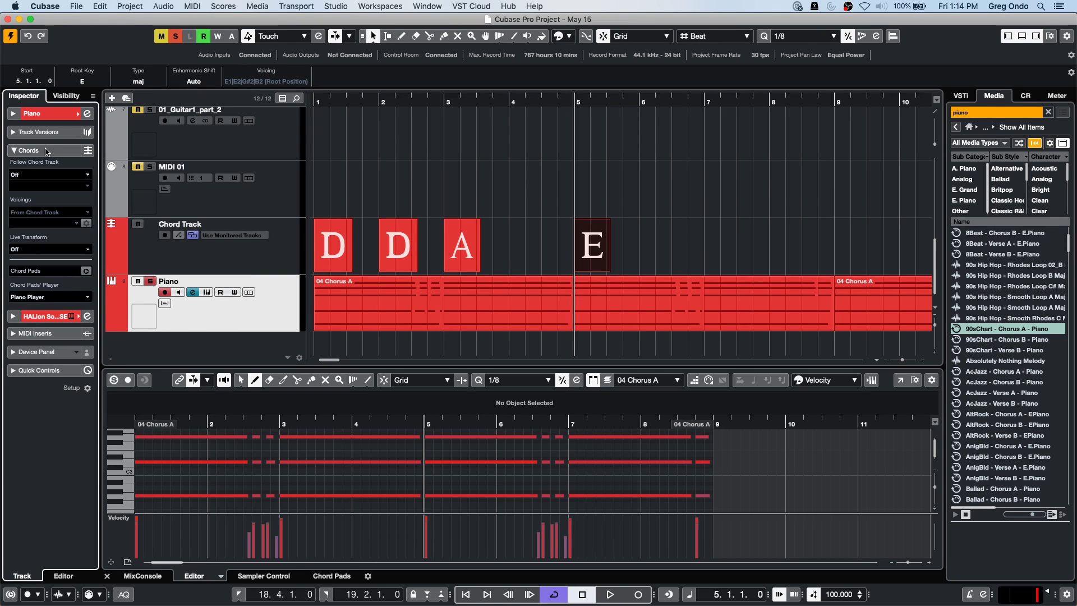
pyautogui.click(39, 180)
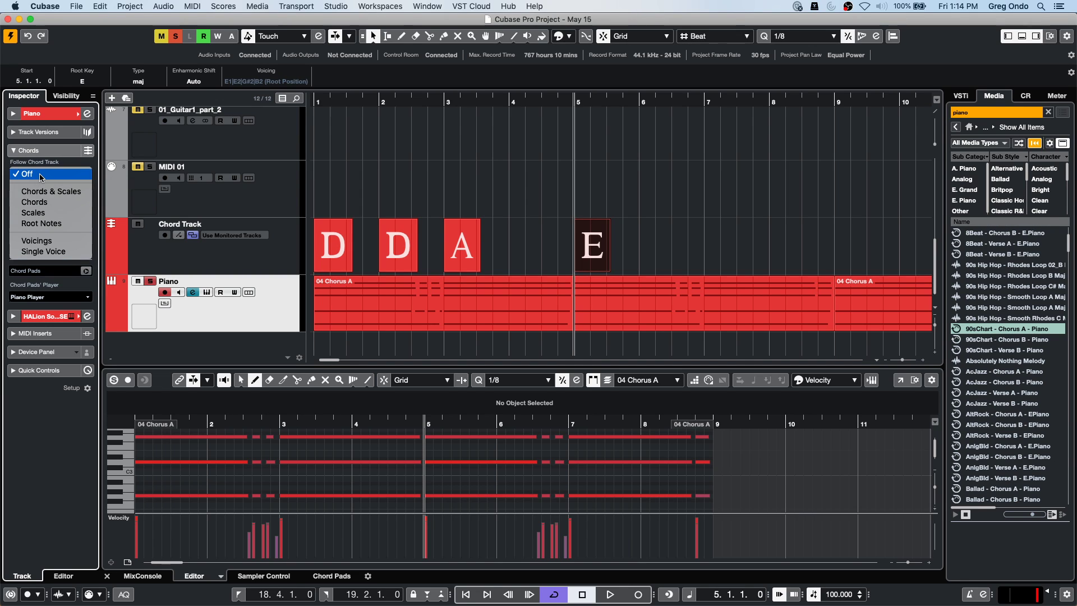
pyautogui.click(44, 203)
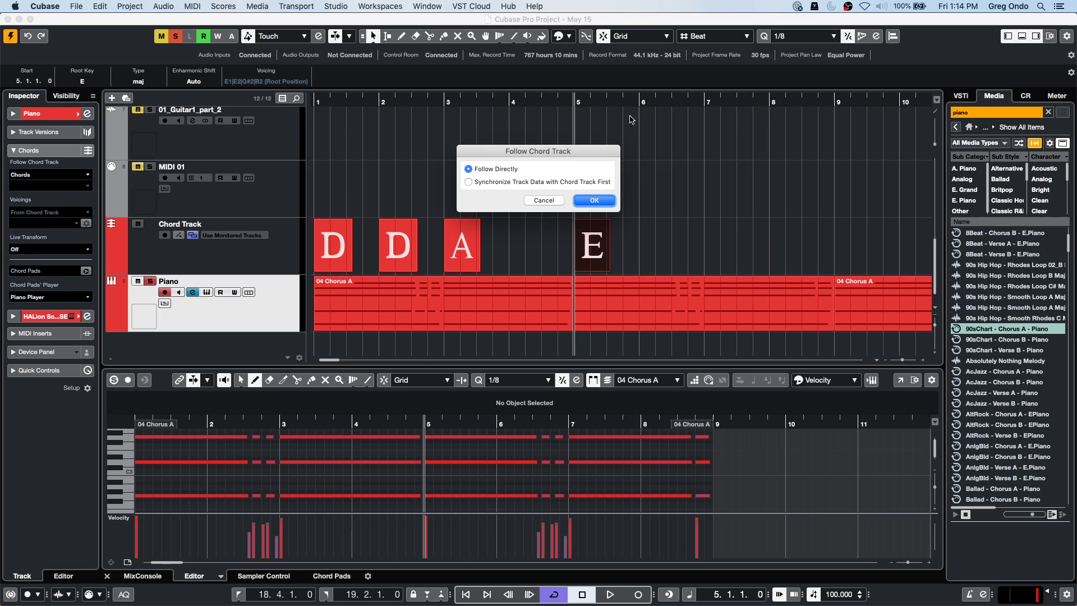
pyautogui.click(594, 200)
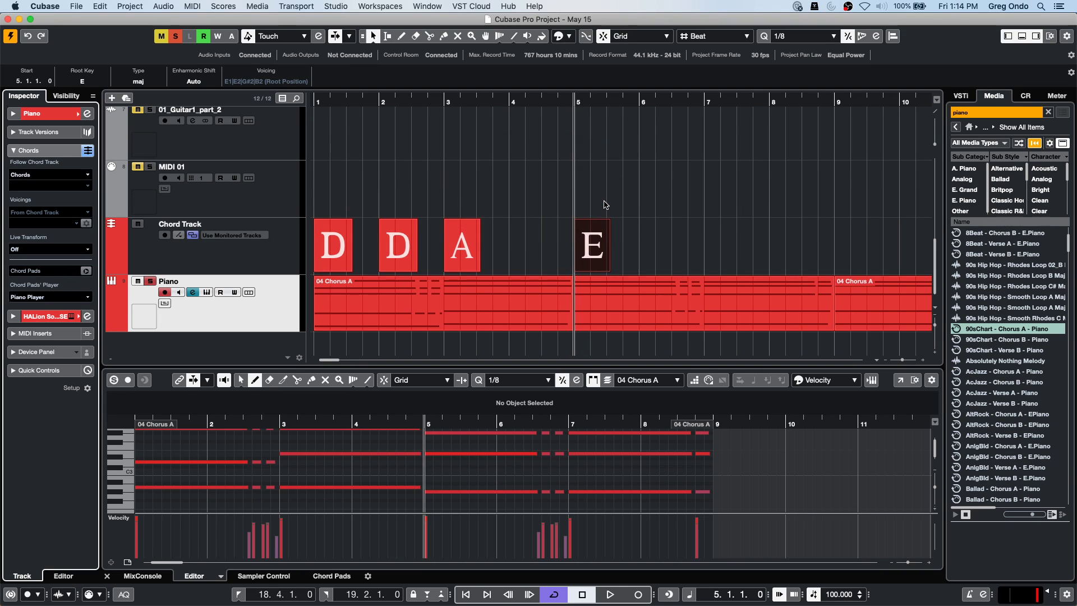
# Play the piano from the project start, then stop.
pyautogui.click(334, 98)
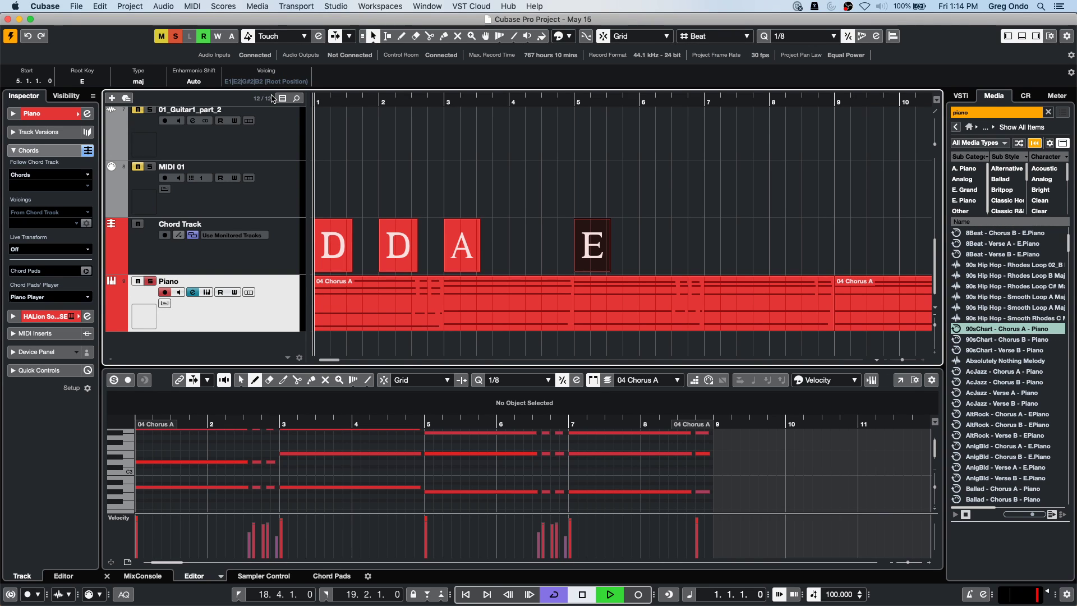
pyautogui.press('space')
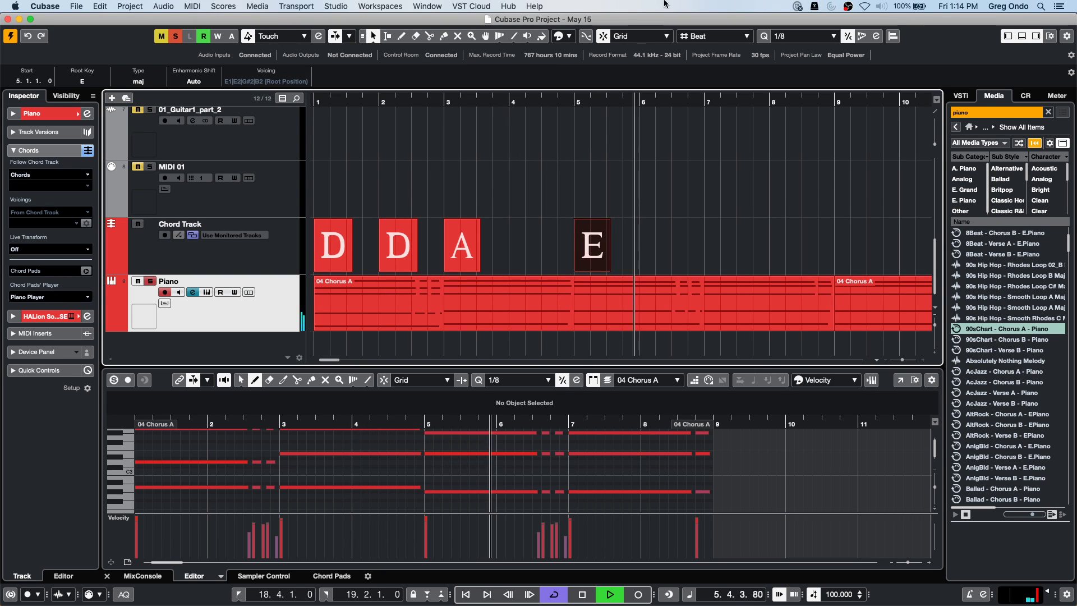
pyautogui.press('space')
# Select all four chord events, raise their root from D to E, and play them.
pyautogui.moveTo(673, 237); pyautogui.dragTo(326, 245)
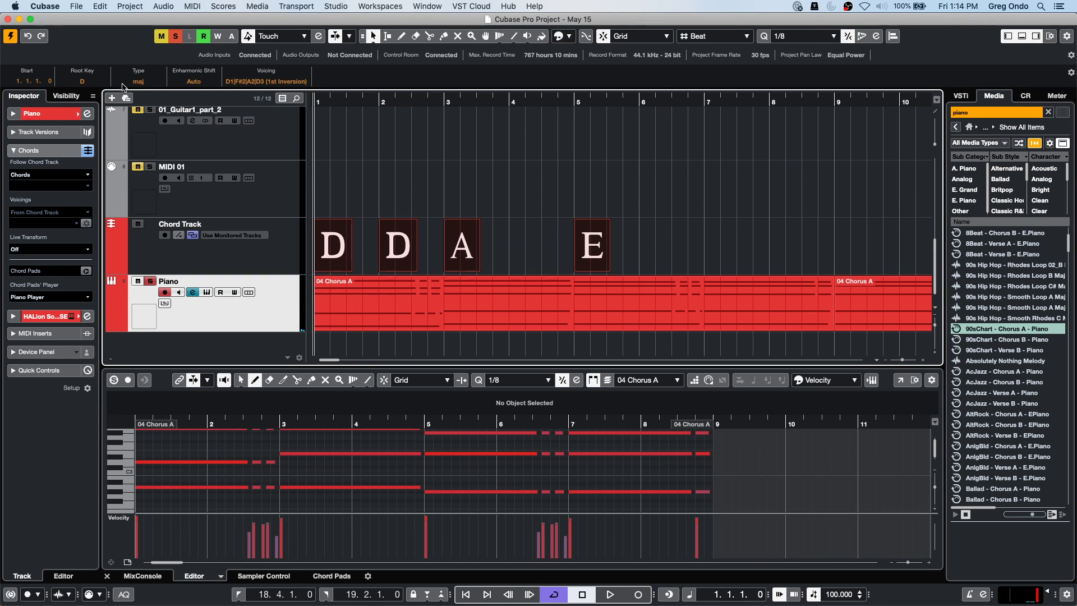
pyautogui.scroll(2, 90, 82)
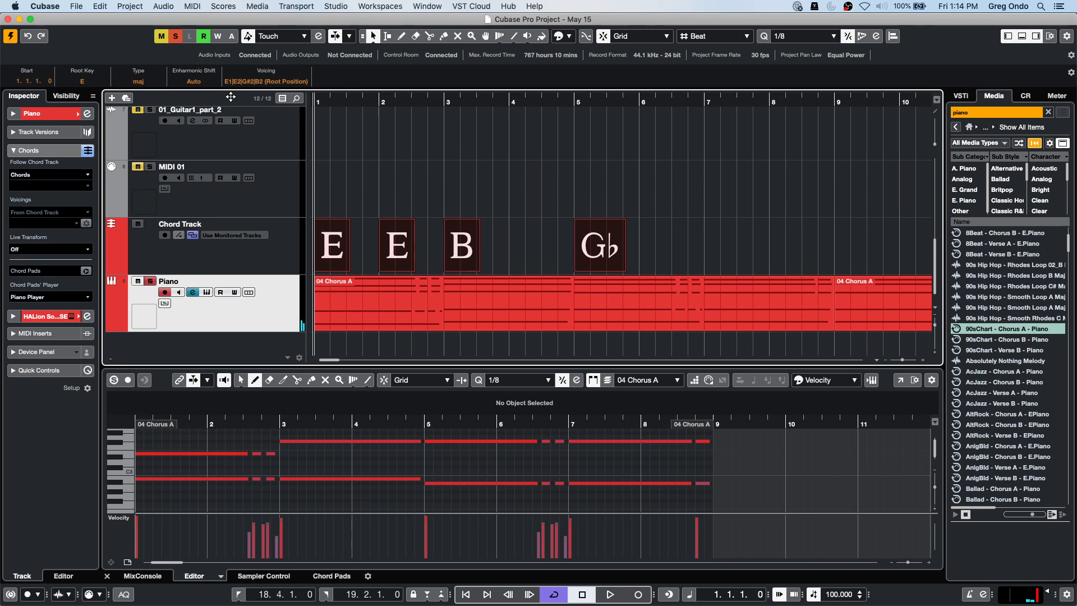
pyautogui.press('space')
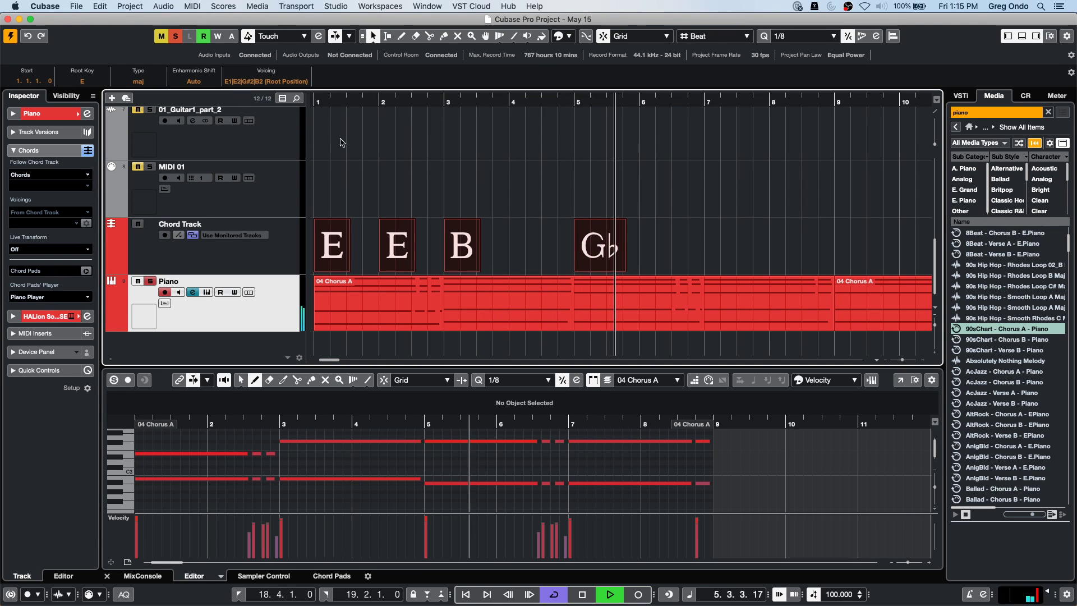
# Stop playback and confirm the Piano track still follows the Chord Track in Chords mode.
pyautogui.click(397, 175)
pyautogui.press('space')
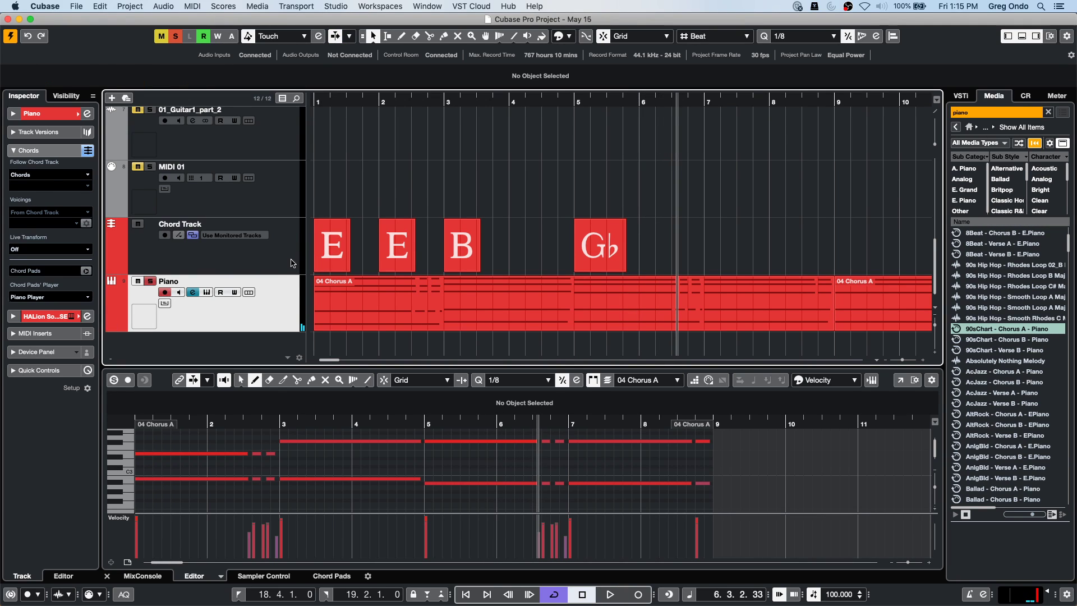
pyautogui.click(291, 263)
pyautogui.click(279, 318)
pyautogui.click(32, 151)
pyautogui.click(33, 151)
pyautogui.click(47, 176)
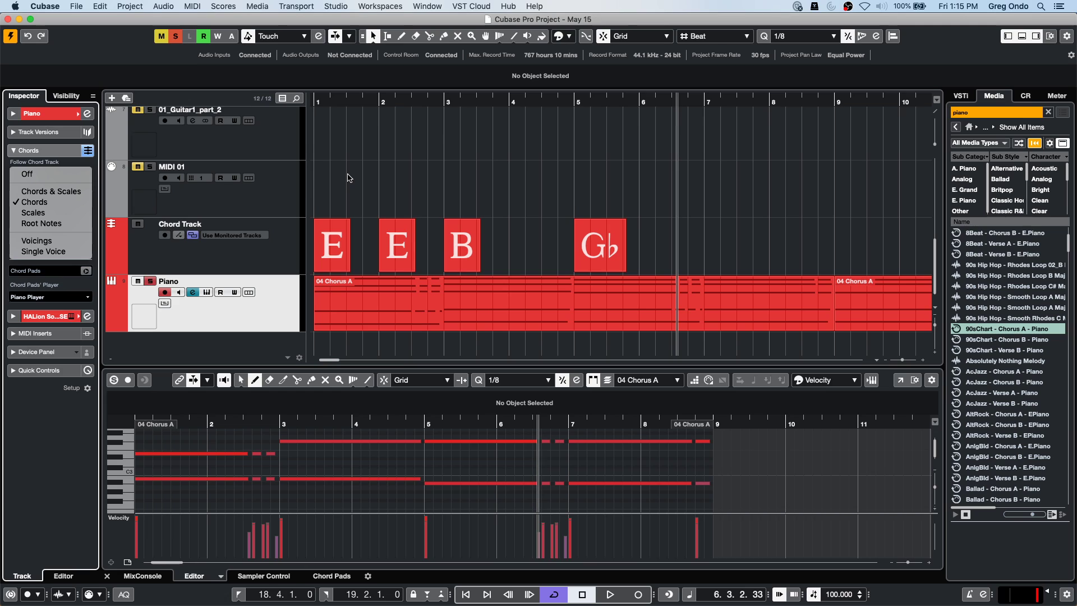
pyautogui.click(335, 103)
# Solo only the reverse reverb track and open the plug-in list for its first insert.
pyautogui.scroll(6, 367, 148)
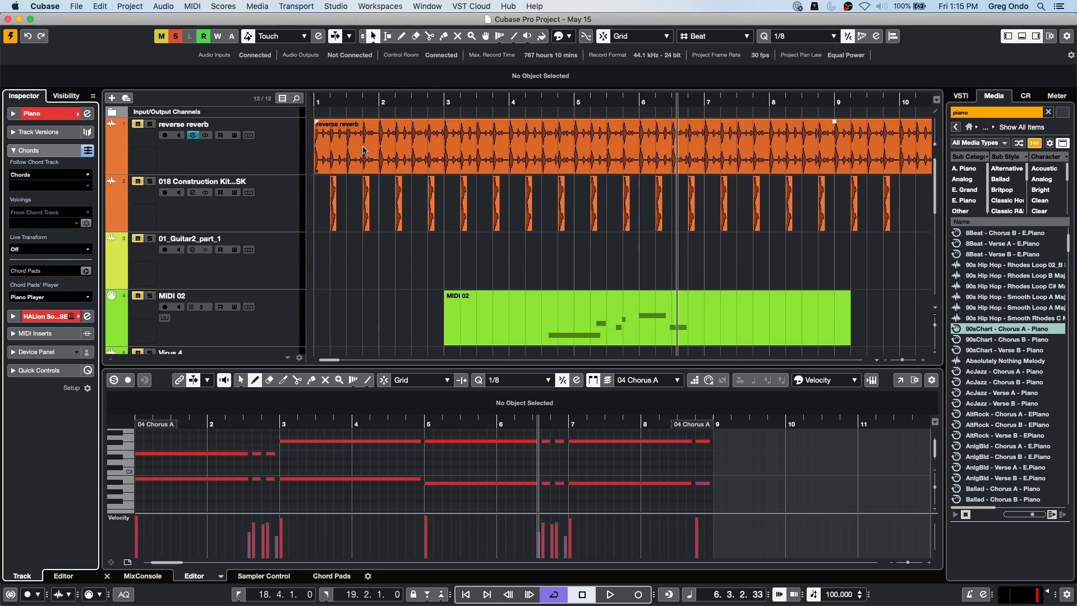
pyautogui.click(275, 140)
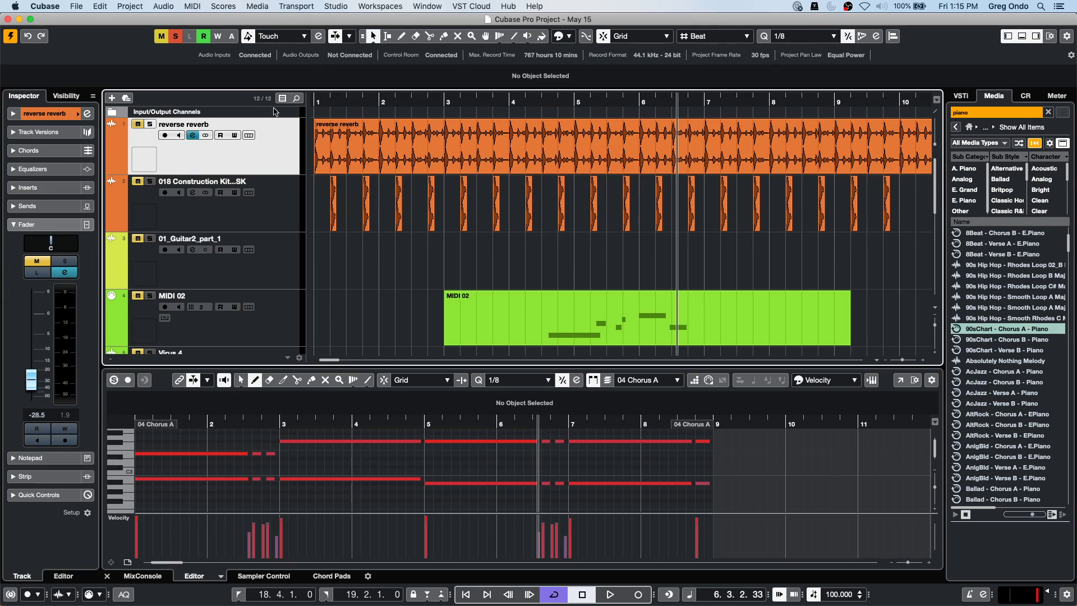
pyautogui.click(175, 39)
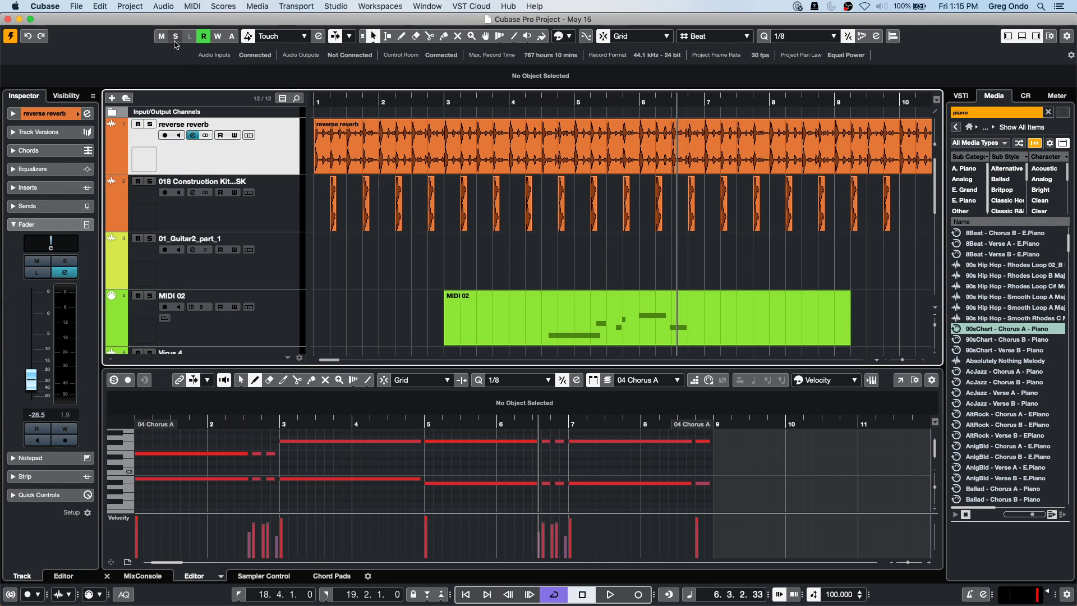
pyautogui.click(150, 124)
pyautogui.click(266, 180)
pyautogui.click(285, 144)
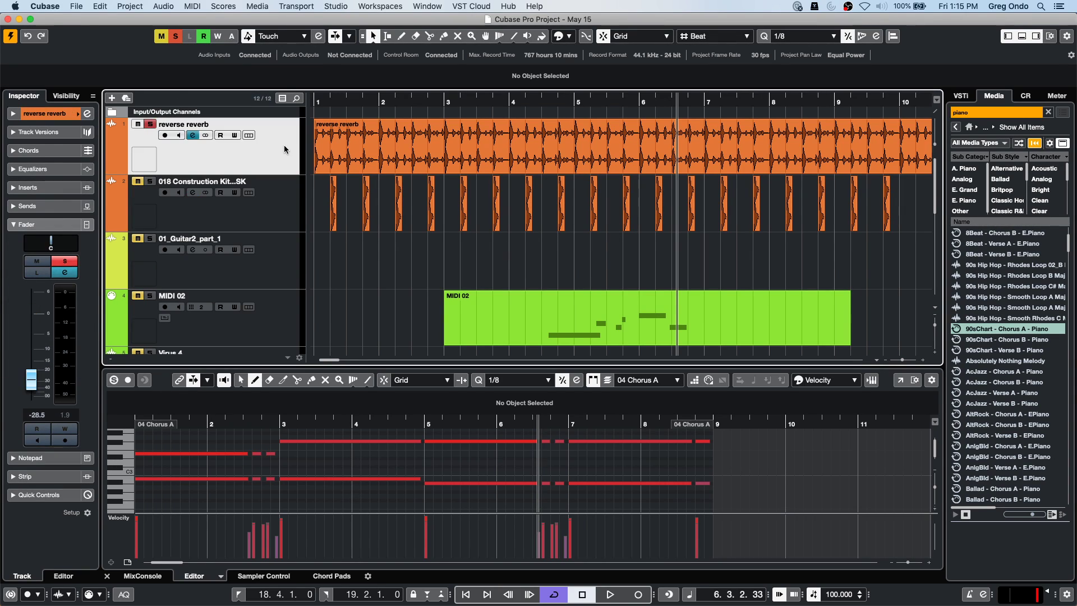
pyautogui.click(50, 191)
pyautogui.click(52, 208)
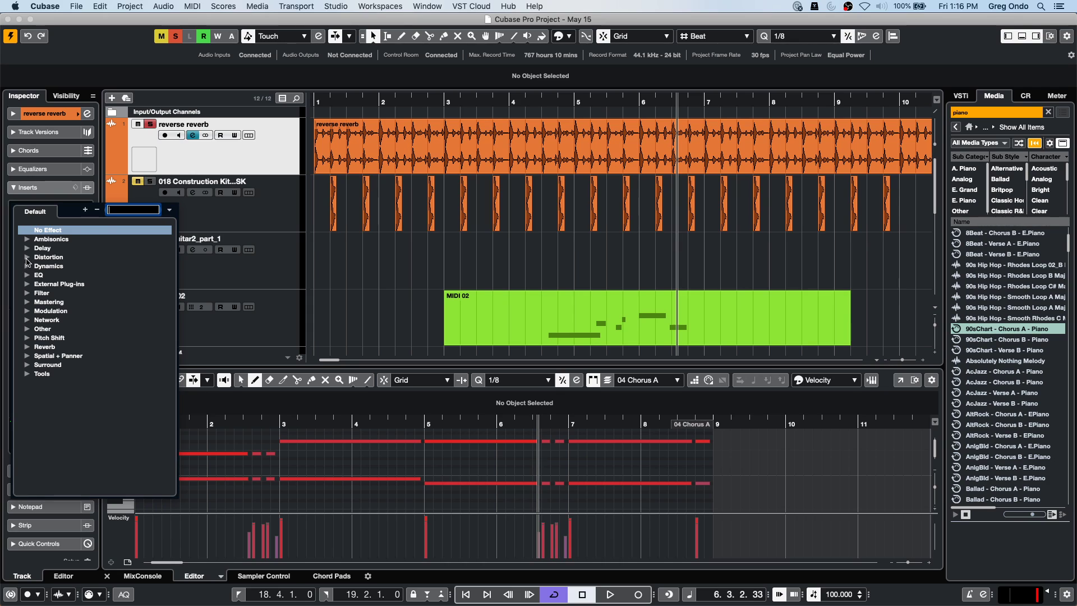
# Insert Voxengo CurveEQ and set its analyser mode to AVERAGE.
pyautogui.click(27, 275)
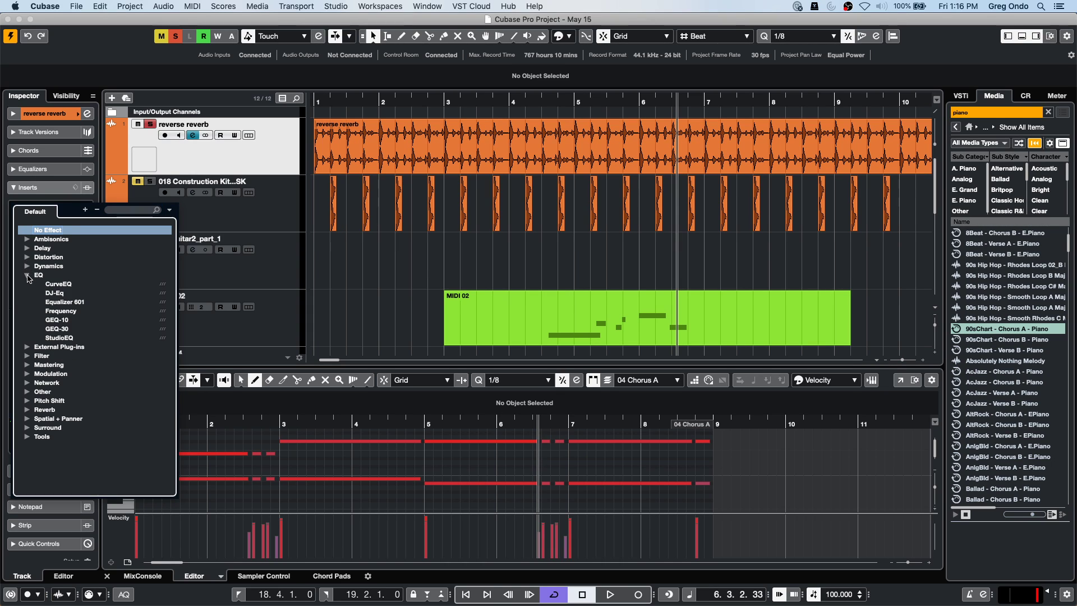
pyautogui.click(59, 285)
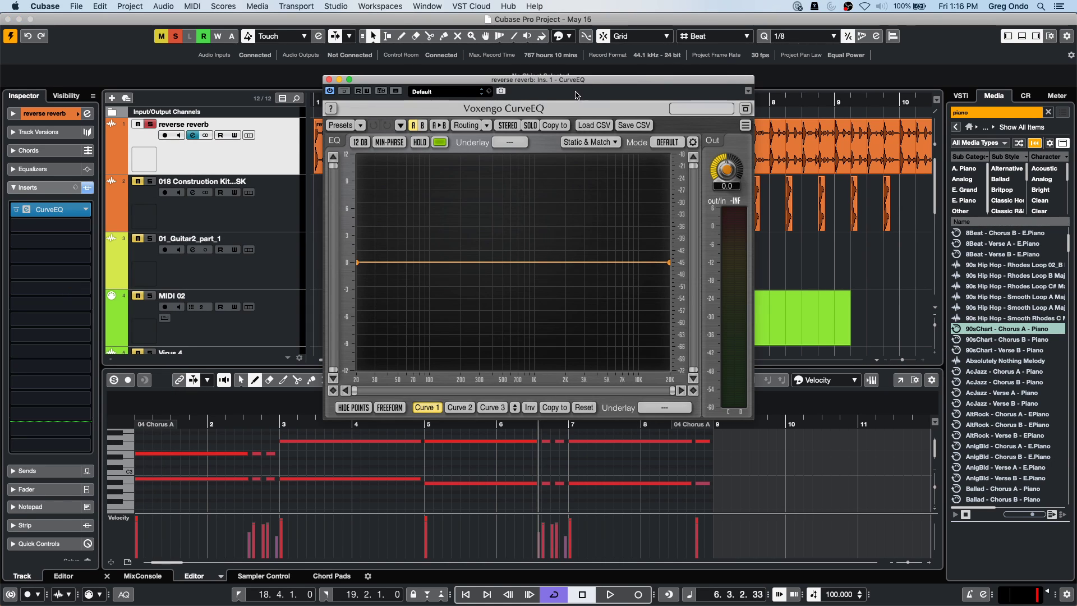
pyautogui.moveTo(585, 83); pyautogui.dragTo(379, 85)
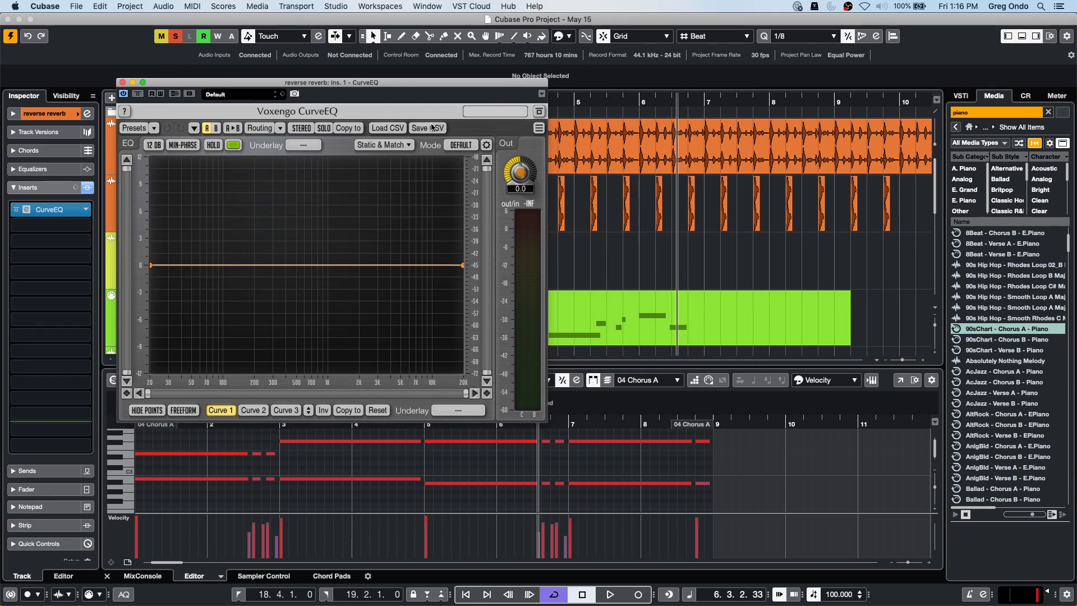
pyautogui.click(458, 147)
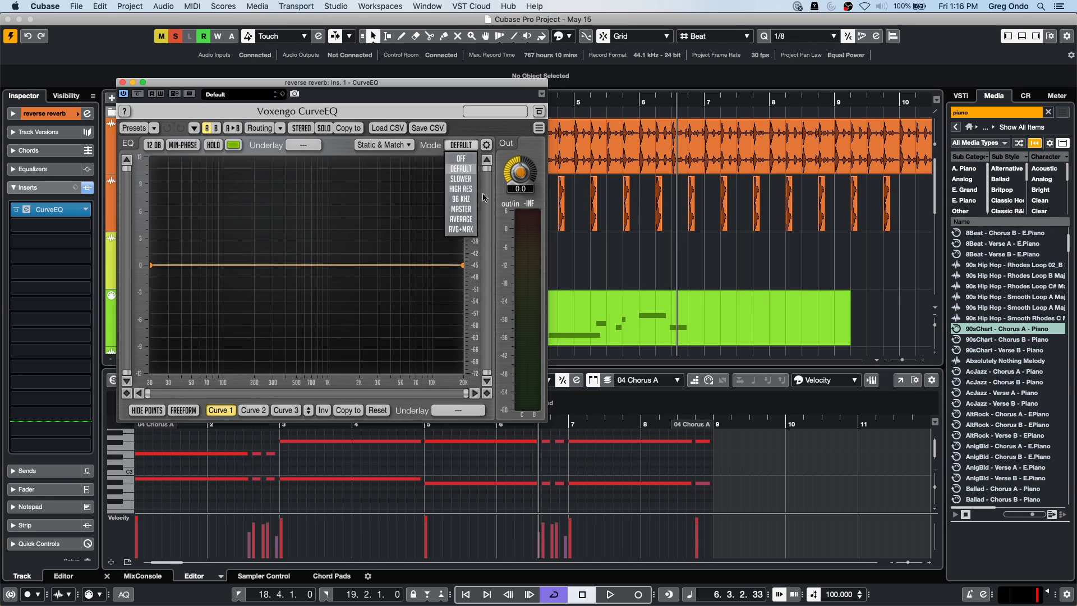
pyautogui.click(467, 219)
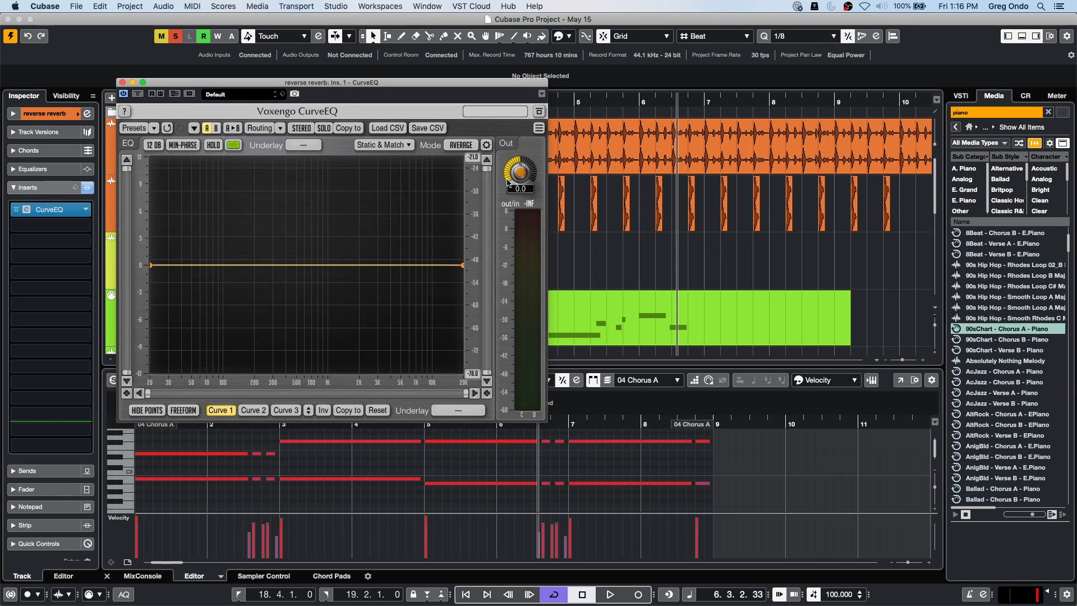
pyautogui.moveTo(348, 87); pyautogui.dragTo(659, 85)
# Play the reverse reverb track from bar 1 through CurveEQ, then stop.
pyautogui.click(326, 104)
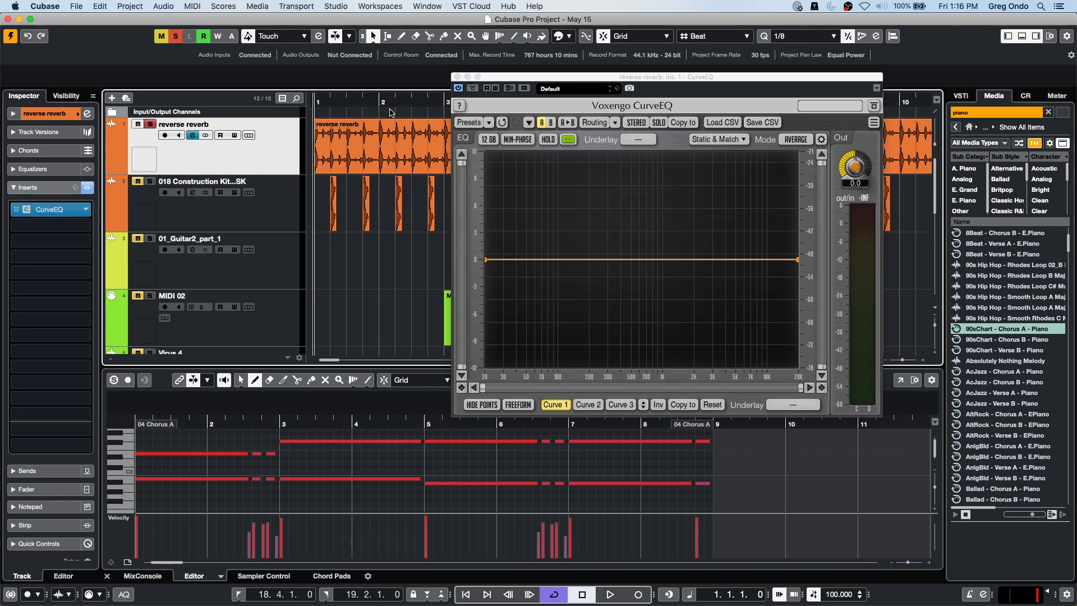
pyautogui.press('space')
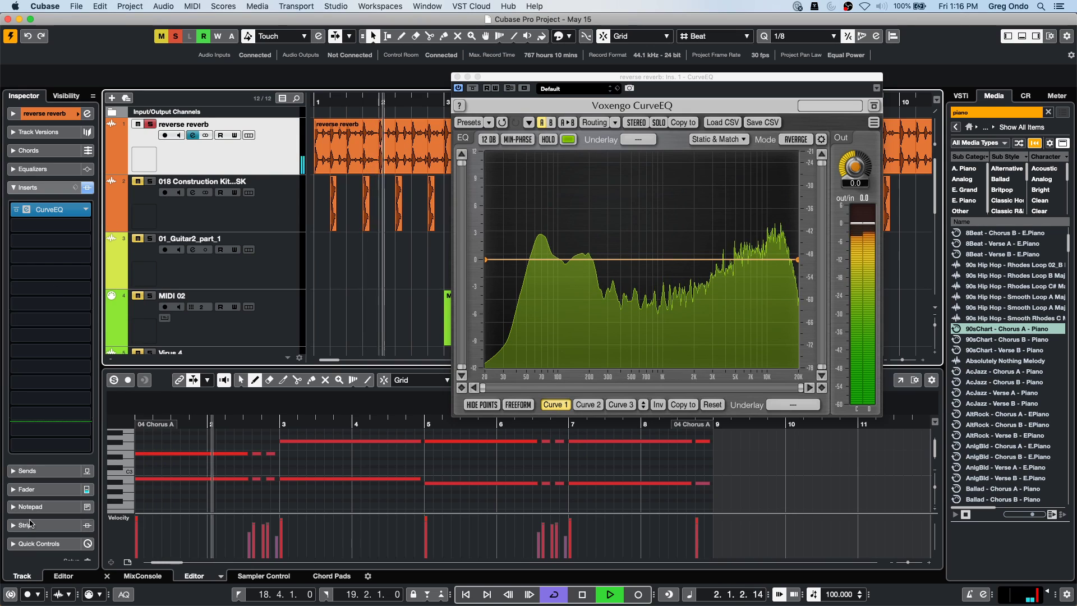
pyautogui.click(39, 495)
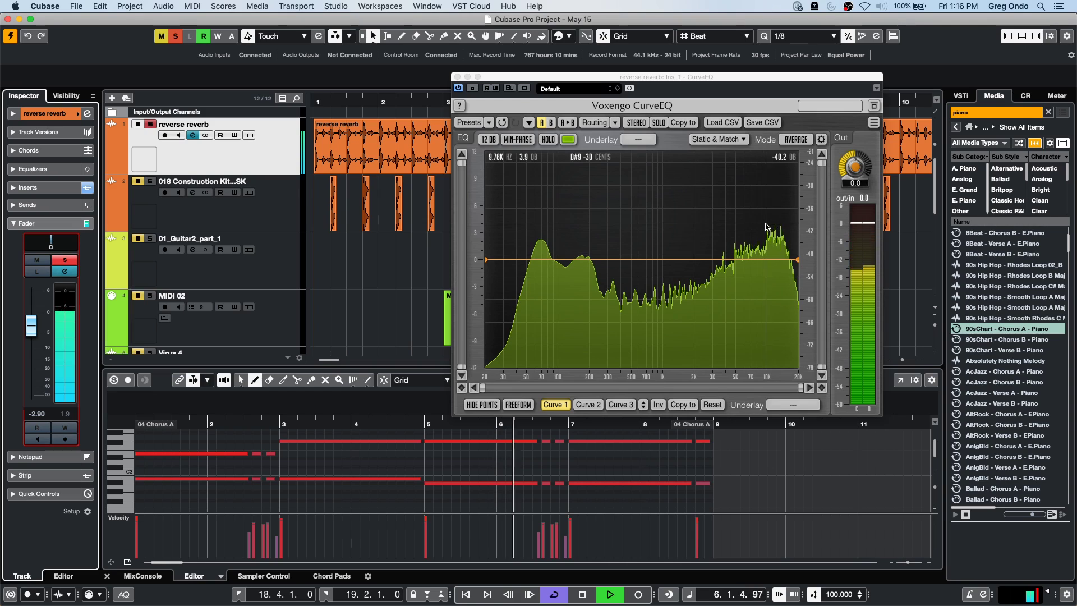
pyautogui.press('space')
pyautogui.click(909, 138)
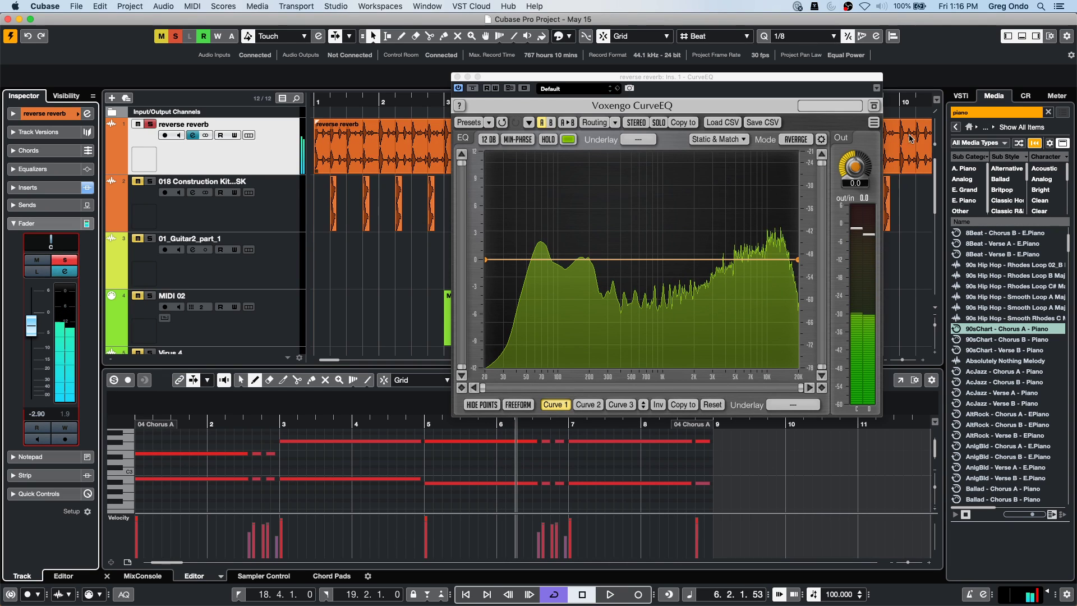
# Capture the reverse reverb's current spectrum in CurveEQ's Static Spectrums Editor.
pyautogui.click(742, 139)
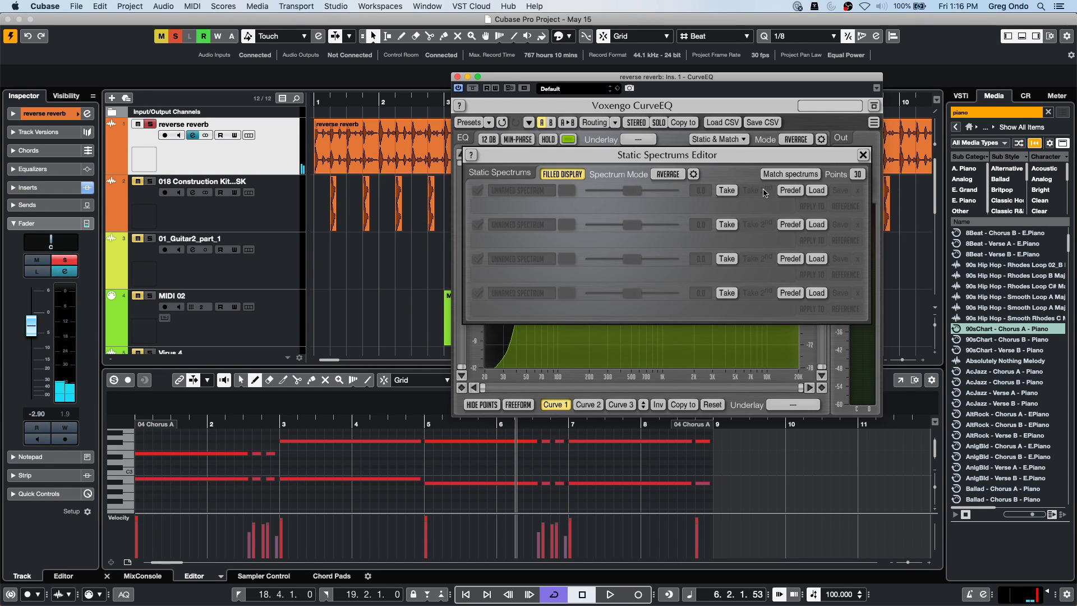
pyautogui.click(735, 191)
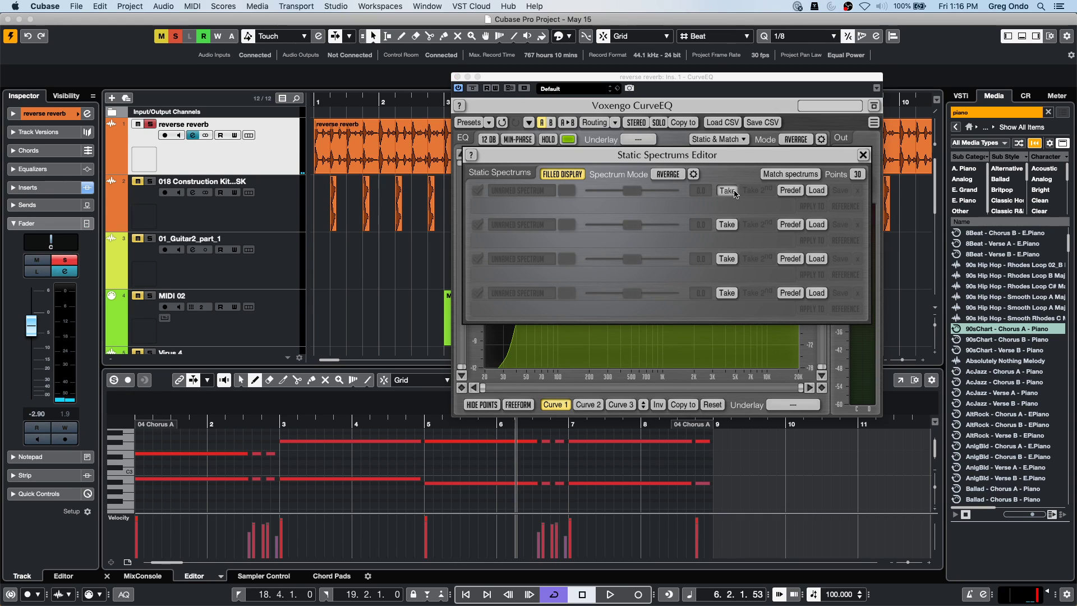
pyautogui.moveTo(609, 164); pyautogui.dragTo(685, 212)
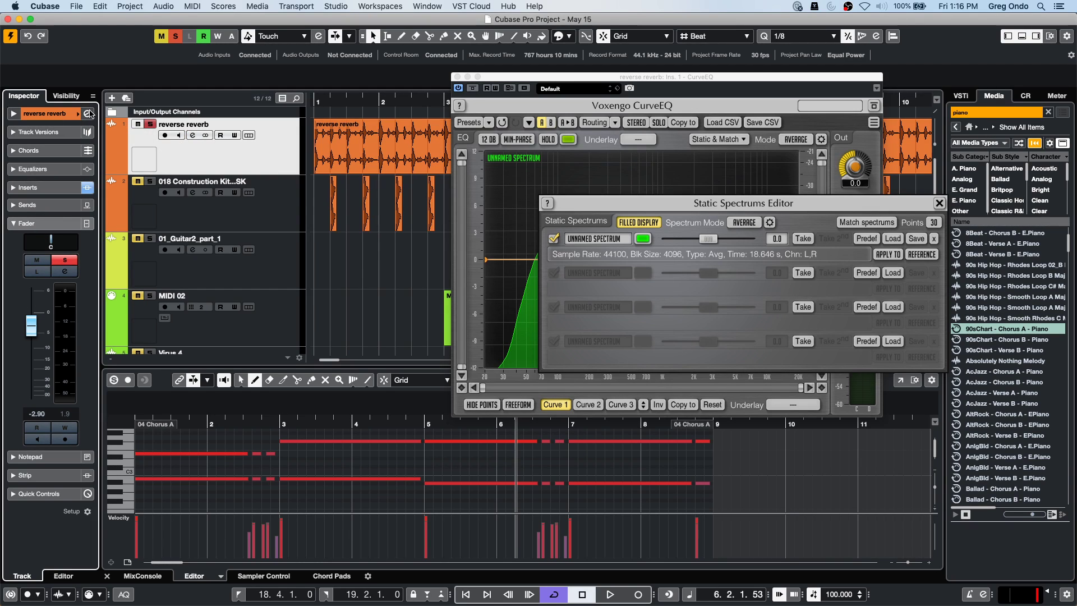
# Cut the reverse reverb channel's second EQ band to -20.5 dB near 247 Hz and play it back.
pyautogui.click(88, 114)
pyautogui.moveTo(393, 185); pyautogui.dragTo(395, 245)
pyautogui.press('space')
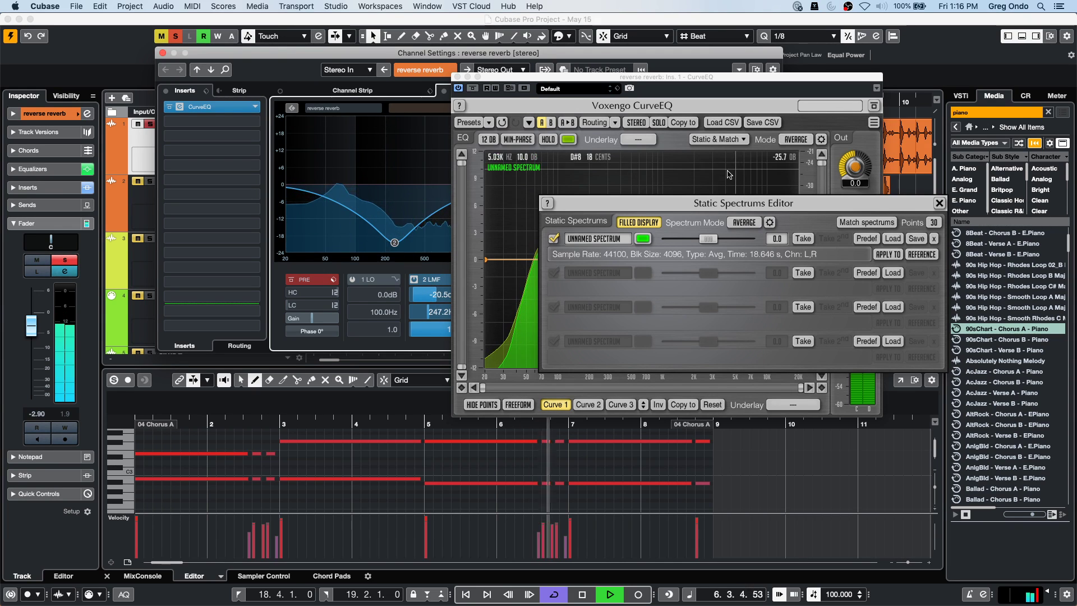
# Enable the reverse reverb's low EQ band and cut it to -21.6 dB at 115 Hz.
pyautogui.moveTo(614, 196); pyautogui.dragTo(473, 326)
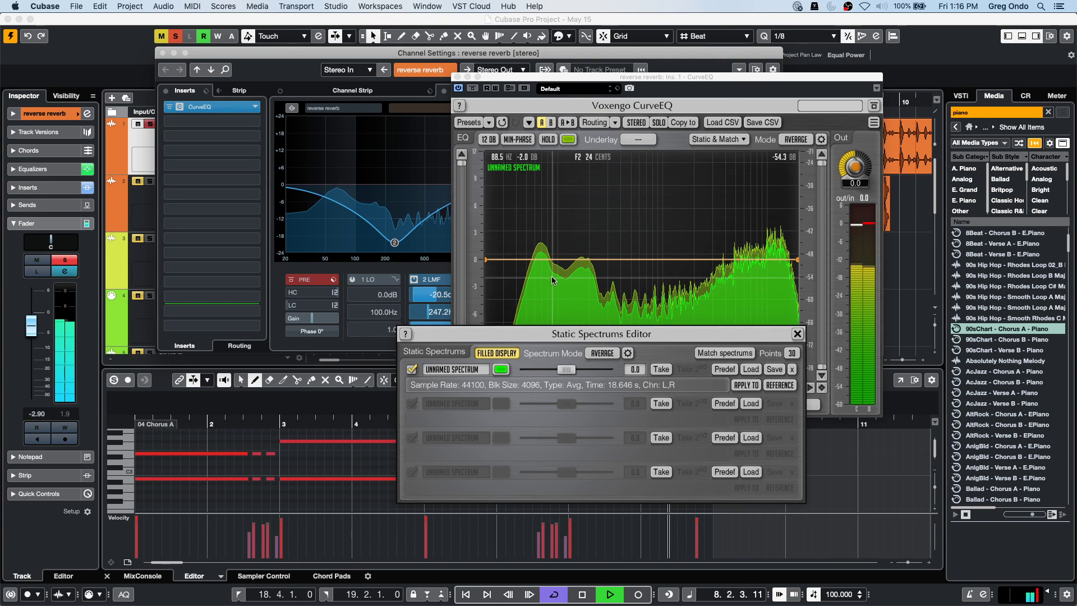
pyautogui.click(312, 193)
pyautogui.moveTo(312, 193); pyautogui.dragTo(361, 246)
# Capture a second static spectrum in slot 2, compare it during playback, then close the editor.
pyautogui.moveTo(541, 334); pyautogui.dragTo(513, 347)
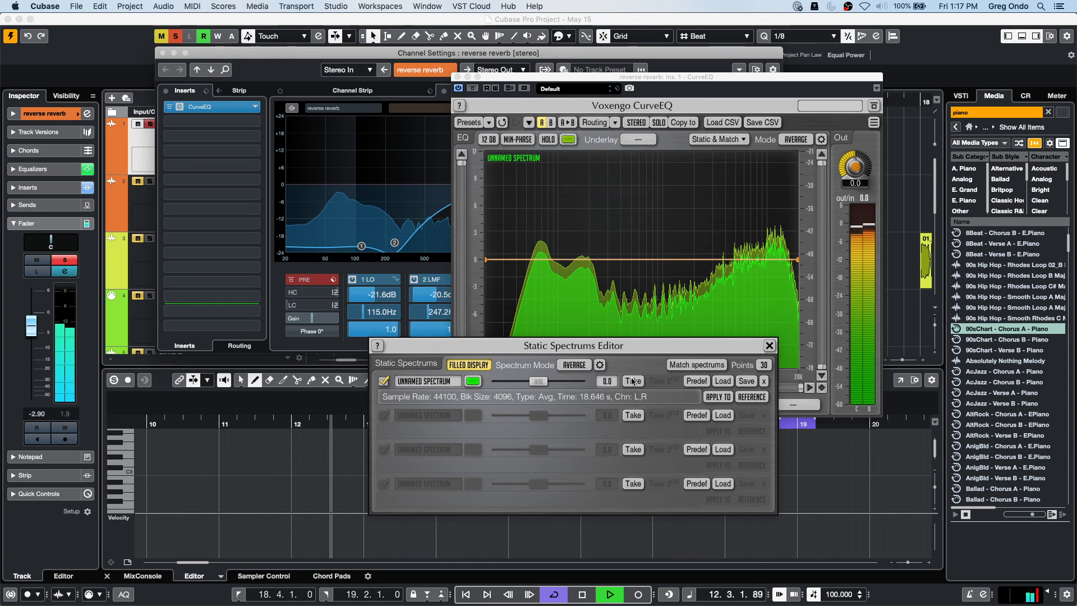
pyautogui.click(632, 415)
pyautogui.press('space')
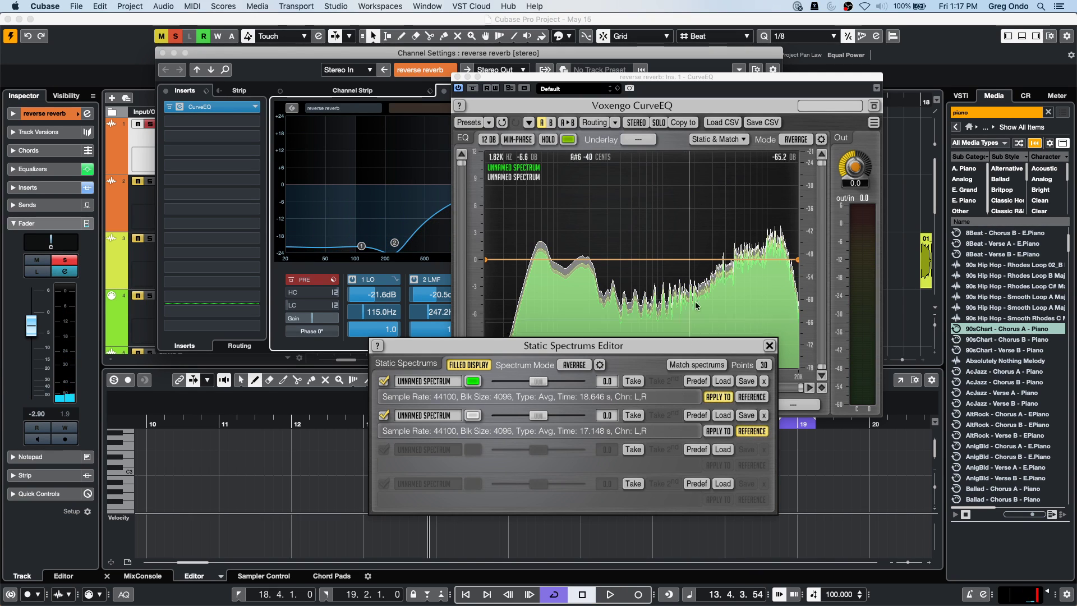
pyautogui.press('space')
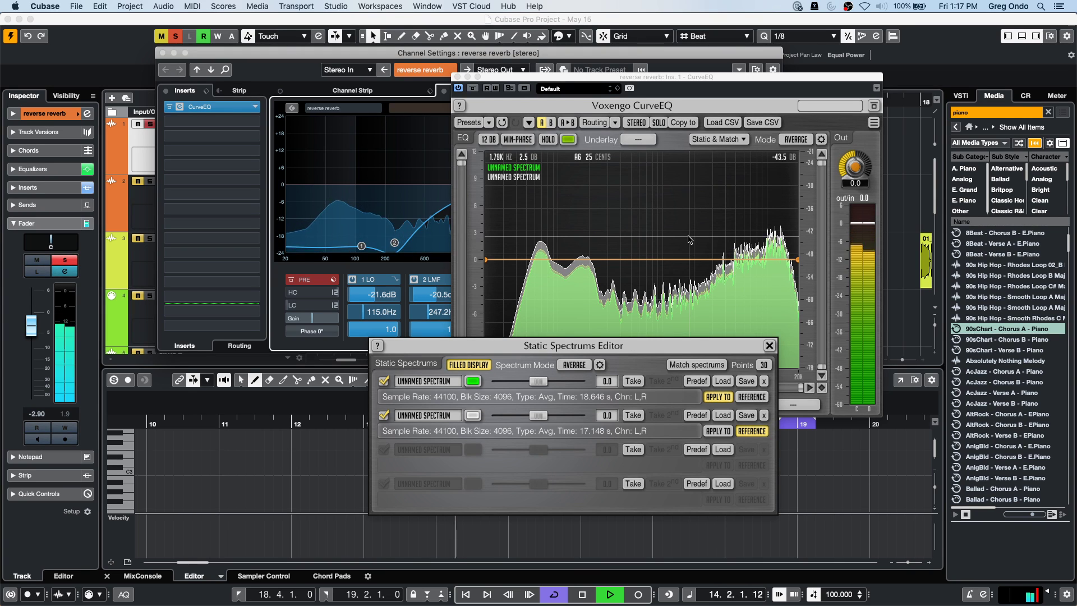
pyautogui.press('space')
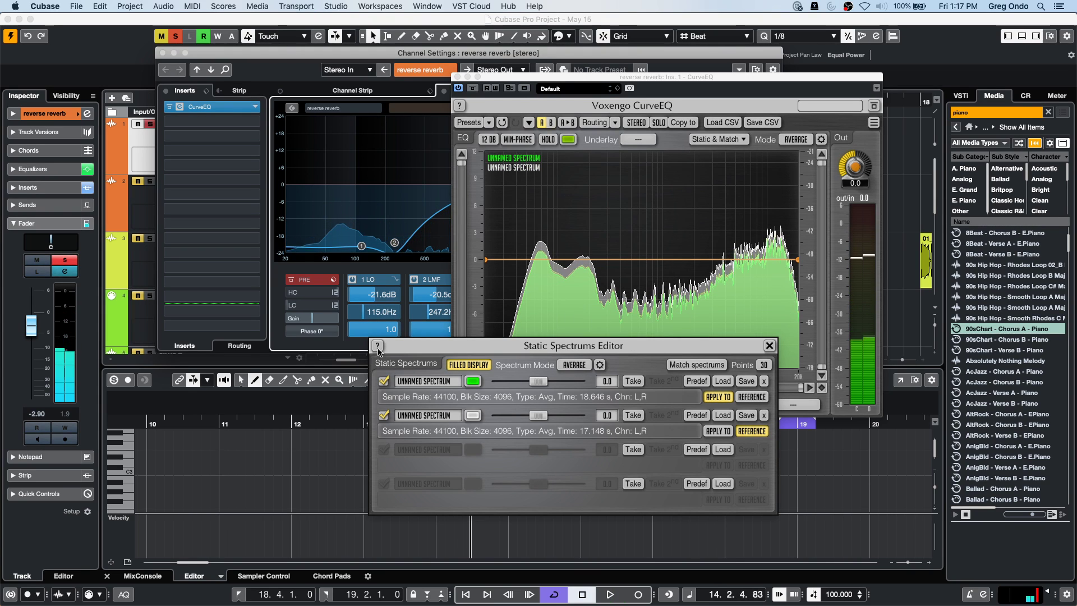
pyautogui.click(583, 224)
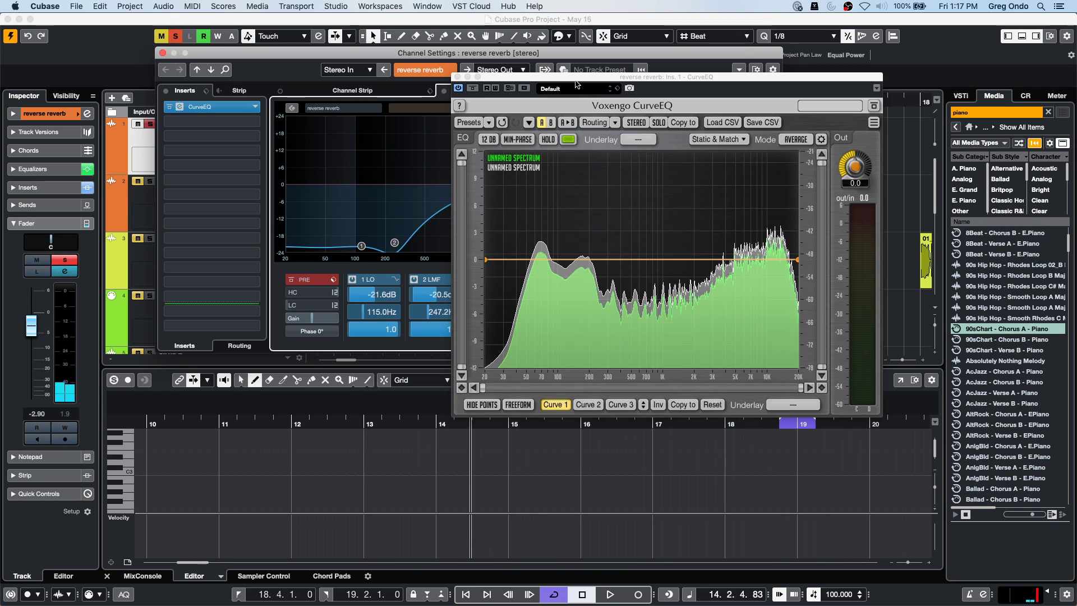
# Remove CurveEQ, undo to restore it with EQ bands back at 0.0 dB, then close Channel Settings.
pyautogui.click(456, 77)
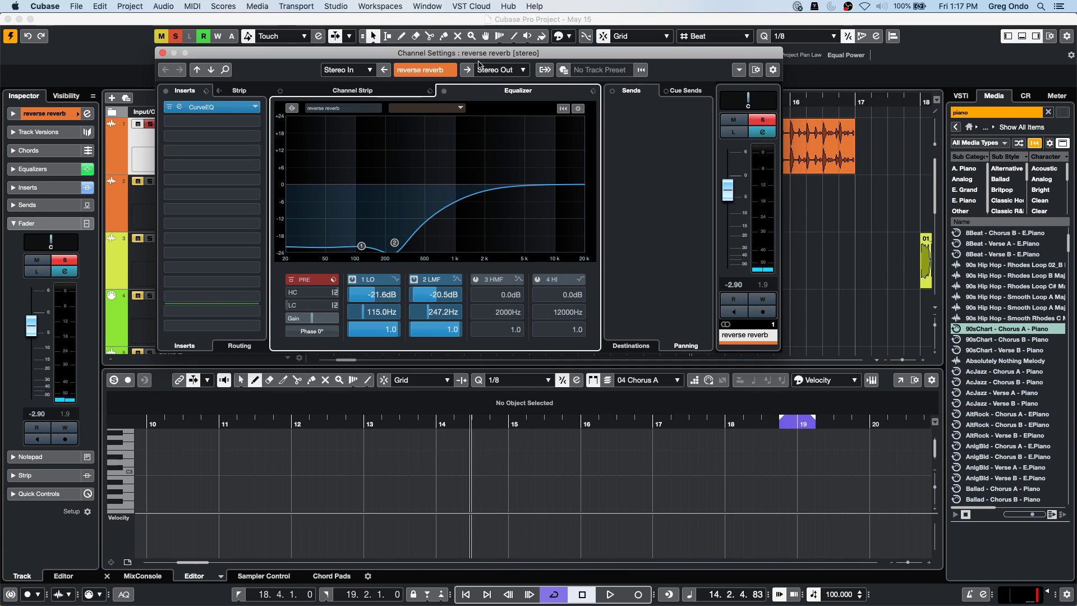
pyautogui.click(202, 106)
pyautogui.click(456, 77)
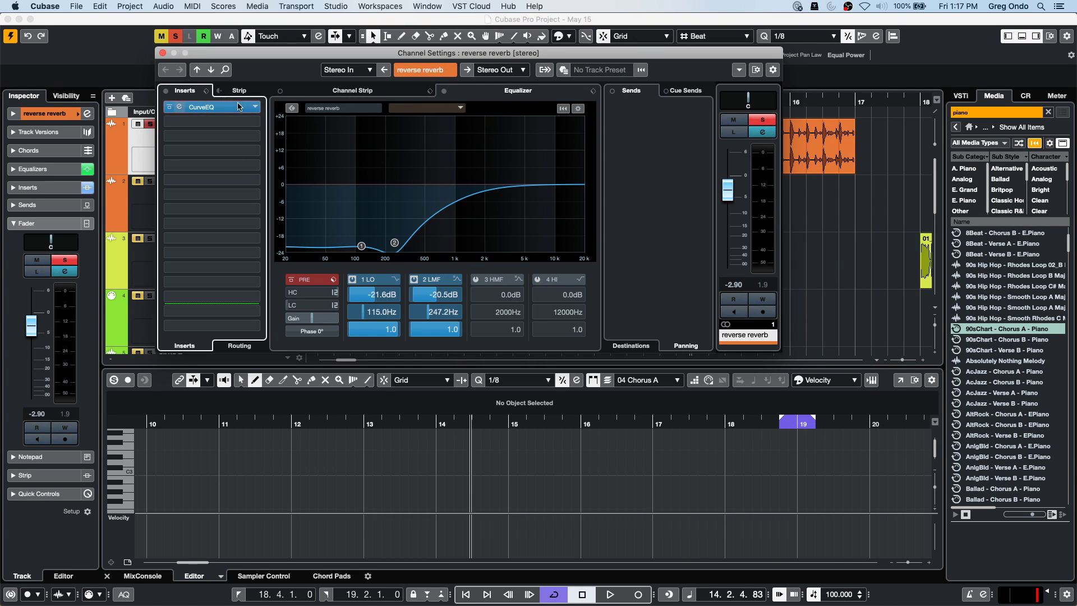
pyautogui.click(255, 106)
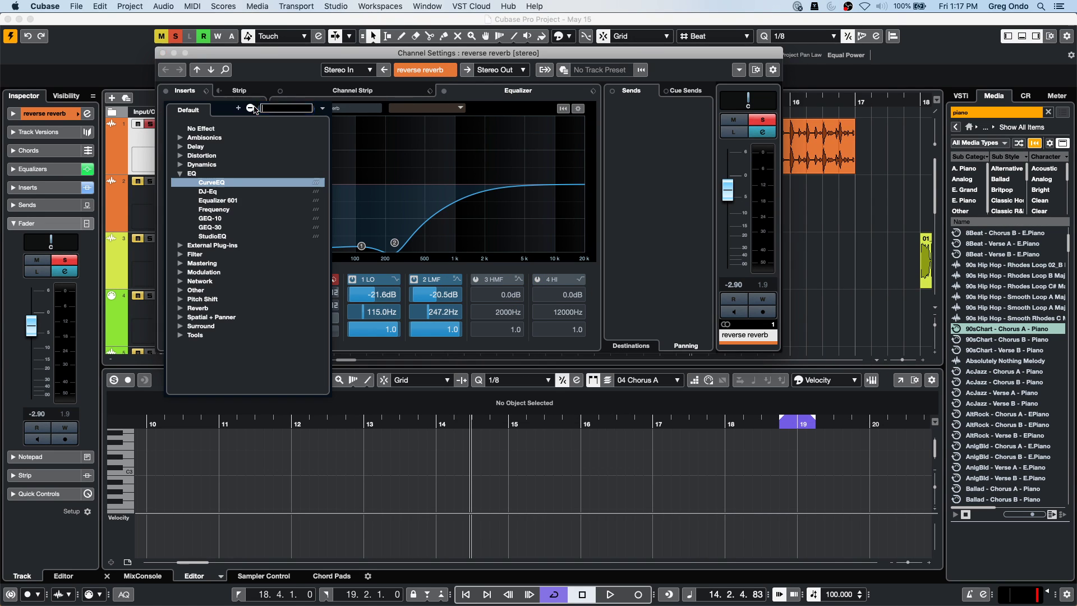
pyautogui.click(202, 129)
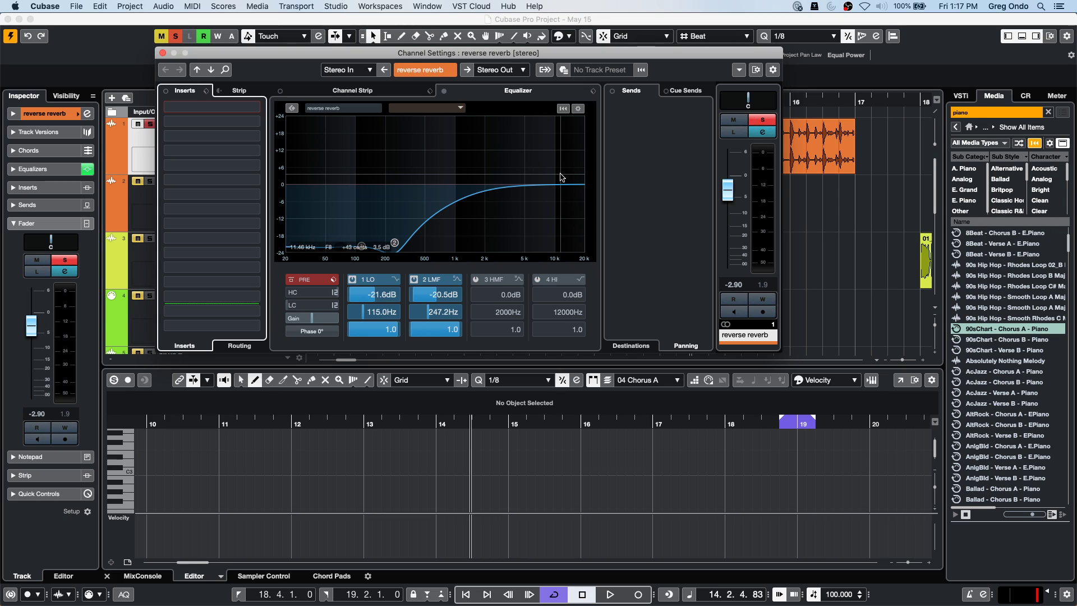
pyautogui.hotkey('alt', 'z')
pyautogui.hotkey('alt', 'z')
pyautogui.hotkey('alt', 'z')
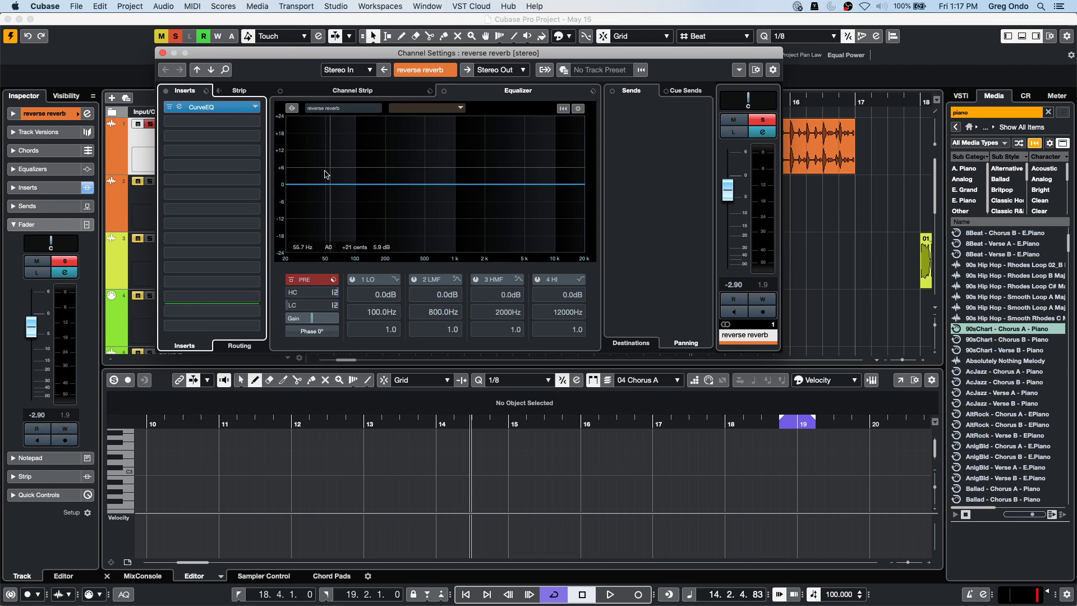
pyautogui.click(162, 52)
# Play from the project start and lower the reverse reverb track volume to -28.5 dB.
pyautogui.click(290, 168)
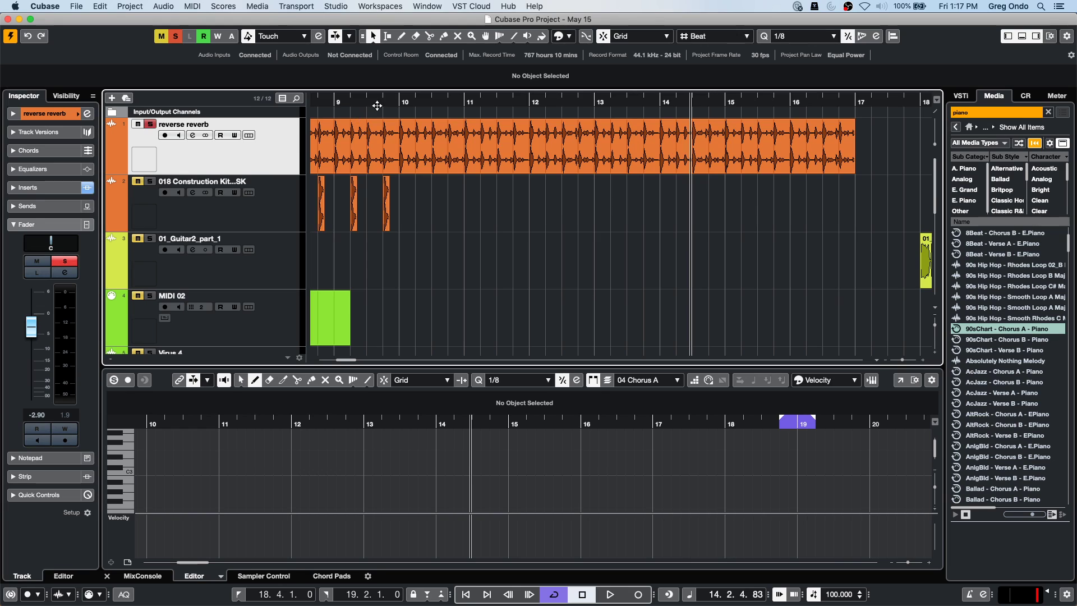
pyautogui.press('Home')
pyautogui.press('space')
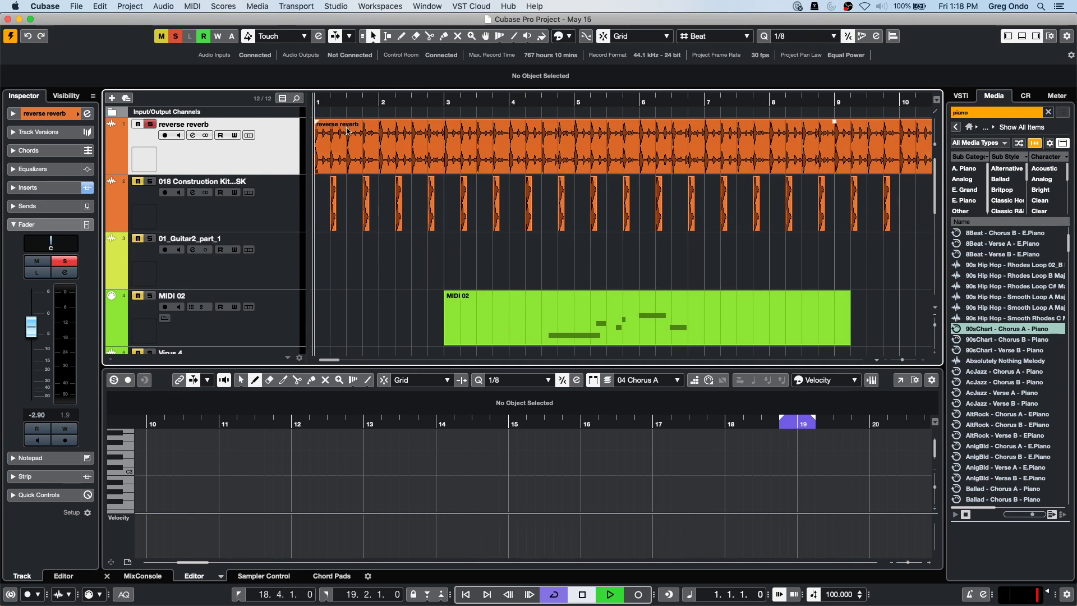
pyautogui.moveTo(31, 326); pyautogui.dragTo(32, 387)
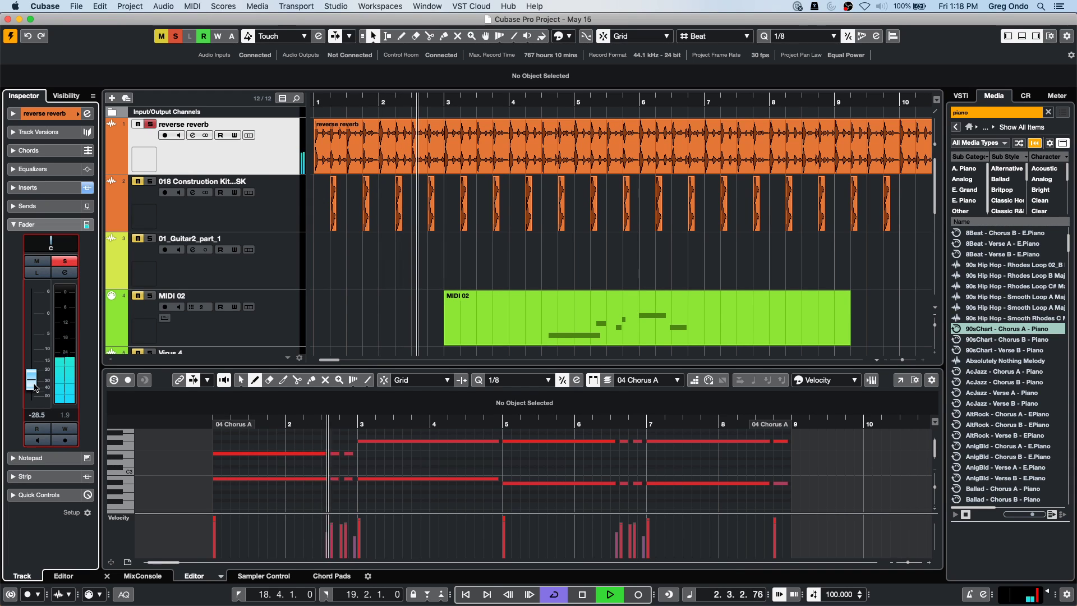
pyautogui.press('space')
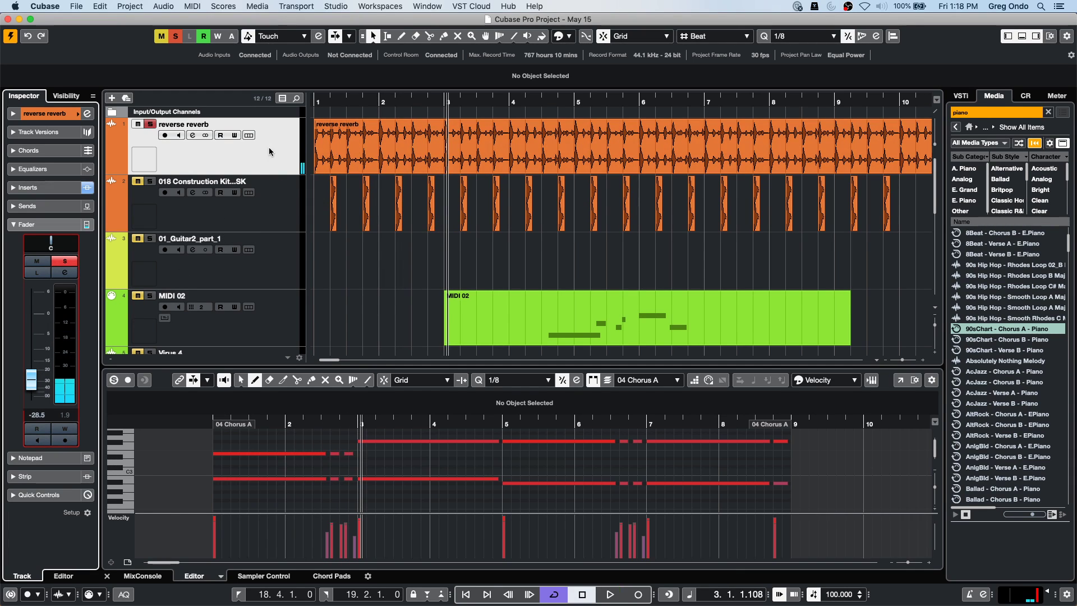
# Select the reverse reverb event and open Edit > Render in Place > Render Settings.
pyautogui.click(352, 142)
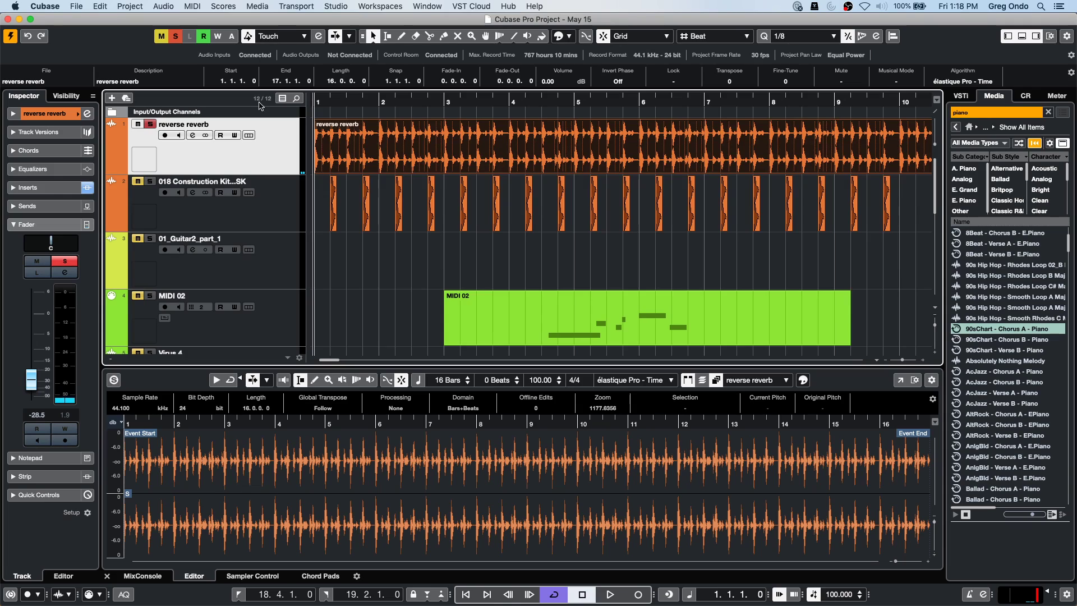
pyautogui.click(99, 6)
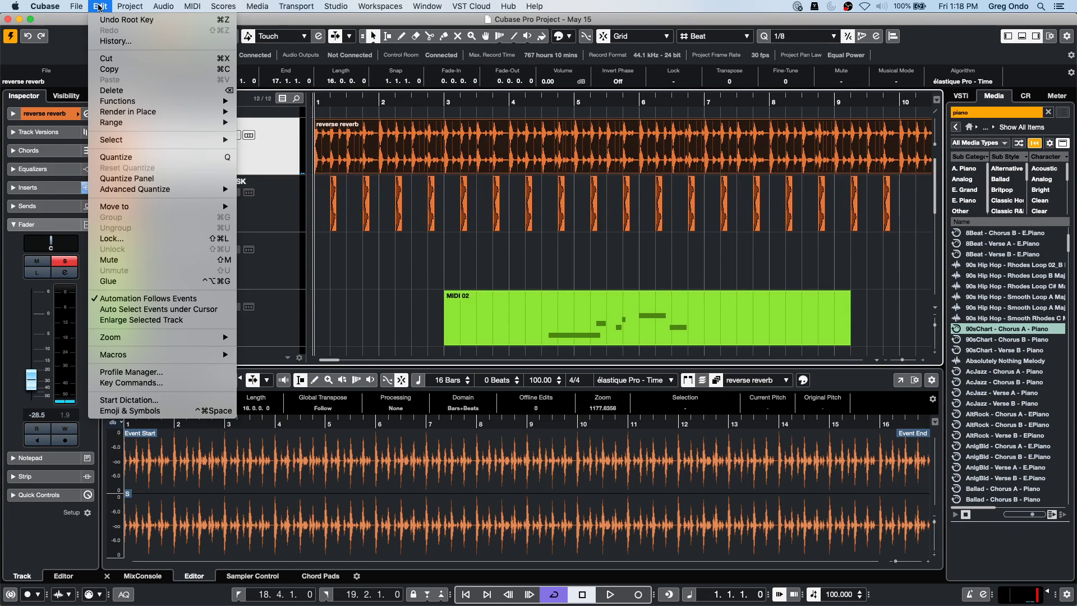
pyautogui.moveTo(133, 115)
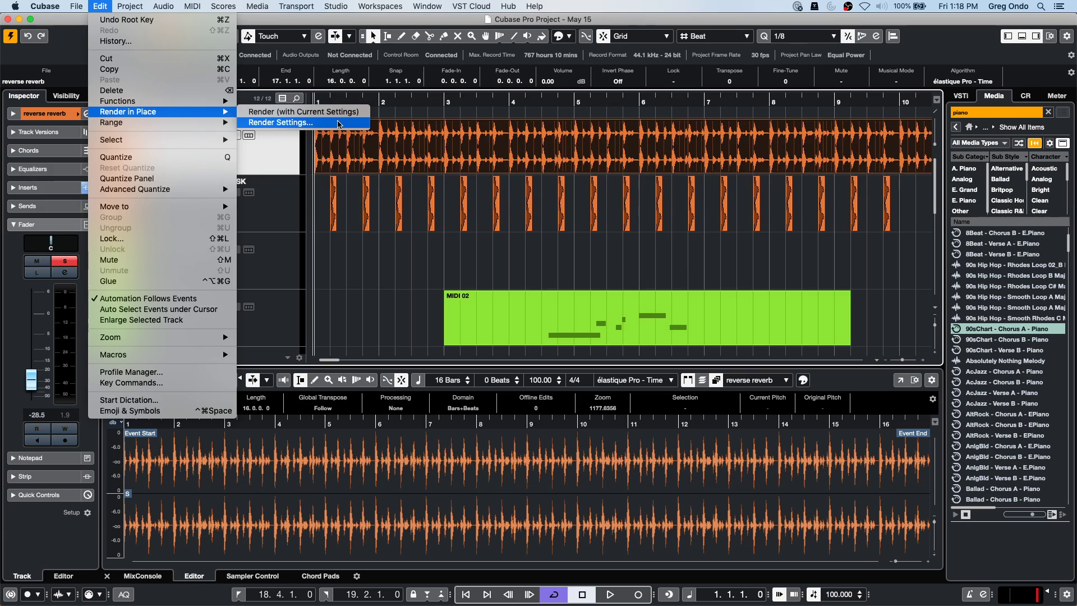
pyautogui.click(339, 123)
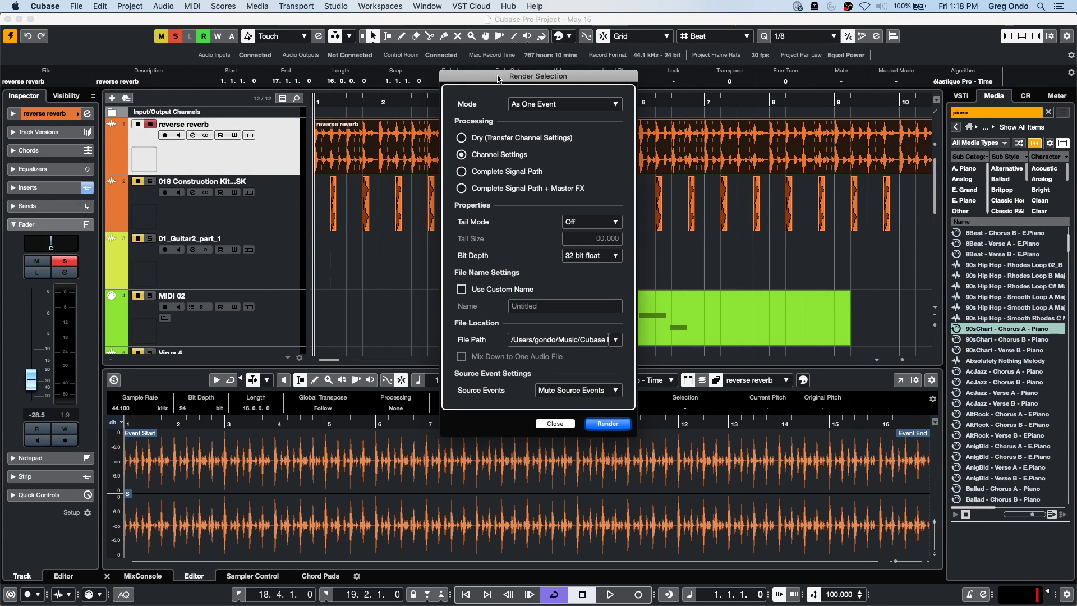
# Render the reverse reverb event As One Event with Channel Settings onto a new audio track.
pyautogui.moveTo(499, 79); pyautogui.dragTo(355, 104)
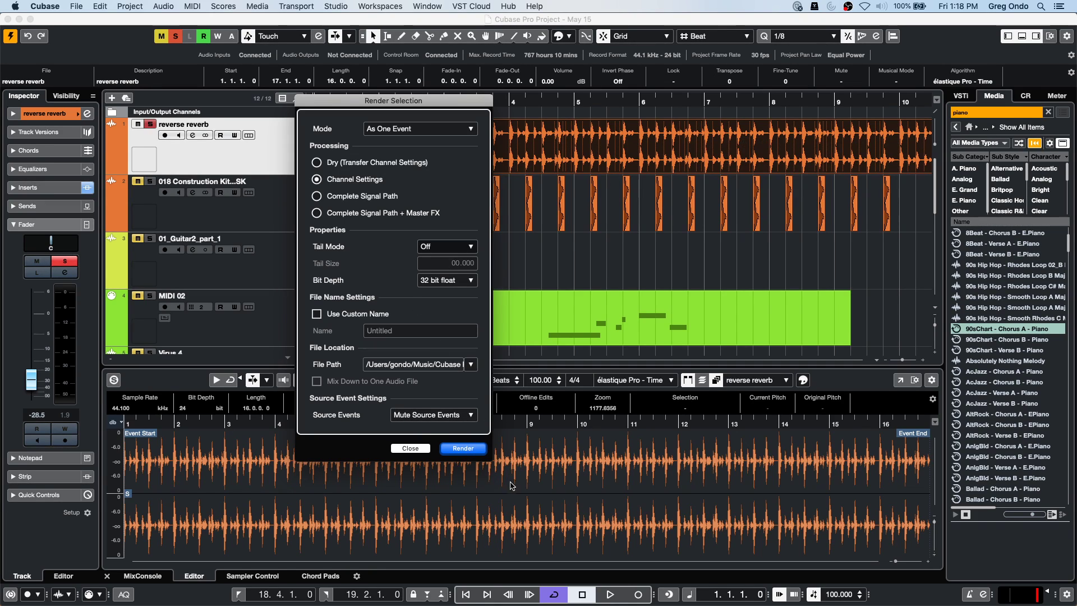
pyautogui.click(474, 449)
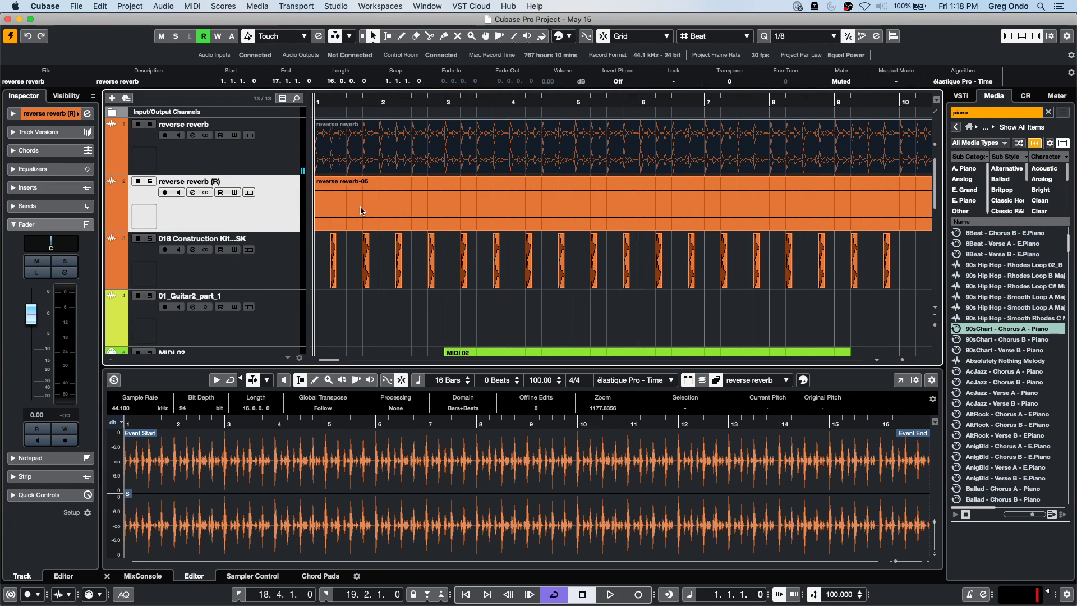
# Solo the rendered reverse reverb (R) track and play its reverse reverb-05 event.
pyautogui.click(150, 182)
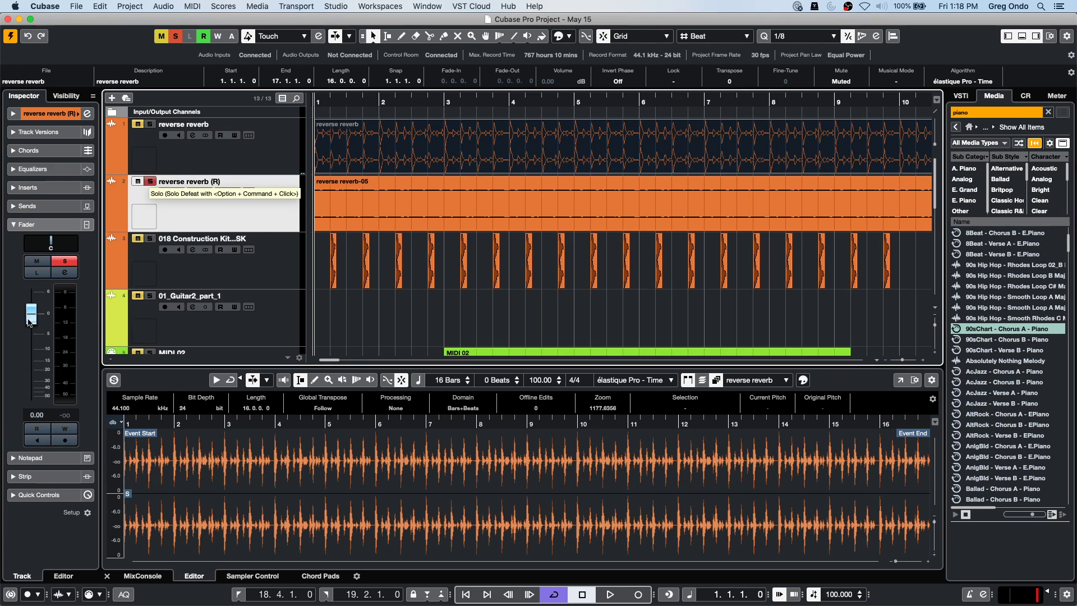
pyautogui.click(527, 189)
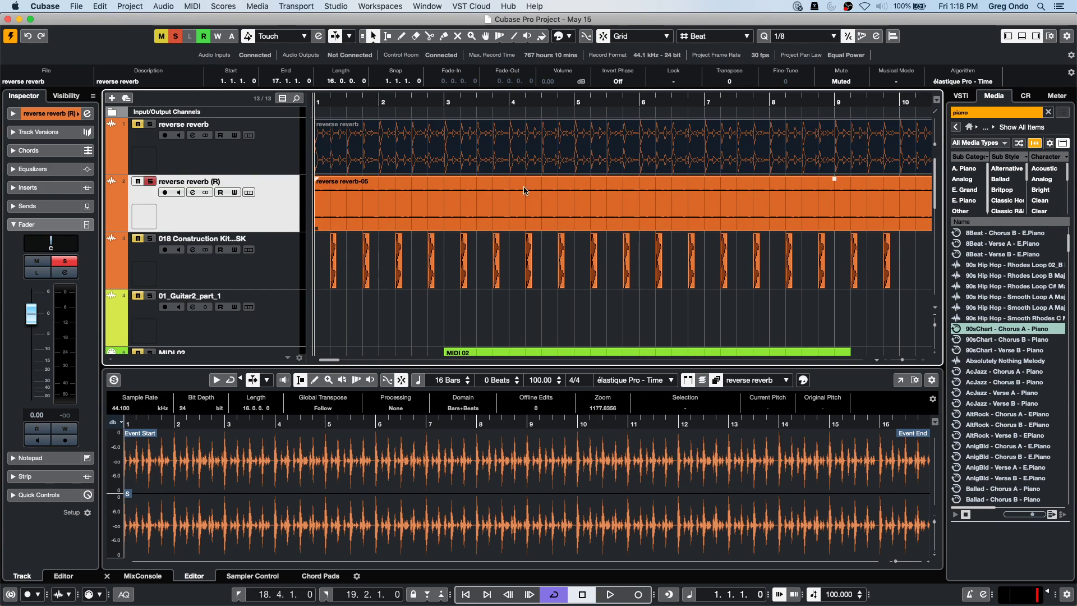
pyautogui.press('space')
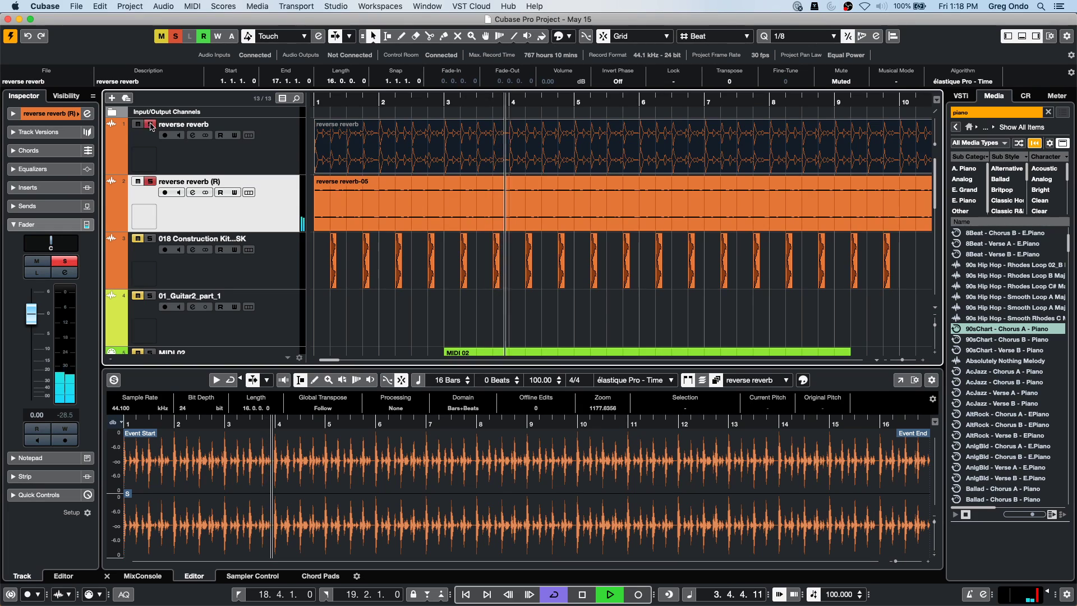
# Unmute the original reverse reverb event, then unsolo and mute the reverse reverb (R) track.
pyautogui.rightClick(476, 157)
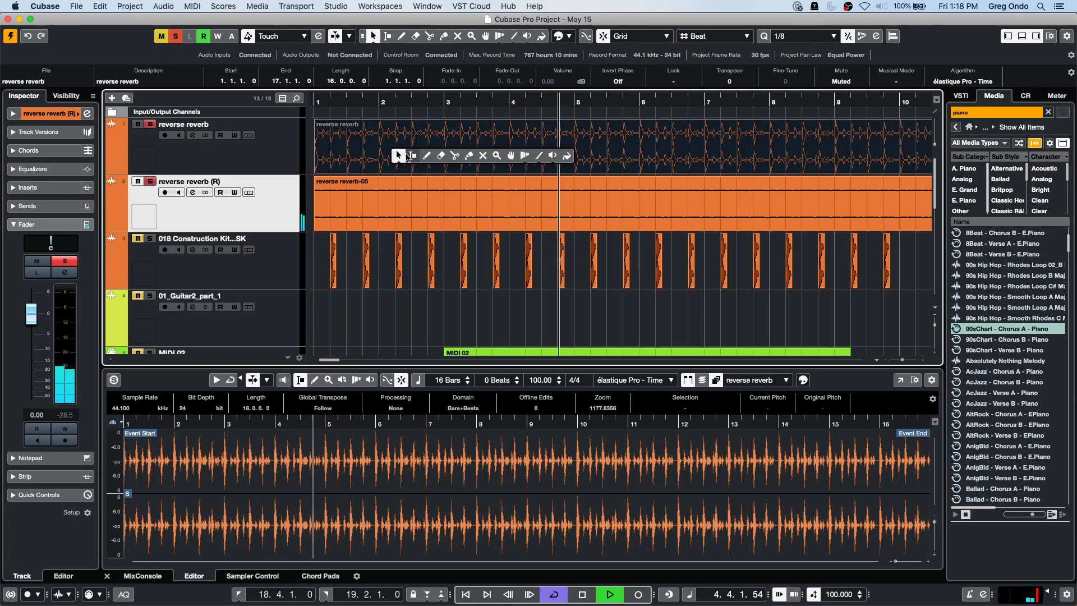
pyautogui.click(481, 156)
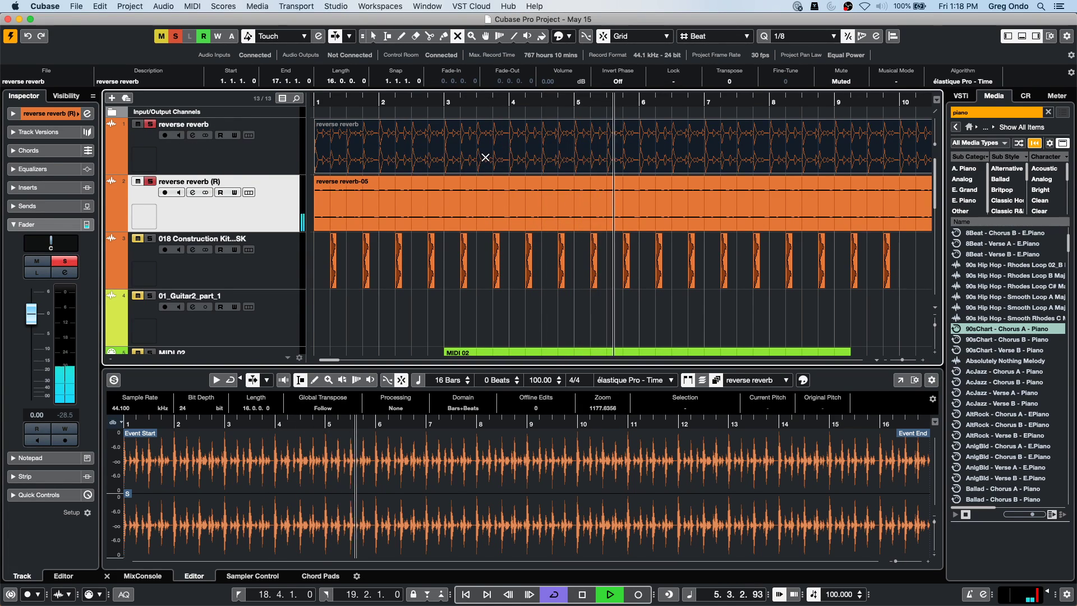
pyautogui.click(332, 171)
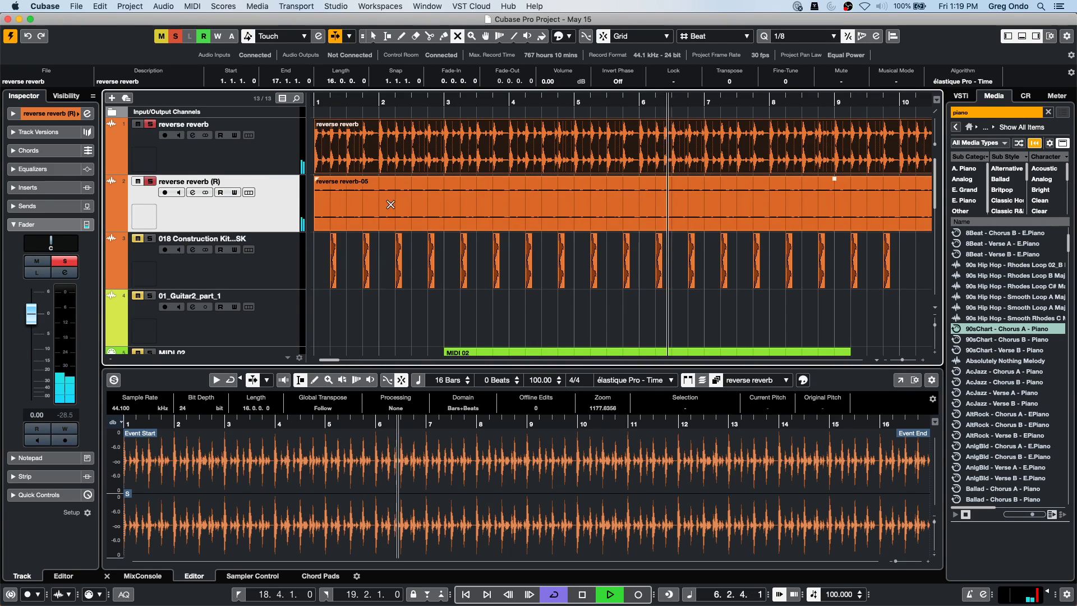
pyautogui.click(64, 261)
pyautogui.click(33, 261)
pyautogui.press('space')
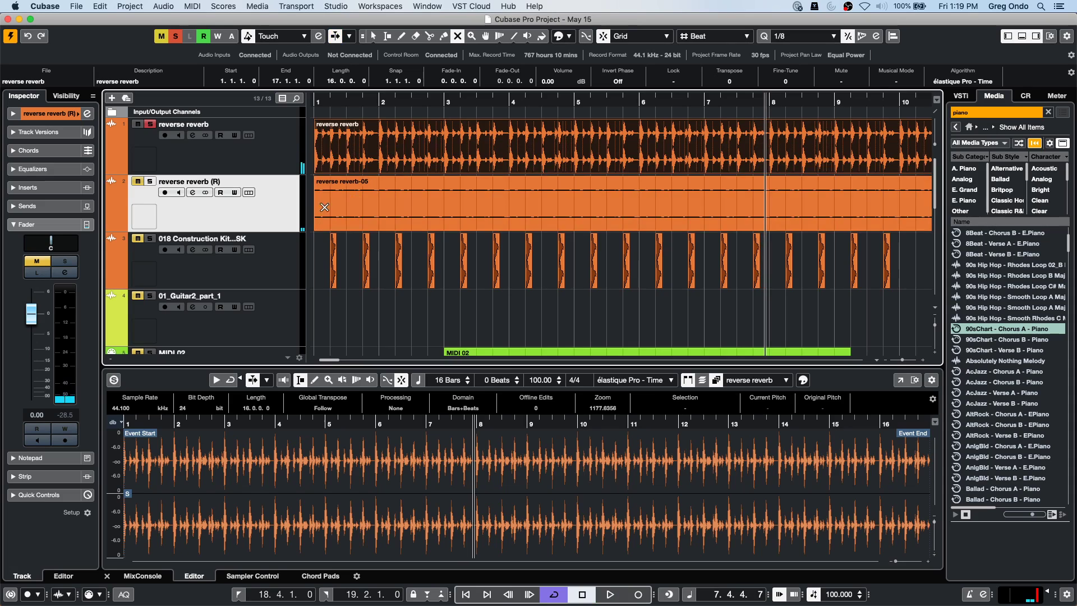
# Mute the reverse reverb-05 event, play the original reverse reverb track from the start, then reselect the event.
pyautogui.click(364, 202)
pyautogui.press('Home')
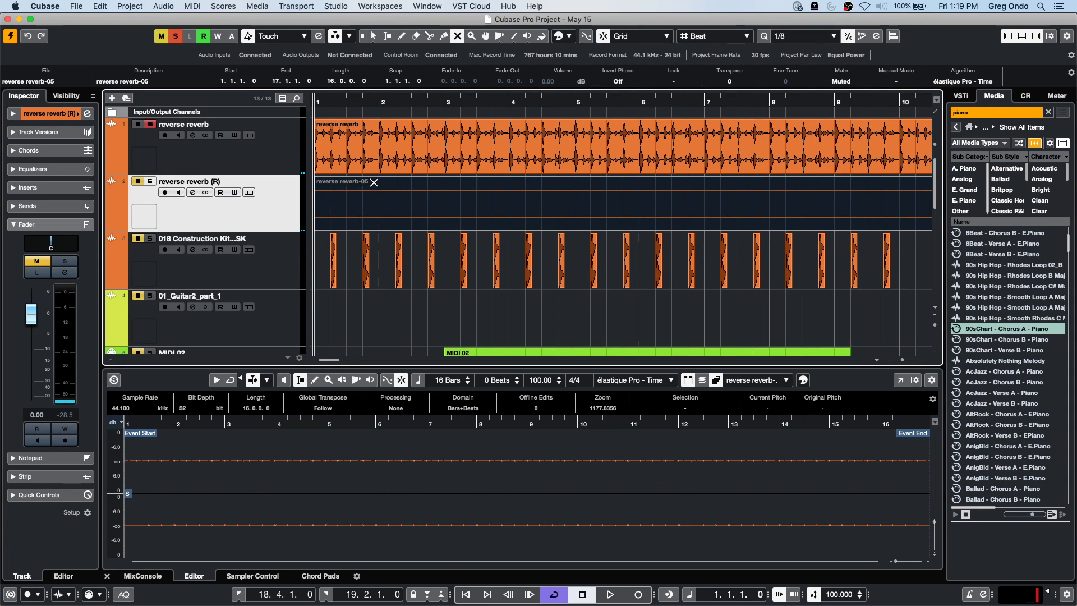
pyautogui.click(265, 162)
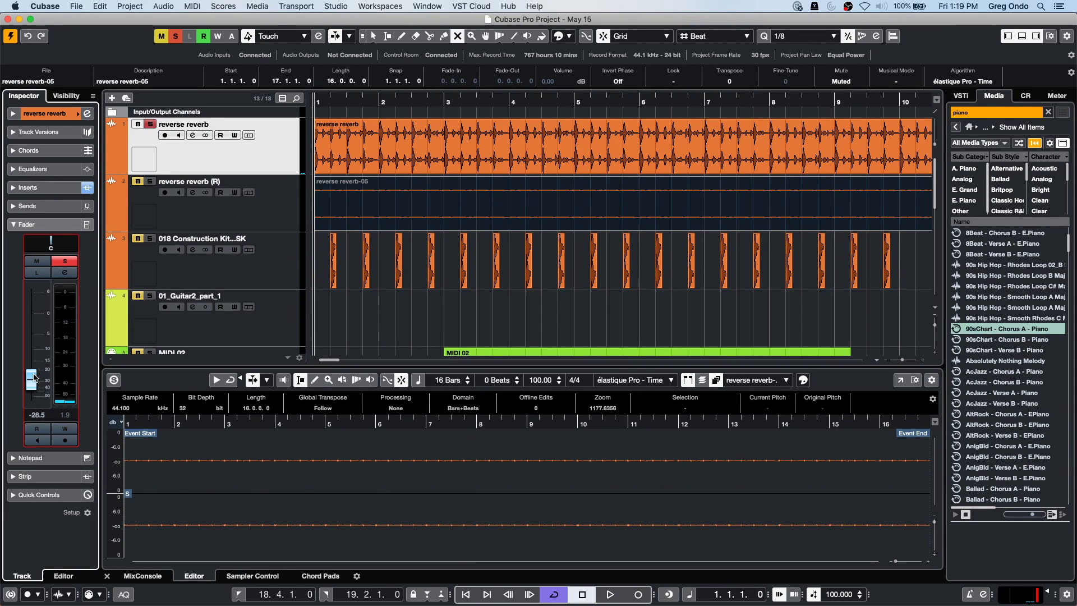
pyautogui.press('space')
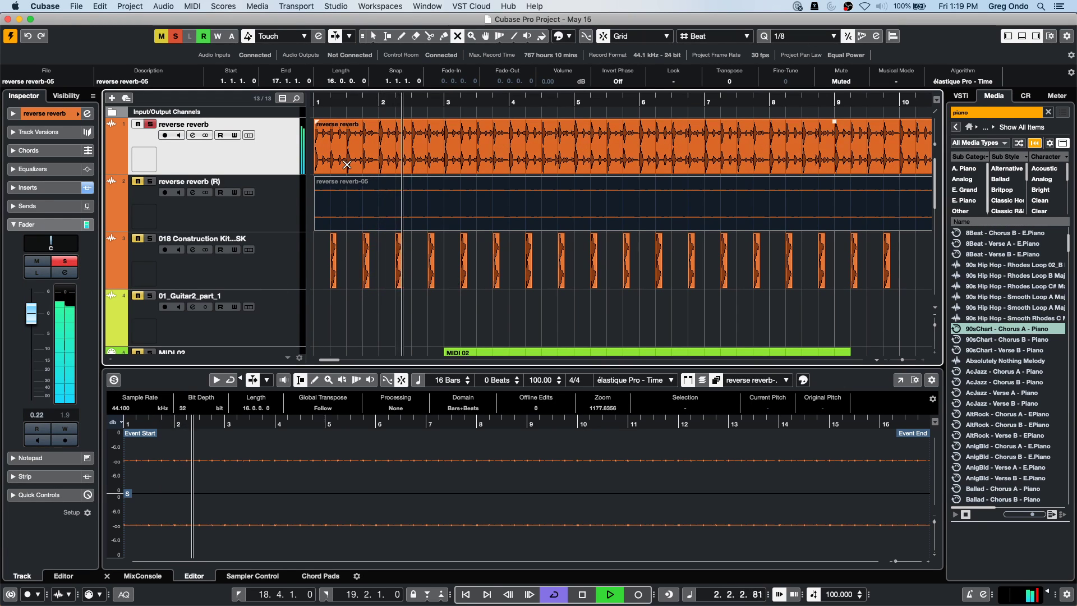
pyautogui.press('space')
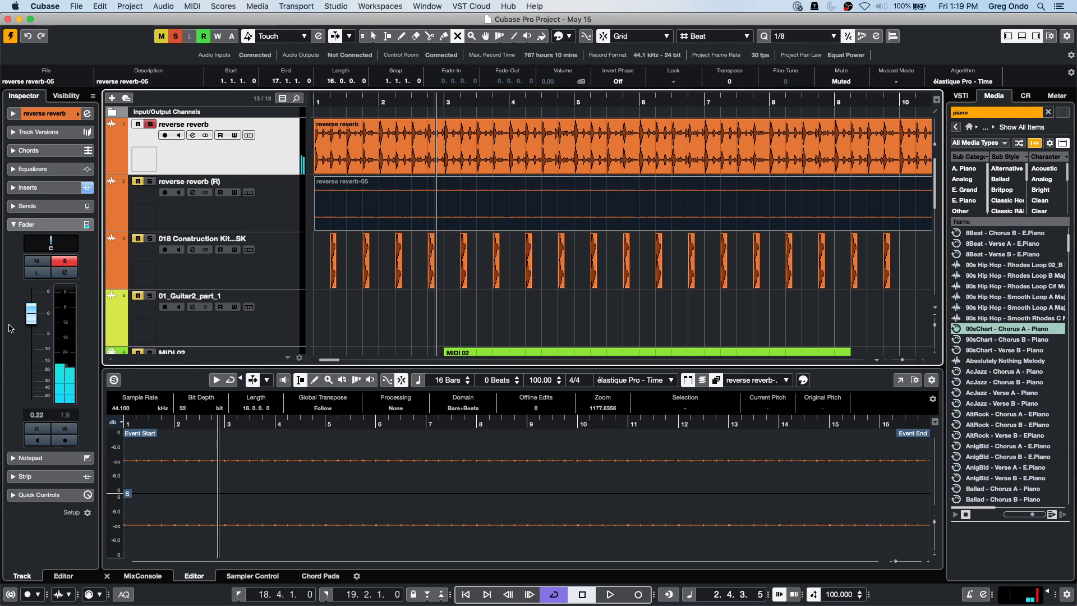
pyautogui.click(344, 308)
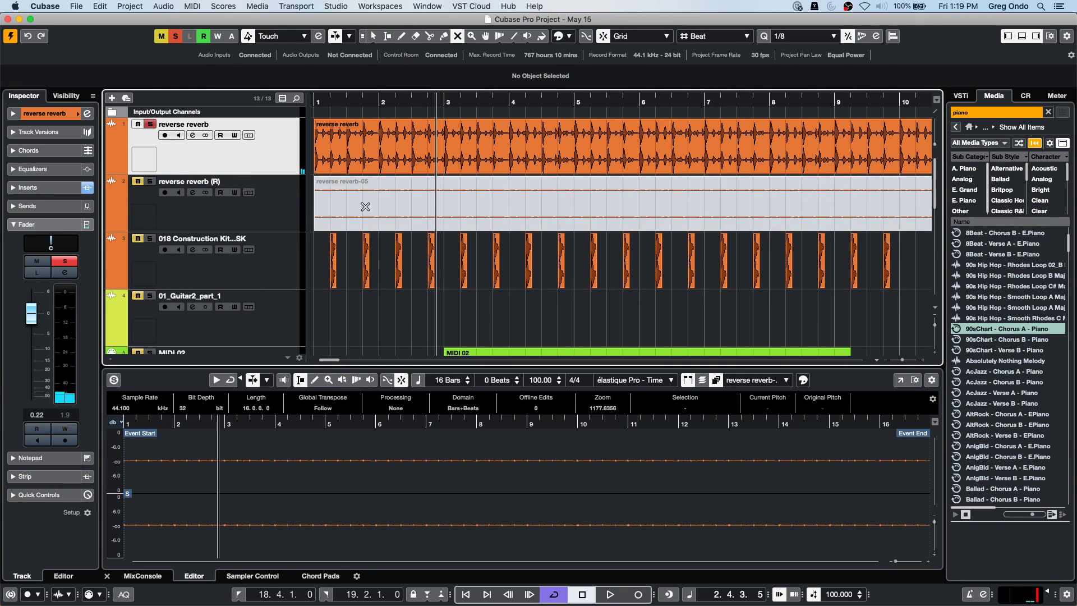
pyautogui.click(389, 217)
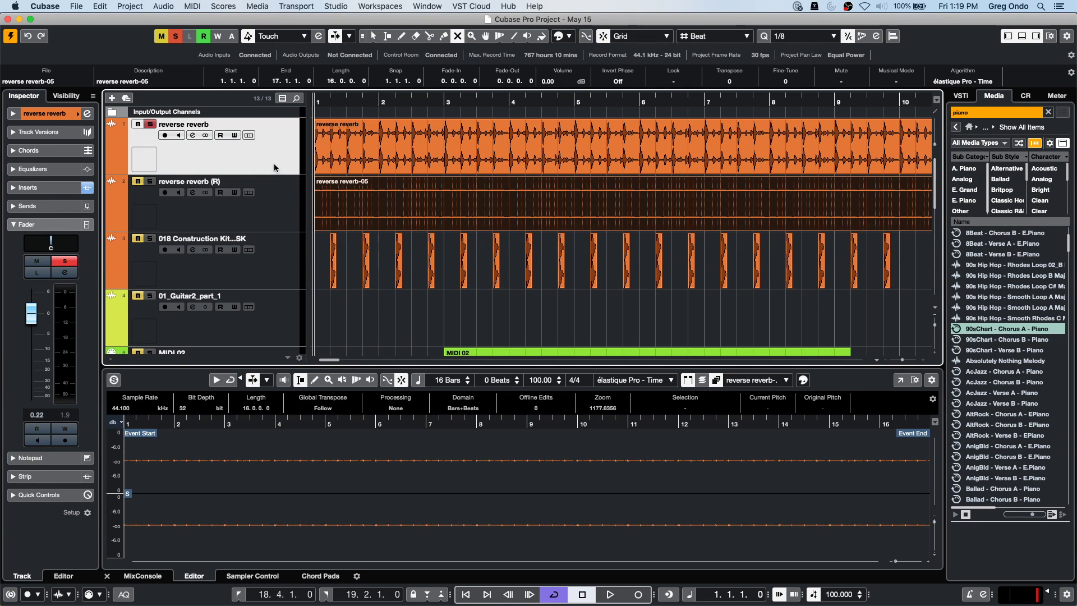
# Drag the reverse reverb (R) track's Inspector fader down to -23.3 dB.
pyautogui.rightClick(273, 177)
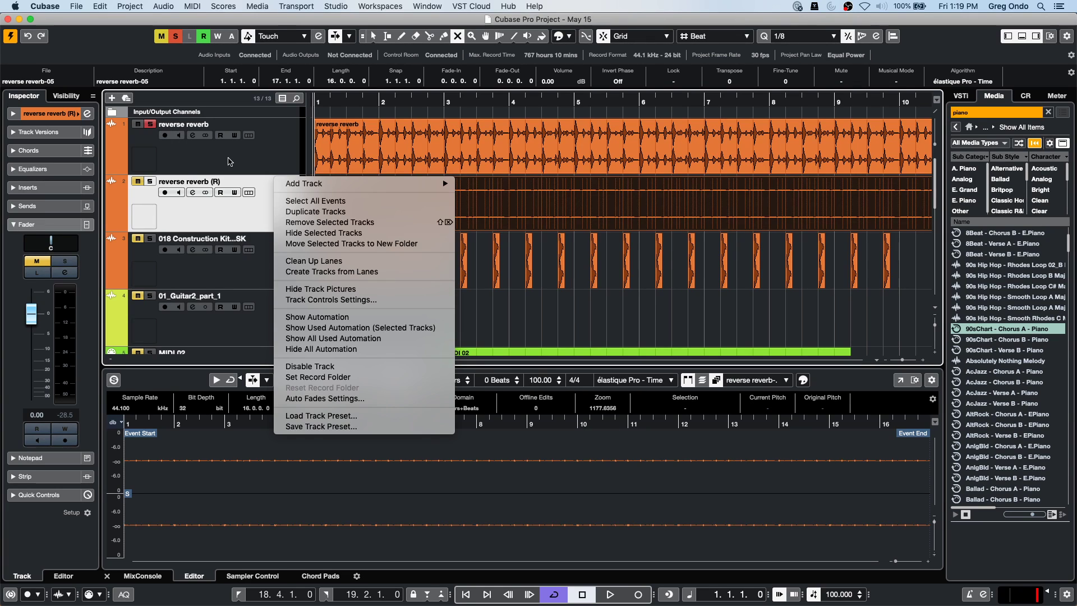
pyautogui.click(288, 162)
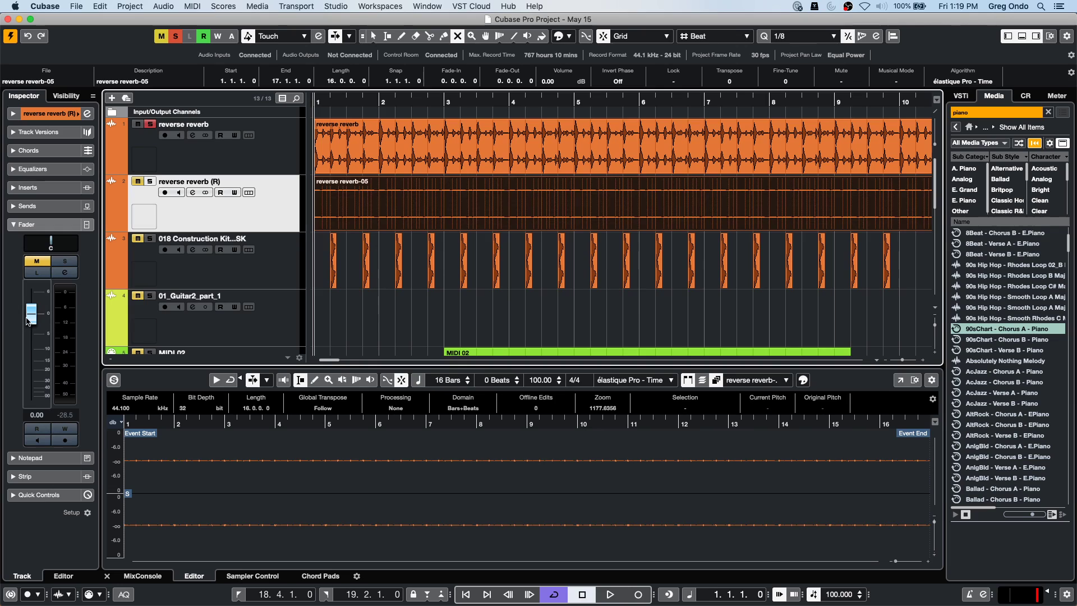
pyautogui.moveTo(40, 324); pyautogui.dragTo(39, 366)
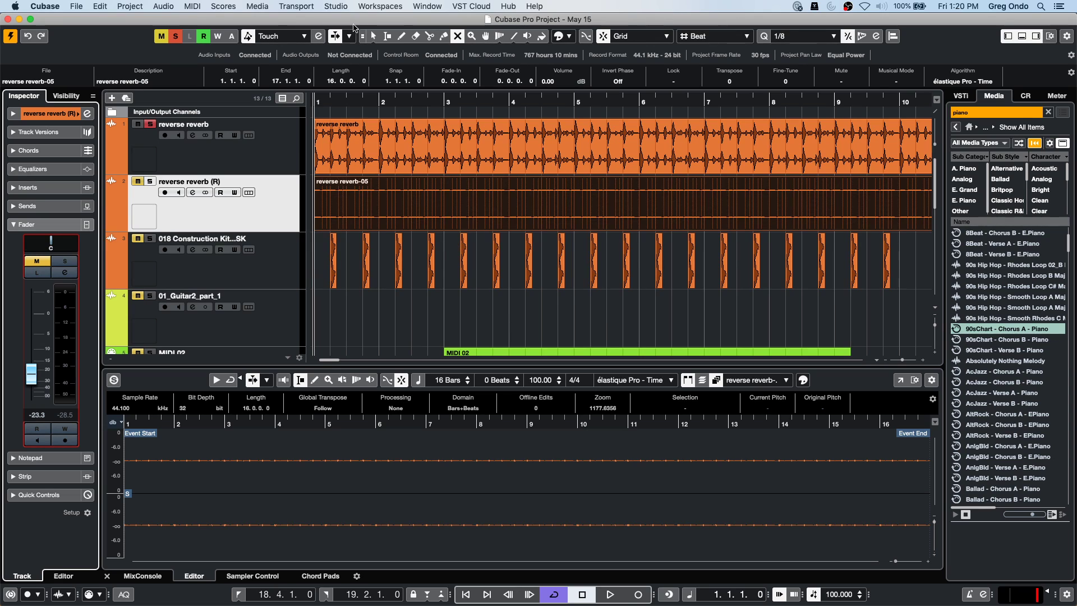
# Zoom out to the whole song and open Piano part D in a separate Key Editor window.
pyautogui.moveTo(355, 110); pyautogui.dragTo(356, 96)
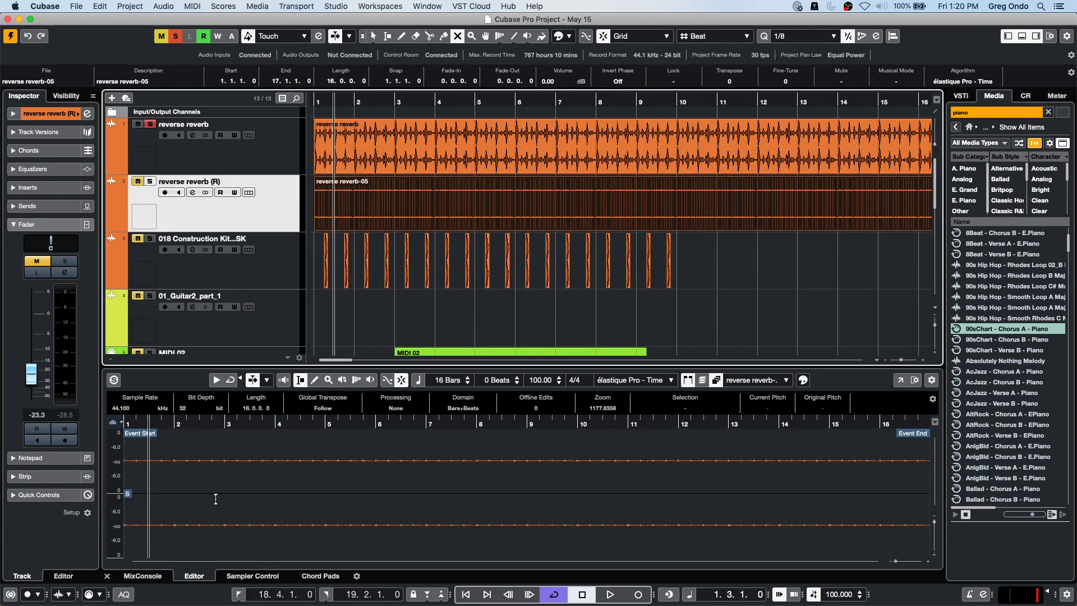
pyautogui.click(137, 576)
pyautogui.scroll(-10, 721, 301)
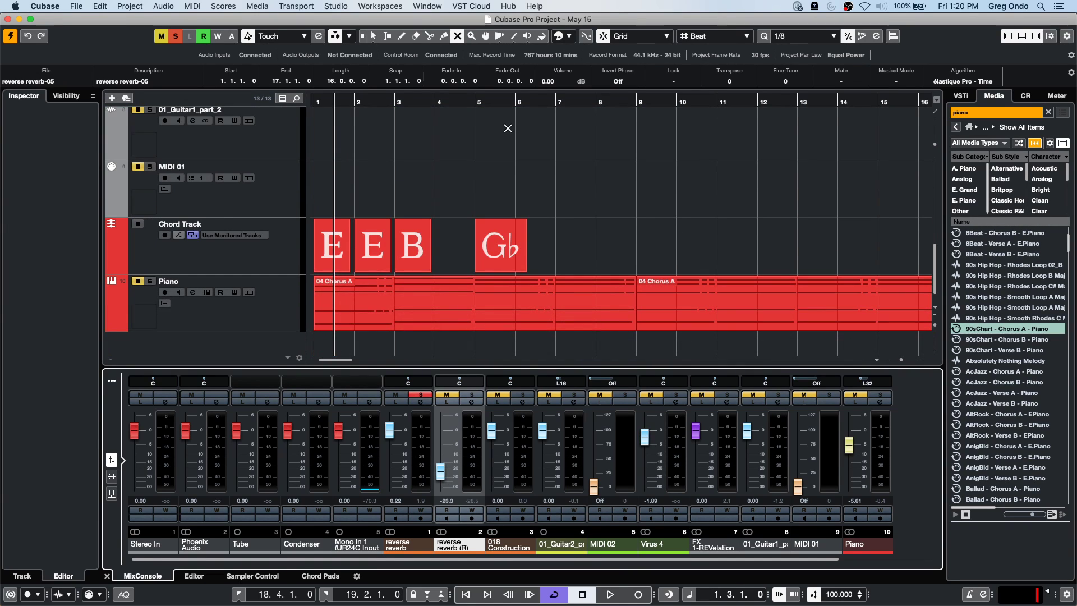
pyautogui.moveTo(425, 100); pyautogui.dragTo(422, 52)
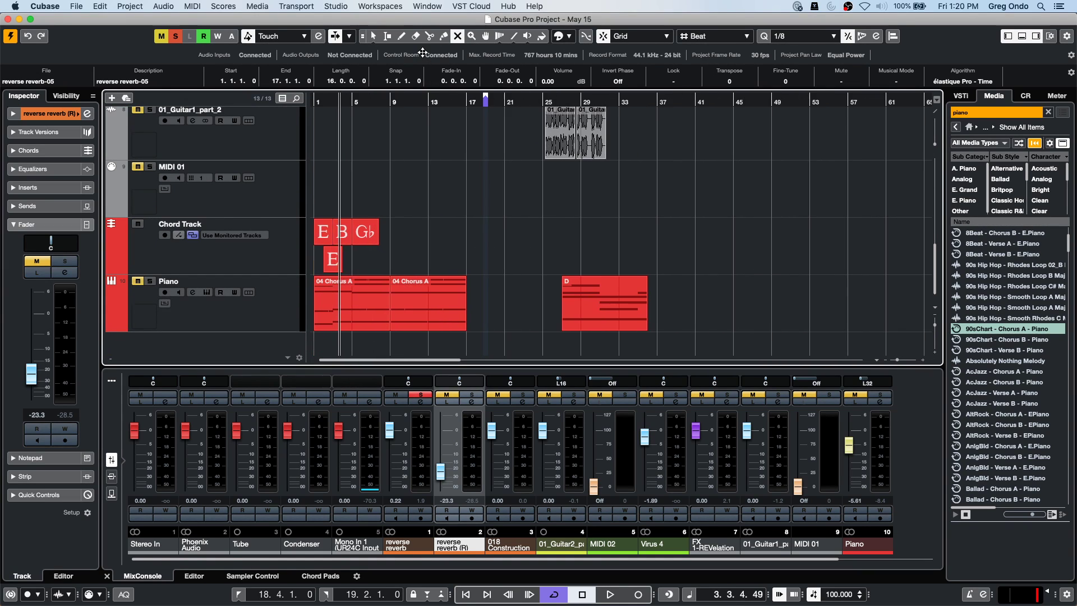
pyautogui.click(613, 304)
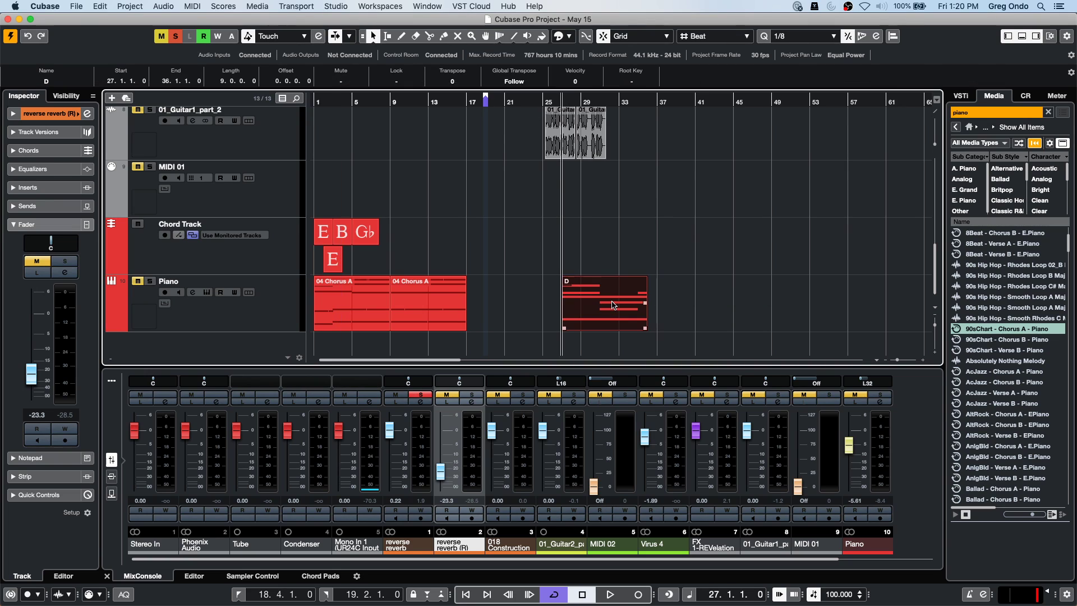
pyautogui.doubleClick(613, 304)
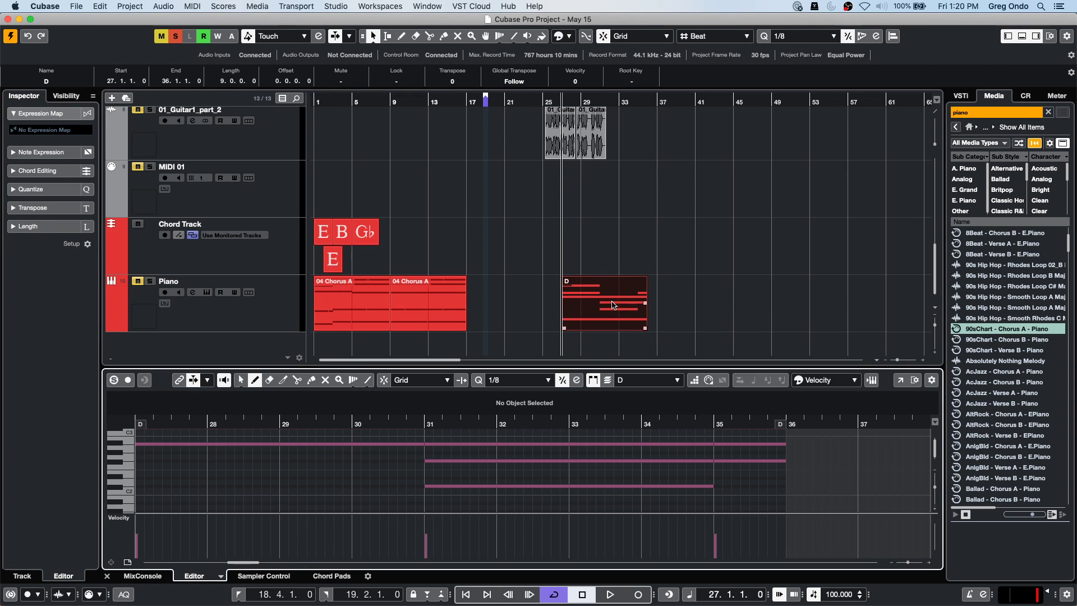
pyautogui.click(901, 381)
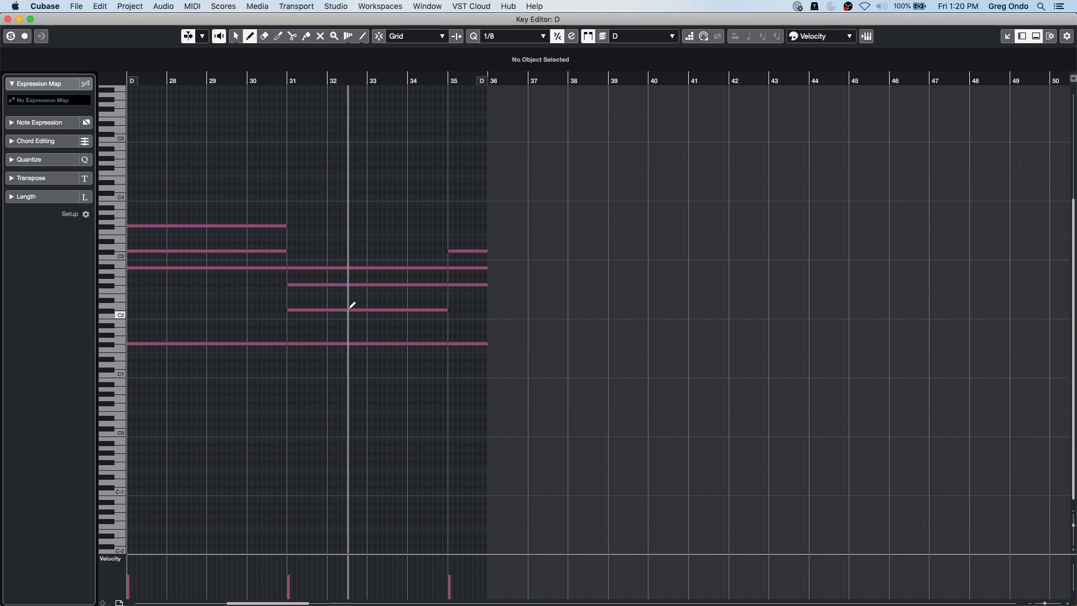
# Transpose the F#1 bass notes in bars 31–35 of part D down to E1.
pyautogui.press('1')
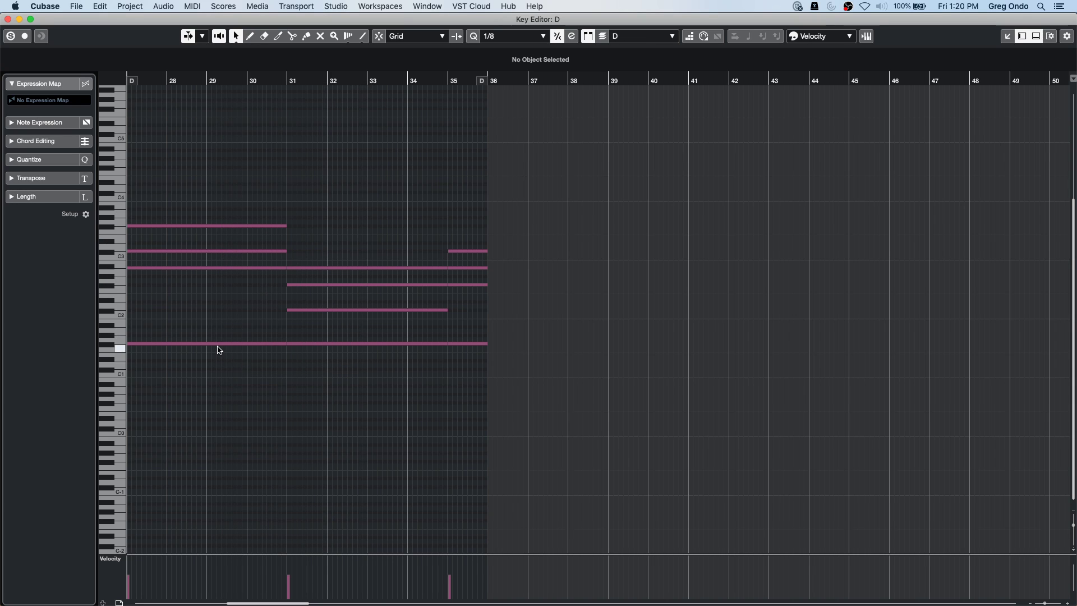
pyautogui.click(220, 344)
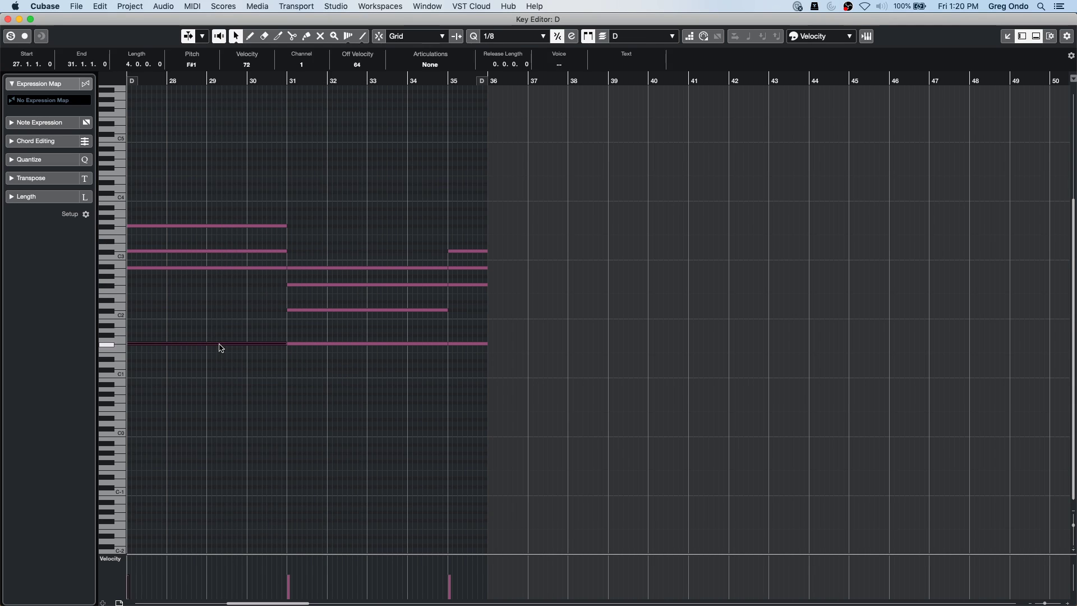
pyautogui.click(302, 350)
pyautogui.click(303, 343)
pyautogui.press('Down')
pyautogui.press('Down')
pyautogui.click(301, 347)
pyautogui.click(319, 392)
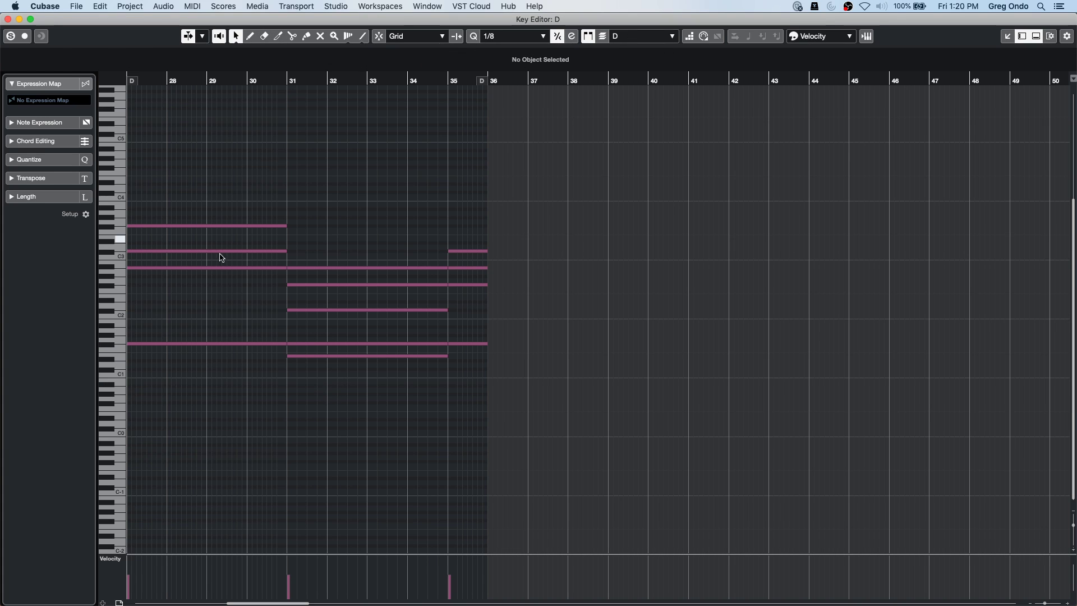
pyautogui.click(348, 344)
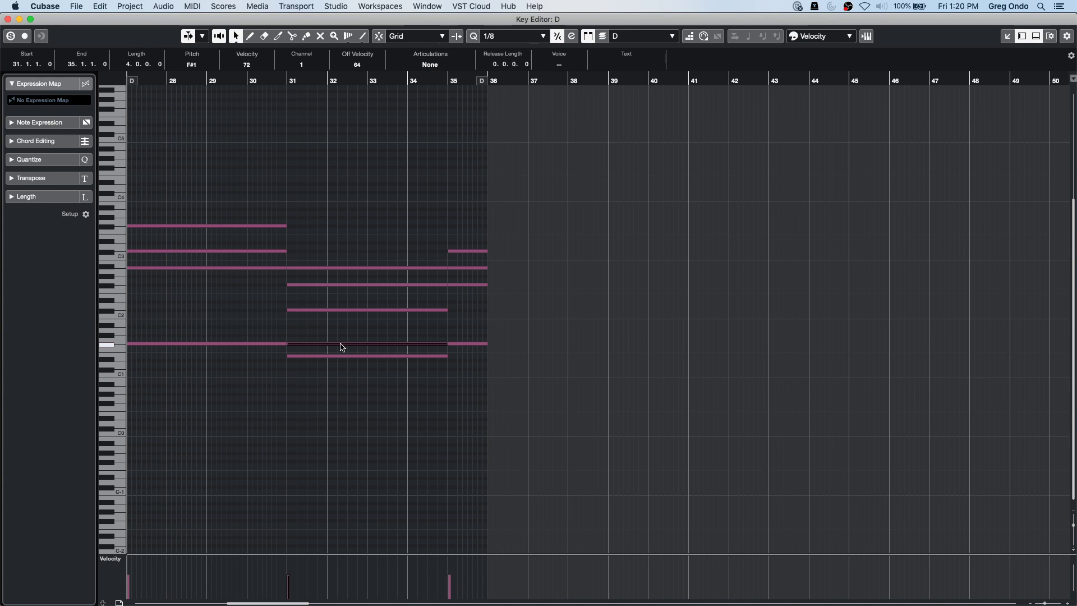
pyautogui.press('Down')
pyautogui.press('Down')
pyautogui.click(349, 369)
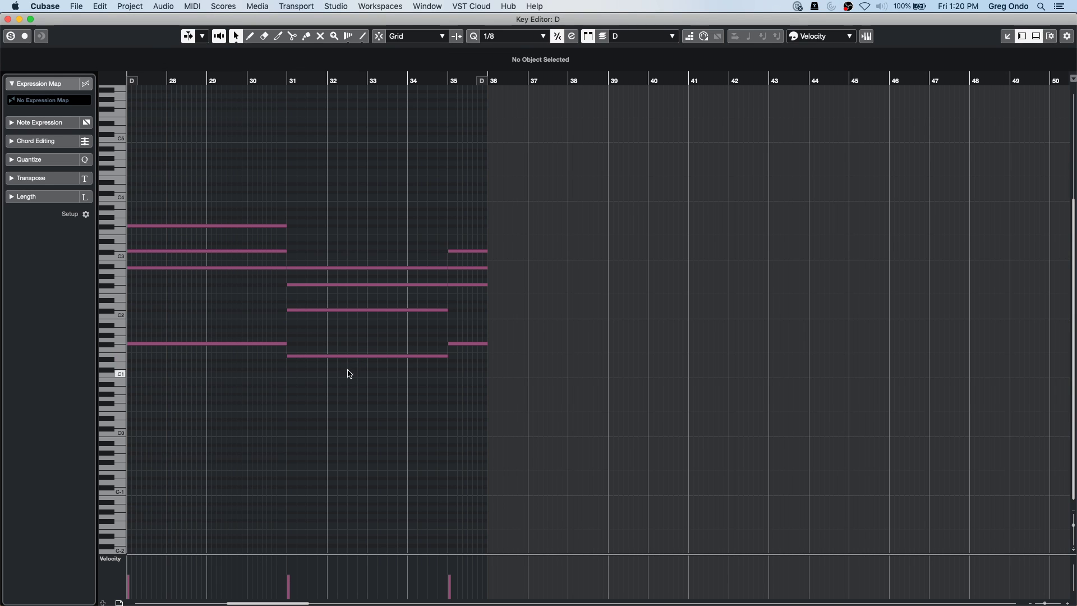
# Browse the menu bar looking for the Logical Editor command.
pyautogui.click(138, 8)
pyautogui.moveTo(101, 8)
pyautogui.moveTo(186, 3)
pyautogui.click(231, 338)
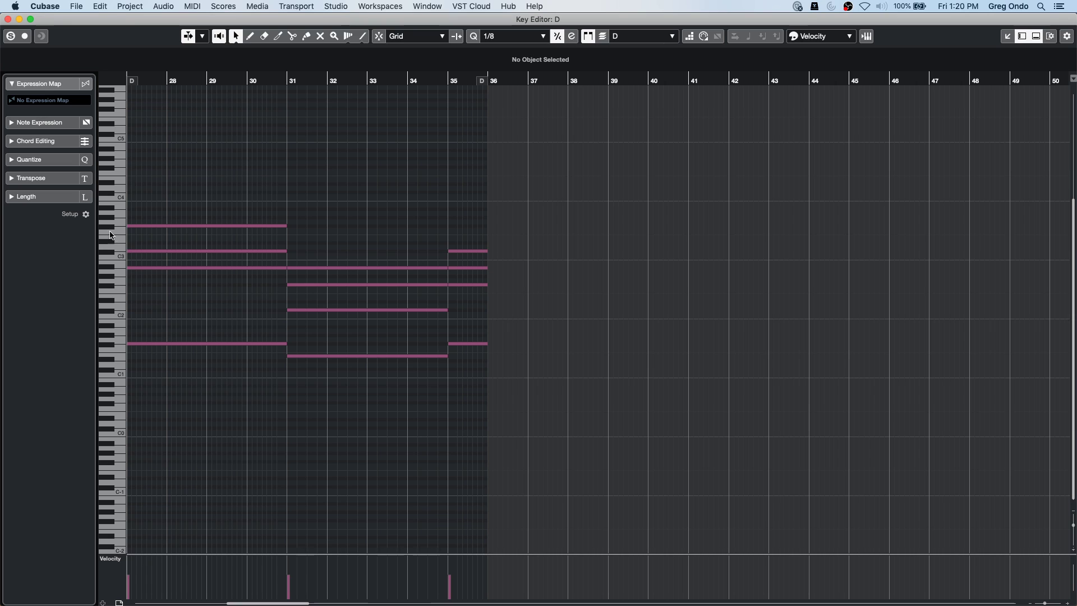
pyautogui.click(174, 5)
pyautogui.moveTo(201, 11)
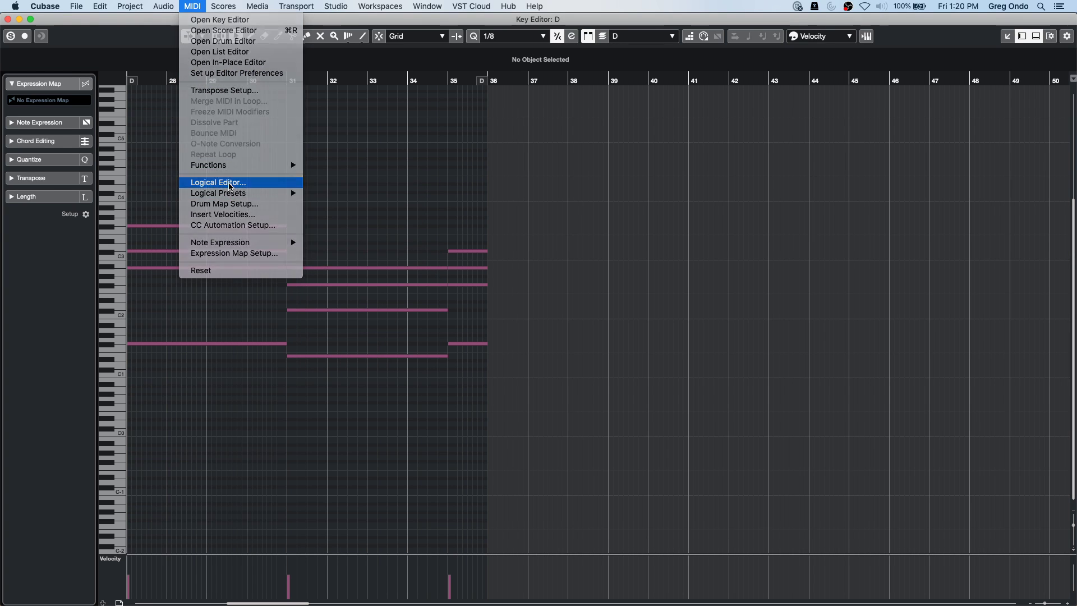
# Open the Logical Editor and set its function to Select.
pyautogui.click(220, 182)
pyautogui.moveTo(512, 194); pyautogui.dragTo(125, 126)
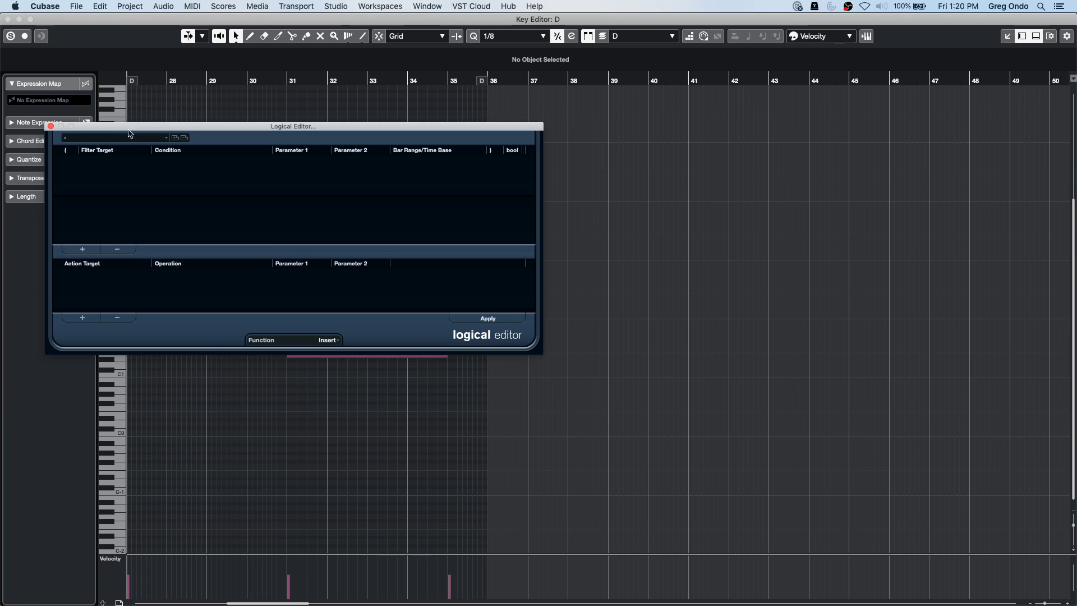
pyautogui.click(331, 340)
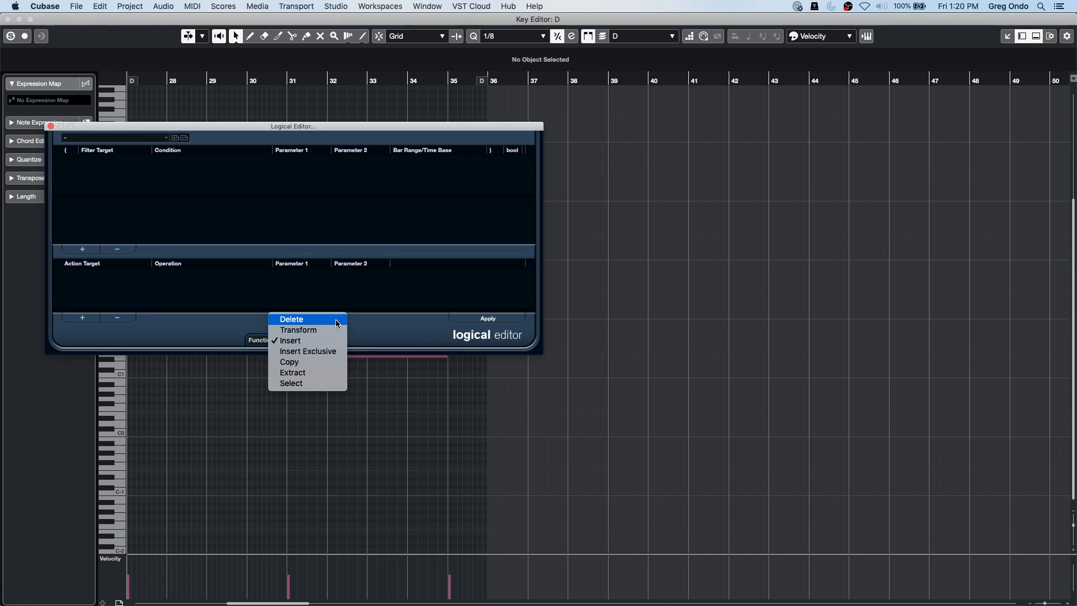
pyautogui.click(322, 384)
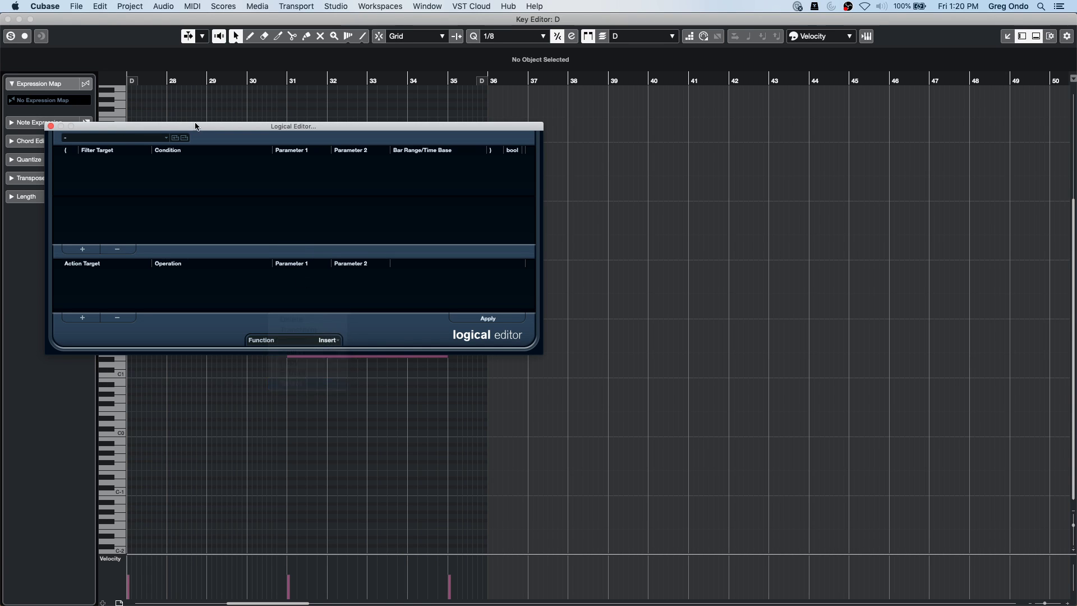
# Add a Type Is Note condition and a Context Variable Equal Highest Pitch condition, then test it on the chords.
pyautogui.click(83, 249)
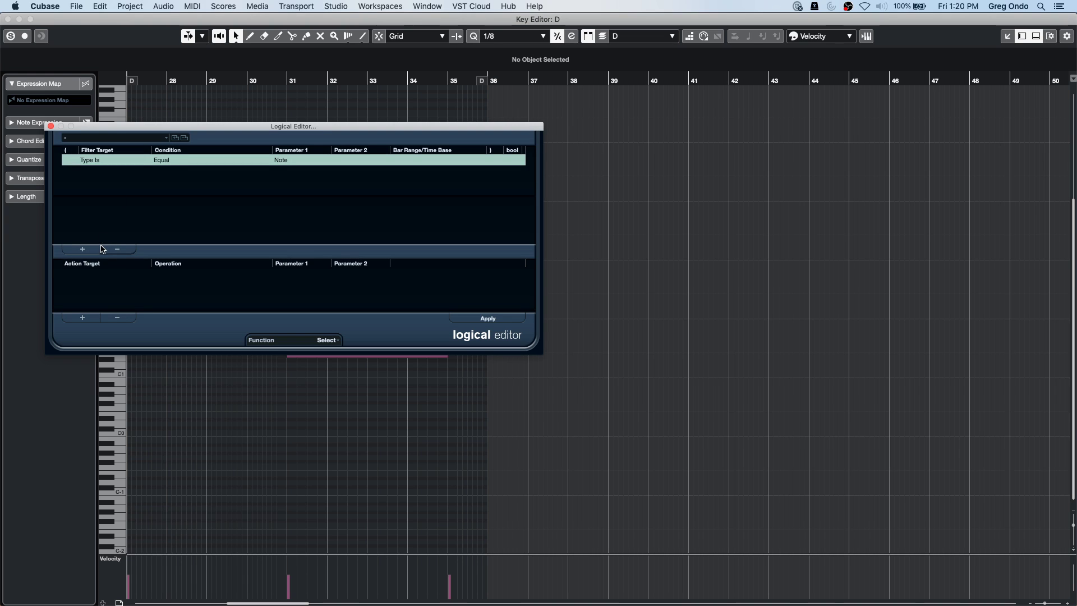
pyautogui.click(83, 249)
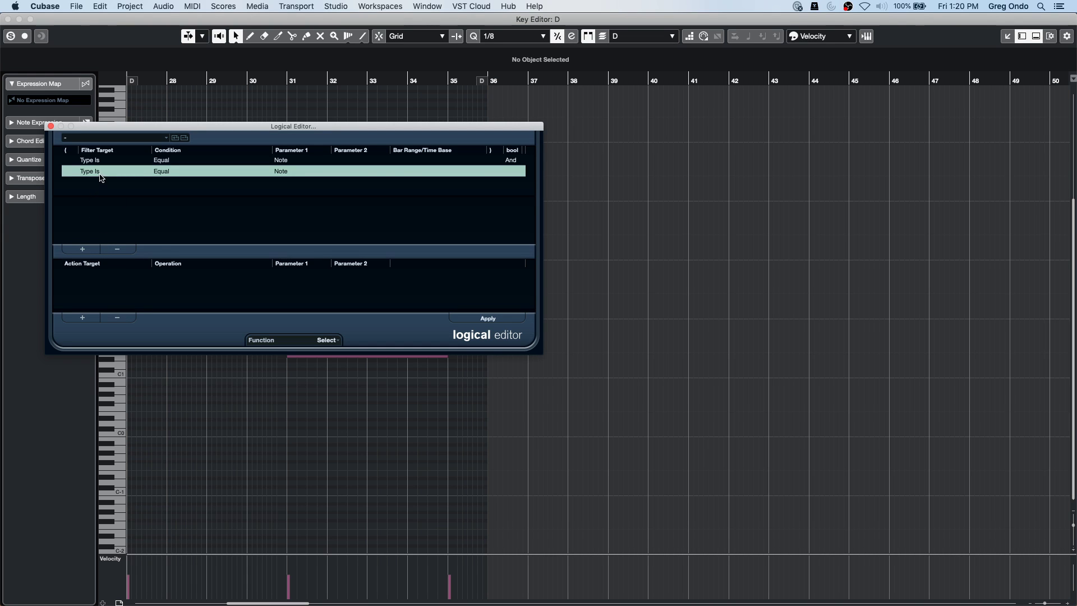
pyautogui.click(102, 178)
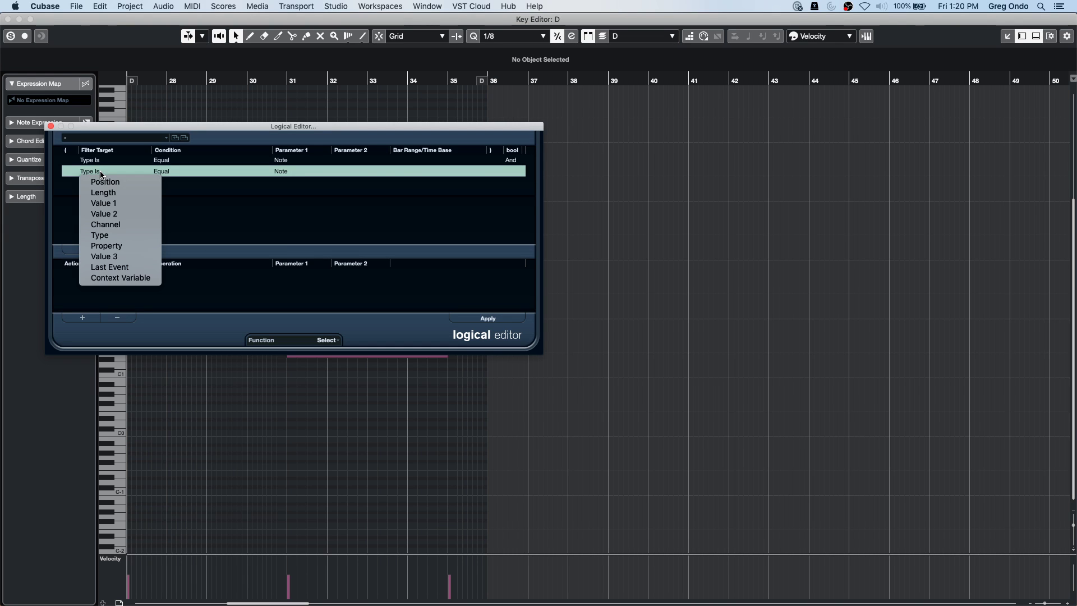
pyautogui.click(135, 278)
pyautogui.click(166, 173)
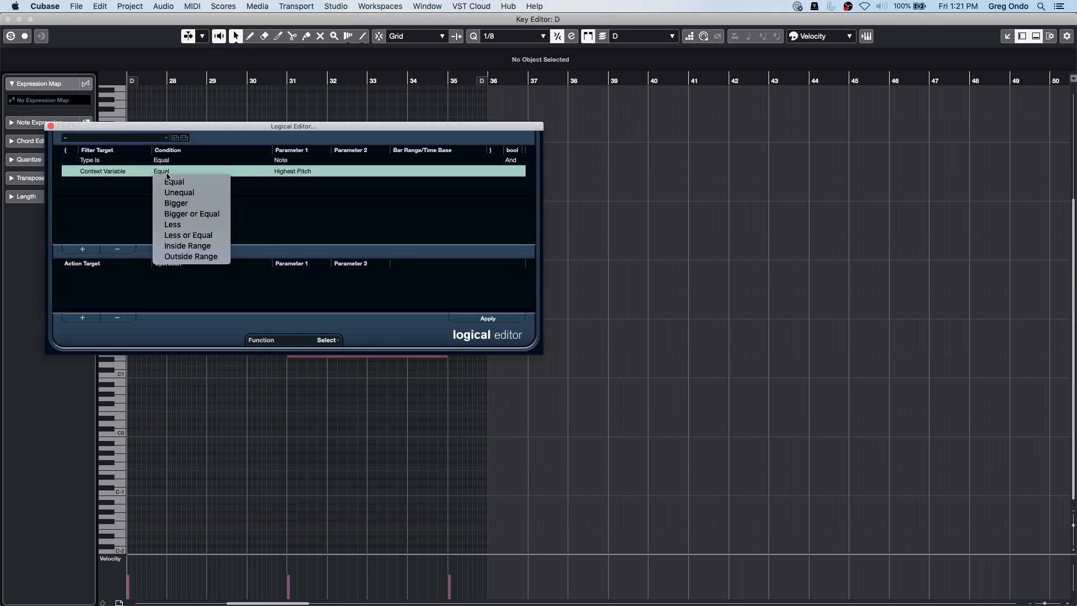
pyautogui.click(168, 181)
pyautogui.click(297, 168)
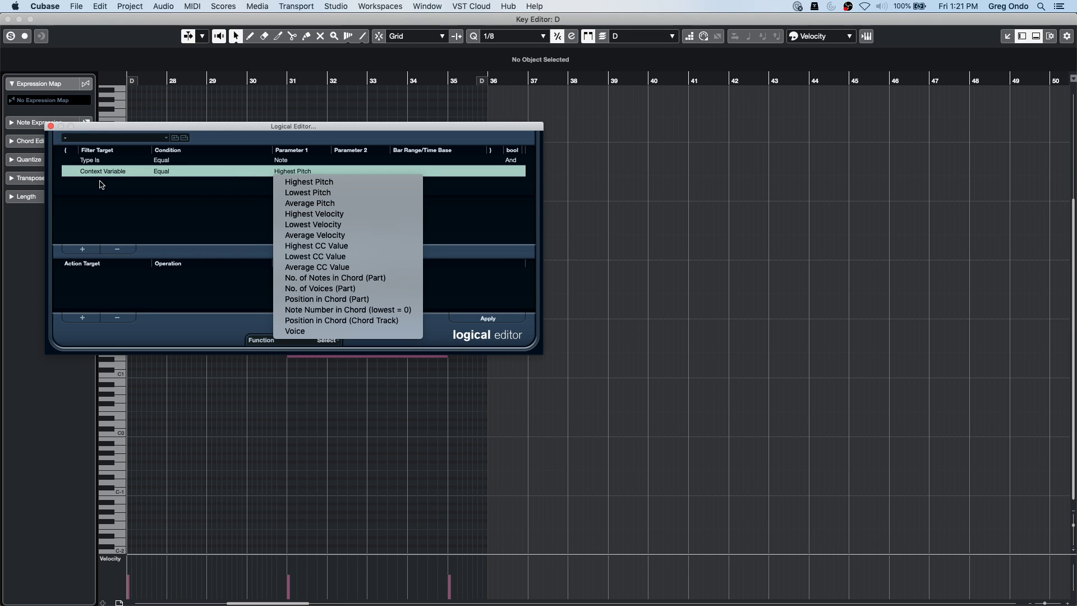
pyautogui.click(312, 120)
pyautogui.moveTo(283, 128); pyautogui.dragTo(762, 110)
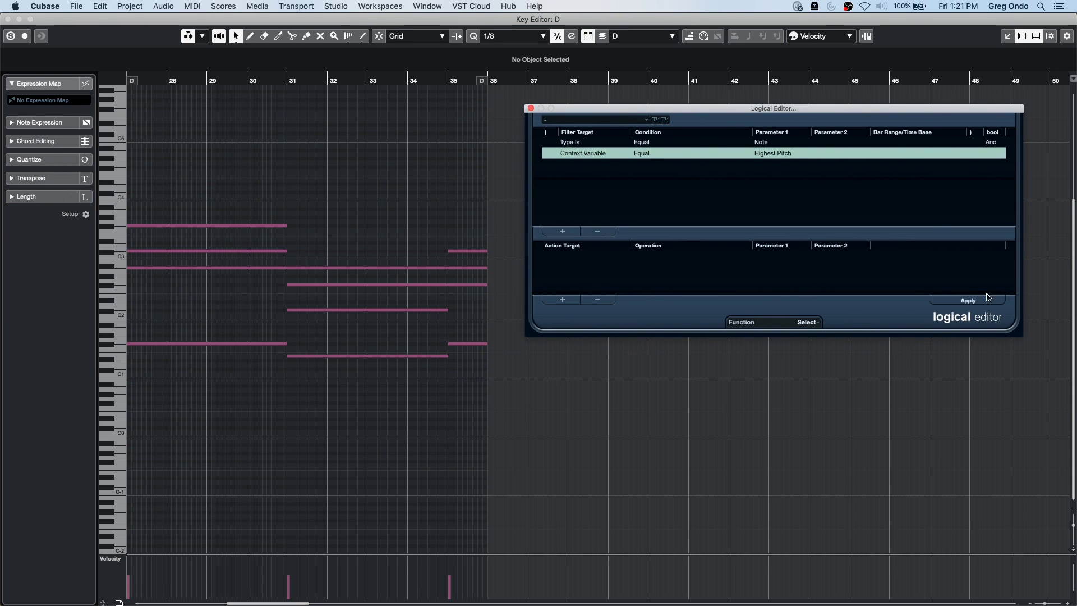
pyautogui.click(988, 299)
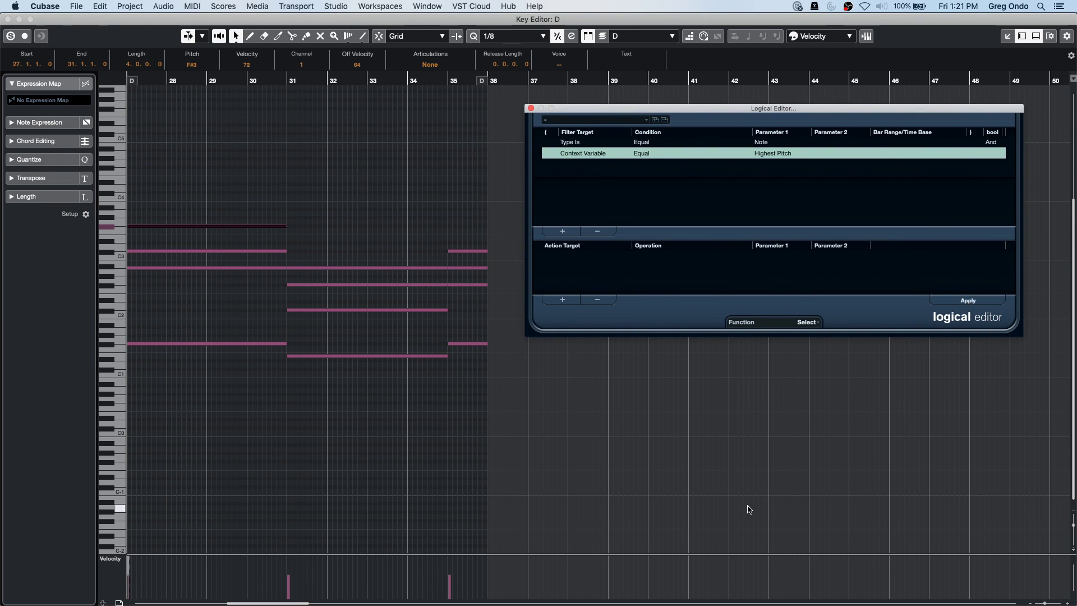
pyautogui.click(745, 512)
# Switch the variable to Note Number in Chord, set it to 1 and apply it.
pyautogui.click(776, 152)
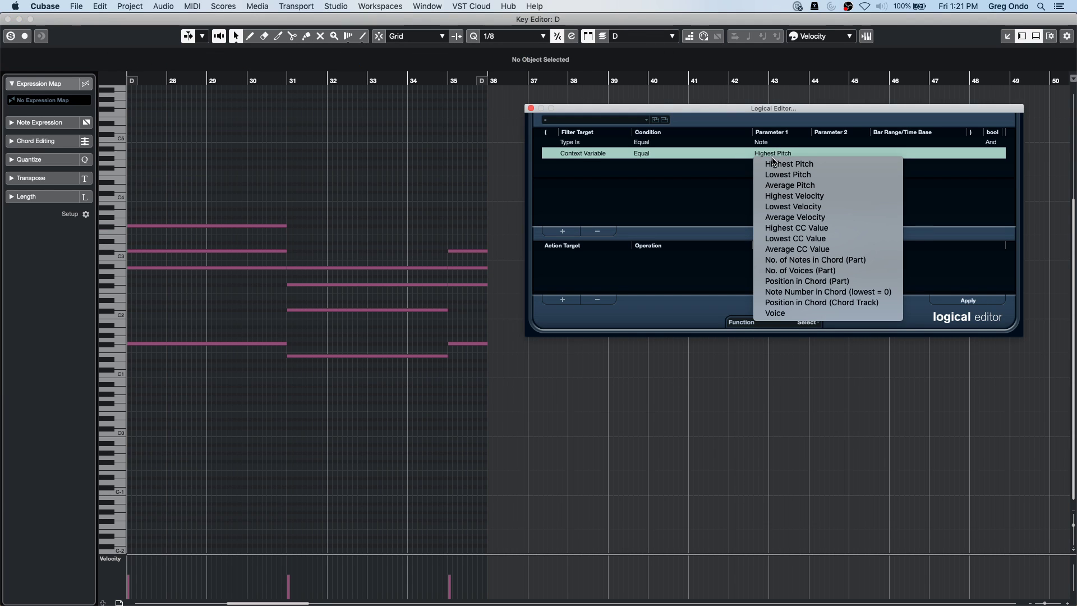
pyautogui.click(838, 303)
pyautogui.click(793, 158)
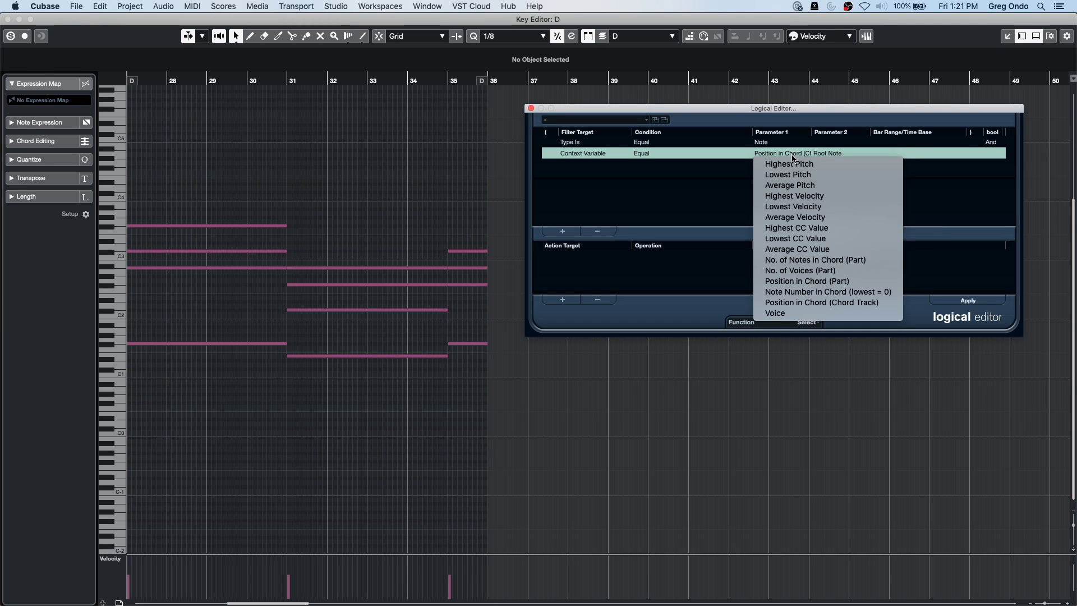
pyautogui.click(829, 291)
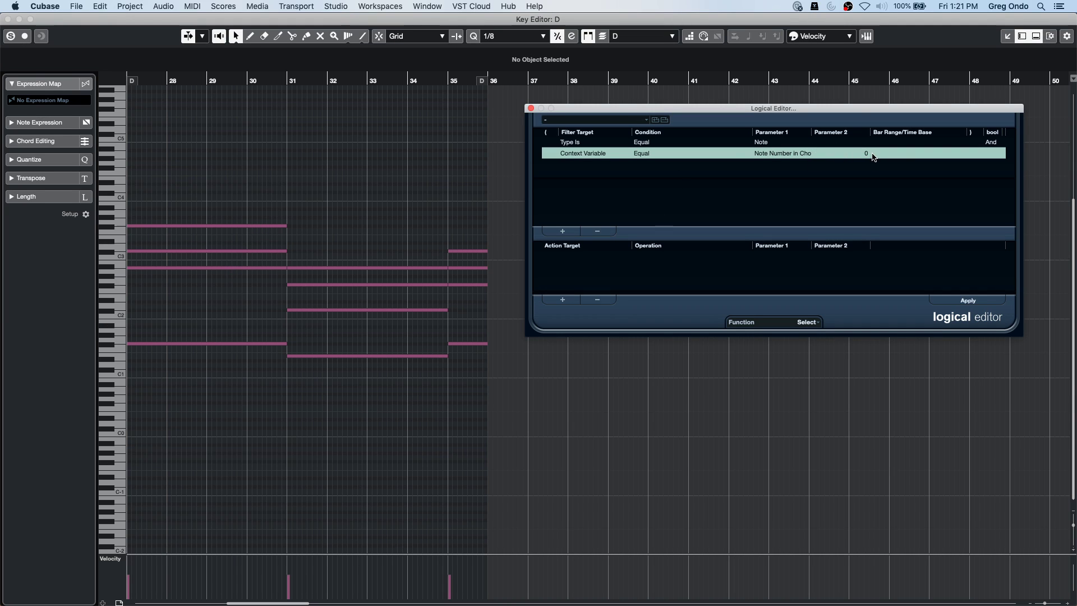
pyautogui.click(964, 300)
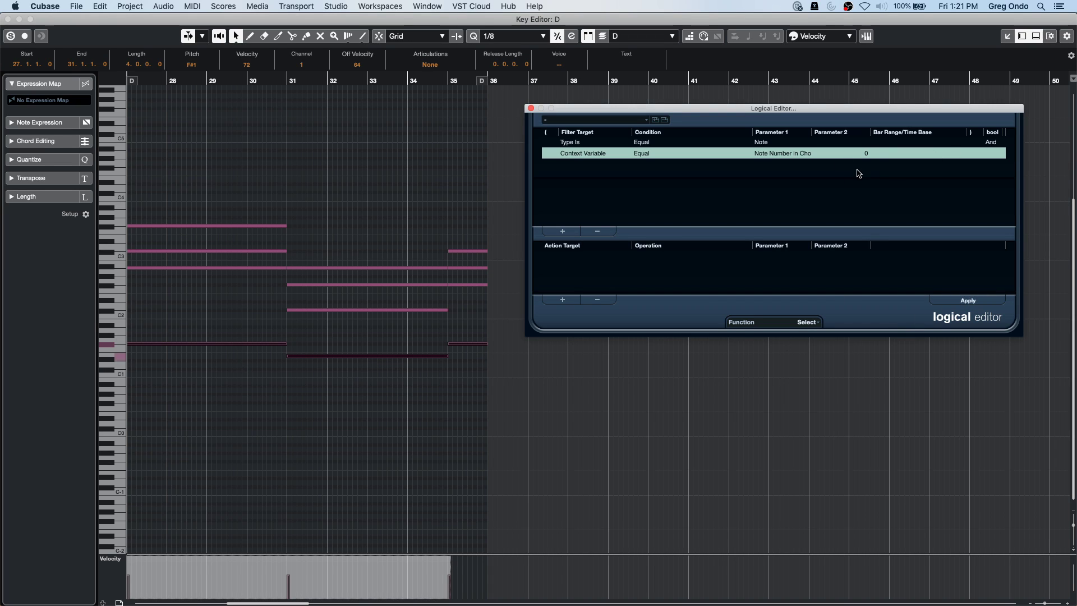
pyautogui.click(866, 155)
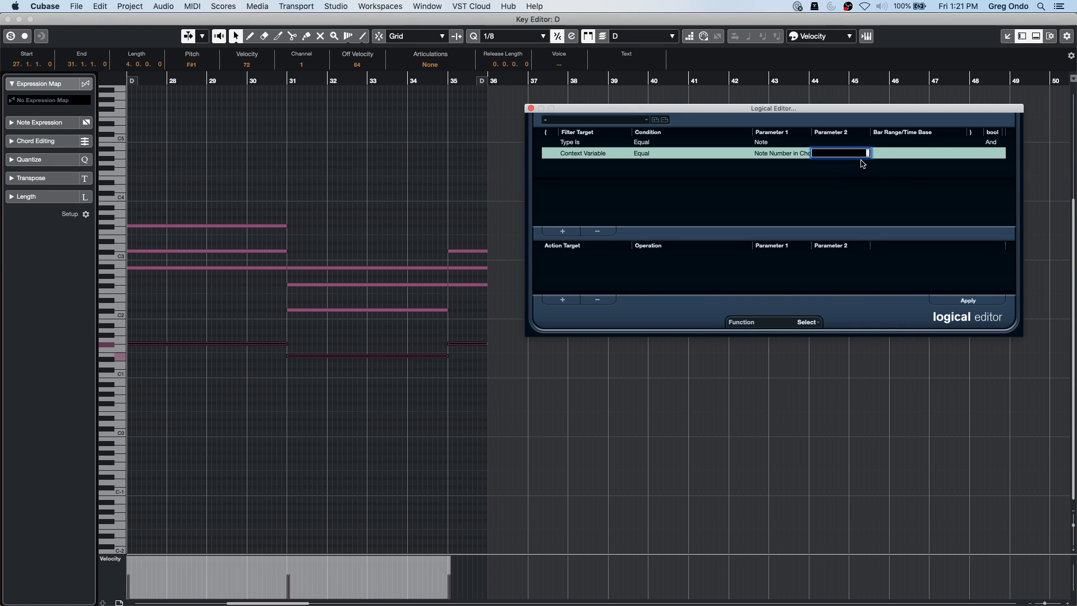
pyautogui.write('1')
pyautogui.press('Return')
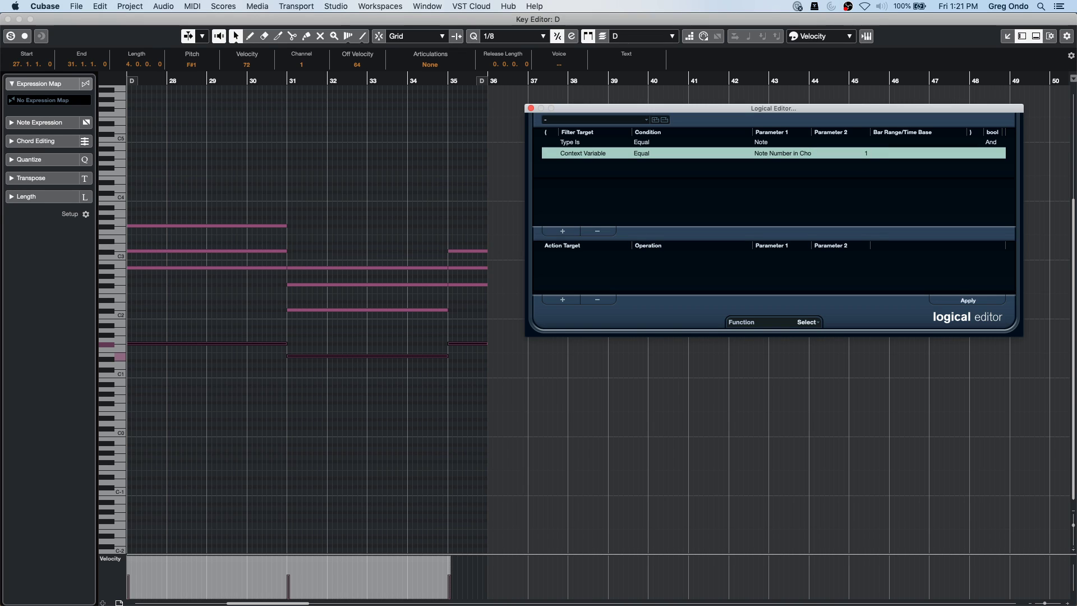
pyautogui.click(804, 321)
pyautogui.click(799, 407)
pyautogui.click(689, 401)
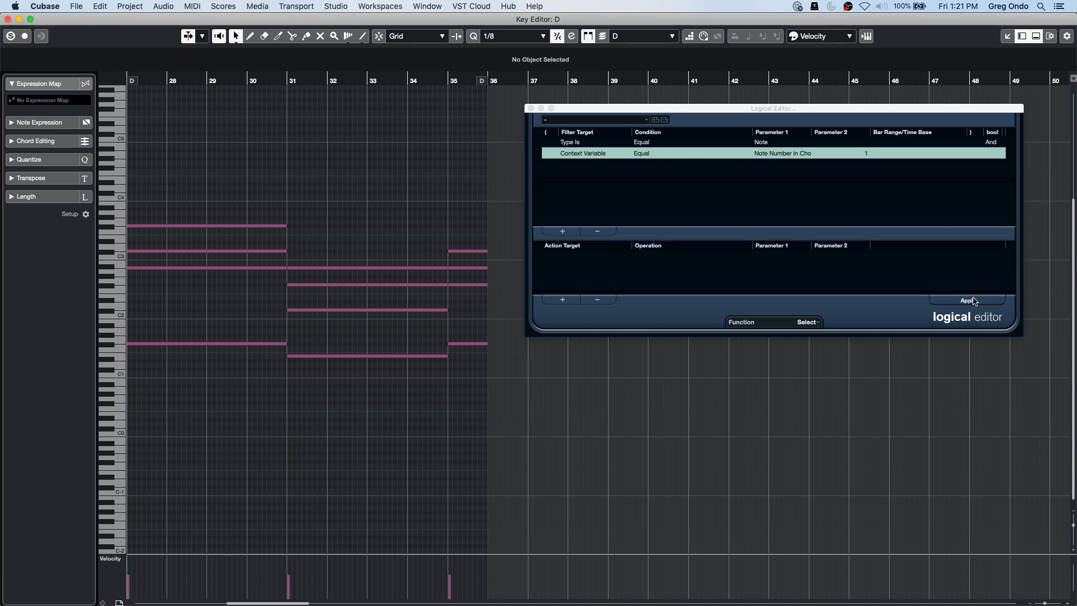
# Set Note Number in Chord to 4 and apply the filter to the chords.
pyautogui.click(969, 302)
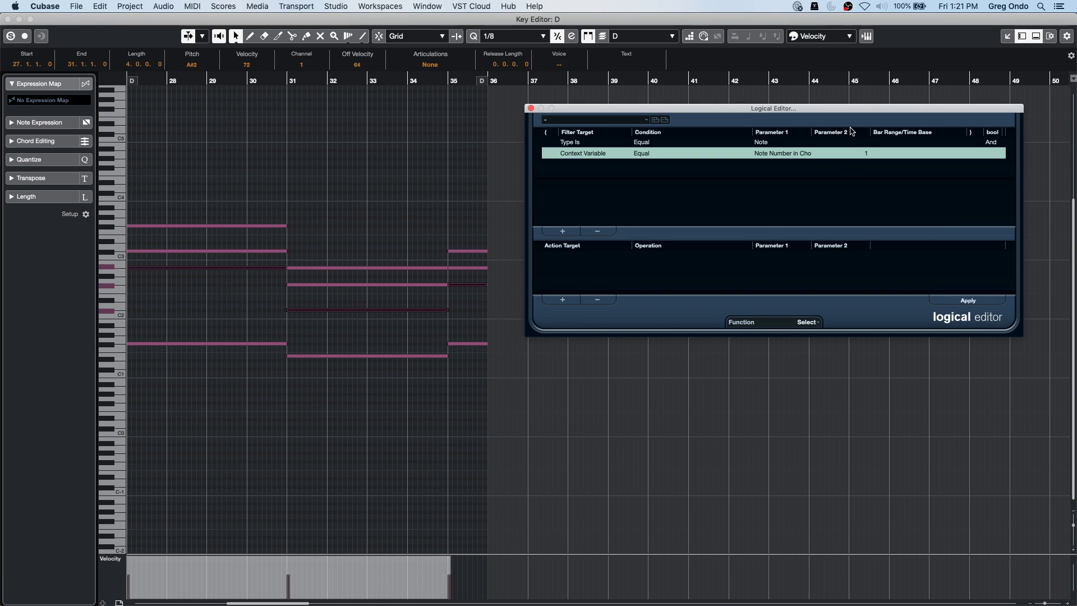
pyautogui.click(872, 156)
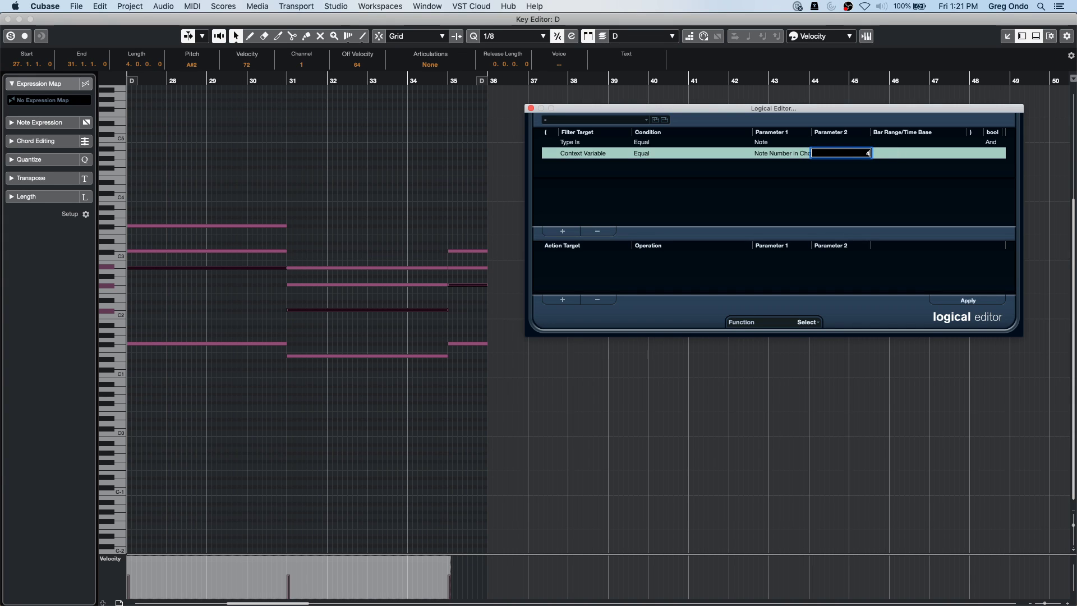
pyautogui.press('Return')
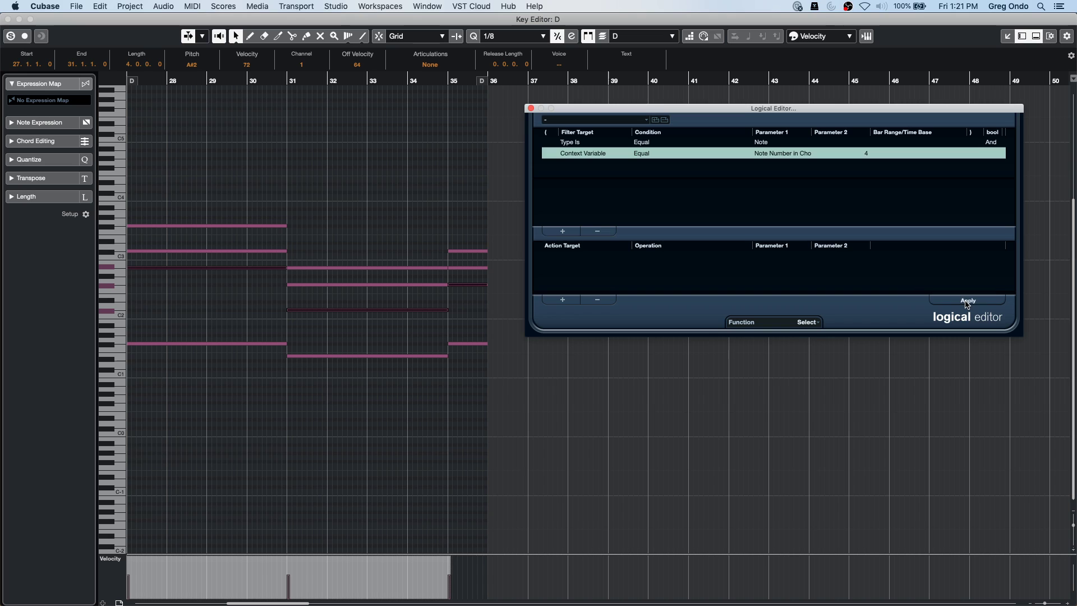
pyautogui.click(967, 303)
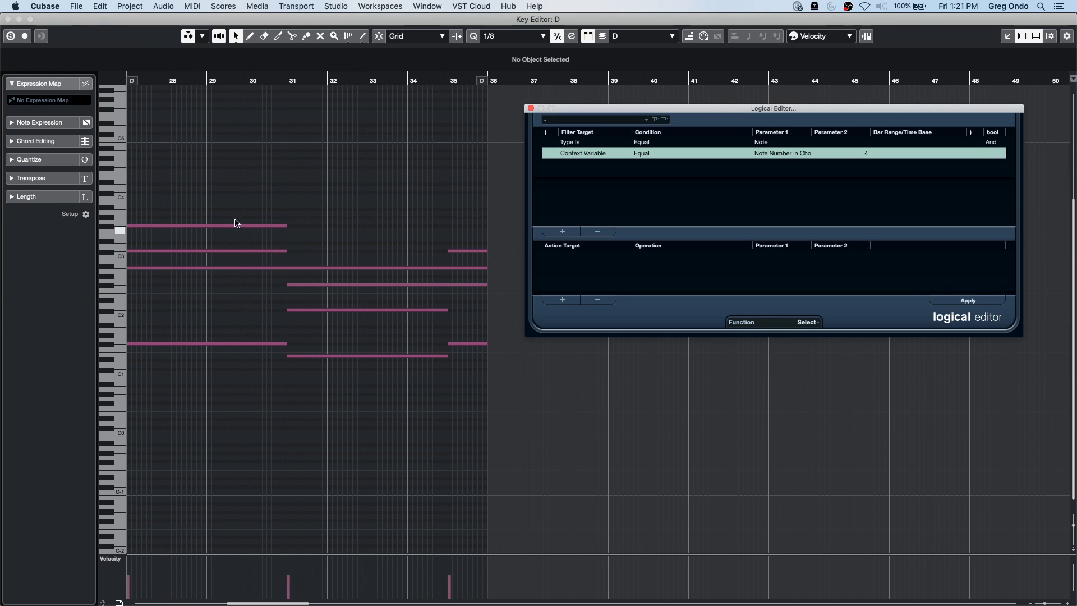
pyautogui.click(235, 174)
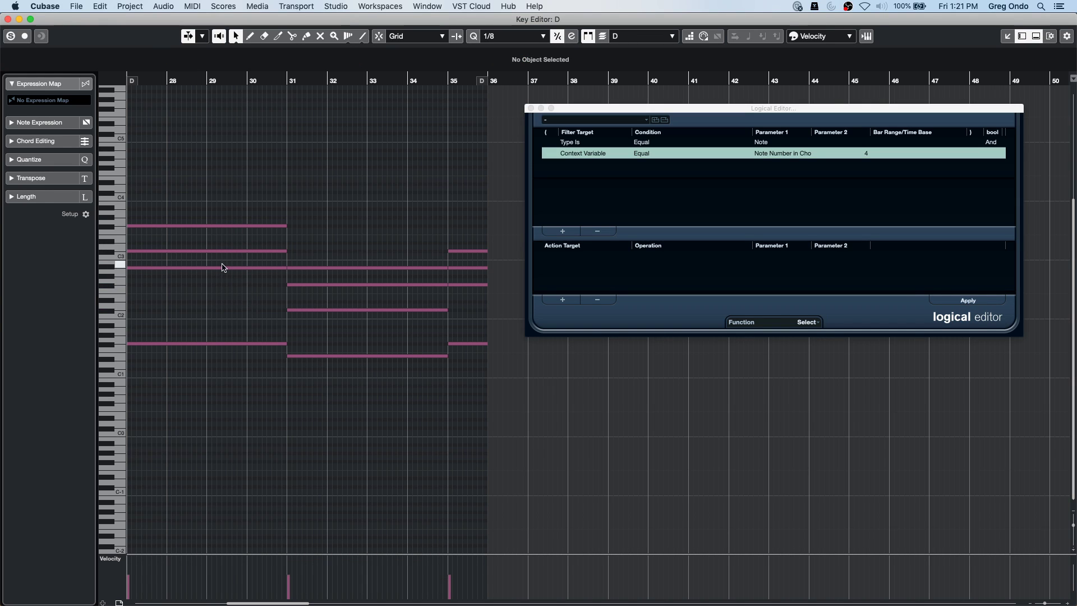
pyautogui.click(979, 302)
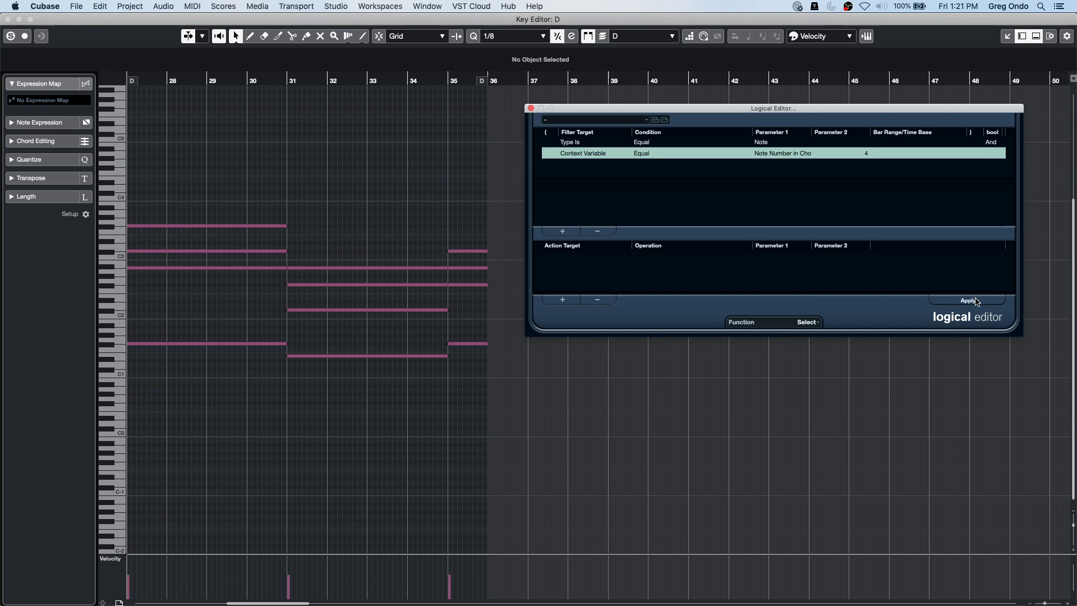
# Set the note number to 0 and re-pick Context Variable Equal Note Number in Chord.
pyautogui.moveTo(793, 109); pyautogui.dragTo(591, 180)
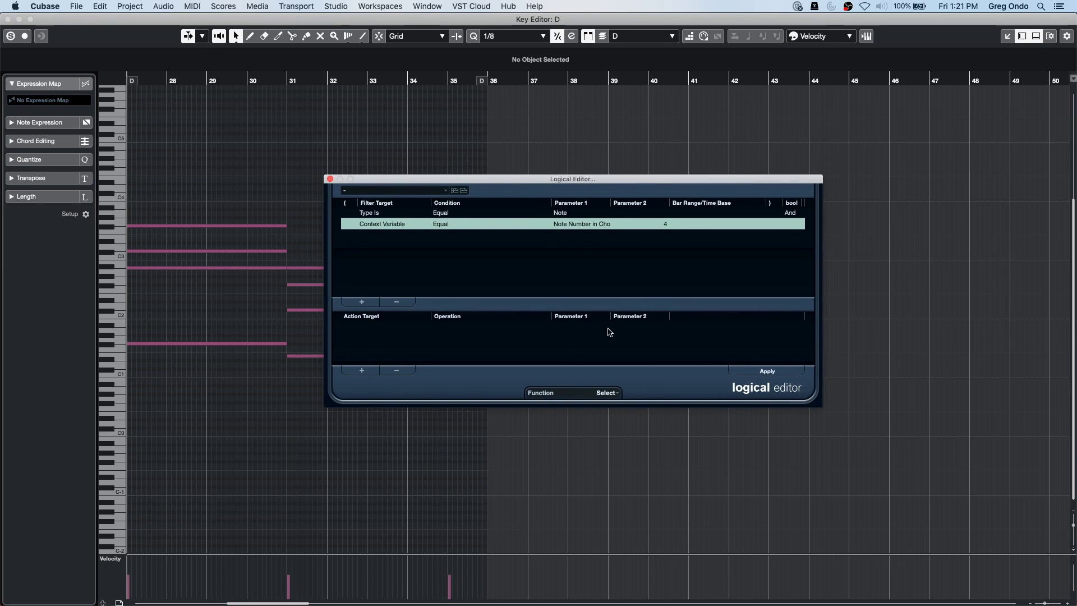
pyautogui.click(662, 224)
pyautogui.press('Return')
pyautogui.click(380, 227)
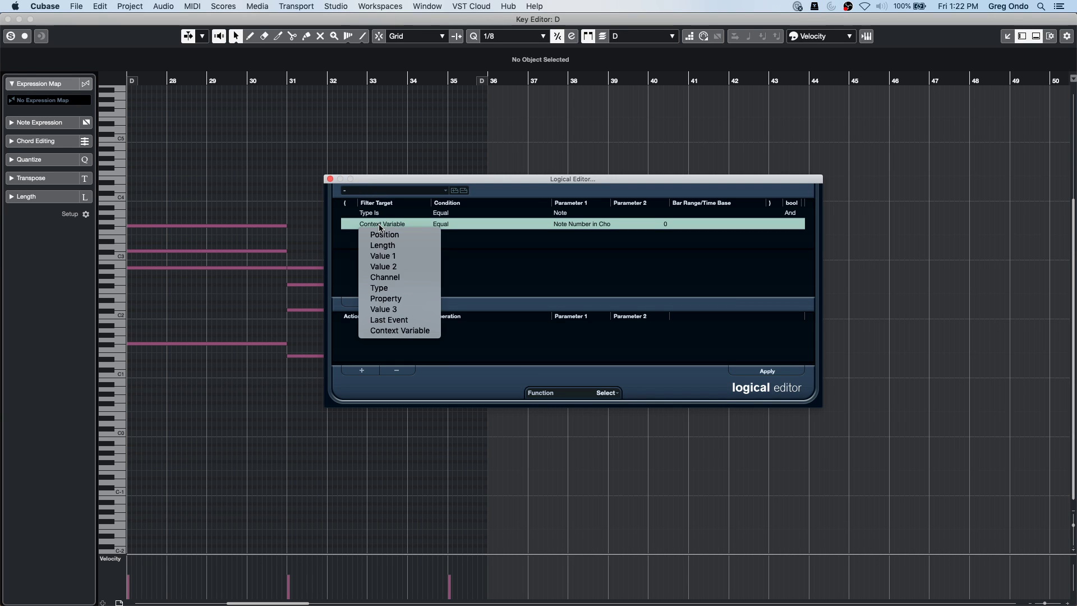
pyautogui.click(402, 333)
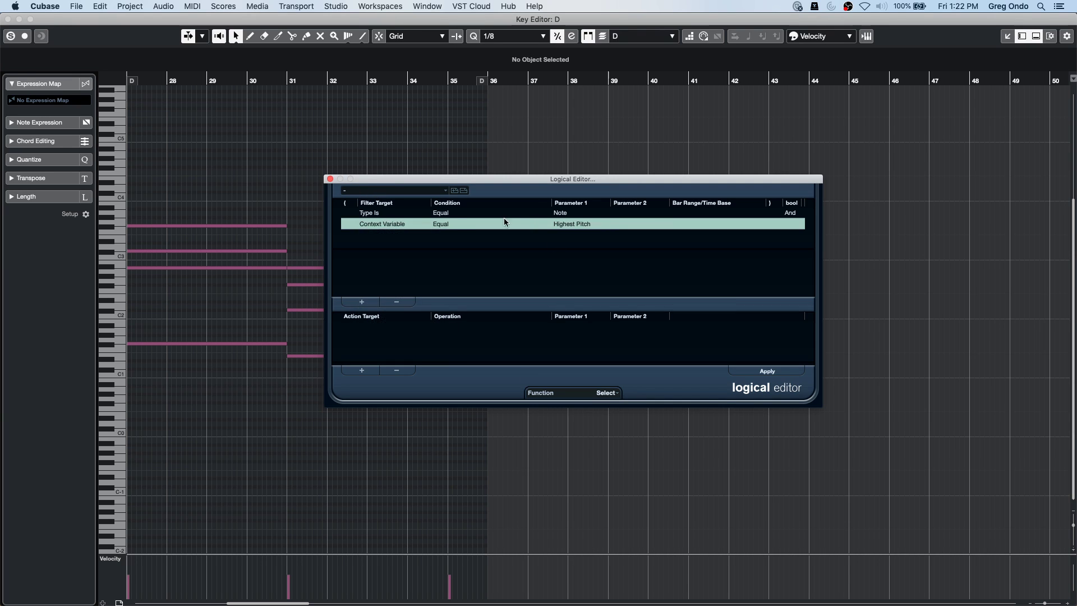
pyautogui.click(453, 226)
pyautogui.click(474, 235)
pyautogui.click(583, 225)
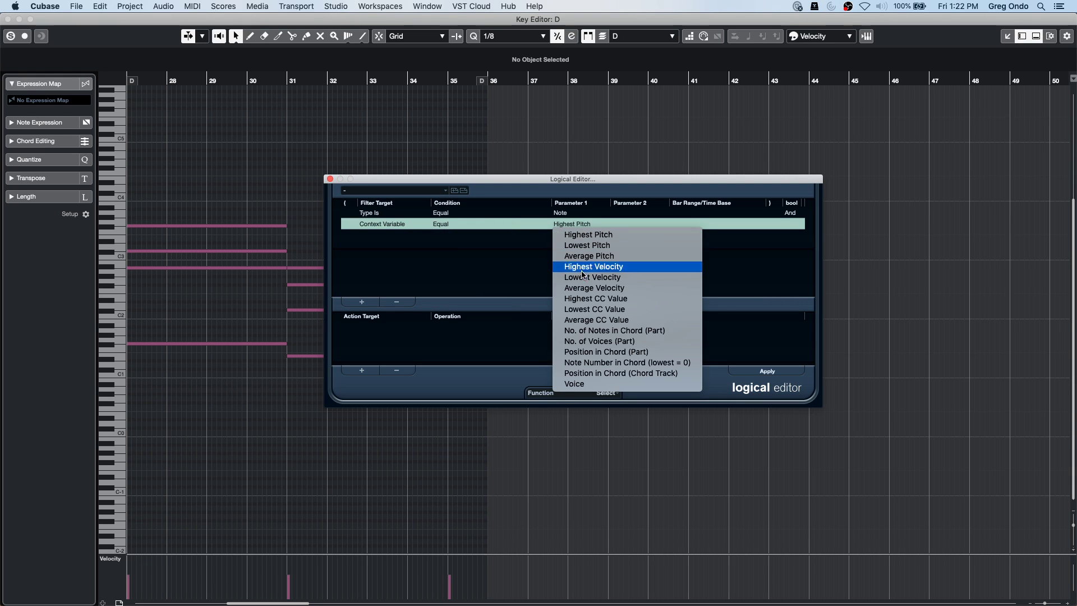
pyautogui.click(619, 364)
# Set Note Number in Chord to 3 and apply it to select the top chord notes.
pyautogui.click(672, 224)
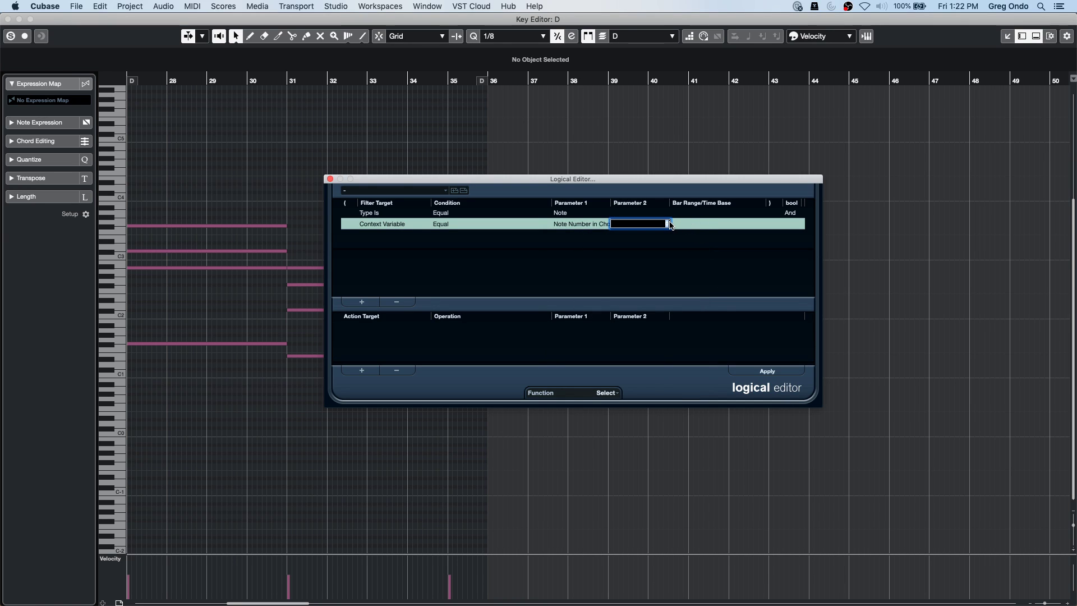
pyautogui.write('3')
pyautogui.press('Return')
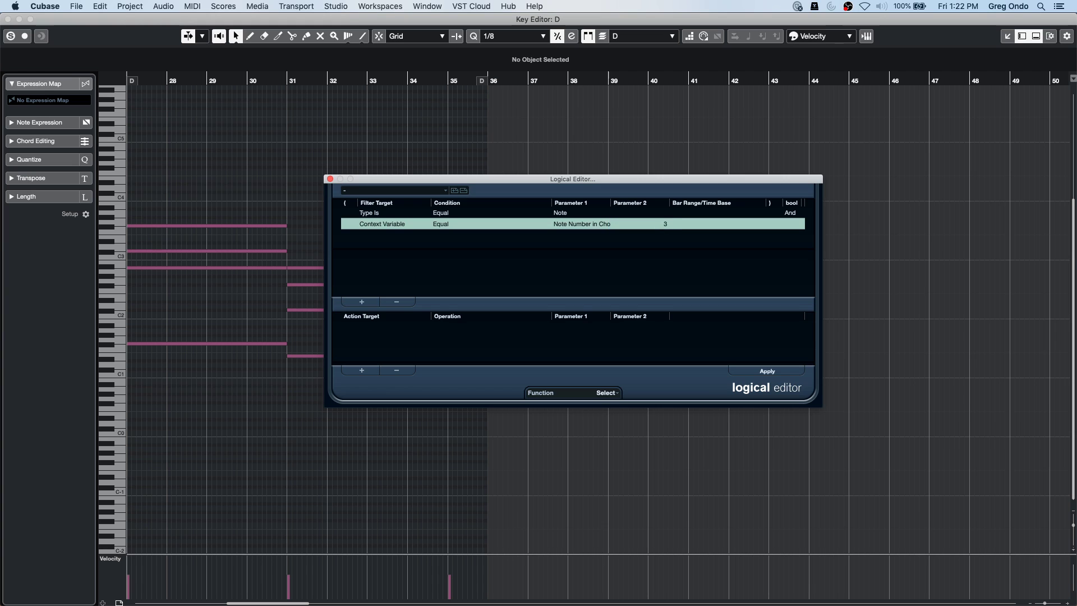
pyautogui.moveTo(689, 180); pyautogui.dragTo(907, 101)
pyautogui.click(983, 291)
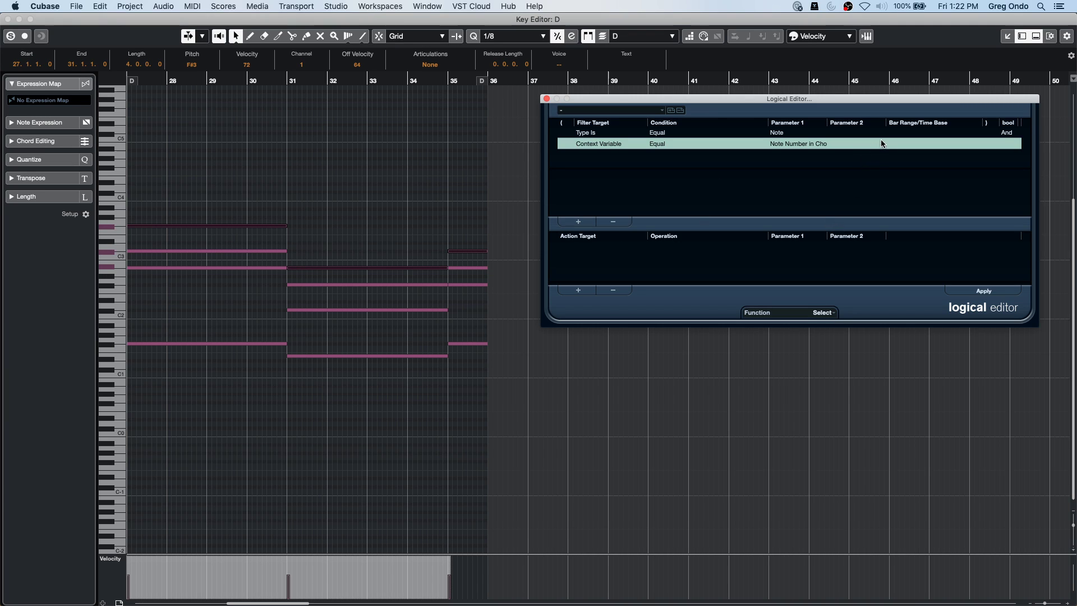
# Change the value to 0, apply it to select the lowest chord notes, then deselect.
pyautogui.click(881, 144)
pyautogui.press('Return')
pyautogui.click(705, 404)
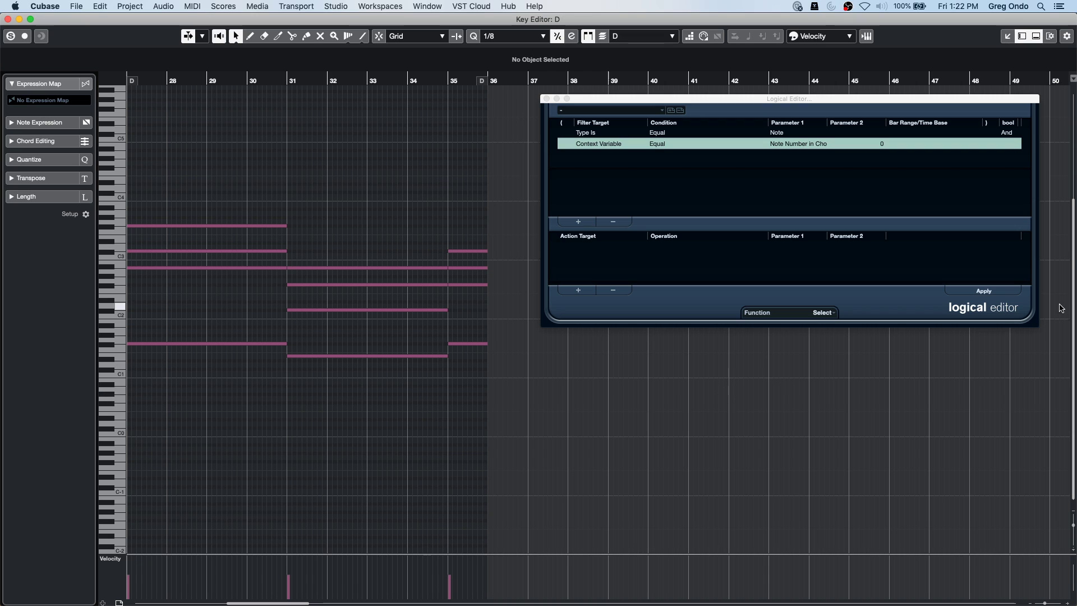
pyautogui.click(990, 290)
pyautogui.click(673, 437)
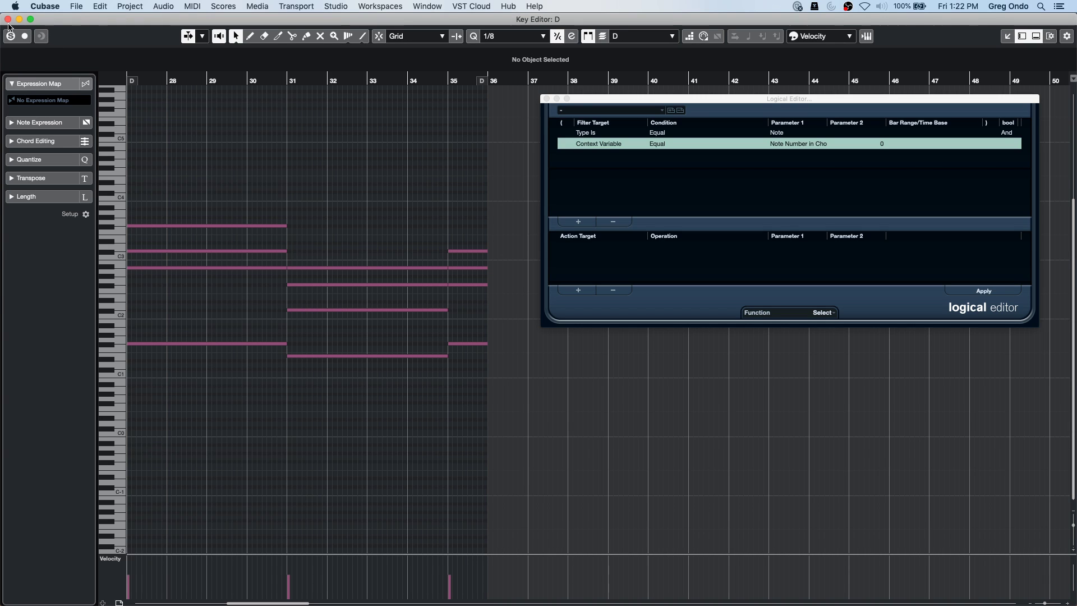
# Close the Logical and Key Editors and add an Instrument track with no VST instrument.
pyautogui.click(547, 99)
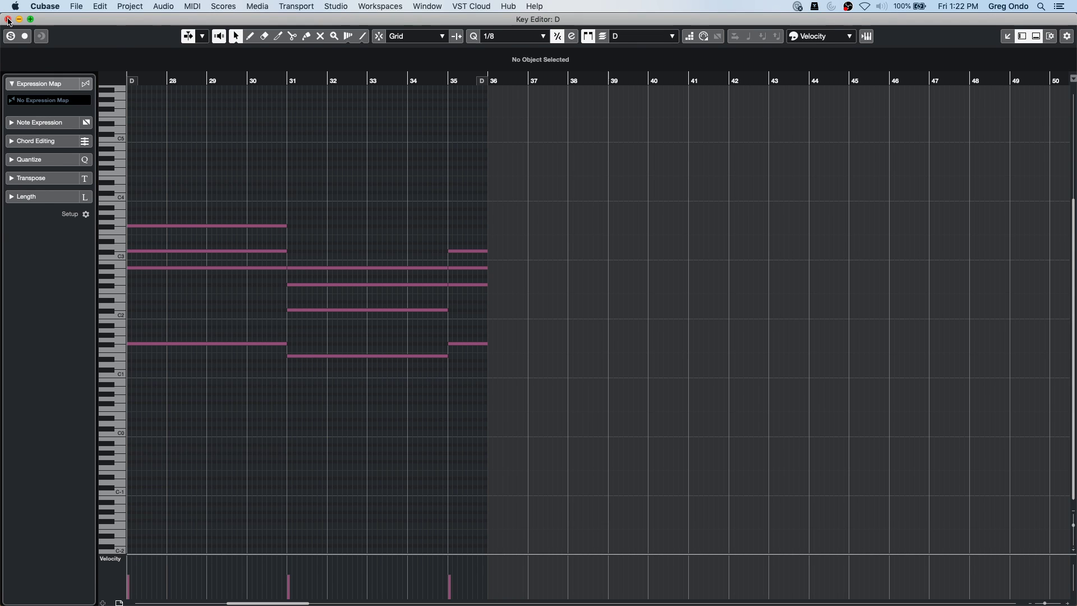
pyautogui.click(8, 19)
pyautogui.rightClick(261, 313)
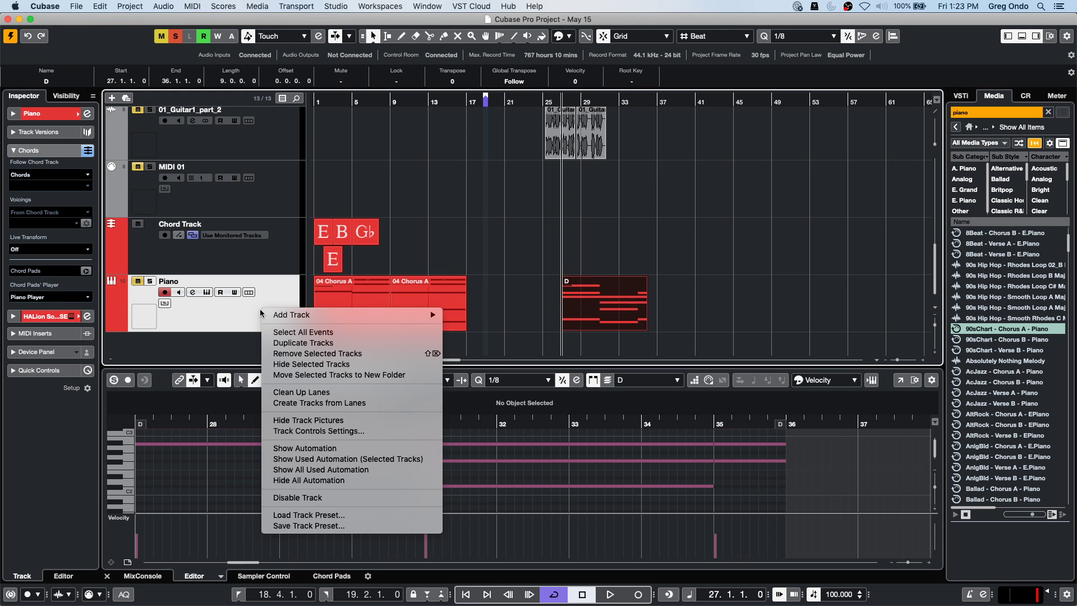
pyautogui.moveTo(374, 312)
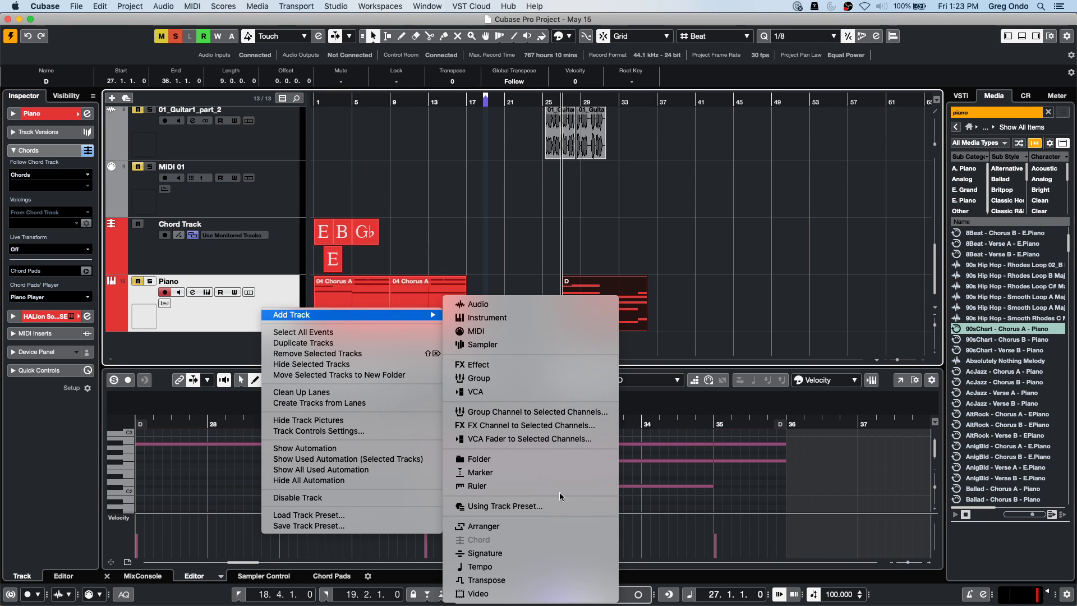
pyautogui.click(550, 318)
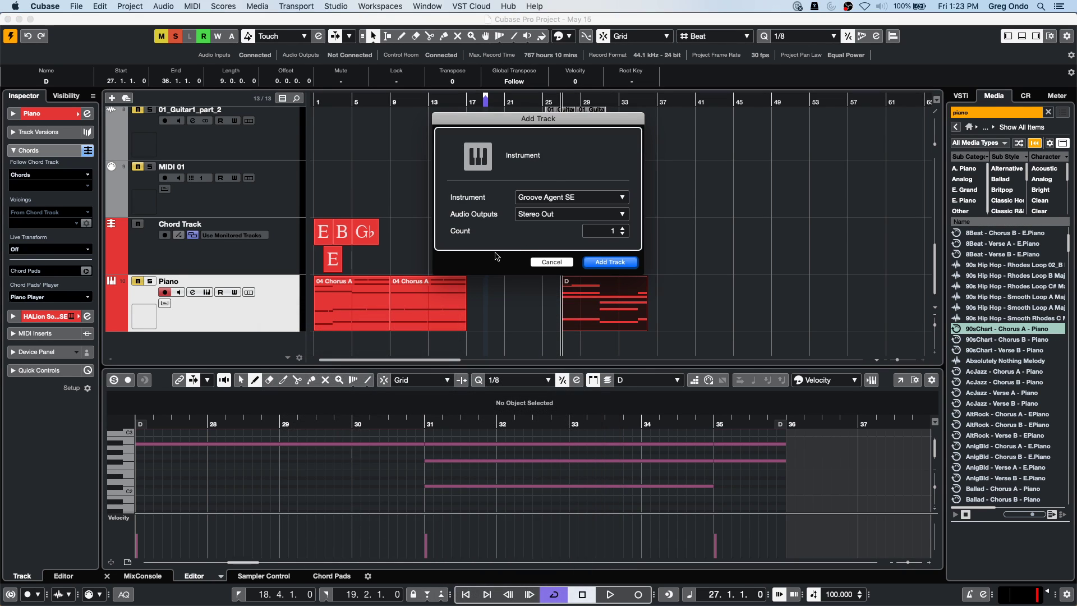
pyautogui.click(550, 197)
pyautogui.click(506, 233)
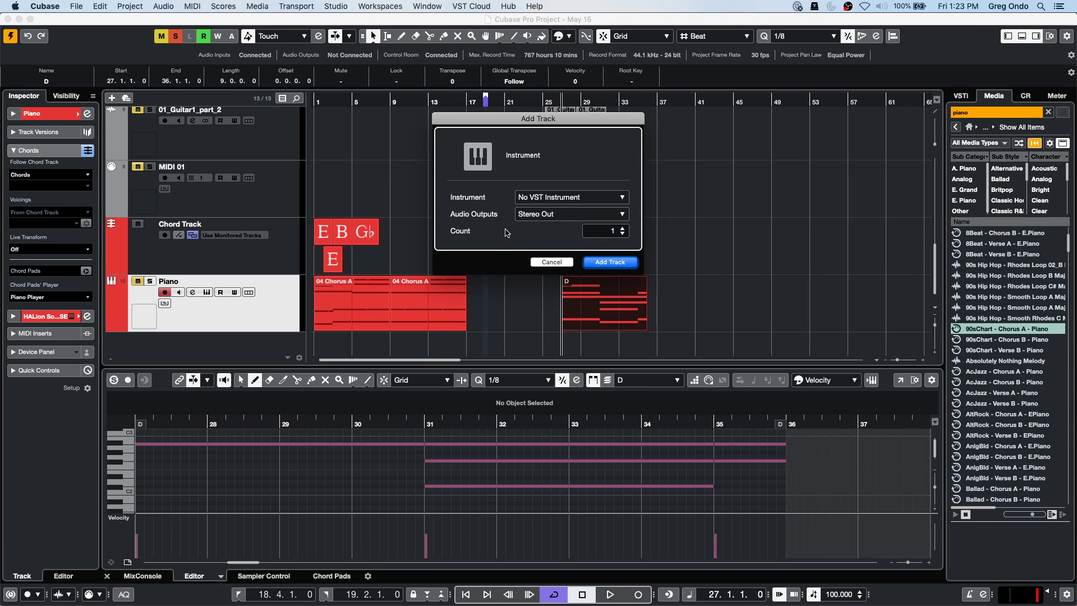
pyautogui.click(617, 262)
pyautogui.scroll(-2, 431, 173)
# Add three HALion Sonic SE instrument tracks and close their plug-in windows.
pyautogui.rightClick(251, 316)
pyautogui.moveTo(362, 324)
pyautogui.click(489, 319)
pyautogui.scroll(3, 621, 234)
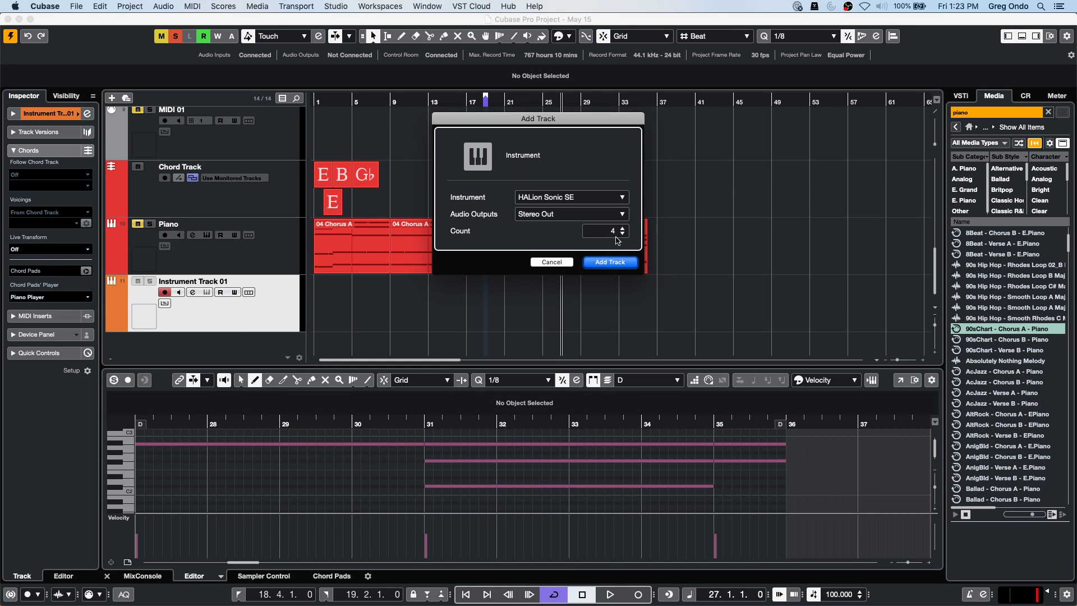
pyautogui.scroll(-1, 617, 241)
pyautogui.click(633, 265)
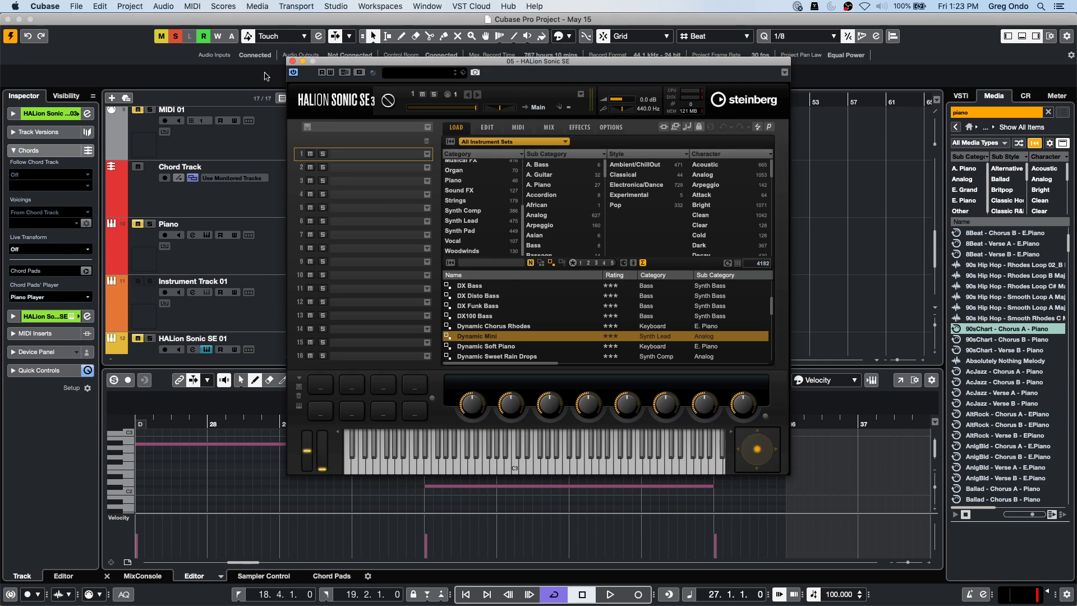
pyautogui.click(292, 61)
pyautogui.click(292, 61)
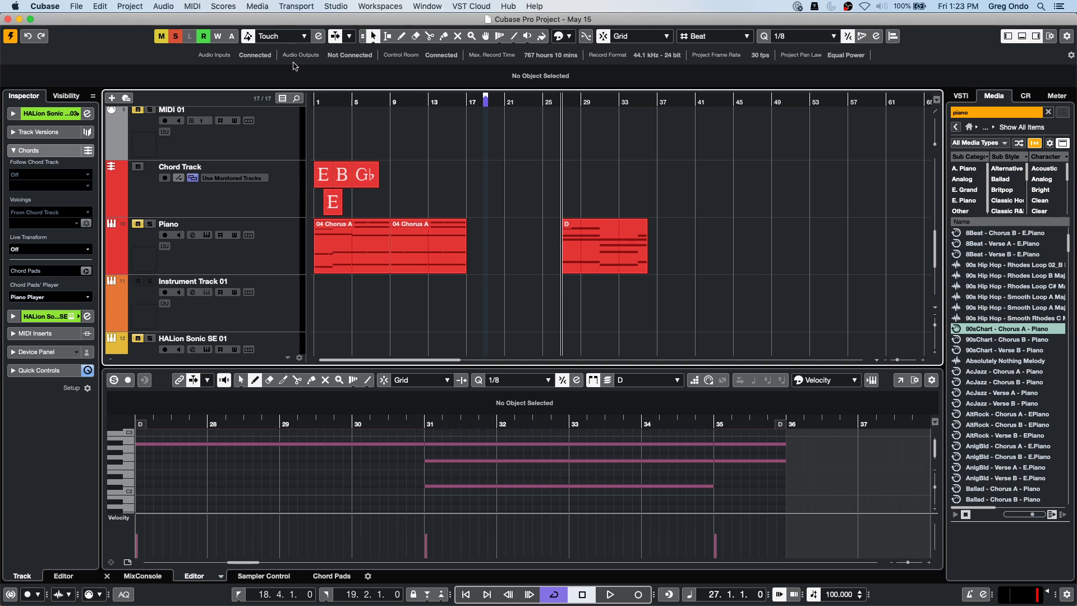
pyautogui.scroll(-3, 443, 325)
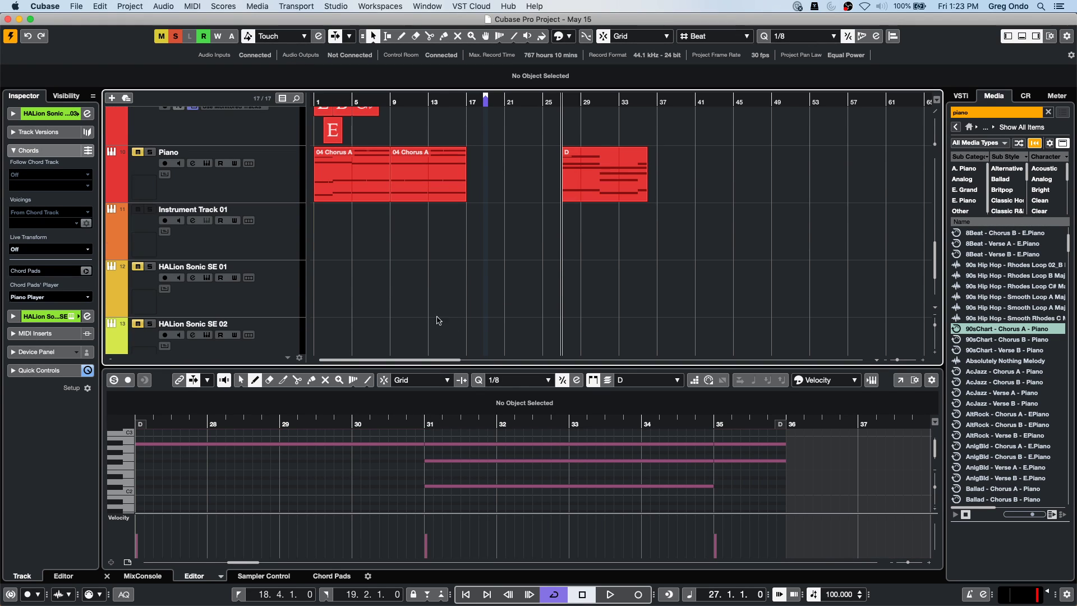
pyautogui.rightClick(370, 240)
# Draw empty parts from bar 13 on Instrument Track 01 and HALion Sonic SE 01, 02 and 03.
pyautogui.click(415, 239)
pyautogui.moveTo(436, 234); pyautogui.dragTo(628, 231)
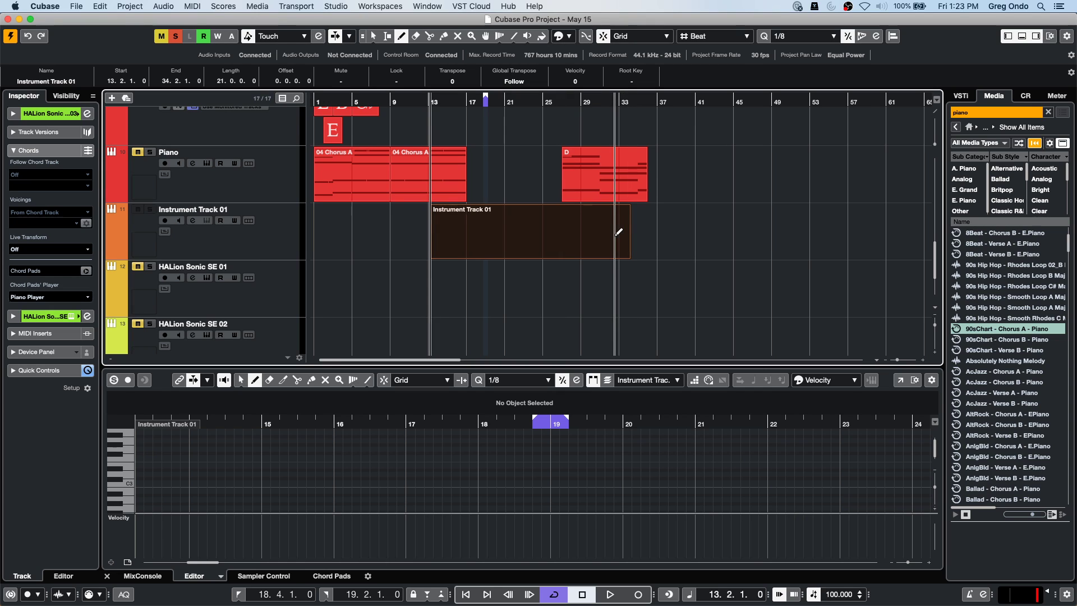
pyautogui.click(435, 274)
pyautogui.moveTo(435, 273); pyautogui.dragTo(629, 283)
pyautogui.moveTo(434, 337)
pyautogui.mouseDown()
pyautogui.moveTo(650, 339)
pyautogui.moveTo(628, 338)
pyautogui.mouseUp()
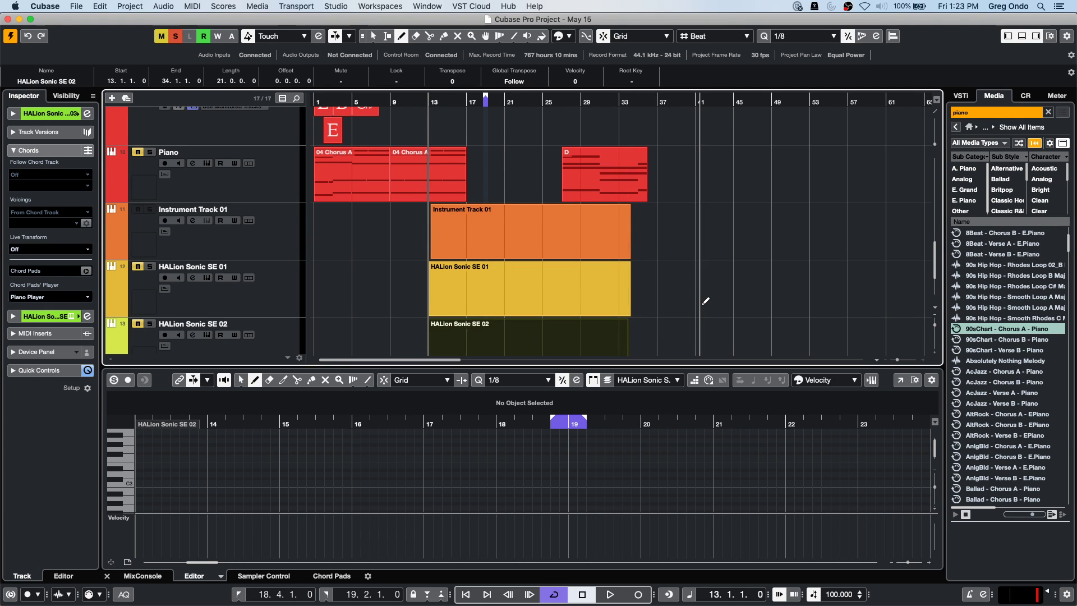
pyautogui.press('super+t')
pyautogui.moveTo(433, 295)
pyautogui.mouseDown()
pyautogui.moveTo(680, 304)
pyautogui.moveTo(626, 305)
pyautogui.mouseUp()
# Select the HALion Sonic SE 03 part and pencil a low note line, including a D2.
pyautogui.rightClick(609, 299)
pyautogui.click(486, 301)
pyautogui.click(474, 304)
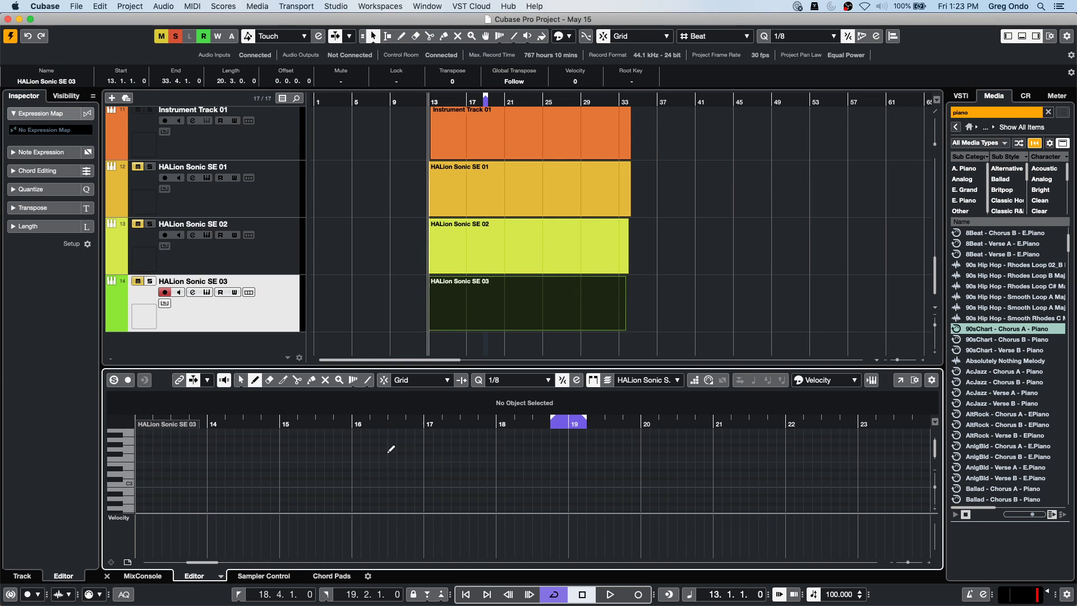
pyautogui.rightClick(374, 484)
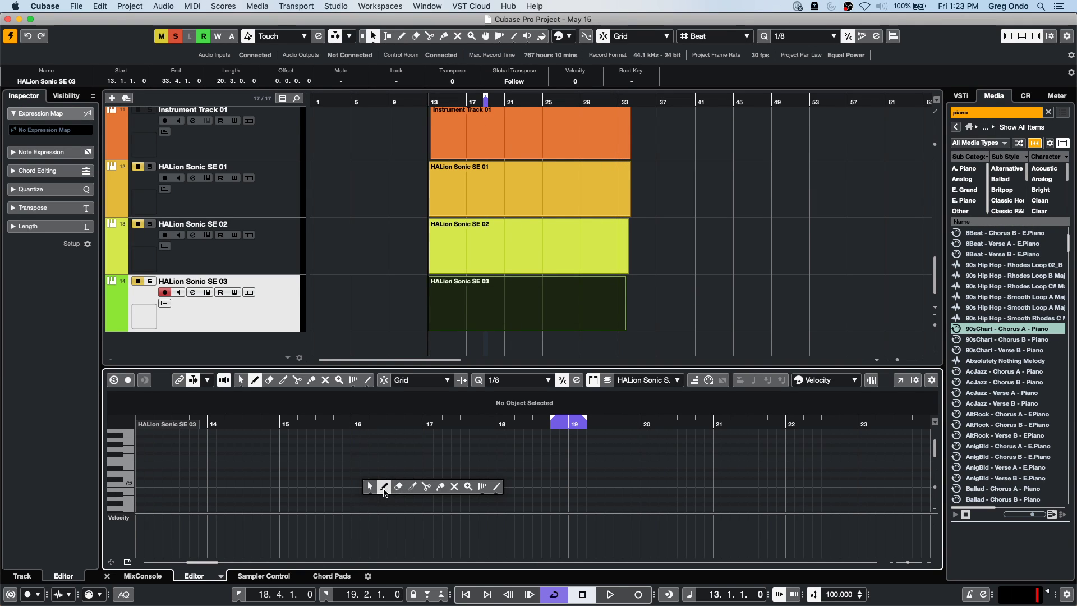
pyautogui.click(383, 487)
pyautogui.scroll(-2, 460, 472)
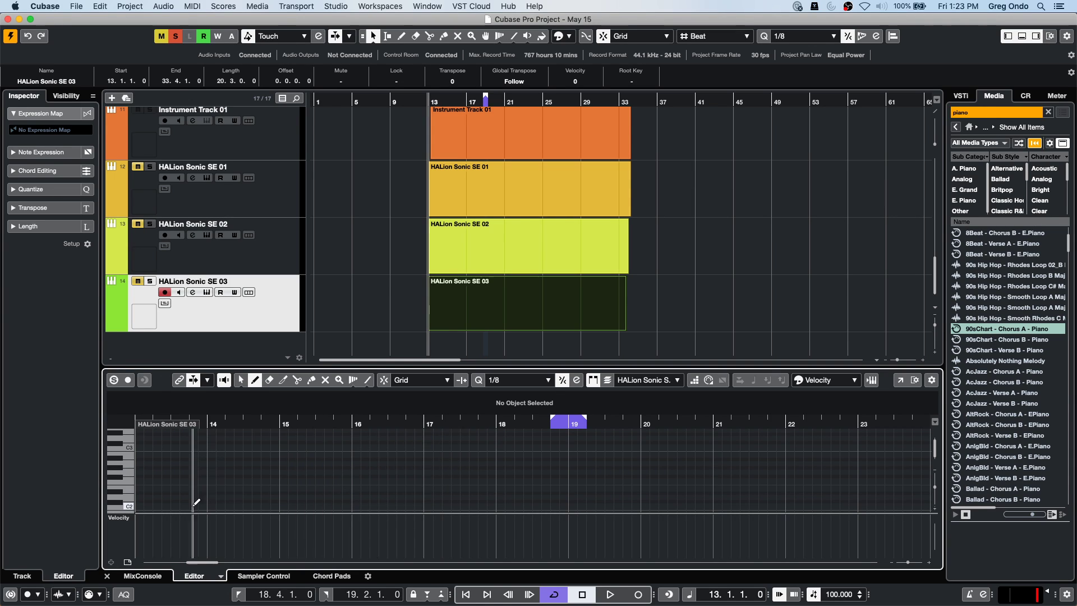
pyautogui.moveTo(240, 504); pyautogui.dragTo(432, 497)
pyautogui.moveTo(444, 497); pyautogui.dragTo(465, 497)
pyautogui.moveTo(476, 497); pyautogui.dragTo(540, 496)
pyautogui.moveTo(559, 497); pyautogui.dragTo(577, 496)
# Finish the SE 03 line, stop playback, and draw a note line into the HALion Sonic SE 02 part.
pyautogui.moveTo(628, 497); pyautogui.dragTo(641, 504)
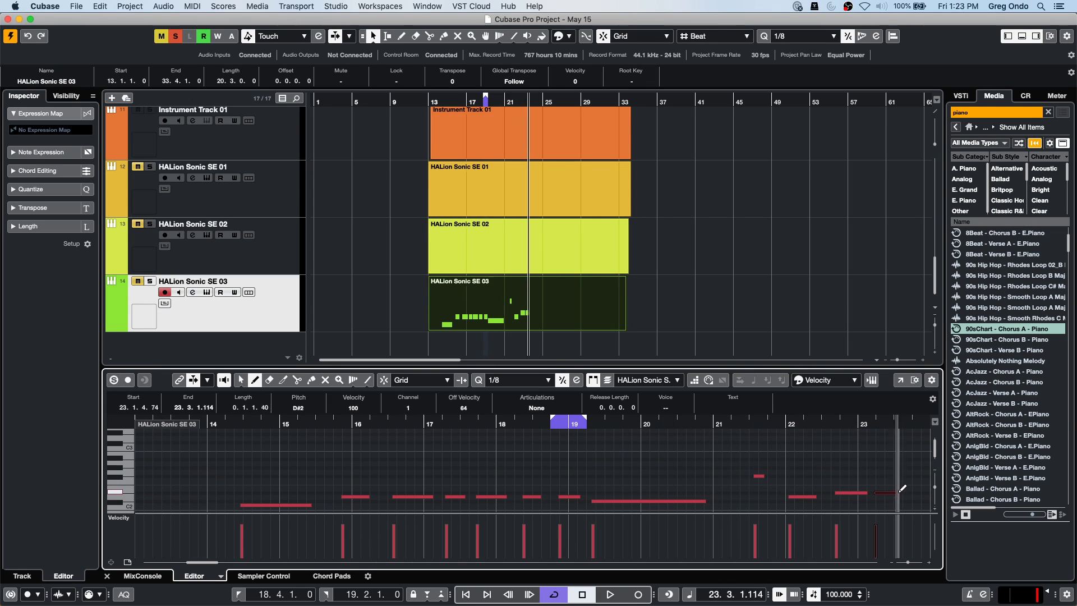
pyautogui.press('space')
pyautogui.click(474, 259)
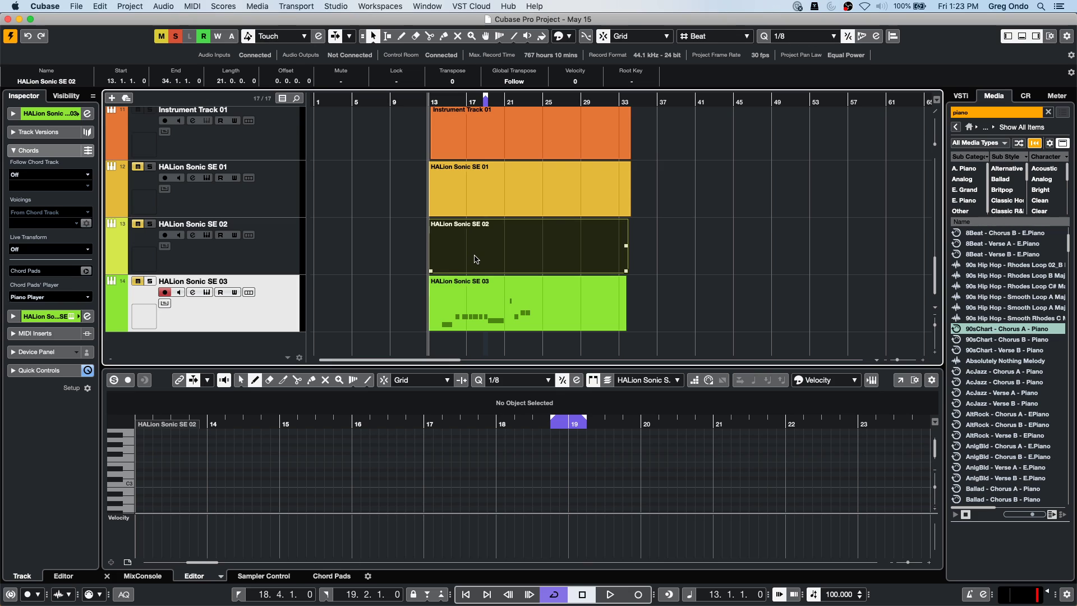
pyautogui.scroll(1, 312, 465)
pyautogui.scroll(-1, 312, 465)
pyautogui.scroll(-4, 314, 457)
pyautogui.scroll(2, 314, 457)
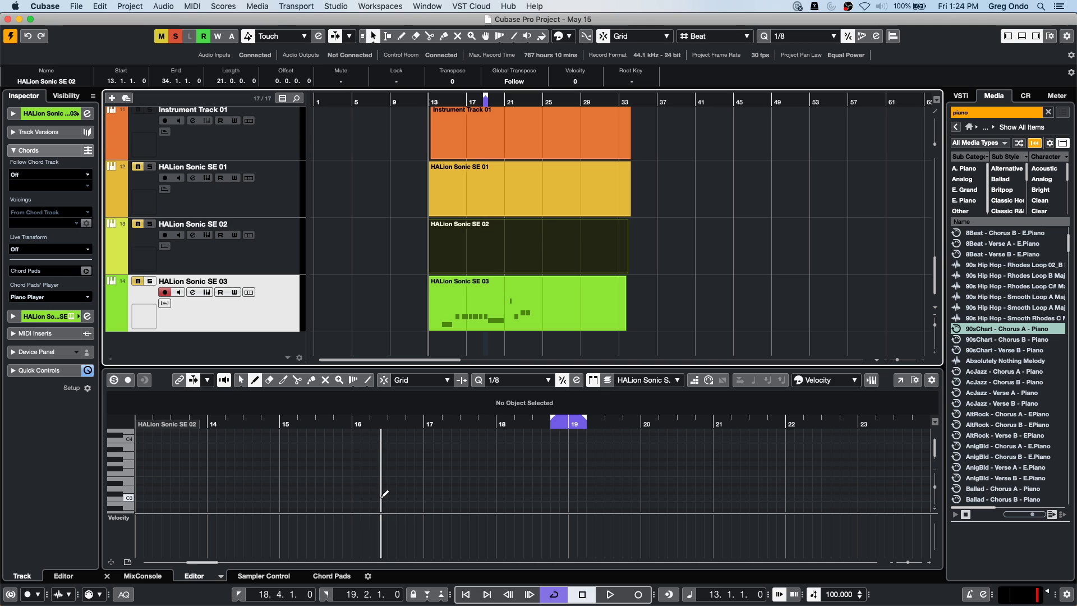
pyautogui.moveTo(385, 488); pyautogui.dragTo(540, 471)
pyautogui.moveTo(544, 493); pyautogui.dragTo(662, 471)
pyautogui.moveTo(677, 479); pyautogui.dragTo(698, 480)
pyautogui.moveTo(706, 484); pyautogui.dragTo(733, 484)
pyautogui.moveTo(774, 450); pyautogui.dragTo(825, 462)
# Draw a note line across bars 17–22 into the HALion Sonic SE 01 part.
pyautogui.click(822, 484)
pyautogui.click(453, 195)
pyautogui.click(453, 196)
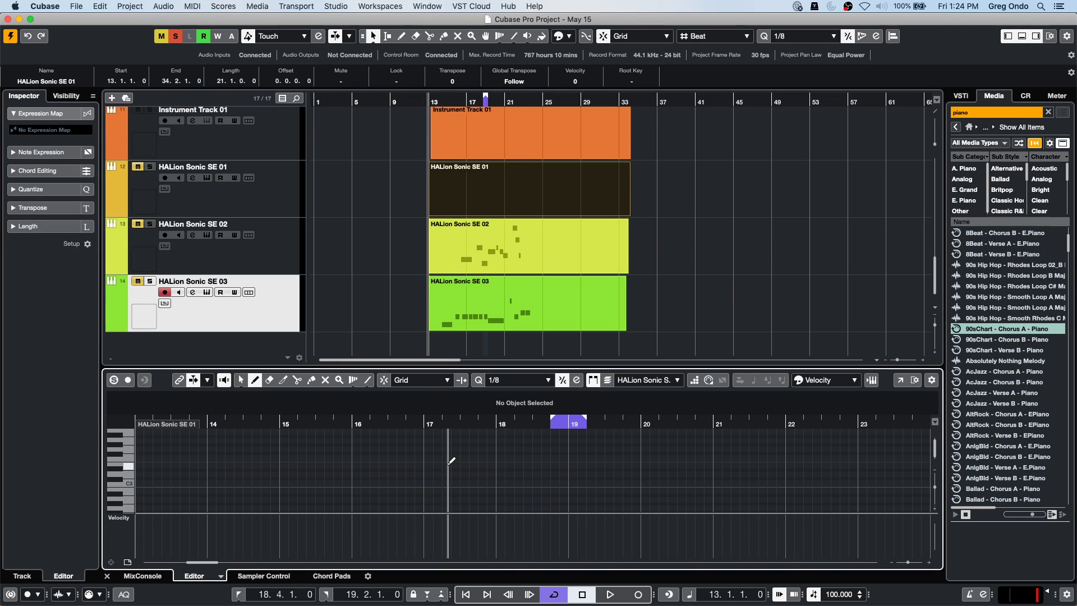
pyautogui.scroll(2, 451, 460)
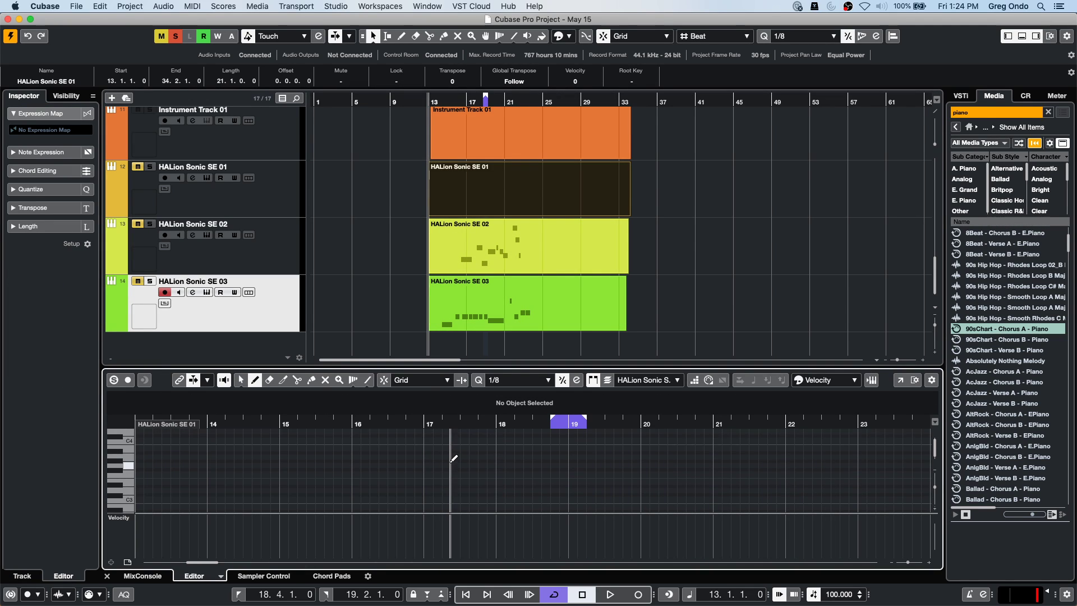
pyautogui.scroll(1, 454, 458)
pyautogui.moveTo(425, 455)
pyautogui.mouseDown()
pyautogui.moveTo(540, 455)
pyautogui.moveTo(521, 463)
pyautogui.moveTo(599, 484)
pyautogui.mouseUp()
pyautogui.moveTo(601, 459); pyautogui.dragTo(638, 459)
pyautogui.moveTo(679, 476); pyautogui.dragTo(689, 476)
pyautogui.moveTo(717, 450); pyautogui.dragTo(790, 463)
pyautogui.moveTo(797, 467); pyautogui.dragTo(830, 479)
# Draw a note line ending with an E4 around bars 21–22 into the Instrument Track 01 part.
pyautogui.click(465, 138)
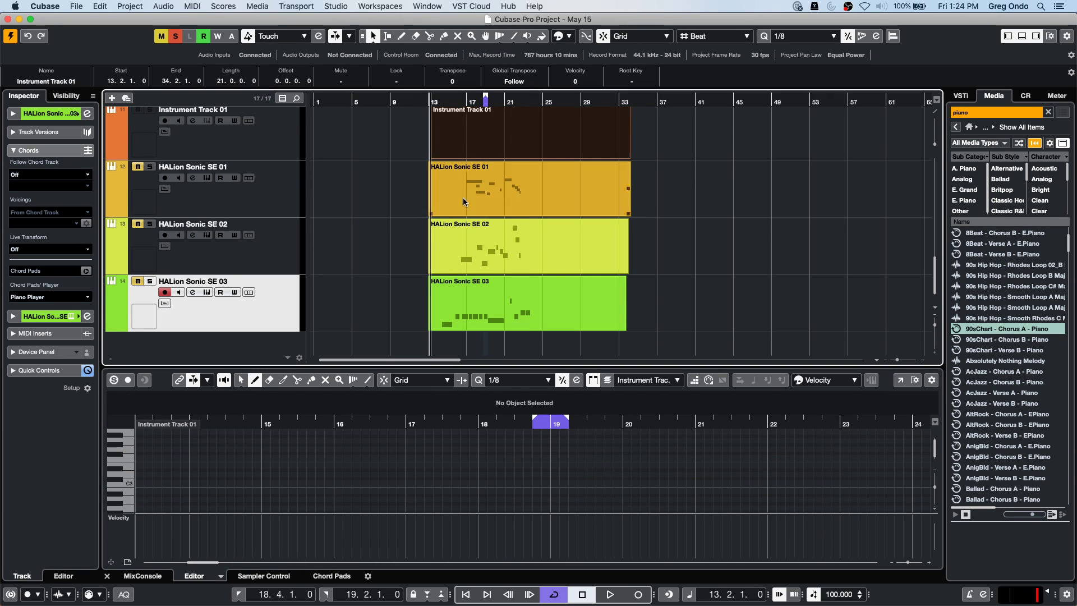
pyautogui.scroll(4, 426, 435)
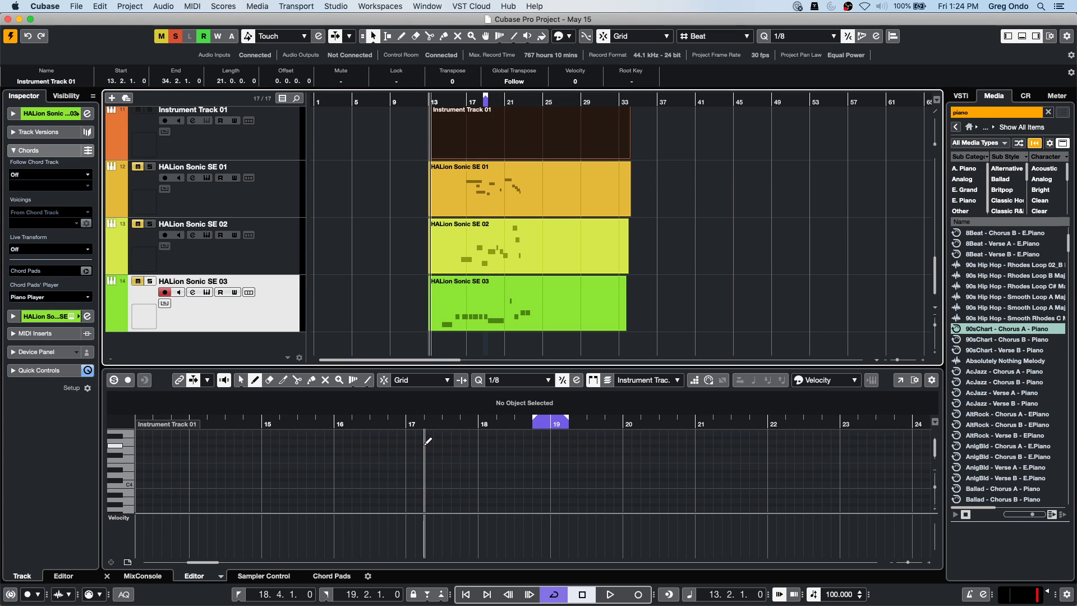
pyautogui.moveTo(405, 436); pyautogui.dragTo(647, 445)
pyautogui.moveTo(654, 437); pyautogui.dragTo(831, 435)
pyautogui.moveTo(736, 466); pyautogui.dragTo(805, 466)
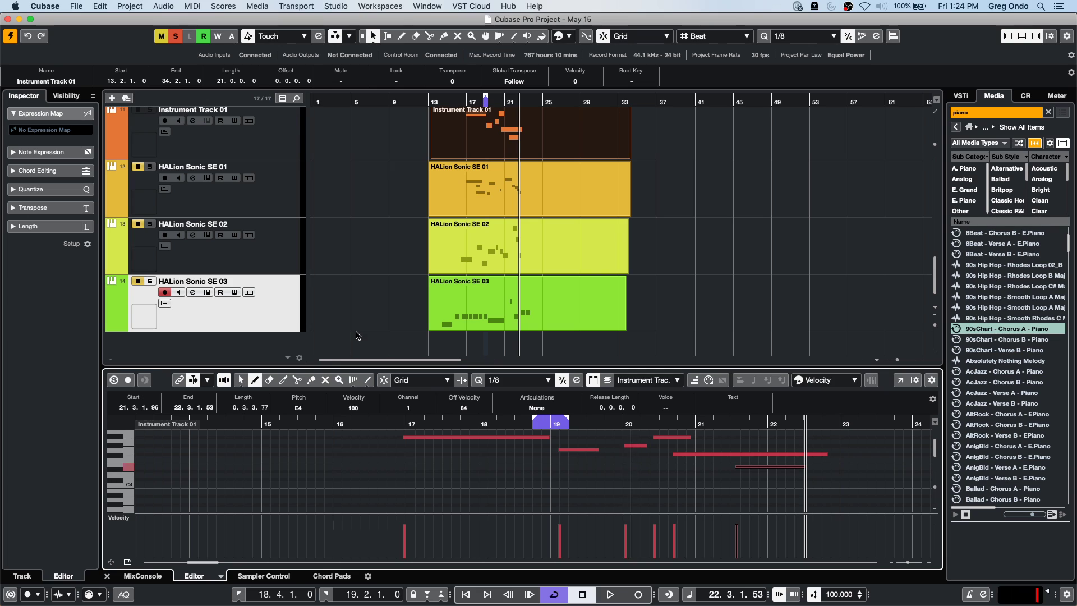
pyautogui.click(500, 309)
# Copy the SE 03, SE 01 and Instrument Track 01 parts onto the HALion Sonic SE 02 track.
pyautogui.moveTo(500, 309)
pyautogui.mouseDown()
pyautogui.moveTo(500, 244)
pyautogui.moveTo(512, 305)
pyautogui.moveTo(502, 303)
pyautogui.moveTo(497, 248)
pyautogui.moveTo(520, 246)
pyautogui.moveTo(503, 257)
pyautogui.mouseUp()
pyautogui.moveTo(508, 196); pyautogui.dragTo(506, 243)
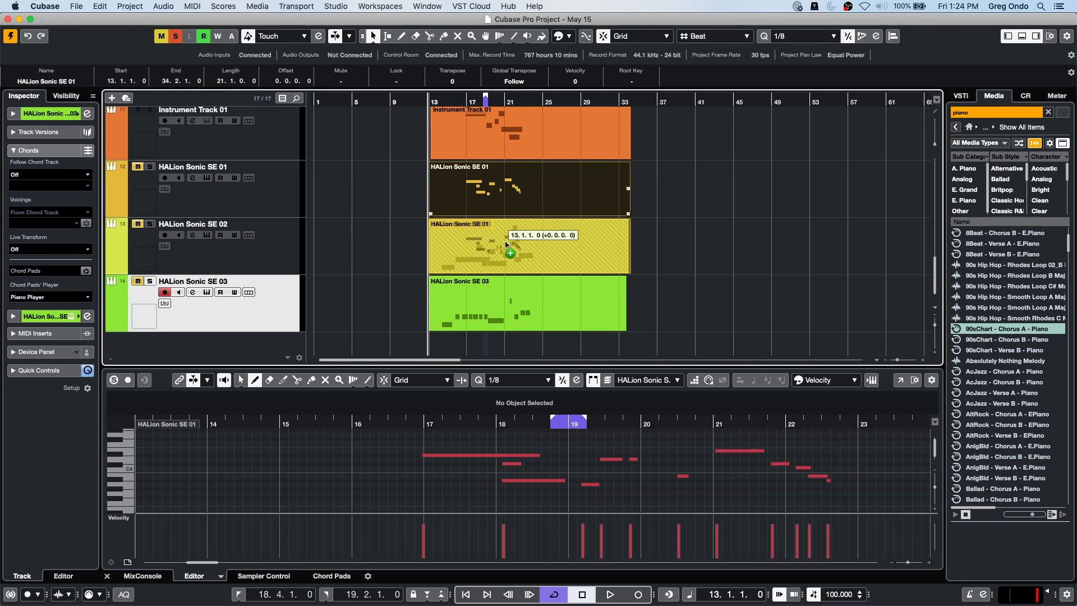
pyautogui.moveTo(505, 243); pyautogui.dragTo(505, 243)
pyautogui.moveTo(489, 140); pyautogui.dragTo(517, 254)
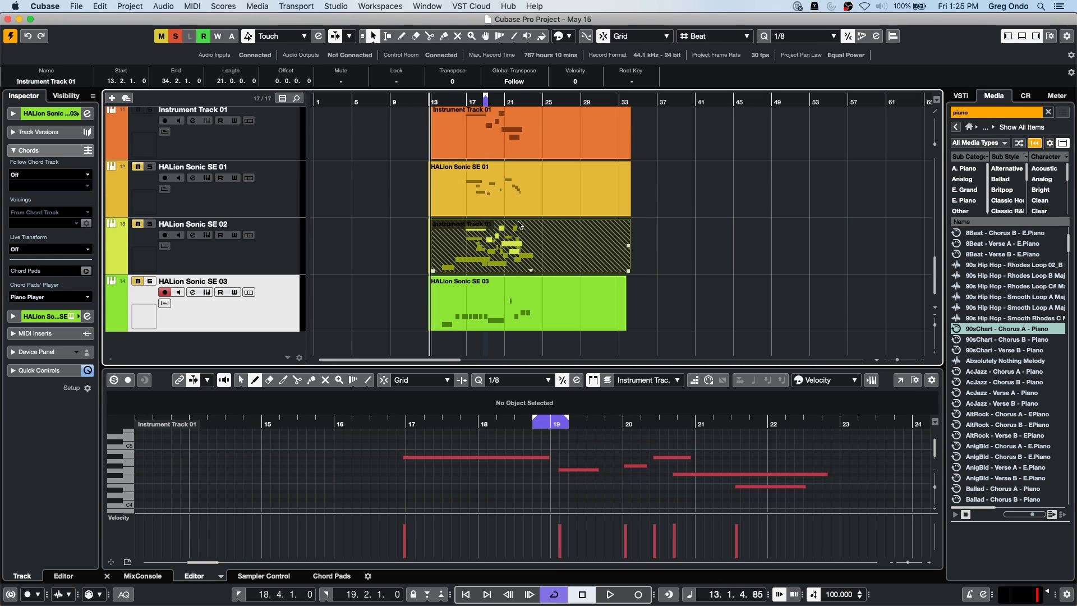
# Glue the SE 02 pieces into one part with the Glue tool and select it.
pyautogui.rightClick(484, 259)
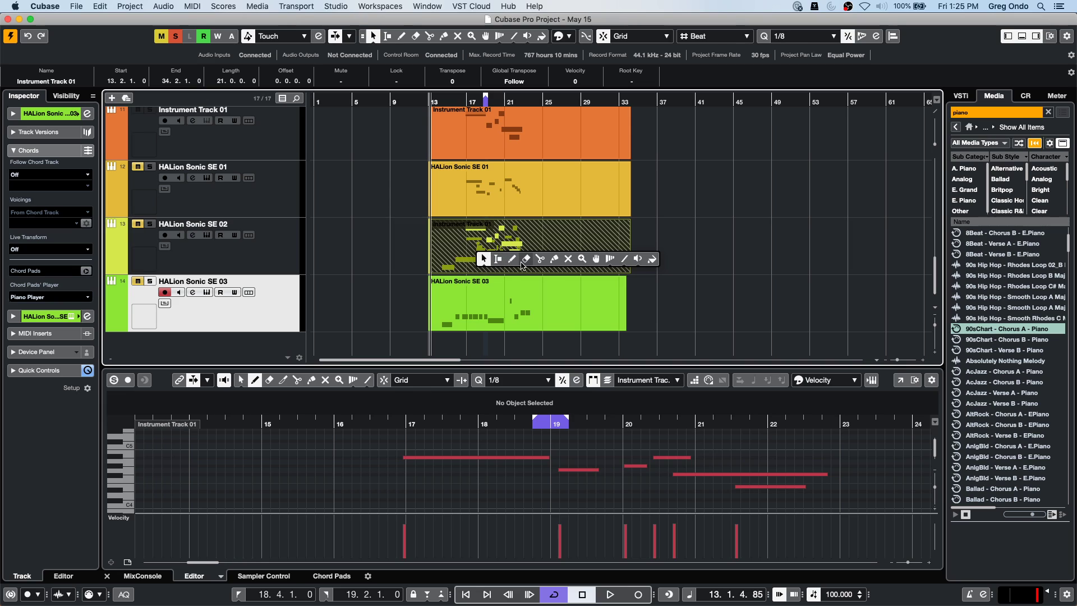
pyautogui.click(524, 260)
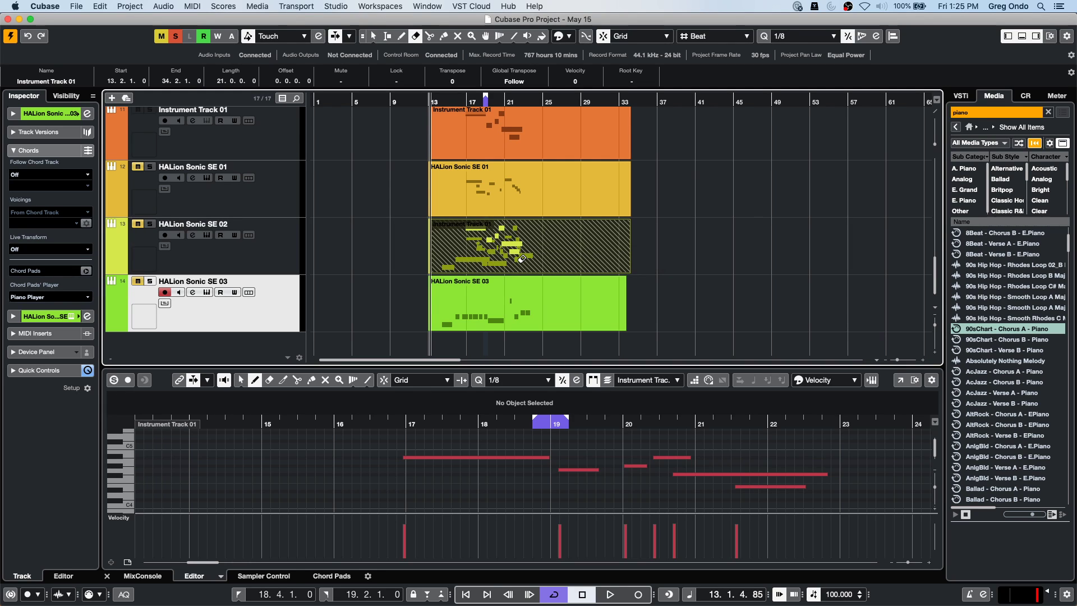
pyautogui.rightClick(485, 244)
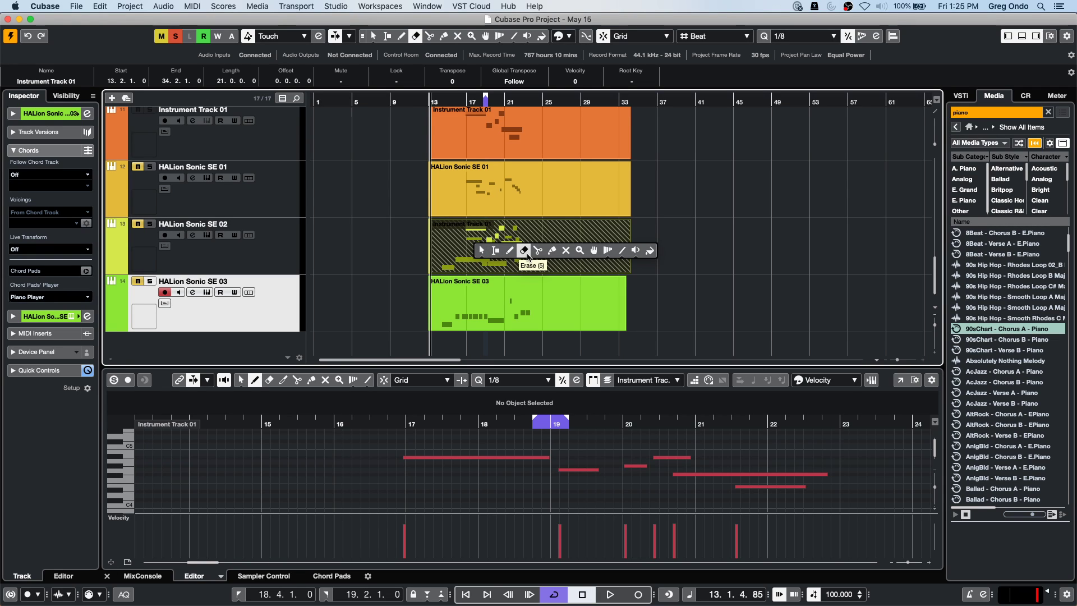
pyautogui.click(552, 251)
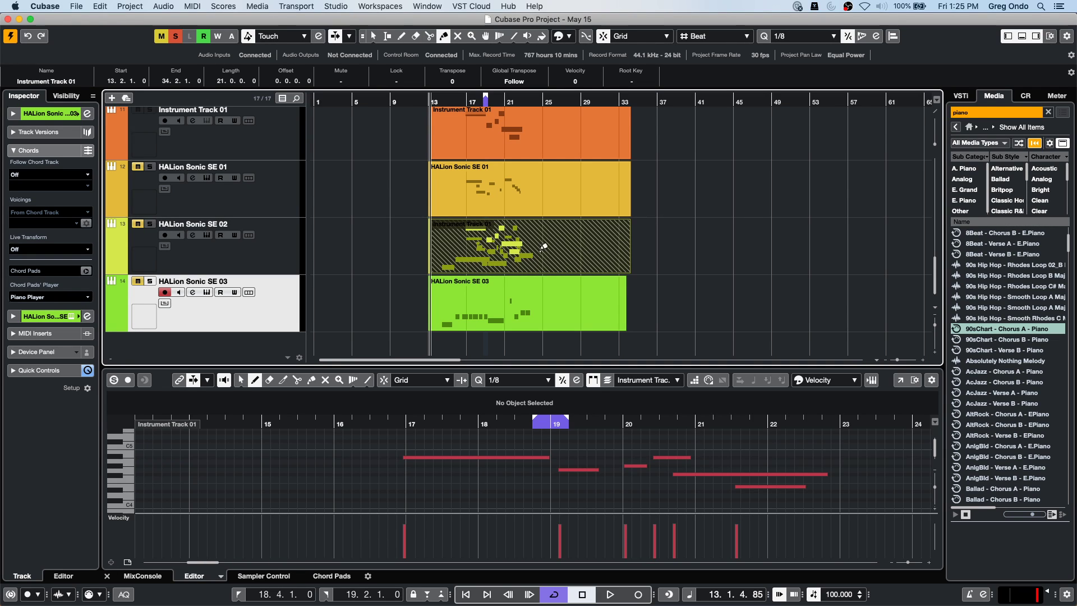
pyautogui.click(464, 242)
pyautogui.rightClick(505, 250)
pyautogui.click(508, 248)
pyautogui.click(509, 252)
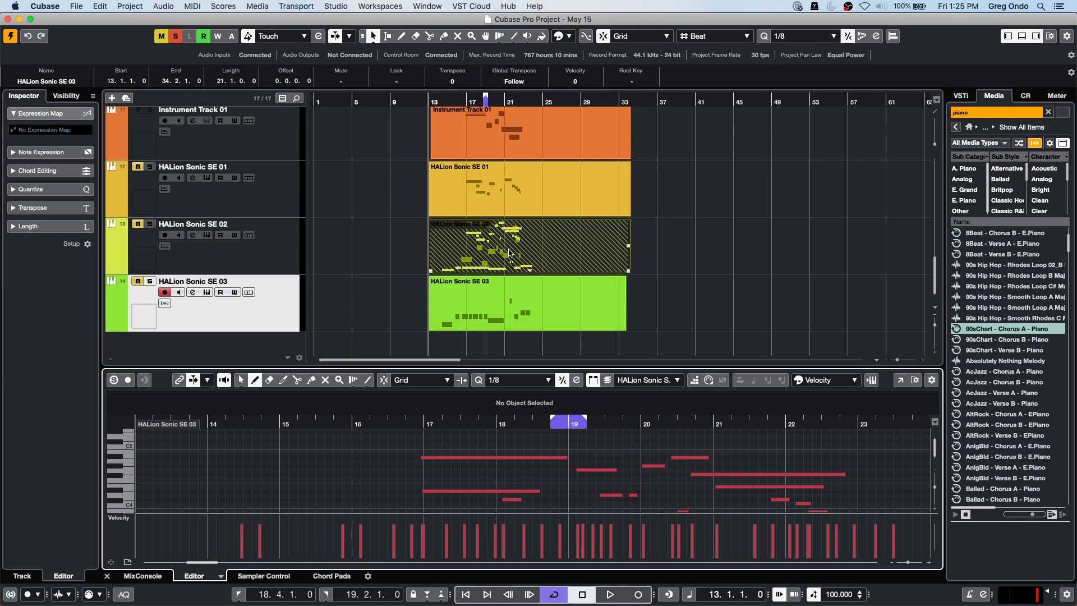
# In the Key Editor, Shift-select the five top-line notes from bar 17 to bar 21.
pyautogui.scroll(-5, 584, 461)
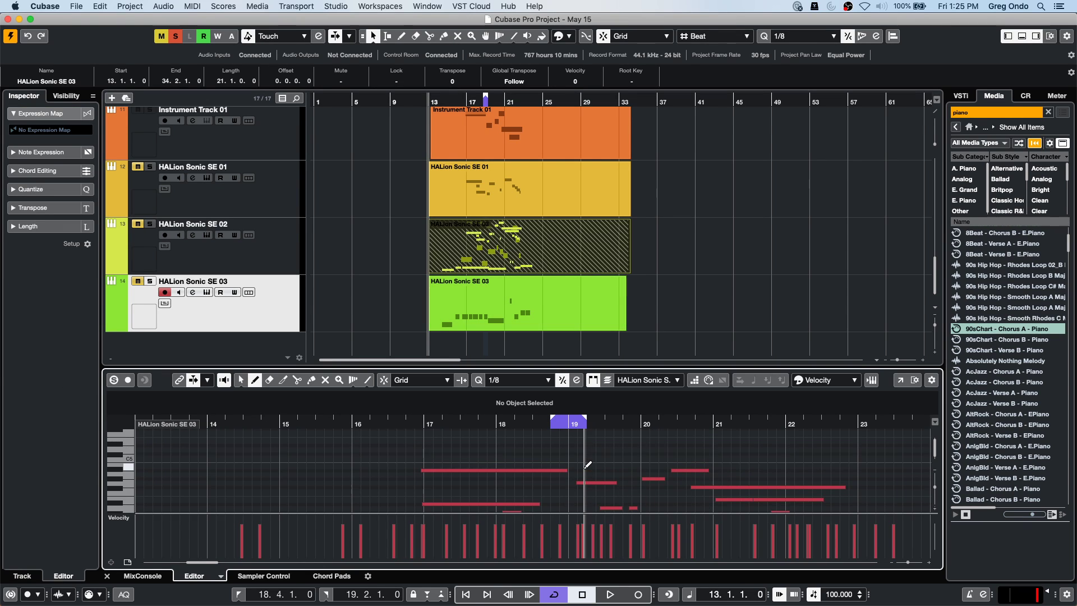
pyautogui.scroll(6, 587, 455)
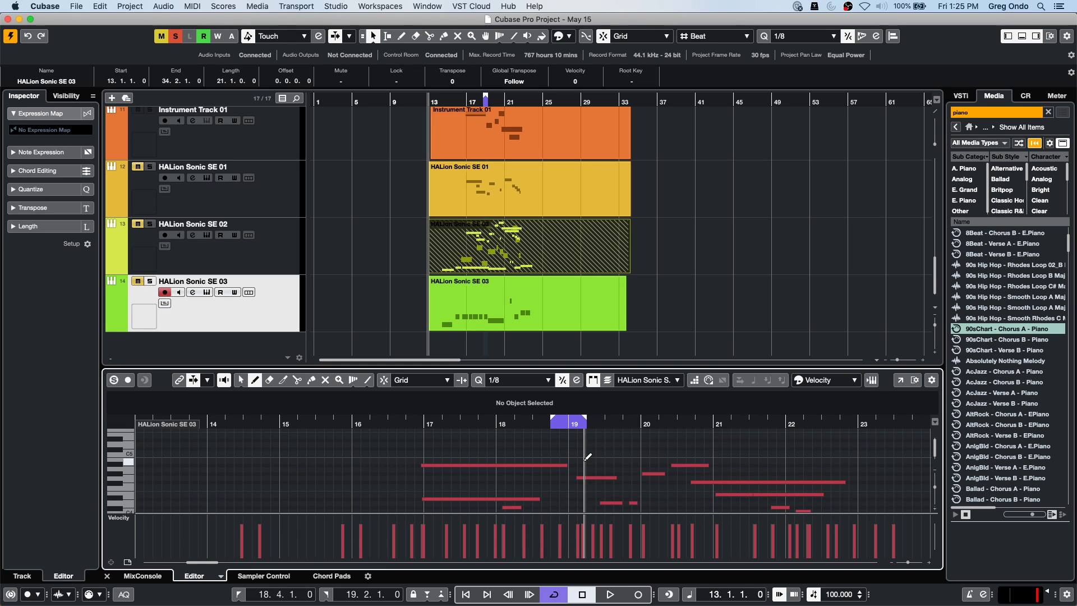
pyautogui.press('1')
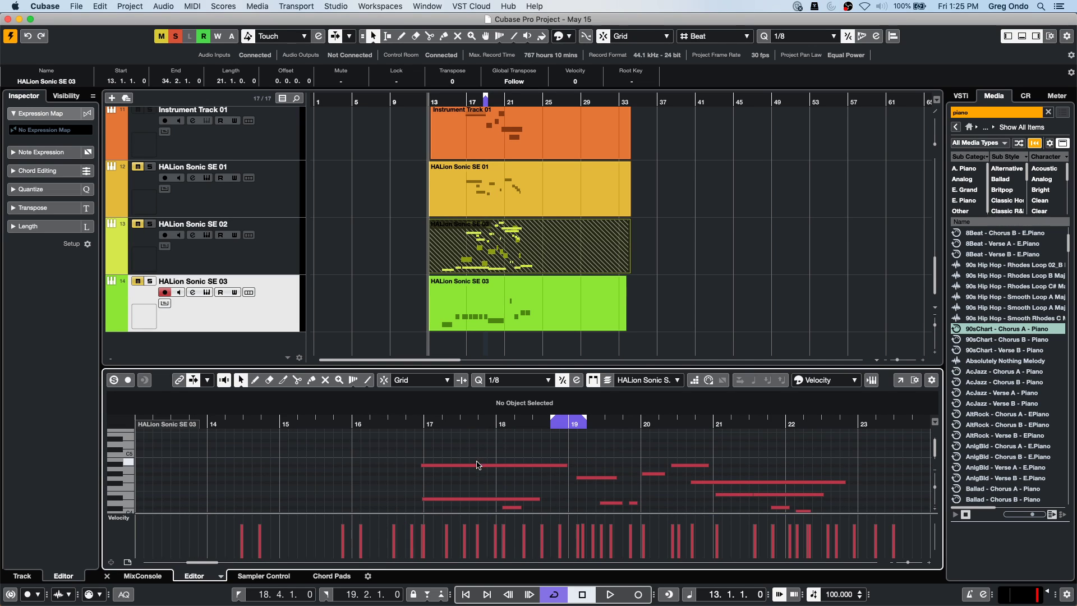
pyautogui.click(474, 466)
pyautogui.keyDown('shift'); pyautogui.click(597, 477); pyautogui.keyUp('shift')
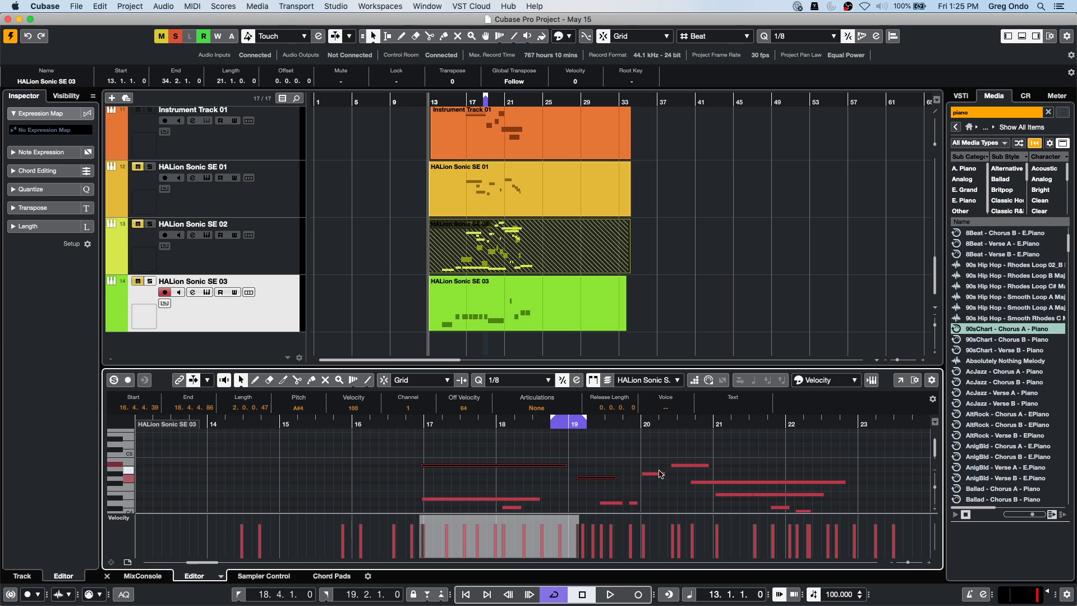
pyautogui.keyDown('shift'); pyautogui.click(687, 465); pyautogui.keyUp('shift')
pyautogui.keyDown('shift'); pyautogui.click(654, 473); pyautogui.keyUp('shift')
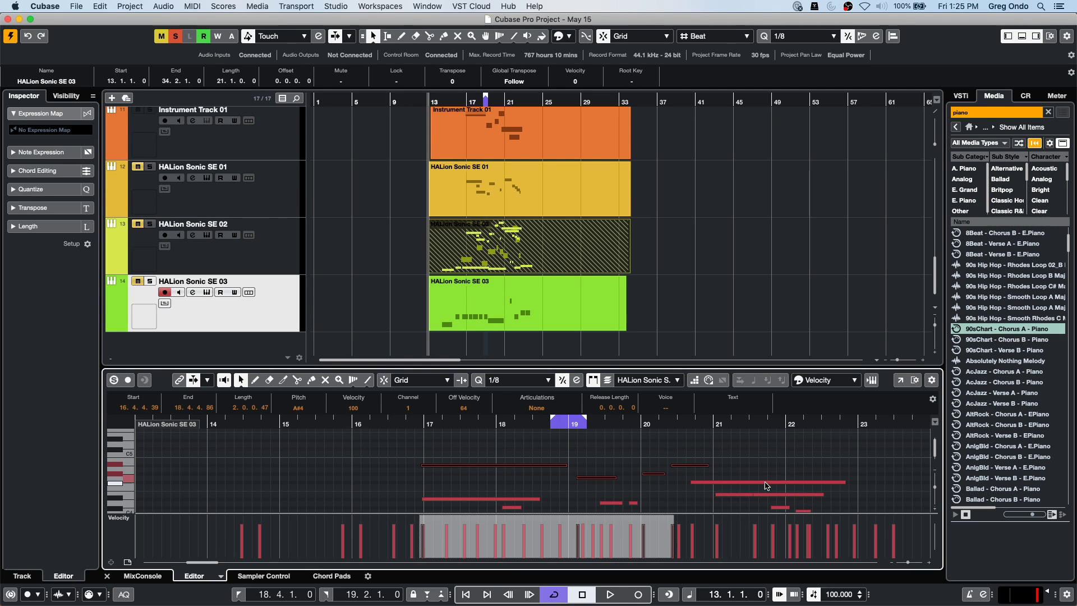
pyautogui.keyDown('shift'); pyautogui.click(761, 482); pyautogui.keyUp('shift')
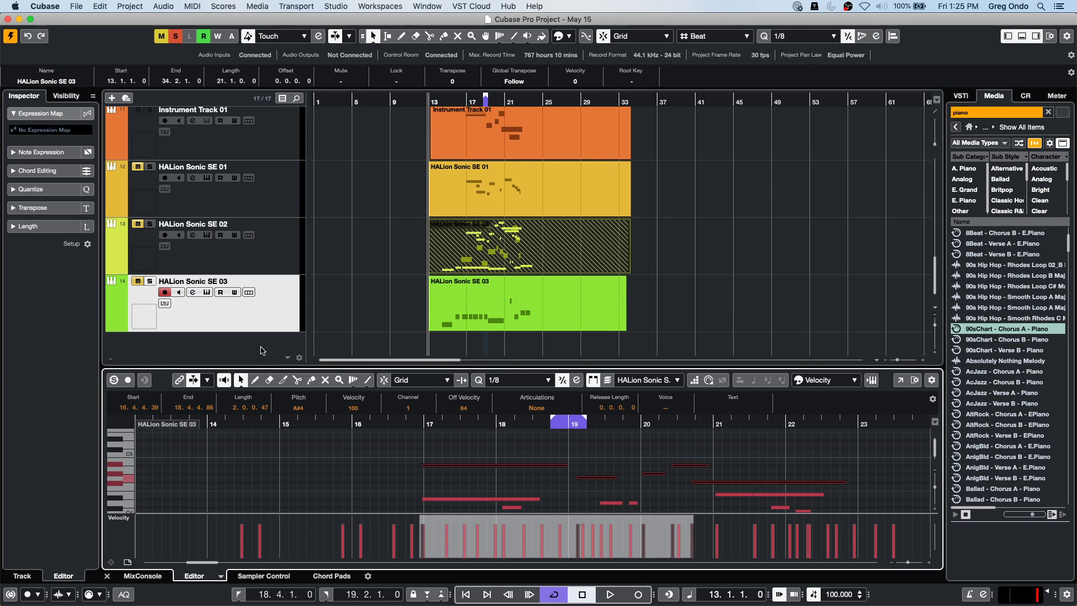
# Return to the project tracks and deselect the HALion Sonic SE 02 part.
pyautogui.click(262, 350)
pyautogui.scroll(3, 488, 339)
pyautogui.scroll(-3, 488, 340)
pyautogui.click(481, 346)
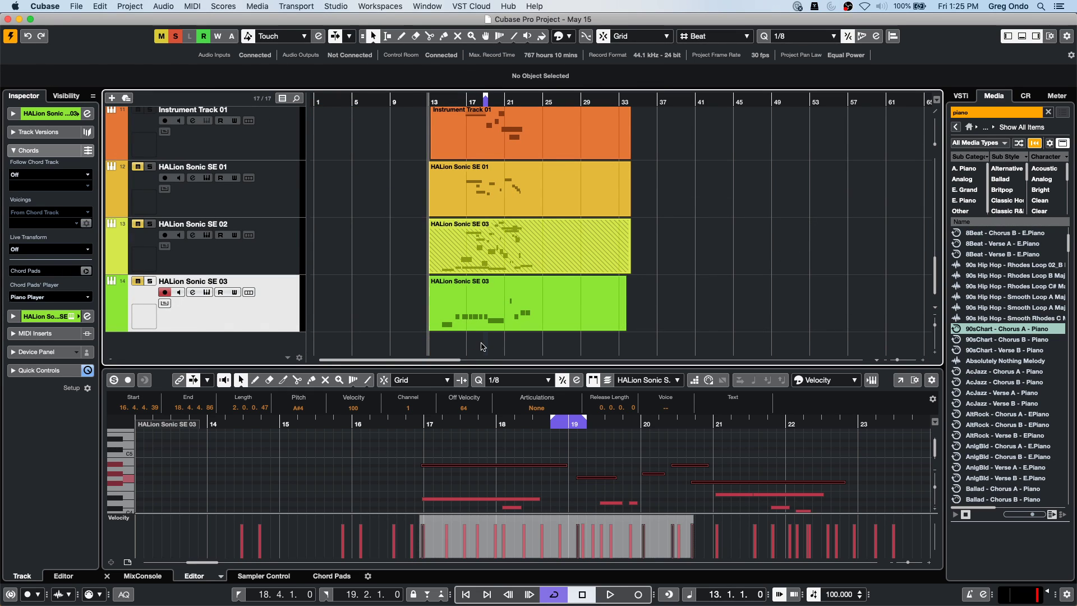
# Add Instrument Track 02 with the instrument set to No VST Instrument.
pyautogui.rightClick(219, 324)
pyautogui.moveTo(221, 326)
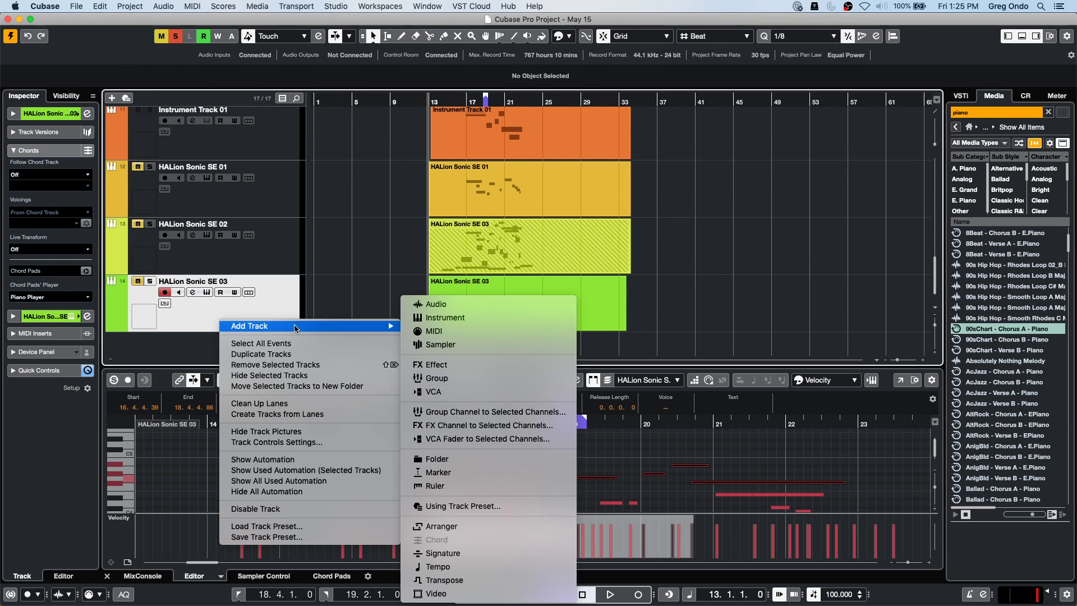
pyautogui.click(543, 318)
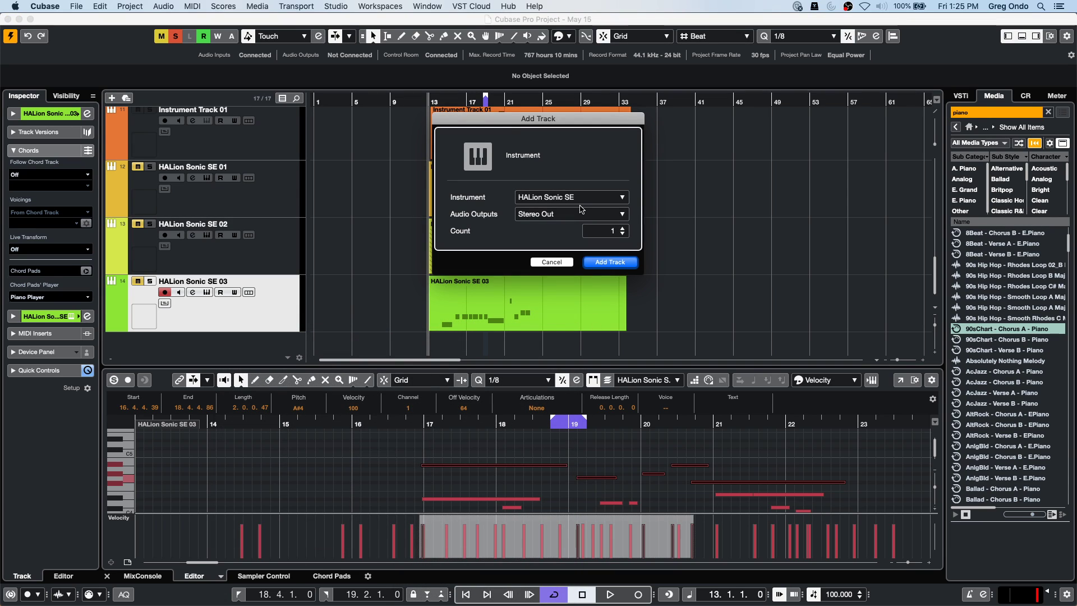
pyautogui.click(566, 198)
pyautogui.click(501, 232)
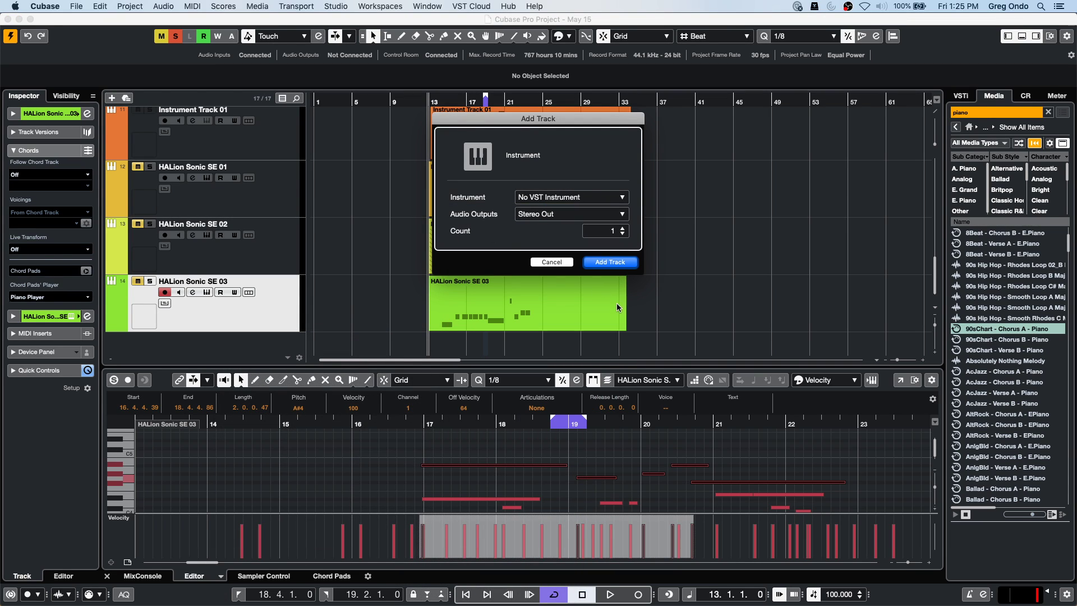
pyautogui.click(621, 265)
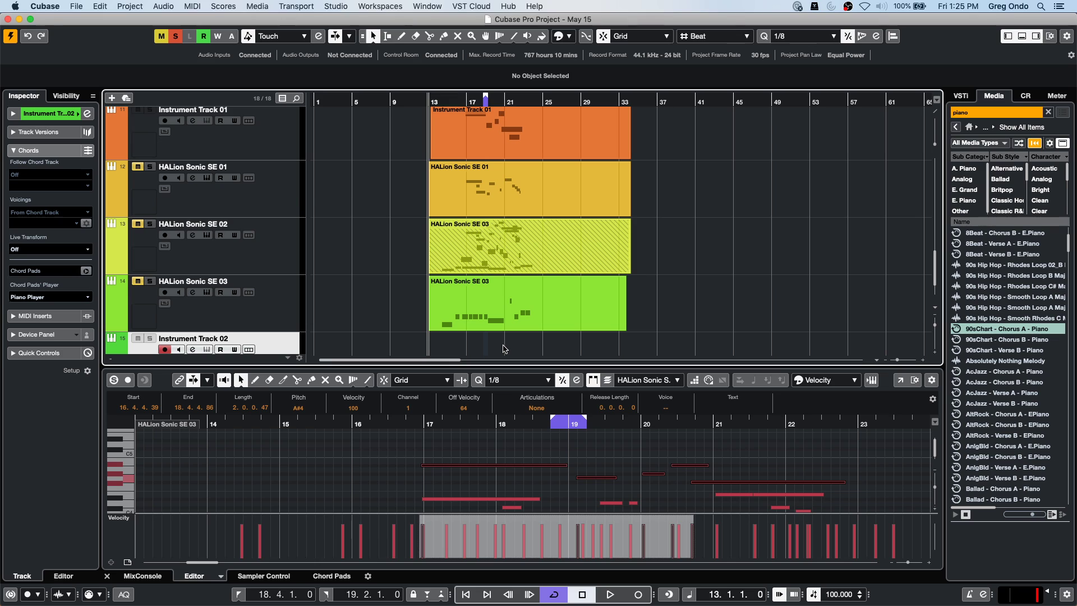
# Draw an empty MIDI part on the new track from bar 13 to about bar 37.
pyautogui.scroll(-2, 503, 348)
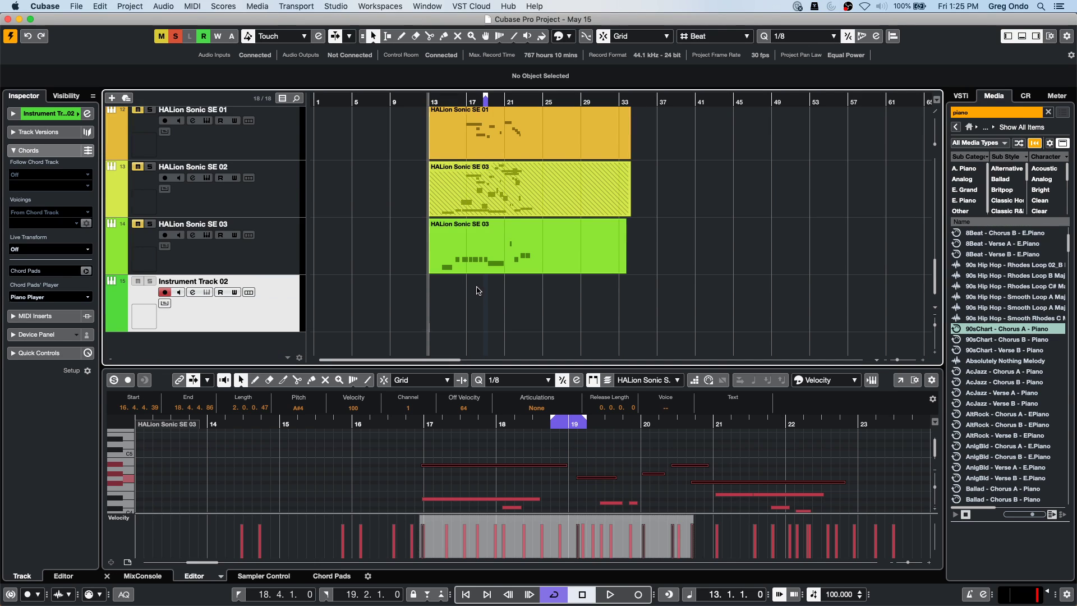
pyautogui.rightClick(478, 309)
pyautogui.click(503, 308)
pyautogui.moveTo(439, 301); pyautogui.dragTo(663, 306)
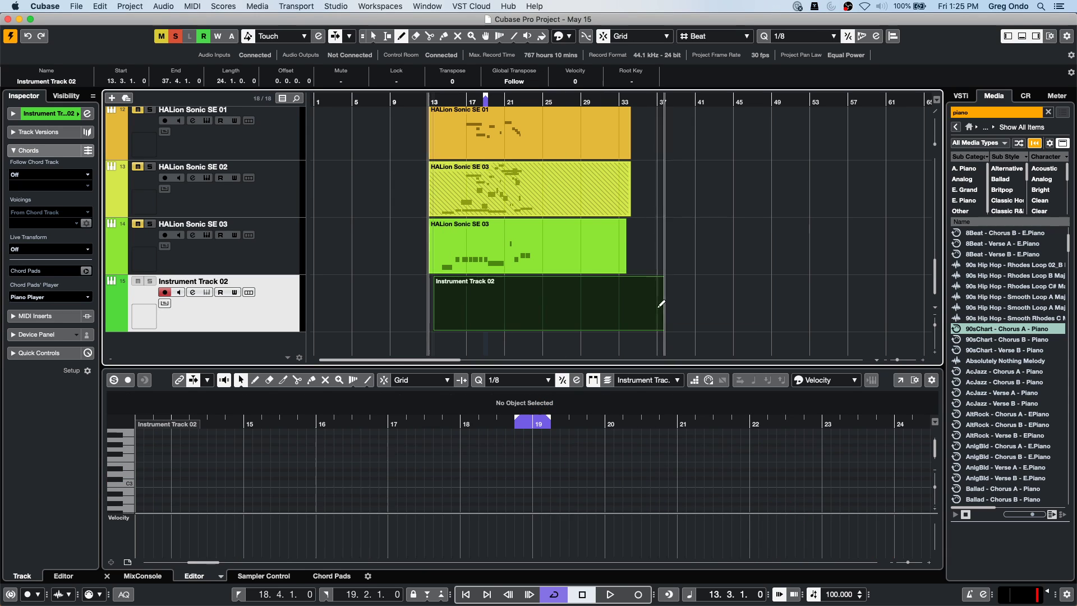
# Paste the copied notes at their original position into Instrument Track 02's part.
pyautogui.press('1')
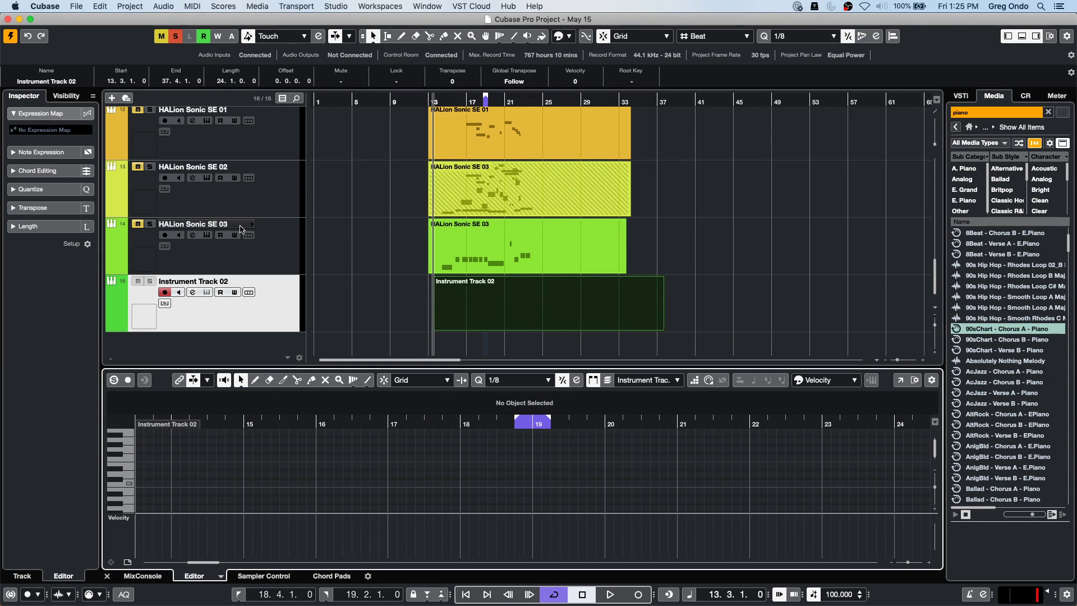
pyautogui.click(100, 6)
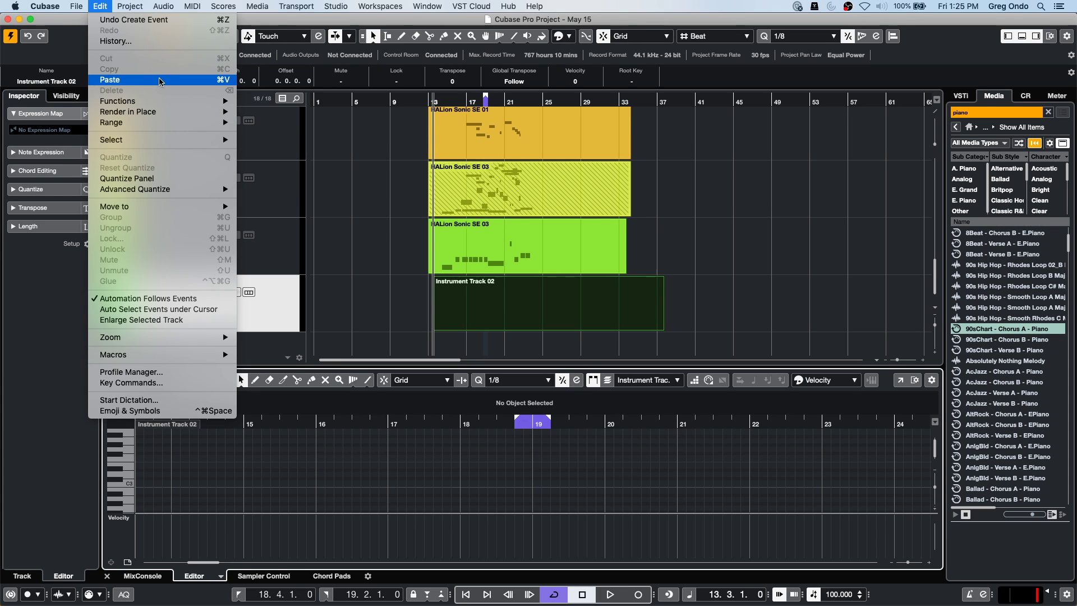
pyautogui.moveTo(159, 102)
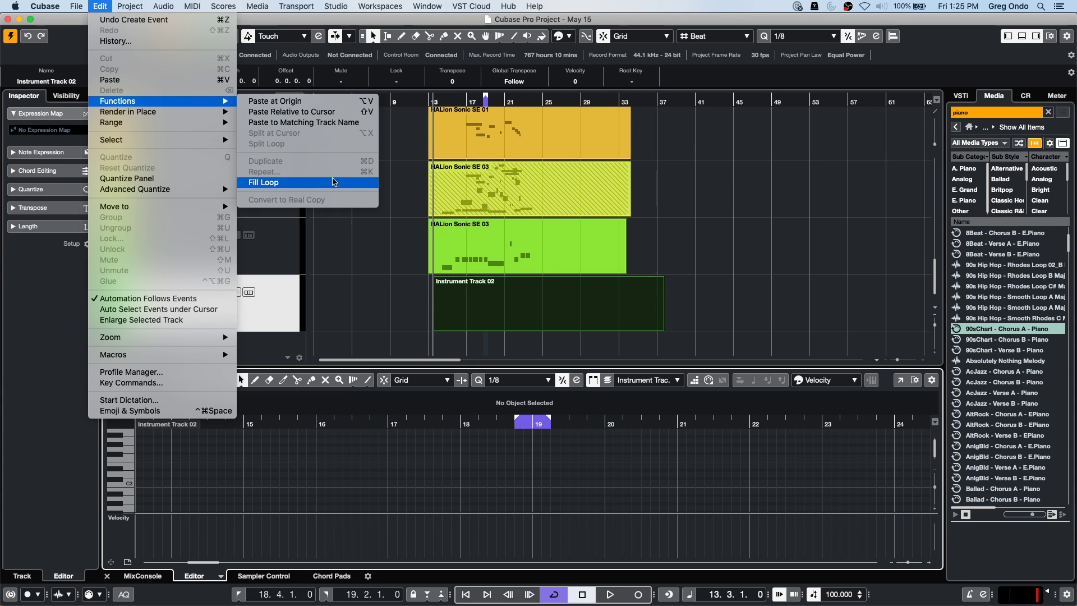
pyautogui.click(353, 101)
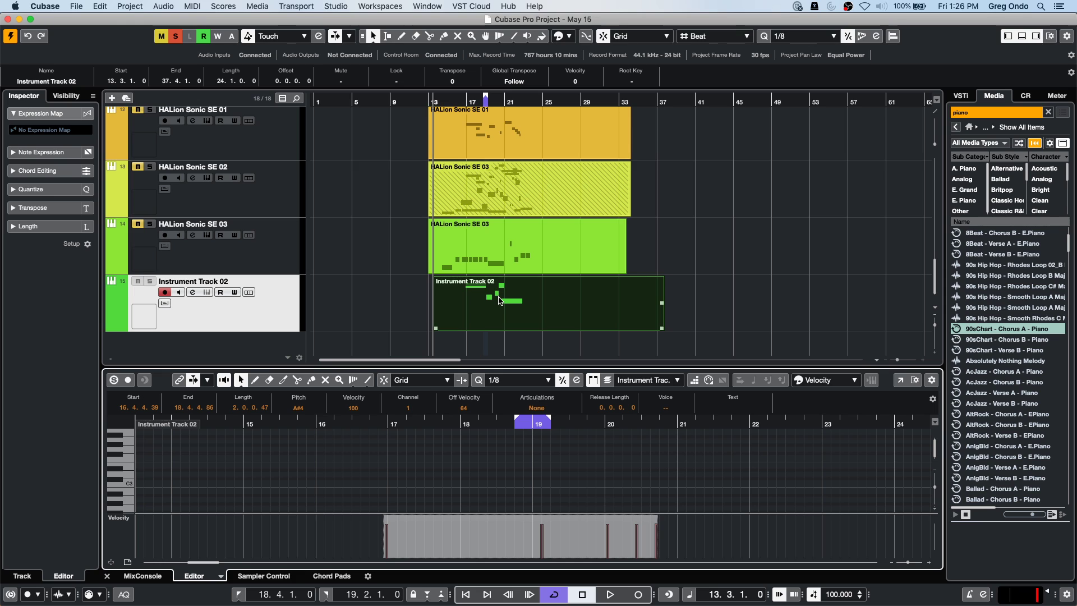
# Deselect the pasted notes and open them in a separate Key Editor window.
pyautogui.click(501, 300)
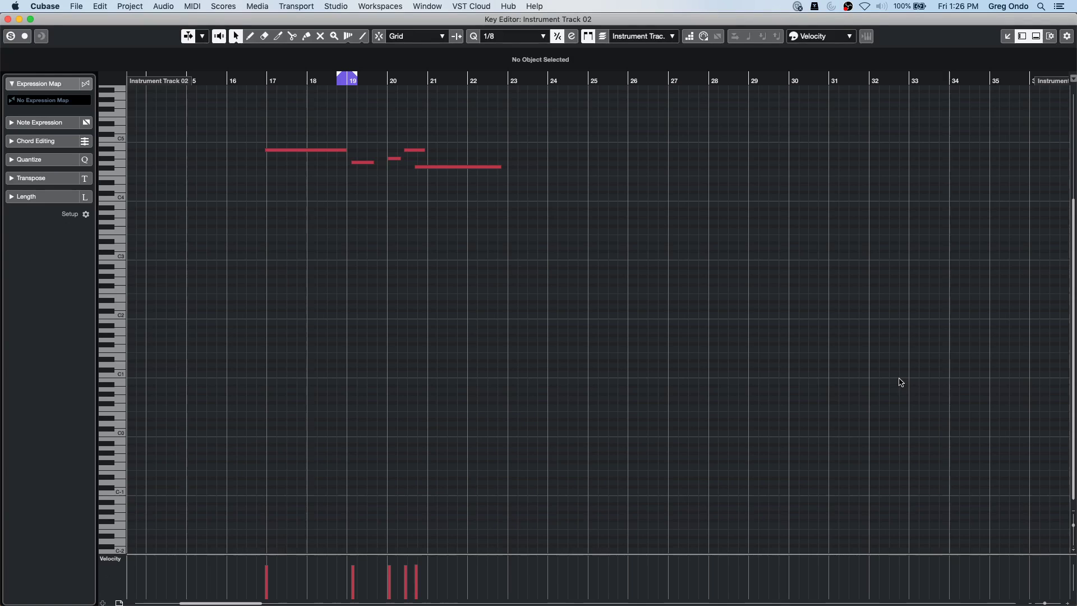
pyautogui.click(900, 380)
pyautogui.scroll(5, 295, 281)
# Open the Logical Editor from the MIDI menu for Instrument Track 02's notes.
pyautogui.moveTo(264, 255); pyautogui.dragTo(572, 381)
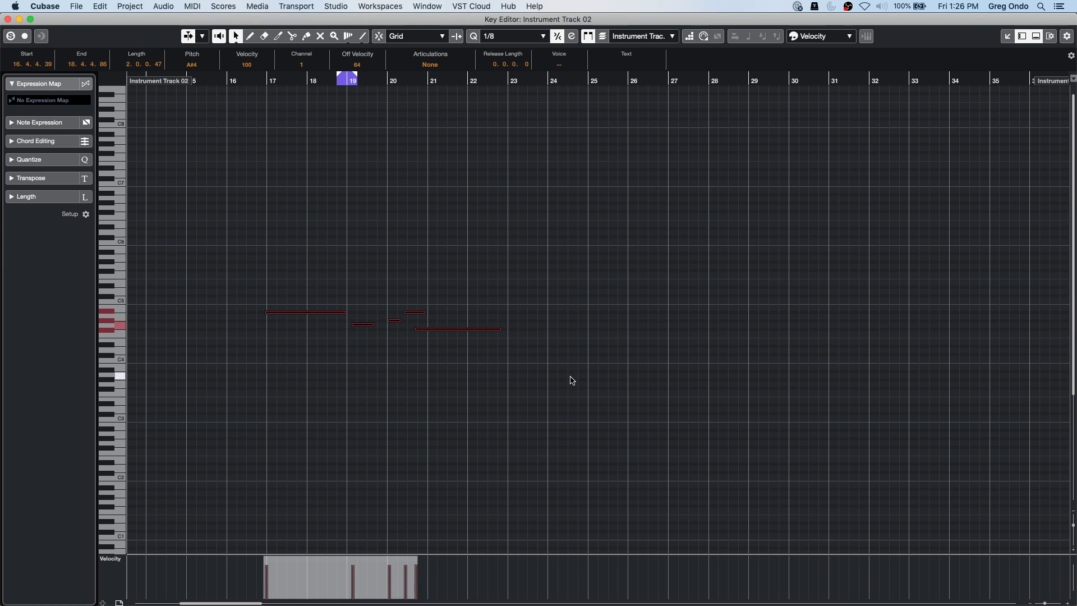
pyautogui.click(99, 6)
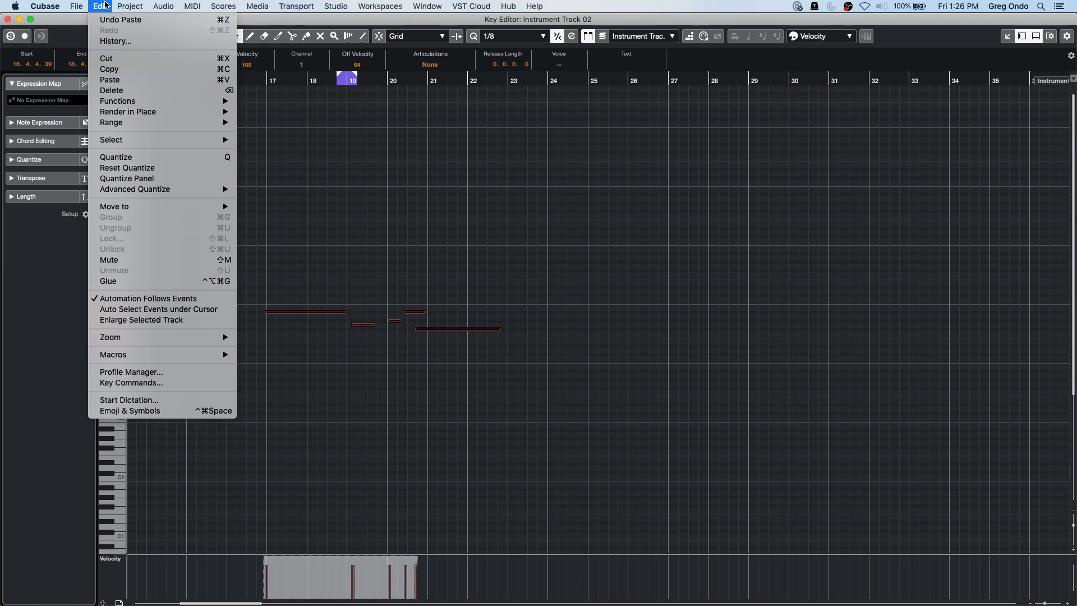
pyautogui.moveTo(163, 6)
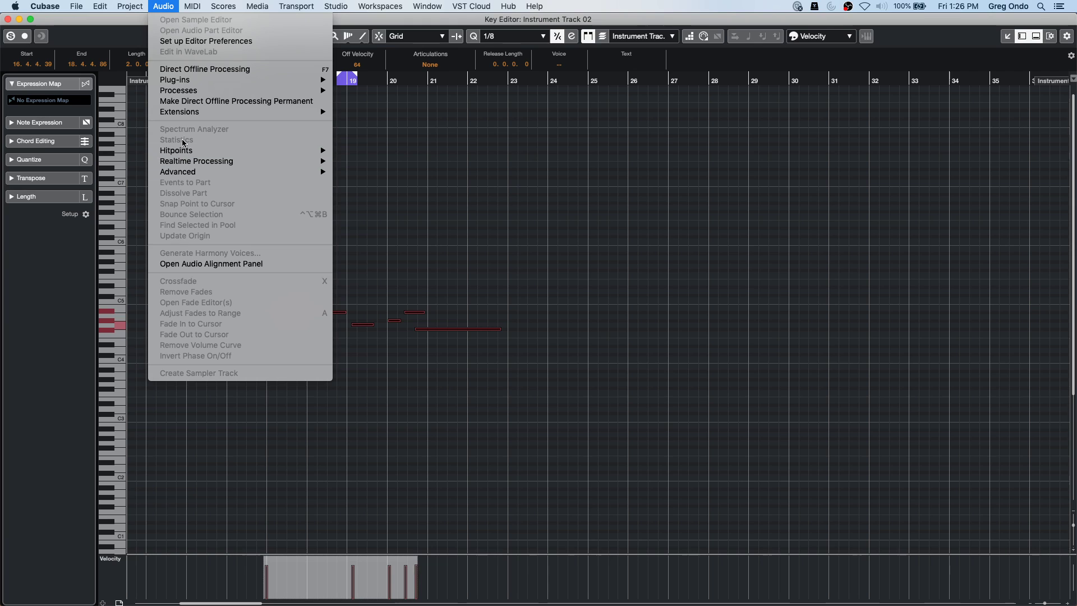
pyautogui.moveTo(151, 110)
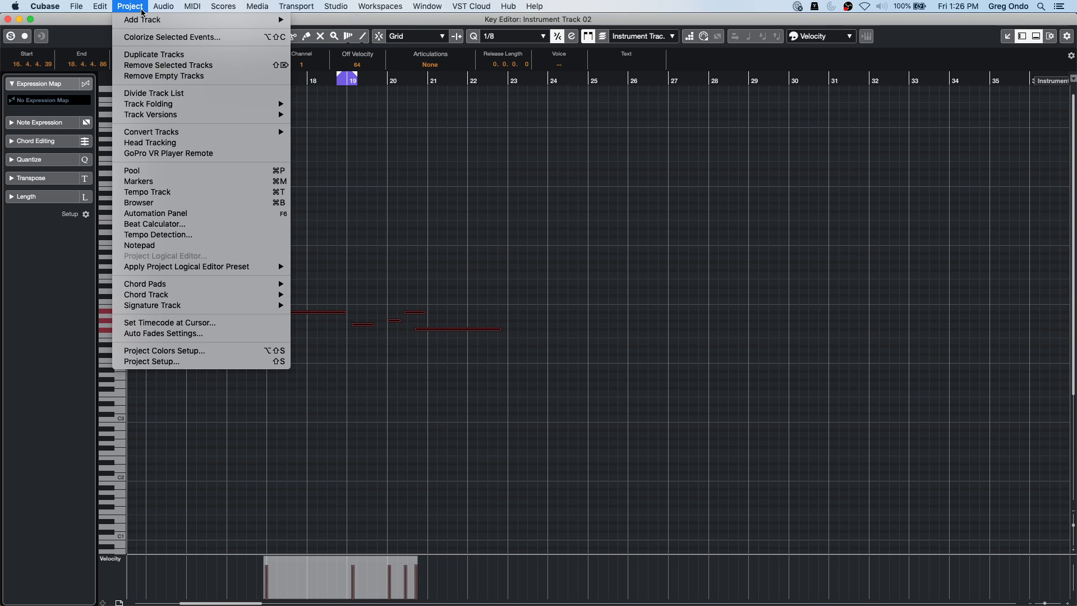
pyautogui.moveTo(202, 8)
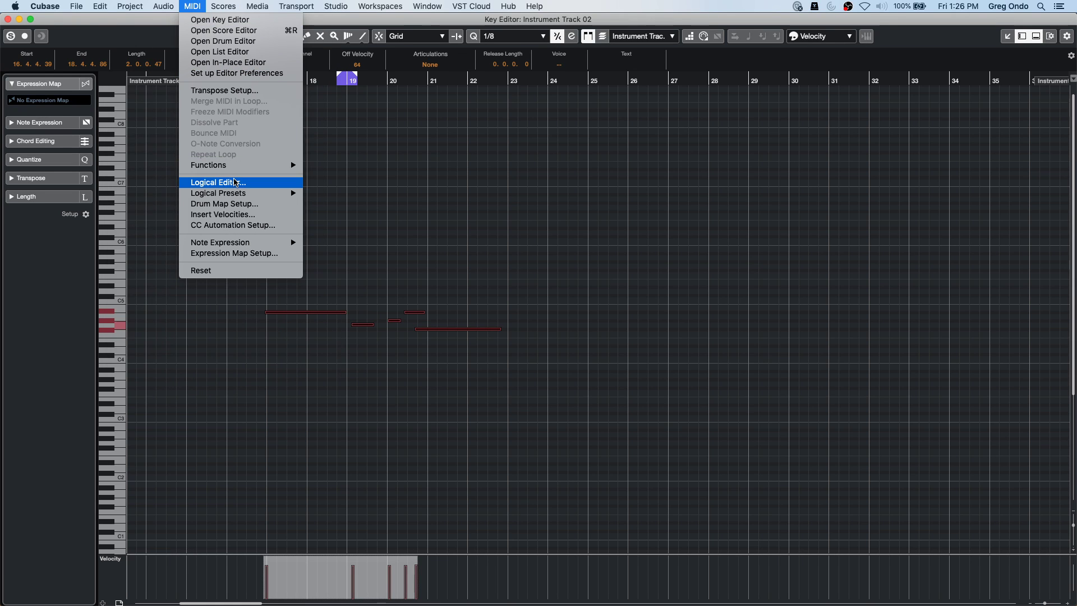
pyautogui.click(235, 182)
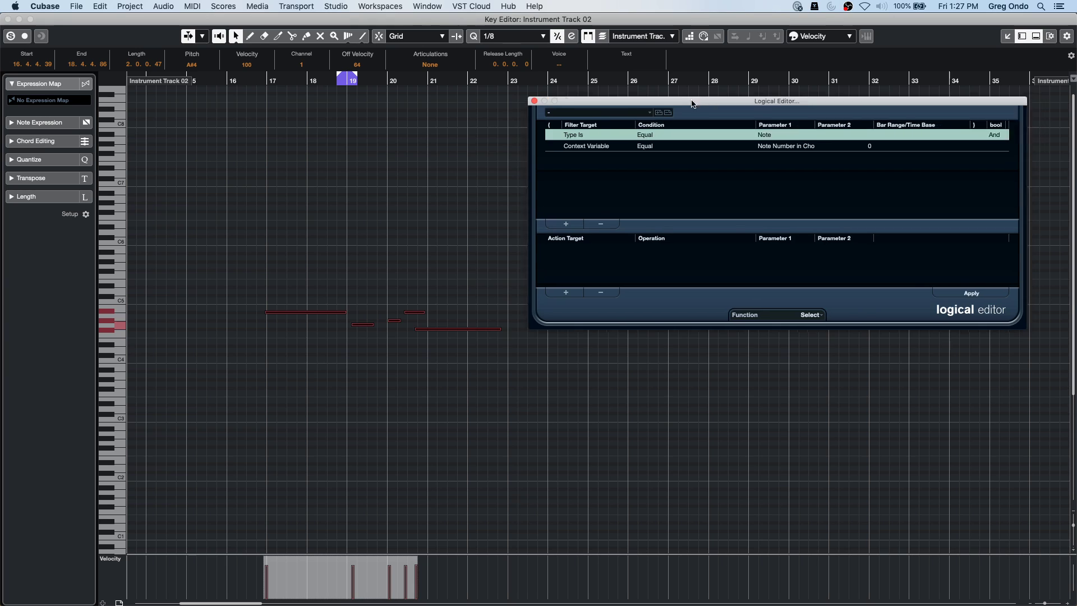
# Set the Logical Editor function to Insert with the filter Type Is Equal Note.
pyautogui.click(578, 348)
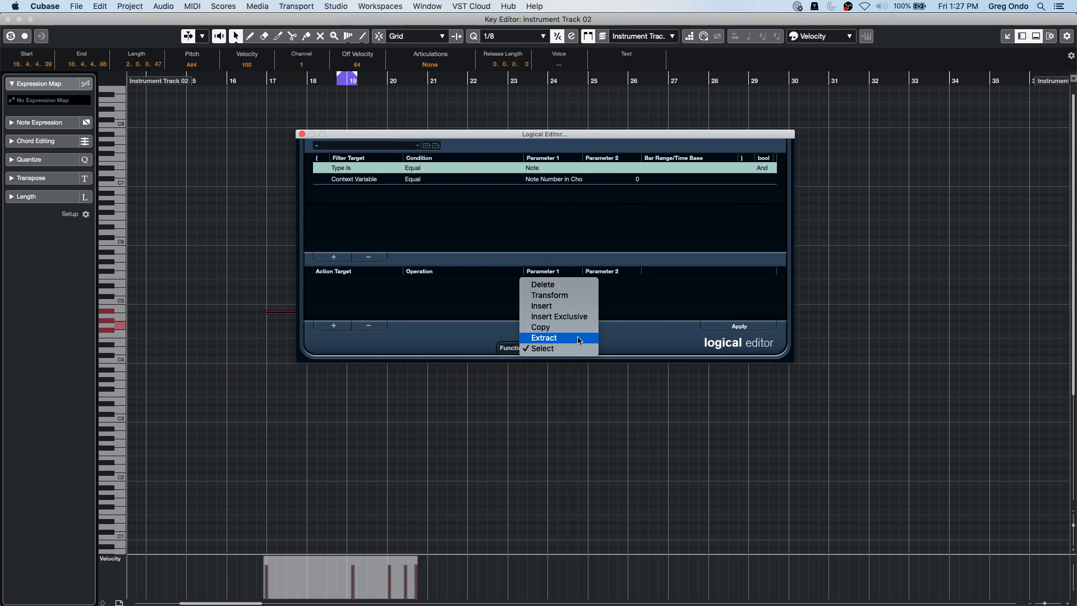
pyautogui.click(585, 309)
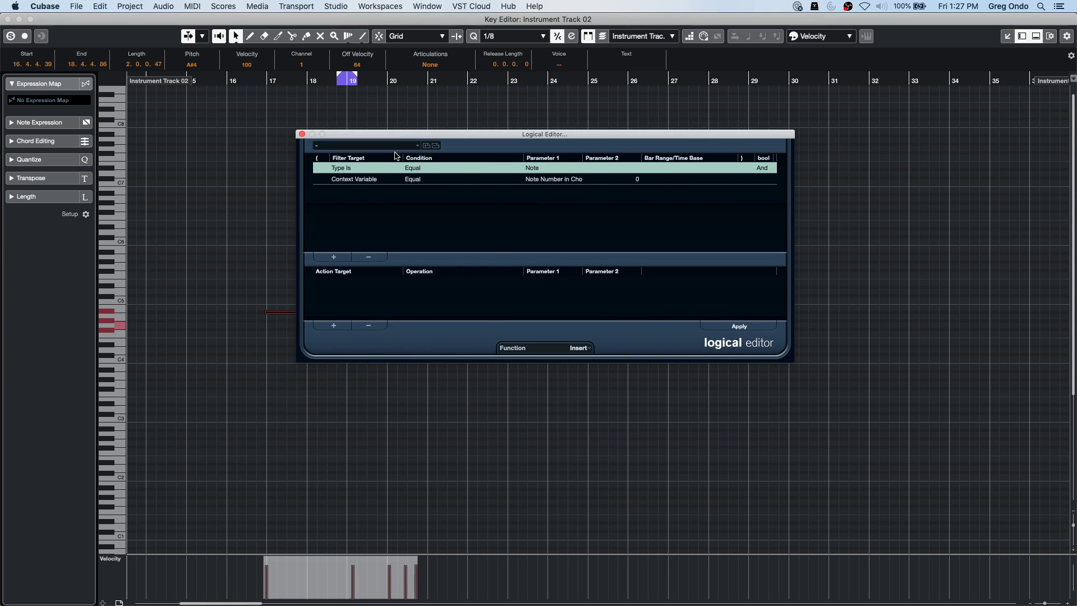
pyautogui.click(368, 257)
pyautogui.click(369, 257)
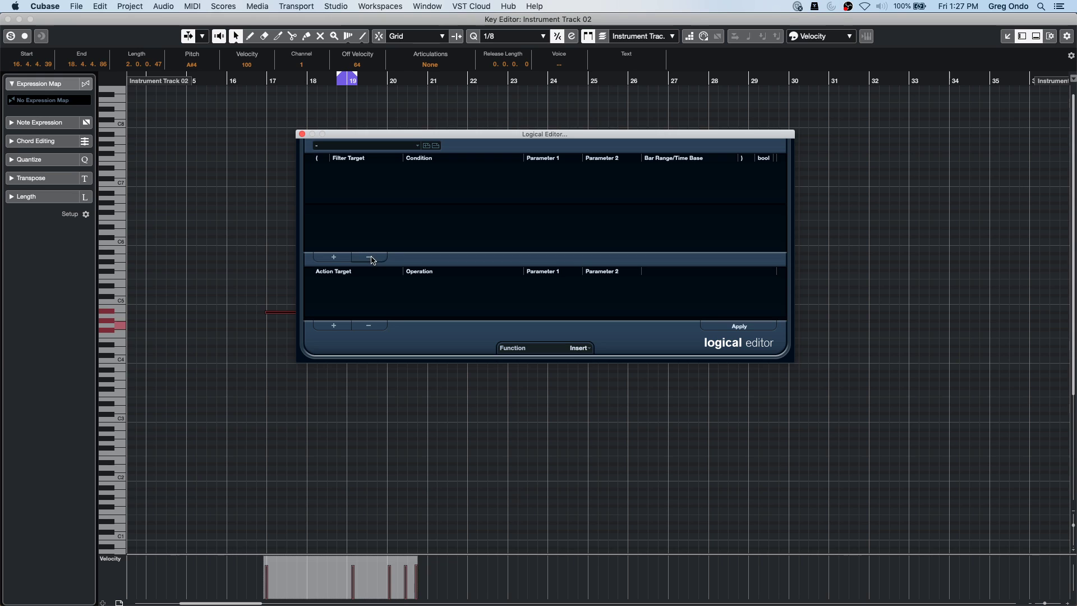
pyautogui.click(334, 257)
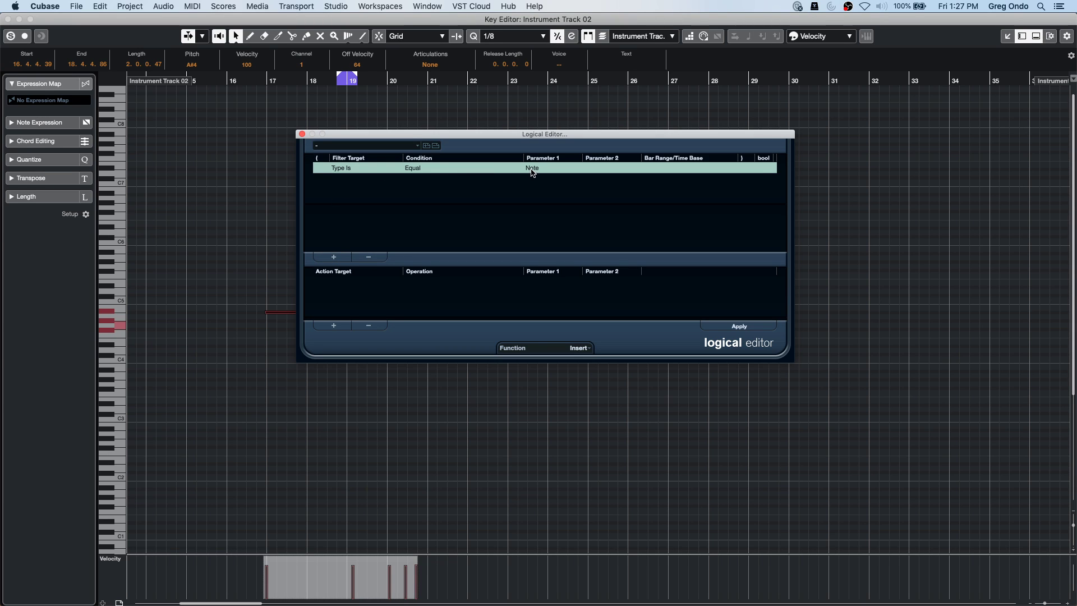
# Add the action Value 1 Add 12 and apply it, inserting octave-higher note copies.
pyautogui.click(336, 327)
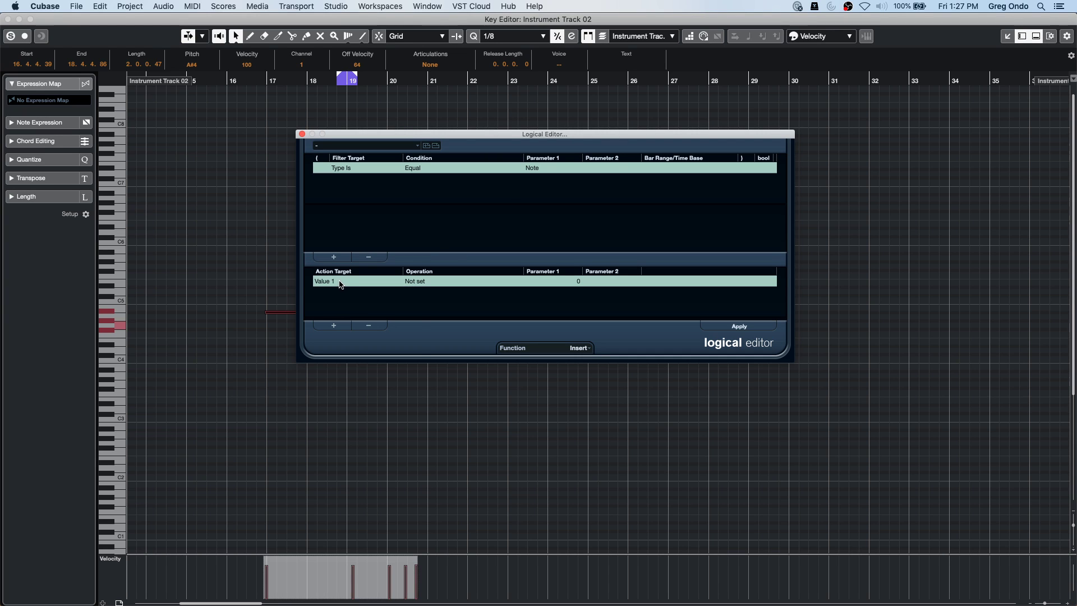
pyautogui.click(341, 284)
pyautogui.click(424, 278)
pyautogui.click(425, 281)
pyautogui.click(424, 291)
pyautogui.click(566, 283)
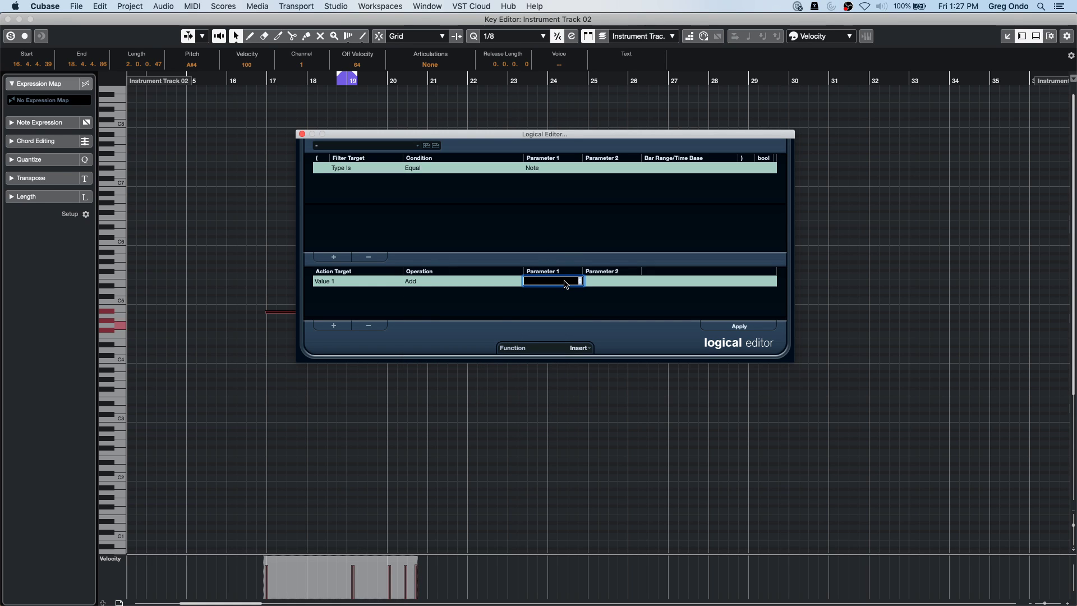
pyautogui.press('Return')
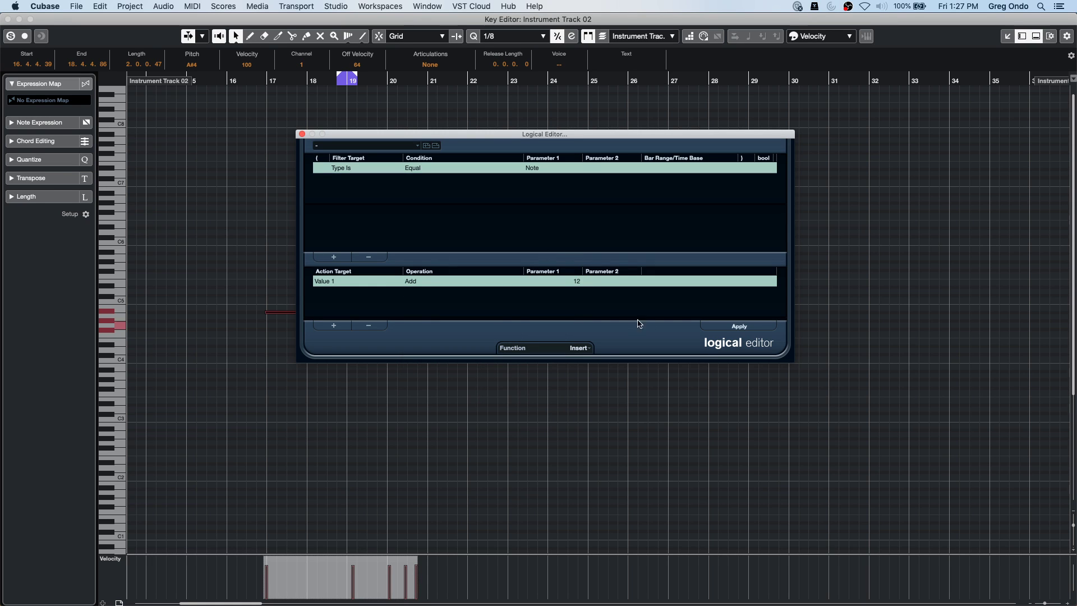
pyautogui.moveTo(549, 135); pyautogui.dragTo(783, 100)
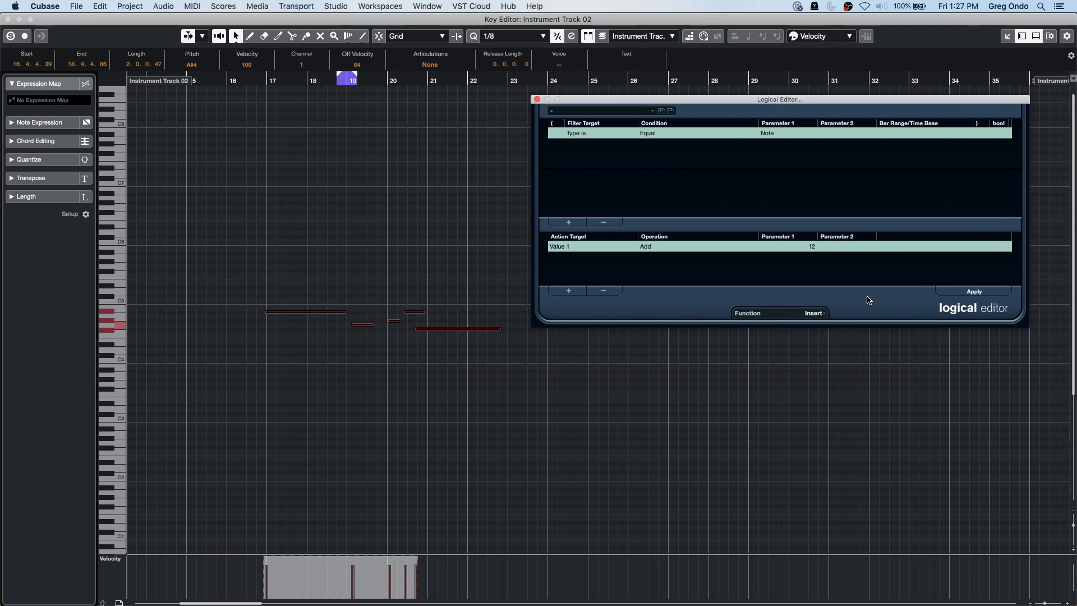
pyautogui.click(976, 291)
# Deselect the notes, close the Logical Editor, then close the separate Key Editor window.
pyautogui.click(621, 458)
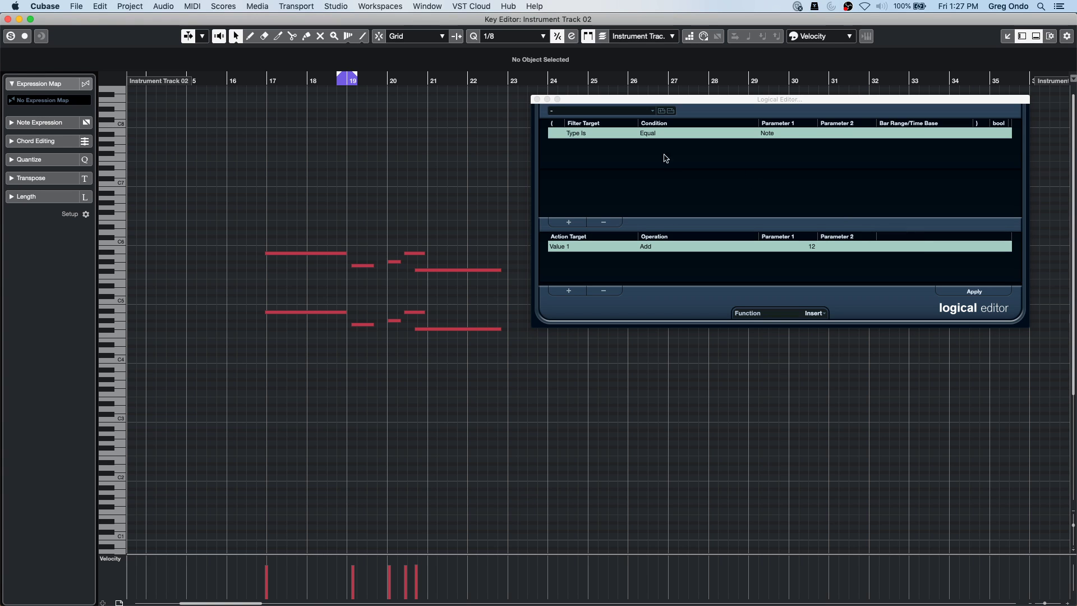
pyautogui.moveTo(638, 103); pyautogui.dragTo(392, 183)
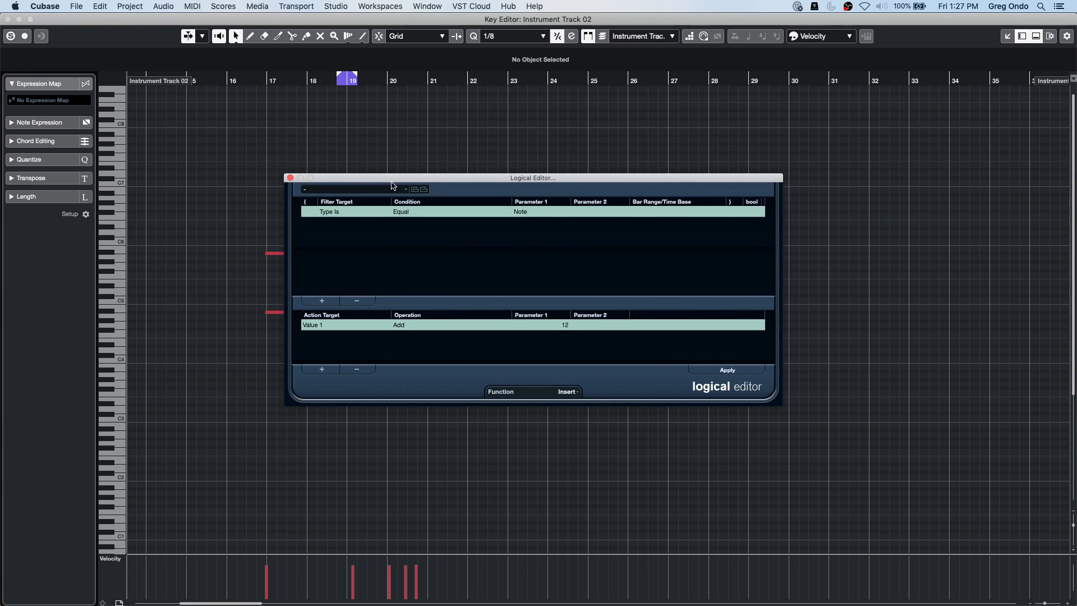
pyautogui.click(572, 393)
pyautogui.click(572, 393)
pyautogui.click(323, 325)
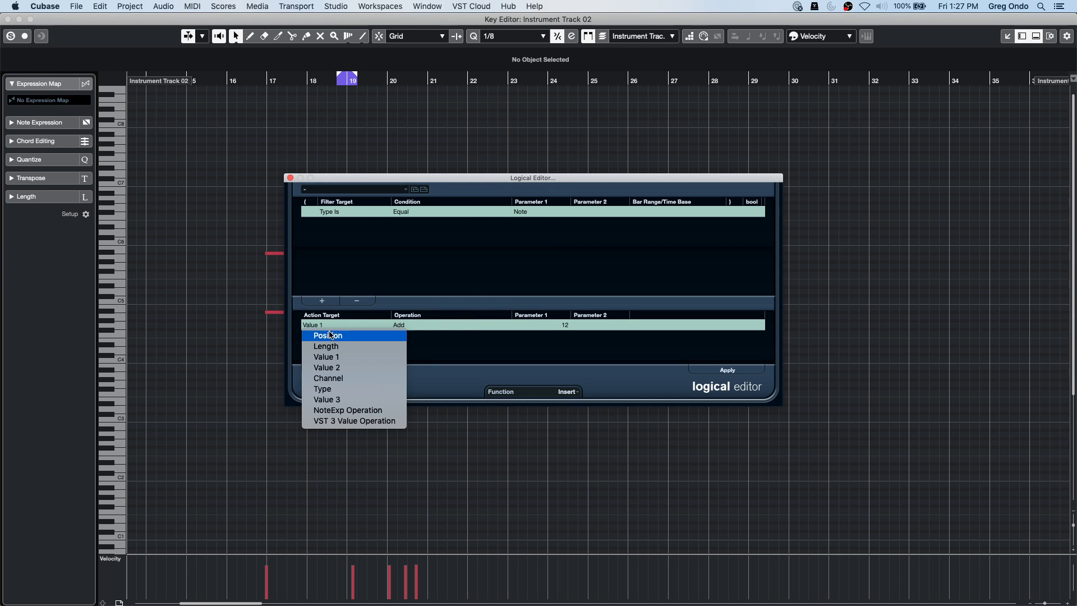
pyautogui.click(448, 349)
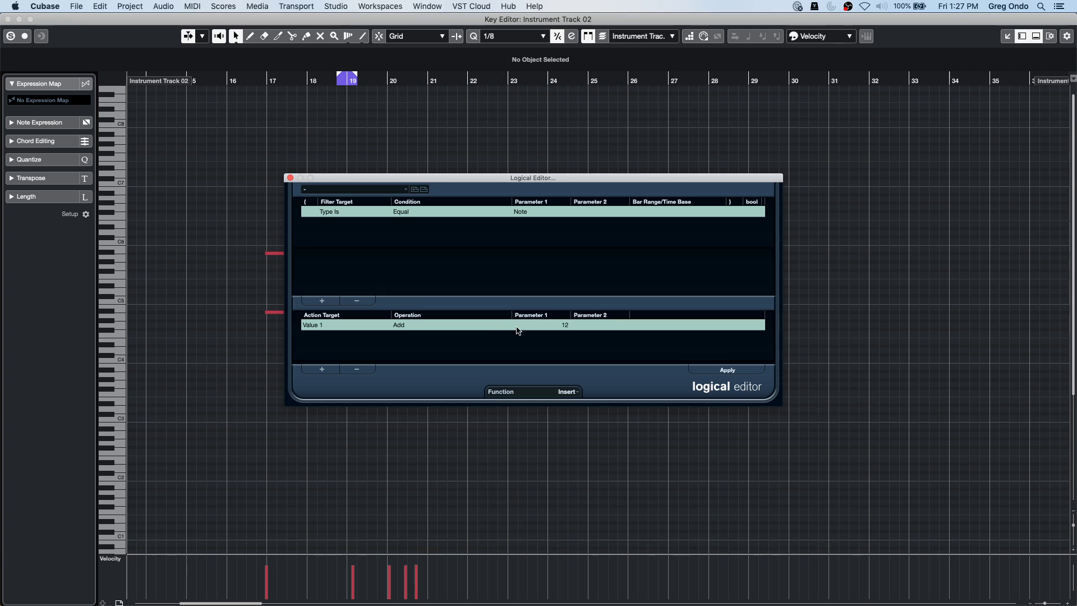
pyautogui.click(290, 178)
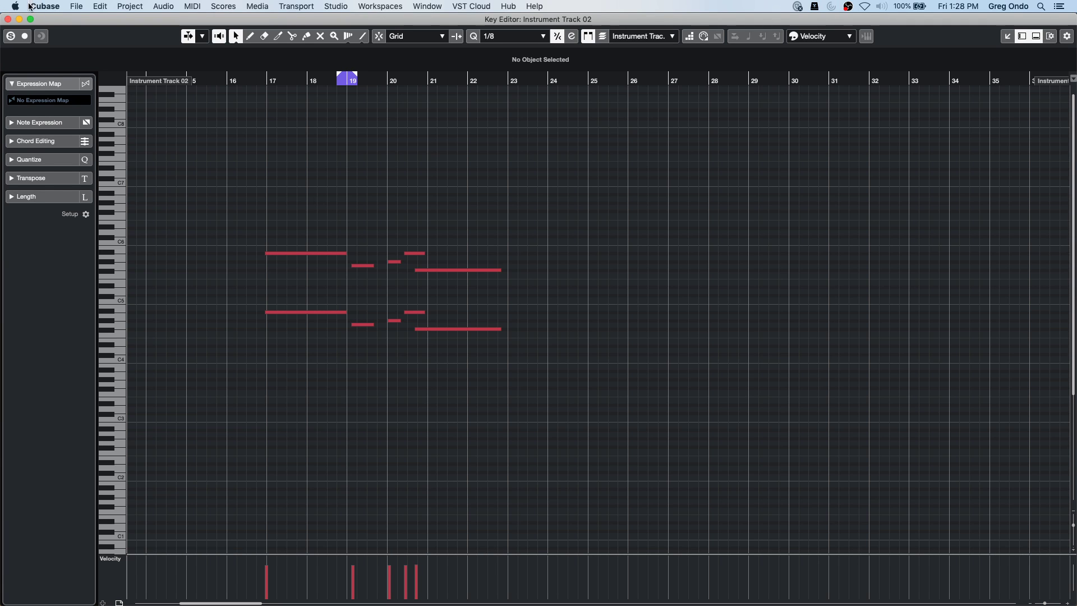
pyautogui.click(8, 20)
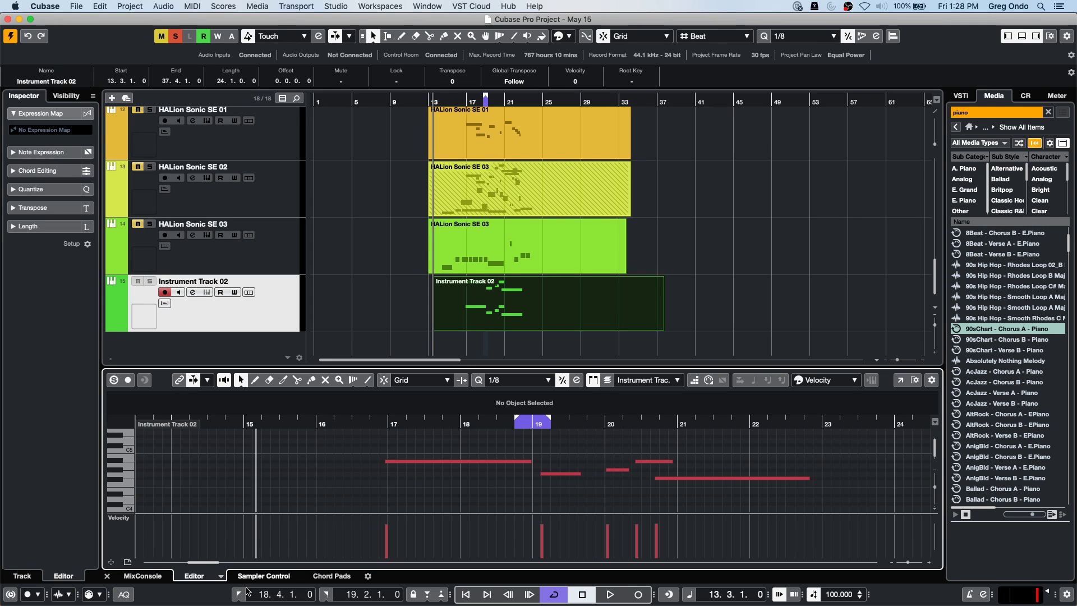
# Show the Chord Pads and open the Chord Editor on the empty pad after E7.
pyautogui.click(332, 576)
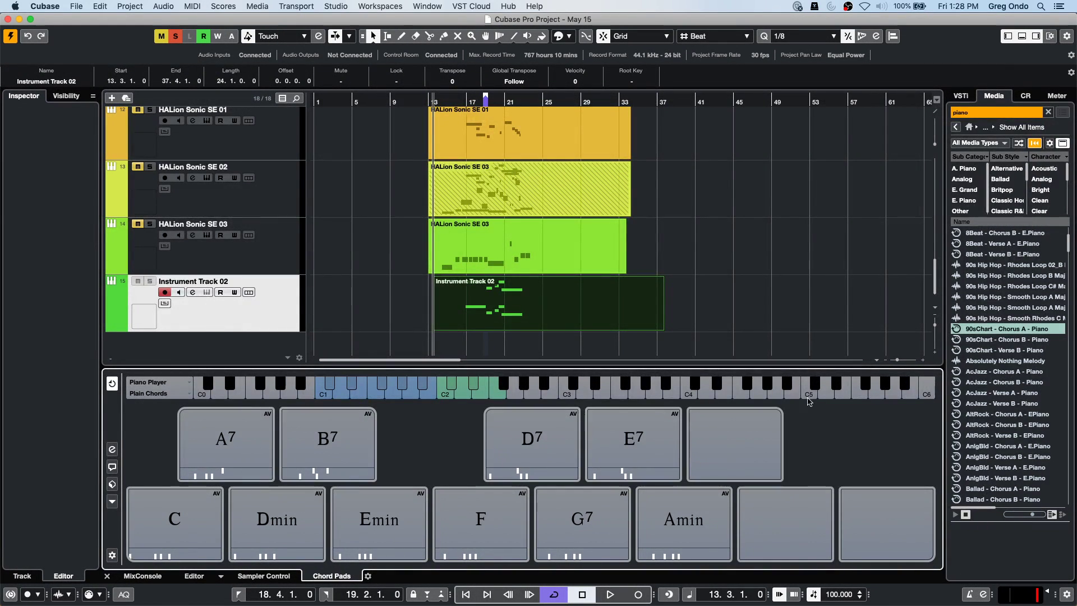
pyautogui.rightClick(724, 441)
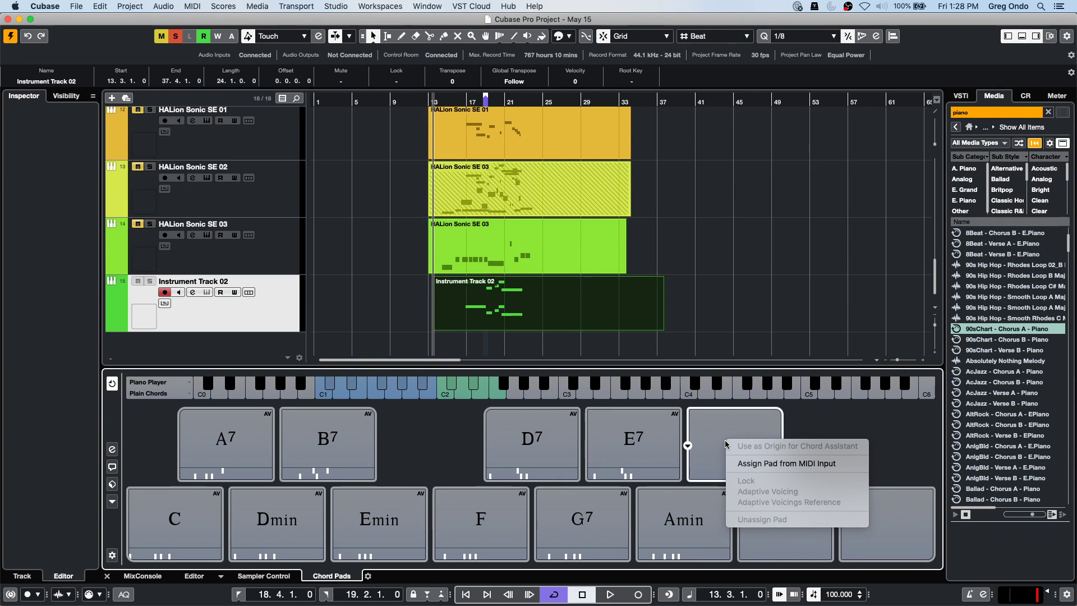
pyautogui.click(765, 463)
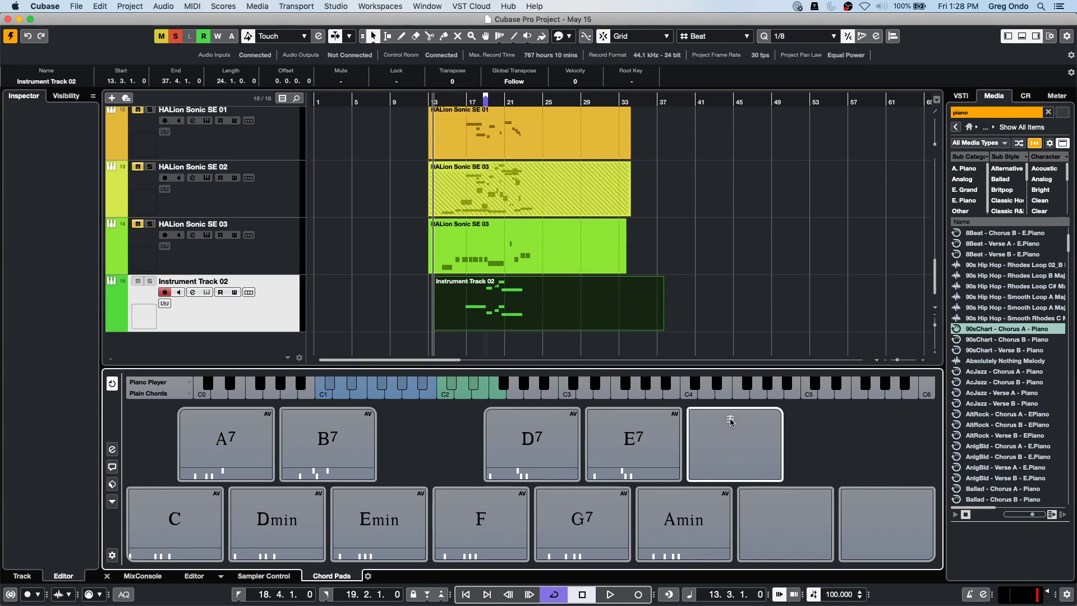
pyautogui.click(687, 446)
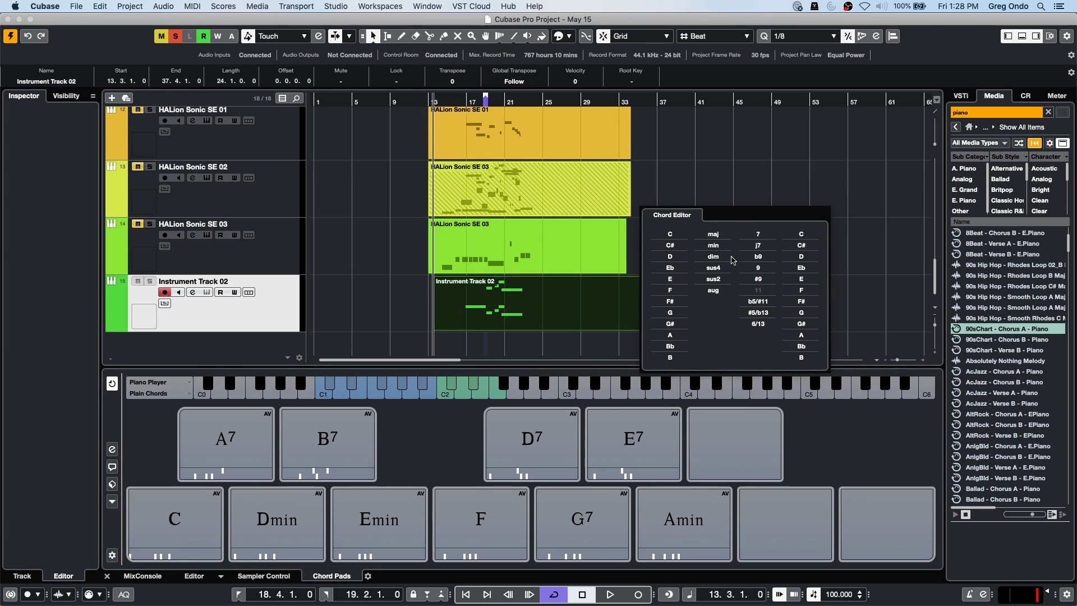
pyautogui.moveTo(745, 205); pyautogui.dragTo(579, 227)
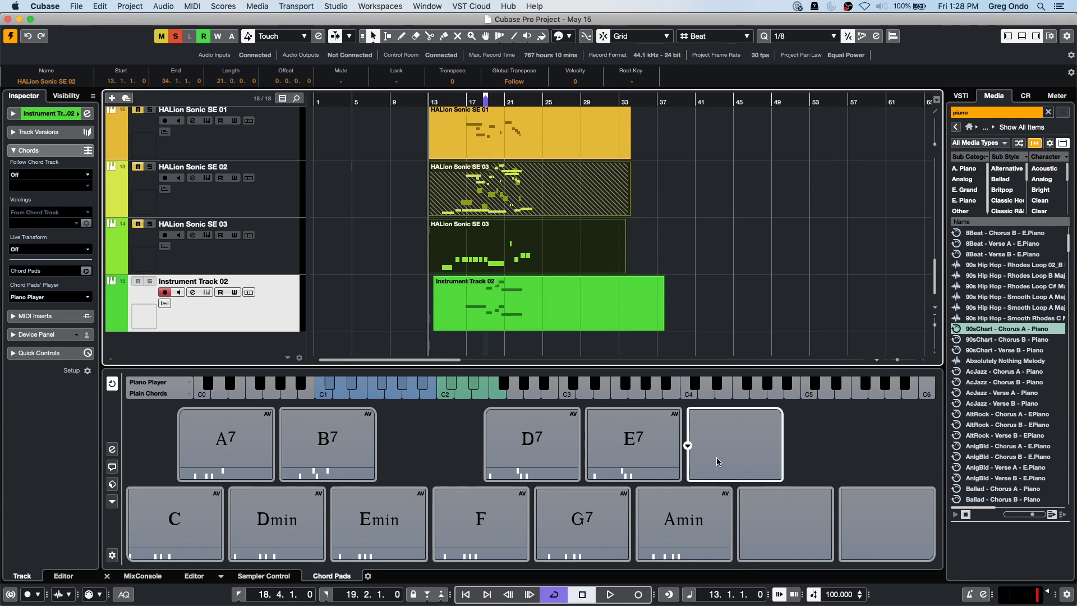
pyautogui.click(687, 446)
# Build the pad as D7/9/F#: D major root, 7, tension 9, bass F#.
pyautogui.click(669, 256)
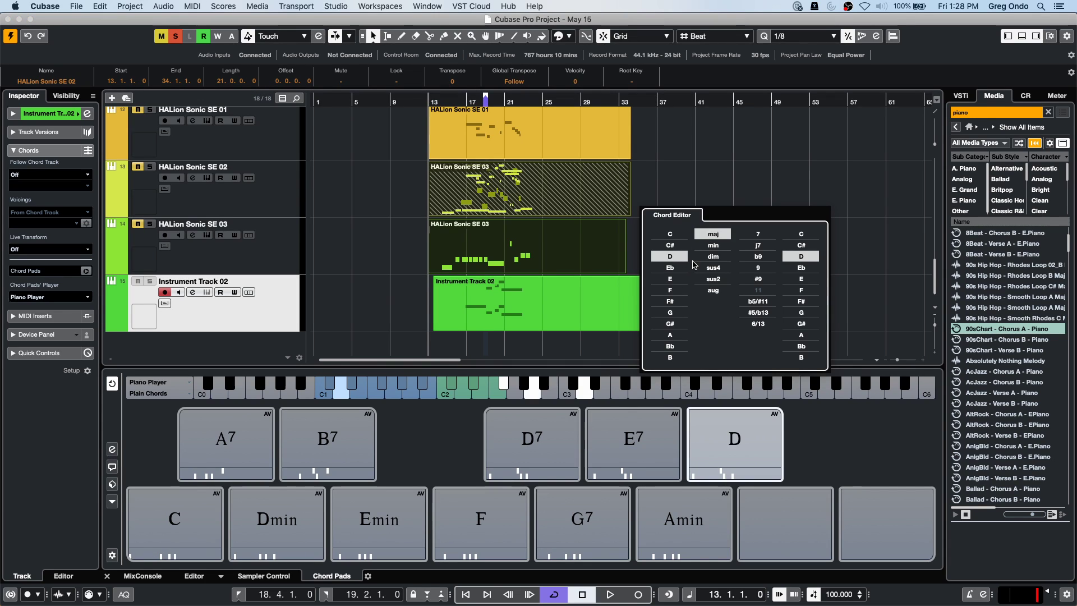
pyautogui.click(758, 233)
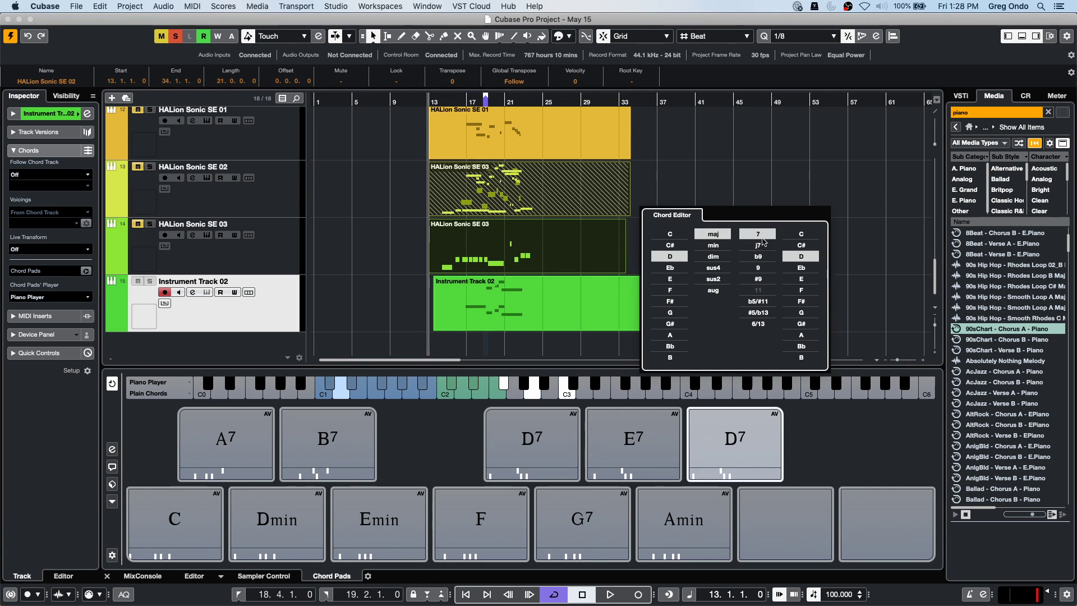
pyautogui.click(800, 335)
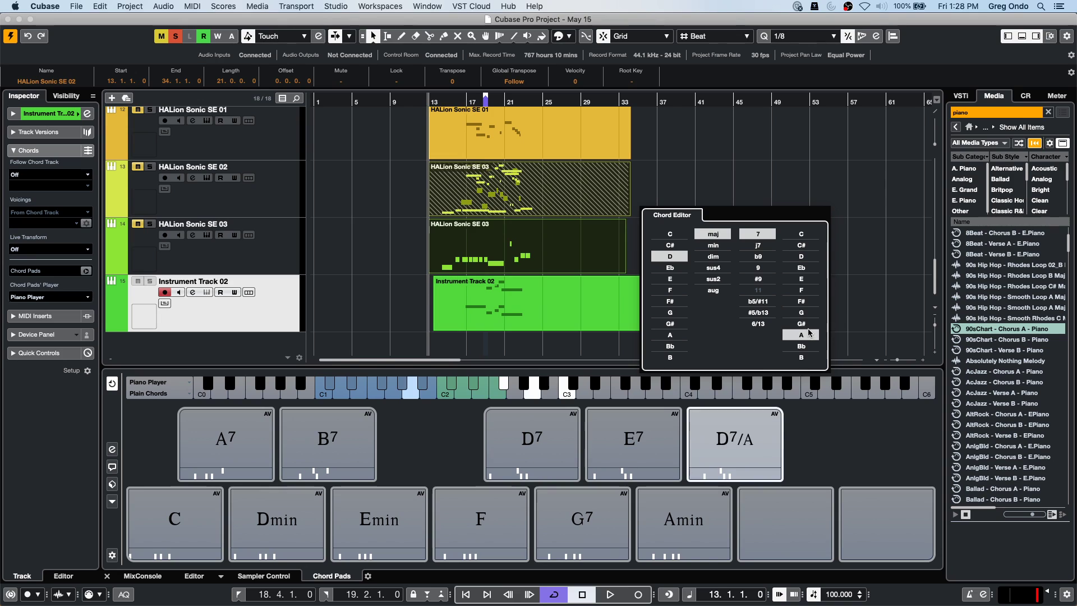
pyautogui.moveTo(731, 460)
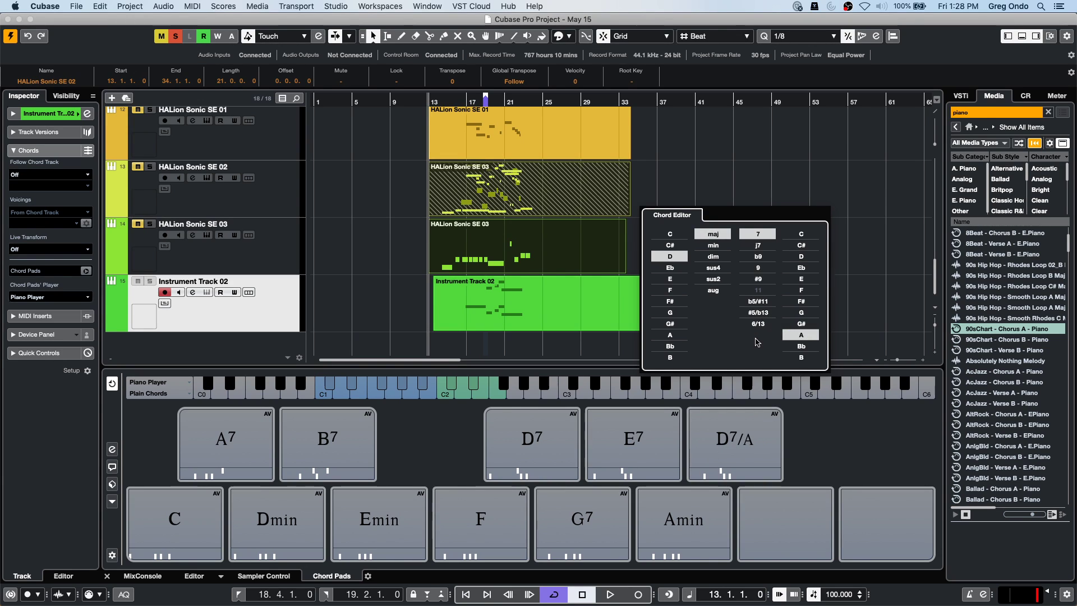
pyautogui.click(766, 269)
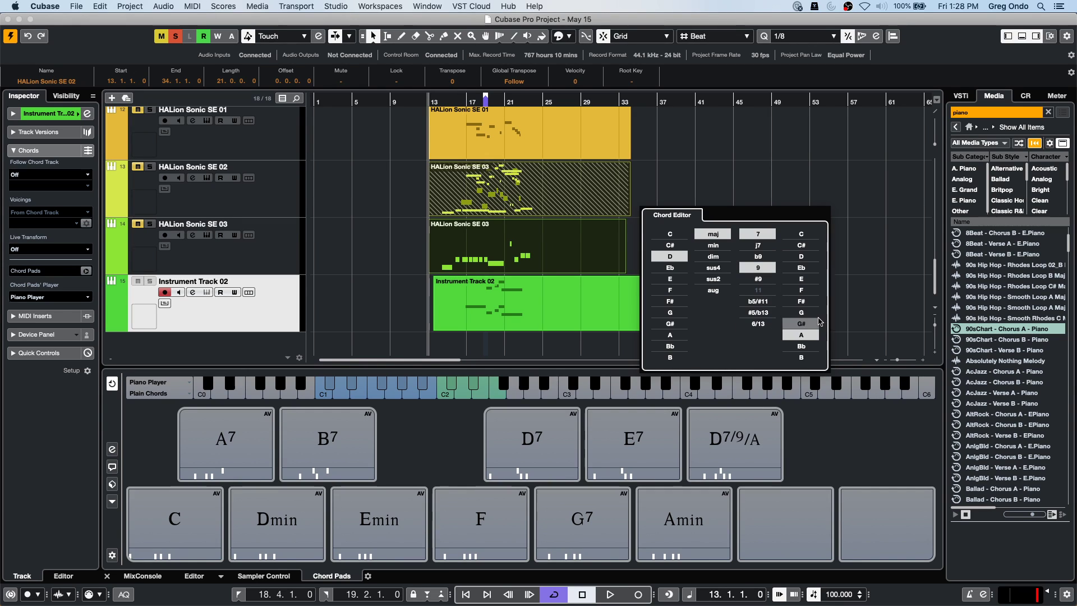
pyautogui.click(812, 302)
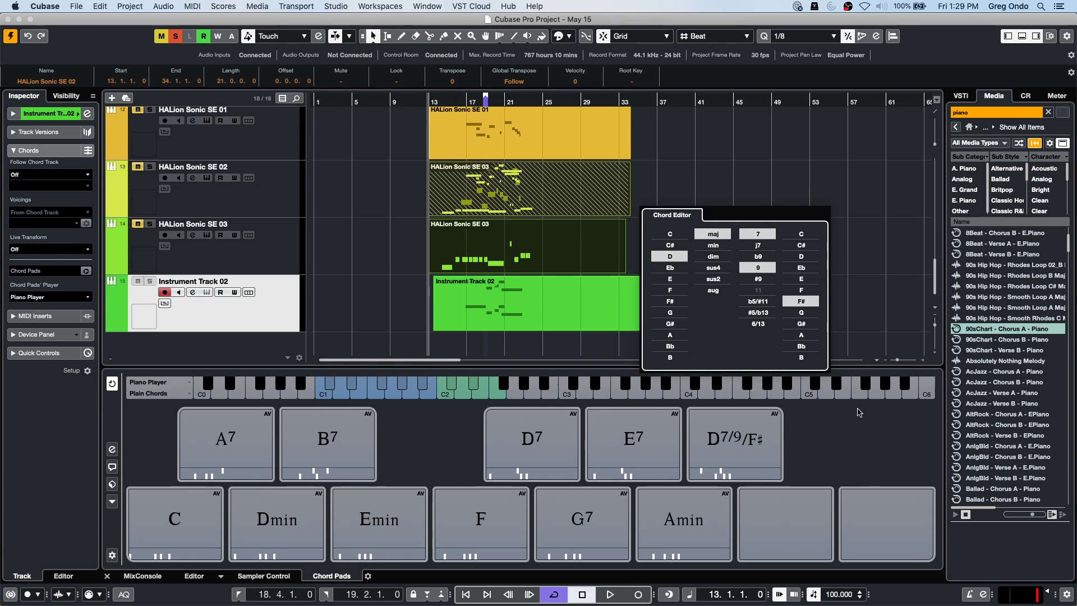
# Set the D7/9/F# pad as the Adaptive Voicings Reference and play it.
pyautogui.rightClick(750, 438)
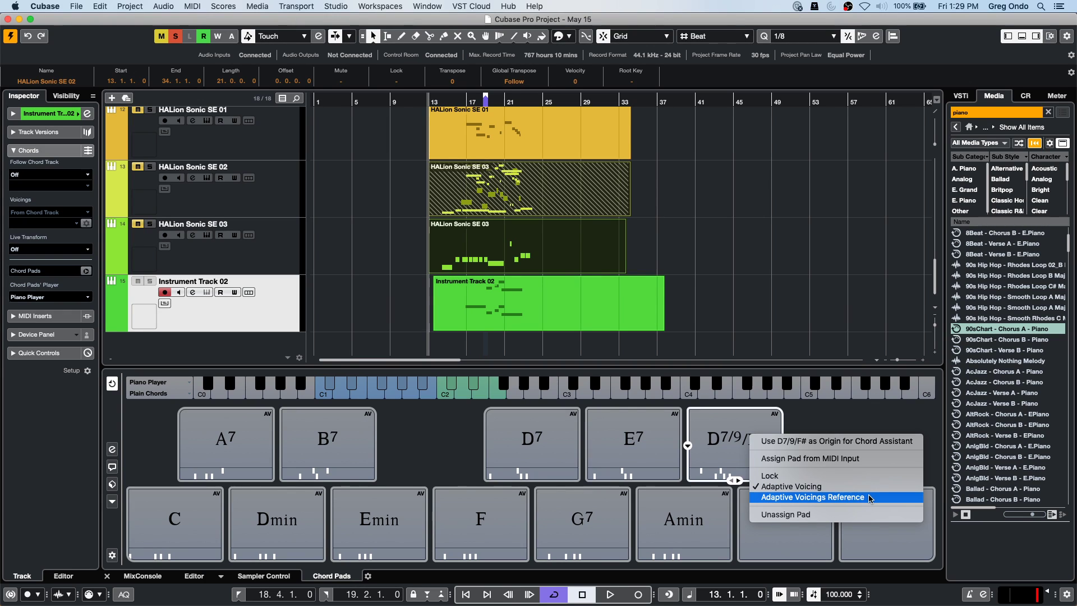
pyautogui.click(869, 498)
pyautogui.click(763, 442)
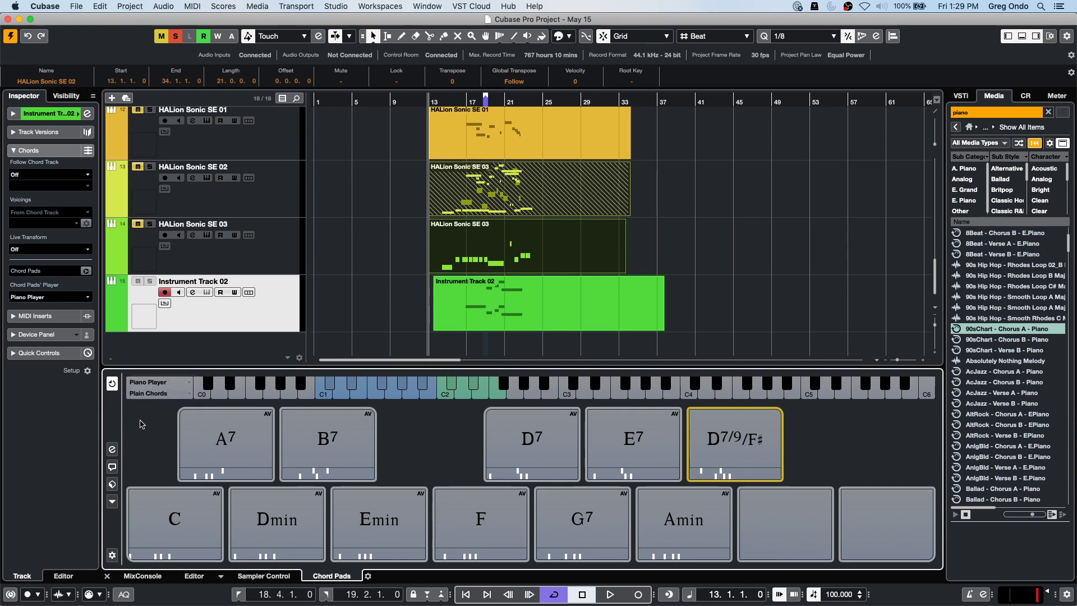
# Look through the Chord Pads options and presets menus without changing anything.
pyautogui.click(112, 501)
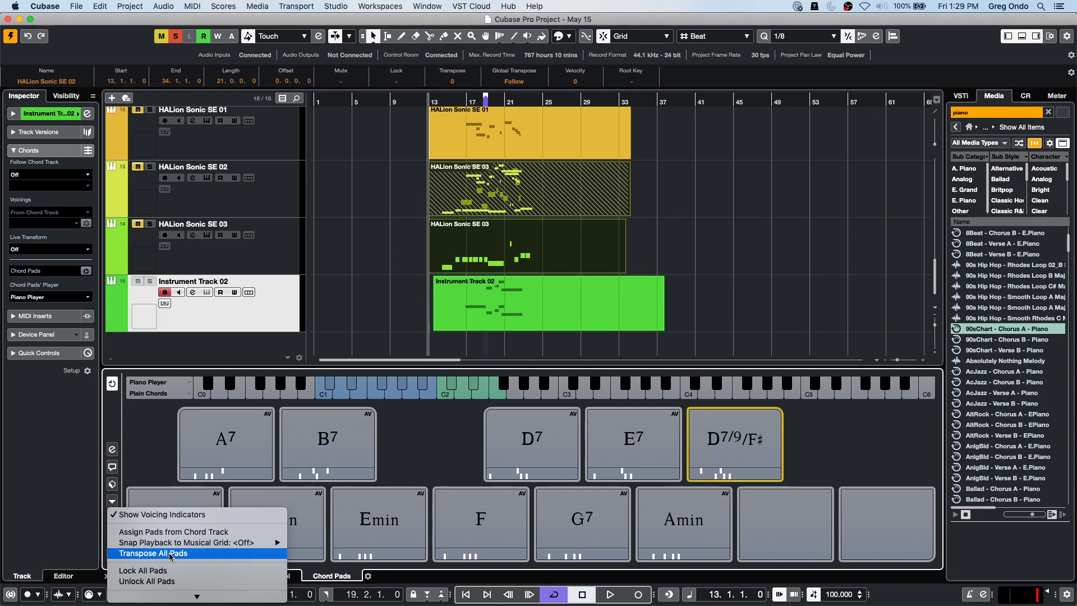
pyautogui.click(152, 444)
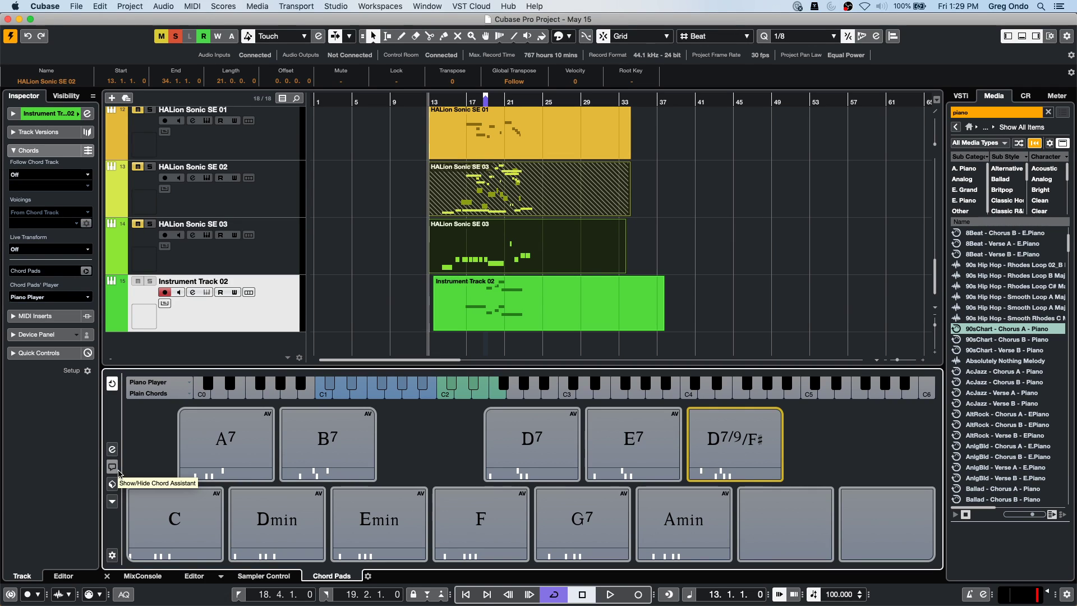
pyautogui.click(116, 484)
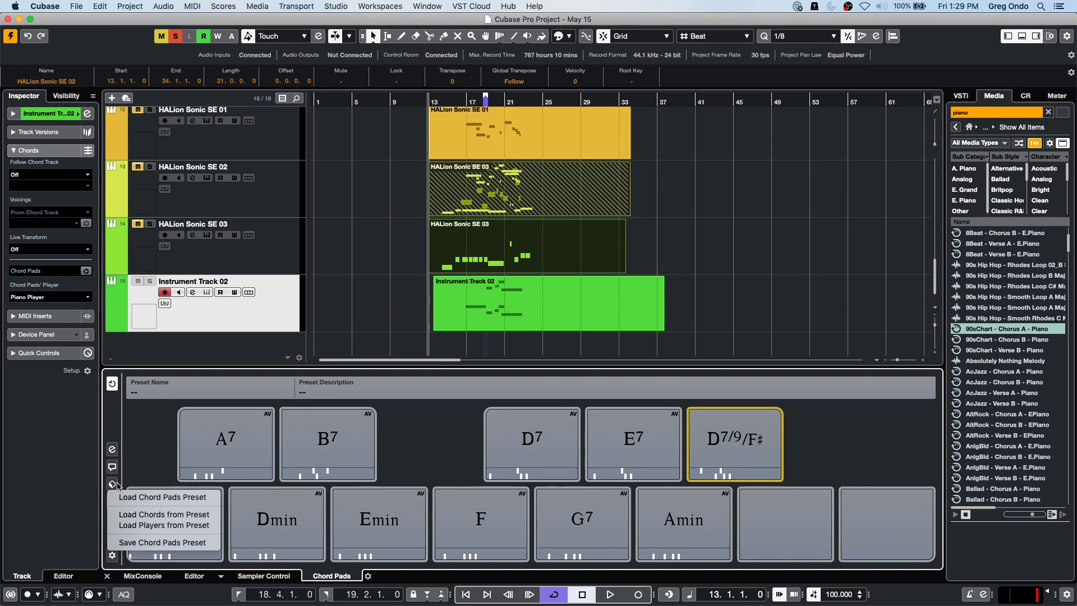
pyautogui.click(134, 461)
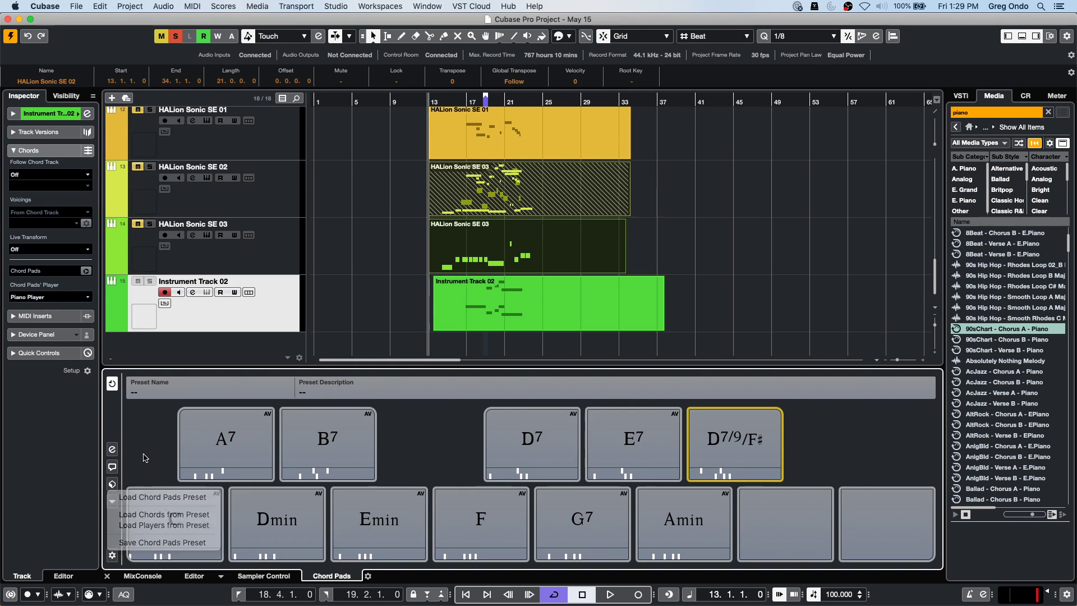
# Show the Piano Player settings and open the Chord Voicing Style list.
pyautogui.click(113, 450)
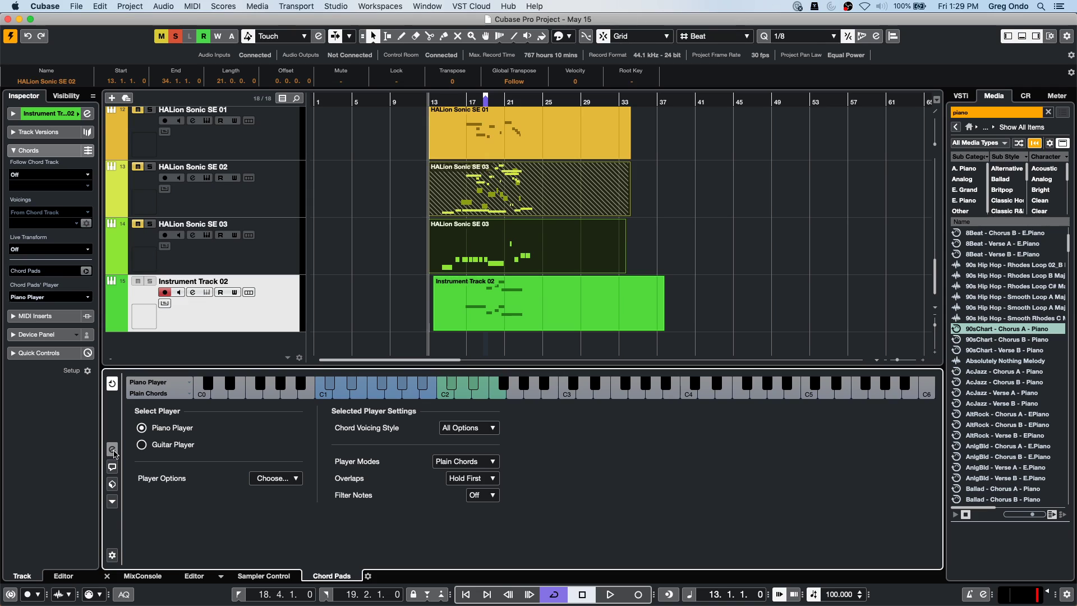
pyautogui.click(474, 428)
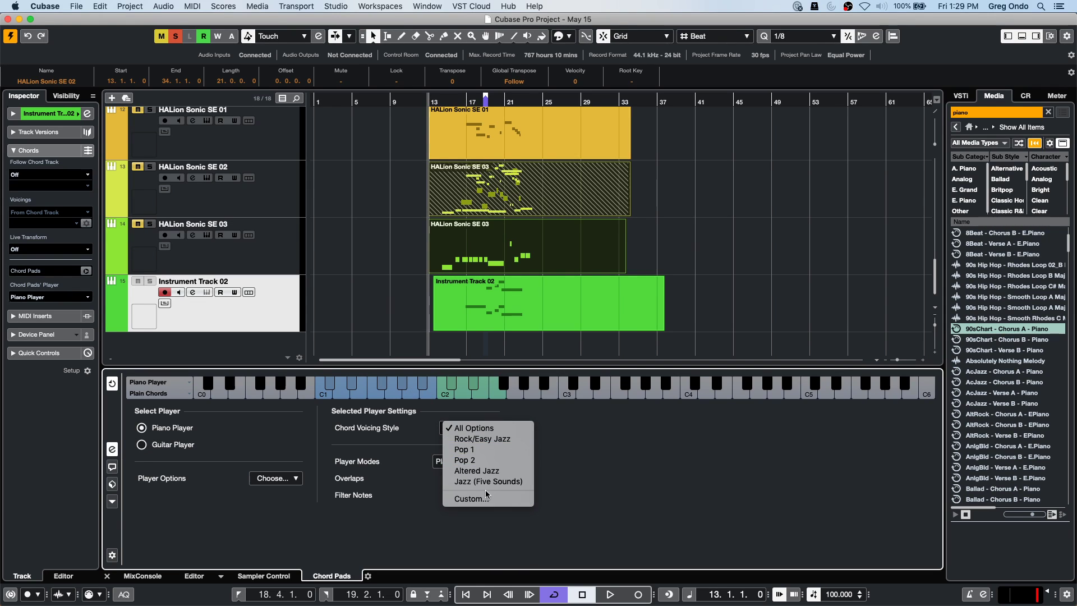
pyautogui.click(681, 430)
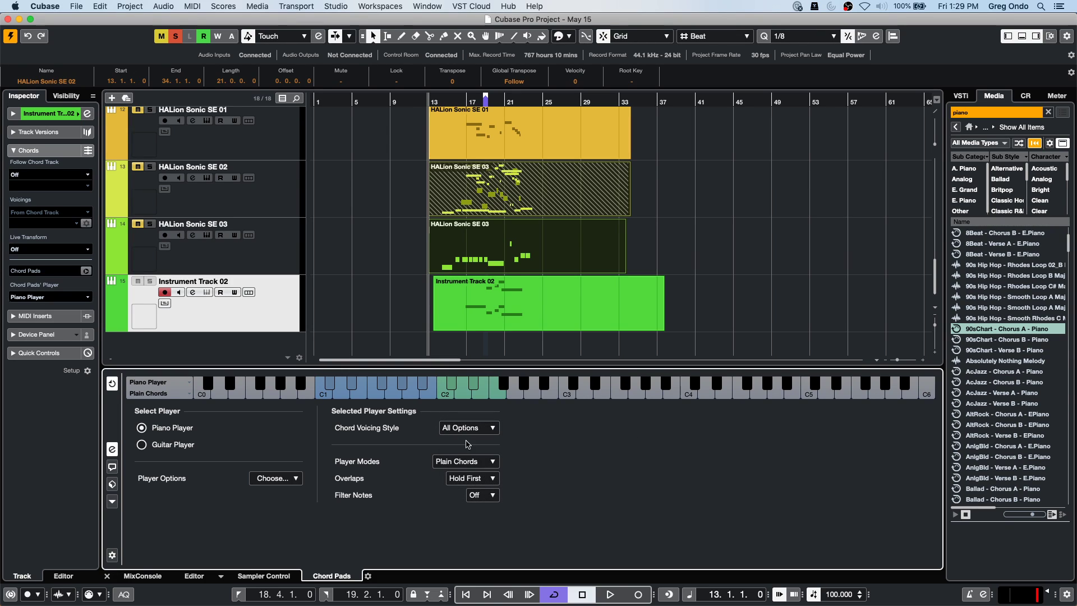
pyautogui.click(493, 429)
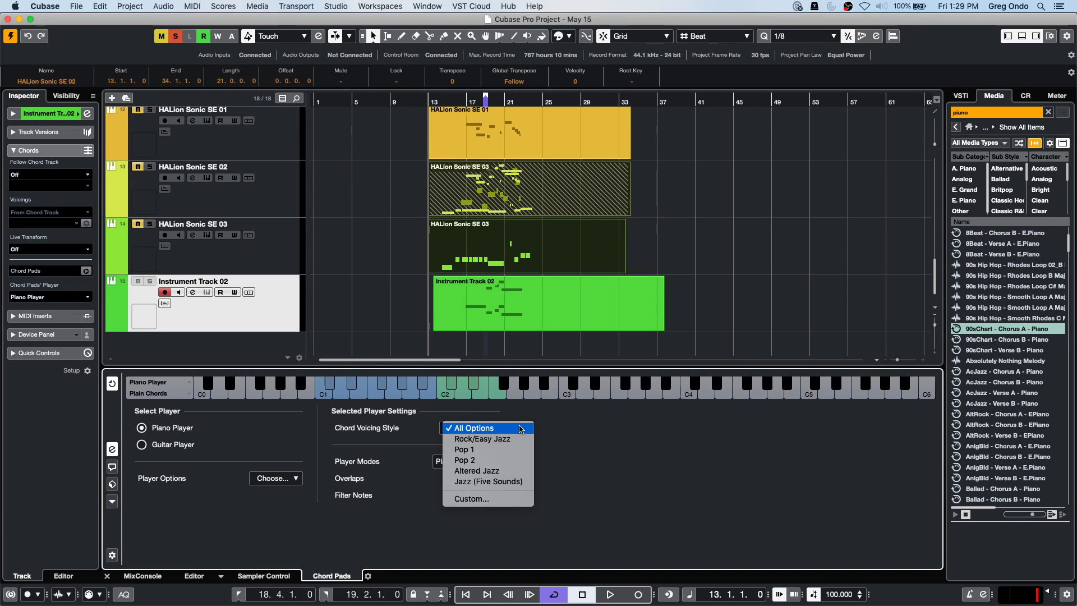
# Choose Custom voicing, keeping only plain Triads: no maj9/min9, 4-note, Open Jazz, 5-note, Add Root Note.
pyautogui.click(487, 502)
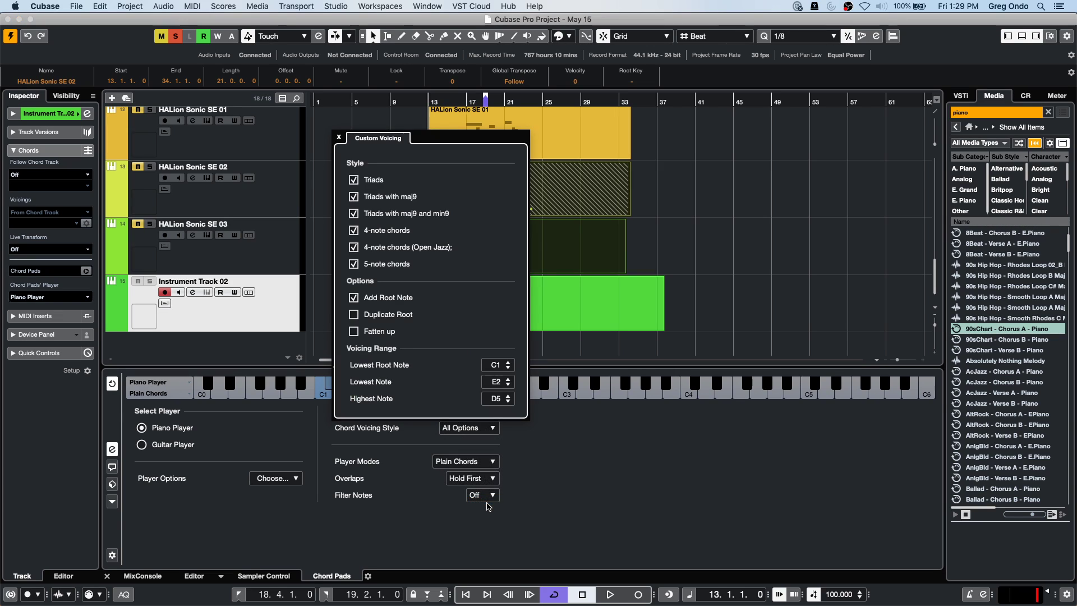
pyautogui.click(354, 196)
pyautogui.click(354, 213)
pyautogui.click(353, 230)
pyautogui.click(353, 247)
pyautogui.click(354, 264)
pyautogui.click(353, 297)
pyautogui.click(354, 179)
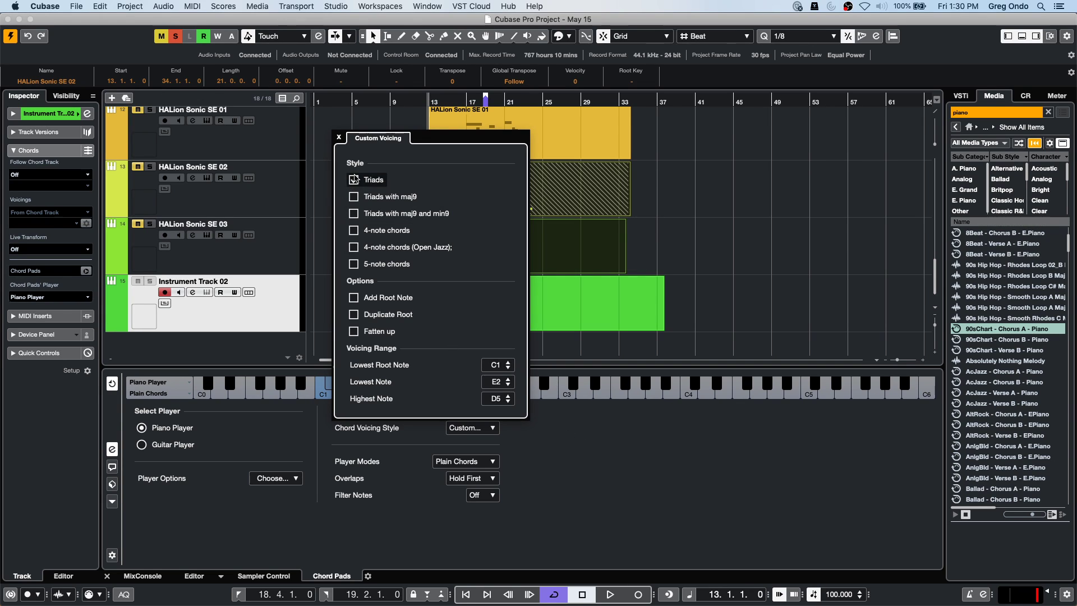
pyautogui.click(579, 474)
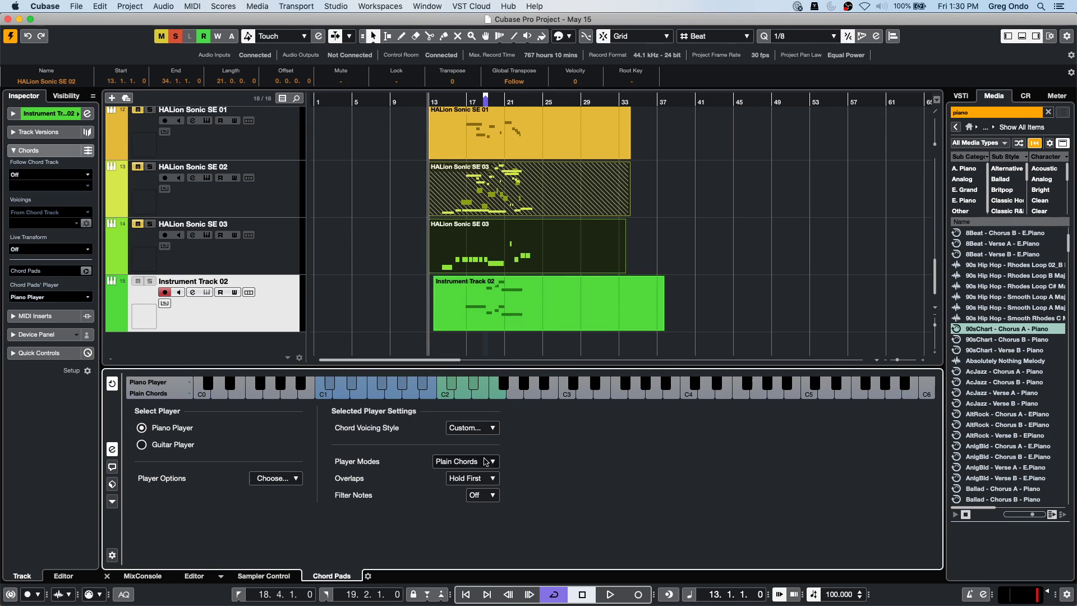
# Reset the Chord Voicing Style to All Options and return to the chord pad grid.
pyautogui.click(471, 428)
pyautogui.click(502, 360)
pyautogui.click(112, 383)
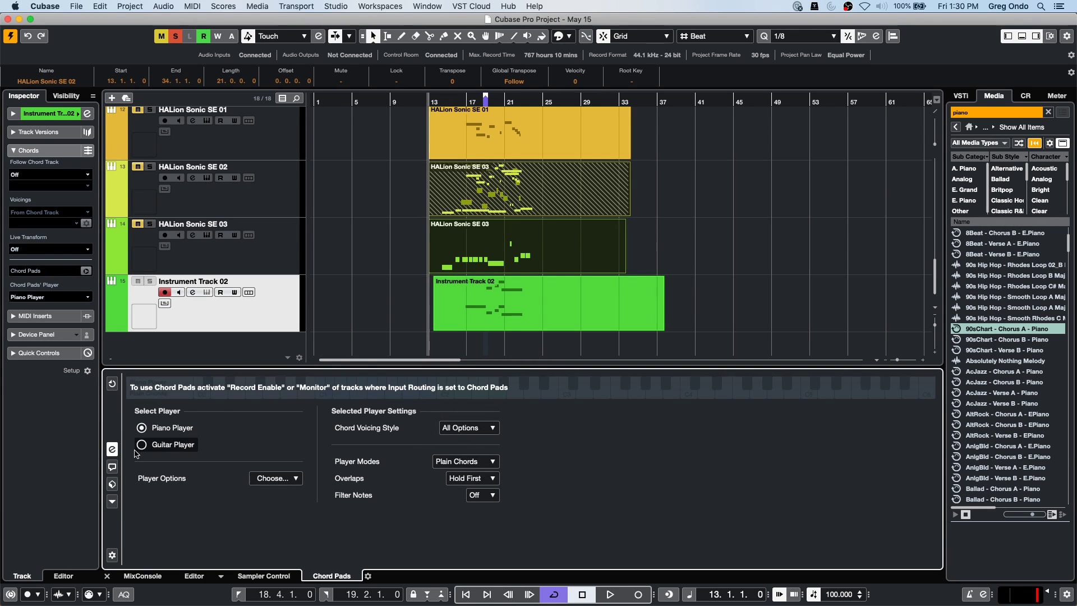
pyautogui.click(112, 449)
pyautogui.moveTo(753, 451)
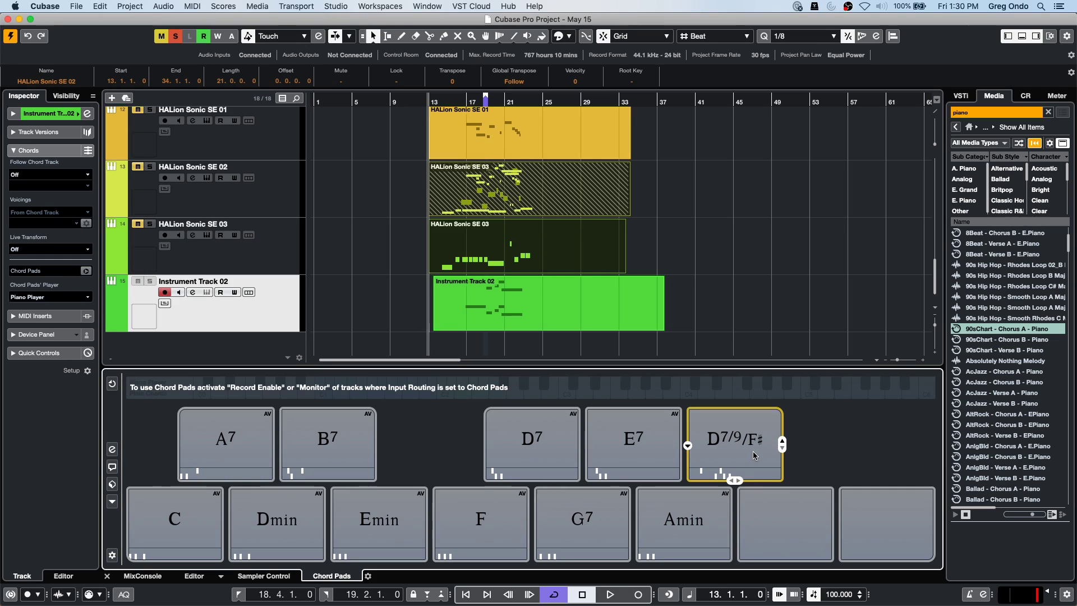
# Recheck the player settings to confirm All Options, then show the chord pad grid again.
pyautogui.click(113, 450)
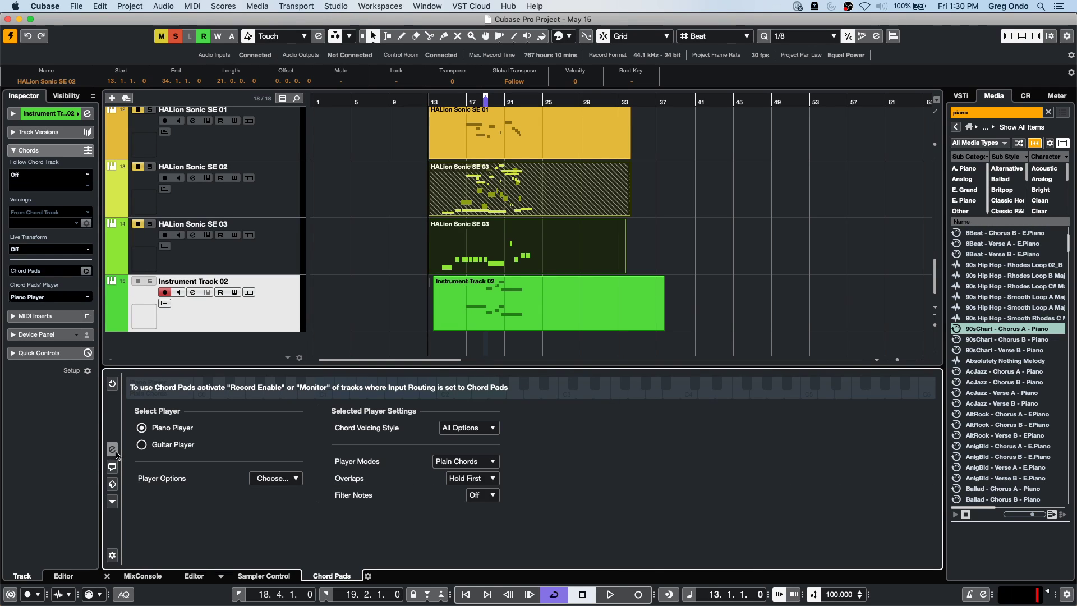
pyautogui.click(477, 429)
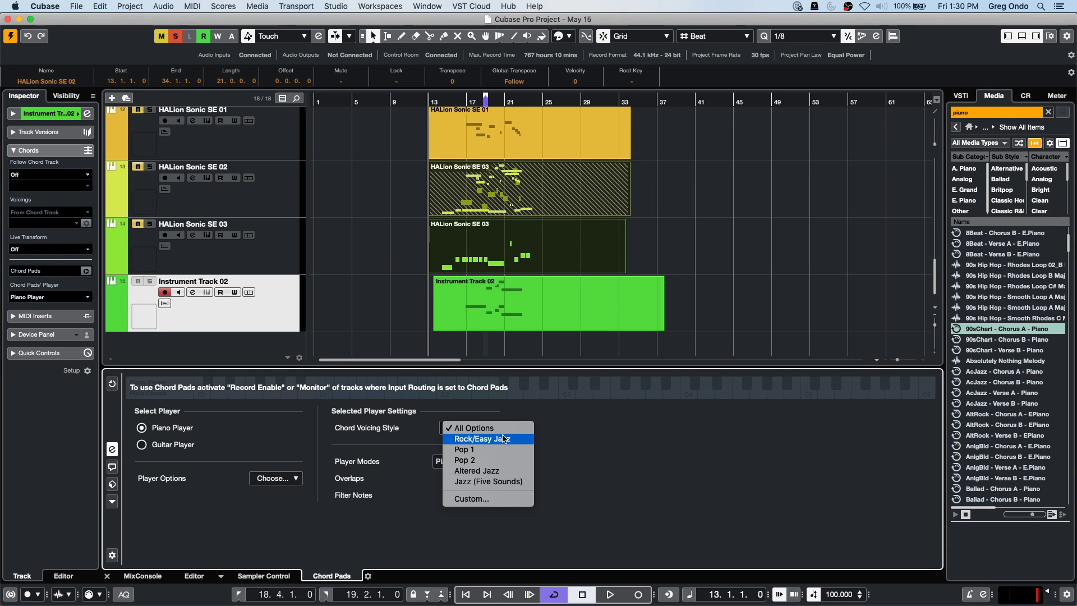
pyautogui.click(732, 444)
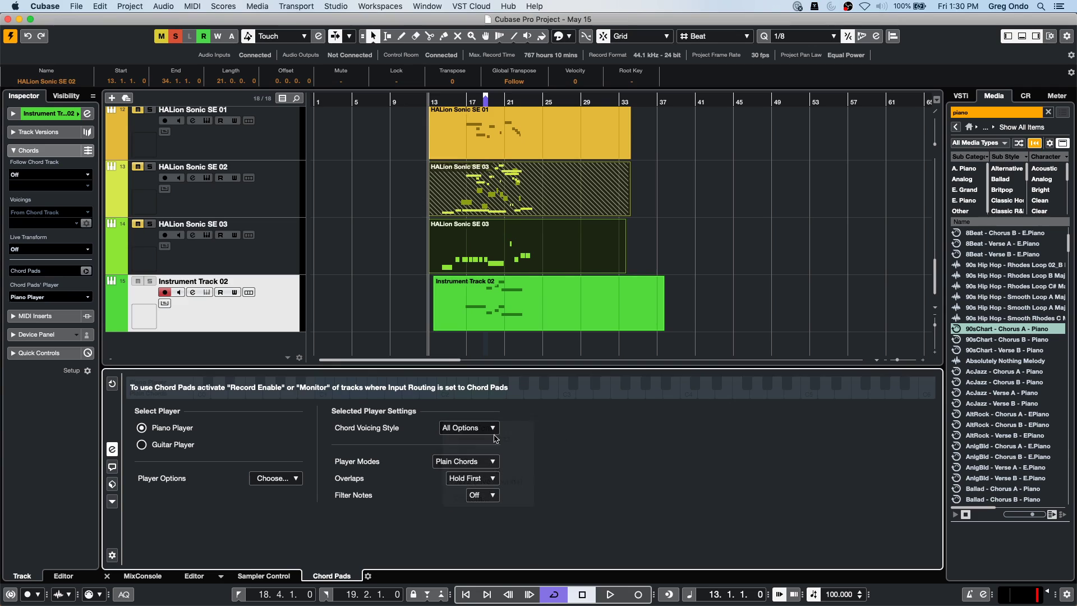
pyautogui.click(113, 450)
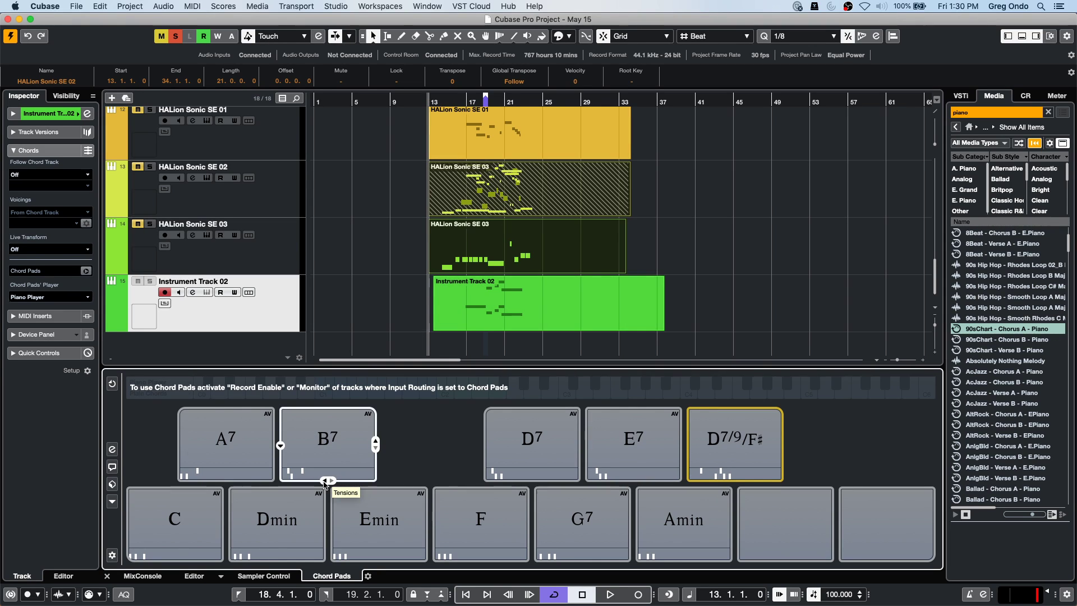
# Audition the B7 and D7 chord pads and view the D7/9/F# pad's options without changing anything.
pyautogui.click(325, 482)
pyautogui.click(531, 448)
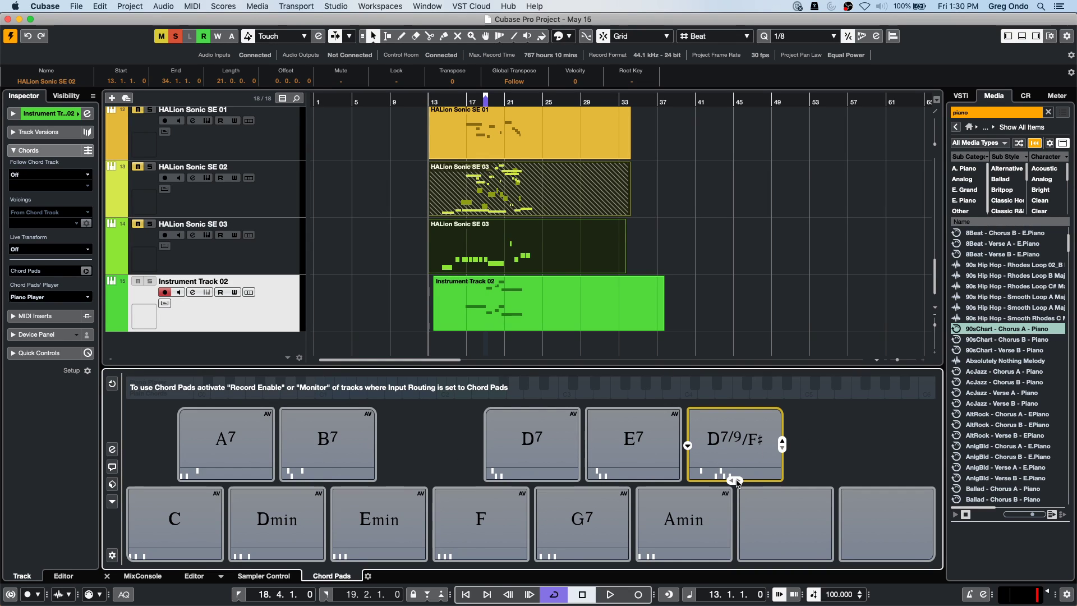
pyautogui.rightClick(731, 455)
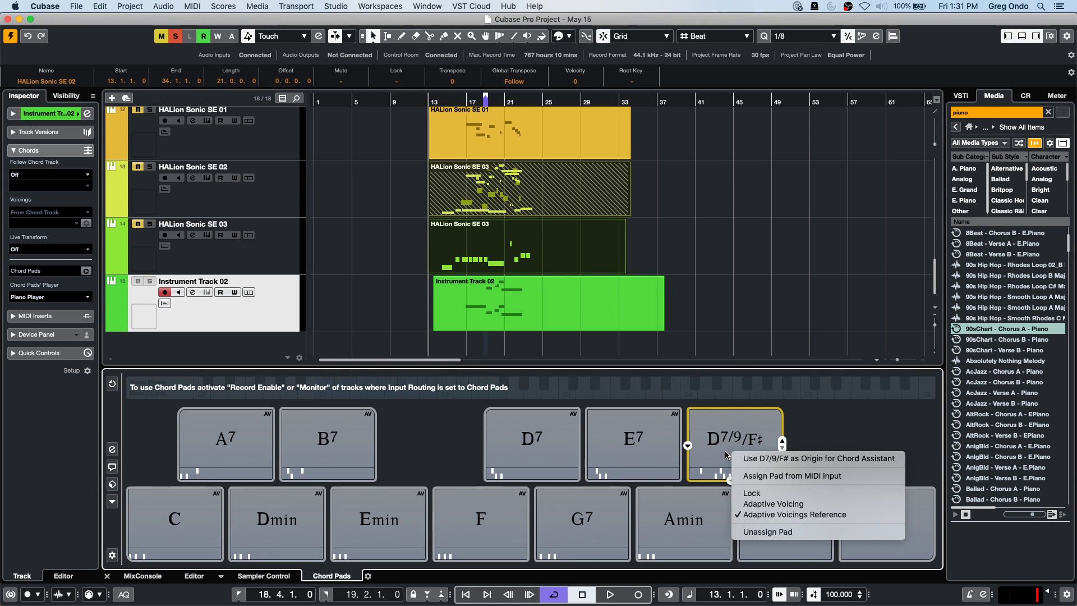
pyautogui.click(714, 438)
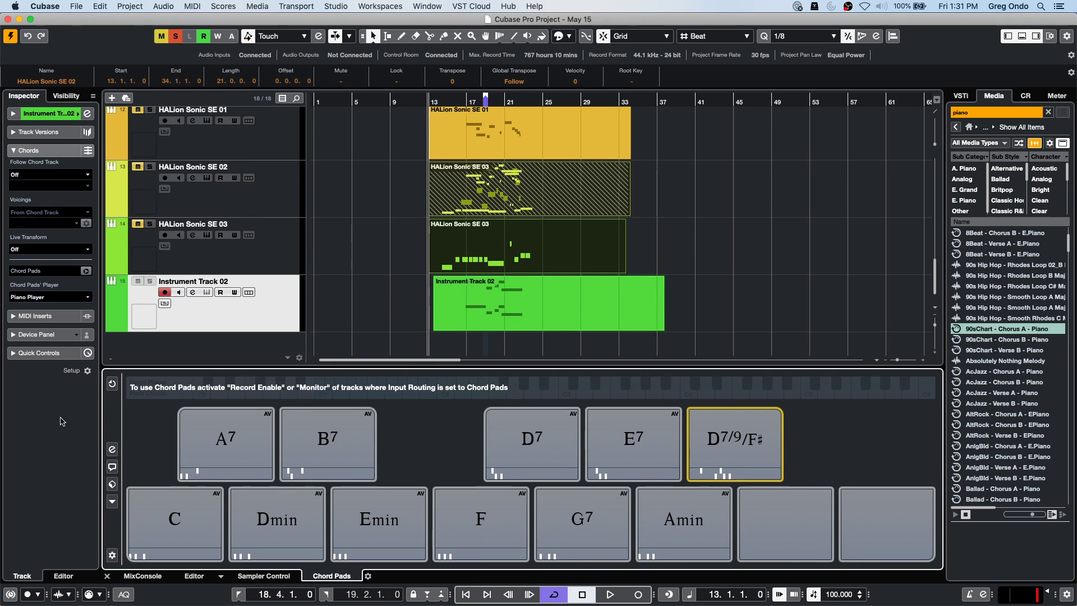
# Switch the chord pad view to the Player settings, then go to the File menu.
pyautogui.click(112, 451)
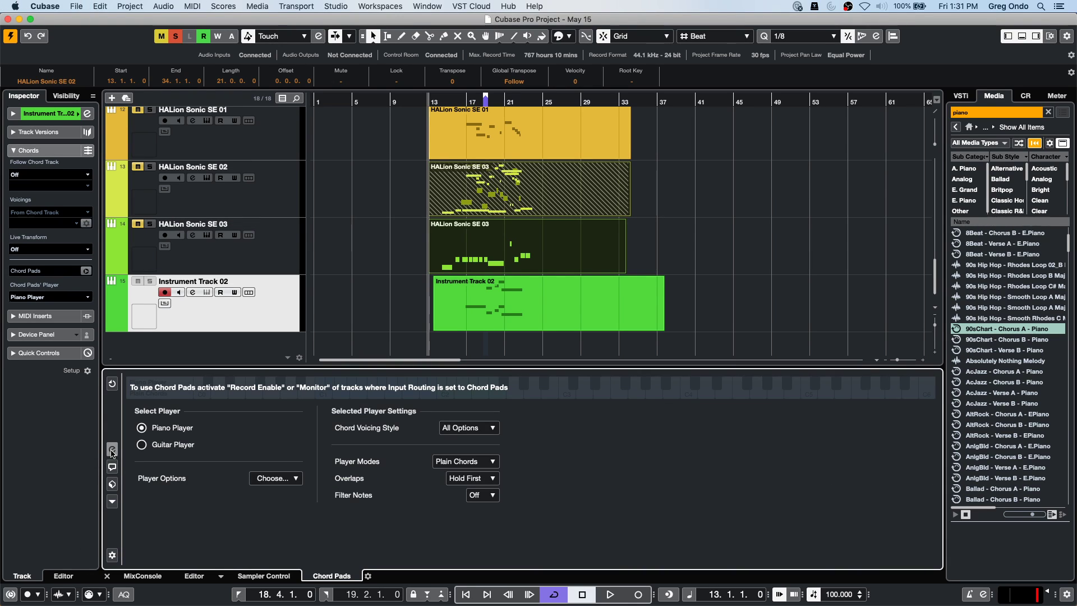
pyautogui.click(113, 502)
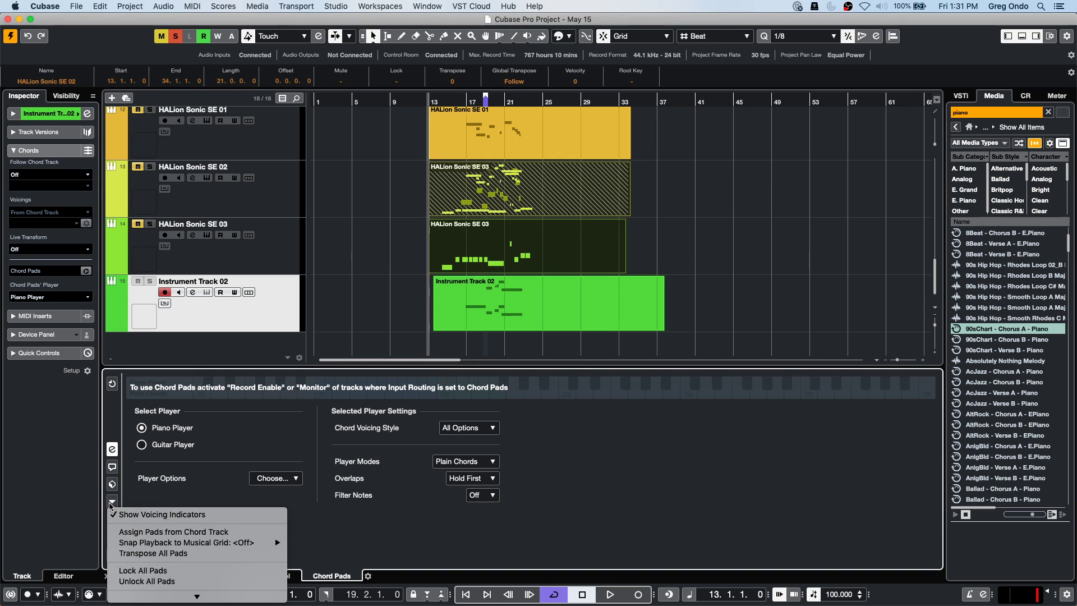
pyautogui.click(73, 6)
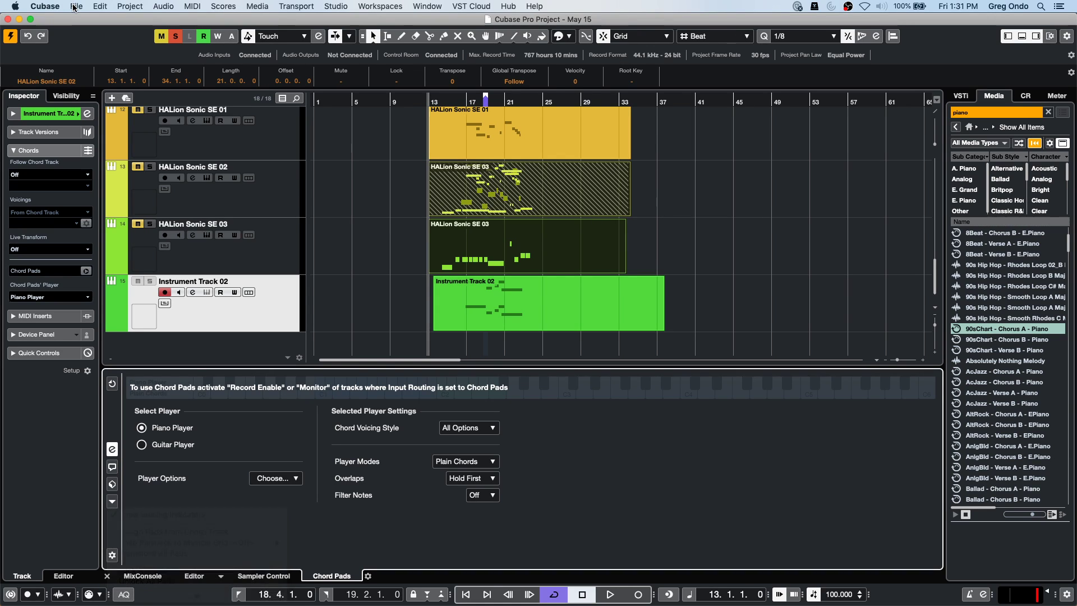
pyautogui.click(75, 6)
# Create a new empty project from the Steinberg Hub.
pyautogui.click(101, 20)
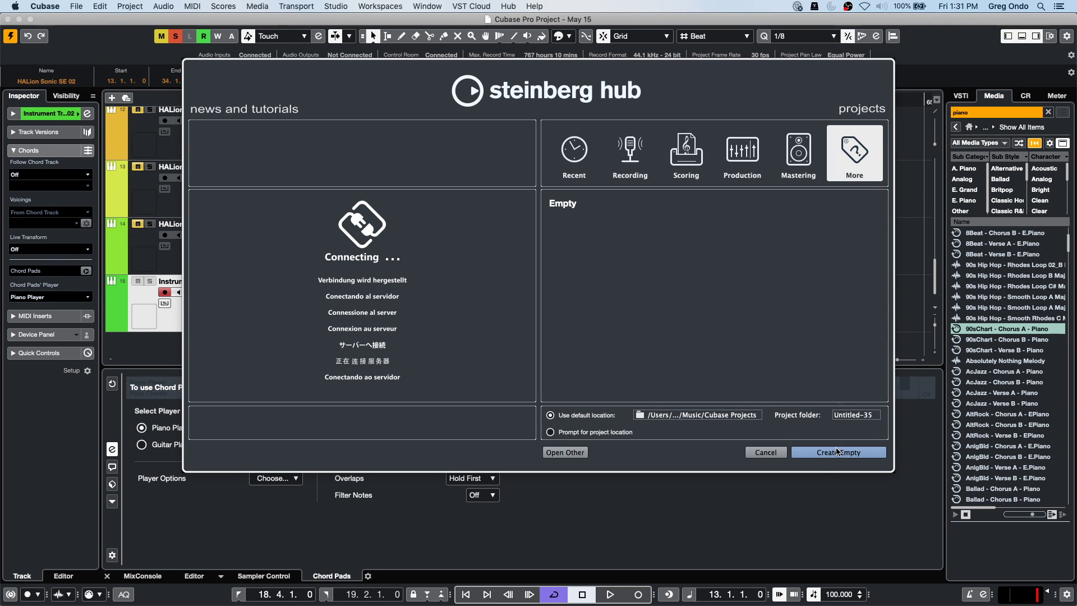
pyautogui.click(838, 452)
pyautogui.moveTo(227, 480)
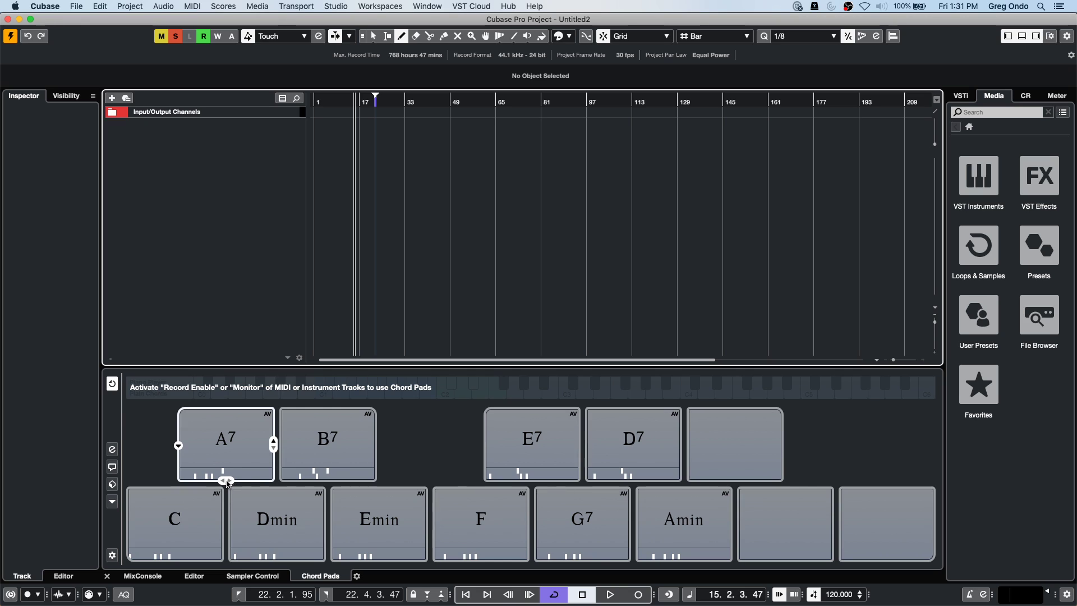
# Turn off Adaptive Voicing for the C chord pad after checking the A7 pad's options.
pyautogui.rightClick(215, 444)
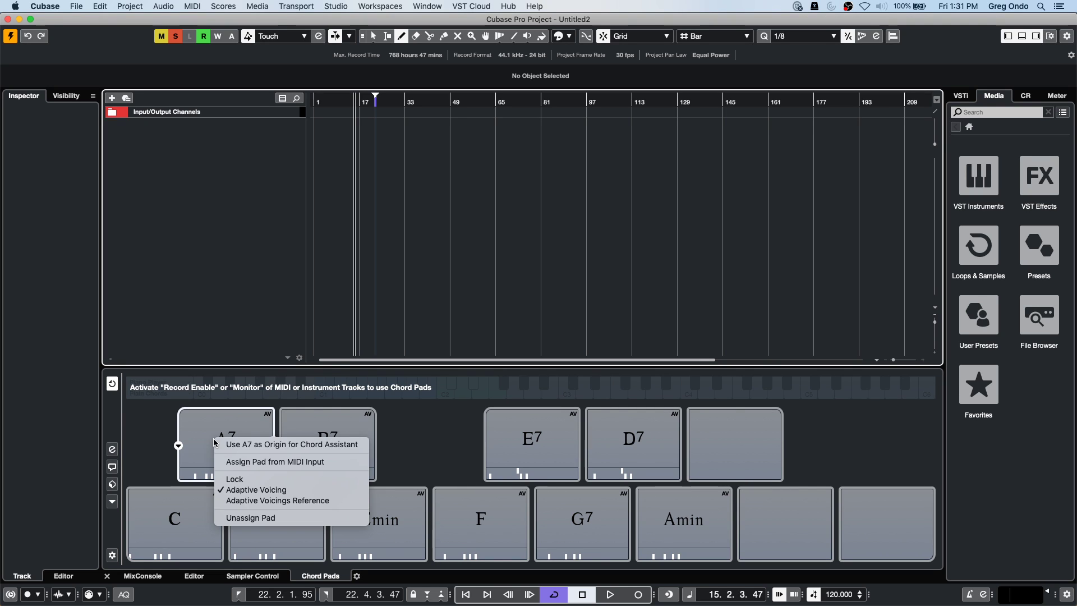
pyautogui.click(156, 513)
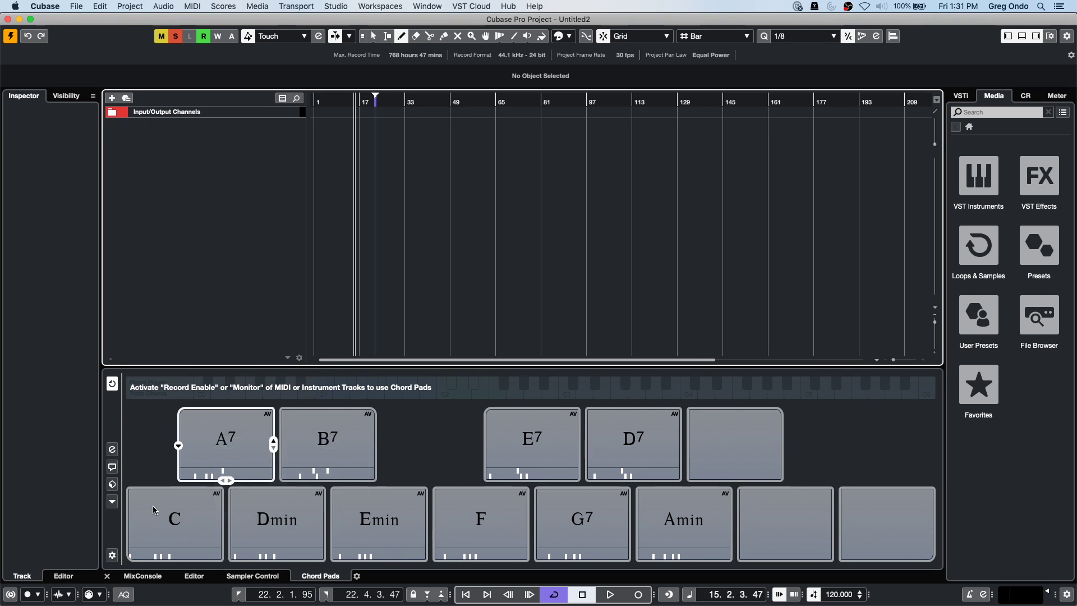
pyautogui.rightClick(200, 502)
pyautogui.click(240, 553)
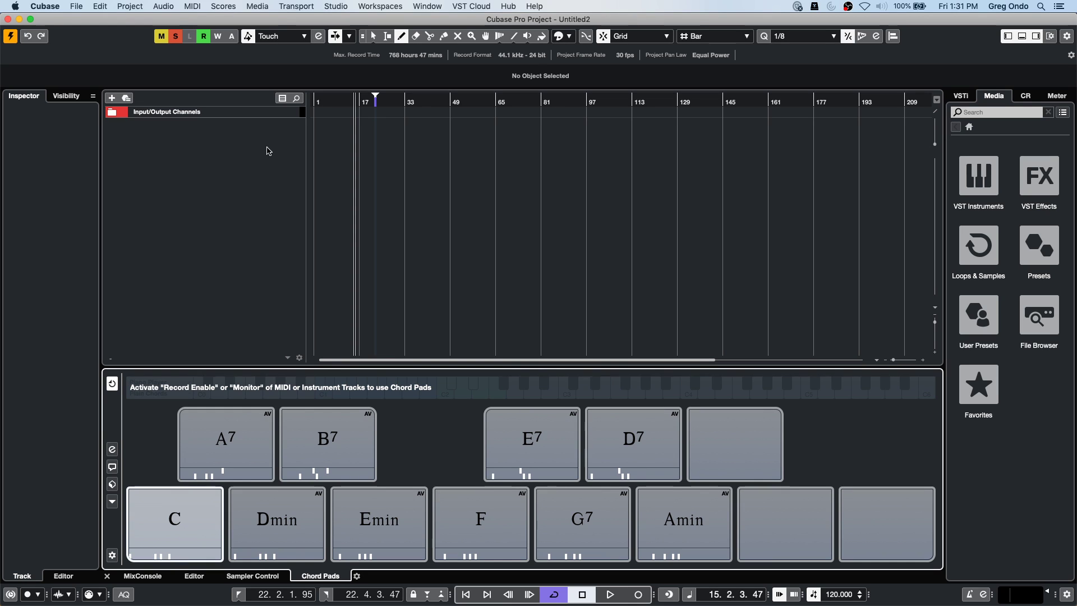
# Bring up the track list's menu of track types to add.
pyautogui.rightClick(195, 159)
pyautogui.click(242, 167)
pyautogui.rightClick(242, 167)
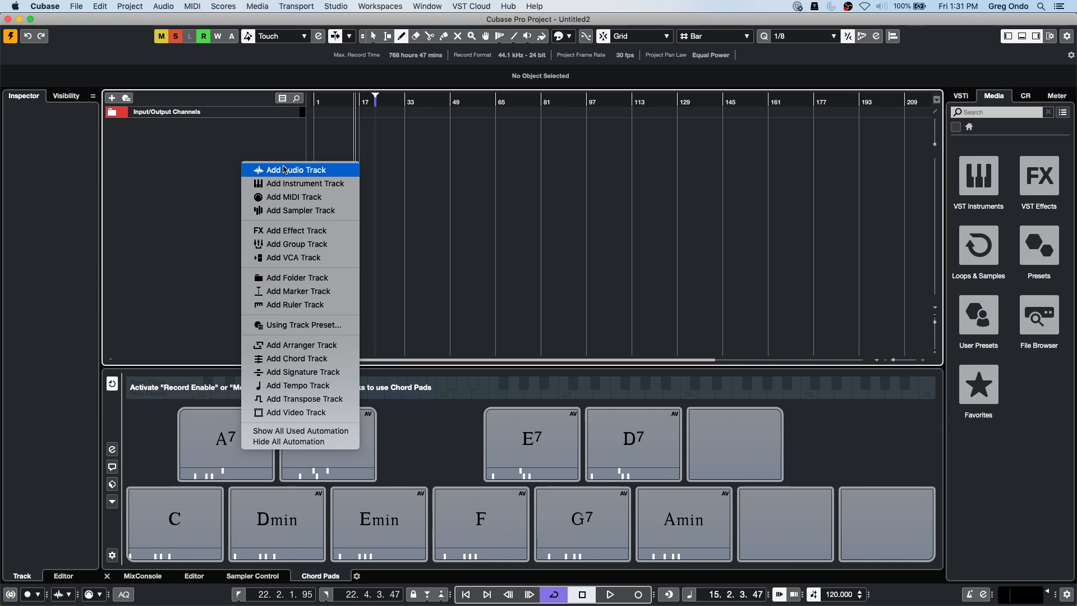
# Add a HALion Sonic SE instrument track and audition the Dynamic Mini preset in slot 1.
pyautogui.click(283, 183)
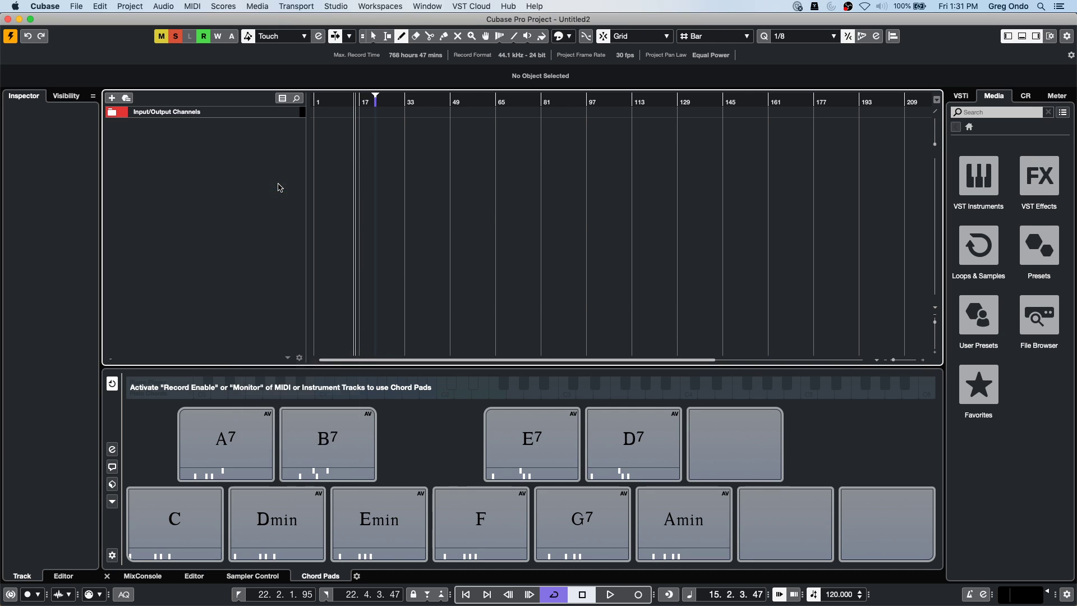
pyautogui.click(622, 262)
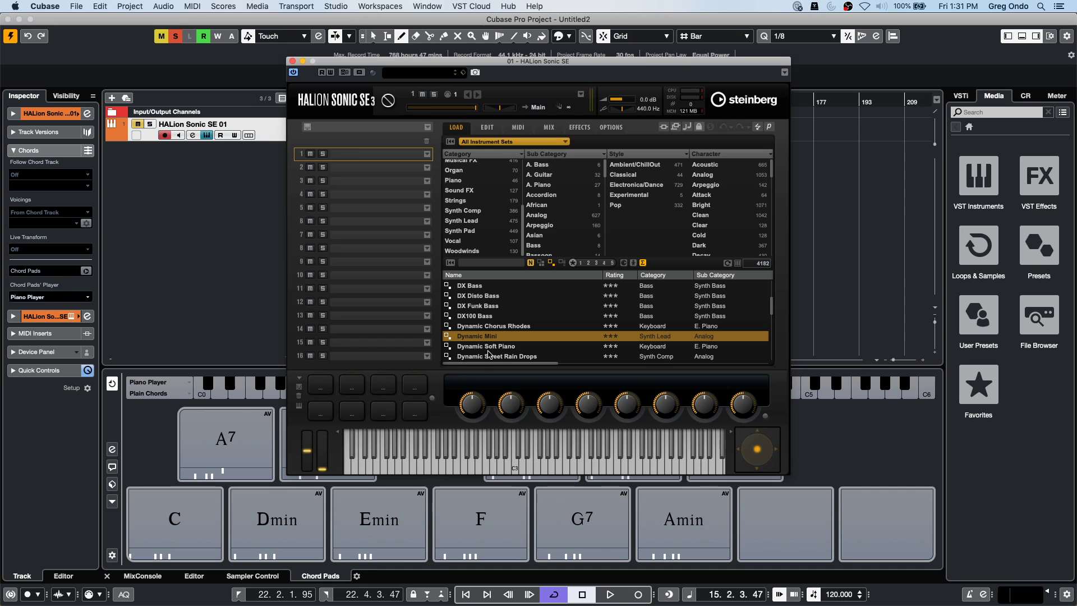
pyautogui.doubleClick(507, 336)
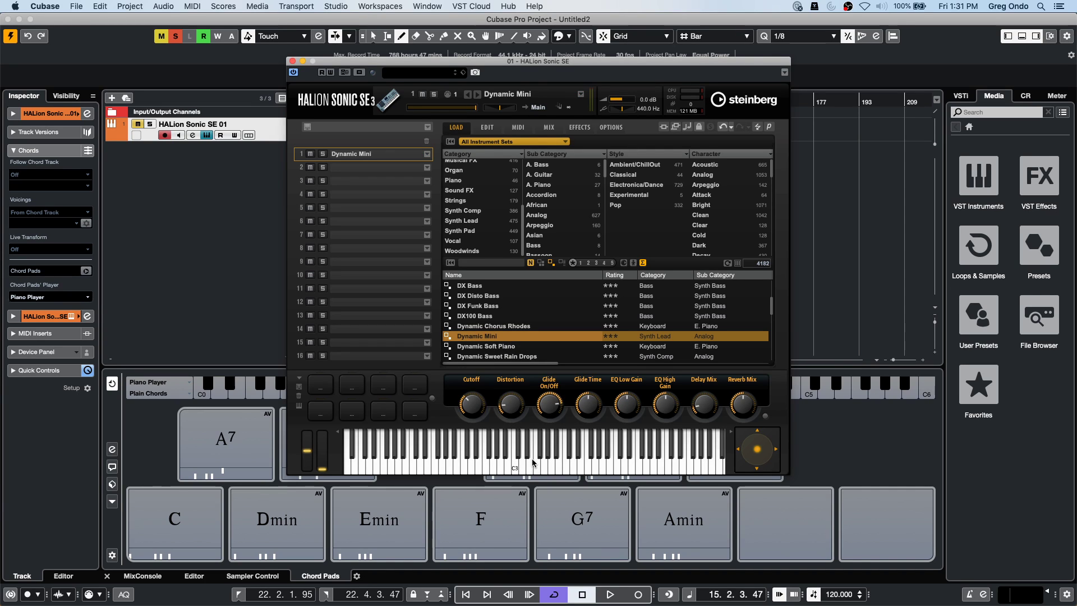
pyautogui.click(140, 129)
pyautogui.click(457, 465)
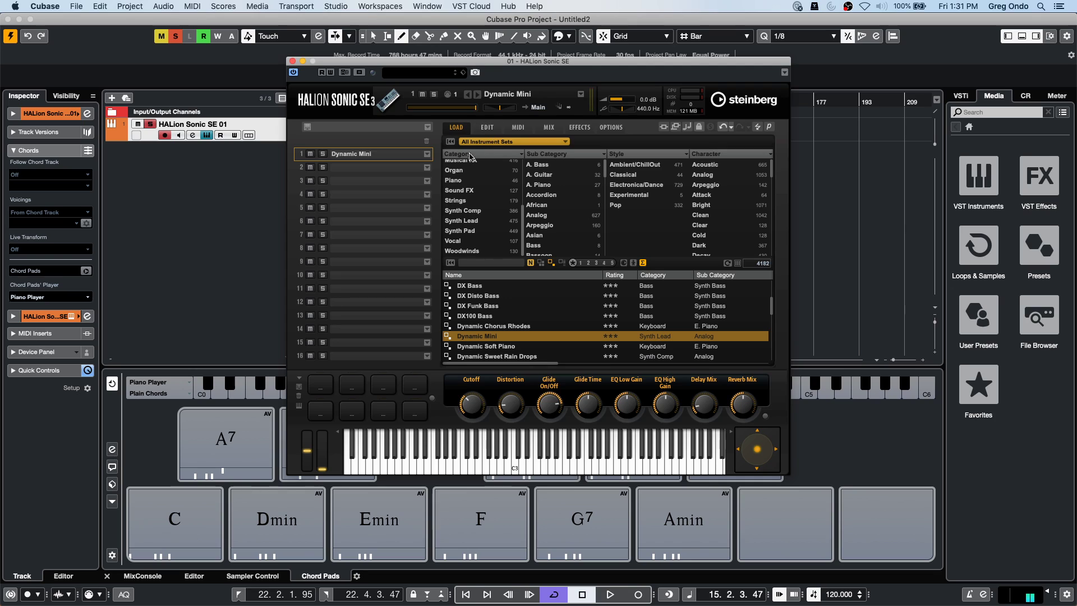
# Filter presets to Piano and load YAMAHA S90ES Piano into slot 1.
pyautogui.click(470, 181)
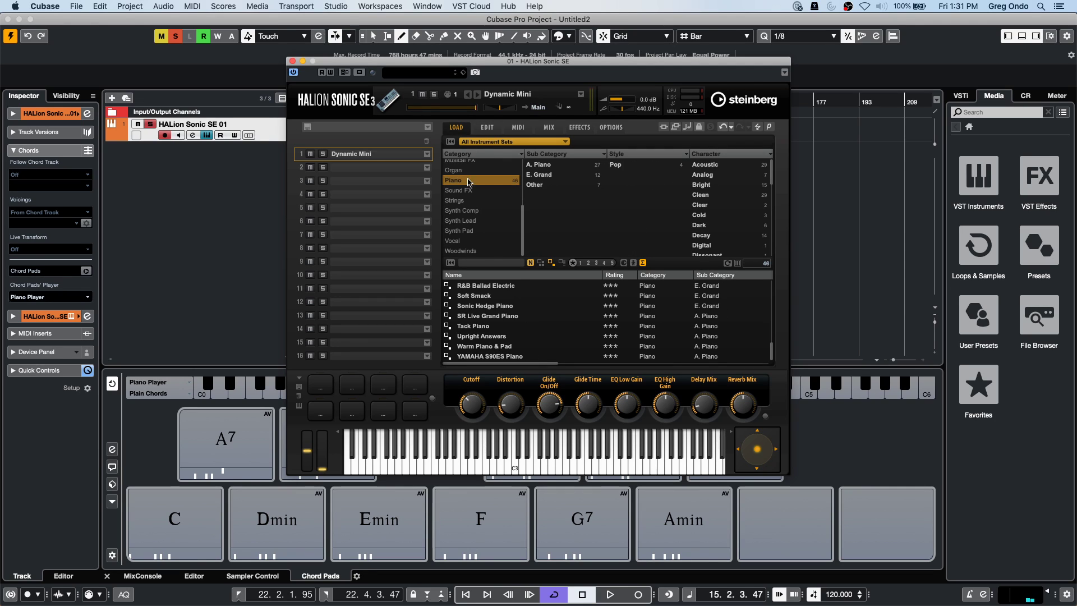
pyautogui.click(508, 357)
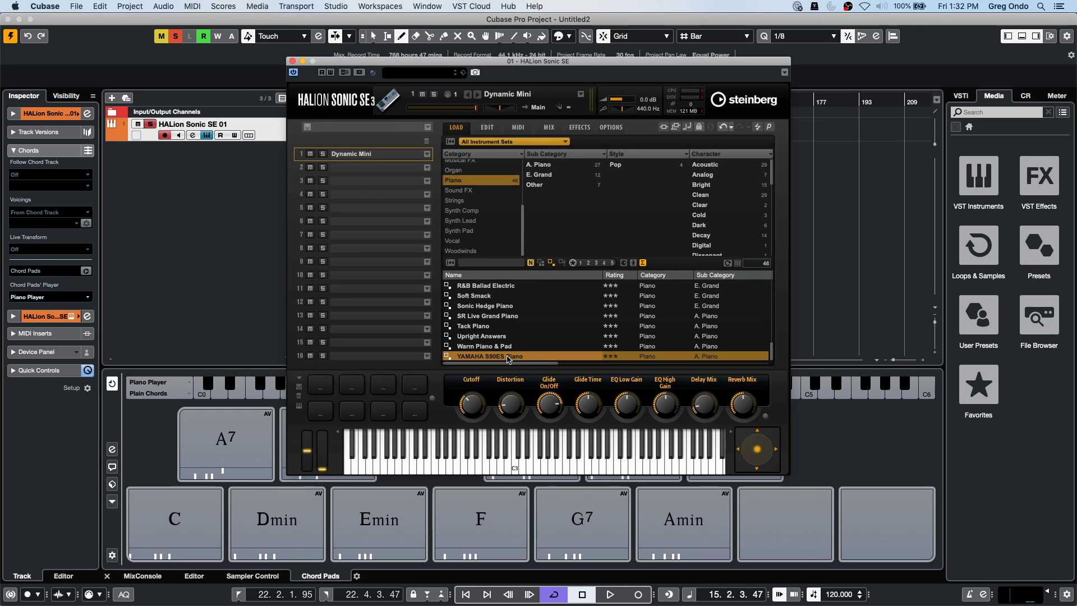
pyautogui.doubleClick(508, 356)
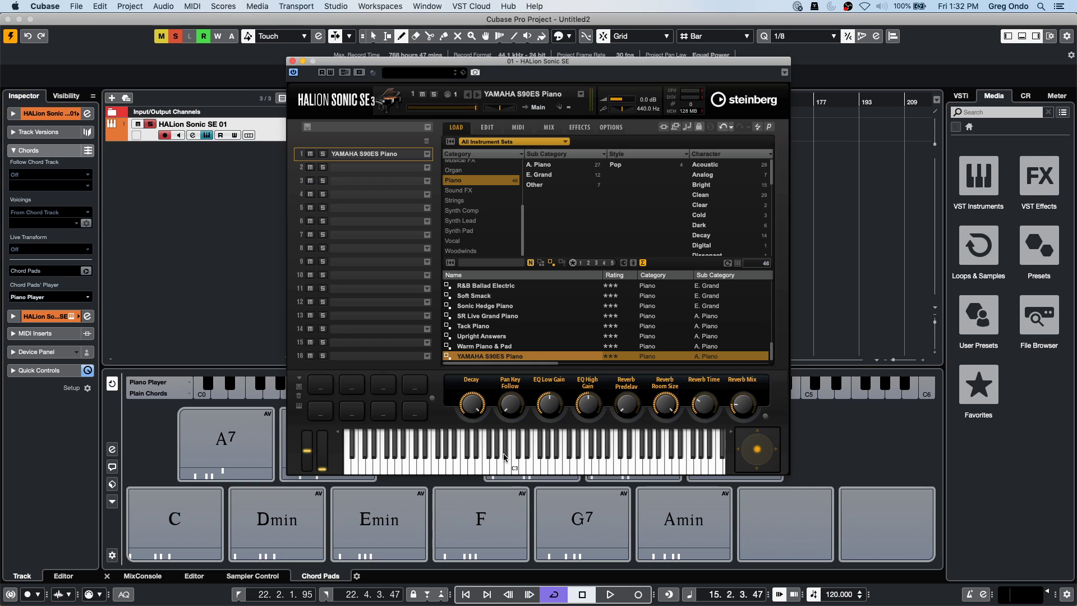
# Move the Emin pad ahead of Dmin and add tensions up to Emin7/9/11.
pyautogui.click(385, 515)
pyautogui.moveTo(384, 515); pyautogui.dragTo(276, 527)
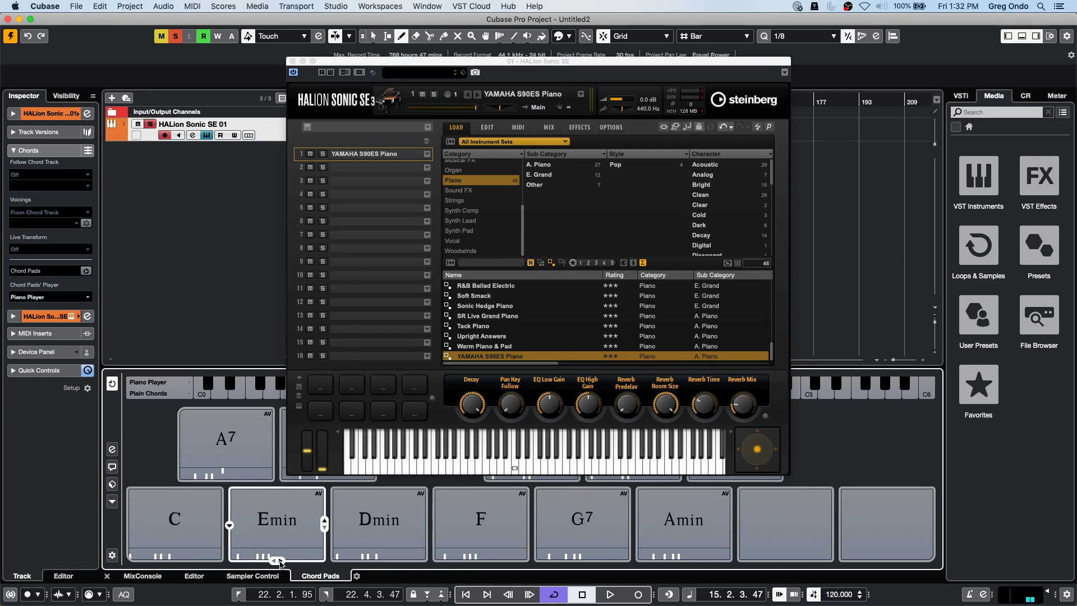
pyautogui.click(280, 561)
pyautogui.click(280, 561)
pyautogui.click(281, 561)
pyautogui.click(281, 562)
pyautogui.click(280, 562)
# Step the Emin chord back to plain Emin, then up again to Emin7/9.
pyautogui.click(274, 561)
pyautogui.click(274, 561)
pyautogui.click(274, 562)
pyautogui.click(274, 561)
pyautogui.click(274, 561)
pyautogui.click(281, 561)
pyautogui.click(281, 561)
pyautogui.click(281, 561)
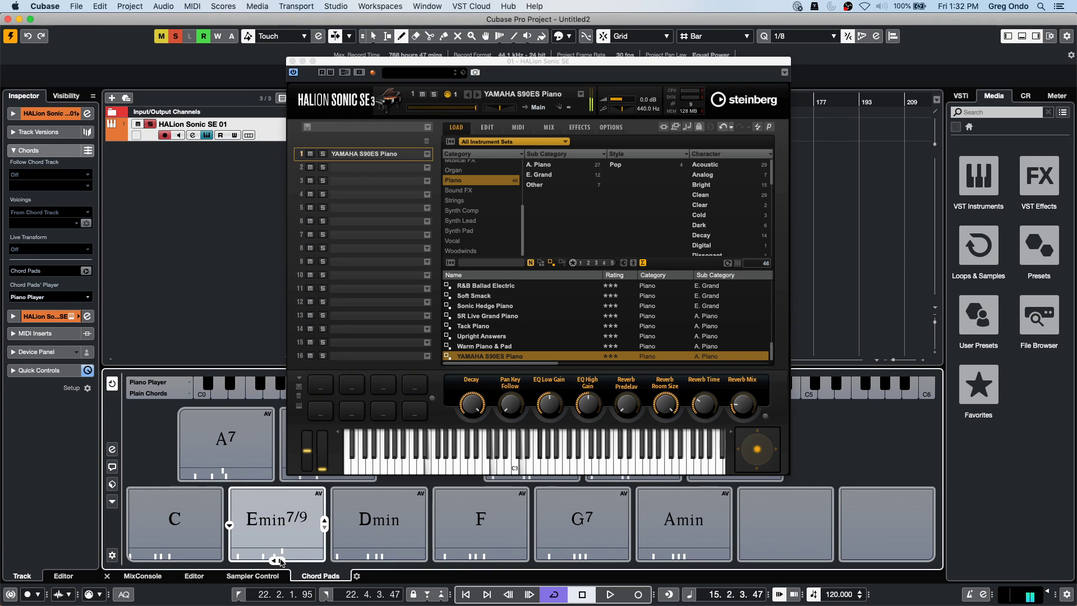
# Try several different voicings for the Emin7/9 chord.
pyautogui.click(324, 523)
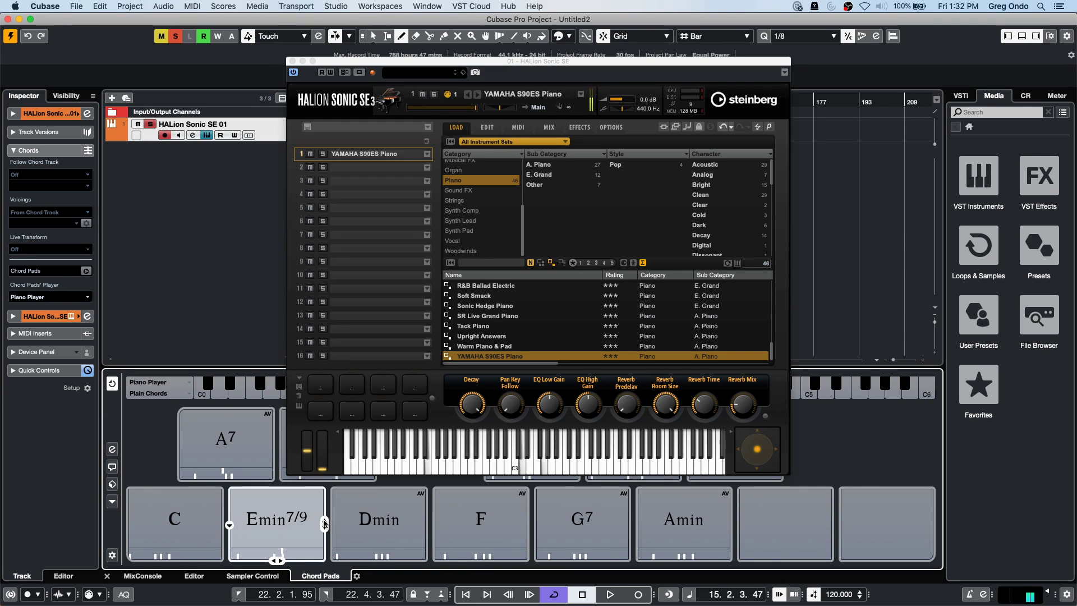
pyautogui.click(324, 523)
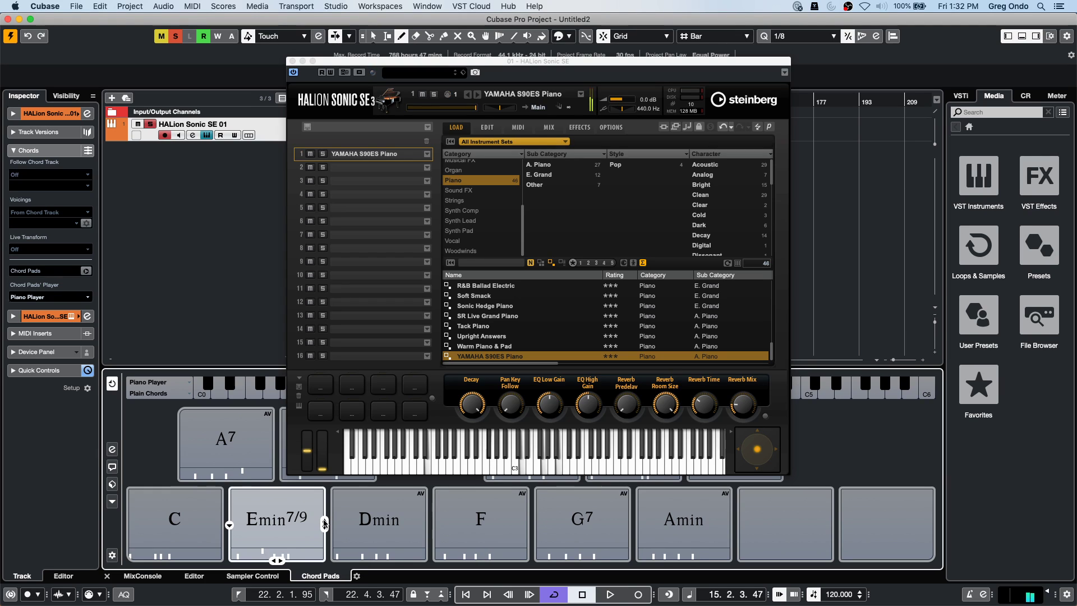
pyautogui.click(325, 527)
# Return the chord to plain Emin, extend it to Emin7/9/11, and audition it.
pyautogui.click(273, 560)
pyautogui.click(273, 559)
pyautogui.click(273, 559)
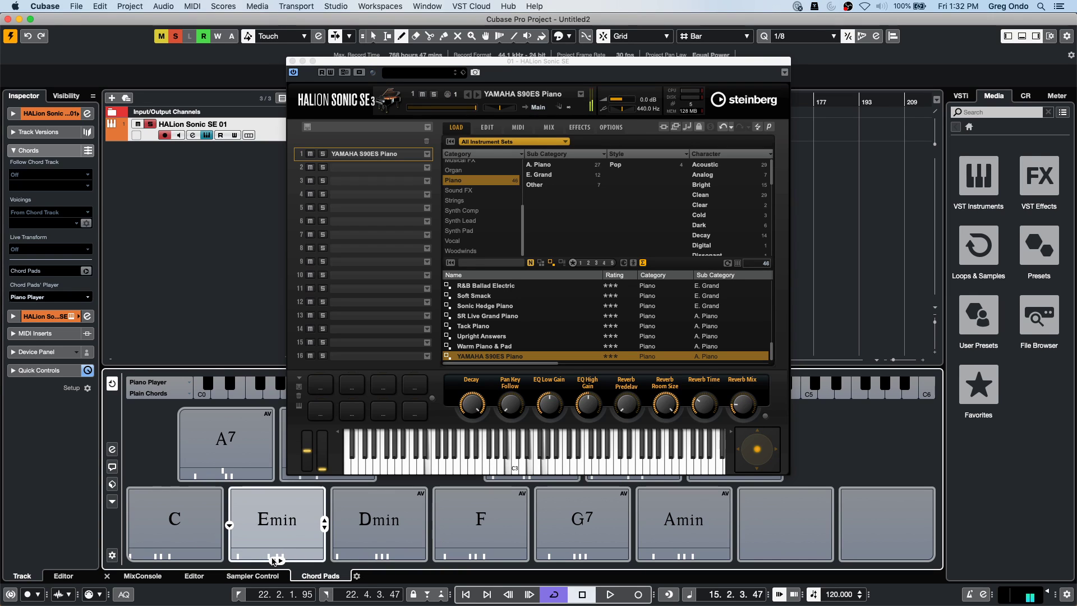
pyautogui.click(280, 559)
pyautogui.click(279, 560)
pyautogui.click(280, 560)
pyautogui.click(279, 560)
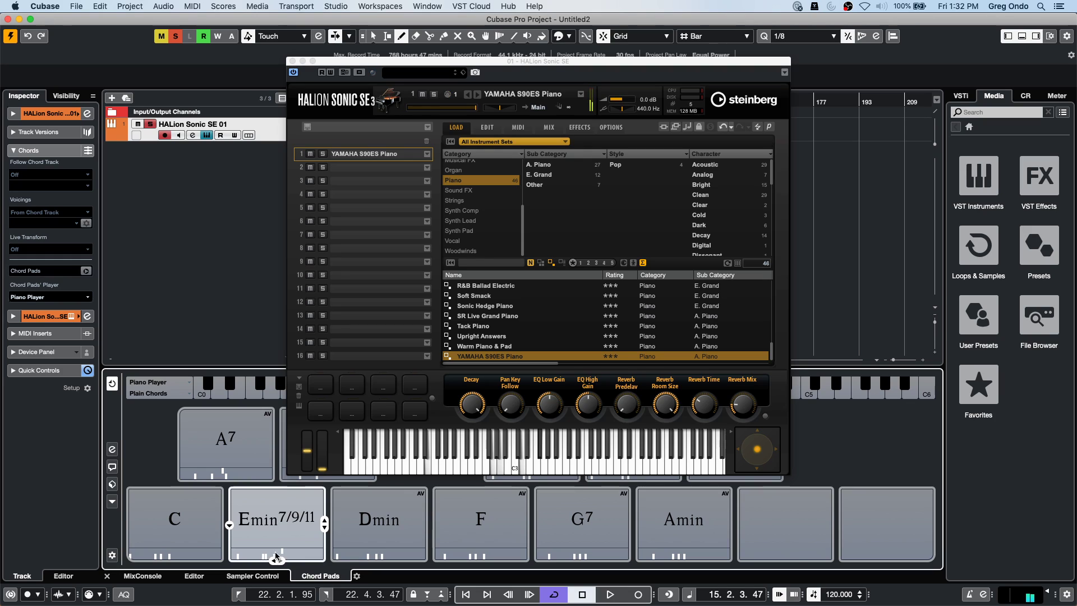
pyautogui.click(249, 513)
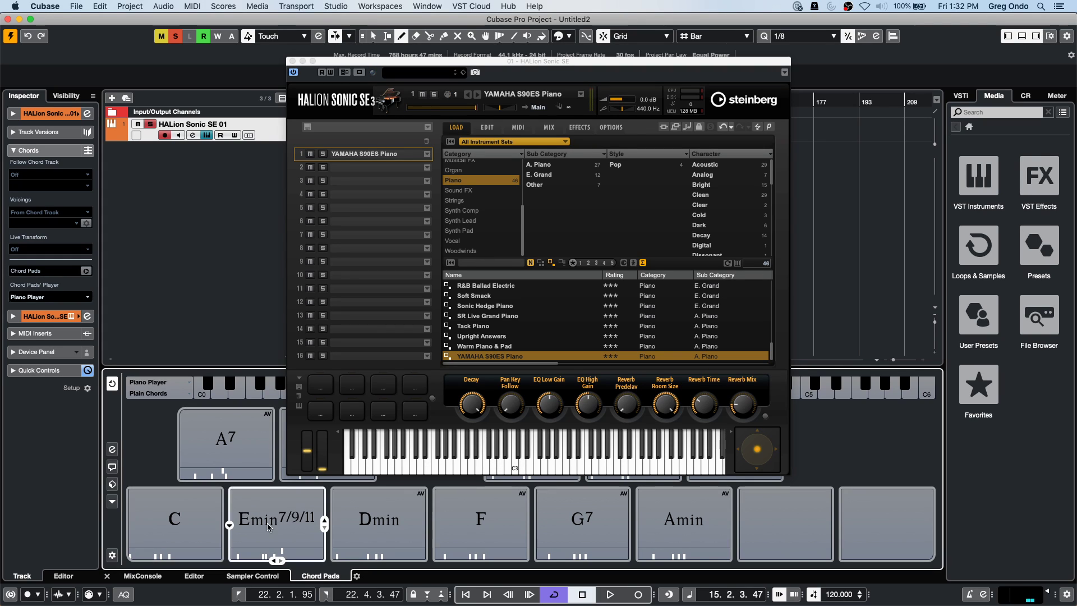
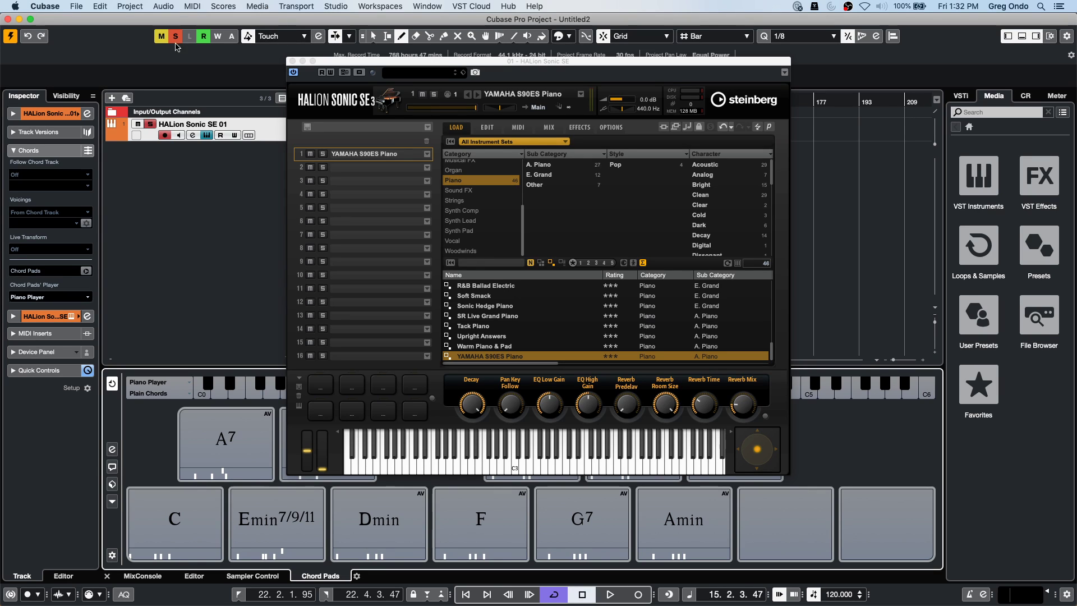
# Close HALion Sonic SE, enlarge the HALion track, zoom in, and call up the add-track menu.
pyautogui.click(292, 62)
pyautogui.moveTo(268, 144); pyautogui.dragTo(249, 175)
pyautogui.moveTo(357, 101); pyautogui.dragTo(313, 101)
pyautogui.press('h')
pyautogui.rightClick(239, 220)
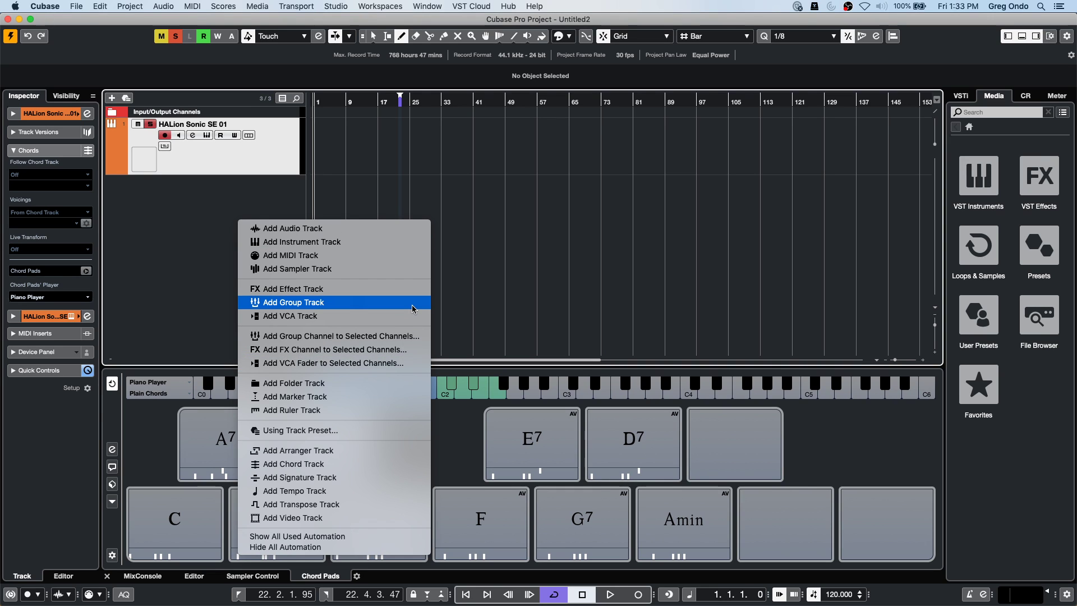
# Add a Chord Track and draw a chord event at bar 1.
pyautogui.click(407, 464)
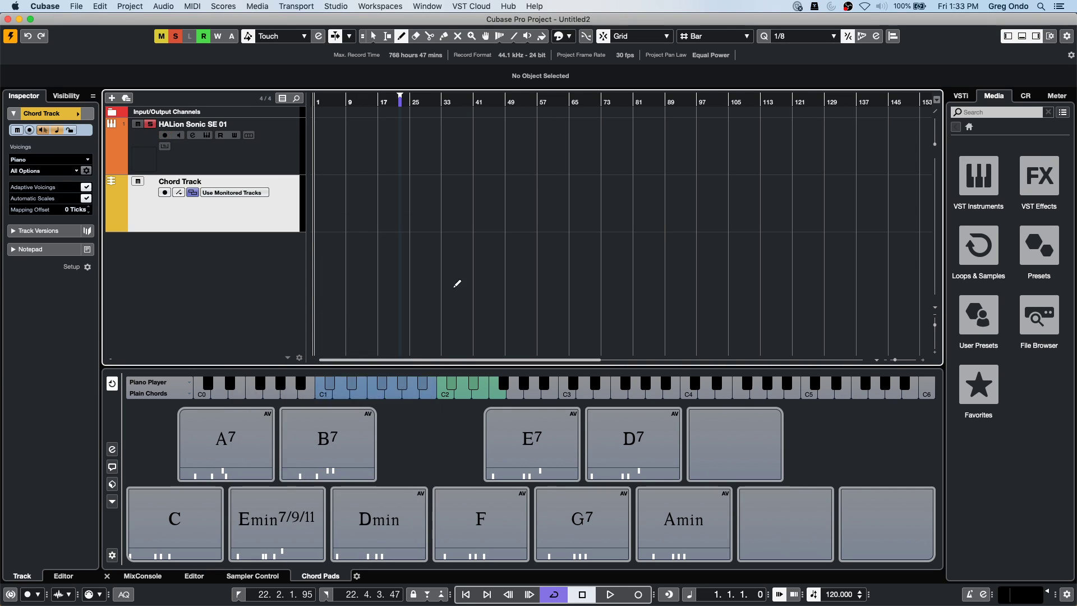
pyautogui.click(315, 196)
pyautogui.rightClick(329, 200)
pyautogui.click(331, 204)
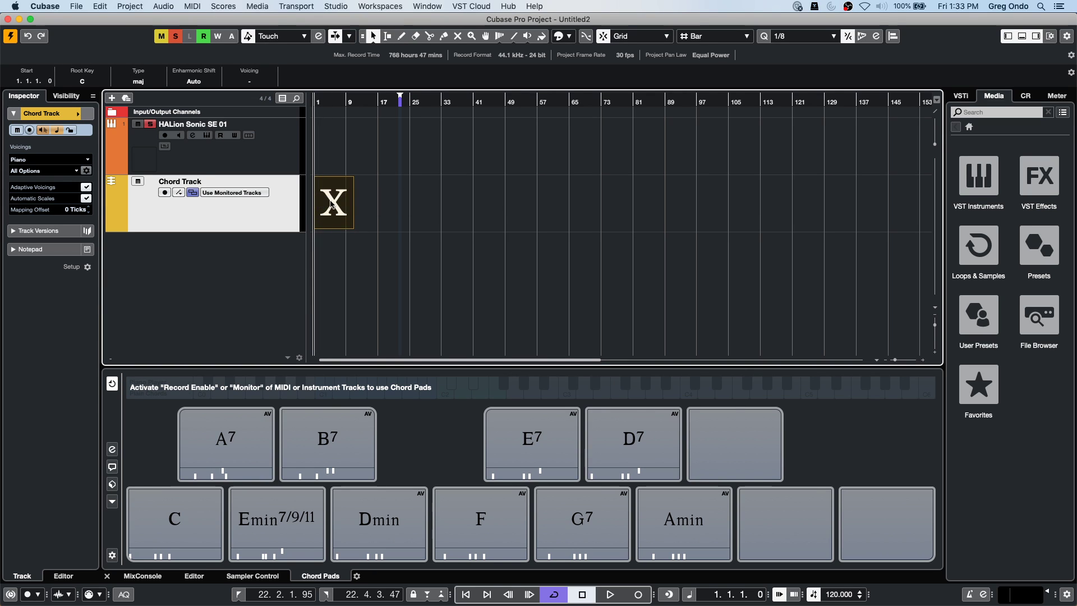
pyautogui.doubleClick(331, 204)
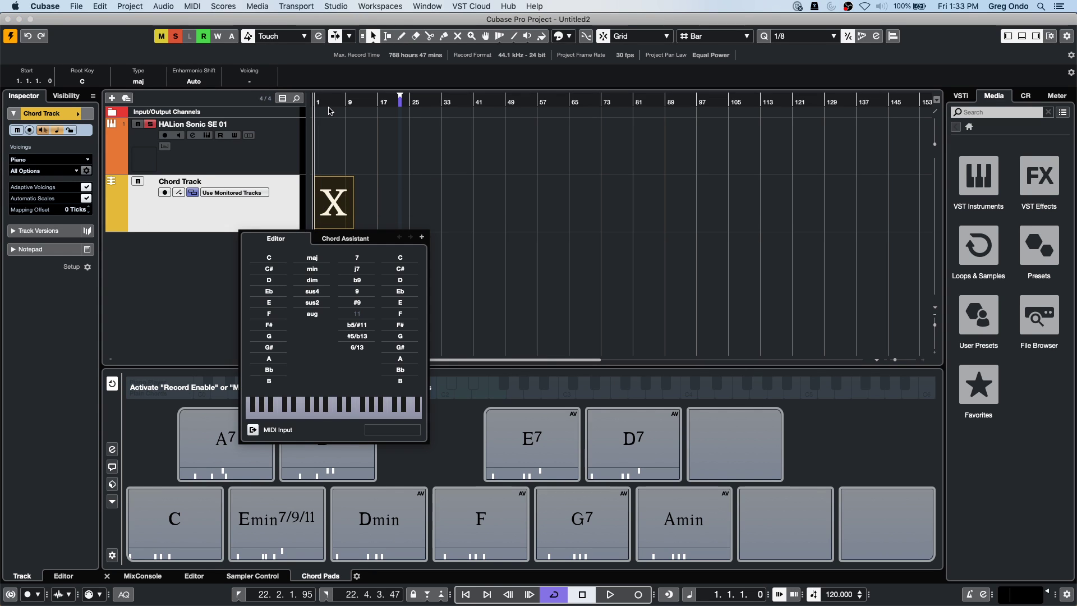
pyautogui.click(182, 141)
# Enable monitoring on the HALion track and set the bar 1 chord to D major.
pyautogui.click(178, 136)
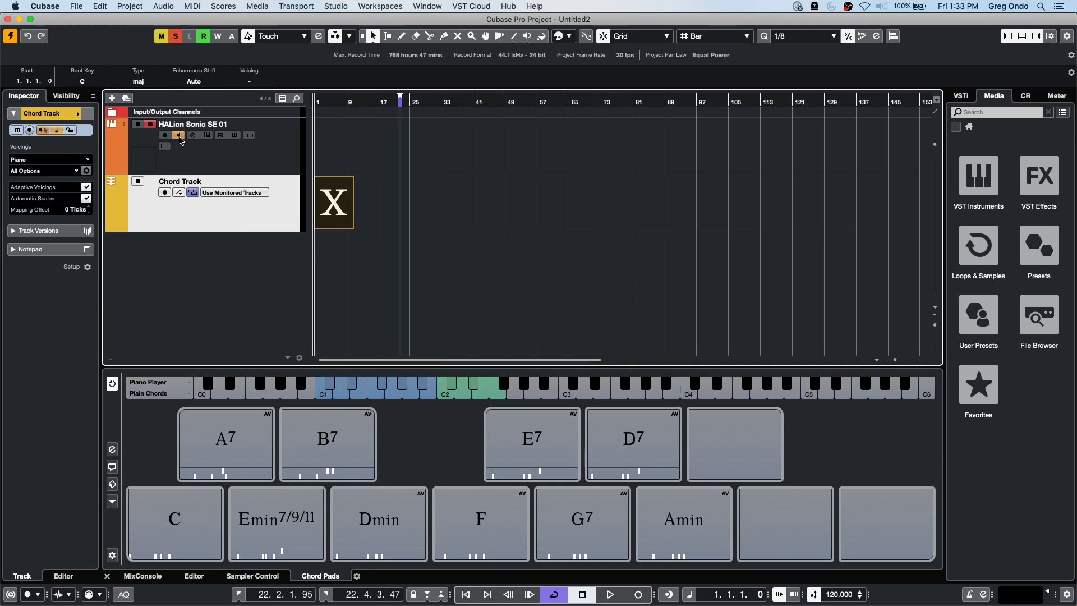
pyautogui.doubleClick(331, 204)
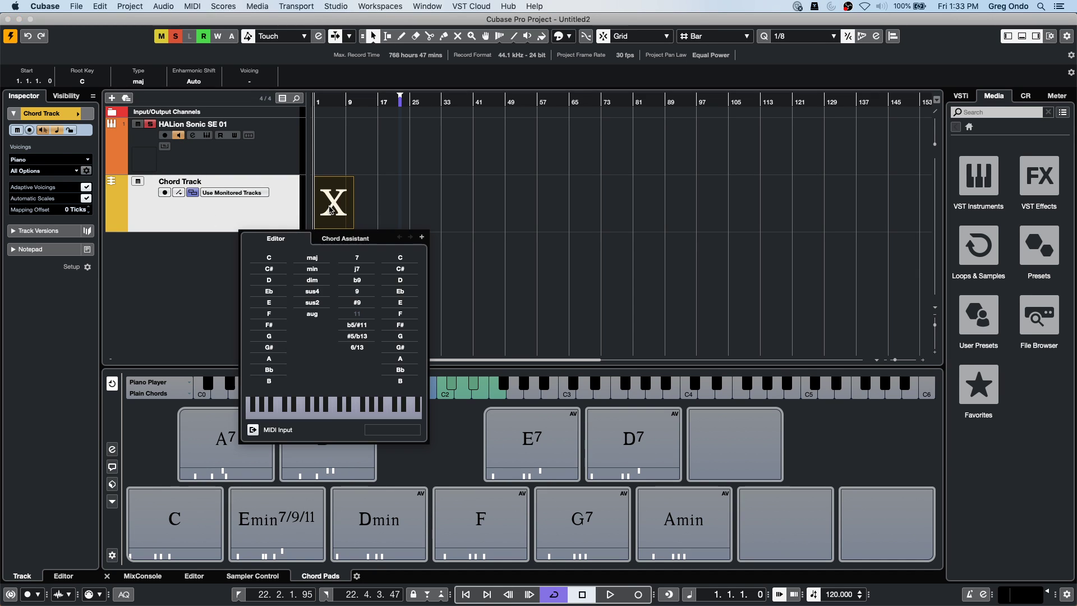
pyautogui.click(271, 280)
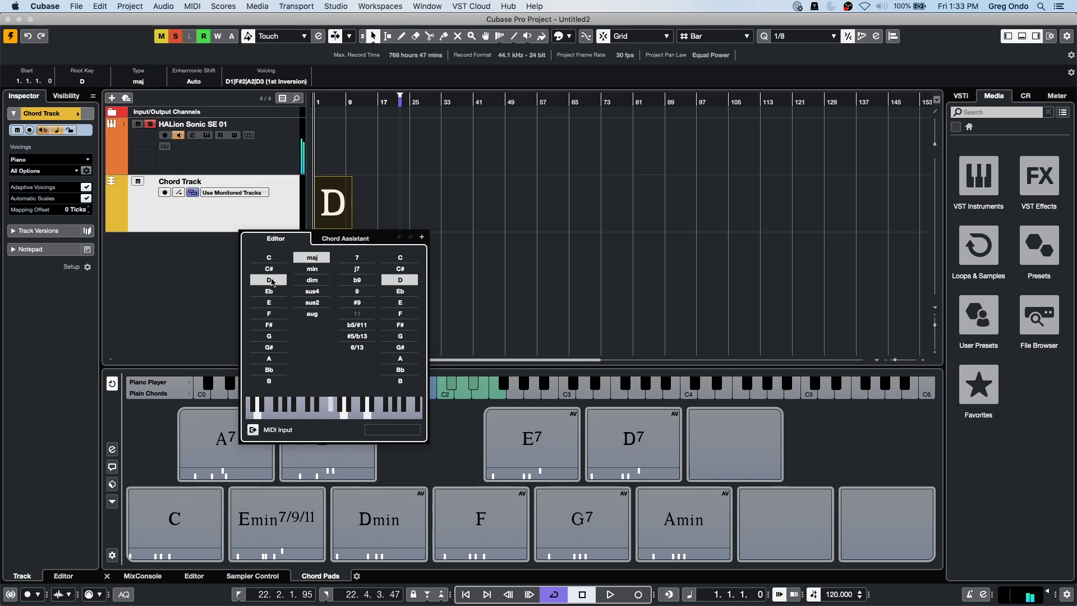
pyautogui.click(346, 240)
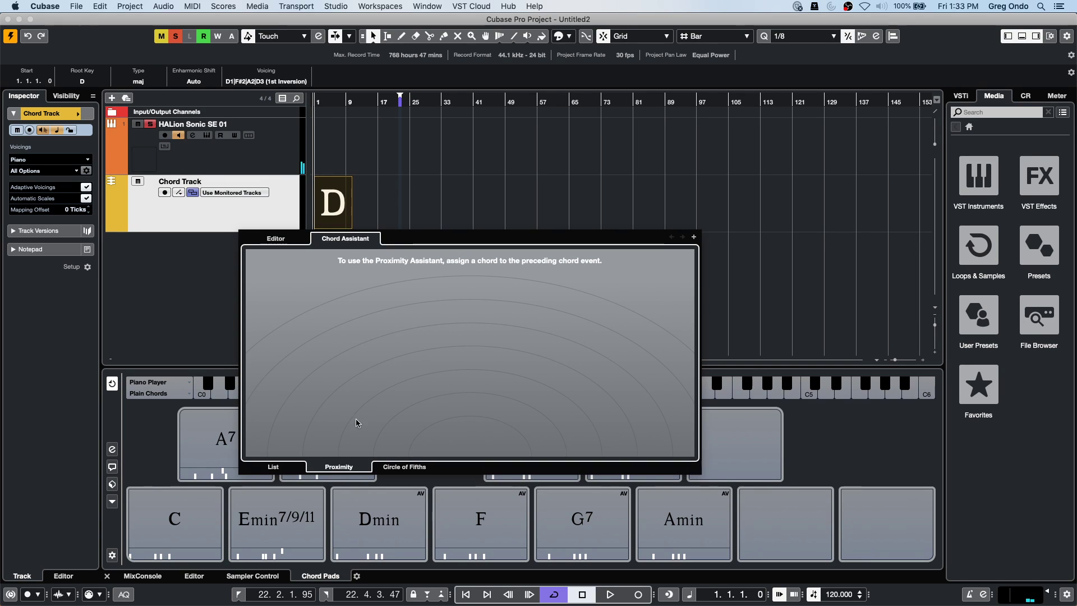
# Add an empty chord event at bar 2 and zoom in on the chord events.
pyautogui.click(399, 468)
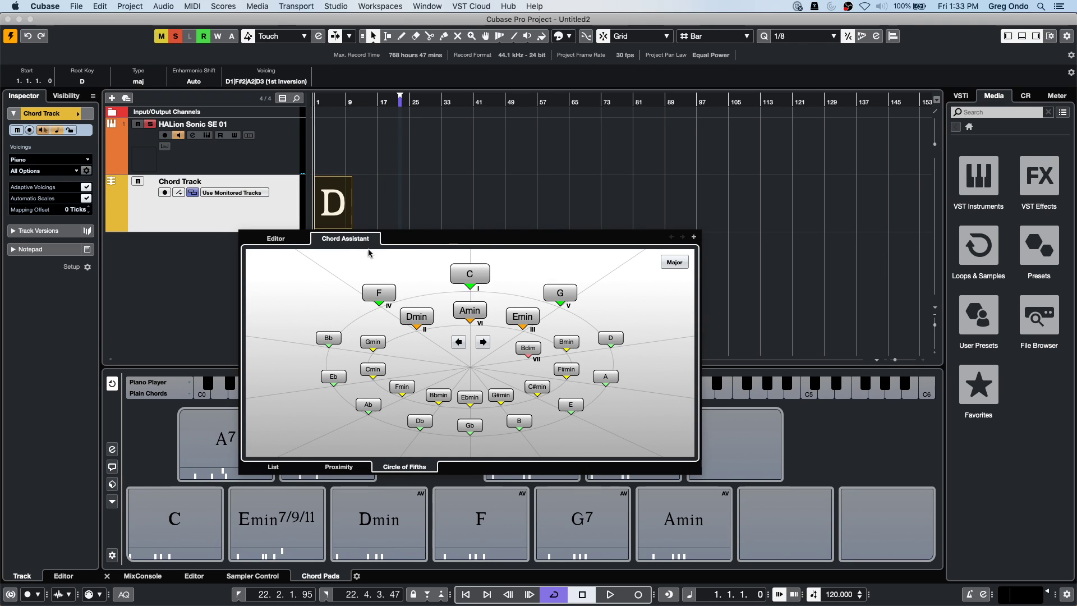
pyautogui.click(692, 239)
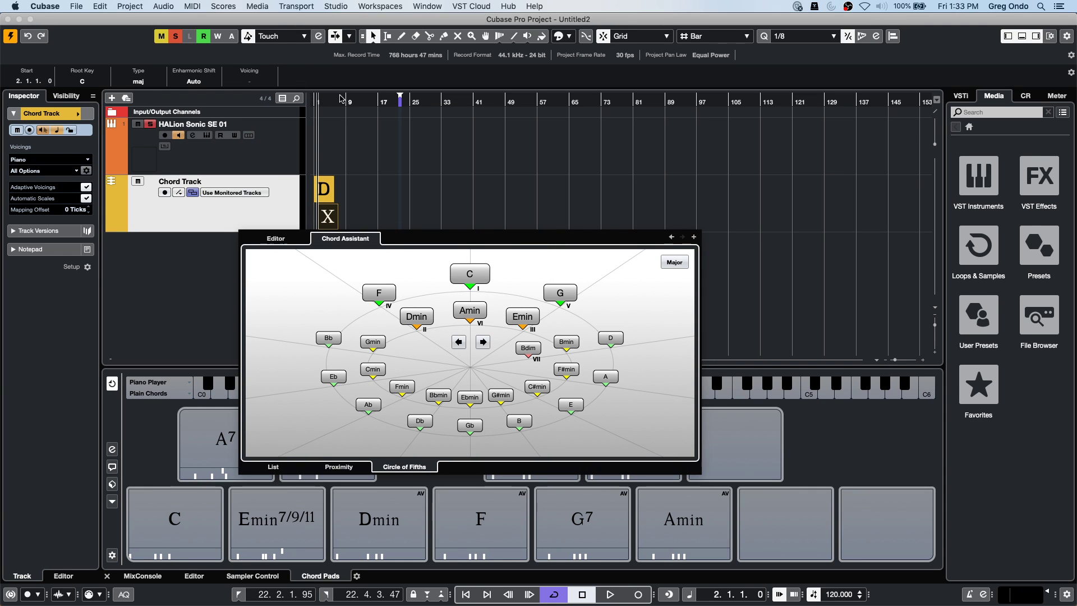
pyautogui.press('Escape')
pyautogui.press('h')
pyautogui.press('h')
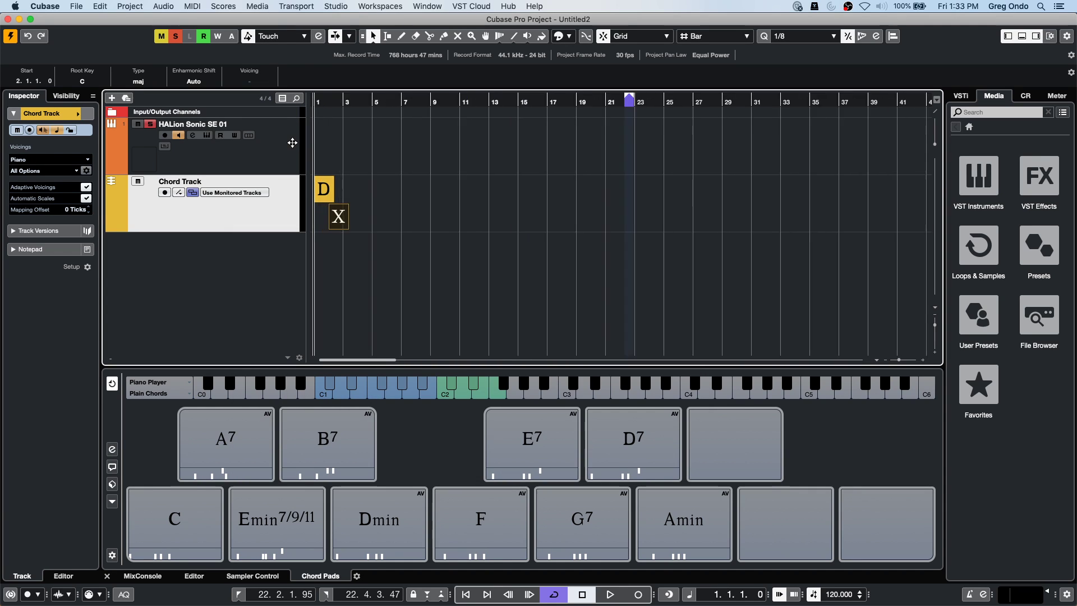
pyautogui.press('h')
pyautogui.press('h')
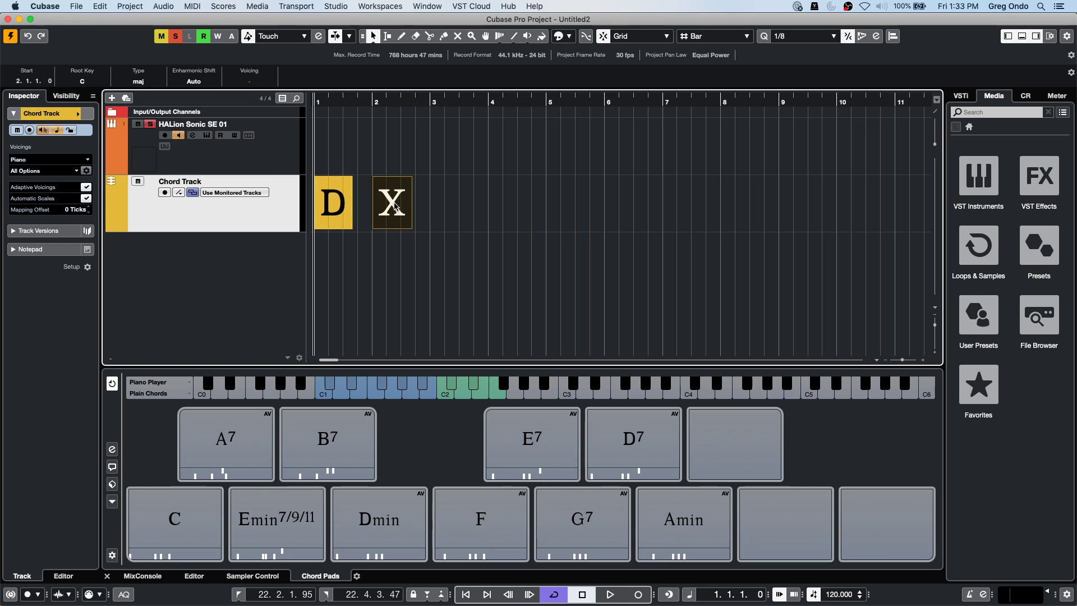
# Open the new event's chord editor and compare Proximity and Circle of Fifths suggestions.
pyautogui.doubleClick(395, 206)
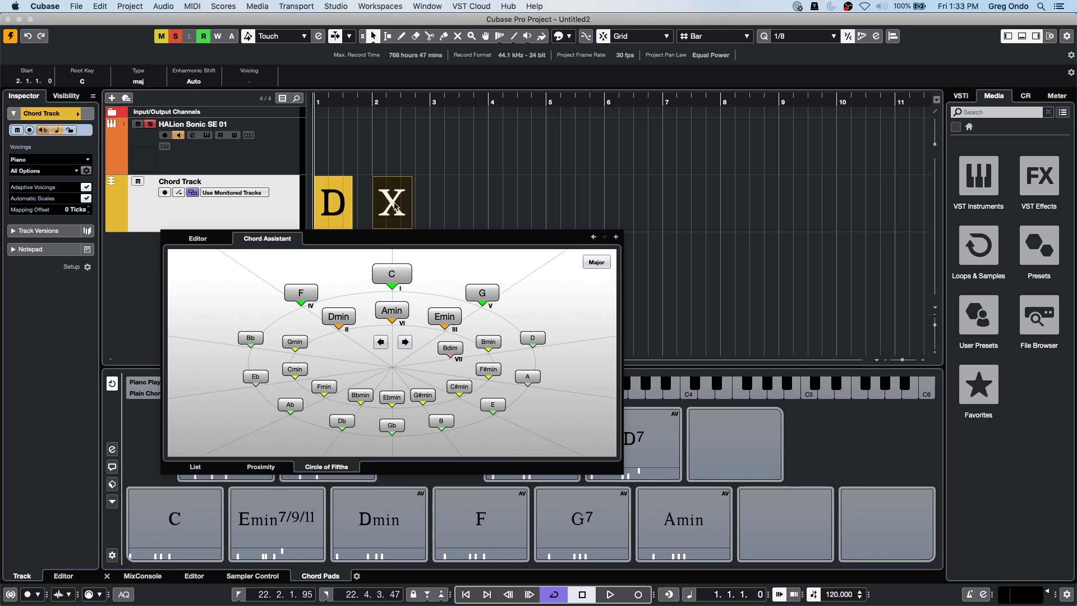
pyautogui.click(273, 466)
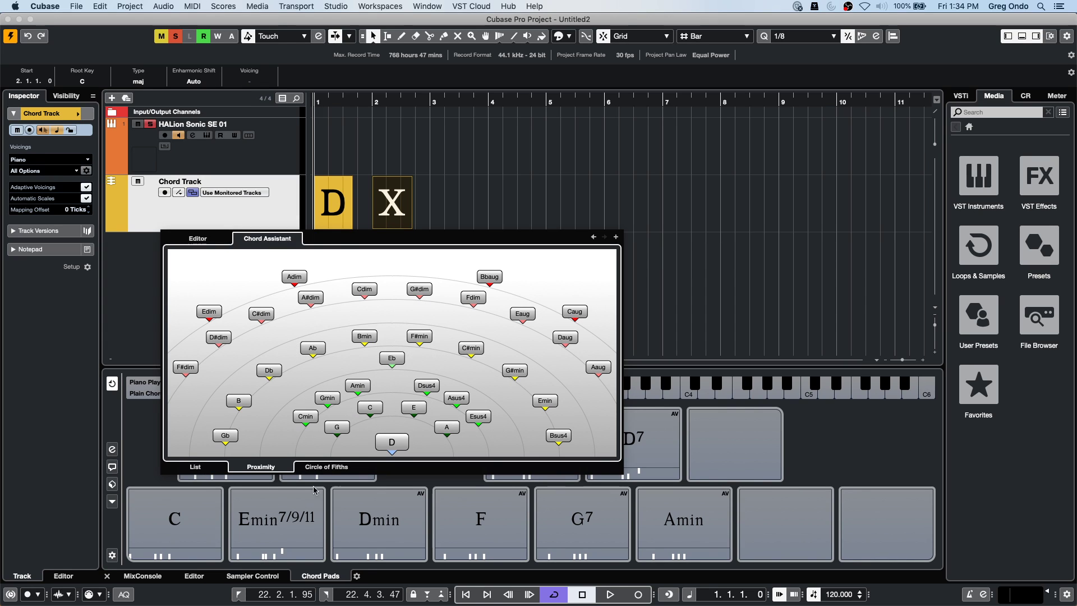
pyautogui.click(328, 466)
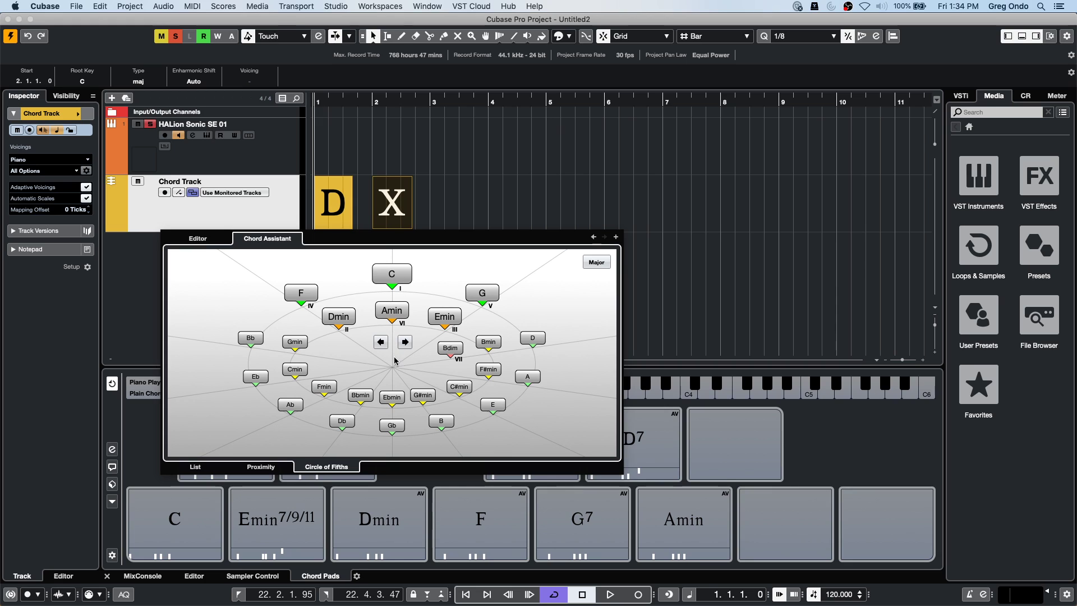
# Change the bar 1 chord to A, set bar 2 to E, and add B at bar 3.
pyautogui.click(346, 205)
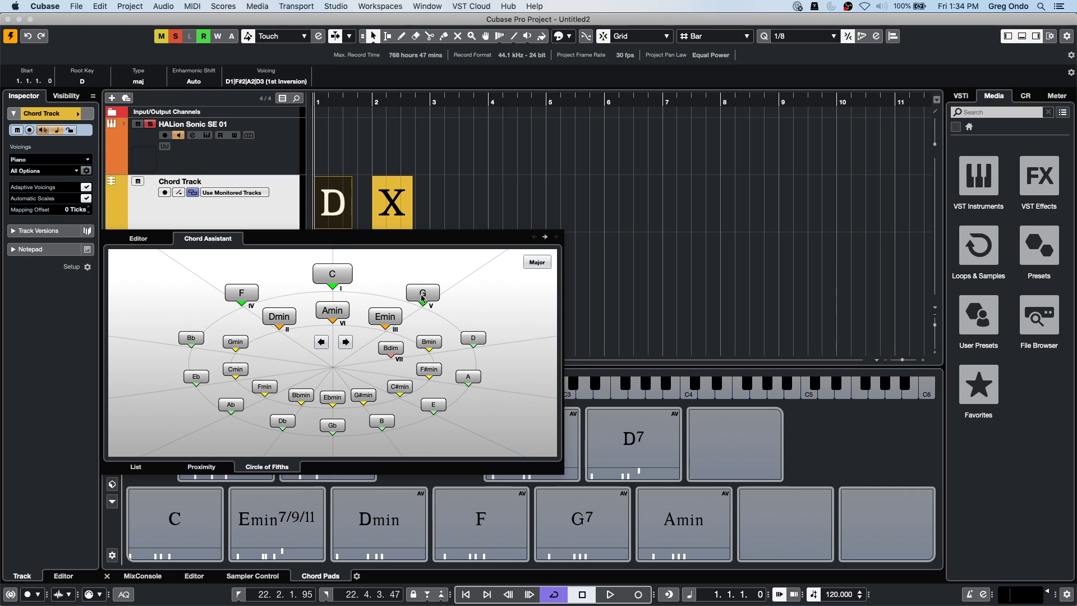
pyautogui.click(469, 376)
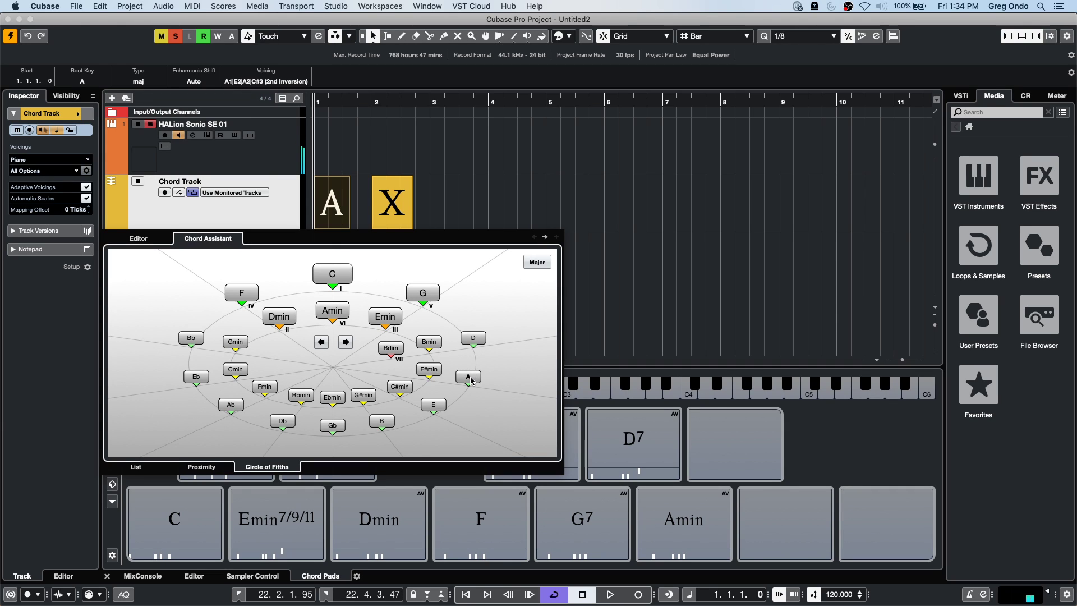
pyautogui.click(545, 236)
pyautogui.click(433, 403)
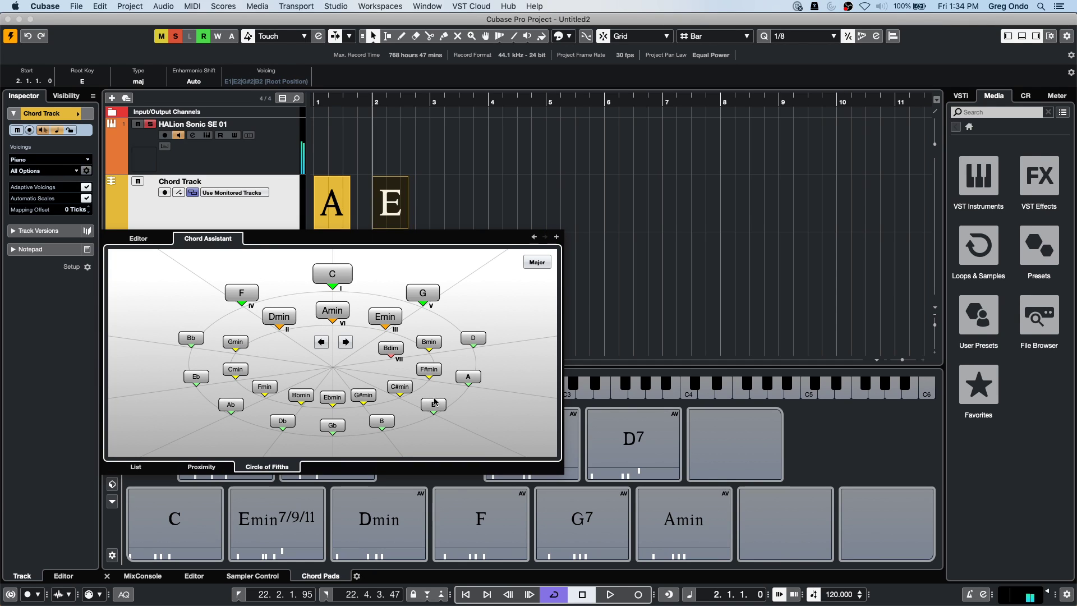
pyautogui.click(557, 236)
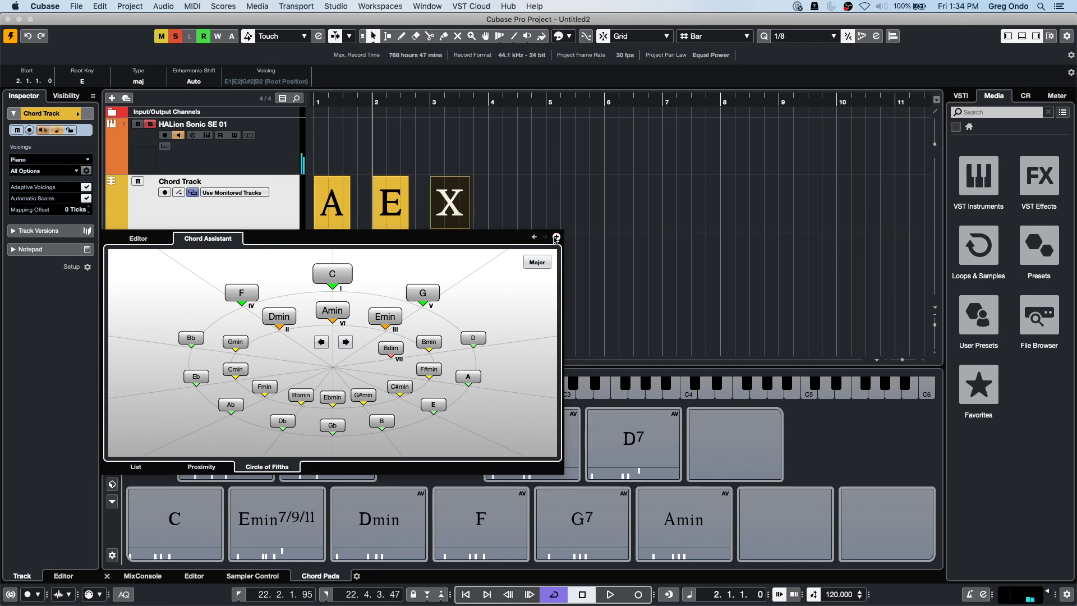
pyautogui.click(381, 422)
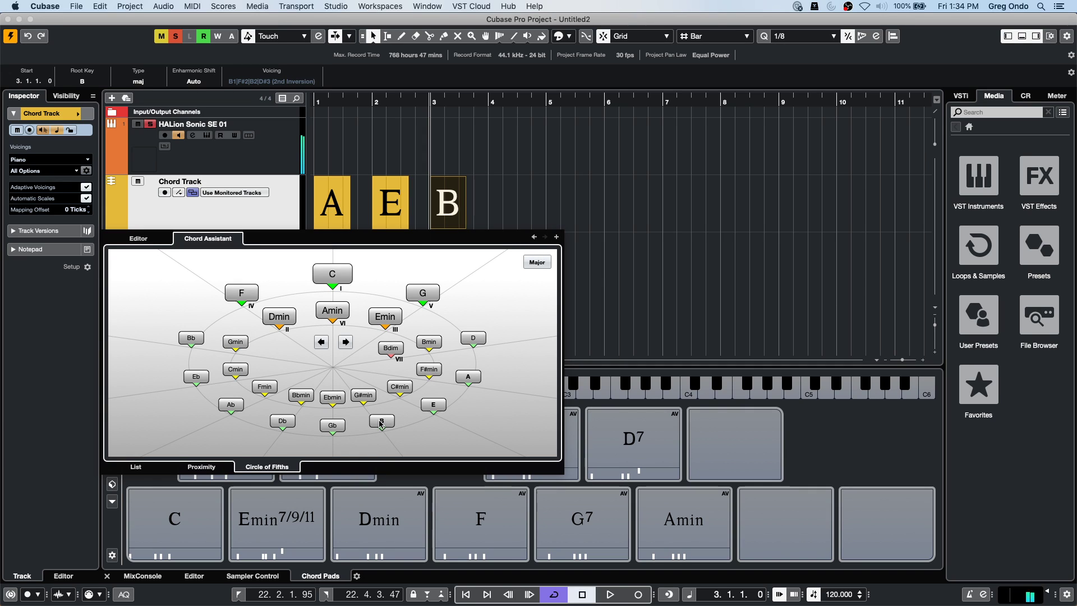
# Add Gb at bar 4 and Db at bar 5, then close the Chord Assistant.
pyautogui.click(556, 237)
pyautogui.click(333, 426)
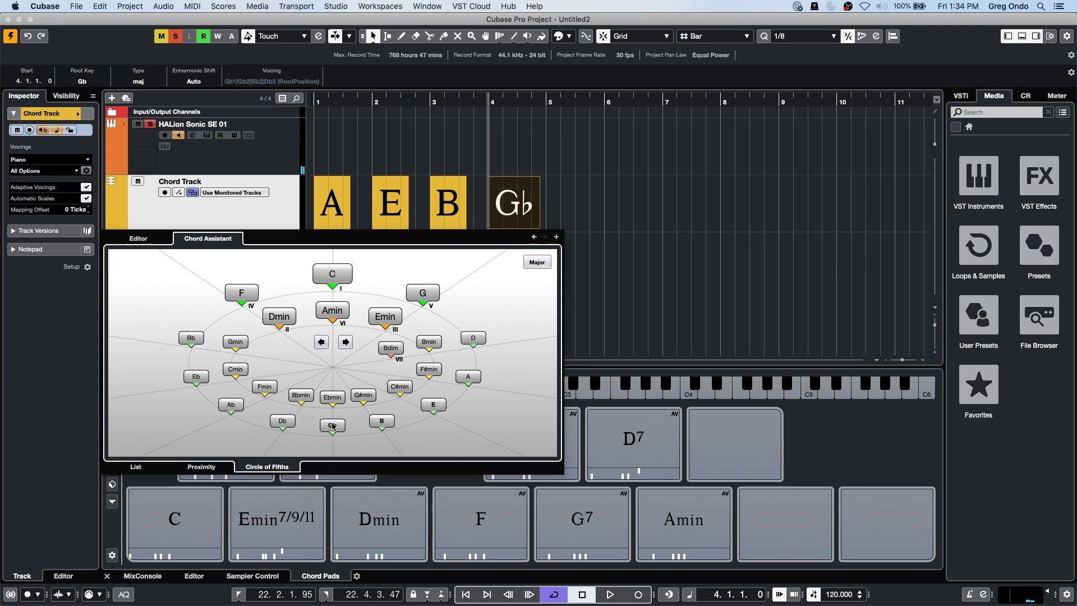
pyautogui.click(557, 237)
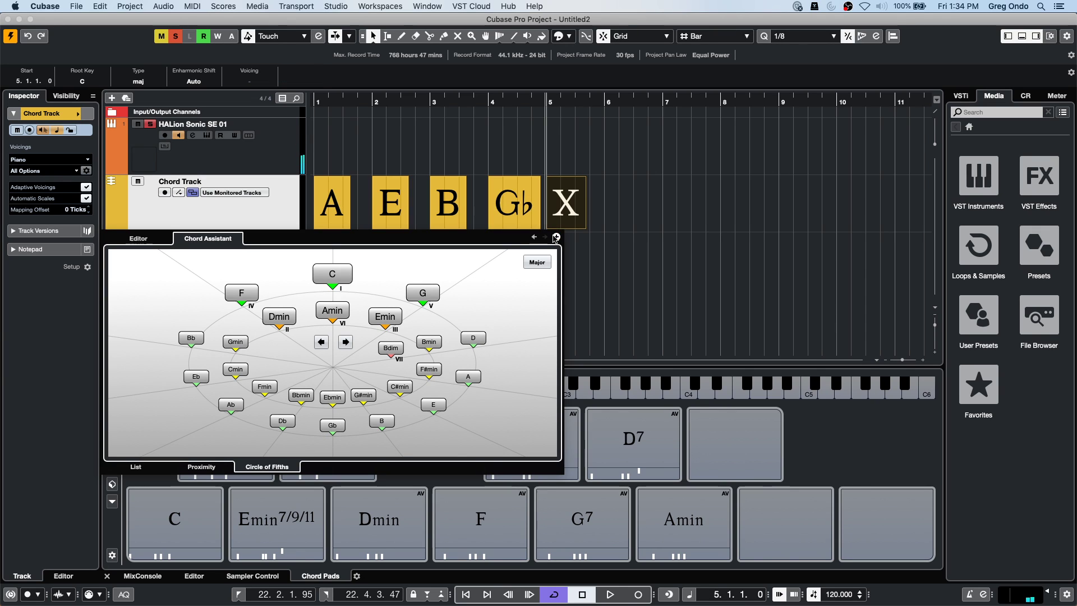
pyautogui.click(282, 418)
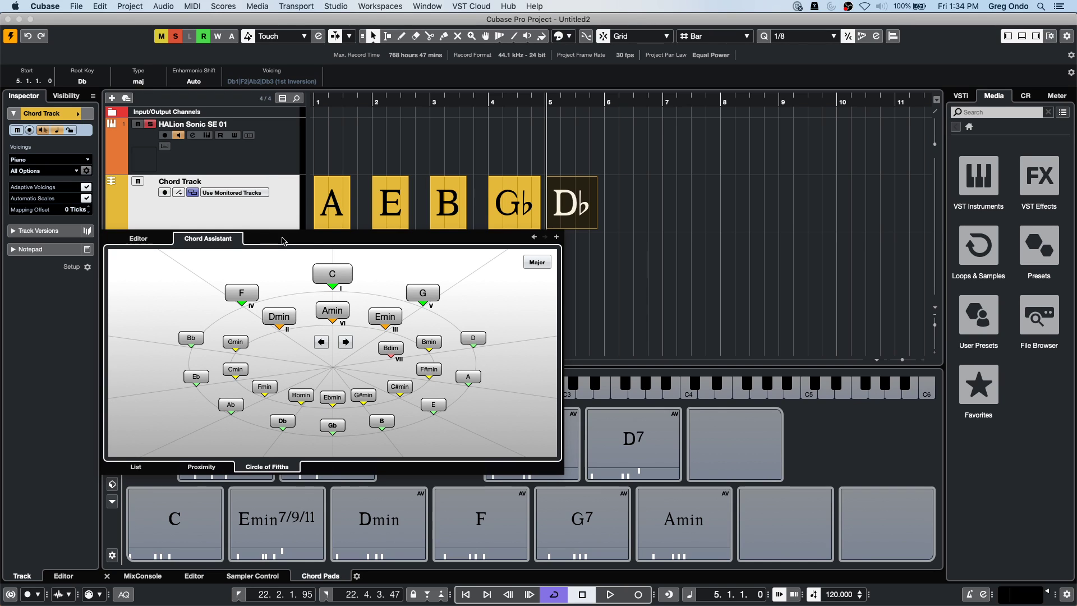
pyautogui.click(335, 212)
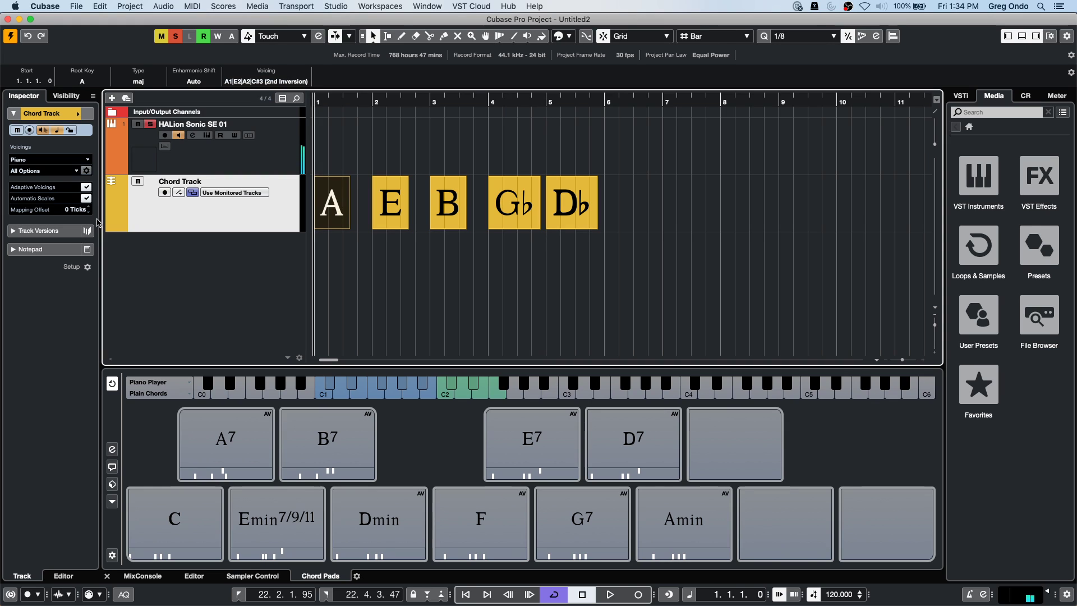
# Turn on the scale lane and inspect the E Major scale event beneath the chords.
pyautogui.click(179, 193)
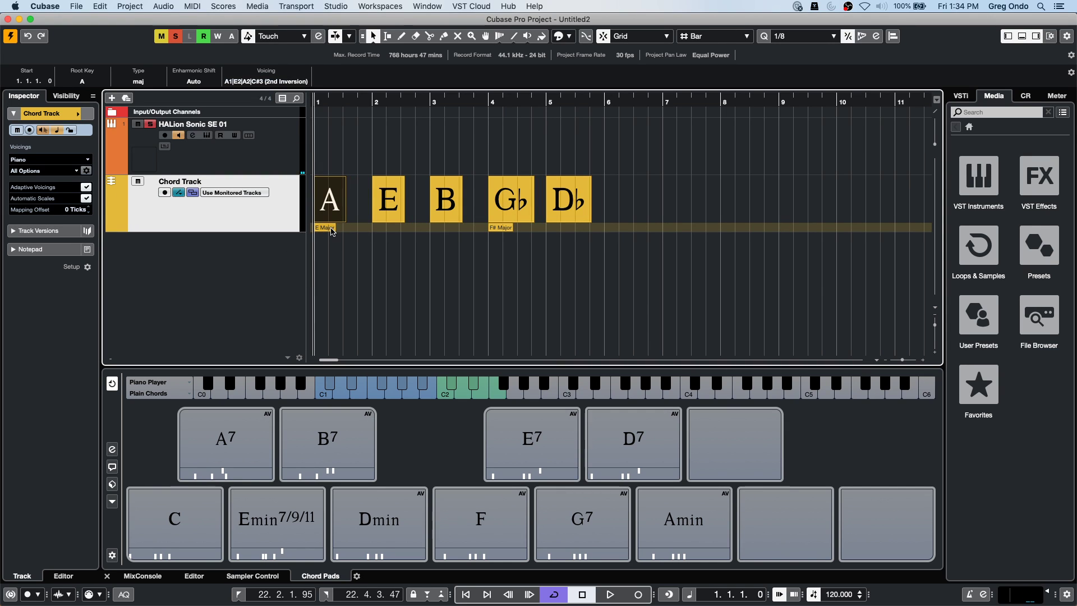
pyautogui.click(332, 229)
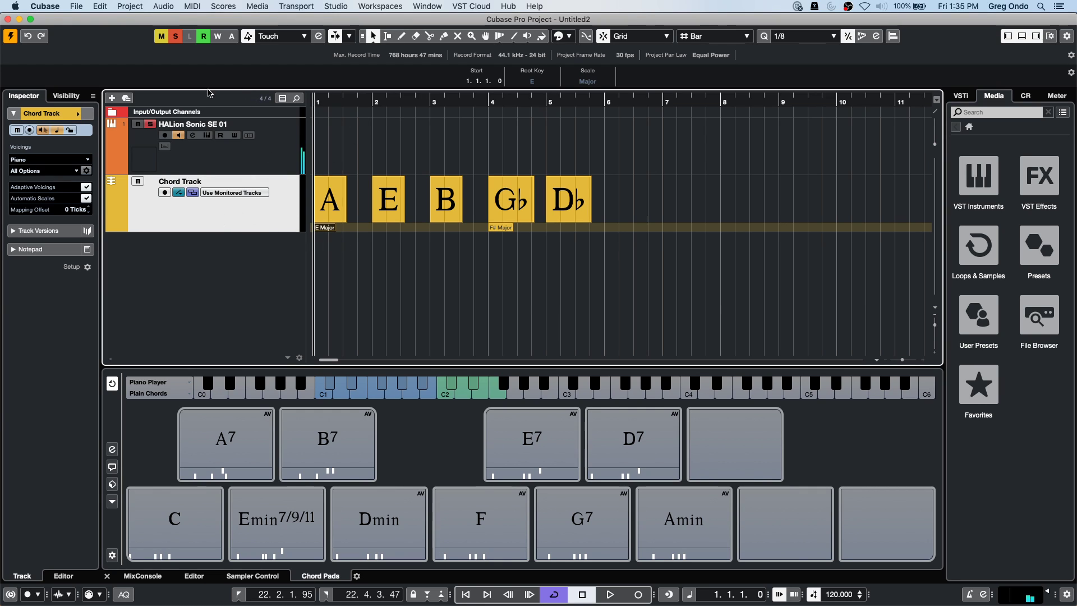
pyautogui.click(396, 143)
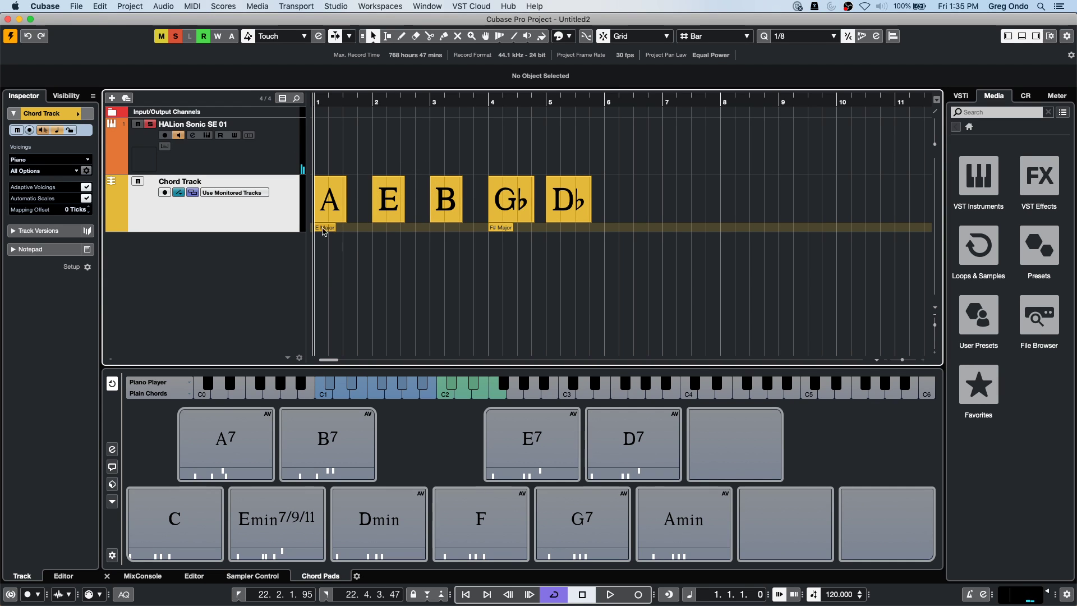
# Browse the Editing preference pages: MIDI, Audio, Chords, Tool Modifiers and Tools, then confirm with OK.
pyautogui.click(45, 6)
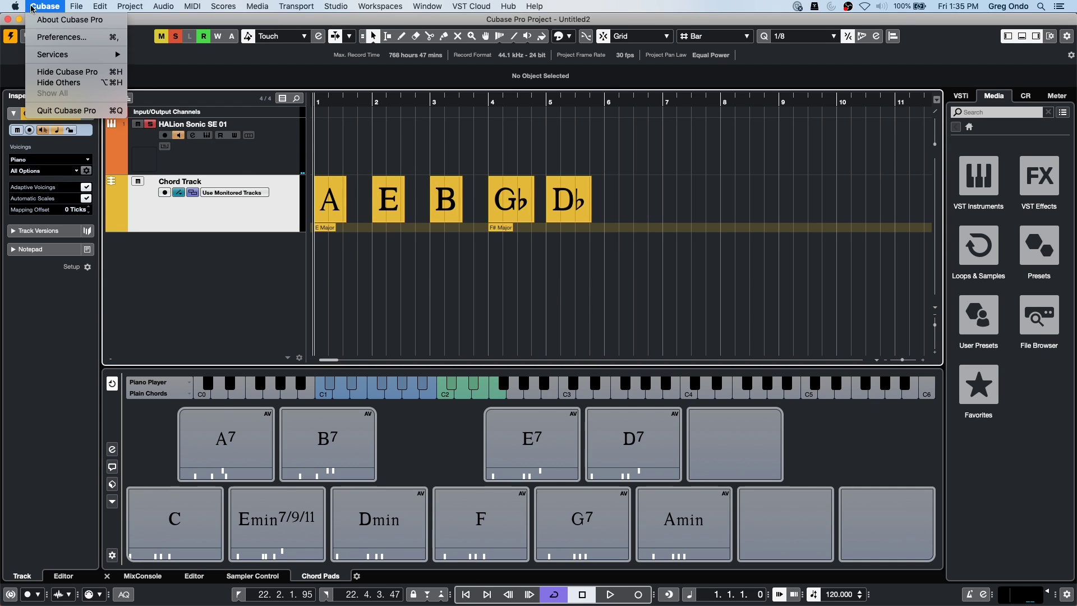
pyautogui.click(56, 38)
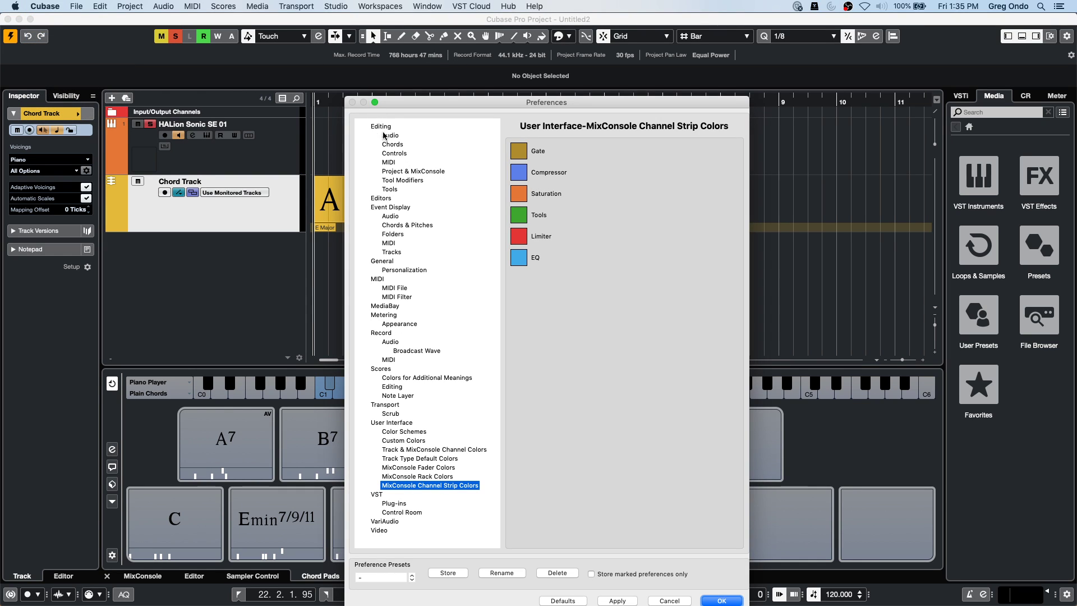
pyautogui.click(389, 162)
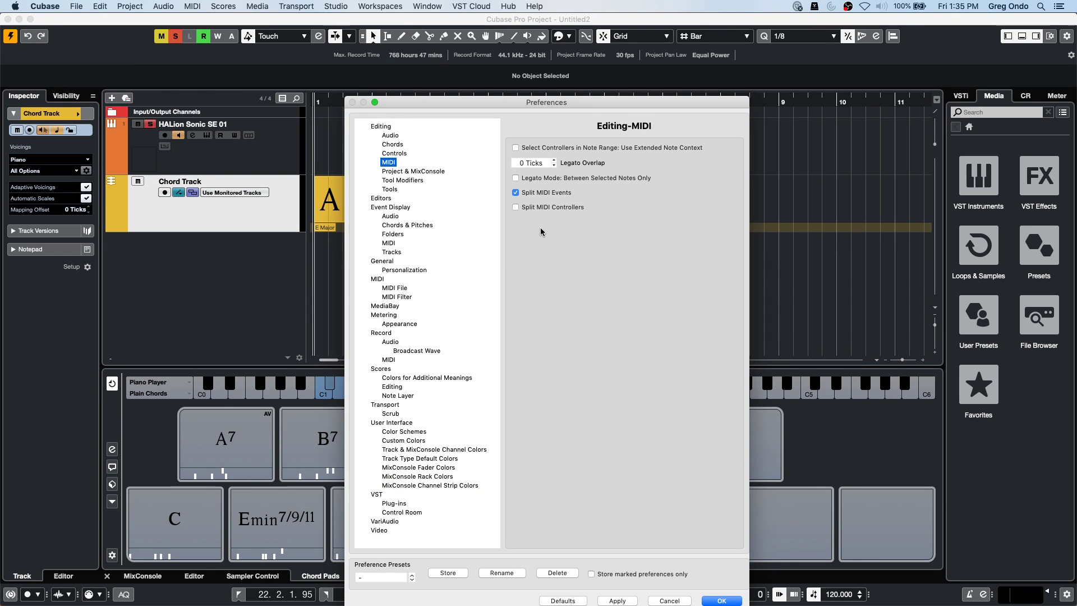
pyautogui.click(390, 127)
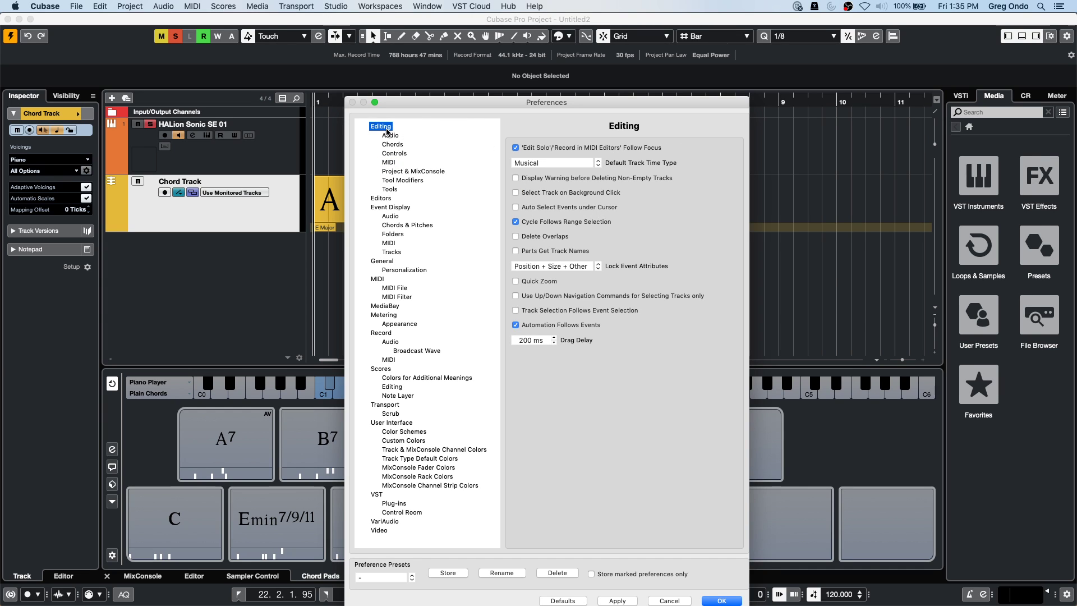
pyautogui.click(390, 135)
pyautogui.click(391, 145)
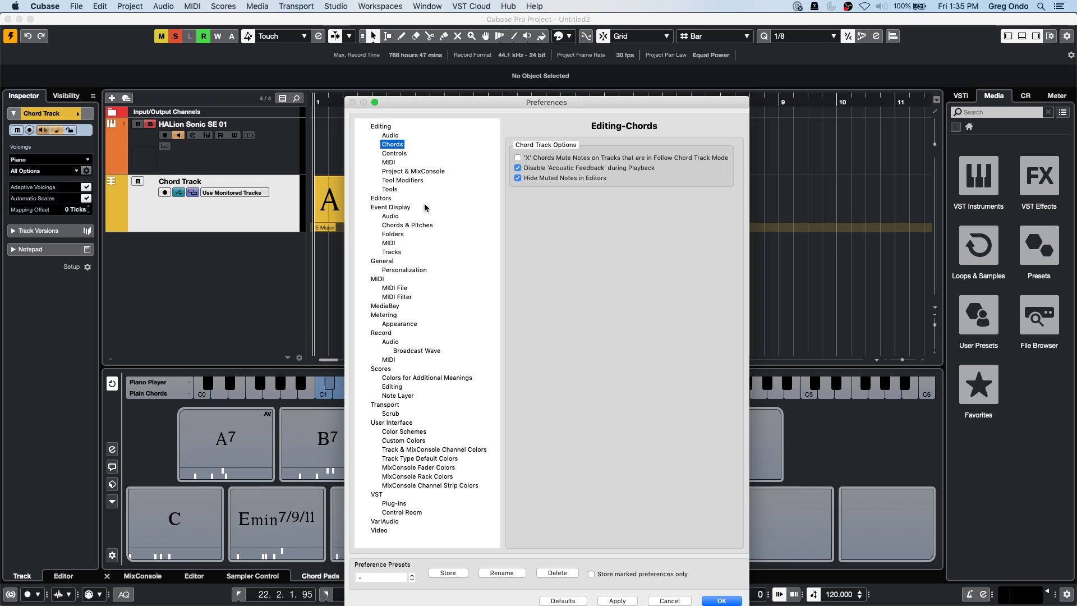
pyautogui.click(390, 190)
pyautogui.click(392, 181)
pyautogui.click(389, 163)
pyautogui.click(391, 172)
pyautogui.click(391, 190)
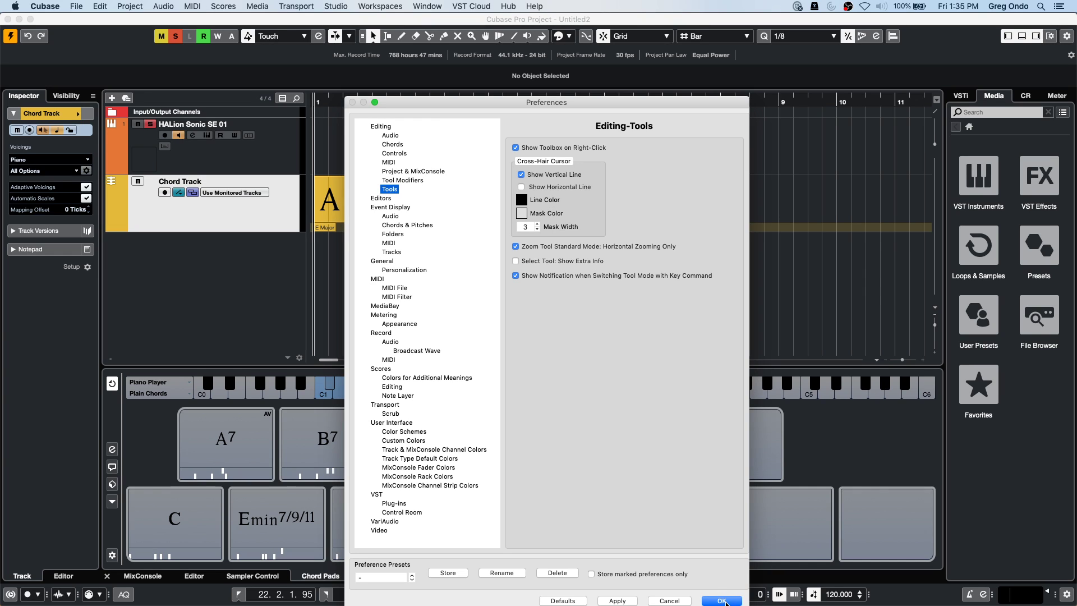
pyautogui.click(722, 600)
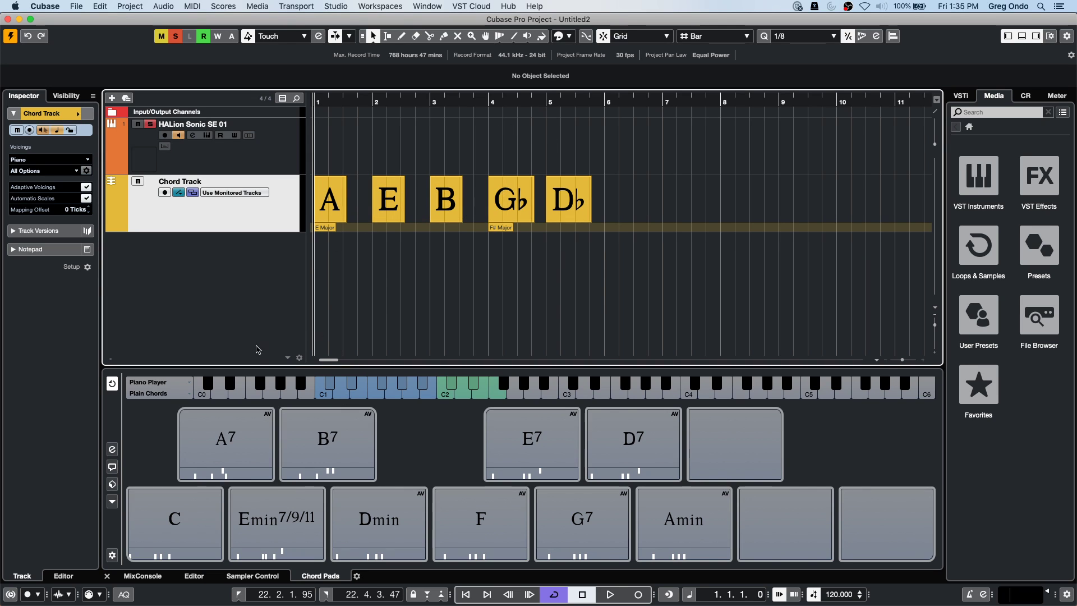
# Check the Chord Pads settings, then open the bar 5 Db chord in the Chord Editor.
pyautogui.click(113, 452)
pyautogui.click(112, 452)
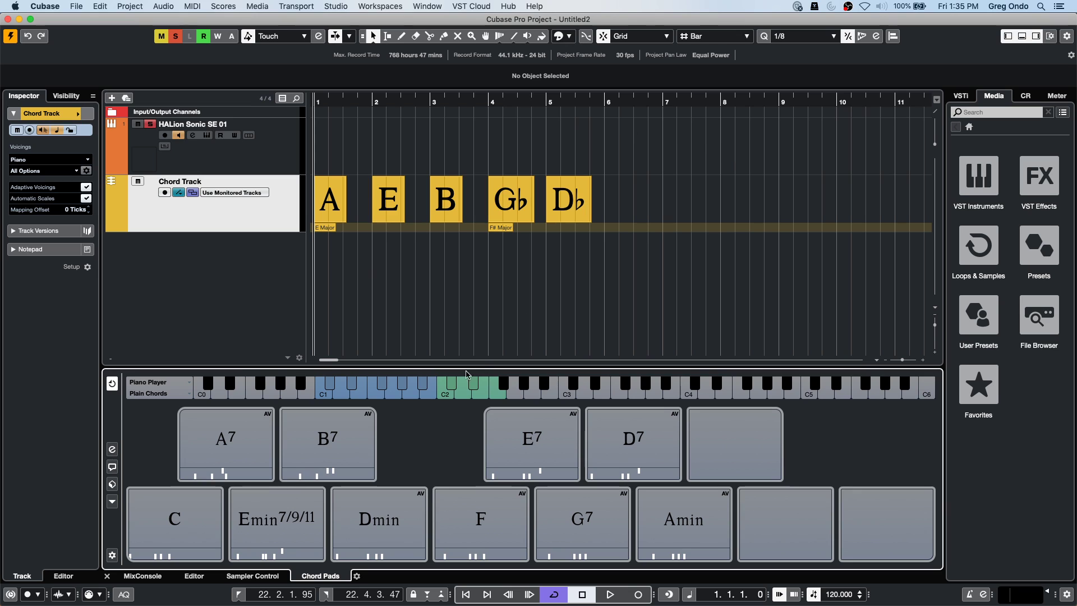
pyautogui.click(560, 205)
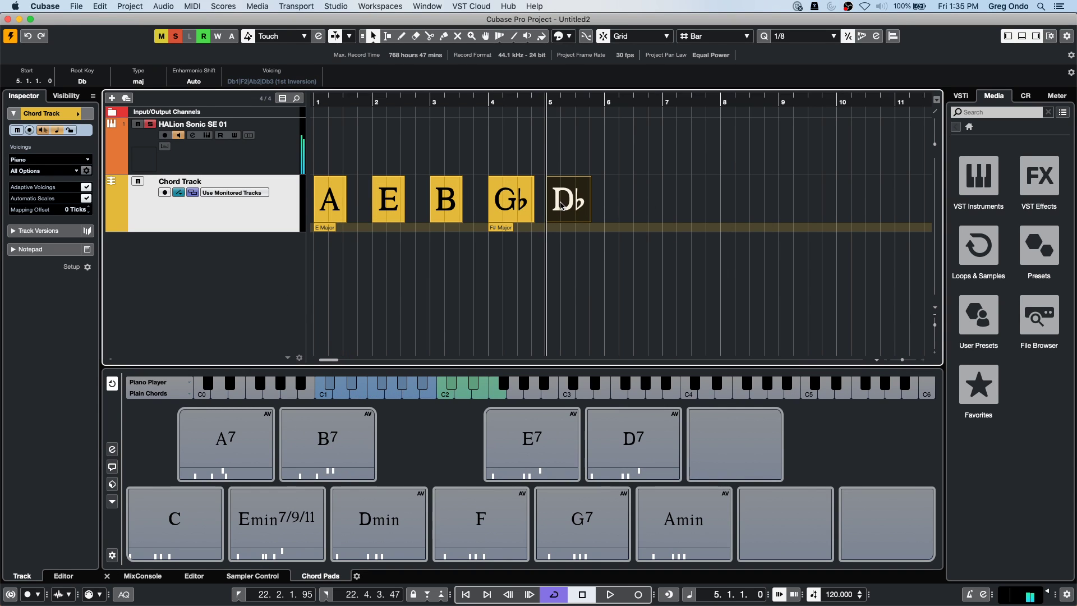
pyautogui.doubleClick(561, 206)
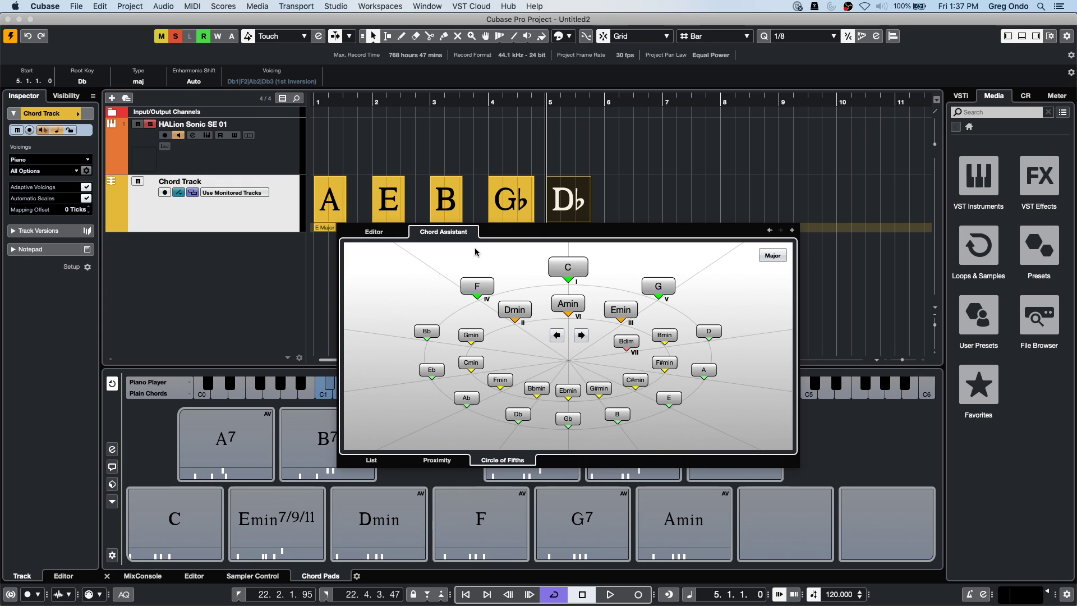
# Open 'Amos Moses - GO.cpr' from File > Recent Projects.
pyautogui.click(79, 6)
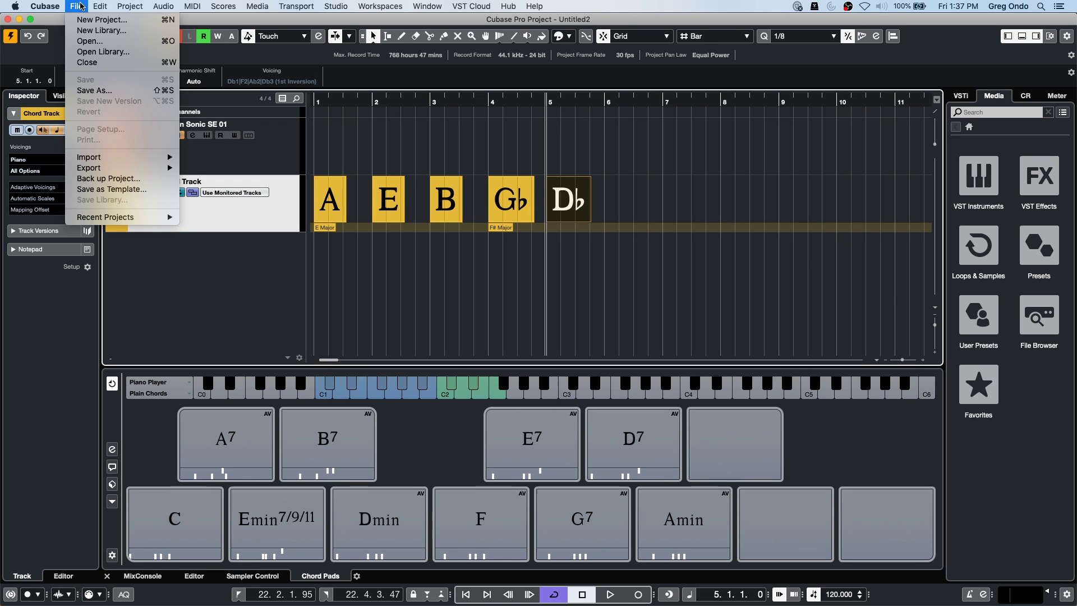
pyautogui.moveTo(89, 221)
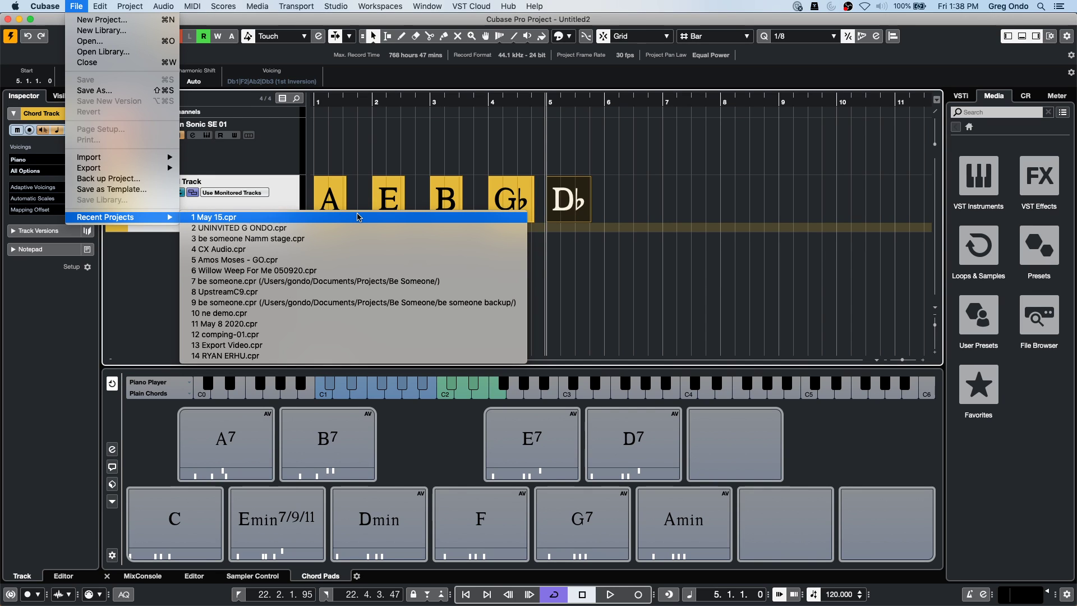
pyautogui.click(336, 260)
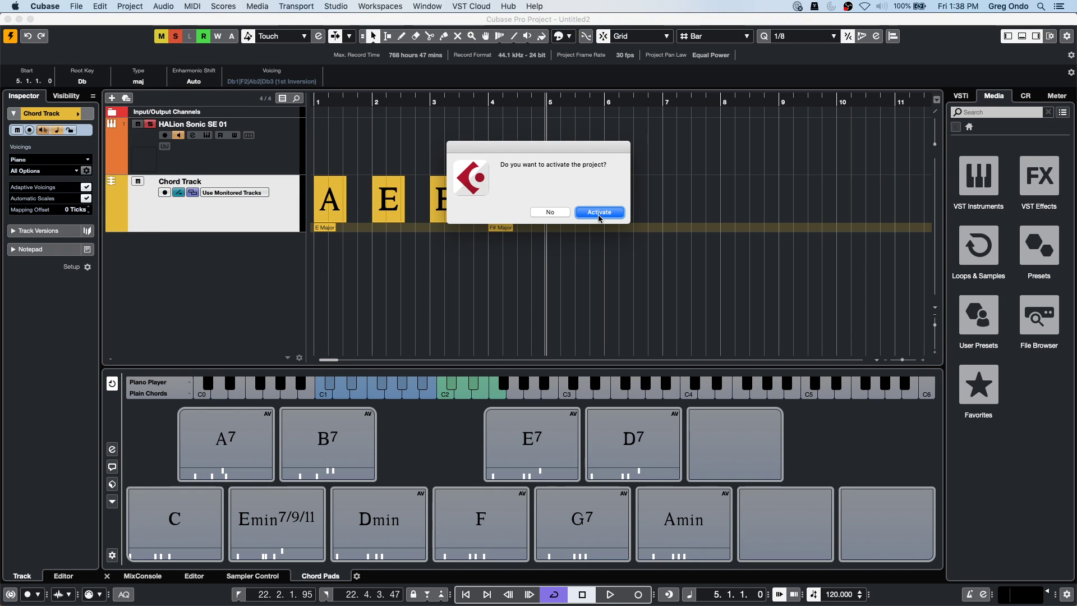
# Activate the project, enlarge the drum folder track, and select the Kik, OH L and OH R tracks.
pyautogui.click(596, 216)
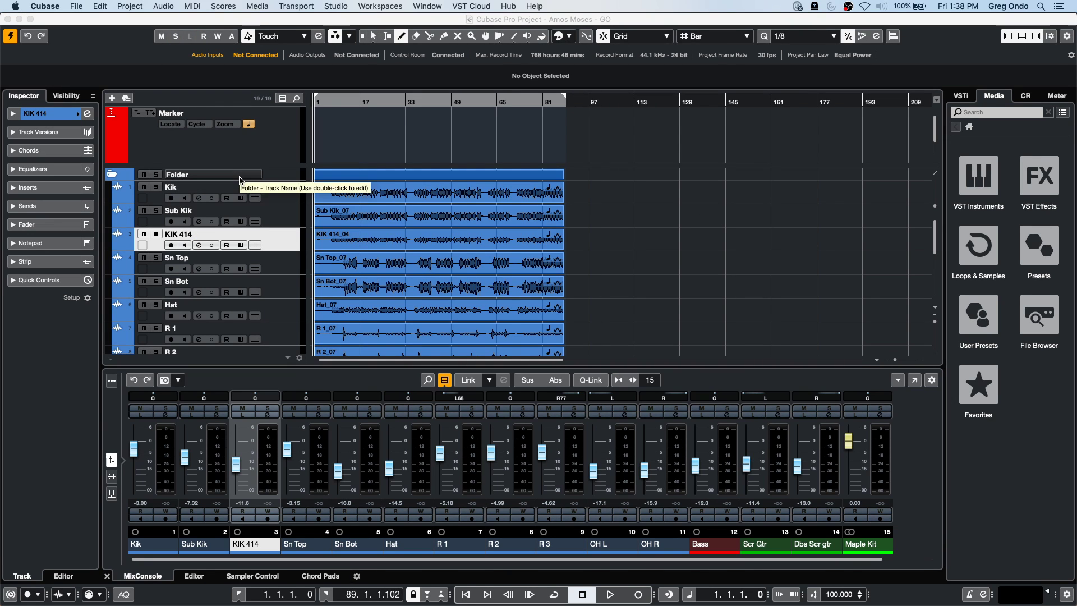
pyautogui.moveTo(244, 180); pyautogui.dragTo(243, 191)
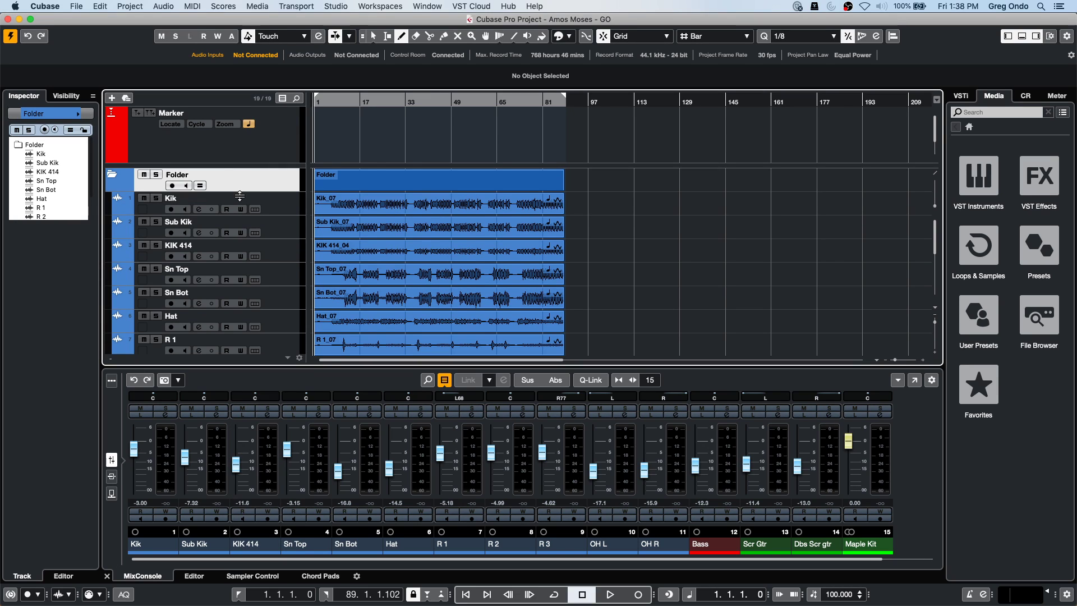
pyautogui.click(283, 208)
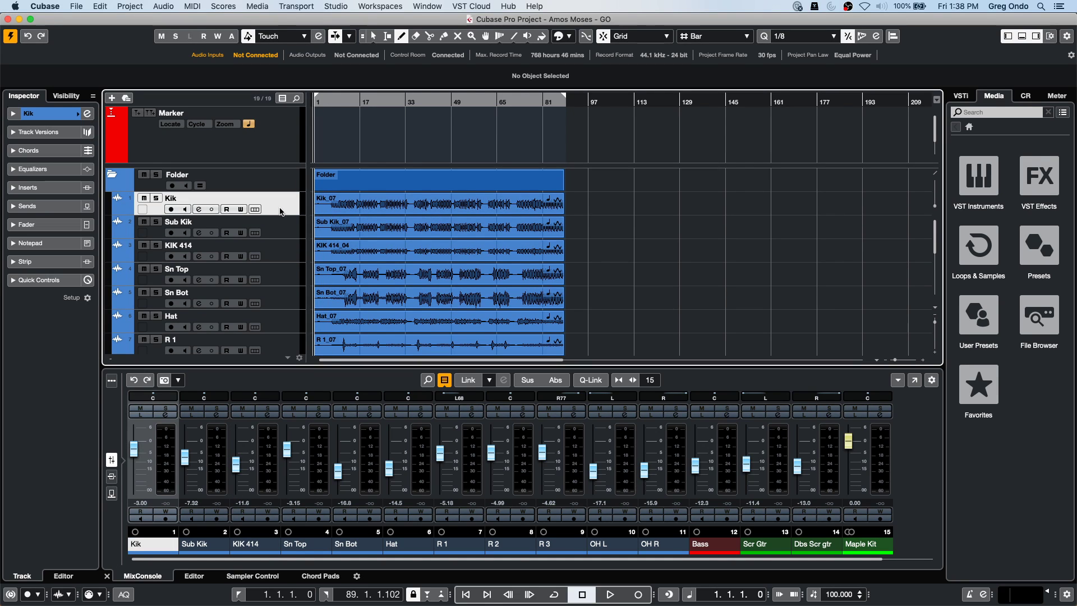
pyautogui.scroll(-1, 276, 308)
pyautogui.scroll(-4, 276, 308)
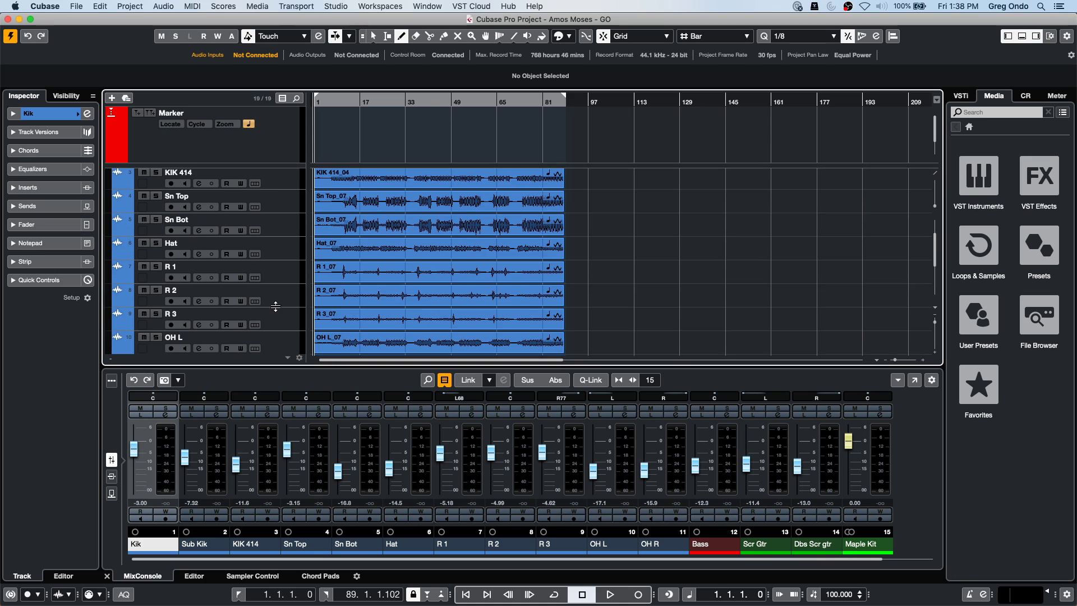
pyautogui.click(285, 304)
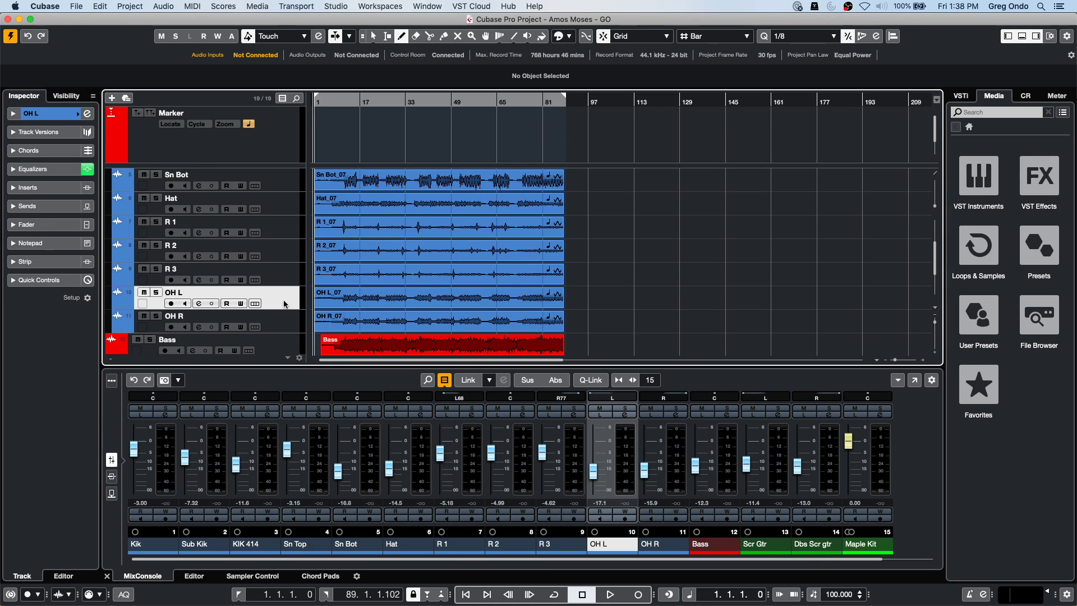
pyautogui.keyDown('shift'); pyautogui.click(286, 325); pyautogui.keyUp('shift')
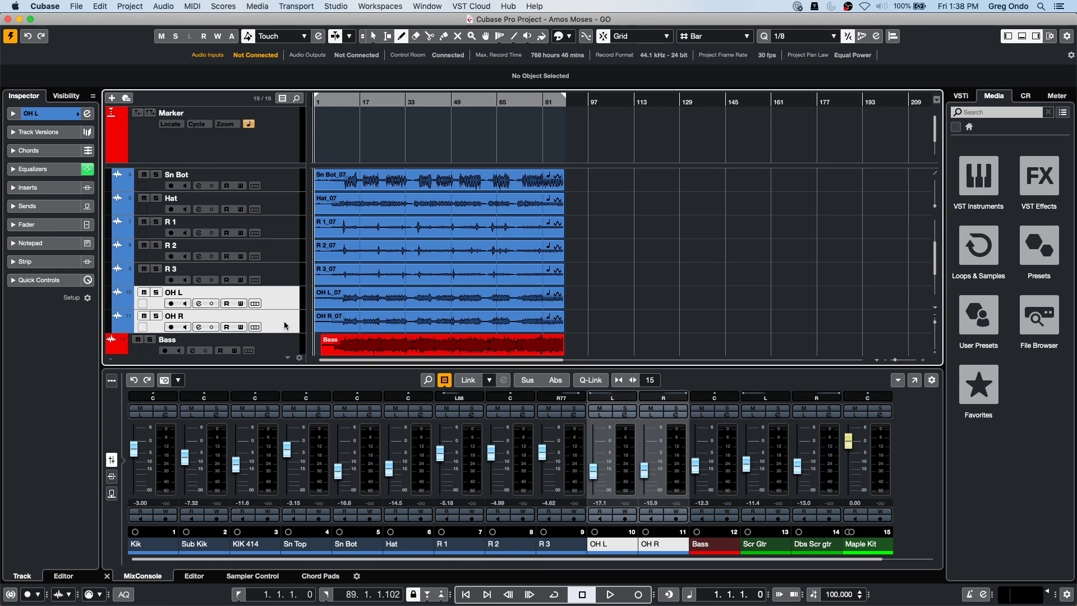
pyautogui.scroll(-1, 269, 257)
pyautogui.scroll(7, 269, 257)
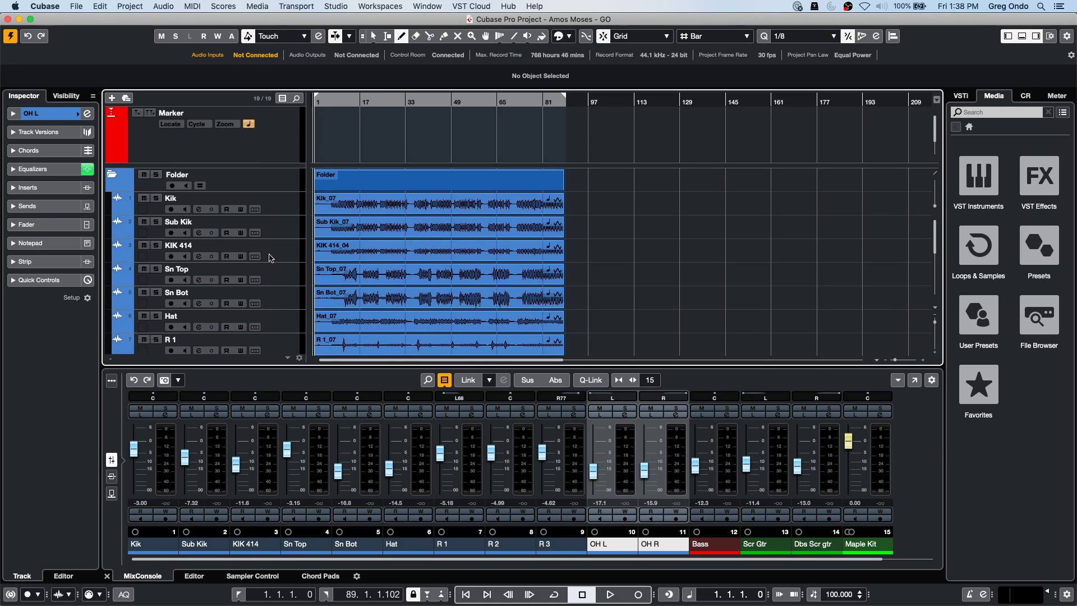
# Enable group editing on the drum folder, switch to Object Selection, and select OH L and OH R.
pyautogui.click(200, 186)
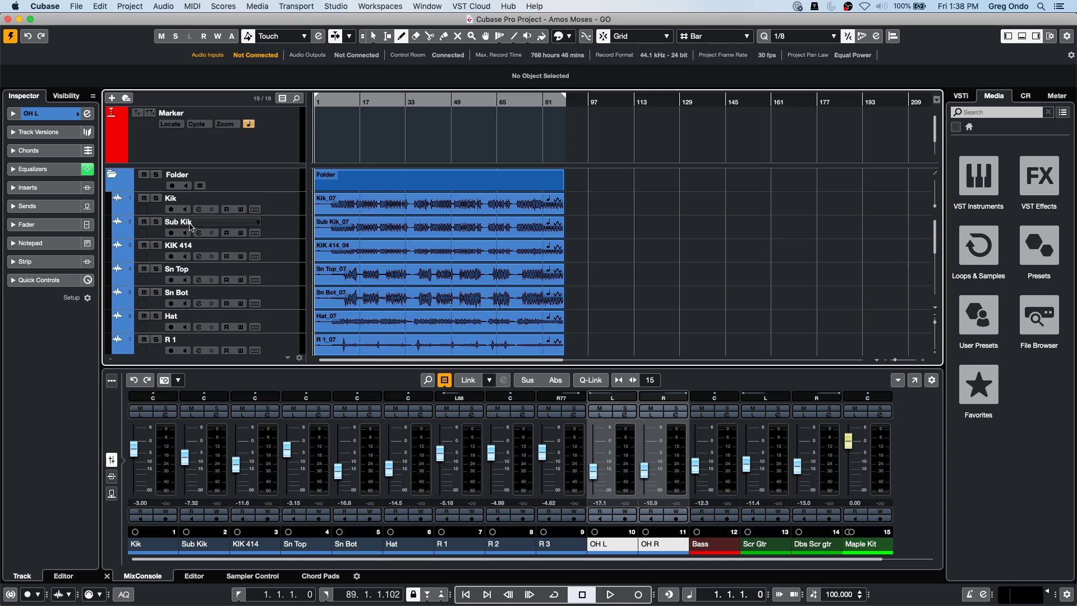
pyautogui.click(201, 187)
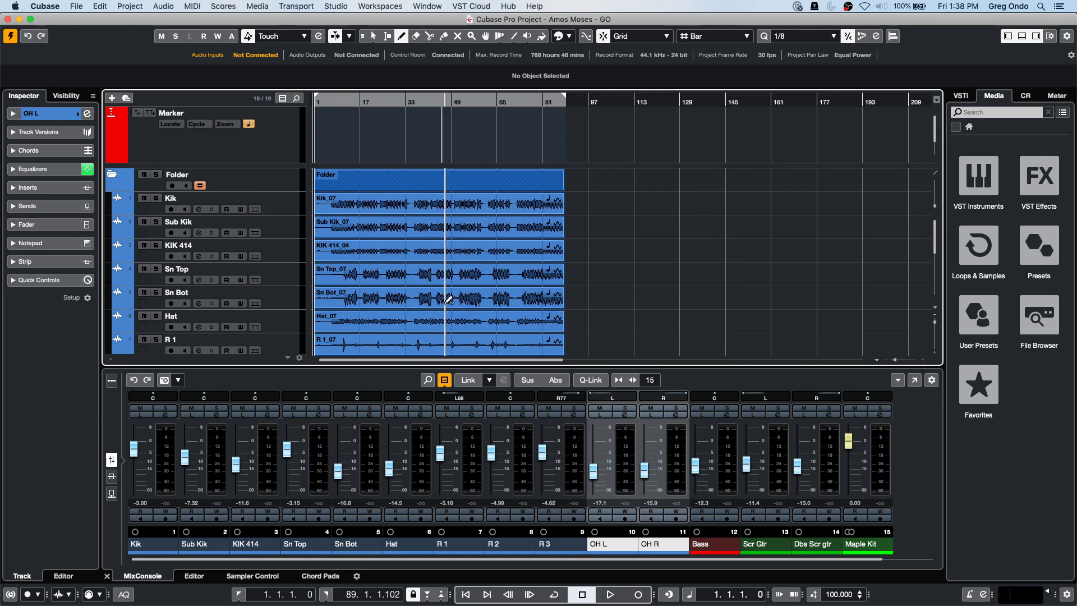
pyautogui.scroll(-5, 440, 247)
pyautogui.rightClick(364, 287)
pyautogui.click(364, 287)
pyautogui.click(364, 287)
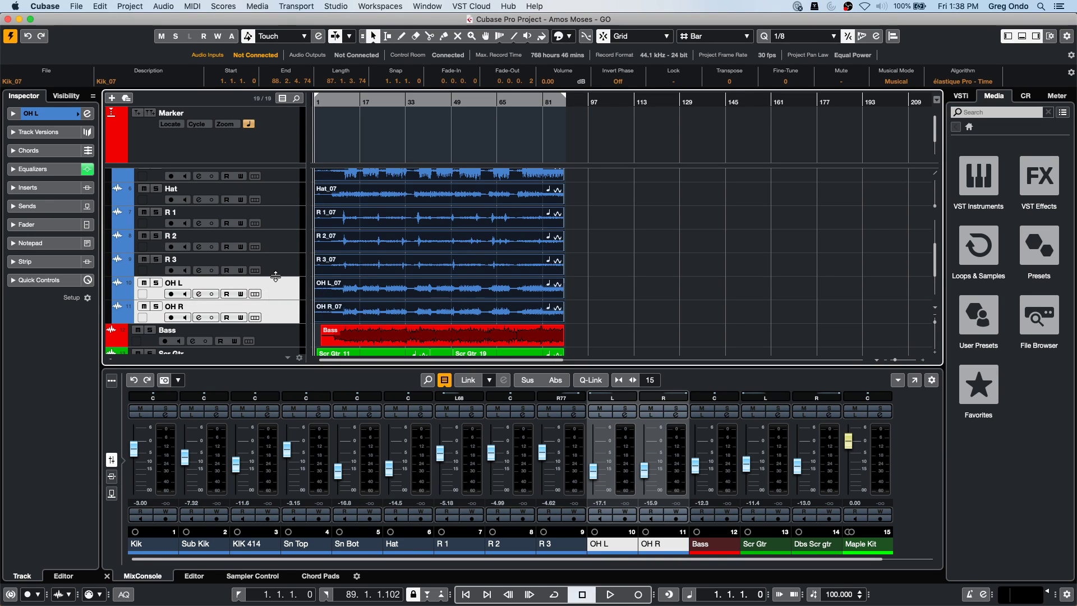
pyautogui.click(273, 297)
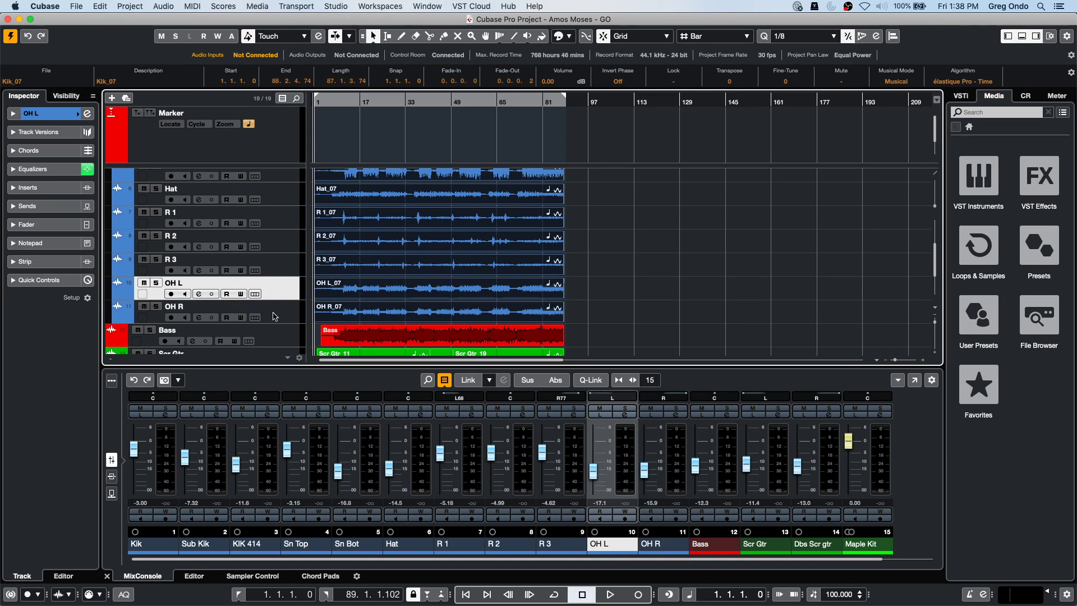
pyautogui.keyDown('shift'); pyautogui.click(275, 313); pyautogui.keyUp('shift')
# Move OH L and OH R into a new folder, enable its group editing, and select the OH L_07 event.
pyautogui.rightClick(279, 285)
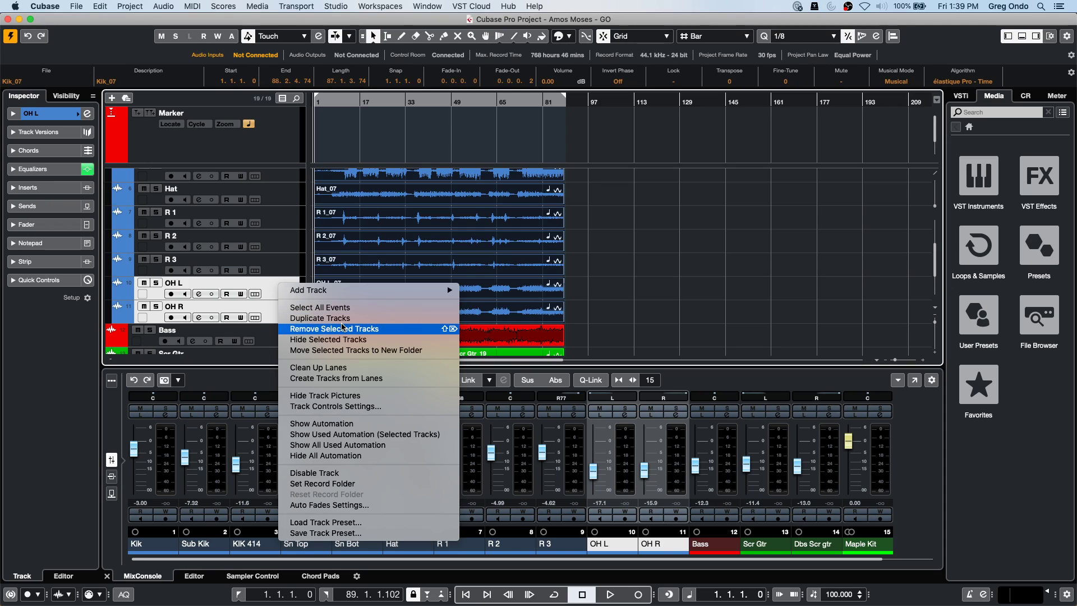
pyautogui.click(345, 350)
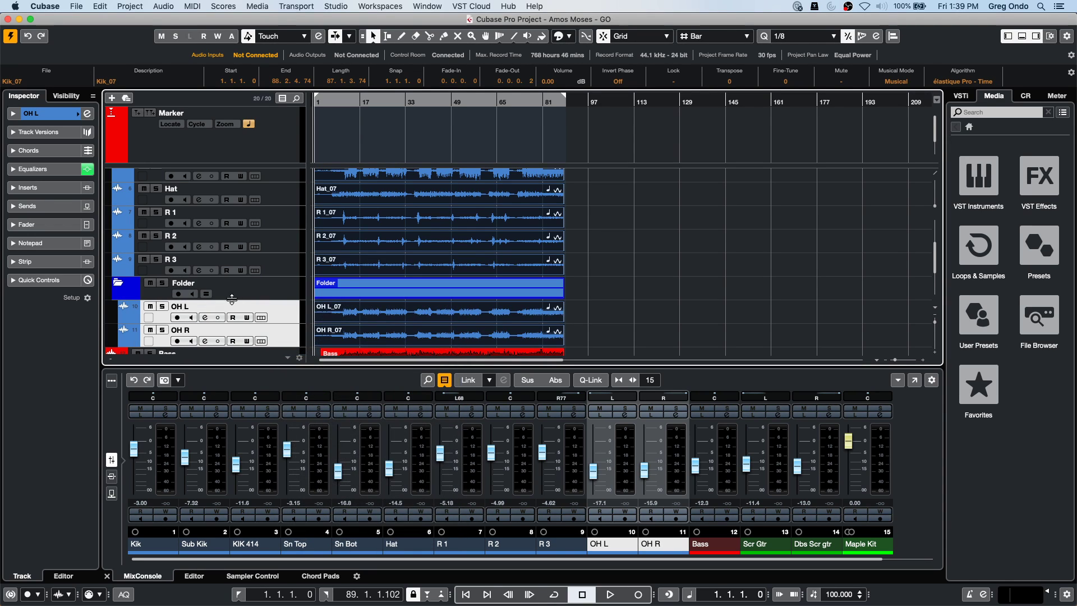
pyautogui.click(207, 293)
pyautogui.click(278, 312)
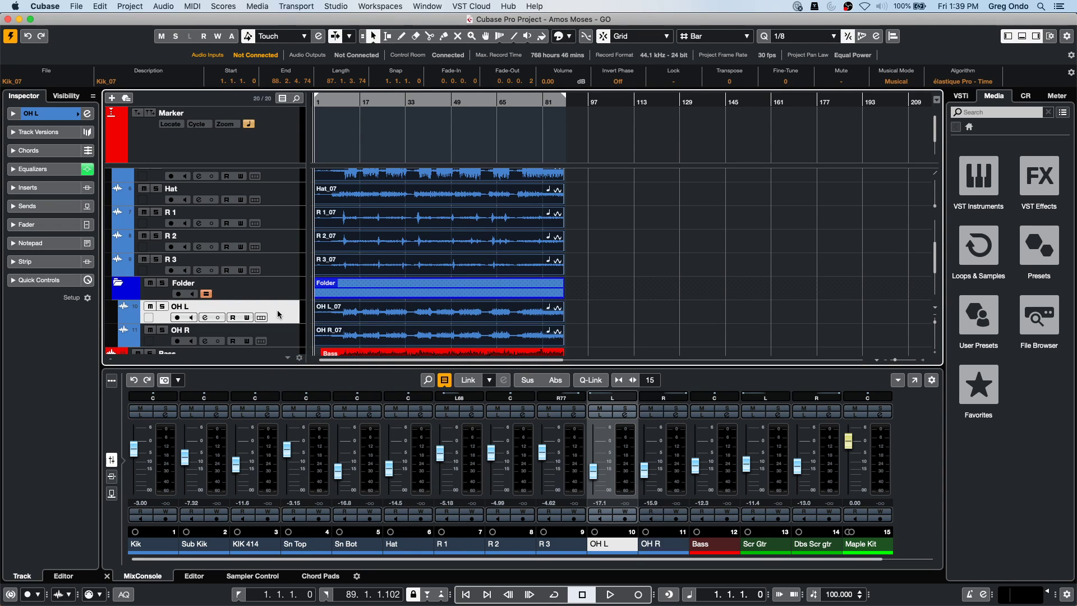
pyautogui.click(350, 313)
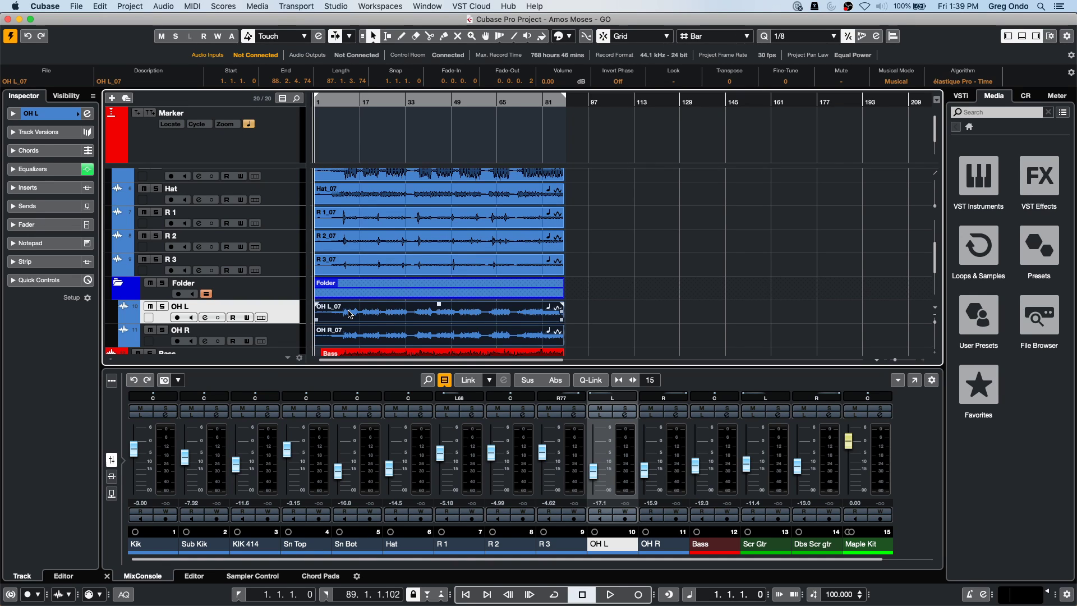
pyautogui.doubleClick(351, 313)
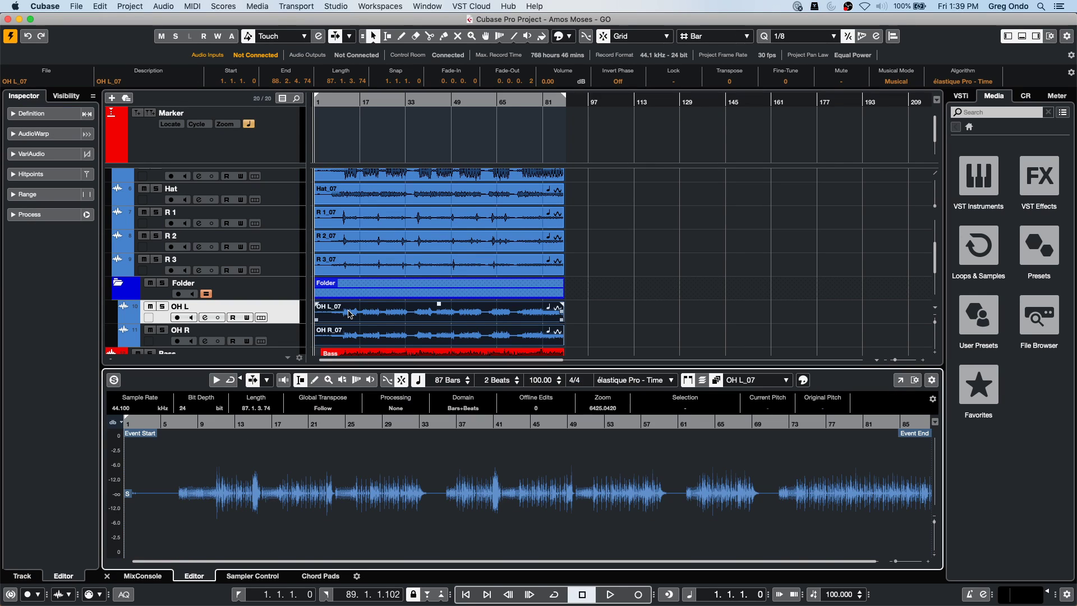
pyautogui.click(277, 335)
pyautogui.click(280, 313)
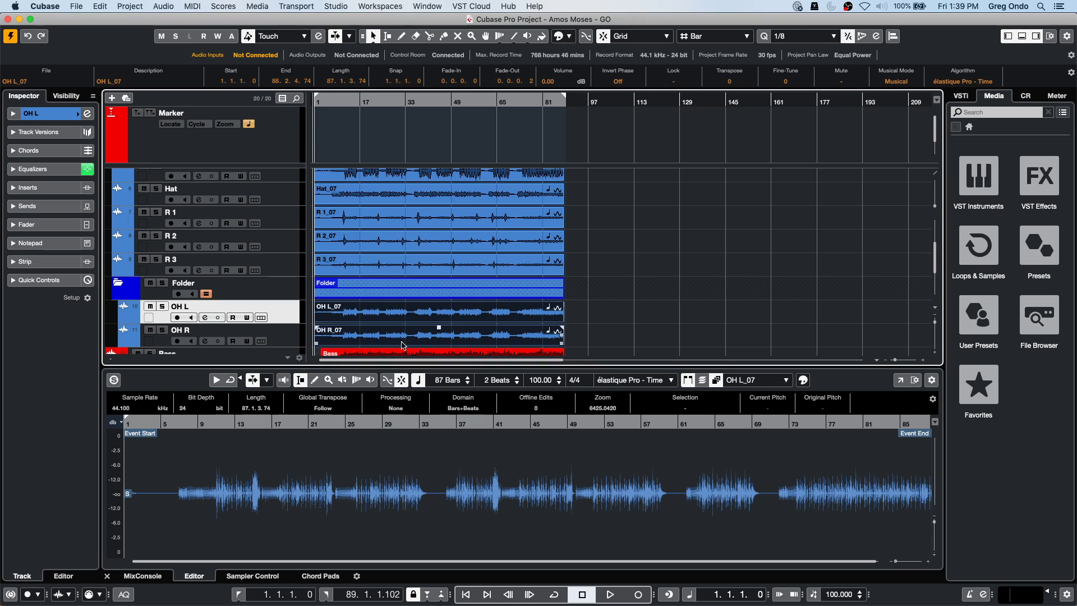
pyautogui.rightClick(344, 311)
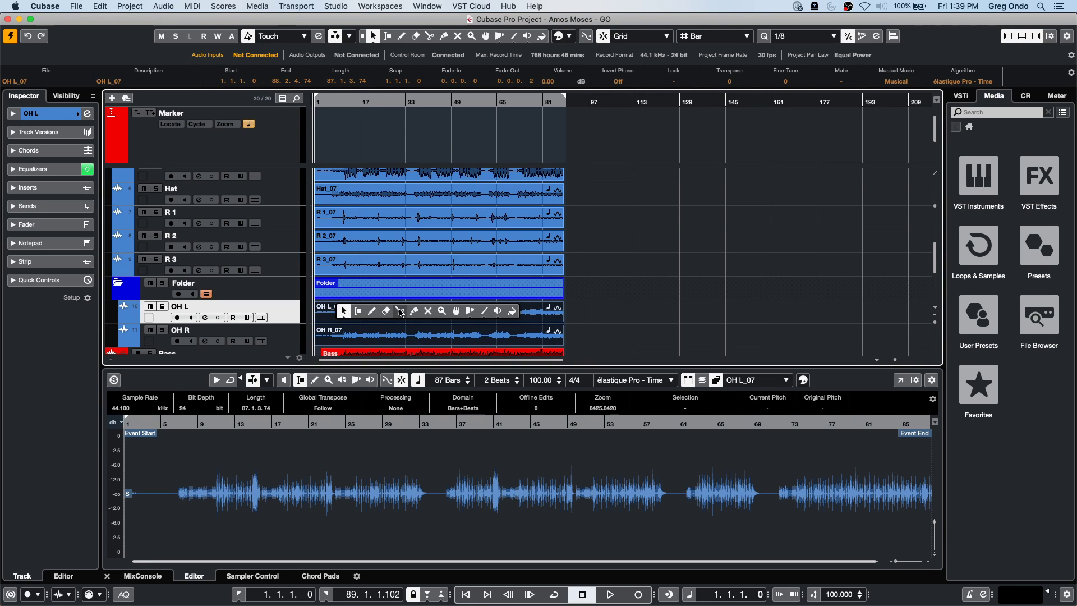
pyautogui.click(399, 311)
pyautogui.click(358, 312)
pyautogui.click(403, 311)
pyautogui.rightClick(406, 315)
pyautogui.click(365, 313)
pyautogui.moveTo(374, 314); pyautogui.dragTo(600, 316)
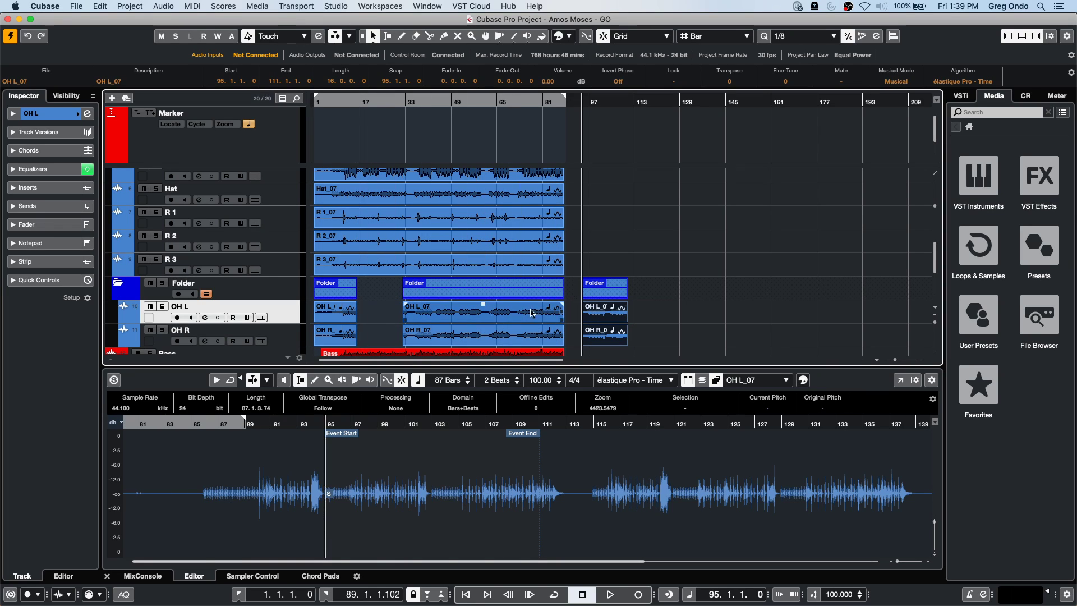
pyautogui.moveTo(328, 101); pyautogui.dragTo(342, 102)
pyautogui.click(371, 320)
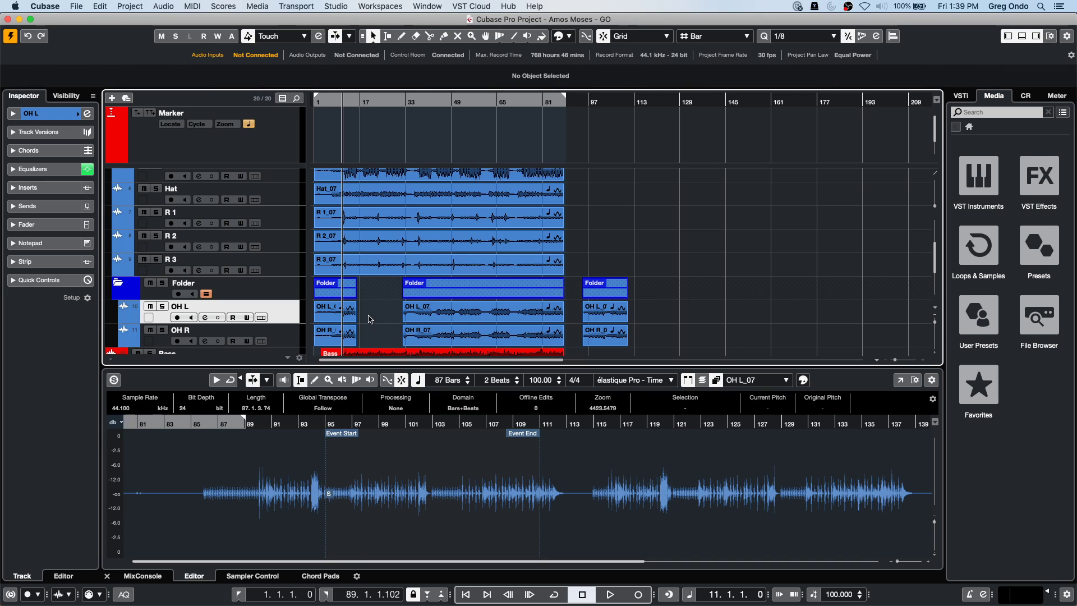
pyautogui.press('super+z')
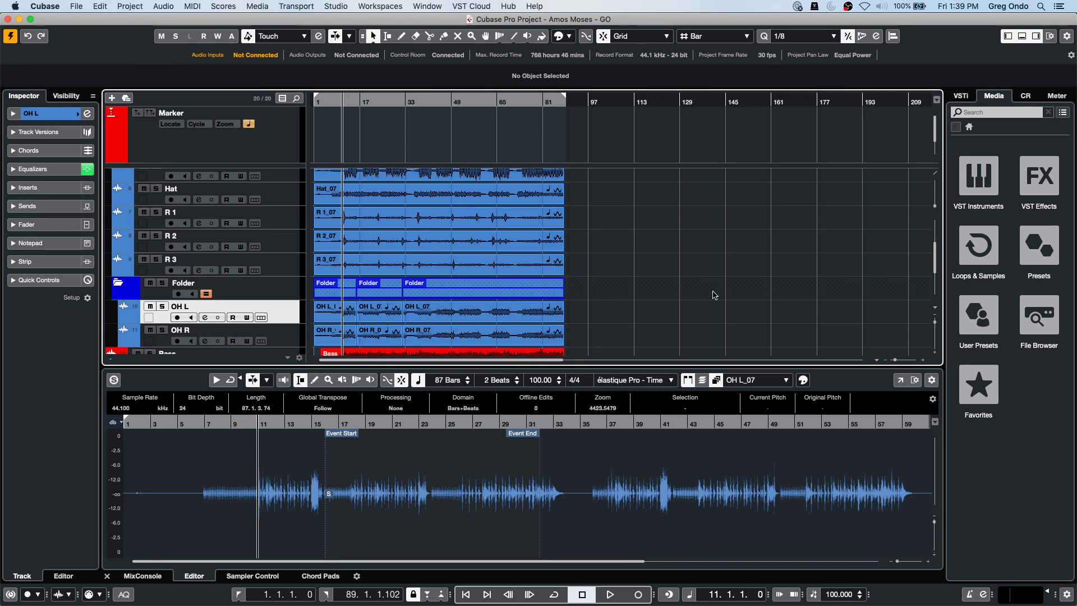
pyautogui.press('super+z')
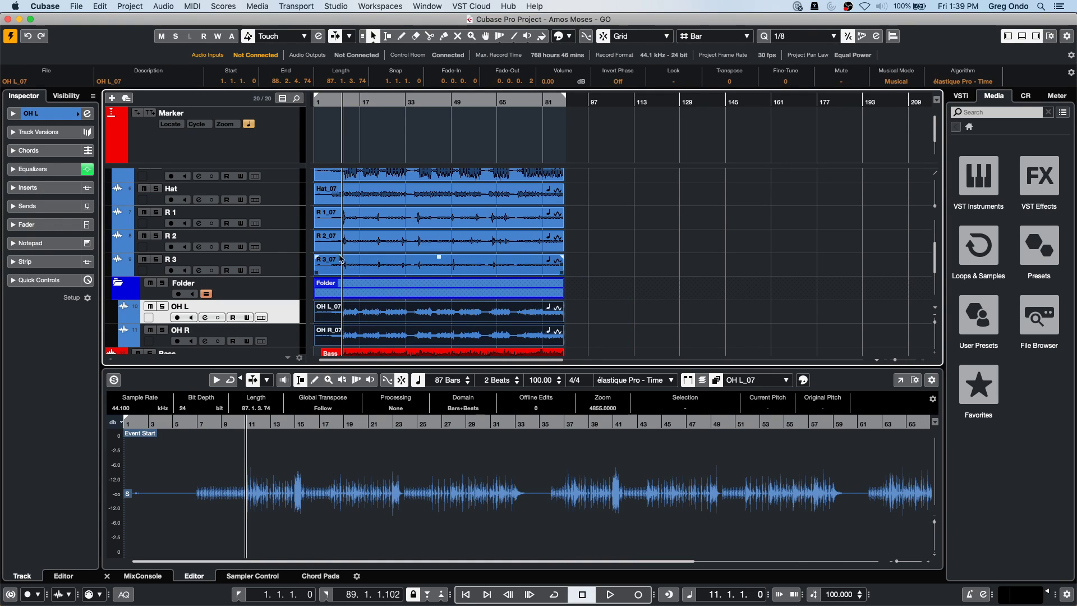
pyautogui.click(207, 294)
pyautogui.click(206, 294)
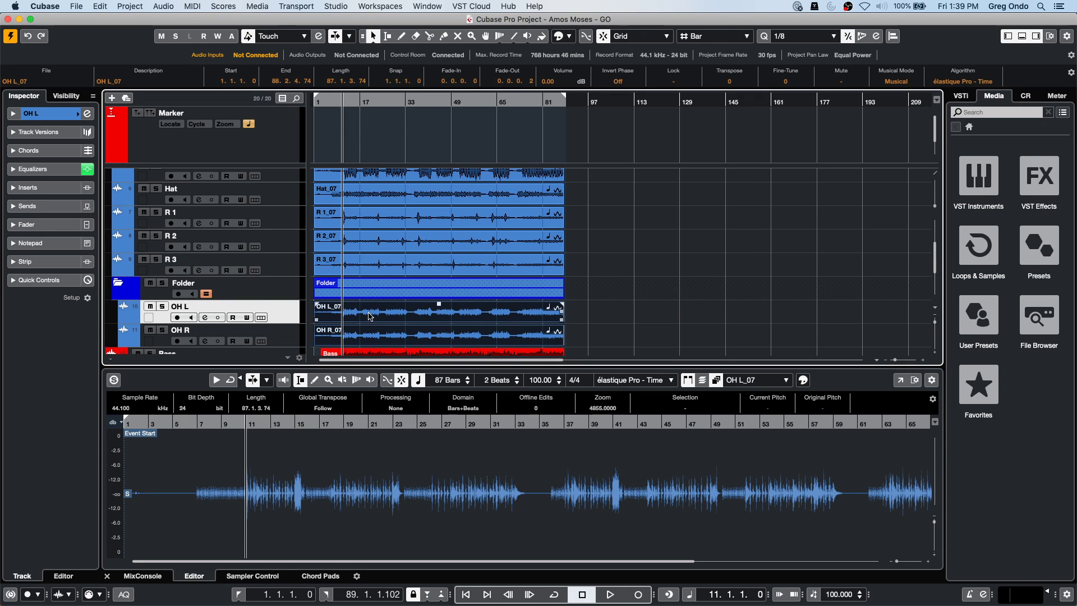
pyautogui.click(279, 338)
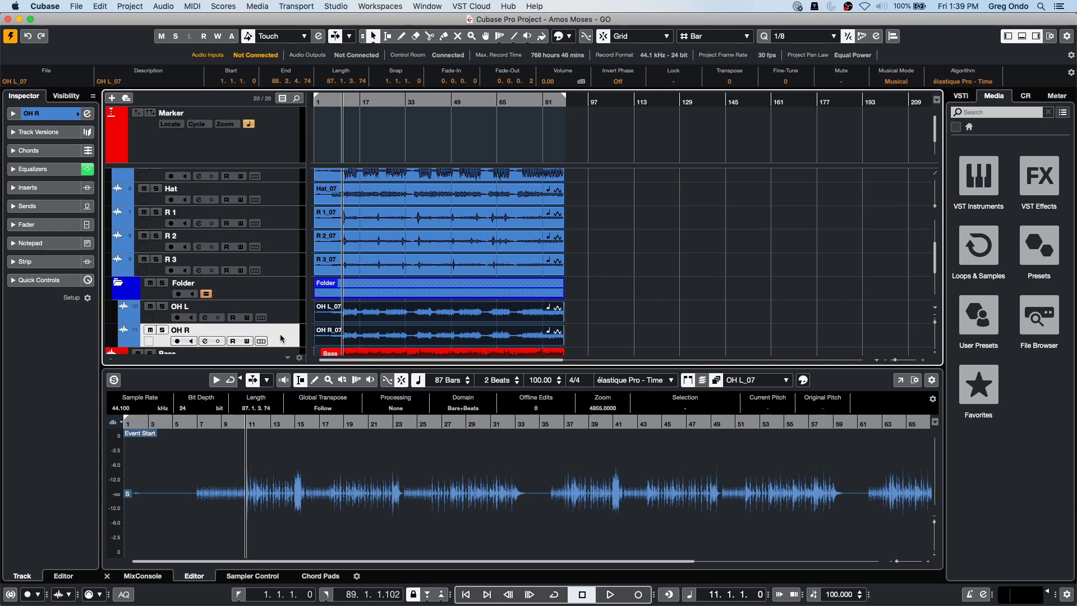
pyautogui.click(639, 321)
pyautogui.keyDown('shift'); pyautogui.click(278, 313); pyautogui.keyUp('shift')
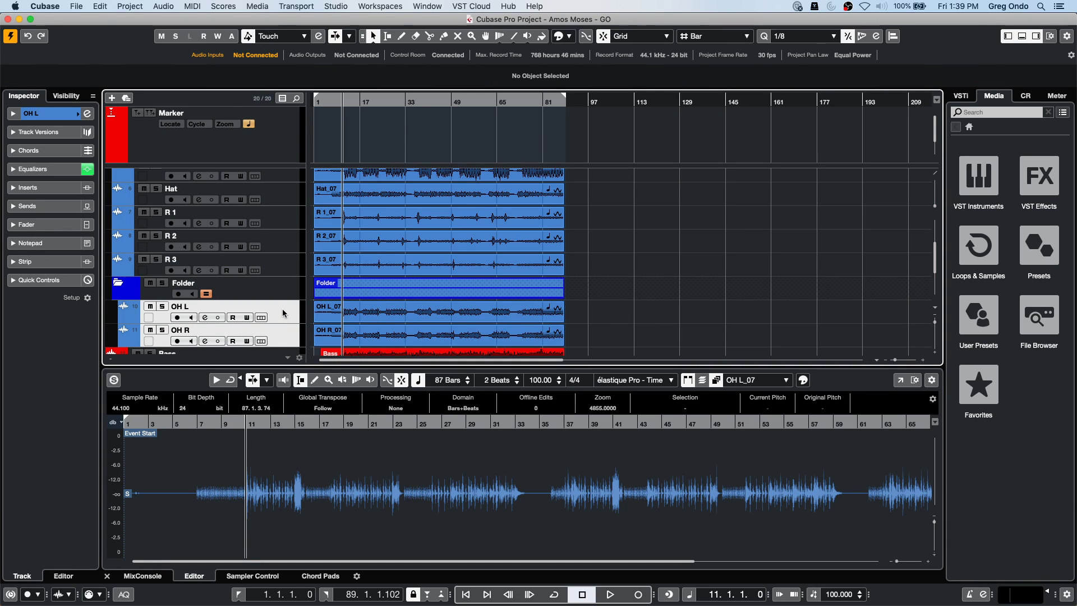
pyautogui.click(99, 5)
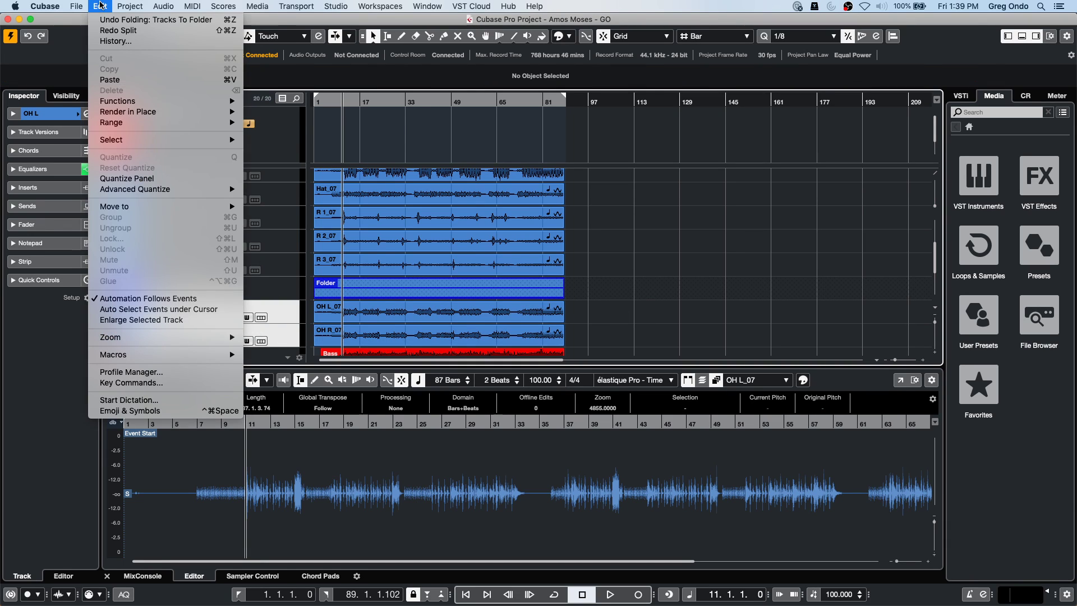
pyautogui.moveTo(134, 5)
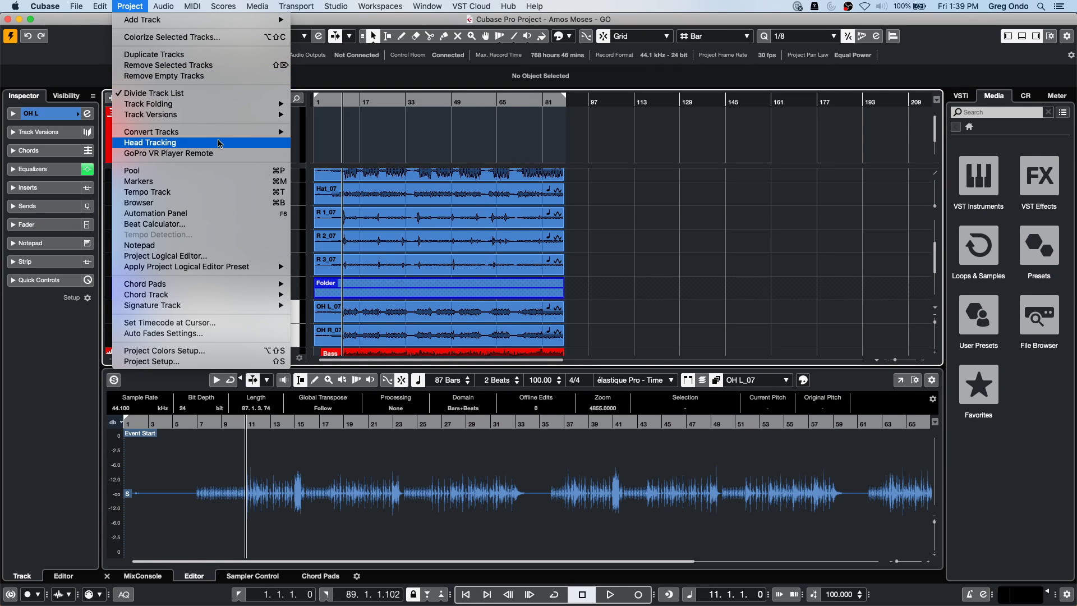
pyautogui.moveTo(221, 132)
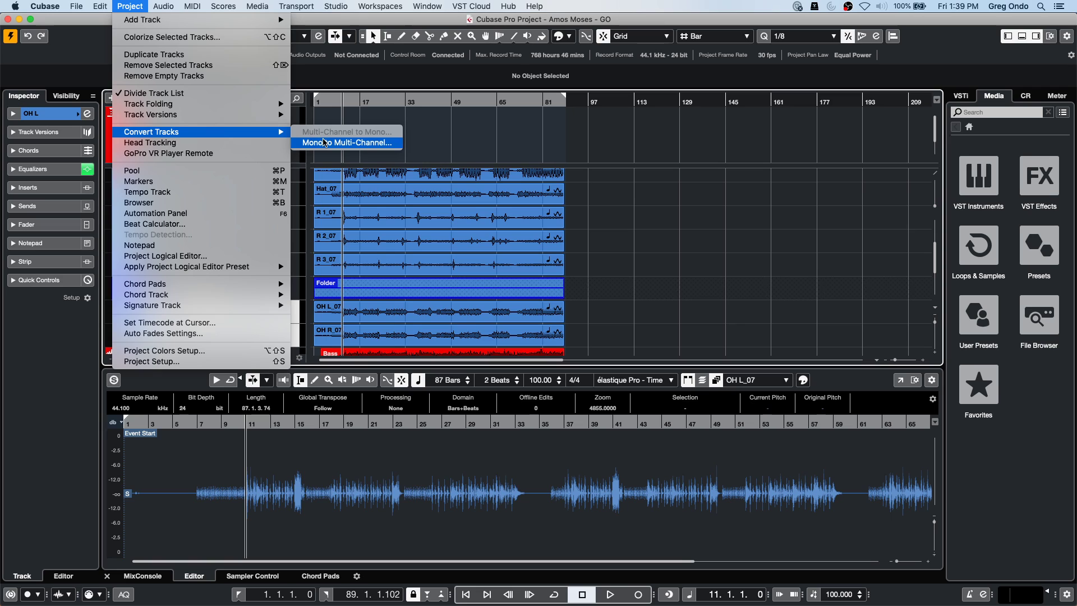
pyautogui.click(324, 142)
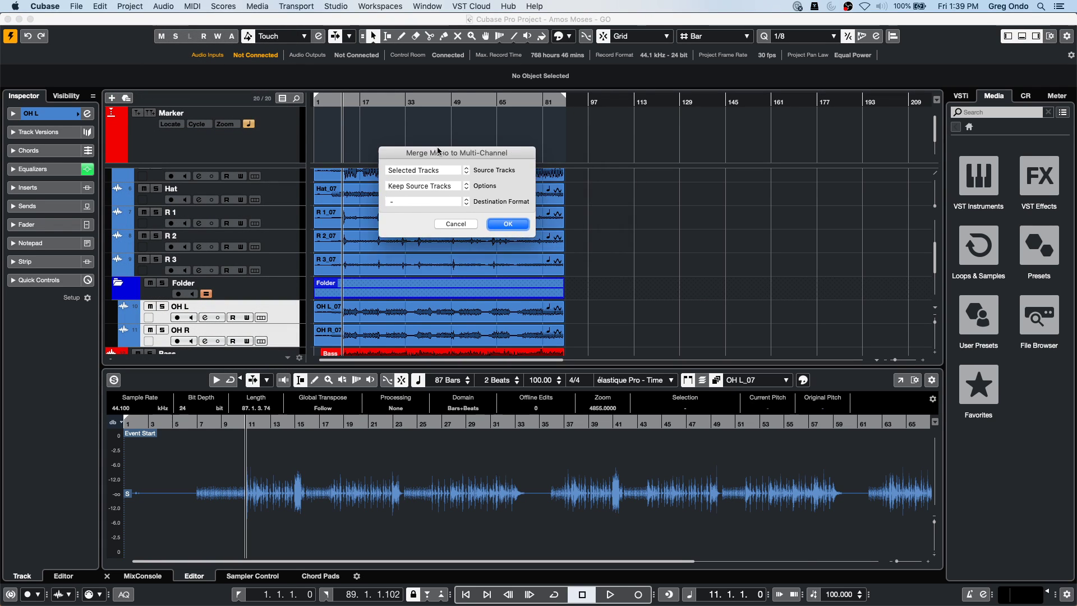
pyautogui.moveTo(448, 150); pyautogui.dragTo(218, 158)
pyautogui.click(223, 209)
pyautogui.click(223, 210)
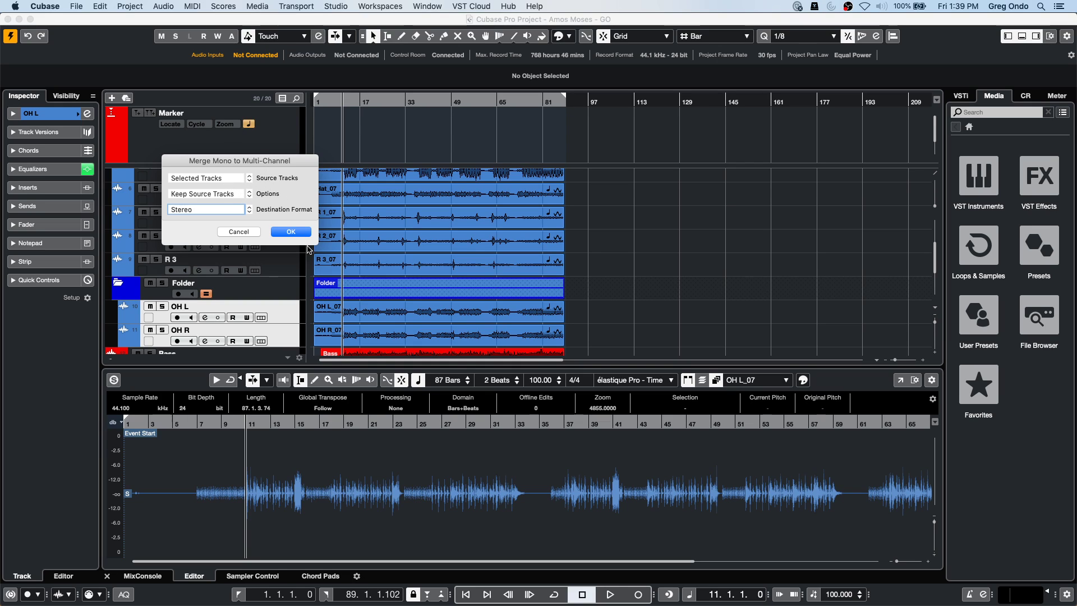
pyautogui.click(302, 232)
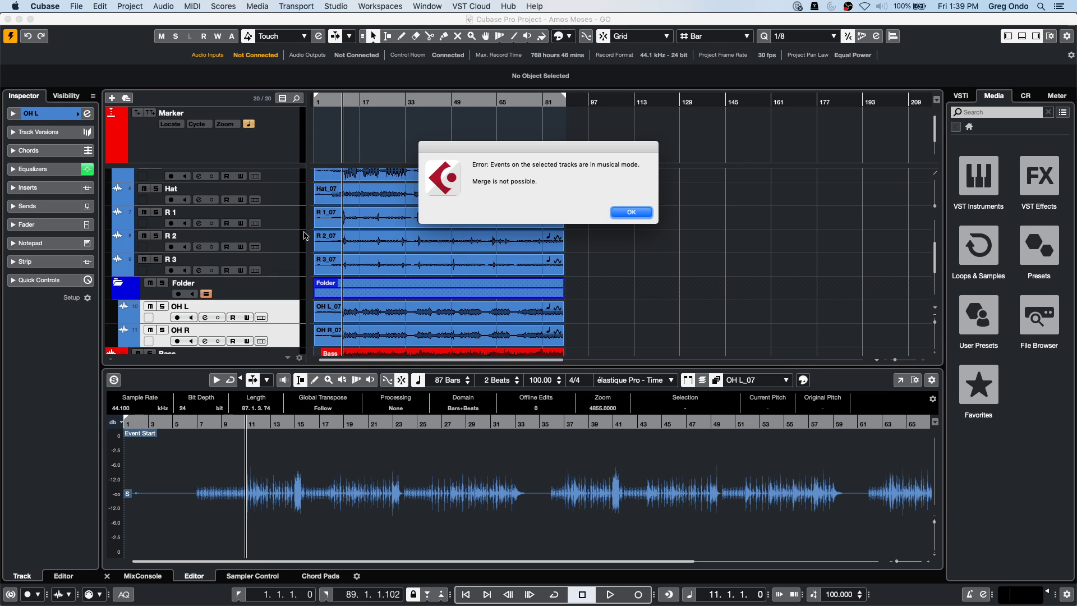
pyautogui.click(631, 213)
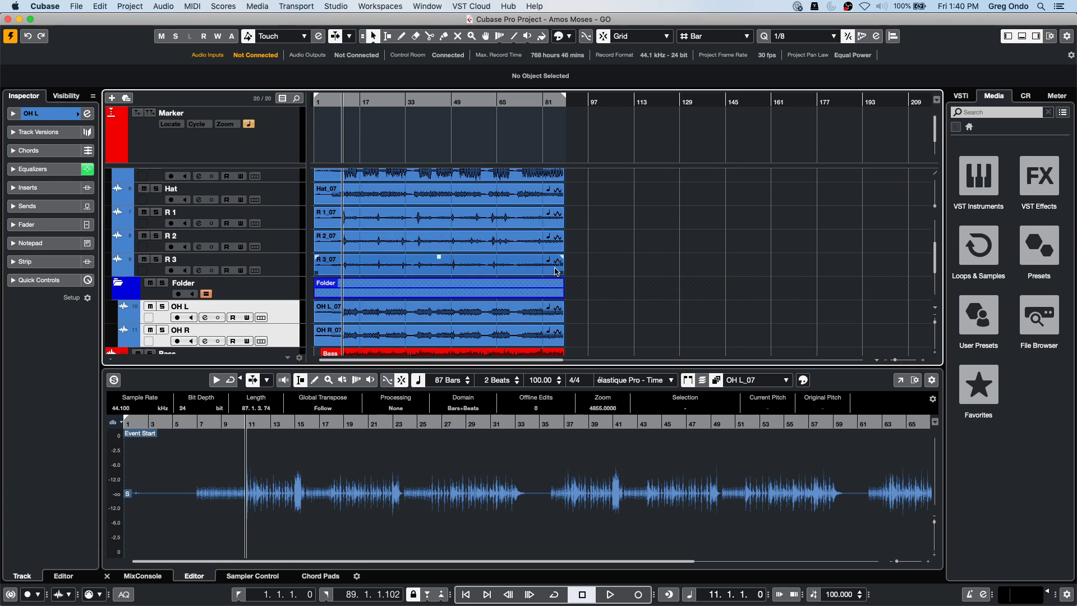
pyautogui.scroll(-6, 553, 272)
pyautogui.scroll(7, 564, 262)
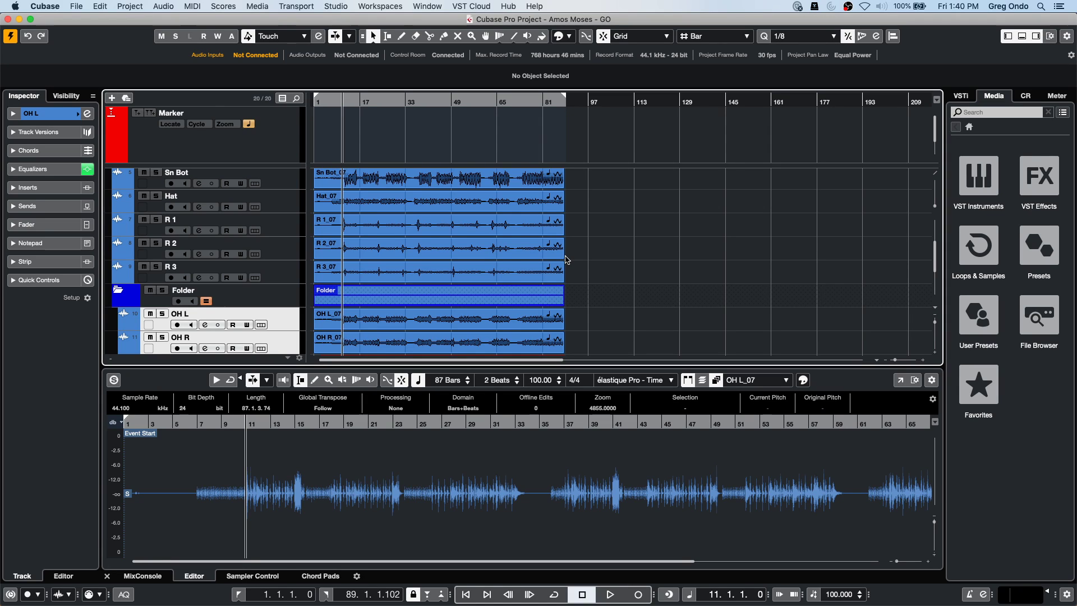
# Show the MixConsole in the lower zone and select channels Kik through OH R.
pyautogui.click(143, 576)
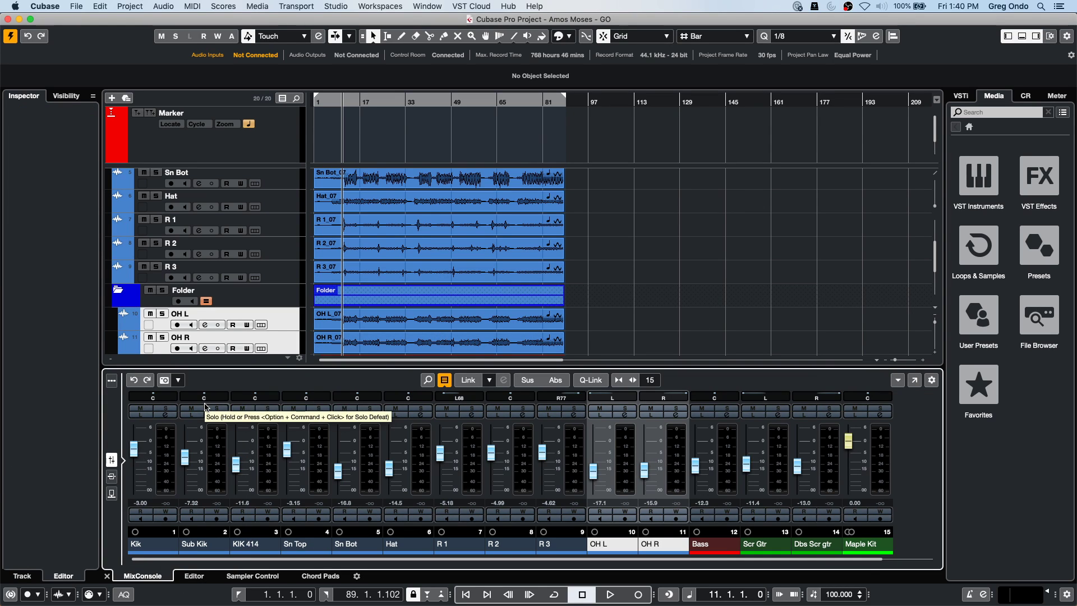
pyautogui.click(171, 471)
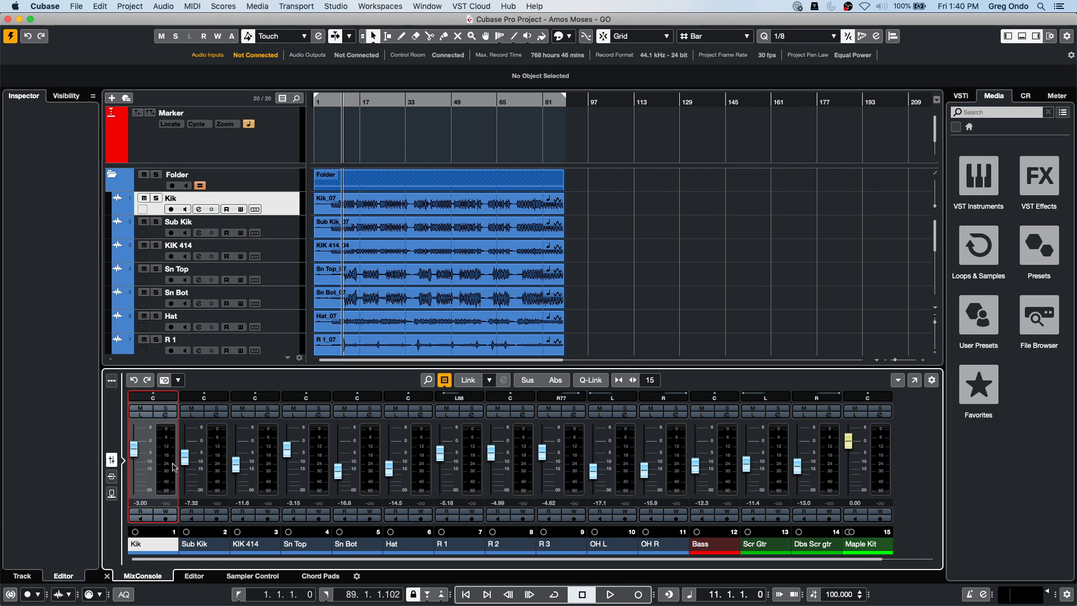
pyautogui.keyDown('shift'); pyautogui.click(679, 443); pyautogui.keyUp('shift')
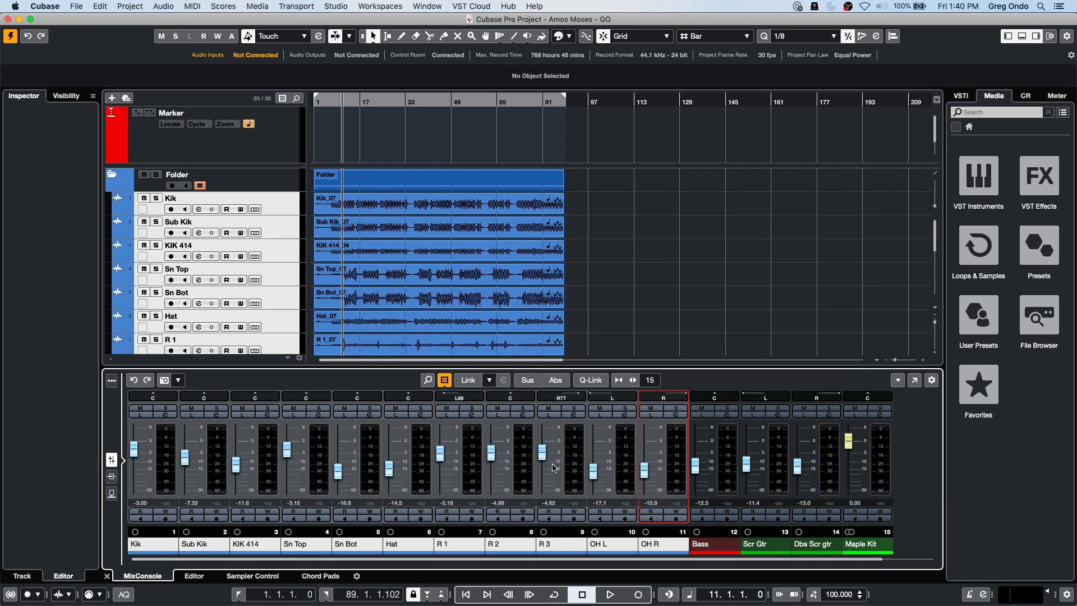
# Set the global meter position to Input, then switch it back to Post-Panner.
pyautogui.rightClick(164, 432)
pyautogui.moveTo(224, 601)
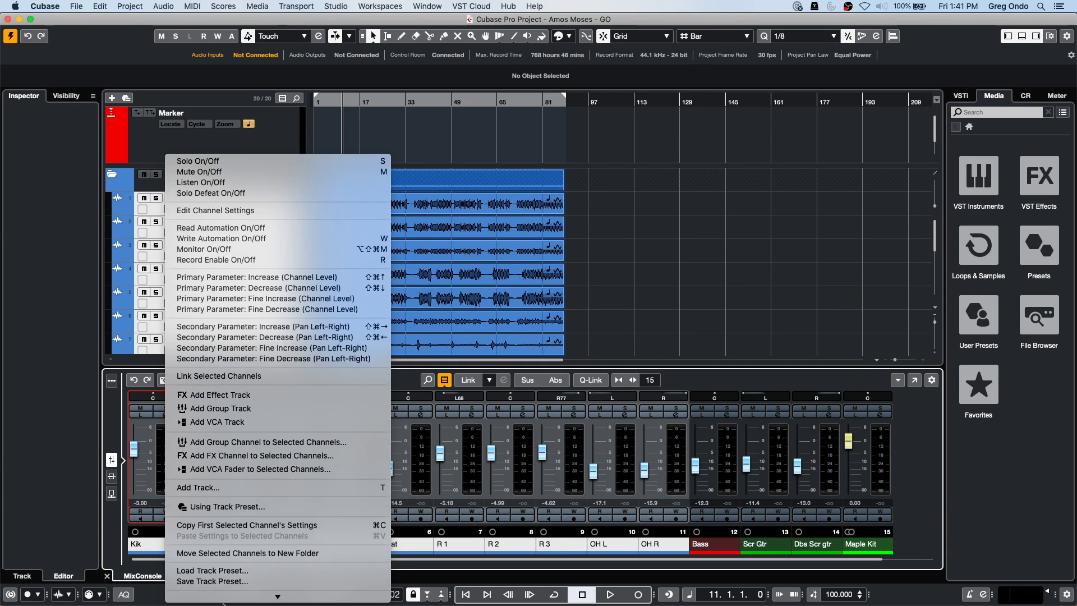
pyautogui.moveTo(316, 582)
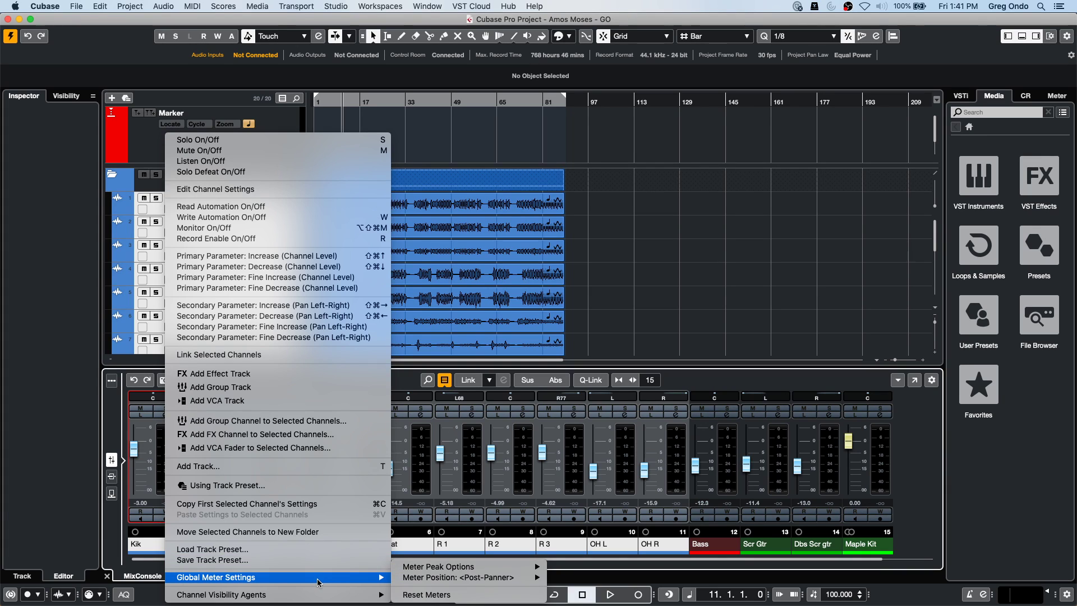
pyautogui.moveTo(434, 578)
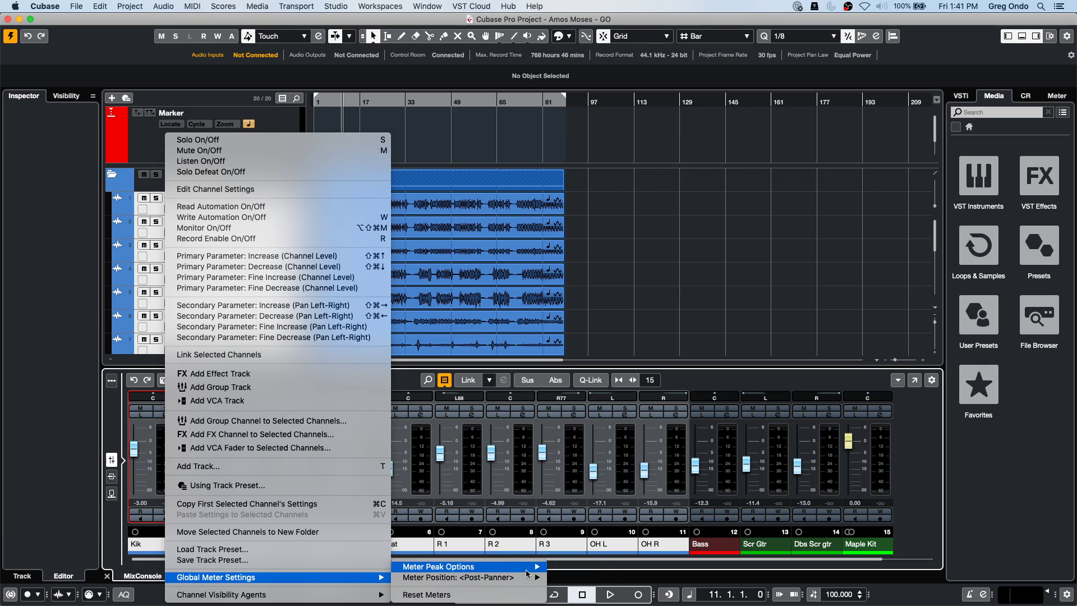
pyautogui.moveTo(489, 578)
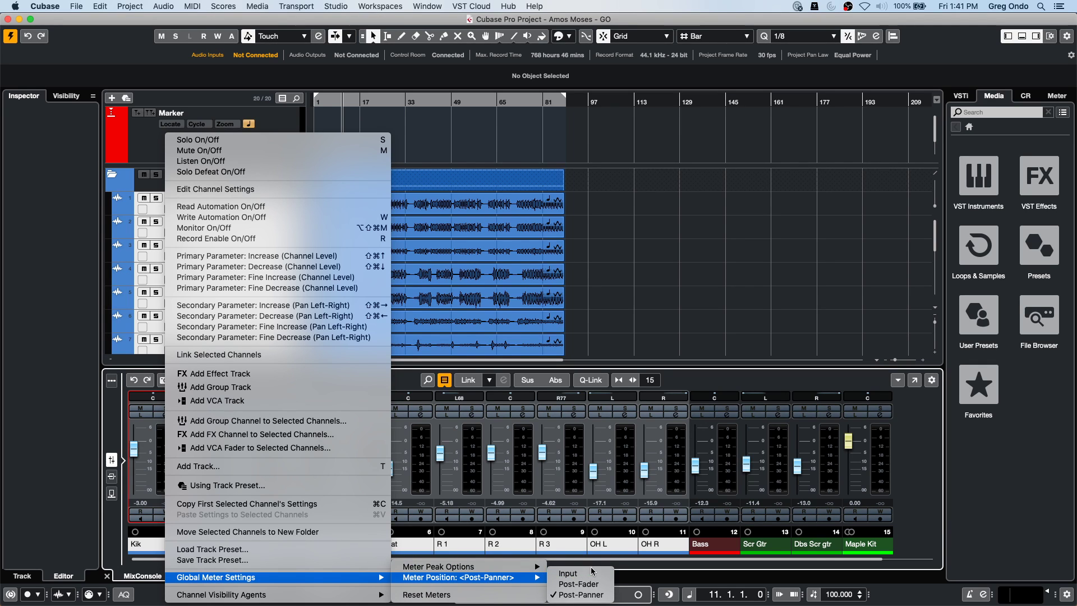
pyautogui.click(575, 575)
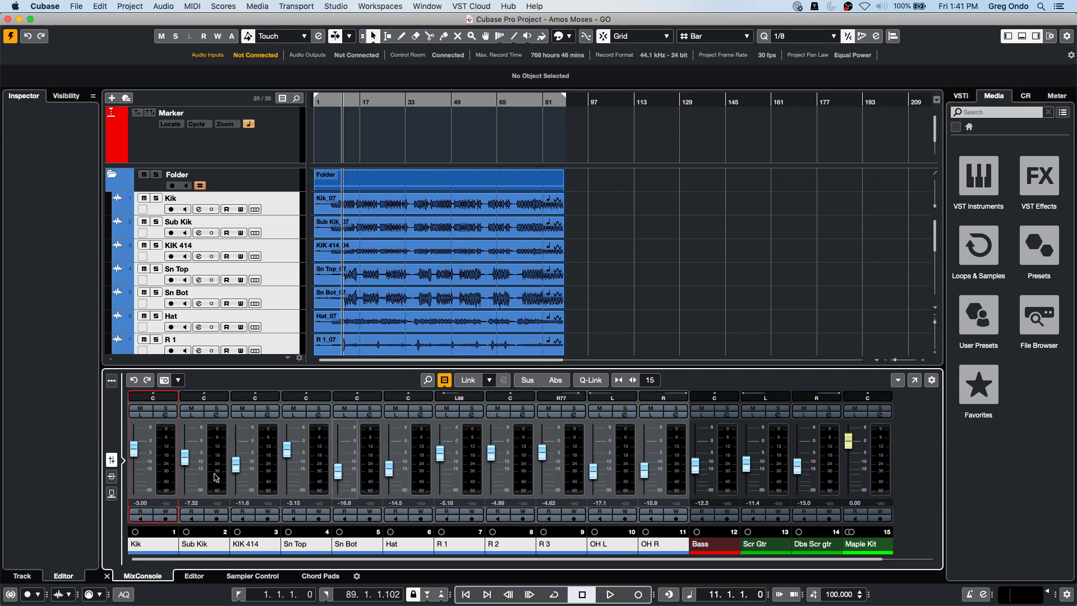
pyautogui.rightClick(166, 439)
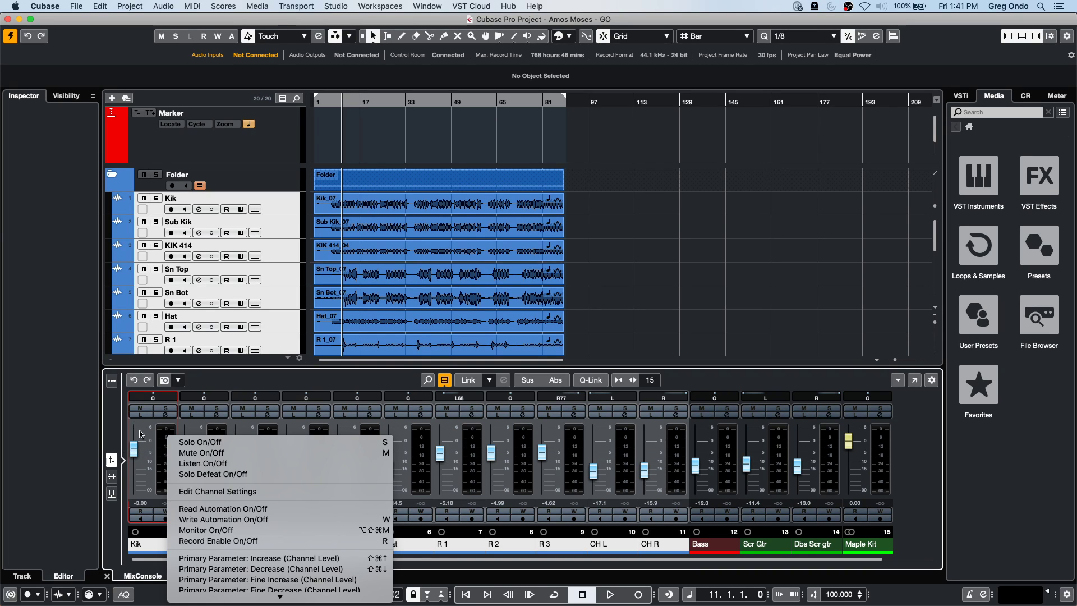
pyautogui.click(163, 427)
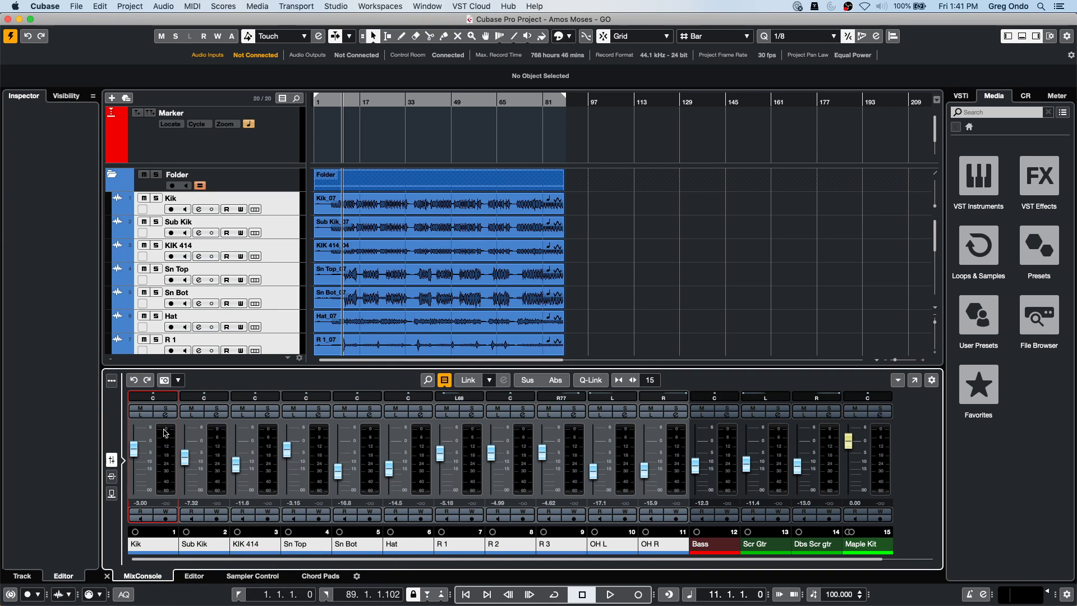
pyautogui.rightClick(165, 432)
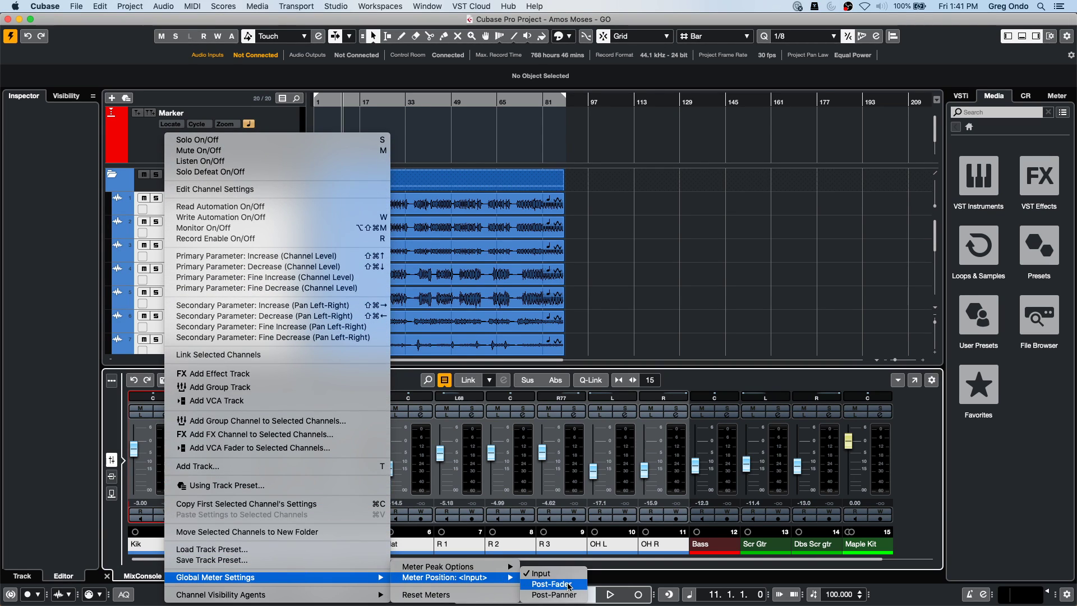
pyautogui.click(575, 594)
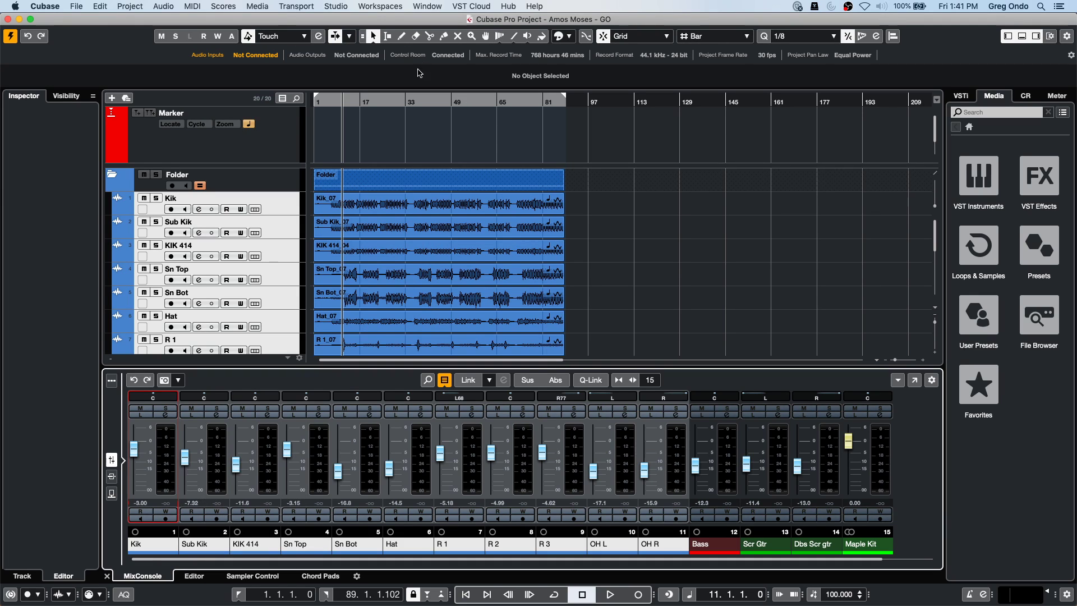
# Review the Mono In 1–16 input buses in Audio Connections, then open the MixConsole channel-type filter.
pyautogui.click(318, 7)
pyautogui.moveTo(335, 7)
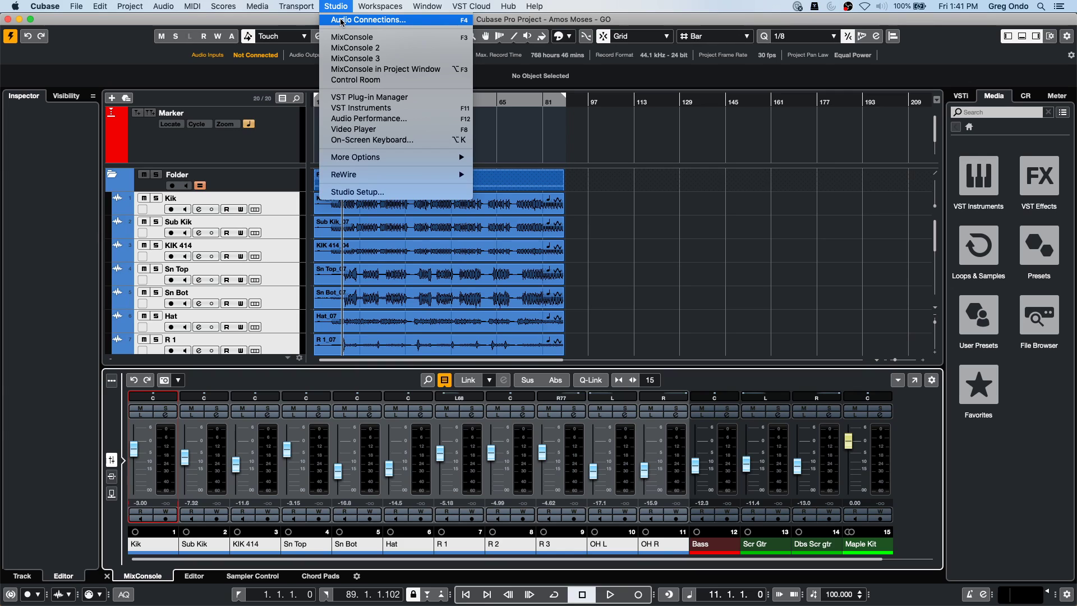
pyautogui.click(341, 20)
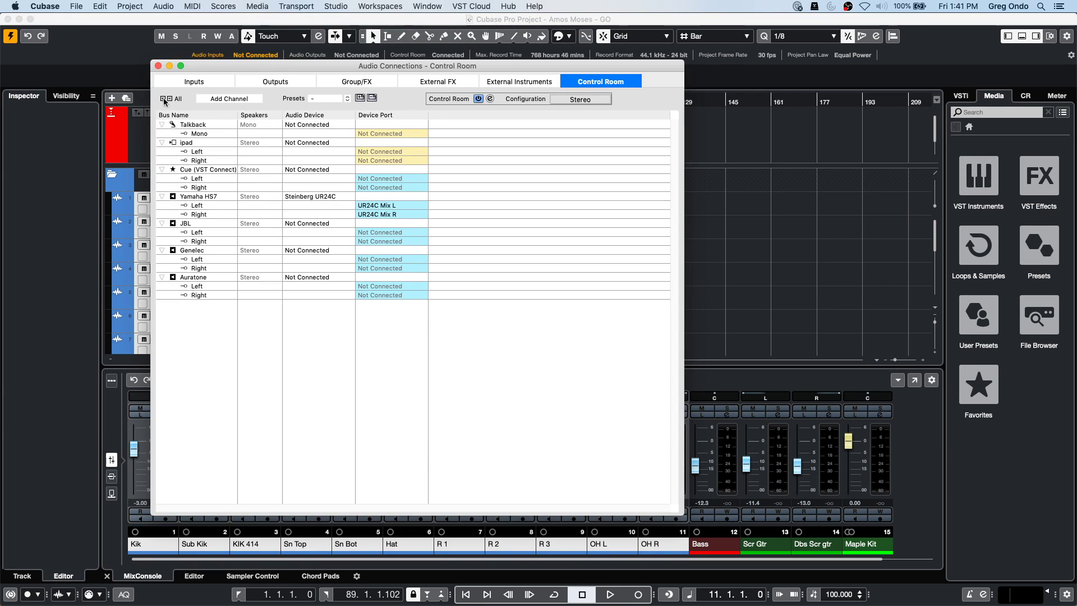
pyautogui.click(193, 83)
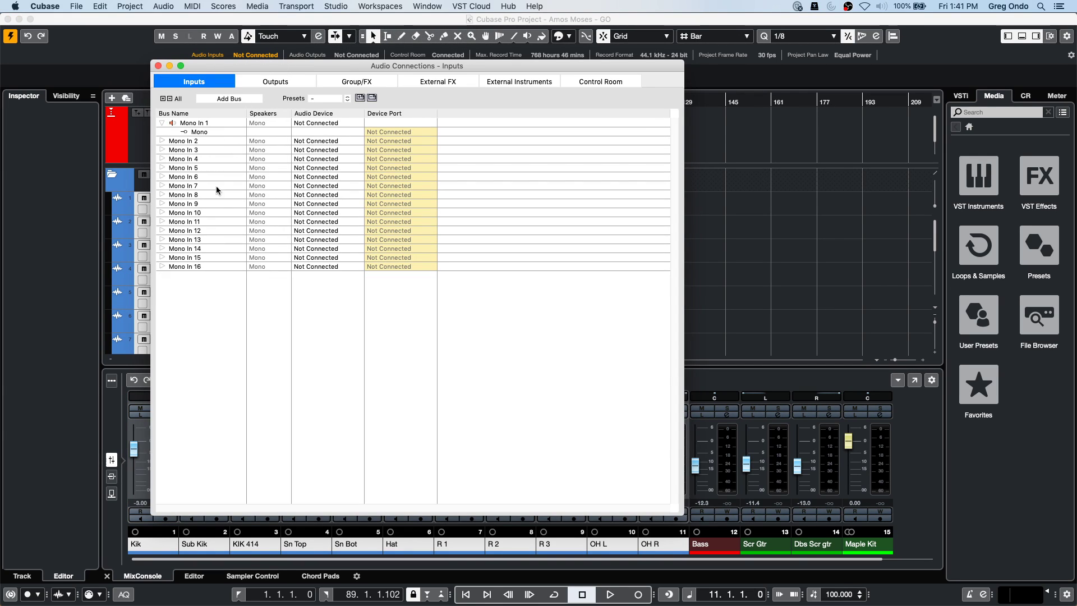
pyautogui.click(158, 66)
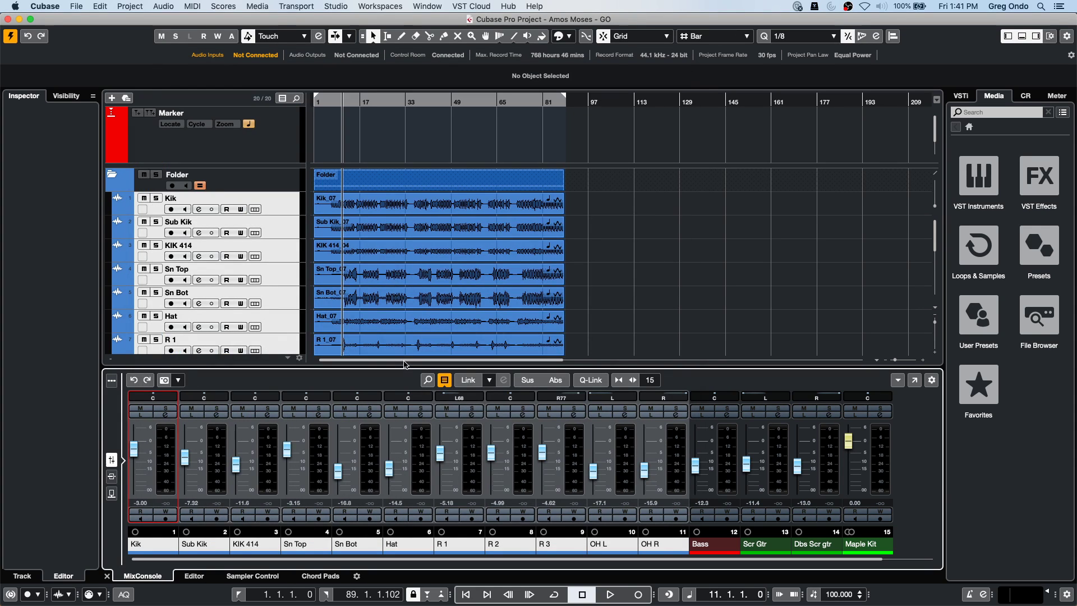
pyautogui.click(444, 380)
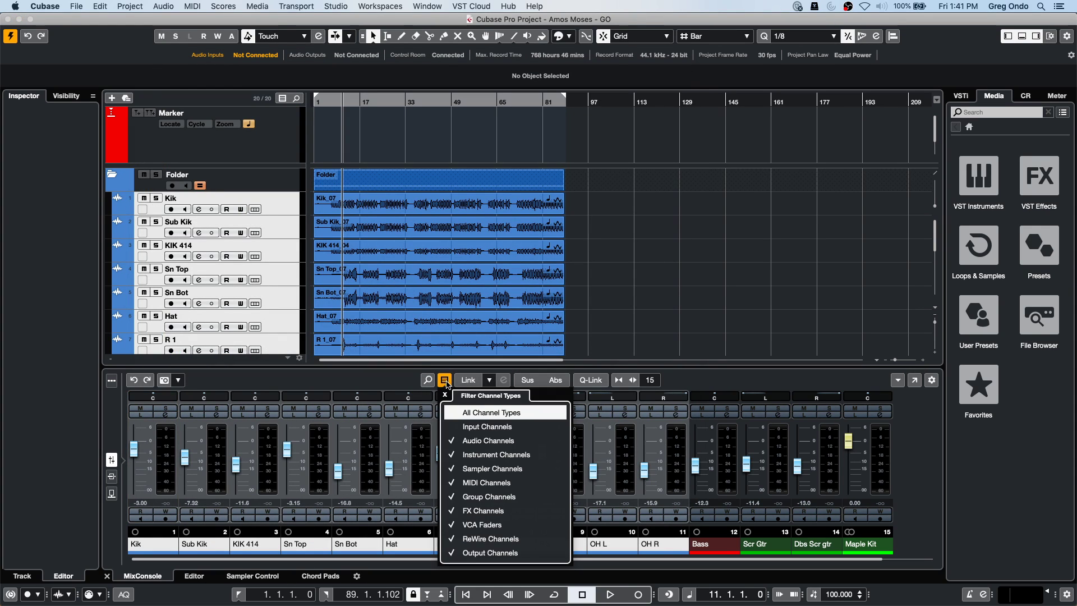
# Show input channels in a taller mixer and lower Mono In 3 to -9.22.
pyautogui.click(457, 427)
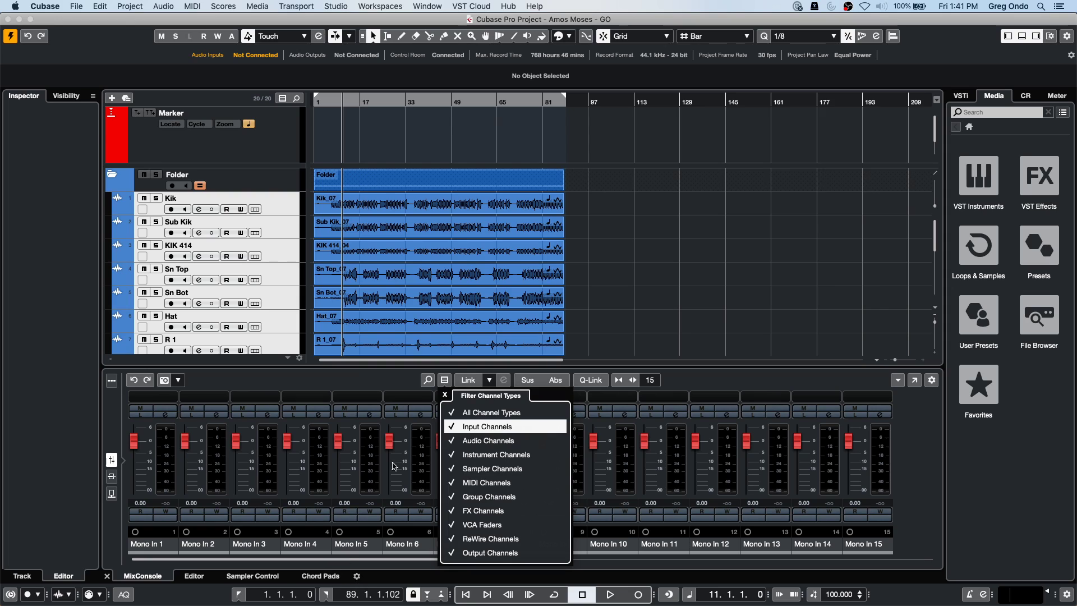
pyautogui.click(366, 366)
pyautogui.moveTo(367, 365); pyautogui.dragTo(367, 338)
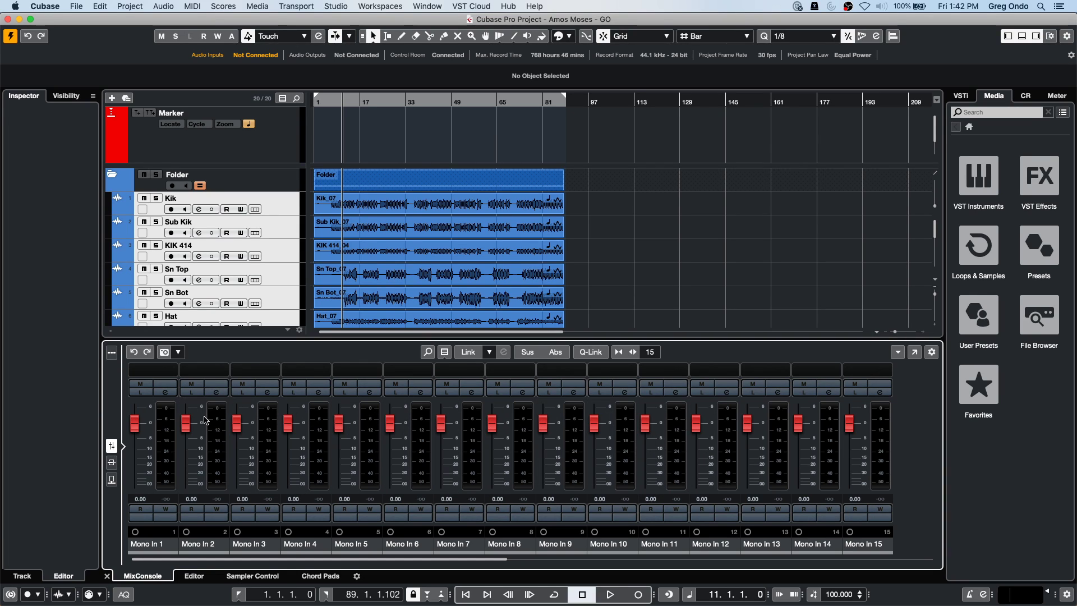
pyautogui.moveTo(236, 422)
pyautogui.mouseDown()
pyautogui.moveTo(231, 448)
pyautogui.moveTo(228, 414)
pyautogui.moveTo(230, 457)
pyautogui.moveTo(241, 425)
pyautogui.mouseUp()
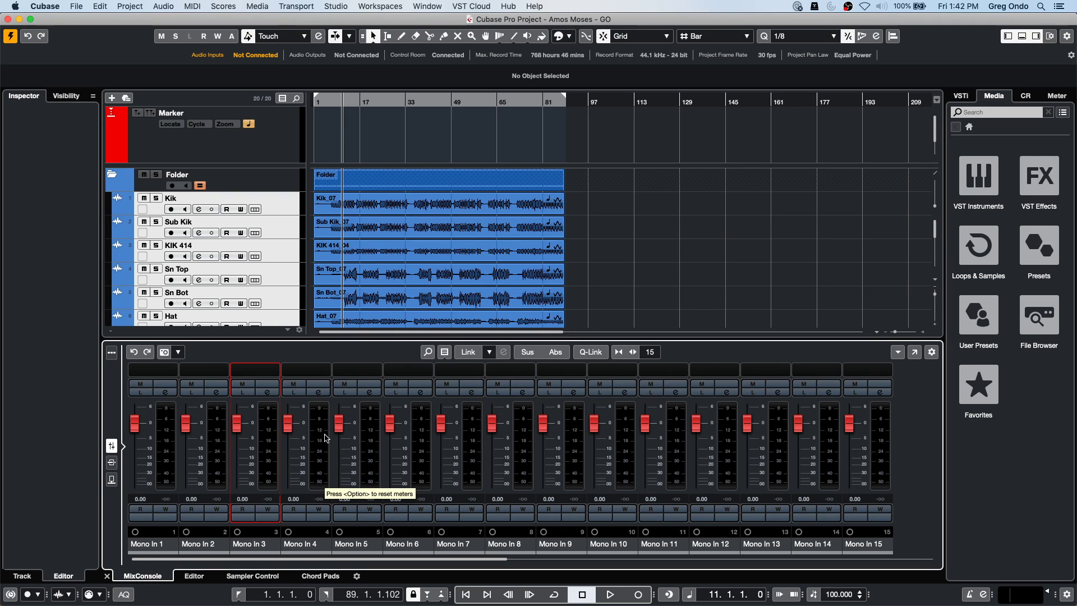
# Select Mono In 1–15, enable Q-Link, and set all their faders to -0.77 dB.
pyautogui.click(173, 446)
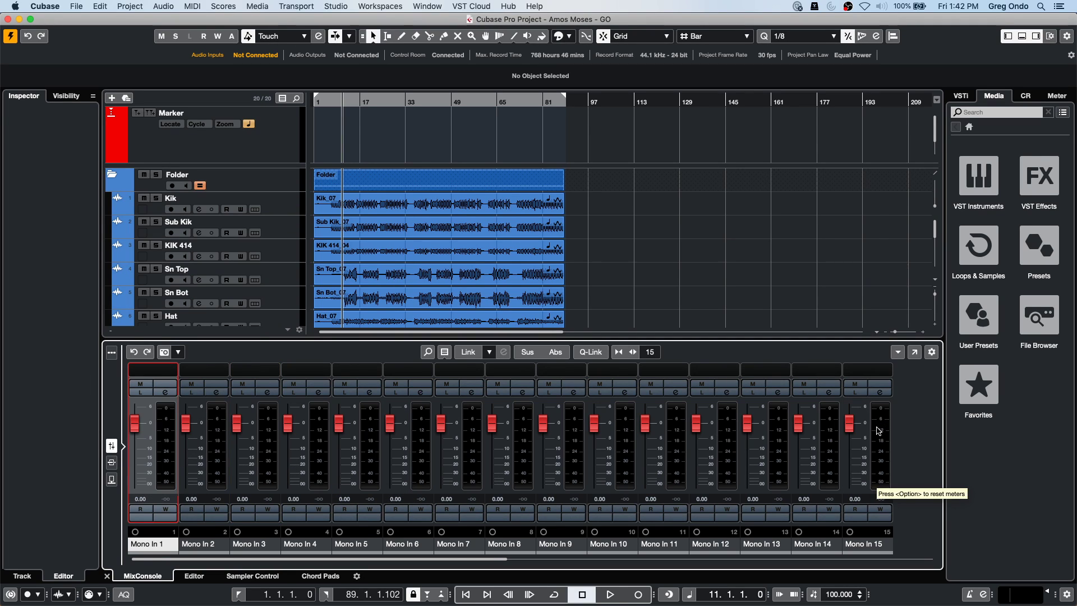
pyautogui.click(878, 431)
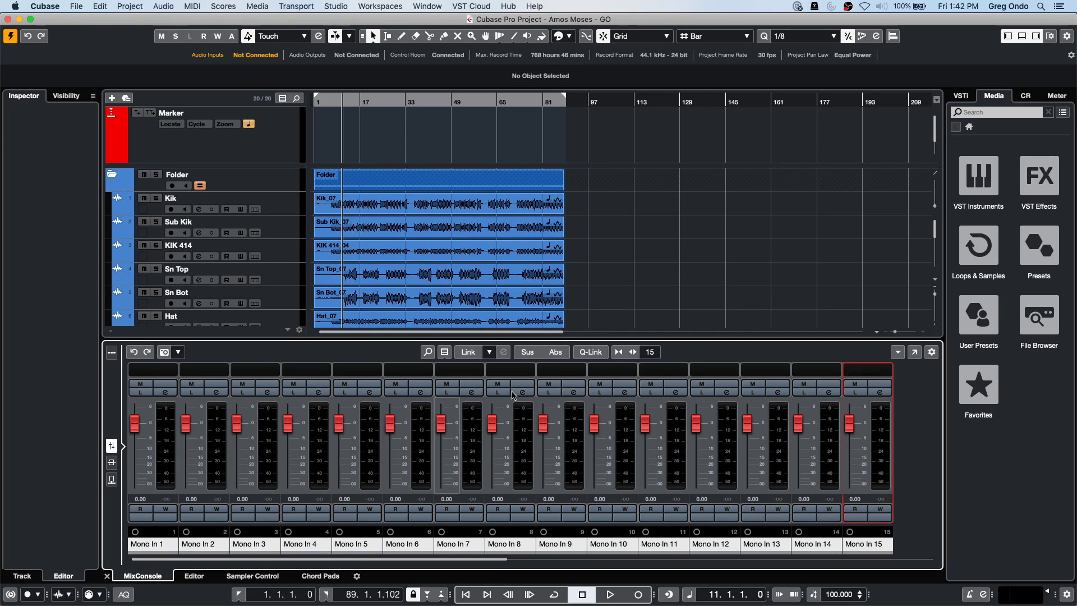
pyautogui.click(592, 352)
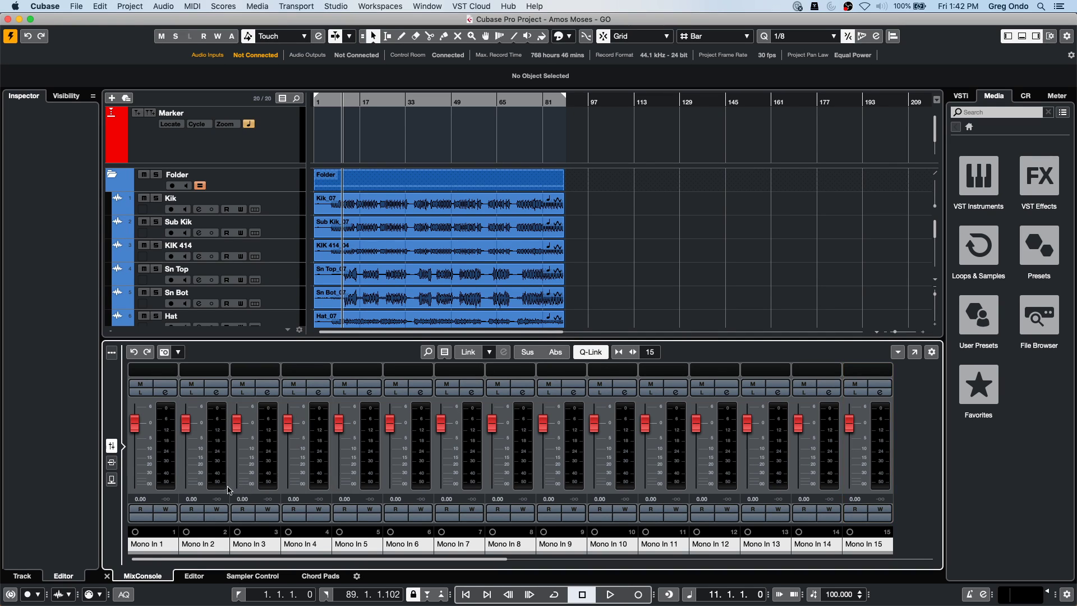
pyautogui.click(238, 426)
pyautogui.moveTo(238, 426)
pyautogui.mouseDown()
pyautogui.moveTo(239, 452)
pyautogui.moveTo(243, 414)
pyautogui.moveTo(246, 455)
pyautogui.moveTo(257, 430)
pyautogui.mouseUp()
pyautogui.click(215, 421)
pyautogui.rightClick(213, 418)
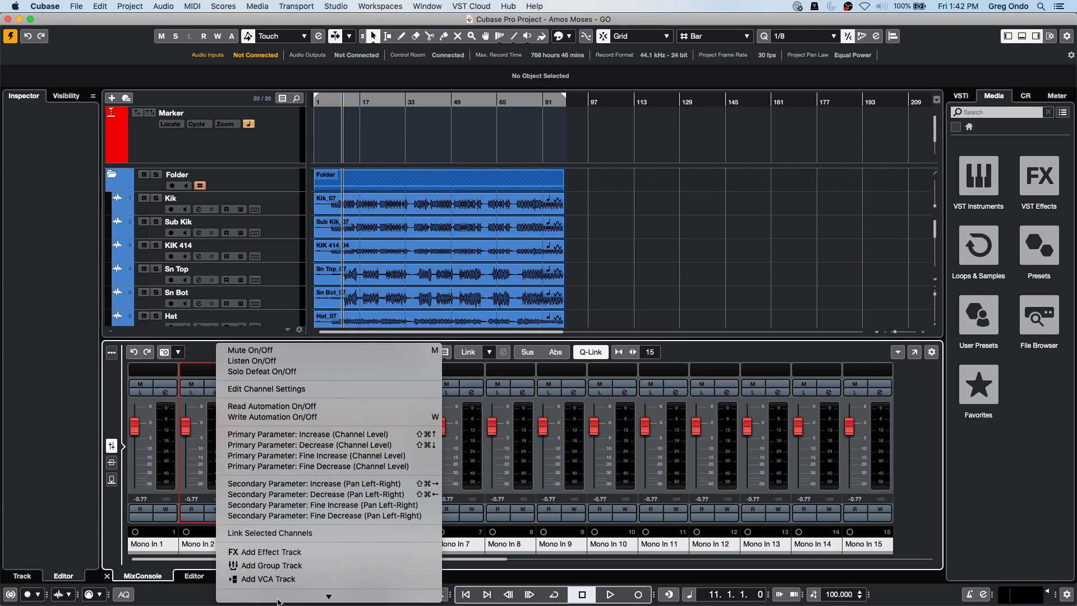
pyautogui.scroll(-5, 279, 598)
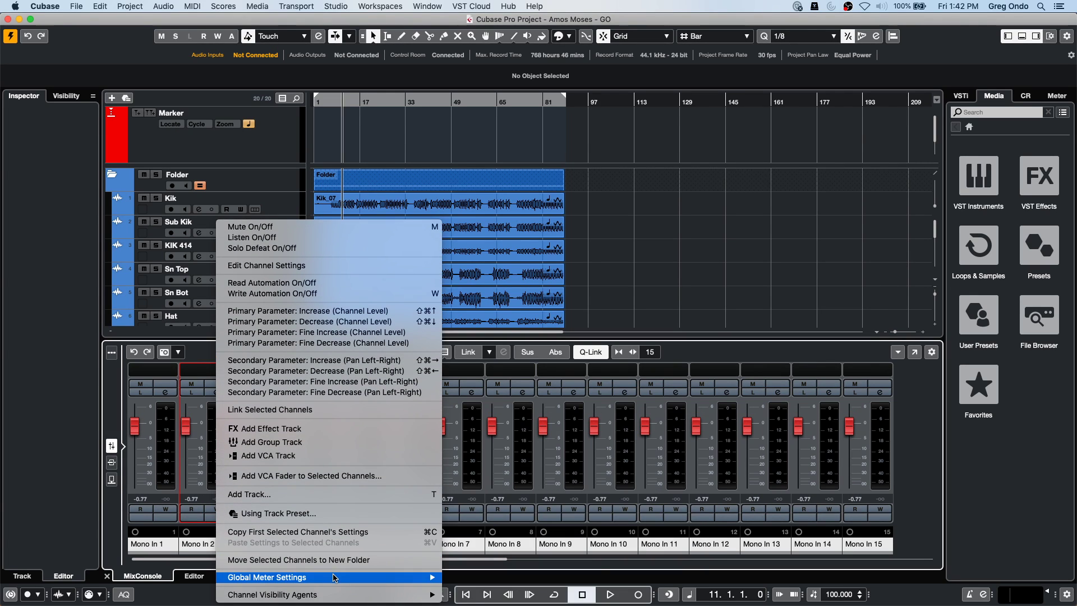
pyautogui.moveTo(334, 578)
pyautogui.moveTo(498, 577)
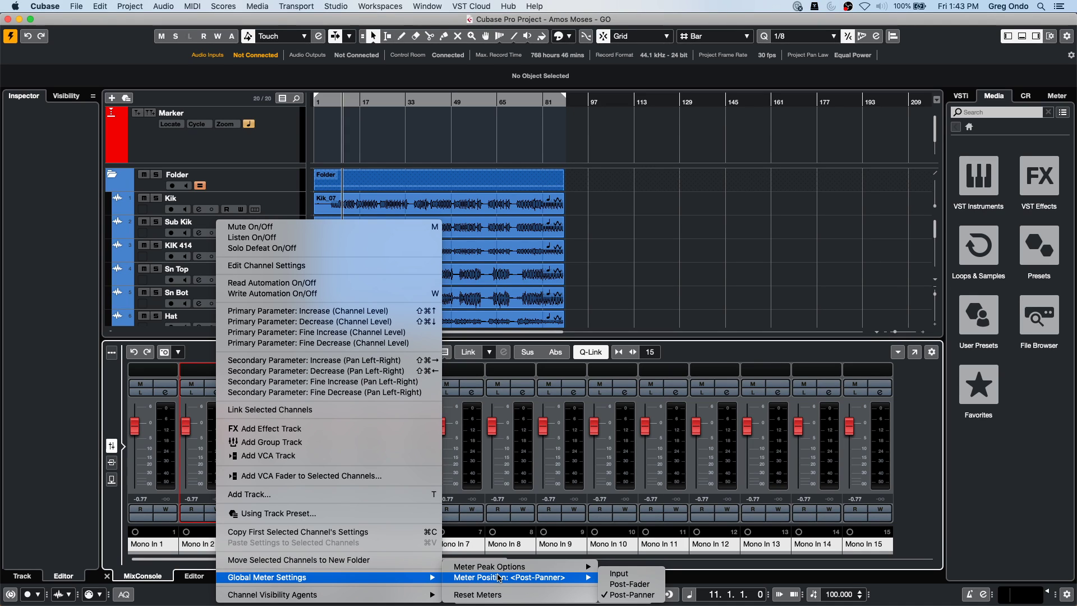
pyautogui.click(703, 263)
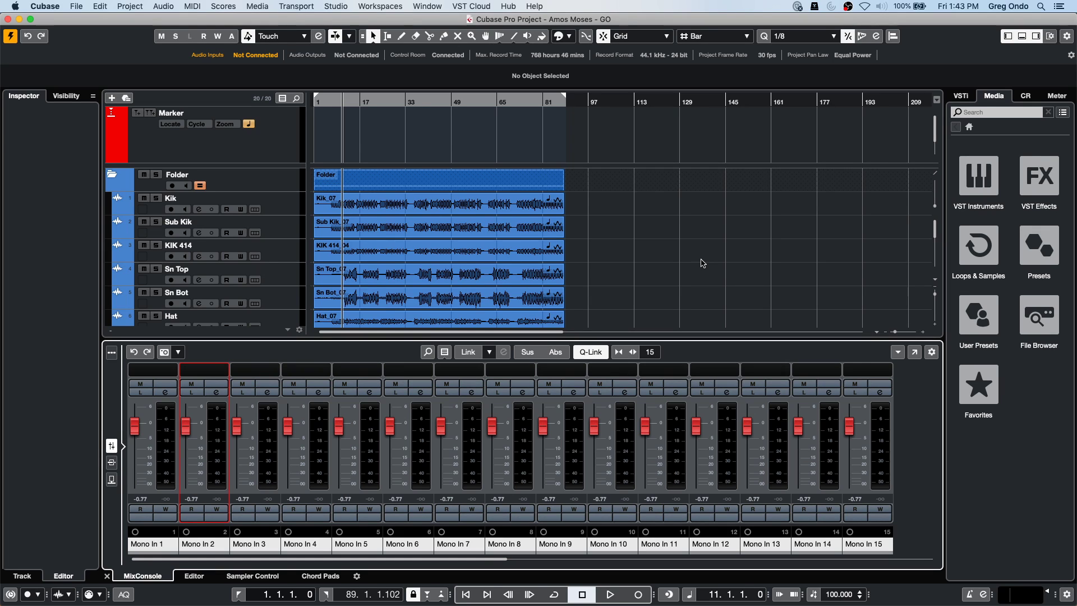
# Solo the Bass track, start playback, and raise the Control Room main level to 4.80.
pyautogui.scroll(-5, 711, 259)
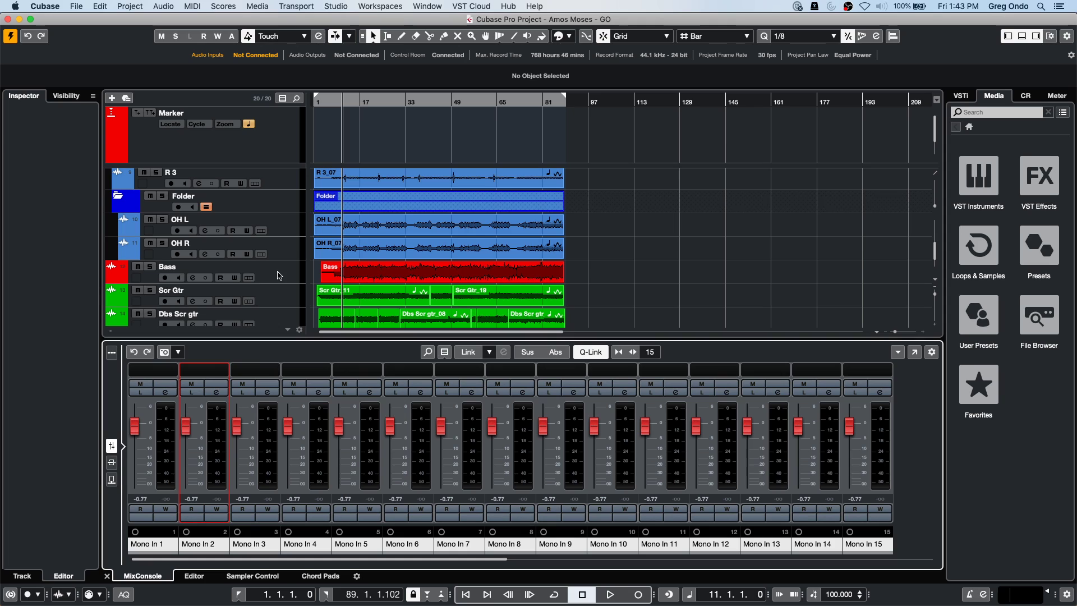
pyautogui.click(150, 266)
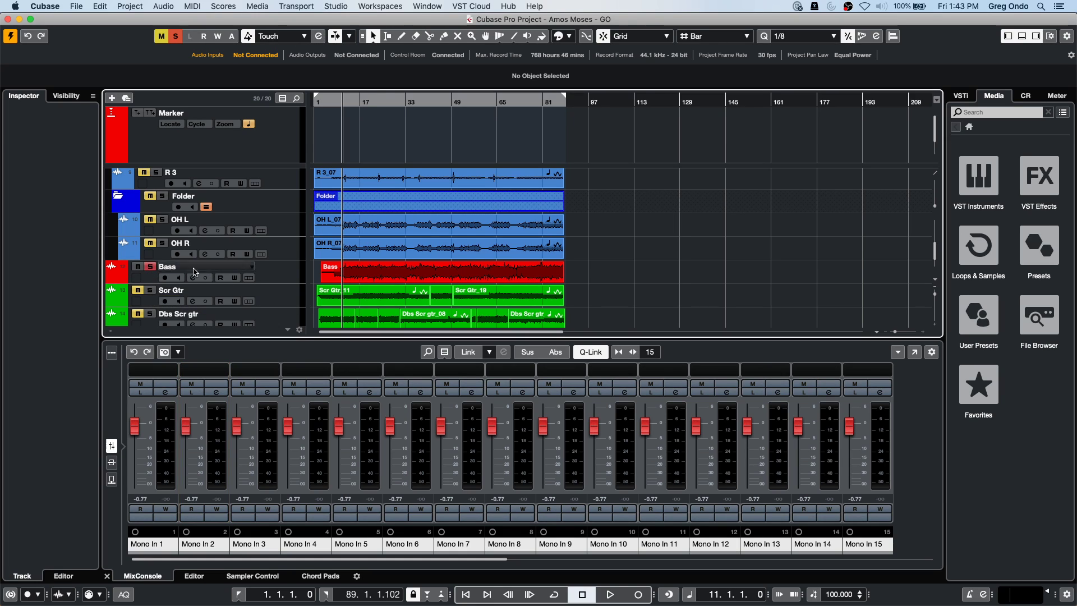
pyautogui.press('space')
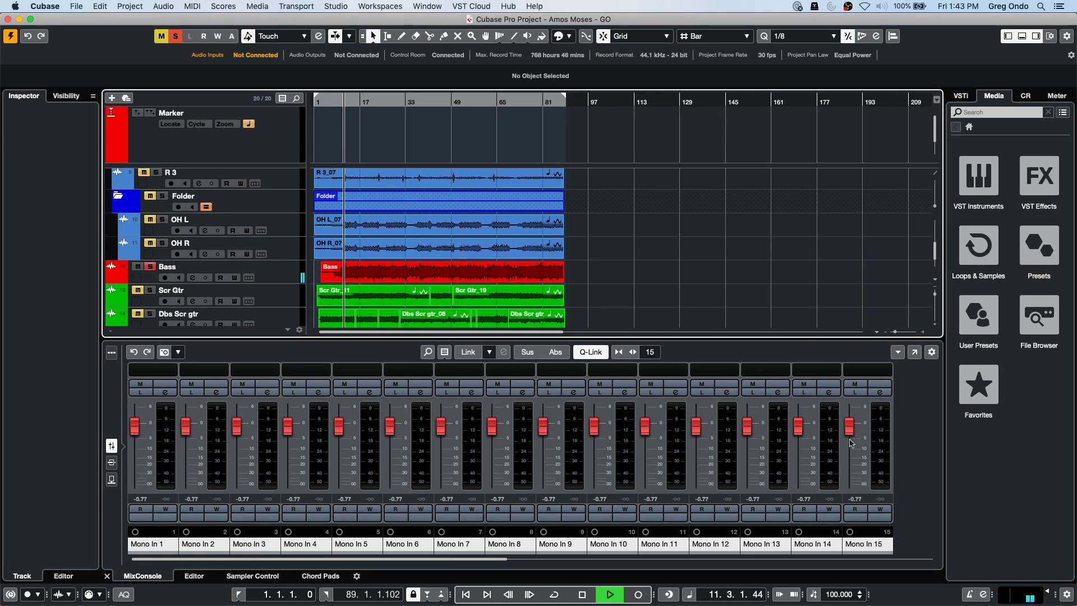
pyautogui.click(1025, 95)
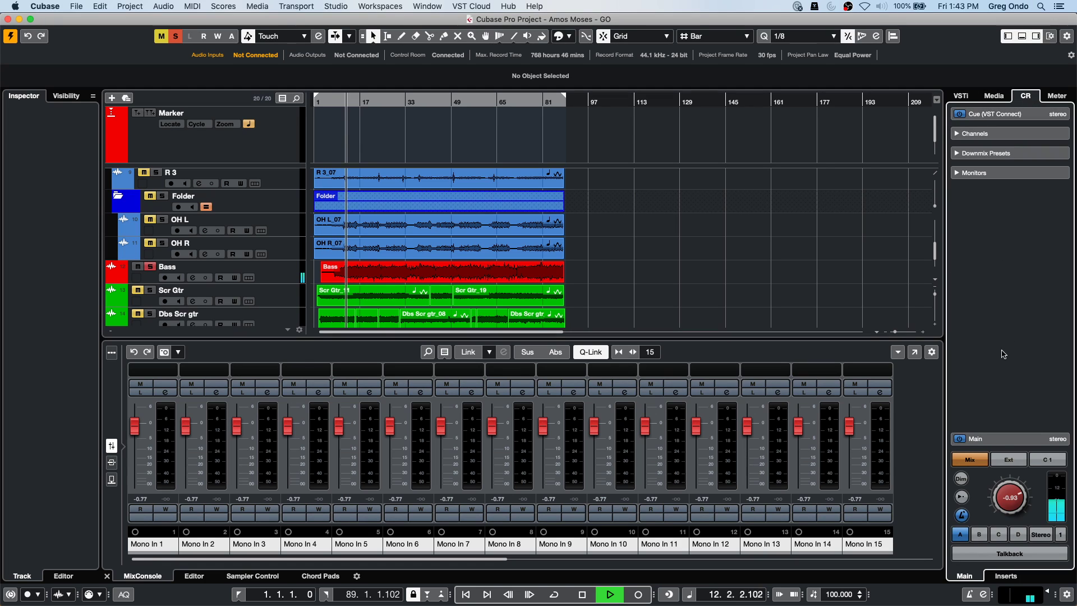
pyautogui.scroll(5, 1014, 484)
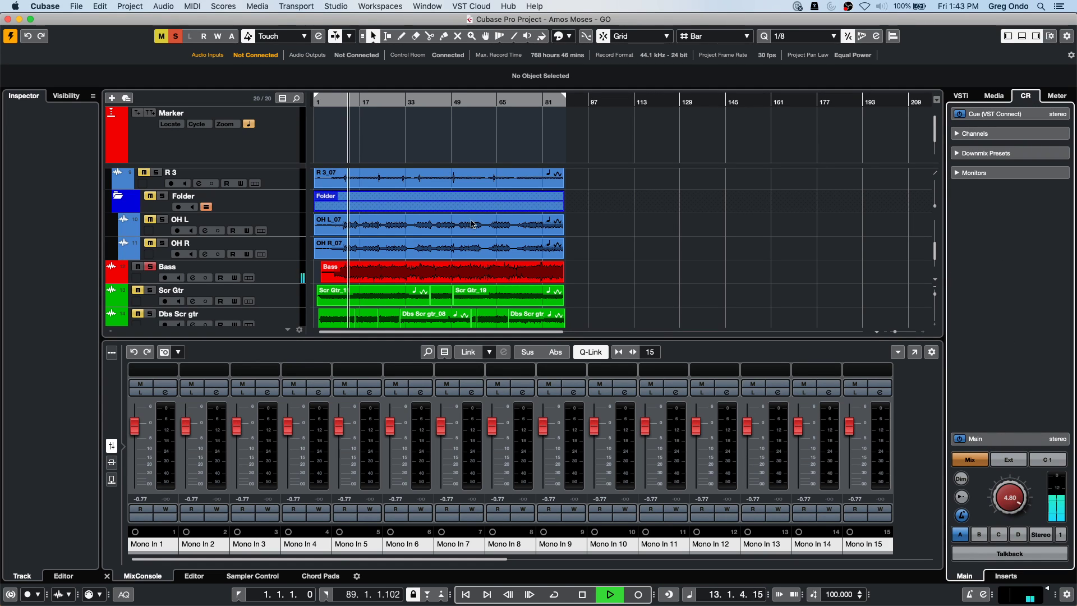
# Audition Bass event transpositions from +3 to -6, leaving Transpose at 0, then stop.
pyautogui.click(443, 272)
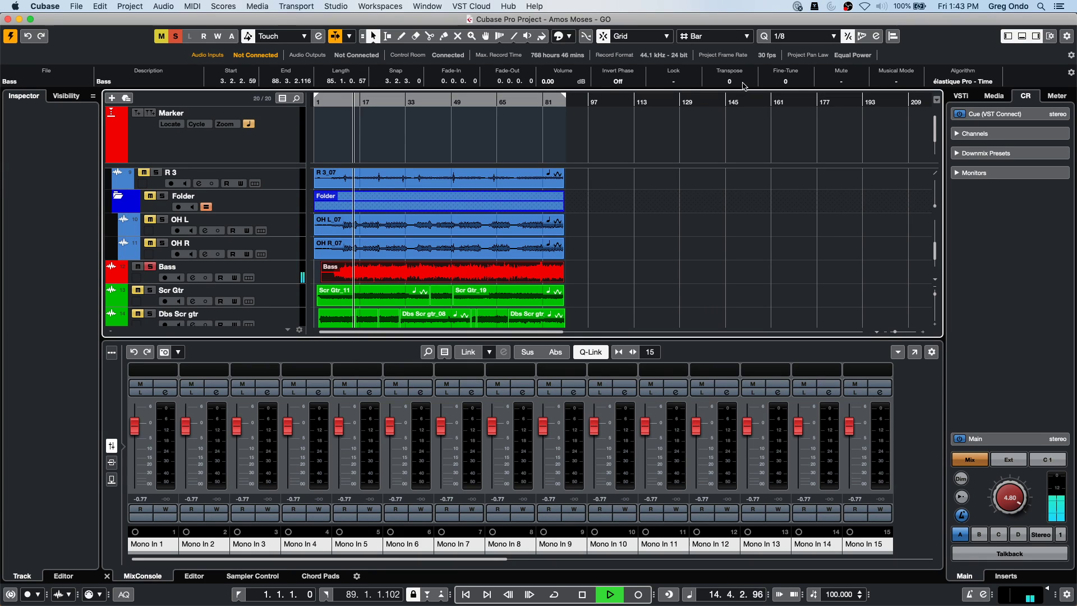
pyautogui.scroll(-2, 743, 86)
pyautogui.scroll(-5, 743, 86)
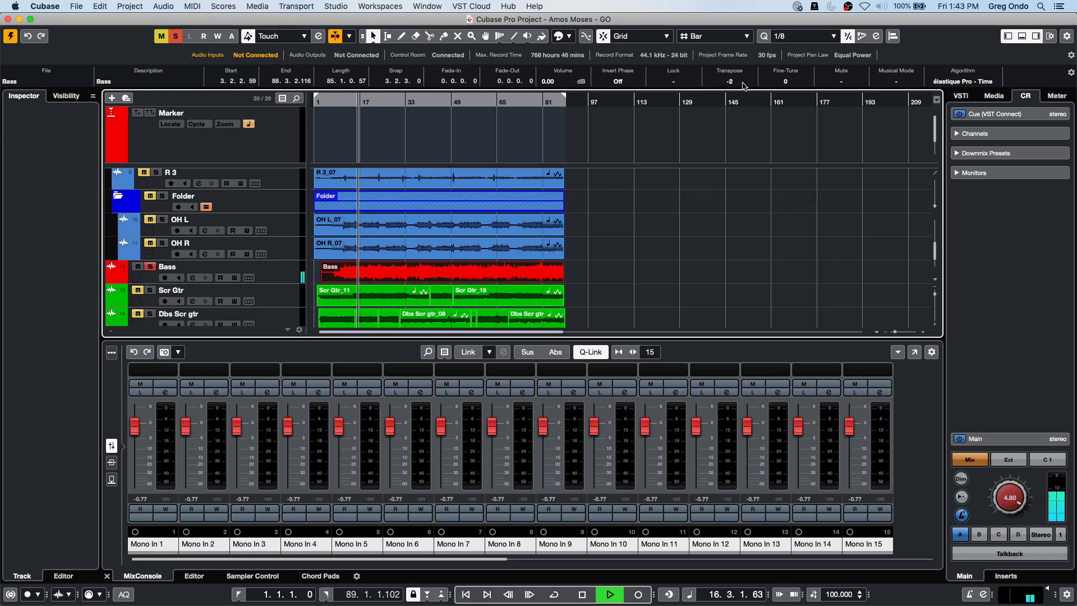
pyautogui.scroll(2, 743, 85)
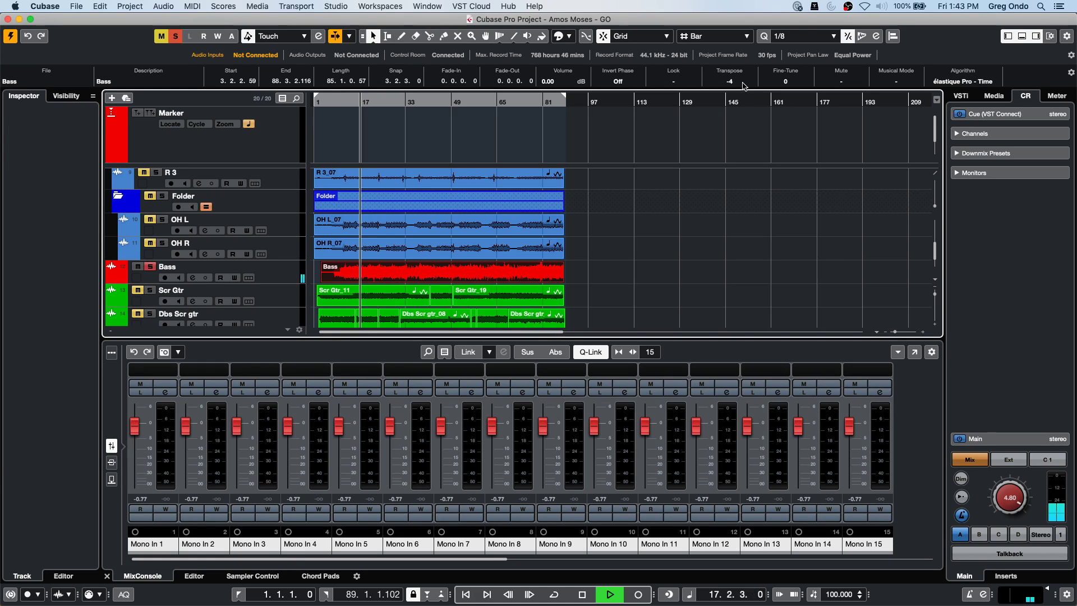
pyautogui.scroll(2, 743, 85)
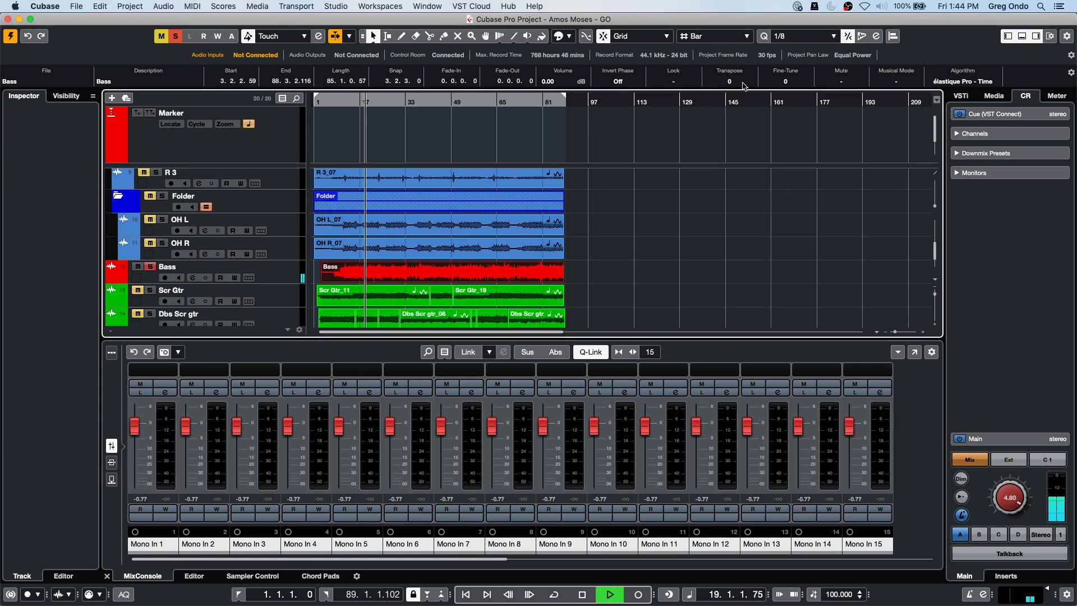
pyautogui.scroll(-4, 743, 85)
pyautogui.scroll(1, 743, 85)
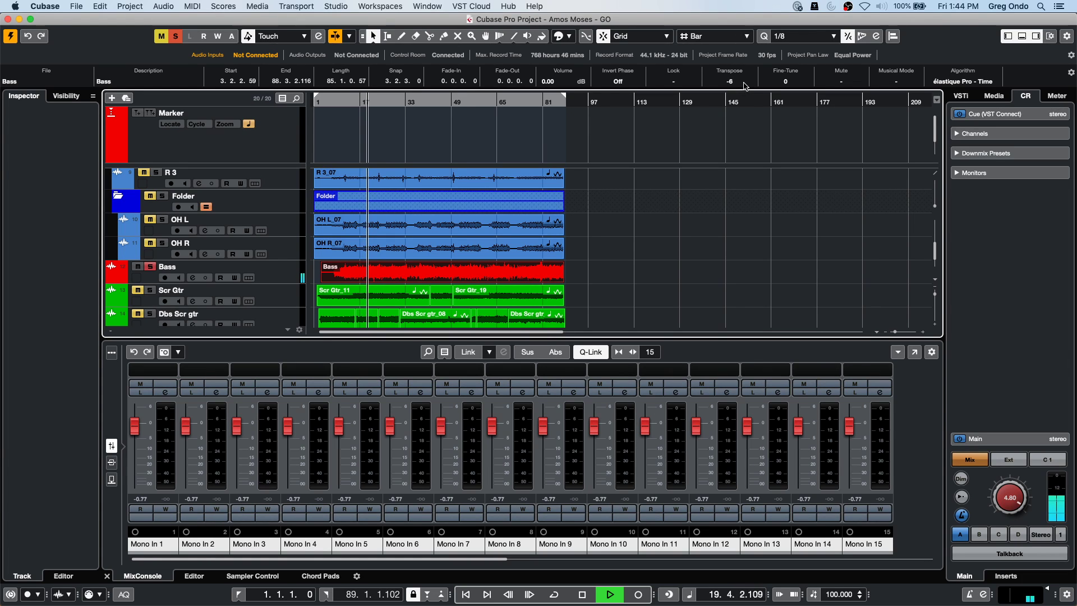
pyautogui.scroll(3, 743, 86)
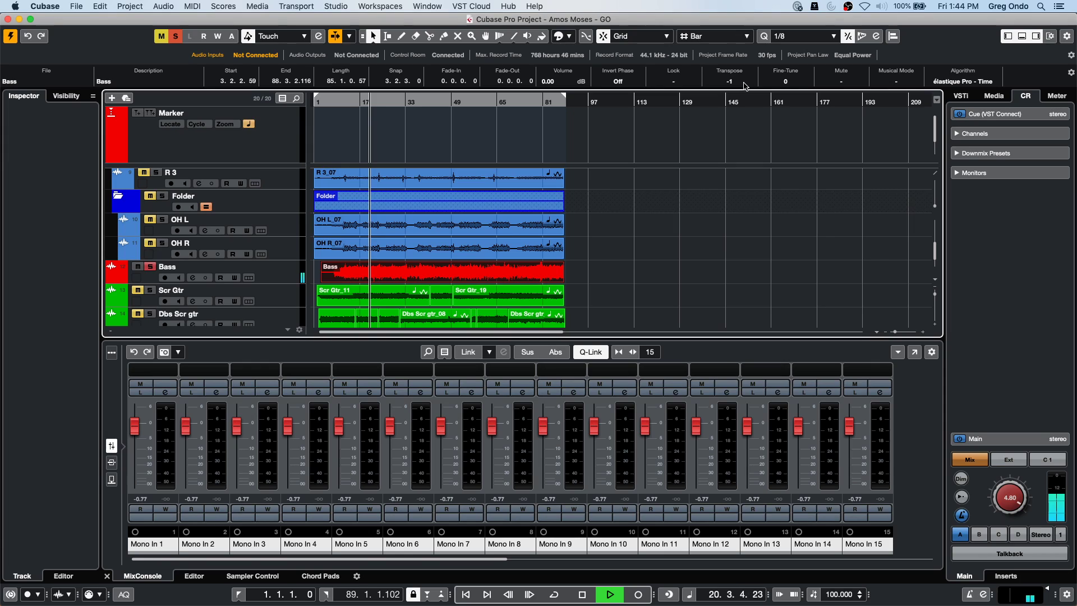
pyautogui.press('space')
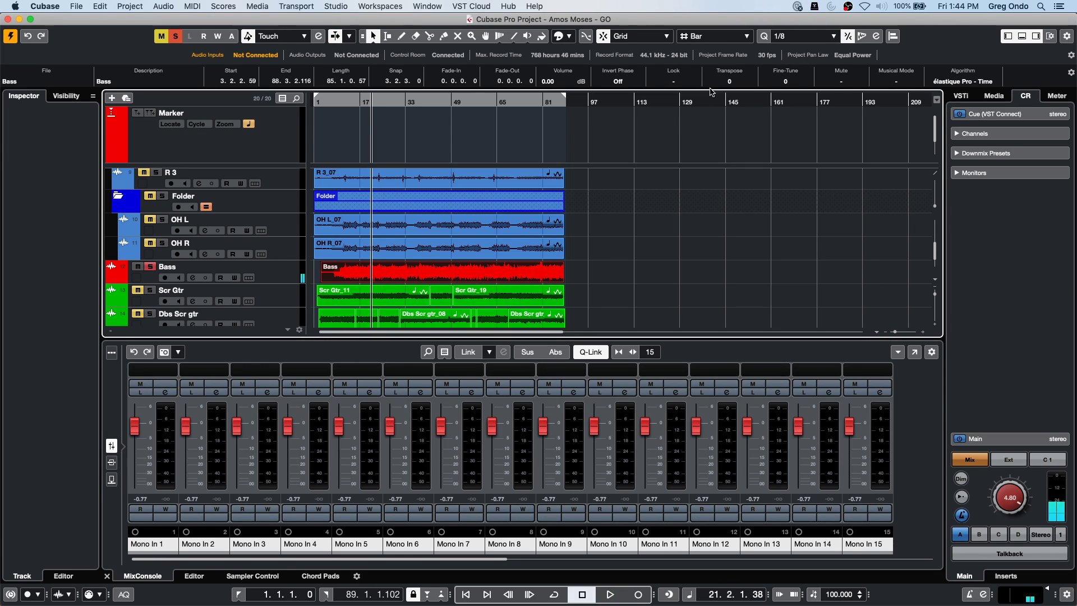
# Try the Split tool, then return to Object Selection and reselect the Bass event.
pyautogui.rightClick(367, 276)
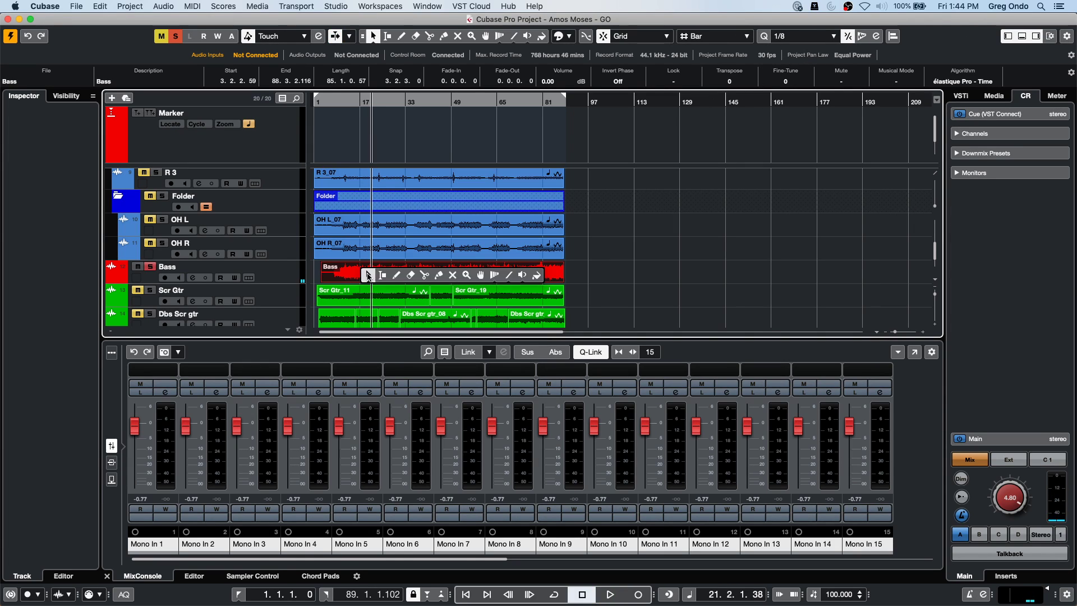
pyautogui.click(425, 275)
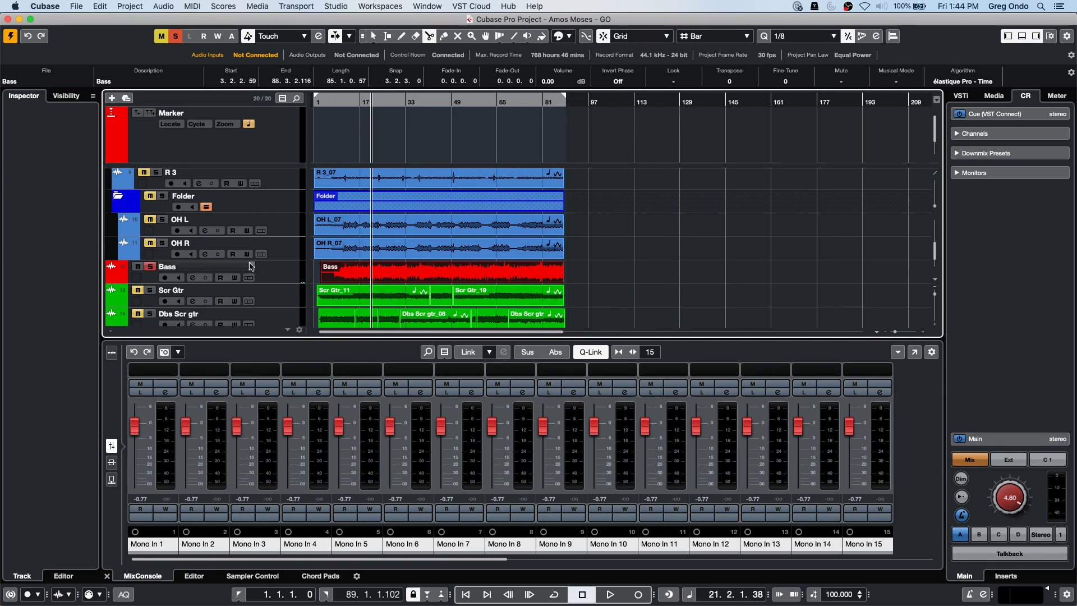
pyautogui.click(283, 251)
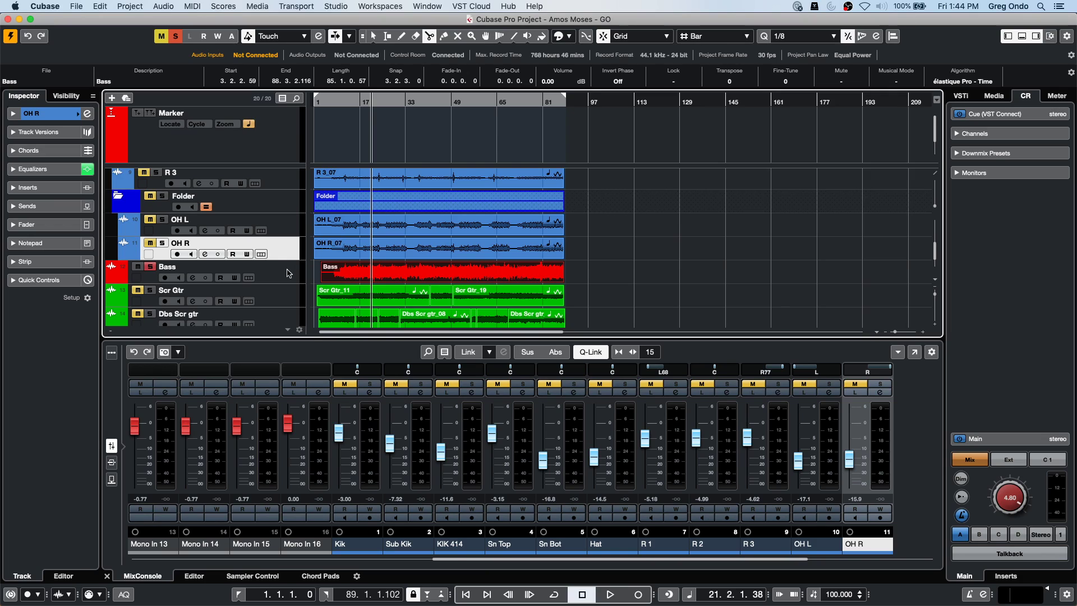
pyautogui.click(287, 273)
pyautogui.rightClick(659, 260)
pyautogui.click(602, 260)
pyautogui.click(604, 267)
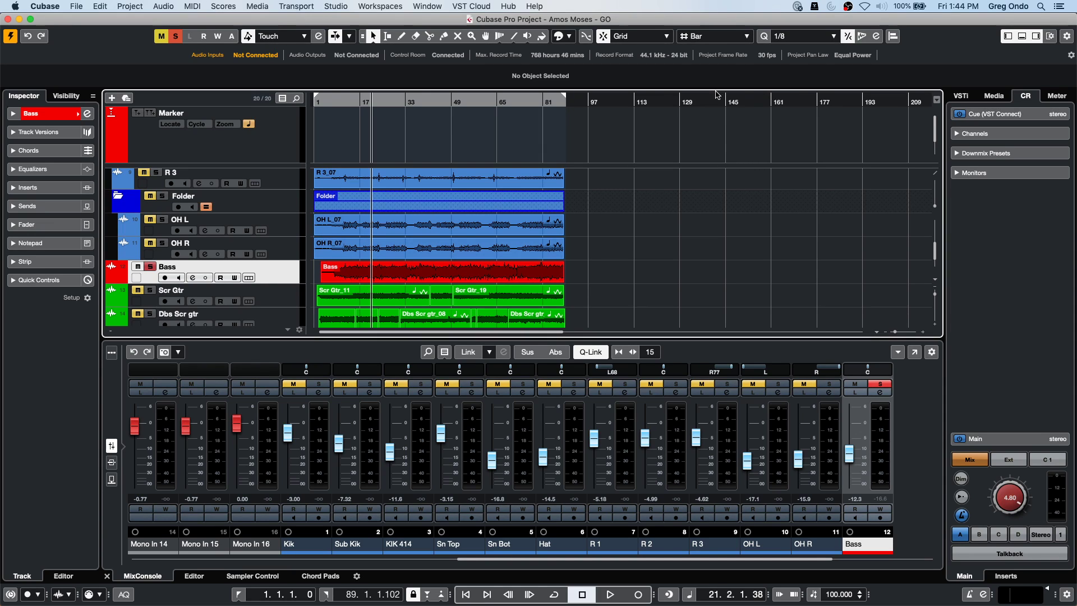
pyautogui.click(443, 269)
# Split the Bass event at bars 19 and 46, then select the bar 19–32 piece.
pyautogui.rightClick(425, 274)
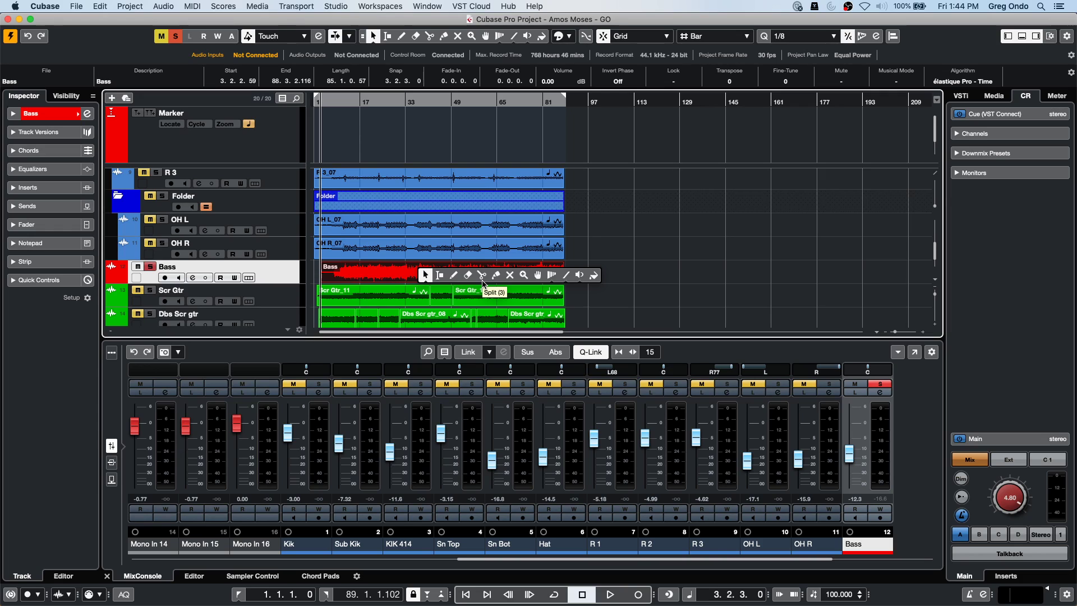
pyautogui.click(481, 275)
pyautogui.click(366, 273)
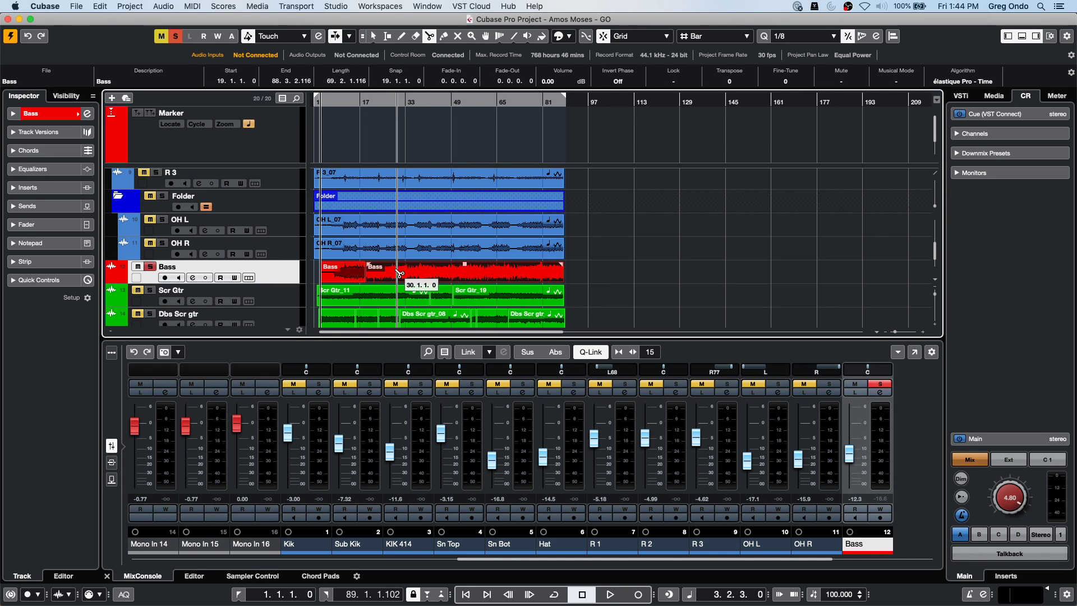
pyautogui.click(443, 273)
pyautogui.rightClick(367, 272)
pyautogui.click(367, 272)
pyautogui.click(397, 274)
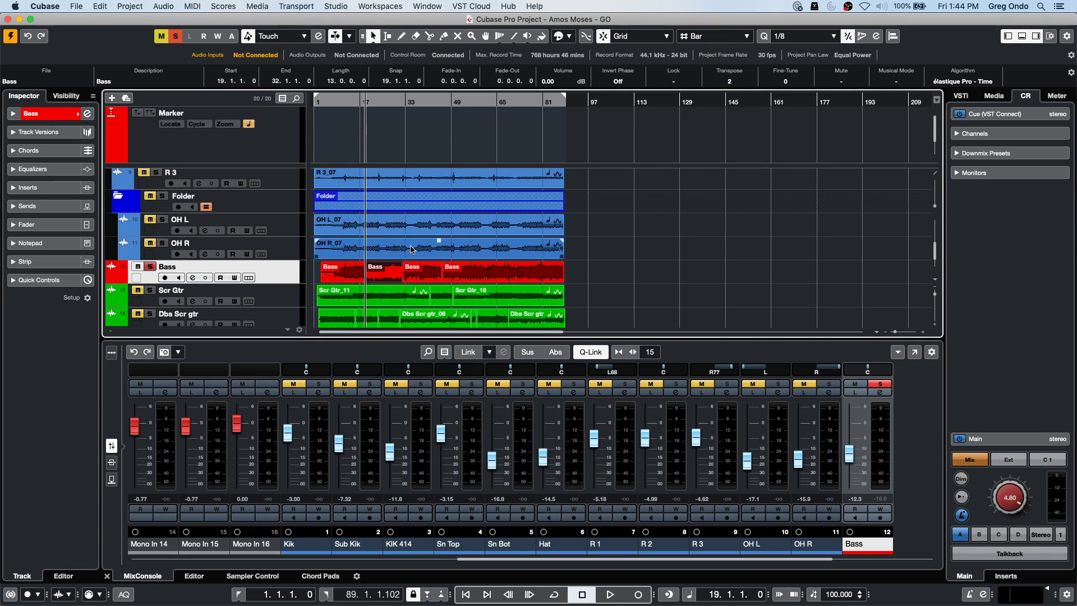
# Turn on Cycle and transpose the Bass piece starting at bar 46 up by 1.
pyautogui.click(351, 99)
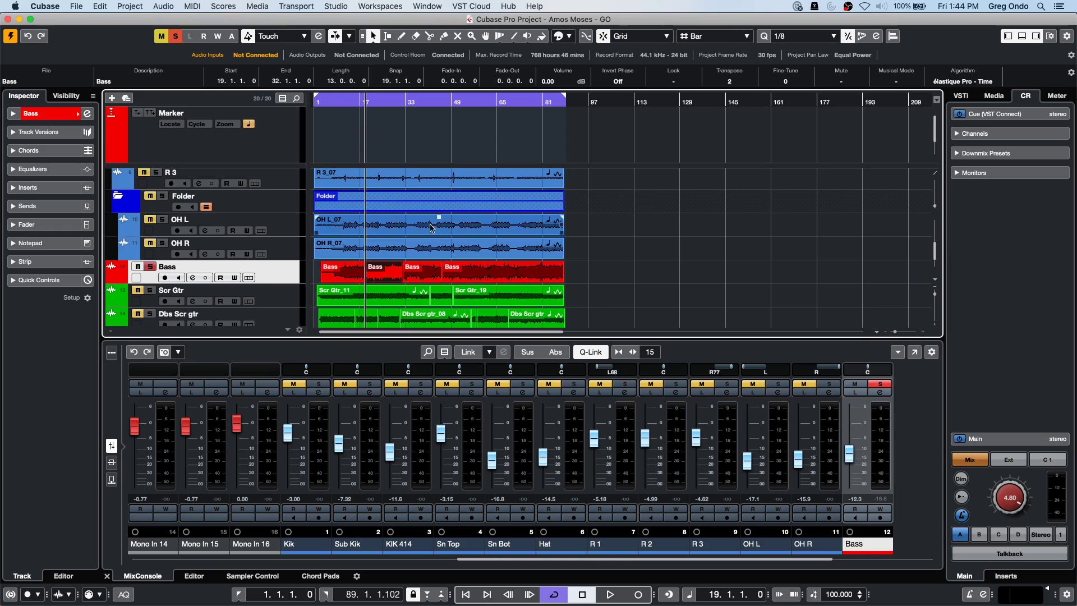
pyautogui.click(414, 275)
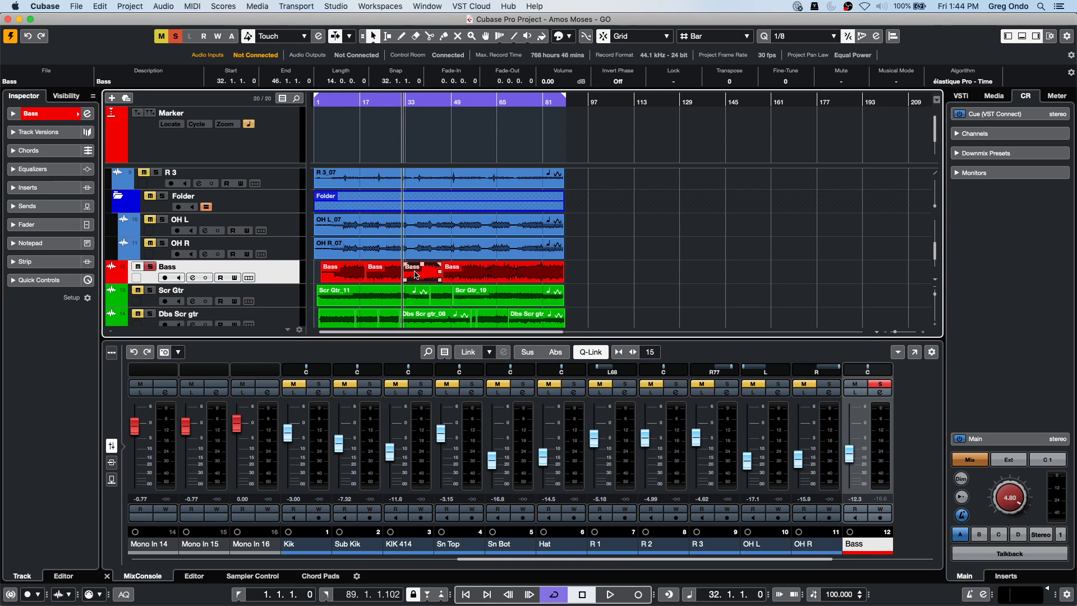
pyautogui.press('Right')
pyautogui.scroll(1, 736, 82)
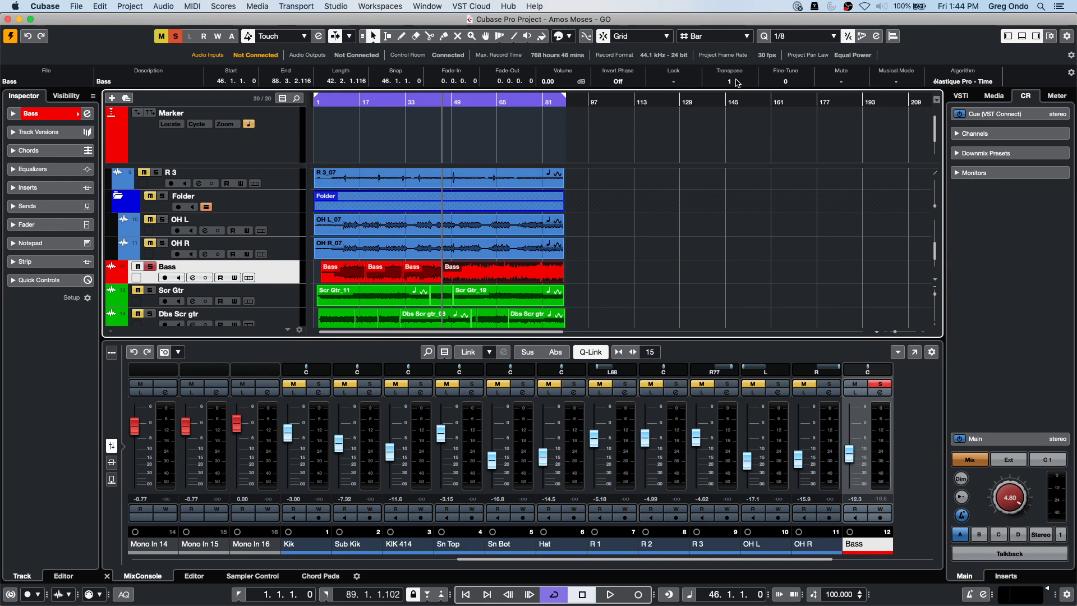
# Play from bar 12, selecting each Bass piece at bars 19, 32 and 46 to compare.
pyautogui.click(350, 100)
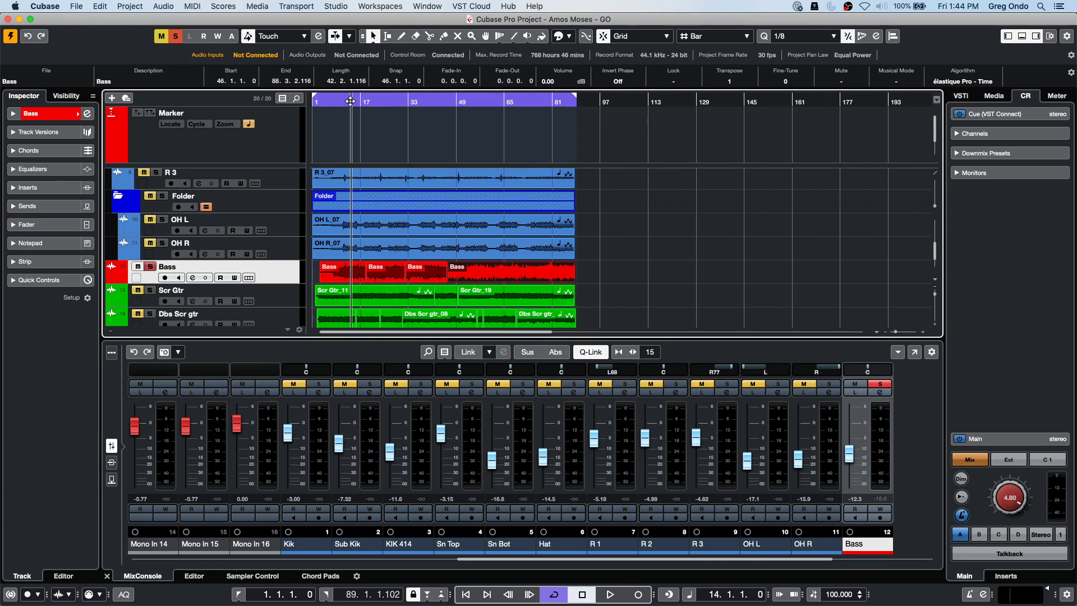
pyautogui.press('space')
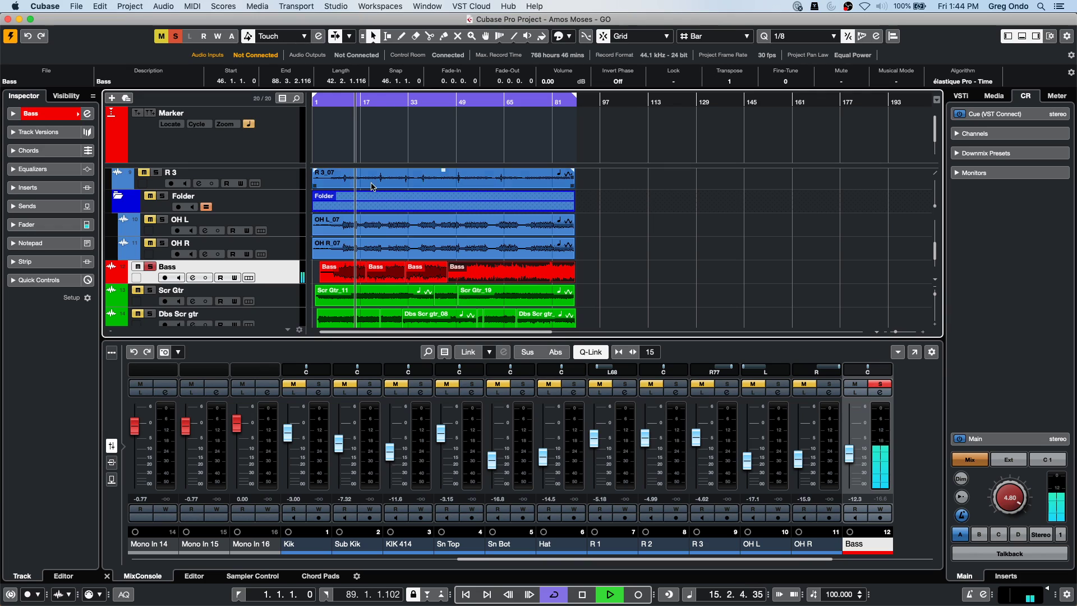
pyautogui.click(381, 275)
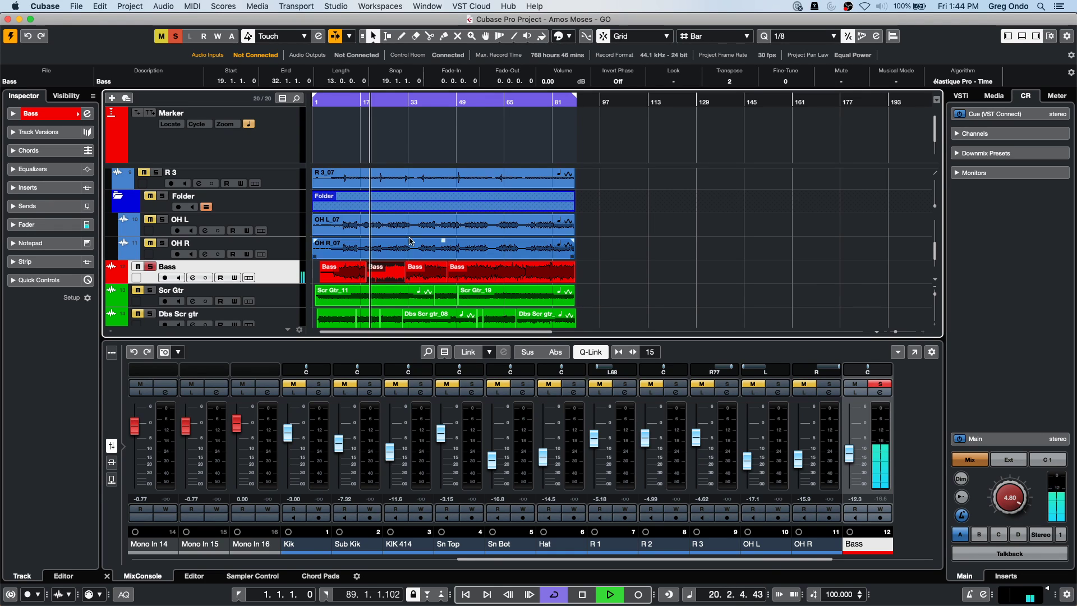
pyautogui.click(394, 102)
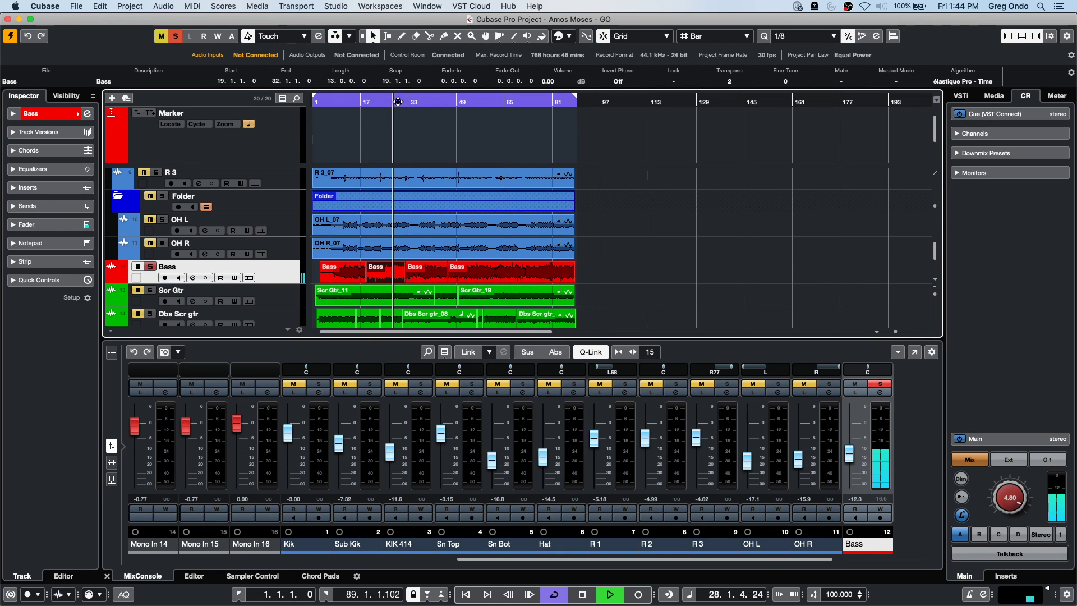
pyautogui.click(422, 268)
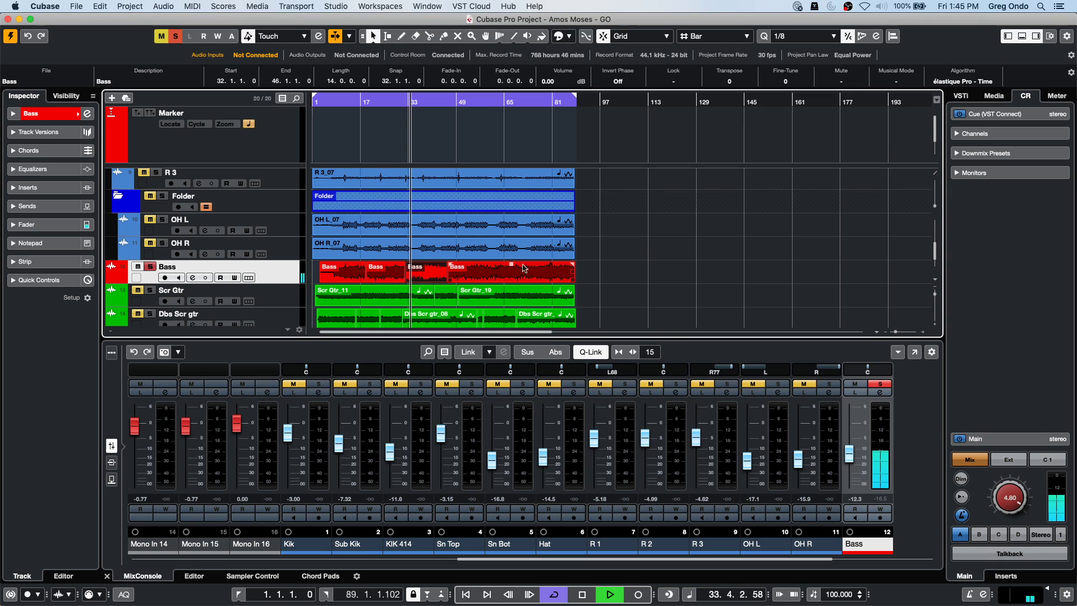
pyautogui.click(438, 103)
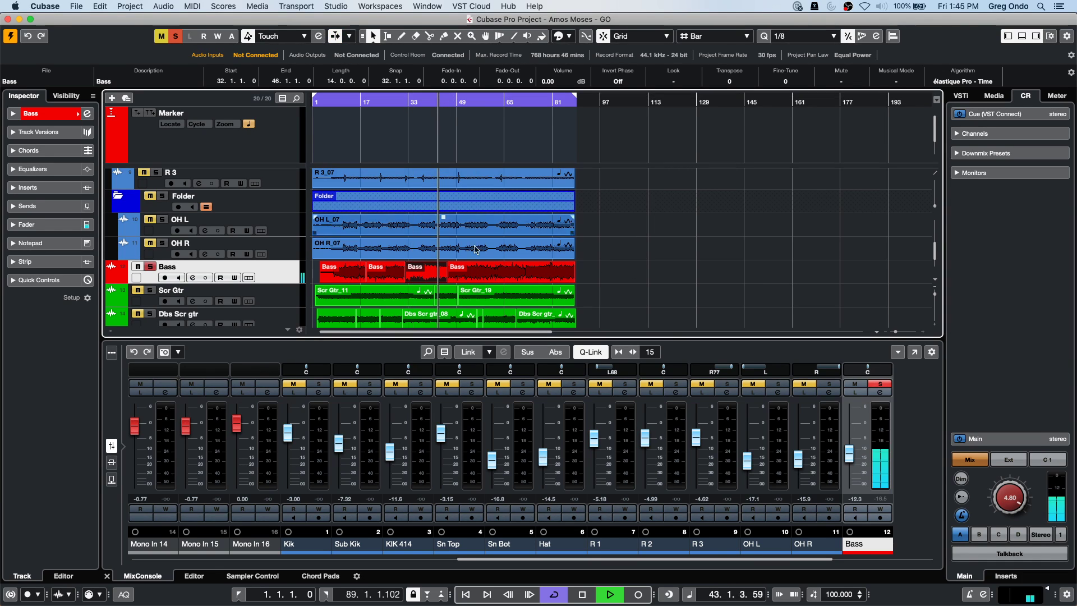
pyautogui.click(543, 277)
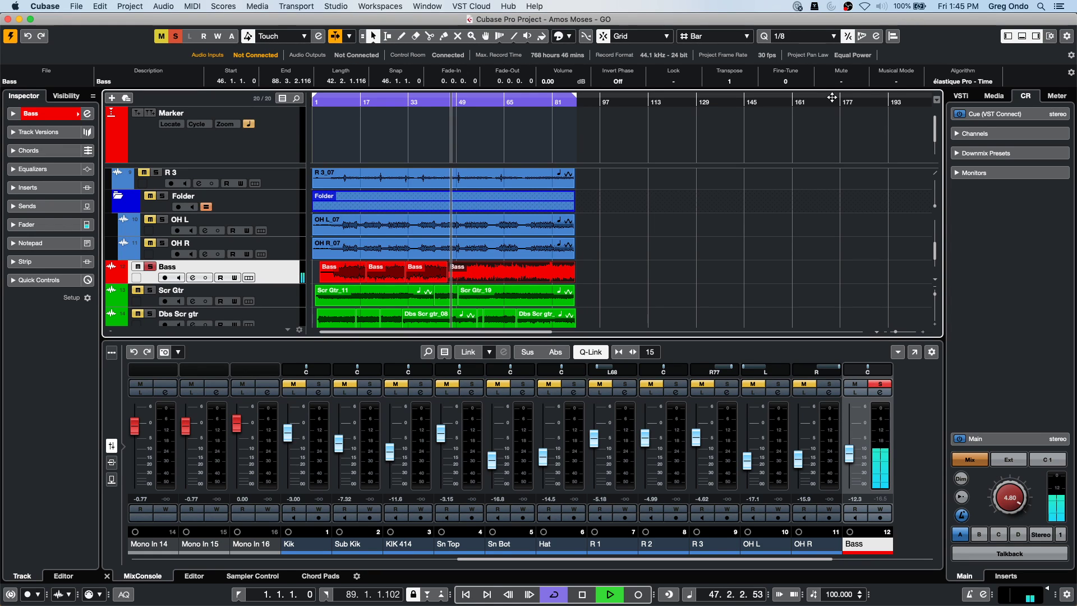
pyautogui.press('space')
# Reselect the Bass pieces starting at bars 32 and 46 after clearing the selection.
pyautogui.moveTo(598, 267); pyautogui.dragTo(409, 329)
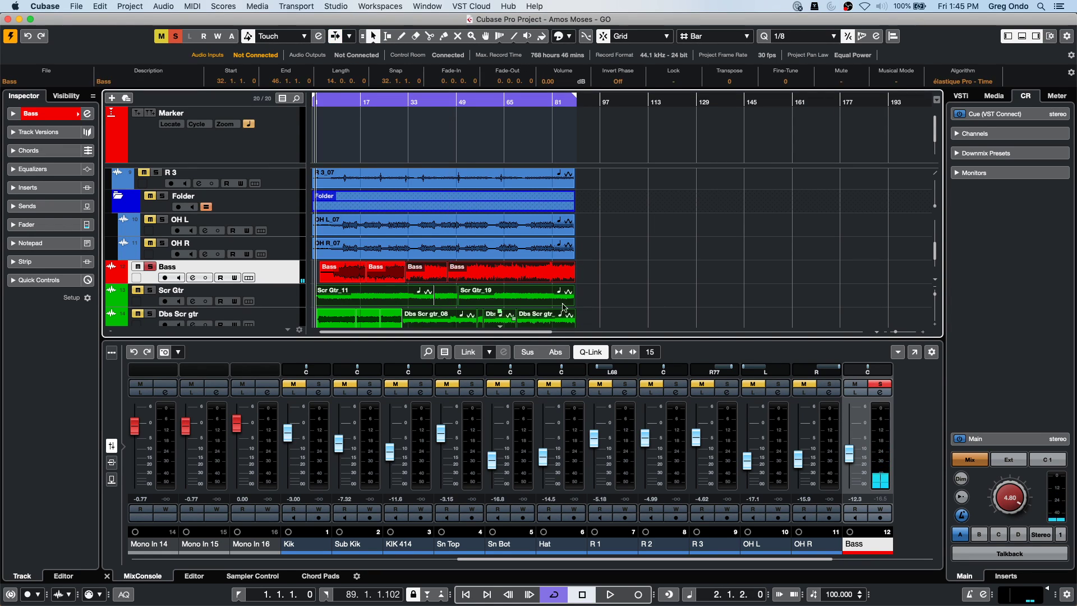
pyautogui.click(684, 235)
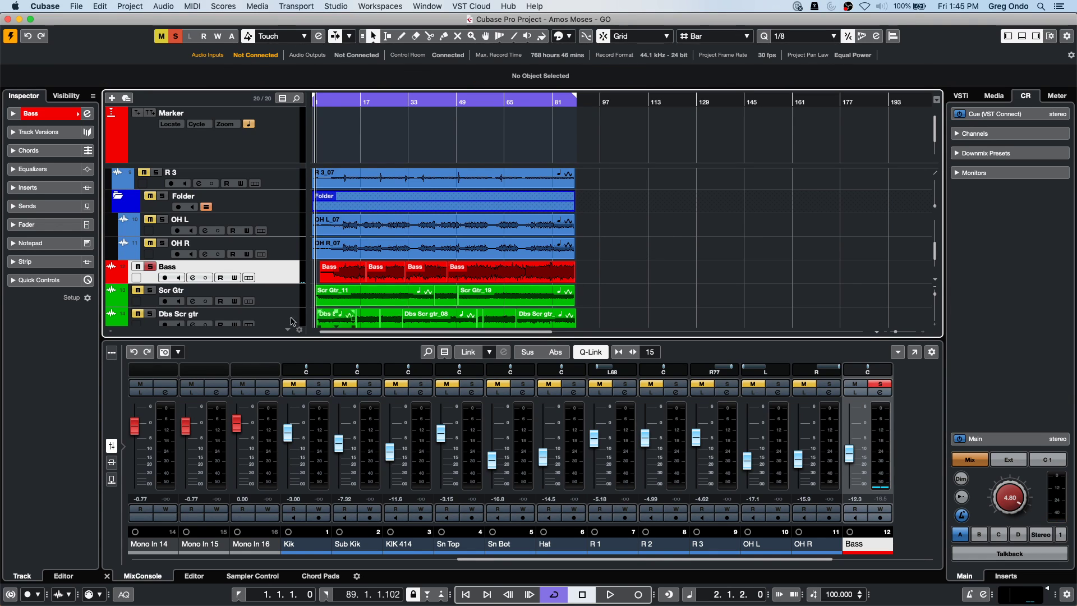
pyautogui.click(423, 279)
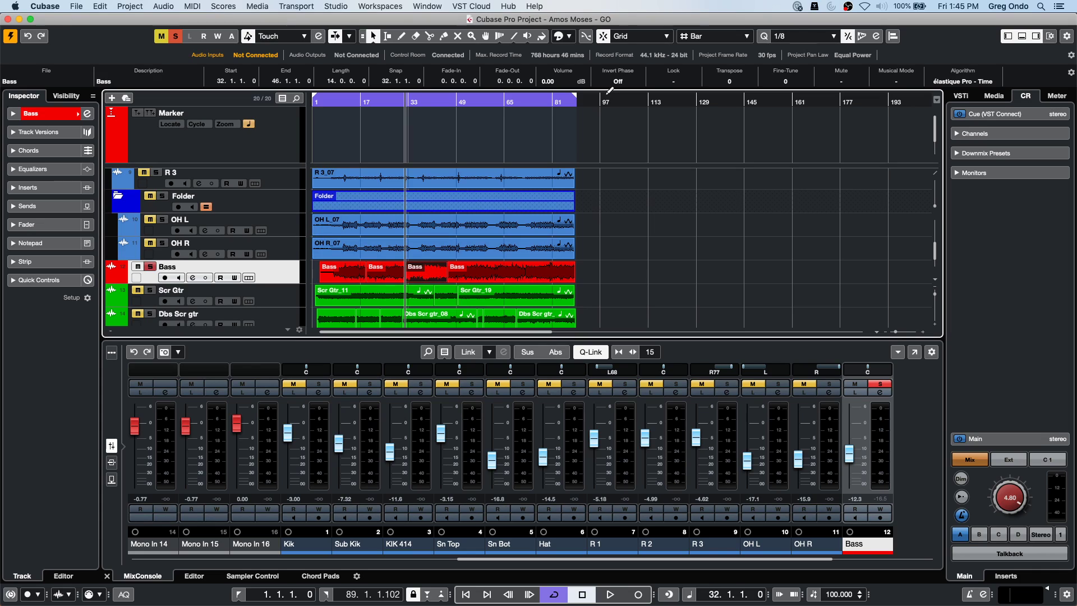
pyautogui.click(491, 281)
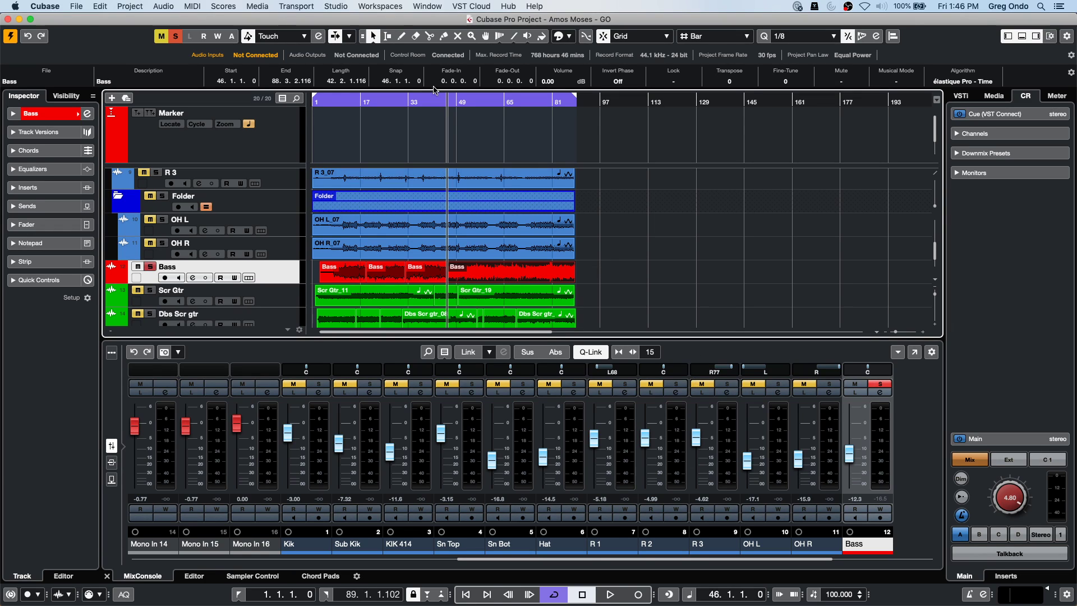
pyautogui.click(430, 5)
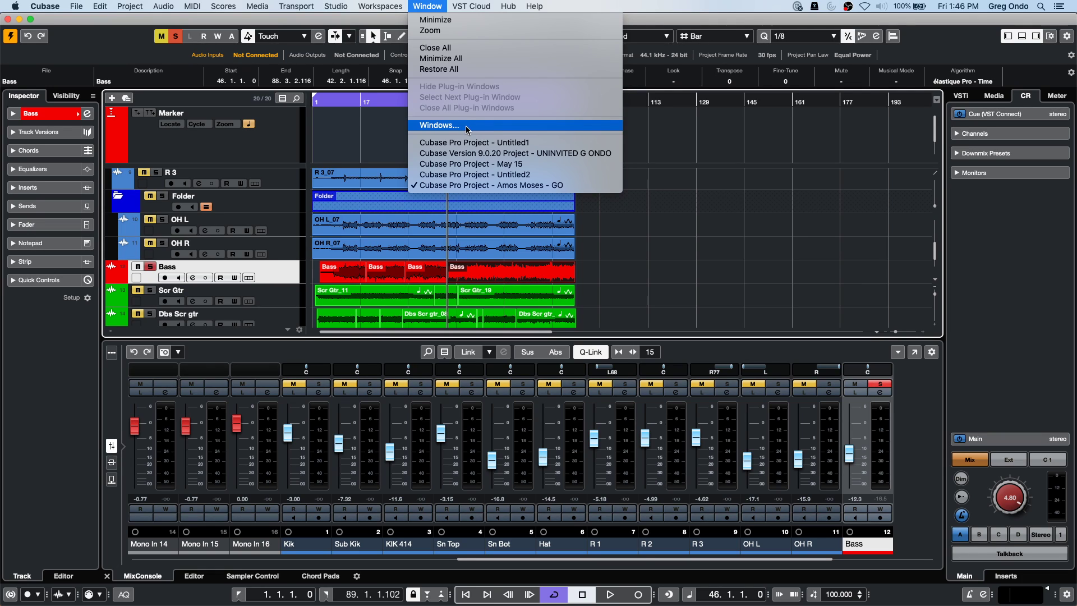
pyautogui.moveTo(380, 7)
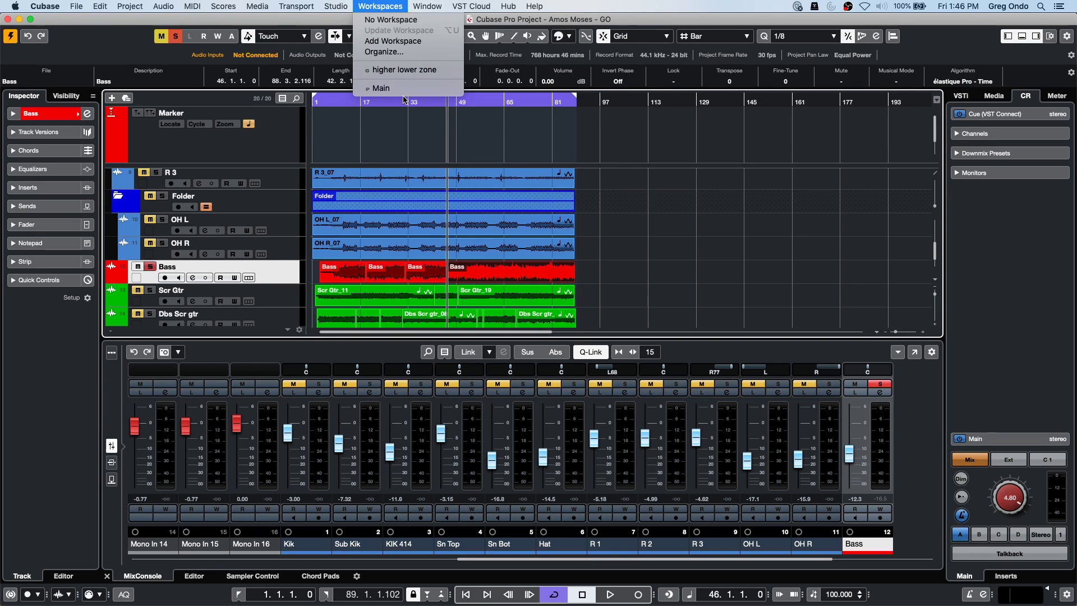
pyautogui.click(414, 125)
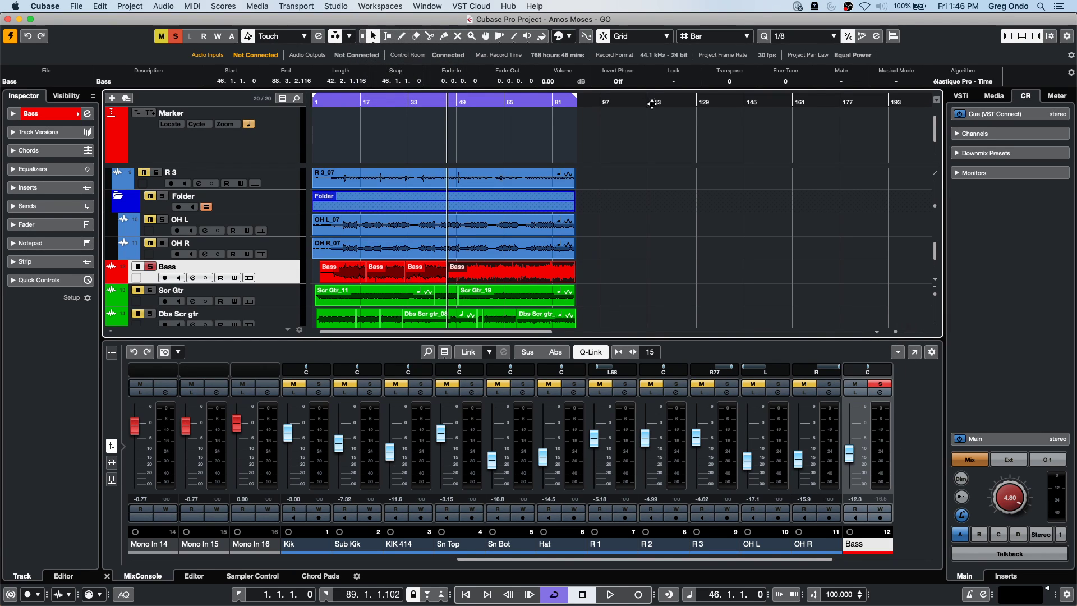
pyautogui.click(477, 274)
# Open the mixer full-window with the Control Room panel and every rack type shown.
pyautogui.click(912, 358)
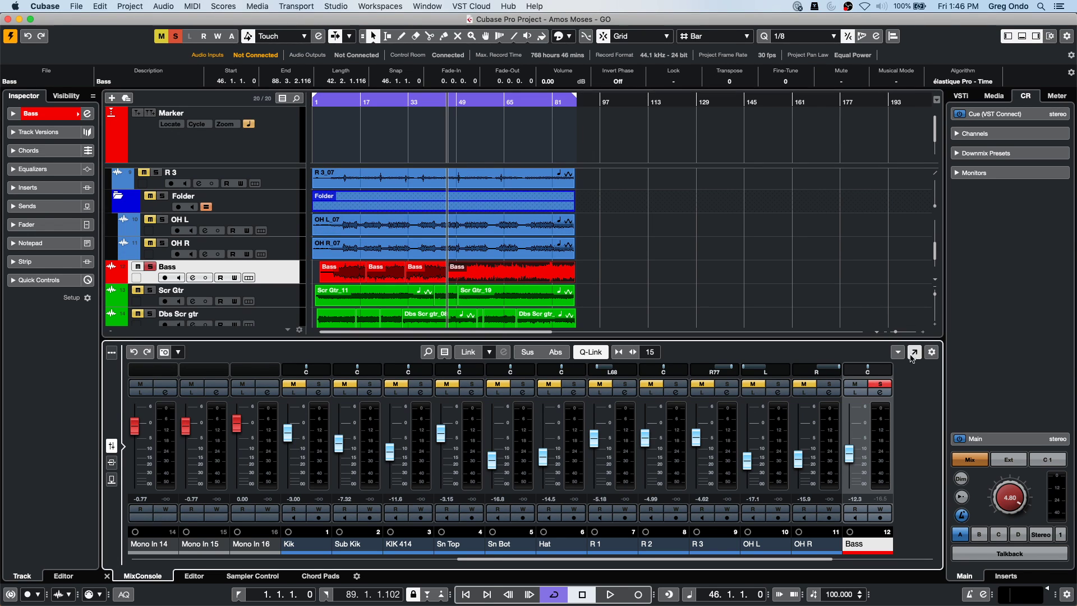
pyautogui.click(912, 355)
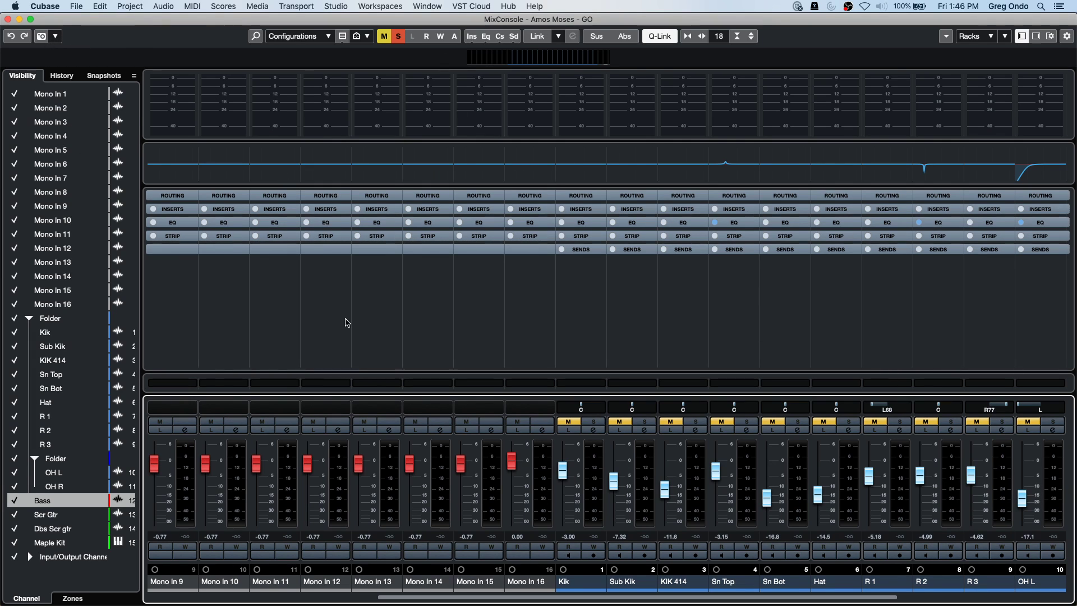
pyautogui.click(1036, 37)
pyautogui.click(790, 294)
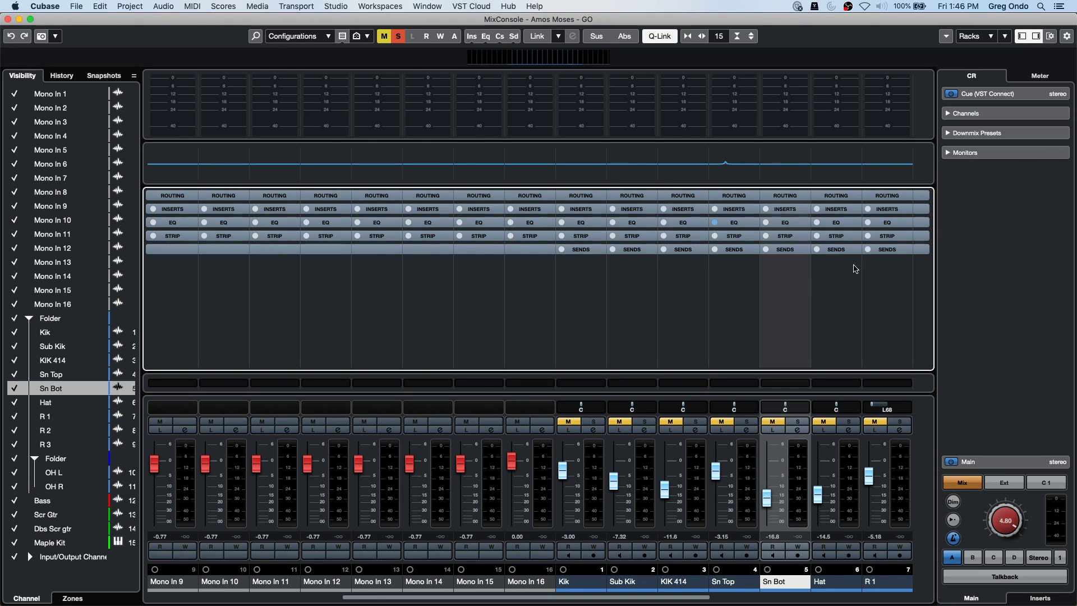
pyautogui.click(980, 37)
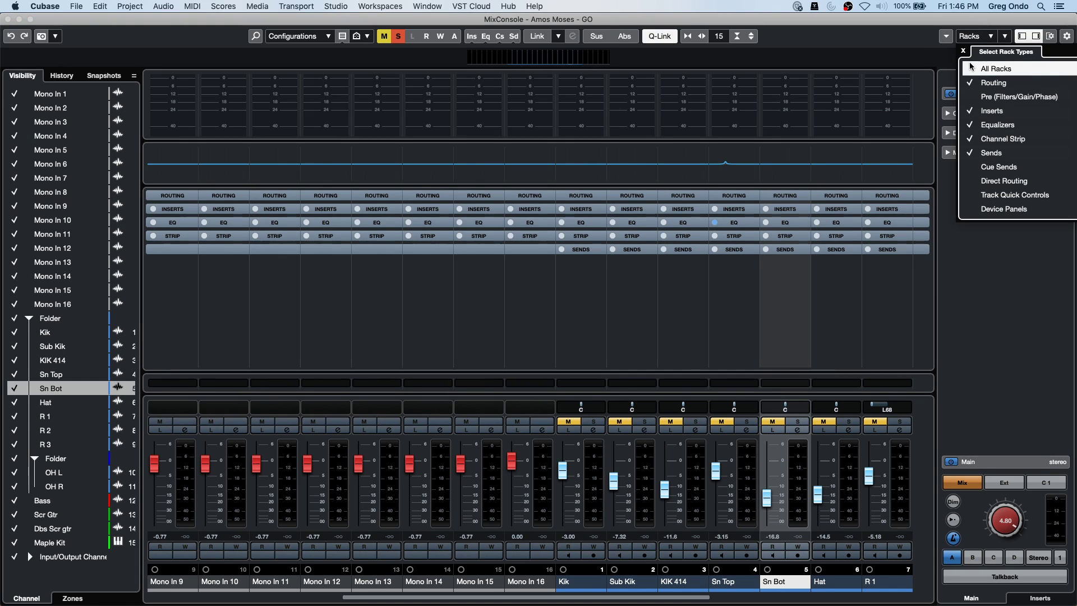
pyautogui.click(985, 70)
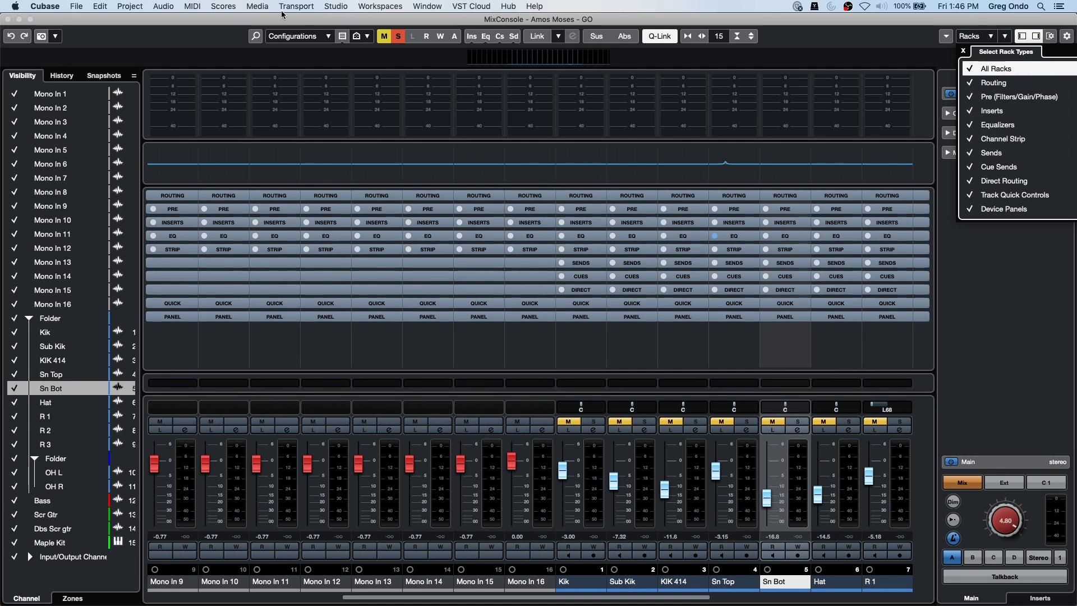
# Save the layout as project workspace 'Mix View' and close the MixConsole window.
pyautogui.click(376, 5)
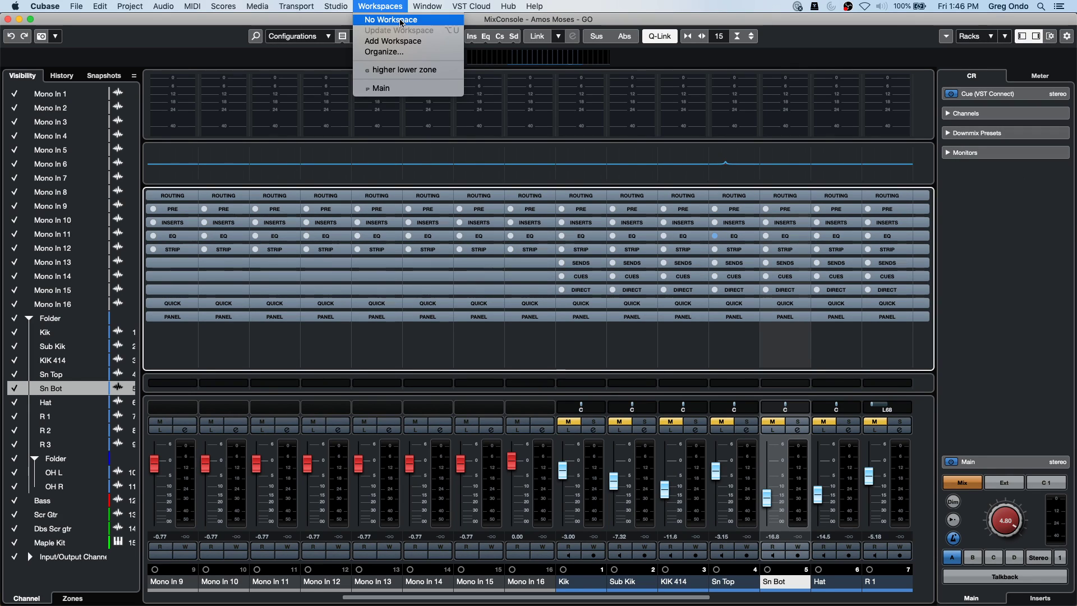
pyautogui.click(393, 41)
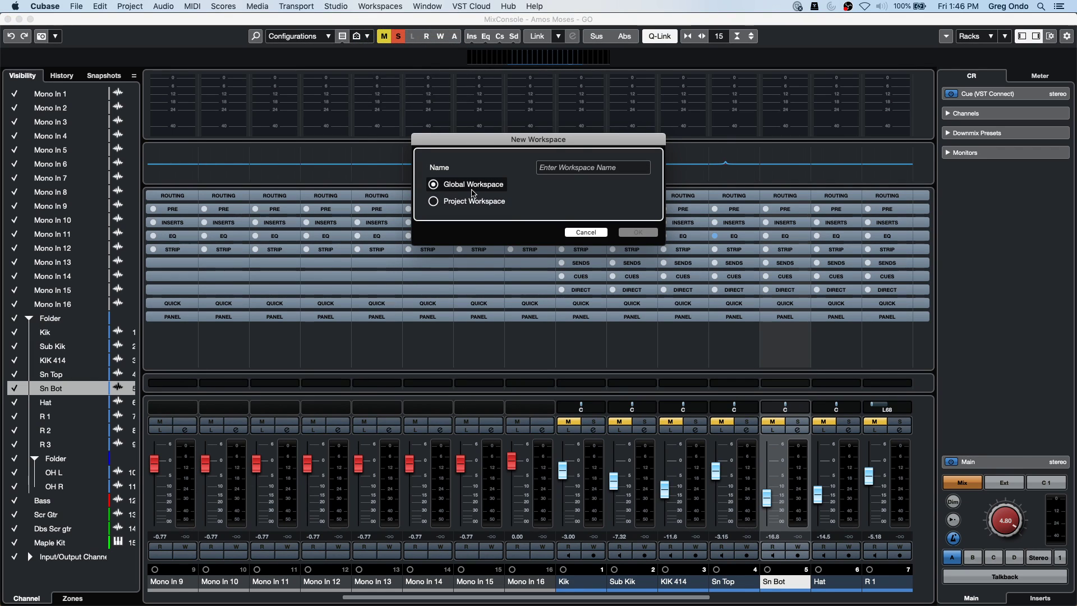
pyautogui.click(589, 167)
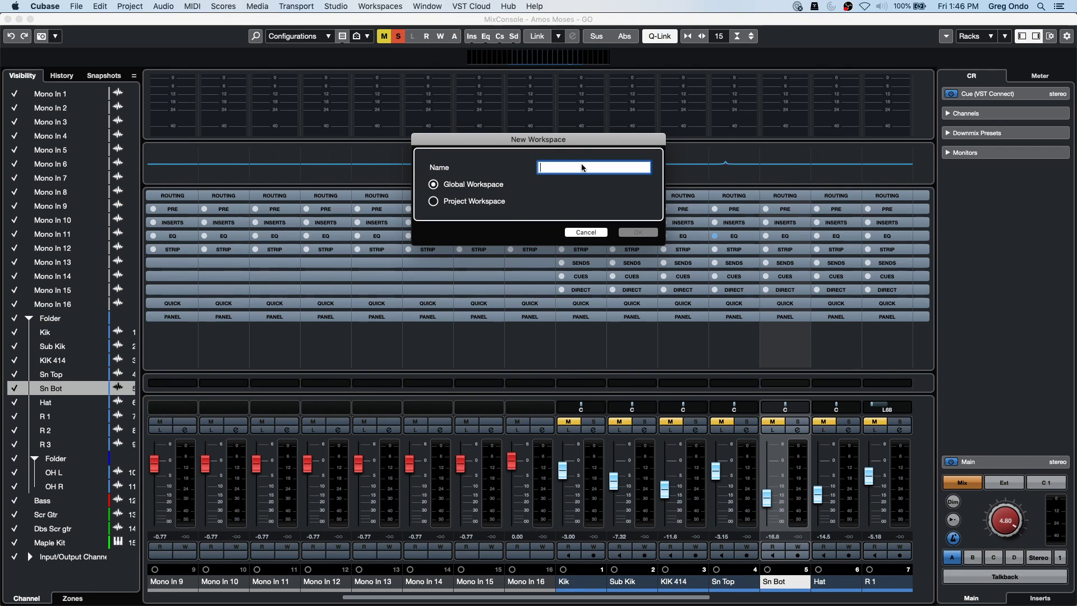
pyautogui.click(434, 201)
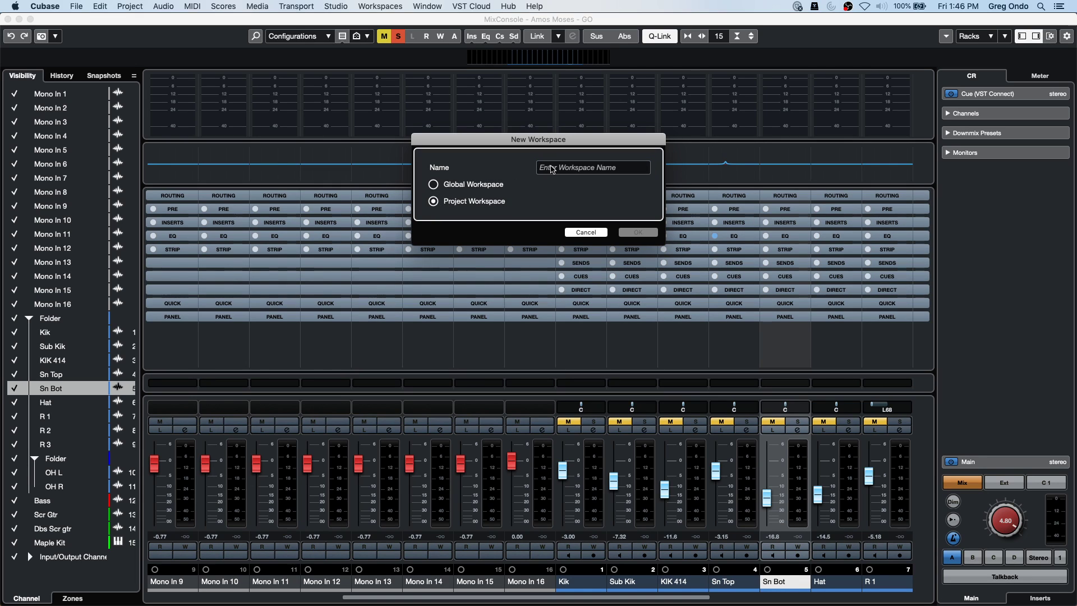
pyautogui.click(575, 167)
pyautogui.write('M')
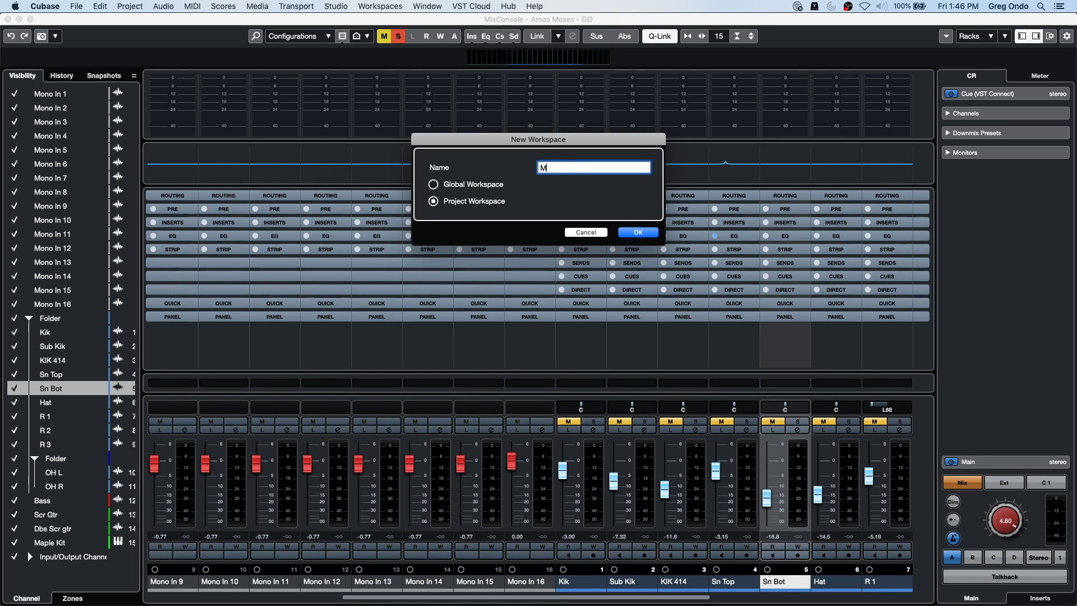
pyautogui.write('ix View')
pyautogui.press('Tab')
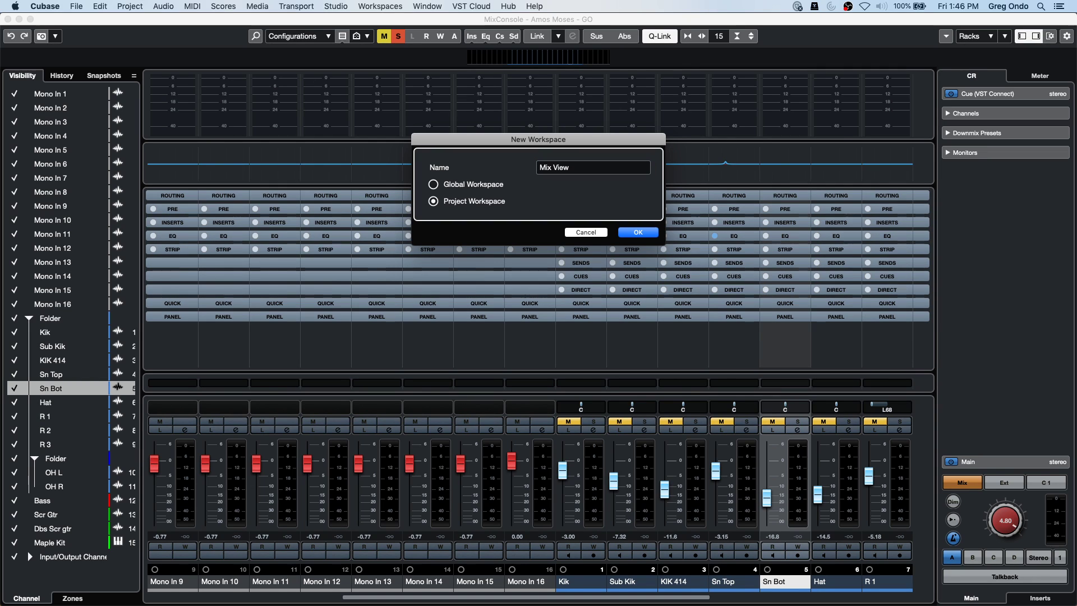
pyautogui.press('Return')
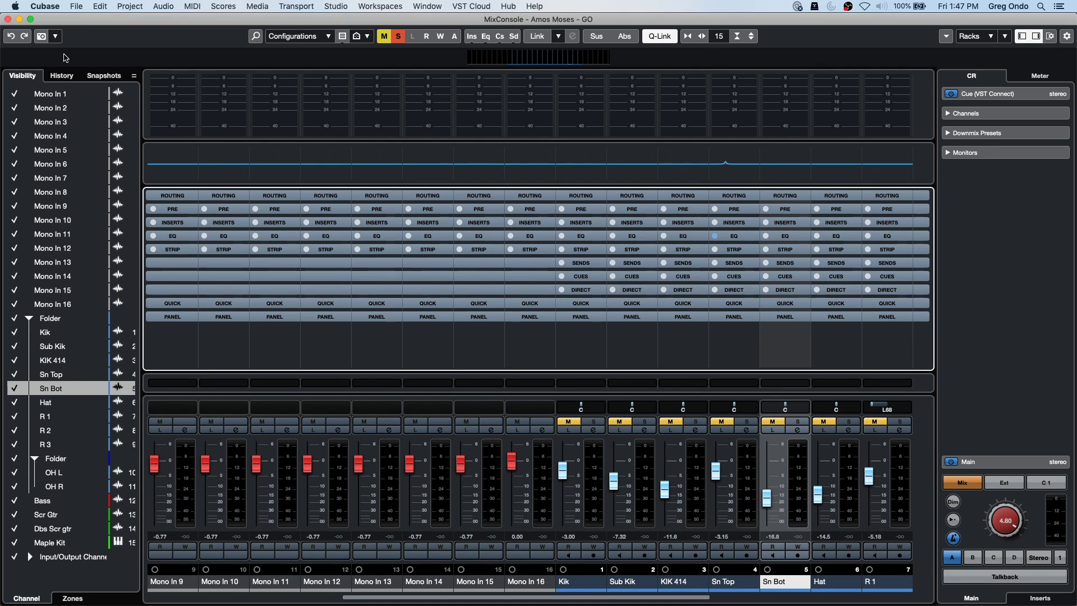
pyautogui.click(8, 19)
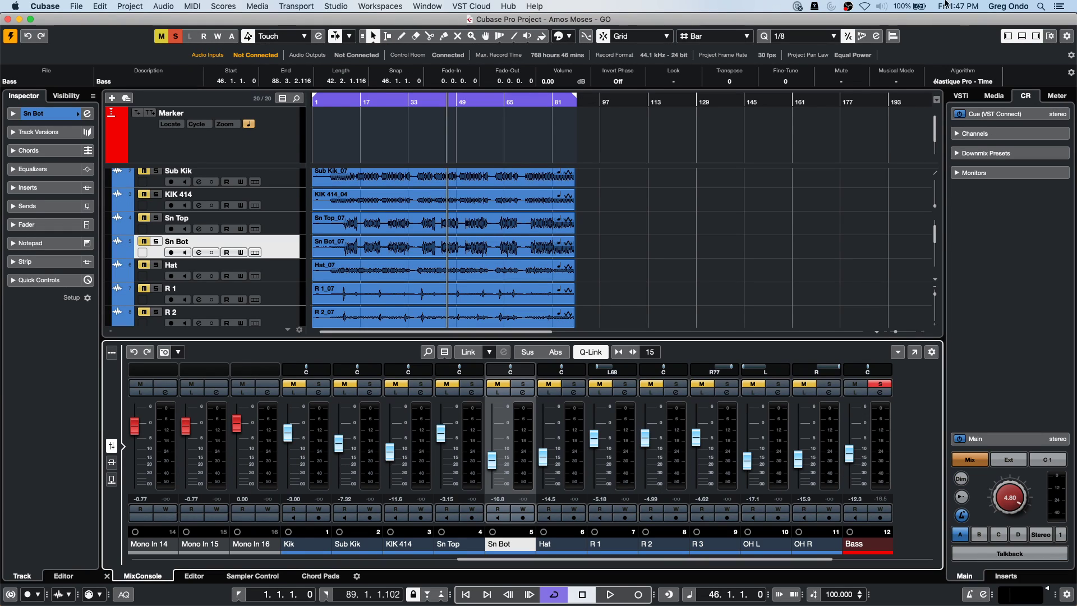
# Show the master meter and dock the floating Control Room window beside it.
pyautogui.click(346, 7)
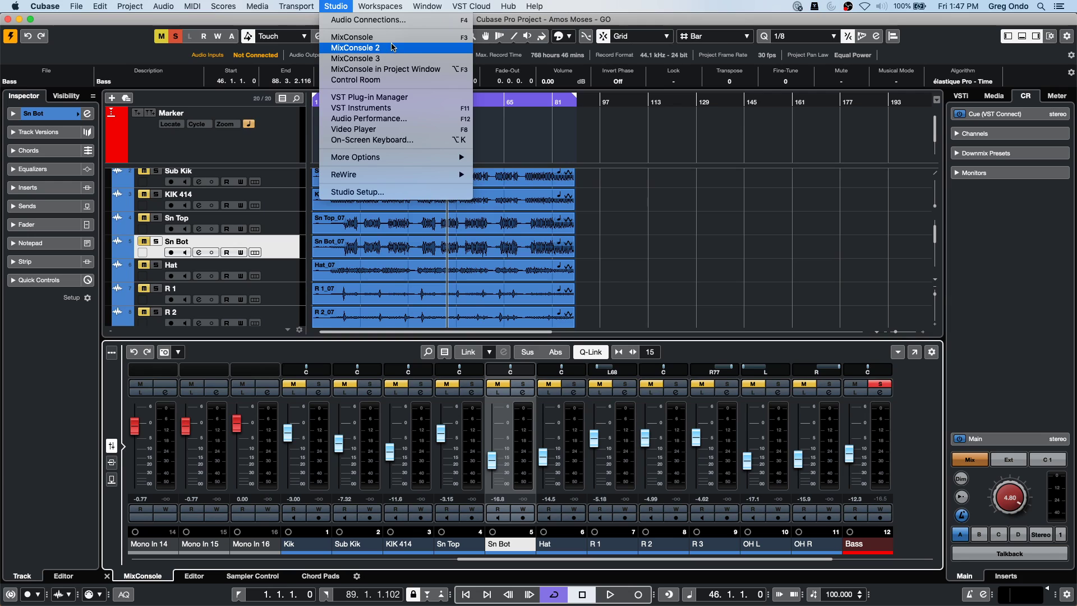
pyautogui.click(396, 80)
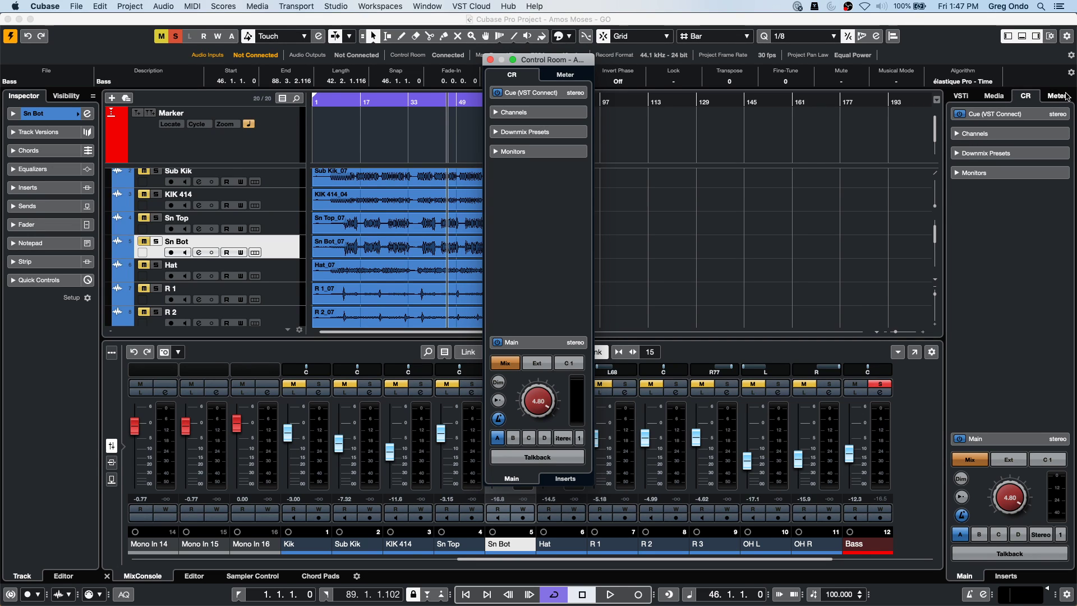
pyautogui.click(1048, 96)
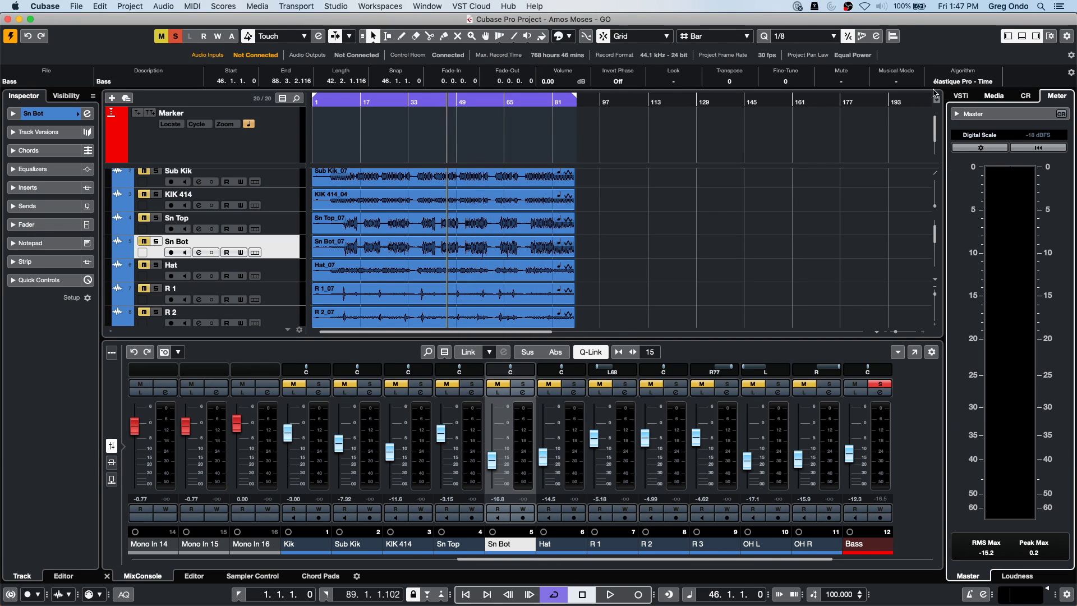
pyautogui.click(380, 6)
pyautogui.moveTo(344, 10)
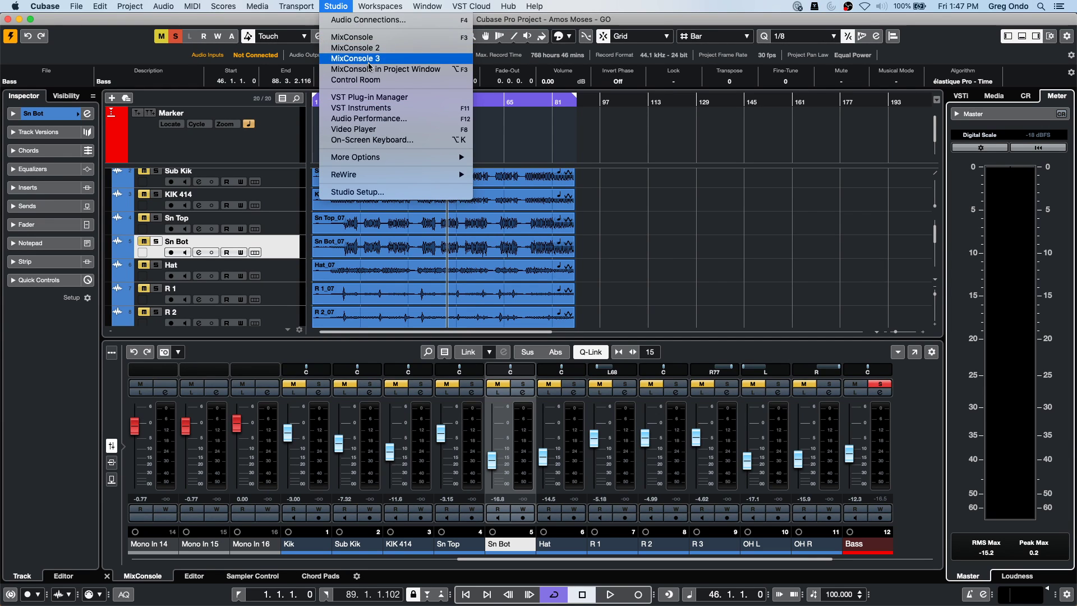
pyautogui.click(359, 80)
pyautogui.moveTo(530, 62); pyautogui.dragTo(865, 94)
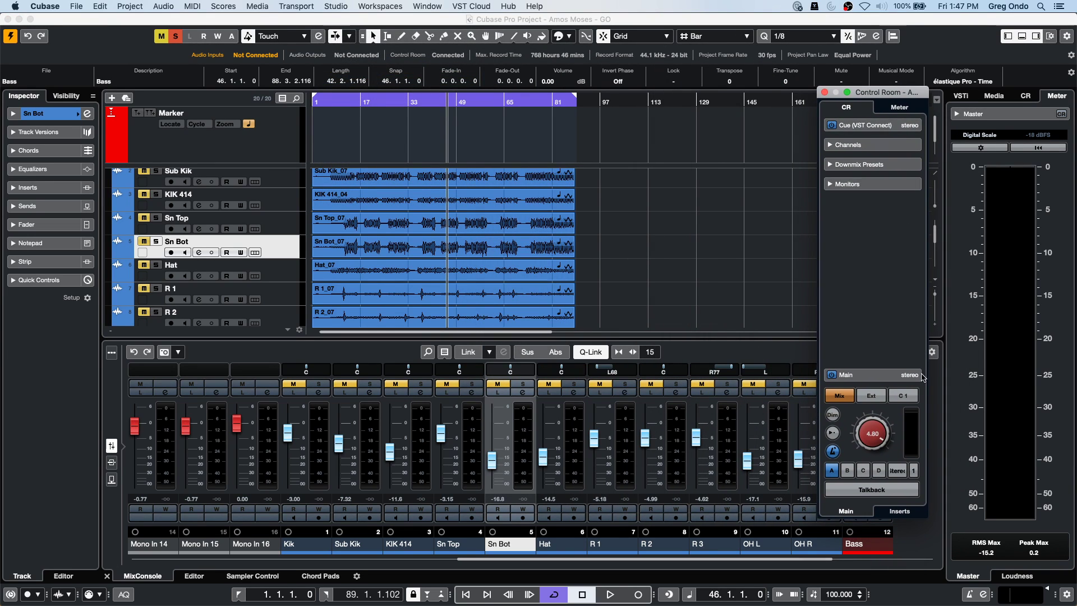
pyautogui.moveTo(896, 91); pyautogui.dragTo(915, 117)
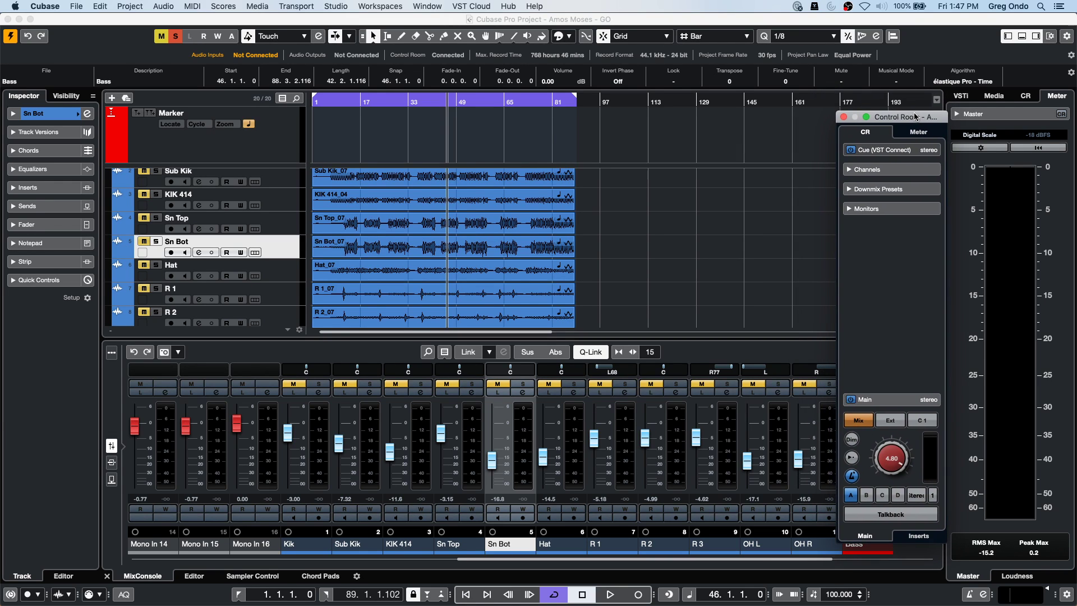
# Save the layout as global workspace 'control room visible'.
pyautogui.click(427, 6)
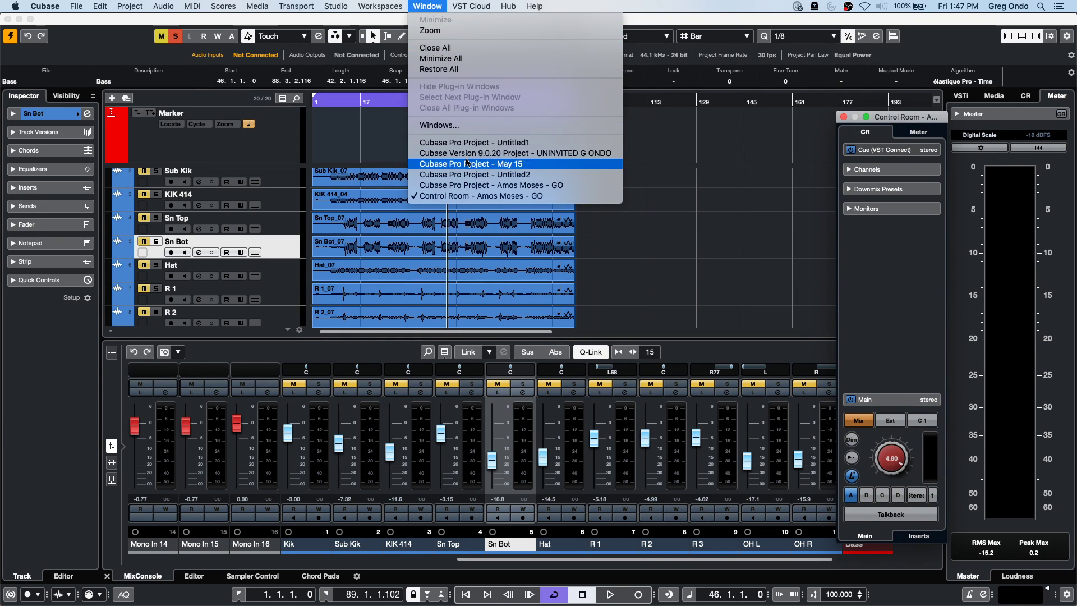
pyautogui.moveTo(380, 6)
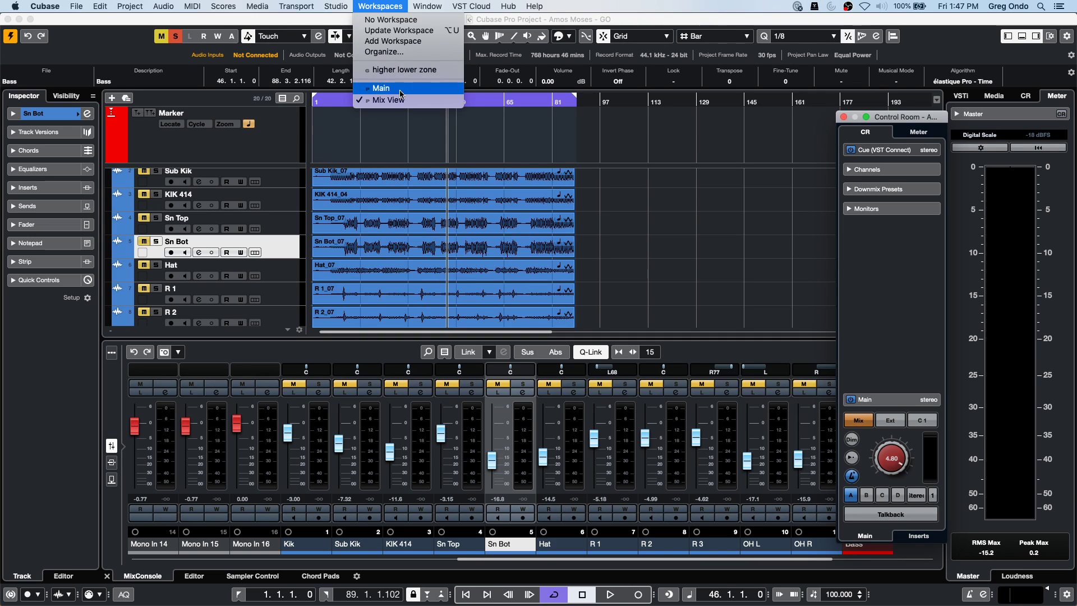
pyautogui.click(412, 42)
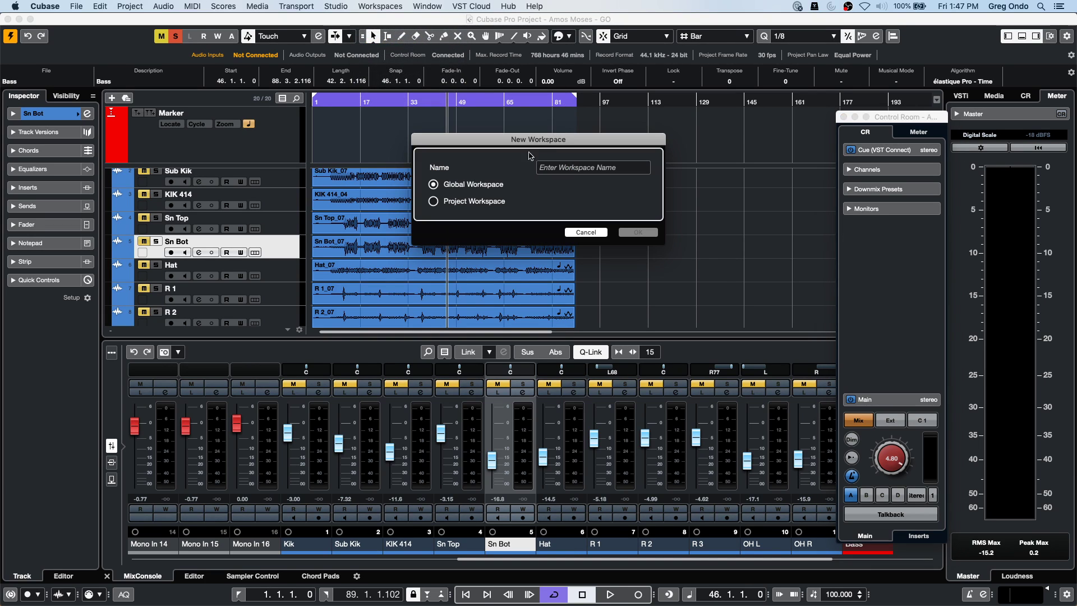
pyautogui.click(573, 168)
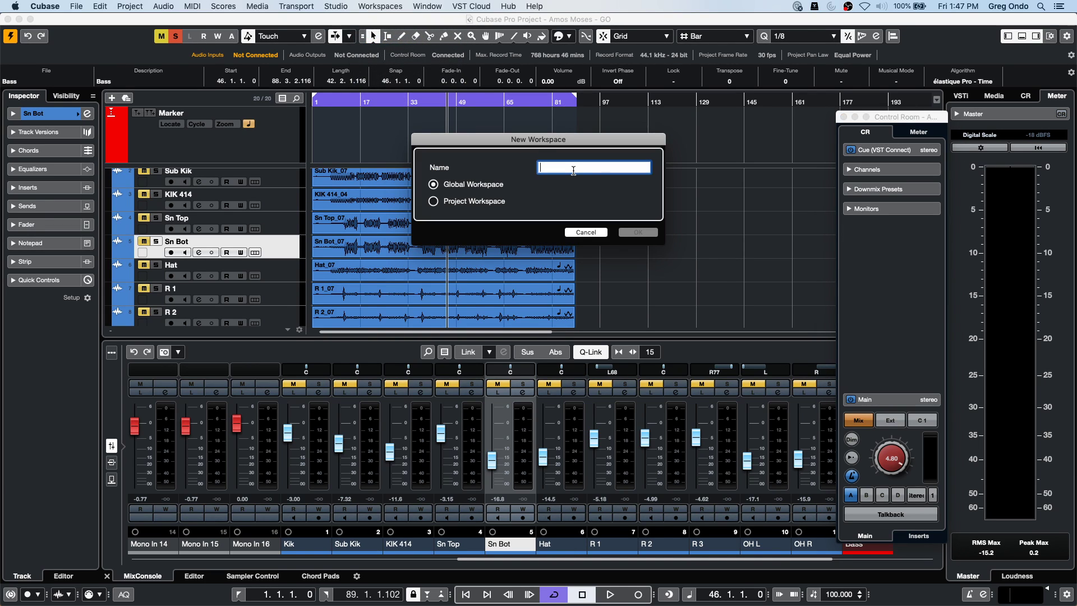
pyautogui.write('control room visible')
pyautogui.press('Tab')
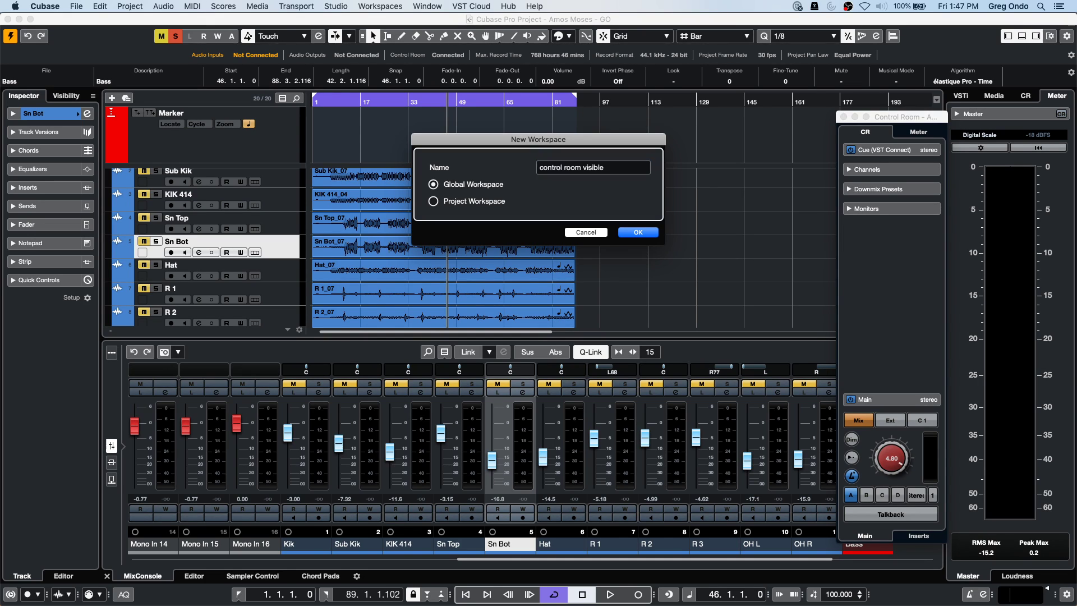
pyautogui.click(638, 233)
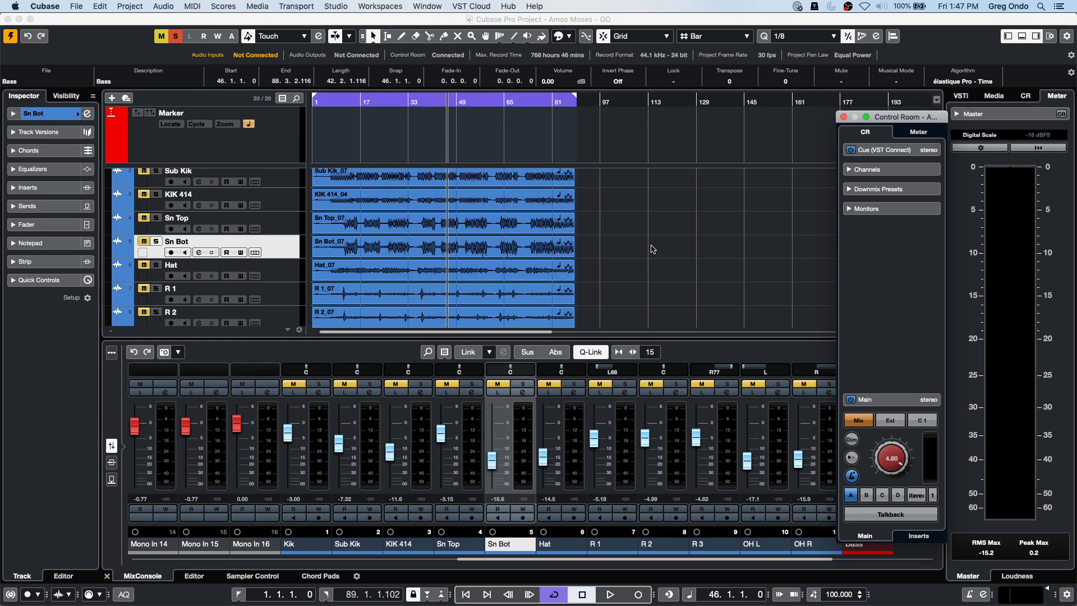
# Switch in turn to the Main, Mix View and control room visible workspaces.
pyautogui.click(385, 6)
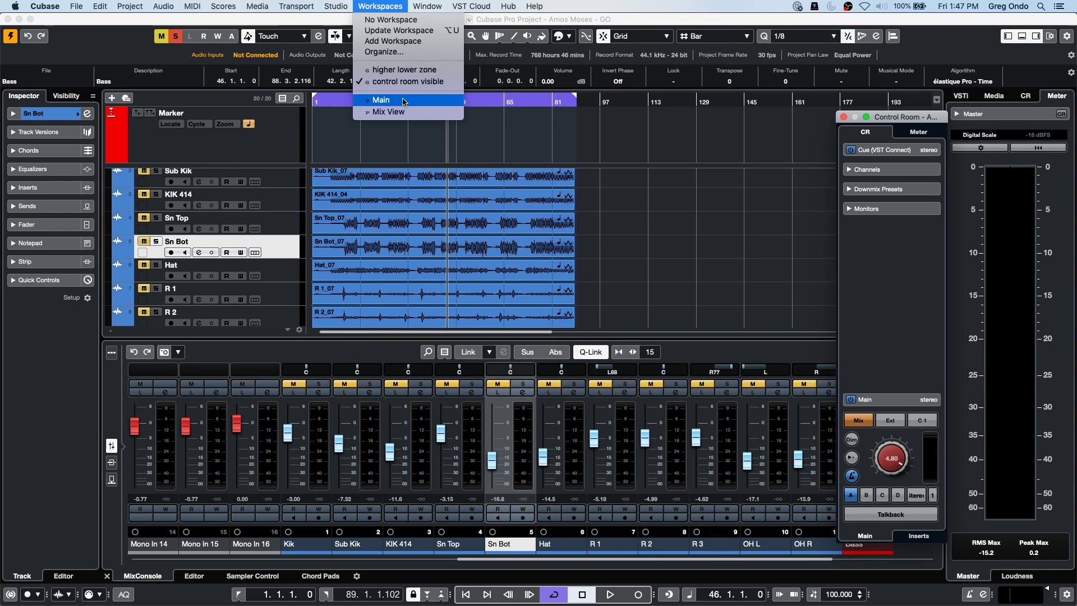
pyautogui.click(403, 104)
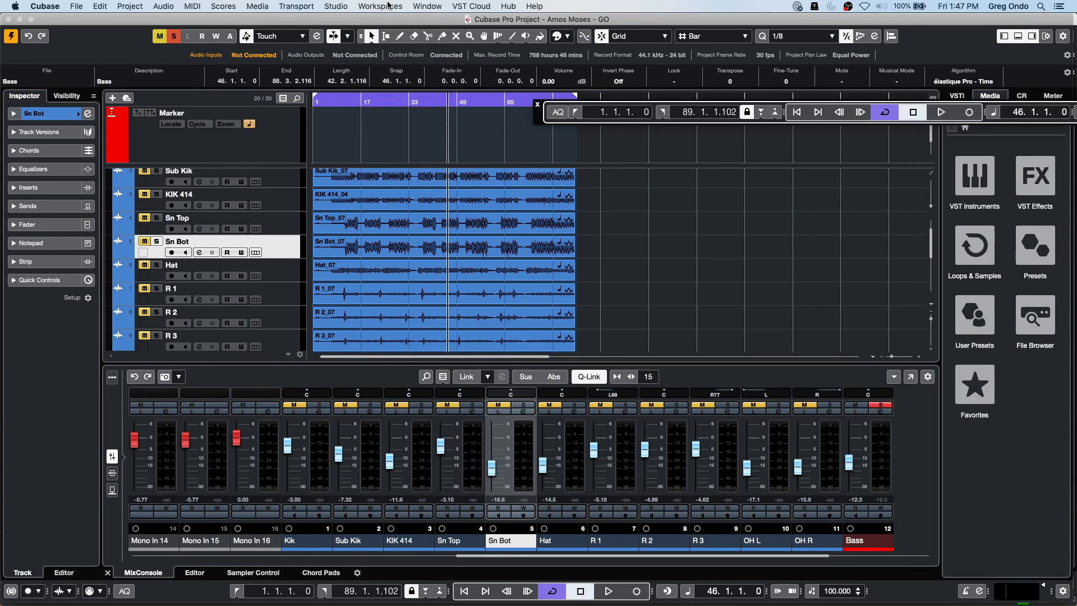
pyautogui.click(391, 6)
pyautogui.click(388, 112)
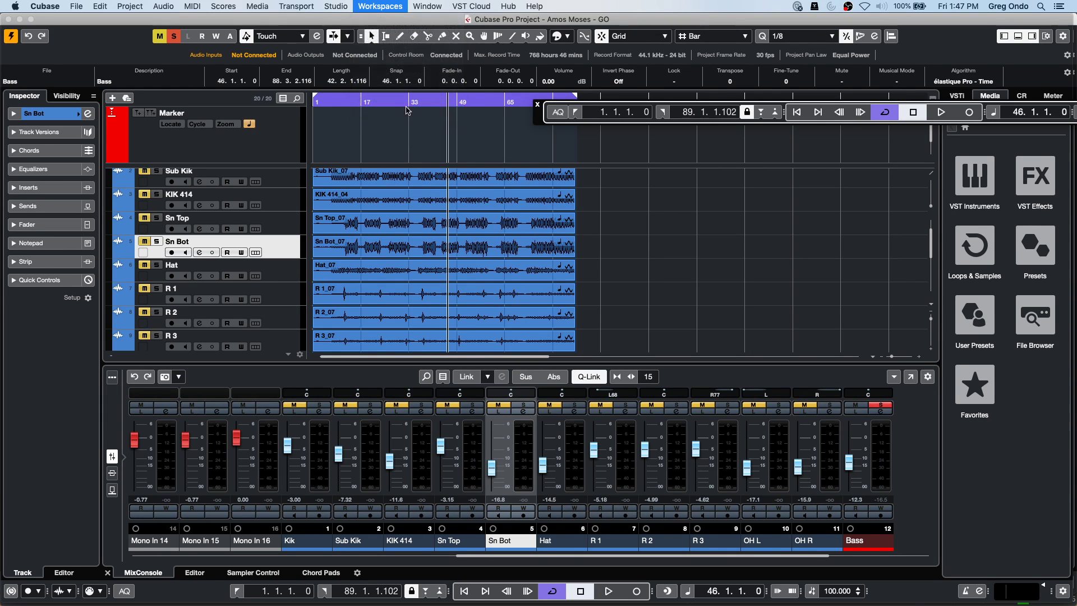
pyautogui.click(381, 6)
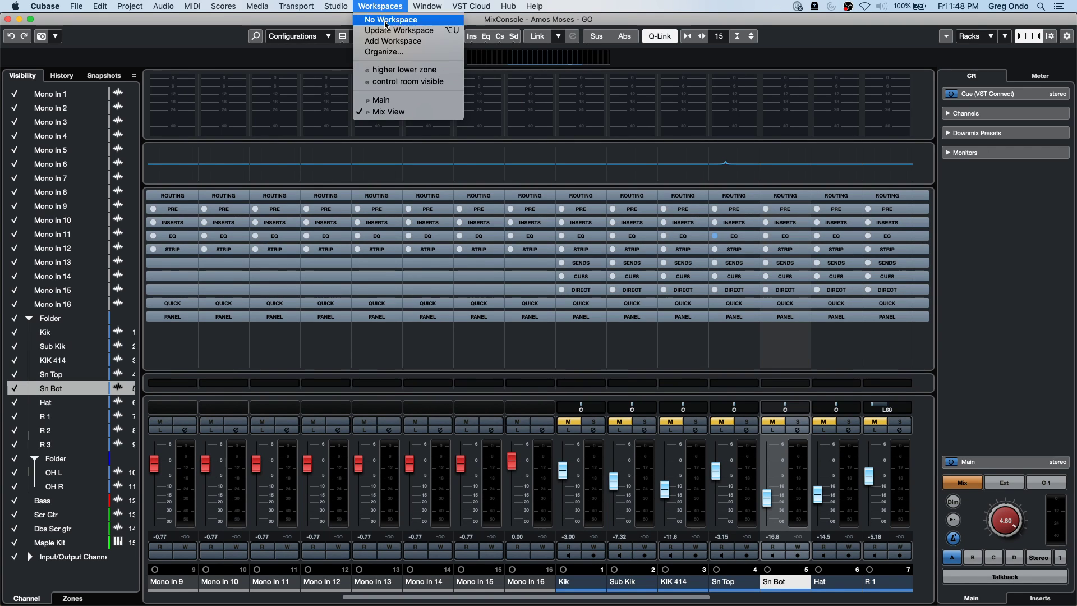
pyautogui.click(436, 83)
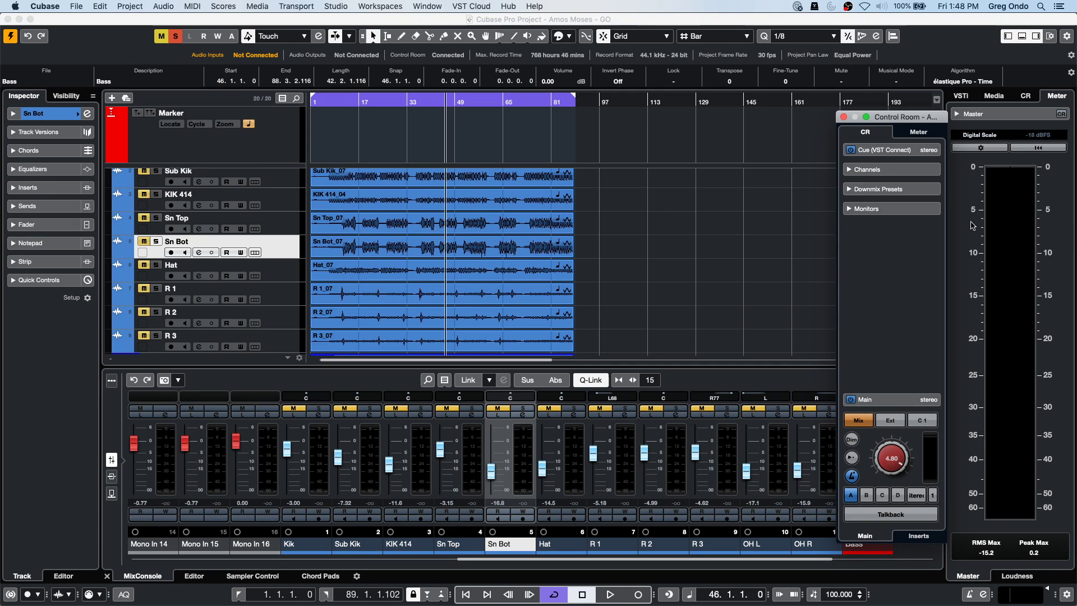
# Close the Control Room window and deactivate all mutes and solos with Alt+M and Alt+S.
pyautogui.click(844, 118)
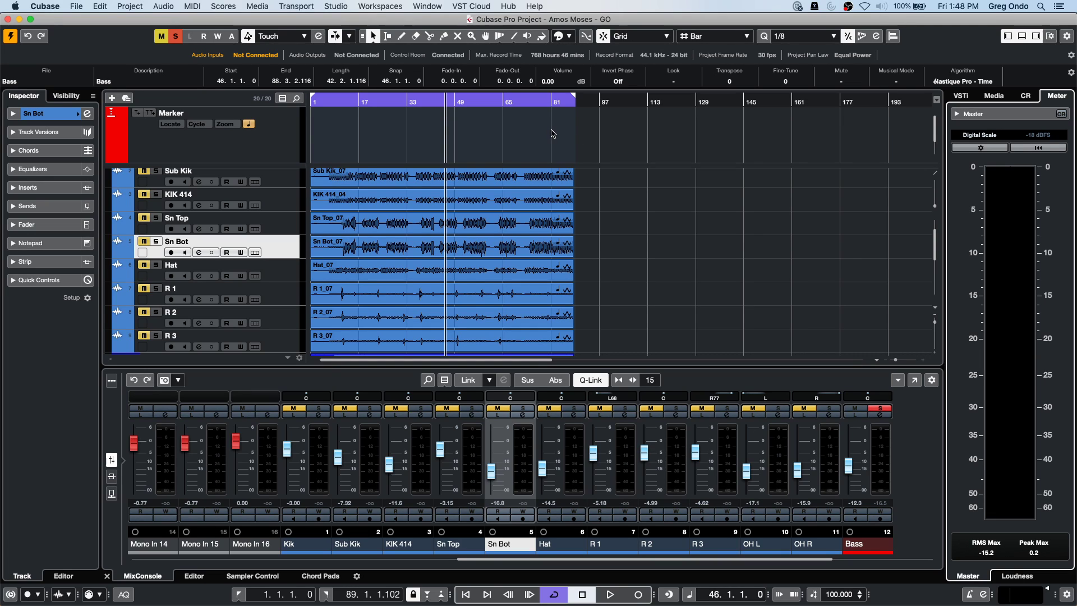
pyautogui.hotkey('alt', 'm')
pyautogui.hotkey('alt', 's')
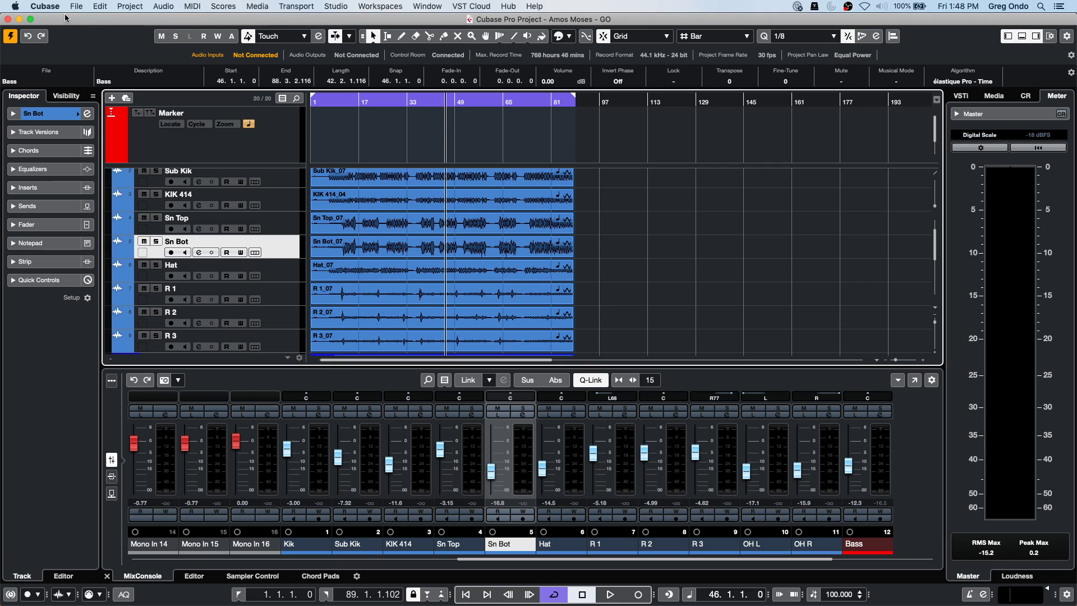
# Use File > Revert and confirm to restore the last saved Amos Moses project.
pyautogui.click(76, 6)
pyautogui.moveTo(102, 173)
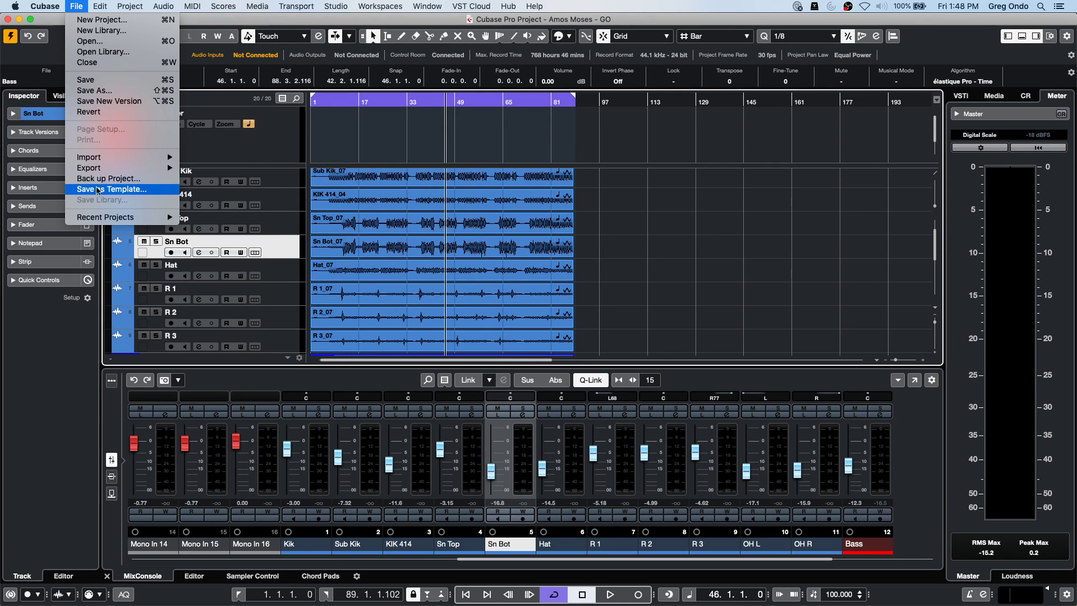
pyautogui.click(89, 112)
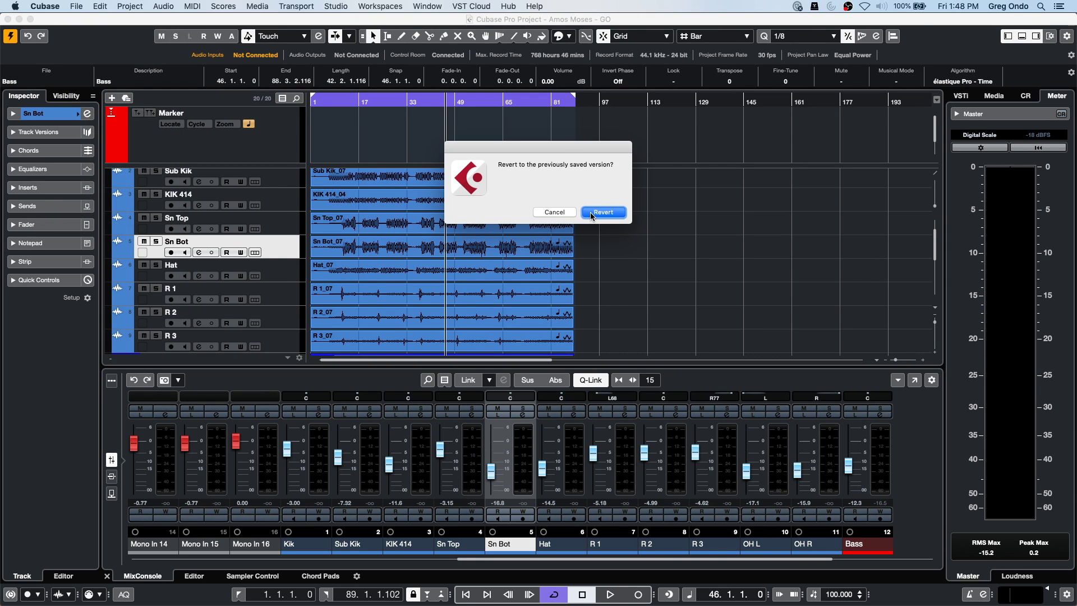
pyautogui.click(587, 211)
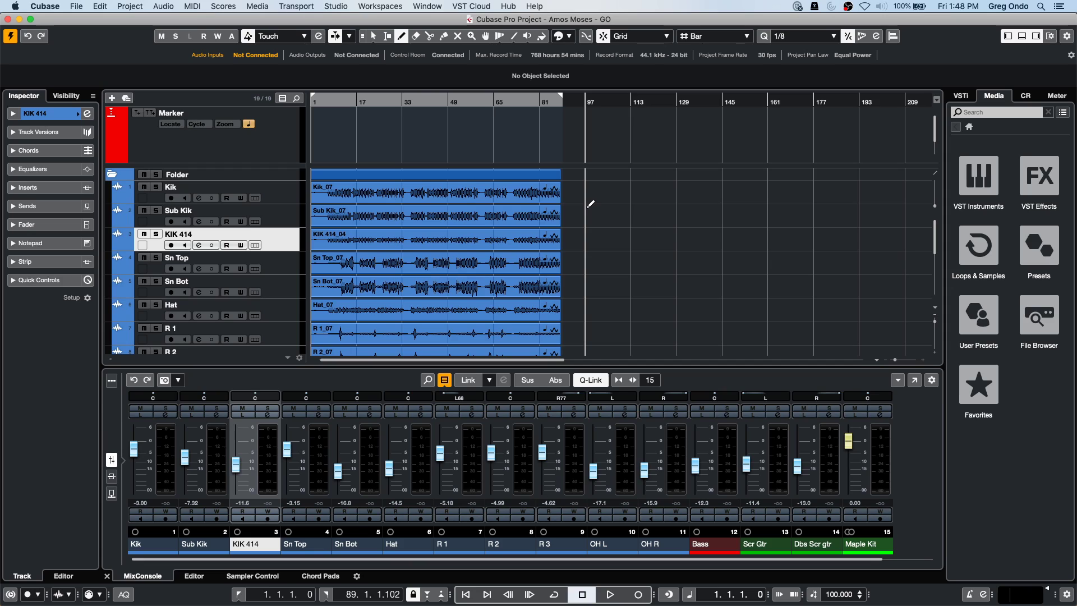
# Open Audio Connections and leave the Stereo Out bus unconnected on the Outputs page.
pyautogui.click(339, 6)
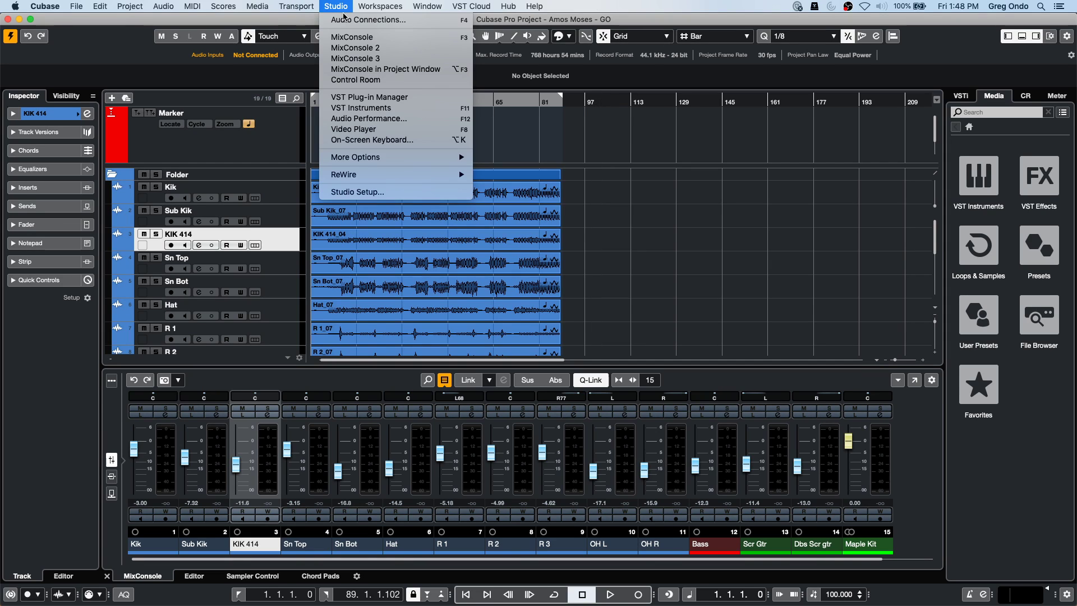
pyautogui.click(344, 19)
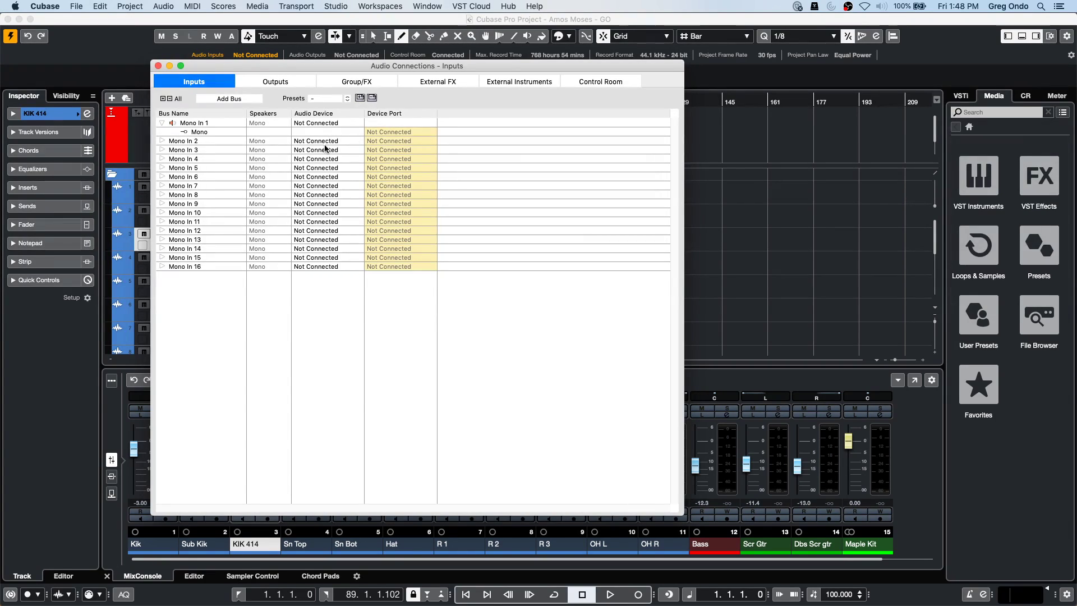
pyautogui.click(313, 85)
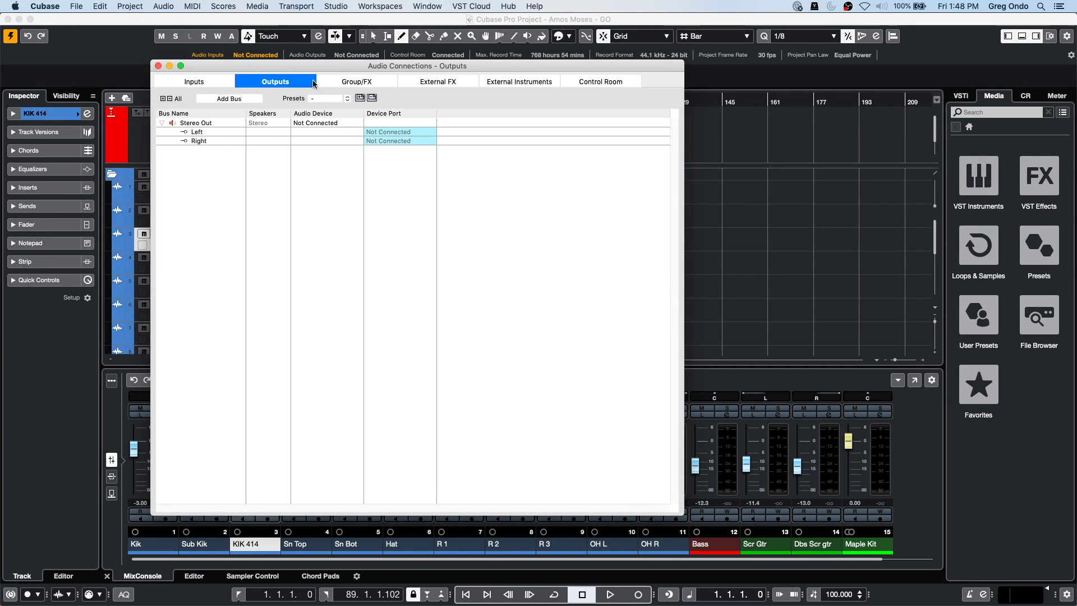
pyautogui.click(315, 123)
pyautogui.click(620, 199)
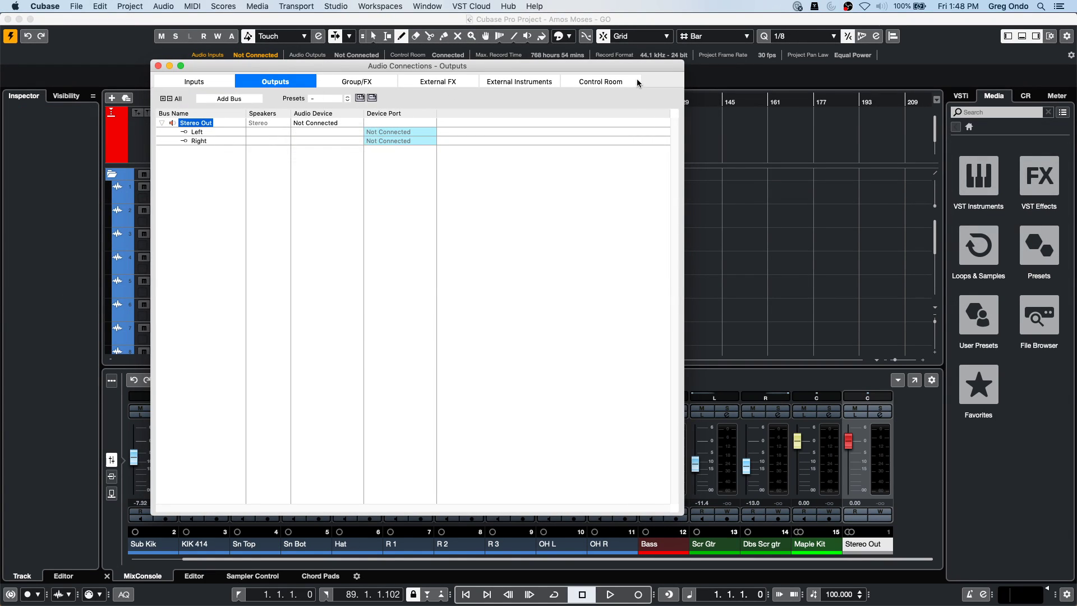
# Confirm the Control Room Yamaha HS7 monitors stay on the Steinberg UR24C, then close Audio Connections.
pyautogui.click(636, 81)
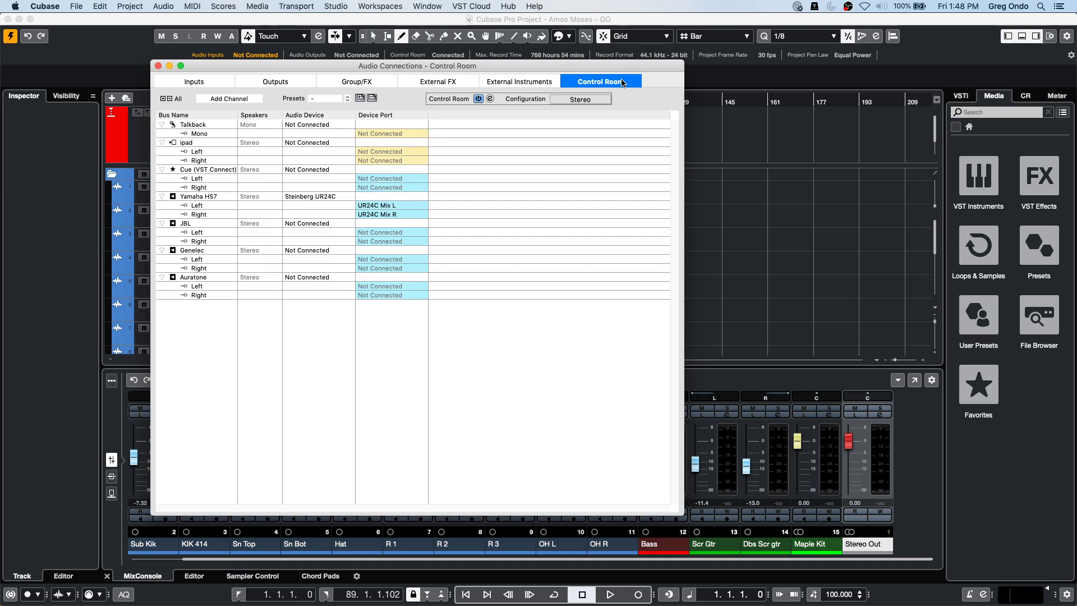
pyautogui.click(307, 197)
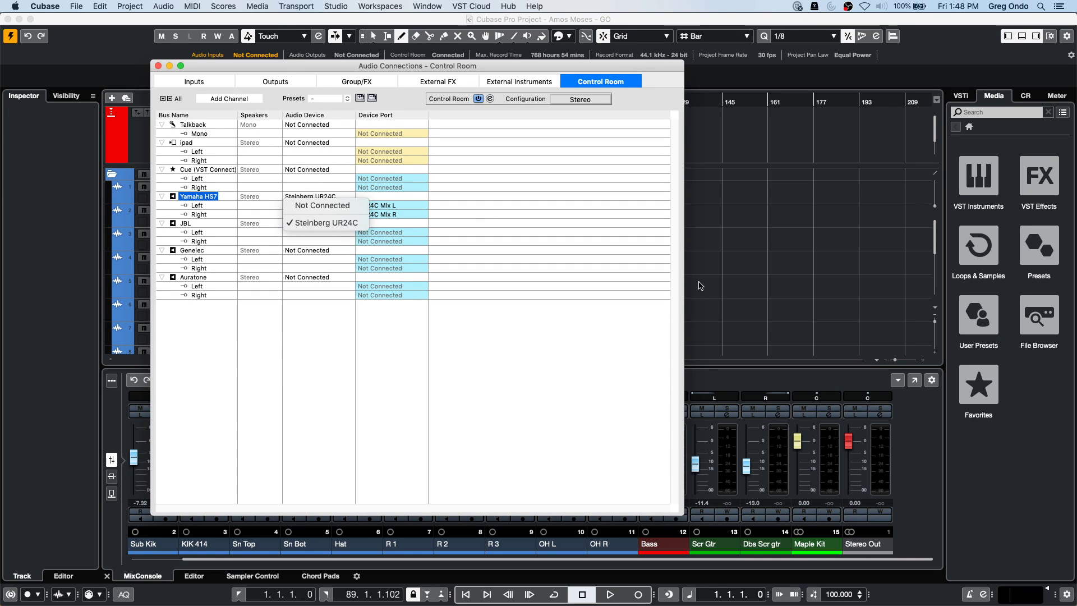
pyautogui.click(159, 69)
pyautogui.click(158, 69)
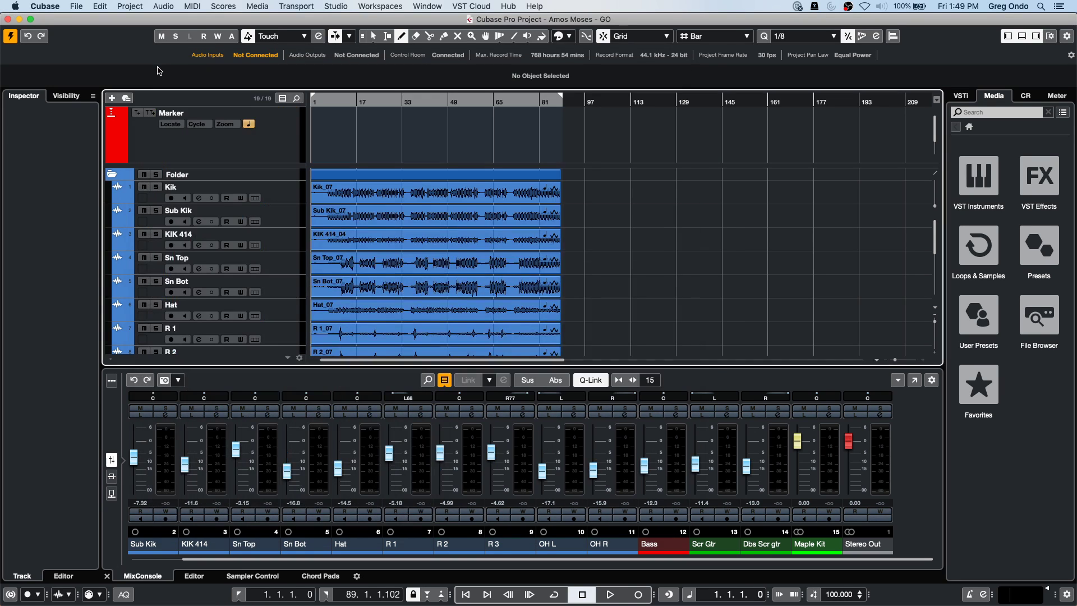
pyautogui.click(342, 7)
pyautogui.moveTo(353, 11)
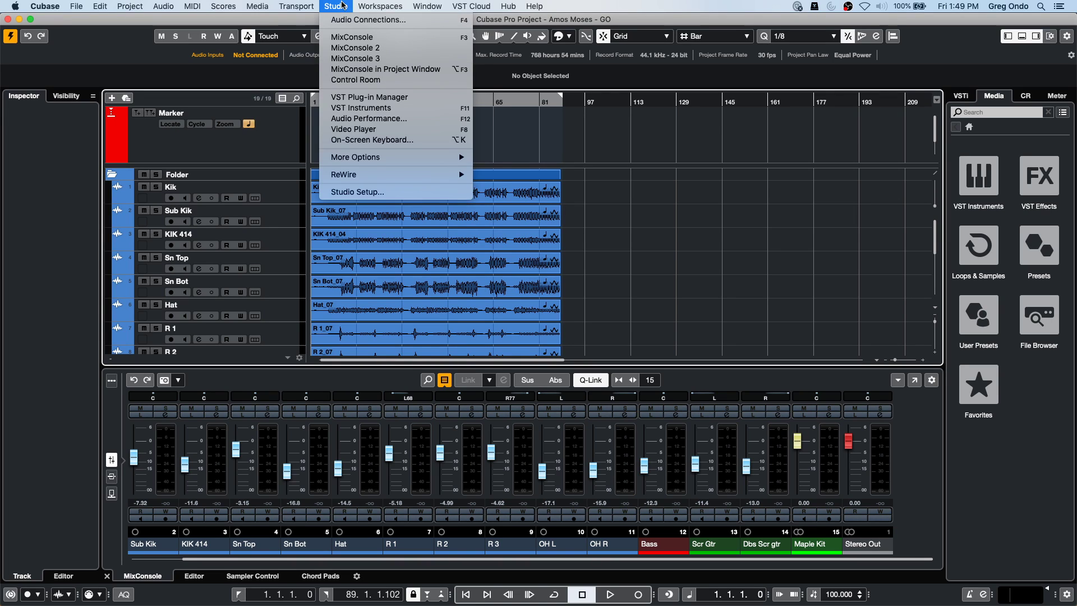
pyautogui.click(352, 193)
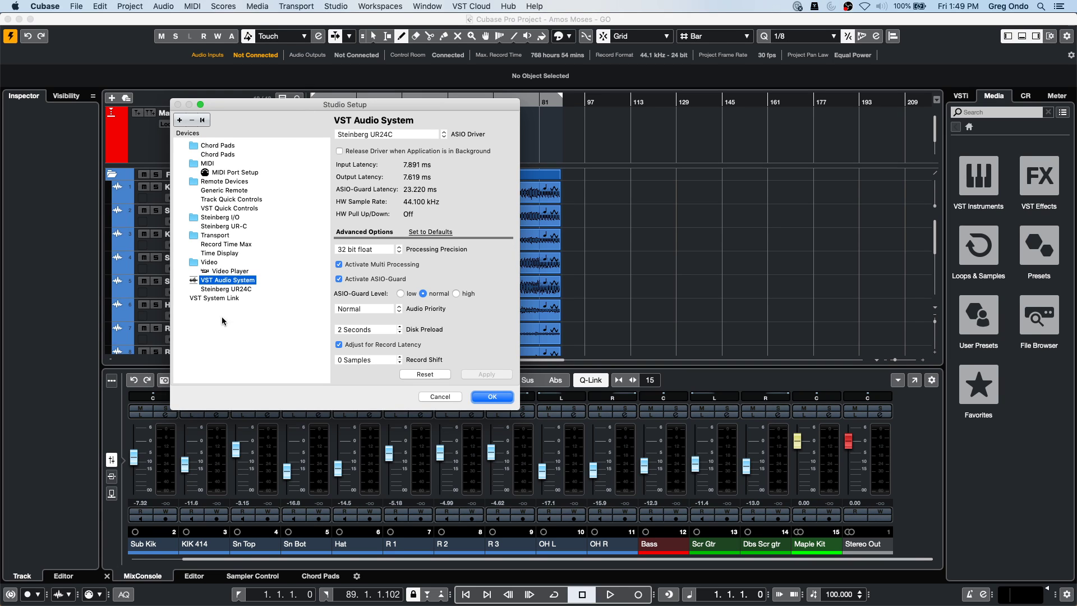
pyautogui.click(225, 289)
pyautogui.click(227, 280)
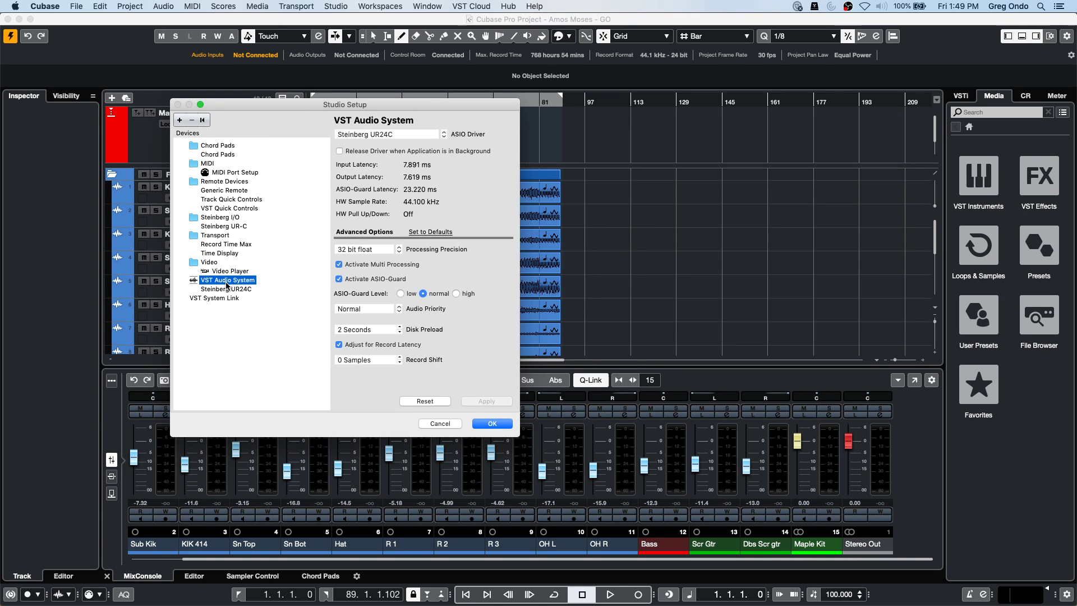
pyautogui.click(408, 140)
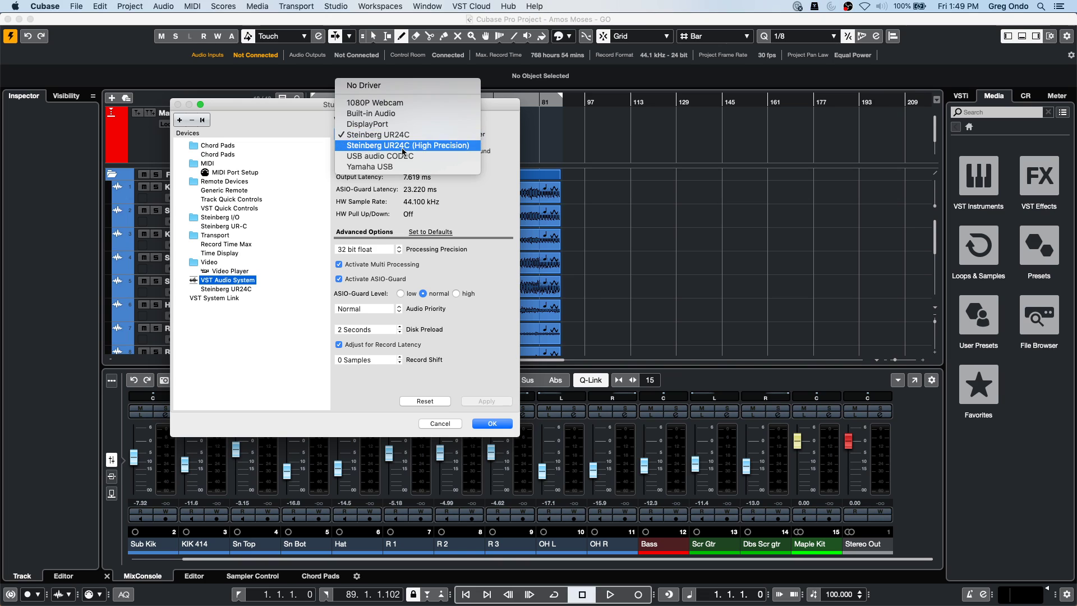
pyautogui.click(491, 423)
pyautogui.click(490, 423)
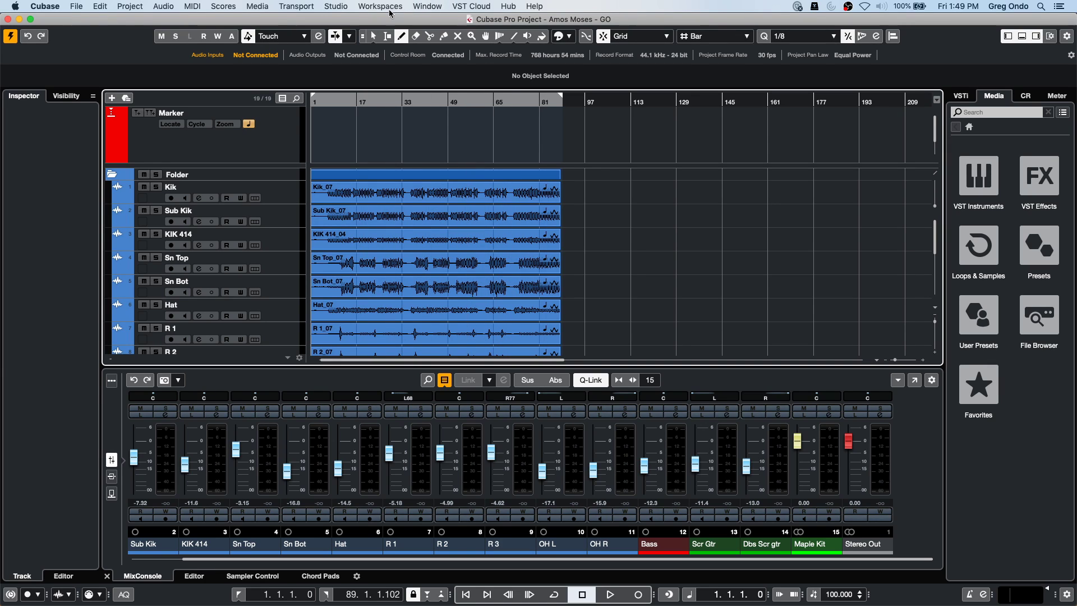
pyautogui.click(345, 5)
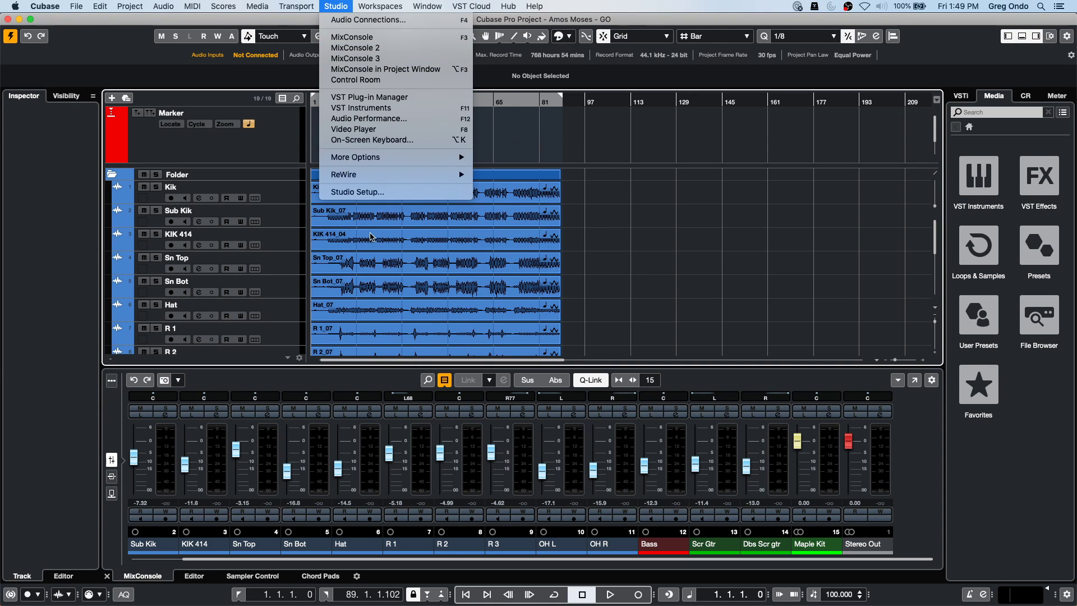
pyautogui.click(380, 193)
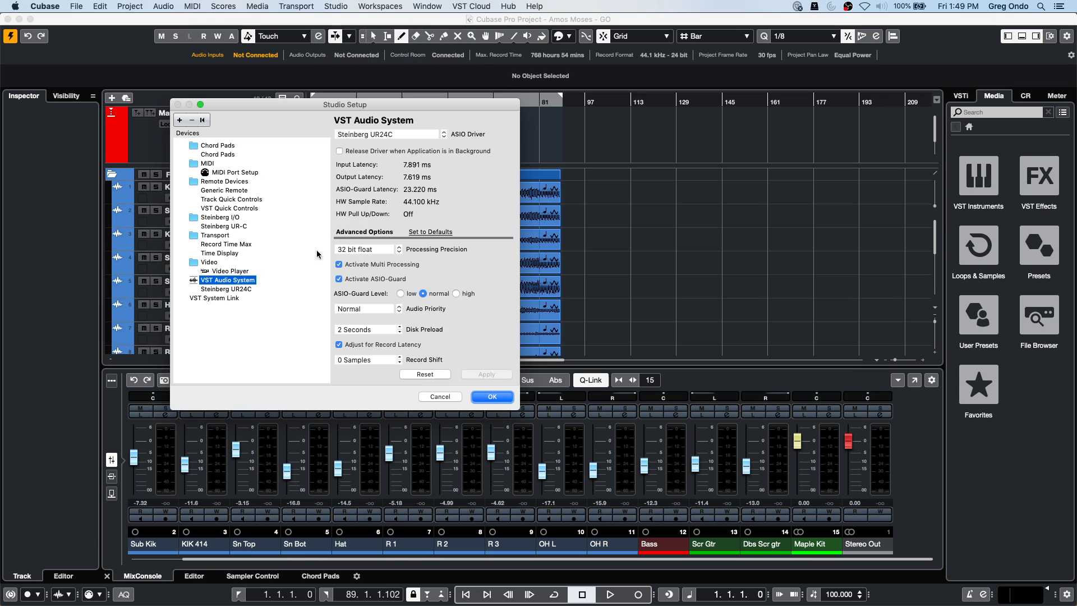
pyautogui.click(391, 136)
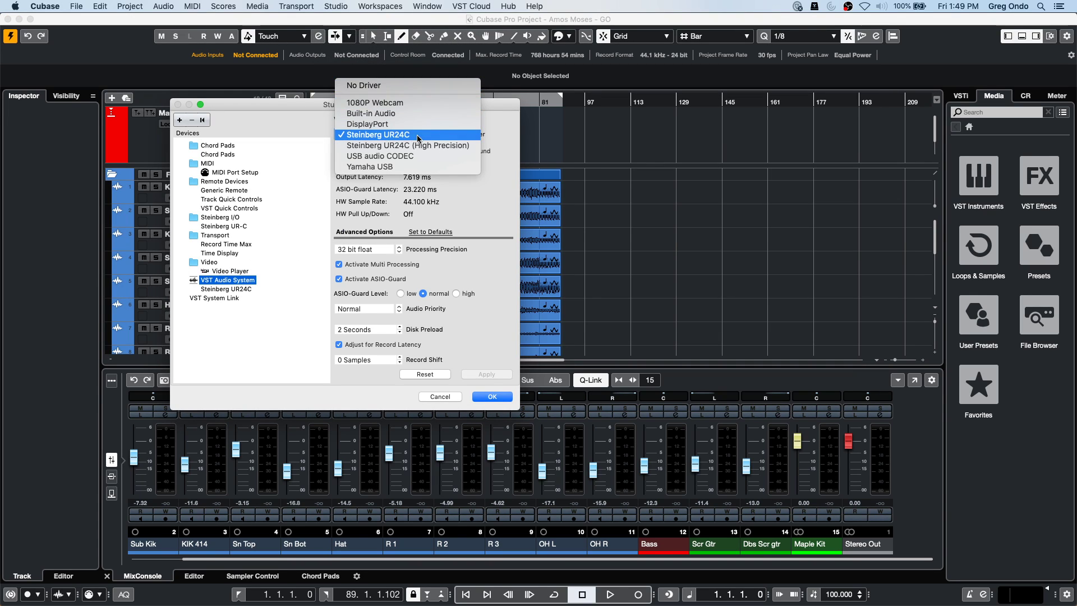
pyautogui.click(450, 399)
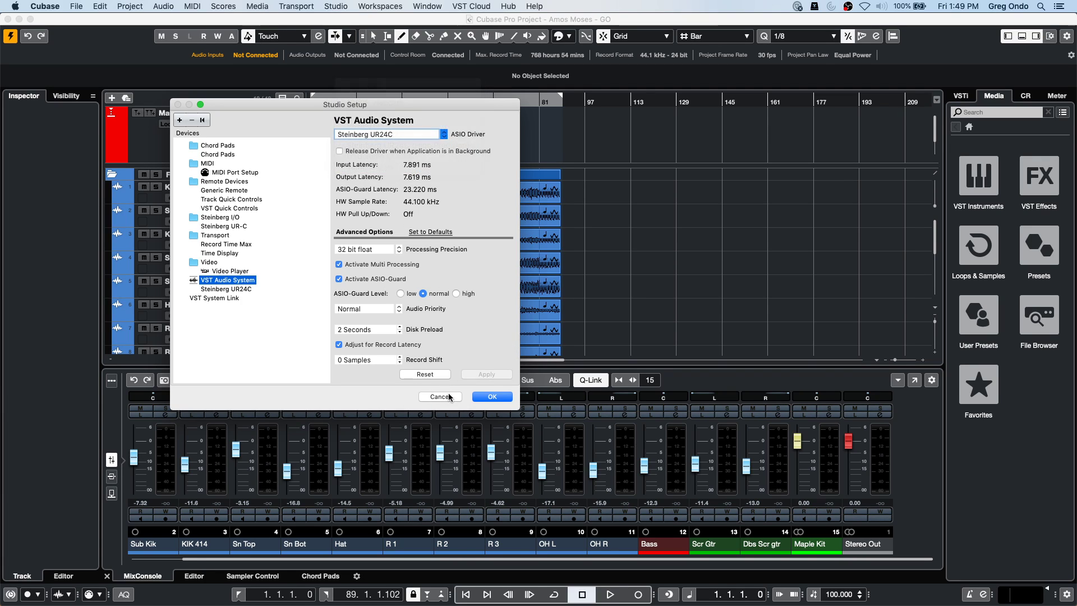
pyautogui.click(447, 398)
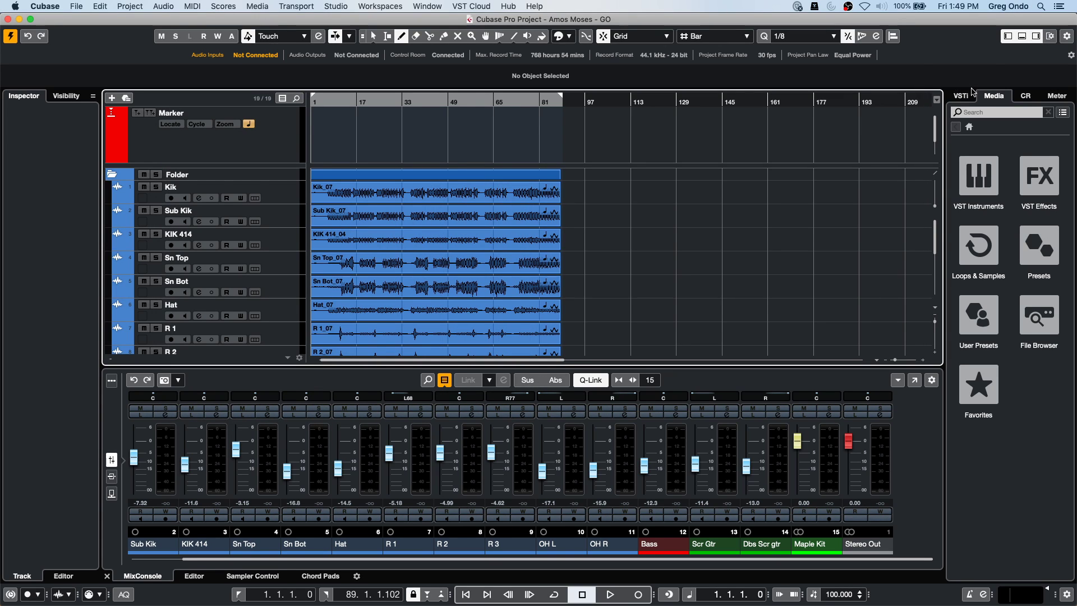
# Show the Control Room panel and switch Talkback on, then off again.
pyautogui.click(1025, 96)
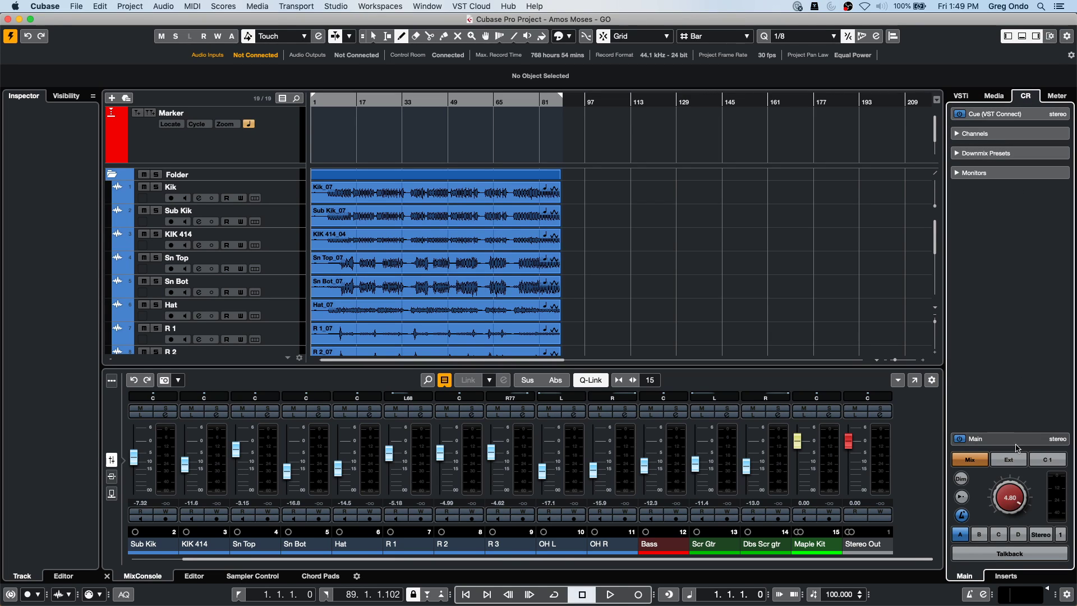
pyautogui.click(1020, 554)
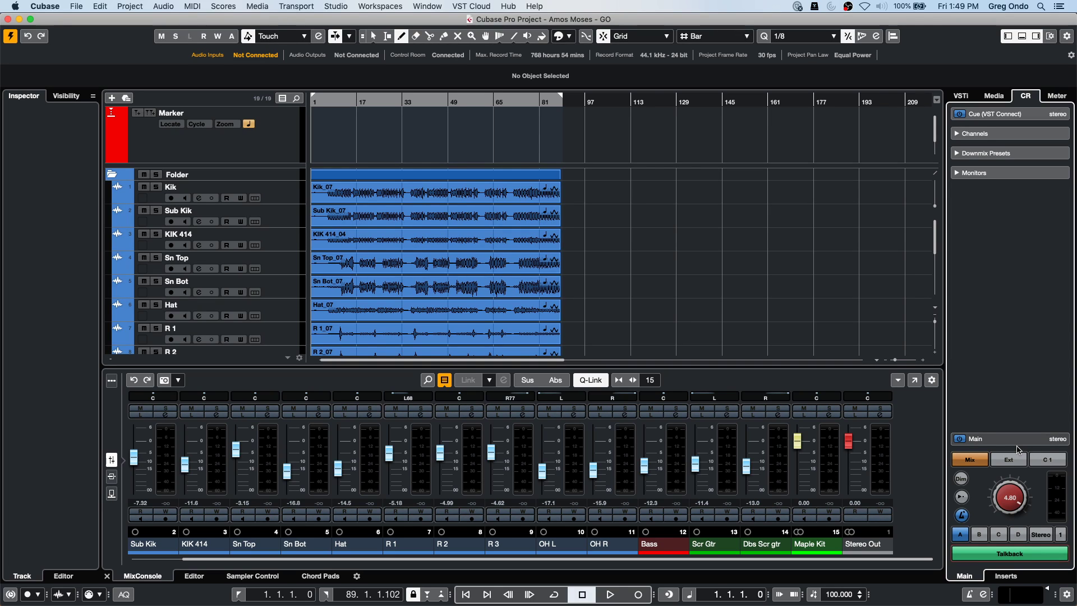
pyautogui.click(1004, 552)
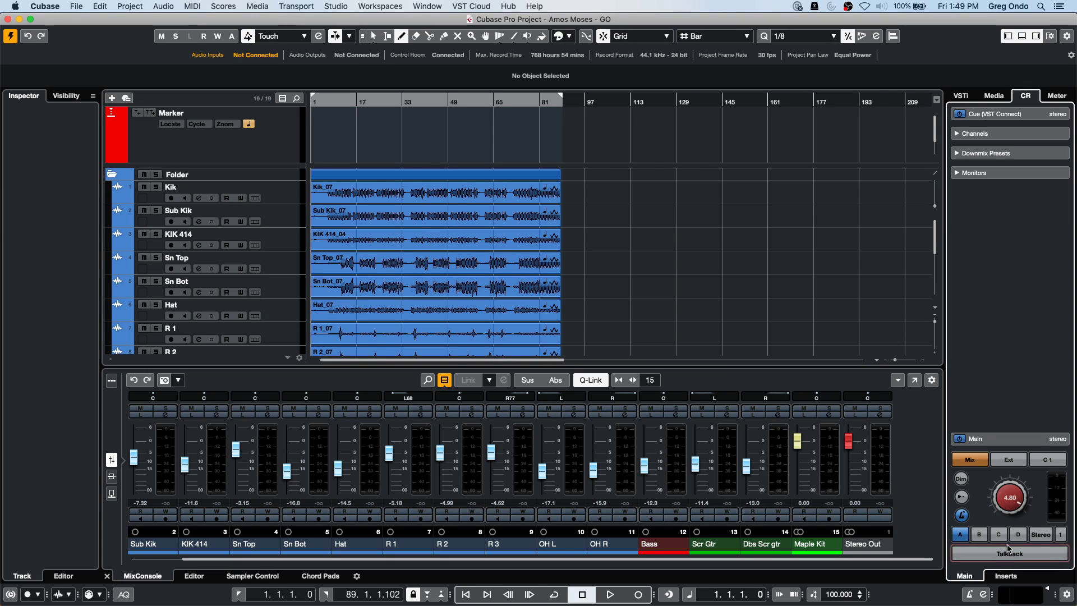
# Lower the Control Room main monitor level to -2.50 and set the position to bar 107.
pyautogui.scroll(-3, 995, 488)
pyautogui.moveTo(994, 488); pyautogui.dragTo(984, 508)
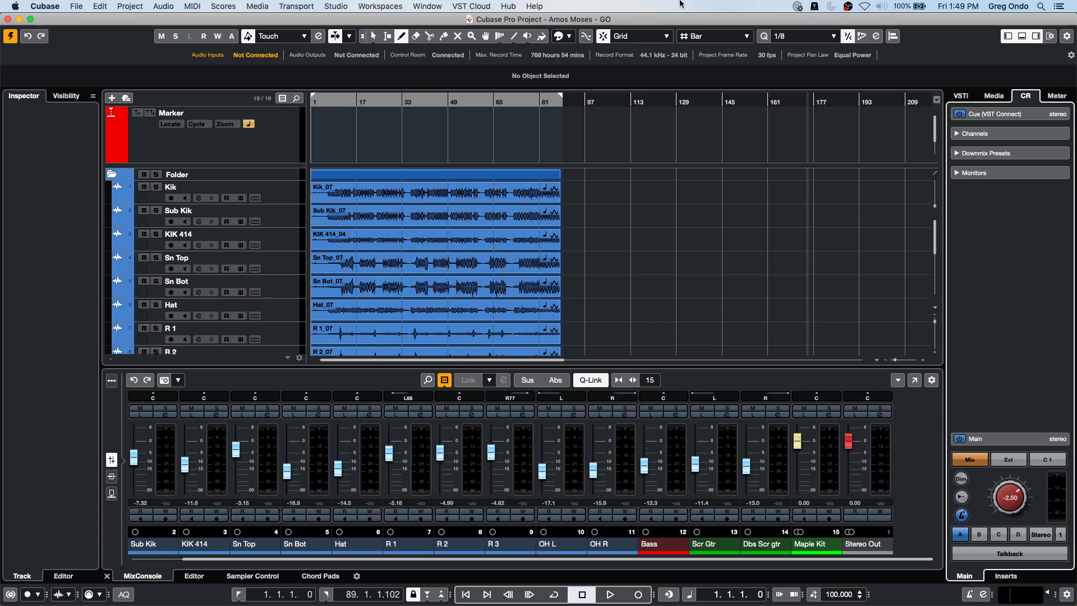
pyautogui.click(614, 103)
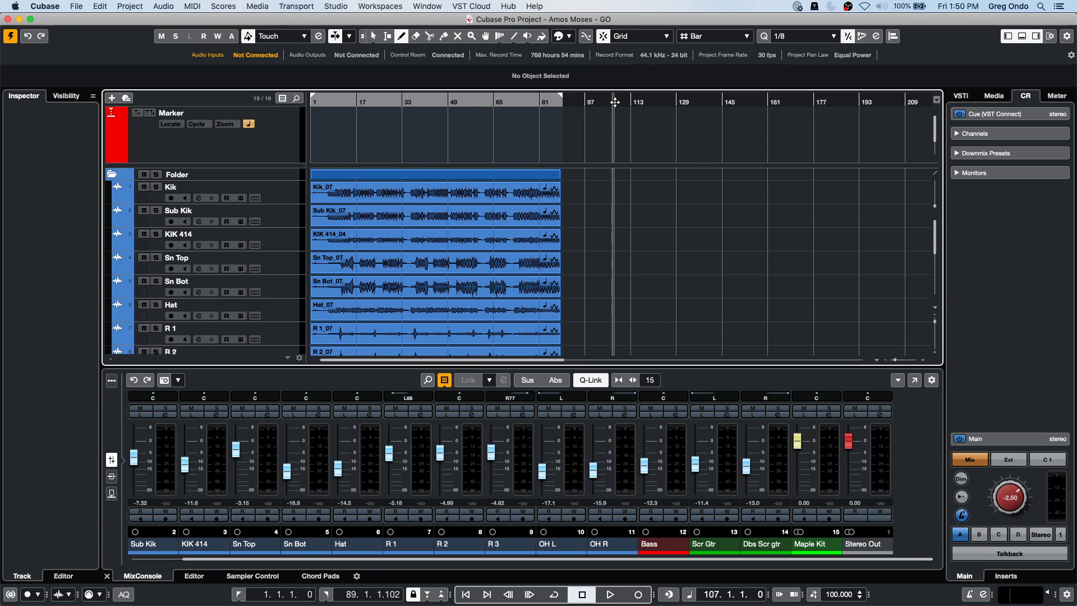
# Play the project from bar 107 to around bar 111, then stop.
pyautogui.press('space')
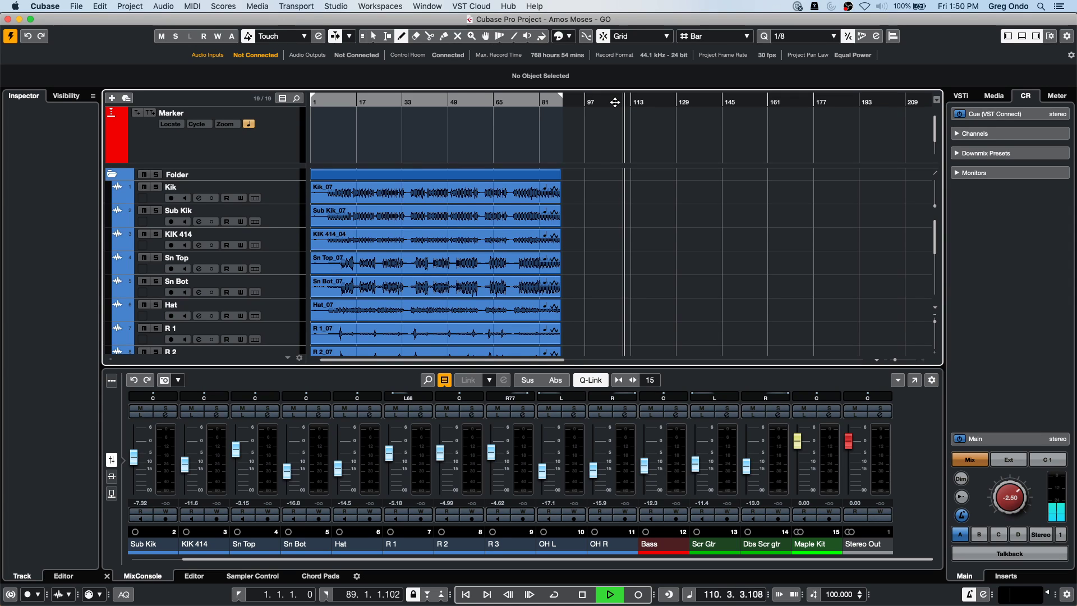
pyautogui.press('space')
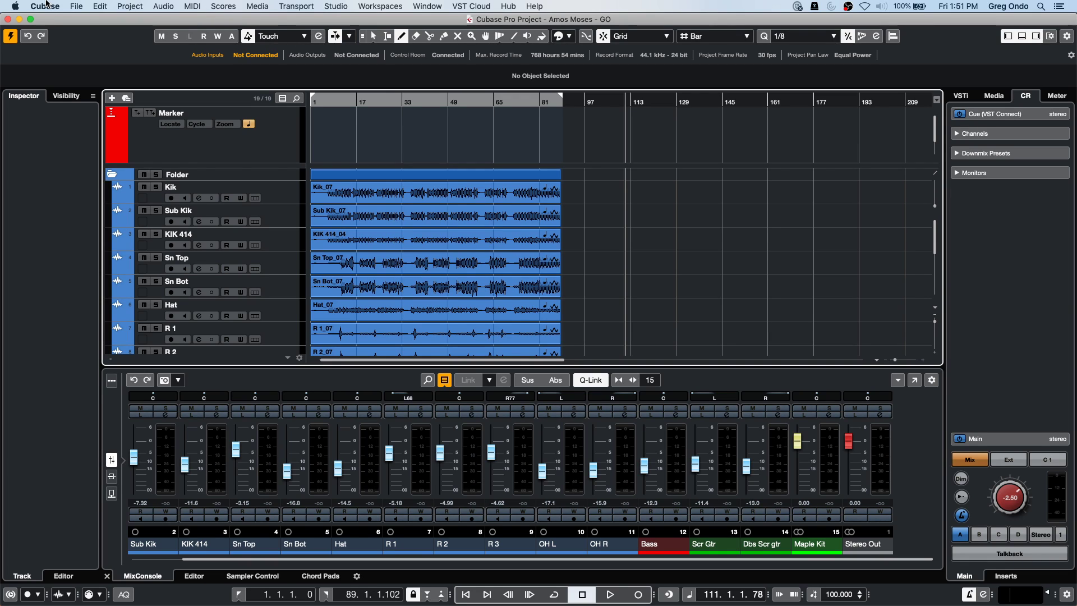
# In Sound Preferences, select 1080P Webcam as input, lower its input volume, and close Sound.
pyautogui.click(18, 6)
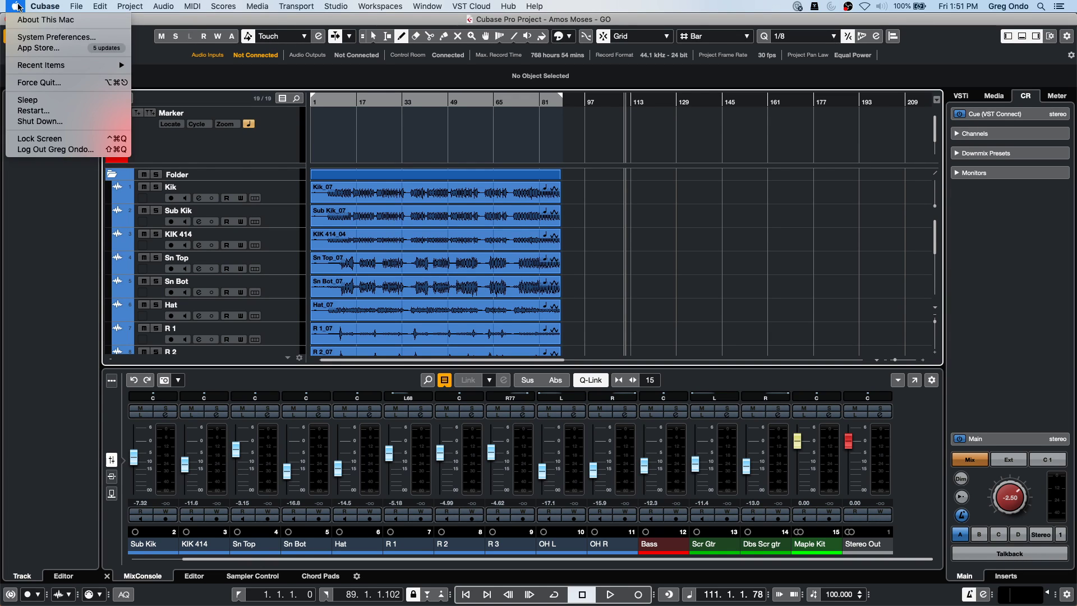
pyautogui.click(296, 6)
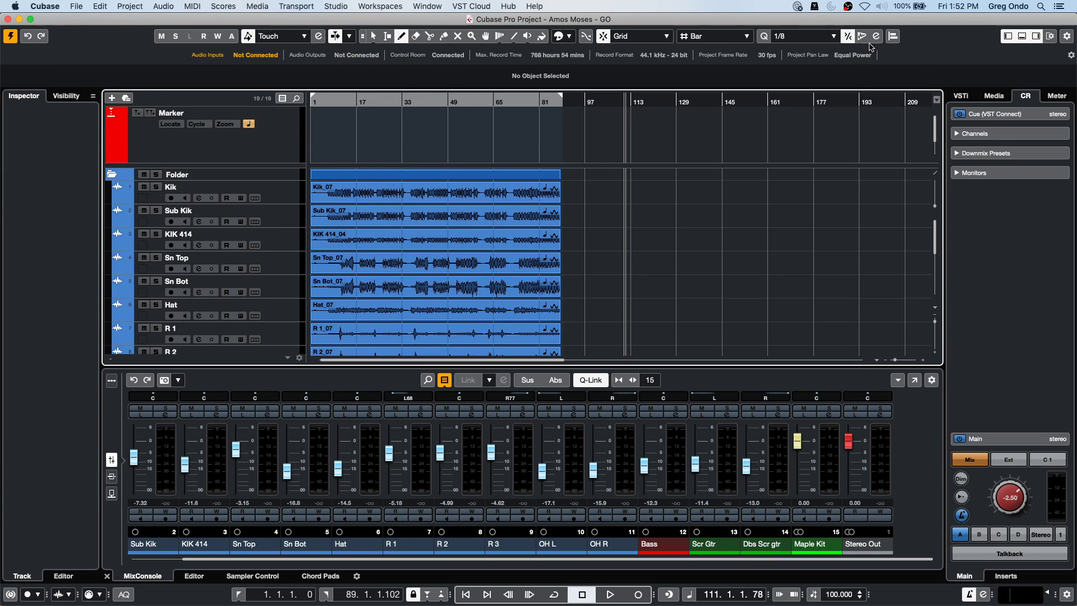
pyautogui.click(881, 7)
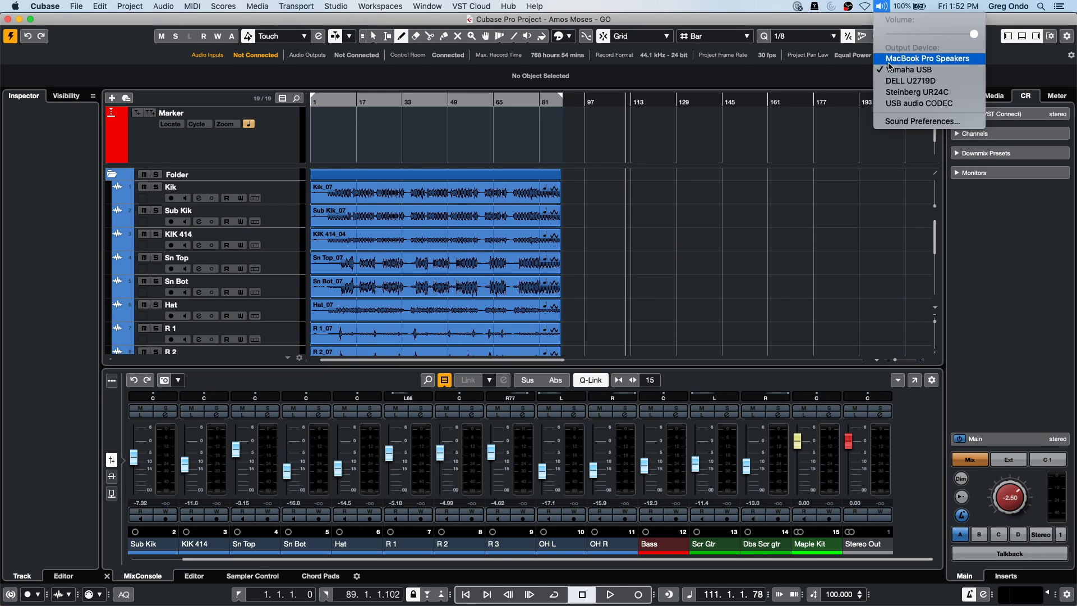
pyautogui.click(899, 122)
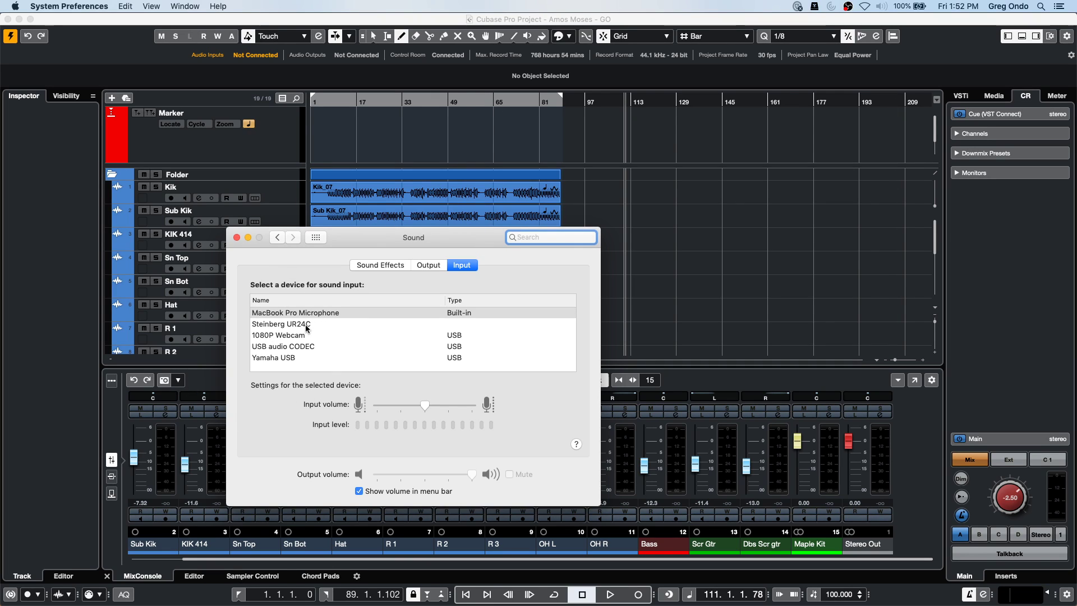
pyautogui.click(288, 337)
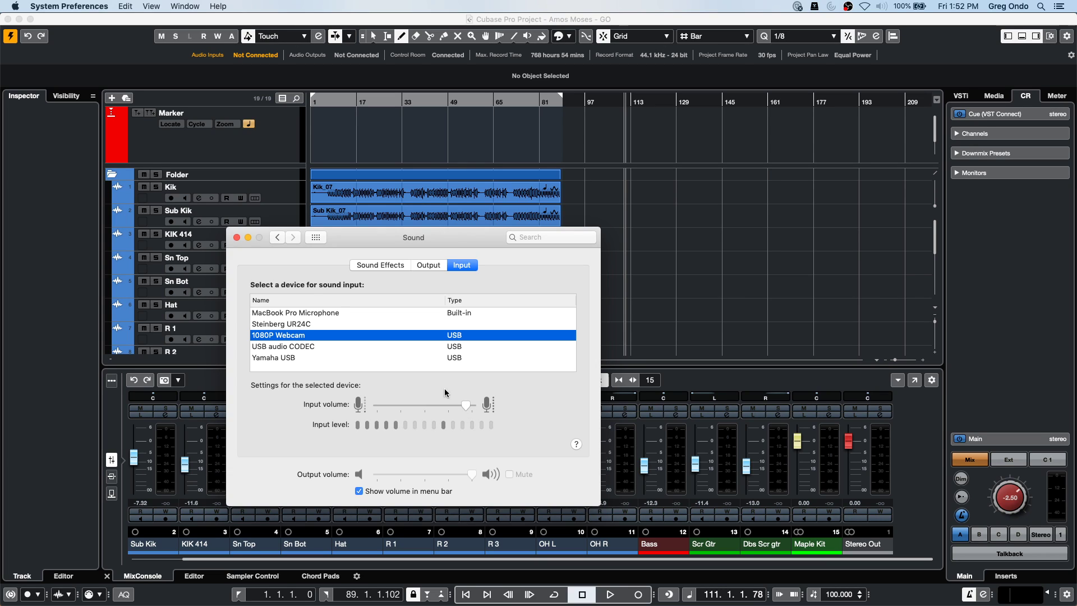
pyautogui.moveTo(464, 402); pyautogui.dragTo(443, 417)
pyautogui.click(236, 237)
# Add a one-bar KIK 414 event at bar 114 and switch to the Object Selection tool.
pyautogui.click(635, 234)
pyautogui.rightClick(635, 232)
pyautogui.click(635, 232)
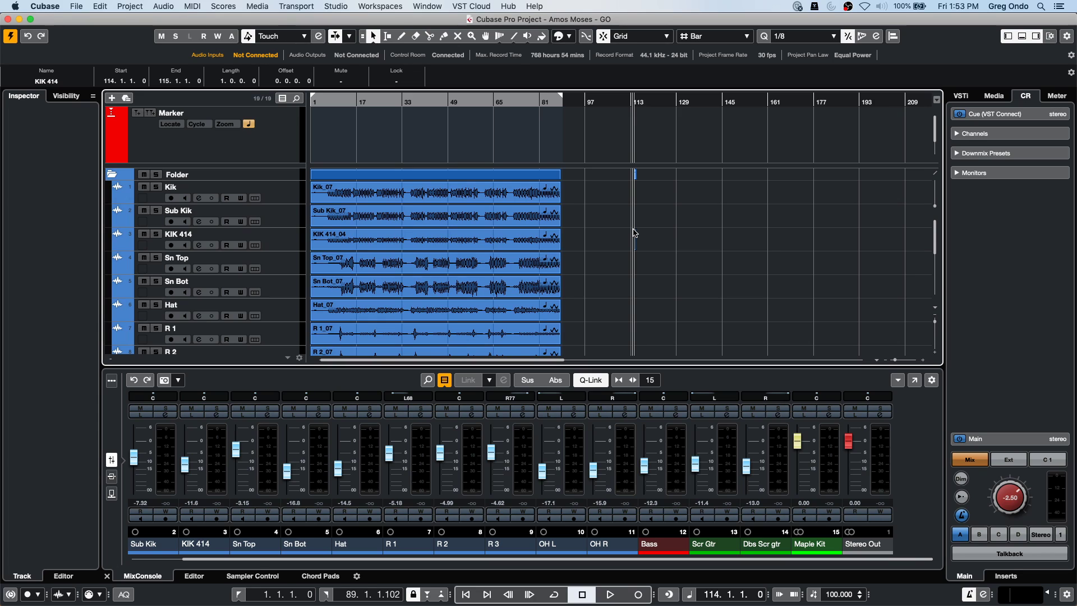
# Reveal the Dock with WaveLab Elements 10.0, keeping the KIK 414 event at bar 114.
pyautogui.moveTo(393, 577)
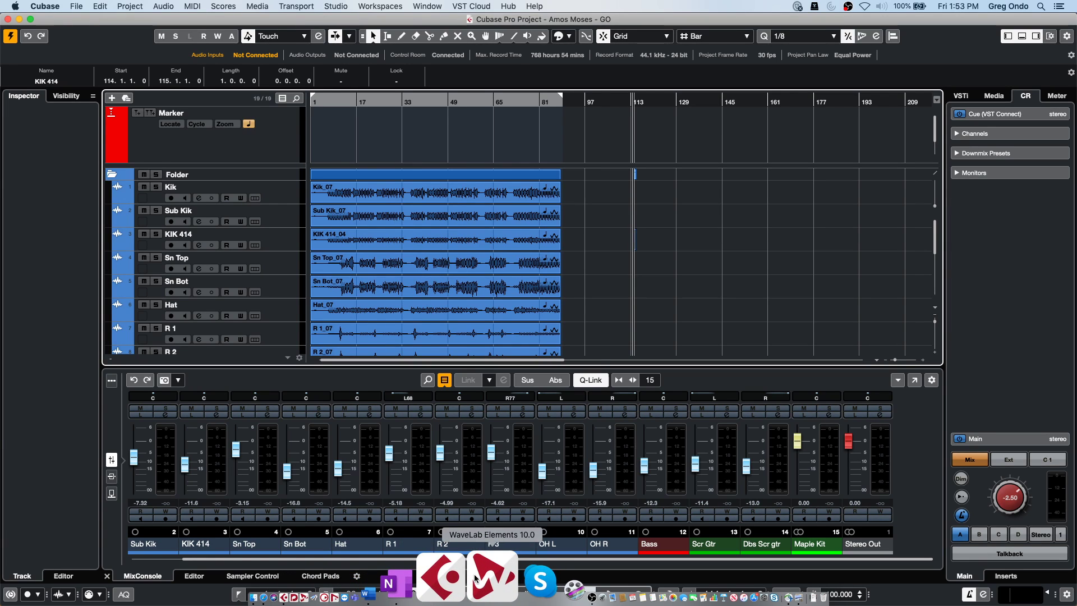
# Launch WaveLab Elements 10 and reopen the Other People's Porches montage from recent files.
pyautogui.click(483, 578)
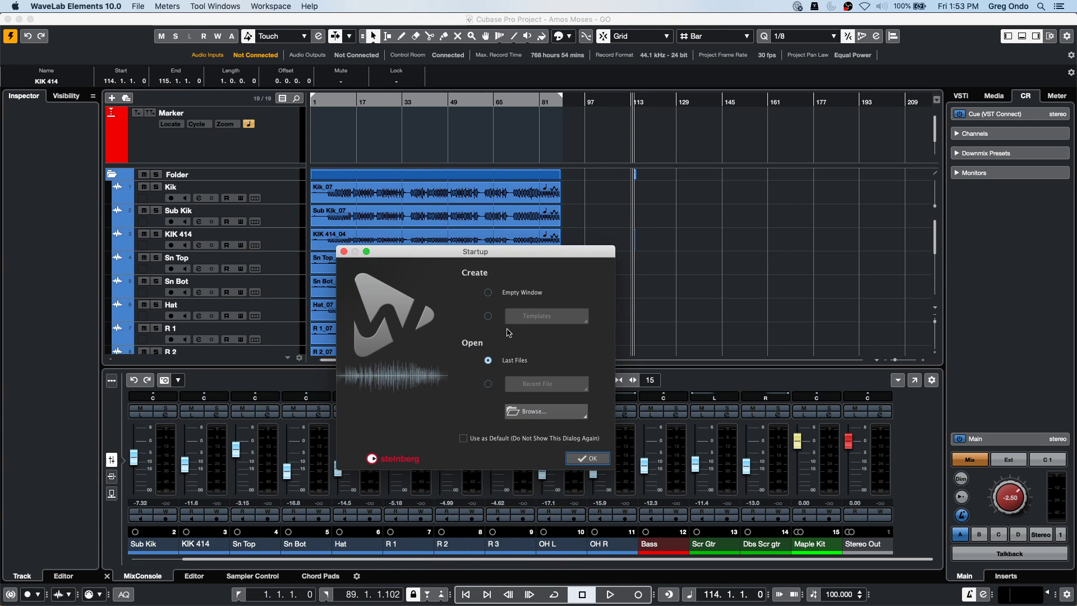
pyautogui.click(586, 458)
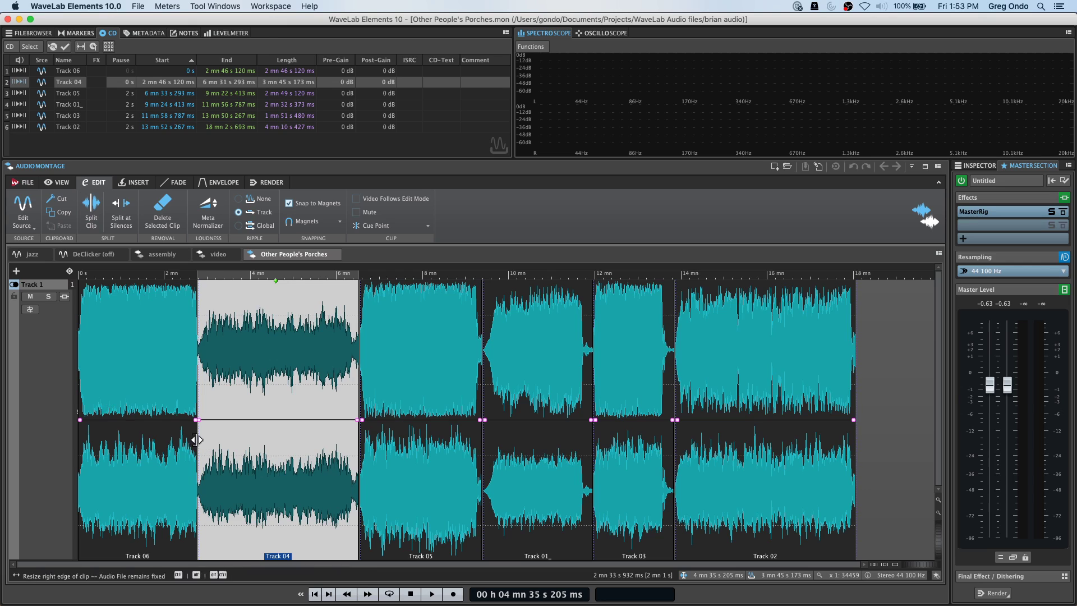
# Pull down the volume envelopes of Tracks 06 (about -5.9 dB), 04 and 05.
pyautogui.click(127, 418)
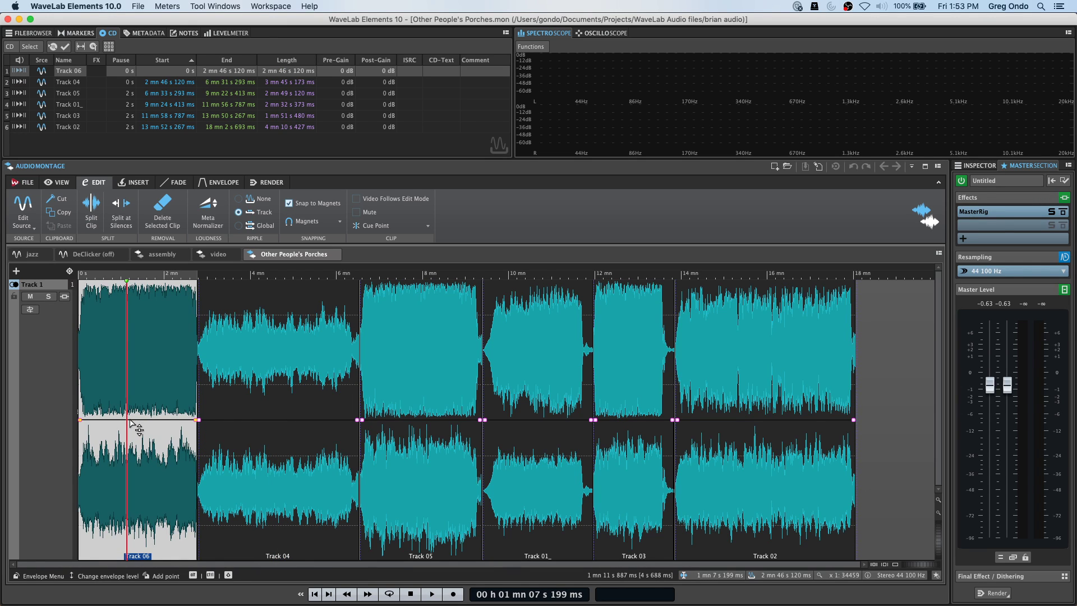
pyautogui.moveTo(127, 419); pyautogui.dragTo(127, 492)
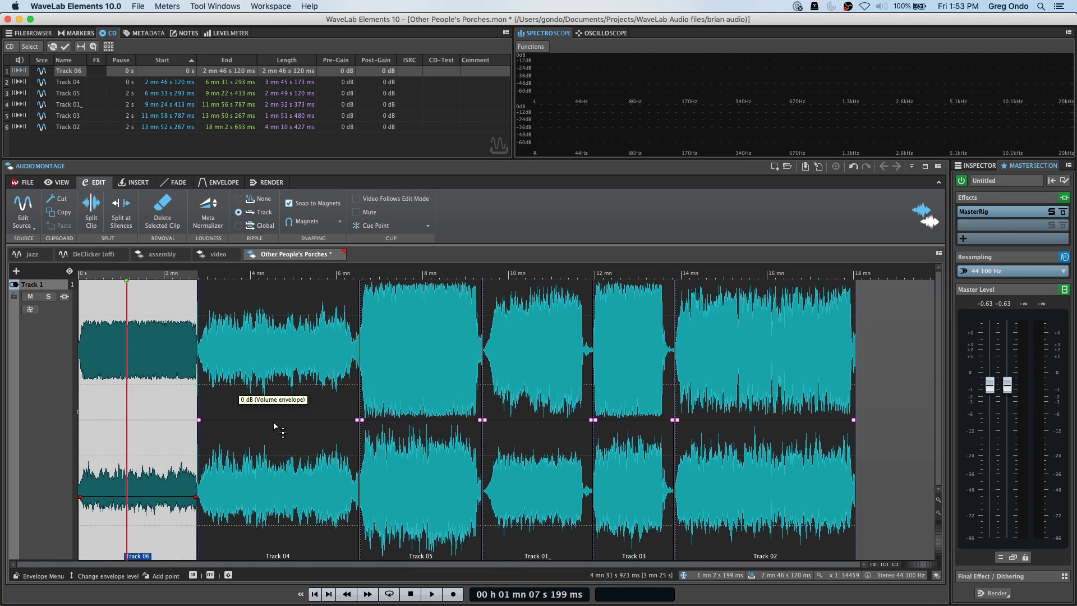
pyautogui.click(274, 421)
pyautogui.moveTo(275, 422); pyautogui.dragTo(275, 450)
pyautogui.moveTo(418, 421); pyautogui.dragTo(418, 526)
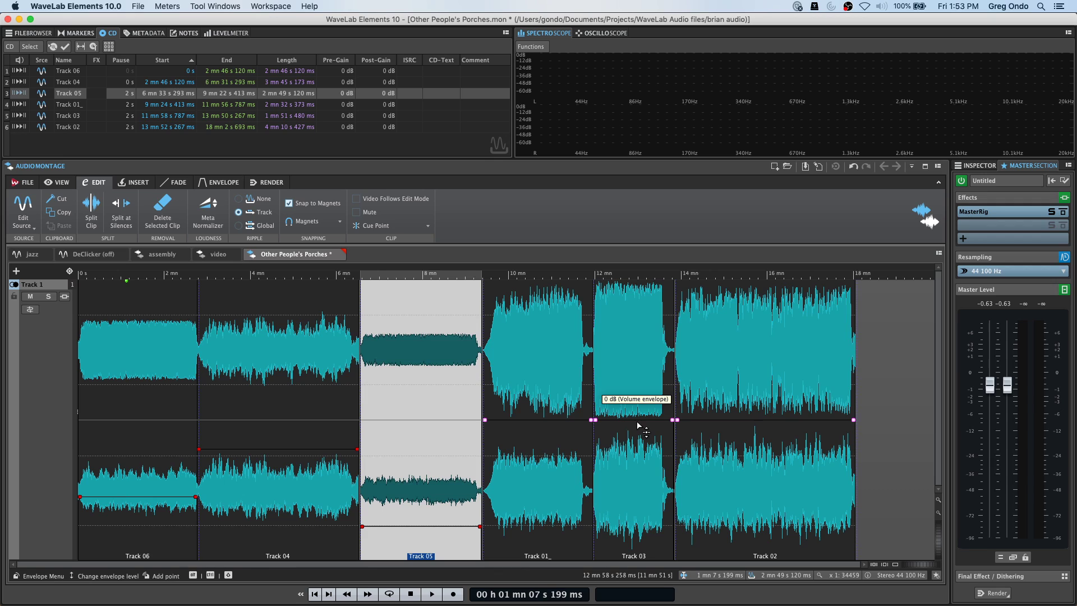
# Lower the Track 02 and Track 03 volumes, keeping Track 03 at its start, then select Track 01_.
pyautogui.click(627, 494)
pyautogui.moveTo(627, 493); pyautogui.dragTo(639, 489)
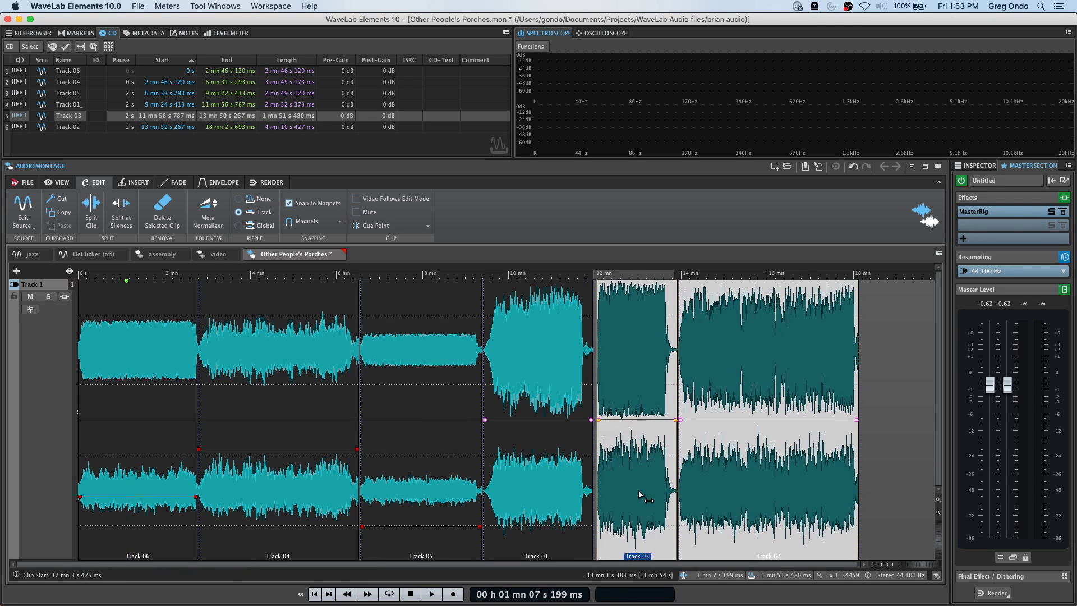
pyautogui.moveTo(639, 427); pyautogui.dragTo(635, 427)
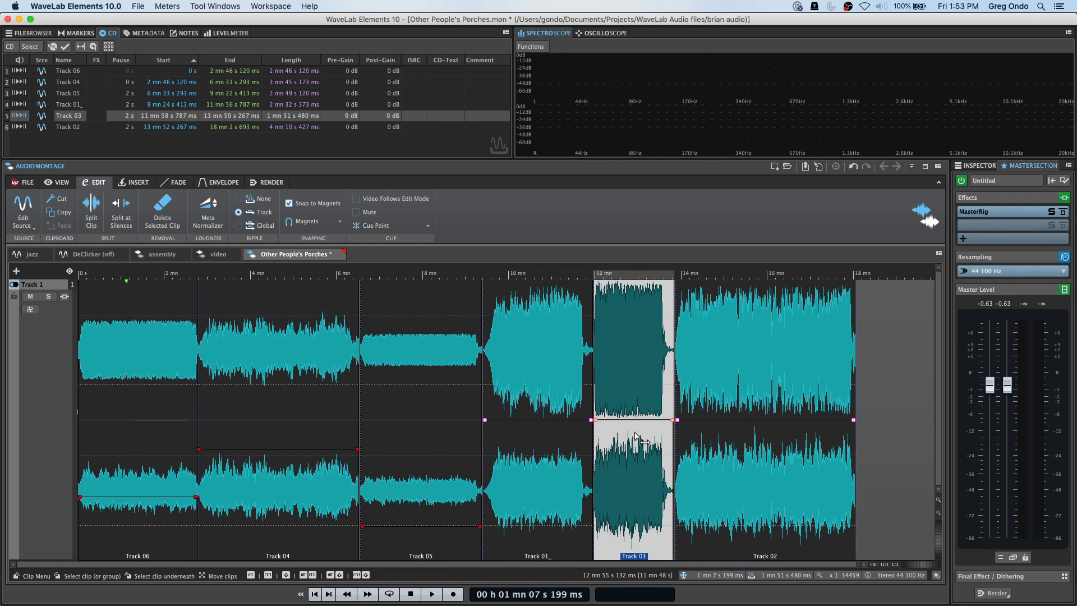
pyautogui.moveTo(740, 462)
pyautogui.mouseDown()
pyautogui.moveTo(740, 511)
pyautogui.moveTo(740, 474)
pyautogui.mouseUp()
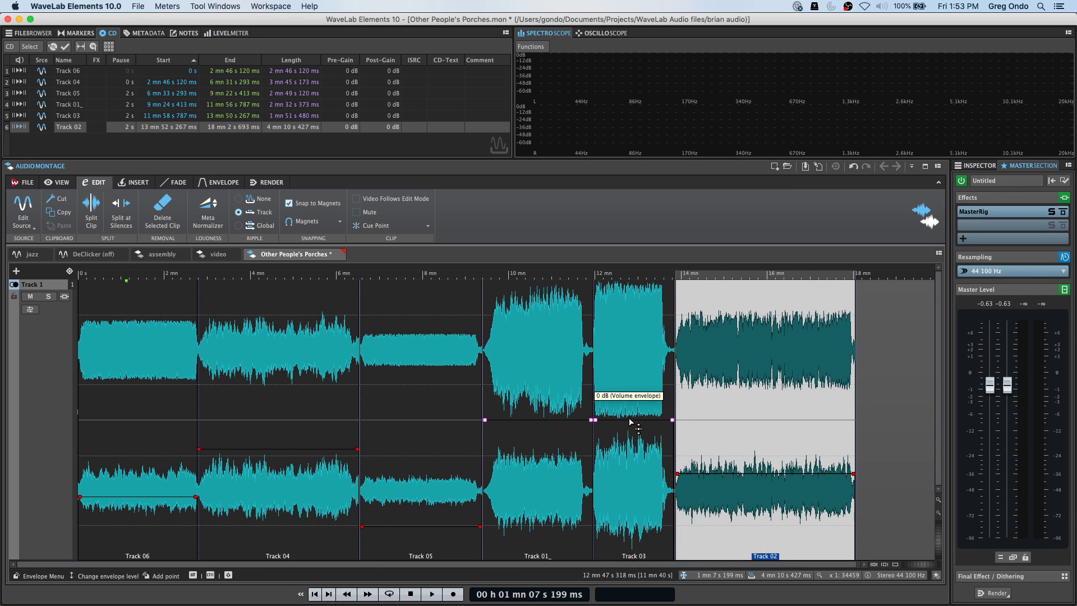
pyautogui.moveTo(631, 420); pyautogui.dragTo(631, 457)
pyautogui.click(537, 422)
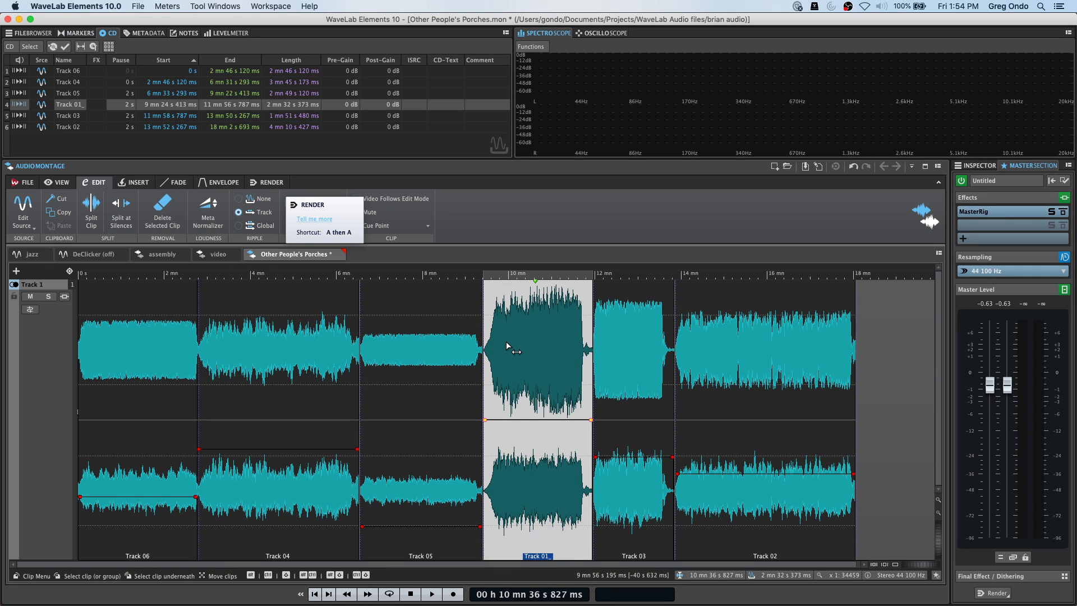
pyautogui.click(887, 336)
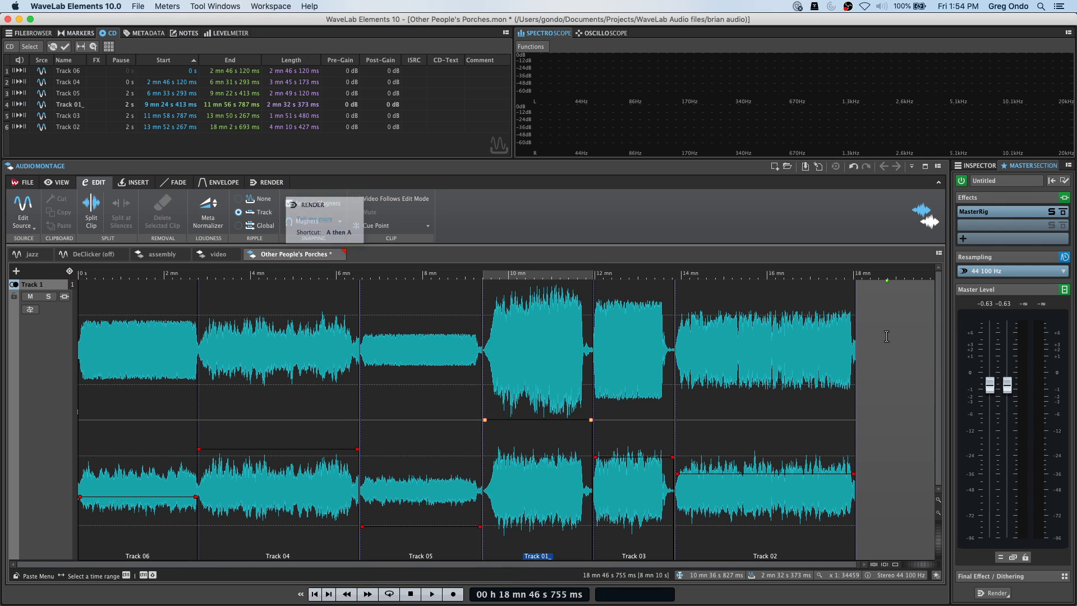
pyautogui.click(527, 352)
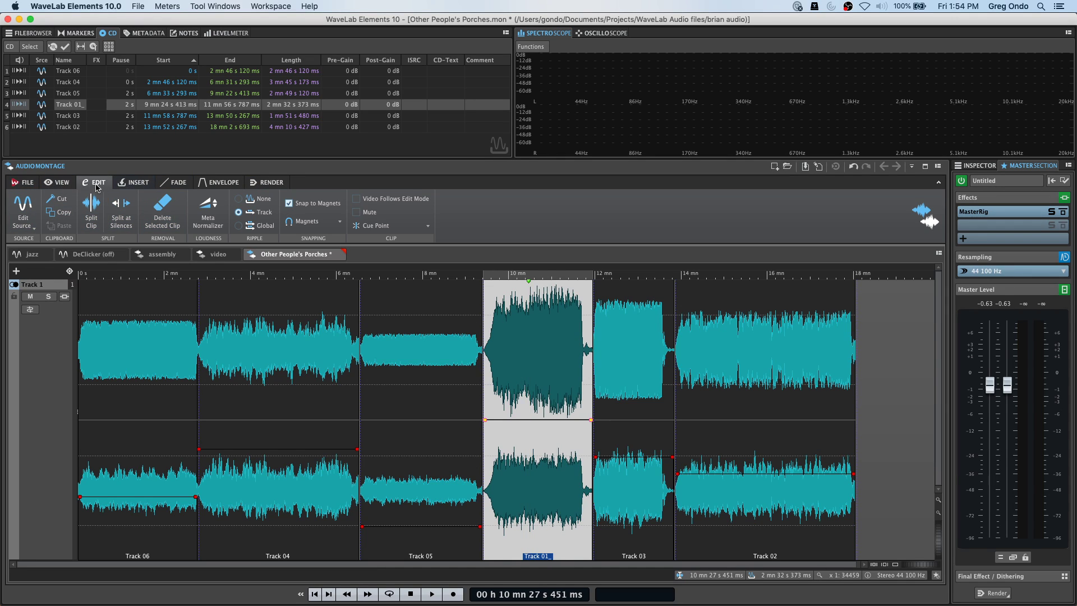
pyautogui.click(61, 188)
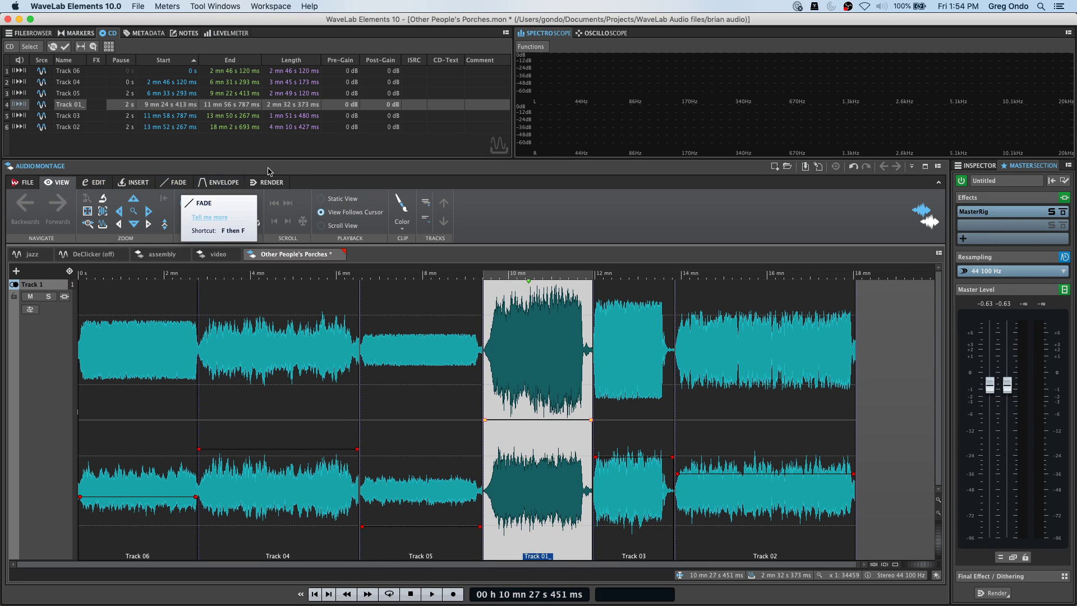
pyautogui.click(222, 184)
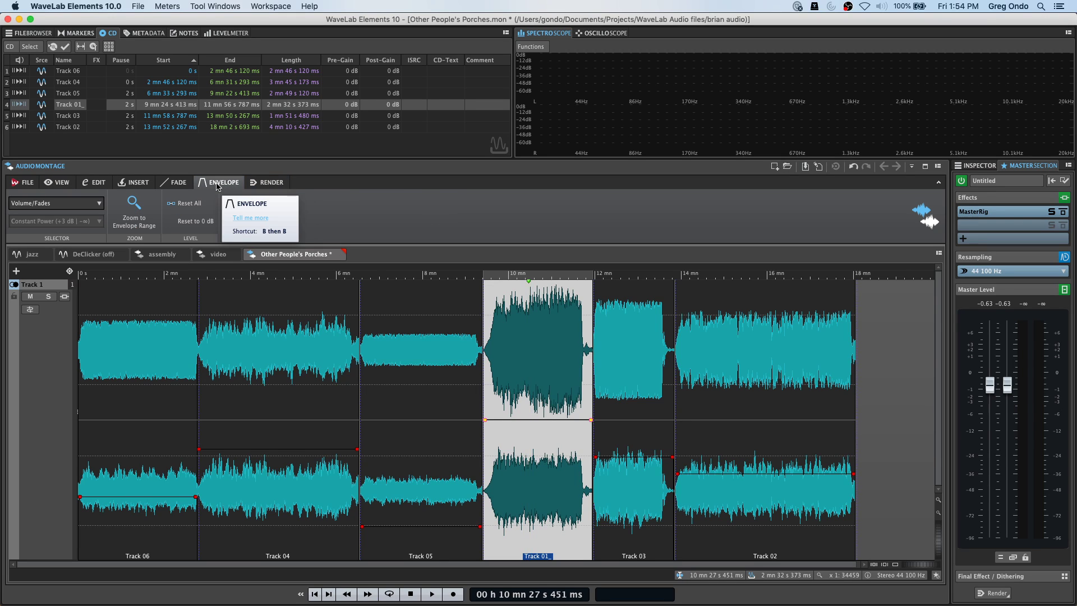
pyautogui.click(179, 184)
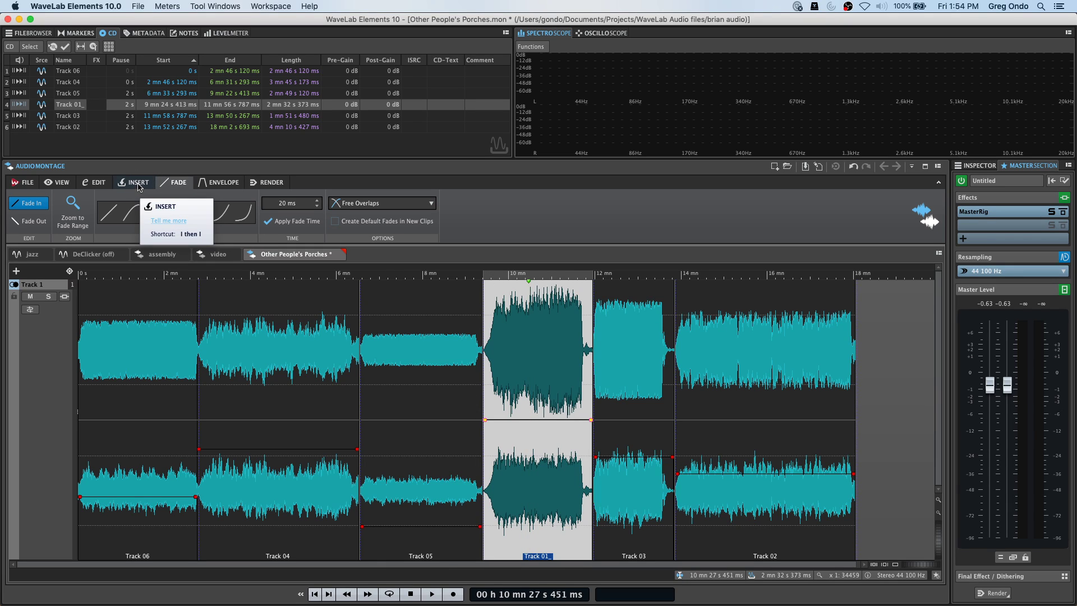
pyautogui.click(98, 184)
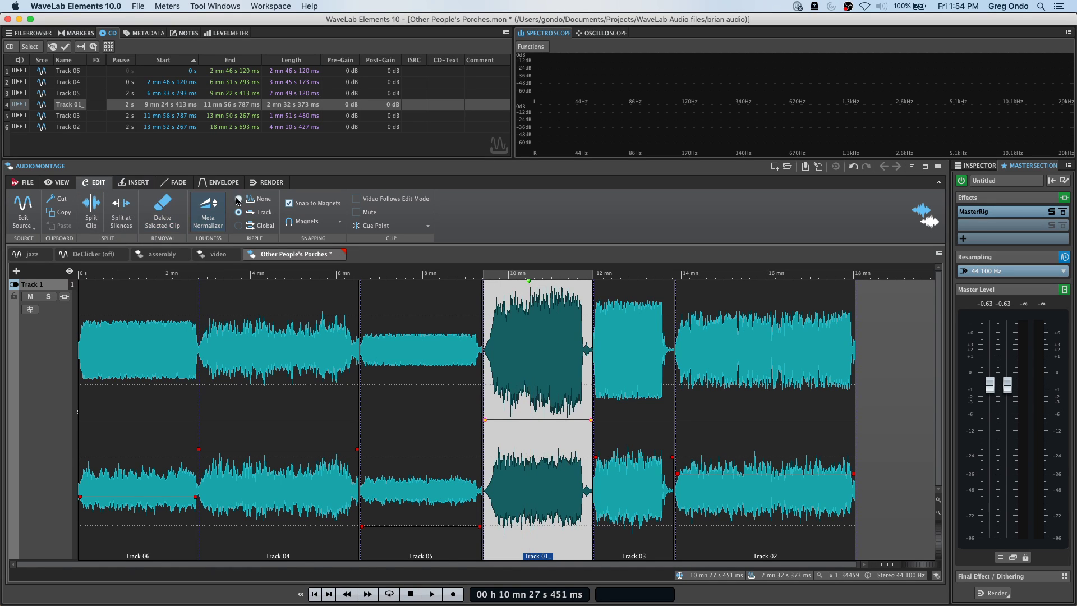
# Apply the Meta Normalizer with Clips set to Match Loudness of Active Clip.
pyautogui.click(210, 210)
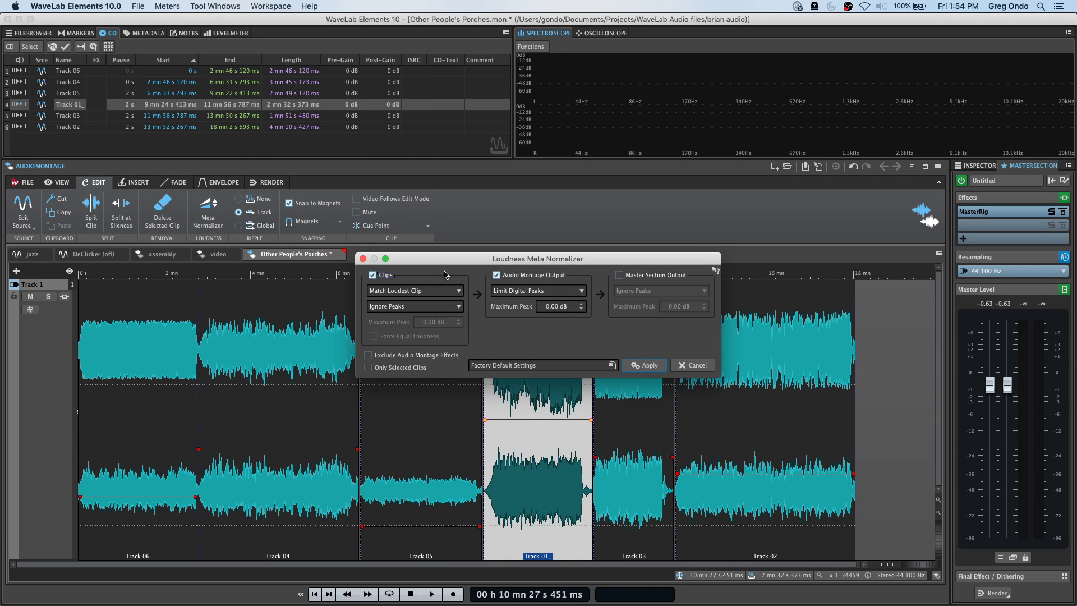
pyautogui.moveTo(447, 268); pyautogui.dragTo(266, 122)
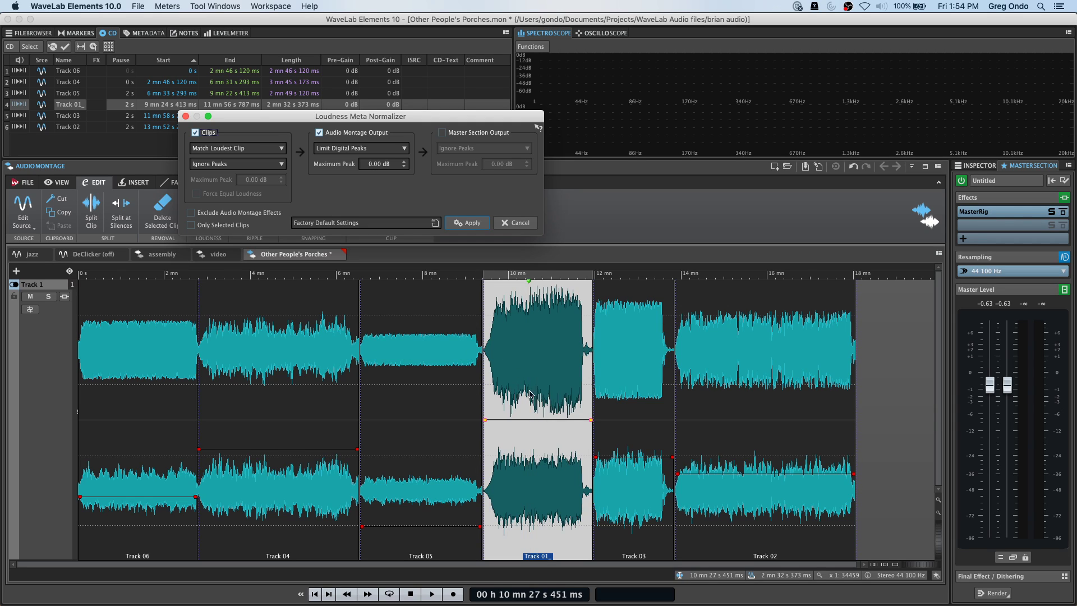
pyautogui.click(272, 149)
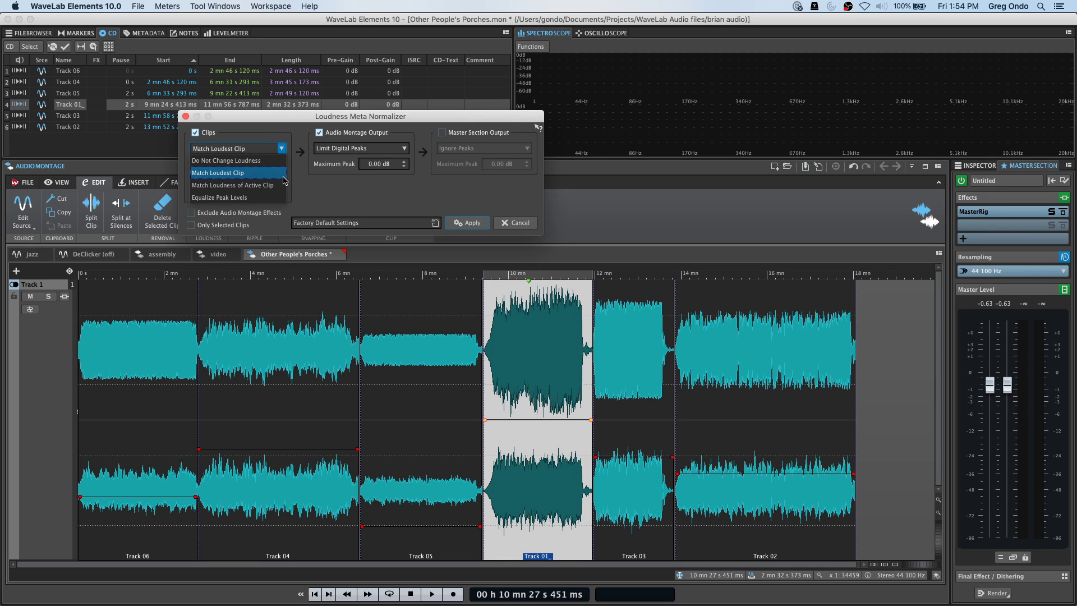
pyautogui.click(259, 185)
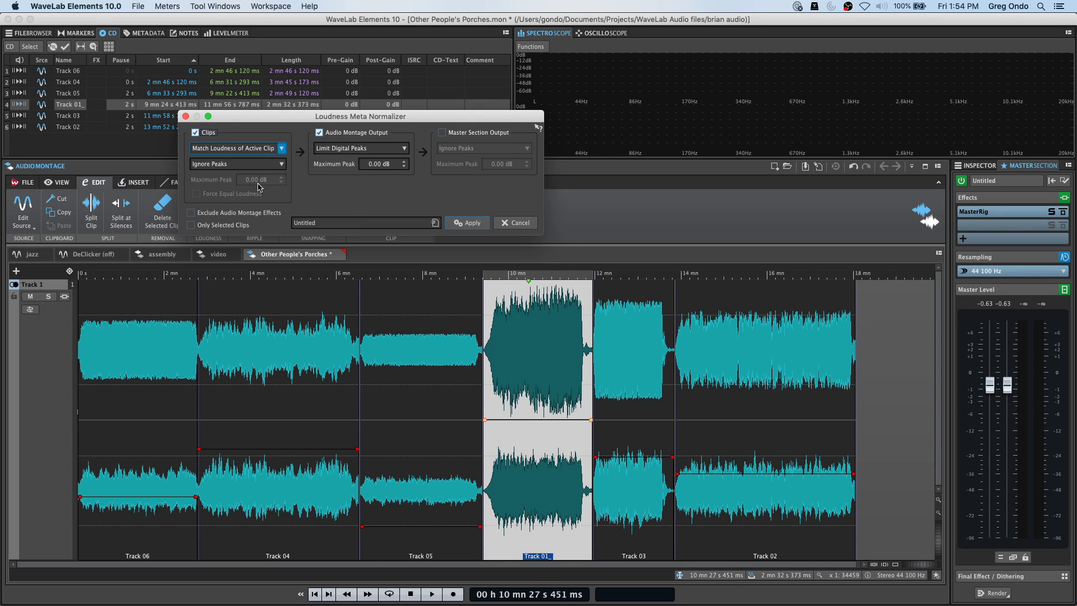
pyautogui.moveTo(300, 124); pyautogui.dragTo(627, 143)
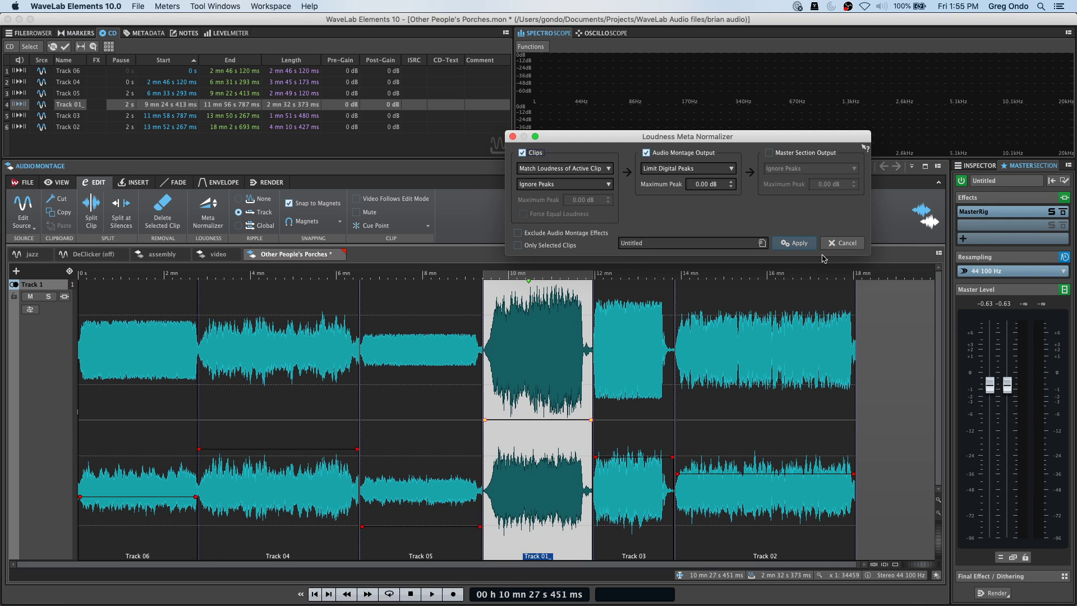
pyautogui.click(806, 246)
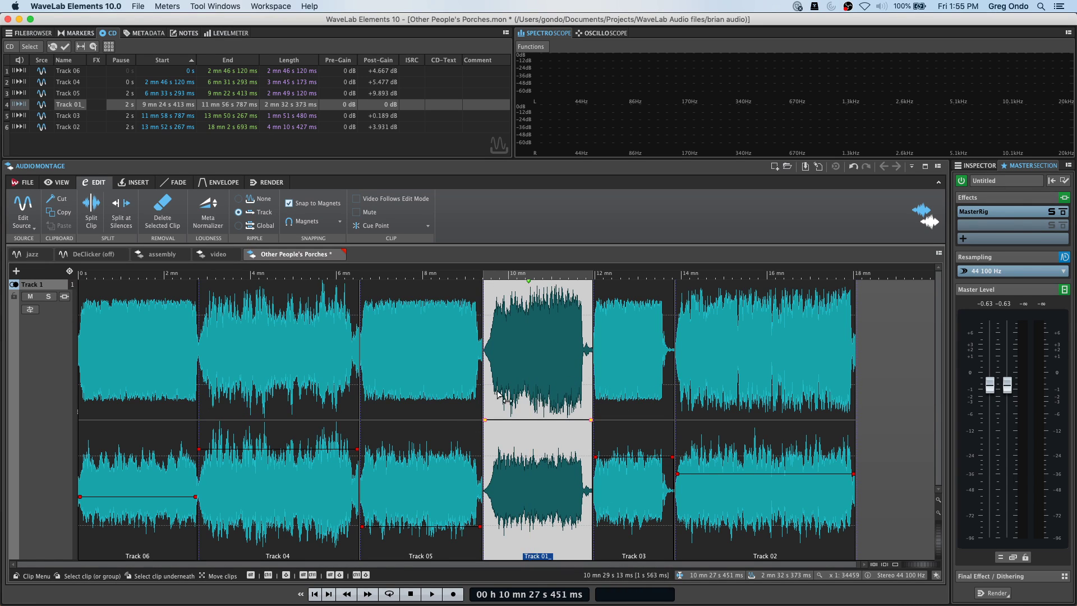
# Cancel a reopened Meta Normalizer and undo the loudness normalization with Cmd+Z.
pyautogui.click(204, 214)
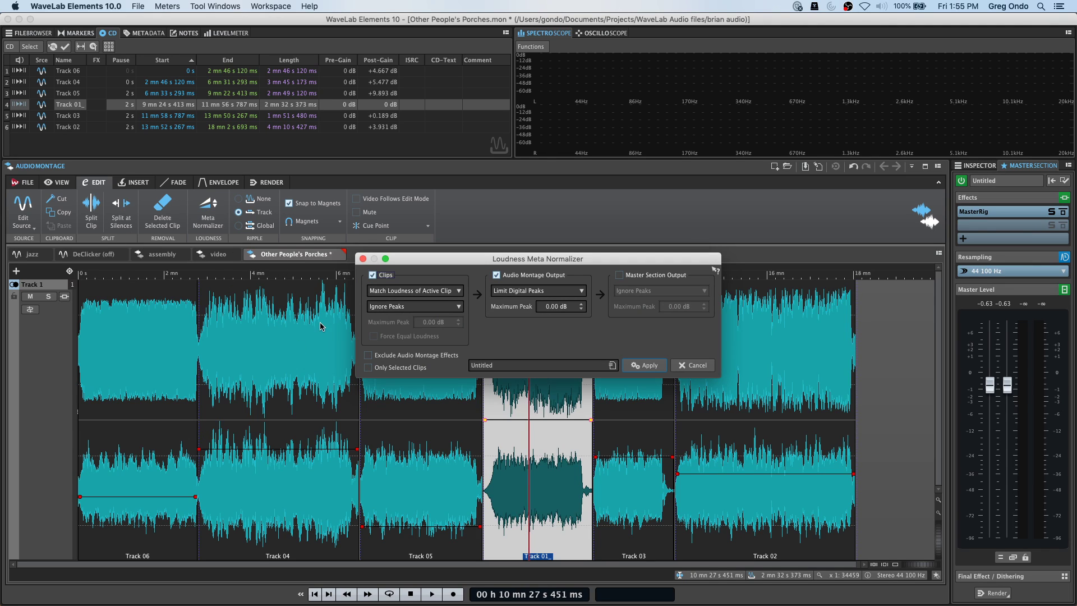
pyautogui.click(393, 292)
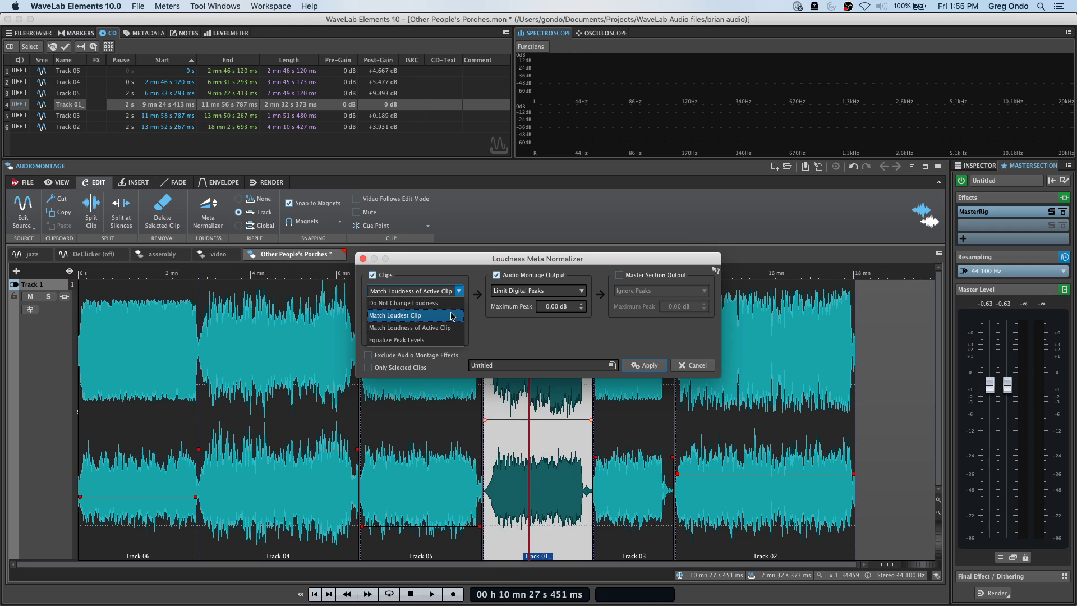
pyautogui.click(555, 323)
pyautogui.click(693, 365)
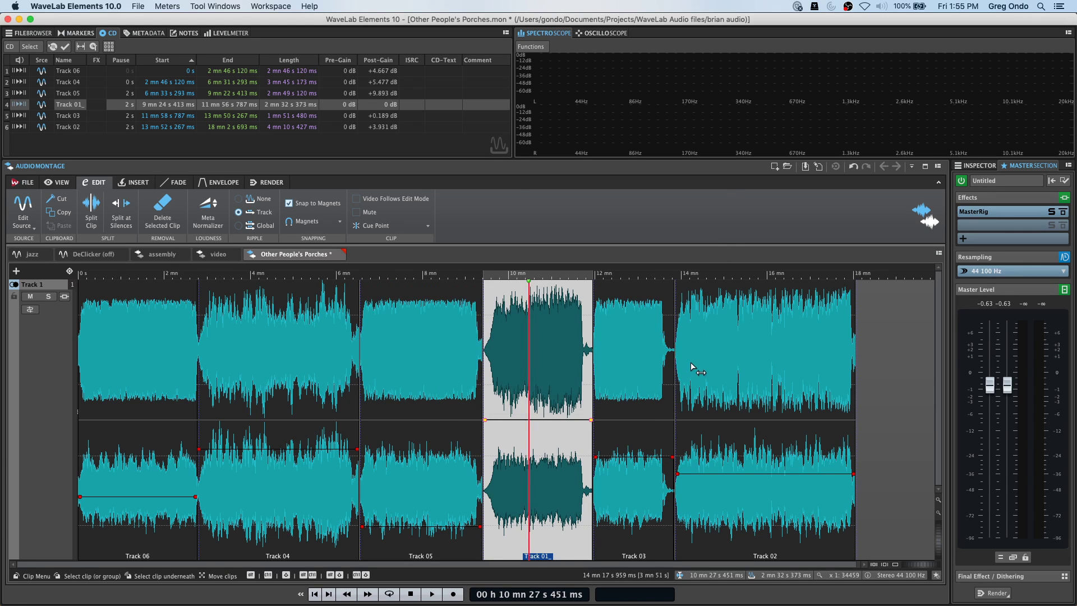
pyautogui.press('super+z')
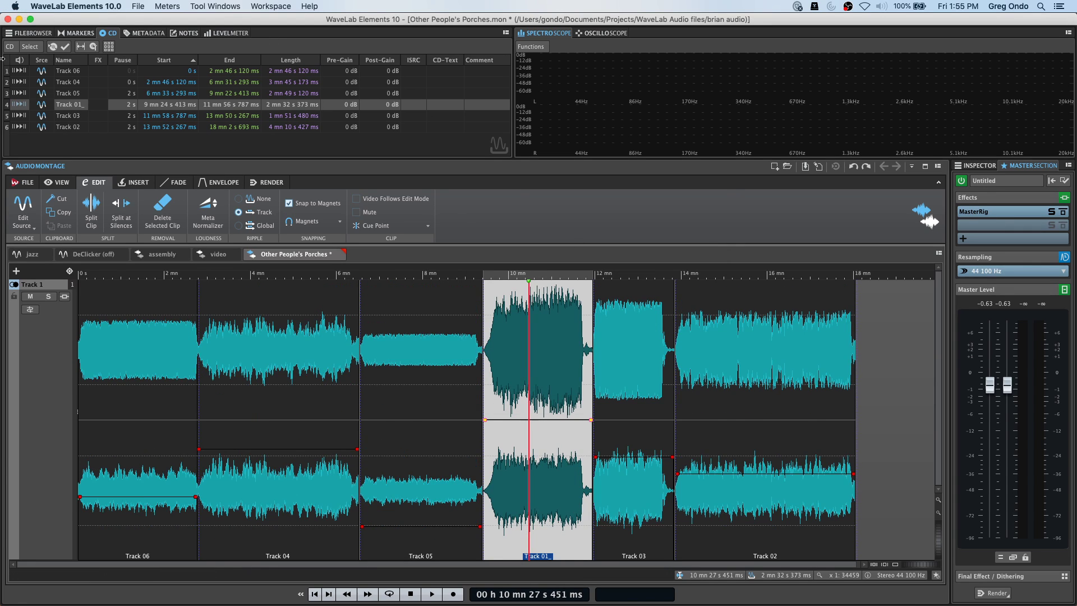
pyautogui.click(67, 7)
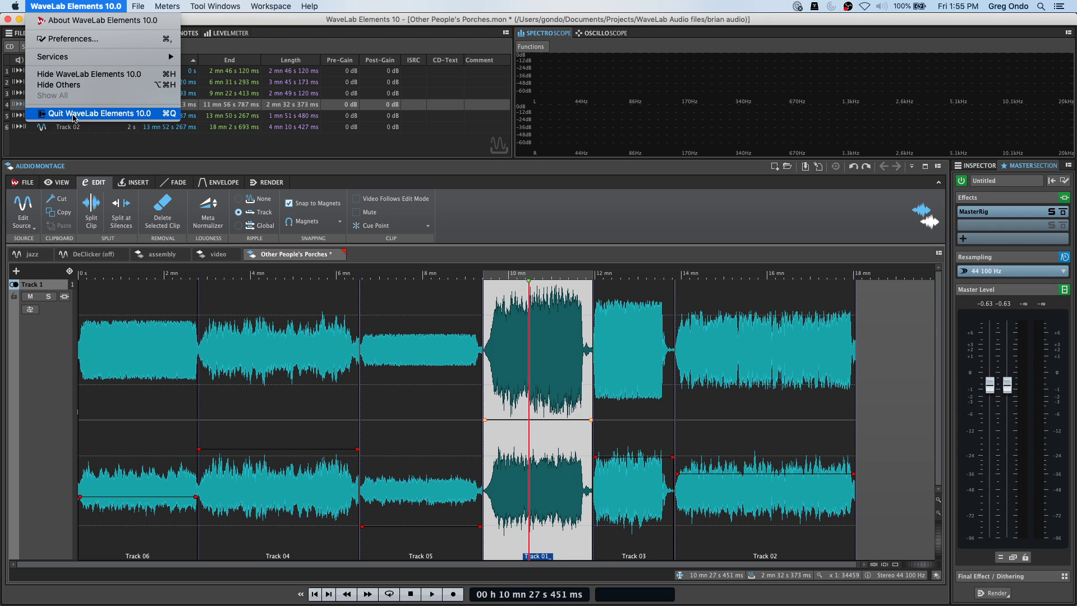
# Quit WaveLab Elements 10.0, deselecting the modified montage and quitting without saving.
pyautogui.click(76, 114)
pyautogui.click(704, 281)
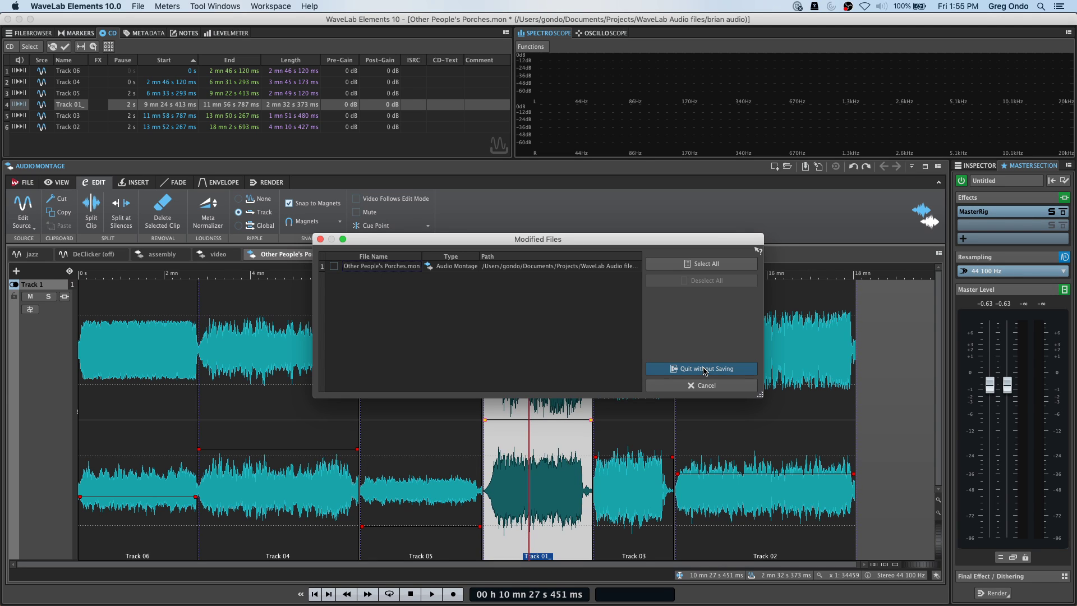
pyautogui.click(732, 372)
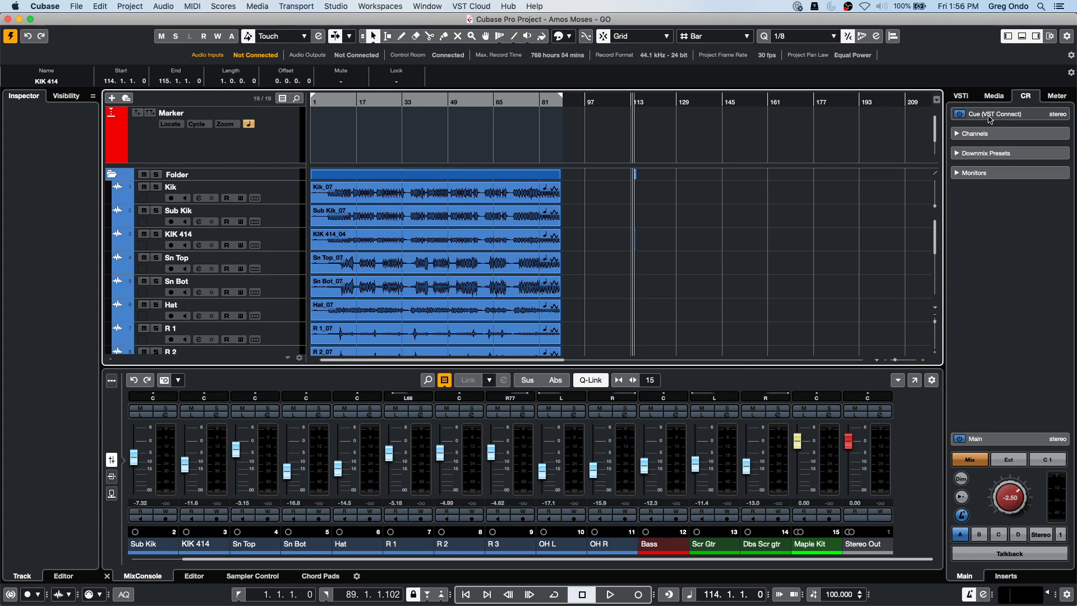
# Switch the master output meter to Loudness and start measuring playback from around bar 15.
pyautogui.click(993, 96)
pyautogui.click(1026, 98)
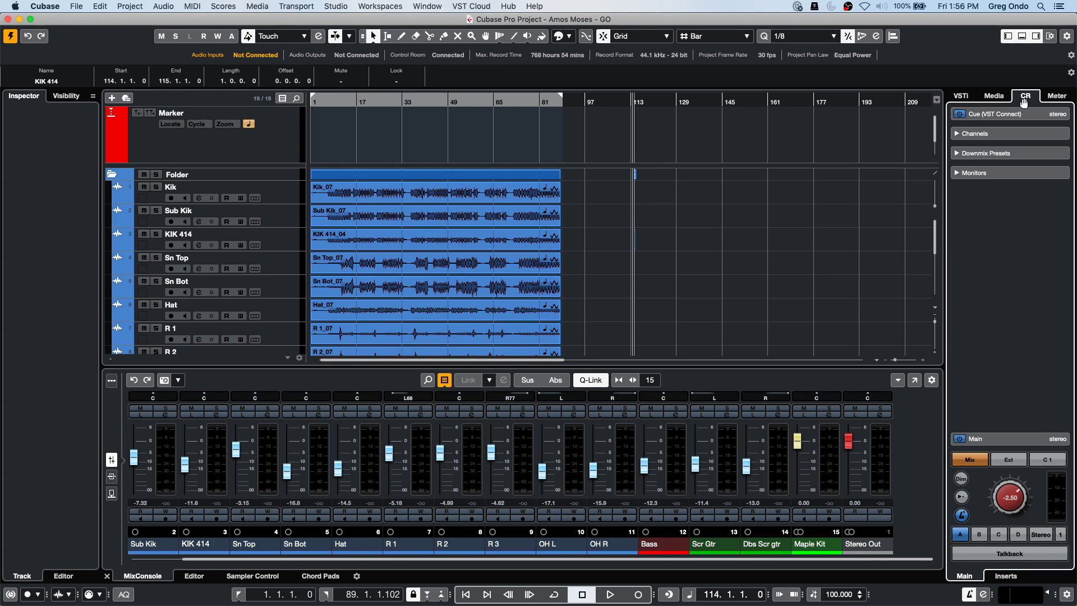
pyautogui.click(1056, 96)
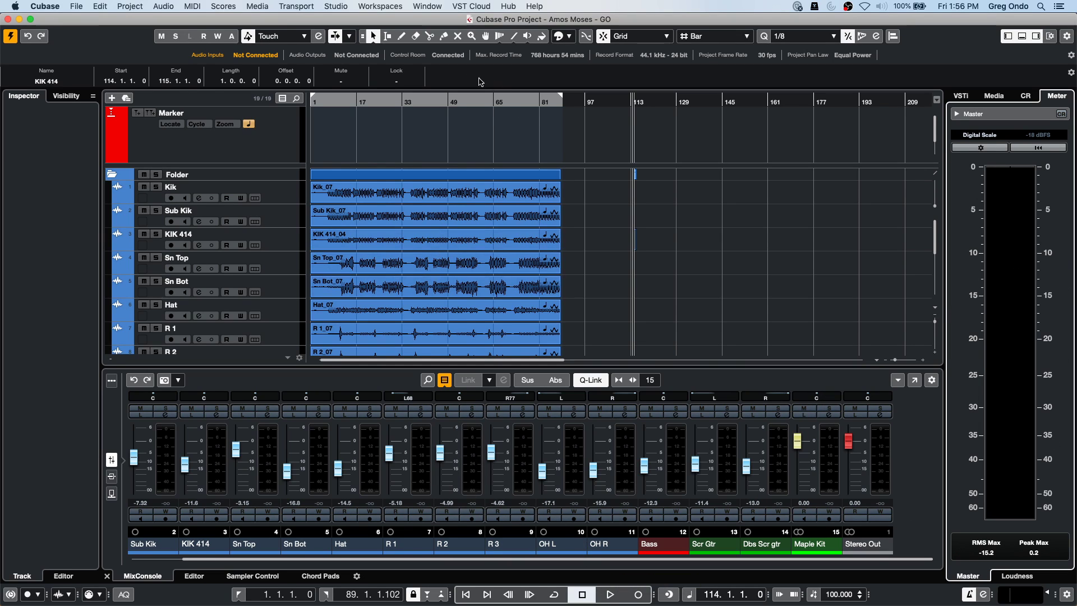
pyautogui.doubleClick(352, 100)
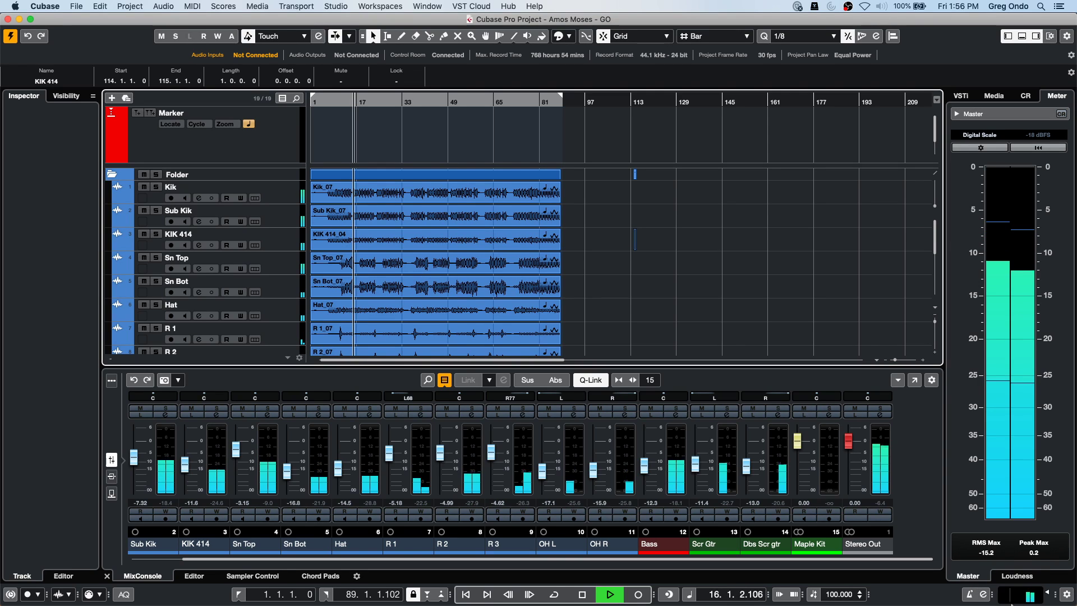
pyautogui.click(1012, 578)
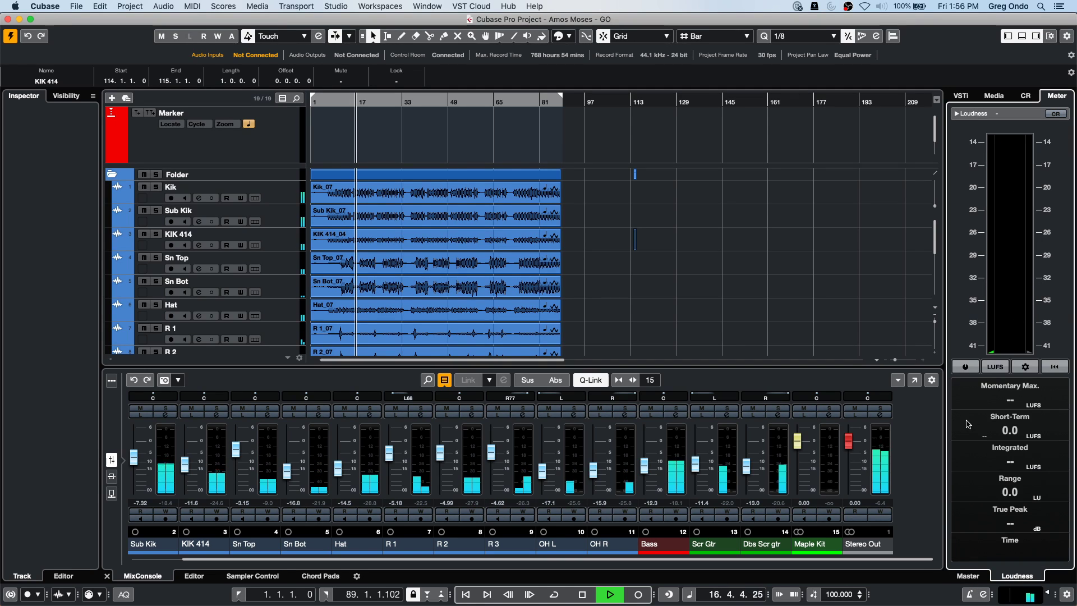
pyautogui.click(962, 366)
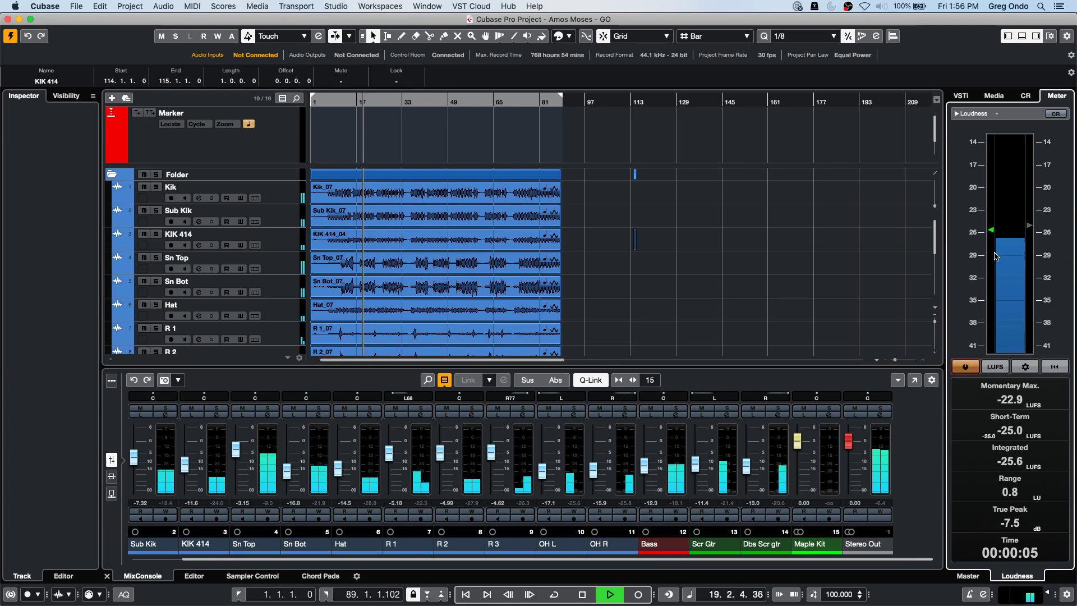
# Replay the mix and lower the Stereo Out fader slightly, reading about -25.0 LUFS integrated.
pyautogui.press('space')
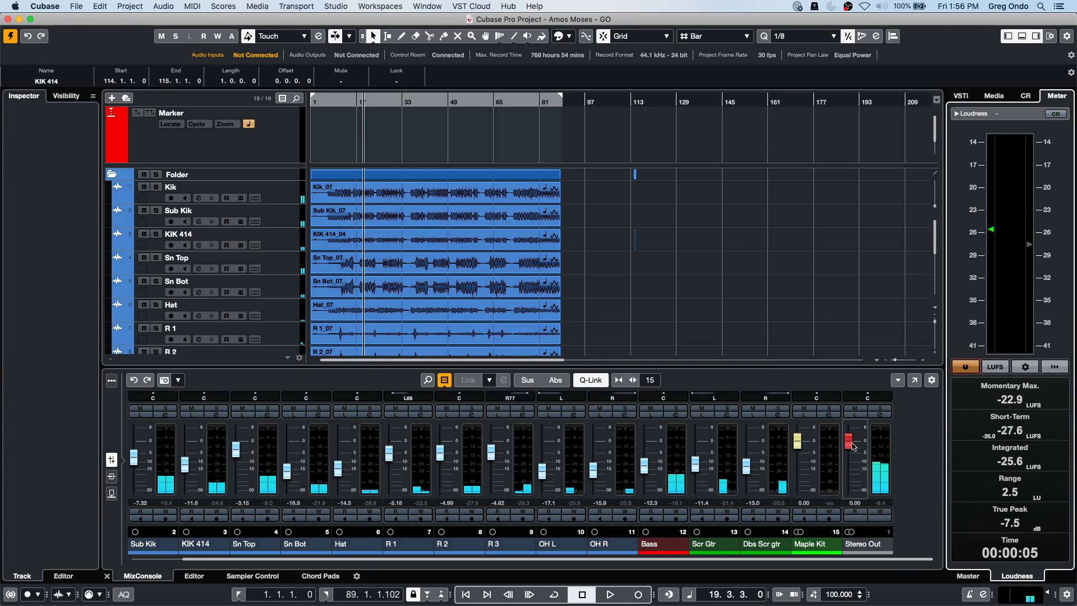
pyautogui.press('space')
pyautogui.moveTo(849, 443)
pyautogui.mouseDown()
pyautogui.moveTo(851, 486)
pyautogui.moveTo(859, 451)
pyautogui.mouseUp()
pyautogui.press('space')
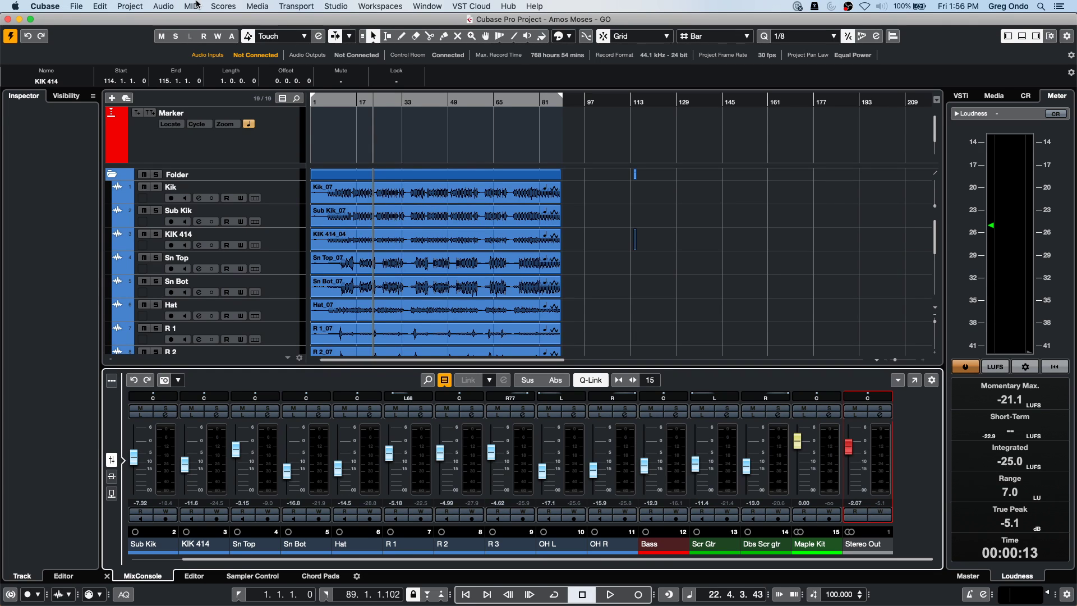
# Apply Direct Offline Processing Normalize to the KIK 414_04 event, targeting -23.0 LUFS loudness.
pyautogui.click(360, 239)
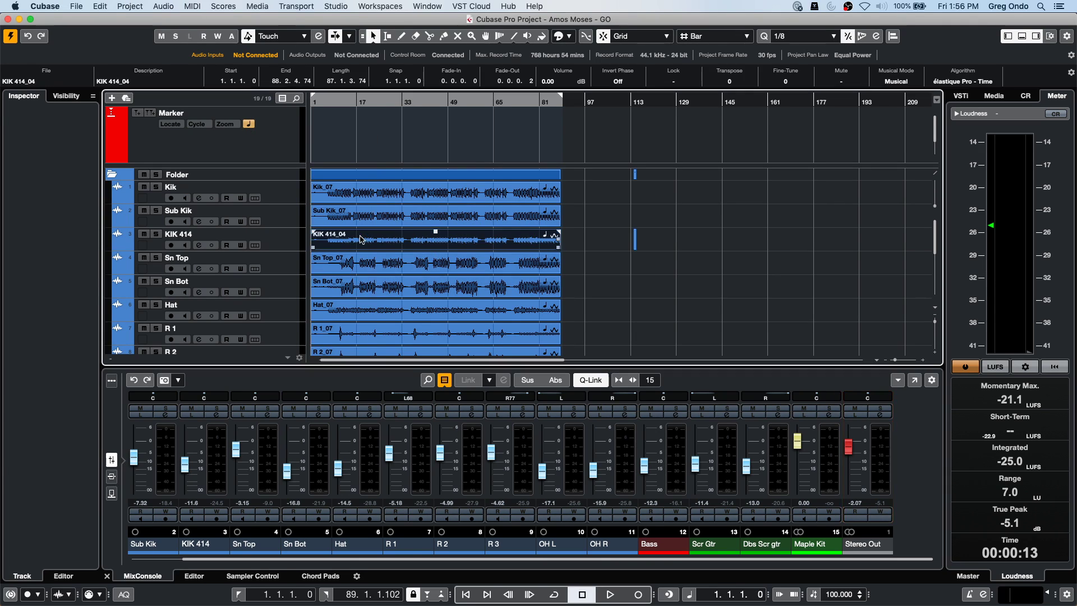
pyautogui.click(162, 6)
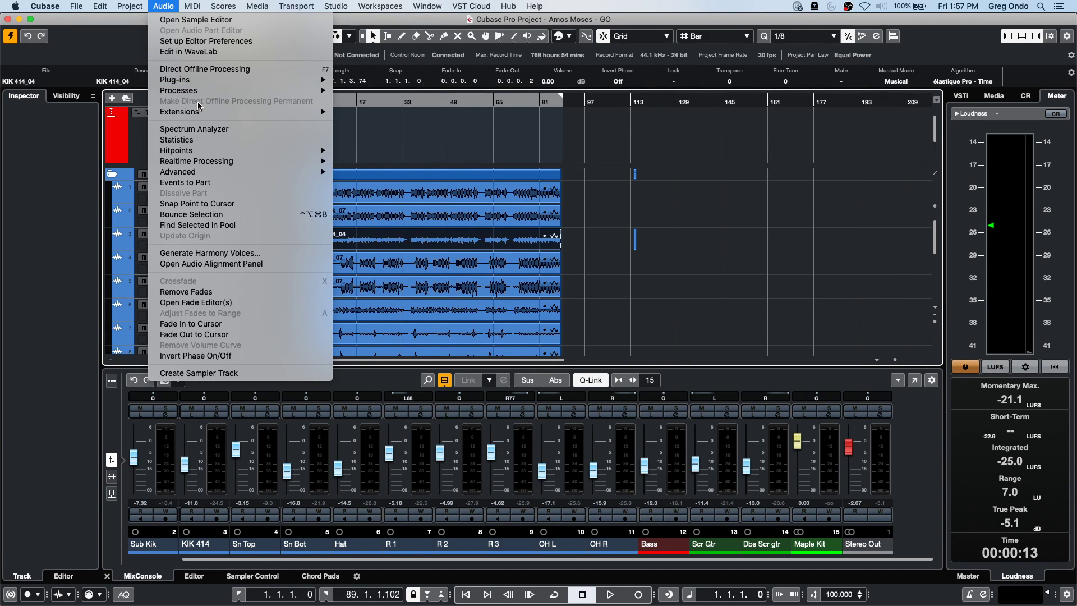
pyautogui.moveTo(208, 94)
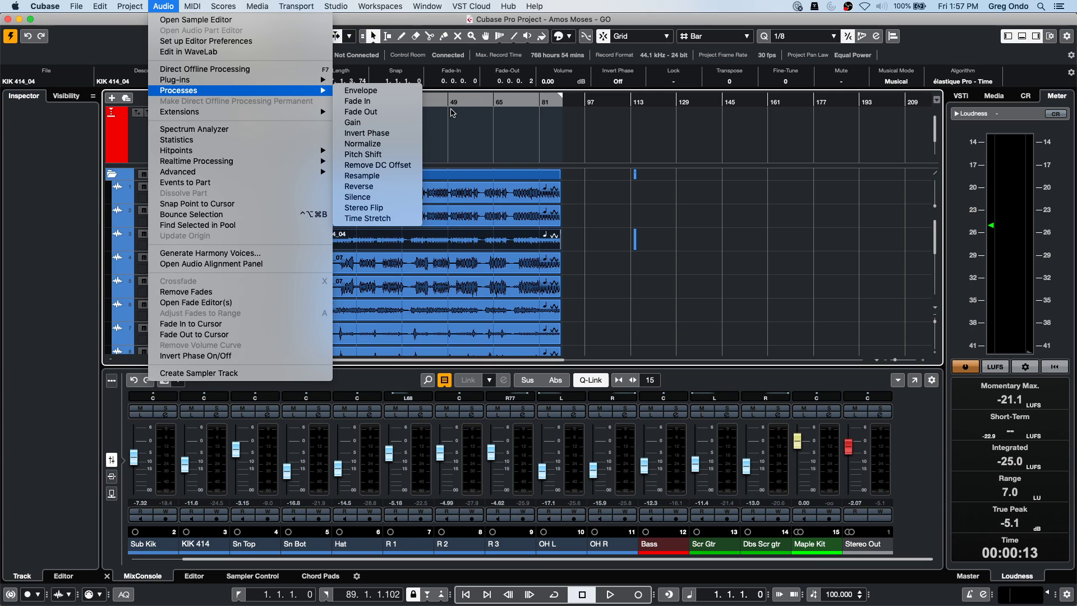
pyautogui.click(396, 144)
pyautogui.click(454, 312)
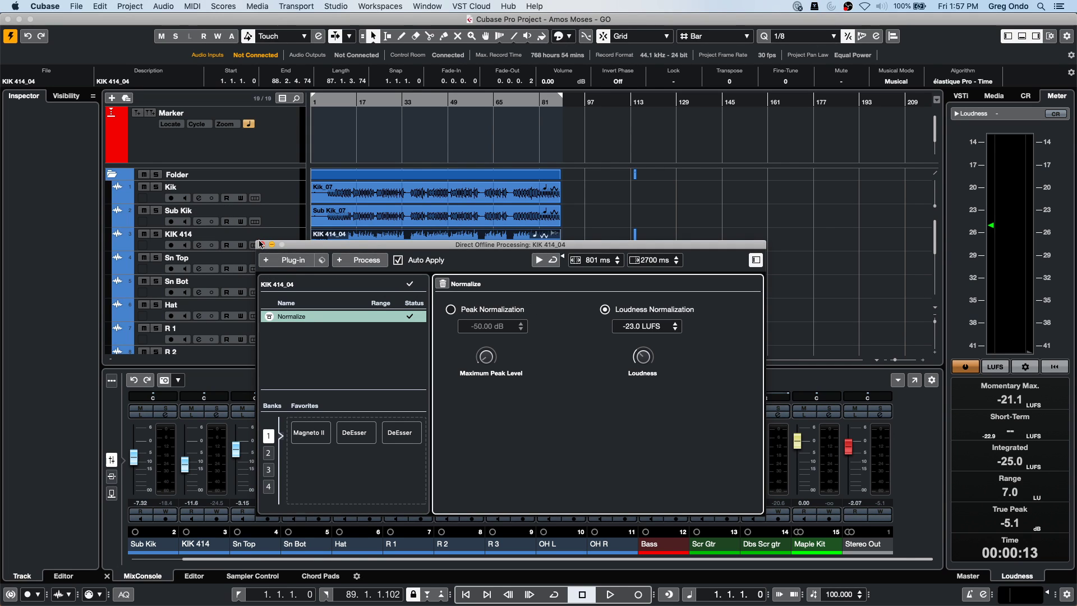
pyautogui.click(260, 244)
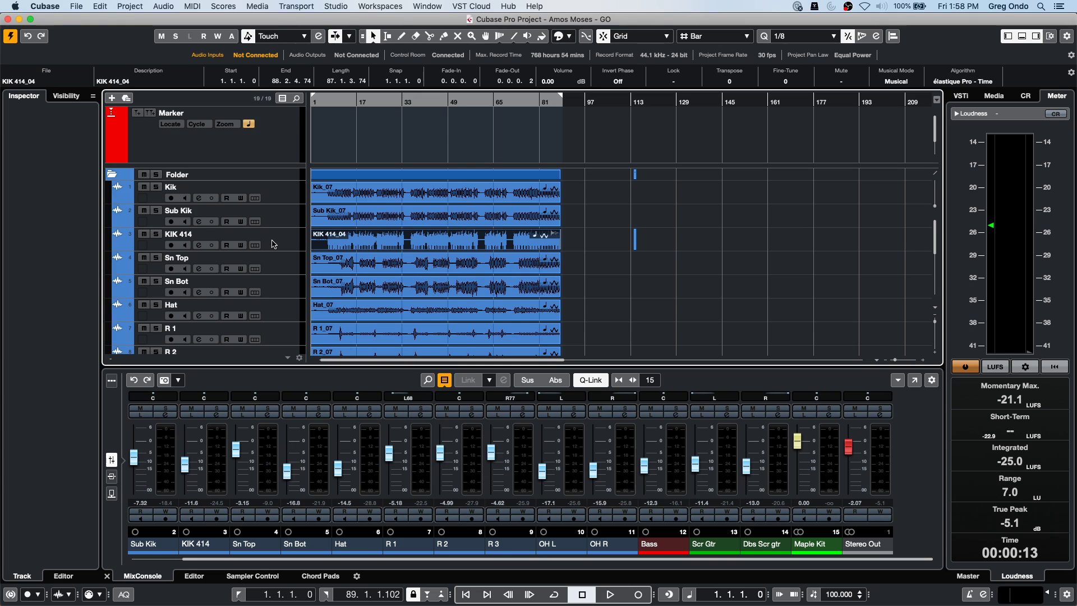
pyautogui.click(73, 7)
pyautogui.moveTo(100, 6)
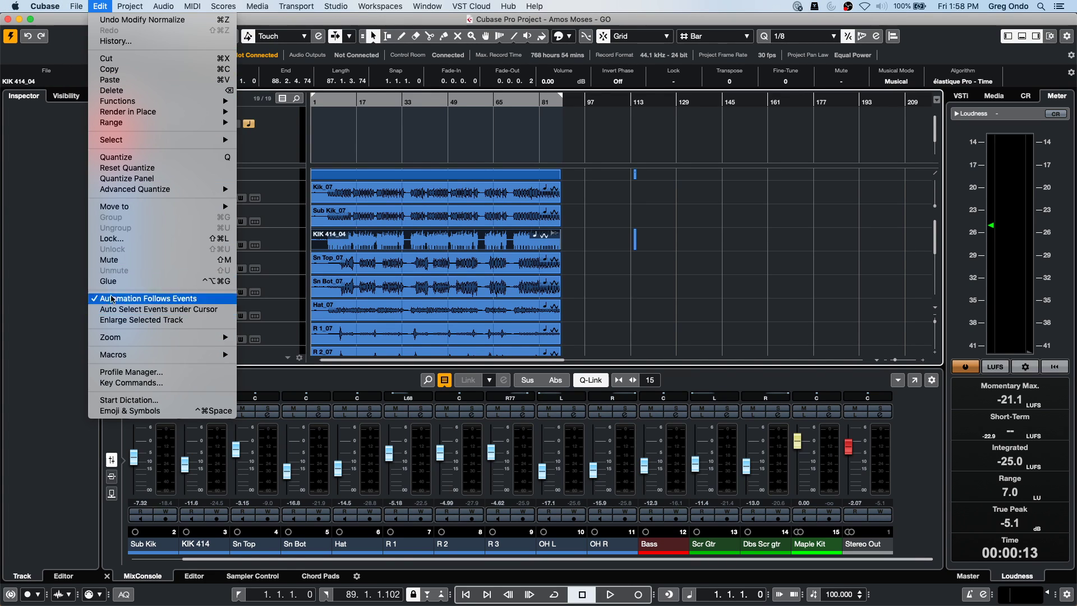
pyautogui.click(128, 383)
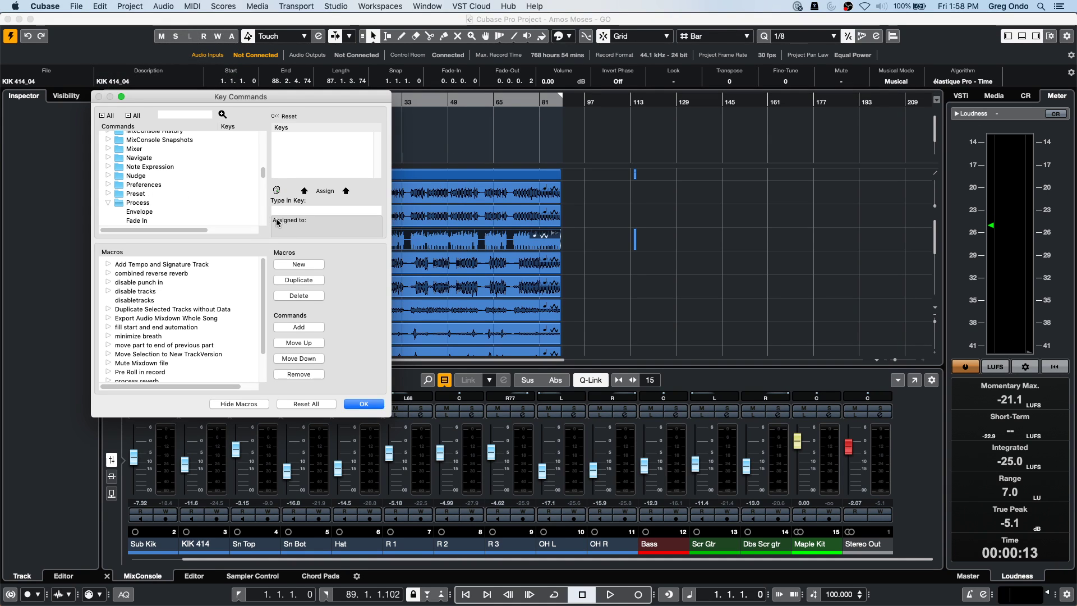
pyautogui.click(178, 118)
pyautogui.write('tempo change')
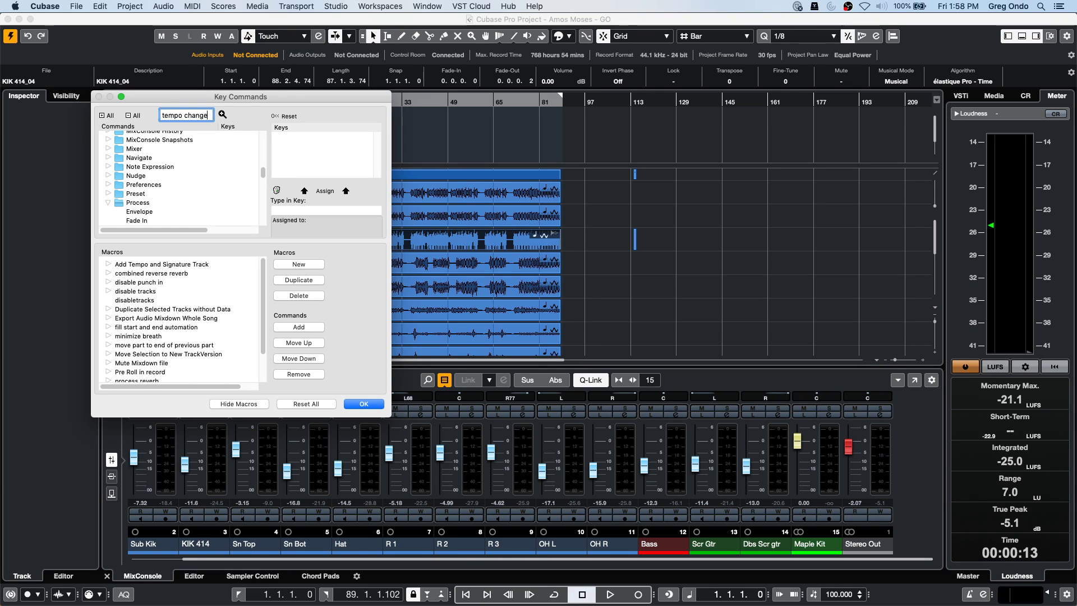
pyautogui.click(223, 114)
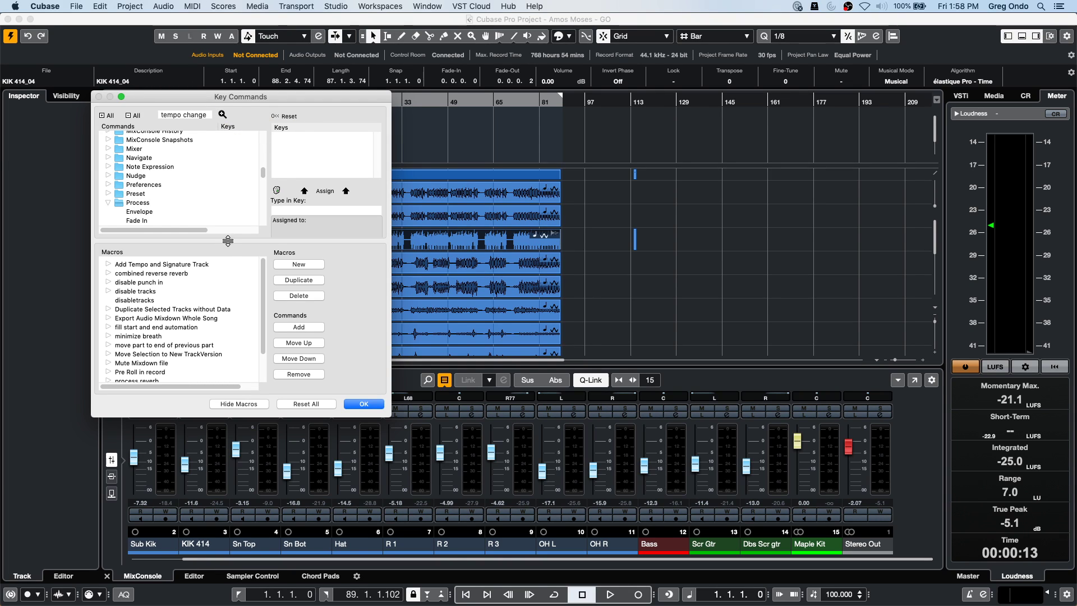
pyautogui.moveTo(207, 240); pyautogui.dragTo(207, 325)
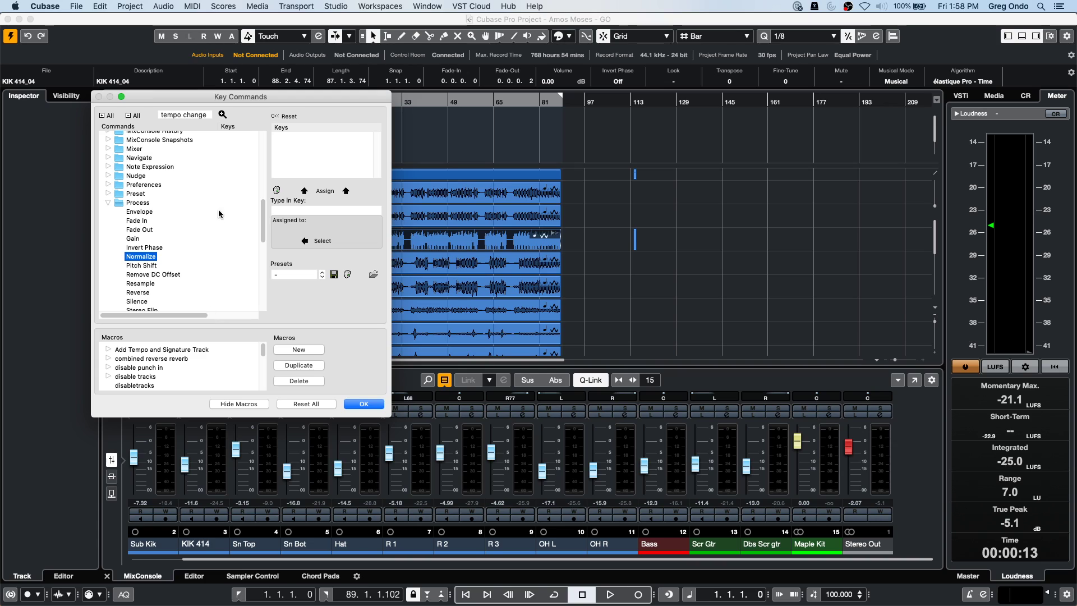
pyautogui.scroll(10, 191, 160)
pyautogui.click(131, 139)
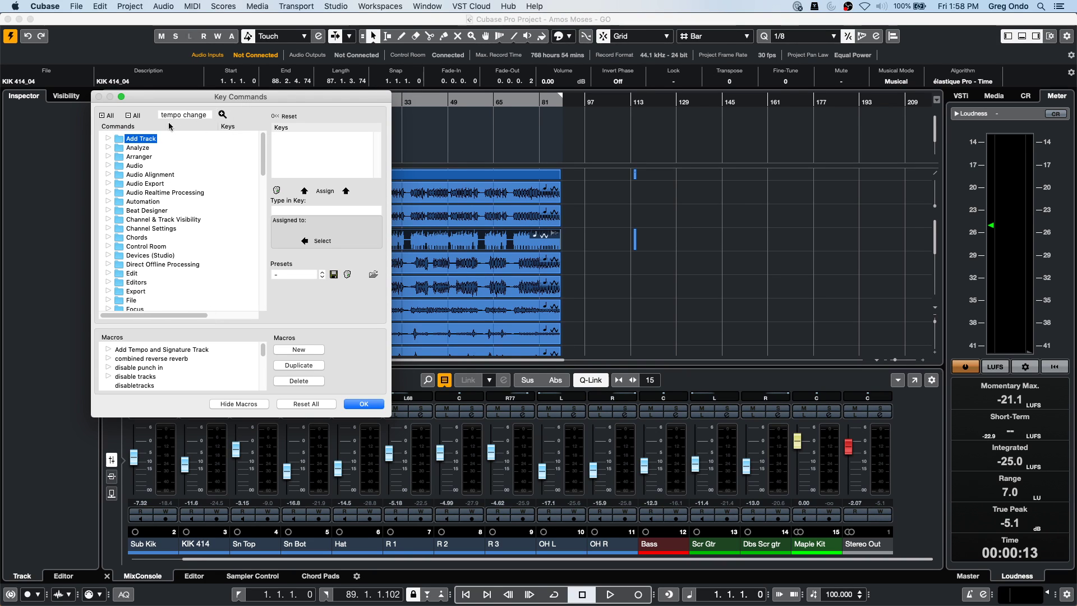
pyautogui.moveTo(165, 318)
pyautogui.mouseDown()
pyautogui.moveTo(235, 317)
pyautogui.moveTo(166, 315)
pyautogui.mouseUp()
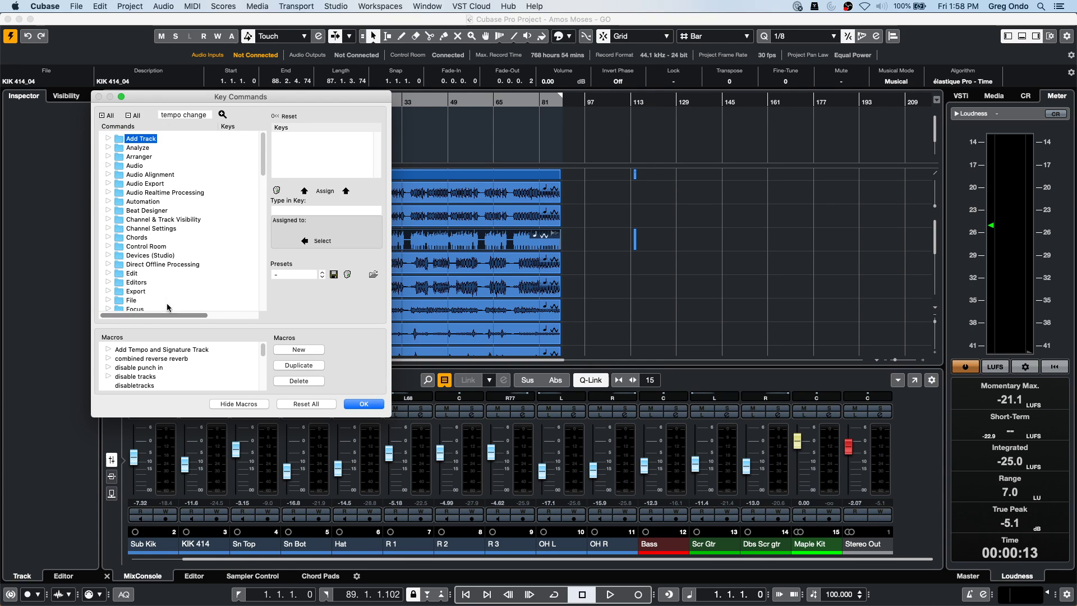
pyautogui.scroll(-15, 194, 247)
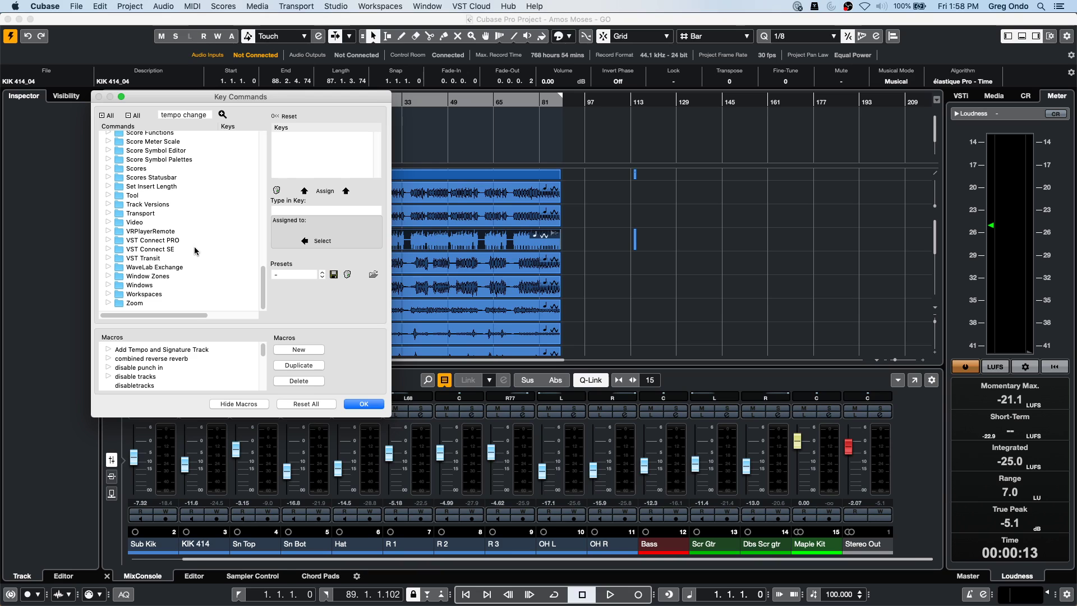
pyautogui.click(109, 213)
pyautogui.scroll(-1, 216, 259)
pyautogui.scroll(-10, 217, 259)
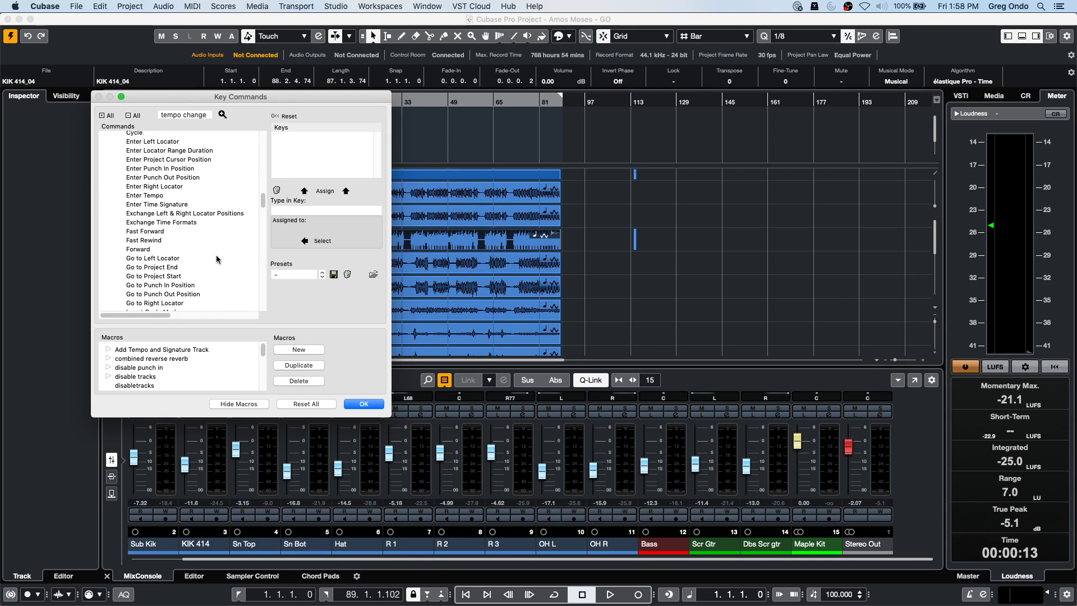
pyautogui.scroll(-7, 216, 257)
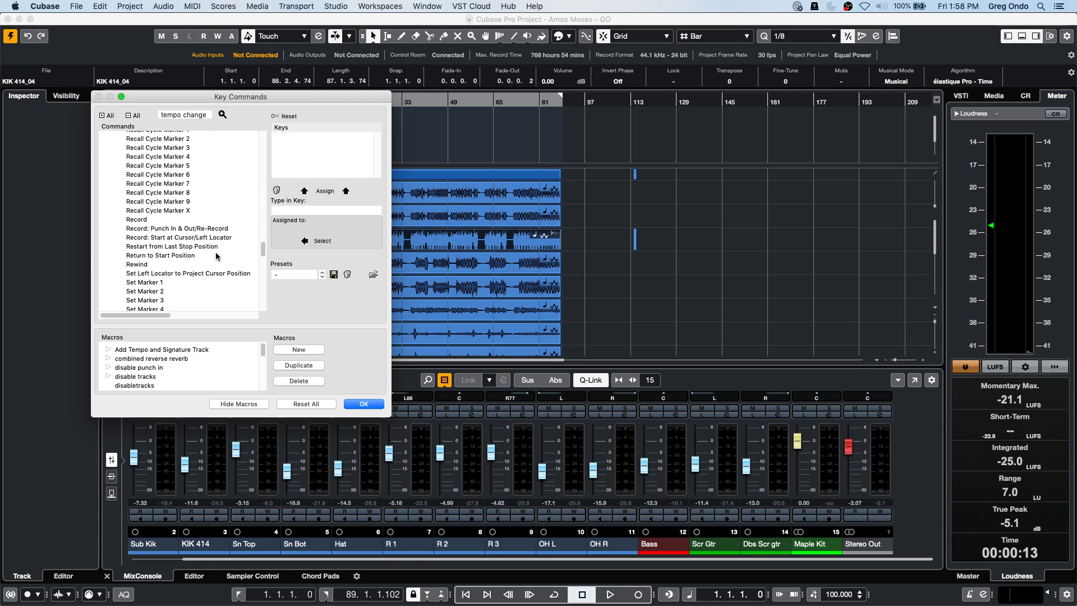
pyautogui.scroll(-10, 216, 255)
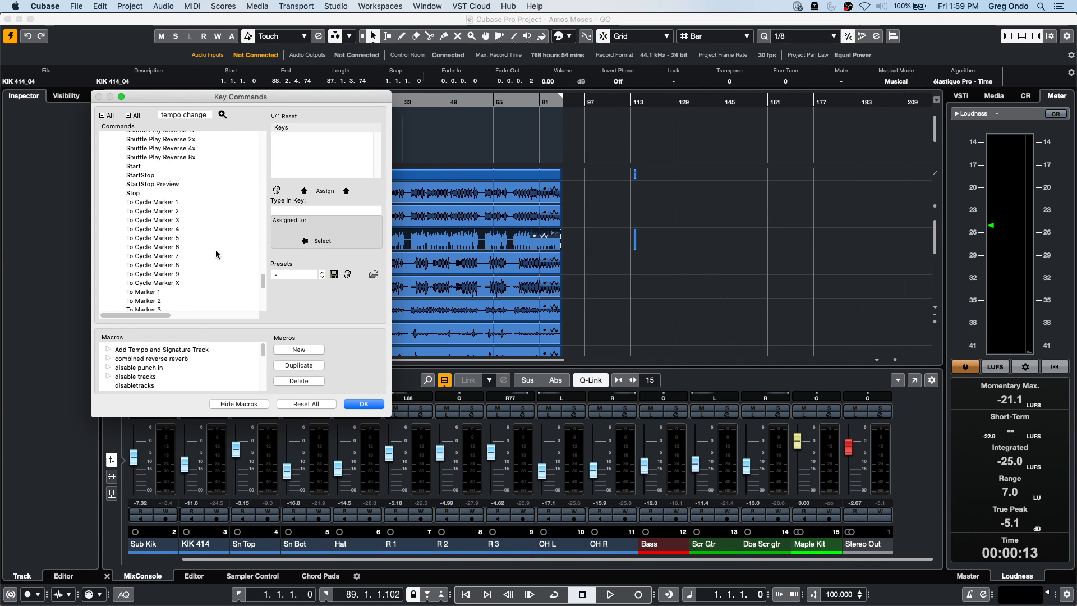
pyautogui.scroll(-9, 217, 252)
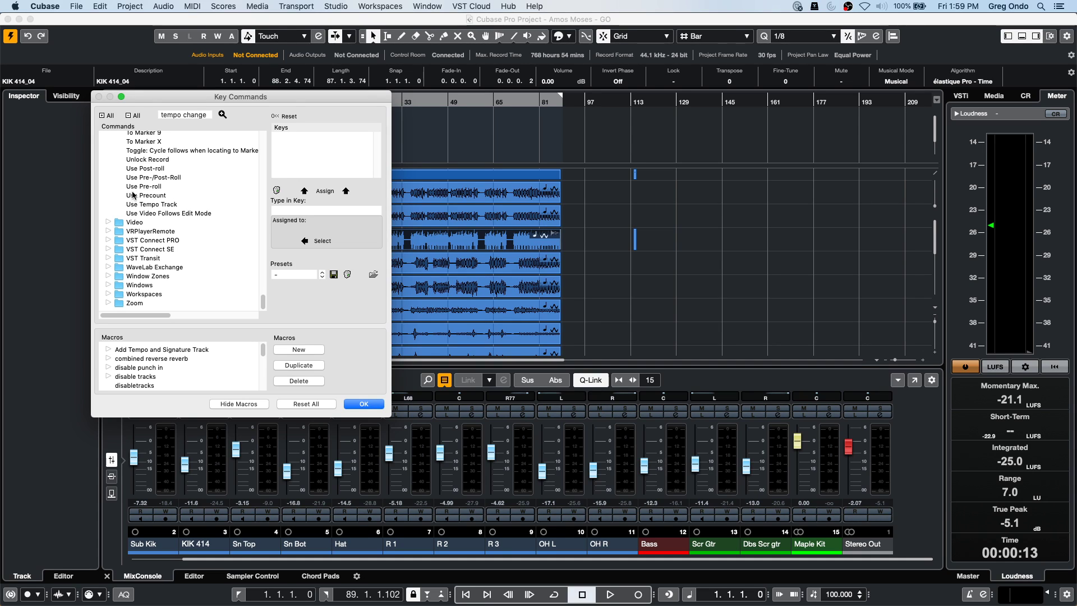
pyautogui.hscroll(3, 147, 314)
pyautogui.hscroll(-3, 143, 311)
pyautogui.hscroll(3, 140, 308)
pyautogui.hscroll(-3, 133, 302)
pyautogui.click(354, 403)
pyautogui.click(98, 6)
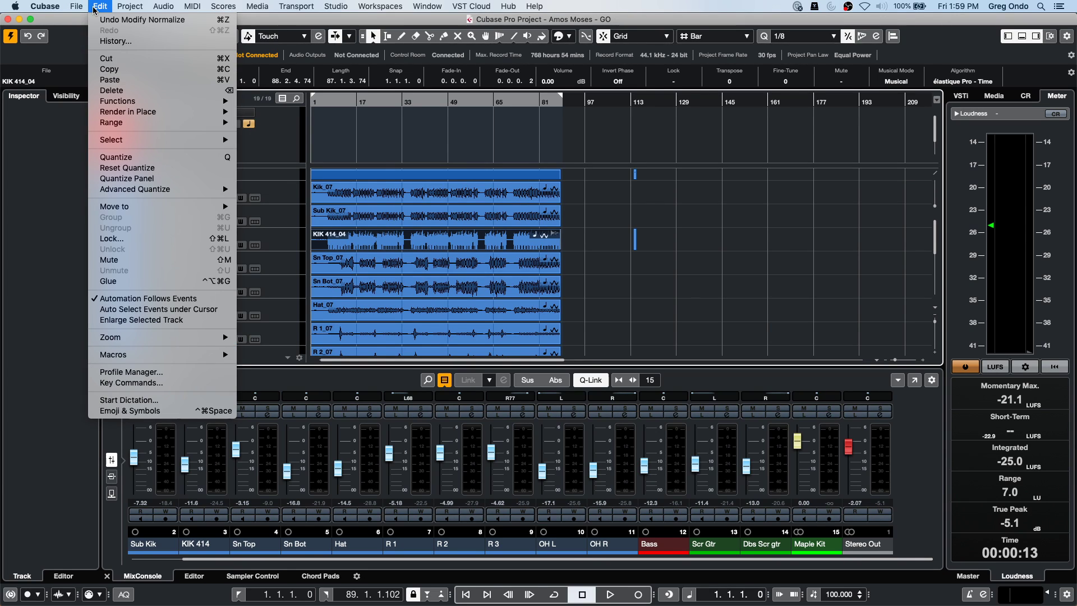
pyautogui.moveTo(78, 5)
pyautogui.click(147, 383)
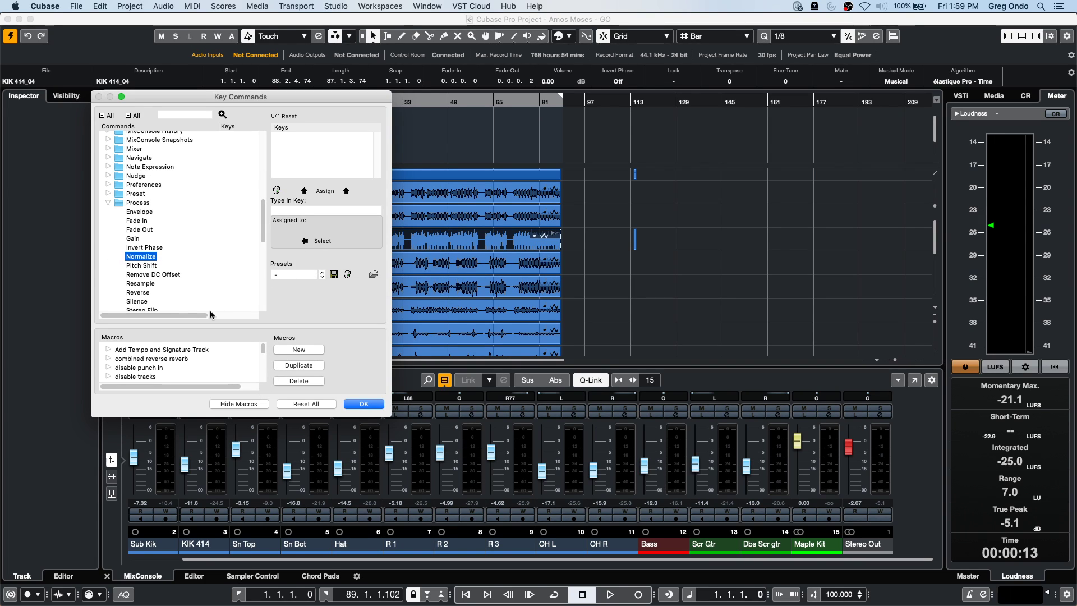
pyautogui.click(107, 6)
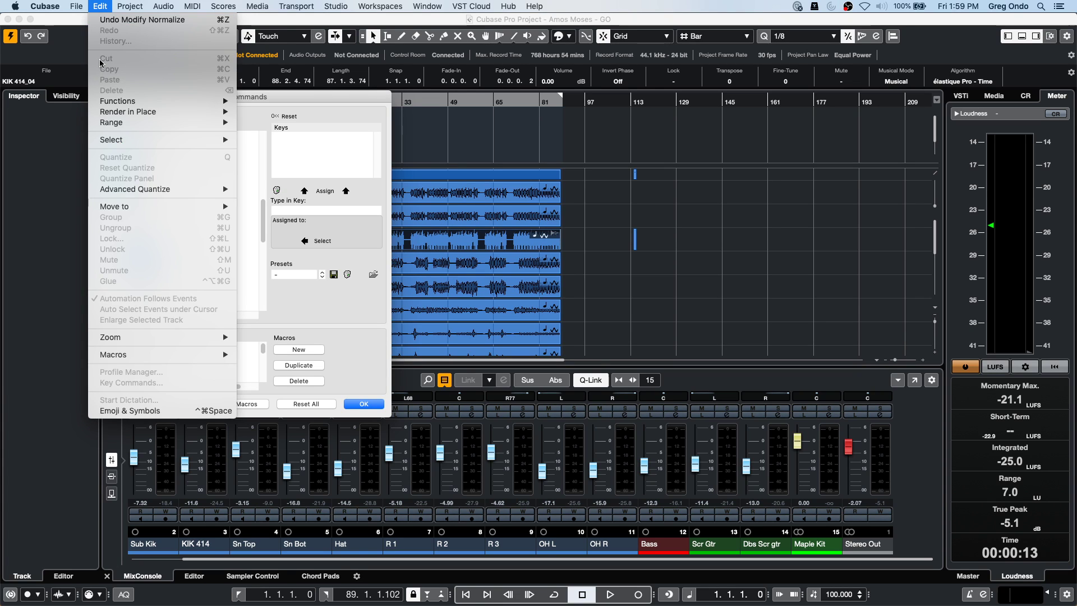
pyautogui.click(362, 405)
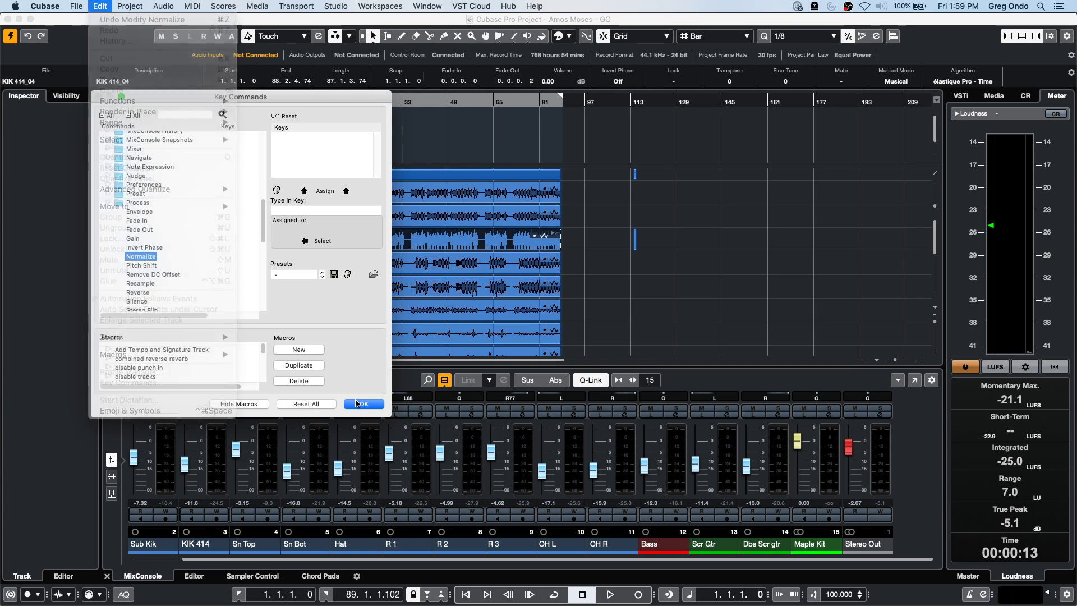
pyautogui.click(105, 7)
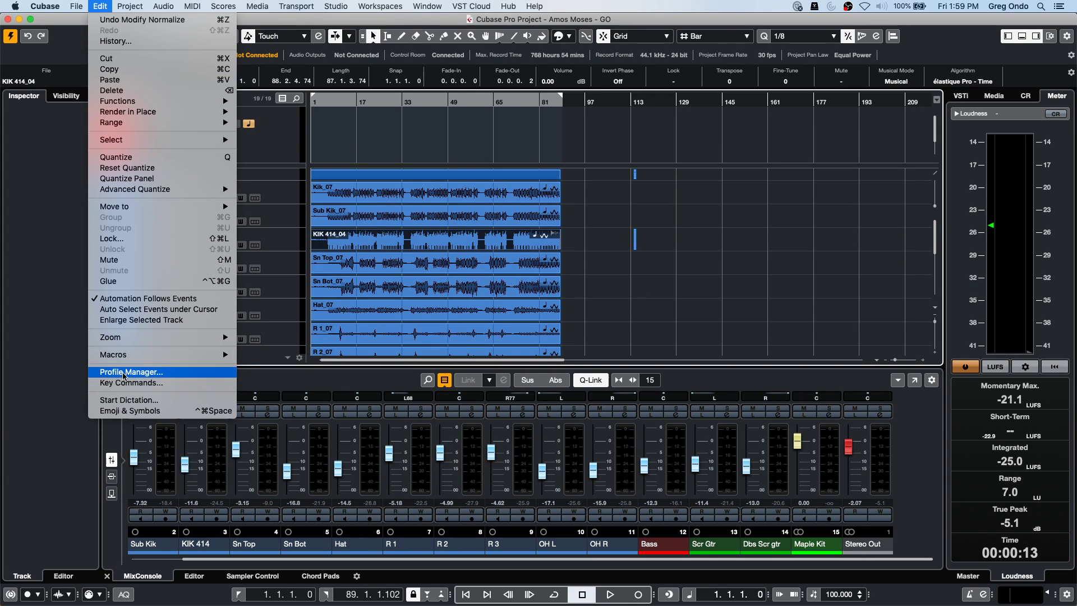
pyautogui.click(401, 154)
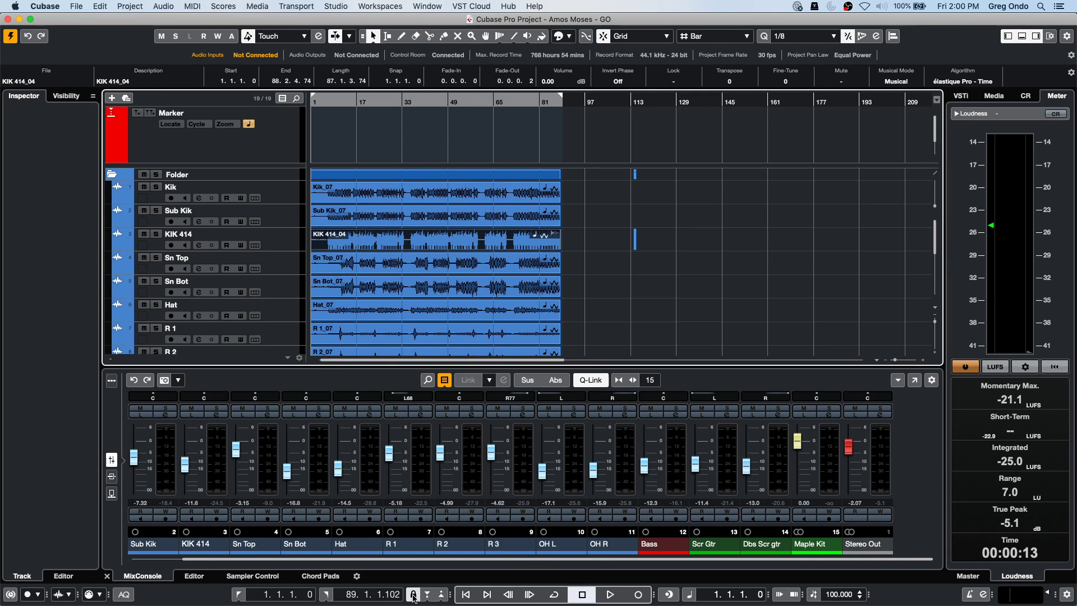
# Launch Cubase LE AI Elements from the Dock while the Amos Moses project stays open.
pyautogui.moveTo(471, 603)
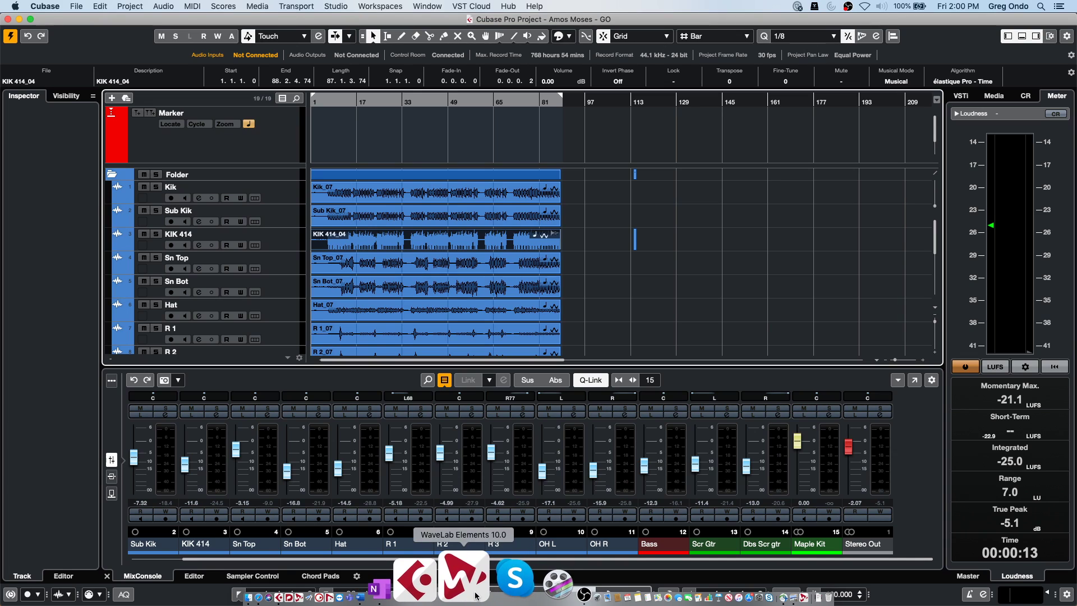
pyautogui.click(463, 589)
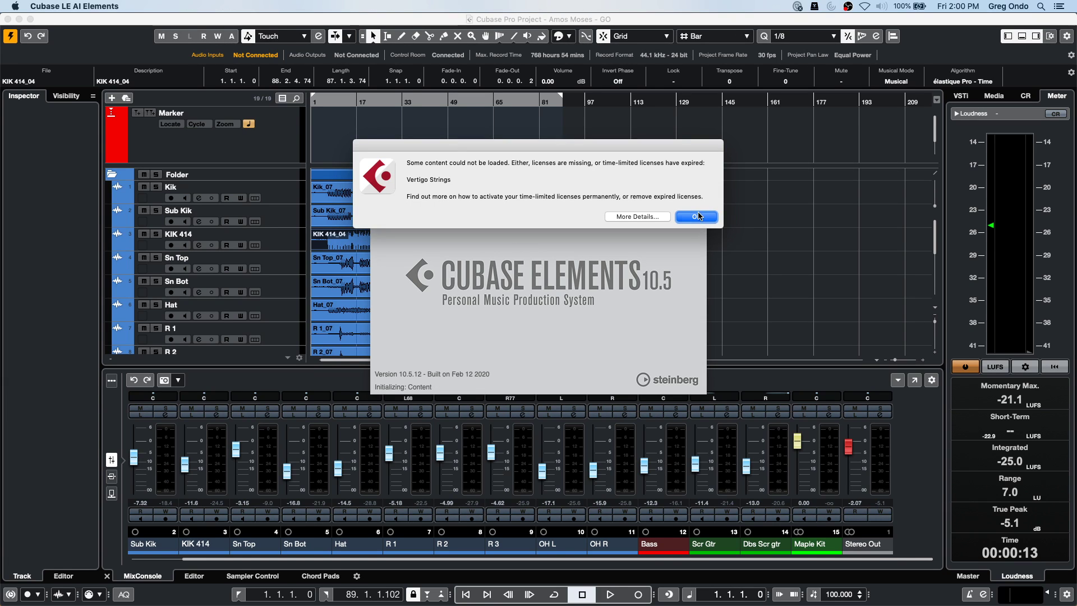
# Dismiss the licence warning, use Built-in Audio, and create an empty project in Be Someone.
pyautogui.click(698, 217)
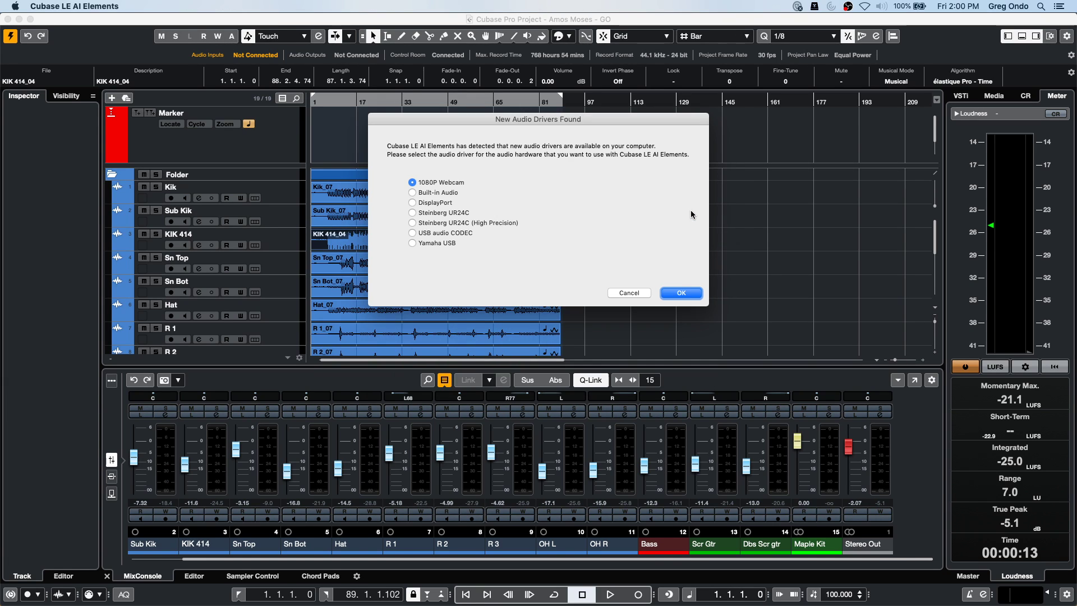
pyautogui.click(414, 193)
pyautogui.click(681, 293)
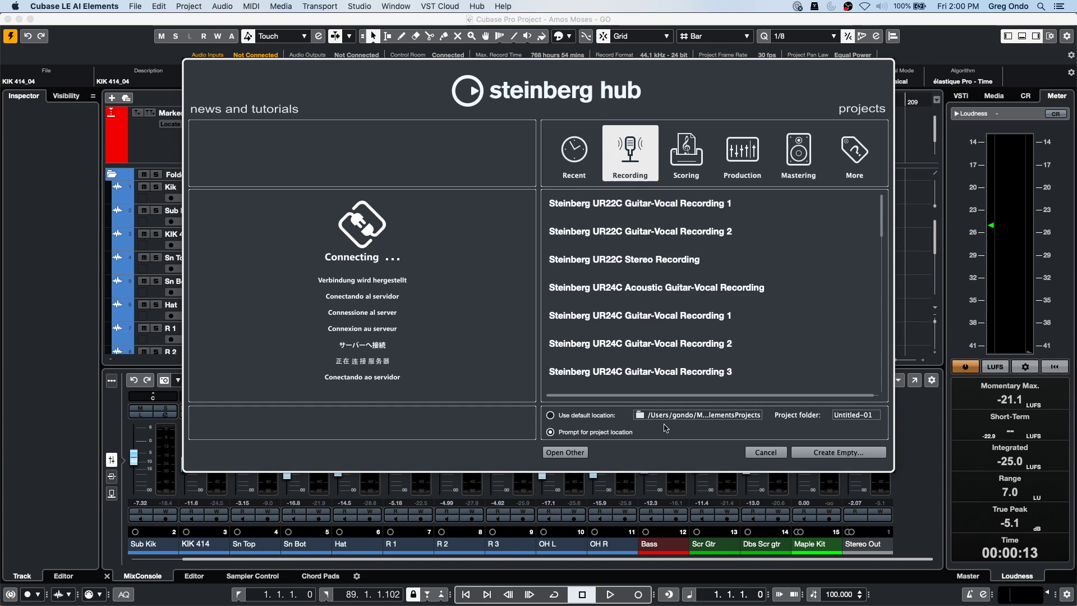
pyautogui.click(838, 452)
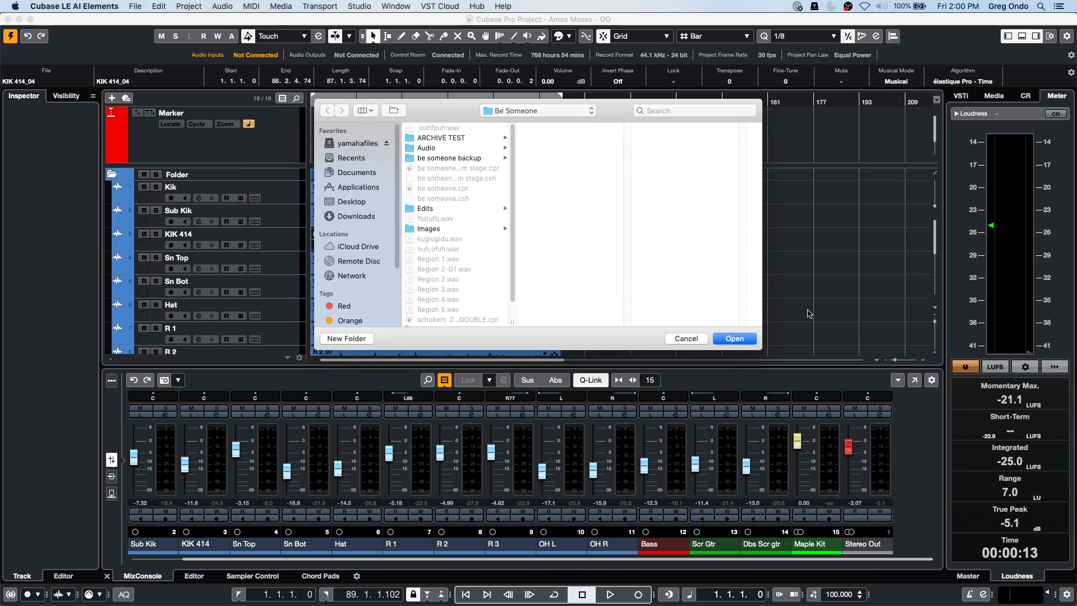
pyautogui.click(734, 338)
# Add a mono audio track, Audio 01.
pyautogui.rightClick(205, 138)
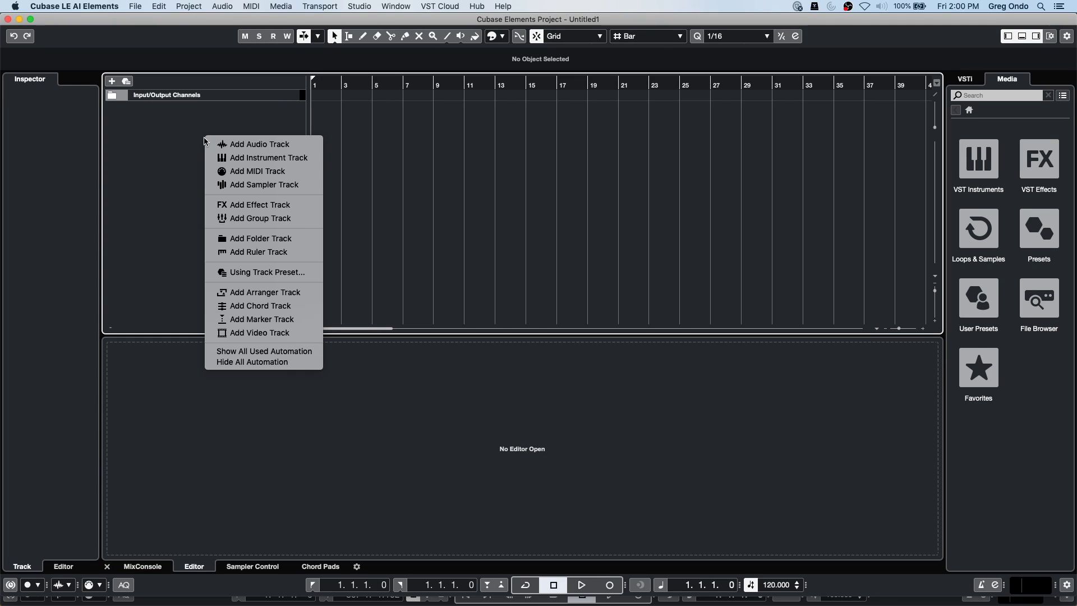
pyautogui.click(246, 147)
pyautogui.click(611, 307)
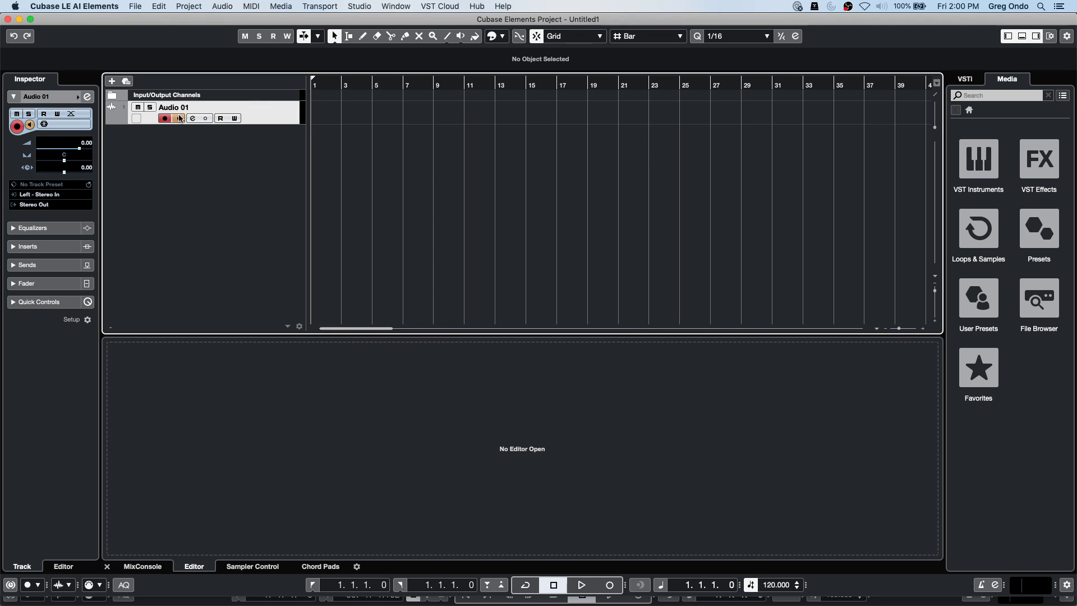
# Load EnvelopeShaper, Noise Gate, Tube Compressor, Tape Saturation and Maximizer in Audio 01's Channel Strip.
pyautogui.click(87, 97)
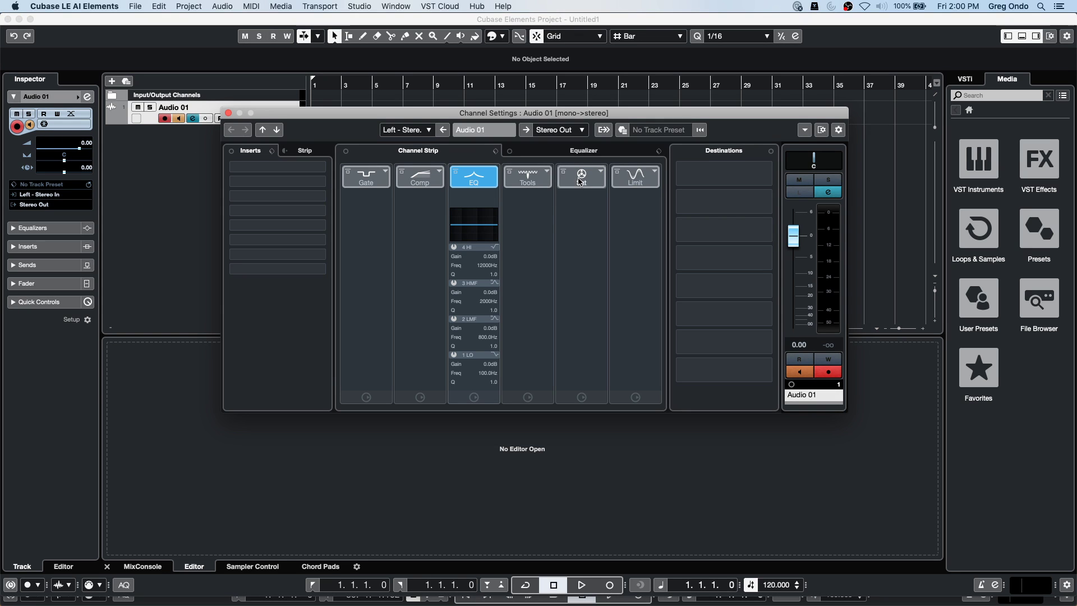
pyautogui.click(547, 173)
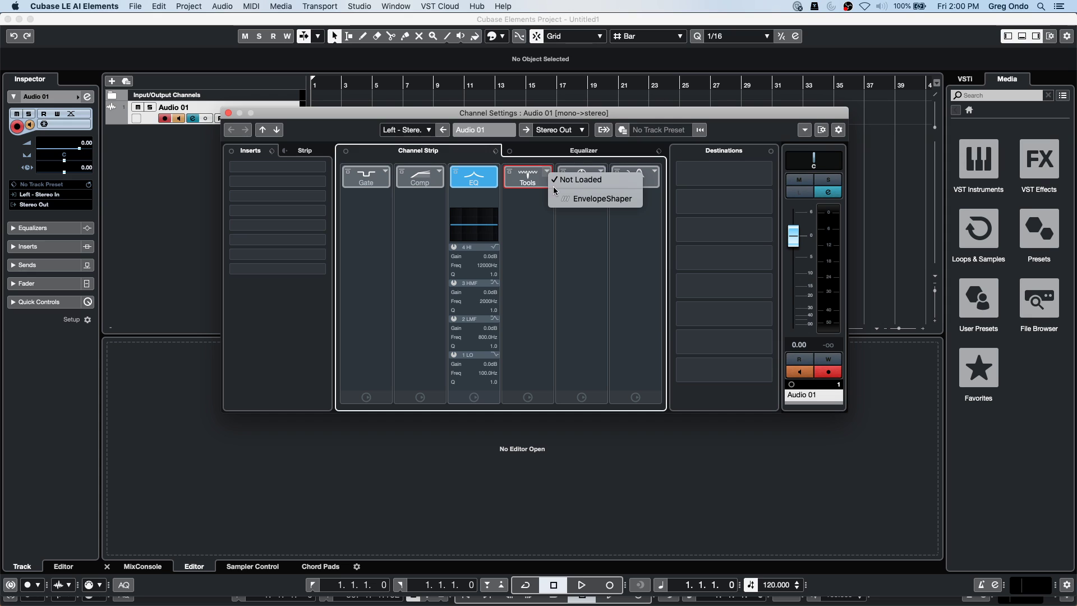
pyautogui.click(595, 199)
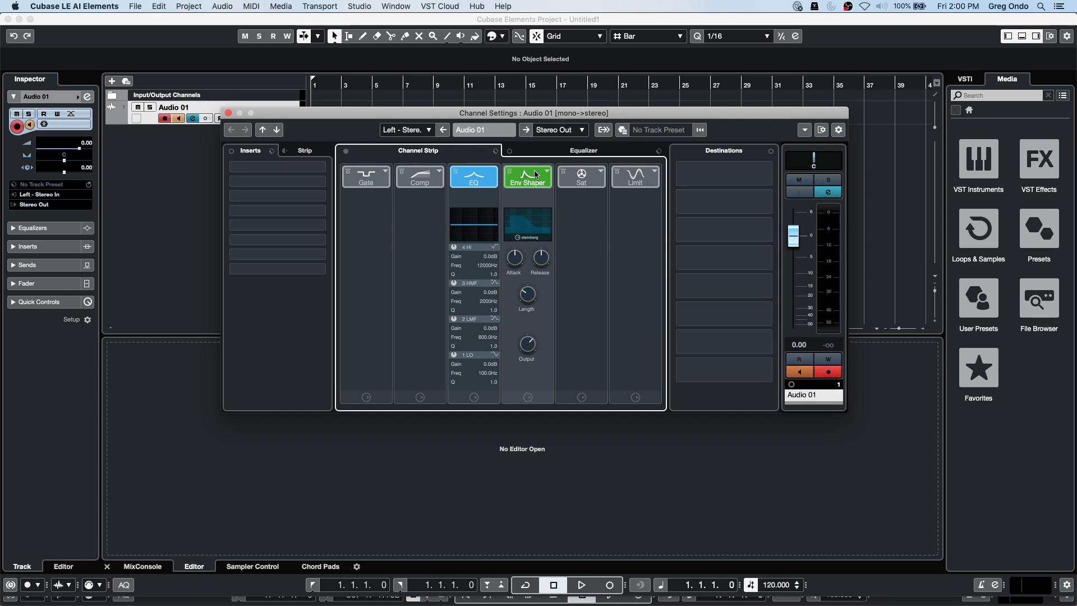
pyautogui.click(382, 177)
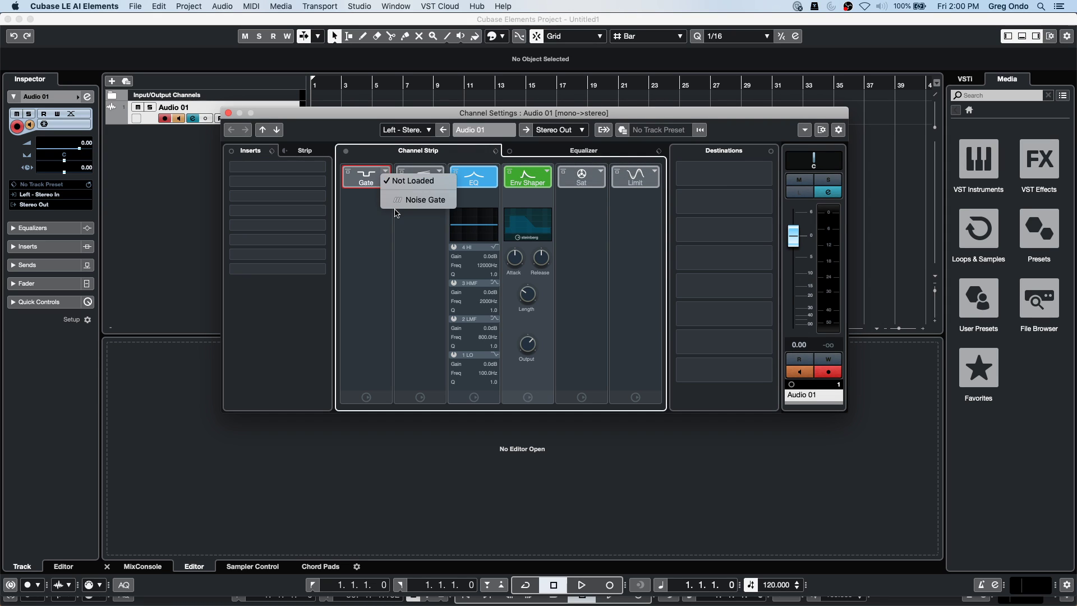
pyautogui.click(421, 200)
pyautogui.click(433, 177)
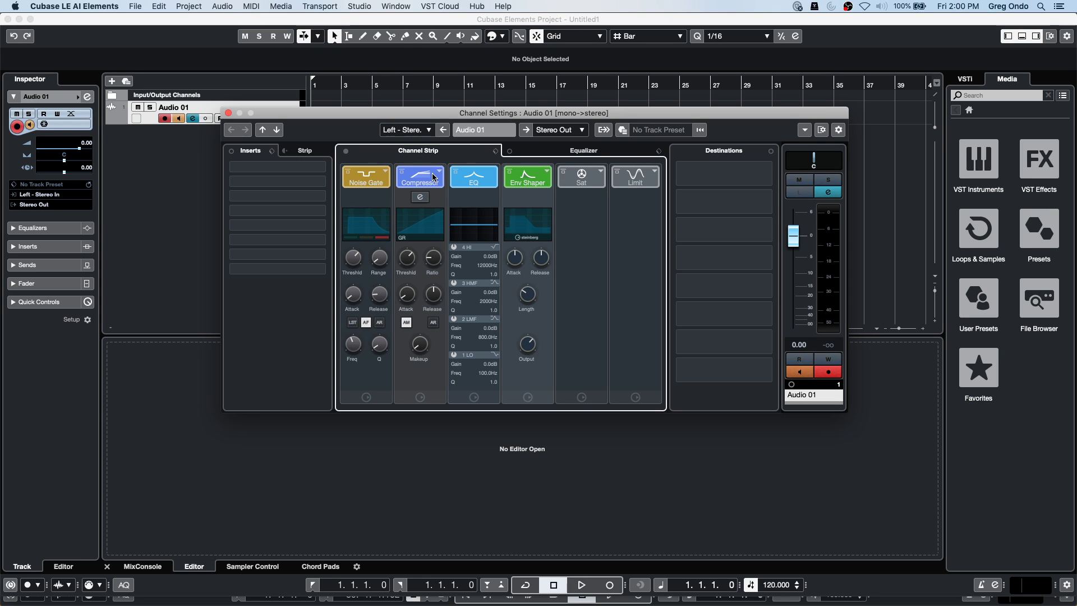
pyautogui.click(437, 174)
pyautogui.click(451, 194)
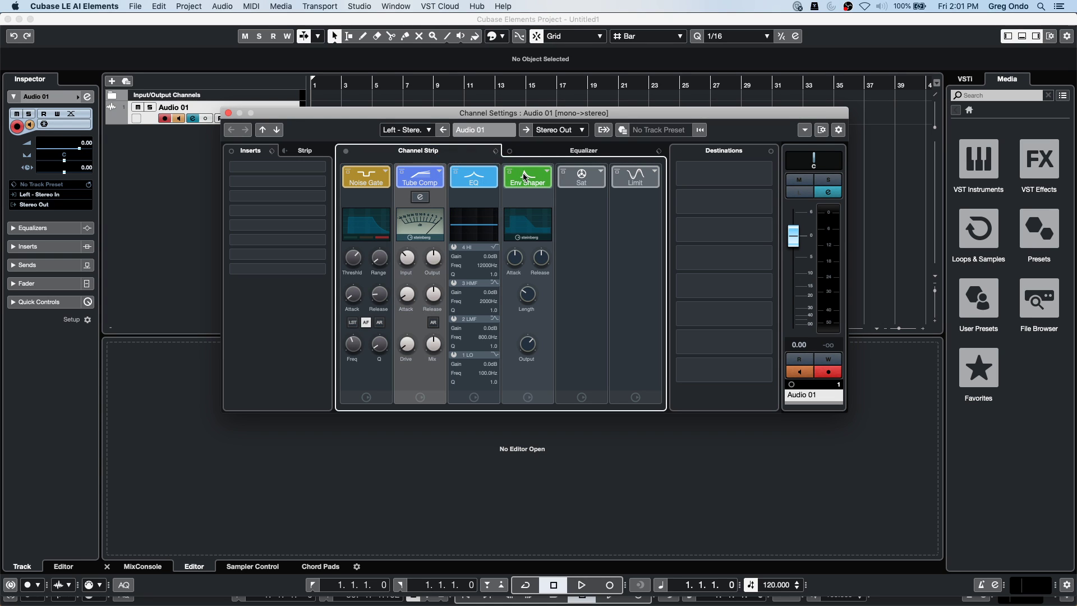
pyautogui.click(595, 177)
pyautogui.click(636, 177)
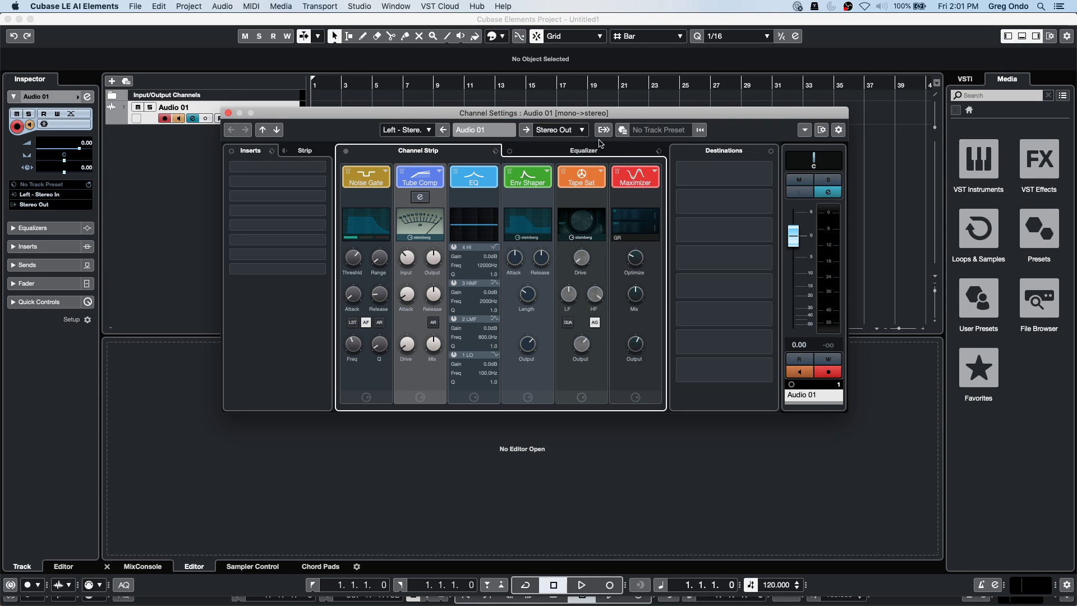
pyautogui.click(654, 170)
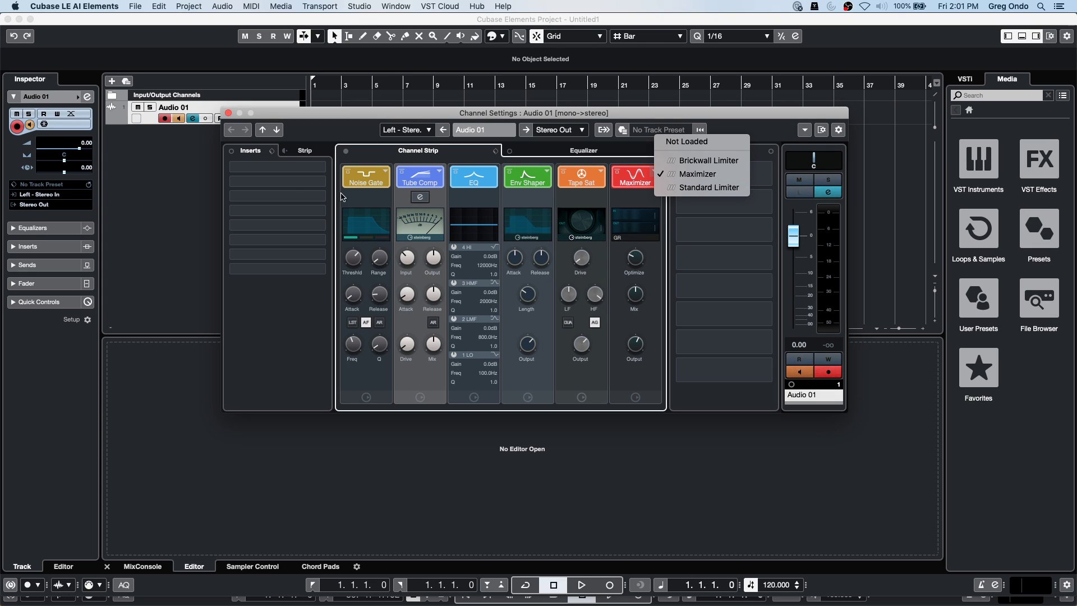
pyautogui.click(161, 192)
# Browse the Dynamics insert effects for Audio 01, then close the project.
pyautogui.click(31, 246)
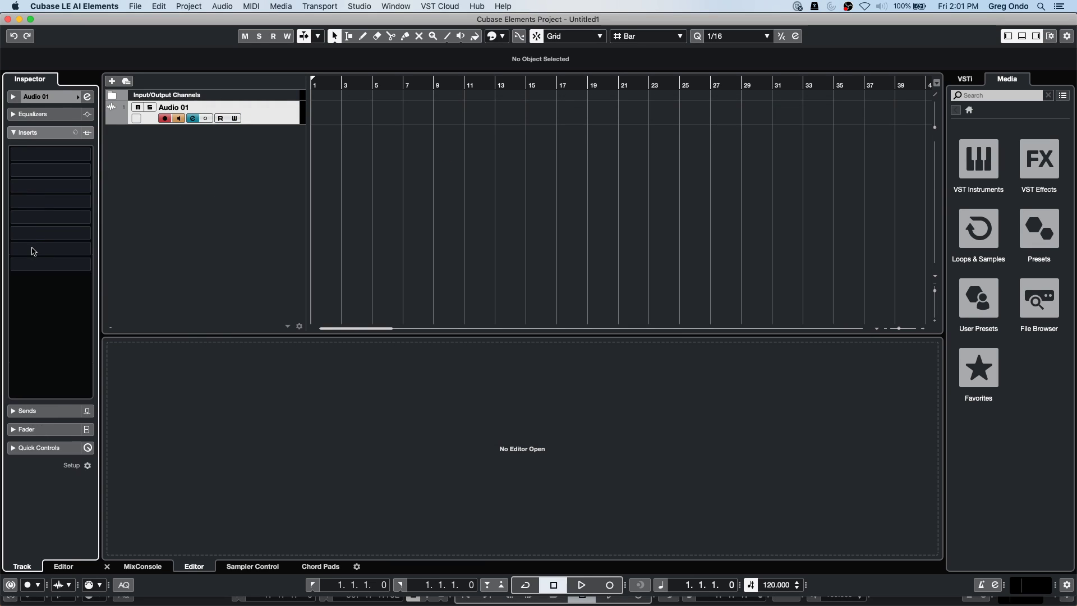
pyautogui.click(66, 158)
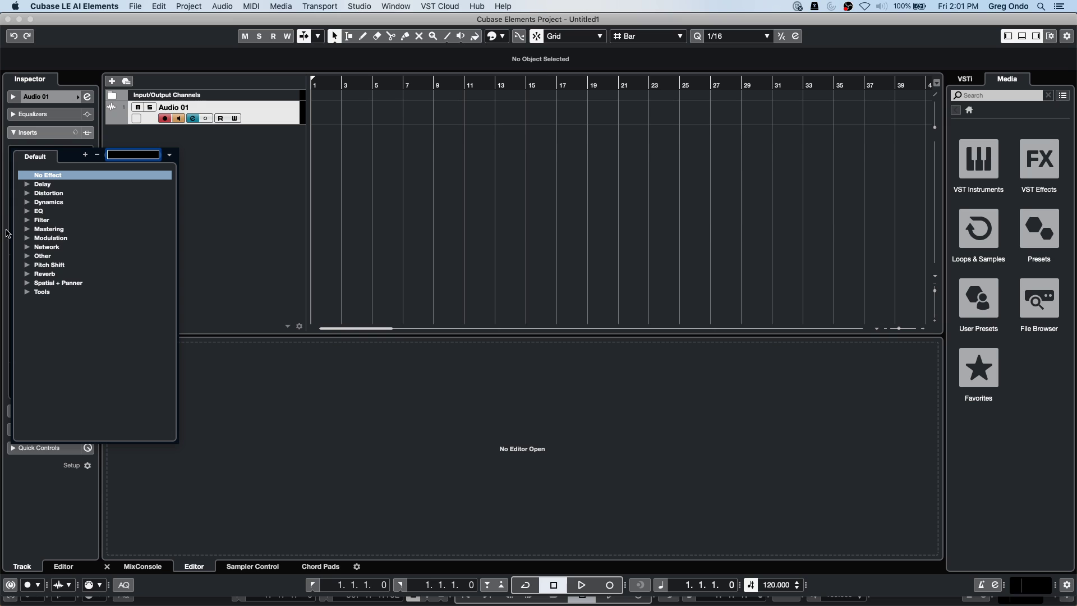
pyautogui.click(27, 203)
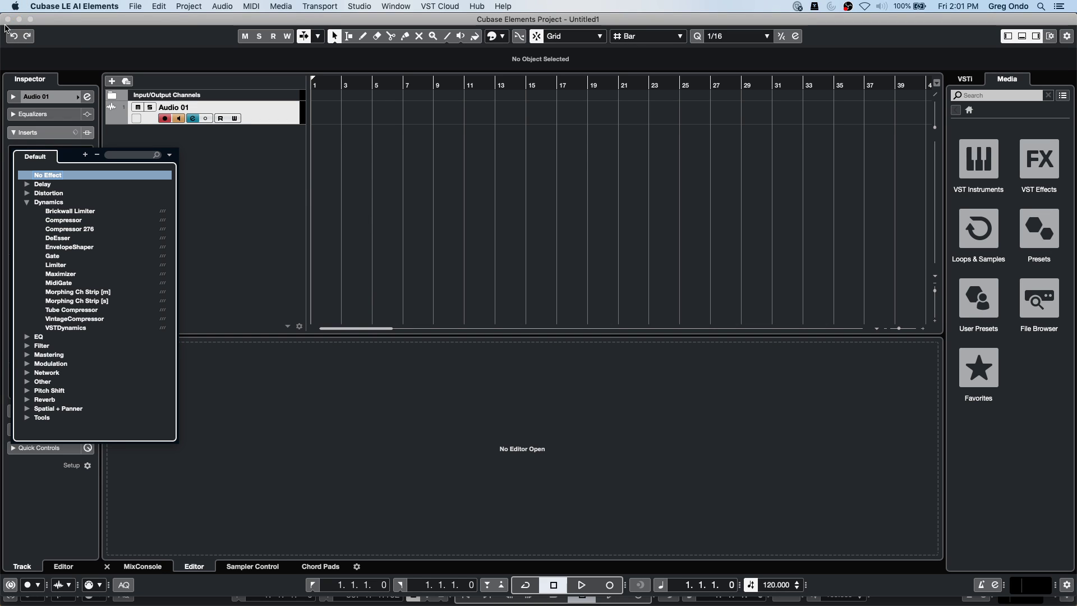
pyautogui.click(8, 19)
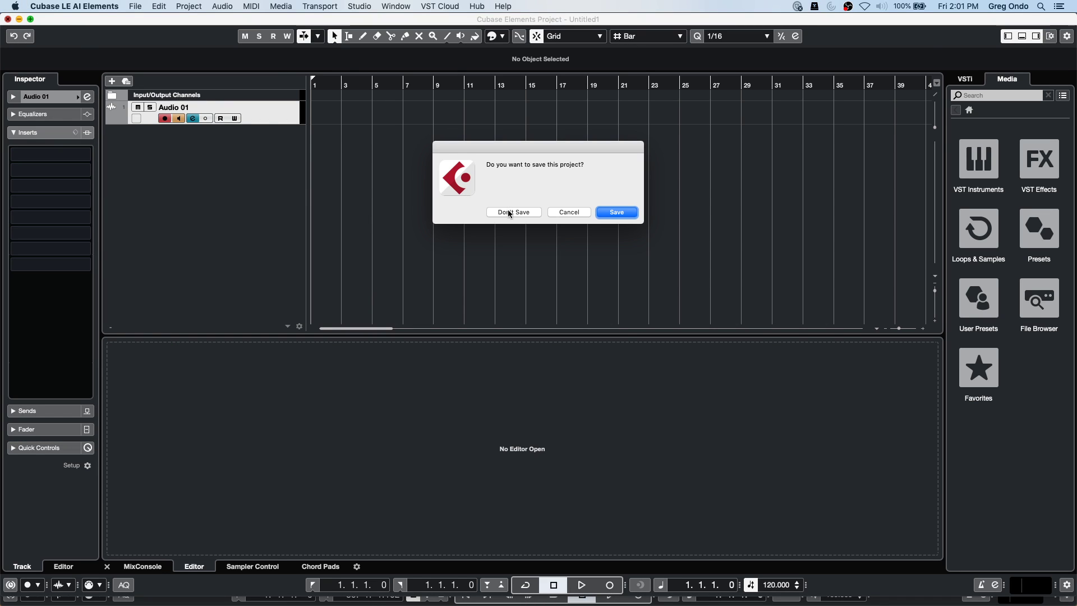
# Discard the test project, quit Cubase Elements, and return to the Amos Moses project.
pyautogui.click(509, 212)
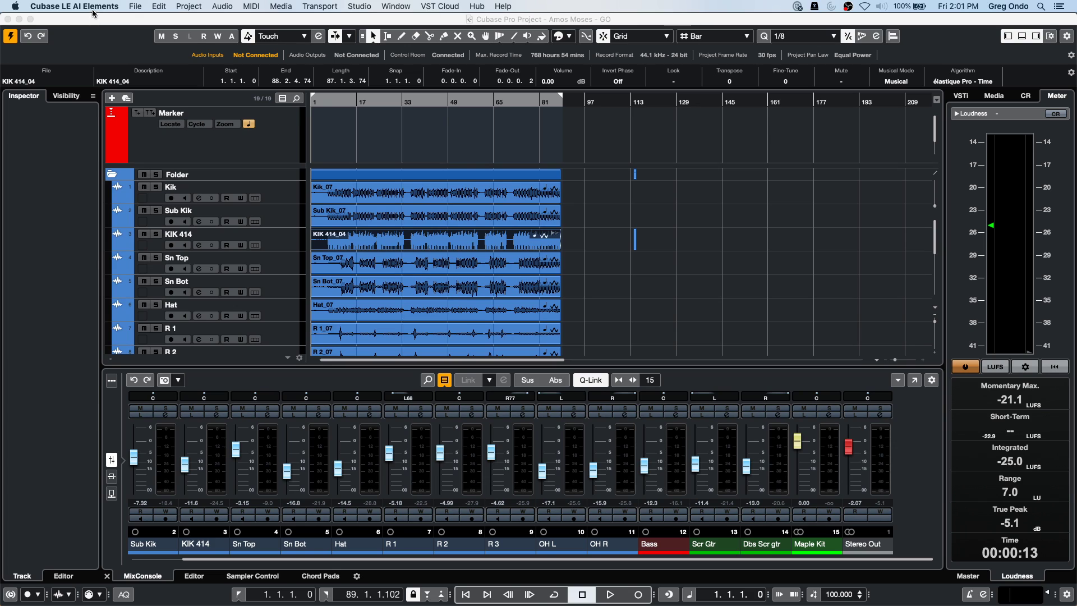
pyautogui.click(95, 7)
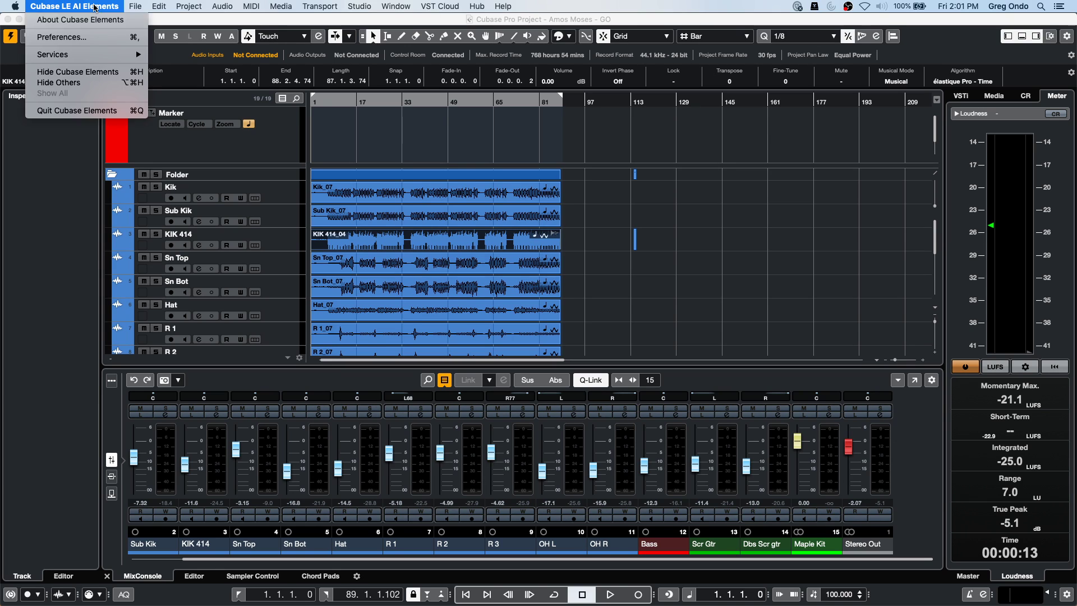
pyautogui.click(77, 111)
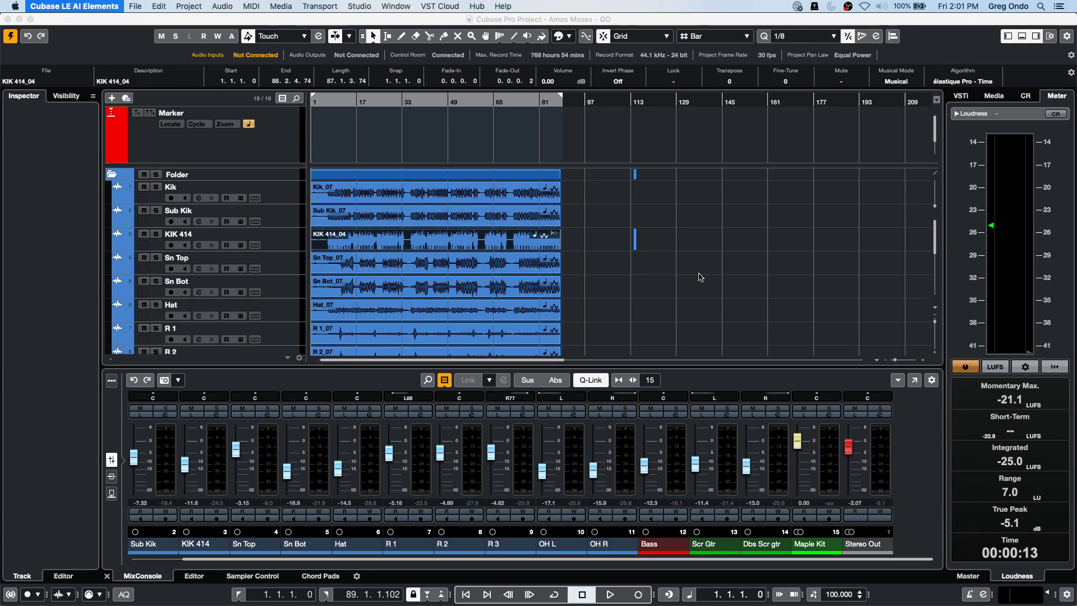
pyautogui.click(601, 262)
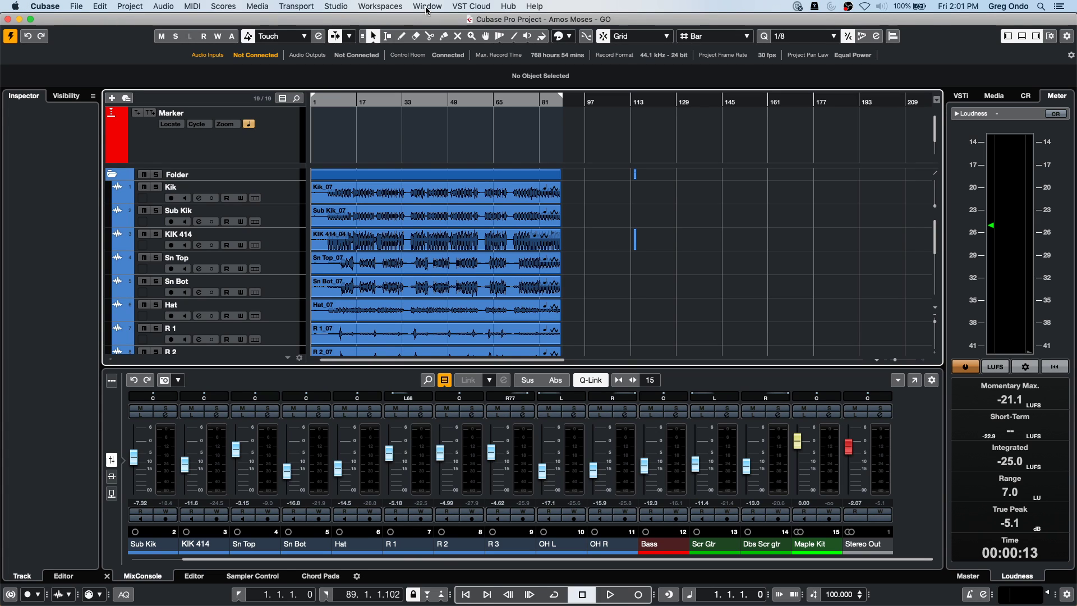
# Open the full MixConsole window from the Studio menu.
pyautogui.click(427, 7)
pyautogui.moveTo(404, 8)
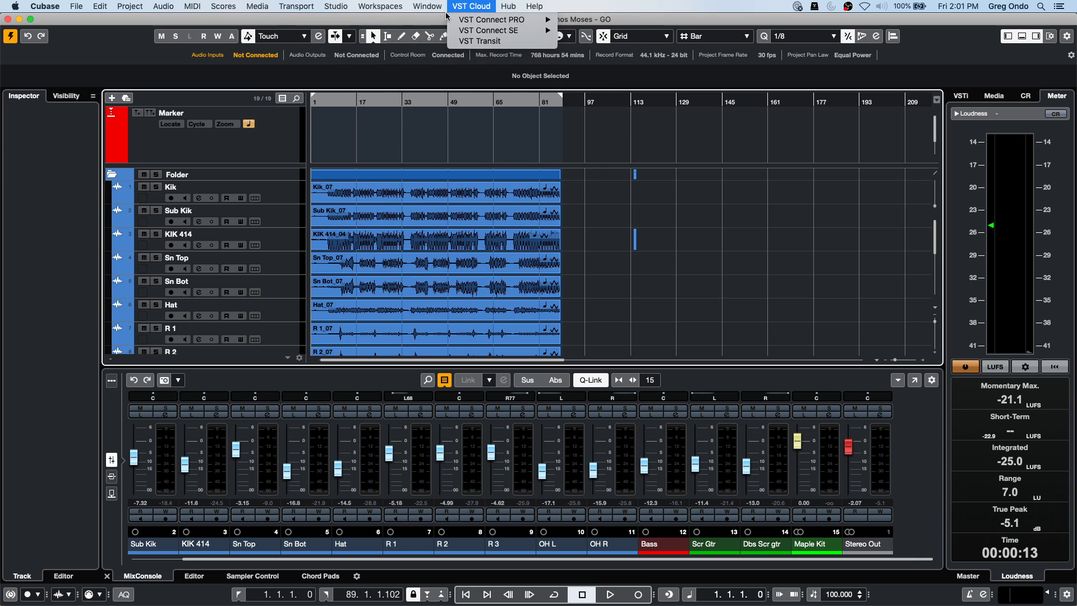
pyautogui.moveTo(336, 7)
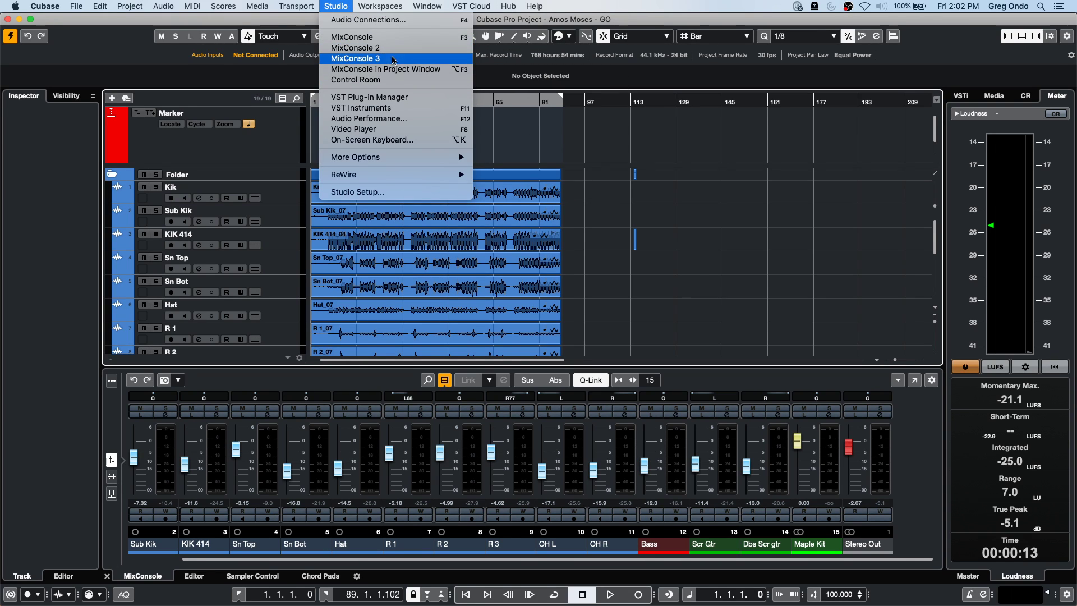
pyautogui.click(395, 40)
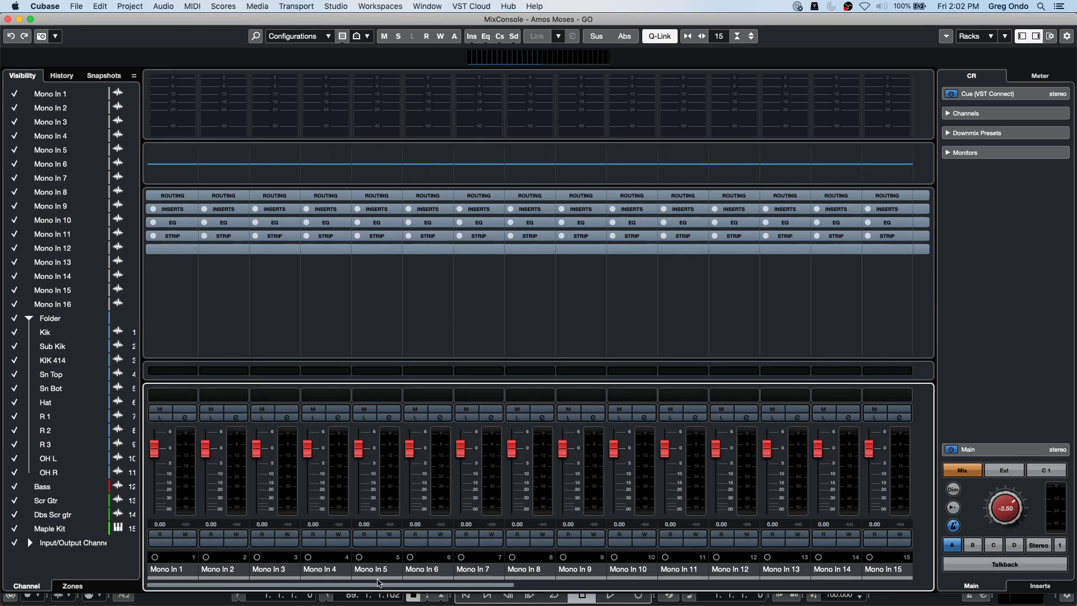
pyautogui.moveTo(501, 586)
pyautogui.mouseDown()
pyautogui.moveTo(888, 578)
pyautogui.moveTo(494, 578)
pyautogui.moveTo(914, 578)
pyautogui.moveTo(494, 579)
pyautogui.mouseUp()
# Filter the MixConsole to show only Input Channels, then close it.
pyautogui.click(343, 37)
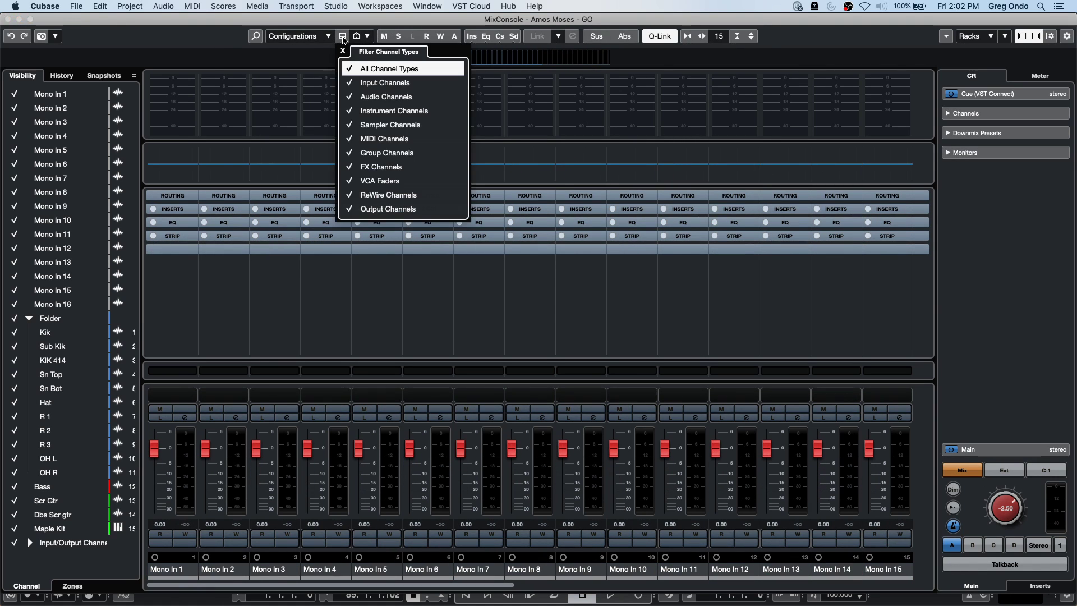
pyautogui.click(353, 68)
pyautogui.click(354, 83)
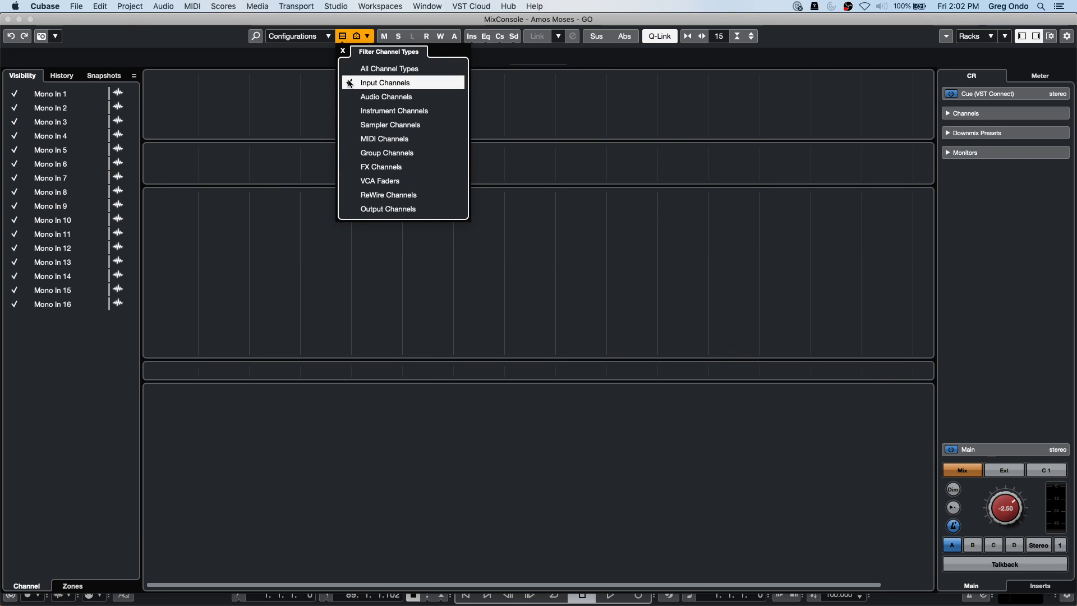
pyautogui.click(8, 19)
pyautogui.click(336, 6)
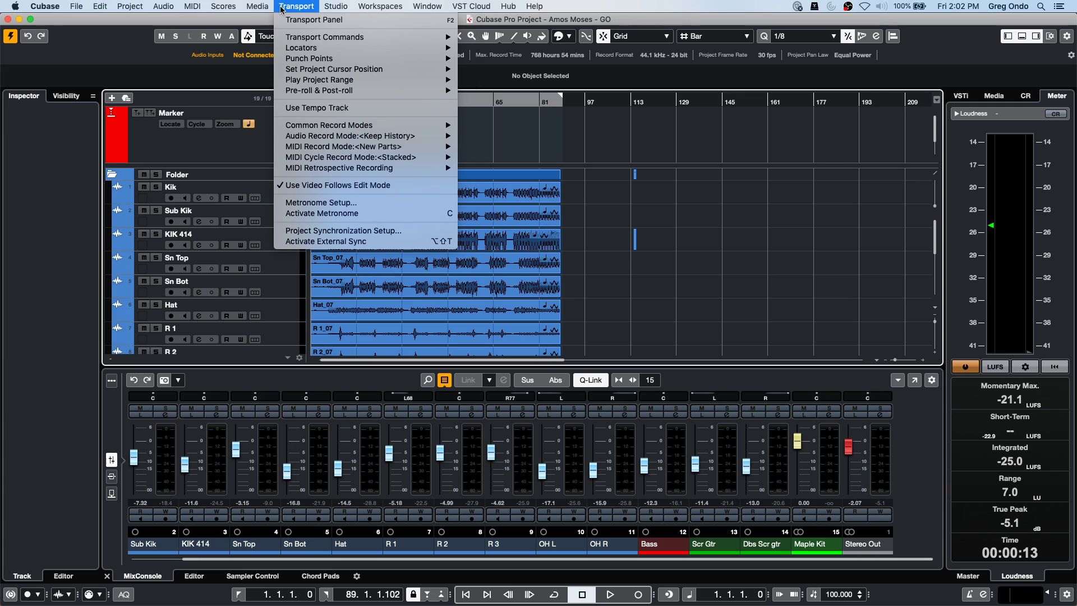
# Open MixConsole 2 and enlarge it to fill the screen.
pyautogui.moveTo(258, 6)
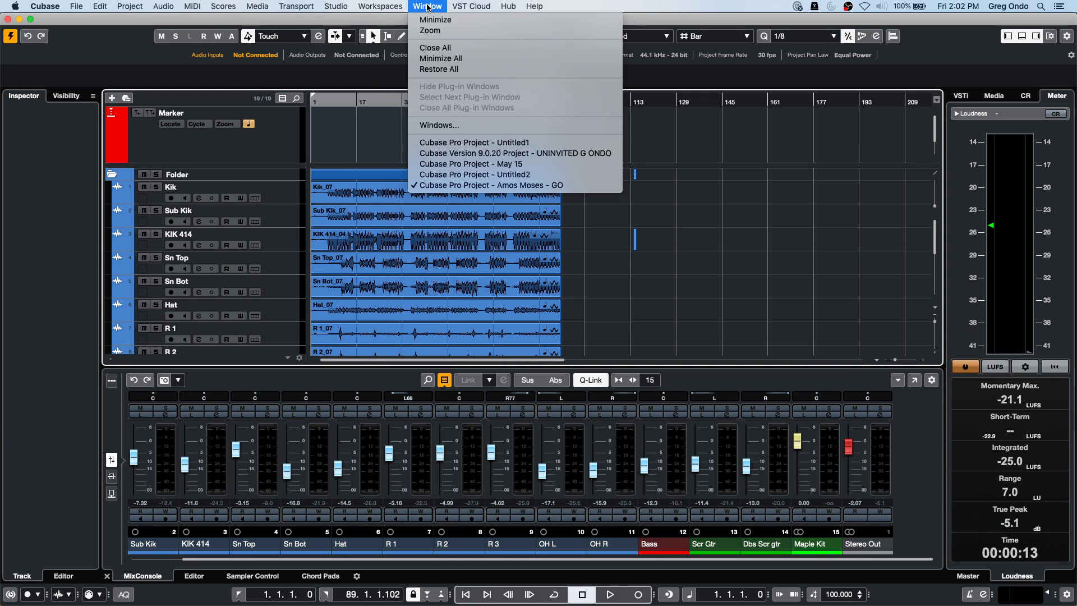
pyautogui.moveTo(345, 13)
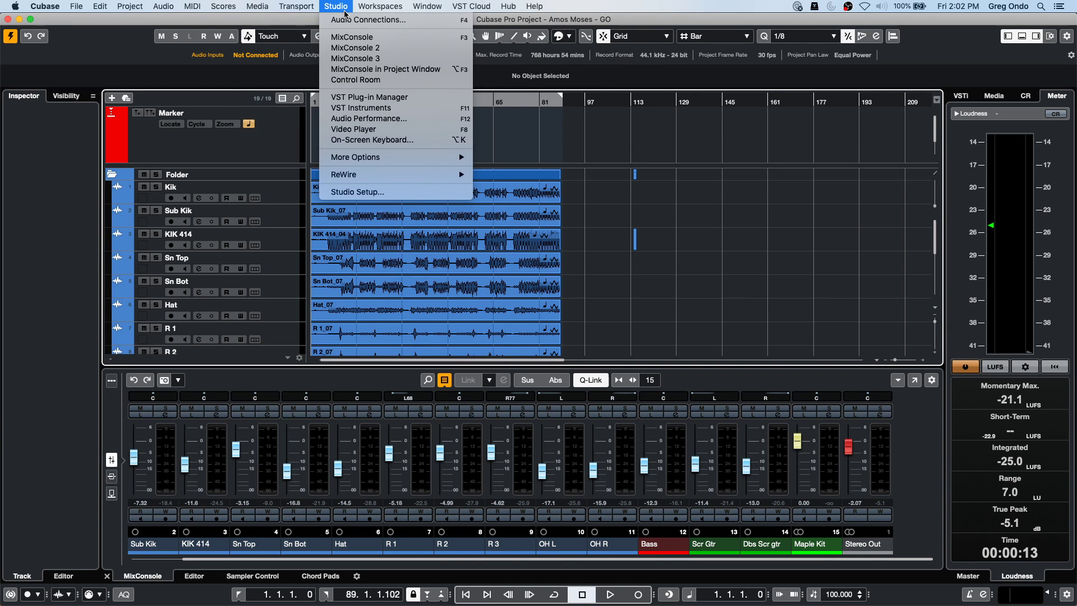
pyautogui.click(377, 49)
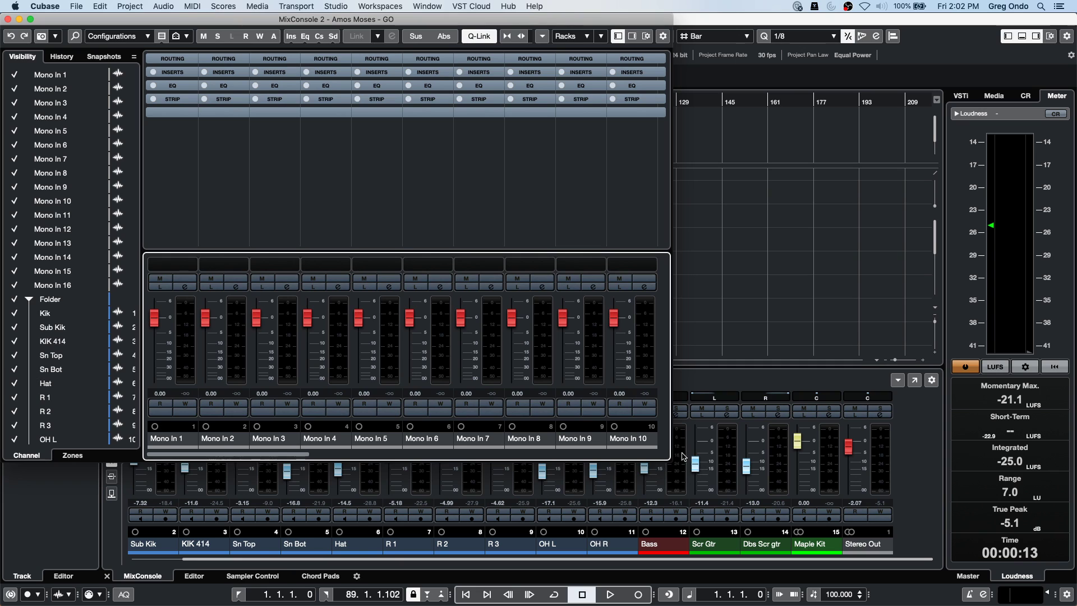
pyautogui.moveTo(668, 458); pyautogui.dragTo(1066, 582)
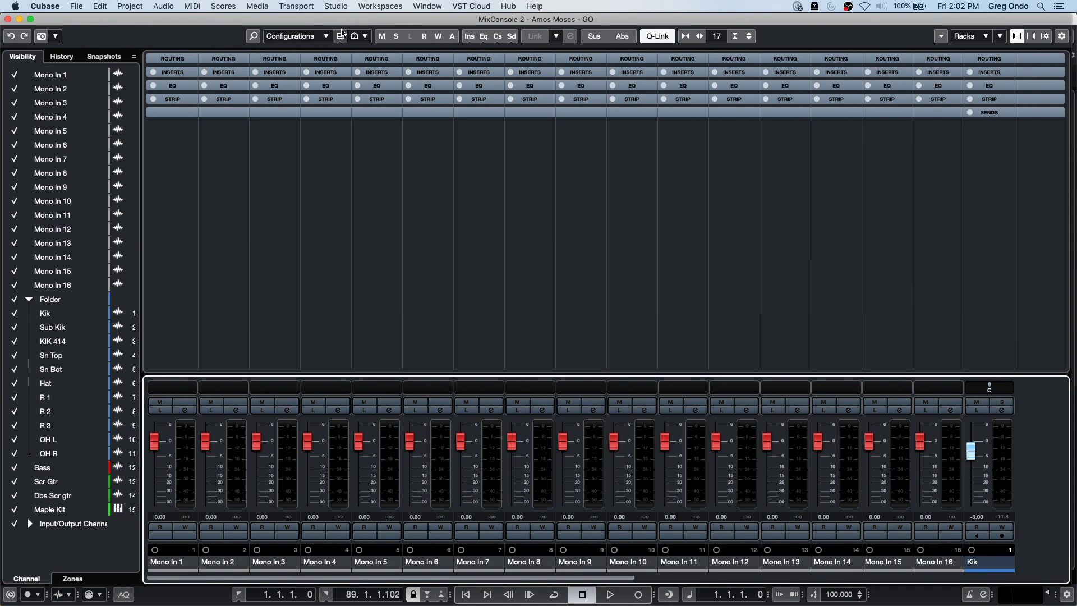
# Filter MixConsole 2 to show only Input Channels, then close it.
pyautogui.click(353, 37)
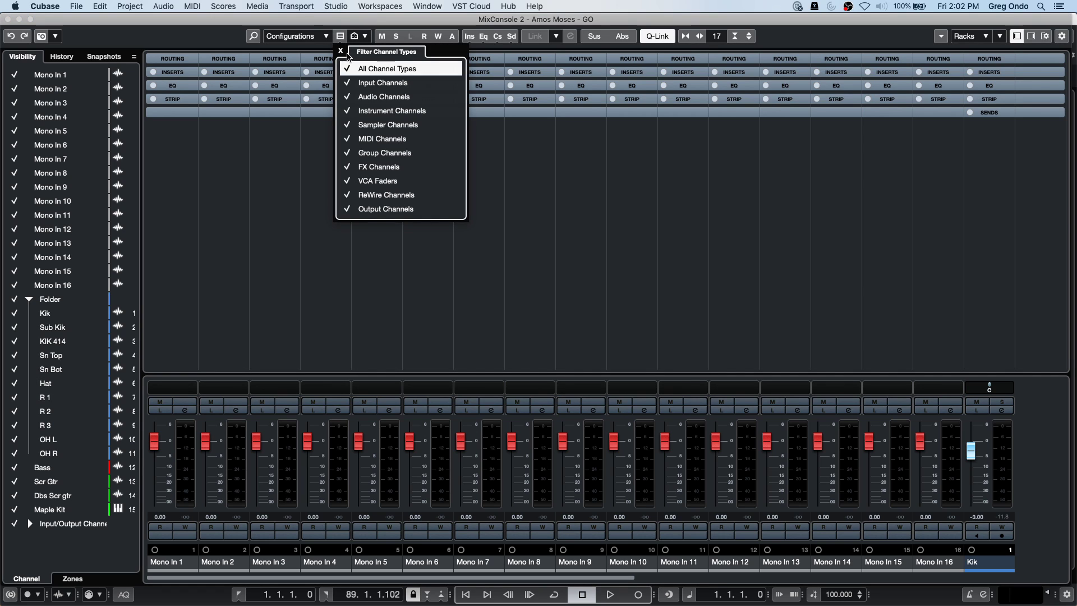
pyautogui.click(353, 69)
pyautogui.click(348, 83)
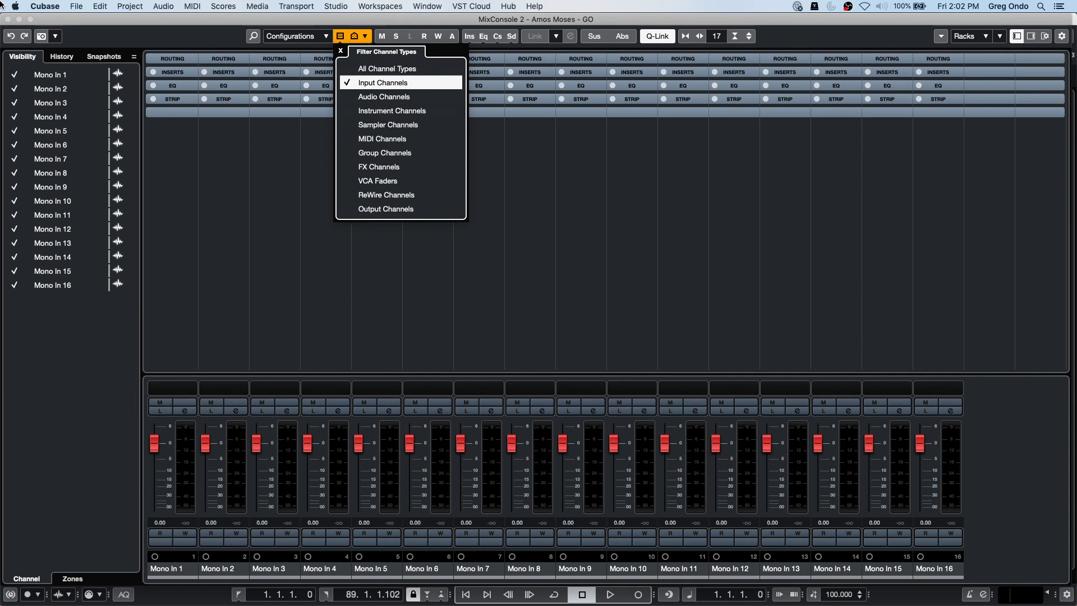
pyautogui.click(7, 19)
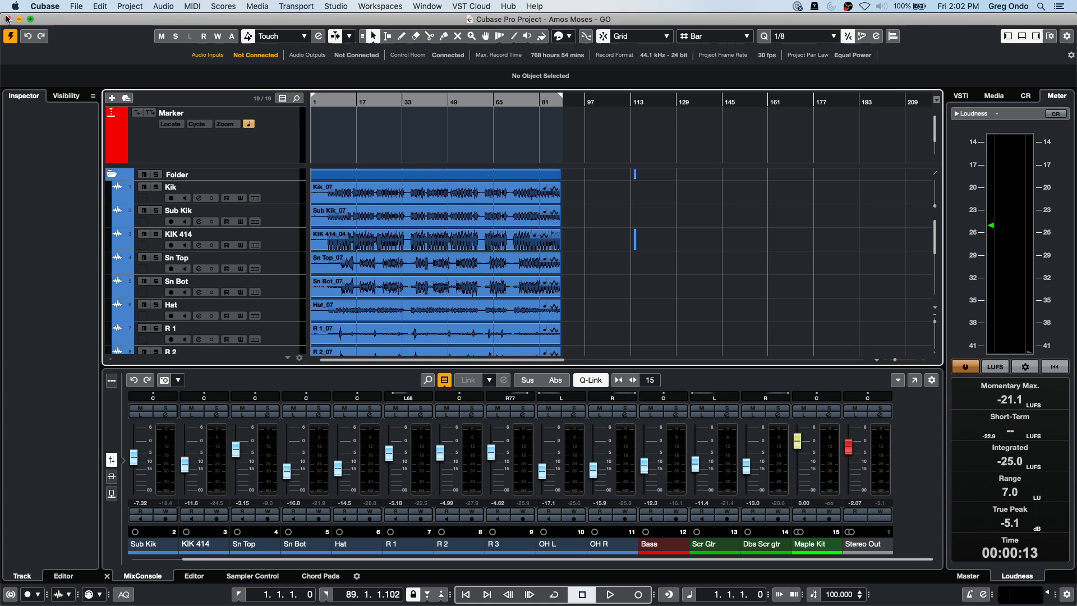
pyautogui.click(296, 6)
pyautogui.moveTo(328, 82)
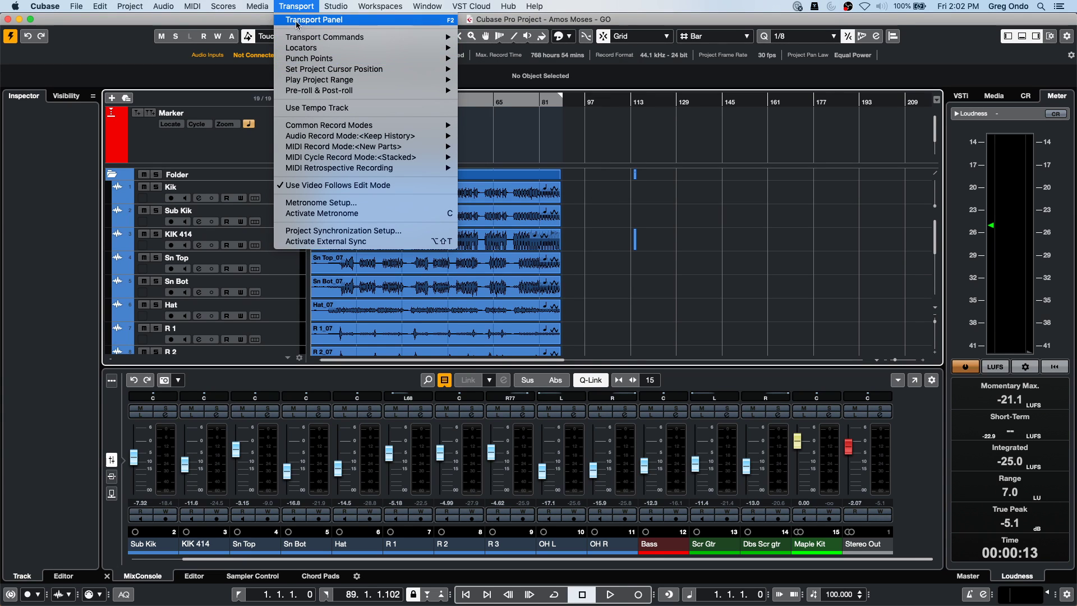
pyautogui.moveTo(336, 6)
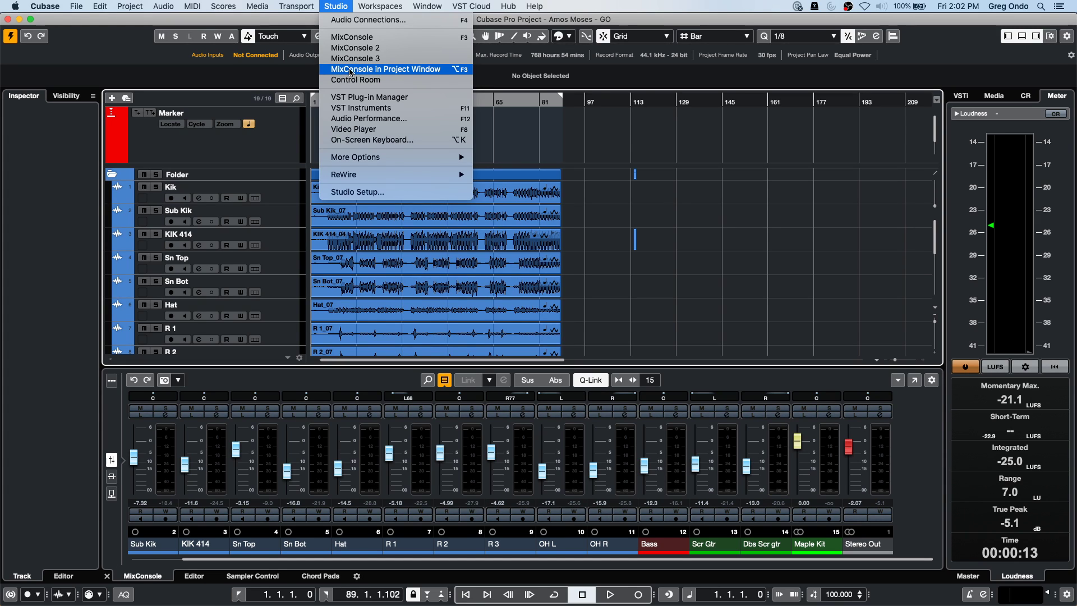
pyautogui.click(350, 58)
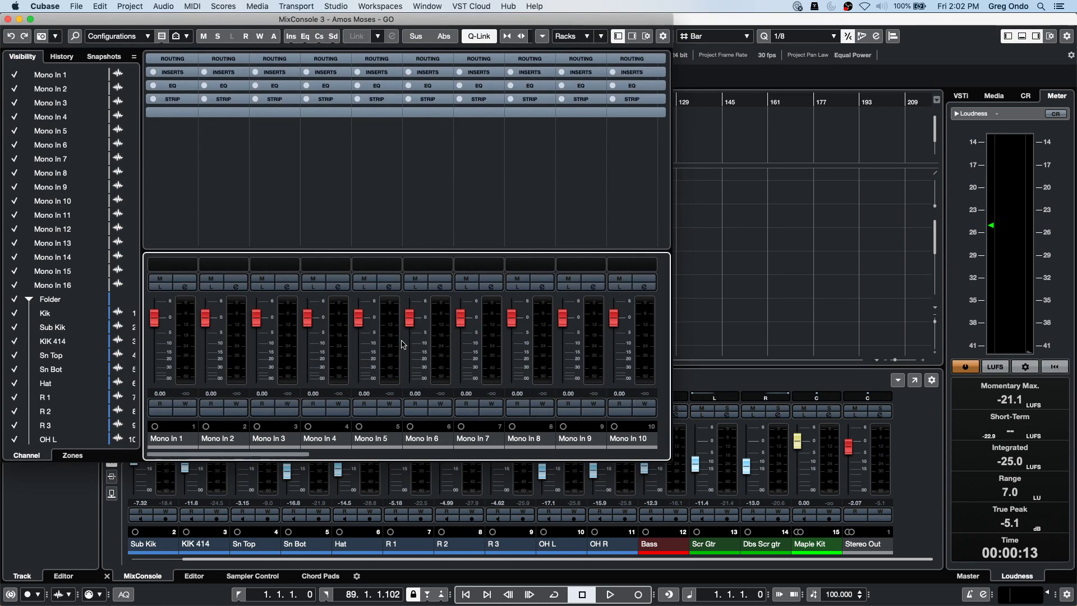
pyautogui.click(8, 19)
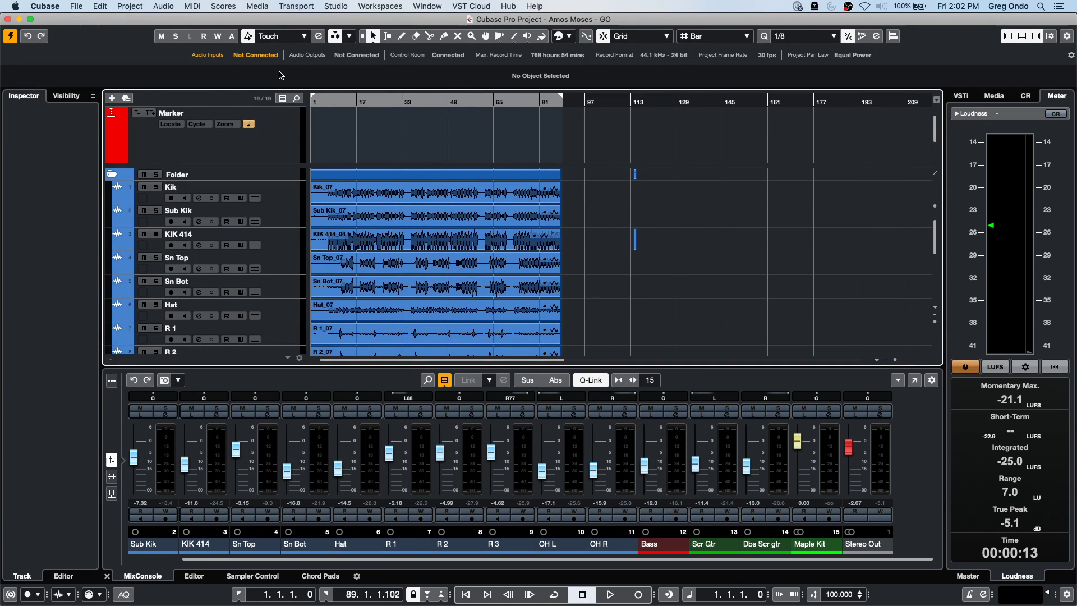
pyautogui.click(325, 330)
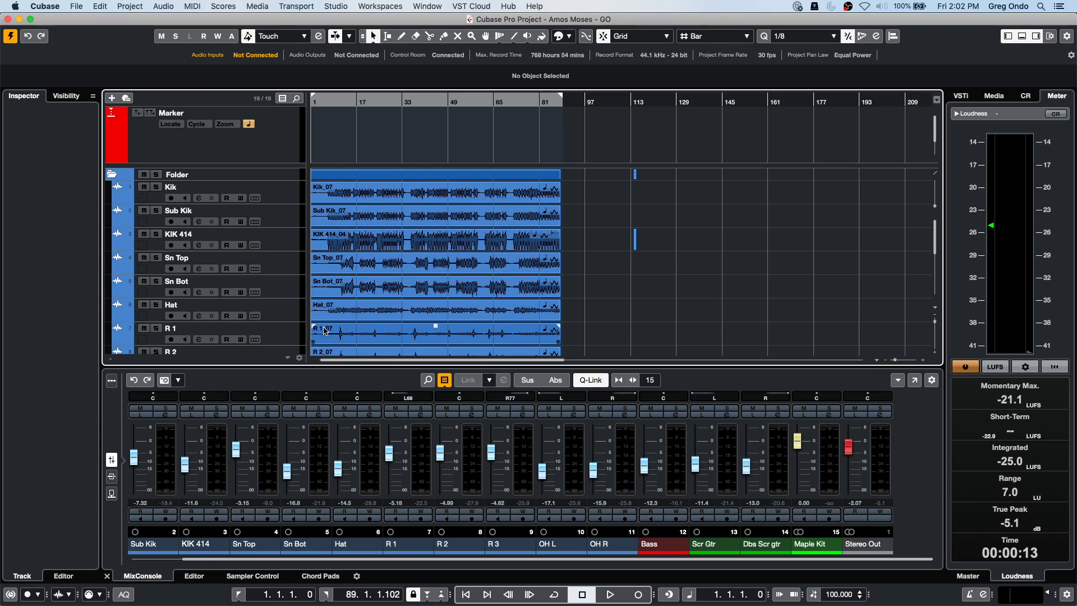
pyautogui.click(552, 351)
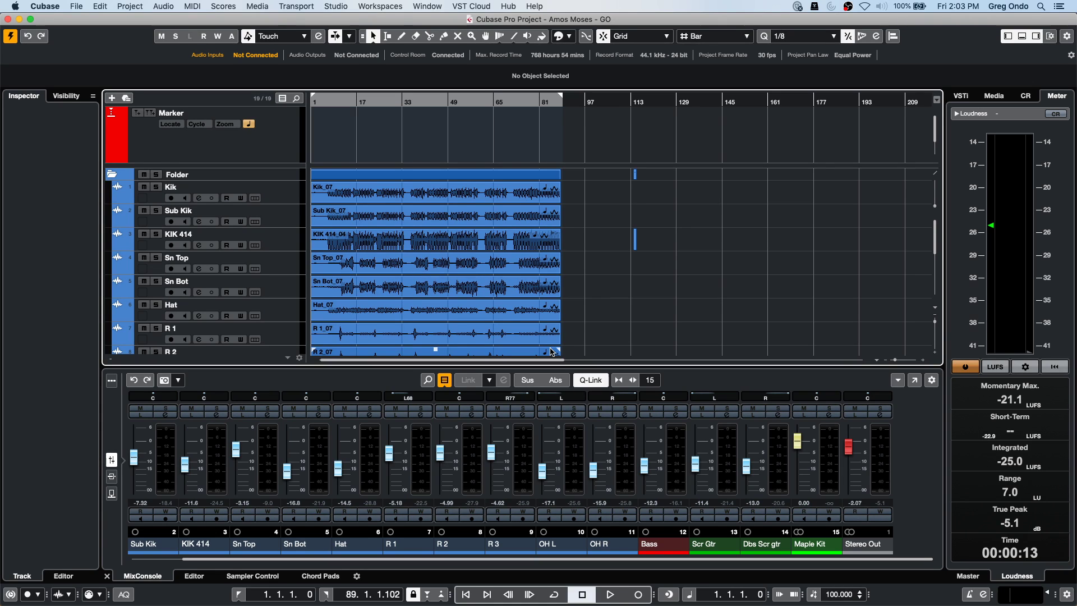
pyautogui.click(345, 5)
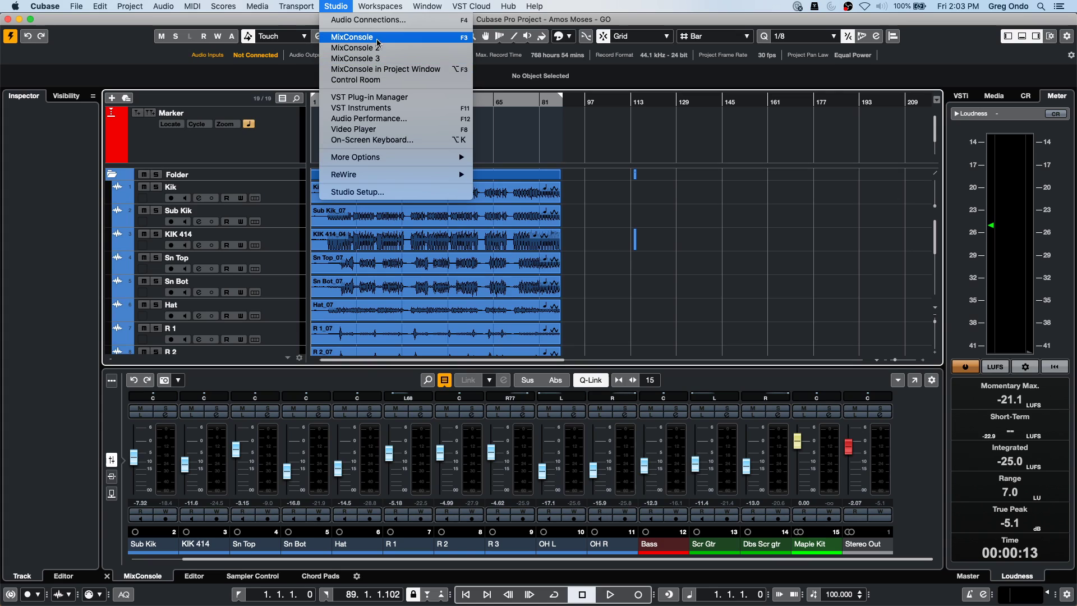
pyautogui.click(616, 198)
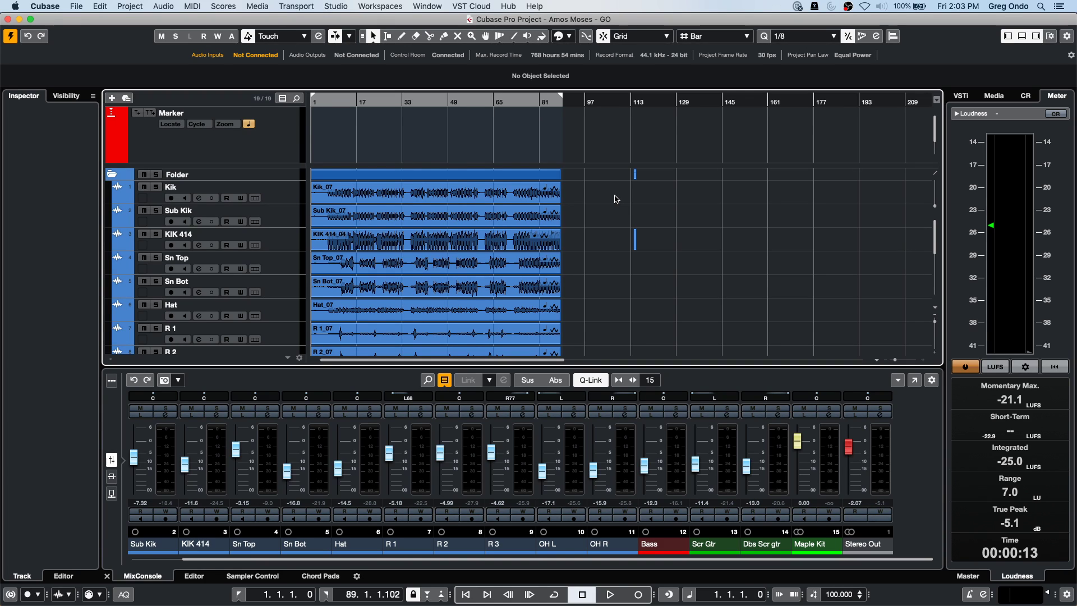
pyautogui.click(77, 7)
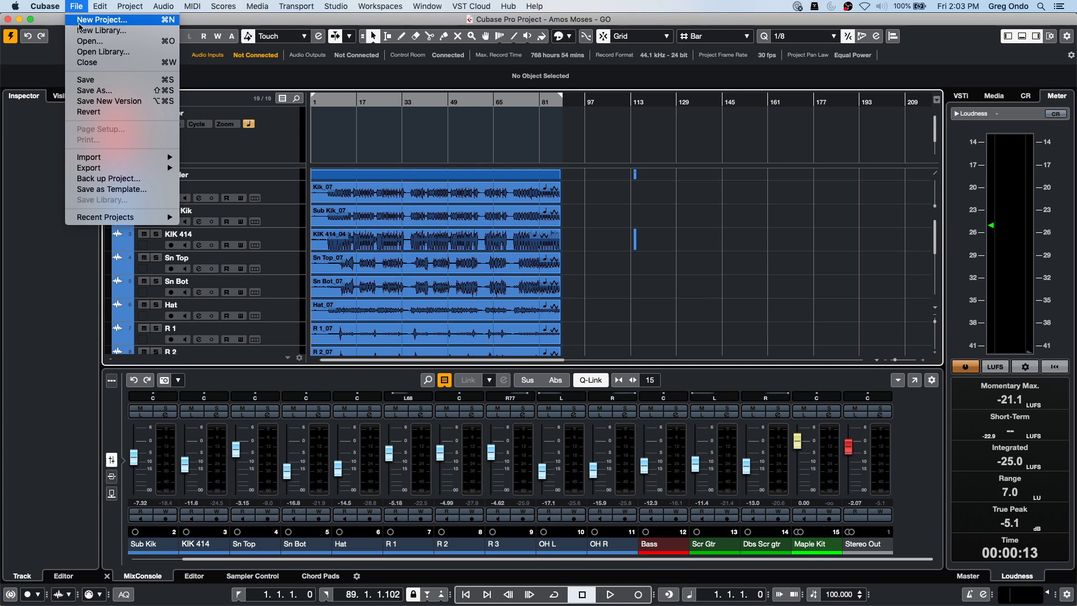
pyautogui.click(100, 42)
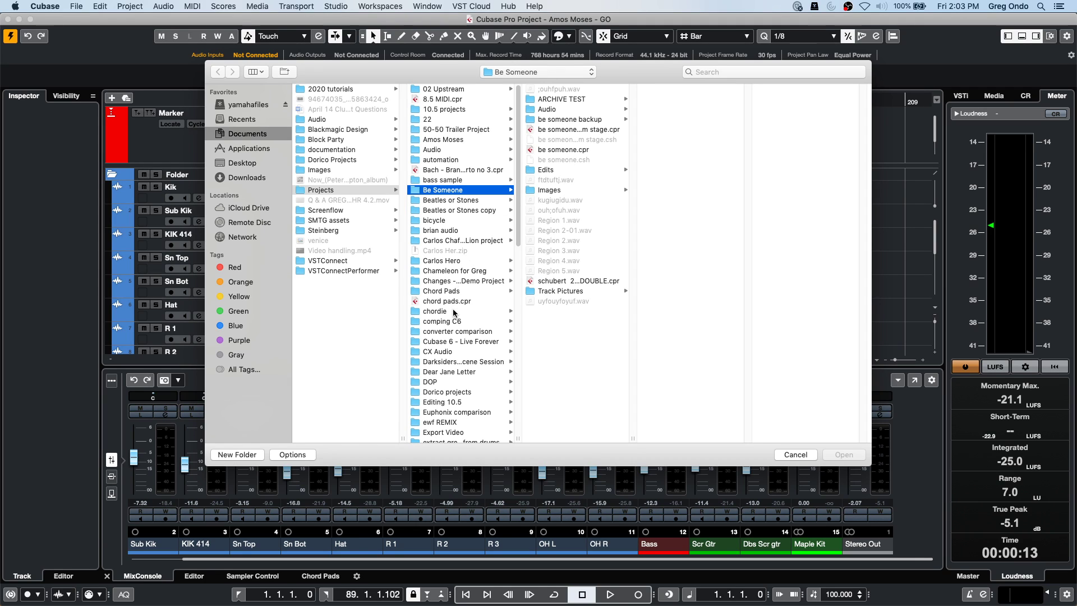
pyautogui.click(455, 323)
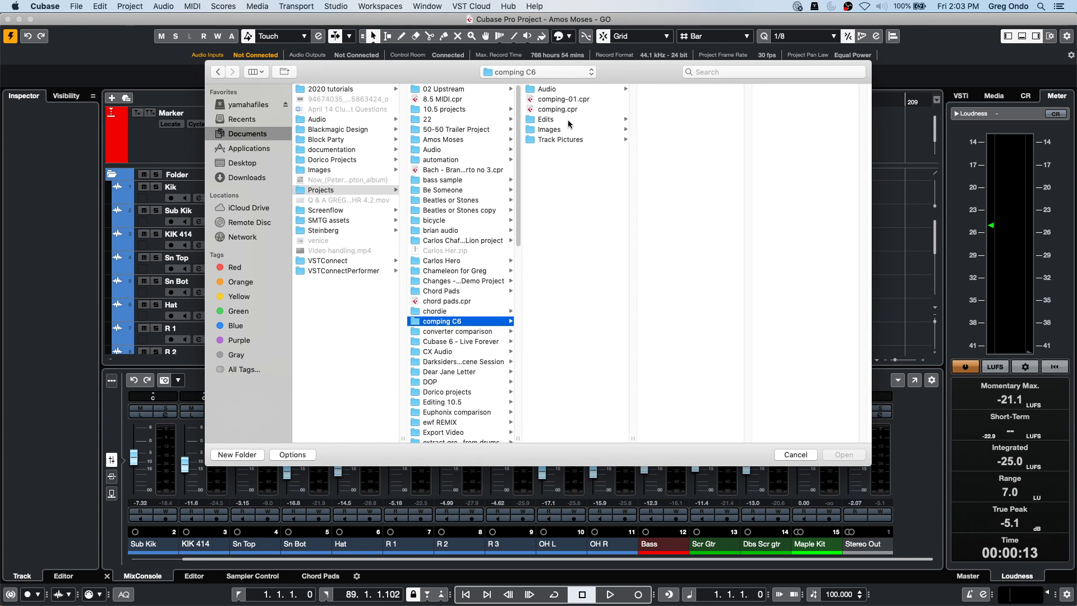
pyautogui.doubleClick(593, 98)
pyautogui.click(600, 212)
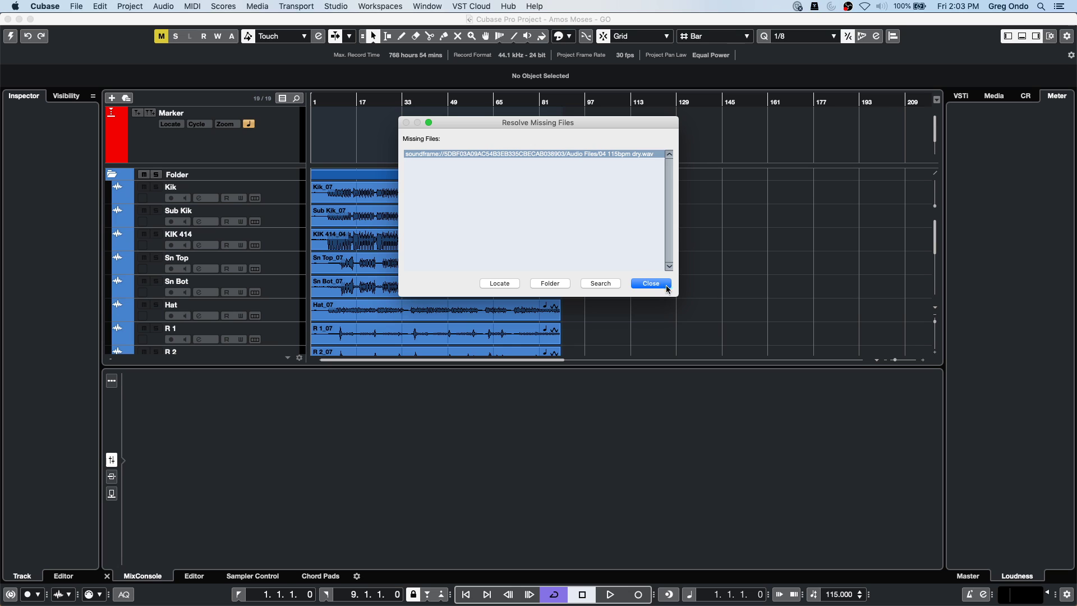
pyautogui.click(656, 283)
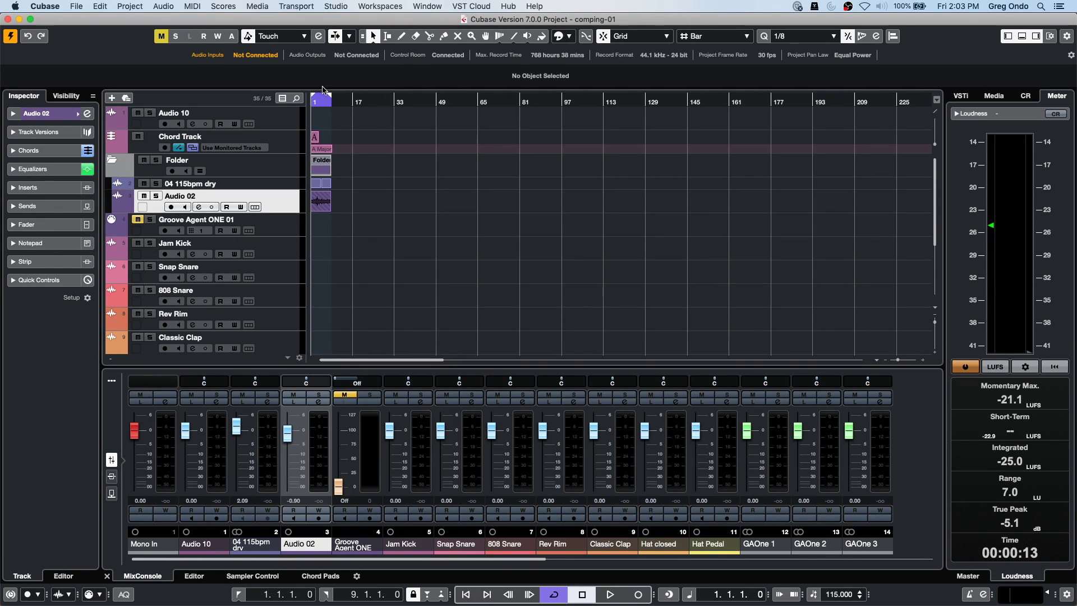
# Show Audio 02's take lanes and zoom in on the first 22 bars.
pyautogui.press('.')
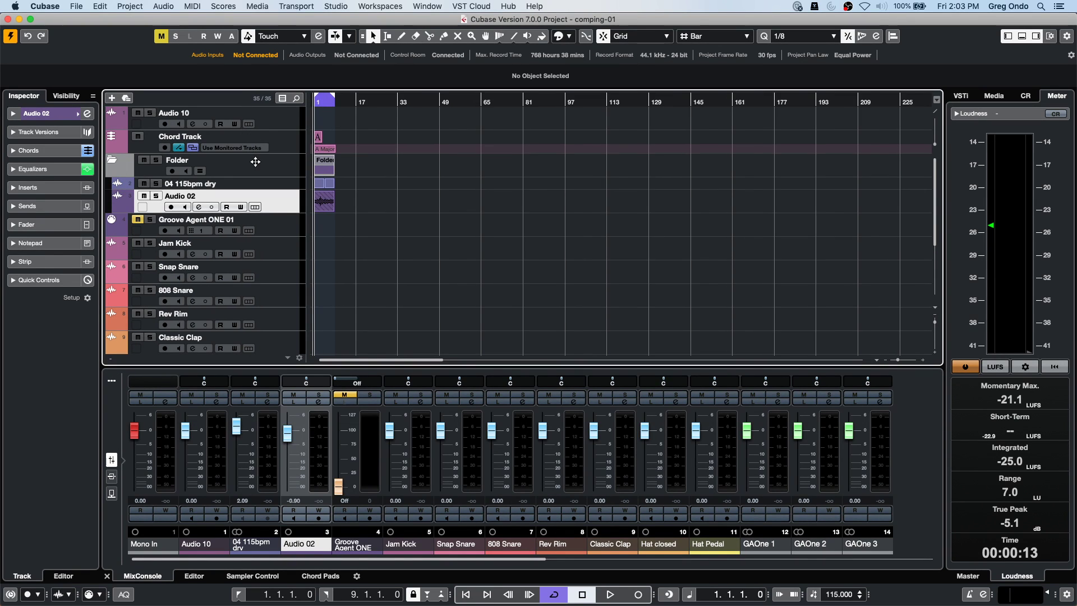
pyautogui.press('h')
pyautogui.click(254, 207)
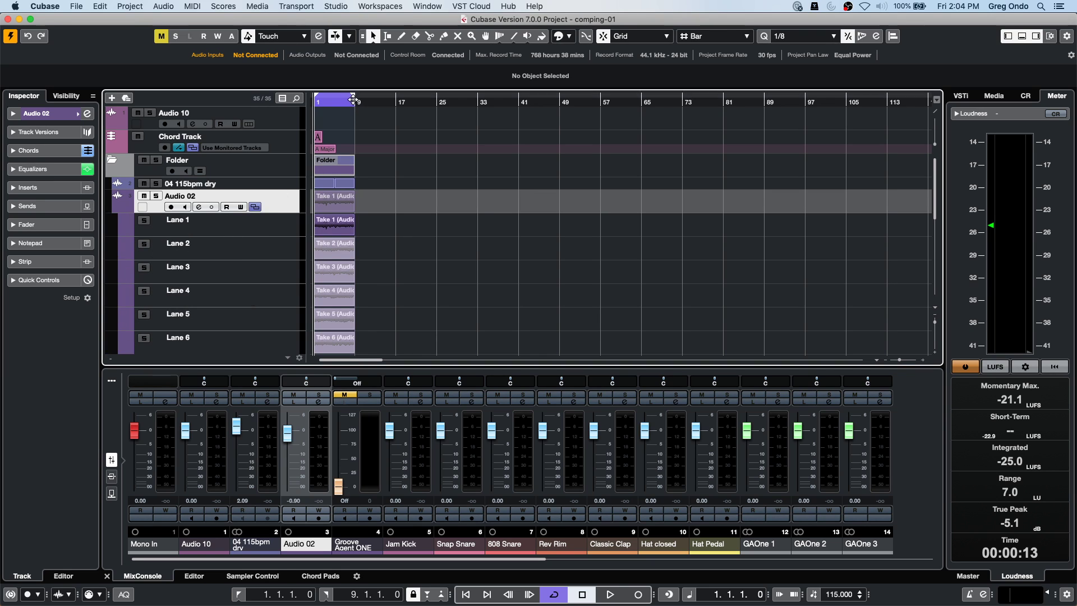
pyautogui.moveTo(324, 102); pyautogui.dragTo(279, 140)
# With the Comp tool and Snap off, comp Take 2 (bars 2–4), Lane 3 (4.7–5.4), Lane 5 (2.7–4).
pyautogui.rightClick(376, 213)
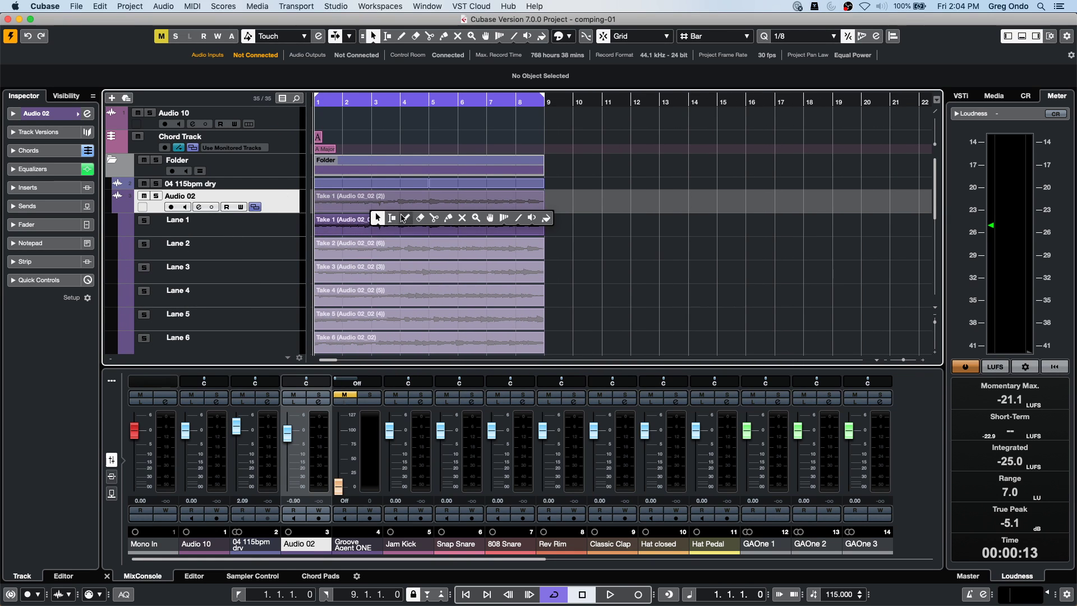
pyautogui.click(490, 218)
pyautogui.moveTo(350, 248); pyautogui.dragTo(399, 248)
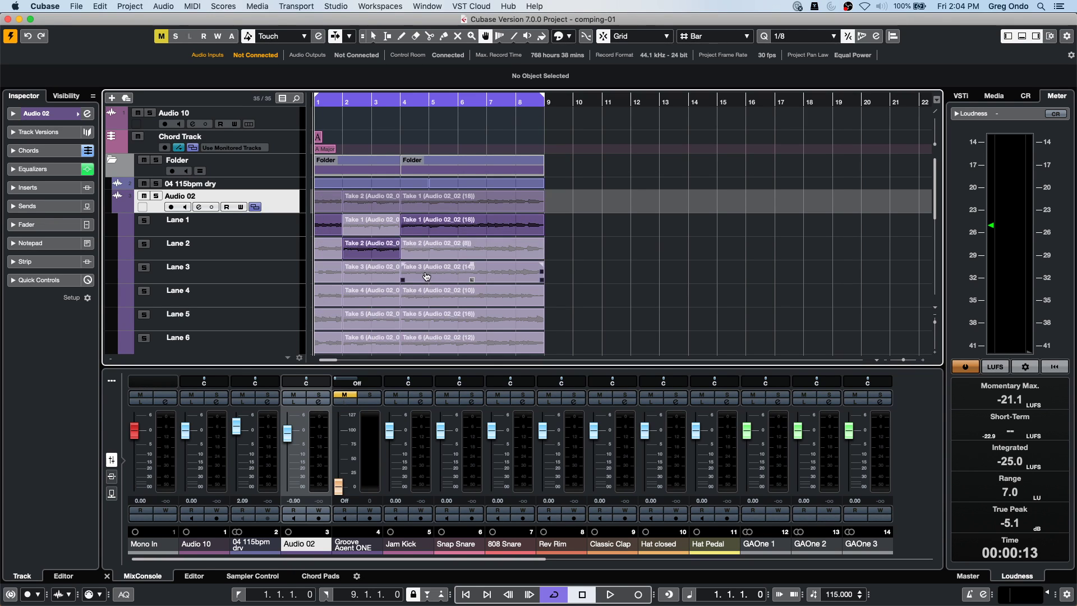
pyautogui.press('j')
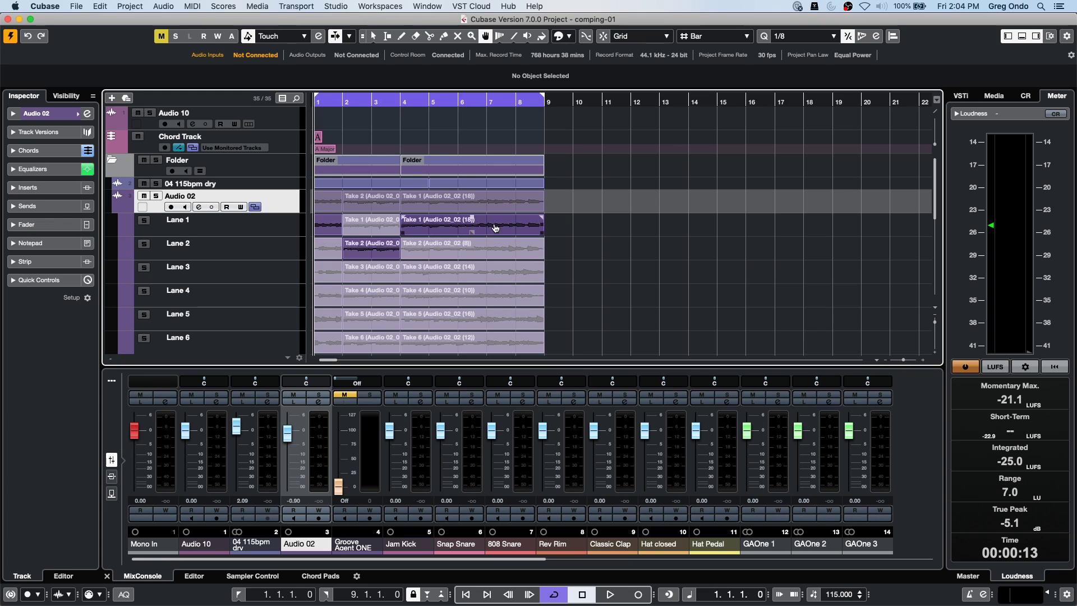
pyautogui.moveTo(424, 272); pyautogui.dragTo(528, 321)
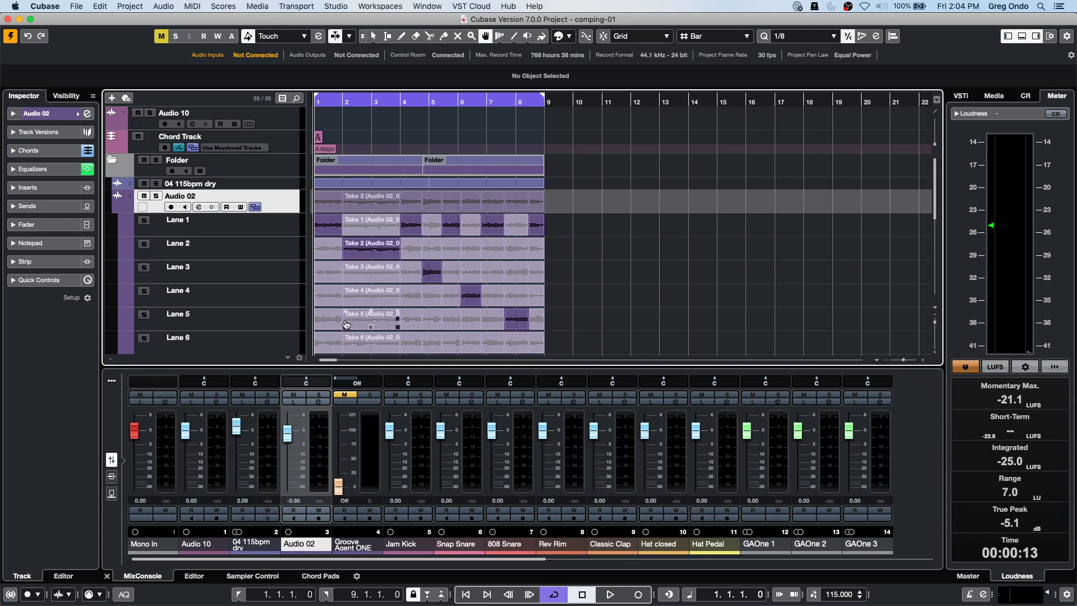
pyautogui.moveTo(365, 320); pyautogui.dragTo(403, 320)
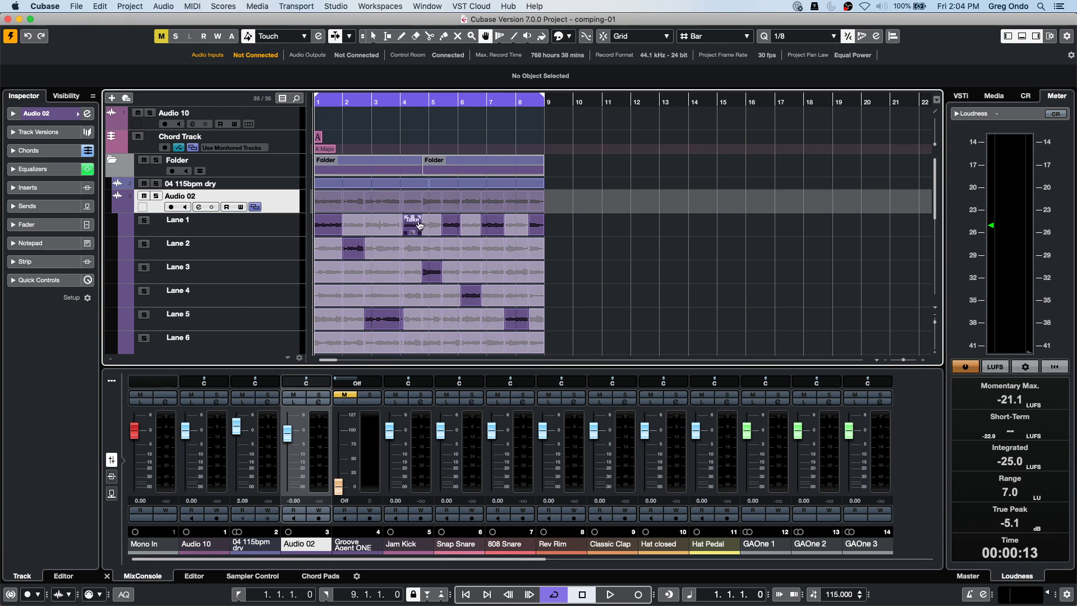
# Hide the take lanes and select all the comped Audio 02 events.
pyautogui.click(255, 206)
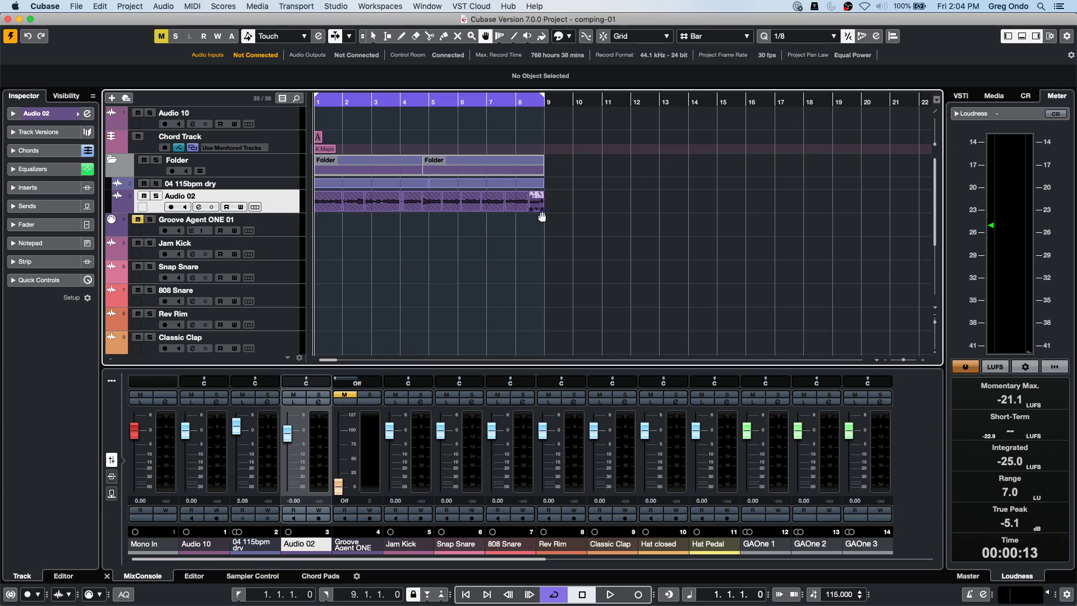
pyautogui.click(254, 207)
pyautogui.click(254, 207)
pyautogui.rightClick(476, 223)
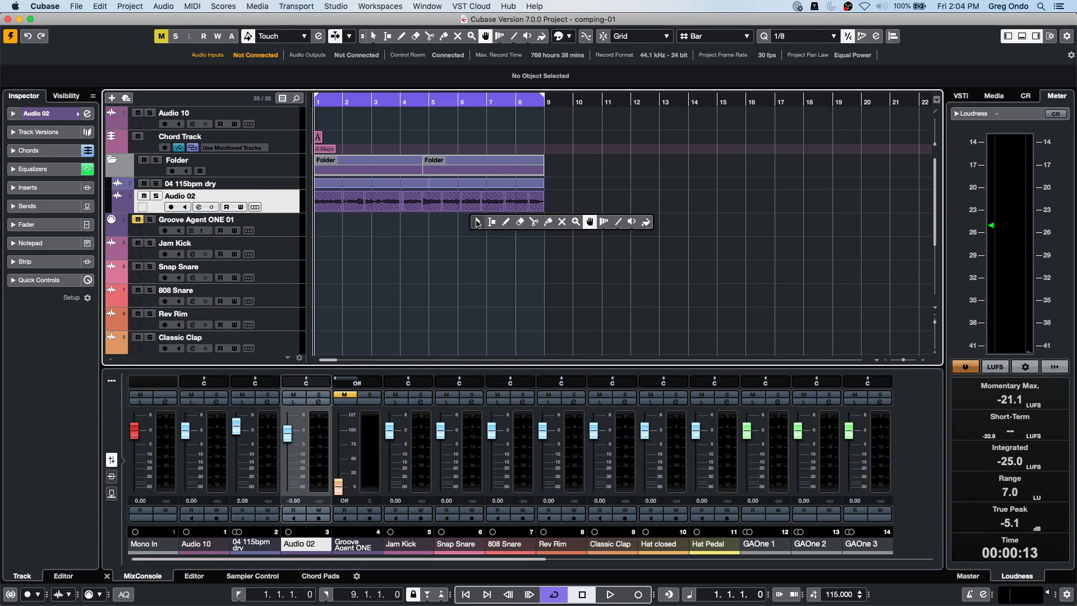
pyautogui.click(477, 222)
pyautogui.moveTo(553, 205); pyautogui.dragTo(328, 205)
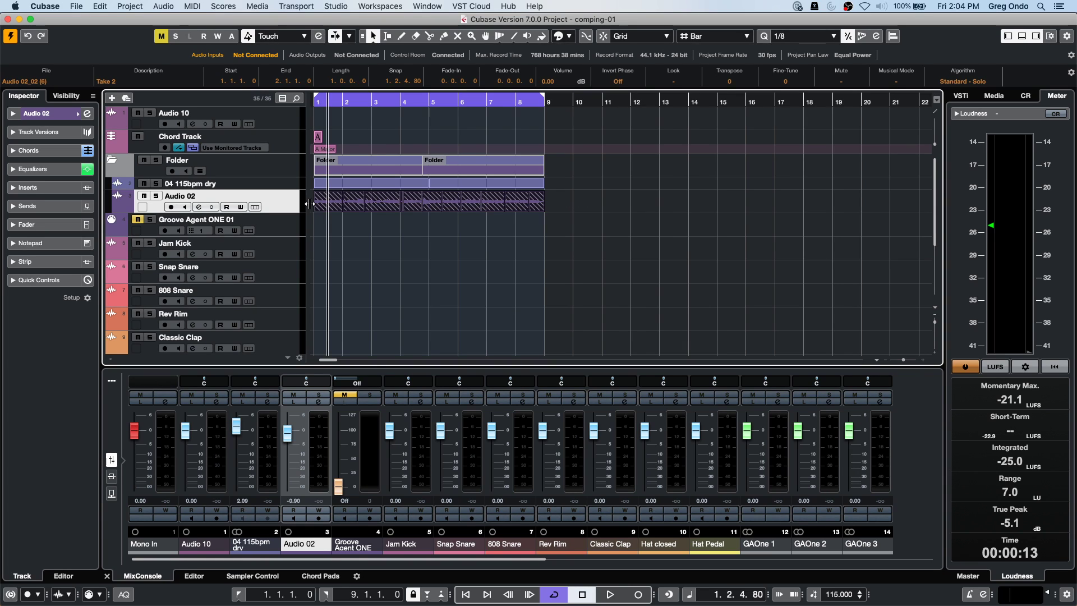
# Bounce the selected comp events into one event, replacing the originals.
pyautogui.click(223, 7)
pyautogui.moveTo(166, 6)
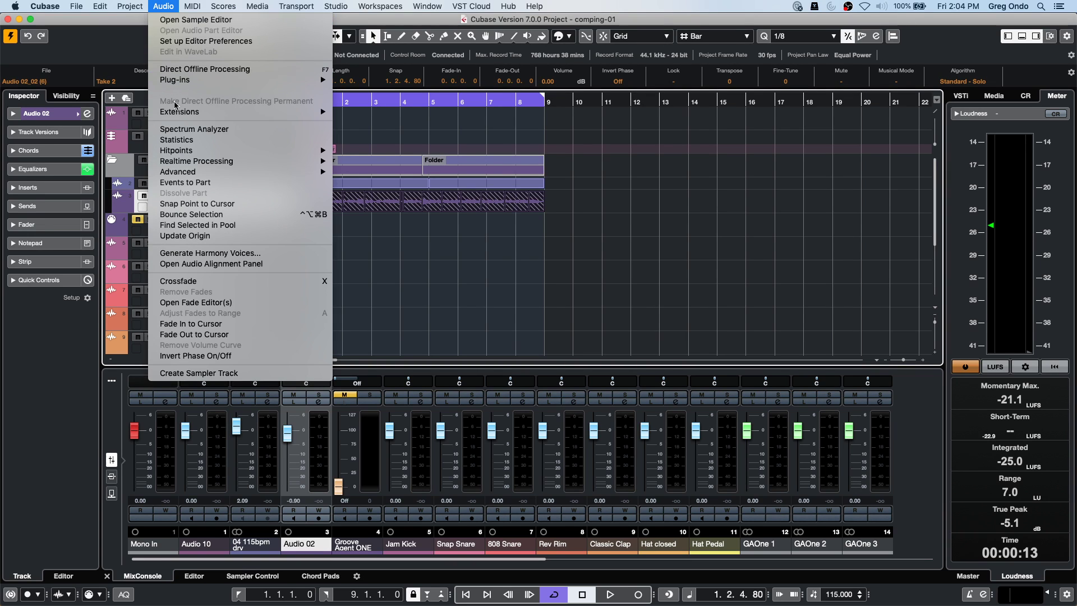
pyautogui.click(234, 215)
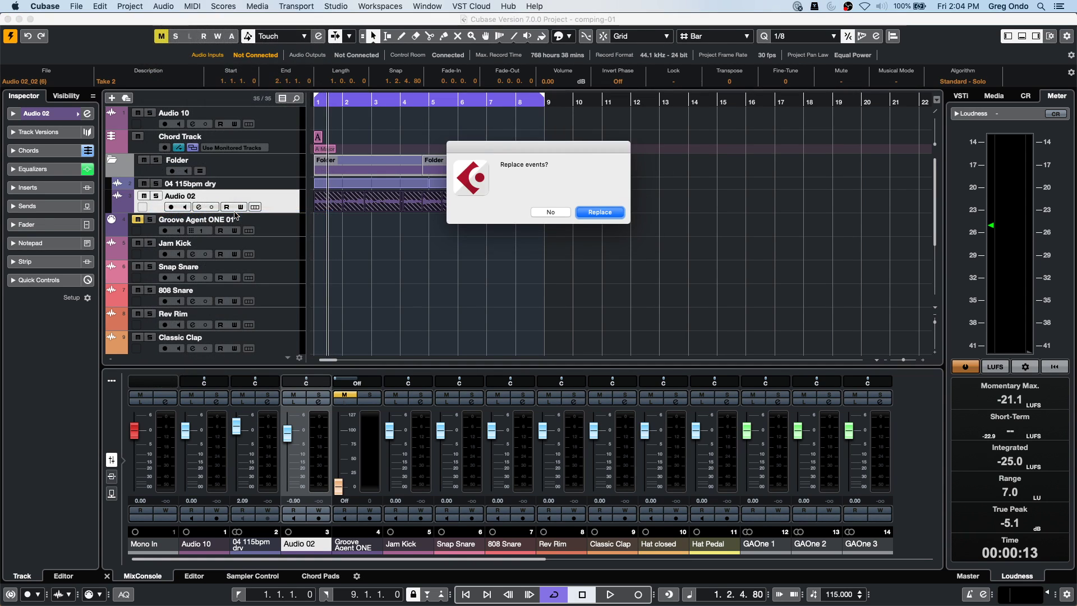
pyautogui.press('Return')
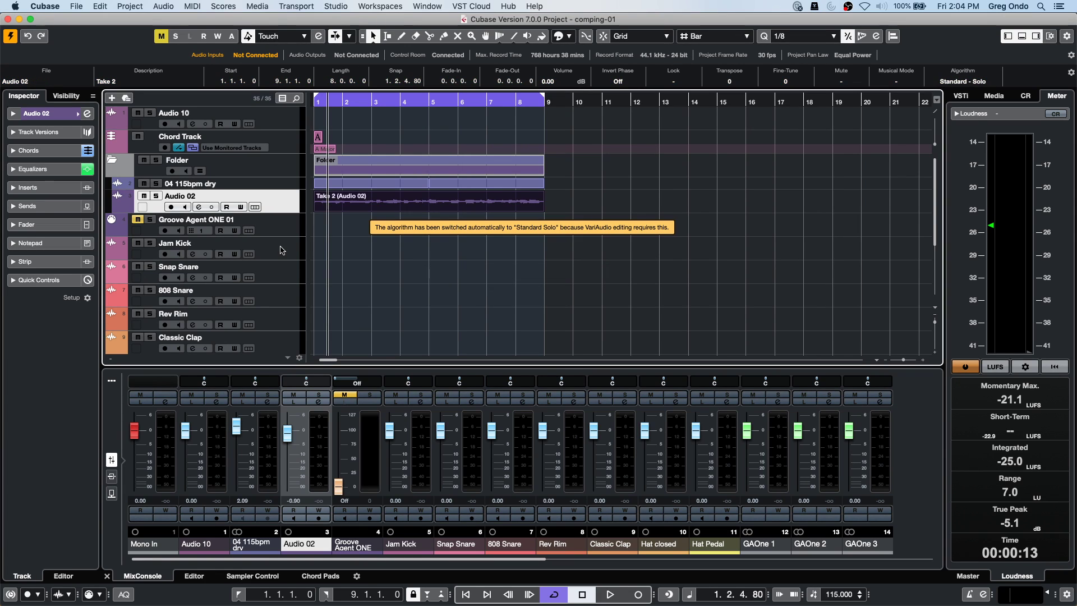
pyautogui.click(399, 254)
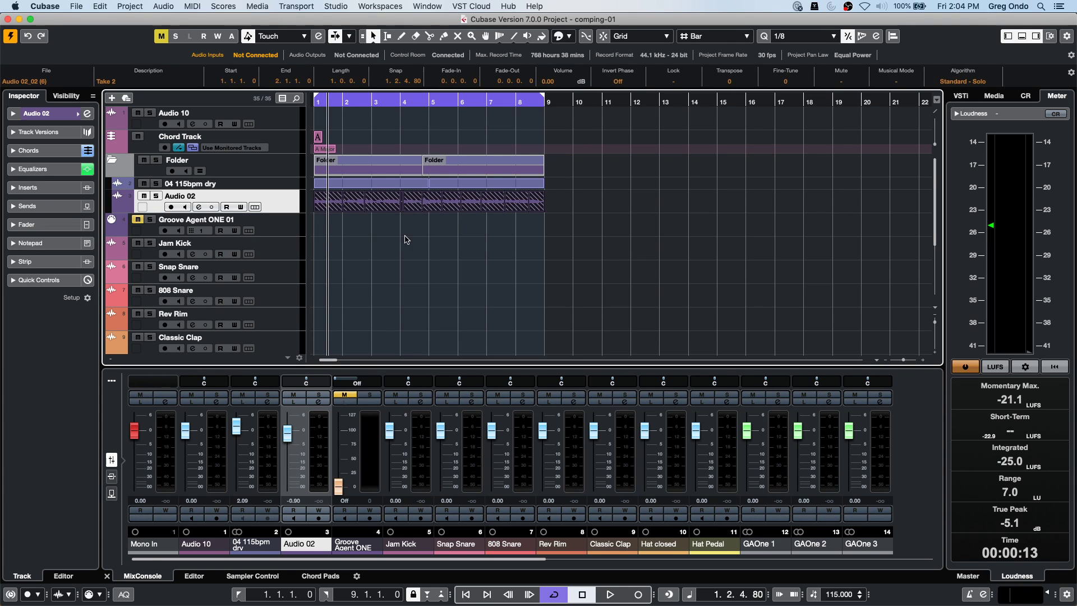
# Step through Audio 02's comp slices and select the one starting at 7.3.2.109.
pyautogui.click(377, 203)
pyautogui.click(353, 202)
pyautogui.click(432, 202)
pyautogui.click(493, 202)
pyautogui.click(526, 208)
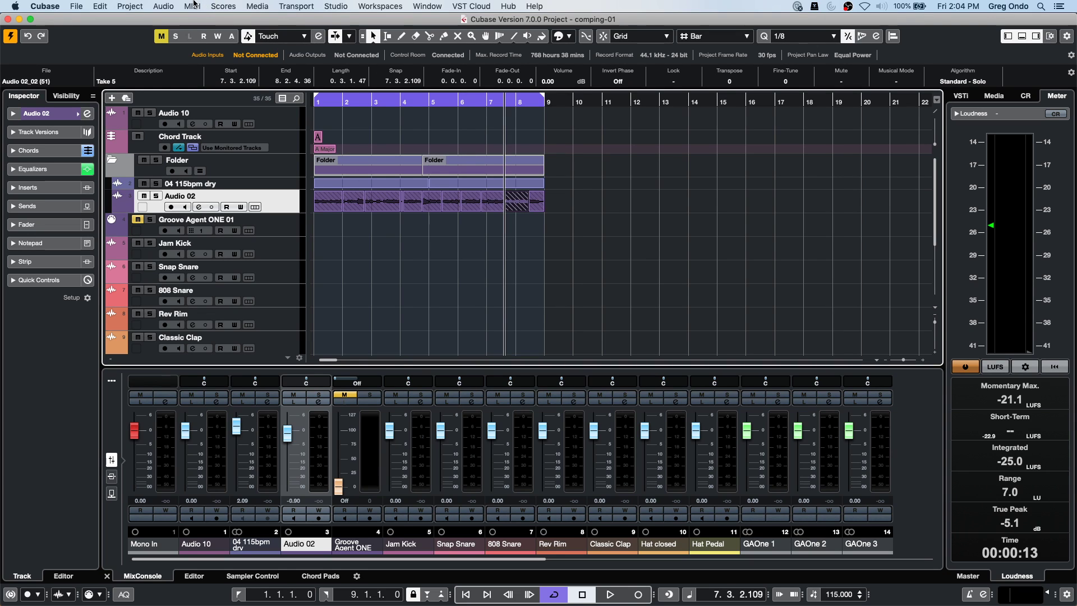
pyautogui.click(163, 6)
# Bounce the Take 5 slice at bars 7.3–8.2 into the file Audio 02_02 (51).
pyautogui.moveTo(203, 165)
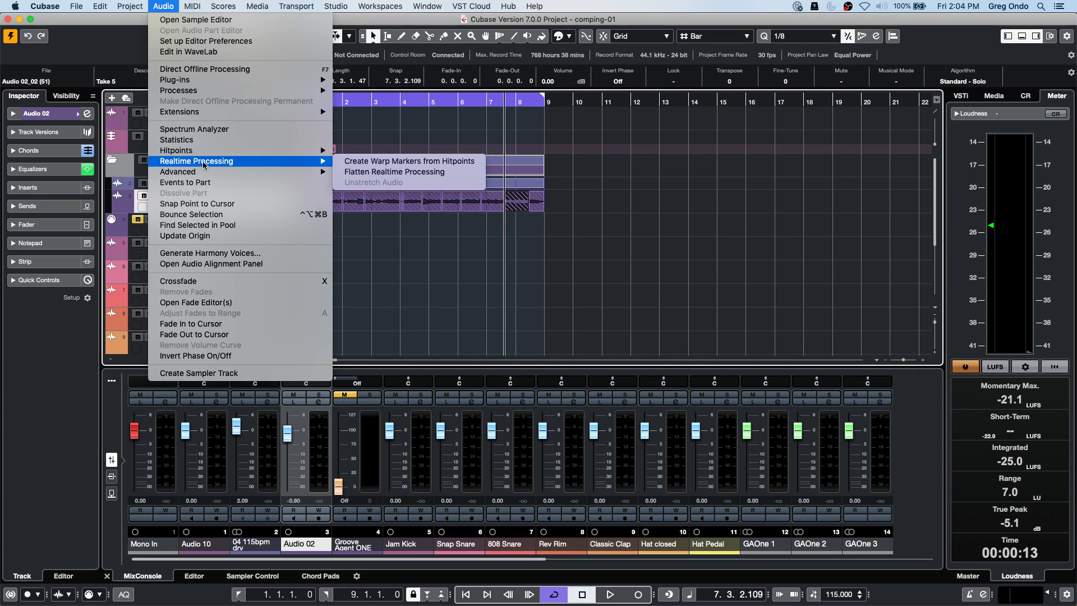
pyautogui.click(245, 214)
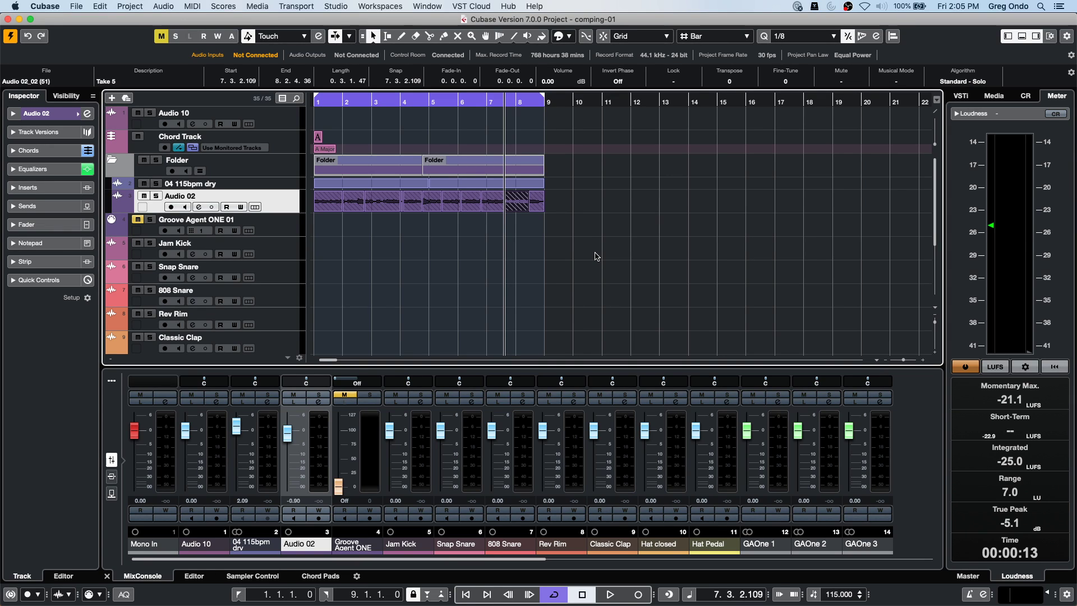
pyautogui.click(78, 5)
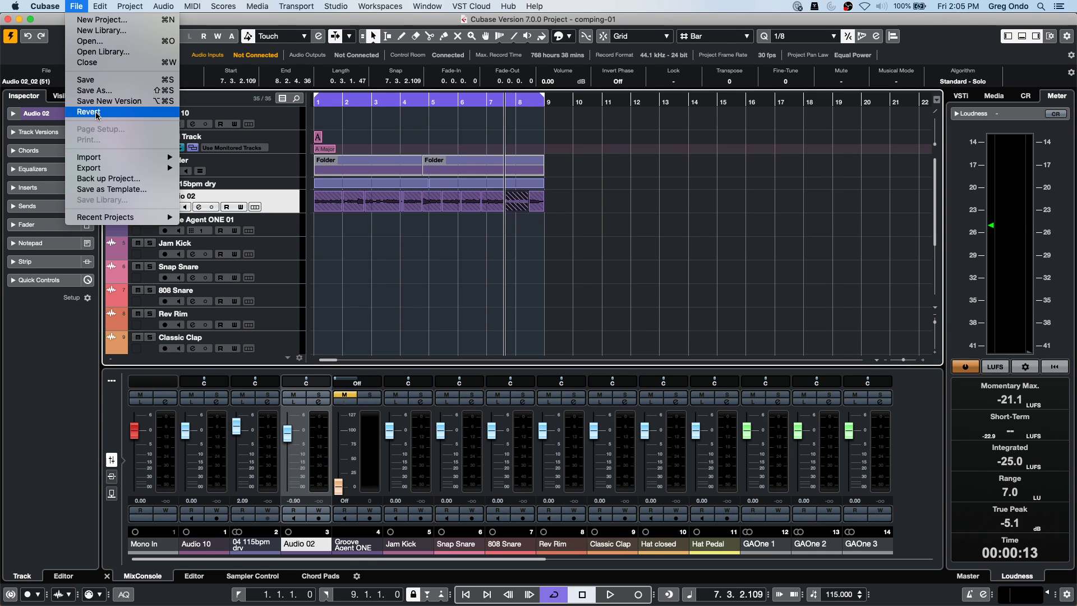
# In Preferences > MIDI > MIDI File, tick Ignore Master Track Events on Merge and confirm with OK.
pyautogui.moveTo(45, 5)
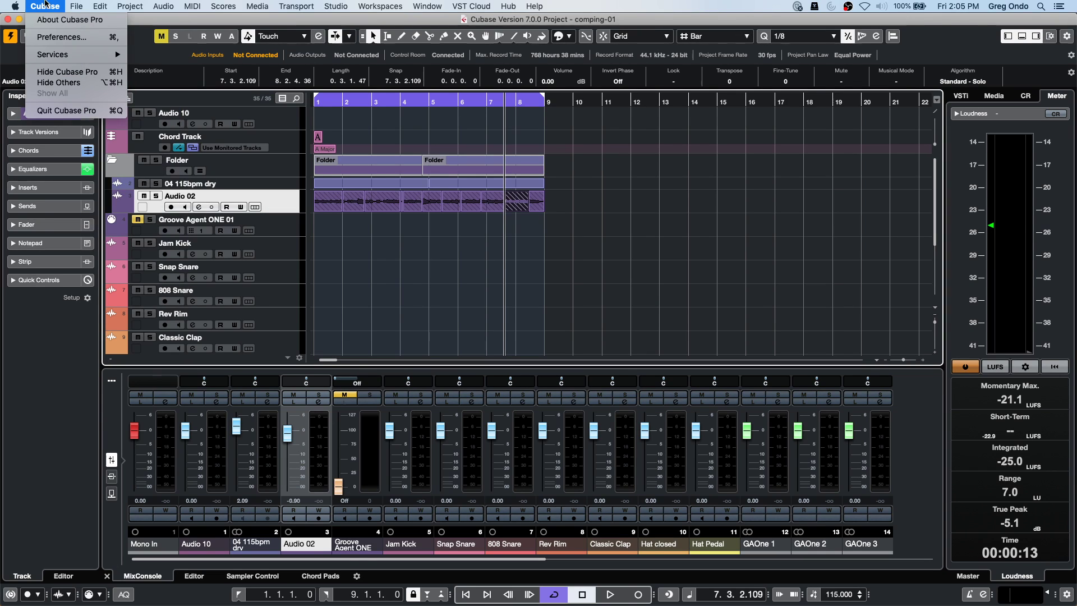
pyautogui.click(45, 38)
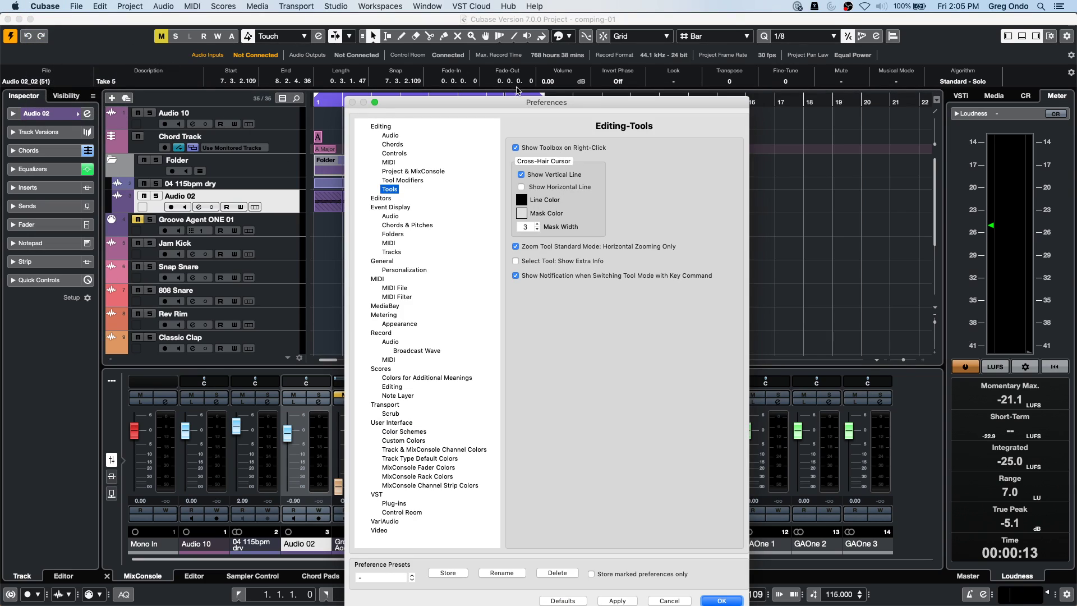
pyautogui.moveTo(456, 104); pyautogui.dragTo(307, 23)
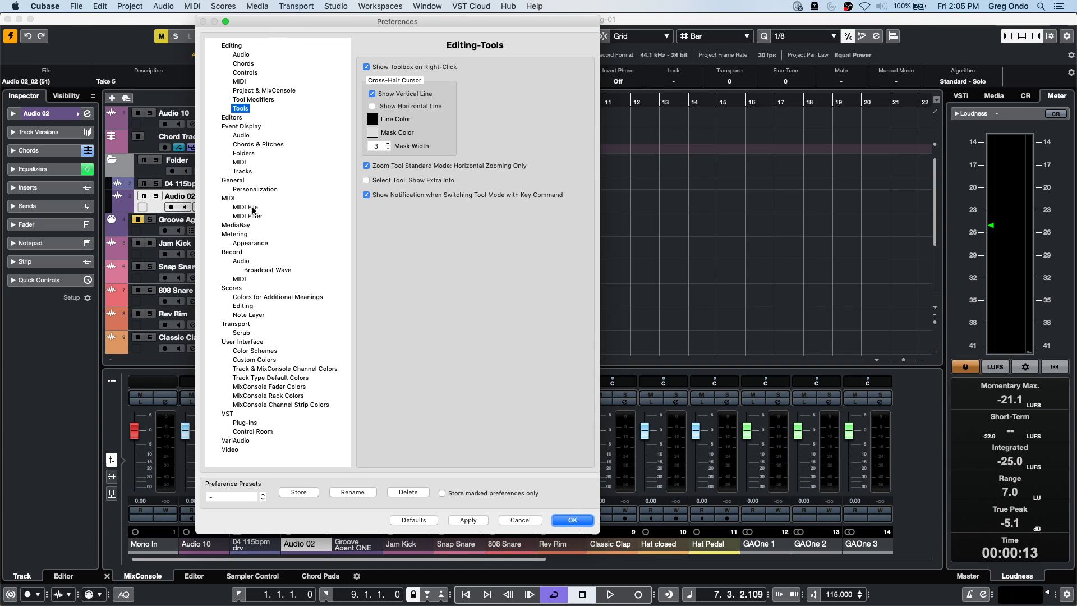
pyautogui.click(254, 207)
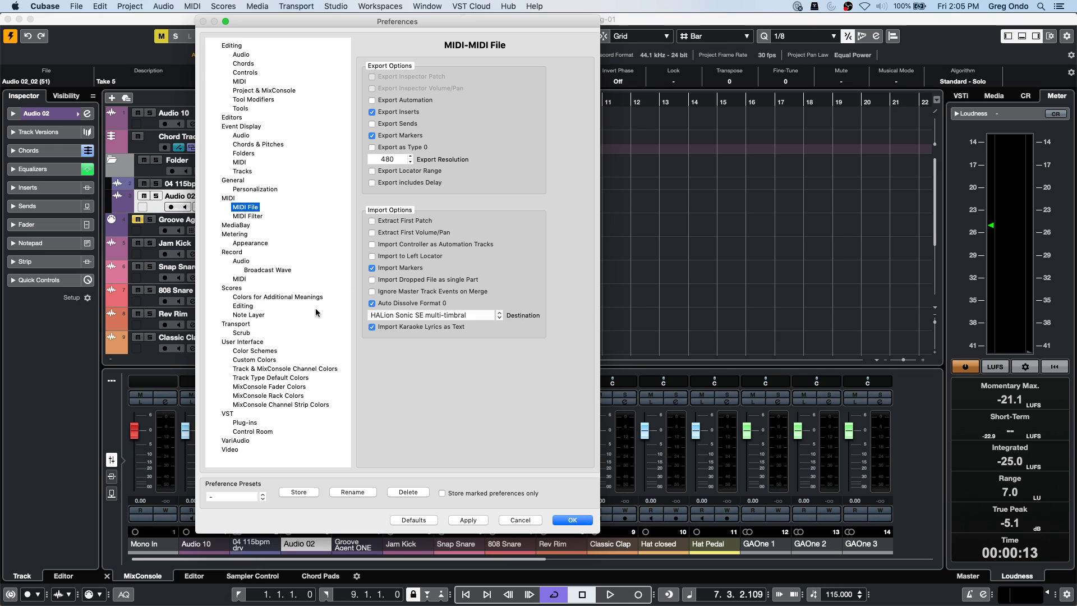
pyautogui.click(372, 291)
pyautogui.click(563, 520)
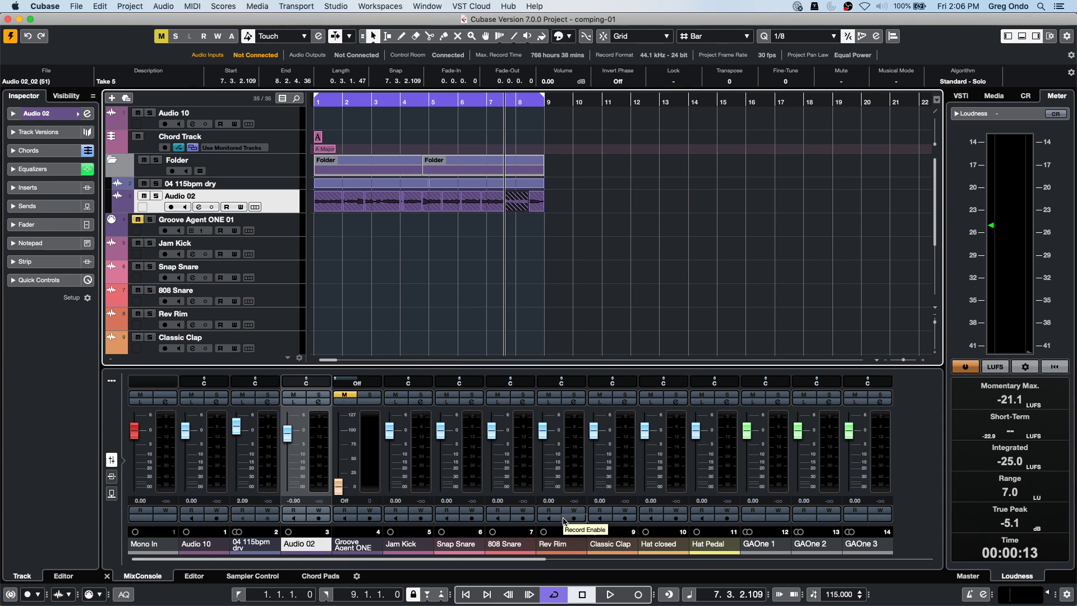
pyautogui.click(336, 6)
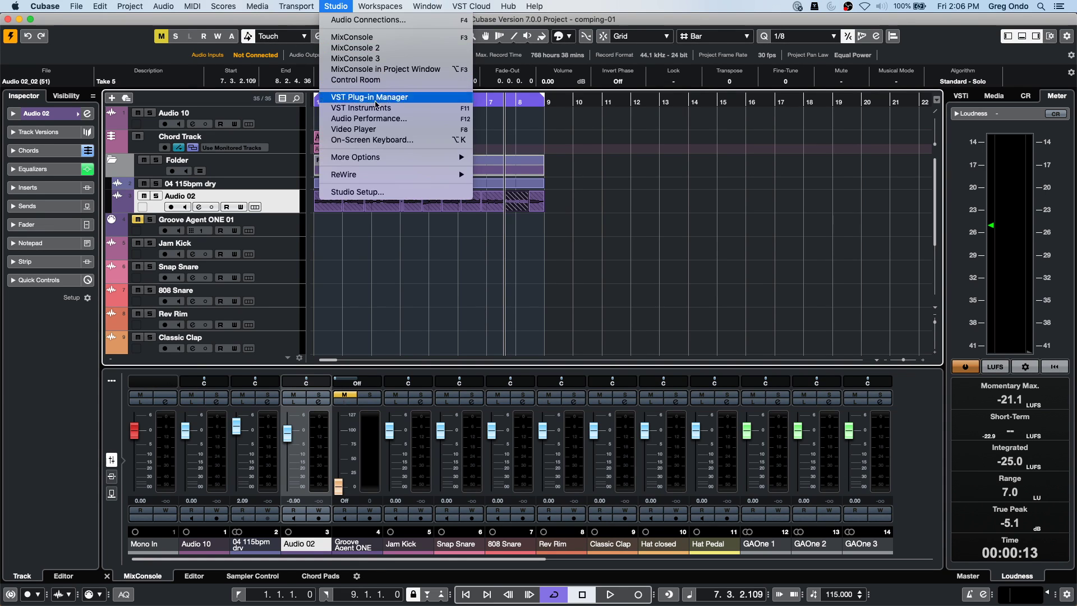
pyautogui.click(415, 192)
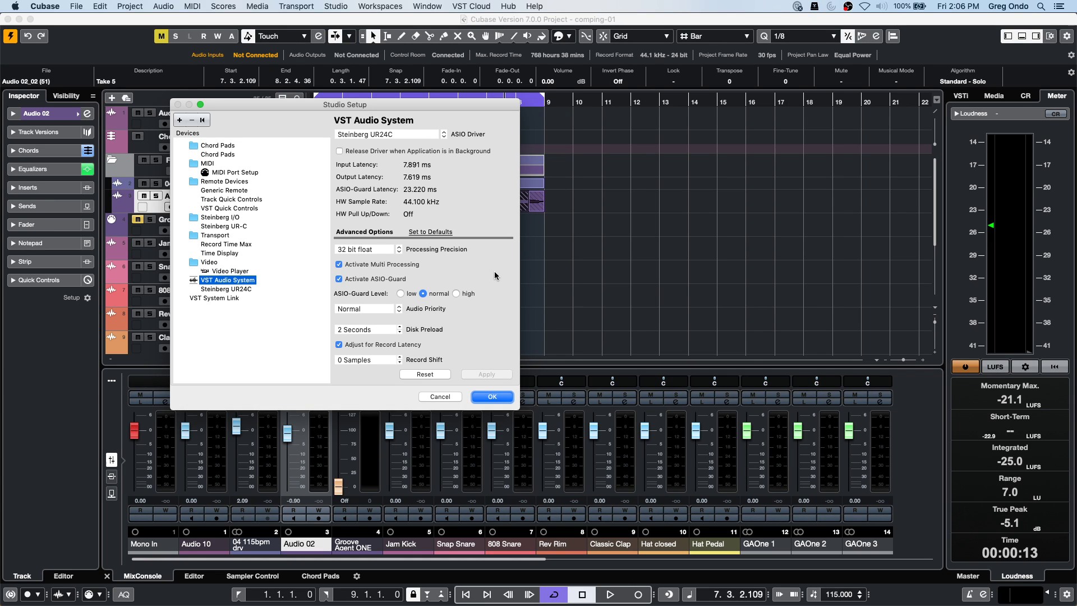
pyautogui.click(485, 397)
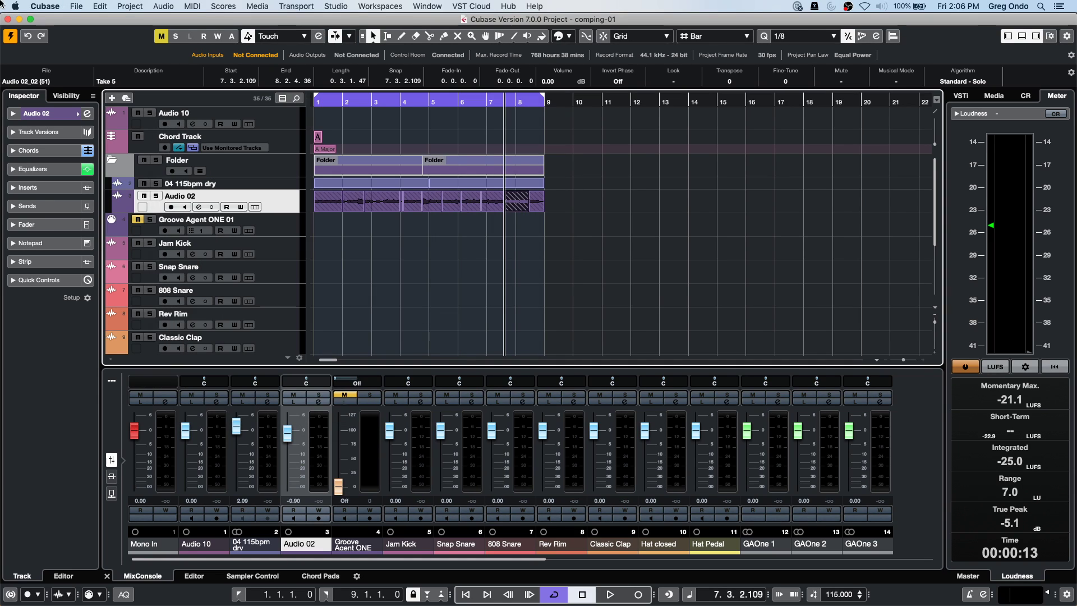
pyautogui.click(42, 7)
pyautogui.click(70, 37)
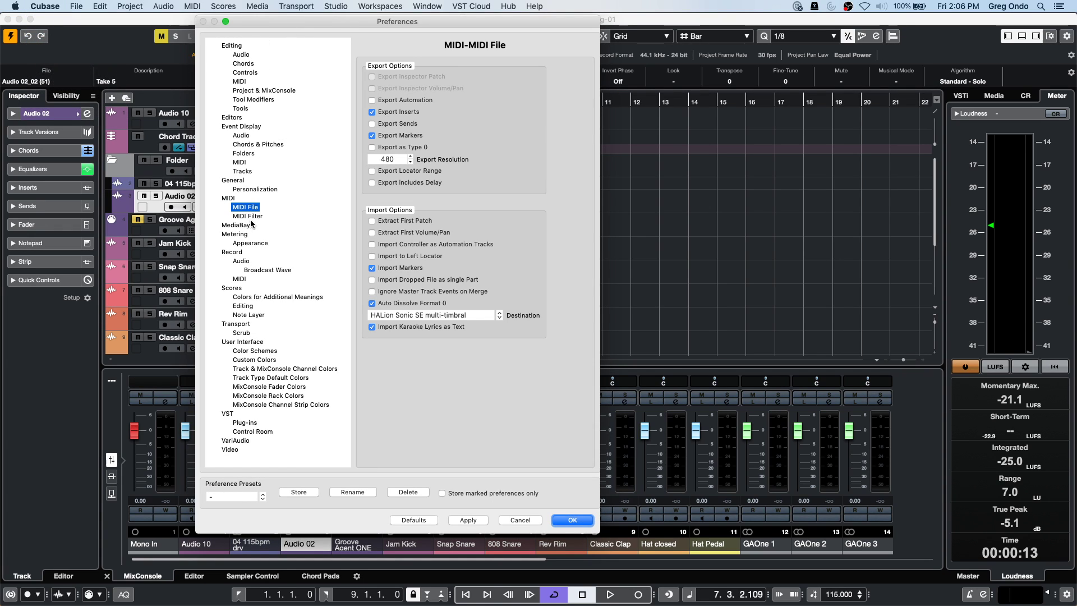
pyautogui.click(245, 260)
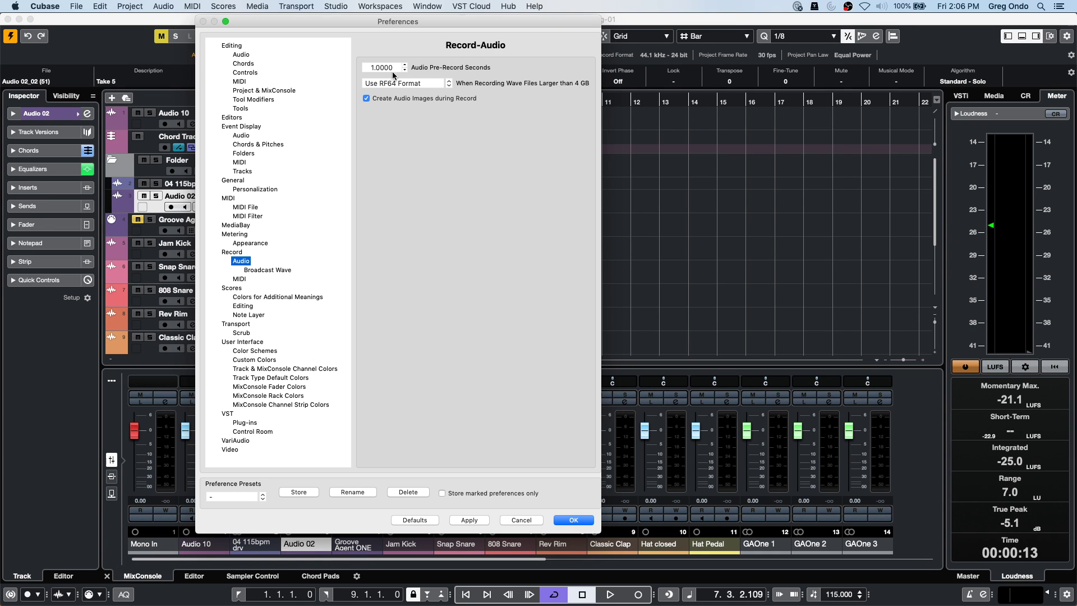
pyautogui.click(572, 520)
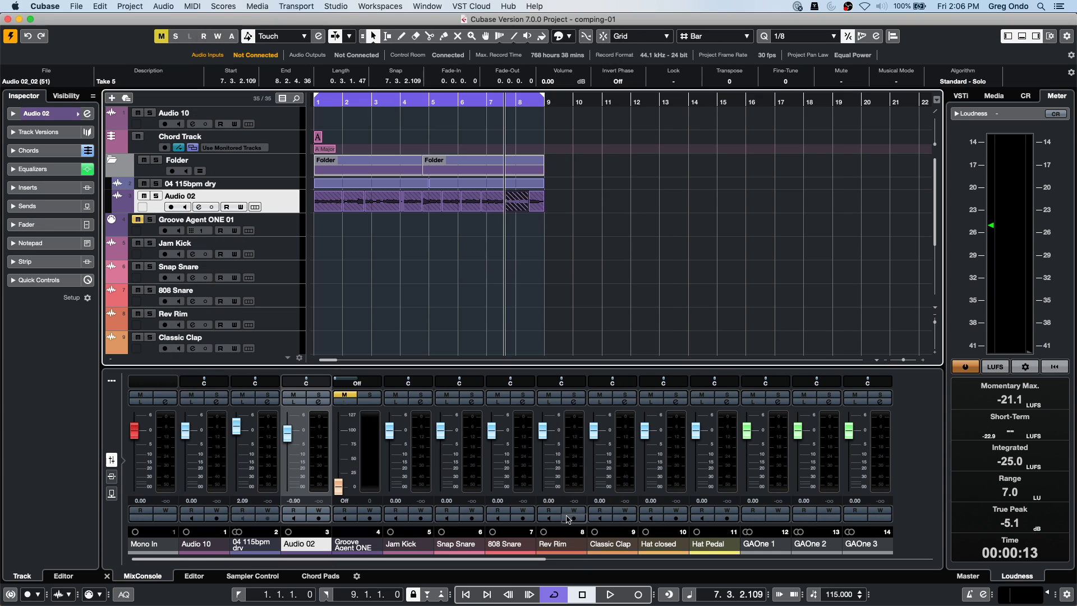
# Arm Audio 02 and record a couple of bars from bar 10 as the new take Audio 02_13.
pyautogui.click(599, 103)
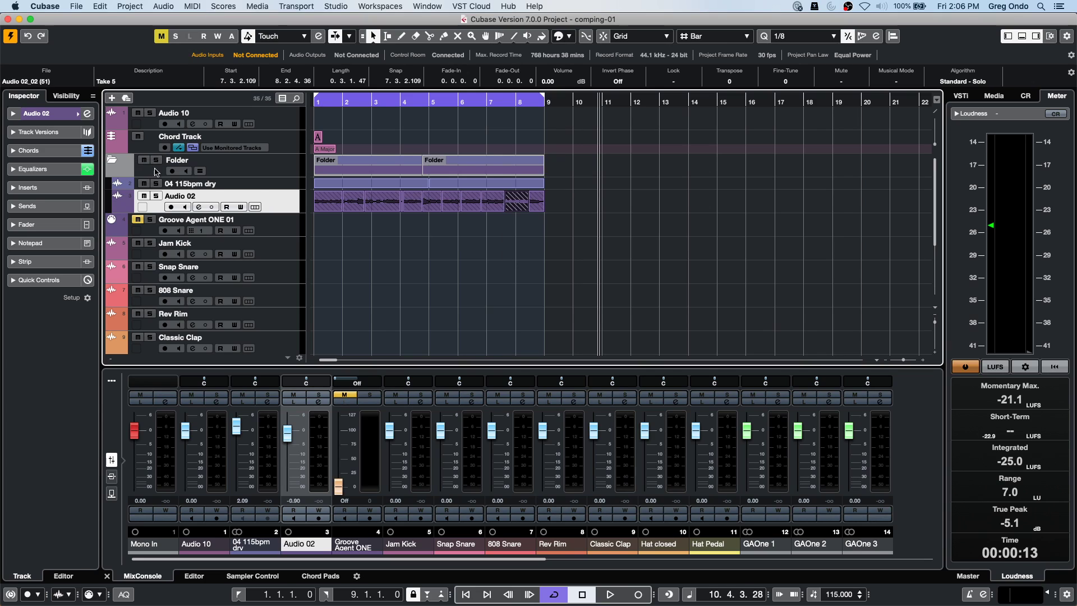
pyautogui.click(170, 207)
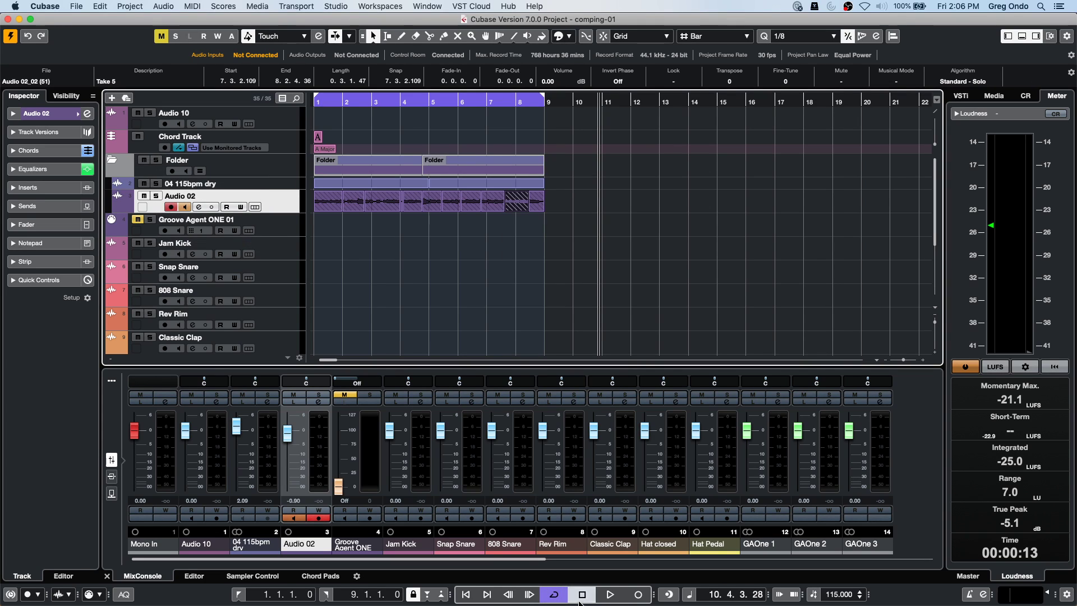
pyautogui.click(613, 596)
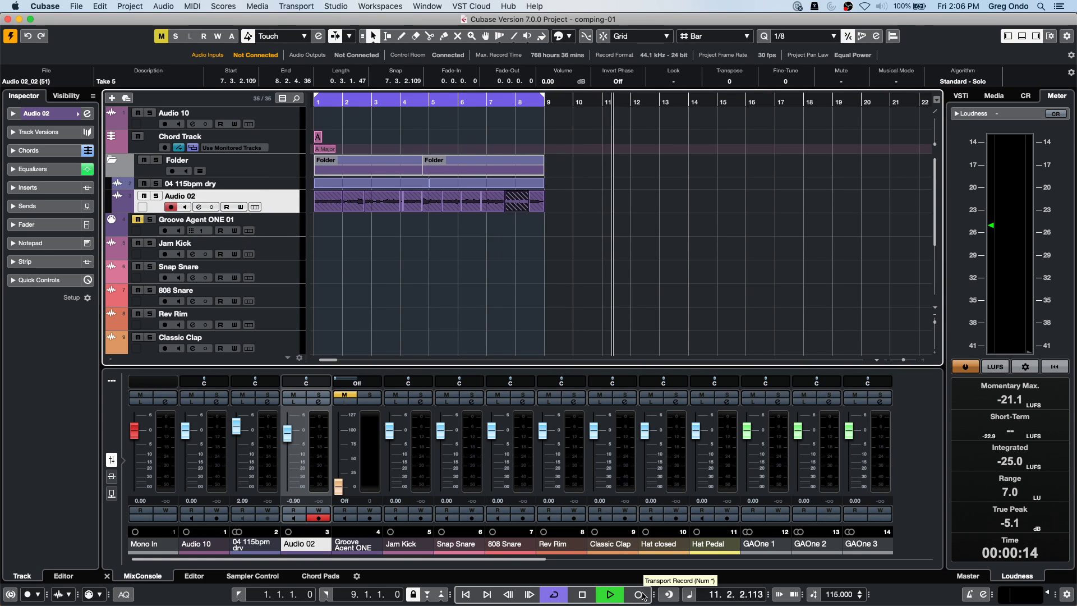
pyautogui.click(640, 595)
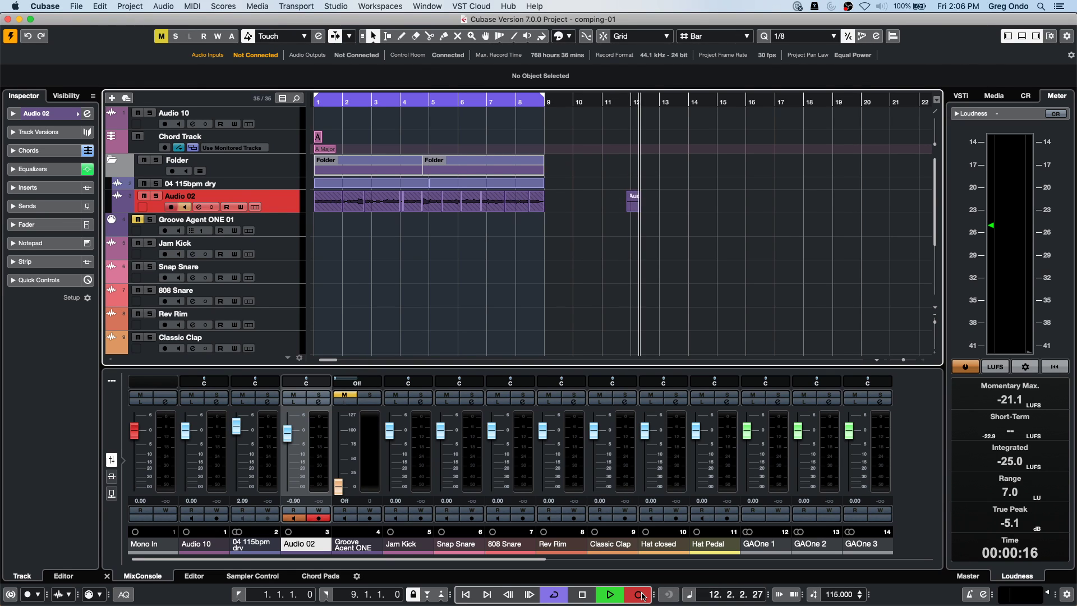
pyautogui.click(582, 594)
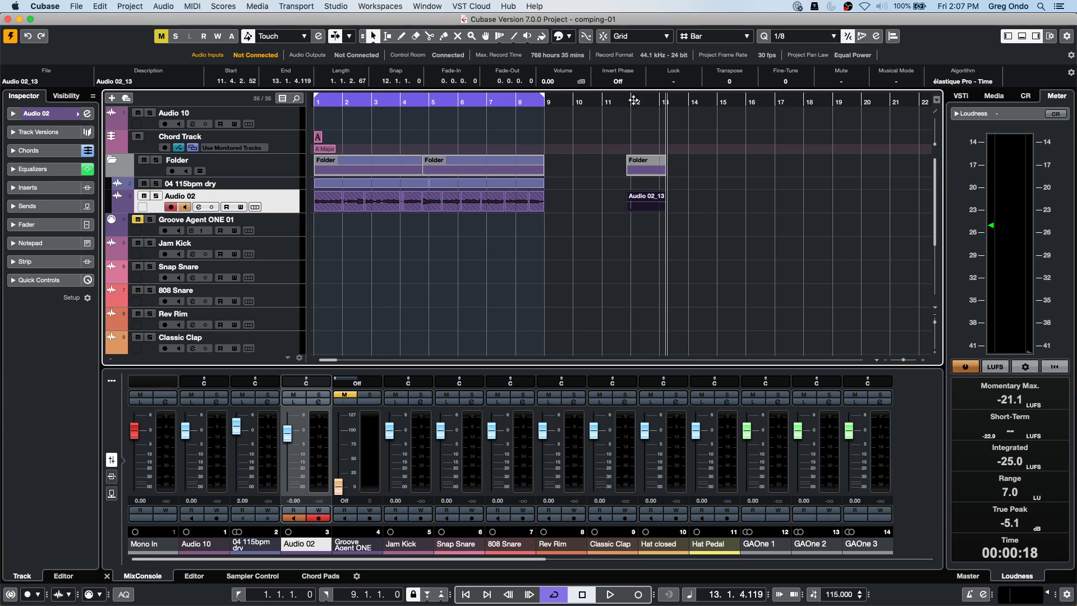
# Drag Audio 02_13's left edge earlier so it runs from 11.2.2.92 to 13.1.4.119.
pyautogui.moveTo(625, 100); pyautogui.dragTo(623, 133)
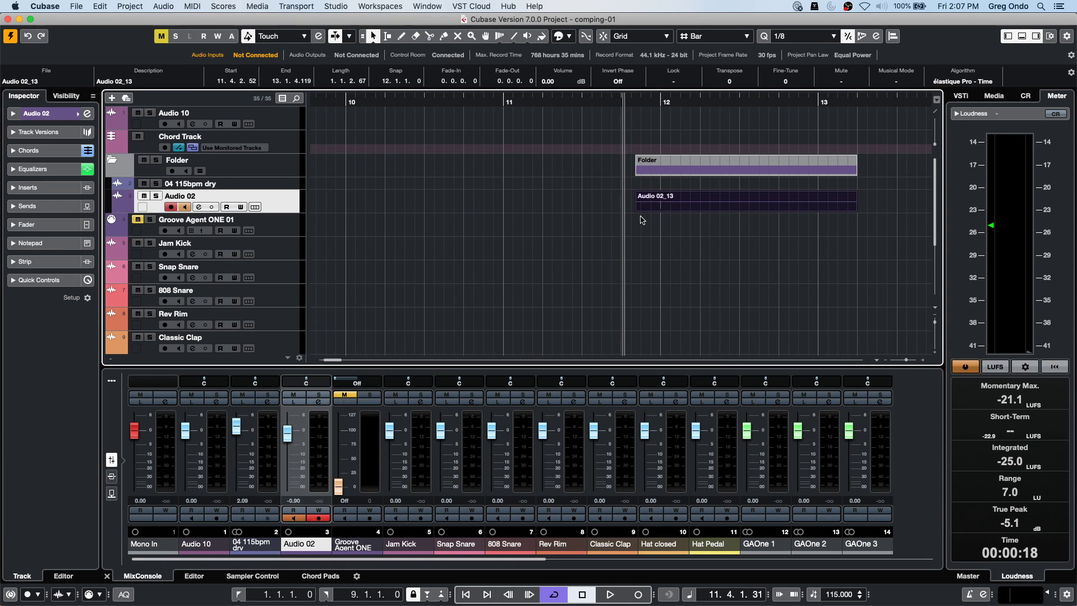
pyautogui.moveTo(636, 212)
pyautogui.moveTo(636, 212); pyautogui.dragTo(601, 206)
pyautogui.moveTo(629, 204); pyautogui.dragTo(269, 168)
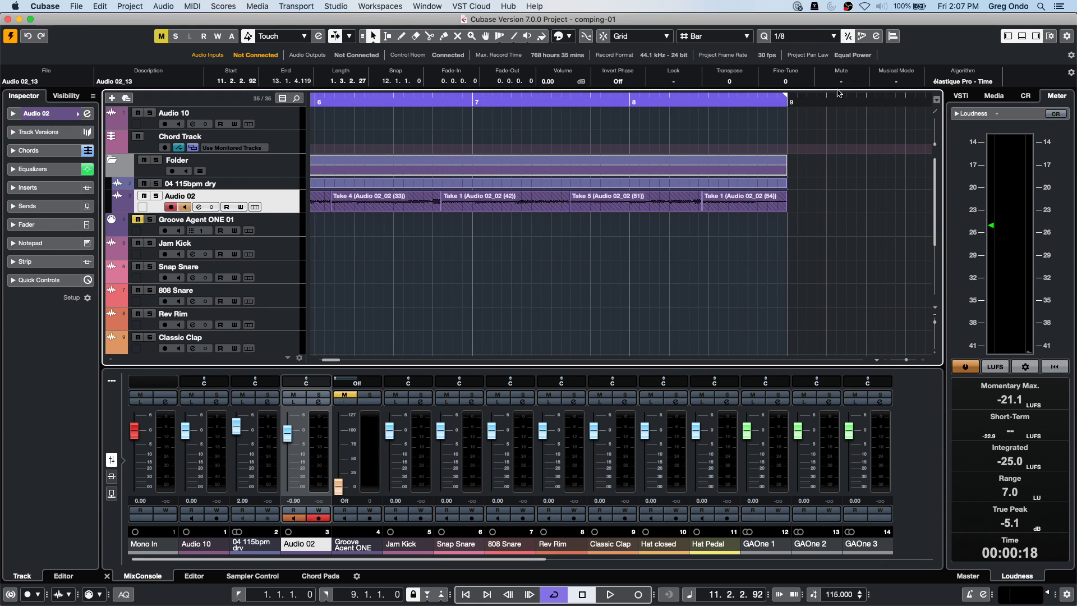
pyautogui.moveTo(530, 102); pyautogui.dragTo(537, 56)
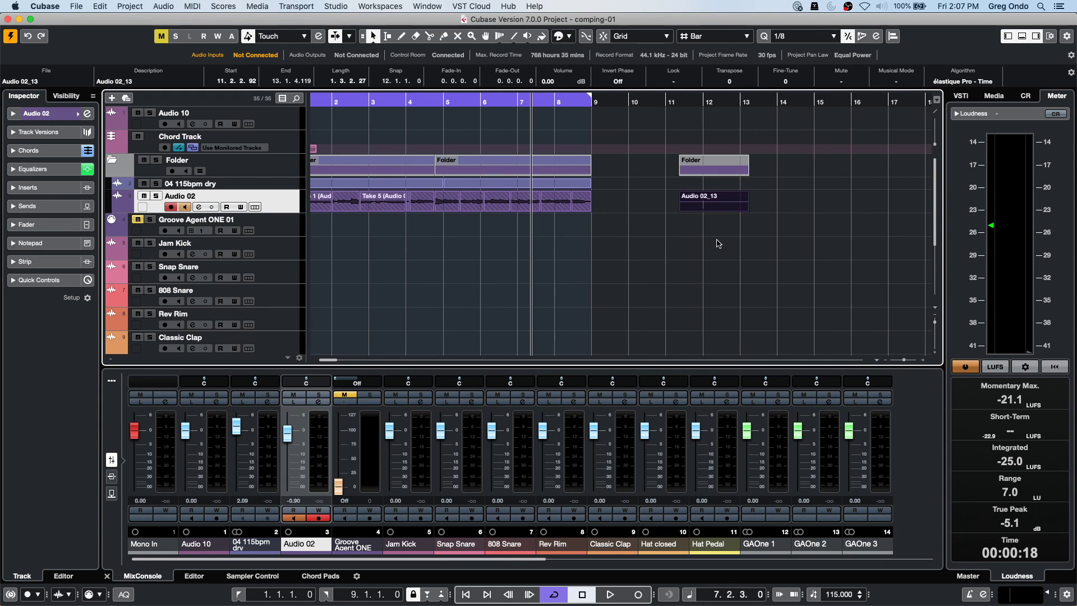
pyautogui.moveTo(681, 207); pyautogui.dragTo(626, 217)
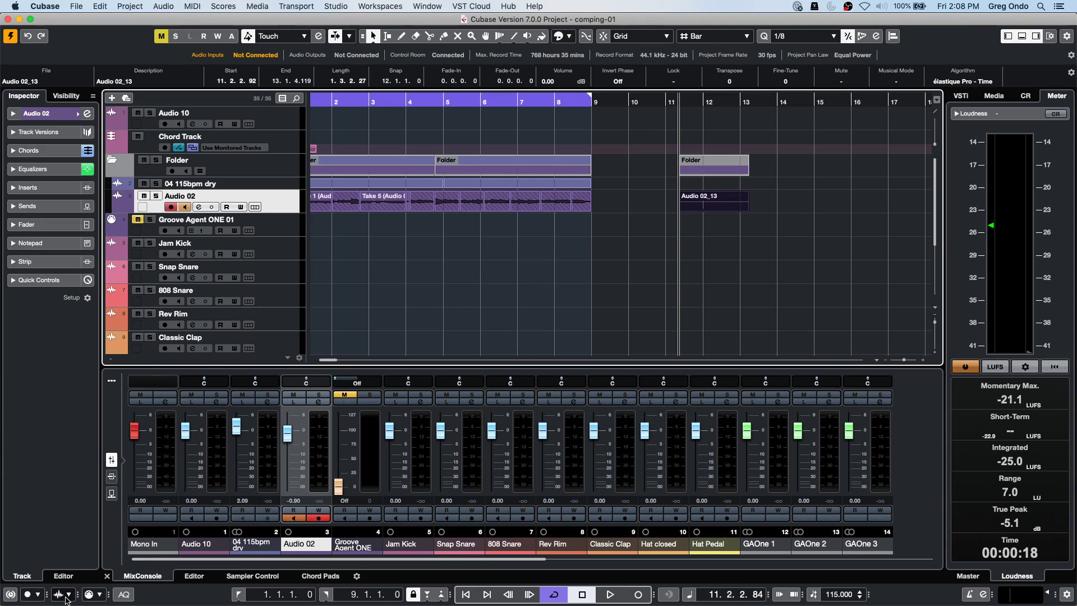
# Set the transport's Audio Record Mode to Replace and close the mode popup.
pyautogui.click(67, 594)
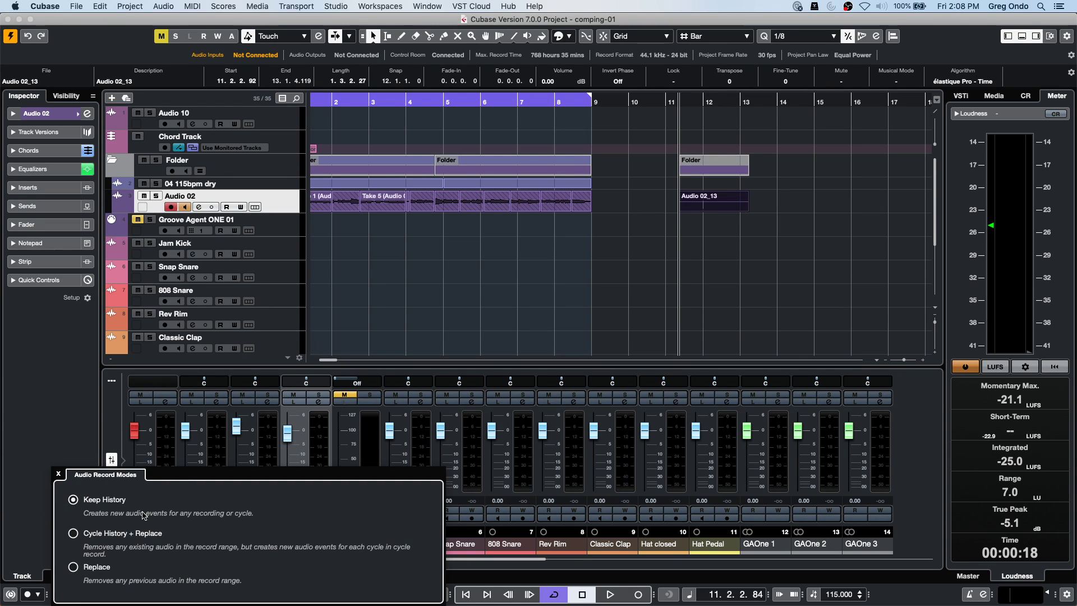
pyautogui.click(81, 568)
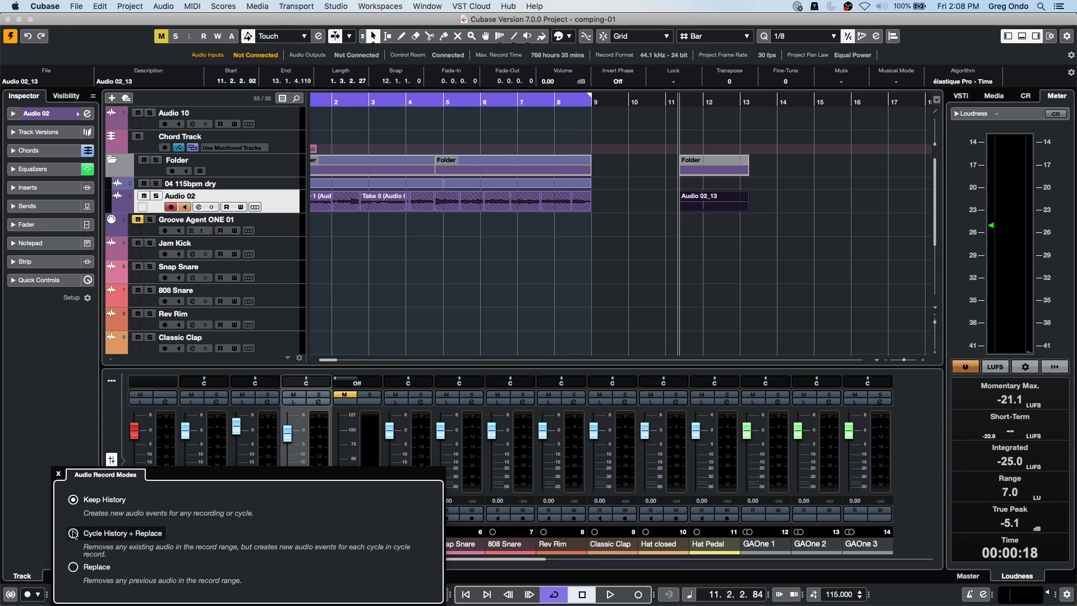
pyautogui.click(58, 474)
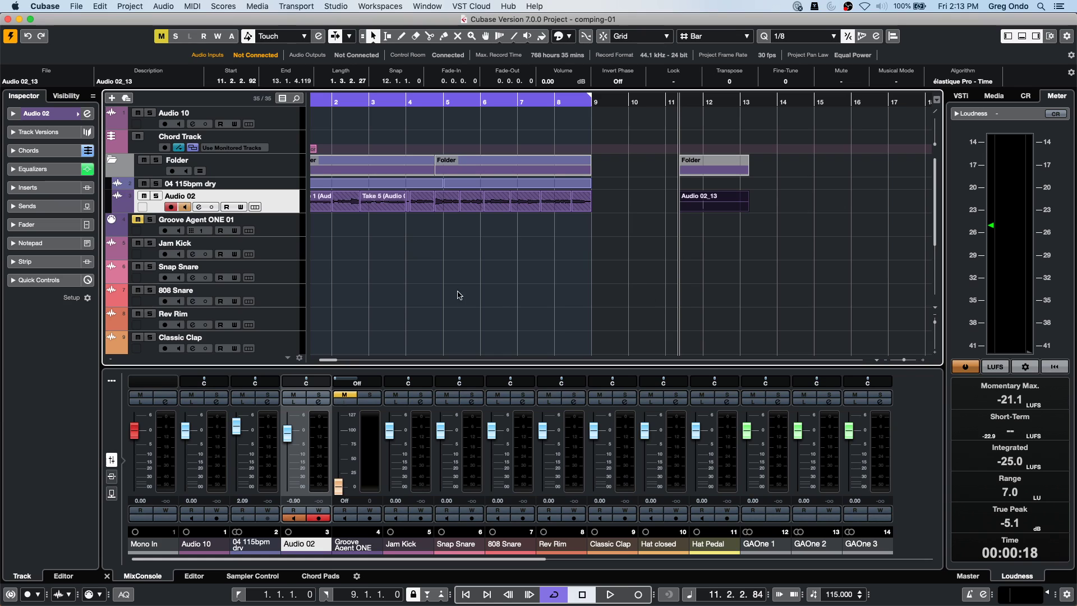
# Toggle AudioWarp Quantize on and back off, and put the playback position at bar 2.
pyautogui.click(126, 595)
pyautogui.click(126, 595)
pyautogui.click(347, 101)
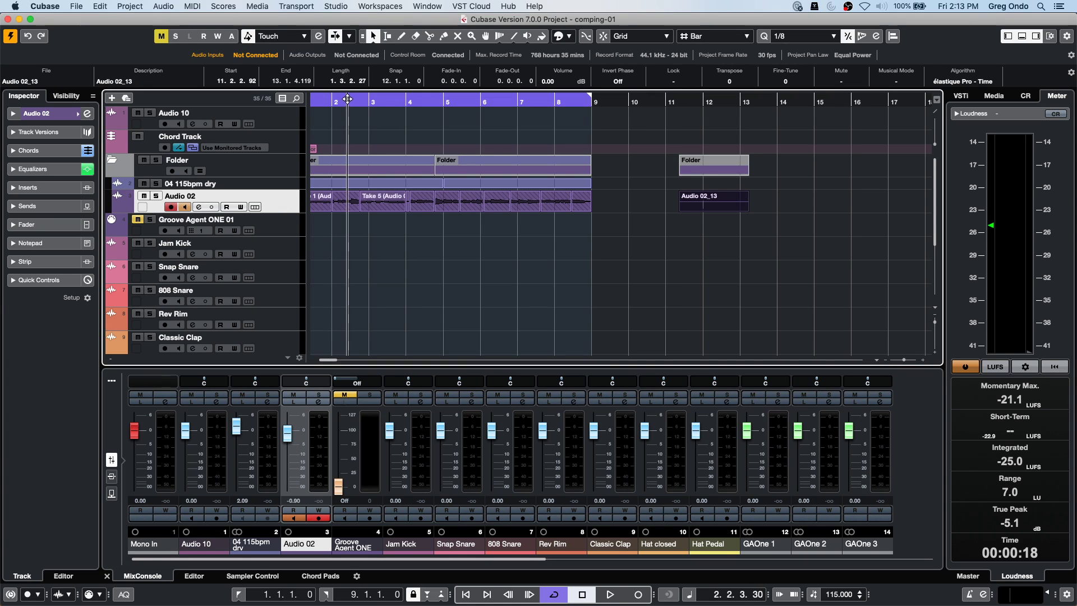
# Cancel adding an instrument track from the Groove Agent ONE 01 menu, then select Hat Pedal.
pyautogui.rightClick(273, 230)
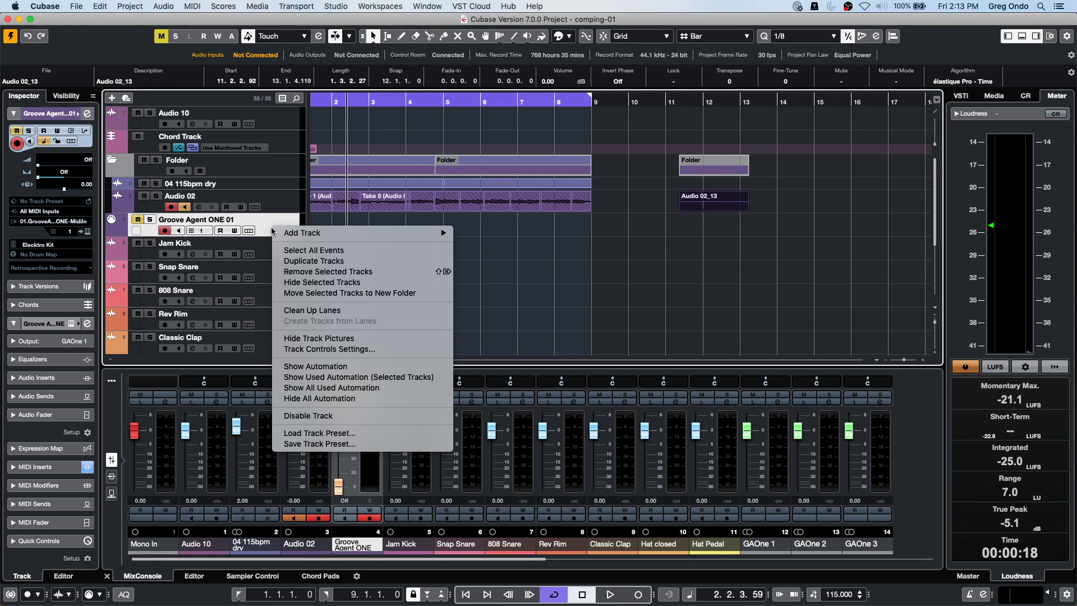
pyautogui.moveTo(432, 232)
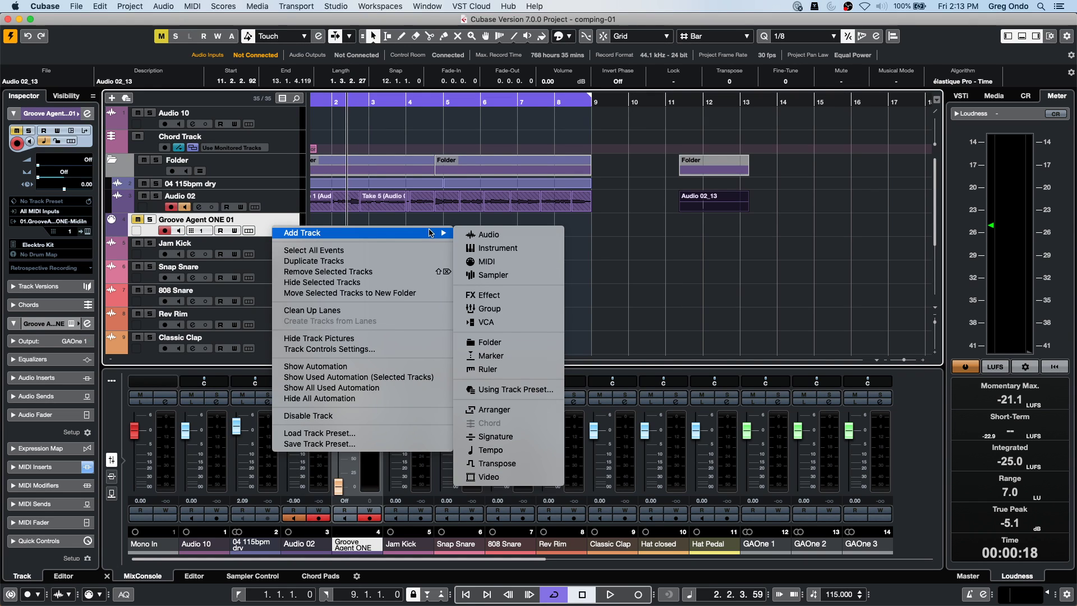
pyautogui.click(526, 248)
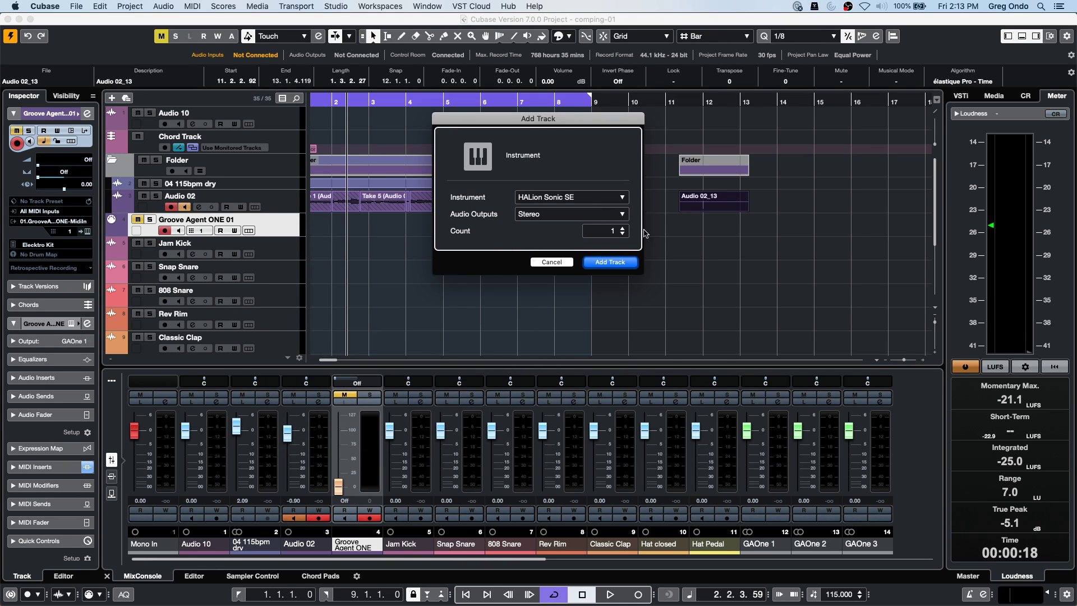
pyautogui.click(550, 262)
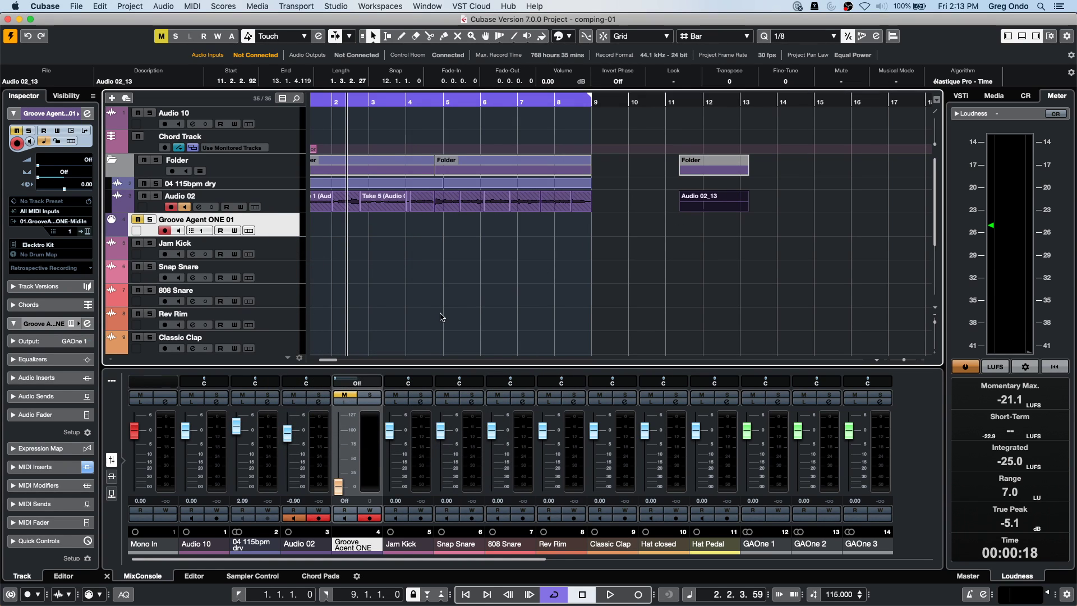
pyautogui.scroll(-3, 440, 312)
pyautogui.click(297, 262)
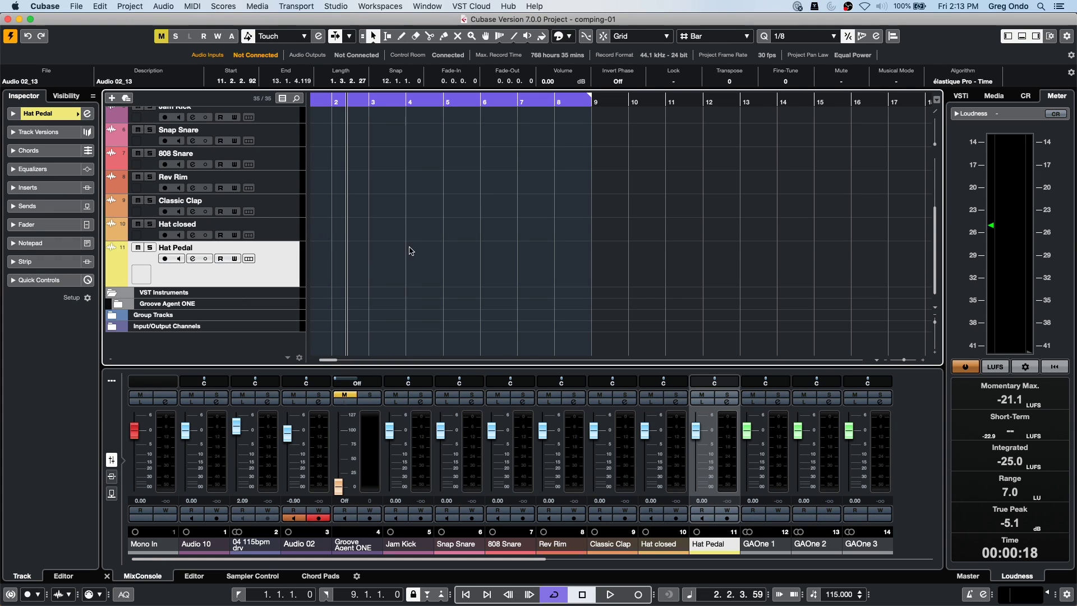
pyautogui.scroll(5, 413, 250)
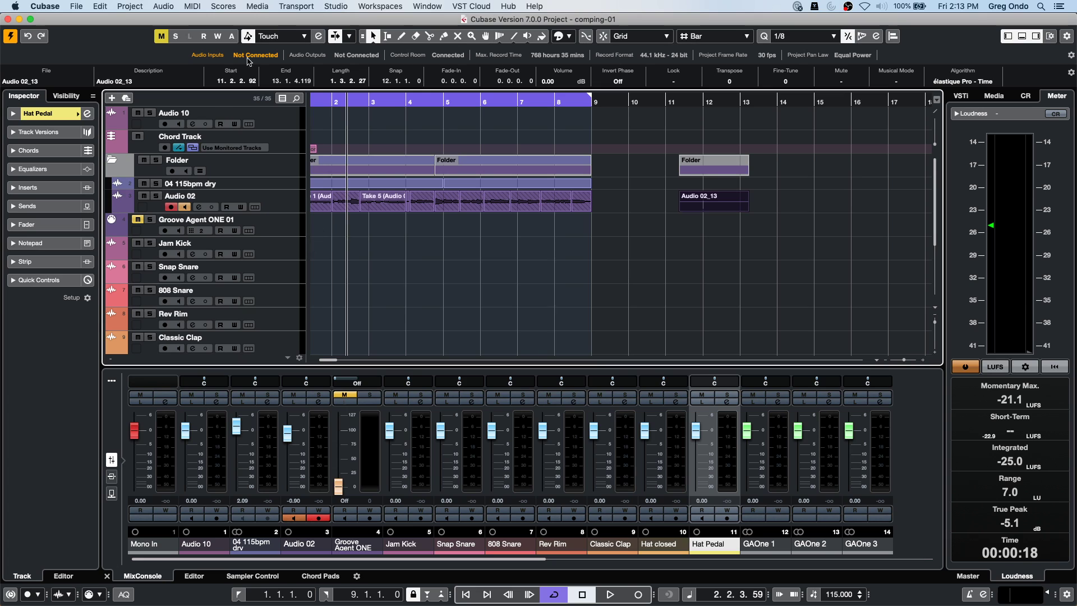
# Open Amos Moses - GO.cpr from File > Recent Projects.
pyautogui.click(76, 6)
pyautogui.moveTo(125, 218)
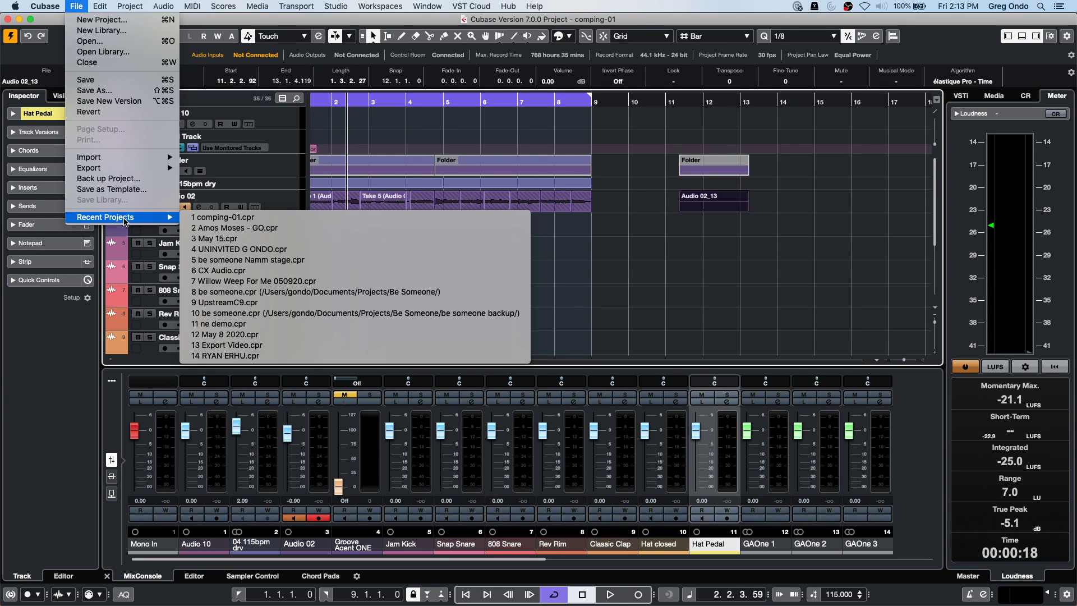
pyautogui.click(379, 228)
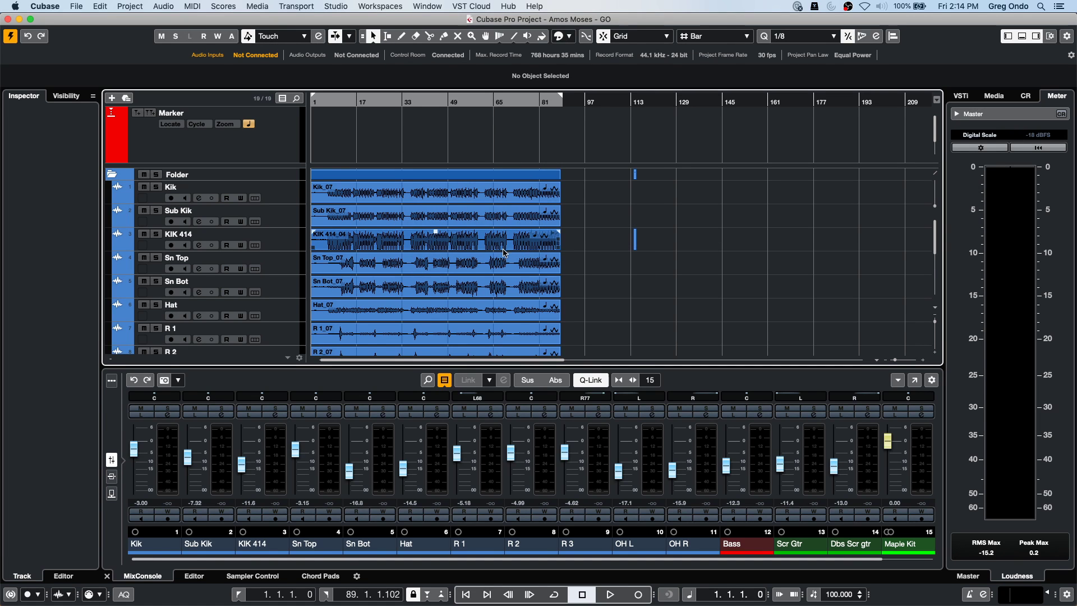
# Select Maple Kit, enable auto-quantize and the metronome, and test playback from bar 95.
pyautogui.scroll(-5, 603, 271)
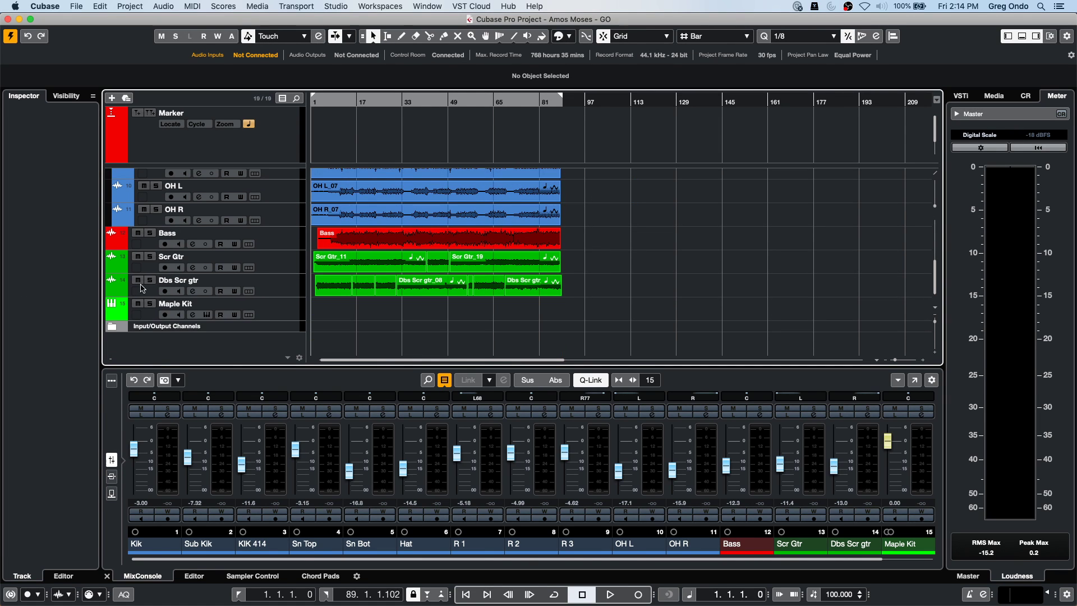
pyautogui.click(273, 306)
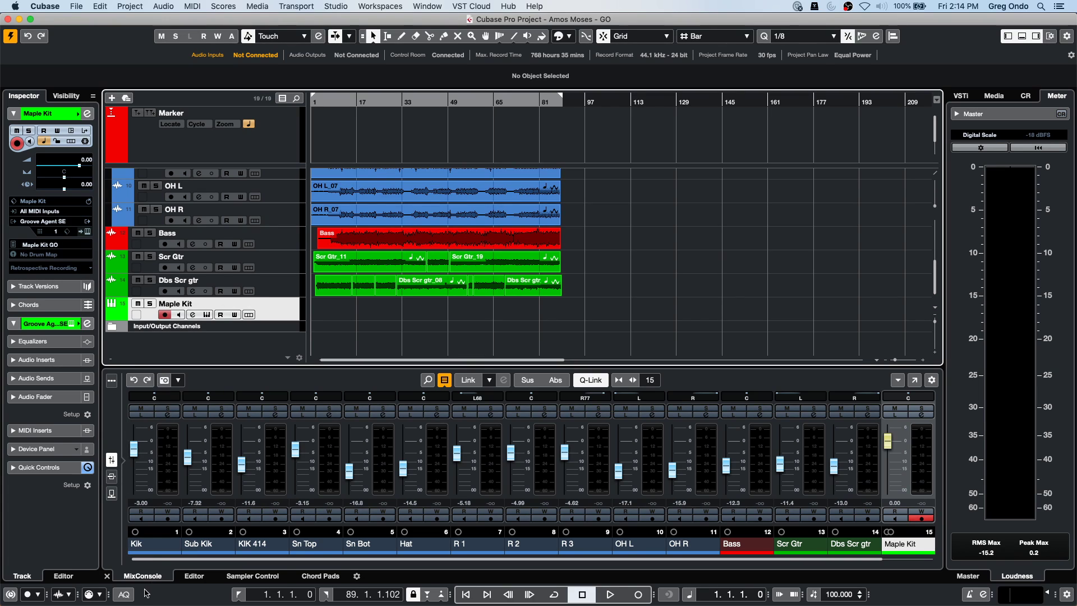
pyautogui.click(126, 594)
pyautogui.click(575, 100)
pyautogui.press('c')
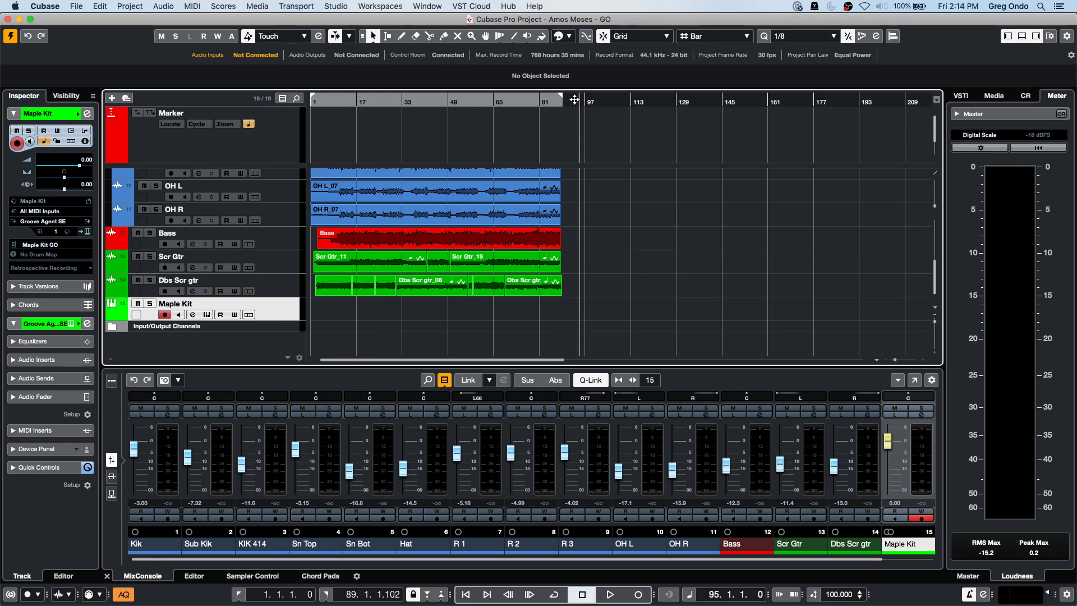
pyautogui.press('space')
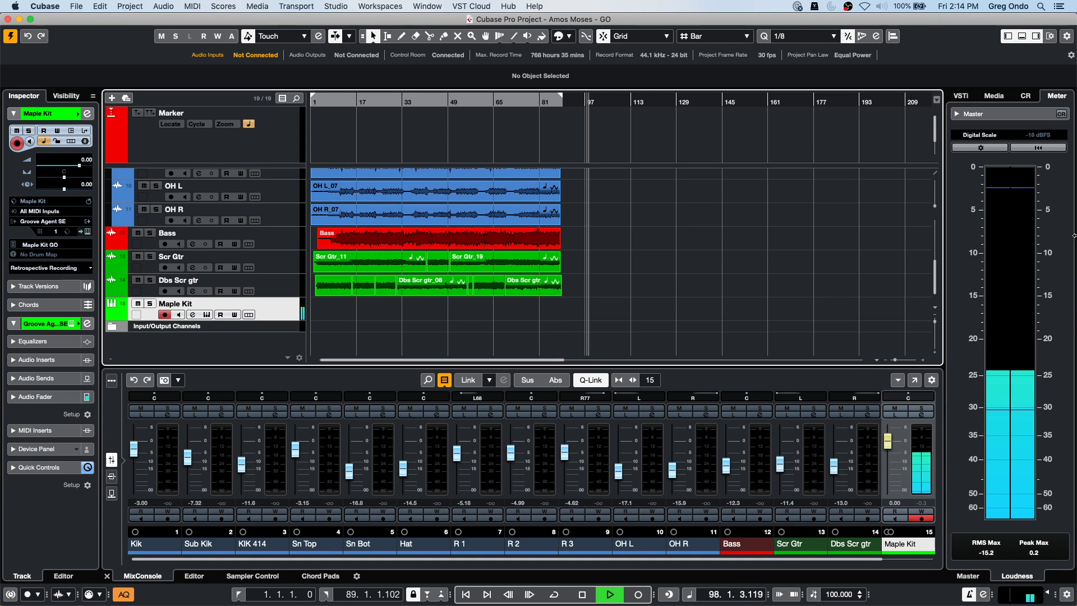
pyautogui.press('space')
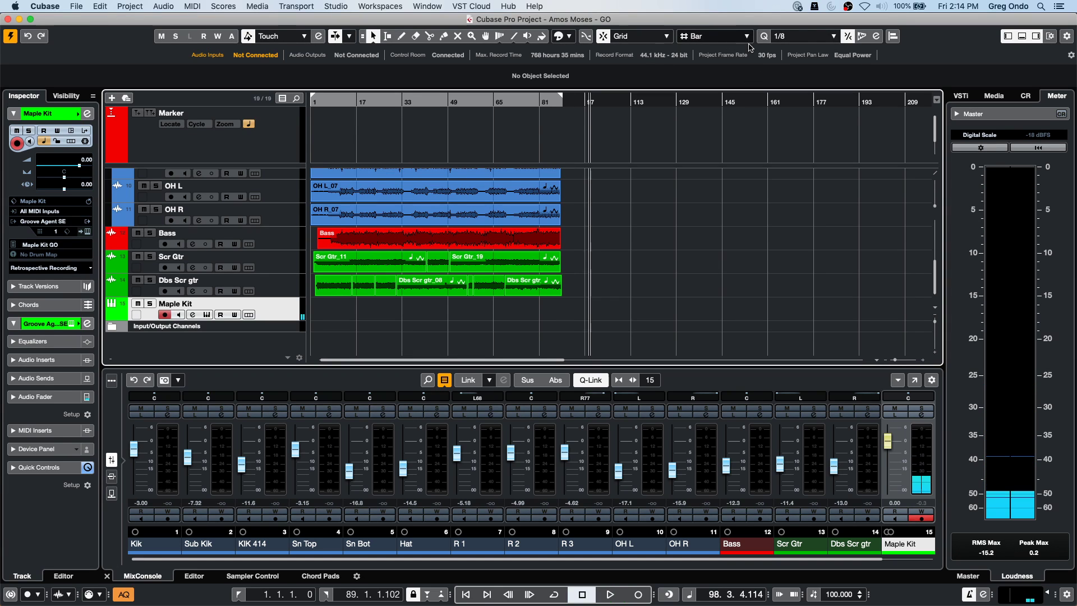
# Keep the quantize value at 1/8 and move the playback position to bar 96.
pyautogui.click(806, 36)
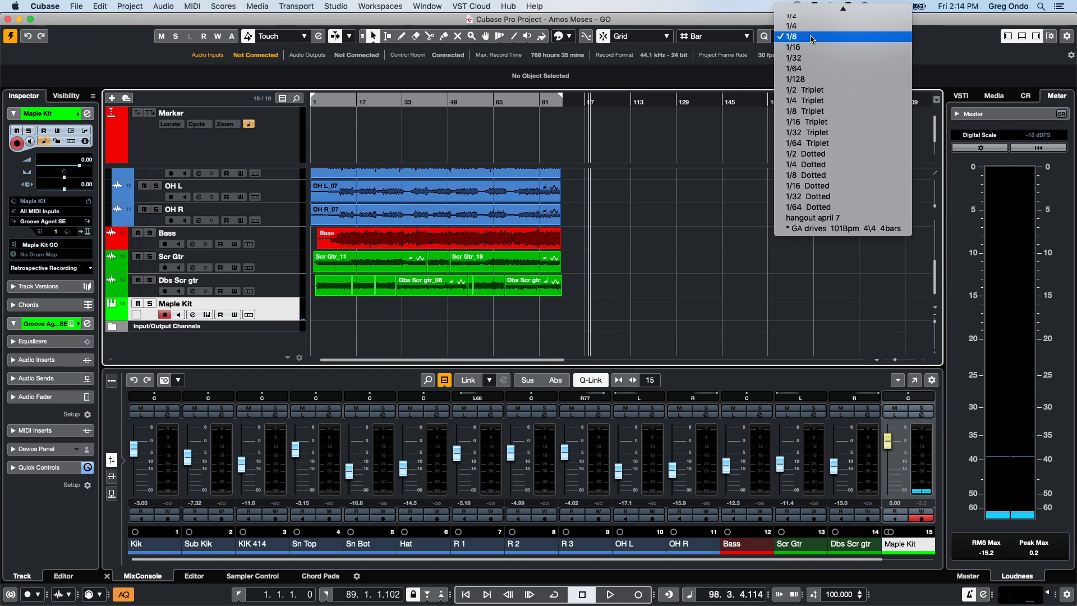
pyautogui.click(808, 37)
pyautogui.click(583, 101)
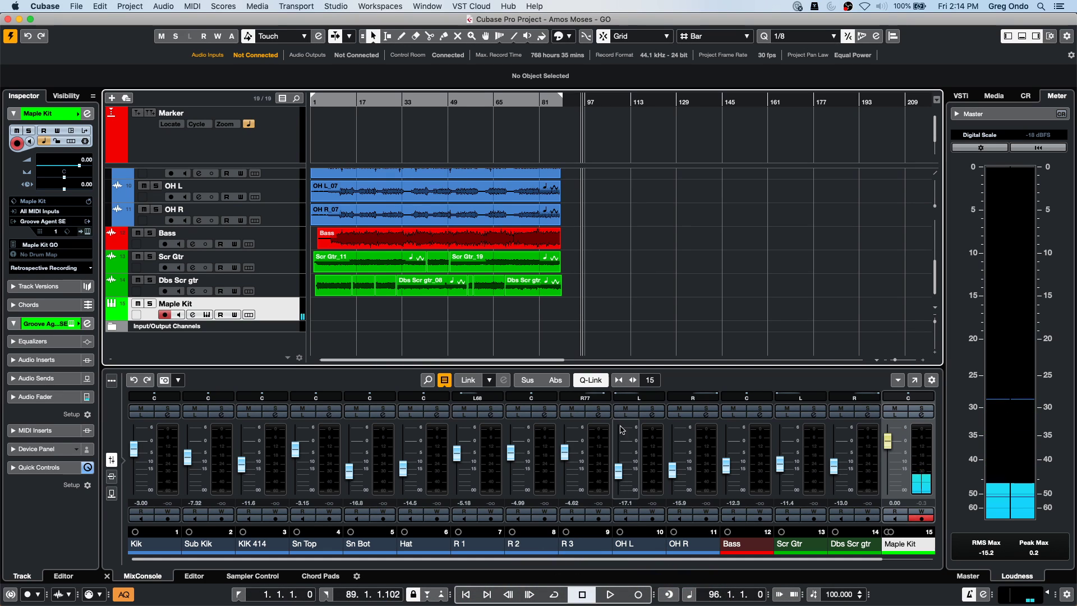
# Record a five-bar Maple Kit MIDI part from bar 96 through bar 101.
pyautogui.click(611, 595)
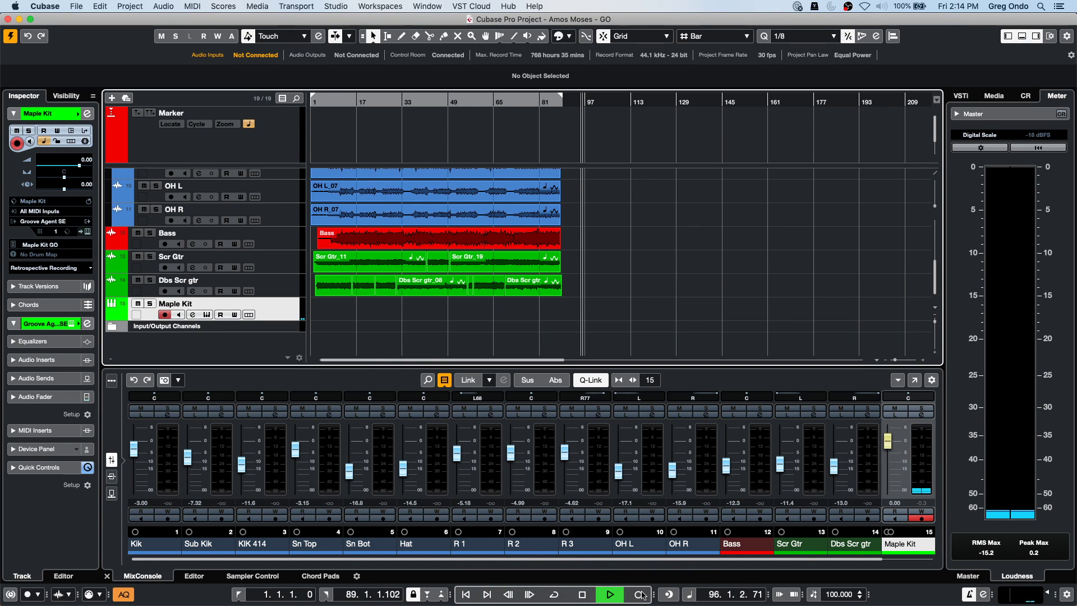
pyautogui.click(638, 594)
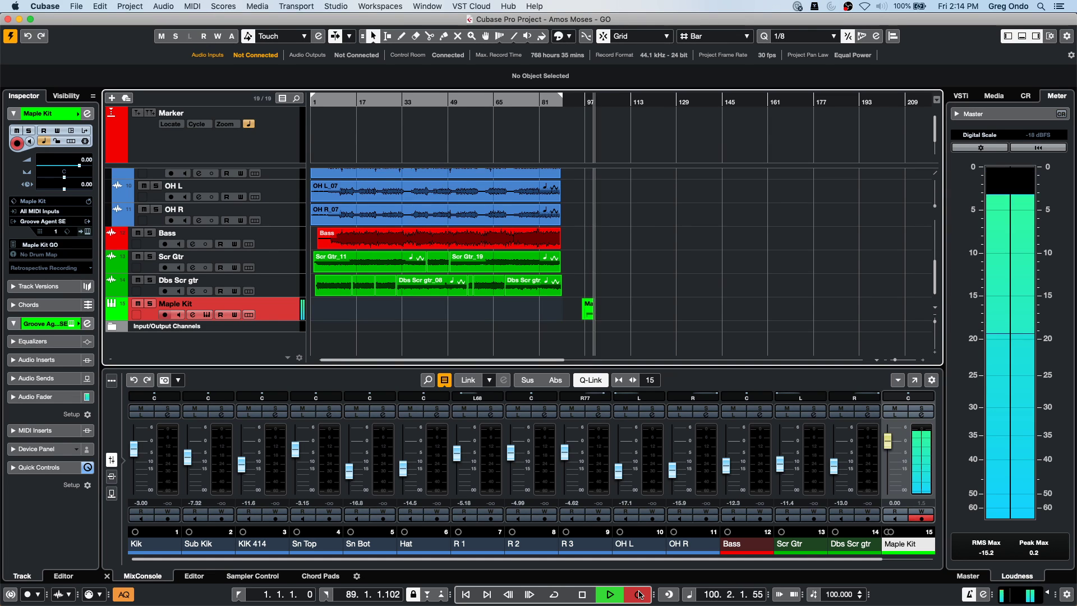
pyautogui.press('space')
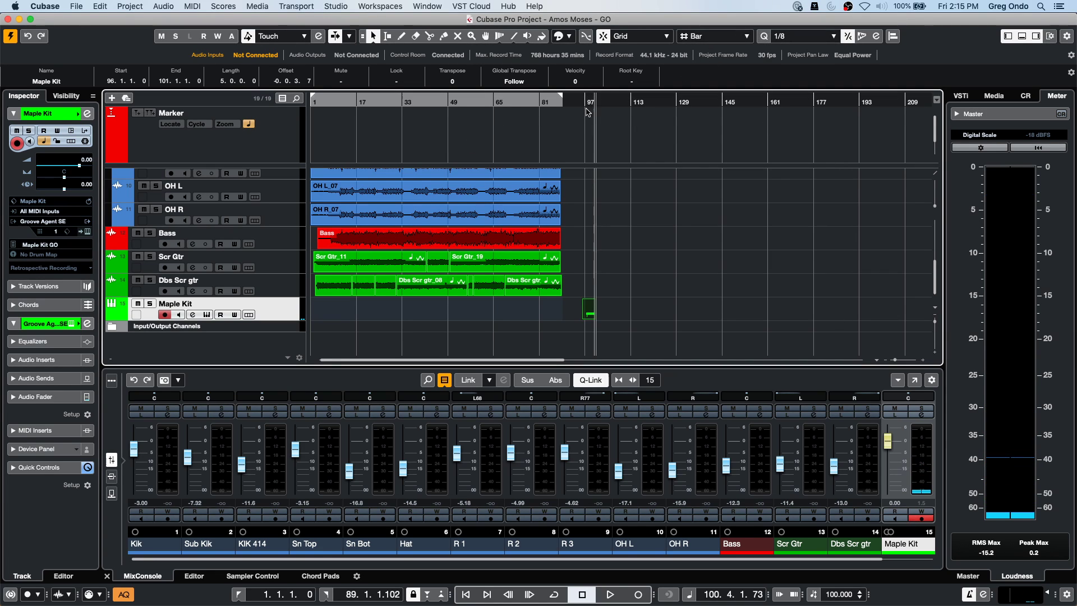
# Zoom in around bar 97 and play the part back, toggling Maple Kit's mute.
pyautogui.moveTo(585, 104); pyautogui.dragTo(584, 131)
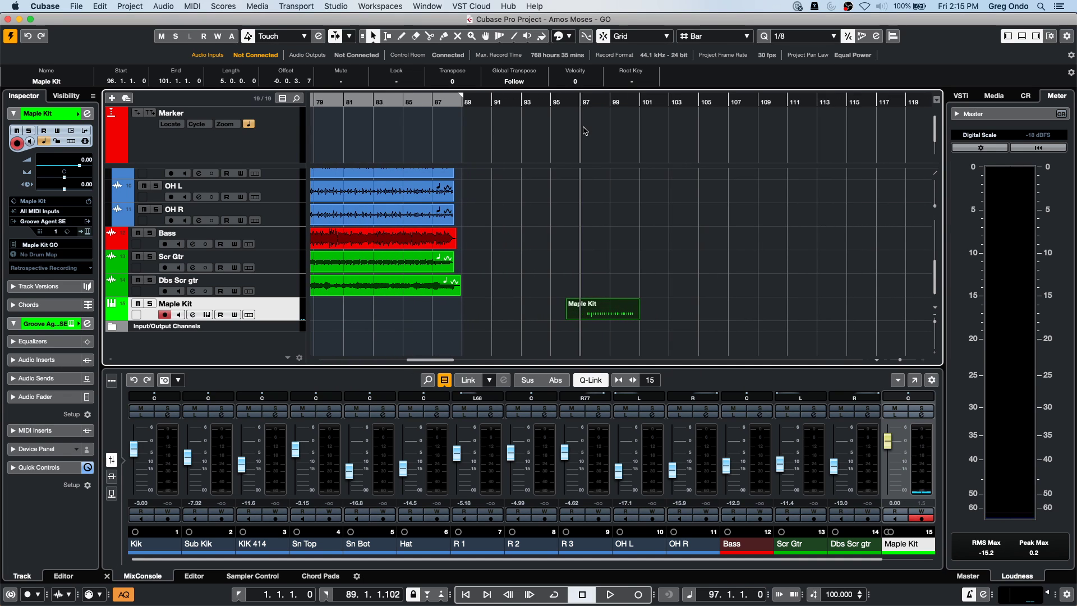
pyautogui.press('space')
pyautogui.press('m')
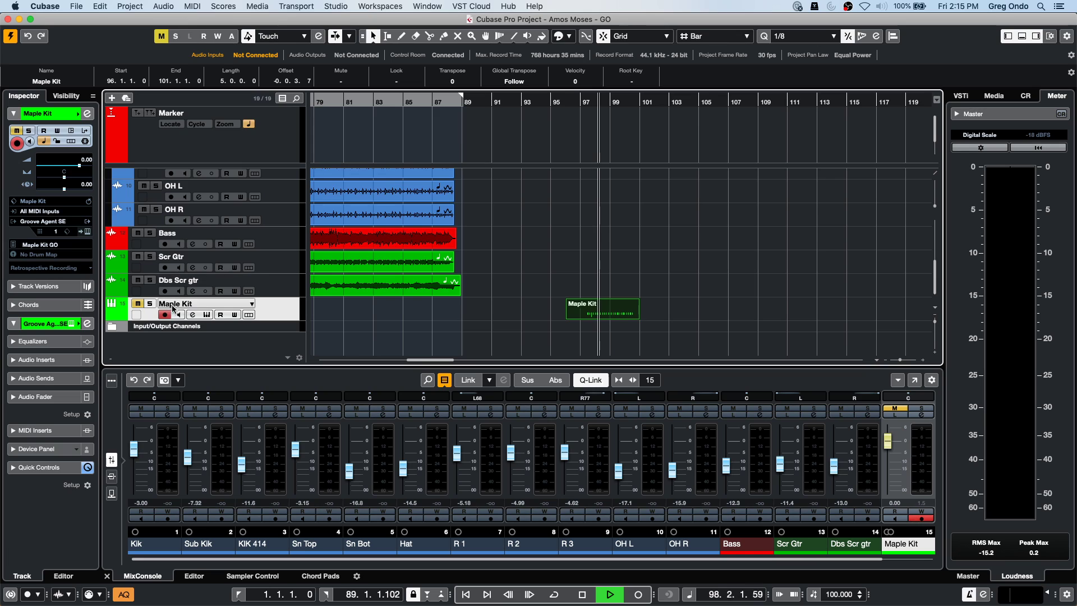
pyautogui.press('m')
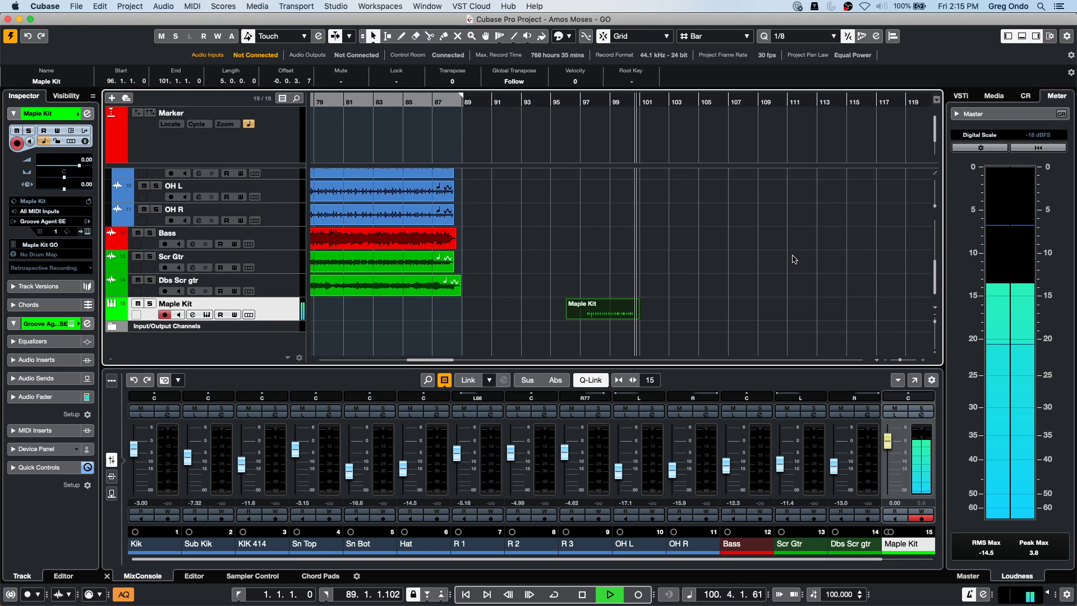
pyautogui.press('space')
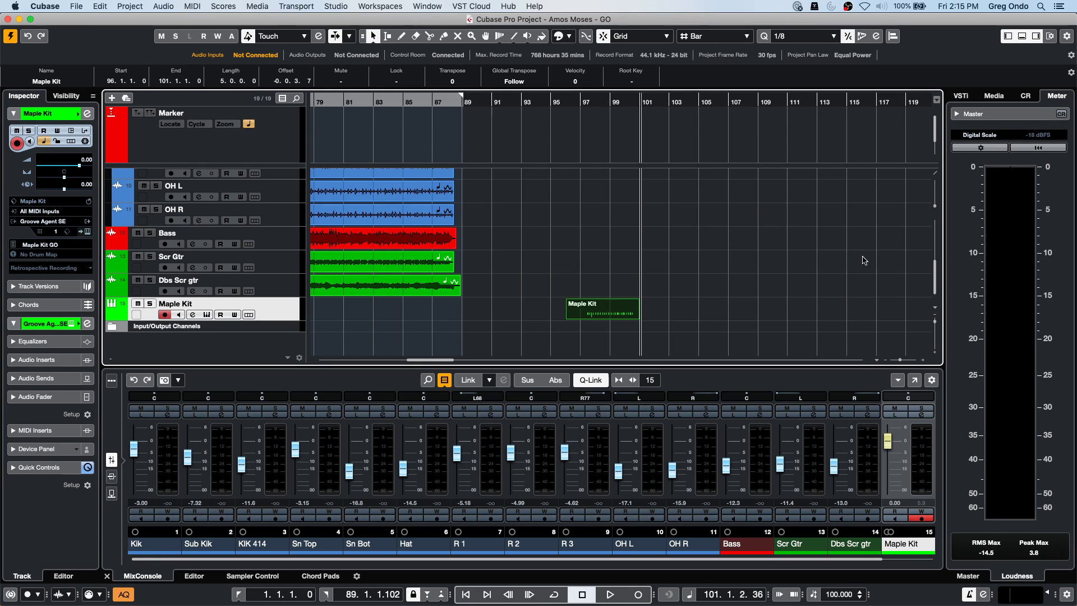
# Open the Quantize Panel, then undo the quantizing on the recorded Maple Kit part.
pyautogui.click(101, 6)
pyautogui.moveTo(136, 5)
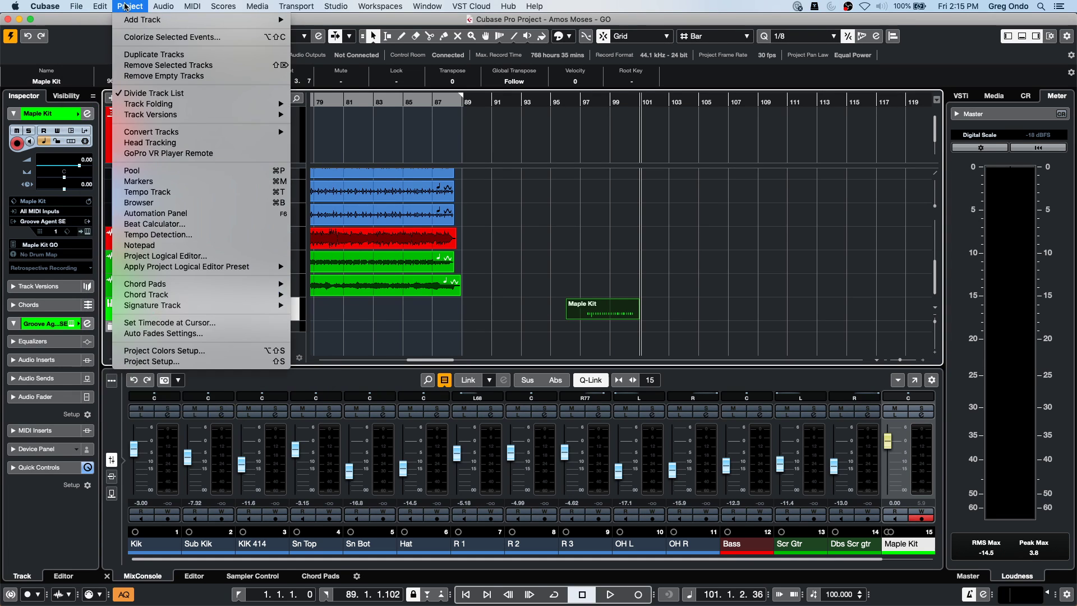
pyautogui.moveTo(96, 4)
pyautogui.click(892, 28)
pyautogui.click(877, 35)
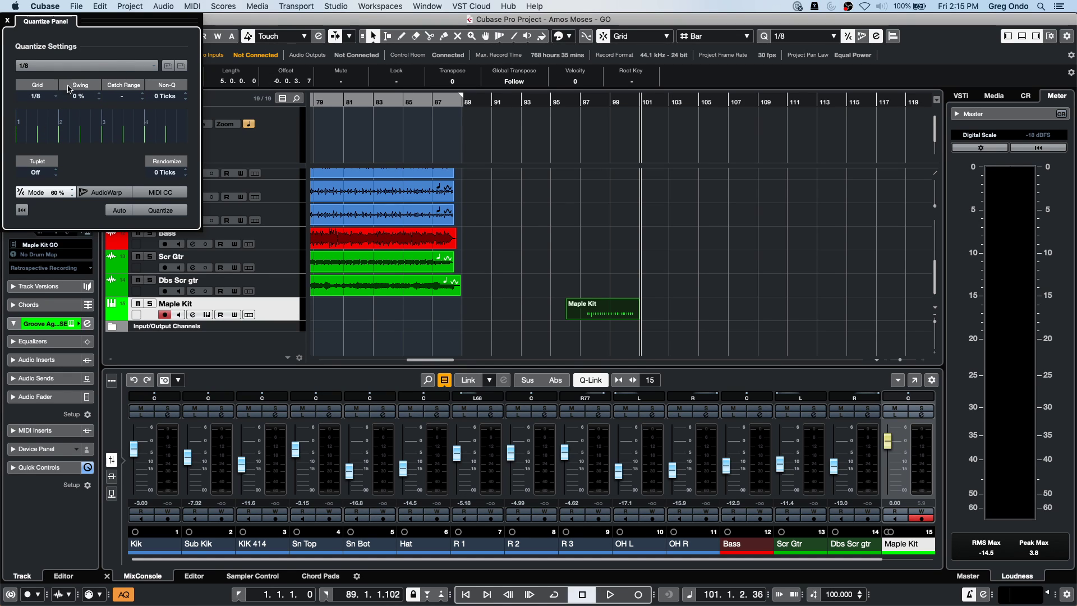
pyautogui.click(101, 7)
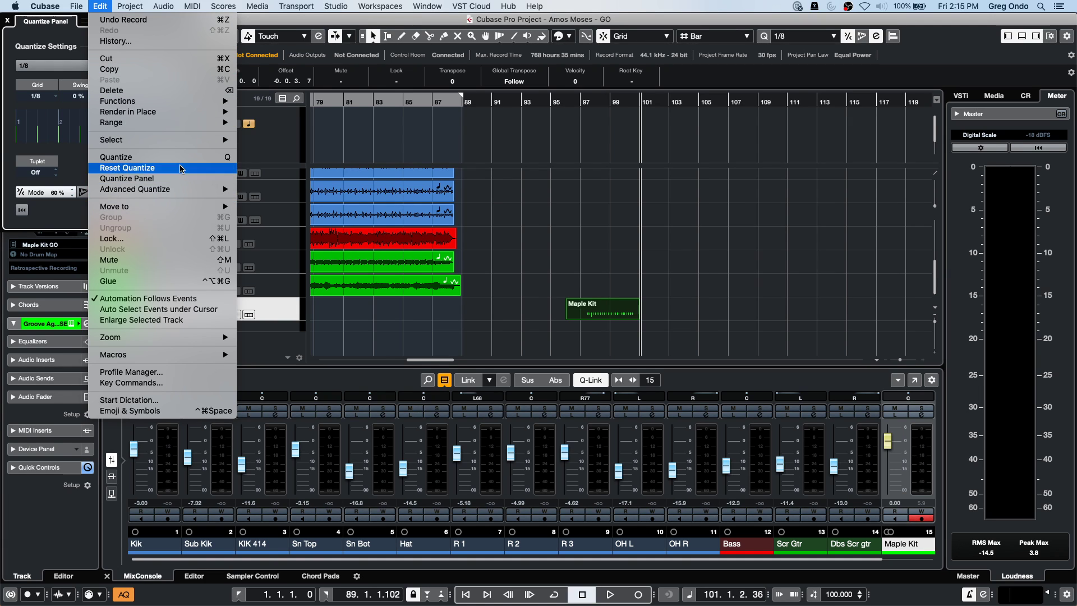
pyautogui.click(180, 169)
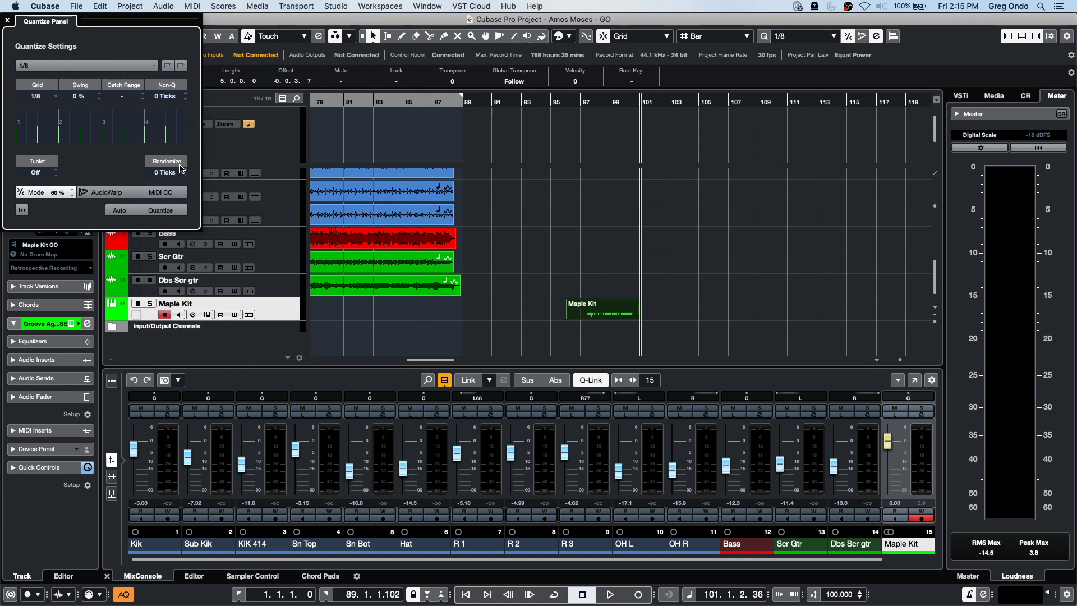
# Play the un-quantized part back from bar 97, then again from bar 96.
pyautogui.click(573, 102)
pyautogui.press('space')
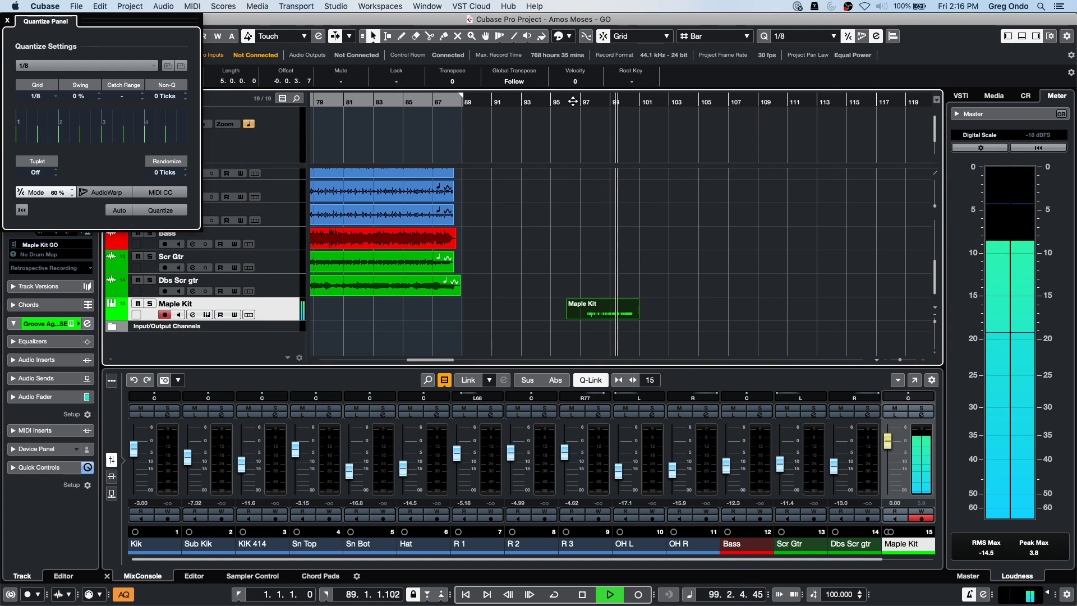
pyautogui.press('space')
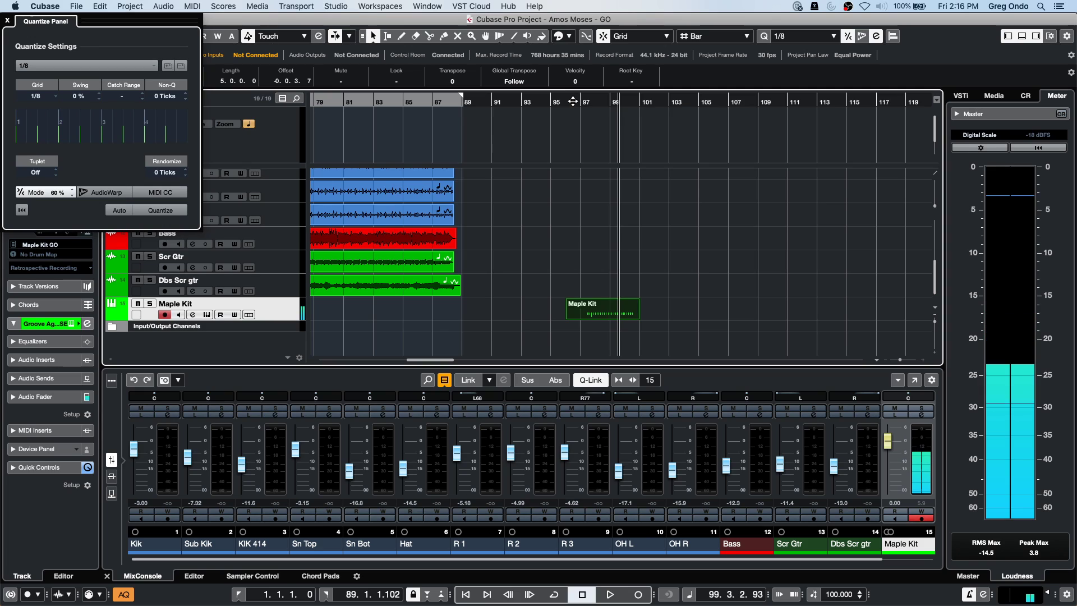
pyautogui.click(573, 101)
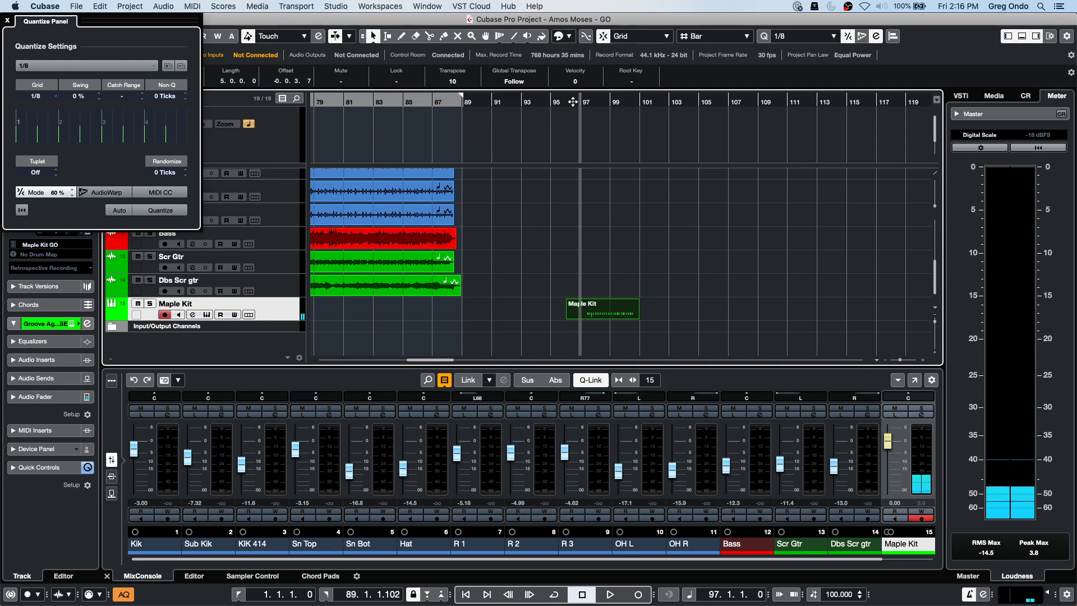
pyautogui.press('space')
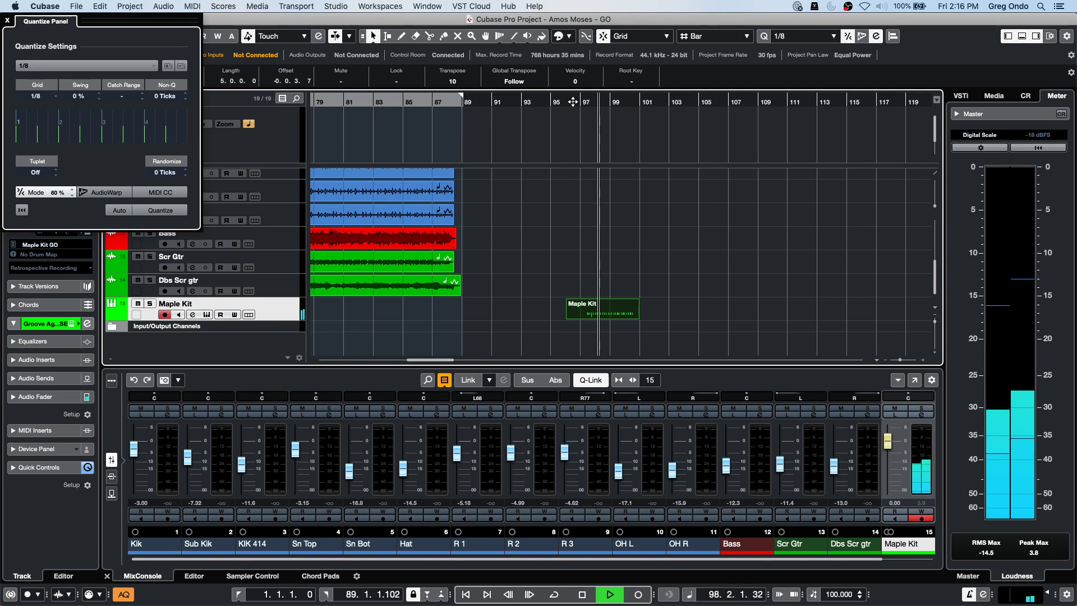
pyautogui.press('space')
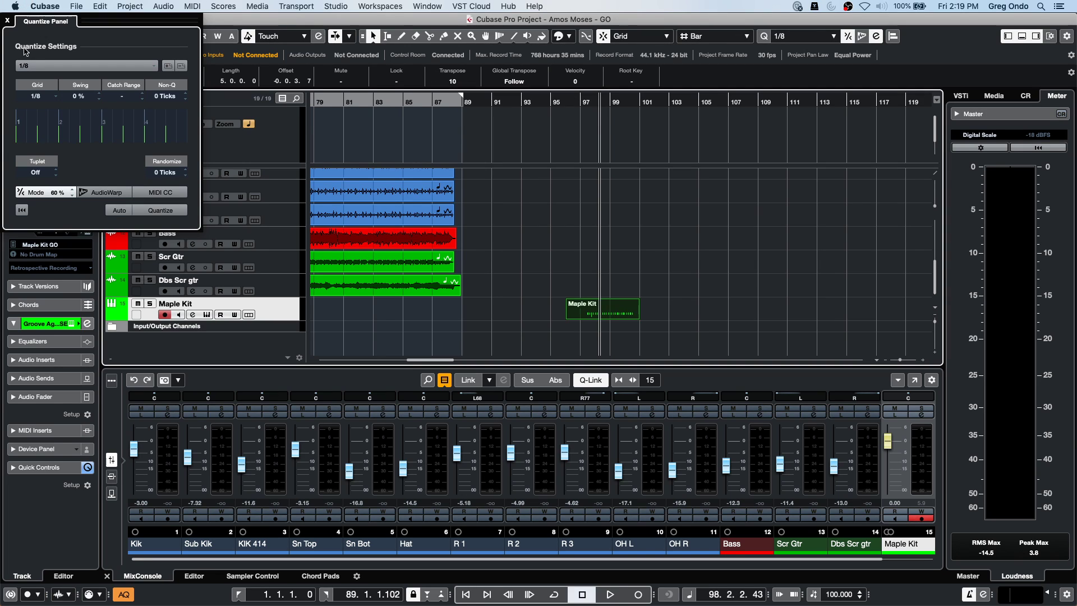
# Dismiss the Quantize Panel with its close button.
pyautogui.click(7, 21)
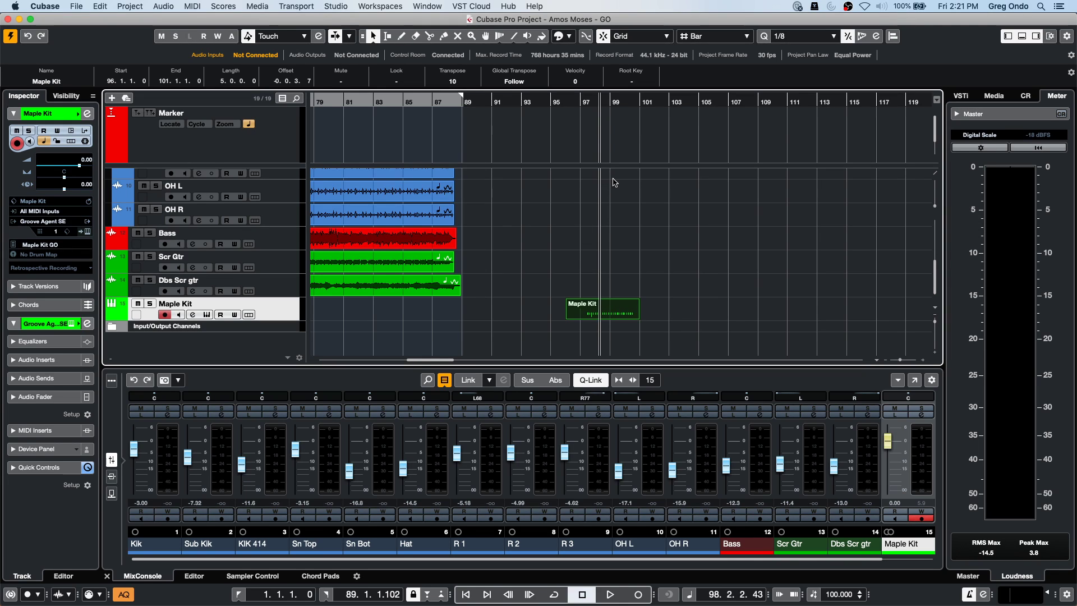
# Add the External Sync section to the Transport bar and activate external sync.
pyautogui.click(1068, 594)
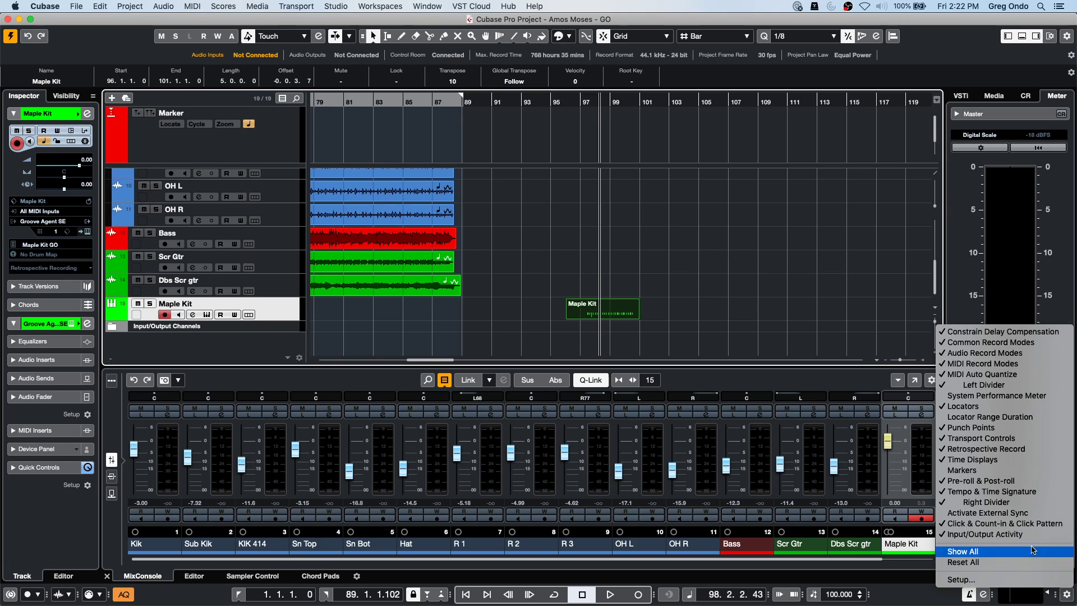
pyautogui.click(1018, 517)
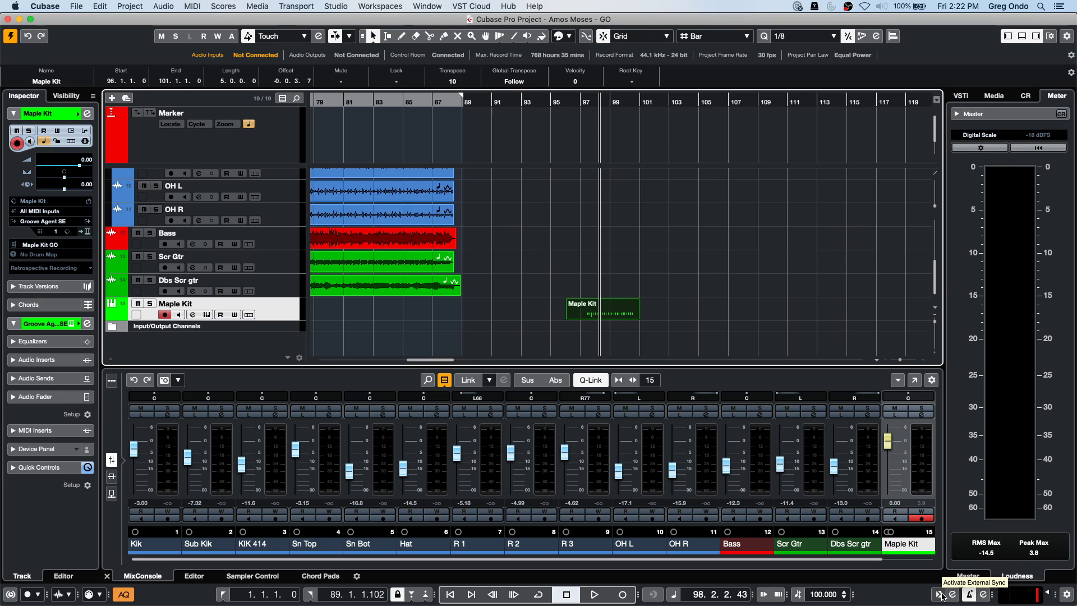
pyautogui.click(940, 594)
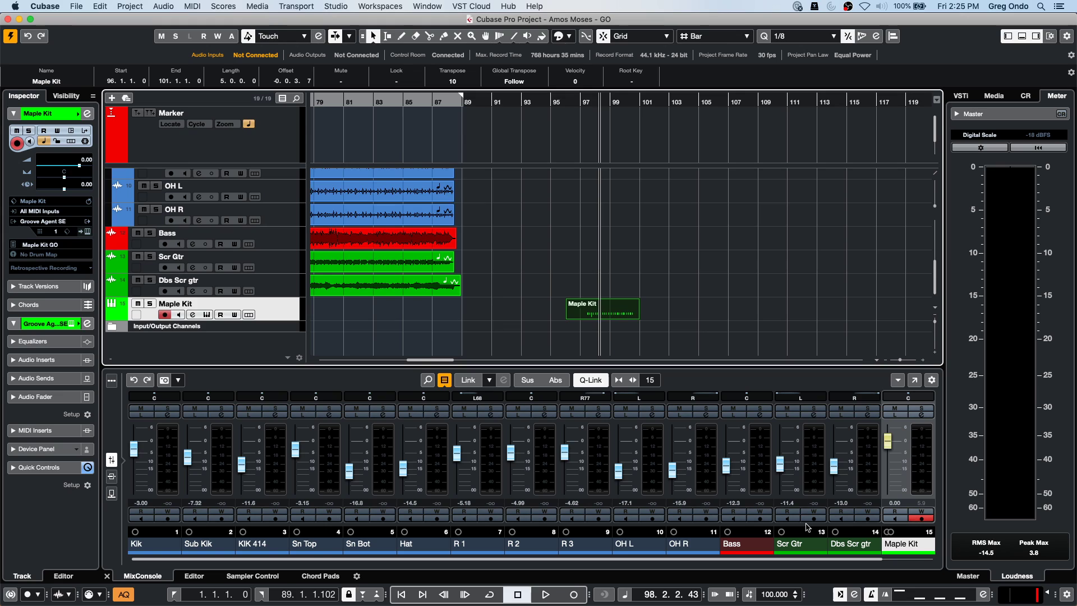
# Show the File menu's Recent Projects submenu.
pyautogui.click(74, 7)
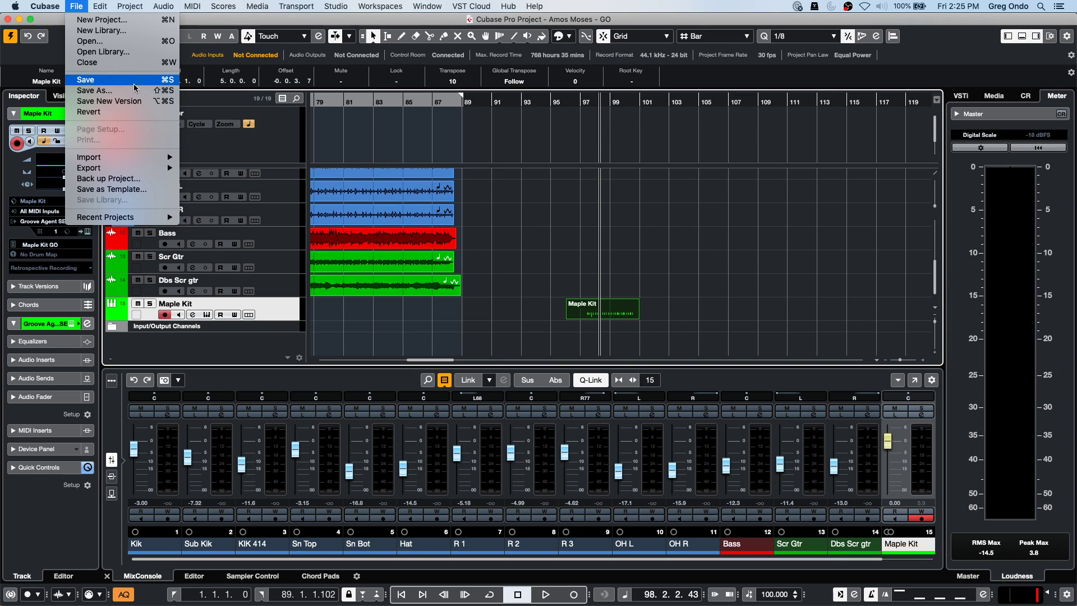
pyautogui.moveTo(131, 218)
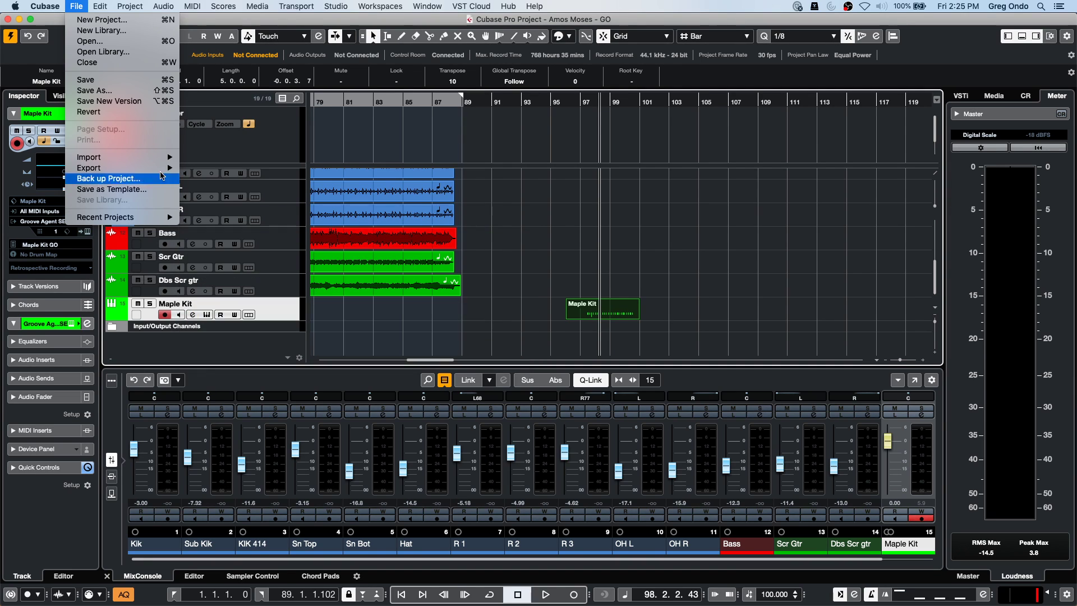
# Open 'be someone.cpr' from Recent Projects and activate it.
pyautogui.moveTo(164, 171)
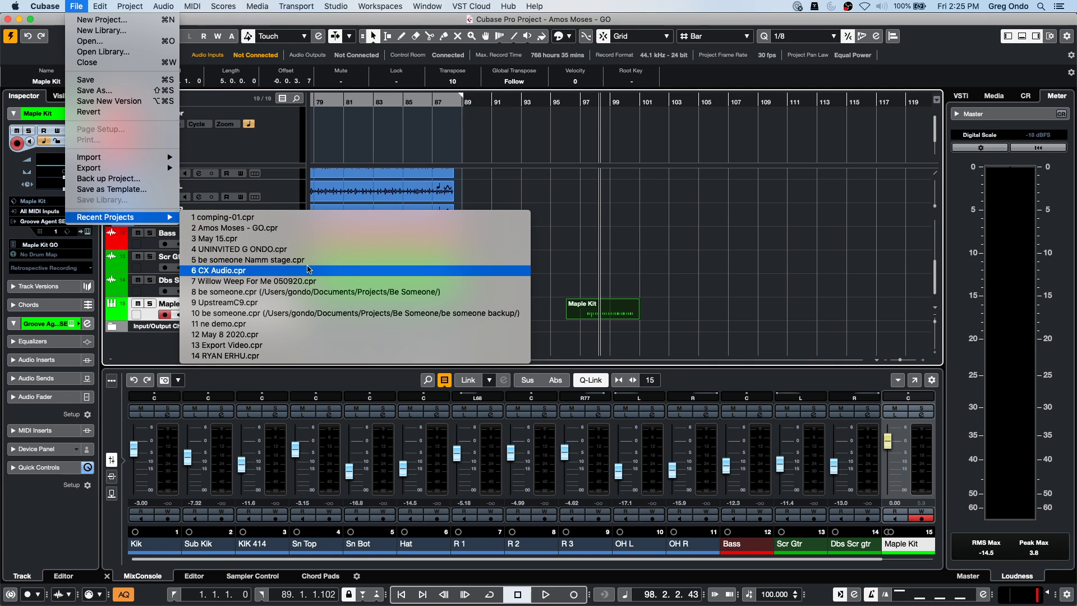
pyautogui.click(313, 295)
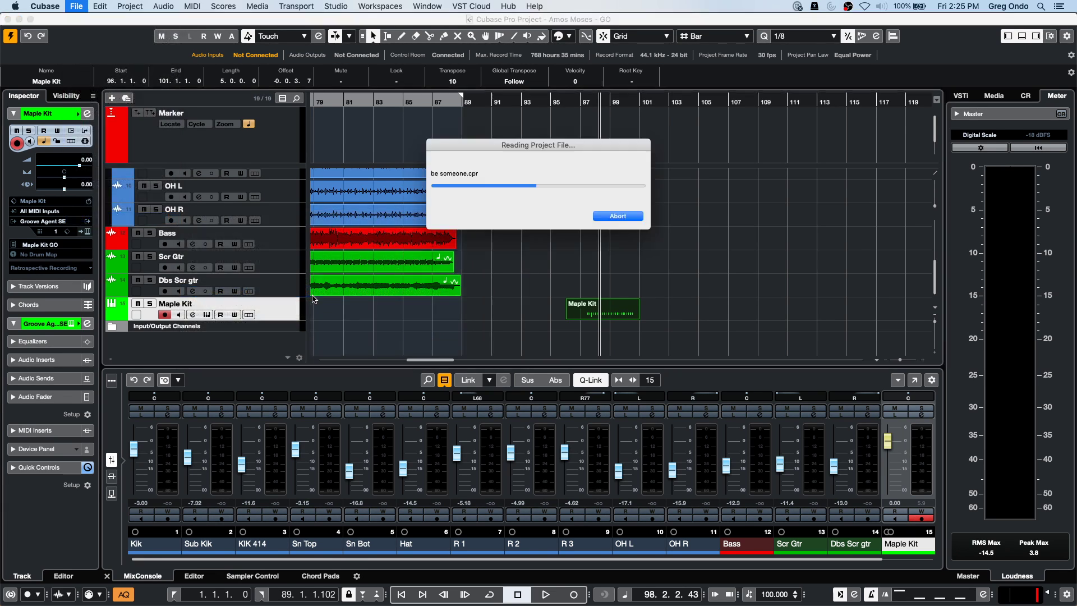
pyautogui.click(615, 212)
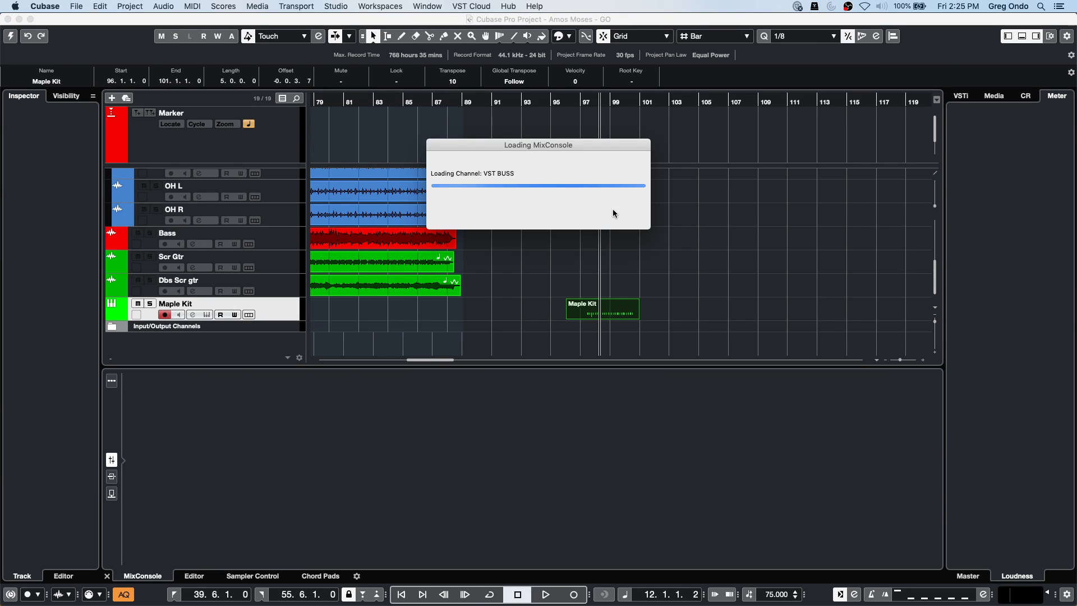
# Return the playback position to the song start and show the MixConsole in the lower zone.
pyautogui.click(328, 103)
pyautogui.press('Home')
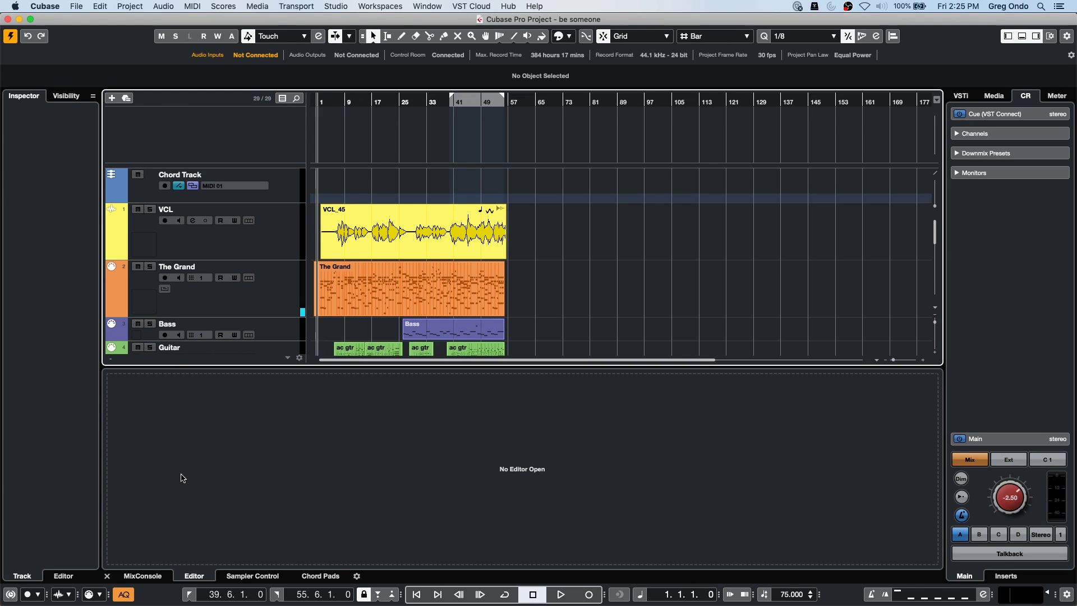
pyautogui.click(147, 576)
pyautogui.click(418, 210)
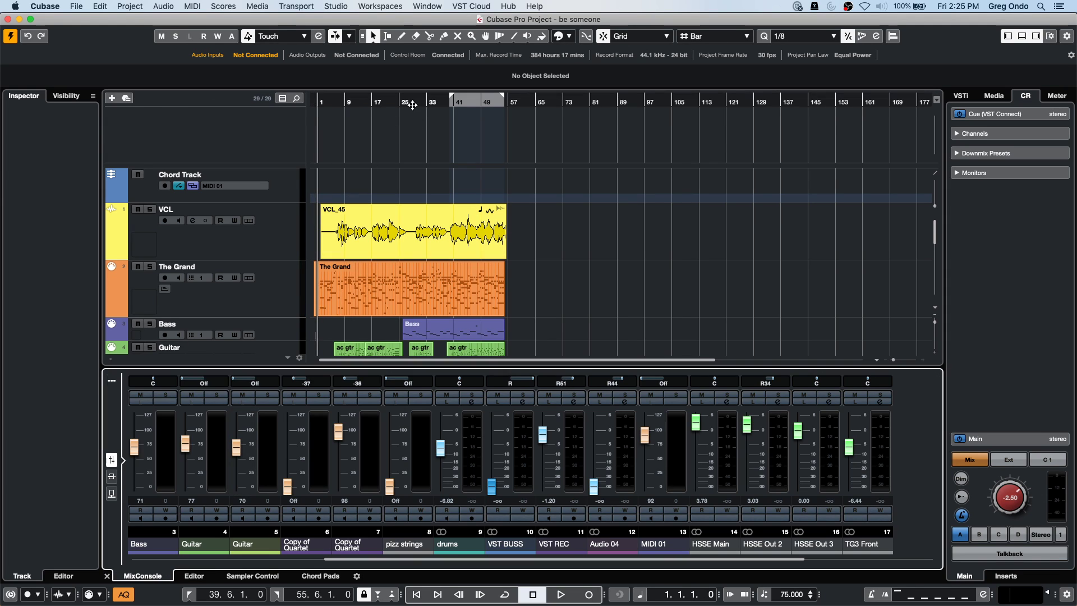
# Play the first few bars, then select The Grand MIDI part.
pyautogui.press('space')
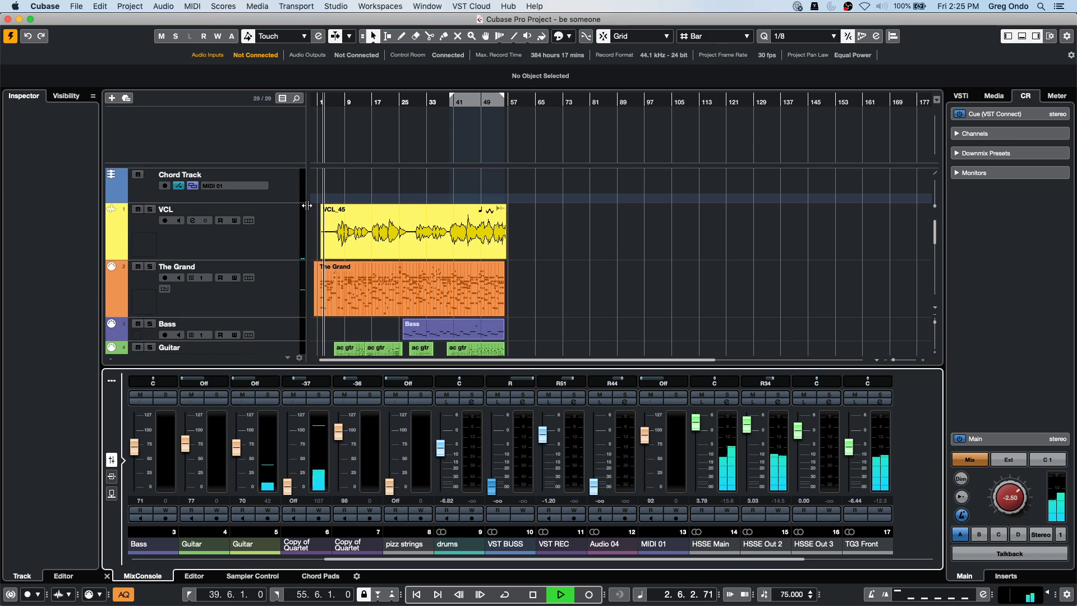
pyautogui.press('space')
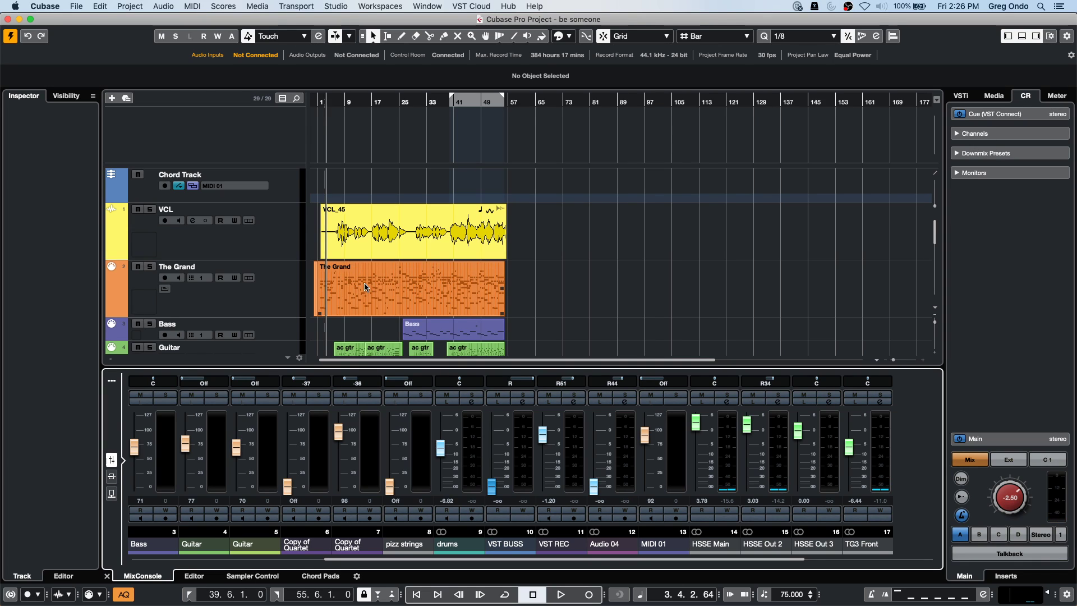
pyautogui.click(367, 290)
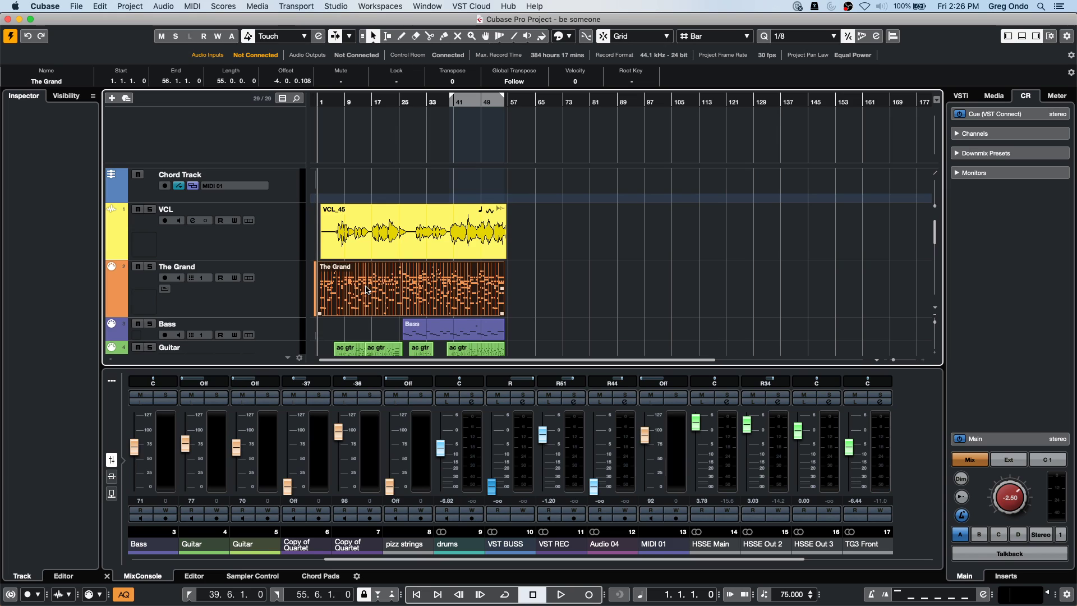
# Create chord symbols on the Chord Track from The Grand part via Project > Chord Track.
pyautogui.click(127, 7)
pyautogui.moveTo(175, 284)
pyautogui.moveTo(220, 295)
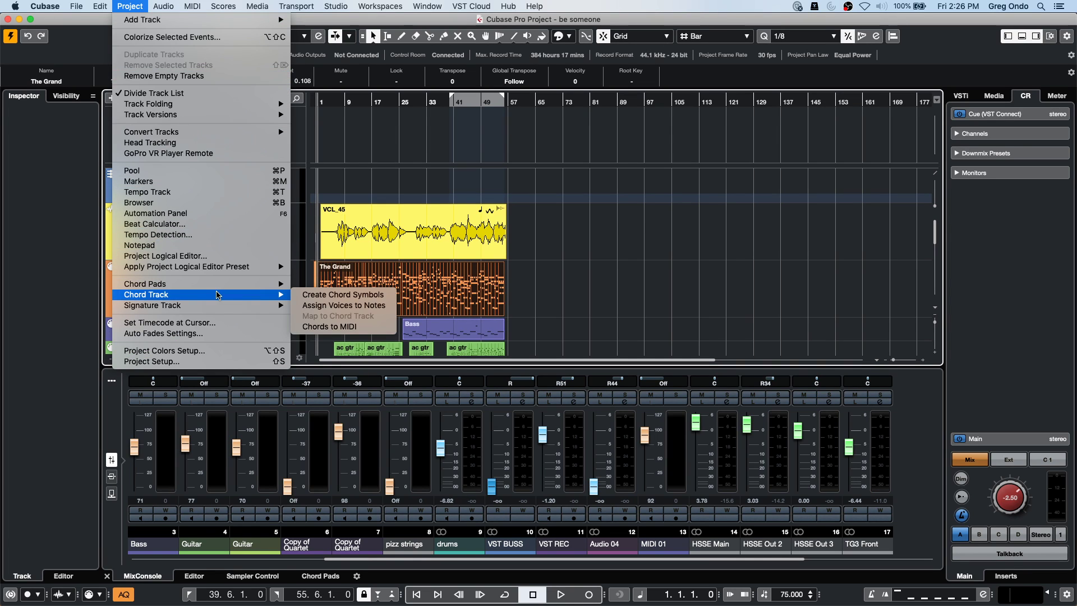
pyautogui.click(326, 295)
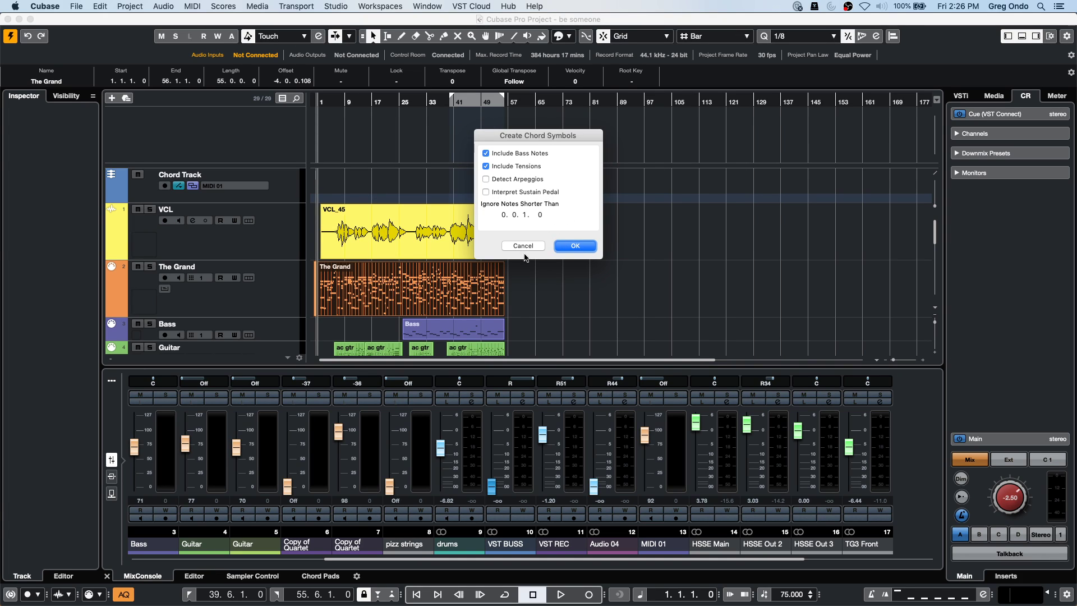
pyautogui.click(573, 245)
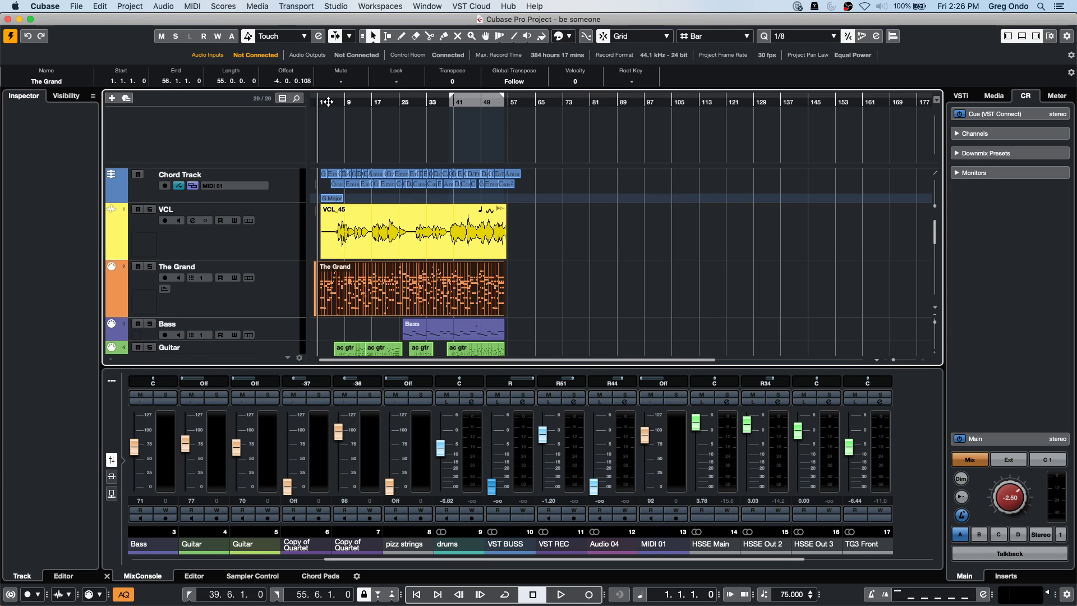
# Enlarge the Chord Track, zoom to the opening bars, play, and open The Grand in the Score Editor.
pyautogui.scroll(-2, 924, 177)
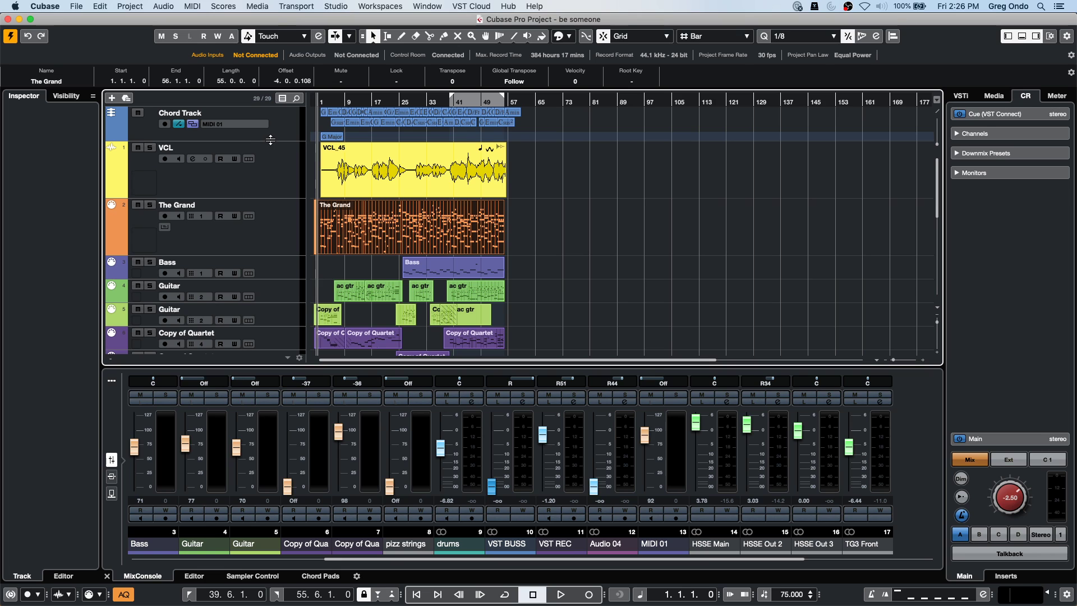
pyautogui.moveTo(270, 140); pyautogui.dragTo(271, 162)
pyautogui.press('h')
pyautogui.press('h')
pyautogui.press('space')
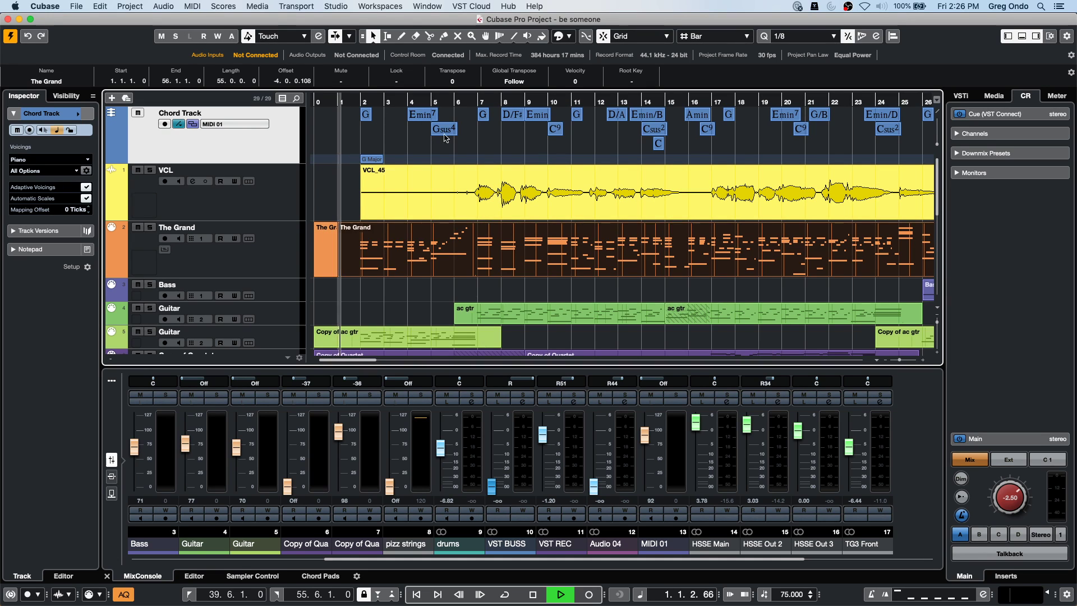
pyautogui.click(486, 266)
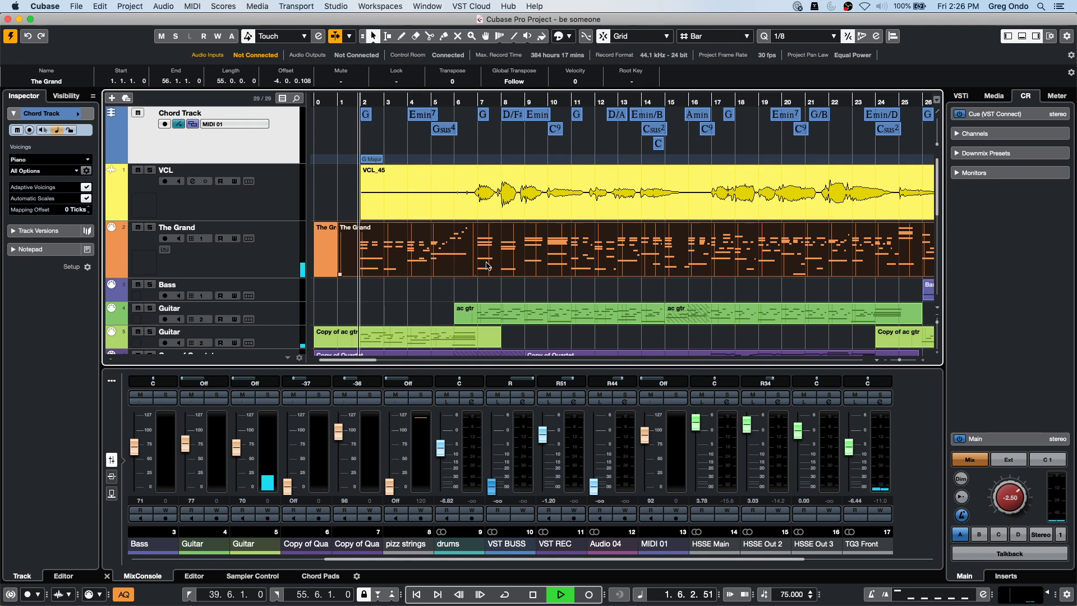
pyautogui.press('super+r')
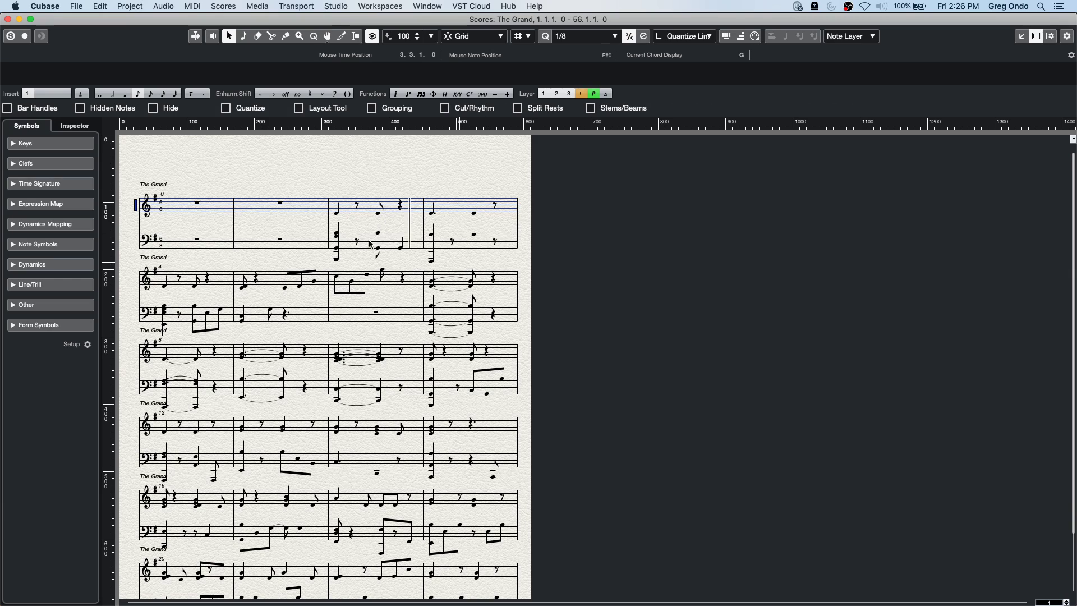
# Show the Chord Track symbols above The Grand's piano staves, then close the Score Editor.
pyautogui.rightClick(277, 181)
pyautogui.click(276, 181)
pyautogui.click(223, 6)
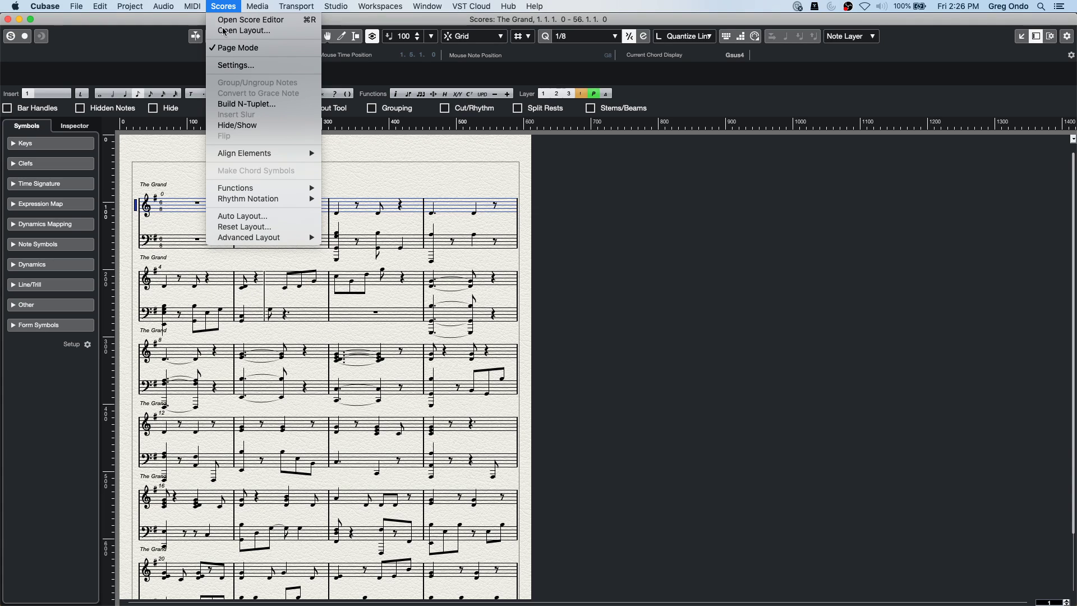
pyautogui.moveTo(292, 237)
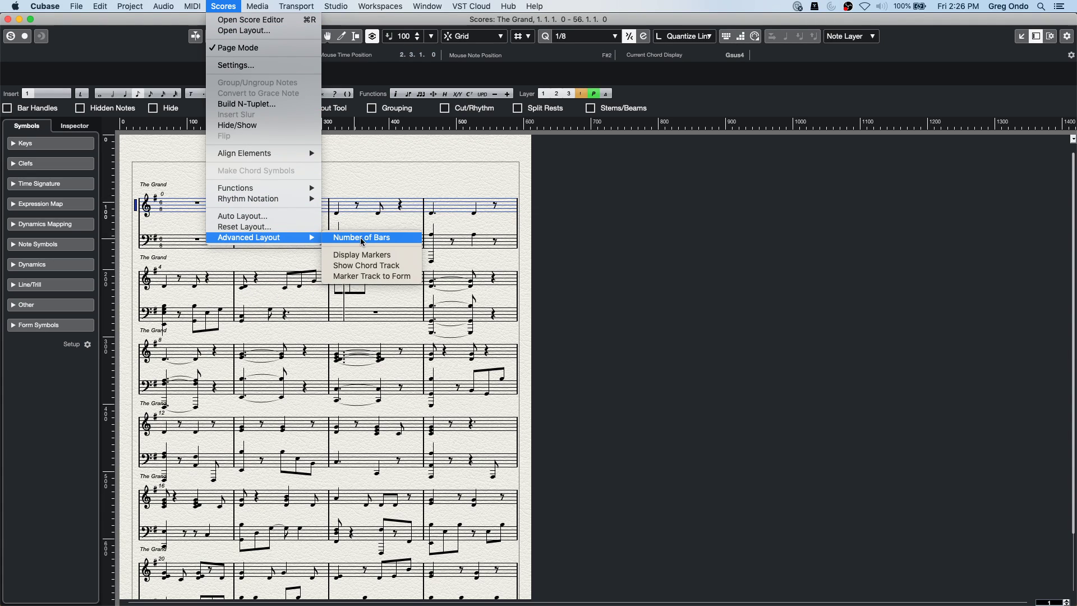
pyautogui.click(391, 267)
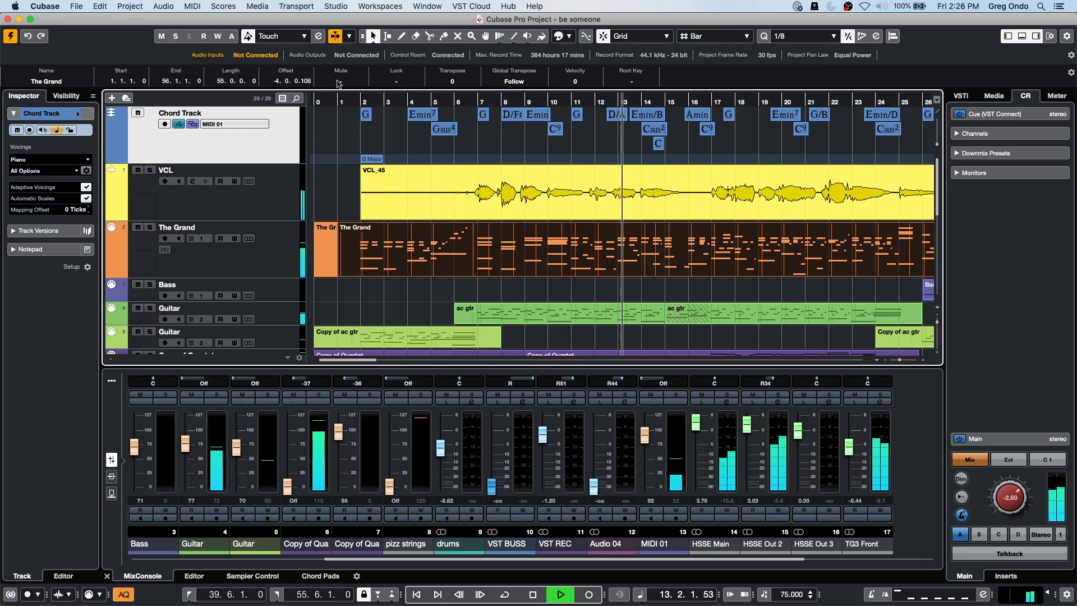
pyautogui.click(8, 19)
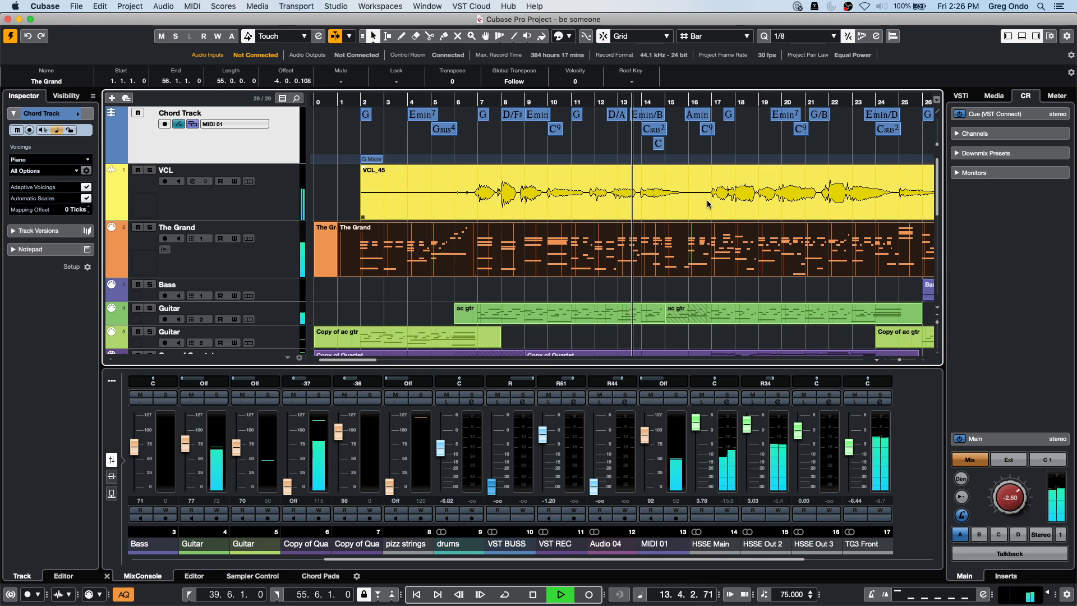
# With the Range tool, select the VCL vocal phrase from about bar 13.6 to 15.6.
pyautogui.press('space')
pyautogui.rightClick(648, 209)
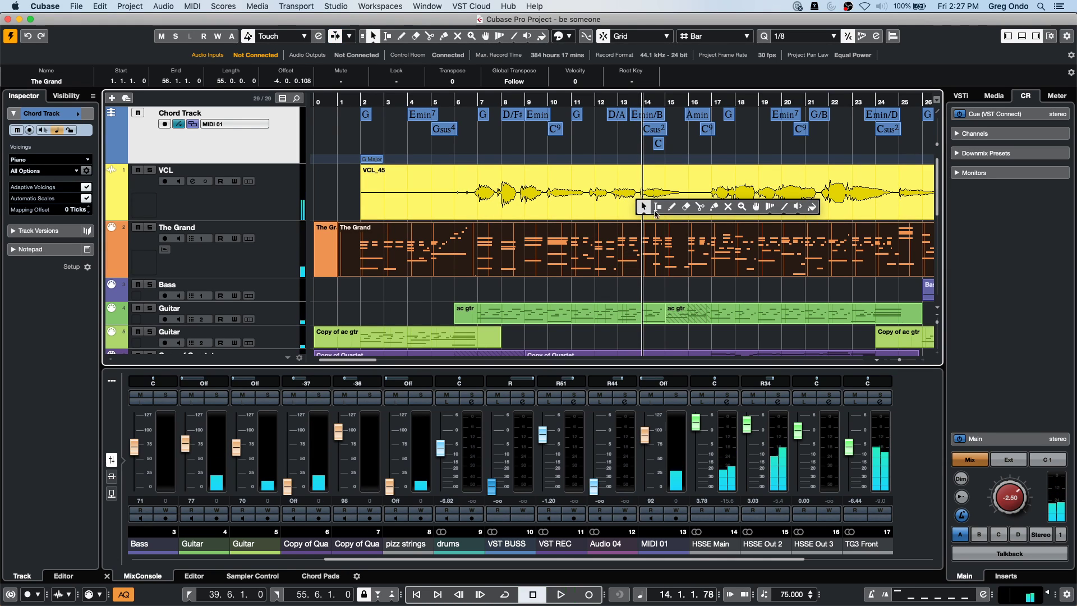
pyautogui.click(657, 207)
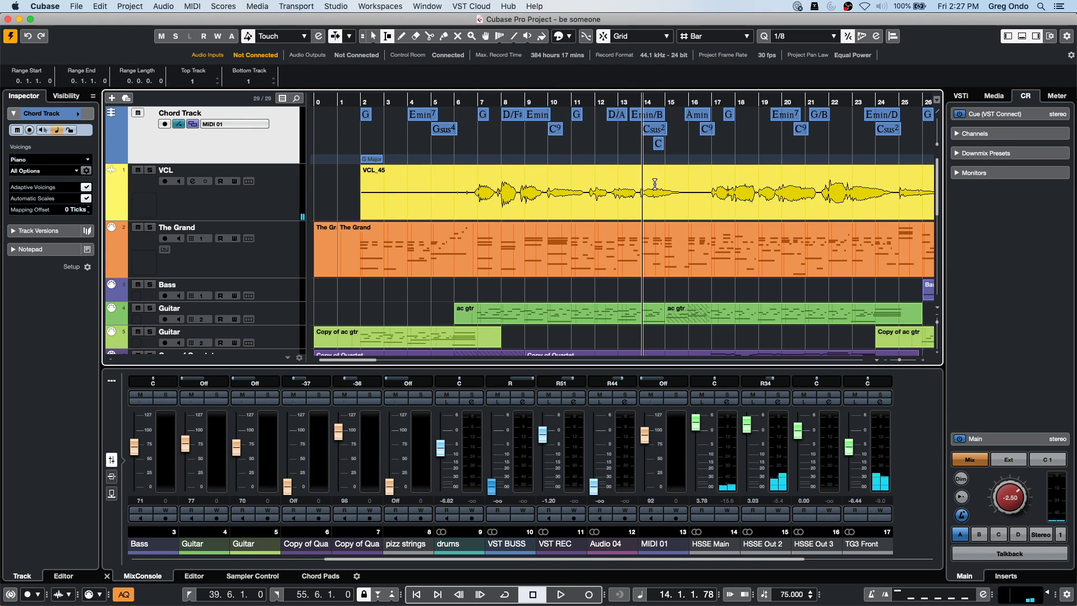
pyautogui.moveTo(651, 184); pyautogui.dragTo(682, 191)
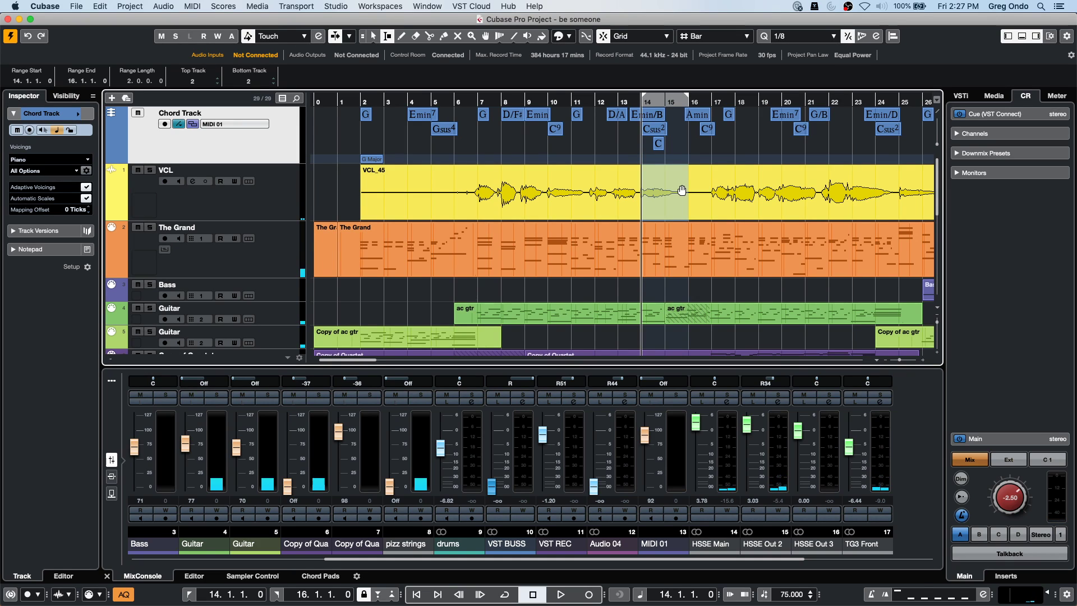
pyautogui.moveTo(640, 181); pyautogui.dragTo(686, 180)
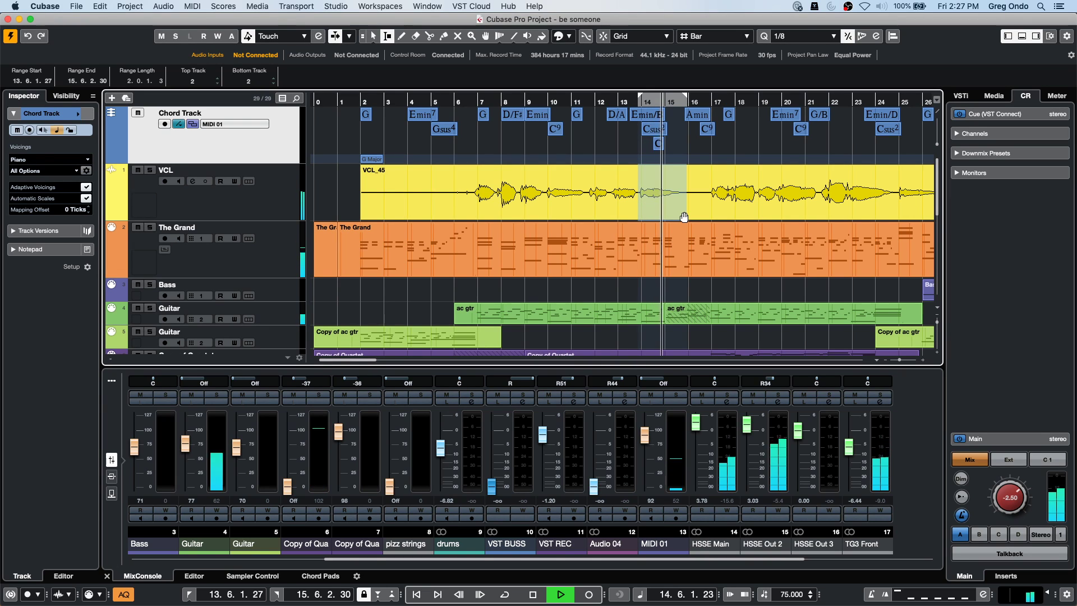
pyautogui.press('space')
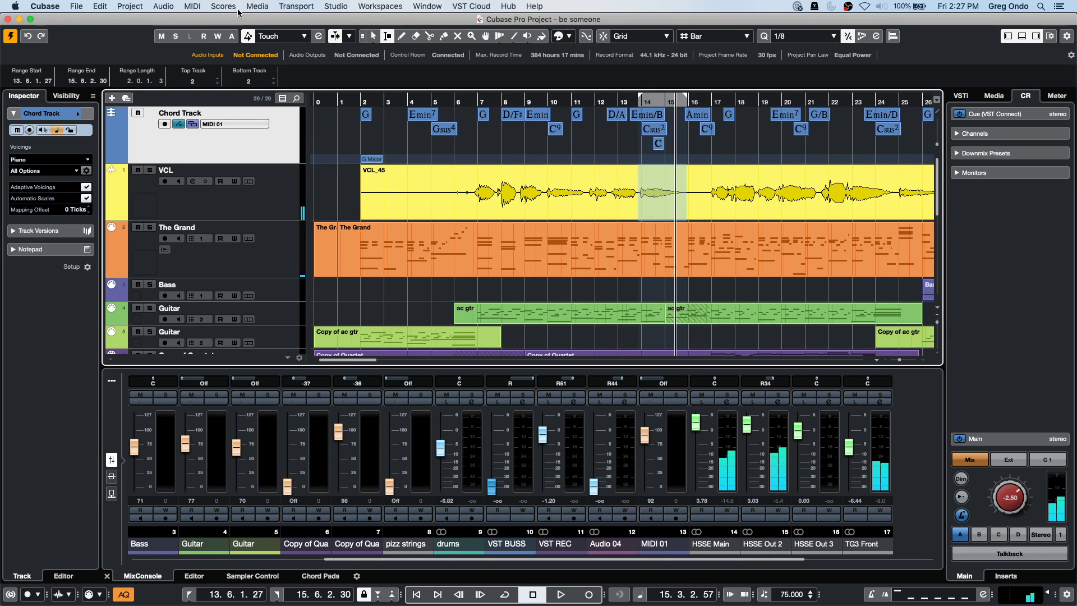
pyautogui.click(163, 7)
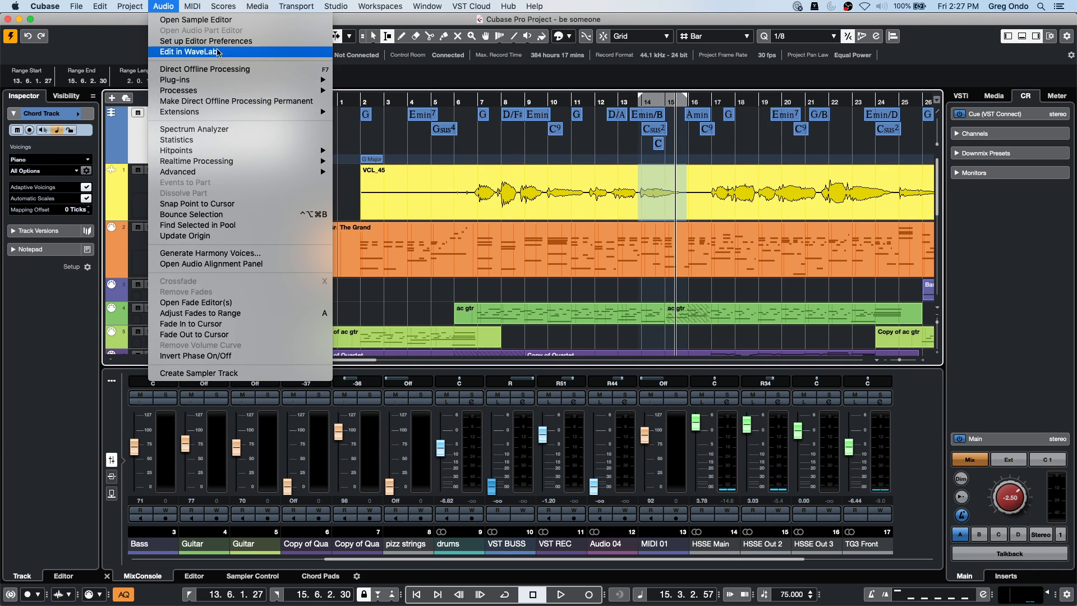
# Generate Soprano, Alto, Tenor and Bass harmony voices and lower the Soprano event volume to 9.85 dB.
pyautogui.click(209, 253)
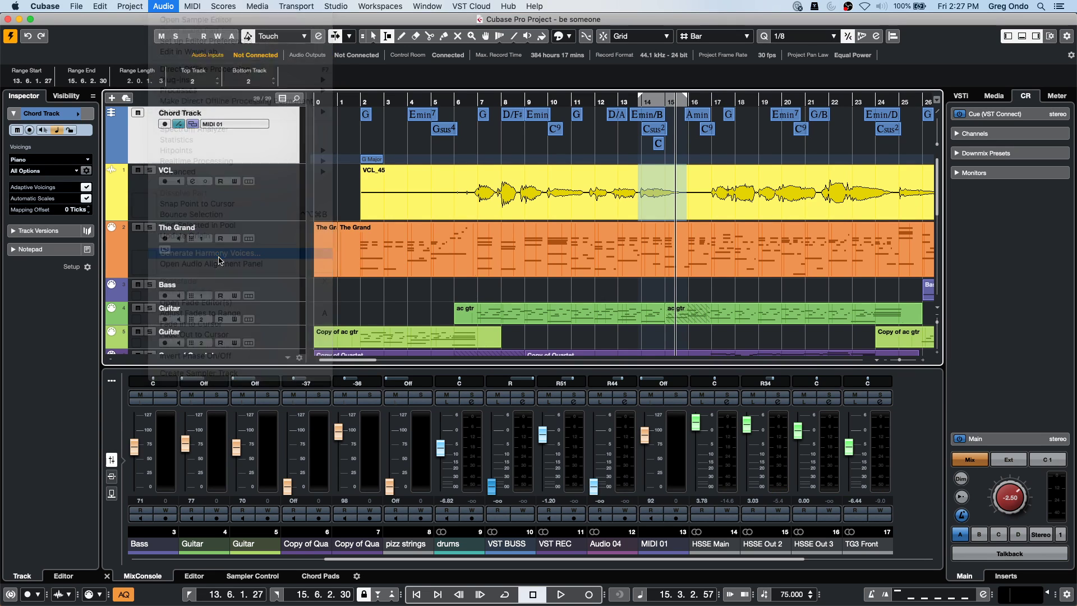
pyautogui.click(628, 245)
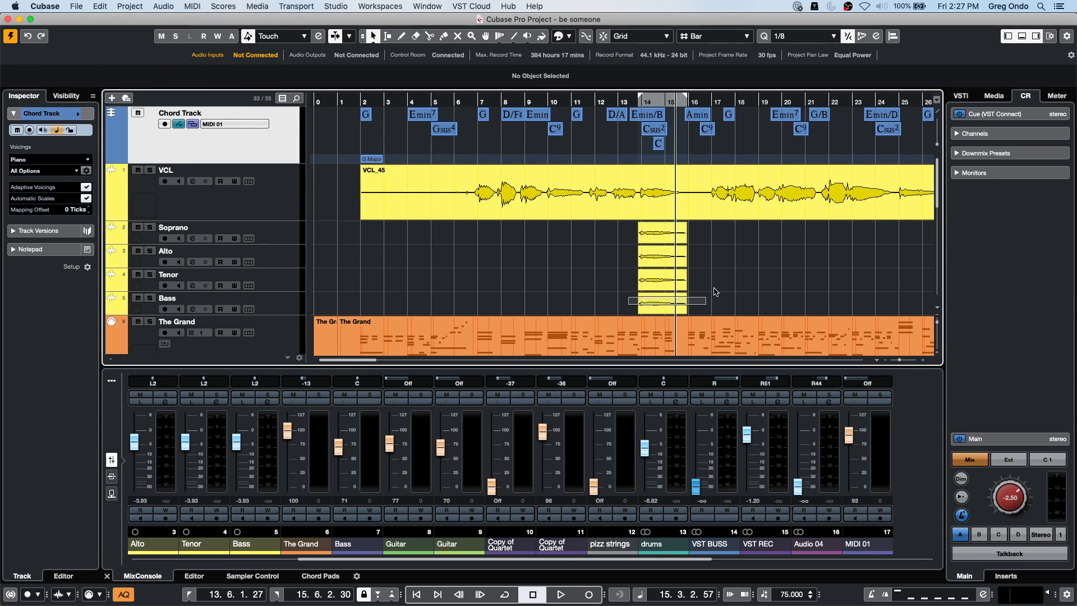
pyautogui.press('1')
pyautogui.click(671, 225)
pyautogui.moveTo(672, 225); pyautogui.dragTo(668, 238)
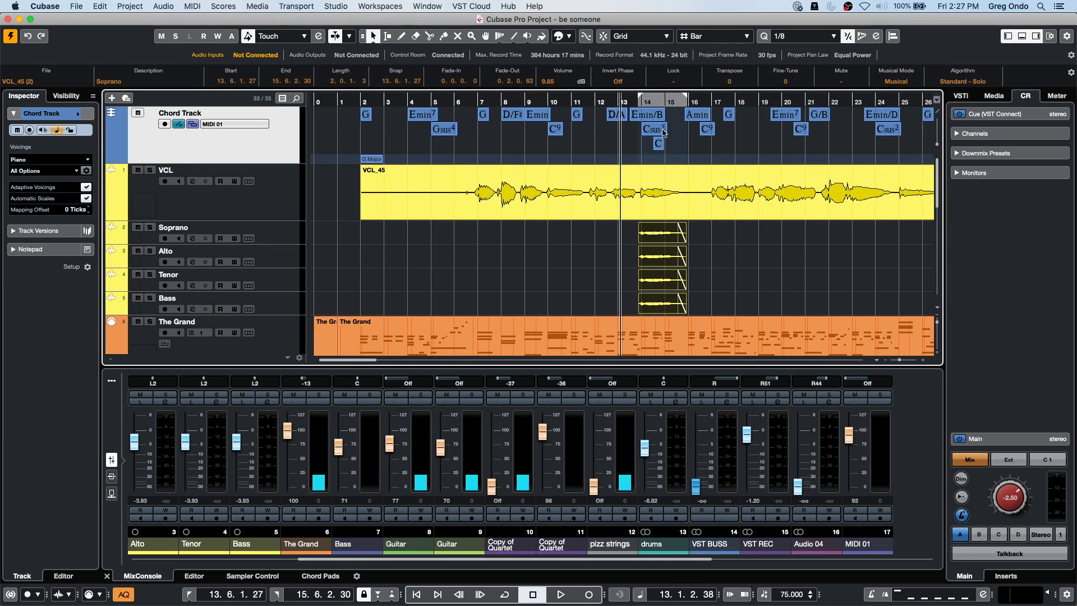
# Zoom in and play back the new harmony voices, then select the Soprano track.
pyautogui.press('space')
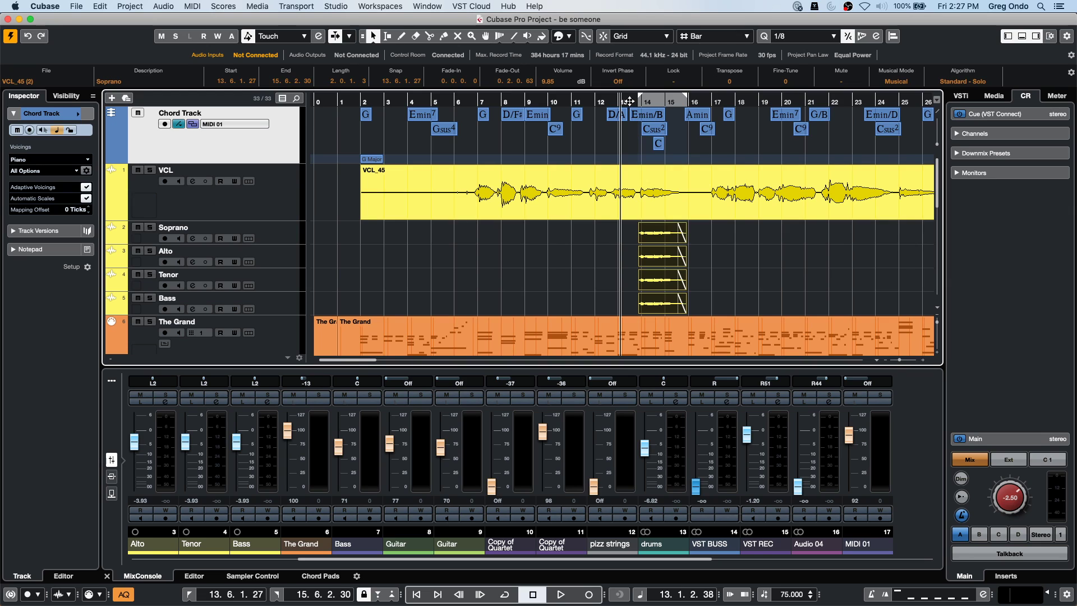
pyautogui.press('h')
pyautogui.press('space')
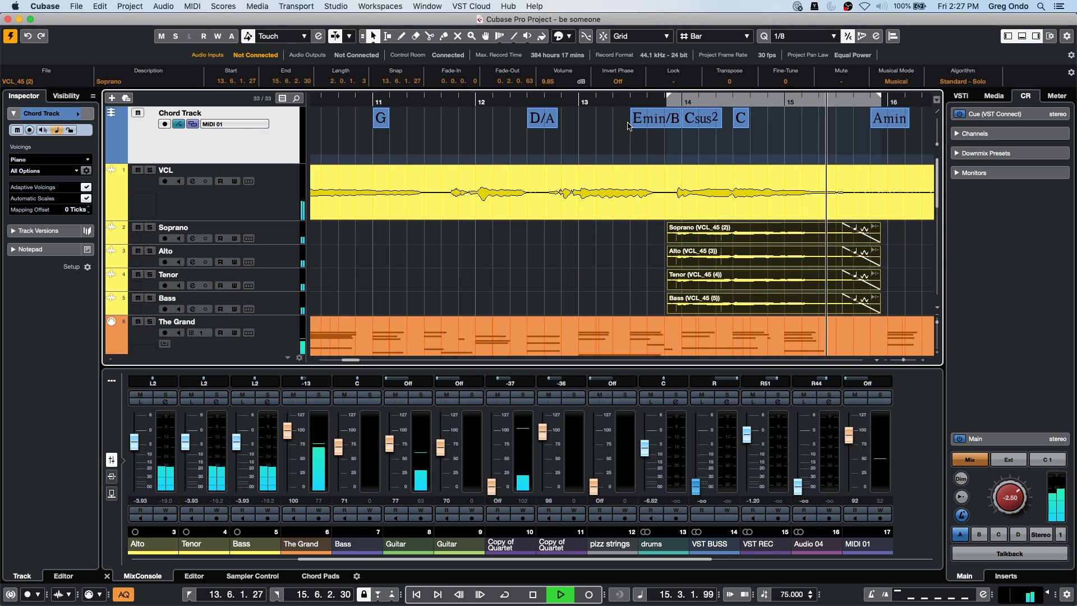
pyautogui.press('space')
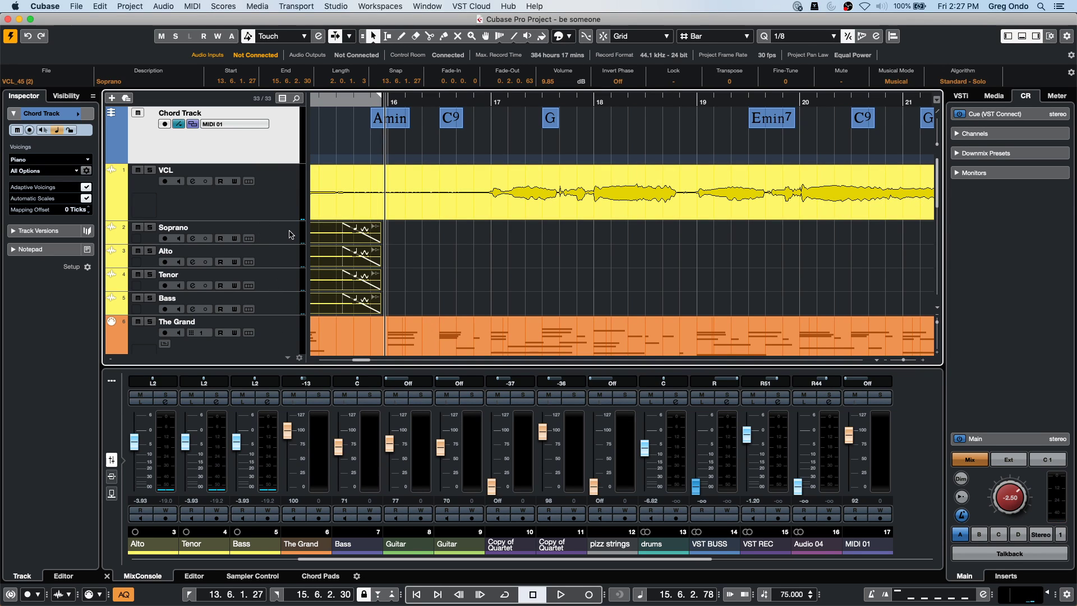
pyautogui.click(287, 235)
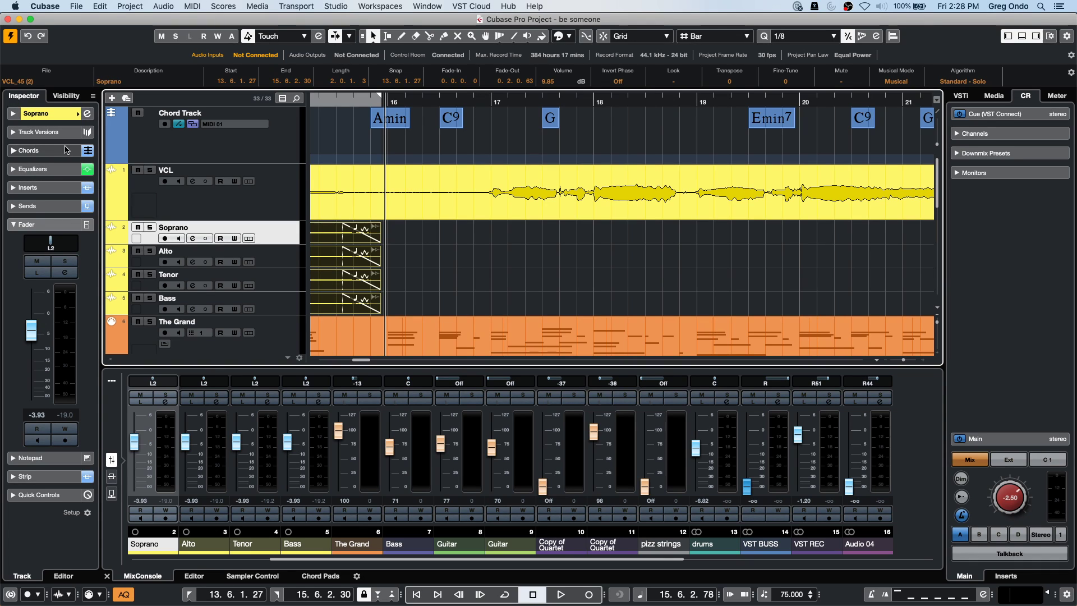
# Set the Soprano track's Follow Chord Track voice to Soprano 2.
pyautogui.click(55, 151)
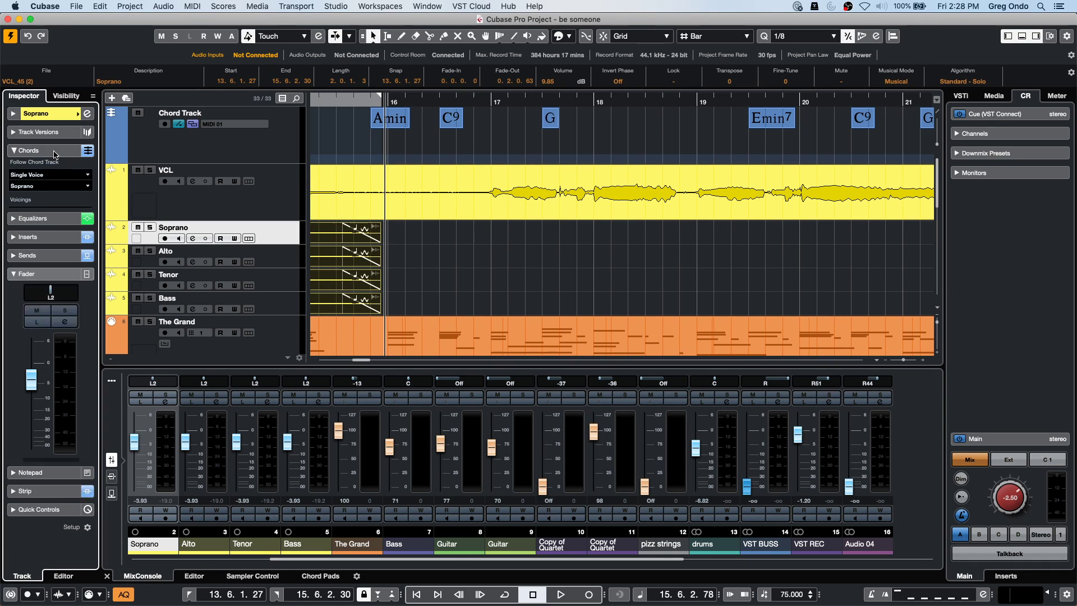
pyautogui.click(35, 186)
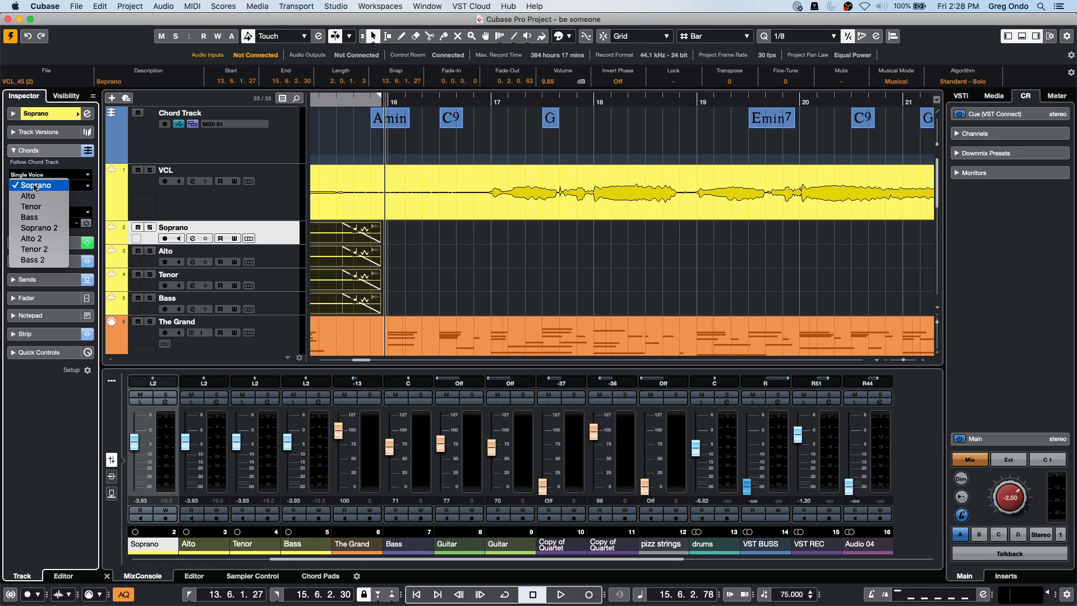
pyautogui.click(33, 228)
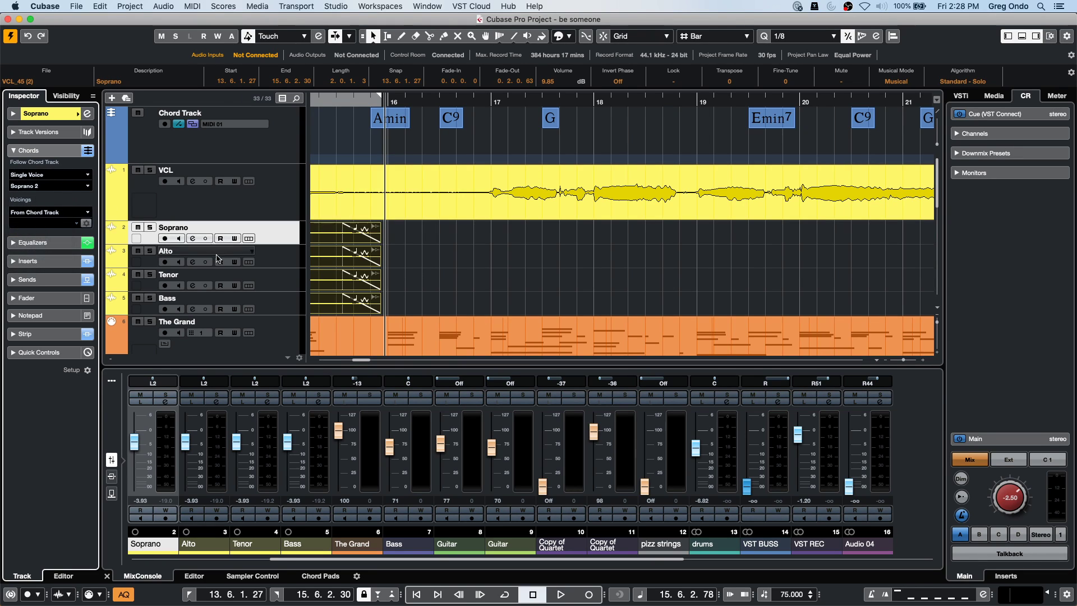
# Set the Tenor track to follow the Chord Track as a single Tenor voice with Chord Track voicings.
pyautogui.click(264, 279)
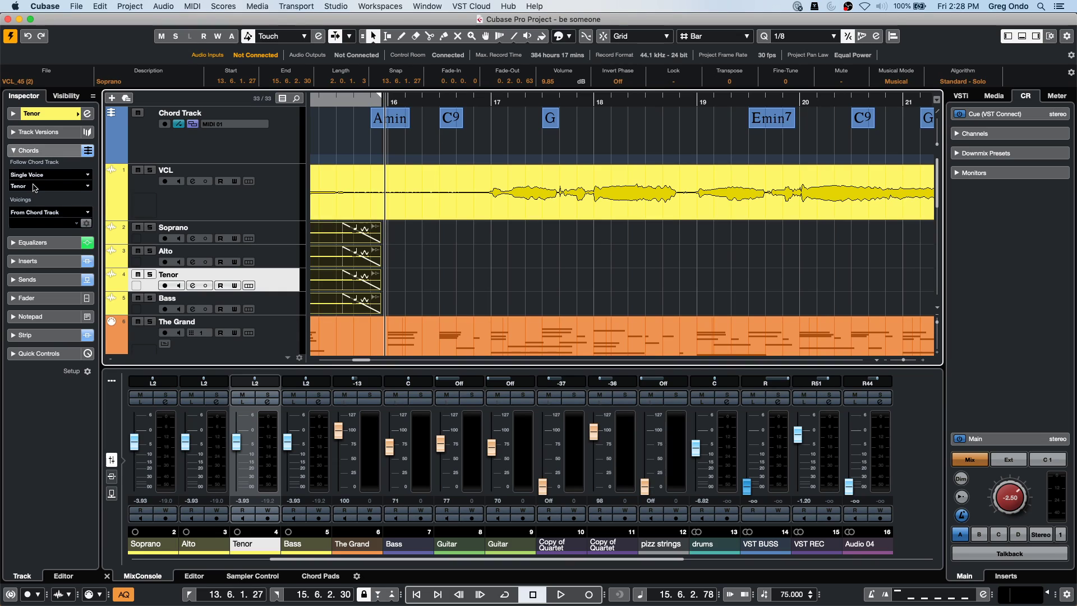
pyautogui.click(35, 186)
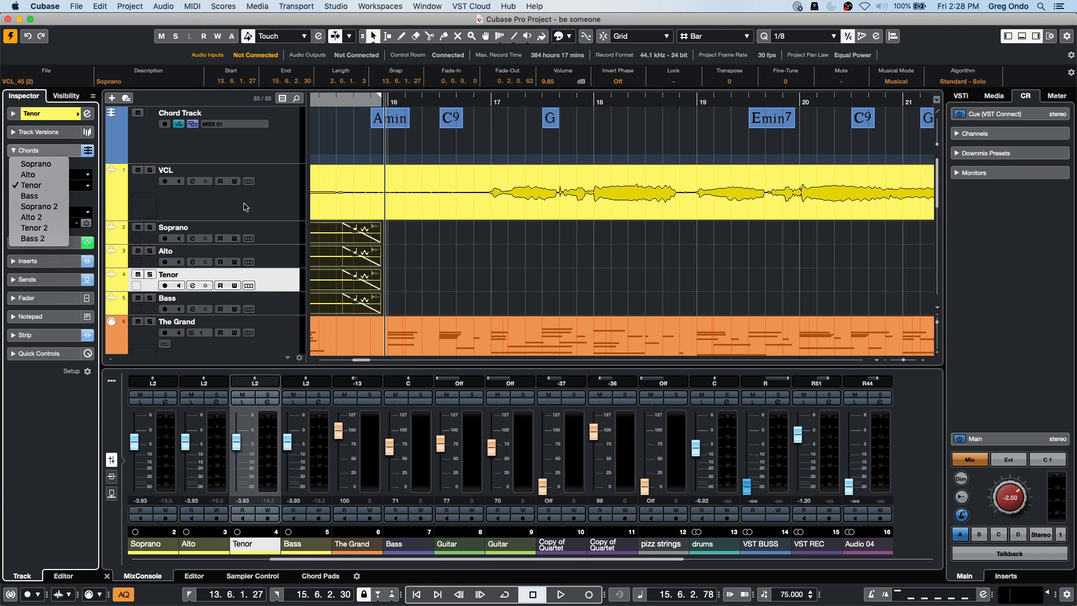
pyautogui.click(251, 208)
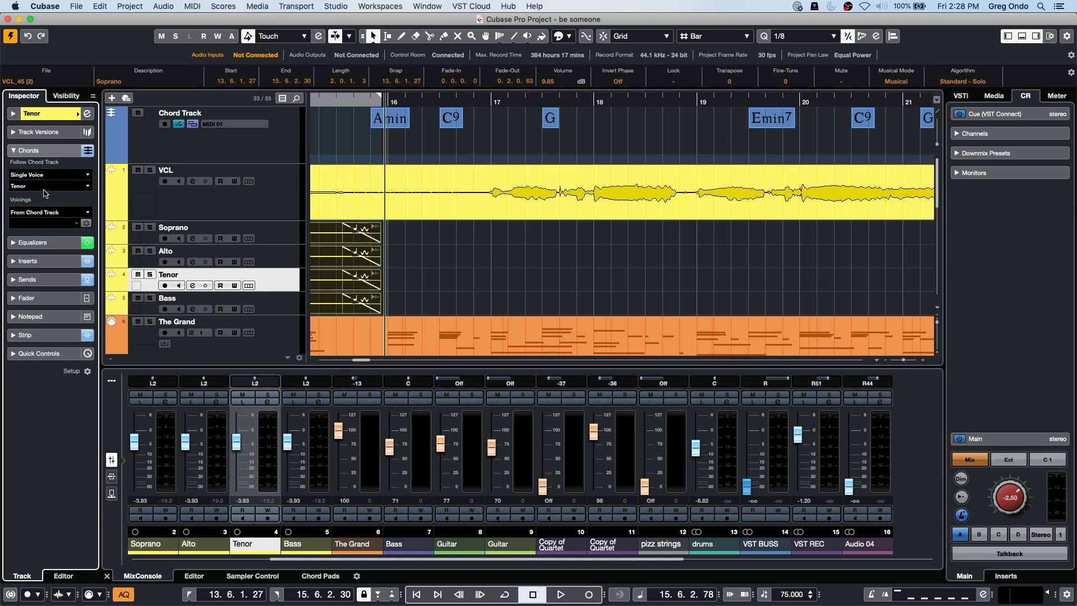
pyautogui.click(35, 218)
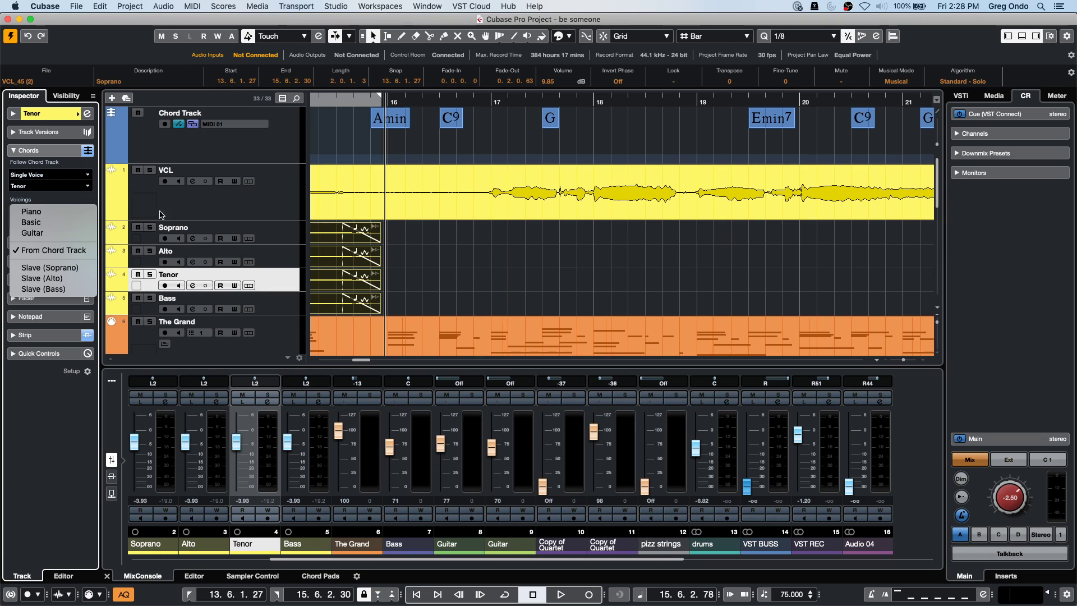
pyautogui.click(410, 233)
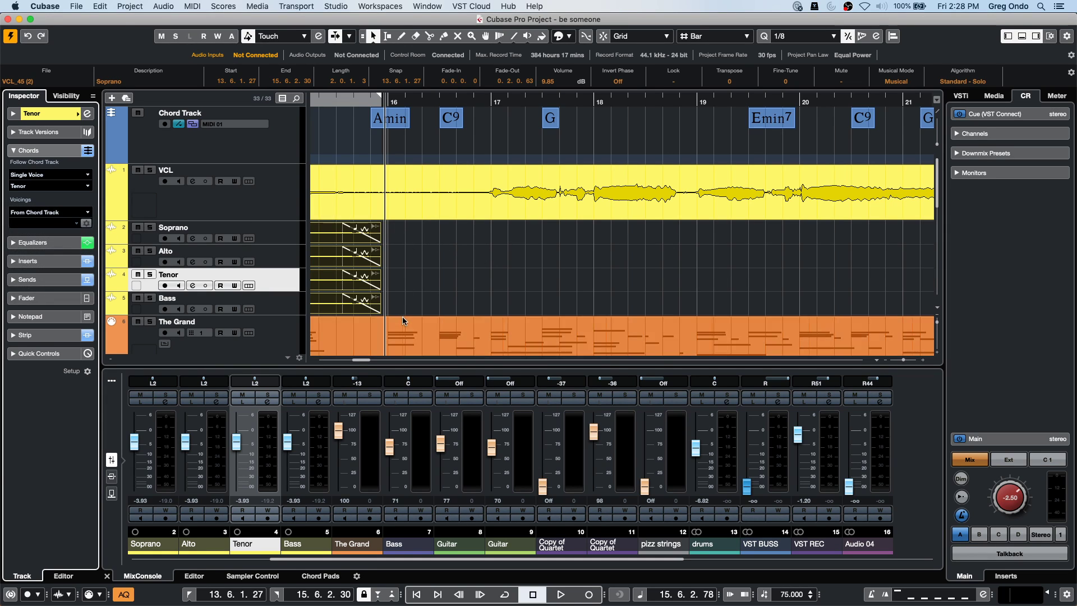
# Open the four SATB harmony events in a separate Sample Editor and enable VariAudio segment editing.
pyautogui.moveTo(396, 303); pyautogui.dragTo(528, 183)
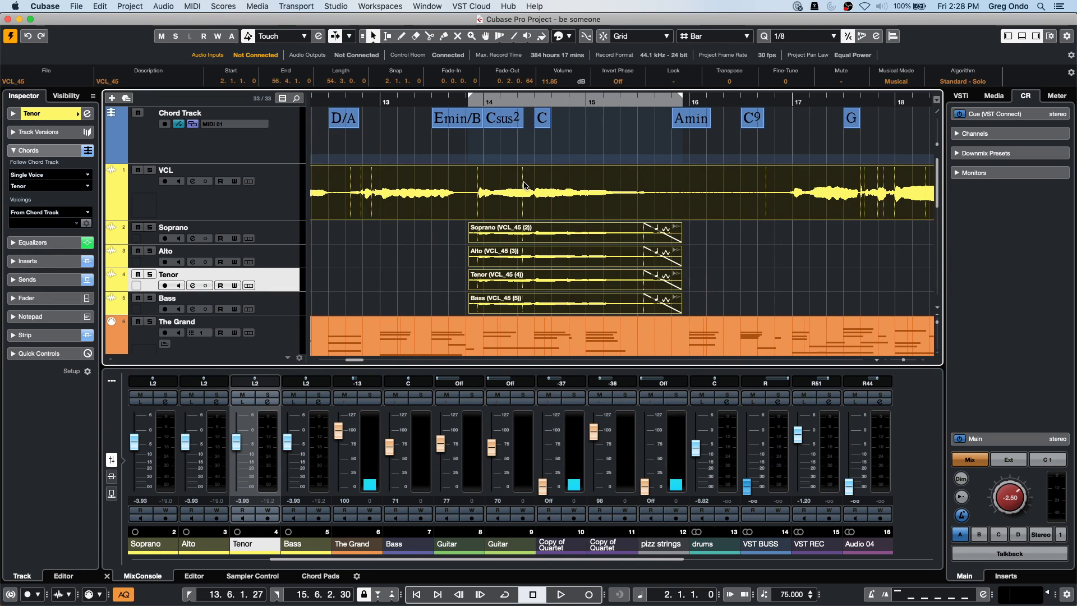
pyautogui.doubleClick(525, 185)
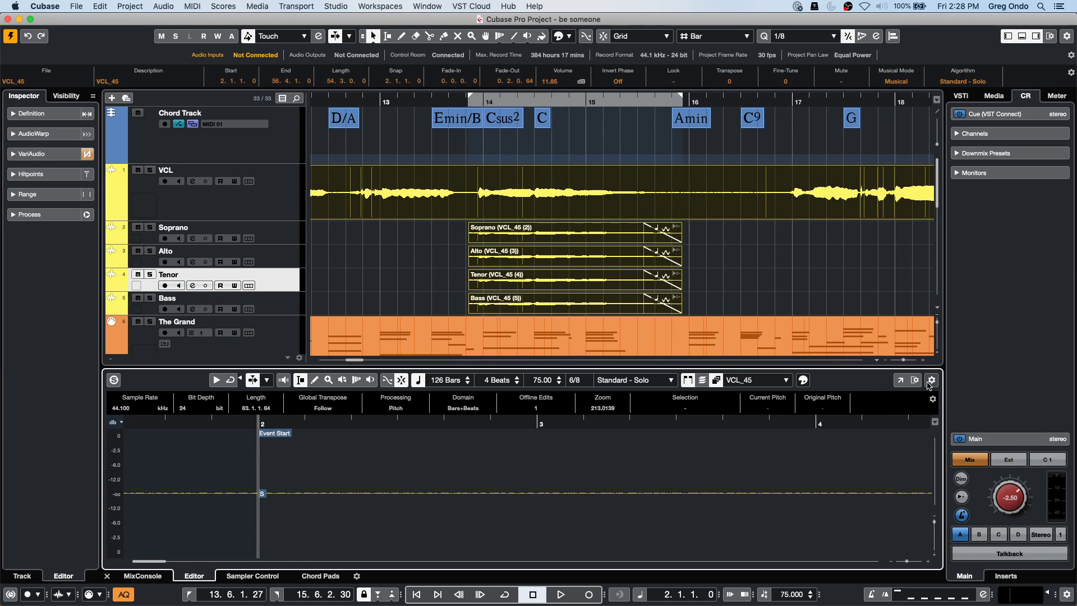
pyautogui.click(899, 380)
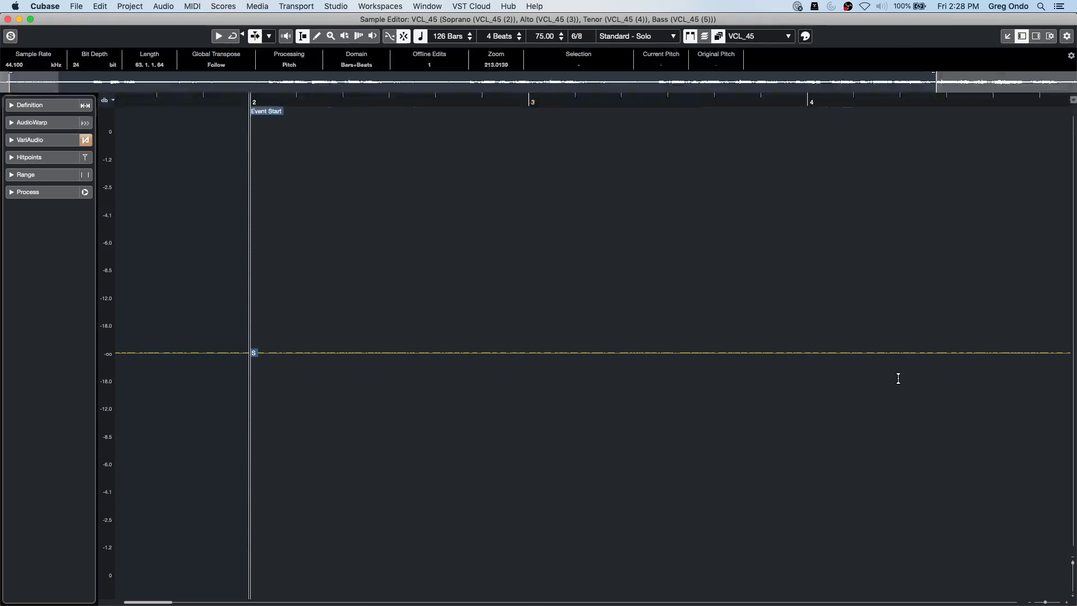
pyautogui.click(49, 140)
pyautogui.click(84, 157)
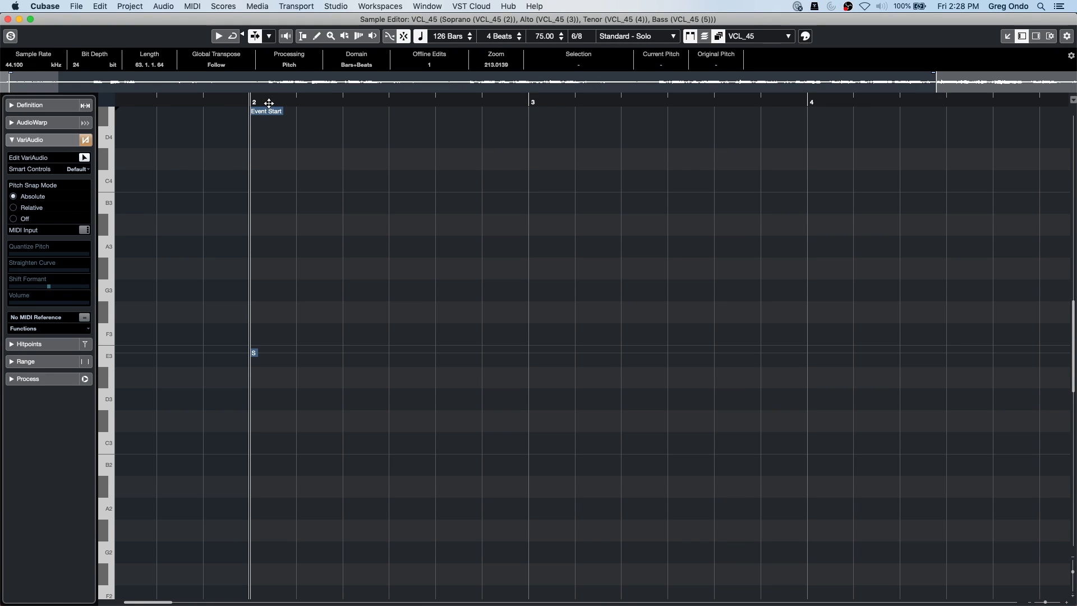
pyautogui.moveTo(249, 78); pyautogui.dragTo(575, 180)
# Audition the harmony voices, then close the separate Sample Editor window.
pyautogui.press('space')
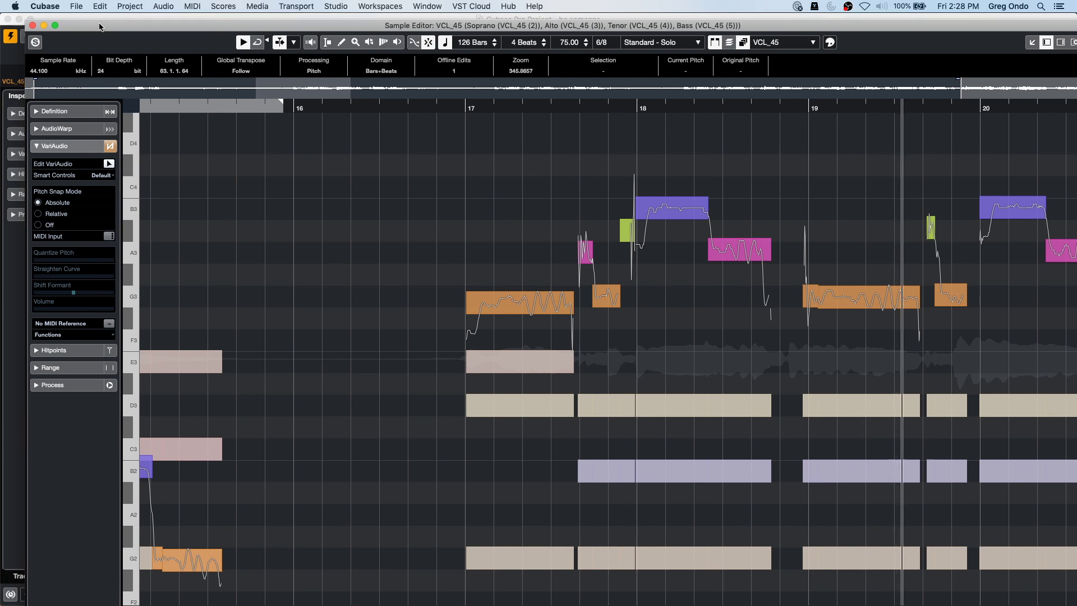
pyautogui.click(30, 19)
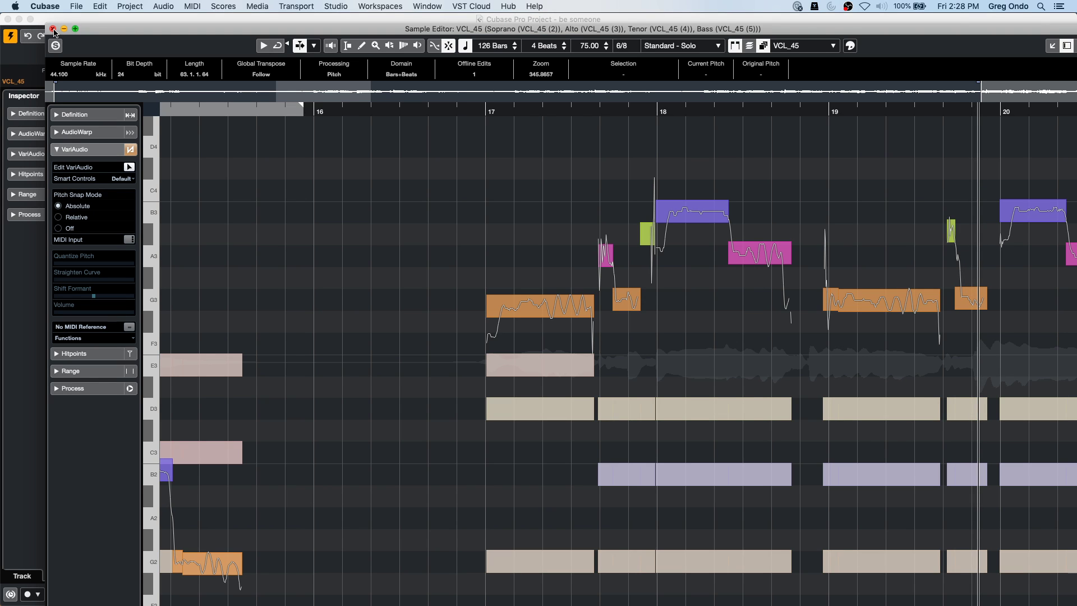
pyautogui.click(53, 29)
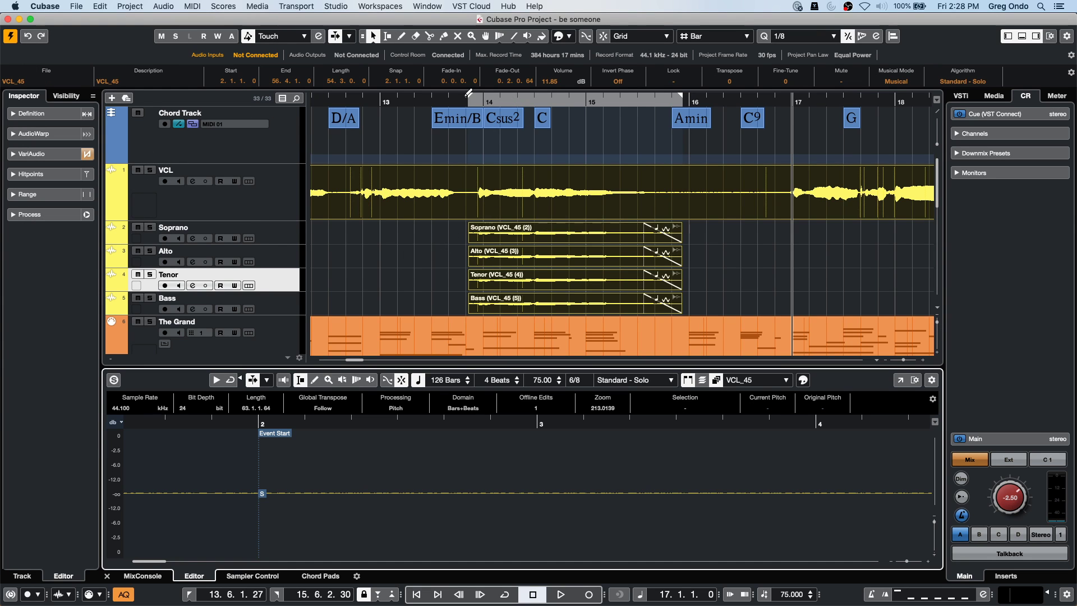
# Play the harmony from bar 13 and select the Soprano event.
pyautogui.click(473, 101)
pyautogui.press('space')
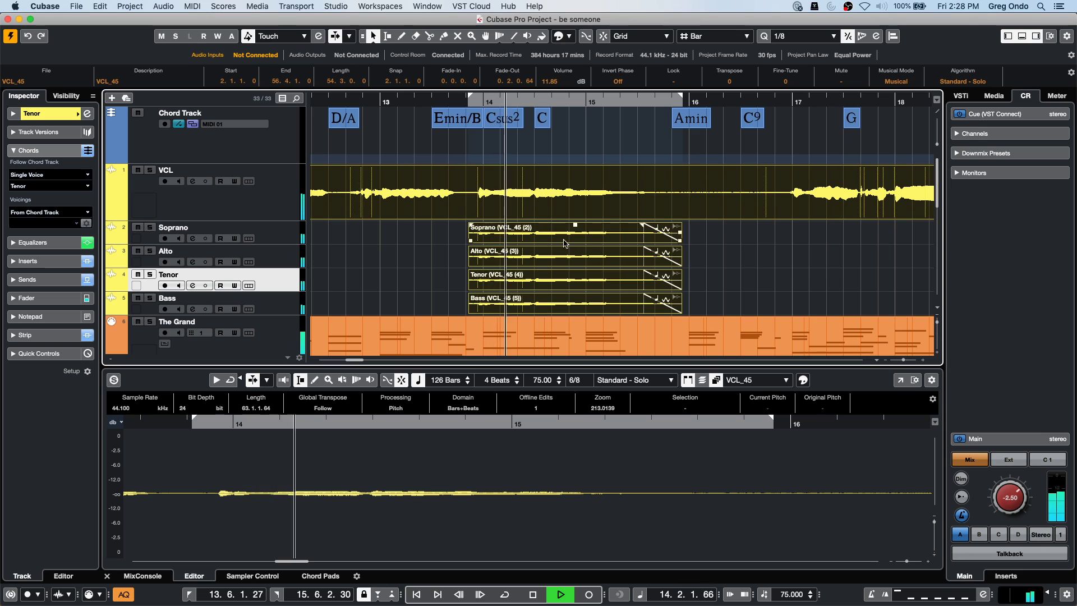
pyautogui.click(579, 237)
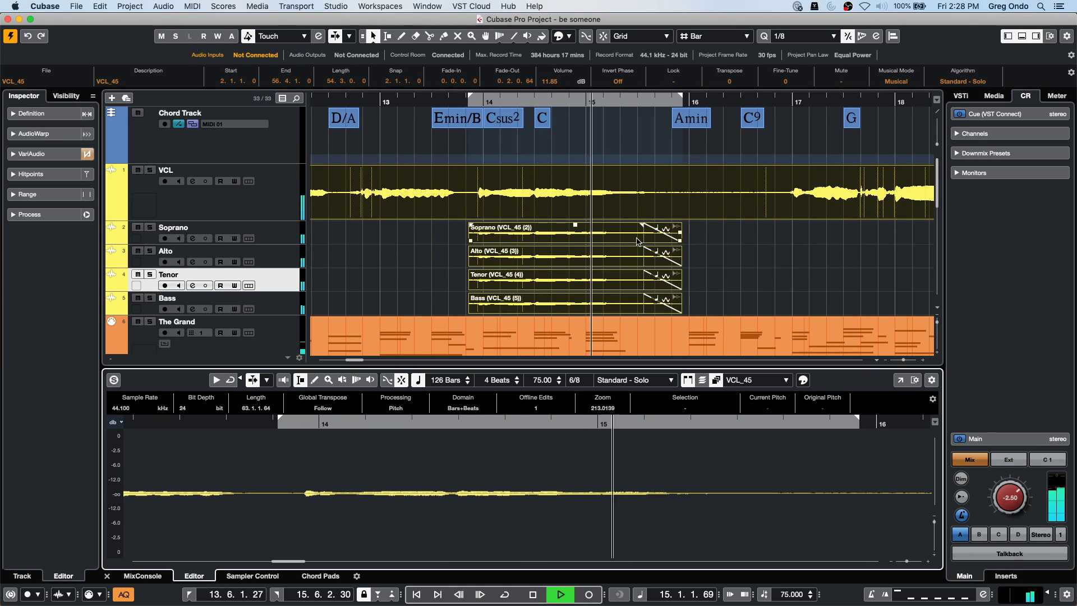
pyautogui.press('space')
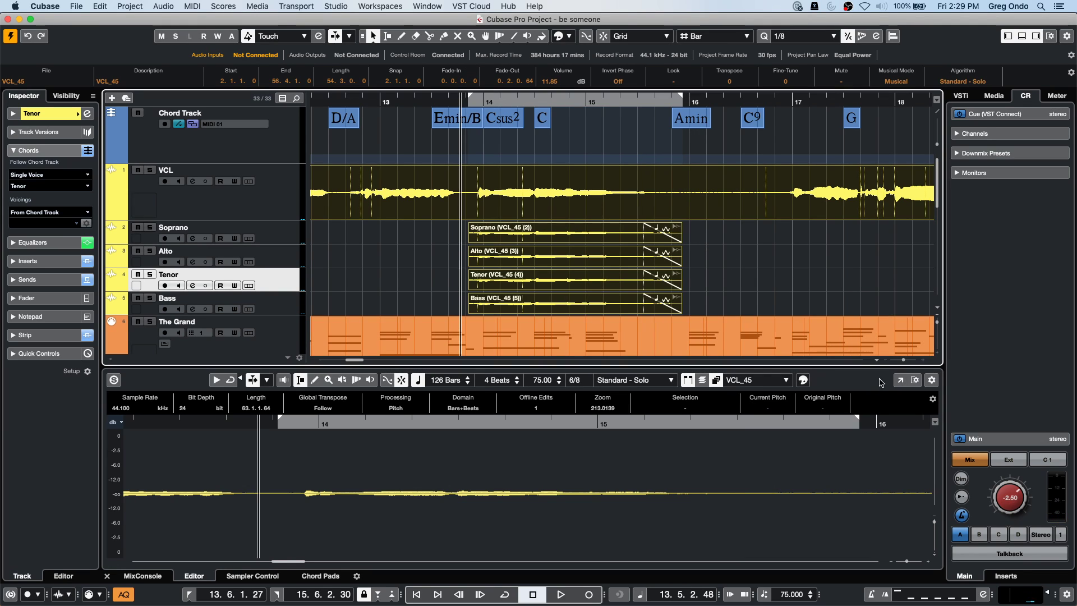
# Open the Sample Editor in its own window with VariAudio segment editing, checking the Soprano and Alto notes.
pyautogui.click(900, 379)
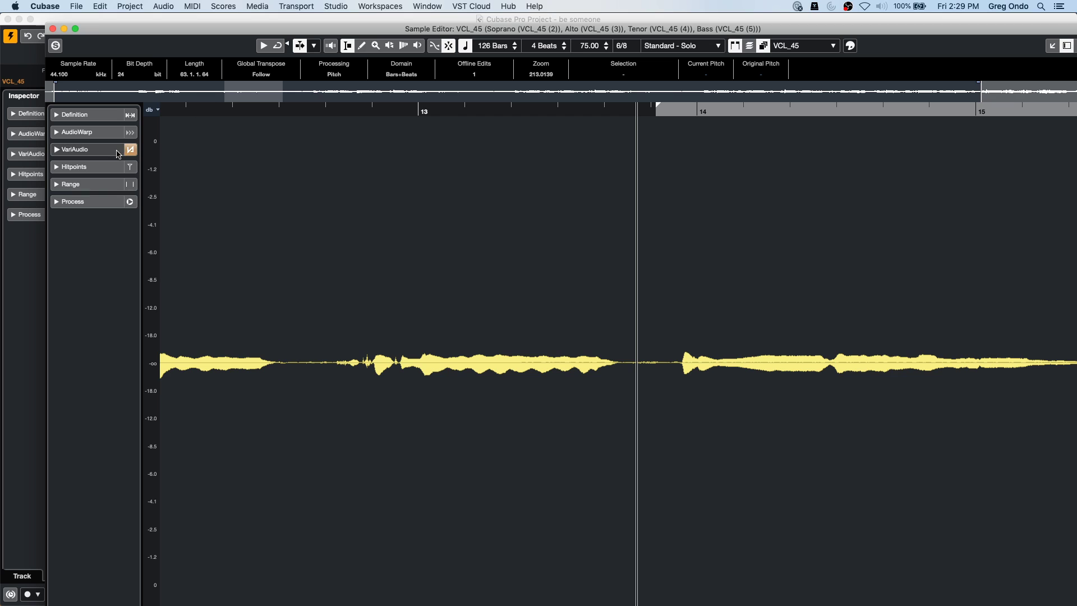
pyautogui.click(100, 151)
pyautogui.click(128, 168)
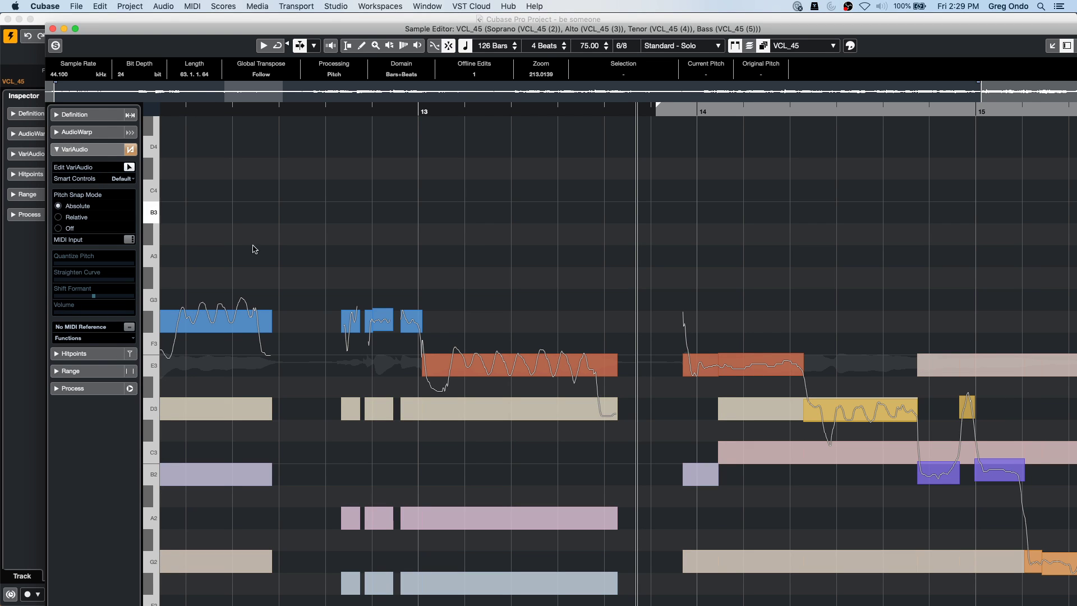
pyautogui.click(493, 409)
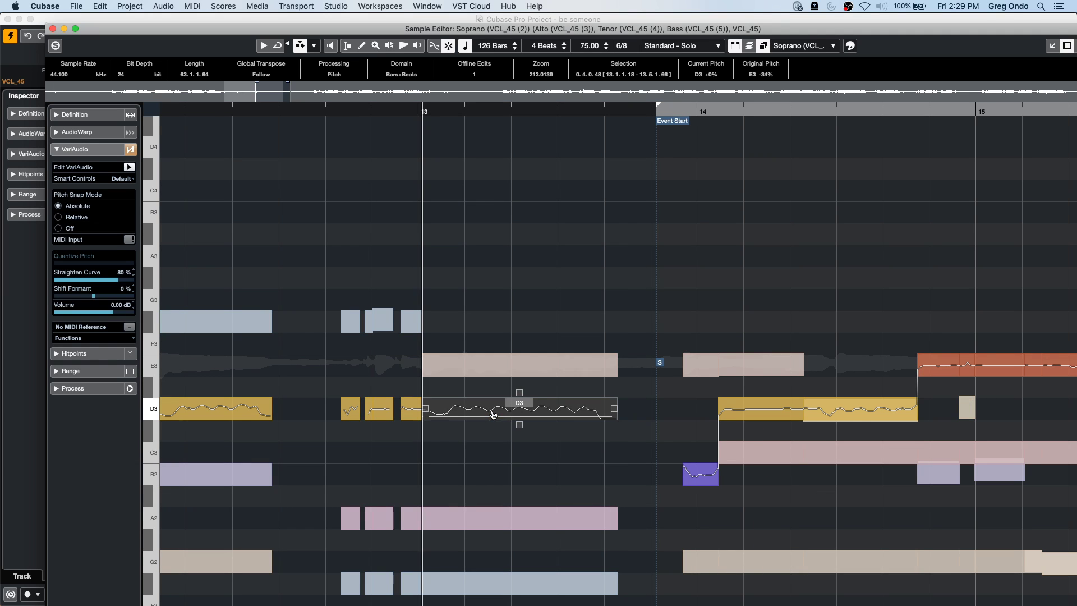
pyautogui.click(497, 526)
pyautogui.moveTo(496, 525)
pyautogui.mouseDown()
pyautogui.moveTo(497, 480)
pyautogui.moveTo(499, 523)
pyautogui.mouseUp()
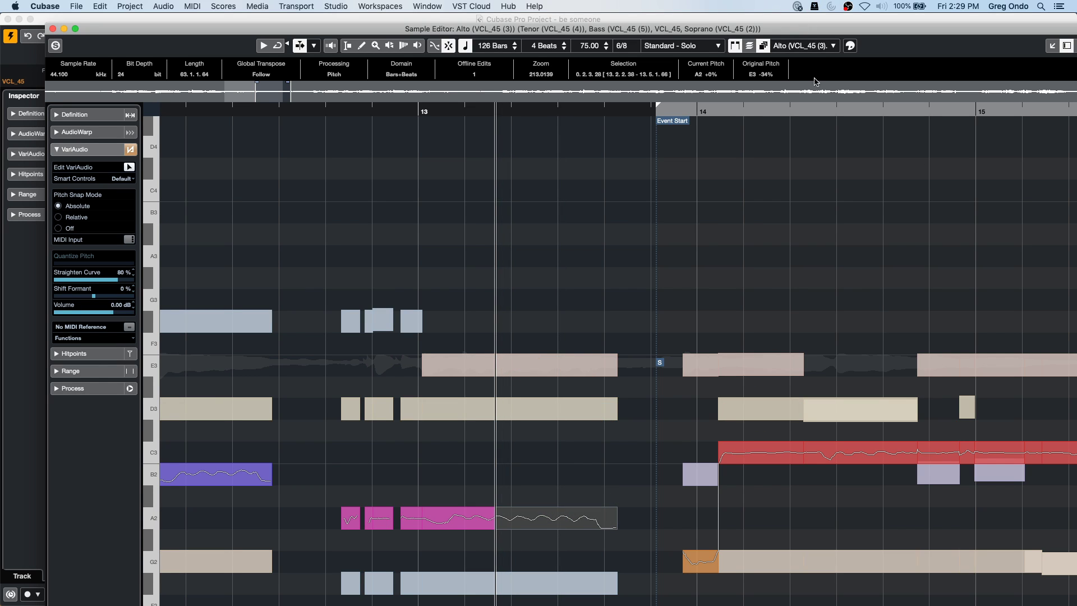
# Keep Alto as the edited event and colour the VariAudio segments by the chord track.
pyautogui.click(827, 48)
pyautogui.click(824, 46)
pyautogui.click(851, 48)
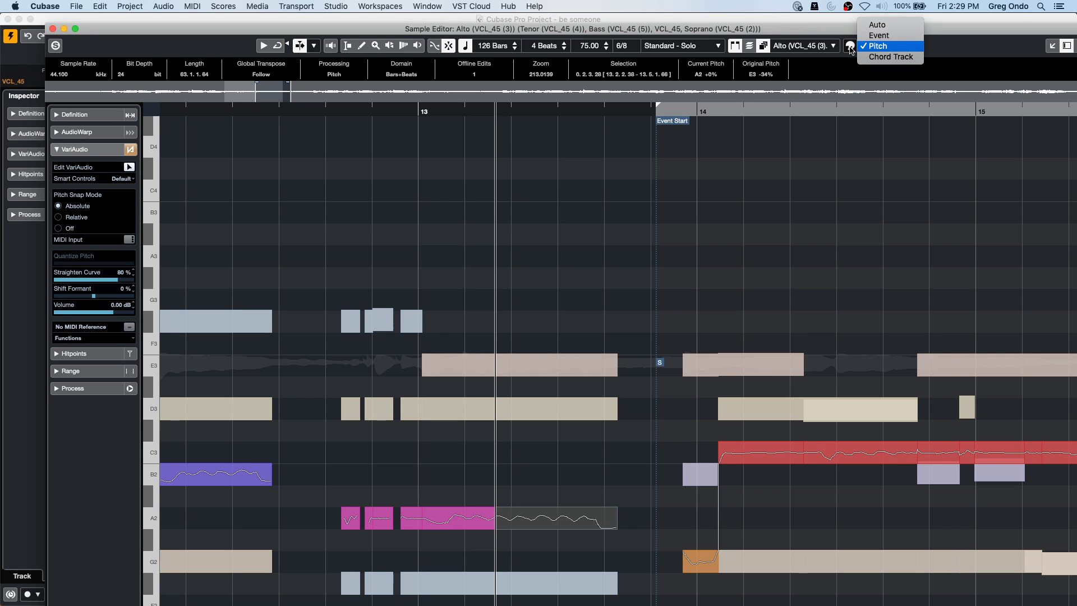
pyautogui.click(867, 56)
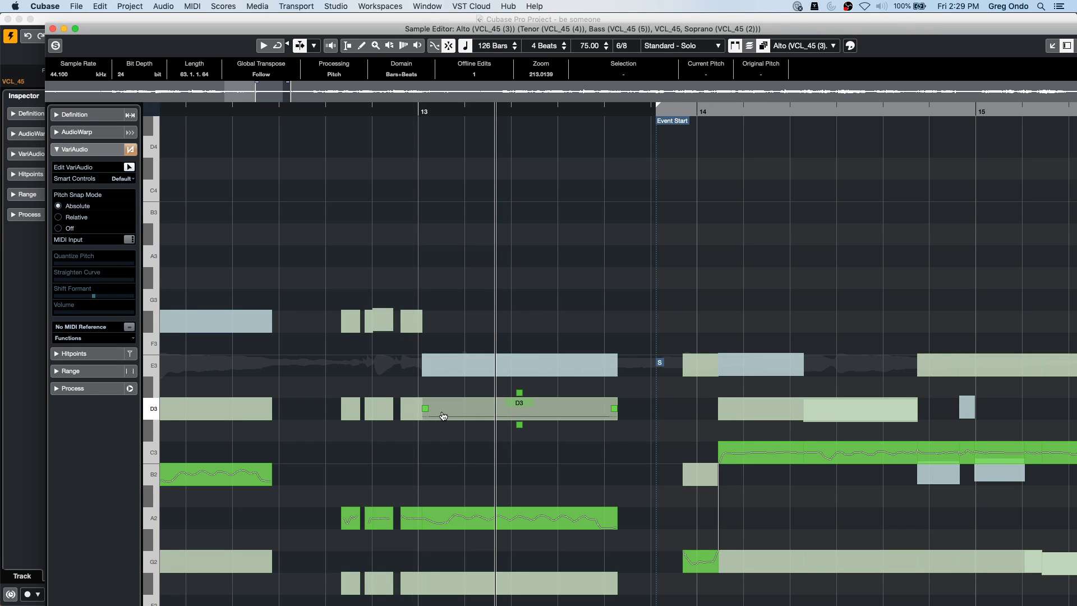
# Raise the lead vocal's bar 13 note from E3 to F#3, then close the editor window.
pyautogui.click(507, 409)
pyautogui.click(524, 364)
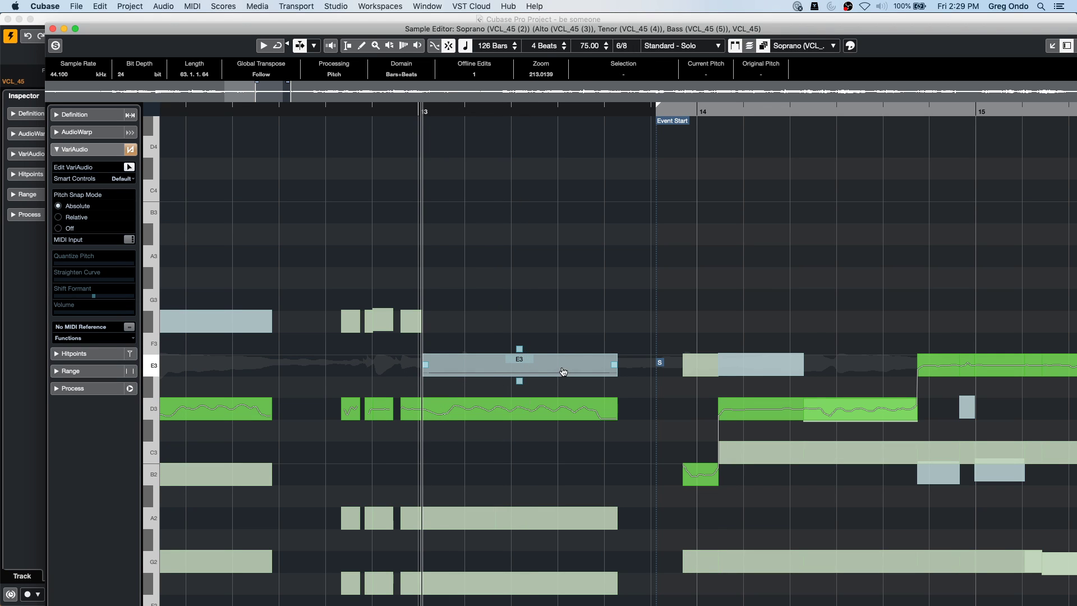
pyautogui.moveTo(578, 367); pyautogui.dragTo(576, 321)
pyautogui.click(500, 255)
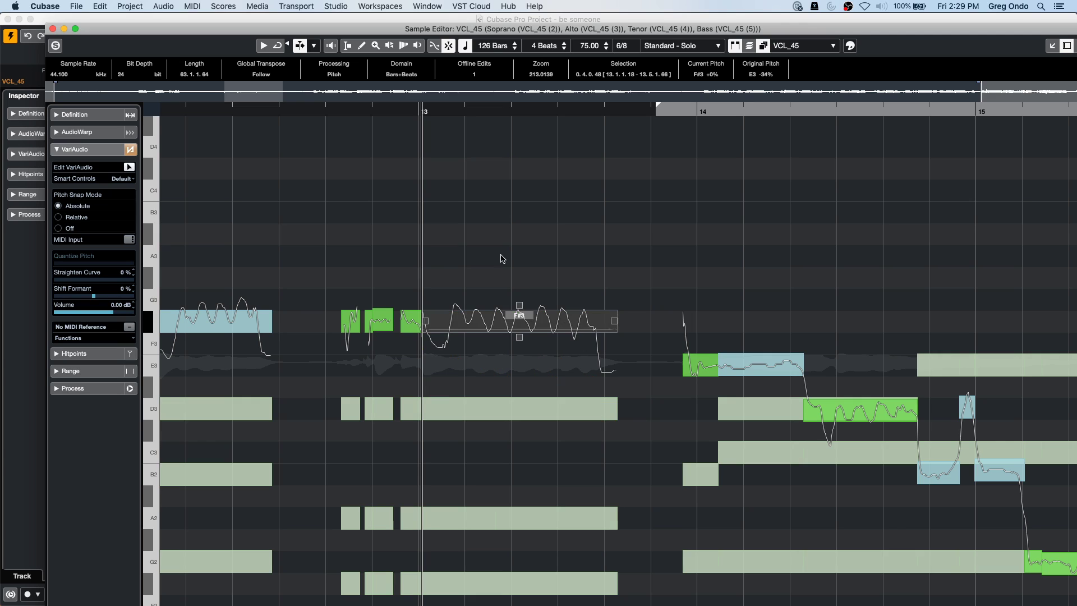
pyautogui.click(303, 107)
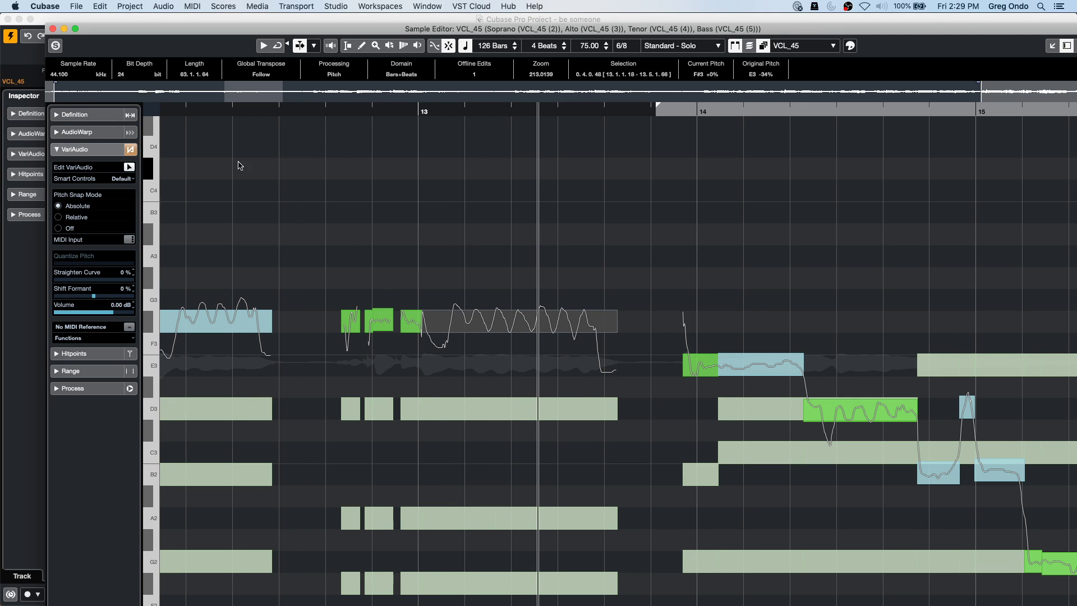
pyautogui.click(52, 28)
# Select the Alto track and open the Single Voice dropdown in its Inspector Chords section.
pyautogui.click(391, 263)
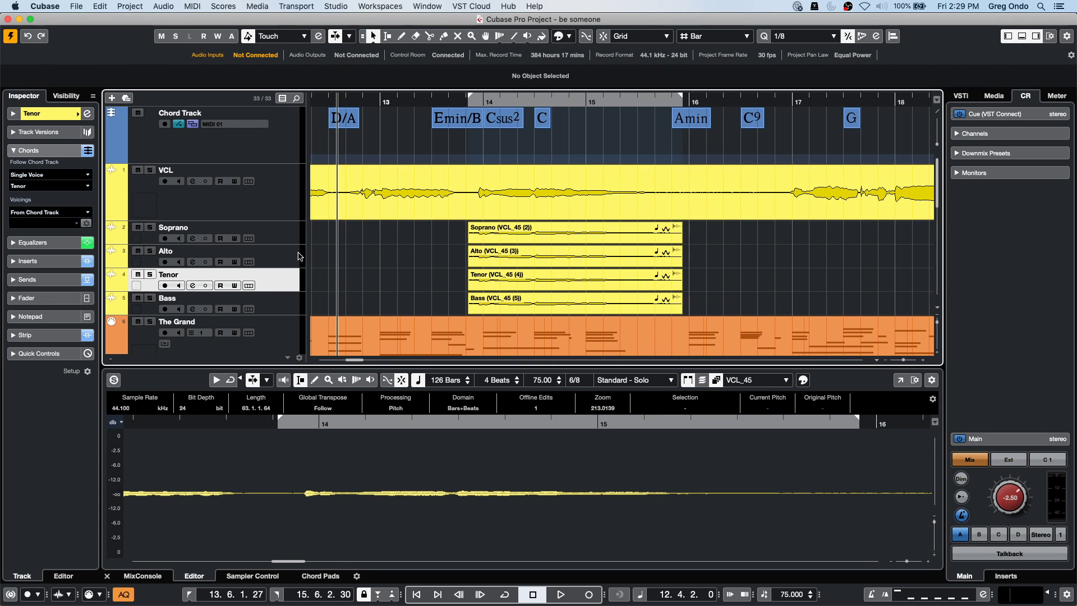
pyautogui.click(276, 258)
pyautogui.click(40, 149)
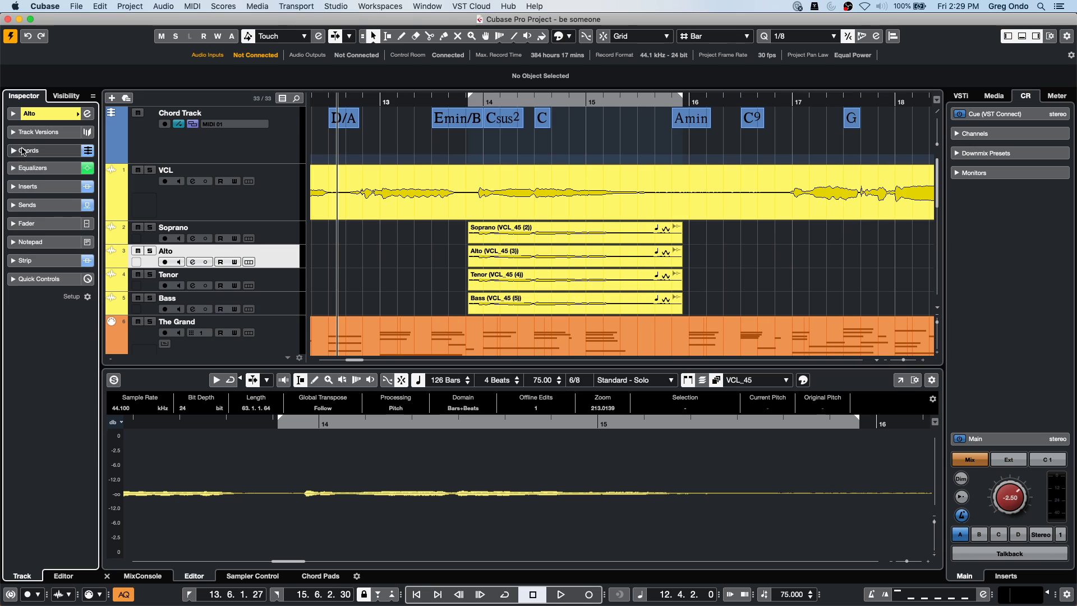
pyautogui.click(56, 151)
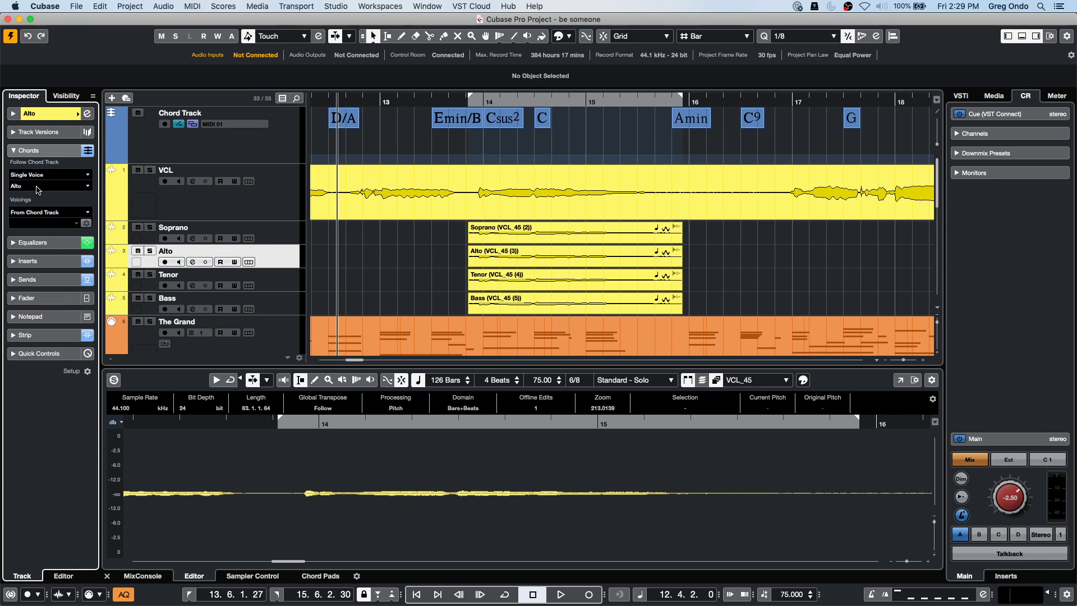
pyautogui.click(37, 187)
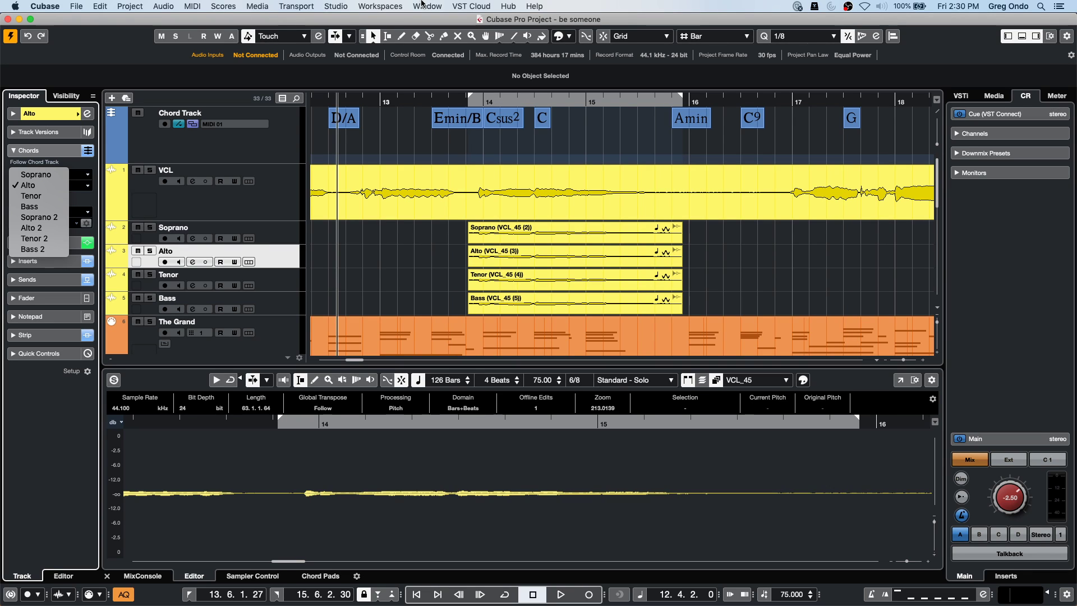
# Keep Alto selected and bring the Amos Moses - GO project window to the front.
pyautogui.click(469, 6)
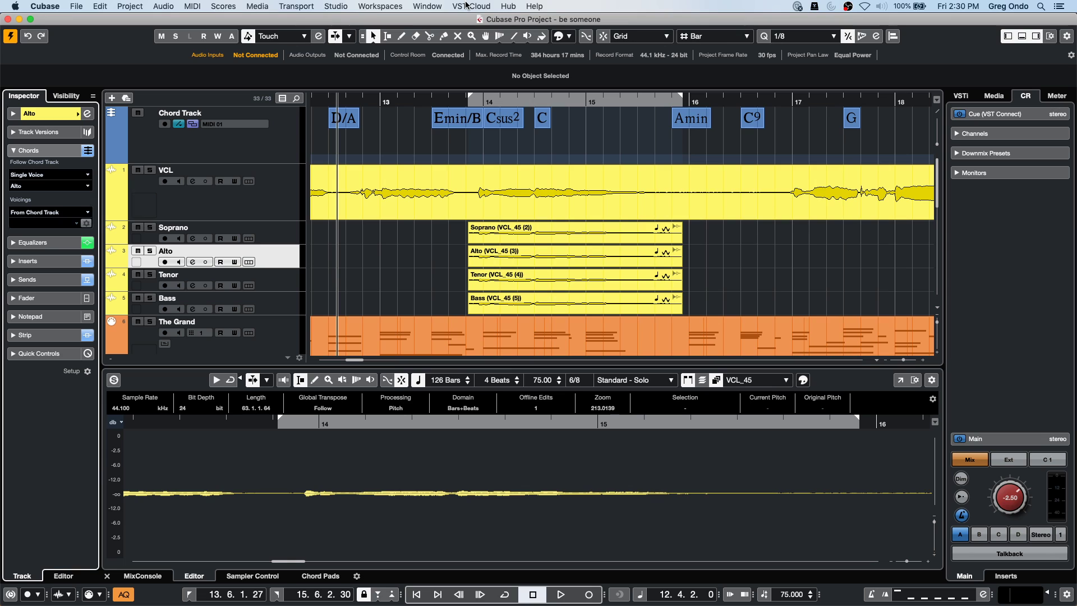
pyautogui.click(471, 8)
pyautogui.moveTo(428, 6)
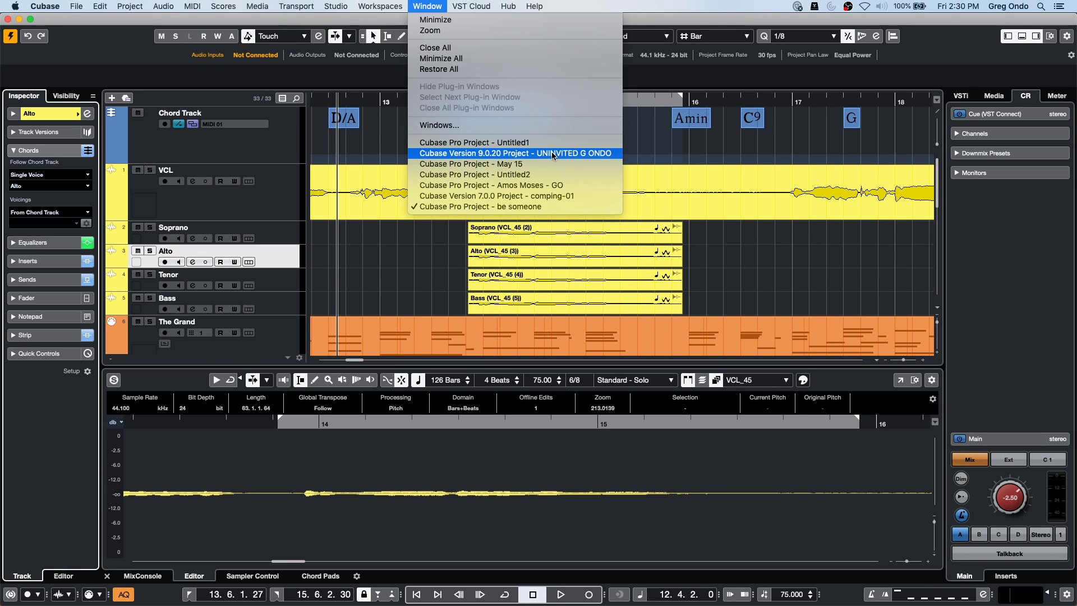
pyautogui.click(546, 185)
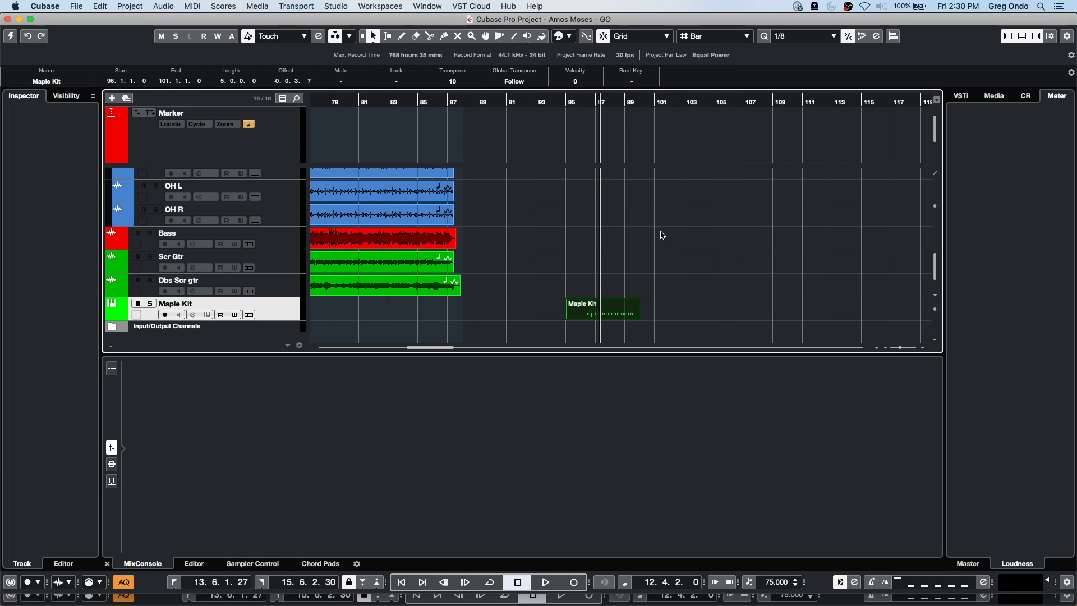
# Activate Amos Moses, play from bar 9 to about bar 11, and heighten the Scr Gtr lane.
pyautogui.click(10, 35)
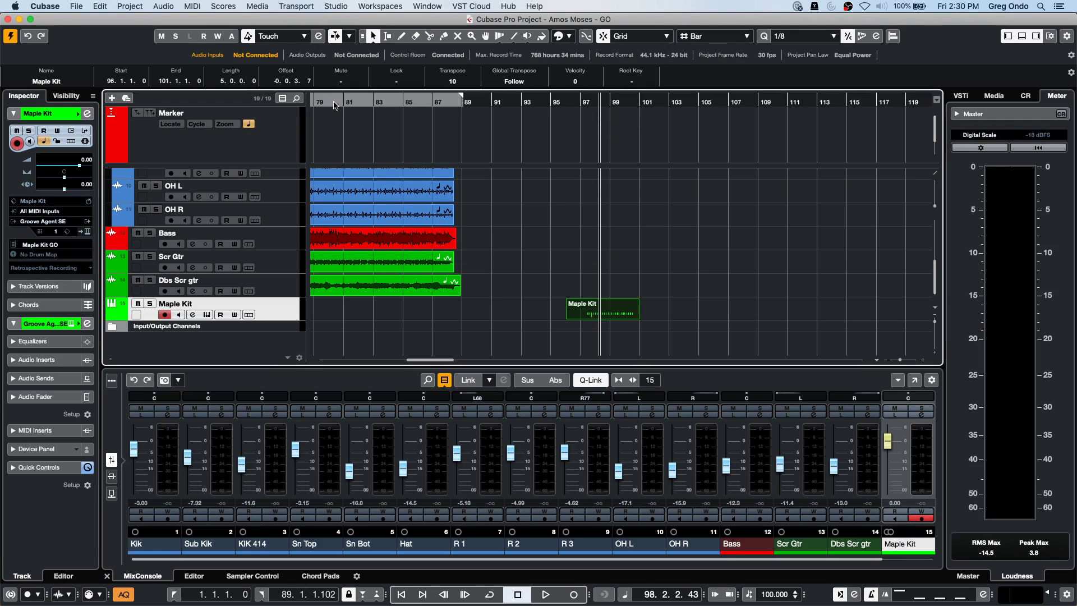
pyautogui.moveTo(335, 105); pyautogui.dragTo(303, 104)
pyautogui.press('Home')
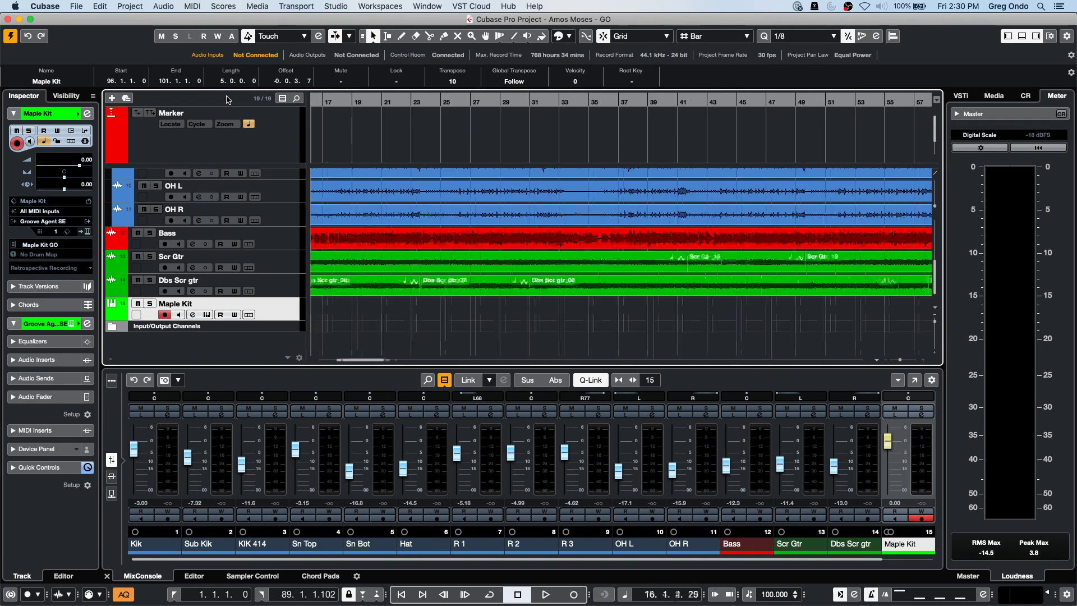
pyautogui.moveTo(466, 100); pyautogui.dragTo(436, 99)
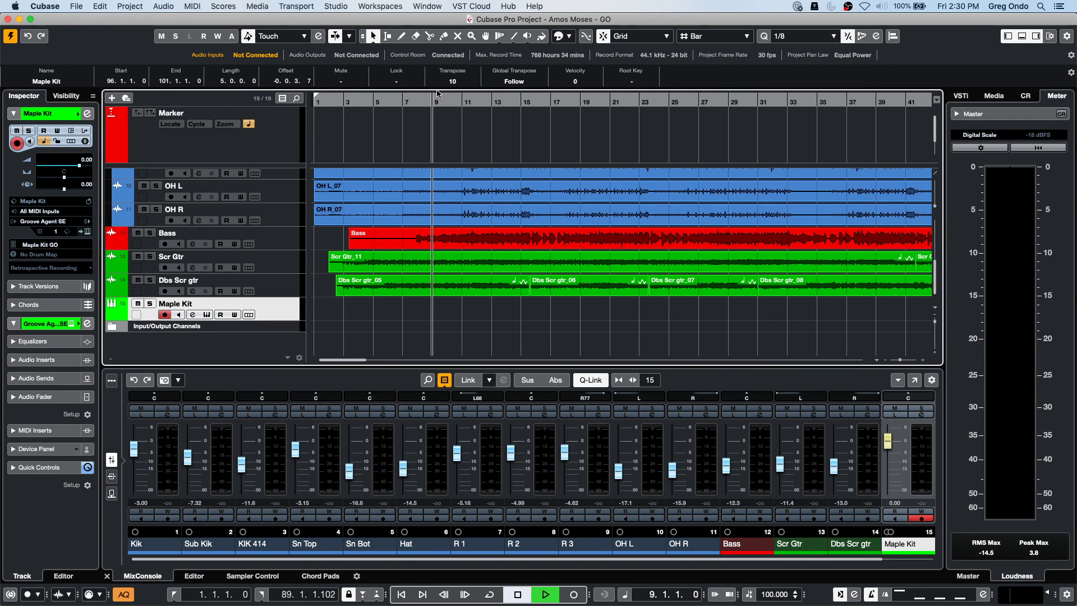
pyautogui.press('space')
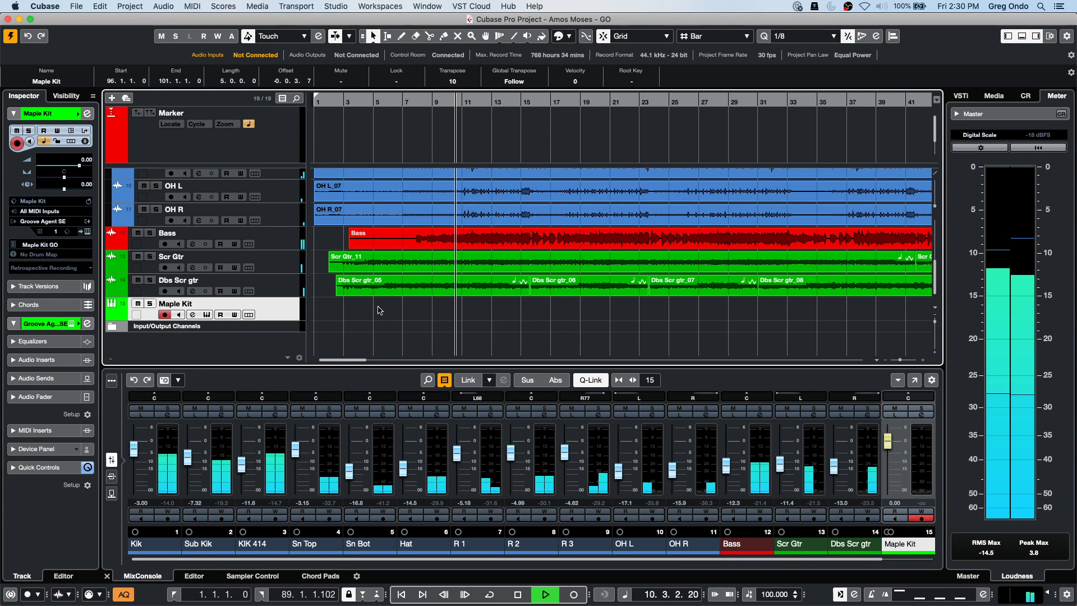
pyautogui.press('space')
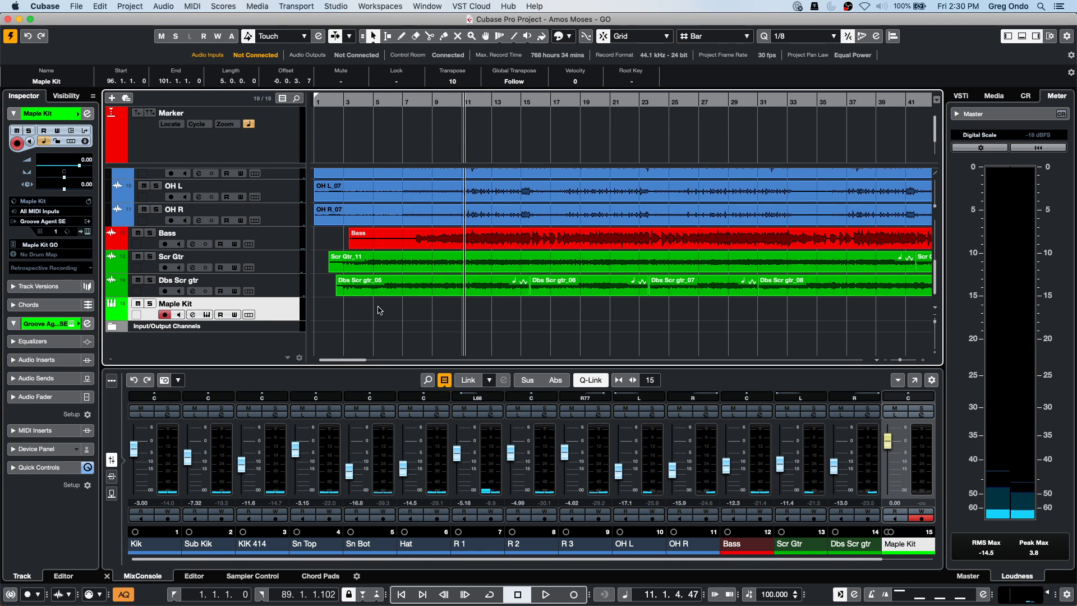
pyautogui.moveTo(262, 273); pyautogui.dragTo(263, 318)
# Open Scr Gtr_11 in the lower-zone Sample Editor, show the Media browser, and zoom around bar 10.
pyautogui.click(405, 299)
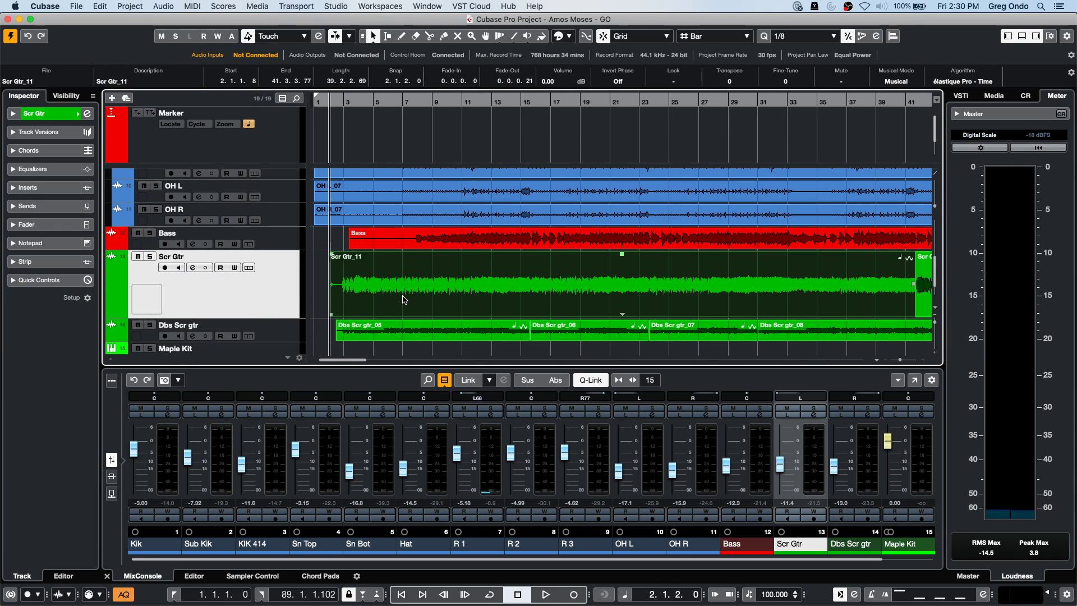
pyautogui.doubleClick(402, 294)
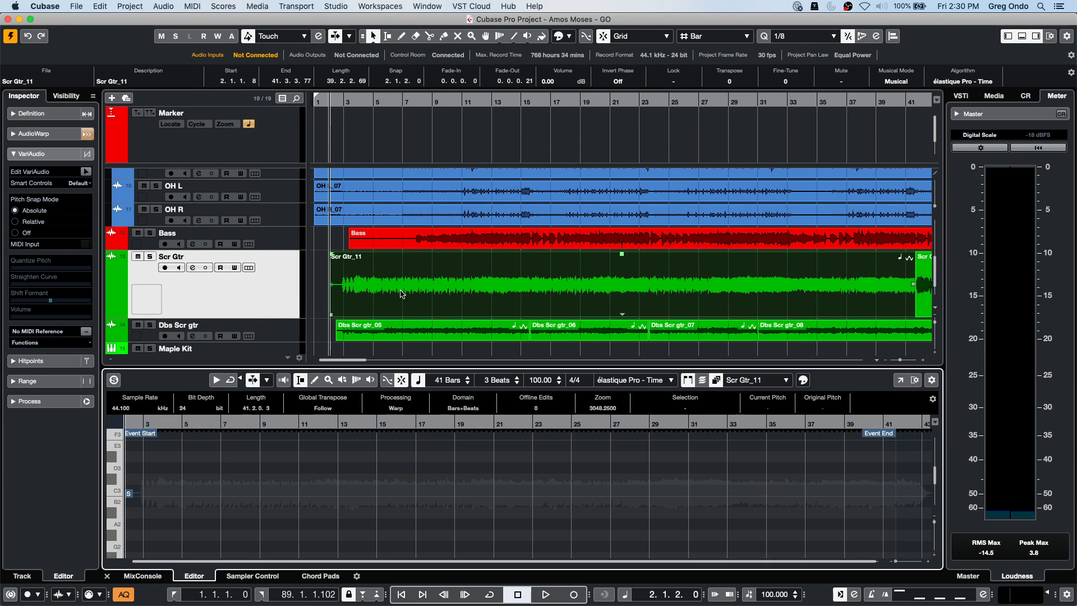
pyautogui.click(381, 101)
pyautogui.press('g')
pyautogui.press('g')
pyautogui.press('g')
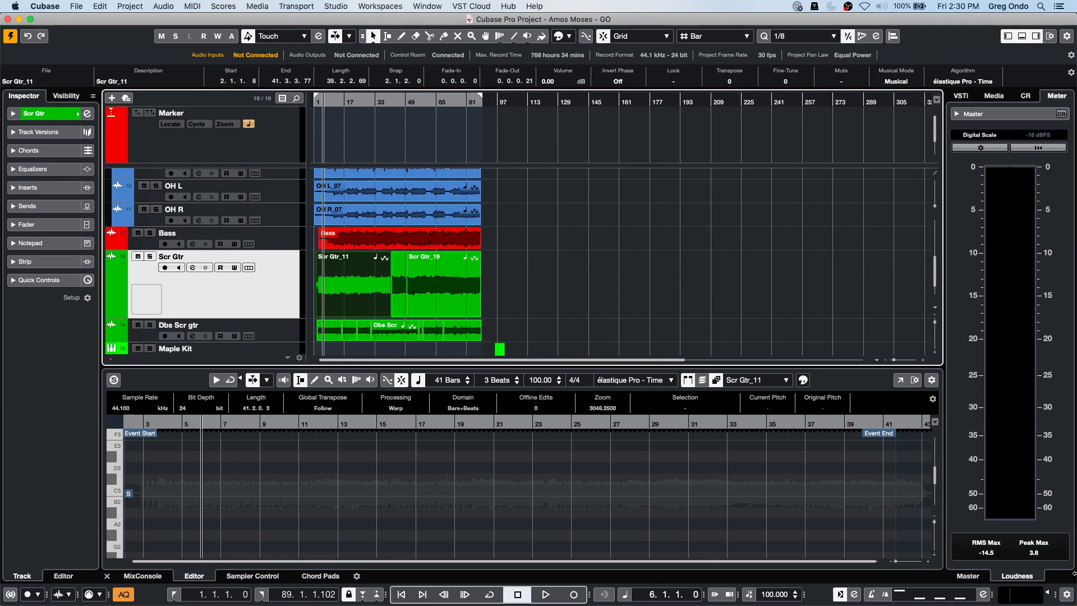
pyautogui.click(993, 96)
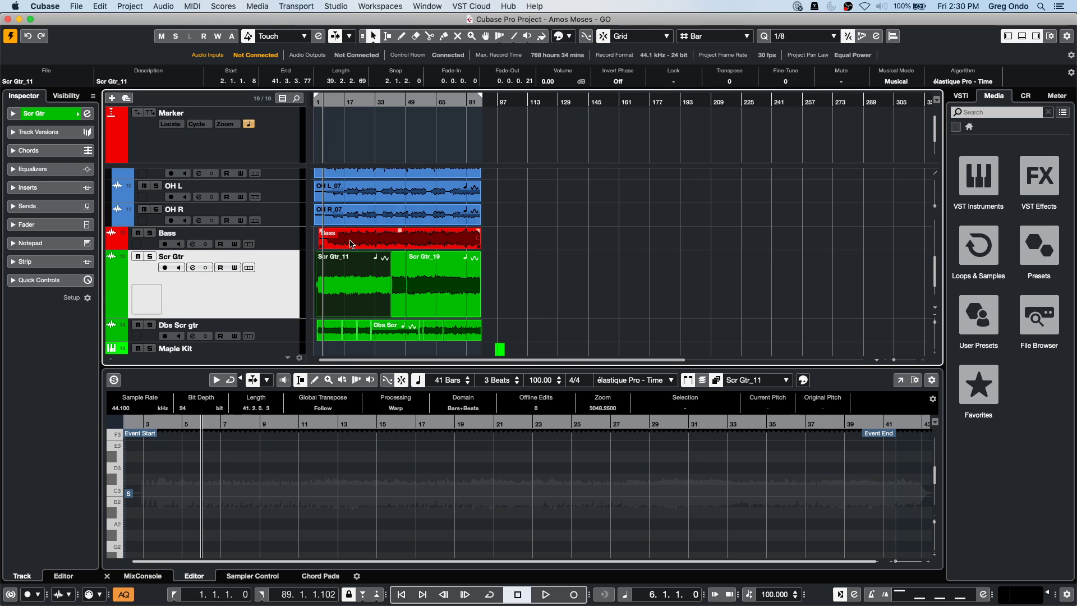
pyautogui.click(331, 101)
pyautogui.press('h')
pyautogui.press('h')
pyautogui.press('h')
pyautogui.press('h')
pyautogui.press('h')
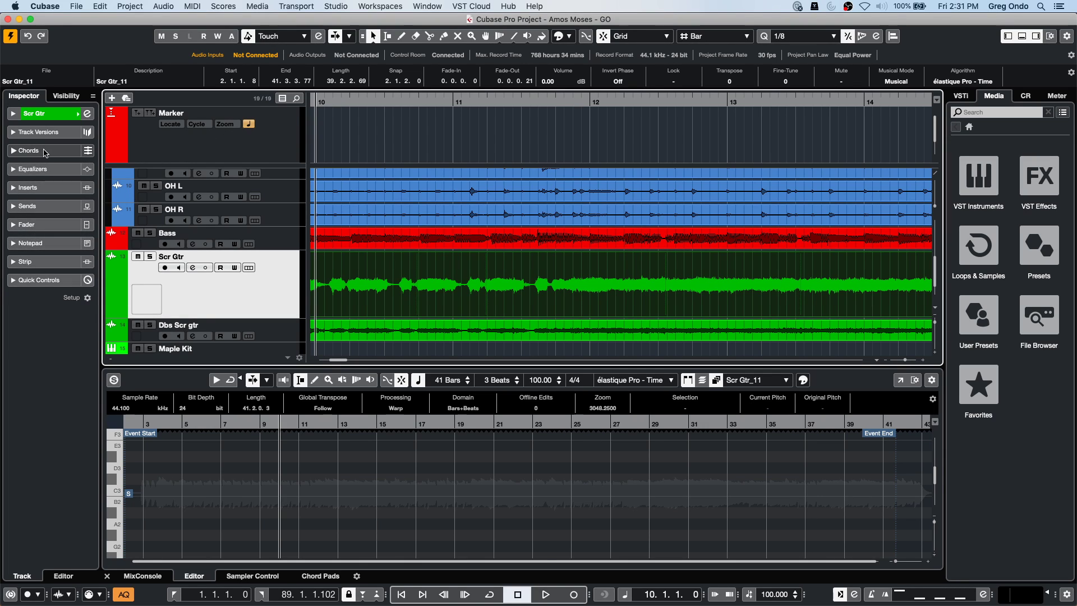
# Expand the clip's AudioWarp settings, zoom in near bar 10, and enable Free Warp.
pyautogui.click(314, 449)
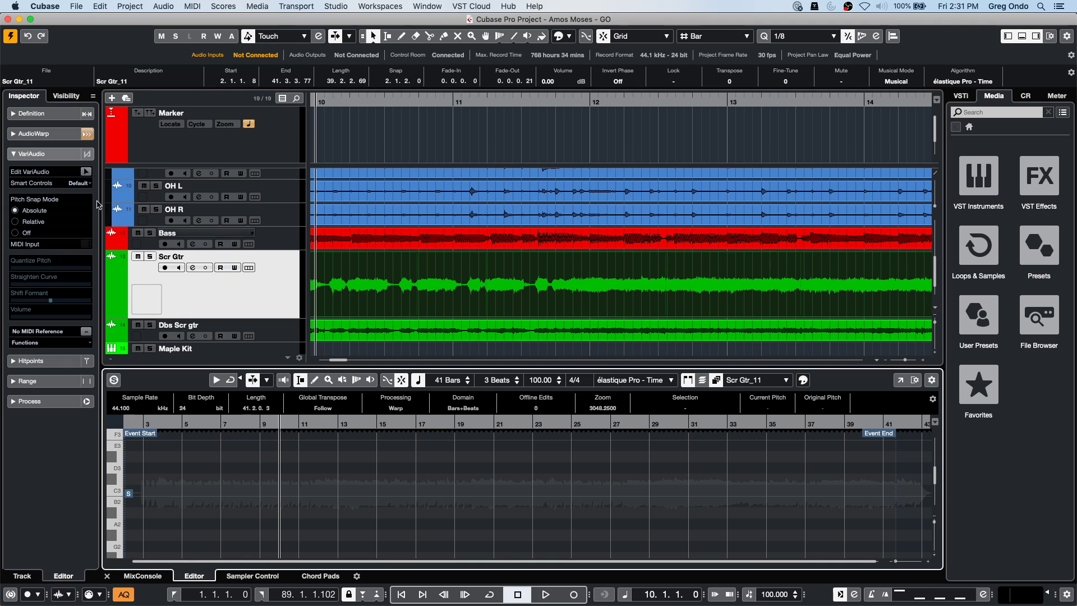
pyautogui.click(42, 134)
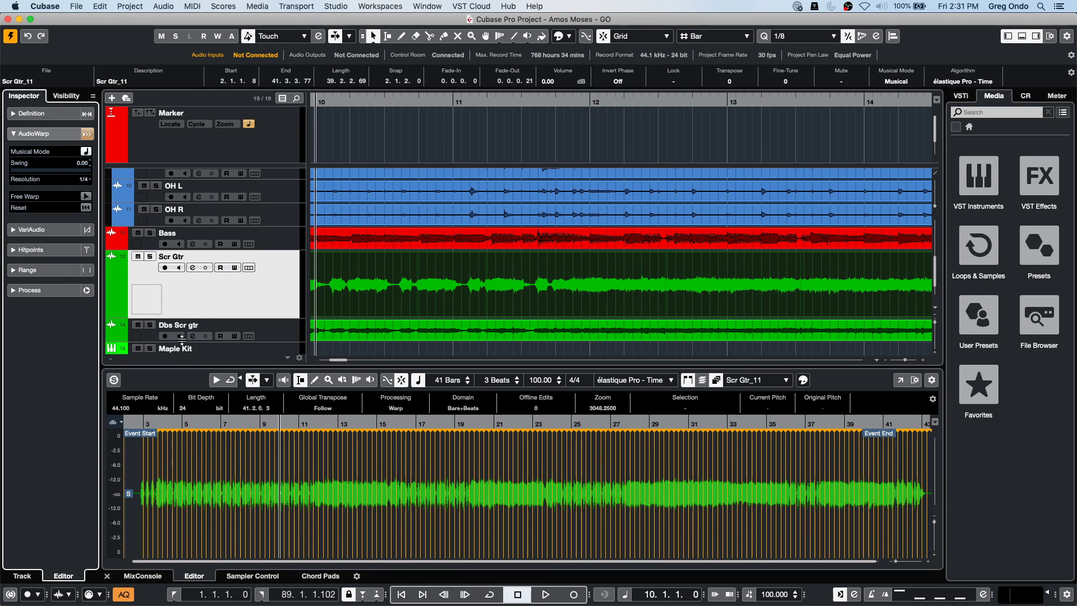
pyautogui.click(278, 426)
pyautogui.moveTo(278, 426); pyautogui.dragTo(280, 505)
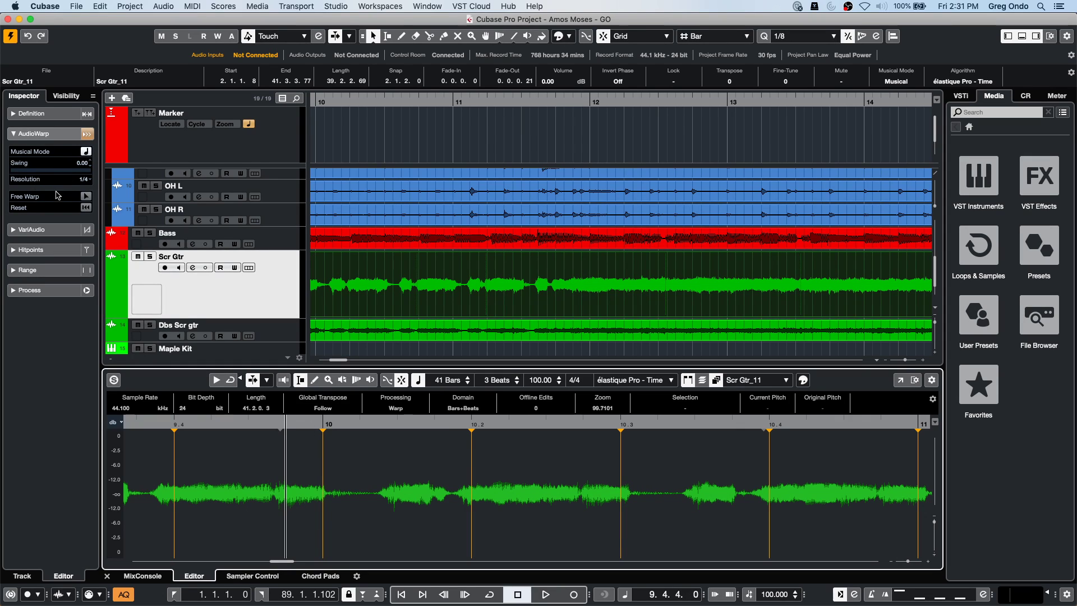
pyautogui.click(86, 195)
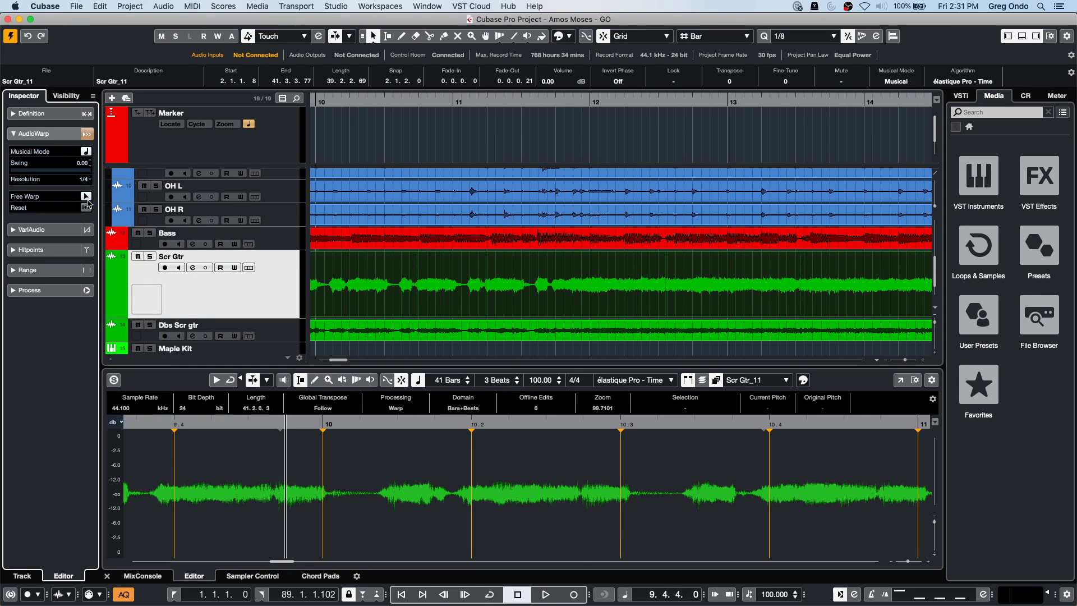
# Add warp markers around bar 10 to 10.3 and drag them to stretch the guitar timing.
pyautogui.click(378, 495)
pyautogui.click(327, 492)
pyautogui.moveTo(377, 492)
pyautogui.mouseDown()
pyautogui.moveTo(545, 501)
pyautogui.moveTo(444, 499)
pyautogui.mouseUp()
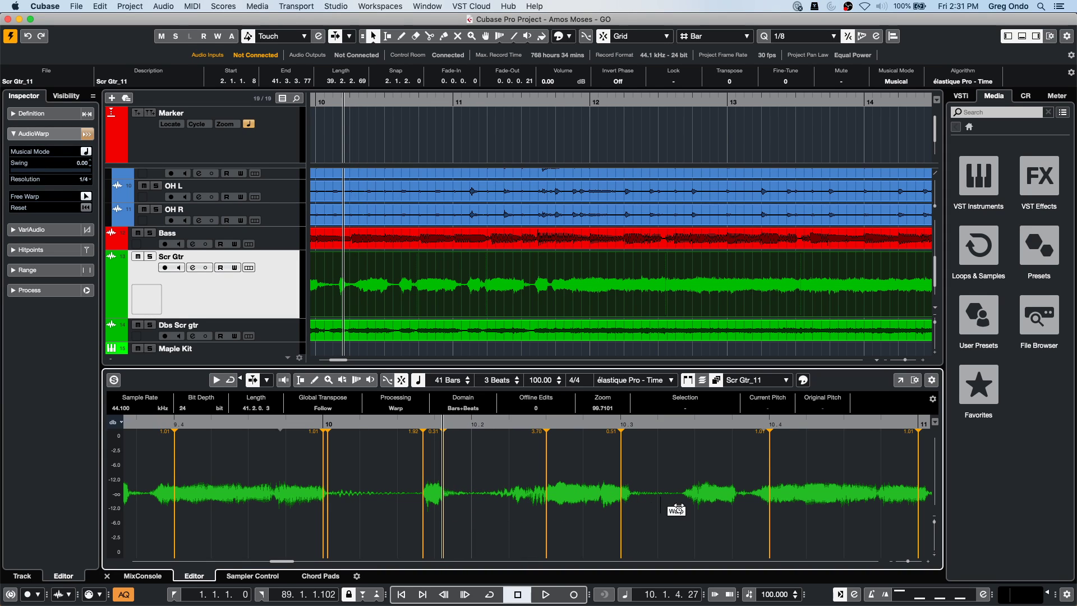
pyautogui.moveTo(697, 505)
pyautogui.mouseDown()
pyautogui.moveTo(711, 505)
pyautogui.moveTo(659, 506)
pyautogui.moveTo(760, 507)
pyautogui.moveTo(693, 508)
pyautogui.moveTo(701, 511)
pyautogui.mouseUp()
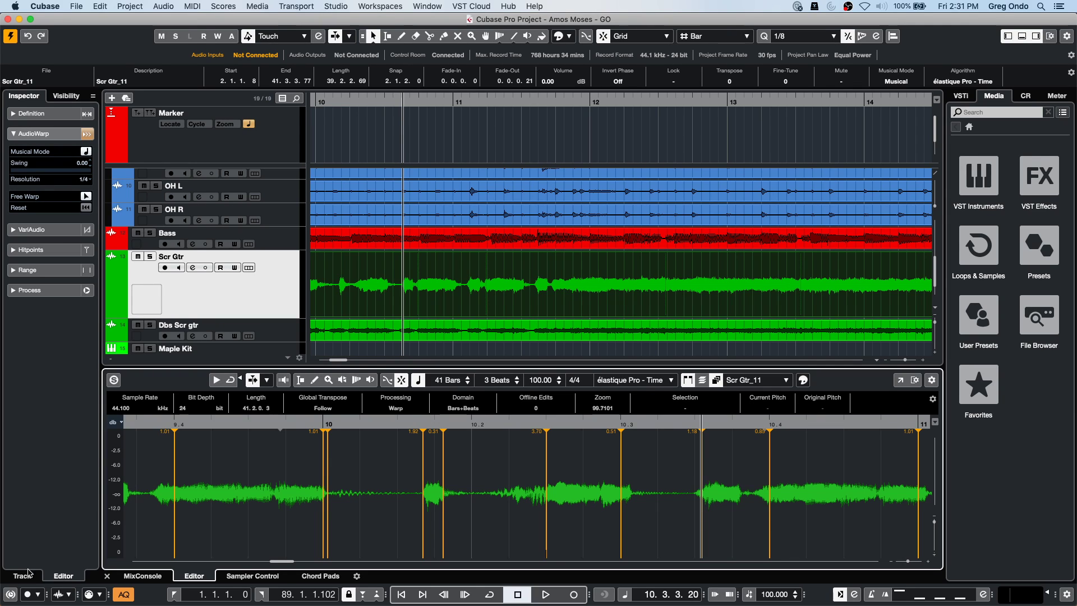
# Show the MixConsole in the lower zone and open Preferences from the Cubase menu.
pyautogui.click(129, 577)
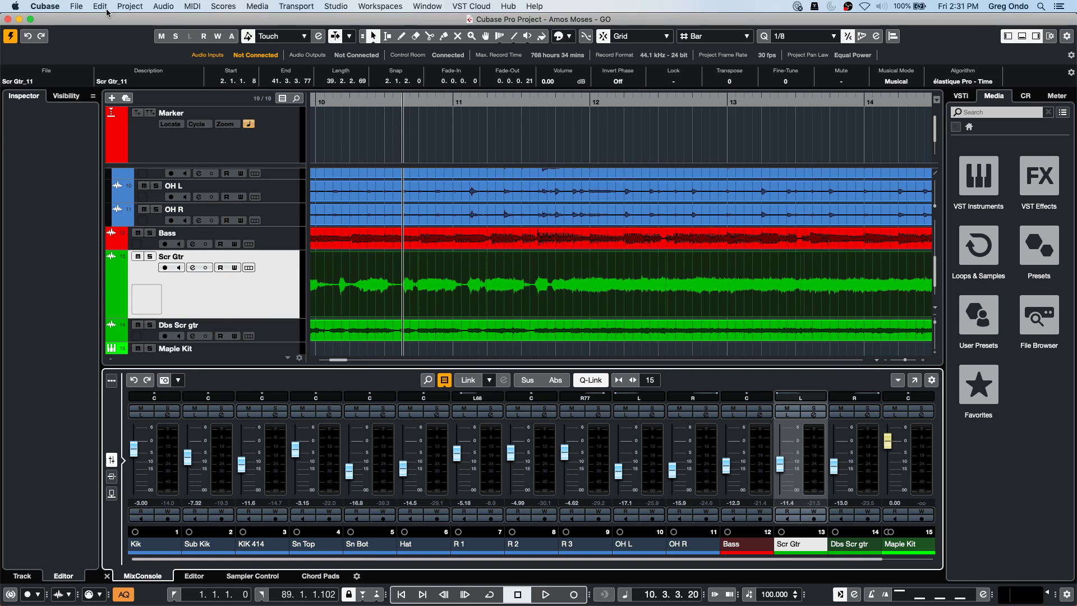
pyautogui.click(77, 6)
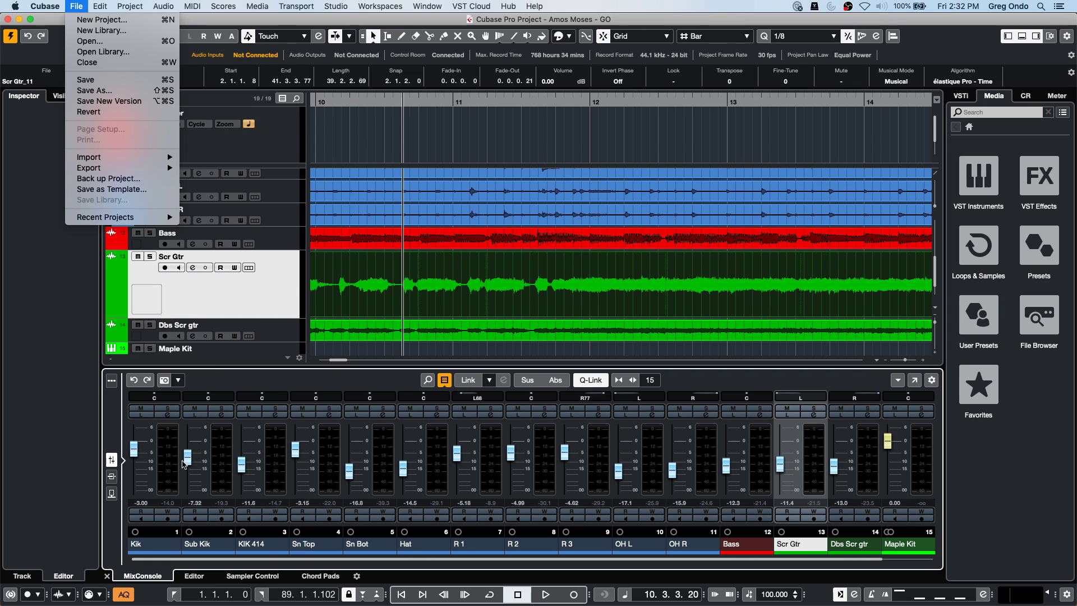
pyautogui.moveTo(103, 219)
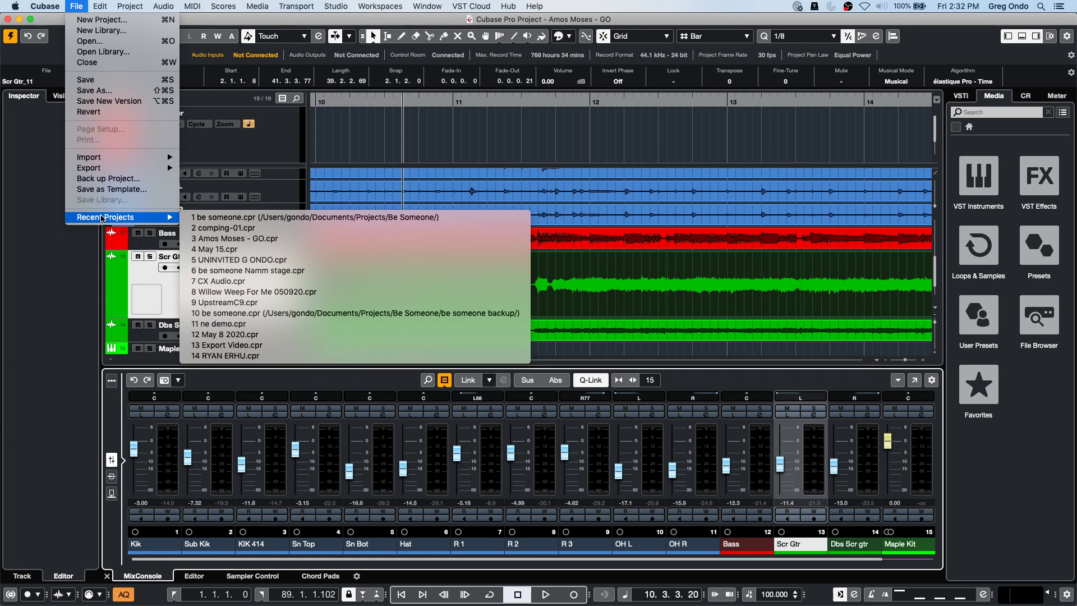
pyautogui.moveTo(45, 7)
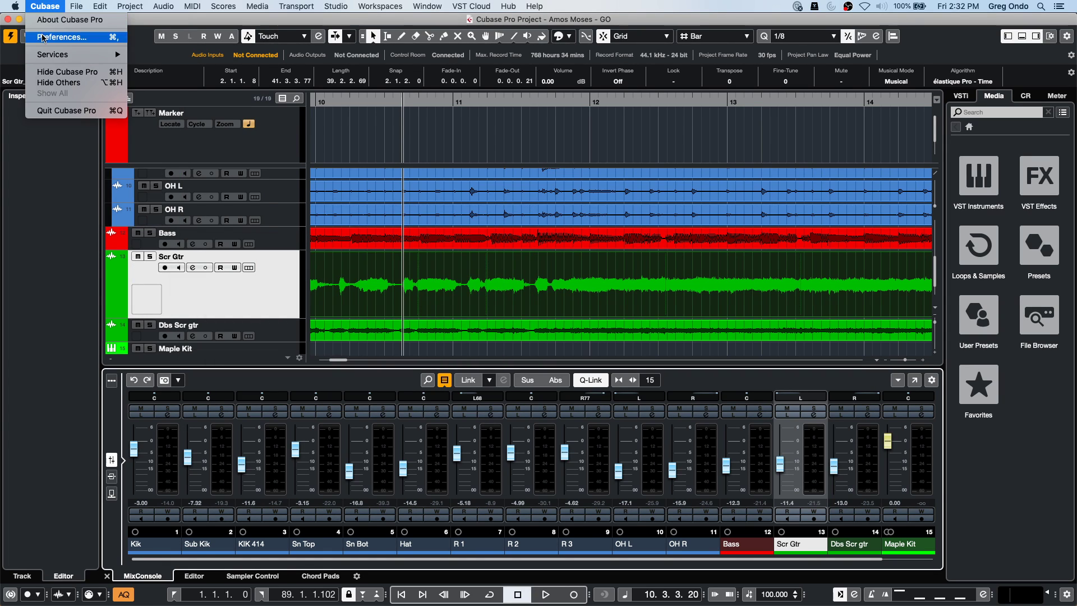
pyautogui.click(42, 37)
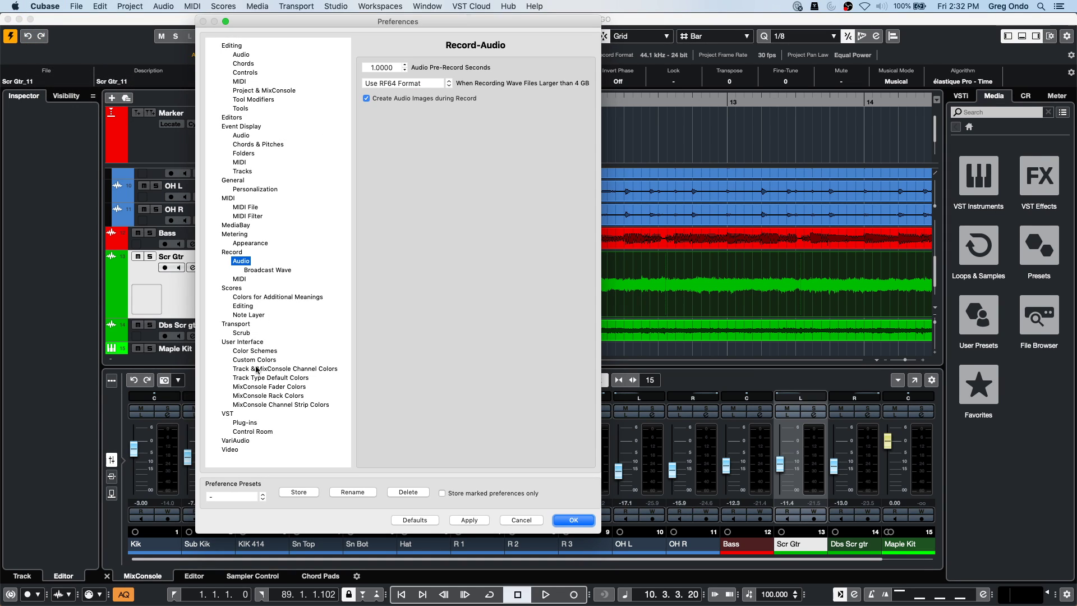
# Change the Audio Channel fader colour to a darker blue under MixConsole Fader Colors.
pyautogui.click(284, 405)
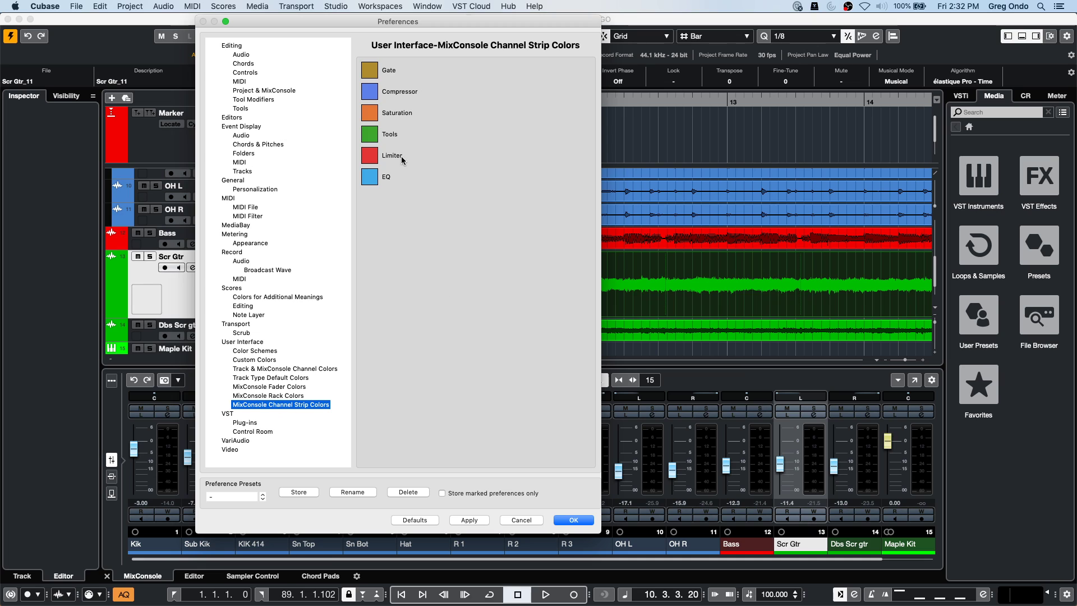
pyautogui.moveTo(522, 21); pyautogui.dragTo(398, 29)
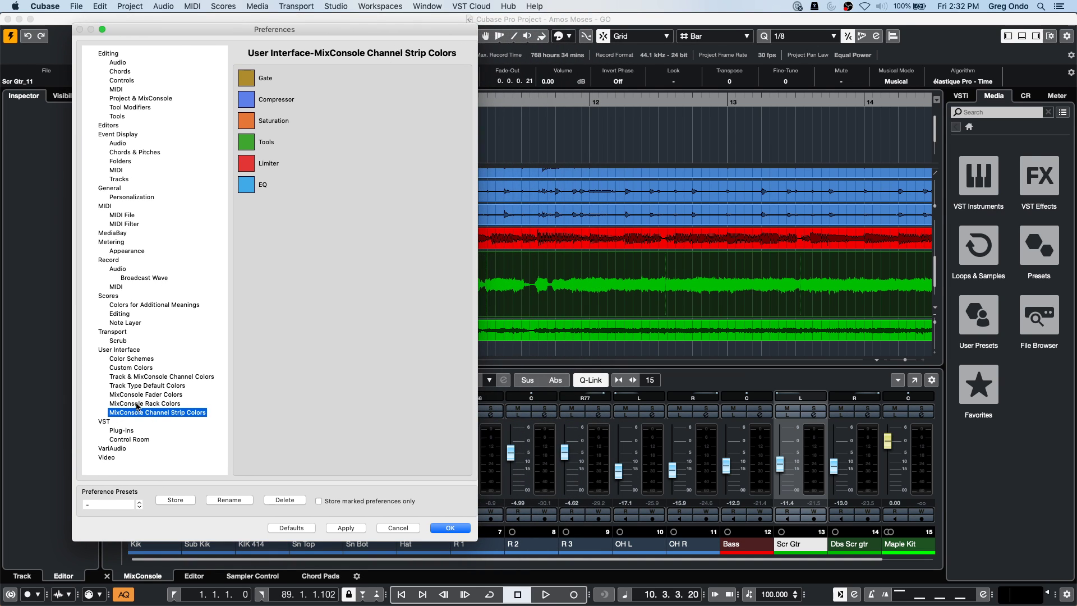
pyautogui.click(168, 395)
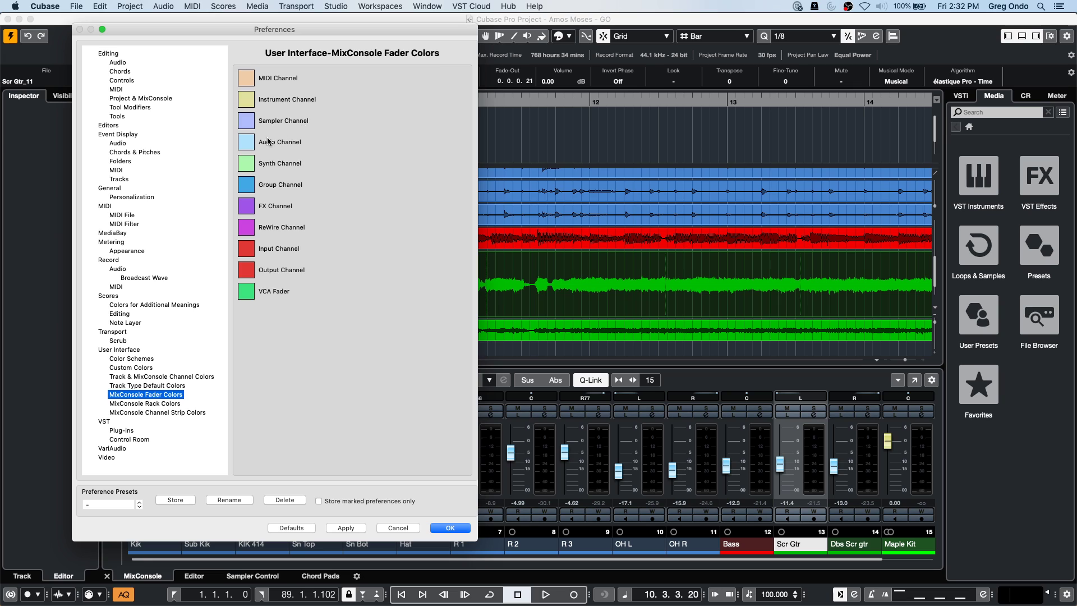
pyautogui.click(250, 144)
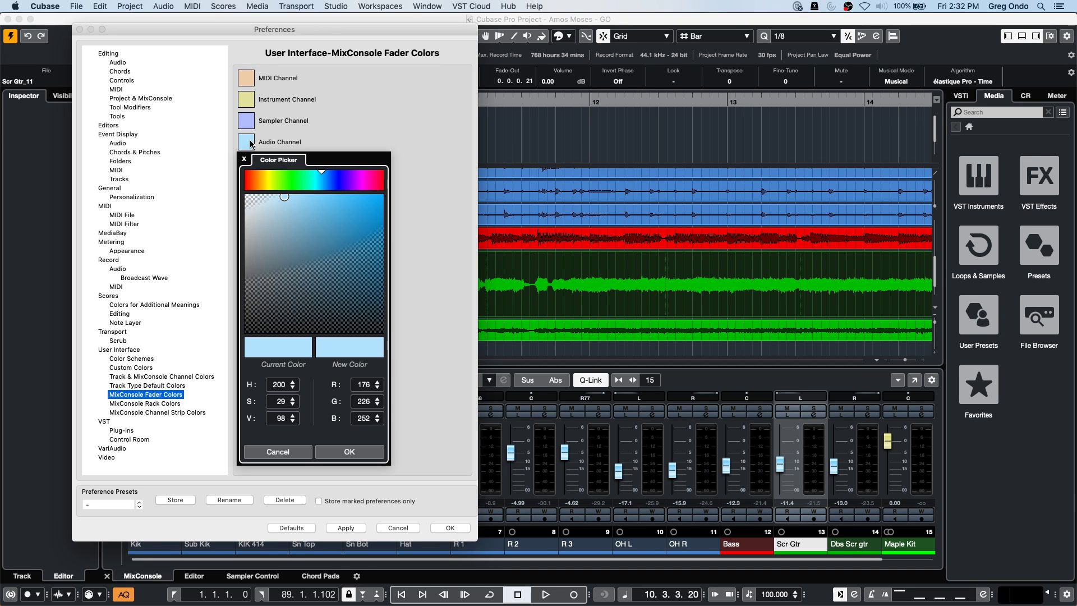
pyautogui.moveTo(274, 197)
pyautogui.mouseDown()
pyautogui.moveTo(308, 210)
pyautogui.moveTo(348, 198)
pyautogui.moveTo(322, 278)
pyautogui.mouseUp()
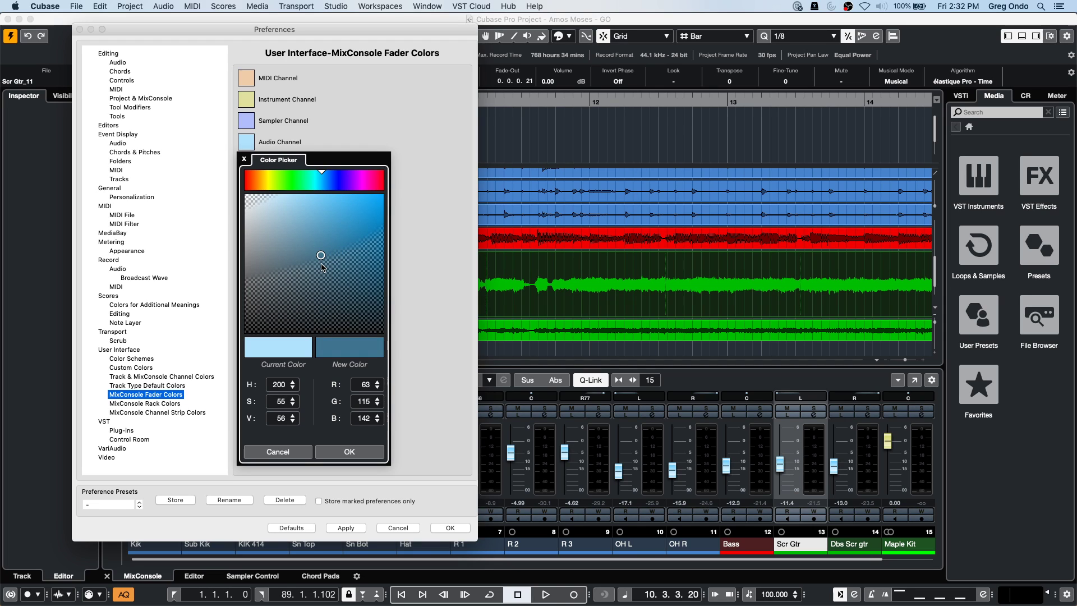
pyautogui.click(355, 455)
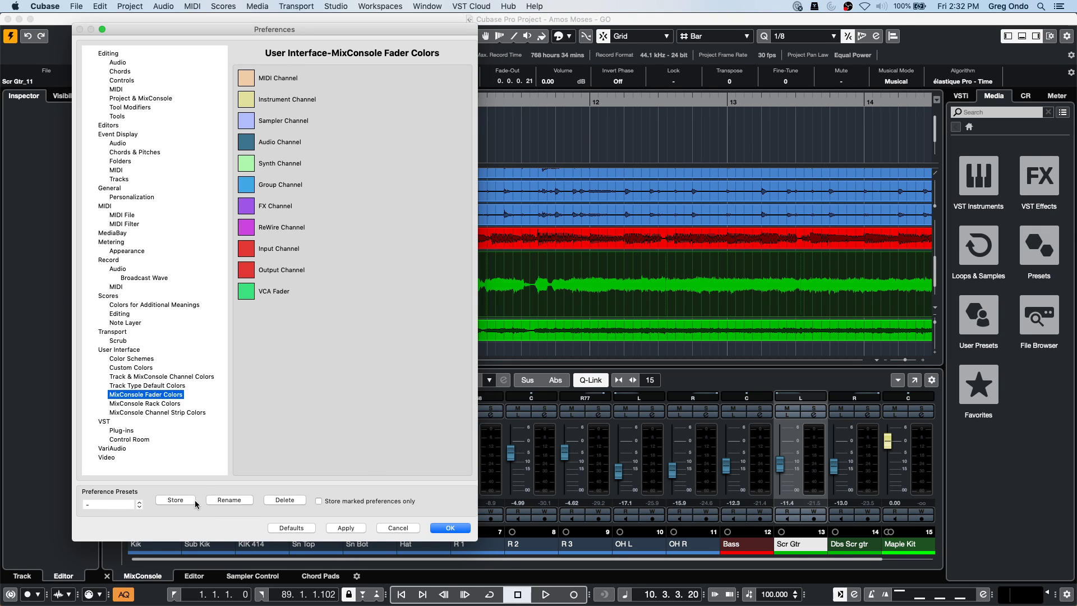
# Restore the default fader colours, close Preferences, and open the mixer in its own window.
pyautogui.click(291, 527)
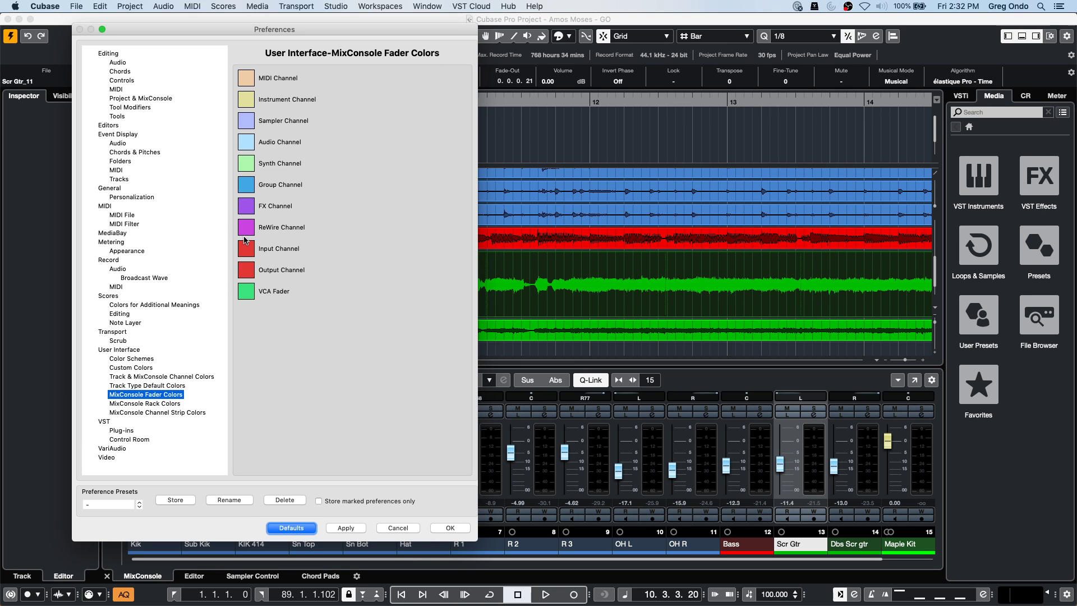
pyautogui.click(457, 529)
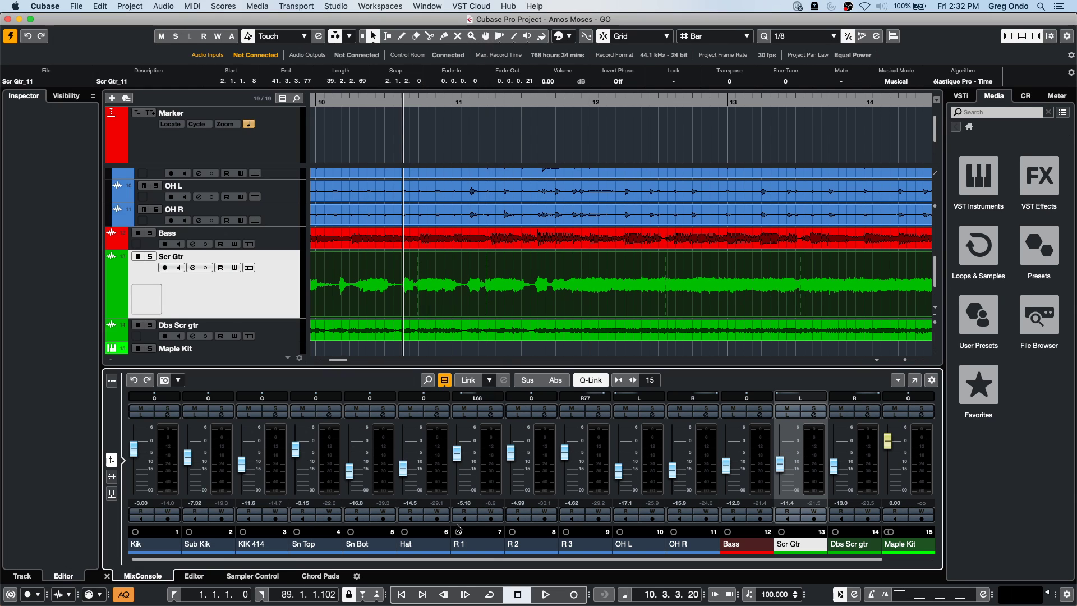
pyautogui.click(915, 380)
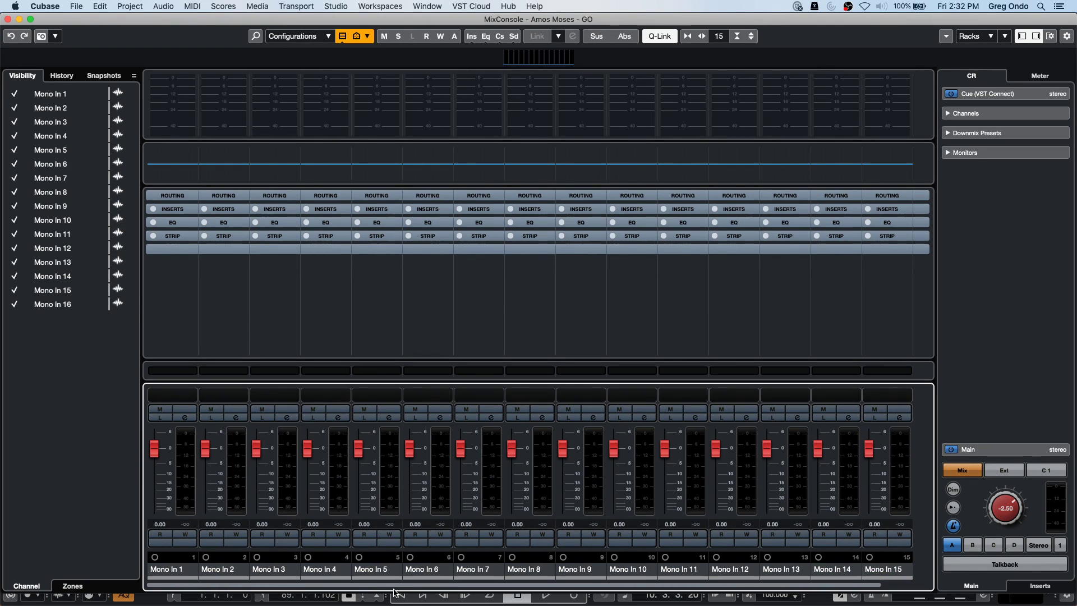
# Filter the mixer to show all channel types except Input Channels, then reopen Preferences.
pyautogui.moveTo(313, 585); pyautogui.dragTo(361, 585)
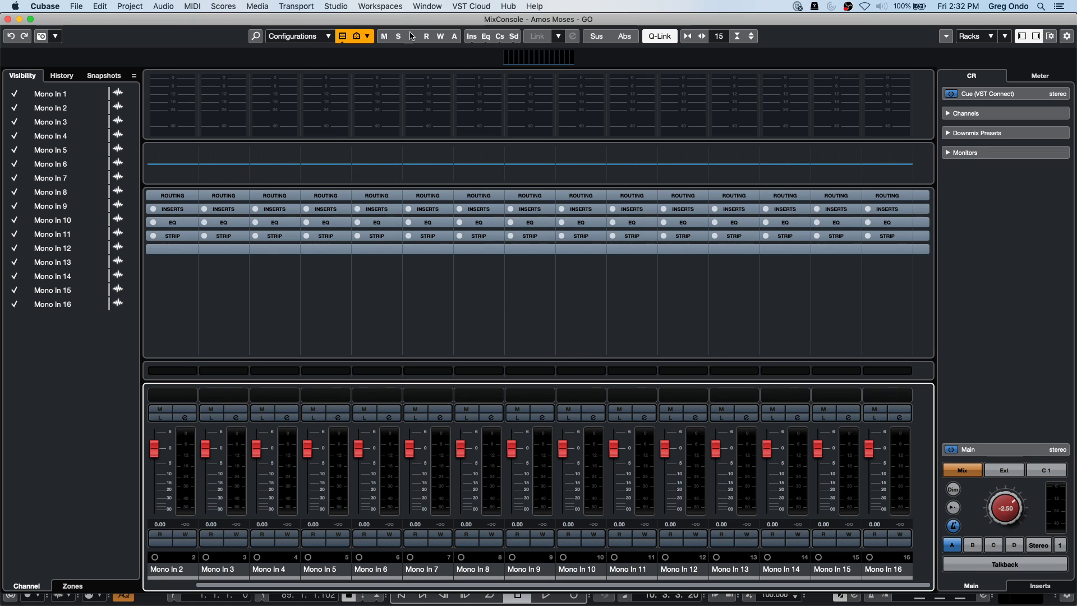
pyautogui.click(342, 36)
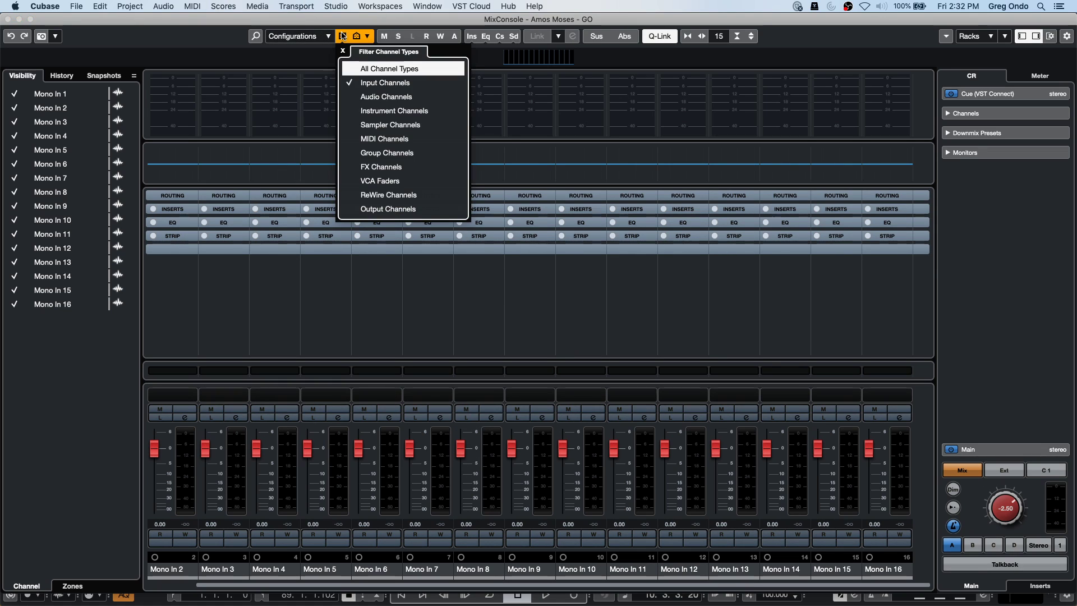
pyautogui.click(350, 70)
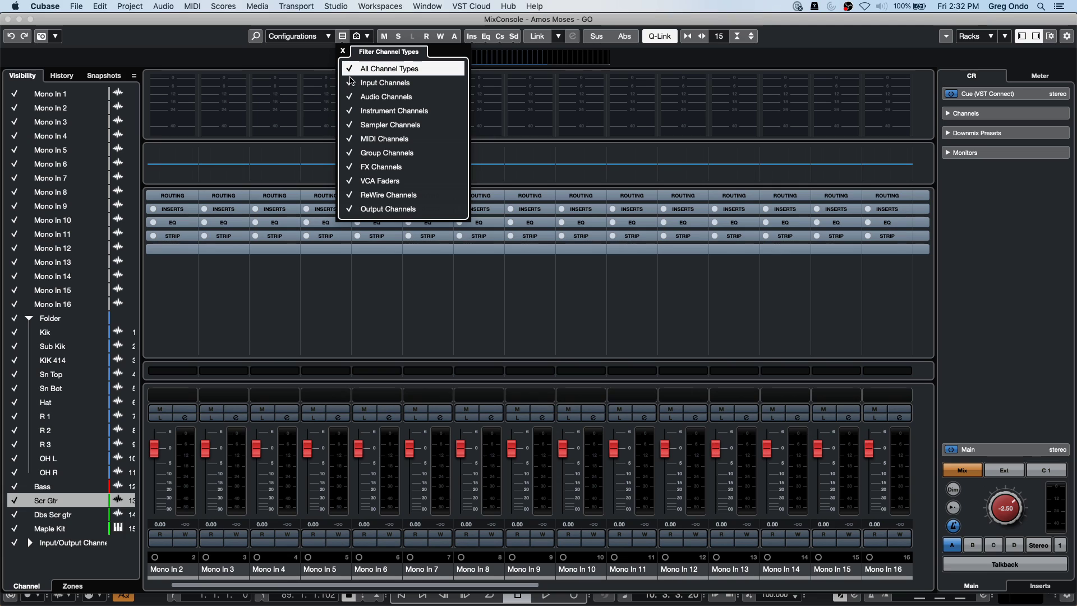
pyautogui.click(353, 82)
pyautogui.click(393, 399)
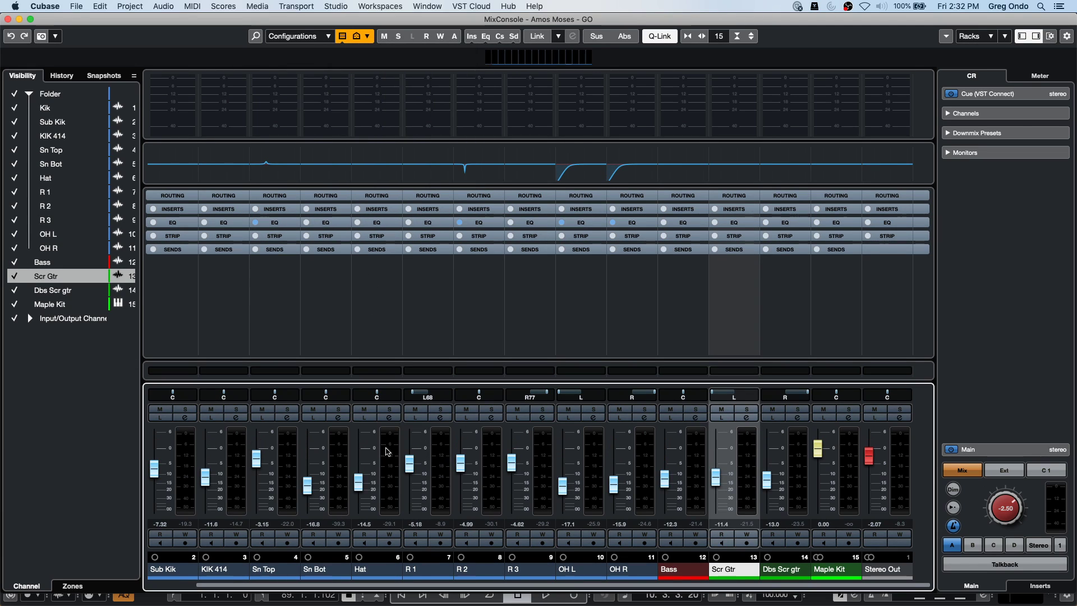
pyautogui.click(35, 5)
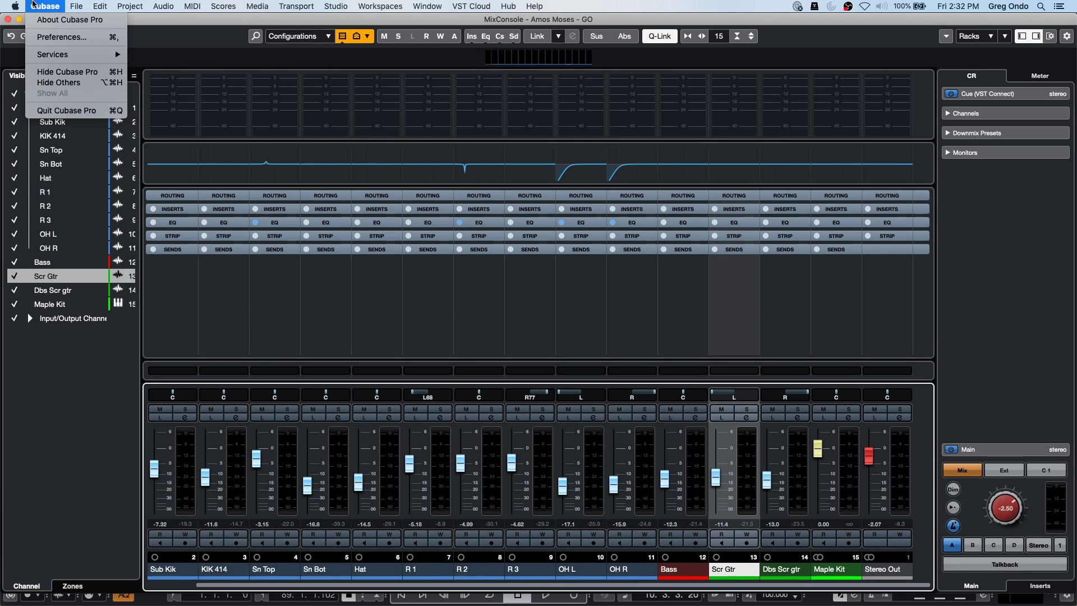
pyautogui.click(51, 36)
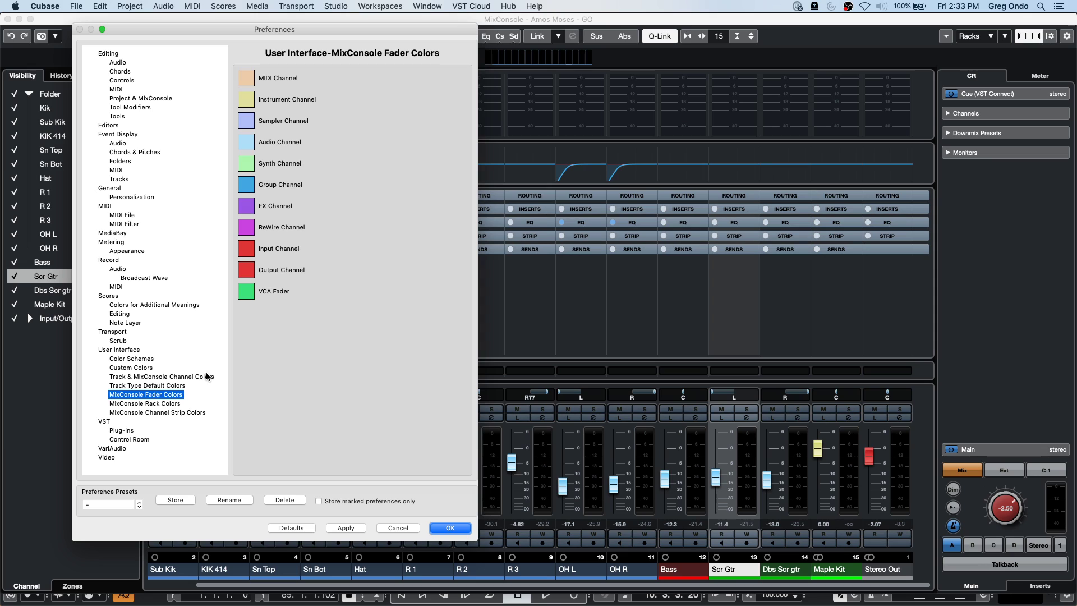
# Tint MixConsole channels and folder tracks at full colour strength, then revert to defaults and close.
pyautogui.click(153, 376)
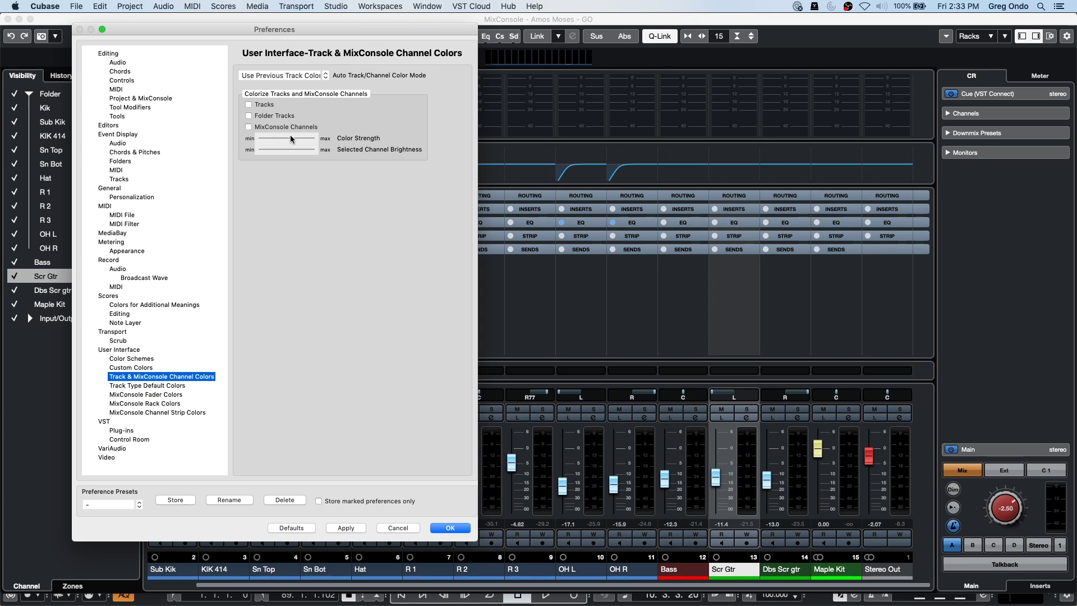
pyautogui.click(249, 127)
pyautogui.click(249, 116)
pyautogui.moveTo(291, 138); pyautogui.dragTo(335, 140)
pyautogui.click(343, 529)
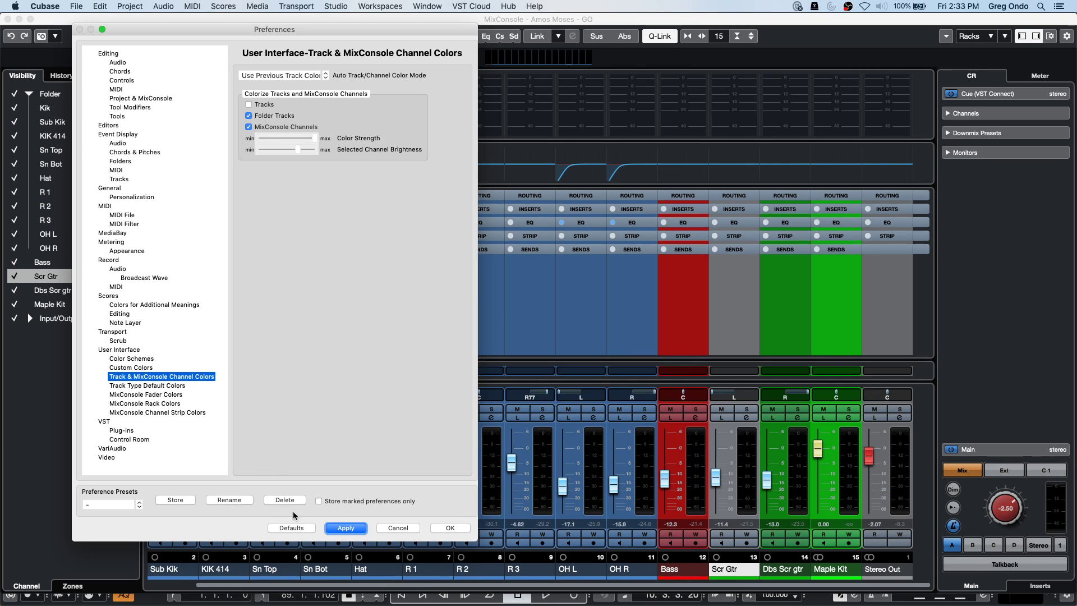
pyautogui.click(348, 530)
pyautogui.click(299, 529)
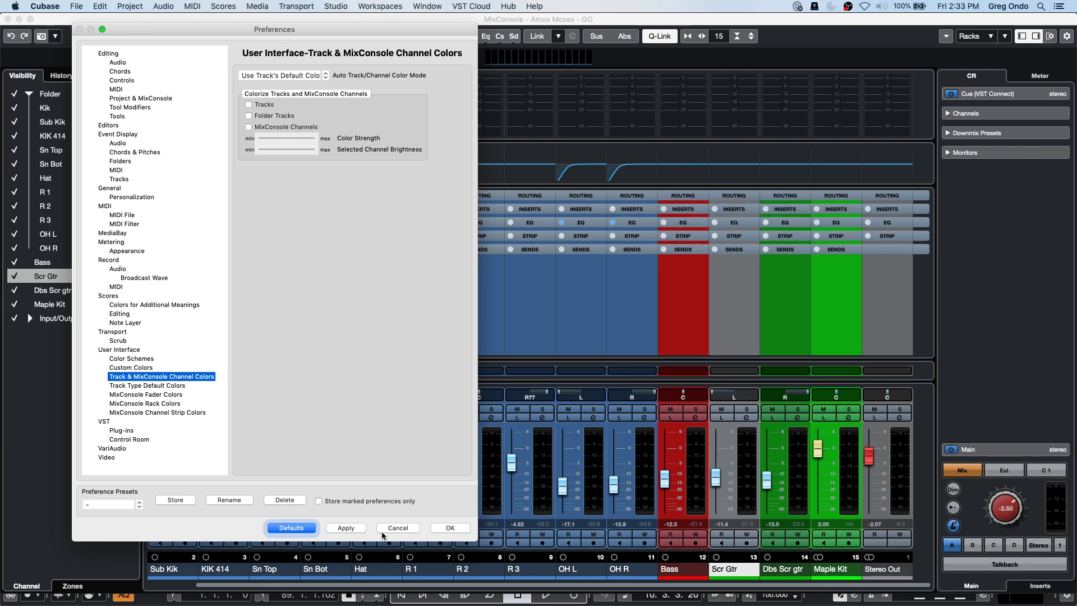
pyautogui.click(451, 528)
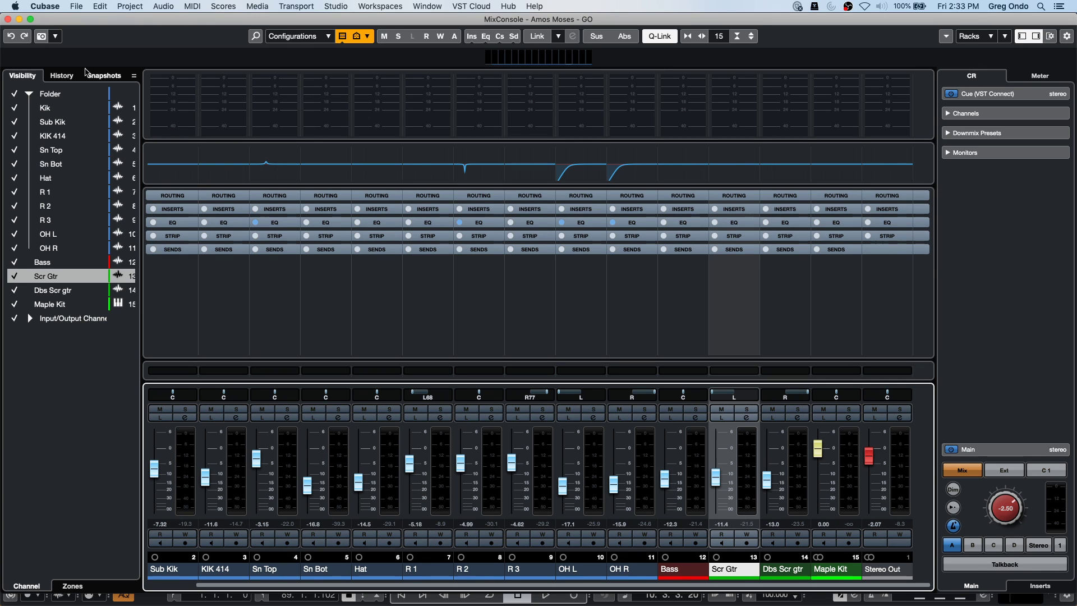
# Close the separate mixer window and open Studio Setup from the Studio menu.
pyautogui.click(8, 19)
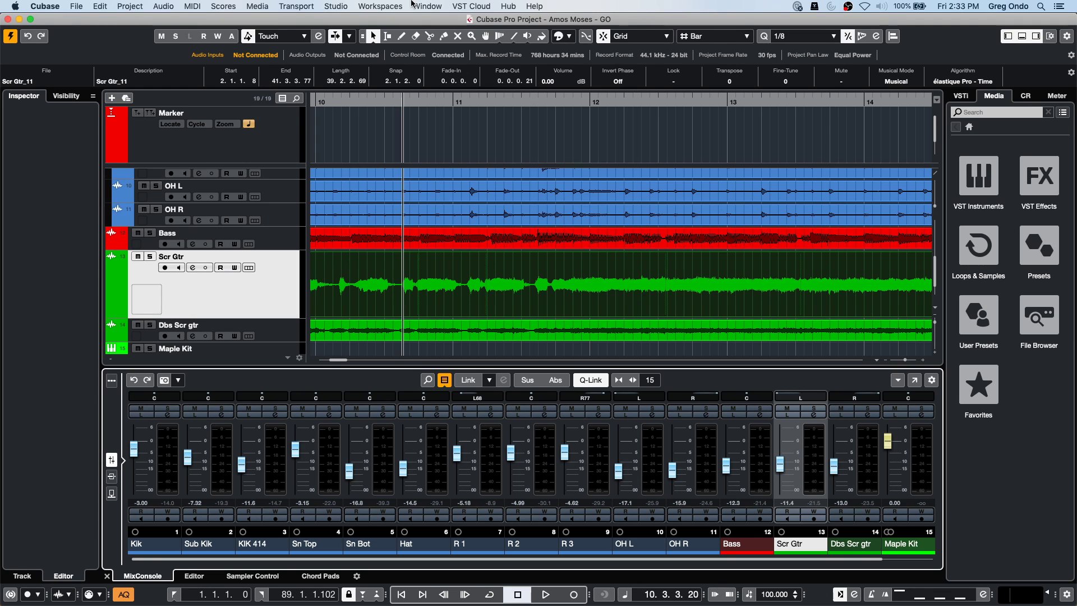
pyautogui.click(386, 6)
pyautogui.moveTo(336, 6)
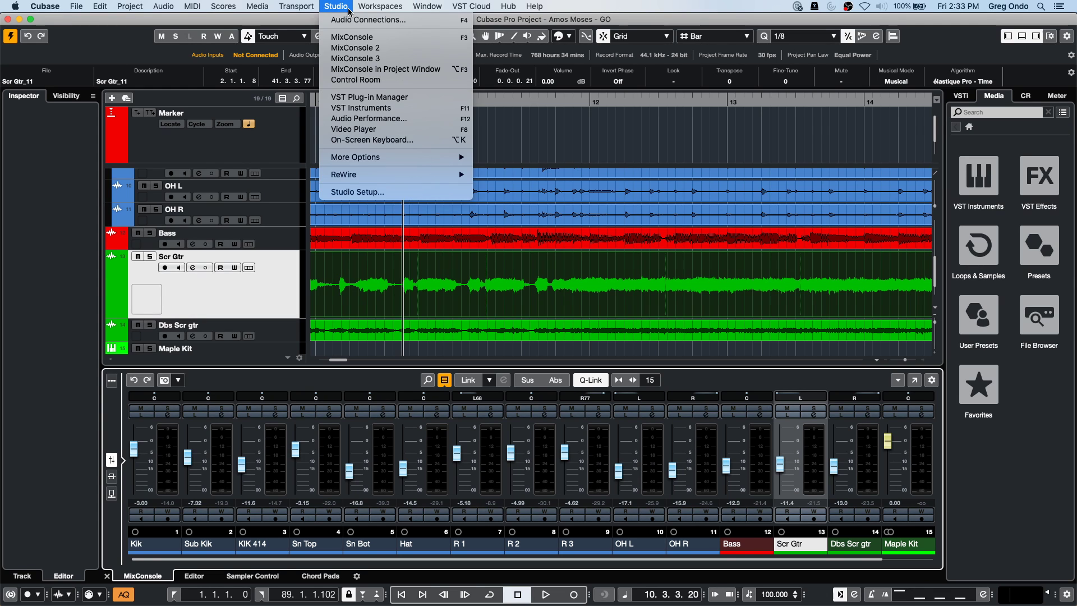
pyautogui.click(391, 192)
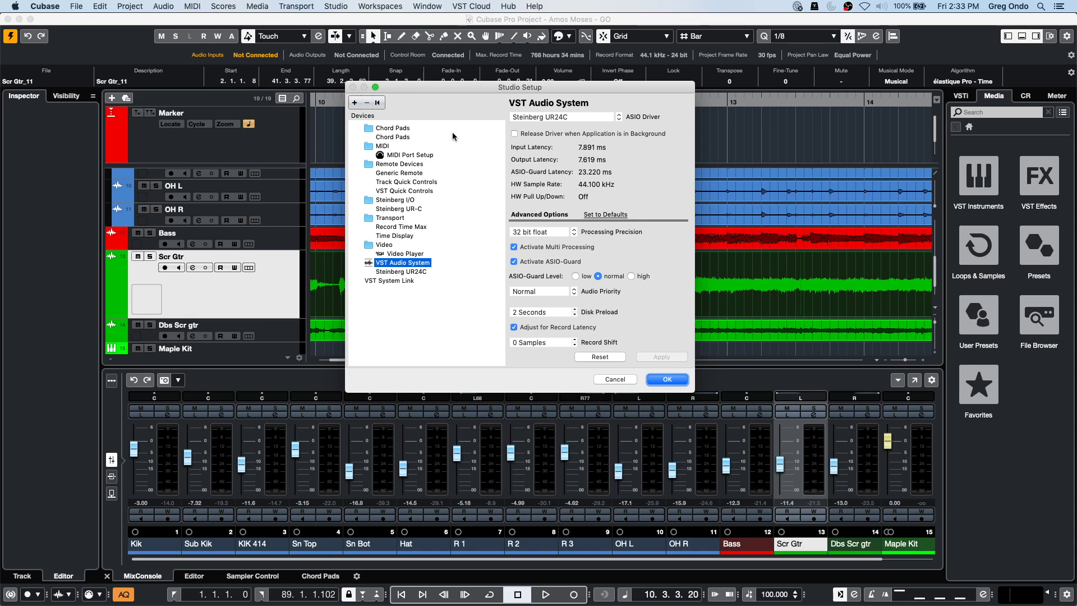
# For Track Quick Controls, keep PANORAMA P4 MIDI in and out ports and enable Learn.
pyautogui.click(409, 183)
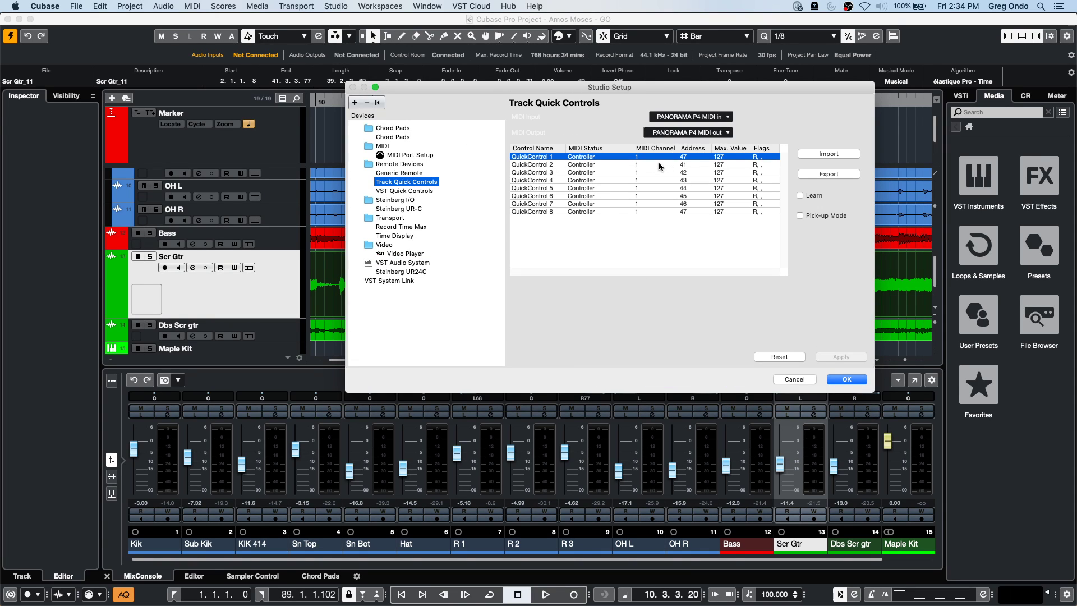
pyautogui.click(690, 117)
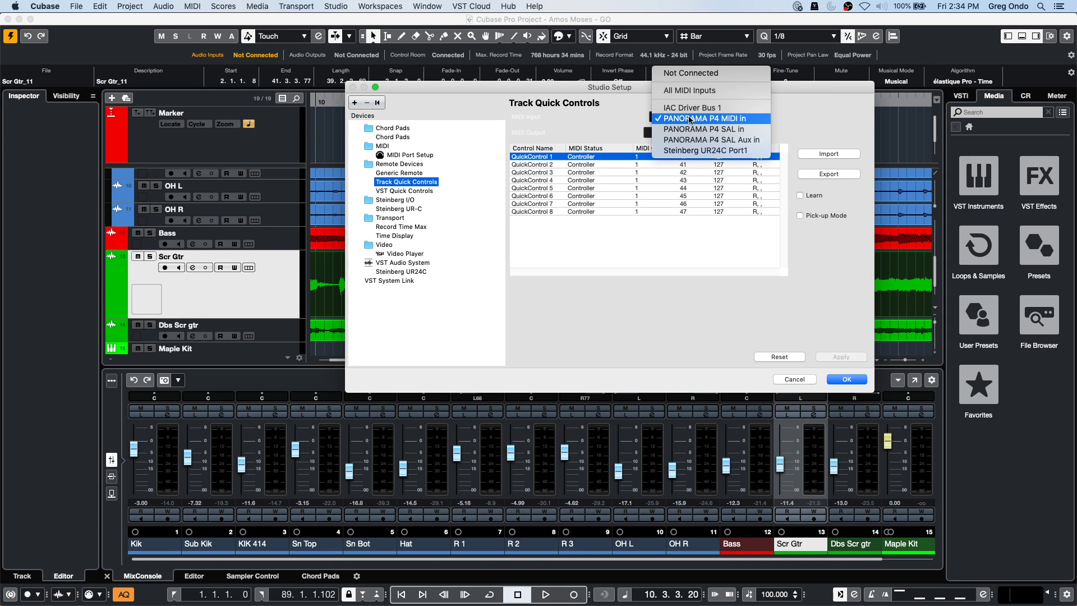
pyautogui.click(690, 118)
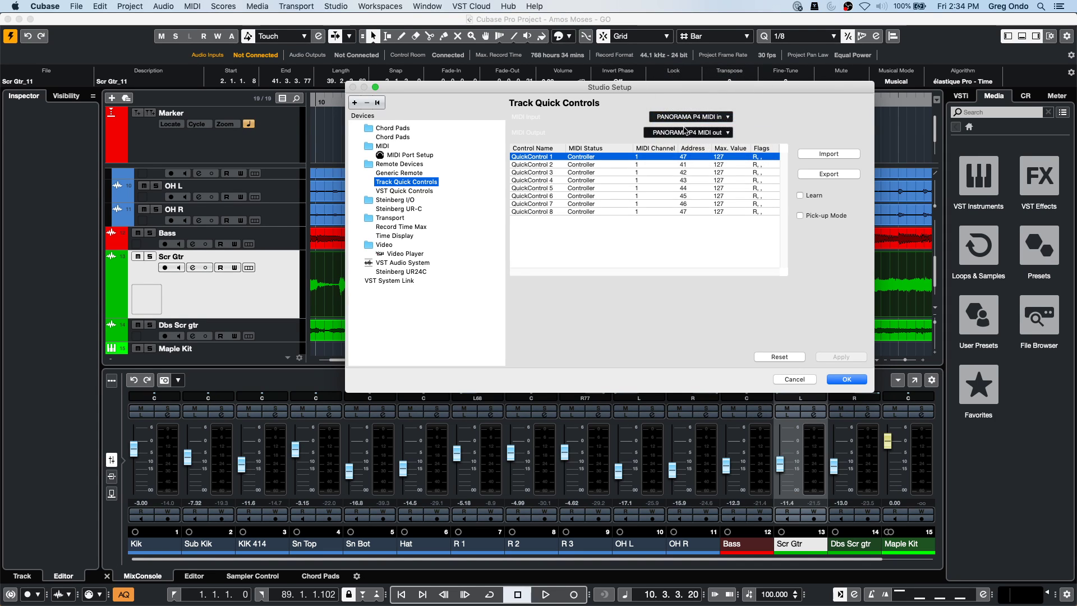
pyautogui.click(682, 133)
pyautogui.click(682, 134)
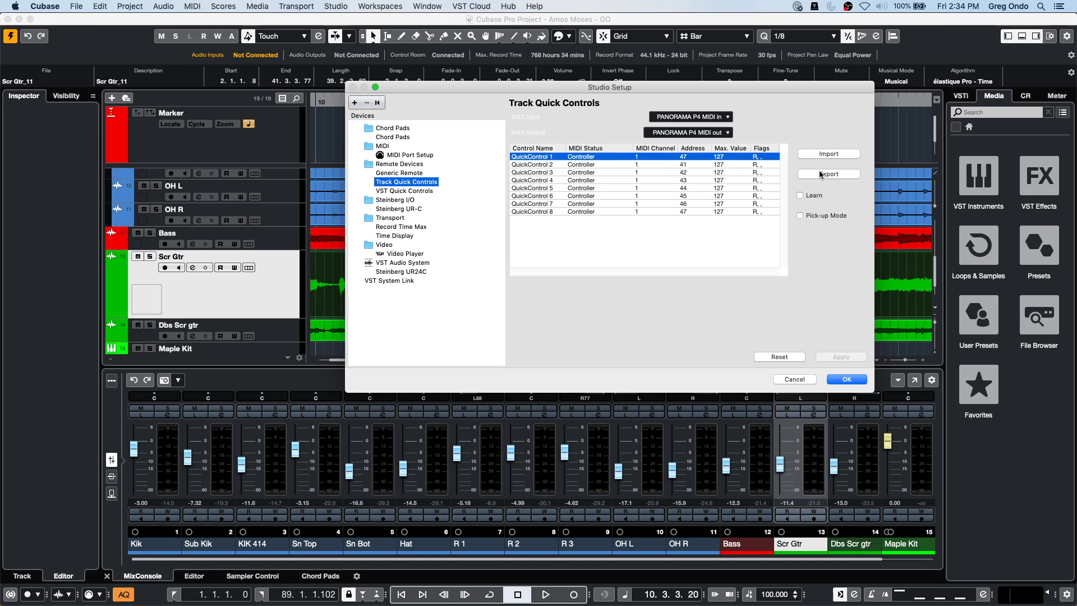
pyautogui.click(800, 195)
# Close Studio Setup and expand the Scr Gtr track's Quick Controls to browse its parameters.
pyautogui.click(846, 379)
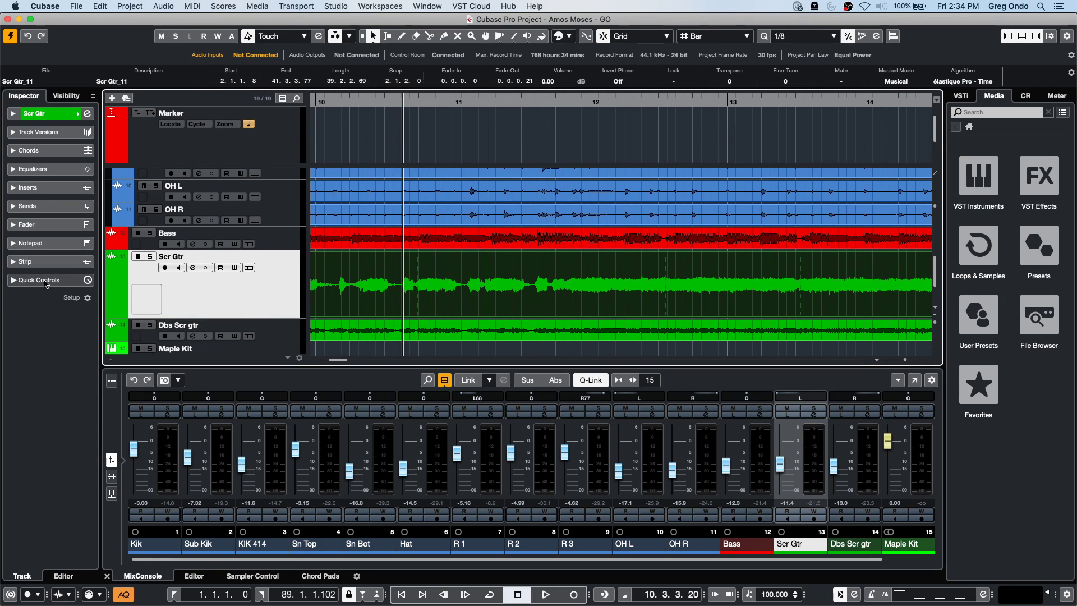
pyautogui.click(17, 281)
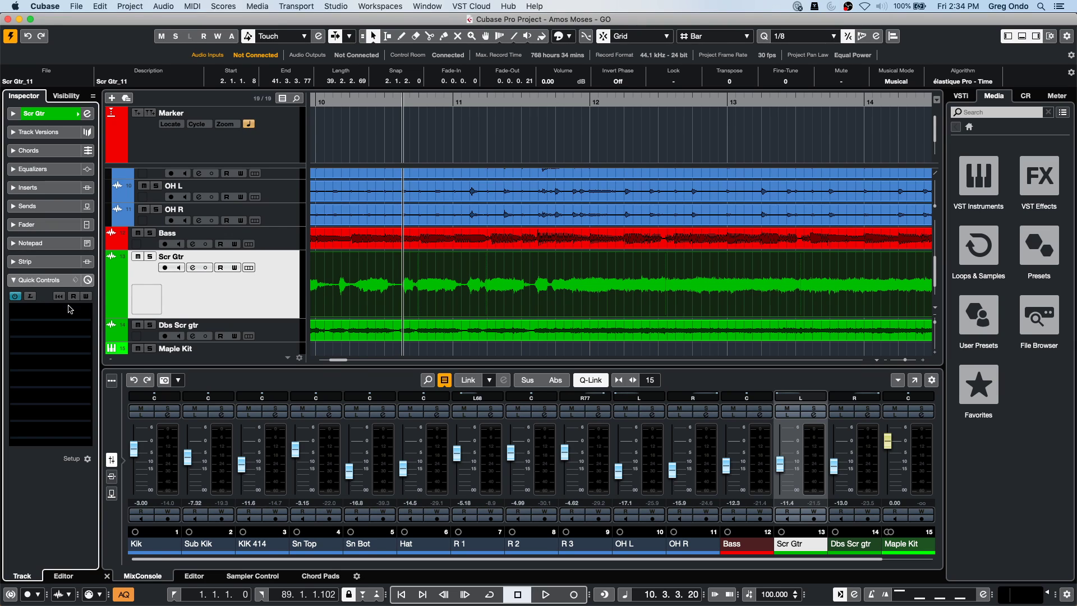
pyautogui.click(69, 309)
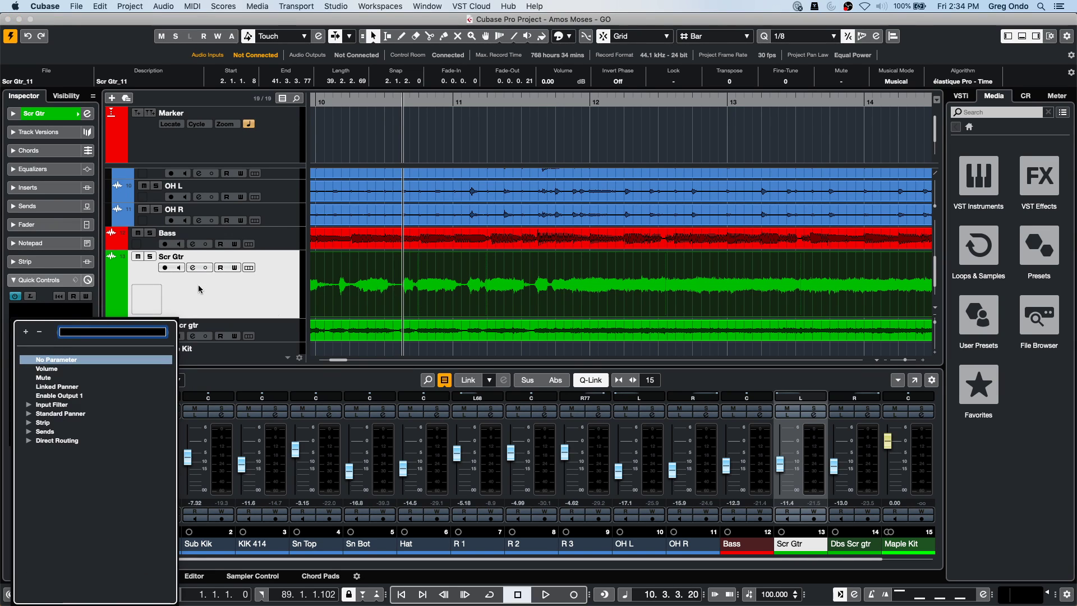
pyautogui.click(266, 243)
# Select the Bass track and list the insert effects available for its first insert slot.
pyautogui.click(266, 243)
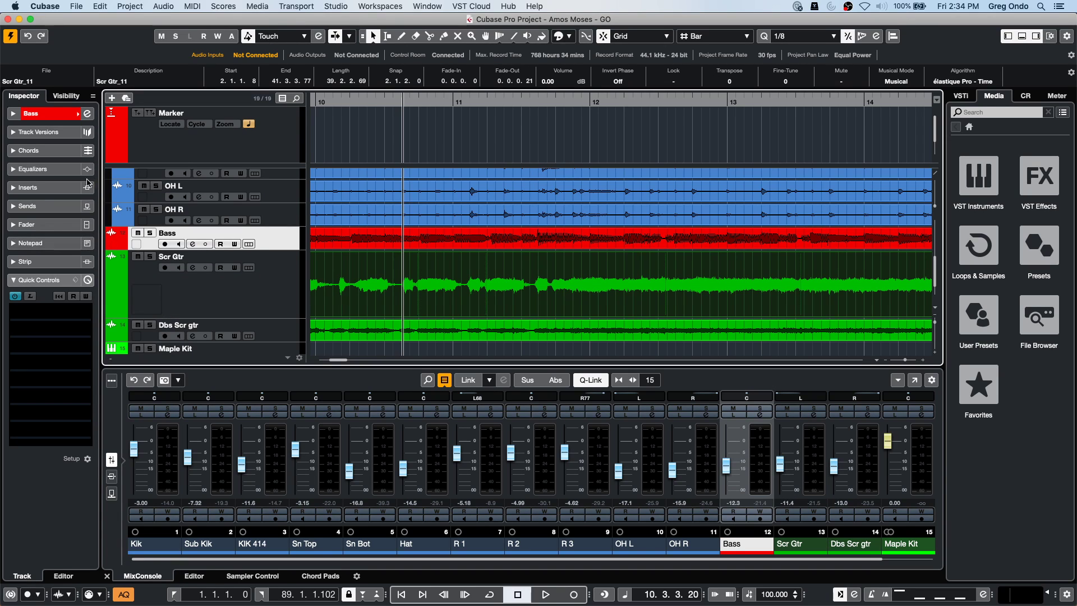
pyautogui.click(52, 187)
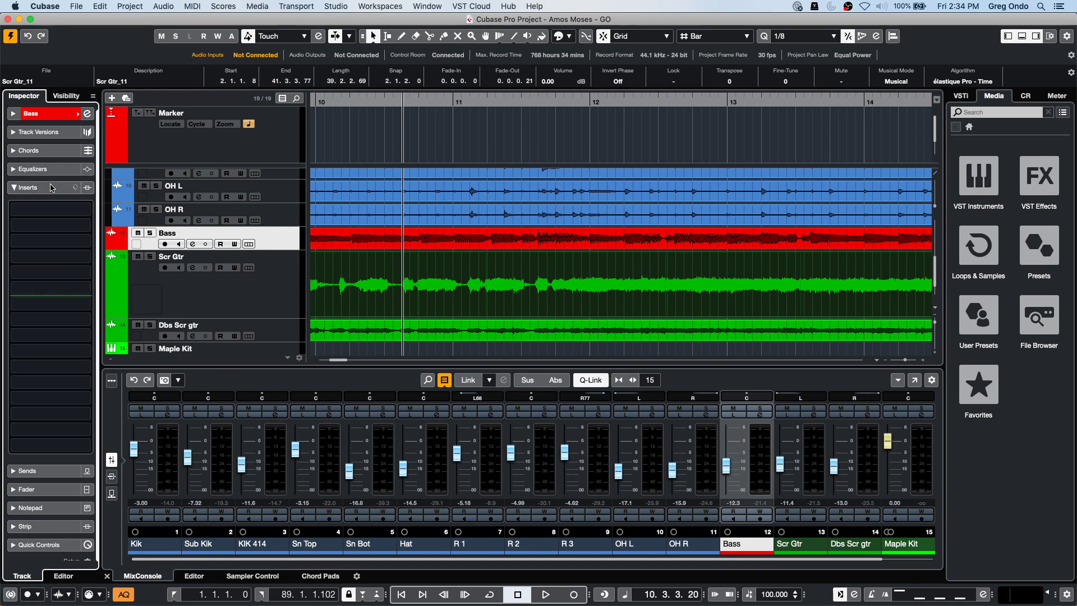
pyautogui.click(58, 216)
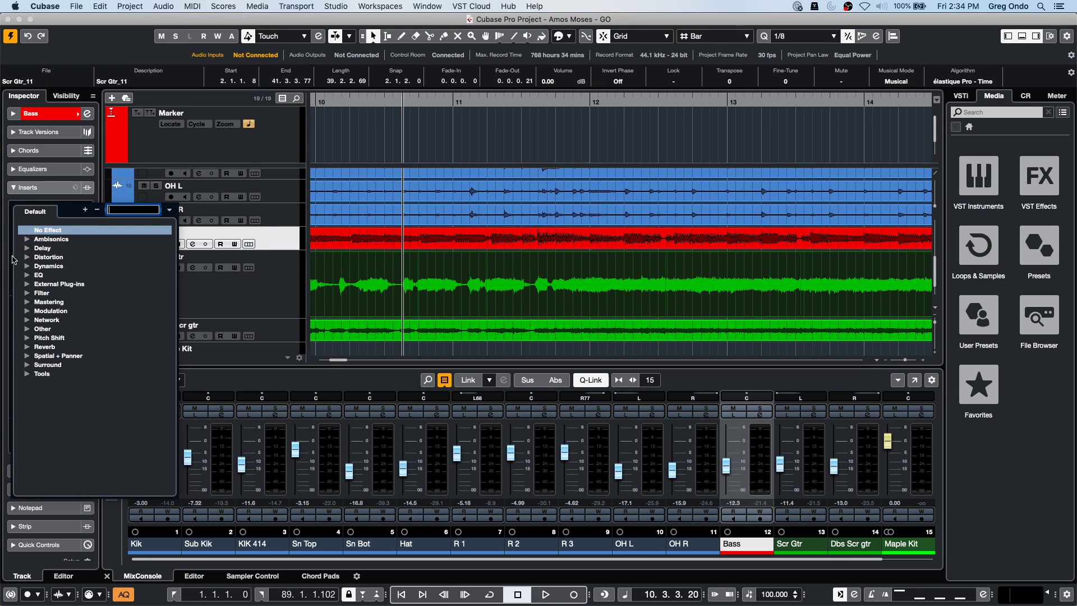
# Load VST Bass Amp on the Bass track's first insert and map its Amp Gain to quick control 1.
pyautogui.click(26, 257)
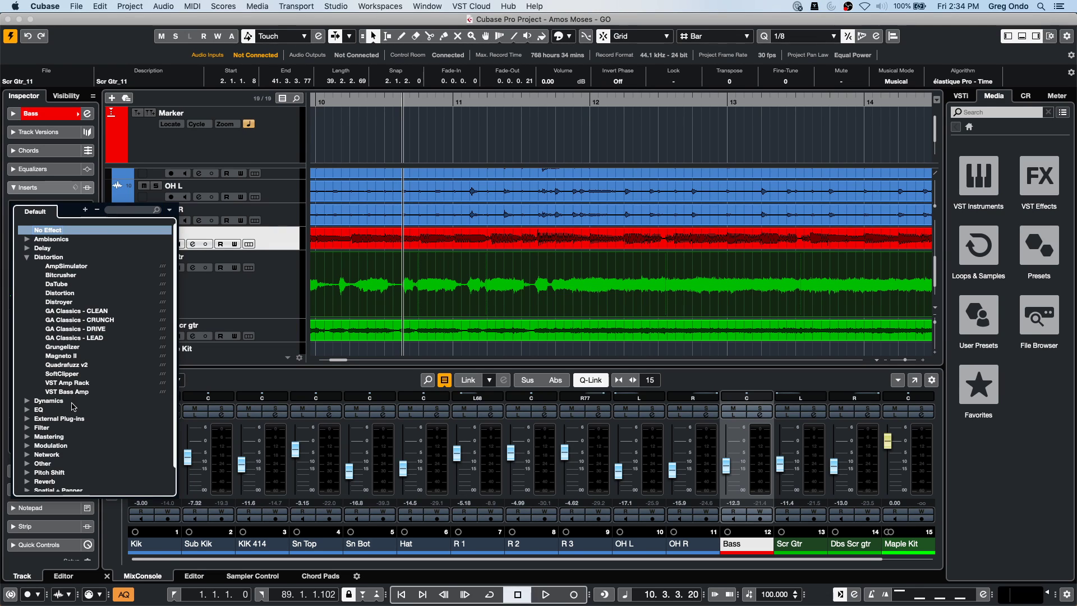
pyautogui.click(74, 393)
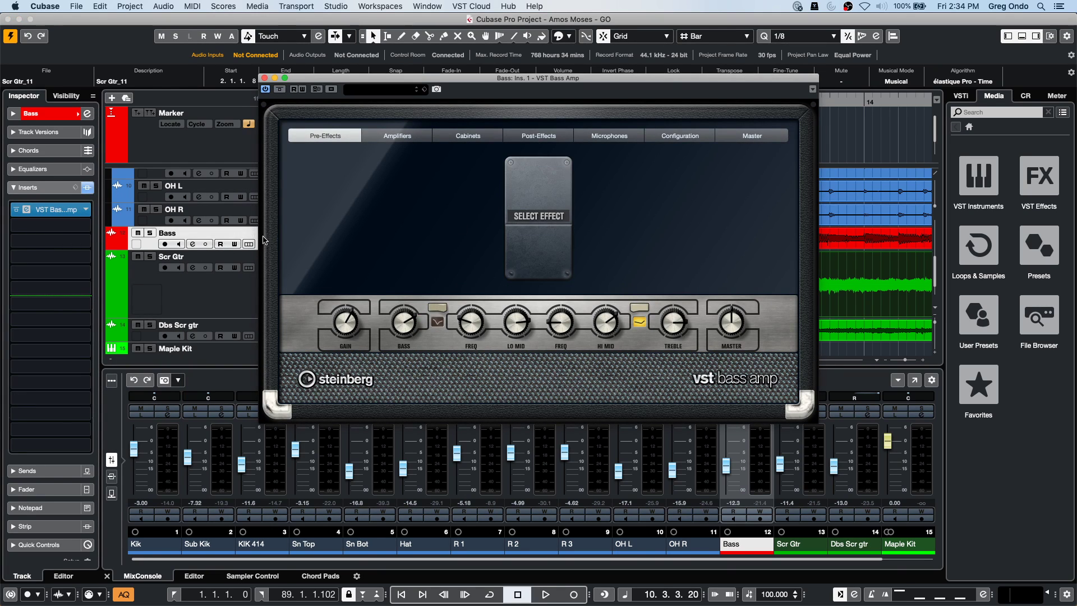
pyautogui.click(39, 544)
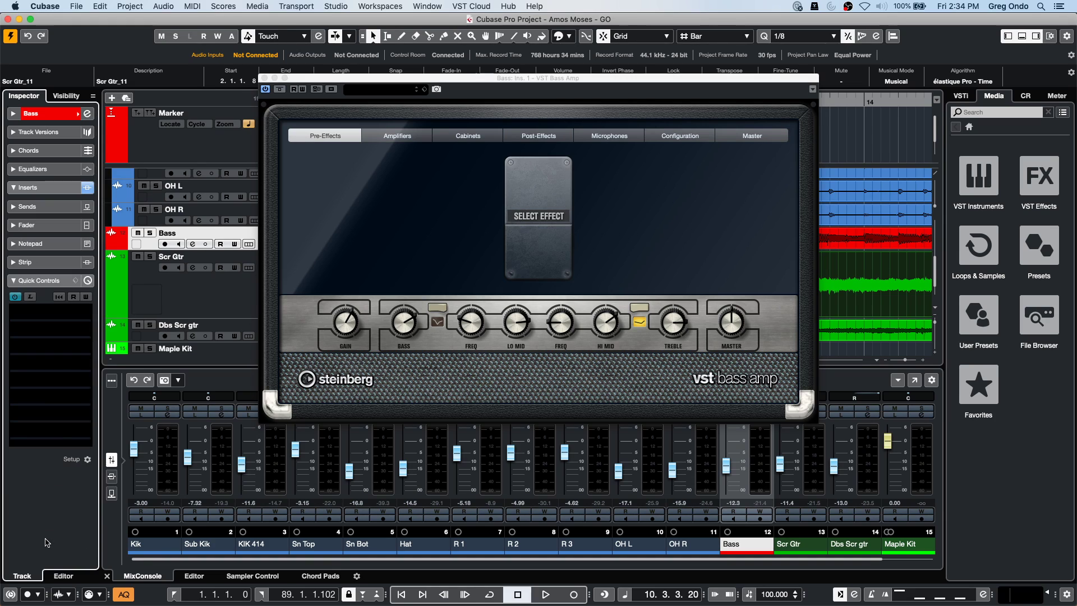
pyautogui.click(67, 311)
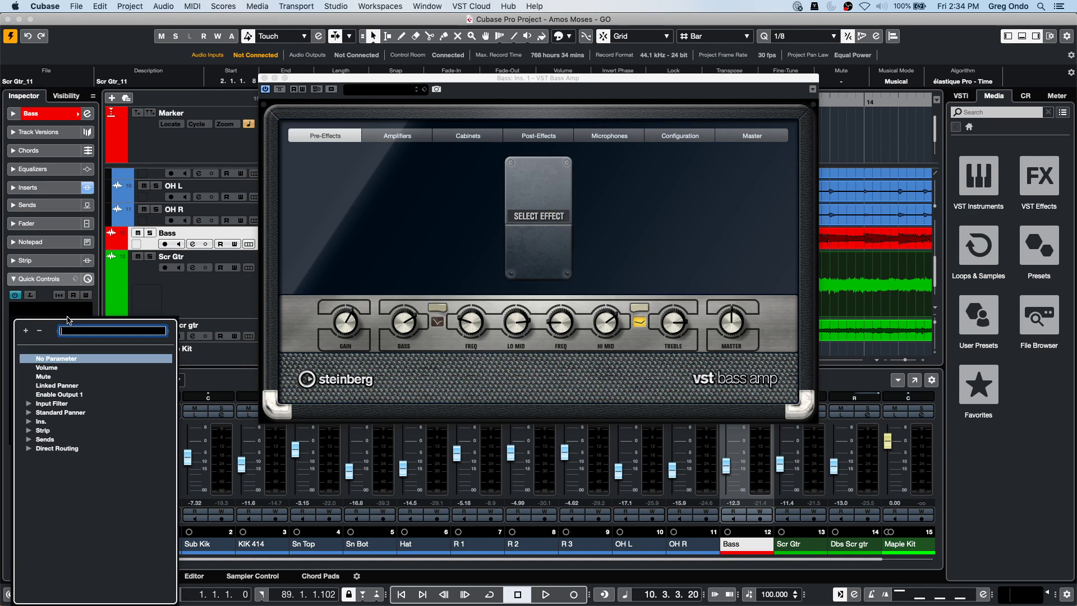
pyautogui.click(29, 421)
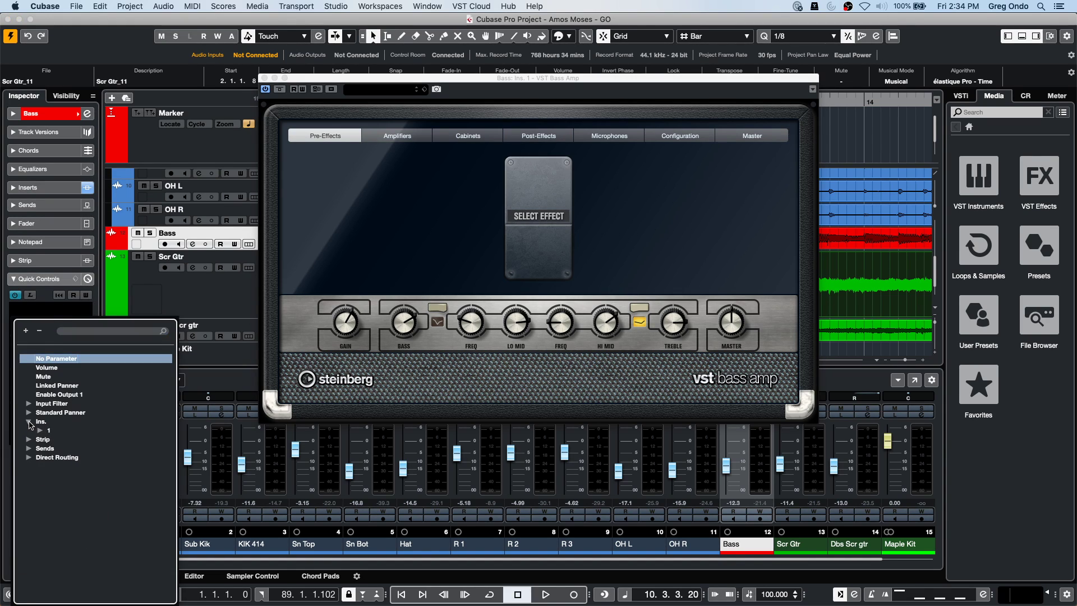
pyautogui.click(39, 431)
pyautogui.click(51, 440)
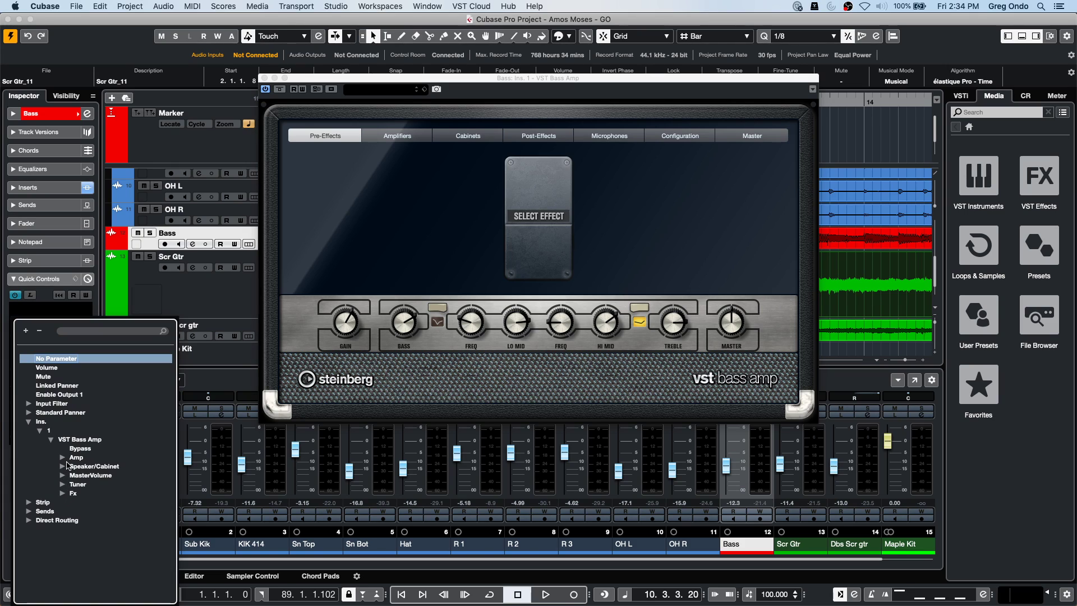
pyautogui.click(64, 458)
pyautogui.click(87, 468)
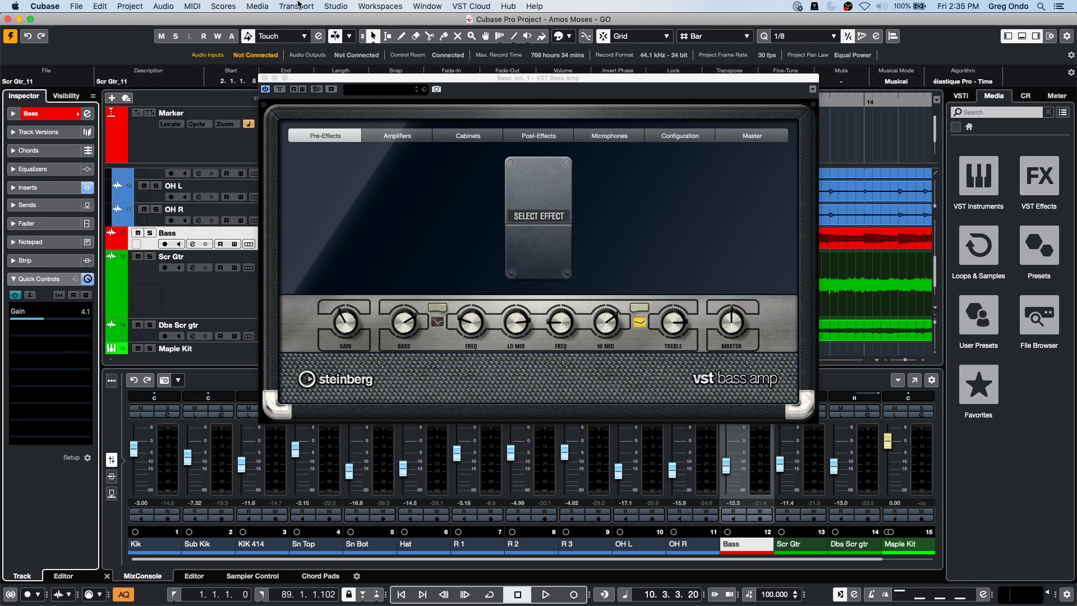
pyautogui.click(335, 6)
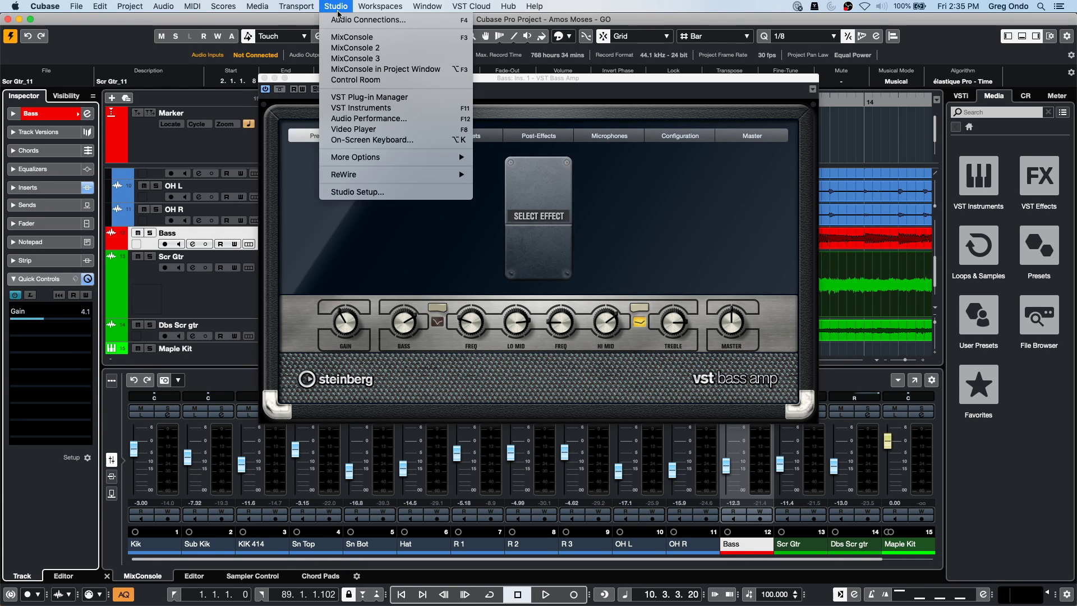
pyautogui.click(368, 193)
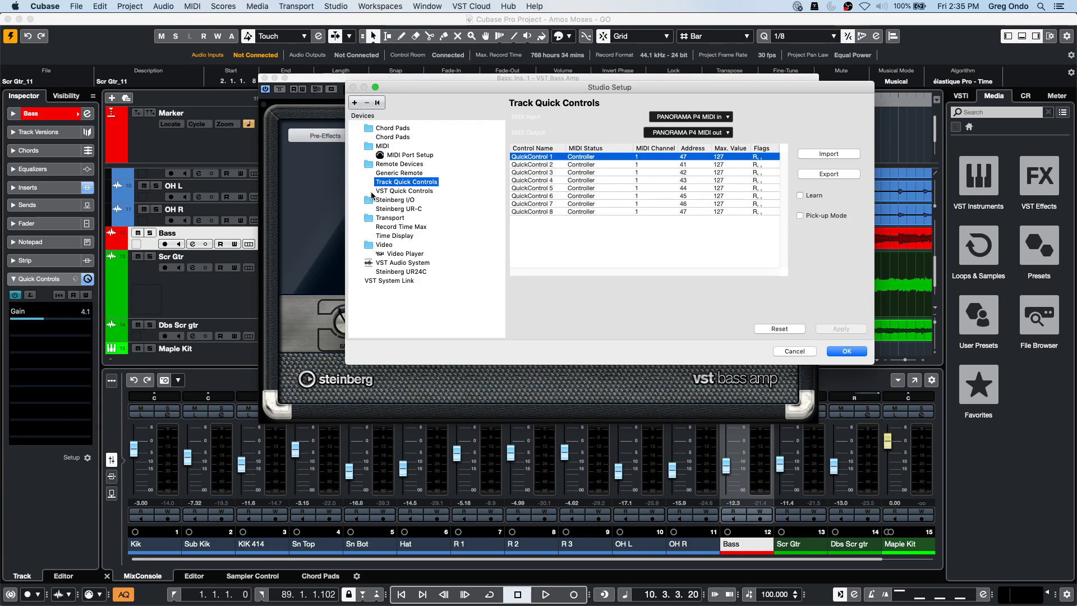
pyautogui.click(414, 173)
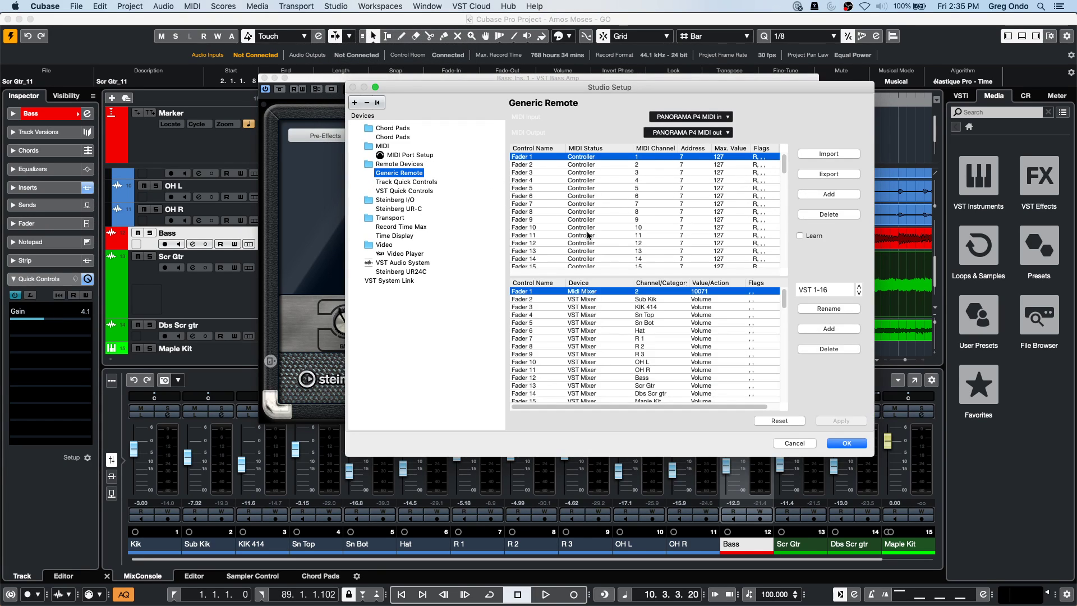
pyautogui.click(600, 291)
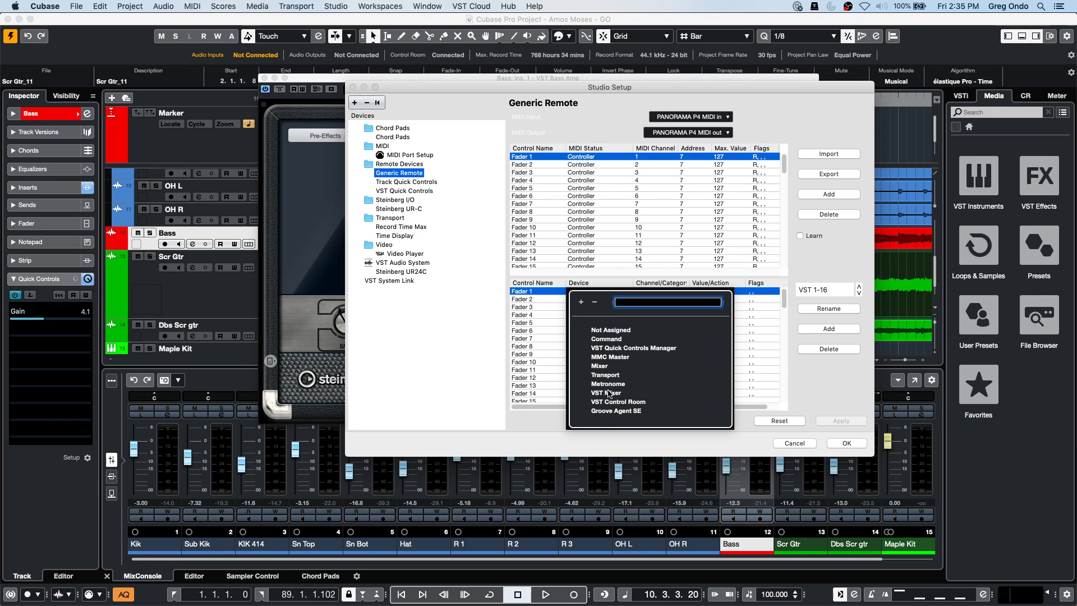
pyautogui.click(610, 339)
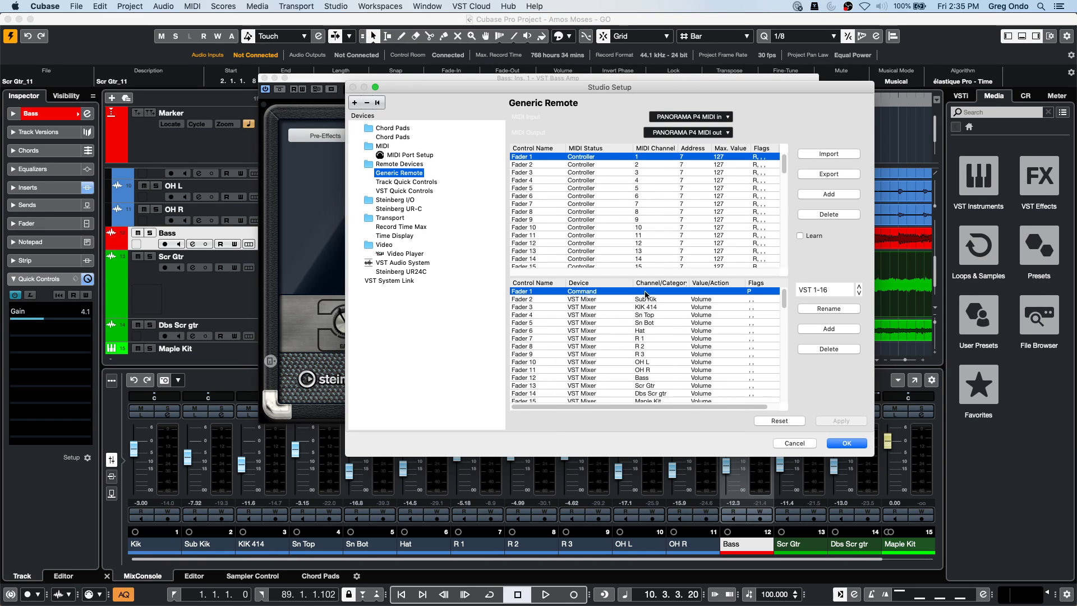
pyautogui.click(645, 292)
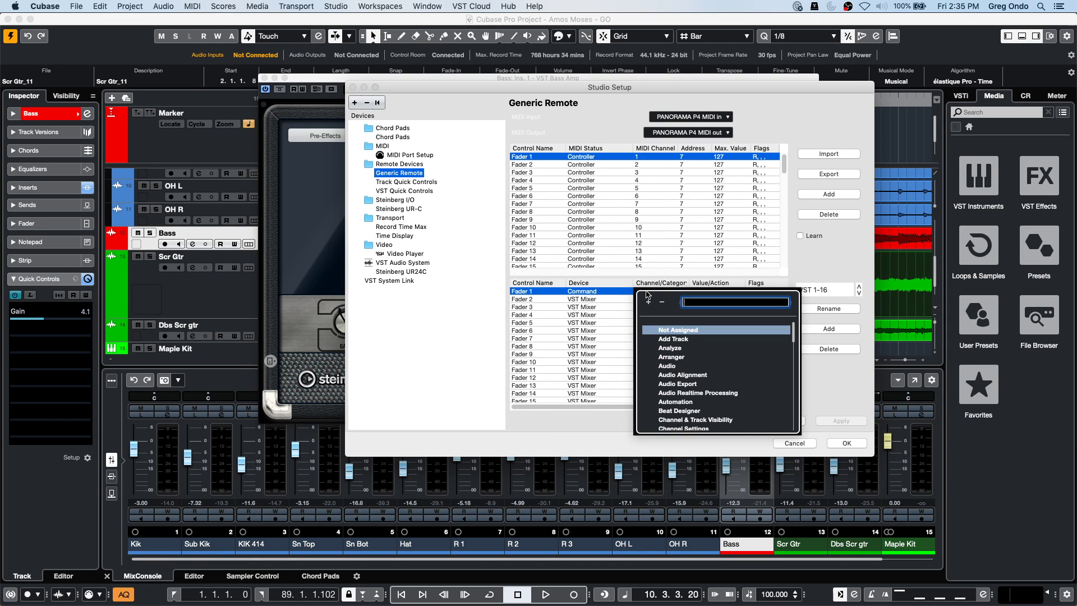
pyautogui.click(596, 295)
pyautogui.click(596, 295)
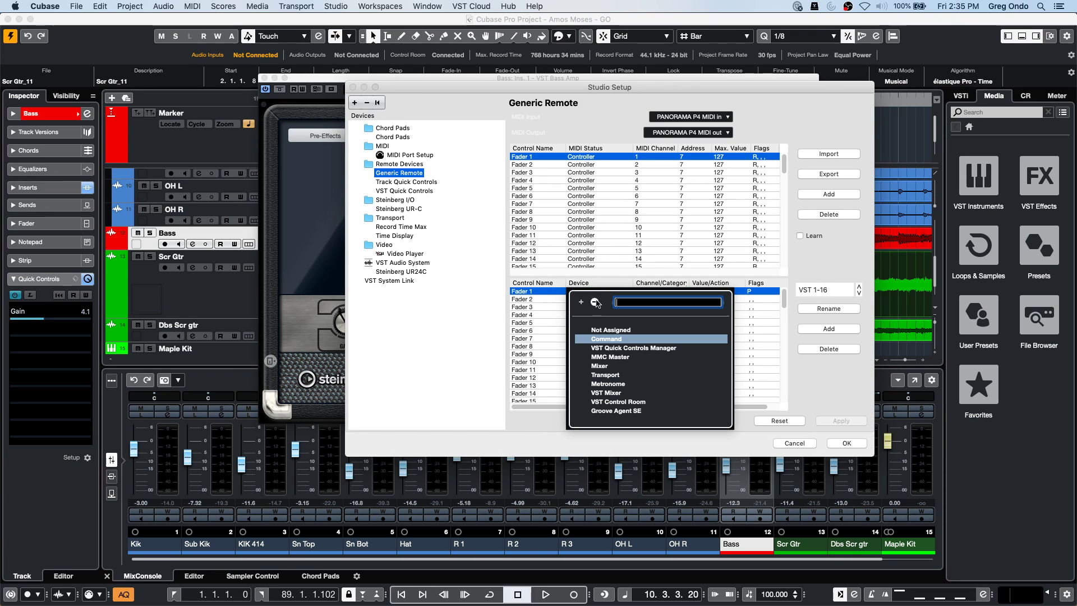
pyautogui.click(616, 394)
pyautogui.click(650, 291)
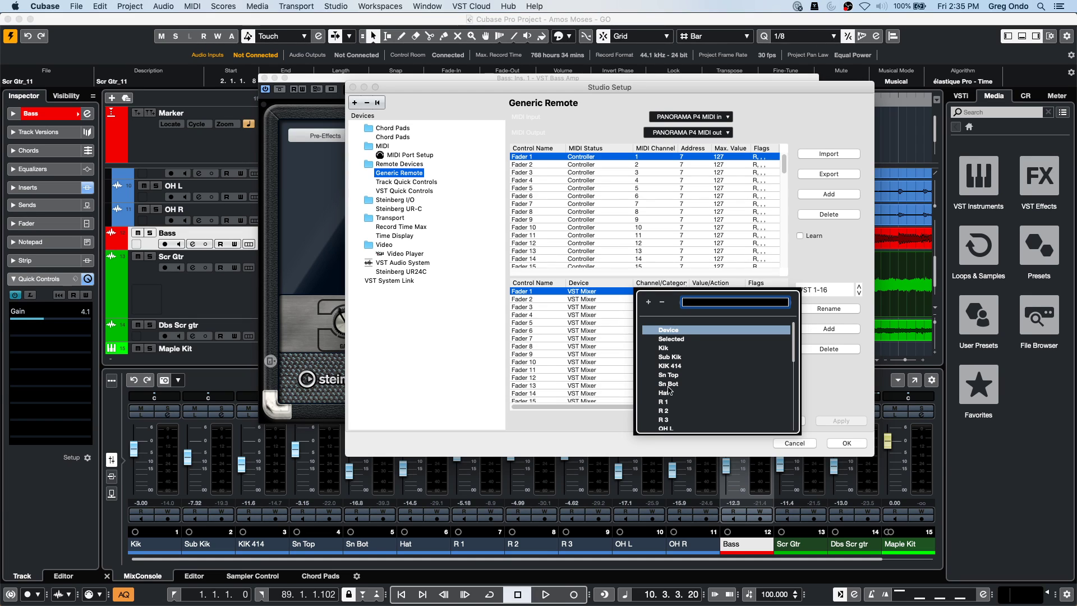
pyautogui.scroll(-3, 681, 396)
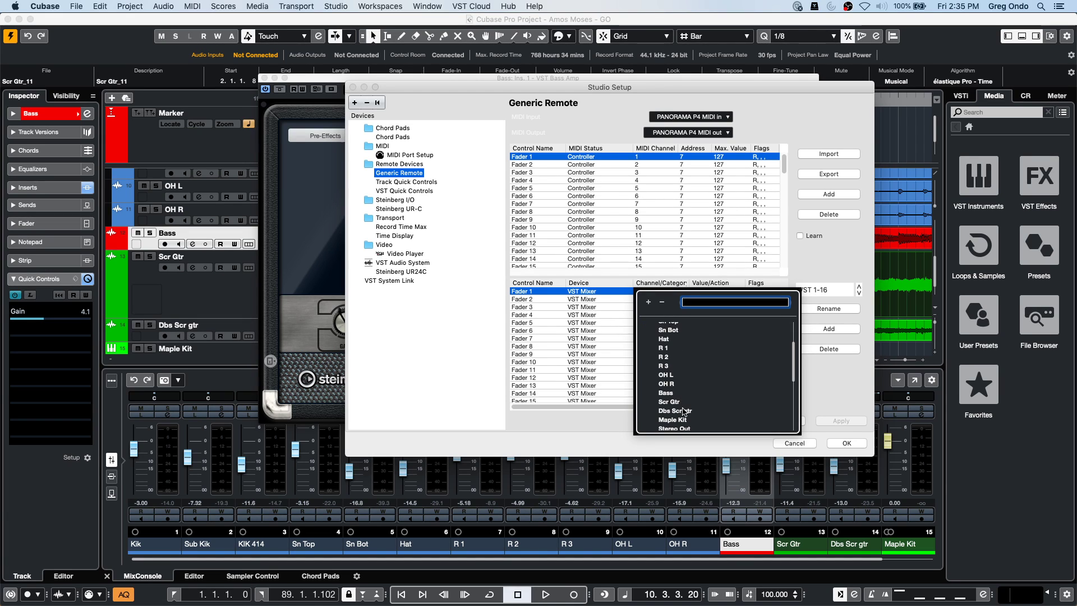
pyautogui.click(667, 392)
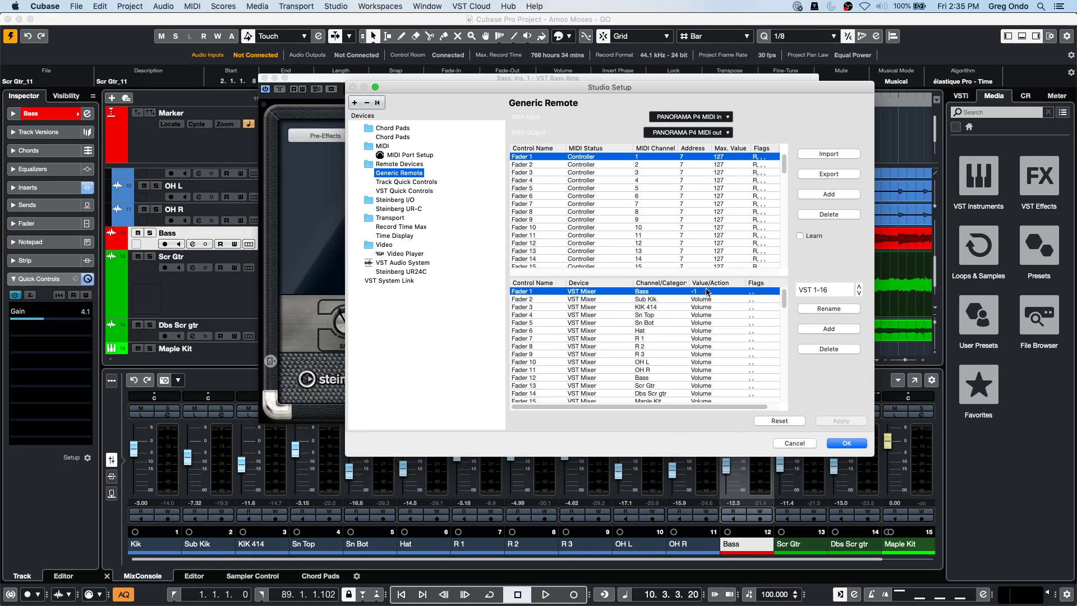
pyautogui.click(707, 291)
pyautogui.scroll(-1, 760, 376)
pyautogui.scroll(-1, 760, 376)
pyautogui.click(707, 413)
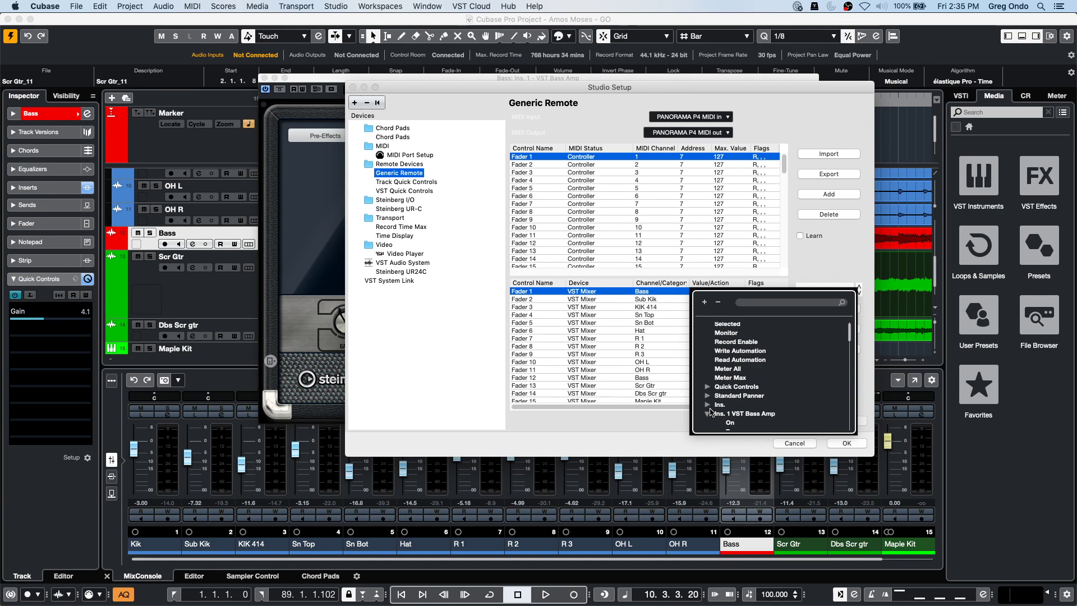
pyautogui.scroll(-1, 748, 402)
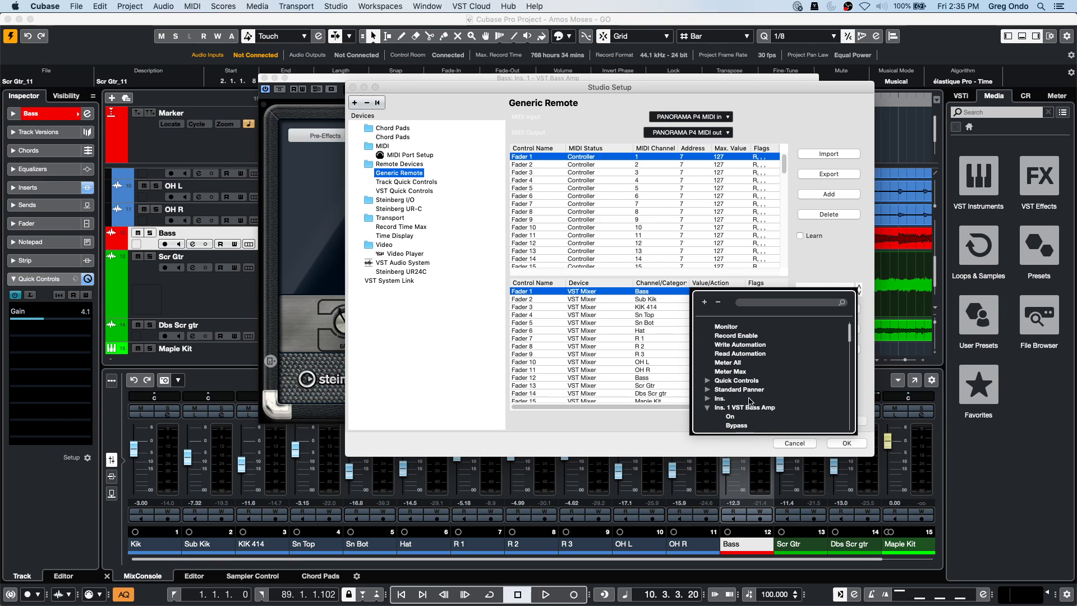
pyautogui.scroll(-4, 749, 402)
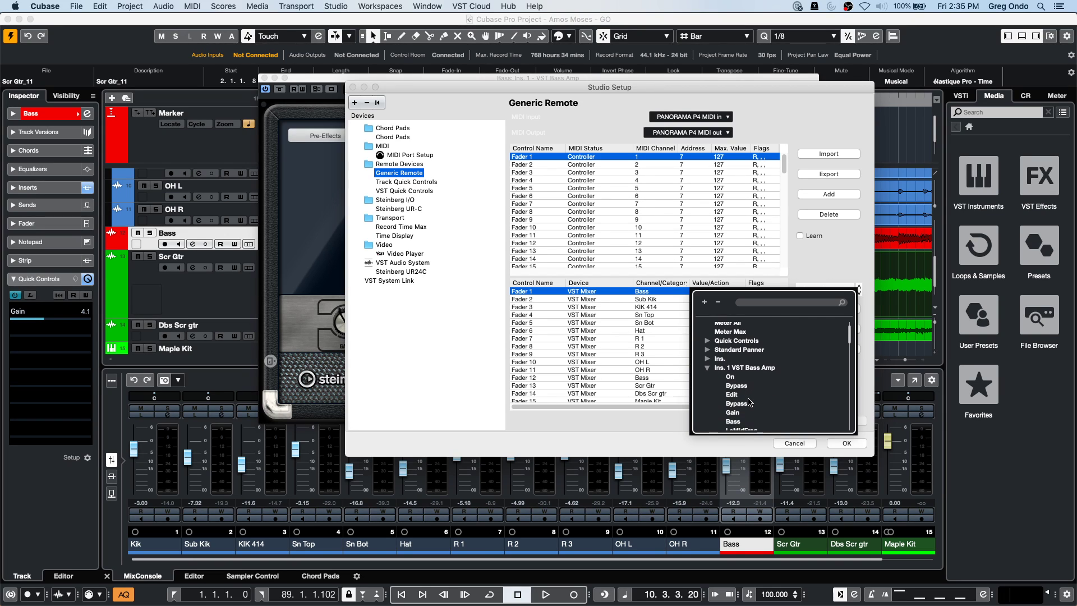
pyautogui.doubleClick(734, 400)
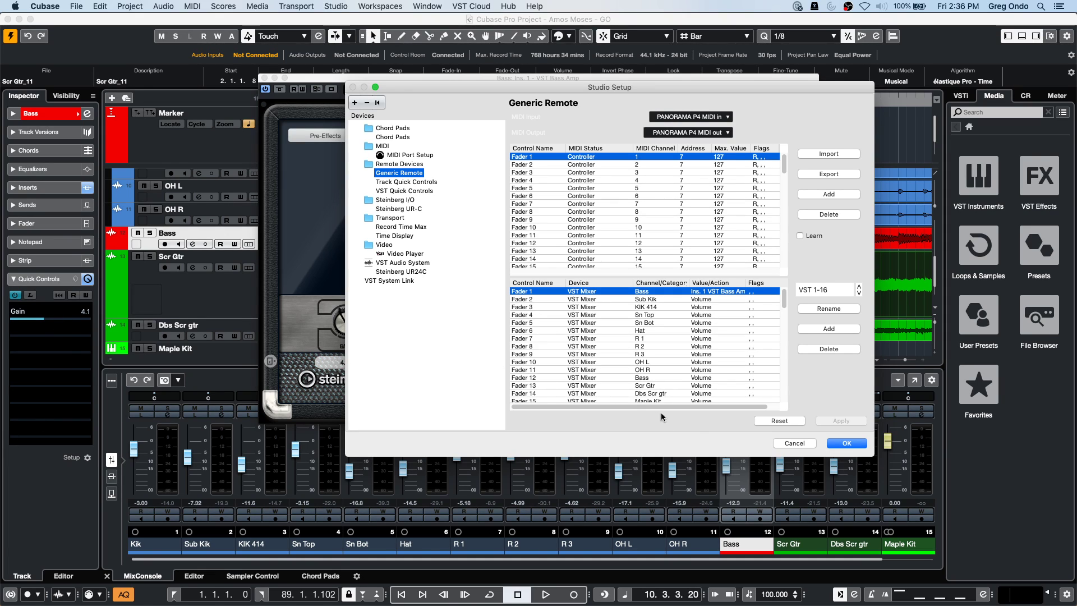
pyautogui.click(802, 444)
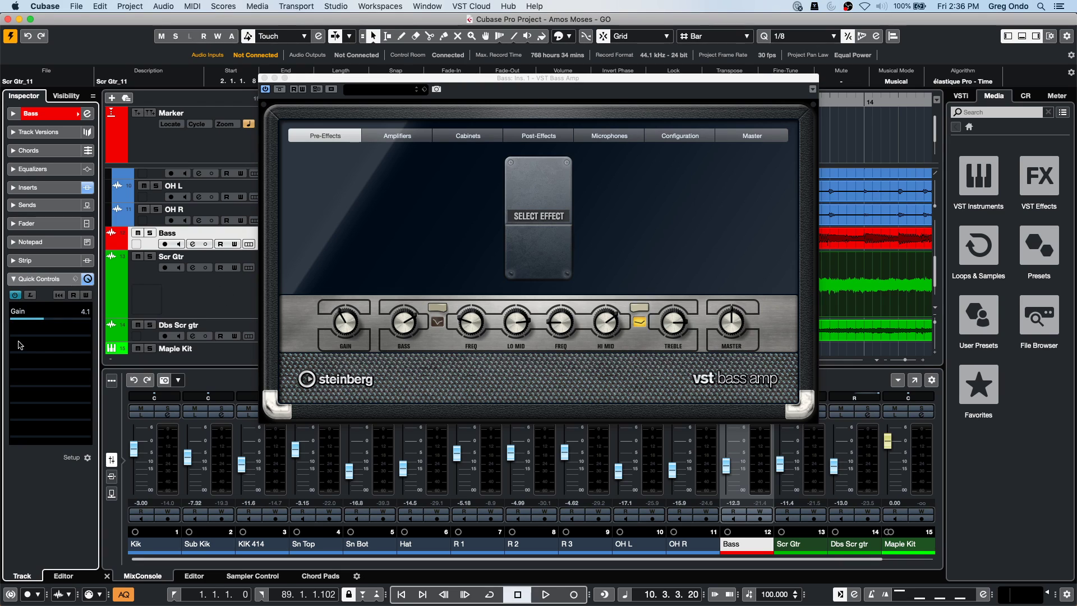
# Dismiss the quick control parameter list and close the VST Bass Amp plug-in window.
pyautogui.click(50, 334)
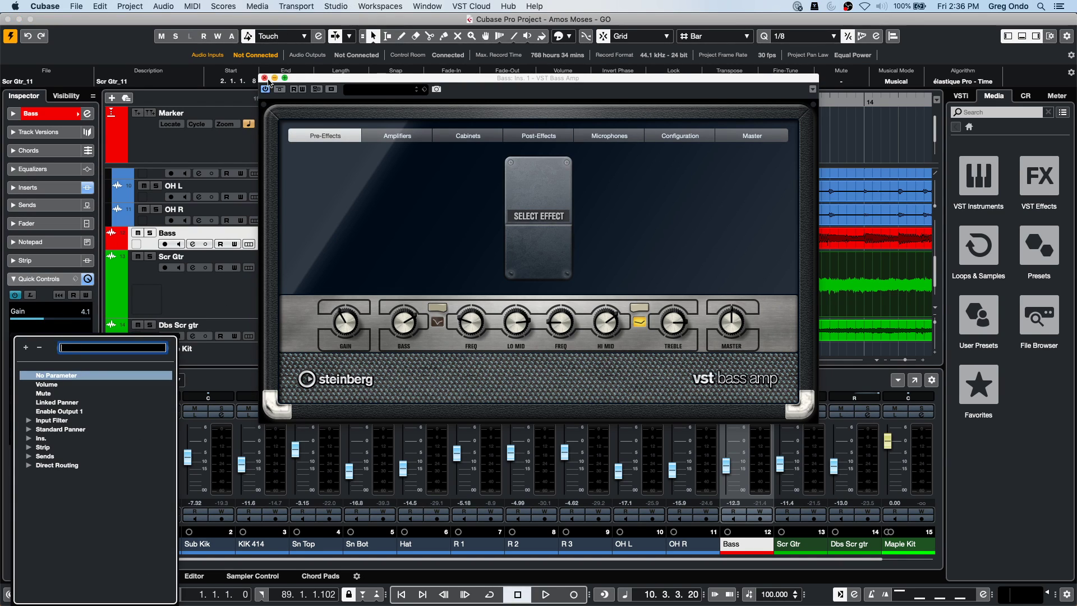
pyautogui.click(265, 79)
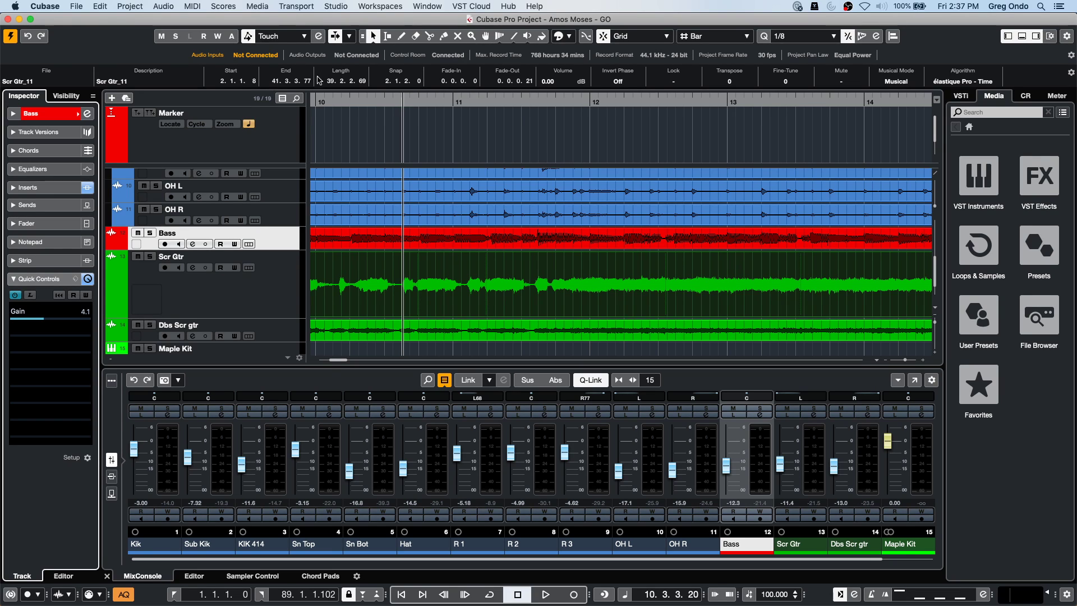
# Add two Padshop instrument tracks through Add Track > Instrument with Count 2.
pyautogui.rightClick(269, 269)
pyautogui.moveTo(364, 280)
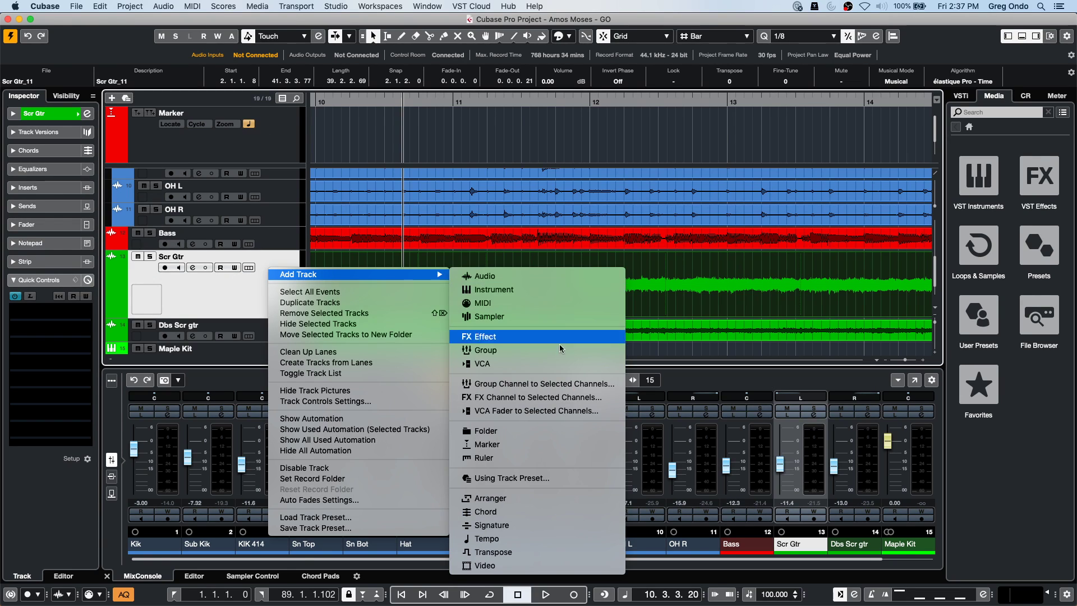
pyautogui.click(568, 298)
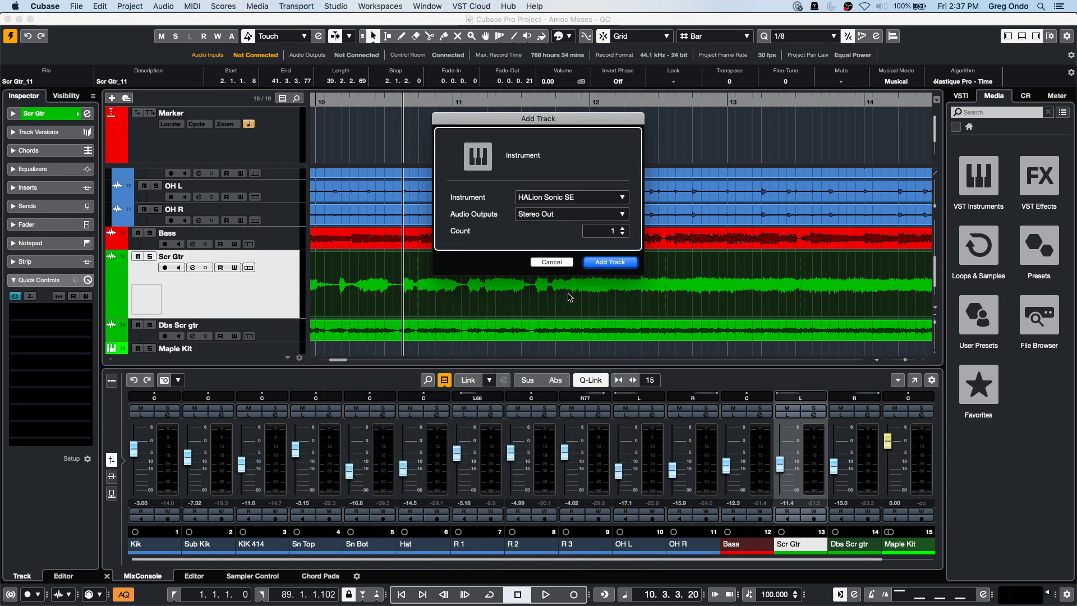
pyautogui.click(578, 199)
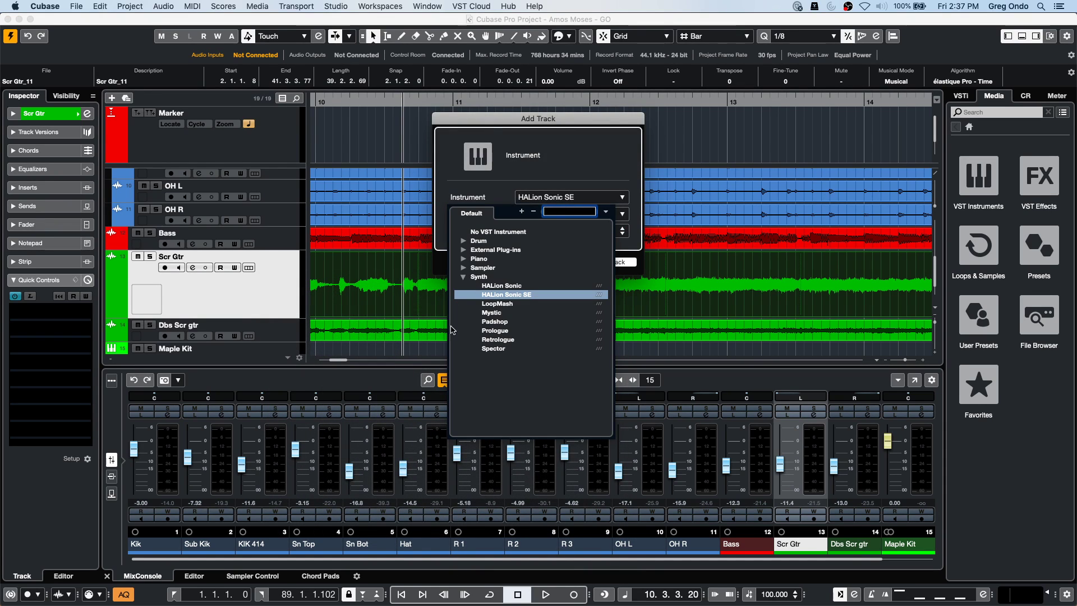
pyautogui.click(496, 321)
pyautogui.click(622, 227)
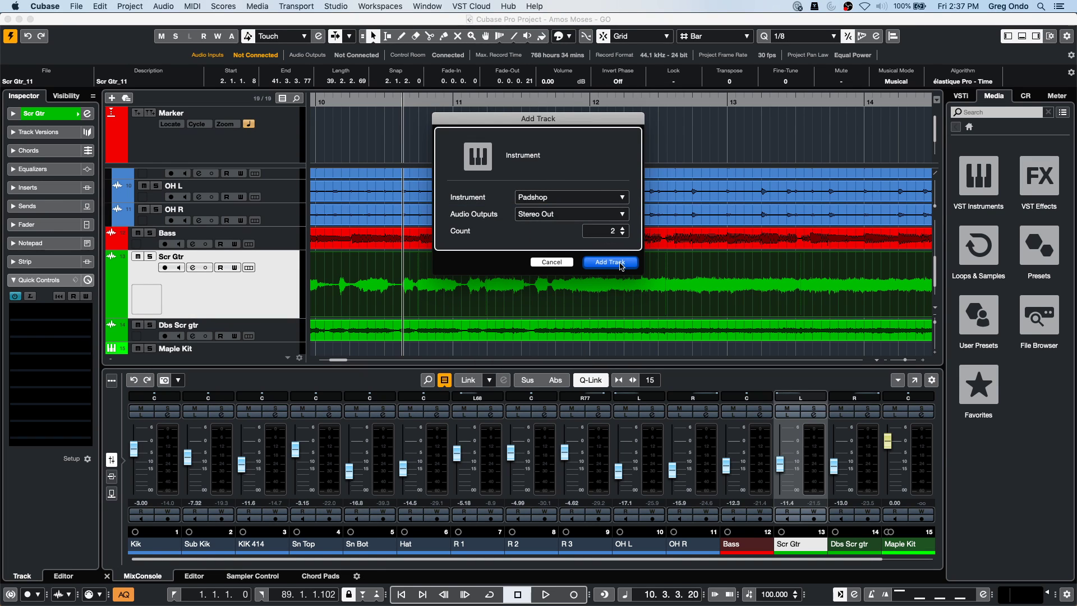
pyautogui.click(609, 263)
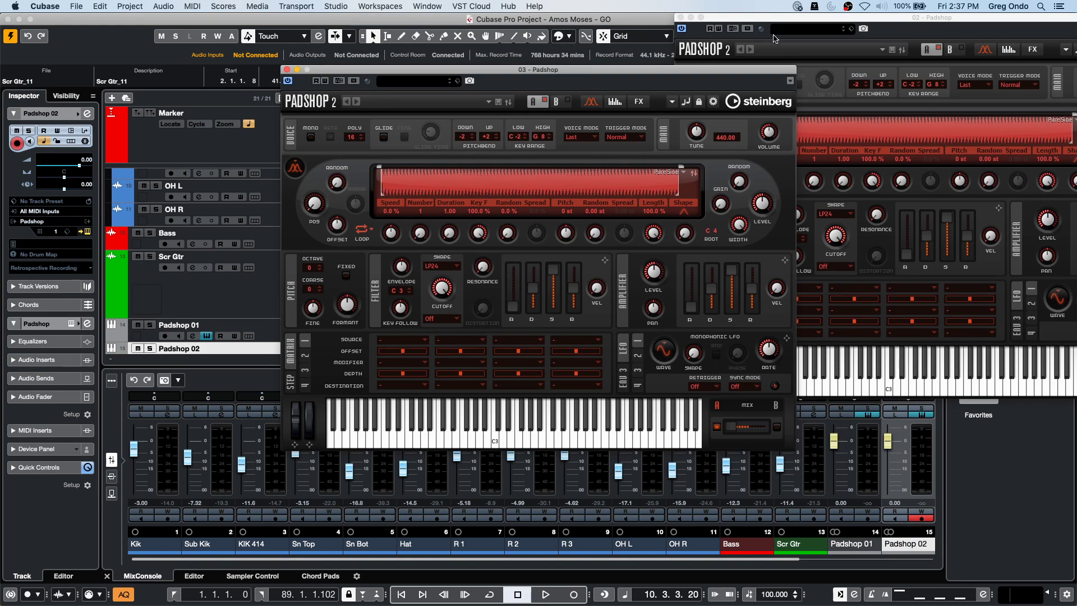
# Set the VSTi rack's third slot to No VST Instrument to unload the extra Padshop.
pyautogui.moveTo(732, 21); pyautogui.dragTo(392, 110)
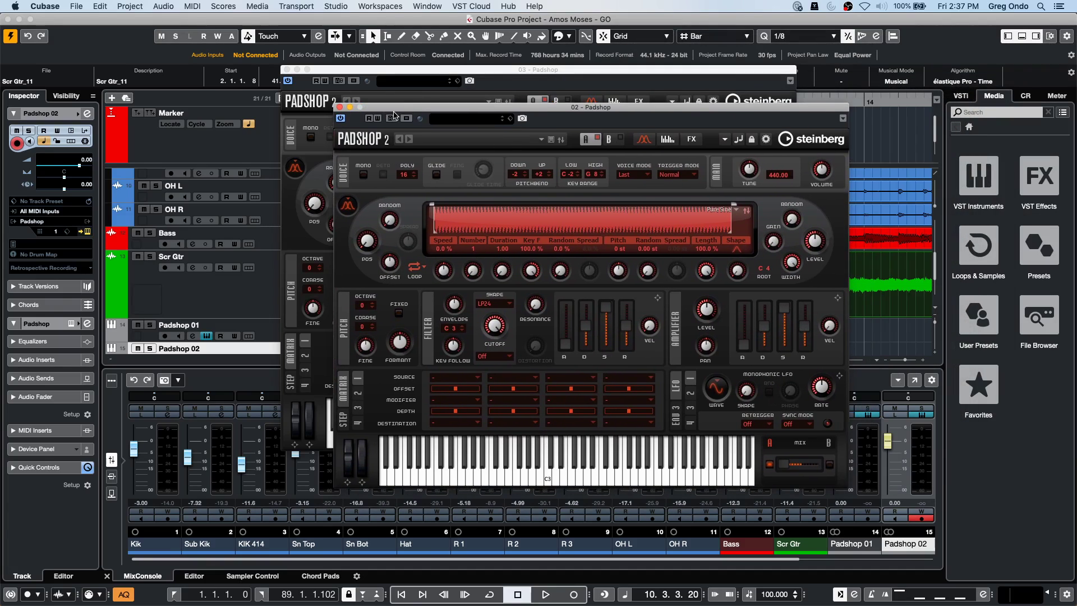
pyautogui.click(960, 95)
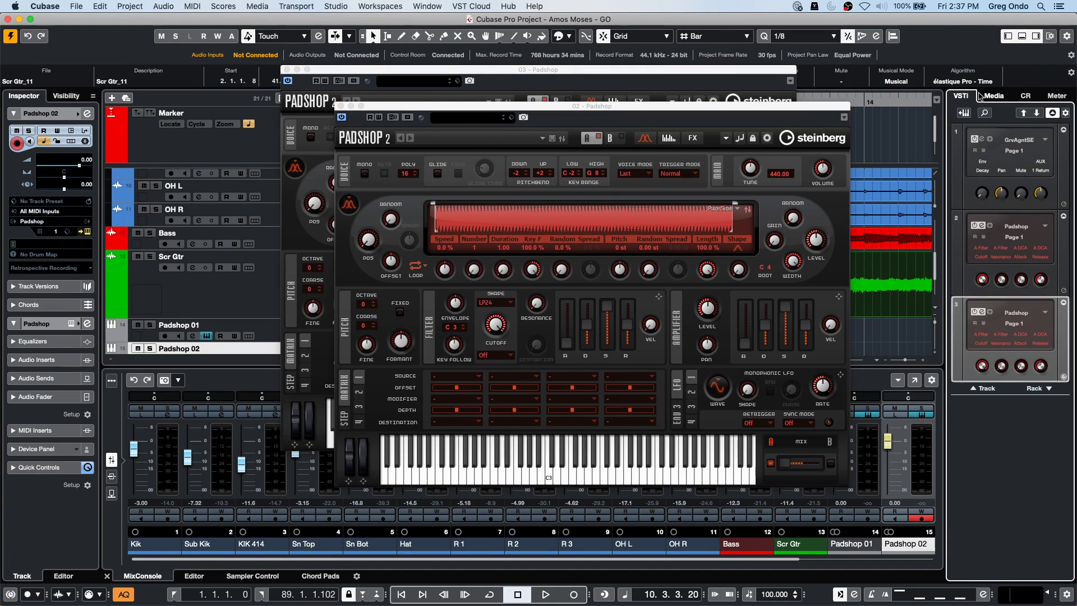
pyautogui.click(1027, 312)
pyautogui.click(961, 347)
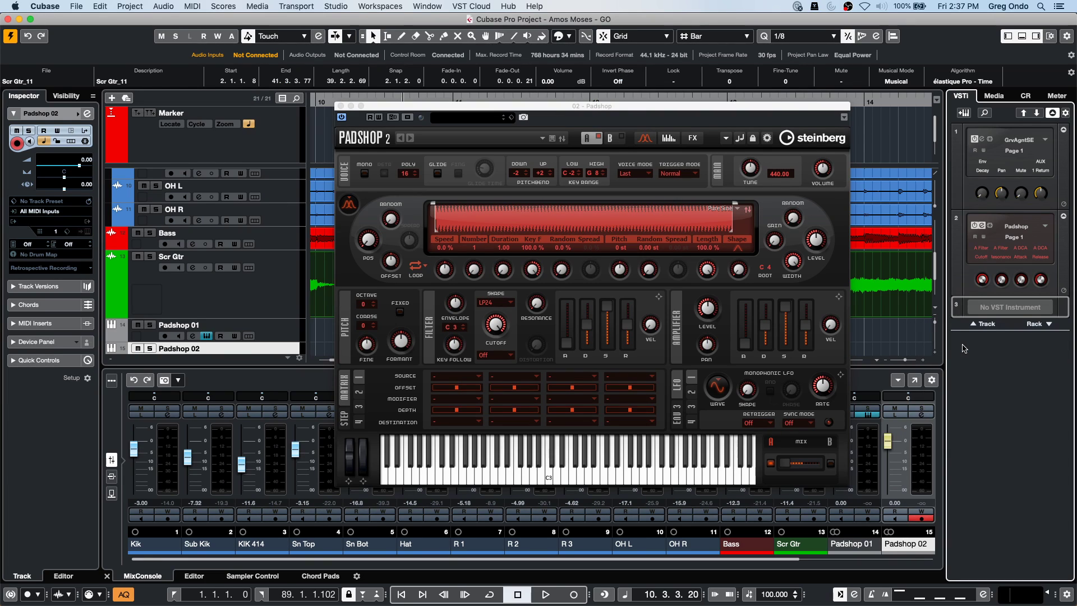
pyautogui.scroll(-1, 238, 284)
pyautogui.scroll(-3, 238, 284)
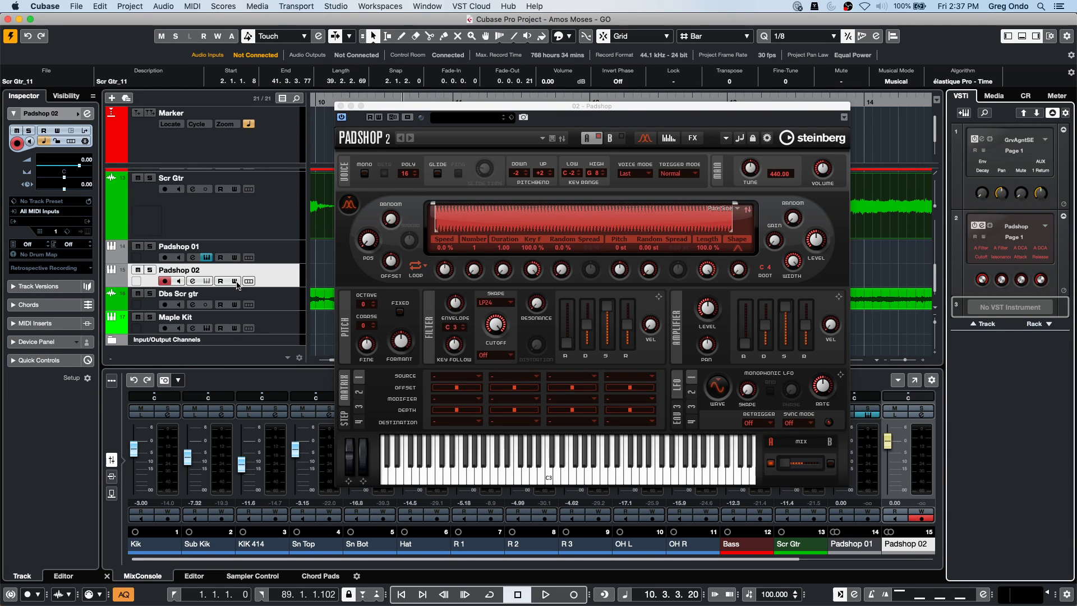
# Remove the Padshop 02 and Padshop 01 tracks, then switch over to Safari.
pyautogui.rightClick(273, 276)
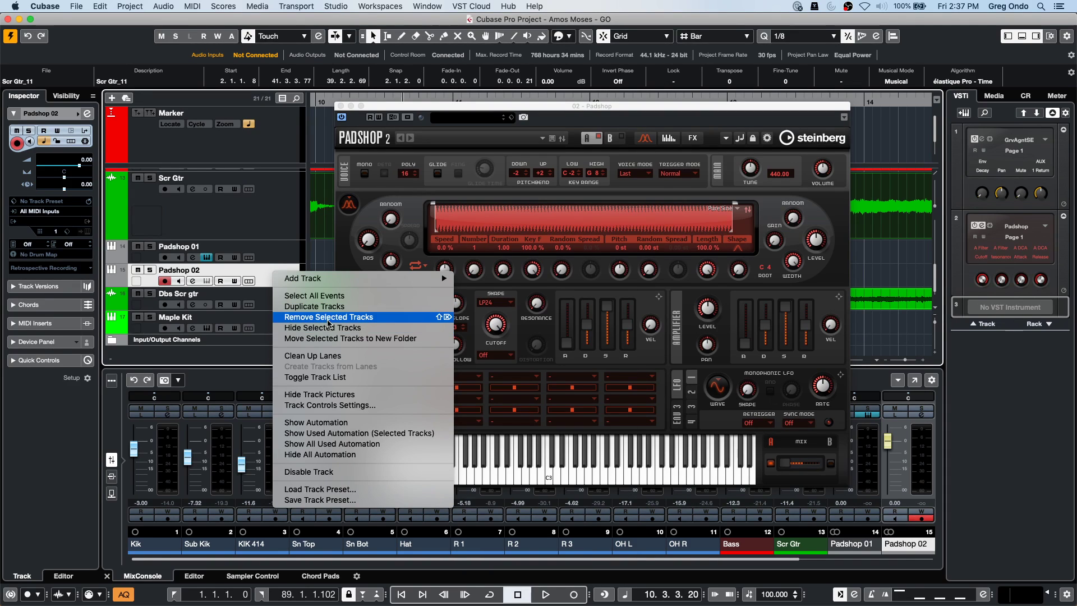
pyautogui.click(329, 317)
pyautogui.rightClick(277, 269)
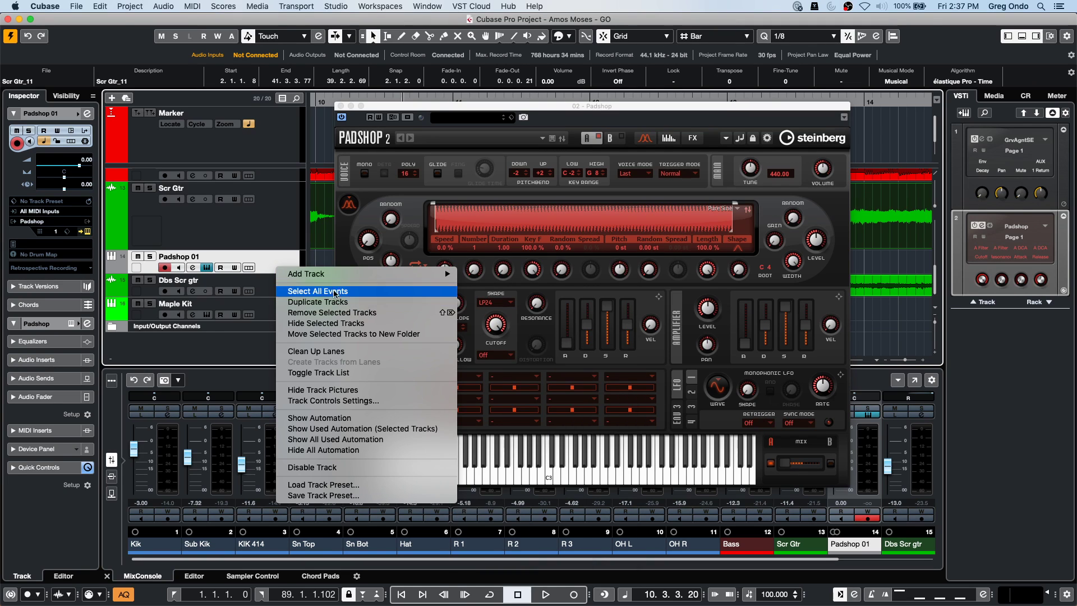
pyautogui.click(337, 312)
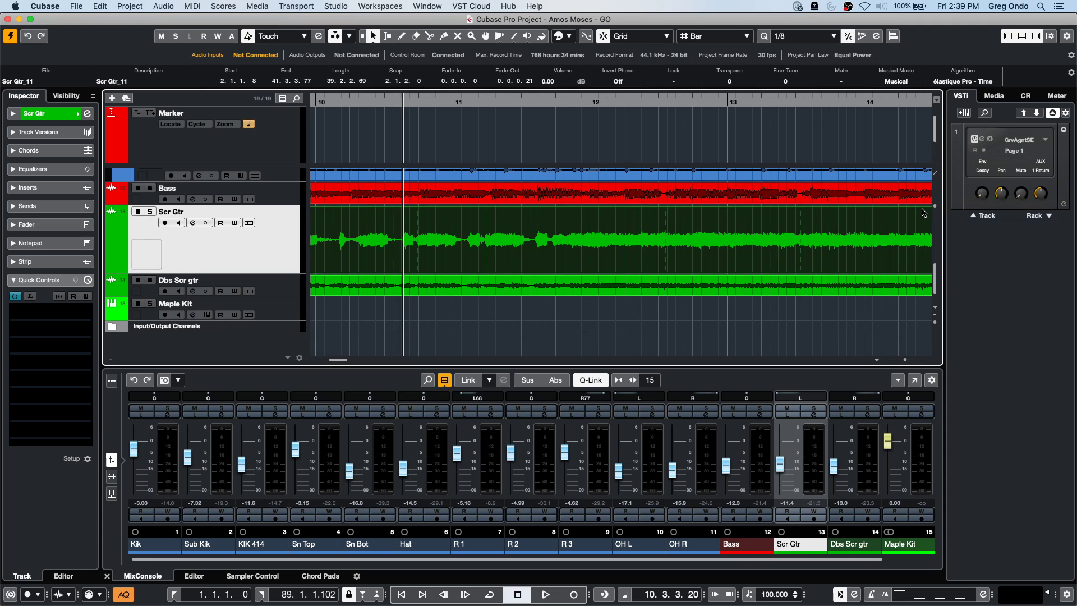
pyautogui.press('super+Tab')
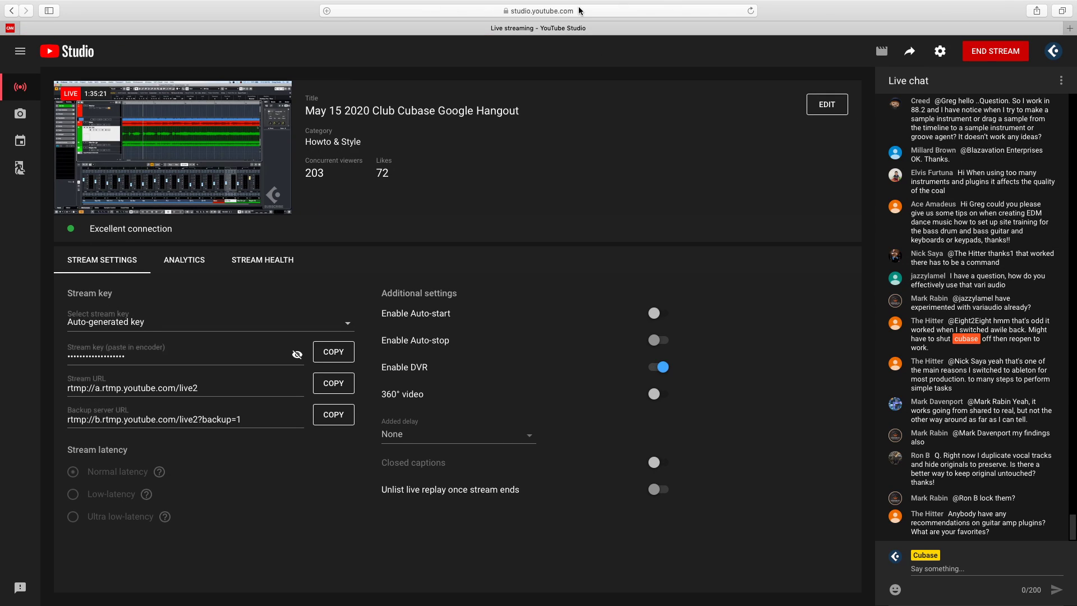
# In a new tab, search Google for 'video support for Cubase nuendo' and browse the results.
pyautogui.press('super+t')
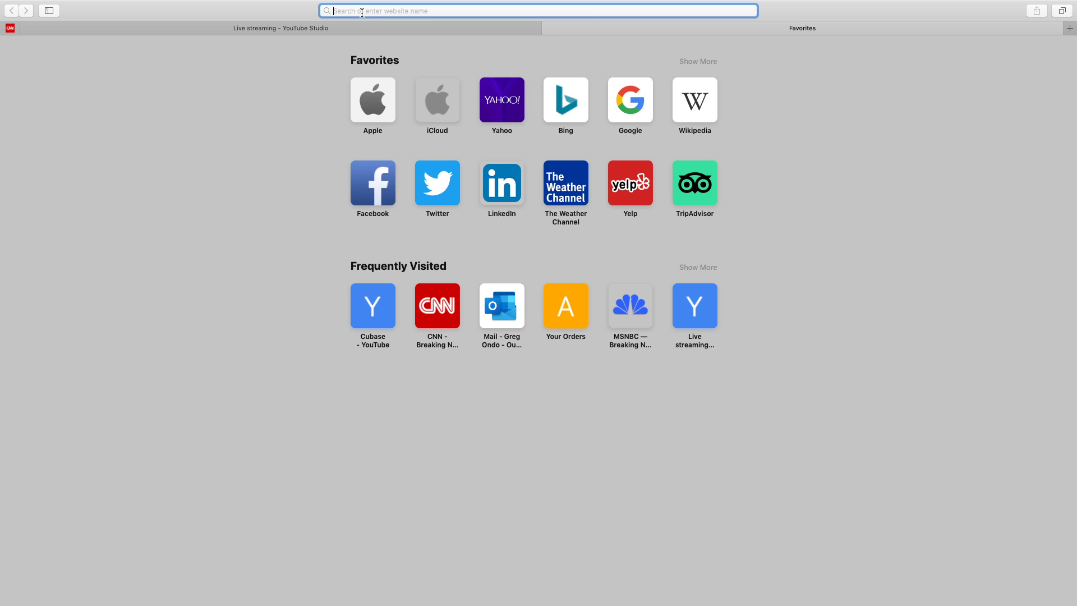
pyautogui.write('video')
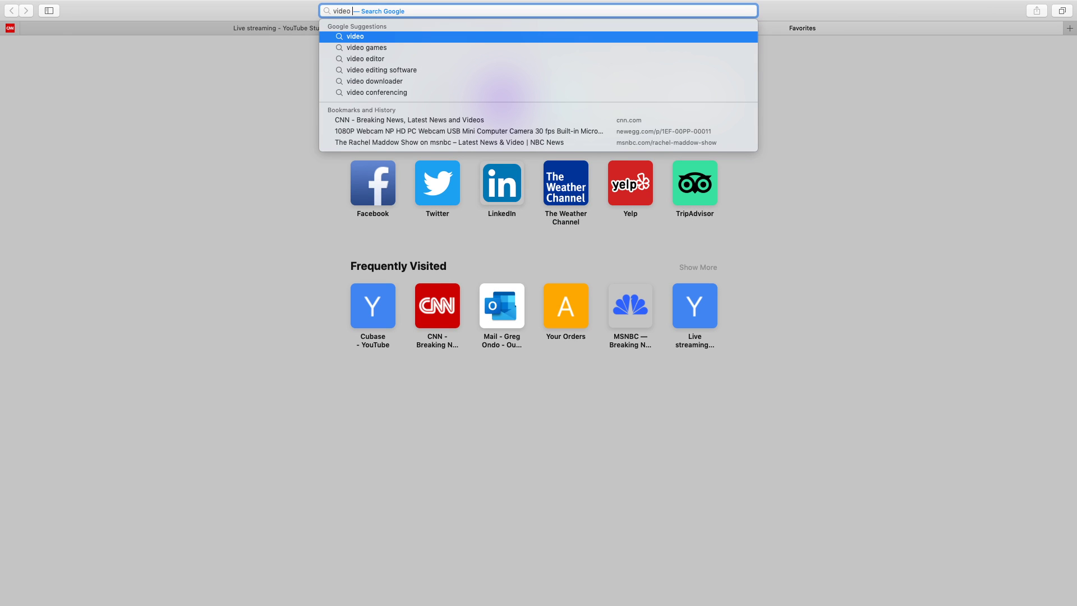
pyautogui.write(' su')
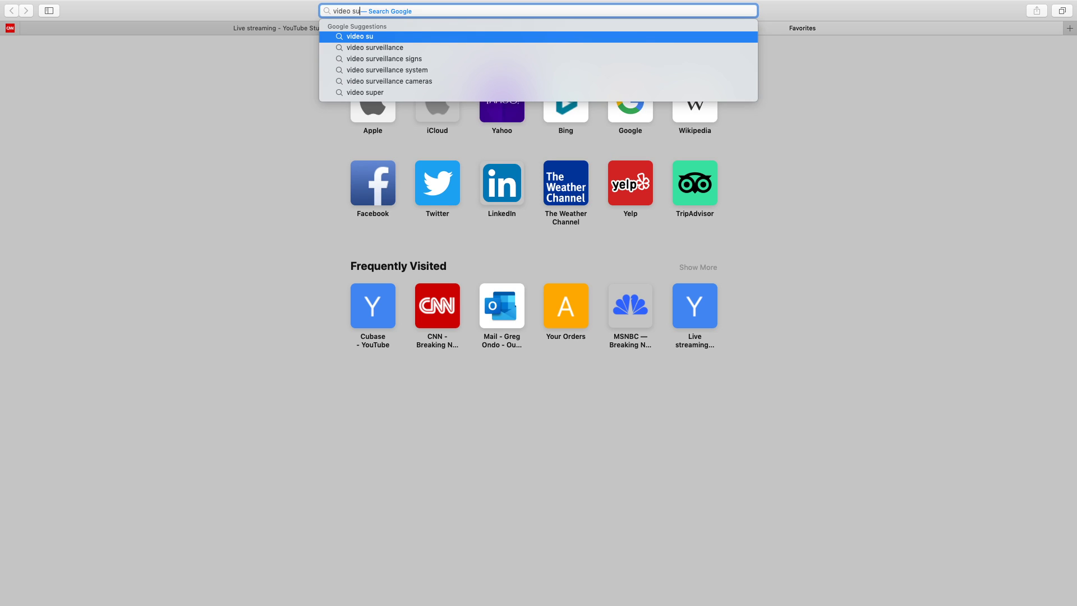
pyautogui.write('pport for ')
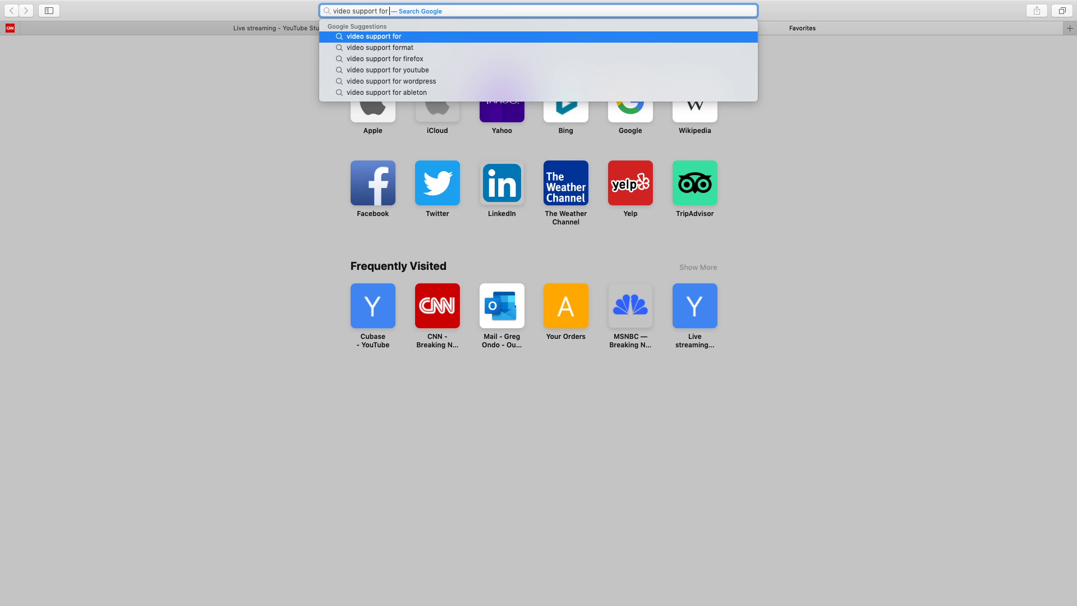
pyautogui.write('Cubase n')
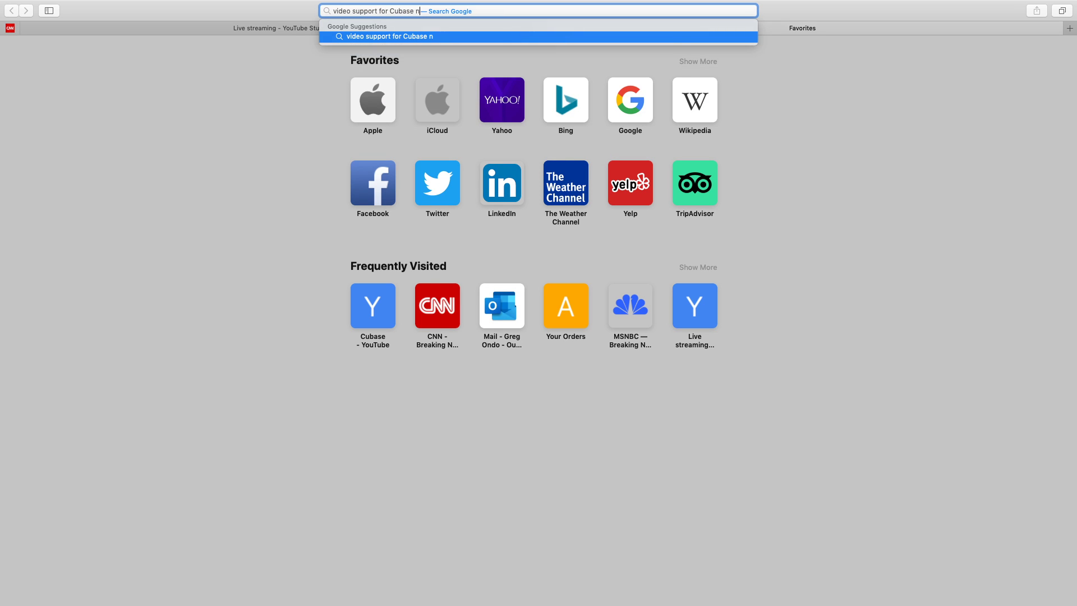
pyautogui.write('uendo')
pyautogui.press('Return')
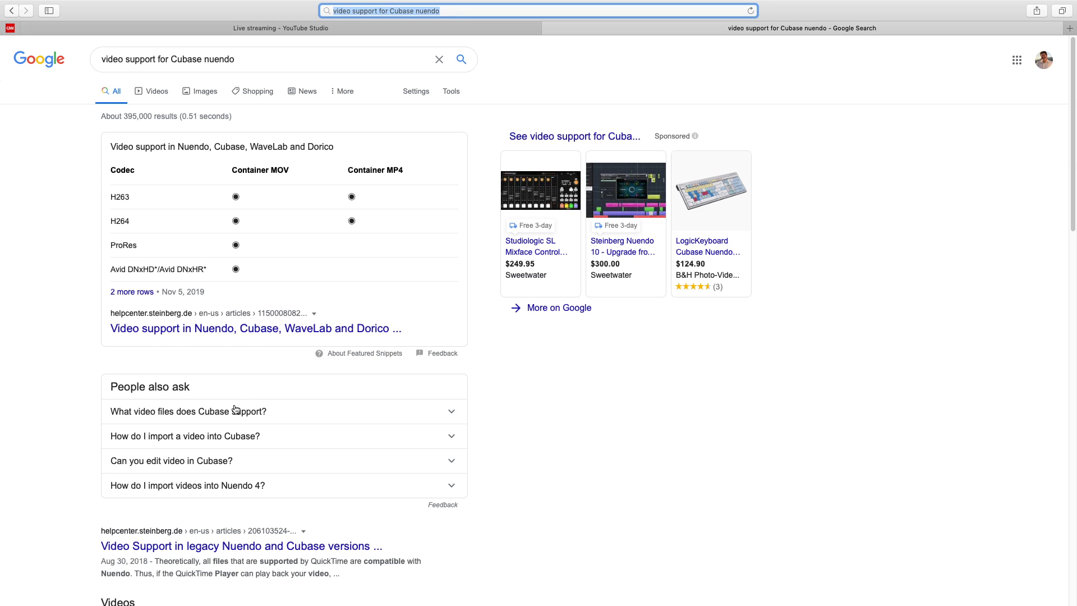
pyautogui.scroll(-3, 303, 490)
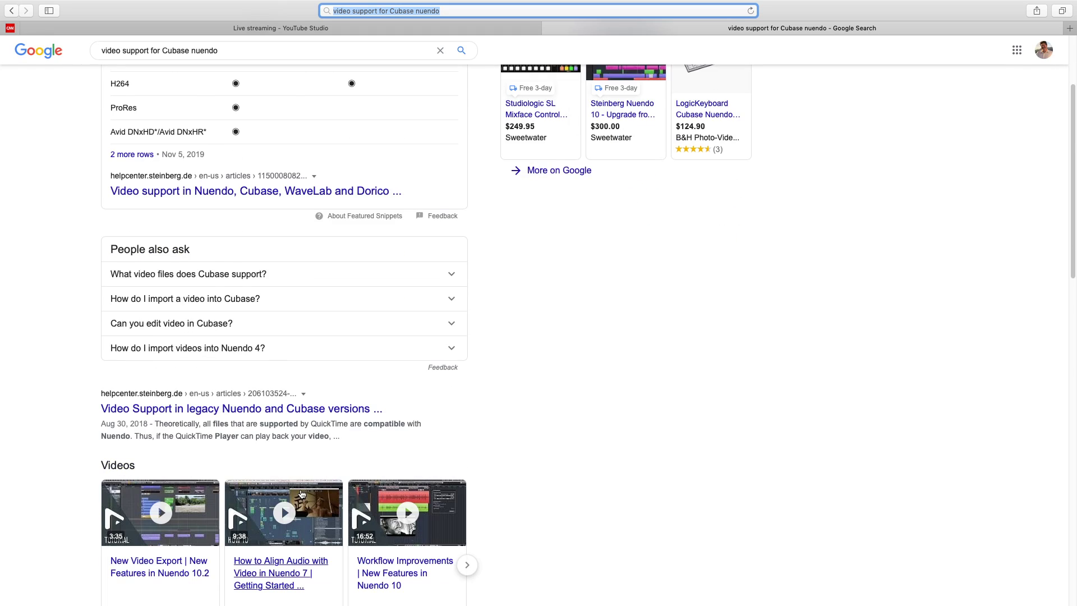
pyautogui.scroll(-5, 292, 412)
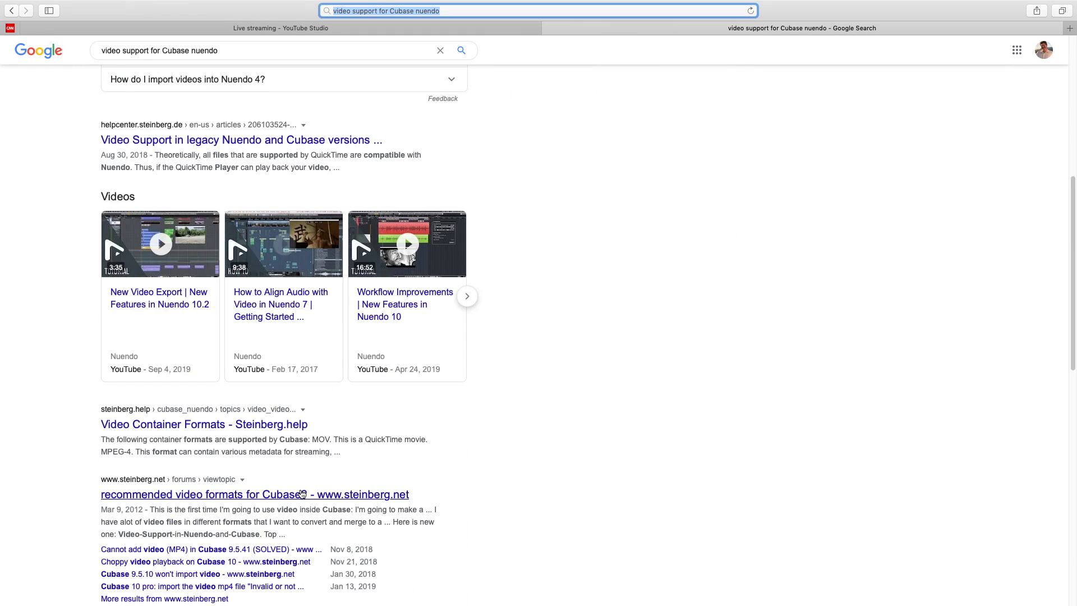
# Look at Steinberg's Video Container Formats page, then return to the search results.
pyautogui.click(285, 424)
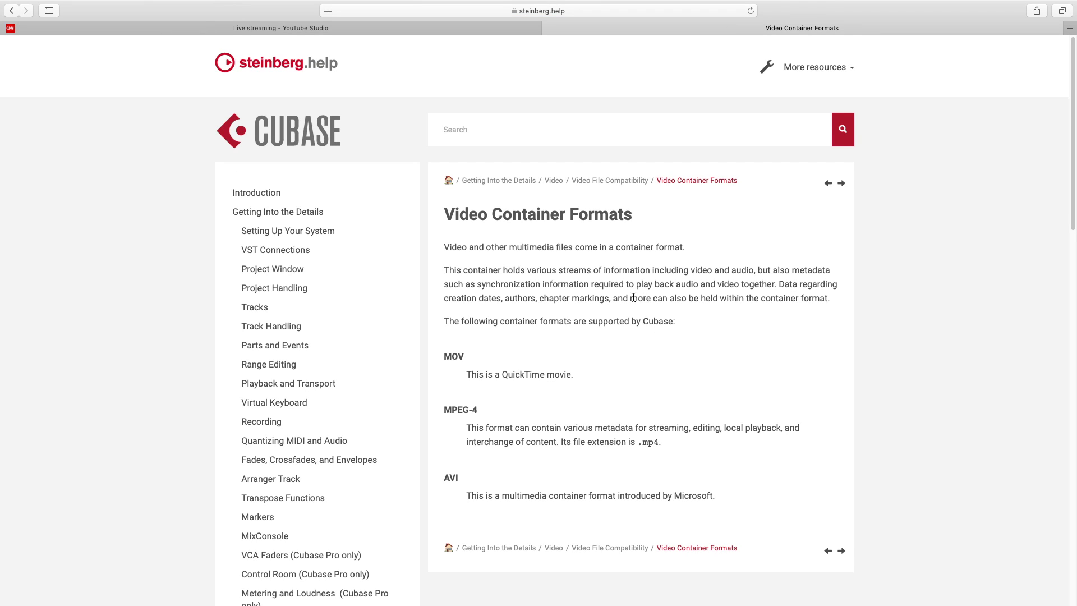
pyautogui.scroll(-3, 647, 319)
pyautogui.scroll(3, 645, 317)
pyautogui.click(12, 10)
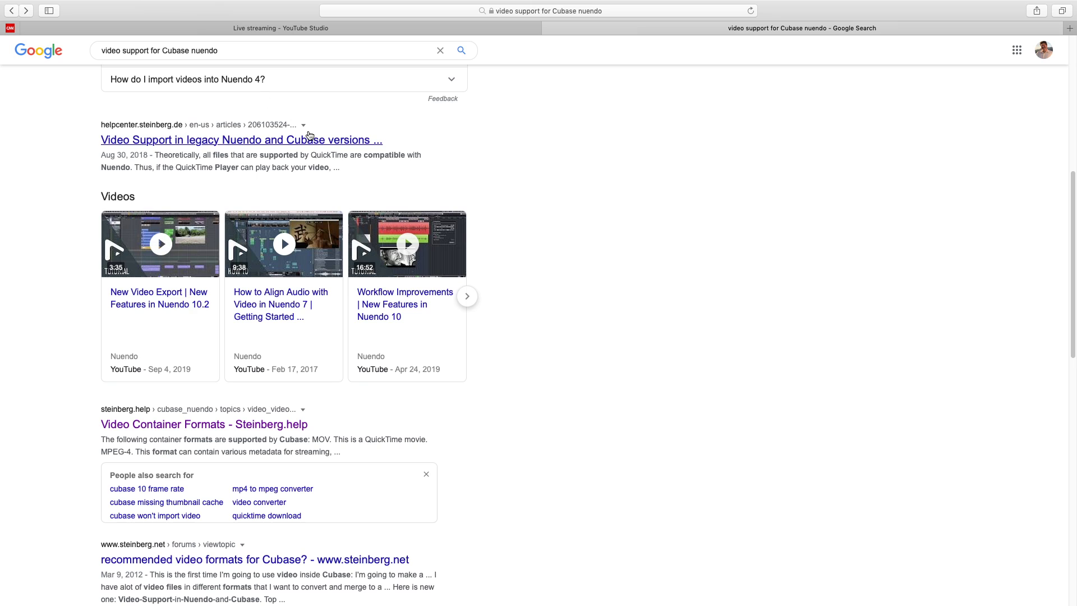
pyautogui.scroll(-4, 303, 140)
pyautogui.scroll(-5, 299, 146)
pyautogui.scroll(15, 297, 141)
pyautogui.scroll(2, 298, 144)
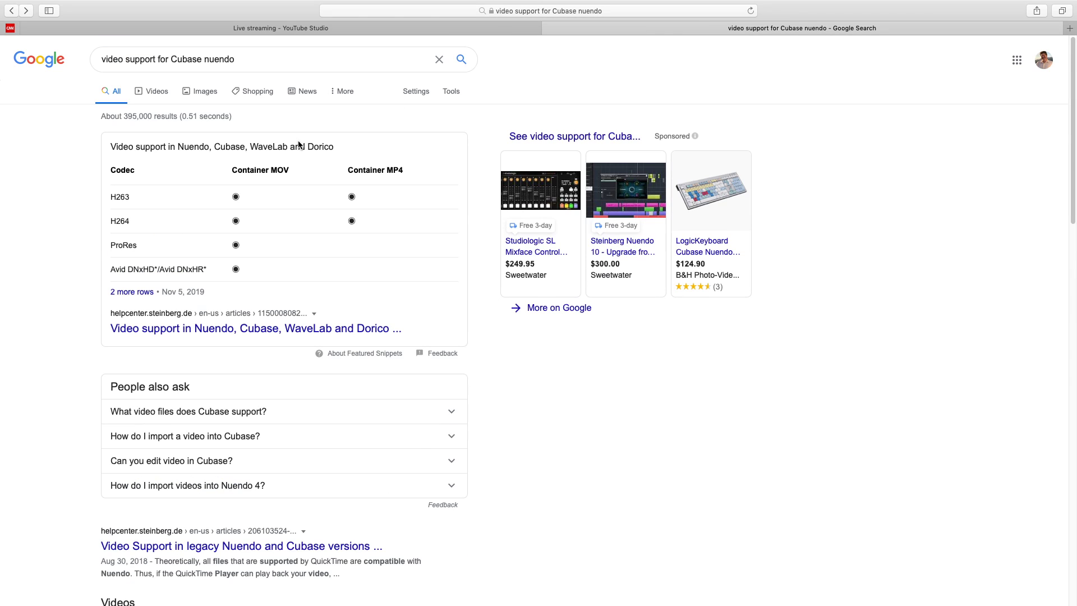
# Open the helpcenter.steinberg.de video support article and scroll to its MOV/AVI/MP4 formats table.
pyautogui.click(198, 328)
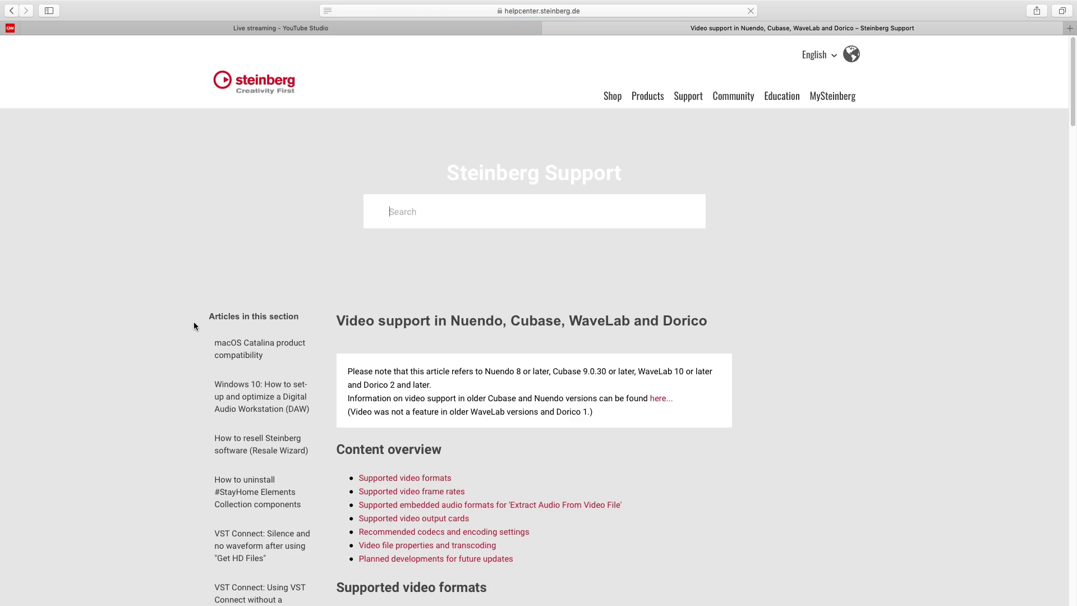
pyautogui.scroll(-5, 446, 294)
pyautogui.scroll(-4, 445, 295)
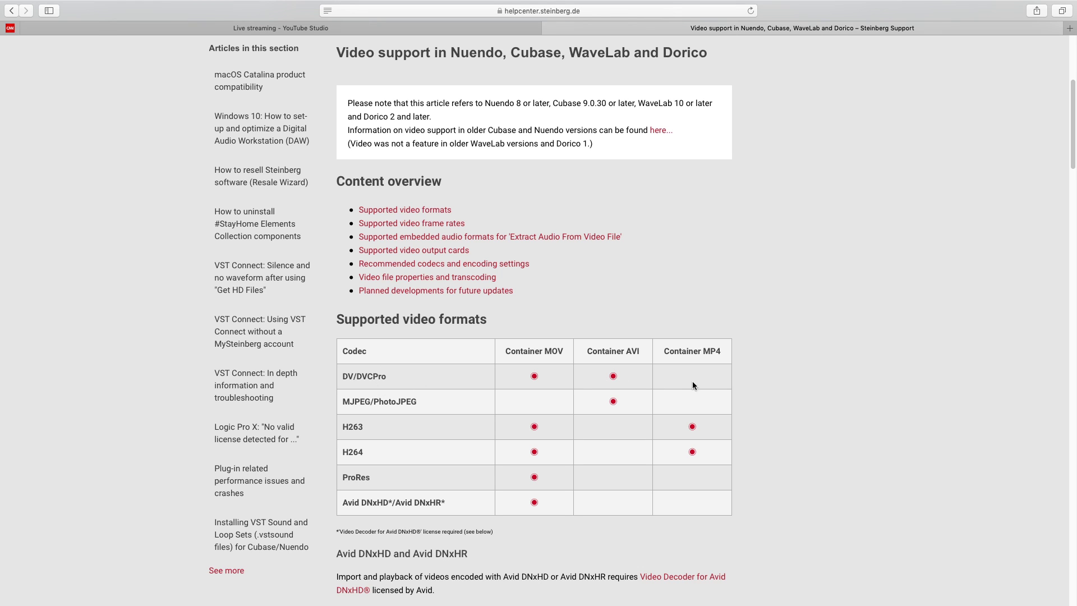
pyautogui.scroll(-2, 670, 417)
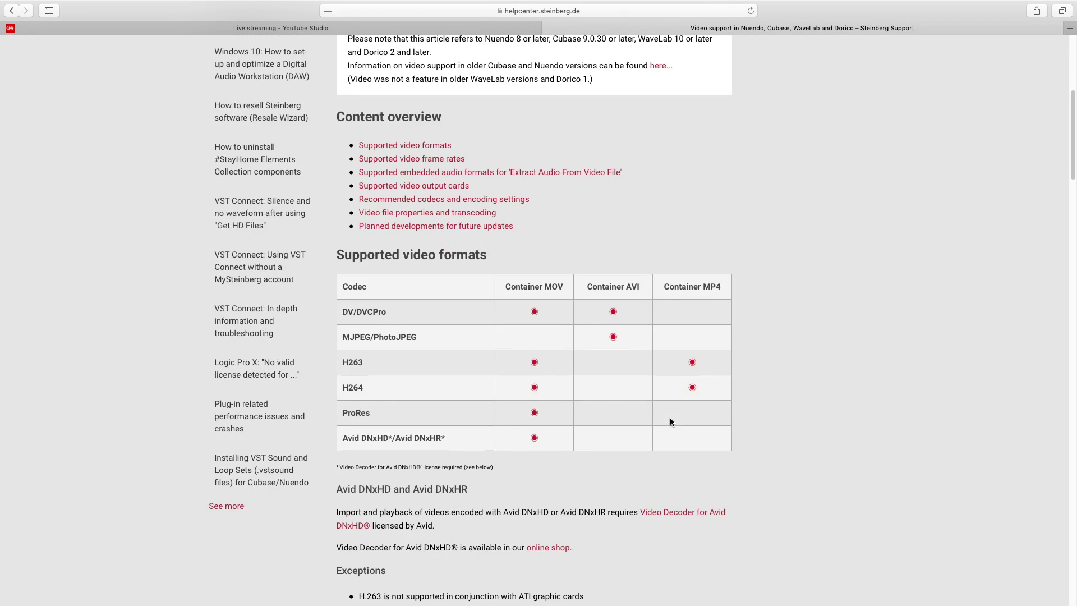
pyautogui.scroll(3, 671, 420)
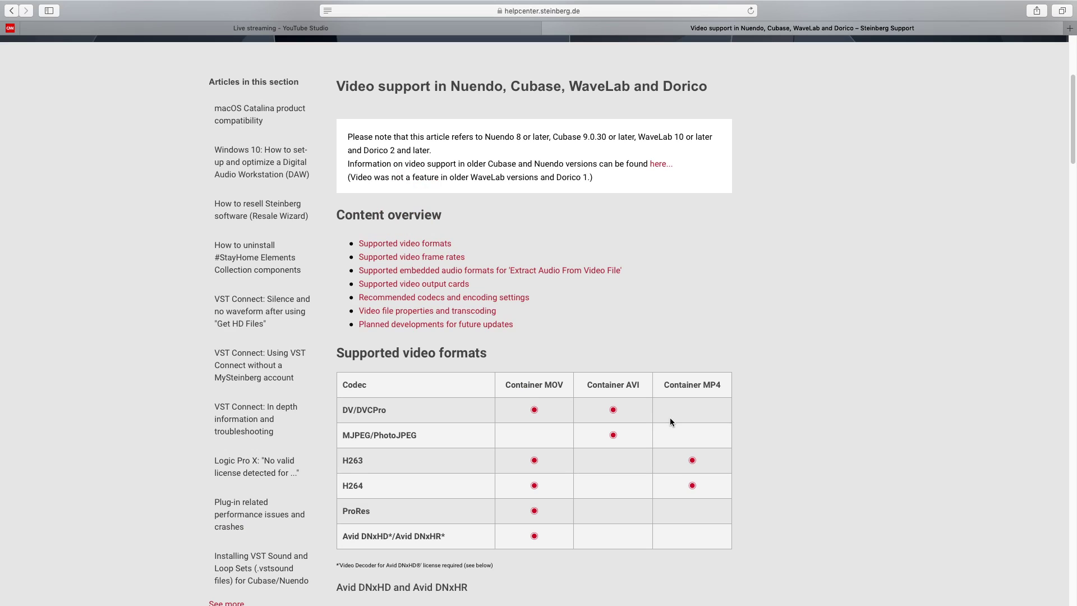
pyautogui.click(617, 11)
pyautogui.click(972, 344)
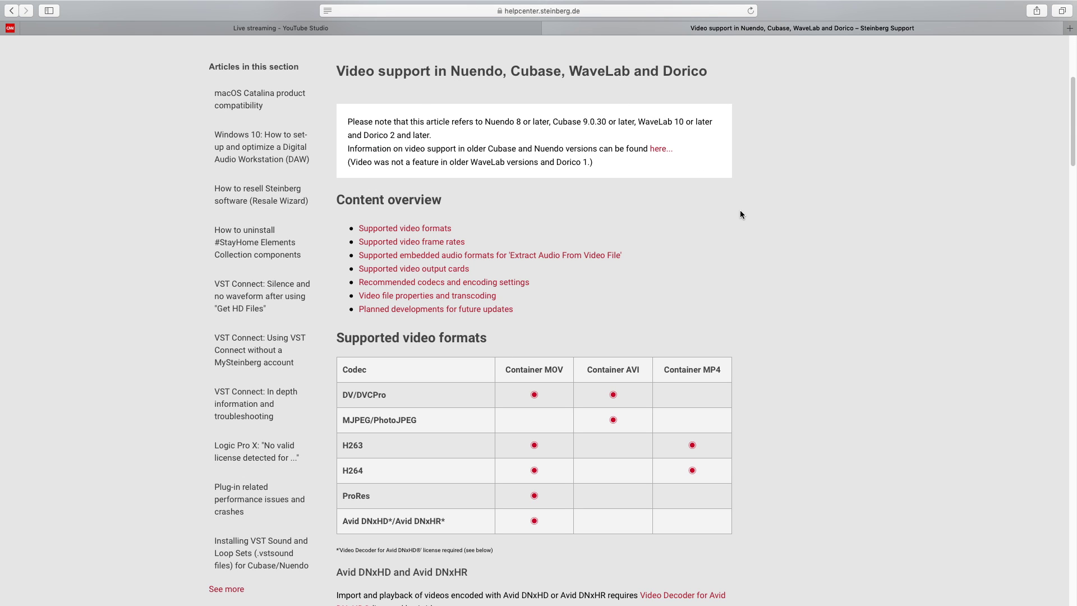
# Return to Cubase and choose File > New Project.
pyautogui.press('super+Tab')
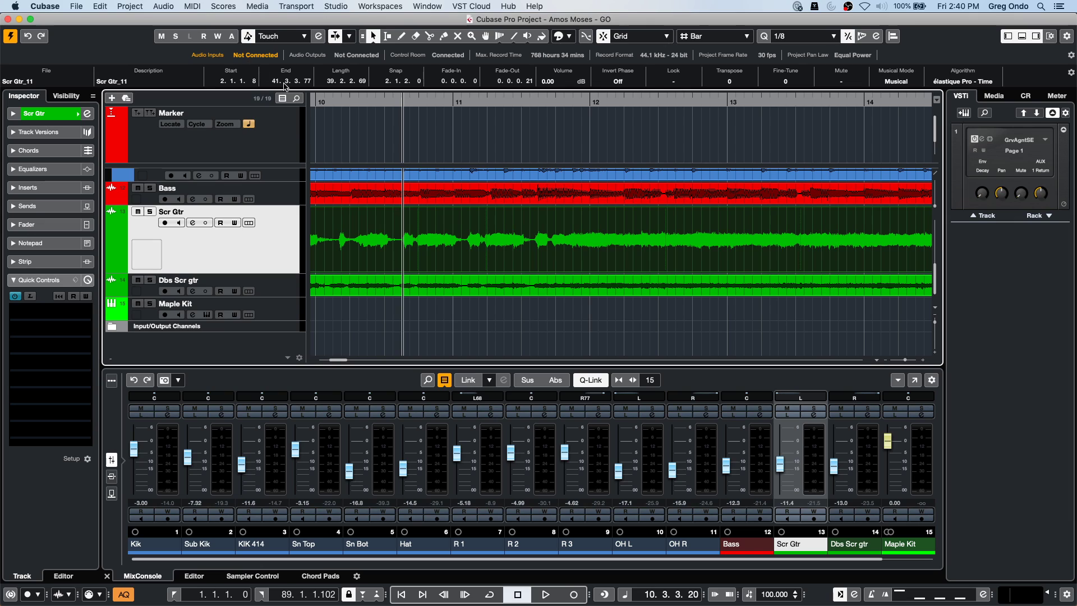
pyautogui.click(75, 5)
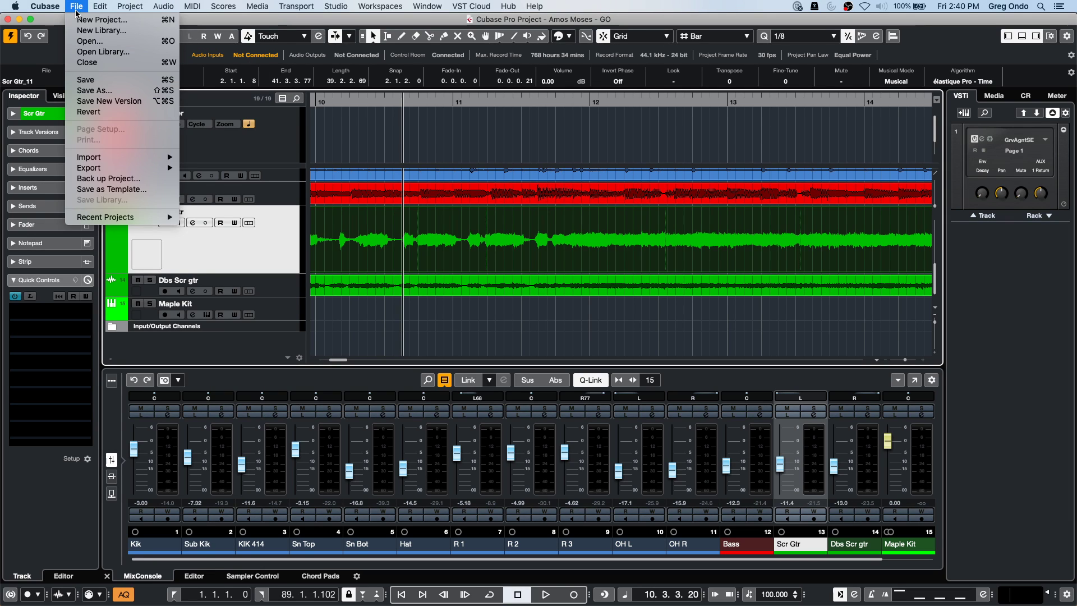
pyautogui.click(96, 38)
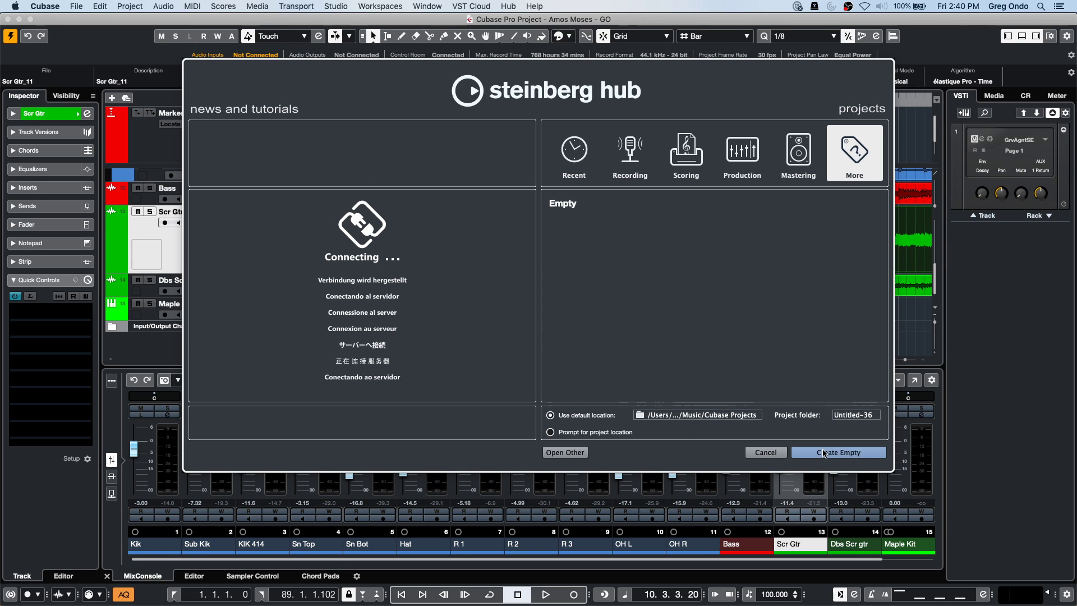
# Create an empty project and browse the Media bay to the AmbientLounge loops library.
pyautogui.press('Return')
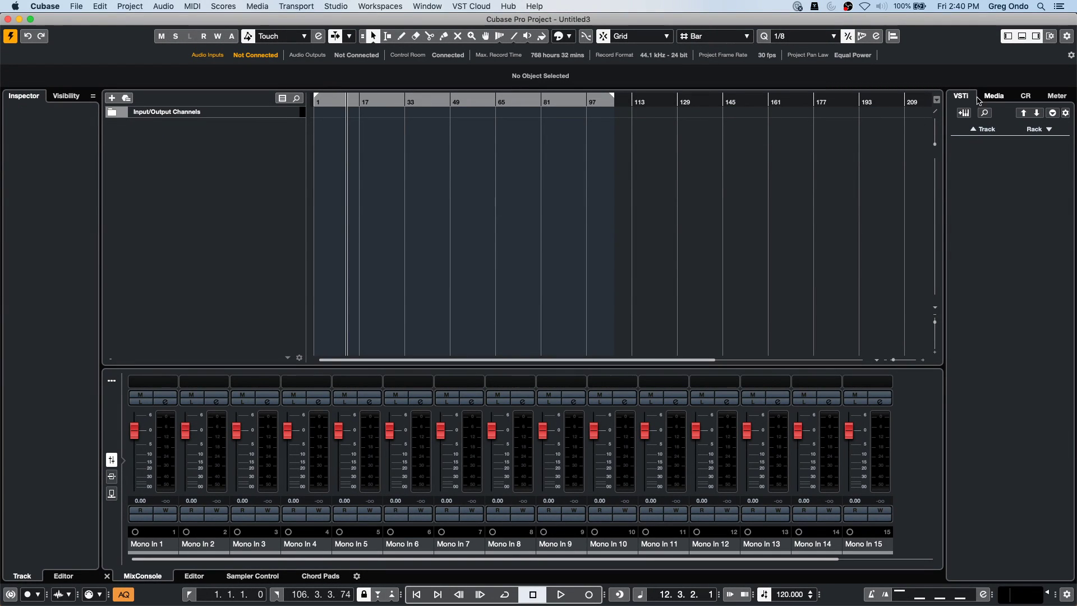
pyautogui.click(991, 98)
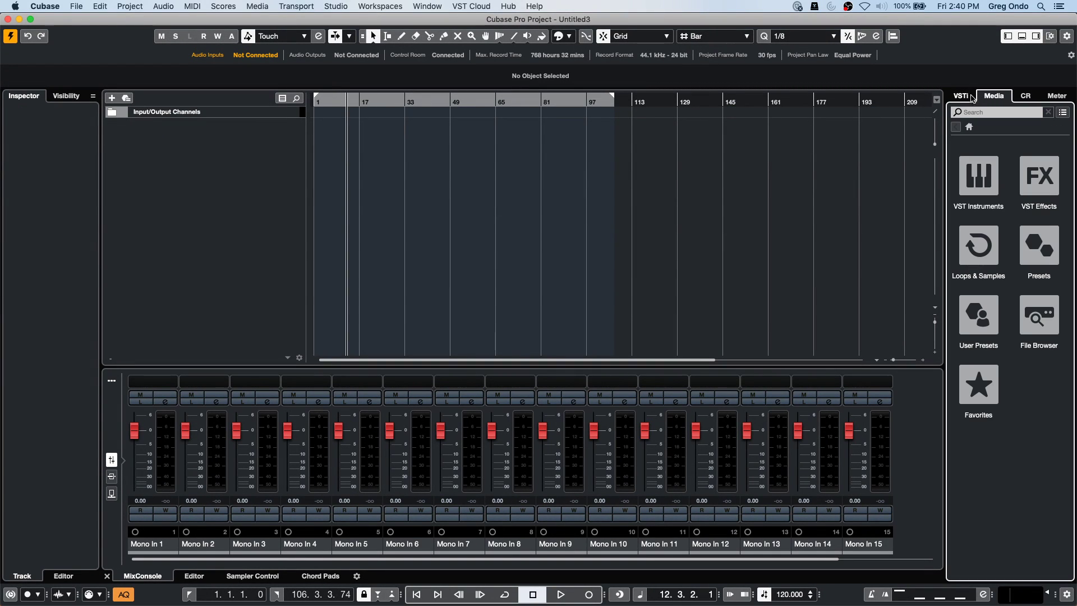
pyautogui.click(980, 176)
pyautogui.click(957, 129)
pyautogui.click(986, 238)
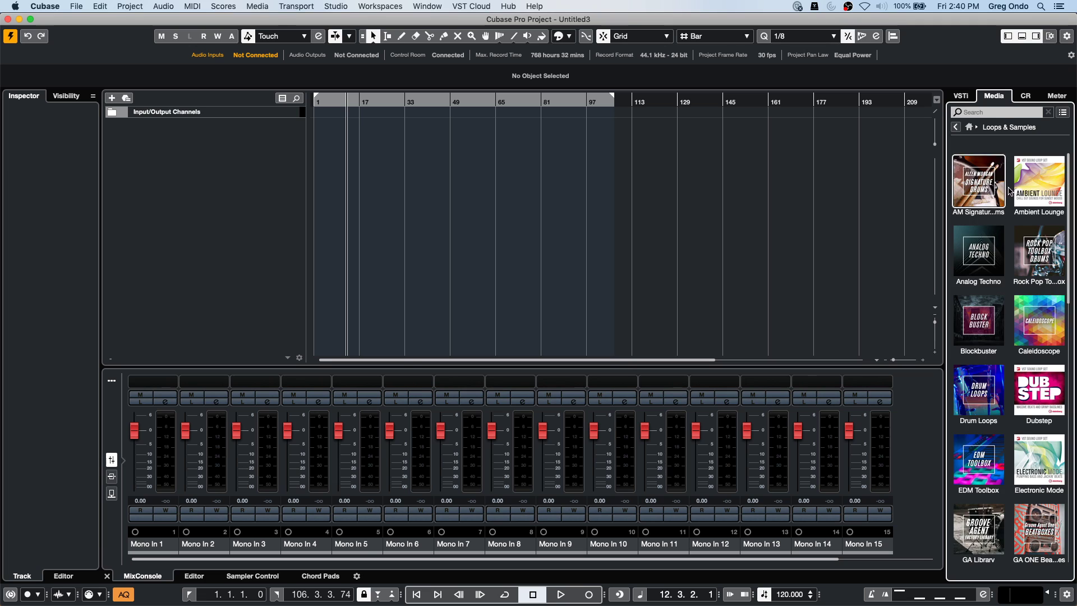
pyautogui.click(1044, 179)
# Search 'beats', filter to Beats, and place Futurechill - 01 - Audio - Beat 1 at bar 1.
pyautogui.click(983, 115)
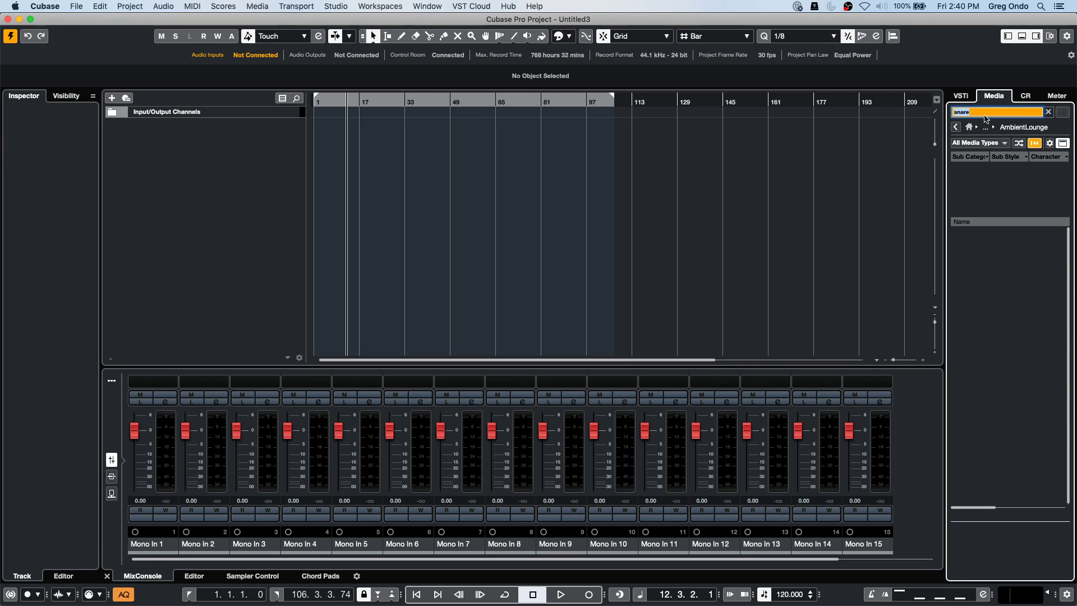
pyautogui.write('beats')
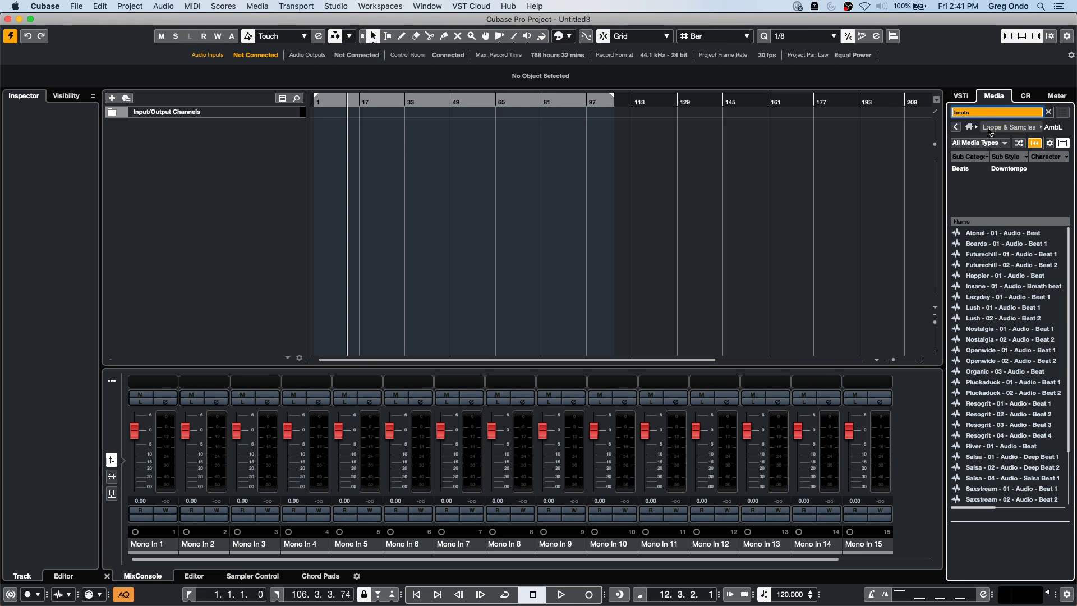
pyautogui.click(973, 174)
pyautogui.moveTo(991, 260); pyautogui.dragTo(313, 144)
pyautogui.moveTo(326, 101); pyautogui.dragTo(256, 112)
# Play the loop, enlarge the audio track, stop playback and open the Quantize Panel.
pyautogui.press('space')
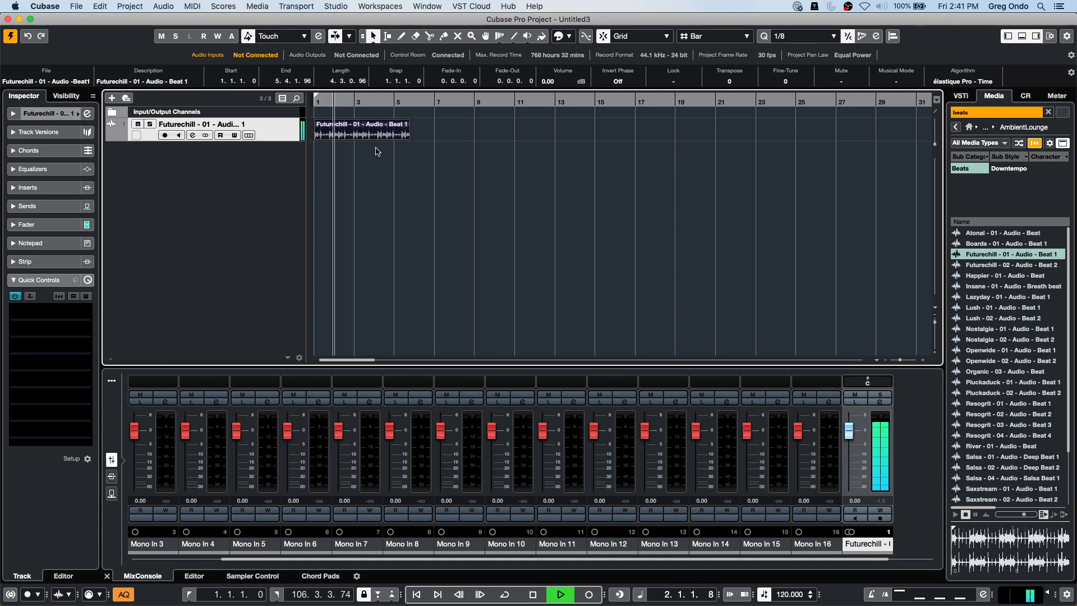
pyautogui.moveTo(279, 142); pyautogui.dragTo(273, 185)
pyautogui.click(323, 102)
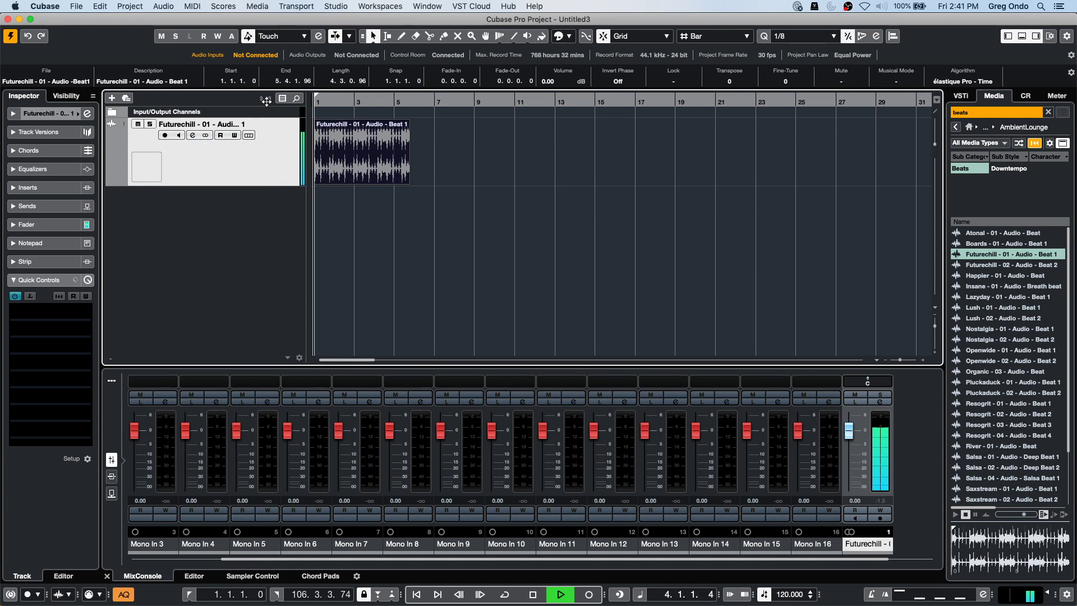
pyautogui.press('space')
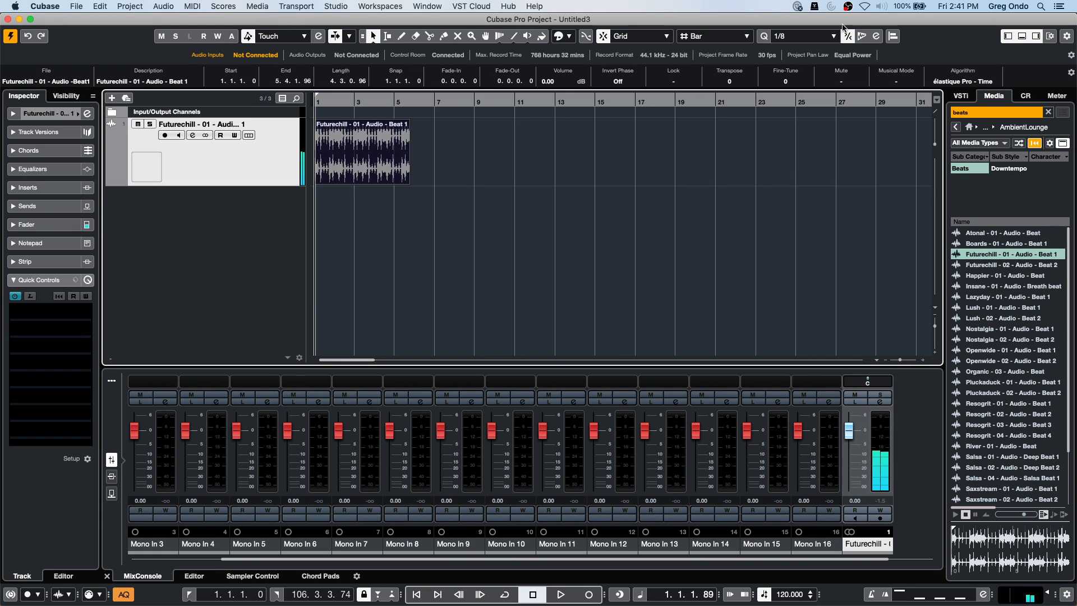
pyautogui.click(879, 37)
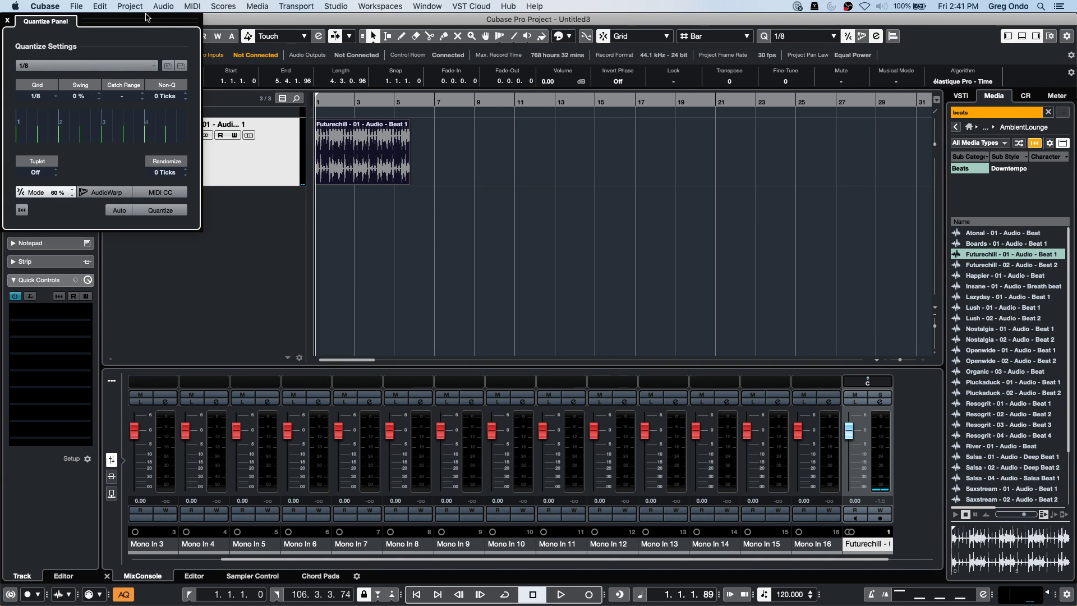
pyautogui.moveTo(96, 22); pyautogui.dragTo(899, 139)
# In the Sample Editor set the hitpoint threshold to 0 and create a groove from the beat.
pyautogui.doubleClick(340, 163)
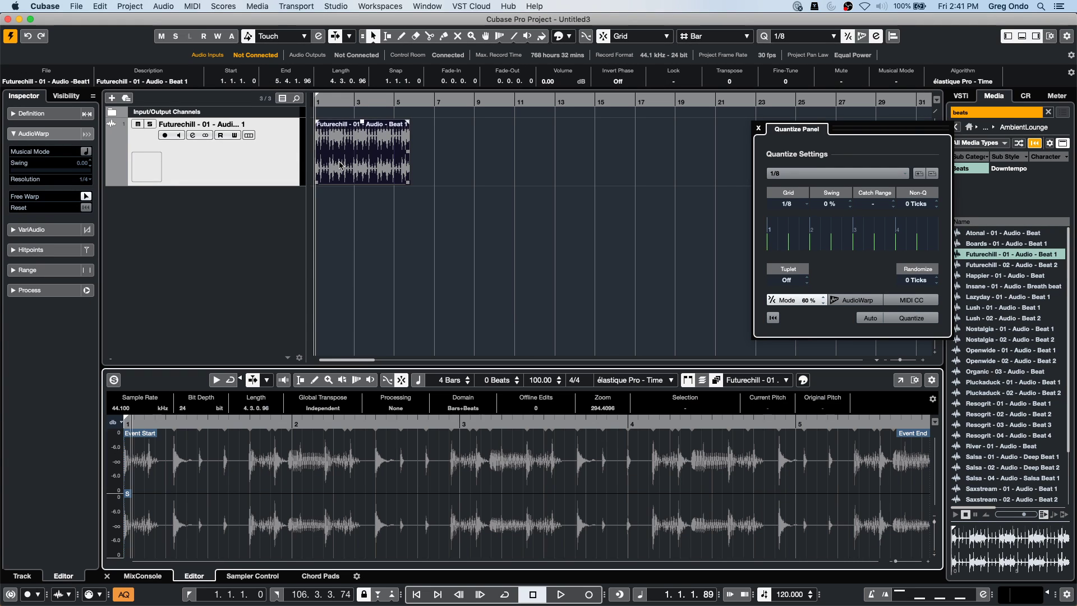
pyautogui.click(31, 250)
pyautogui.moveTo(31, 211)
pyautogui.mouseDown()
pyautogui.moveTo(3, 213)
pyautogui.moveTo(20, 211)
pyautogui.mouseUp()
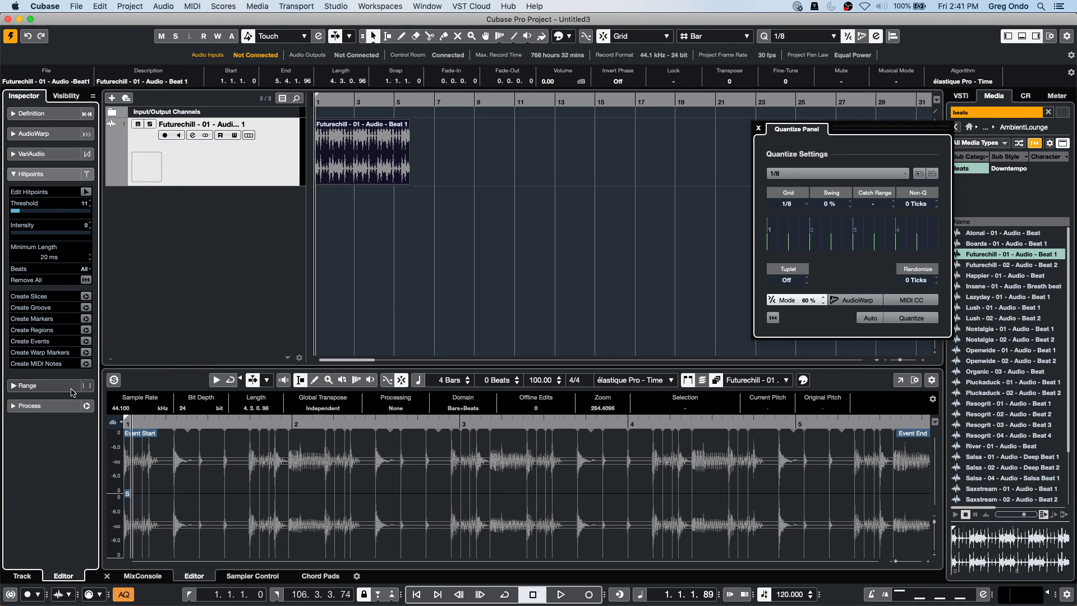
pyautogui.click(86, 308)
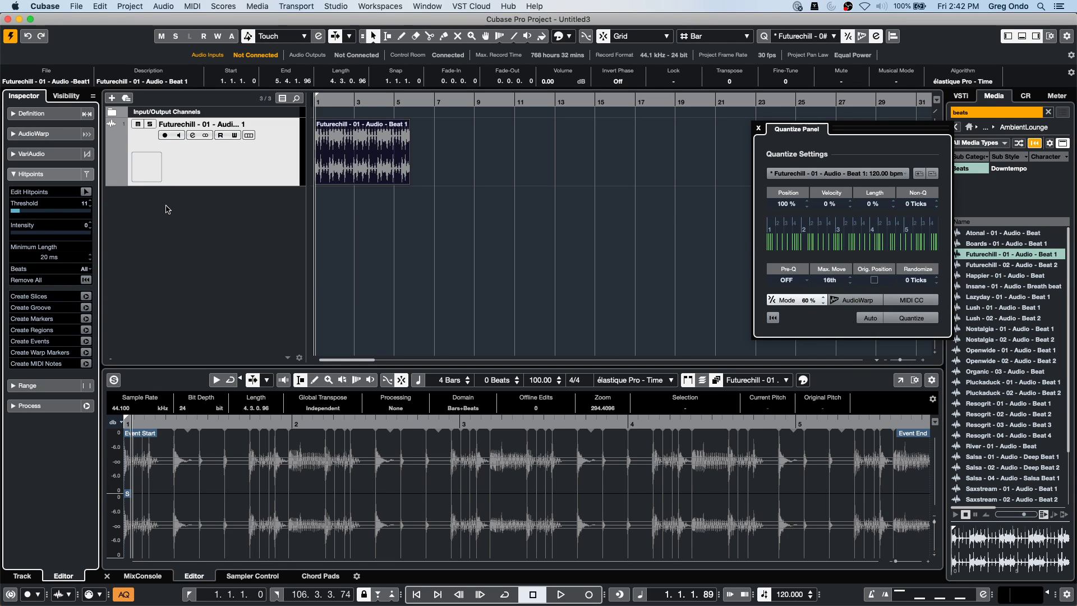
pyautogui.click(834, 174)
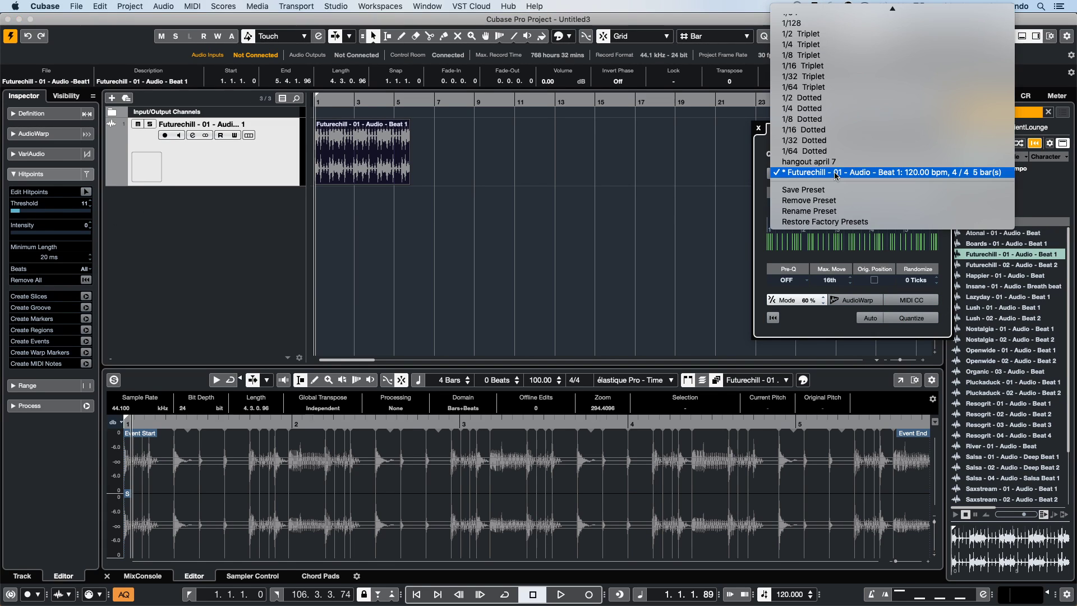
pyautogui.click(579, 209)
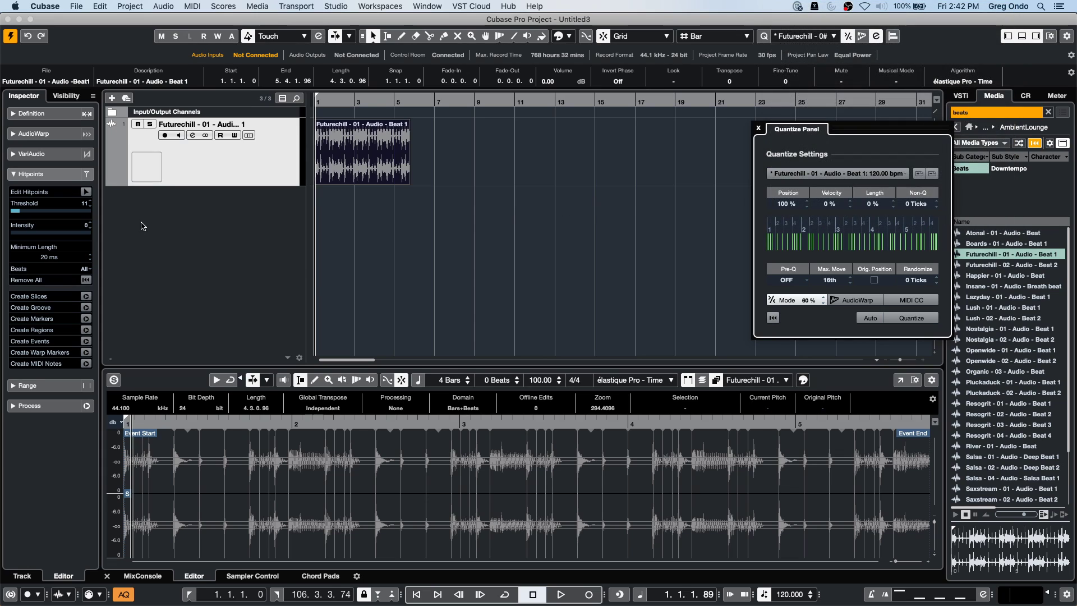
# Add Instrument Track 01 with no VST instrument.
pyautogui.rightClick(213, 225)
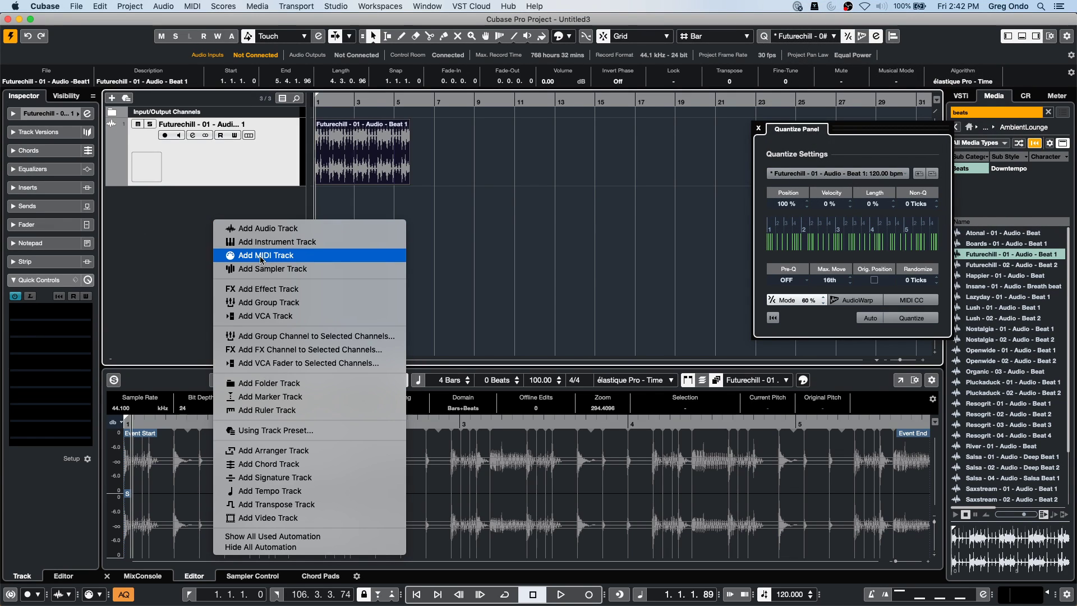
pyautogui.click(268, 241)
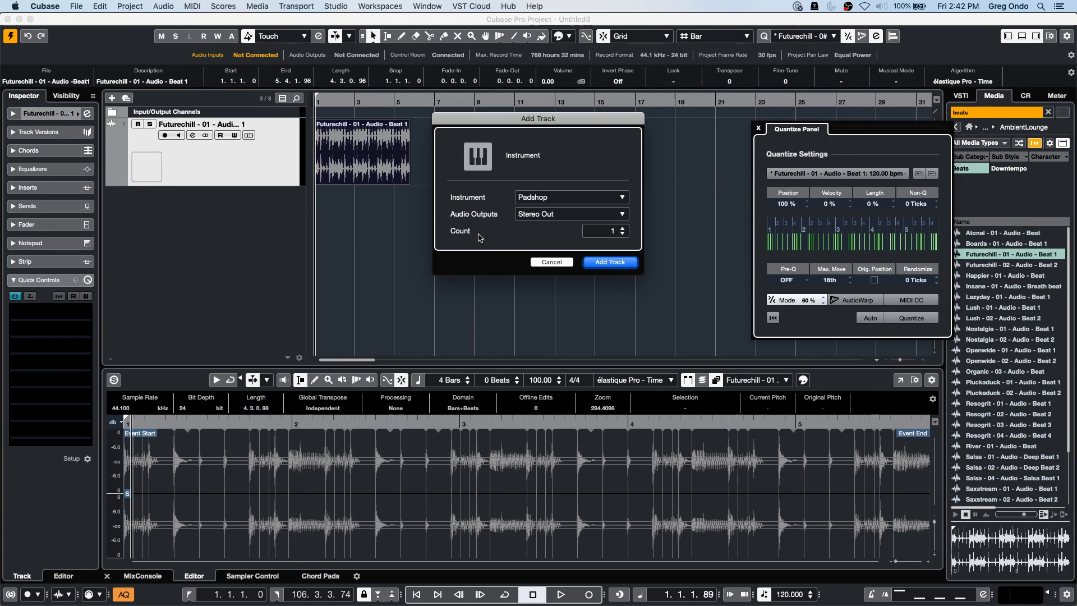
pyautogui.click(563, 197)
pyautogui.click(494, 232)
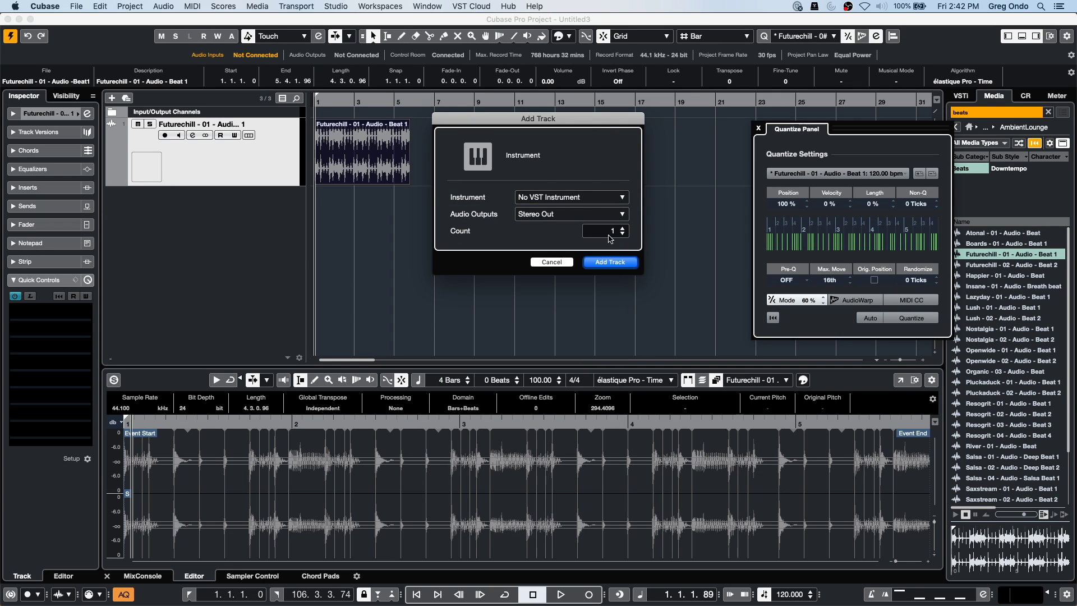
pyautogui.click(613, 261)
# Draw a MIDI part from bar 1 to bar 9 and draw two notes in it.
pyautogui.rightClick(348, 212)
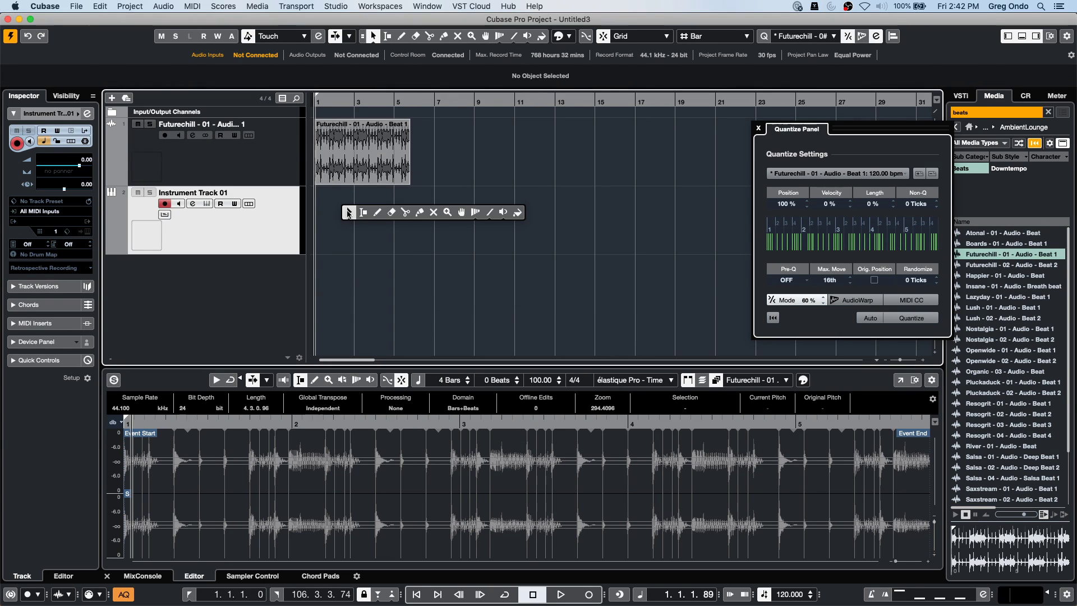
pyautogui.click(378, 212)
pyautogui.moveTo(333, 223); pyautogui.dragTo(477, 231)
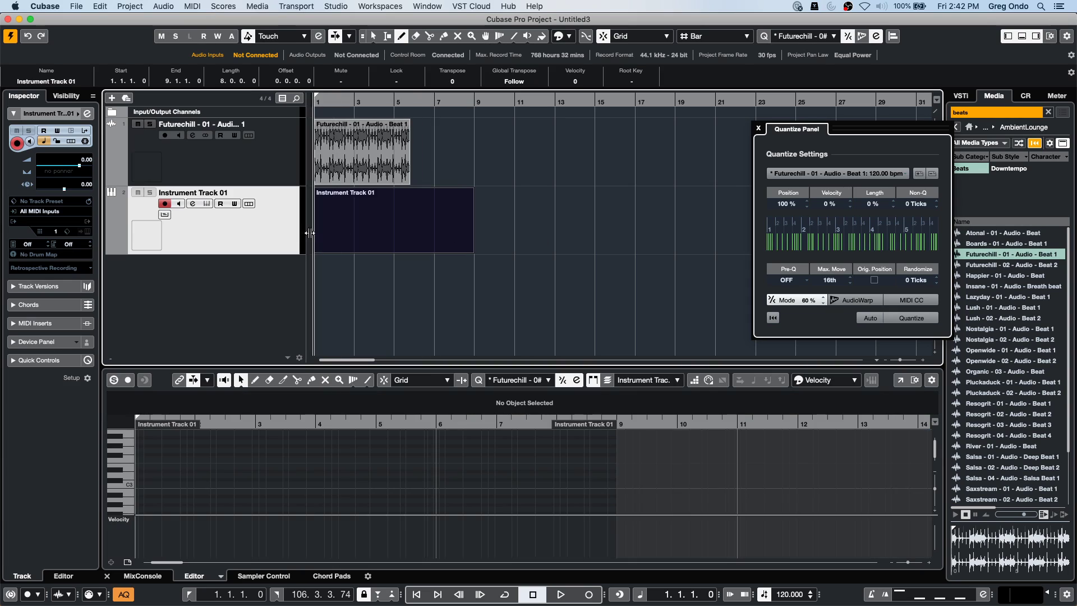
pyautogui.rightClick(350, 228)
pyautogui.click(350, 228)
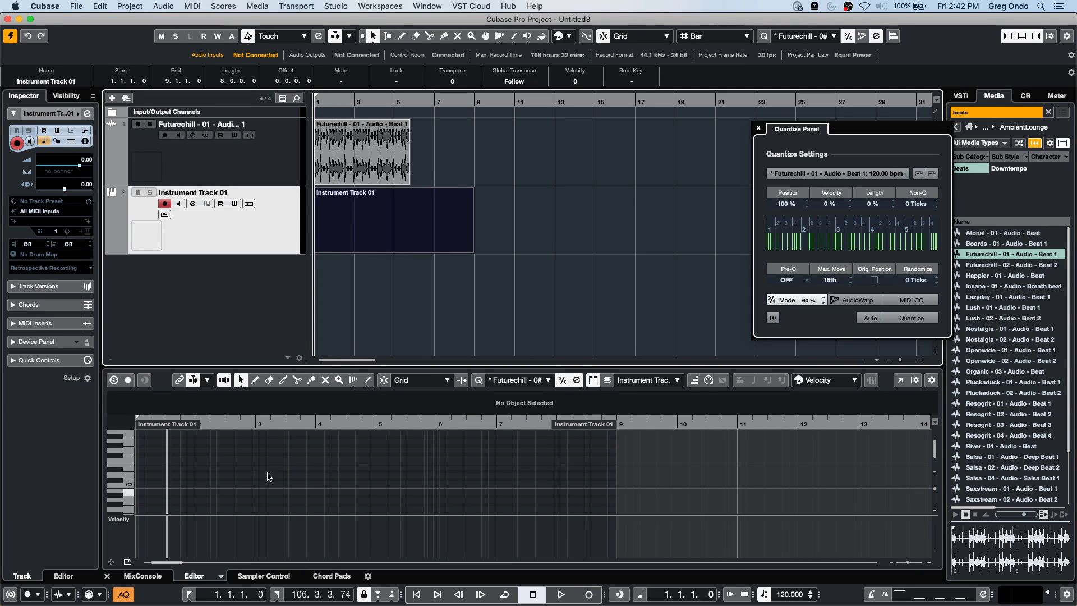
pyautogui.rightClick(221, 463)
pyautogui.click(220, 463)
pyautogui.rightClick(264, 460)
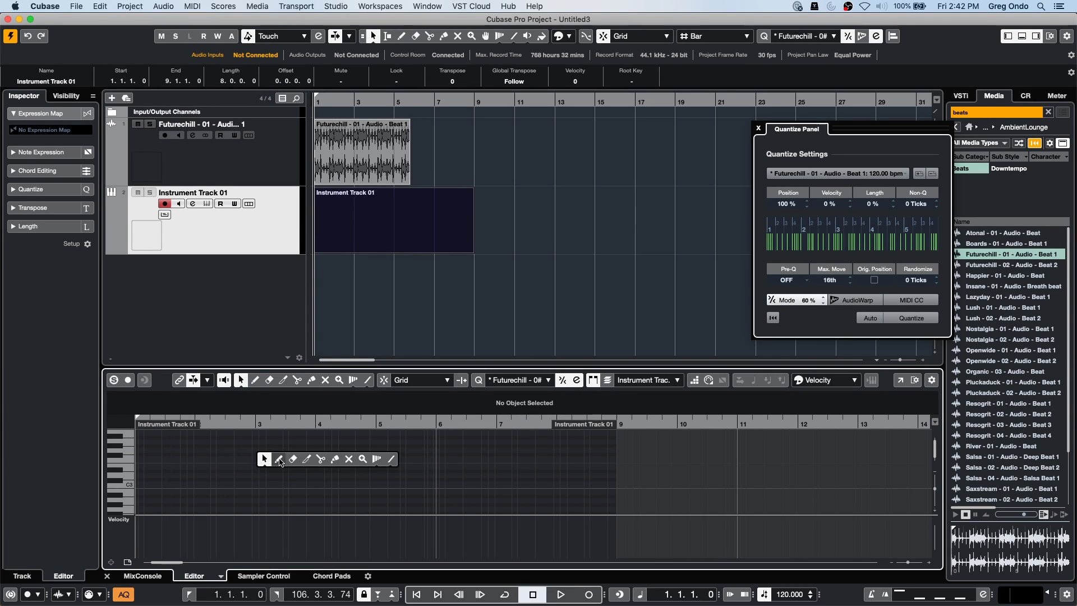
pyautogui.click(279, 461)
pyautogui.moveTo(256, 479); pyautogui.dragTo(337, 466)
pyautogui.moveTo(313, 480); pyautogui.dragTo(320, 480)
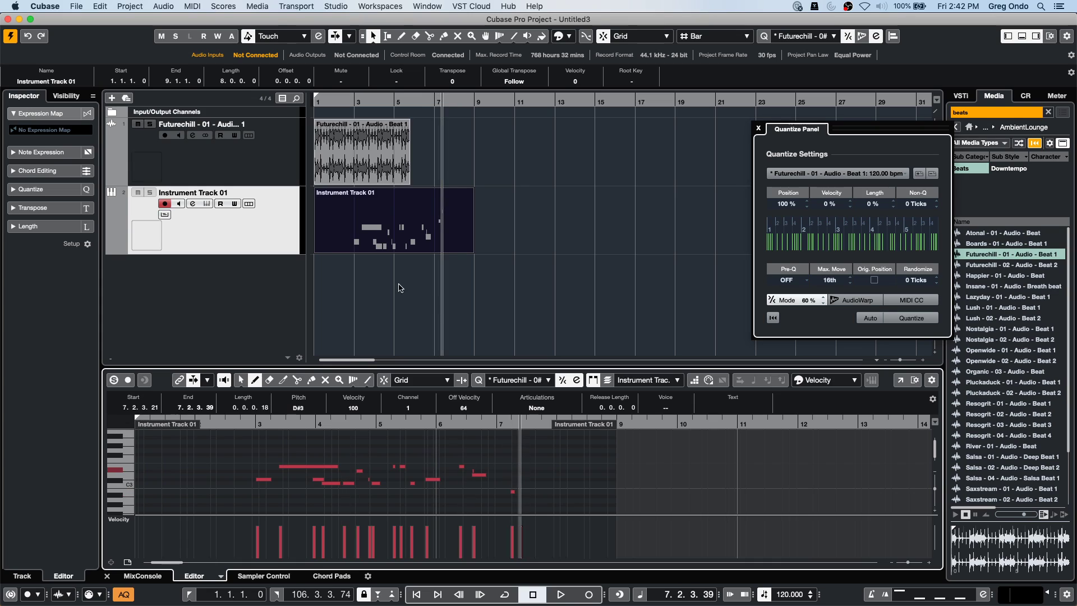
# Drag the Instrument Track 01 part into the Quantize Panel as the groove source.
pyautogui.rightClick(342, 285)
pyautogui.click(342, 285)
pyautogui.click(370, 244)
pyautogui.moveTo(356, 225); pyautogui.dragTo(842, 242)
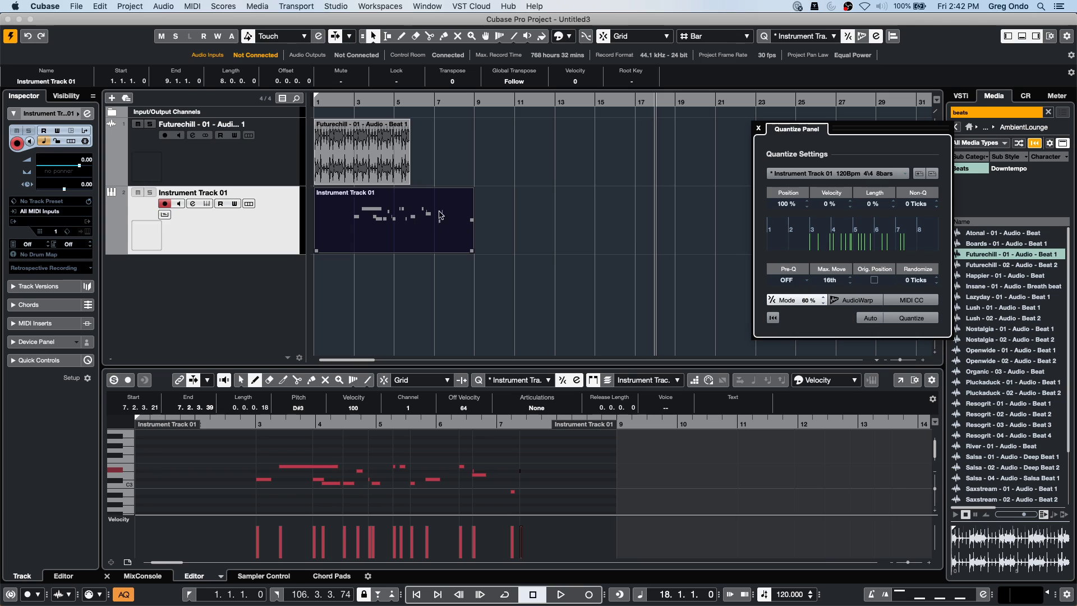
# Open and close the quantize preset list, then select the Futurechill audio event.
pyautogui.click(869, 176)
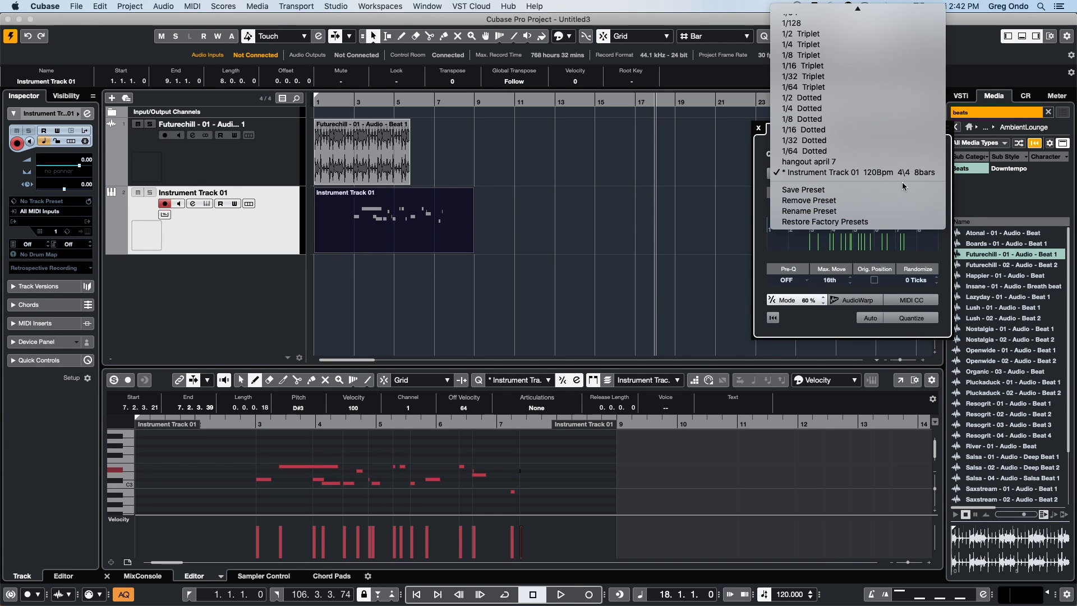
pyautogui.click(603, 252)
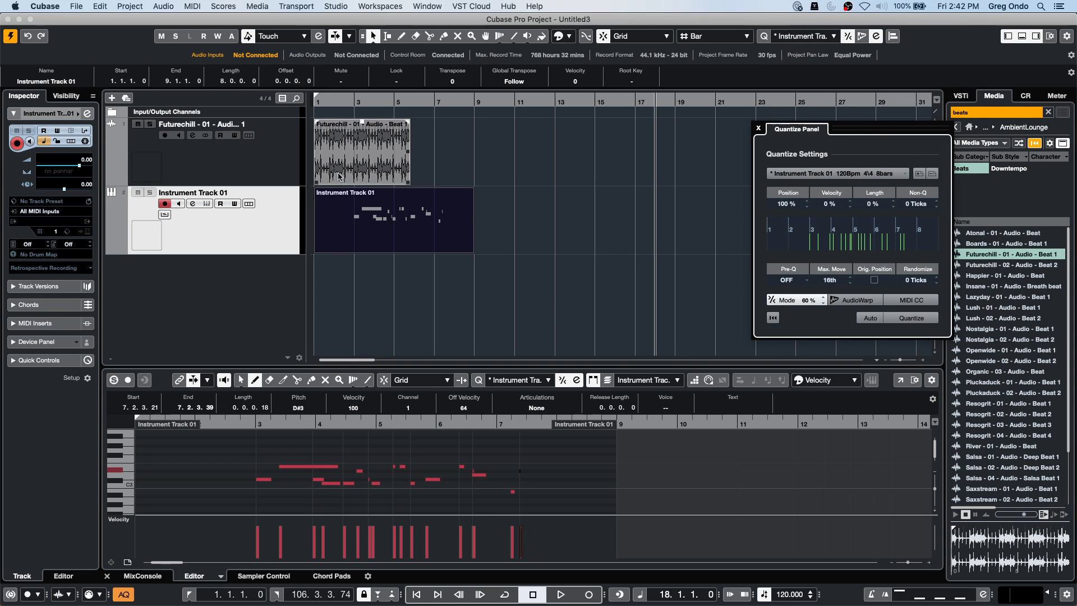
pyautogui.click(349, 174)
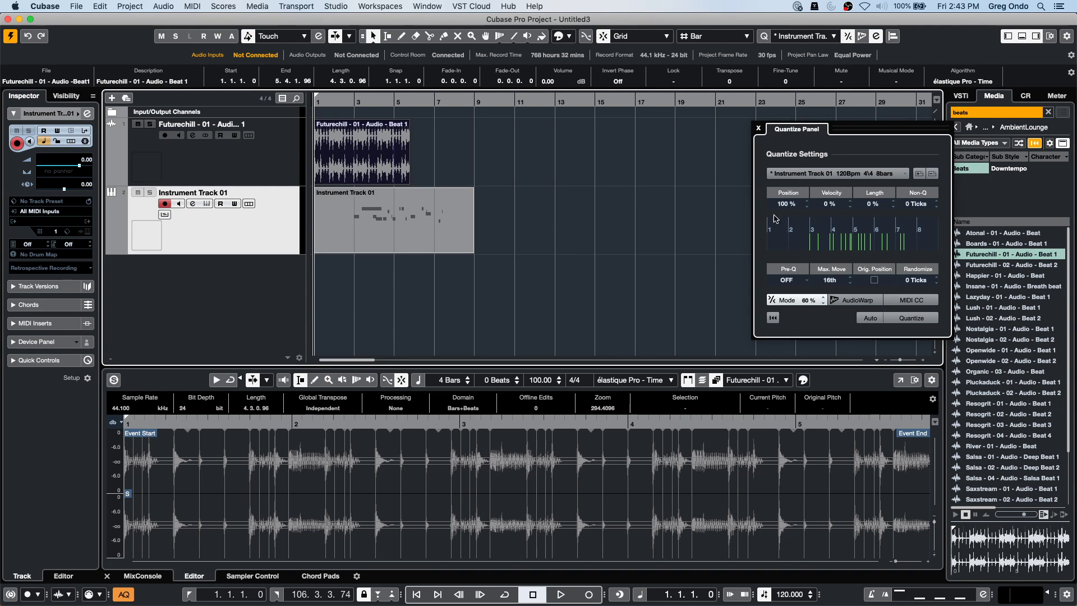
# Load and activate CX Audio.cpr from Recent Projects, accepting Missing Ports, then zoom to bars 14–22.
pyautogui.click(73, 5)
pyautogui.moveTo(153, 221)
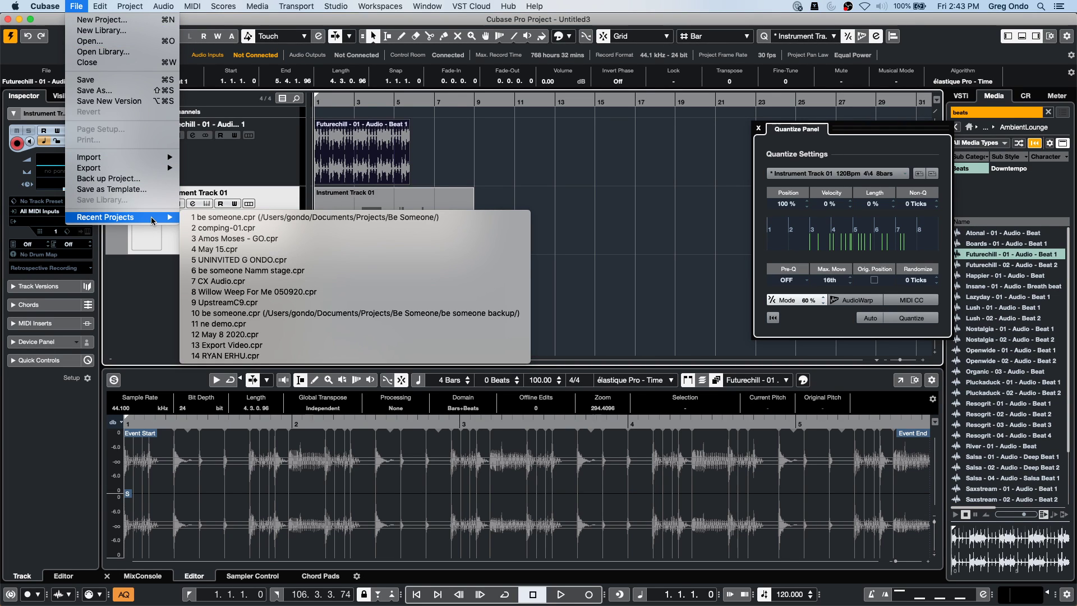
pyautogui.click(249, 282)
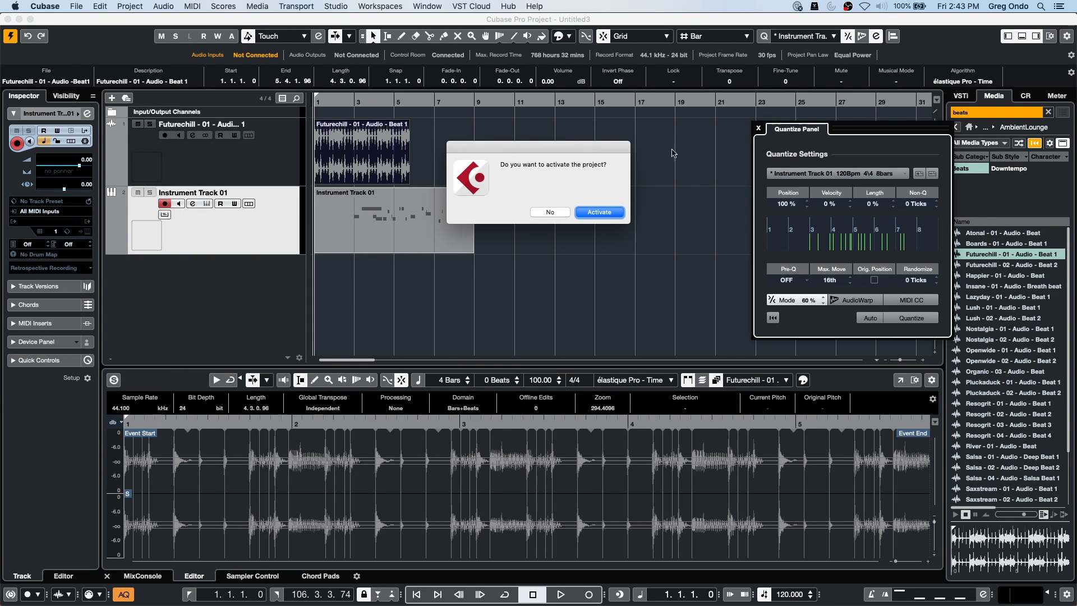
pyautogui.click(598, 212)
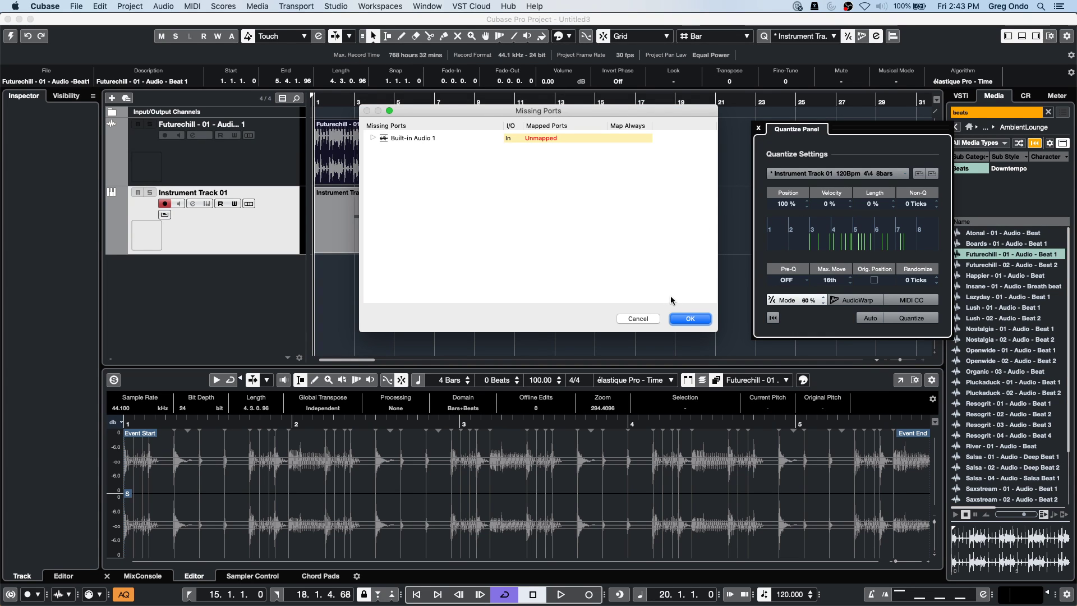
pyautogui.click(686, 318)
pyautogui.moveTo(399, 90); pyautogui.dragTo(366, 144)
# Zoom out and show the MixConsole below the project with the main output level control.
pyautogui.press('g')
pyautogui.click(142, 576)
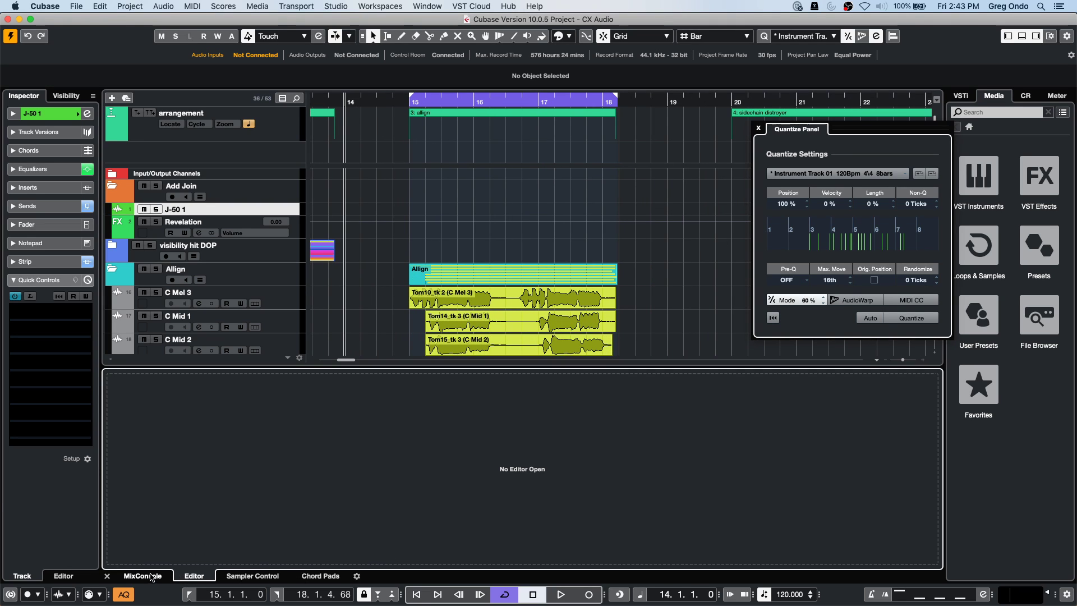
pyautogui.scroll(-1, 687, 262)
pyautogui.scroll(-4, 687, 262)
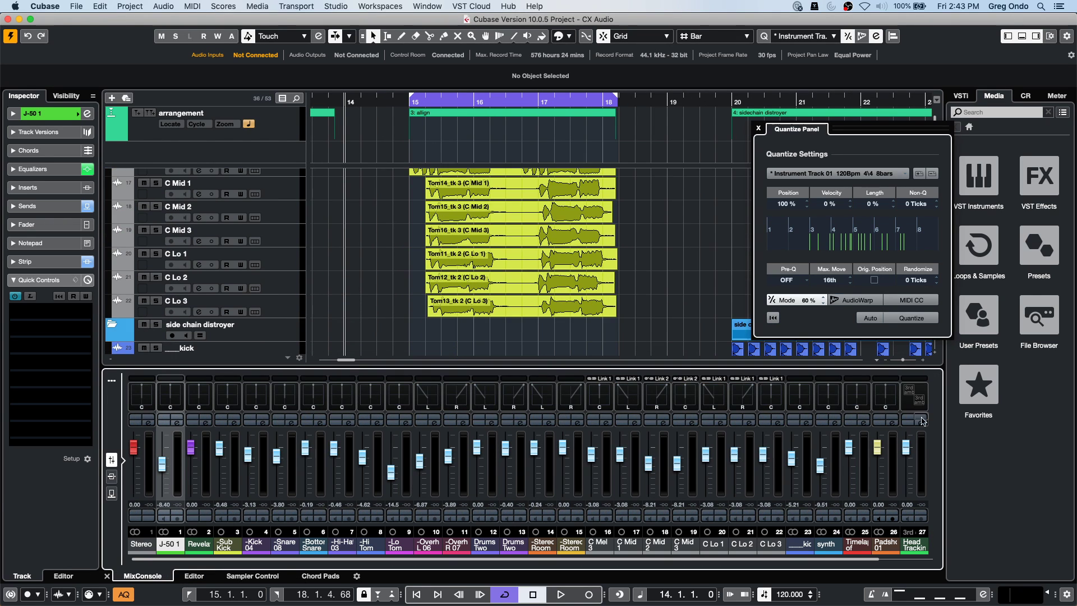
pyautogui.click(1054, 594)
# Play part of the song, close the Quantize Panel, then stop playback.
pyautogui.press('space')
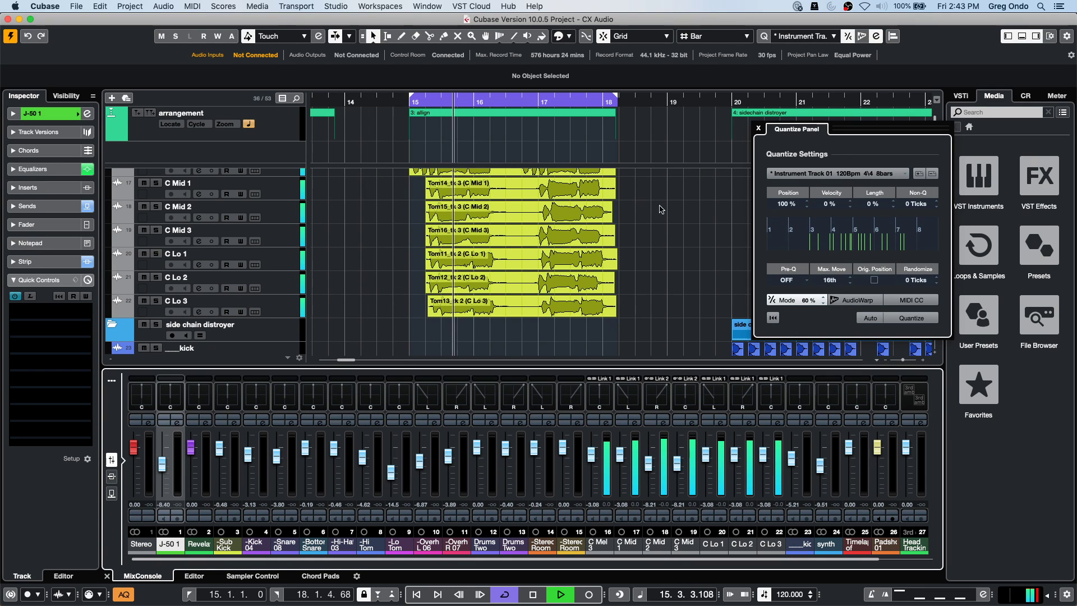
pyautogui.click(755, 128)
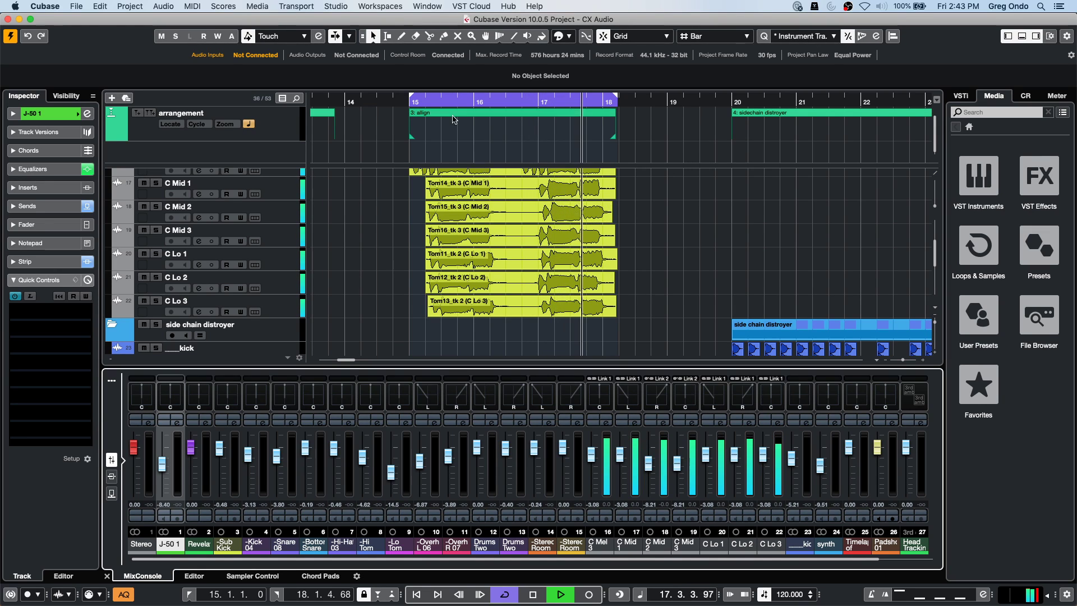
pyautogui.press('space')
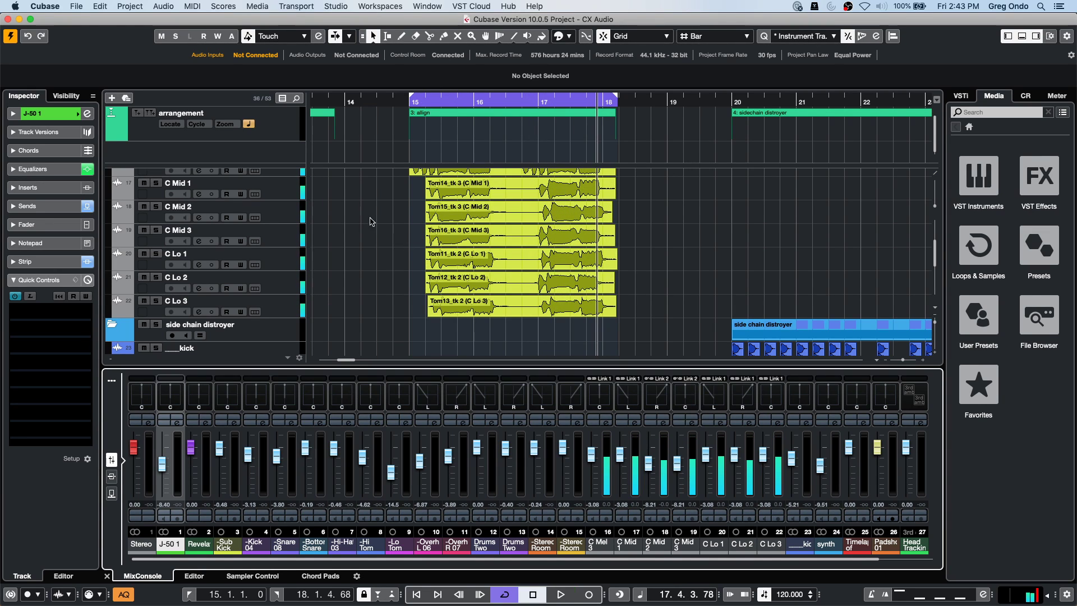
pyautogui.scroll(1, 382, 223)
pyautogui.scroll(2, 382, 224)
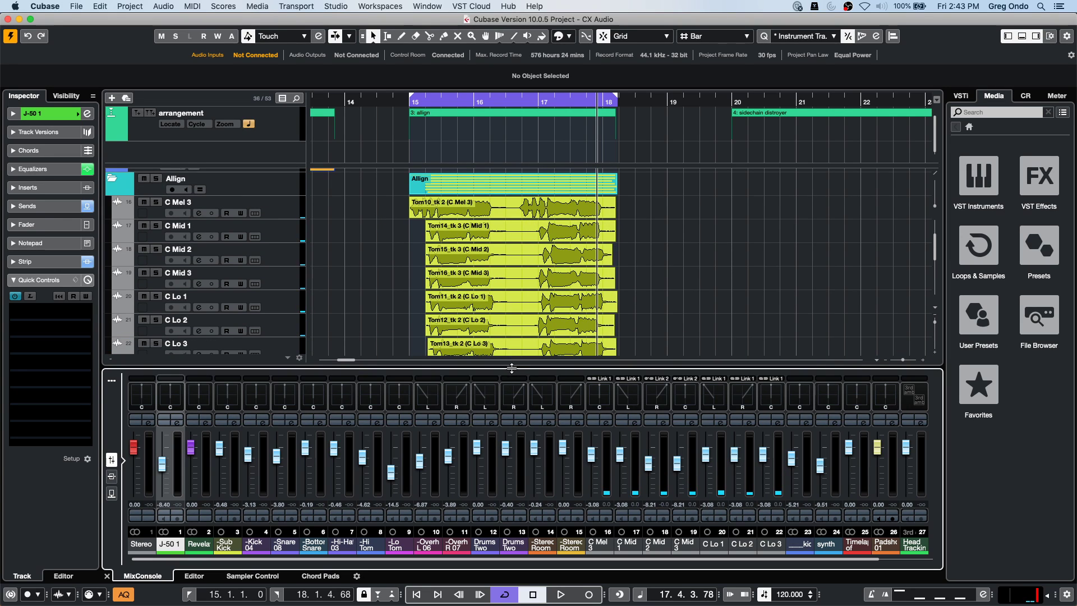
pyautogui.scroll(-2, 714, 278)
pyautogui.scroll(-1, 714, 279)
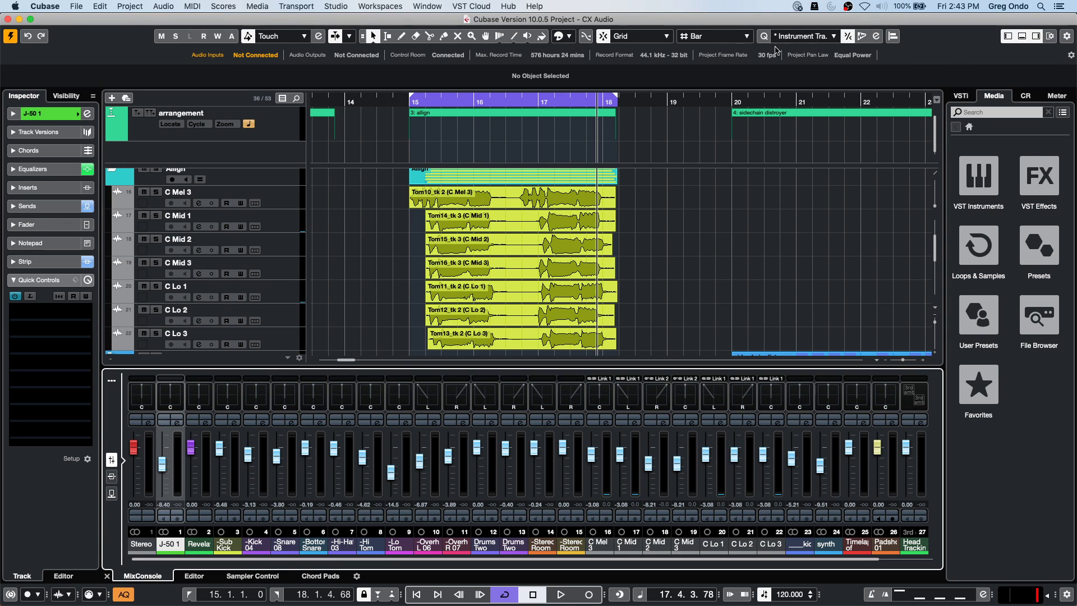
# Align the five lower events as targets to the Tom14_tk 3 (C Mid 1) reference.
pyautogui.click(893, 37)
pyautogui.moveTo(564, 96); pyautogui.dragTo(852, 86)
pyautogui.click(512, 217)
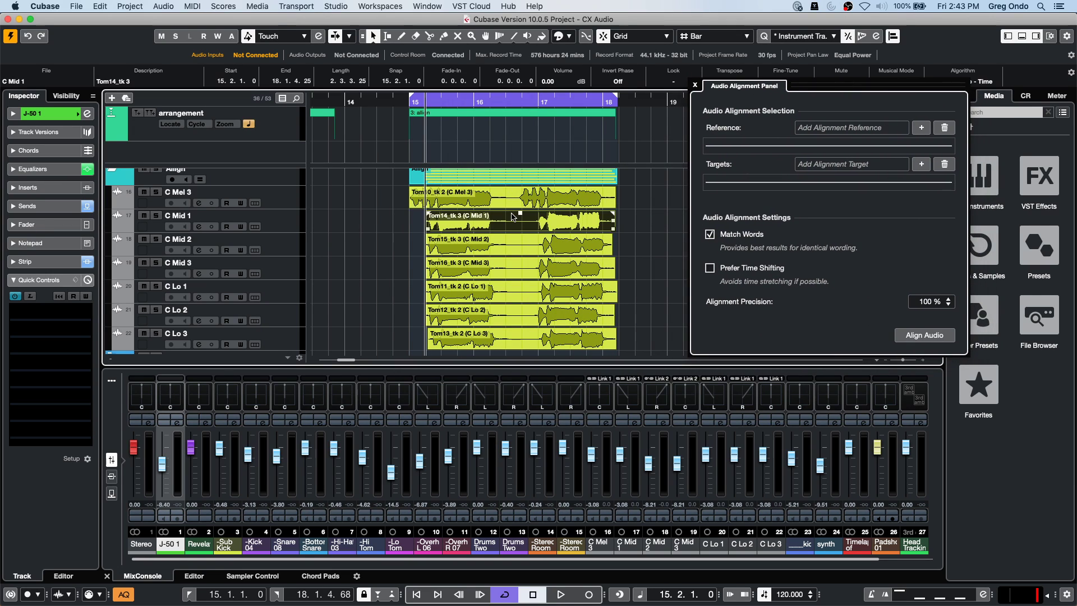
pyautogui.click(921, 128)
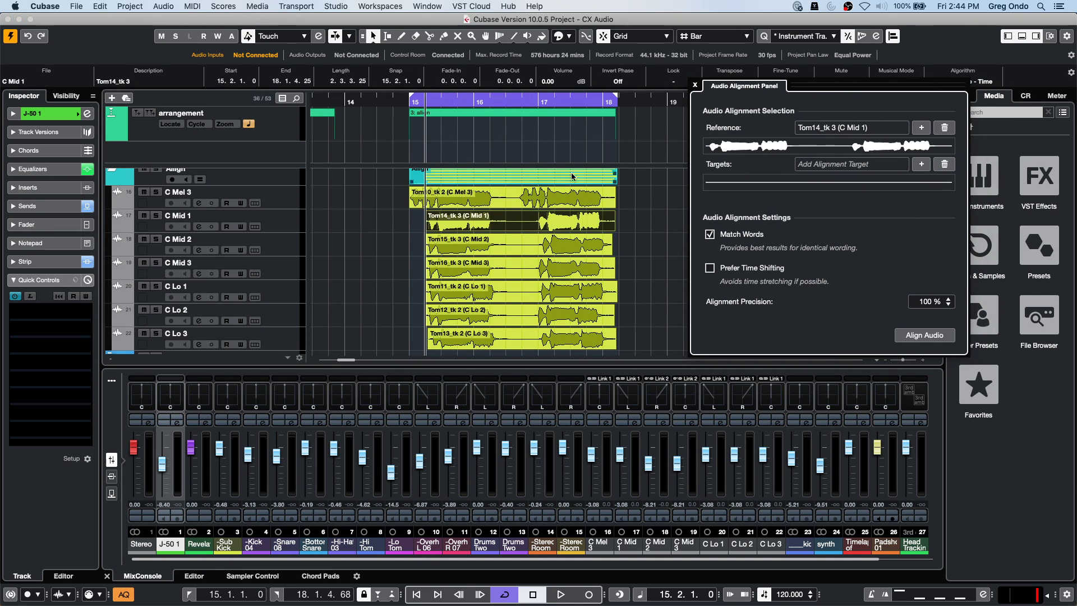
pyautogui.moveTo(627, 245); pyautogui.dragTo(537, 339)
pyautogui.click(921, 165)
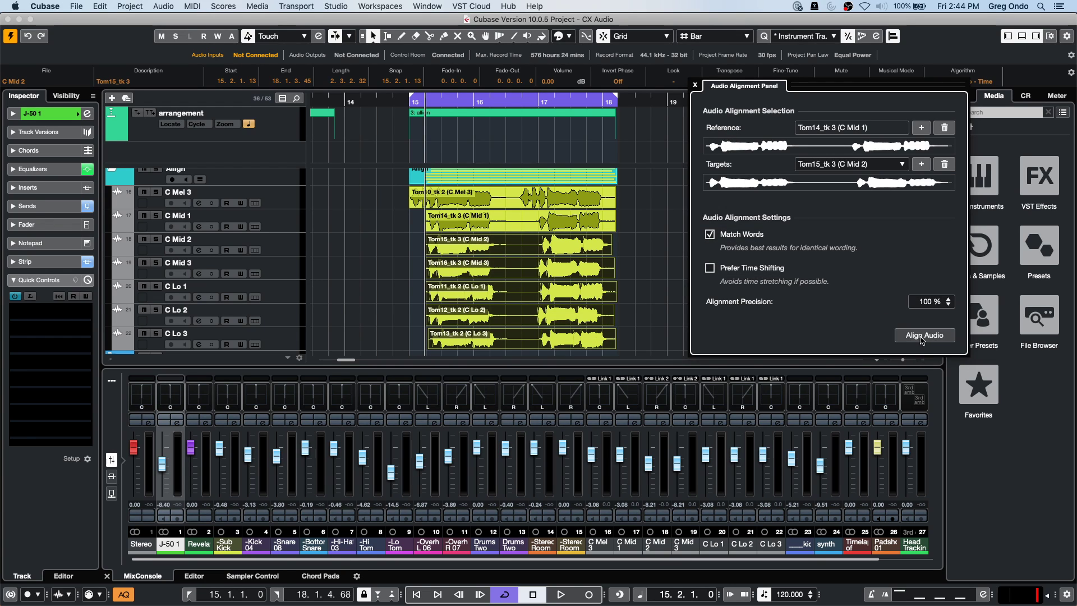
pyautogui.click(900, 334)
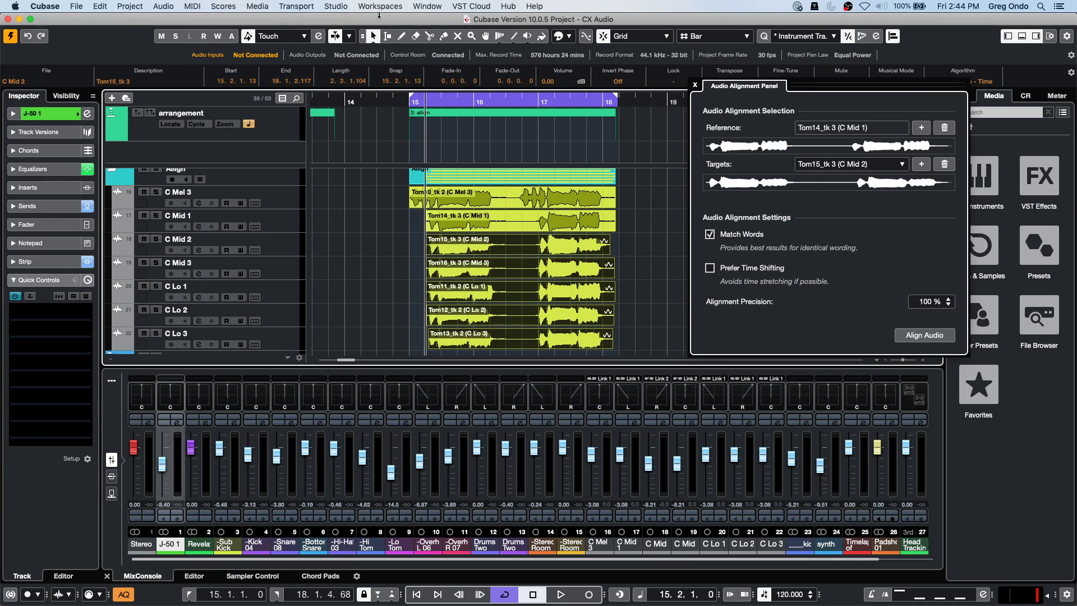
# Play back the aligned takes from bar 15, then stop.
pyautogui.click(443, 100)
pyautogui.click(407, 101)
pyautogui.press('space')
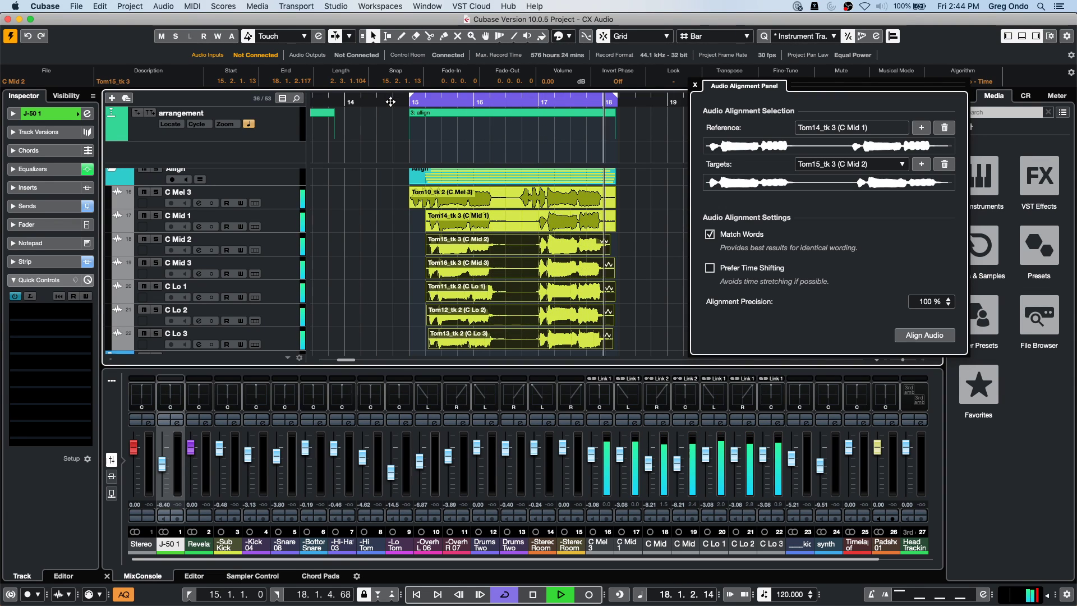
pyautogui.press('space')
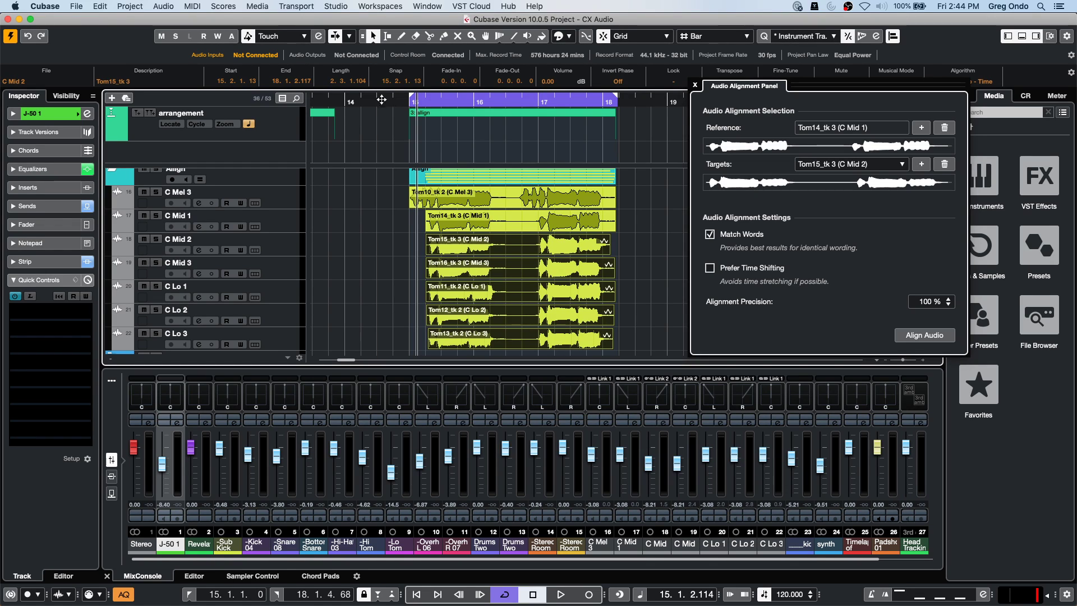
# Close the Audio Alignment Panel and create VST Connect with UR24C Input 1 for talkback.
pyautogui.click(696, 85)
pyautogui.click(416, 6)
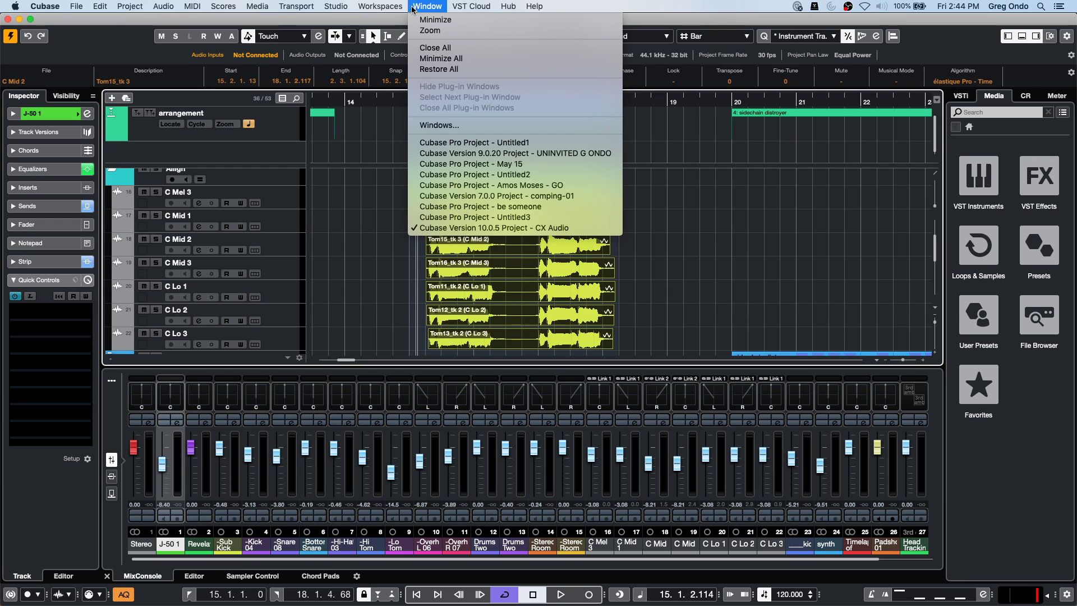
pyautogui.moveTo(485, 9)
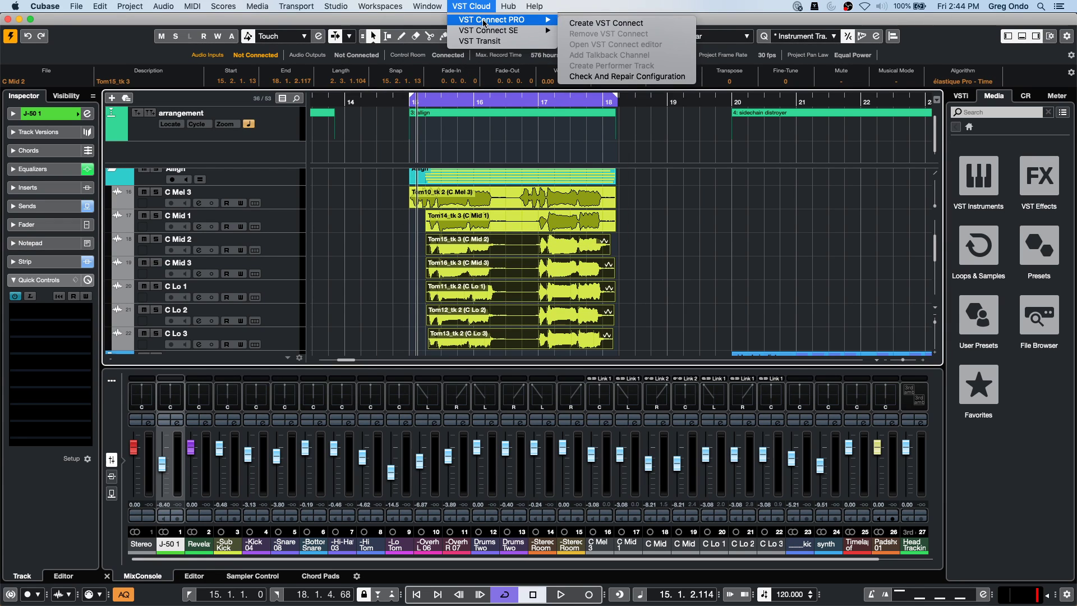
pyautogui.click(596, 24)
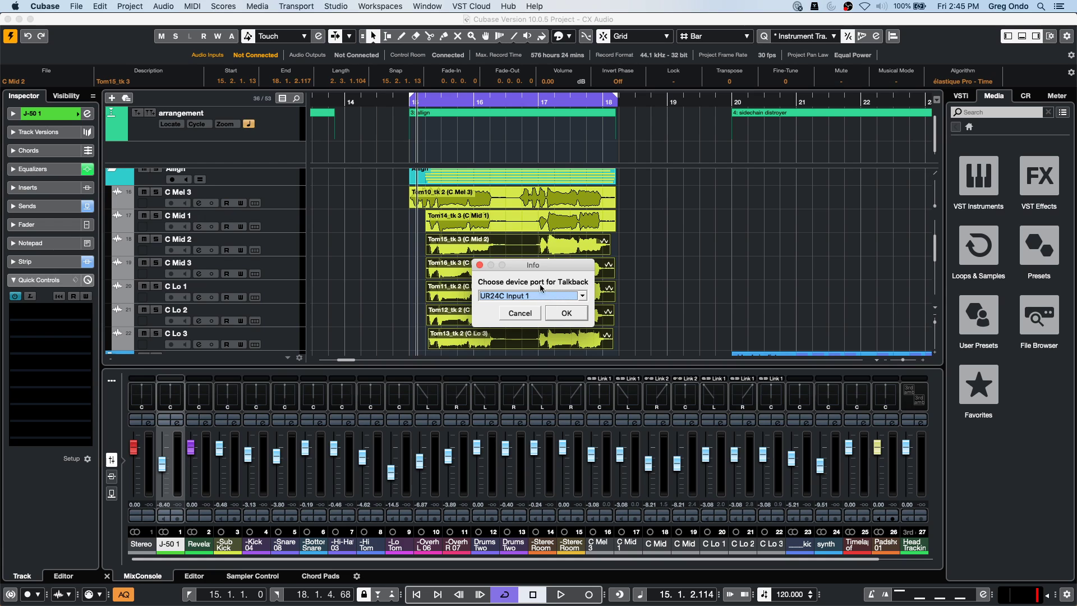
pyautogui.click(565, 313)
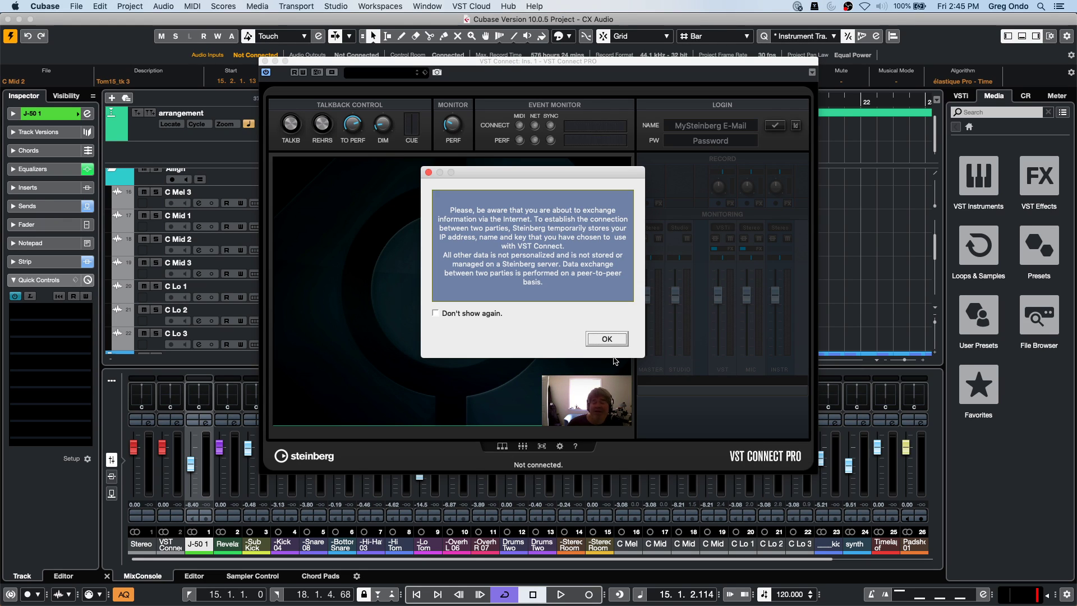
pyautogui.click(604, 339)
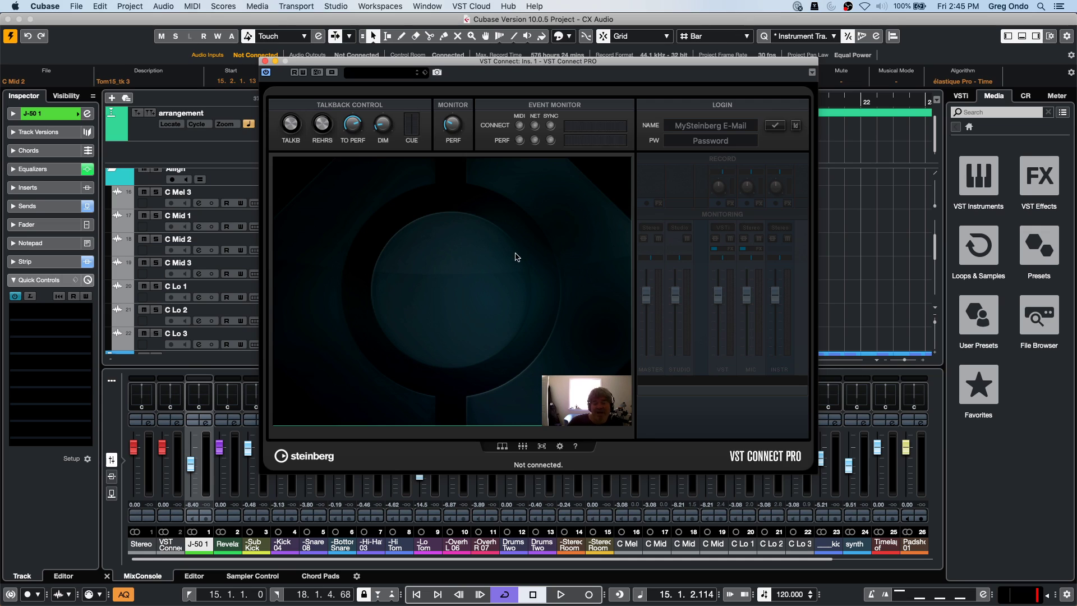
# Log in to VST Connect with the MySteinberg account e-mail and password.
pyautogui.click(775, 128)
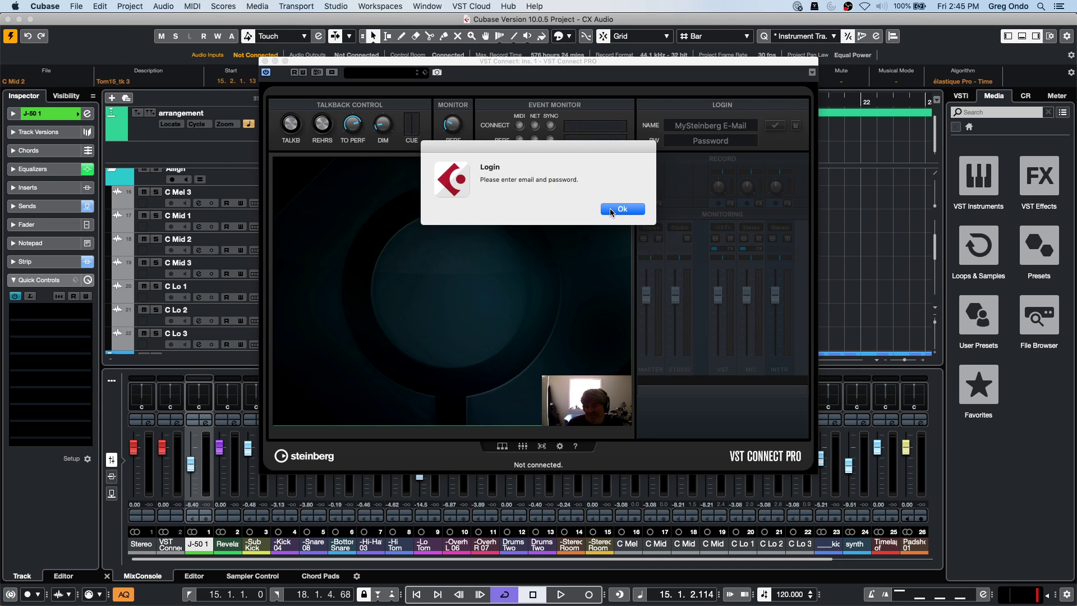
pyautogui.click(610, 209)
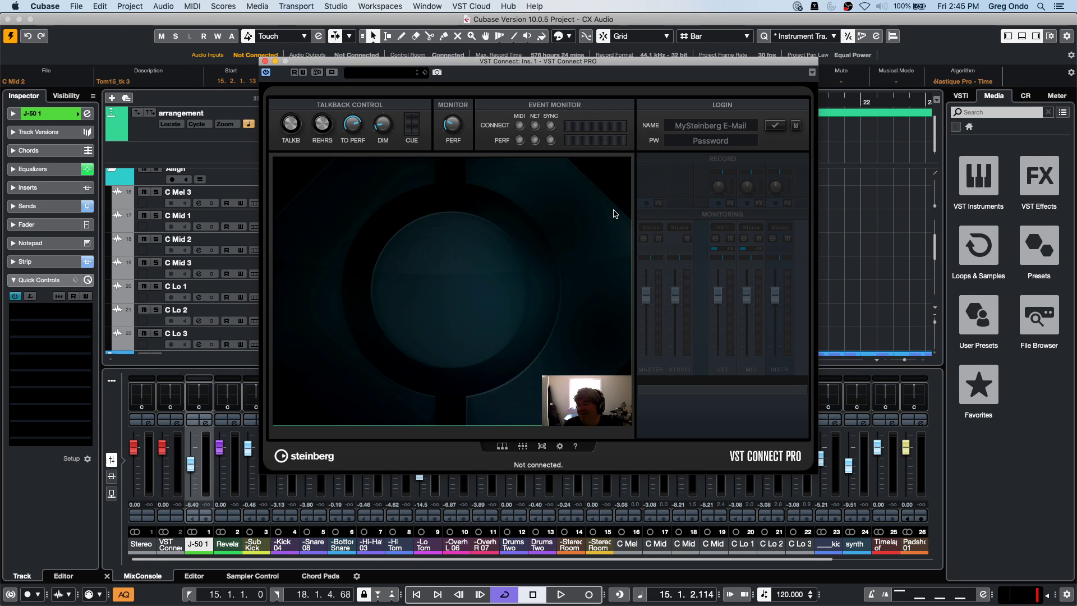
pyautogui.click(719, 128)
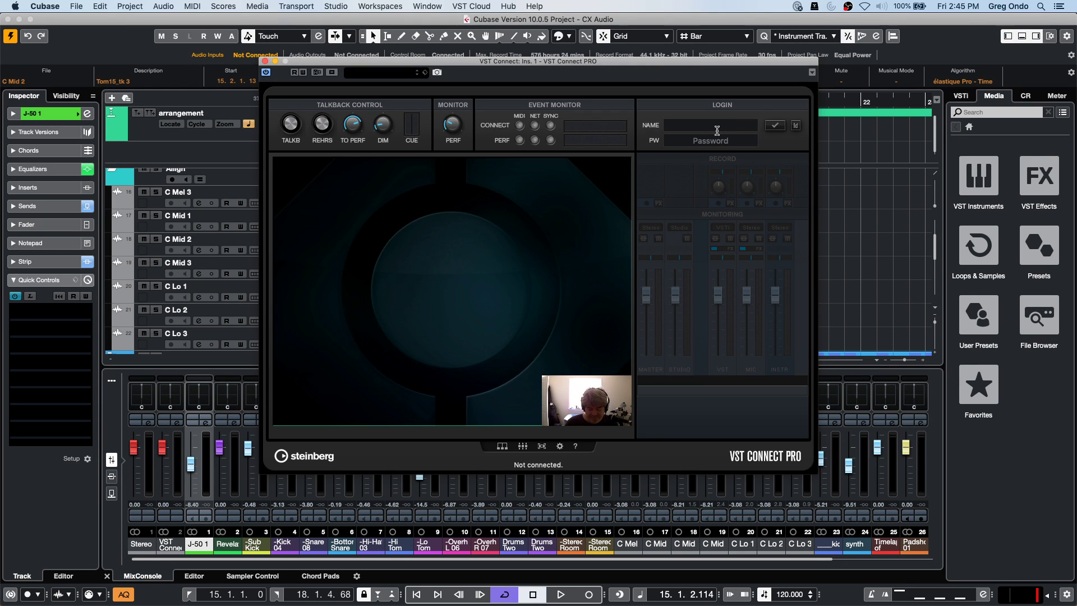
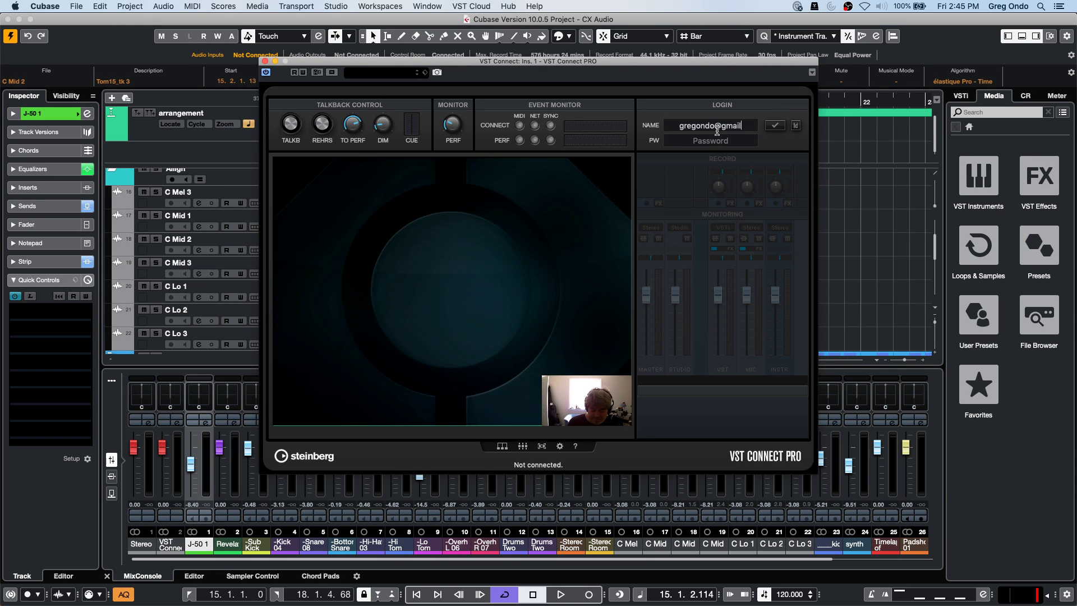
pyautogui.press('Tab')
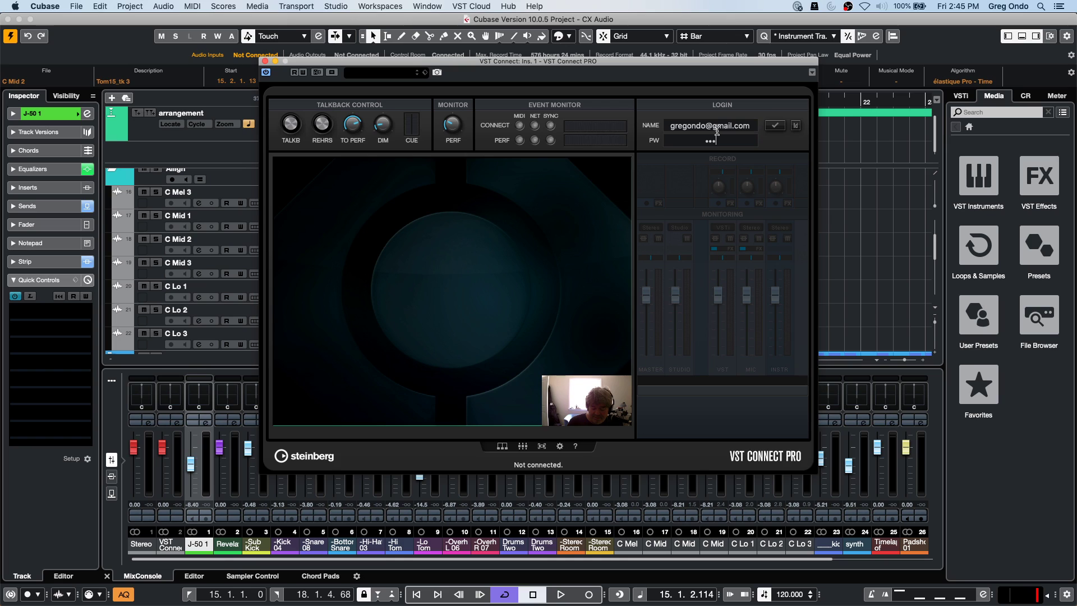
pyautogui.write('•••••••••••')
pyautogui.press('Return')
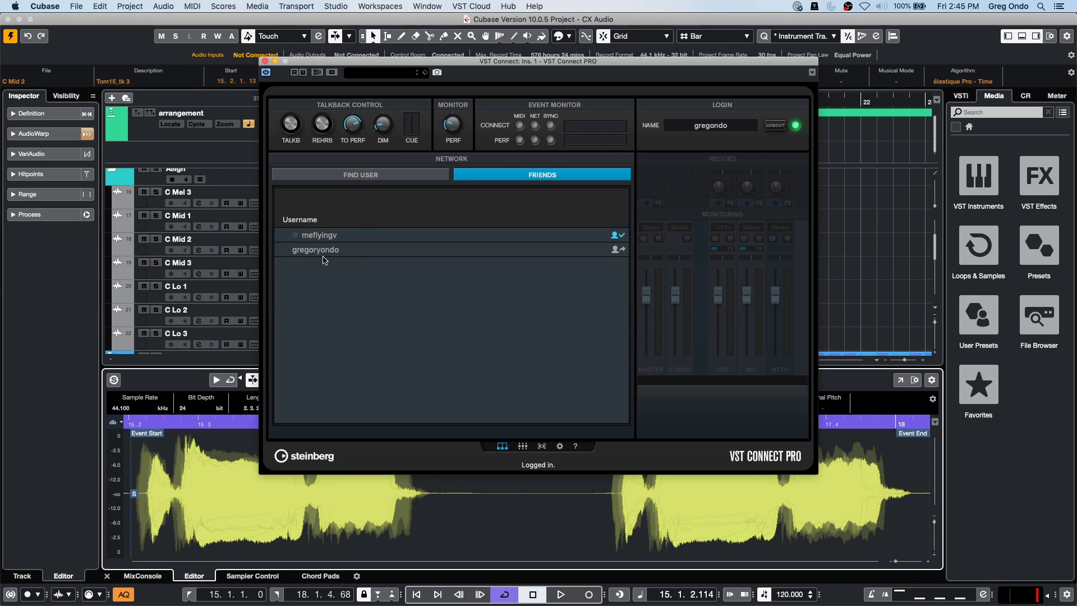
# Select a Friends contact, reposition the VST Connect window, and return it to video view.
pyautogui.click(353, 251)
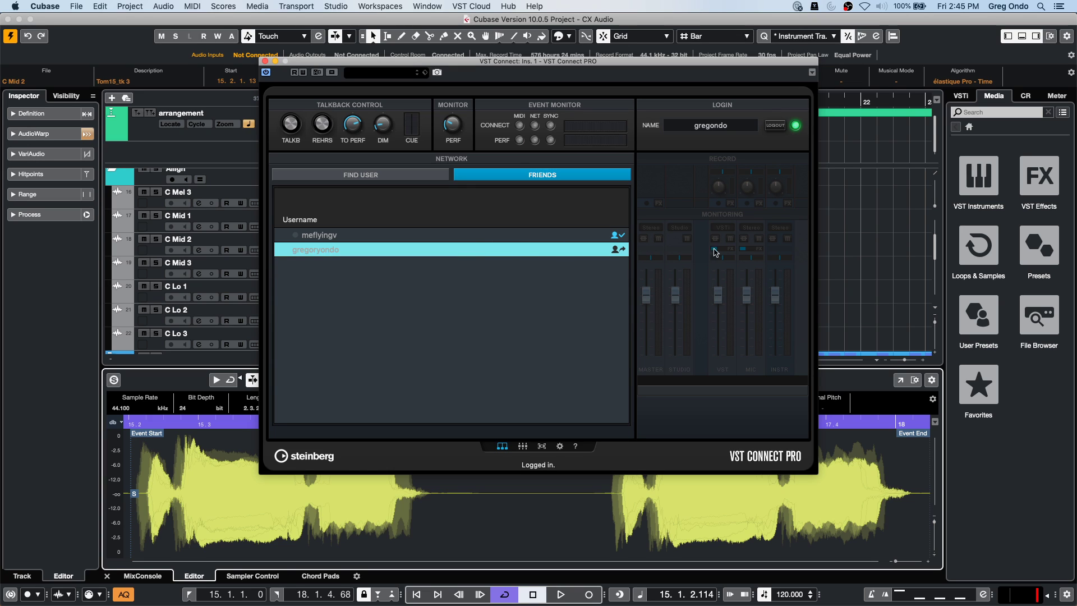
pyautogui.moveTo(332, 64); pyautogui.dragTo(505, 58)
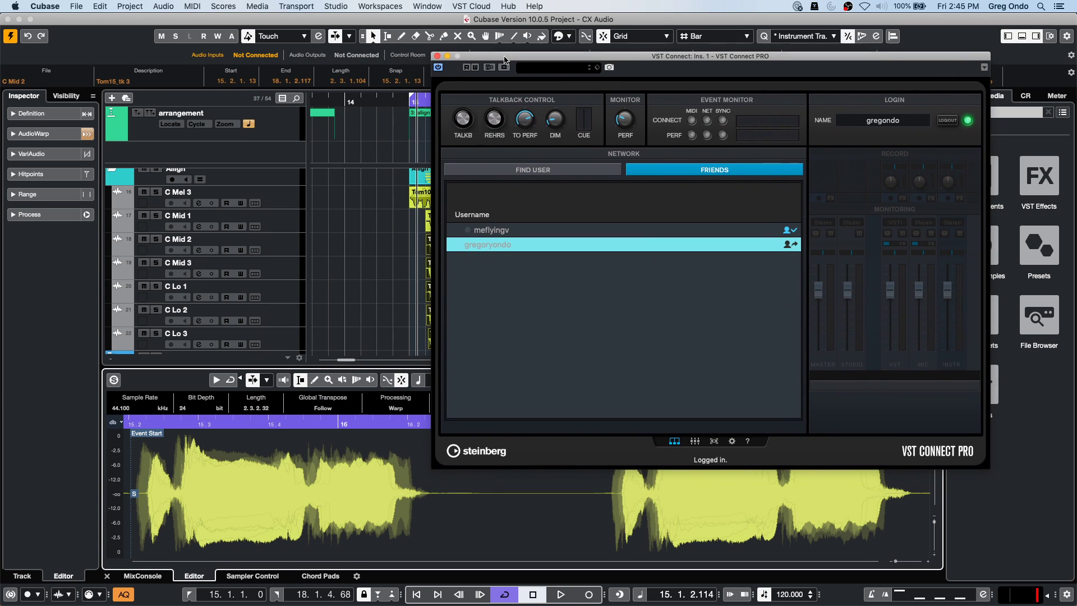
pyautogui.scroll(-5, 343, 247)
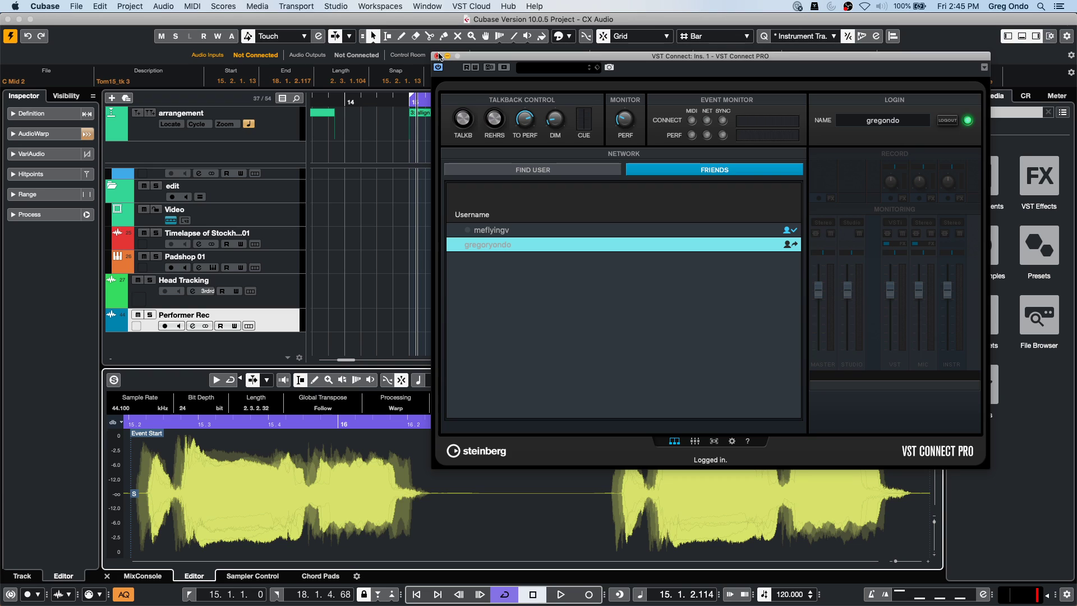
pyautogui.moveTo(489, 60); pyautogui.dragTo(388, 68)
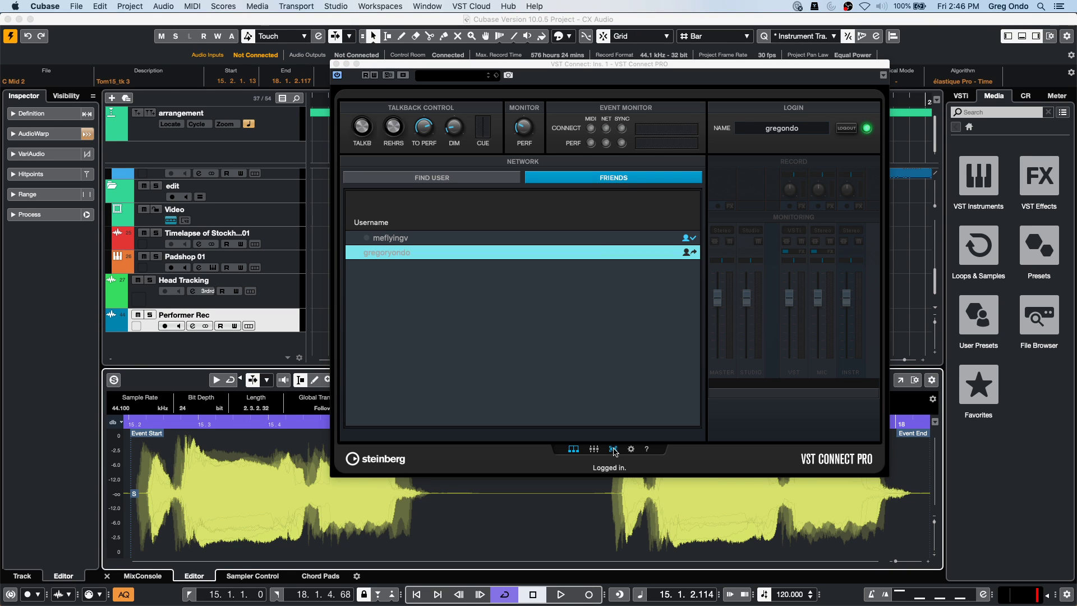
pyautogui.moveTo(385, 63); pyautogui.dragTo(348, 121)
pyautogui.click(367, 170)
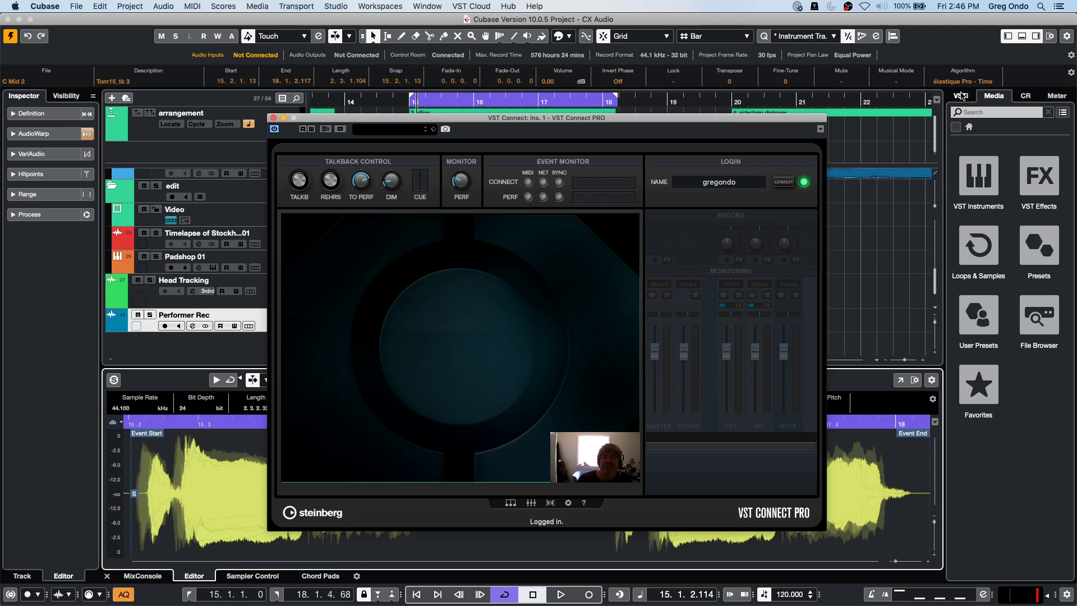
pyautogui.click(338, 6)
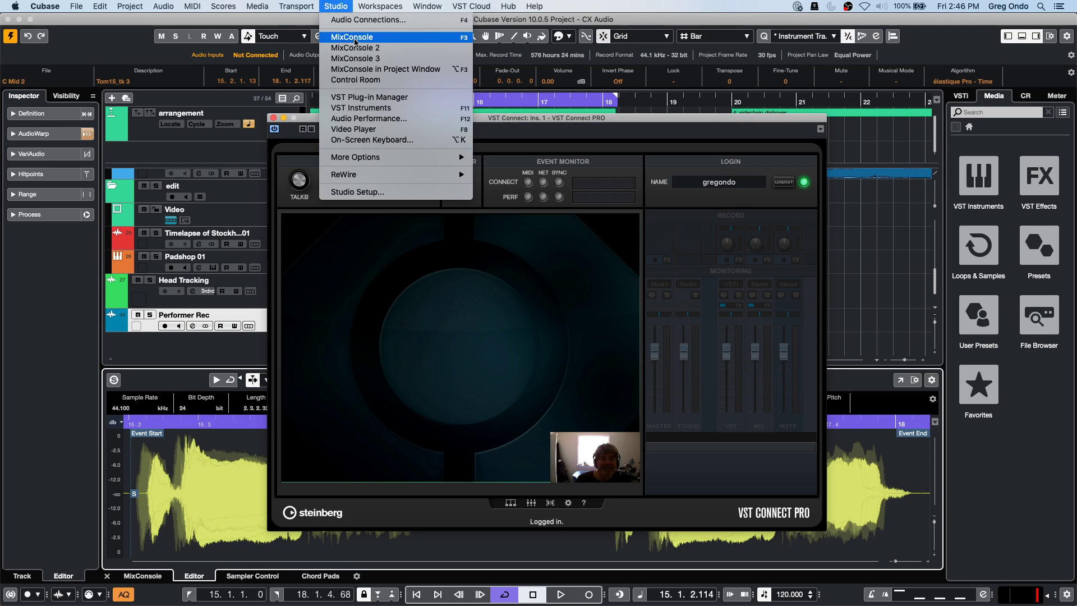
pyautogui.click(406, 21)
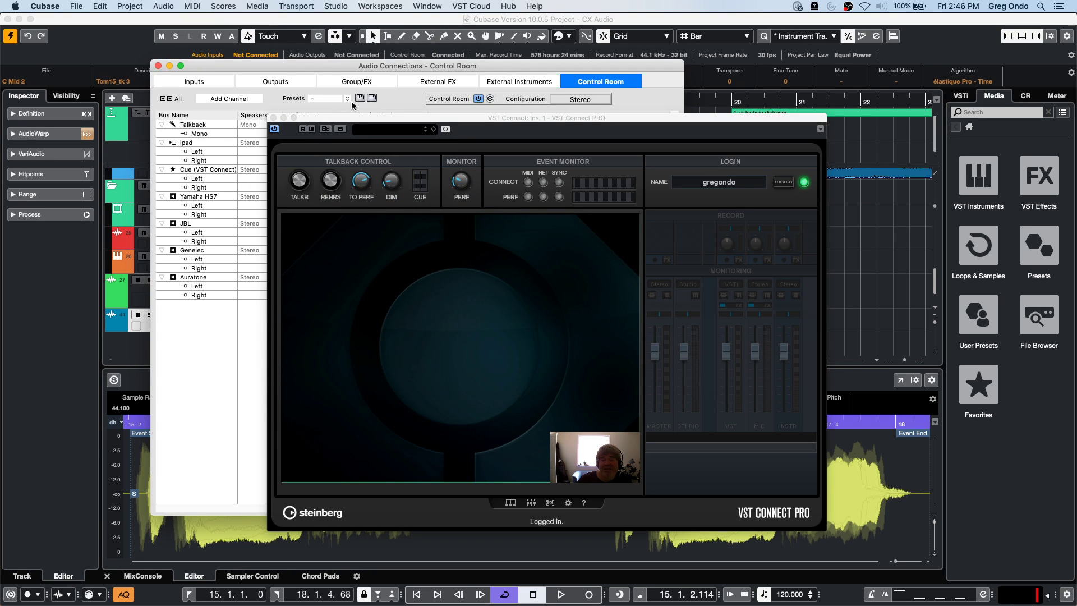
pyautogui.moveTo(341, 119); pyautogui.dragTo(554, 129)
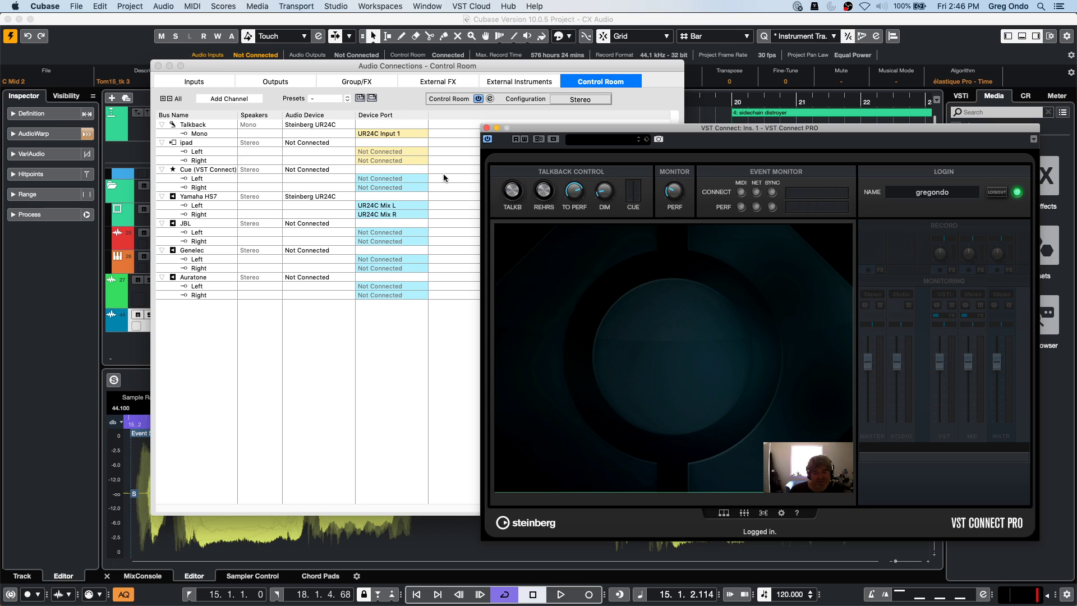
pyautogui.click(158, 66)
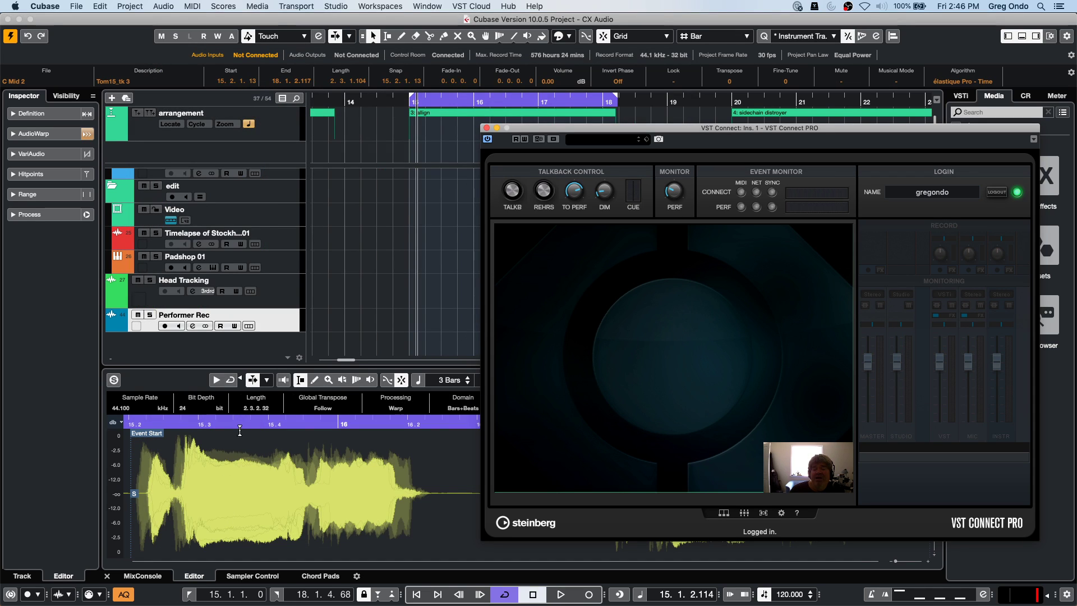
# Toggle record arm and monitoring on Performer Rec off again, then close the VST Connect window.
pyautogui.click(165, 326)
pyautogui.click(180, 327)
pyautogui.click(181, 328)
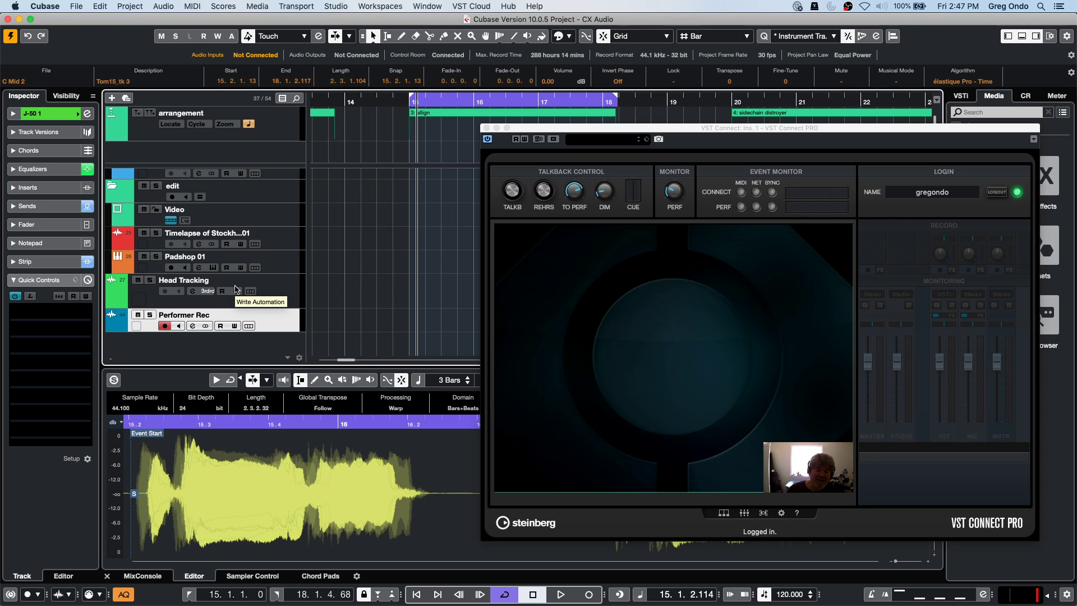
pyautogui.click(163, 327)
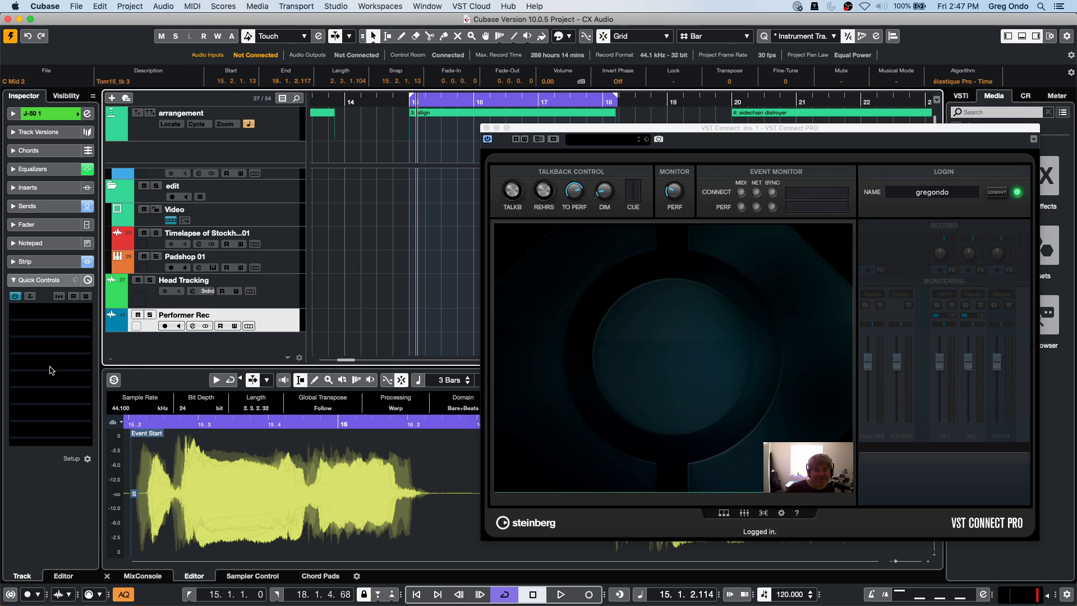
pyautogui.click(486, 128)
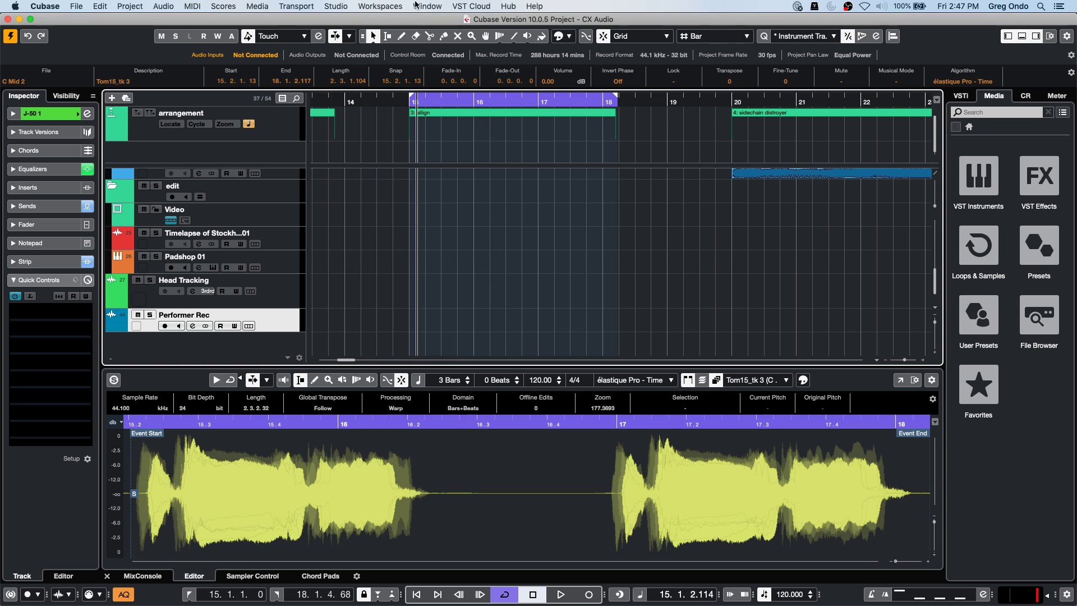
pyautogui.click(427, 6)
pyautogui.moveTo(374, 4)
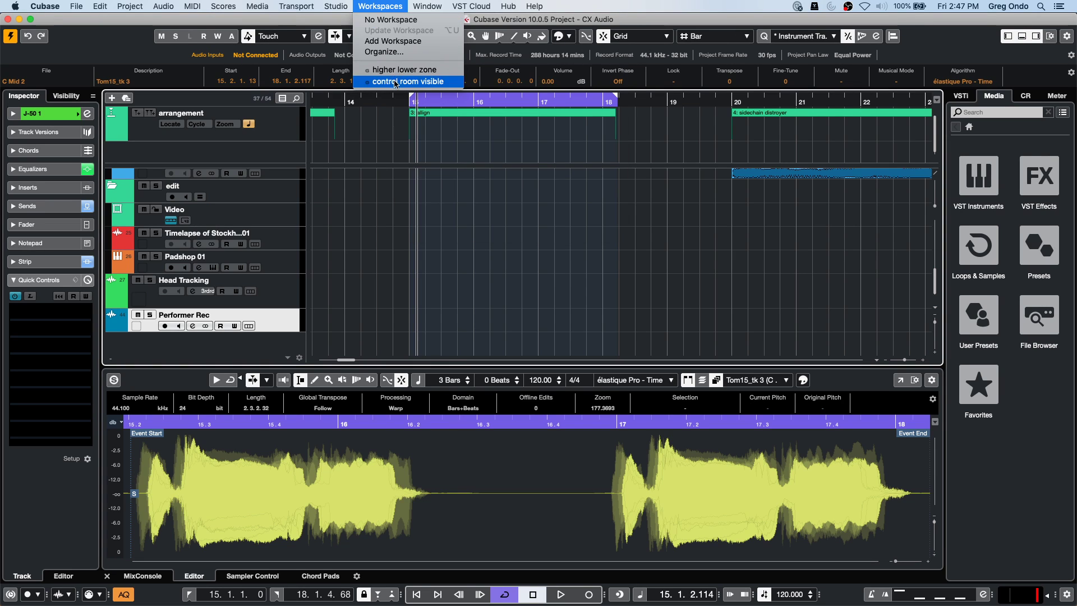
pyautogui.moveTo(471, 6)
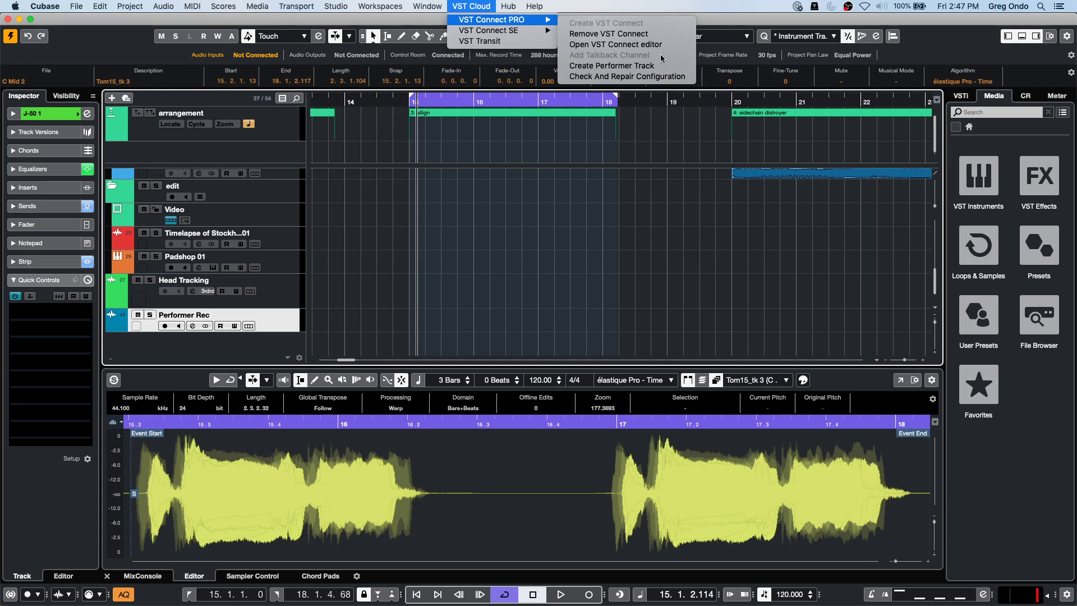
pyautogui.click(666, 35)
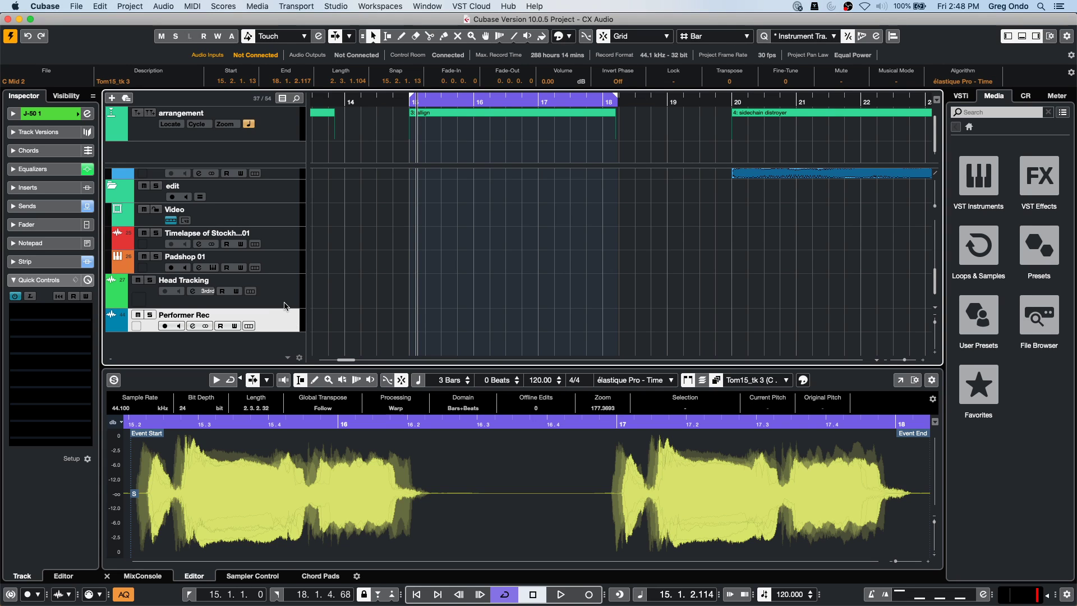
# Open the Head Tracking track's Channel Settings and show its Channel Strip modules.
pyautogui.click(284, 259)
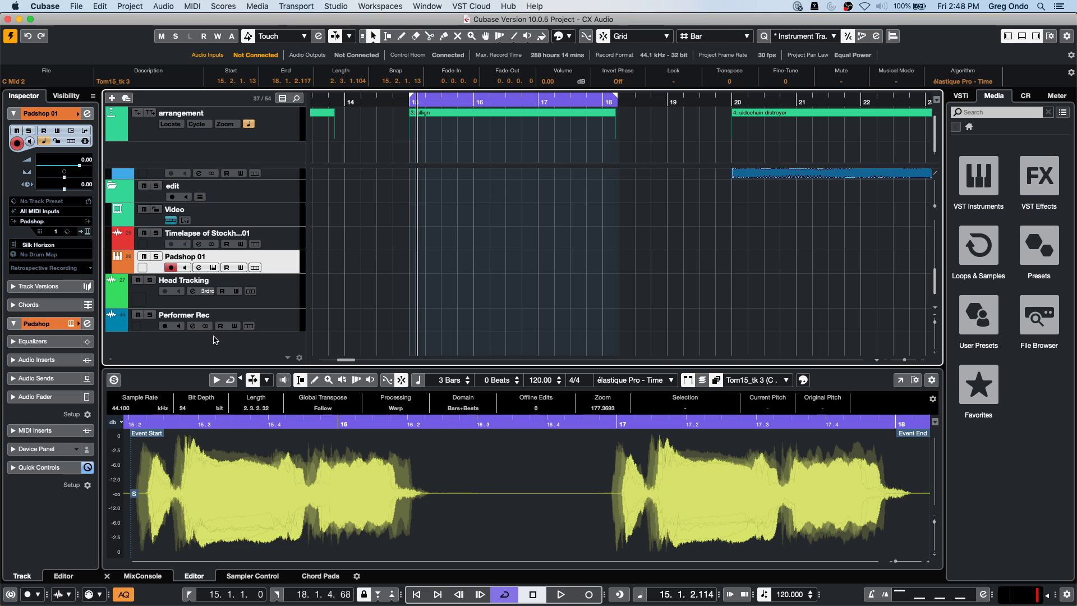
pyautogui.click(273, 303)
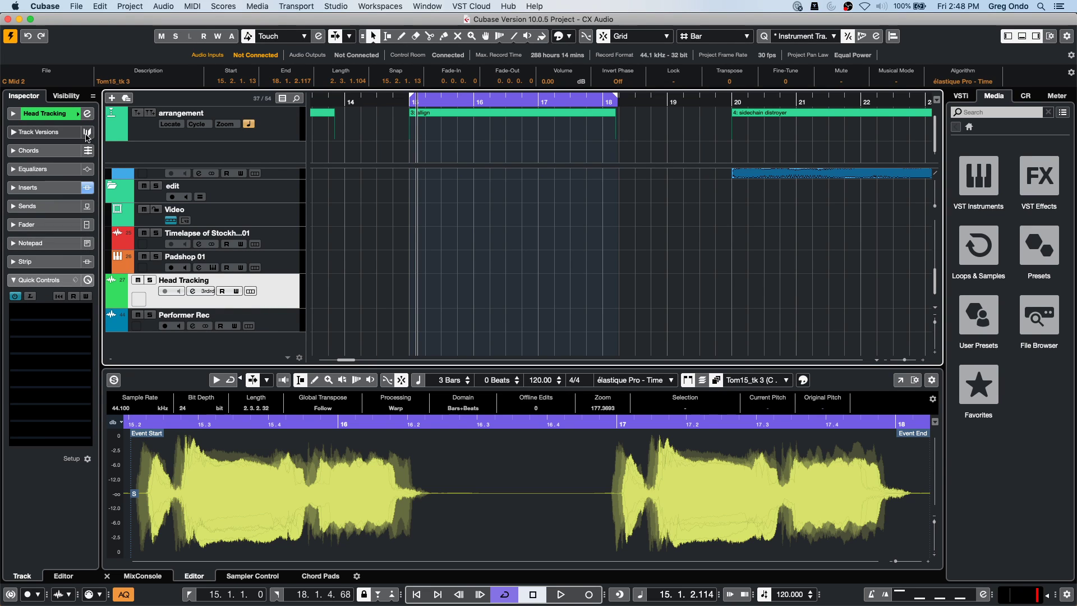
pyautogui.click(87, 113)
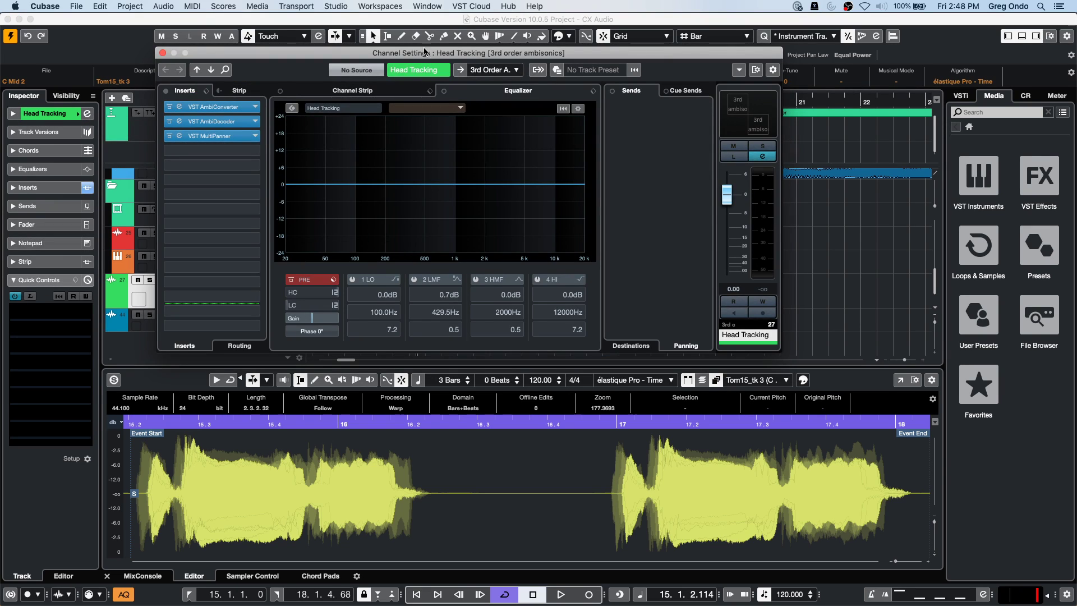
pyautogui.moveTo(359, 56); pyautogui.dragTo(308, 64)
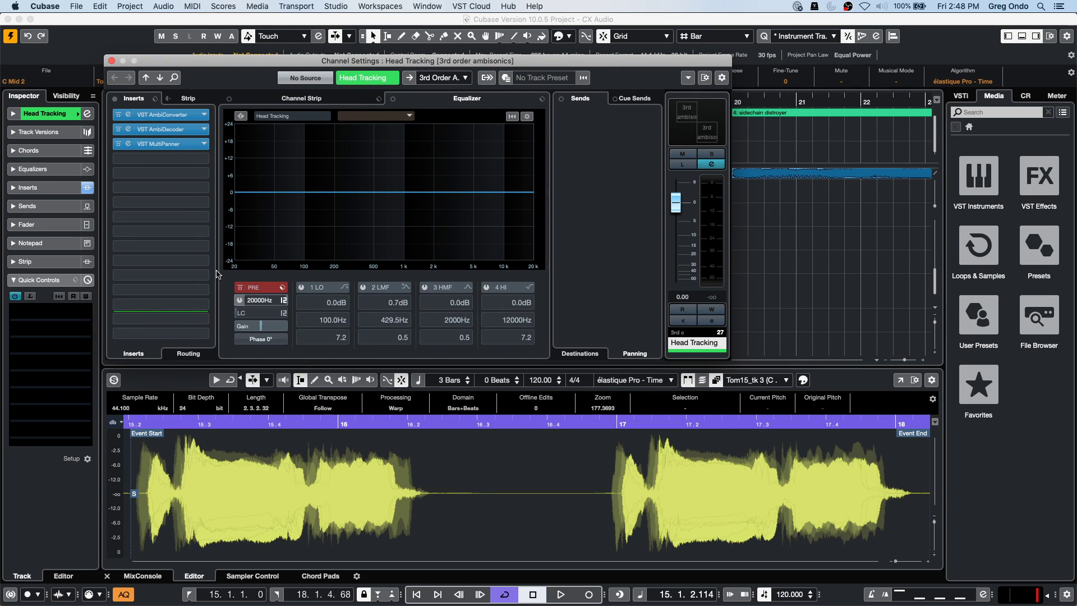
pyautogui.click(282, 95)
# Load the Standard Compressor into the strip and lower its threshold to -36.6 dB.
pyautogui.click(321, 119)
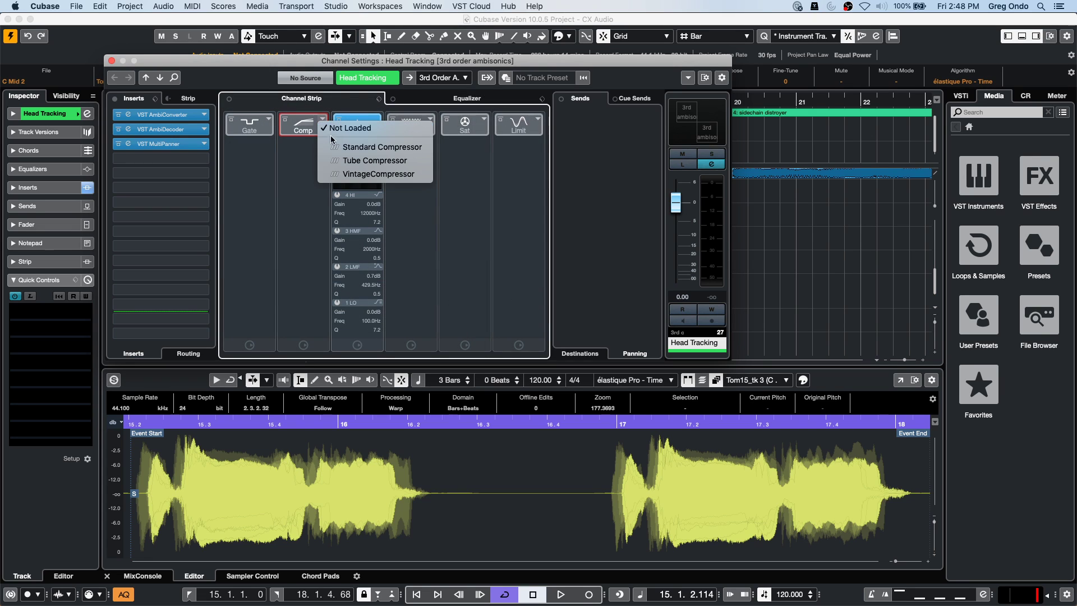
pyautogui.click(340, 147)
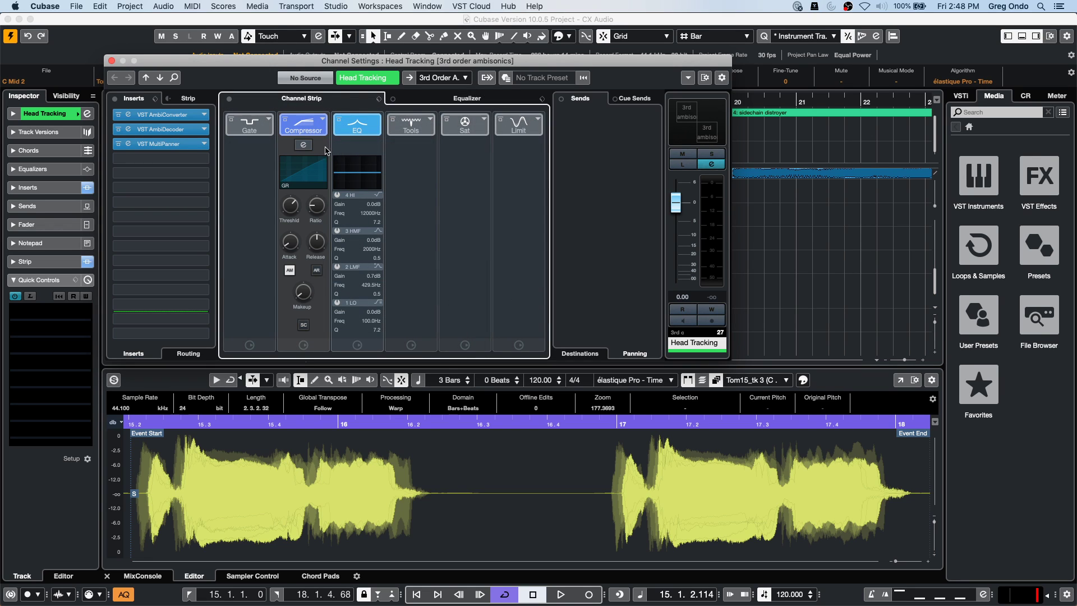
pyautogui.click(302, 147)
pyautogui.moveTo(440, 188); pyautogui.dragTo(477, 195)
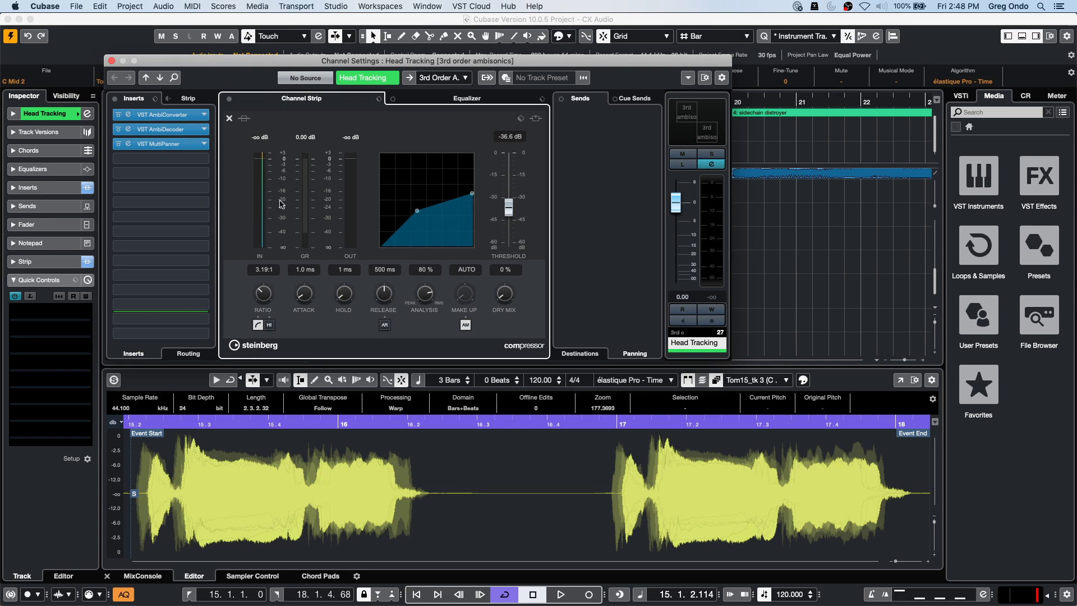
pyautogui.click(229, 118)
# Switch the strip compressor to VintageCompressor, then to Tube Compressor, viewing each editor.
pyautogui.click(322, 119)
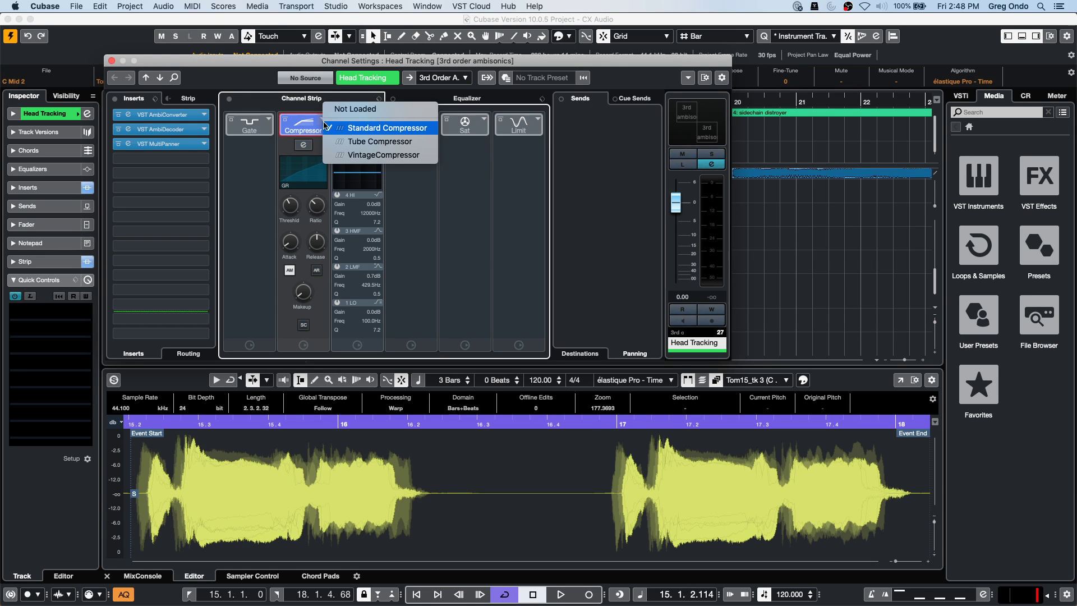
pyautogui.click(371, 154)
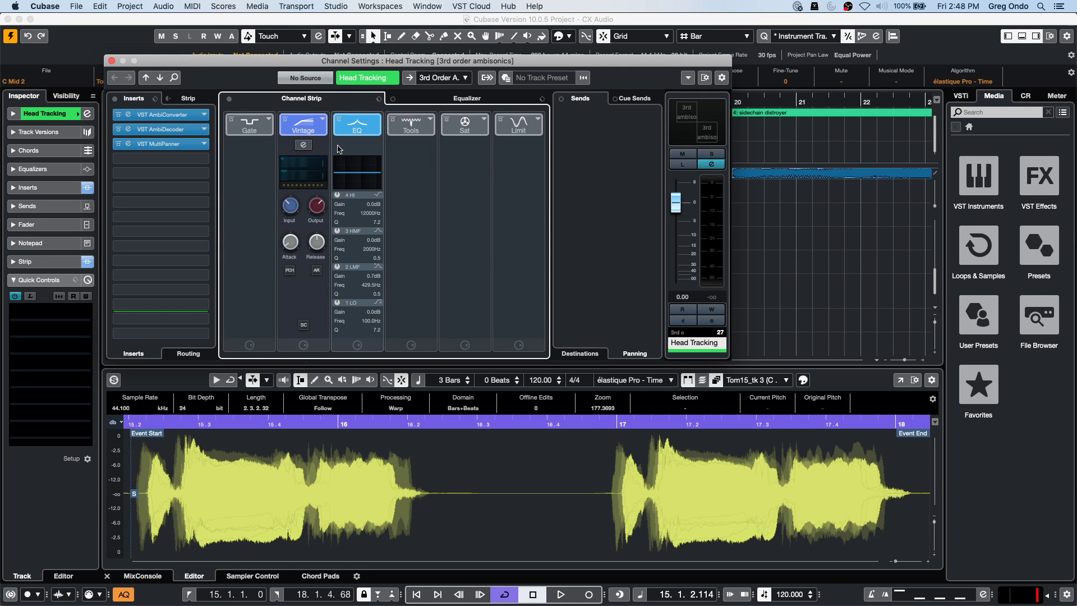
pyautogui.click(303, 145)
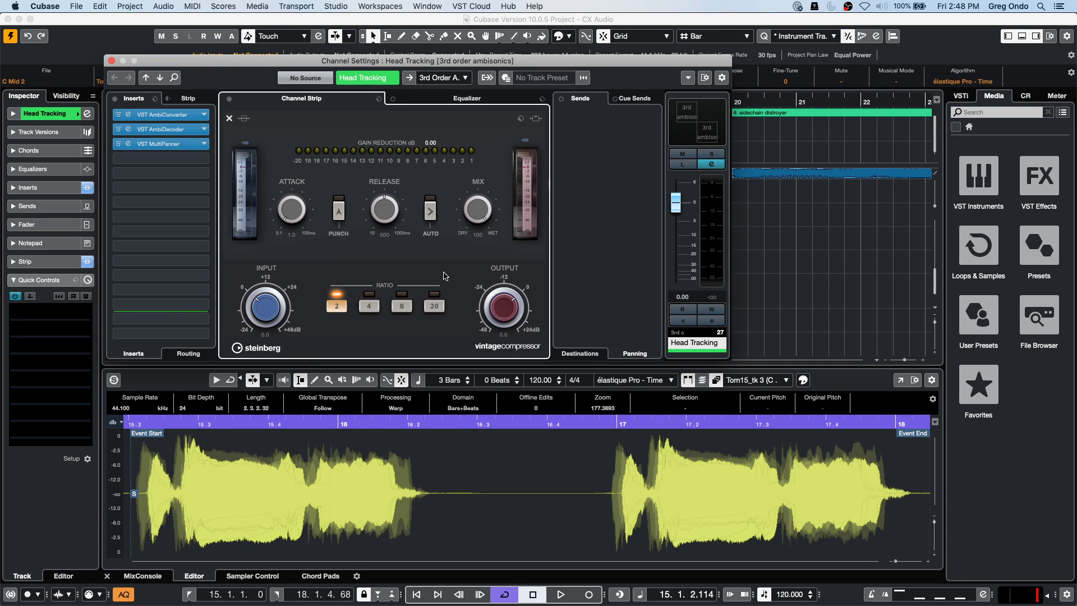
pyautogui.click(229, 118)
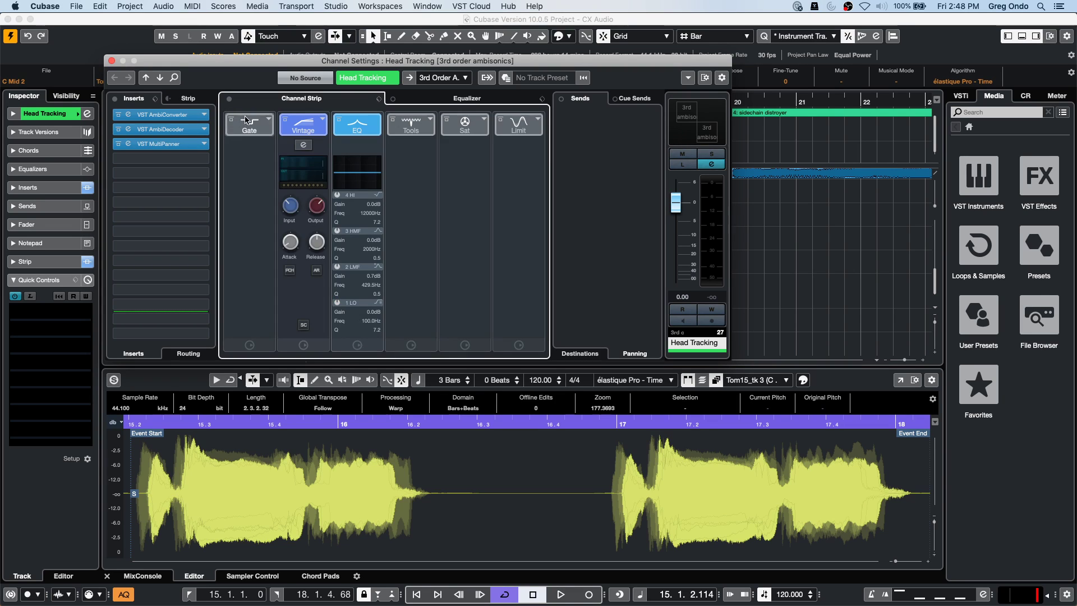
pyautogui.click(323, 120)
pyautogui.click(330, 109)
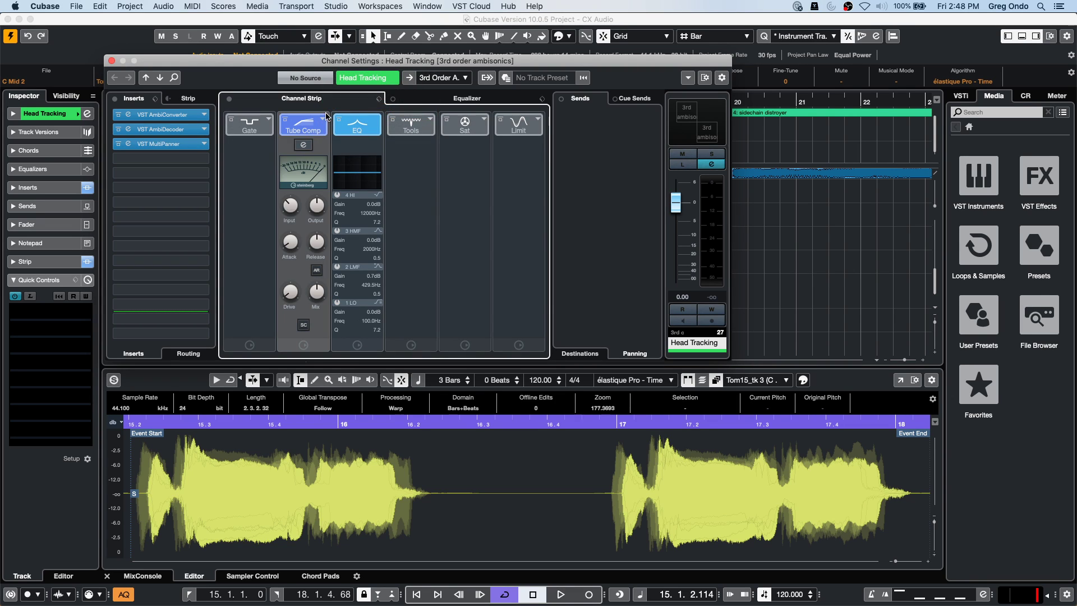
pyautogui.click(303, 146)
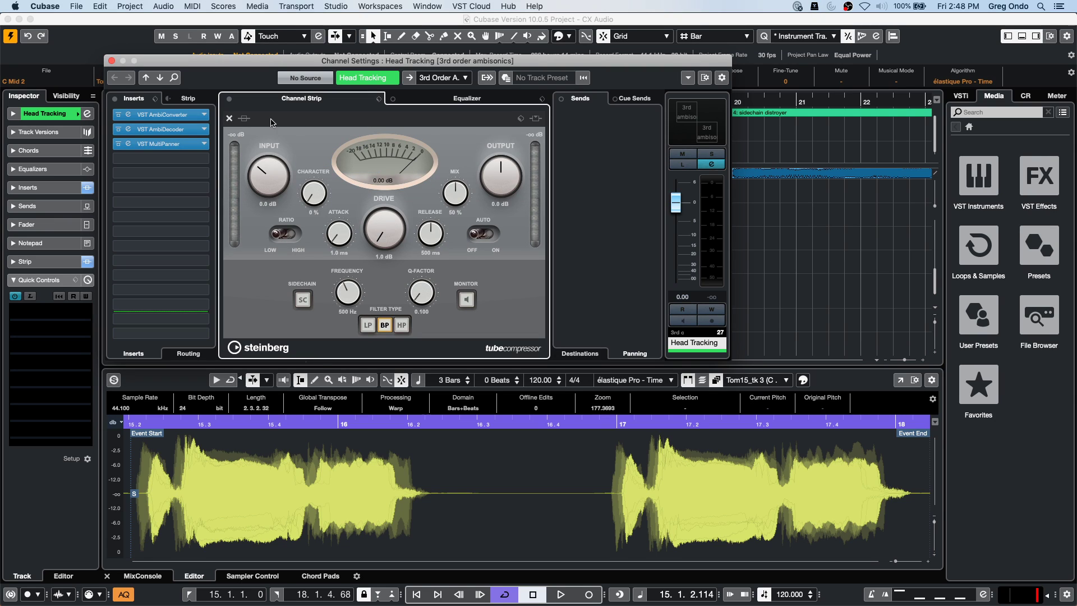
pyautogui.click(228, 118)
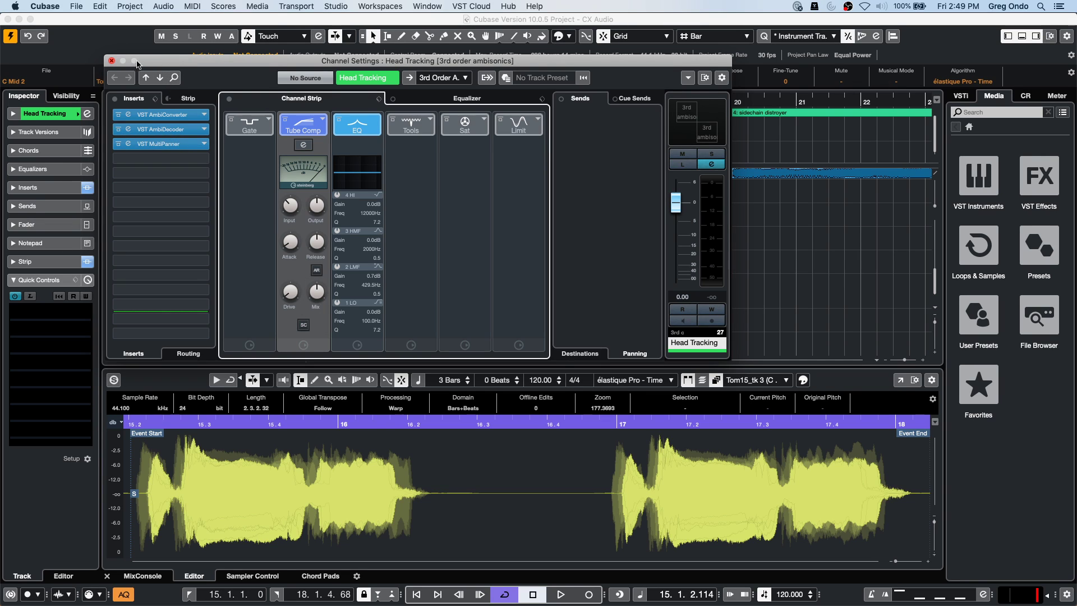
# Close the Head Tracking channel settings and switch to the be someone project, activating it.
pyautogui.click(111, 60)
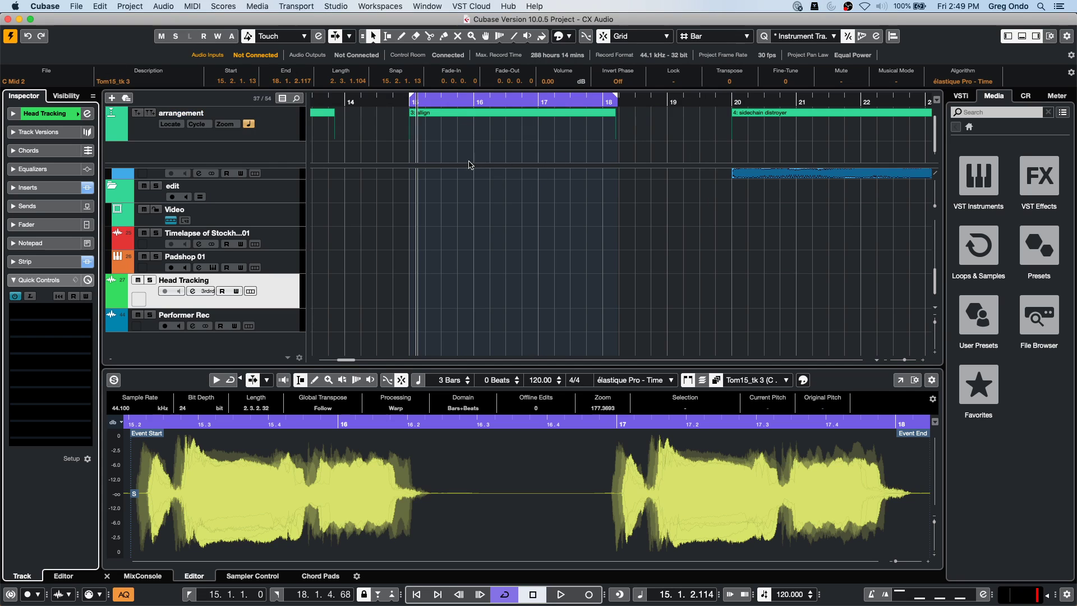
pyautogui.hotkey('shift', 'f')
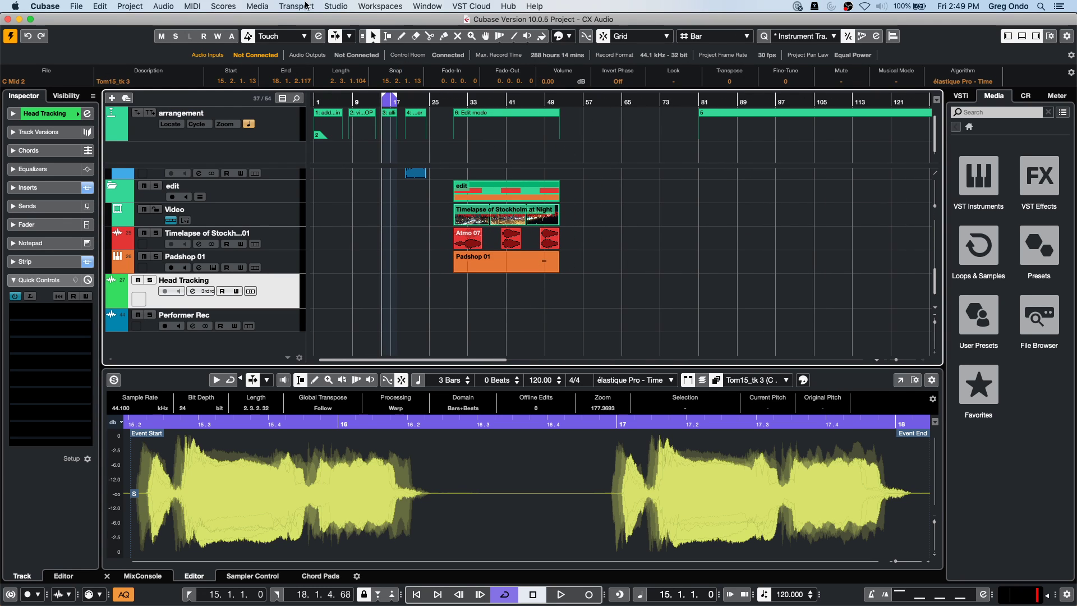
pyautogui.click(439, 6)
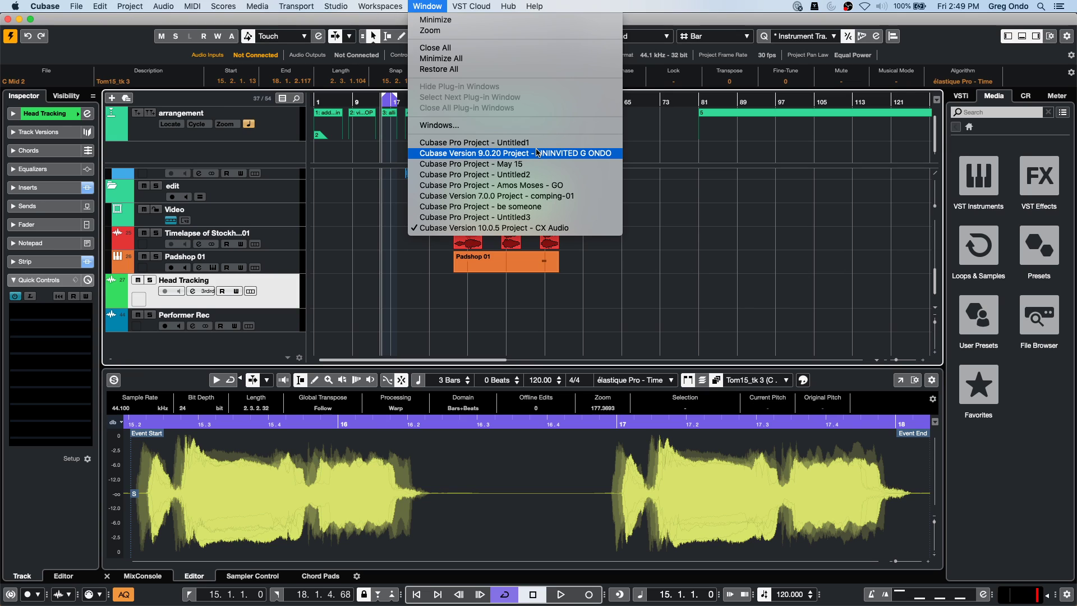
pyautogui.click(537, 207)
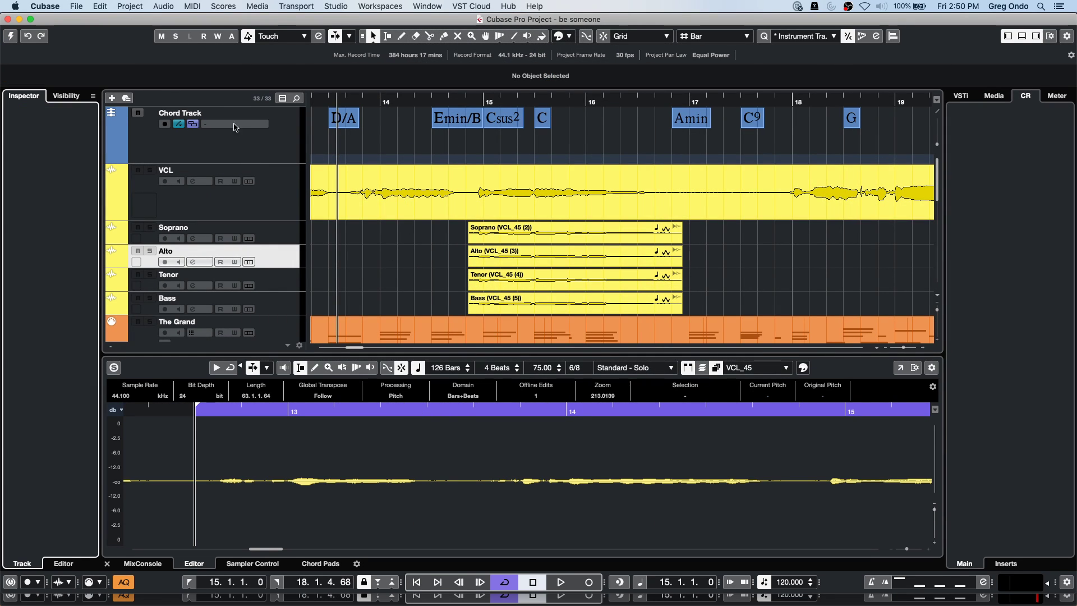
pyautogui.click(11, 37)
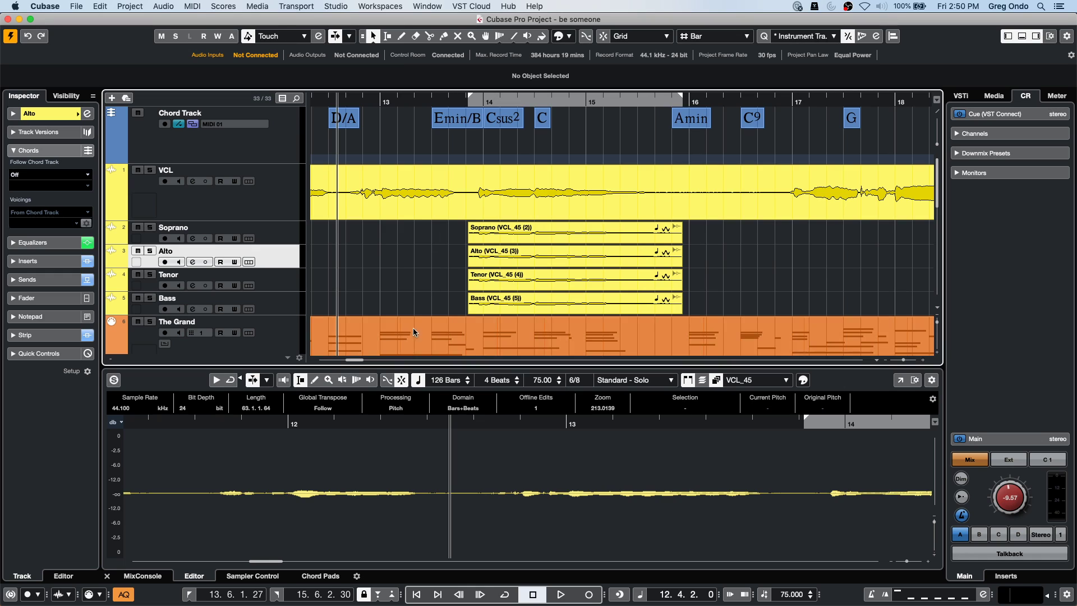
# Open The Grand part in the Key Editor and reach Project > Chord Track.
pyautogui.scroll(-1, 415, 332)
pyautogui.click(459, 324)
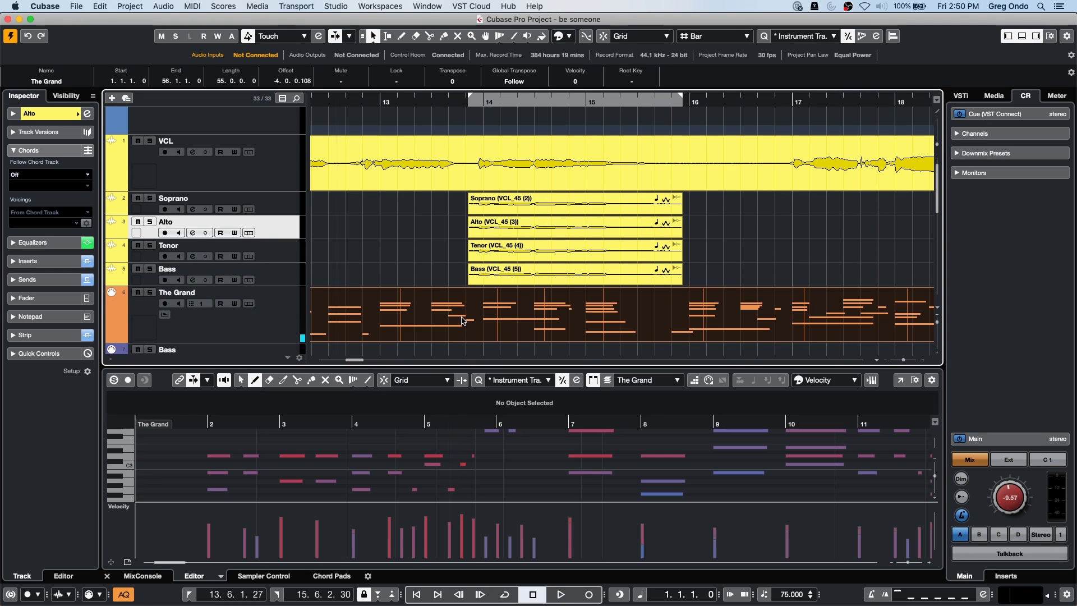
pyautogui.click(139, 5)
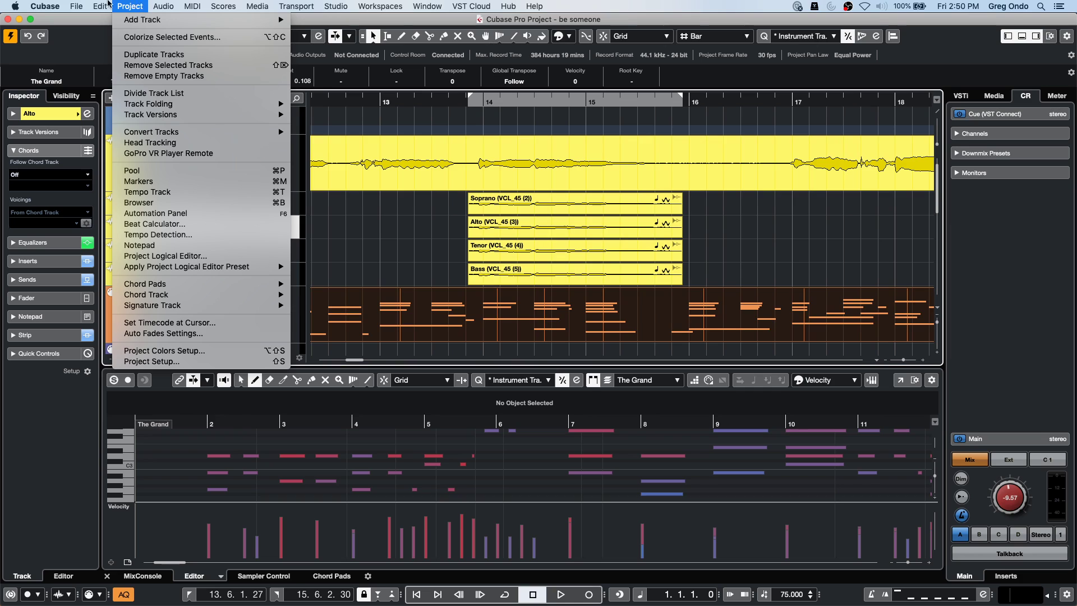
pyautogui.moveTo(98, 5)
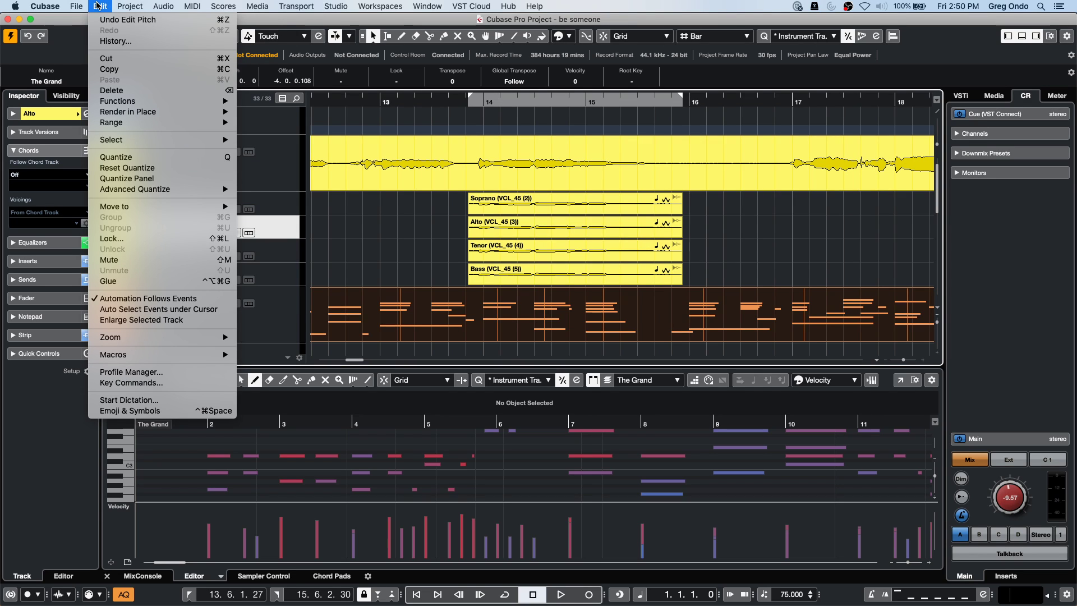
pyautogui.moveTo(169, 295)
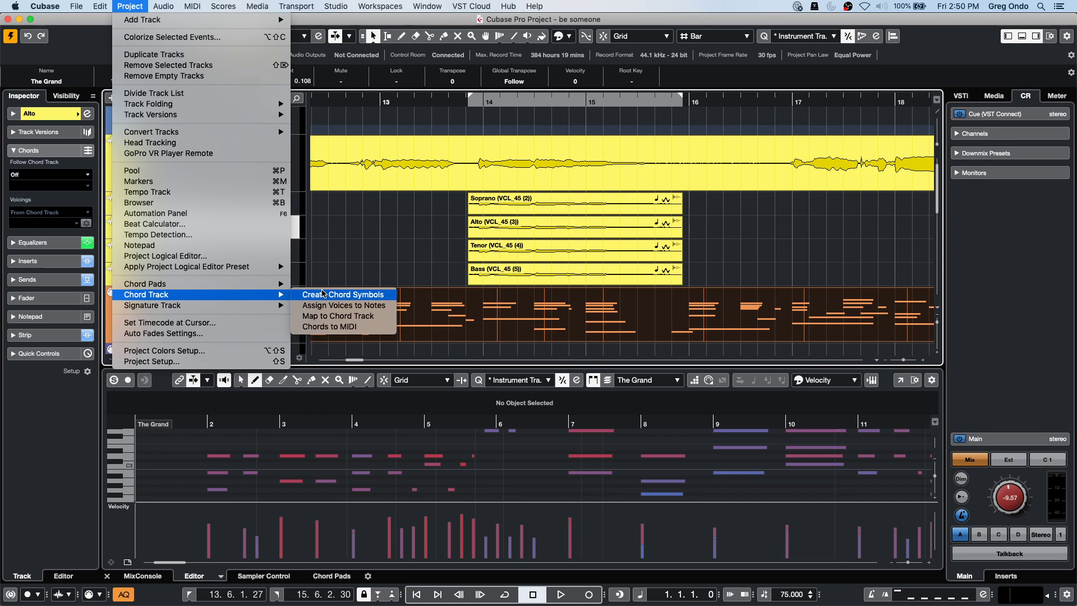
pyautogui.click(323, 294)
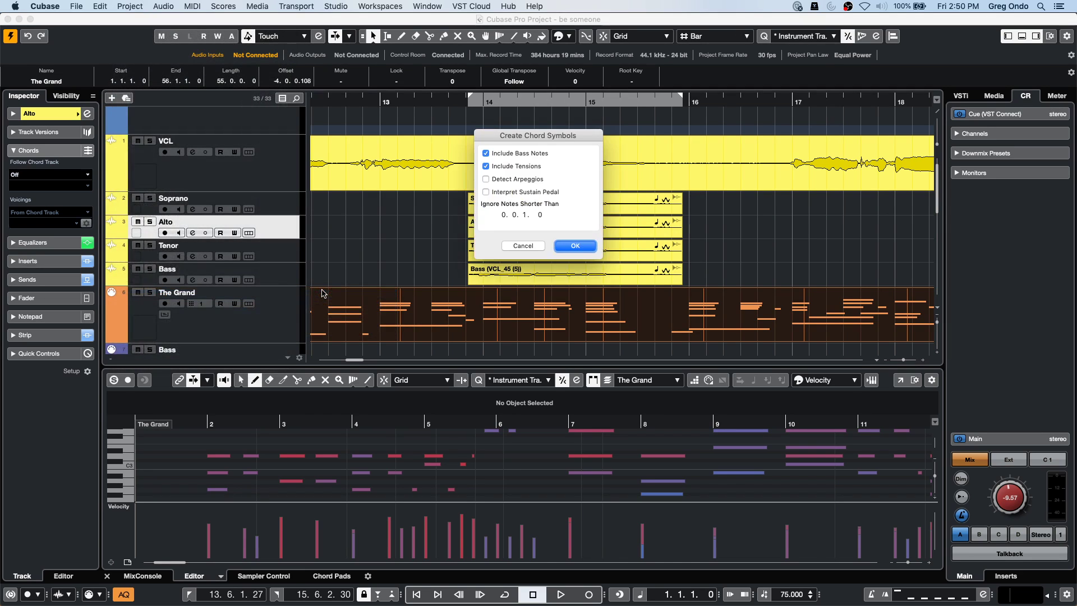
pyautogui.click(521, 245)
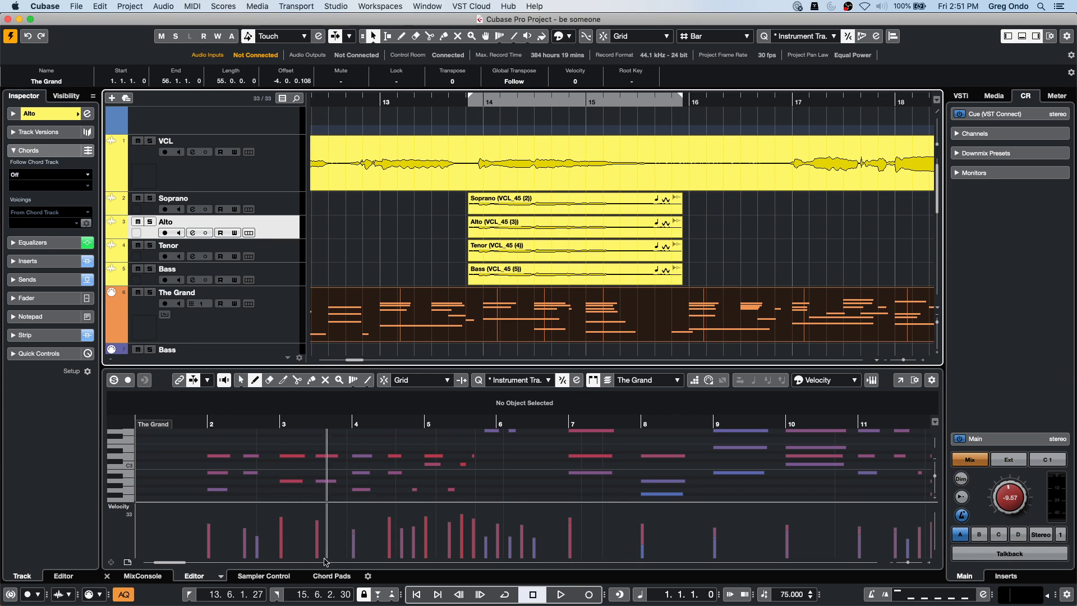
# Lower the velocities of many The Grand notes, then try the Split and Mute tools.
pyautogui.moveTo(541, 537)
pyautogui.mouseDown()
pyautogui.moveTo(452, 520)
pyautogui.moveTo(315, 550)
pyautogui.moveTo(522, 525)
pyautogui.moveTo(447, 537)
pyautogui.moveTo(336, 516)
pyautogui.mouseUp()
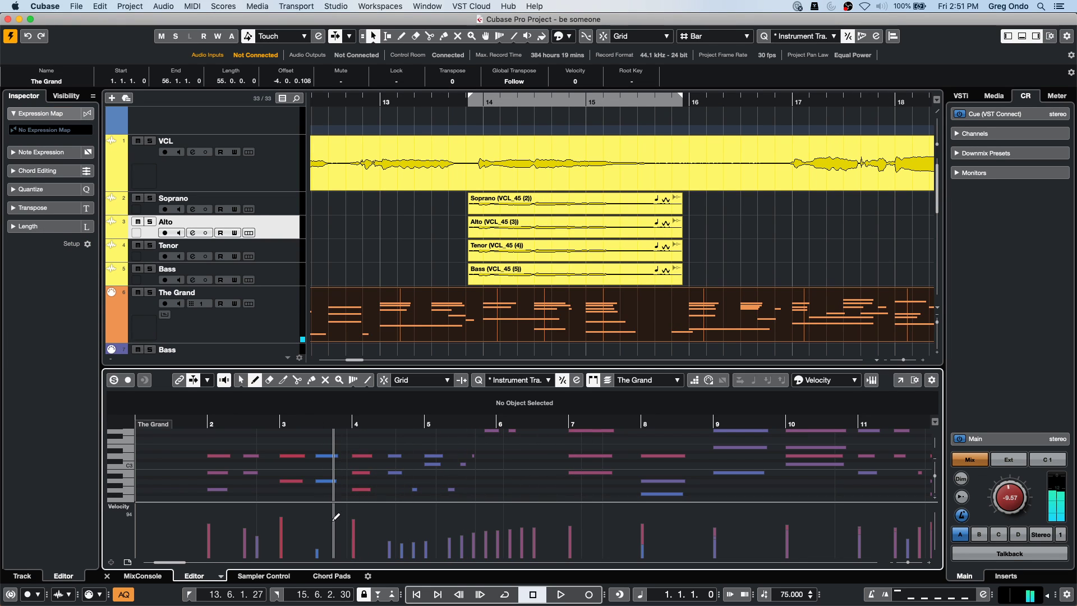
pyautogui.rightClick(396, 281)
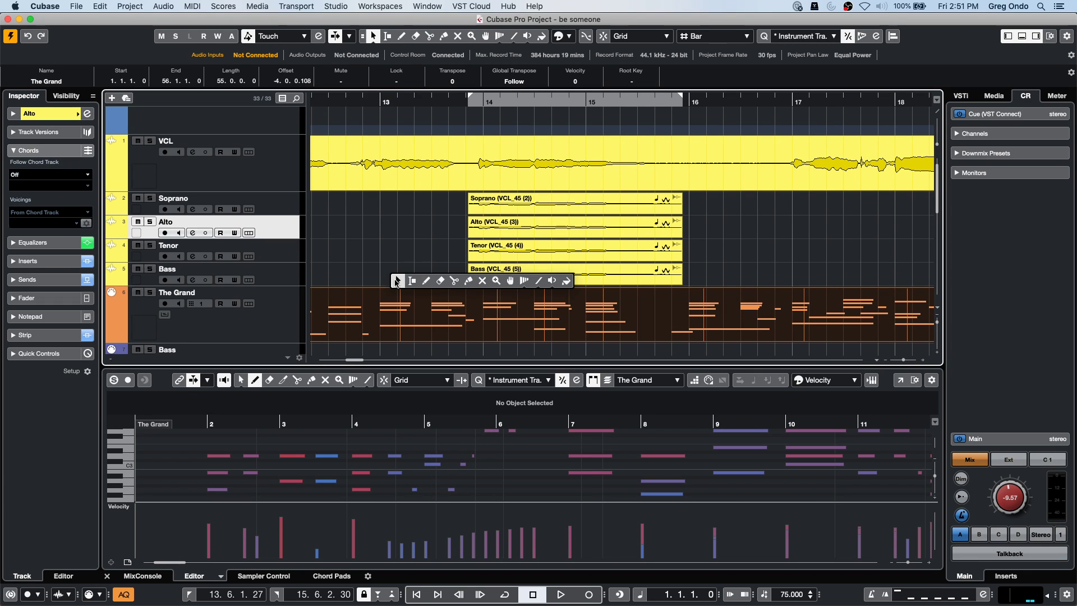
pyautogui.click(455, 282)
pyautogui.rightClick(532, 454)
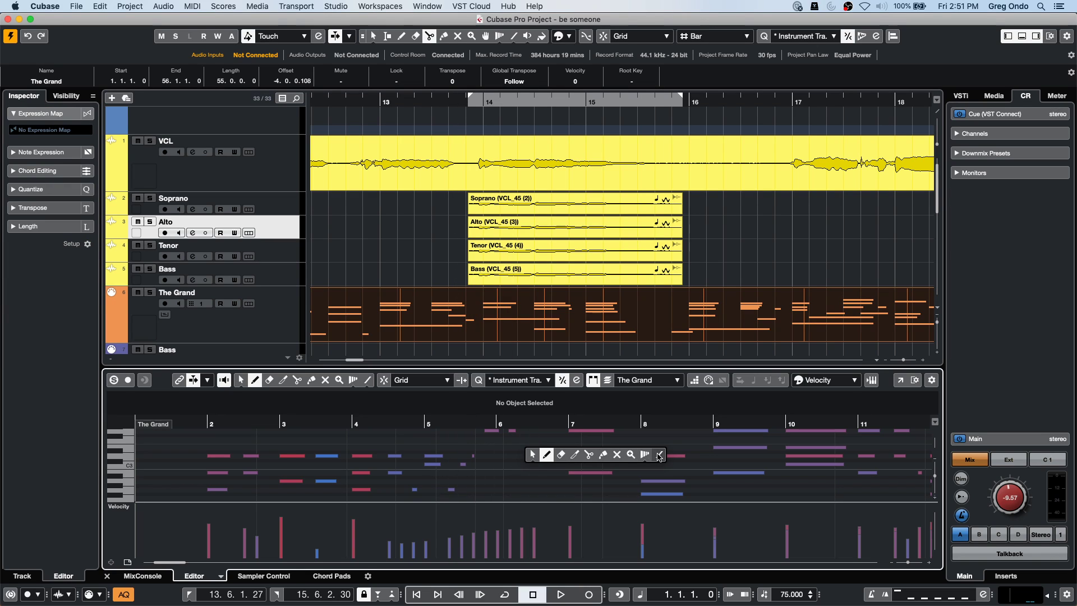
pyautogui.click(589, 455)
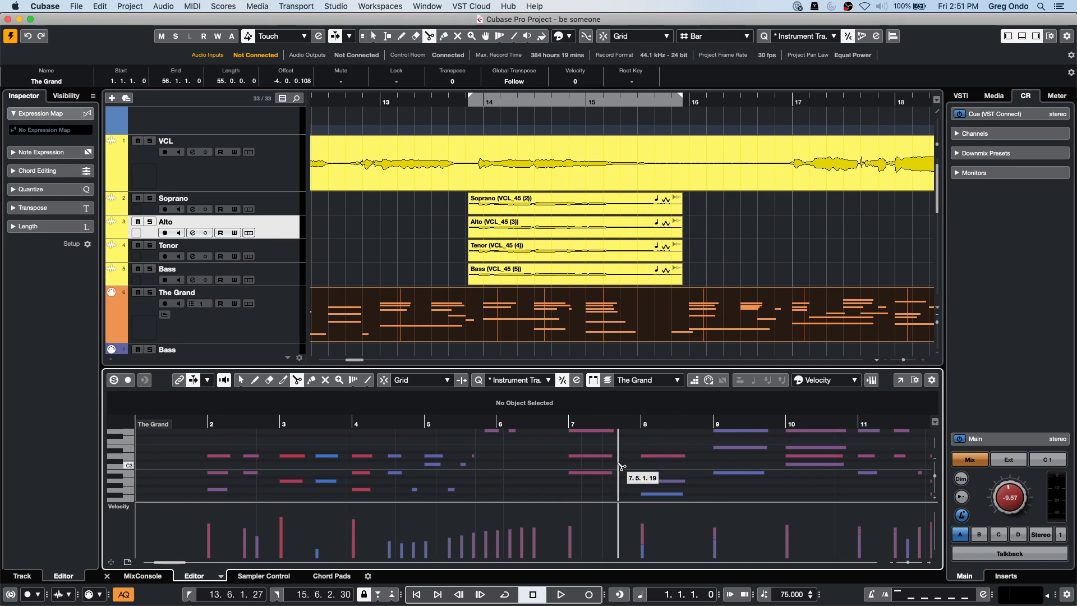
pyautogui.press('1')
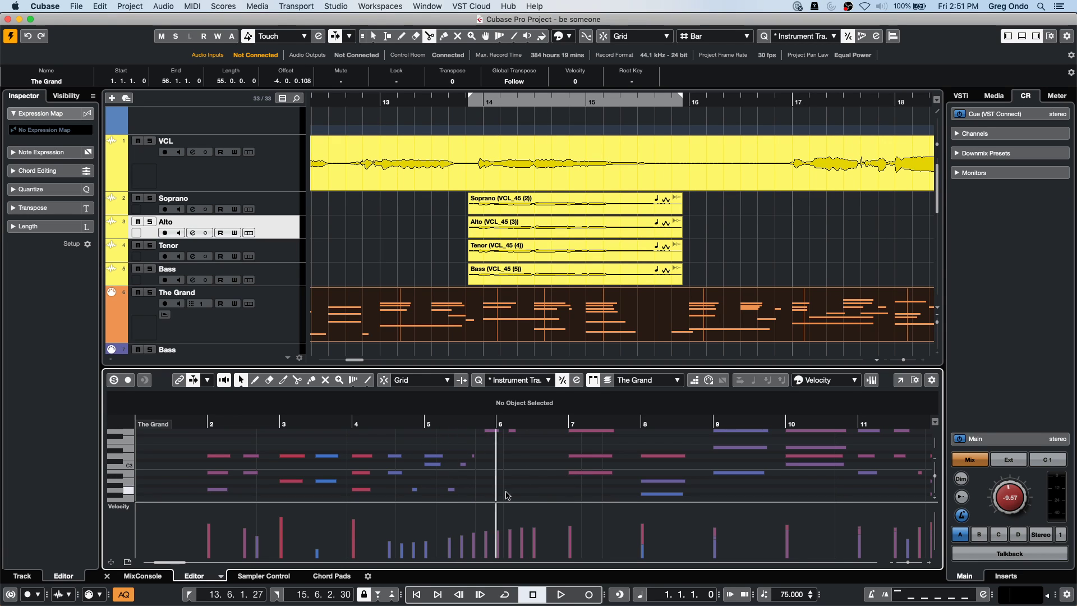
pyautogui.rightClick(540, 454)
pyautogui.click(626, 456)
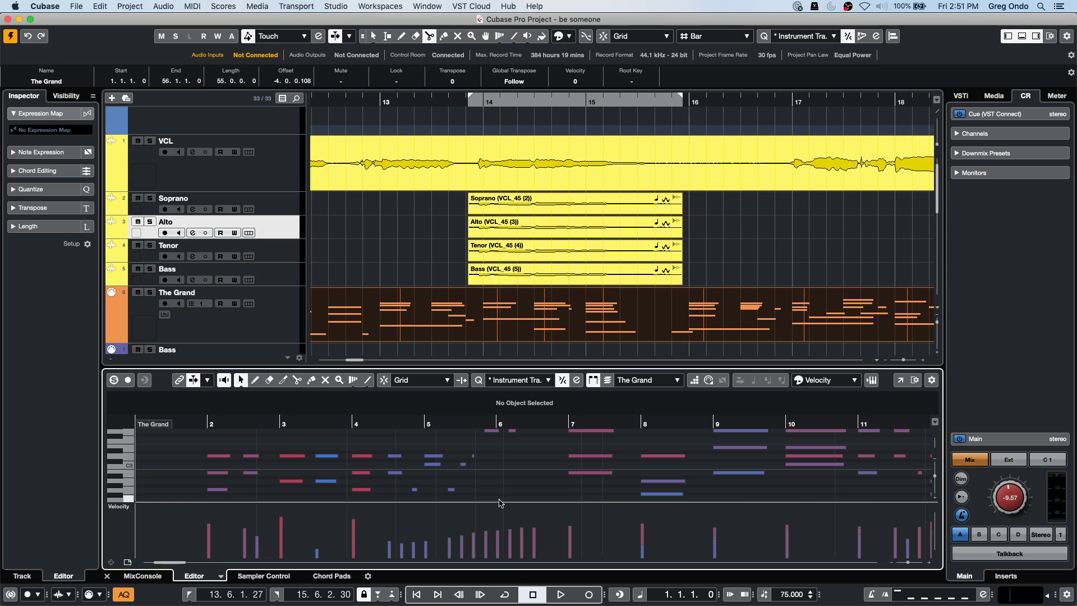
# Raise the velocity of two notes and pick the Split tool from the right-click toolbox.
pyautogui.moveTo(396, 512); pyautogui.dragTo(429, 524)
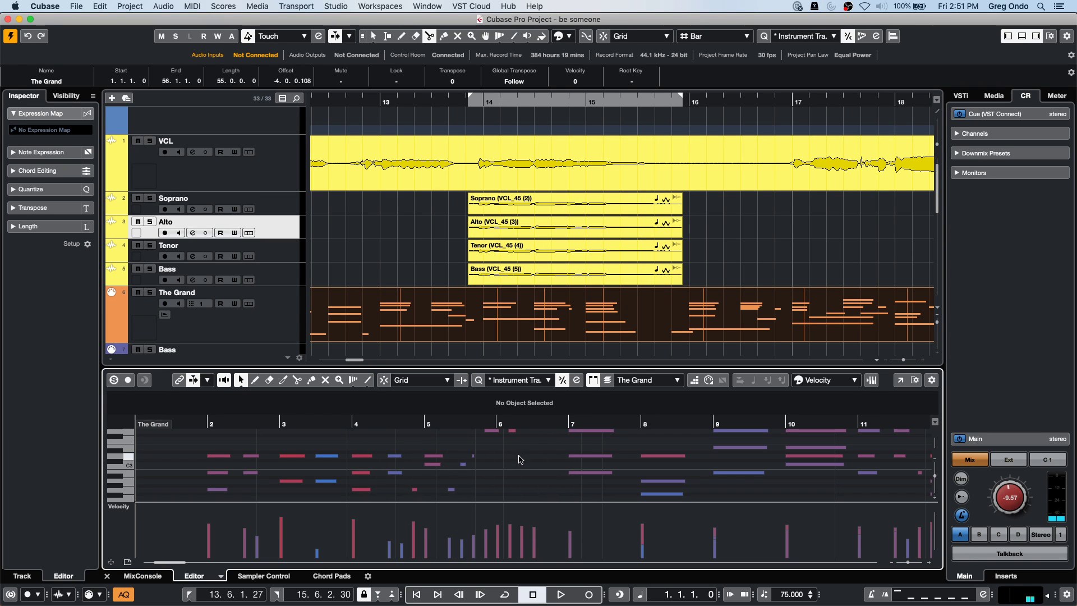
pyautogui.rightClick(452, 460)
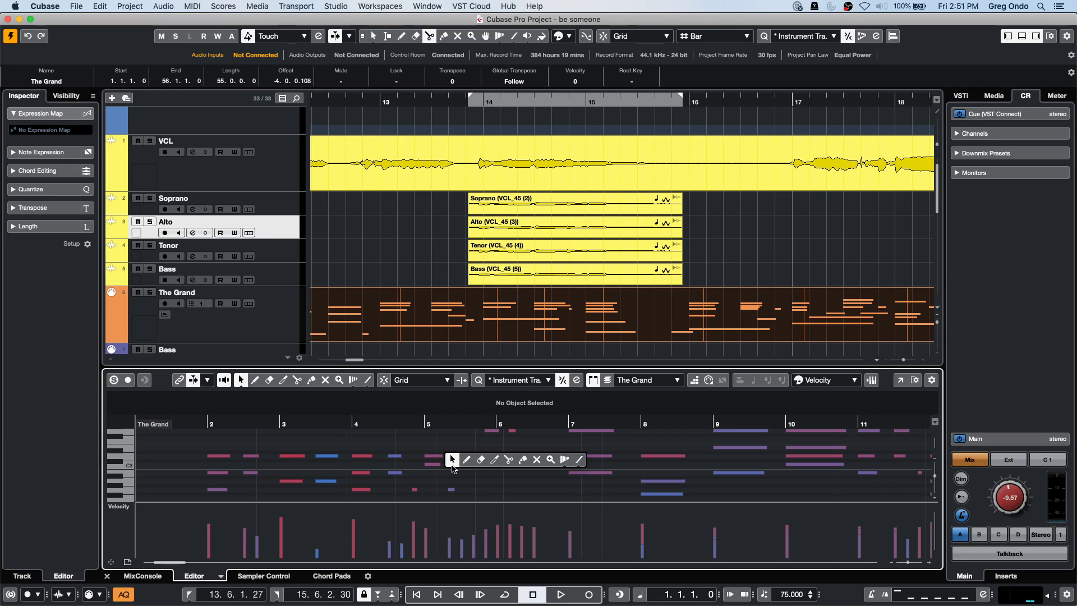
pyautogui.click(453, 462)
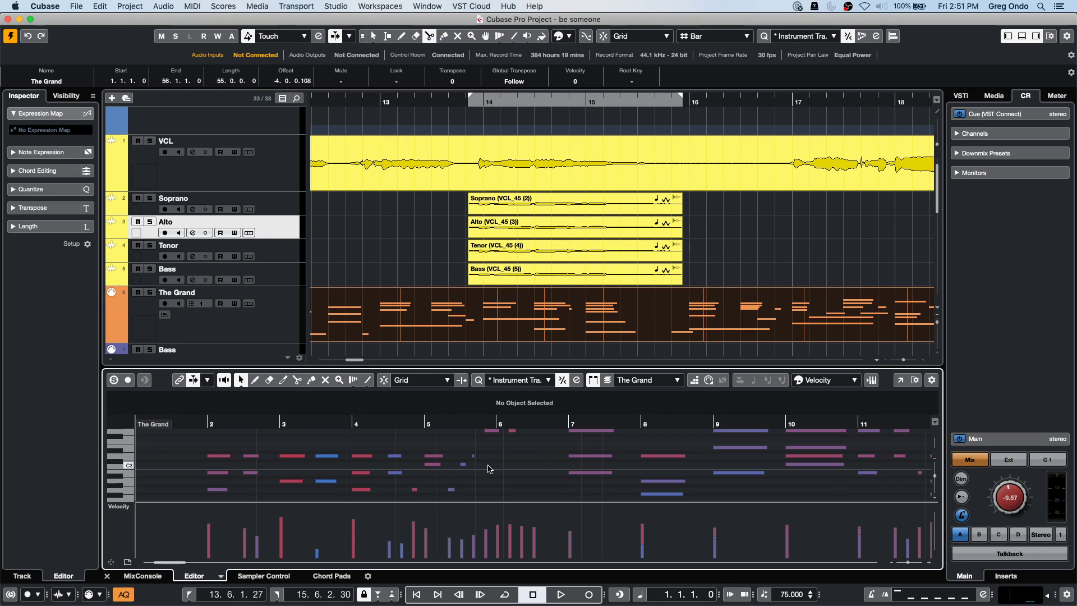
pyautogui.rightClick(486, 470)
pyautogui.click(486, 469)
pyautogui.rightClick(512, 463)
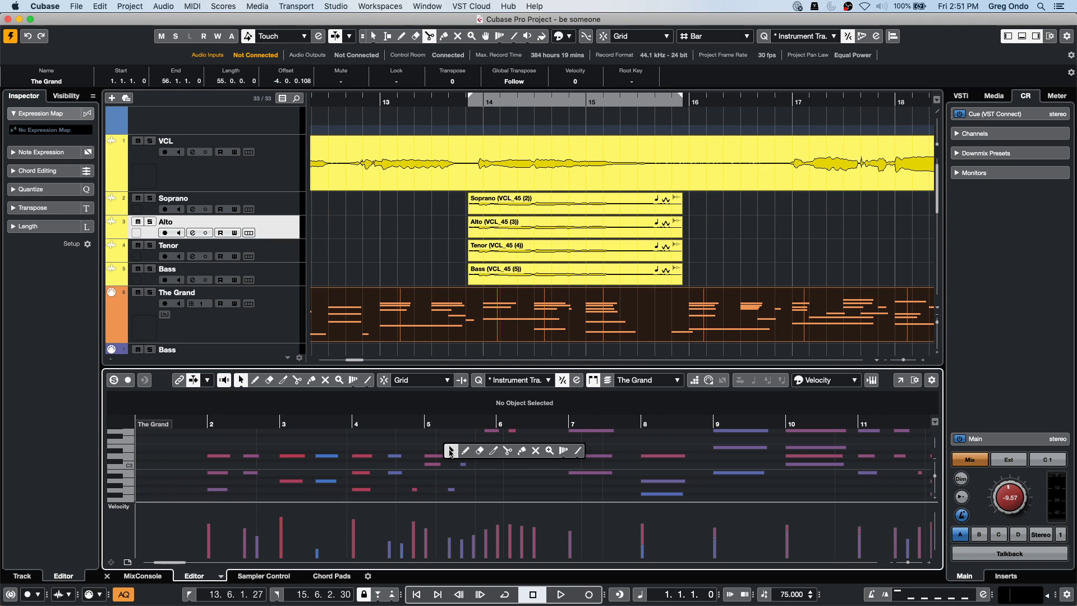
pyautogui.click(508, 450)
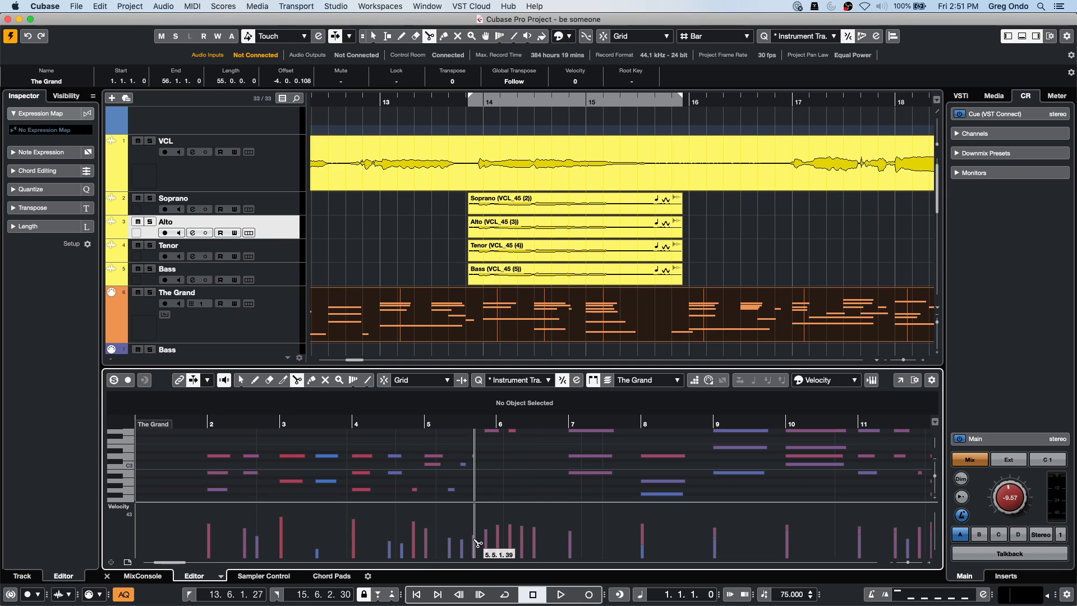
# Raise the velocity of two notes in bar 5, then briefly try the Mute tool.
pyautogui.rightClick(494, 455)
pyautogui.click(522, 452)
pyautogui.moveTo(471, 520); pyautogui.dragTo(487, 515)
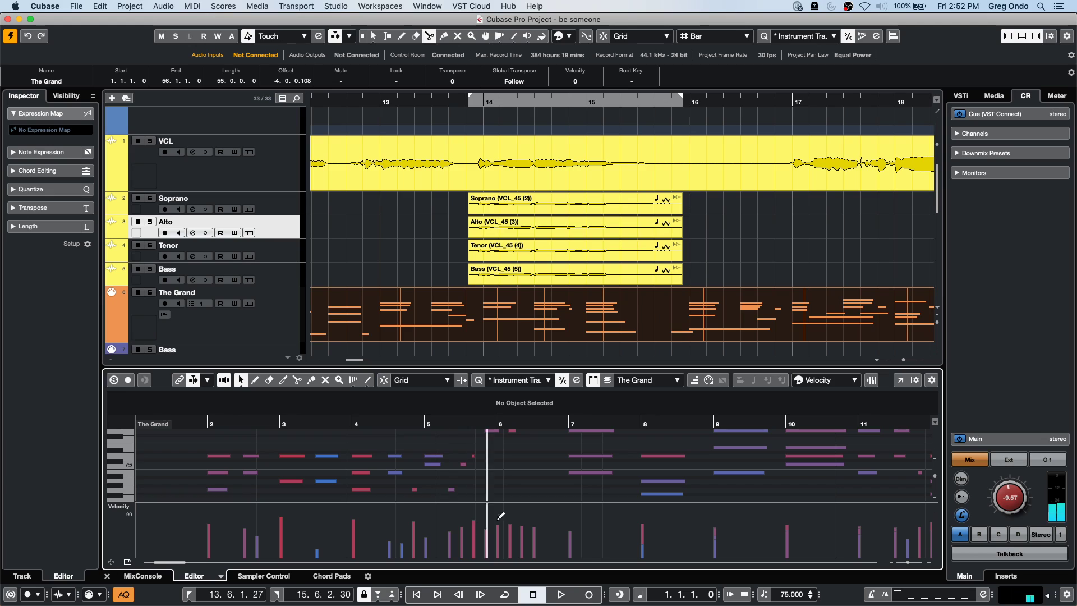
pyautogui.rightClick(474, 461)
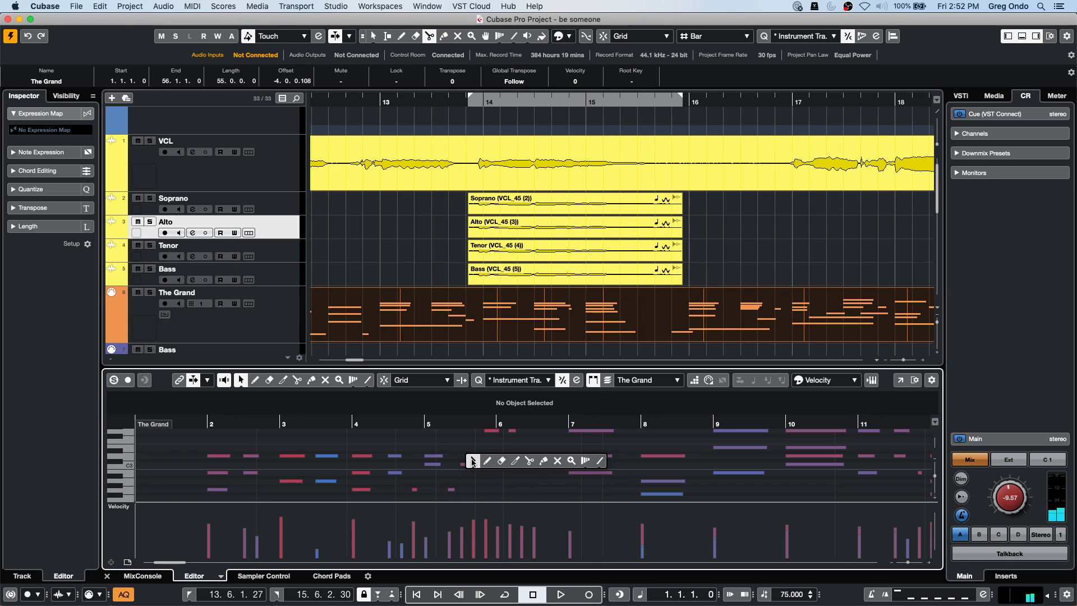
pyautogui.click(558, 460)
pyautogui.press('1')
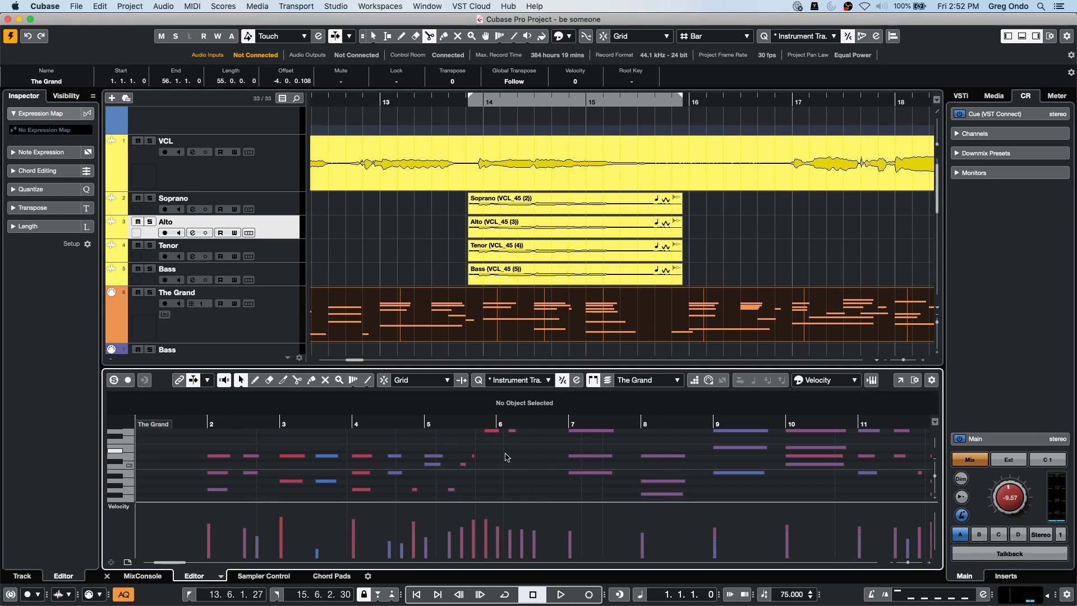
# Try the Split and Glue tools, returning to Object Selection after each.
pyautogui.rightClick(468, 457)
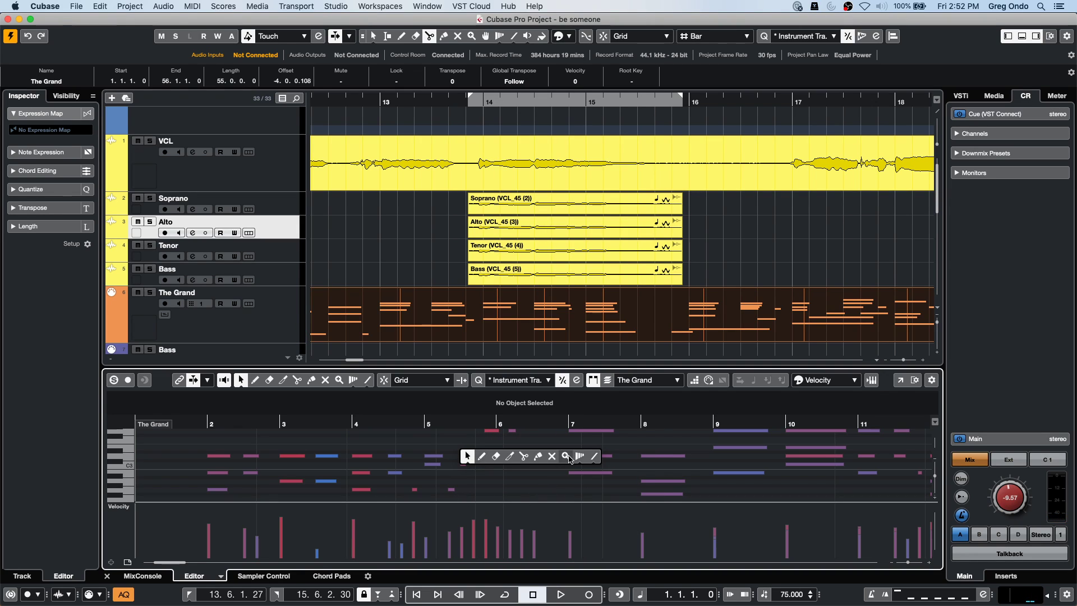
pyautogui.click(524, 456)
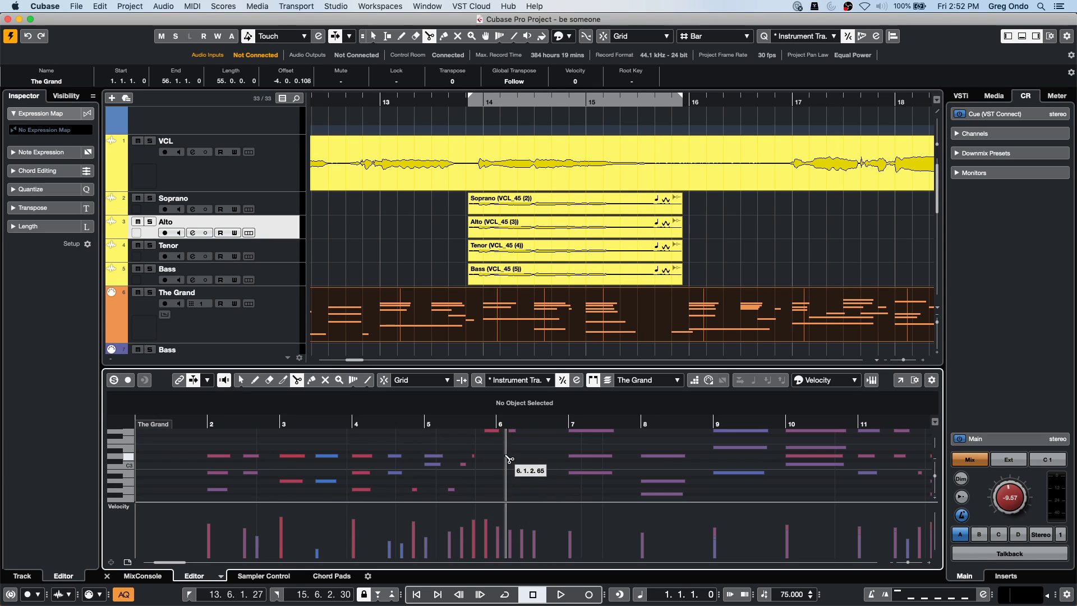
pyautogui.press('1')
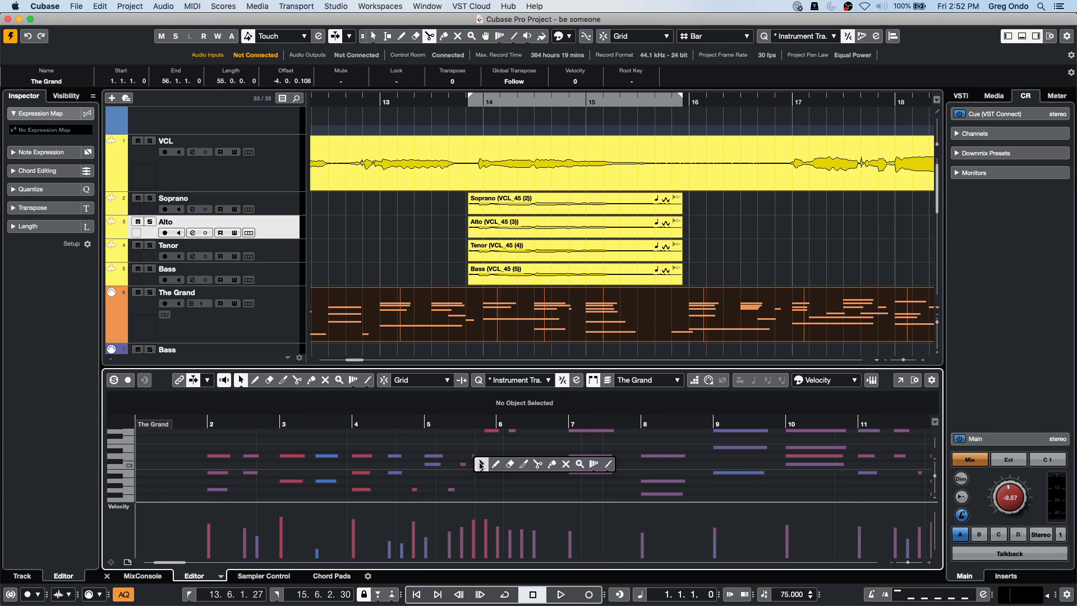
pyautogui.rightClick(478, 458)
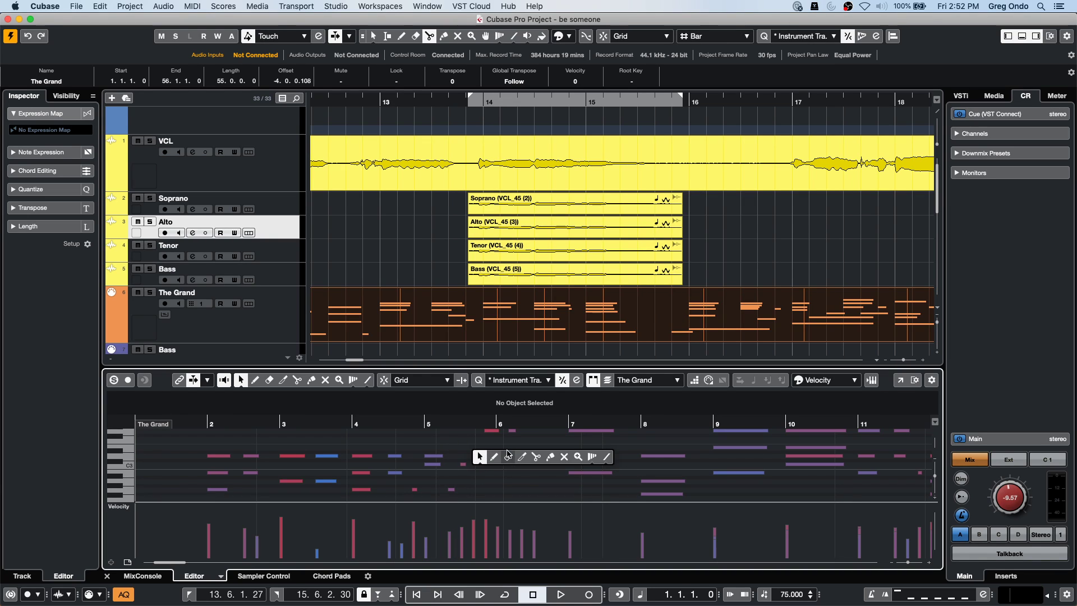
pyautogui.click(550, 457)
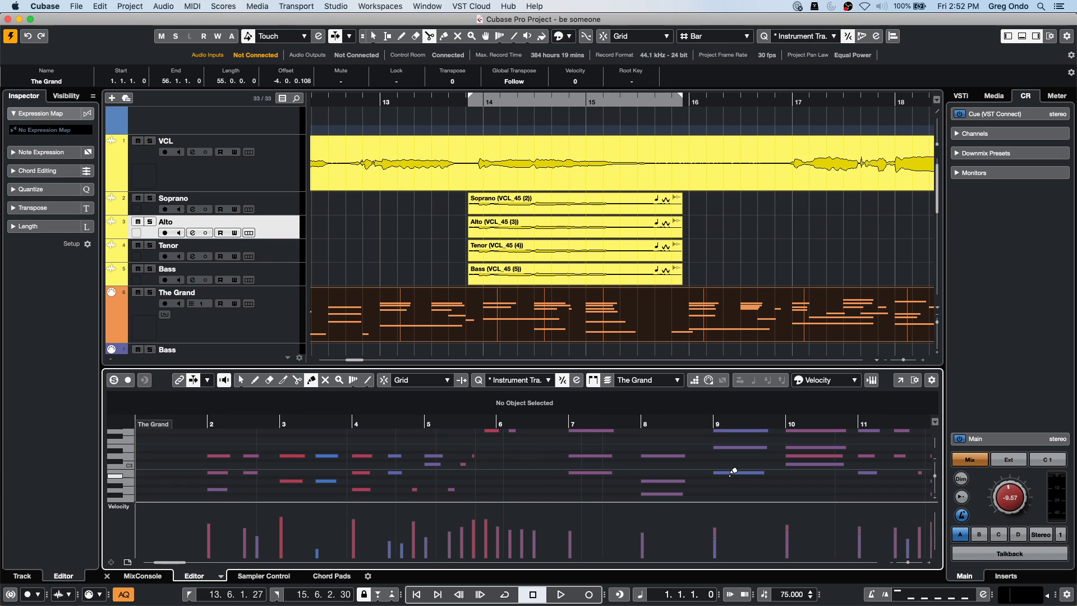
pyautogui.press('1')
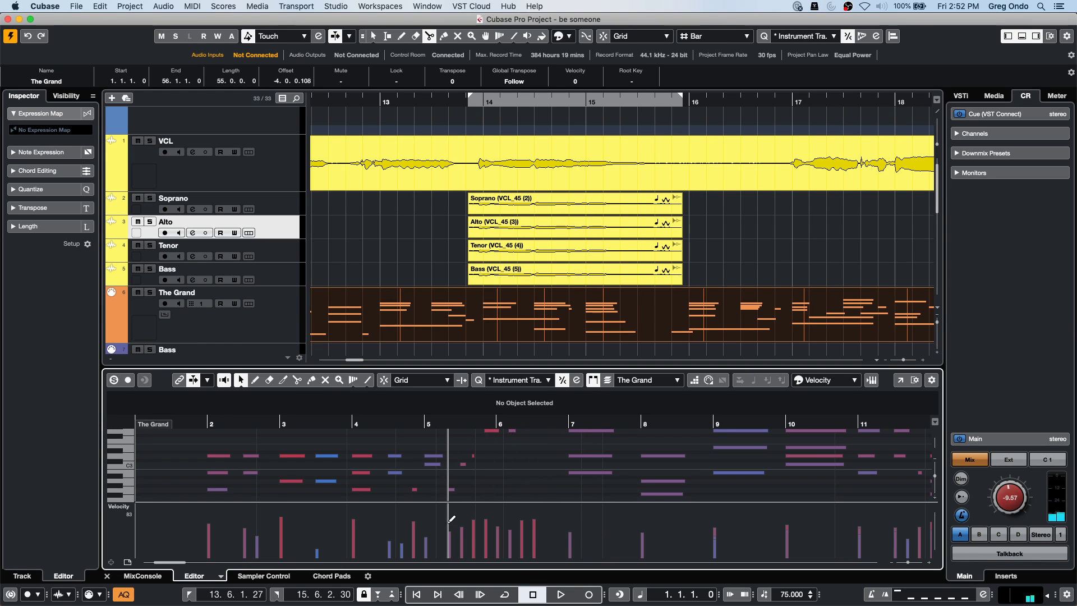
# Cycle through the Split, Draw and Erase tools, ending back on Object Selection.
pyautogui.rightClick(519, 449)
pyautogui.click(575, 449)
pyautogui.rightClick(496, 453)
pyautogui.click(497, 453)
pyautogui.rightClick(406, 452)
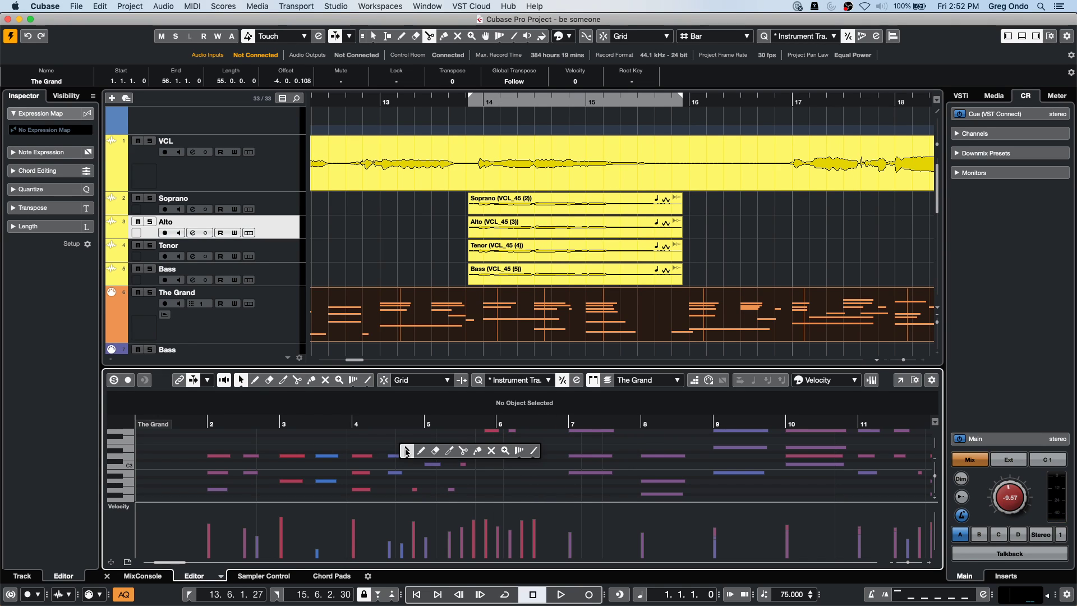
pyautogui.click(406, 451)
pyautogui.rightClick(573, 457)
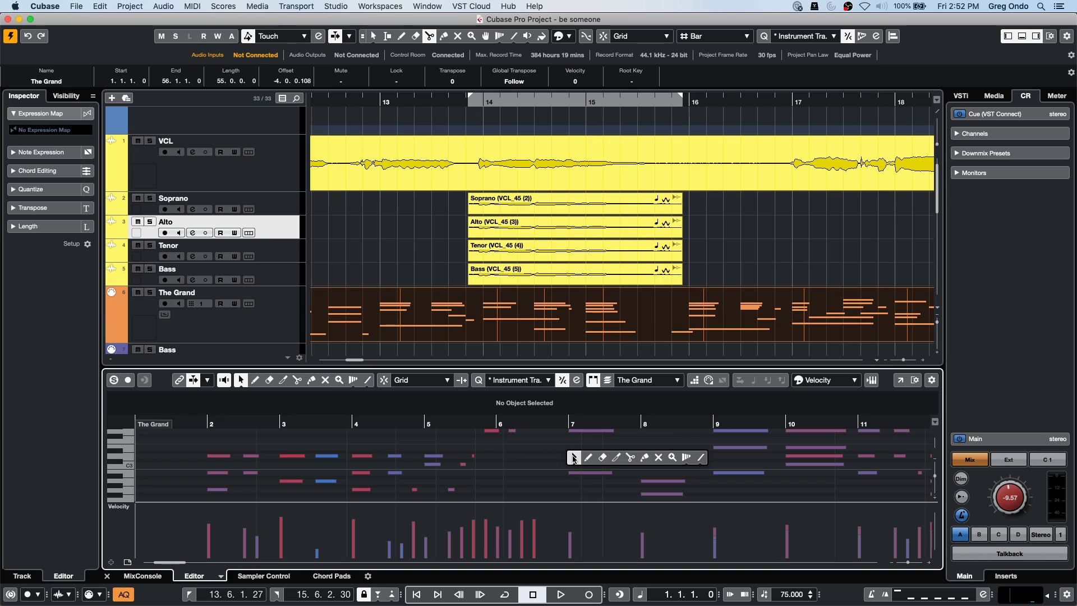
pyautogui.click(507, 455)
pyautogui.rightClick(503, 455)
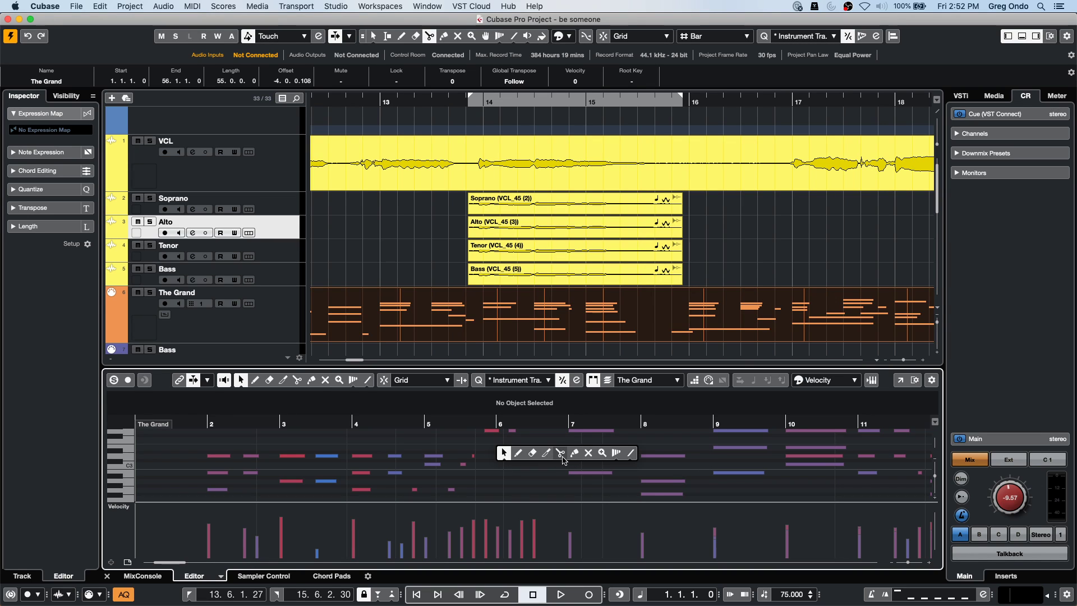
pyautogui.click(518, 455)
pyautogui.rightClick(518, 456)
pyautogui.click(547, 455)
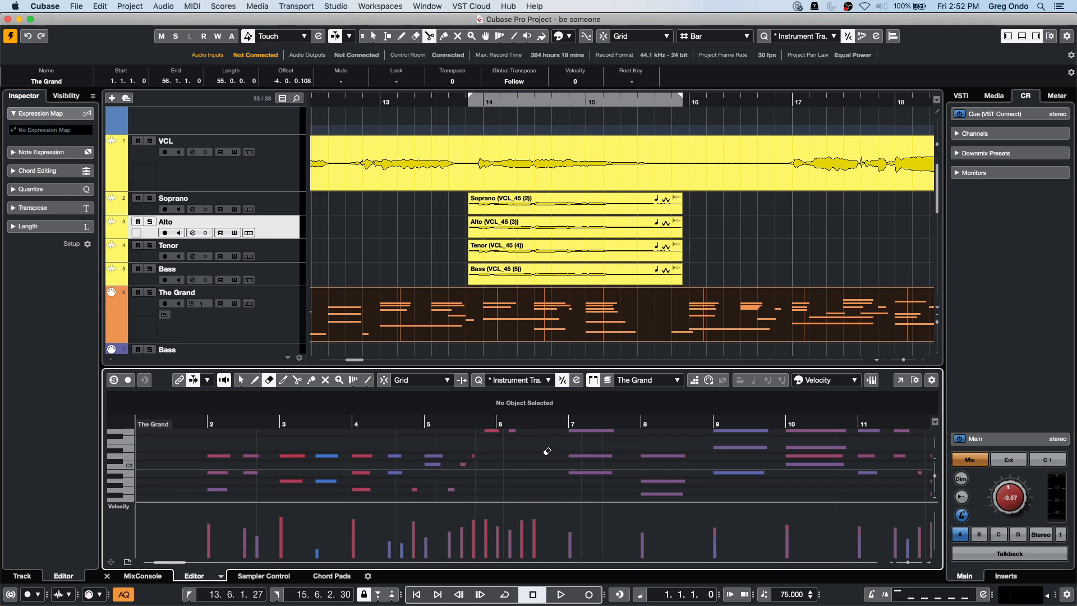
pyautogui.press('1')
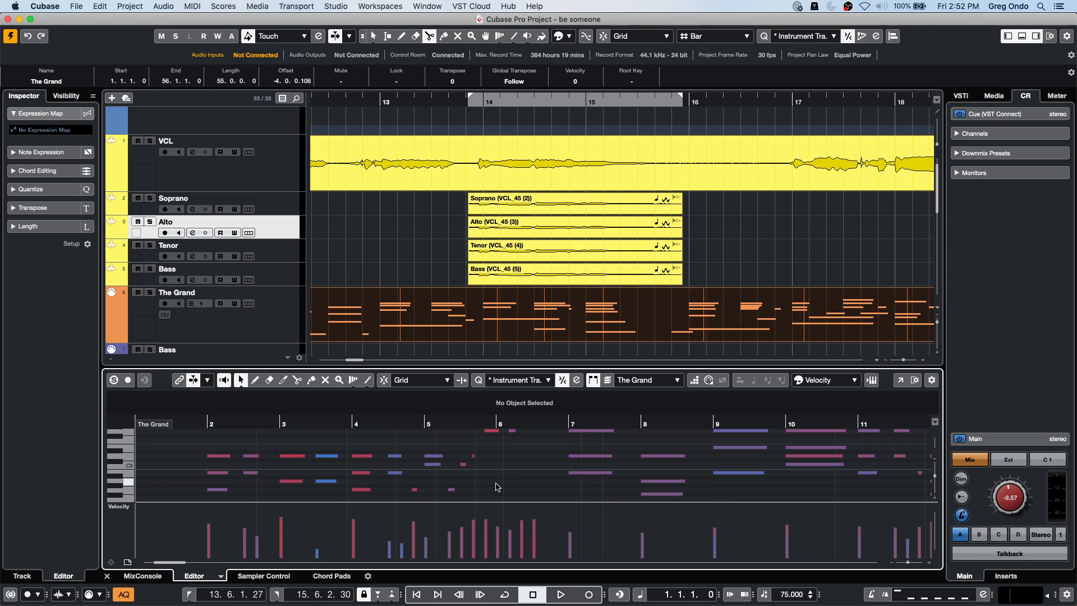
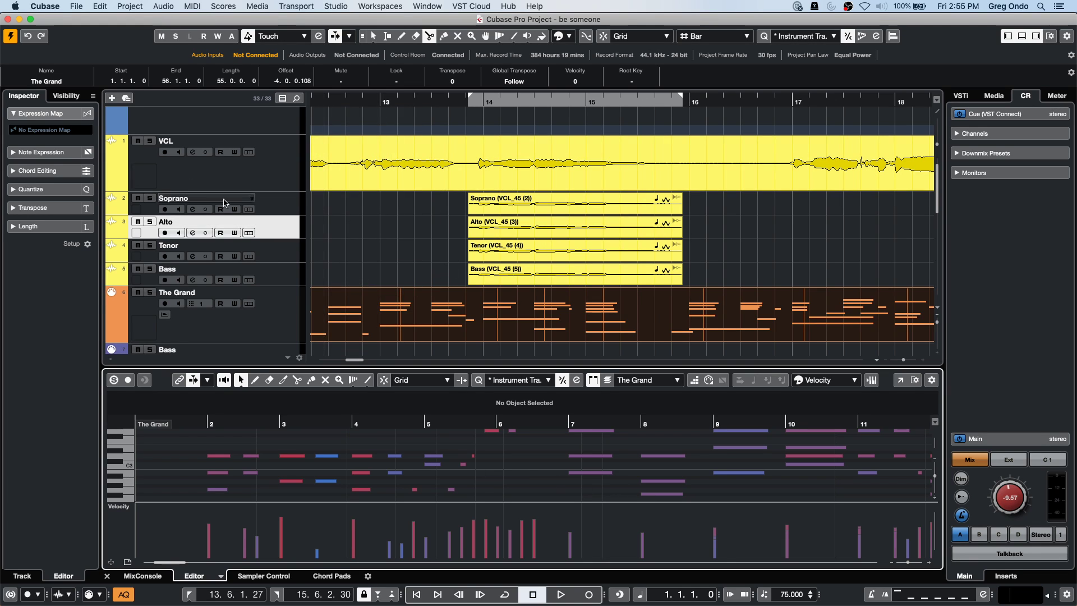
# Load Auto LFO into the first MIDI insert slot of The Grand track.
pyautogui.click(282, 321)
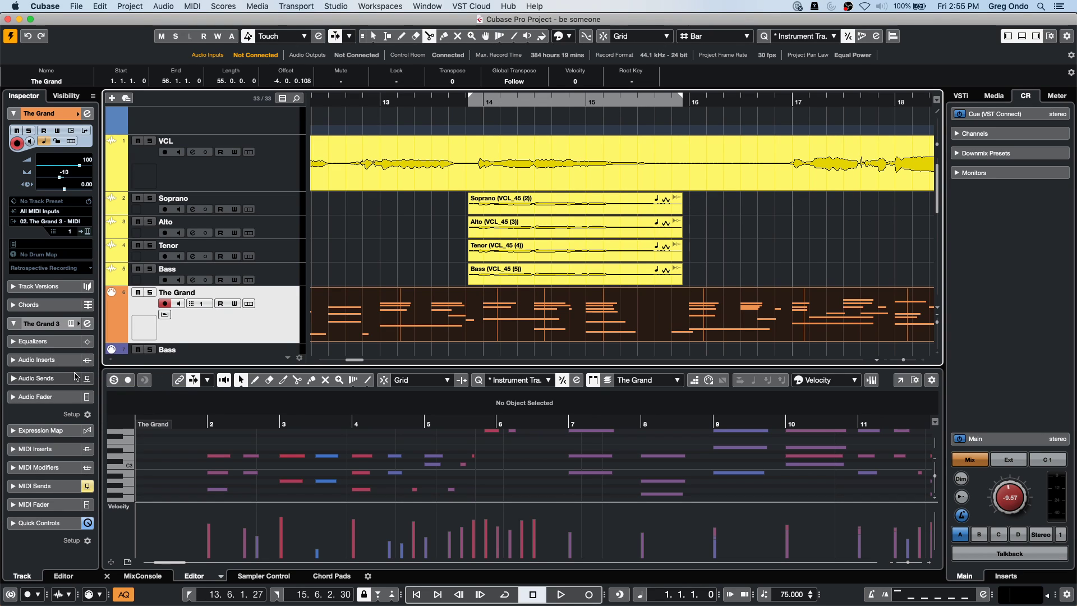
pyautogui.click(56, 448)
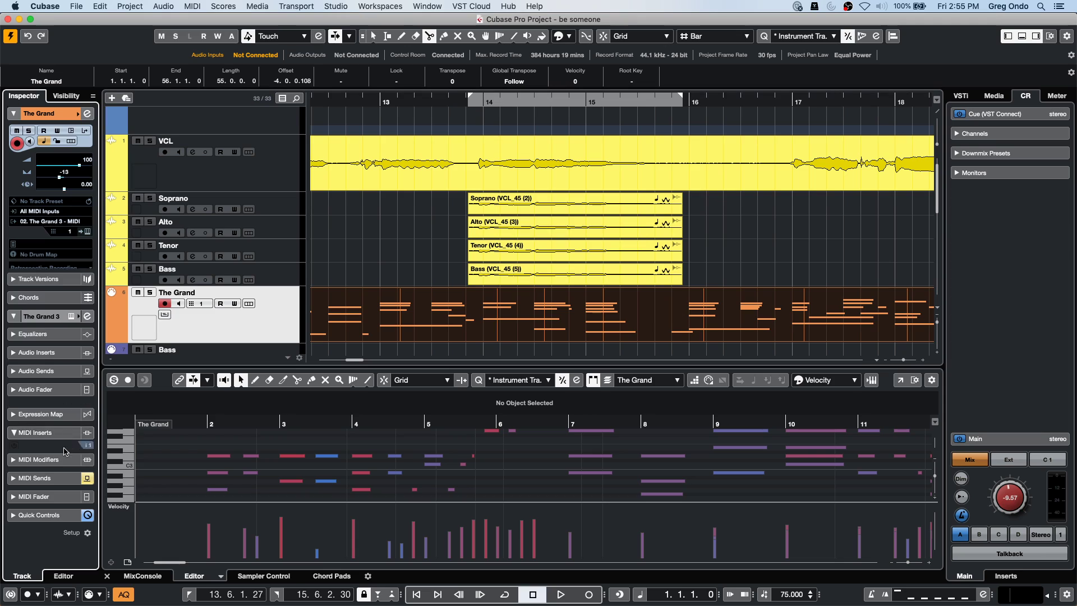
pyautogui.click(68, 228)
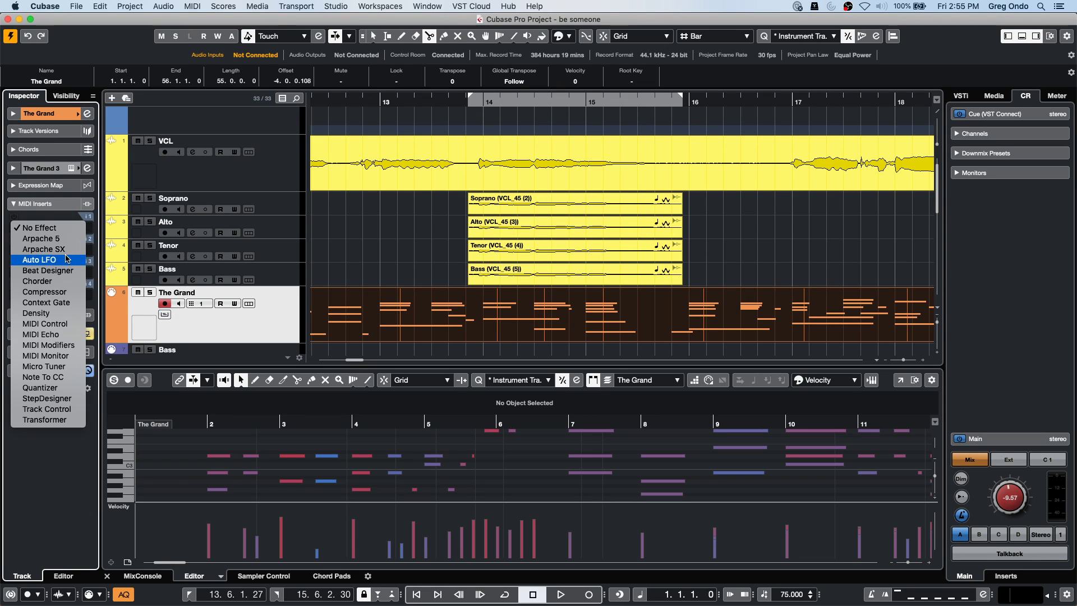
pyautogui.click(67, 260)
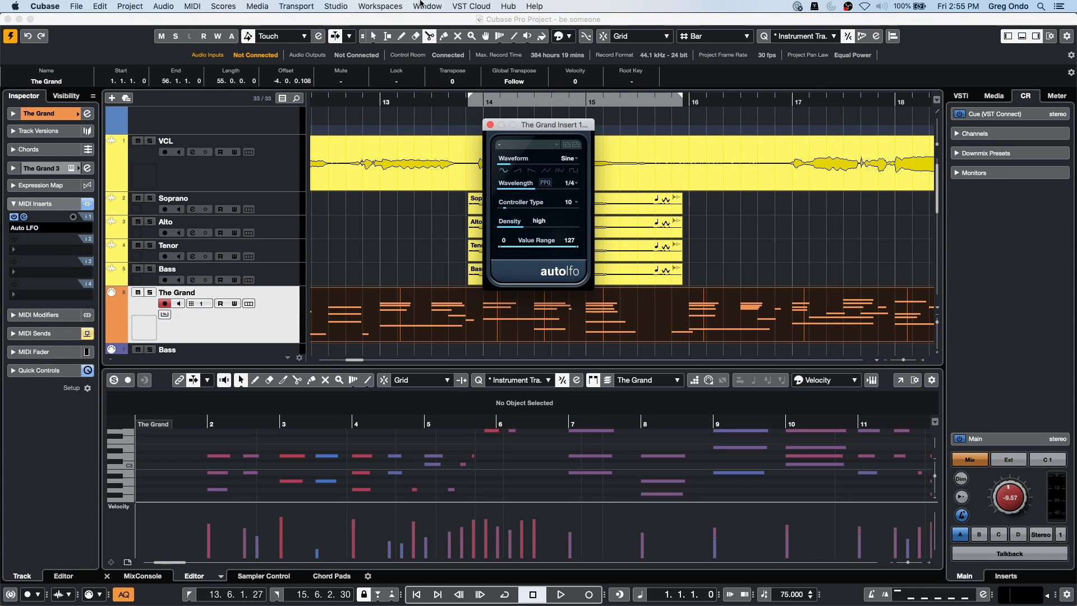
pyautogui.click(443, 7)
pyautogui.moveTo(343, 6)
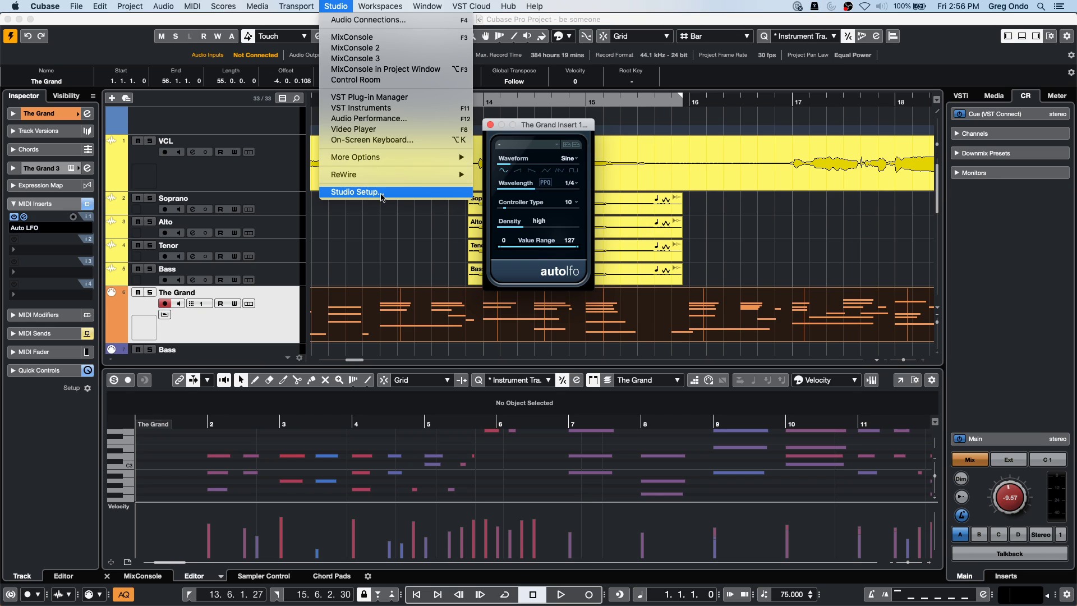
pyautogui.click(381, 195)
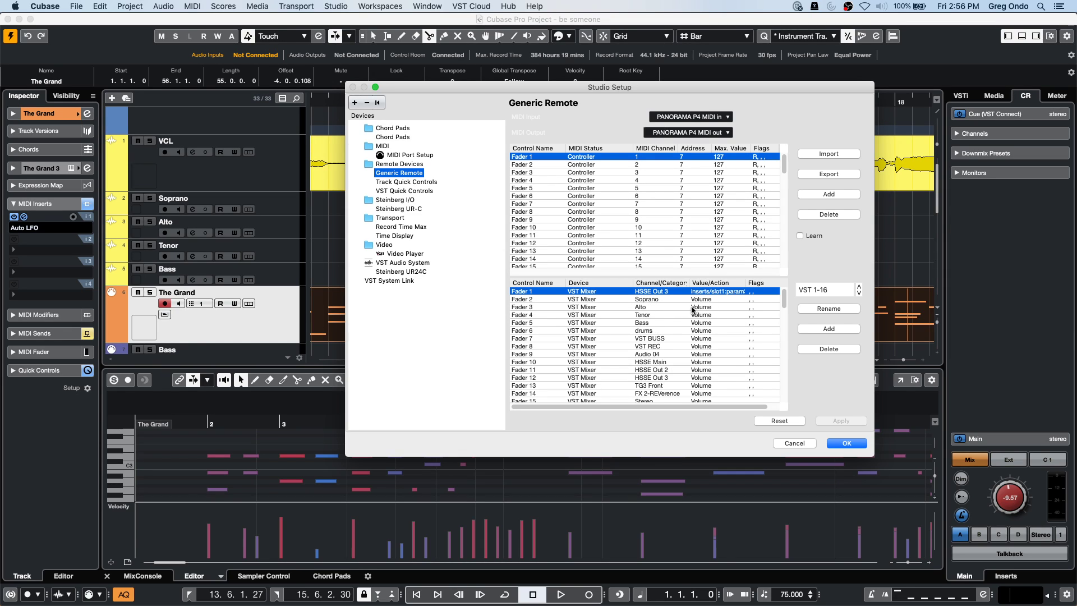
pyautogui.click(846, 443)
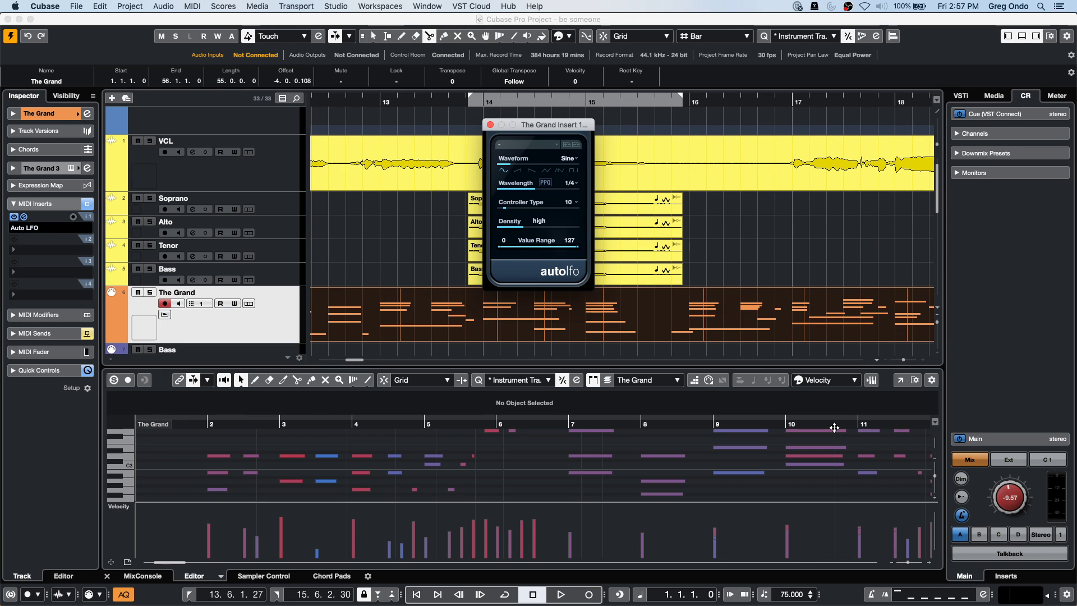
# Show the MixConsole in the lower zone and select the HSSE Main, pizz strings, drums and Guitar channels.
pyautogui.click(142, 575)
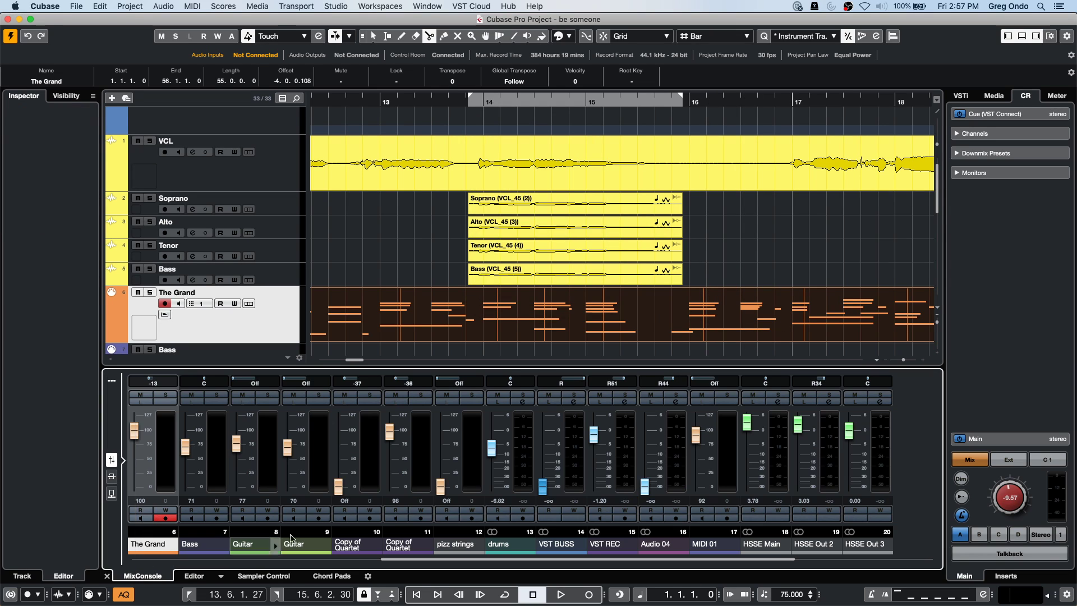
pyautogui.click(781, 444)
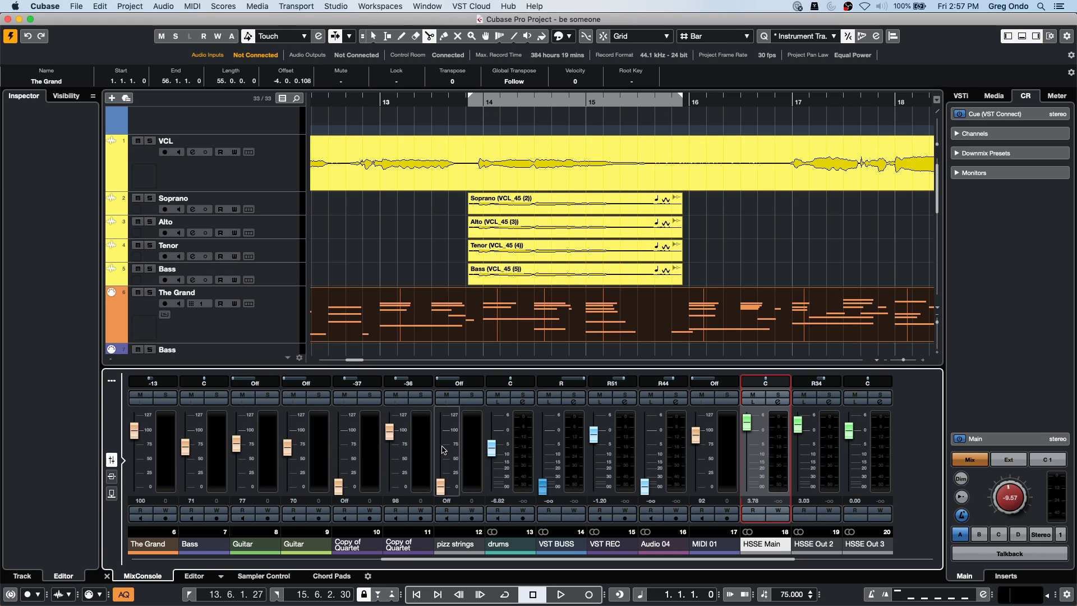
pyautogui.click(474, 447)
pyautogui.click(532, 446)
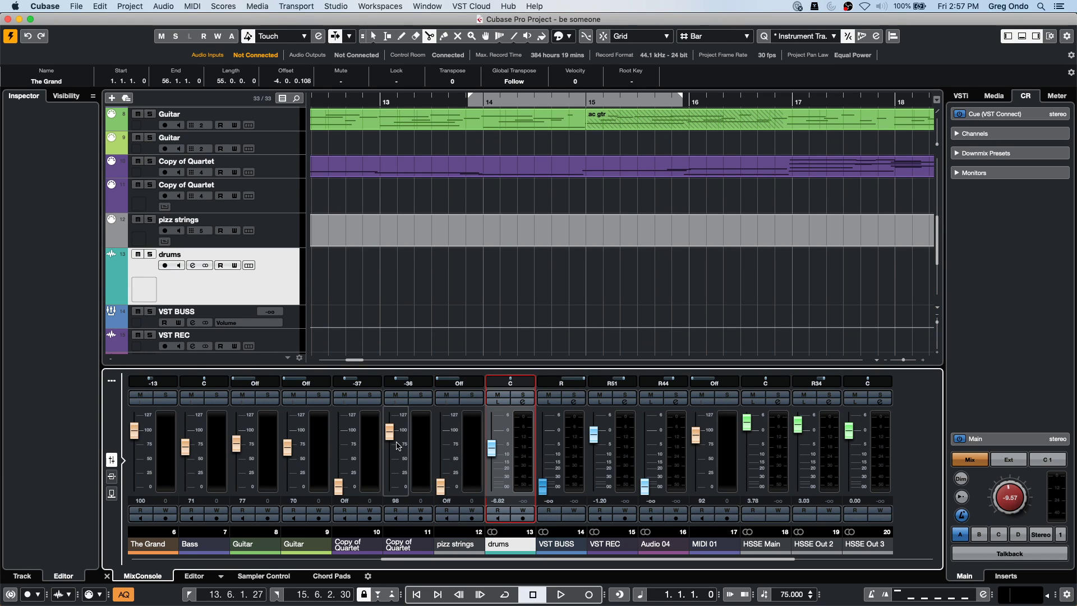
pyautogui.click(323, 445)
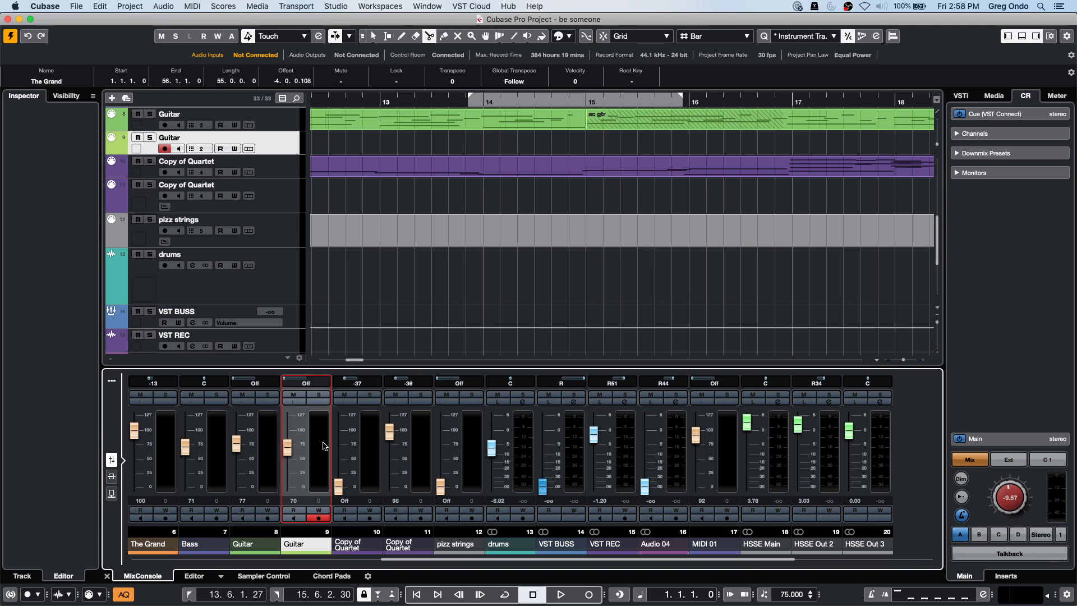
# Create a new empty project.
pyautogui.click(78, 7)
pyautogui.click(96, 19)
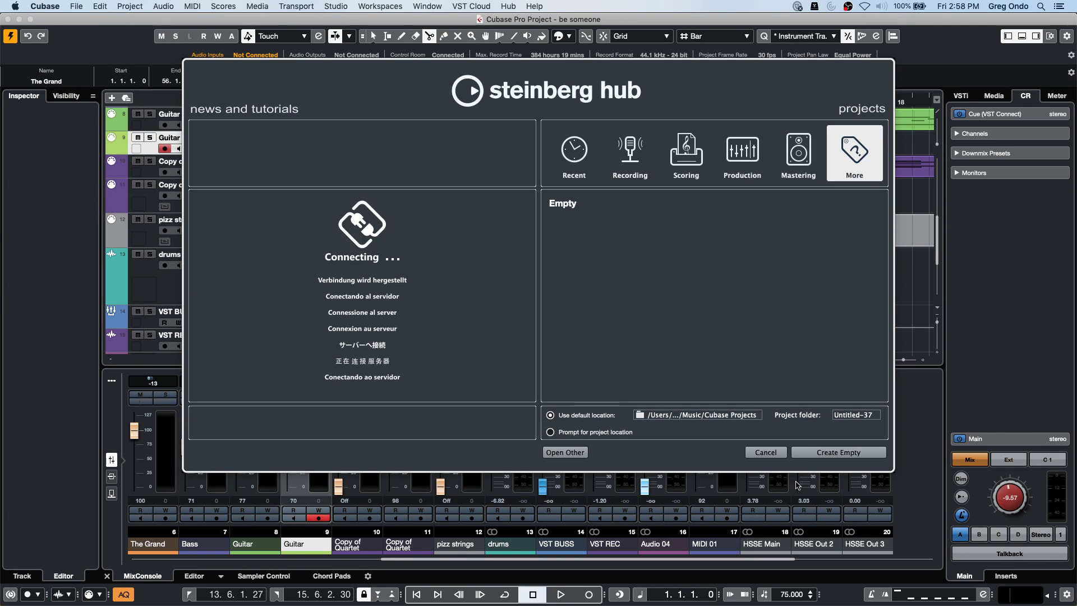
pyautogui.click(824, 452)
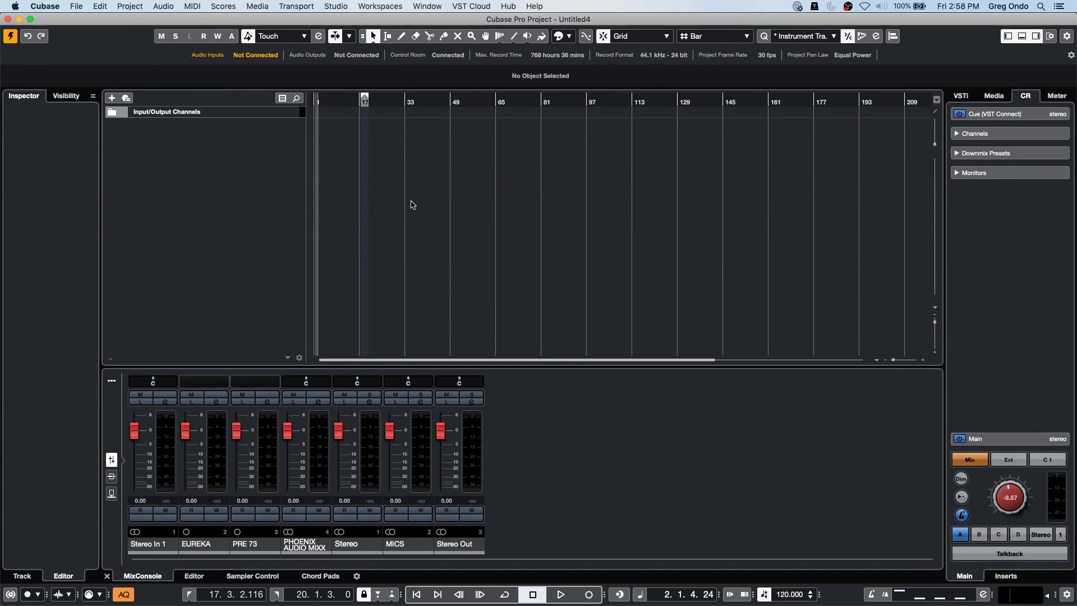
# Add audio track Audio 01 fed from Stereo In 1, then open Preferences.
pyautogui.rightClick(223, 139)
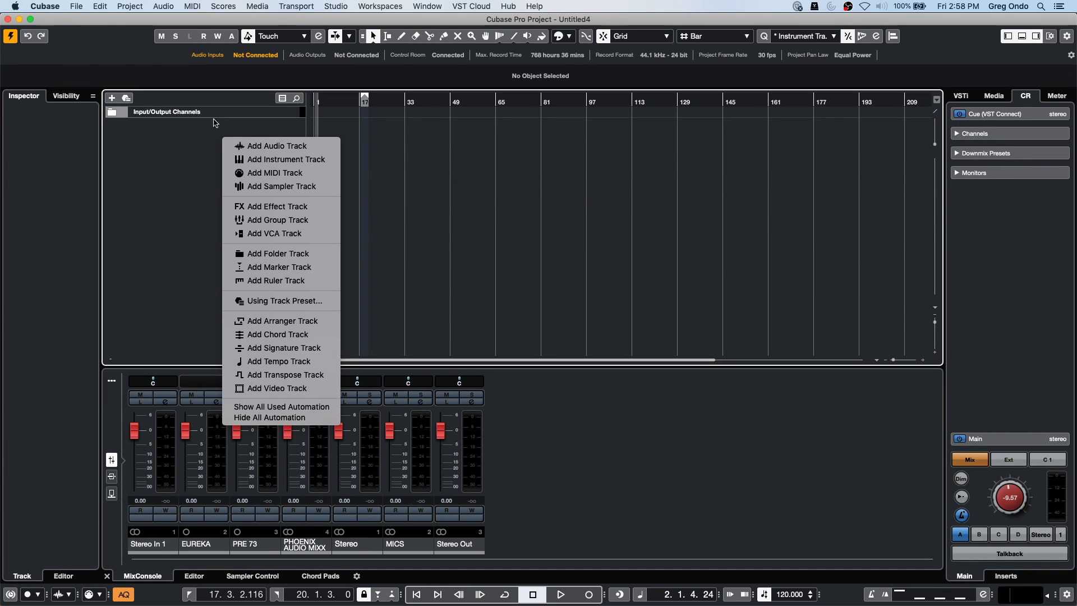
pyautogui.click(263, 147)
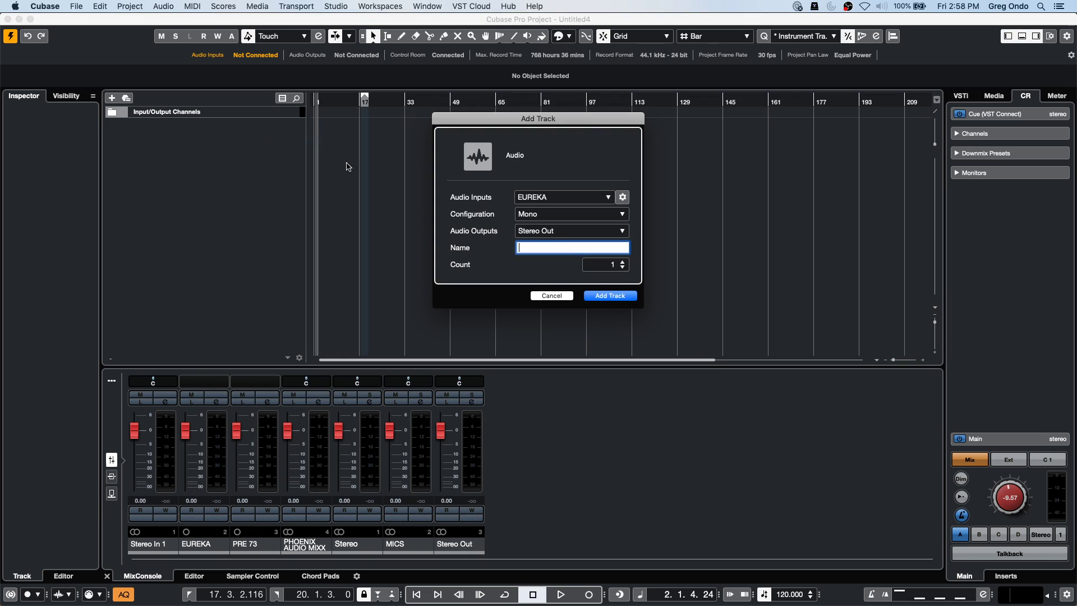
pyautogui.click(572, 197)
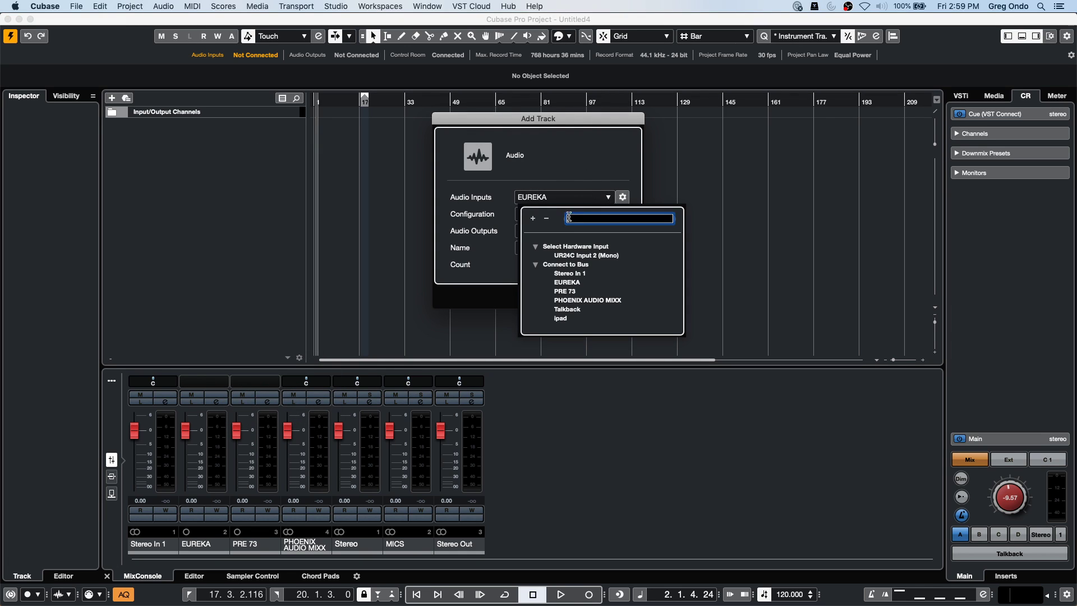
pyautogui.click(569, 274)
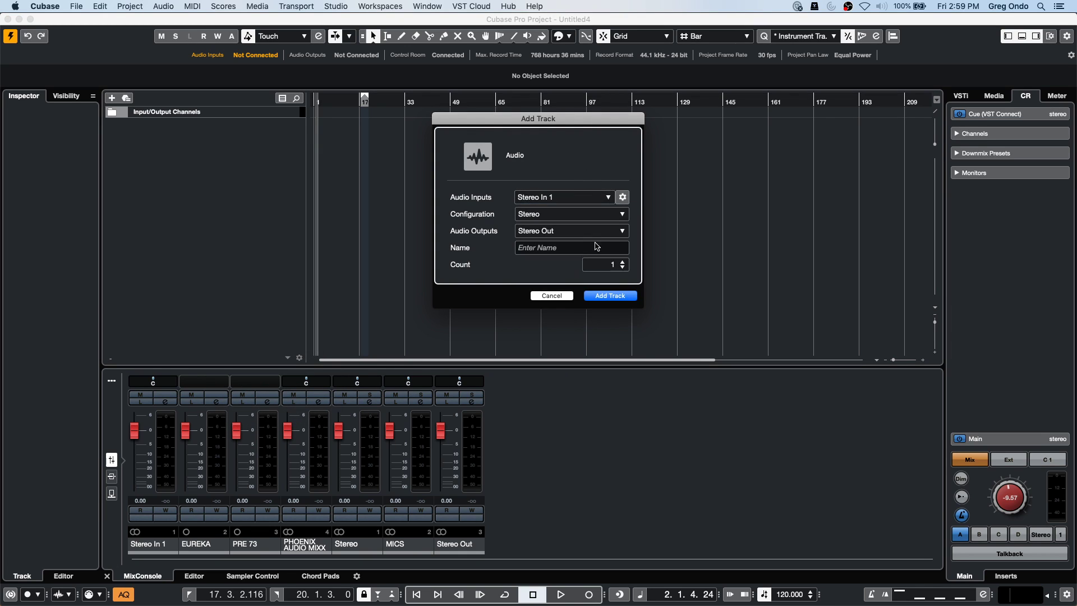
pyautogui.click(611, 294)
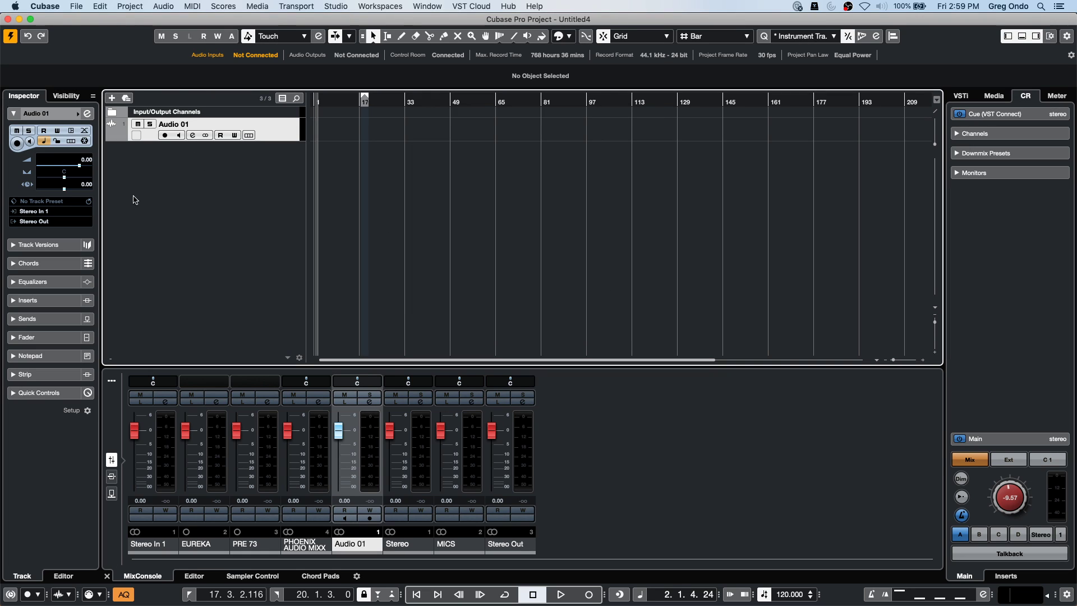
pyautogui.click(55, 5)
pyautogui.click(61, 36)
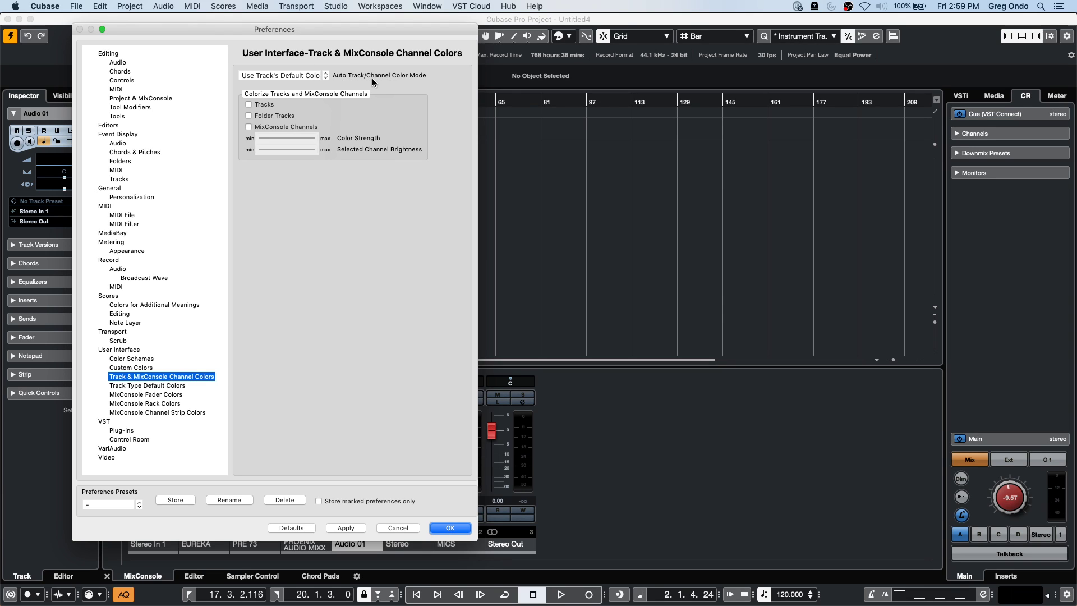
# Set Auto Track/Channel Color Mode to Use Previous Track Color, confirm, and bring up Add Track.
pyautogui.click(309, 77)
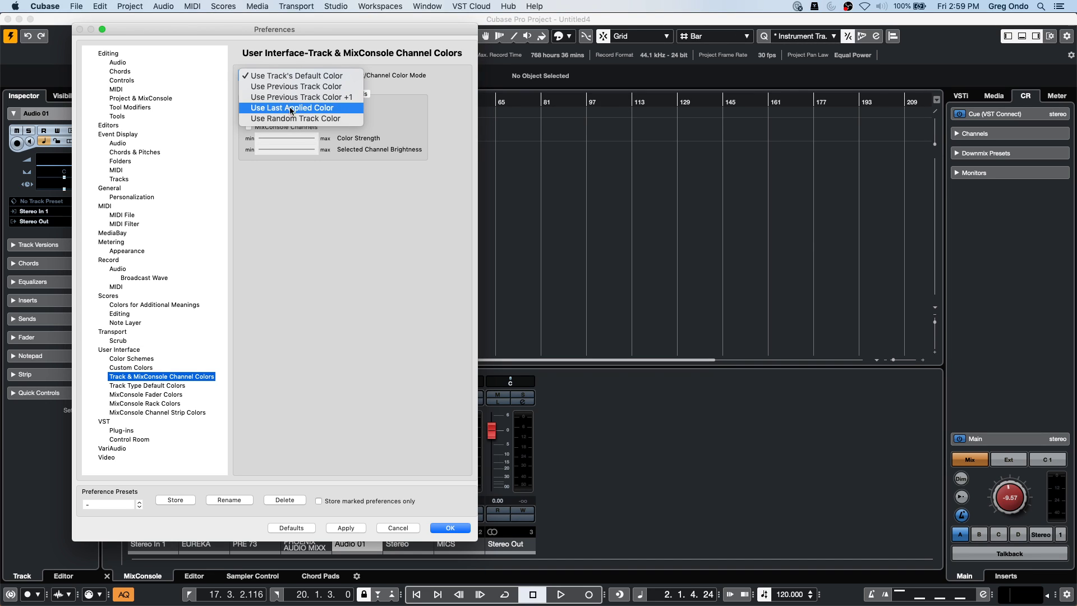
pyautogui.click(314, 86)
pyautogui.click(449, 527)
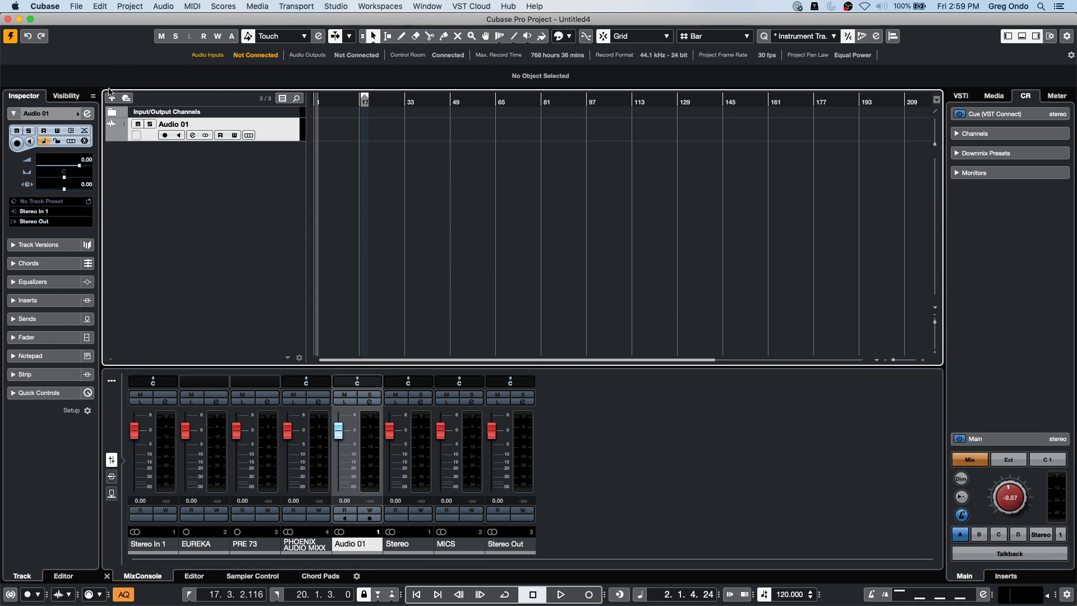
pyautogui.click(112, 97)
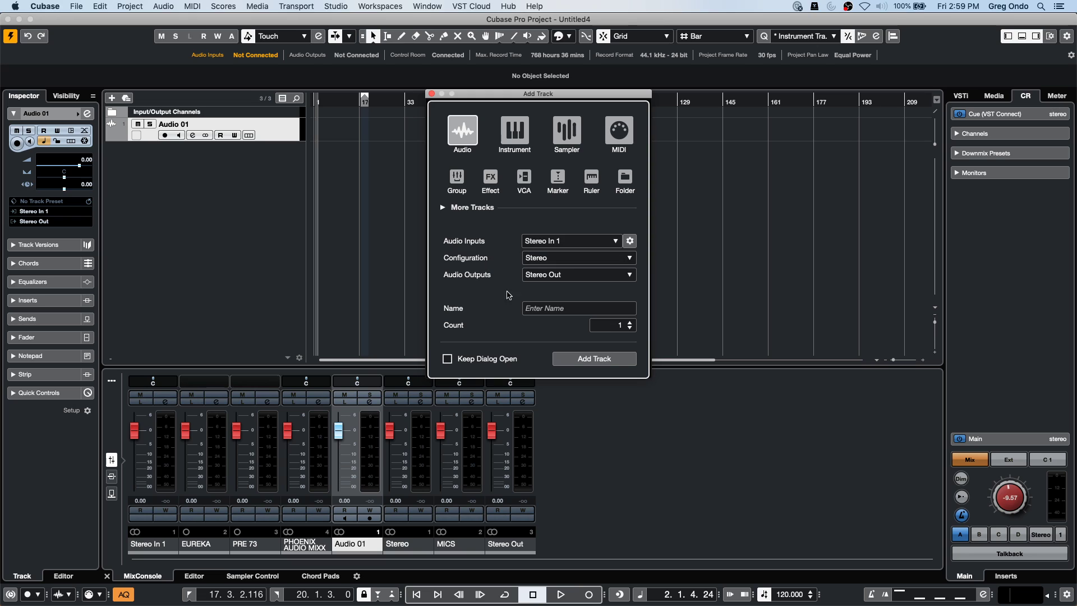
# With Keep Dialog Open ticked, add stereo audio tracks Audio 02 through Audio 14.
pyautogui.click(447, 358)
pyautogui.click(593, 360)
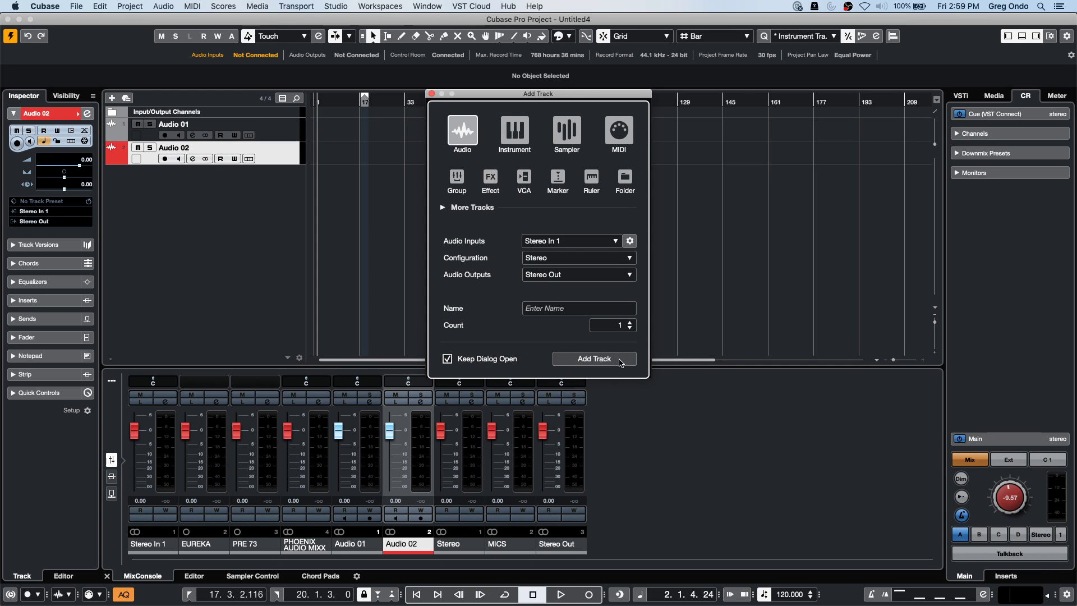
pyautogui.click(605, 361)
pyautogui.click(605, 361)
pyautogui.click(605, 361)
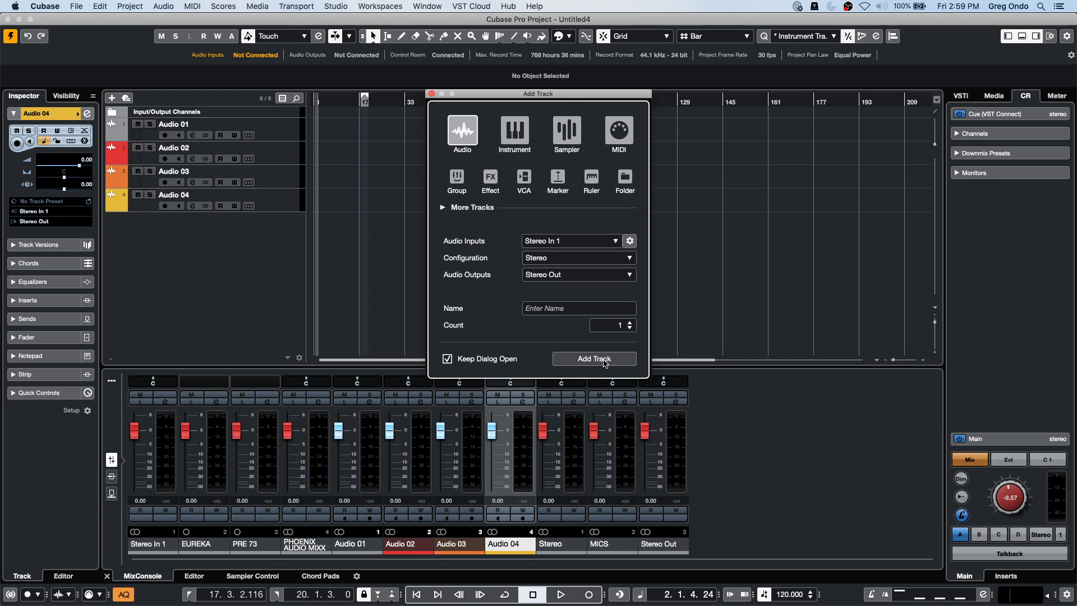
pyautogui.click(605, 361)
pyautogui.click(606, 360)
pyautogui.click(605, 360)
pyautogui.click(605, 360)
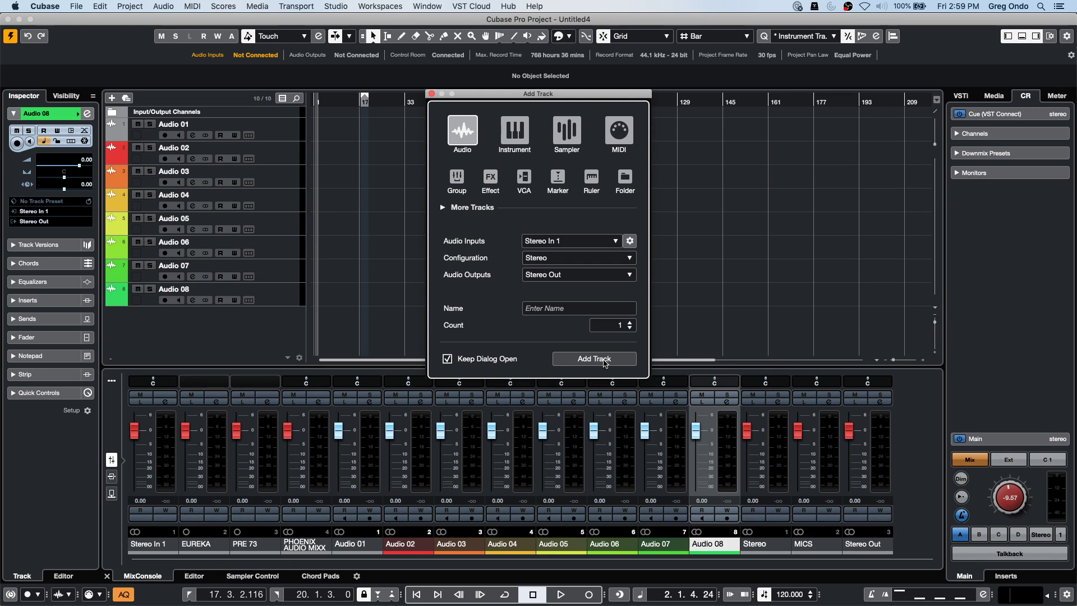
pyautogui.click(605, 360)
pyautogui.click(605, 361)
pyautogui.click(605, 361)
pyautogui.click(605, 361)
pyautogui.click(605, 360)
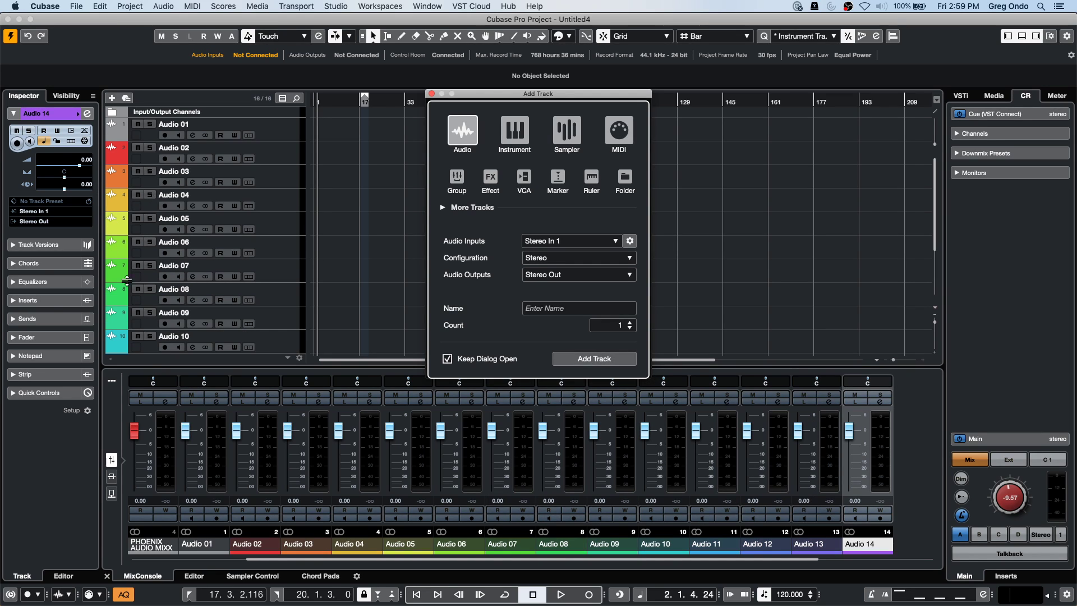
# Reopen the track colour preferences, leave the mode on Use Previous Track Color +1, and cancel.
pyautogui.click(56, 6)
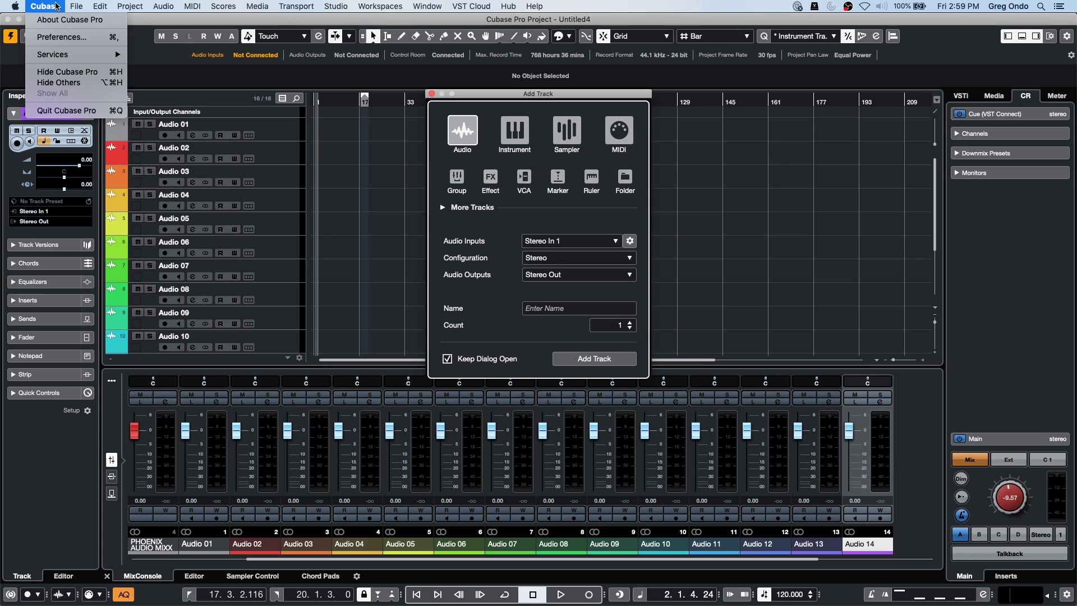
pyautogui.click(61, 37)
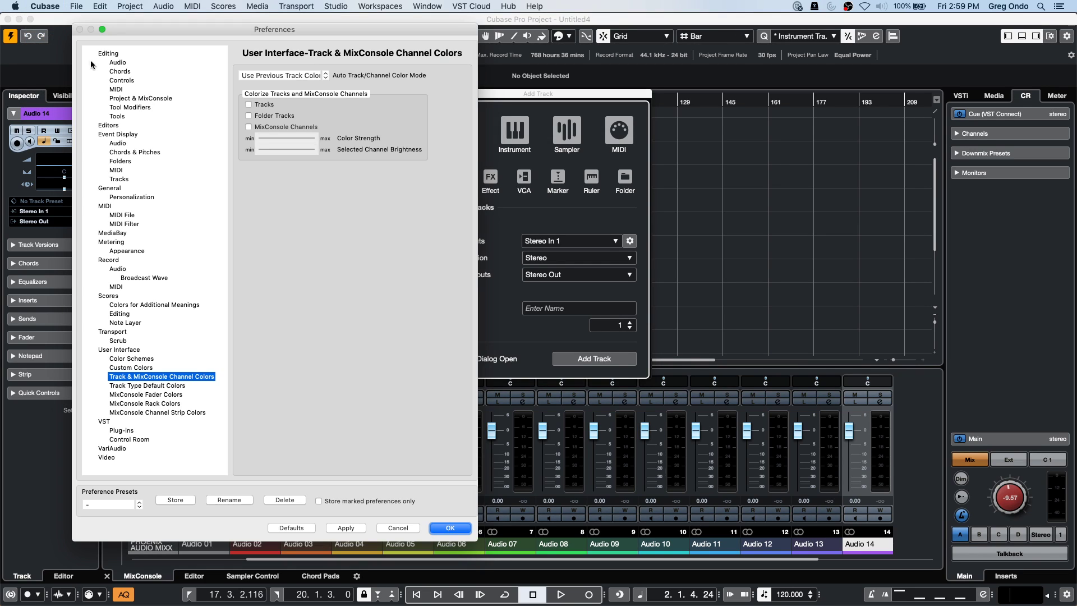
pyautogui.click(115, 349)
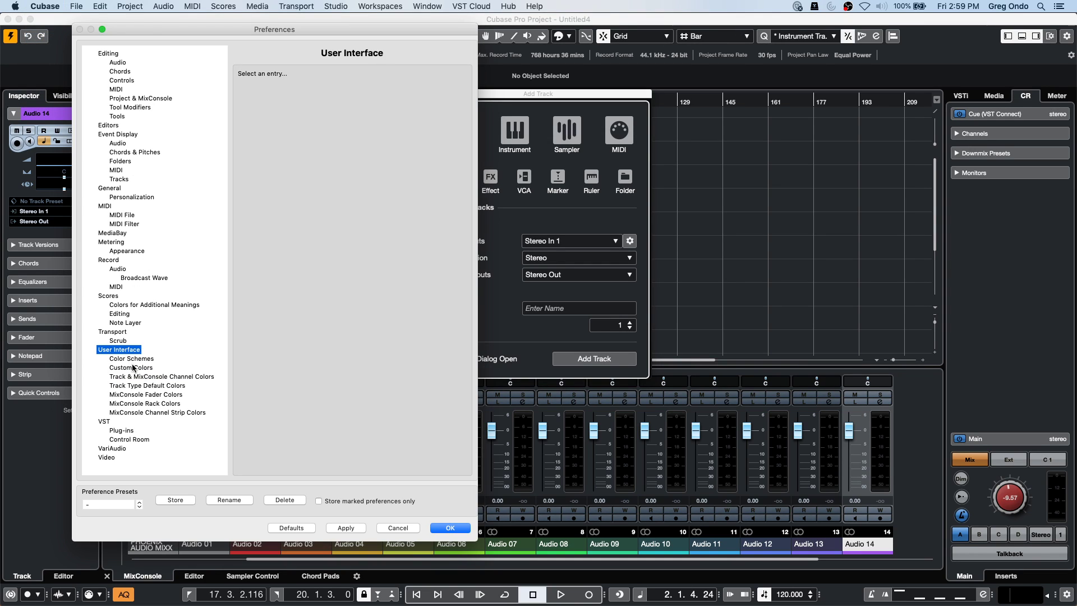
pyautogui.click(148, 377)
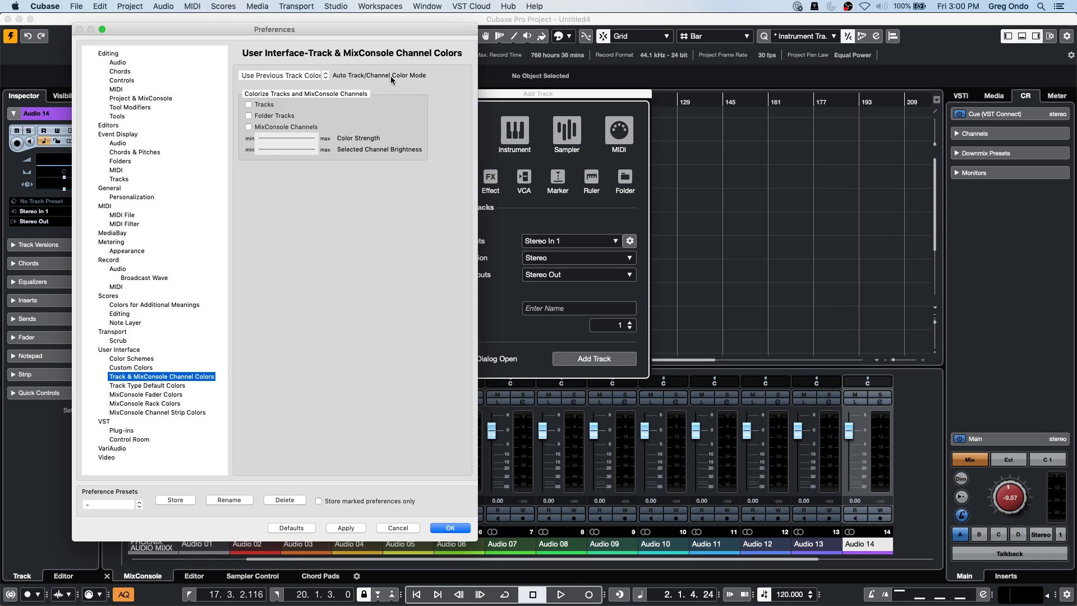
pyautogui.click(317, 76)
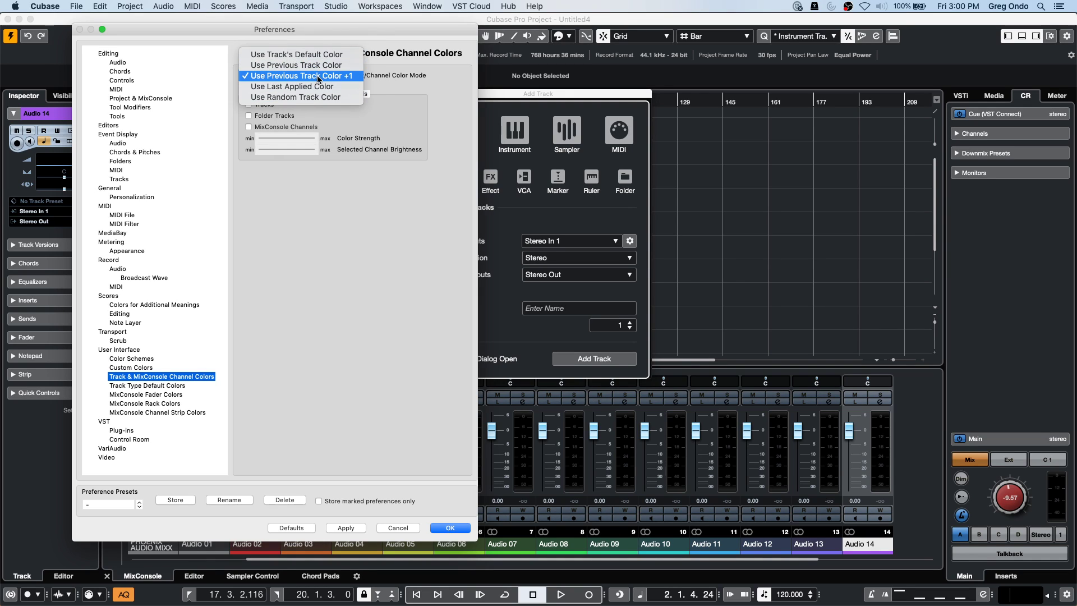
pyautogui.click(317, 76)
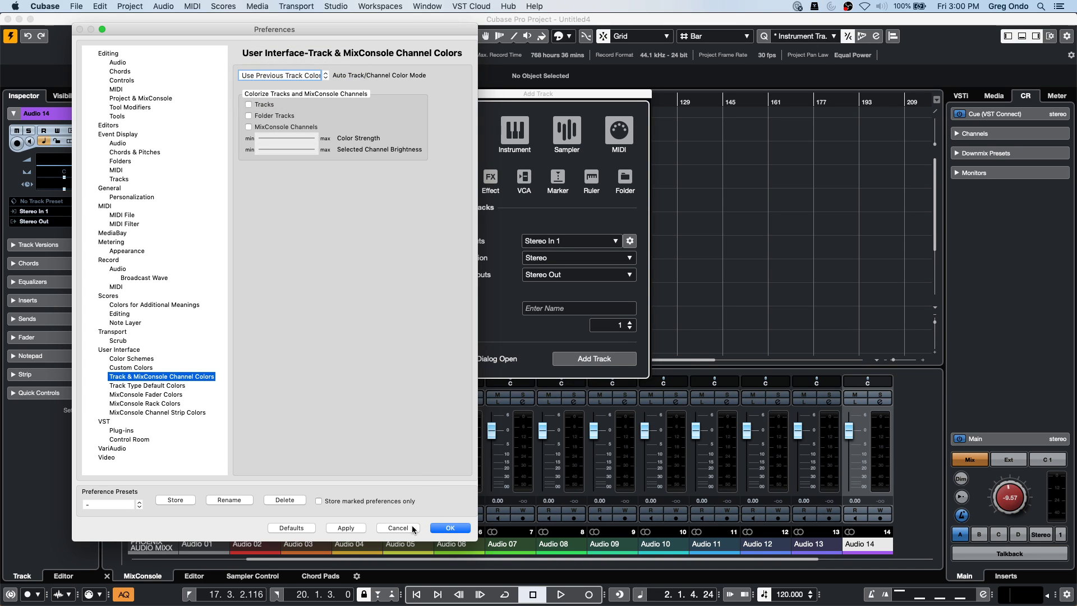
pyautogui.click(412, 527)
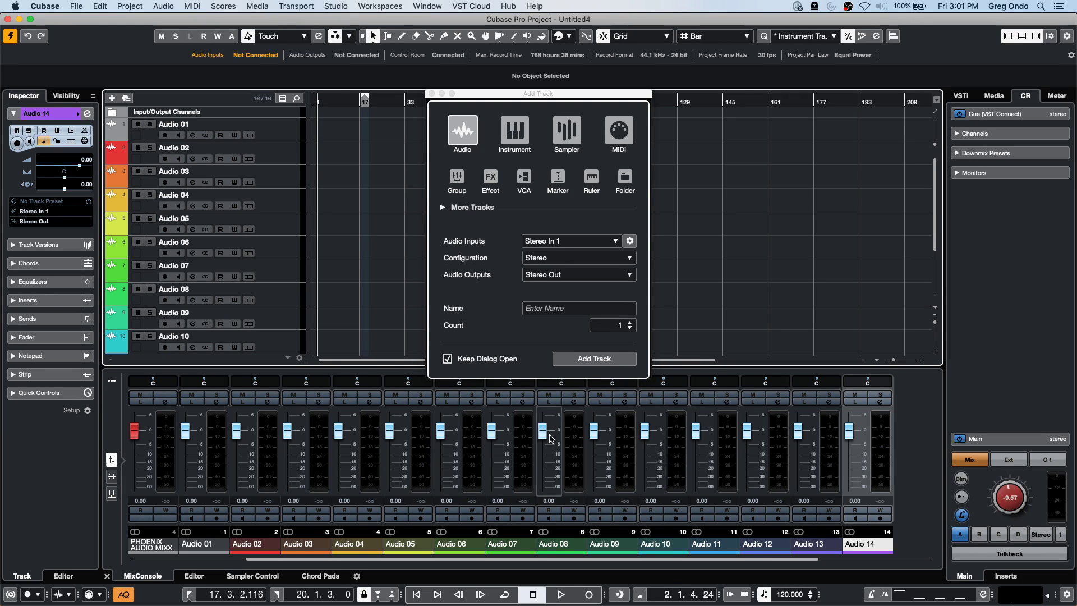
# Add MIDI track MIDI 01 below Audio 14 and close the Add Track dialog.
pyautogui.scroll(-5, 381, 232)
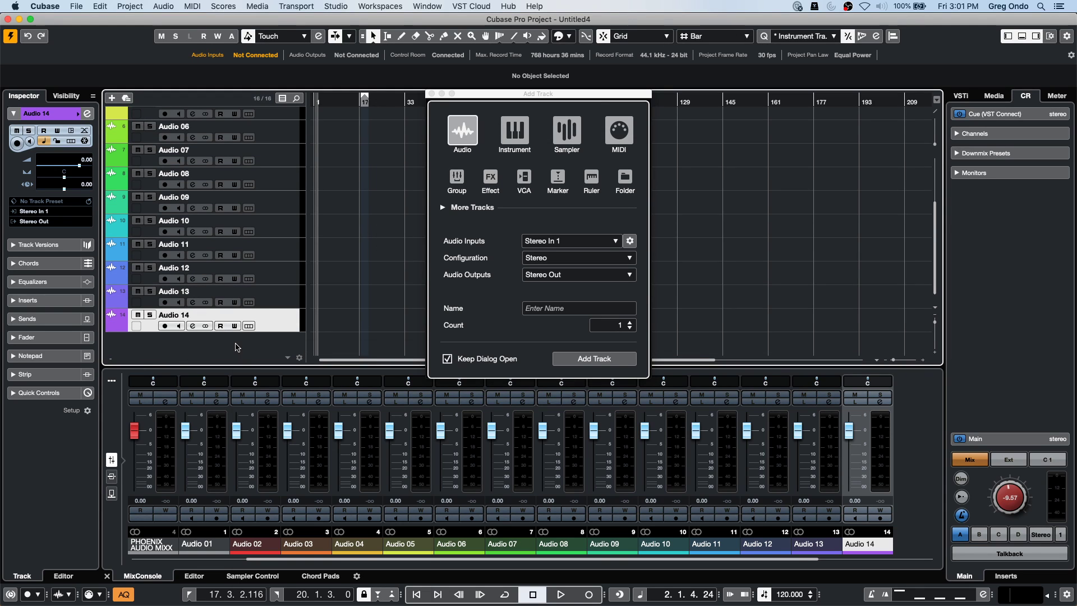
pyautogui.rightClick(240, 344)
pyautogui.click(313, 374)
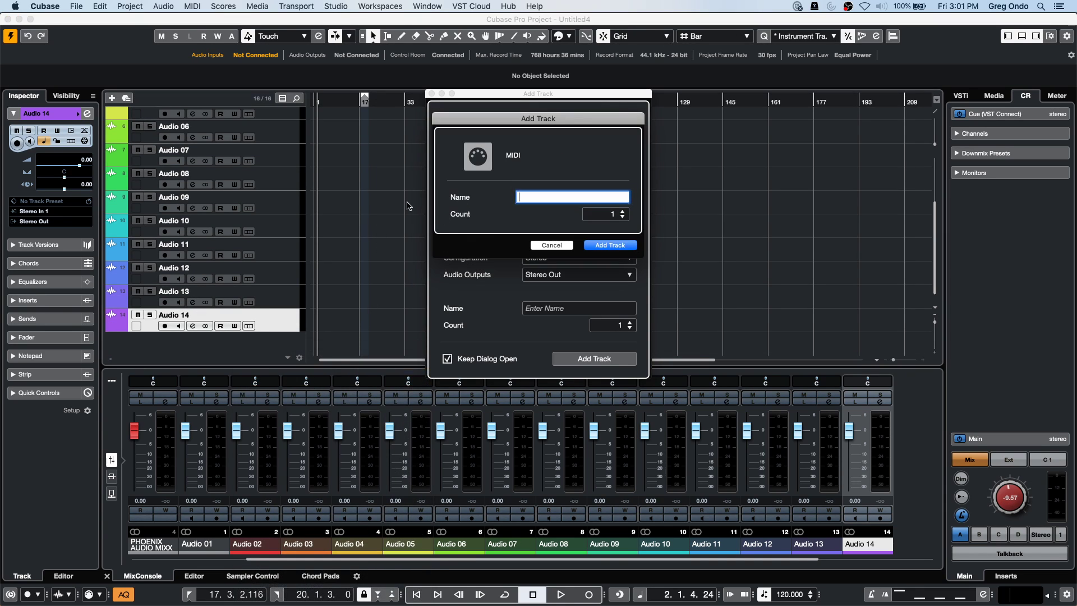
pyautogui.click(615, 246)
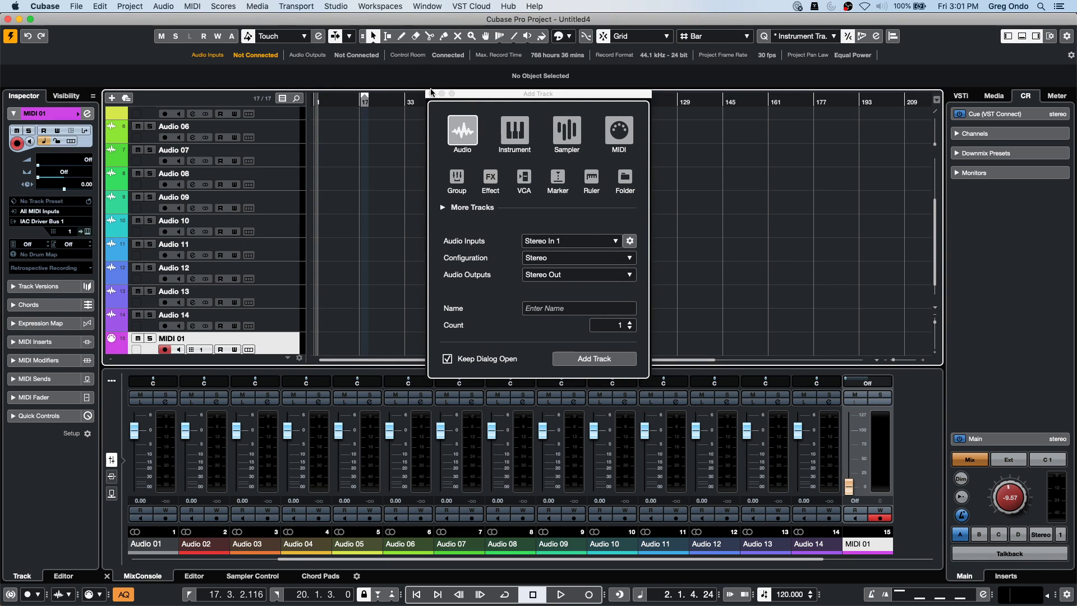
pyautogui.click(432, 94)
pyautogui.scroll(-2, 396, 291)
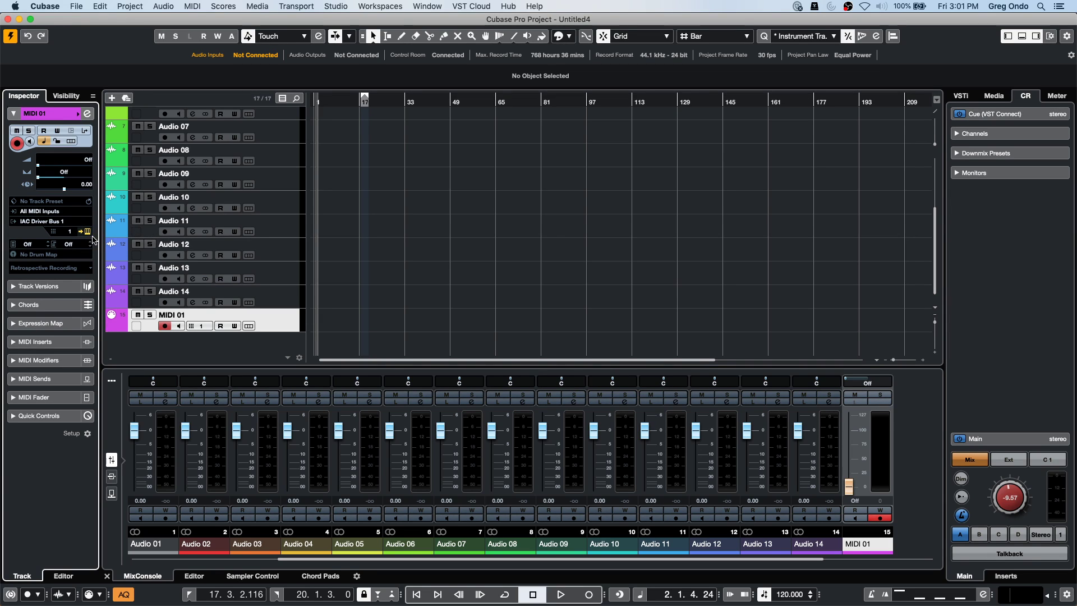
pyautogui.click(282, 324)
# Draw an empty MIDI part from bar 26 to 113 on MIDI 01 and open it for editing.
pyautogui.rightClick(447, 313)
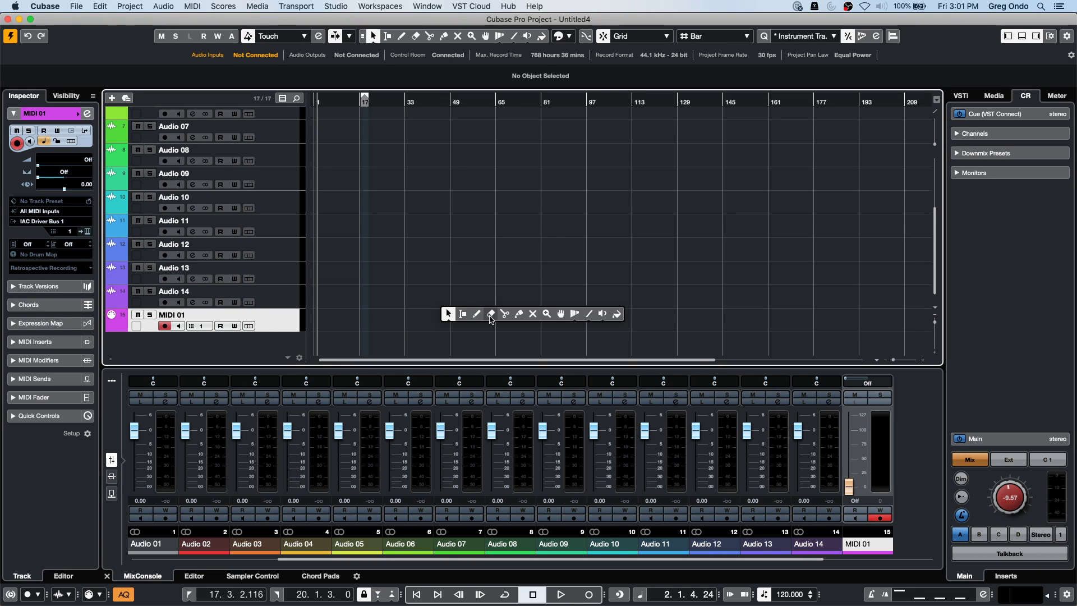
pyautogui.click(481, 310)
pyautogui.moveTo(386, 320); pyautogui.dragTo(630, 319)
pyautogui.rightClick(429, 314)
pyautogui.click(429, 310)
pyautogui.doubleClick(430, 320)
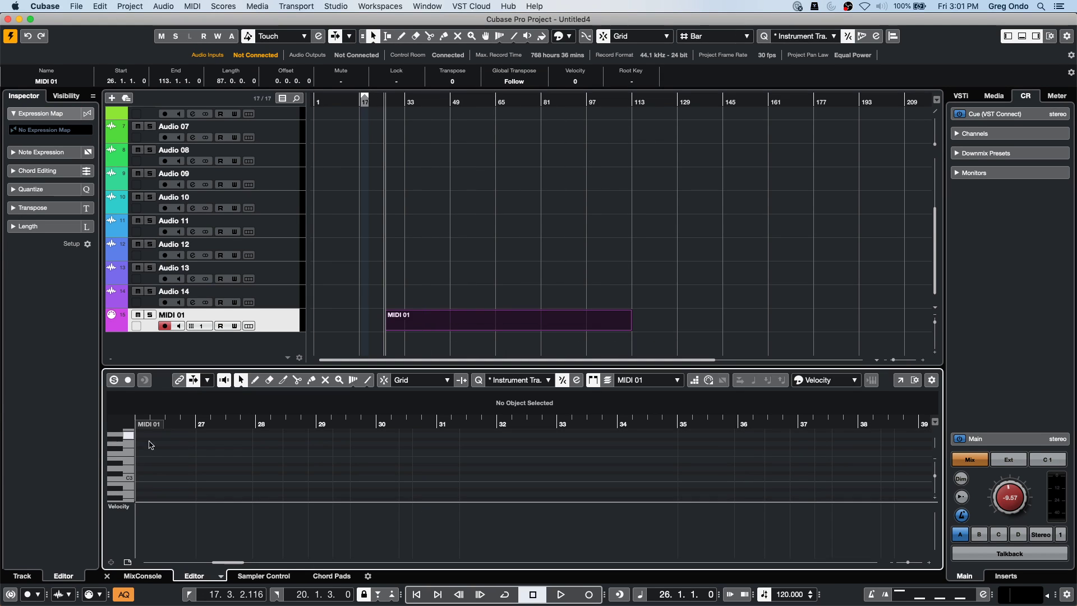
# Pop the Key Editor into its own window, close it, and select the Audio 08 track.
pyautogui.click(901, 380)
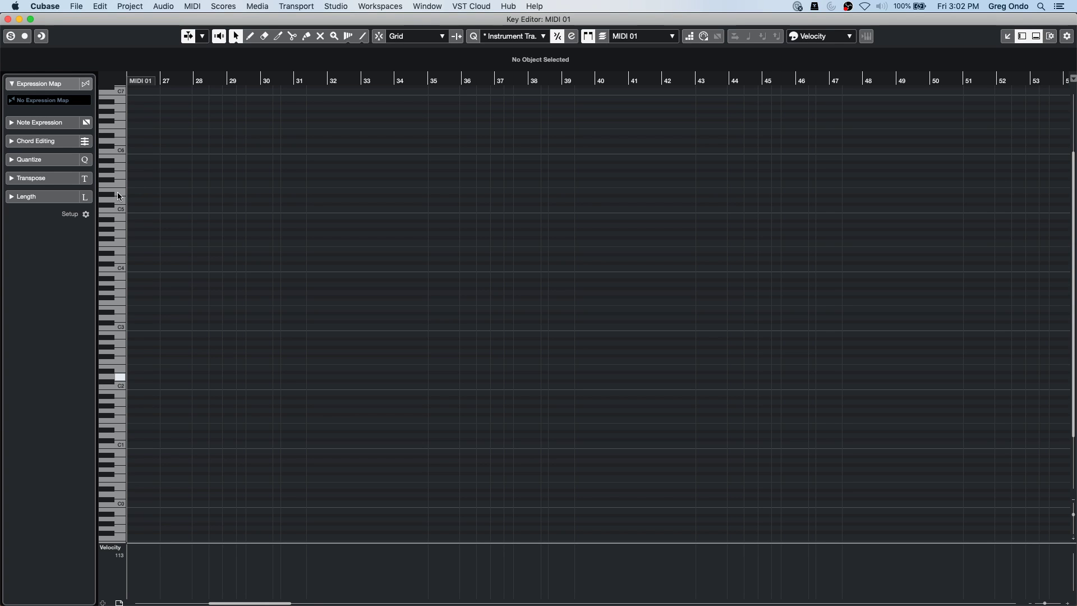
pyautogui.click(7, 20)
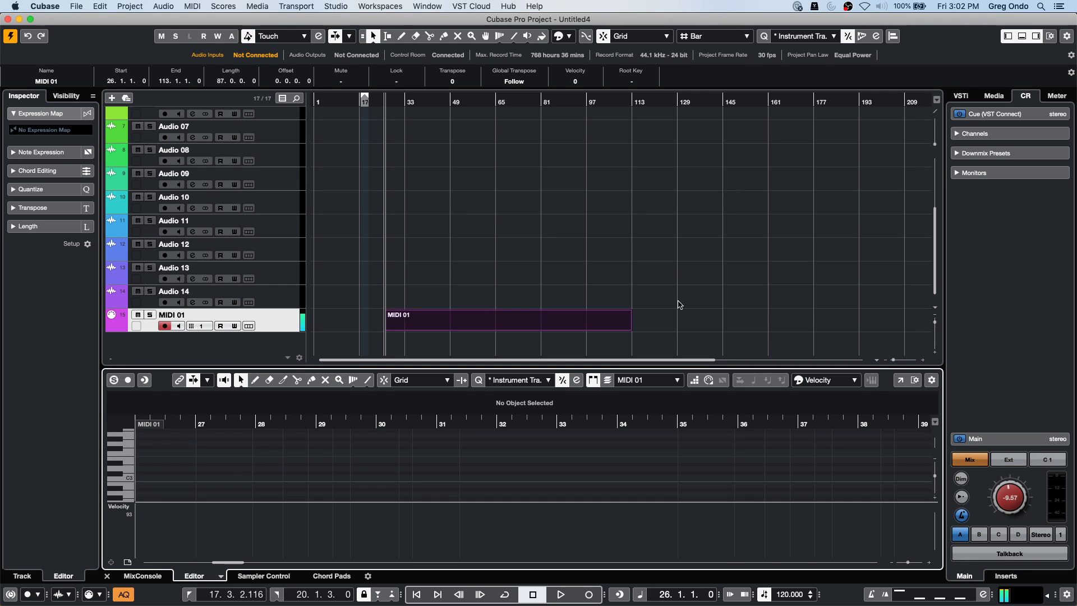
pyautogui.rightClick(391, 221)
pyautogui.click(391, 220)
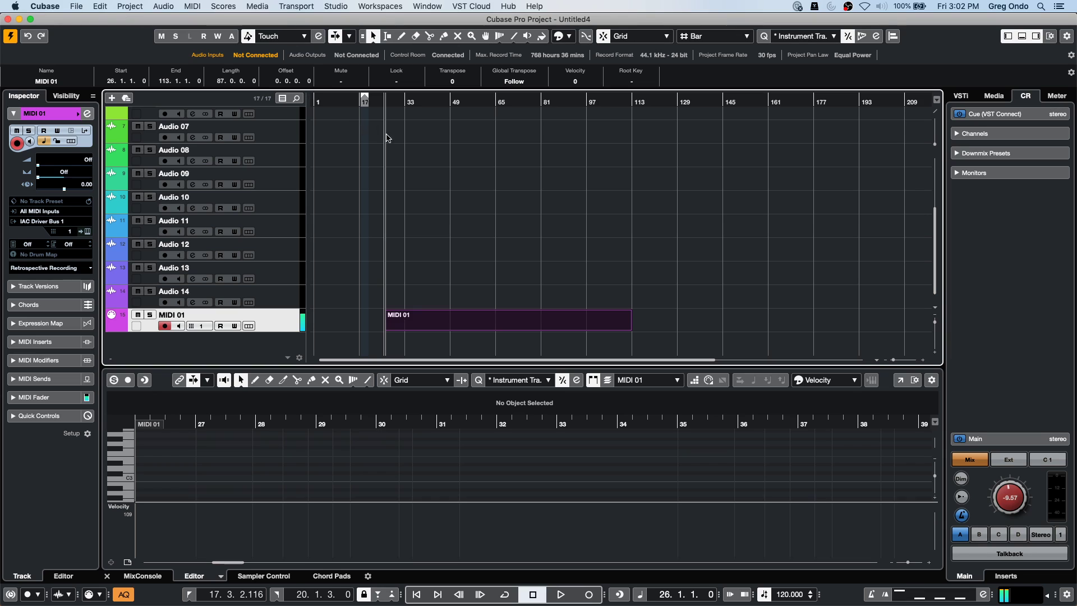
pyautogui.click(282, 152)
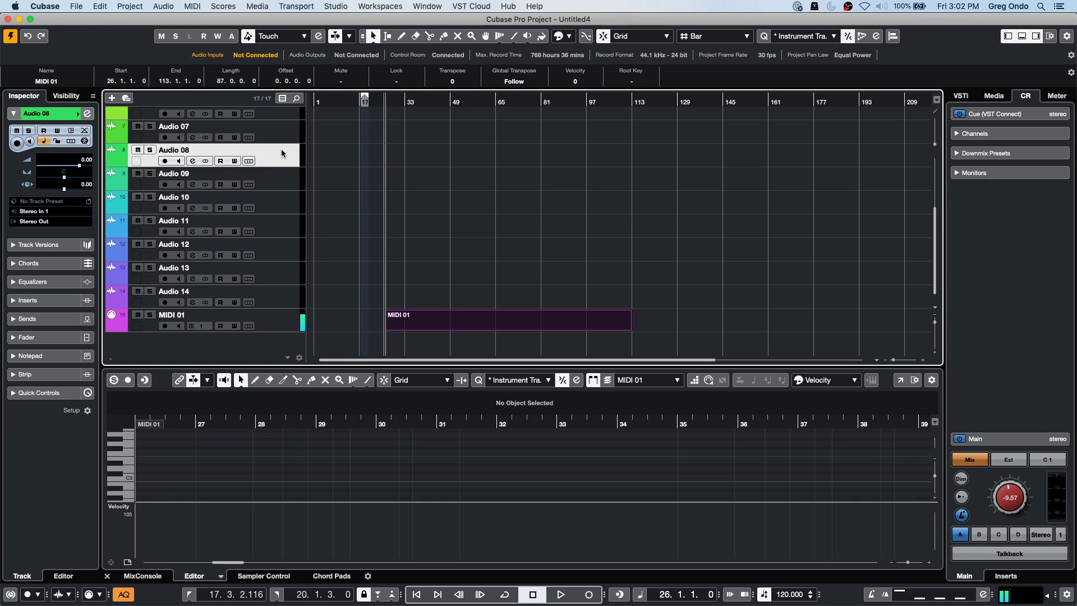
# In Project Setup (Shift+S), set the sample rate to 88.200 kHz and confirm.
pyautogui.hotkey('shift', 's')
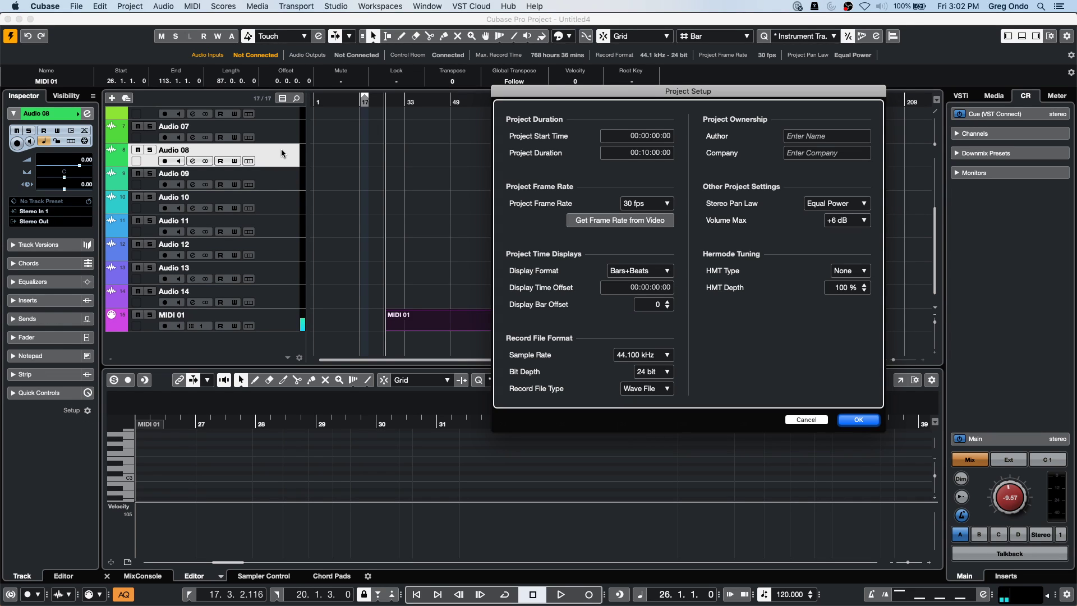
pyautogui.click(637, 358)
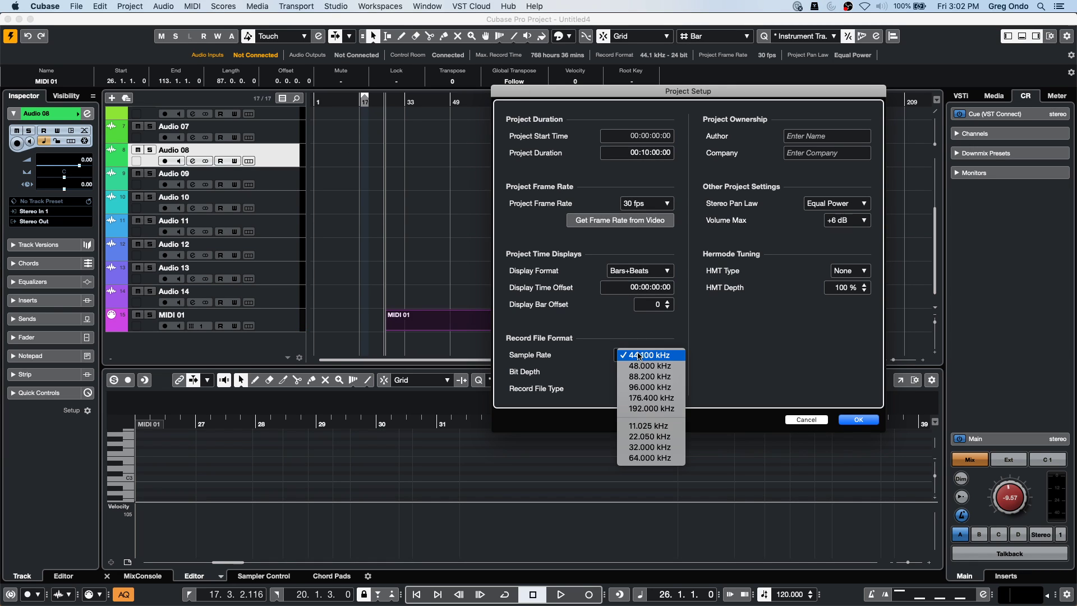
pyautogui.click(661, 376)
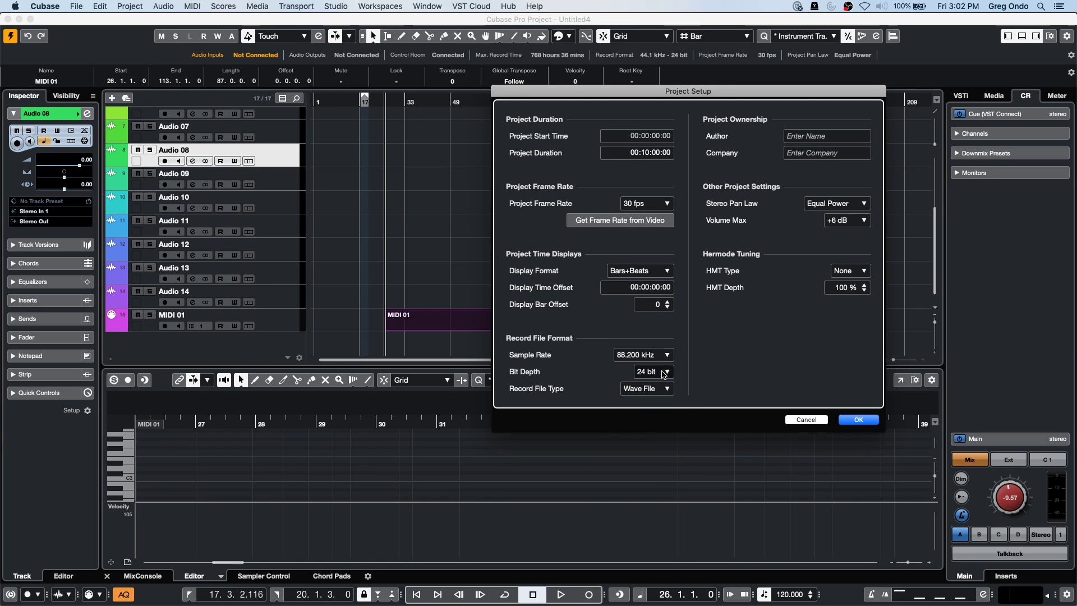
pyautogui.click(871, 420)
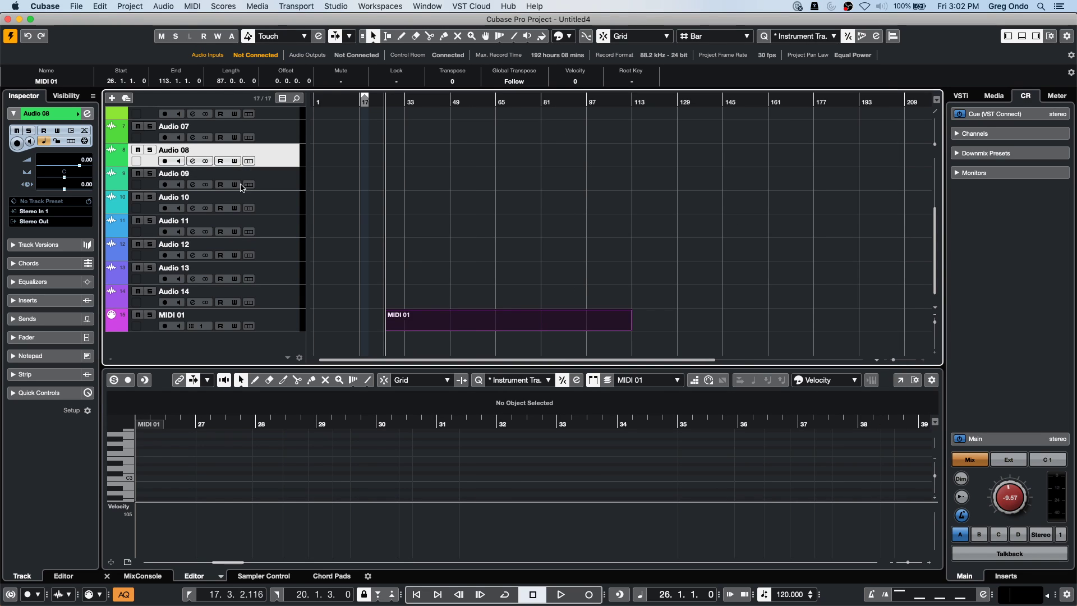
# Record a short clip on the armed Audio 08 track, zooming in while recording.
pyautogui.click(561, 594)
pyautogui.click(589, 595)
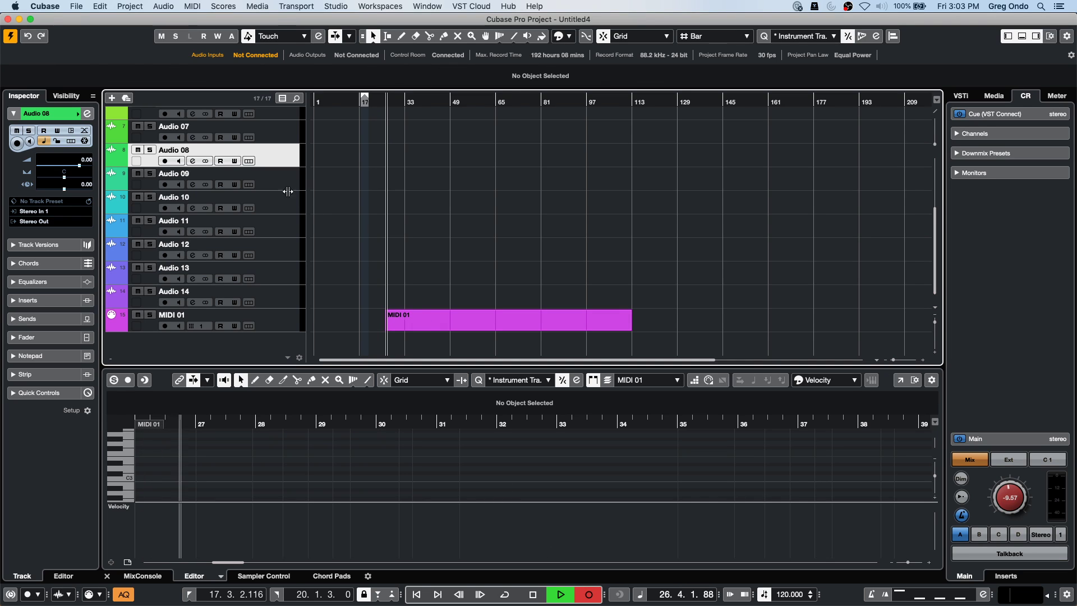
pyautogui.click(165, 161)
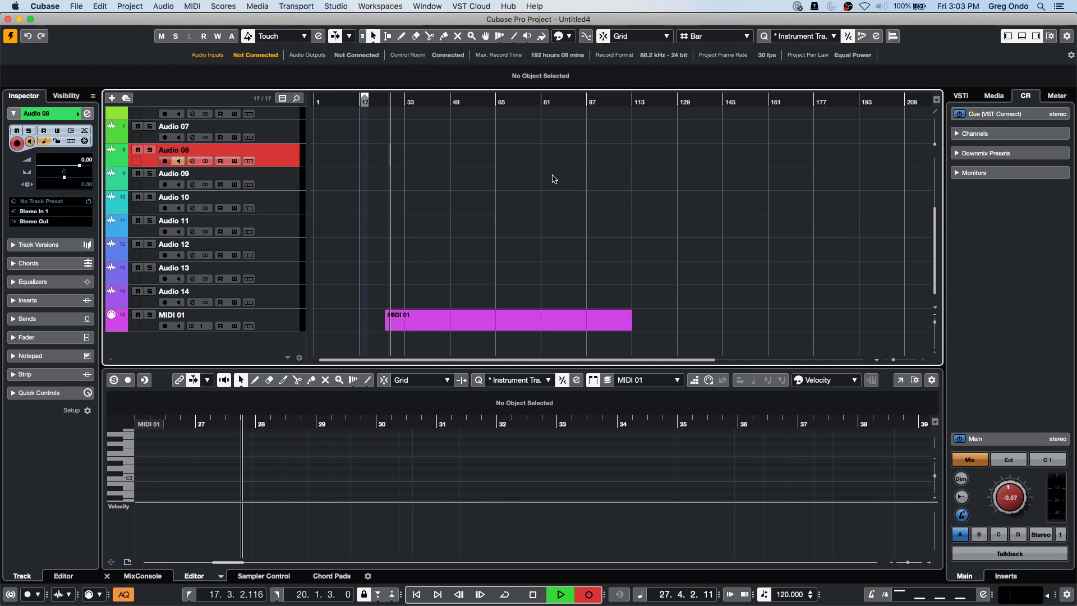
pyautogui.press('h')
pyautogui.press('h')
pyautogui.press('h')
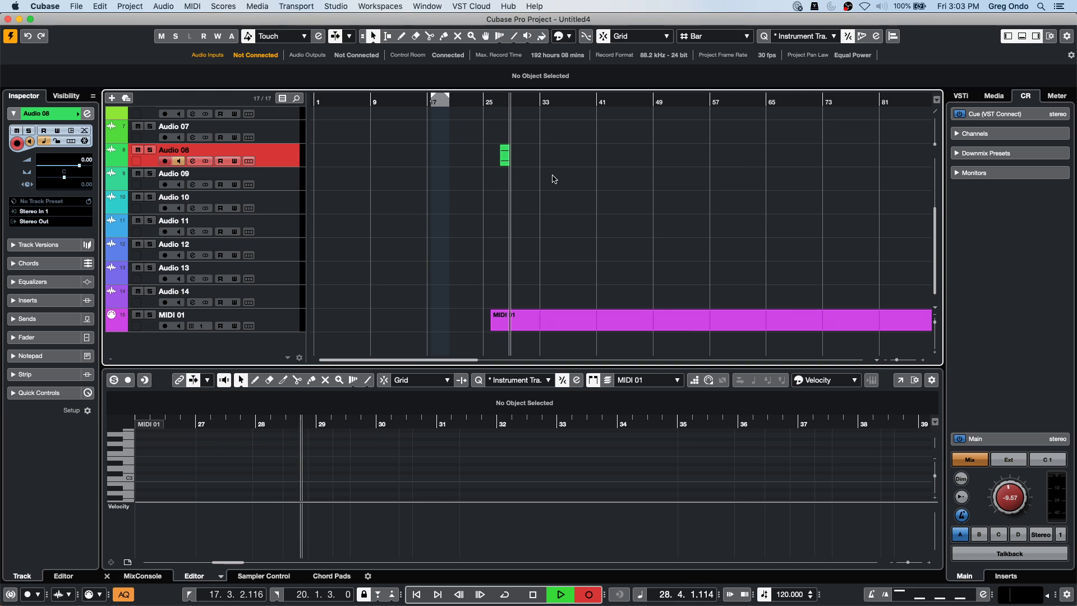
pyautogui.press('space')
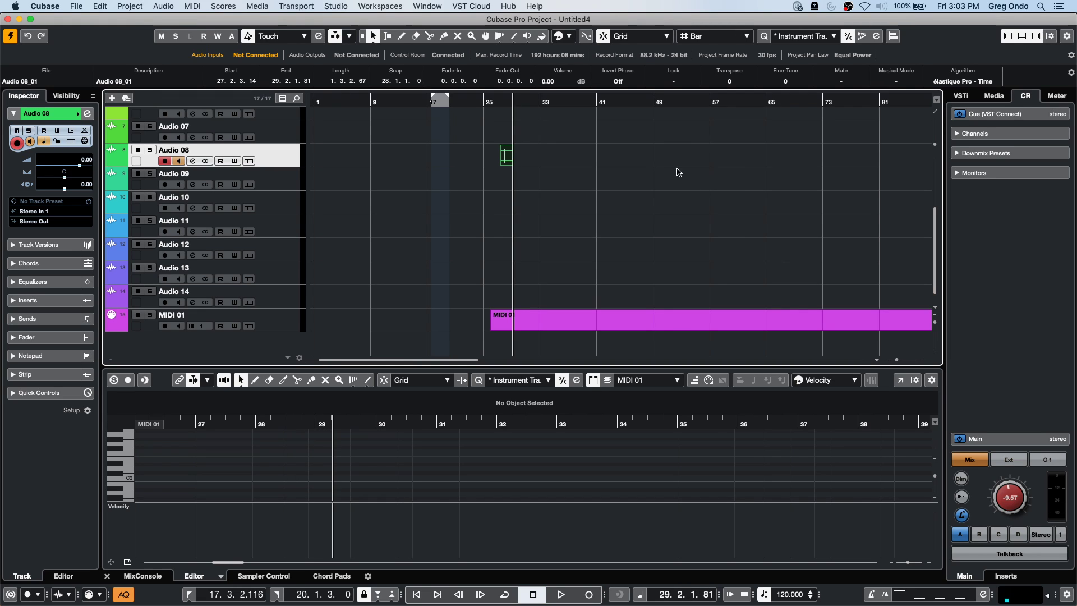
# Drag the recorded clip into Sampler Control to create sampler track Audio 08_01, then show the VSTi rack.
pyautogui.click(286, 579)
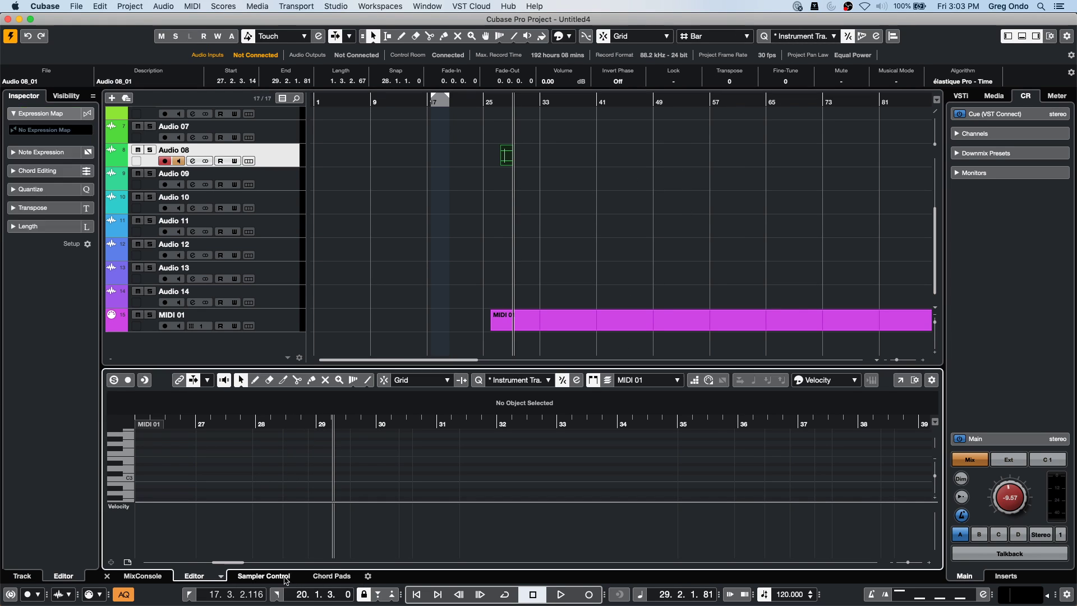
pyautogui.click(286, 578)
pyautogui.click(511, 160)
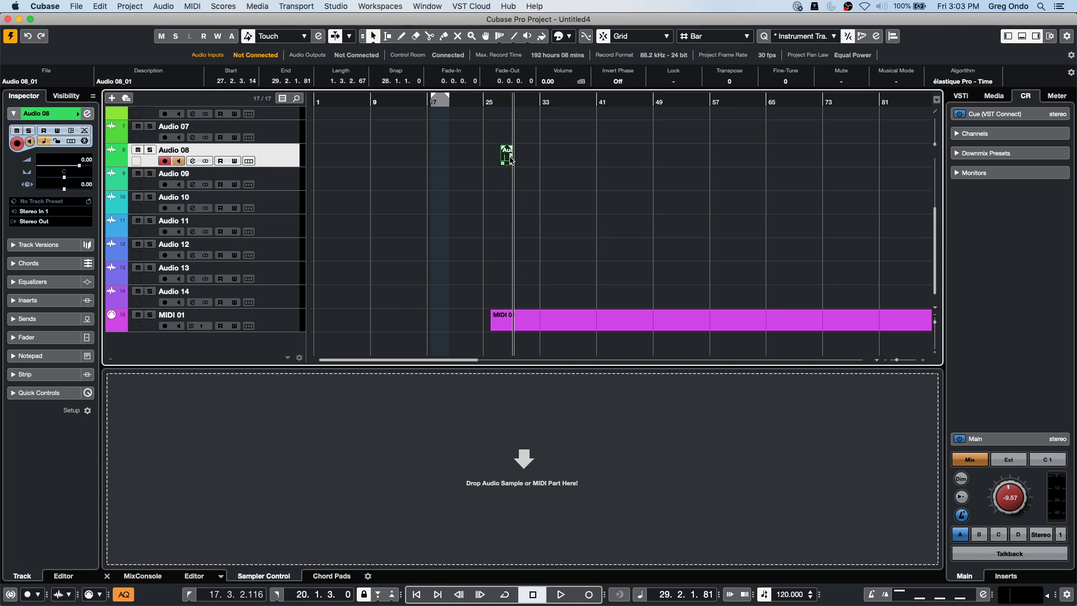
pyautogui.moveTo(510, 160); pyautogui.dragTo(510, 472)
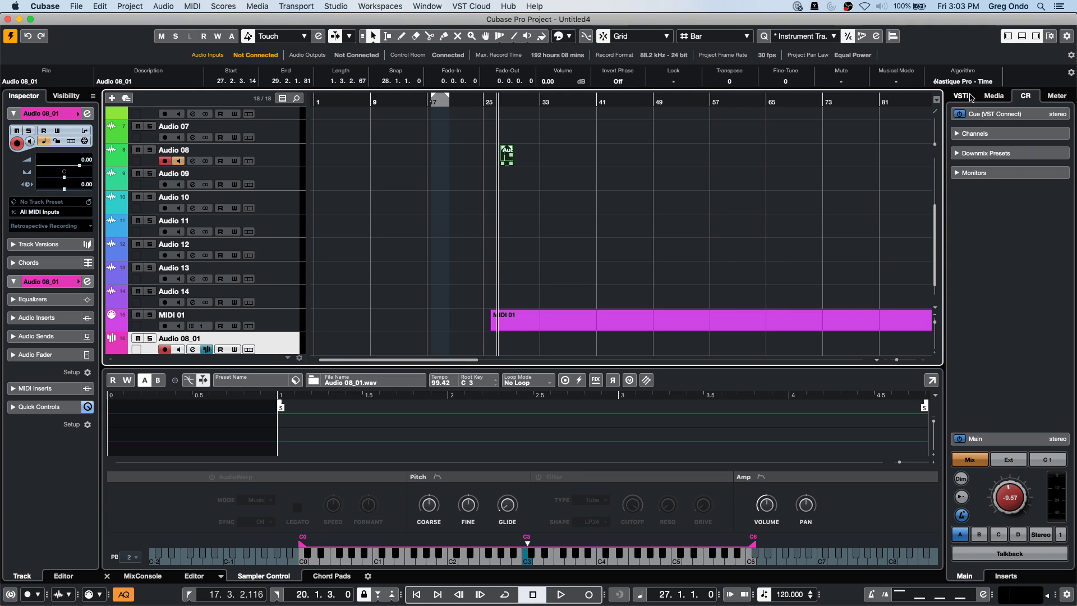
pyautogui.click(961, 96)
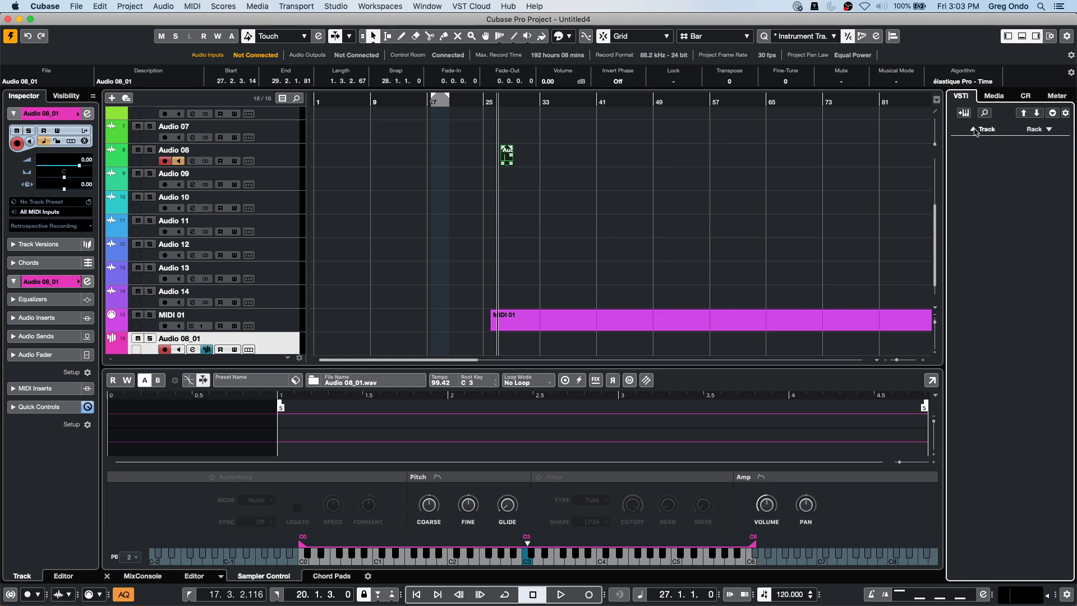
# Create a Groove Agent SE instrument track and drop the Audio 08 clip onto pad C1.
pyautogui.click(964, 112)
pyautogui.click(583, 195)
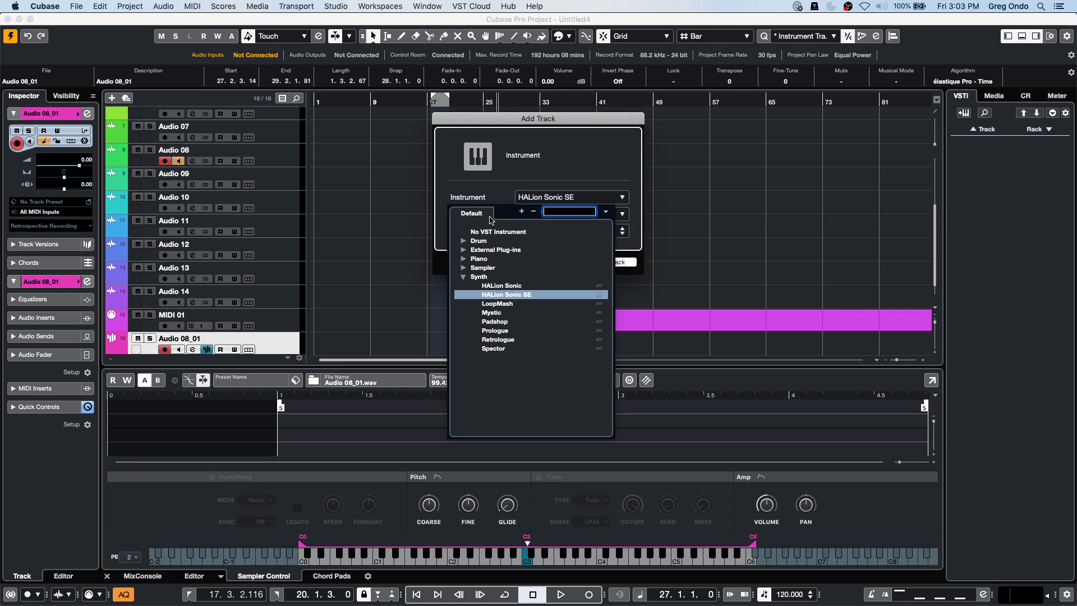
pyautogui.click(463, 242)
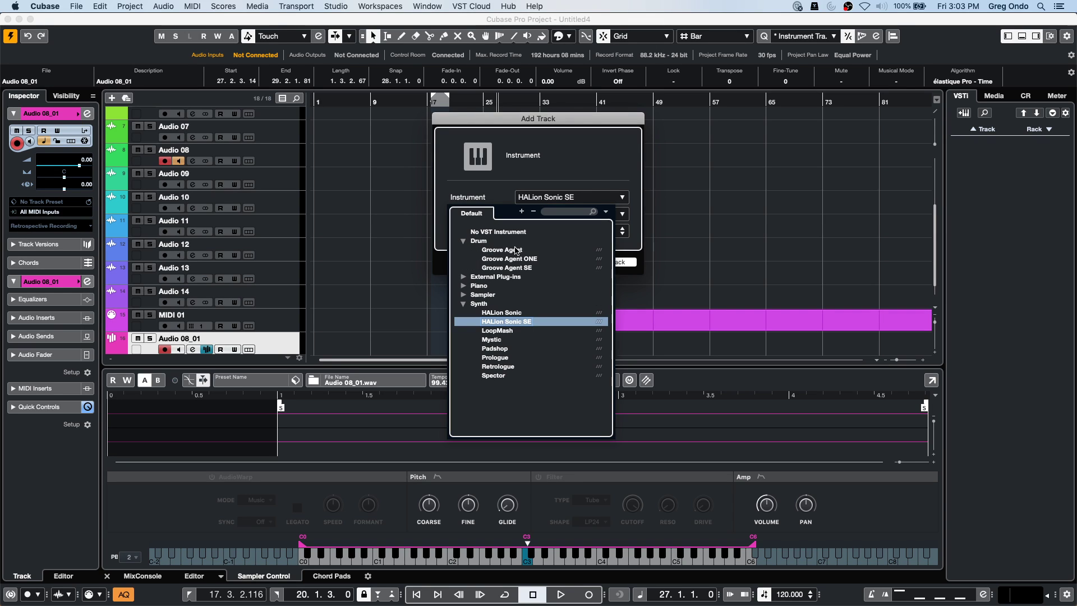
pyautogui.click(519, 268)
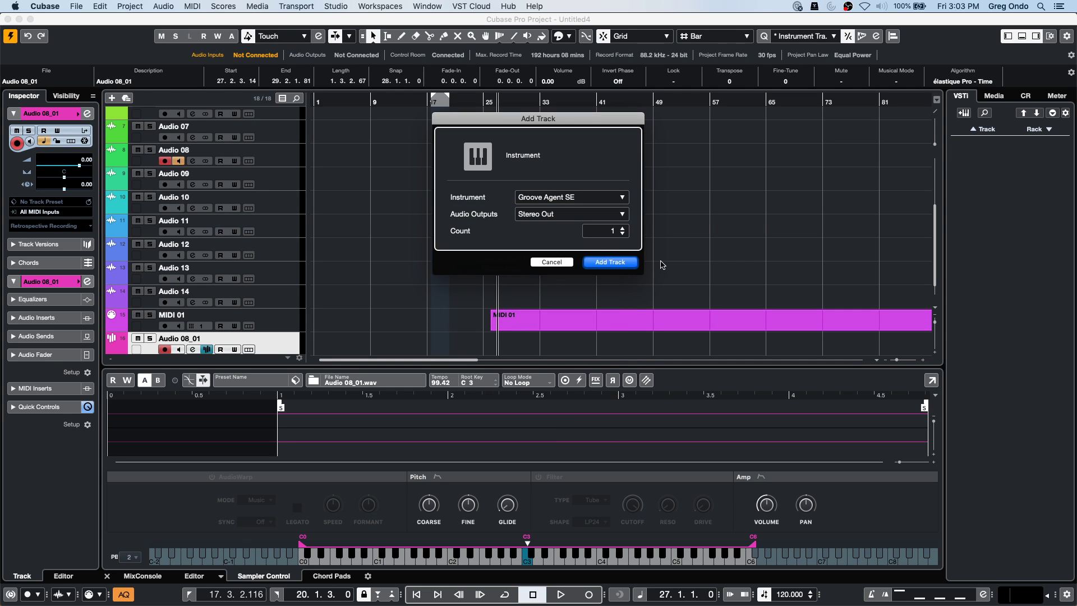
pyautogui.click(602, 262)
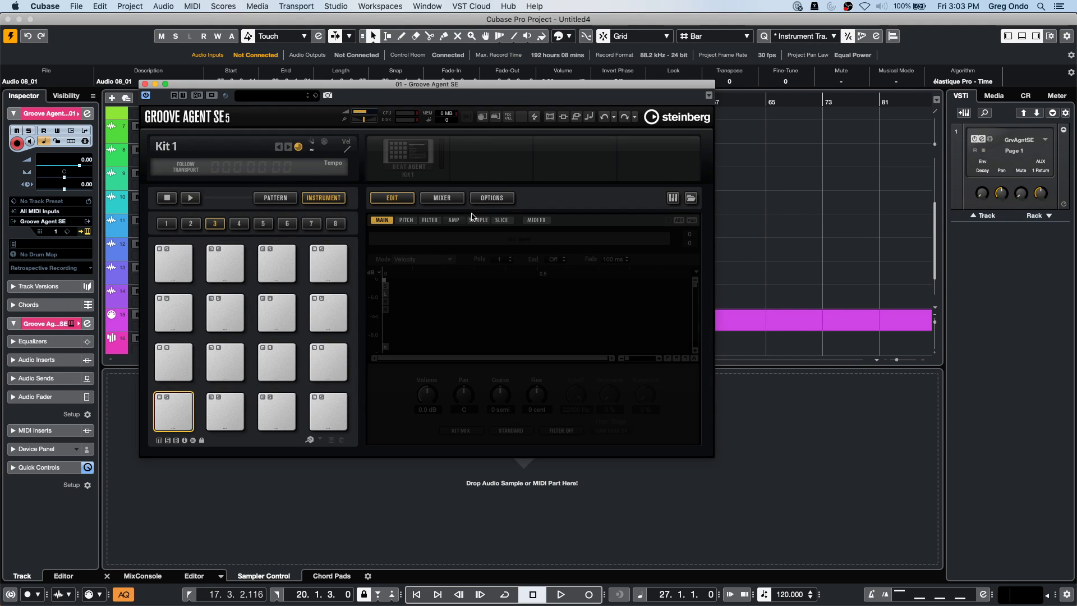
pyautogui.moveTo(479, 89); pyautogui.dragTo(791, 194)
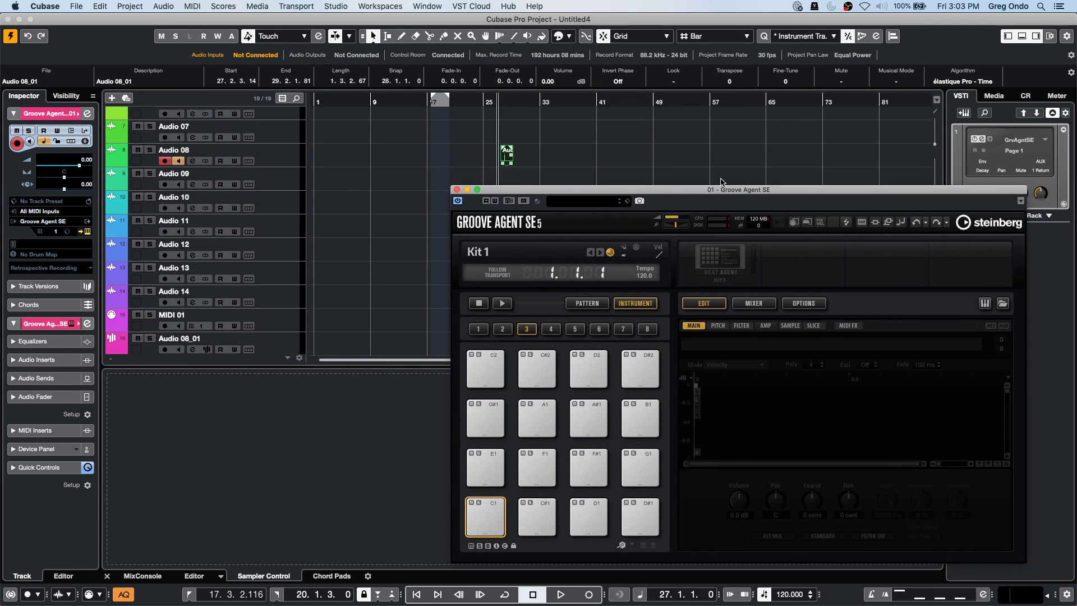
pyautogui.moveTo(506, 158); pyautogui.dragTo(480, 515)
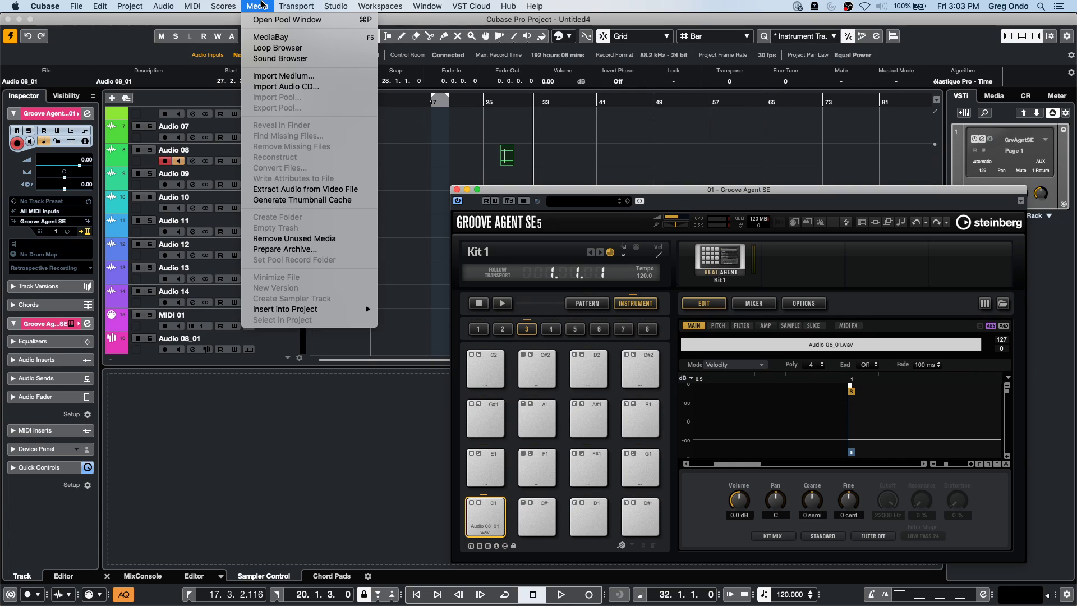
pyautogui.click(262, 20)
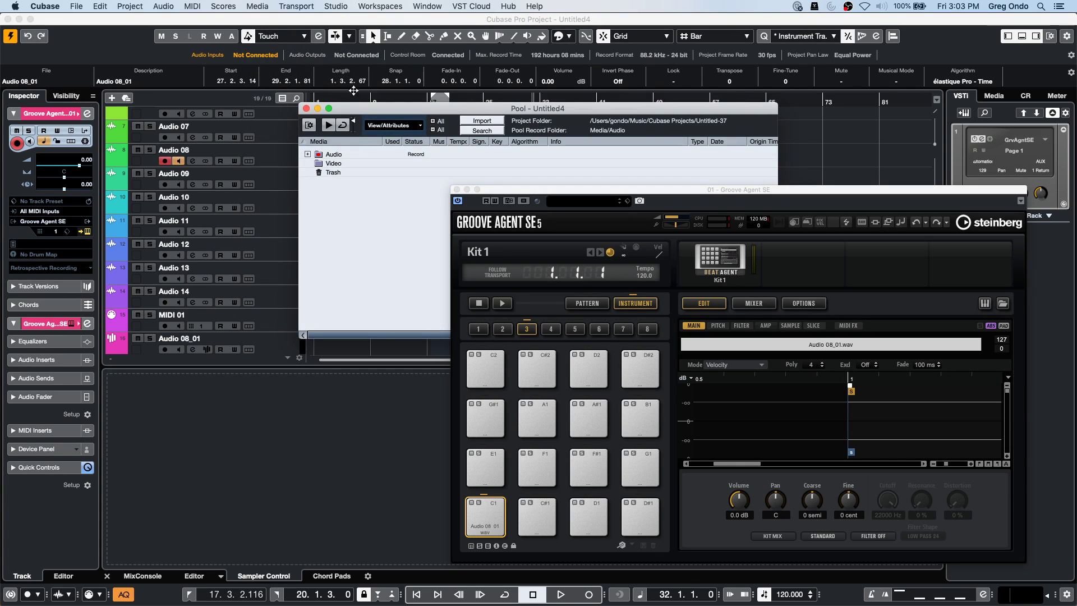
pyautogui.click(307, 153)
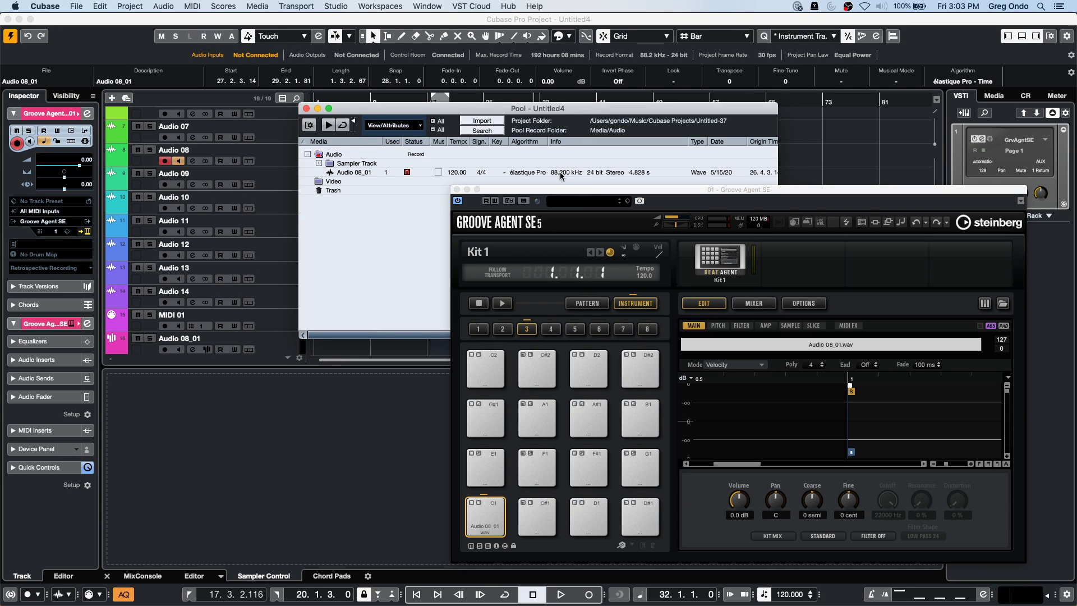
pyautogui.click(306, 108)
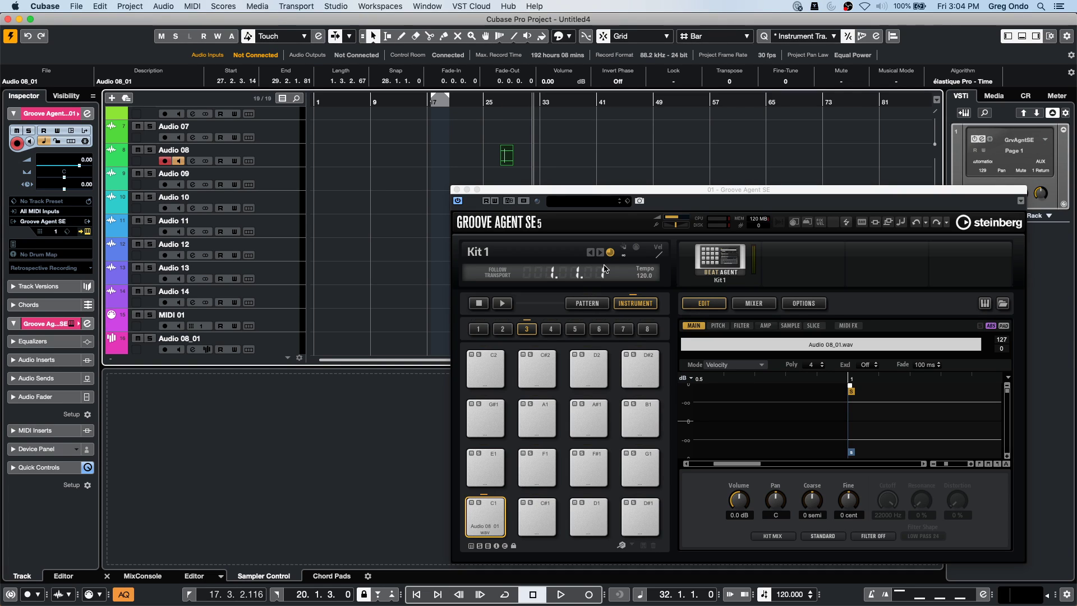
# Change the project sample rate to 44.100 kHz, converting the audio and keeping the original files.
pyautogui.hotkey('shift', 's')
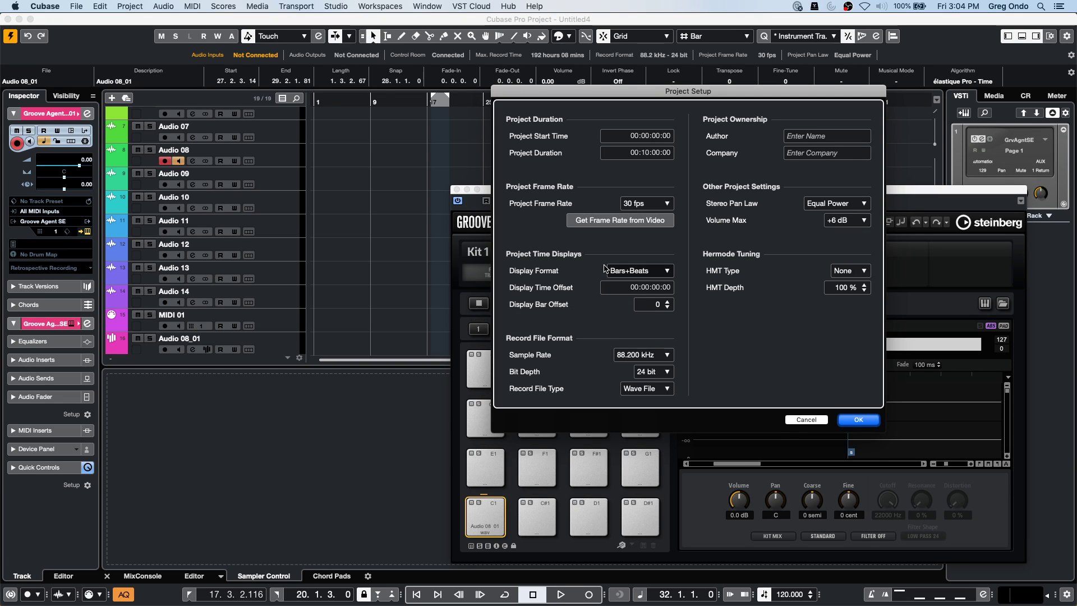
pyautogui.click(645, 354)
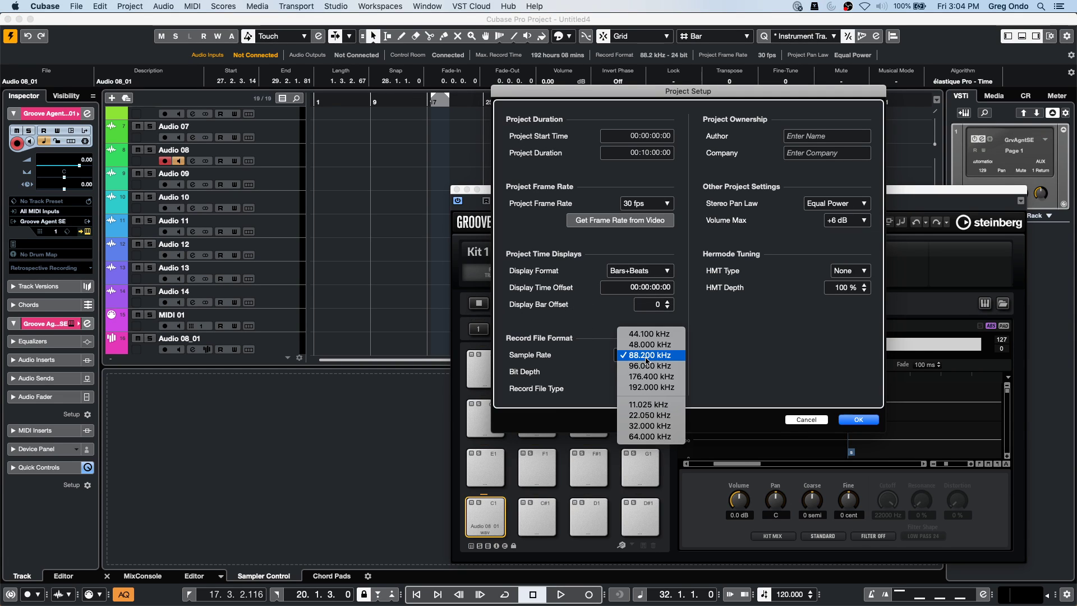
pyautogui.click(649, 334)
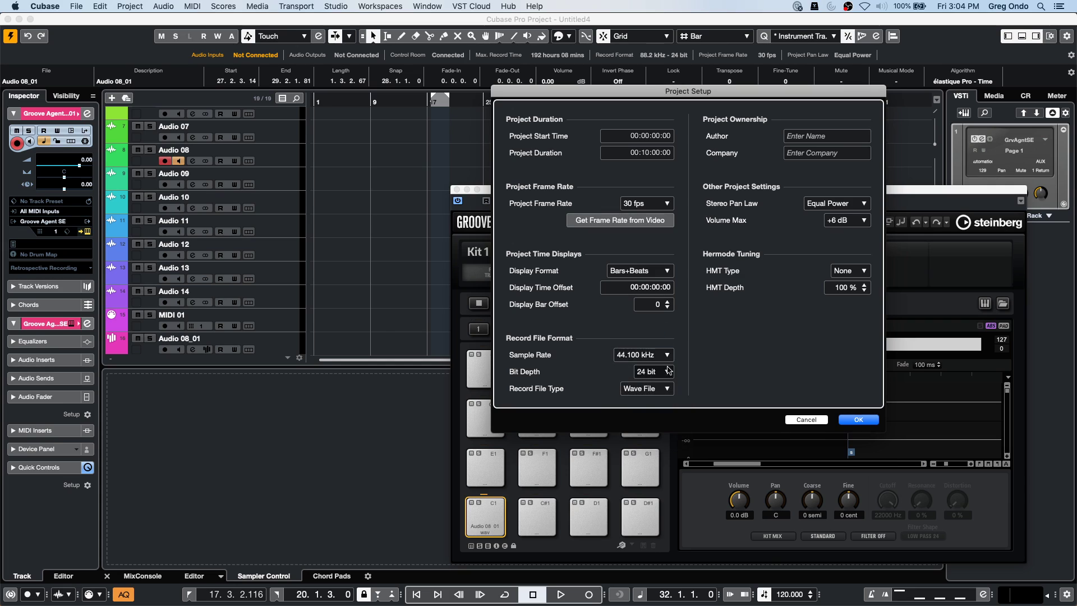
pyautogui.click(856, 420)
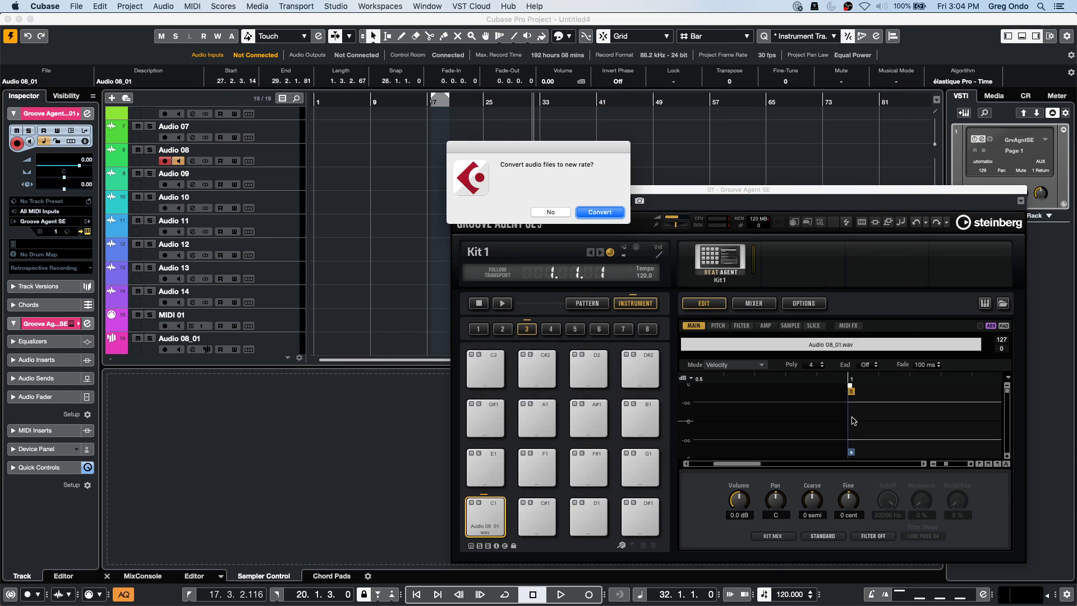
pyautogui.click(599, 212)
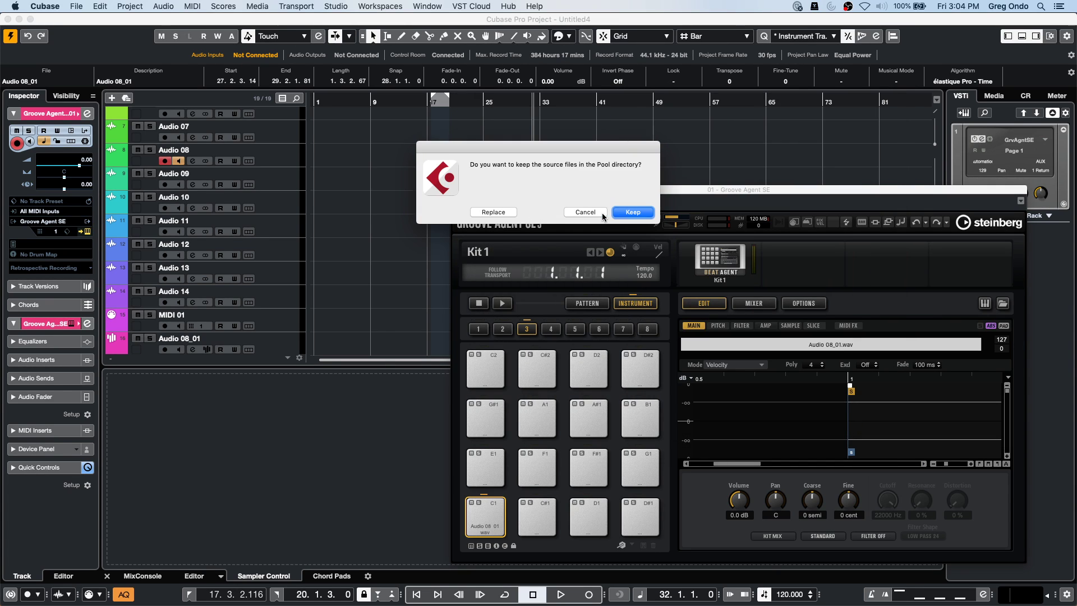
pyautogui.click(643, 213)
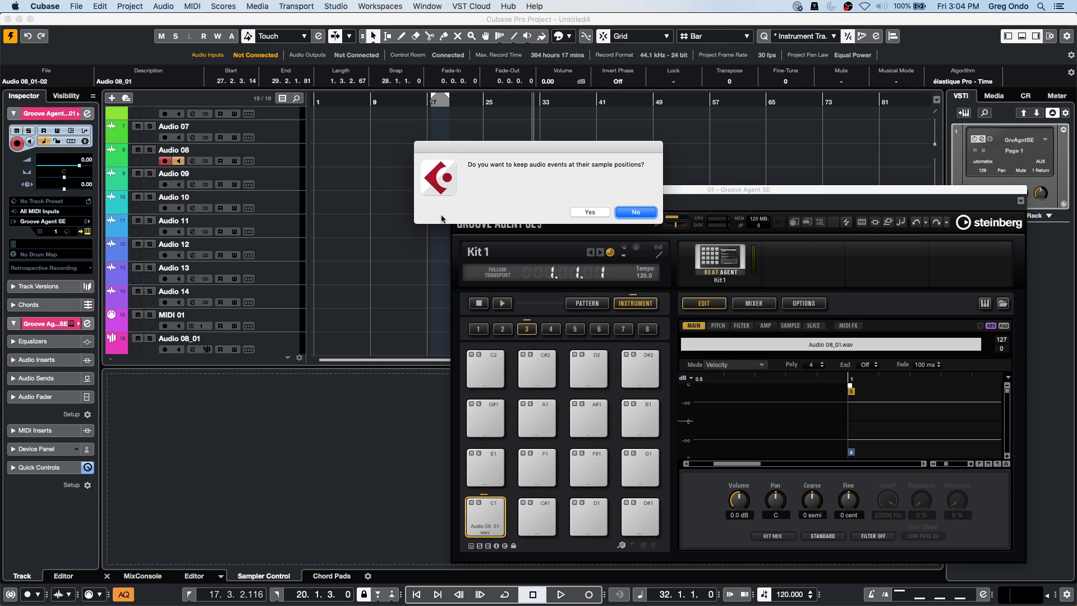
pyautogui.click(634, 212)
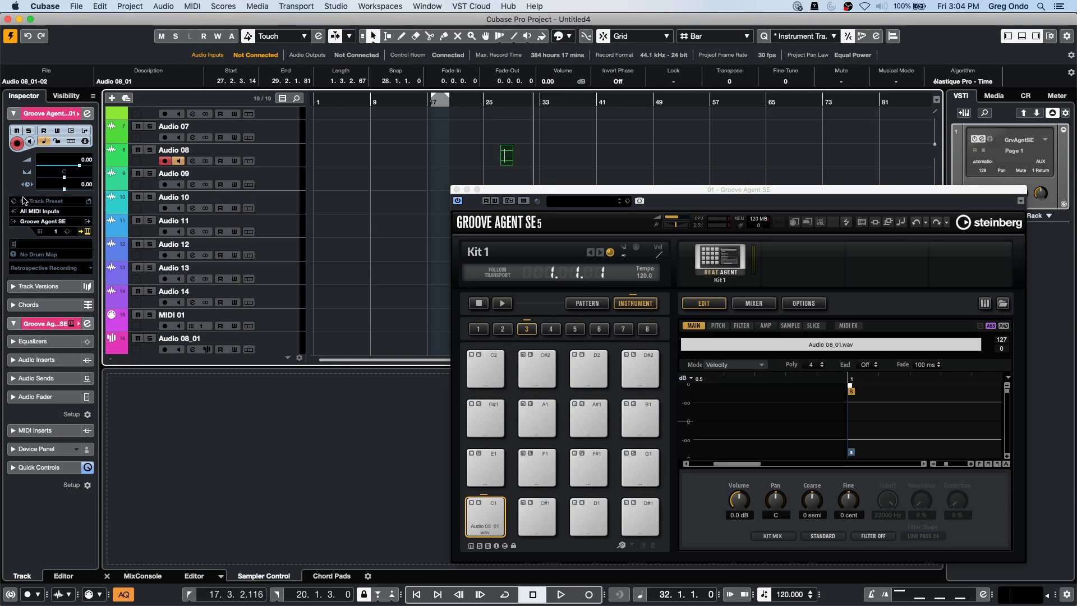
# Look over the File menu without choosing anything, then close the Groove Agent SE window.
pyautogui.click(81, 8)
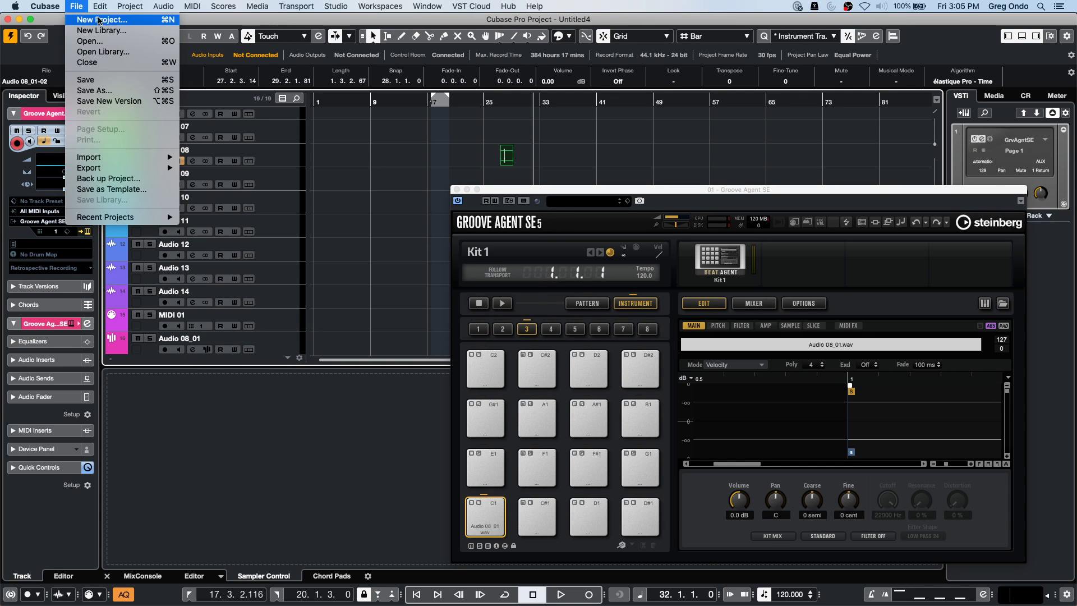
pyautogui.click(429, 263)
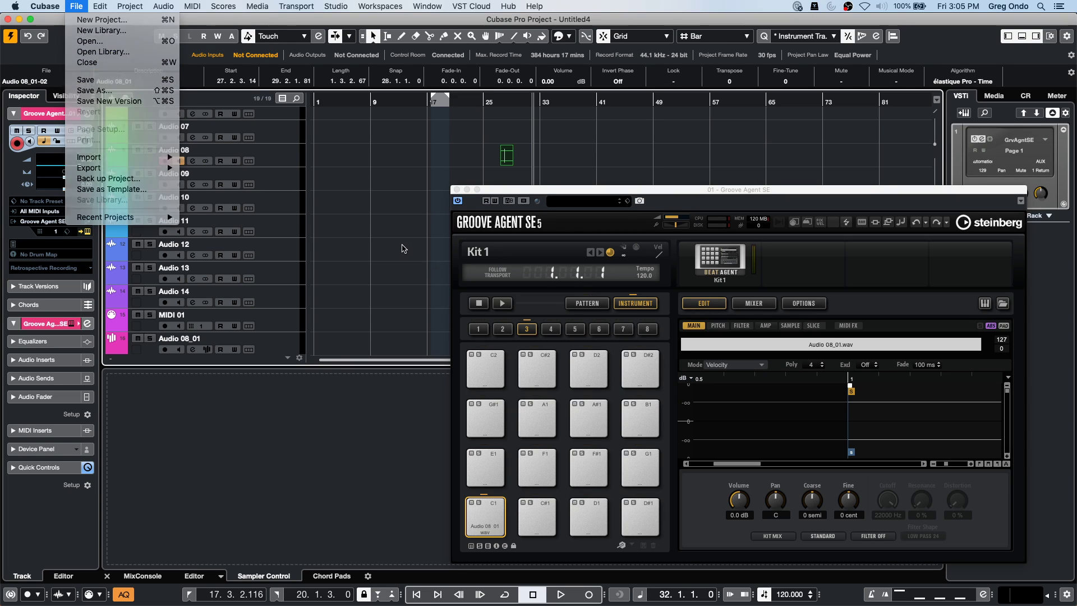
pyautogui.click(456, 189)
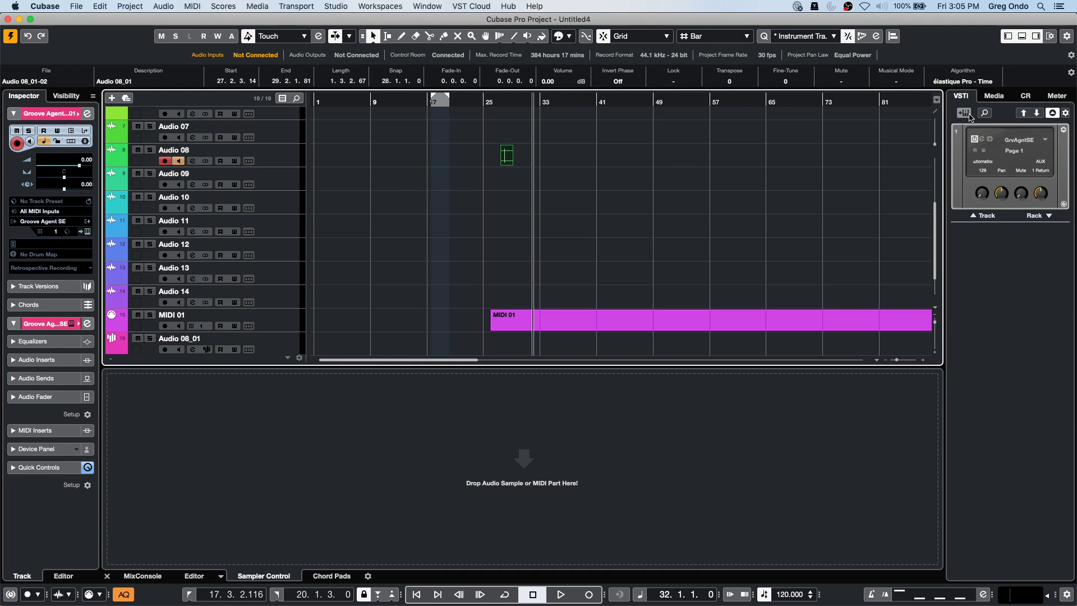
# Search the Media browser's Loops & Samples for 'guitar', filtered to MIDI Loops.
pyautogui.click(994, 96)
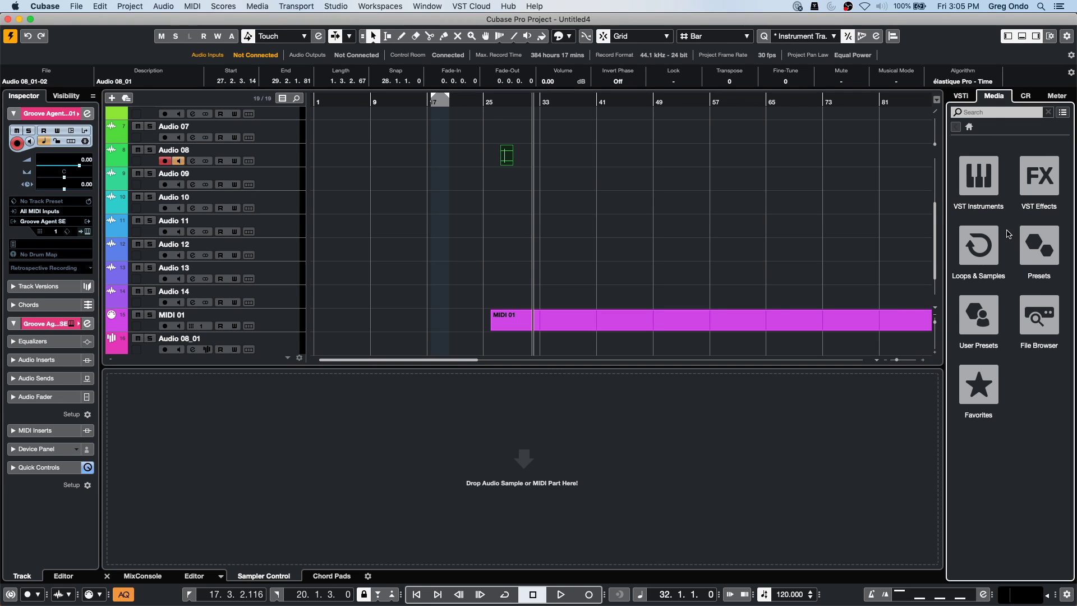
pyautogui.click(982, 247)
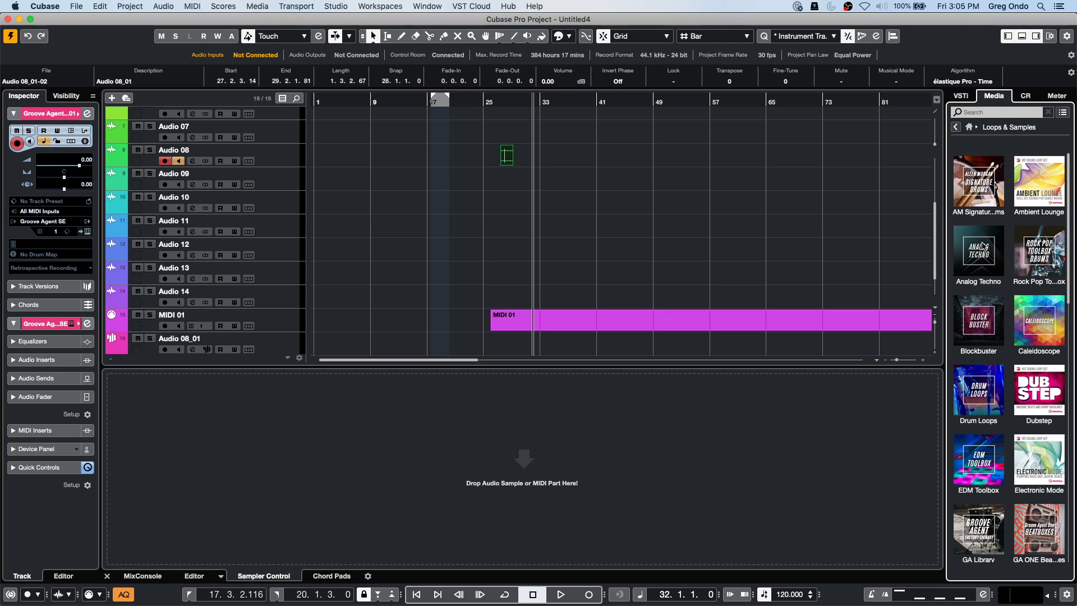
pyautogui.click(996, 113)
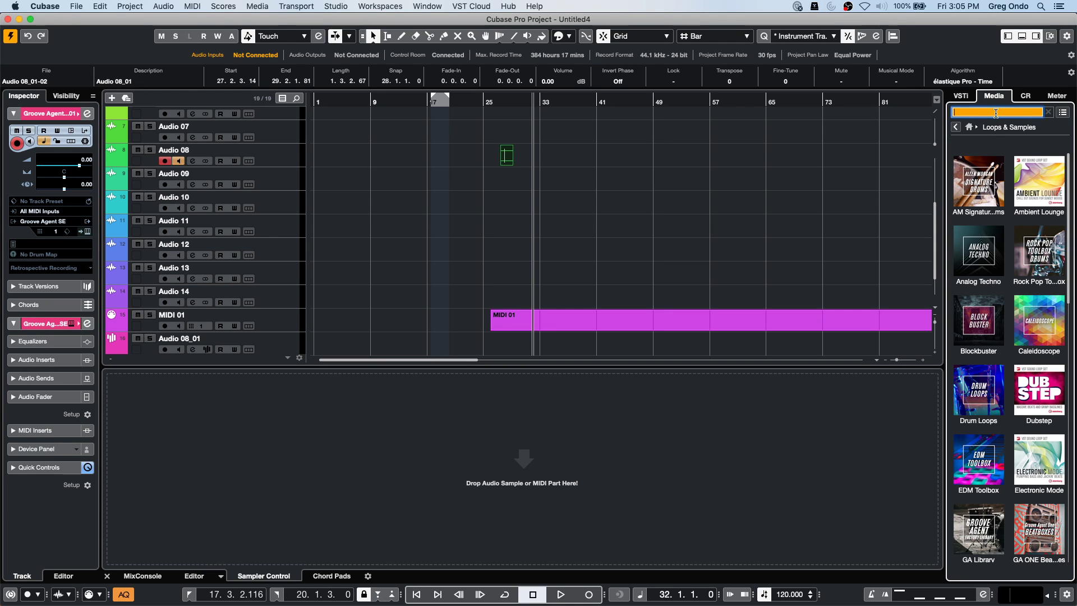
pyautogui.write('guitar')
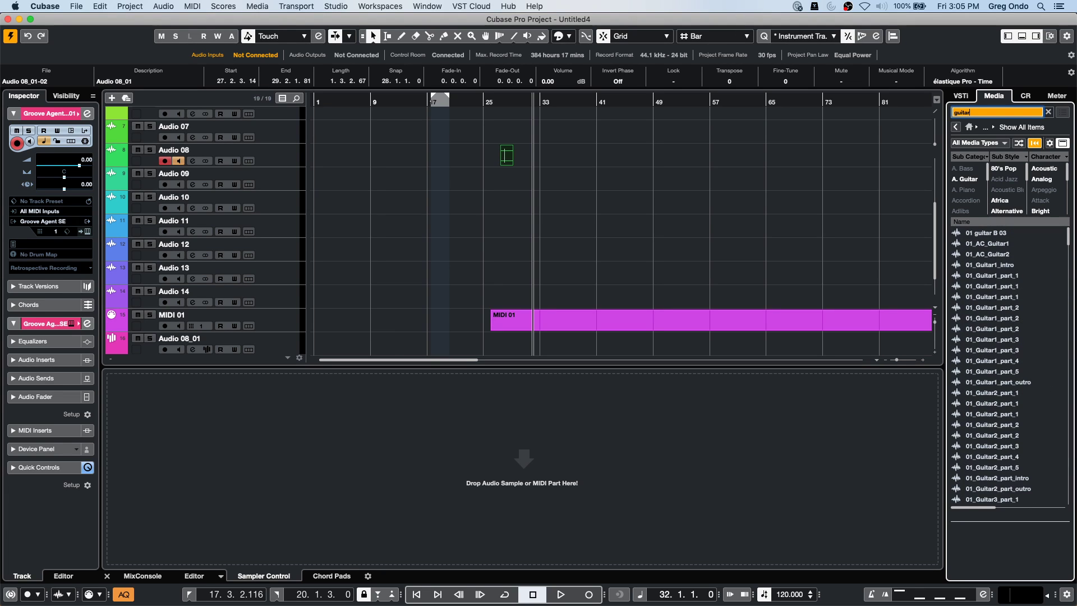
pyautogui.click(978, 143)
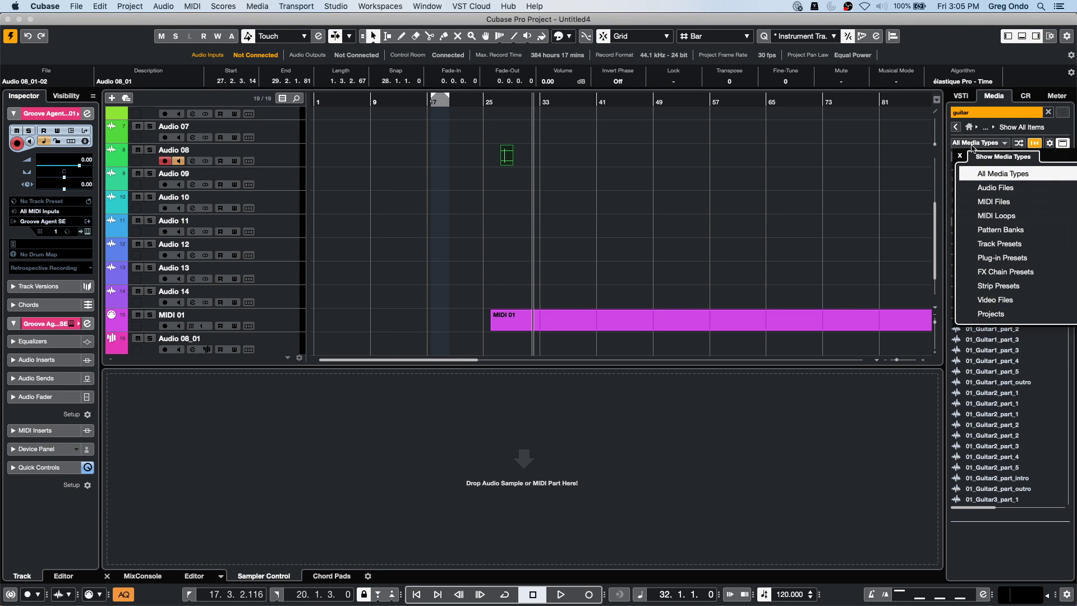
pyautogui.click(962, 216)
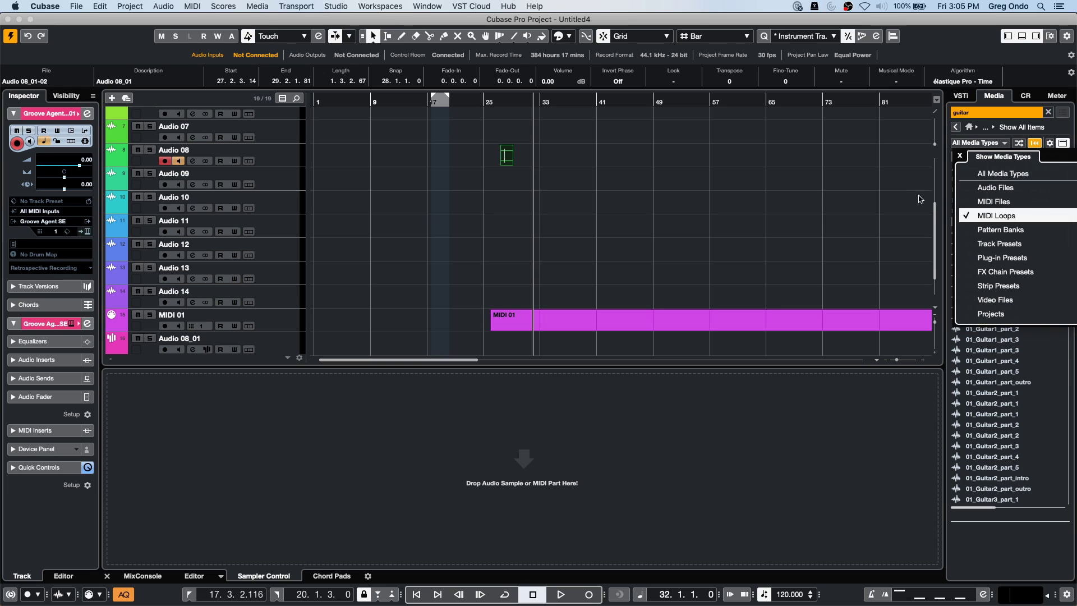
# Preview several guitar loops and add 90sChart - Verse B - Guitar as a new track at bar 1.
pyautogui.click(1013, 264)
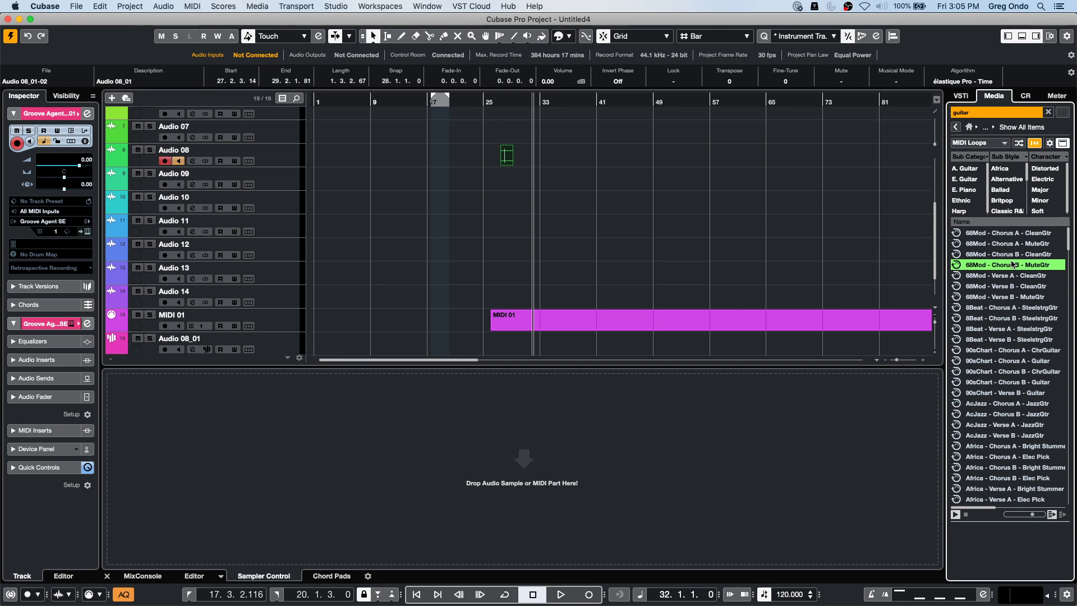
pyautogui.click(1002, 286)
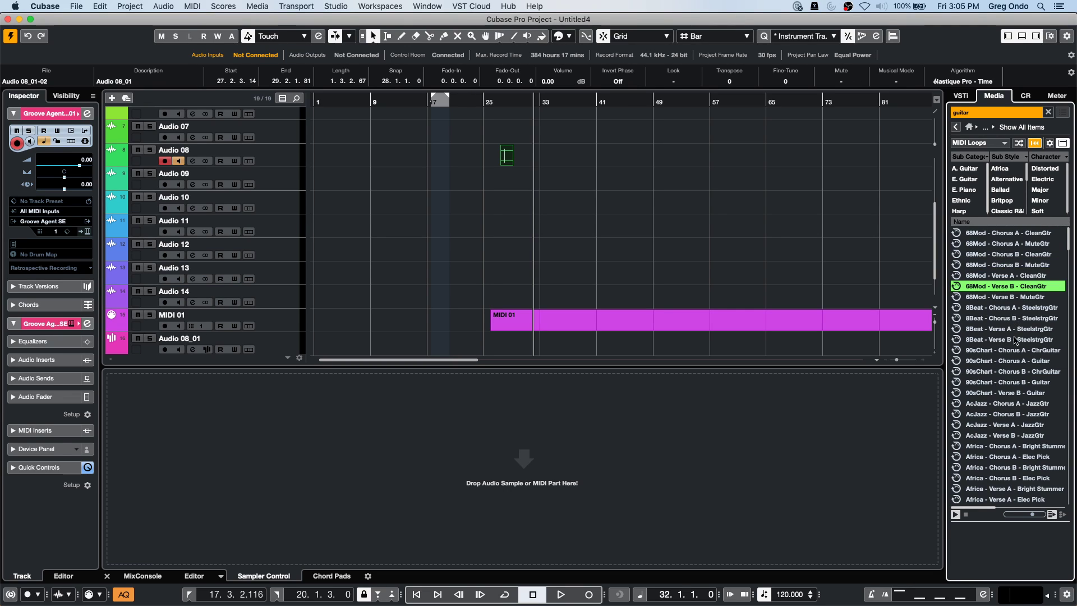
pyautogui.click(998, 319)
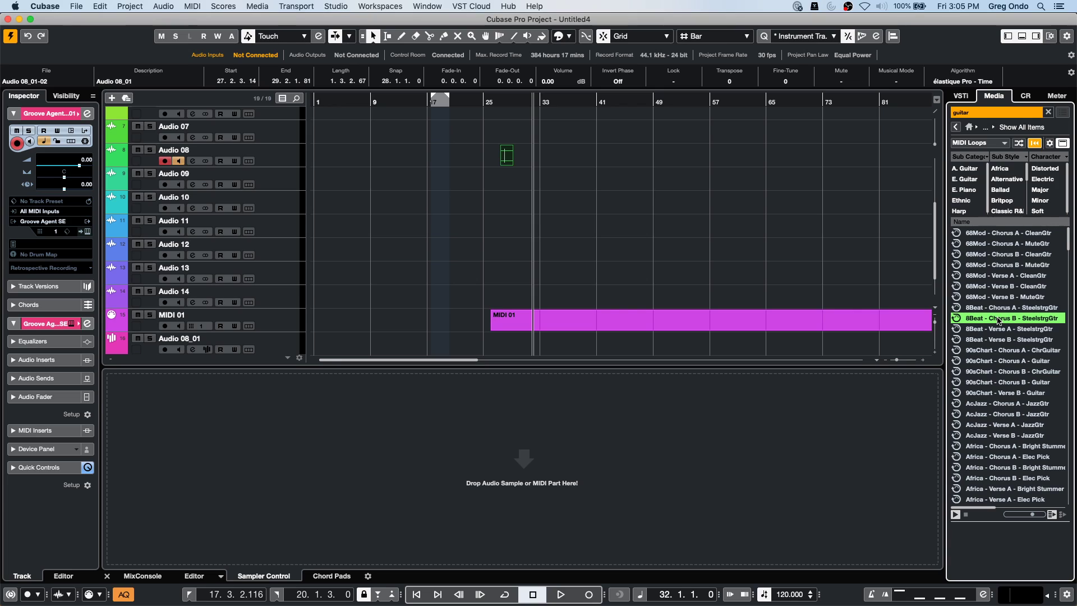
pyautogui.click(997, 373)
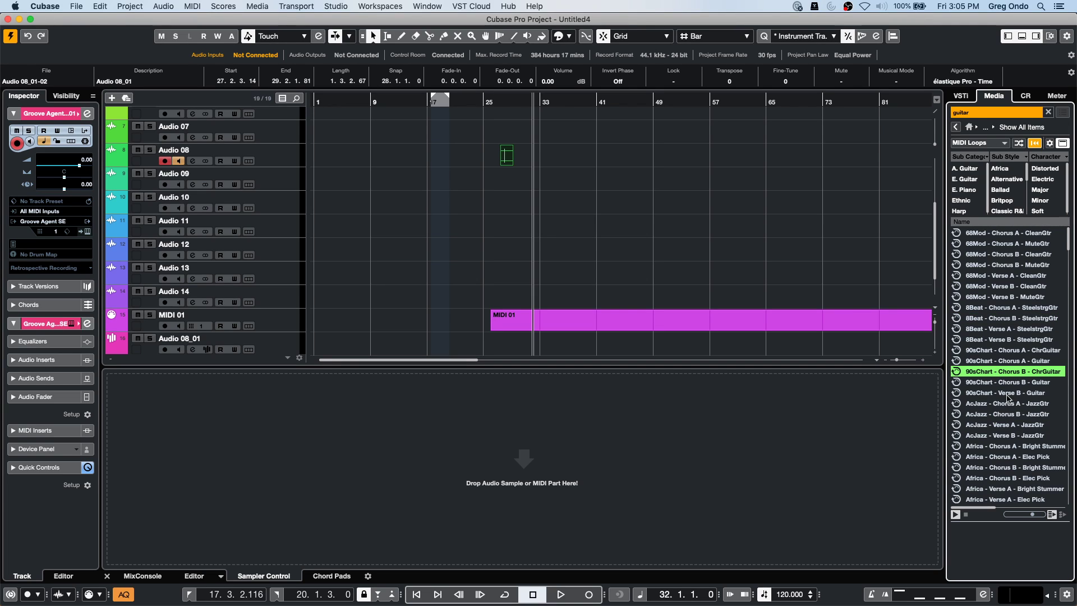
pyautogui.click(1006, 394)
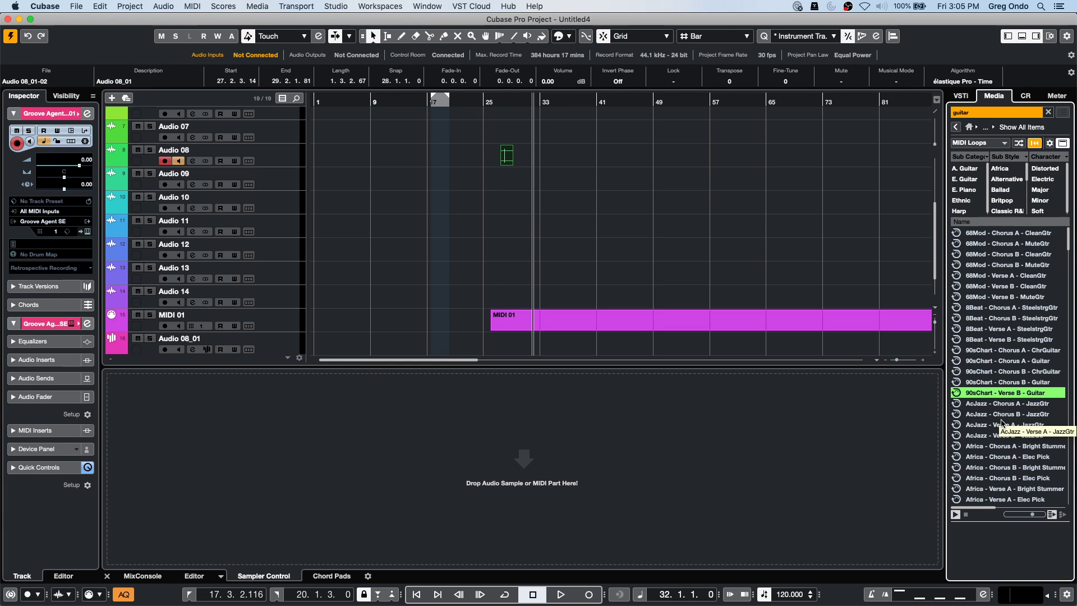
pyautogui.moveTo(1012, 396); pyautogui.dragTo(274, 228)
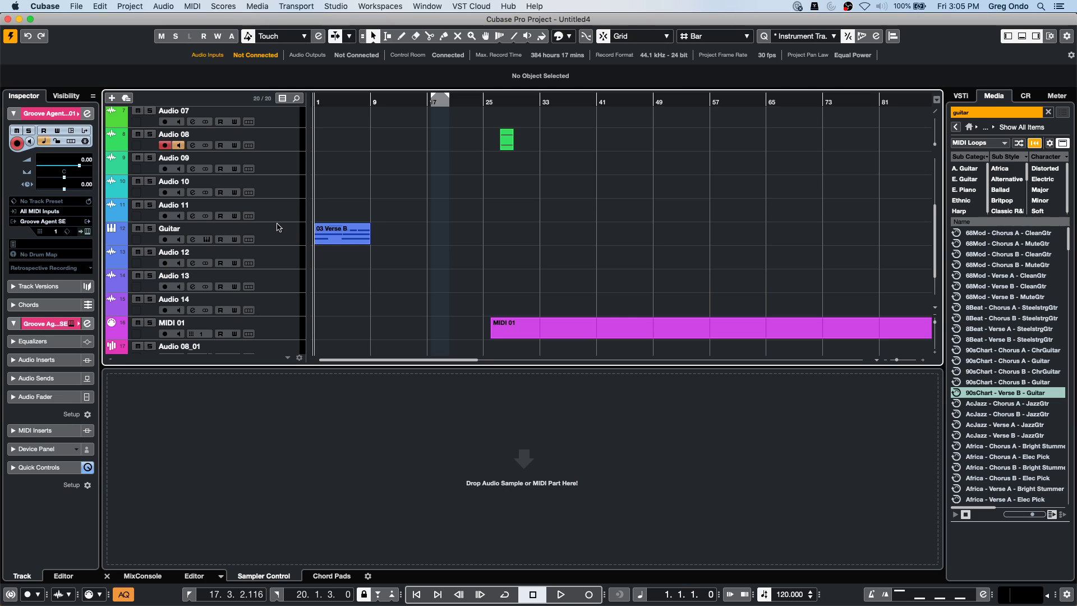
# Select the Guitar track's 03 Verse B part and open it in the Score Editor with Ctrl+R.
pyautogui.click(286, 242)
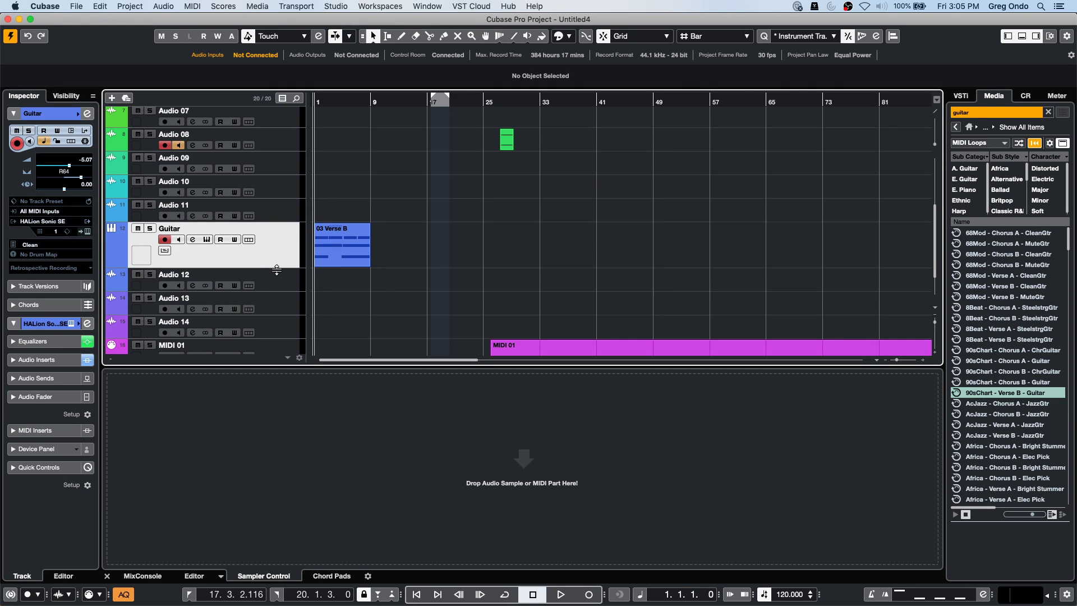
pyautogui.moveTo(339, 100); pyautogui.dragTo(391, 239)
pyautogui.click(387, 259)
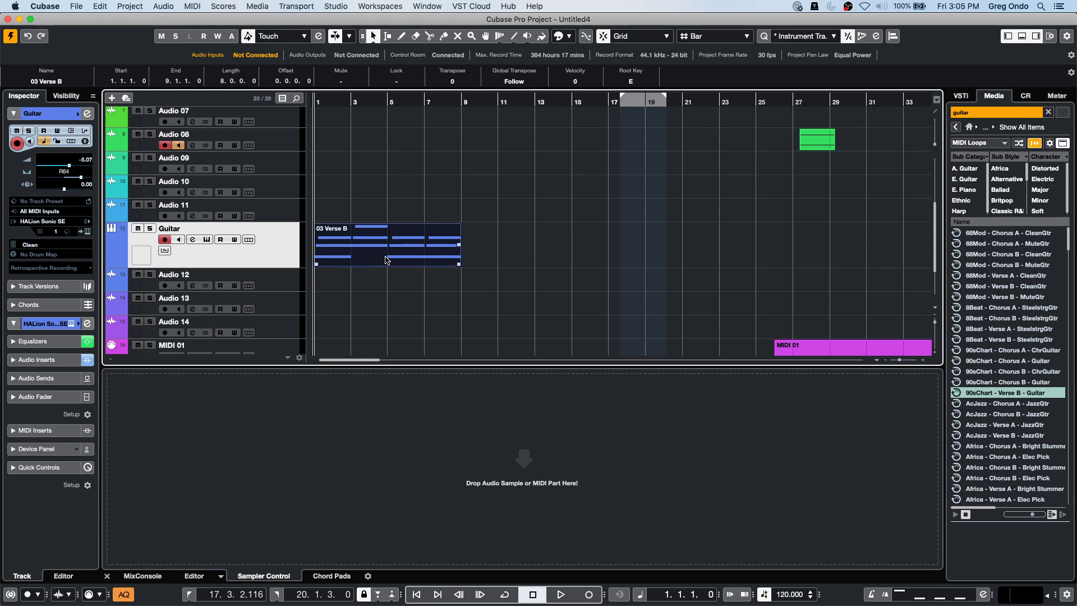
pyautogui.press('super+r')
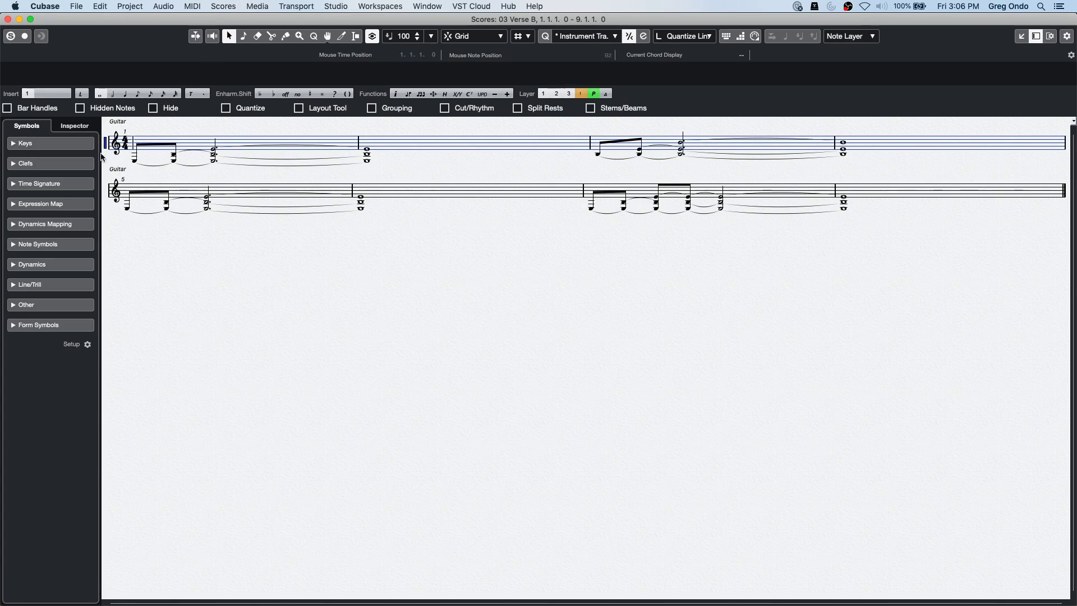
pyautogui.click(232, 8)
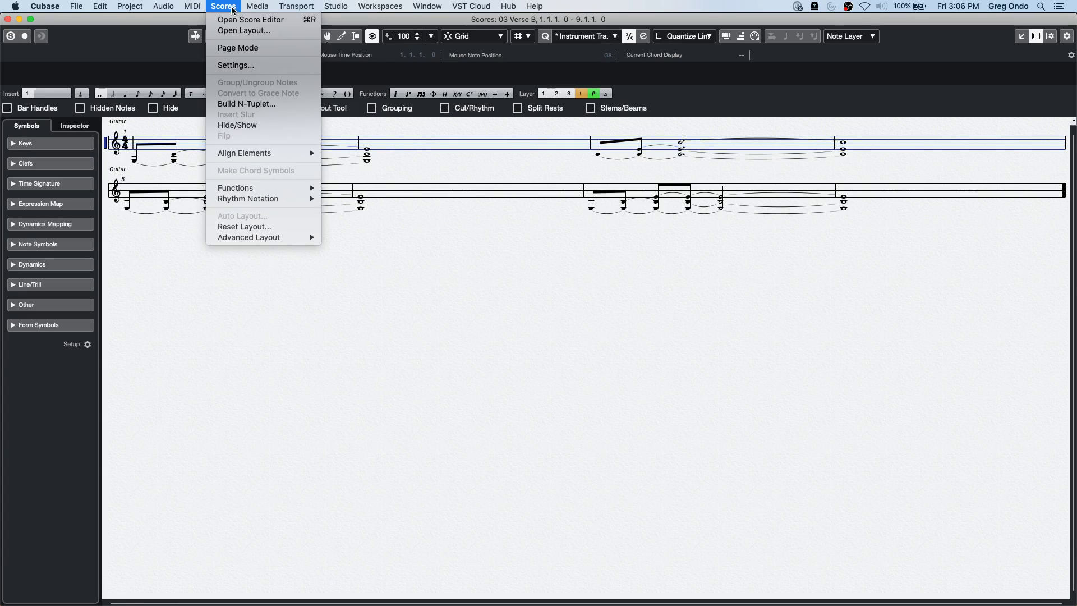
# Switch the score to Page Mode and apply Tablature Mode to the Guitar staff.
pyautogui.click(279, 48)
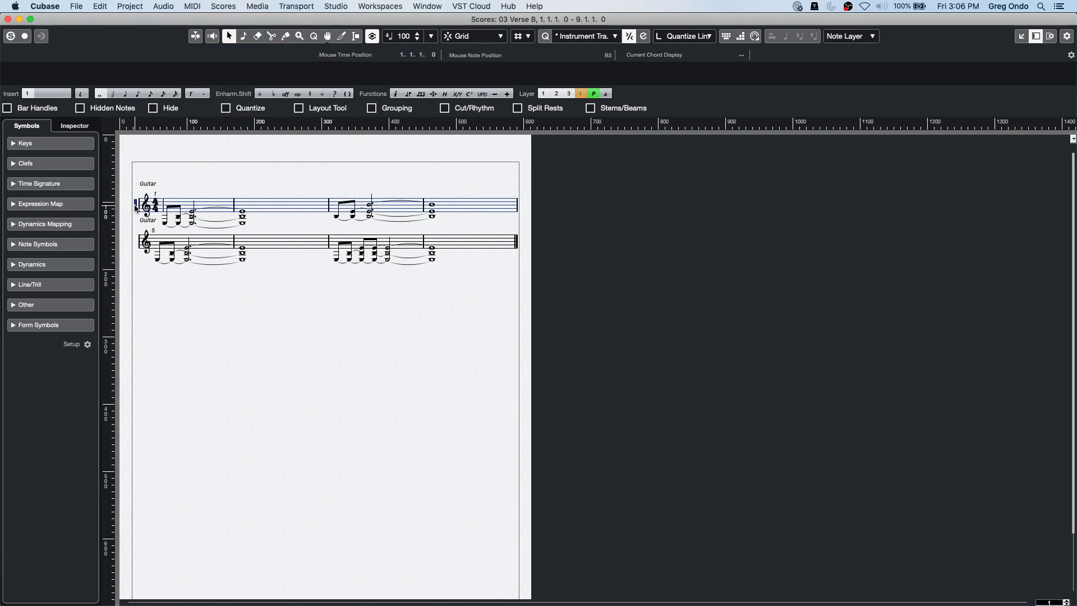
pyautogui.doubleClick(136, 209)
pyautogui.click(280, 65)
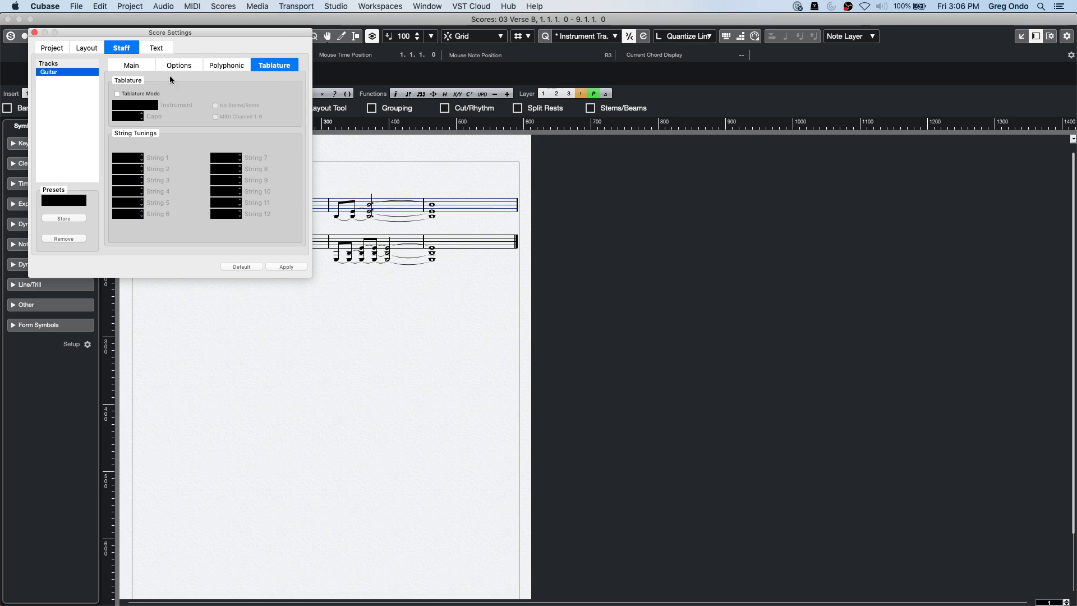
pyautogui.click(123, 94)
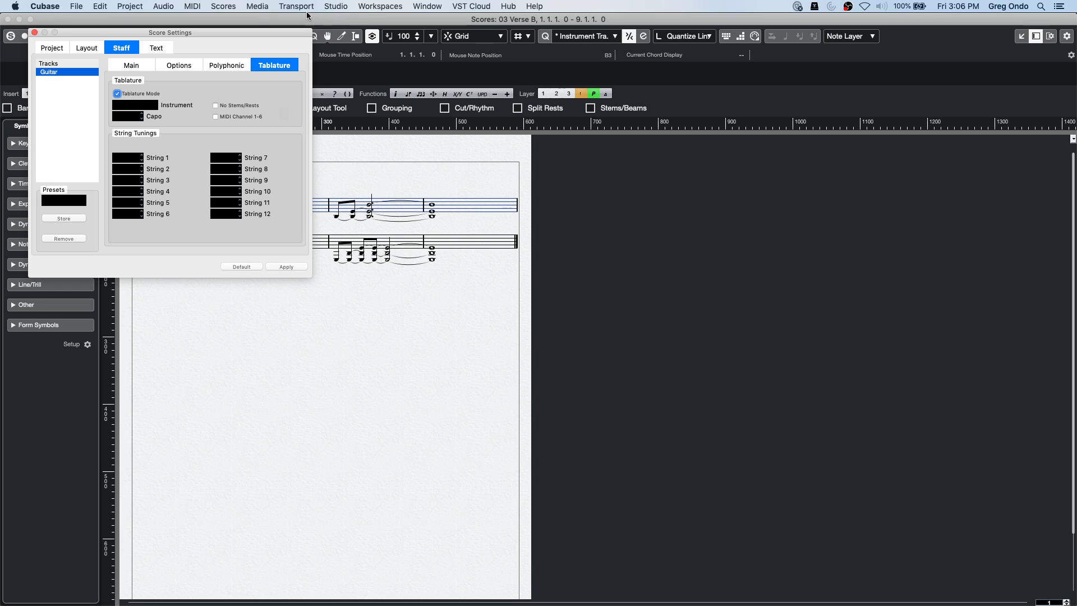
pyautogui.moveTo(200, 32); pyautogui.dragTo(369, 262)
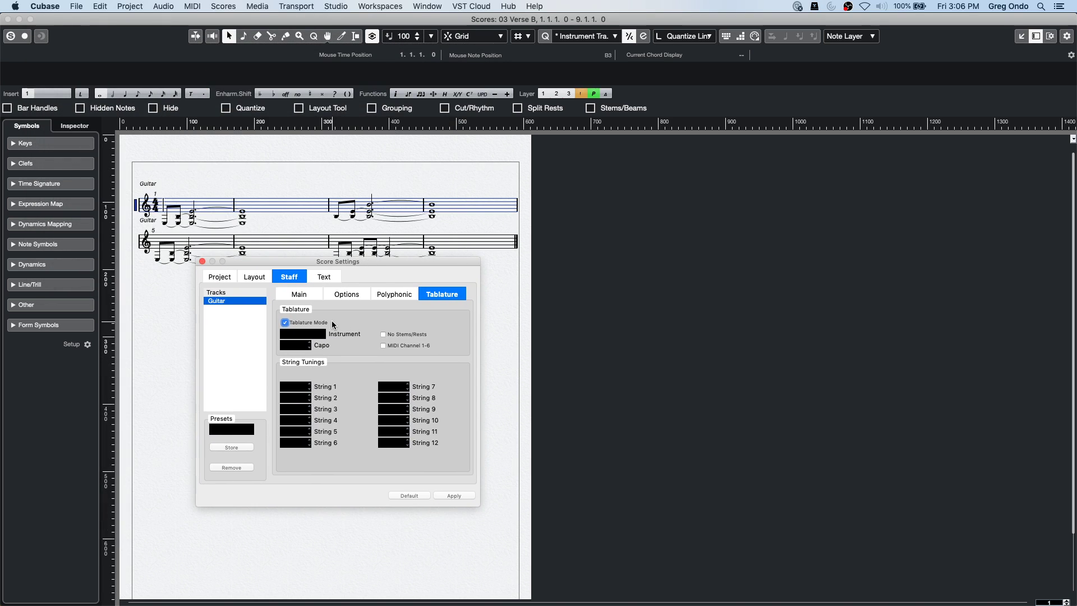
pyautogui.click(458, 495)
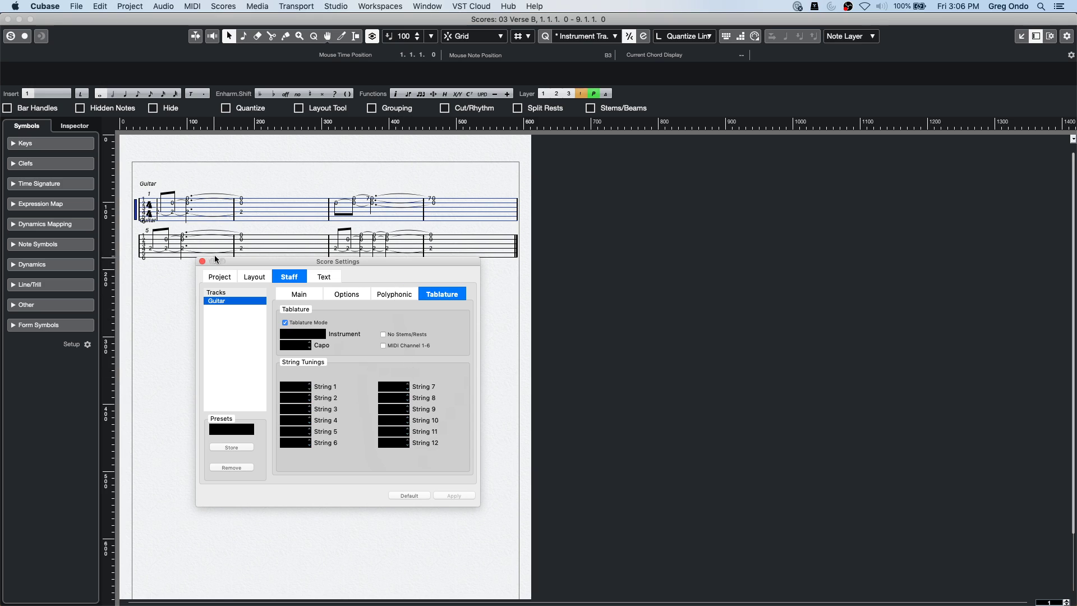
# Compare by resetting the staff to Default, then re-enable and apply Tablature Mode.
pyautogui.click(174, 215)
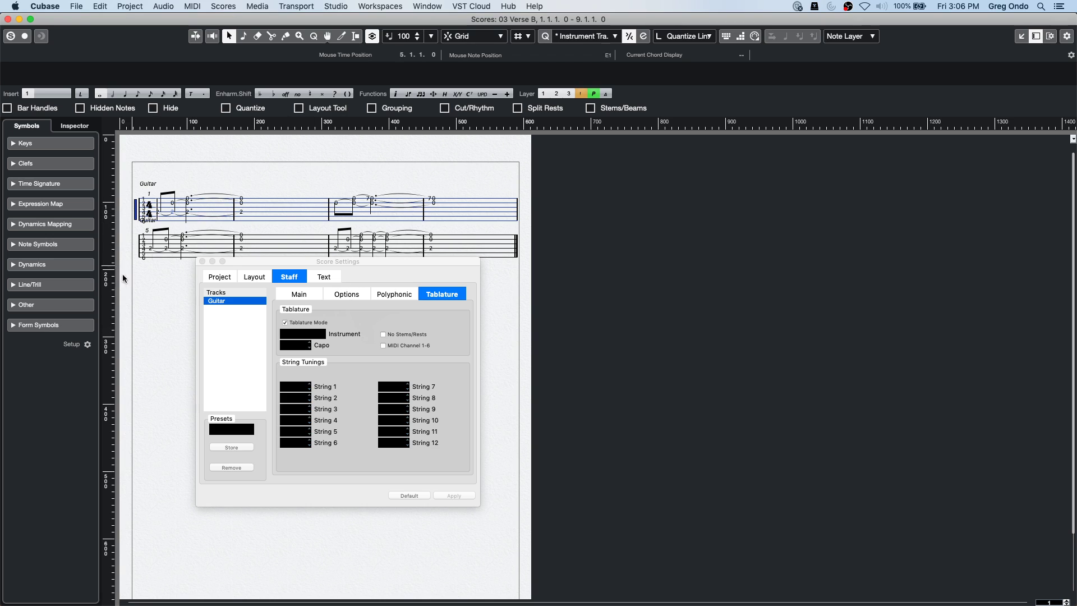
pyautogui.click(415, 496)
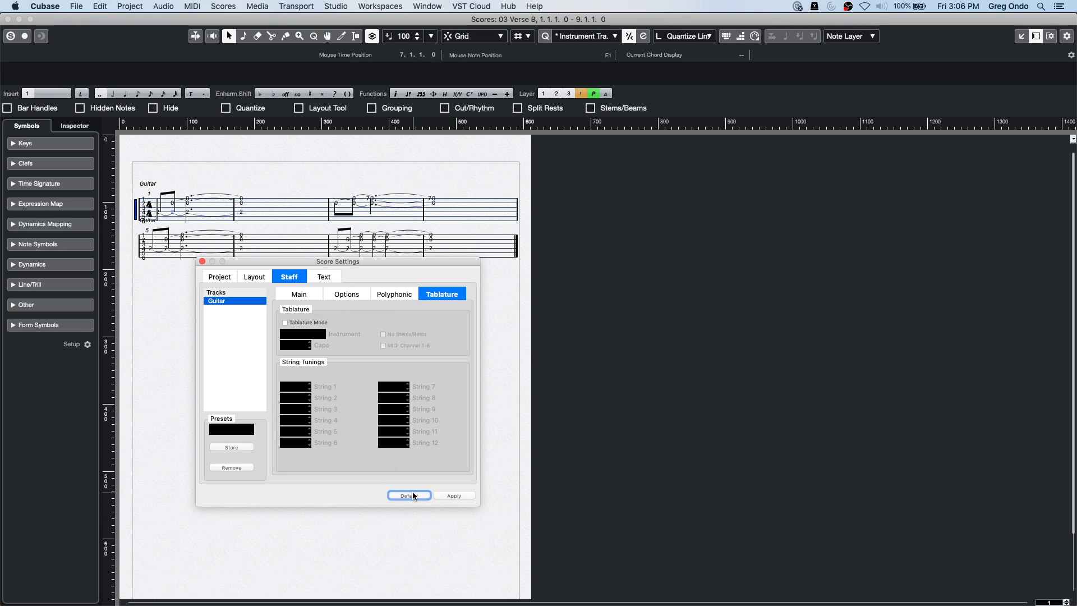
pyautogui.click(454, 496)
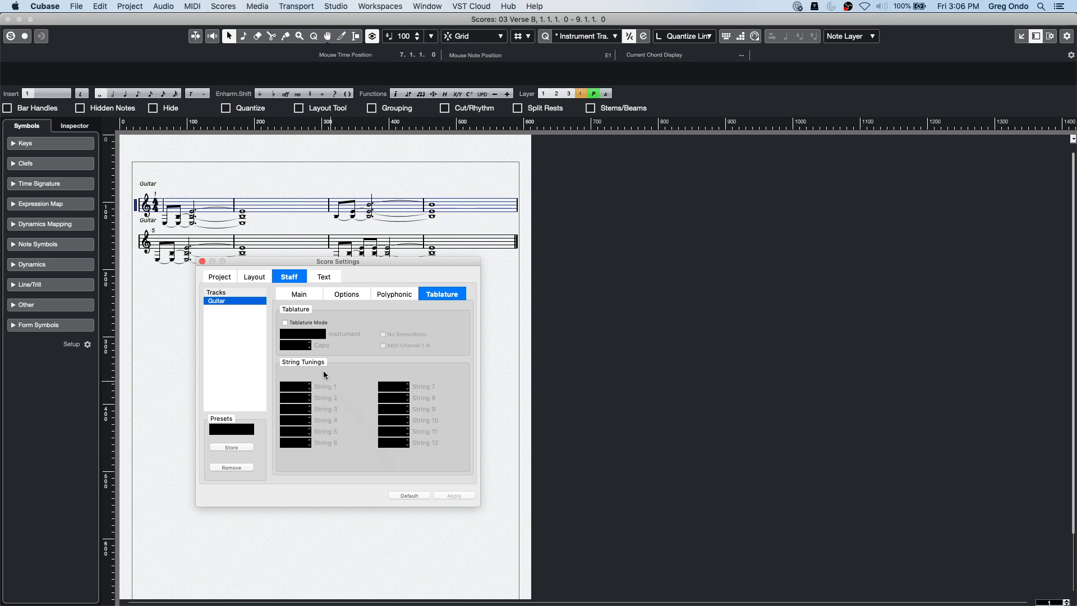
pyautogui.click(284, 323)
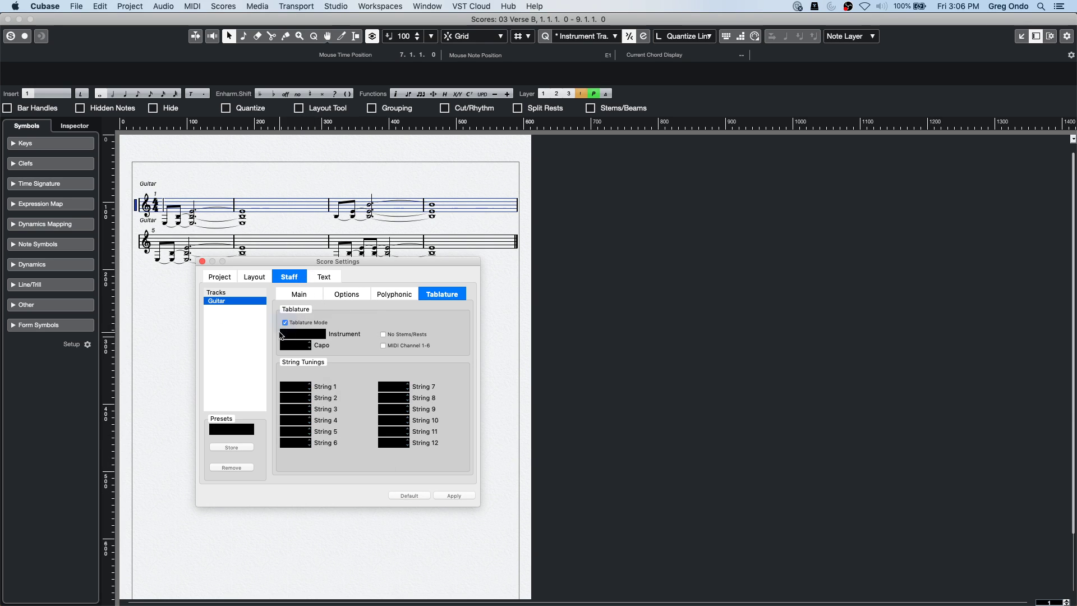
pyautogui.click(455, 496)
# Close Score Settings and inspect the tab up close, selecting fret 2 and switching staves.
pyautogui.click(202, 261)
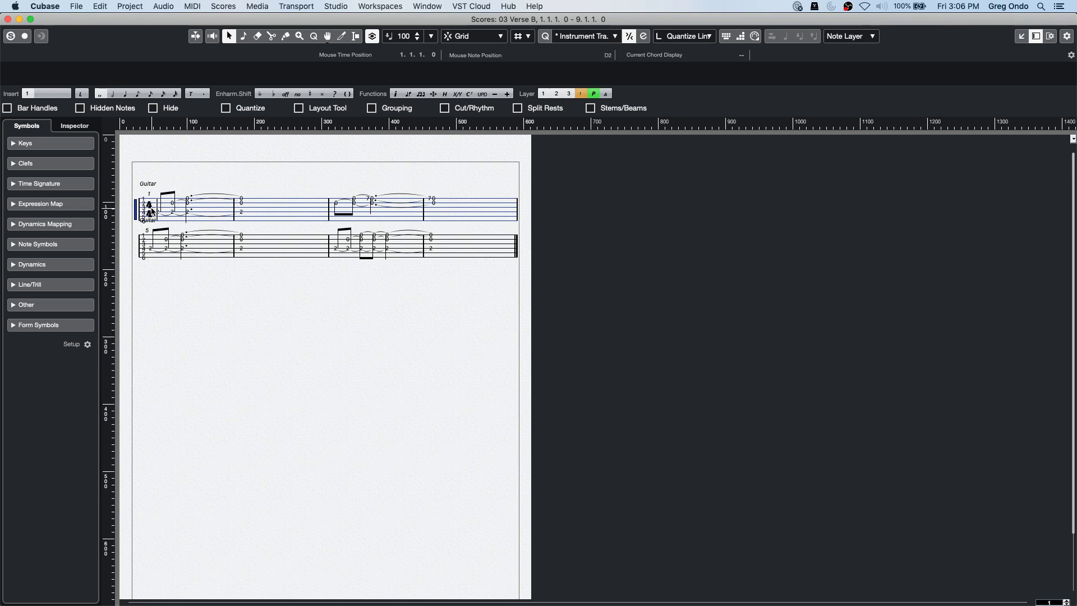
pyautogui.scroll(-3, 154, 237)
pyautogui.scroll(5, 154, 237)
pyautogui.scroll(1, 153, 237)
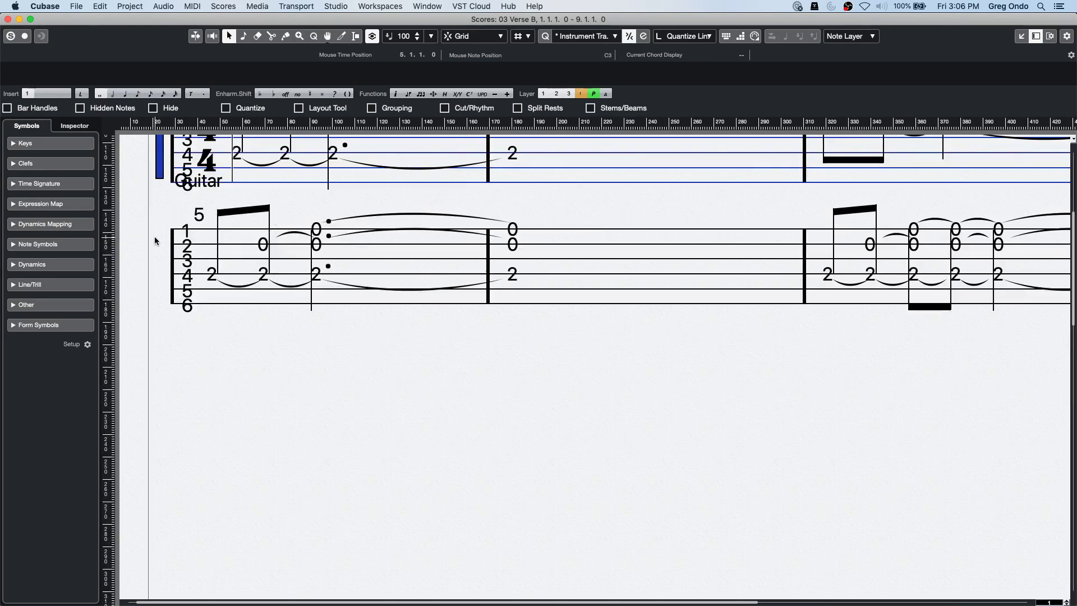
pyautogui.scroll(-1, 366, 357)
pyautogui.scroll(10, 368, 357)
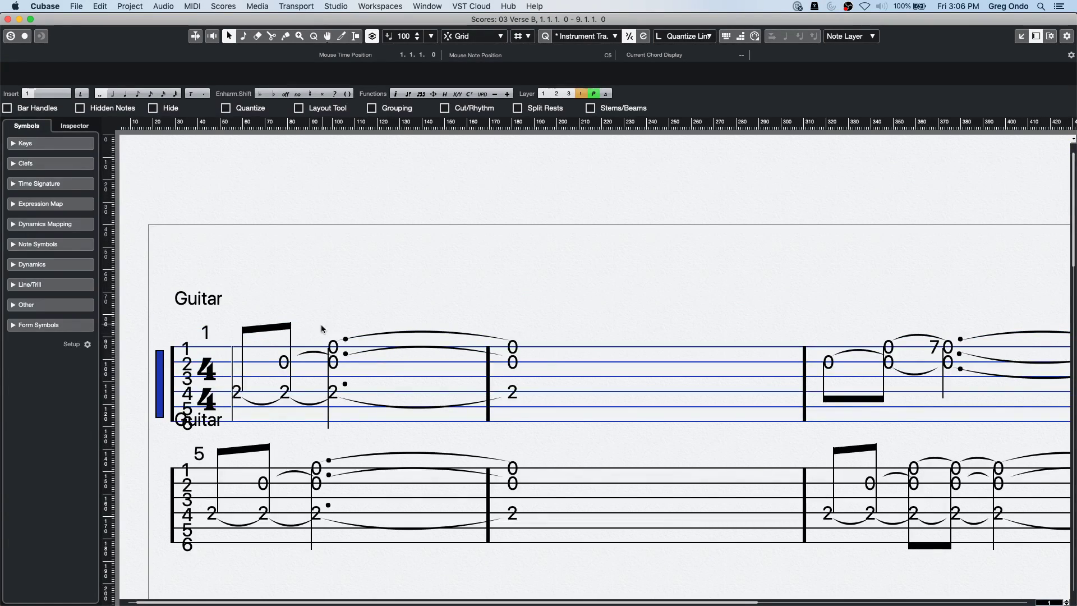
pyautogui.click(285, 391)
pyautogui.press('Down')
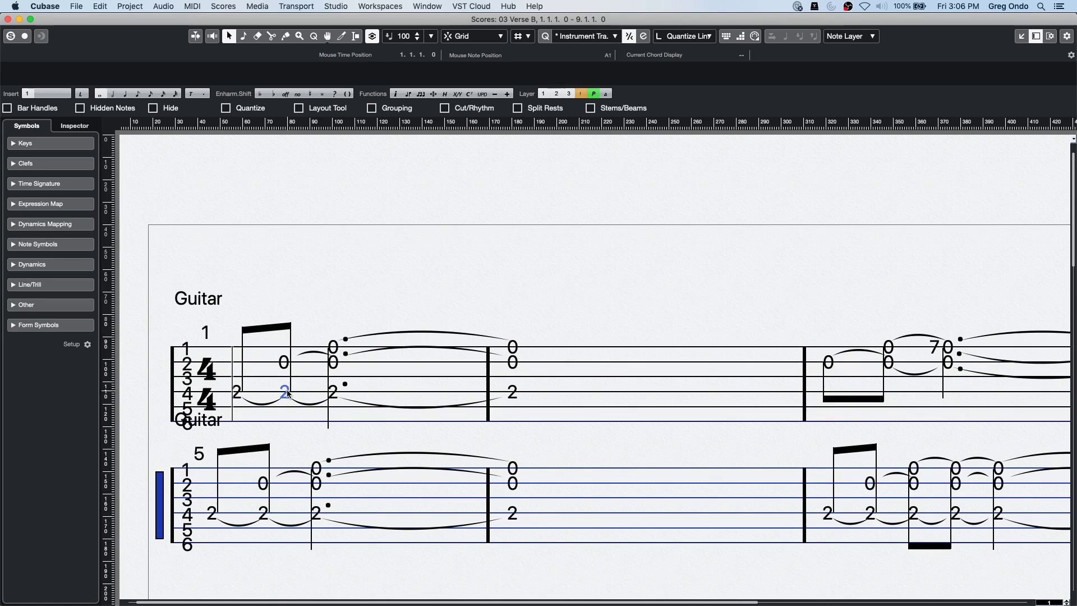
pyautogui.press('Up')
# Glance at the menus without choosing anything, then reopen the Guitar staff's tablature settings.
pyautogui.click(193, 6)
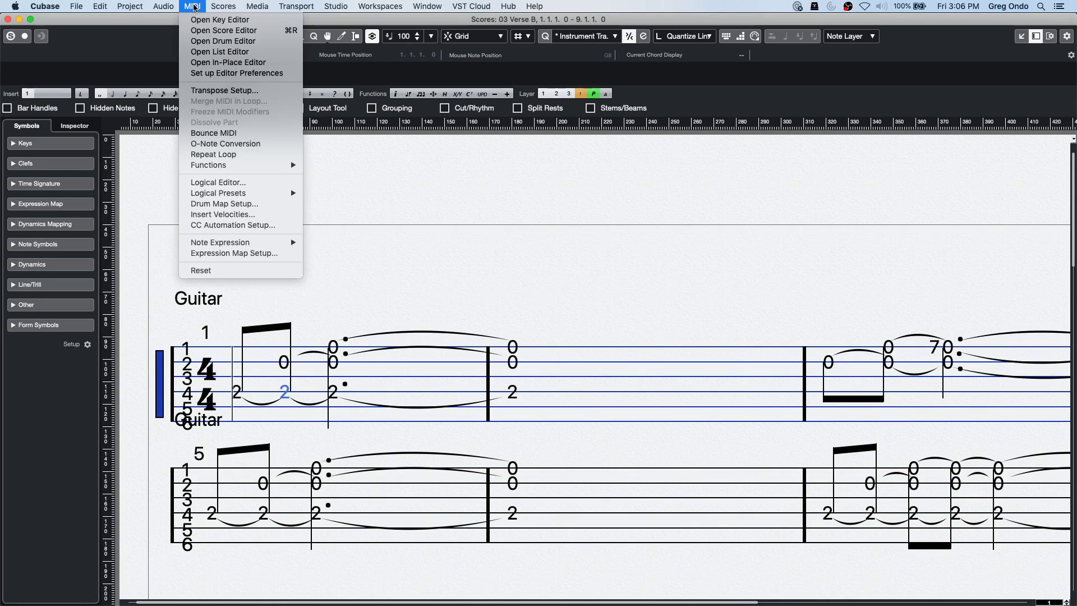
pyautogui.moveTo(129, 6)
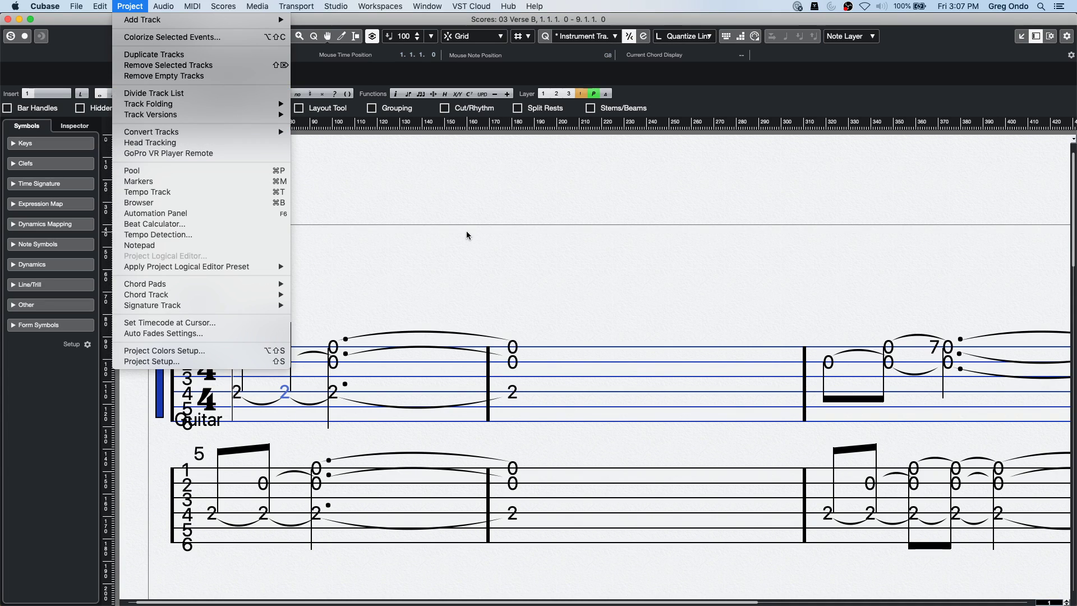
pyautogui.click(412, 260)
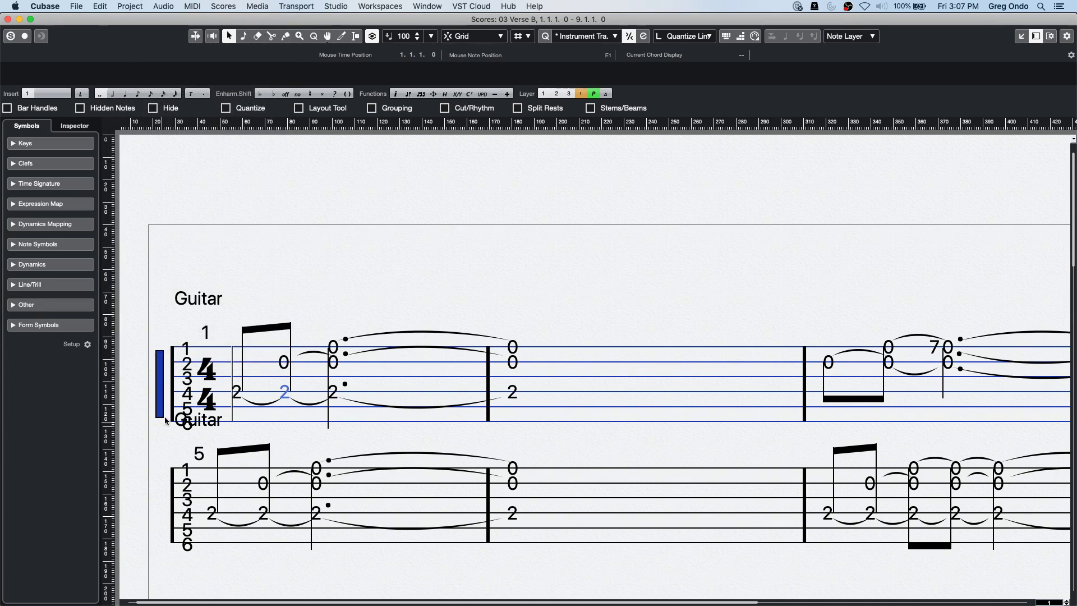
pyautogui.doubleClick(160, 396)
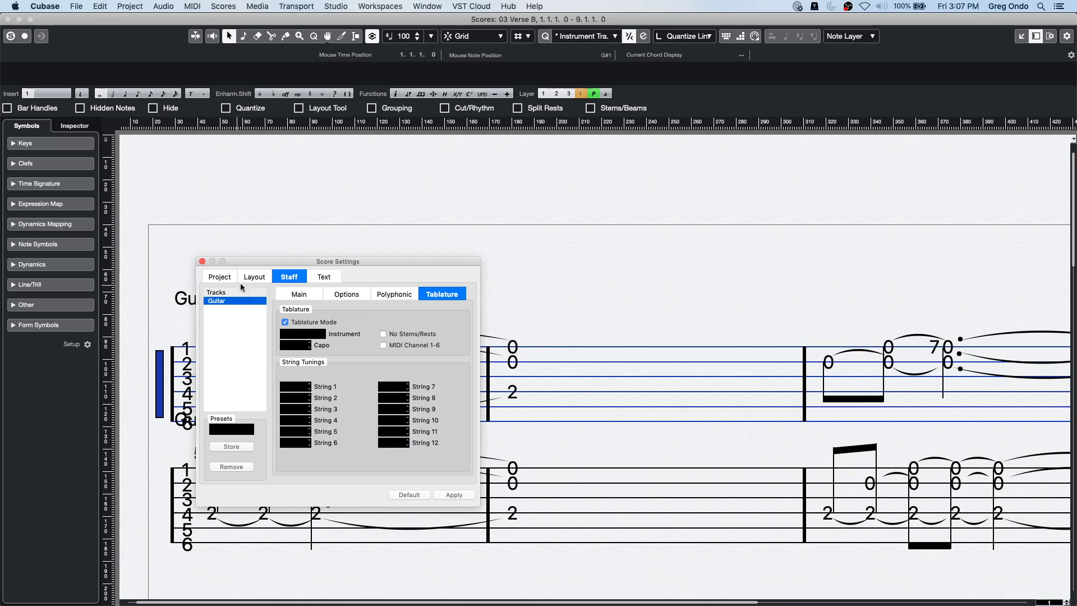
# Tick Guitar's T column in Layout, browse the Project pages through Notation Style, then close.
pyautogui.click(254, 279)
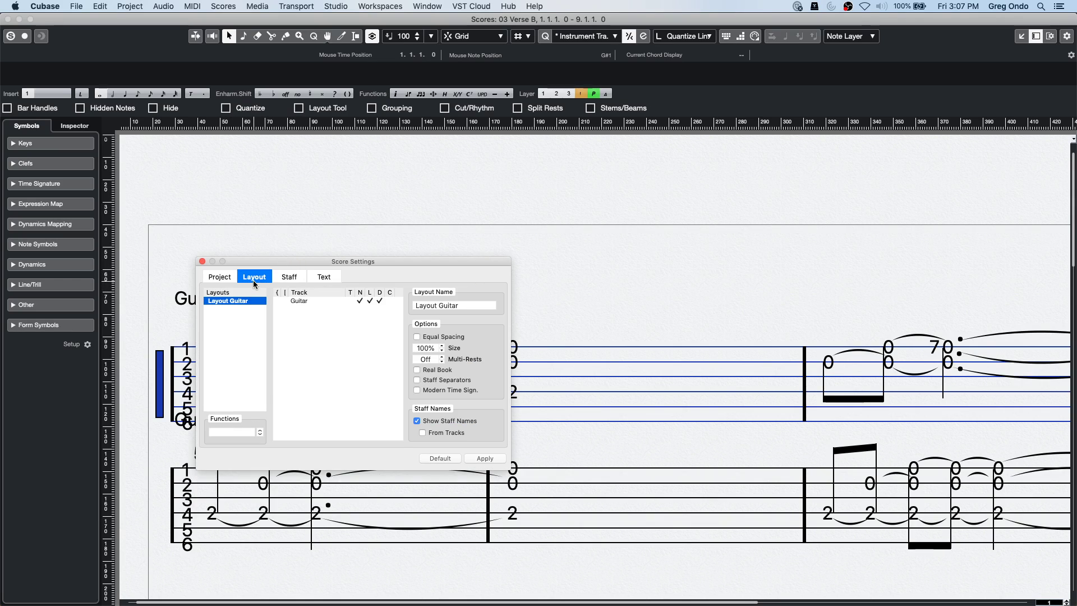
pyautogui.click(351, 301)
pyautogui.click(229, 277)
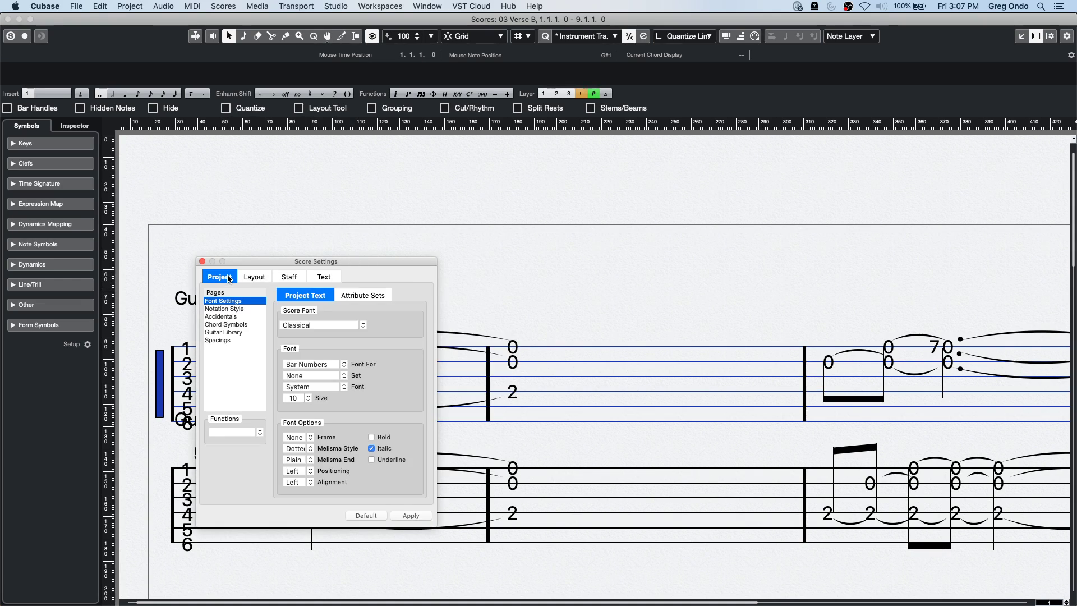
pyautogui.click(233, 333)
pyautogui.click(233, 326)
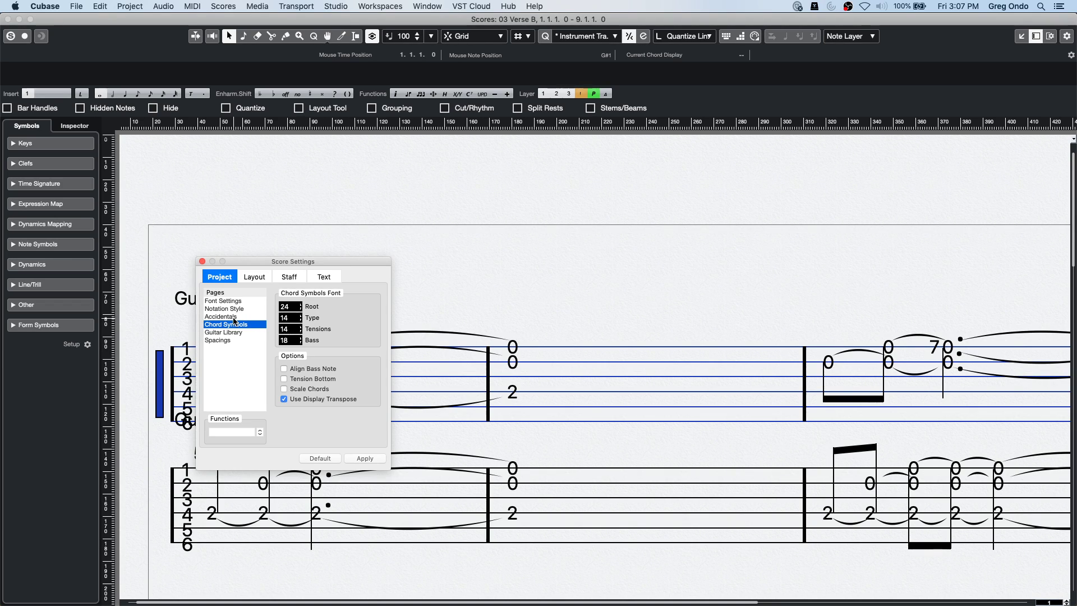
pyautogui.click(234, 317)
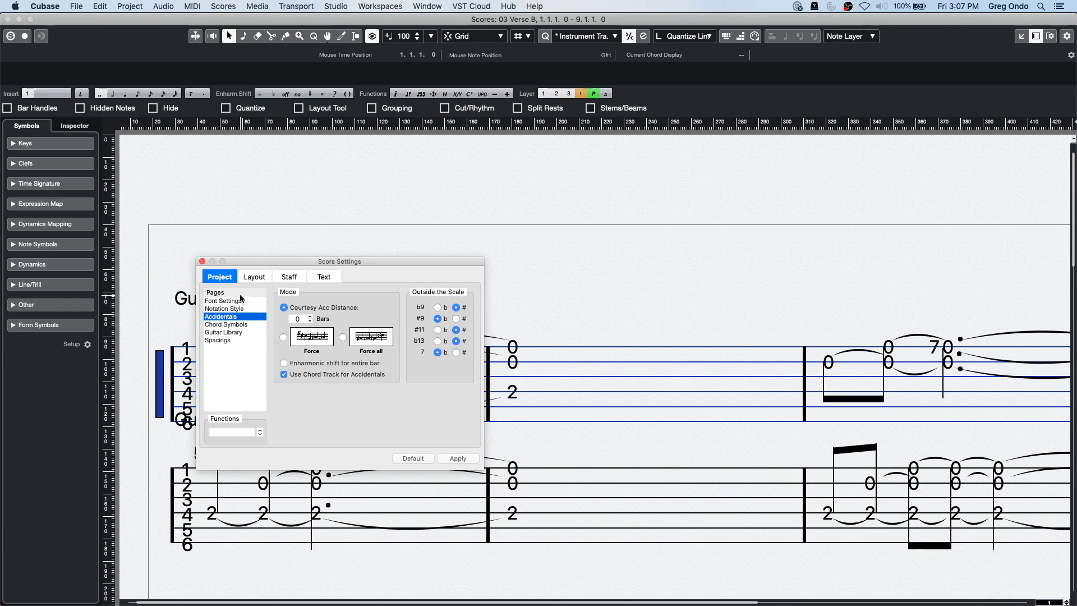
pyautogui.click(233, 309)
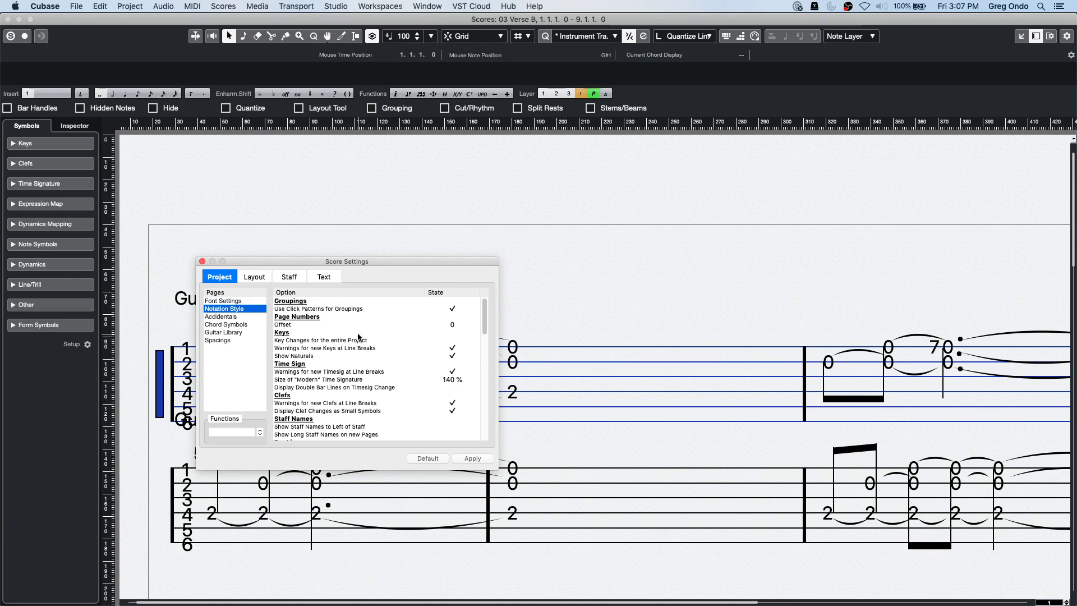
pyautogui.scroll(-3, 358, 336)
pyautogui.moveTo(483, 323); pyautogui.dragTo(484, 411)
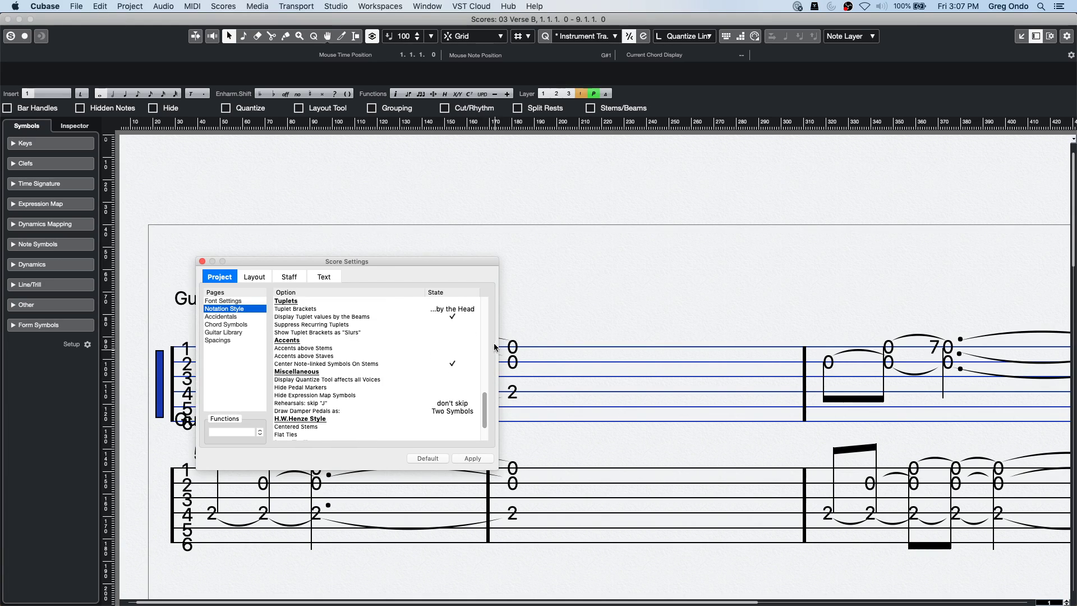
pyautogui.click(203, 261)
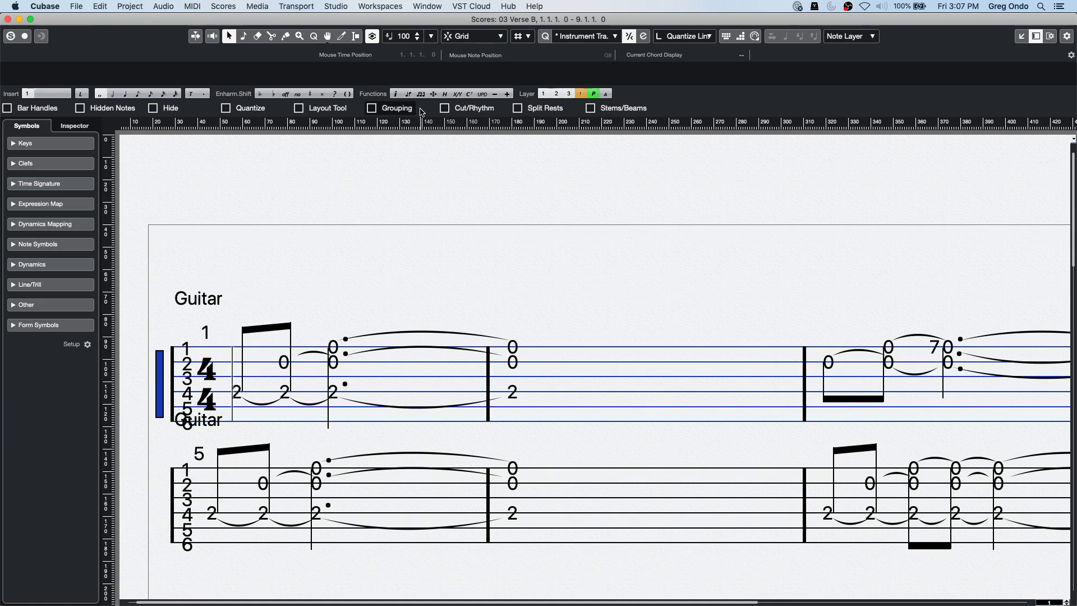
pyautogui.press('Down')
pyautogui.press('Down')
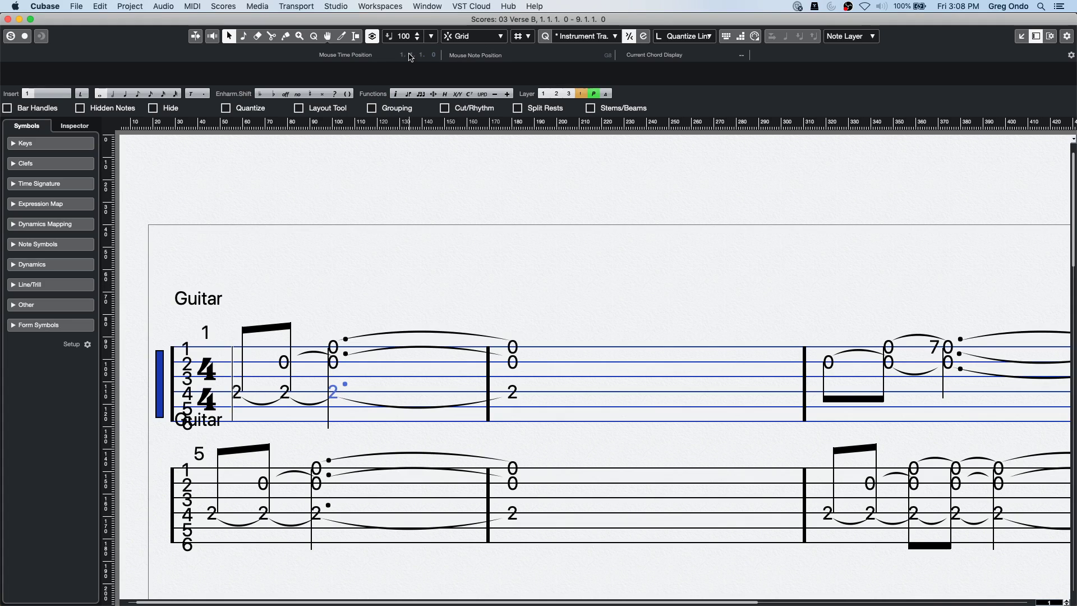
pyautogui.click(410, 95)
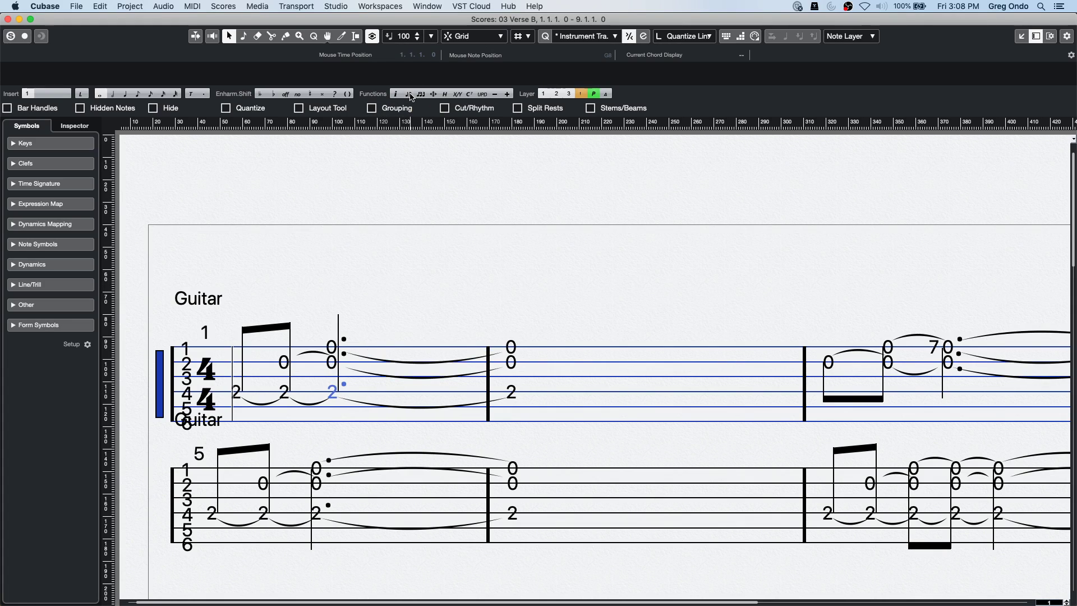
pyautogui.click(411, 97)
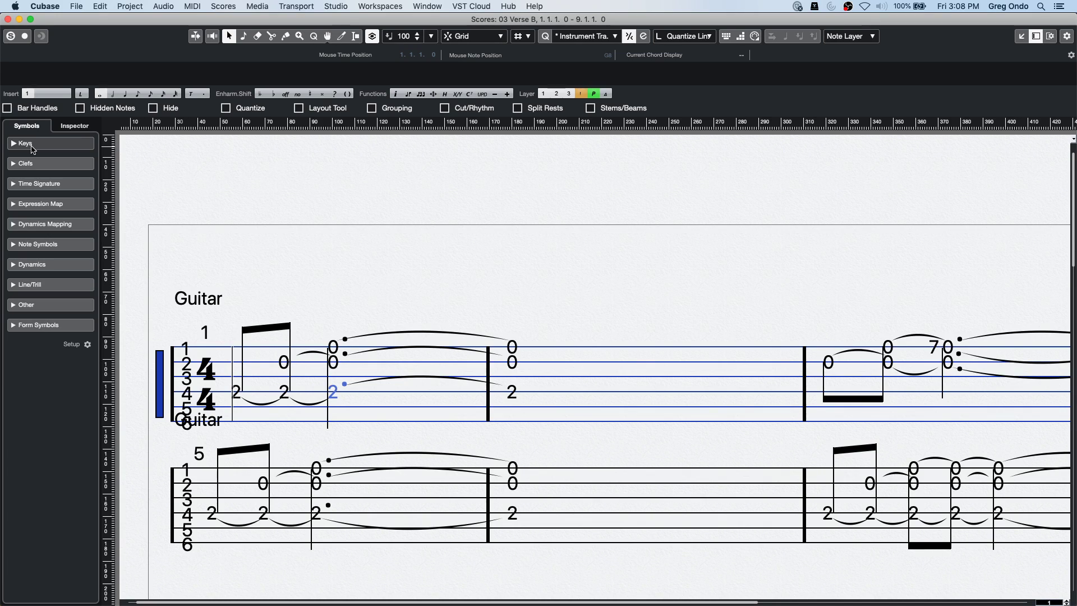
pyautogui.click(280, 154)
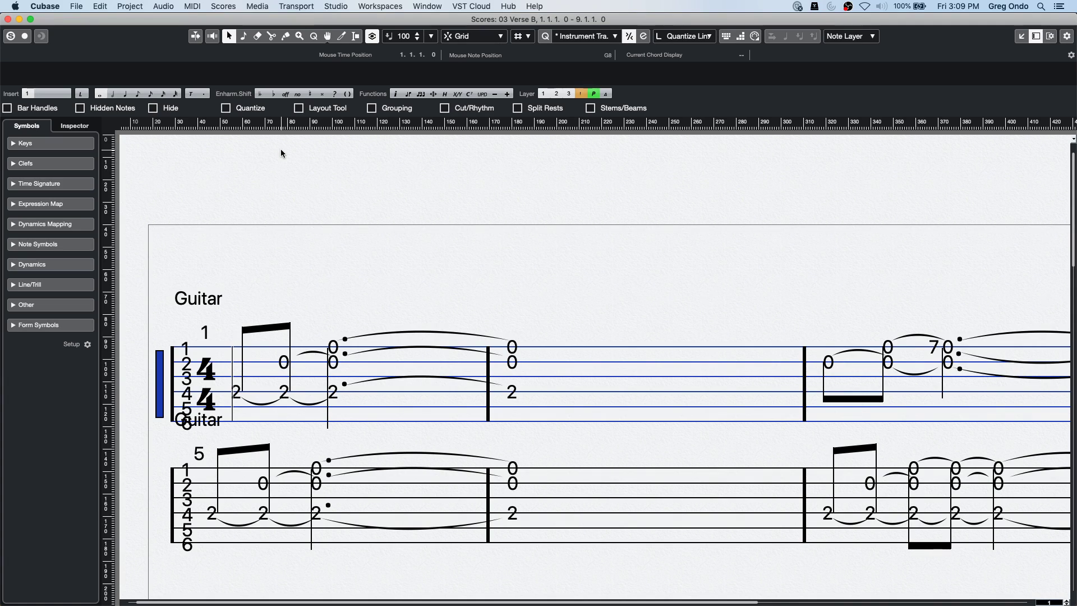
# Return to the project and bring up Add Track from the Groove Agent SE 01 track.
pyautogui.click(8, 19)
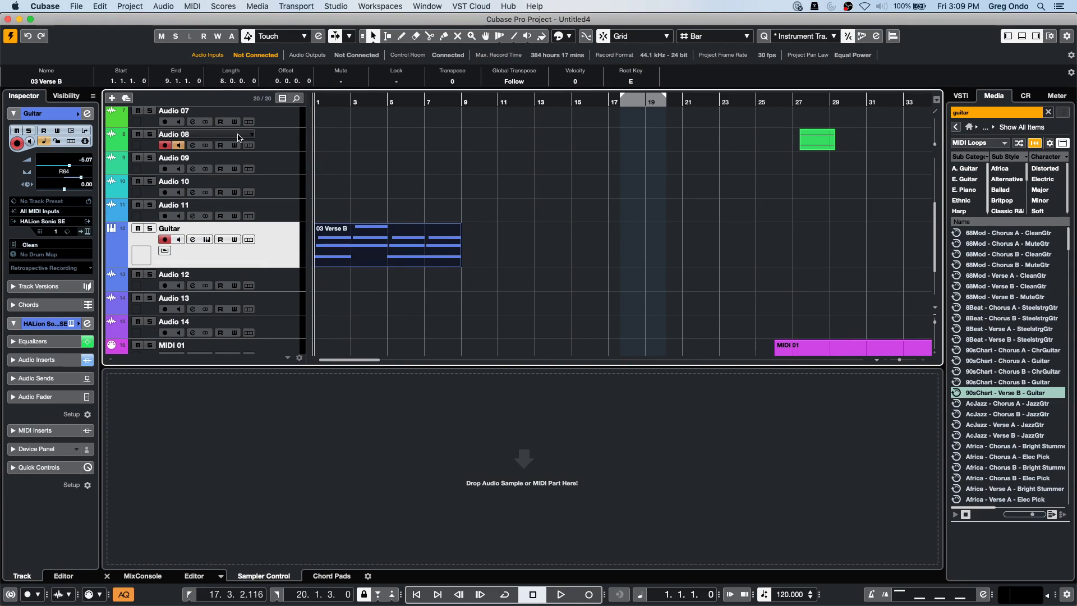
pyautogui.scroll(-2, 318, 261)
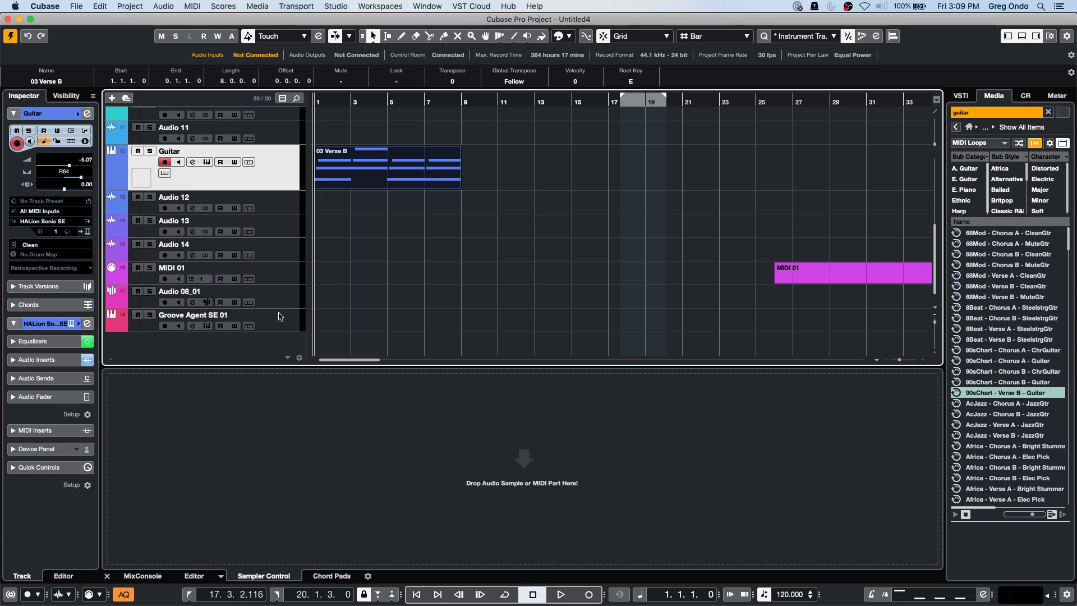
pyautogui.click(277, 327)
pyautogui.rightClick(277, 327)
pyautogui.moveTo(307, 328)
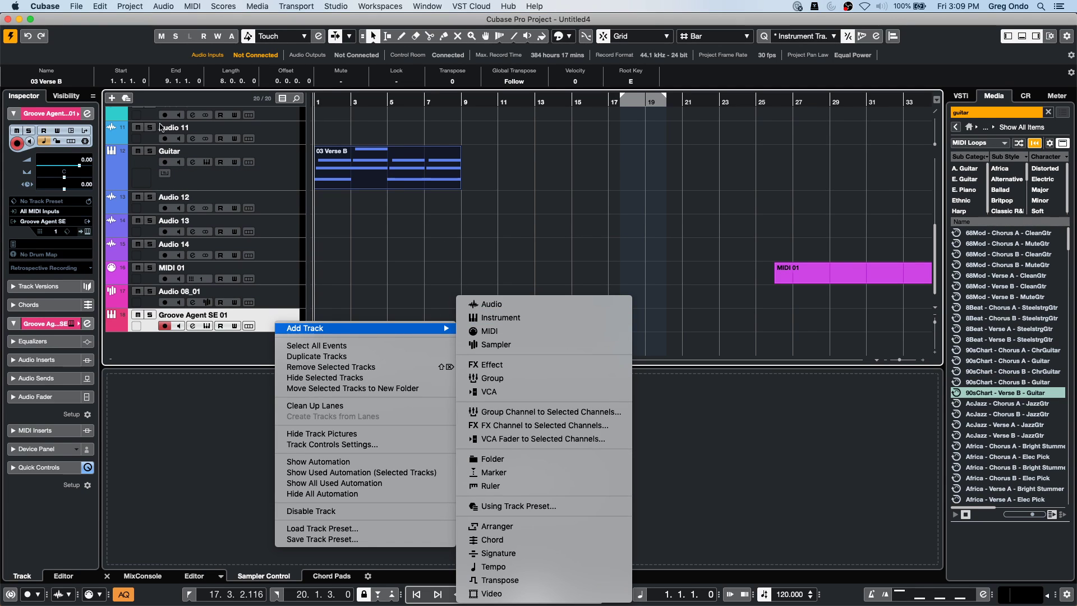
pyautogui.click(111, 100)
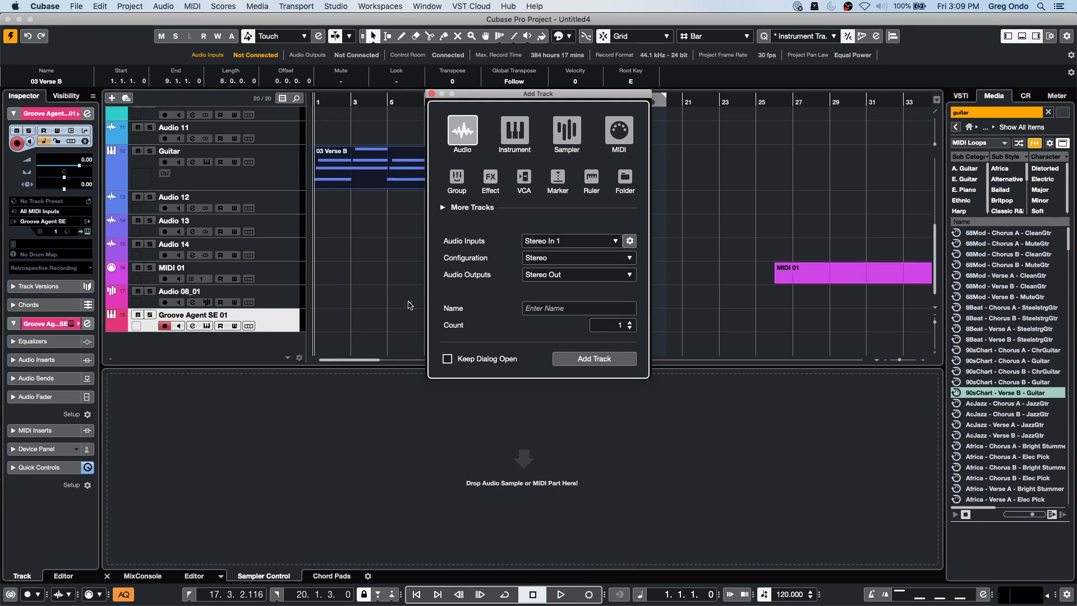
# Add a stereo audio track named Drum, then a MIDI track, keeping the dialog open.
pyautogui.click(447, 358)
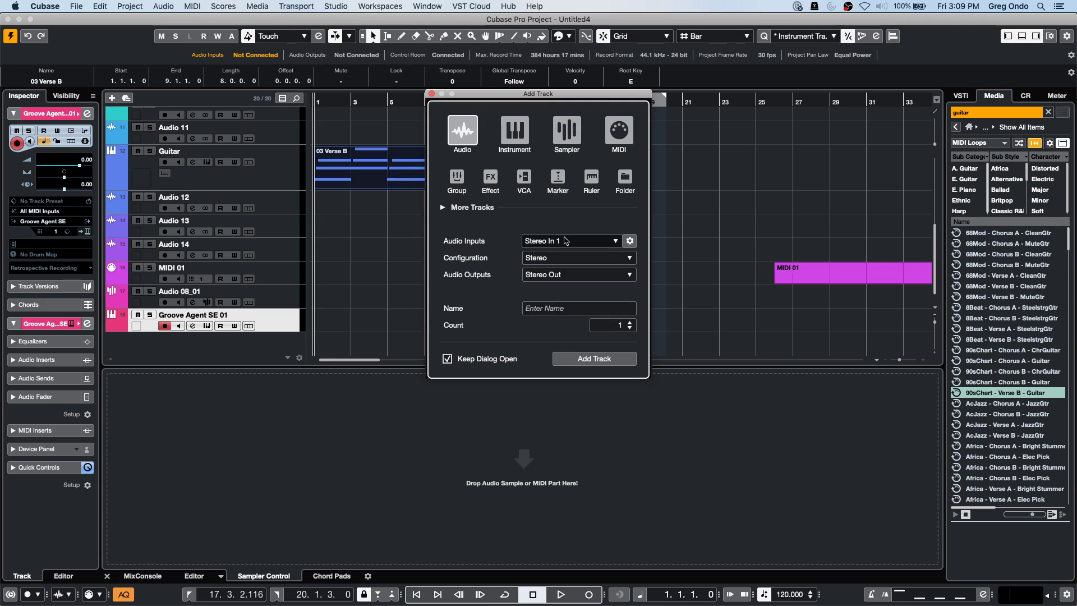
pyautogui.click(554, 262)
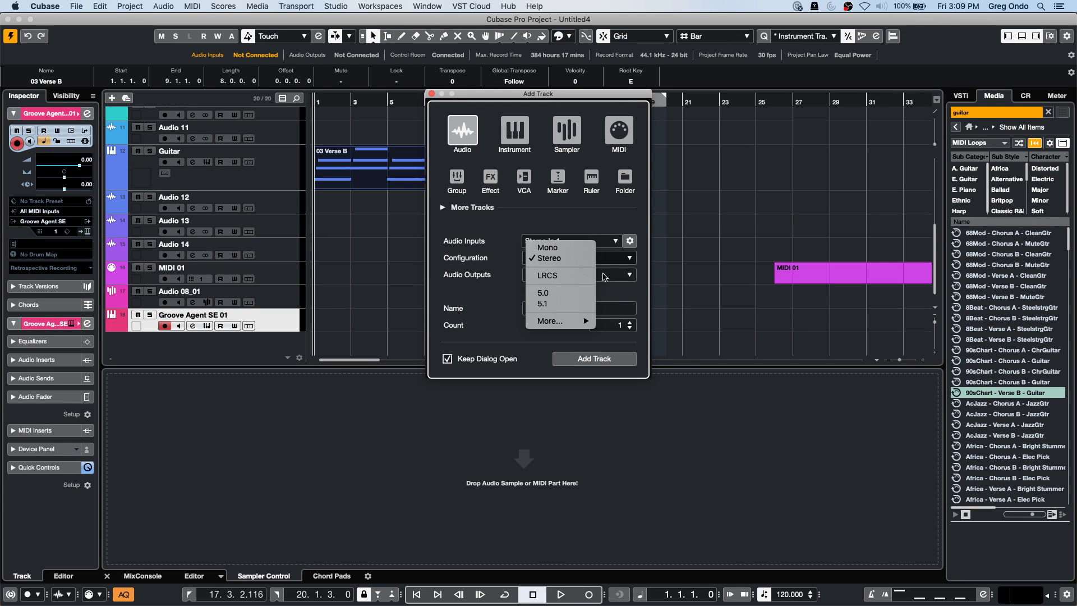
pyautogui.click(606, 273)
pyautogui.click(556, 307)
pyautogui.write('Drum')
pyautogui.press('Return')
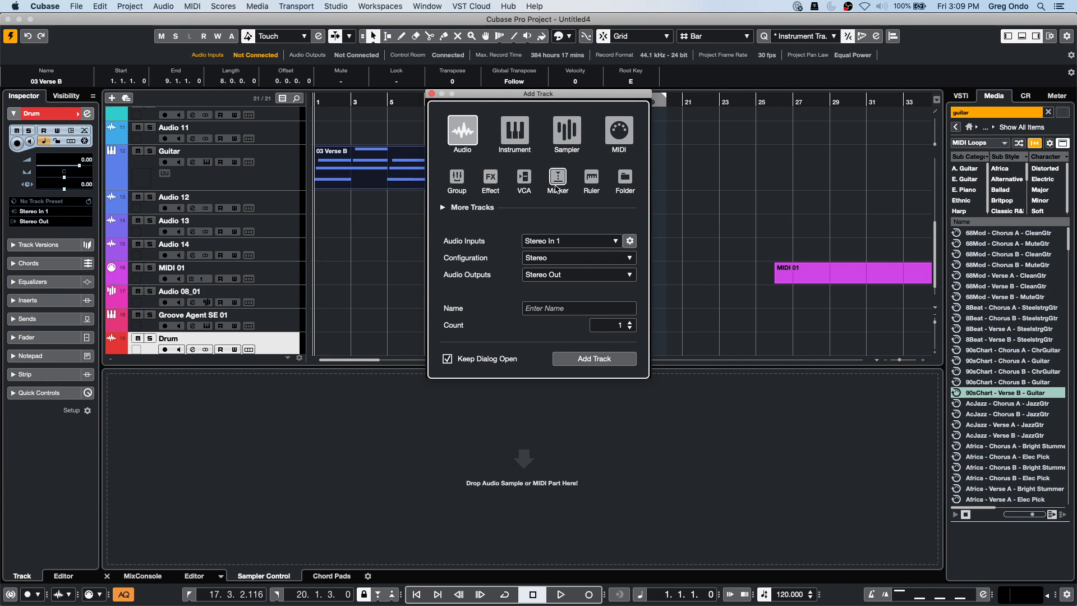
pyautogui.click(619, 130)
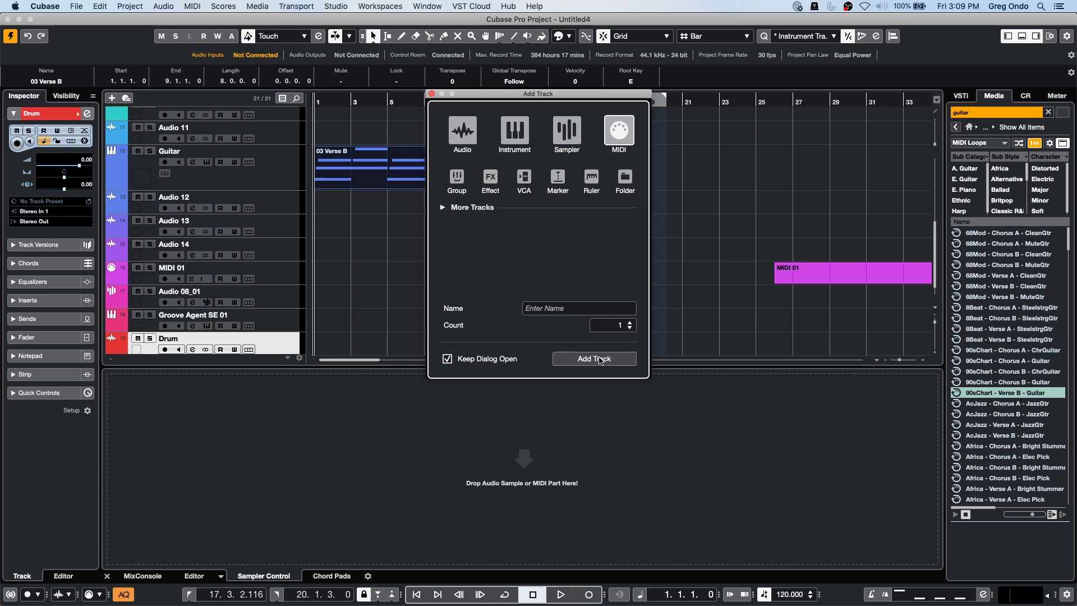
pyautogui.click(600, 359)
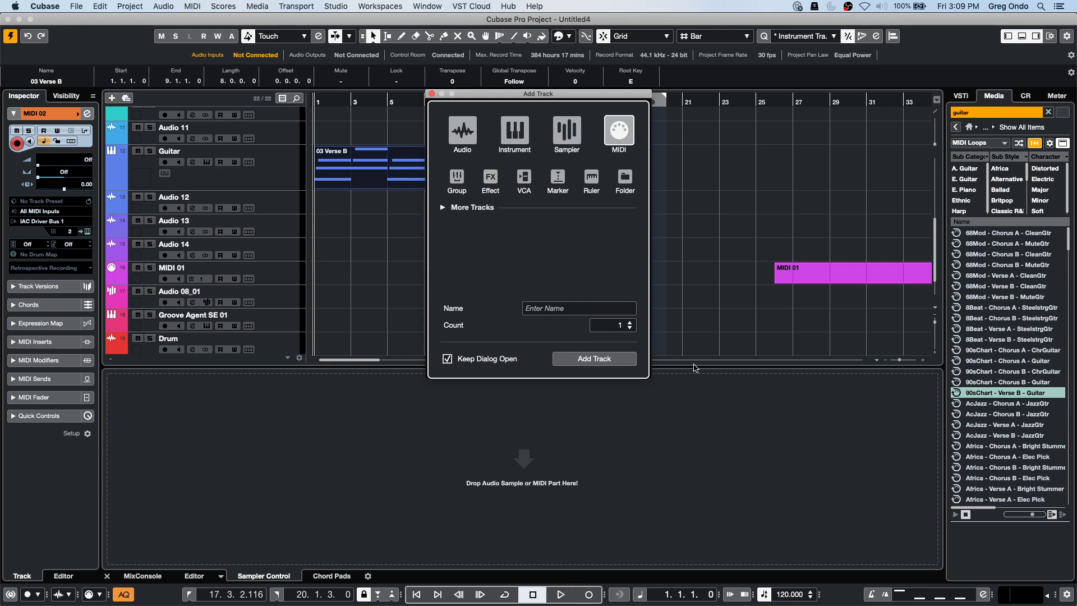
# Select Drum and MIDI 02 and move them into a new folder track.
pyautogui.click(432, 94)
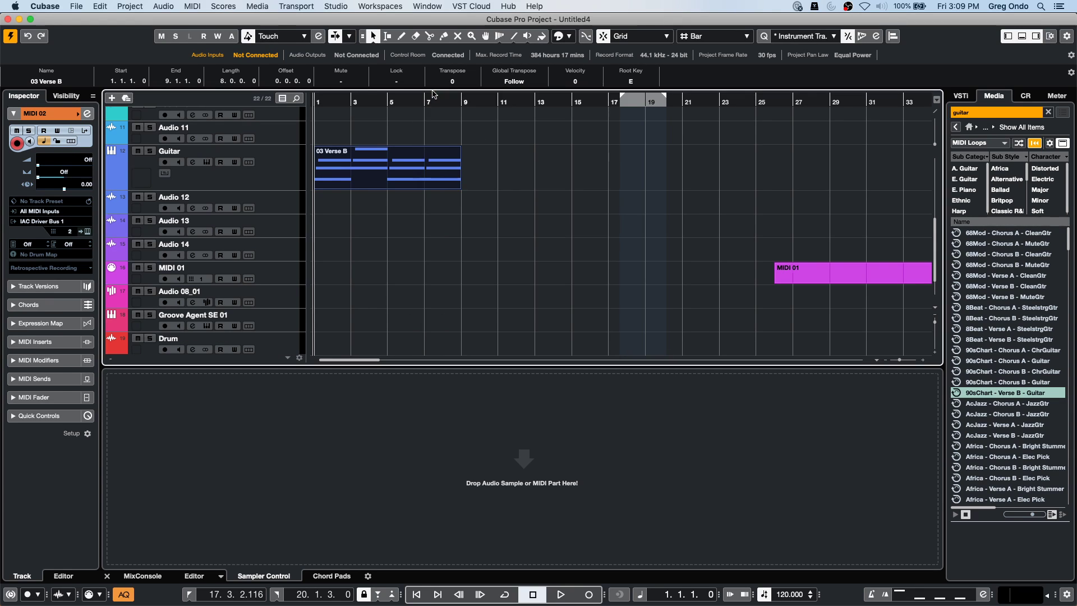
pyautogui.scroll(-2, 399, 259)
pyautogui.click(275, 303)
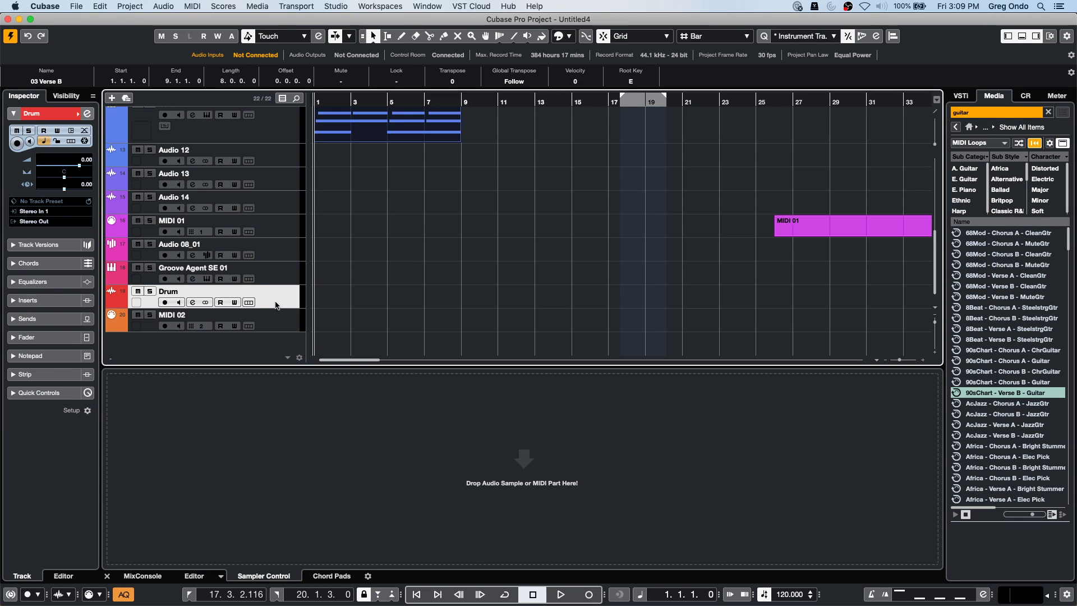
pyautogui.keyDown('shift'); pyautogui.click(275, 321); pyautogui.keyUp('shift')
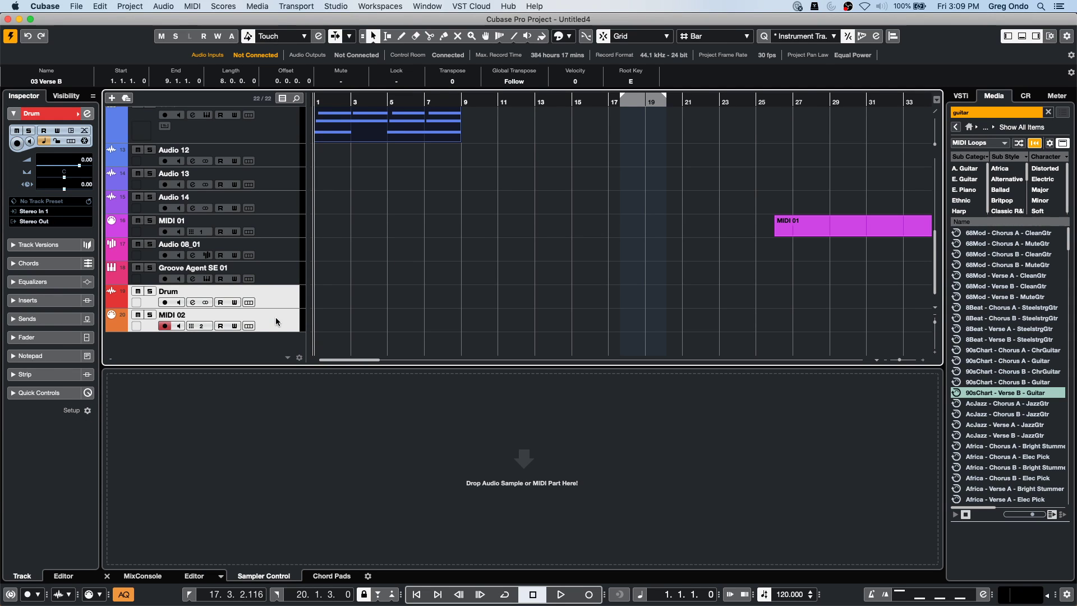
pyautogui.click(165, 302)
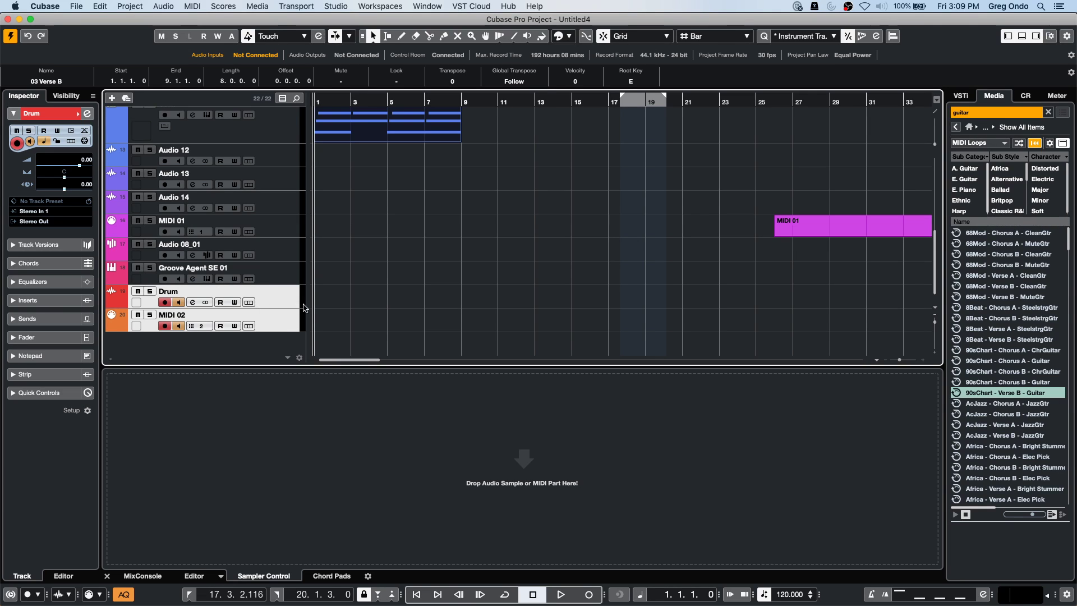
pyautogui.doubleClick(180, 316)
pyautogui.rightClick(271, 293)
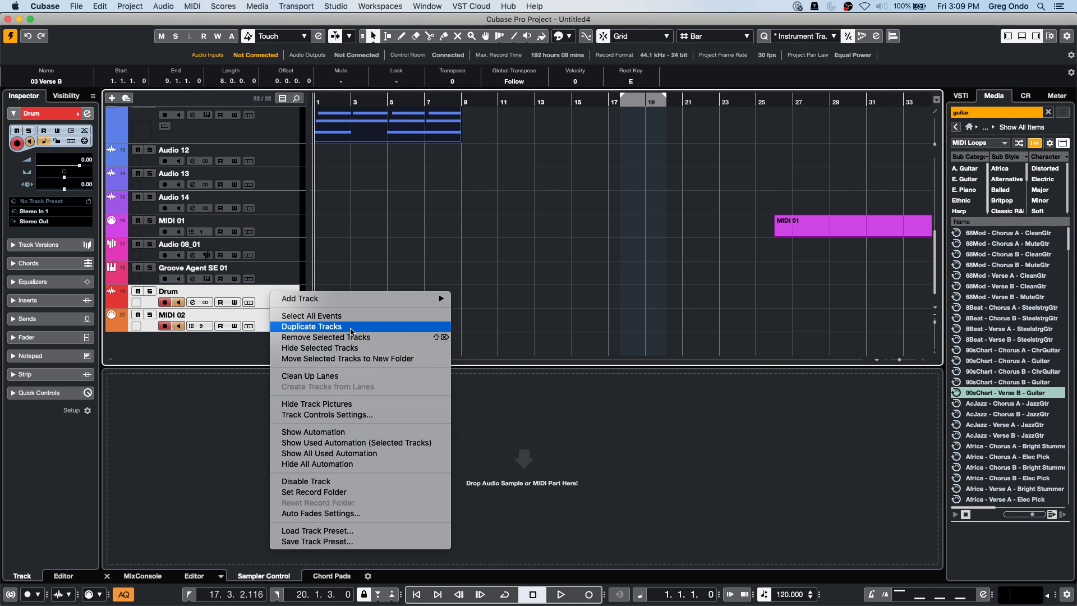
pyautogui.click(359, 360)
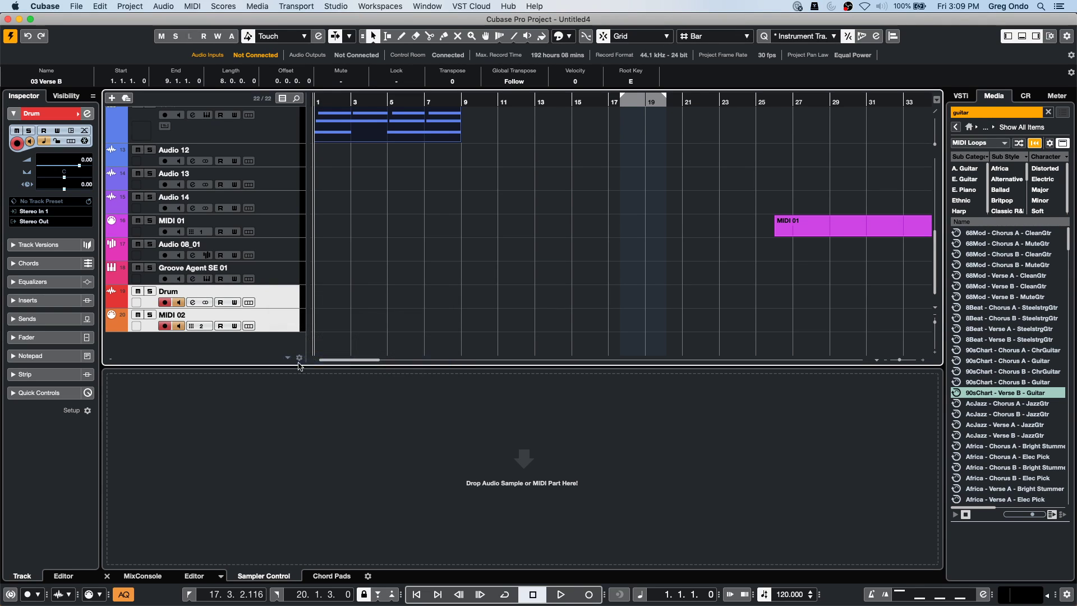
# Toggle the folder's Record Enable until both Drum and MIDI 02 are armed.
pyautogui.click(173, 302)
pyautogui.click(173, 303)
pyautogui.click(173, 303)
pyautogui.click(173, 302)
pyautogui.click(172, 302)
pyautogui.click(172, 302)
pyautogui.click(172, 302)
pyautogui.click(172, 302)
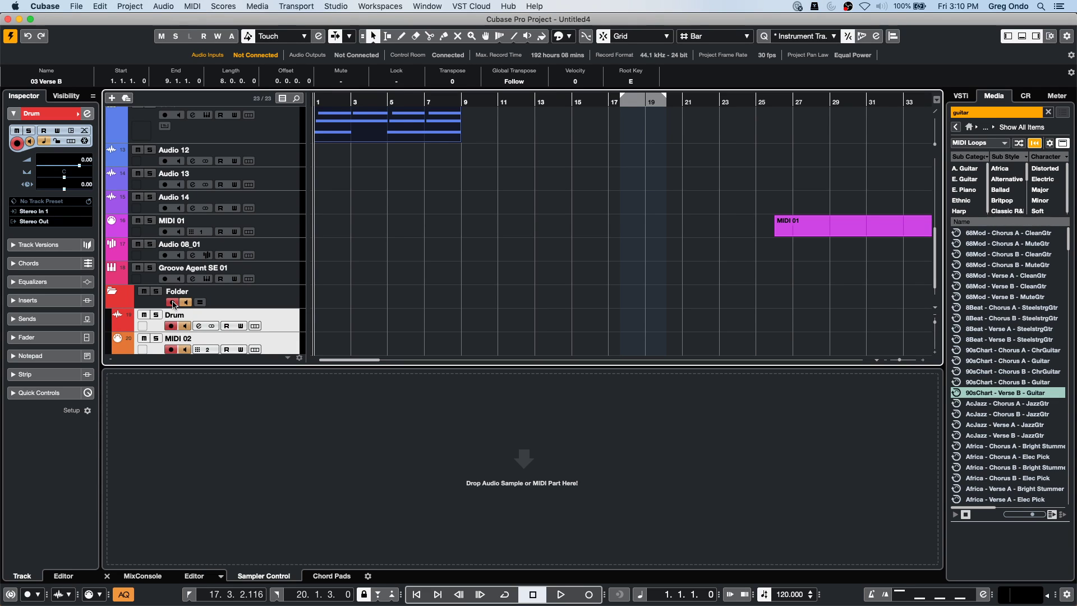
# Dismiss the Audio 12 track menu and show the Chord Pads player settings in the lower zone.
pyautogui.rightClick(280, 149)
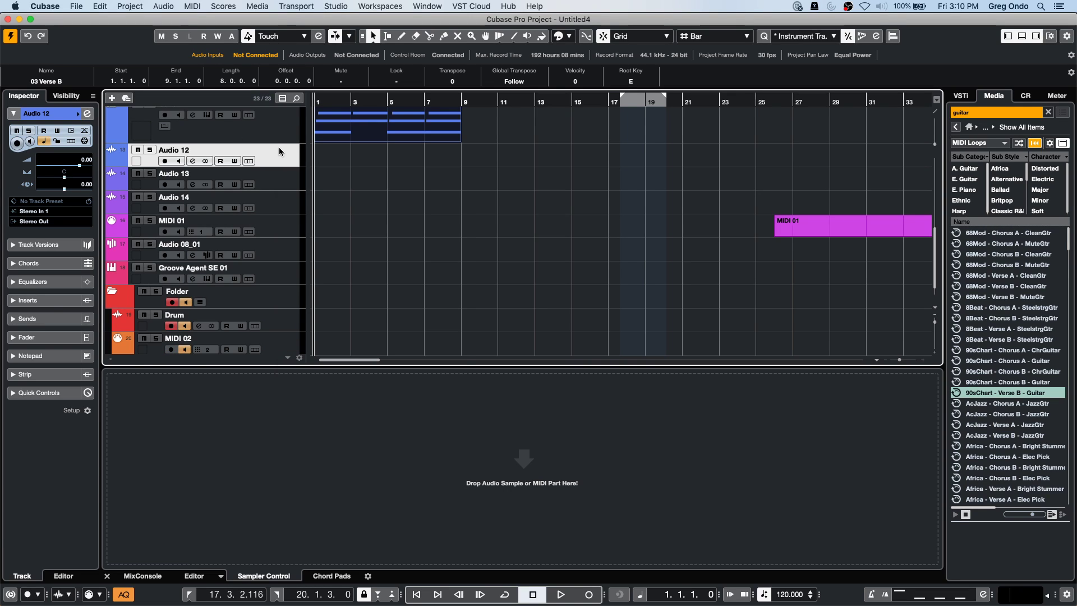
pyautogui.moveTo(316, 154)
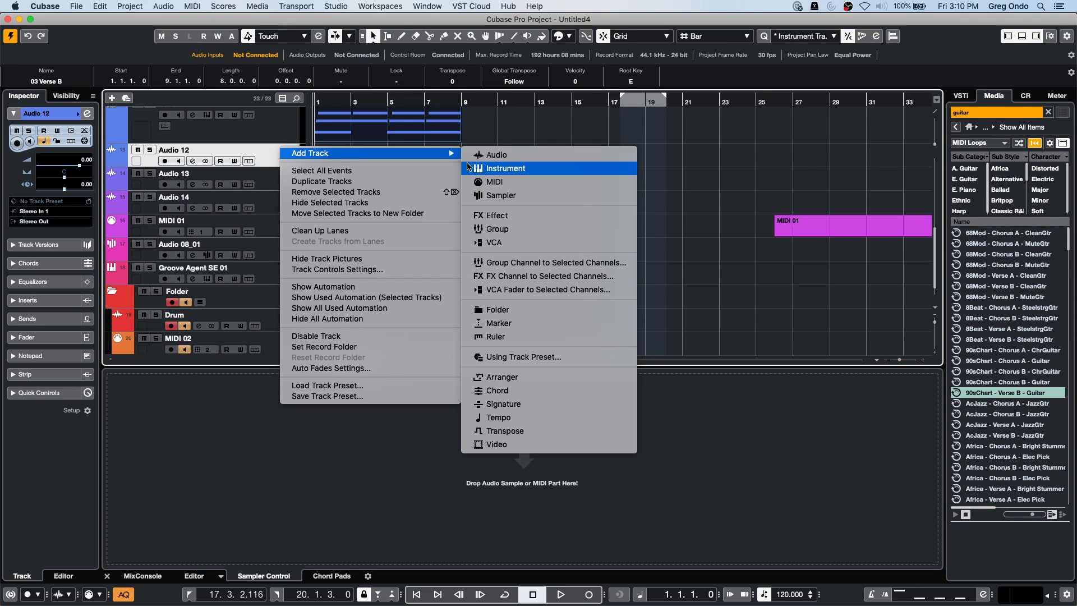
pyautogui.click(671, 244)
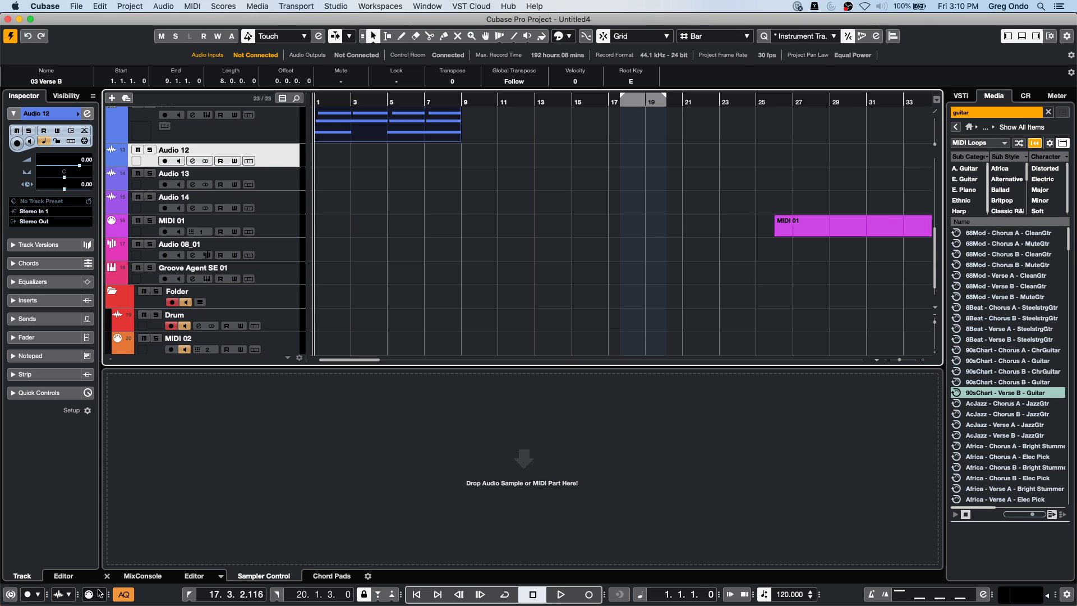
pyautogui.click(332, 576)
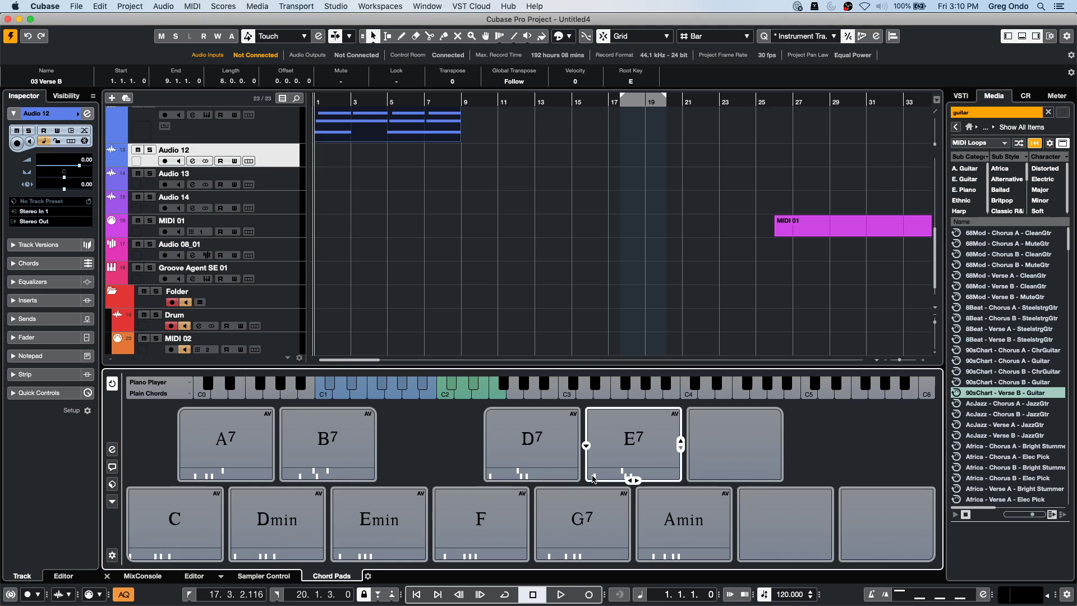
pyautogui.click(113, 450)
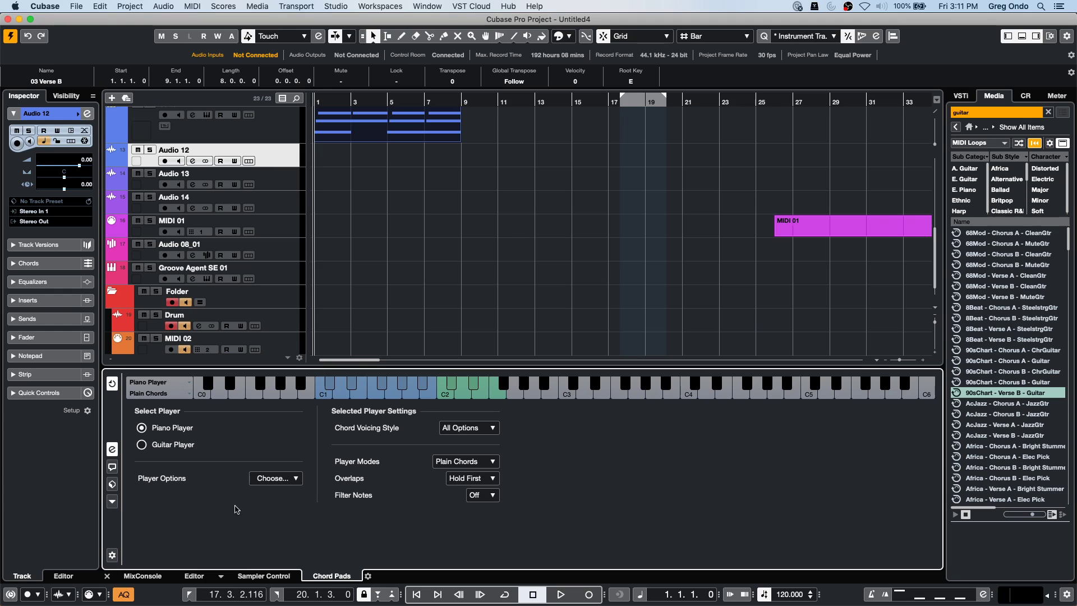
# Open the Chord Assistant's circle of fifths and look through the chord pad presets and options.
pyautogui.click(112, 467)
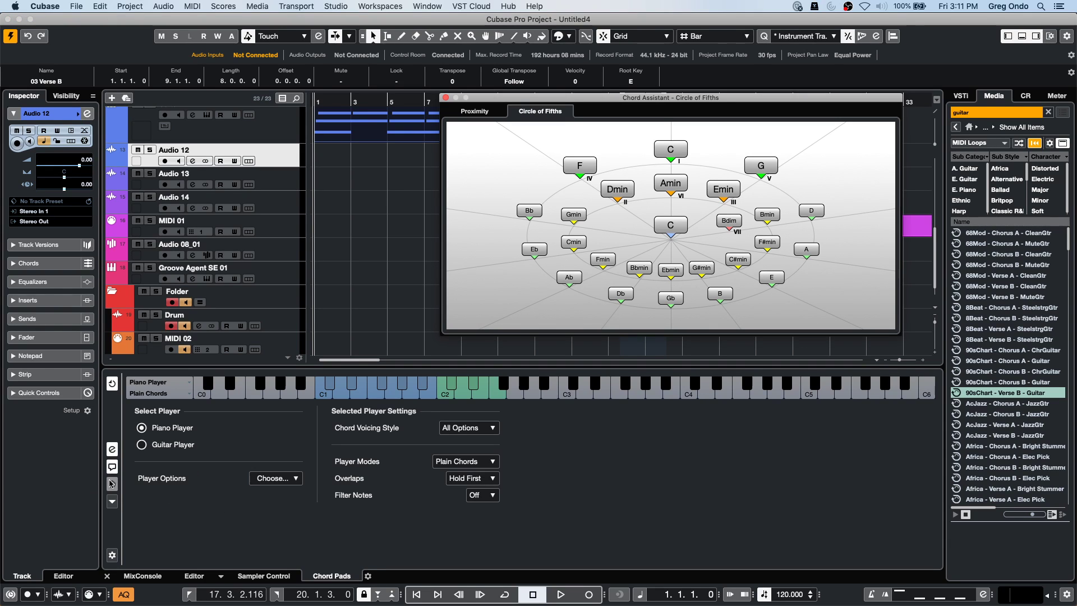
pyautogui.click(112, 484)
pyautogui.click(334, 525)
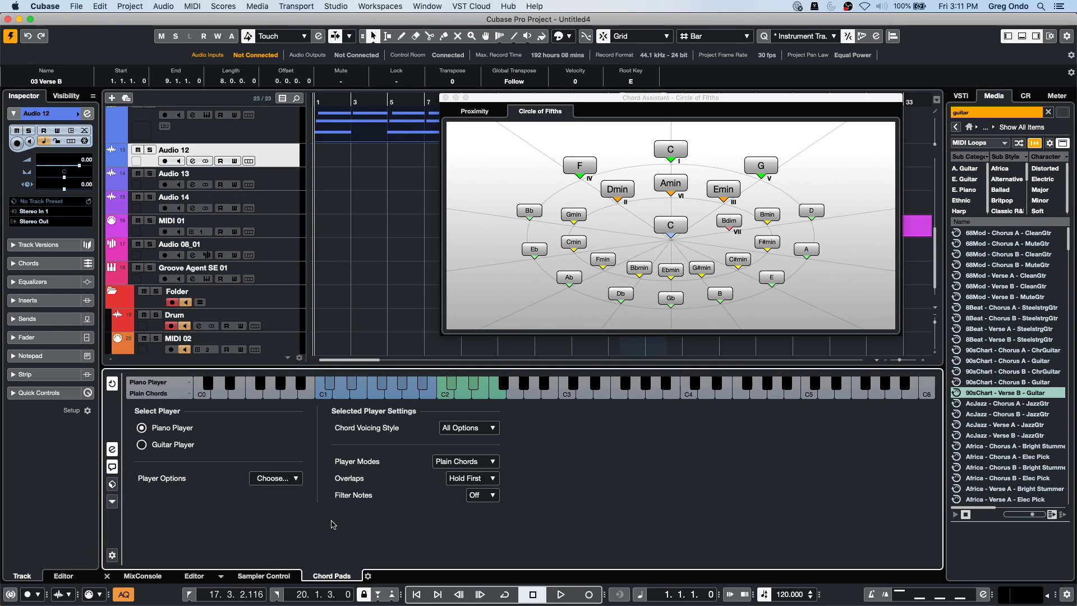
pyautogui.click(113, 501)
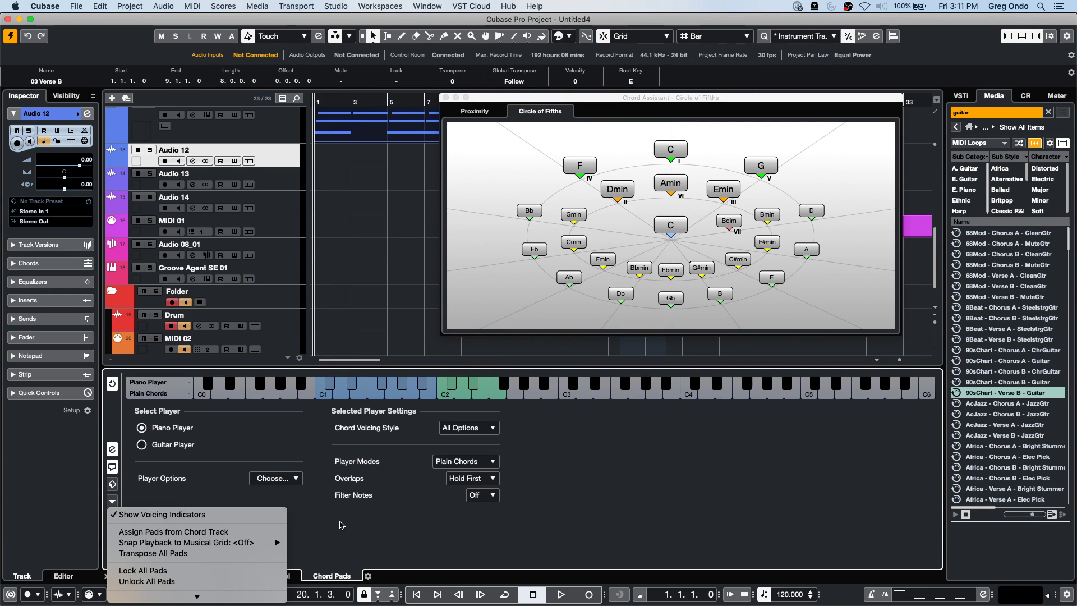
pyautogui.click(314, 505)
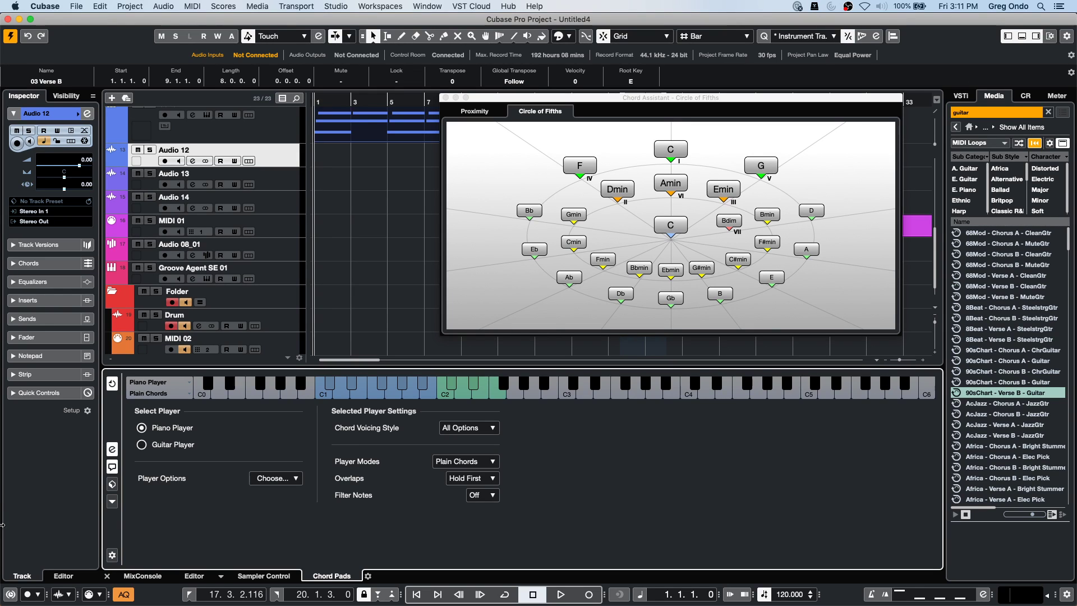
# Set the chord pads' Pad Layout Type to Grid with 4 rows and 16 columns.
pyautogui.click(112, 554)
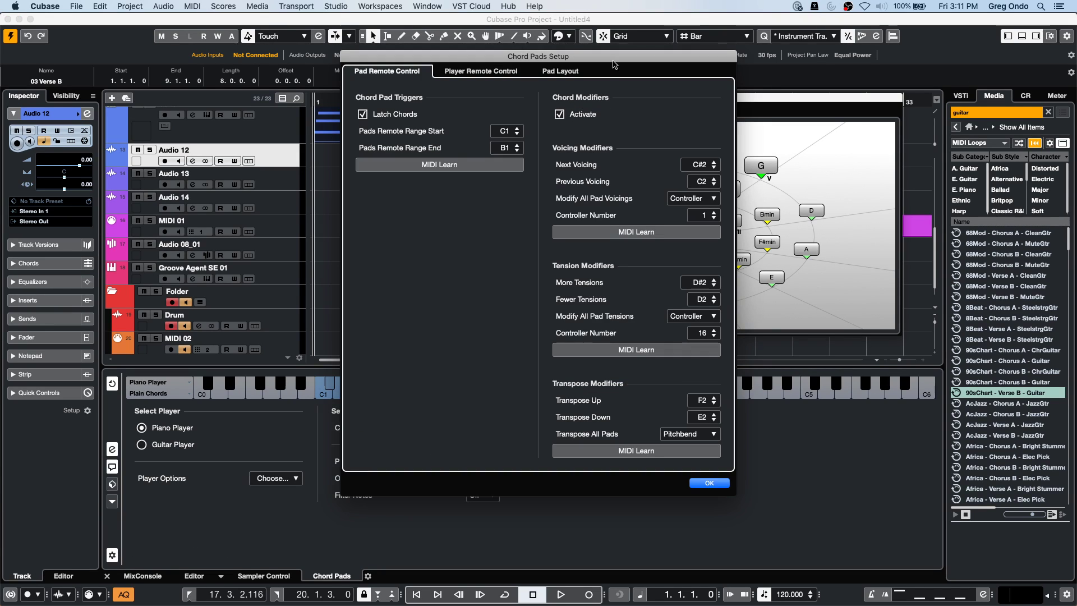
pyautogui.click(554, 72)
pyautogui.moveTo(512, 56); pyautogui.dragTo(294, 156)
pyautogui.click(297, 197)
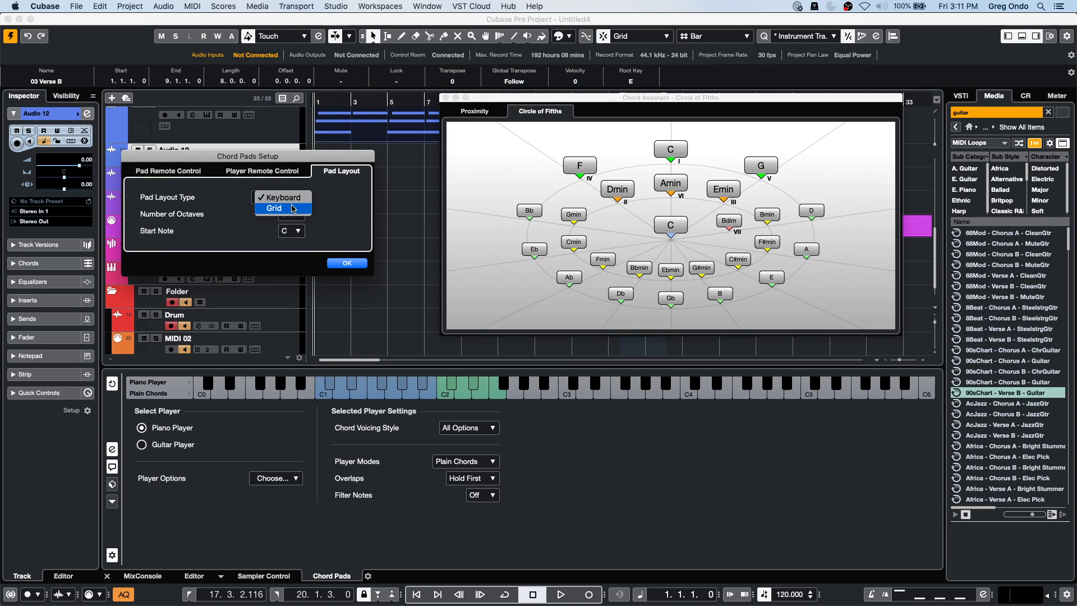
pyautogui.click(278, 208)
pyautogui.click(296, 215)
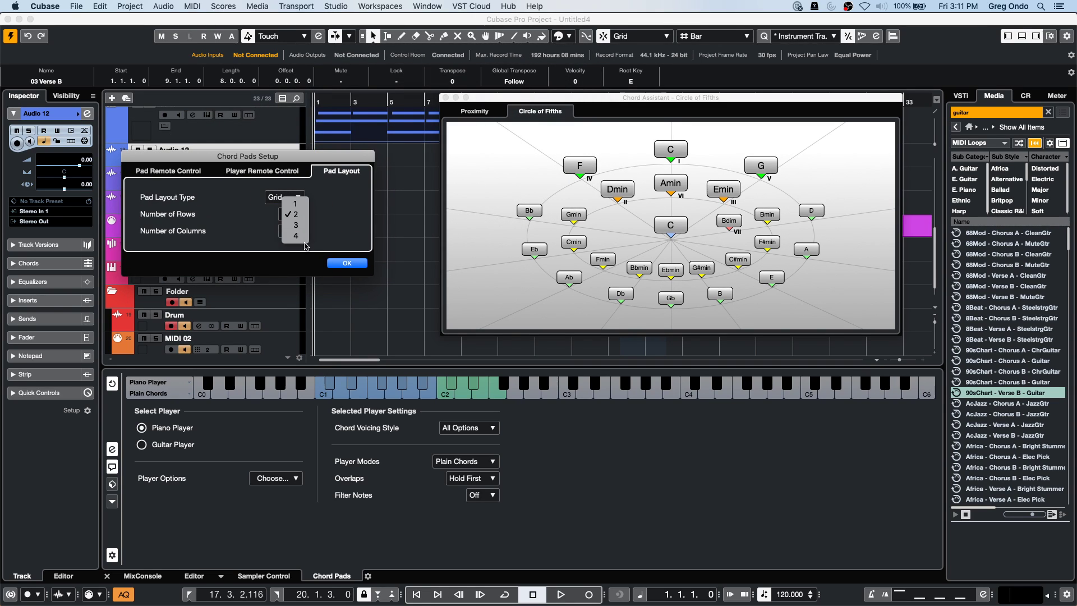
pyautogui.click(295, 236)
pyautogui.click(297, 231)
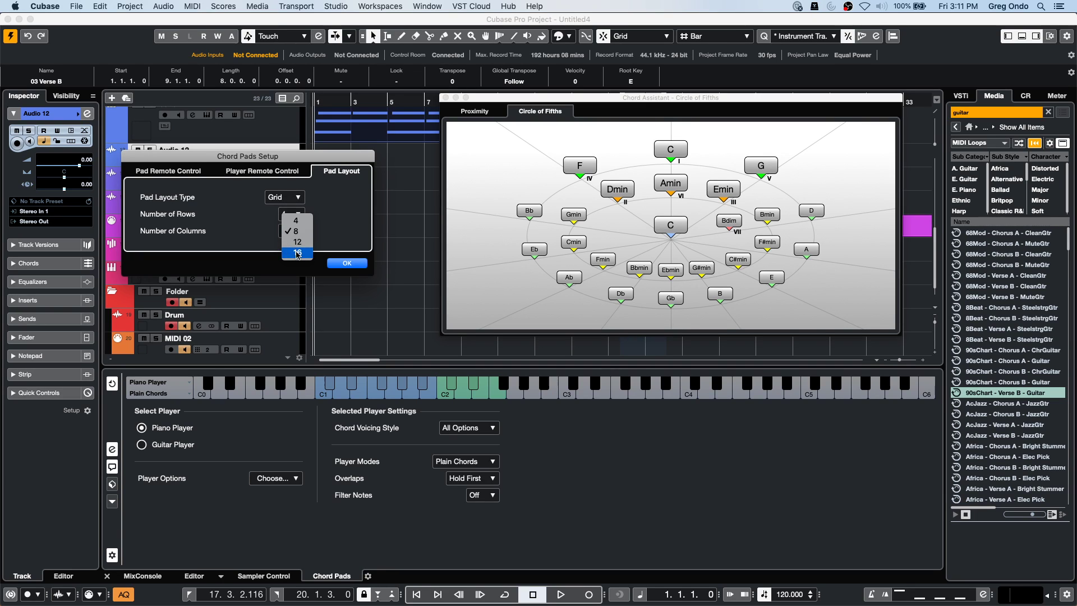
pyautogui.click(298, 252)
pyautogui.click(342, 263)
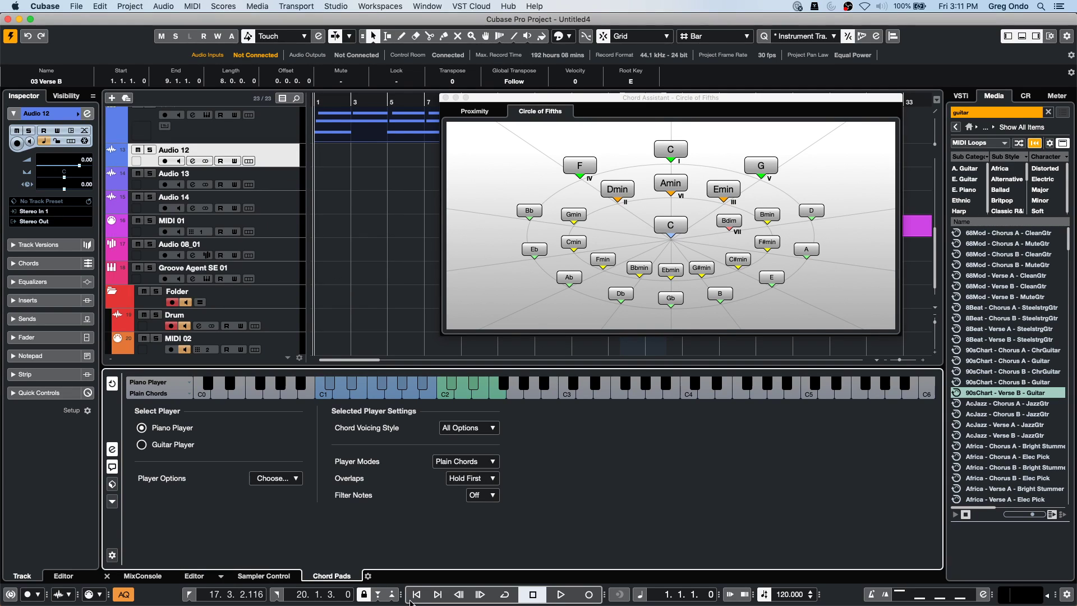
pyautogui.click(112, 449)
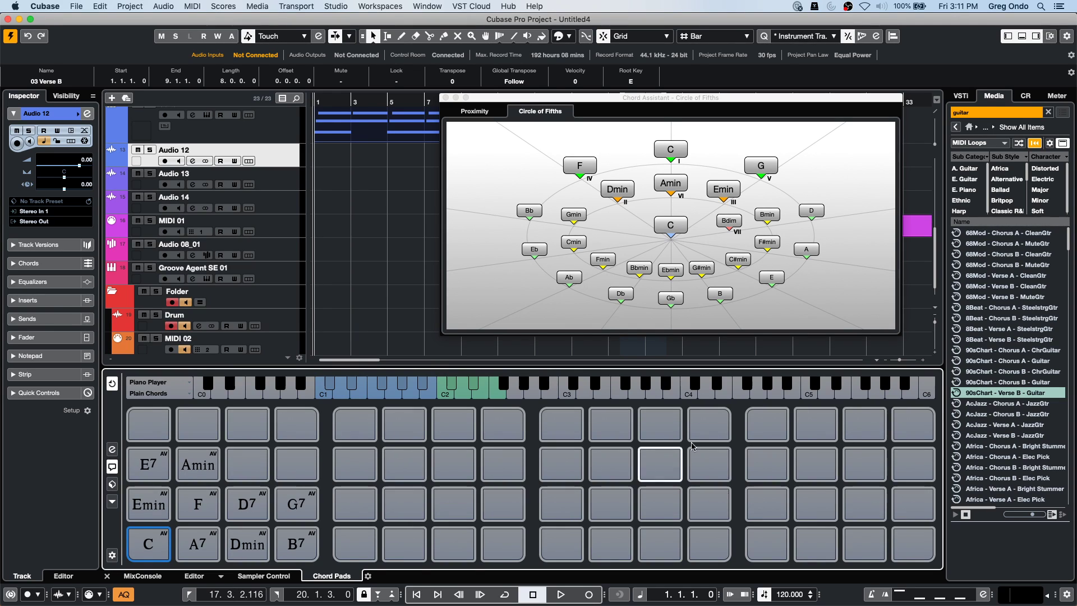
pyautogui.moveTo(261, 513)
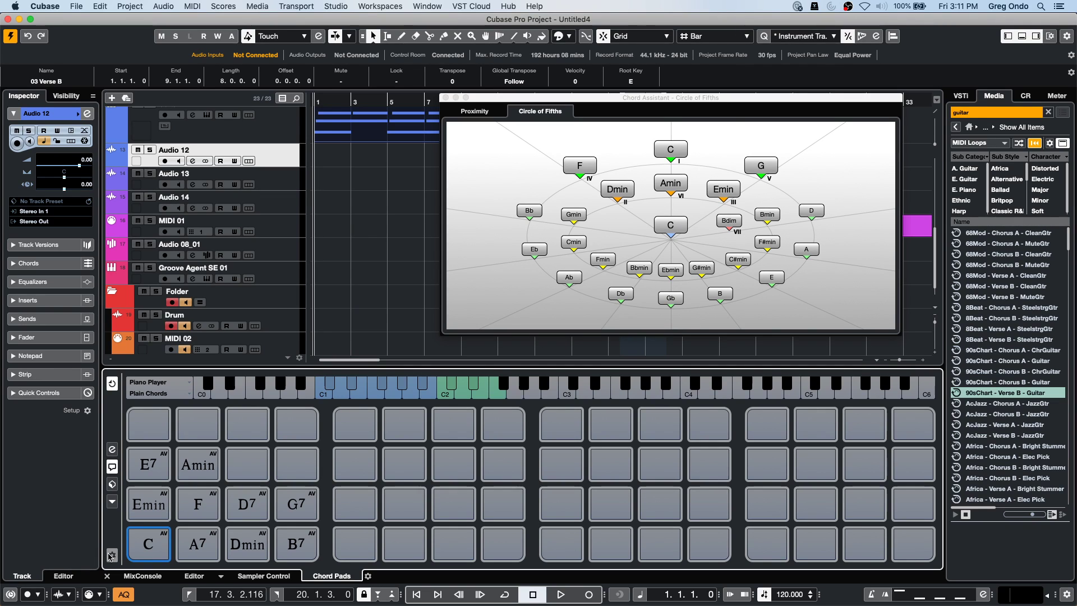
# In the chord pads setup's Pad Layout settings, switch the layout type from Keyboard to Grid.
pyautogui.click(112, 555)
pyautogui.click(461, 72)
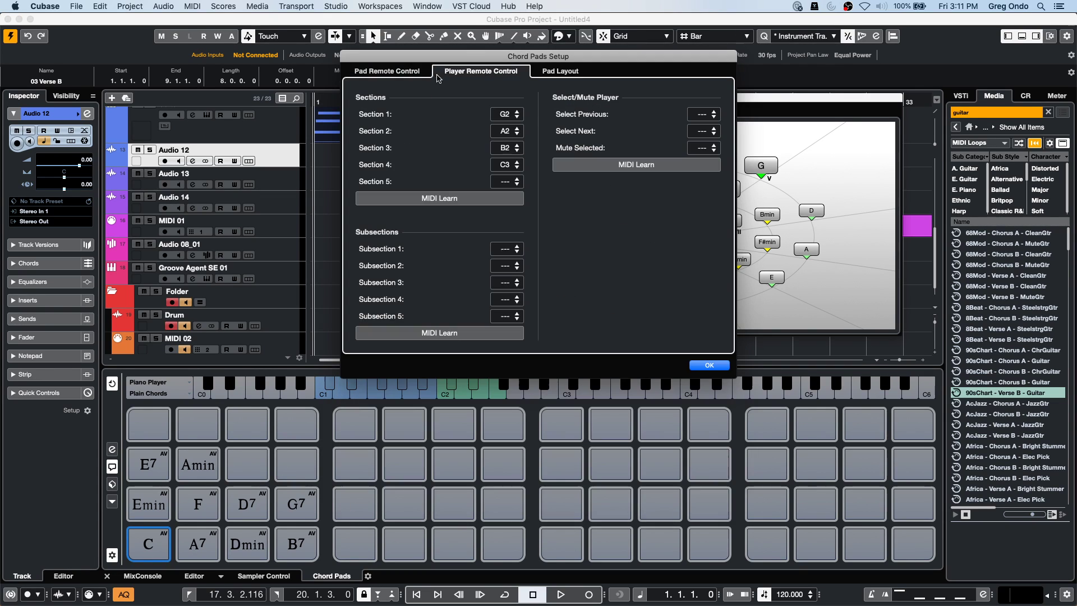
pyautogui.click(547, 71)
pyautogui.click(516, 99)
pyautogui.click(516, 87)
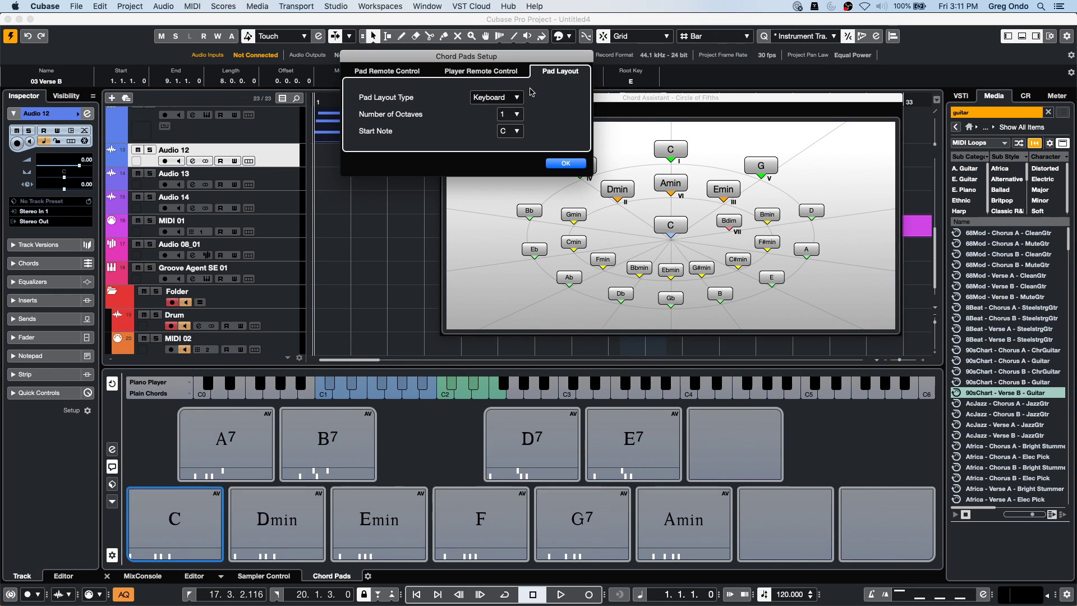
pyautogui.click(512, 98)
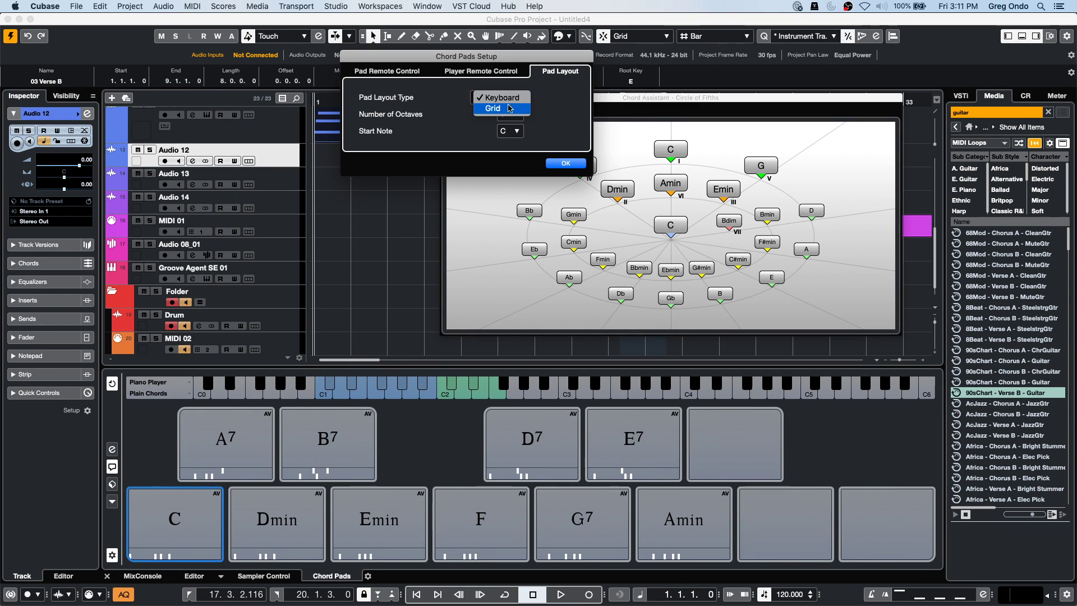
pyautogui.click(509, 109)
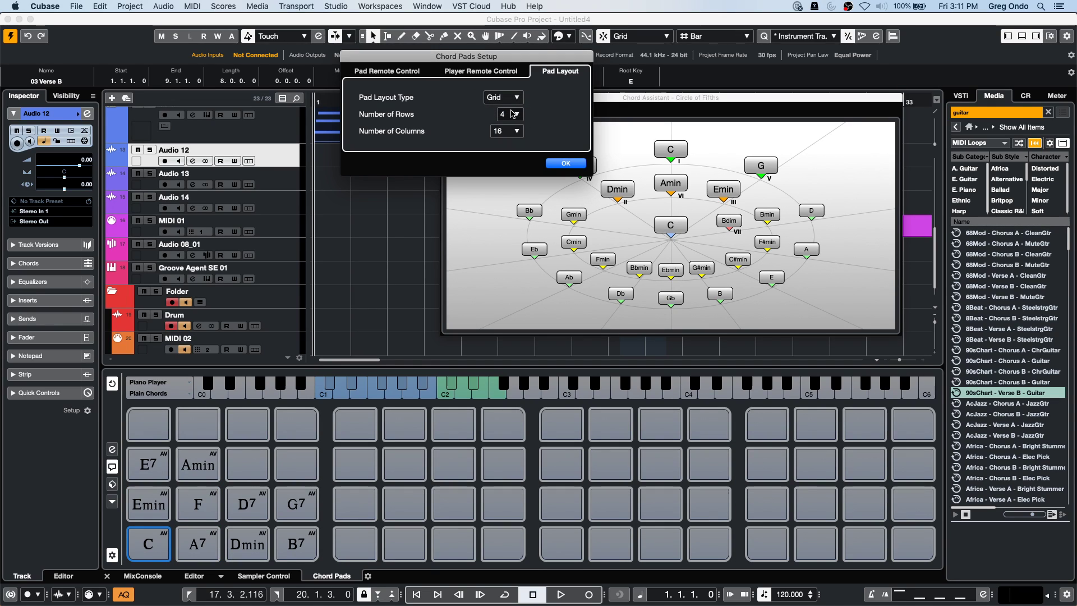
# Try a 2-row, 4-column grid, then return the pads to Keyboard layout and confirm.
pyautogui.click(515, 114)
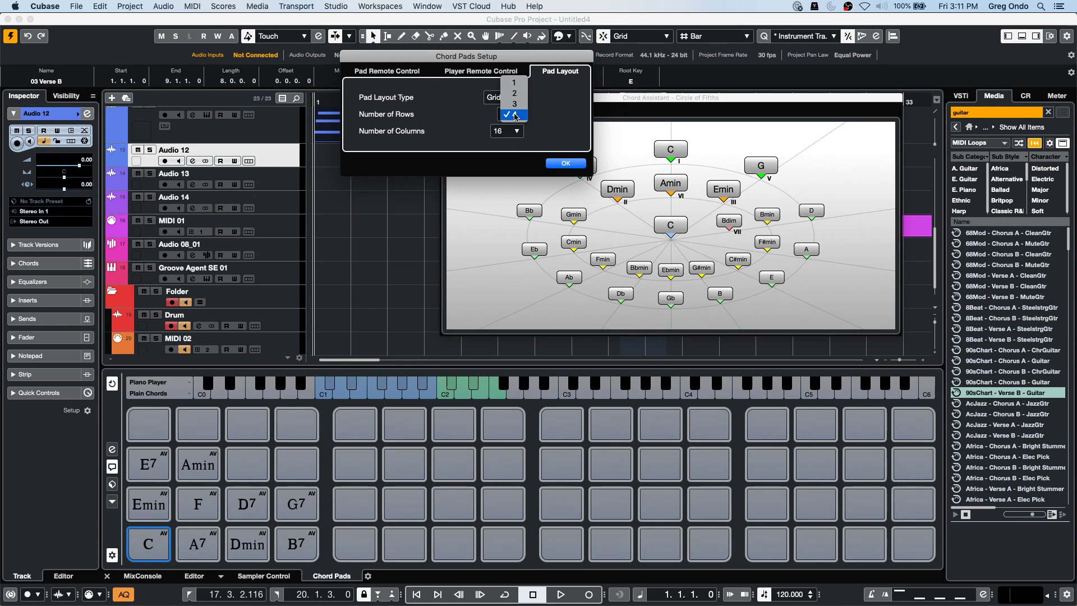
pyautogui.click(515, 93)
pyautogui.click(511, 131)
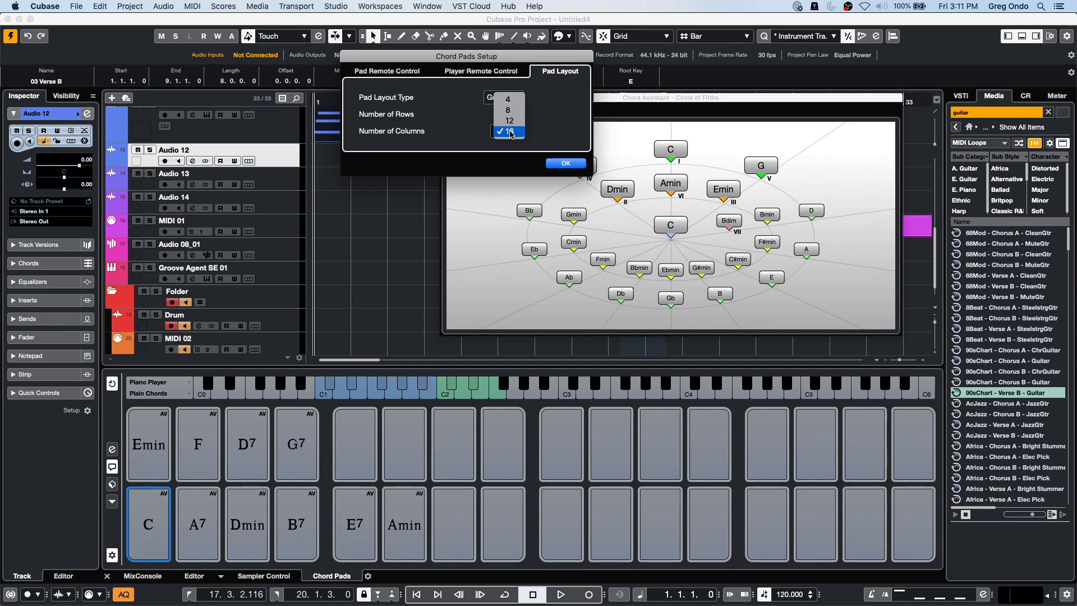
pyautogui.click(508, 99)
pyautogui.click(503, 97)
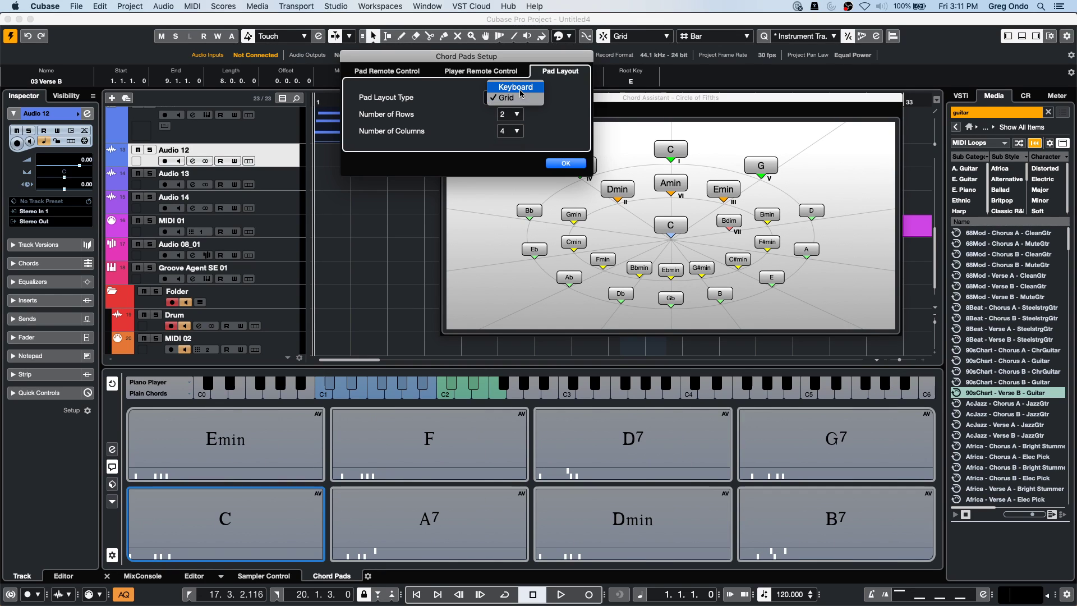
pyautogui.click(514, 87)
pyautogui.click(562, 164)
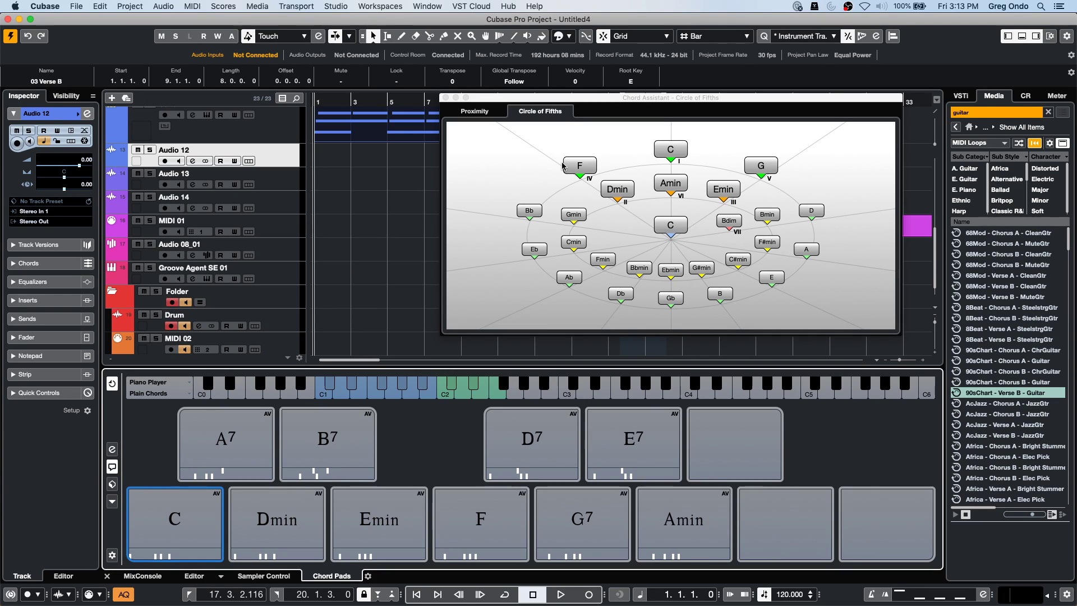
# Close the Chord Assistant window and get back to the arrangement.
pyautogui.click(563, 165)
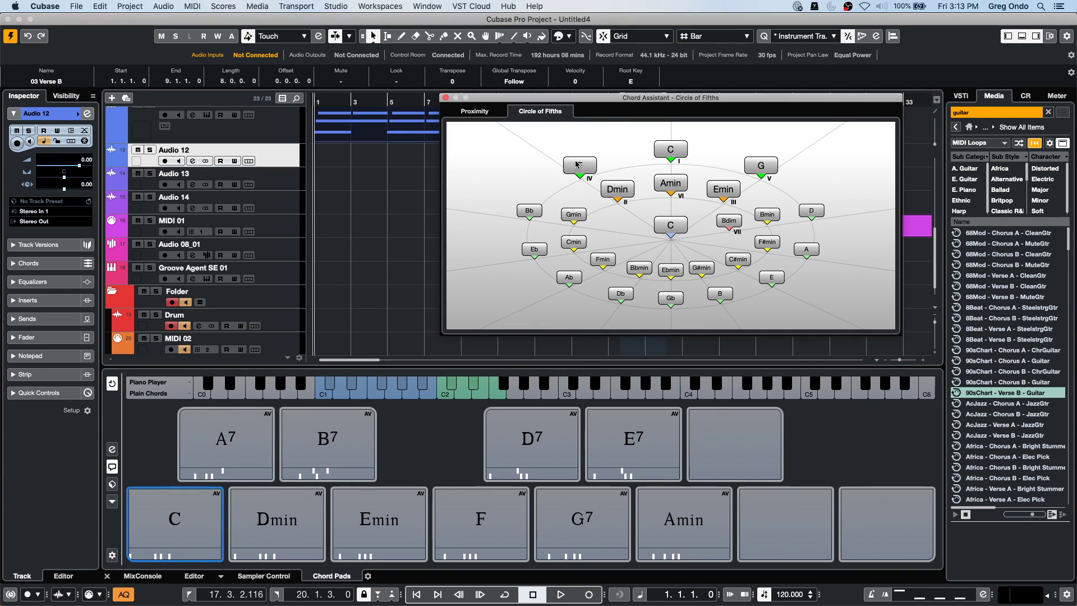
pyautogui.click(446, 98)
pyautogui.rightClick(392, 153)
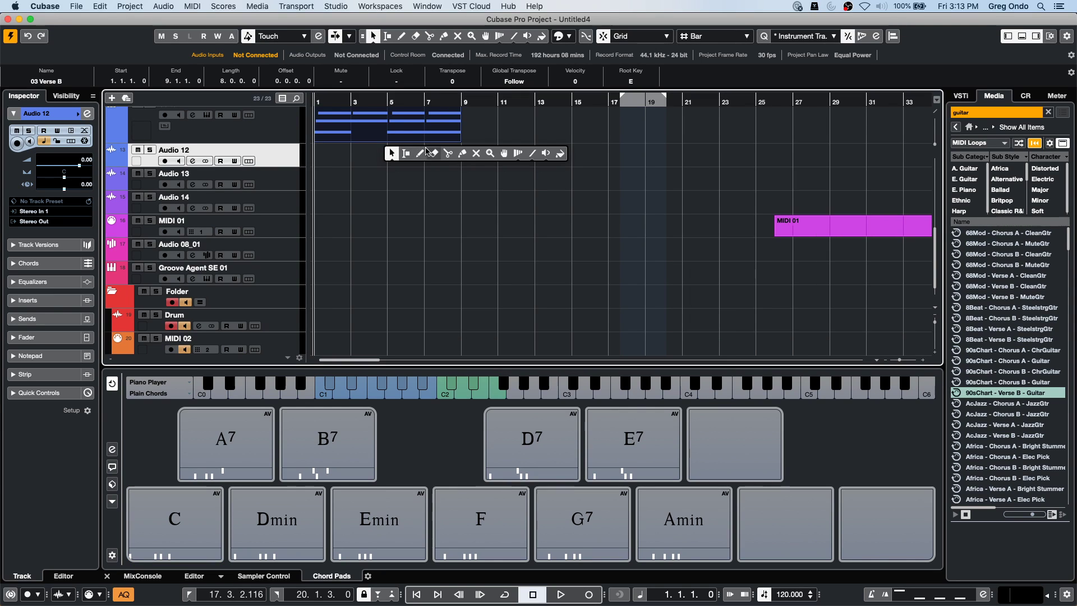
pyautogui.click(392, 154)
pyautogui.scroll(10, 532, 205)
pyautogui.scroll(-12, 533, 203)
pyautogui.scroll(5, 499, 176)
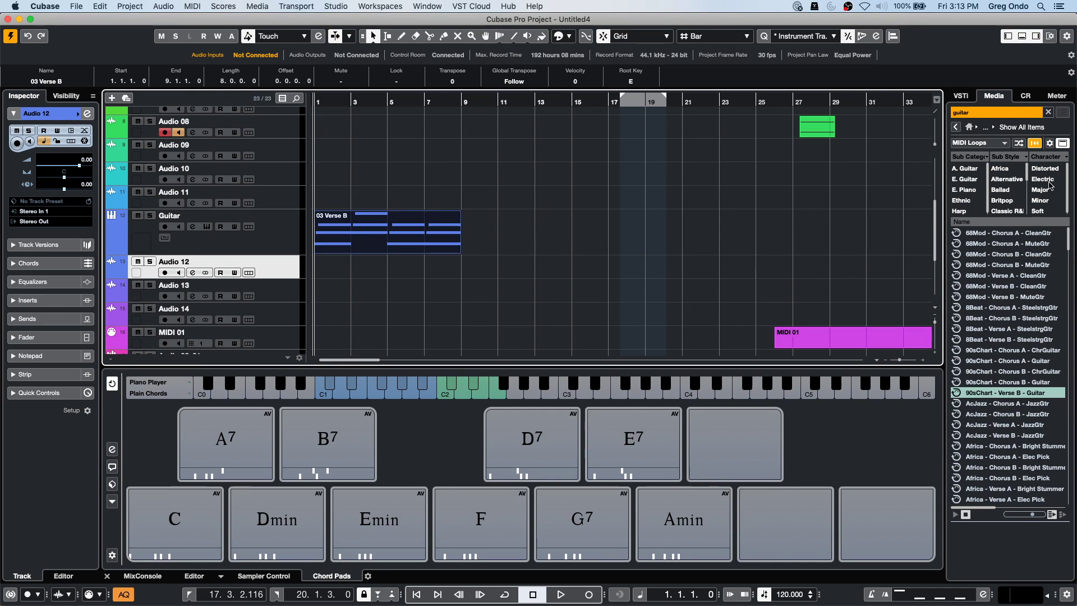
# Clear the MediaBay search in AmbientLounge and drag in the Boards LFO FX and Atonal Top loops.
pyautogui.click(957, 129)
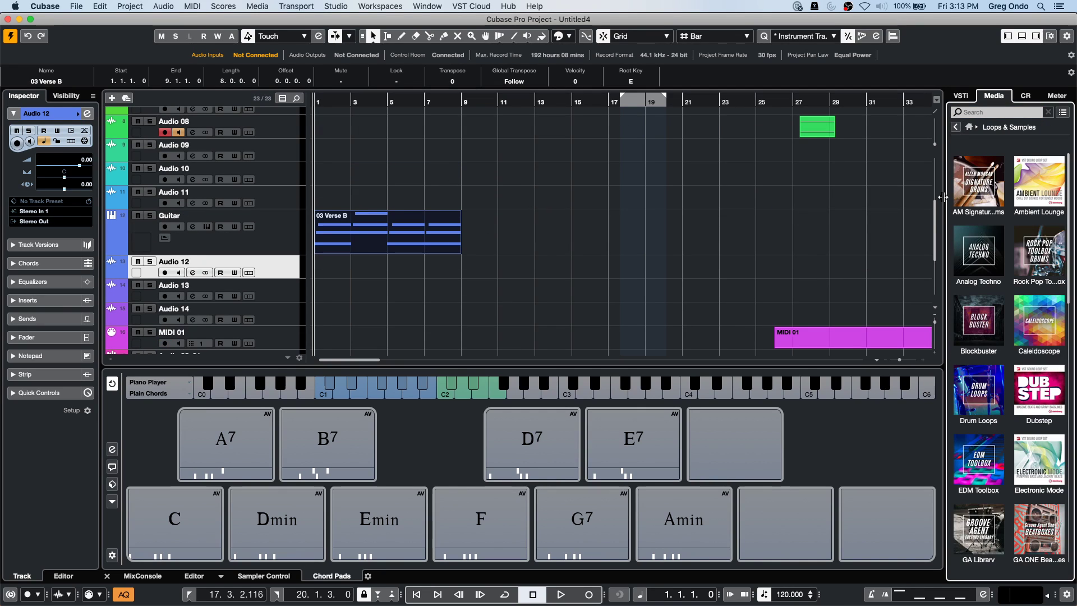
pyautogui.click(1048, 190)
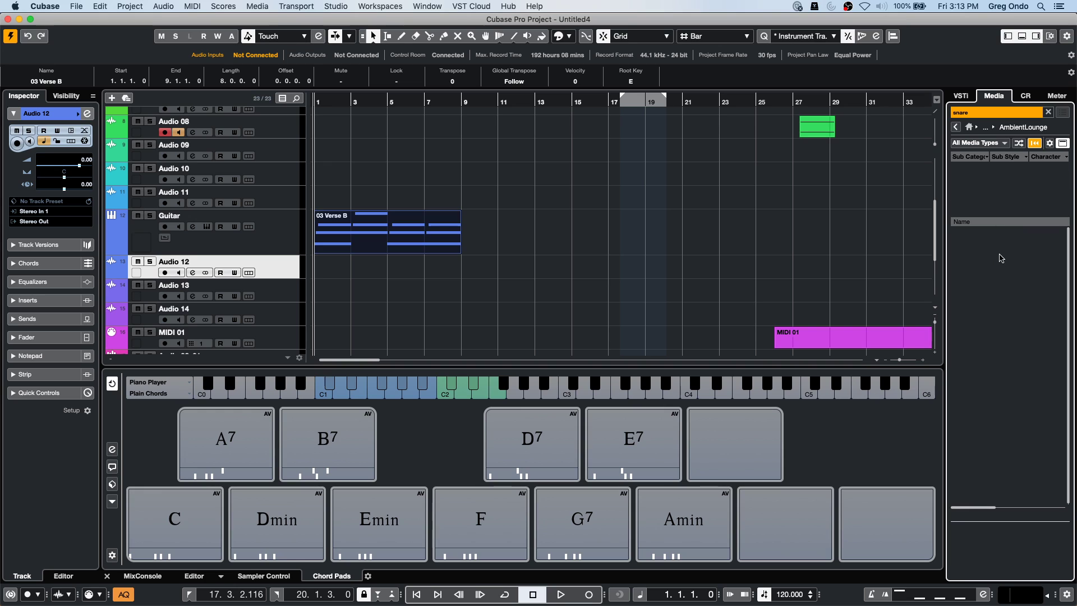
pyautogui.click(973, 113)
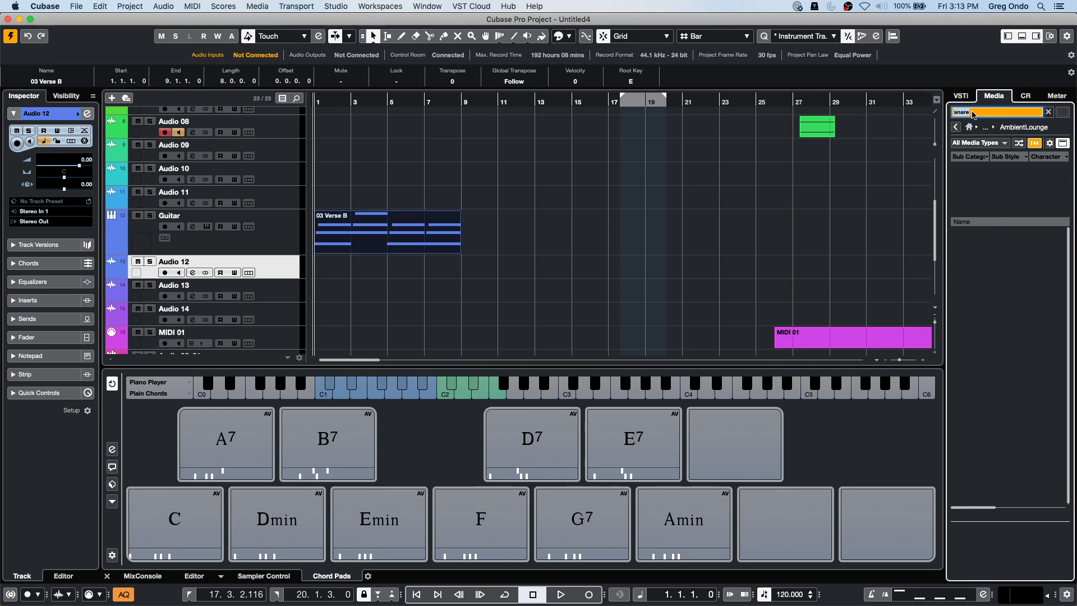
pyautogui.press('BackSpace')
pyautogui.moveTo(1035, 329); pyautogui.dragTo(331, 255)
pyautogui.moveTo(1001, 254); pyautogui.dragTo(288, 275)
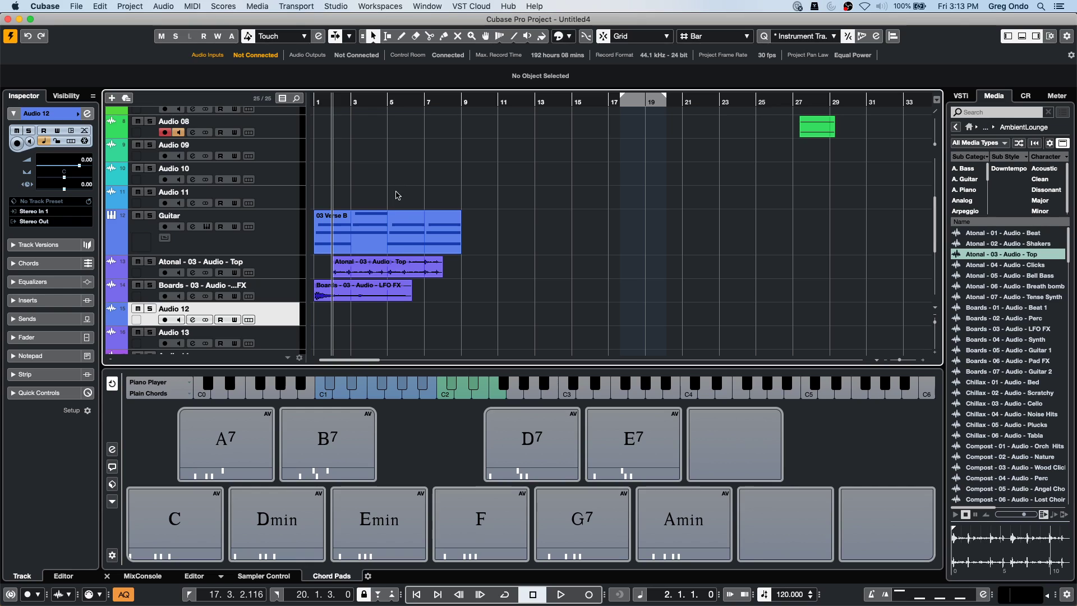
# Select bars 4–6 across the tracks with the Range tool, then briefly try the Mute tool.
pyautogui.press('2')
pyautogui.moveTo(373, 219); pyautogui.dragTo(402, 287)
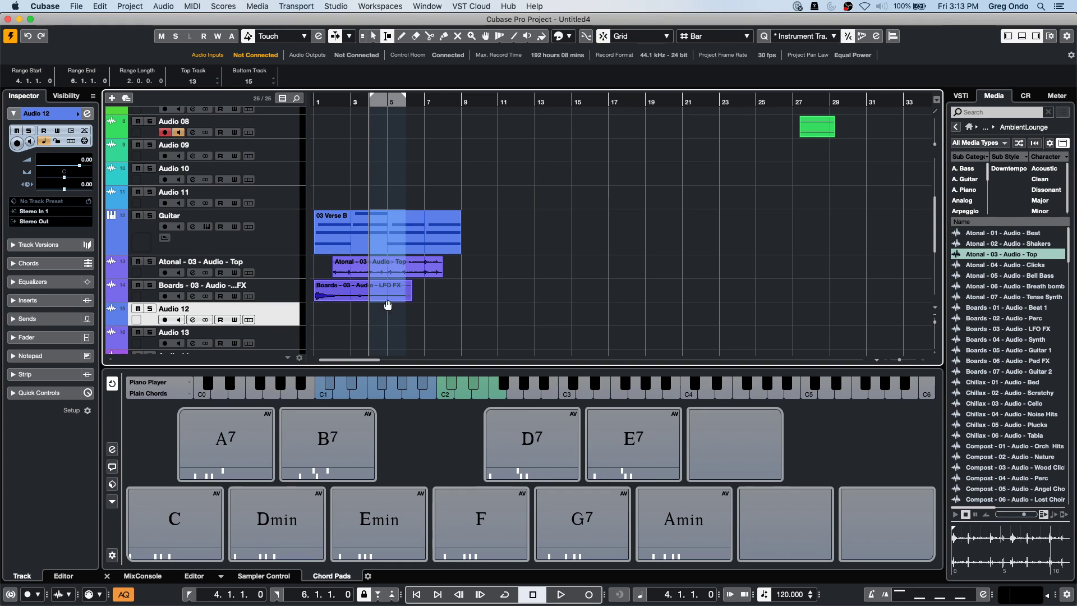
pyautogui.rightClick(400, 242)
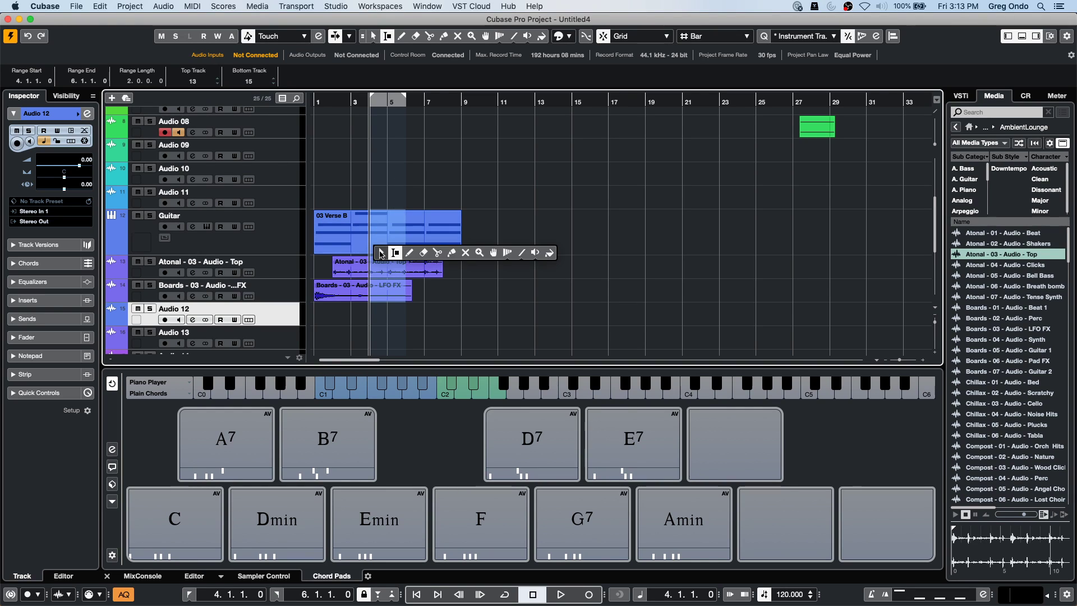
pyautogui.click(407, 244)
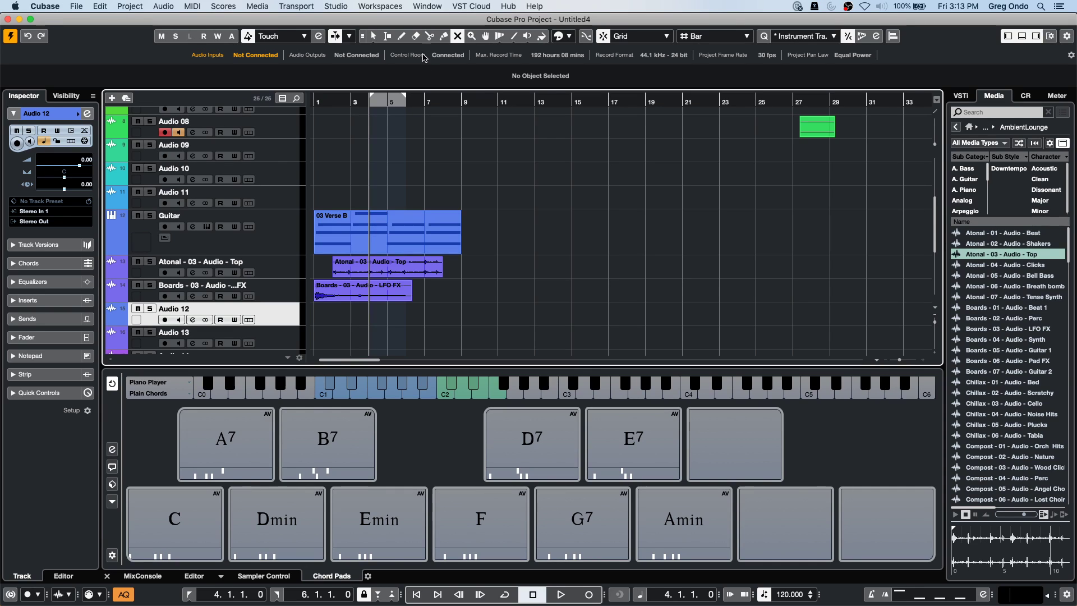
pyautogui.click(77, 7)
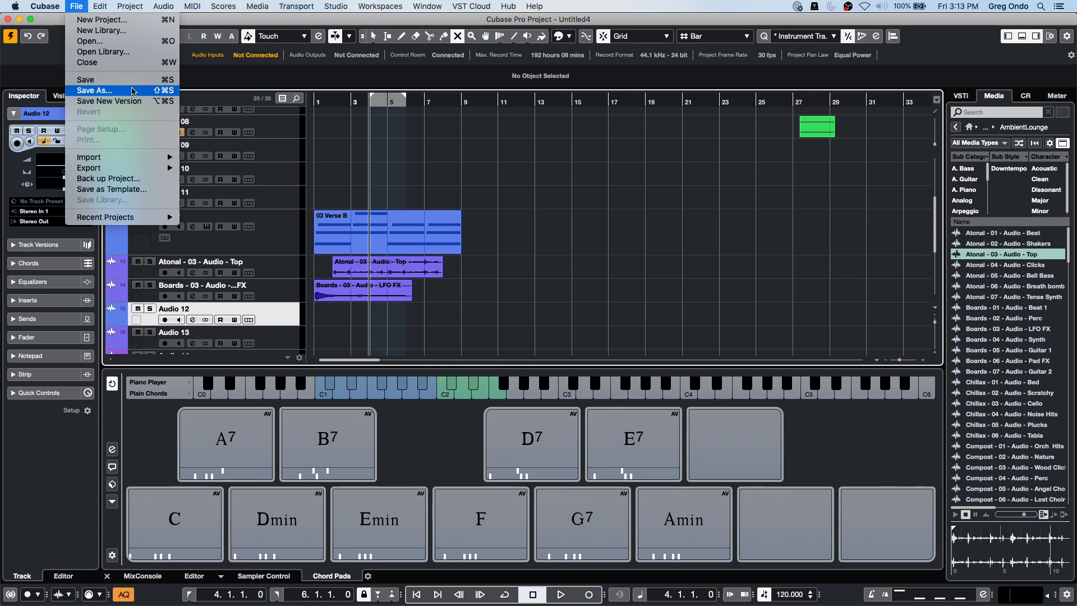
pyautogui.click(402, 181)
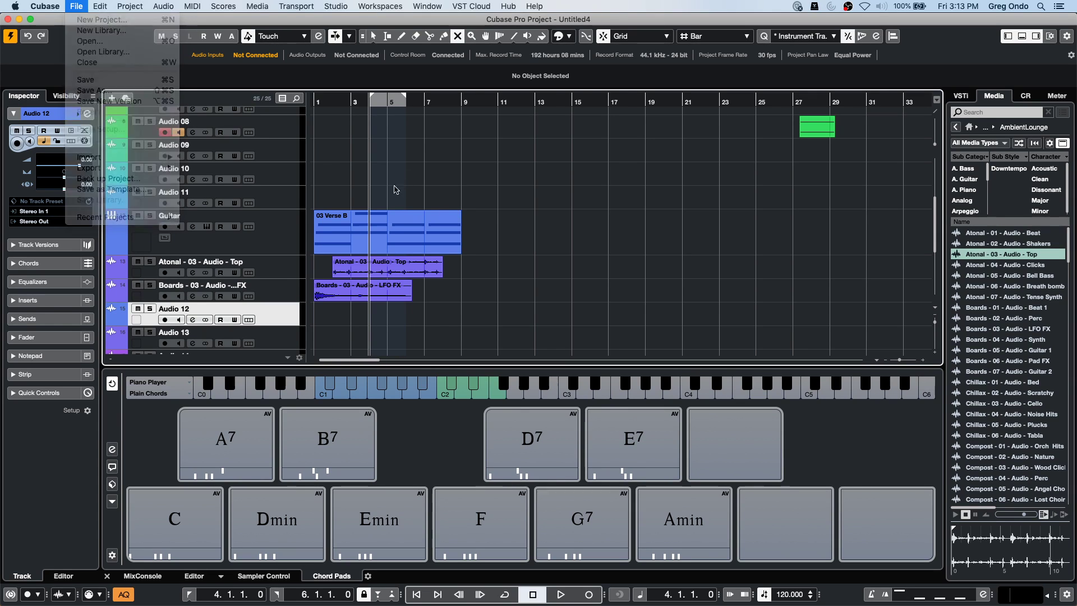
# Reselect the range from bar 3 to bar 6 across the Guitar, Atonal and Boards tracks.
pyautogui.rightClick(367, 196)
pyautogui.click(380, 195)
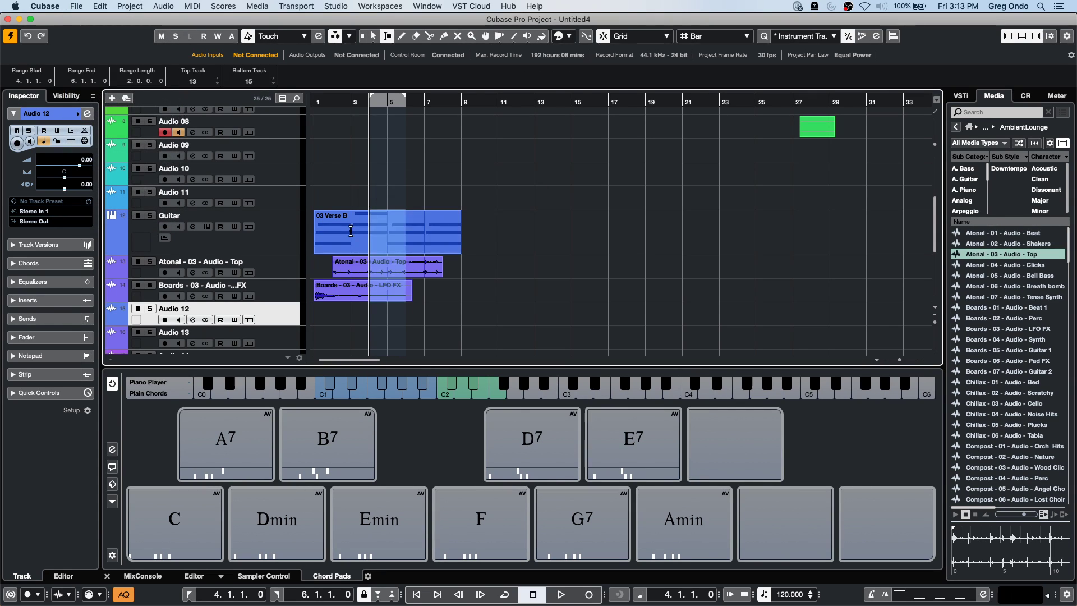
pyautogui.click(350, 218)
pyautogui.moveTo(350, 218); pyautogui.dragTo(404, 294)
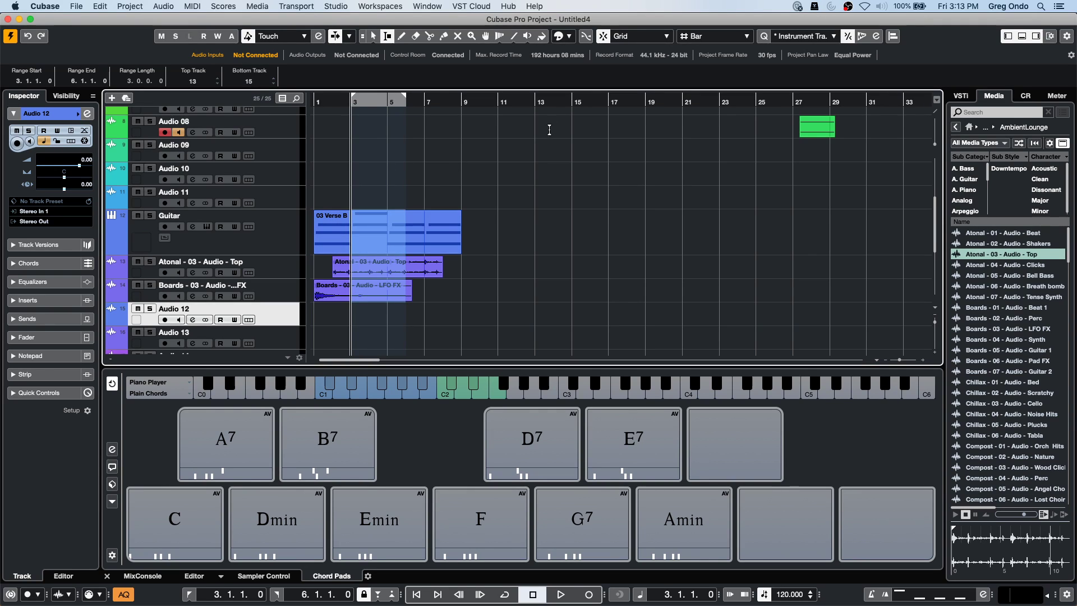
pyautogui.click(77, 6)
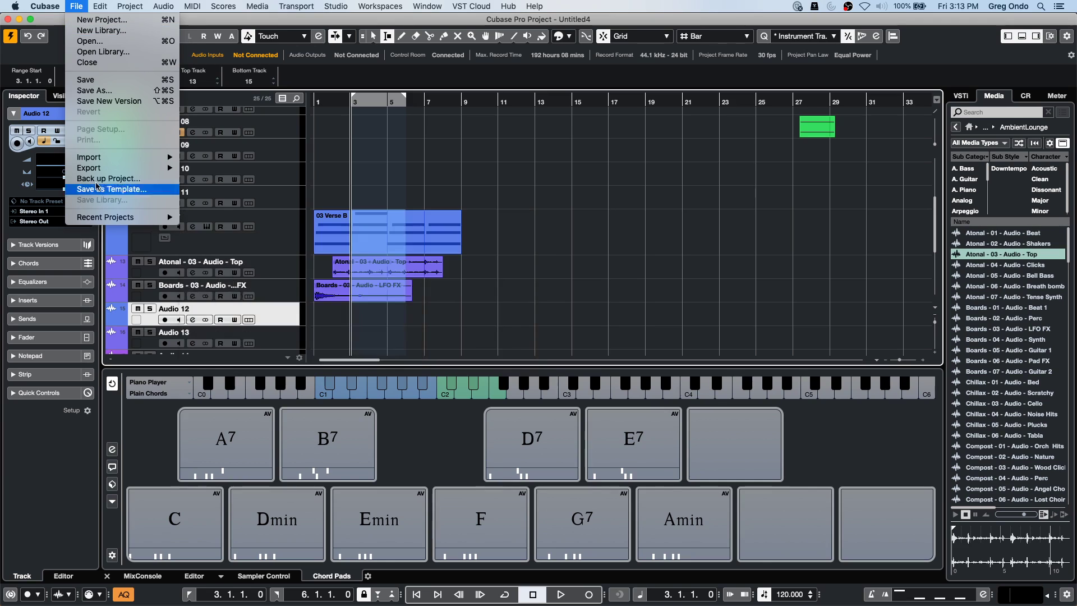
pyautogui.moveTo(94, 169)
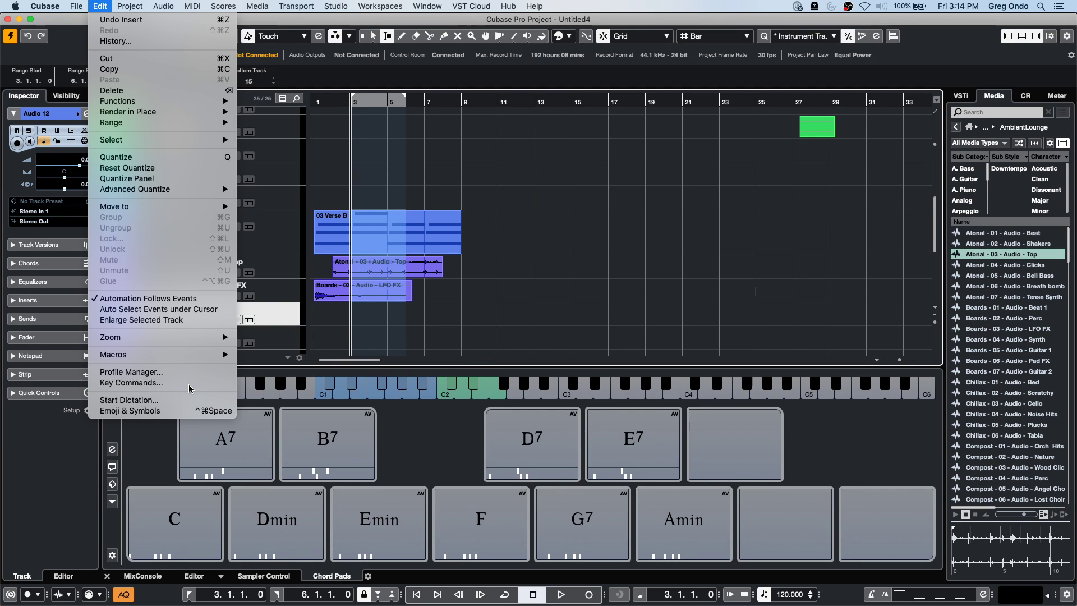
# Open the Key Commands settings and browse the command categories, selecting Add Track.
pyautogui.click(189, 384)
pyautogui.click(172, 113)
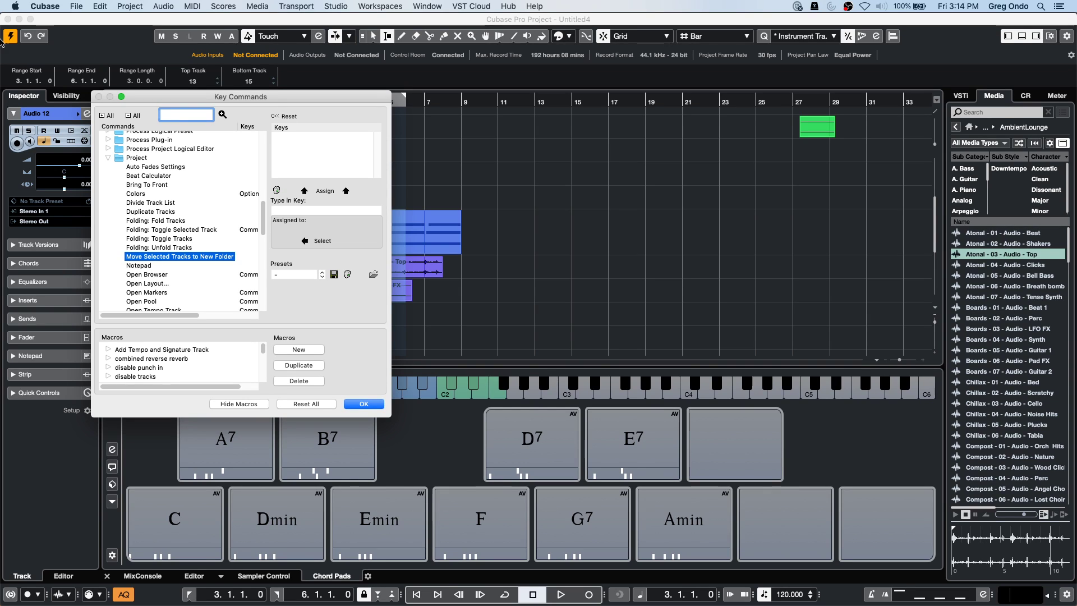
pyautogui.press('Return')
pyautogui.scroll(10, 157, 163)
pyautogui.click(142, 138)
# Search key commands for 'mute', step to the Mute entry bound to M, and close.
pyautogui.click(181, 114)
pyautogui.write('m')
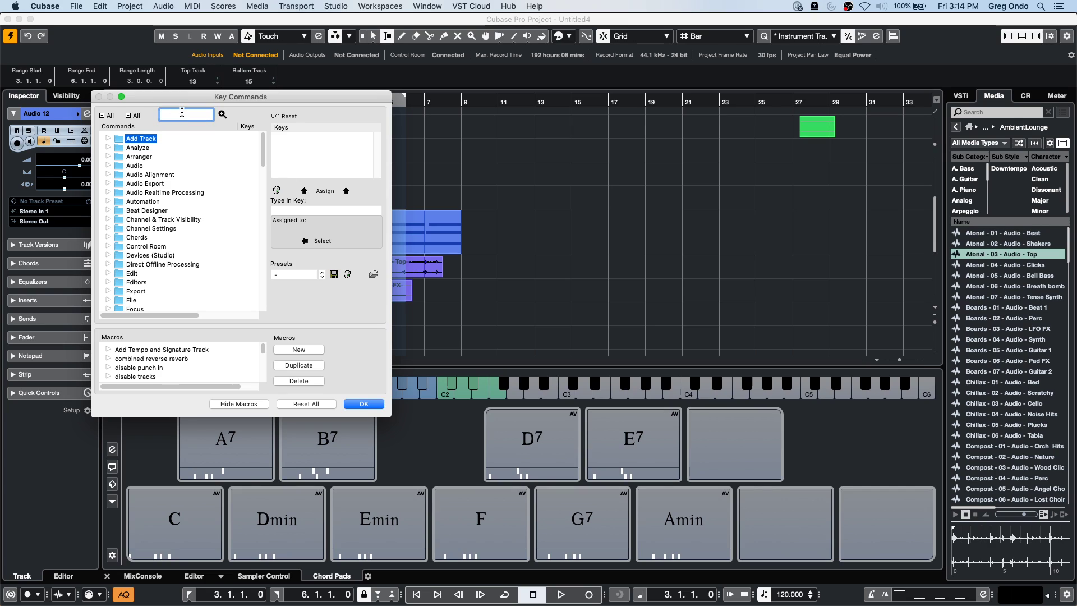
pyautogui.write('ute')
pyautogui.press('Return')
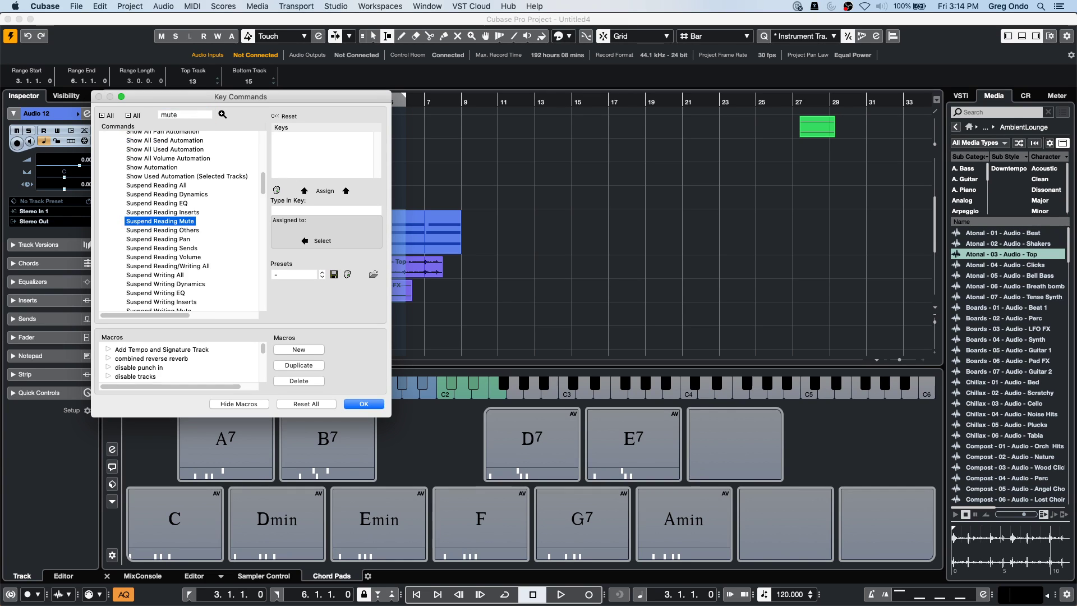
pyautogui.click(222, 115)
pyautogui.click(222, 115)
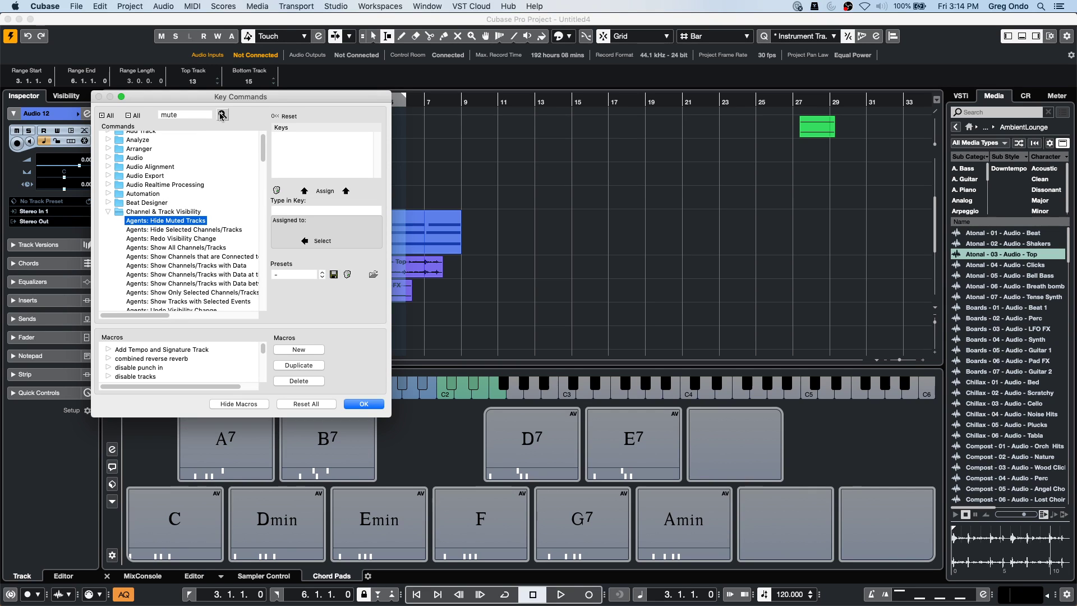
pyautogui.click(222, 115)
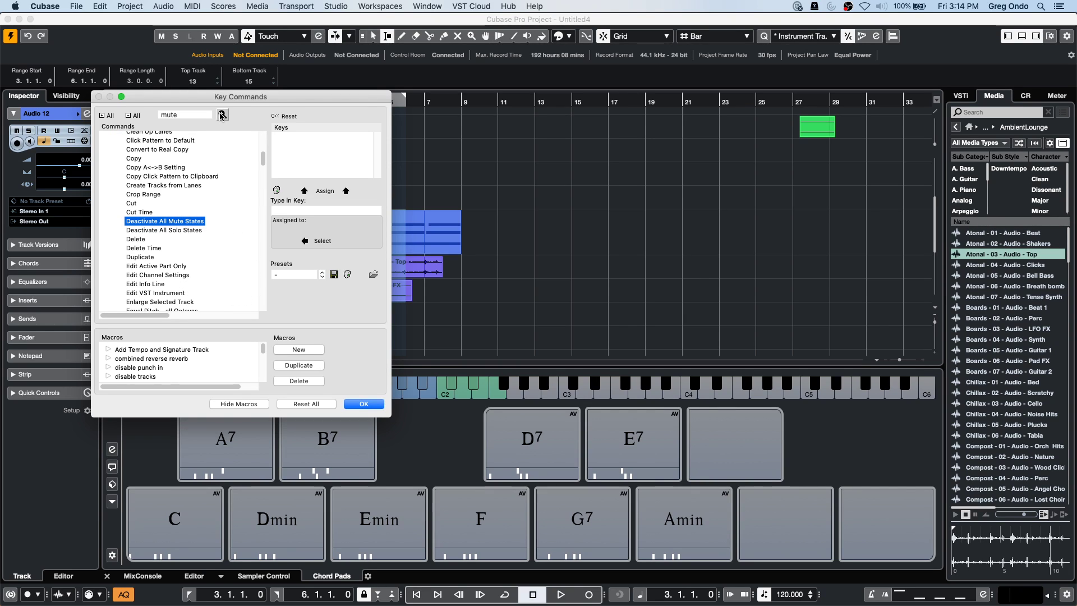
pyautogui.click(223, 115)
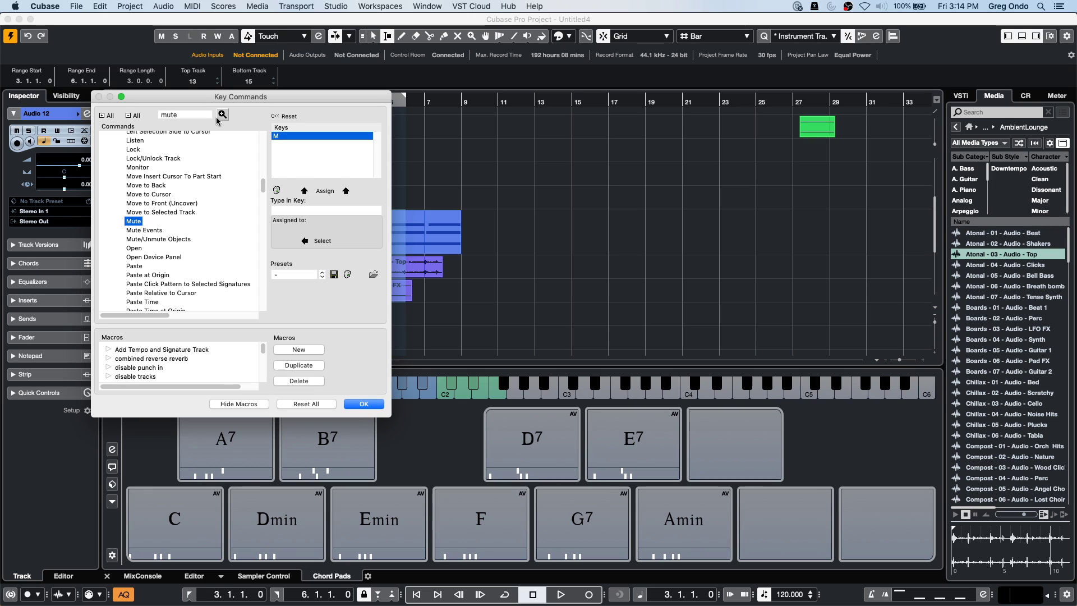
pyautogui.scroll(15, 158, 209)
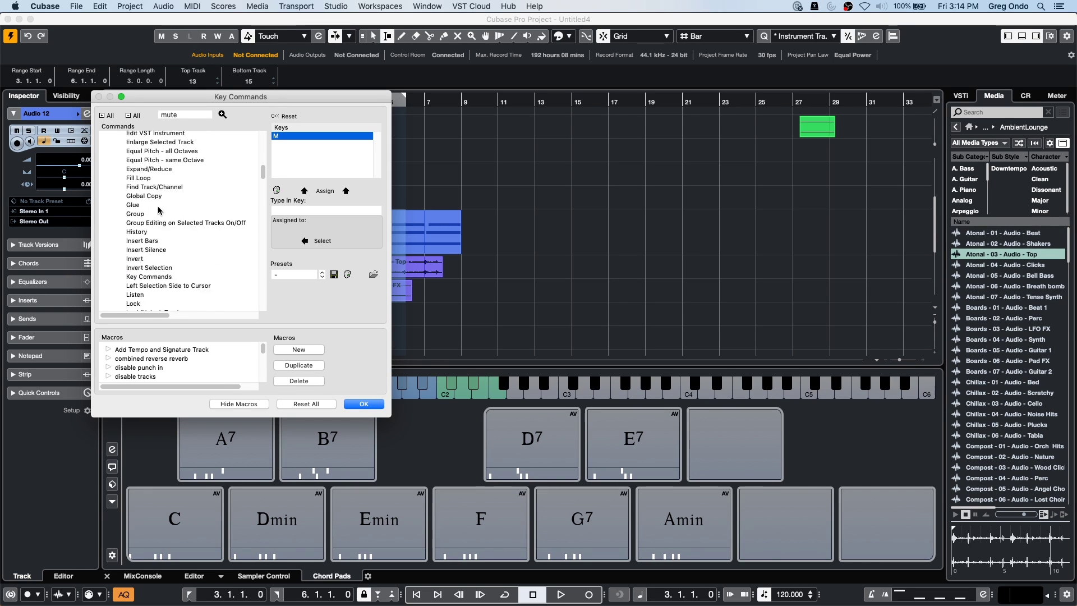
pyautogui.scroll(-10, 158, 209)
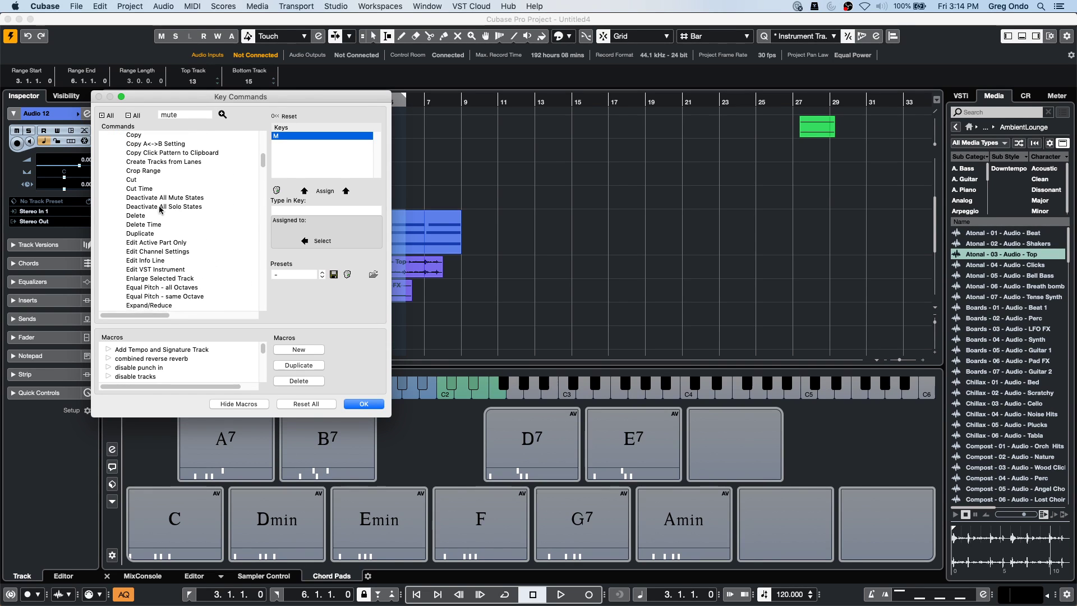
pyautogui.click(364, 404)
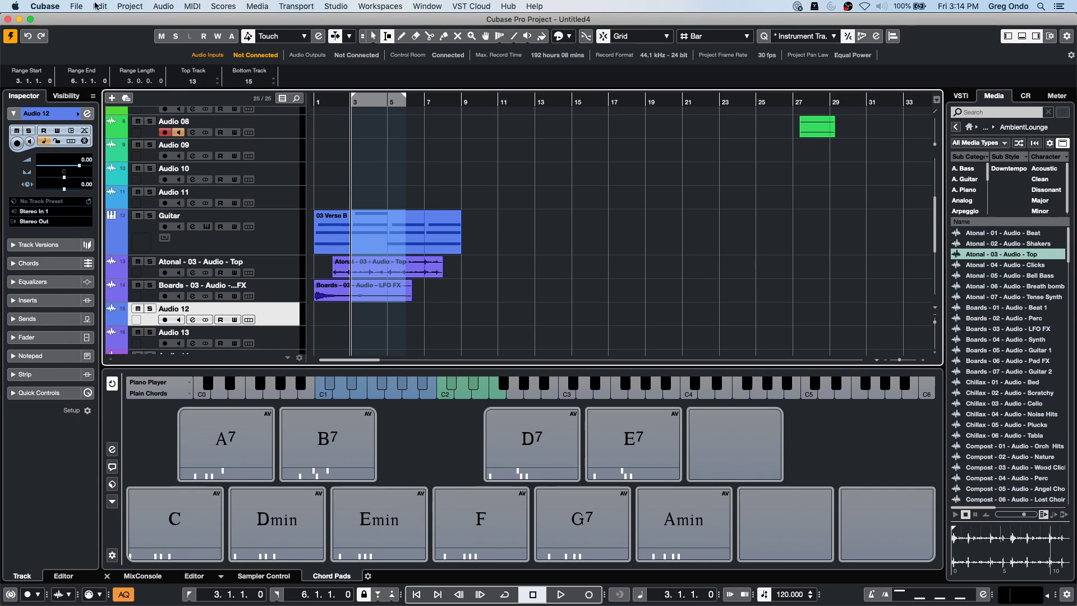
# Reopen Key Commands from the Edit menu and create a new macro named 'mute range'.
pyautogui.click(96, 6)
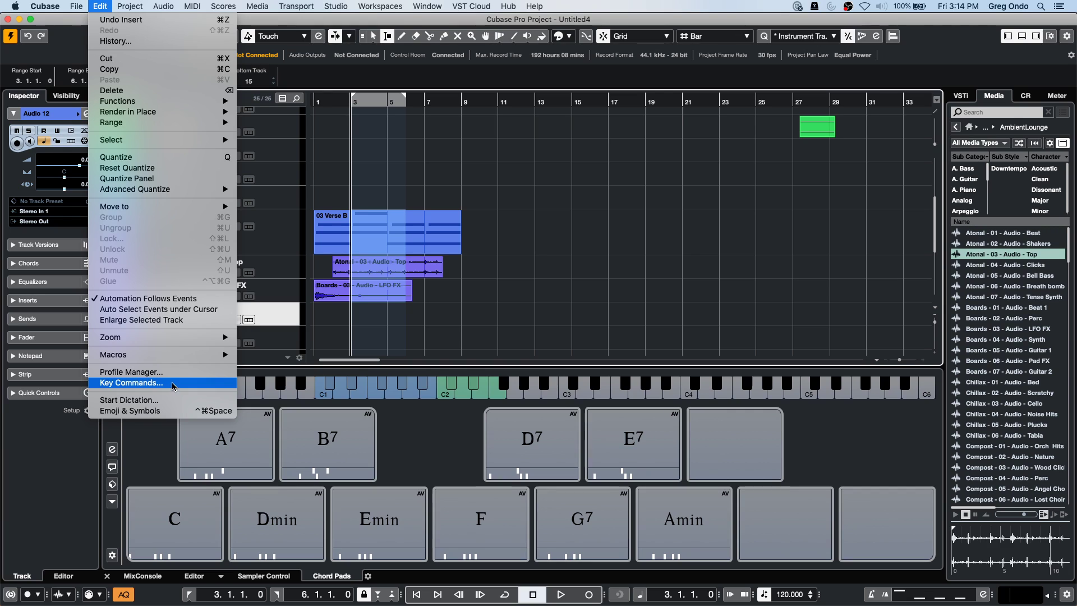
pyautogui.click(171, 382)
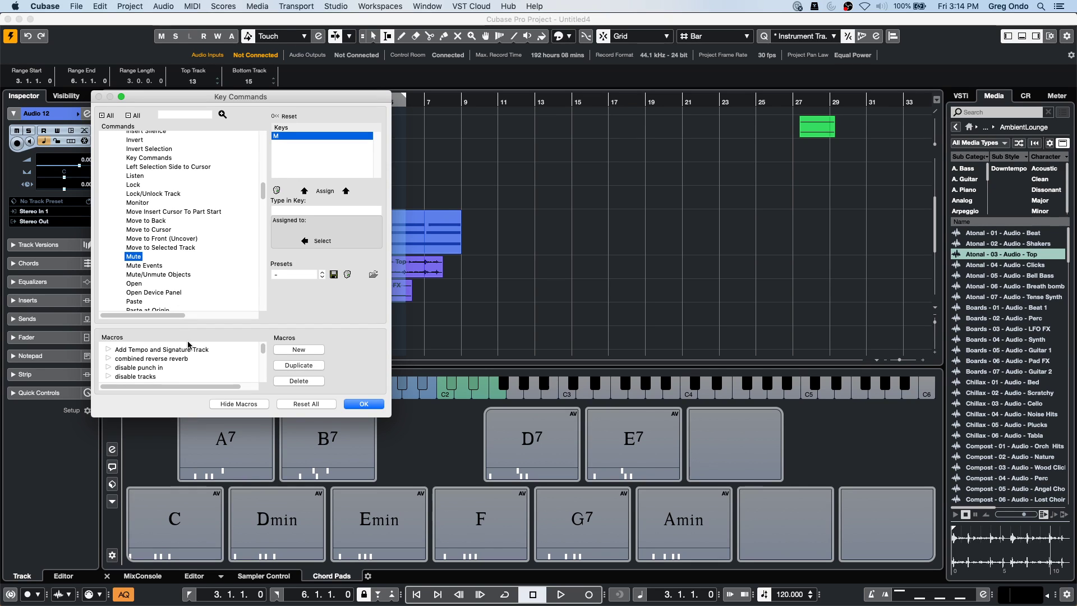
pyautogui.click(299, 350)
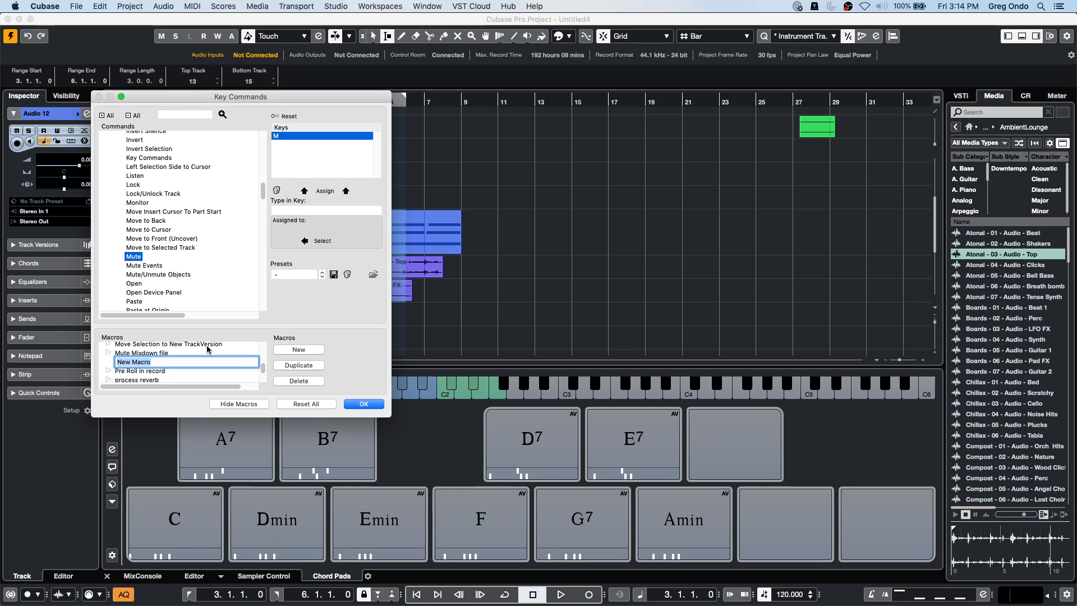
pyautogui.write('mu')
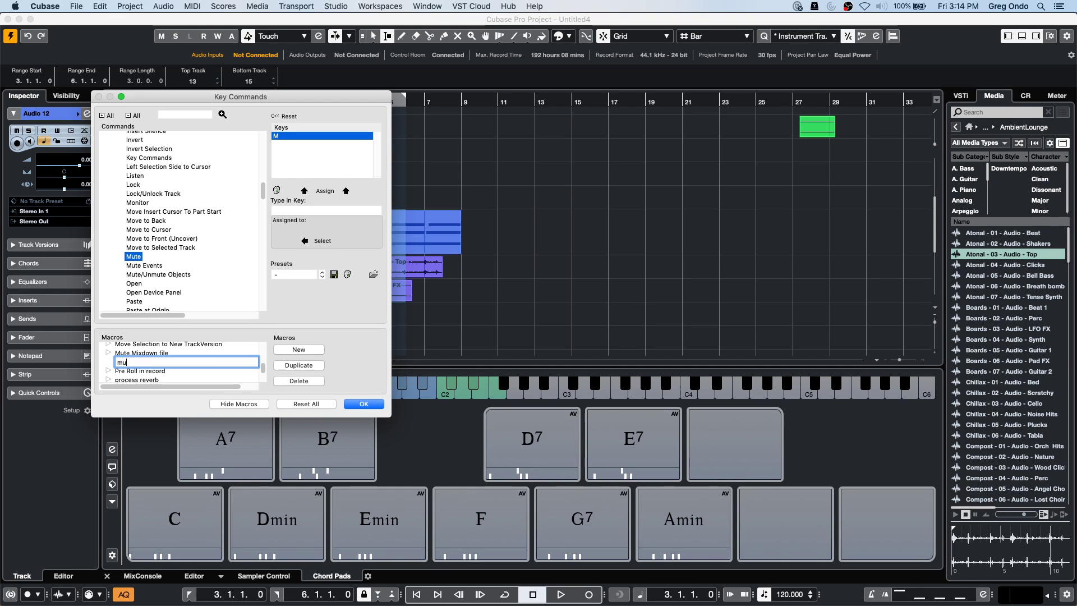
pyautogui.write('te range')
pyautogui.press('Return')
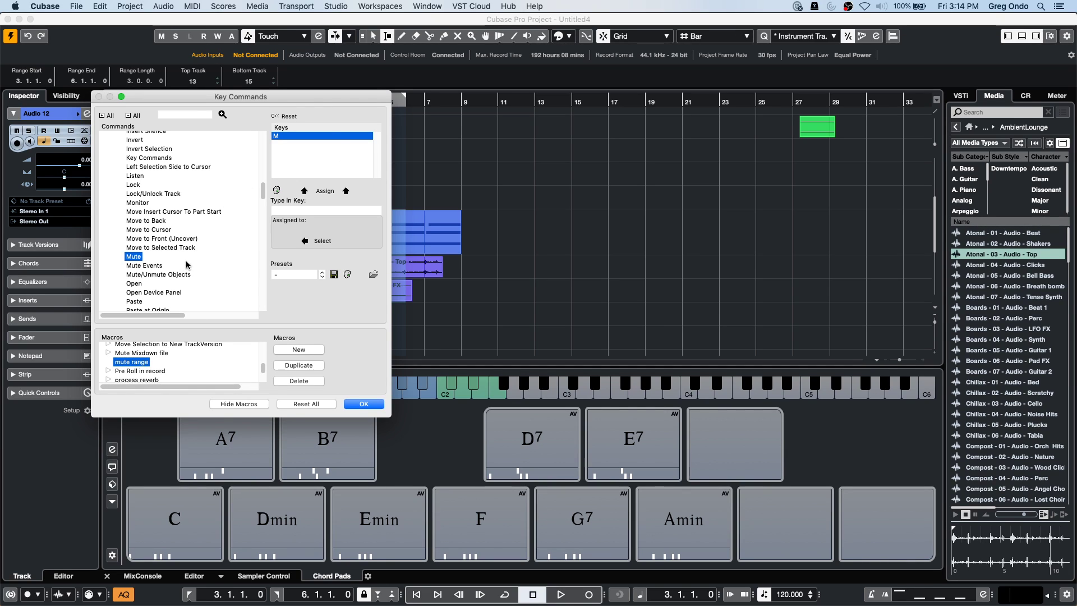
pyautogui.click(149, 265)
# Locate and select the Edit - Mute command in the Commands list.
pyautogui.scroll(-10, 185, 225)
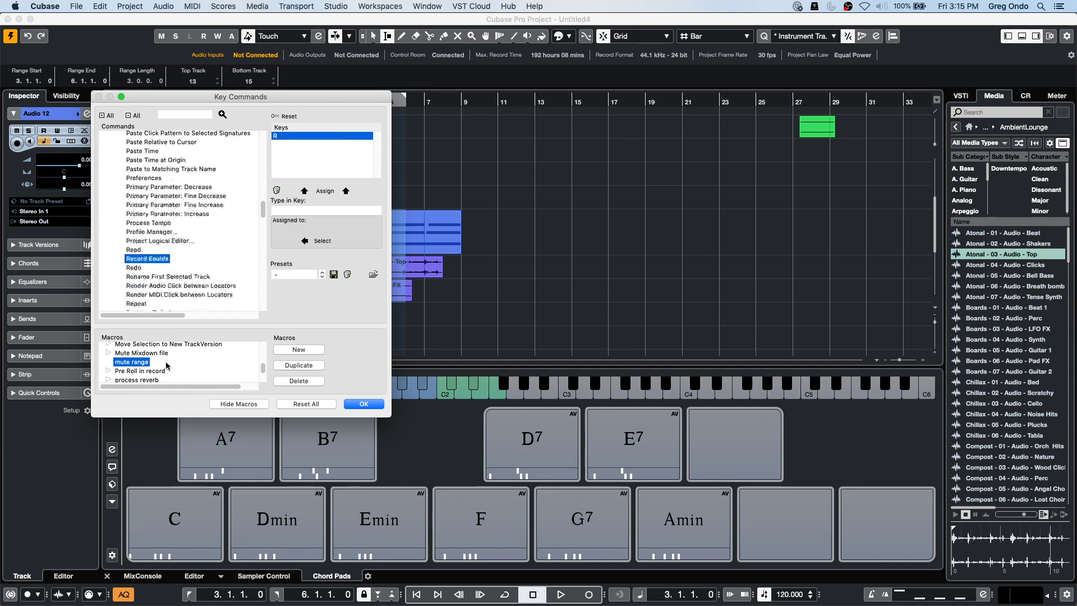
pyautogui.click(210, 173)
pyautogui.click(212, 148)
pyautogui.scroll(7, 233, 211)
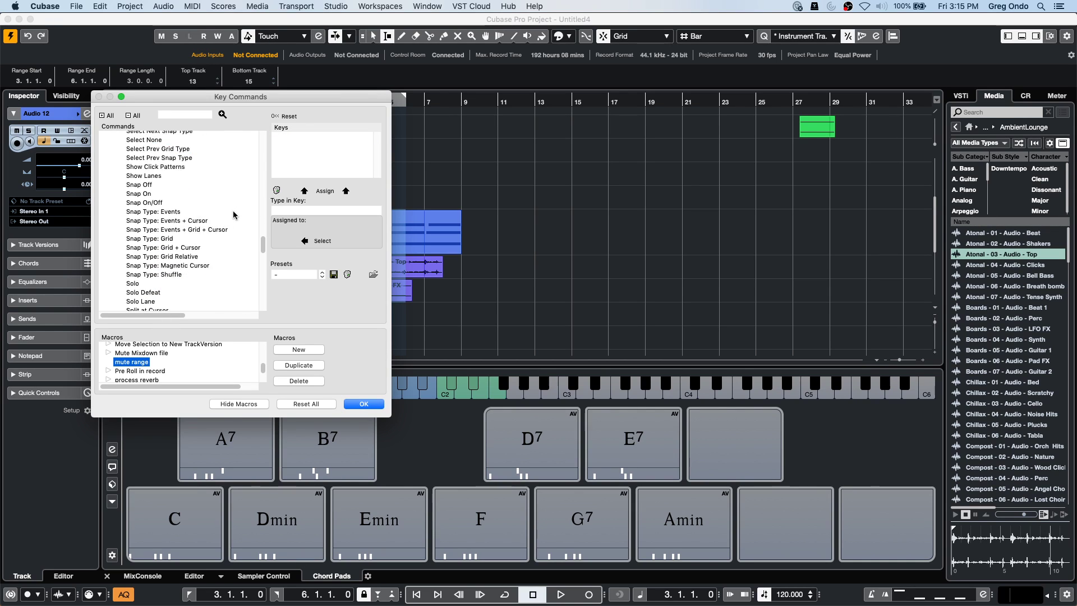
pyautogui.scroll(15, 233, 217)
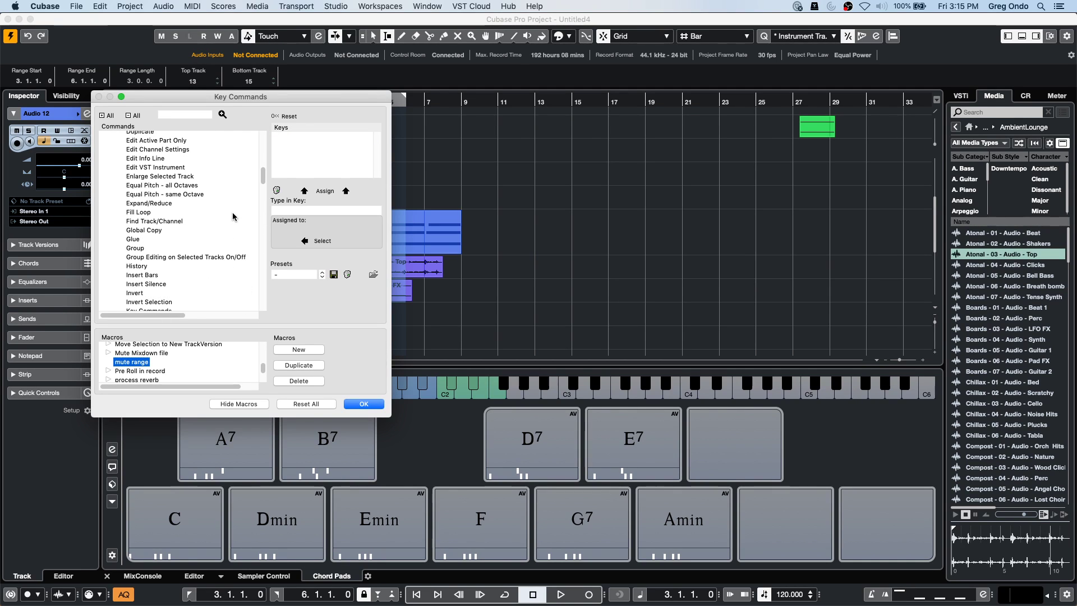
pyautogui.scroll(-2, 233, 216)
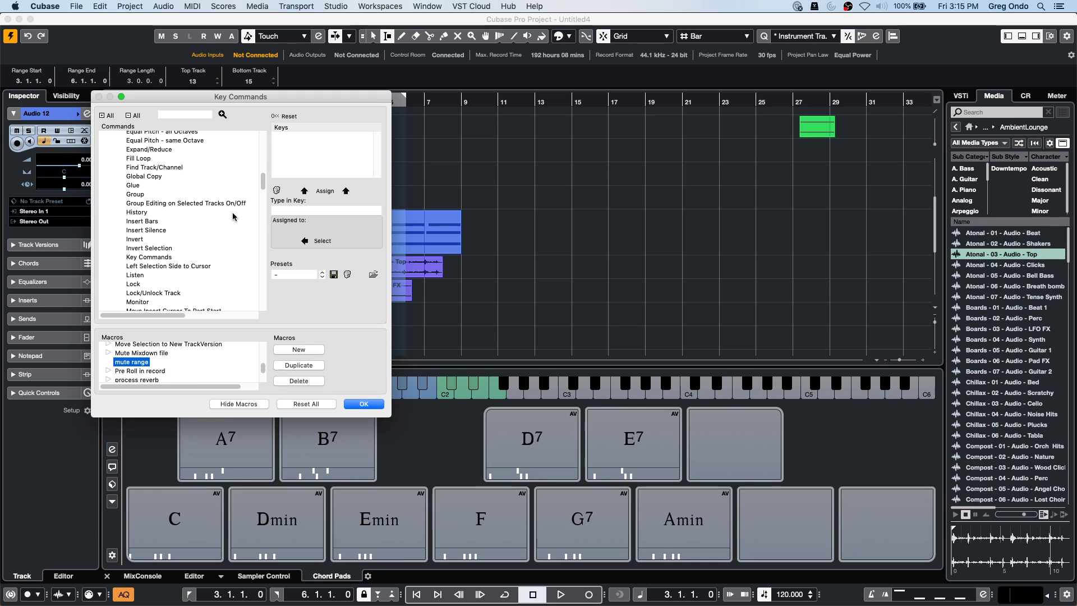
pyautogui.scroll(-5, 206, 195)
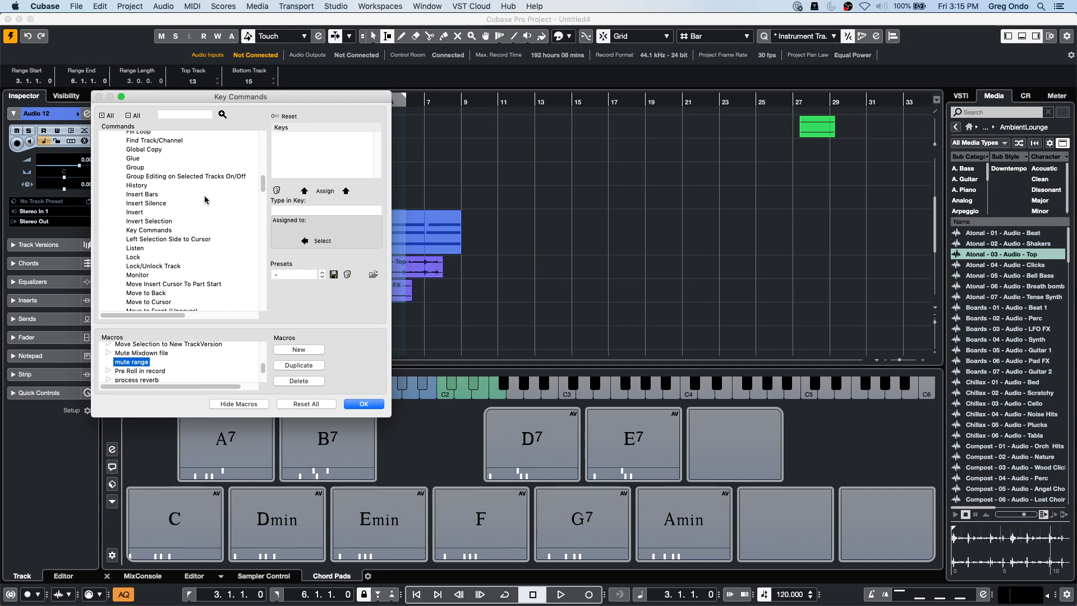
pyautogui.scroll(-2, 206, 196)
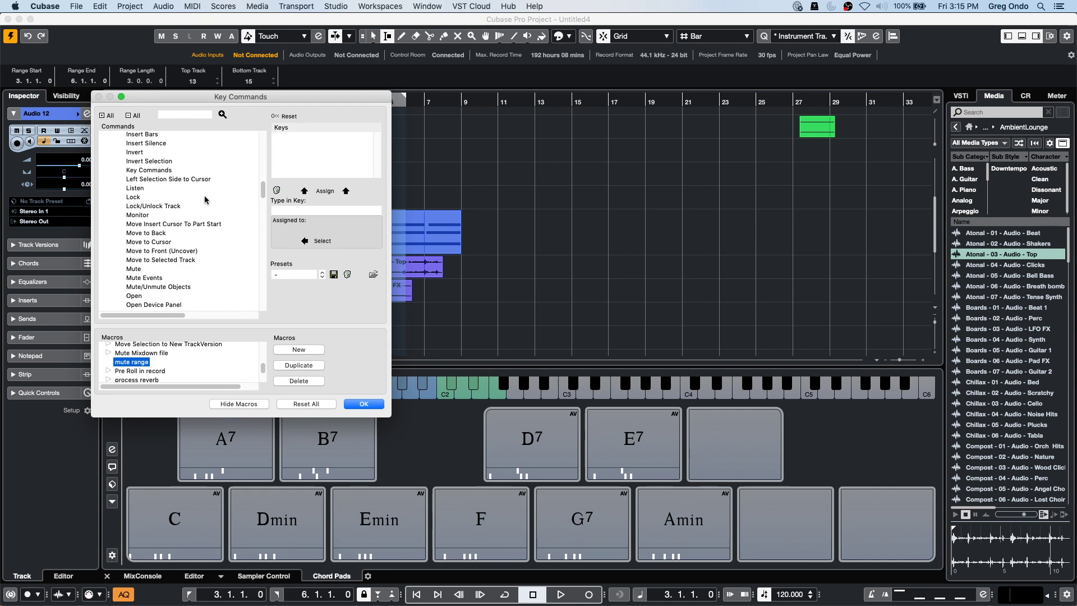
pyautogui.click(159, 277)
pyautogui.click(133, 268)
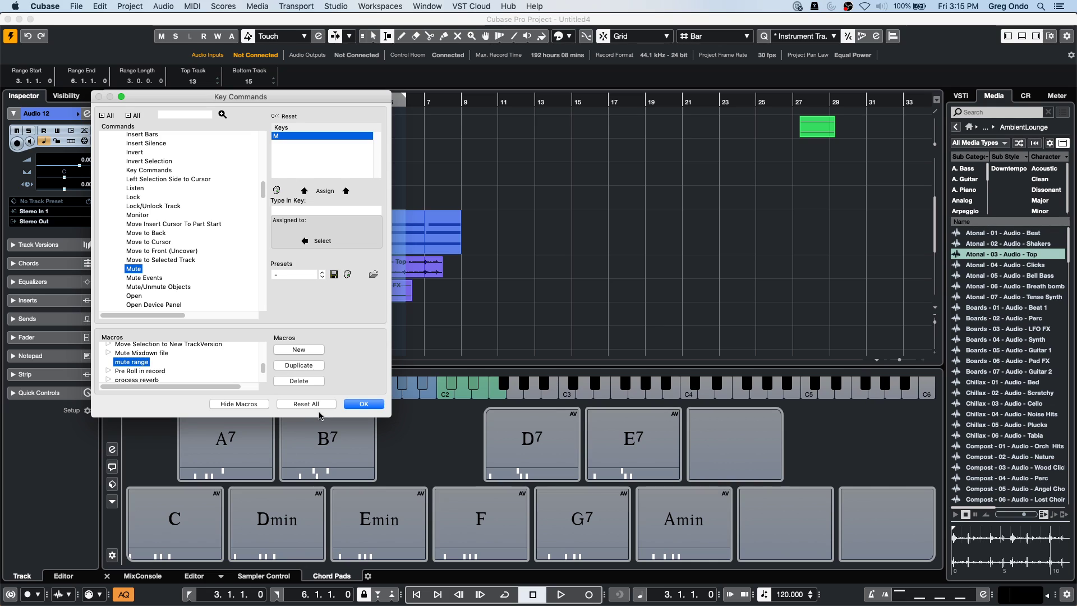
# Enlarge the dialog and Macros pane, then add Mute as the first 'mute range' step.
pyautogui.moveTo(391, 417); pyautogui.dragTo(394, 482)
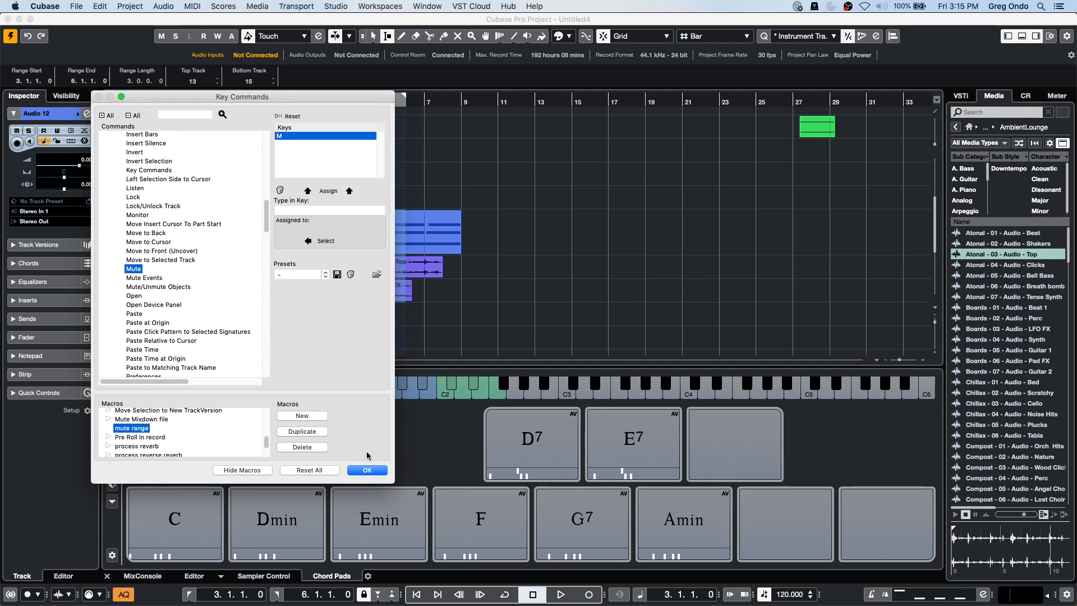
pyautogui.moveTo(322, 391); pyautogui.dragTo(322, 335)
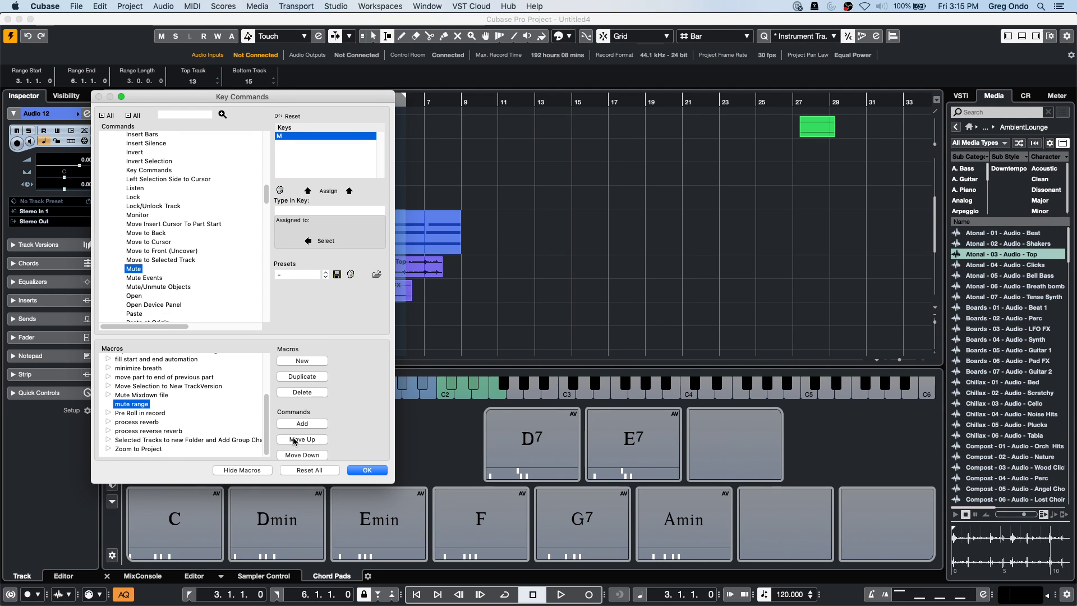
pyautogui.click(301, 424)
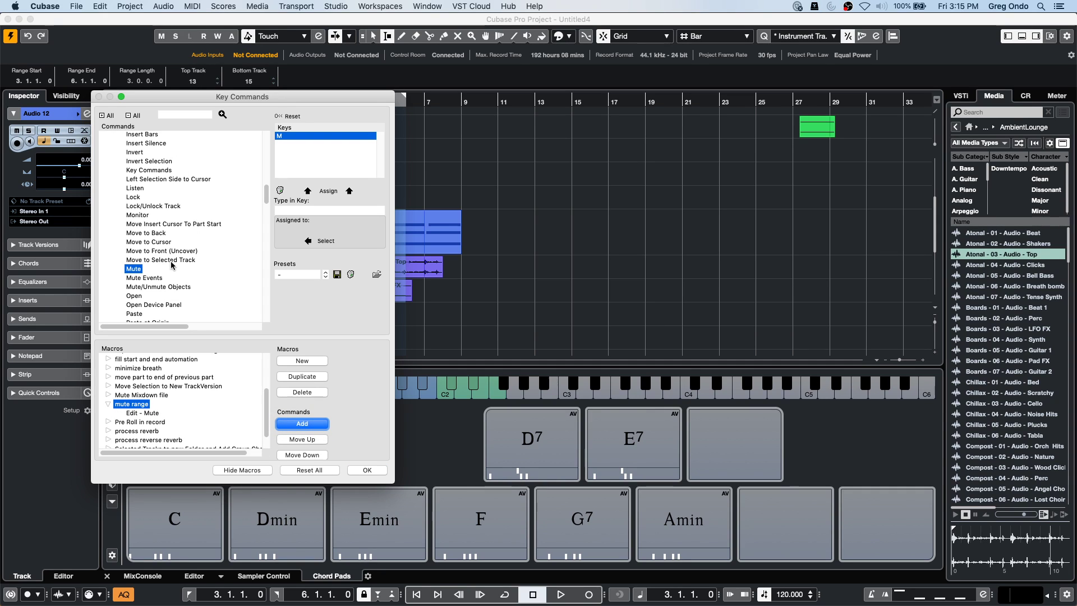
pyautogui.scroll(15, 170, 239)
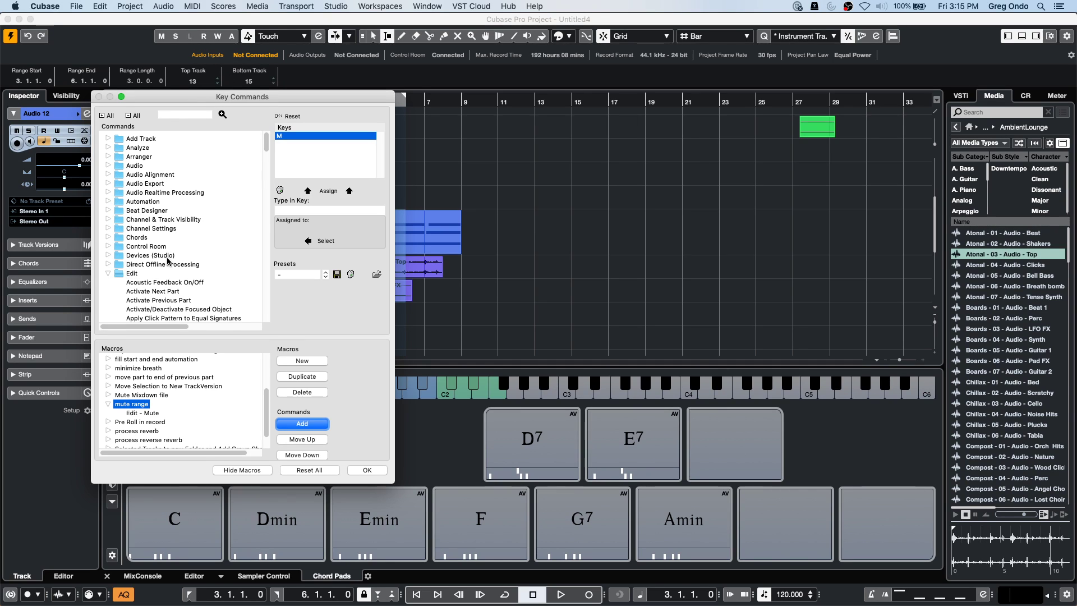
pyautogui.scroll(-15, 167, 260)
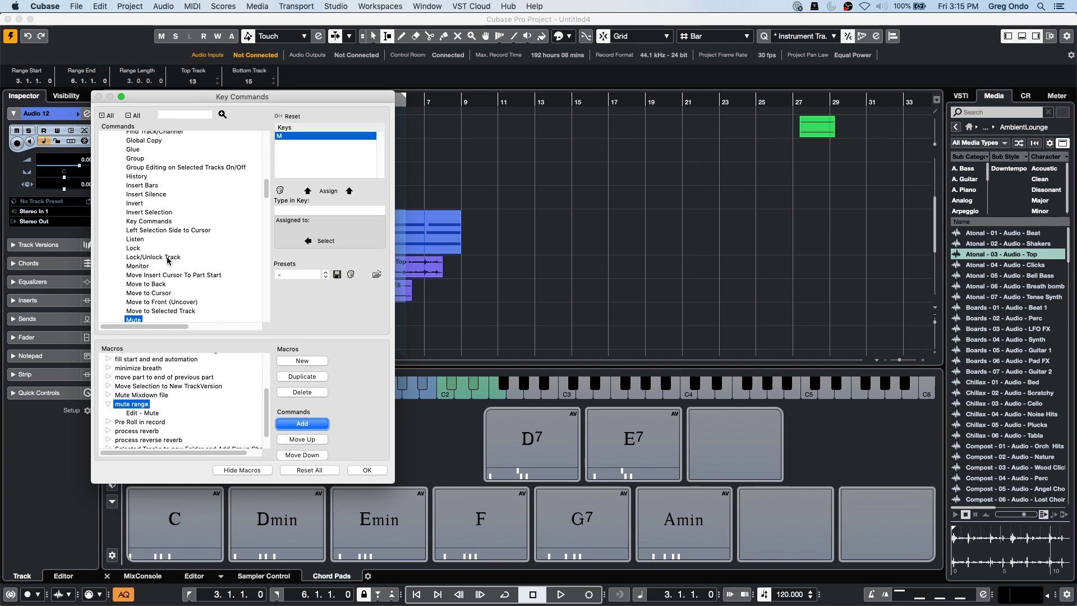
pyautogui.scroll(-10, 168, 260)
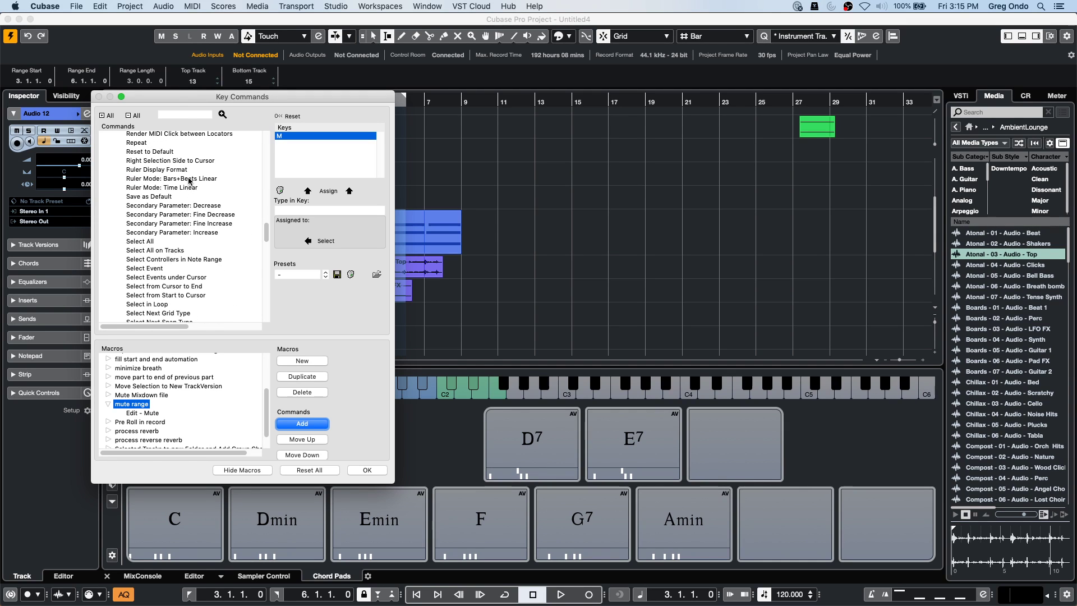
pyautogui.scroll(-20, 151, 175)
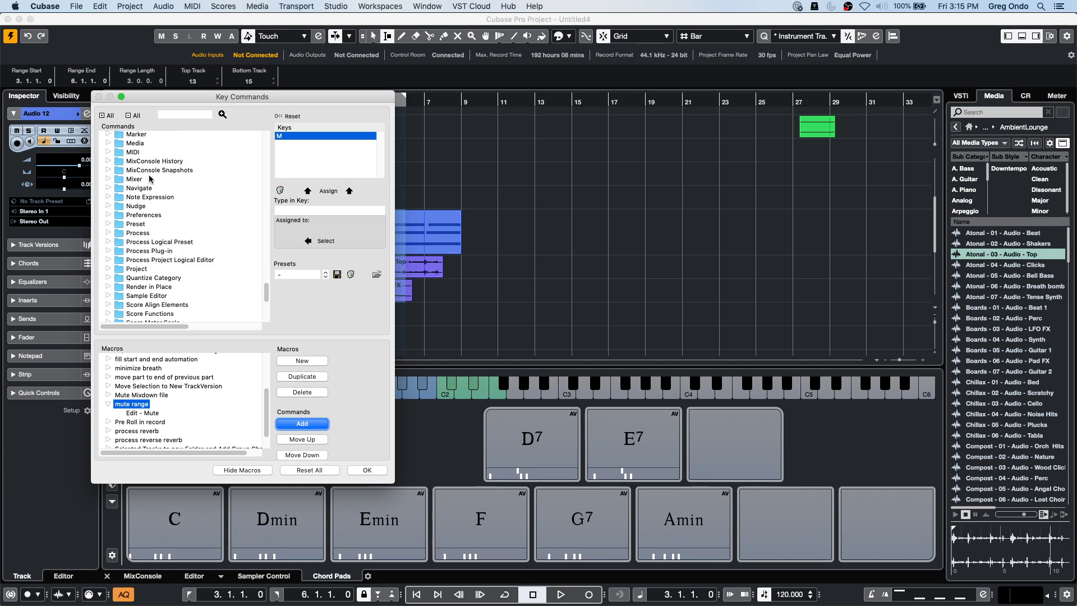
pyautogui.scroll(10, 150, 178)
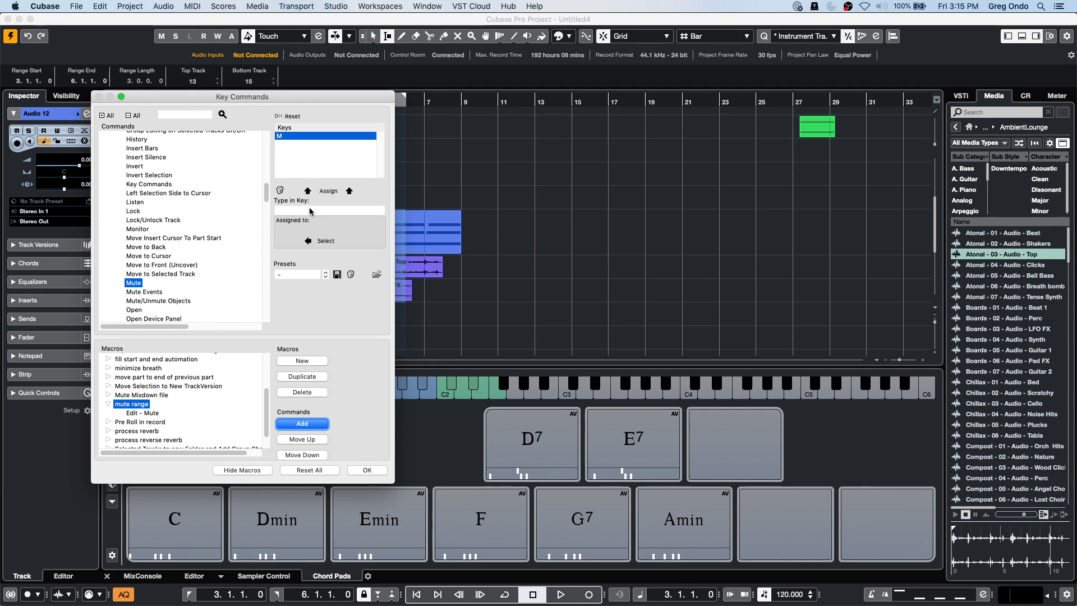
# Check Edit > Range, then search 'split' in Key Commands to find Split Range on Shift+X and close.
pyautogui.click(101, 7)
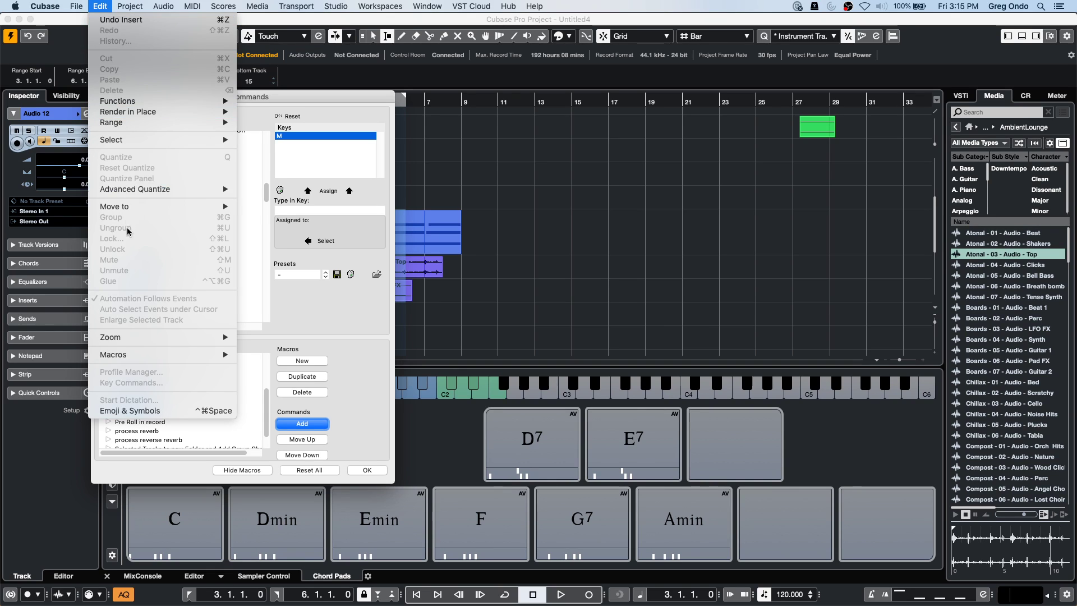
pyautogui.moveTo(142, 125)
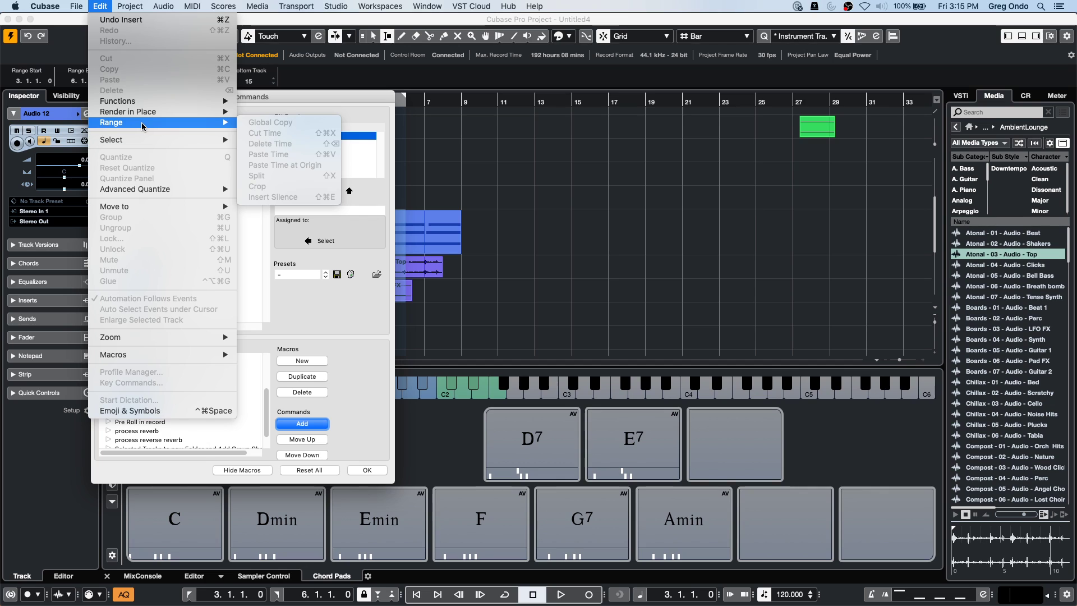
pyautogui.click(351, 211)
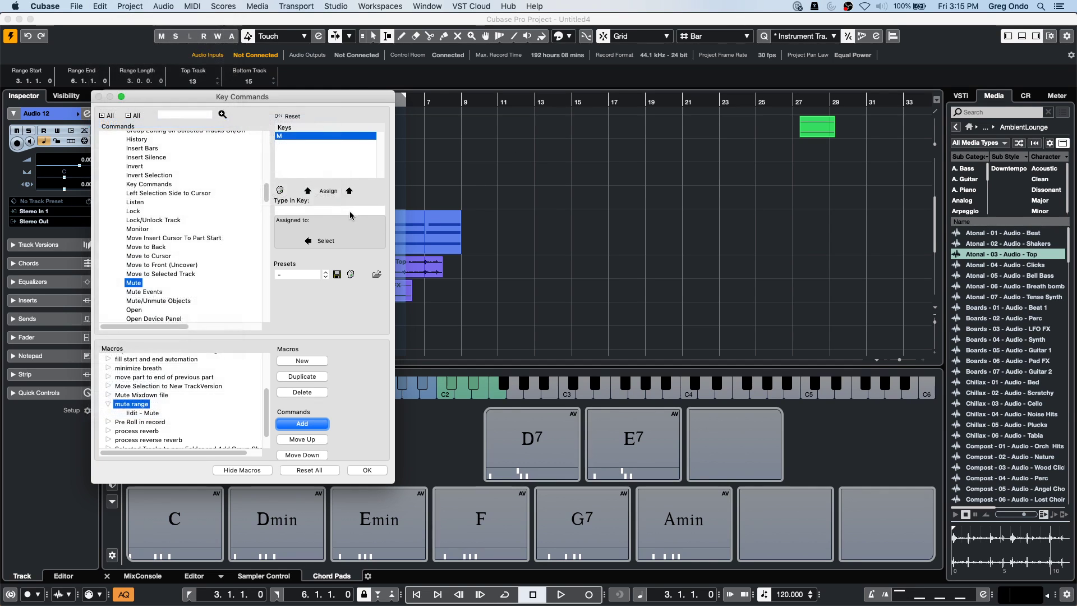
pyautogui.click(179, 115)
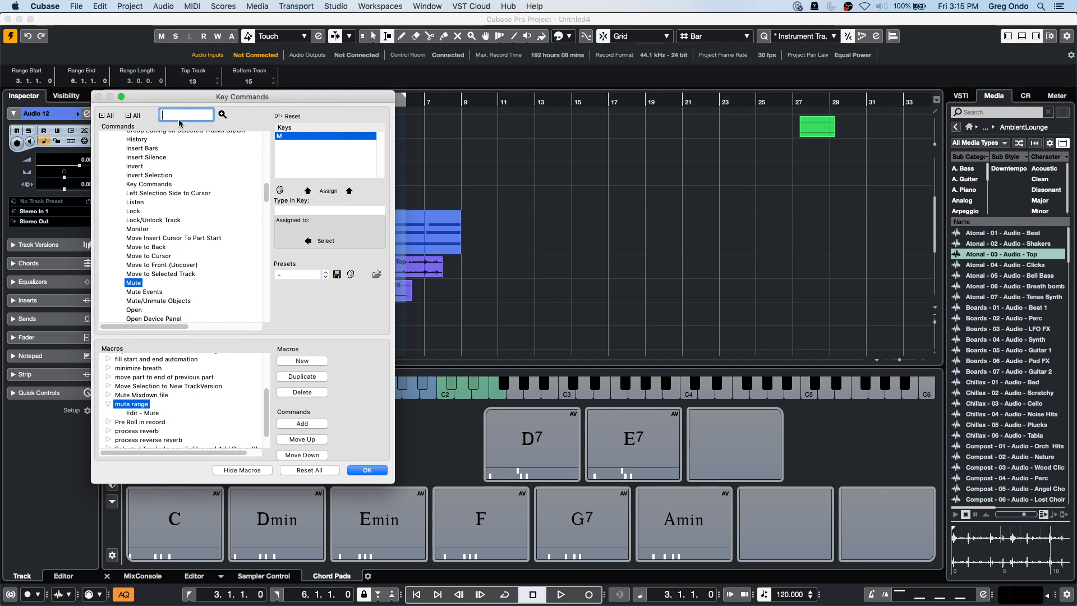
pyautogui.write('split')
pyautogui.press('Return')
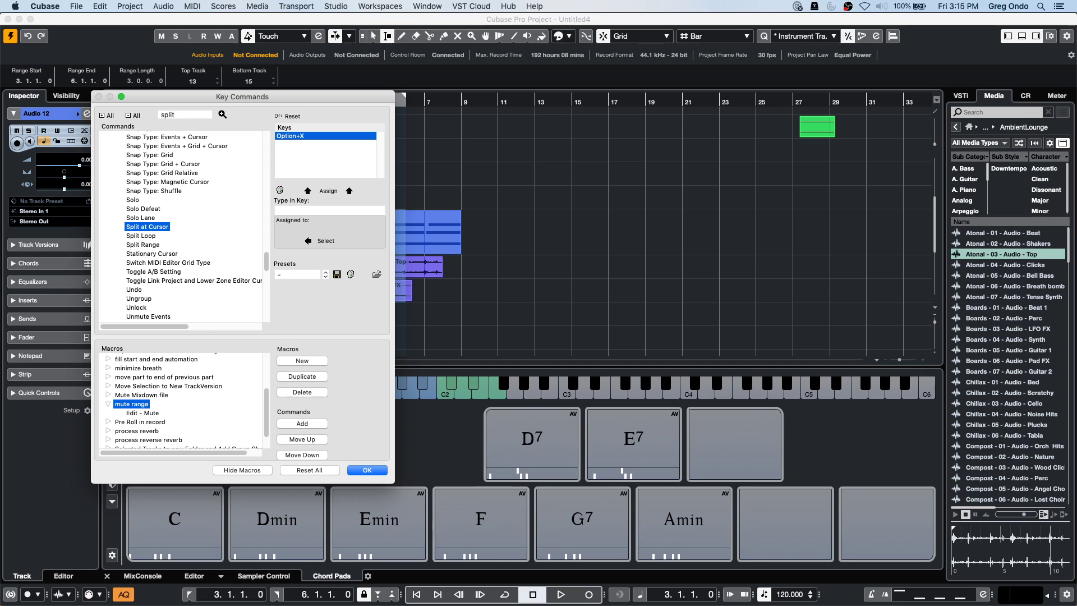
pyautogui.click(141, 245)
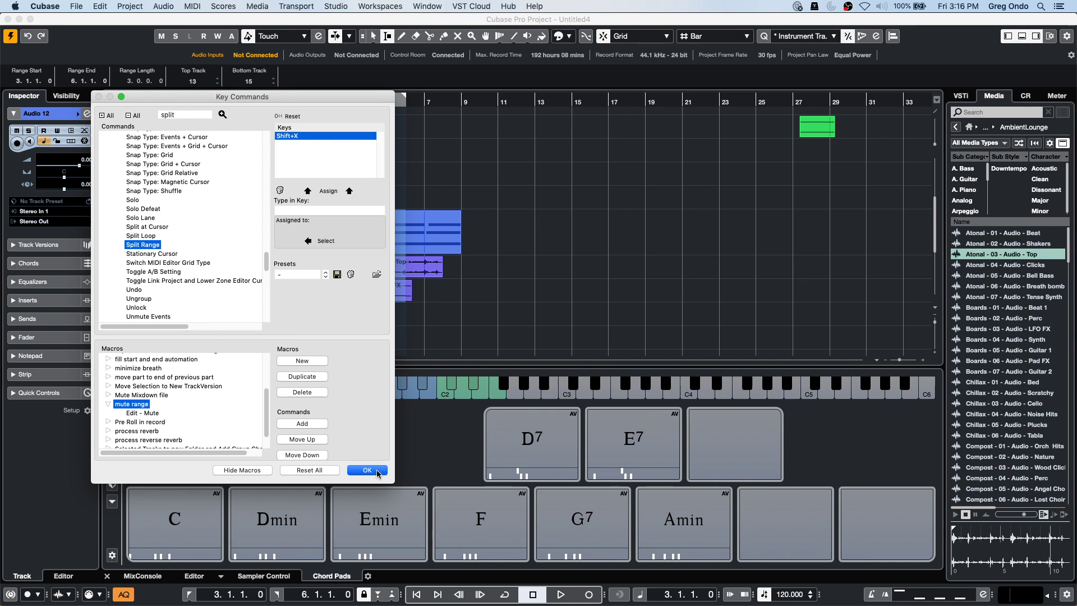
pyautogui.click(377, 473)
pyautogui.click(98, 6)
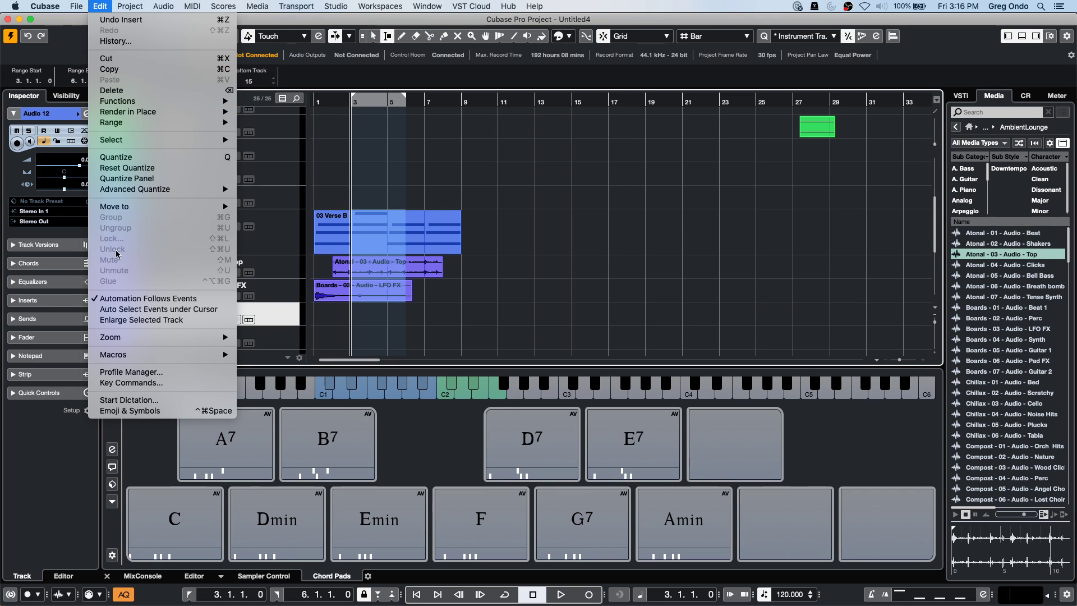
# Reopen Key Commands, enlarge the macros list and expand the 'mute range' macro.
pyautogui.click(132, 382)
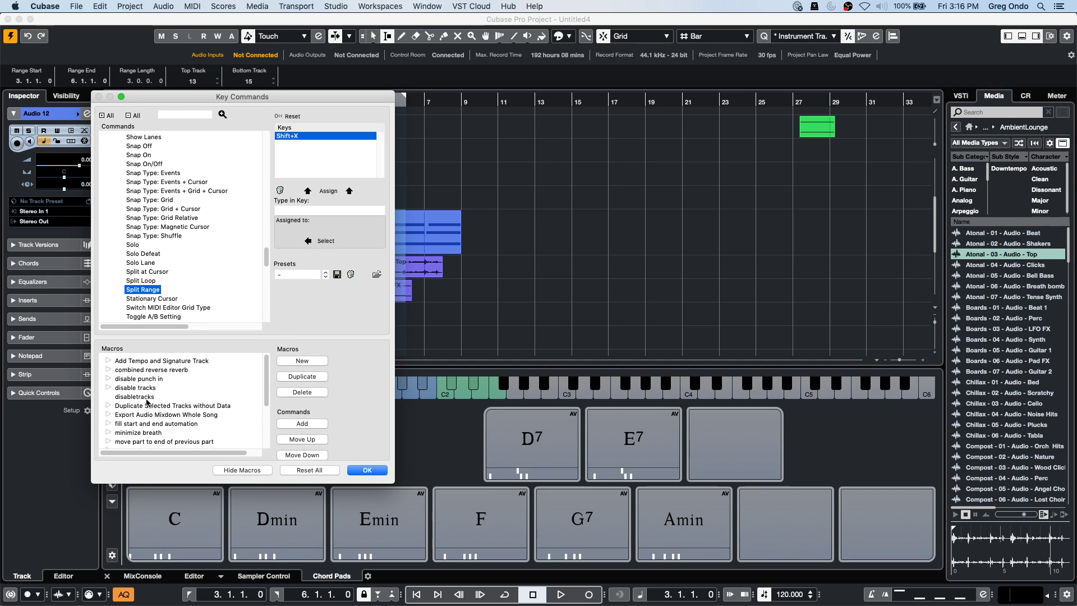
pyautogui.scroll(-2, 150, 401)
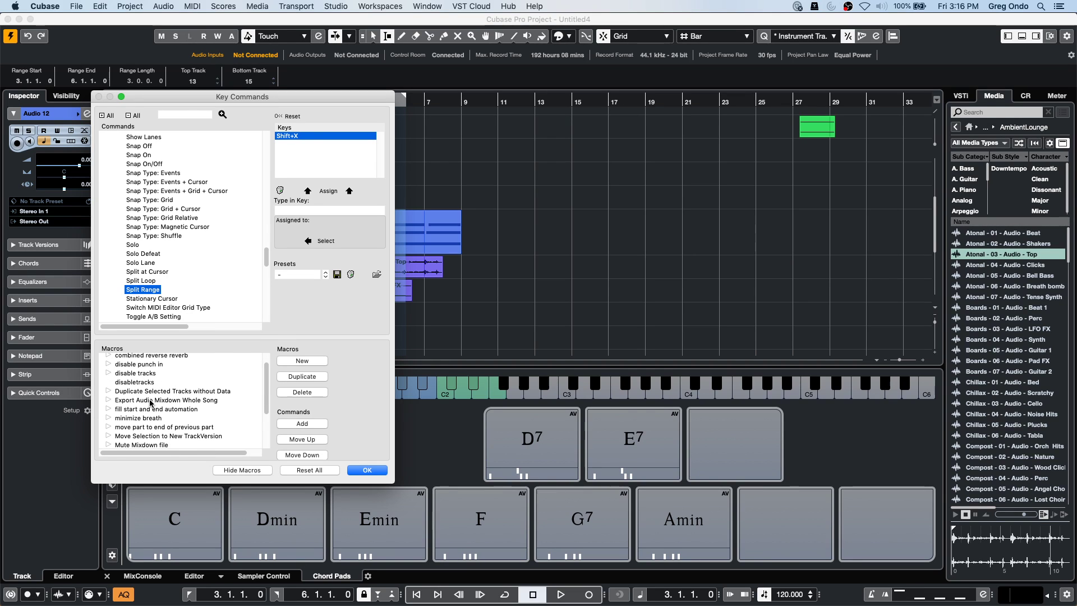
pyautogui.scroll(2, 151, 402)
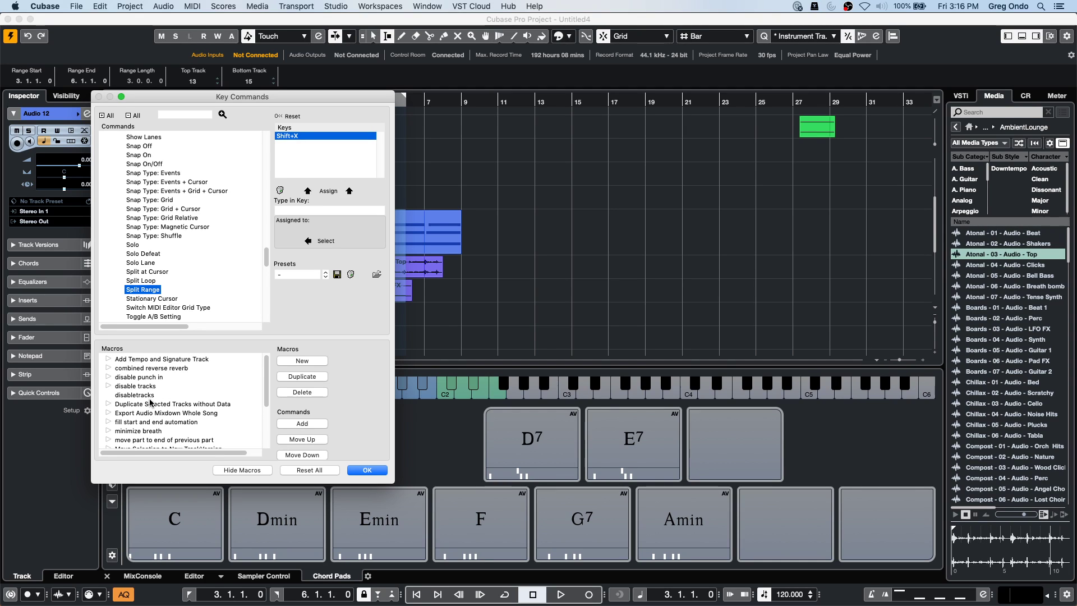
pyautogui.scroll(-4, 168, 402)
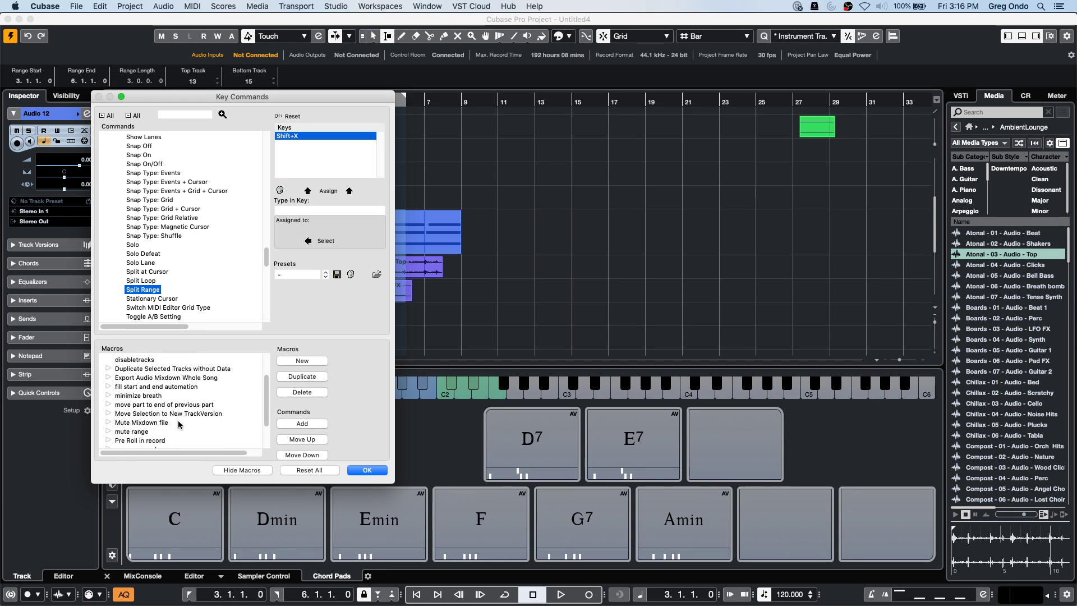
pyautogui.scroll(4, 178, 423)
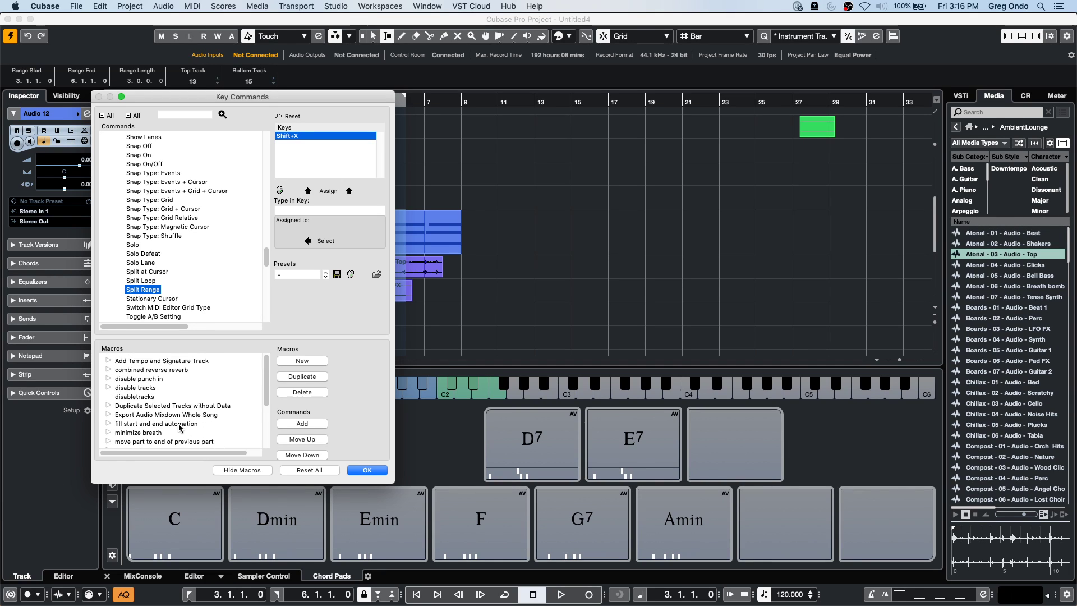
pyautogui.moveTo(283, 338); pyautogui.dragTo(286, 275)
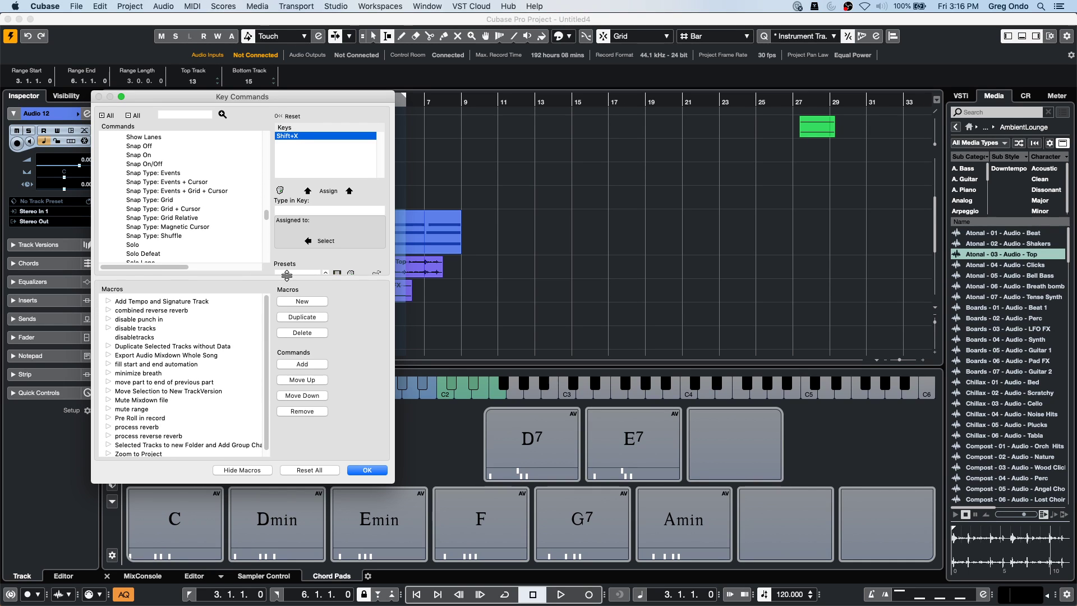
pyautogui.click(109, 409)
pyautogui.scroll(-1, 181, 201)
pyautogui.scroll(-4, 181, 202)
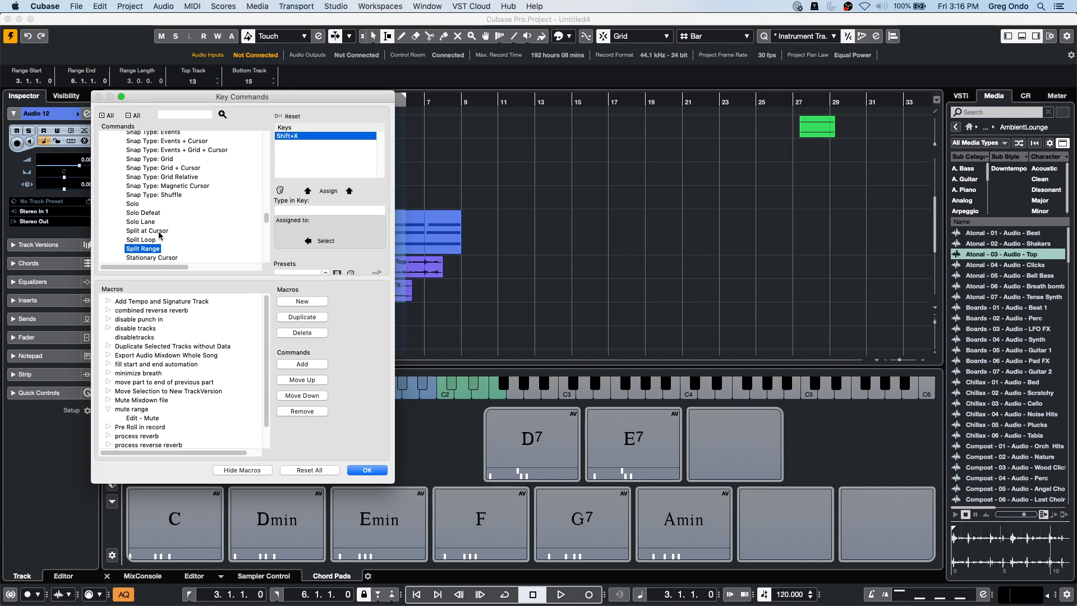
# Add Split Range to 'mute range', move it above Edit - Mute, and confirm.
pyautogui.click(317, 364)
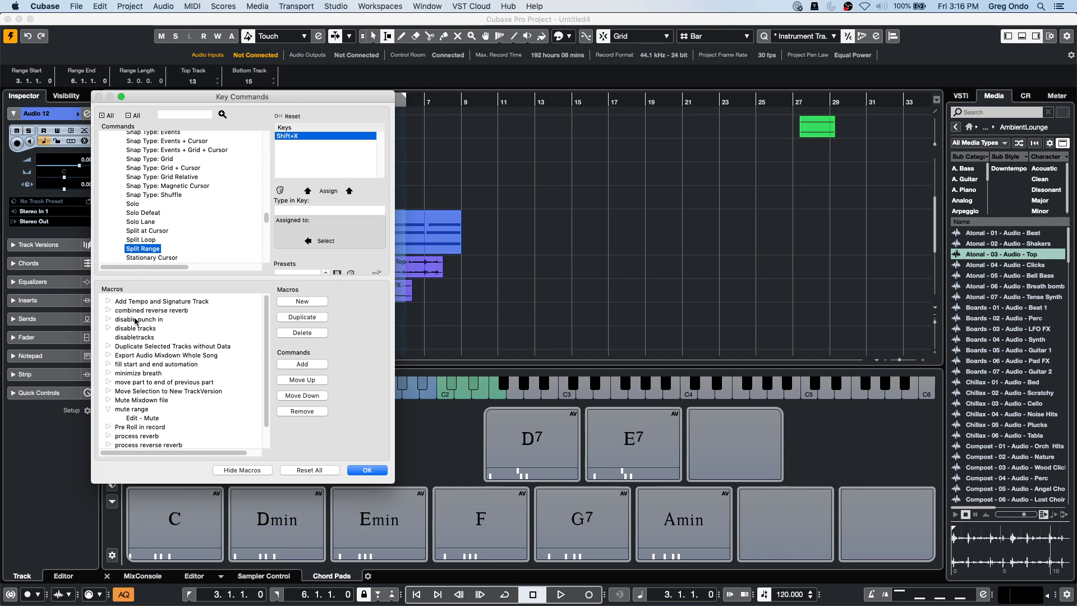
pyautogui.click(152, 417)
pyautogui.click(308, 364)
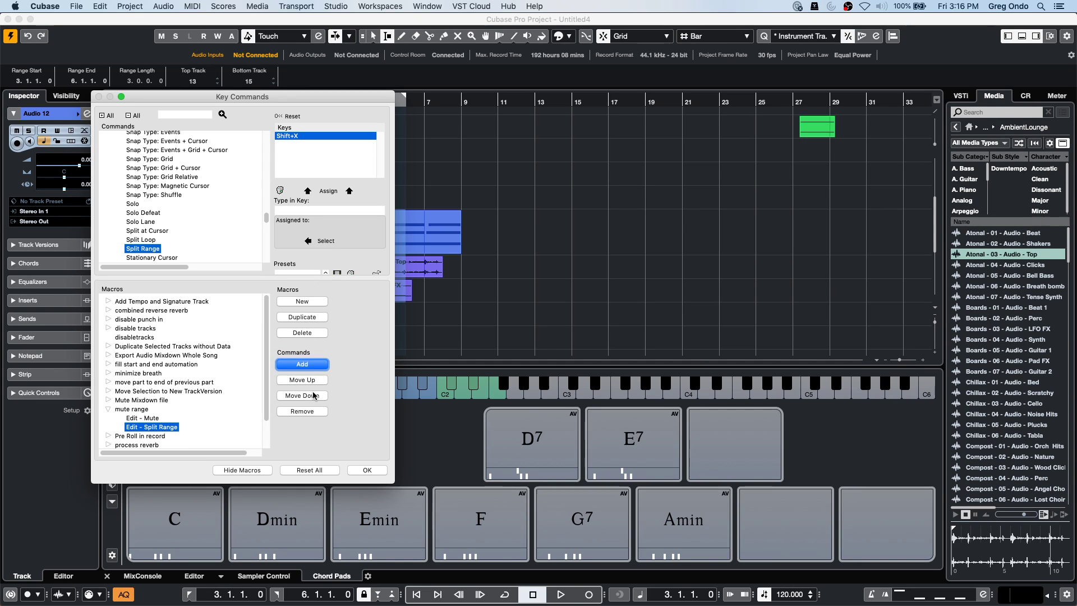
pyautogui.click(312, 396)
pyautogui.click(300, 381)
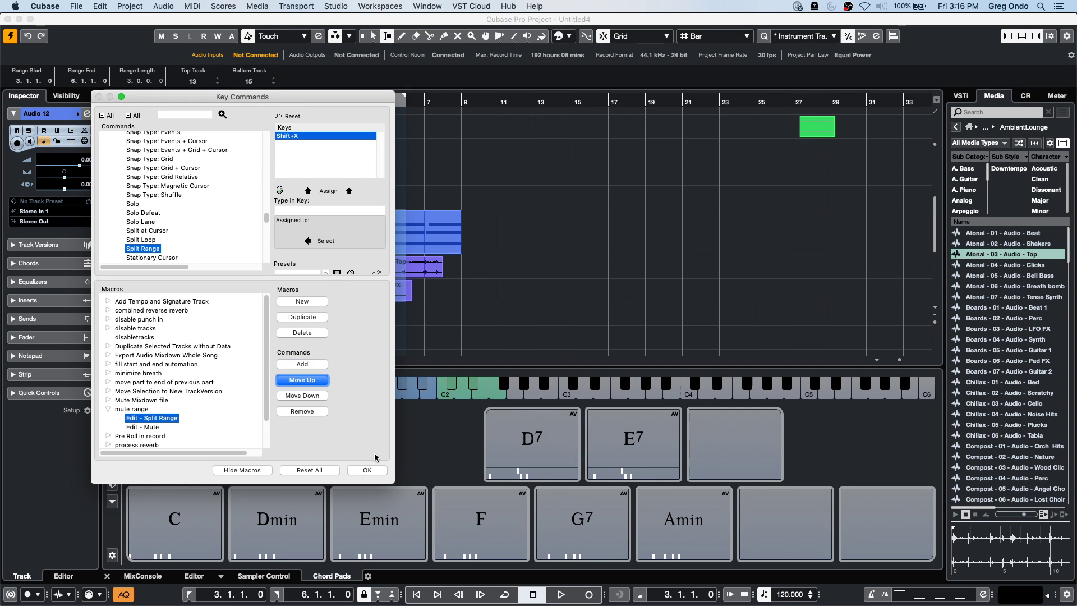
pyautogui.click(368, 470)
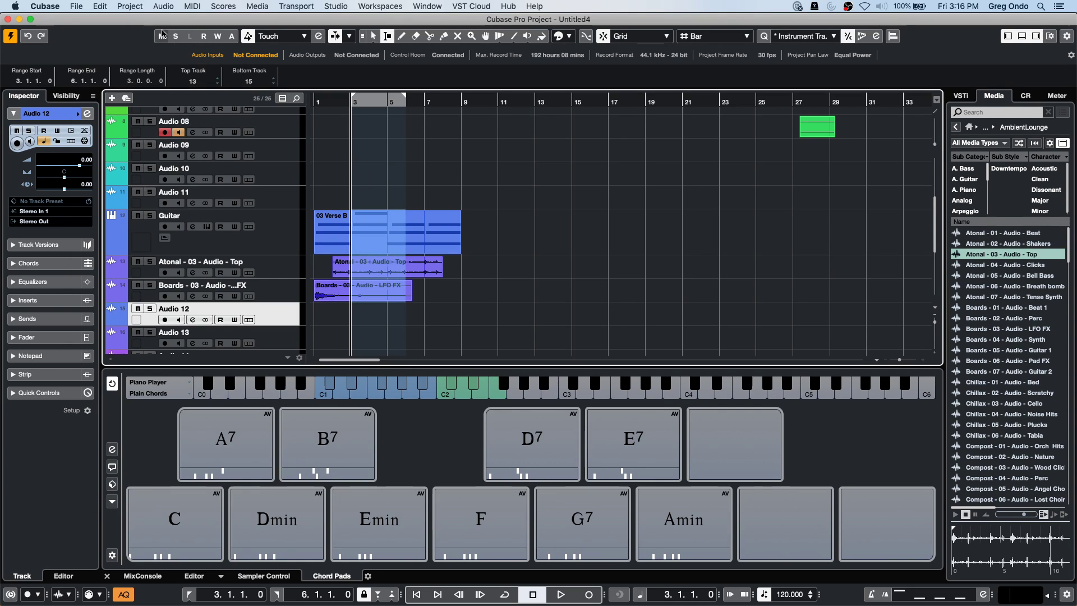
# Run the 'mute range' macro from Edit > Macros on the selected range.
pyautogui.click(100, 7)
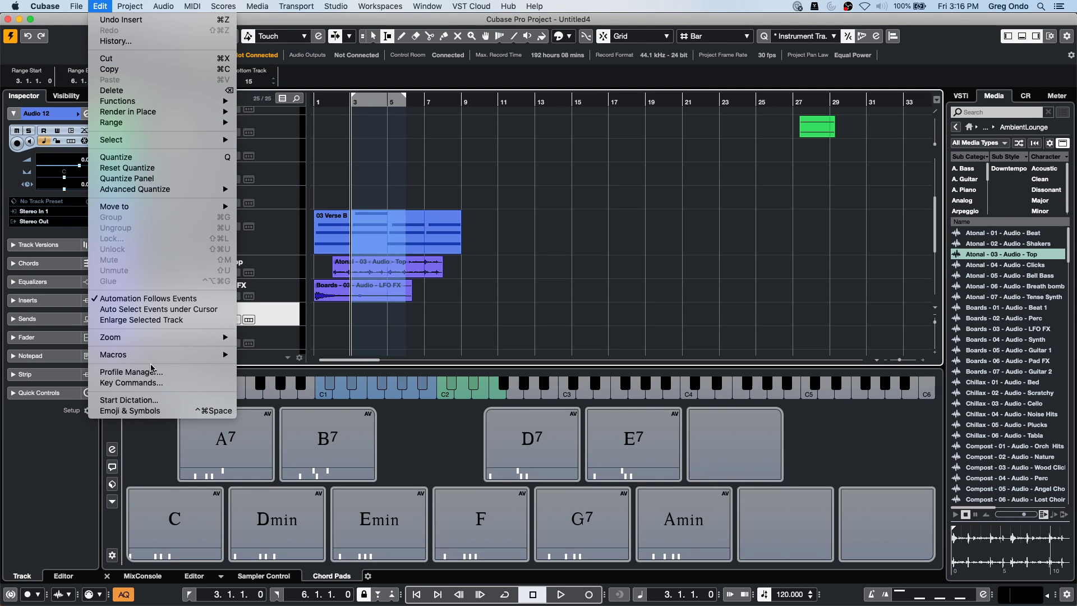
pyautogui.moveTo(158, 355)
pyautogui.click(274, 483)
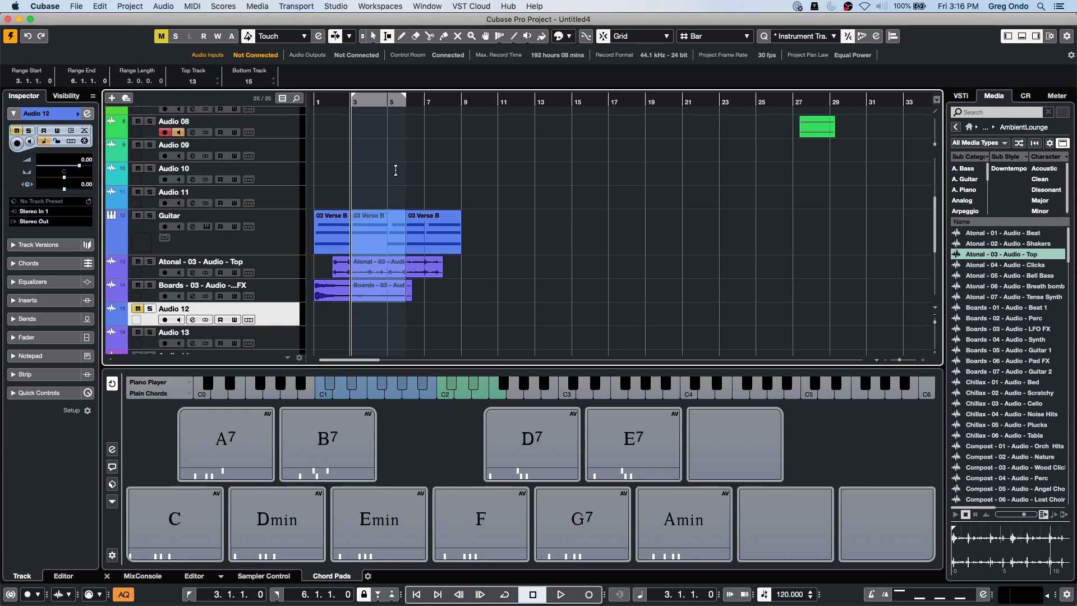
# Mute the bar 3–5 pieces of the Guitar, Atonal and Boards parts with the Mute tool.
pyautogui.rightClick(373, 165)
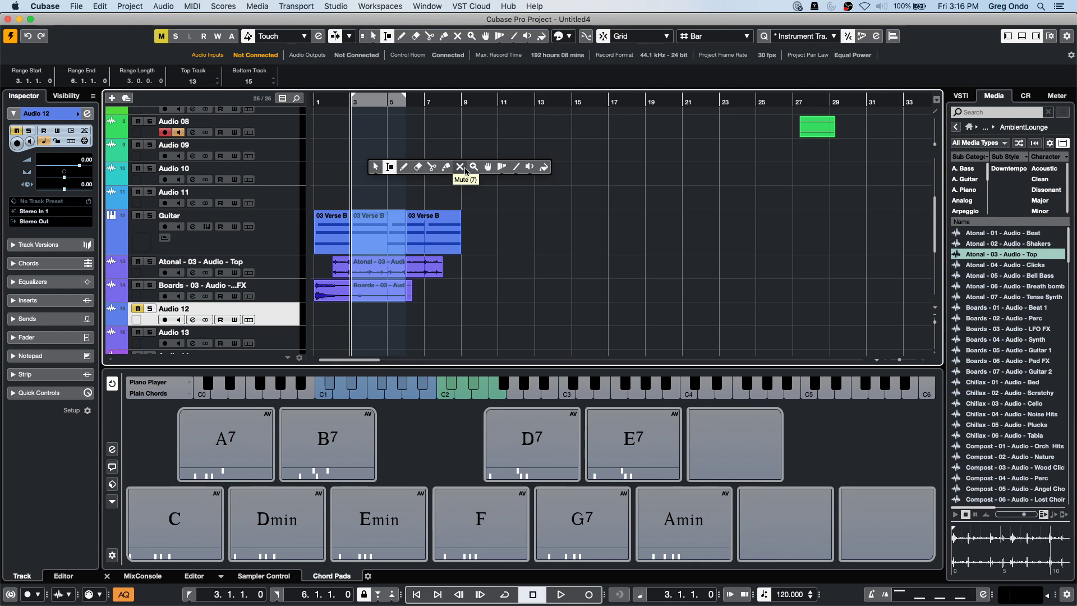
pyautogui.click(459, 167)
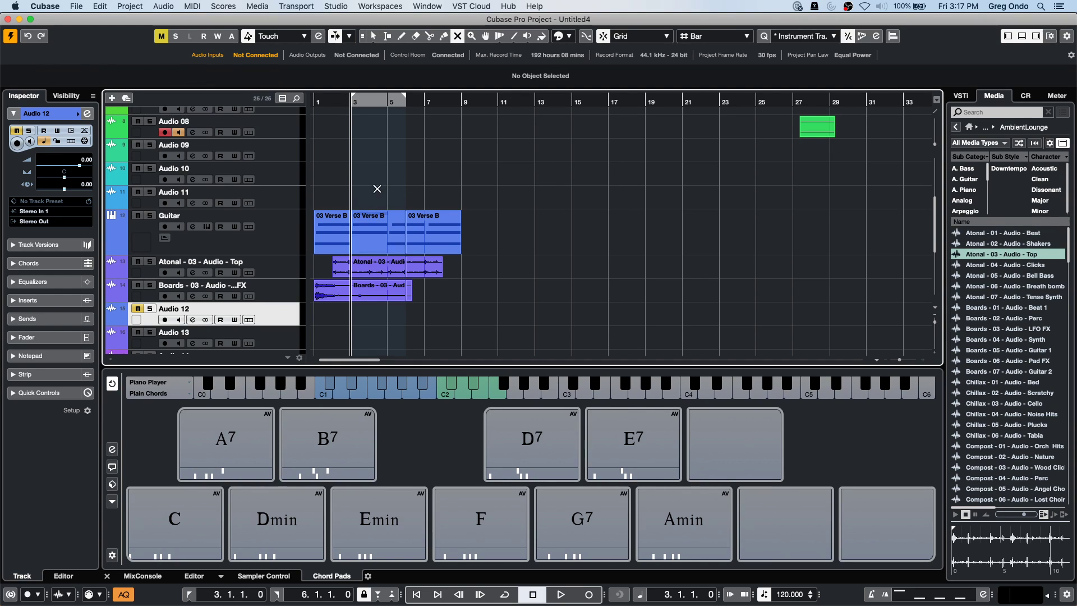
pyautogui.moveTo(377, 193); pyautogui.dragTo(370, 312)
pyautogui.click(405, 170)
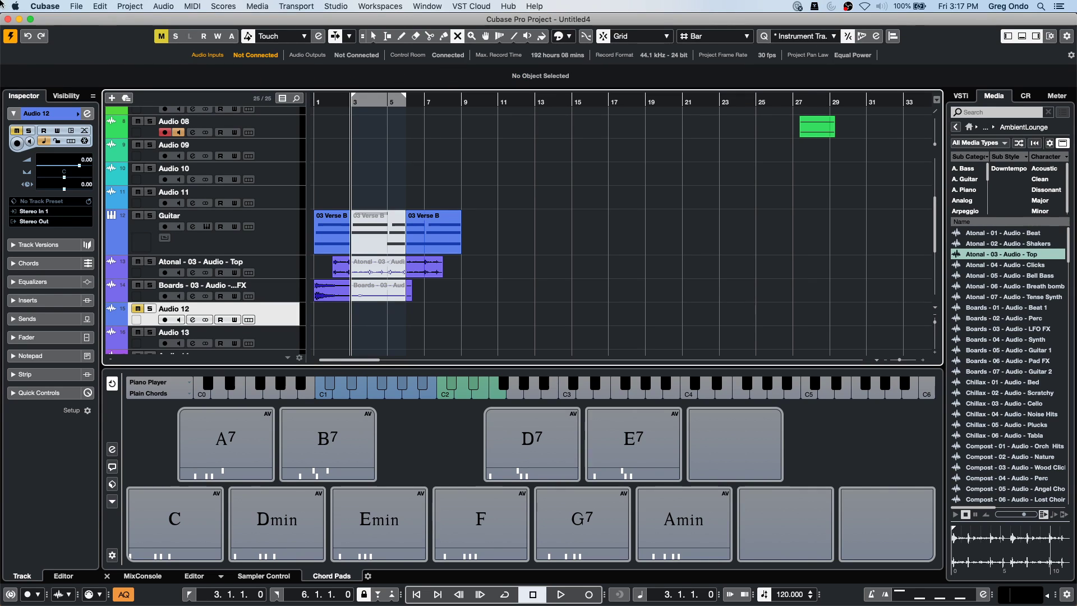
pyautogui.click(71, 6)
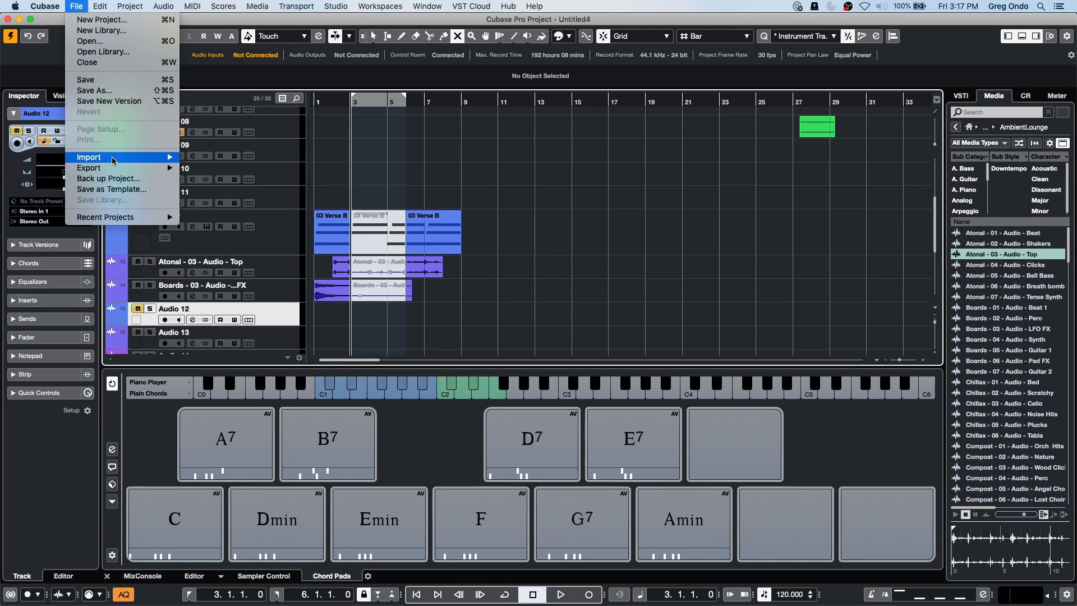
pyautogui.moveTo(112, 170)
pyautogui.moveTo(91, 3)
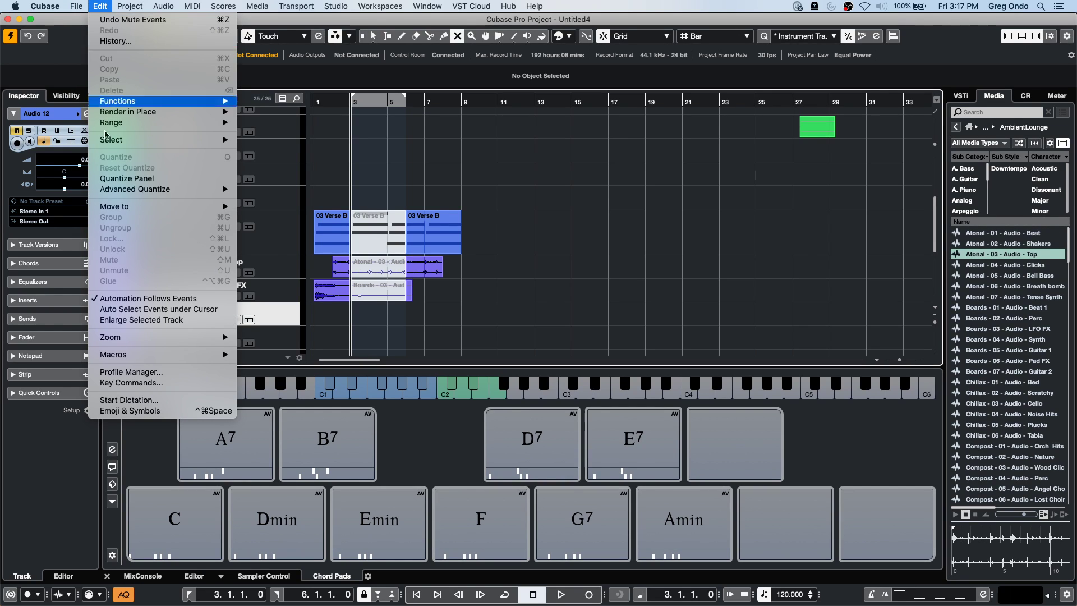
pyautogui.moveTo(197, 354)
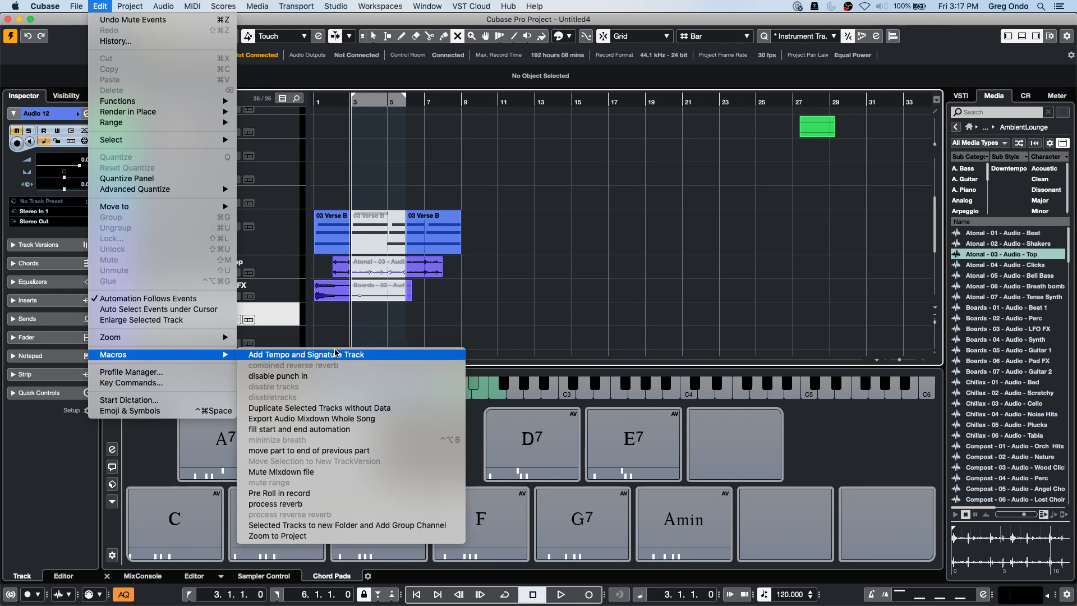
# Reopen the Key Commands editor and expand the mute range macro to review its steps.
pyautogui.click(161, 383)
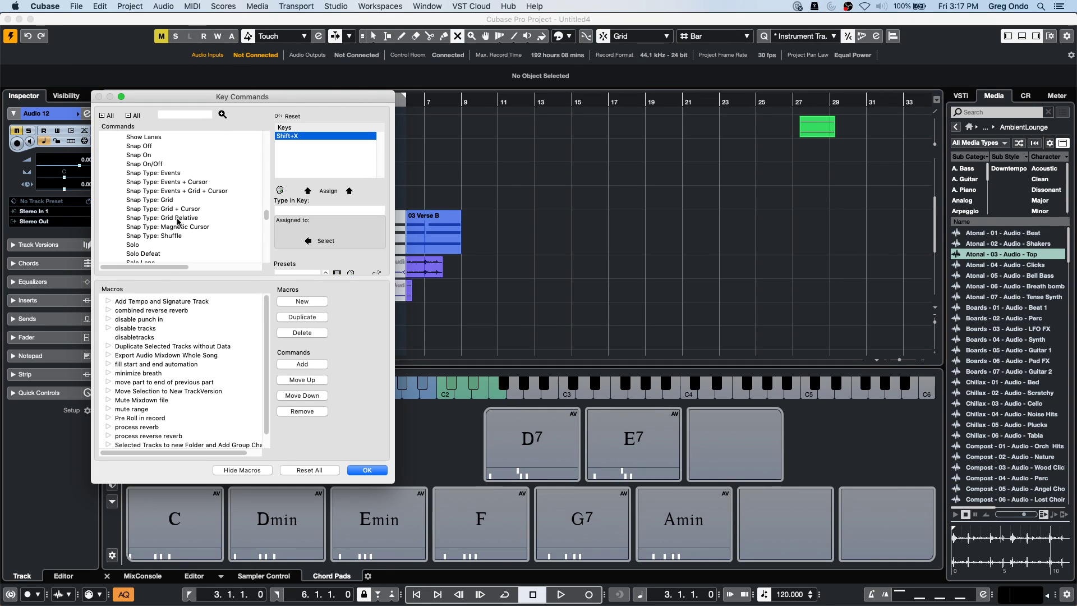
pyautogui.click(109, 409)
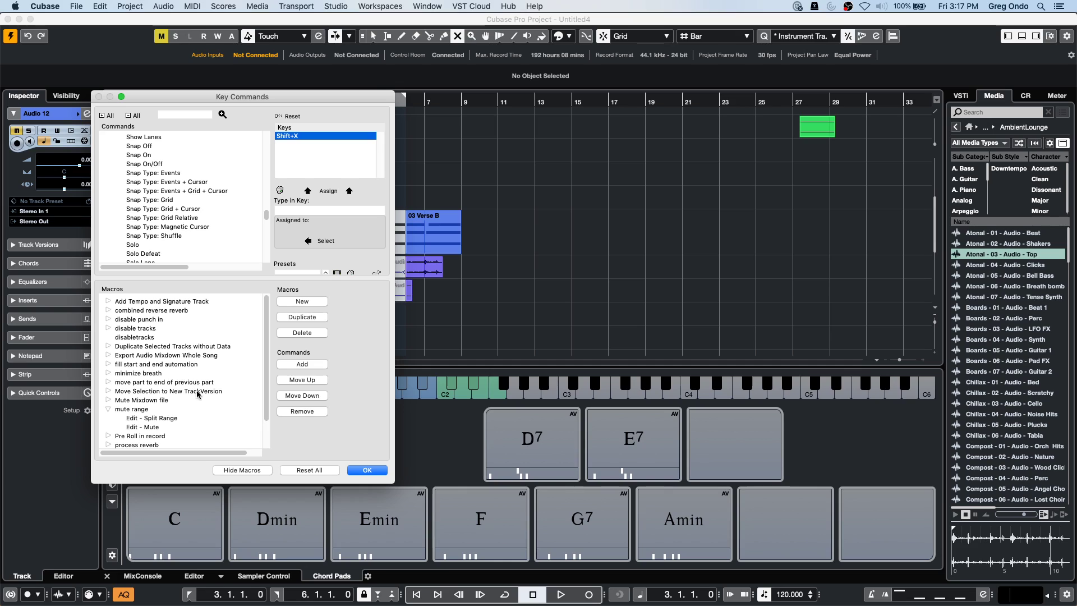
pyautogui.scroll(-2, 180, 221)
pyautogui.scroll(10, 179, 221)
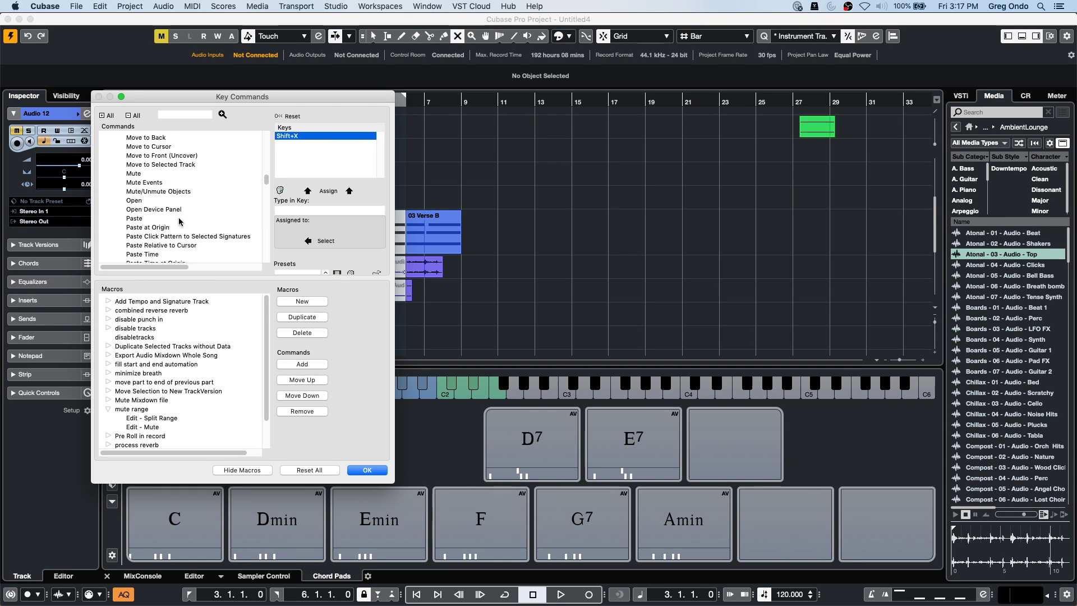
pyautogui.scroll(5, 205, 197)
# Search the command list for 'advance by 1 frame'.
pyautogui.click(178, 114)
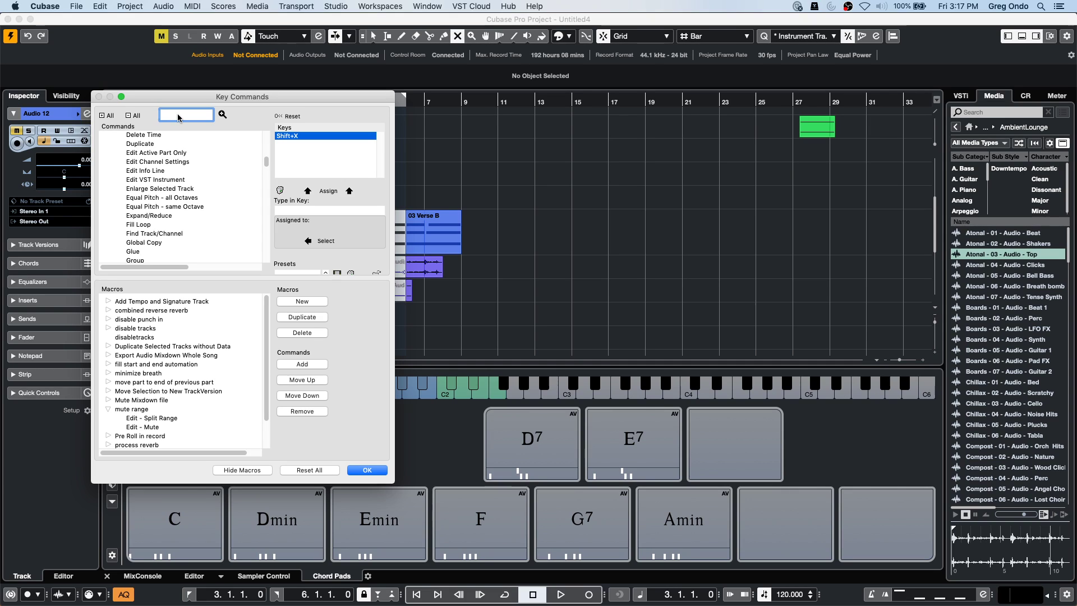
pyautogui.write('advance ')
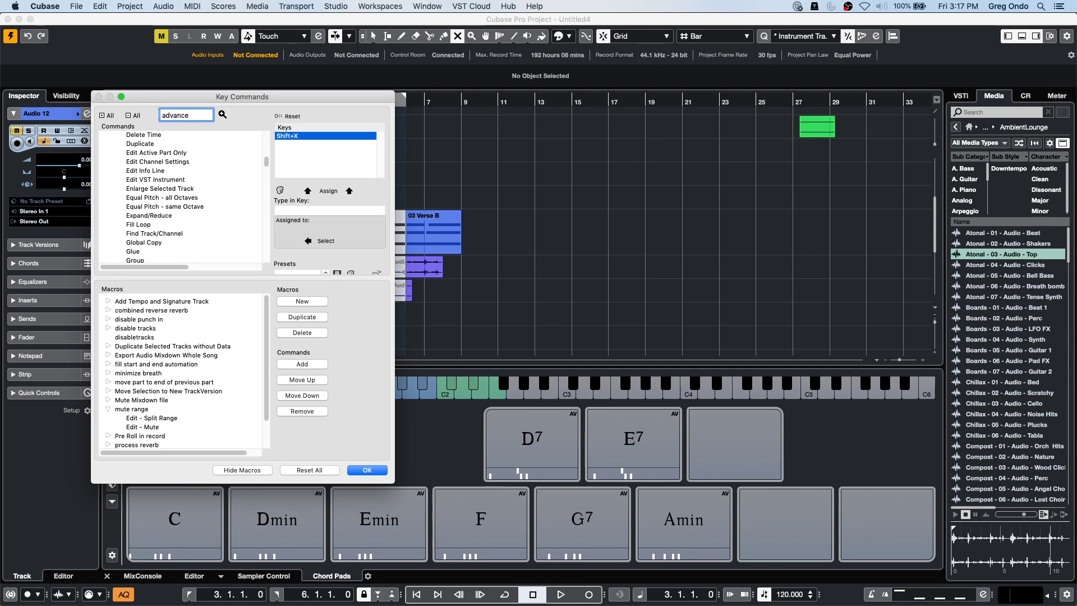
pyautogui.write('by 1')
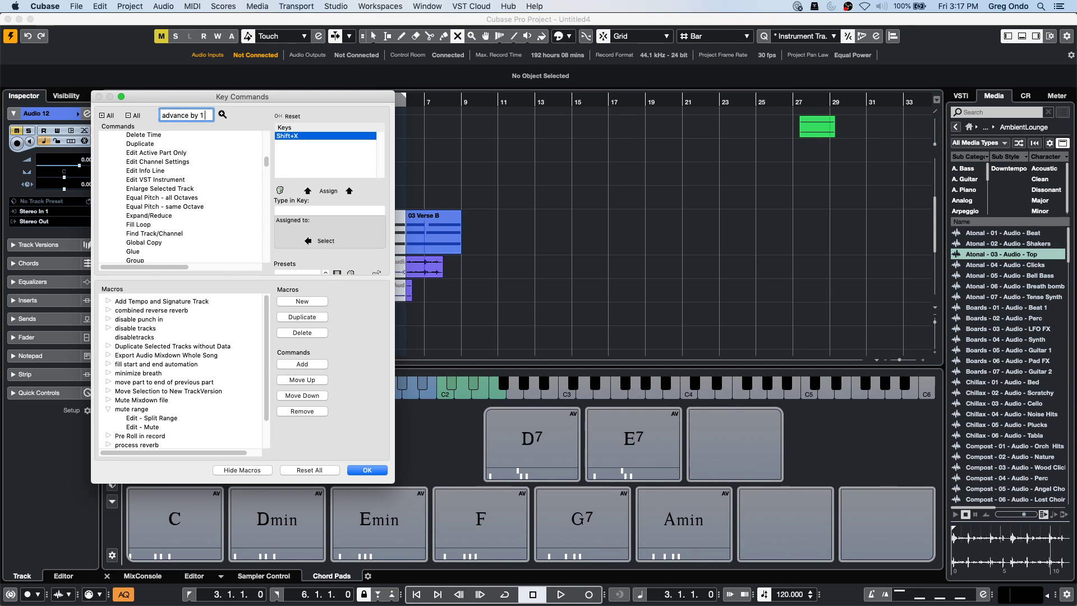
pyautogui.write(' frame')
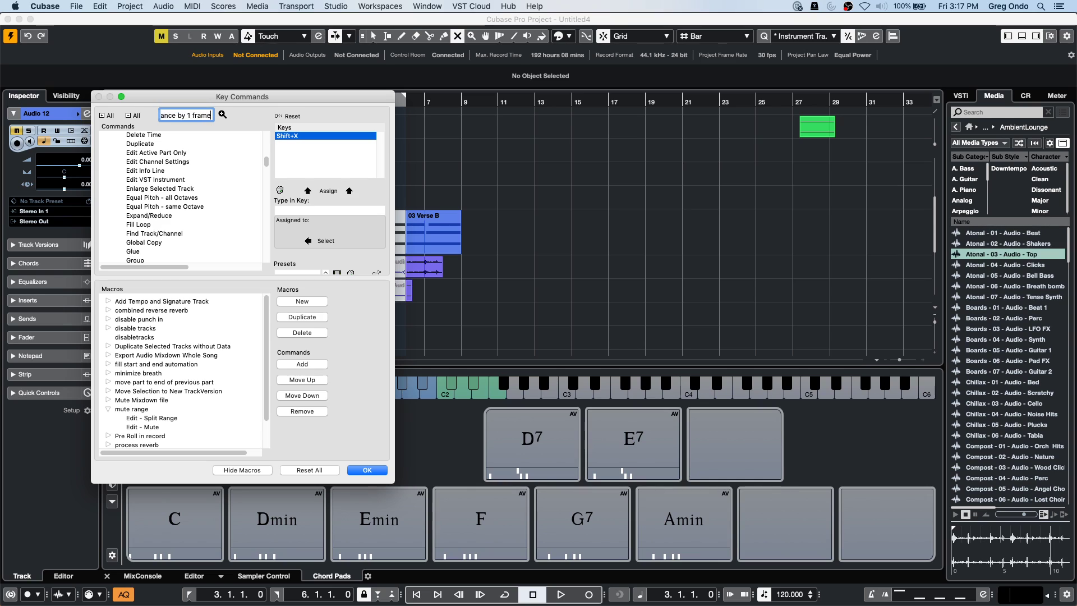
pyautogui.press('Return')
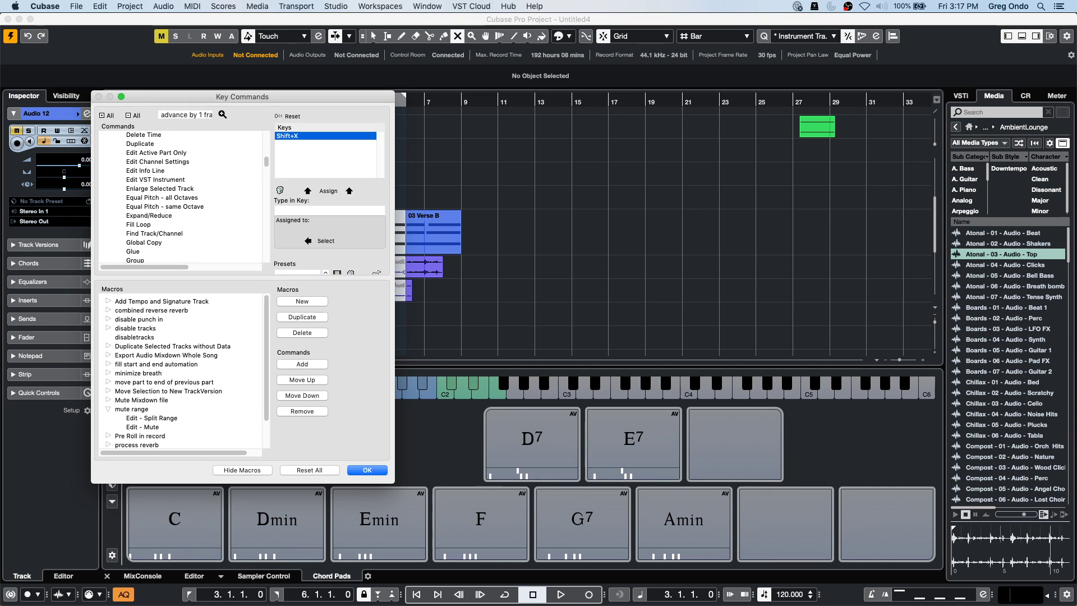
pyautogui.scroll(-20, 161, 224)
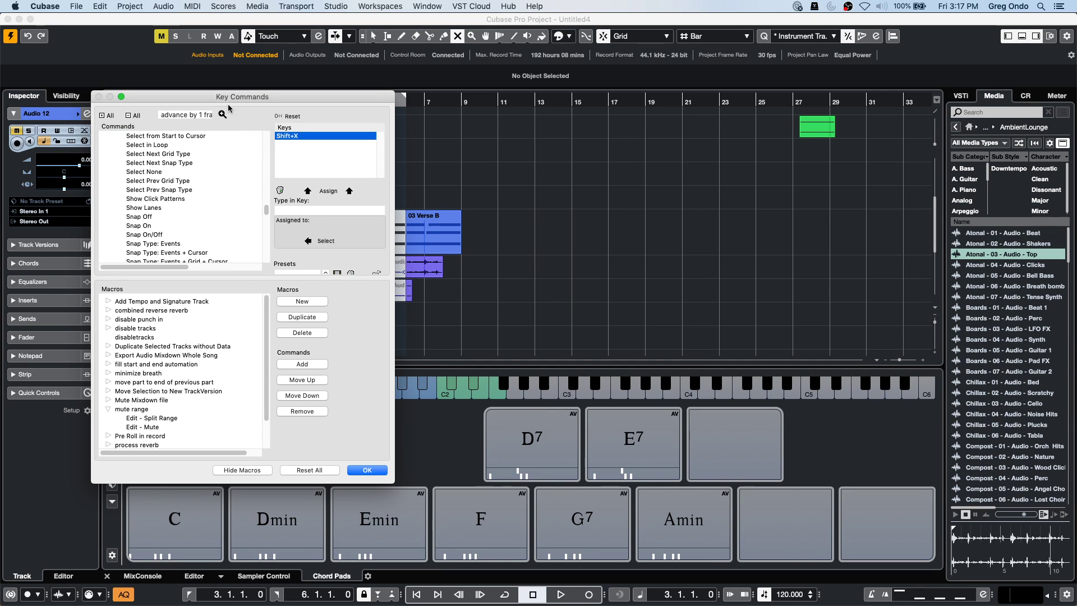
pyautogui.click(210, 115)
pyautogui.scroll(20, 203, 205)
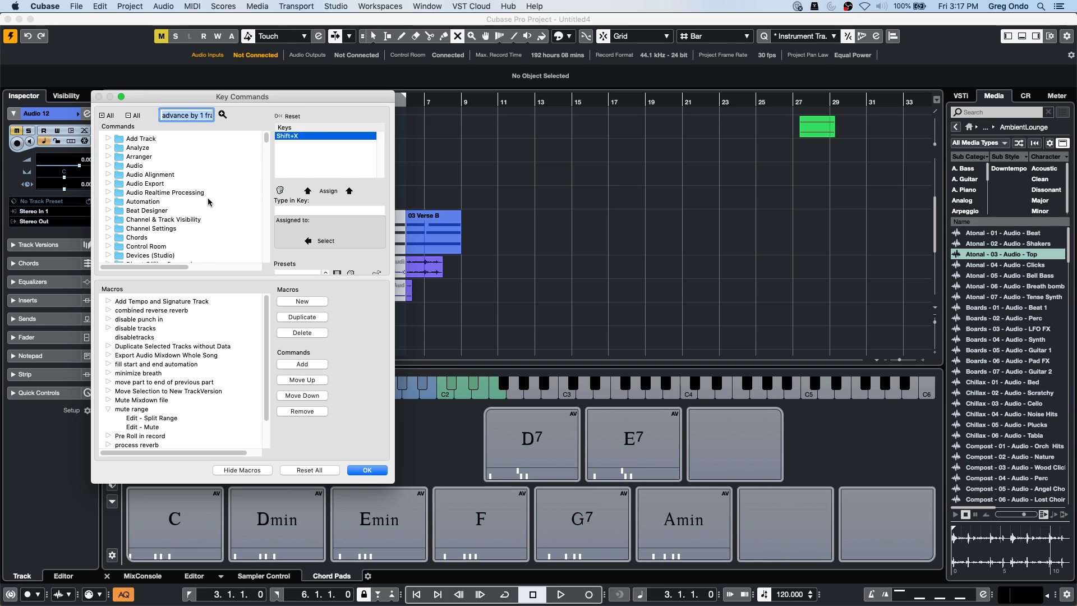
pyautogui.scroll(-1, 207, 199)
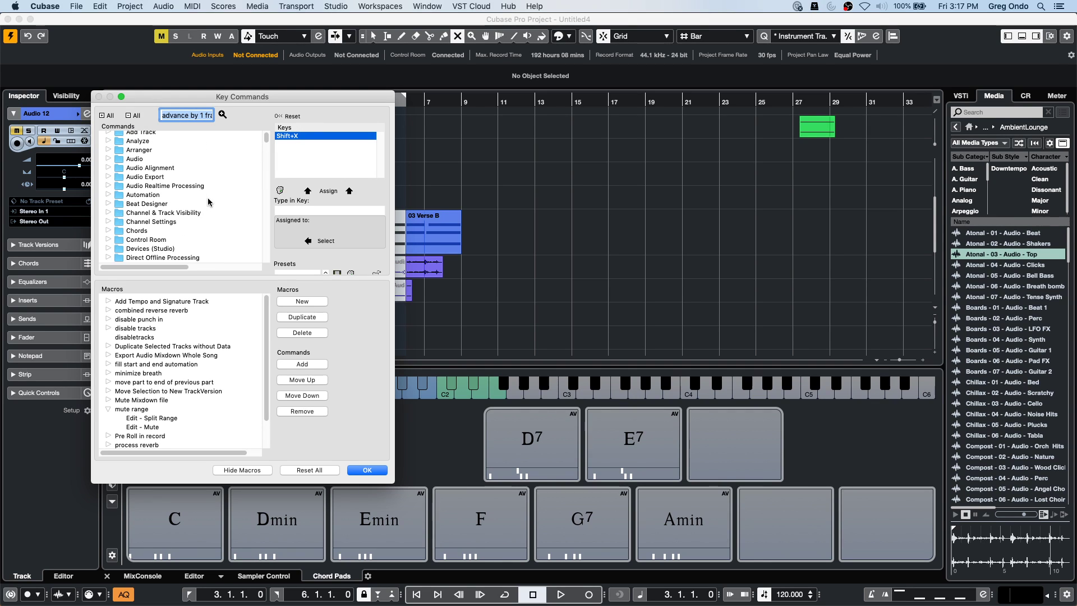
pyautogui.scroll(-20, 208, 202)
pyautogui.scroll(12, 206, 202)
pyautogui.scroll(-6, 206, 199)
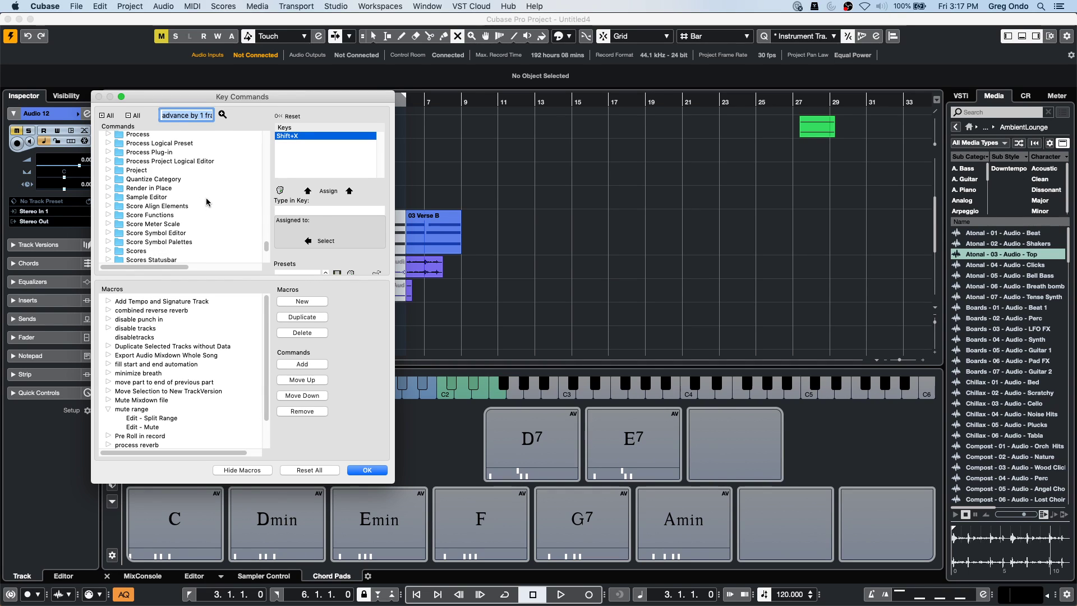
pyautogui.scroll(2, 178, 197)
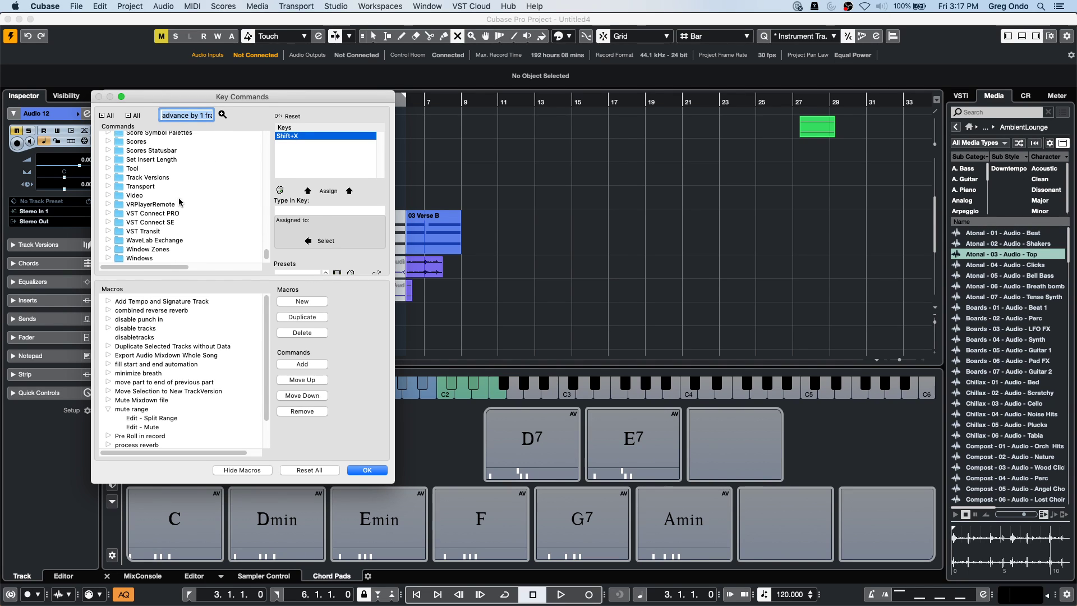
# Expand the Transport command folder down to the Nudge +1 Frame entry.
pyautogui.click(108, 214)
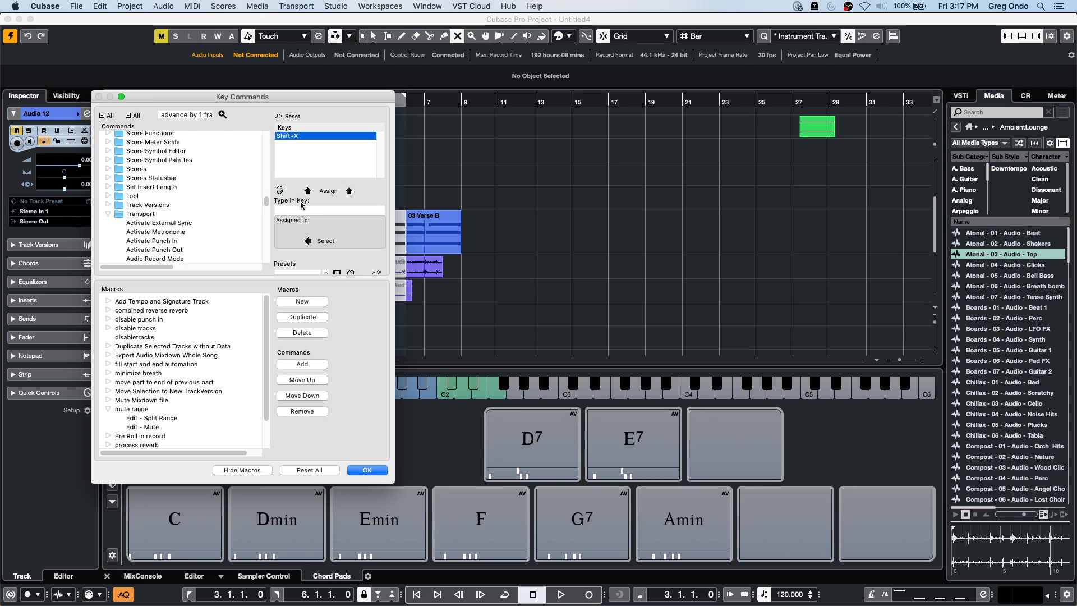
pyautogui.scroll(-1, 230, 199)
pyautogui.scroll(-8, 230, 200)
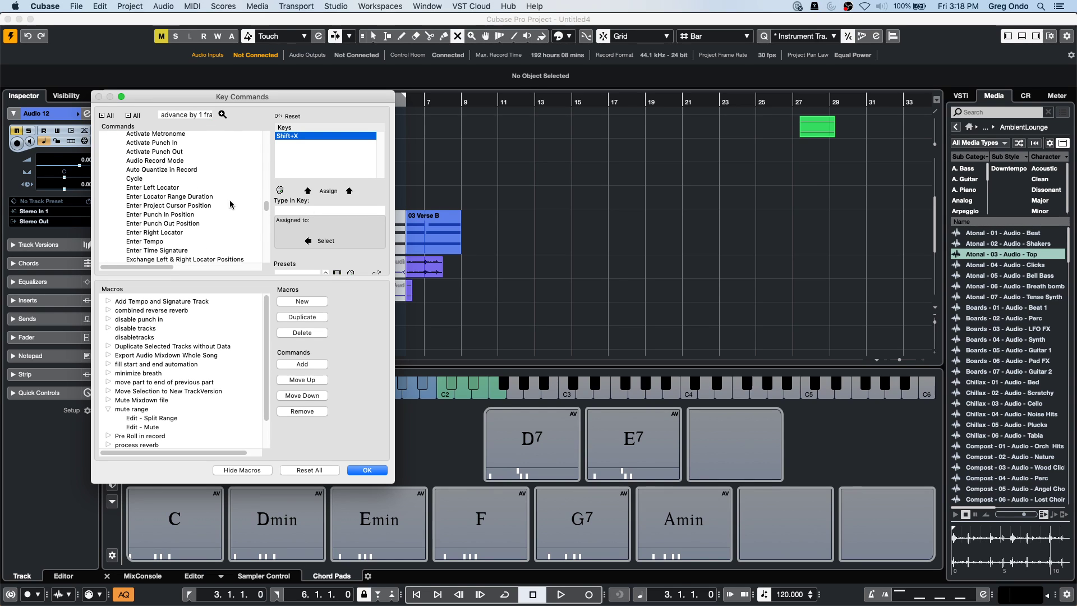
pyautogui.scroll(-4, 230, 199)
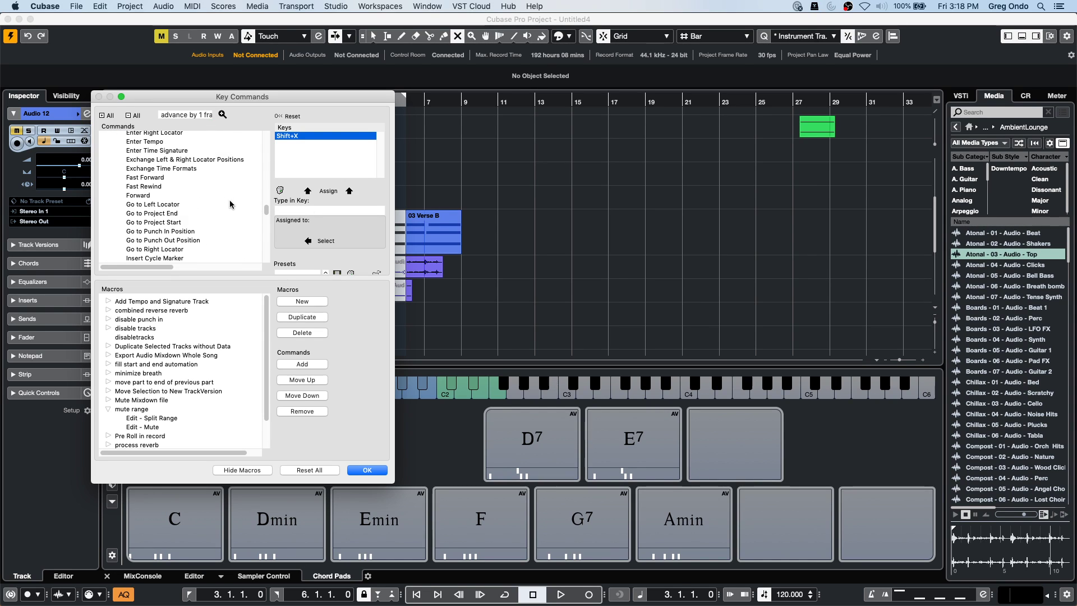
pyautogui.scroll(-7, 230, 199)
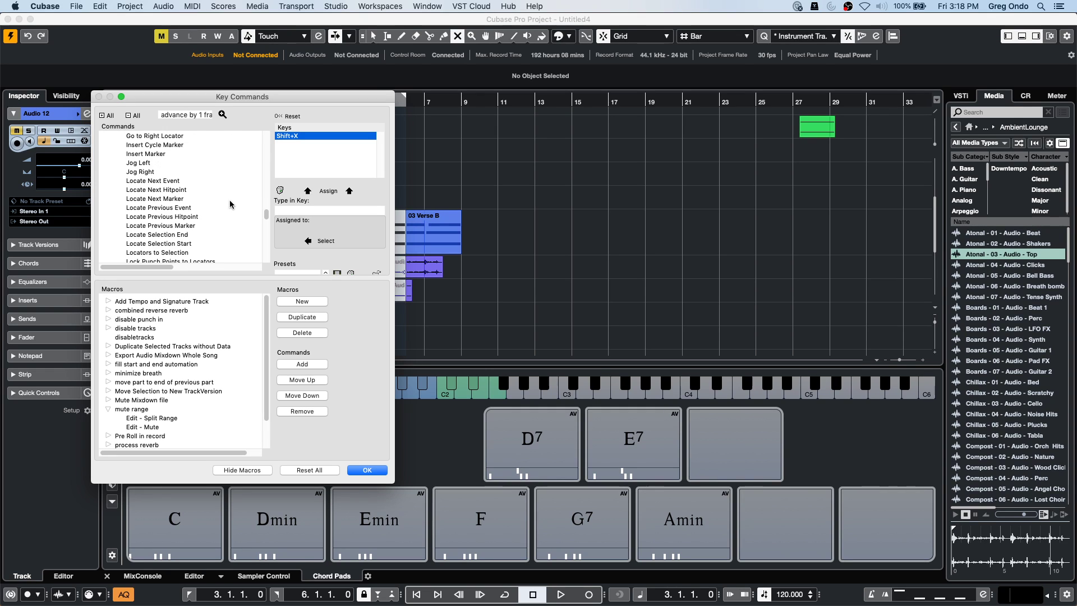
pyautogui.scroll(-6, 230, 203)
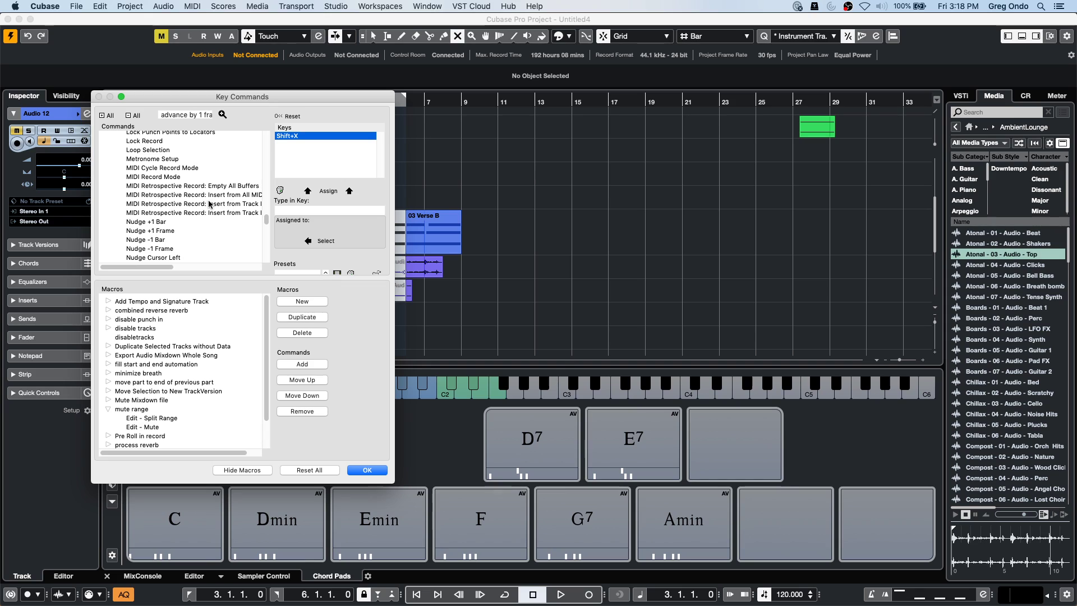
# Add Nudge +1 Frame to the mute range macro right after Split Range.
pyautogui.click(176, 229)
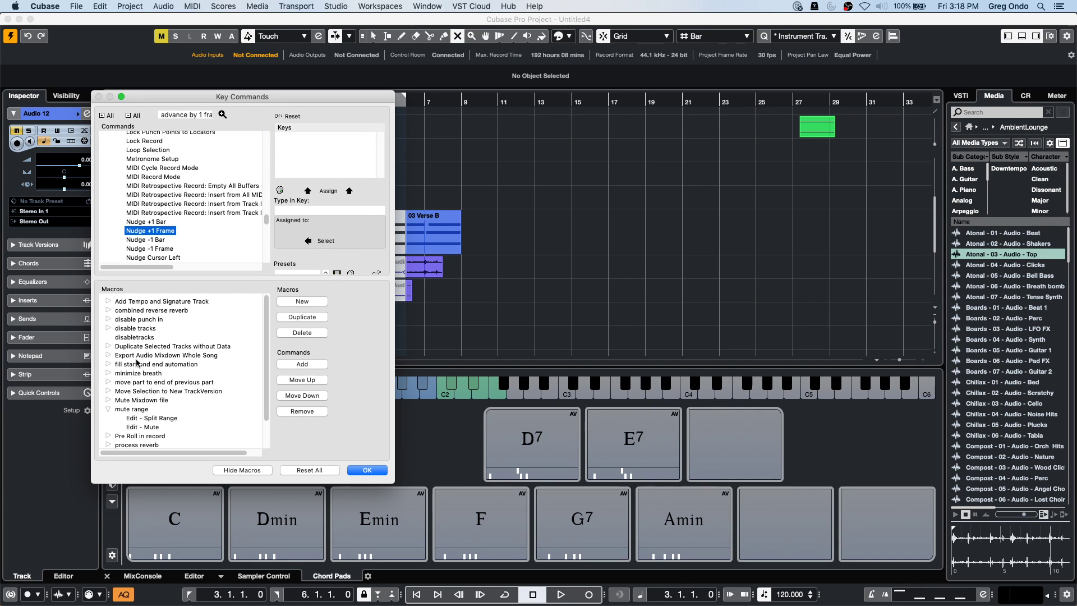
pyautogui.click(149, 419)
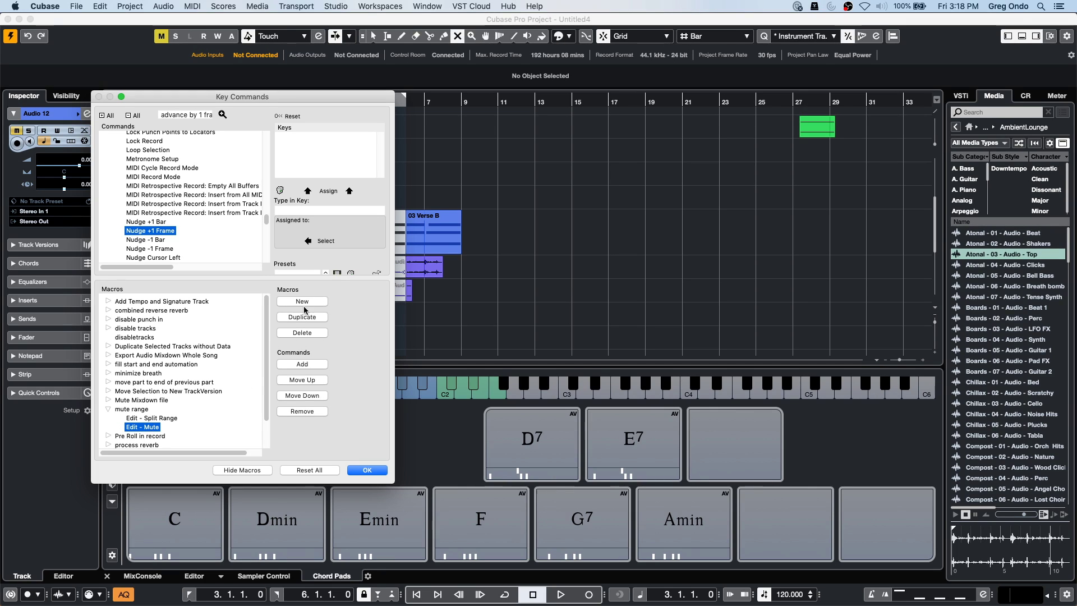
pyautogui.click(305, 365)
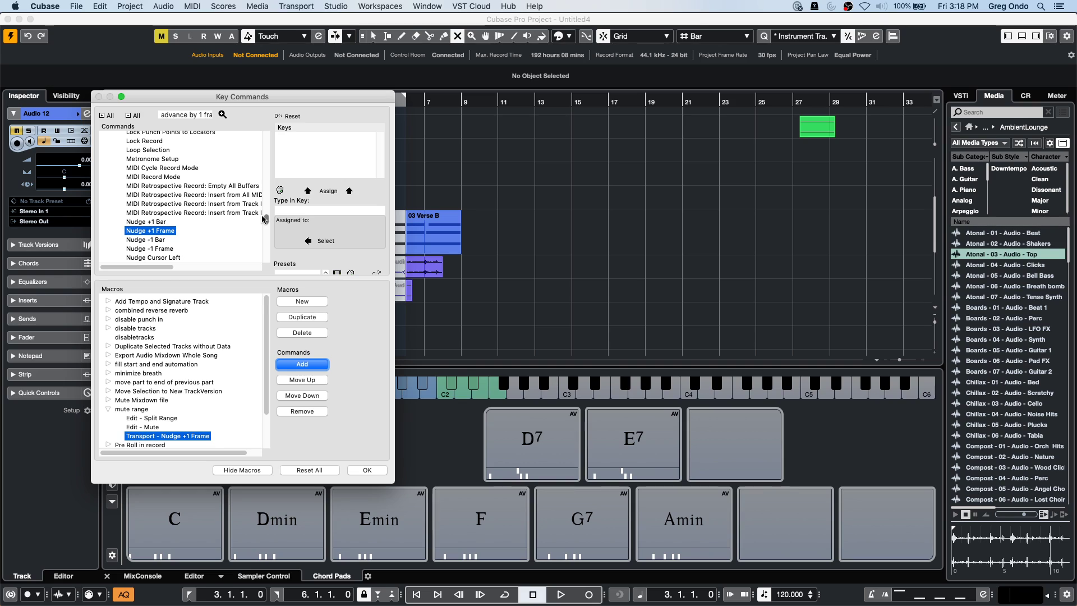
# Find 'select events under cursor' and add Auto Select Events under Cursor to the macro.
pyautogui.click(196, 118)
pyautogui.write('se')
pyautogui.write('le')
pyautogui.write('ct eve')
pyautogui.write('nts')
pyautogui.write(' under')
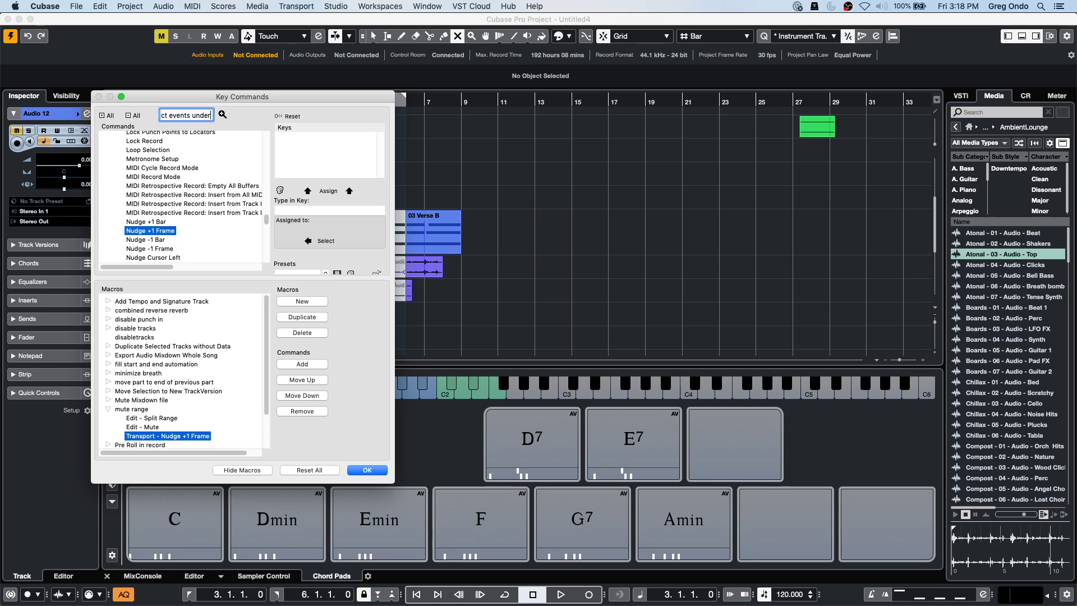
pyautogui.write(' cursor')
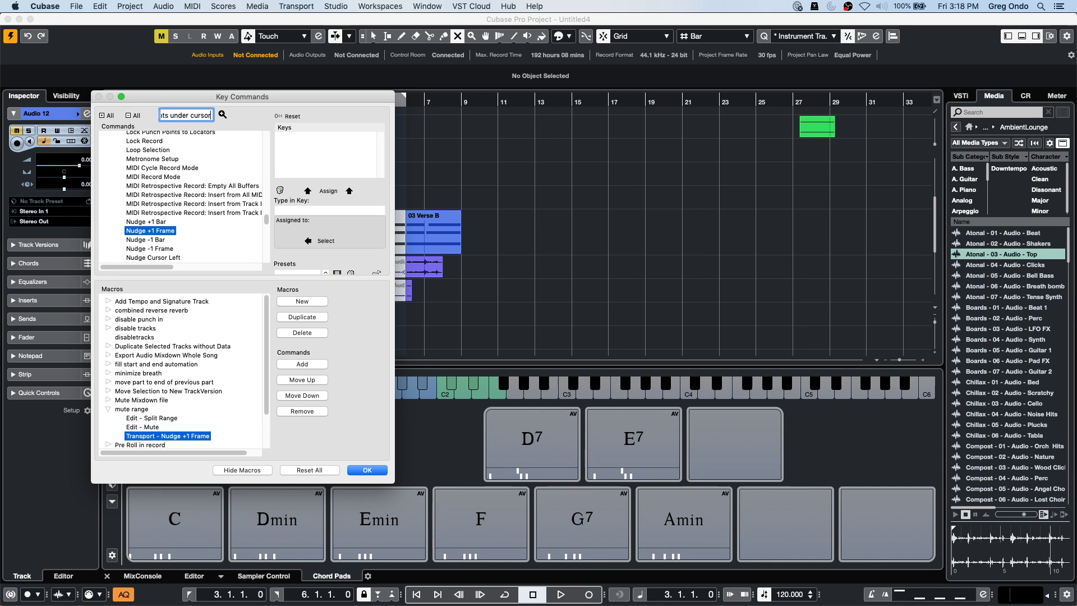
pyautogui.press('Return')
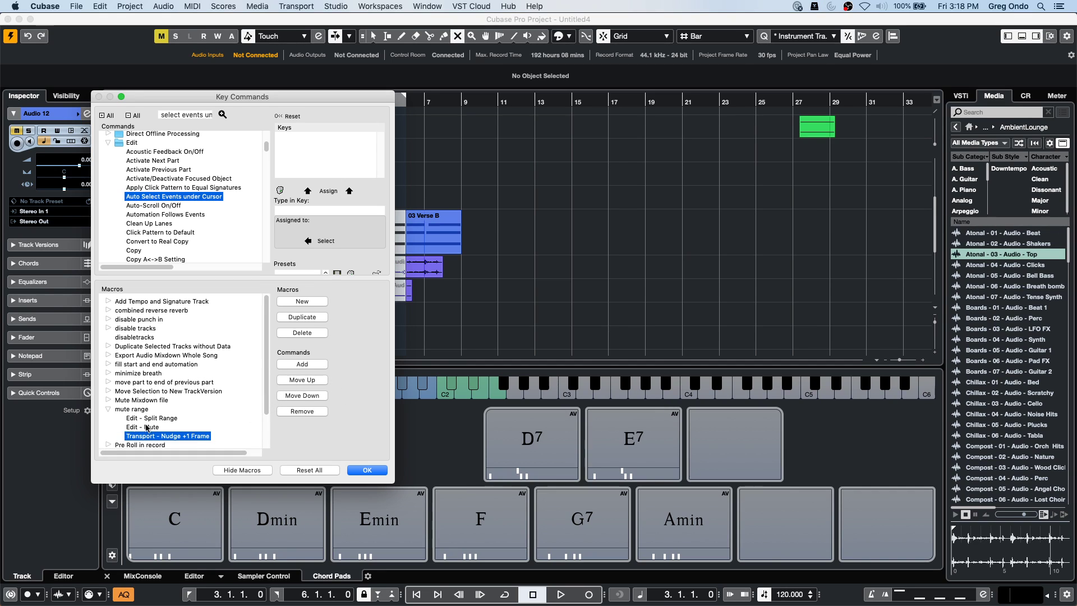
pyautogui.click(302, 364)
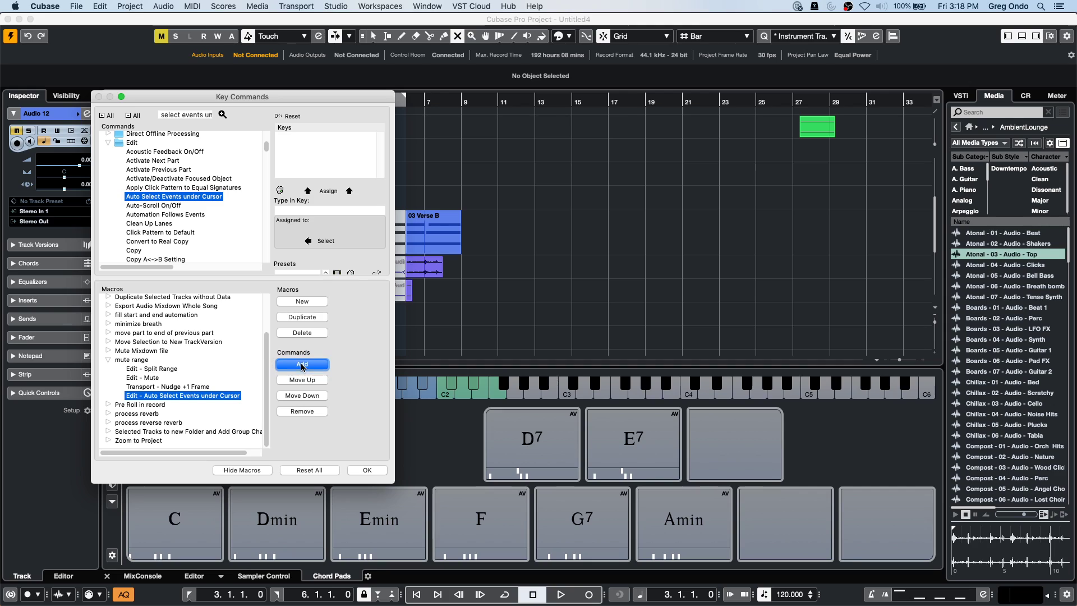
# Move the Edit - Mute step down two places to the end, then confirm with OK.
pyautogui.click(144, 377)
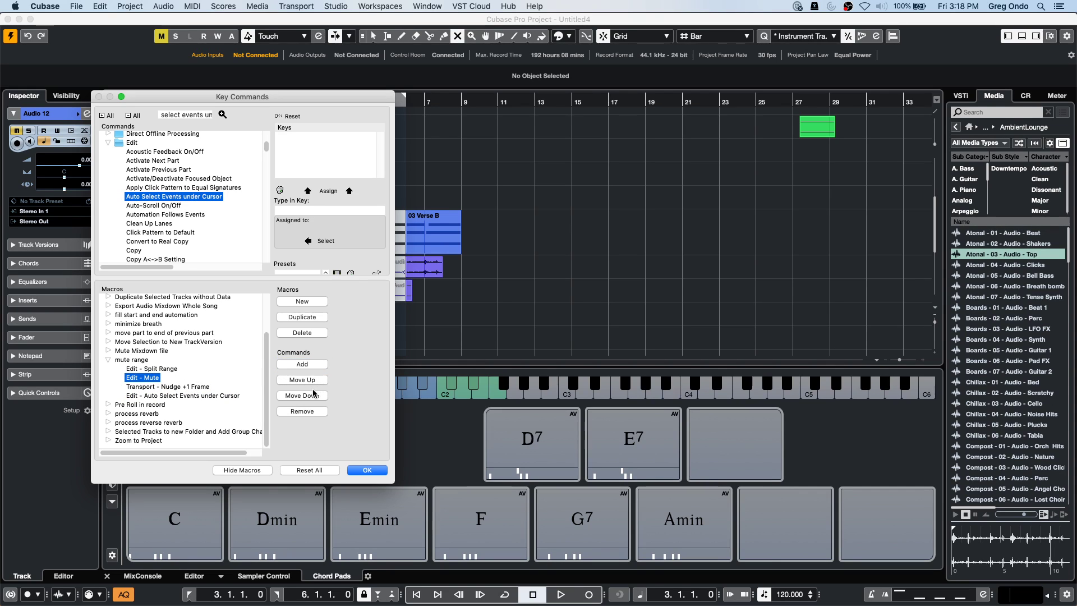
pyautogui.click(314, 395)
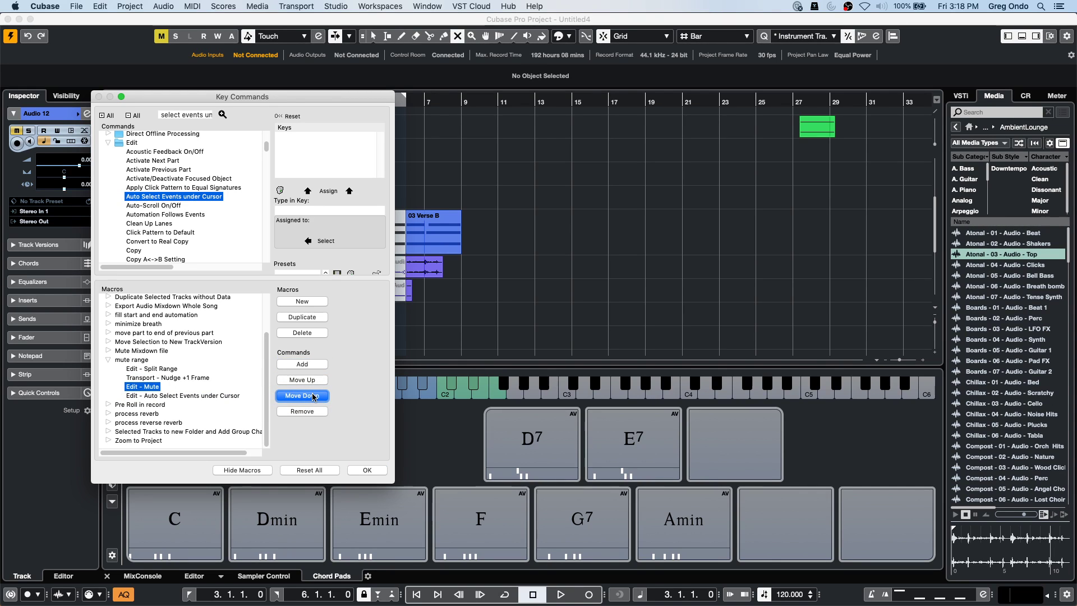
pyautogui.click(314, 396)
pyautogui.click(366, 469)
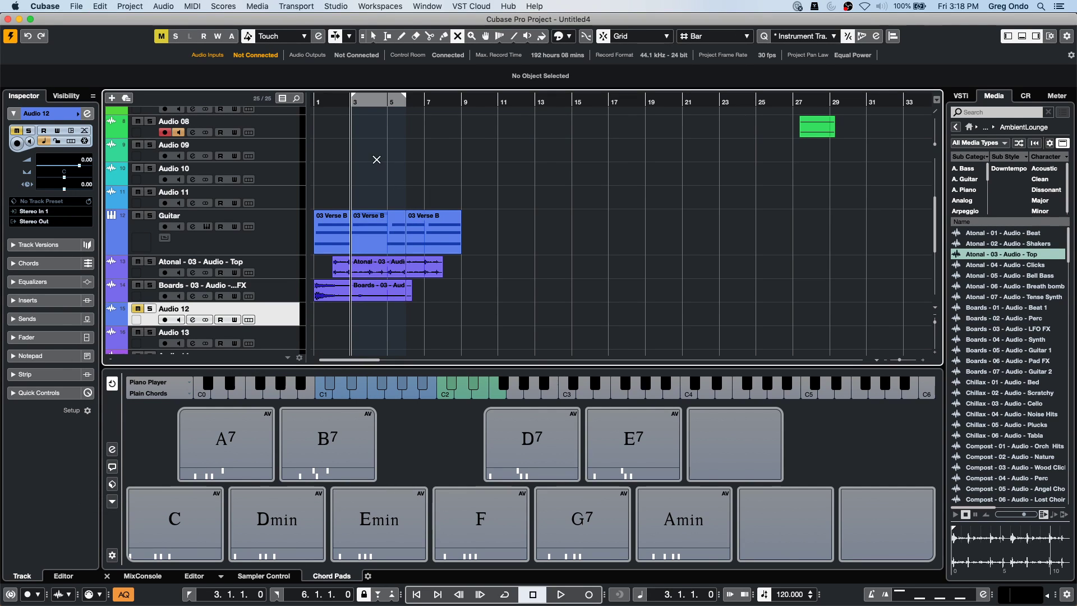
# Select a range at bar 3 on the lower tracks and run the mute range macro on it.
pyautogui.rightClick(358, 200)
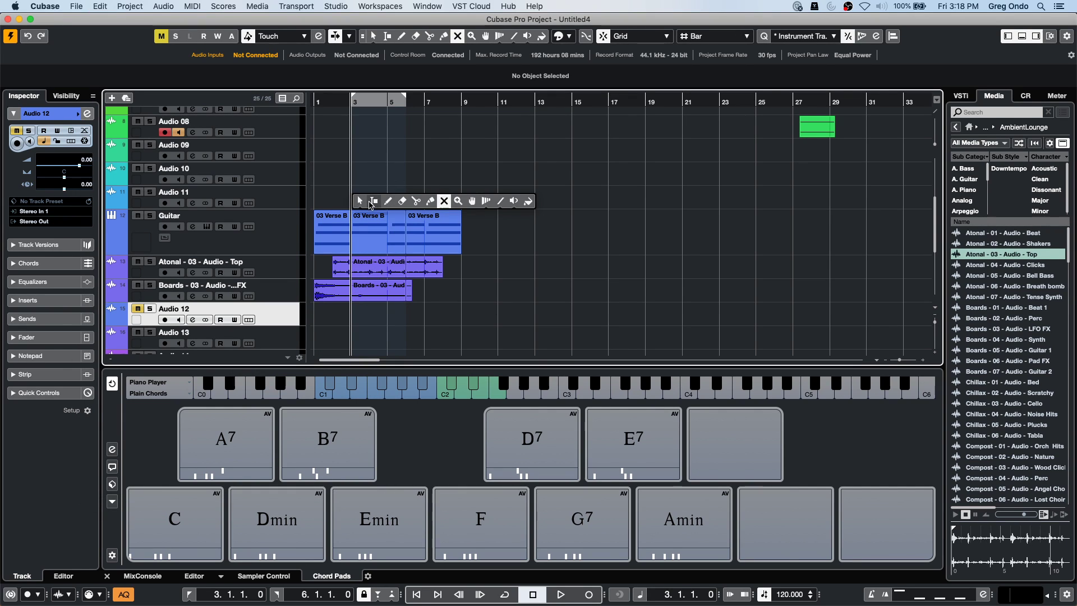
pyautogui.click(371, 201)
pyautogui.moveTo(351, 292); pyautogui.dragTo(370, 314)
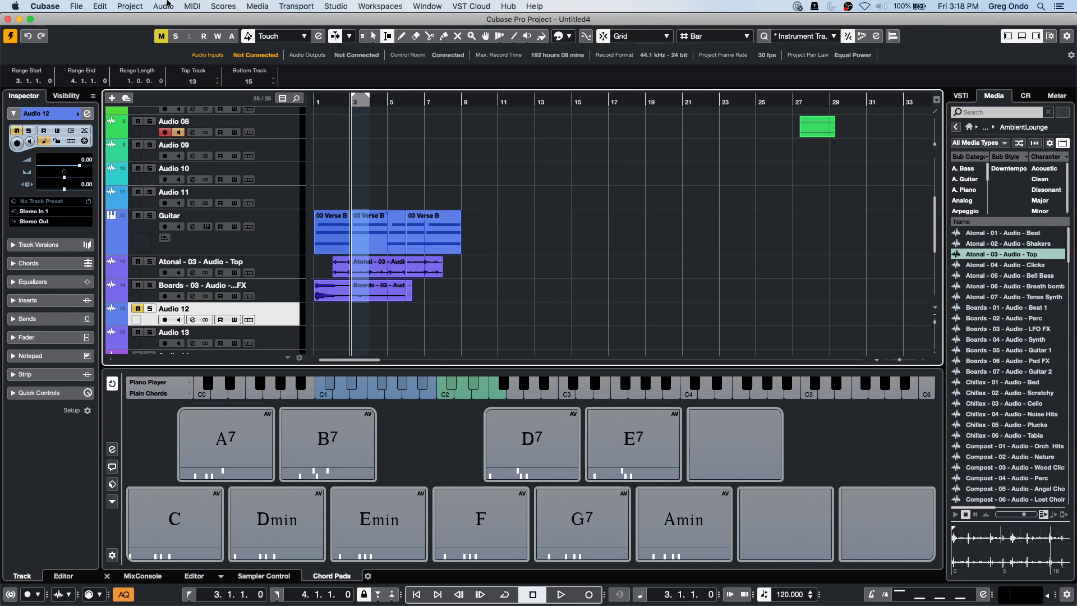
pyautogui.click(100, 6)
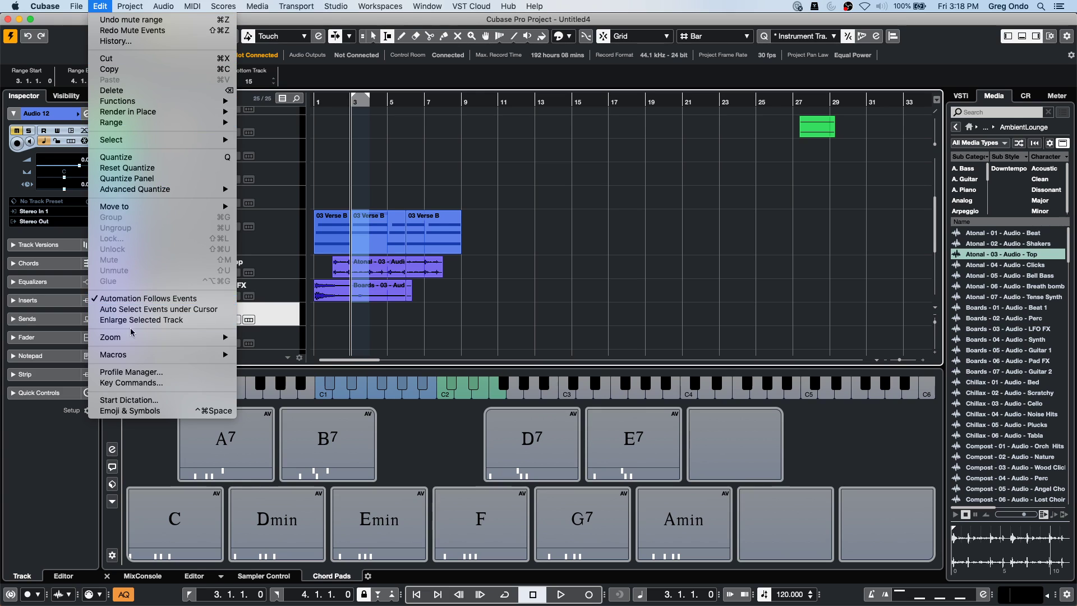
pyautogui.moveTo(135, 355)
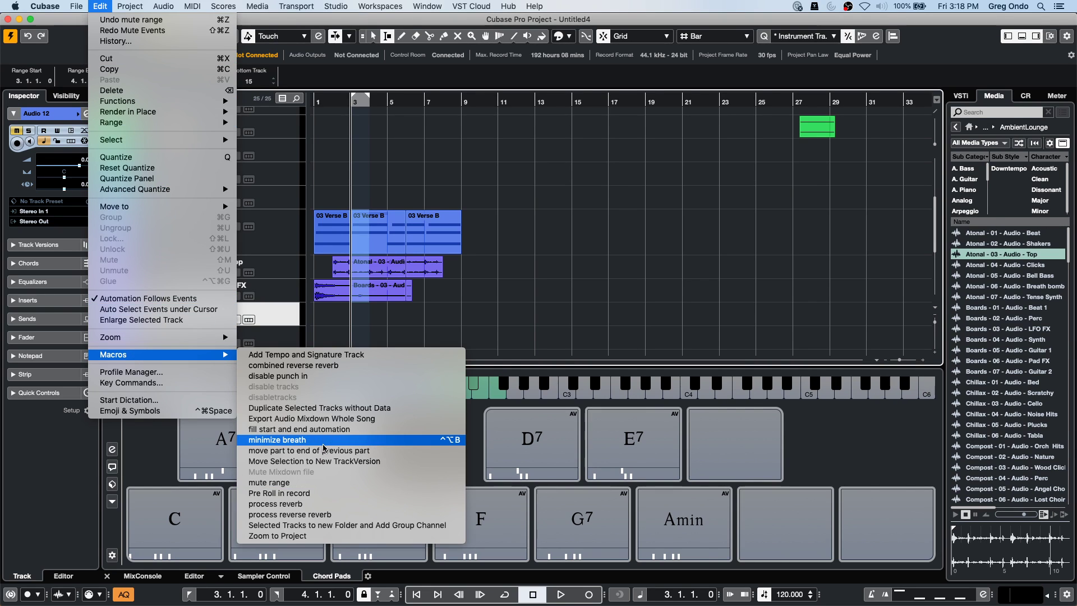
pyautogui.click(303, 484)
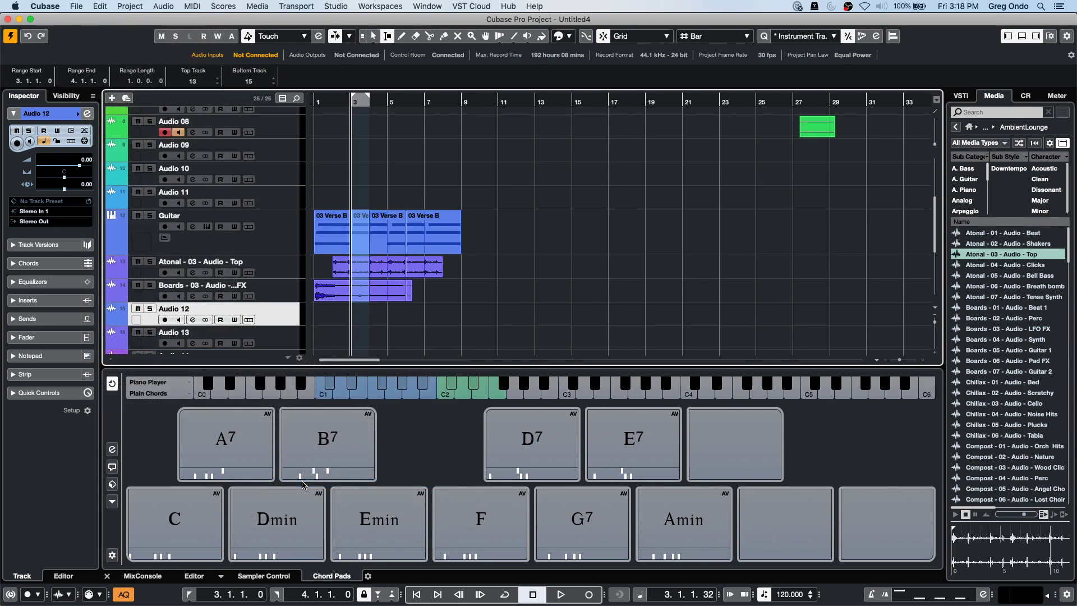
# Set the position to bar 4, then mute the short split events at bar 3 with the Mute tool.
pyautogui.moveTo(360, 216); pyautogui.dragTo(364, 289)
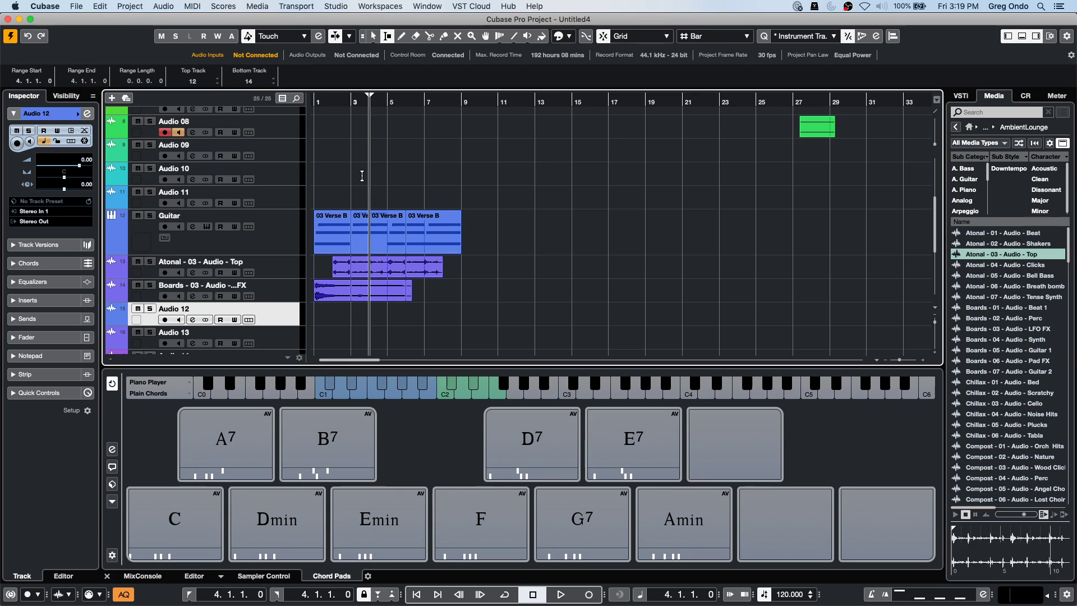
pyautogui.rightClick(378, 177)
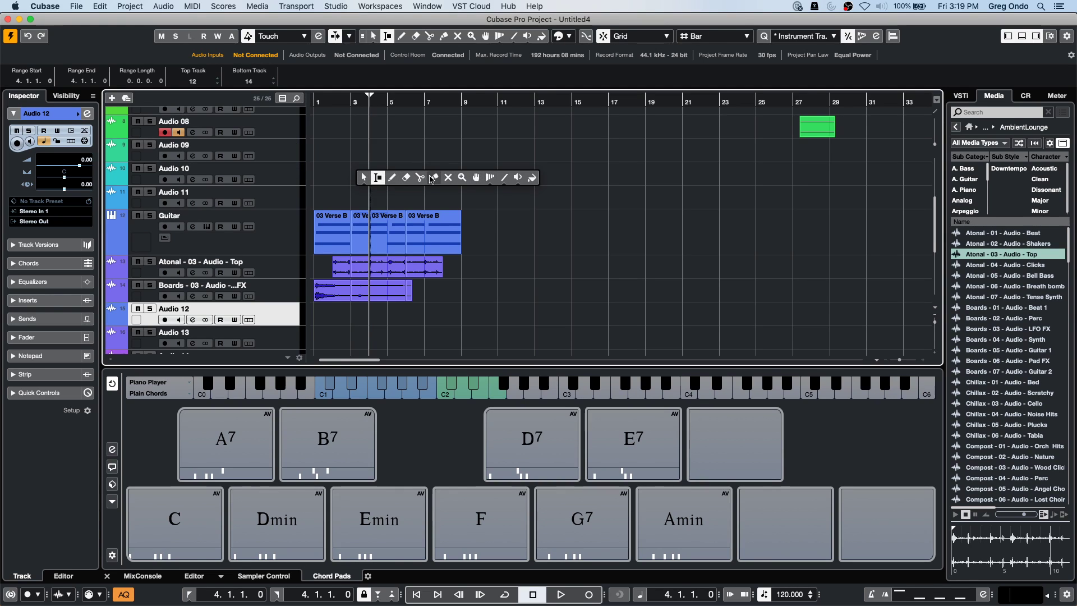
pyautogui.click(448, 177)
pyautogui.moveTo(355, 192); pyautogui.dragTo(365, 305)
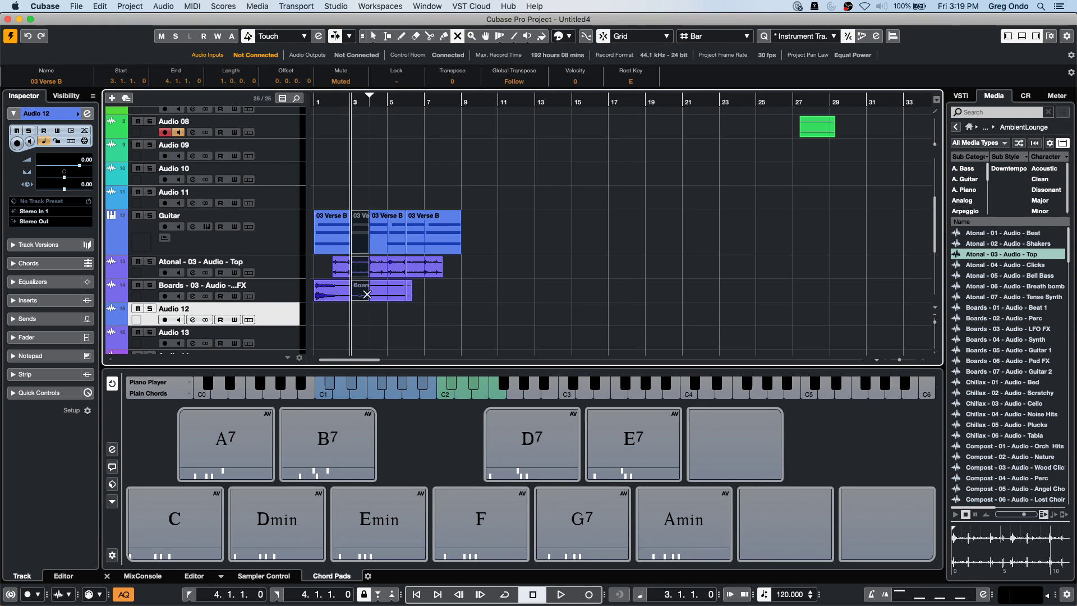
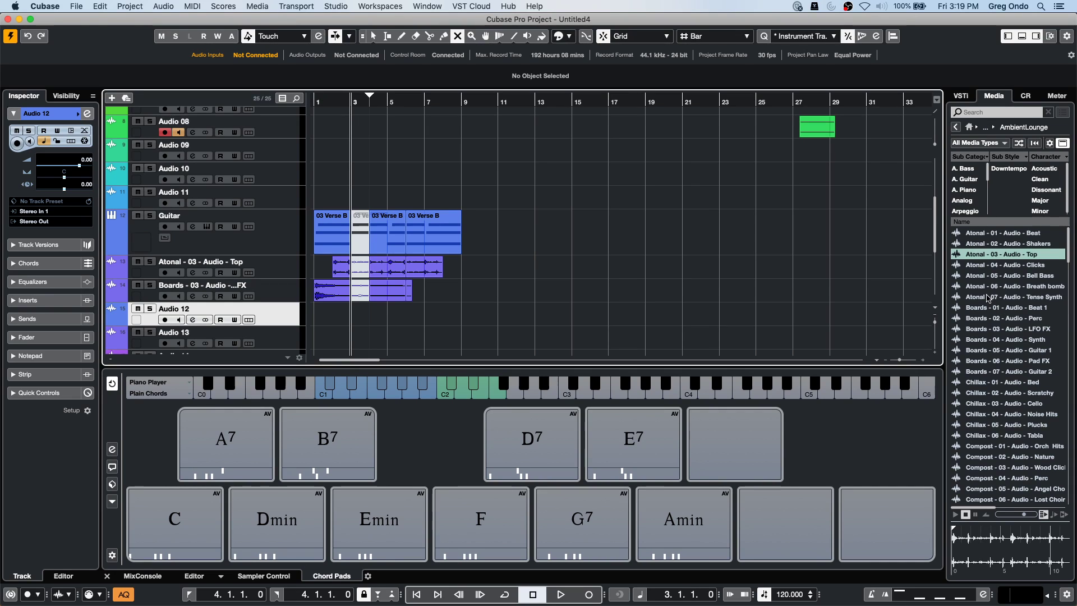
# Search the MediaBay Loops & Samples library for 'kick'.
pyautogui.click(973, 112)
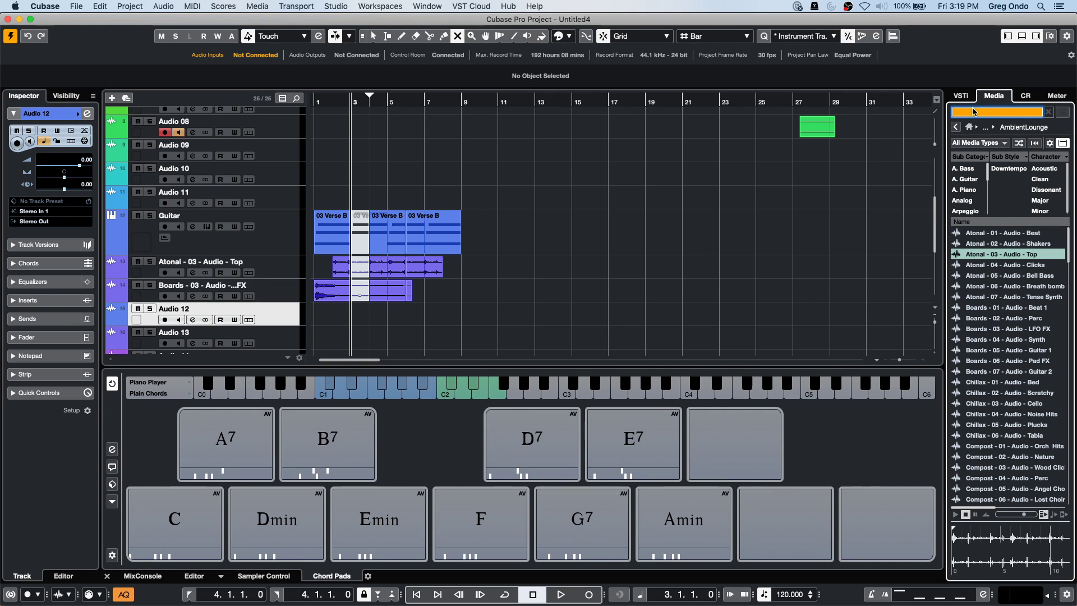
pyautogui.write('kick')
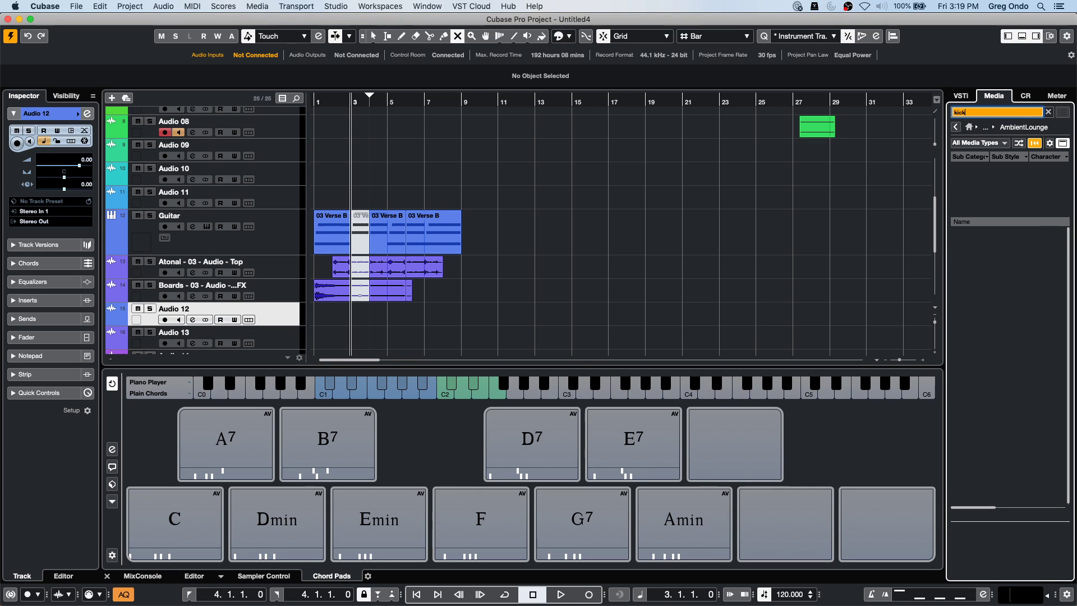
pyautogui.click(969, 127)
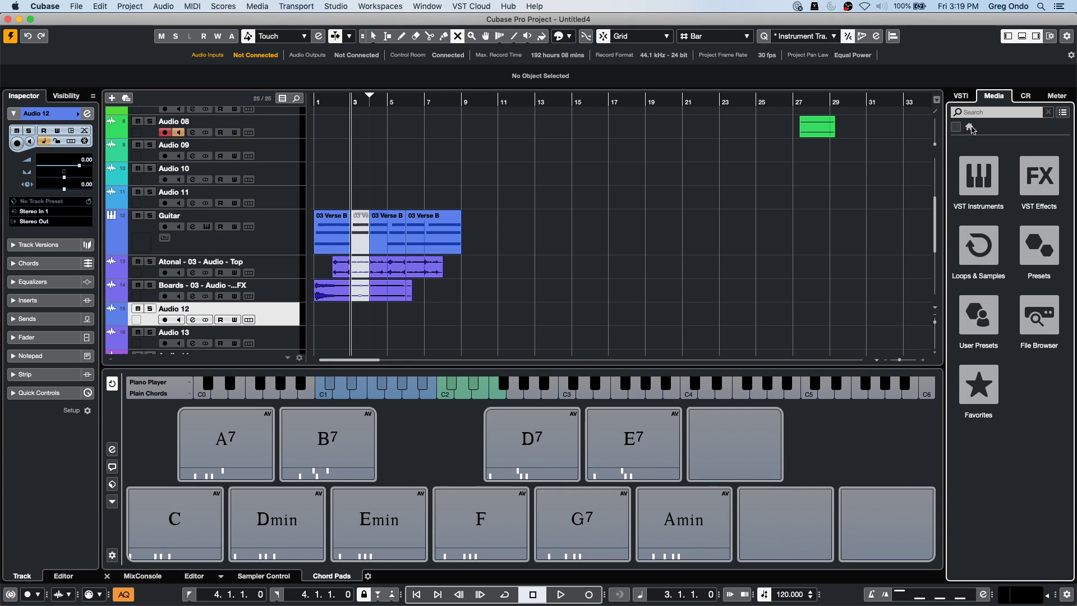
pyautogui.click(980, 207)
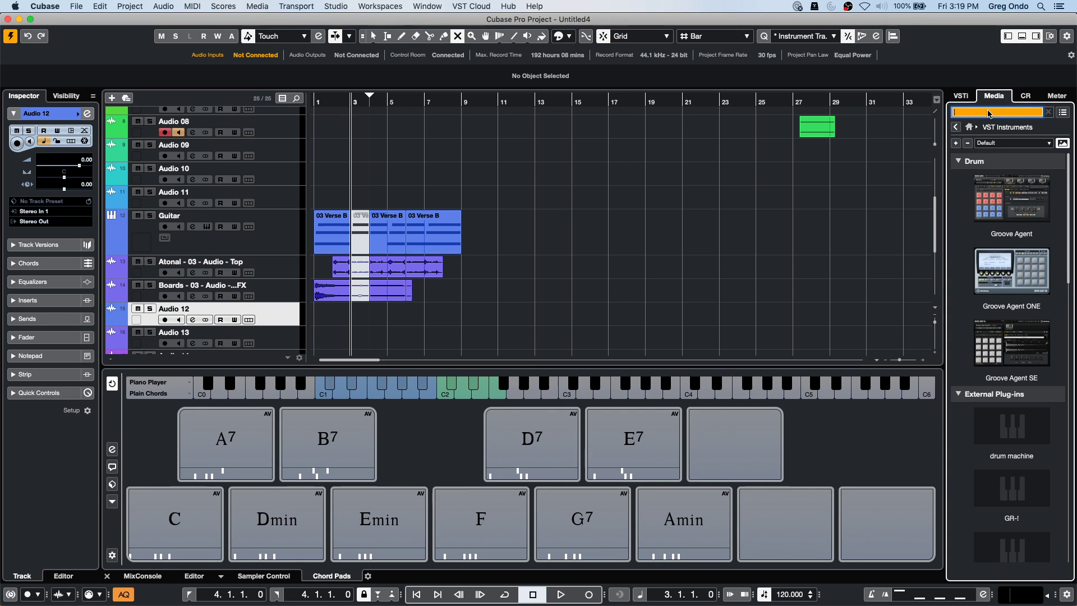
pyautogui.click(969, 129)
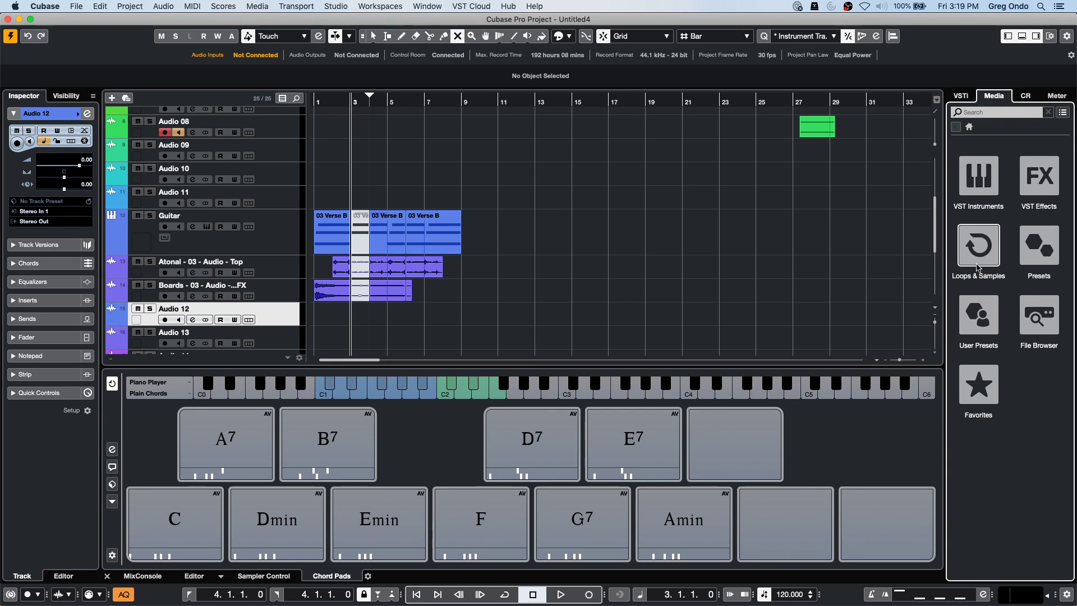
pyautogui.click(979, 245)
pyautogui.click(1011, 110)
pyautogui.write('kick')
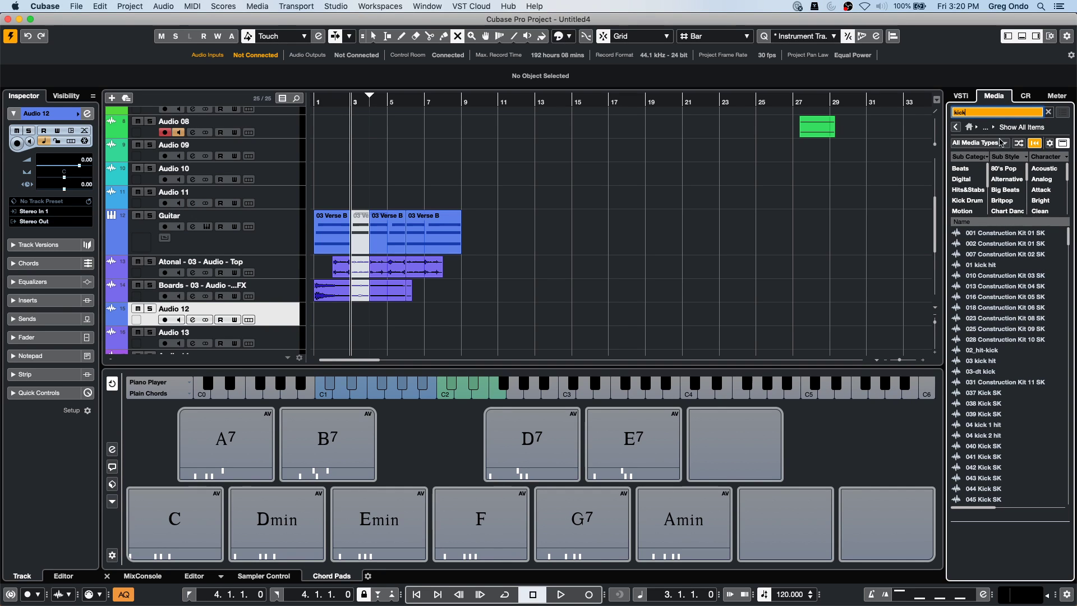
# Audition the kick results down to 025 Construction Kit 09 SK and open its menu.
pyautogui.click(970, 286)
pyautogui.click(977, 267)
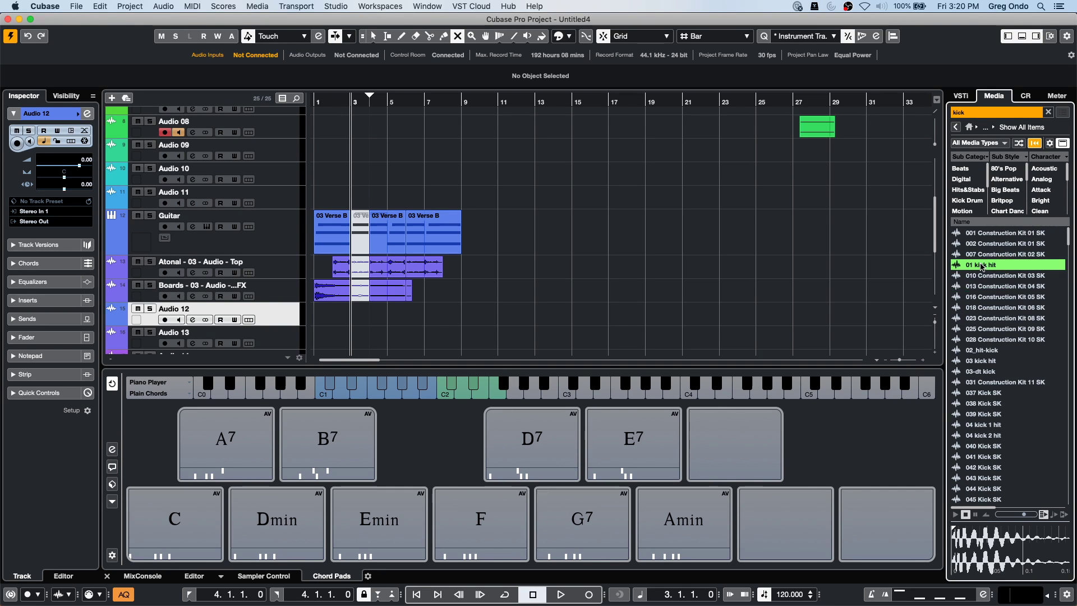
pyautogui.press('Down')
pyautogui.press('Down')
pyautogui.press('Down')
pyautogui.press('Down')
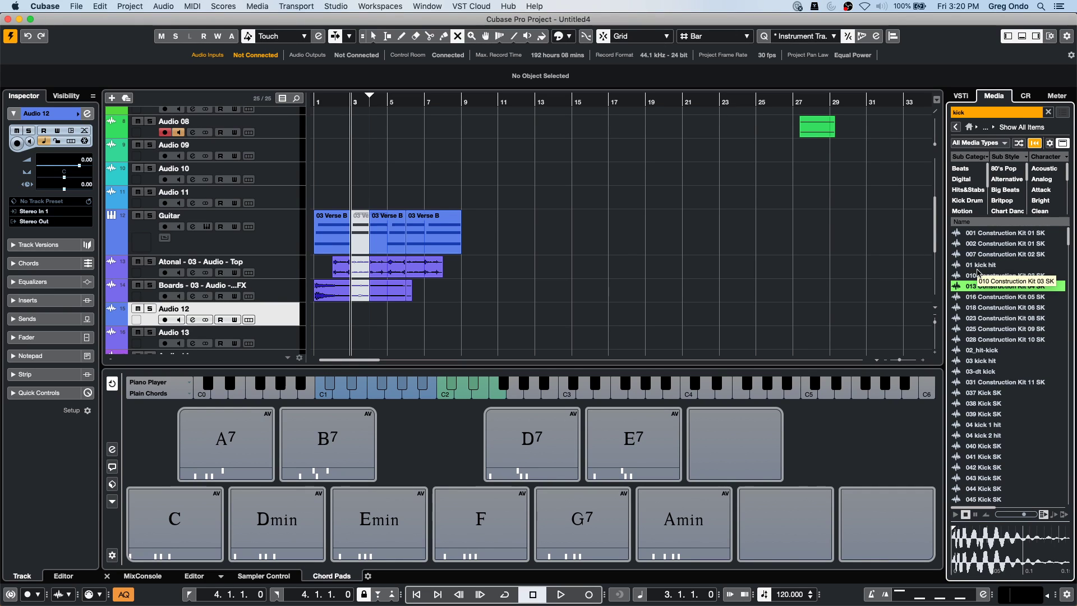
pyautogui.press('Down')
pyautogui.press('Down')
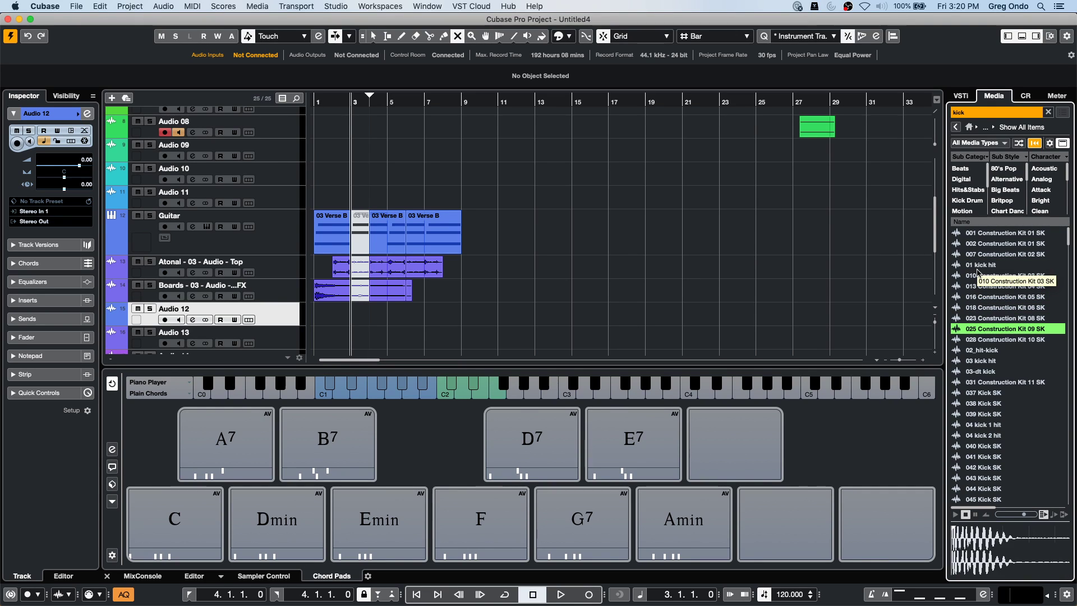
pyautogui.rightClick(986, 331)
# Create a sampler track holding 025 Construction Kit 09 SK.wav and check the track list.
pyautogui.click(987, 337)
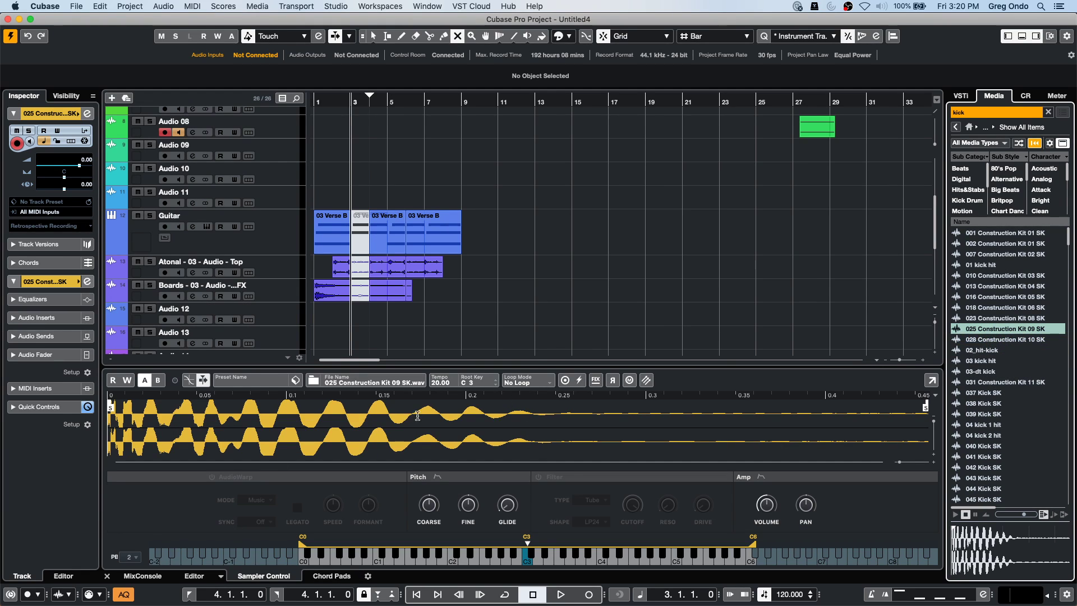
pyautogui.moveTo(508, 508)
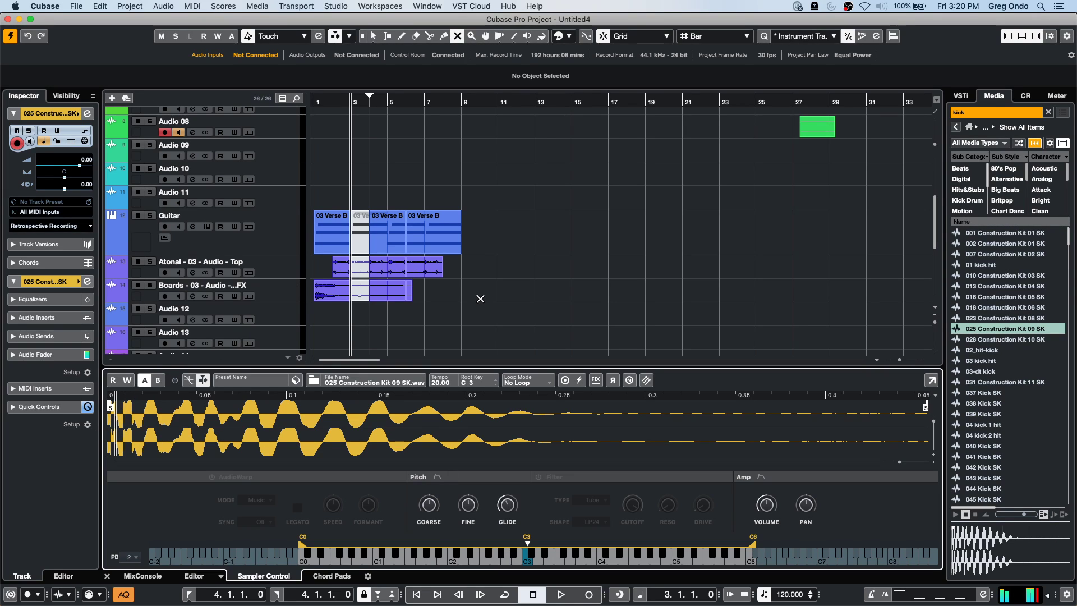
pyautogui.scroll(-5, 480, 299)
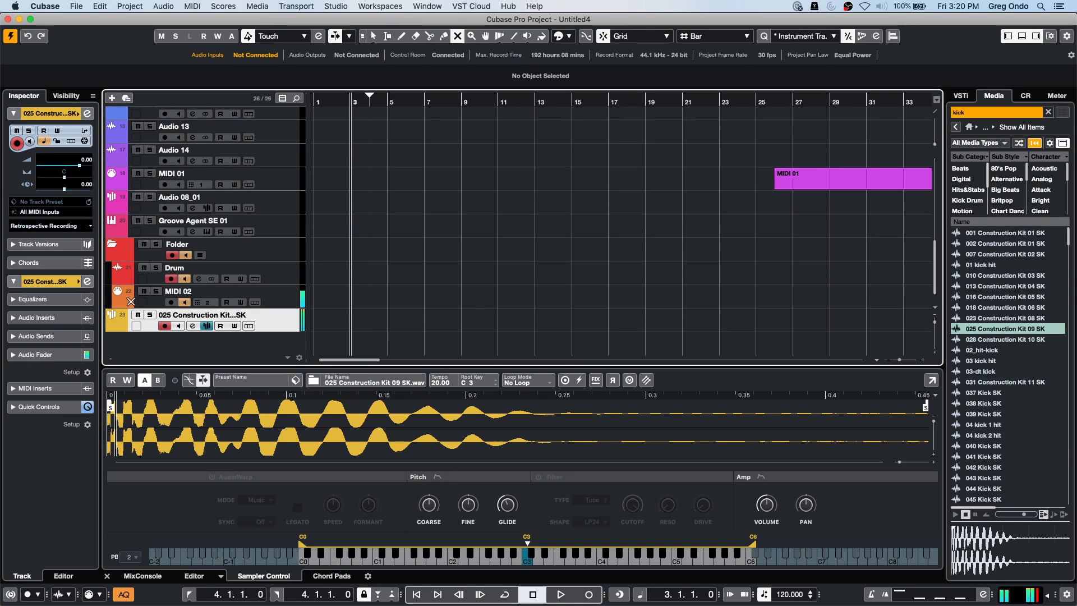
pyautogui.scroll(1, 429, 327)
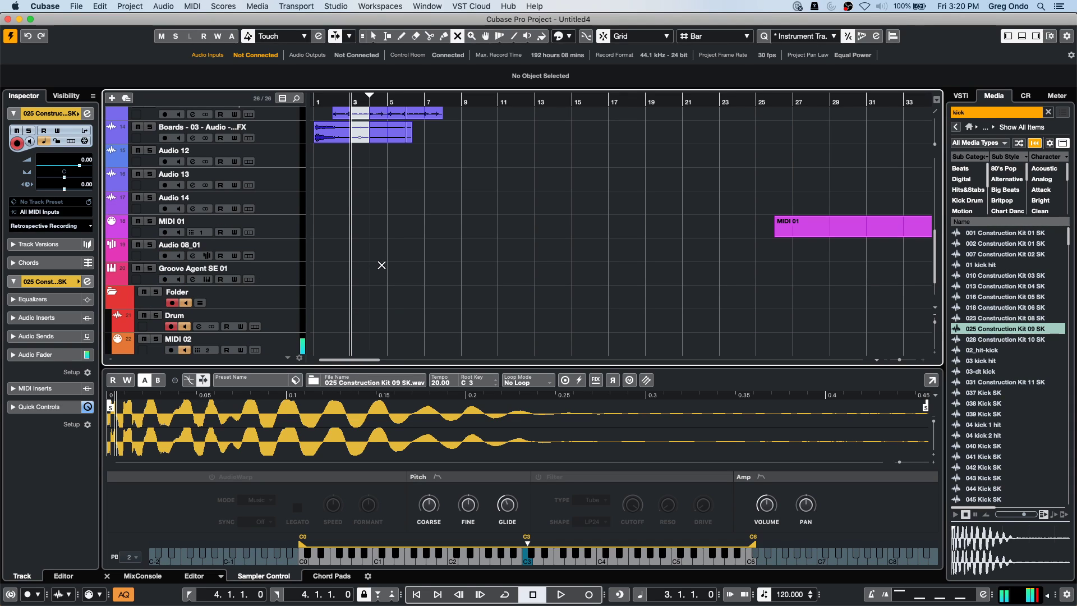
# Browse the Scores and MIDI menus and the tools palette, then bring up the File menu.
pyautogui.click(228, 7)
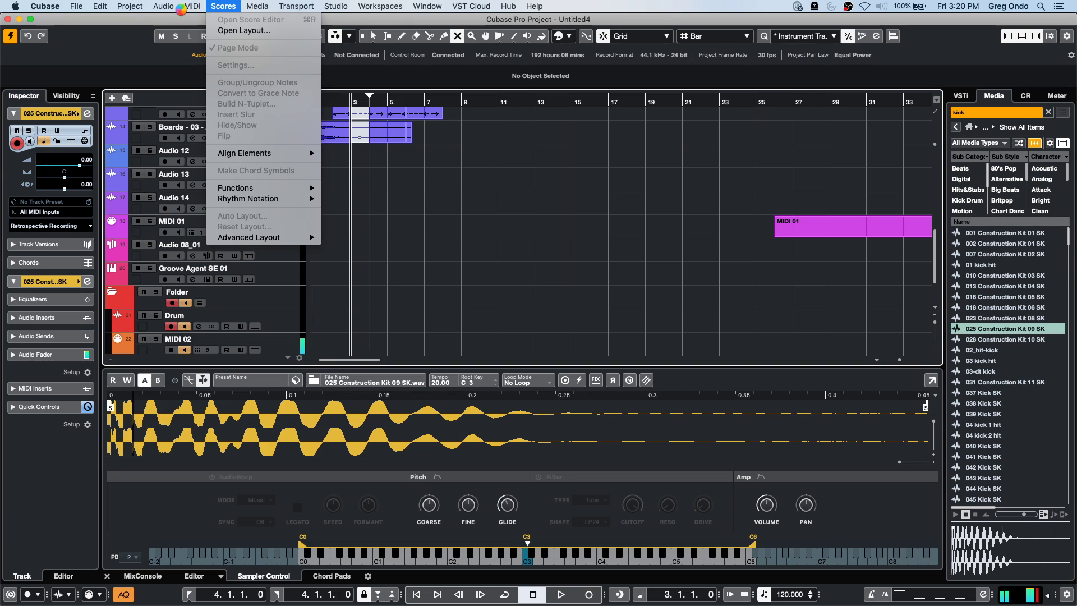
pyautogui.moveTo(195, 8)
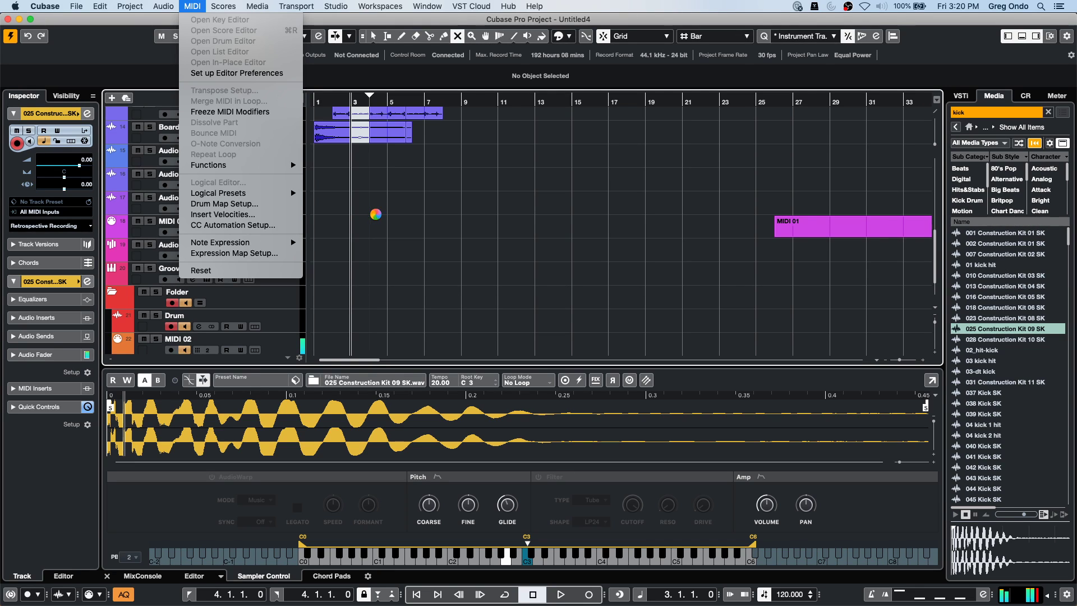
pyautogui.rightClick(376, 216)
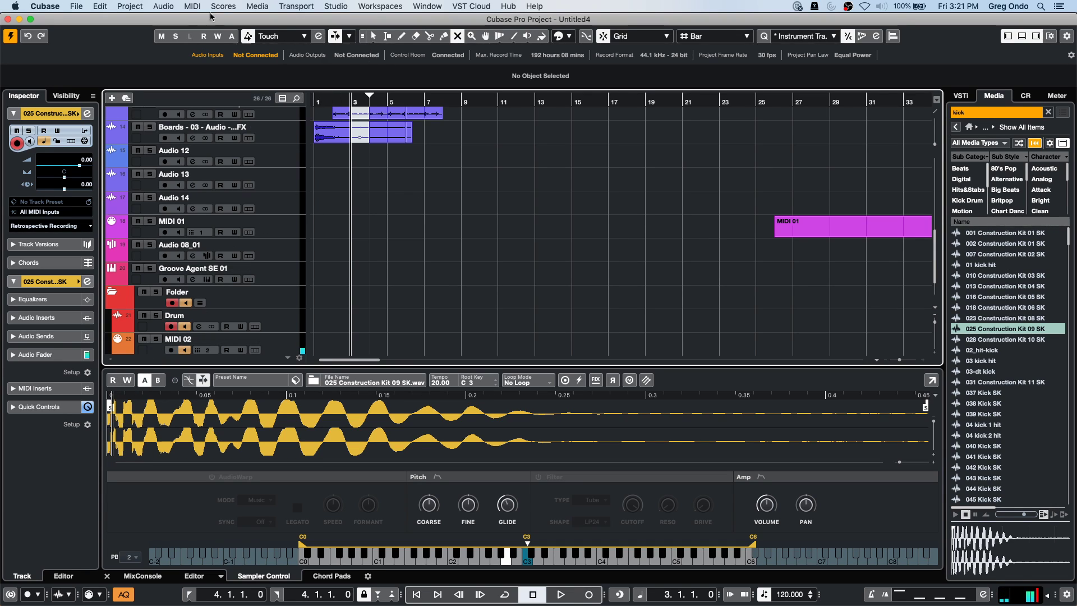
pyautogui.click(77, 6)
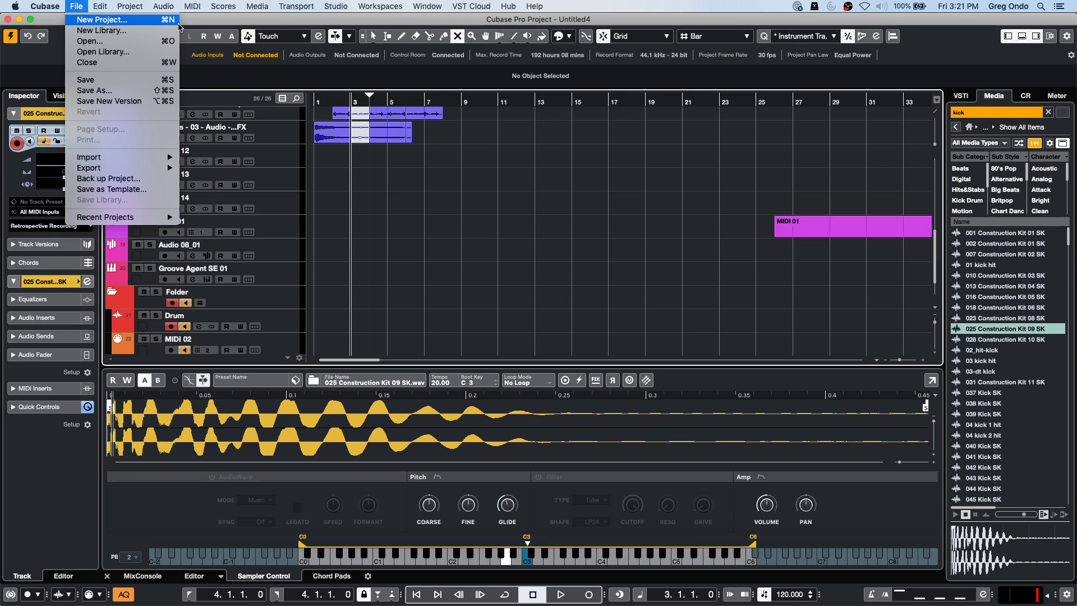
# Start an empty project and add a Groove Agent SE instrument track output to Stereo Out.
pyautogui.click(144, 25)
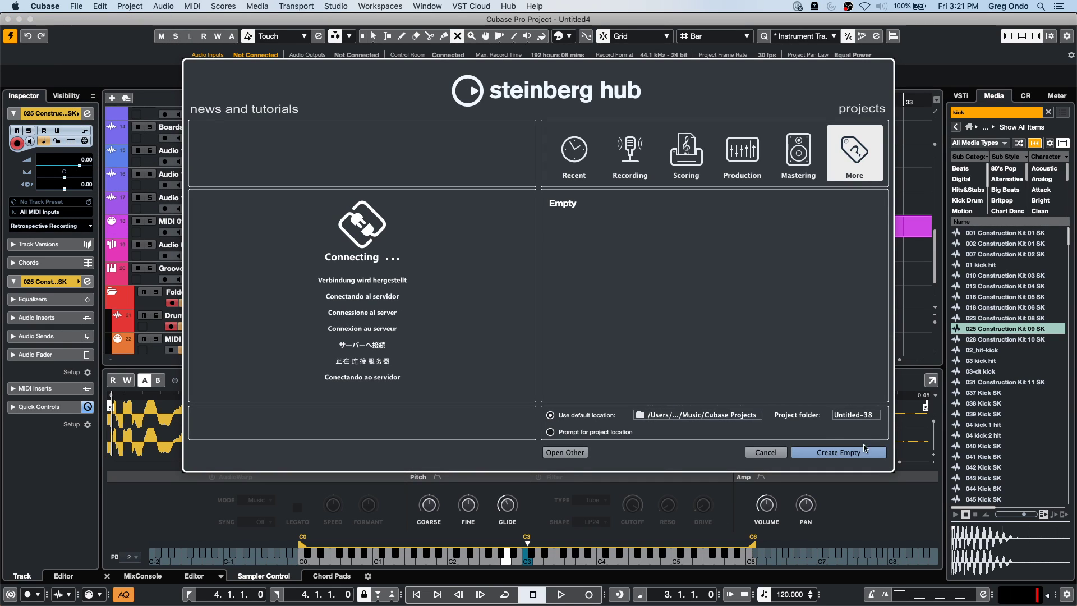
pyautogui.click(837, 452)
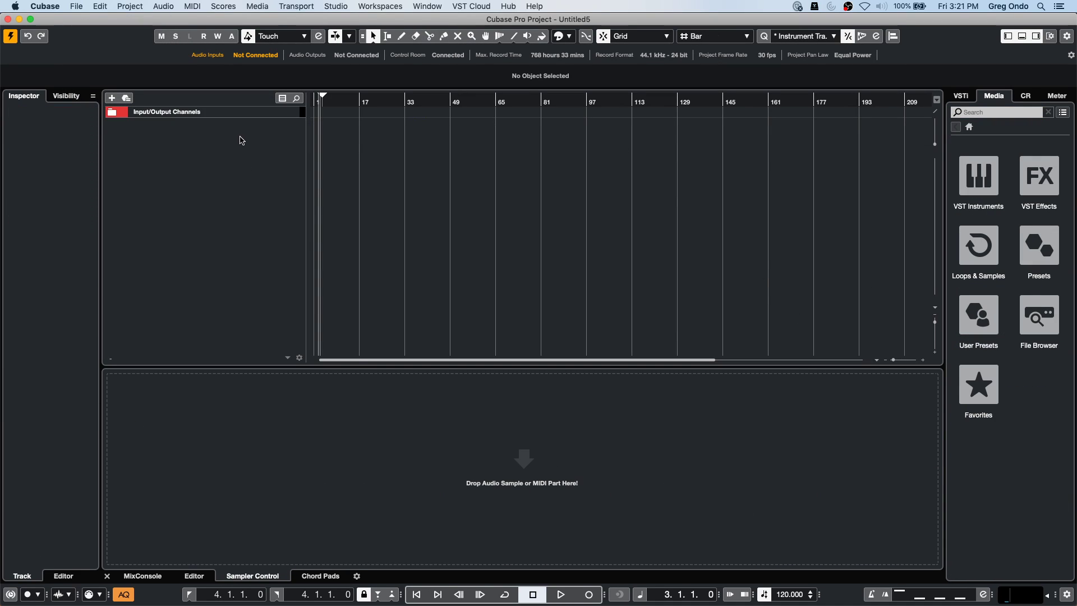
pyautogui.rightClick(240, 139)
pyautogui.click(303, 158)
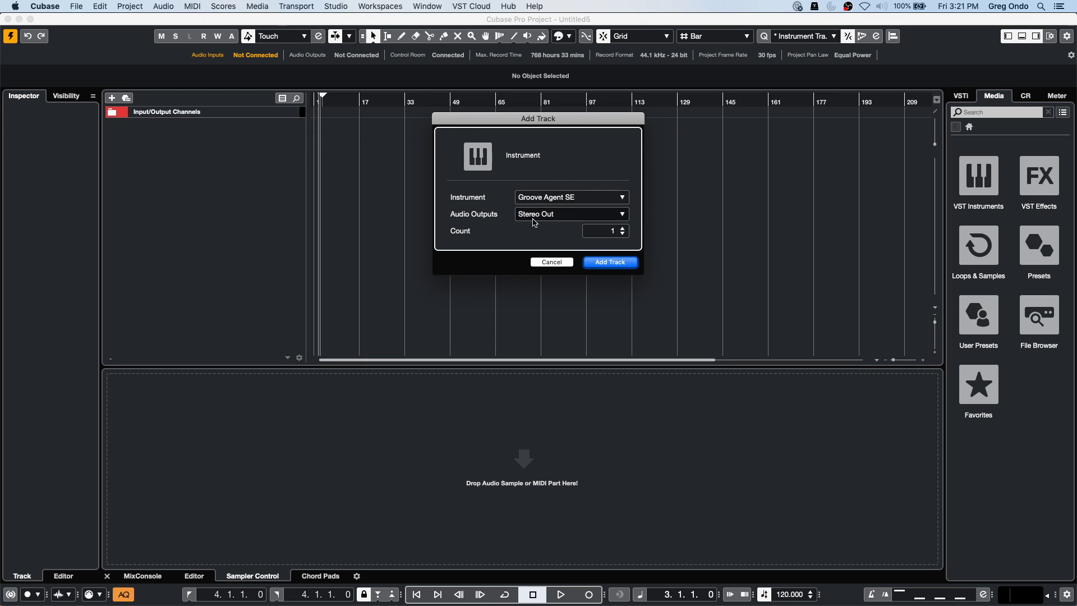
pyautogui.click(563, 216)
pyautogui.click(547, 156)
pyautogui.click(624, 263)
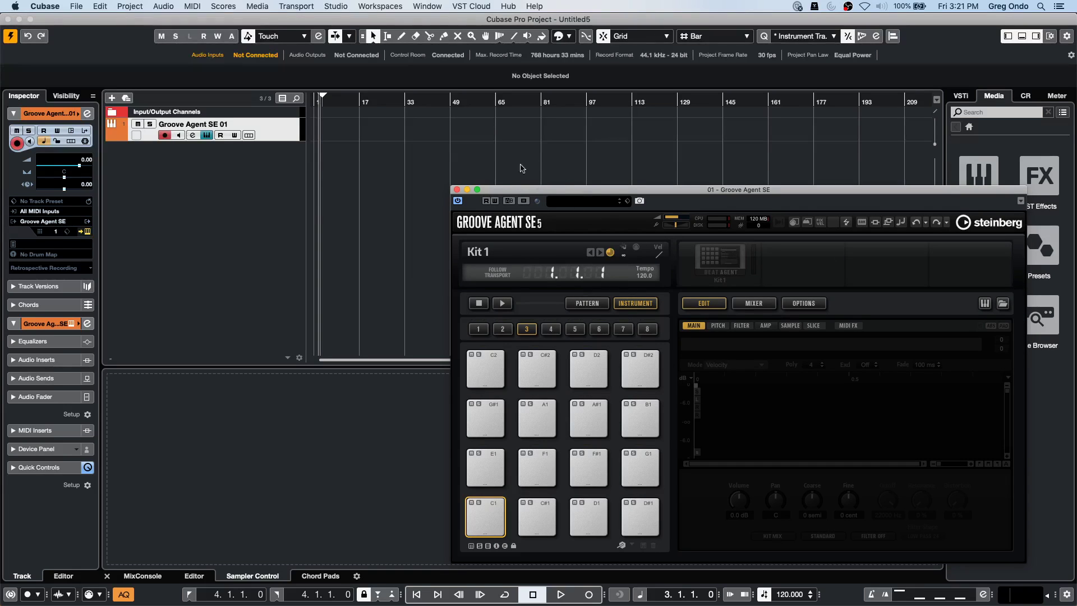
pyautogui.rightClick(230, 164)
pyautogui.click(155, 177)
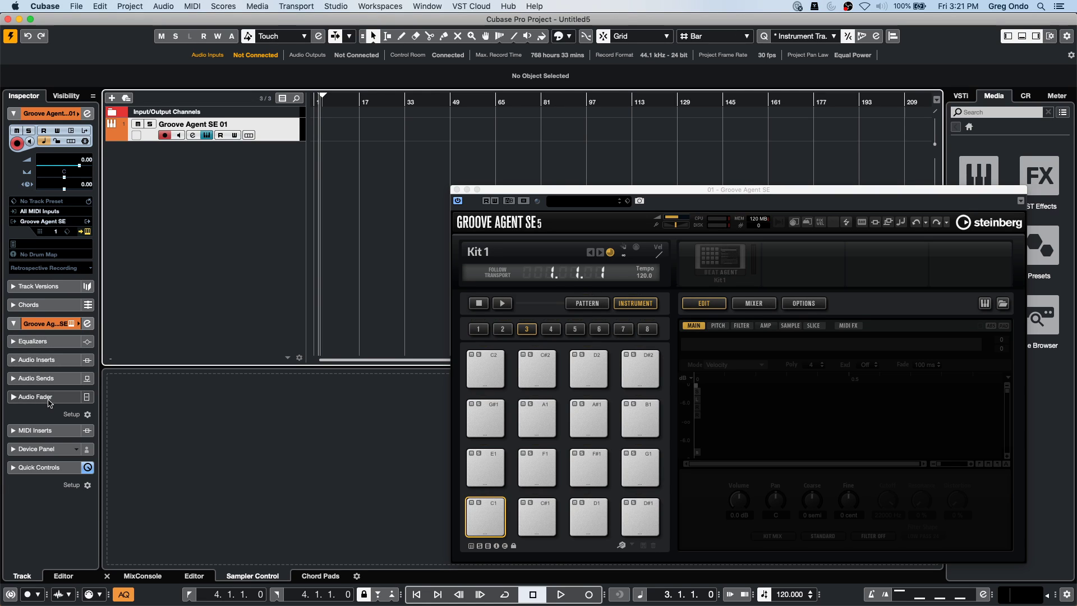
# Inspect the Groove Agent SE 01 track's sends and options, and show the mixer.
pyautogui.click(39, 378)
pyautogui.rightClick(48, 401)
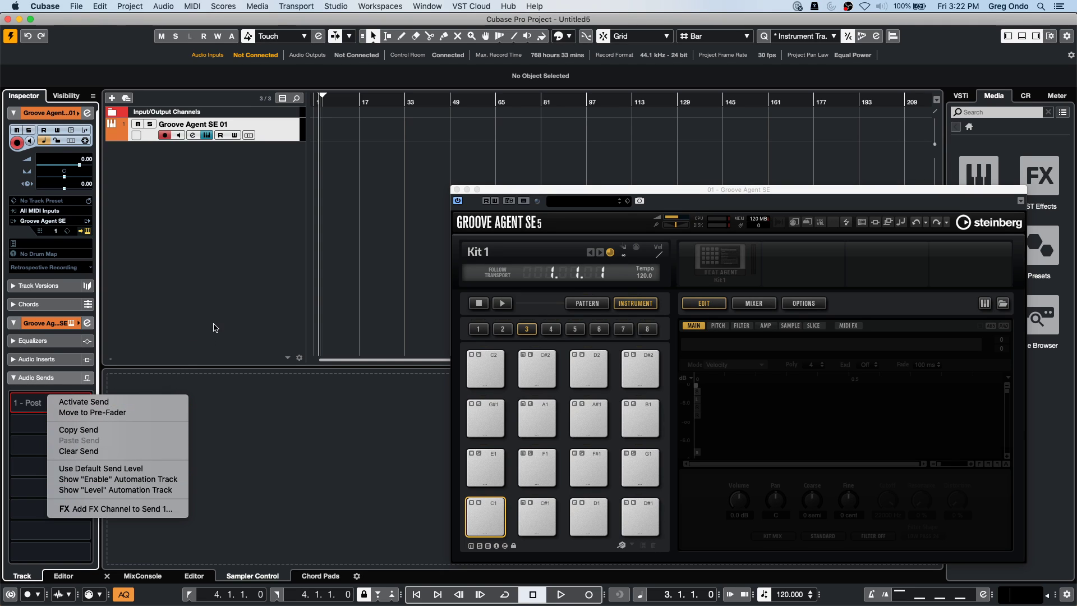
pyautogui.click(216, 326)
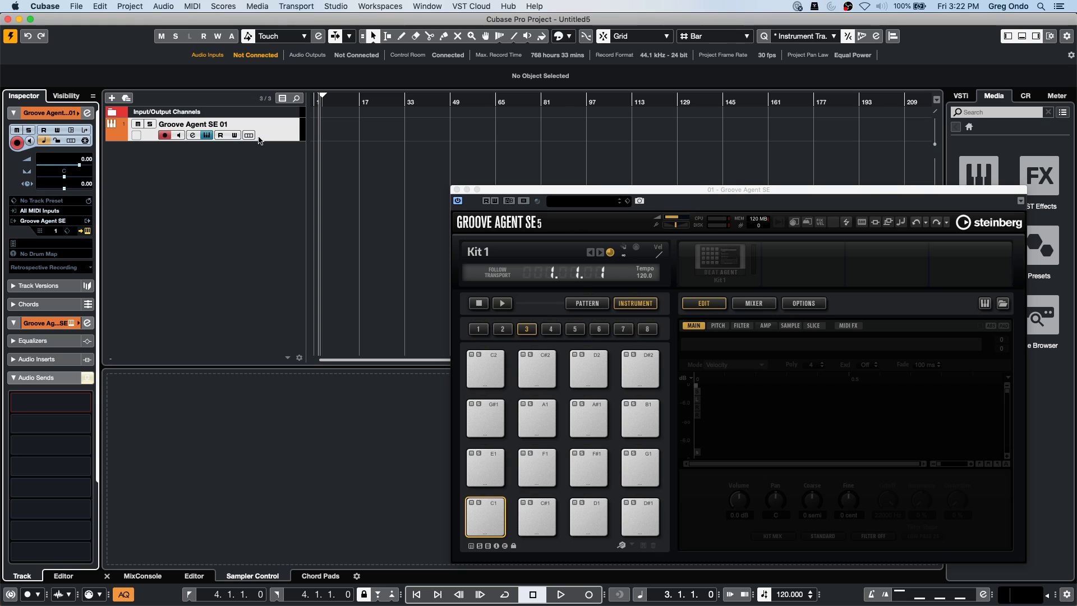
pyautogui.click(263, 138)
pyautogui.rightClick(264, 137)
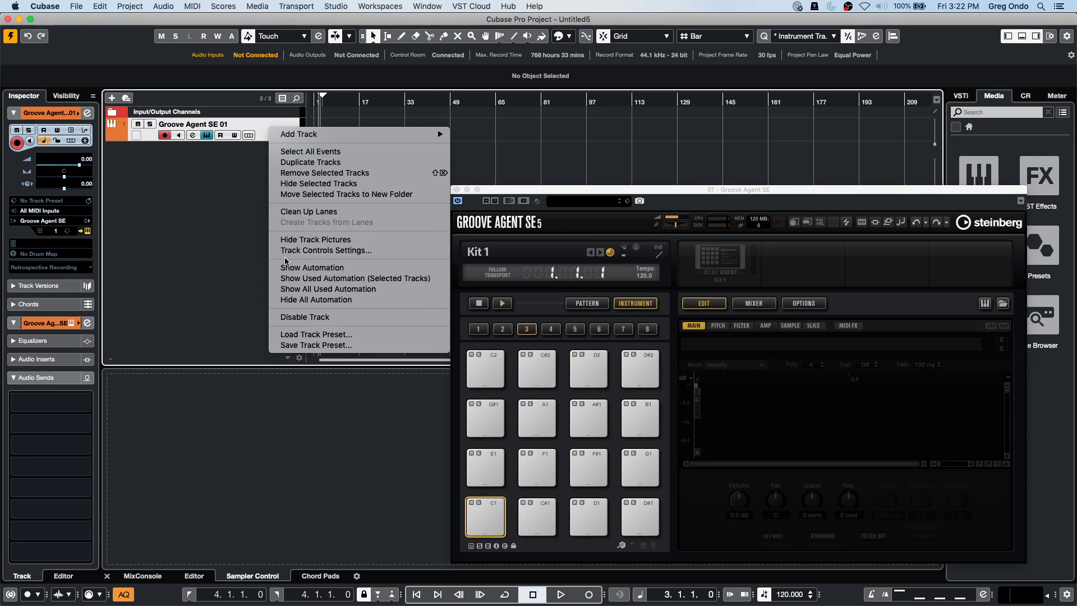
pyautogui.click(212, 234)
pyautogui.click(135, 576)
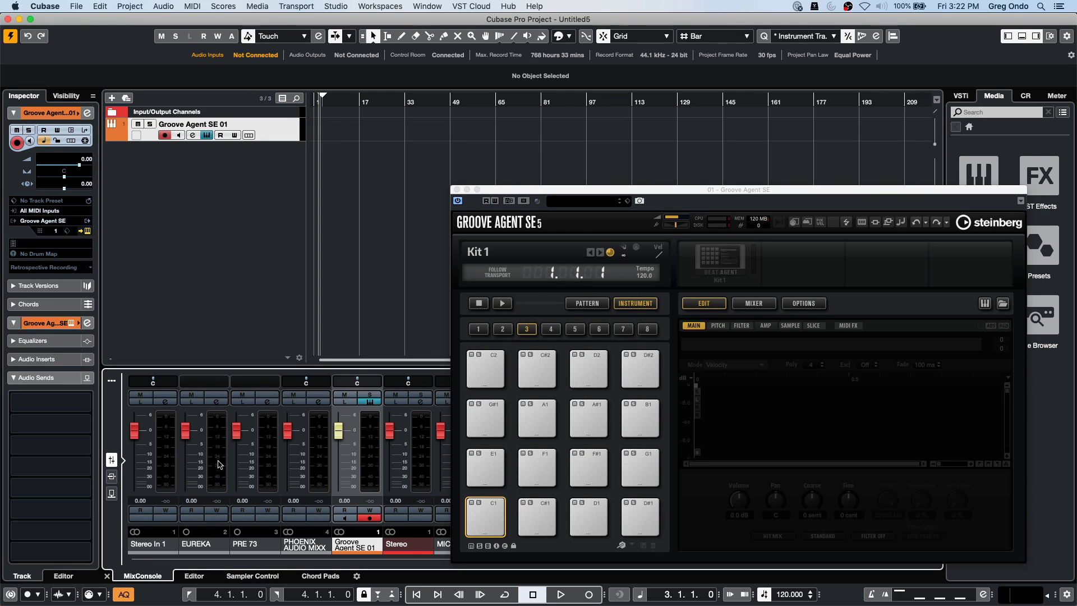
# Add a stereo Group 1 track from the Groove Agent mixer channel's menu.
pyautogui.rightClick(368, 452)
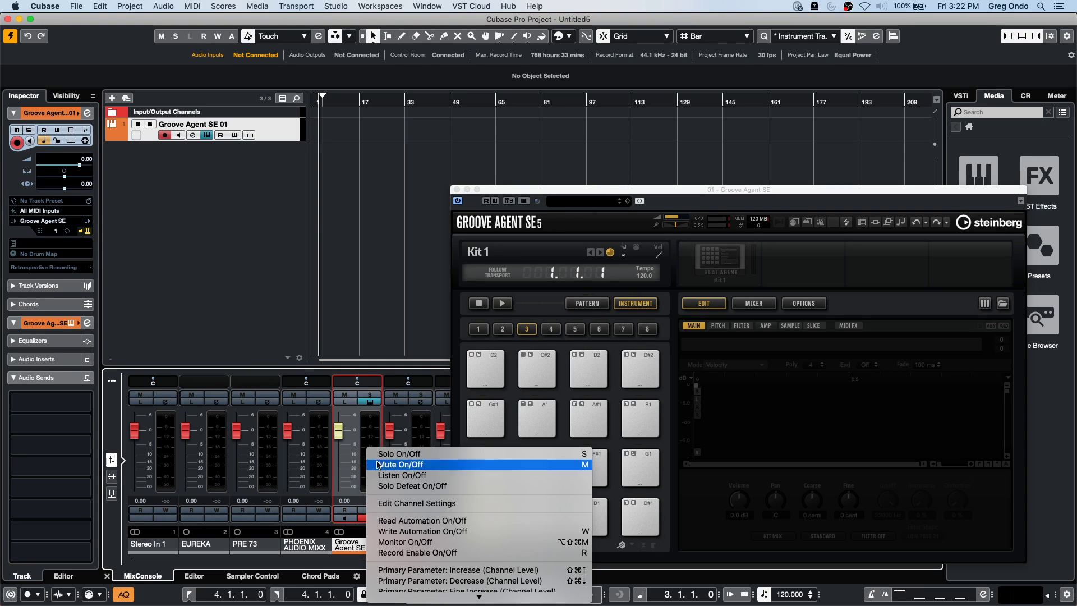
pyautogui.moveTo(458, 602)
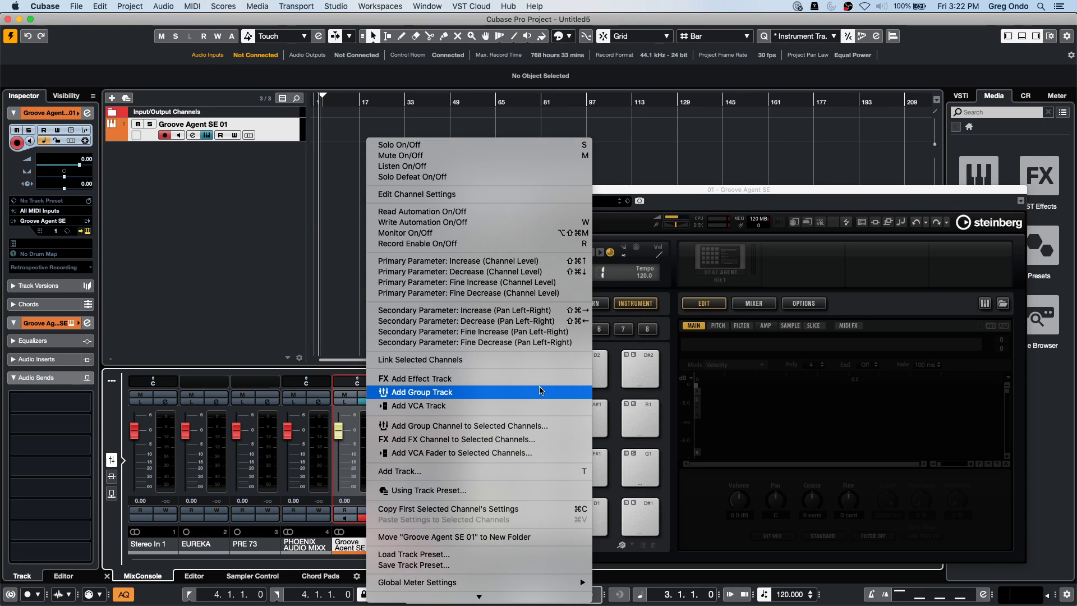
pyautogui.click(534, 427)
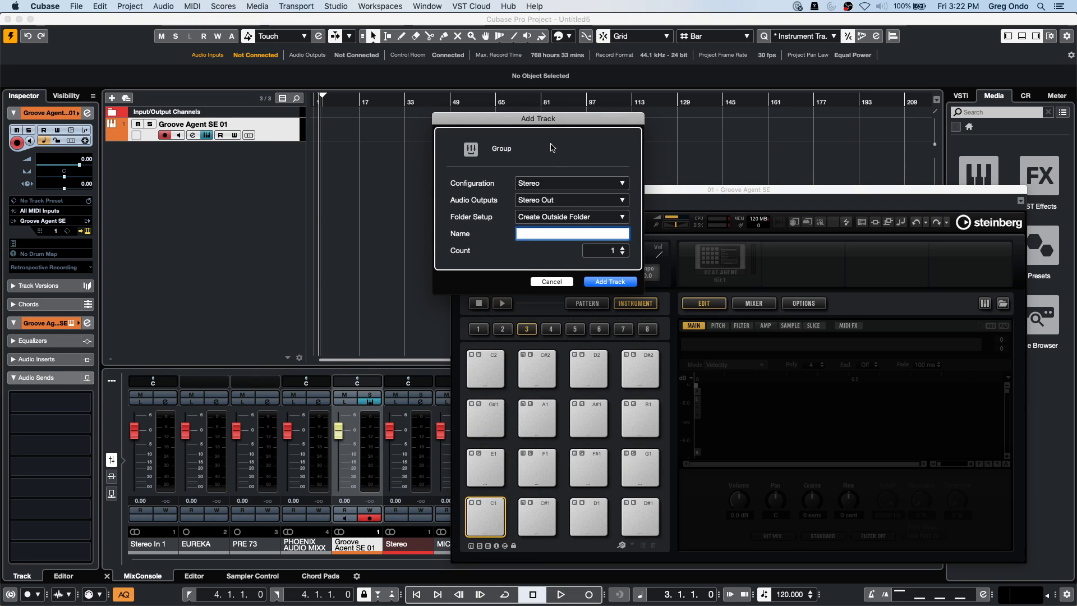
pyautogui.click(612, 280)
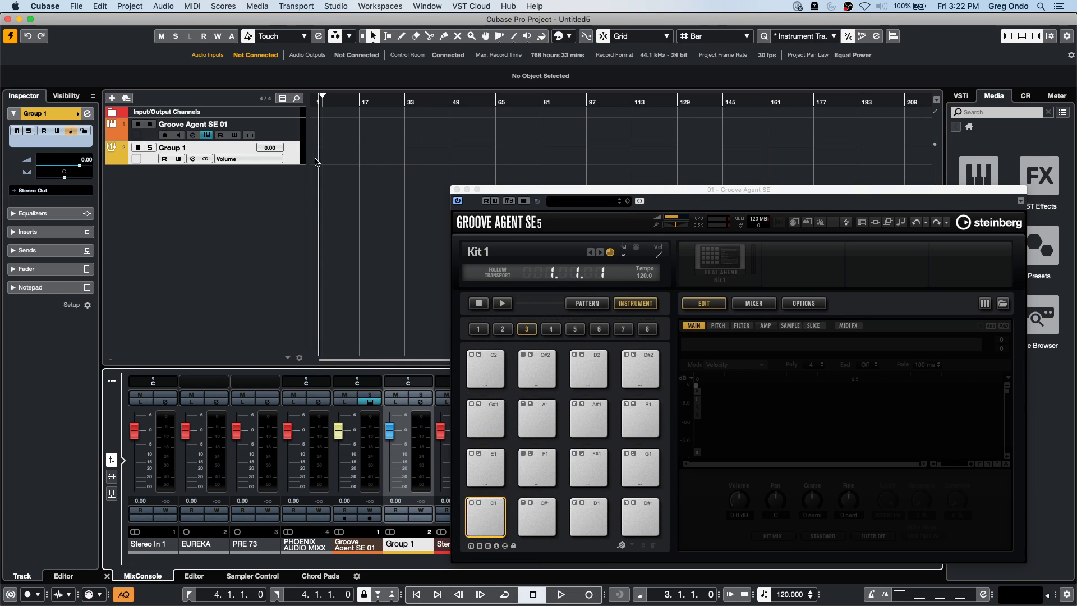
# Add the Audio 01 audio track, then reselect Groove Agent SE 01.
pyautogui.rightClick(225, 195)
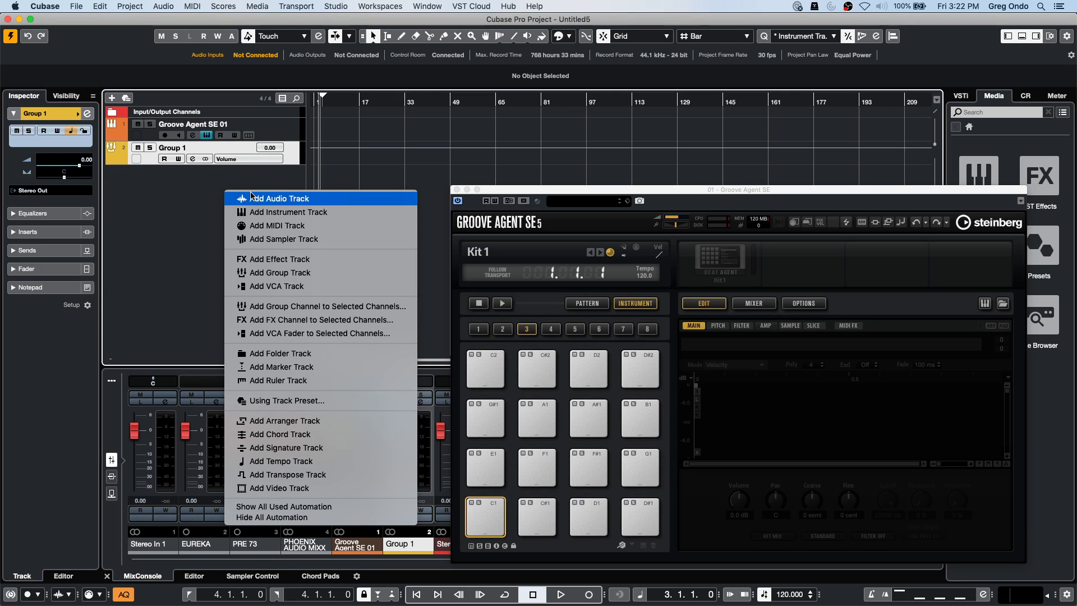
pyautogui.click(239, 201)
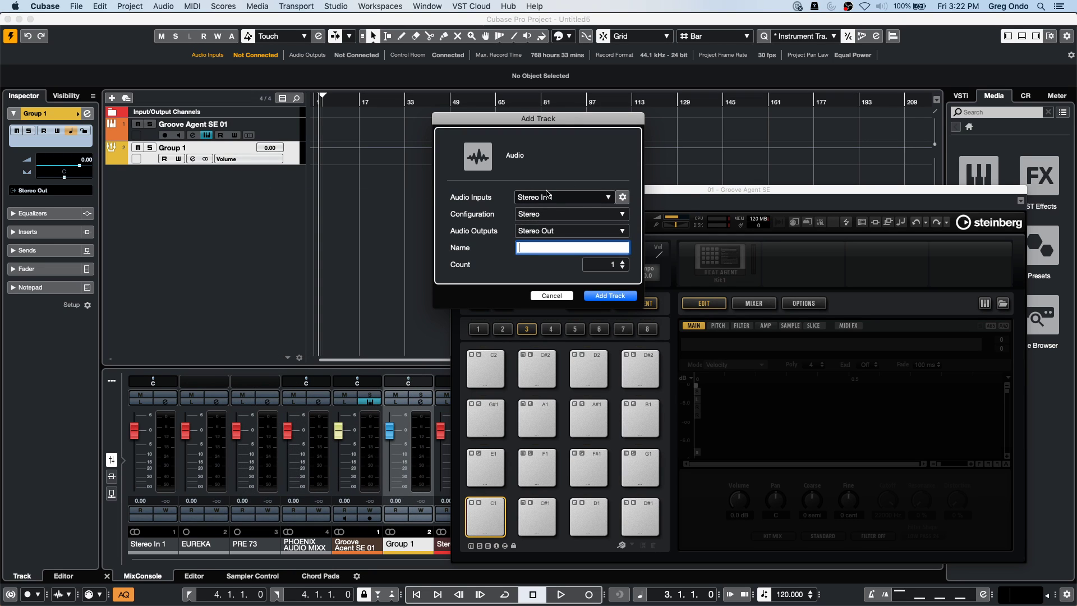
pyautogui.click(602, 295)
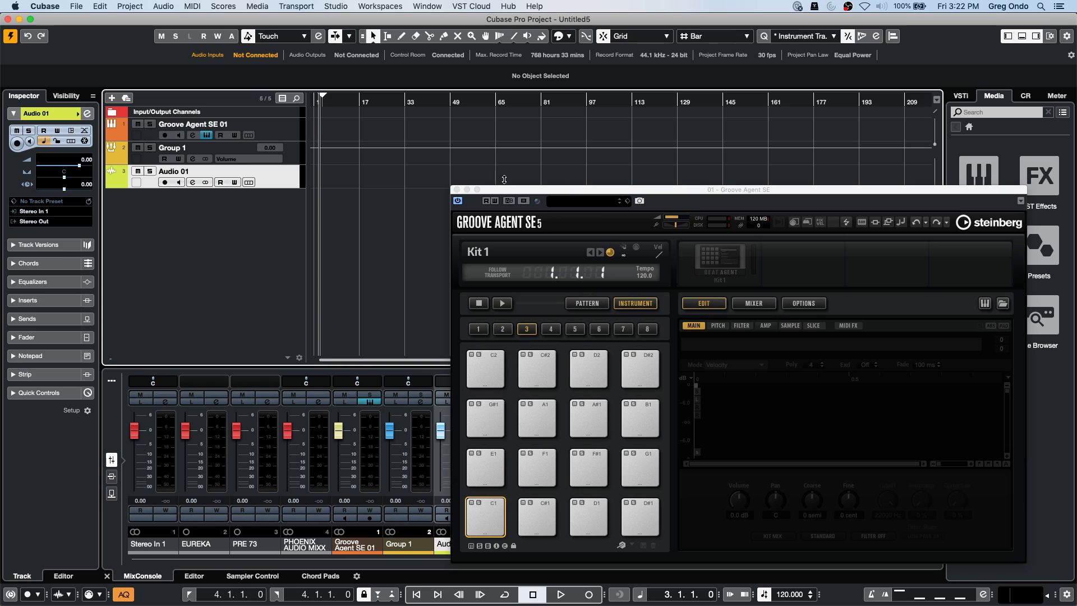
pyautogui.click(291, 125)
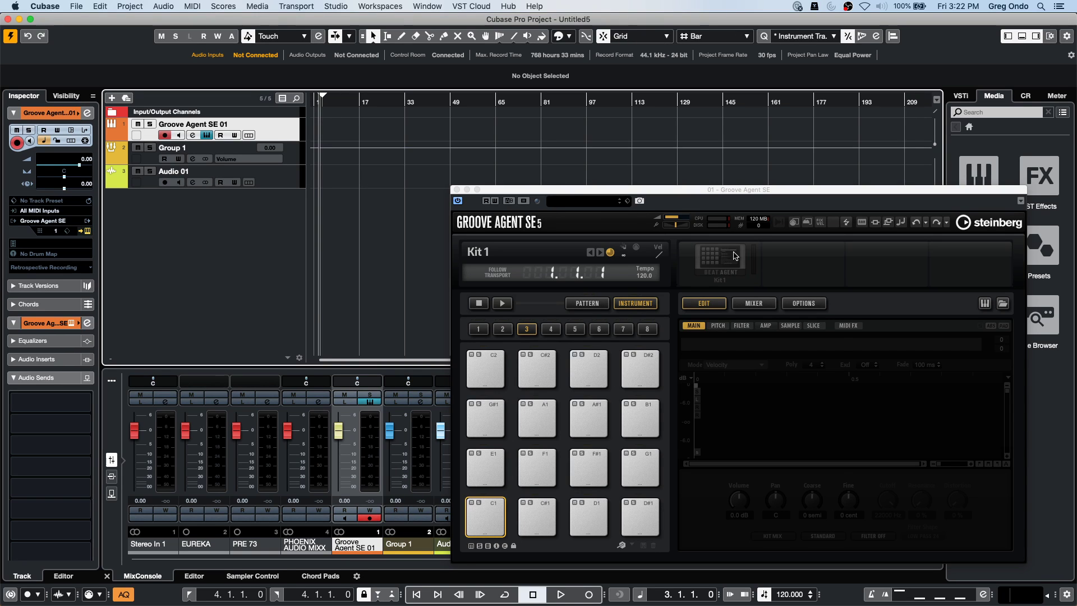
# Load the Forget The Past kit into Groove Agent SE and audition the Kick pad.
pyautogui.rightClick(734, 255)
pyautogui.click(755, 269)
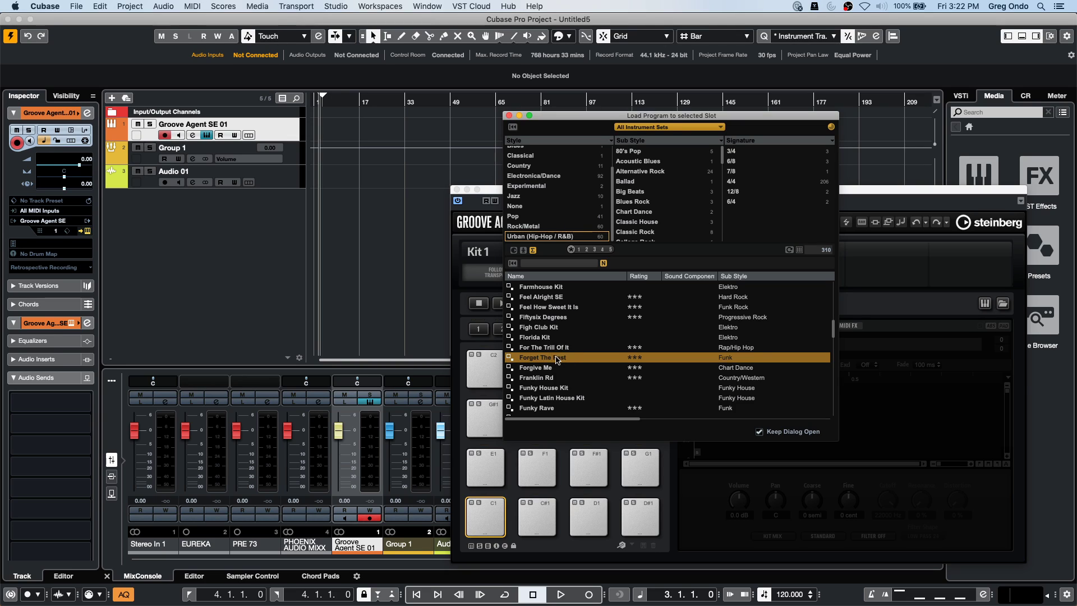
pyautogui.doubleClick(557, 358)
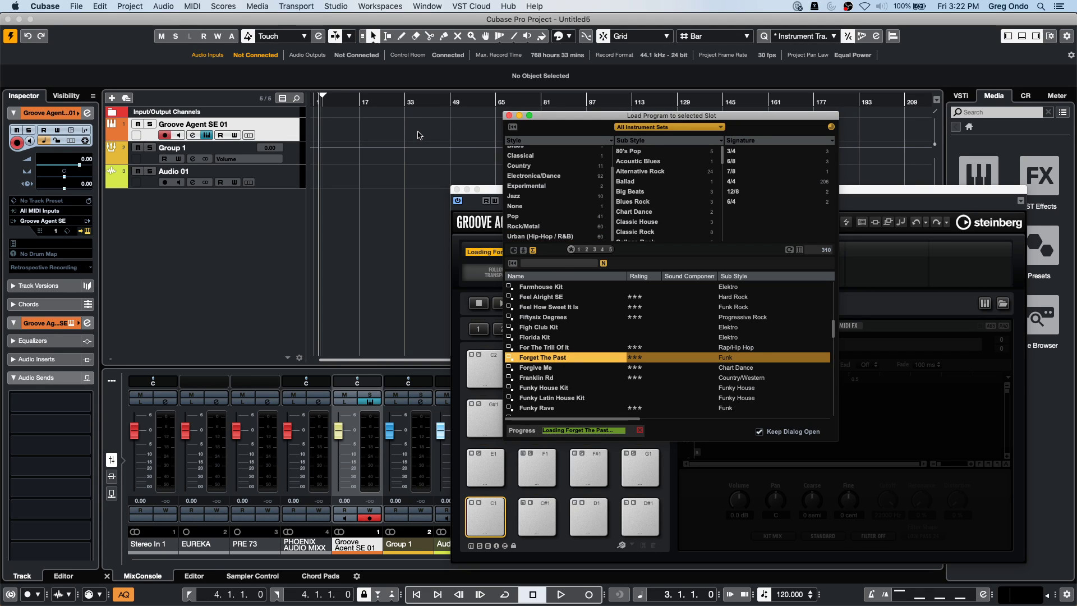
pyautogui.click(508, 116)
pyautogui.moveTo(508, 190); pyautogui.dragTo(441, 90)
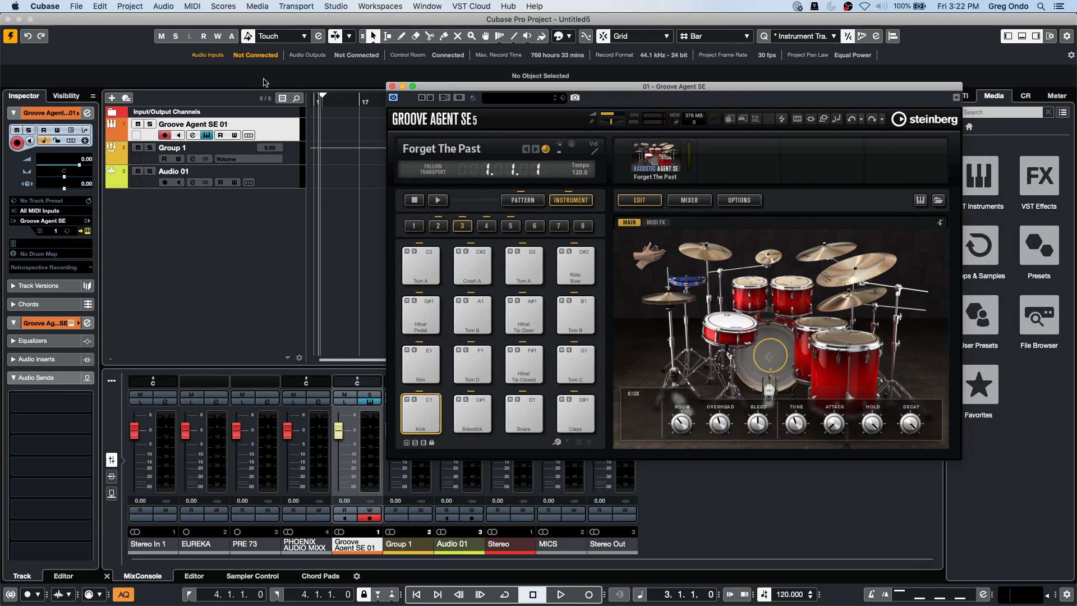
pyautogui.click(428, 409)
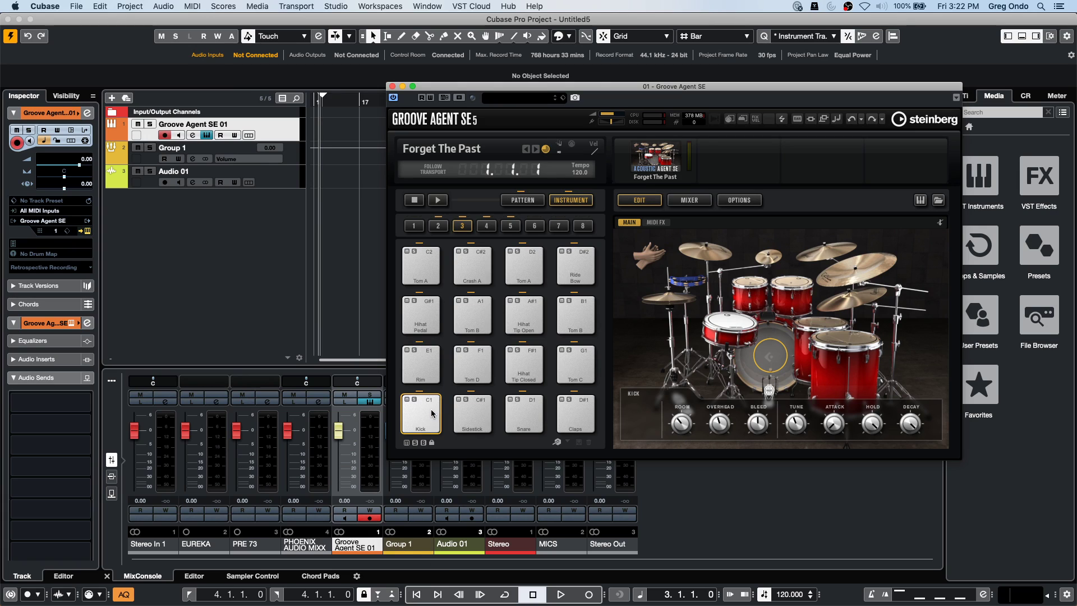
# Disable the track's record enable and play then stop the Funk 02 - 118 pattern.
pyautogui.click(163, 136)
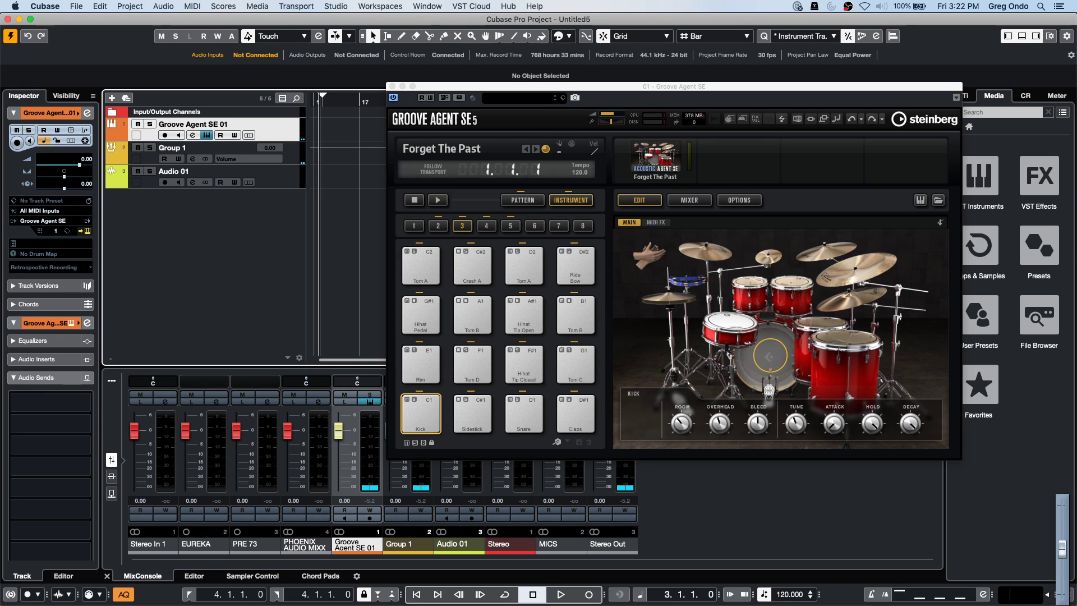
pyautogui.click(522, 200)
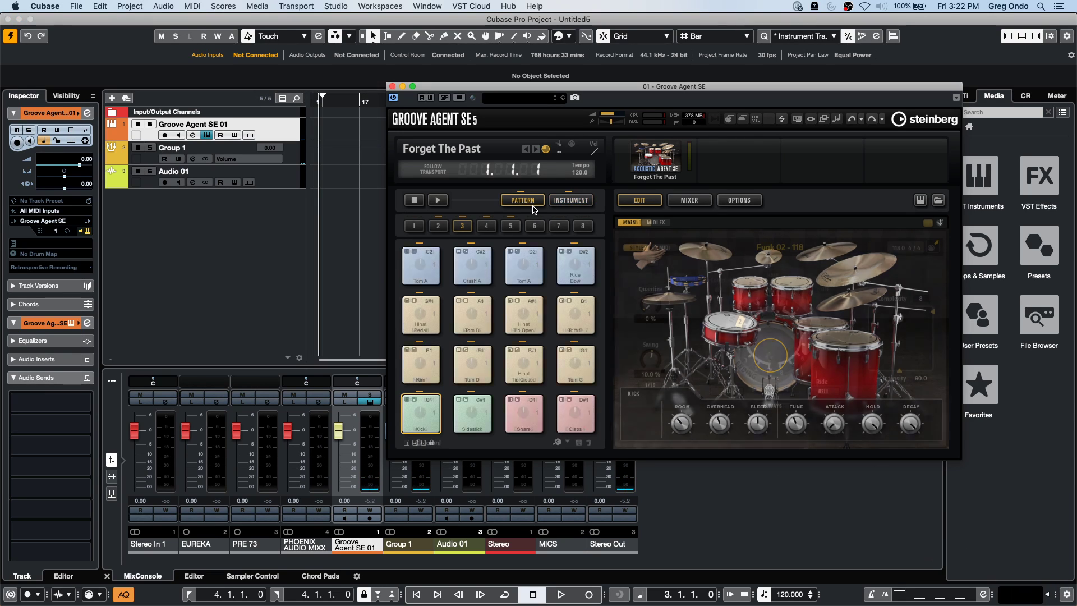
pyautogui.click(439, 201)
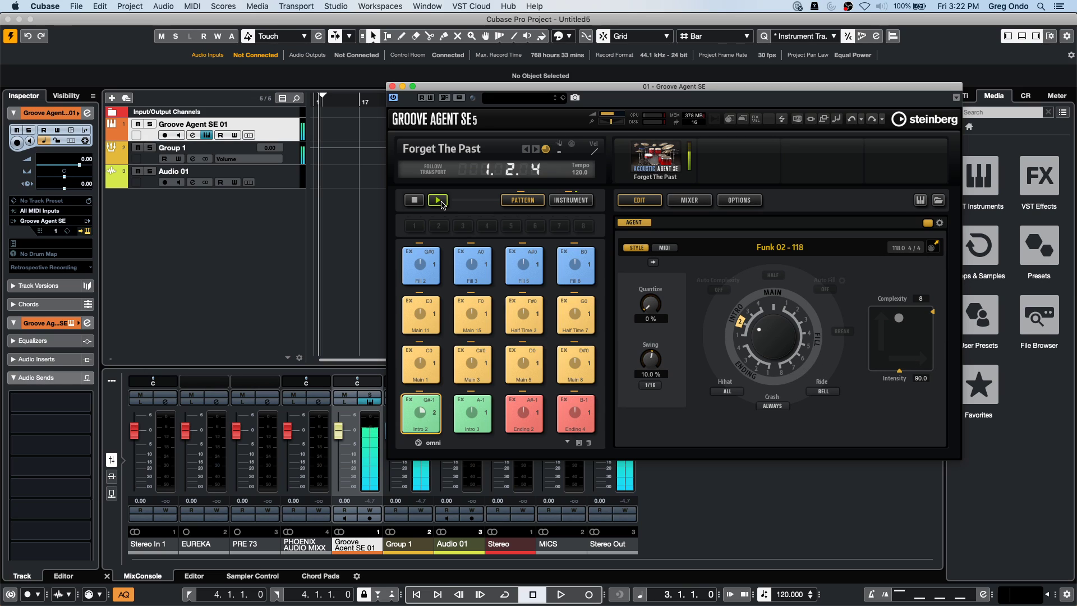
pyautogui.click(414, 200)
# Review the VST Audio System page in Studio Setup and confirm with OK.
pyautogui.click(335, 5)
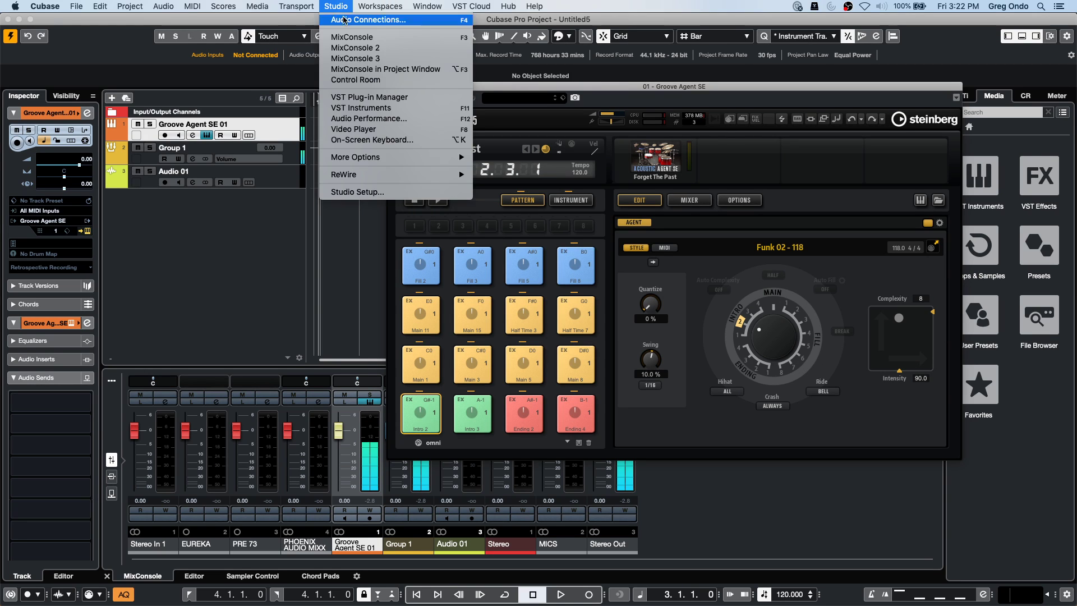
pyautogui.click(368, 186)
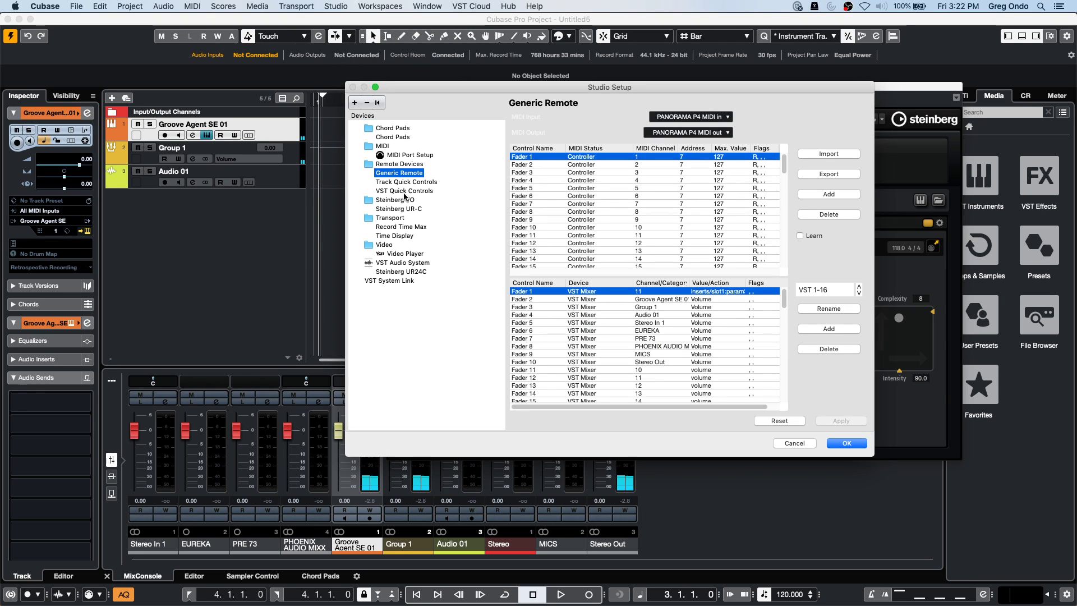
pyautogui.click(398, 264)
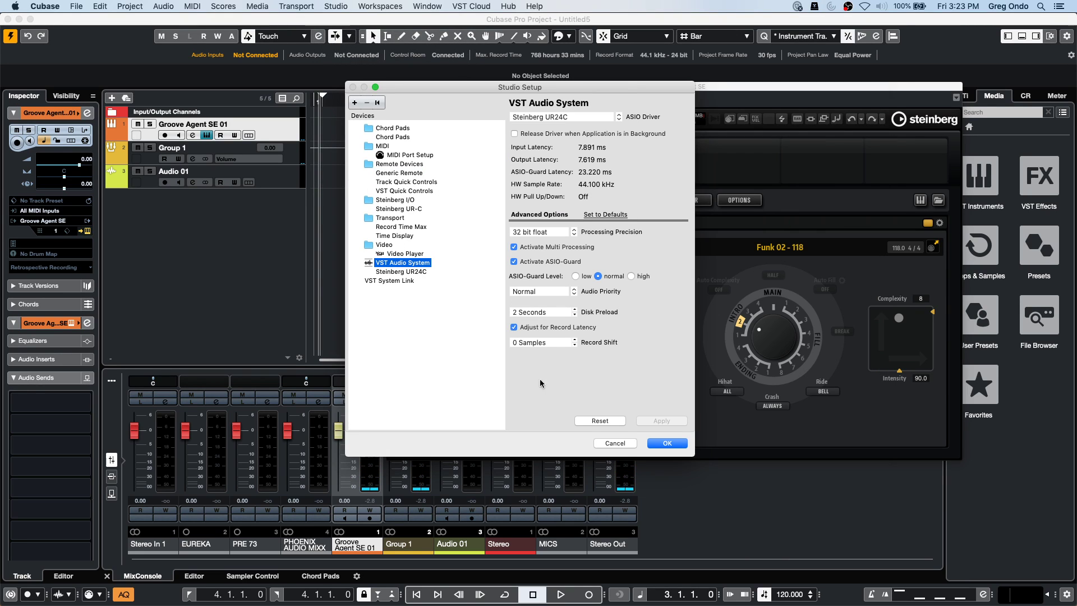
pyautogui.click(666, 443)
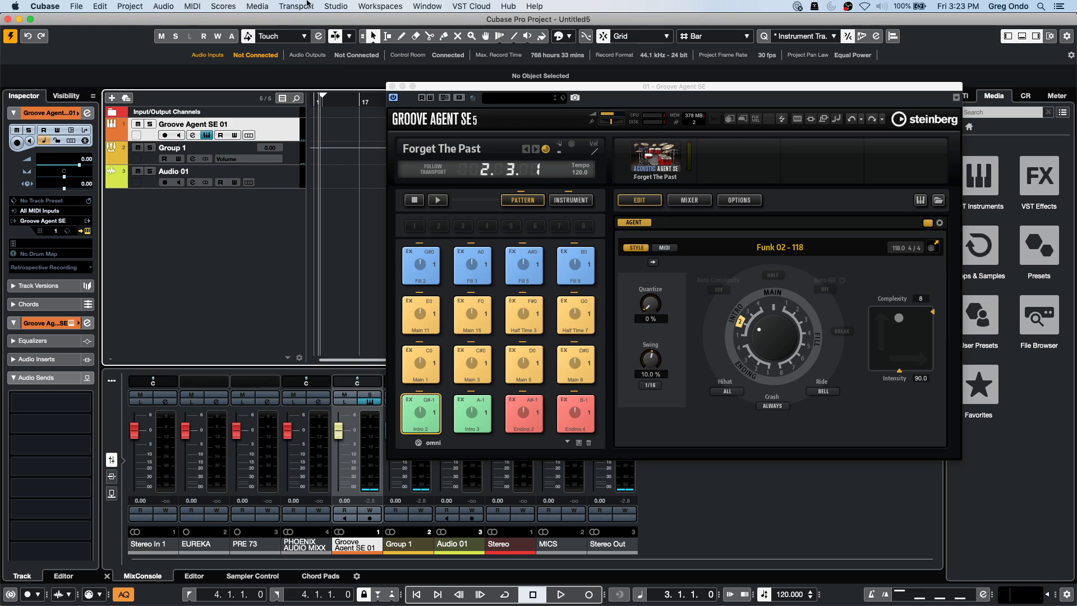
# Check Audio Connections, close it and Groove Agent SE, then play and stop the project.
pyautogui.click(338, 7)
pyautogui.click(339, 21)
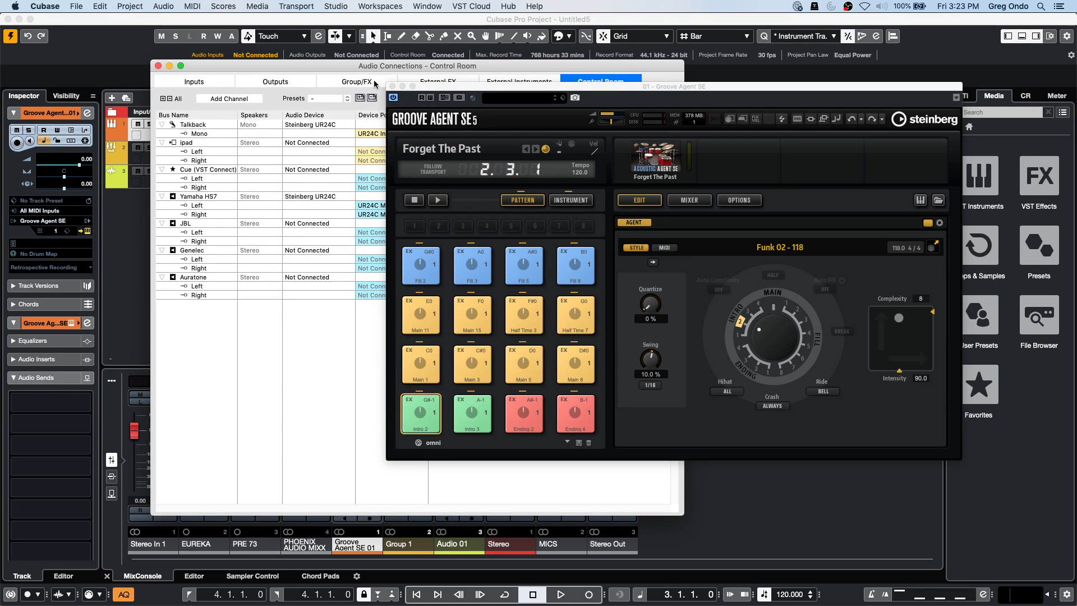
pyautogui.click(392, 85)
pyautogui.click(158, 65)
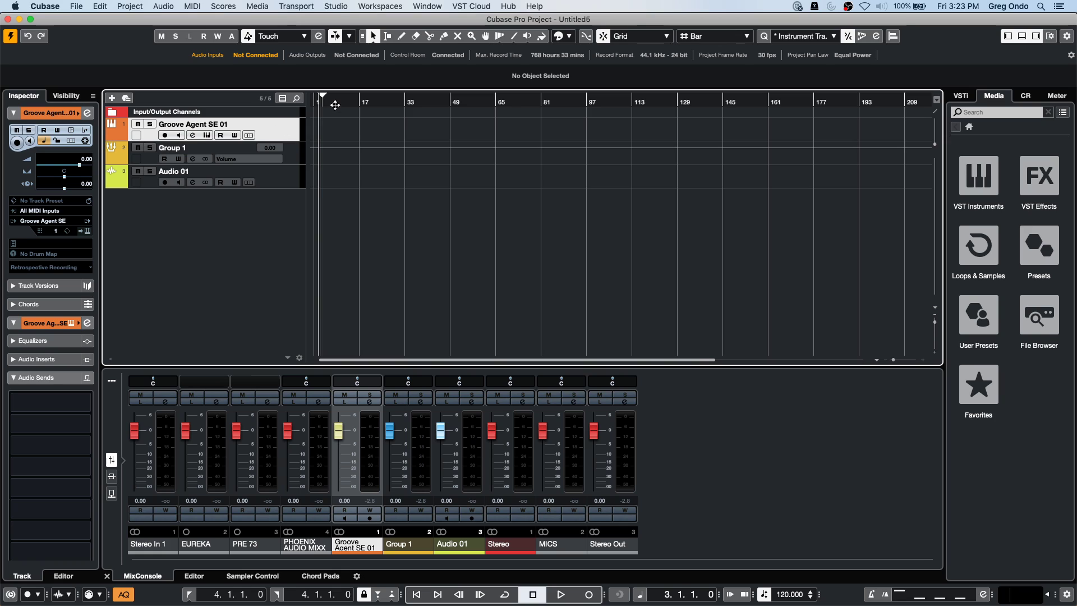
pyautogui.press('space')
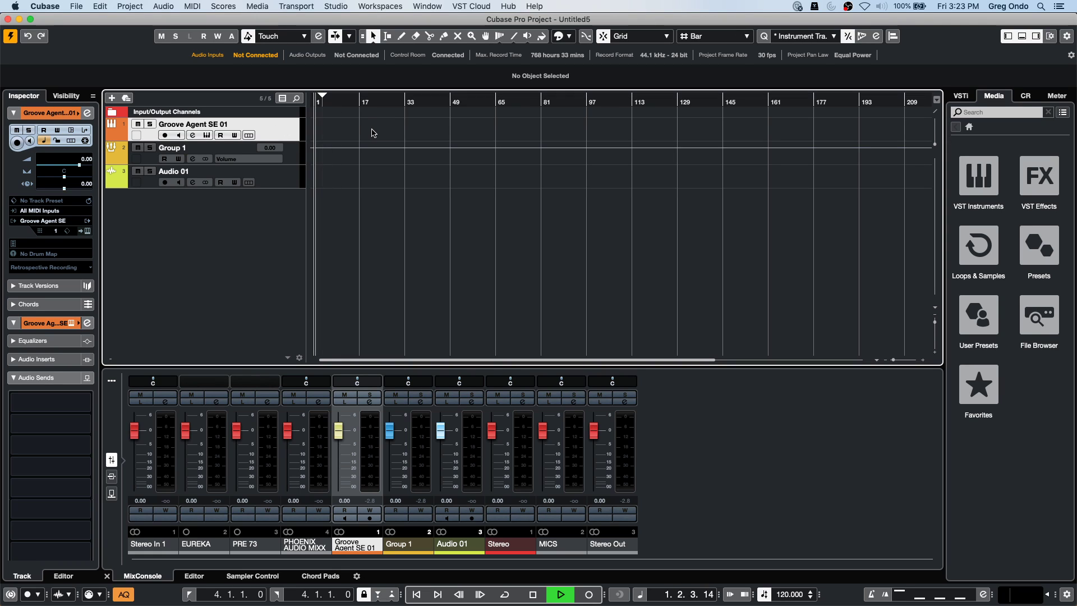
pyautogui.press('space')
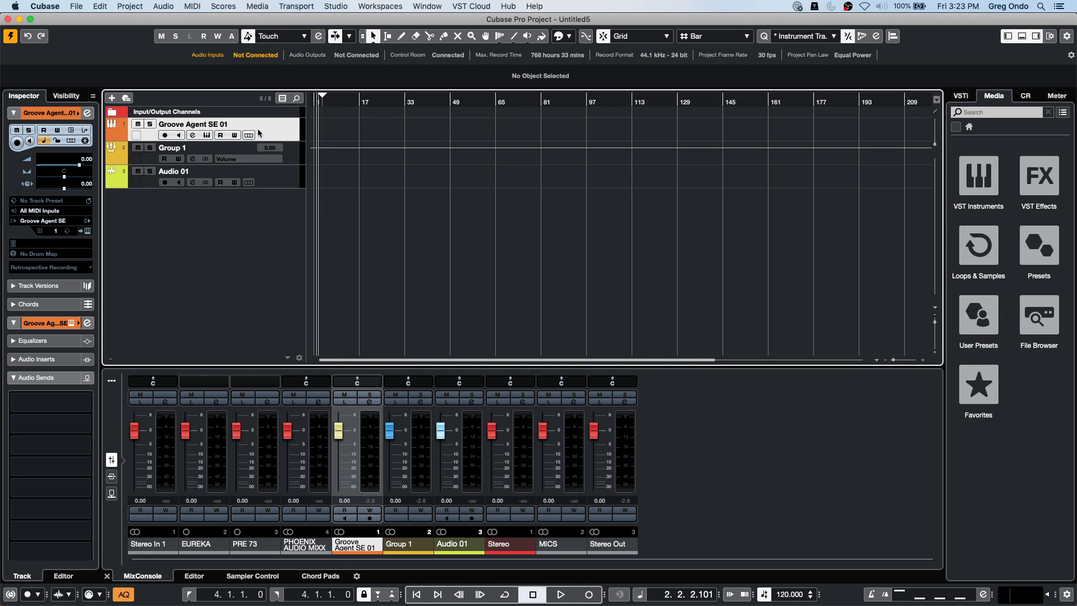
# Reopen Groove Agent SE and trigger the Main 3, Main 1 and Intro 2 patterns.
pyautogui.click(87, 230)
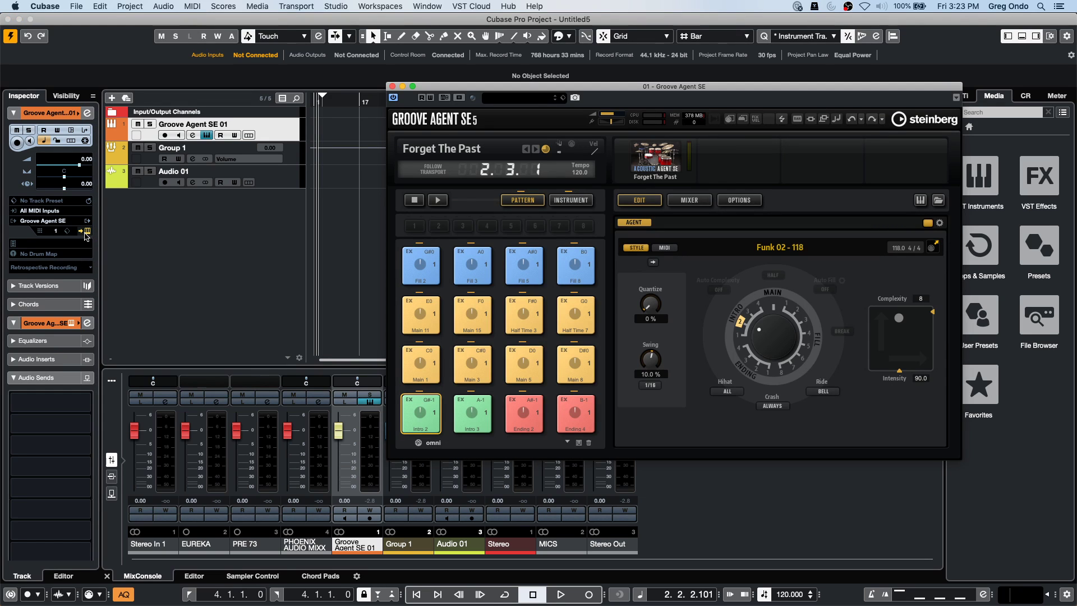
pyautogui.click(479, 363)
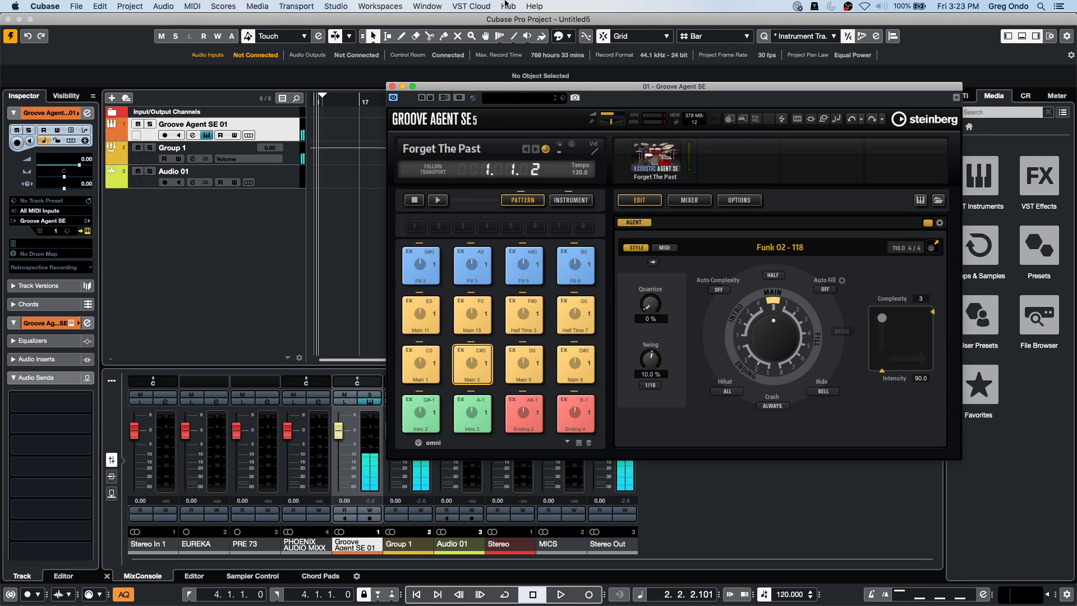
pyautogui.click(421, 363)
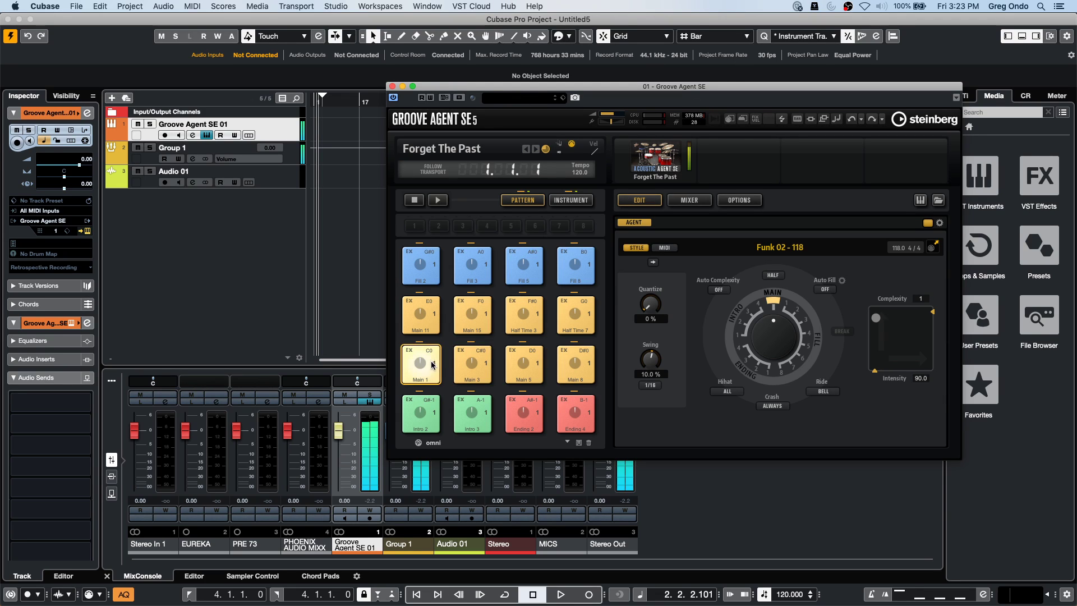
pyautogui.click(425, 411)
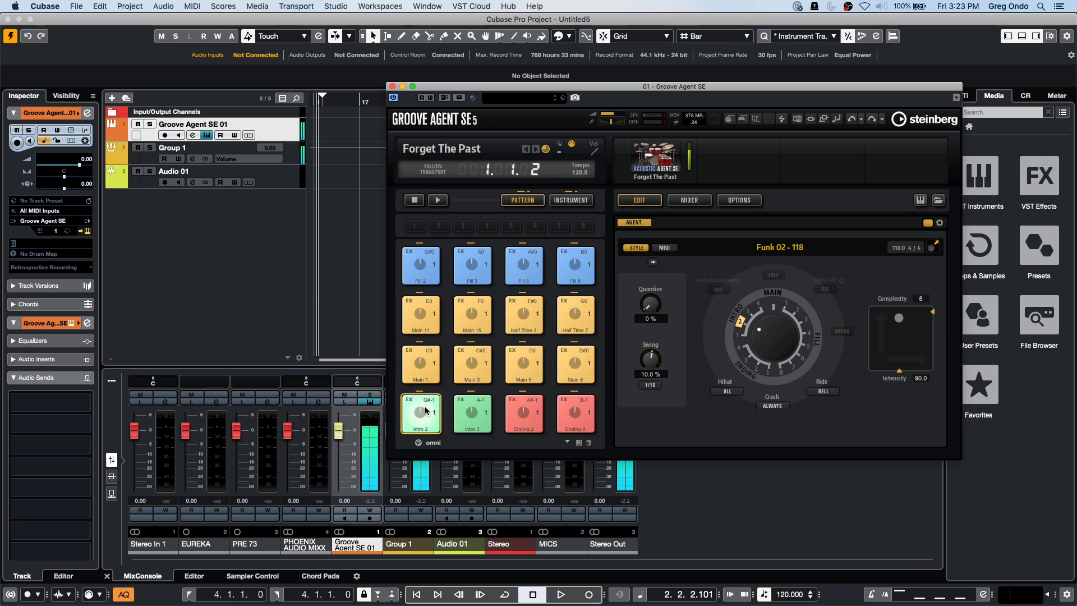
# In the instrument view, audition the Rim, Kick, Sidestick and Claps pads.
pyautogui.click(571, 200)
pyautogui.click(421, 363)
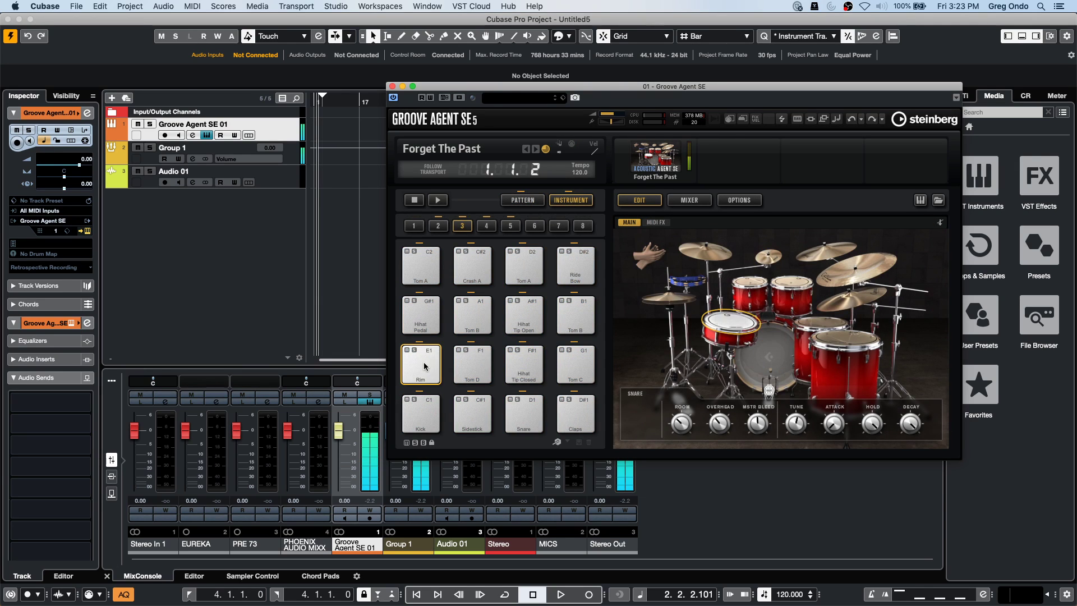
pyautogui.click(424, 418)
pyautogui.click(474, 414)
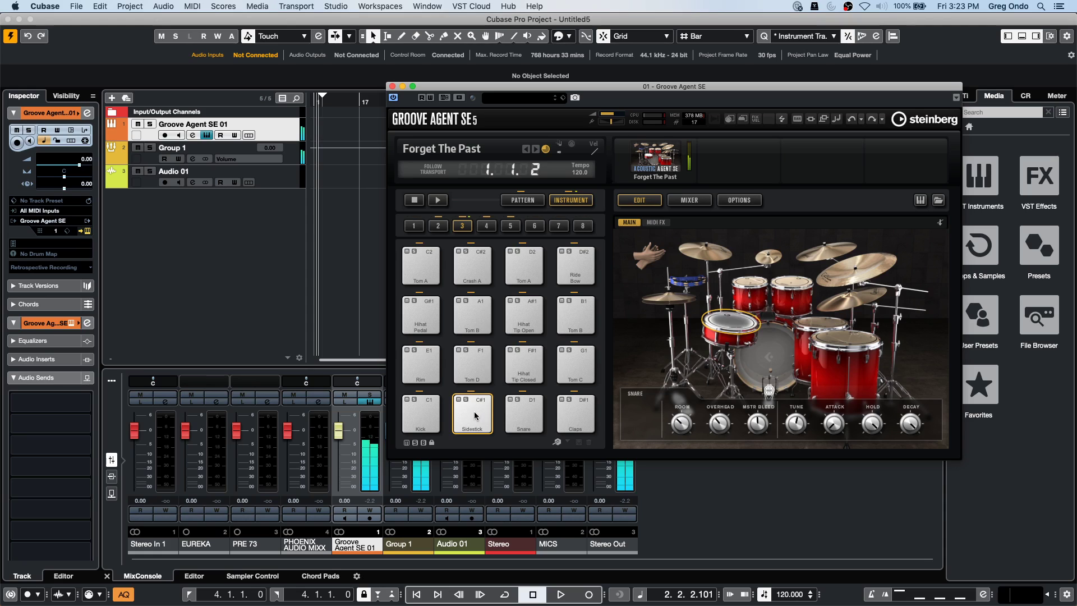
pyautogui.click(577, 414)
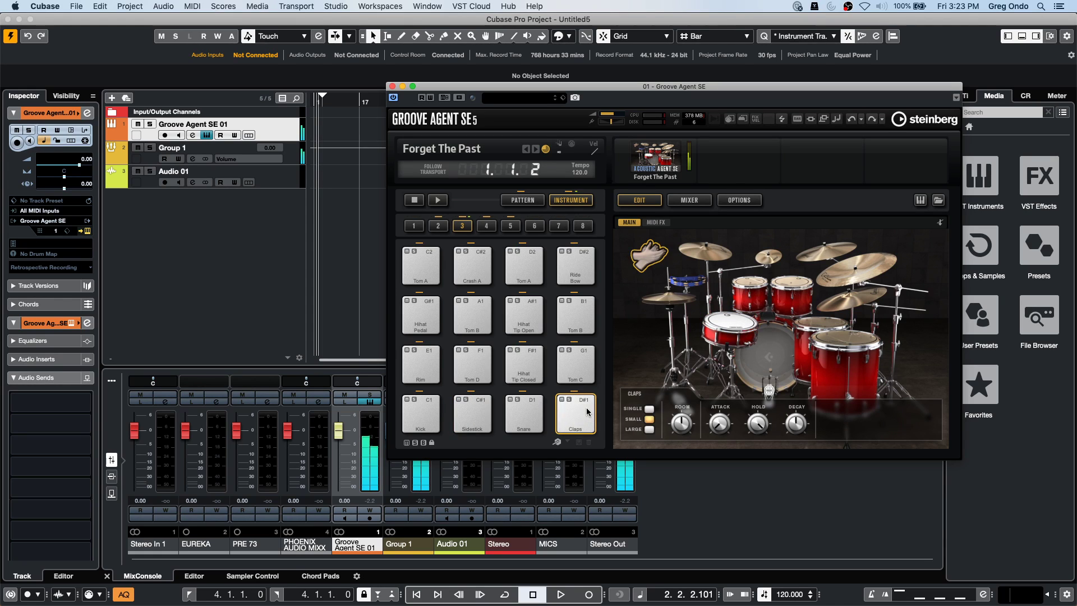
# Open the recent project be someone Namm stage and activate it.
pyautogui.click(83, 8)
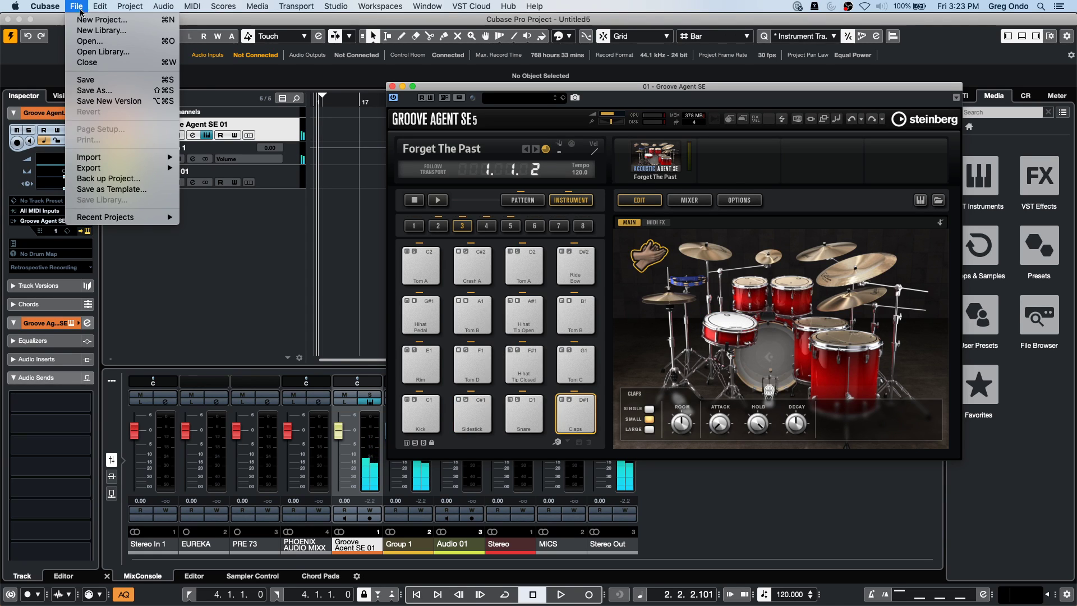
pyautogui.moveTo(163, 217)
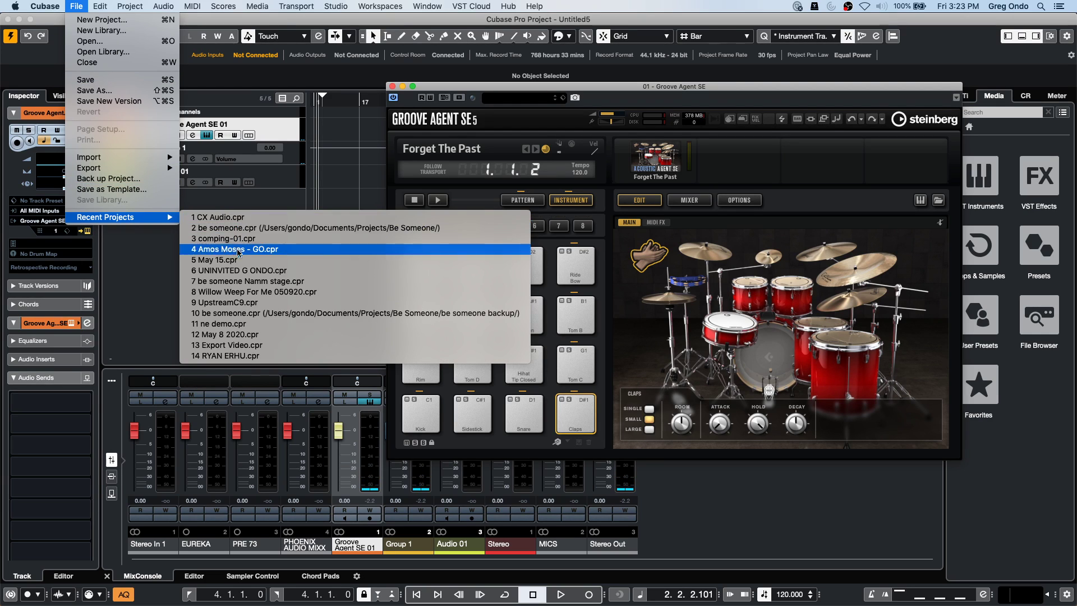
pyautogui.click(246, 281)
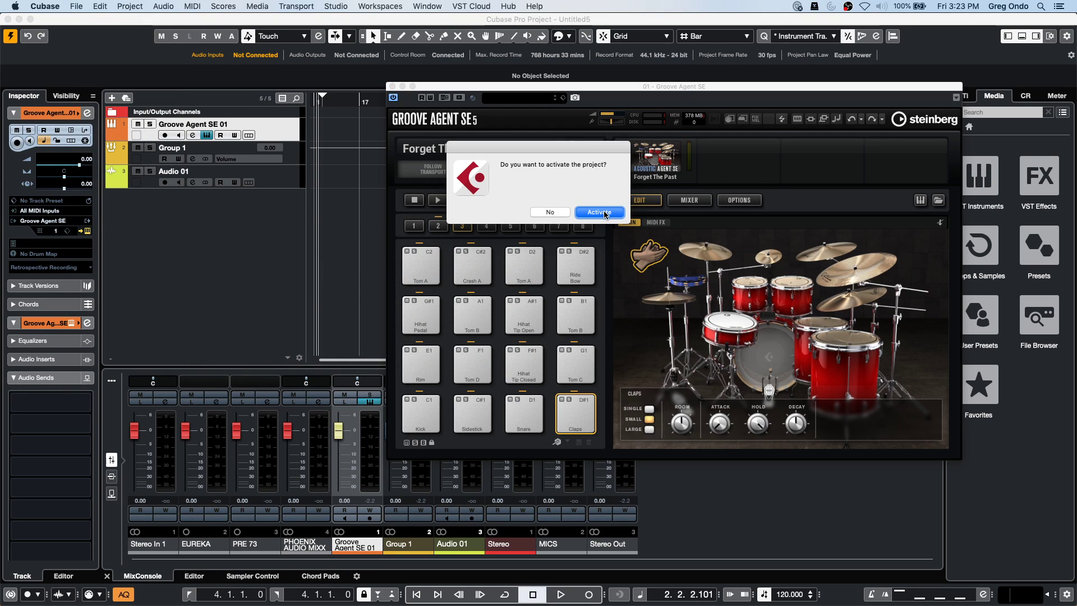
pyautogui.click(599, 212)
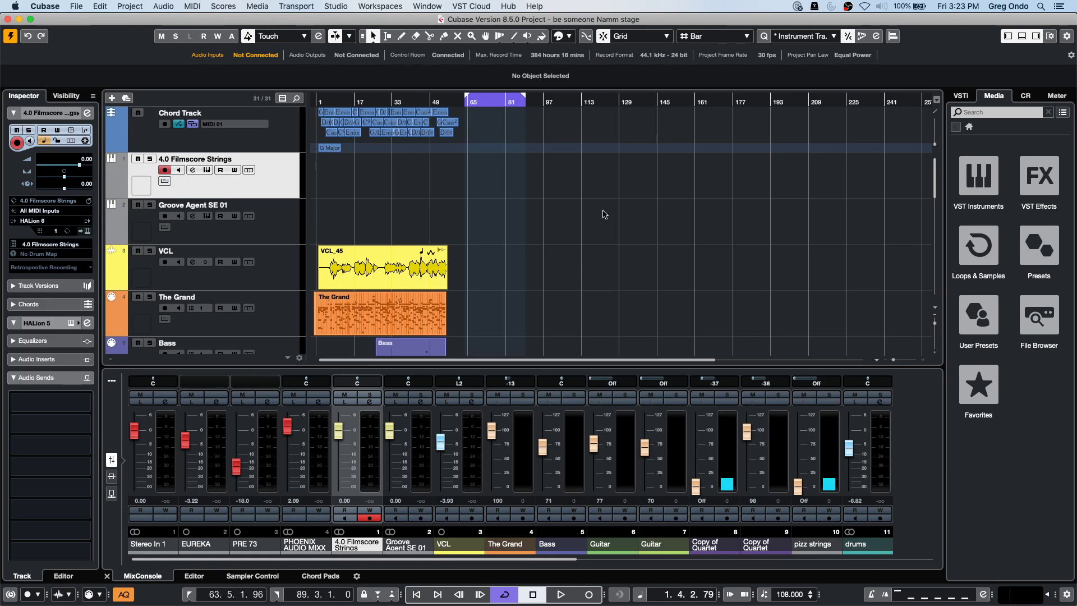
# Revert the project to its last saved version, then play and stop it.
pyautogui.click(77, 7)
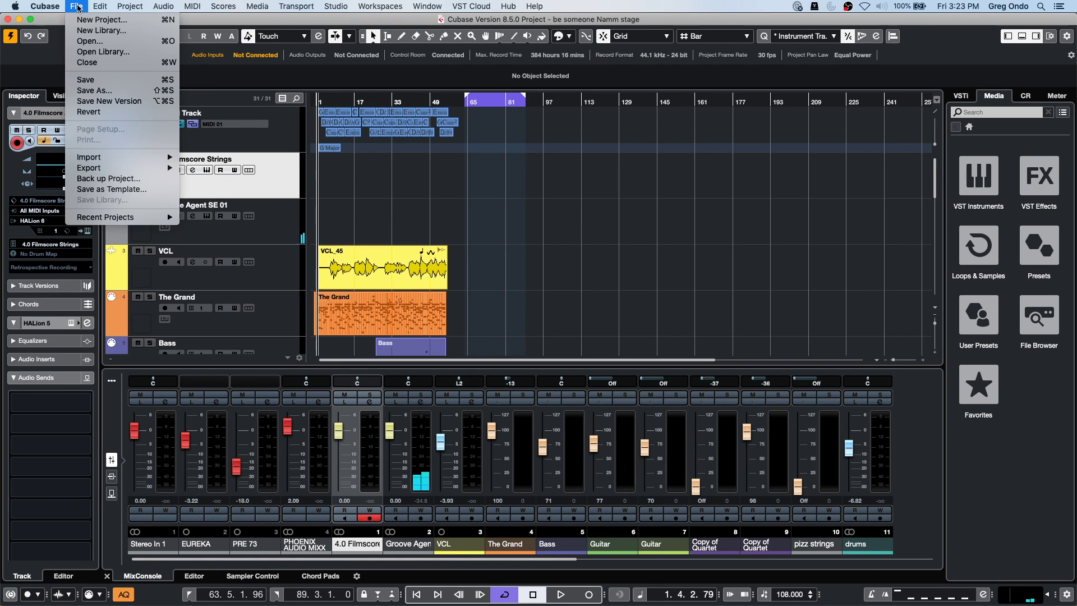
pyautogui.click(111, 113)
pyautogui.click(604, 214)
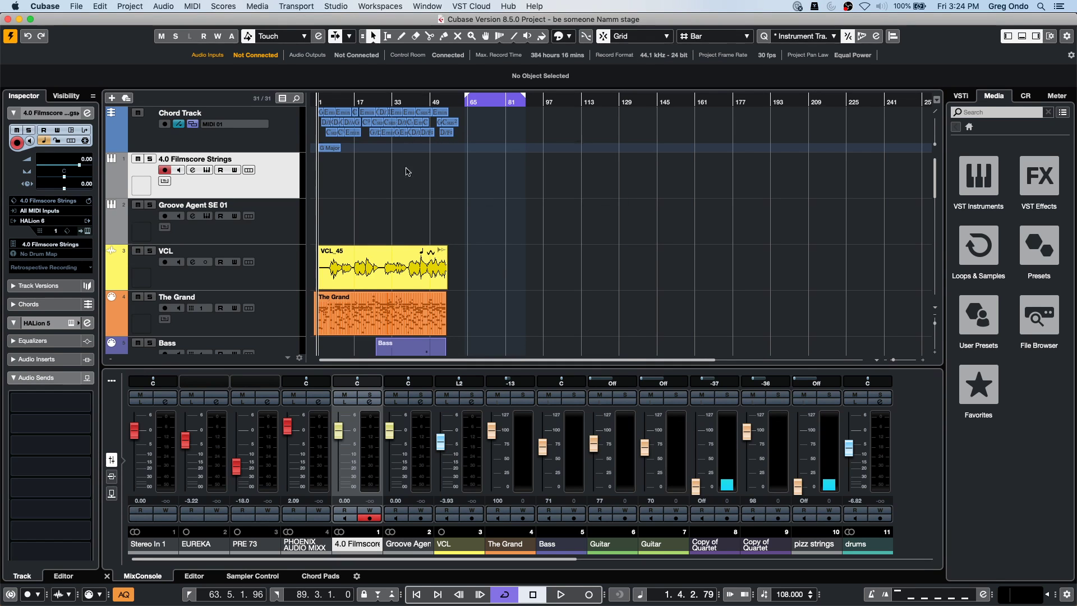
pyautogui.press('space')
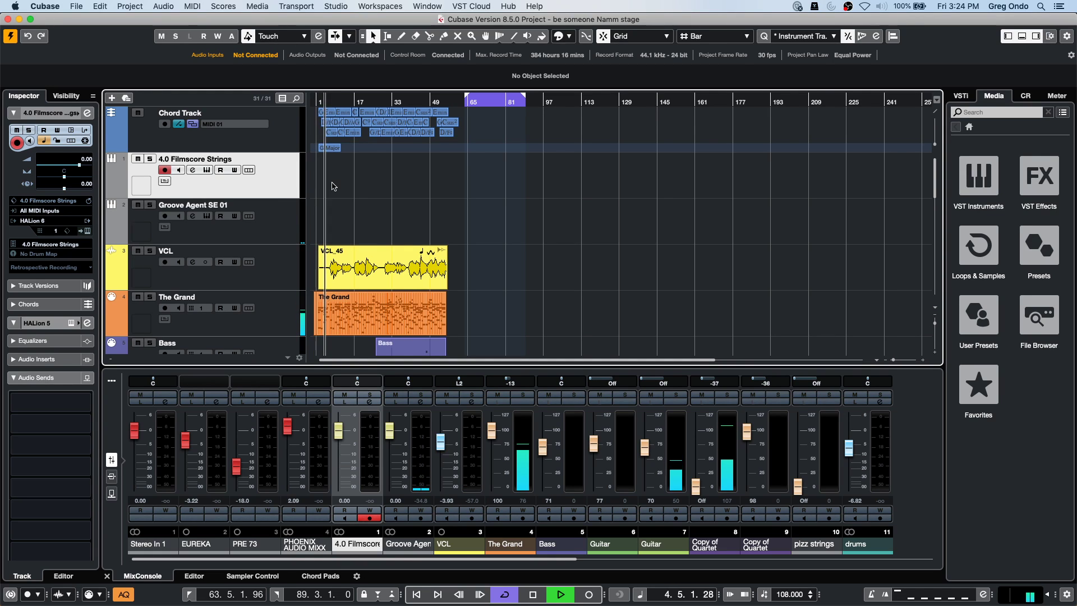
pyautogui.press('space')
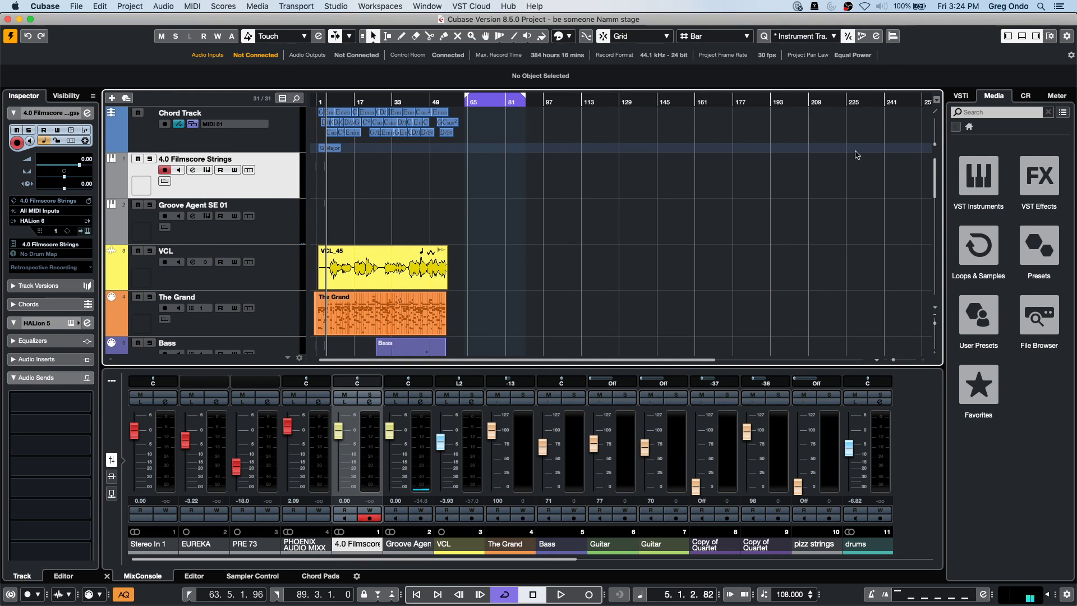
# Set the position near bar 98 and open Groove Agent SE 01's instrument window.
pyautogui.click(541, 99)
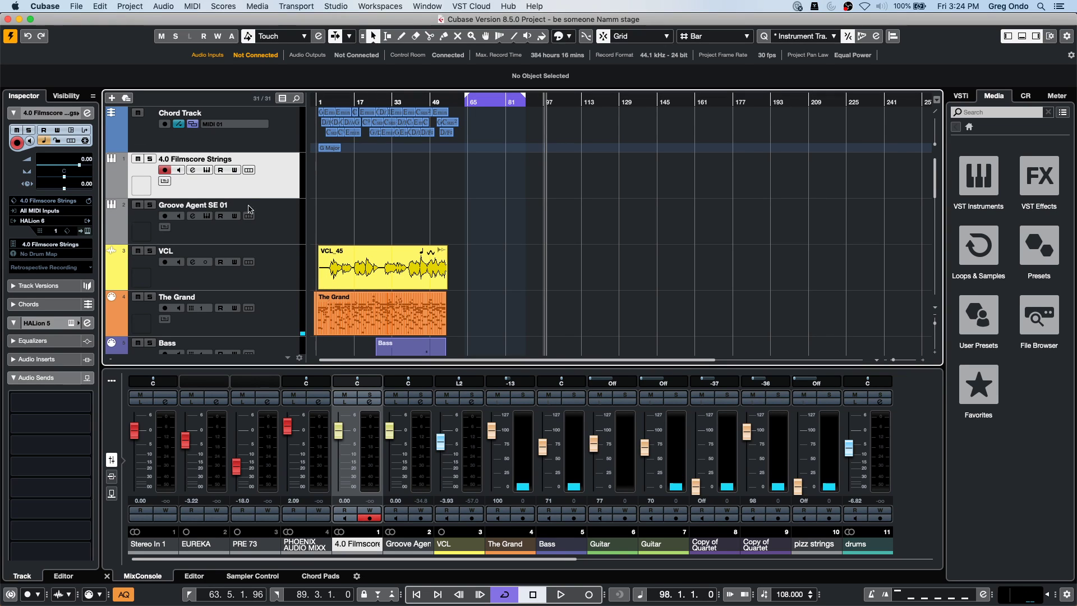
pyautogui.click(270, 228)
pyautogui.click(88, 231)
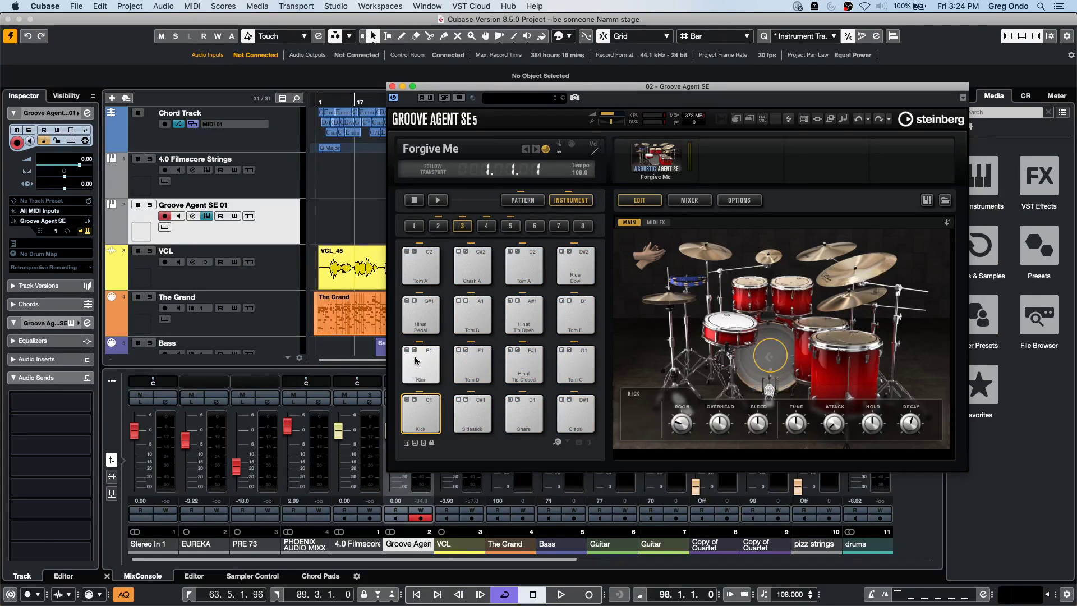
# Audition the Rim and Tom D pads and move Groove Agent aside to reveal the mixer.
pyautogui.click(420, 365)
pyautogui.click(471, 368)
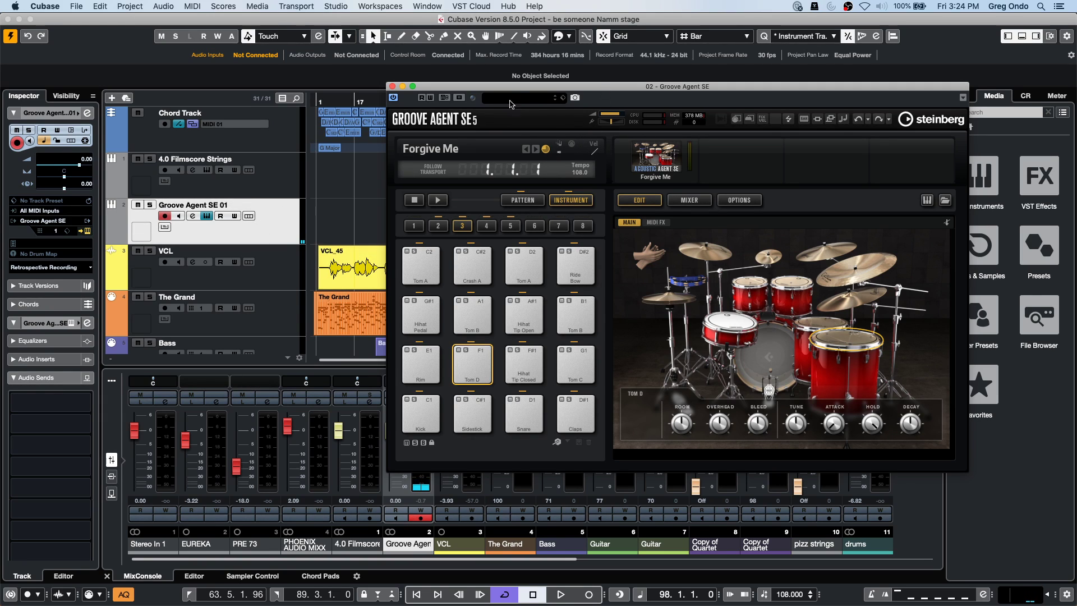
pyautogui.moveTo(517, 92); pyautogui.dragTo(739, 56)
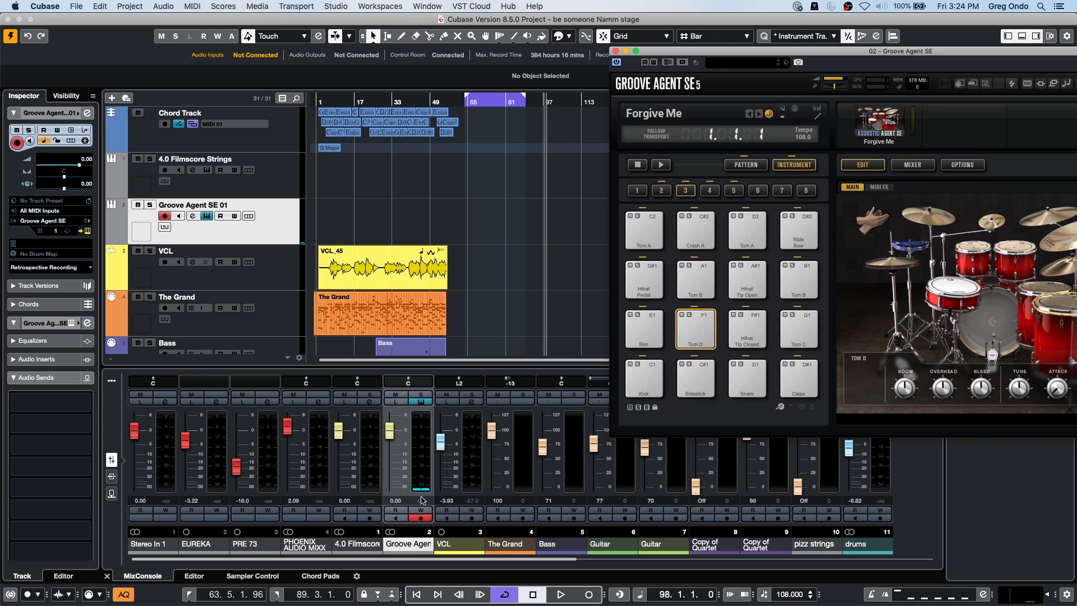
# Add a stereo Group 2 track from the Groove Agent channel's menu.
pyautogui.rightClick(421, 425)
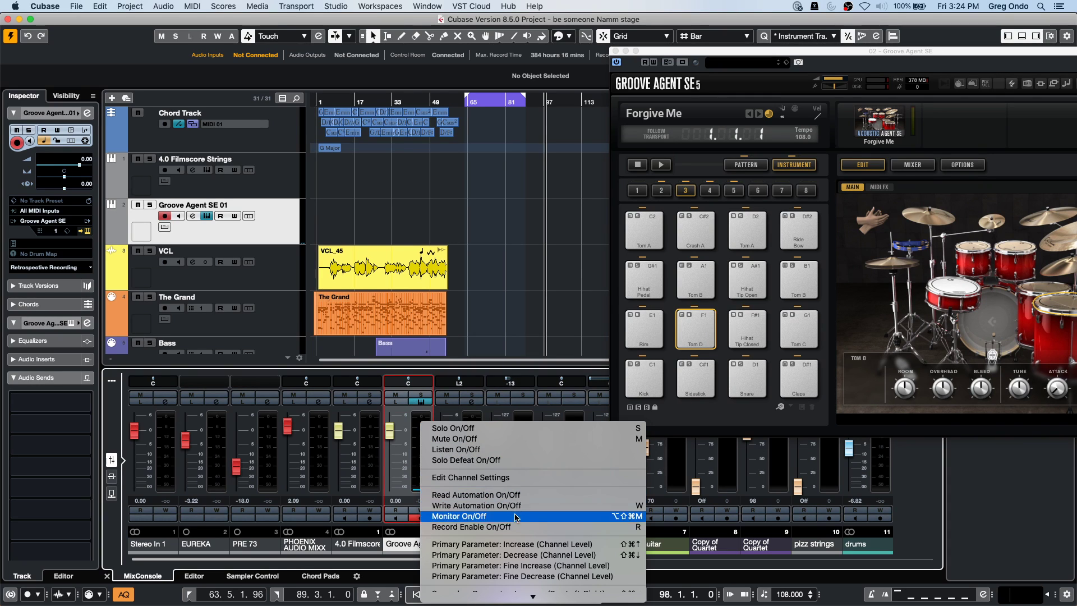
pyautogui.moveTo(533, 596)
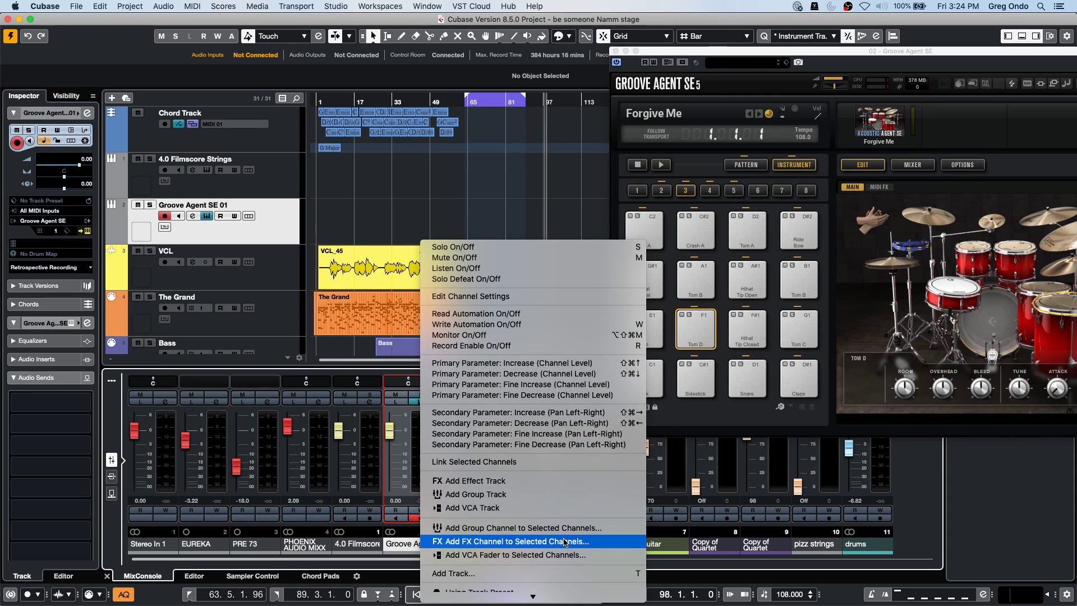
pyautogui.click(567, 528)
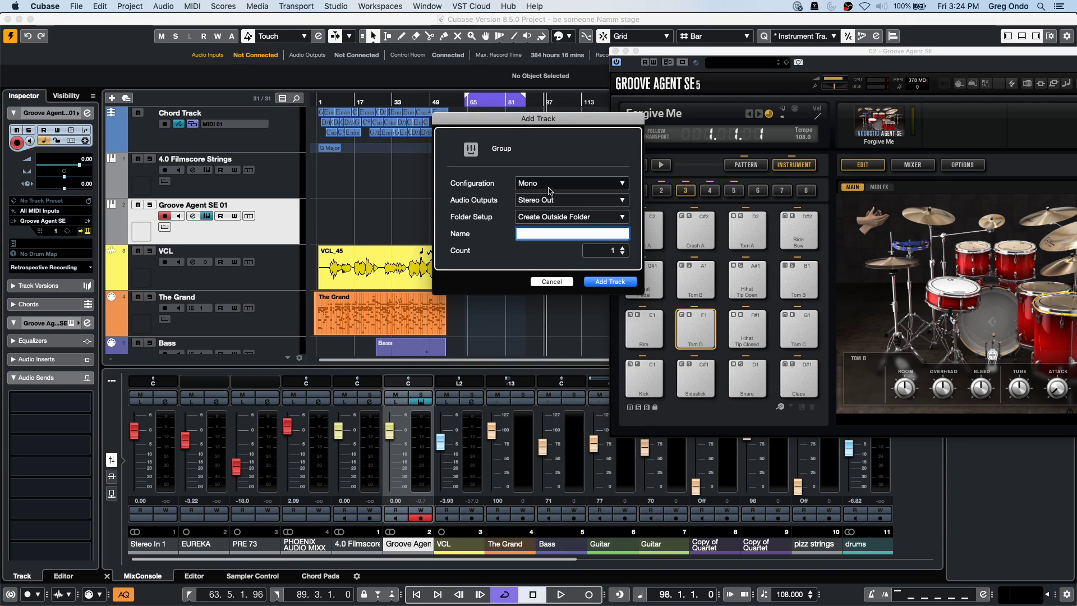
pyautogui.click(568, 183)
pyautogui.click(541, 195)
pyautogui.click(608, 281)
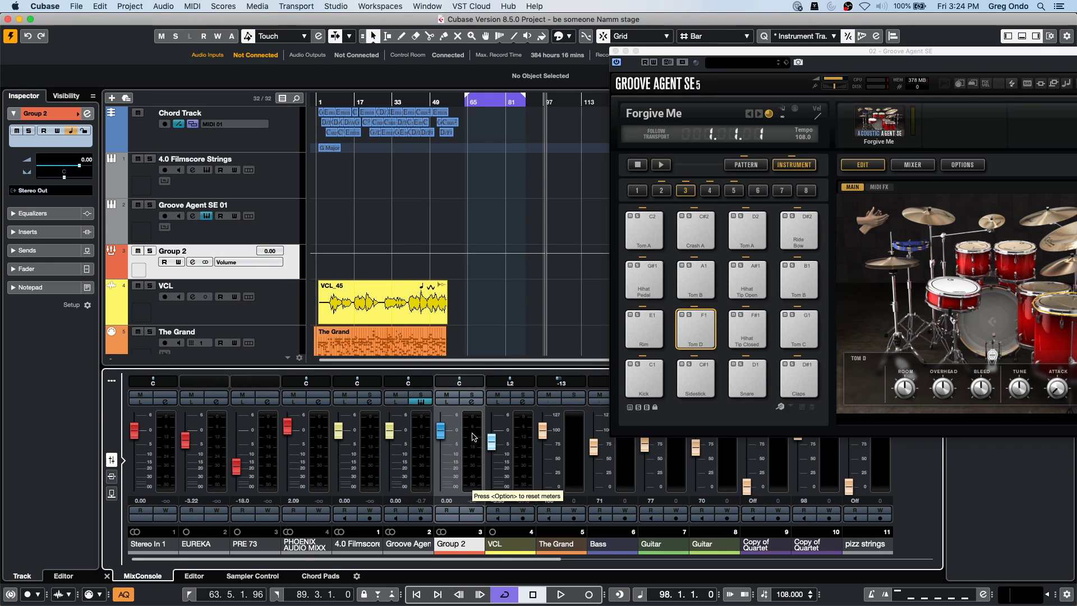
# Add an Audio 01 audio track keeping EUREKA as its input.
pyautogui.rightClick(272, 272)
pyautogui.moveTo(370, 275)
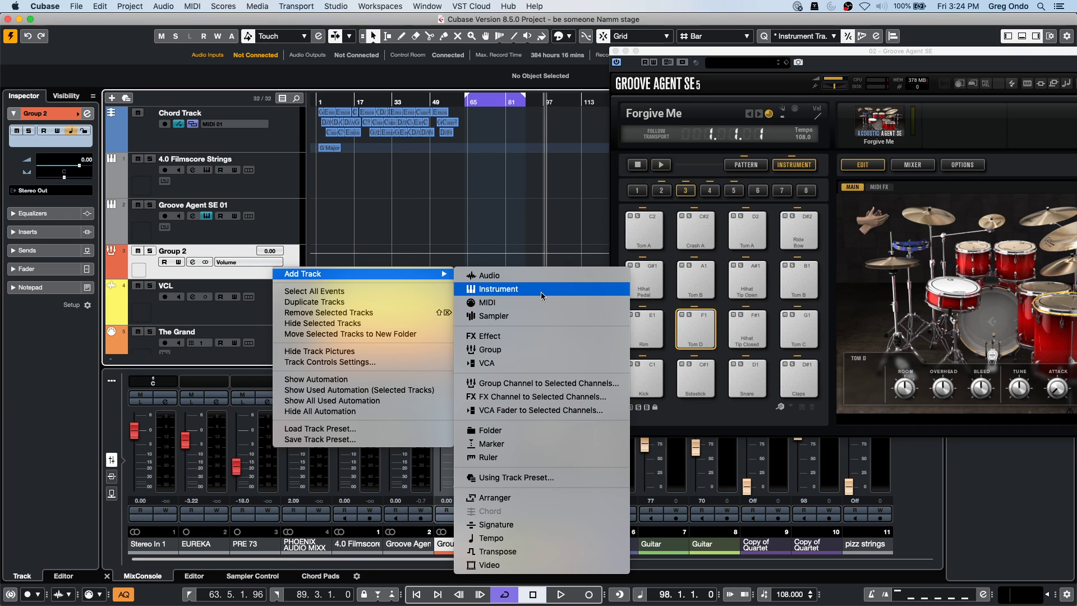
pyautogui.click(541, 276)
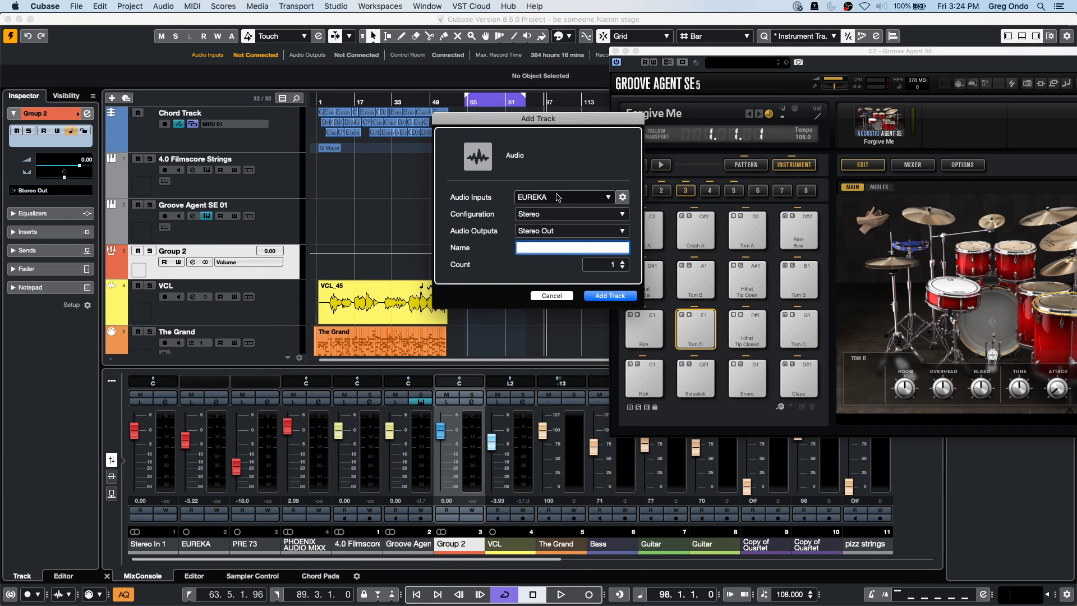
pyautogui.click(559, 197)
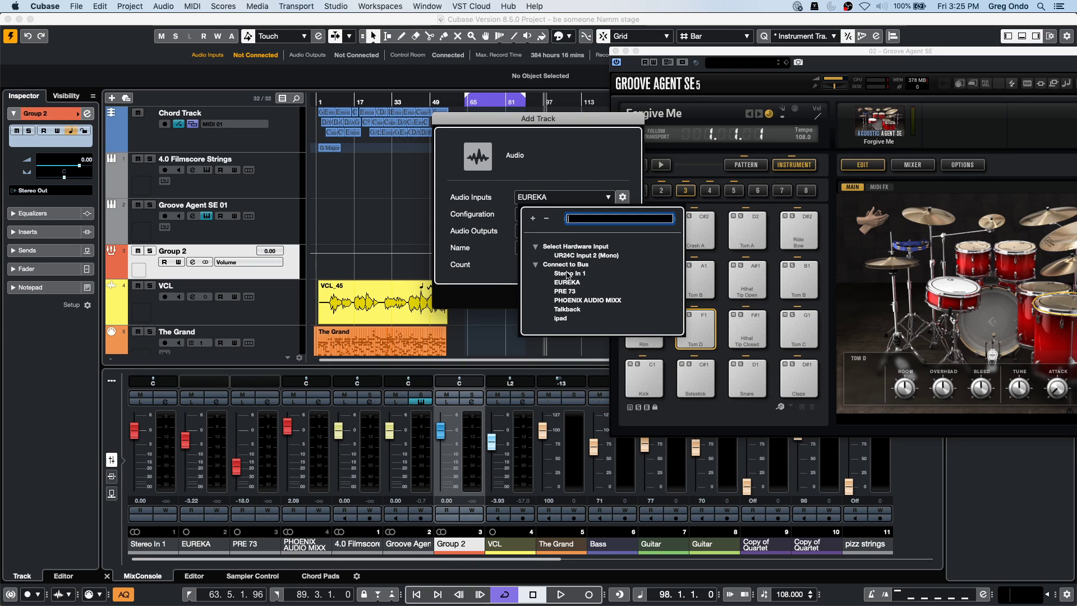
pyautogui.click(567, 273)
pyautogui.click(597, 295)
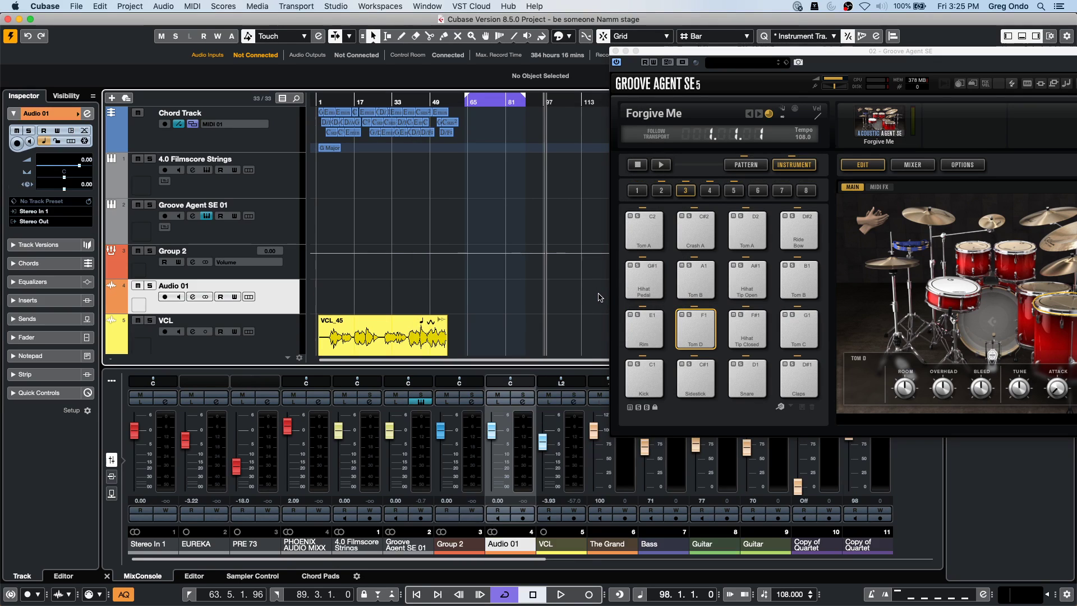
# Delete the Audio 01 track, leaving 32 tracks, and reselect Groove Agent SE 01.
pyautogui.click(232, 227)
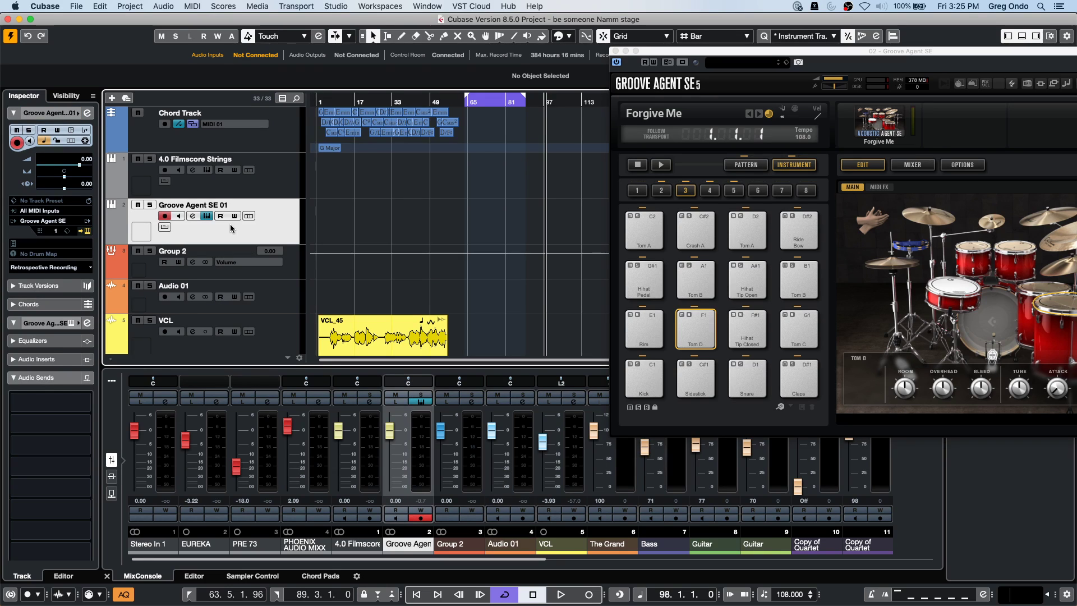
pyautogui.click(265, 282)
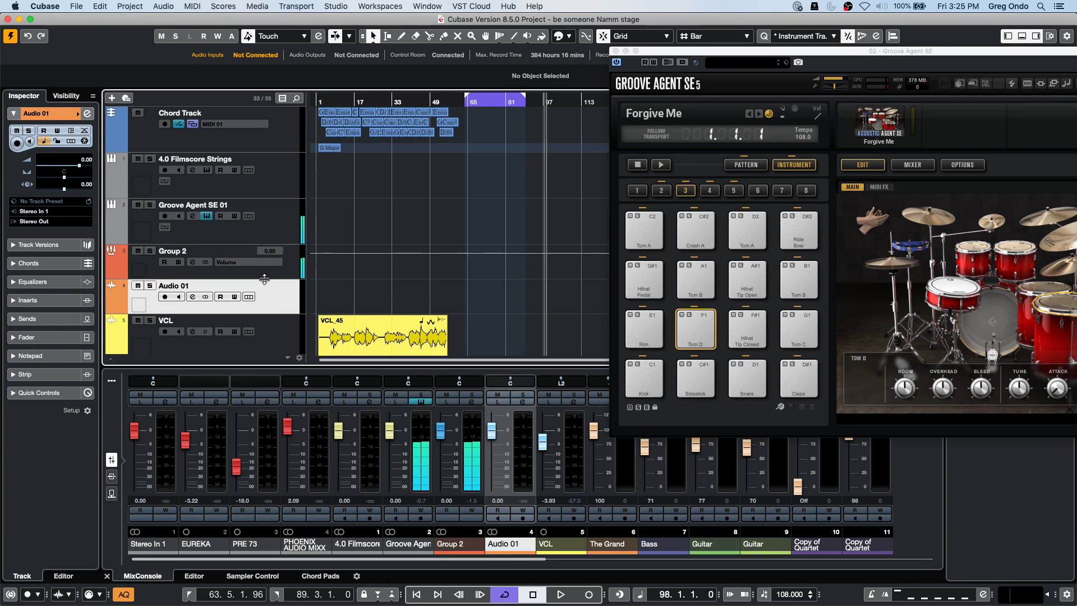
pyautogui.click(273, 233)
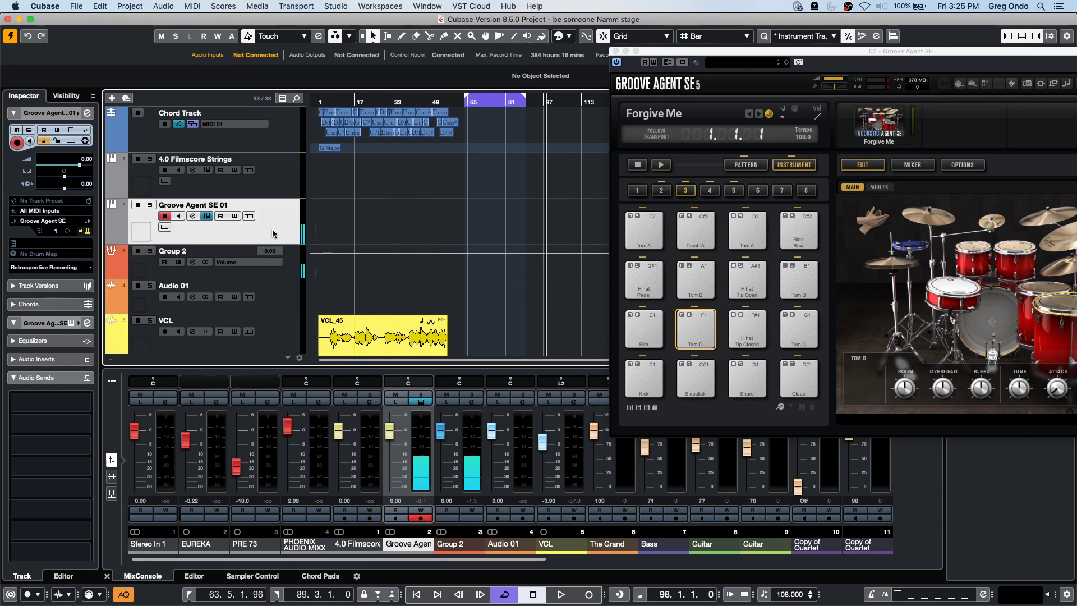
pyautogui.click(75, 224)
pyautogui.click(290, 270)
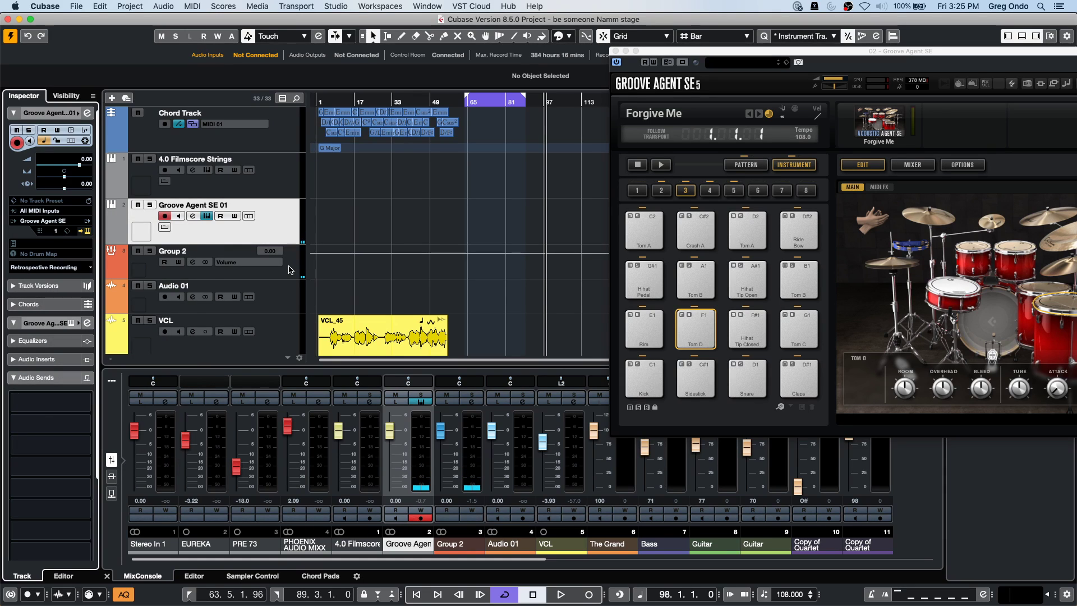
pyautogui.click(287, 295)
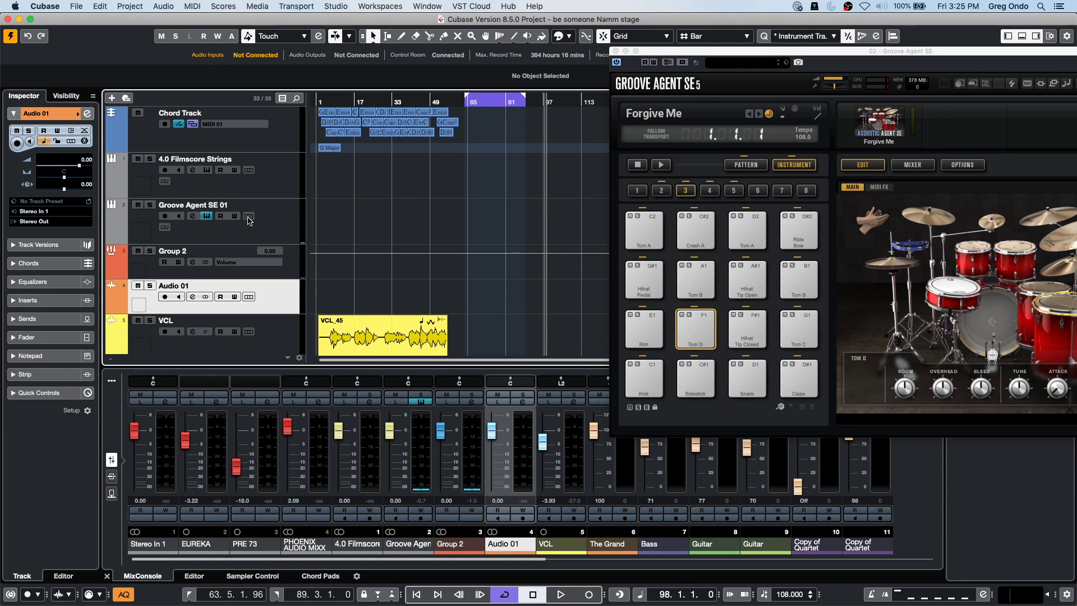
pyautogui.press('Delete')
pyautogui.click(282, 227)
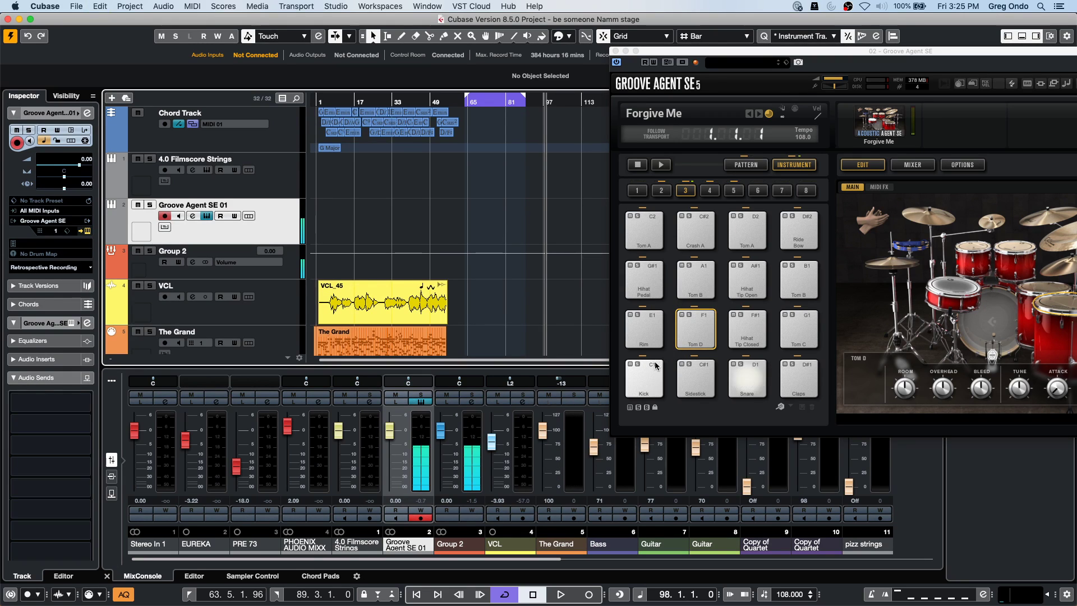
pyautogui.click(77, 7)
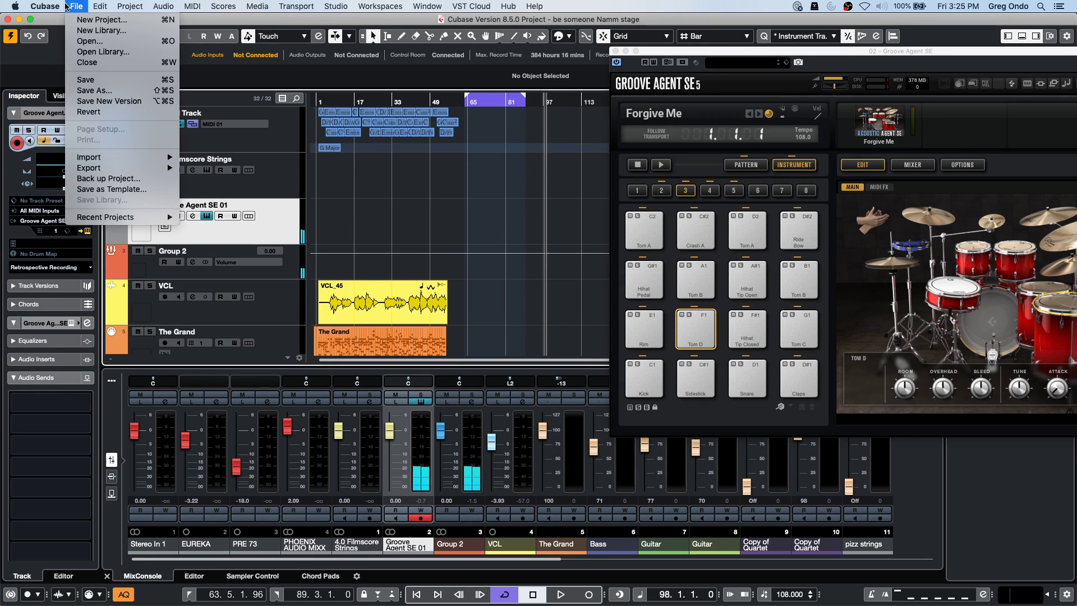
# Revert the project to its saved version, discarding the new tracks, and select Groove Agent SE 01.
pyautogui.click(104, 112)
pyautogui.click(606, 212)
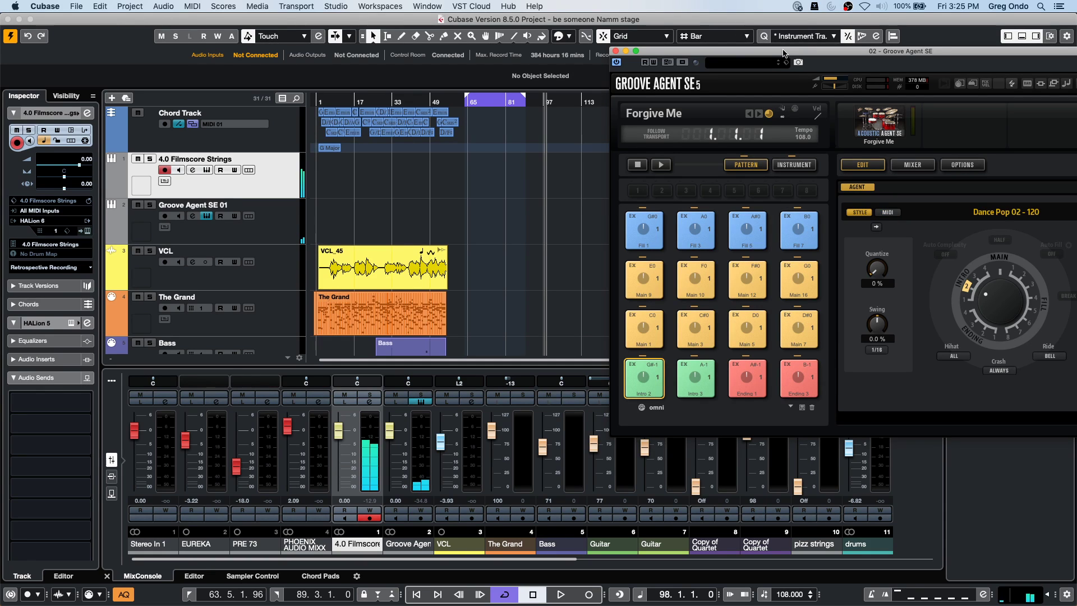
pyautogui.click(267, 232)
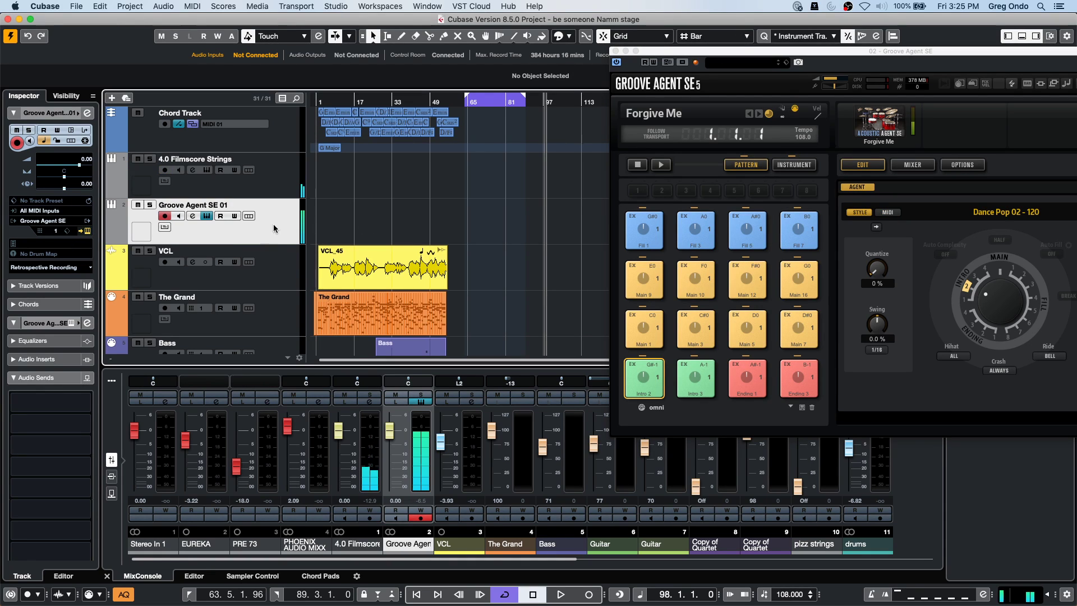
pyautogui.rightClick(270, 228)
pyautogui.moveTo(343, 235)
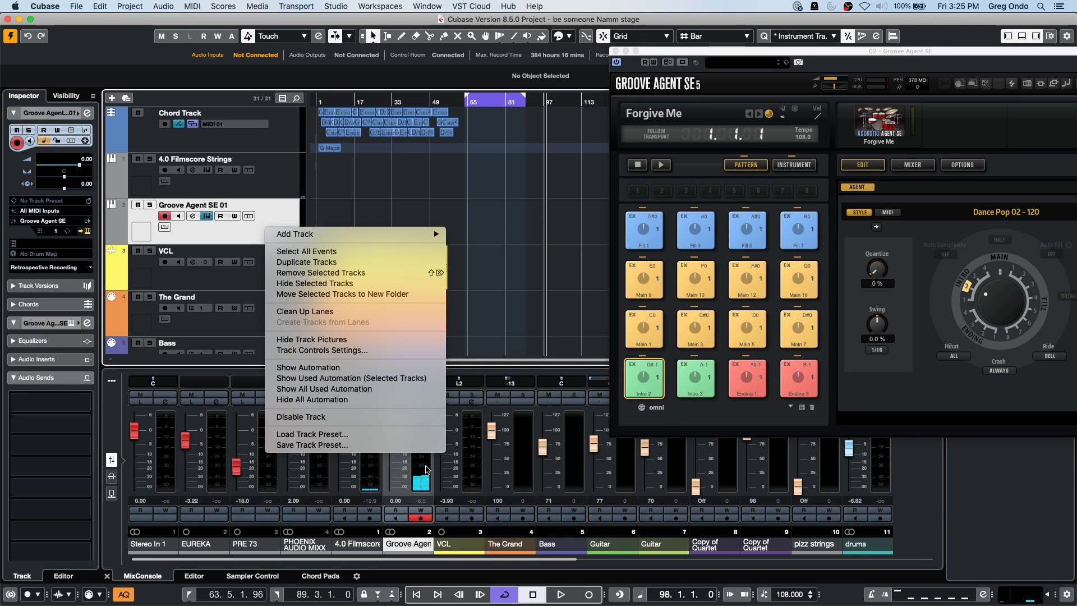
# Add a stereo group channel, Group 2, for the selected Groove Agent channel.
pyautogui.rightClick(427, 469)
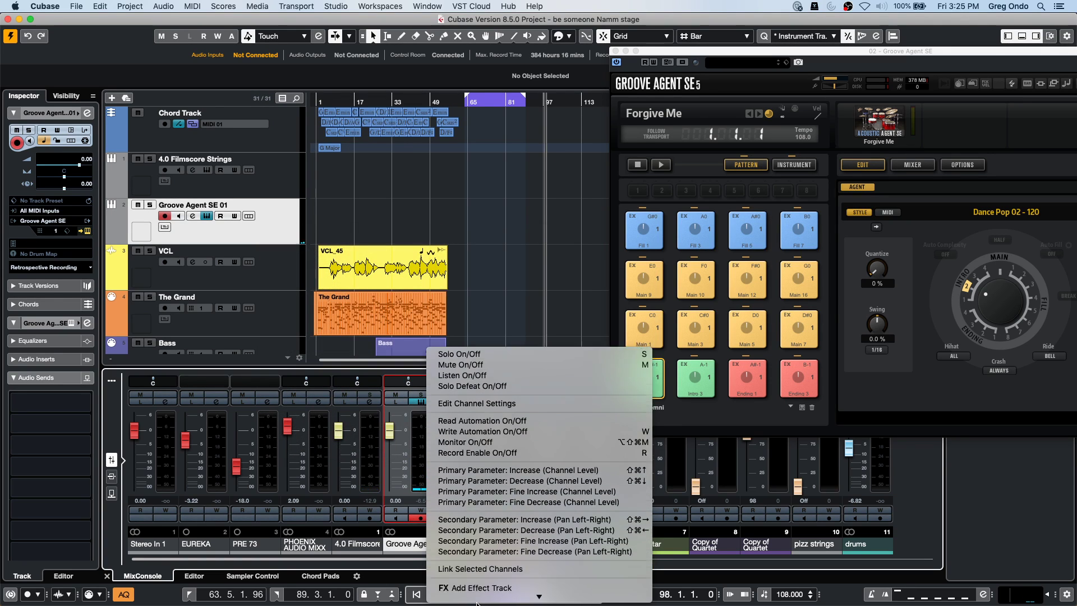
pyautogui.moveTo(476, 602)
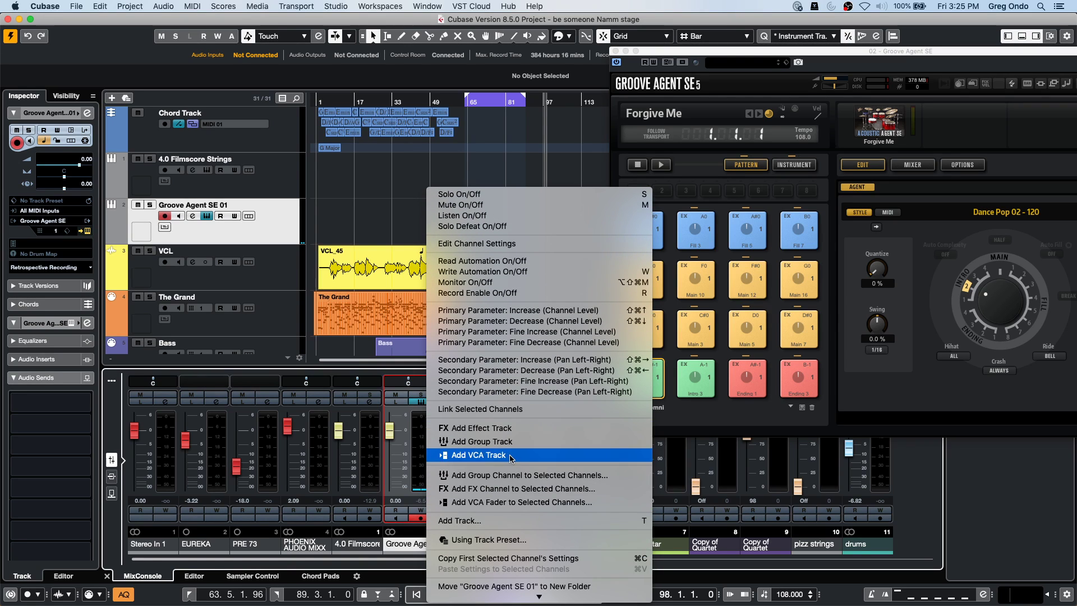
pyautogui.click(521, 475)
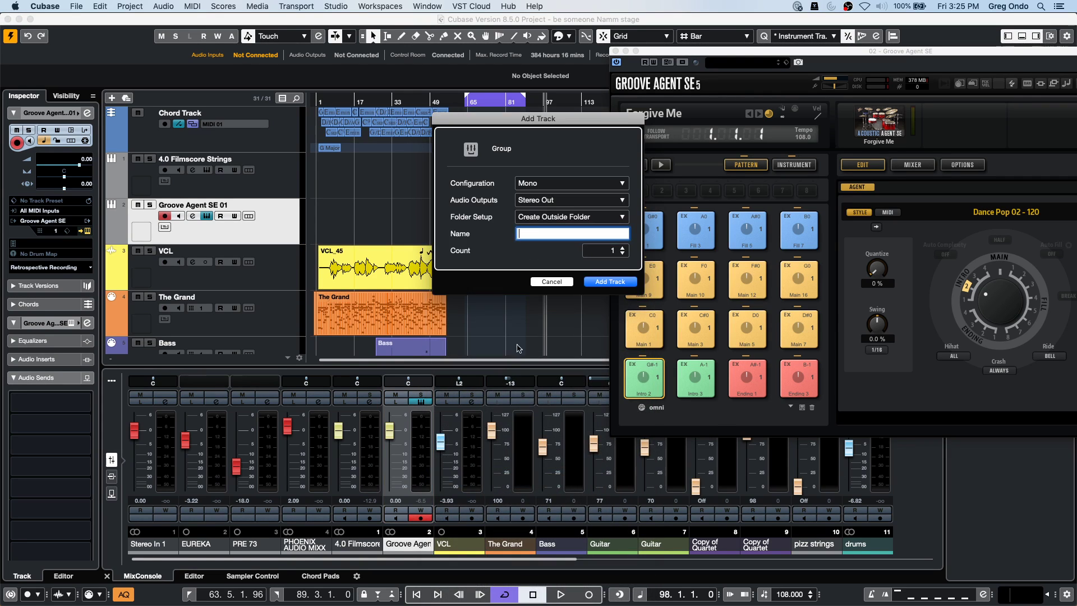
pyautogui.click(558, 183)
pyautogui.click(542, 194)
pyautogui.click(610, 282)
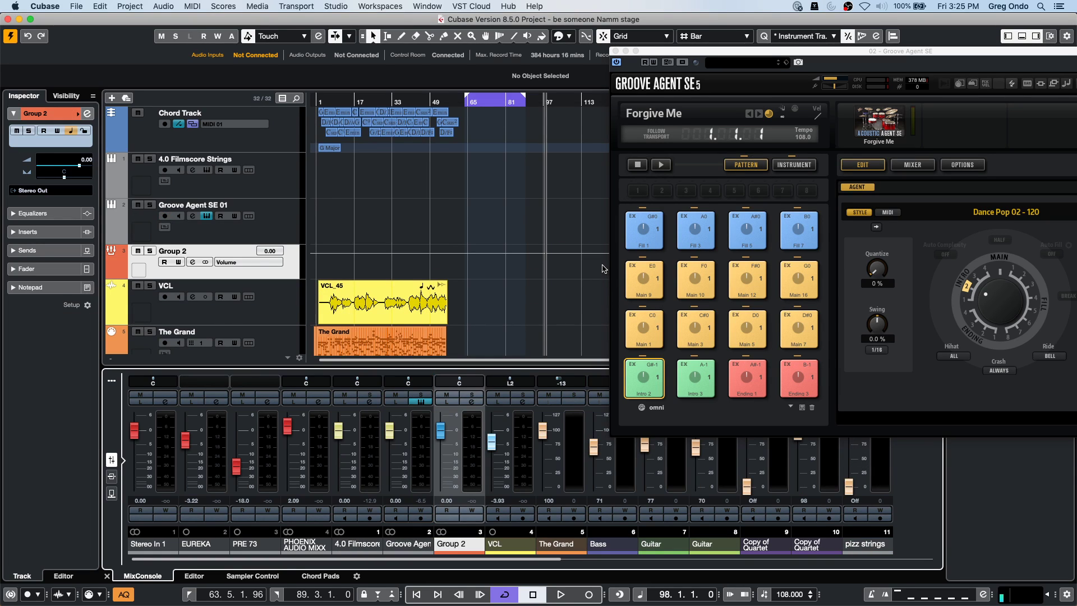
# Open Group 2's channel settings, close the Groove Agent SE window, and move the settings aside.
pyautogui.click(272, 230)
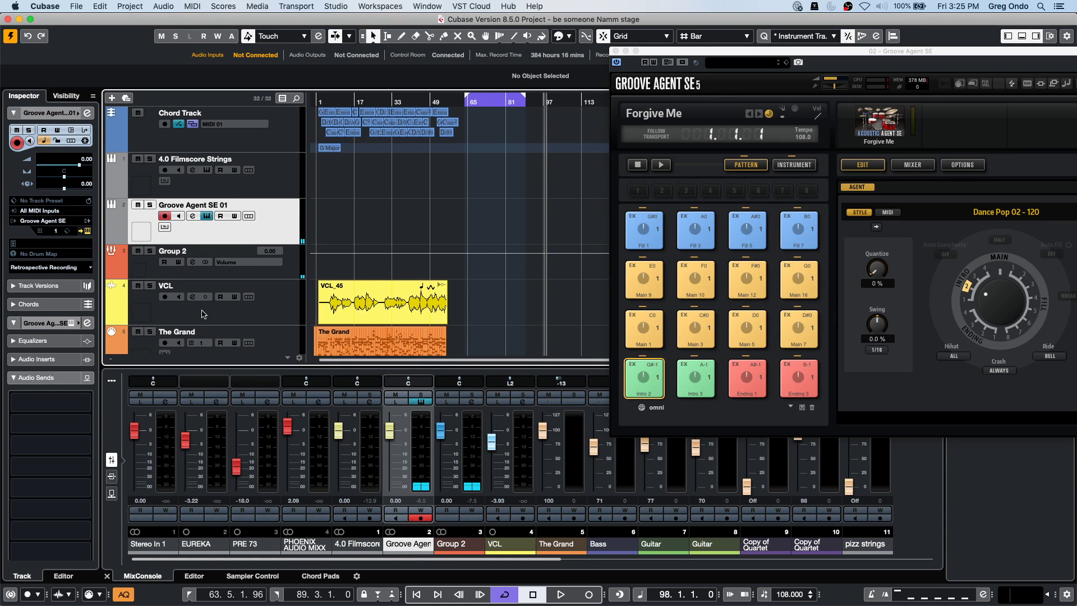
pyautogui.click(471, 402)
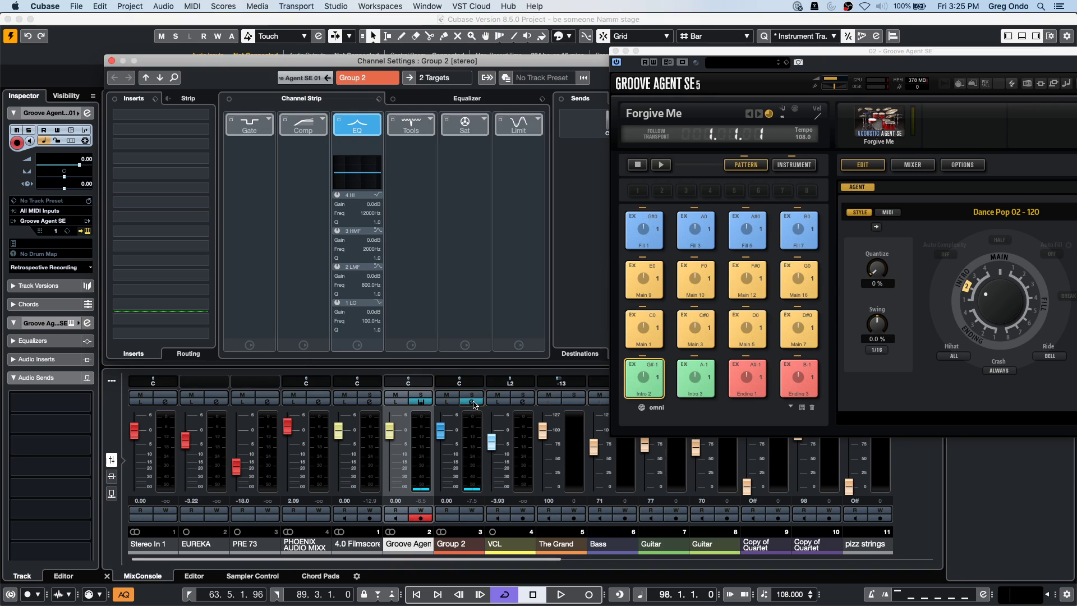
pyautogui.click(626, 52)
pyautogui.moveTo(647, 69); pyautogui.dragTo(678, 57)
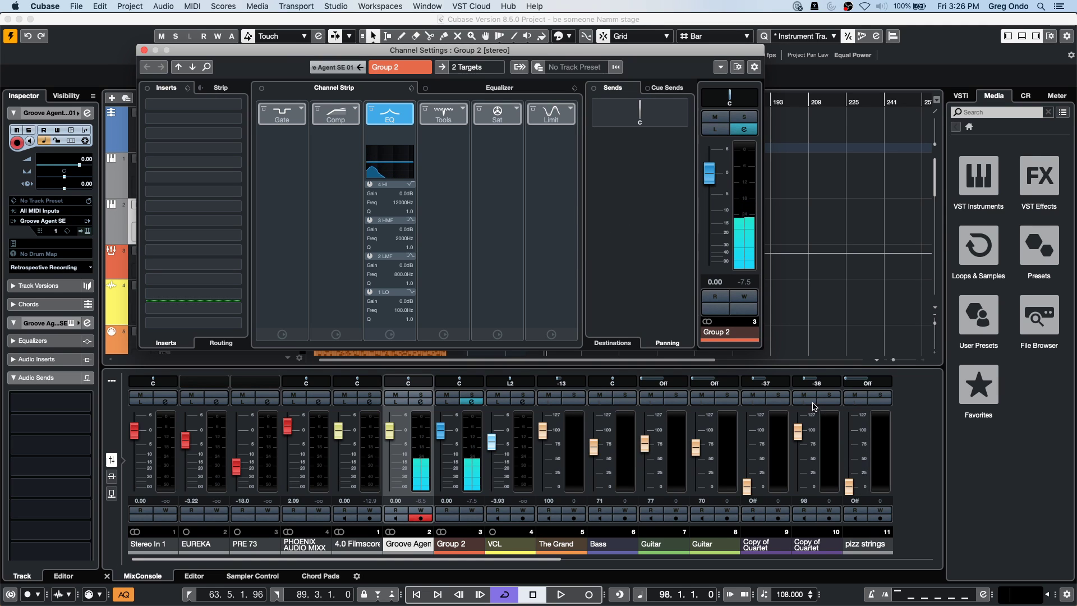
# Create a new empty project.
pyautogui.click(81, 8)
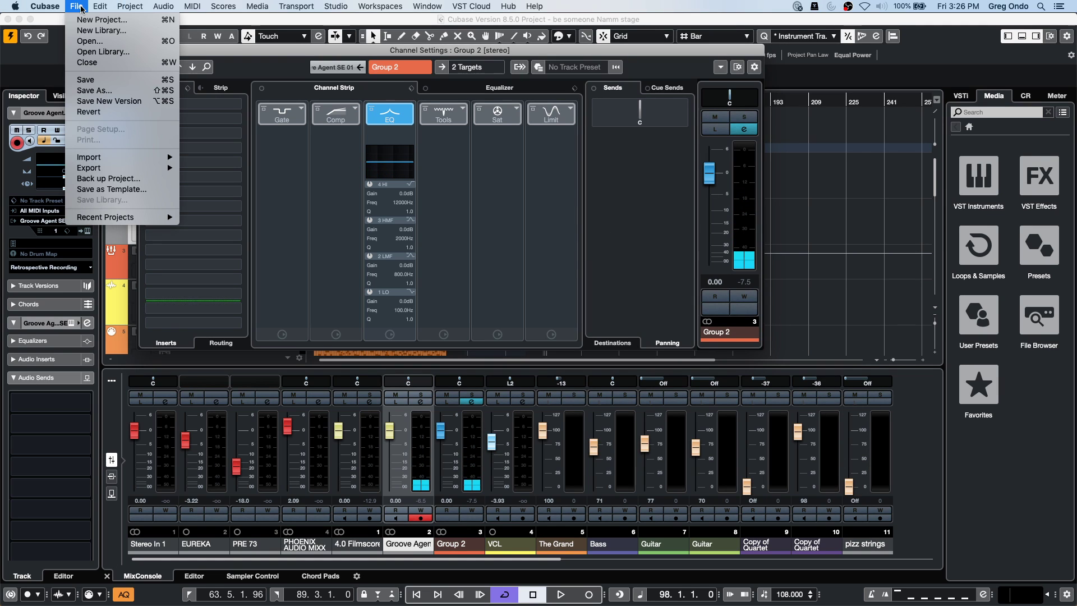
pyautogui.click(101, 20)
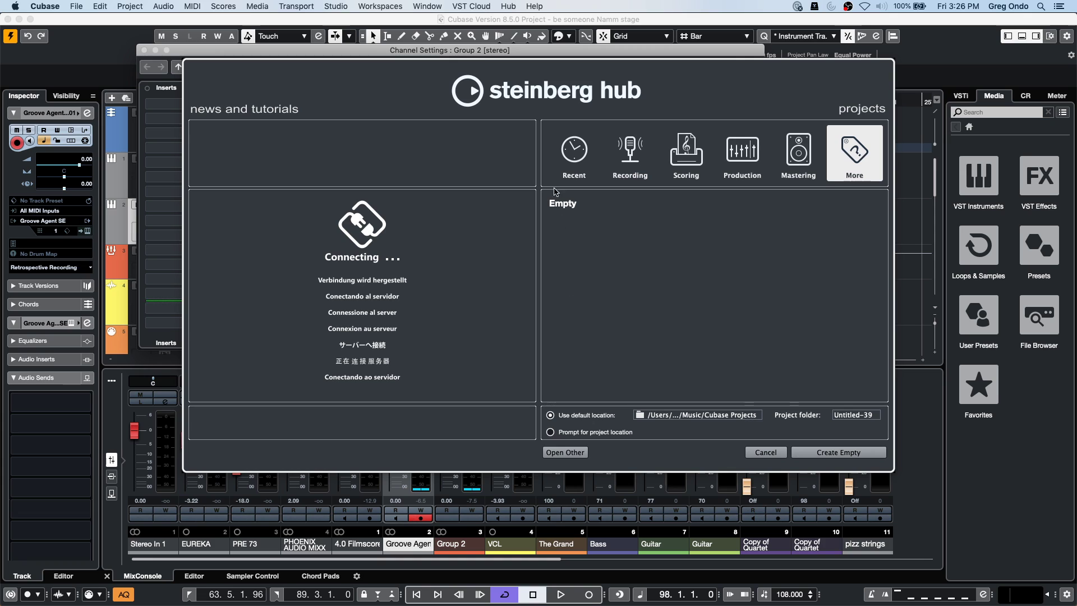
pyautogui.click(828, 447)
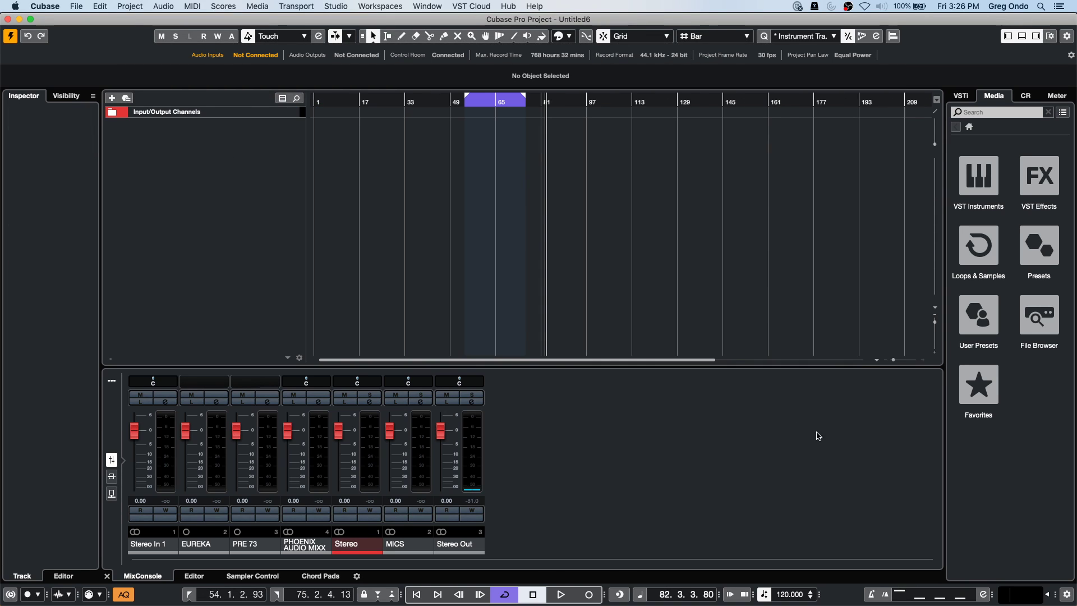
# Add a Groove Agent SE instrument track and load the Forget The Past kit.
pyautogui.rightClick(227, 149)
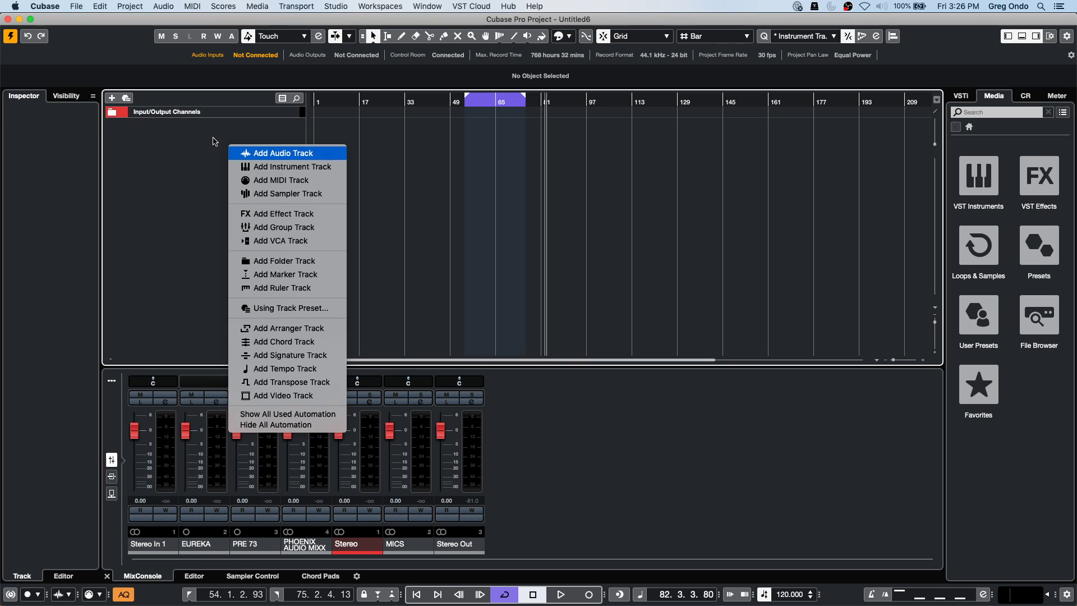
pyautogui.click(288, 168)
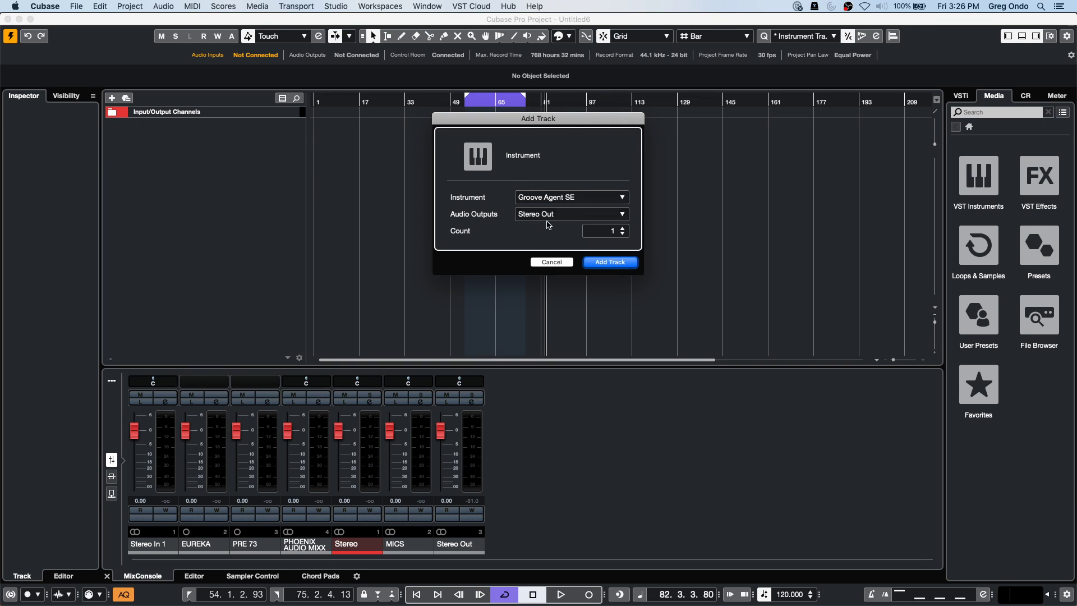
pyautogui.click(609, 261)
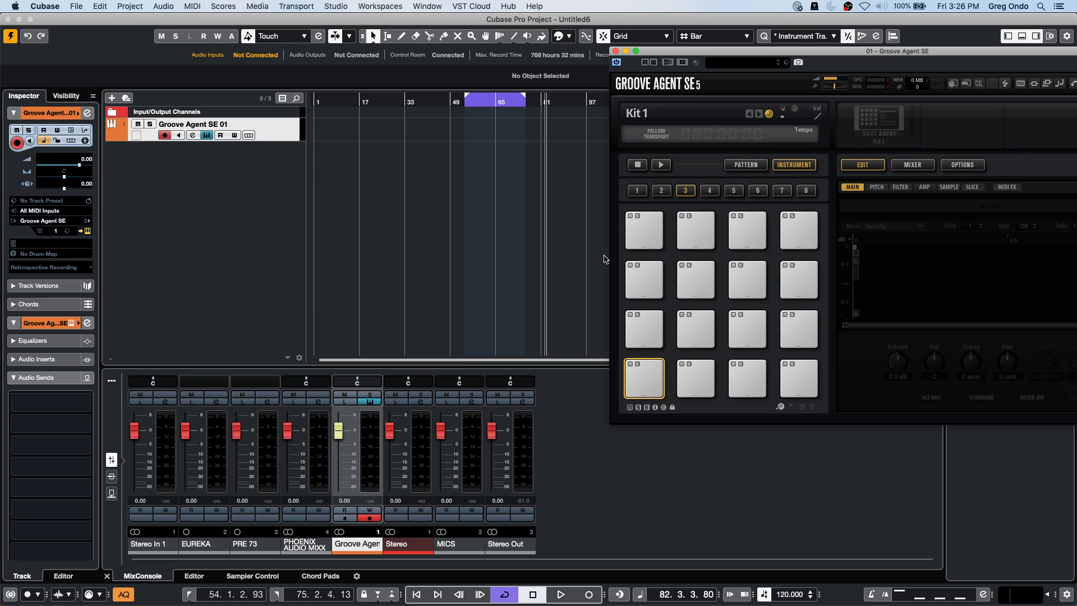
pyautogui.rightClick(878, 112)
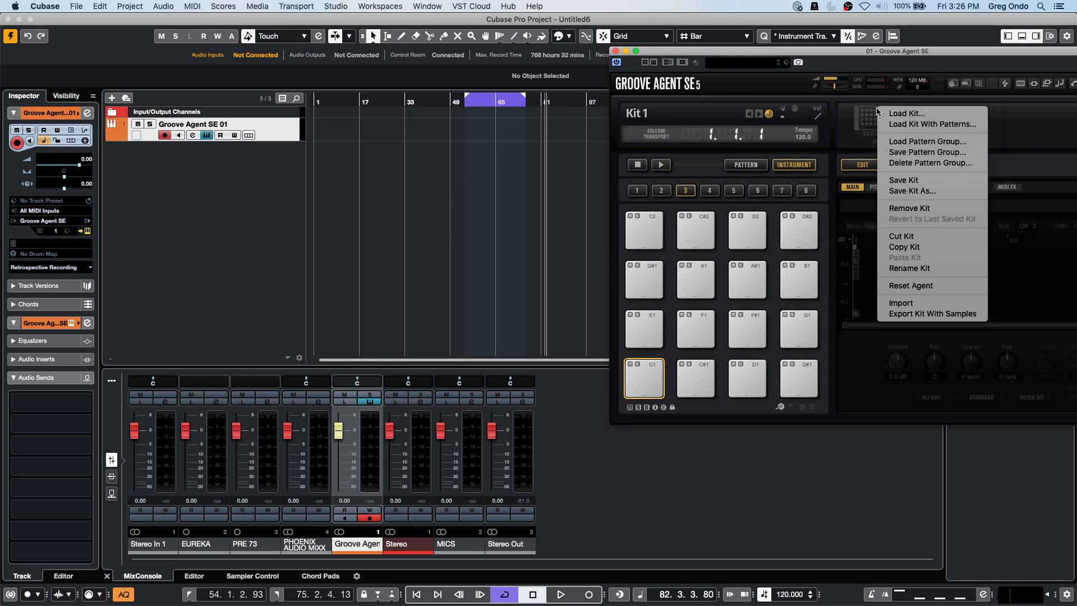
pyautogui.click(914, 114)
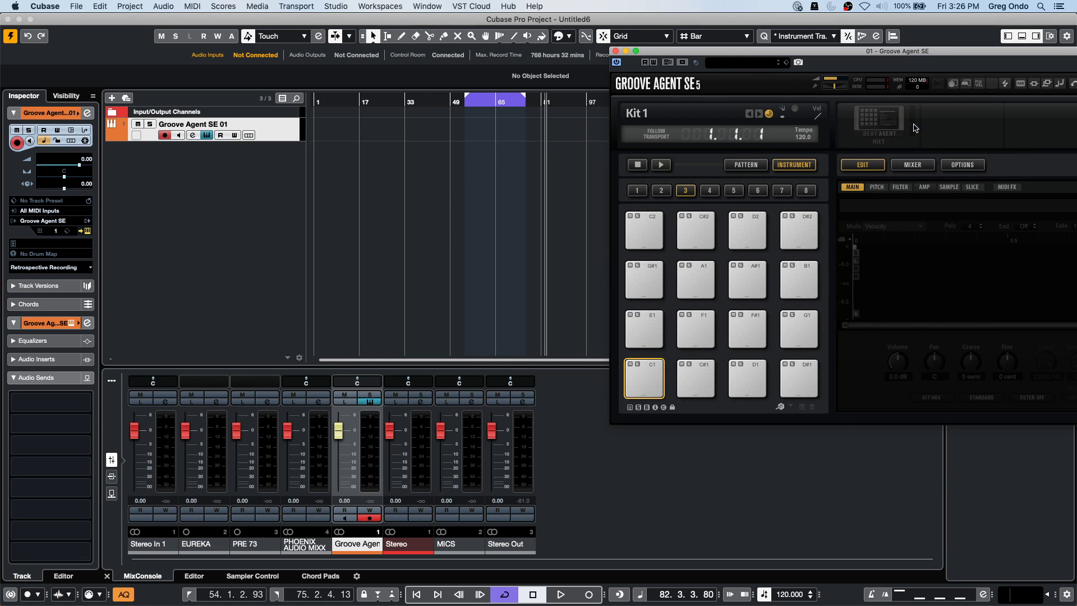
pyautogui.doubleClick(536, 360)
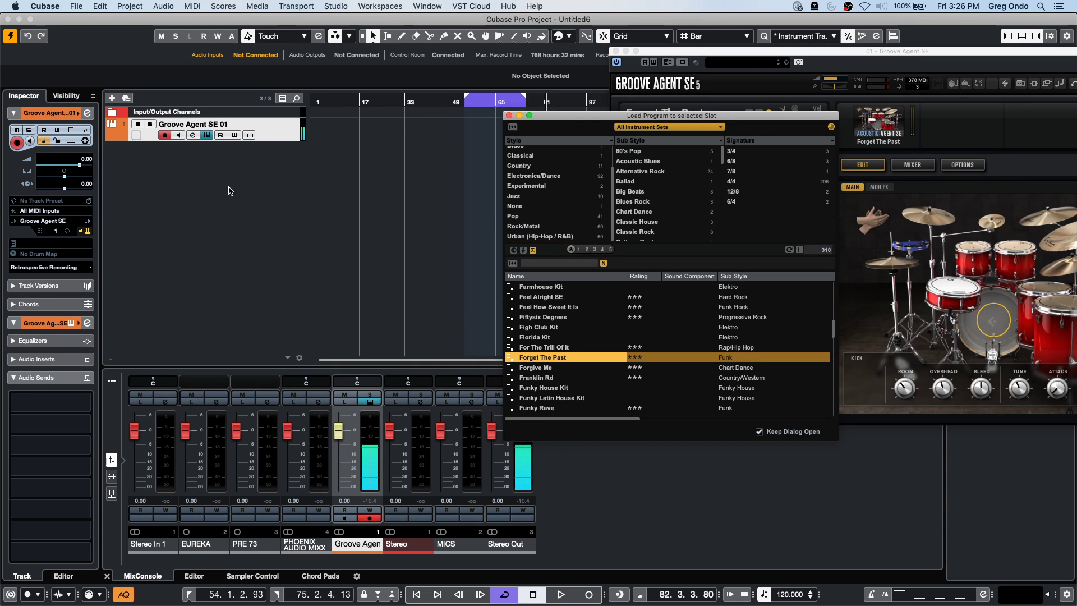
# Audition the kit's Sidestick and Kick pads and show the Control Room controls.
pyautogui.click(991, 312)
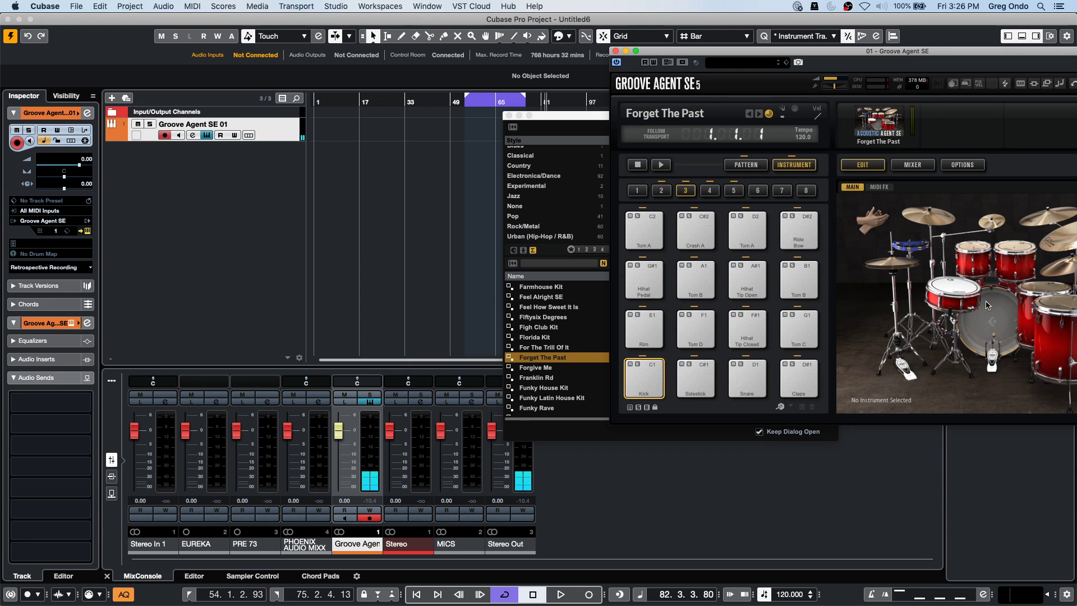
pyautogui.moveTo(661, 53); pyautogui.dragTo(351, 54)
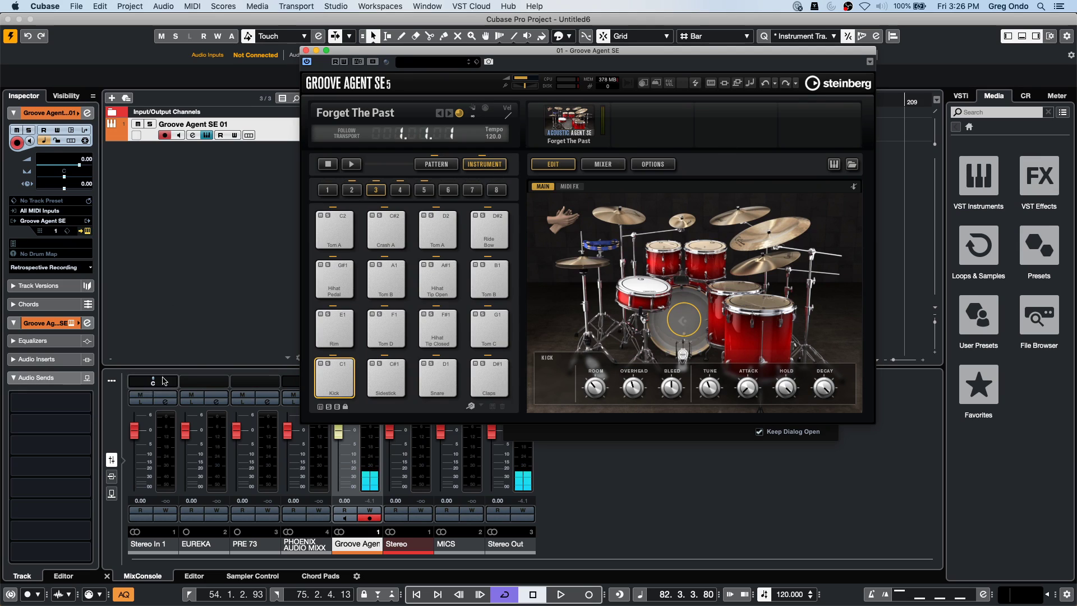
pyautogui.click(395, 383)
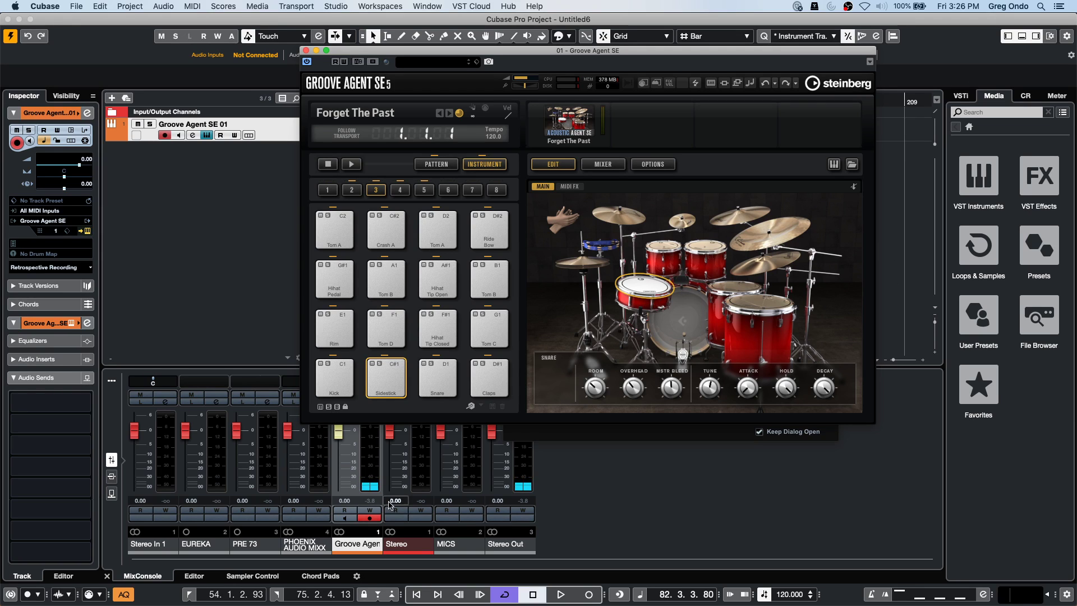
pyautogui.click(327, 377)
pyautogui.click(326, 377)
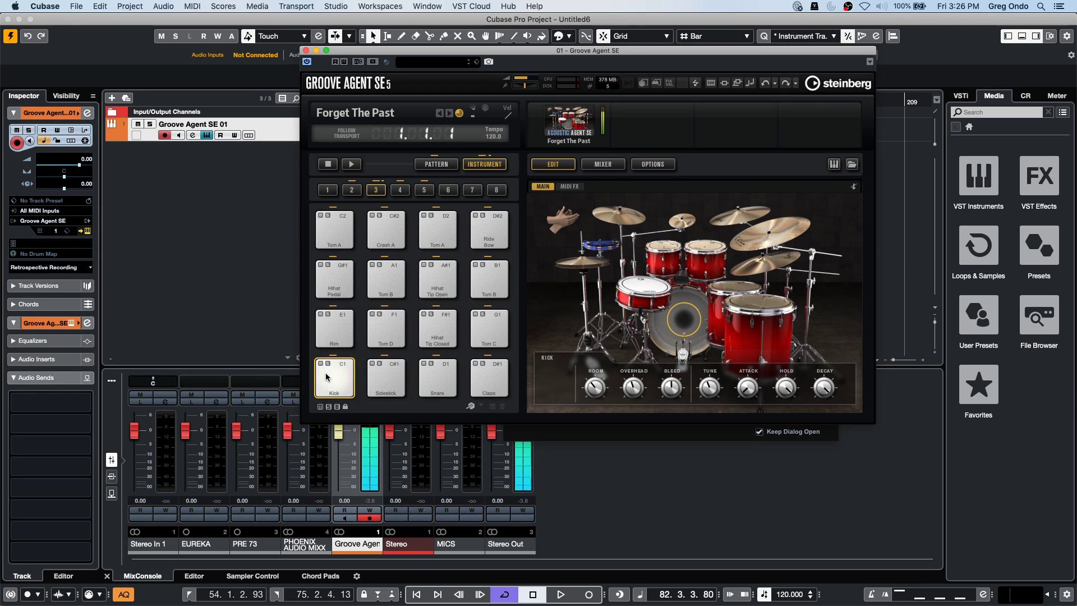
pyautogui.click(1027, 96)
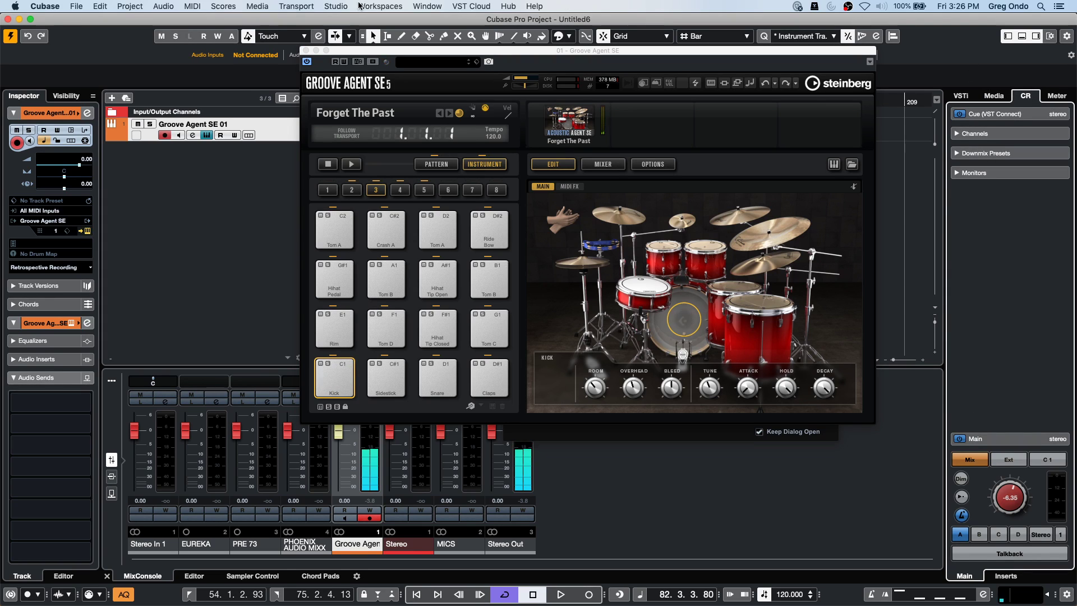
# Set the Yamaha HS7 monitors' audio device to Steinberg UR24C in Audio Connections, then close it.
pyautogui.click(336, 6)
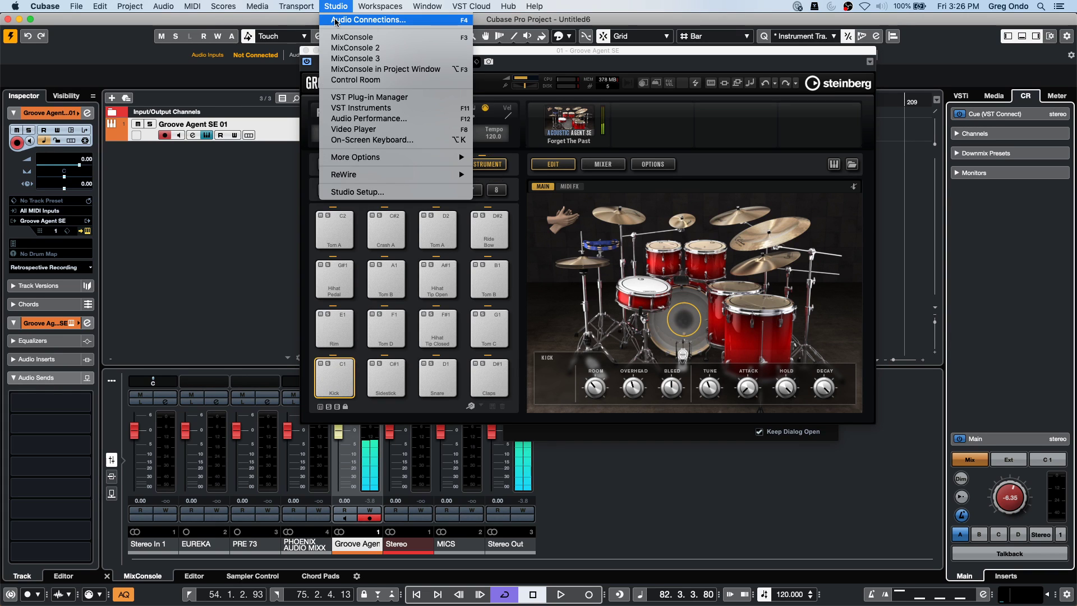
pyautogui.click(335, 20)
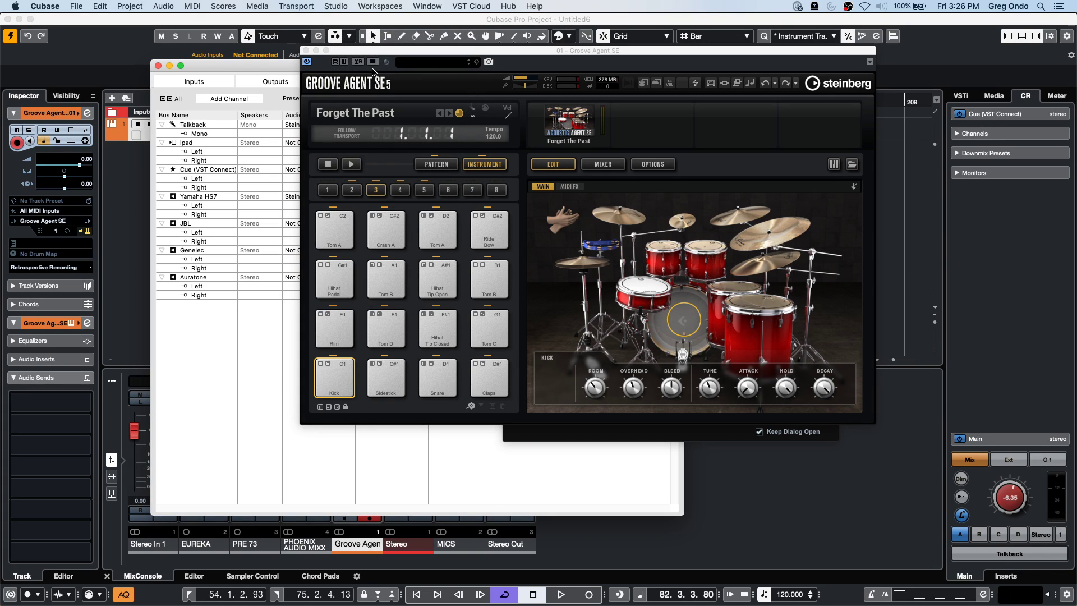
pyautogui.moveTo(361, 52); pyautogui.dragTo(696, 115)
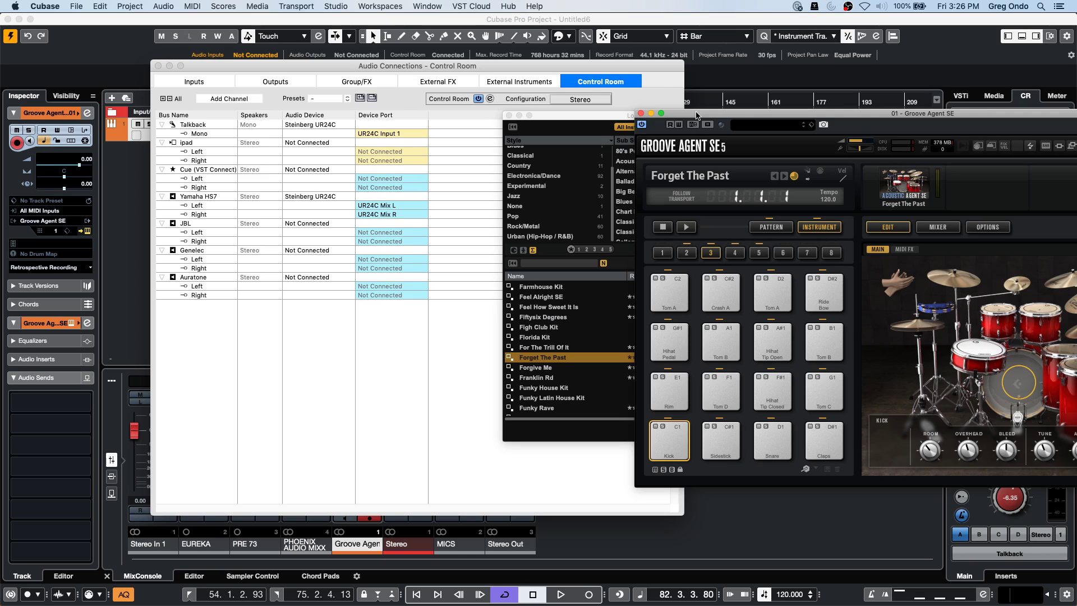
pyautogui.click(310, 196)
pyautogui.click(306, 204)
pyautogui.click(306, 197)
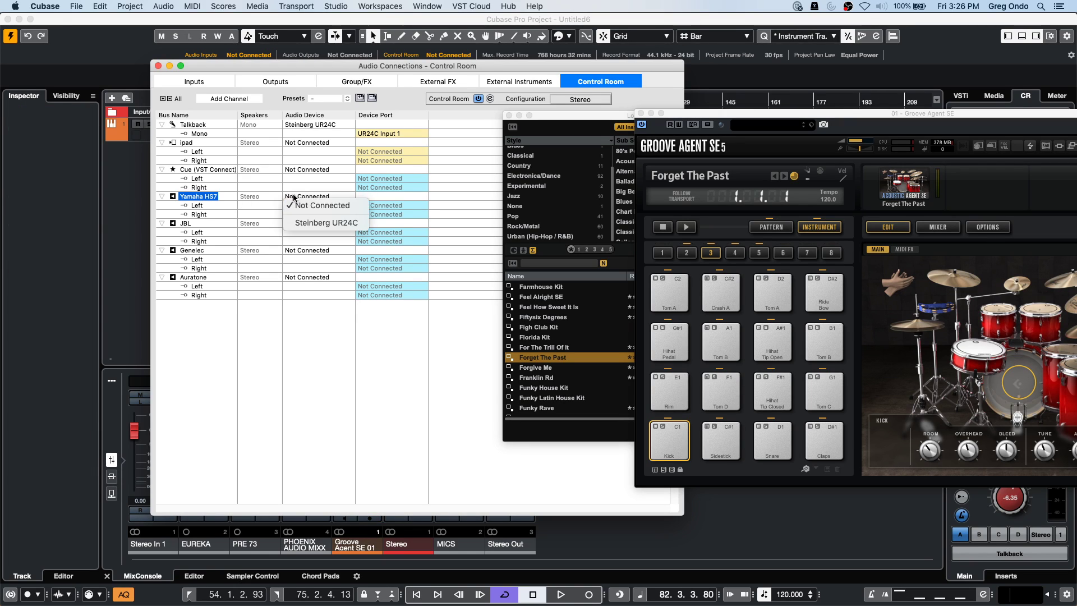
pyautogui.click(325, 222)
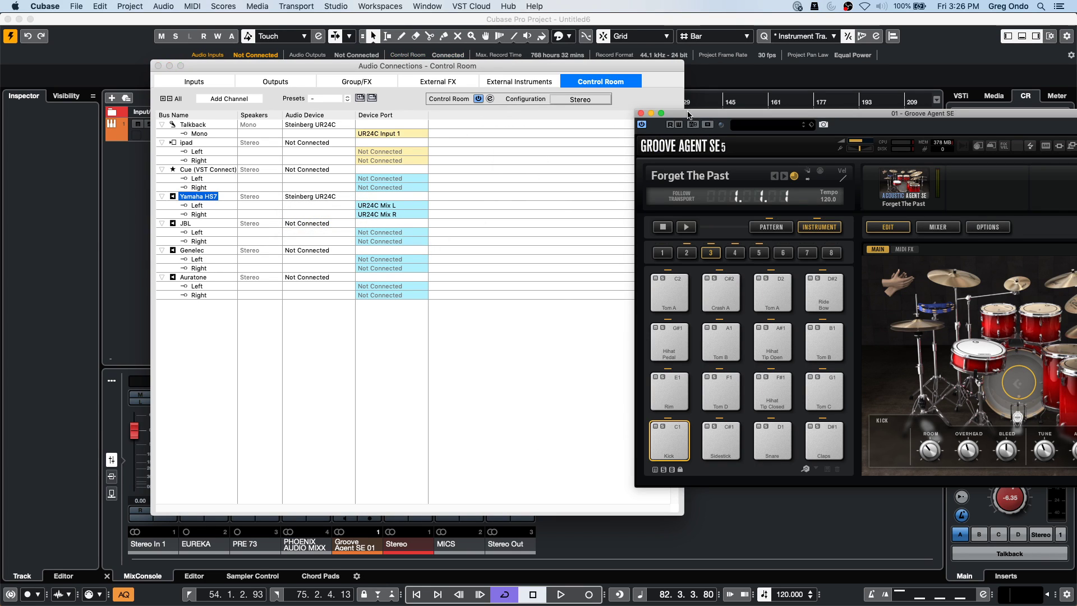
pyautogui.click(158, 66)
pyautogui.rightClick(168, 170)
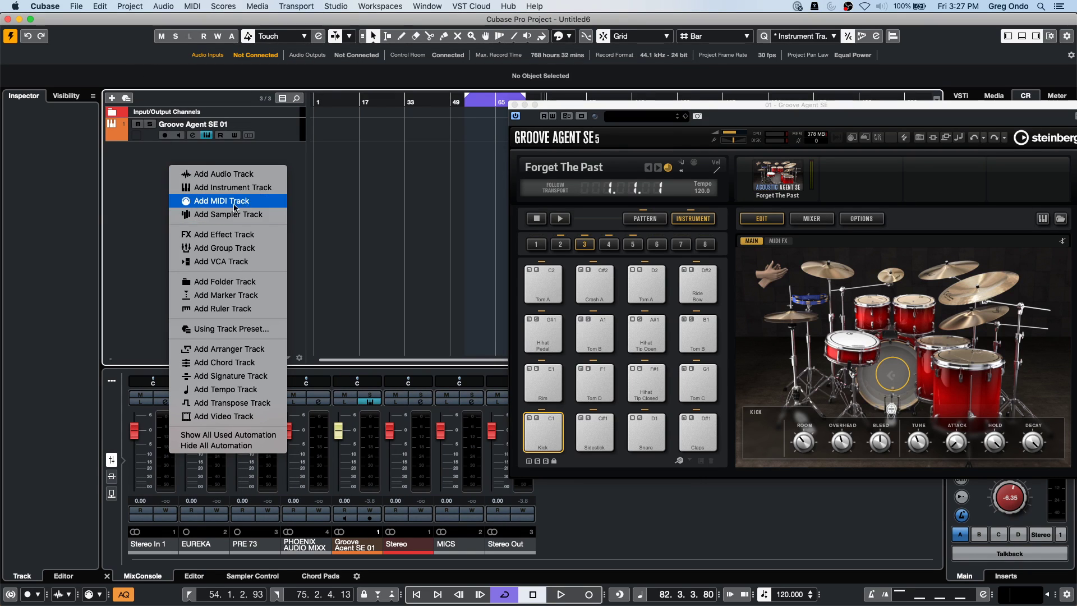
# Add Group 1 and a mono Audio 01 track fed from UR24C Input 2.
pyautogui.click(239, 248)
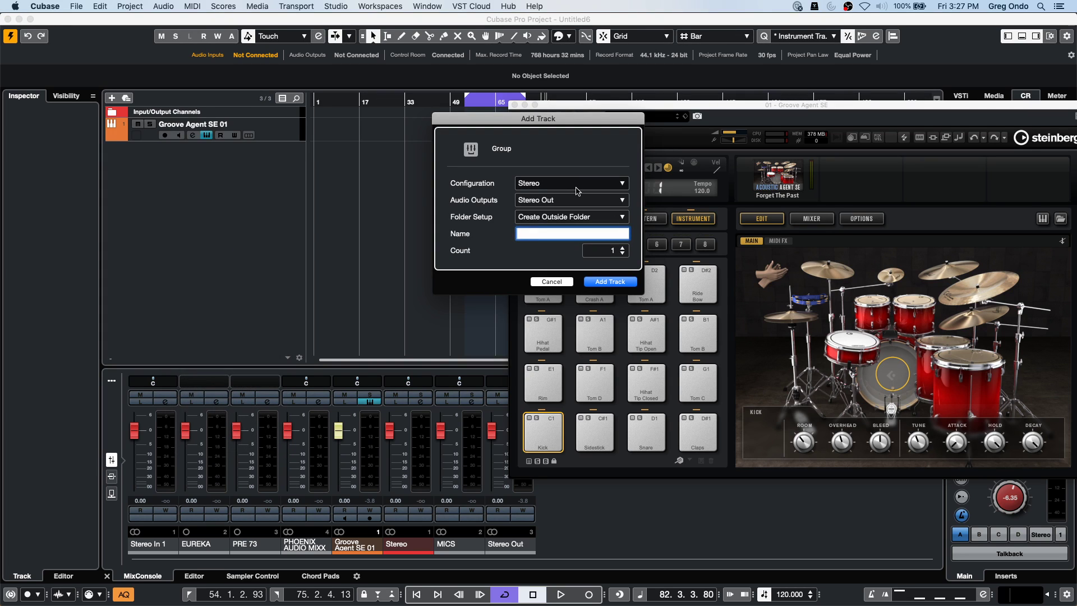
pyautogui.click(609, 282)
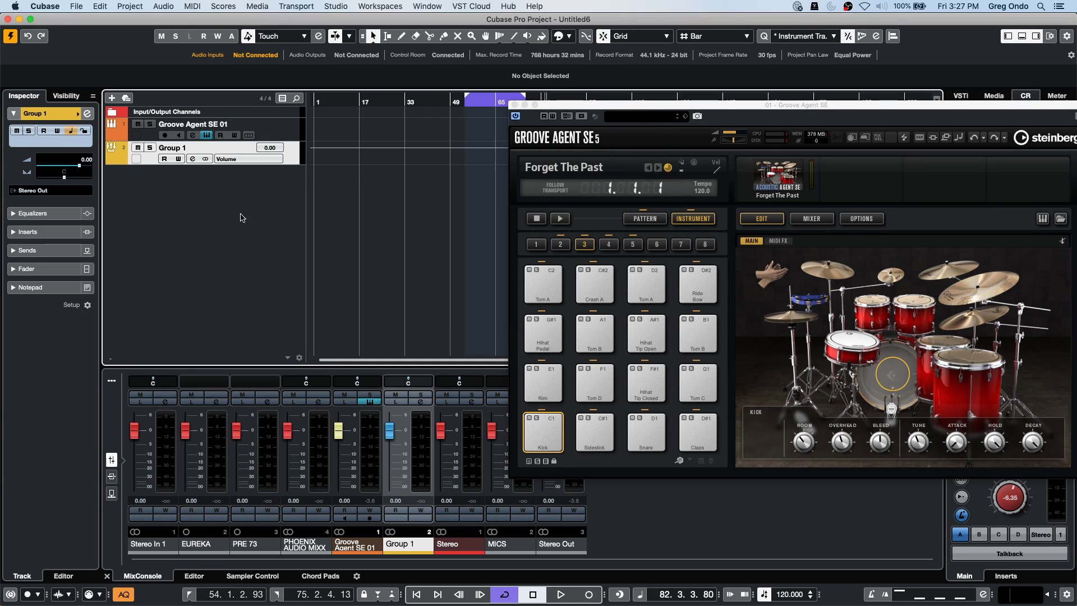
pyautogui.rightClick(258, 207)
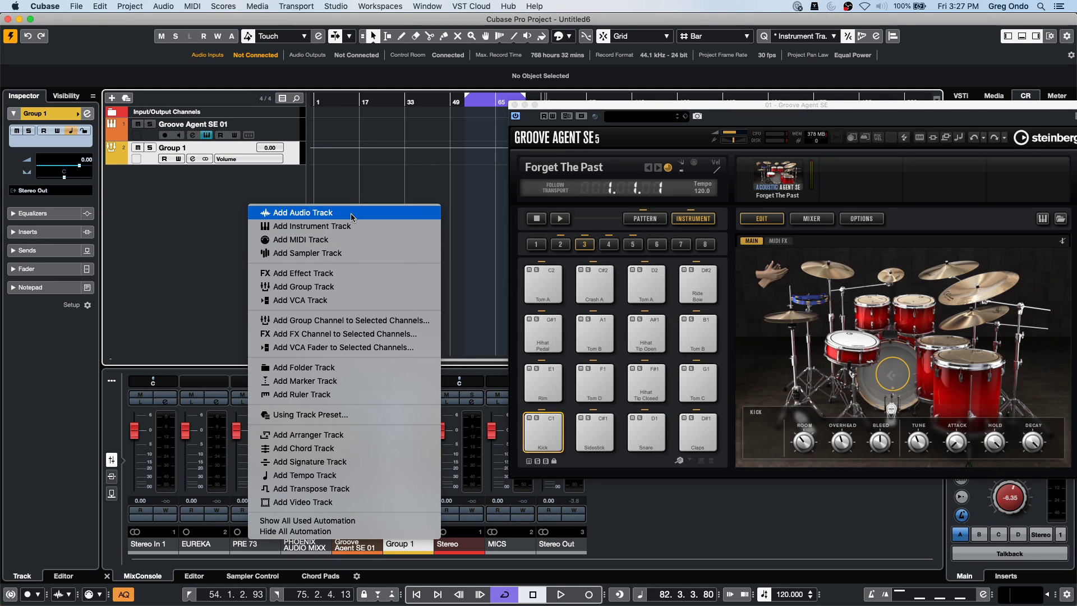
pyautogui.click(351, 213)
pyautogui.click(570, 198)
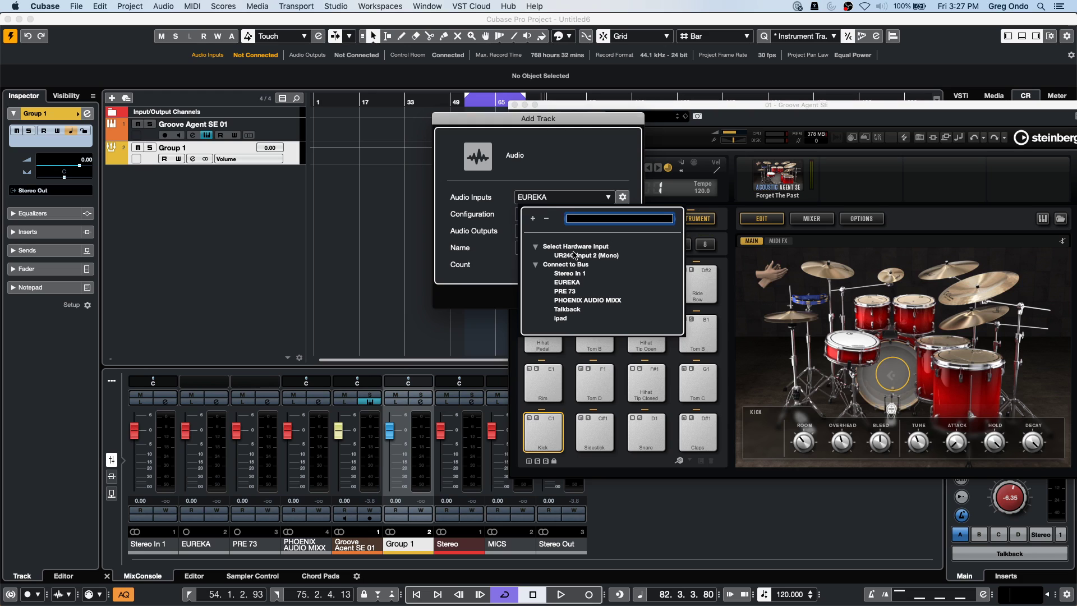
pyautogui.click(578, 256)
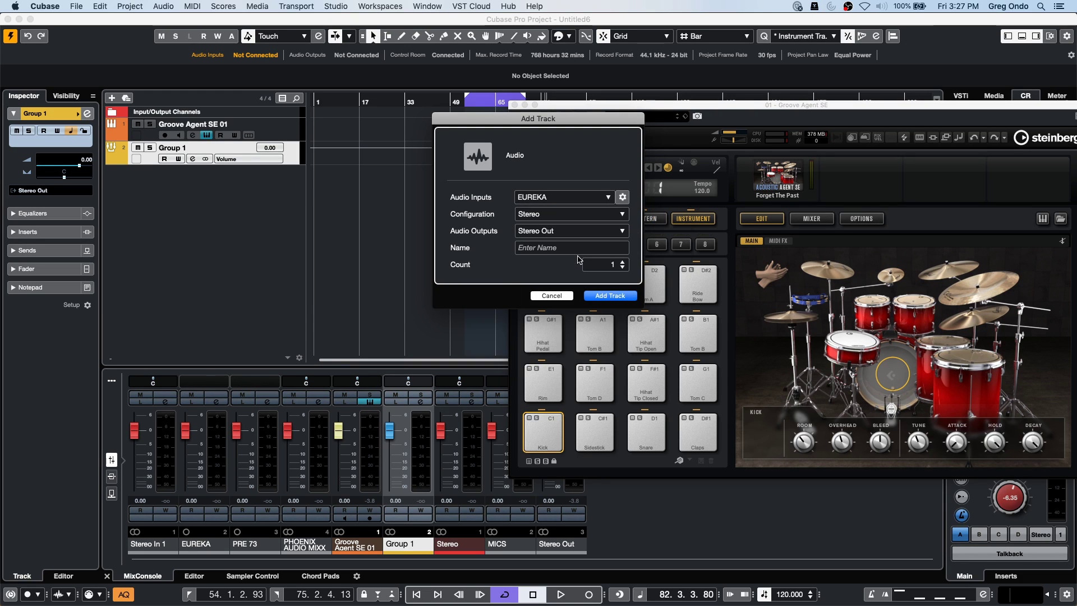
pyautogui.click(609, 295)
# Browse the Studio menu for audio connection settings, then dismiss the menus.
pyautogui.click(336, 6)
pyautogui.moveTo(456, 6)
pyautogui.moveTo(400, 6)
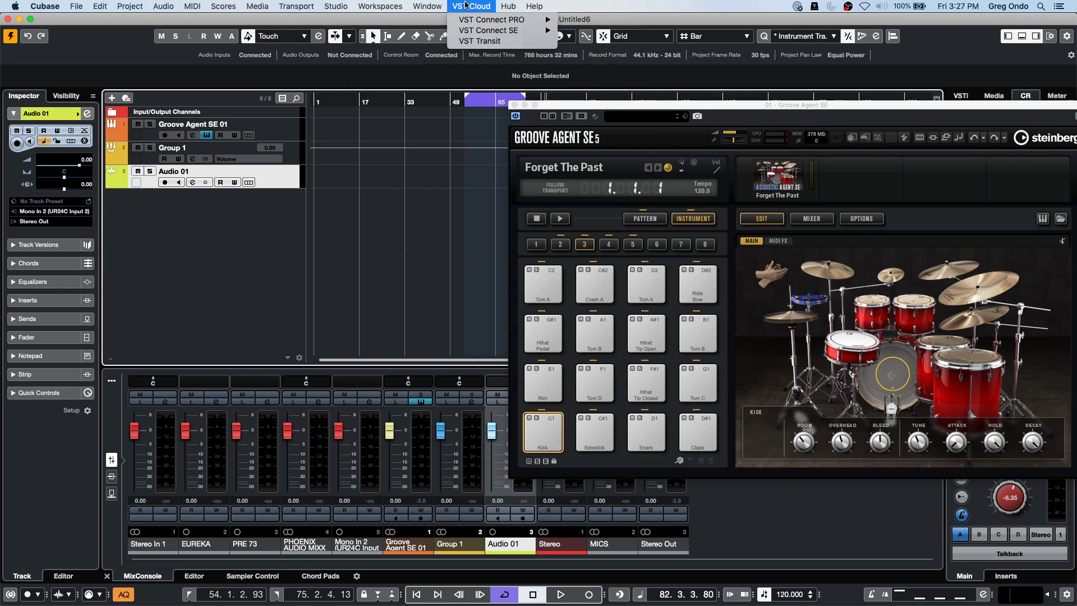
pyautogui.click(321, 241)
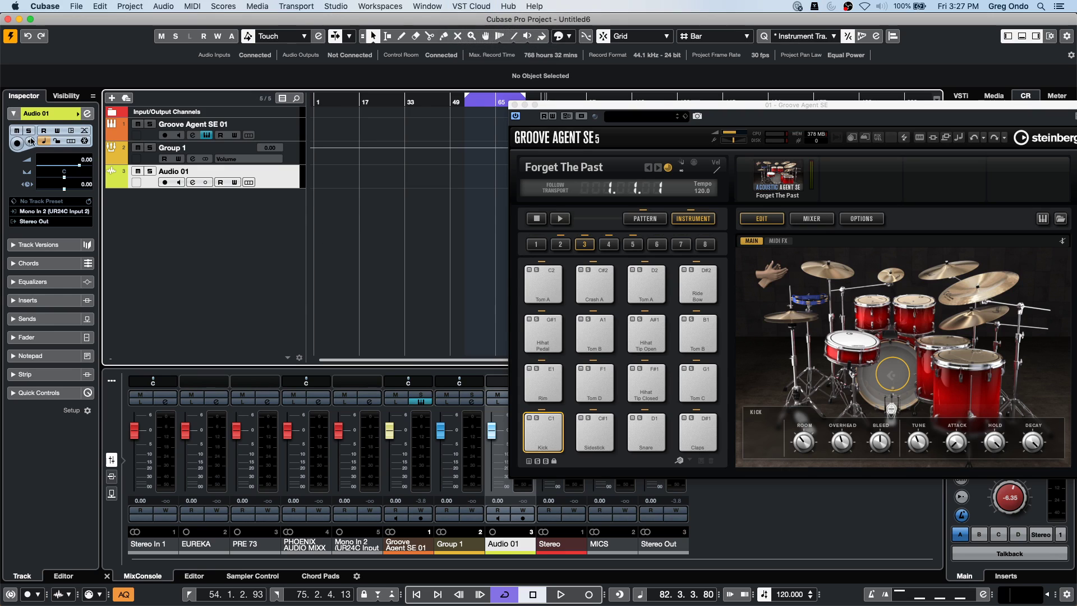
# Apply the 1 x Stereo input preset, replacing Mono In 2 with a UR24C Input 1/2 bus.
pyautogui.click(340, 7)
pyautogui.click(348, 20)
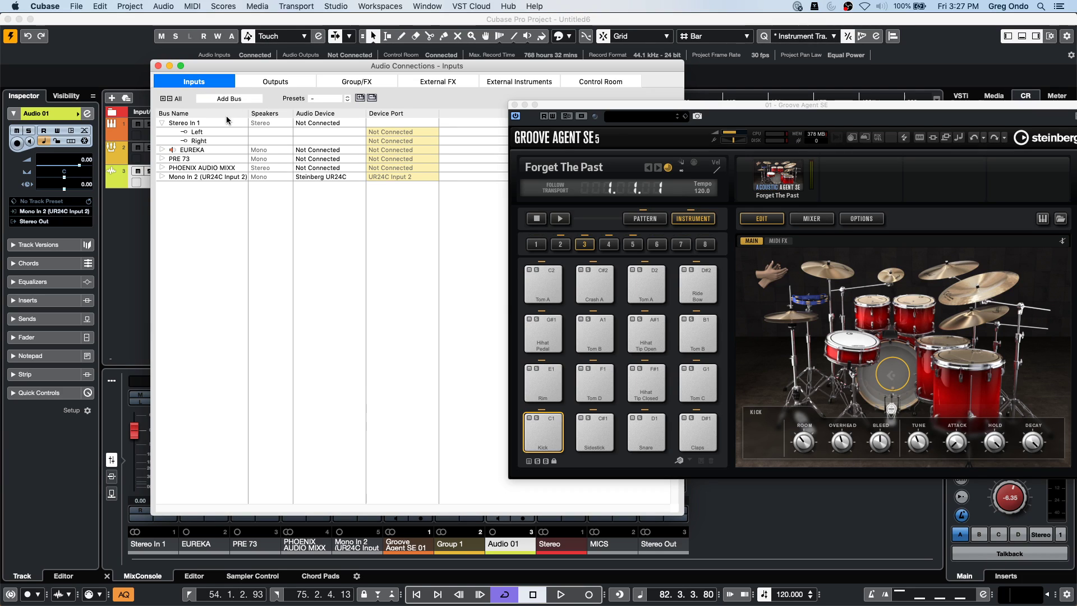
pyautogui.doubleClick(198, 177)
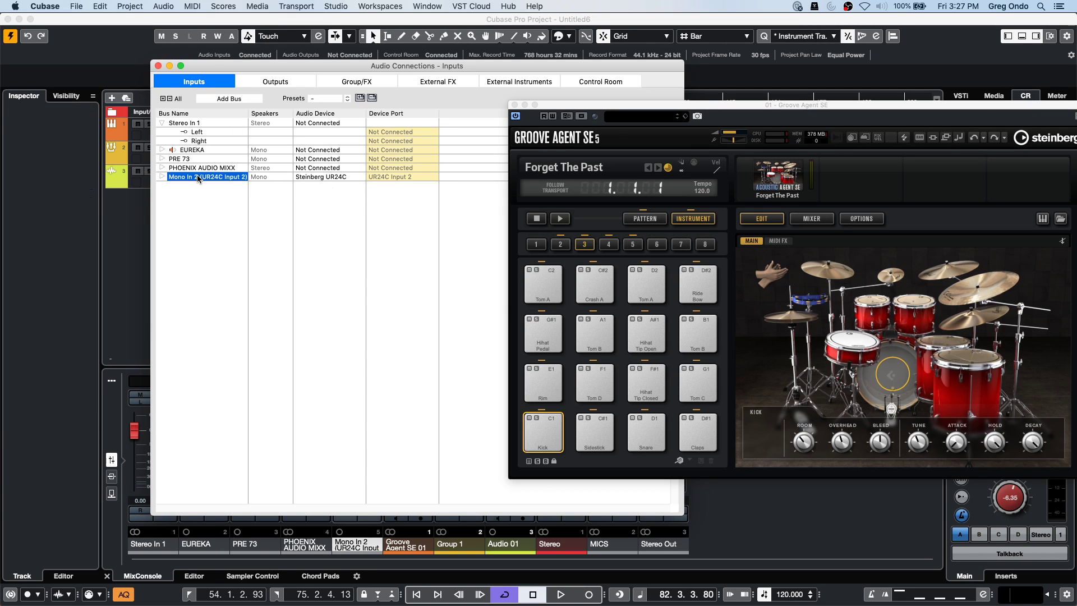
pyautogui.click(332, 98)
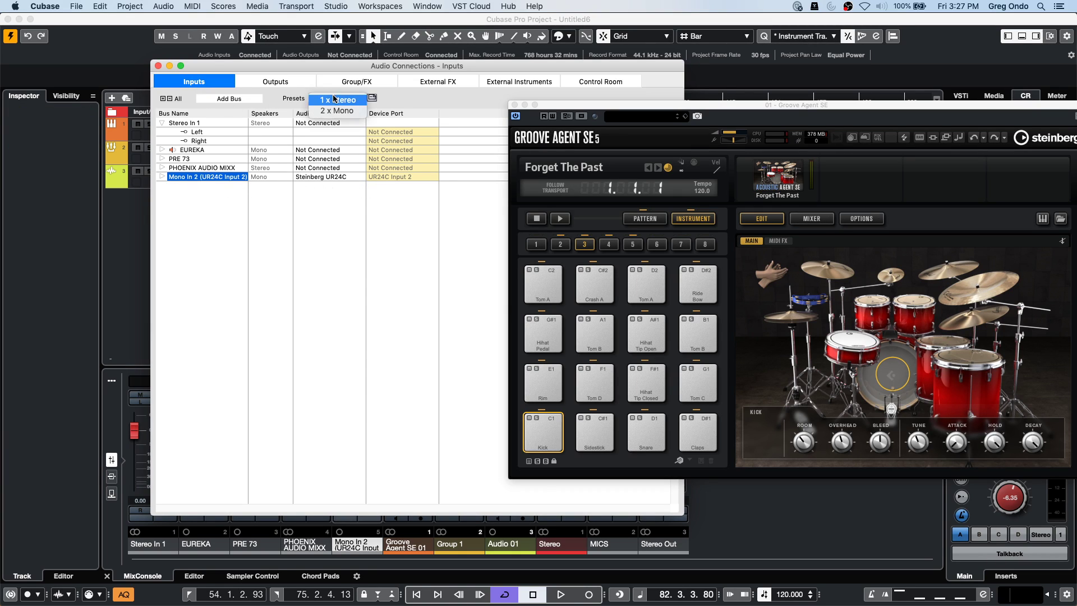
pyautogui.click(336, 101)
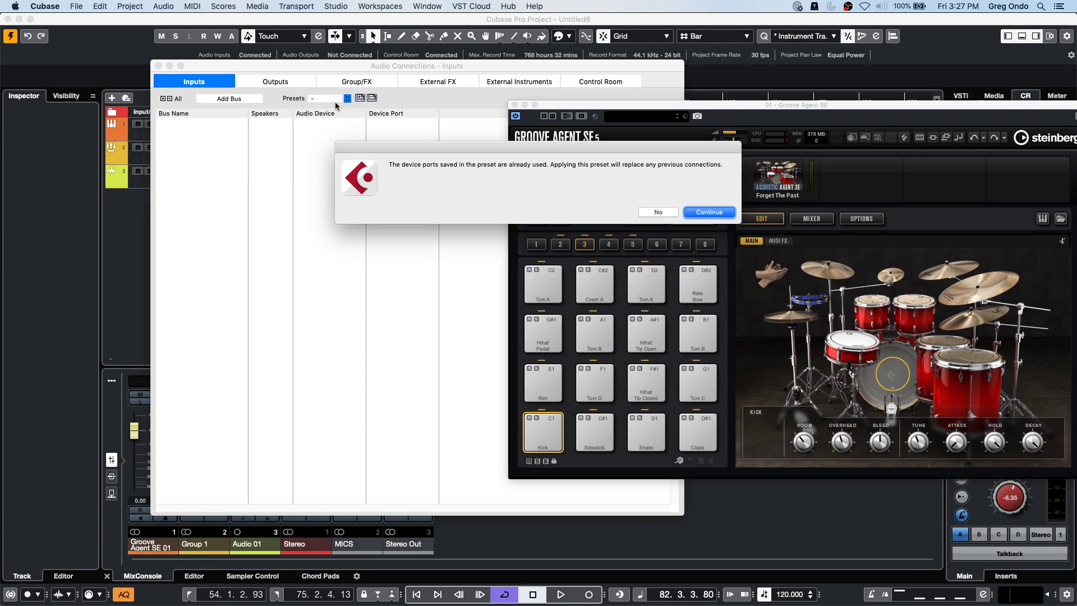
pyautogui.click(700, 212)
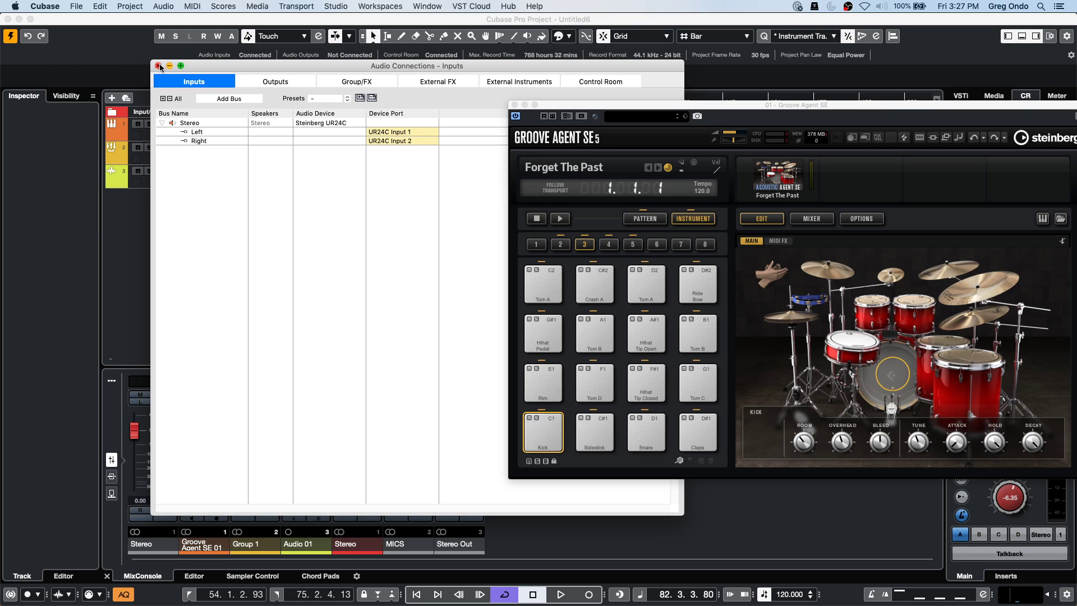
pyautogui.click(158, 65)
pyautogui.click(286, 131)
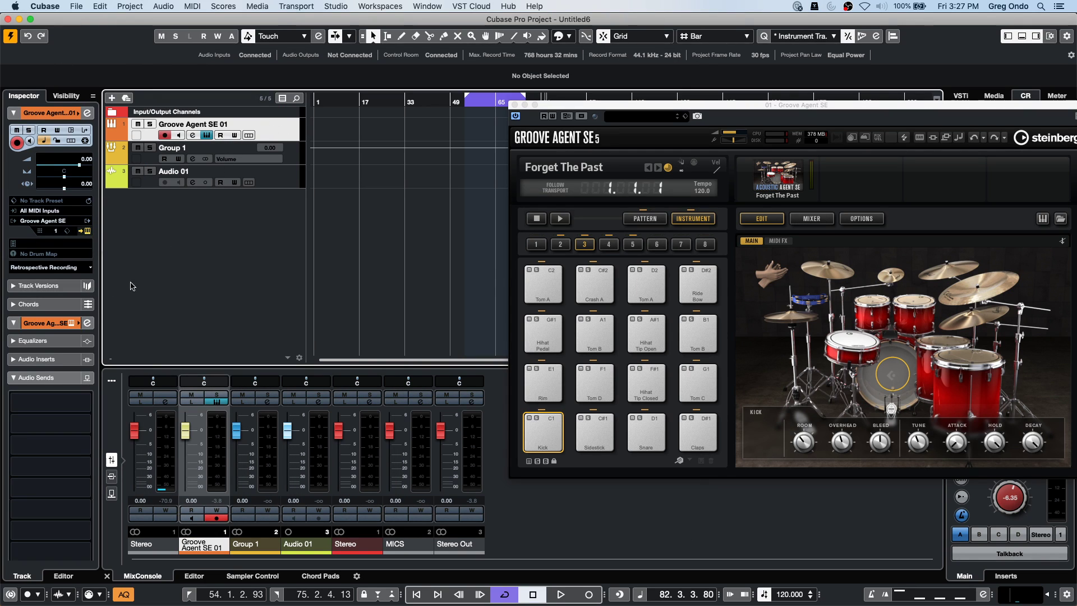
# Add an active send from Groove Agent SE 01 to Group 1 at 0.00.
pyautogui.click(87, 322)
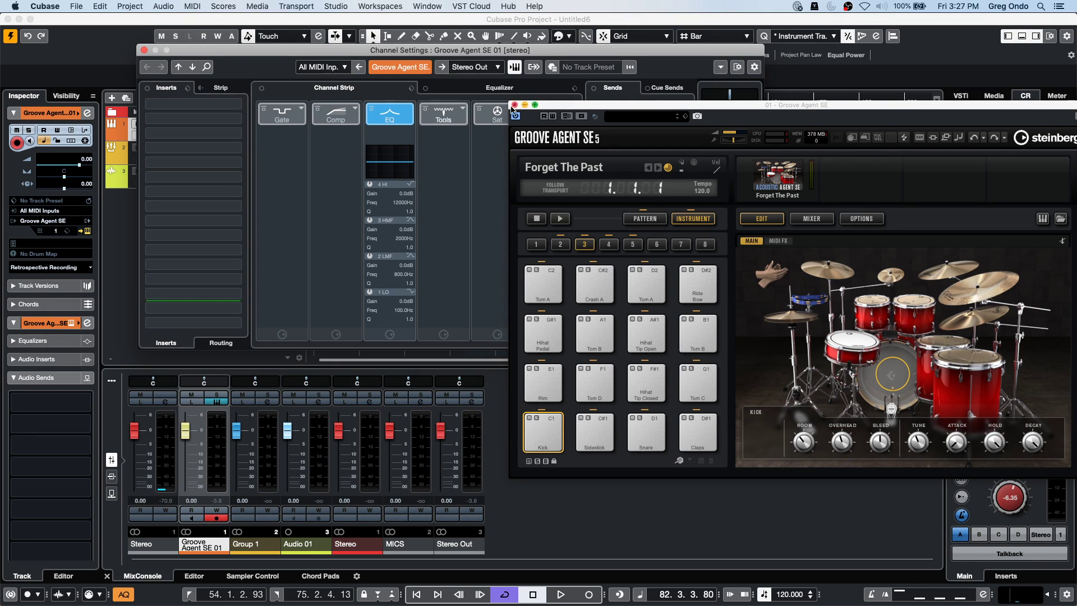
pyautogui.click(667, 101)
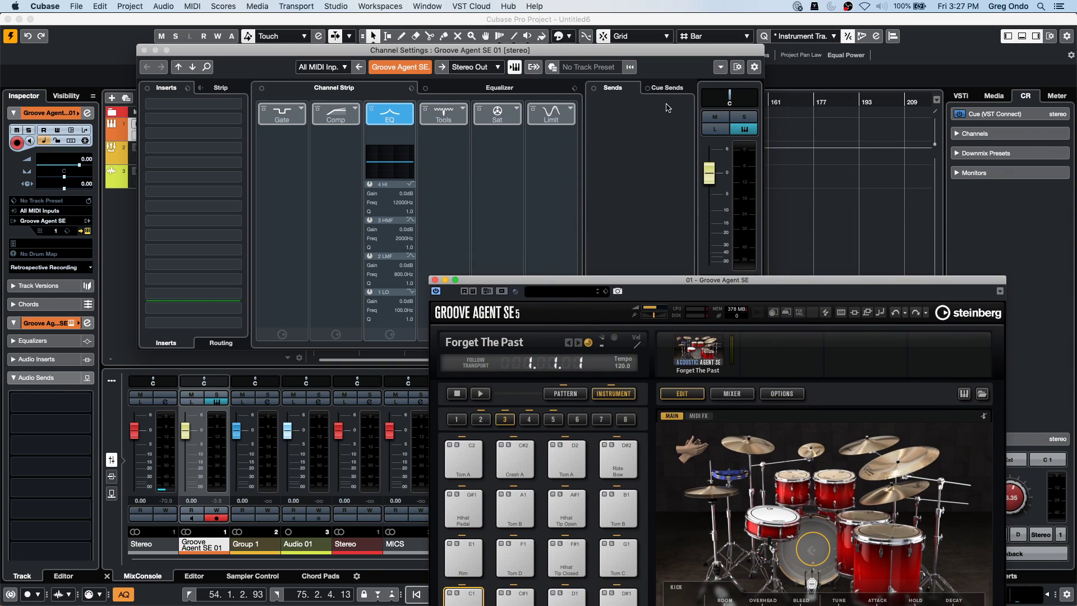
pyautogui.click(668, 109)
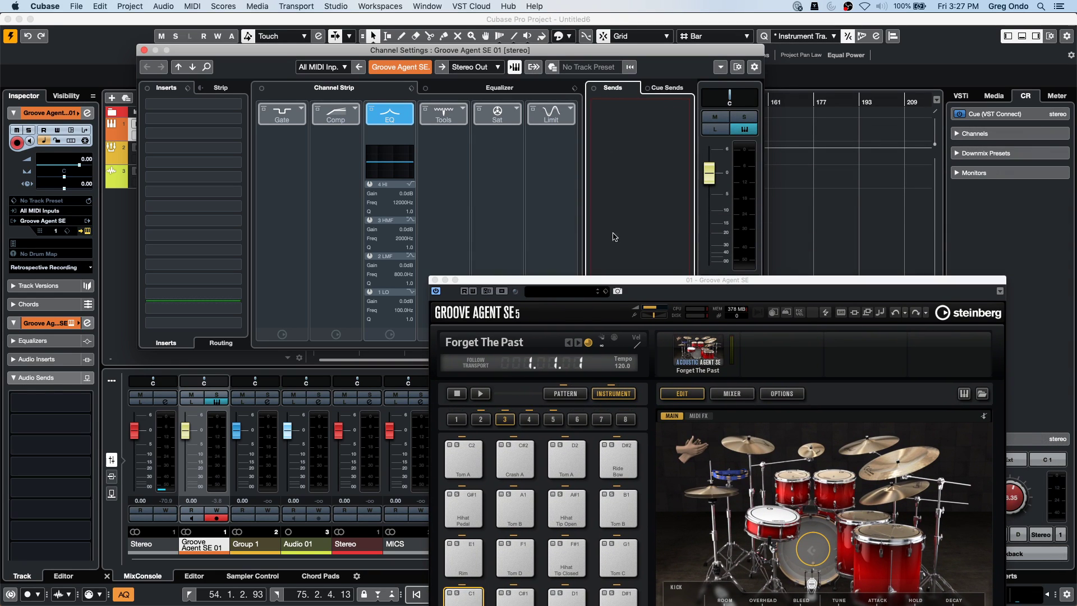
pyautogui.click(602, 291)
pyautogui.click(580, 295)
pyautogui.moveTo(580, 281); pyautogui.dragTo(529, 427)
pyautogui.click(620, 314)
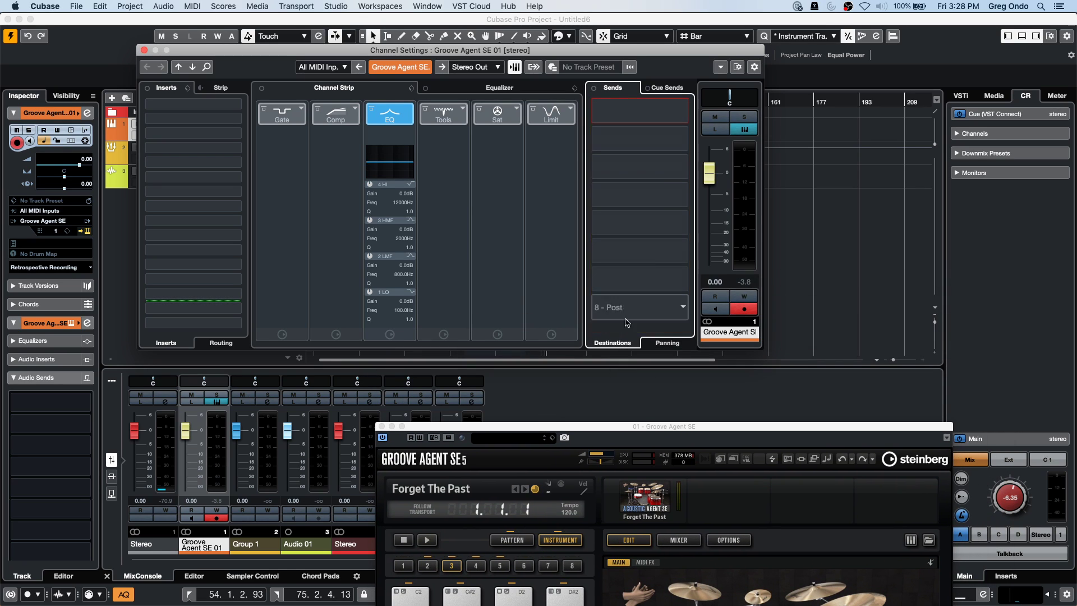
pyautogui.click(681, 112)
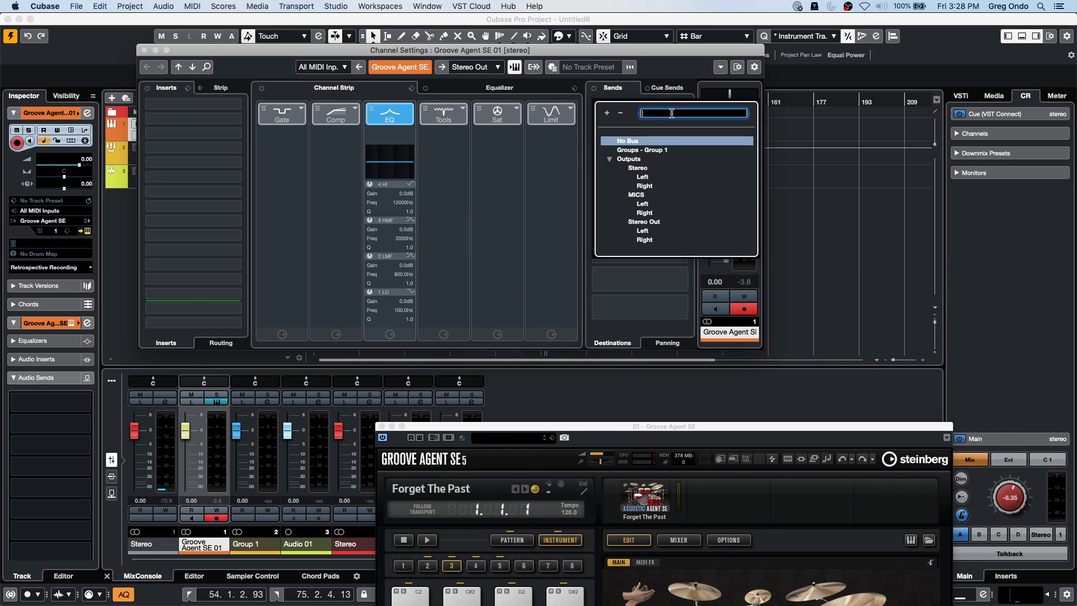
pyautogui.click(641, 150)
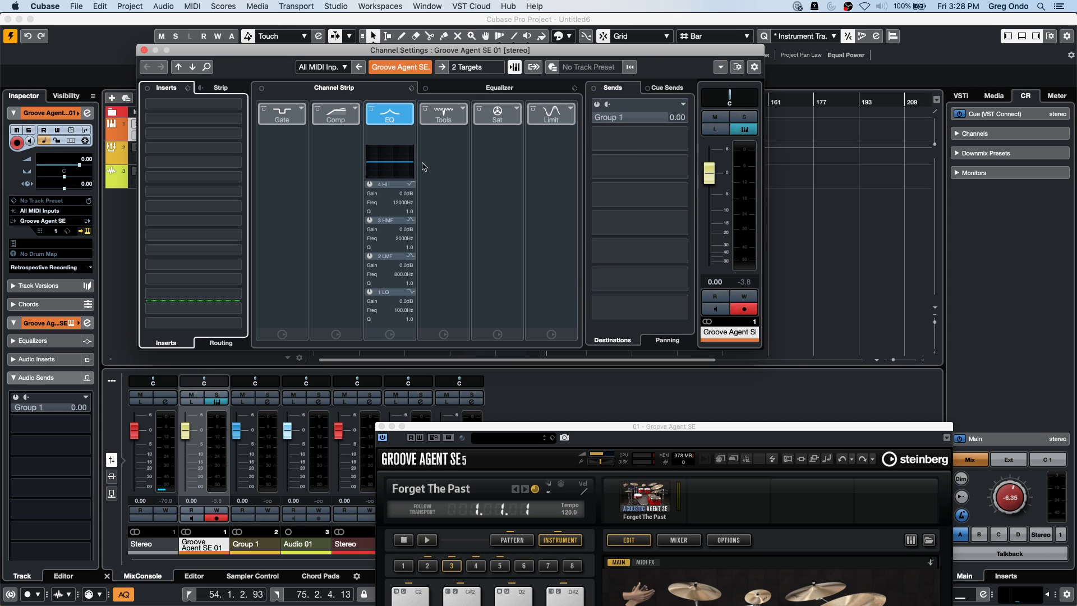
pyautogui.click(597, 104)
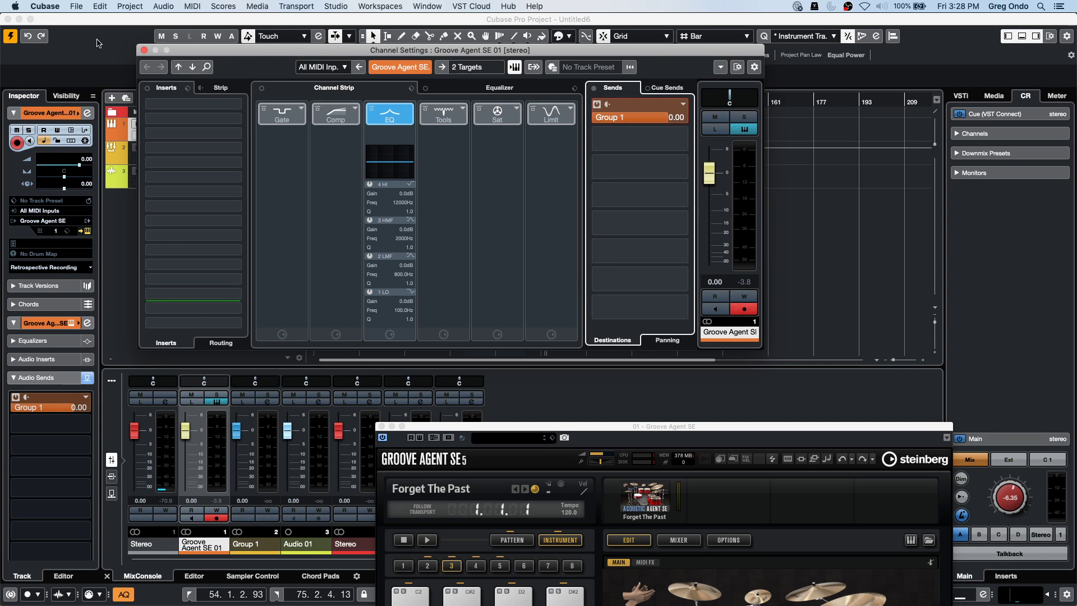
pyautogui.click(144, 50)
# Check Audio 01's input routing without changes, then close the Groove Agent SE window.
pyautogui.click(280, 177)
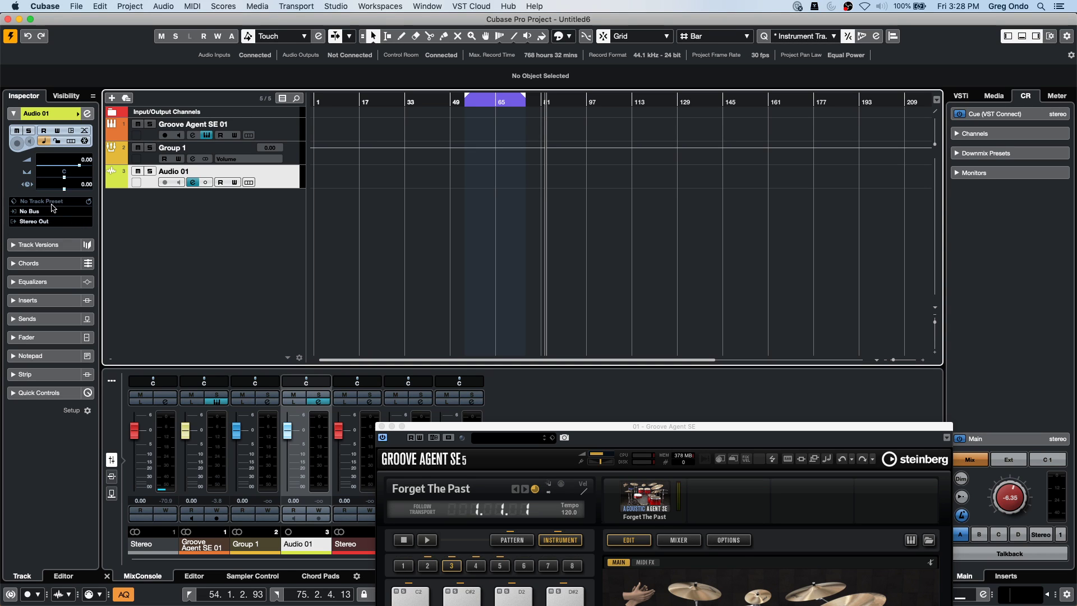
pyautogui.click(51, 211)
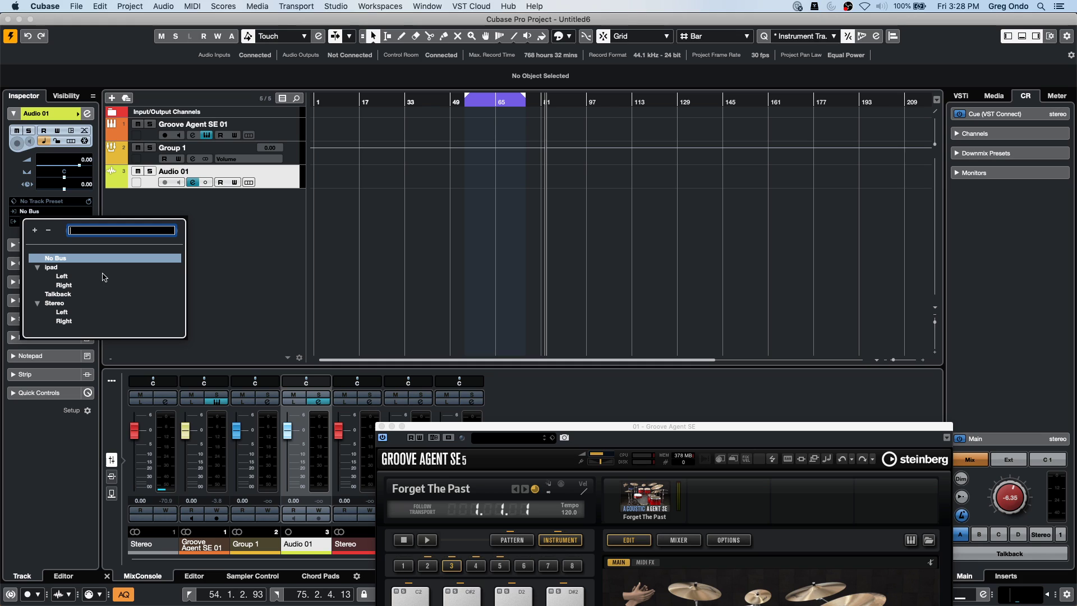
pyautogui.click(264, 224)
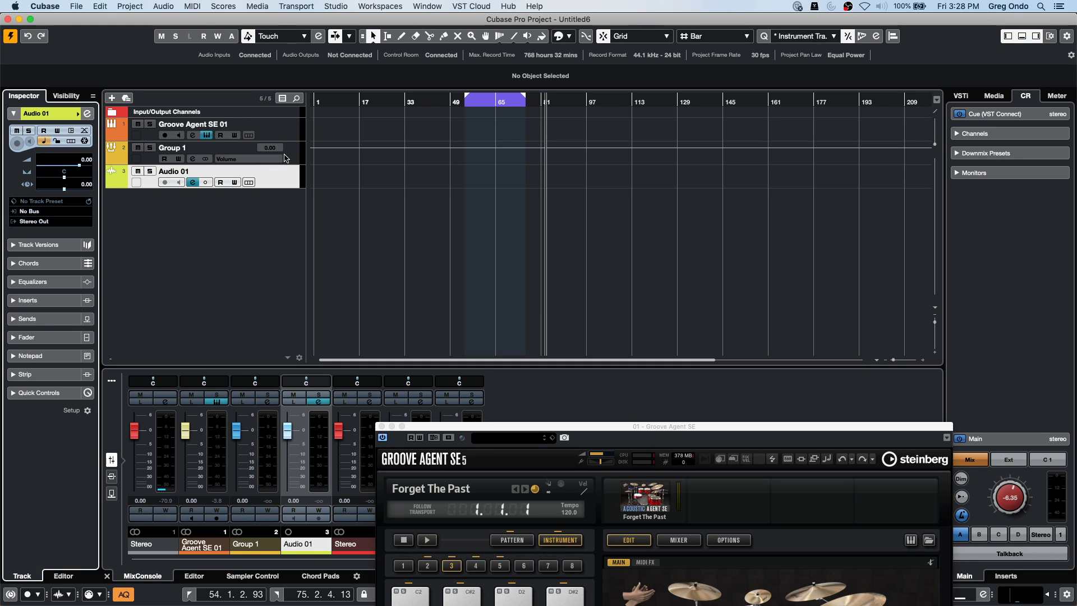
pyautogui.click(289, 160)
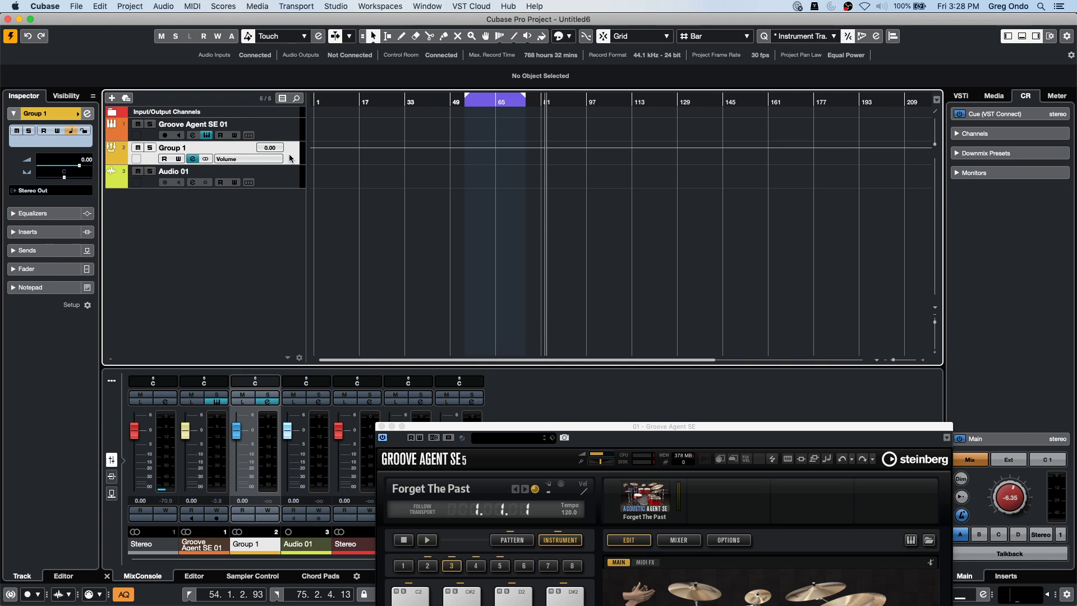
pyautogui.click(287, 176)
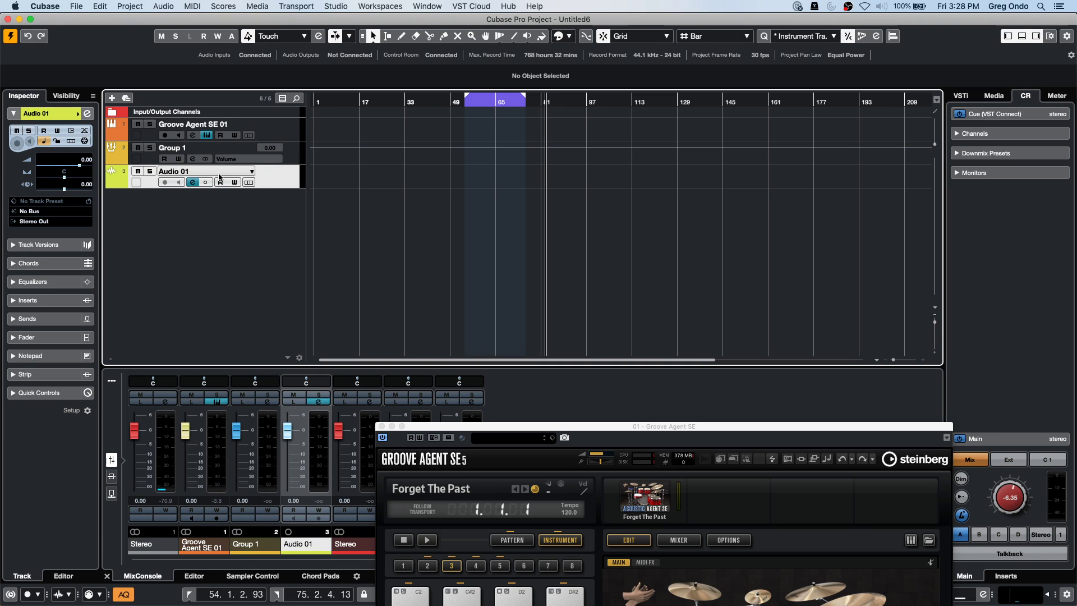
pyautogui.click(46, 212)
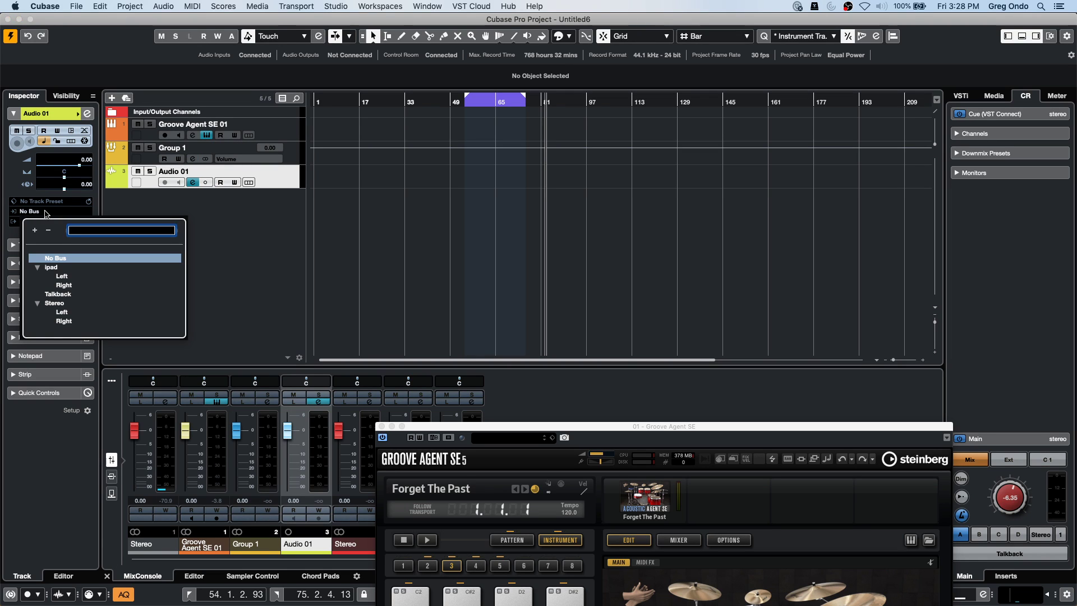
pyautogui.click(142, 286)
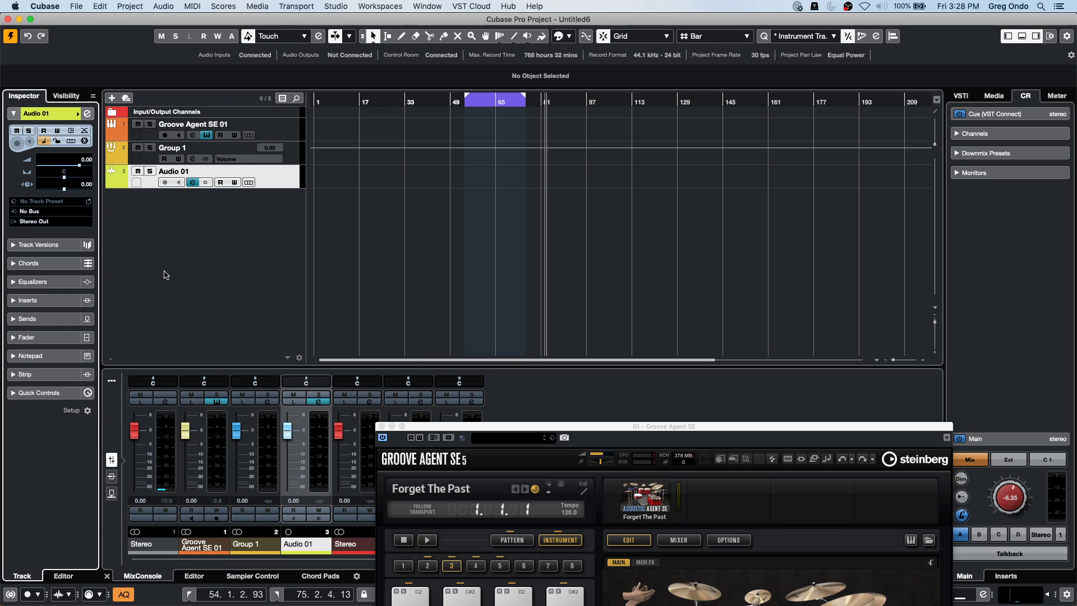
pyautogui.click(288, 154)
pyautogui.click(278, 133)
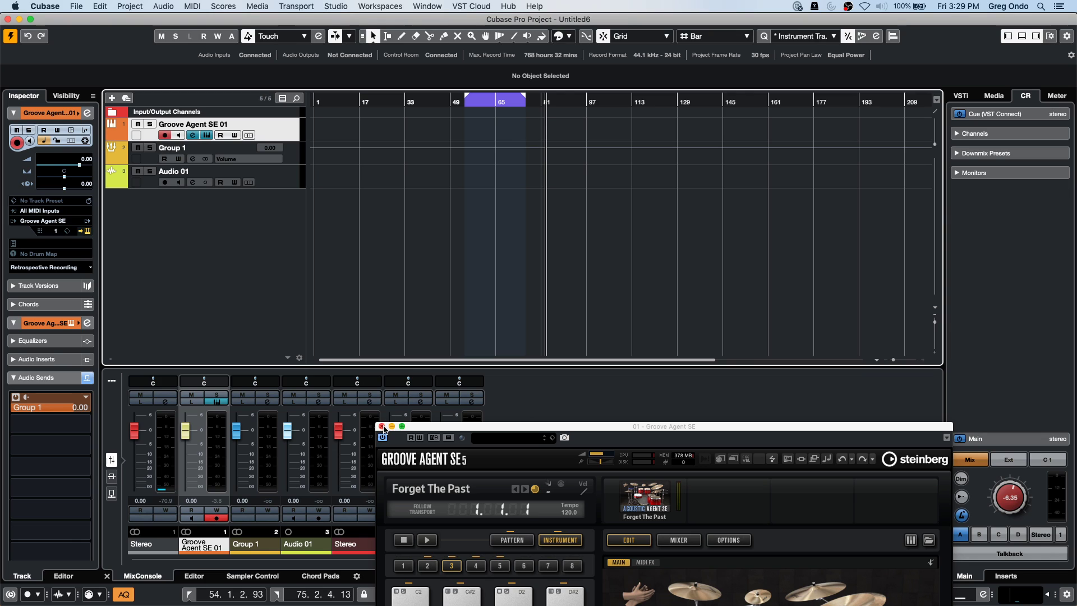
pyautogui.click(382, 426)
# Open schubert 2nd HALion 5 DOUBLE el.cpr from Documents > Projects and activate it.
pyautogui.click(77, 6)
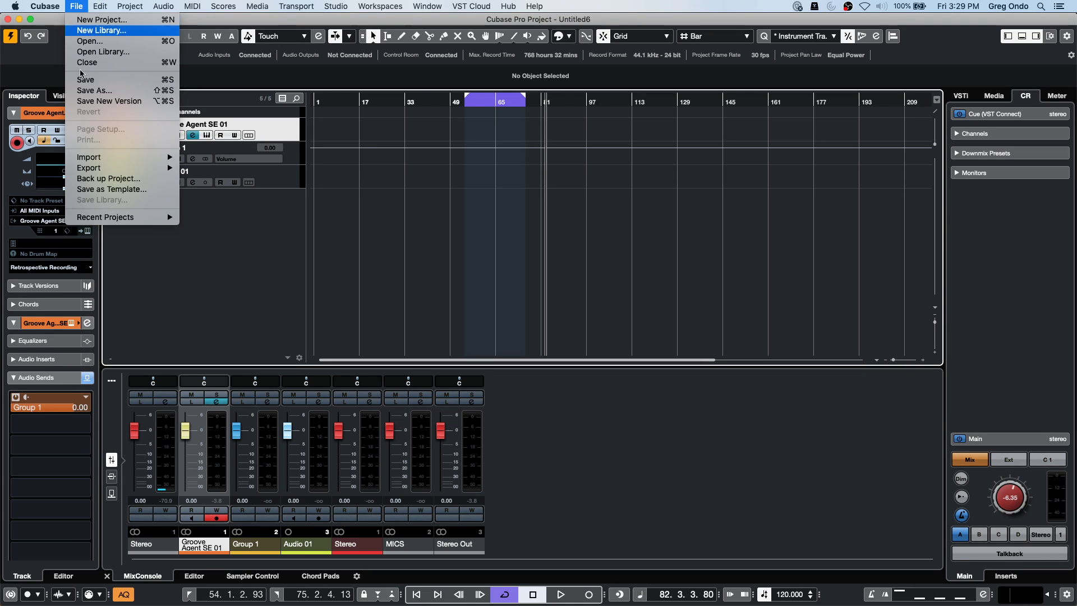
pyautogui.moveTo(116, 218)
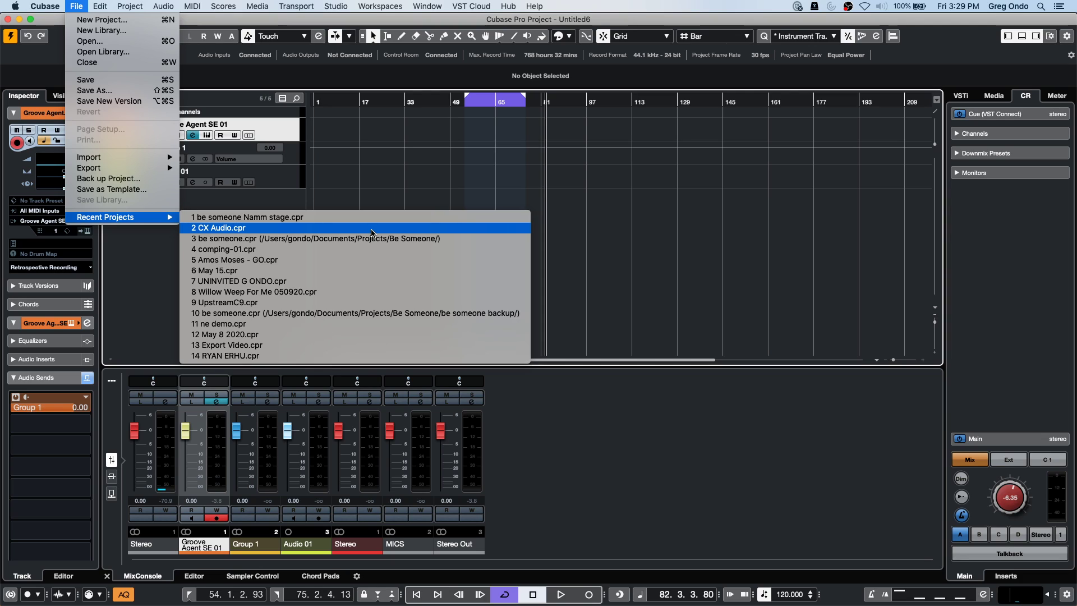
pyautogui.click(157, 42)
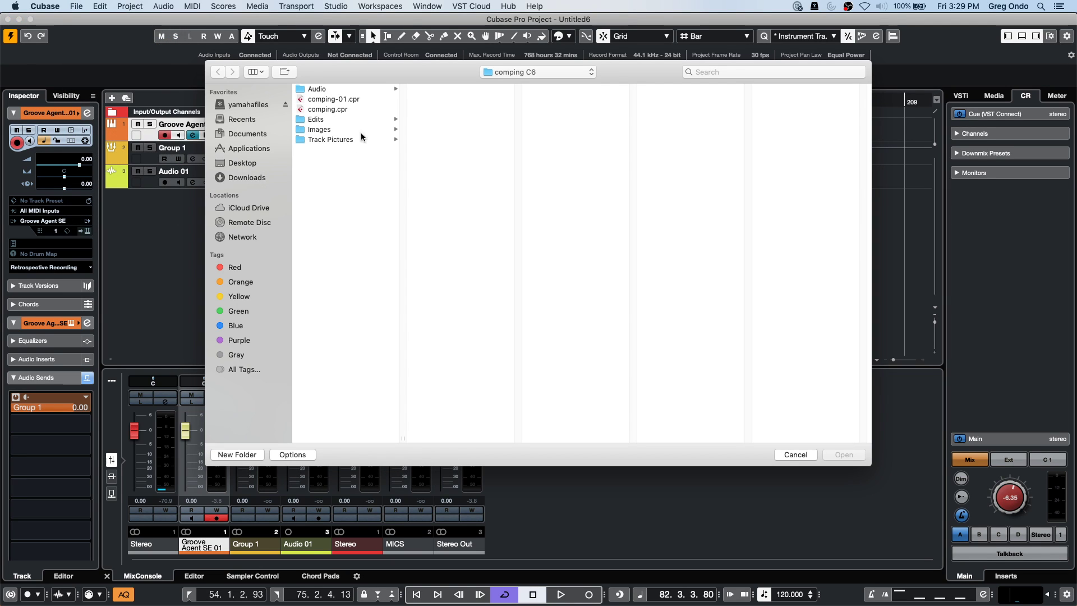
pyautogui.click(505, 74)
pyautogui.click(487, 95)
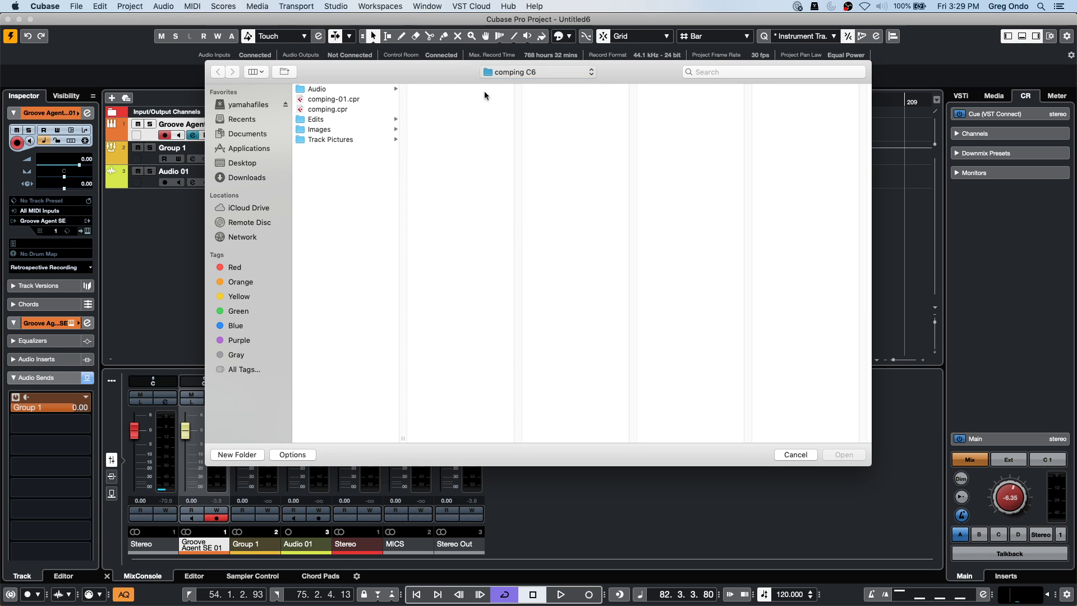
pyautogui.scroll(-10, 444, 331)
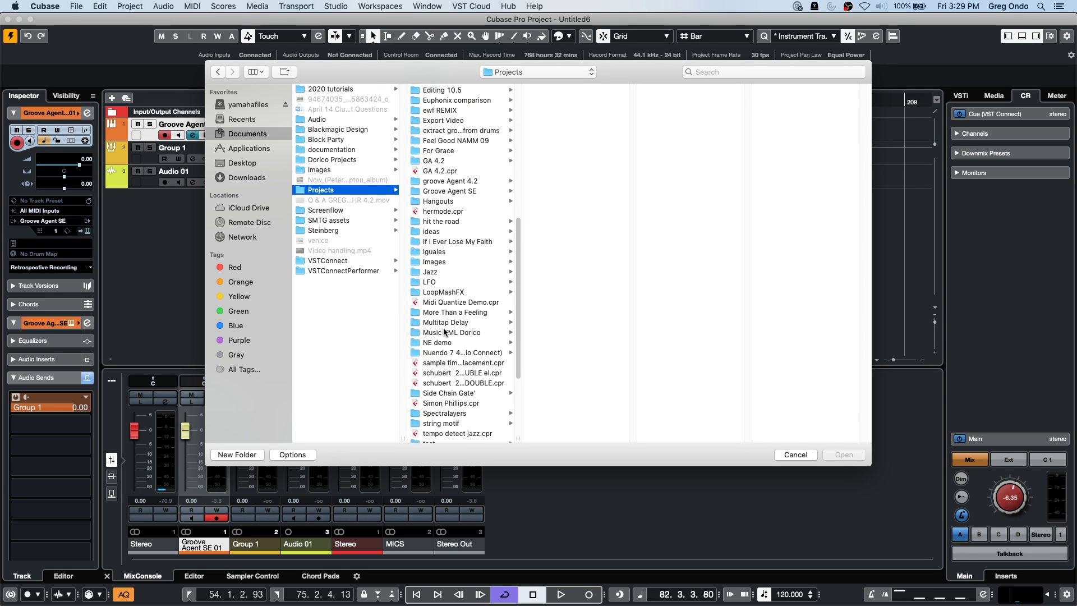
pyautogui.doubleClick(486, 374)
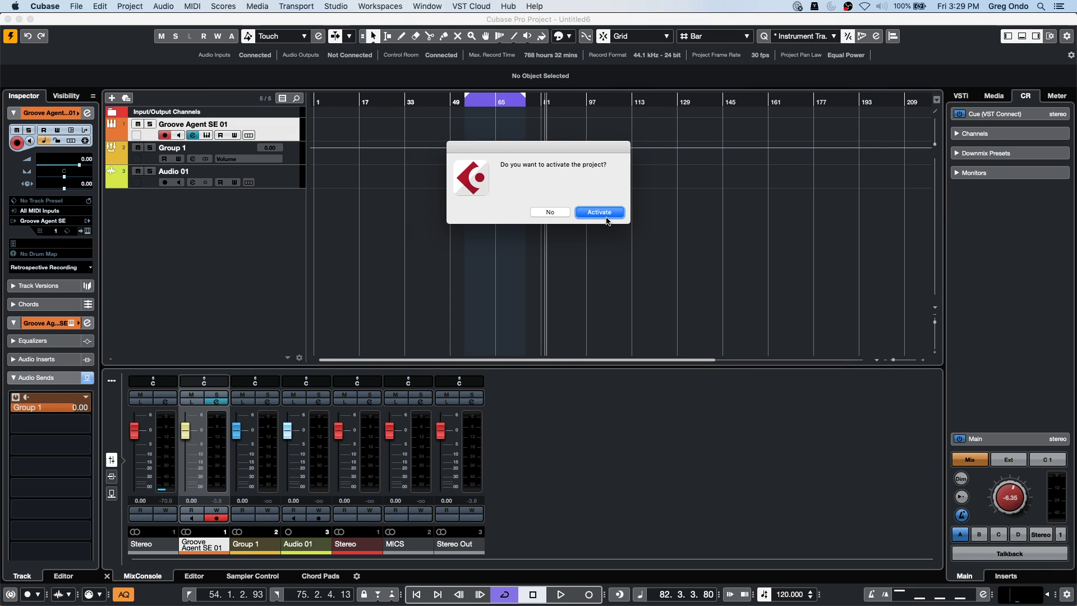
pyautogui.click(606, 213)
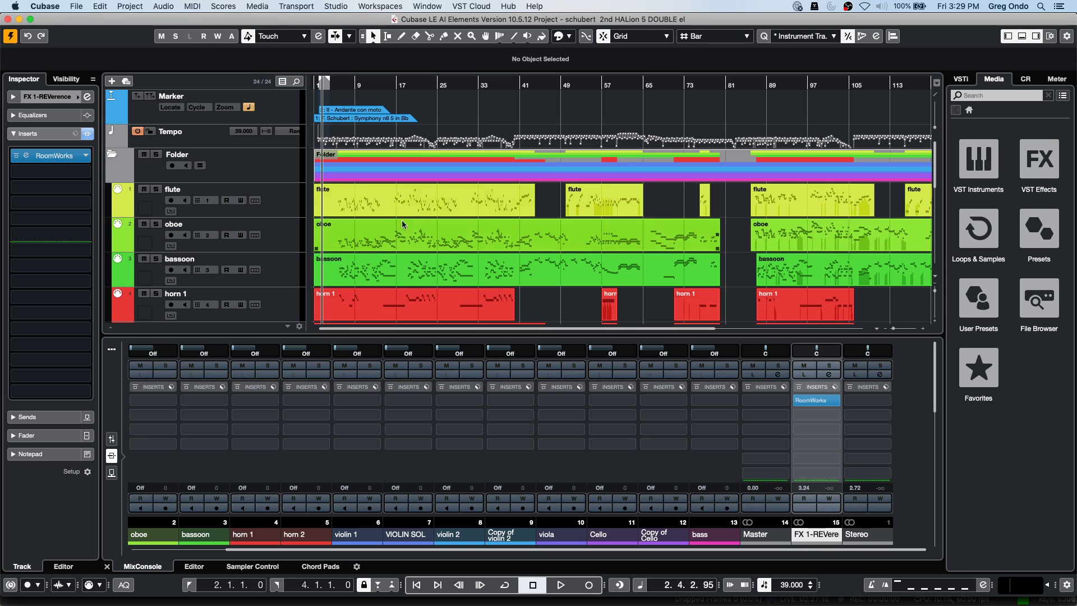
# Select the violin 1 track and switch the MixConsole to show faders.
pyautogui.scroll(-5, 298, 272)
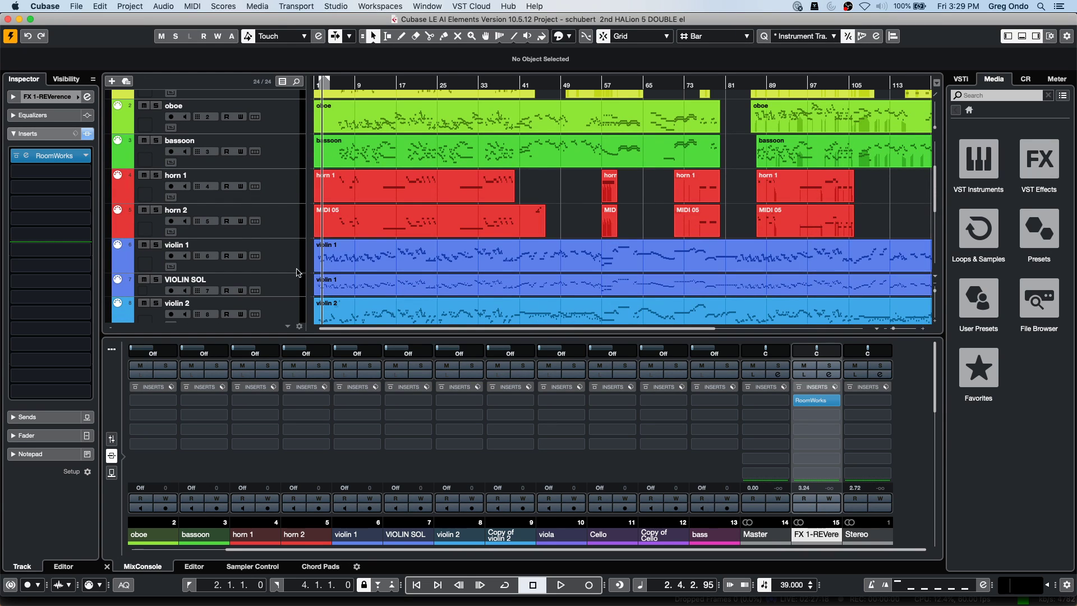
pyautogui.click(285, 260)
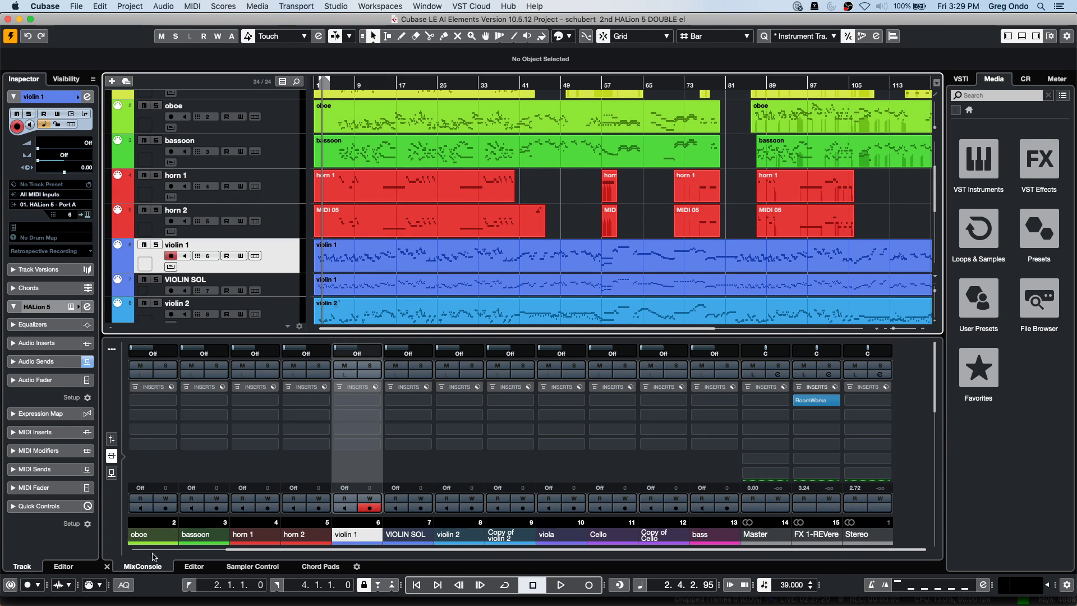
pyautogui.click(112, 439)
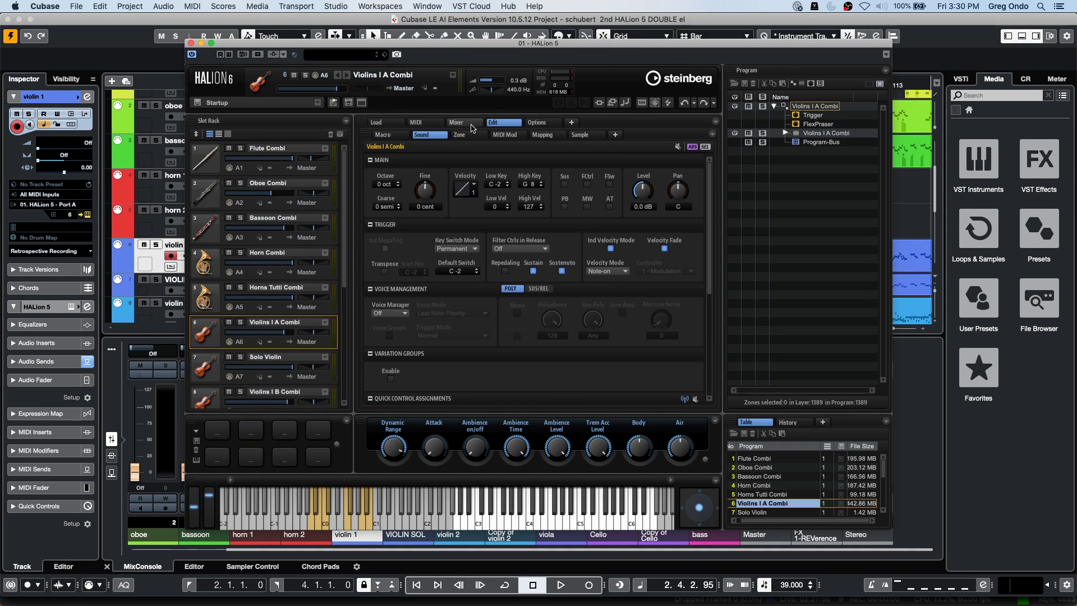
# Show HALion's Symphonic Orchestra macro page, leaving the Expression Controller unchanged.
pyautogui.click(383, 134)
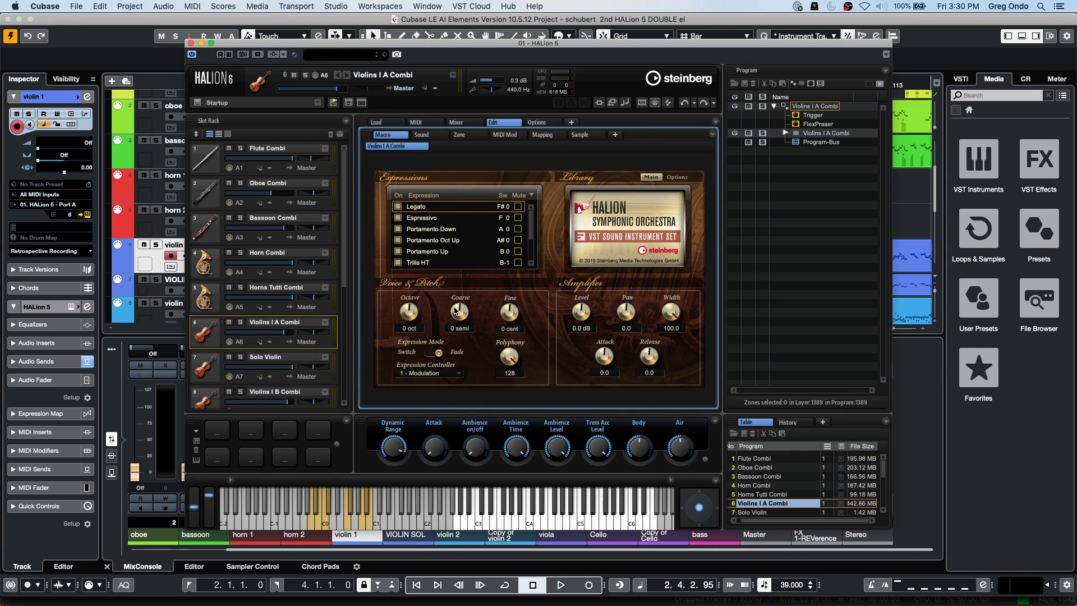
pyautogui.click(443, 374)
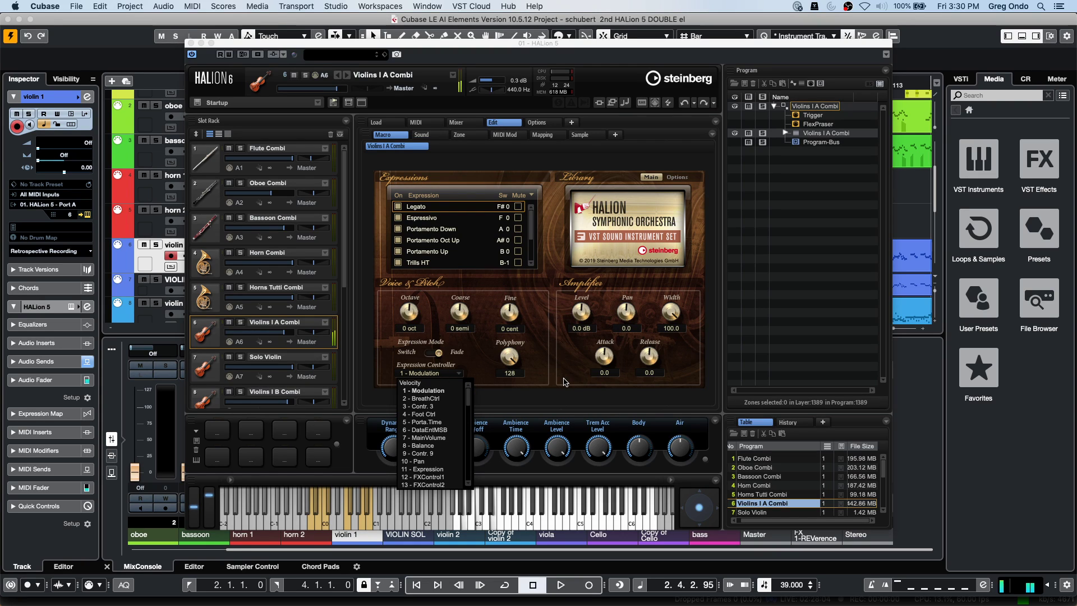
pyautogui.click(564, 382)
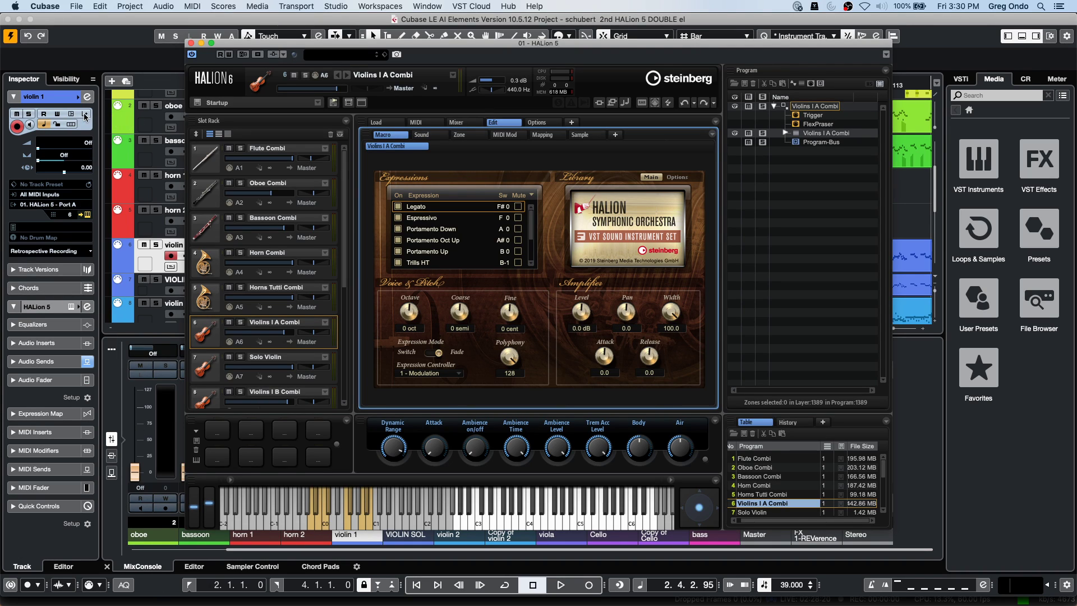
# Turn on violin 1's Input Transformer in Local mode and move HALion right.
pyautogui.click(86, 115)
pyautogui.click(84, 145)
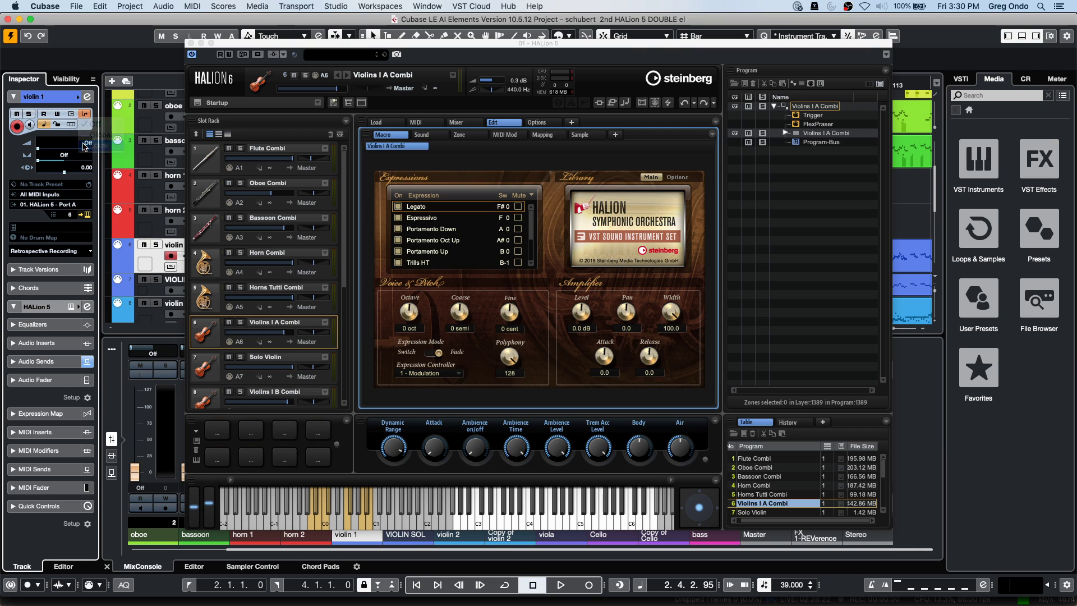
pyautogui.moveTo(226, 40); pyautogui.dragTo(482, 36)
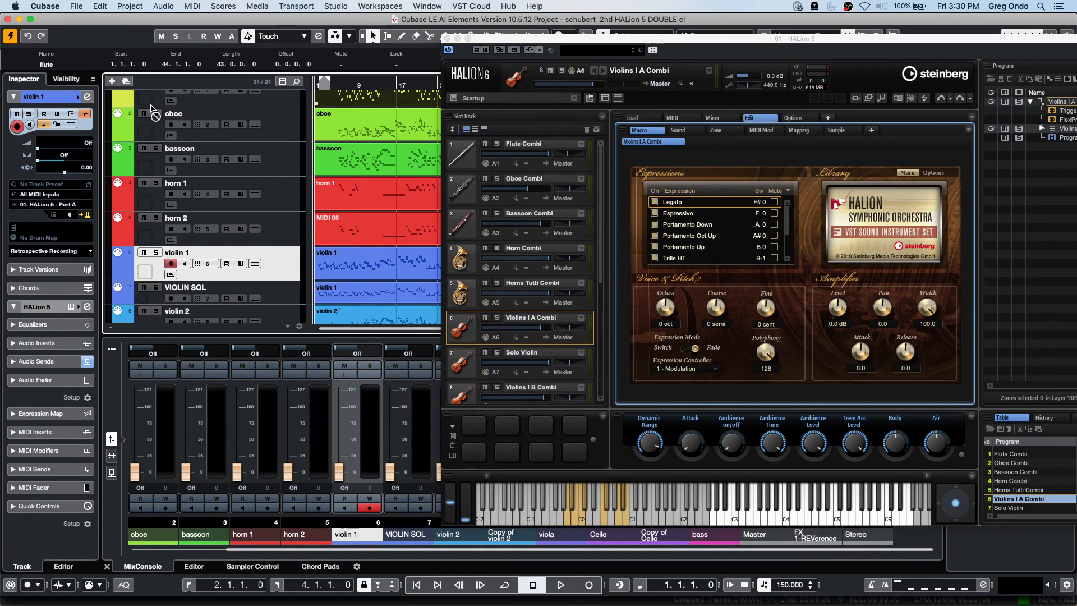
# Open violin 1's Input Transformer editor, move it left, and close HALion 6.
pyautogui.click(84, 113)
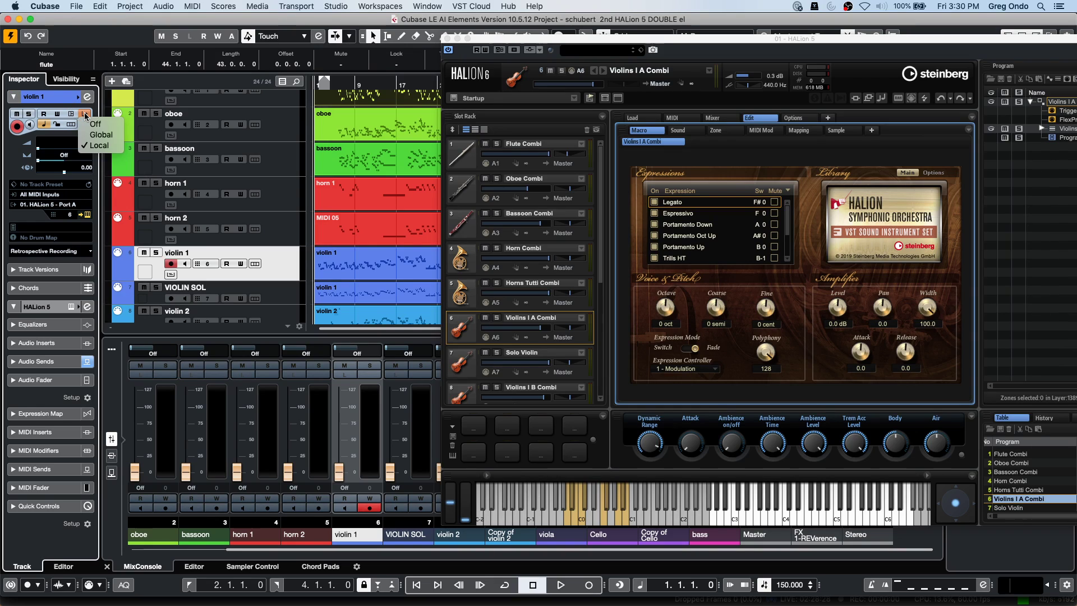
pyautogui.click(98, 145)
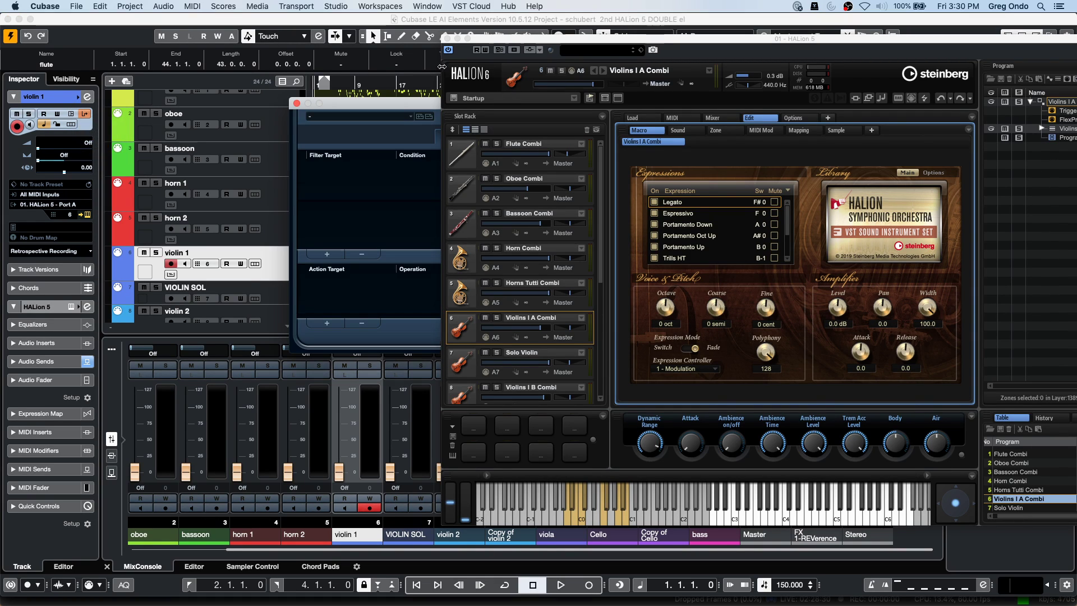
pyautogui.moveTo(389, 108); pyautogui.dragTo(175, 108)
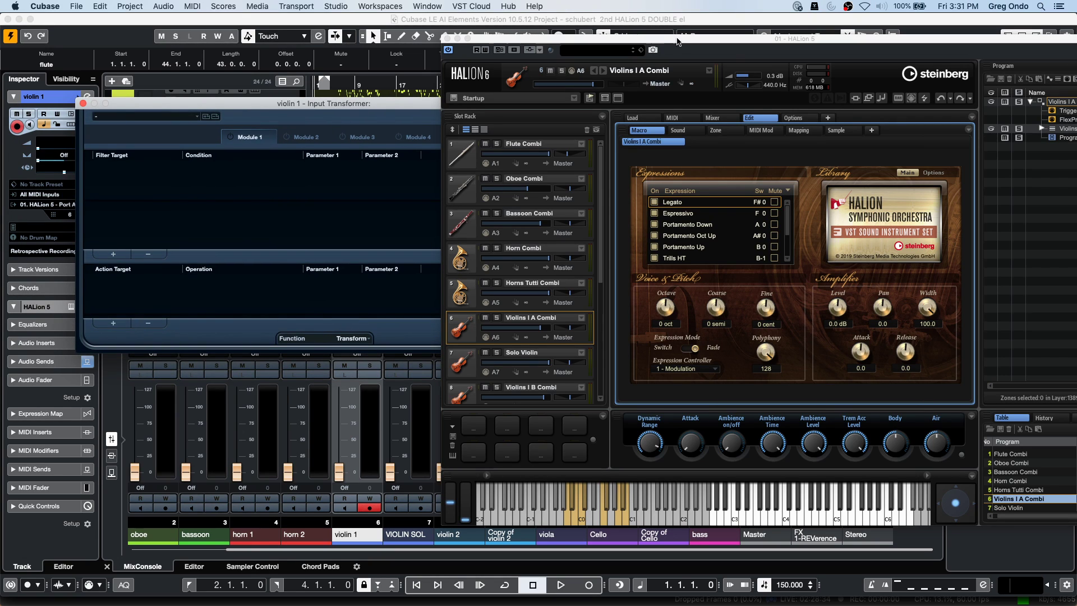
pyautogui.click(448, 38)
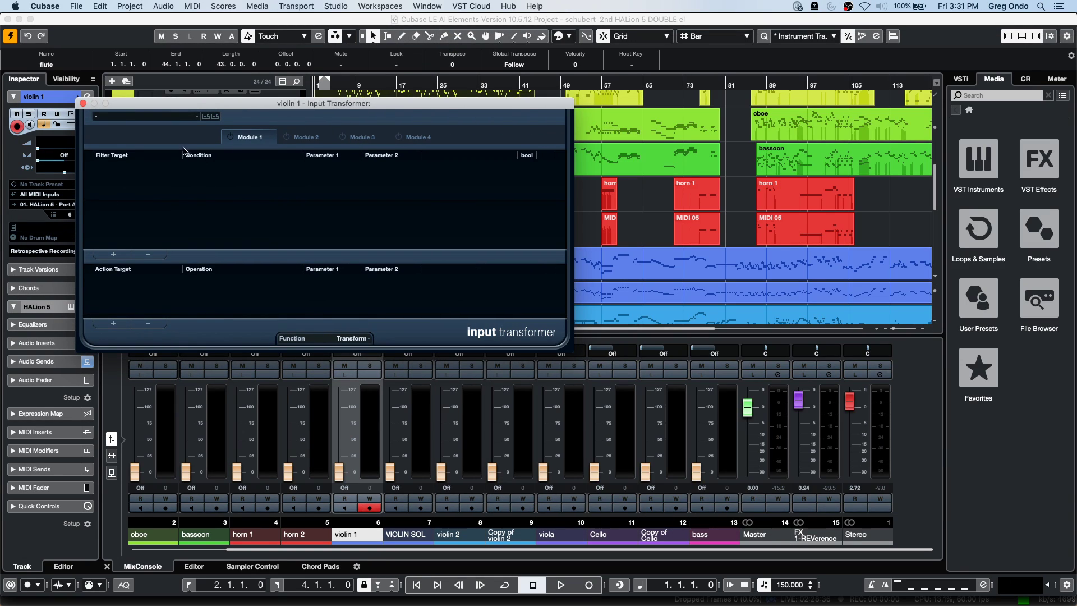
# Browse the transformer presets, Function list and MIDI menu, keeping Transform with no changes.
pyautogui.click(180, 116)
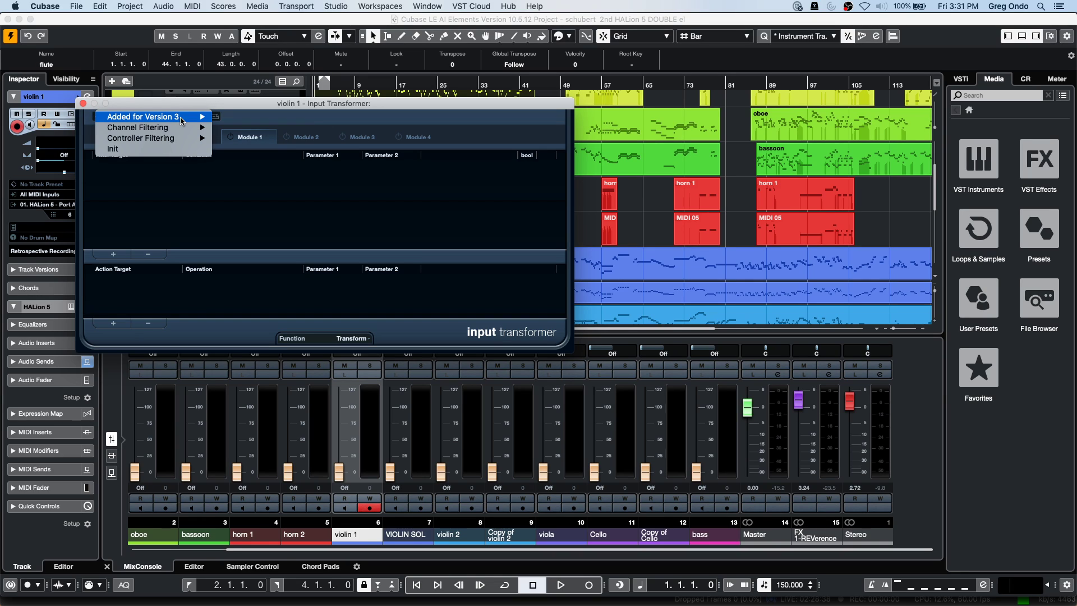
pyautogui.moveTo(181, 121)
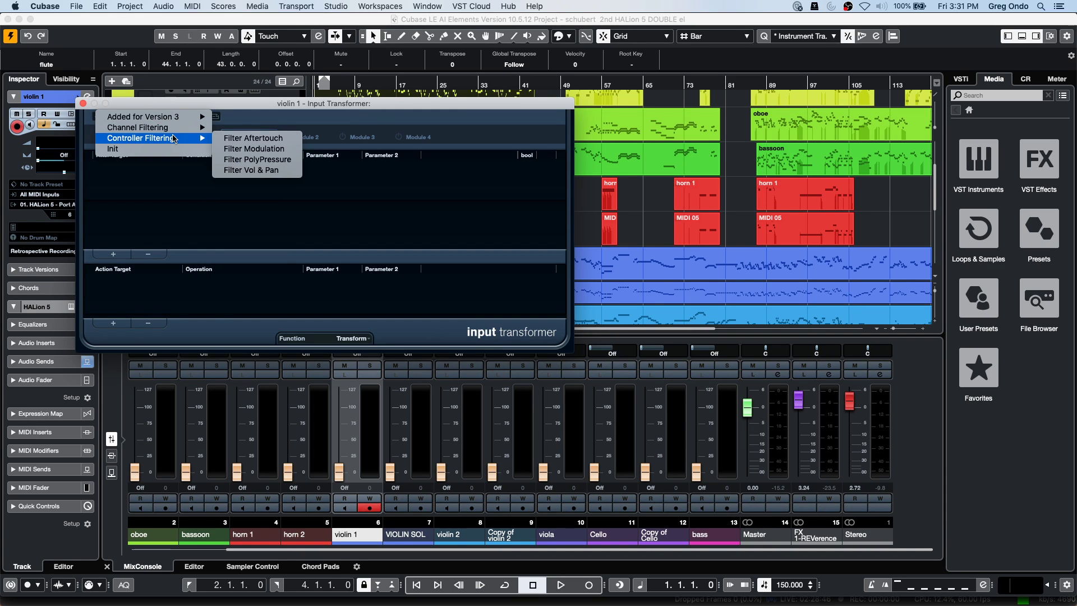
pyautogui.click(174, 160)
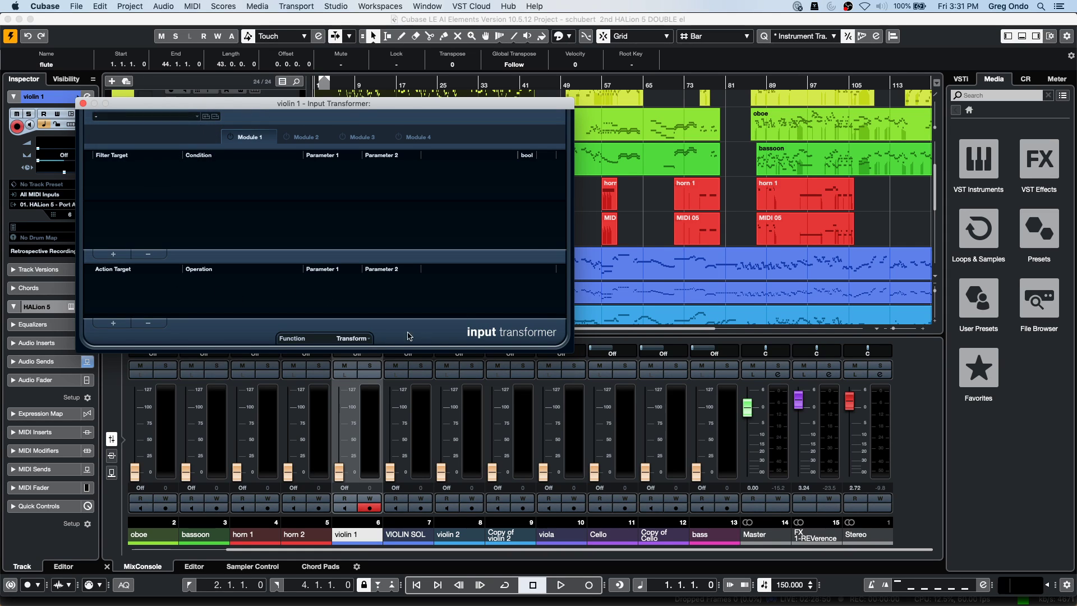
pyautogui.click(352, 339)
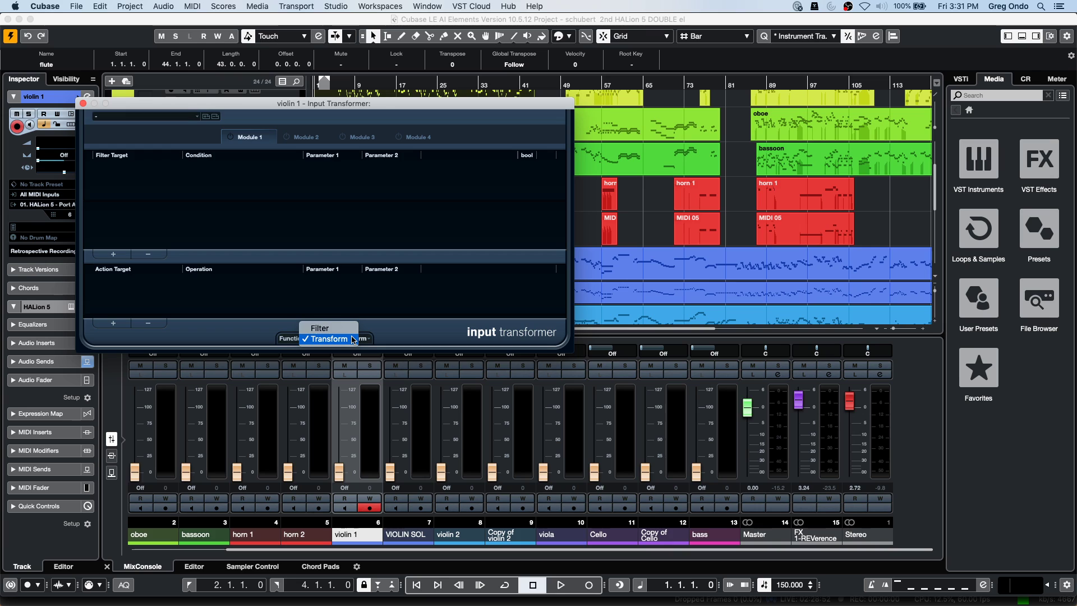
pyautogui.click(87, 107)
pyautogui.click(193, 6)
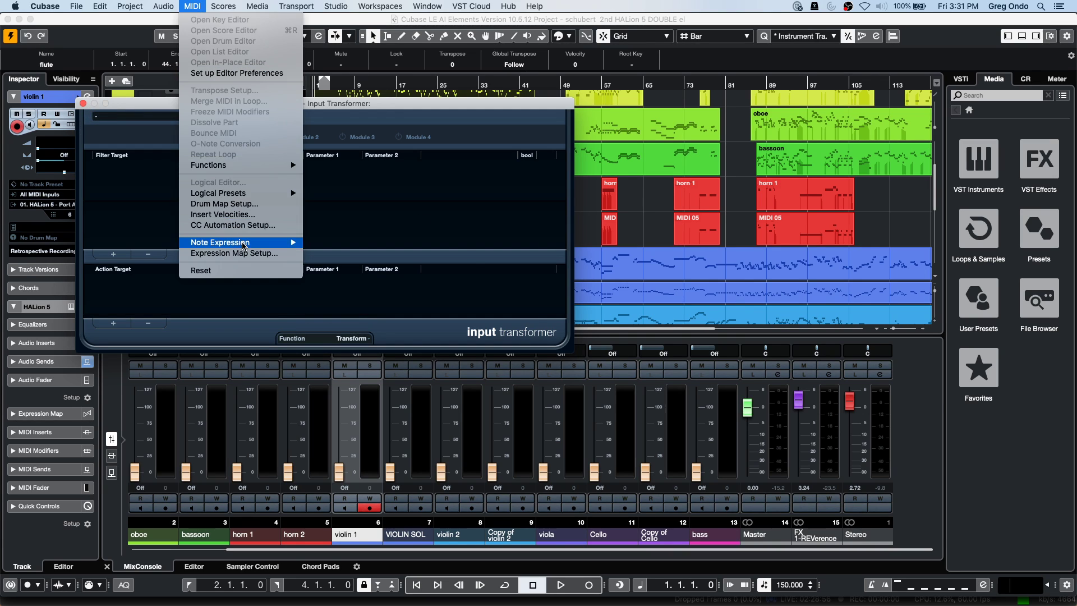
pyautogui.click(259, 196)
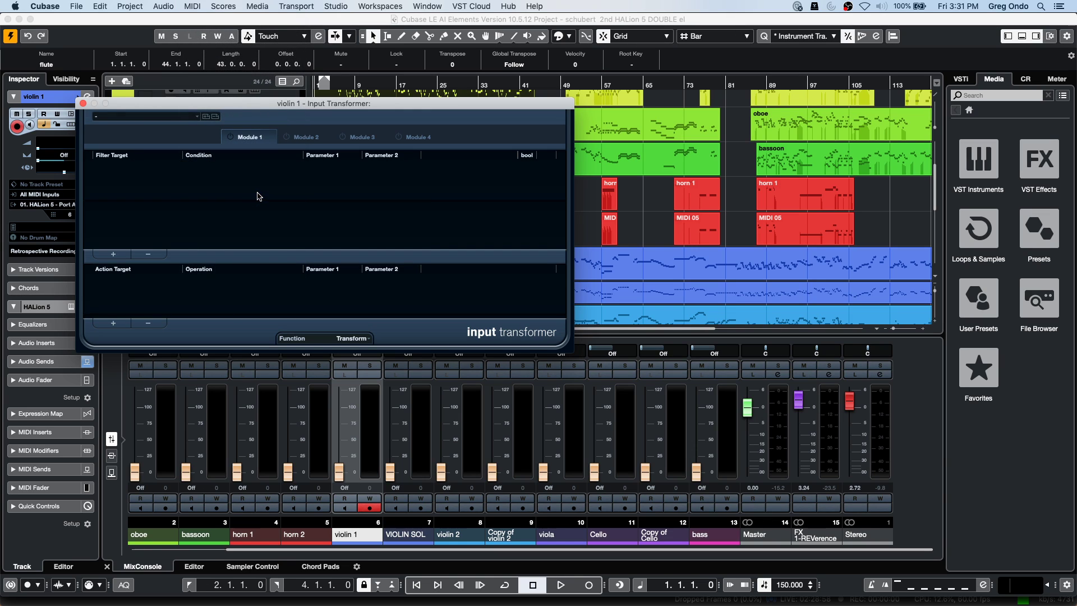
# Close the Input Transformer, run the experimental 'insert midi volume for velocity' preset on the flute part, and open the Logical Editor.
pyautogui.click(83, 105)
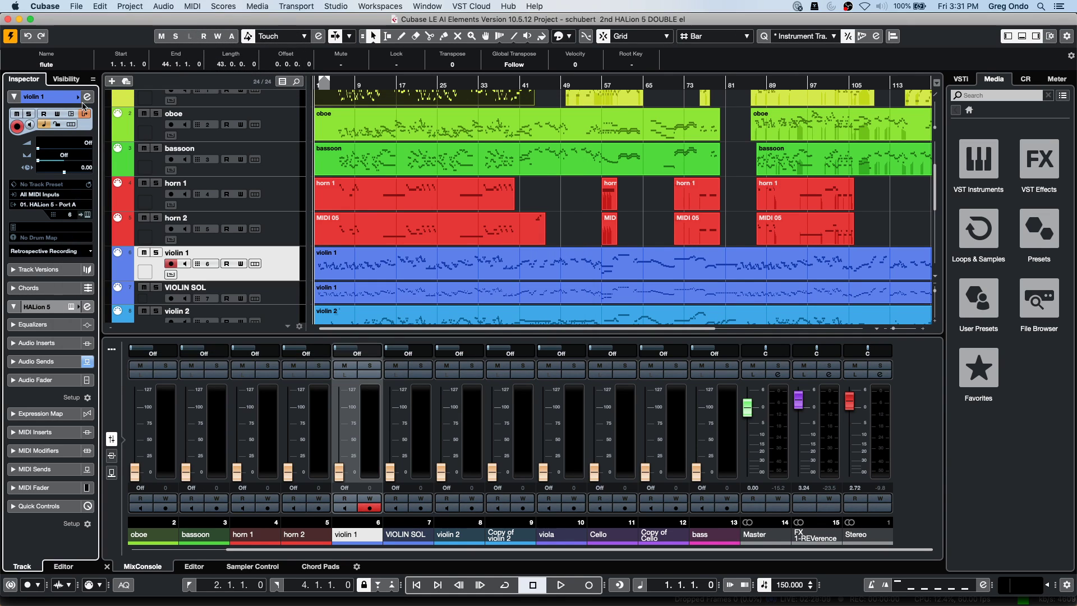
pyautogui.click(192, 6)
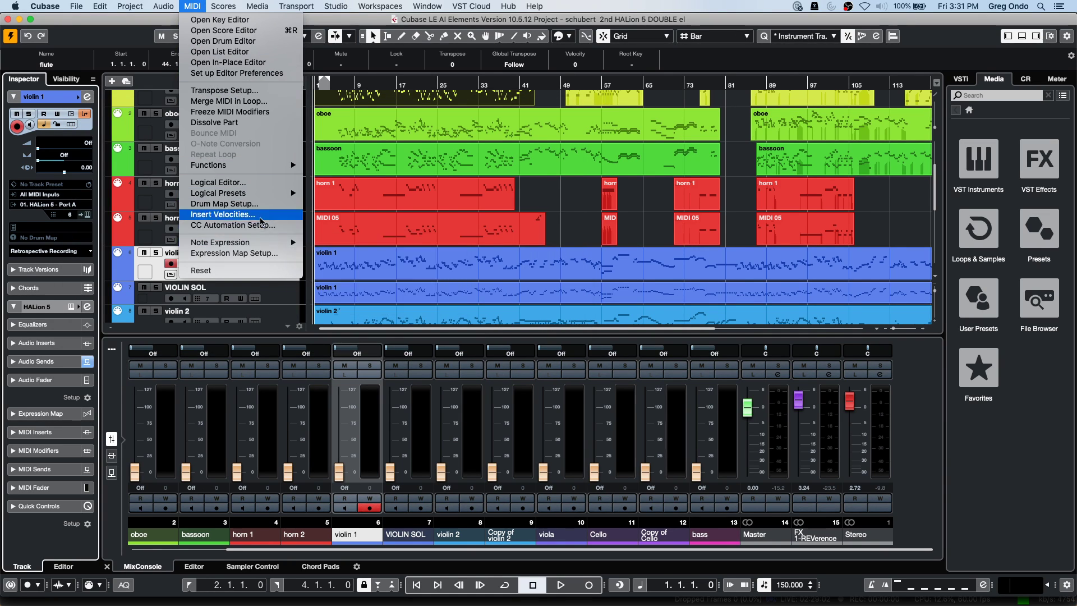
pyautogui.moveTo(246, 193)
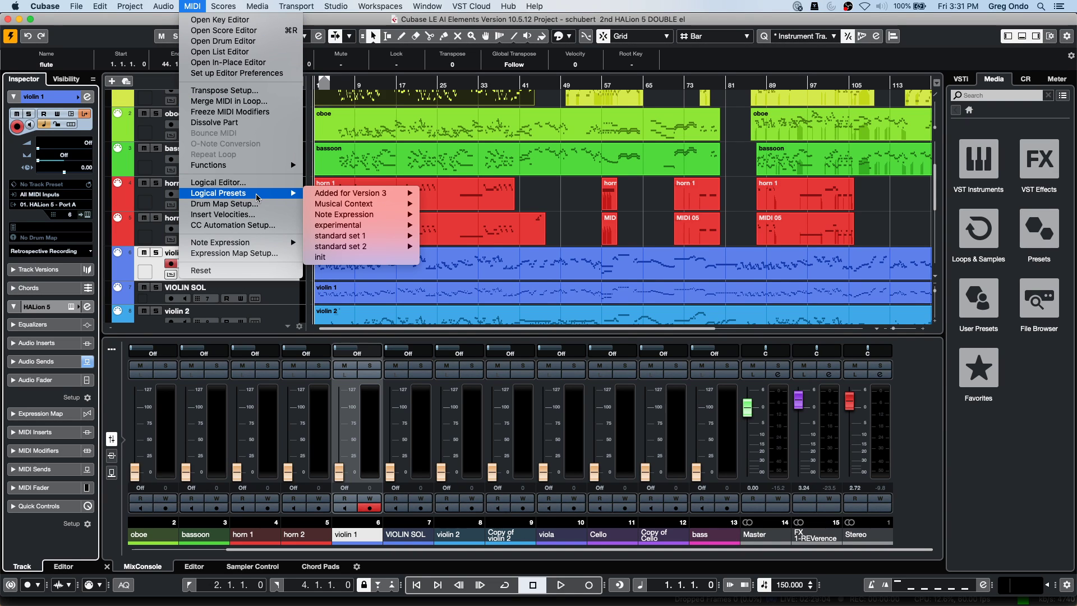
pyautogui.moveTo(353, 205)
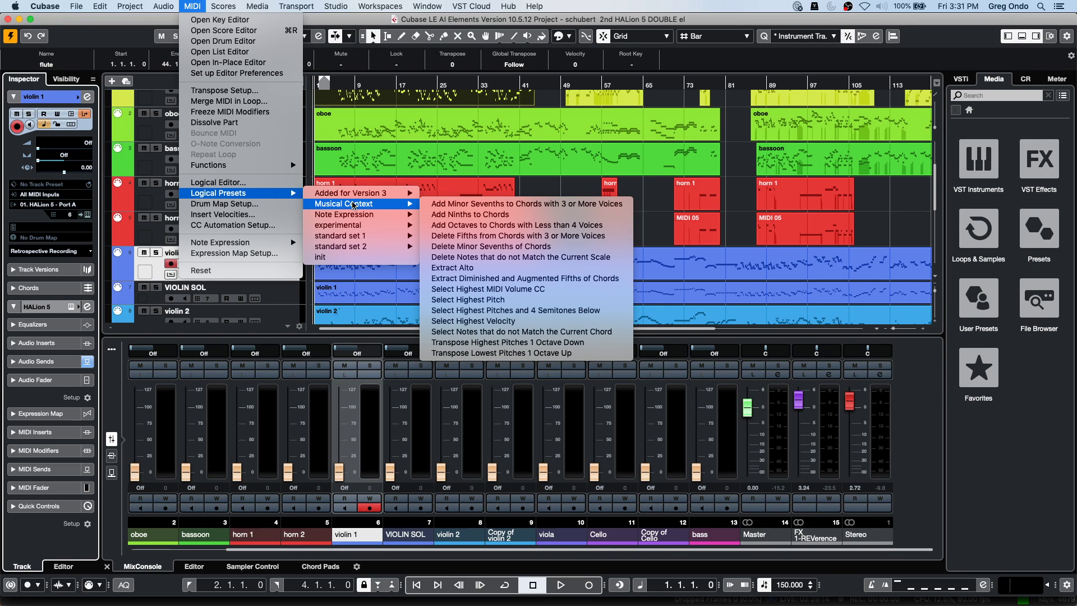
pyautogui.moveTo(356, 251)
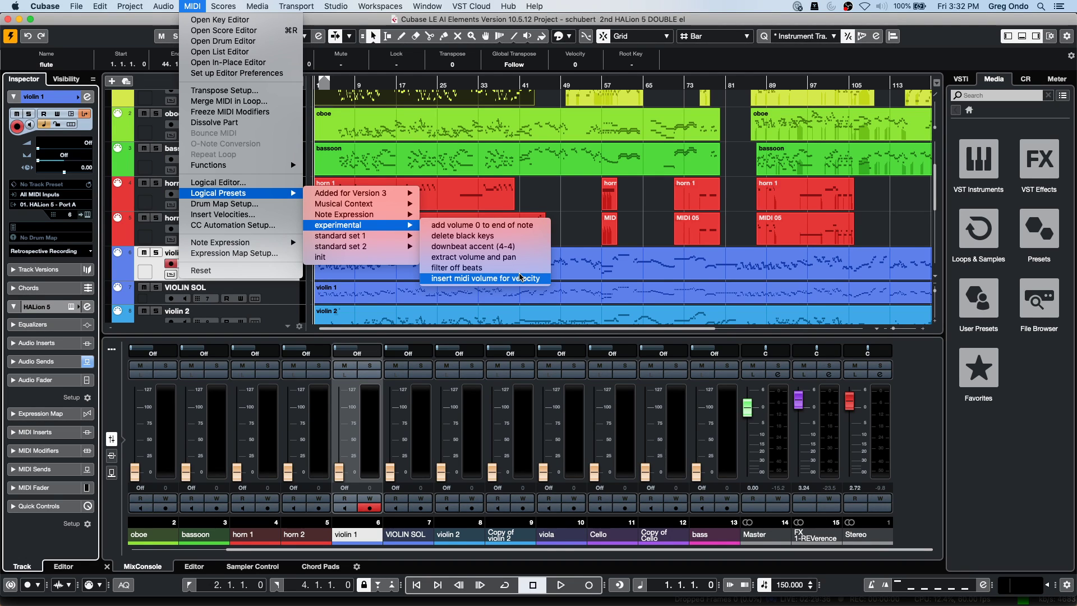
pyautogui.click(519, 277)
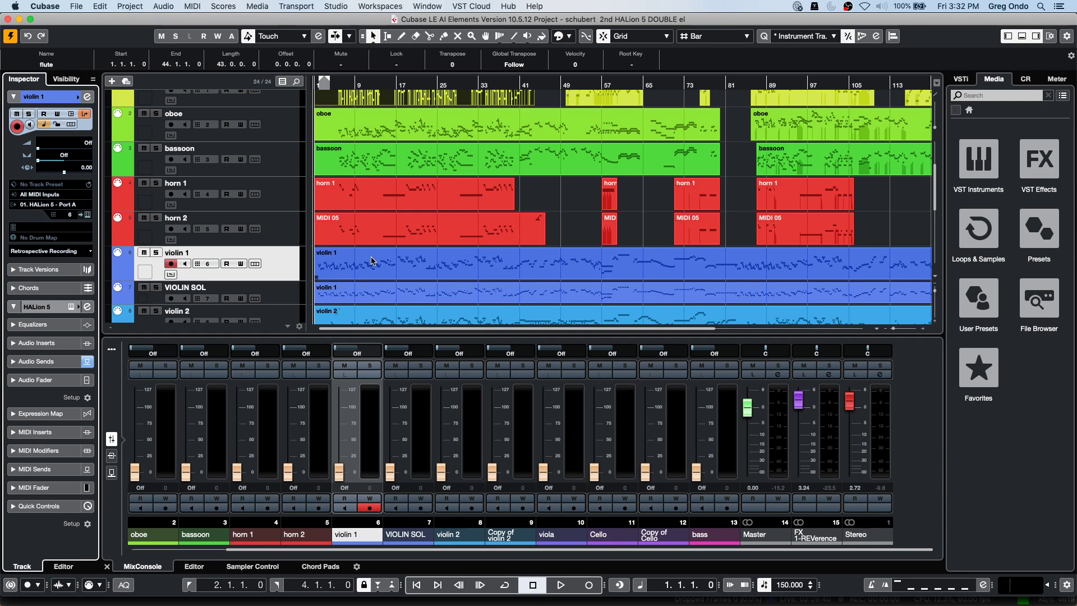
pyautogui.click(199, 6)
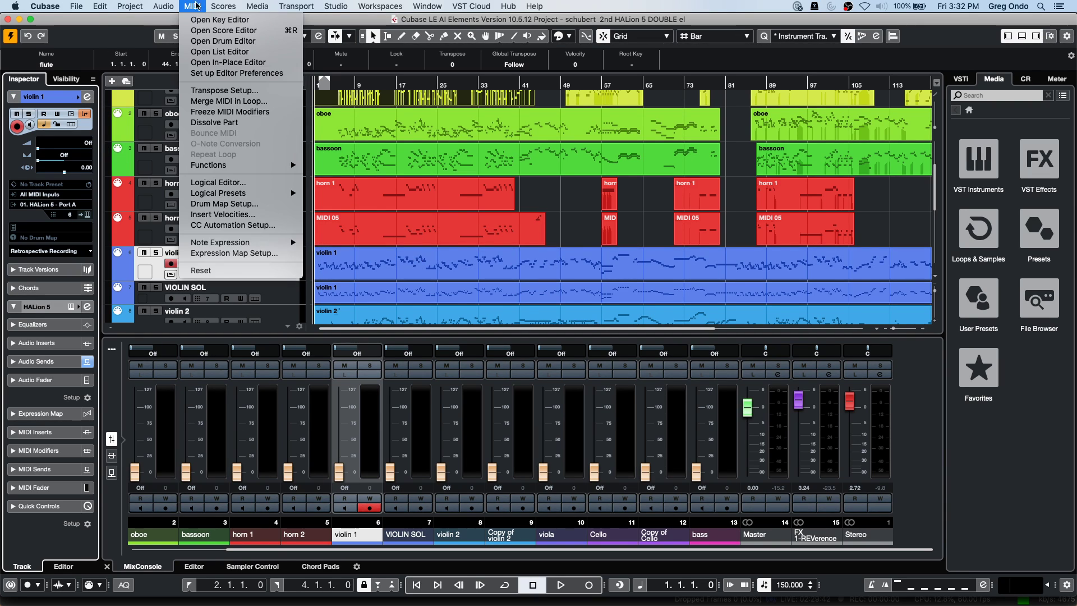
pyautogui.click(241, 184)
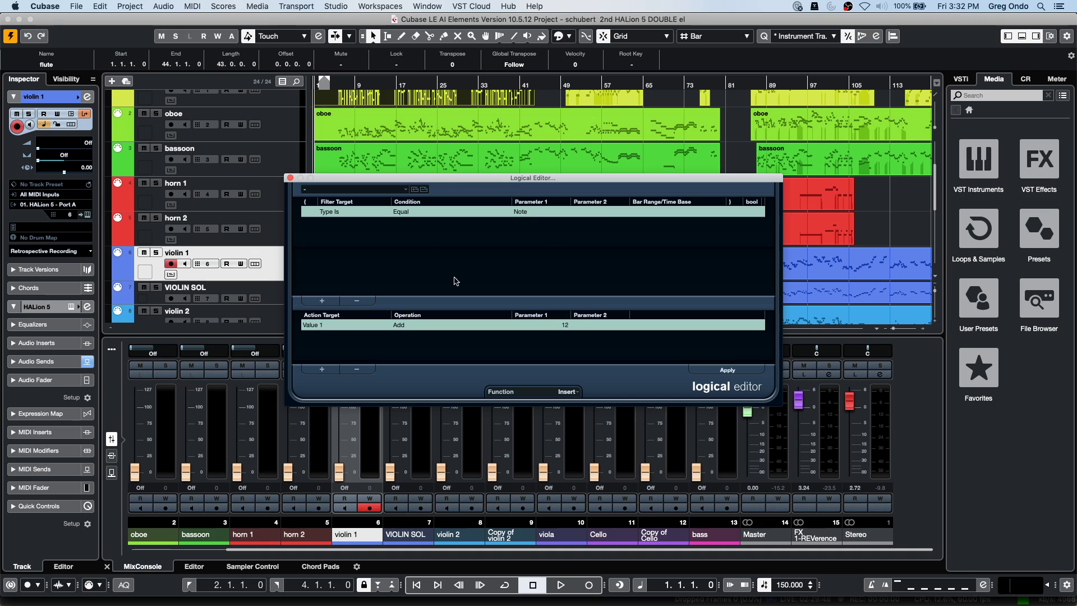
# Load the experimental 'insert midi volume for velocity' preset and move the Logical Editor to the upper right.
pyautogui.click(405, 190)
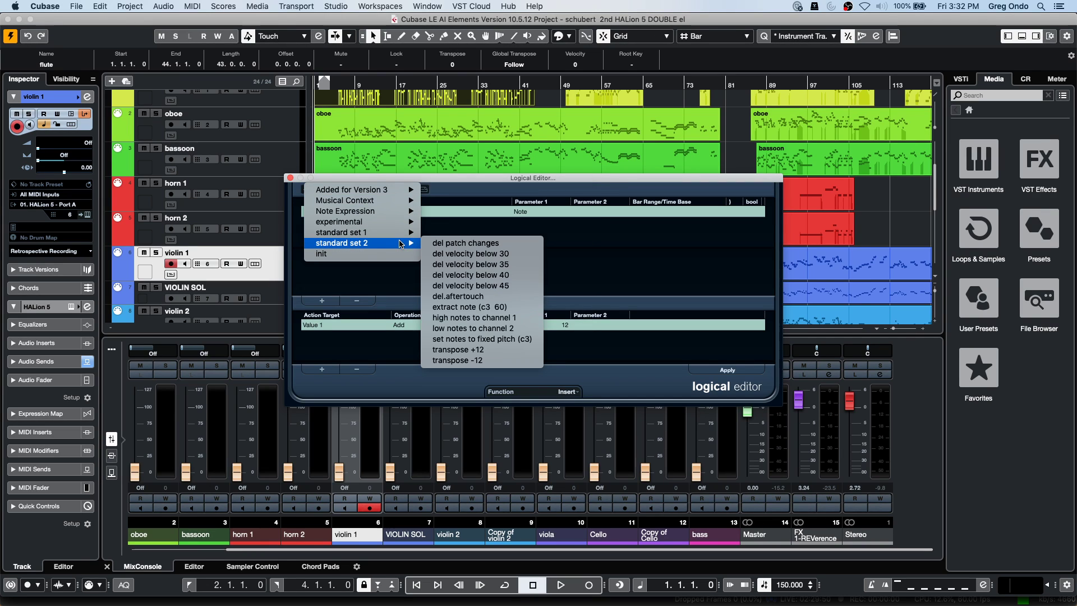
pyautogui.moveTo(401, 235)
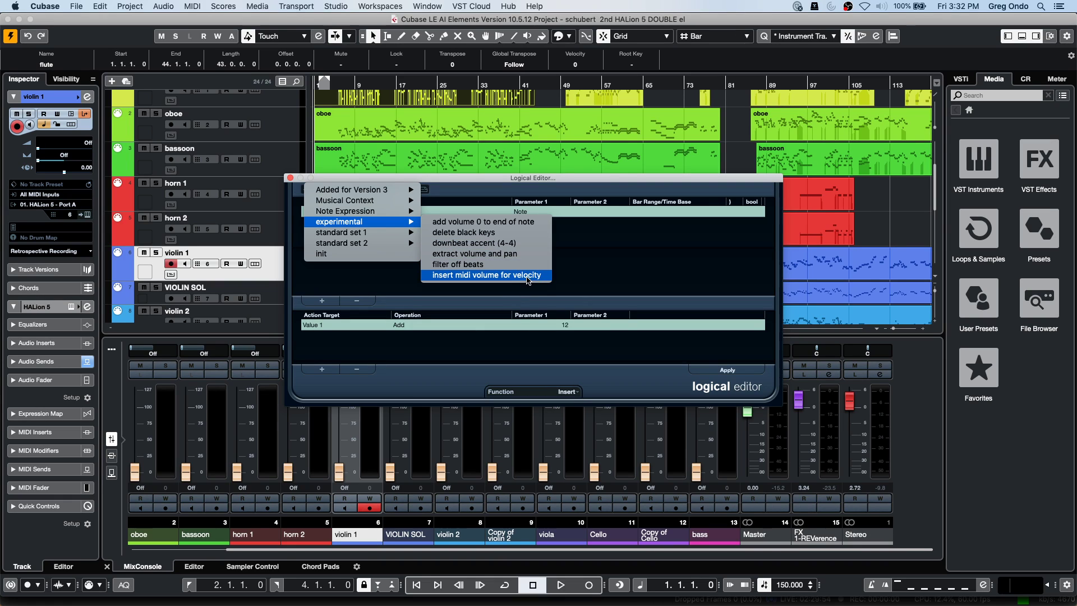
pyautogui.click(527, 274)
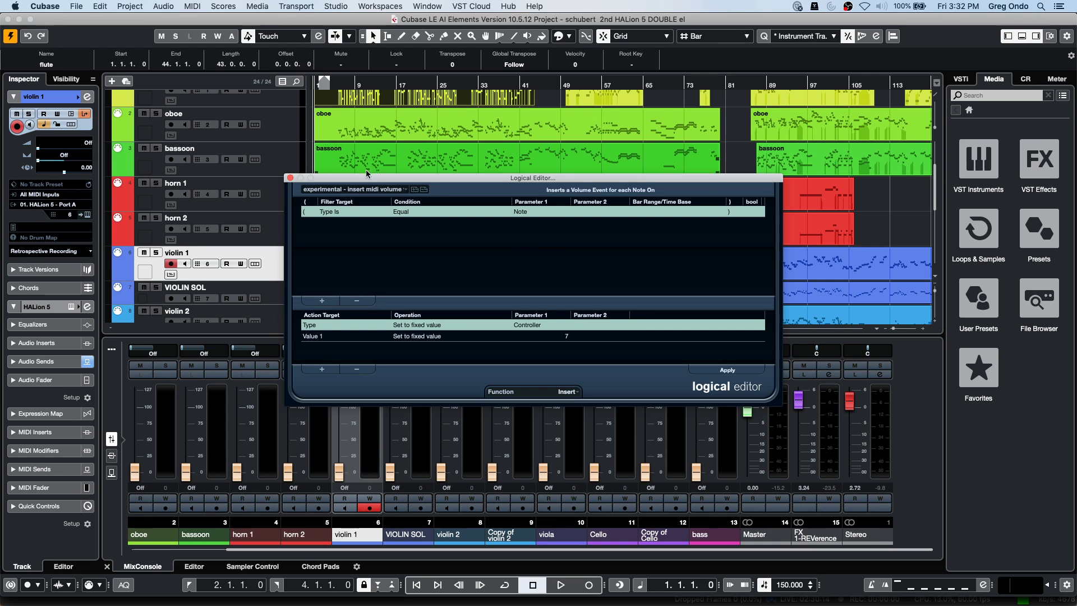
pyautogui.moveTo(370, 178); pyautogui.dragTo(638, 96)
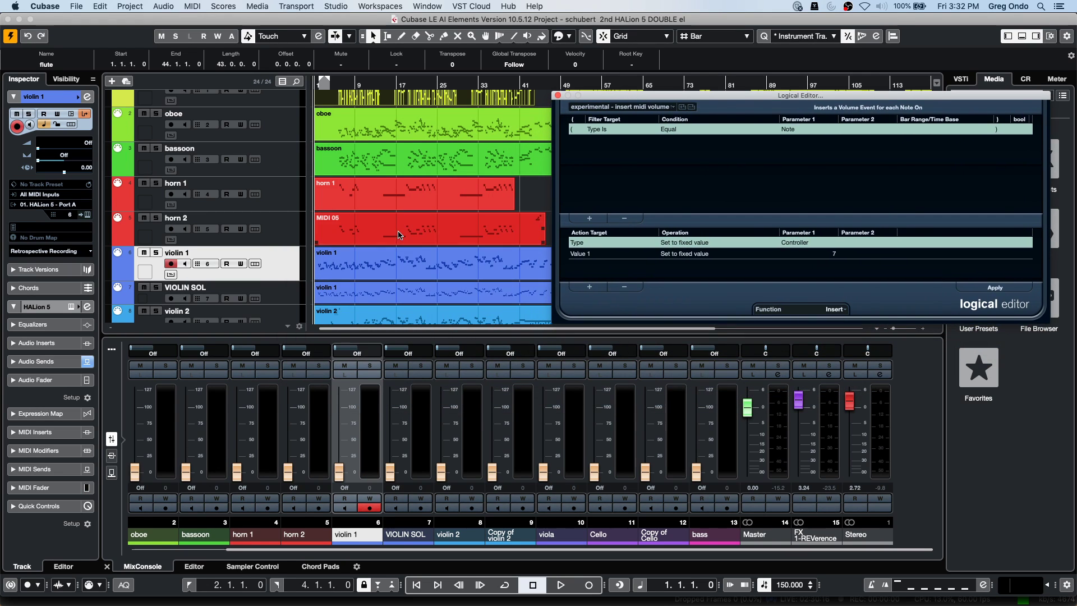
# Open violin 1 in the key editor with a Velocity lane and a CC 7 Main Volume lane.
pyautogui.doubleClick(386, 265)
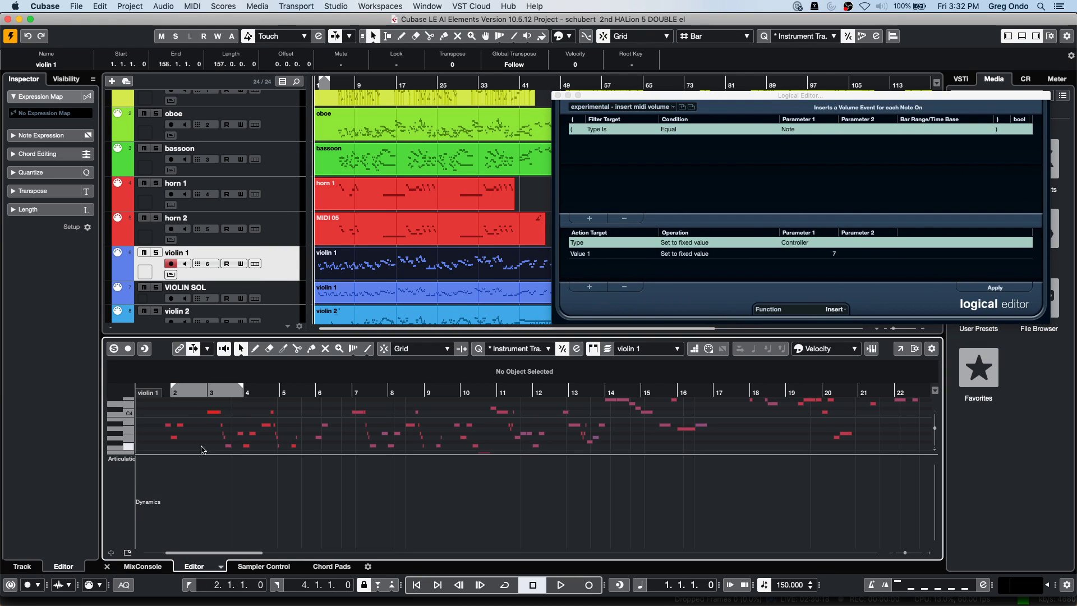
pyautogui.click(117, 458)
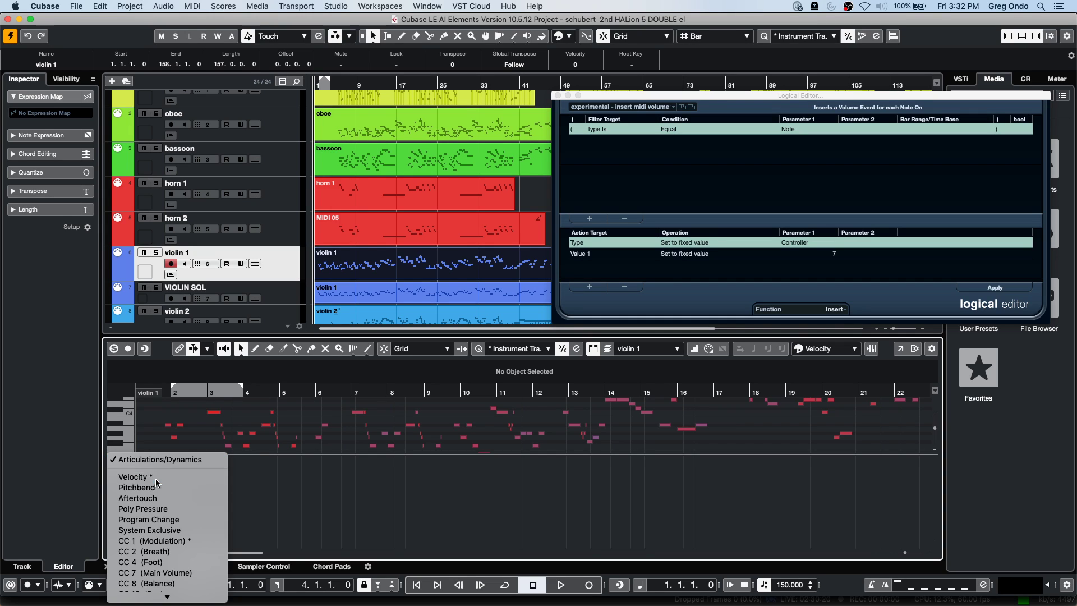
pyautogui.click(133, 477)
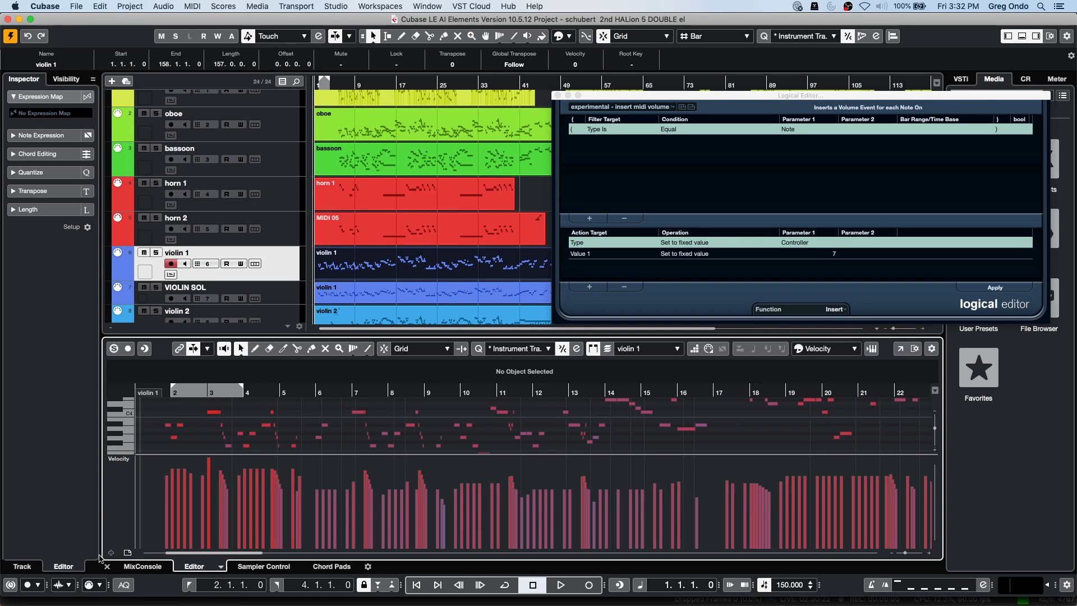
pyautogui.click(111, 552)
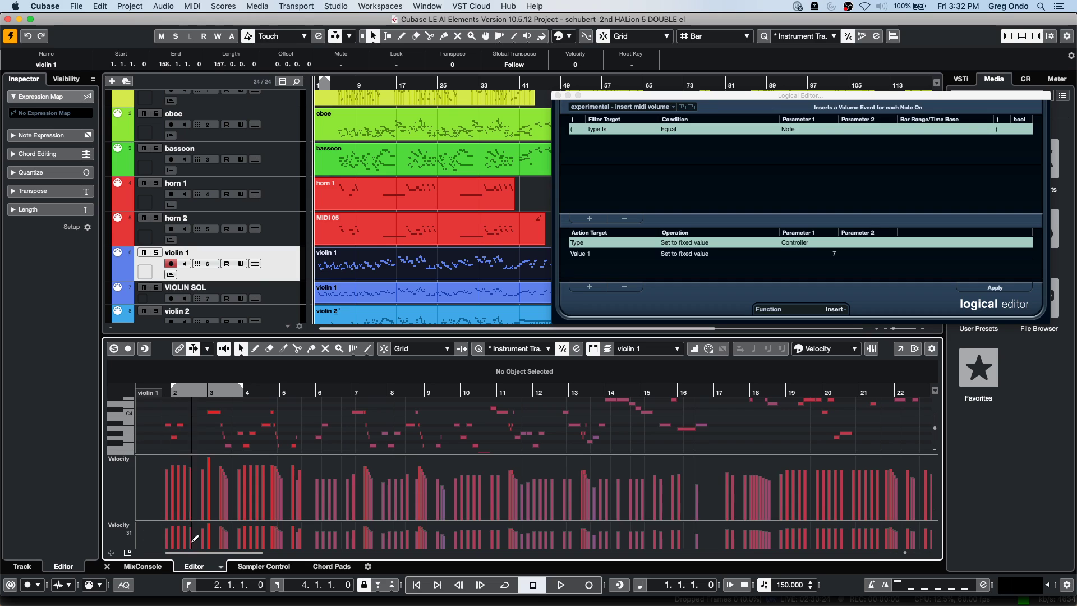
pyautogui.click(127, 527)
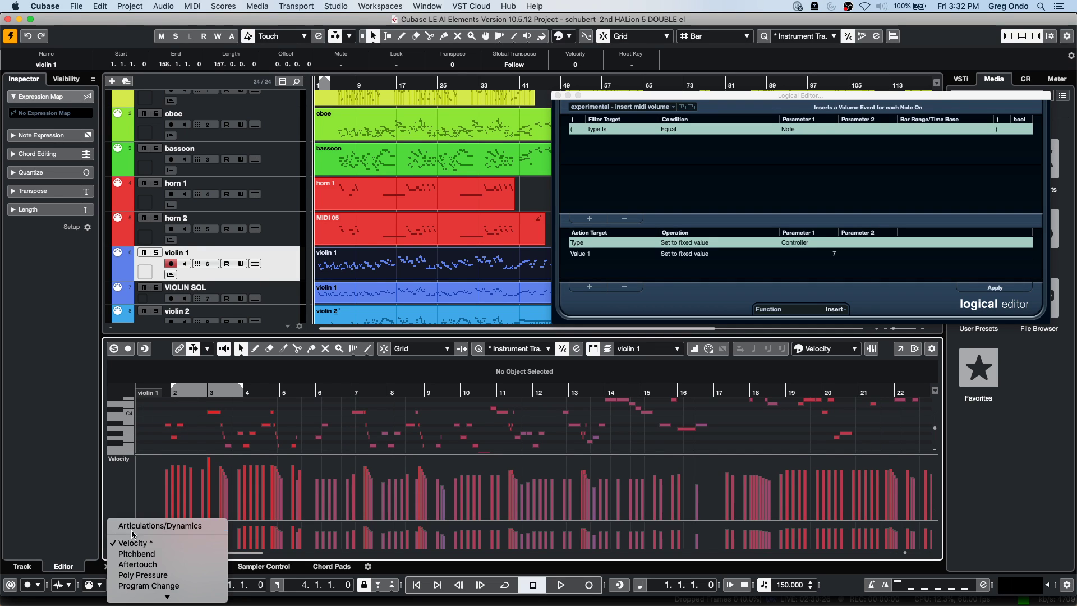
pyautogui.scroll(-3, 192, 551)
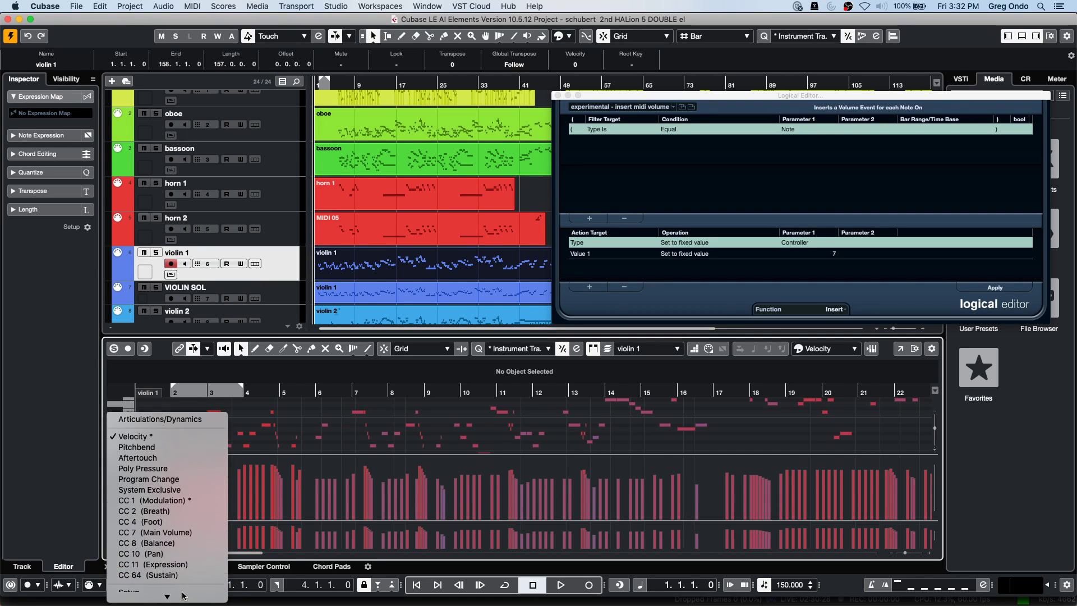
pyautogui.click(199, 524)
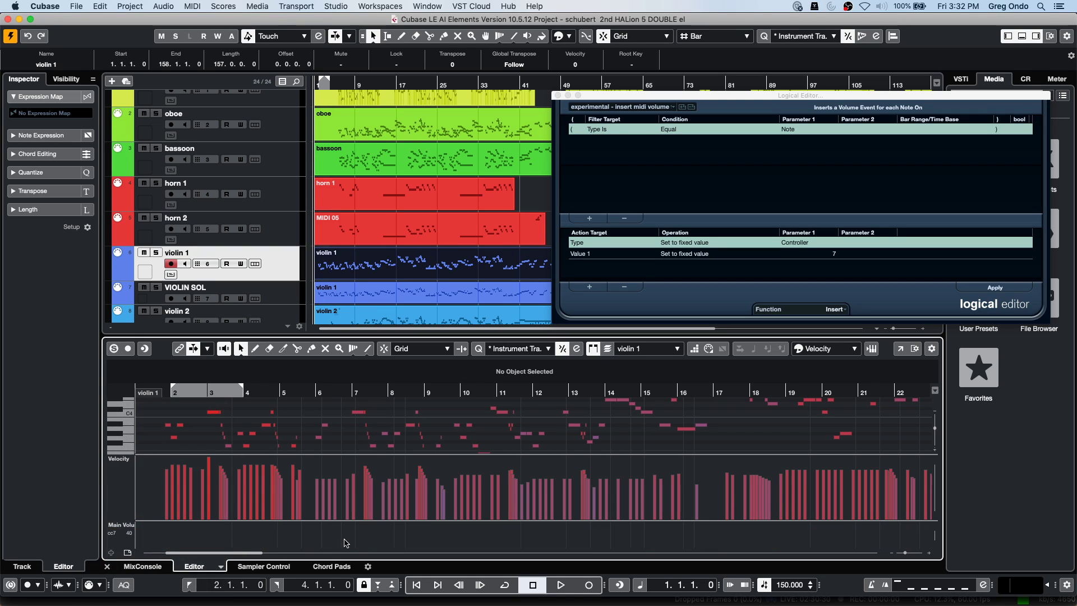
# Draw a main volume curve from bar 6 to 16, apply the Logical Editor preset, and close it.
pyautogui.press('8')
pyautogui.moveTo(310, 537); pyautogui.dragTo(717, 539)
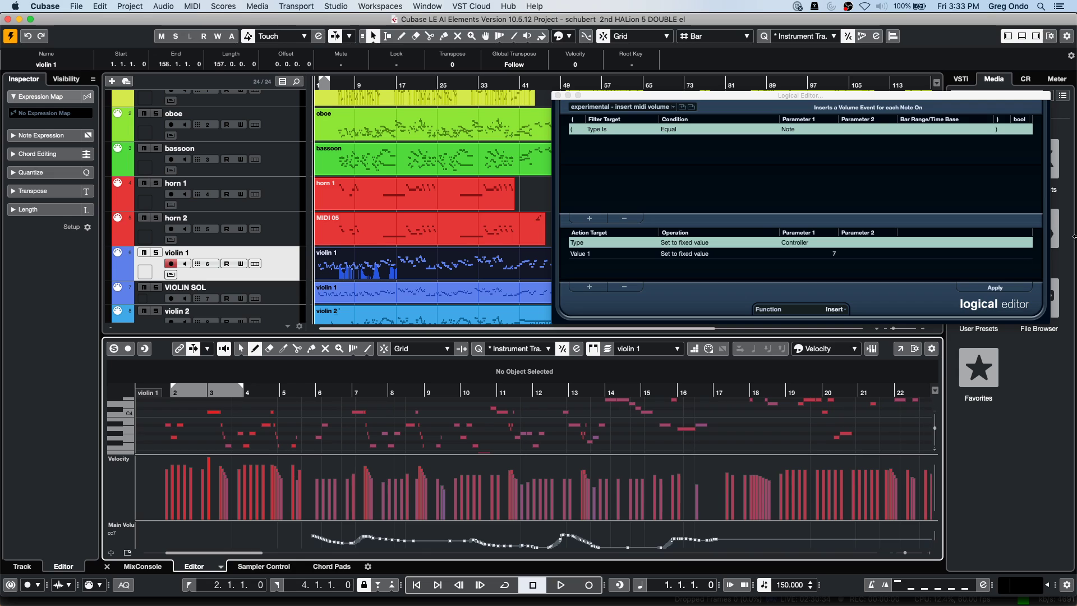
pyautogui.click(1011, 289)
pyautogui.click(1010, 289)
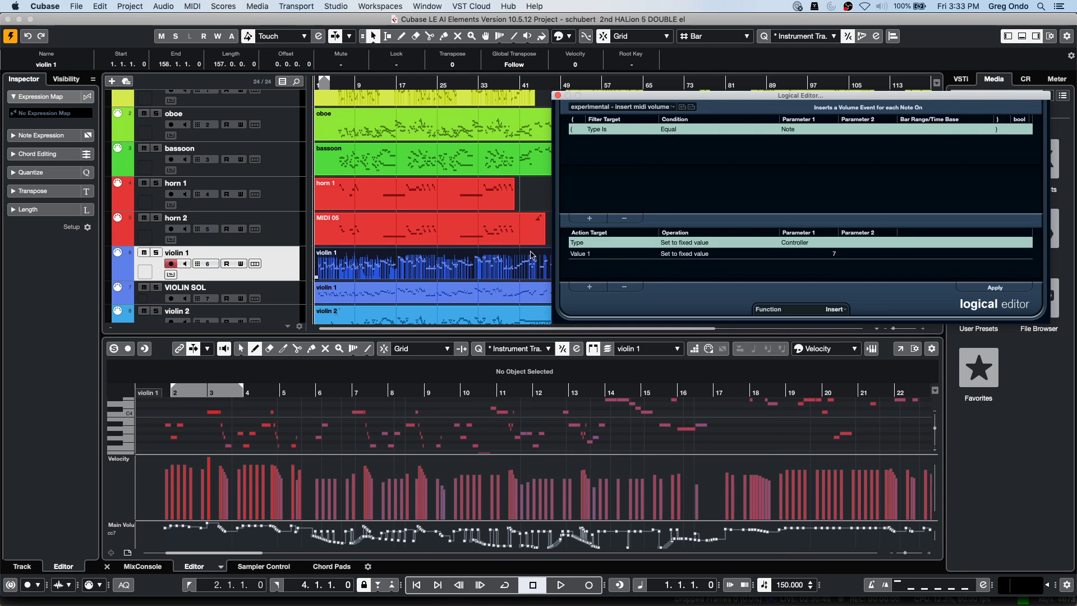
pyautogui.click(557, 95)
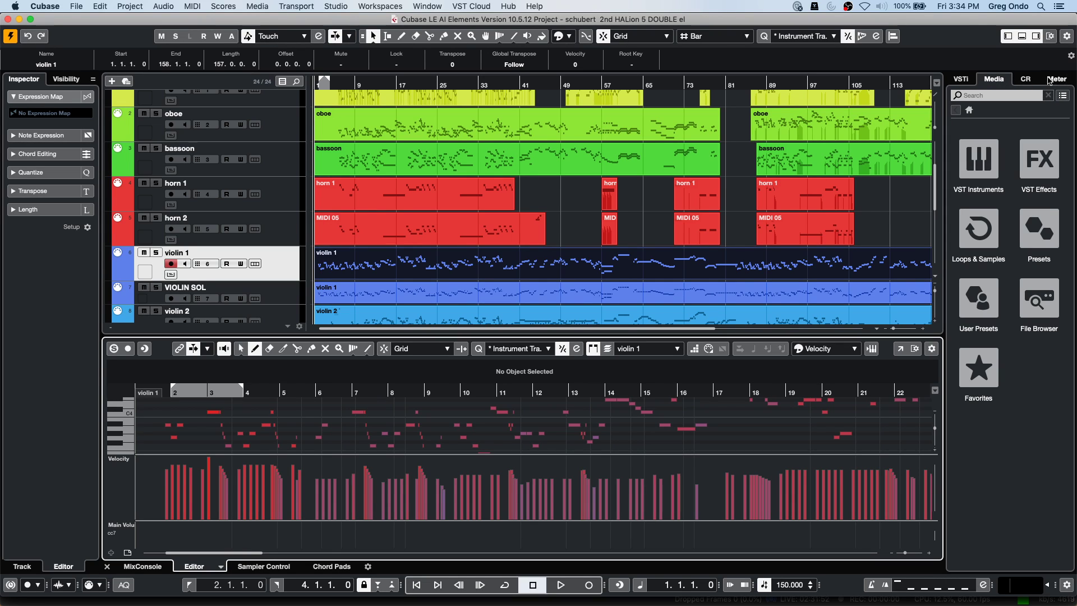
# In the MediaBay File Browser, expand This Computer > Downloads and right-click the Track Pictures folder.
pyautogui.click(1048, 287)
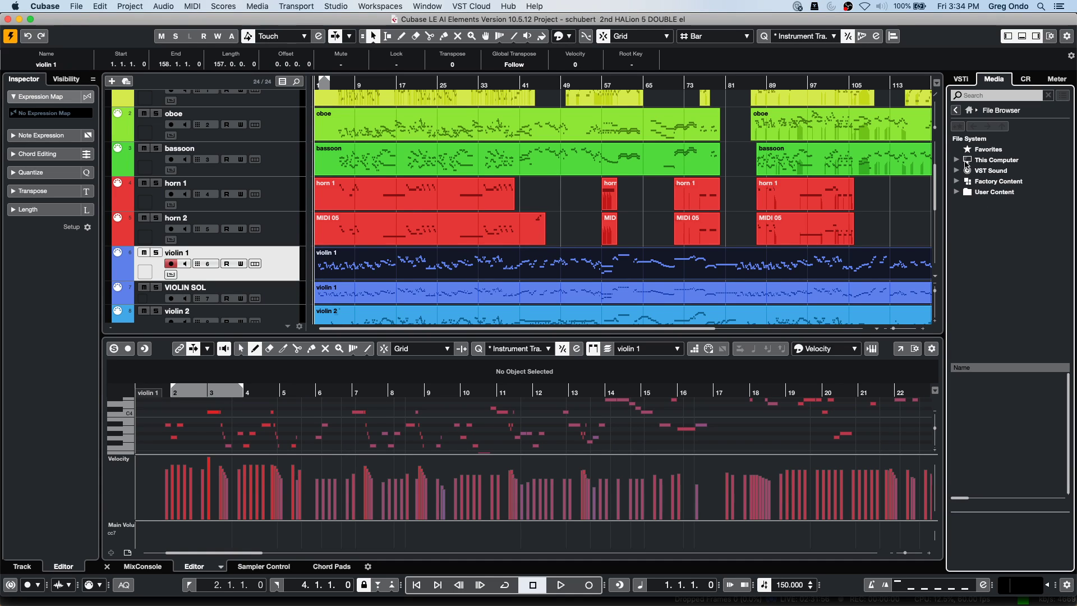
pyautogui.click(956, 160)
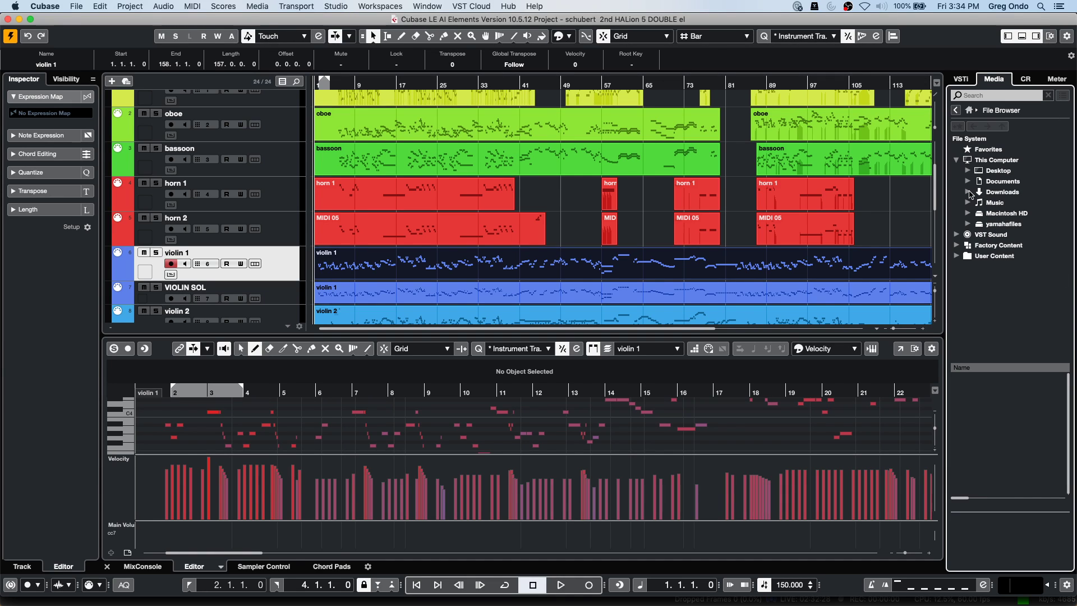
pyautogui.click(968, 192)
pyautogui.click(1007, 203)
pyautogui.rightClick(1007, 203)
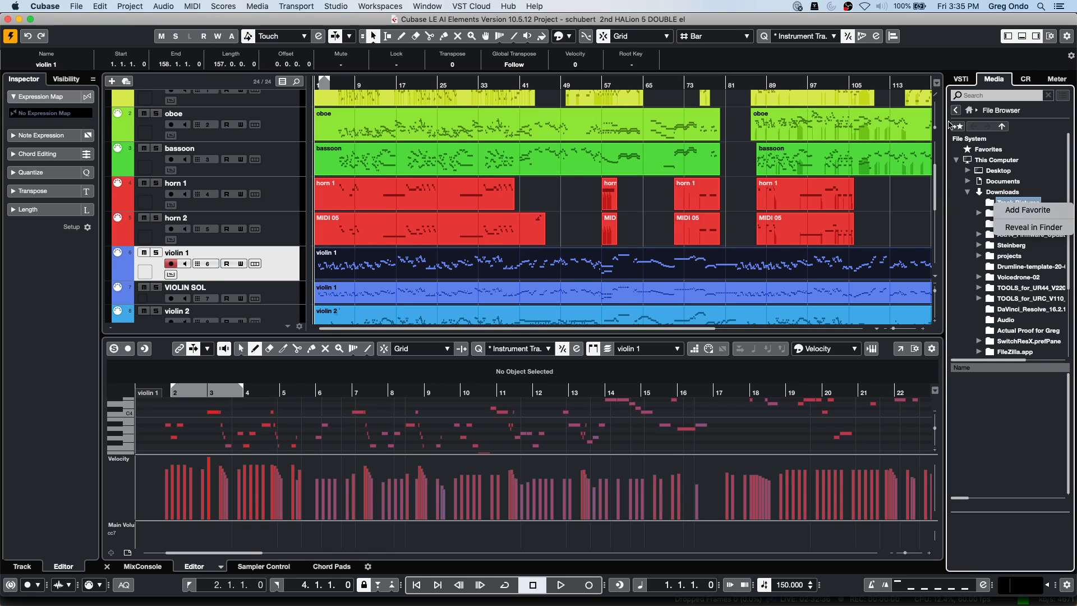
# Return to the MediaBay home page, show the Favorites page, and open the Studio menu.
pyautogui.click(973, 112)
pyautogui.click(973, 111)
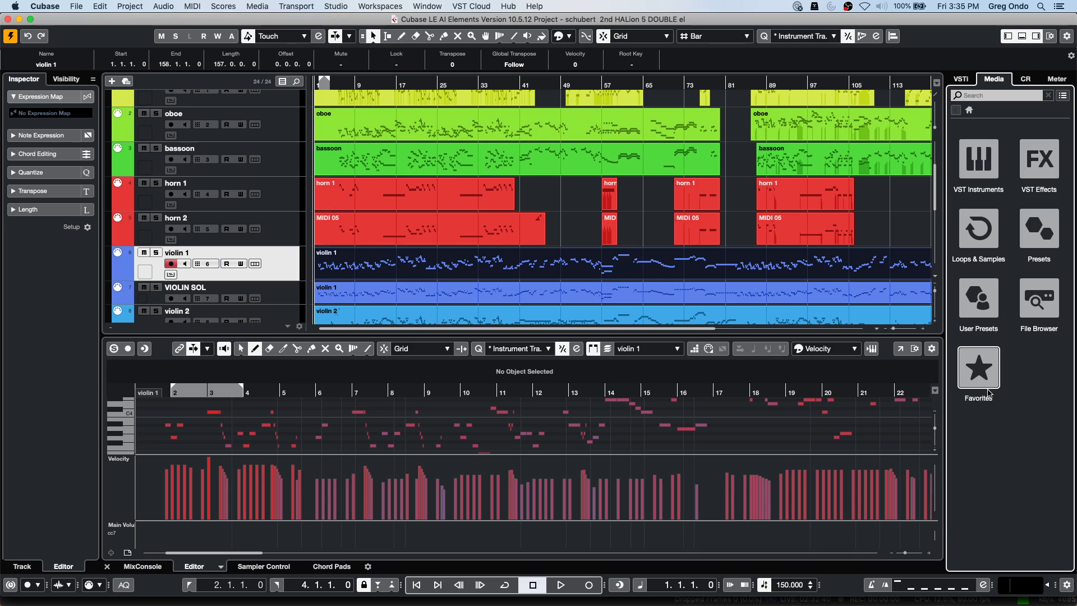
pyautogui.click(987, 390)
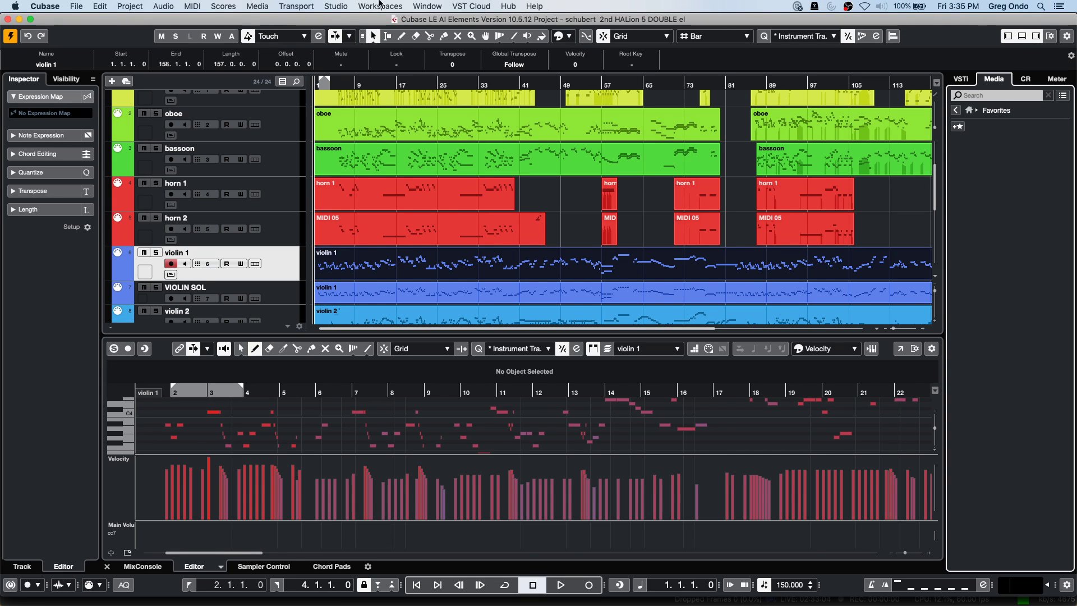
pyautogui.click(340, 7)
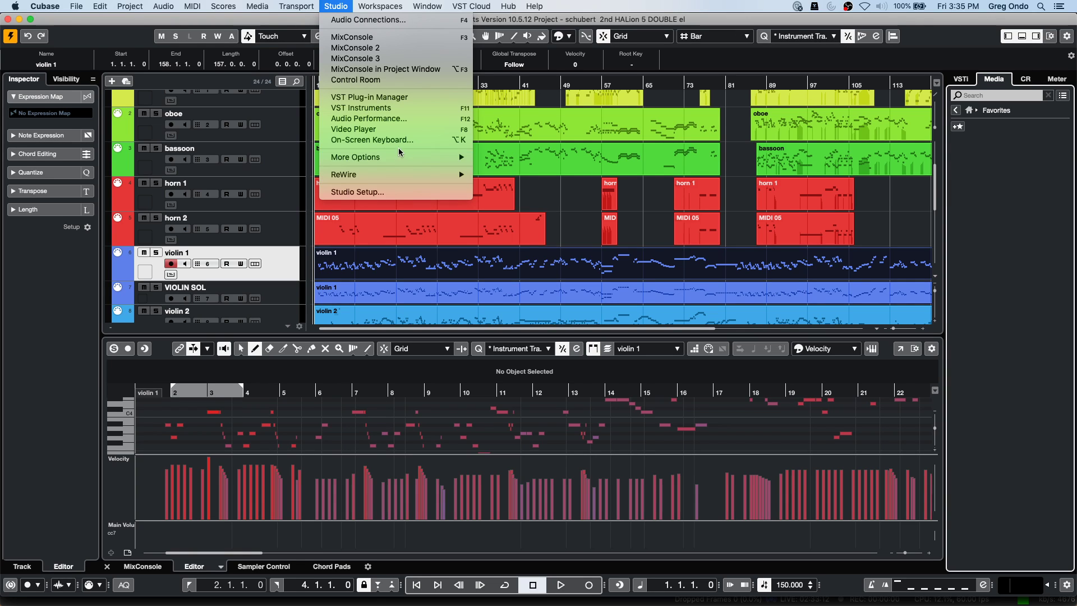
# Install a Roland U-220 device in the MIDI Device Manager.
pyautogui.moveTo(397, 158)
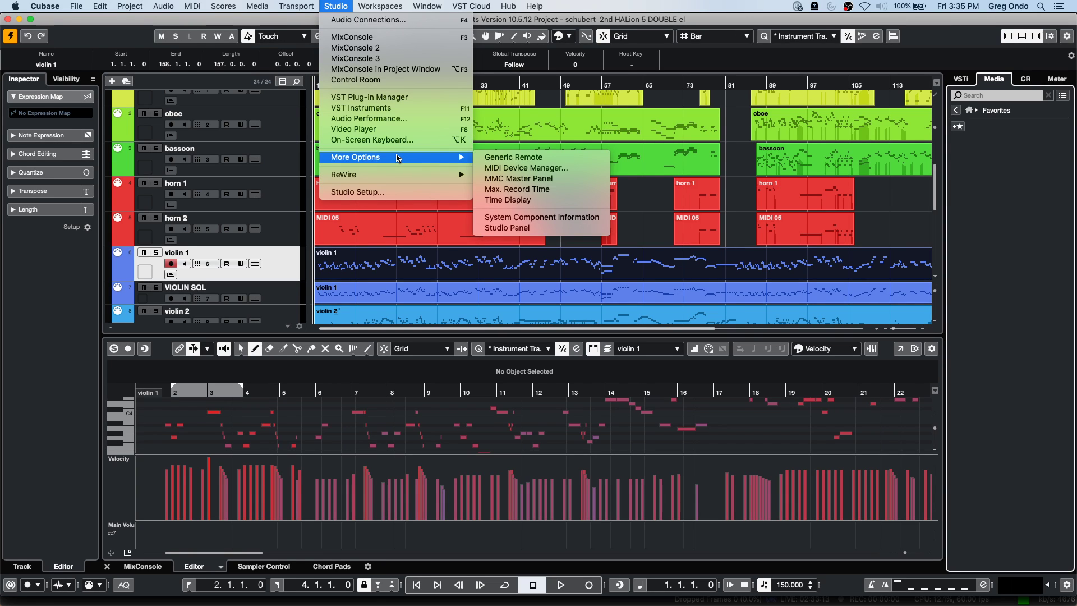
pyautogui.click(517, 167)
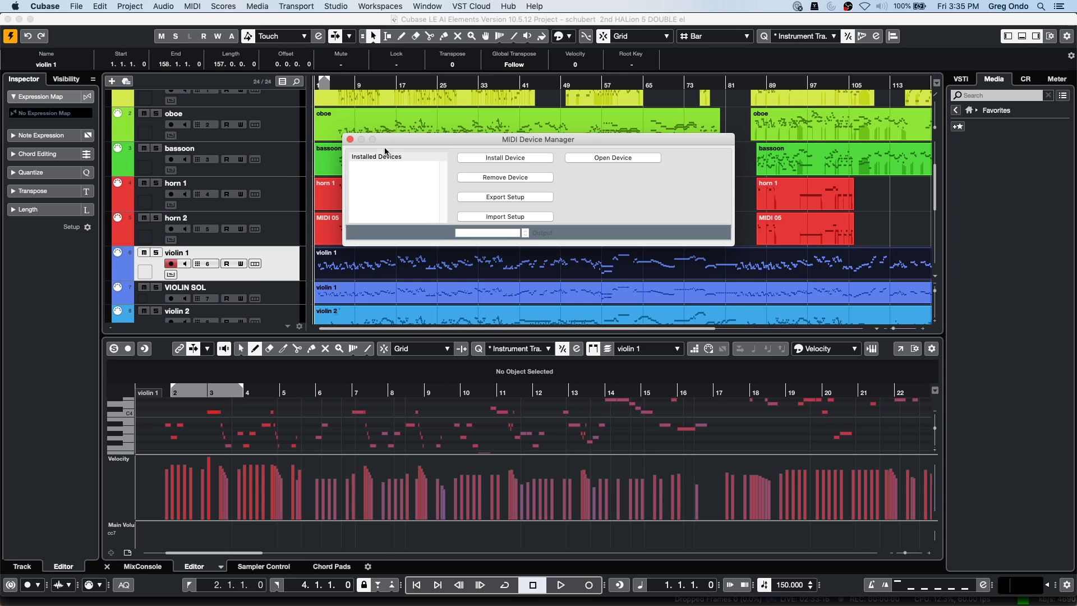
pyautogui.click(514, 158)
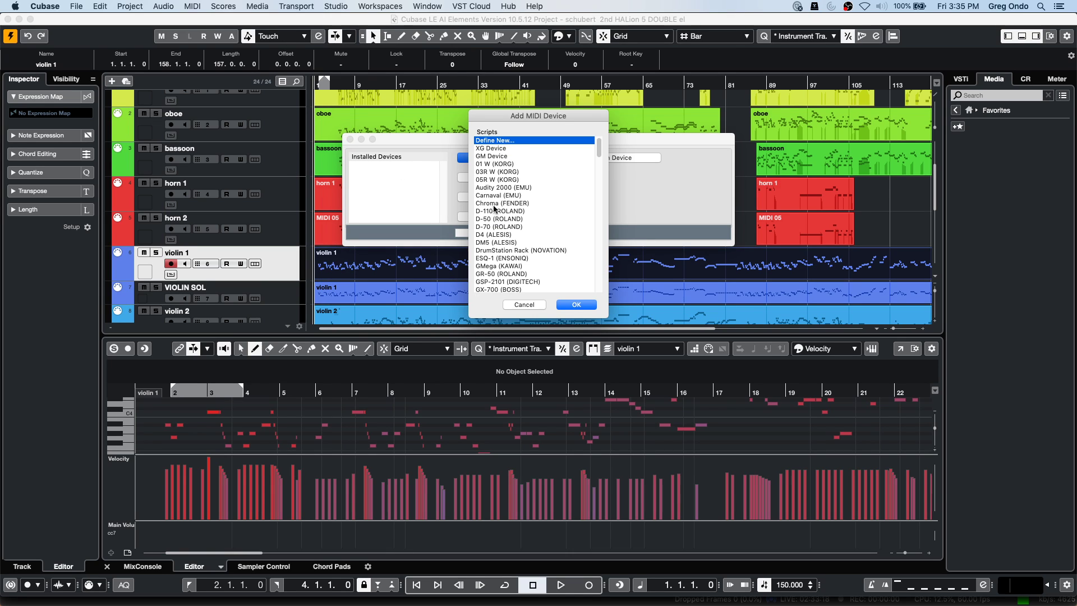
pyautogui.scroll(-10, 513, 212)
pyautogui.scroll(-1, 515, 213)
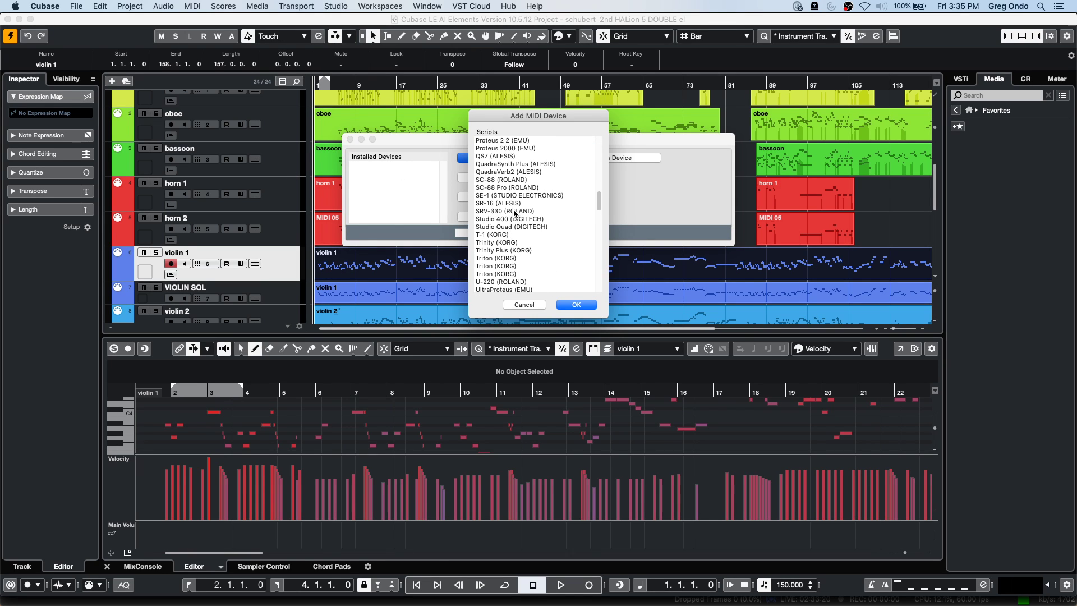
pyautogui.click(514, 281)
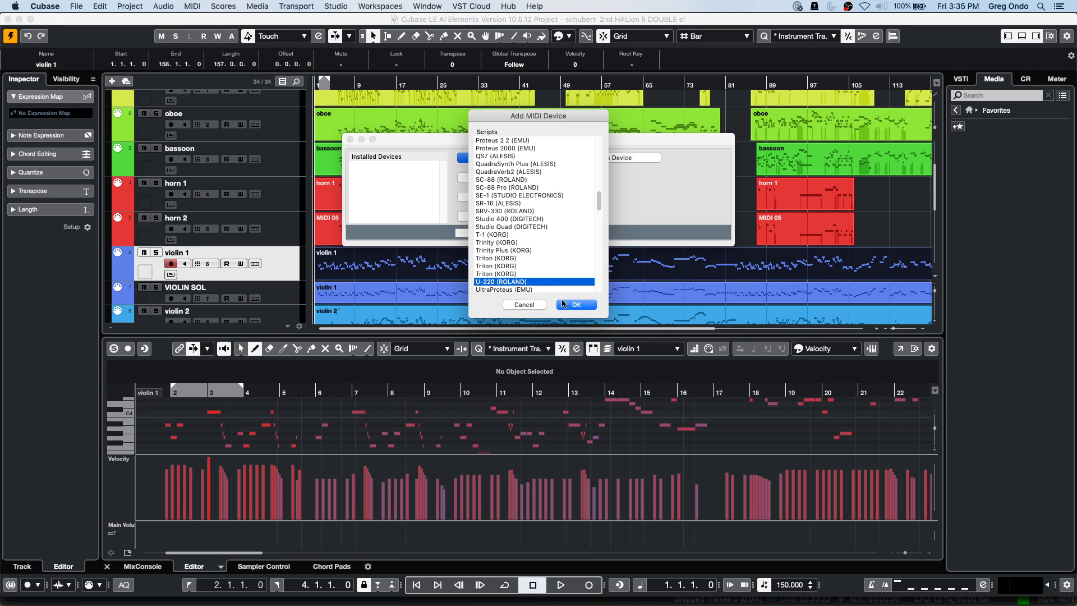
pyautogui.click(577, 304)
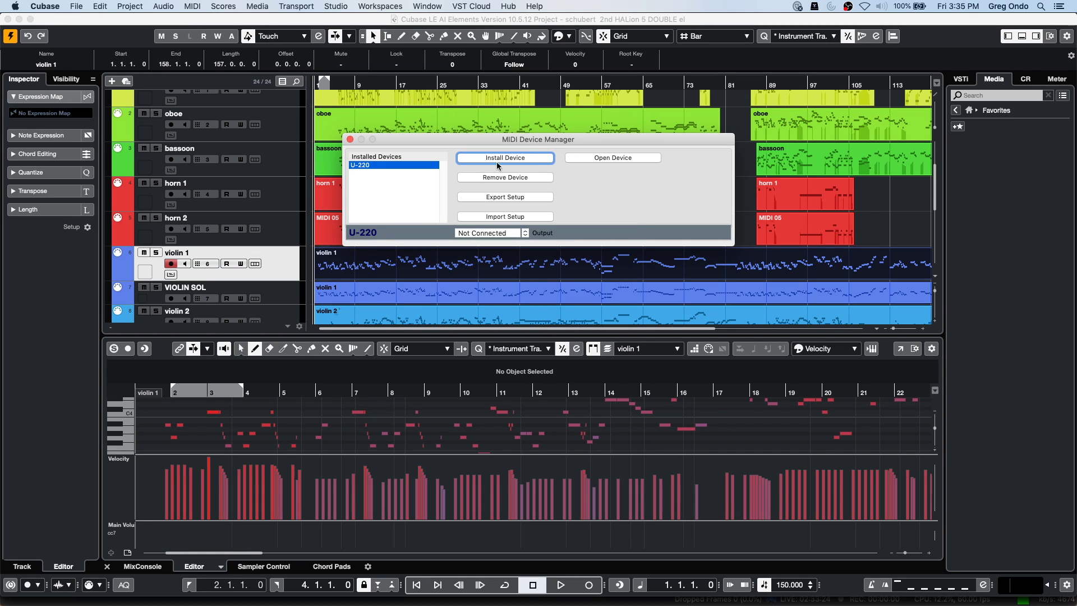
# Route the U-220 output to PANORAMA P4 MIDI out, close the manager, and bring up Add Track below violin 1.
pyautogui.click(489, 233)
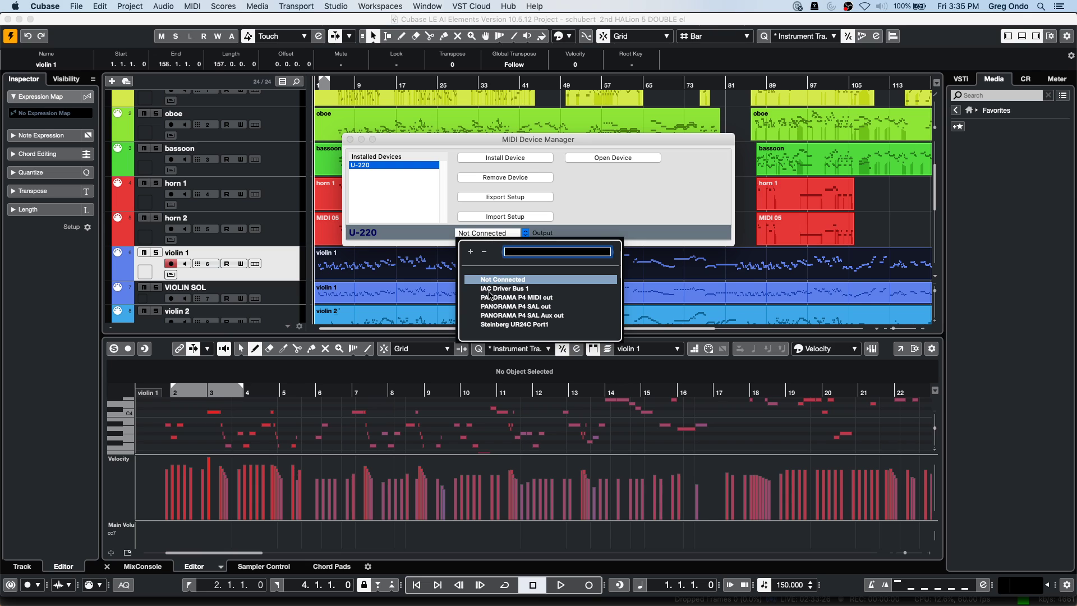
pyautogui.click(507, 298)
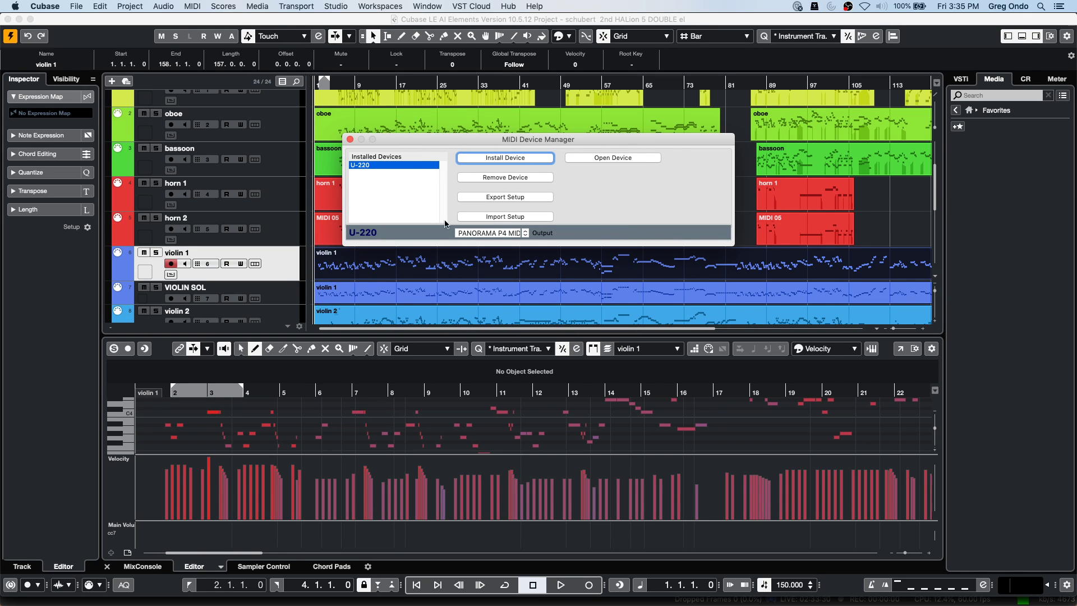
pyautogui.click(350, 139)
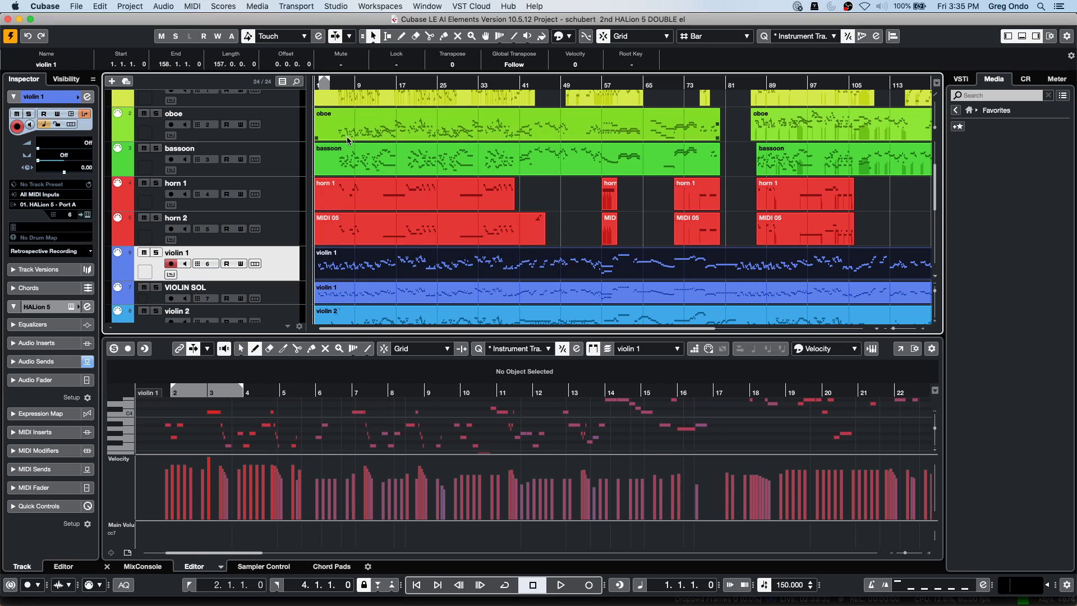
pyautogui.rightClick(271, 257)
pyautogui.moveTo(303, 262)
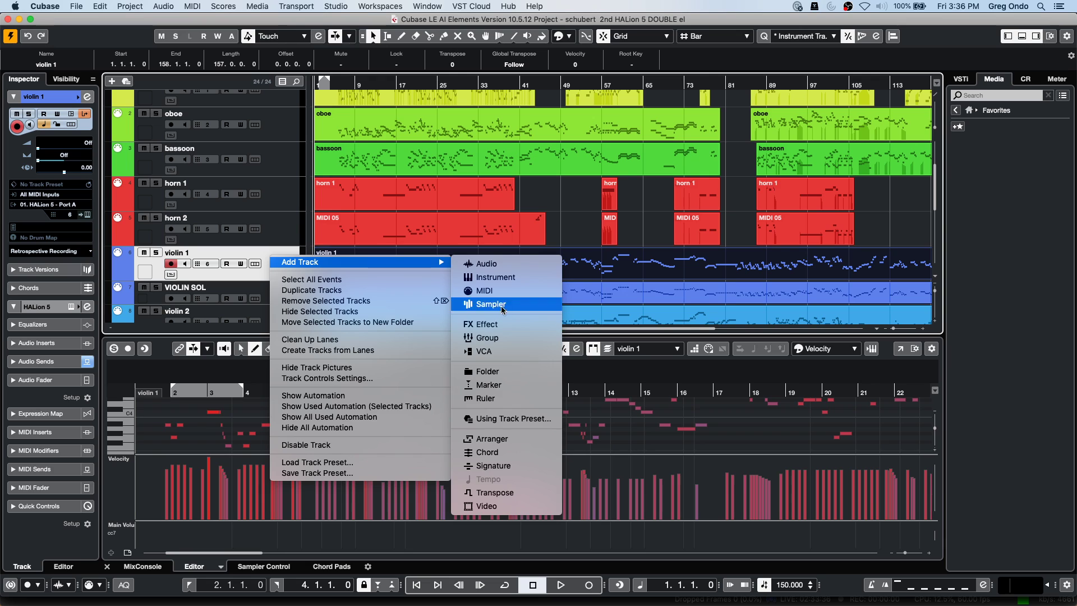
# Add a new MIDI track and route its output to the U-220.
pyautogui.click(483, 290)
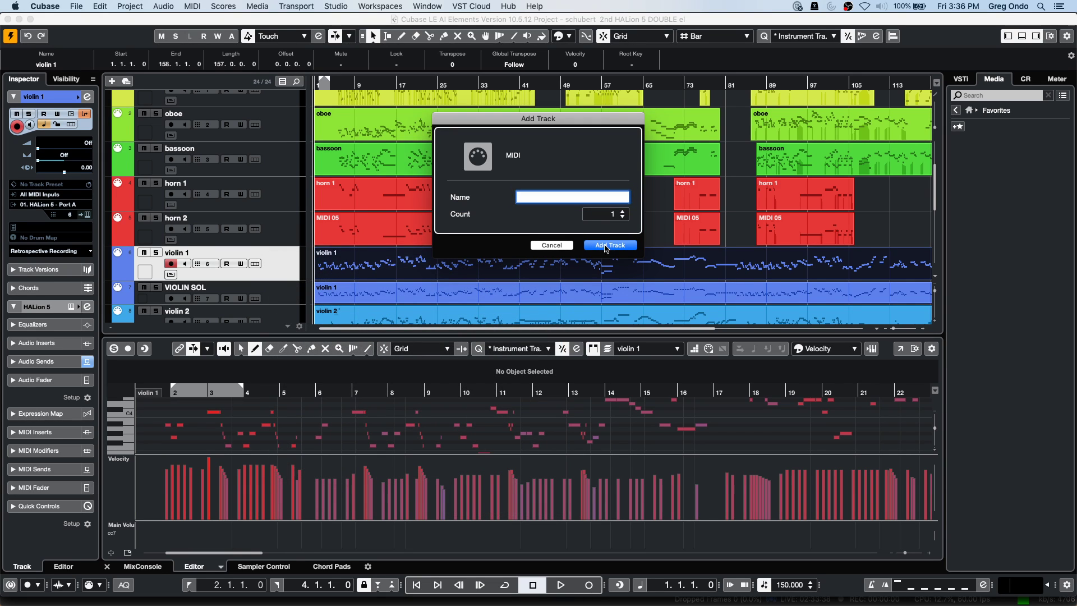
pyautogui.click(606, 245)
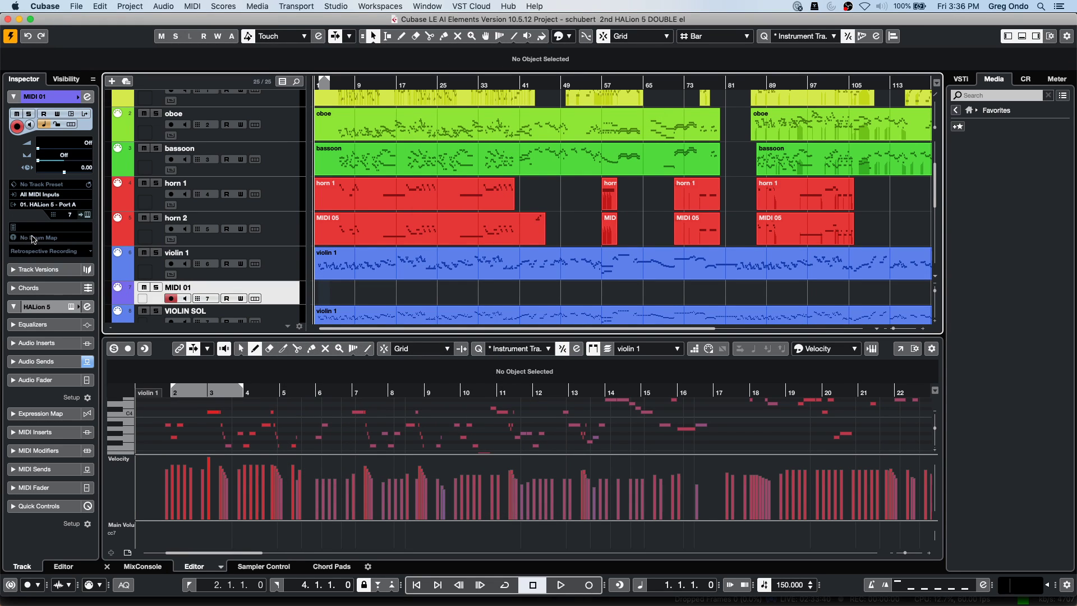
pyautogui.click(59, 206)
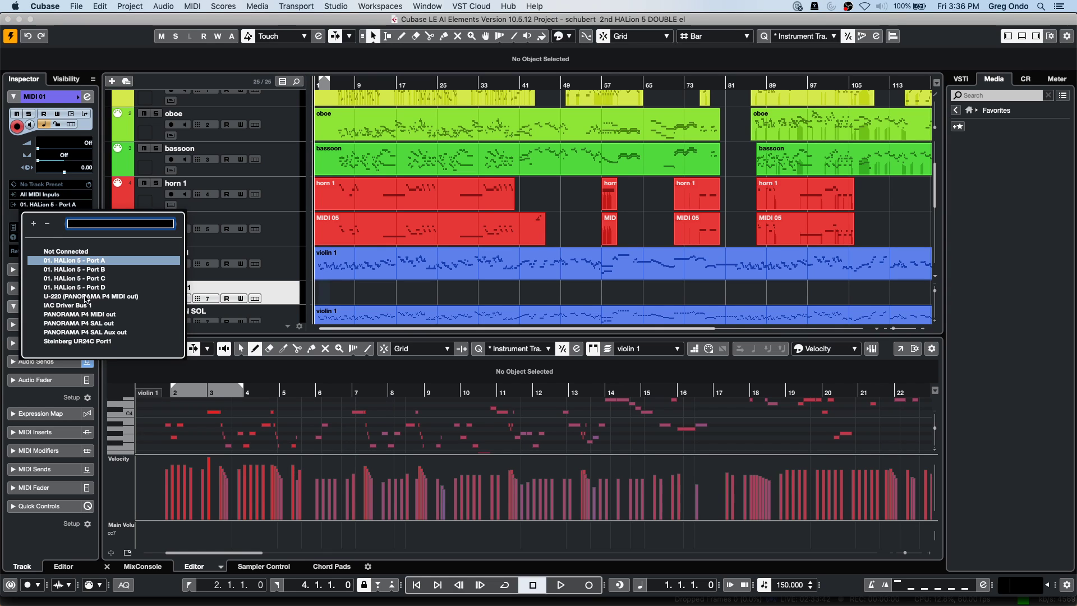
pyautogui.click(85, 296)
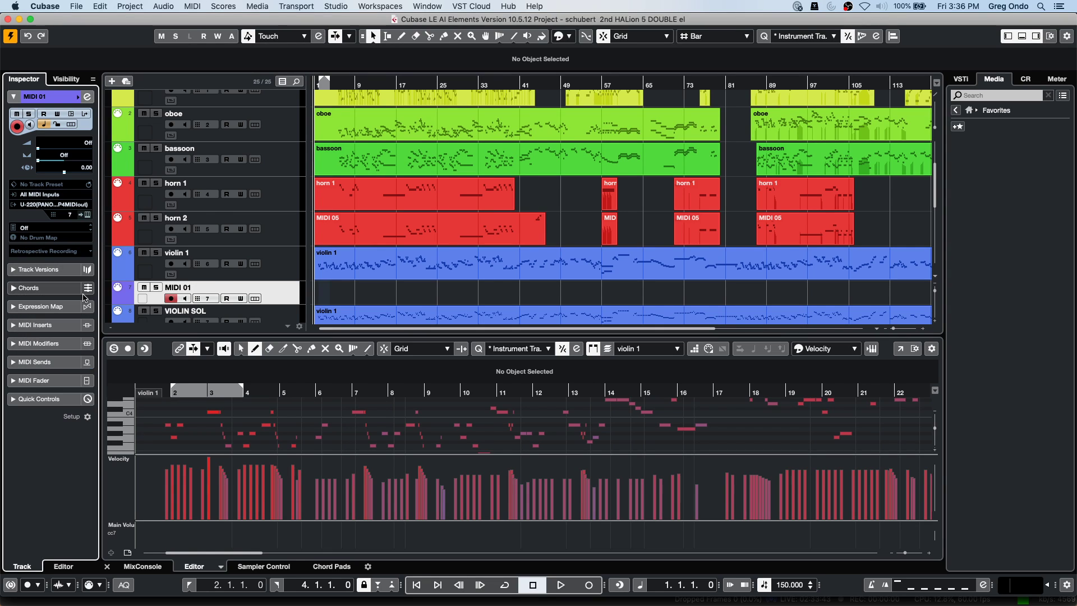
# Set the MIDI track's program to Timbres 2 > Synth Brs 2.
pyautogui.click(14, 250)
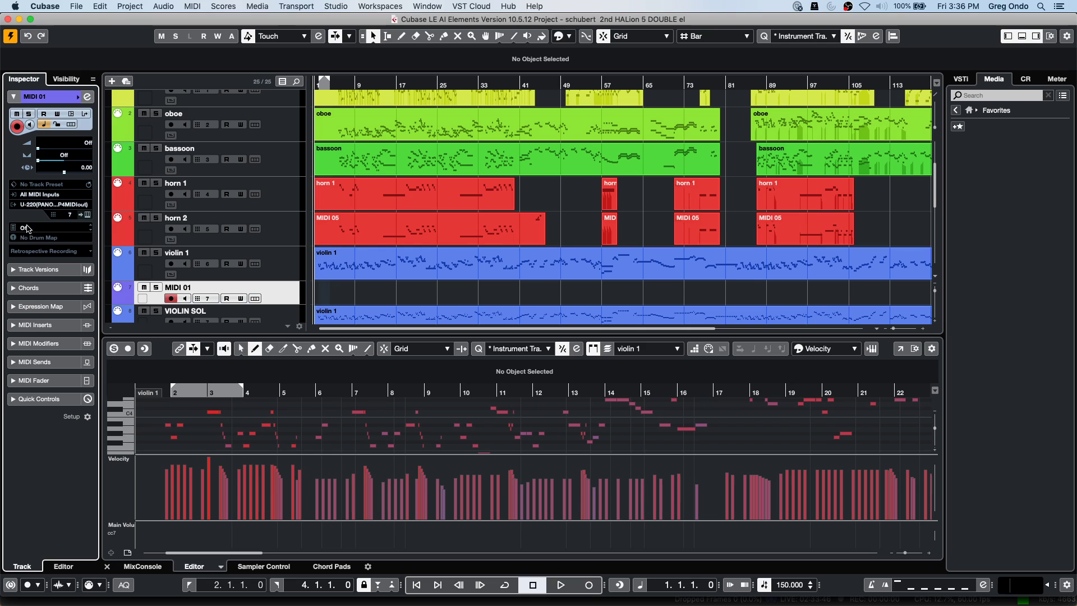
pyautogui.click(25, 236)
pyautogui.click(25, 266)
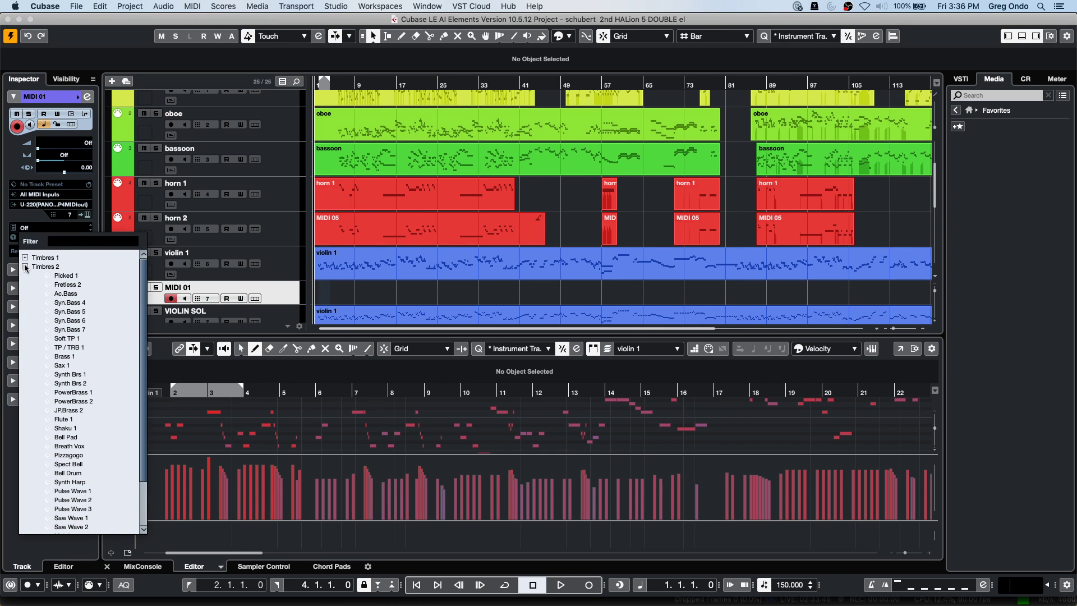
pyautogui.click(69, 347)
pyautogui.click(71, 384)
# Open Audio Connections on the External FX tab and expand the la2a send and return buses.
pyautogui.click(337, 7)
pyautogui.click(338, 21)
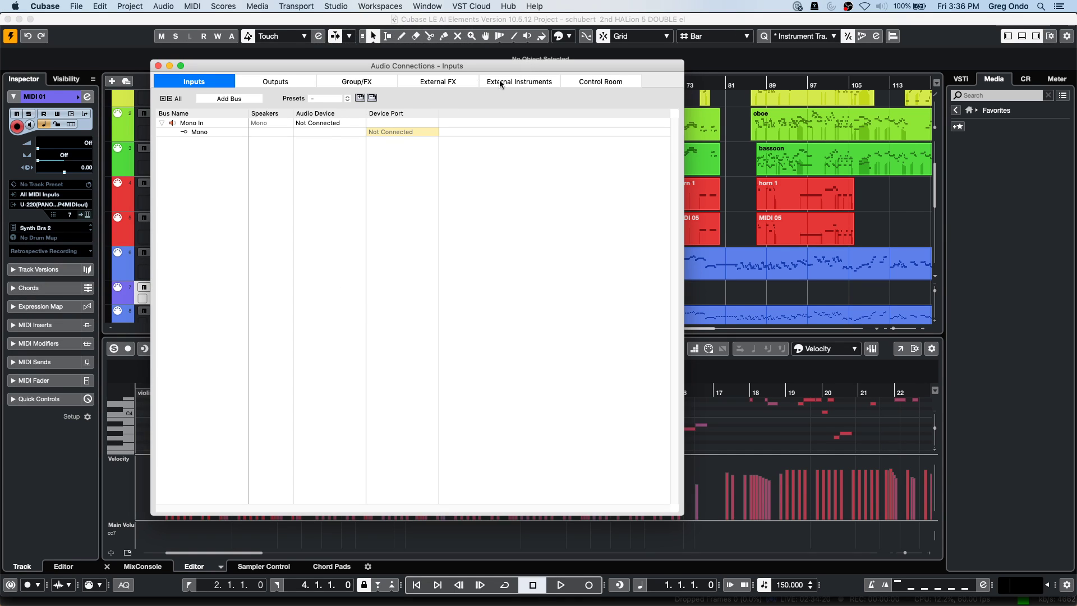
pyautogui.click(438, 81)
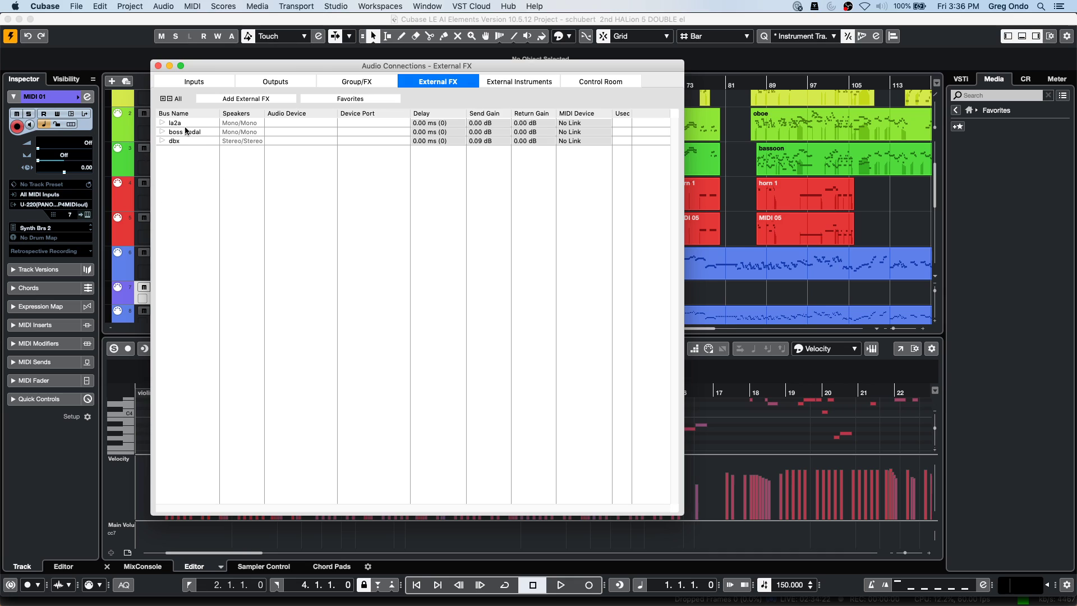
pyautogui.click(162, 123)
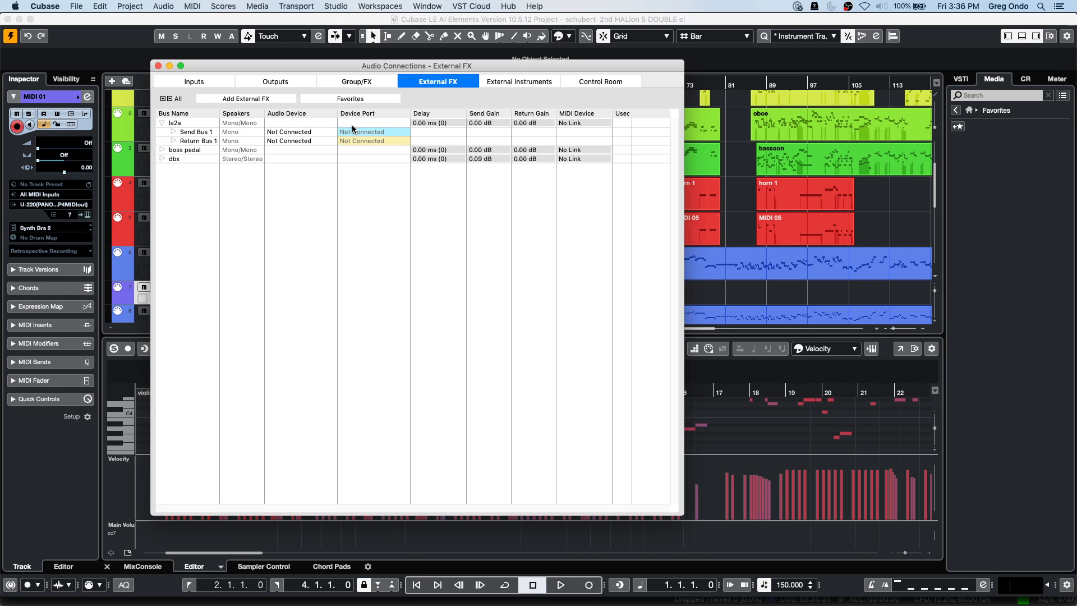
# Add a new stereo external effect named 'comp'.
pyautogui.rightClick(197, 190)
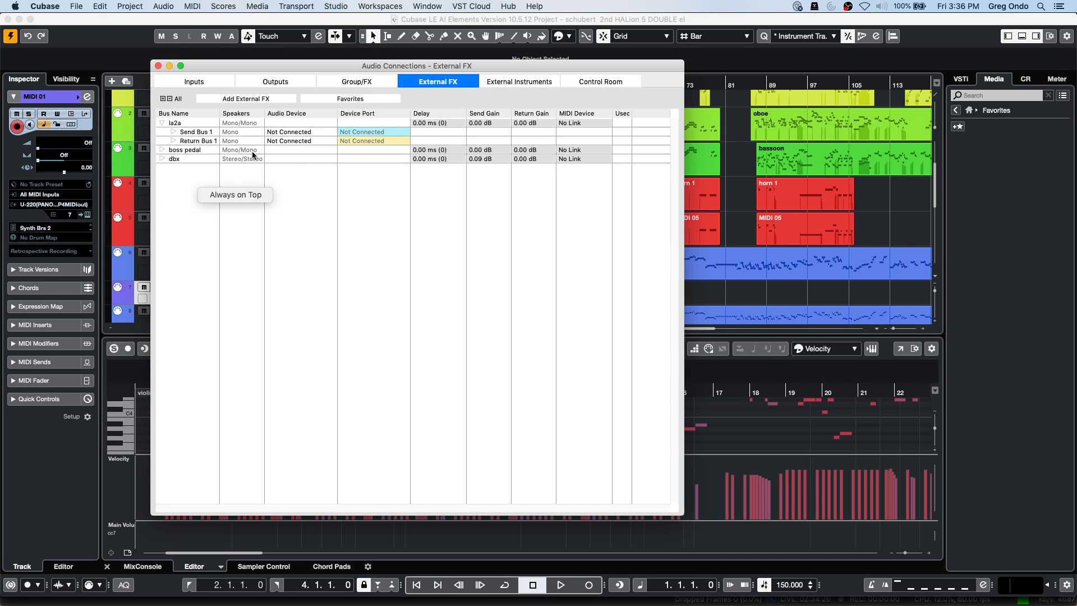
pyautogui.click(319, 242)
pyautogui.click(246, 99)
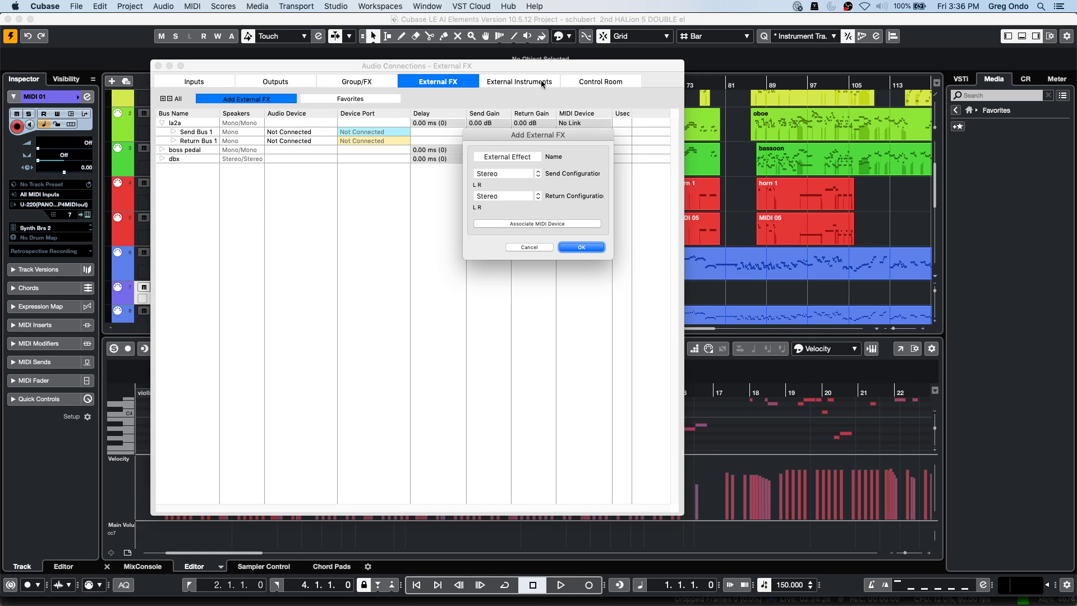
pyautogui.click(532, 156)
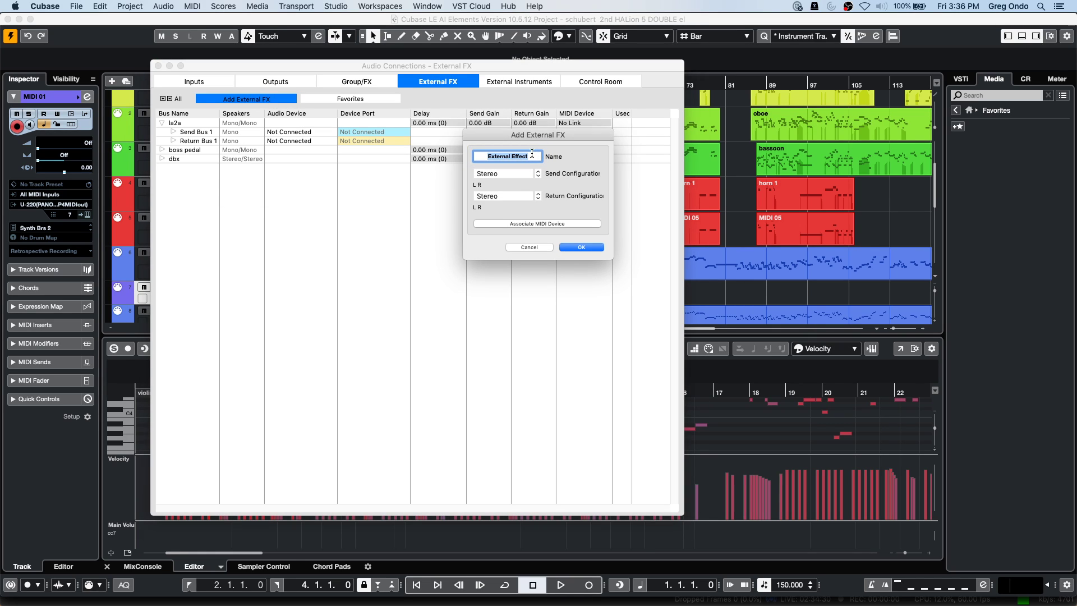
pyautogui.write('comp')
pyautogui.click(581, 247)
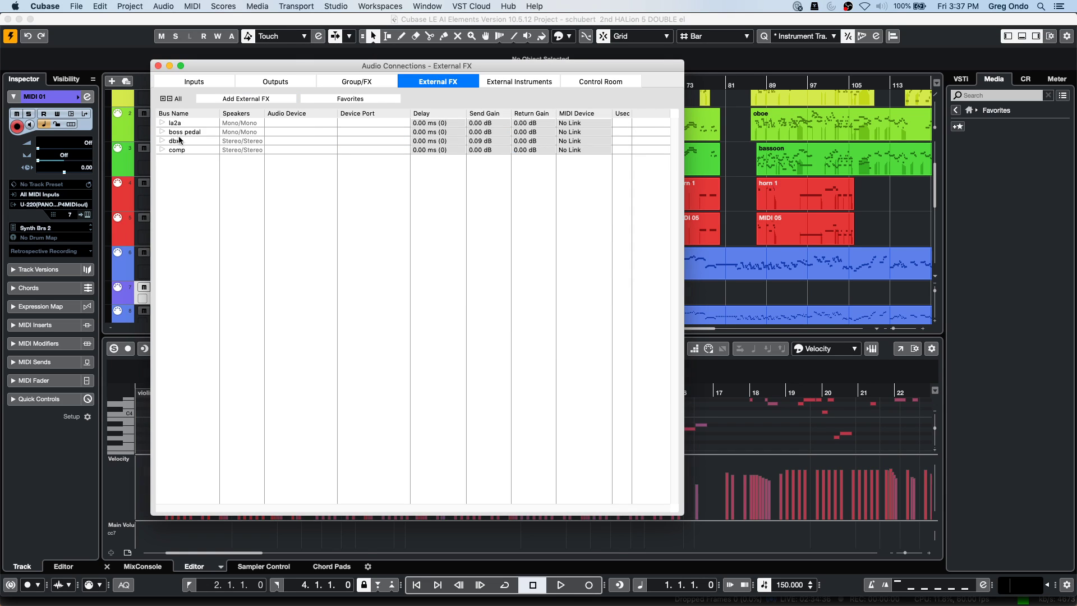
# Mute the bassoon track and add a new audio track below violin 1.
pyautogui.click(147, 148)
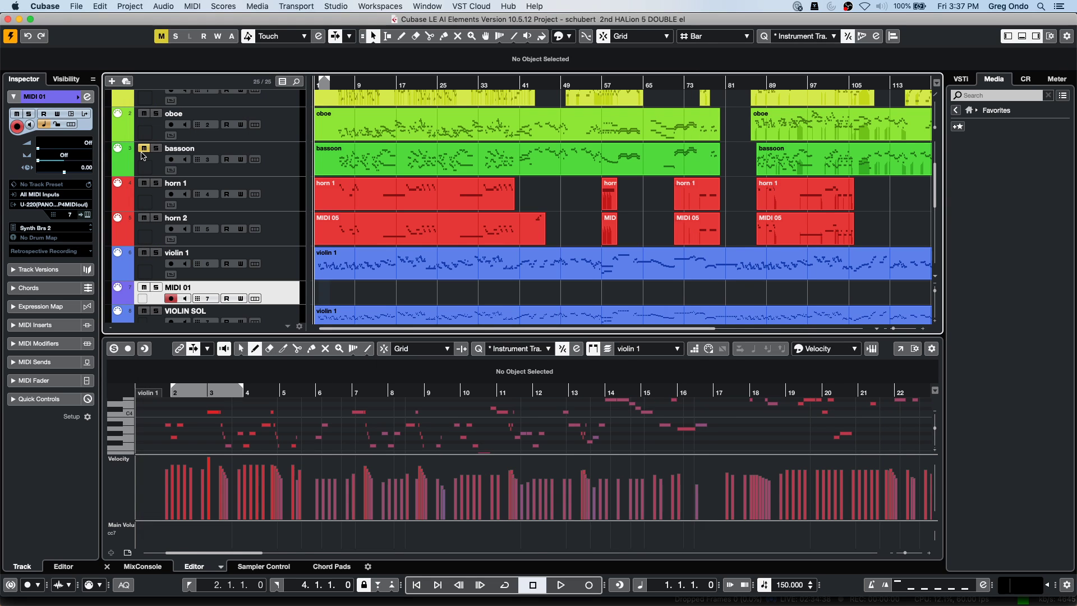
pyautogui.rightClick(282, 271)
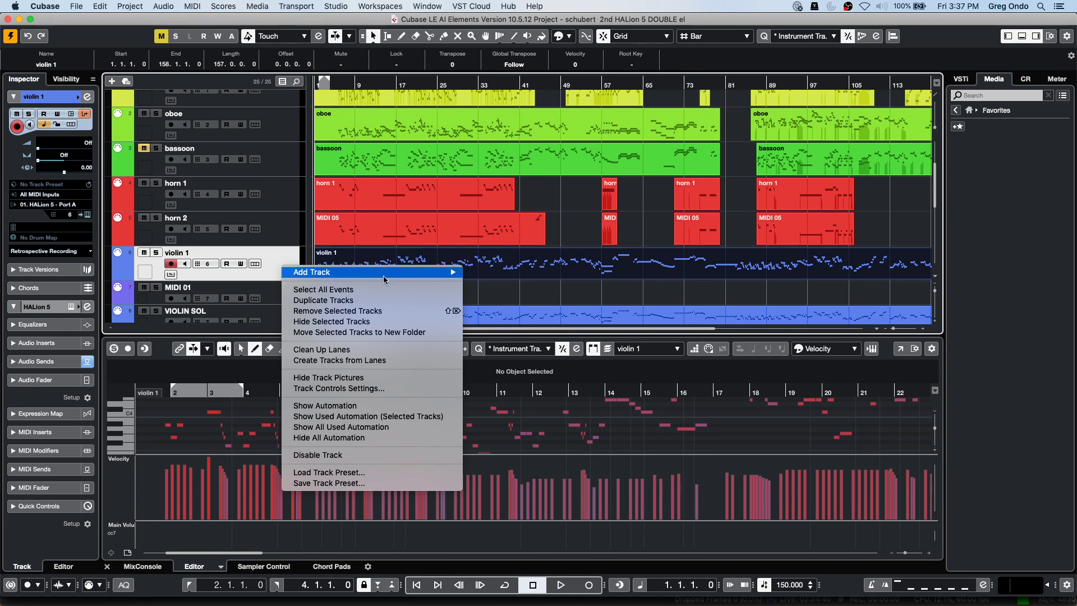
pyautogui.moveTo(416, 273)
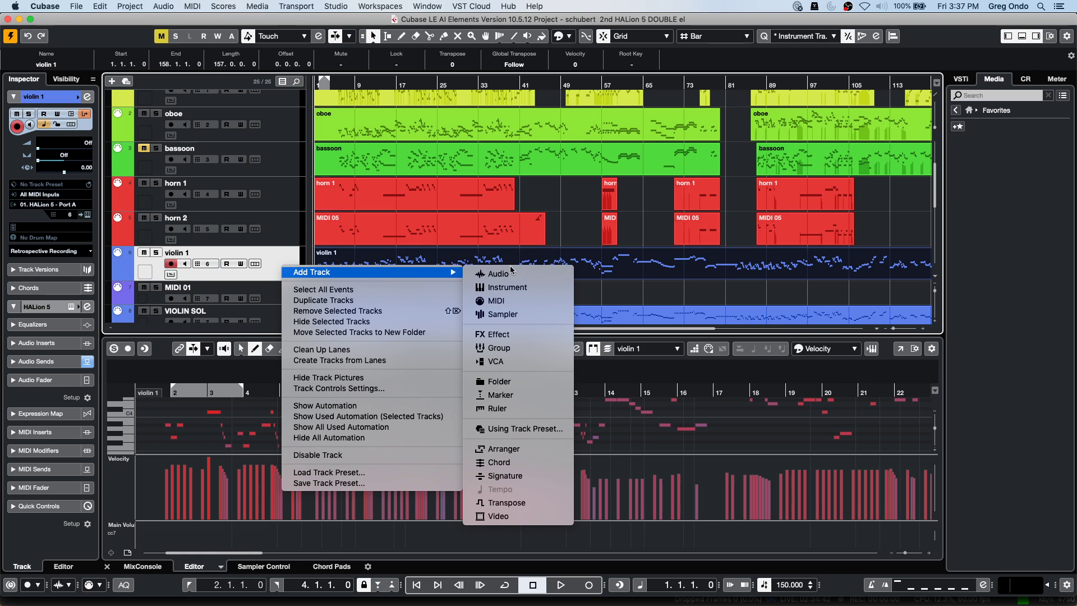
pyautogui.click(497, 273)
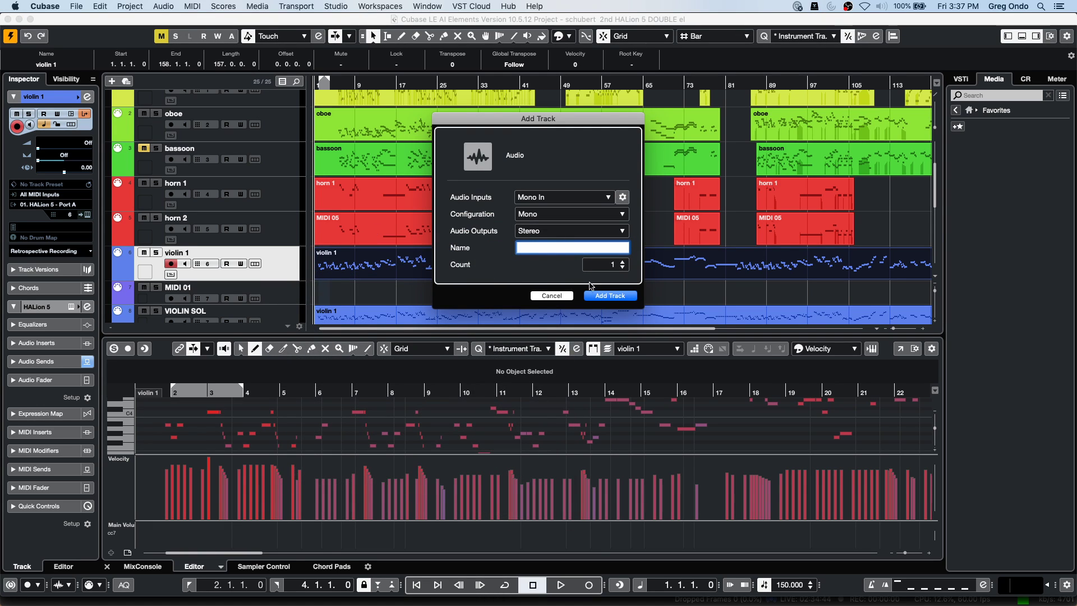
pyautogui.click(610, 296)
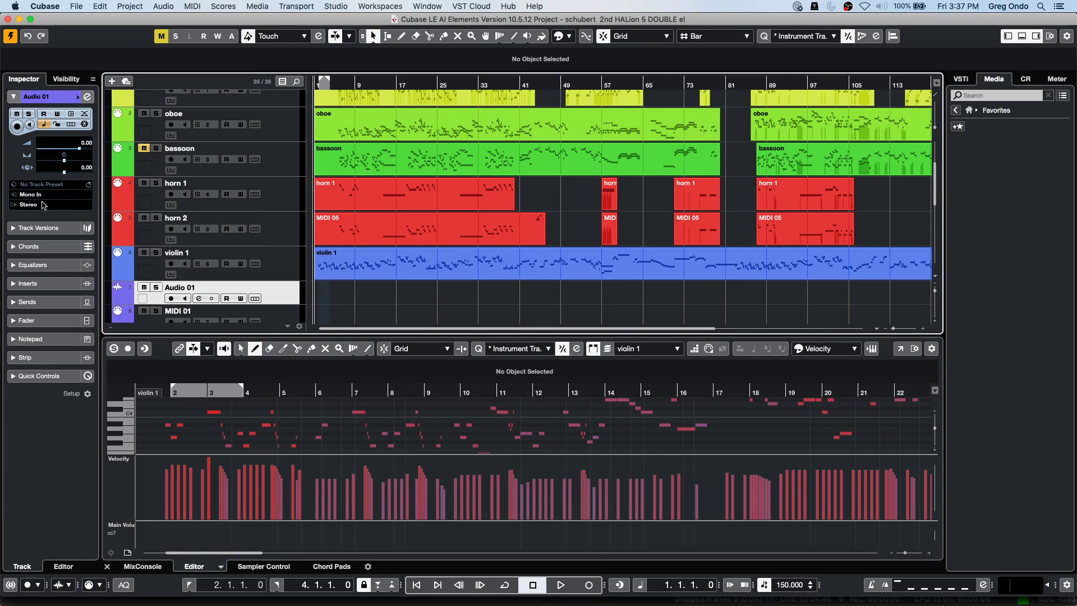
# Keep Mono In as Audio 01's input, insert the external comp effect, and set Send Gain to 0.41 dB.
pyautogui.click(48, 194)
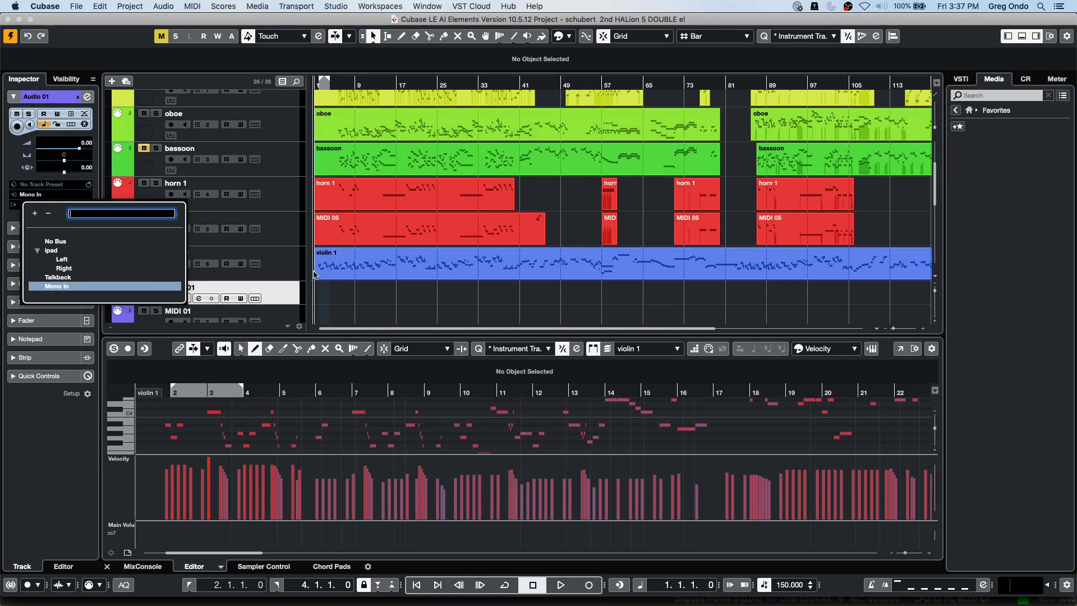
pyautogui.click(297, 291)
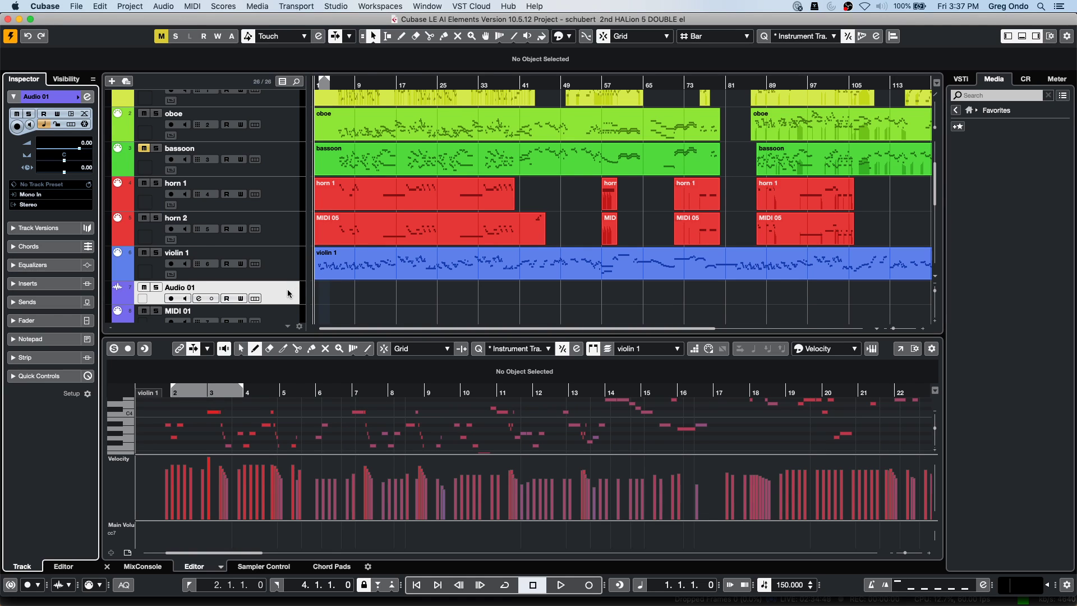
pyautogui.click(34, 284)
pyautogui.click(36, 195)
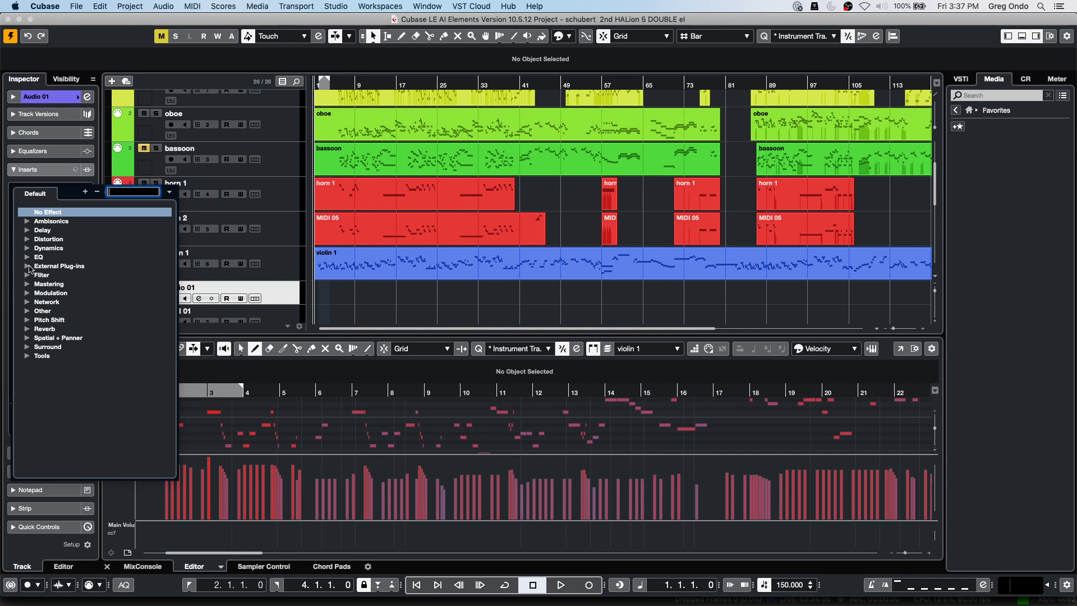
pyautogui.click(27, 266)
pyautogui.click(65, 285)
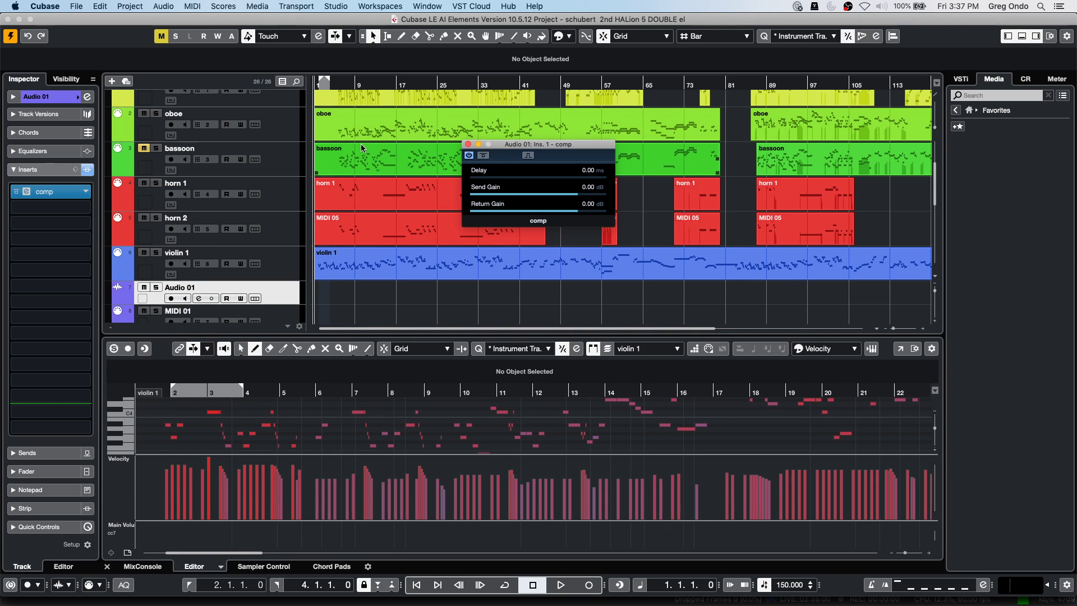
pyautogui.moveTo(574, 195)
pyautogui.mouseDown()
pyautogui.moveTo(525, 203)
pyautogui.moveTo(574, 199)
pyautogui.moveTo(578, 188)
pyautogui.mouseUp()
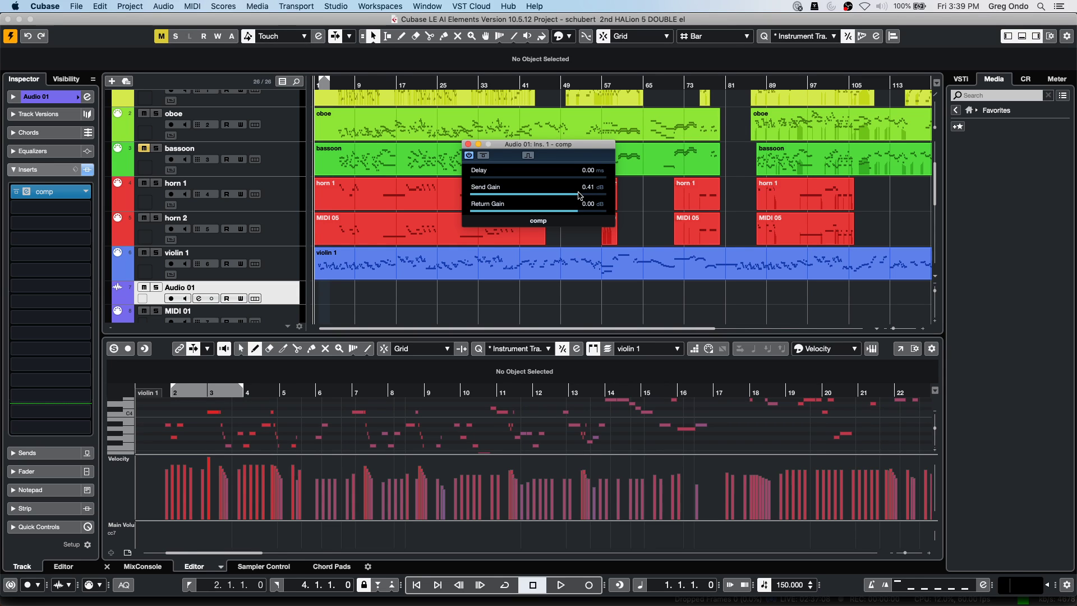
# Create an empty project, Untitled7, from the Steinberg Hub and bring up the add-track menu.
pyautogui.scroll(5, 427, 282)
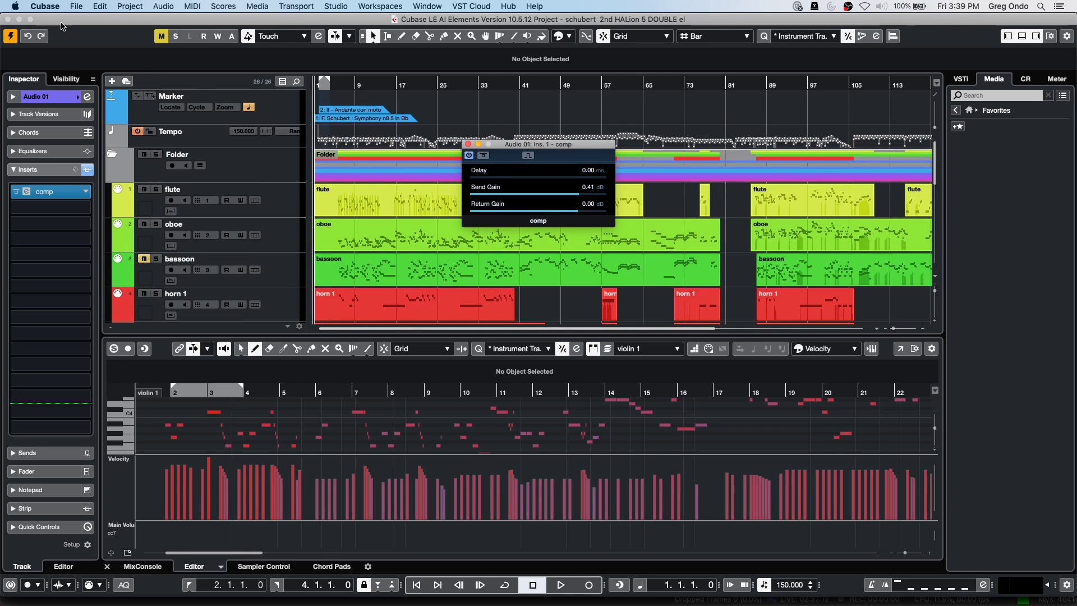
pyautogui.click(78, 6)
pyautogui.click(94, 21)
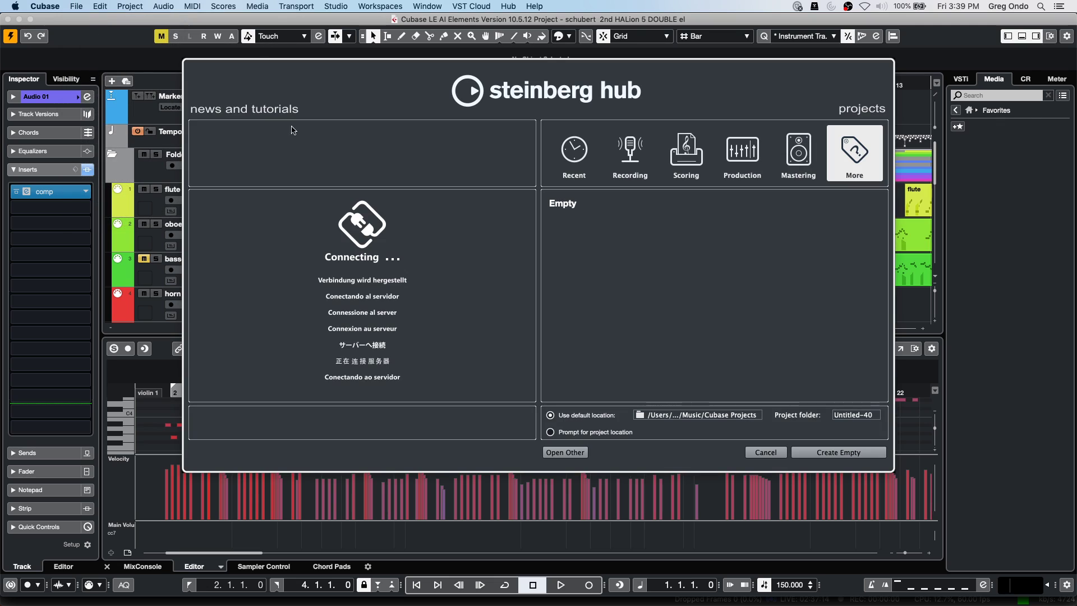
pyautogui.click(855, 456)
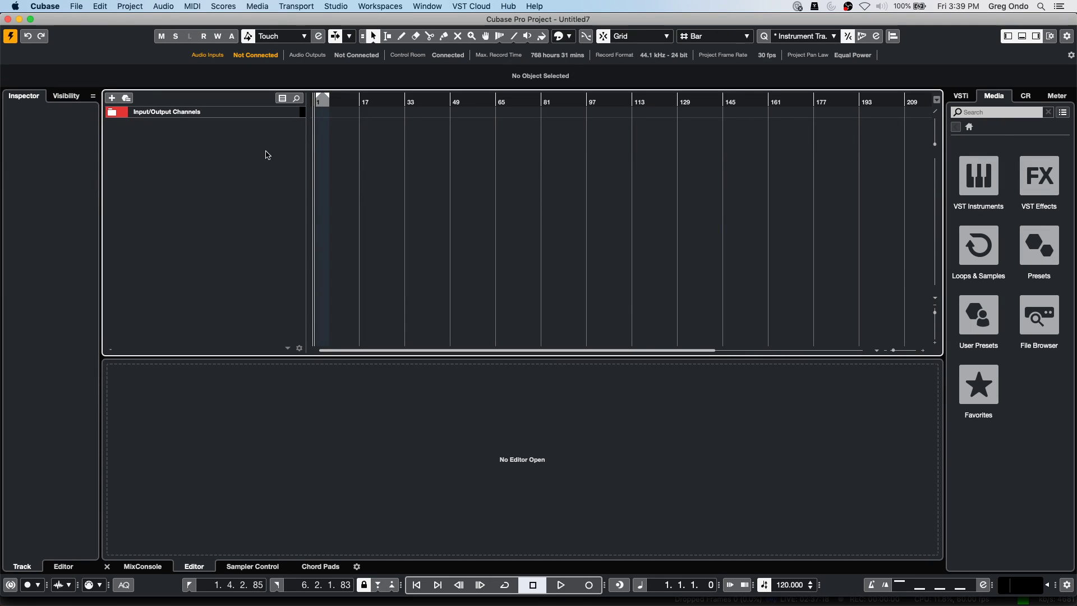
pyautogui.rightClick(236, 125)
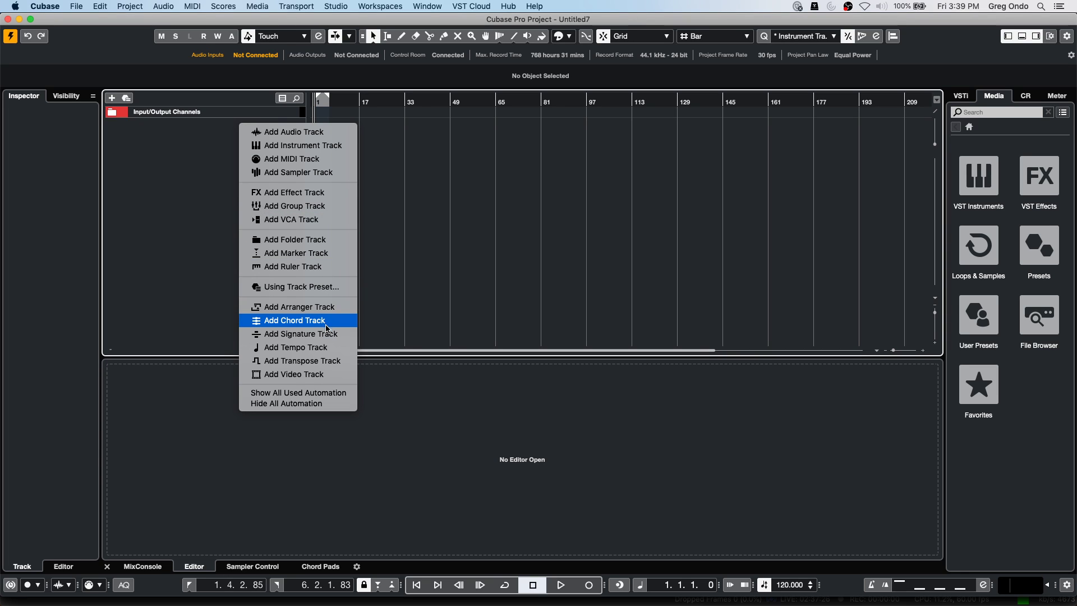
# Add a Signature track and change its opening 4/4 event to 6/8.
pyautogui.click(328, 333)
pyautogui.click(329, 127)
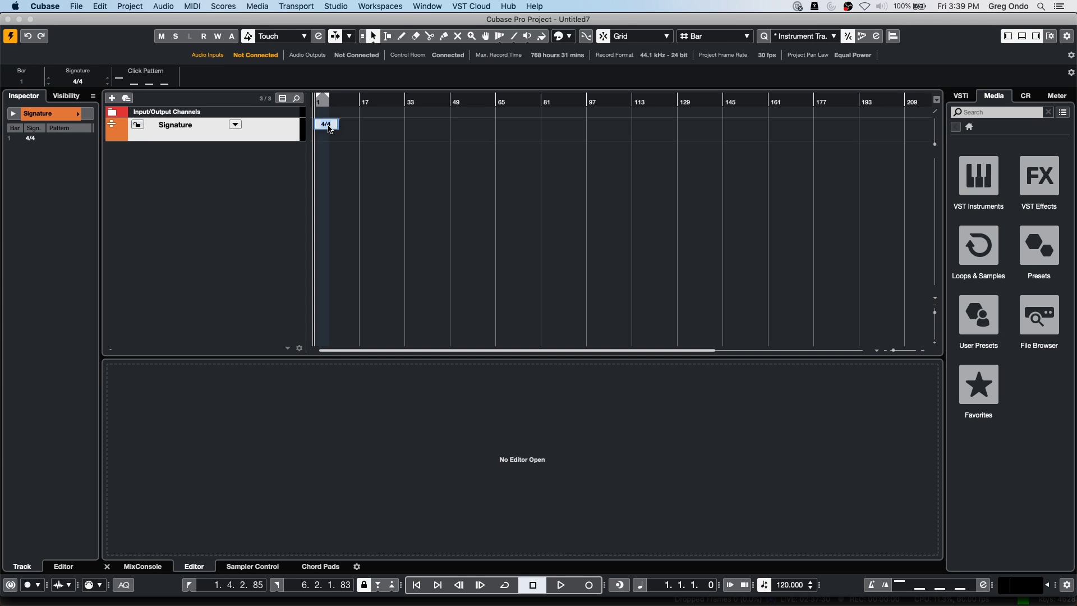
pyautogui.write('6/8')
pyautogui.press('Return')
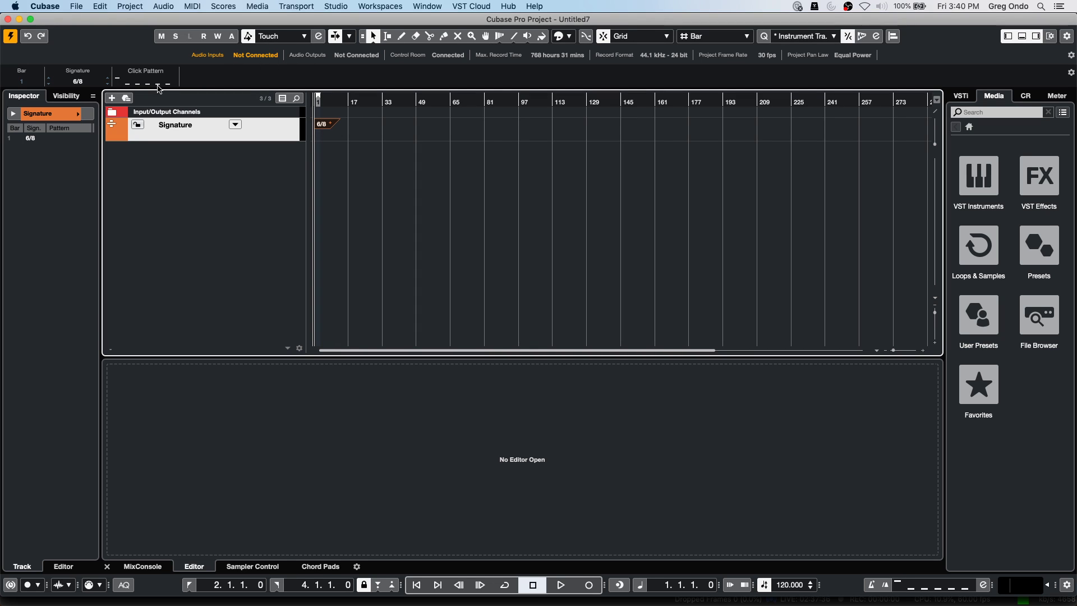
# Customise the signature's click pattern, accenting the fourth beat.
pyautogui.click(163, 82)
pyautogui.click(214, 125)
pyautogui.click(463, 202)
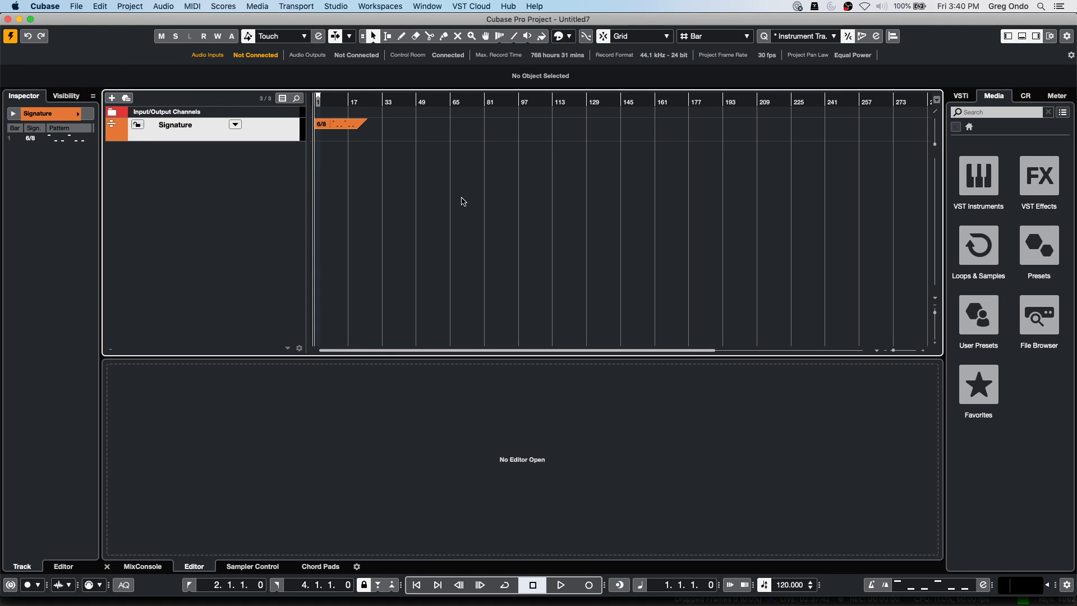
# Enable the metronome and lower the tempo from 120 to 89 BPM while auditioning the 6/8 click.
pyautogui.press('c')
pyautogui.press('space')
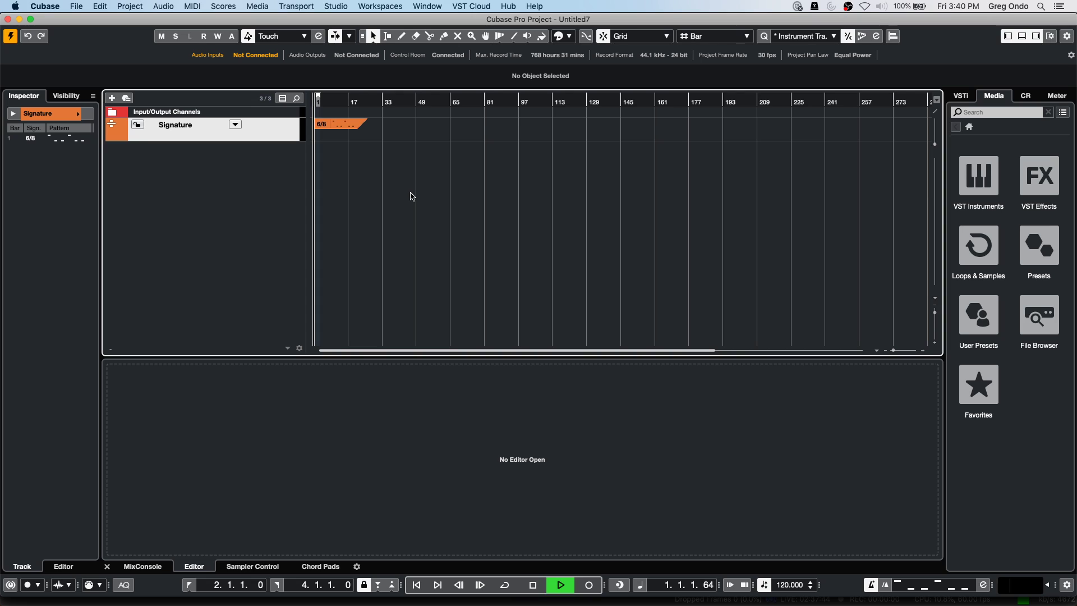
pyautogui.press('space')
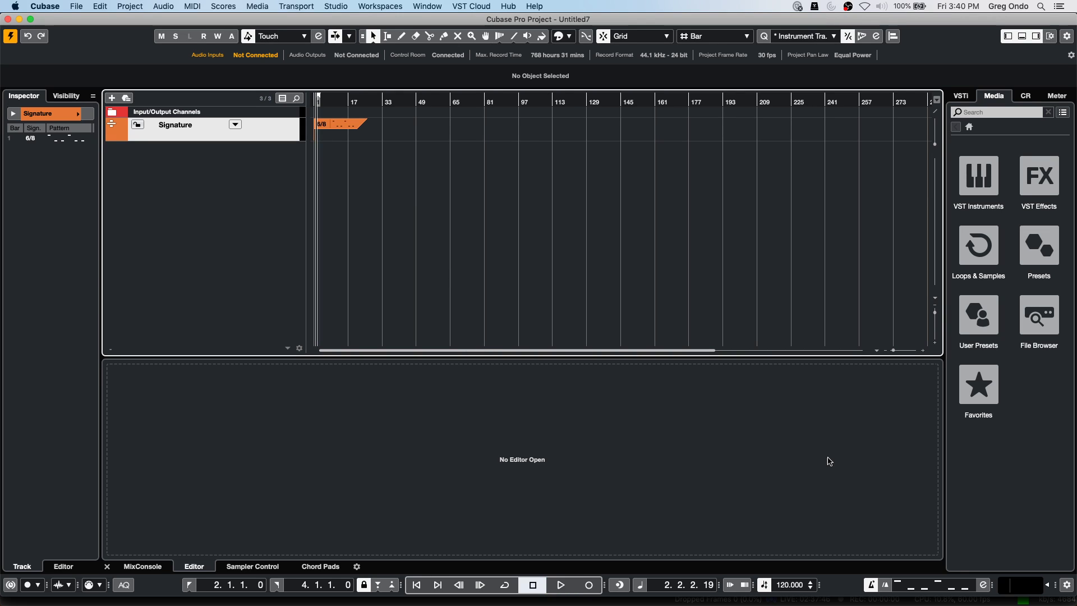
pyautogui.scroll(-16, 794, 585)
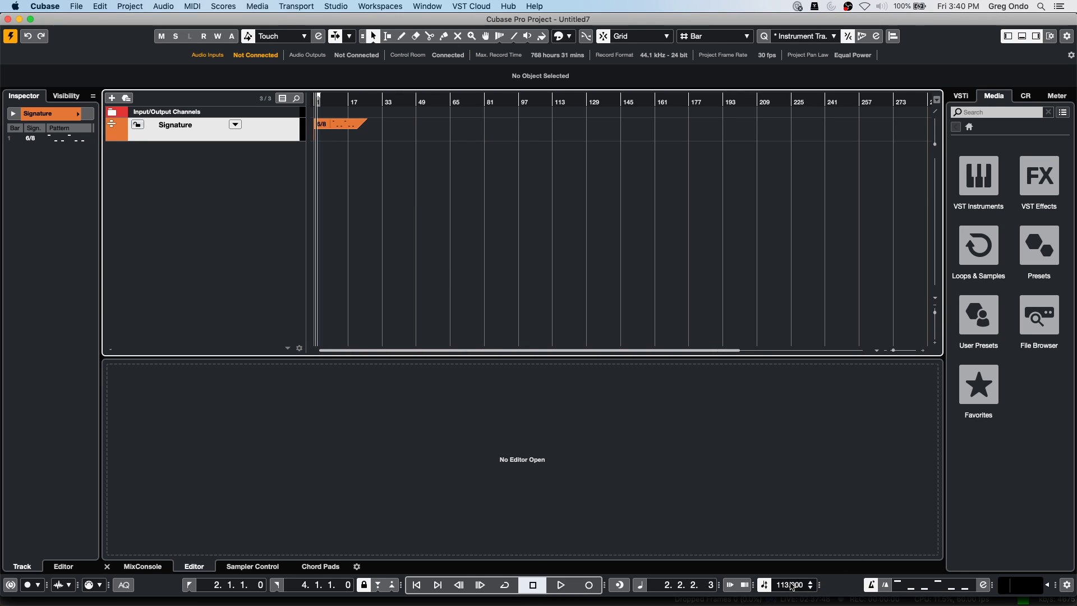
pyautogui.scroll(-6, 794, 585)
pyautogui.press('space')
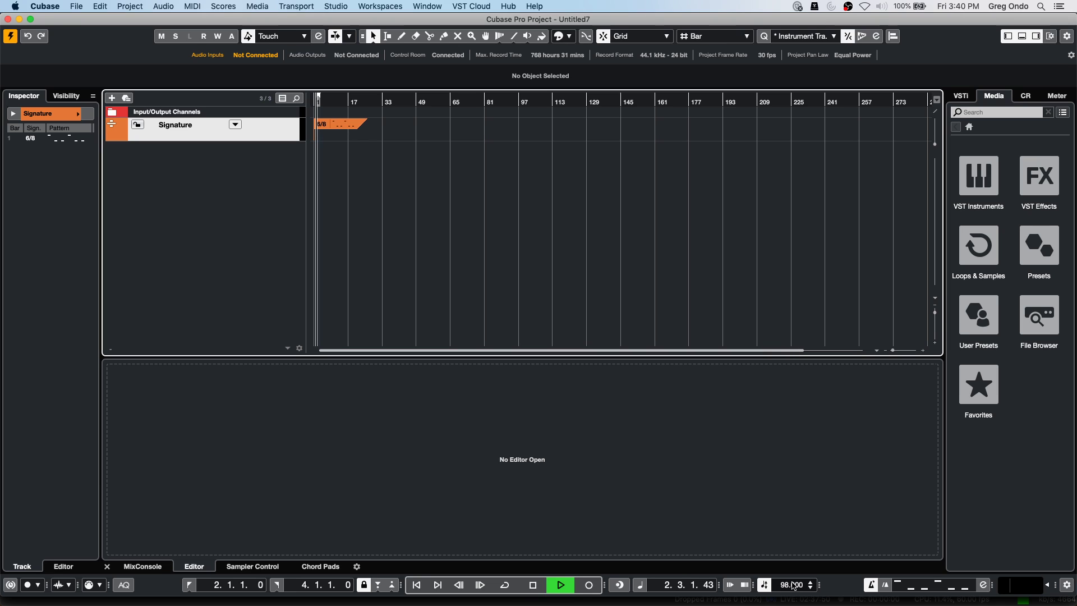
pyautogui.scroll(-9, 792, 585)
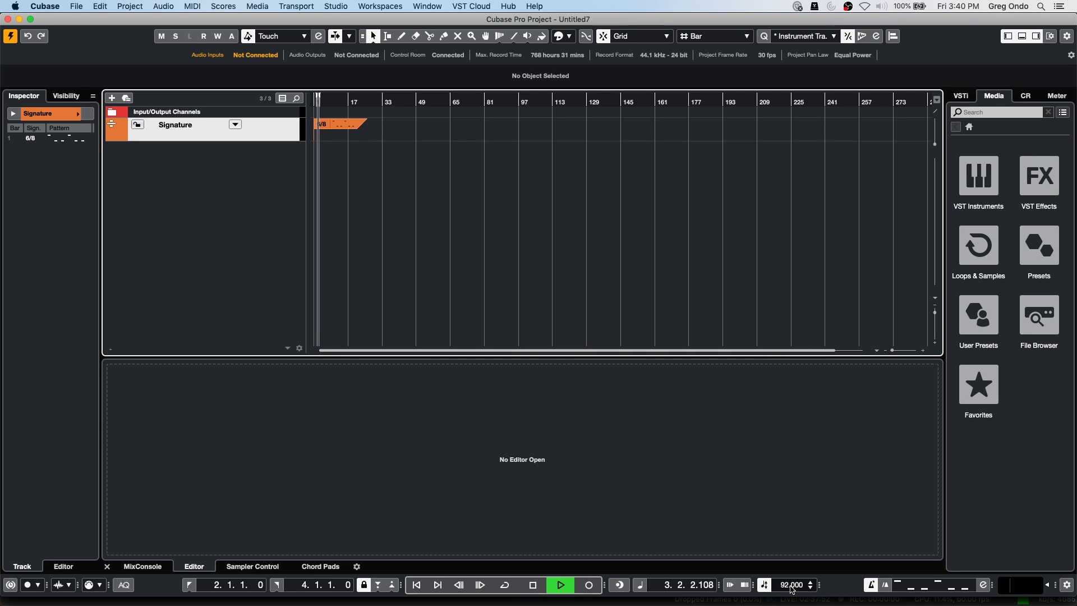
pyautogui.press('space')
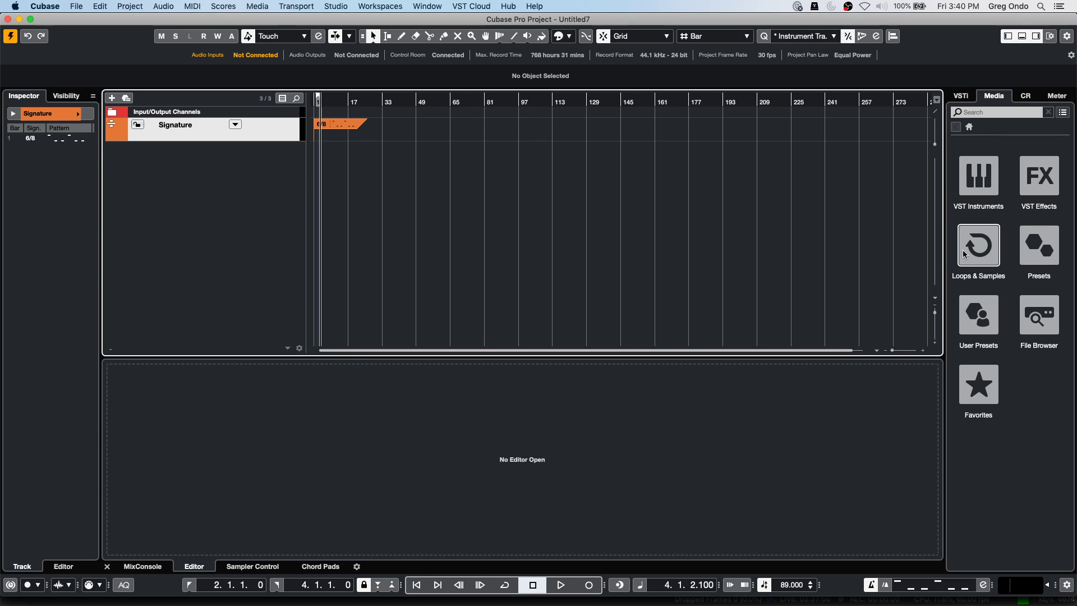
# Browse Loops & Samples in the Media tab and open the Sequel Library's loops.
pyautogui.click(978, 247)
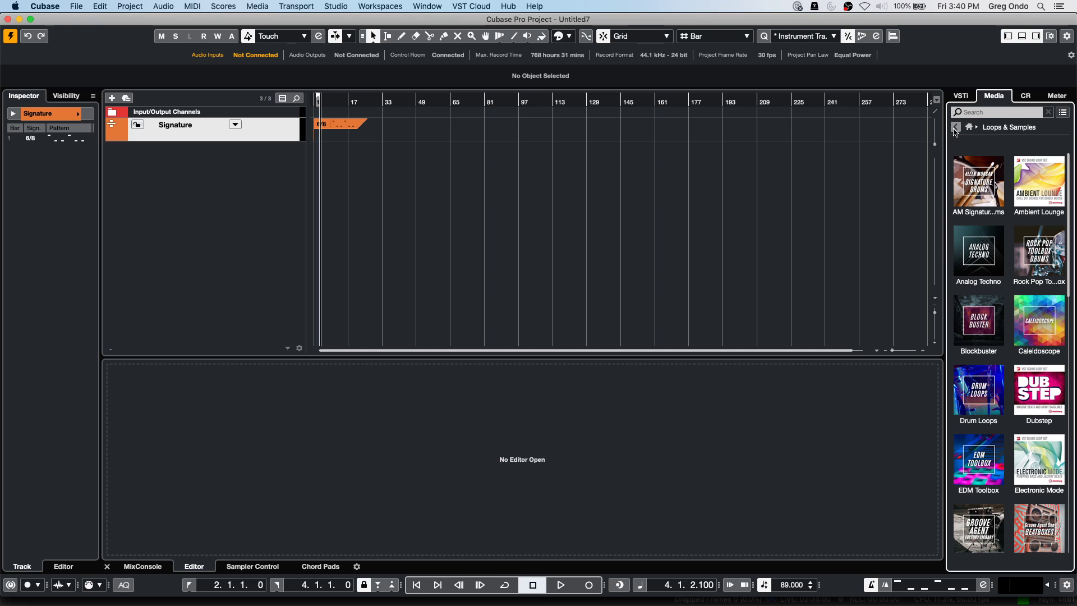
pyautogui.click(970, 128)
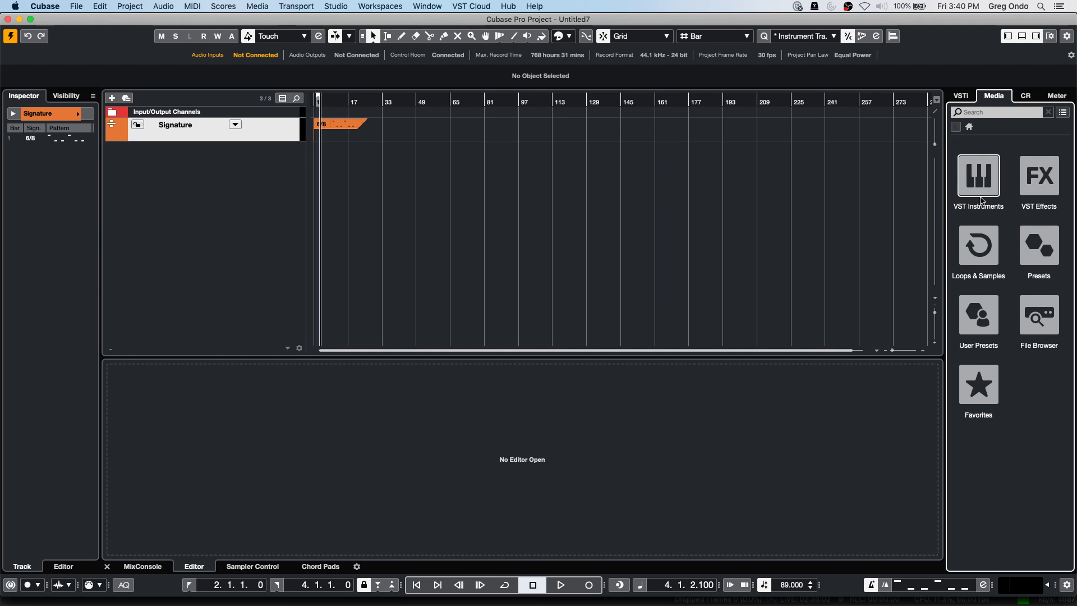
pyautogui.click(981, 254)
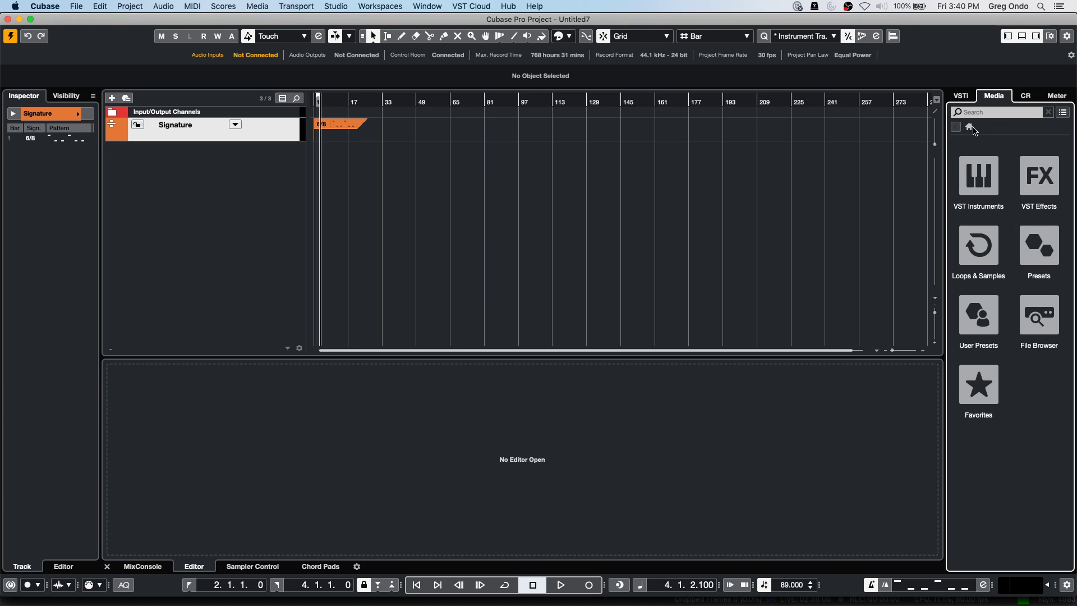
pyautogui.click(979, 245)
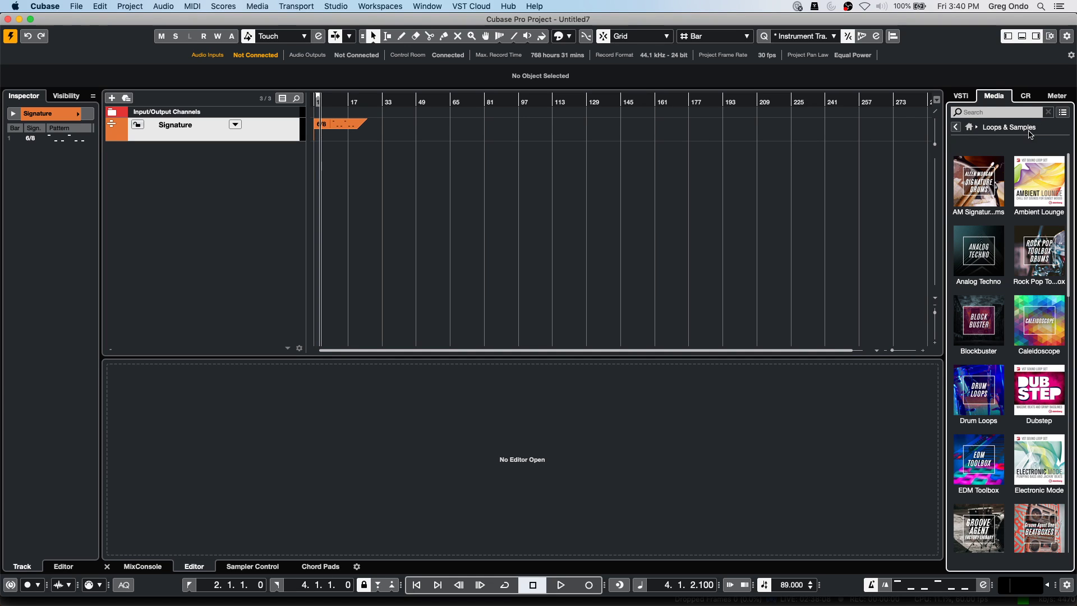
pyautogui.click(969, 127)
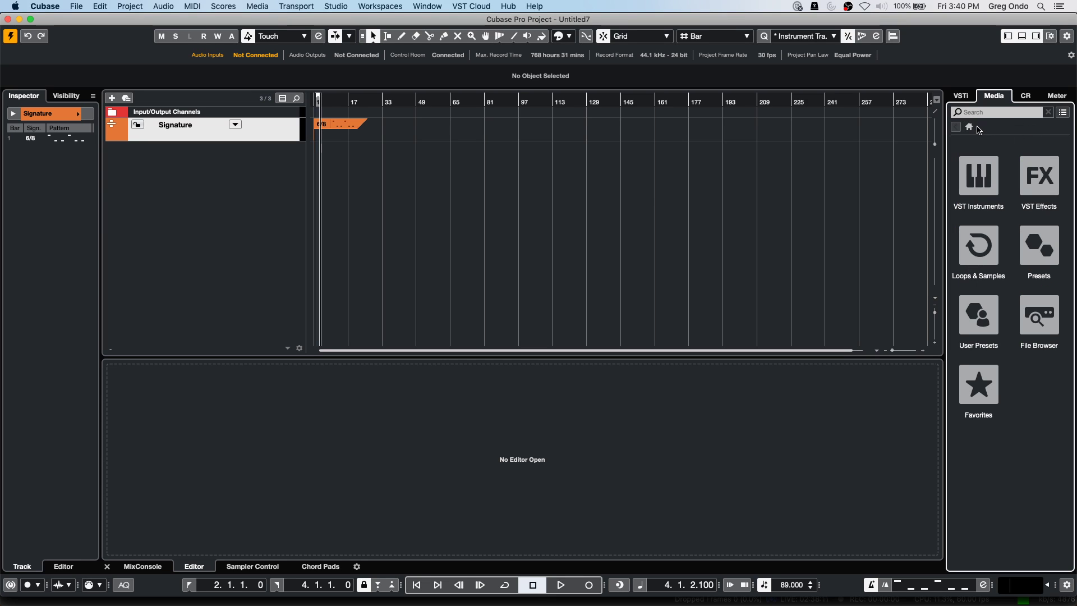
pyautogui.click(978, 244)
pyautogui.scroll(-10, 985, 245)
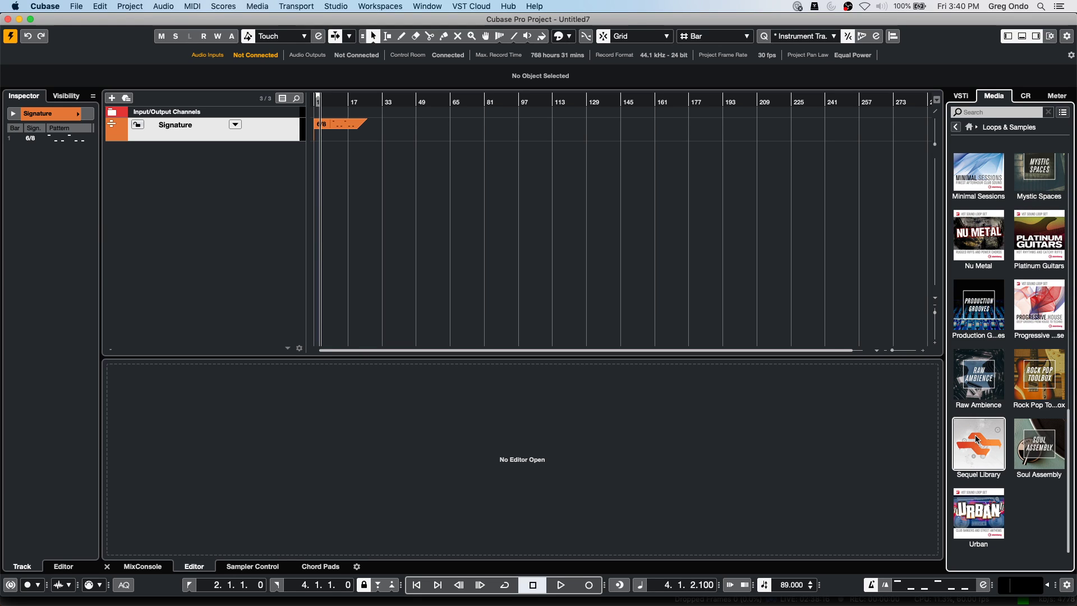
pyautogui.click(977, 439)
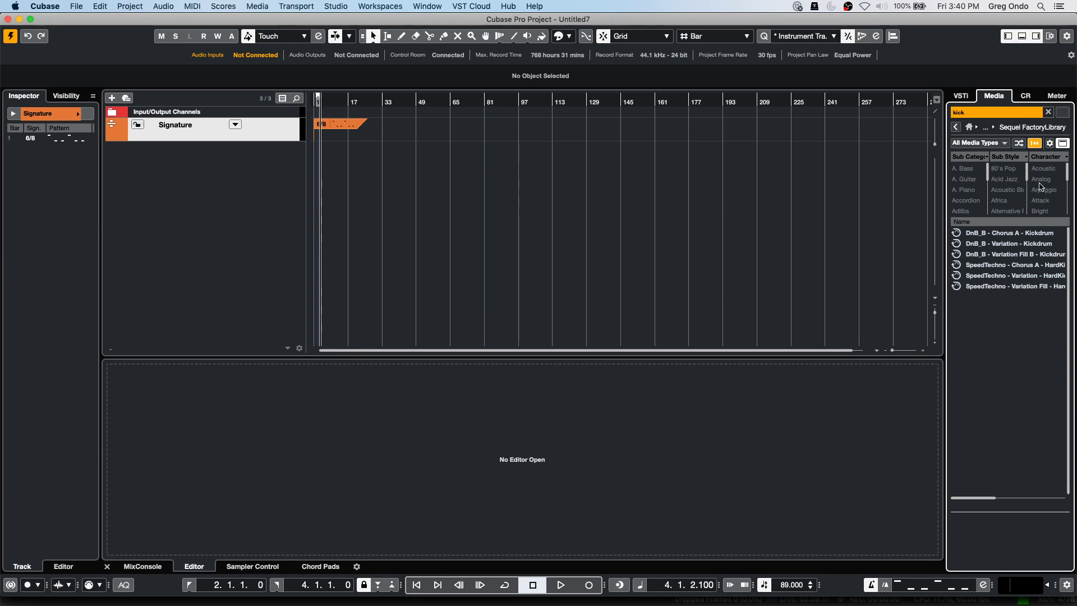
# Limit the media browser to show only MIDI Loops.
pyautogui.click(998, 147)
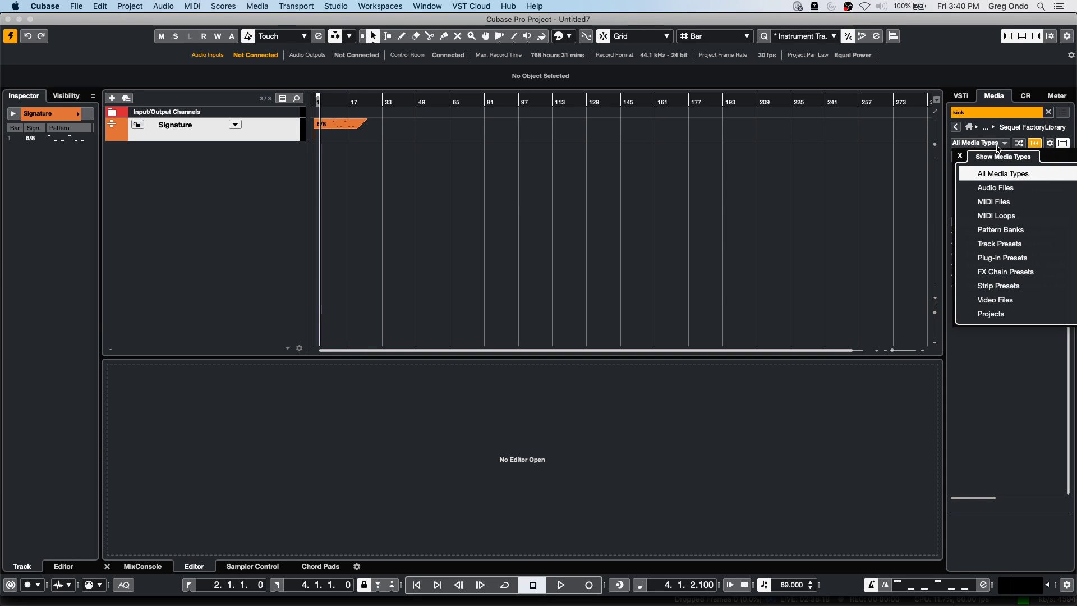
pyautogui.click(974, 219)
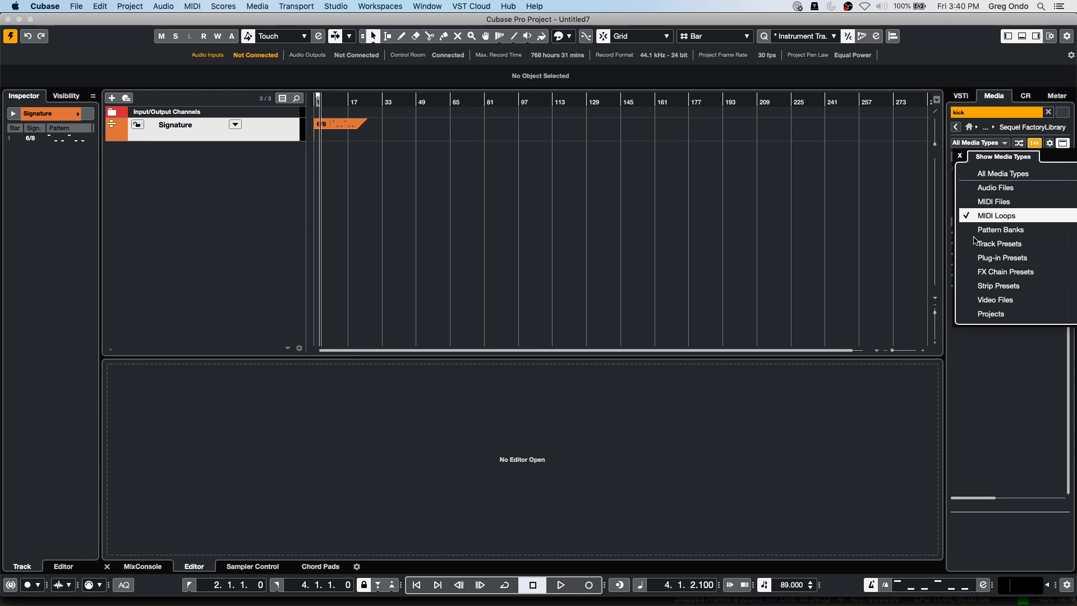
pyautogui.click(1005, 367)
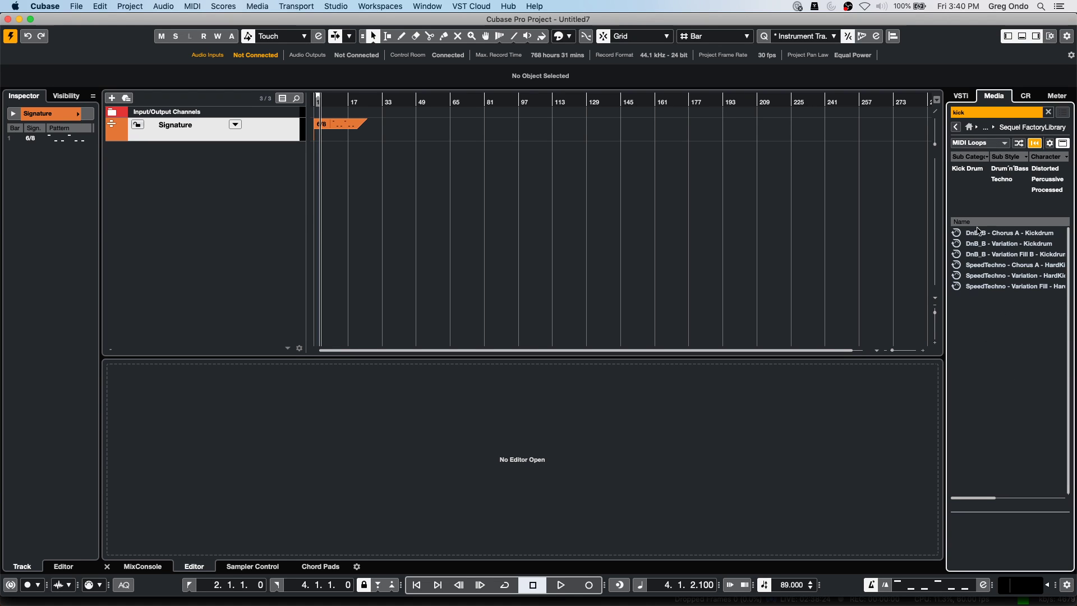
# Replace the Character filter column with Musical > Signature and clear the 'kick' search.
pyautogui.click(1067, 158)
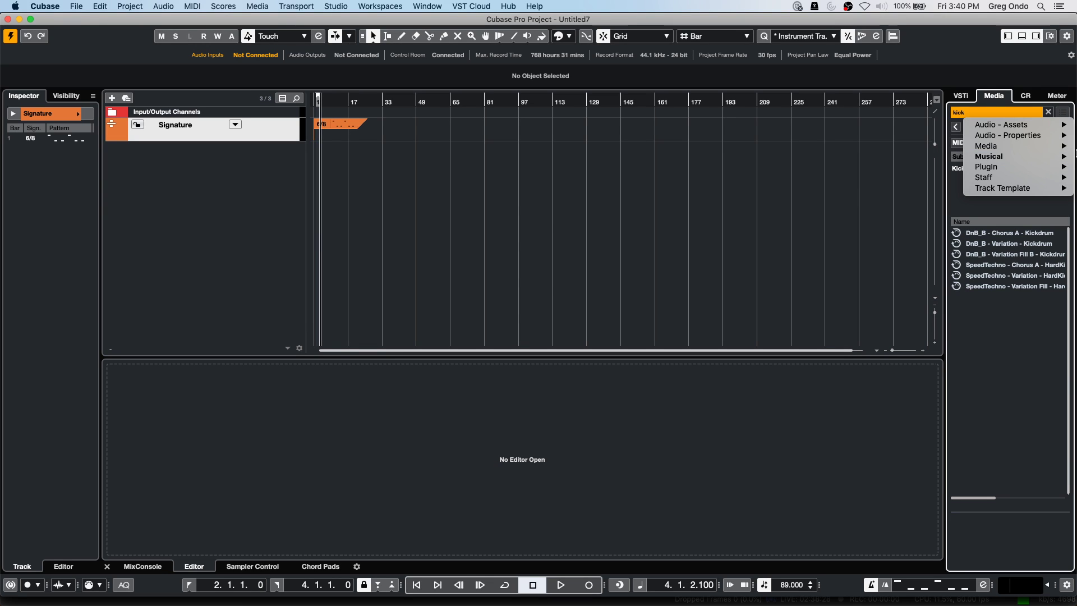
pyautogui.moveTo(1024, 138)
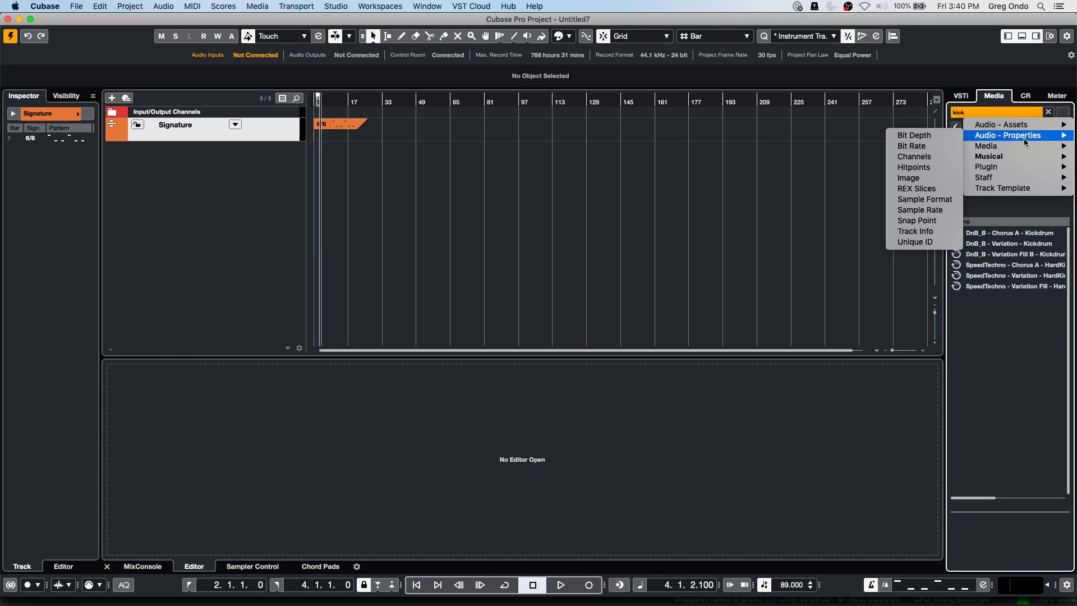
pyautogui.moveTo(1011, 158)
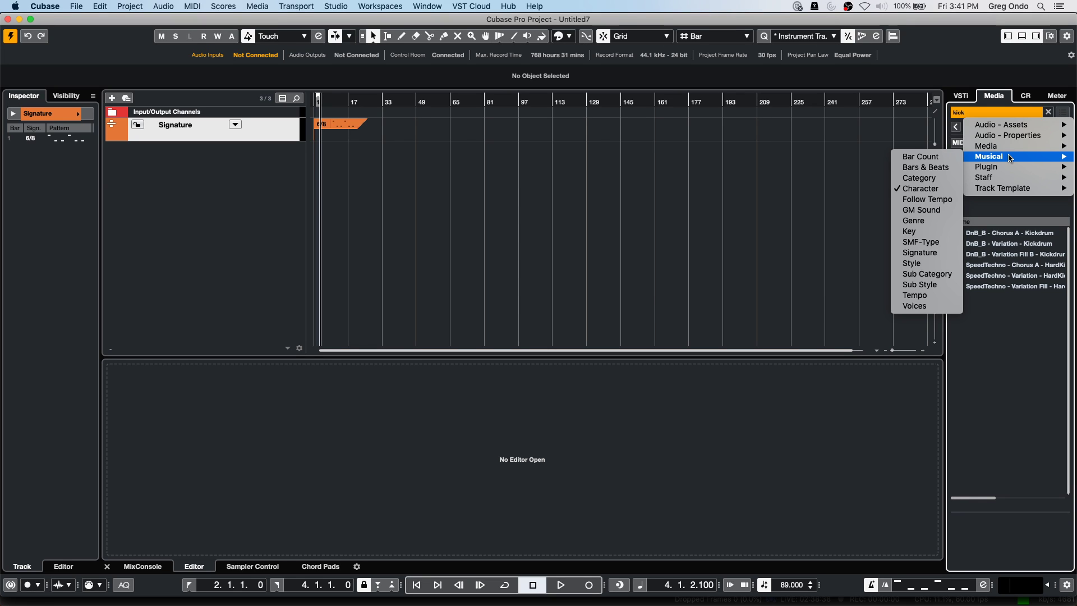
pyautogui.click(933, 253)
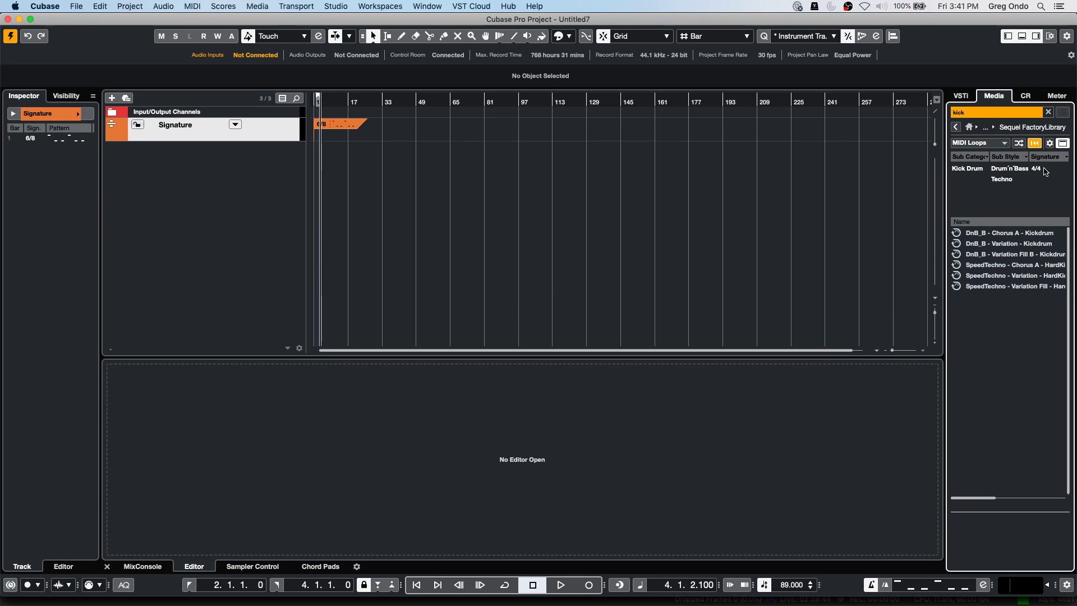
pyautogui.doubleClick(981, 114)
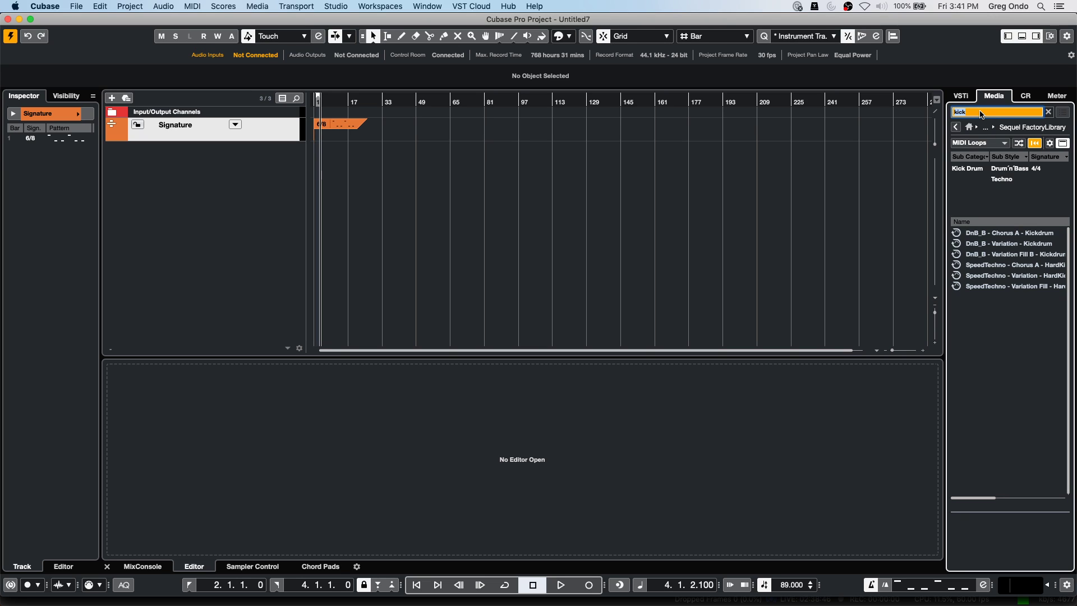
pyautogui.press('BackSpace')
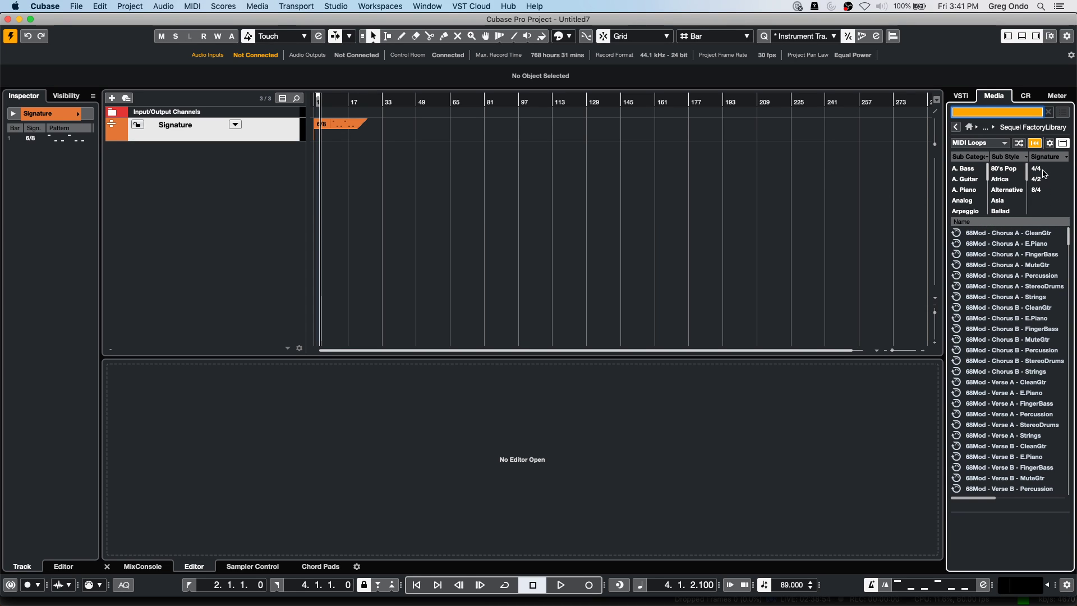
# Toggle the 4/4 and 4/2 Signature filters in the MediaBay.
pyautogui.click(1042, 168)
pyautogui.click(1044, 169)
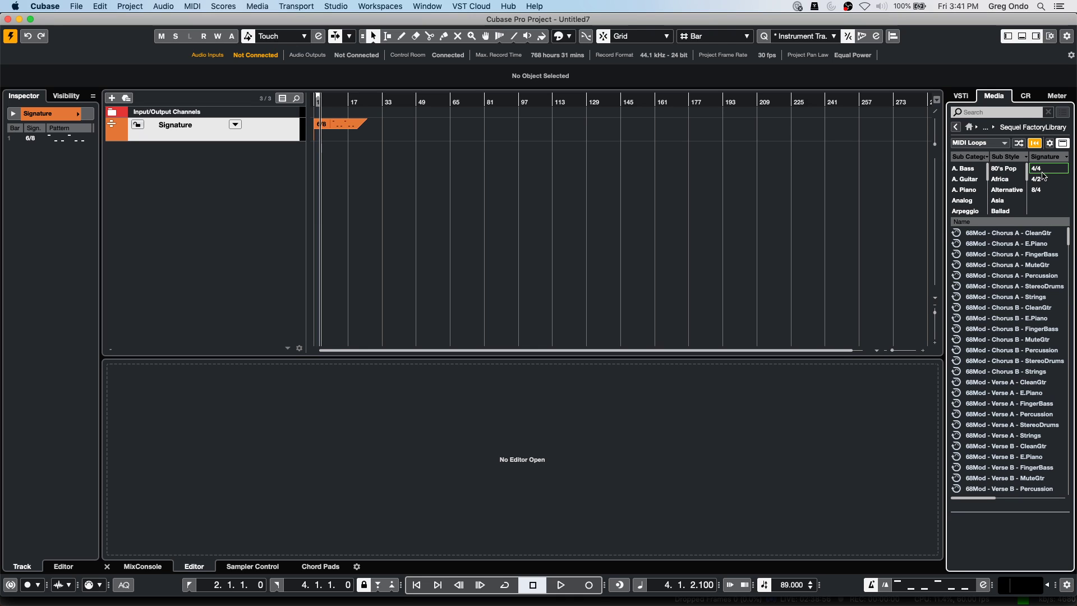
pyautogui.click(1045, 180)
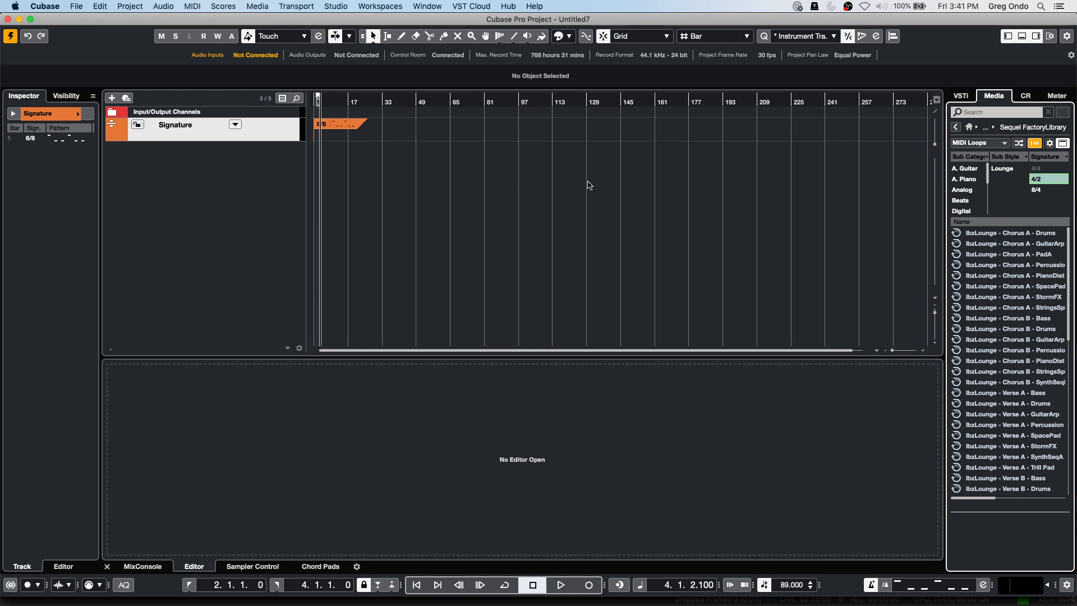
pyautogui.rightClick(336, 167)
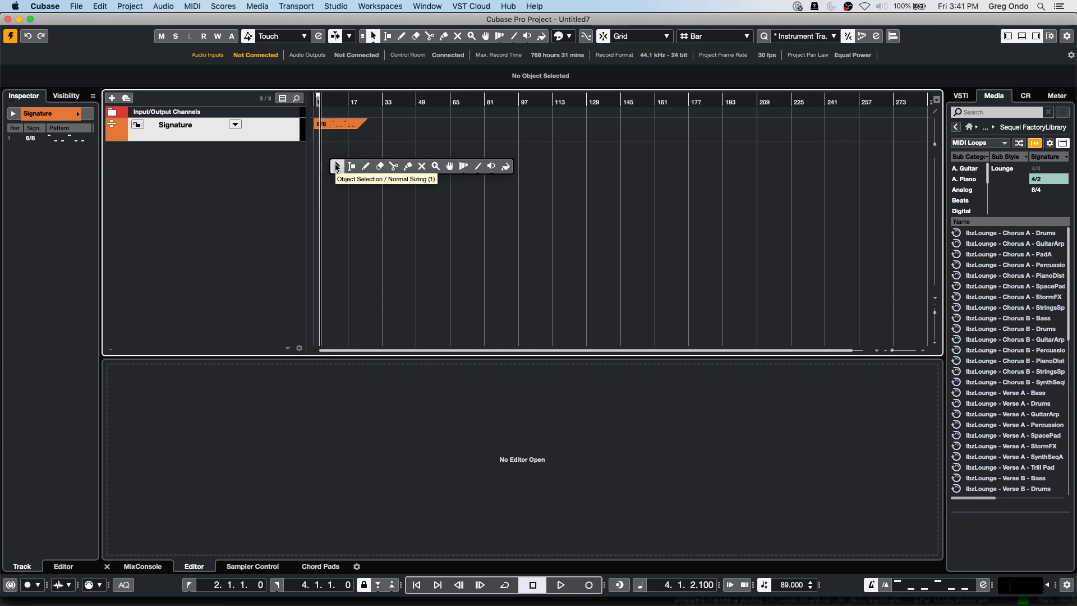
pyautogui.click(337, 167)
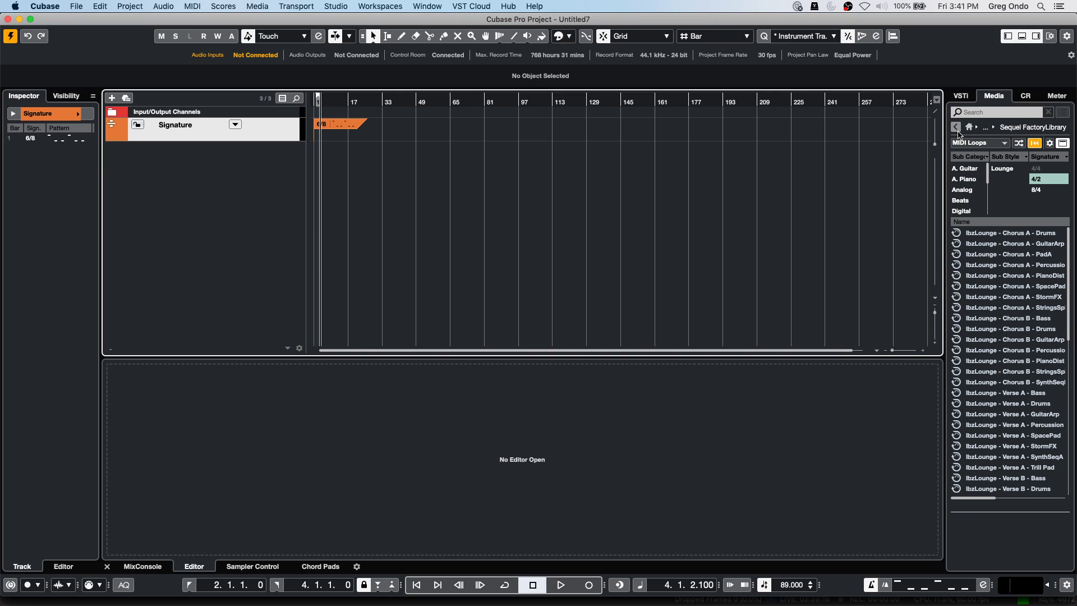
# Clear the 4/2 signature filter and set Show Media Types to All Media Types.
pyautogui.click(990, 143)
pyautogui.click(1006, 188)
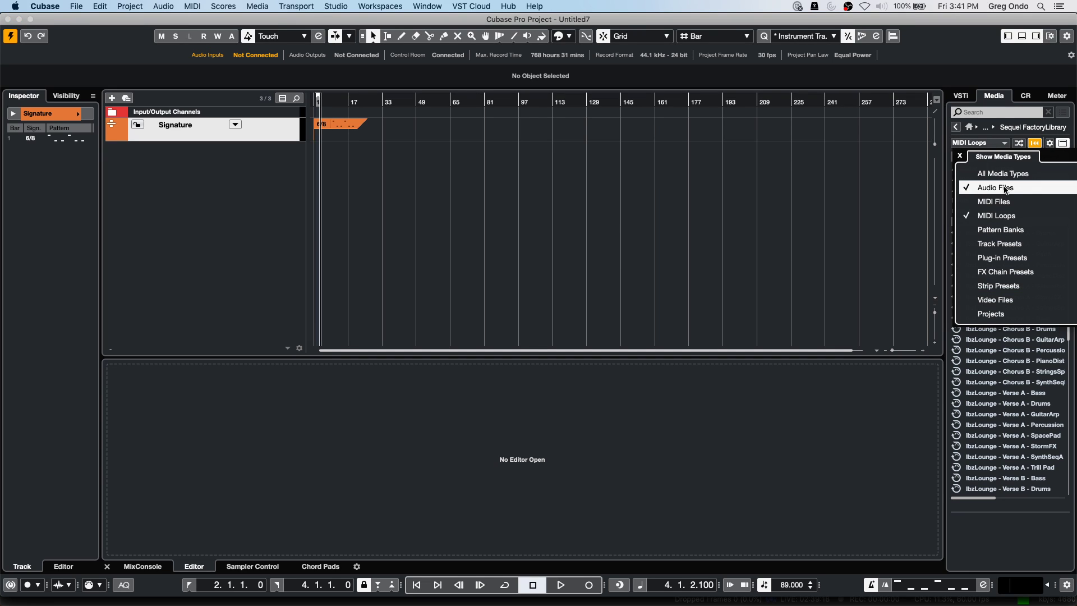
pyautogui.click(911, 194)
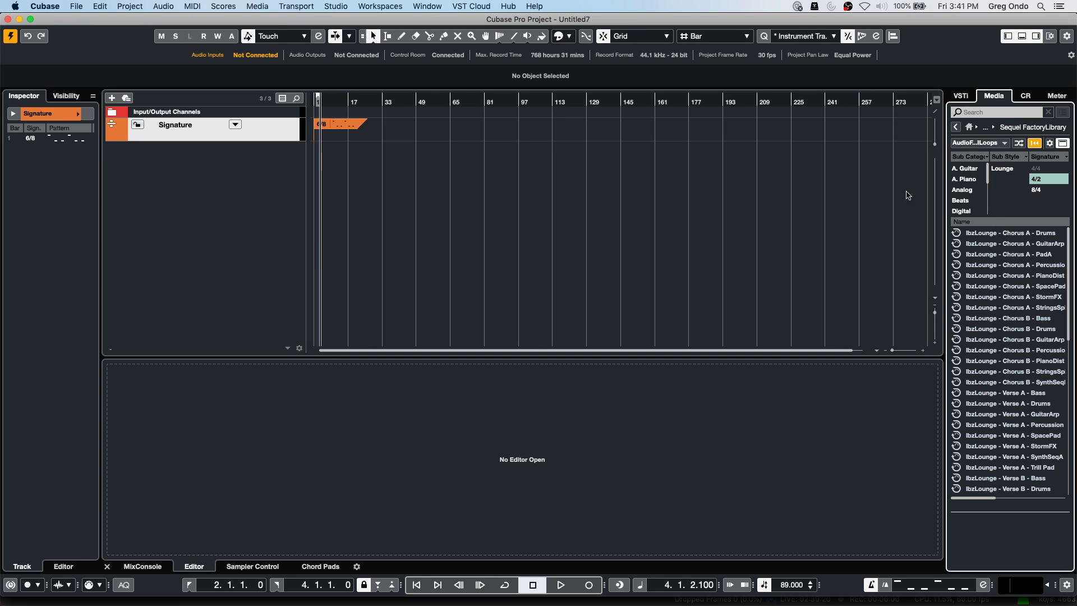
pyautogui.click(1041, 179)
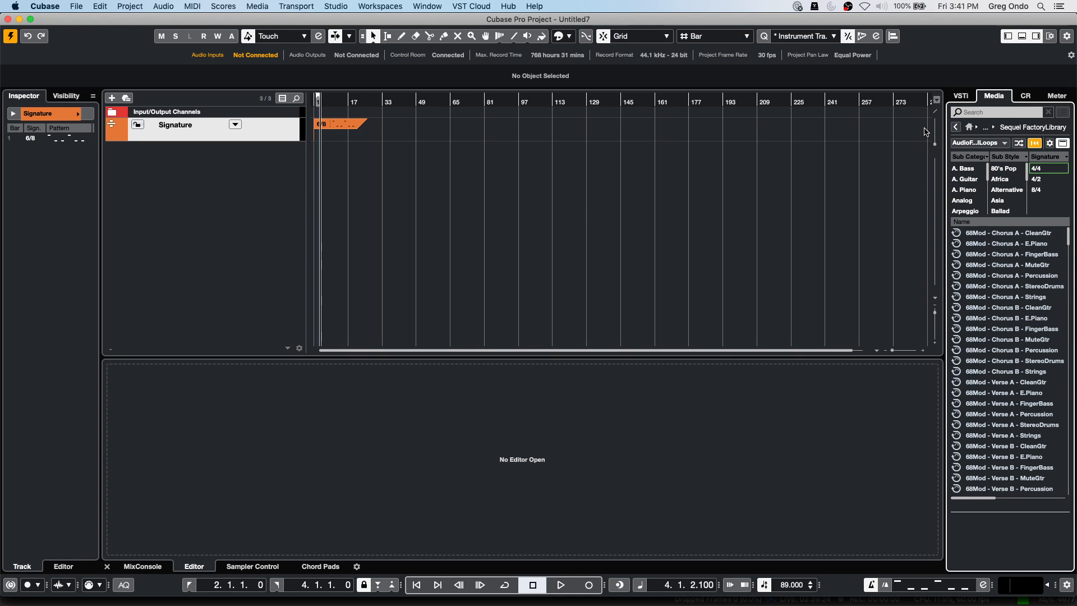
pyautogui.click(984, 145)
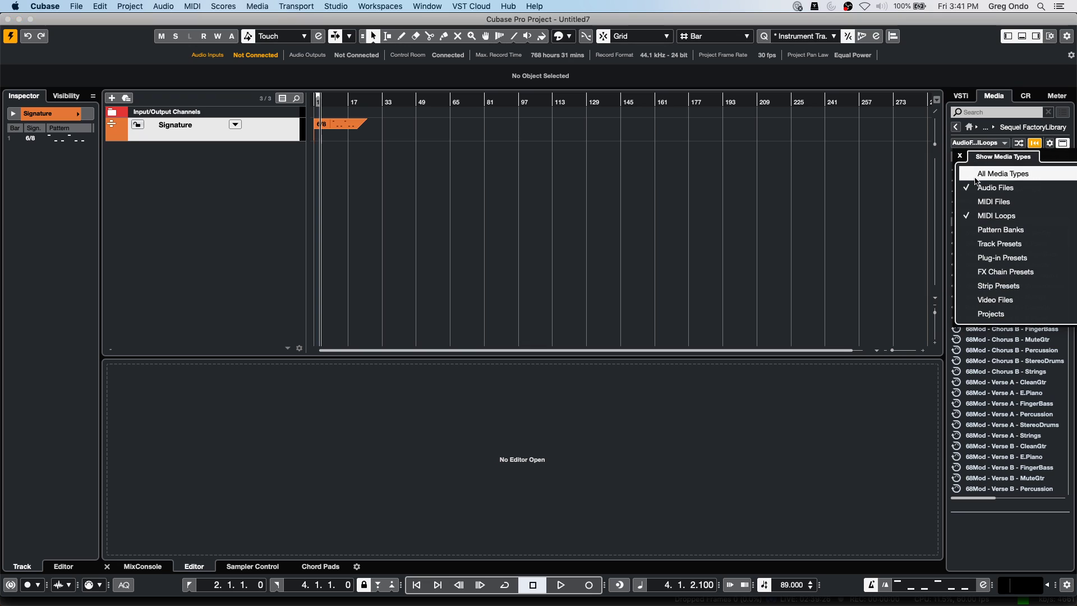
pyautogui.click(925, 176)
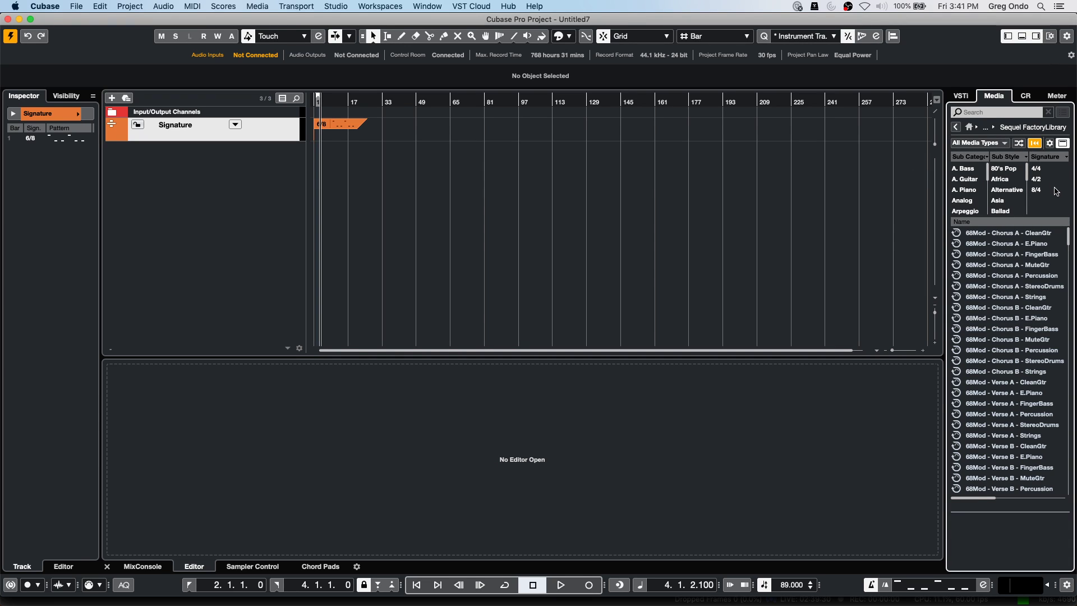
pyautogui.scroll(-5, 1035, 296)
pyautogui.scroll(5, 1034, 296)
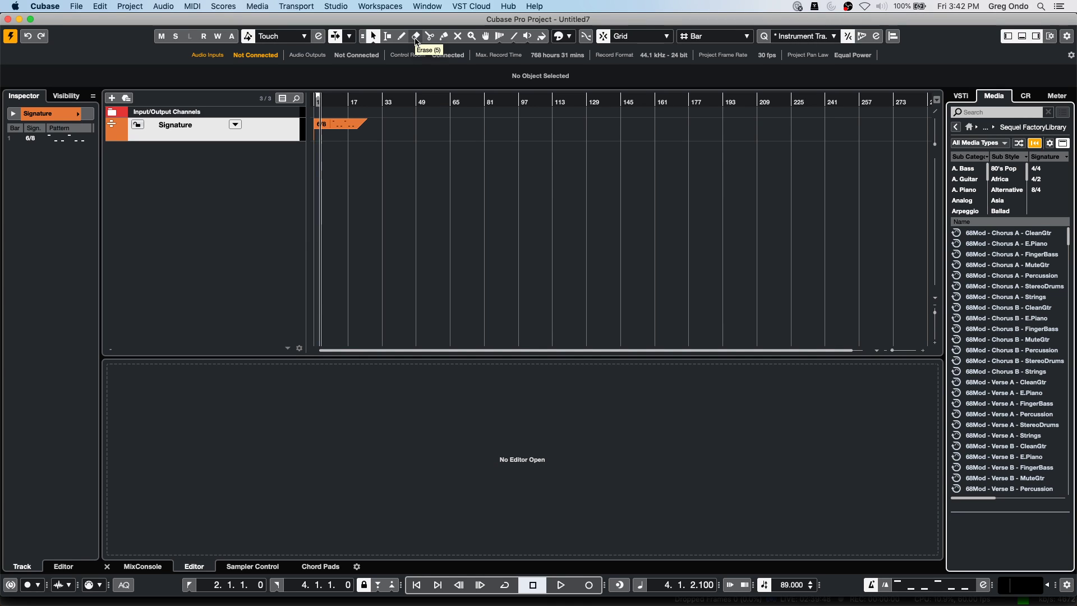
# Add an instrument track using Groove Agent SE.
pyautogui.rightClick(293, 161)
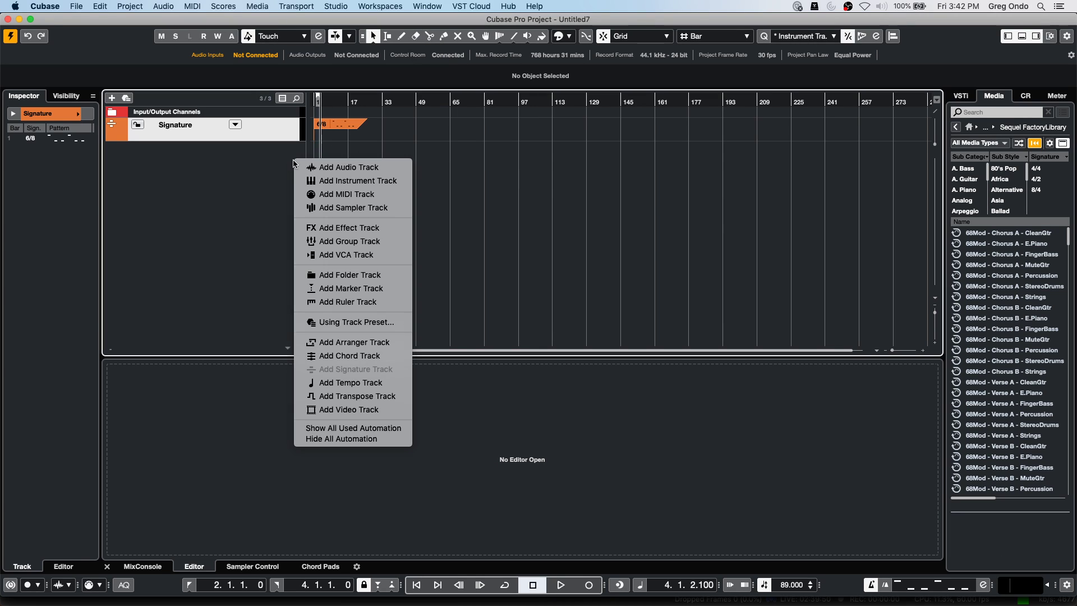
pyautogui.click(490, 192)
pyautogui.rightClick(225, 170)
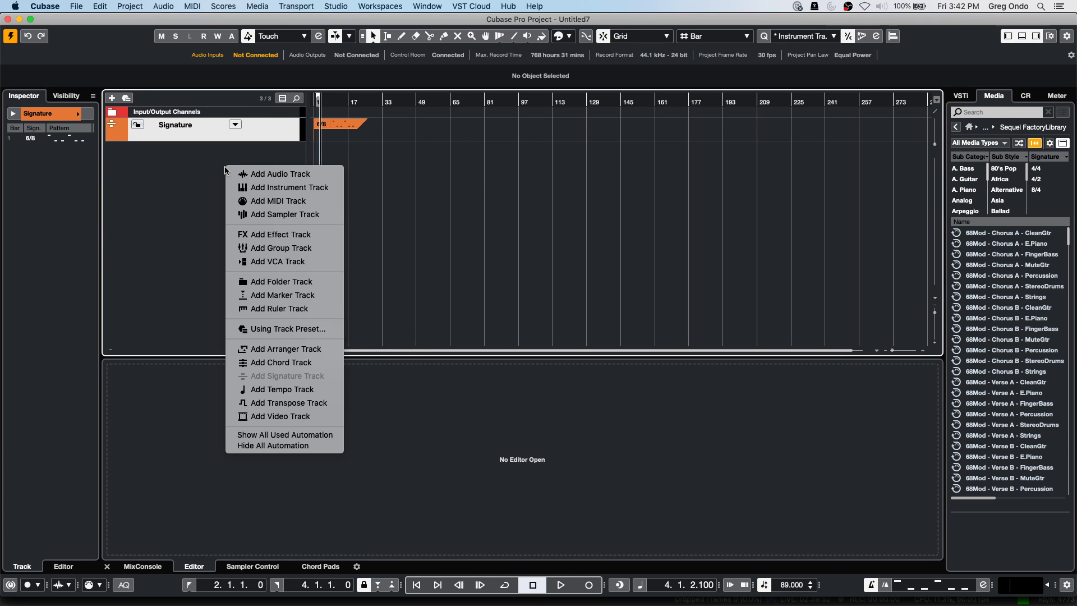
pyautogui.click(284, 188)
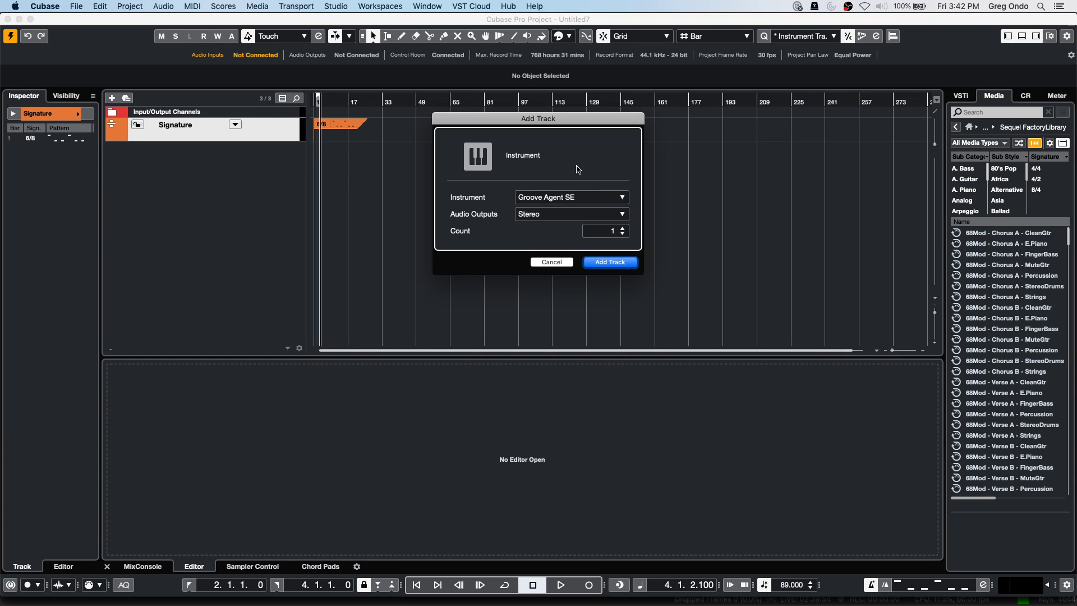
pyautogui.click(572, 199)
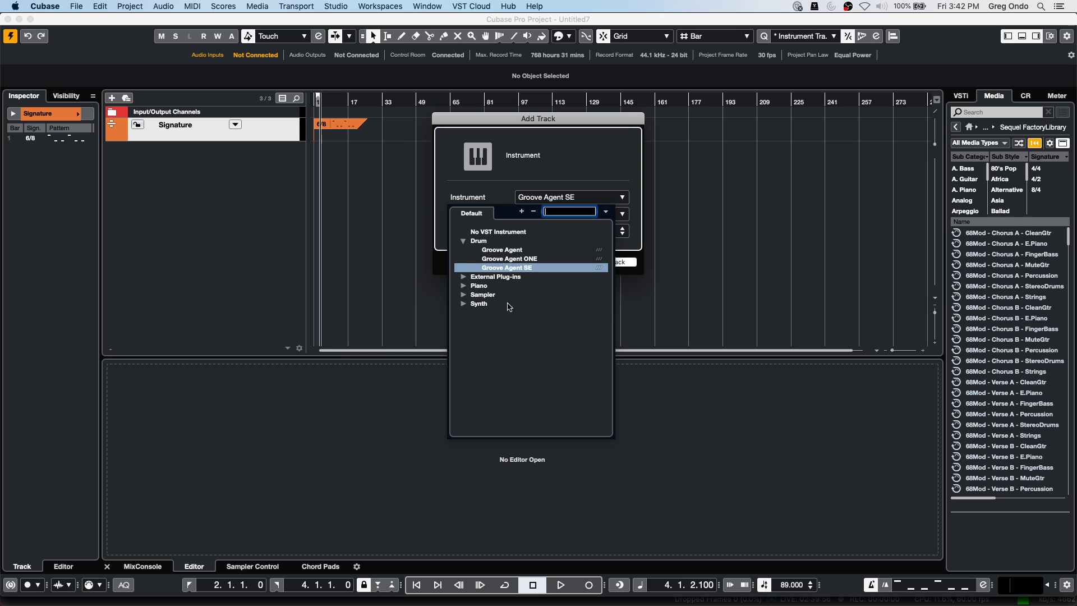
pyautogui.click(509, 308)
pyautogui.click(621, 269)
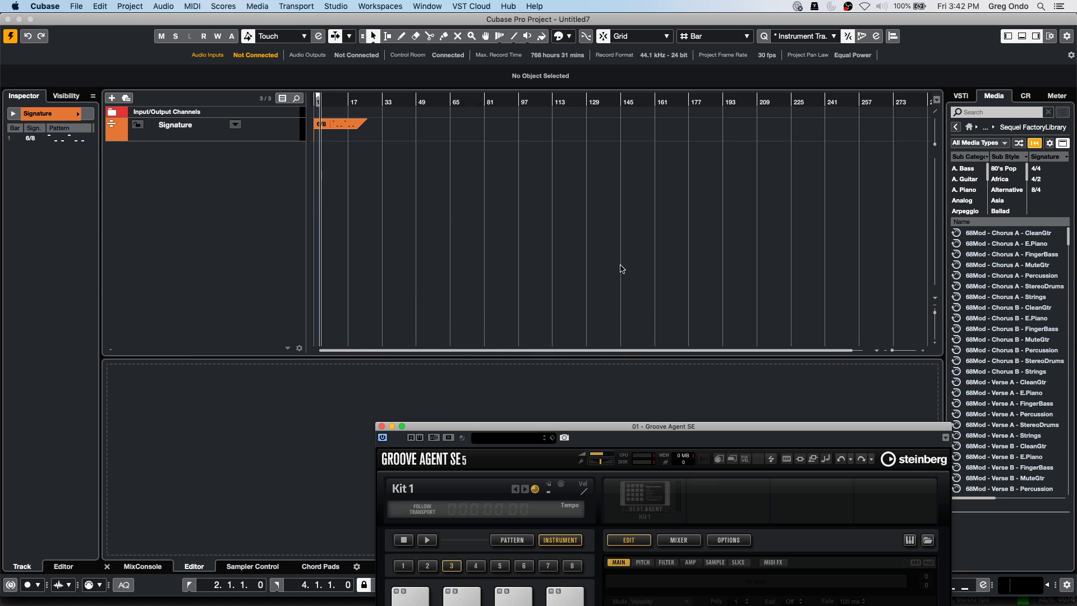
pyautogui.moveTo(570, 430); pyautogui.dragTo(536, 109)
# Load the Forget The Past kit with its patterns into Groove Agent SE, then close the window.
pyautogui.click(661, 219)
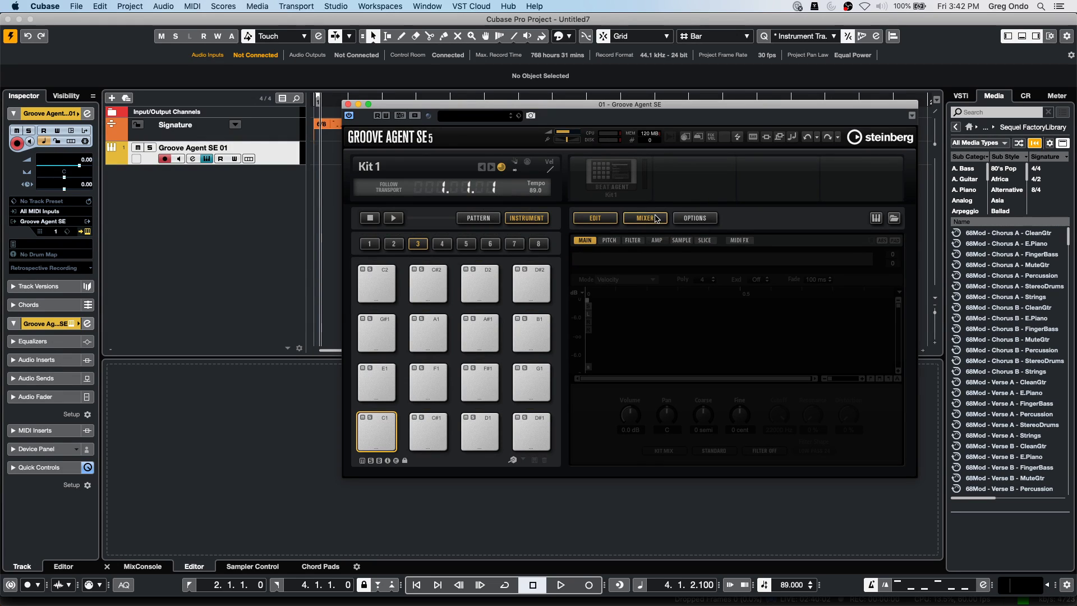
pyautogui.click(594, 218)
pyautogui.rightClick(606, 185)
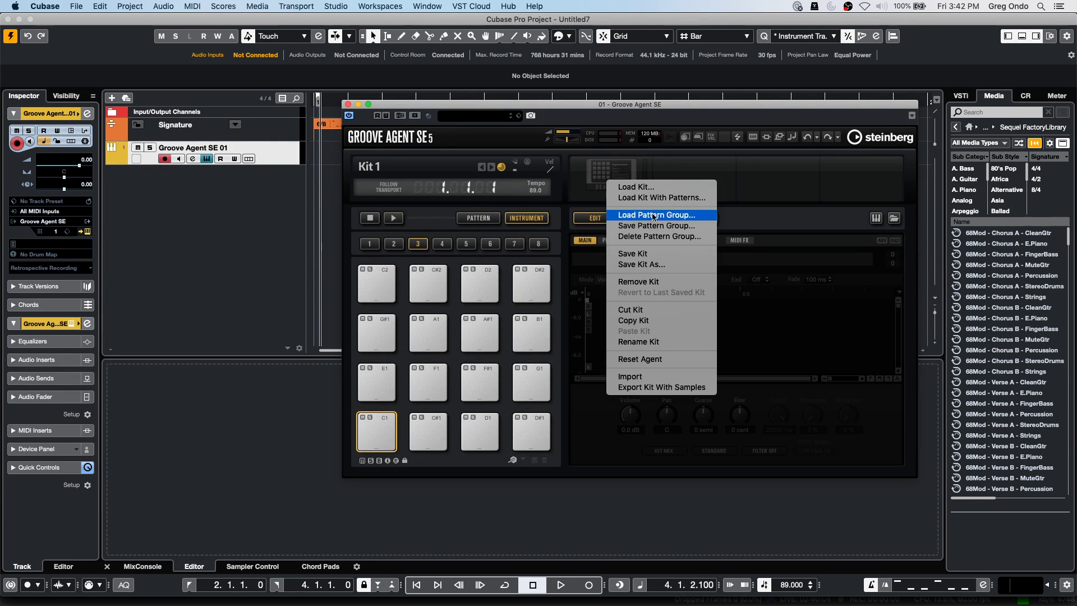
pyautogui.click(657, 199)
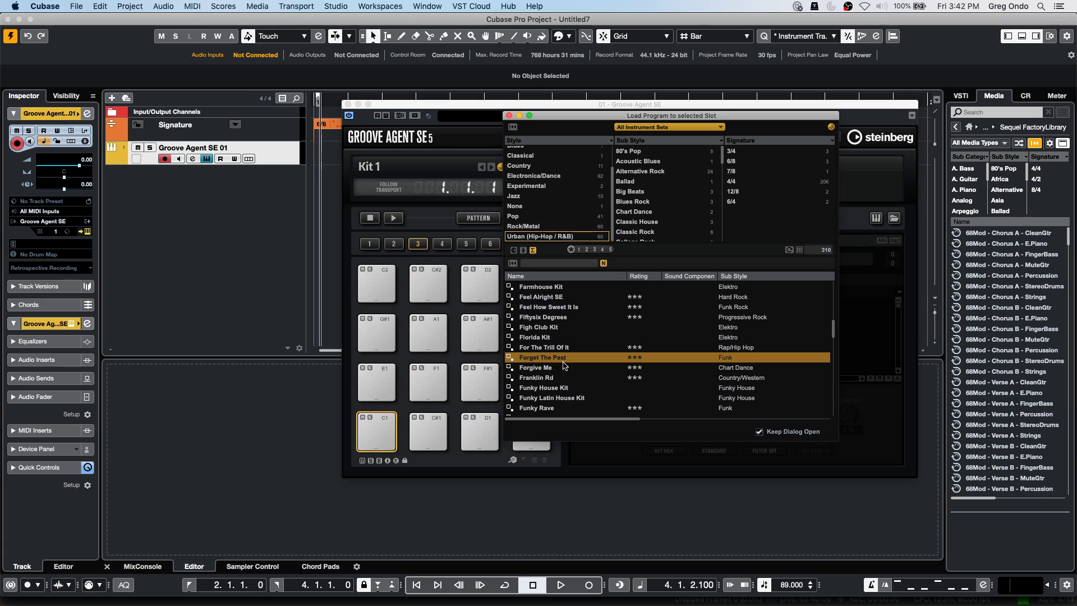
pyautogui.doubleClick(565, 359)
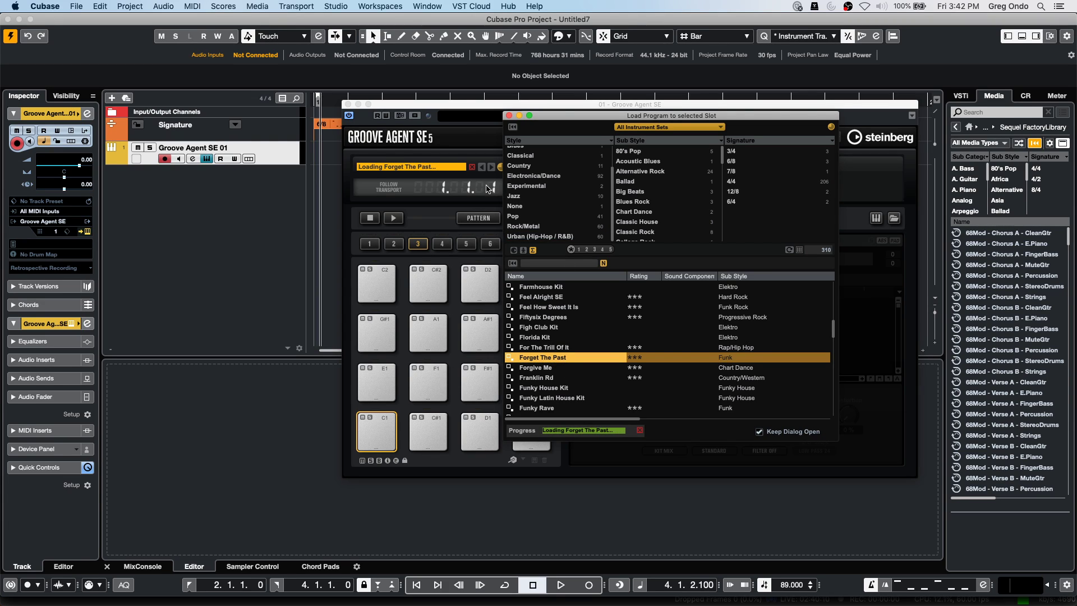
pyautogui.click(509, 115)
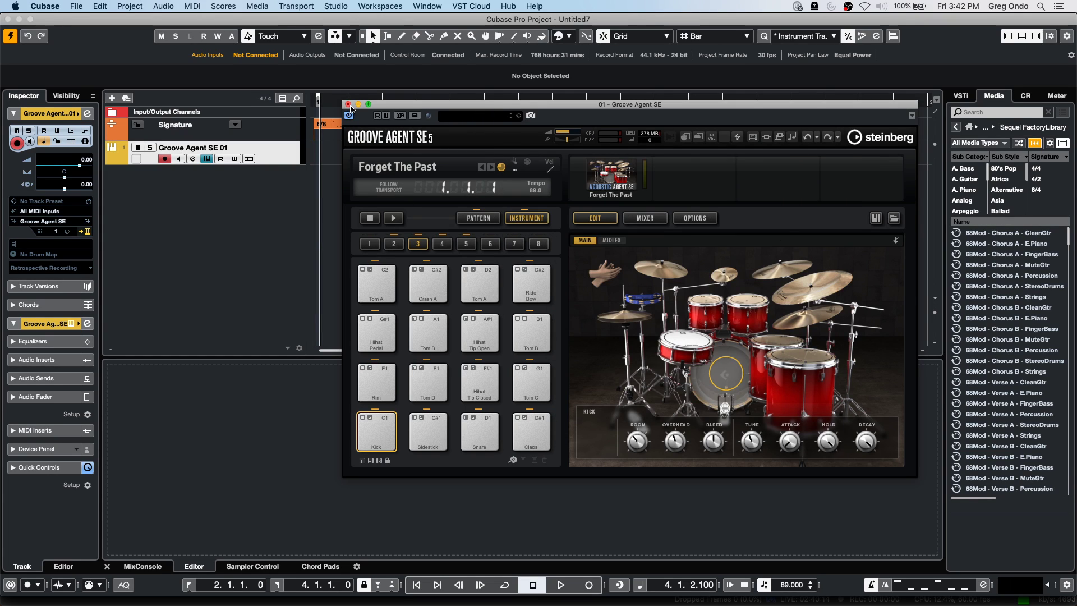
pyautogui.click(348, 105)
pyautogui.rightClick(336, 162)
# Draw a MIDI part from bar 1 to 53 and switch the lower zone to the Drum Editor.
pyautogui.click(362, 159)
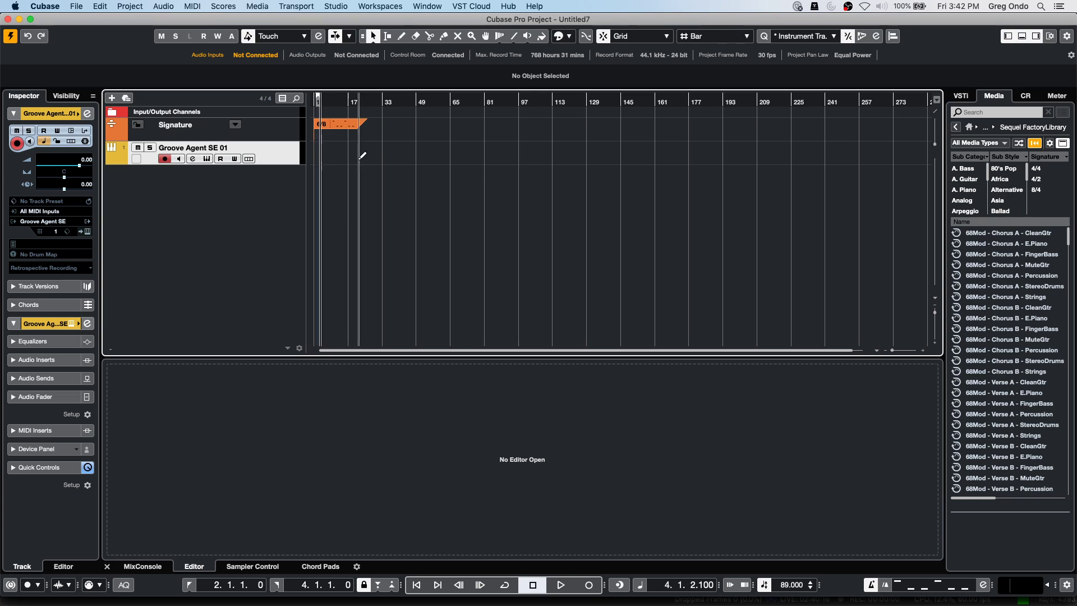
pyautogui.moveTo(322, 152); pyautogui.dragTo(421, 152)
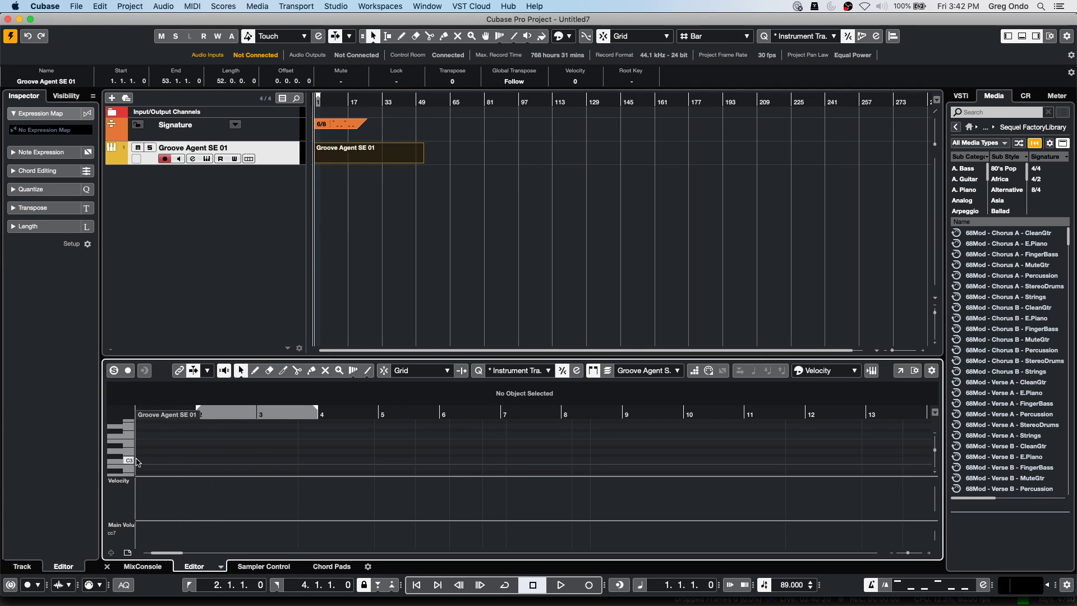
pyautogui.click(220, 567)
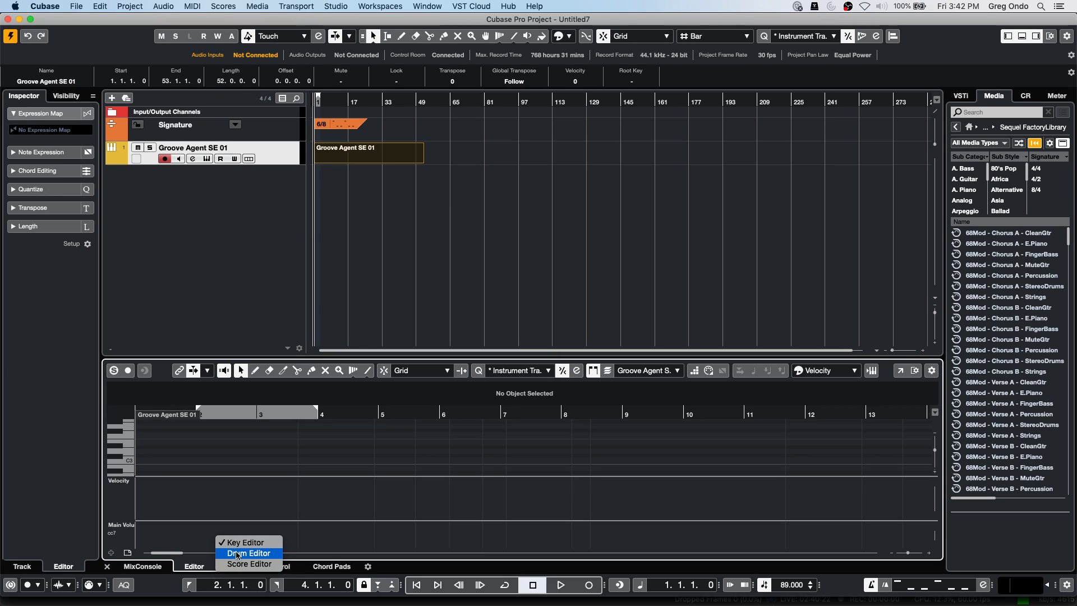
pyautogui.click(236, 553)
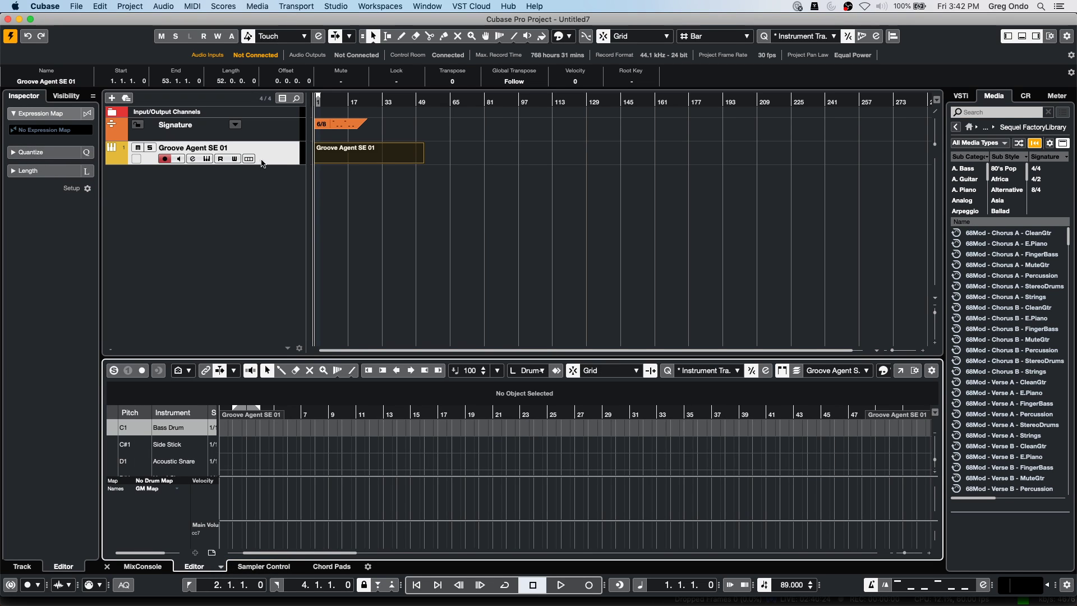
# Create a drum map from the Groove Agent kit and open the Drum Editor in its own window.
pyautogui.click(129, 155)
pyautogui.click(53, 255)
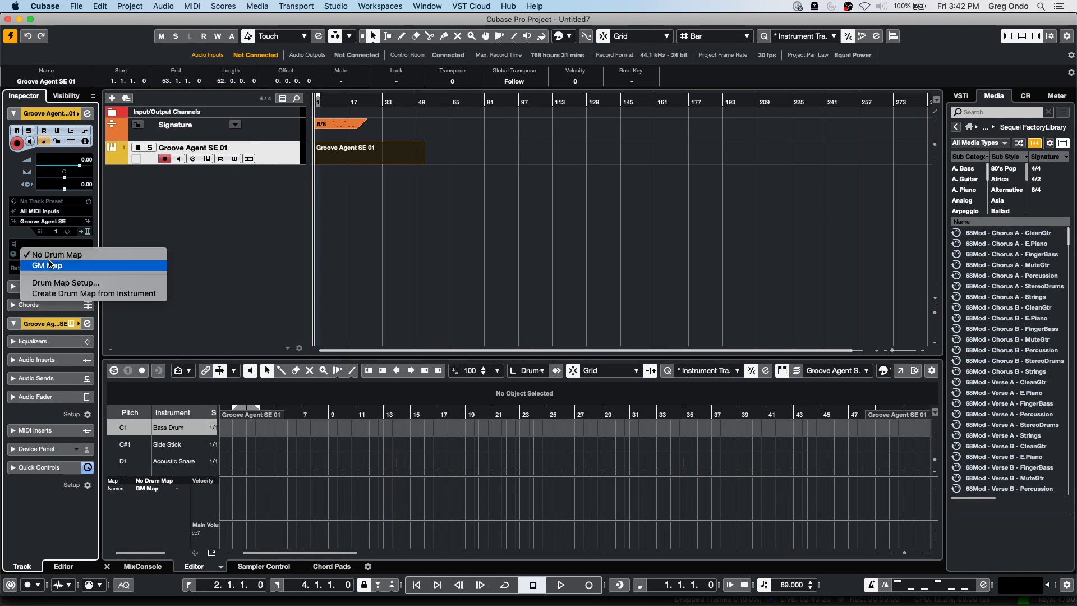
pyautogui.click(61, 293)
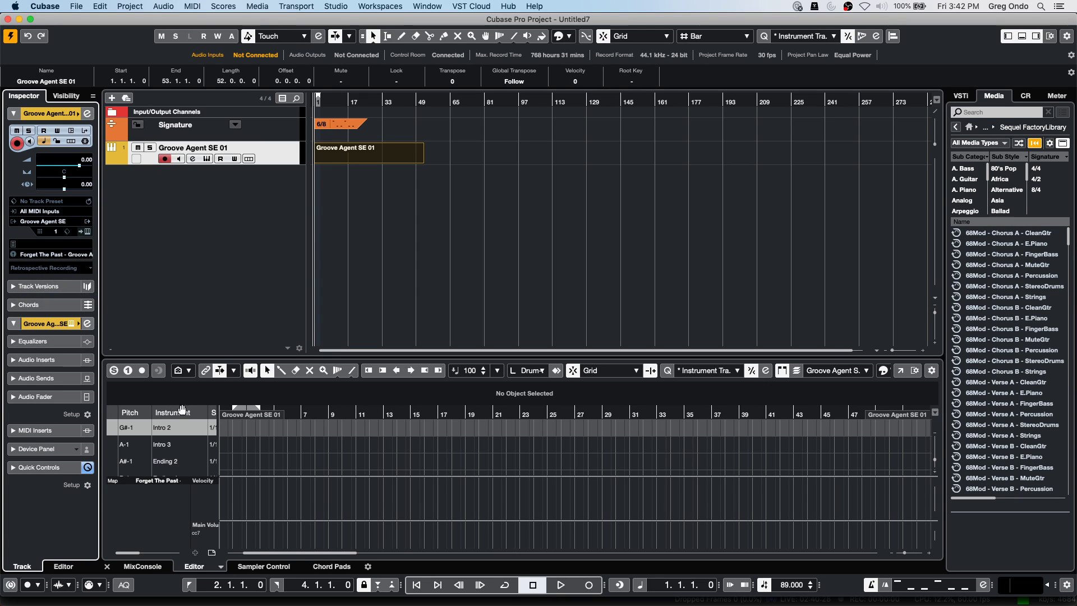
pyautogui.scroll(-3, 264, 445)
pyautogui.scroll(-3, 273, 447)
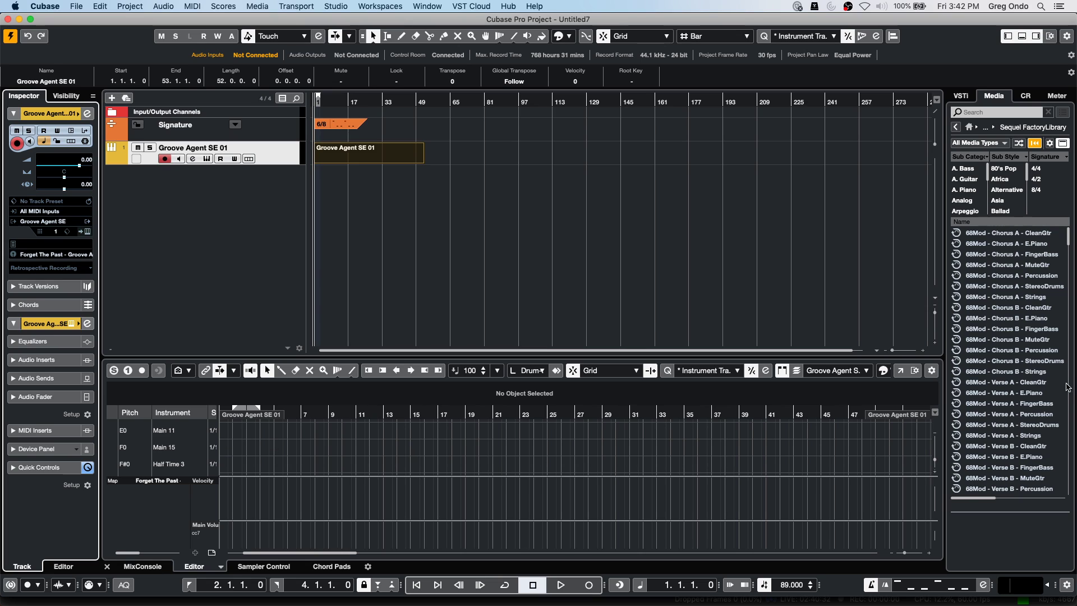
pyautogui.click(900, 370)
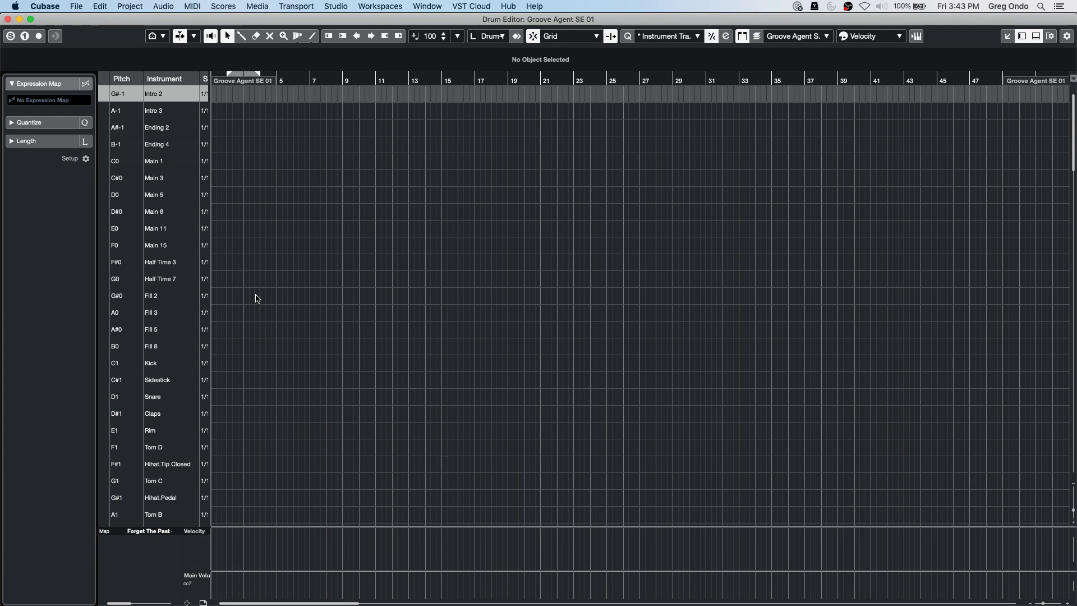
# Zoom to the first bars and draw a kick at bar 1 plus snares mid-bar 1 and at bar 2.
pyautogui.rightClick(241, 352)
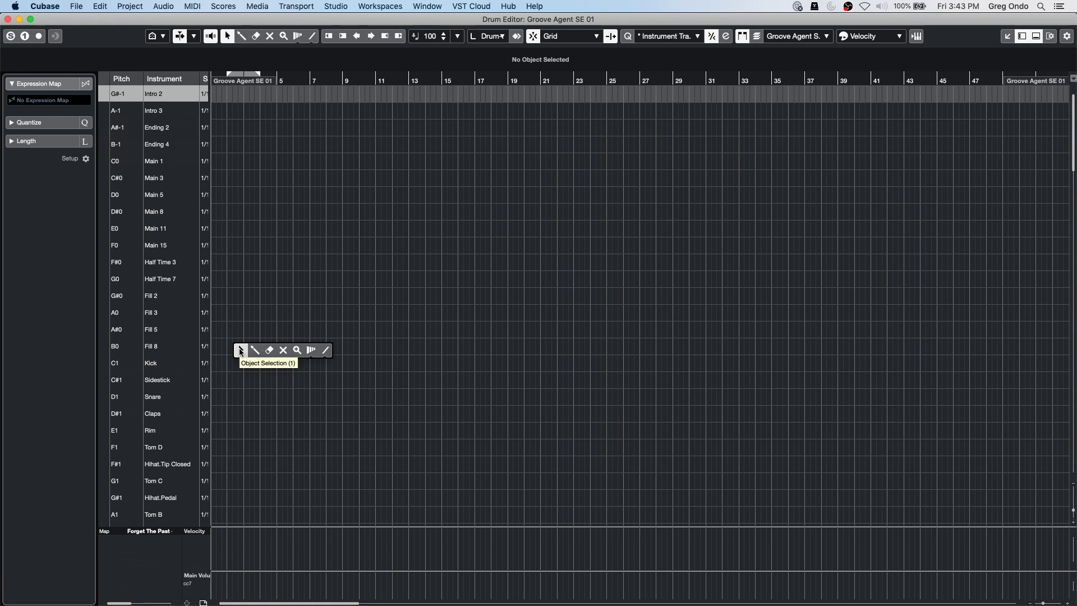
pyautogui.click(240, 351)
pyautogui.moveTo(287, 81); pyautogui.dragTo(150, 137)
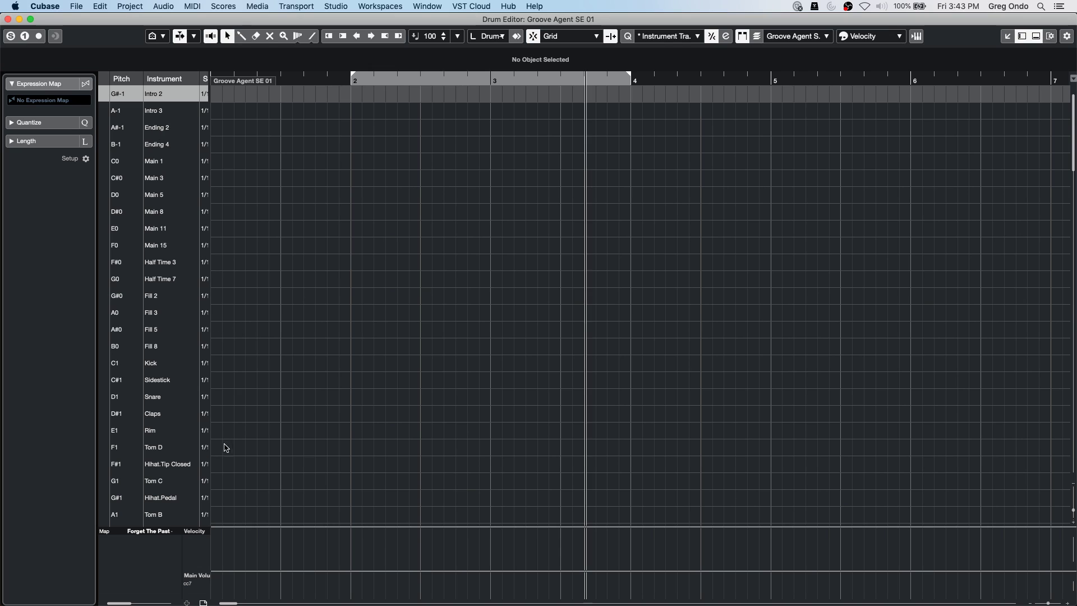
pyautogui.rightClick(230, 376)
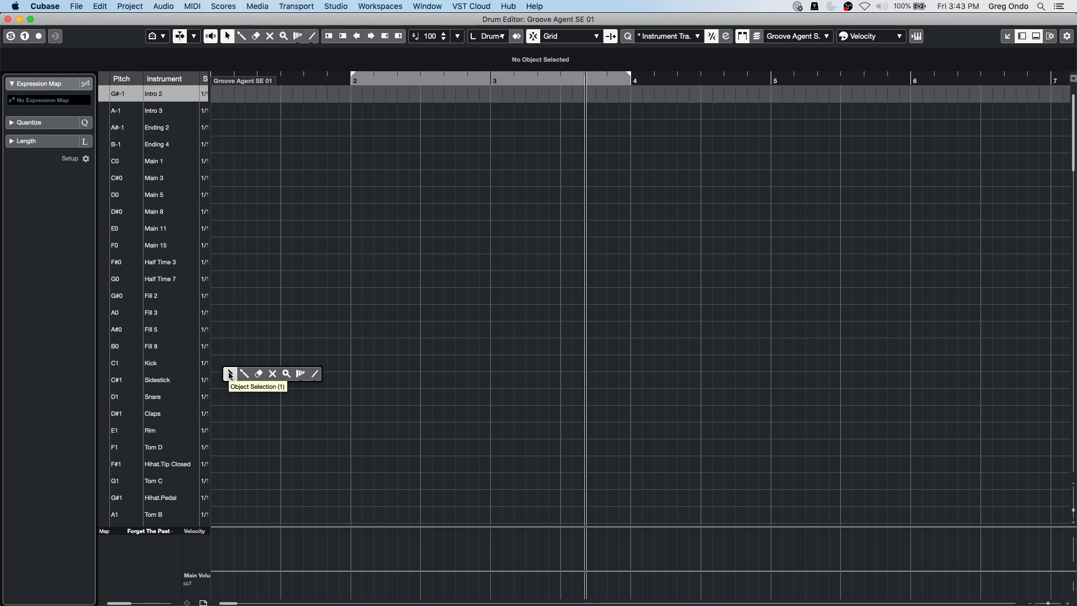
pyautogui.click(241, 377)
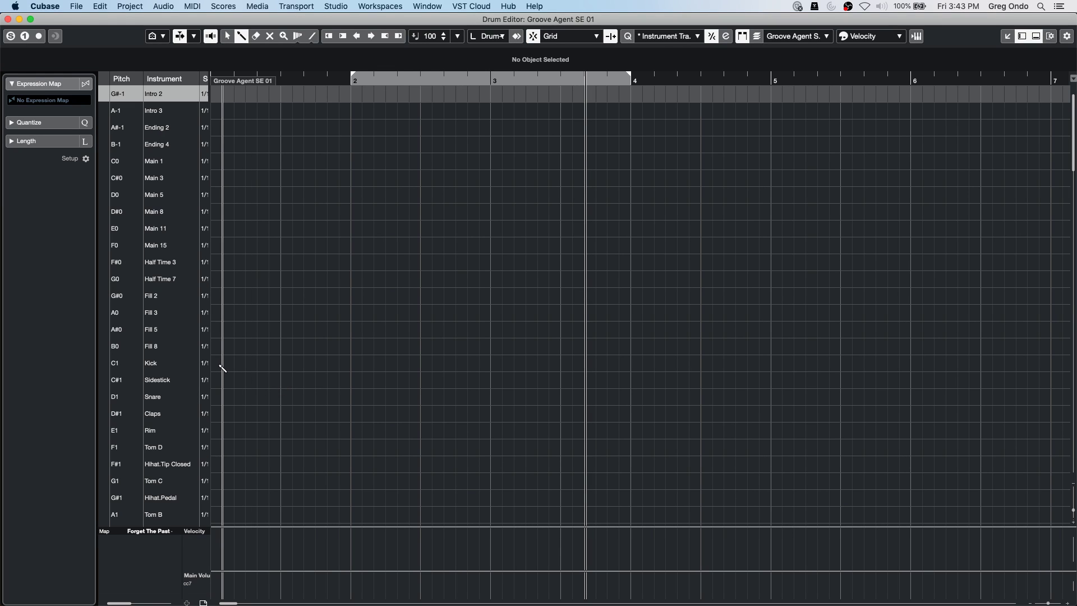
pyautogui.click(221, 365)
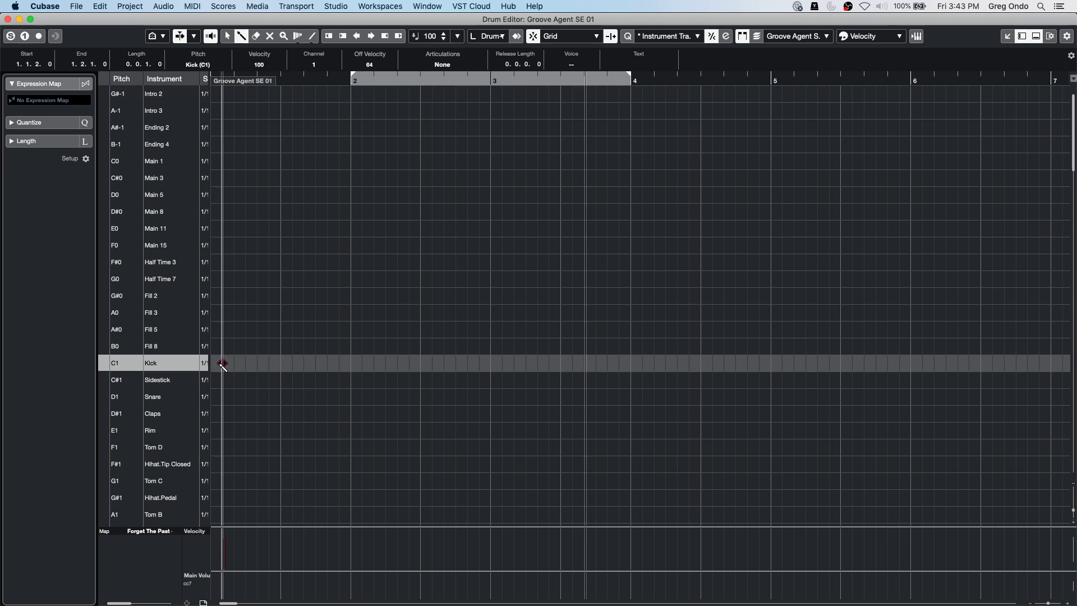
pyautogui.click(282, 397)
pyautogui.click(351, 396)
# Add a kick mid-bar 2 and snares at bar 3 and mid-bar 3, then close the Drum Editor.
pyautogui.rightClick(319, 358)
pyautogui.click(318, 357)
pyautogui.moveTo(221, 341); pyautogui.dragTo(364, 420)
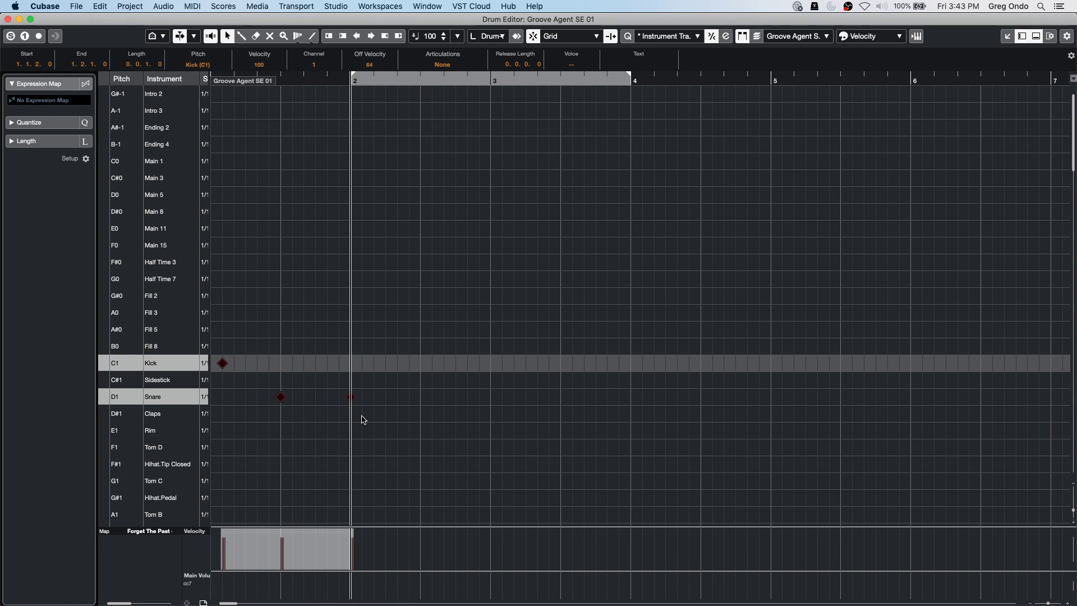
pyautogui.rightClick(420, 363)
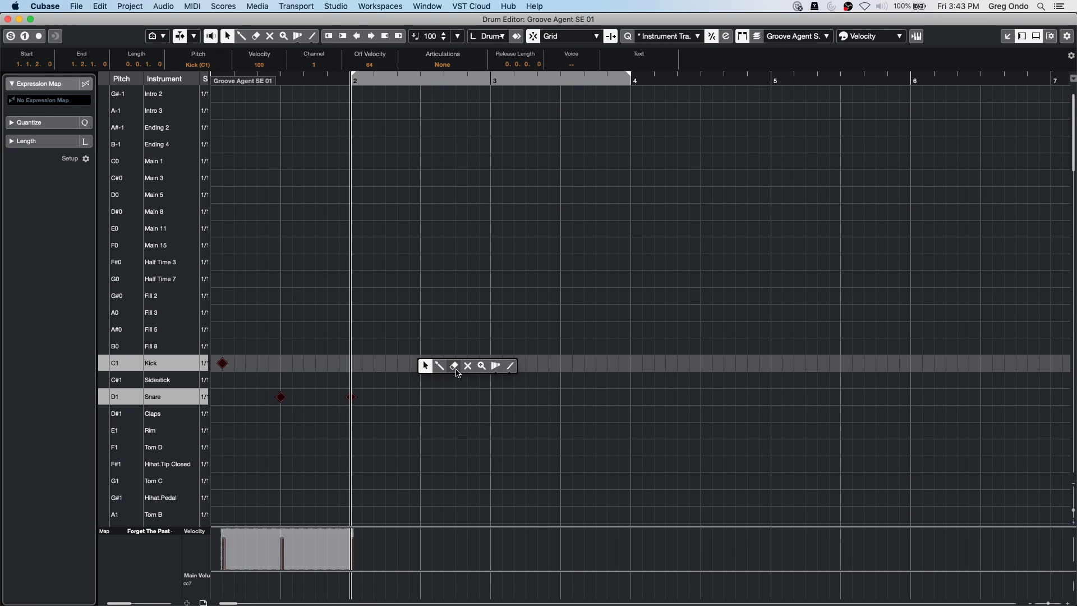
pyautogui.click(429, 365)
pyautogui.click(427, 364)
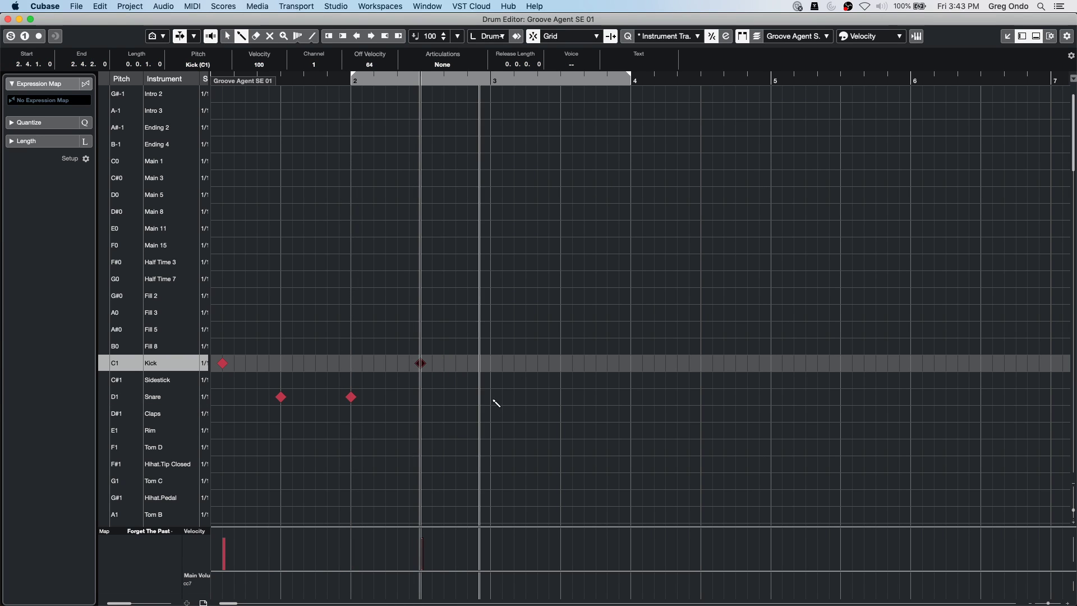
pyautogui.click(492, 396)
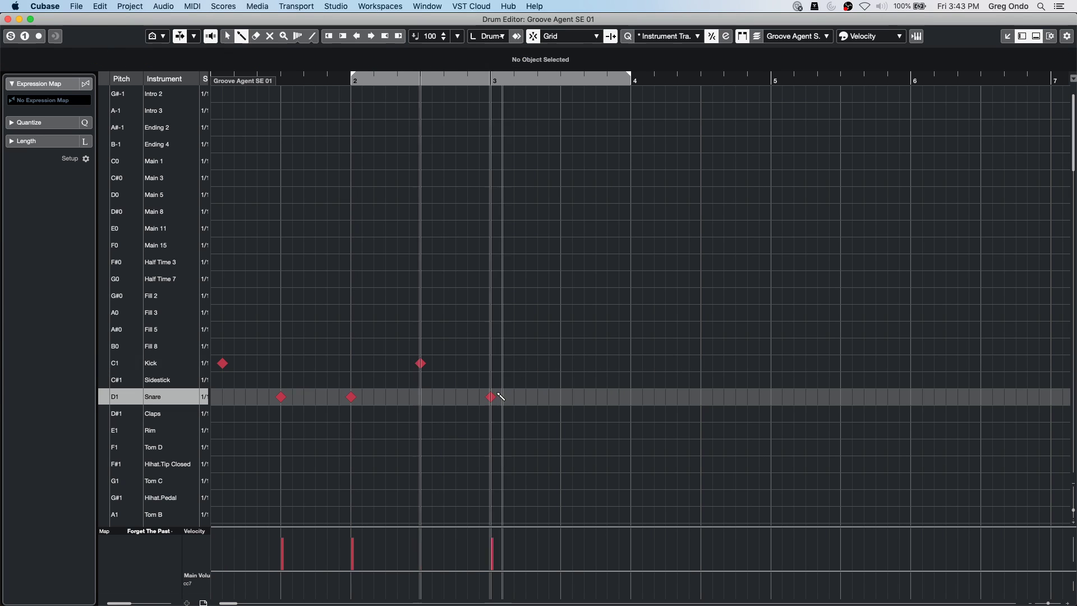
pyautogui.click(561, 397)
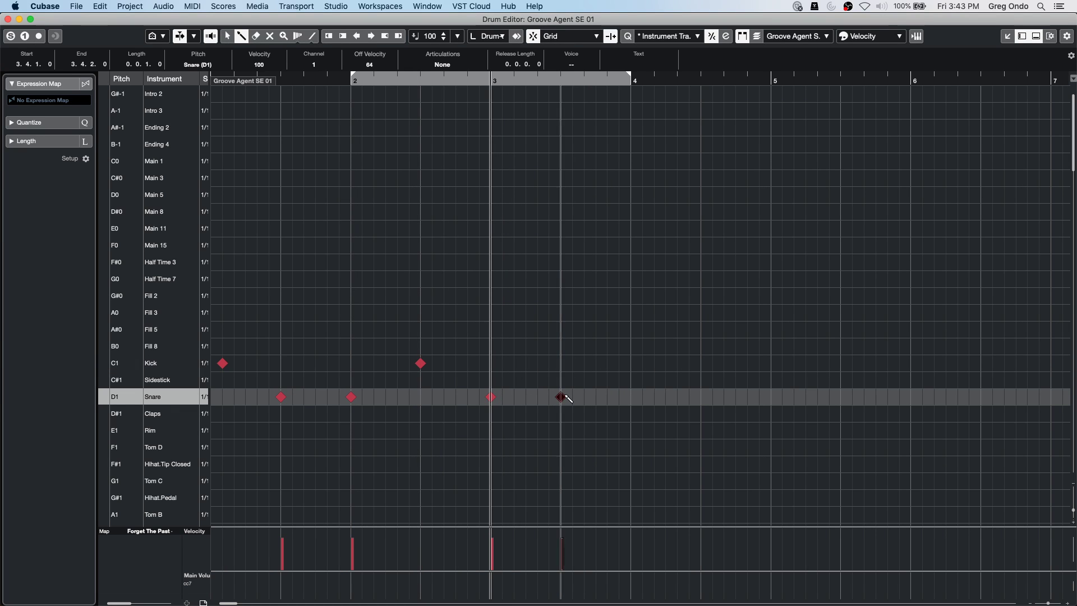
pyautogui.click(8, 19)
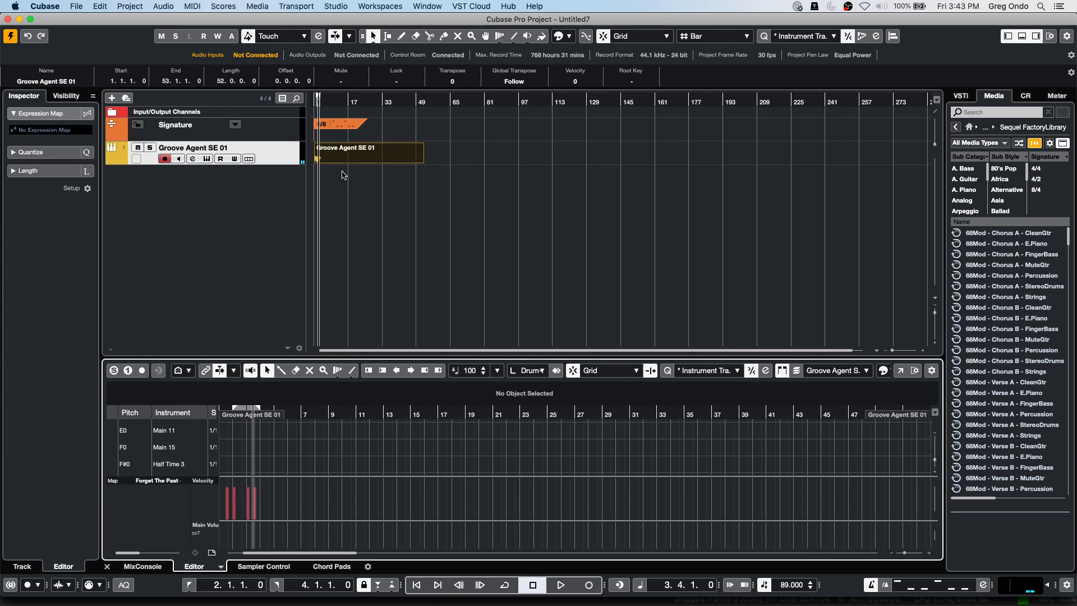
# Trim the drum part to two bars by splitting at bar 3, then repeat it out to bar 35.
pyautogui.click(317, 104)
pyautogui.press('h')
pyautogui.press('h')
pyautogui.press('h')
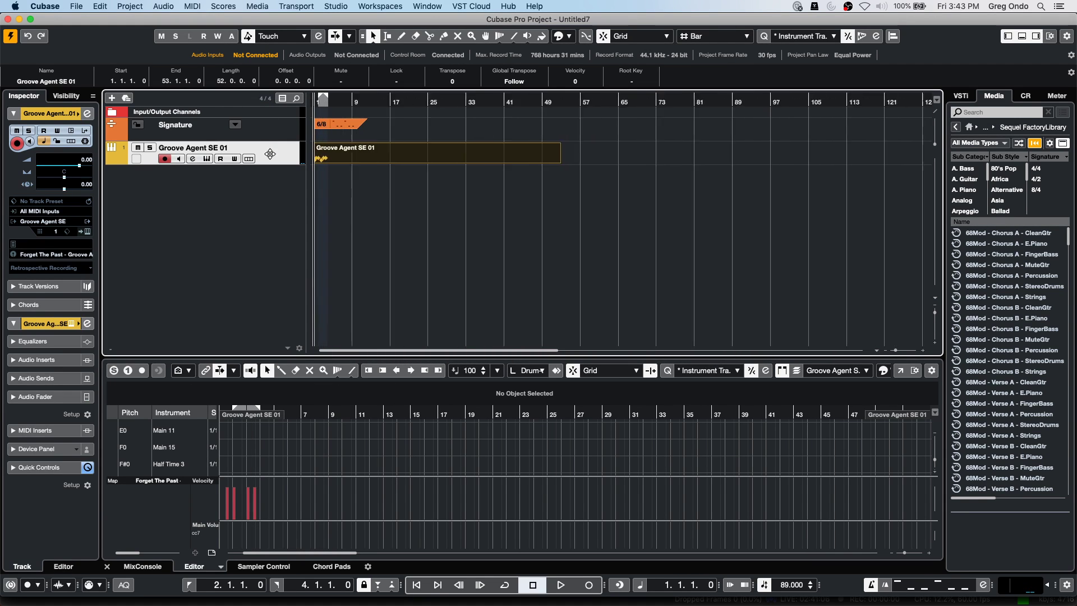
pyautogui.rightClick(374, 170)
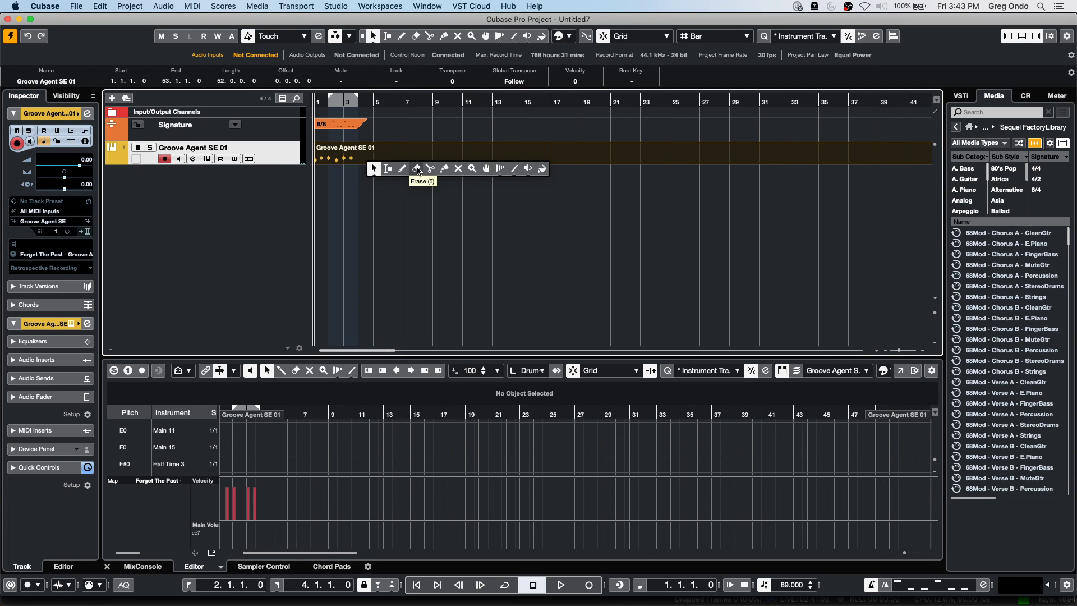
pyautogui.click(436, 170)
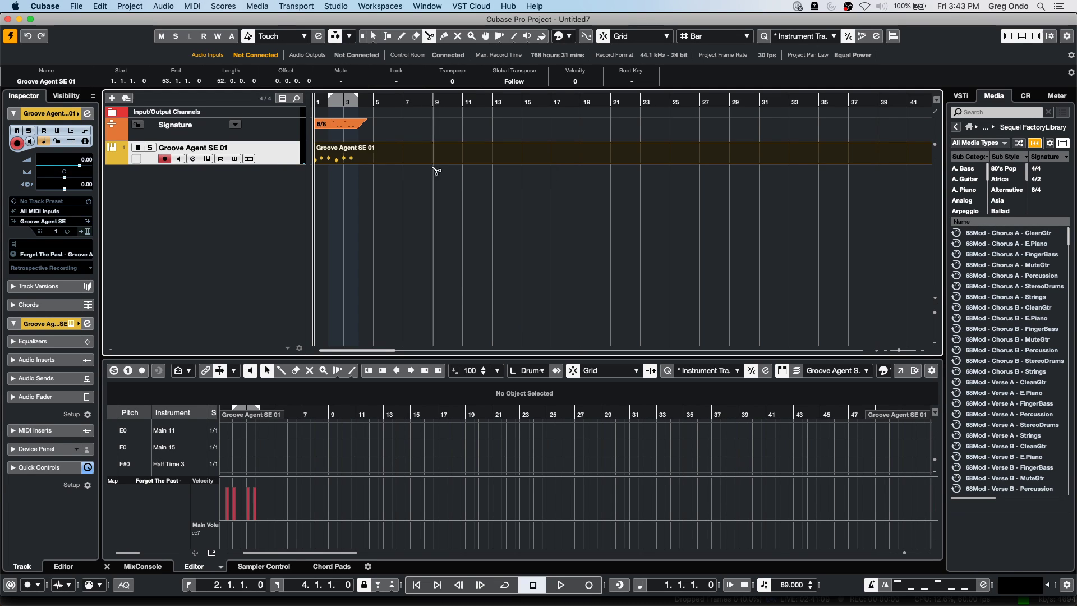
pyautogui.click(345, 168)
pyautogui.rightClick(347, 174)
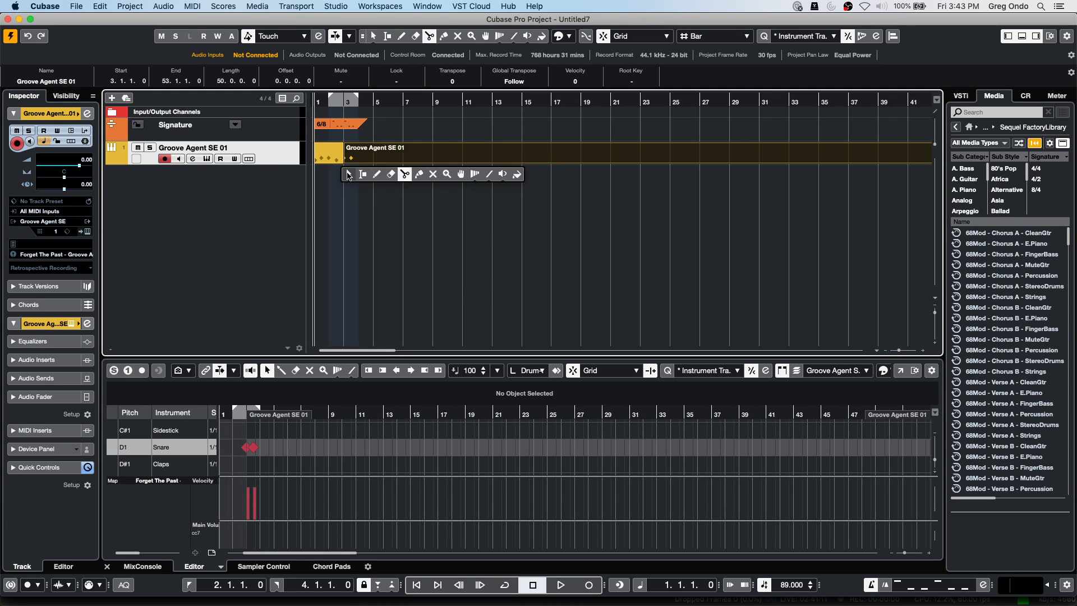
pyautogui.click(391, 174)
pyautogui.click(395, 156)
pyautogui.rightClick(396, 157)
pyautogui.click(395, 156)
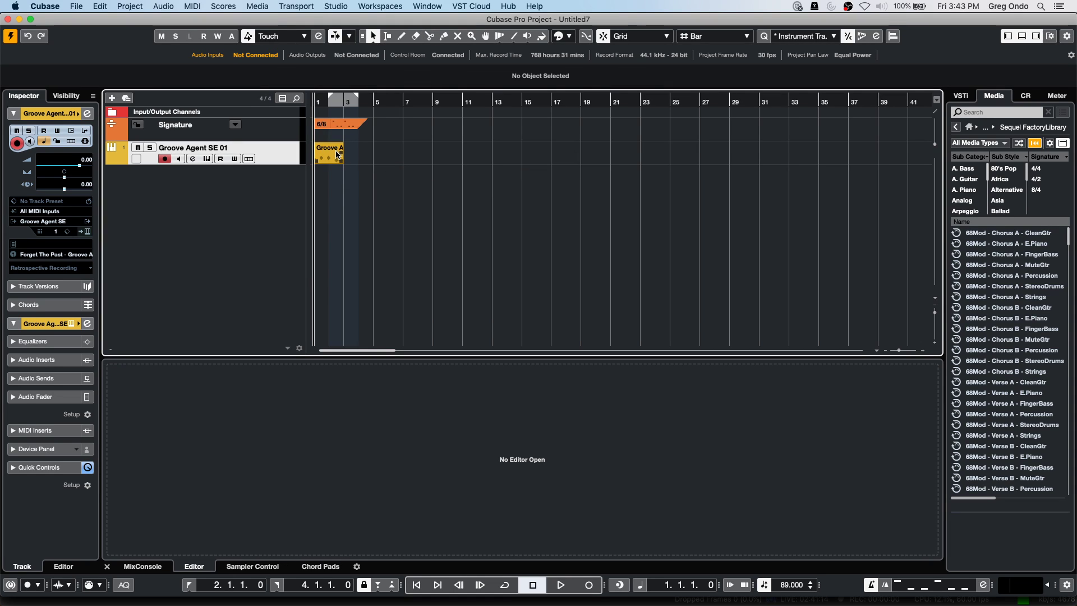
pyautogui.moveTo(341, 161); pyautogui.dragTo(817, 161)
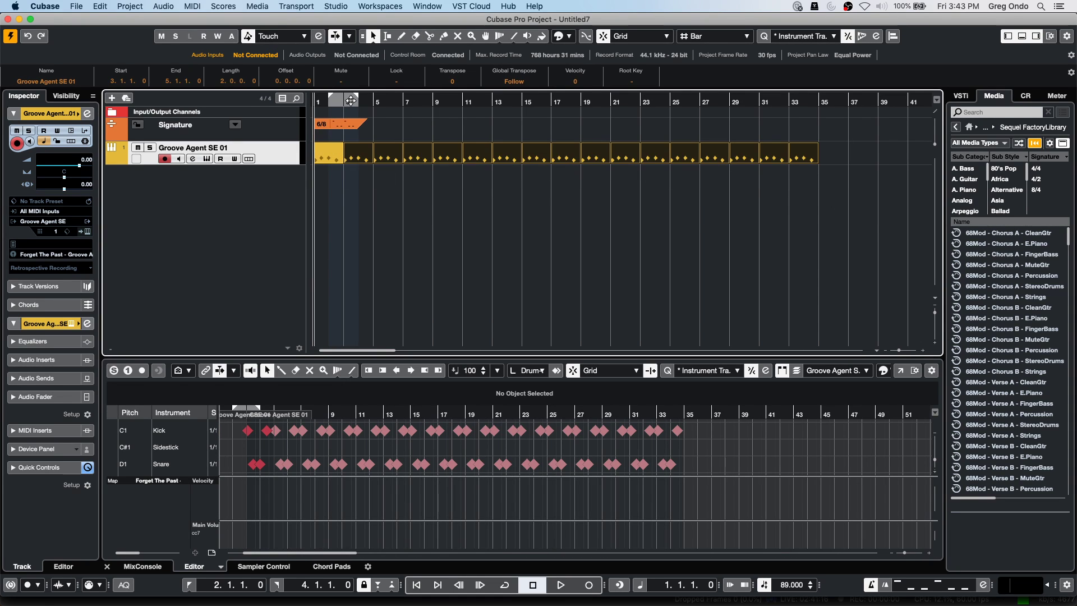
# Play back the repeated drum pattern, then zoom in on bars 1–10 and the first parts.
pyautogui.press('space')
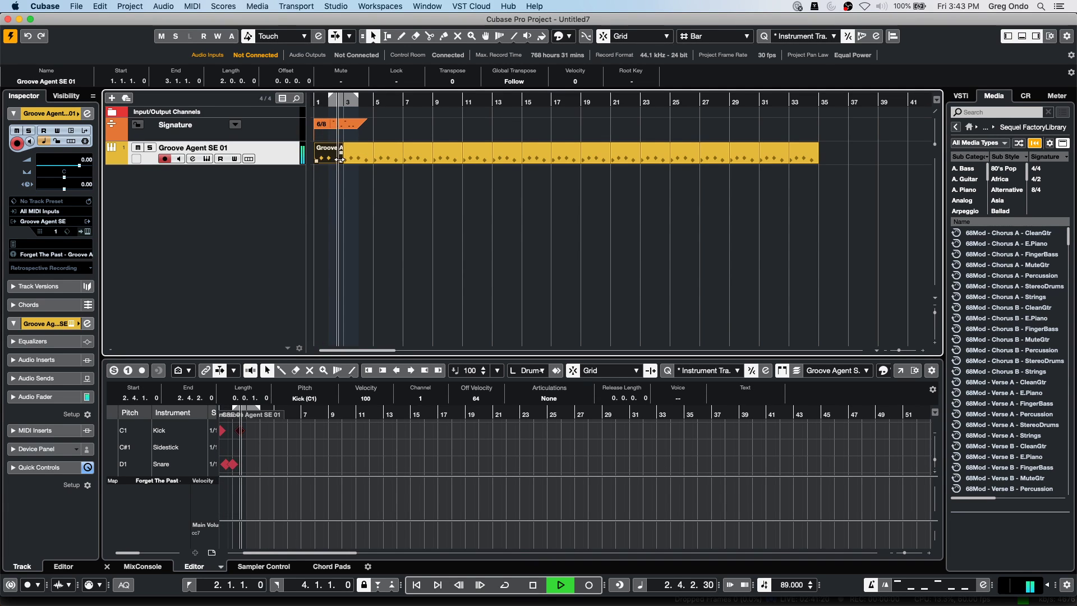
pyautogui.click(347, 157)
pyautogui.press('space')
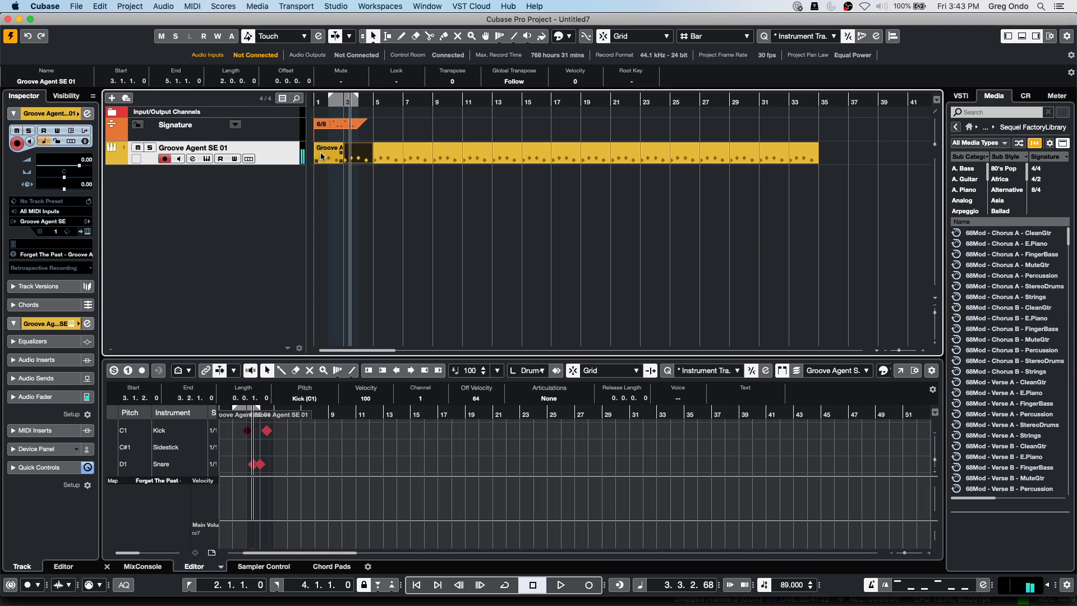
pyautogui.click(325, 156)
pyautogui.press('h')
pyautogui.press('h')
pyautogui.press('h')
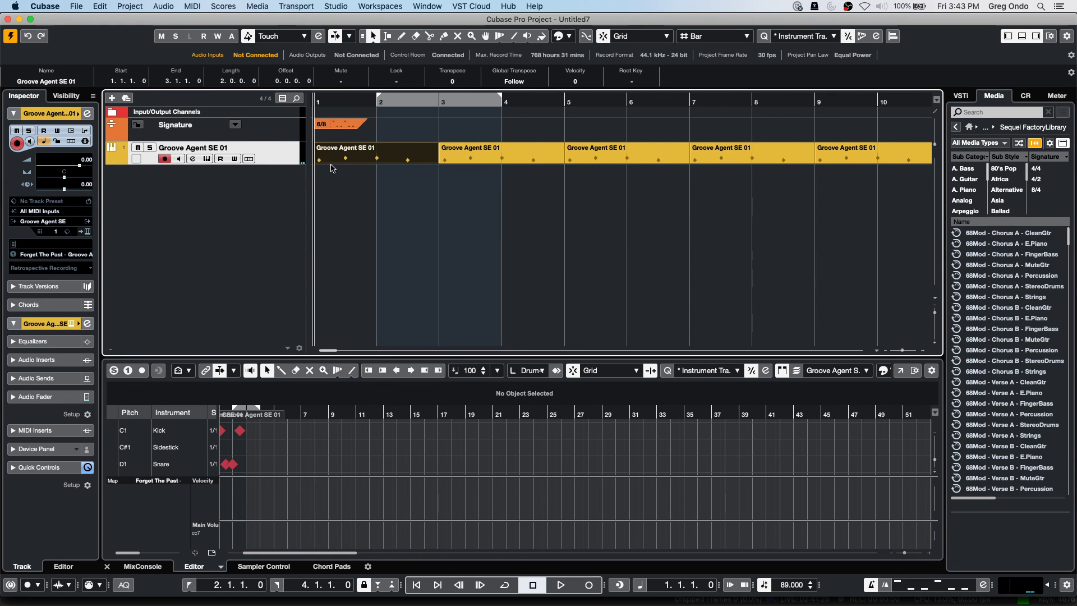
pyautogui.click(364, 158)
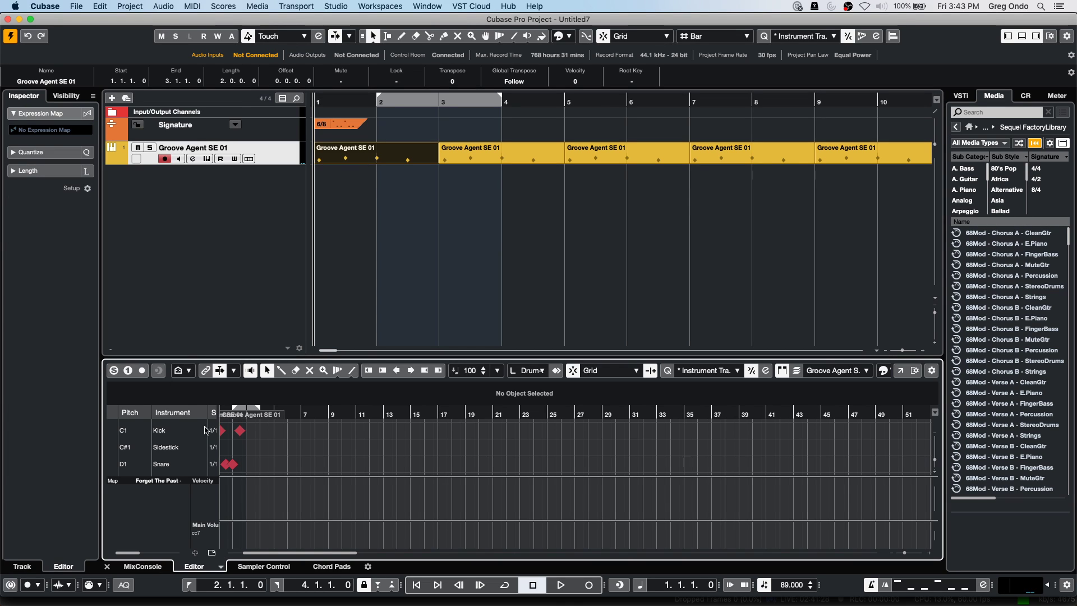
pyautogui.moveTo(295, 415); pyautogui.dragTo(148, 476)
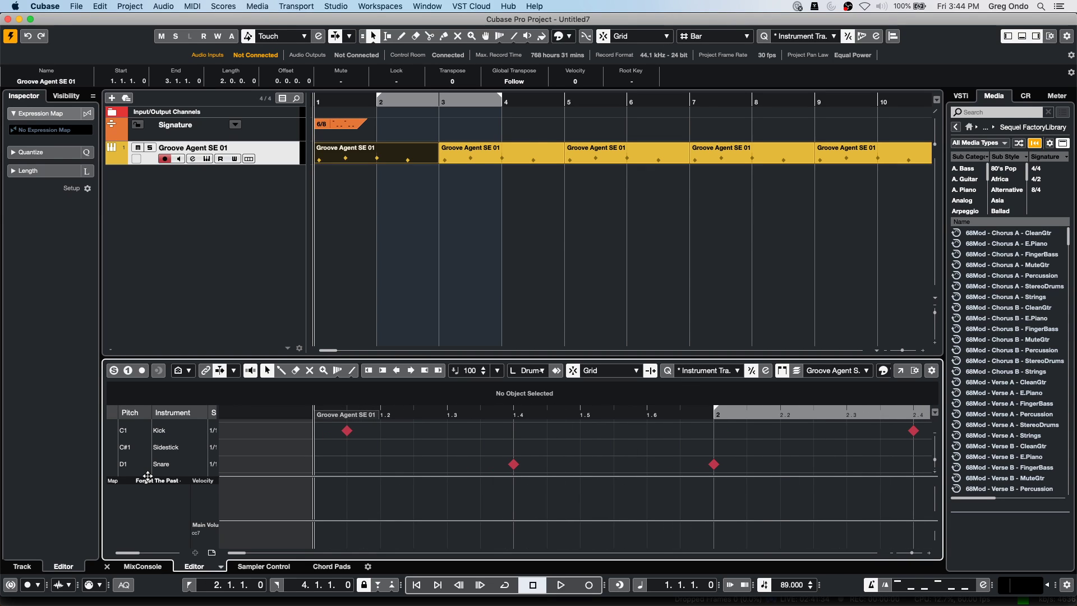
pyautogui.press('Right')
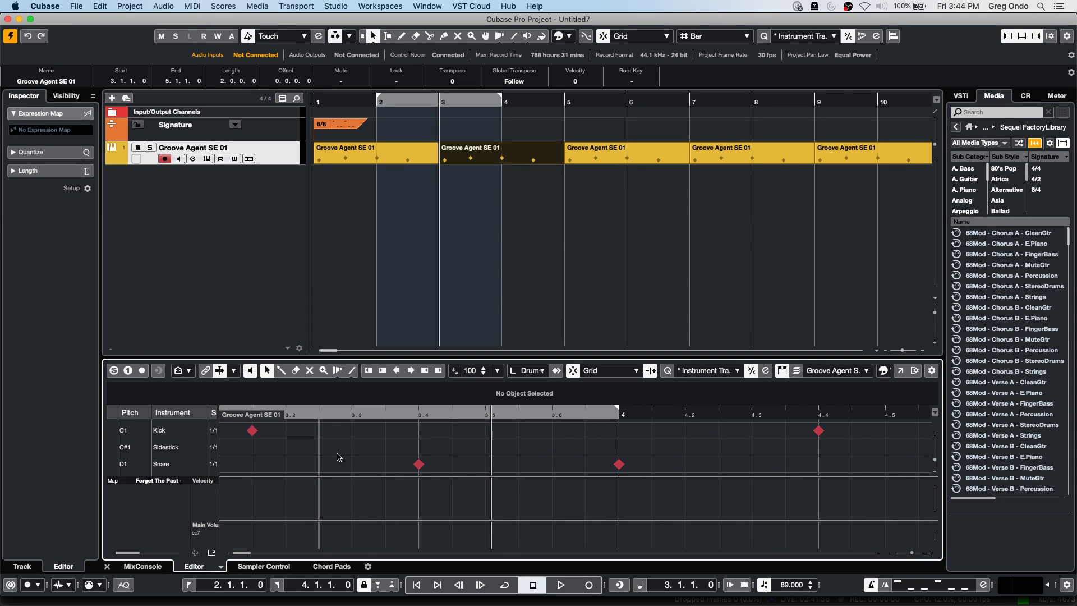
# Erase the parts at bars 1, 3 and 5 and draw a new one-bar part at bar 1 for editing.
pyautogui.rightClick(510, 193)
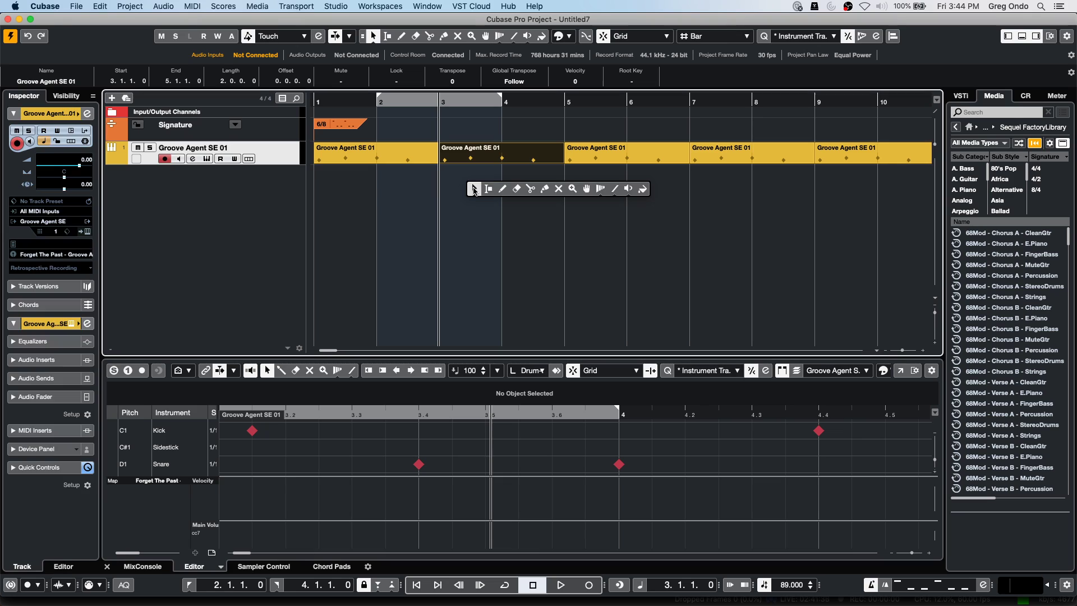
pyautogui.click(505, 189)
pyautogui.moveTo(606, 147)
pyautogui.mouseDown()
pyautogui.moveTo(355, 159)
pyautogui.moveTo(387, 154)
pyautogui.mouseUp()
pyautogui.press('1')
pyautogui.rightClick(345, 157)
pyautogui.click(343, 151)
pyautogui.press('1')
pyautogui.click(291, 447)
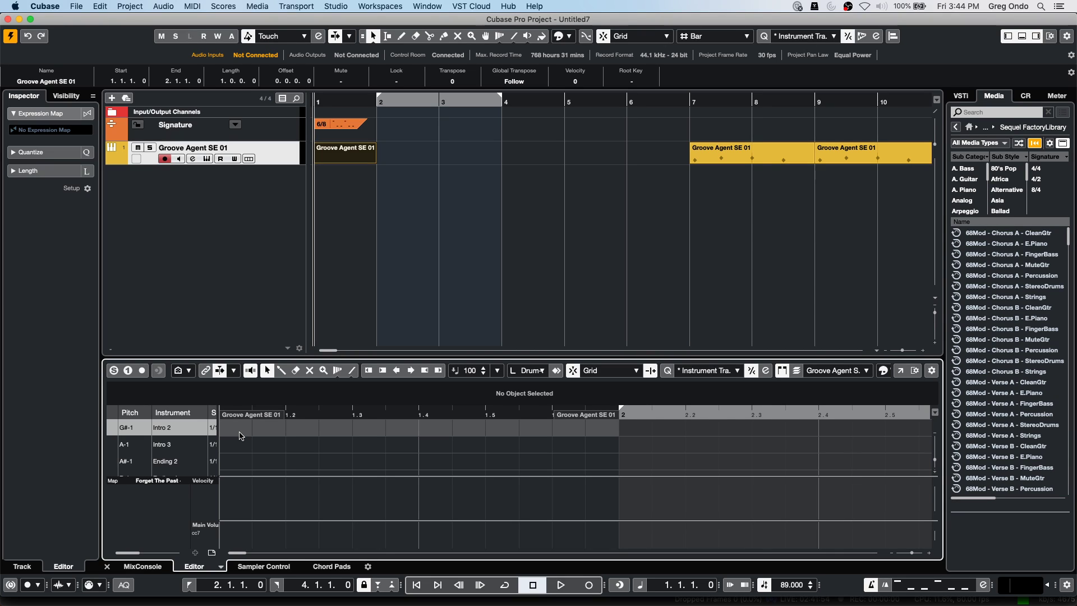
pyautogui.press('8')
# Add Snare notes at 1.2 and 1.3 in the Drum Editor.
pyautogui.click(343, 160)
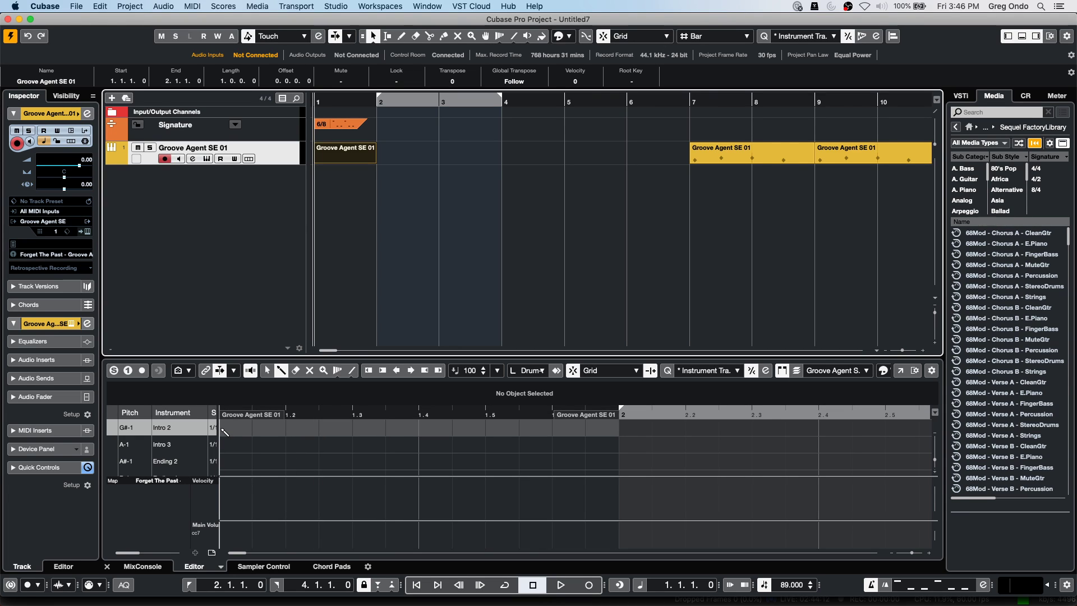
pyautogui.scroll(-2, 239, 439)
pyautogui.scroll(-9, 239, 439)
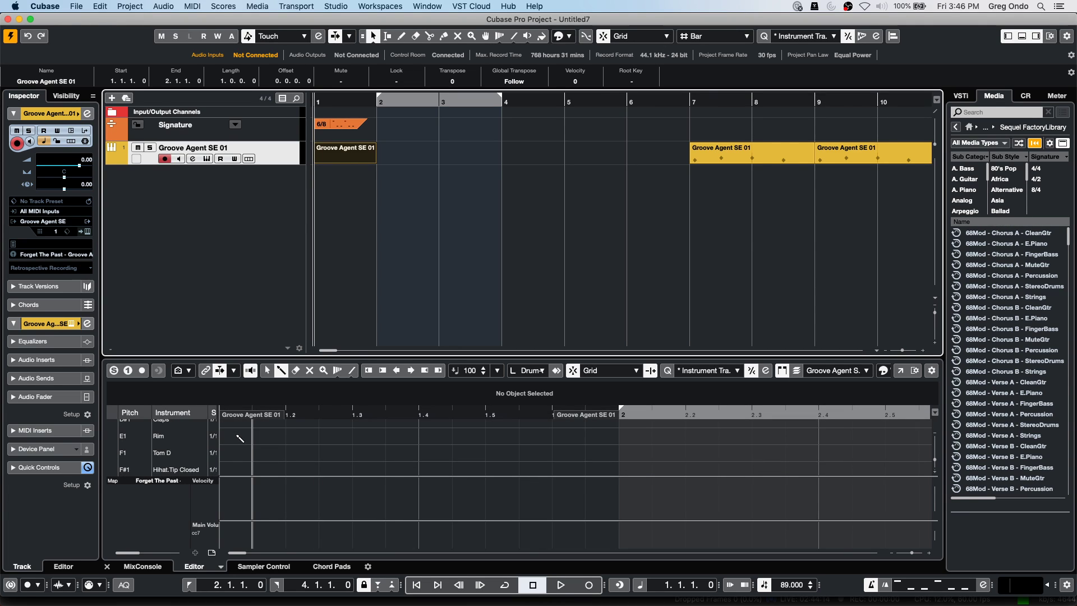
pyautogui.scroll(-3, 239, 439)
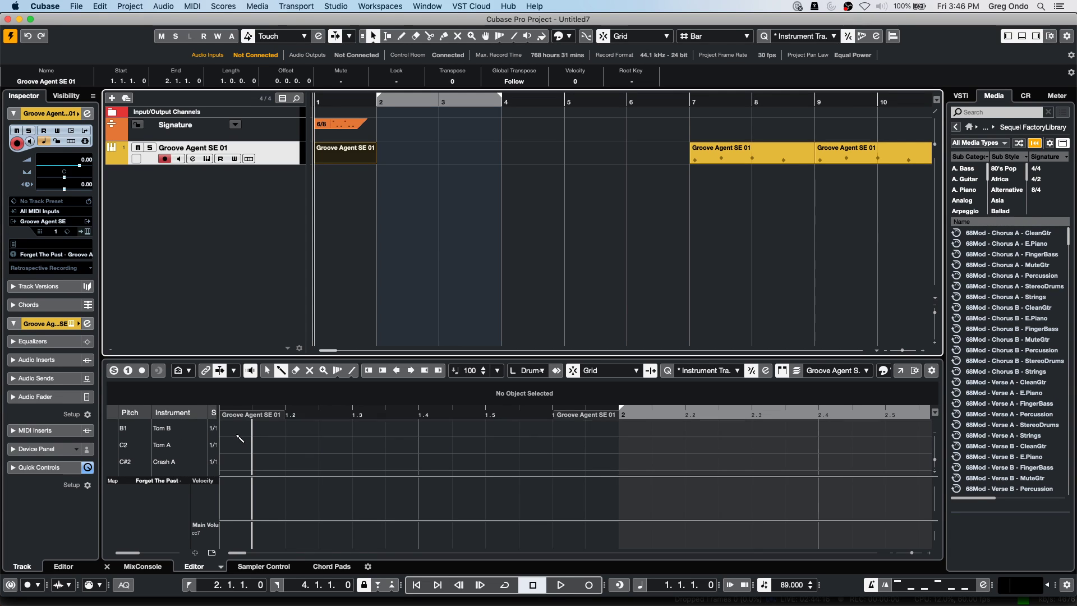
pyautogui.scroll(5, 239, 438)
pyautogui.scroll(1, 242, 440)
pyautogui.scroll(1, 242, 440)
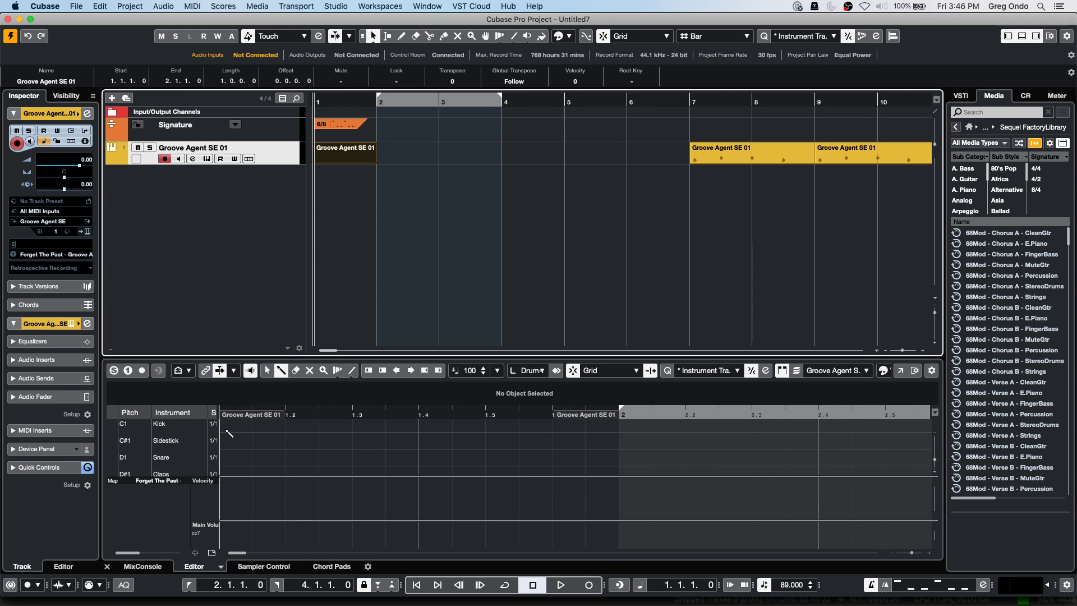
pyautogui.click(295, 457)
pyautogui.click(356, 456)
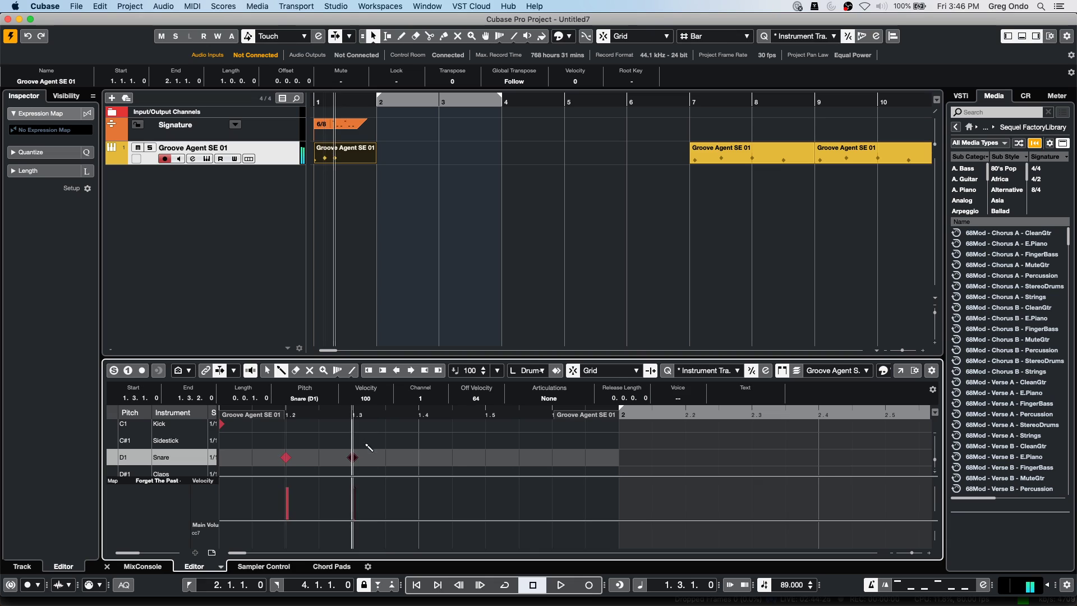
# Add a Kick at 1.4 and Snares at 1.5 and 1.6, then zoom out the arrangement.
pyautogui.click(420, 429)
pyautogui.click(486, 455)
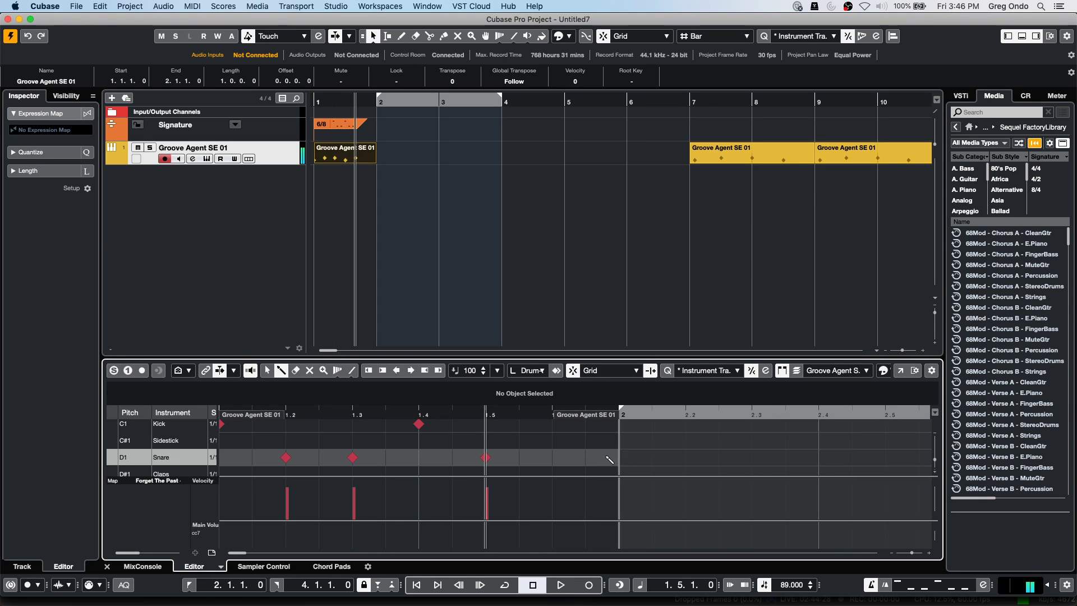
pyautogui.click(552, 457)
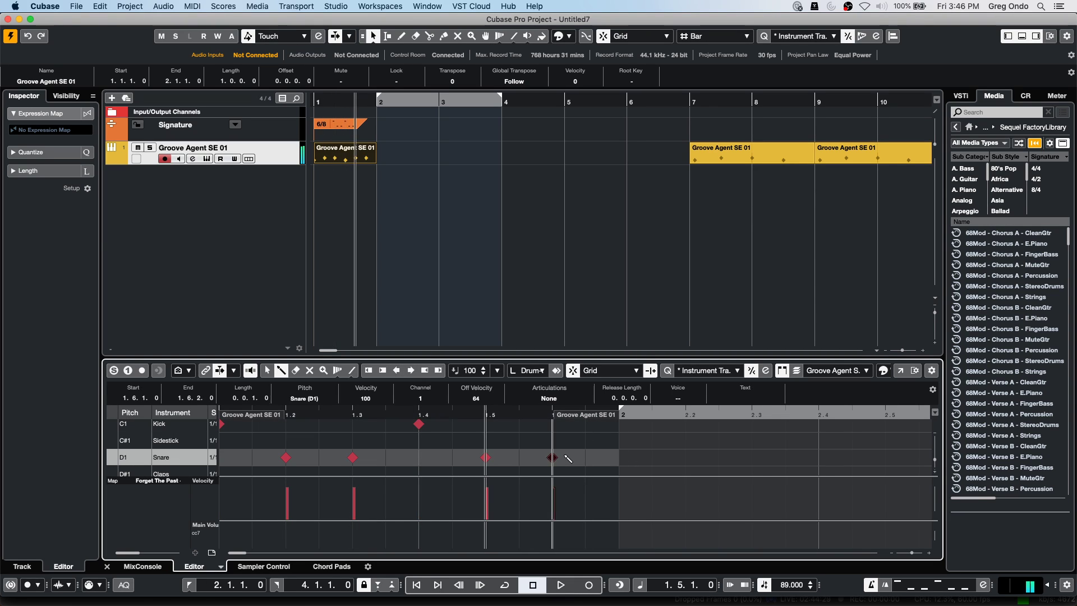
pyautogui.moveTo(325, 102); pyautogui.dragTo(330, 107)
pyautogui.click(331, 106)
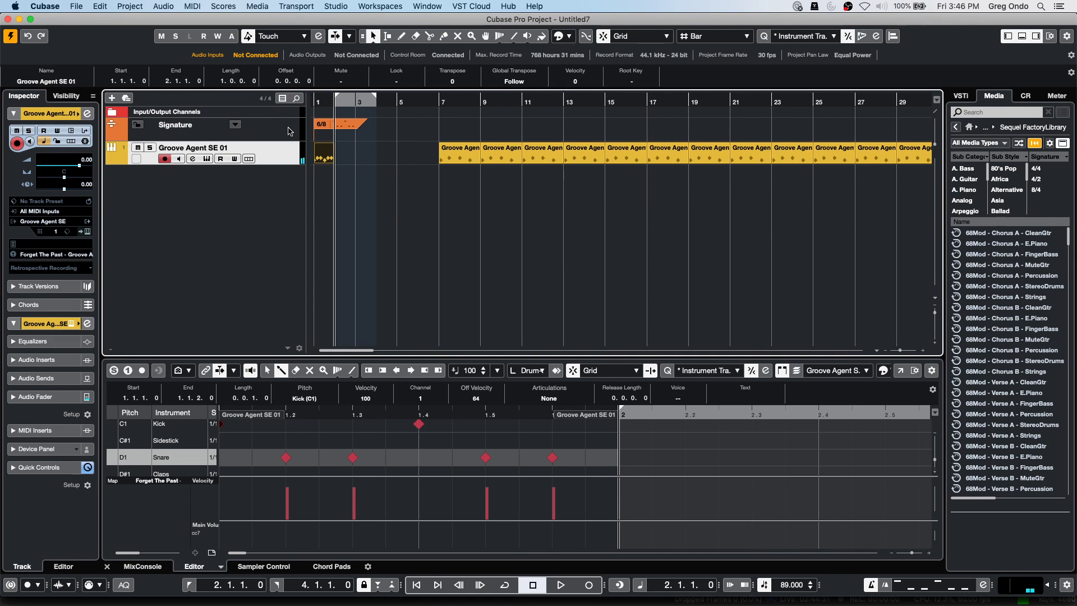
# Play the one-bar drum pattern back from bar 1.
pyautogui.click(314, 101)
pyautogui.press('space')
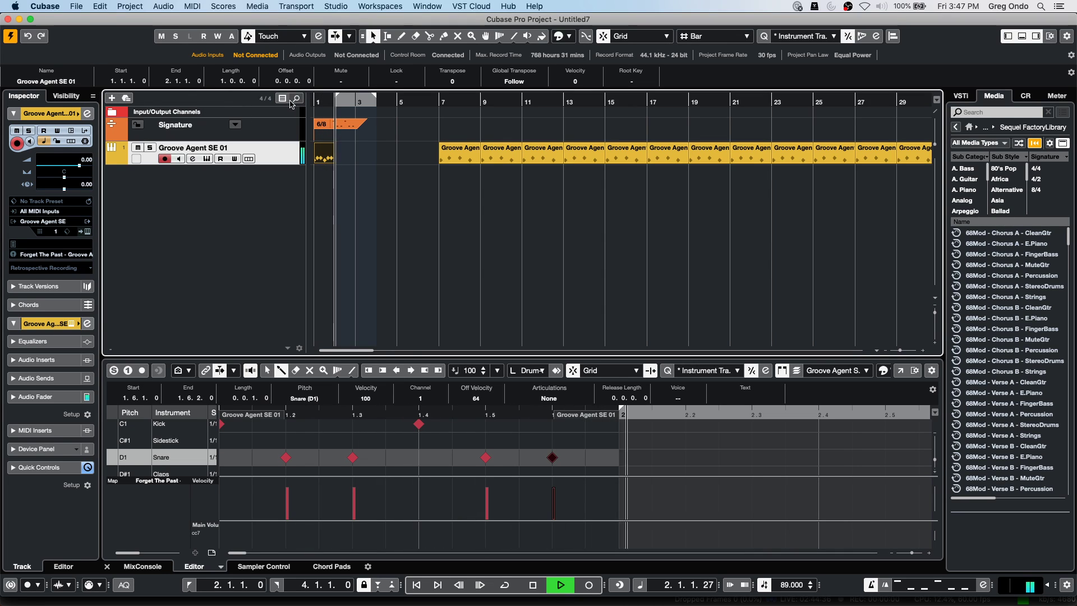
pyautogui.press('space')
# Repeat the drum part up to bar 5, audition it, then drag two copies back onto bar 1.
pyautogui.moveTo(331, 156); pyautogui.dragTo(418, 162)
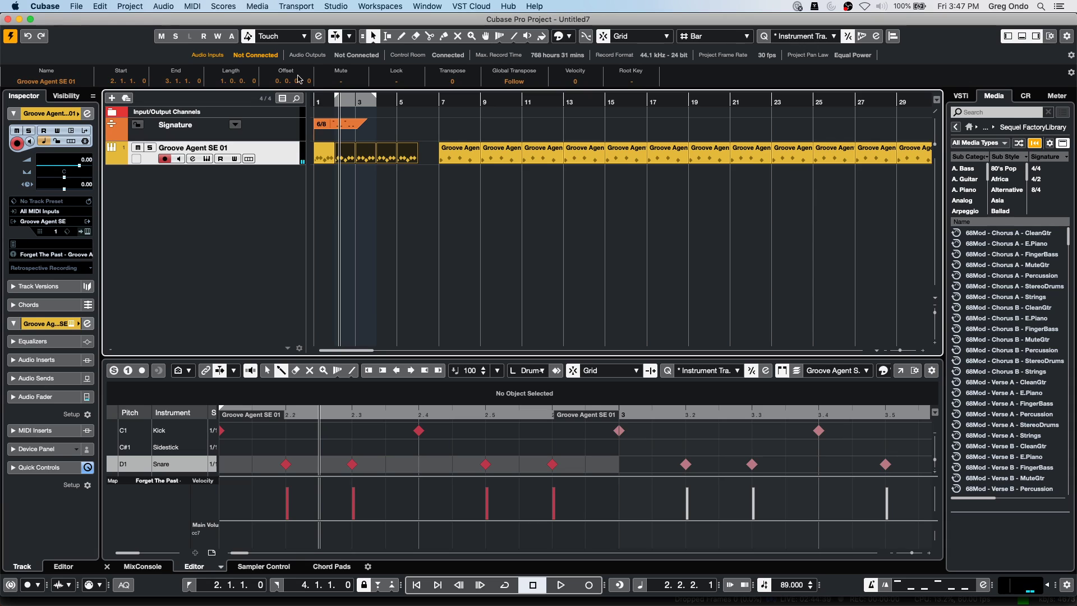
pyautogui.click(319, 99)
pyautogui.press('h')
pyautogui.press('h')
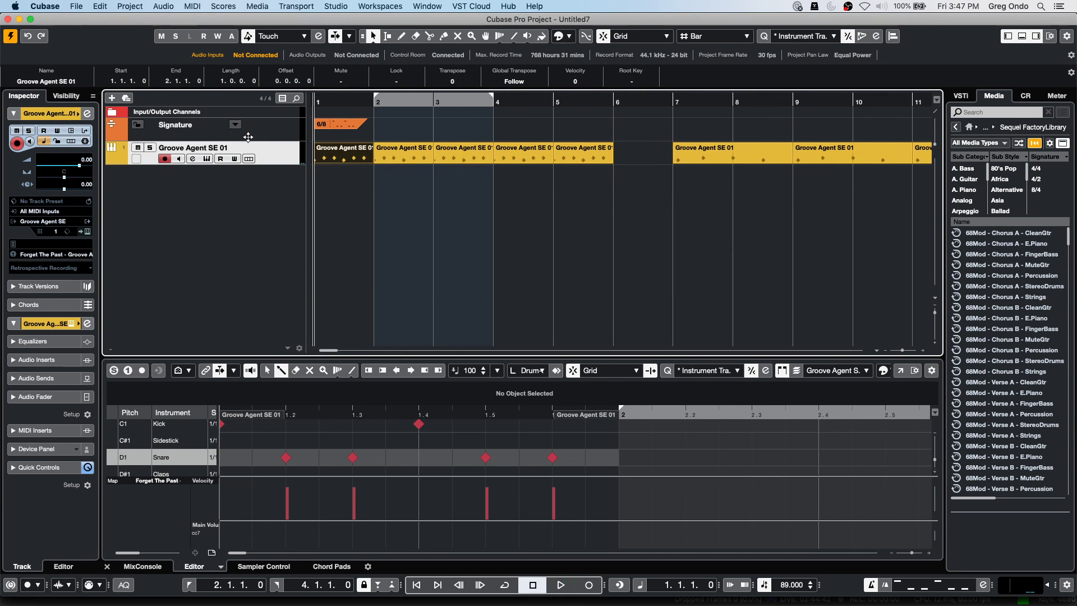
pyautogui.press('space')
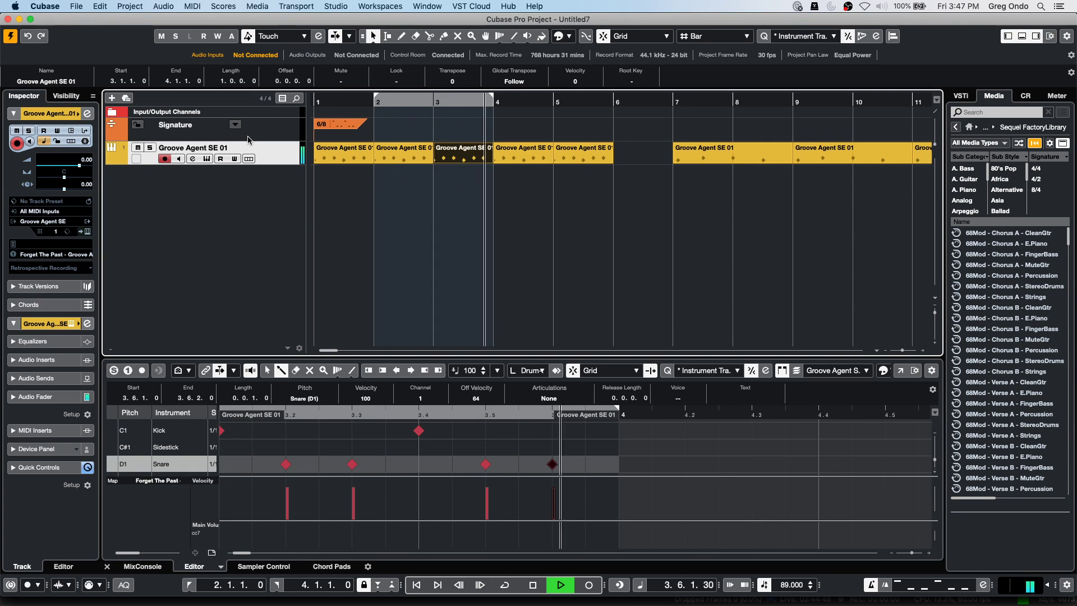
pyautogui.press('space')
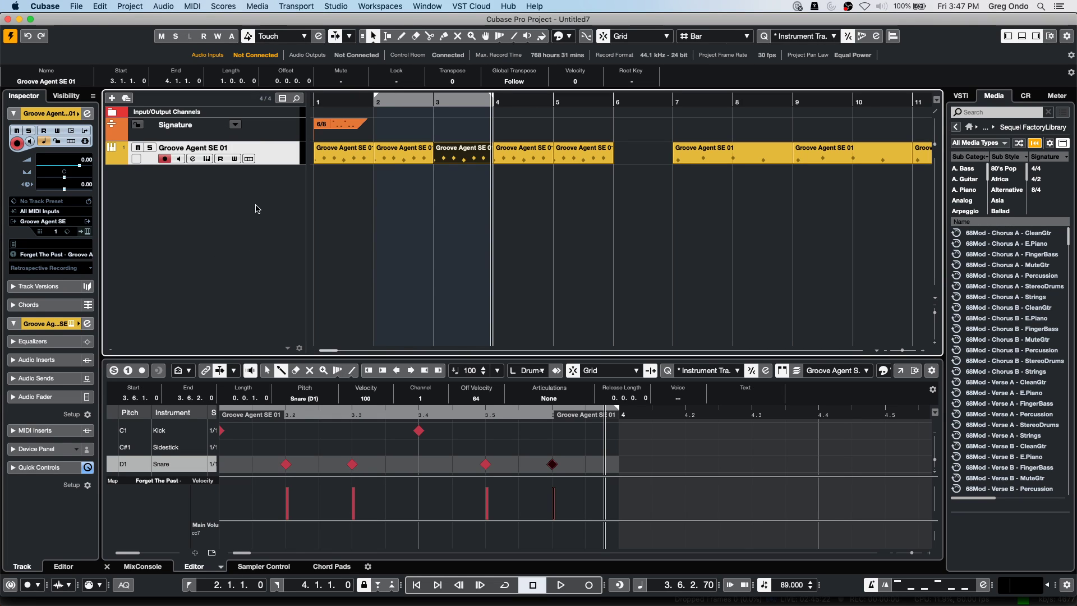
pyautogui.moveTo(454, 158); pyautogui.dragTo(334, 158)
pyautogui.moveTo(428, 160); pyautogui.dragTo(334, 156)
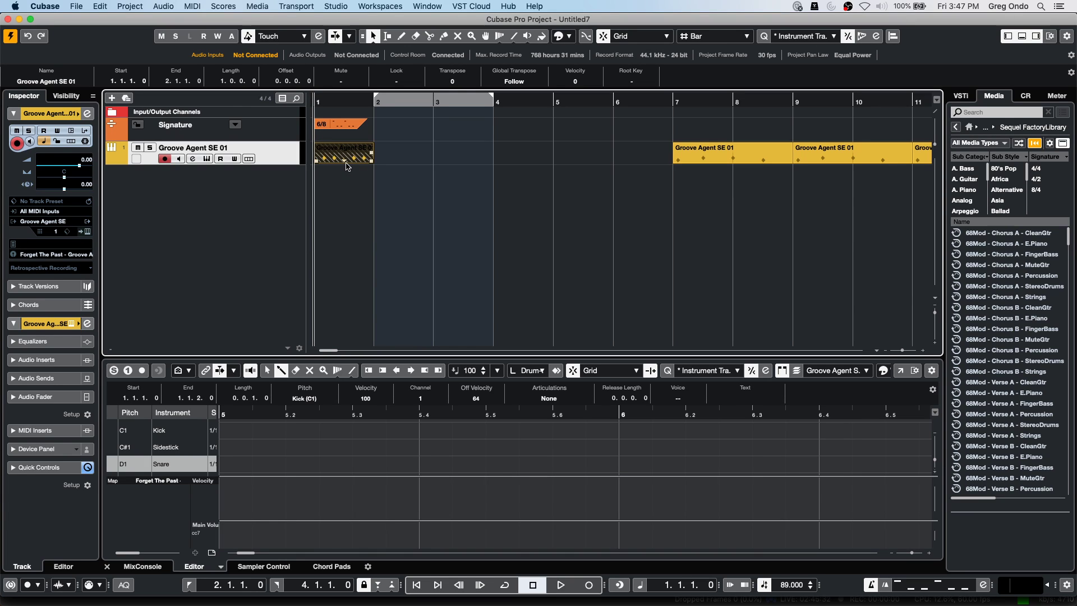
# Bring the fourth, then the second stacked part to the front at bar 1, and remove overlaps.
pyautogui.click(345, 163)
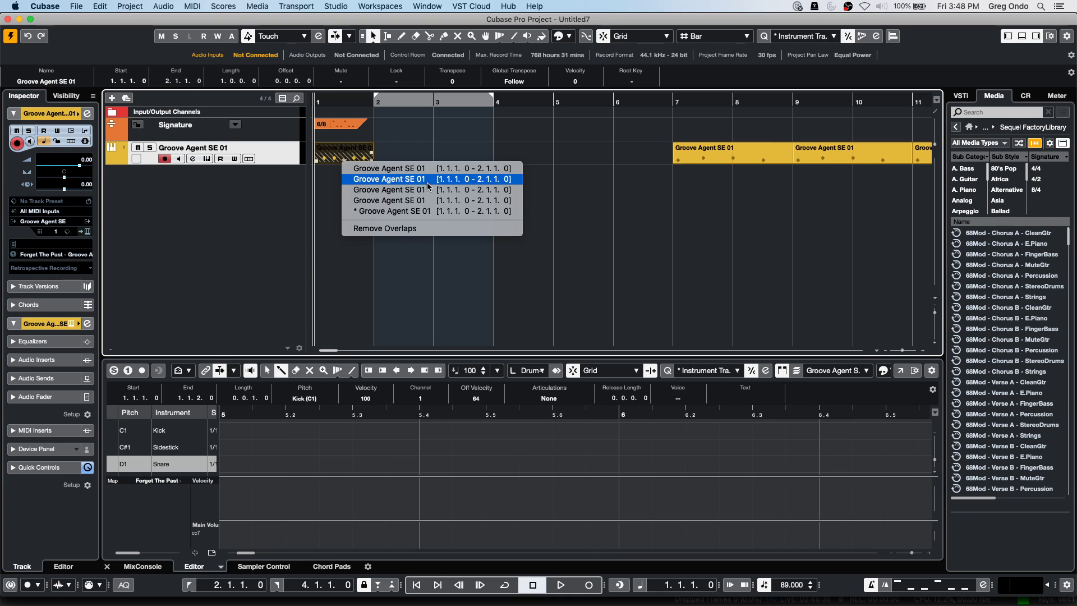
pyautogui.click(429, 201)
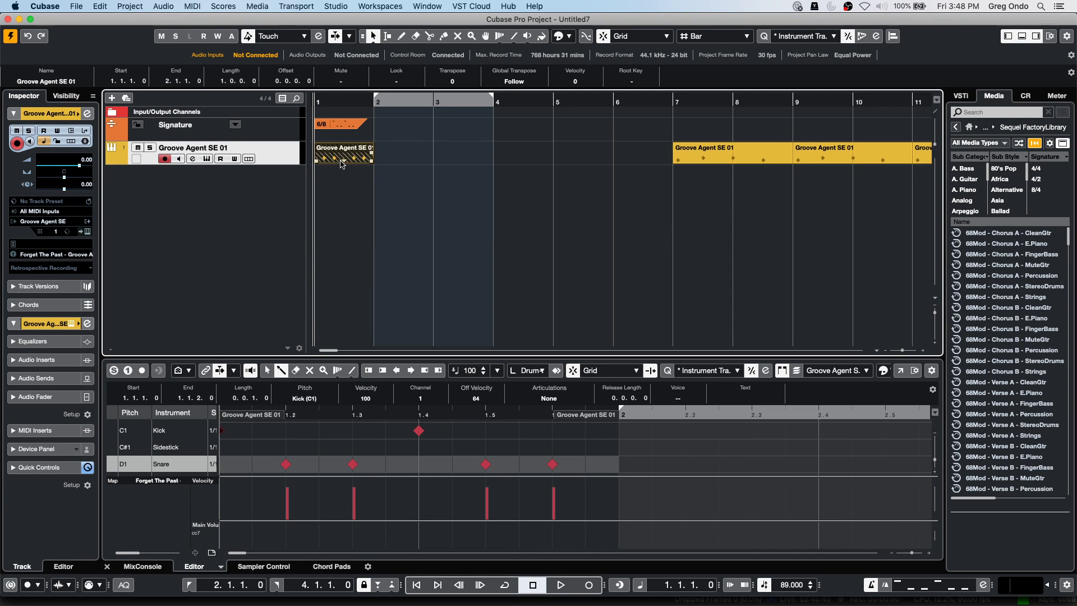
pyautogui.click(345, 164)
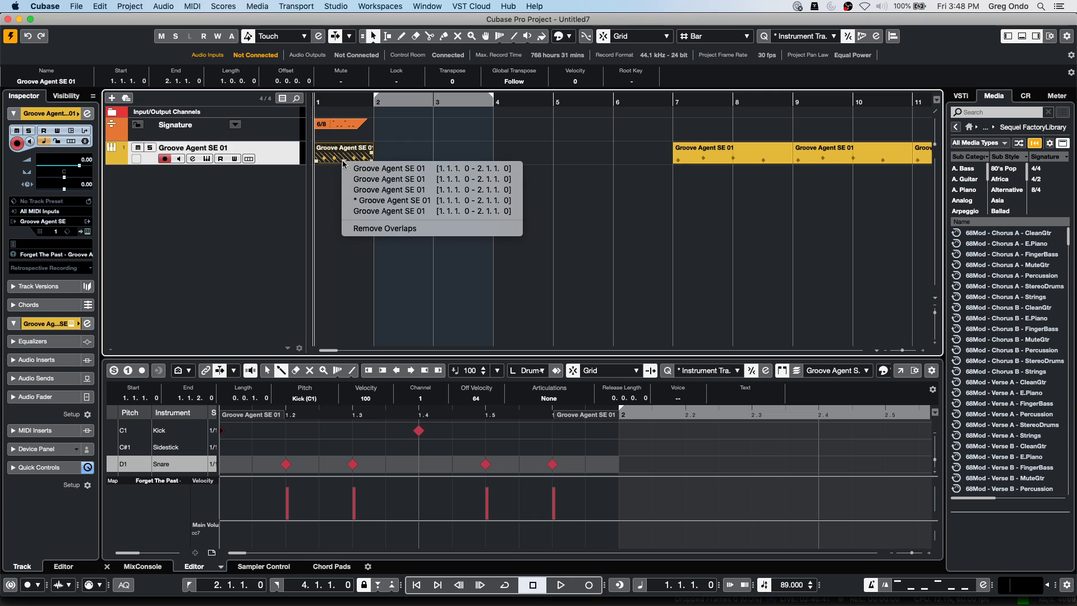
pyautogui.click(388, 184)
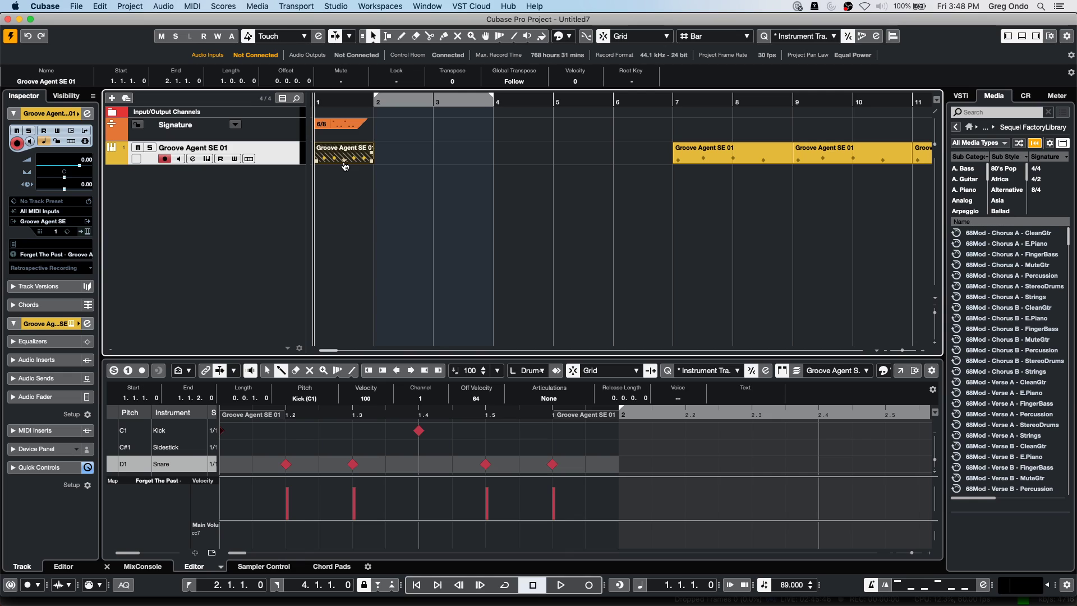
pyautogui.click(344, 163)
pyautogui.click(365, 227)
# Add a MIDI track, MIDI 01, from the track list's context menu.
pyautogui.rightClick(207, 184)
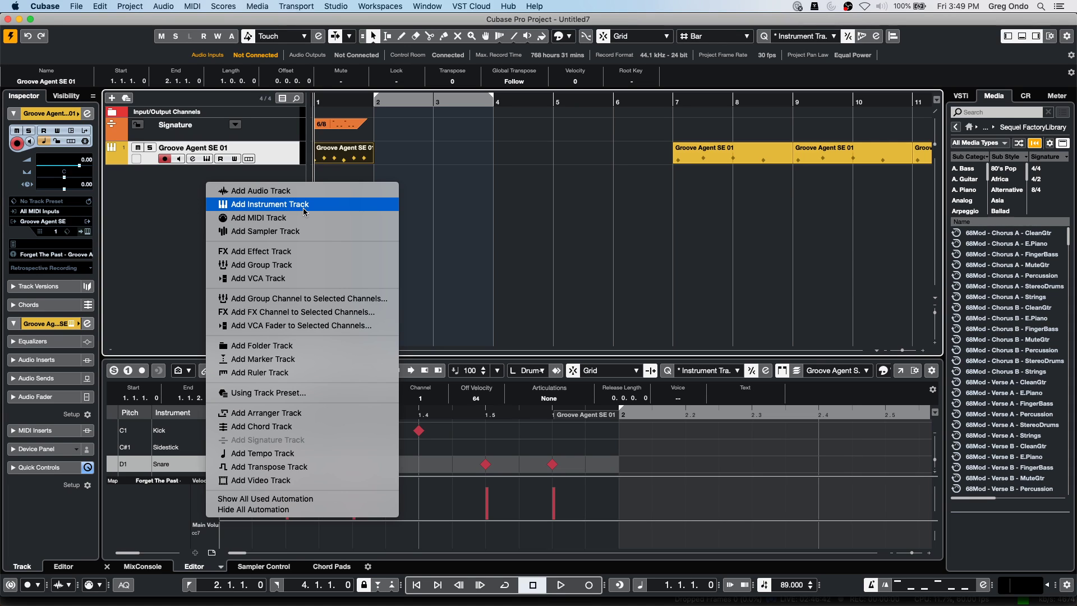
pyautogui.click(303, 218)
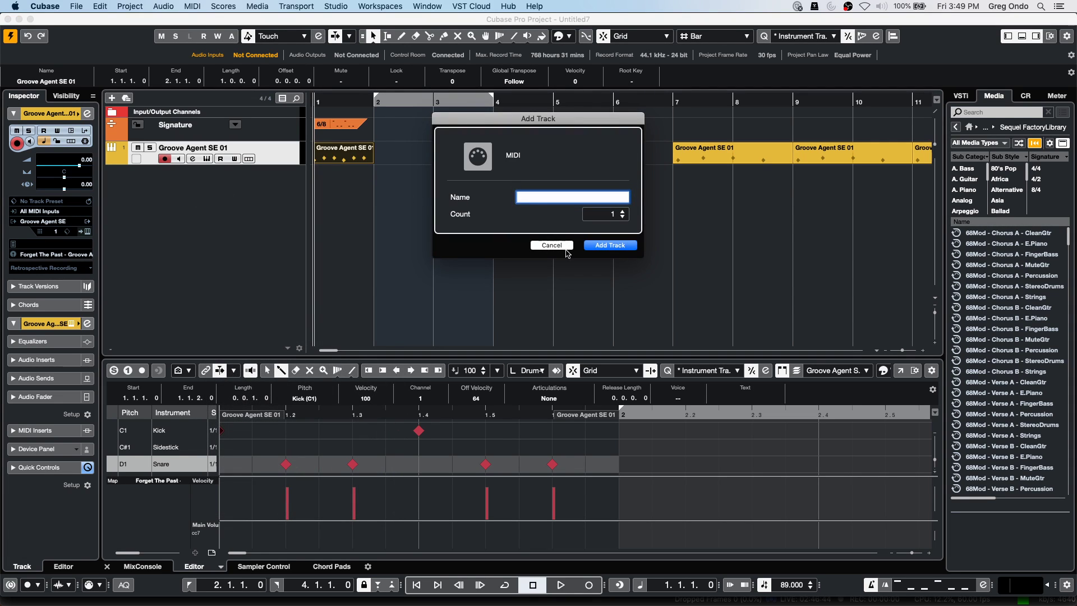
pyautogui.click(603, 245)
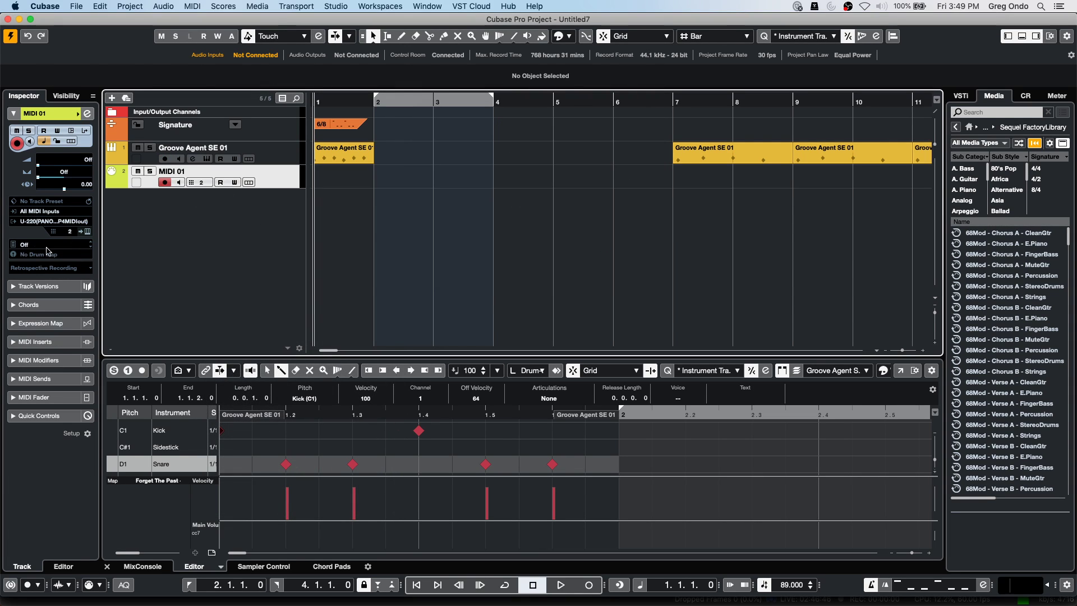
# Route MIDI 01's output to the U-220.
pyautogui.click(56, 221)
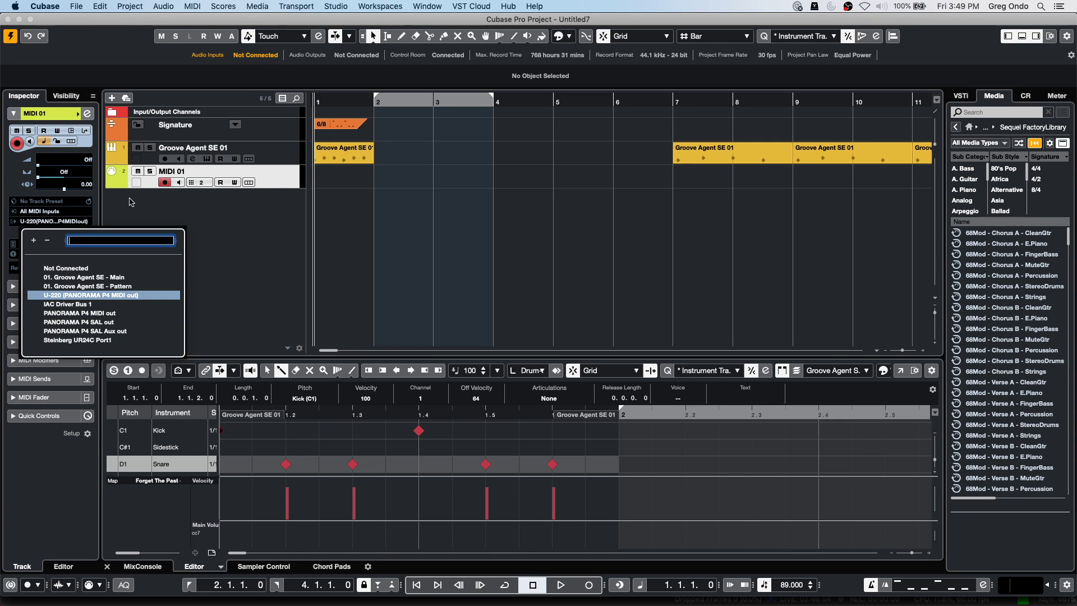
pyautogui.click(347, 6)
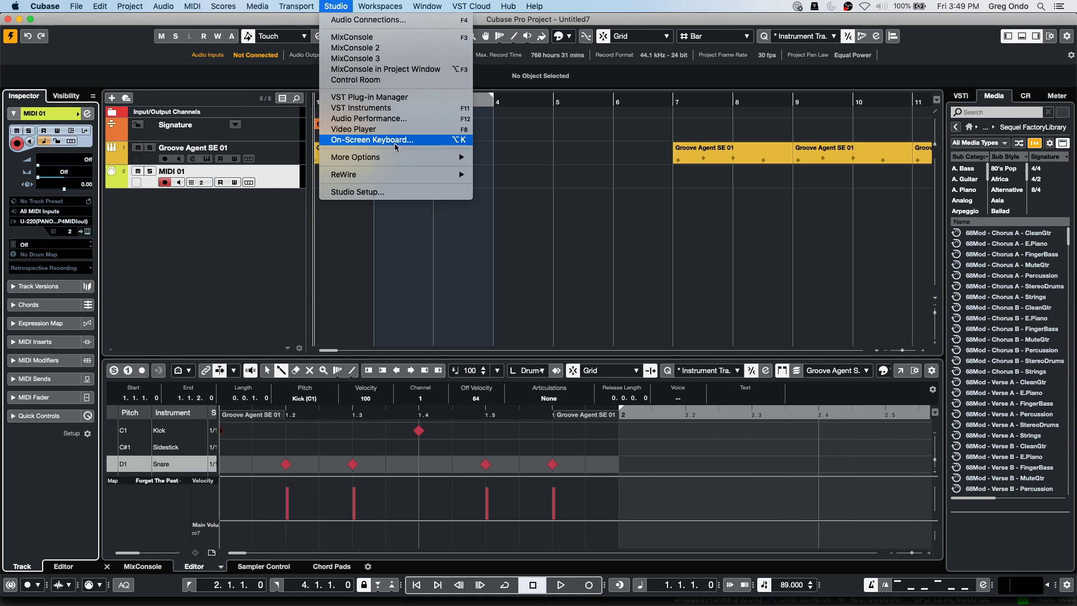
pyautogui.moveTo(395, 158)
pyautogui.click(553, 170)
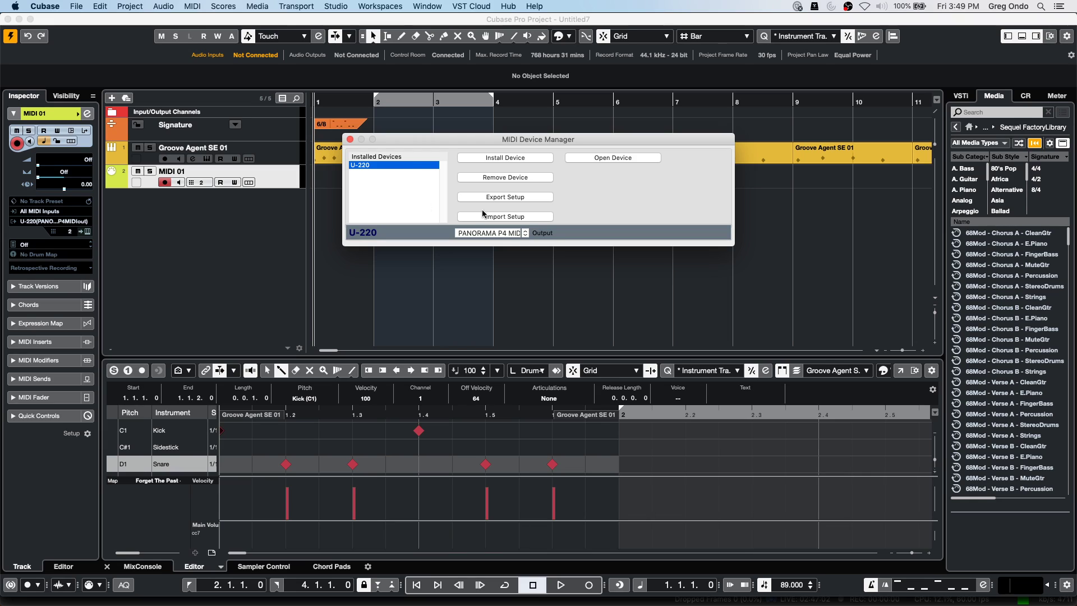
pyautogui.press('Escape')
pyautogui.click(65, 221)
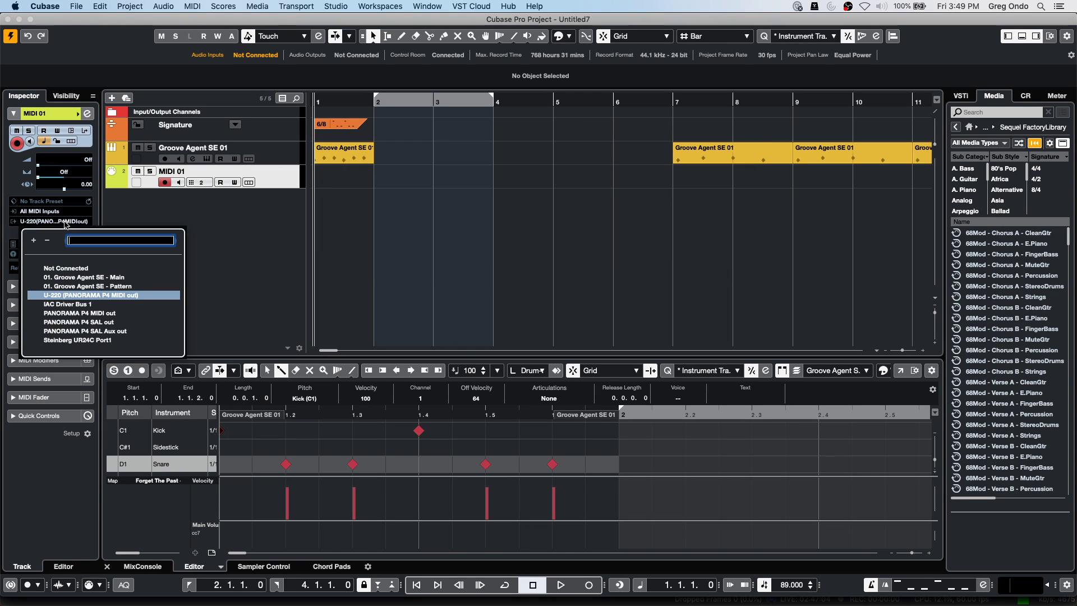
pyautogui.click(133, 298)
# Set MIDI 01's program to Brass 1 from the Timbres 2 bank.
pyautogui.click(53, 256)
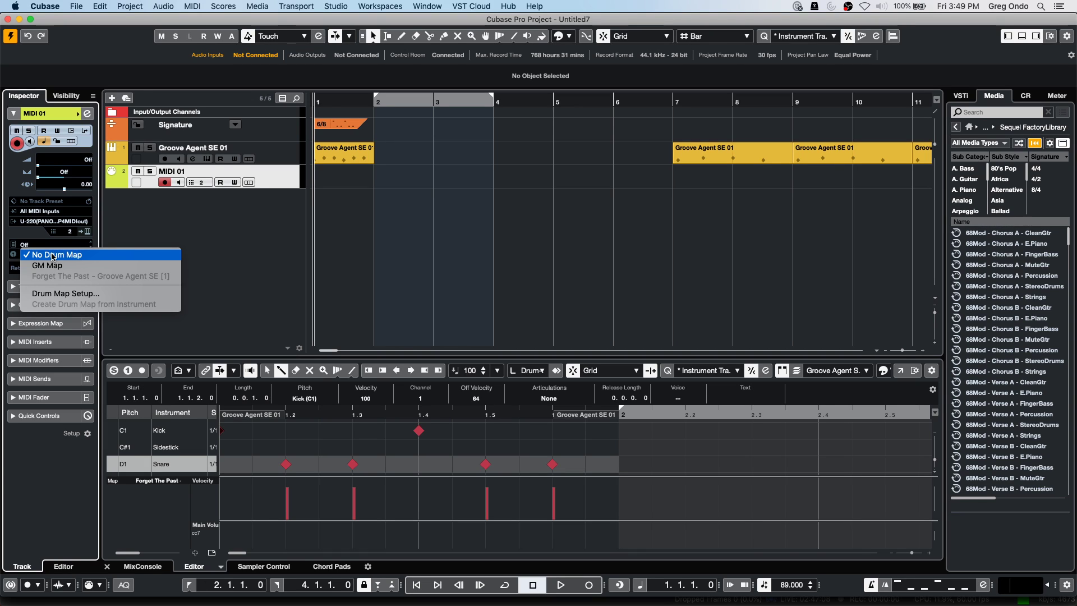
pyautogui.click(59, 245)
pyautogui.click(59, 246)
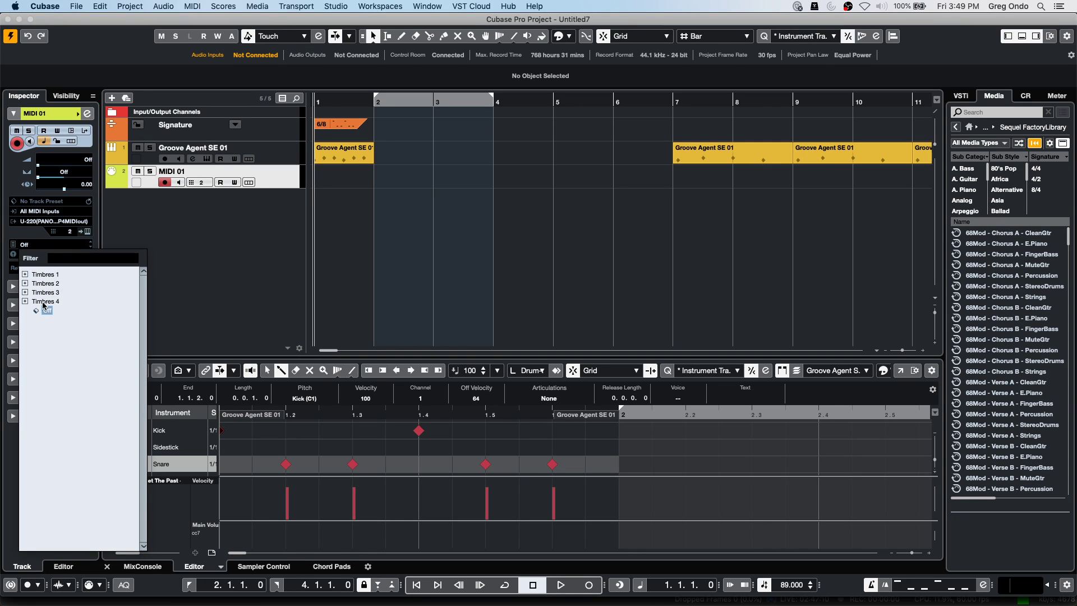
pyautogui.doubleClick(35, 284)
pyautogui.click(47, 327)
pyautogui.click(74, 374)
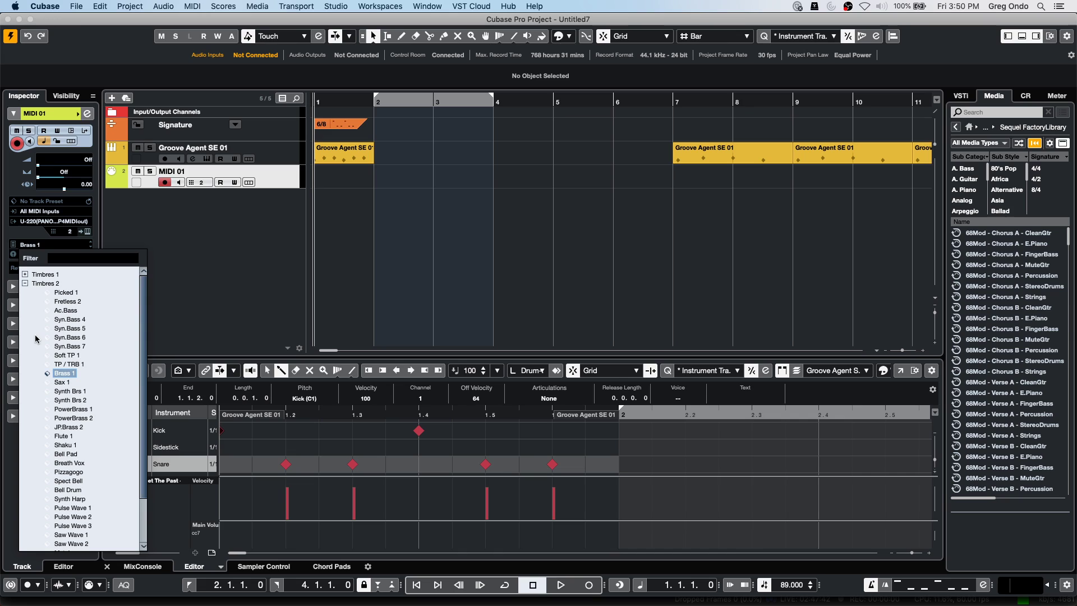
pyautogui.click(168, 230)
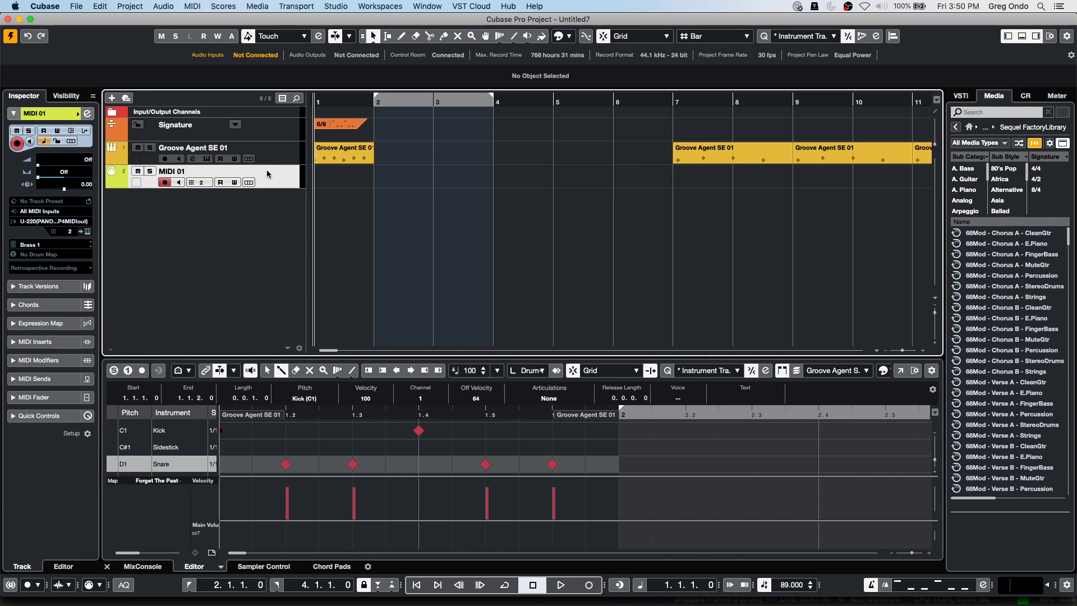
pyautogui.rightClick(212, 234)
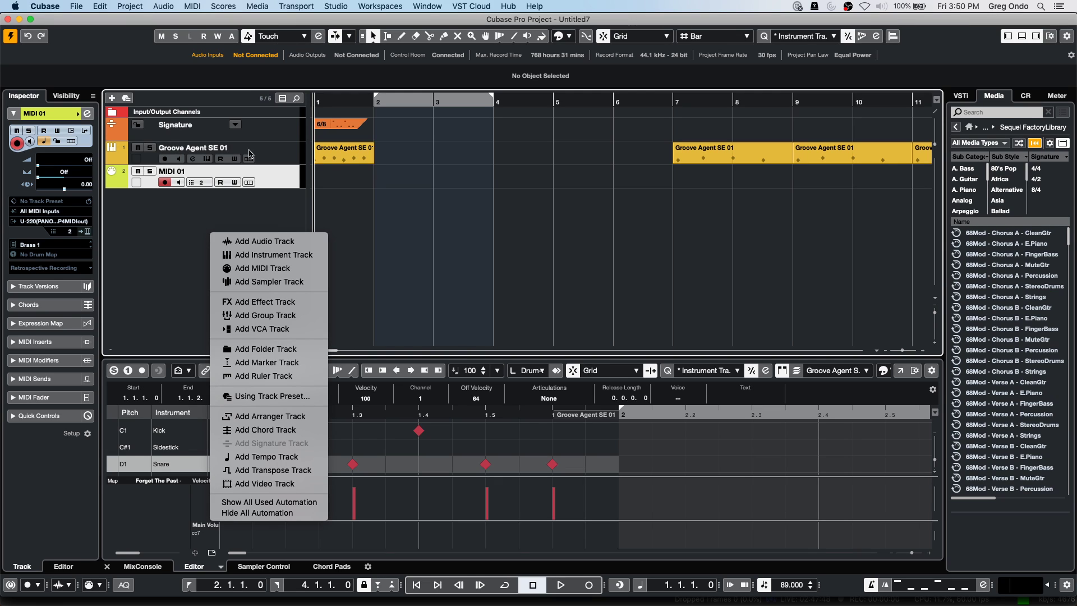
pyautogui.click(287, 152)
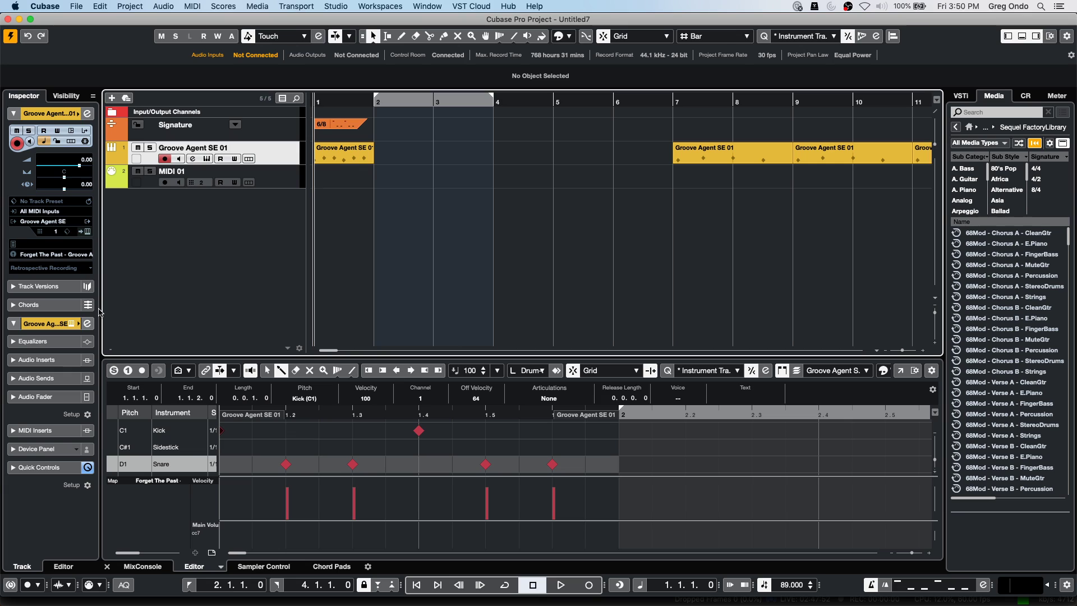
# Insert the Frequency EQ into the first insert slot of Groove Agent SE 01's channel settings.
pyautogui.click(88, 324)
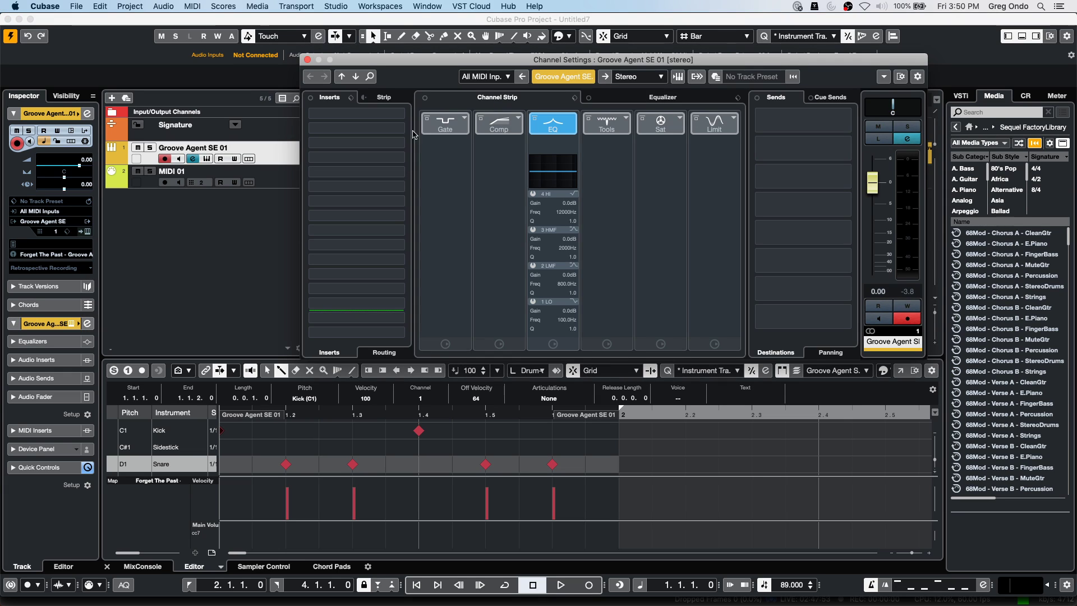
pyautogui.click(370, 127)
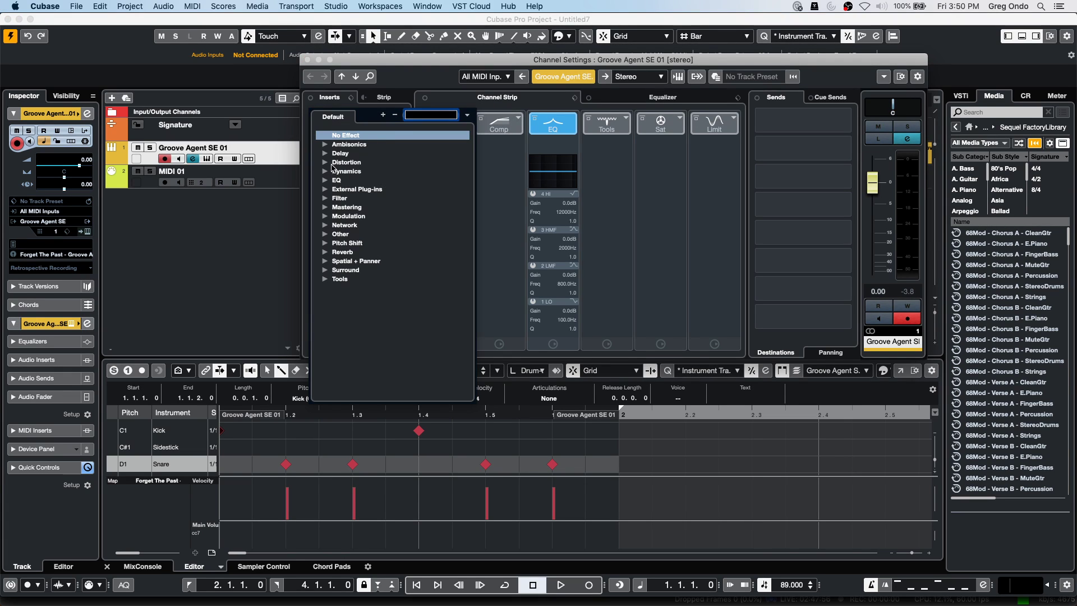
pyautogui.click(325, 180)
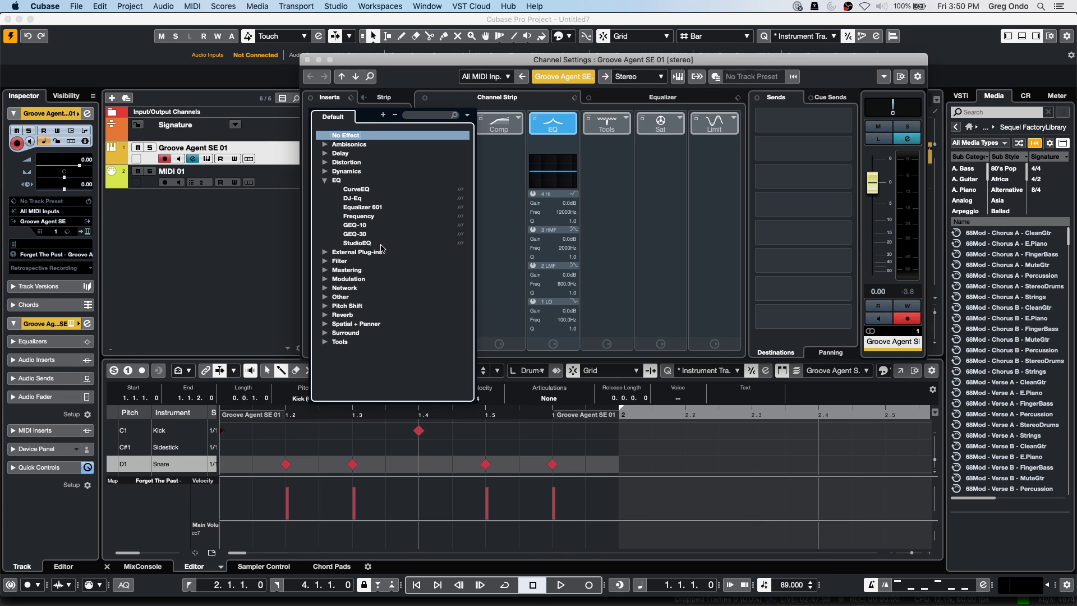
pyautogui.click(363, 218)
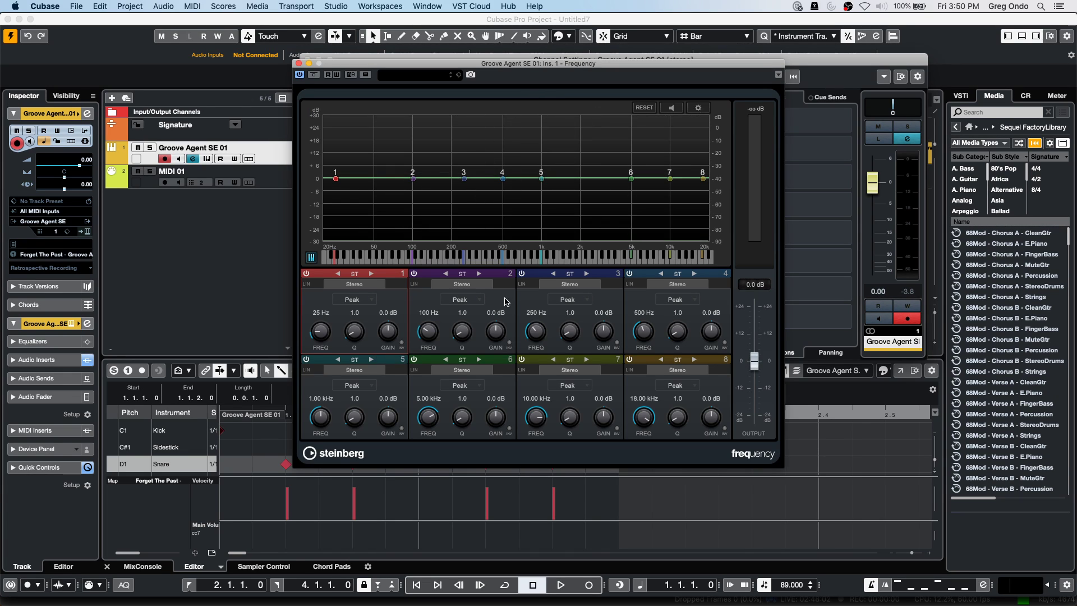
# Switch Frequency EQ band 2 to M/S and close the EQ editor.
pyautogui.click(477, 273)
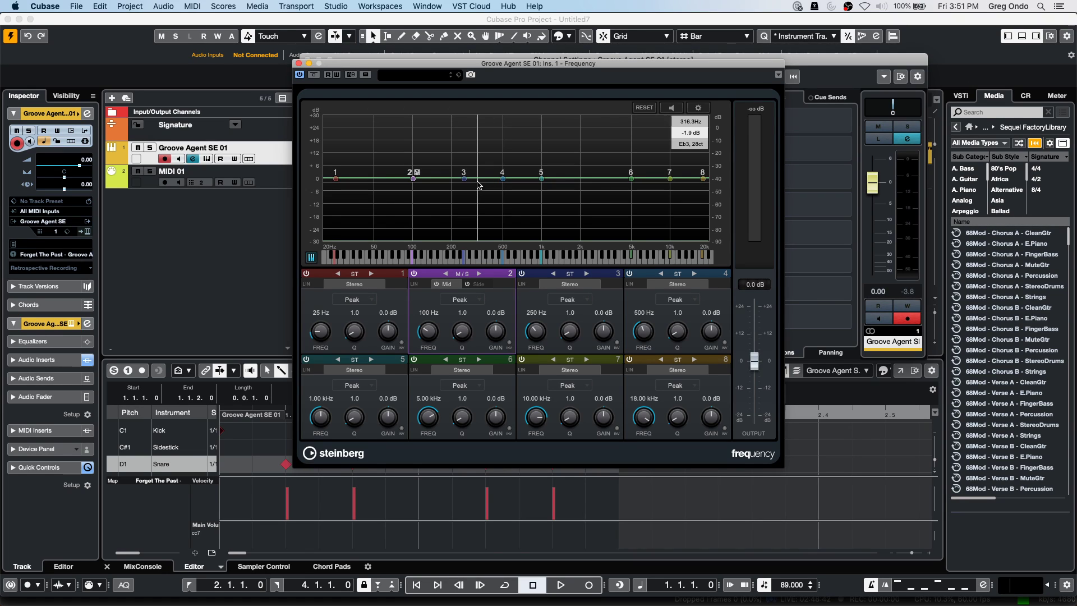
pyautogui.click(299, 62)
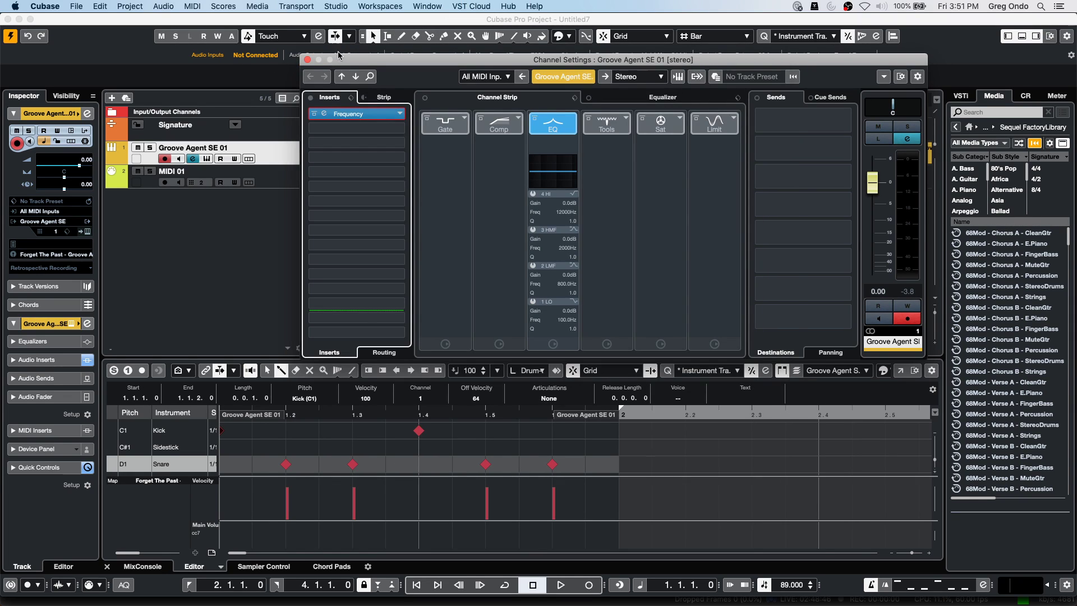
# Close Channel Settings and create VST Connect PRO from the VST Cloud menu.
pyautogui.click(307, 60)
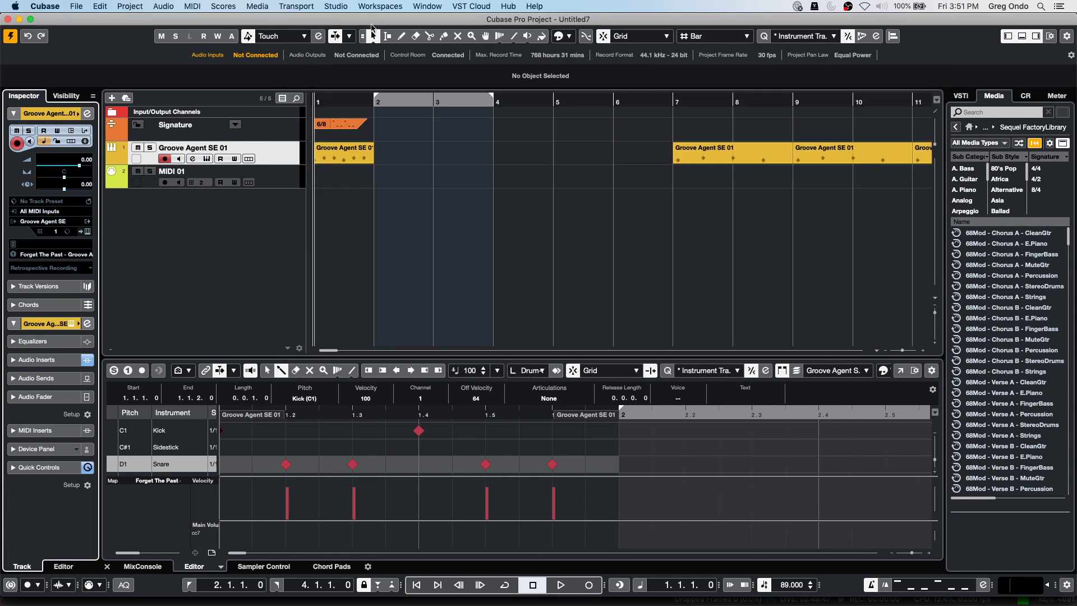
pyautogui.click(418, 7)
pyautogui.moveTo(381, 8)
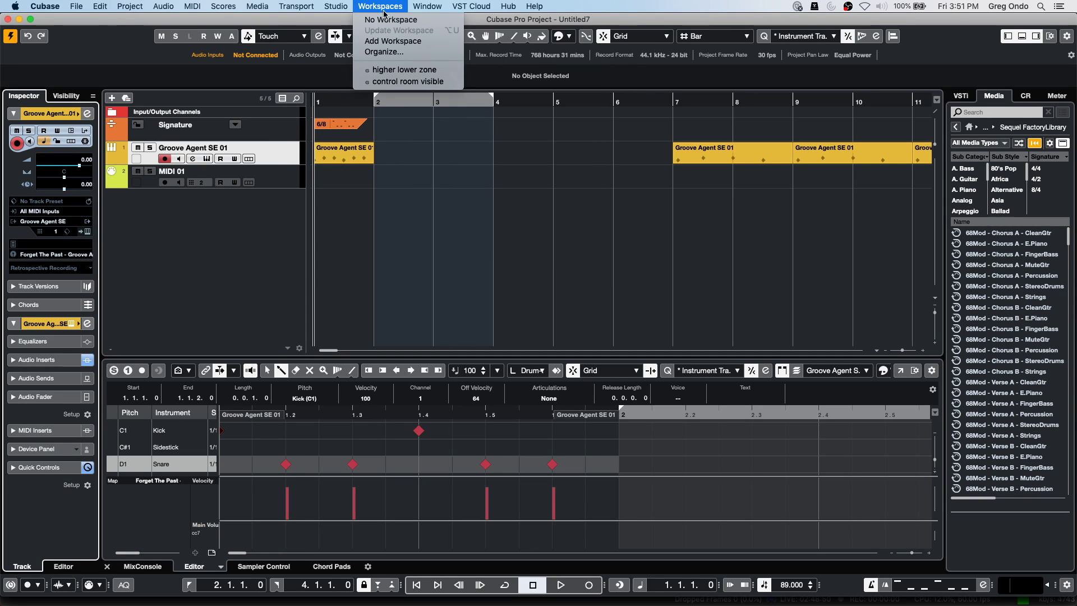
pyautogui.moveTo(418, 6)
pyautogui.moveTo(471, 6)
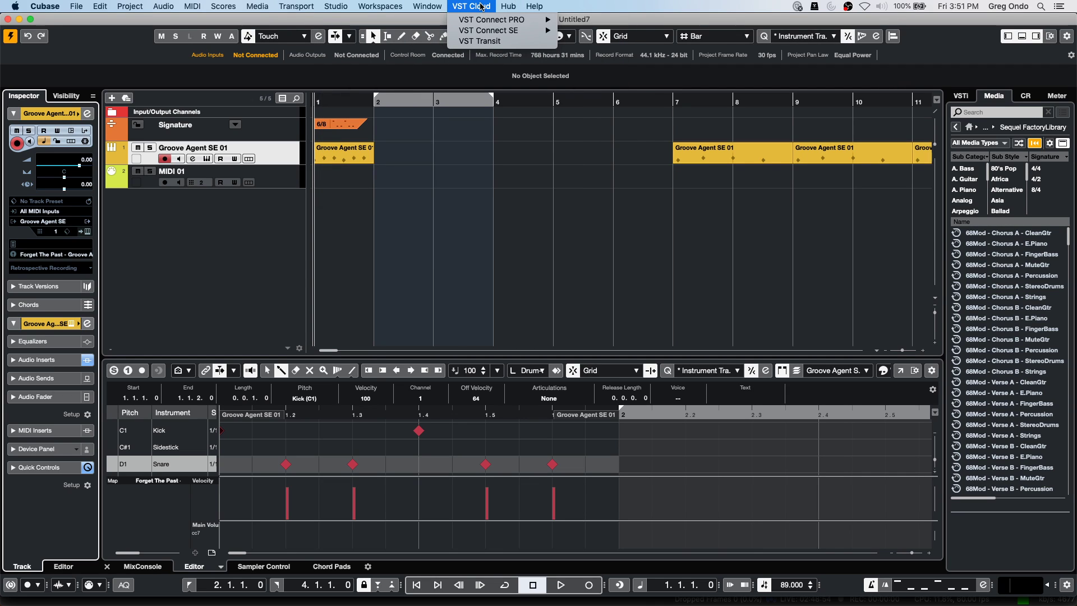
pyautogui.moveTo(516, 20)
pyautogui.click(617, 22)
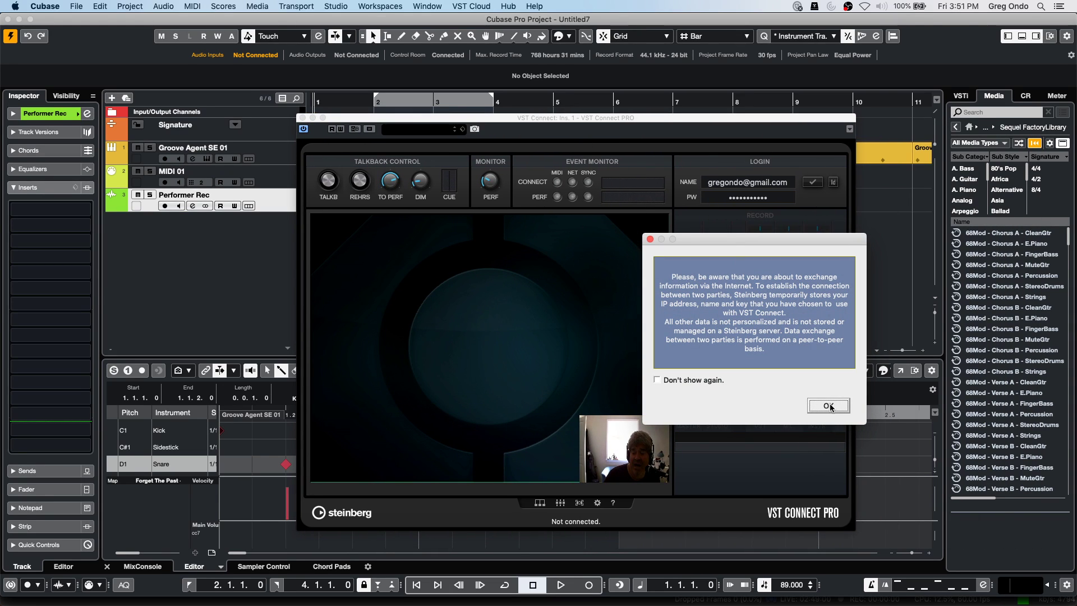
# Acknowledge the privacy notice, log in and out of VST Connect, and generate a session key.
pyautogui.click(812, 407)
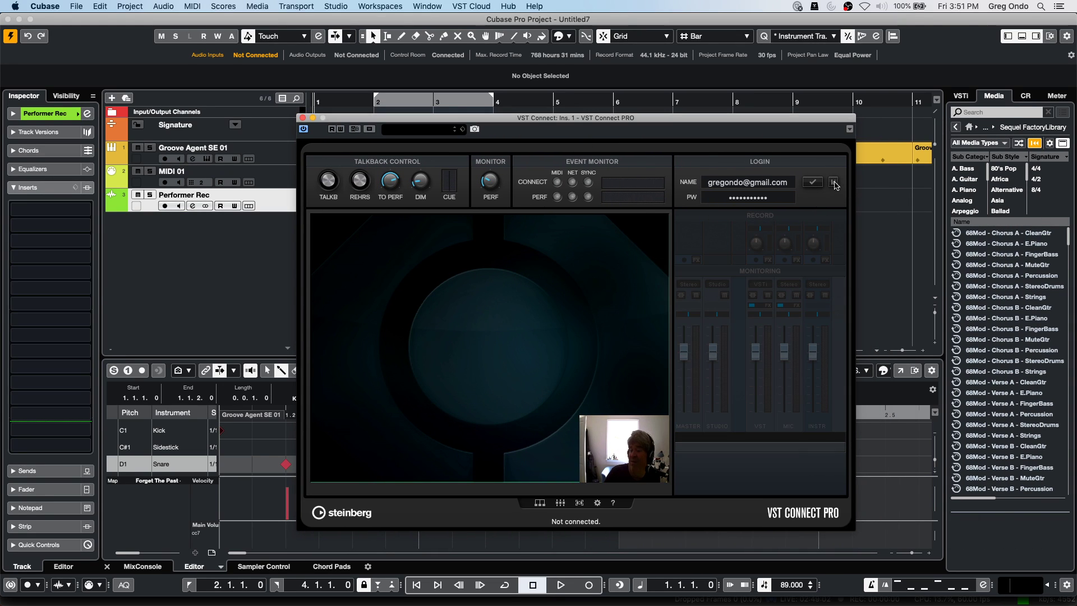
pyautogui.click(813, 183)
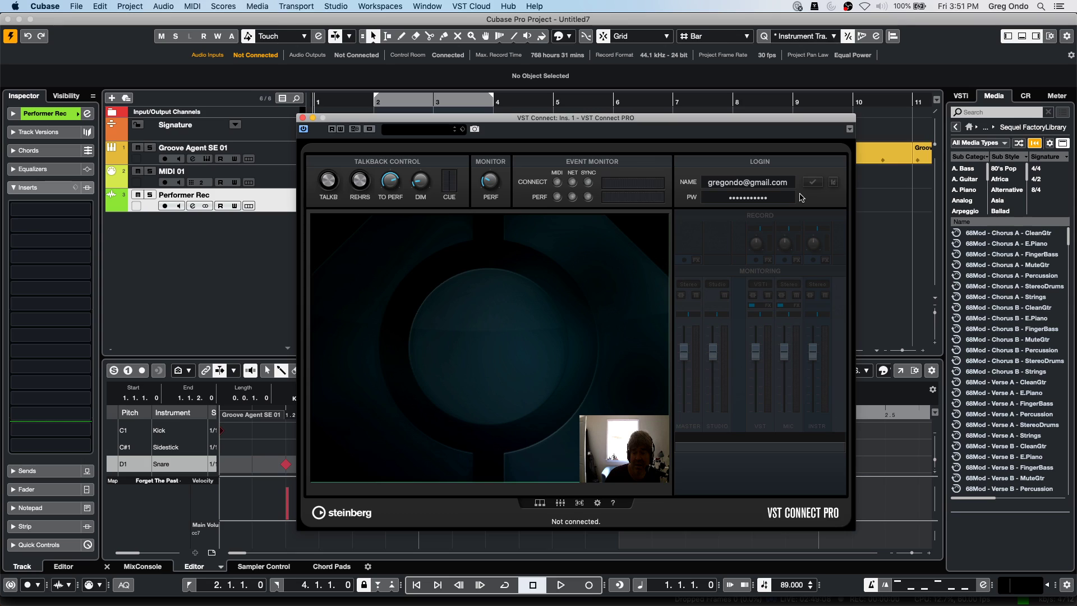
pyautogui.press('Return')
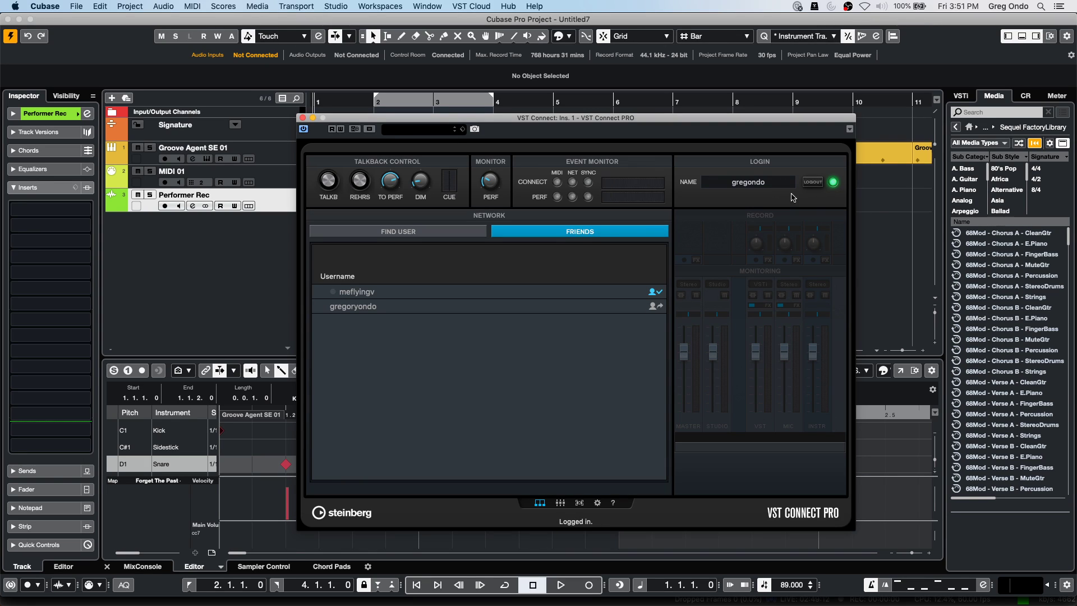
pyautogui.click(818, 183)
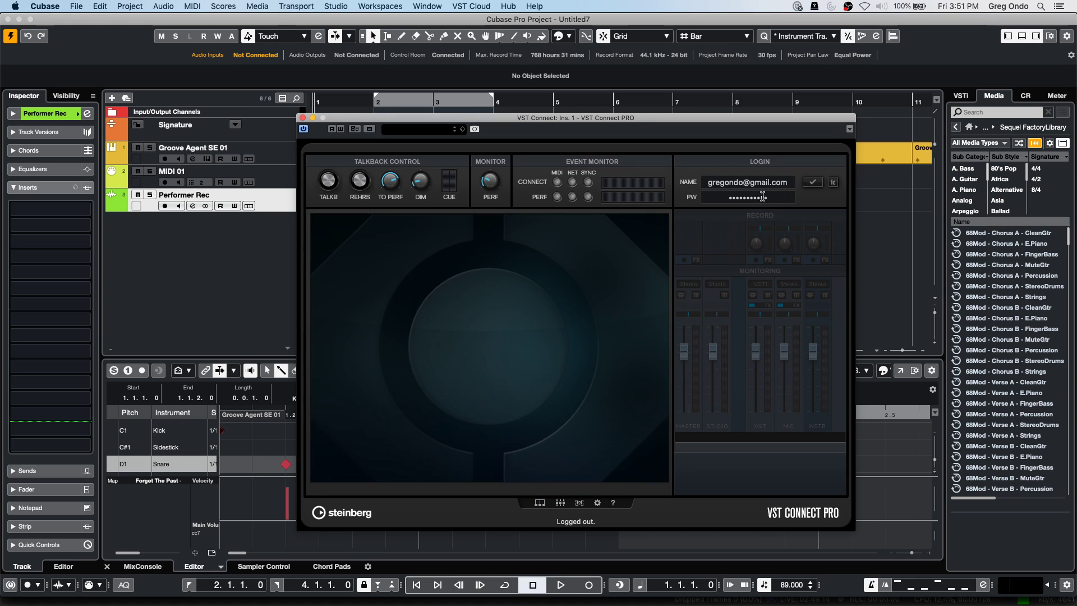
pyautogui.click(834, 184)
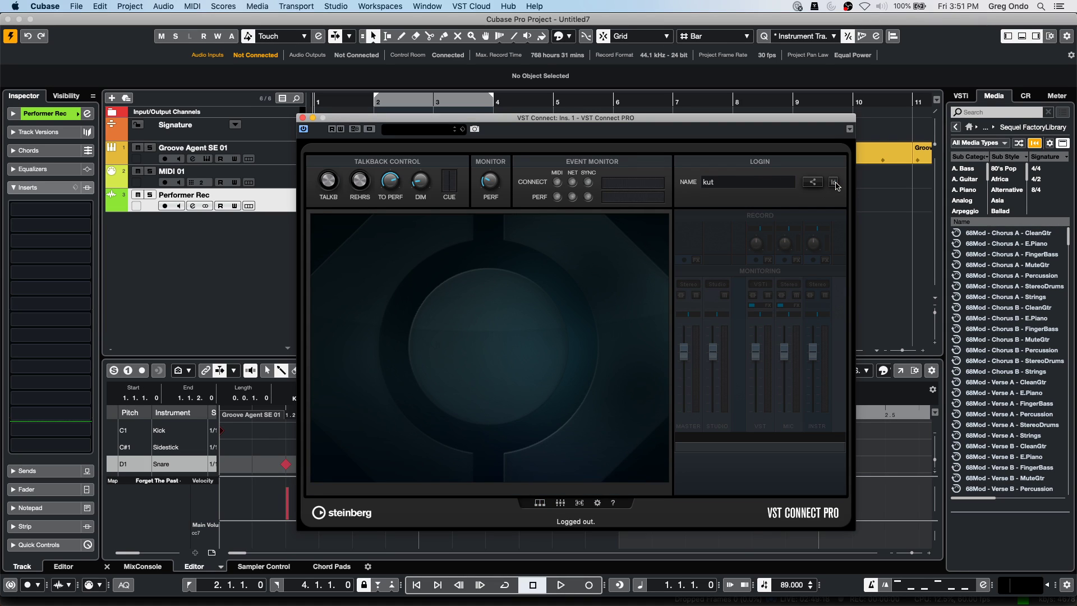
pyautogui.click(834, 184)
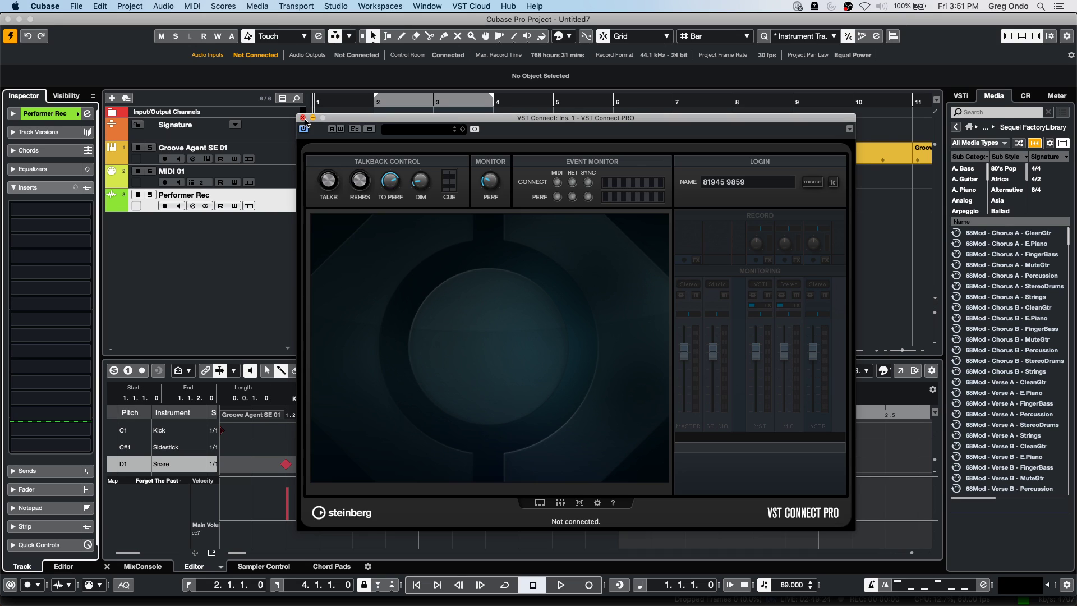
# Remove VST Connect from the project via VST Cloud > VST Connect PRO.
pyautogui.click(415, 7)
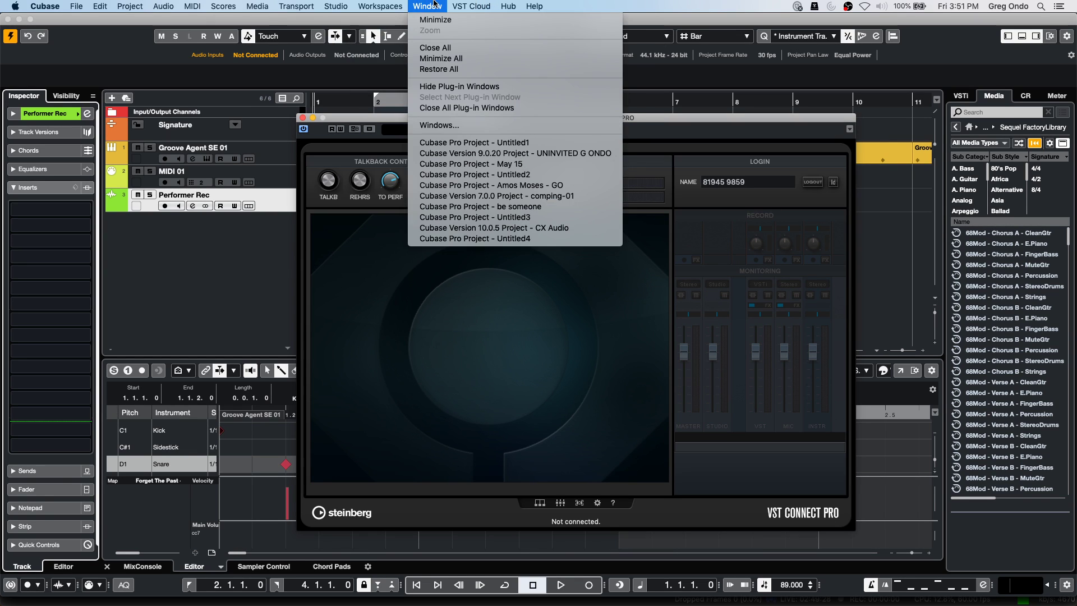
pyautogui.moveTo(467, 6)
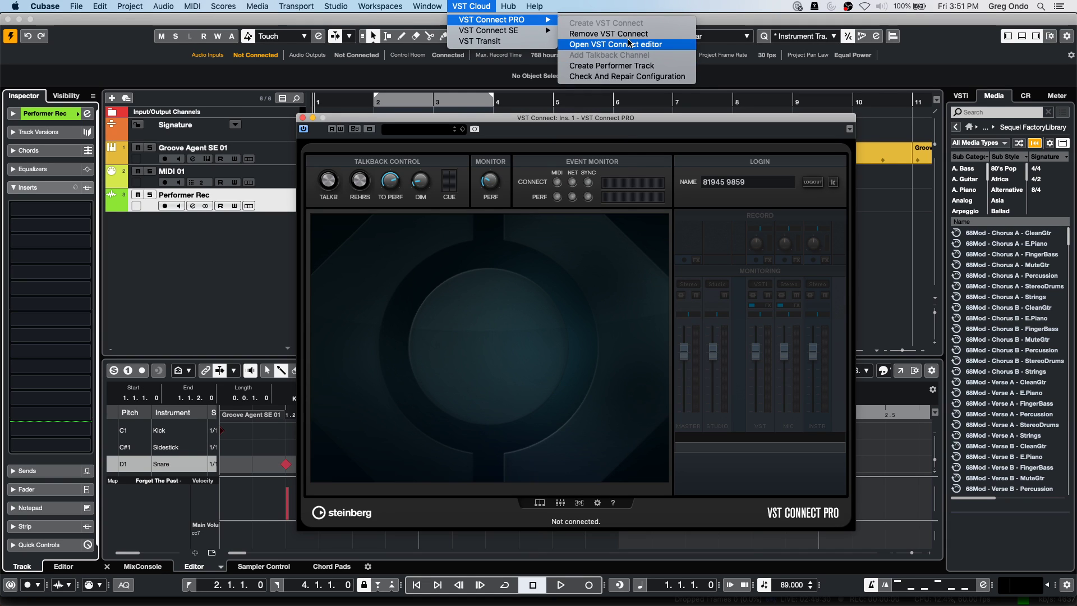
pyautogui.click(628, 34)
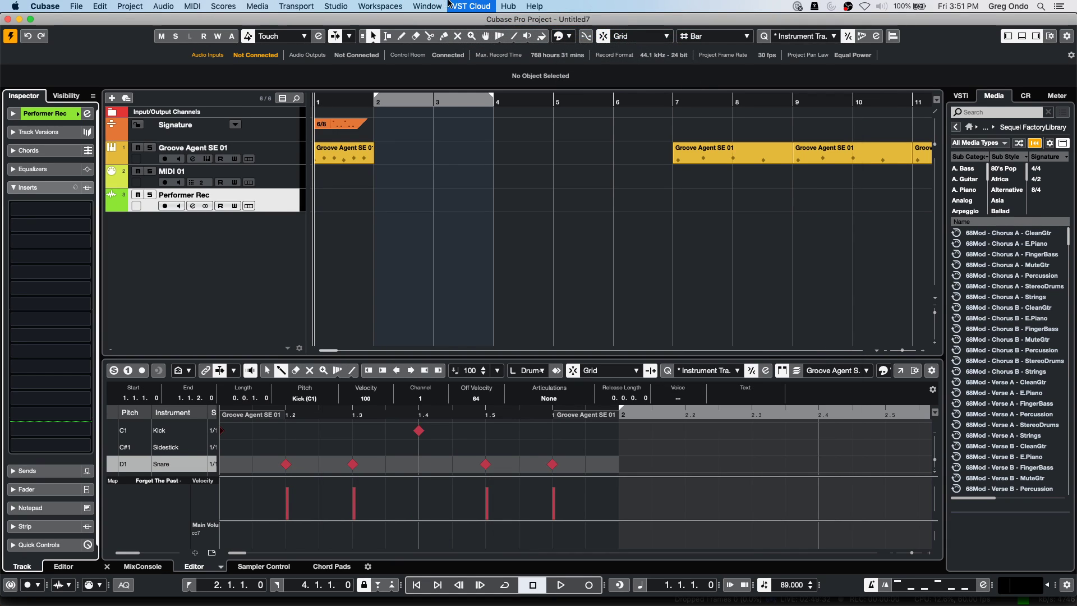
# Recreate VST Connect with UR24C Input 1 as talkback port and accept the privacy notice.
pyautogui.click(463, 6)
pyautogui.moveTo(470, 20)
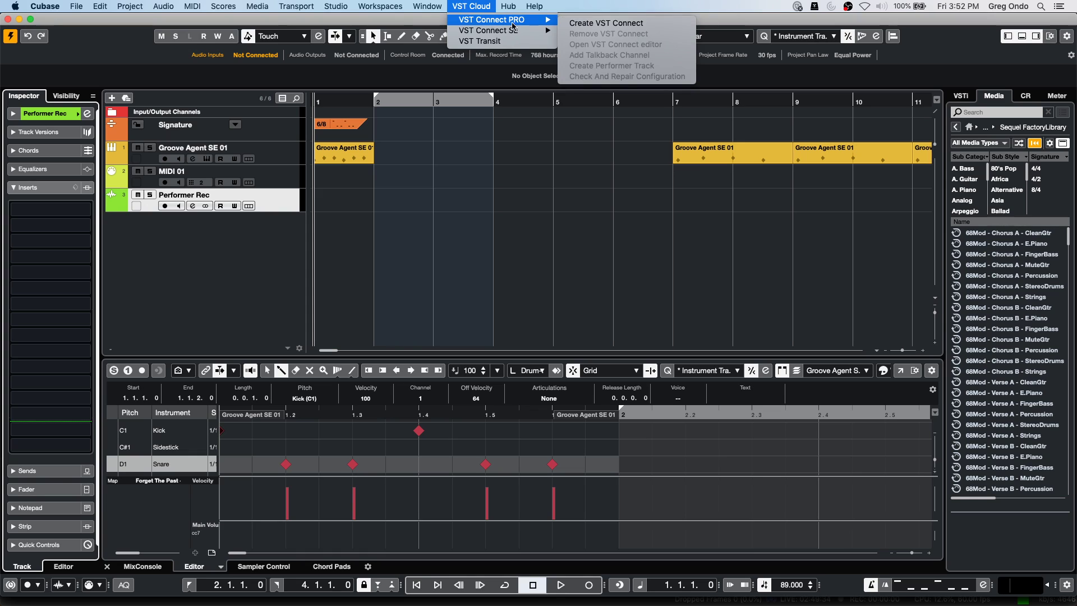
pyautogui.click(589, 25)
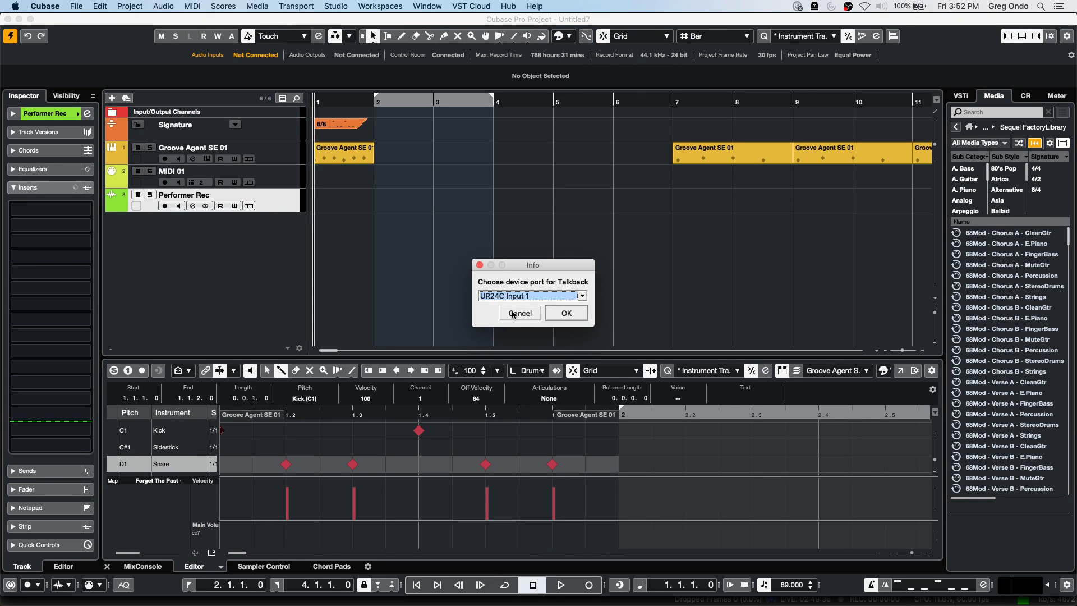
pyautogui.click(558, 313)
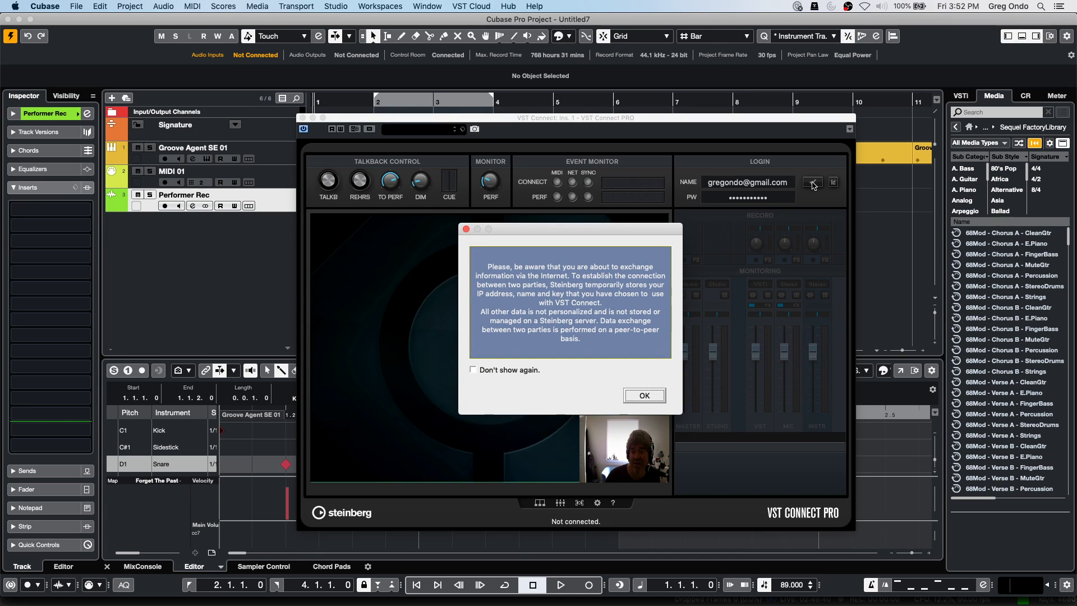
pyautogui.click(644, 395)
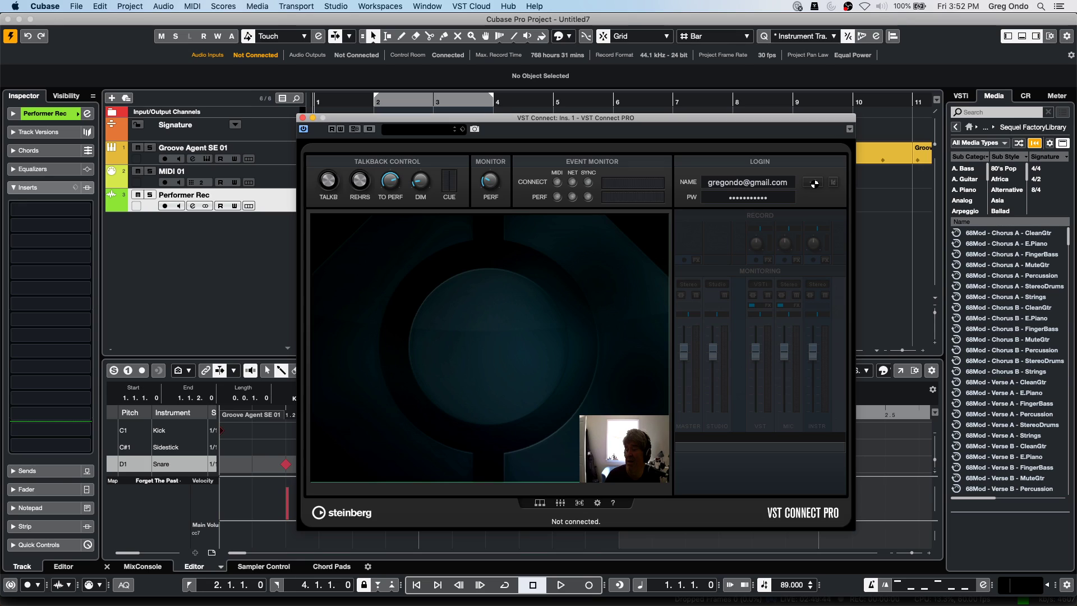
# Log in and out of VST Connect twice, switch to session-key mode, and close its window.
pyautogui.click(814, 184)
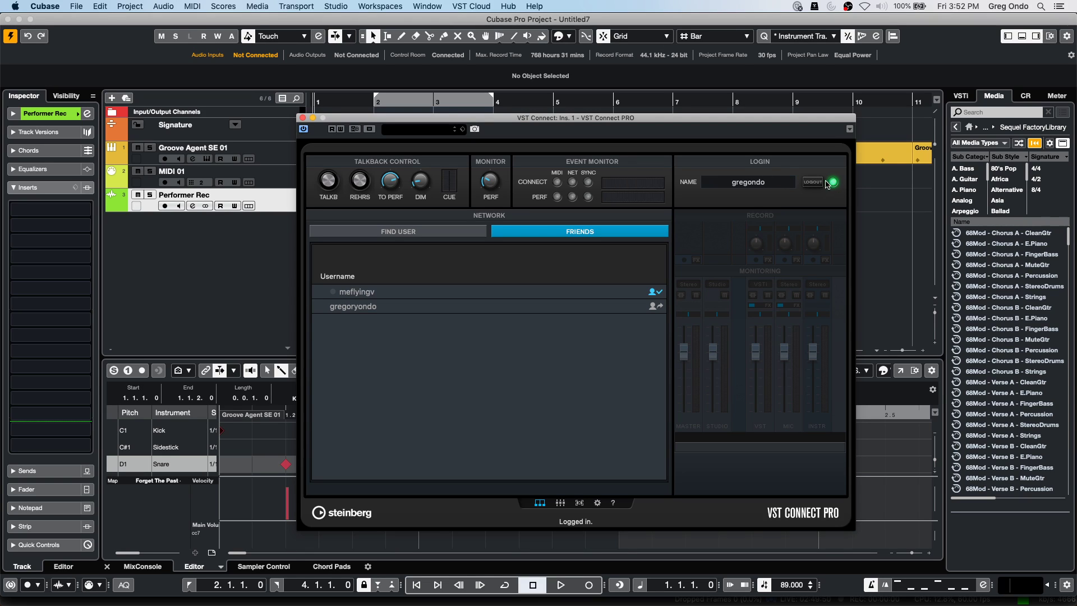
pyautogui.click(823, 183)
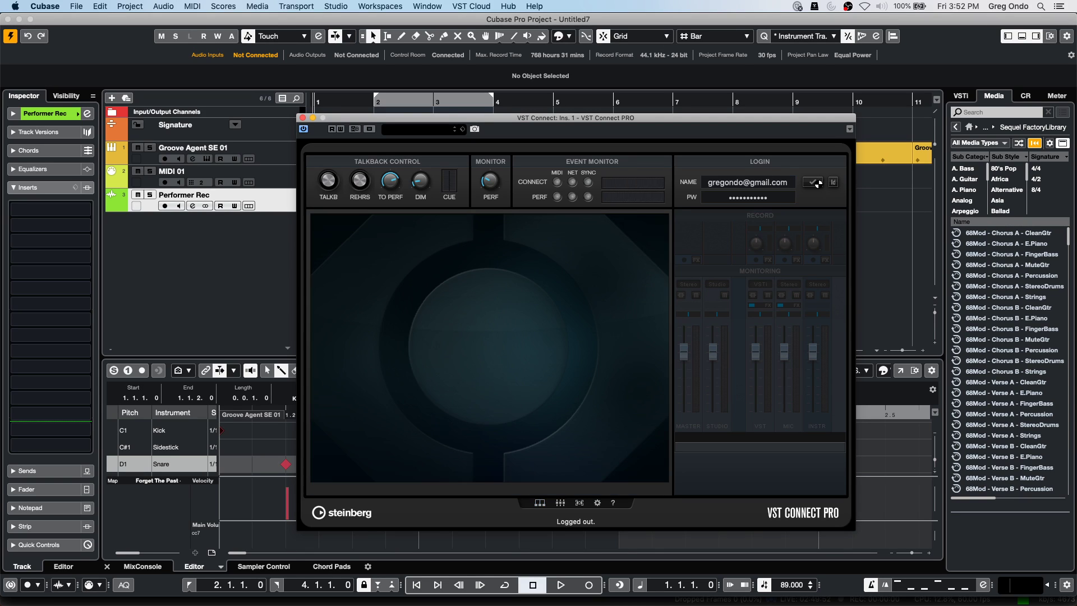
pyautogui.click(814, 183)
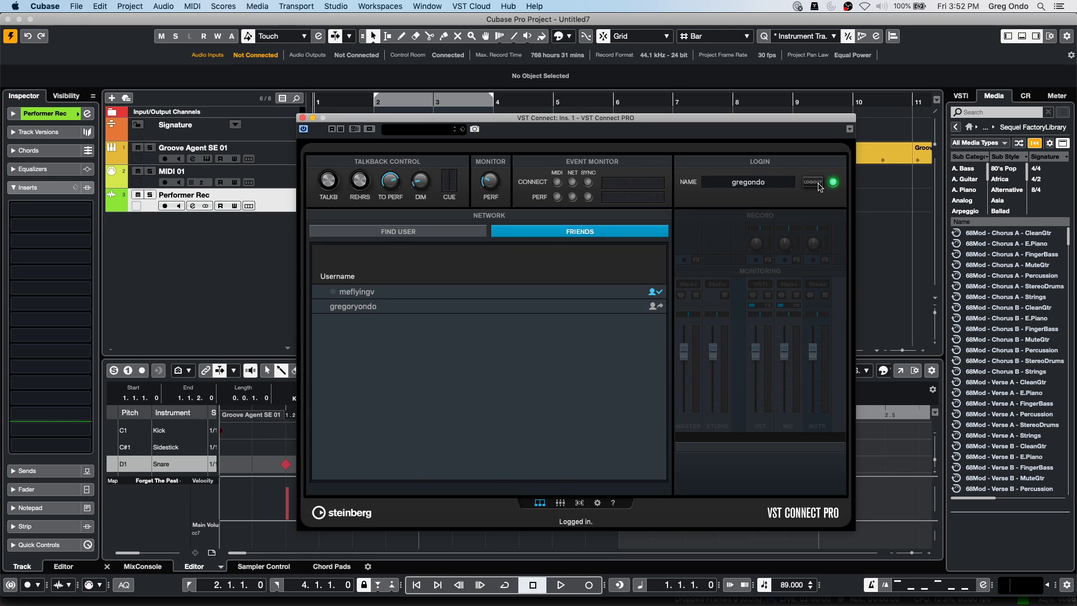
pyautogui.click(819, 185)
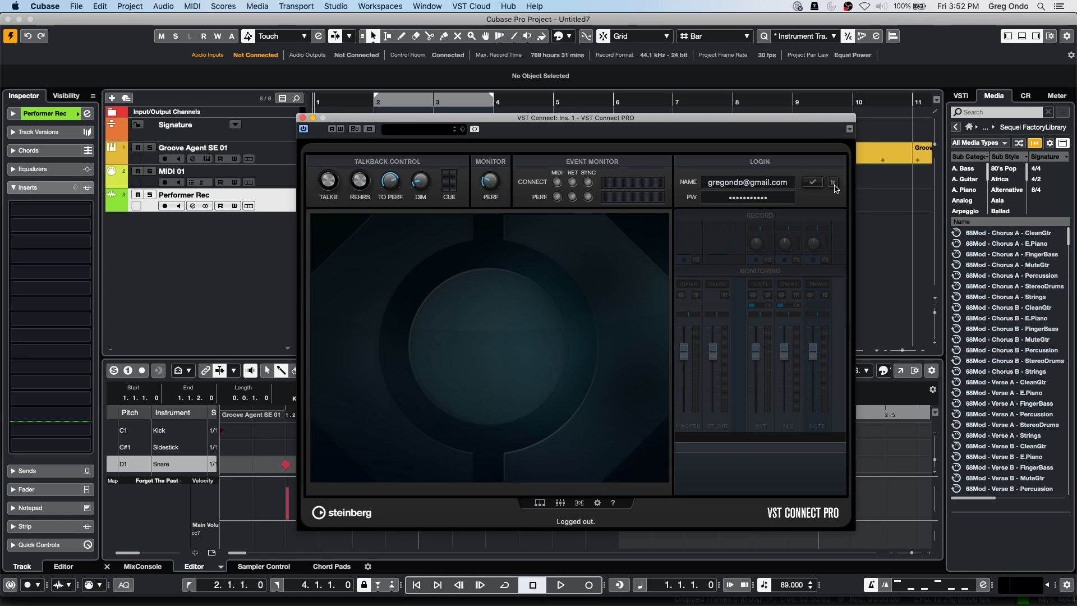
pyautogui.click(834, 184)
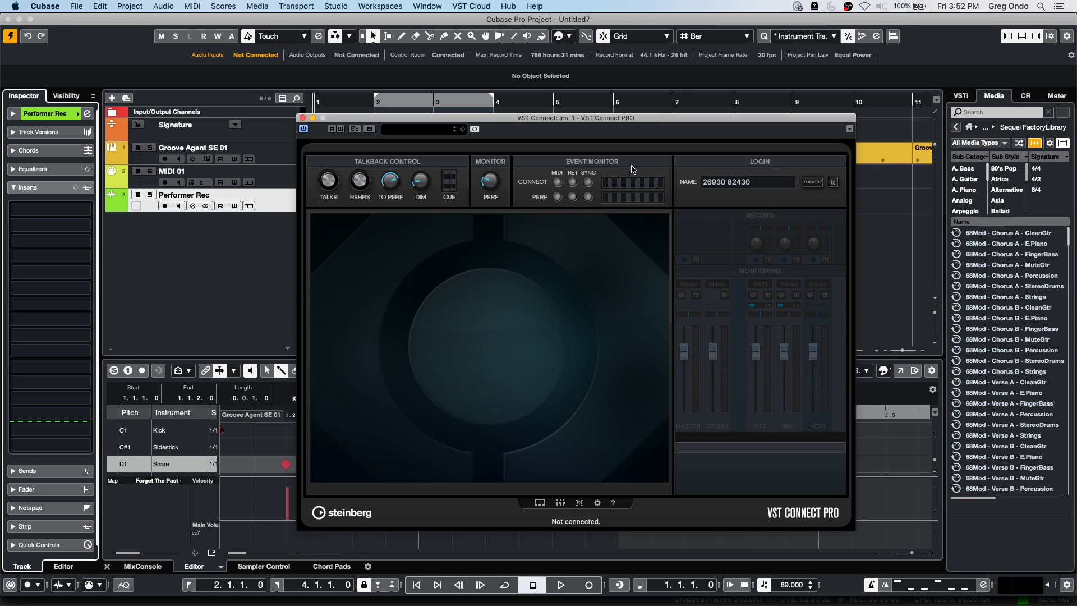
pyautogui.click(303, 118)
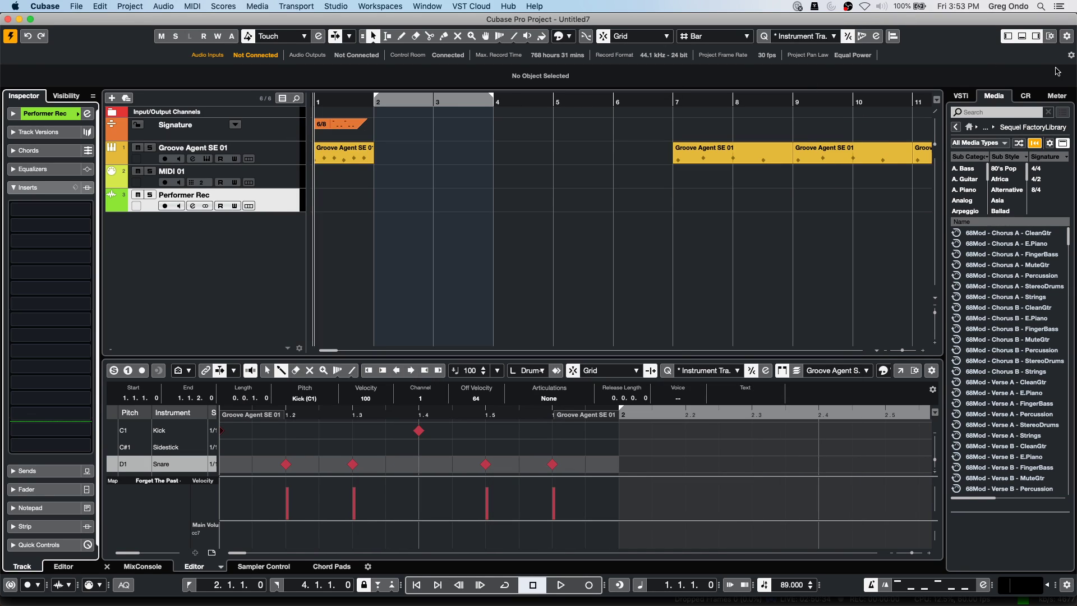
# Add Groove Agent from the instrument rack and create its Groove Agent 01 MIDI track.
pyautogui.click(961, 96)
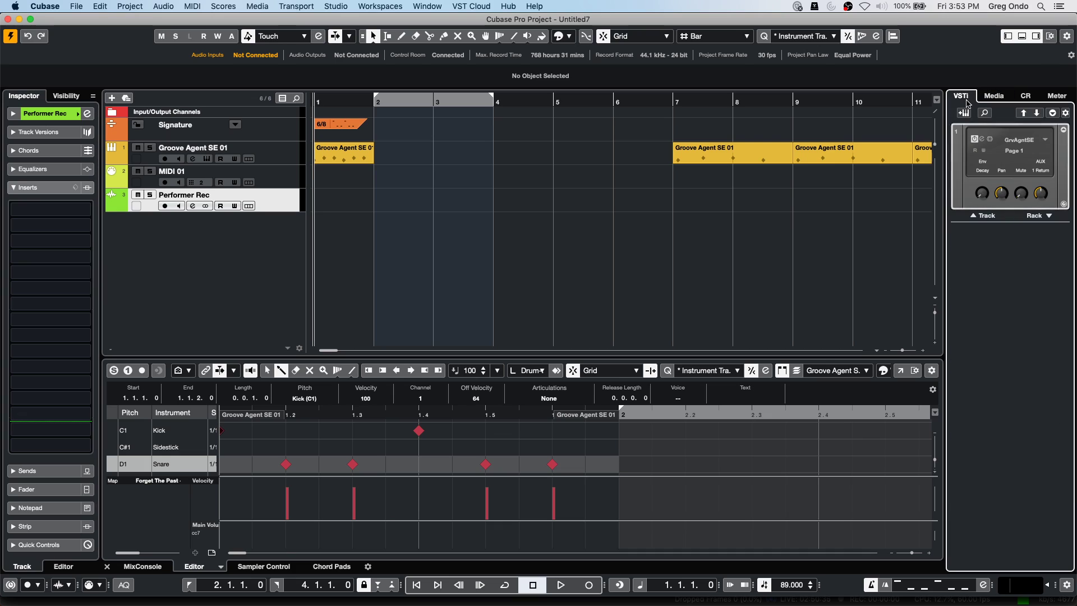
pyautogui.click(1040, 217)
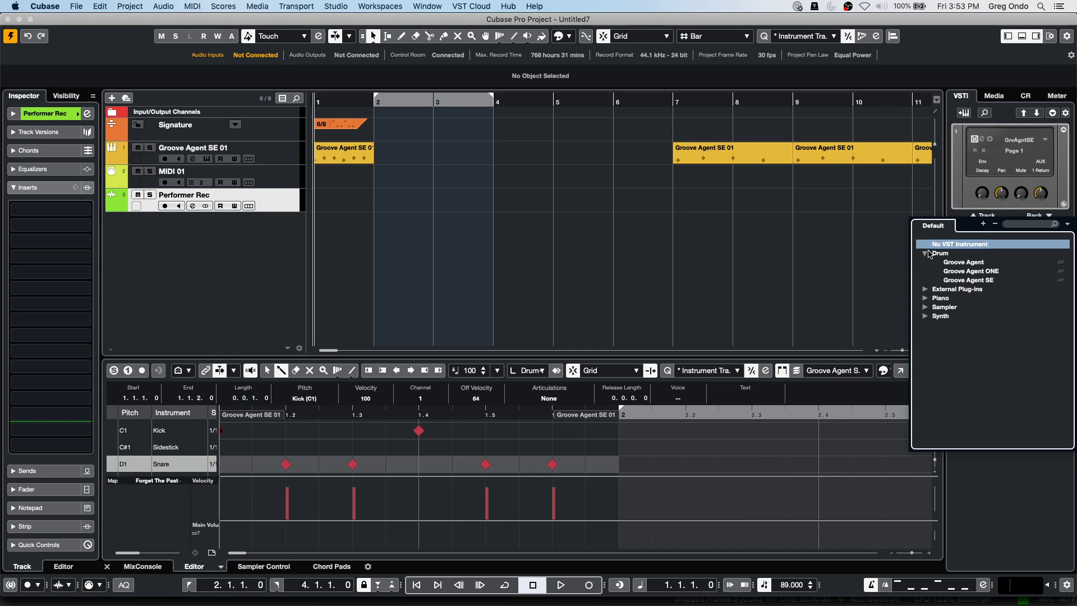
pyautogui.click(979, 263)
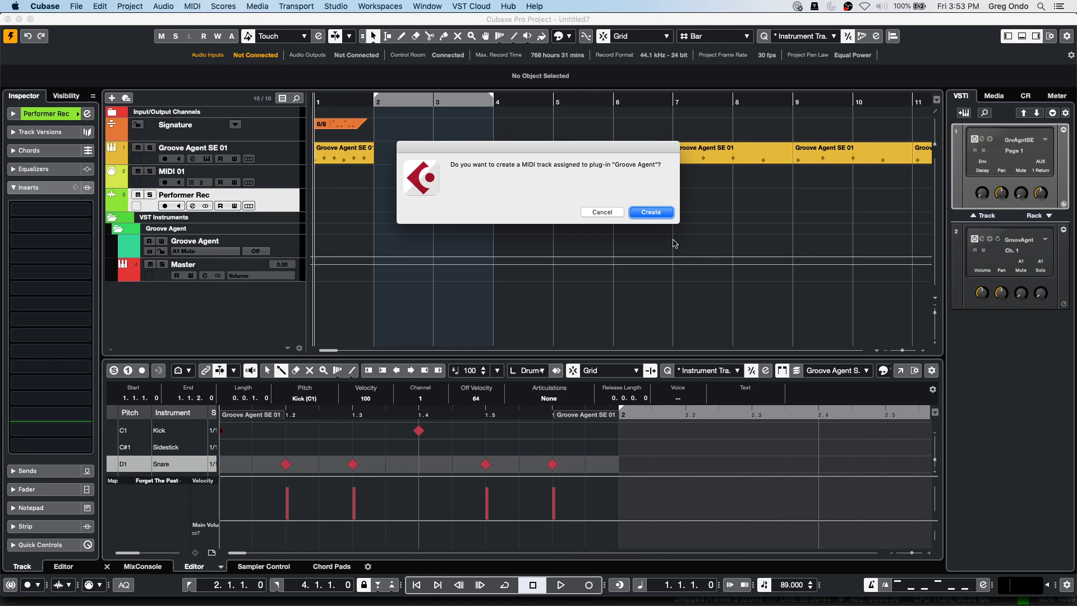
pyautogui.click(651, 212)
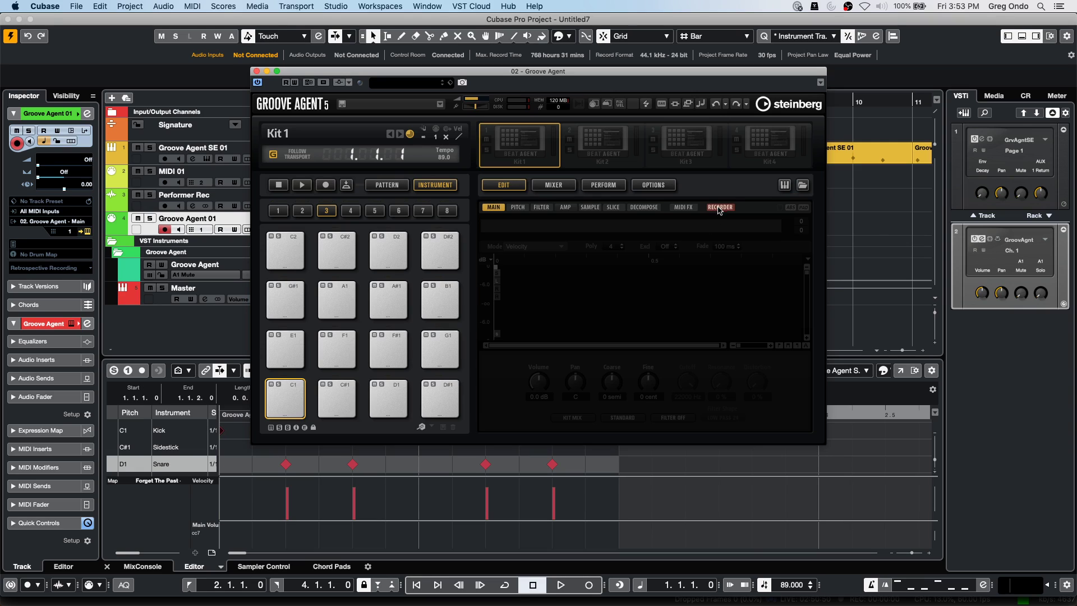
# Open Groove Agent's Recorder page and review its recording options, keeping channels As Source.
pyautogui.rightClick(516, 152)
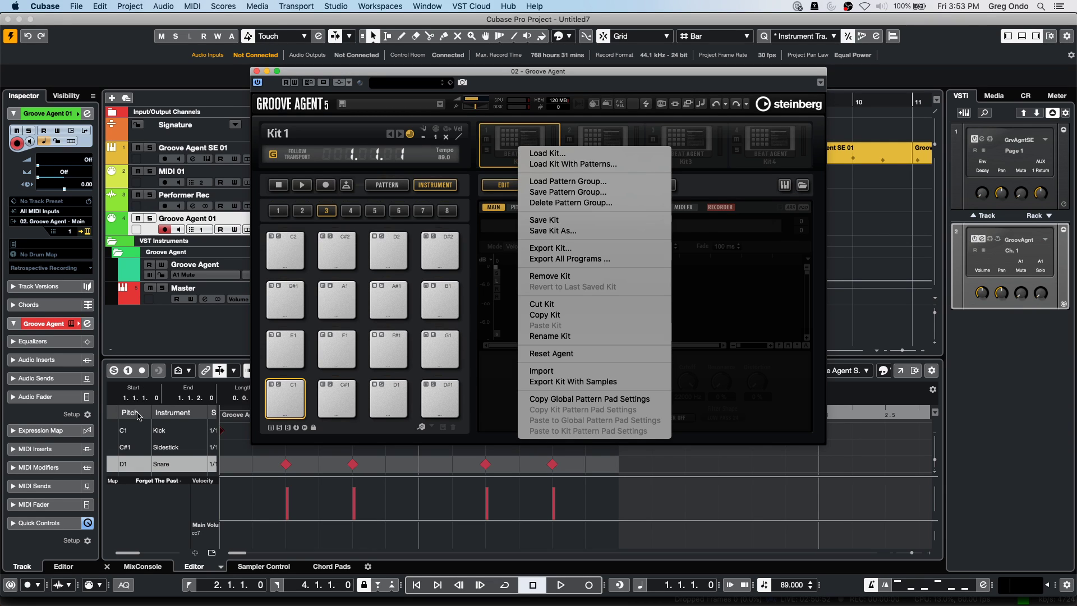
pyautogui.click(774, 318)
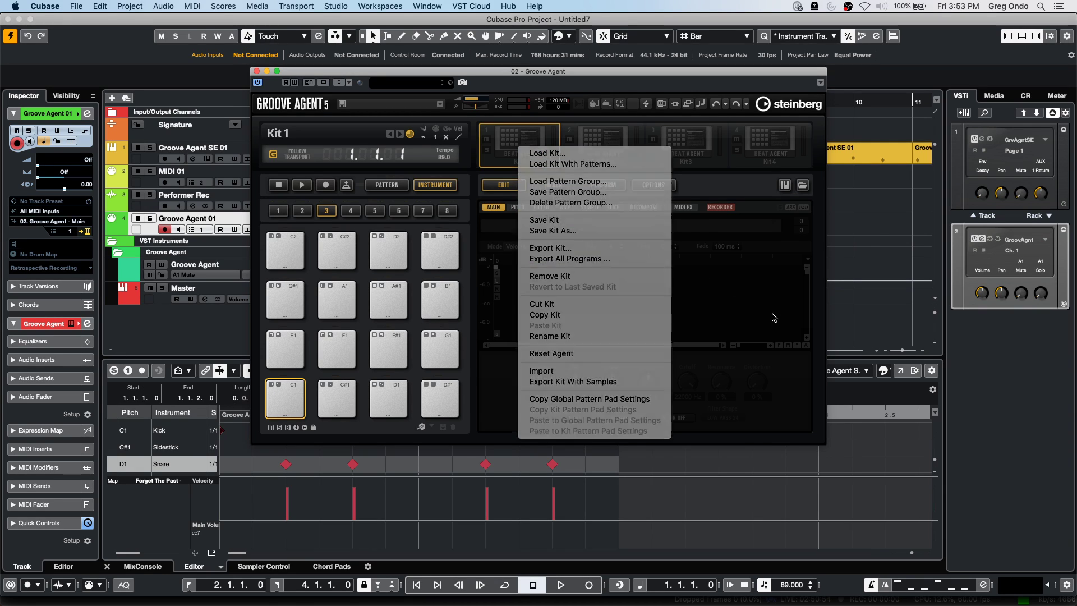
pyautogui.click(720, 207)
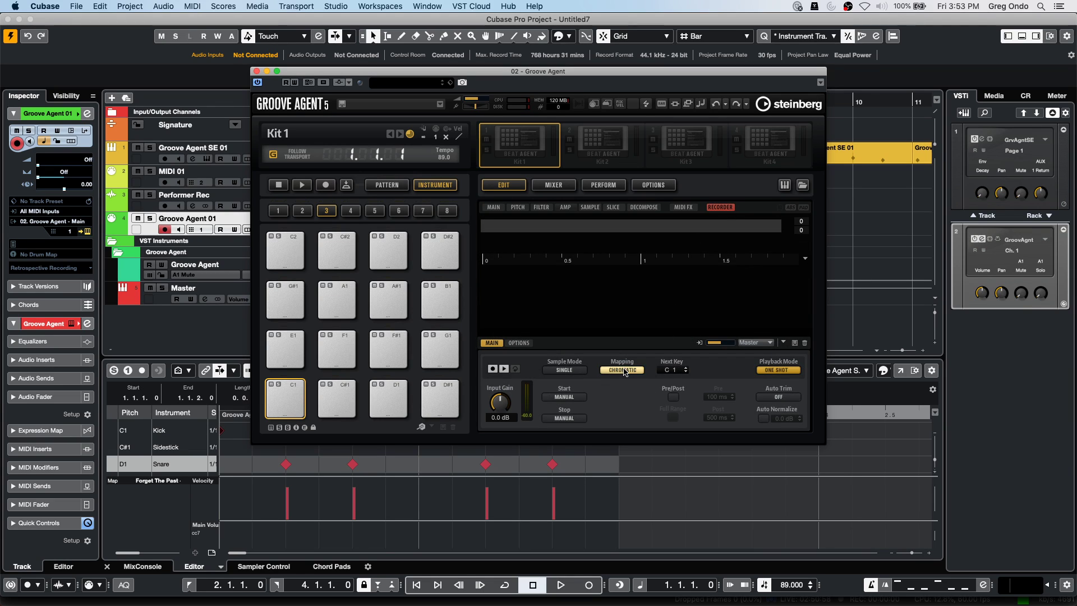
pyautogui.click(516, 343)
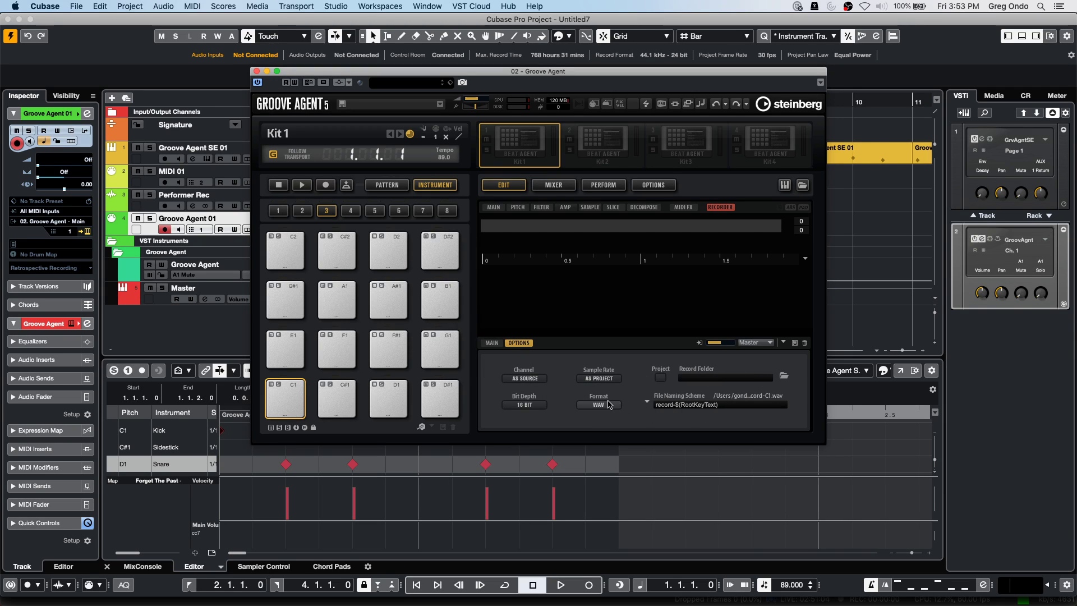
pyautogui.click(611, 380)
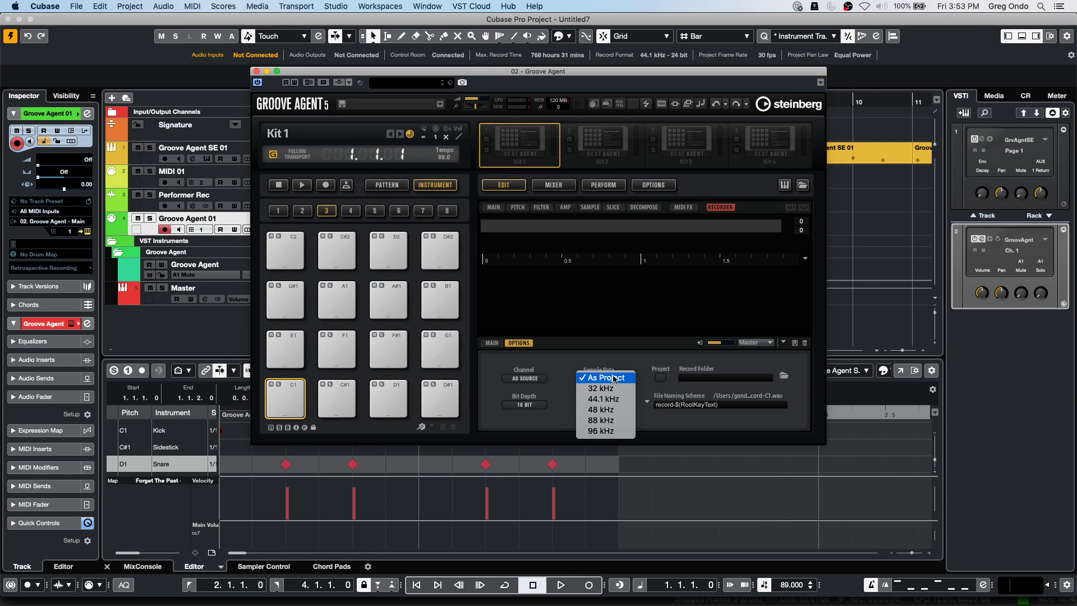
pyautogui.click(617, 366)
pyautogui.click(531, 379)
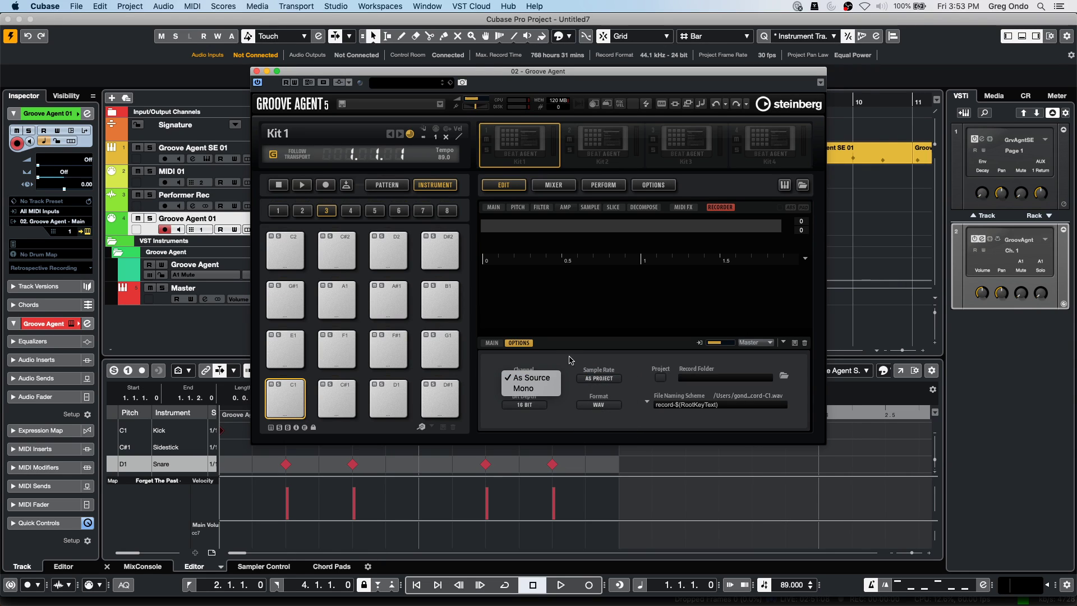
pyautogui.click(572, 359)
pyautogui.click(491, 342)
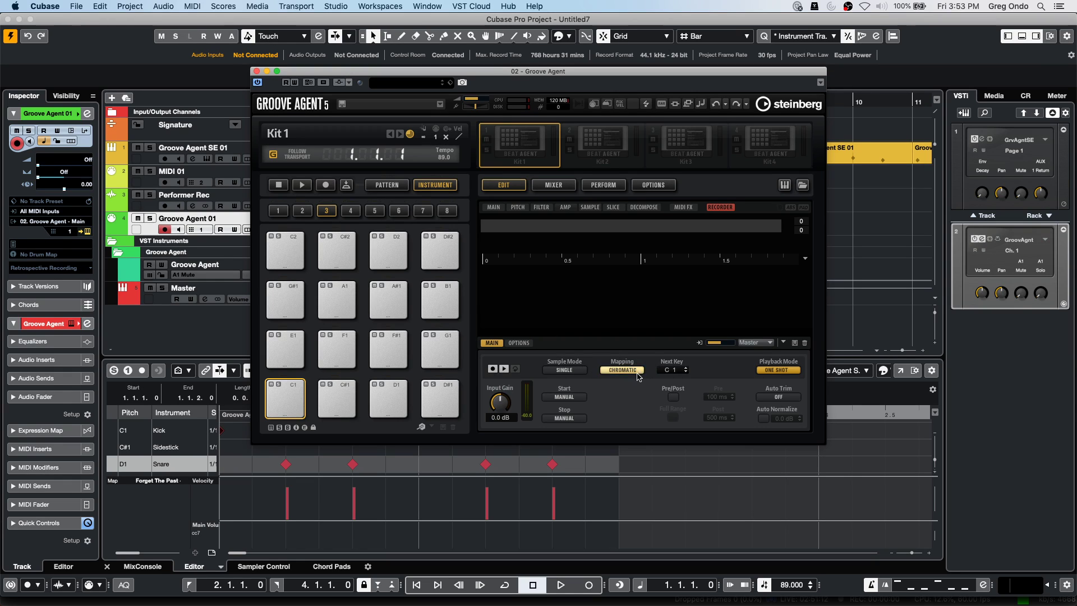
# Enable Pre/Post, keep Chromatic mapping, set Sample Mode to Auto Next, Start/Stop to Audio Threshold.
pyautogui.click(673, 396)
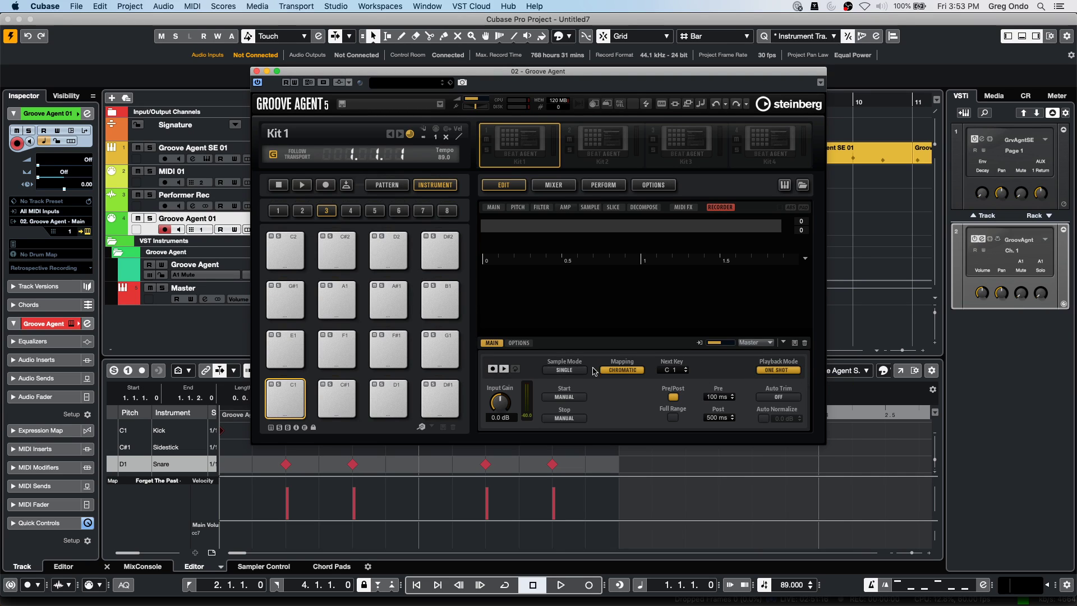
pyautogui.click(622, 370)
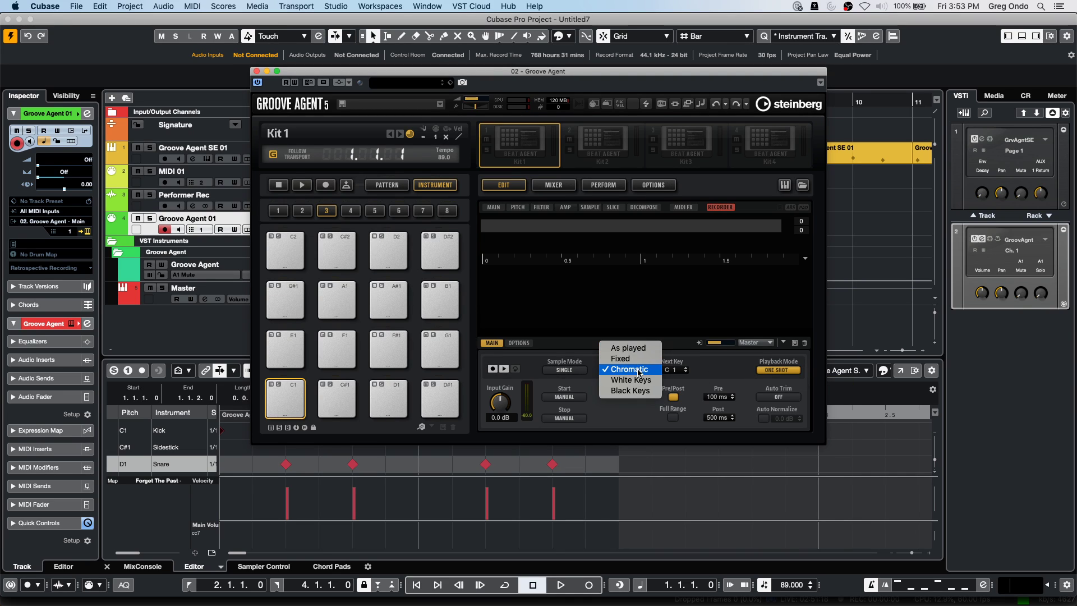
pyautogui.click(640, 369)
pyautogui.click(576, 371)
pyautogui.click(588, 377)
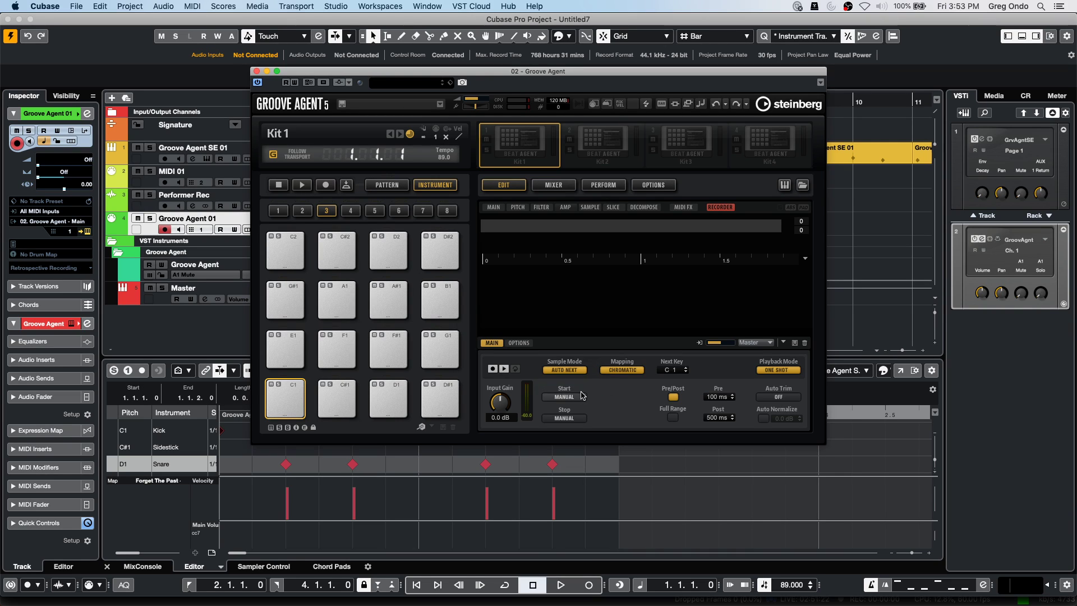
pyautogui.click(564, 396)
pyautogui.press('Escape')
pyautogui.click(597, 405)
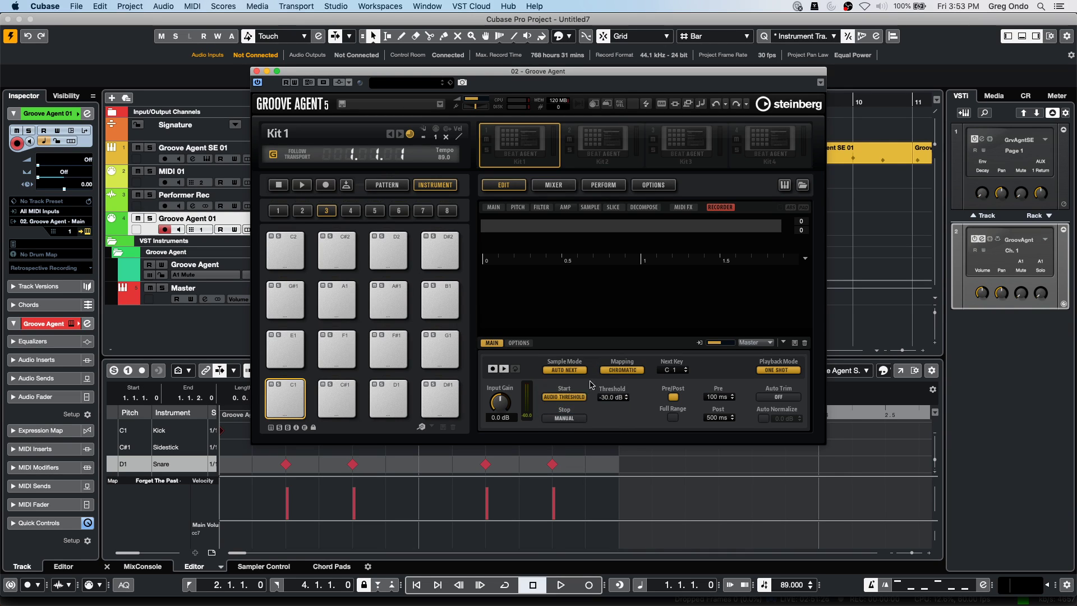
pyautogui.click(564, 418)
pyautogui.click(594, 429)
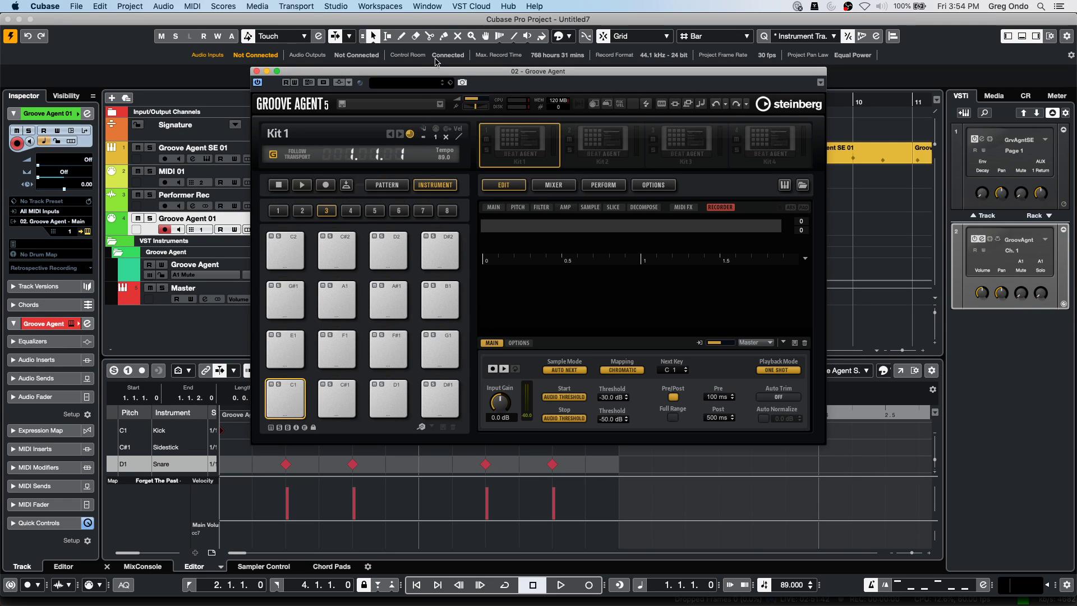
pyautogui.click(339, 83)
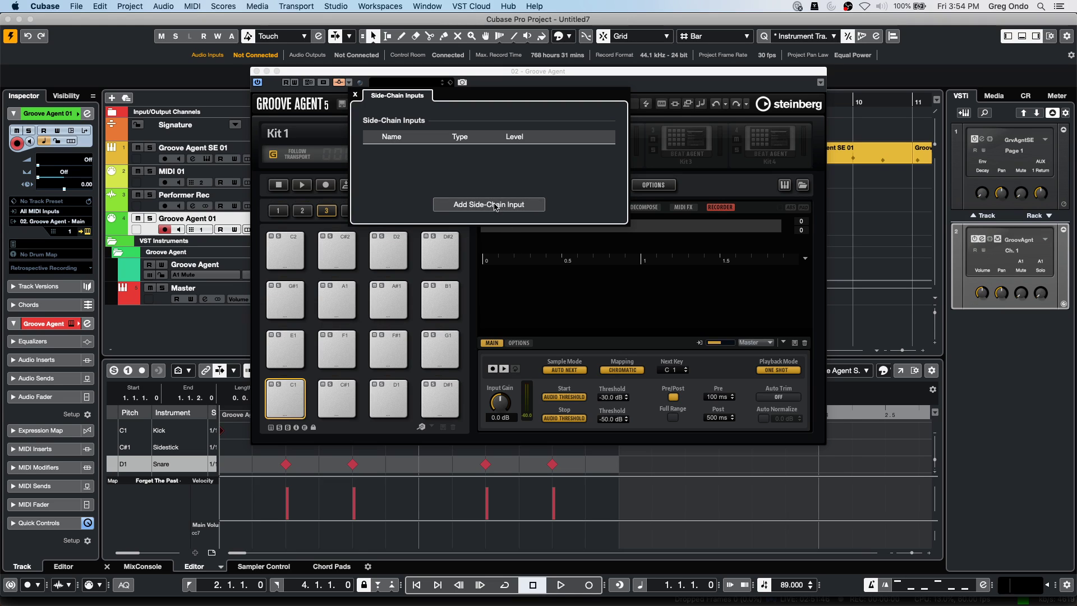
pyautogui.click(517, 73)
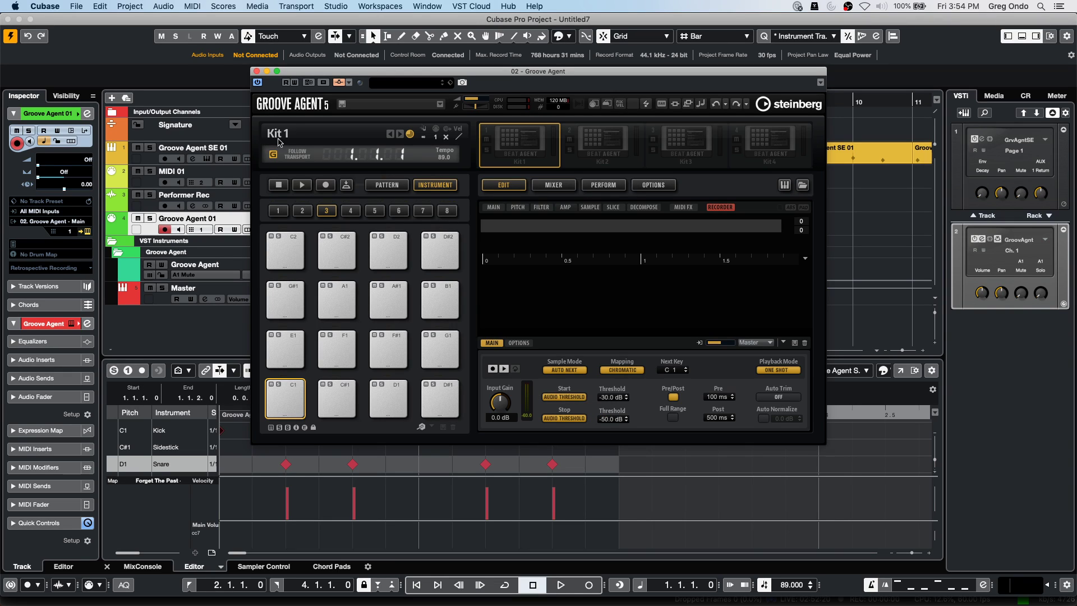
# Close Groove Agent and open Add Track Instrument from the VSTi rack, keeping Groove Agent SE.
pyautogui.click(257, 72)
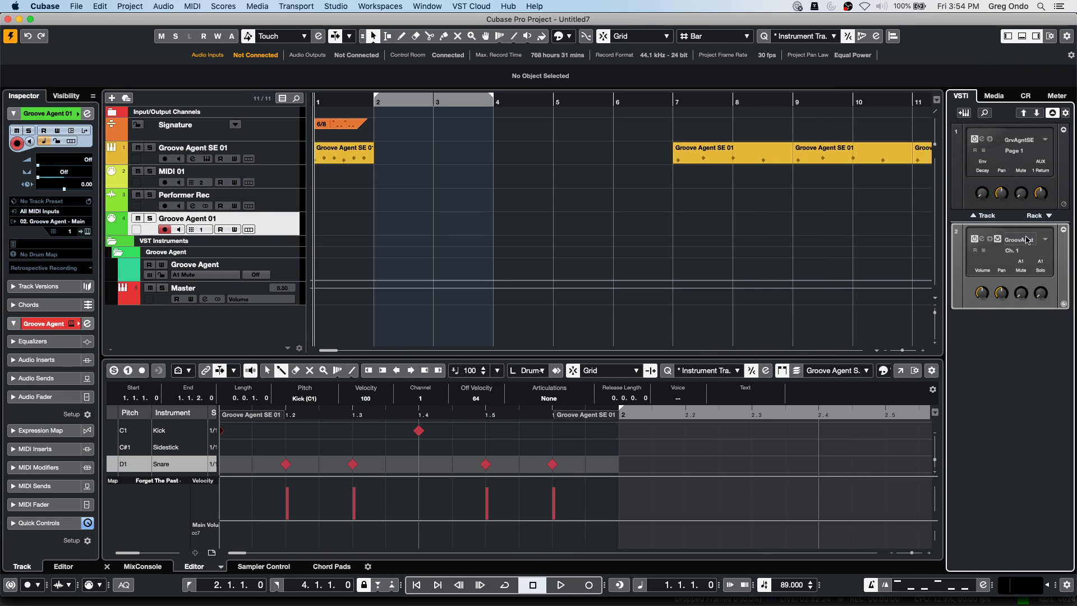
pyautogui.rightClick(997, 328)
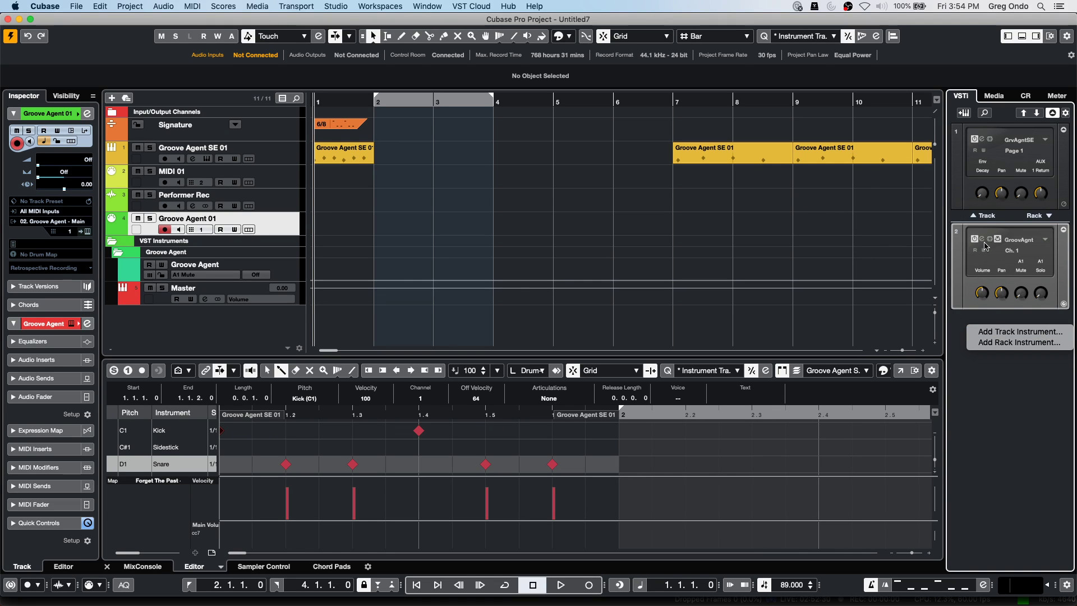
pyautogui.click(1008, 332)
pyautogui.click(569, 197)
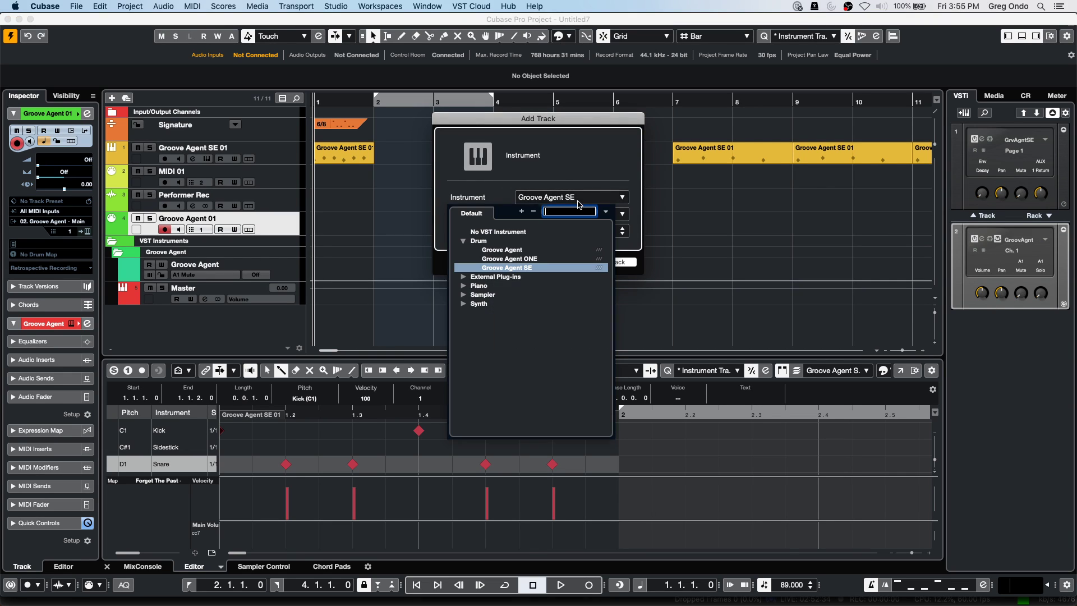
pyautogui.click(464, 286)
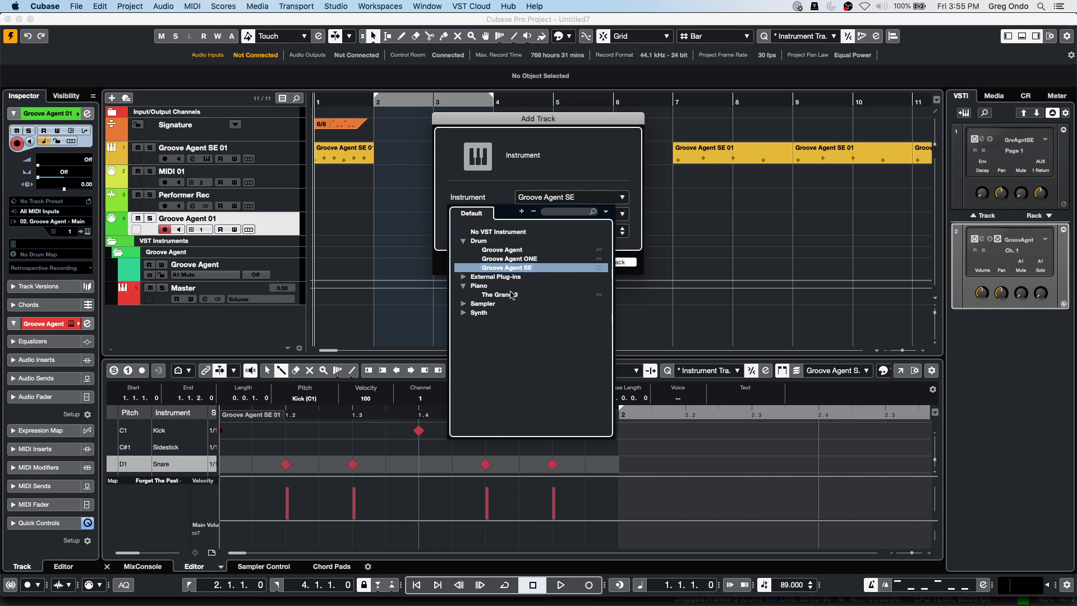
pyautogui.click(845, 260)
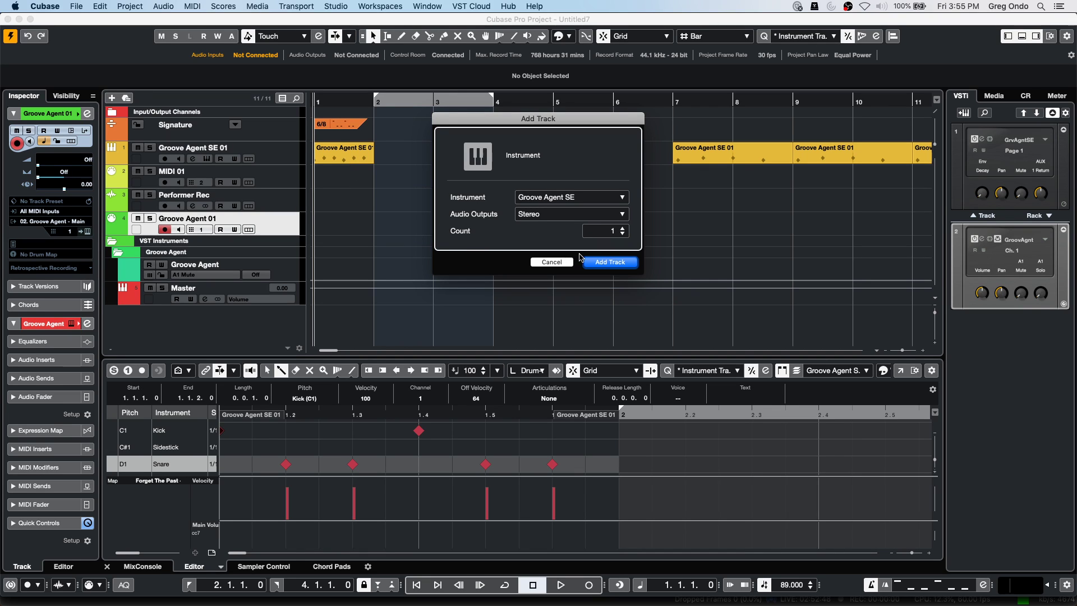
# Cancel the Add Track dialog to return to the Untitled7 arrangement.
pyautogui.click(551, 263)
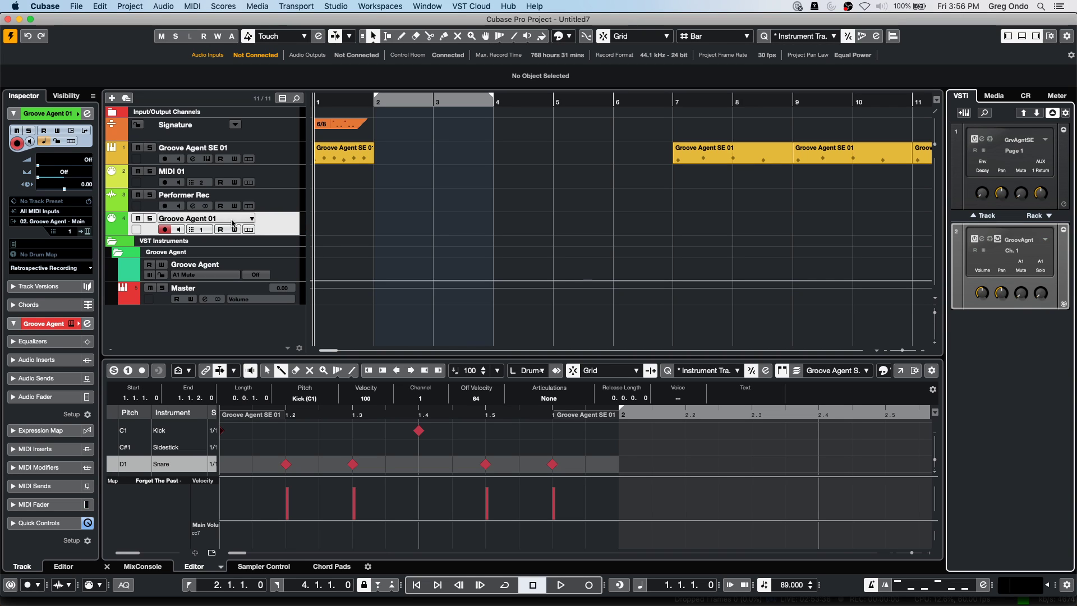
pyautogui.click(35, 212)
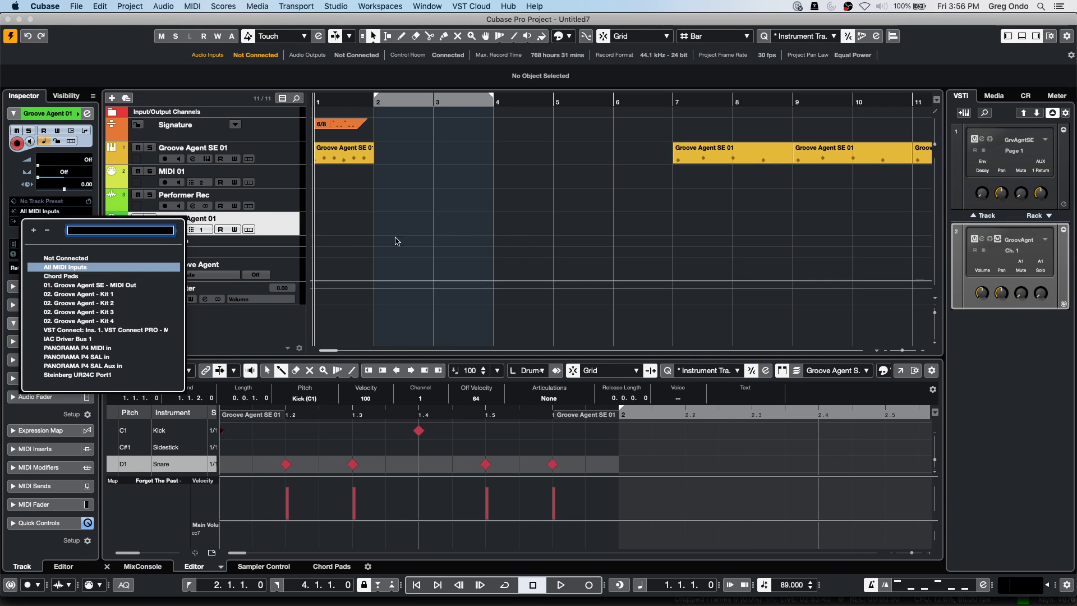
pyautogui.click(379, 225)
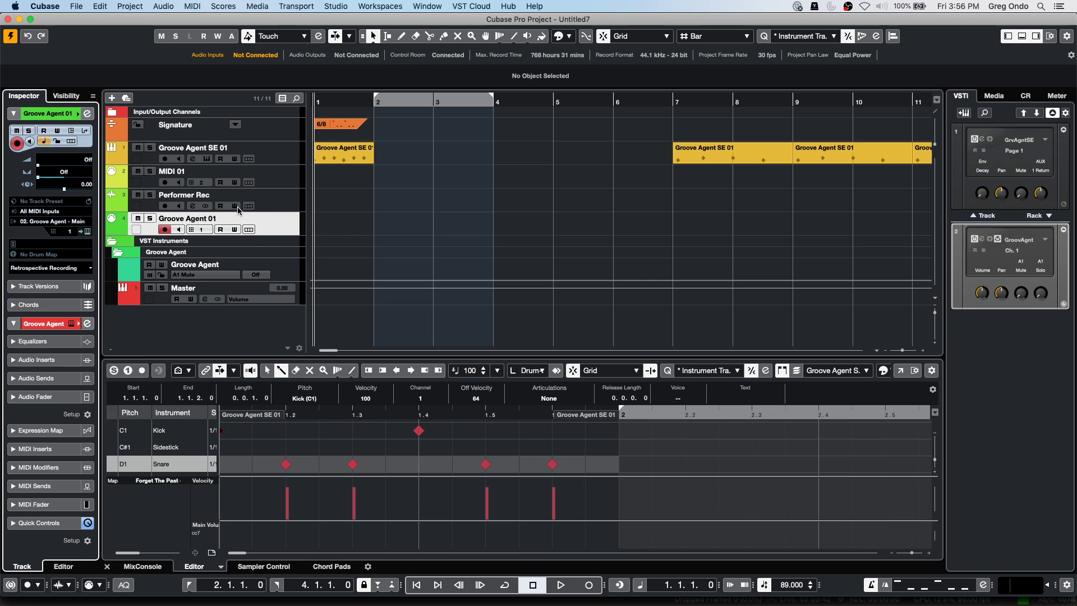
pyautogui.click(60, 211)
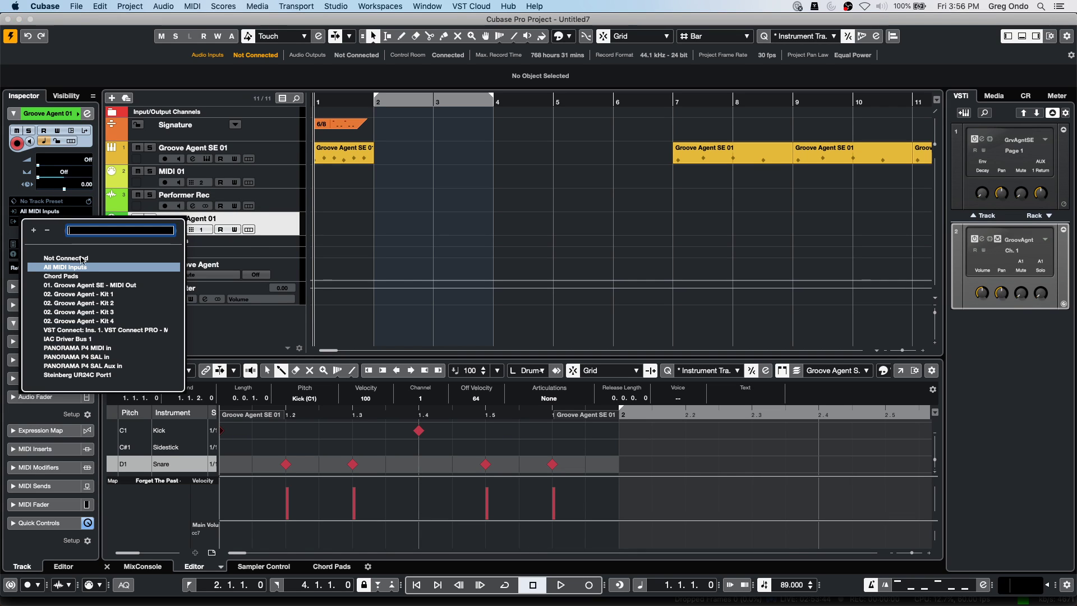
pyautogui.click(447, 243)
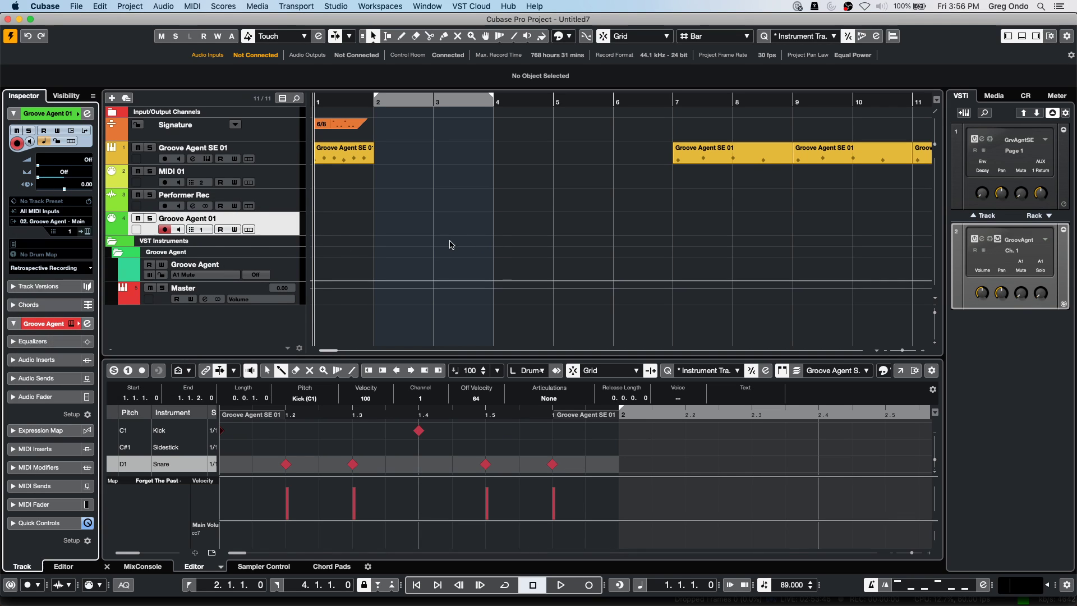
pyautogui.click(592, 587)
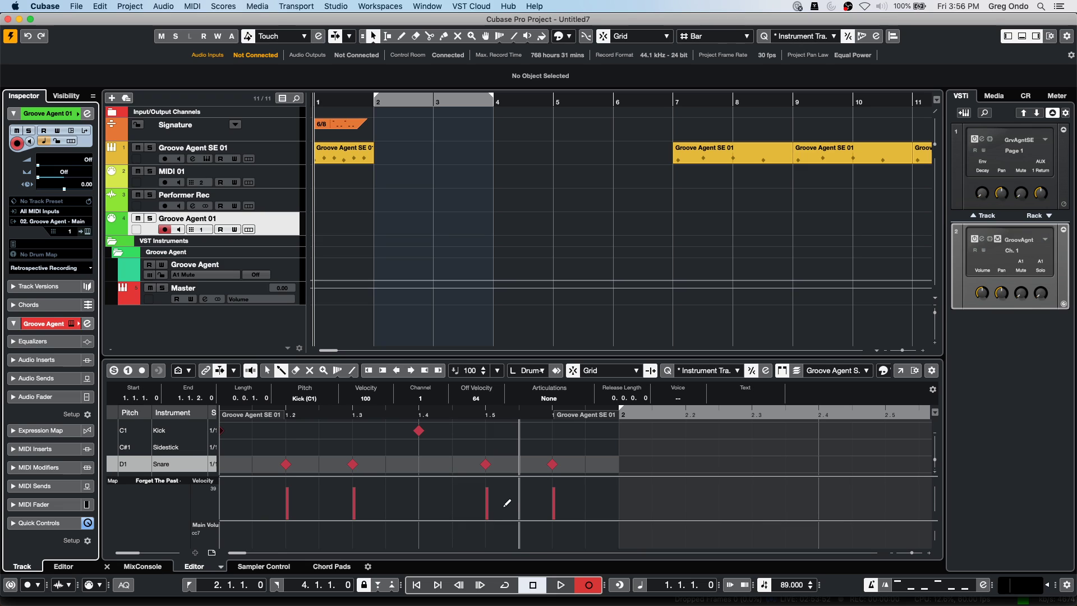
pyautogui.click(560, 585)
pyautogui.click(590, 585)
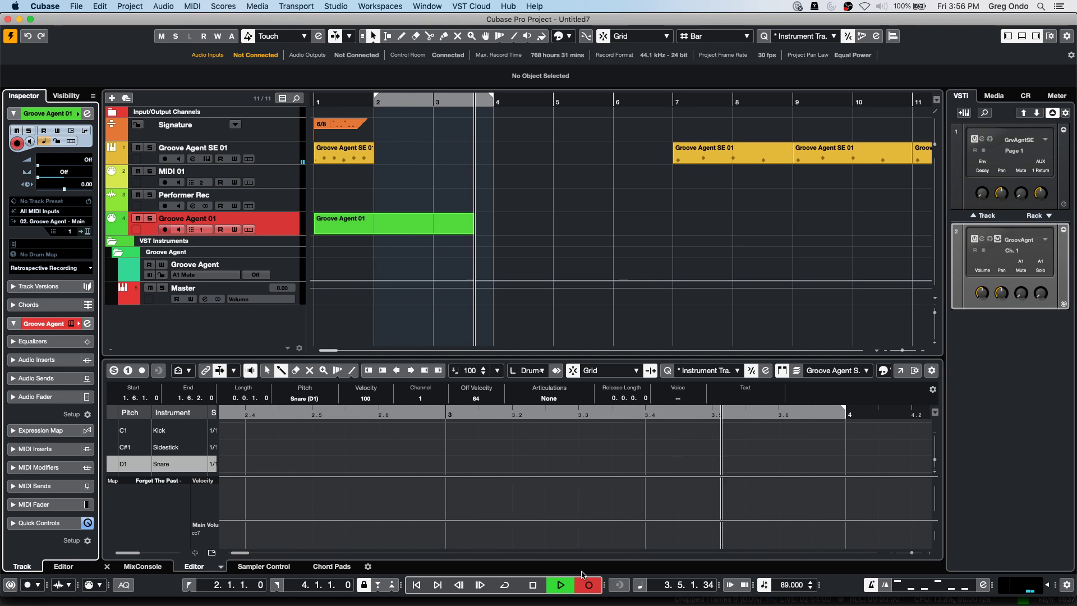
pyautogui.press('space')
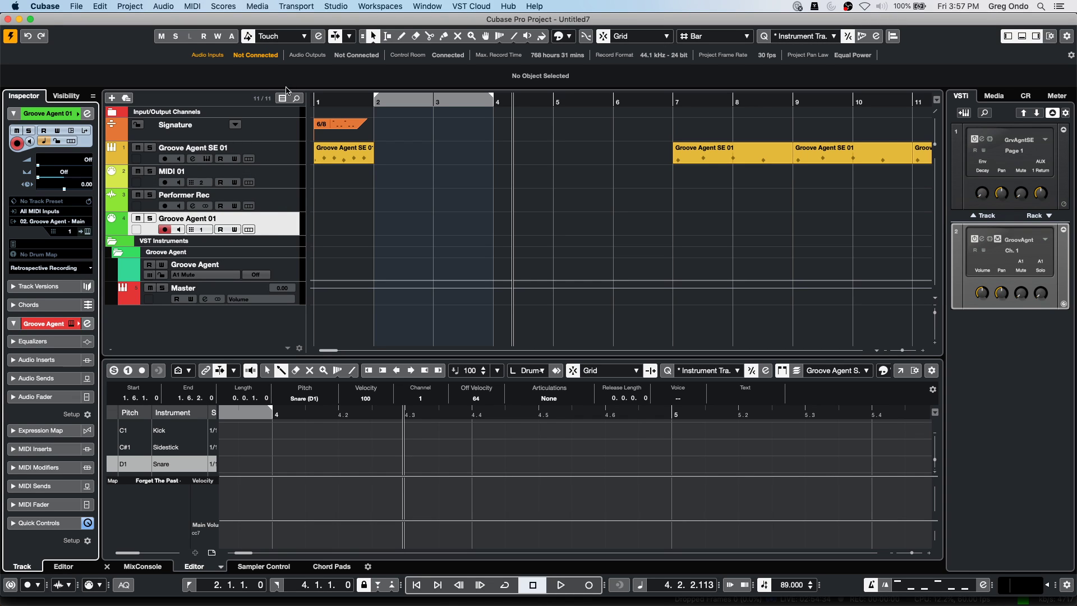
pyautogui.click(336, 6)
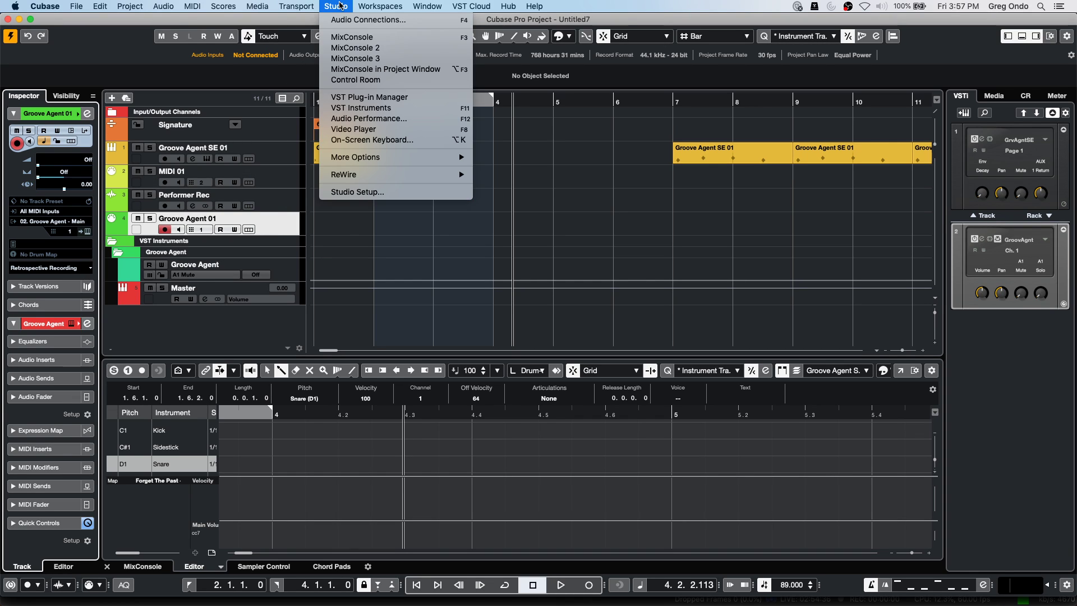
pyautogui.click(379, 193)
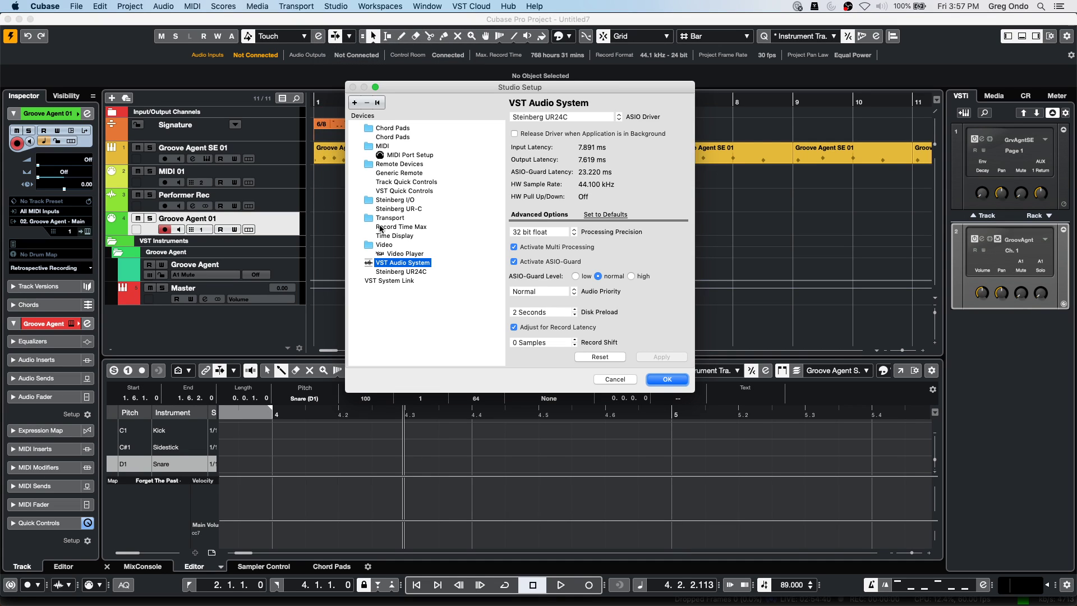
pyautogui.click(397, 272)
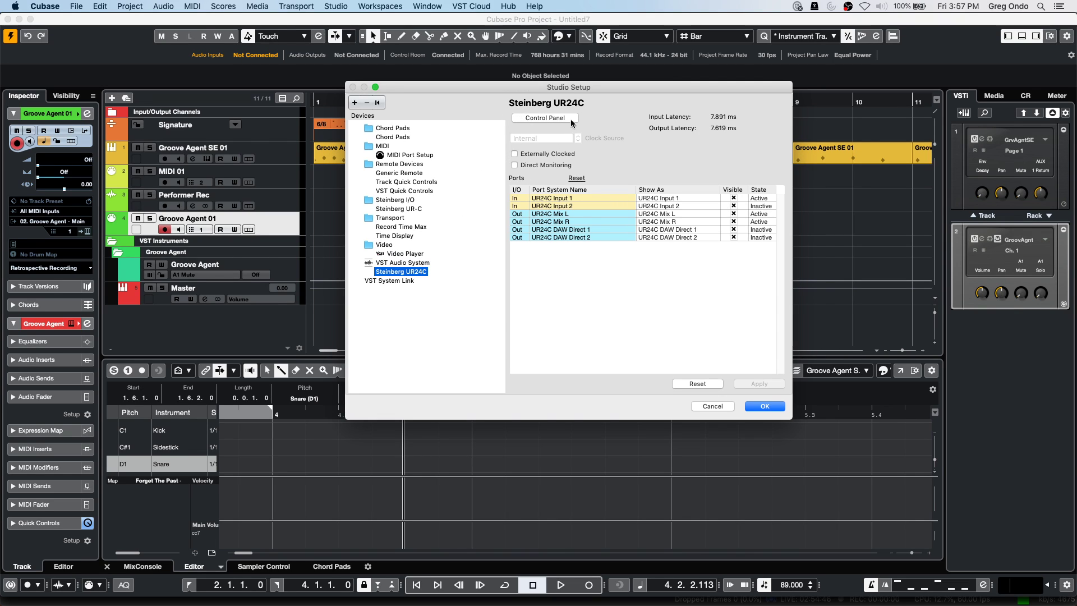
pyautogui.click(397, 262)
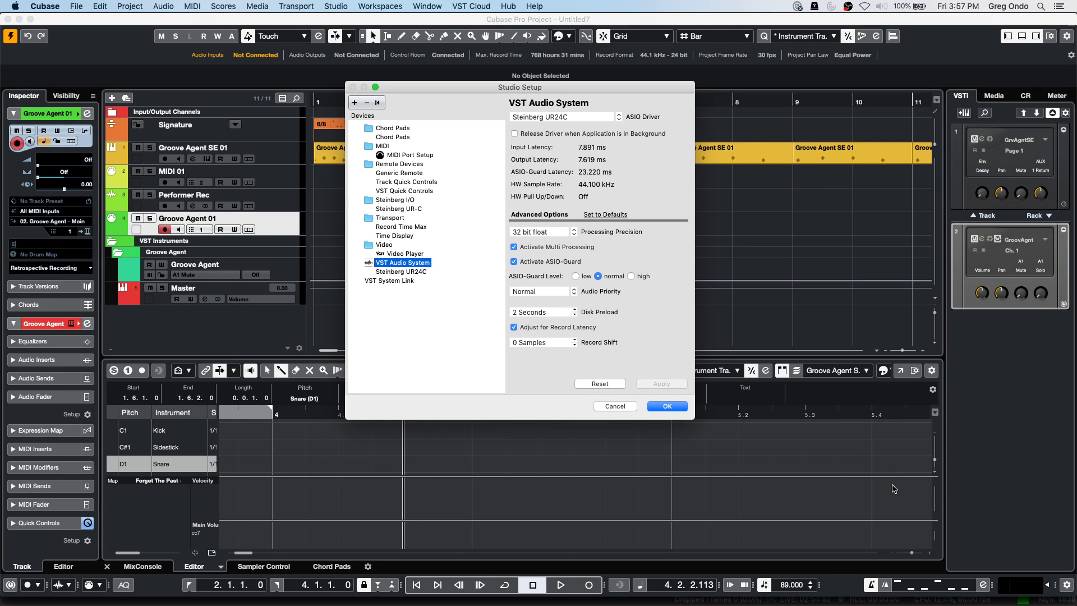
pyautogui.click(666, 406)
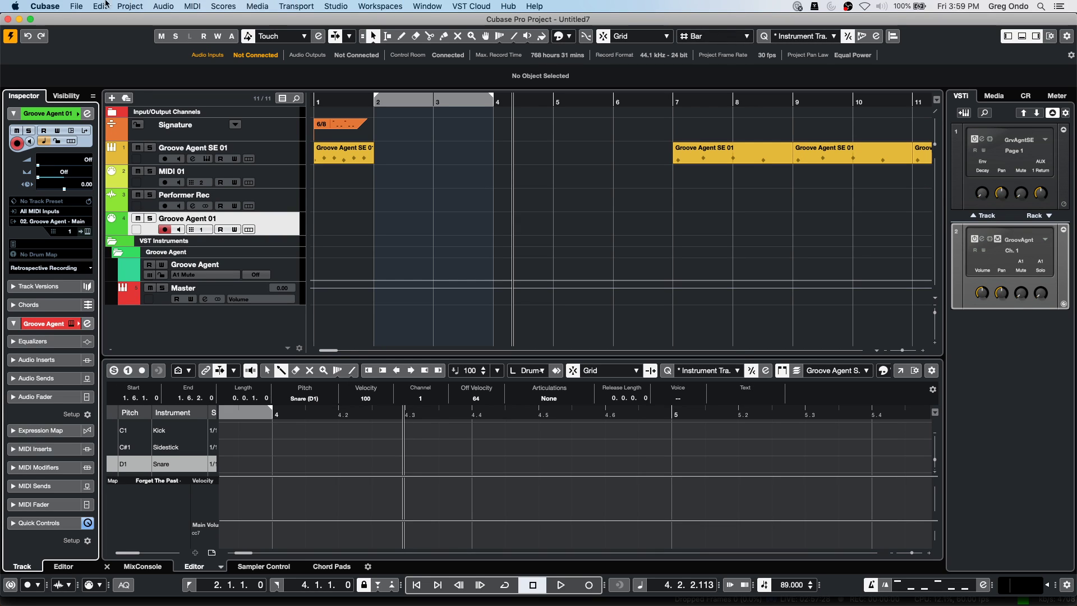
# Open the UNINVITED song from Recent Projects and activate it.
pyautogui.click(69, 6)
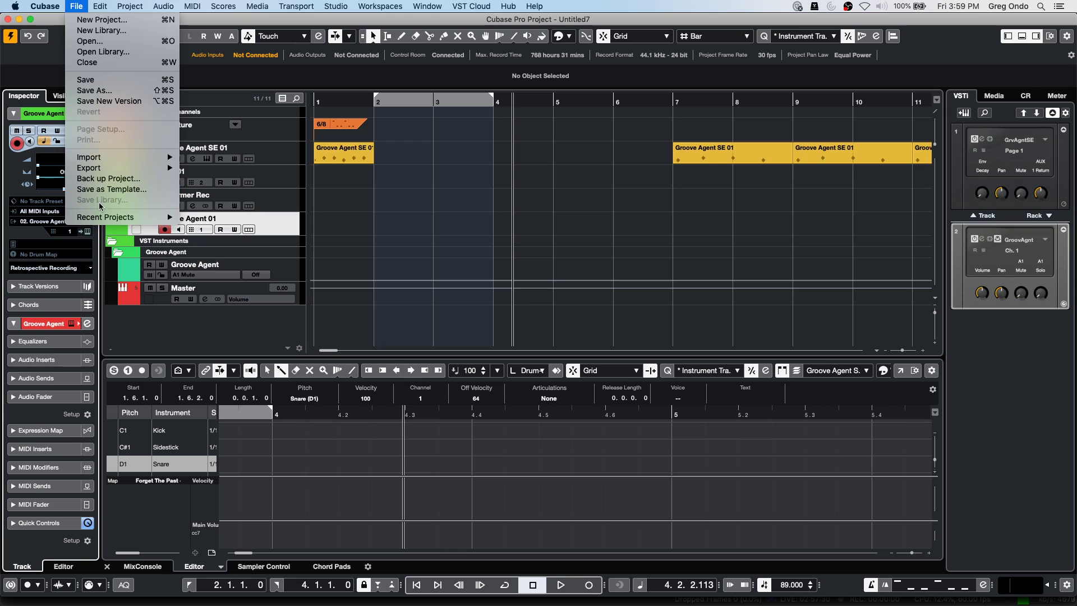
pyautogui.moveTo(104, 216)
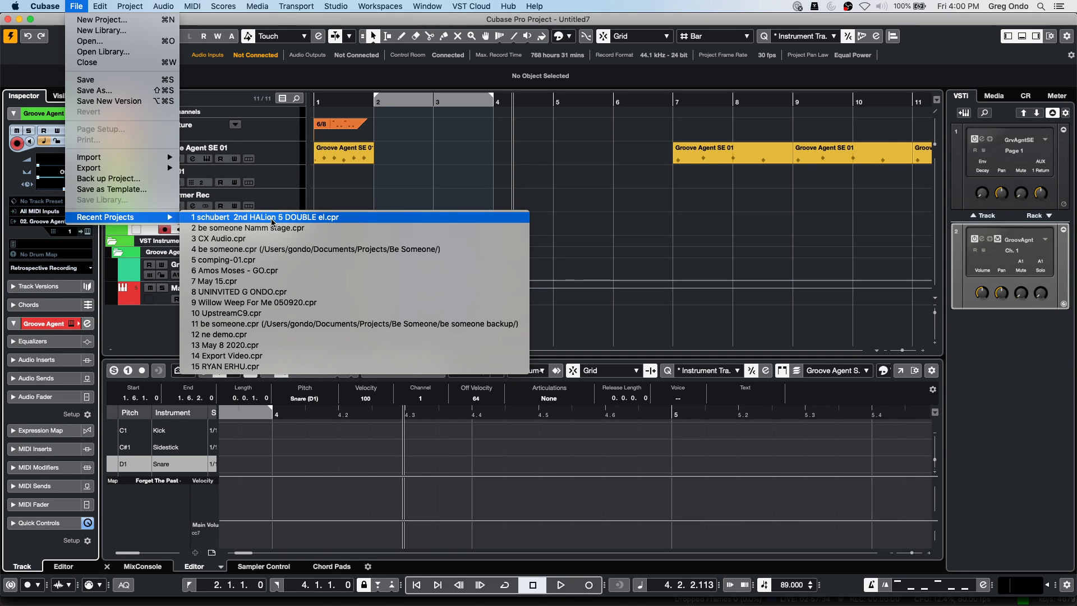
pyautogui.click(276, 292)
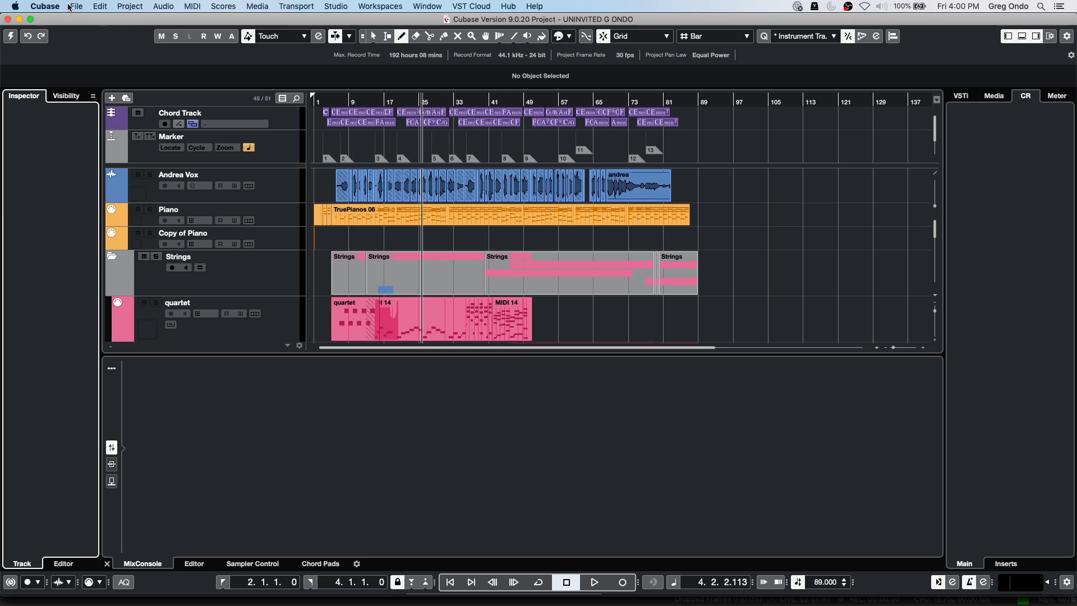
pyautogui.click(11, 37)
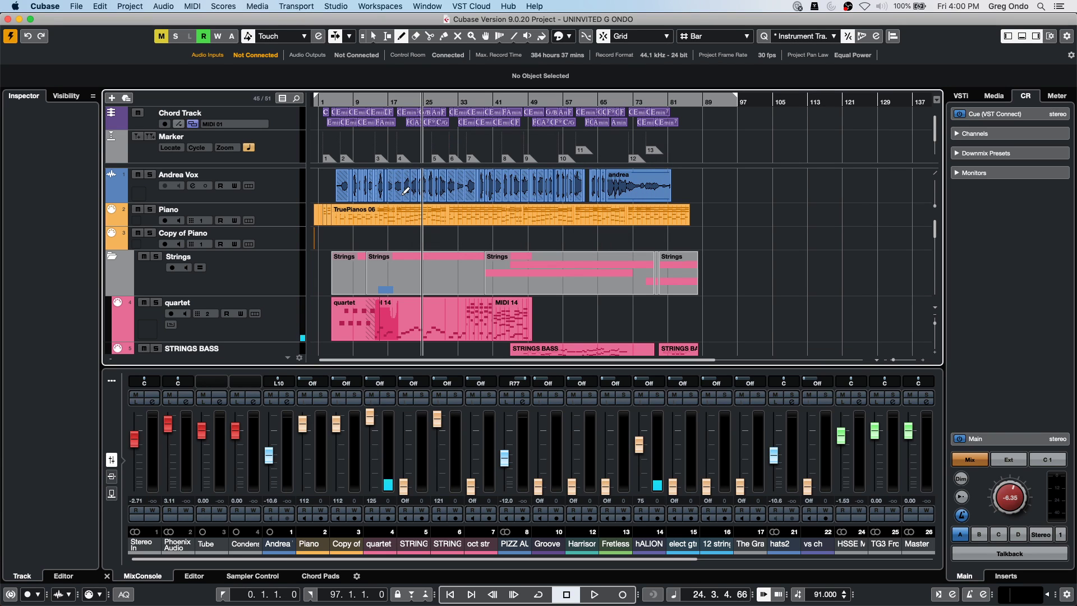
# Play the song from near the start and raise the lead vocal fader slightly.
pyautogui.click(335, 102)
pyautogui.press('space')
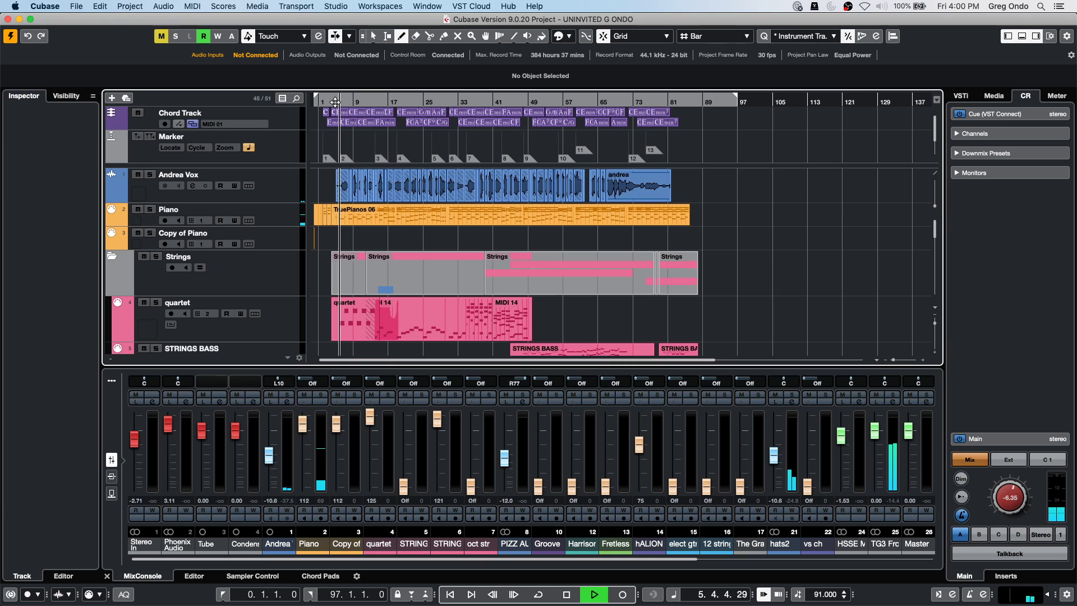
pyautogui.moveTo(269, 454); pyautogui.dragTo(270, 435)
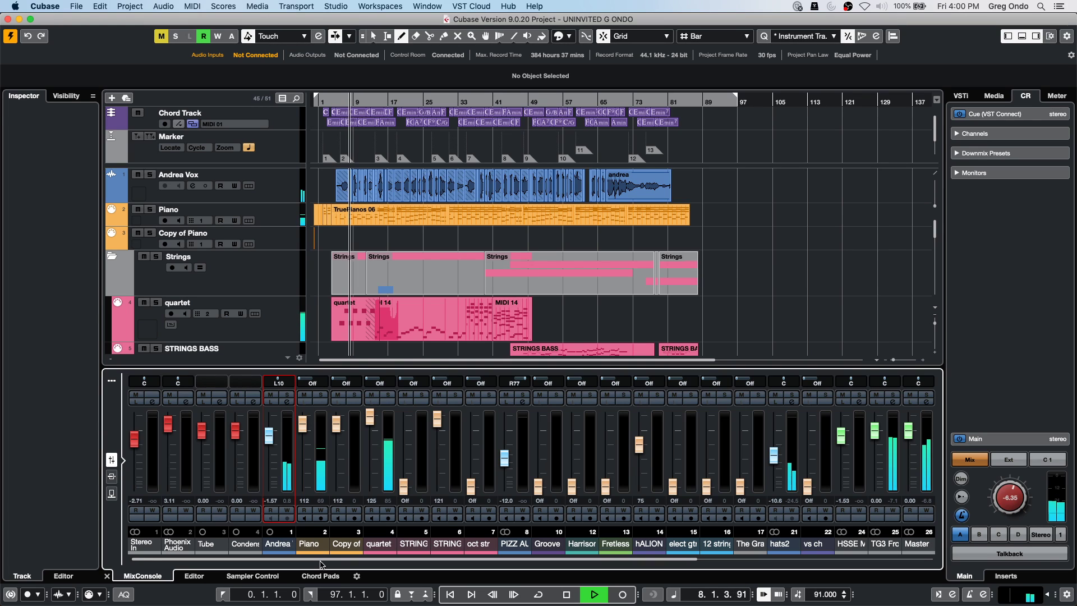
pyautogui.moveTo(353, 560); pyautogui.dragTo(608, 553)
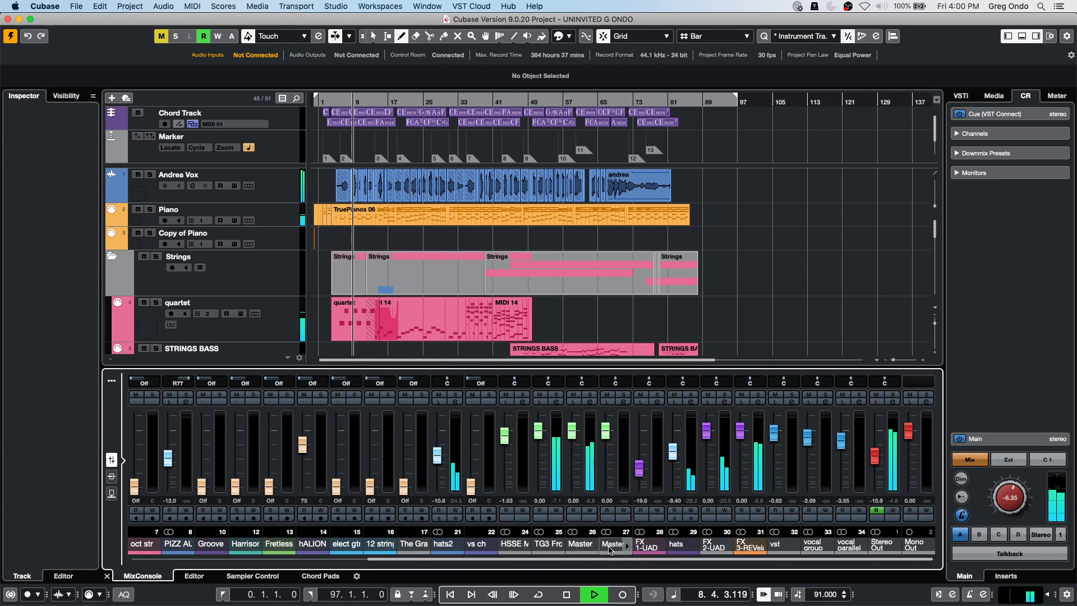
# Open FX 3-REVelation's channel settings and solo the reverb return.
pyautogui.click(758, 401)
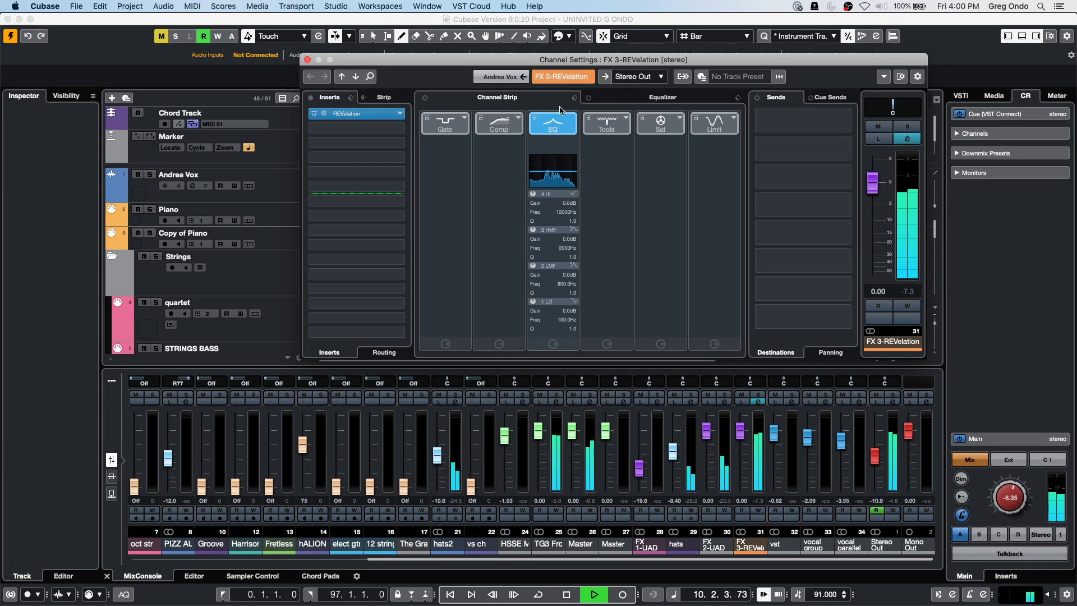
pyautogui.moveTo(778, 62); pyautogui.dragTo(611, 79)
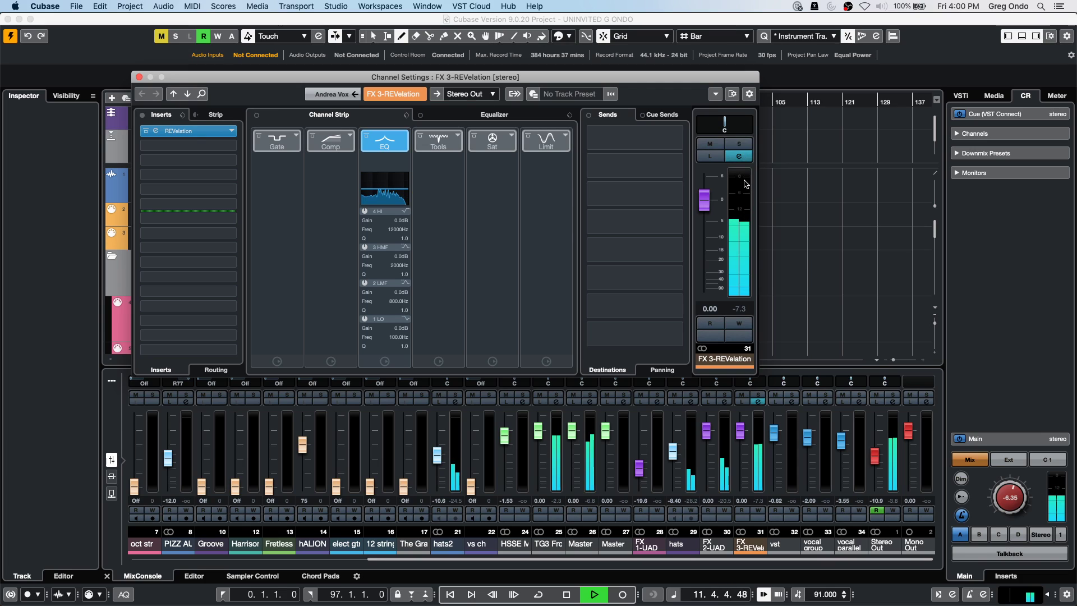
pyautogui.click(738, 144)
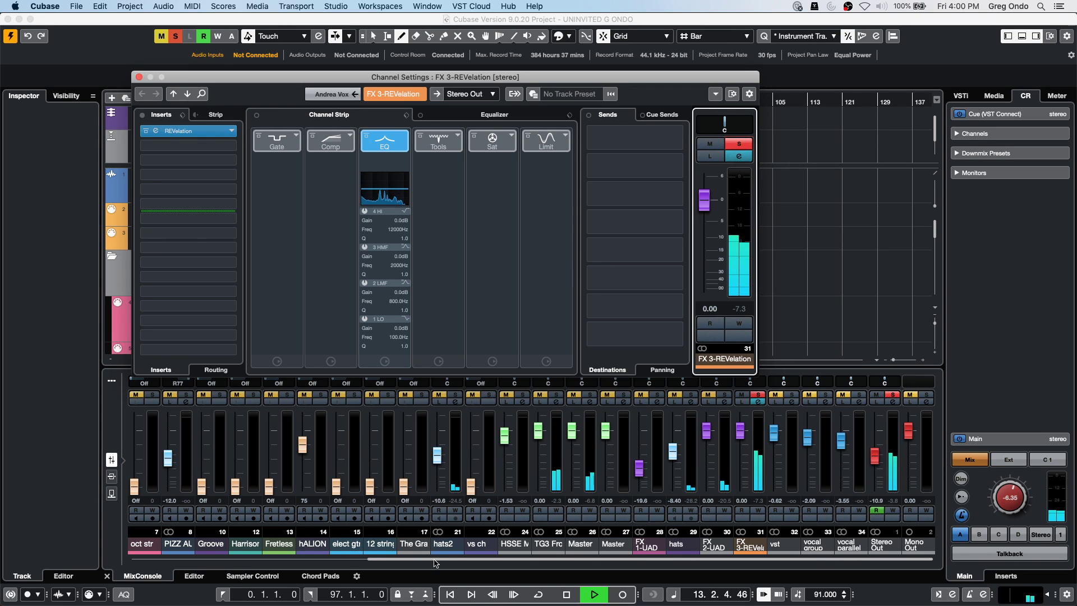
# Reopen the FX 3-REVelation channel settings, unsolo the reverb return and stop playback.
pyautogui.press('Escape')
pyautogui.moveTo(436, 563); pyautogui.dragTo(501, 567)
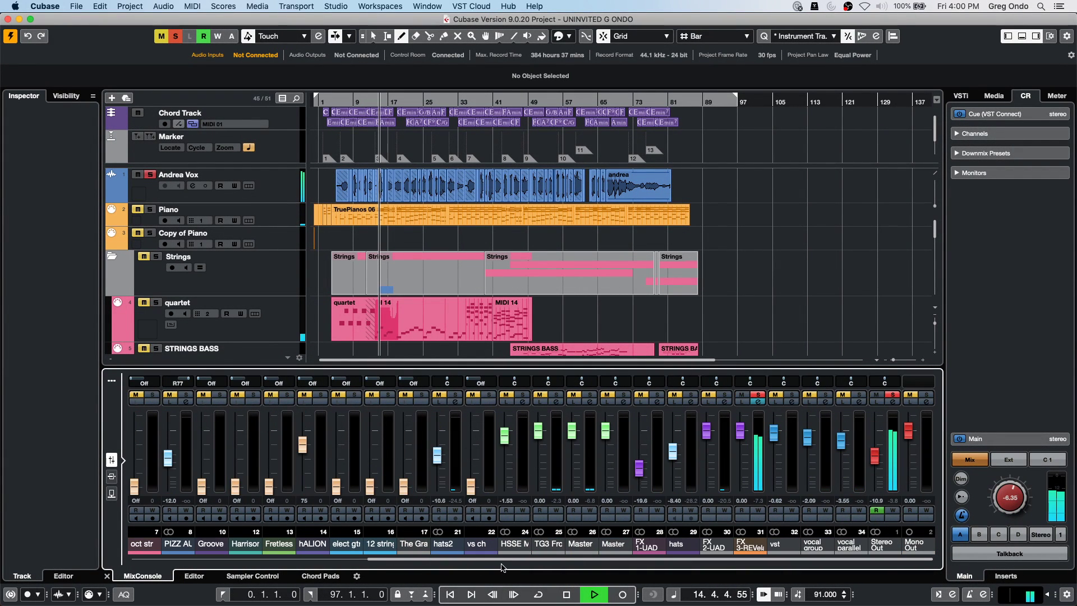
pyautogui.click(758, 402)
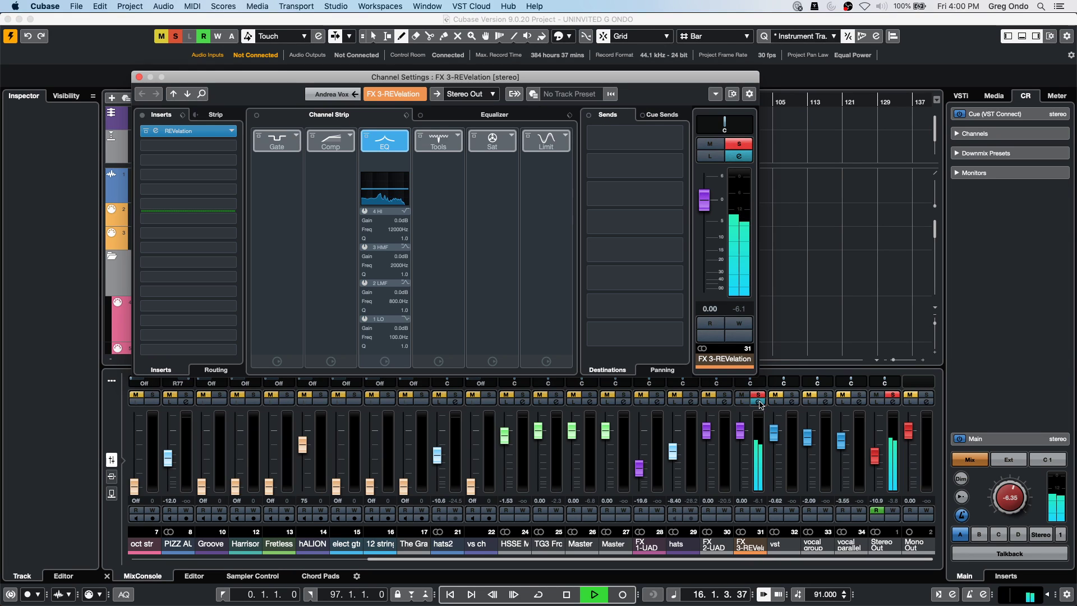
pyautogui.click(739, 145)
pyautogui.press('space')
pyautogui.press('space')
pyautogui.press('space')
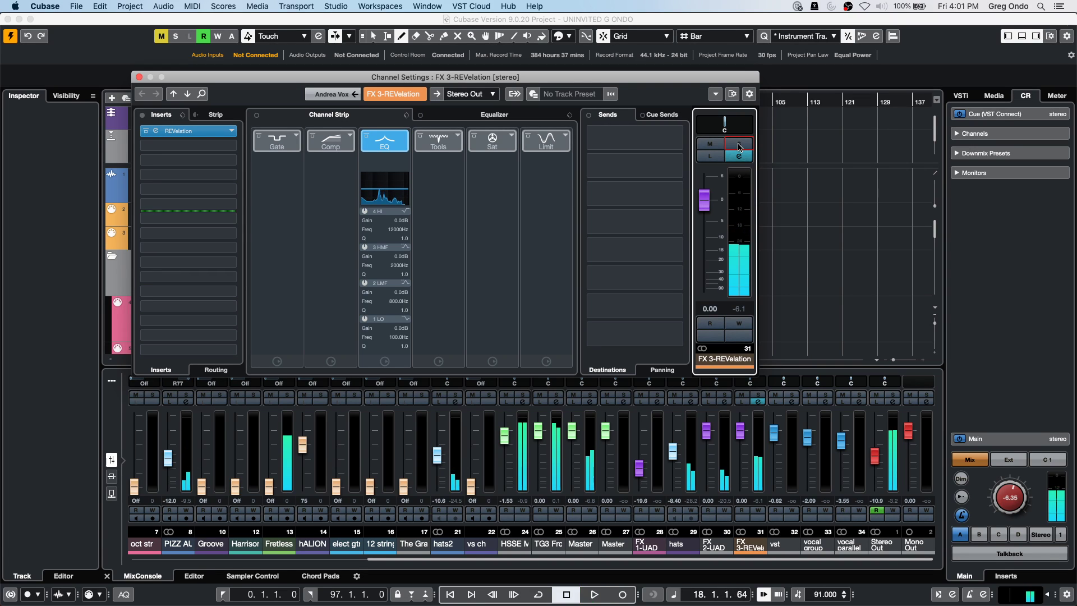
pyautogui.click(336, 6)
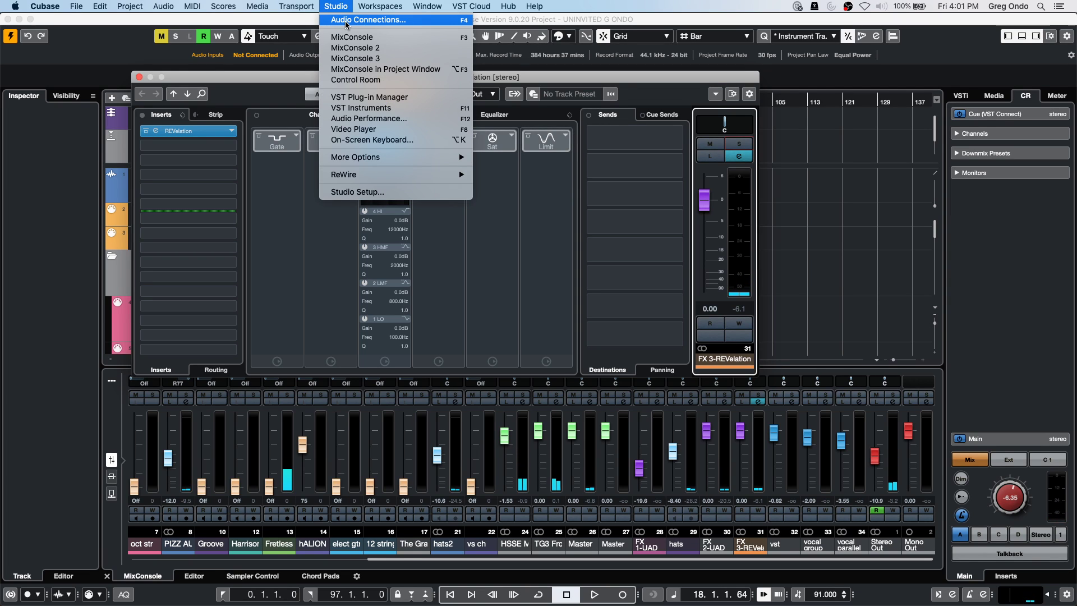
# Open Audio Connections and view the Outputs page listing Stereo Out and Mono Out.
pyautogui.click(346, 24)
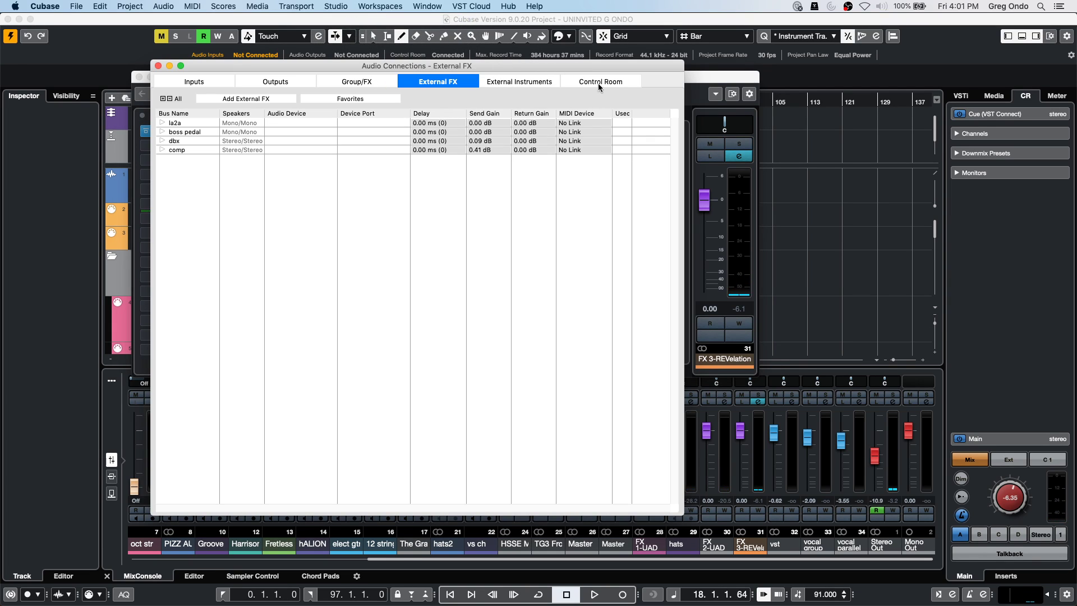
pyautogui.click(616, 82)
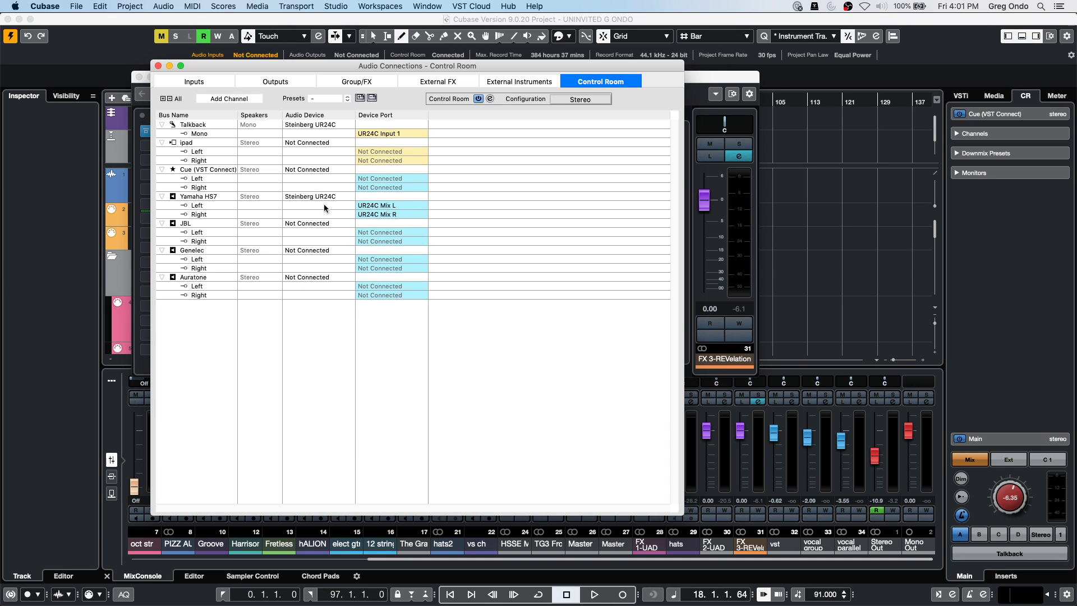
pyautogui.click(277, 80)
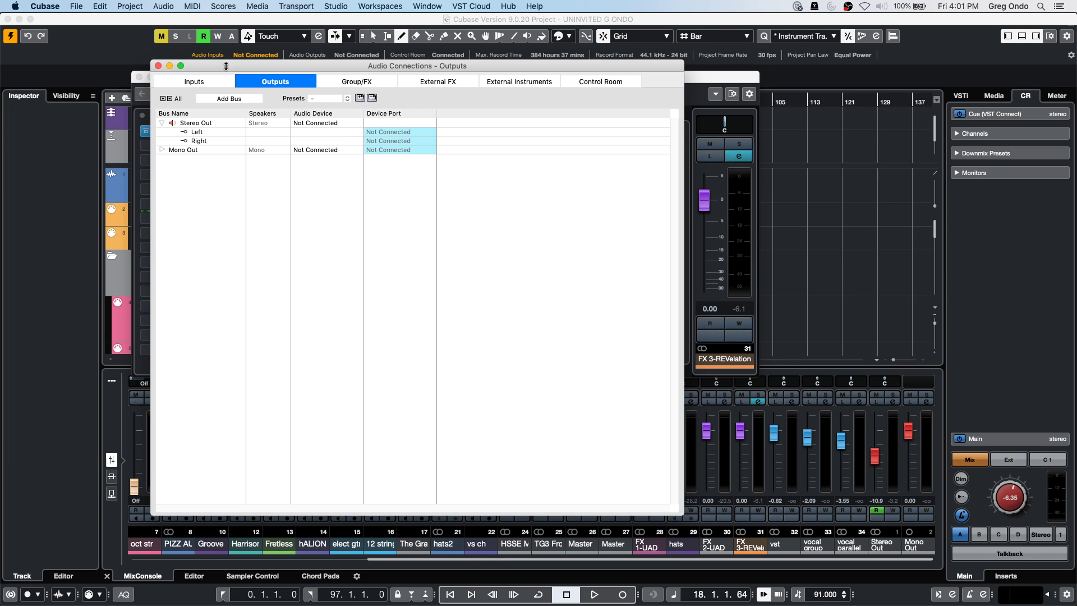
# Close Audio Connections, start playback and try the reverb return's Solo and Listen buttons.
pyautogui.click(169, 66)
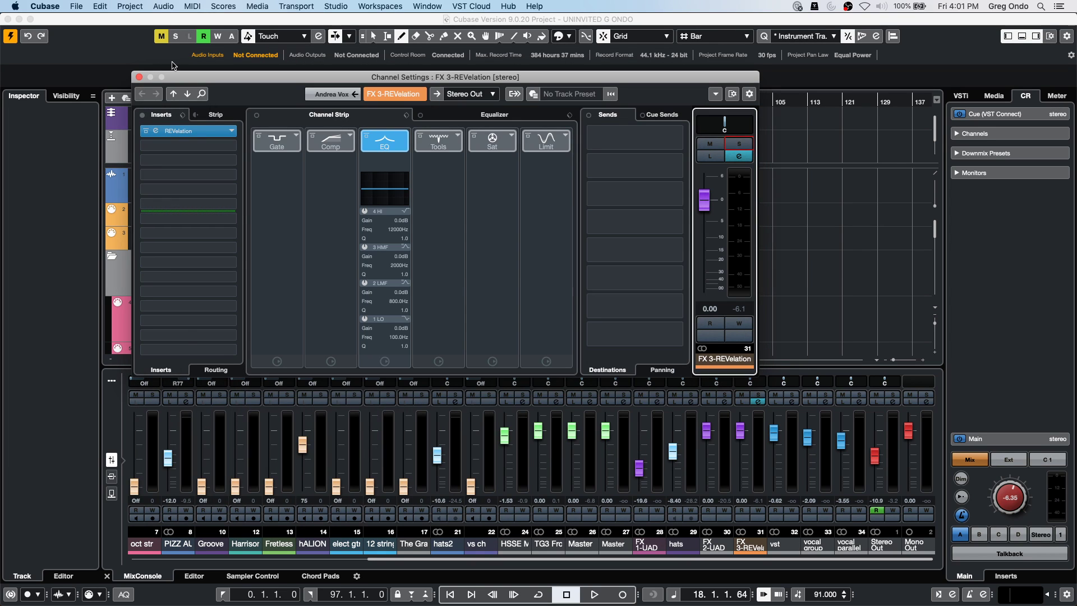
pyautogui.press('space')
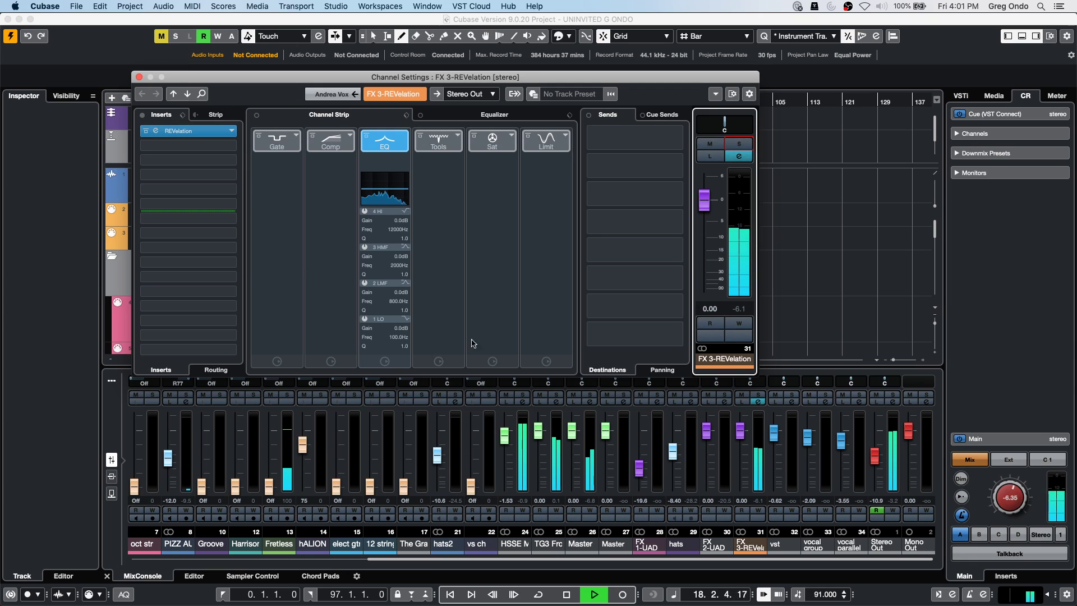
pyautogui.click(741, 145)
pyautogui.click(740, 145)
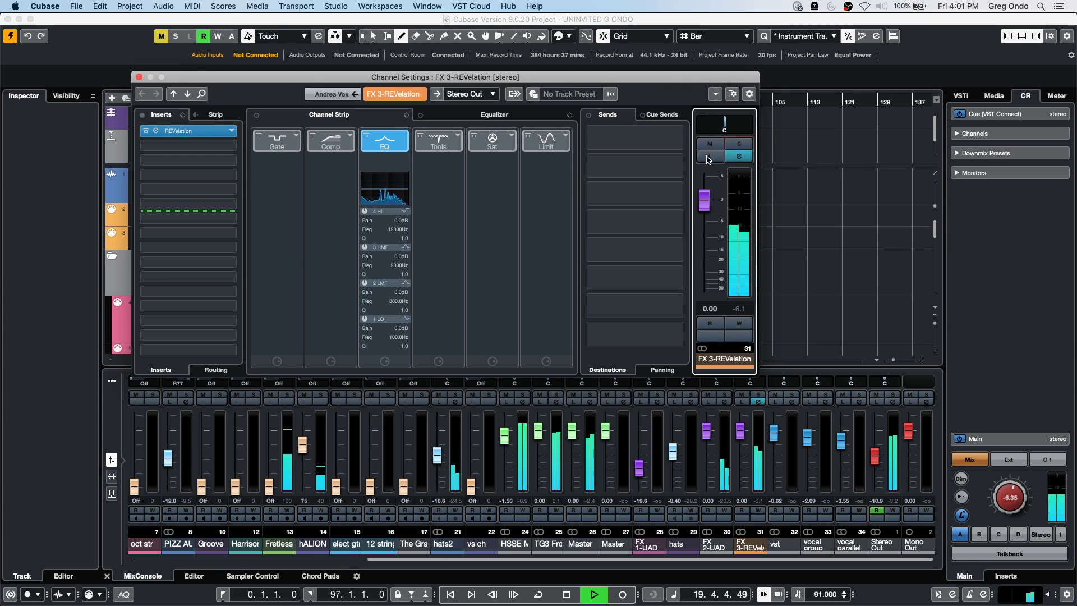
pyautogui.click(710, 157)
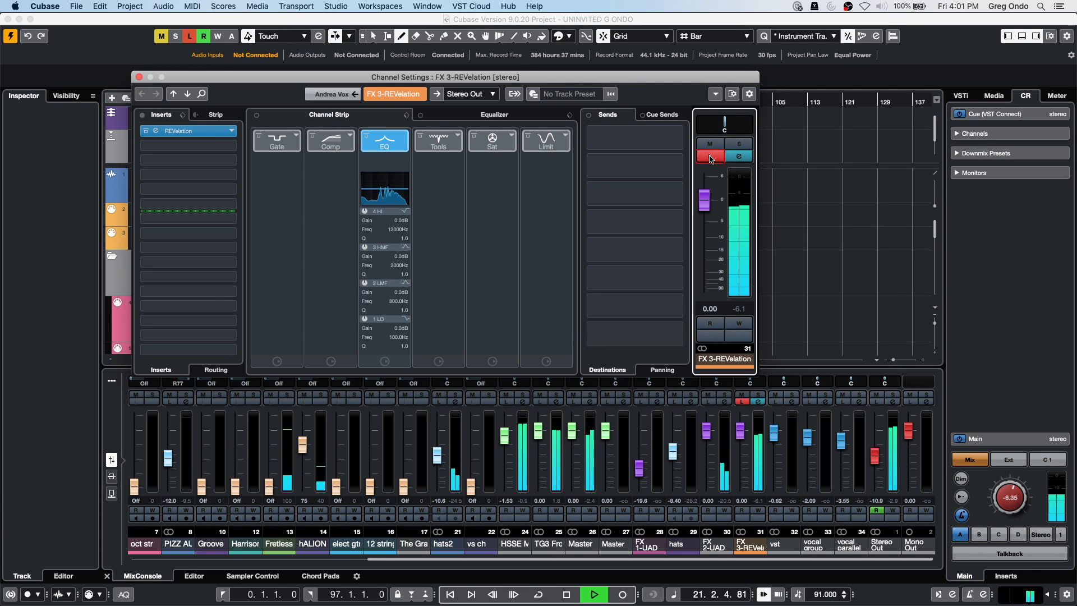
pyautogui.click(710, 157)
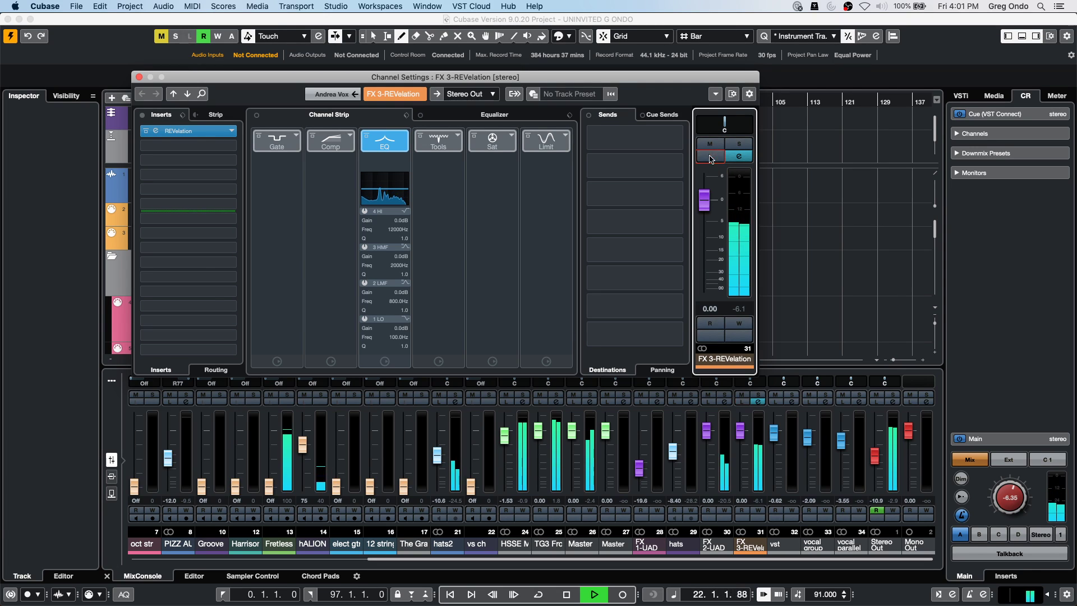
# Leave FX 3-REVelation unsoloed with Listen enabled, then stop playback.
pyautogui.click(744, 145)
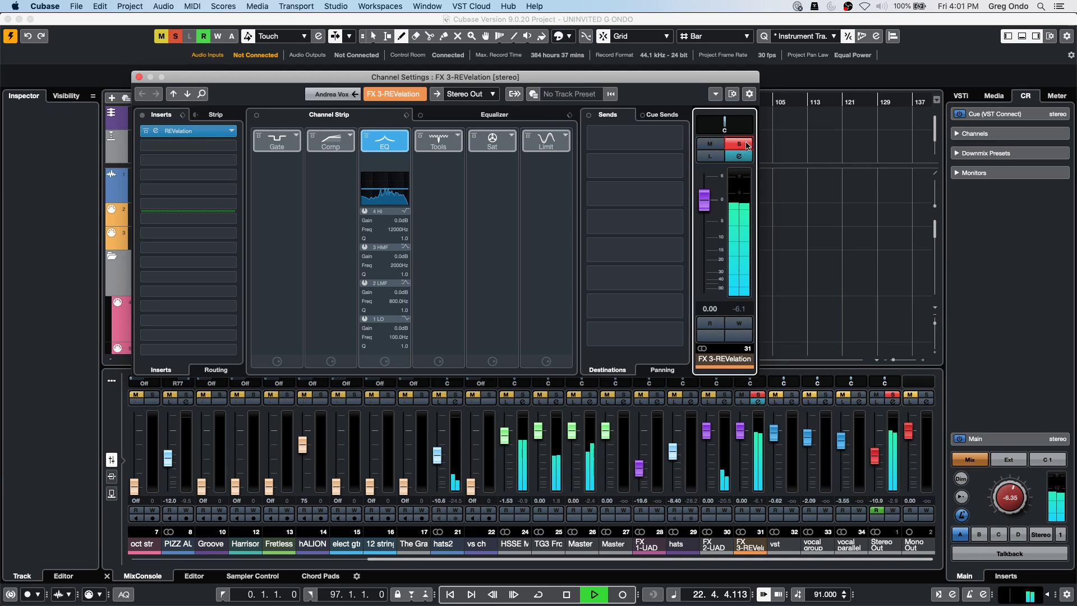
pyautogui.click(711, 157)
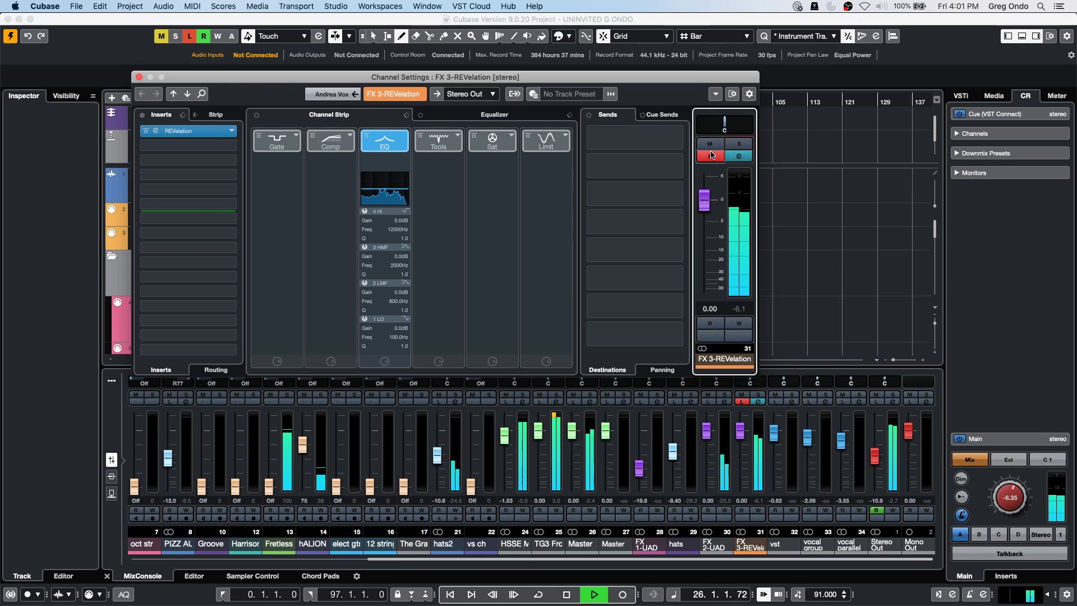
pyautogui.click(711, 156)
pyautogui.click(739, 144)
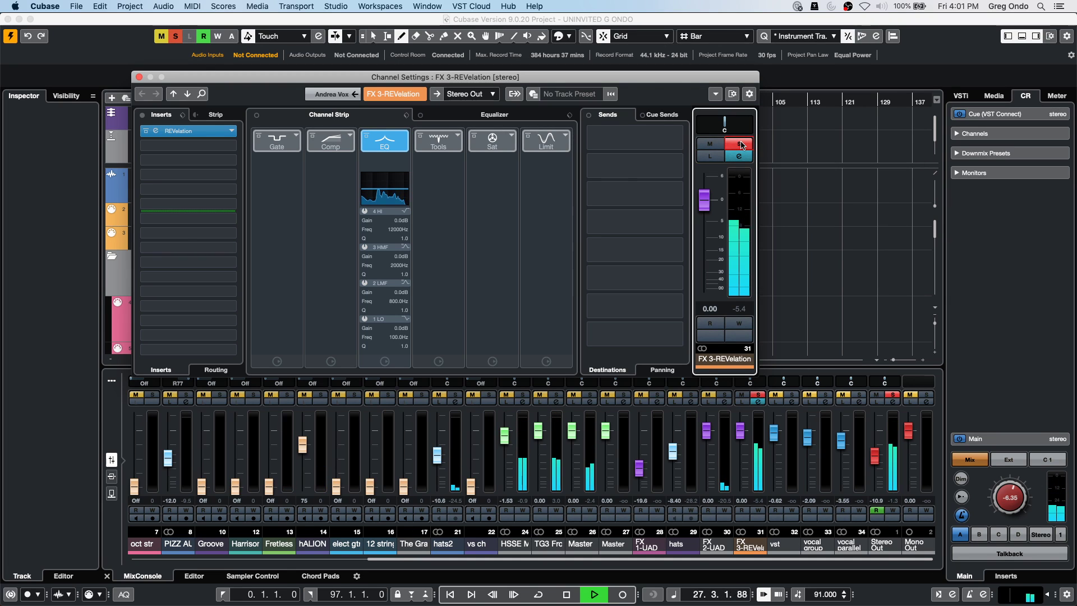
pyautogui.click(740, 144)
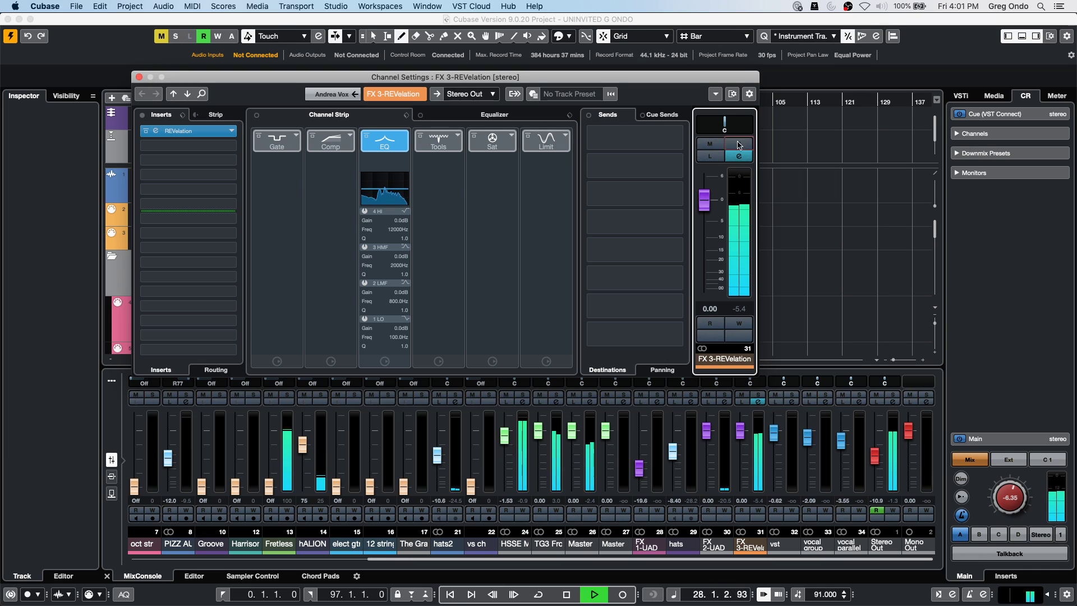
pyautogui.click(710, 156)
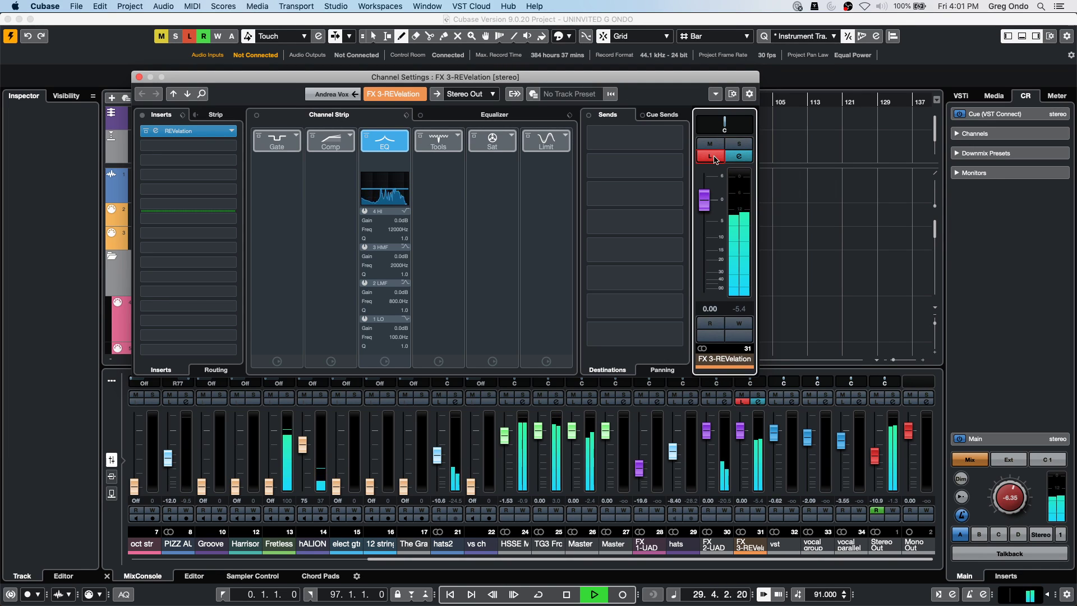
pyautogui.press('space')
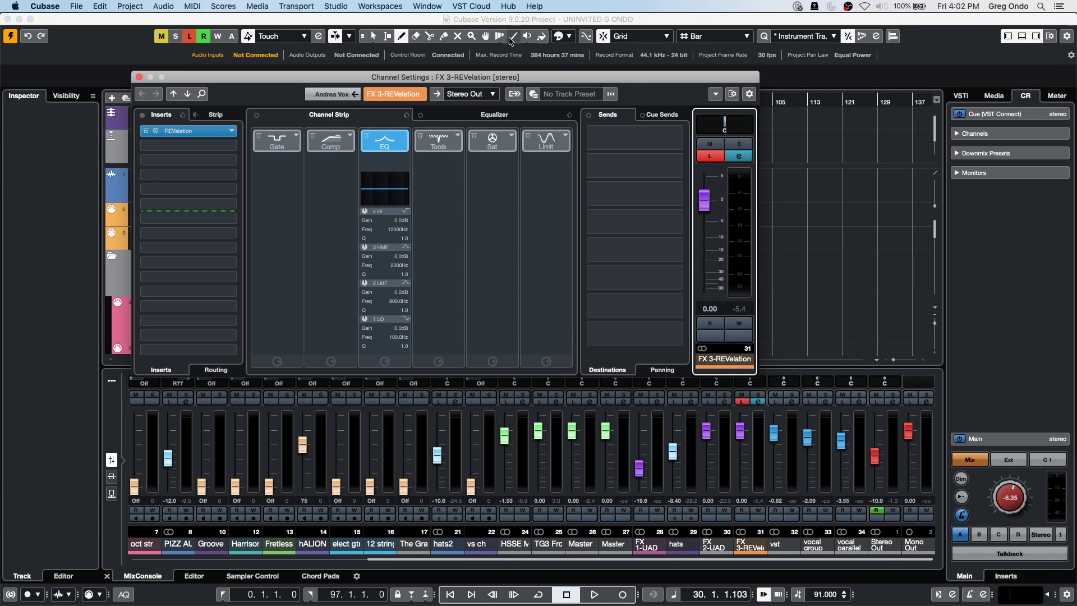
# Close the FX 3-REVelation channel settings, returning to the Uninvited arrangement and mixer.
pyautogui.click(140, 77)
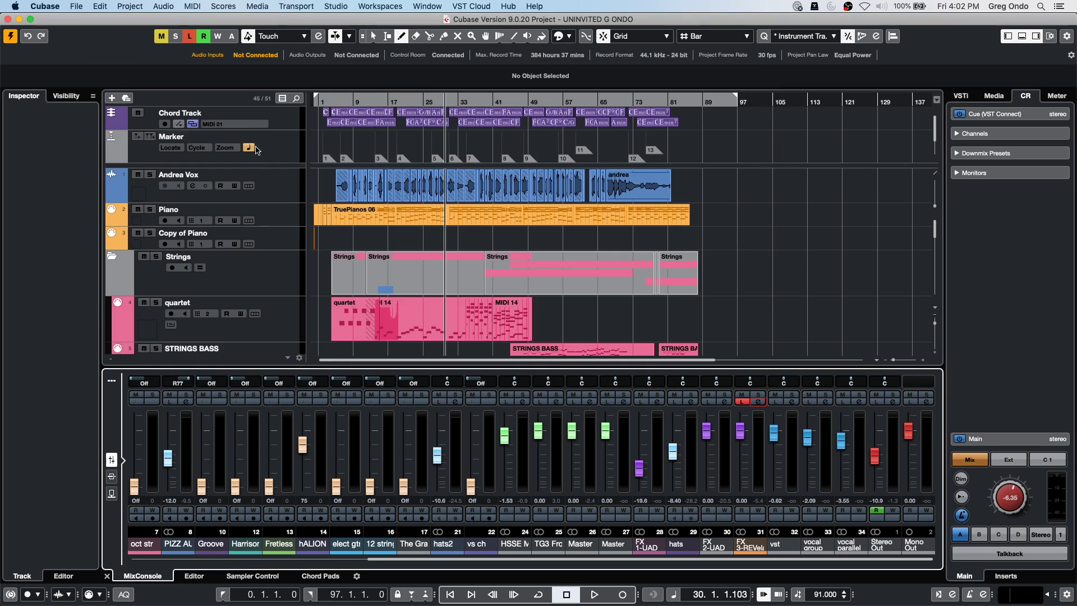
pyautogui.rightClick(255, 274)
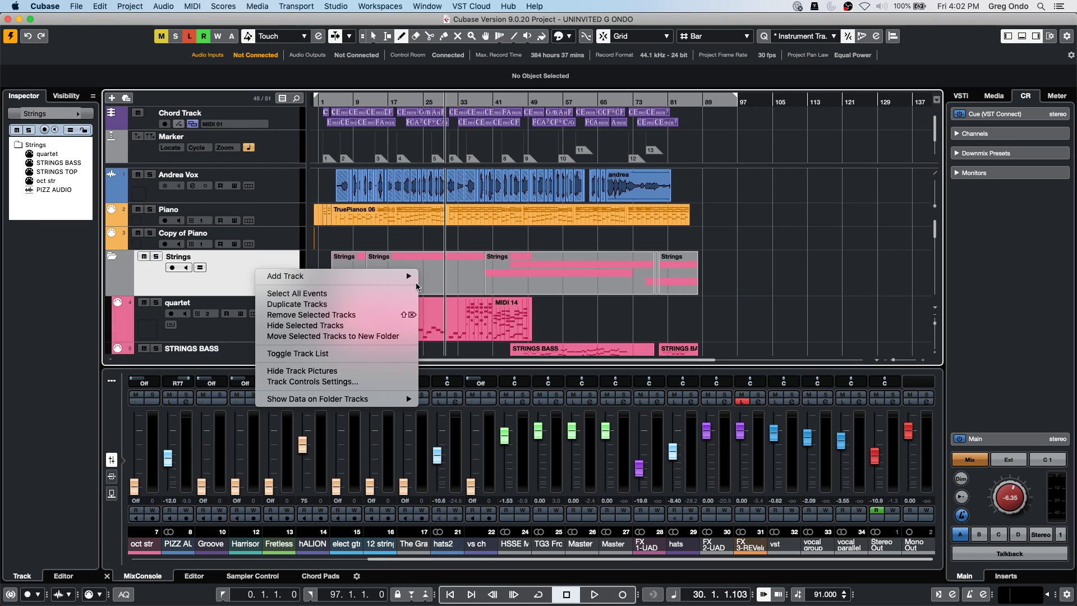
pyautogui.moveTo(370, 276)
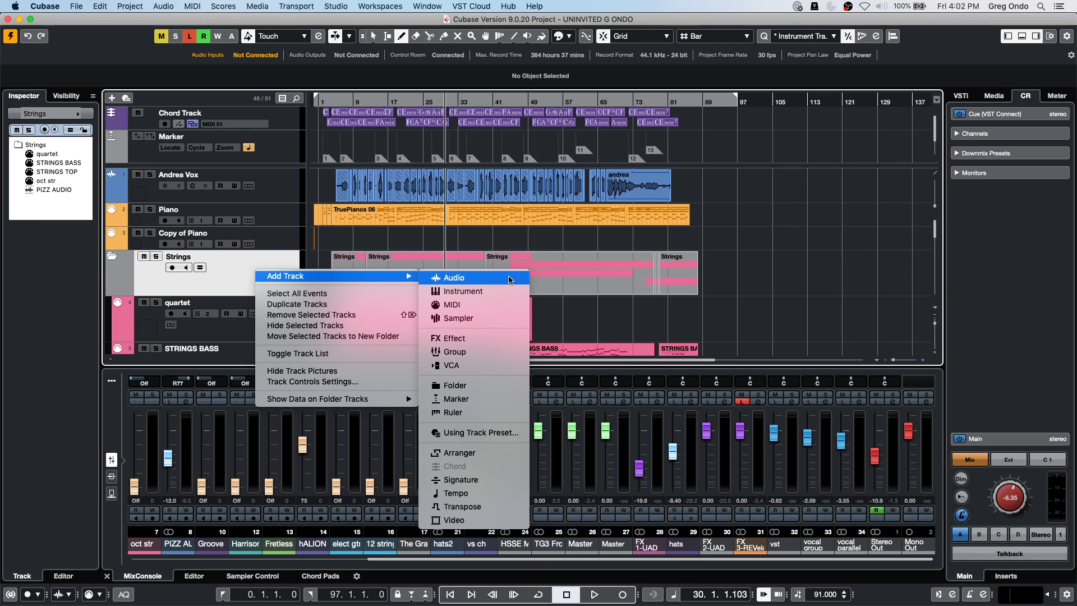
pyautogui.click(339, 8)
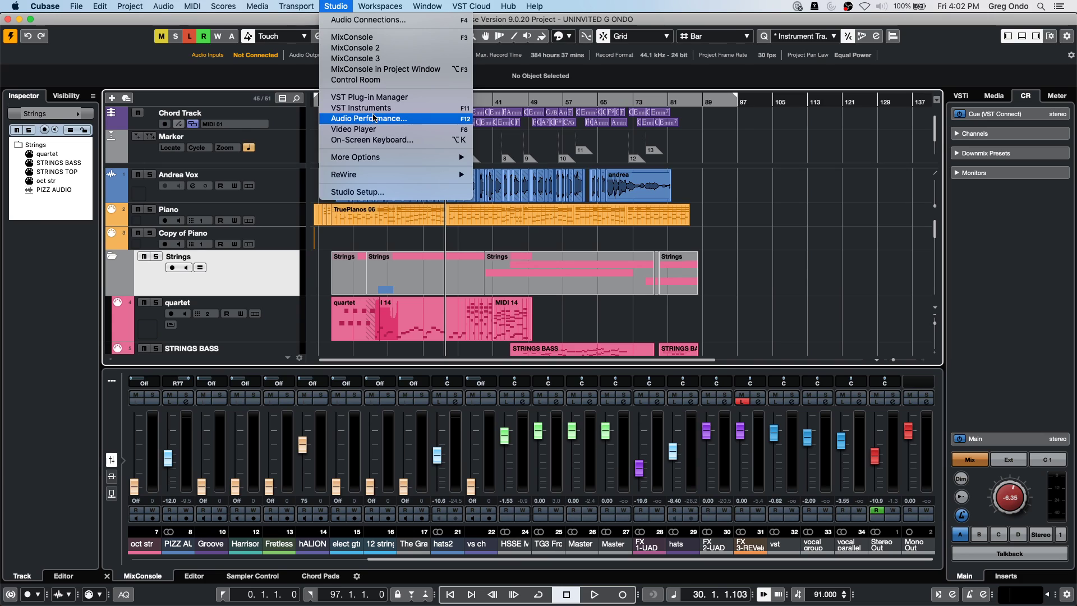
# Add a 5.1 Out output bus with its audio device set to Not Connected.
pyautogui.click(341, 21)
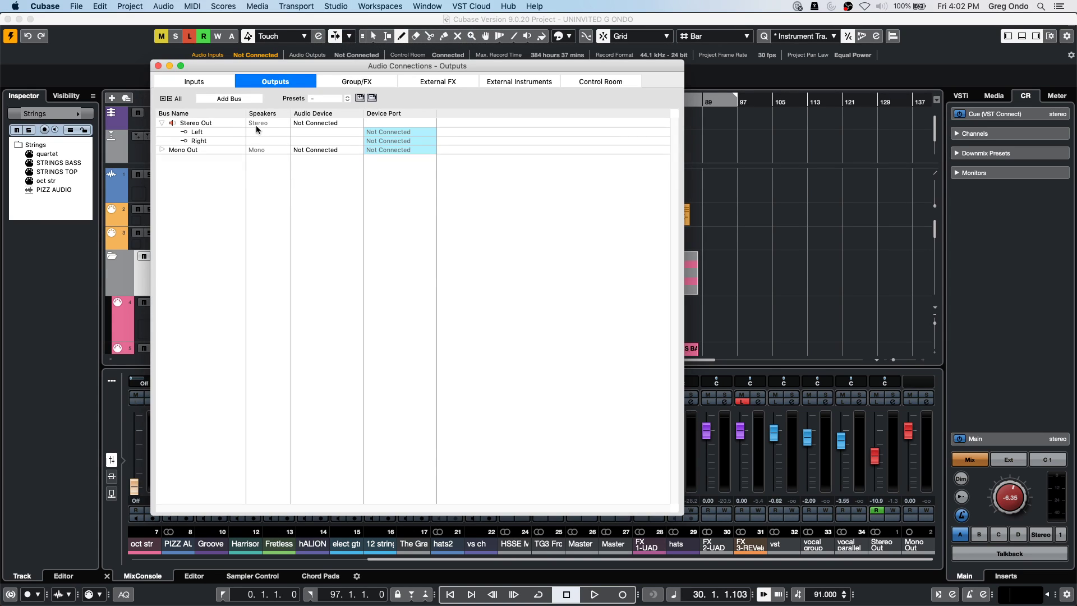
pyautogui.rightClick(227, 187)
pyautogui.moveTo(264, 206)
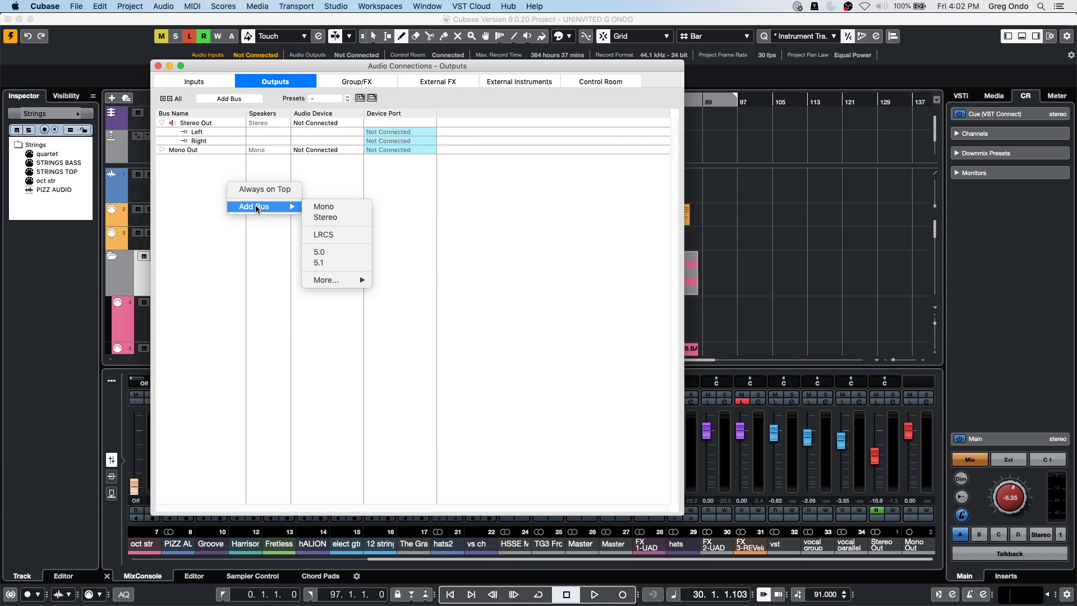
pyautogui.click(319, 262)
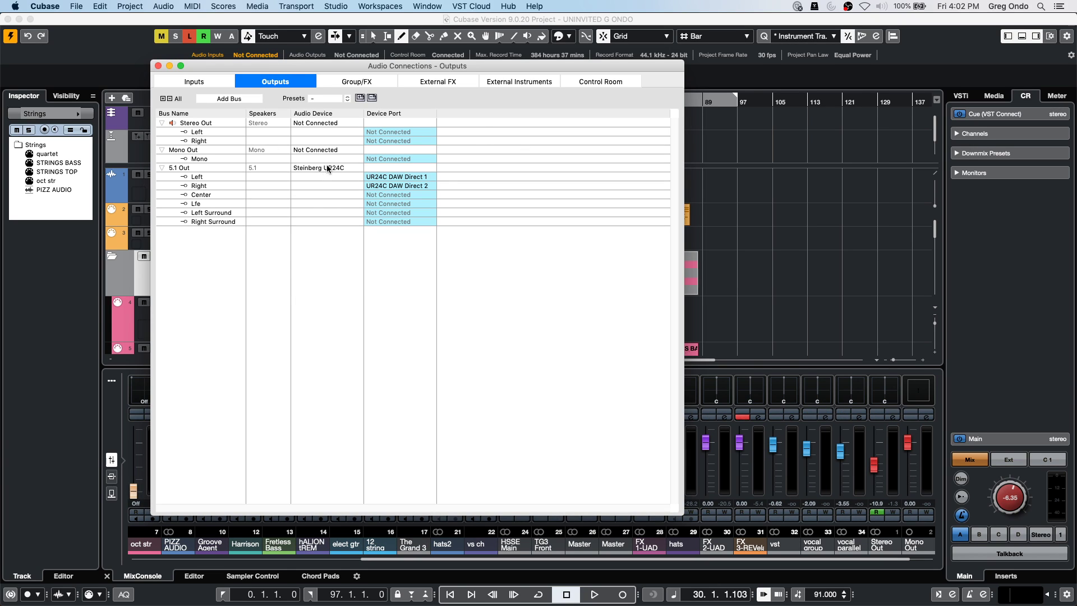
pyautogui.click(329, 169)
pyautogui.click(331, 176)
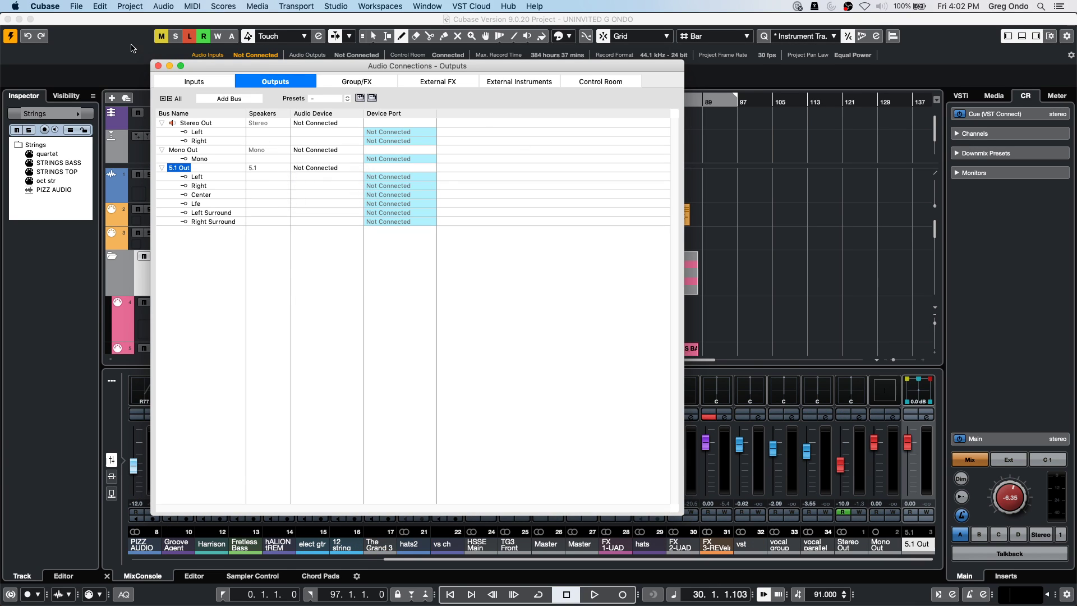
pyautogui.click(158, 66)
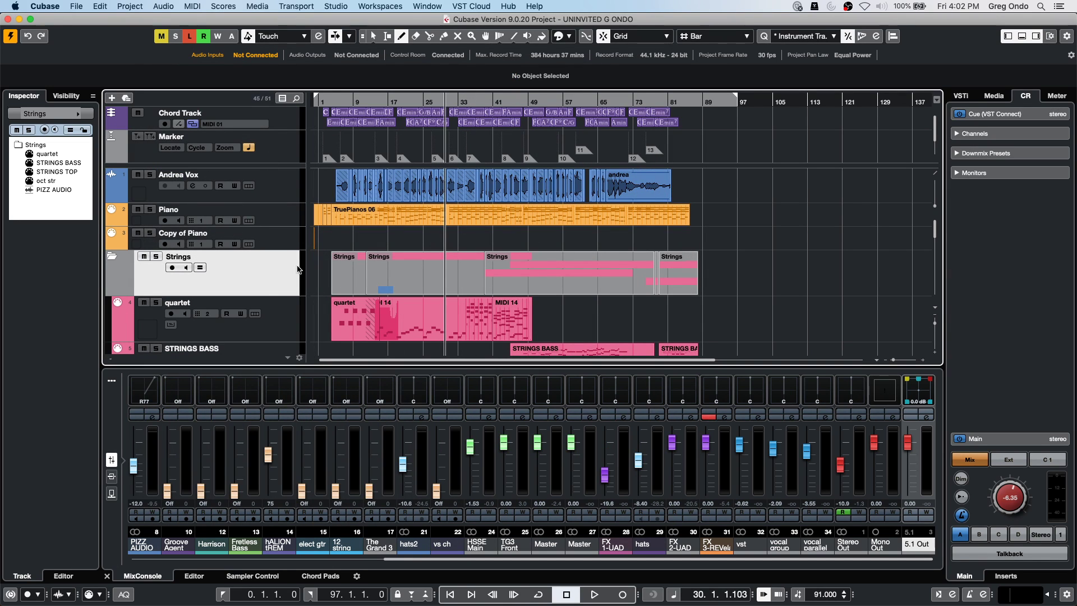
# Route the Andrea Vox track's output to the 5.1 Out bus in the Inspector.
pyautogui.click(282, 182)
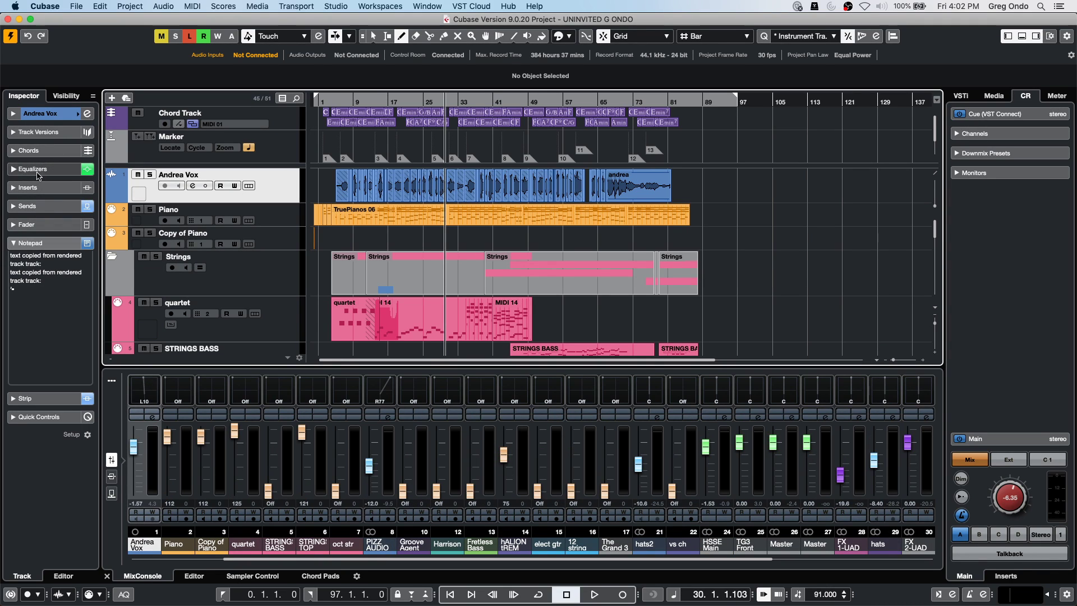
pyautogui.click(39, 114)
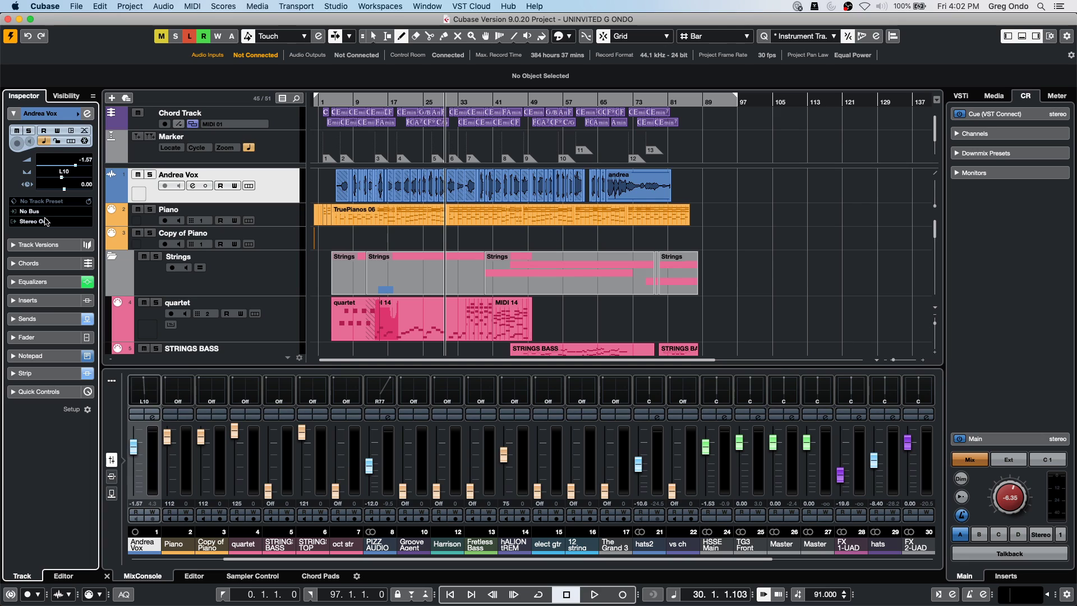
pyautogui.click(46, 221)
pyautogui.click(66, 314)
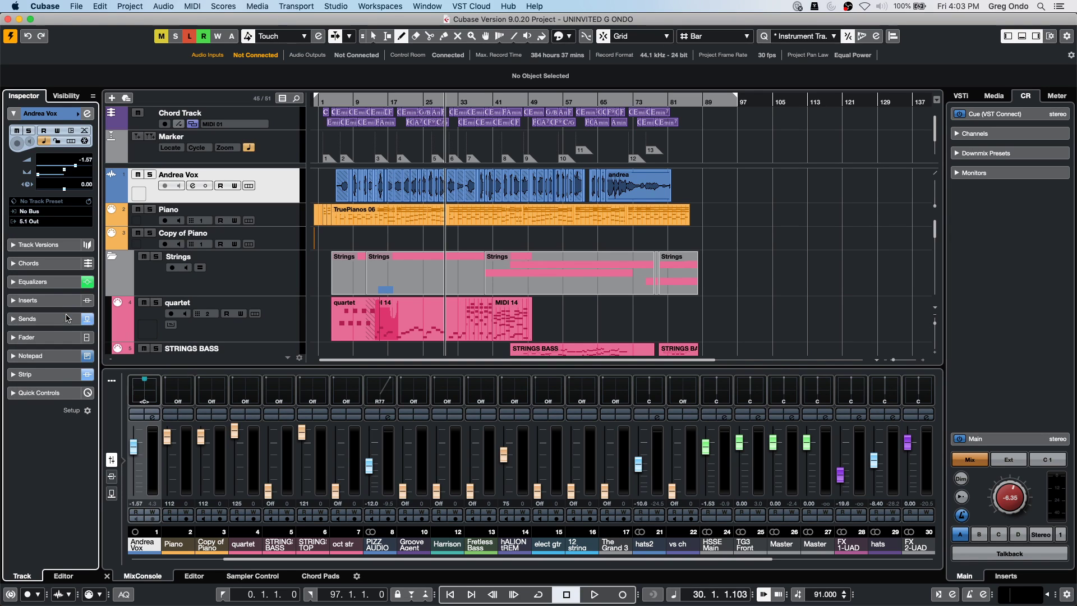
# Pan the vocal in the VST MultiPanner to just right of centre, slightly forward (R6, F27).
pyautogui.click(87, 113)
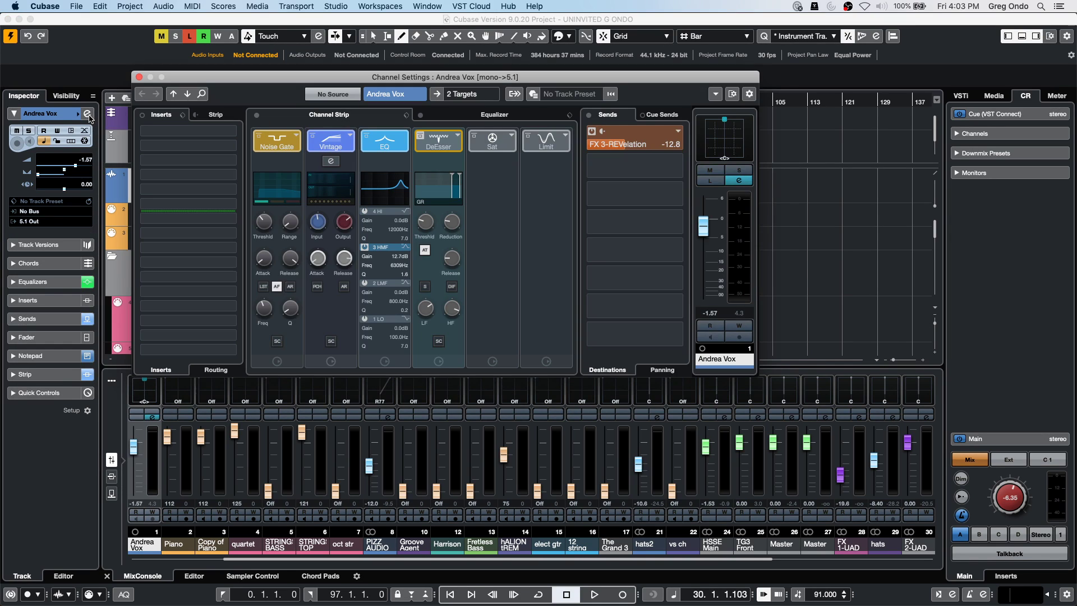
pyautogui.doubleClick(733, 140)
pyautogui.moveTo(534, 134); pyautogui.dragTo(477, 177)
pyautogui.moveTo(492, 230); pyautogui.dragTo(492, 264)
pyautogui.moveTo(514, 172); pyautogui.dragTo(492, 244)
pyautogui.moveTo(563, 171); pyautogui.dragTo(504, 203)
pyautogui.moveTo(542, 245); pyautogui.dragTo(556, 203)
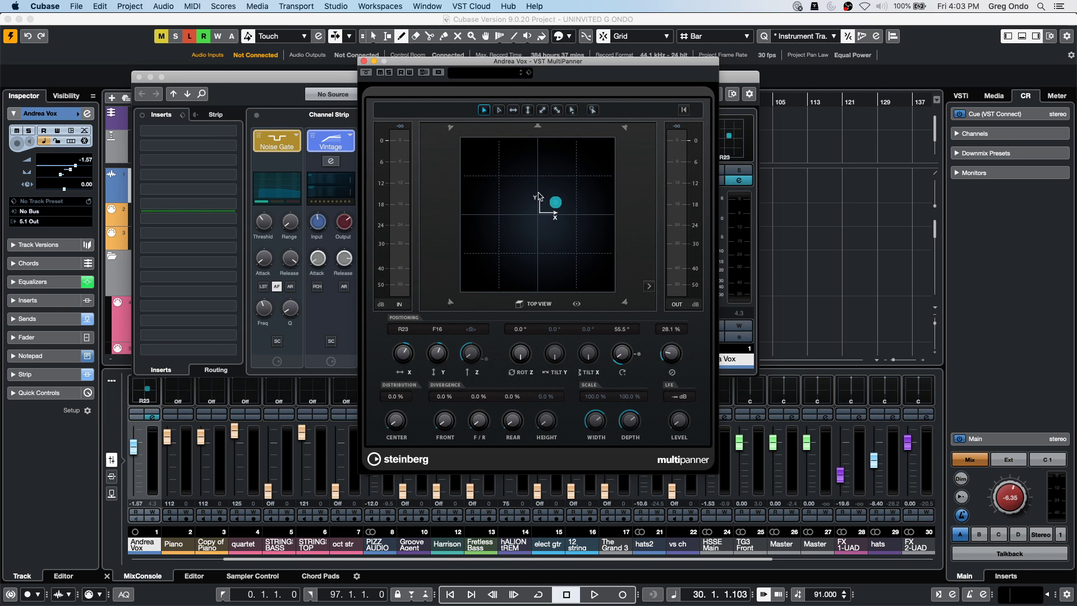
pyautogui.moveTo(555, 202); pyautogui.dragTo(514, 248)
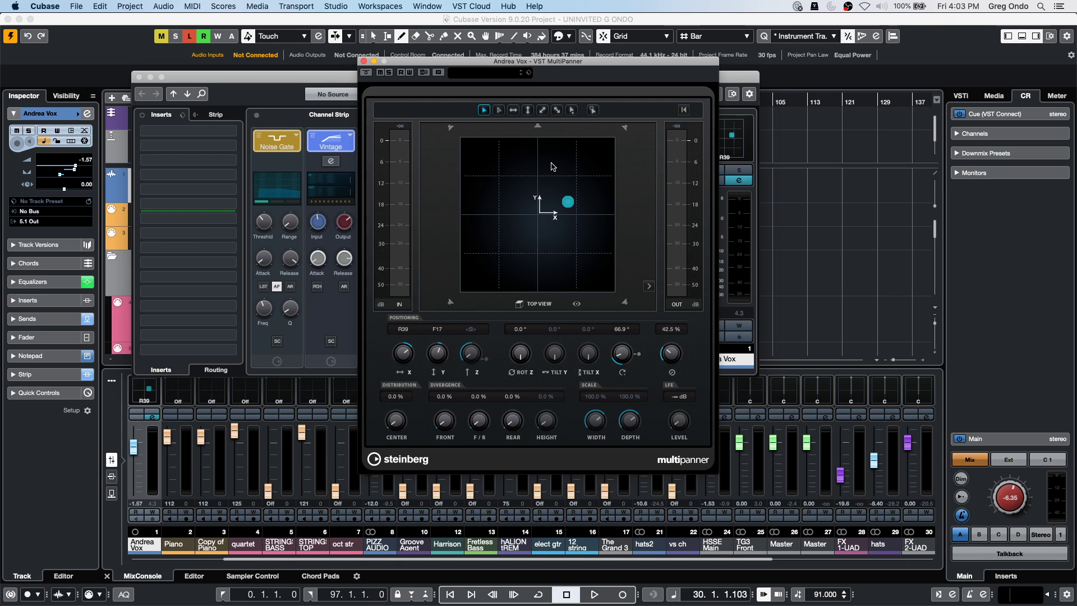
pyautogui.moveTo(567, 201); pyautogui.dragTo(534, 195)
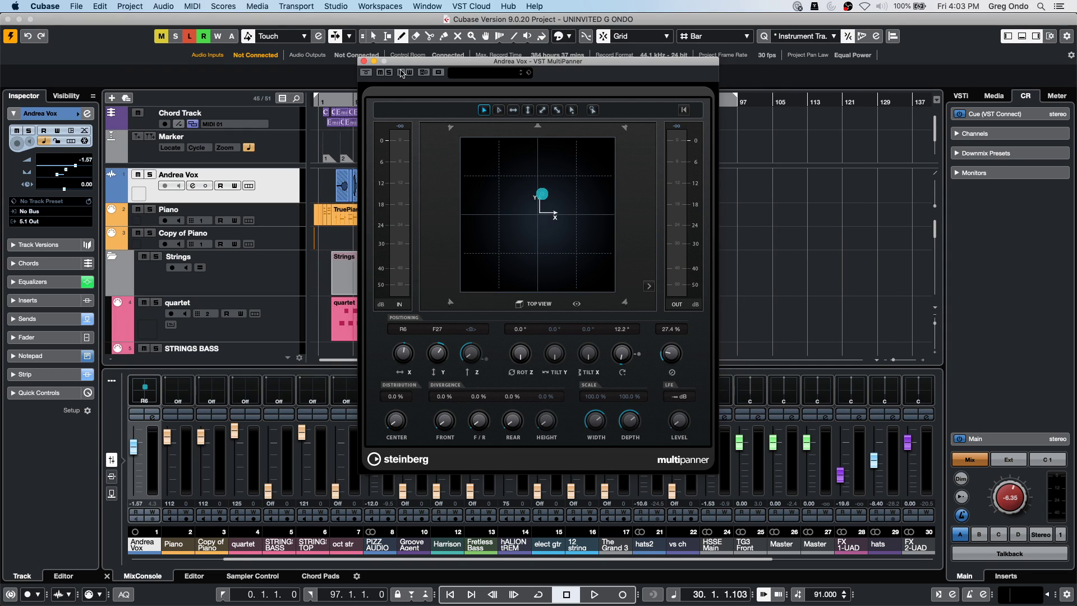
# Close the MultiPanner and add a REVelation effect track with its output set to 5.1 Out.
pyautogui.click(363, 61)
pyautogui.rightClick(268, 199)
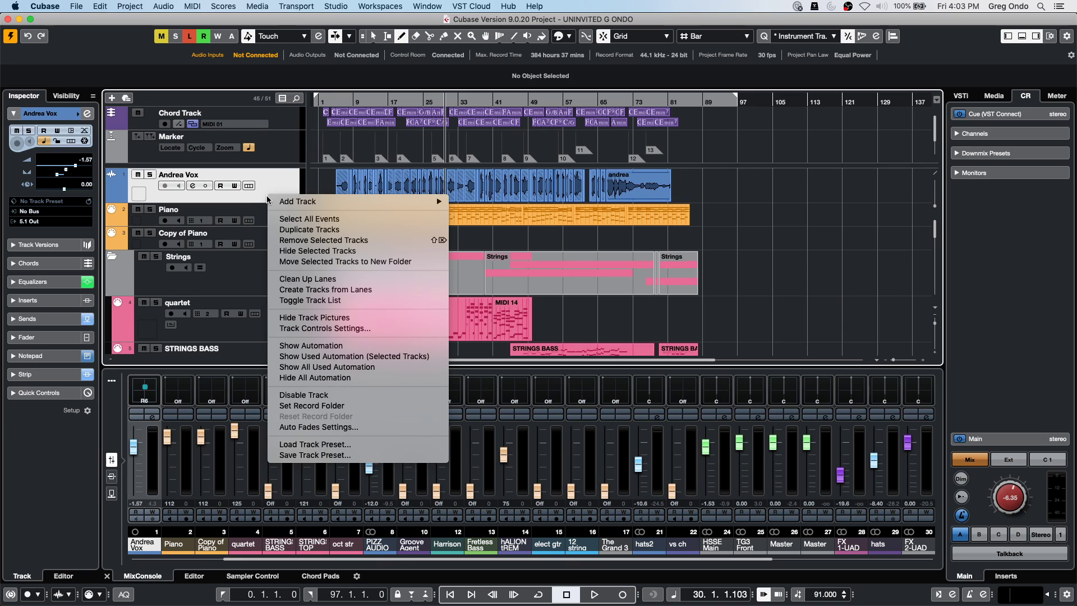
pyautogui.moveTo(363, 201)
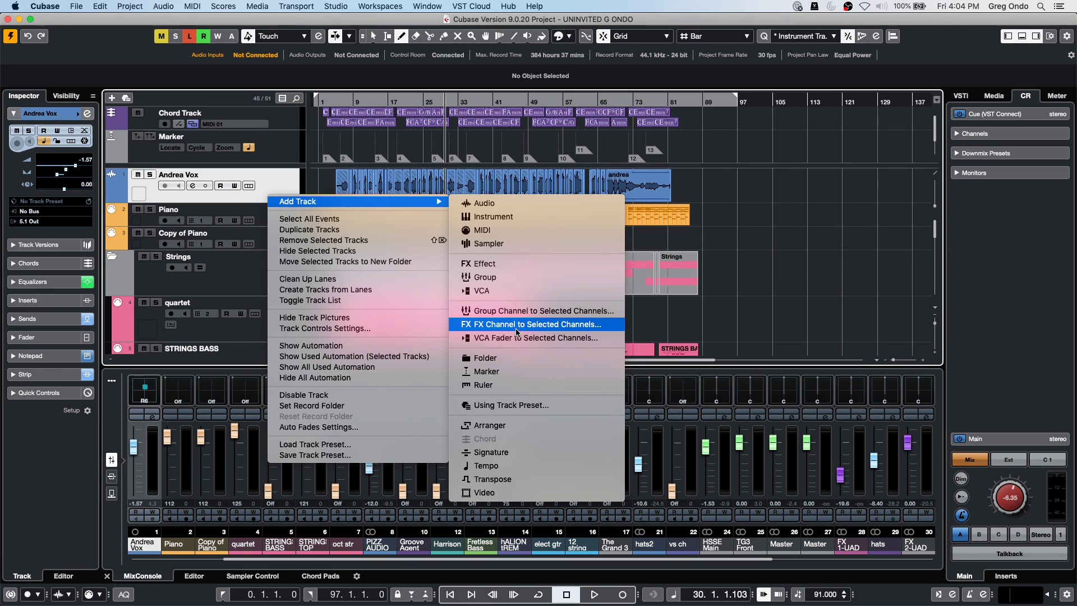
pyautogui.click(555, 331)
pyautogui.click(571, 218)
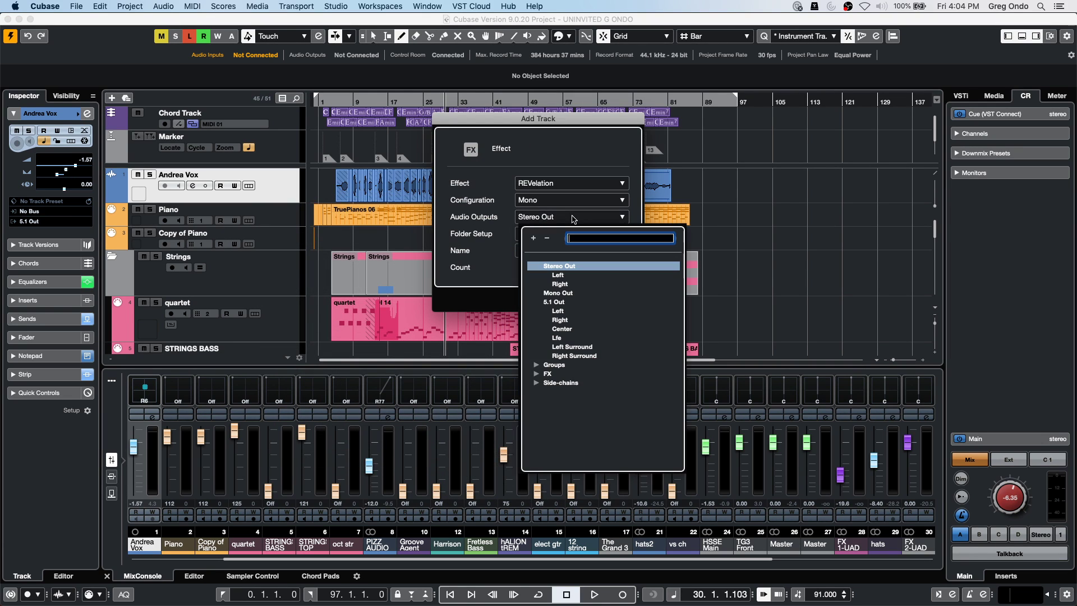
pyautogui.click(561, 303)
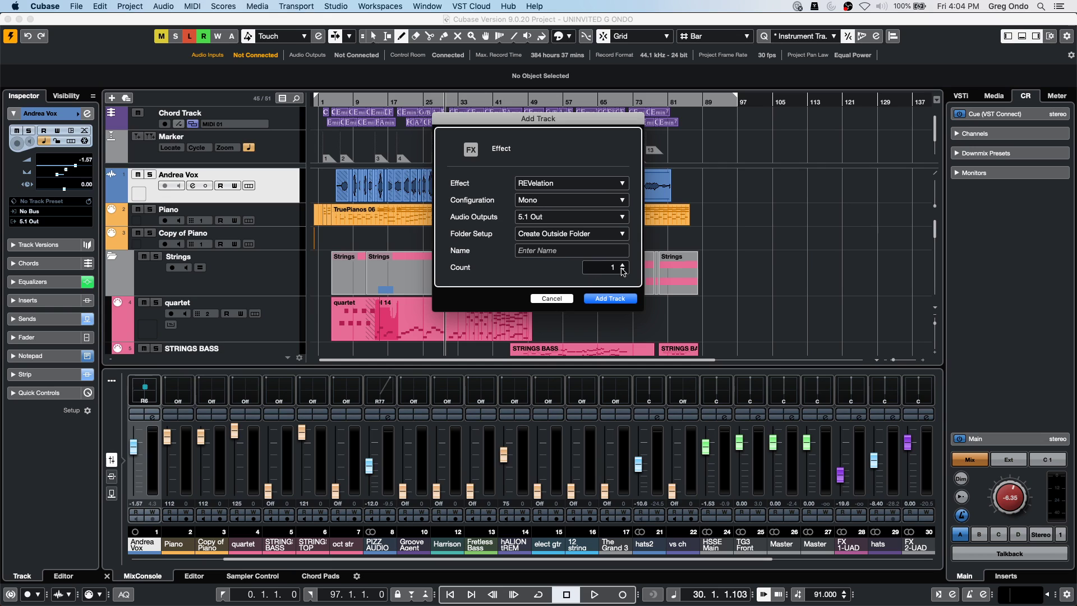
pyautogui.click(612, 299)
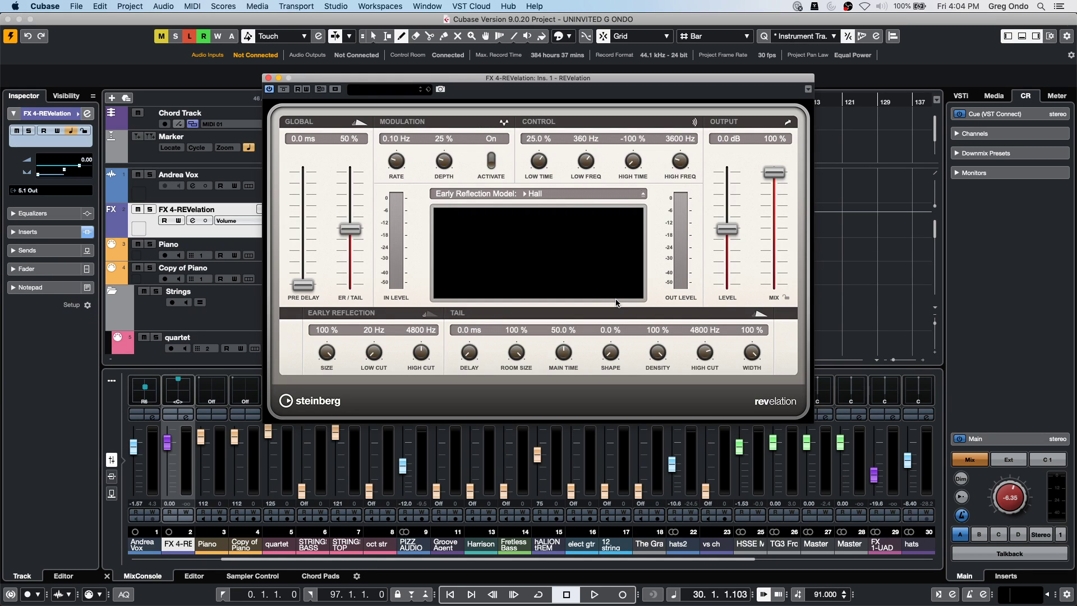
pyautogui.click(268, 78)
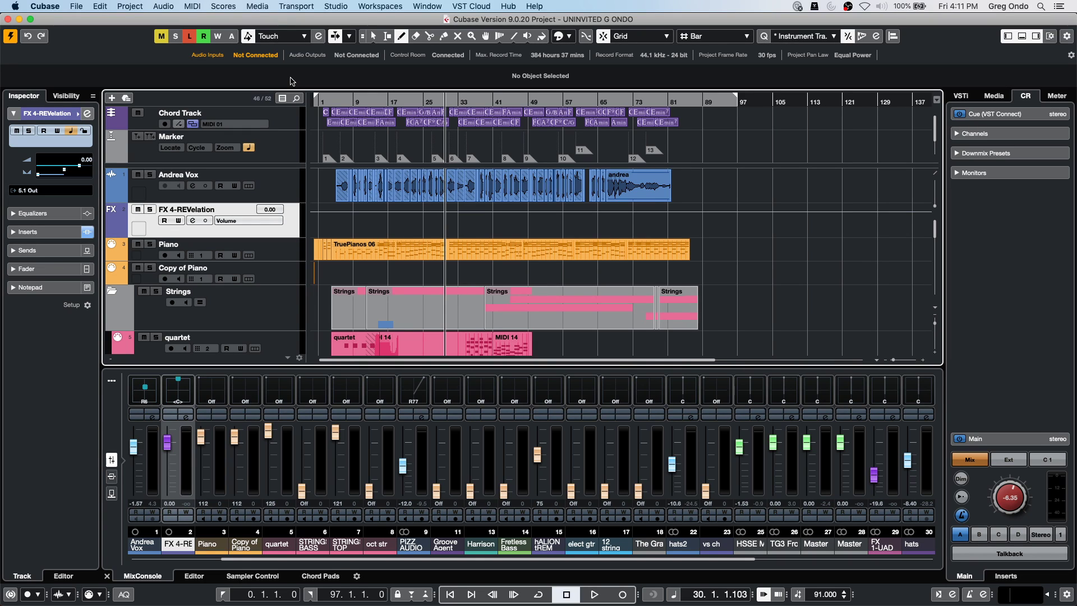
# Keep HALion Sonic SE multi-timbral as the MIDI File import destination in Preferences.
pyautogui.click(55, 6)
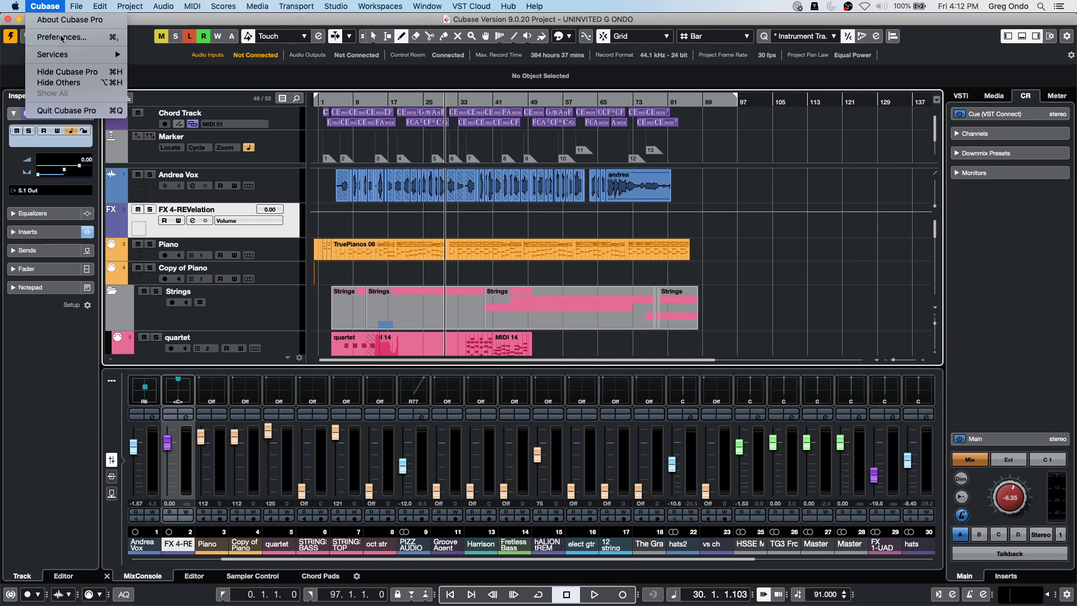
pyautogui.click(60, 37)
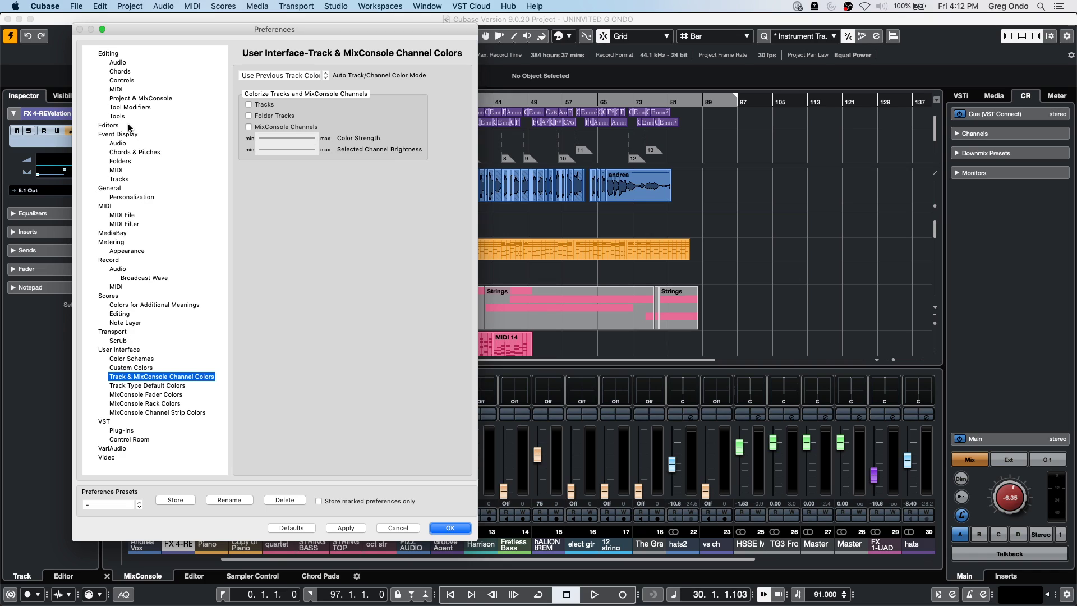
pyautogui.click(125, 216)
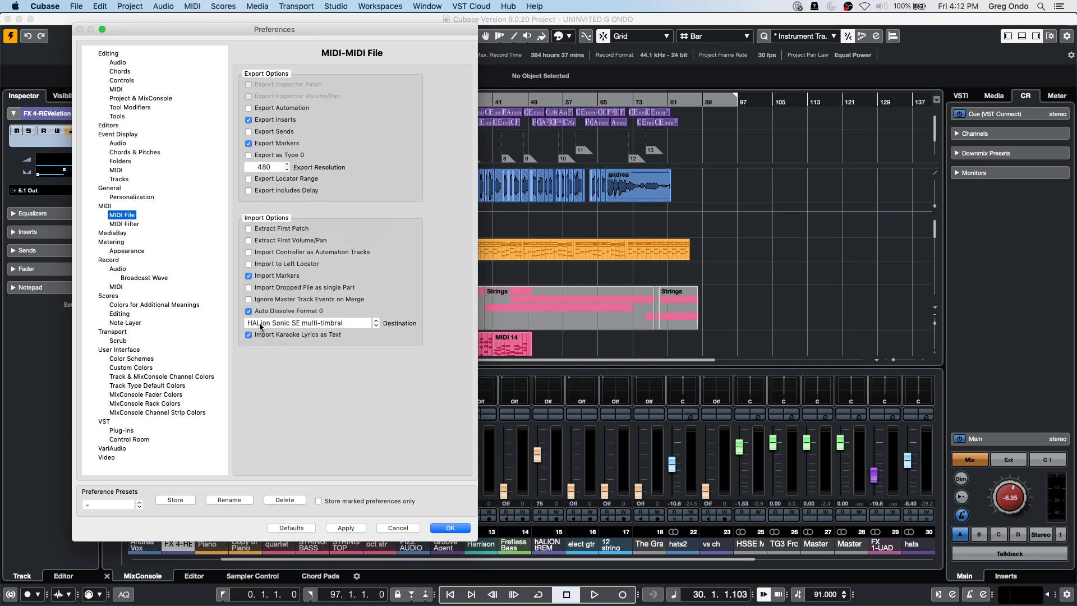
pyautogui.click(357, 324)
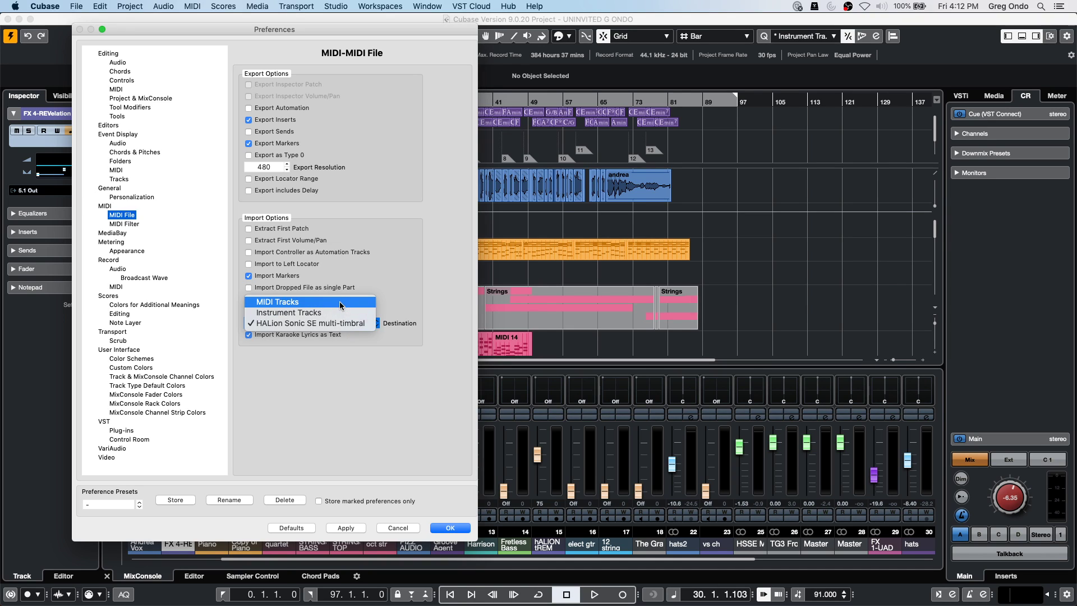
pyautogui.click(359, 408)
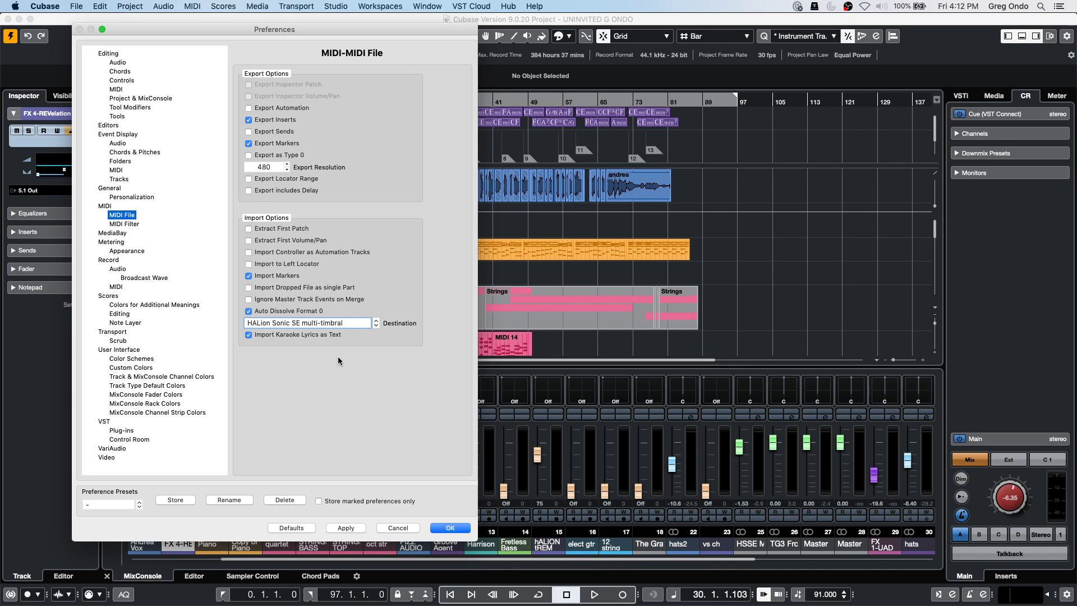
pyautogui.click(451, 526)
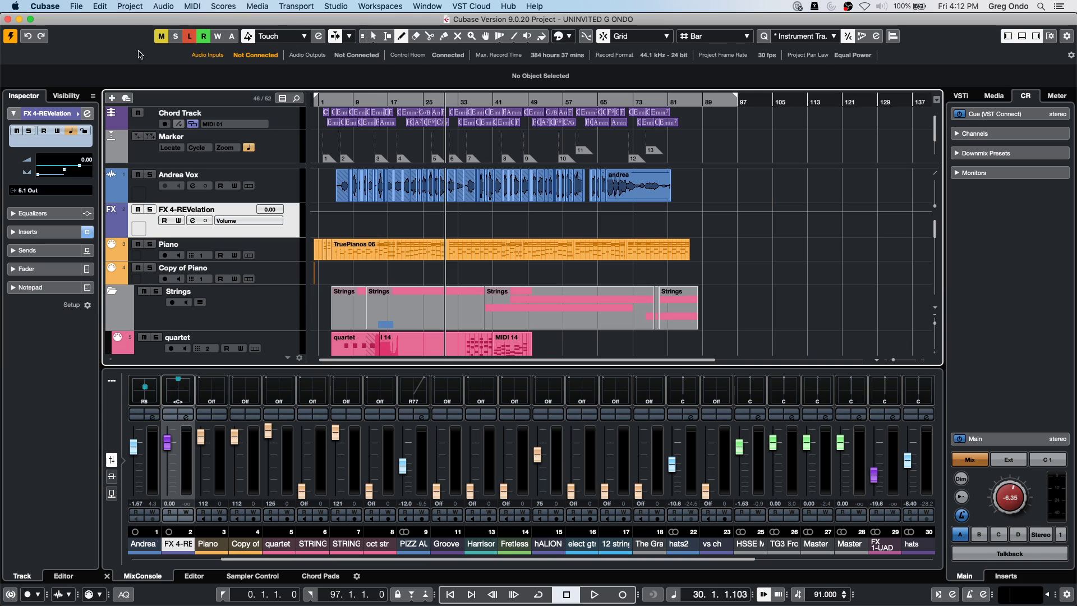
# Show the File menu's Export and Import submenus.
pyautogui.click(76, 7)
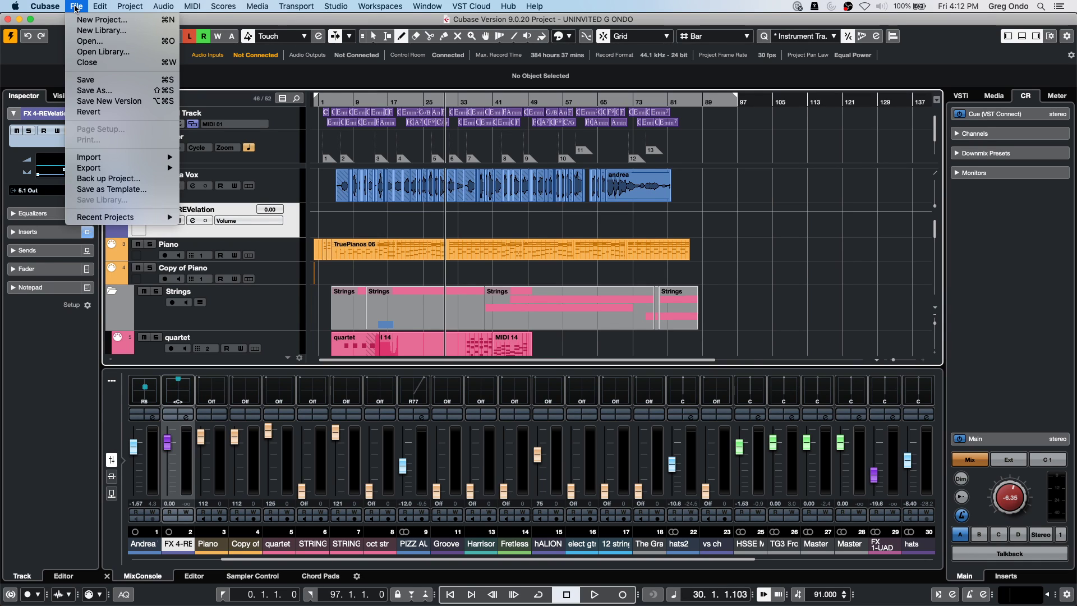
pyautogui.moveTo(115, 174)
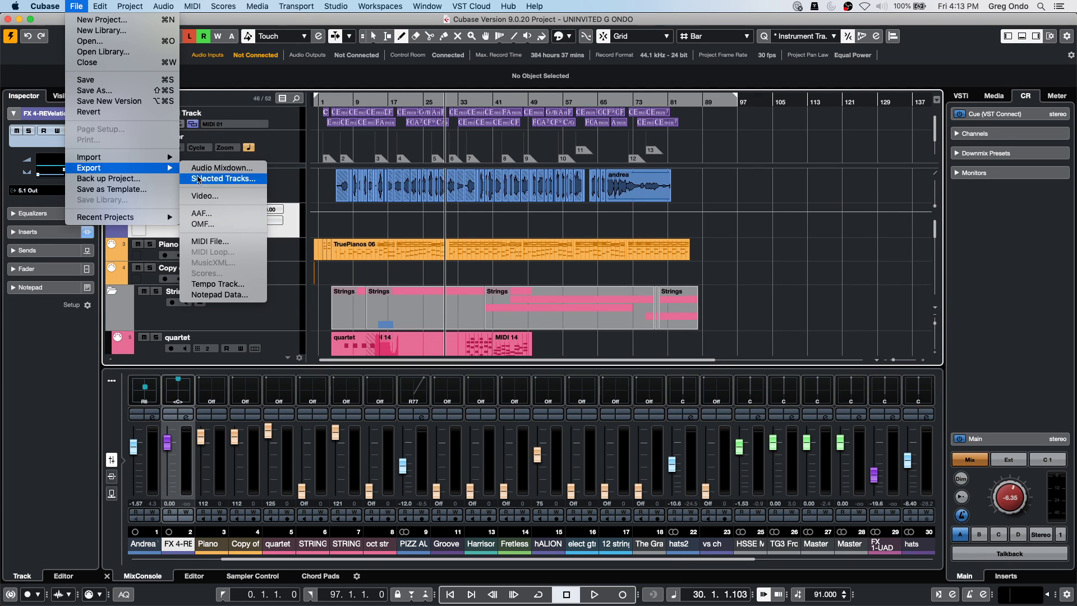
pyautogui.moveTo(174, 160)
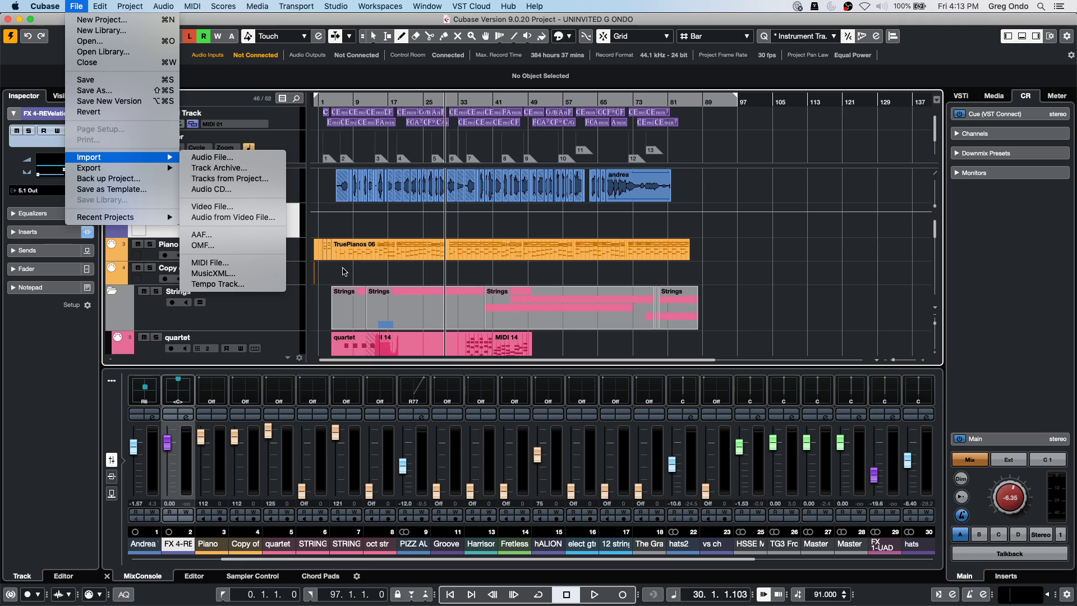
# Dismiss the Import submenu without importing anything.
pyautogui.click(345, 271)
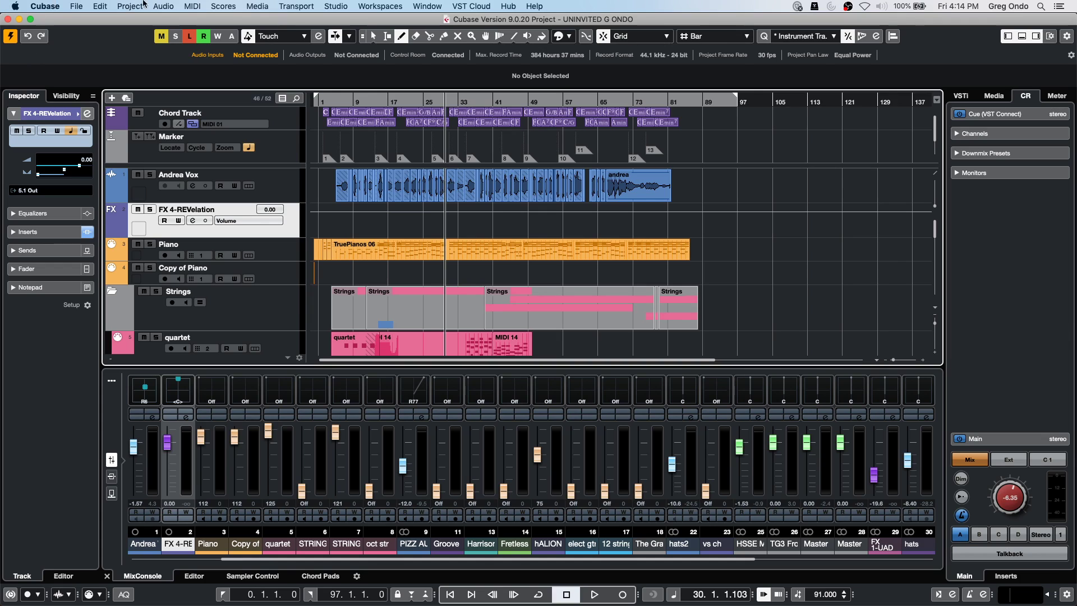
# Show the MIDI > Logical Presets > standard set 1 preset list.
pyautogui.click(185, 6)
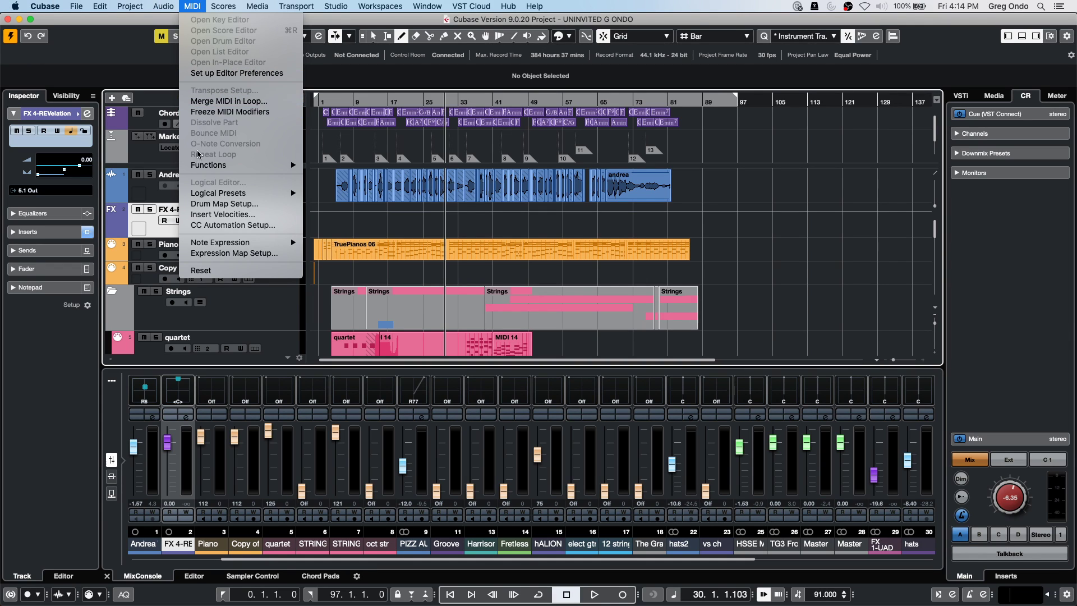
pyautogui.moveTo(235, 193)
pyautogui.moveTo(354, 194)
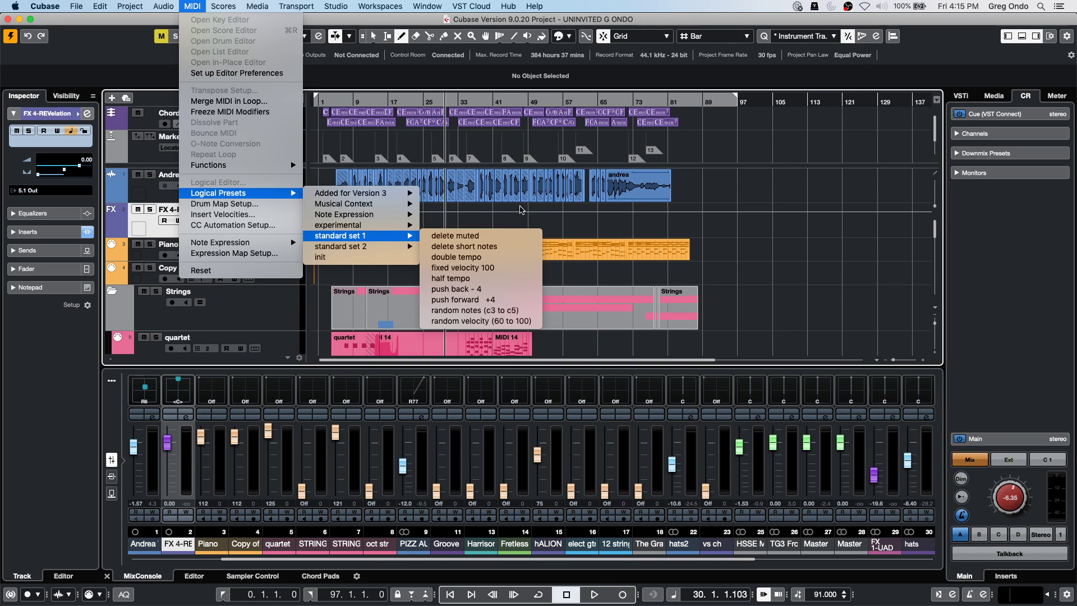
# Close the logical presets list and show the MediaBay in the right zone.
pyautogui.click(650, 71)
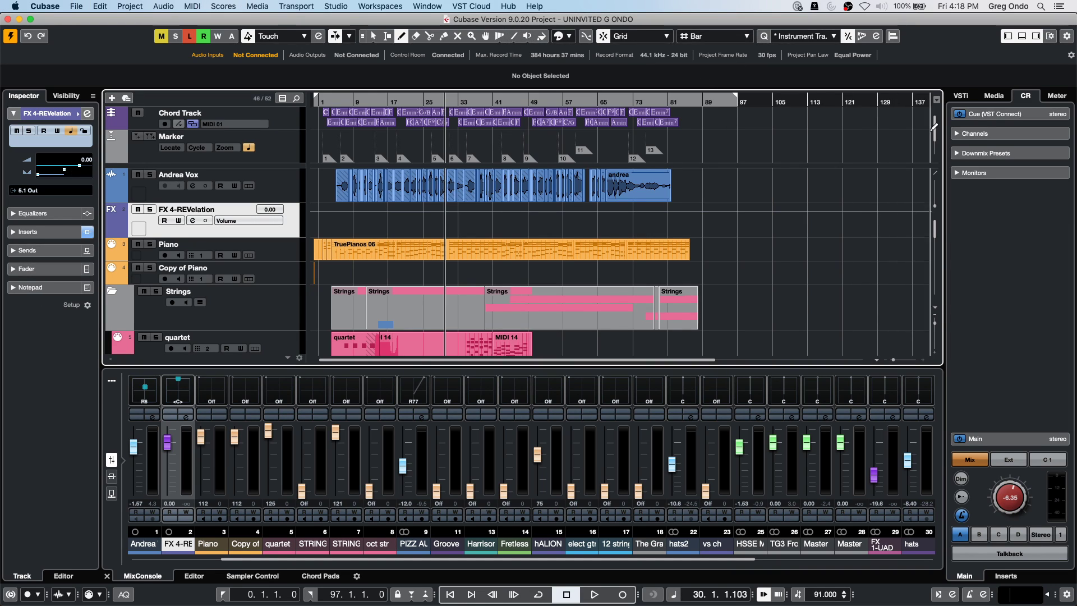
pyautogui.click(995, 95)
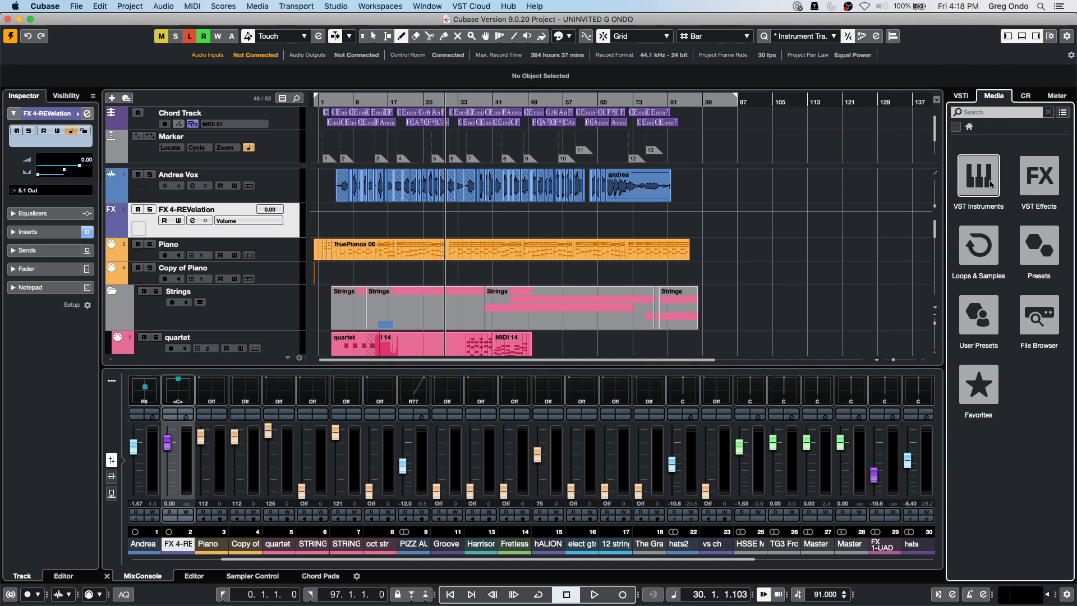
# Drag FC04_CK_1_Crash3_v1_AM from the Rock PopToolbox library onto Andrea Vox at bar 95.
pyautogui.click(989, 256)
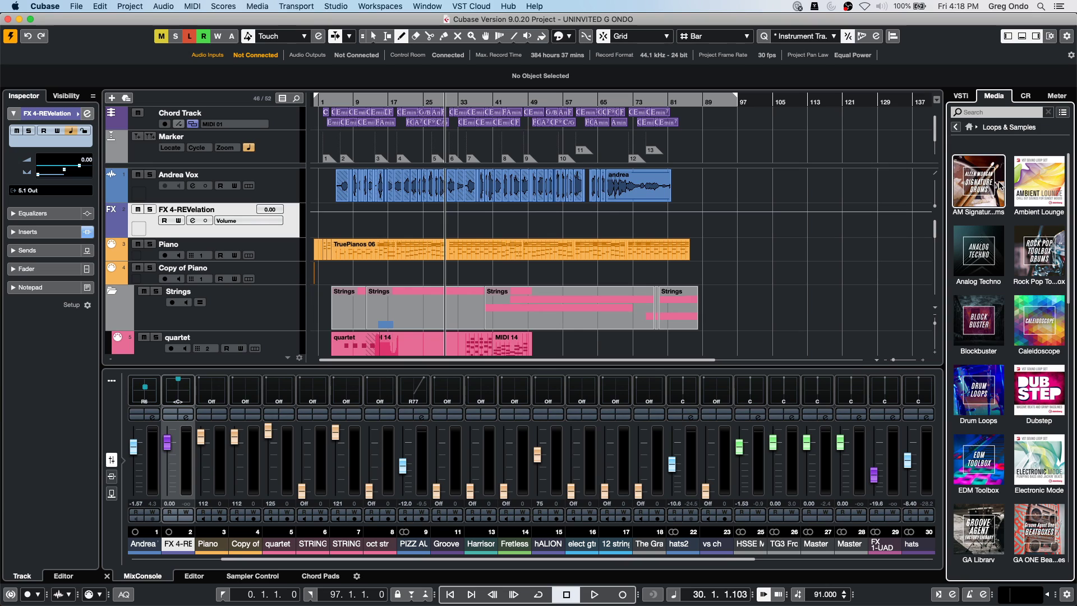
pyautogui.click(1034, 259)
pyautogui.moveTo(991, 296); pyautogui.dragTo(731, 180)
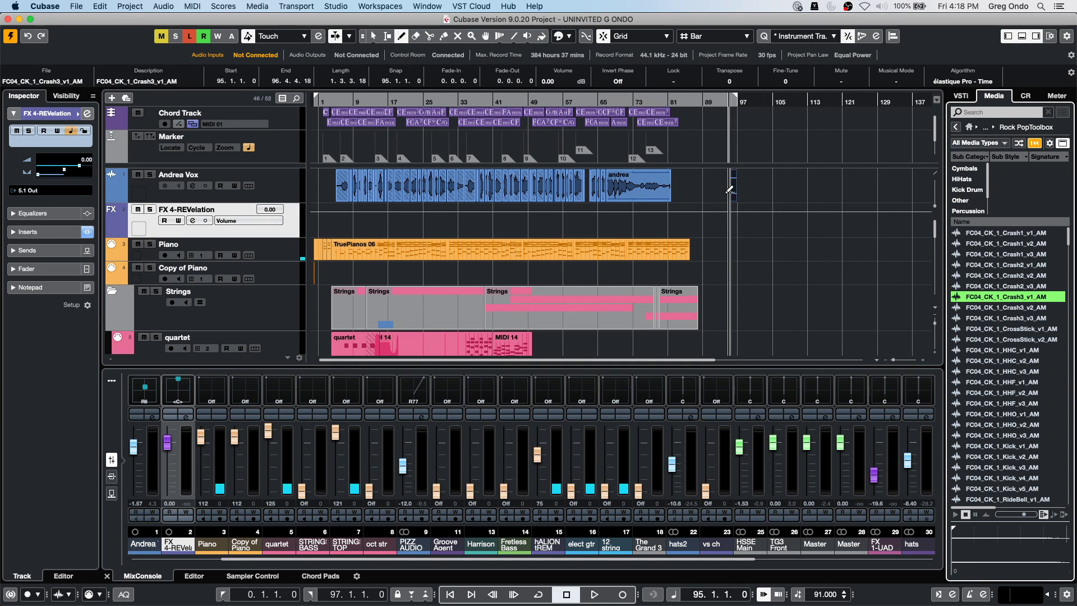
# Zoom in around bar 98, put the crash in Musical Mode, and select it.
pyautogui.click(744, 100)
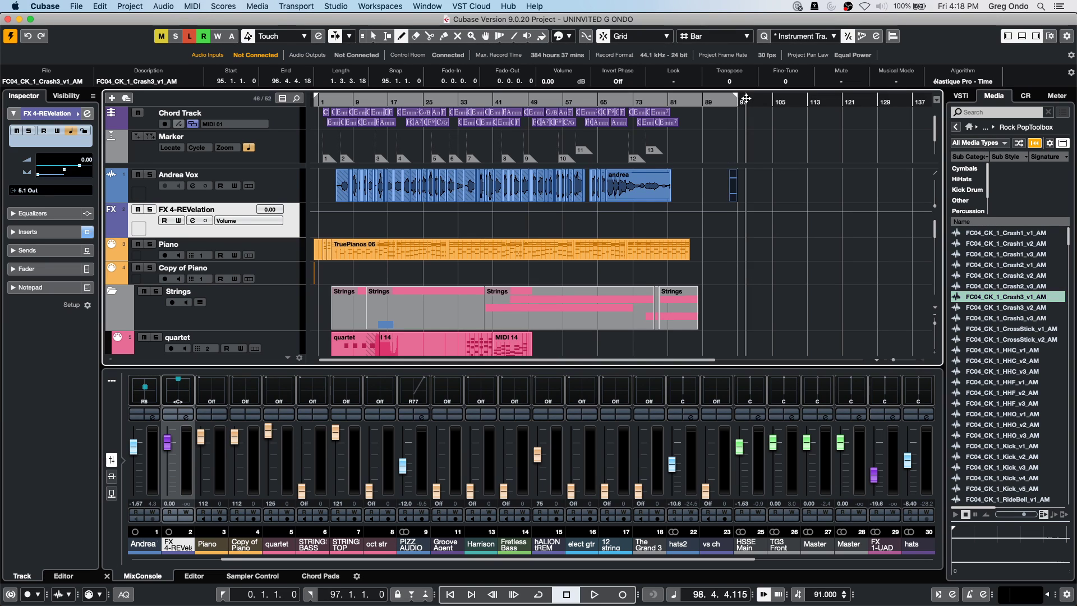
pyautogui.press('h')
pyautogui.press('h')
pyautogui.press('h')
pyautogui.press('h')
pyautogui.press('h')
pyautogui.press('h')
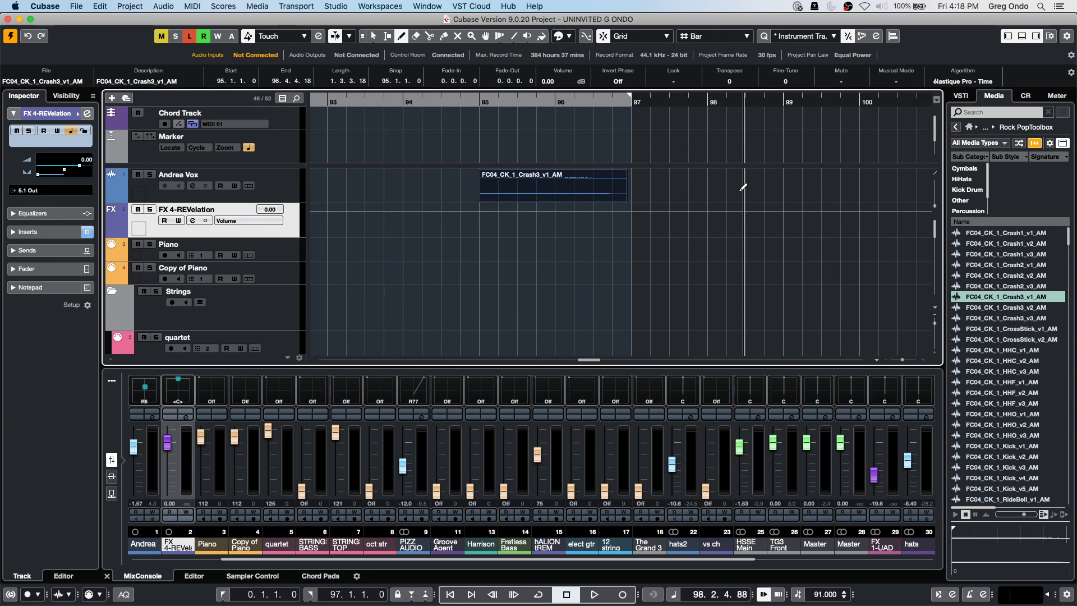
pyautogui.rightClick(603, 187)
pyautogui.click(603, 186)
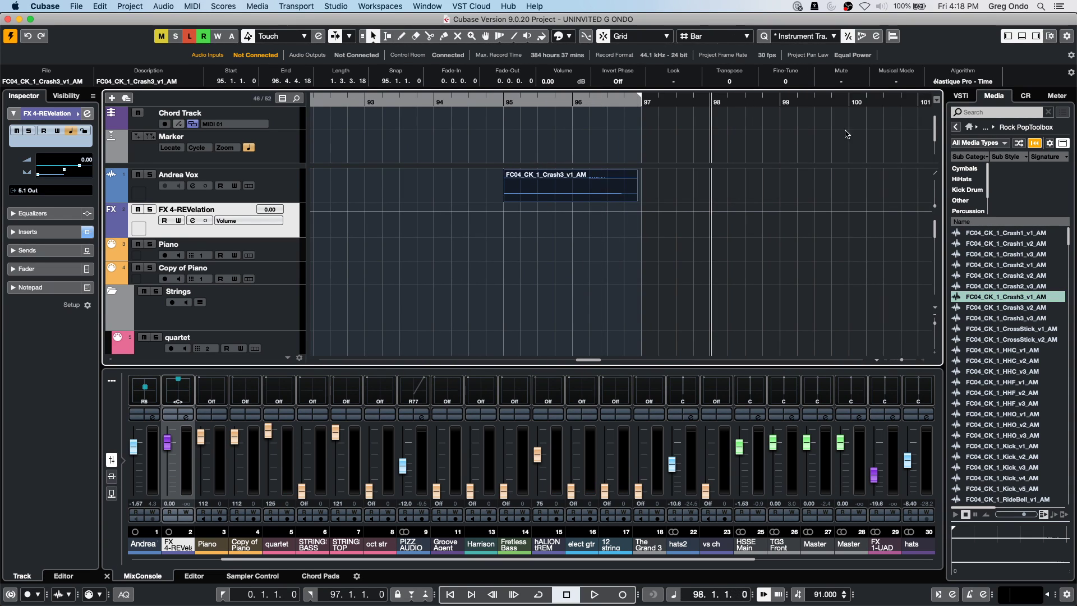
pyautogui.click(900, 79)
pyautogui.click(626, 178)
pyautogui.click(159, 6)
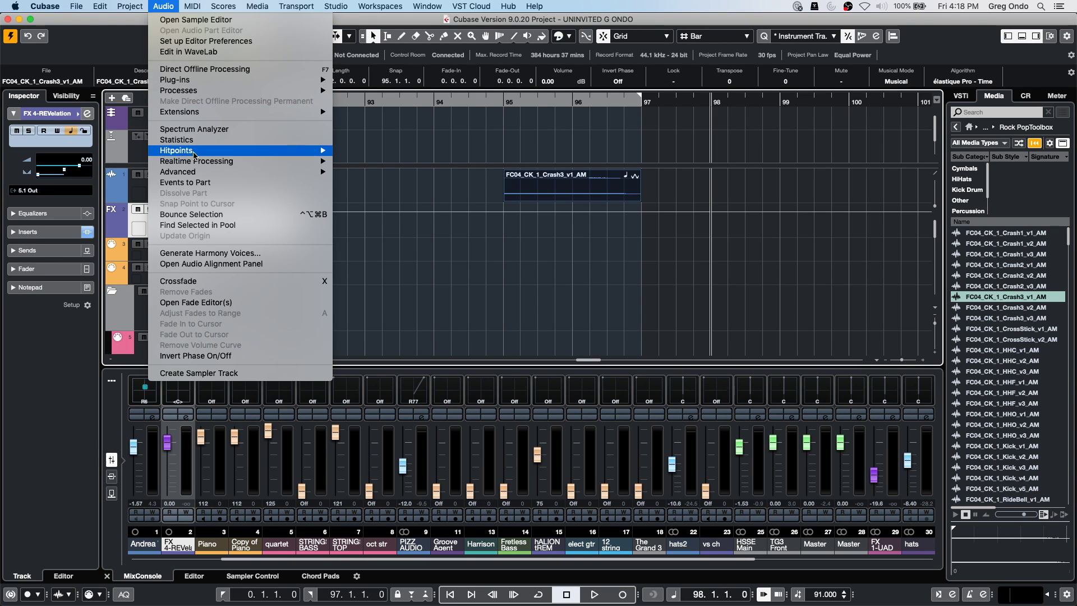
# Convert the Crash3 event into a part with Events to Part and reselect it.
pyautogui.click(222, 183)
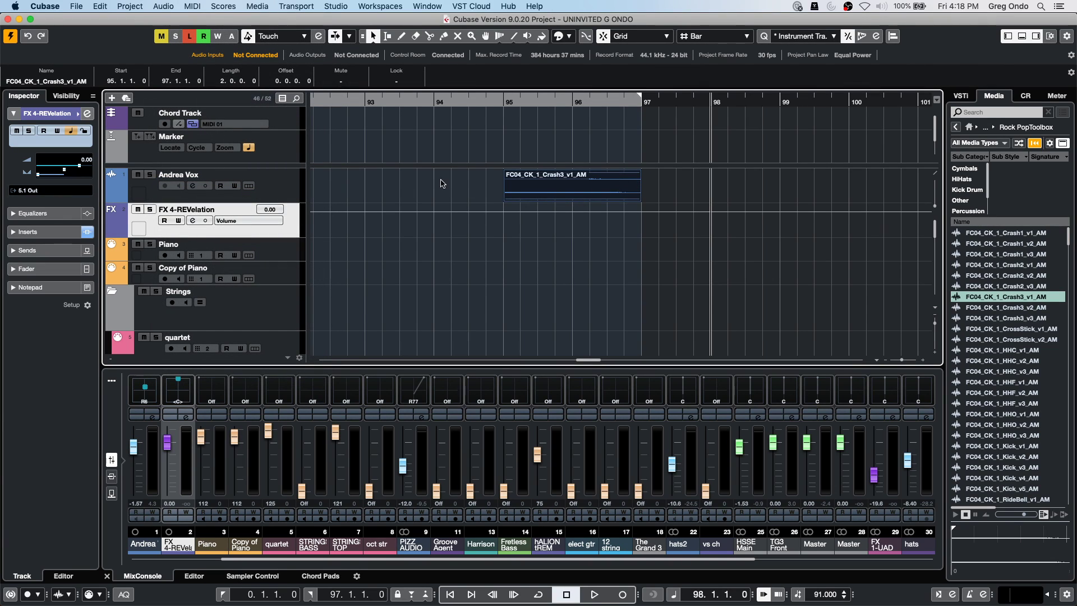
pyautogui.click(465, 181)
pyautogui.click(623, 181)
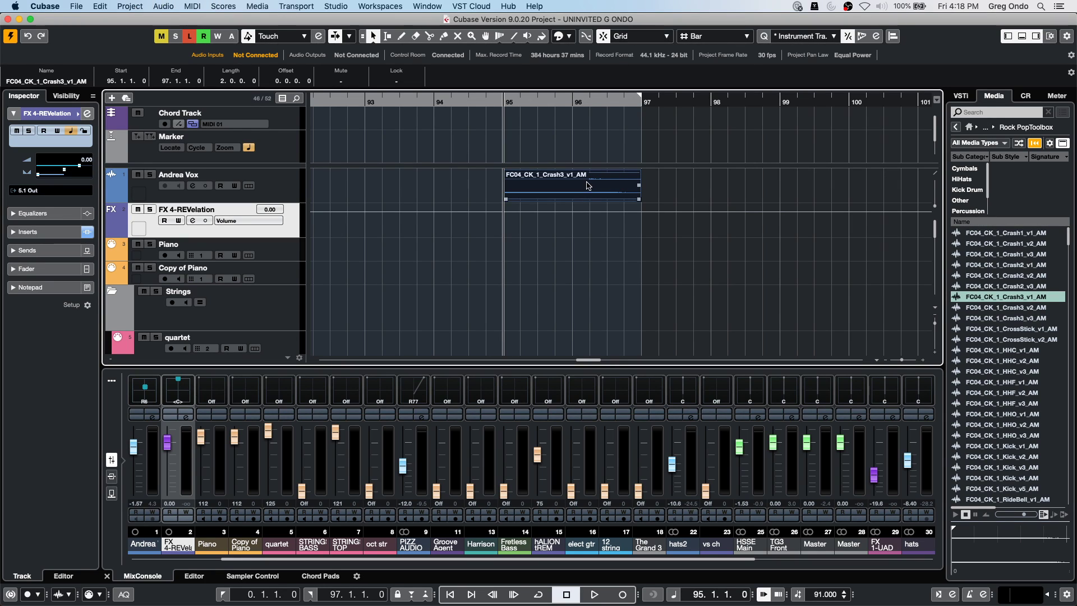
# Dissolve the Crash3 part back into an event and reselect it.
pyautogui.click(143, 8)
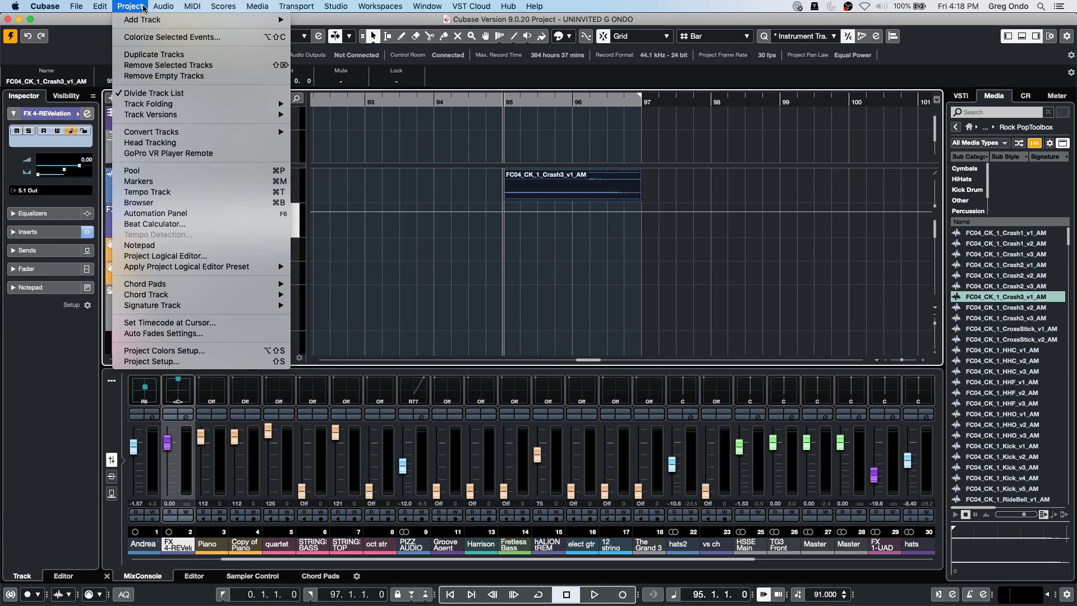
pyautogui.moveTo(163, 6)
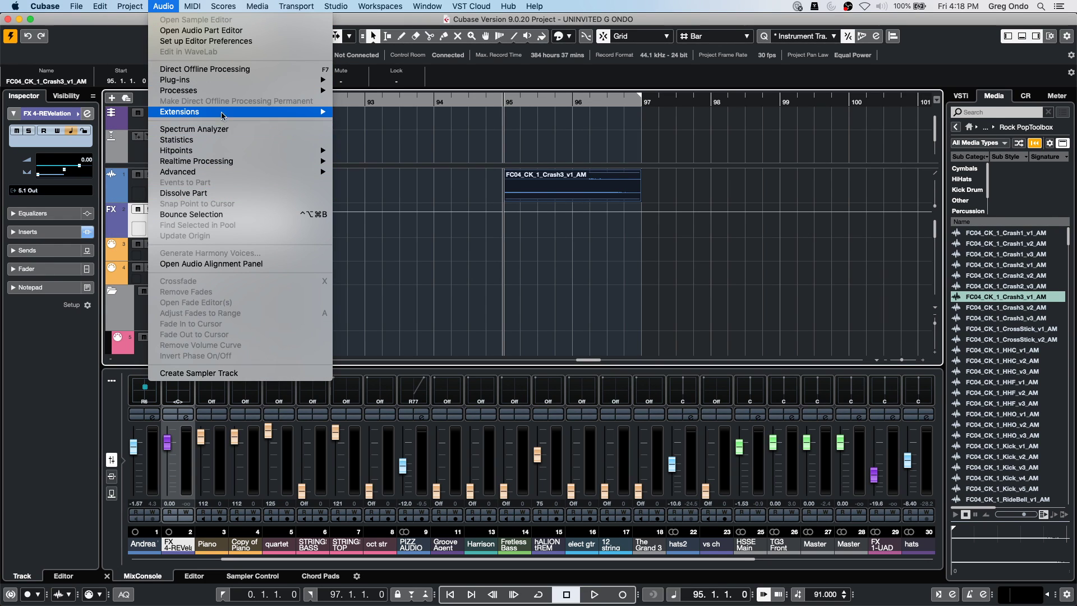
pyautogui.click(185, 192)
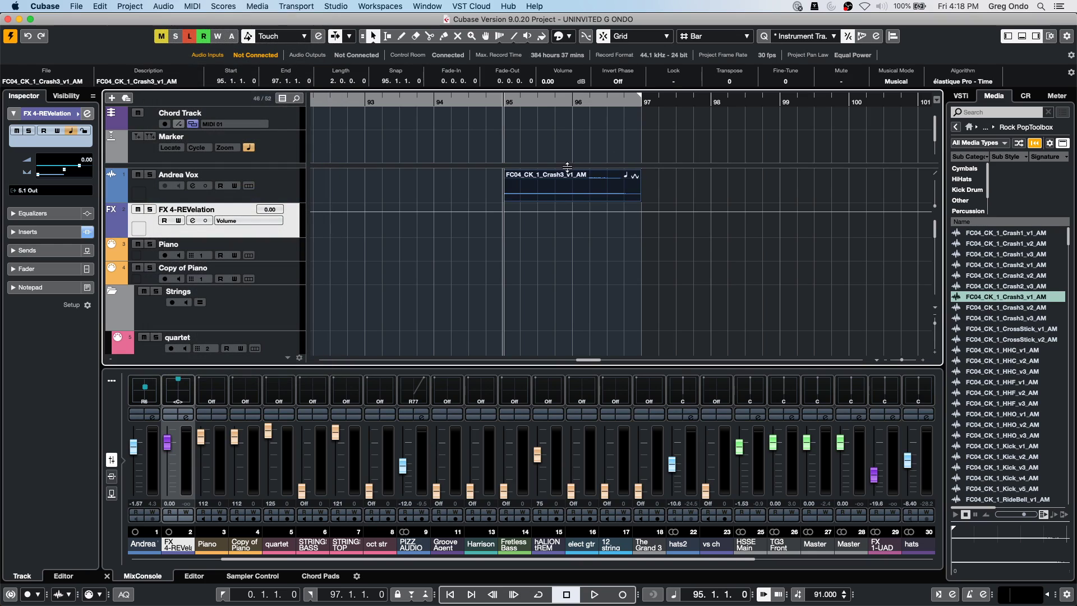
pyautogui.click(621, 183)
# Open the recent project 'Cubase Pro Project - May 15' and bring up File > Revert.
pyautogui.click(76, 6)
pyautogui.moveTo(123, 216)
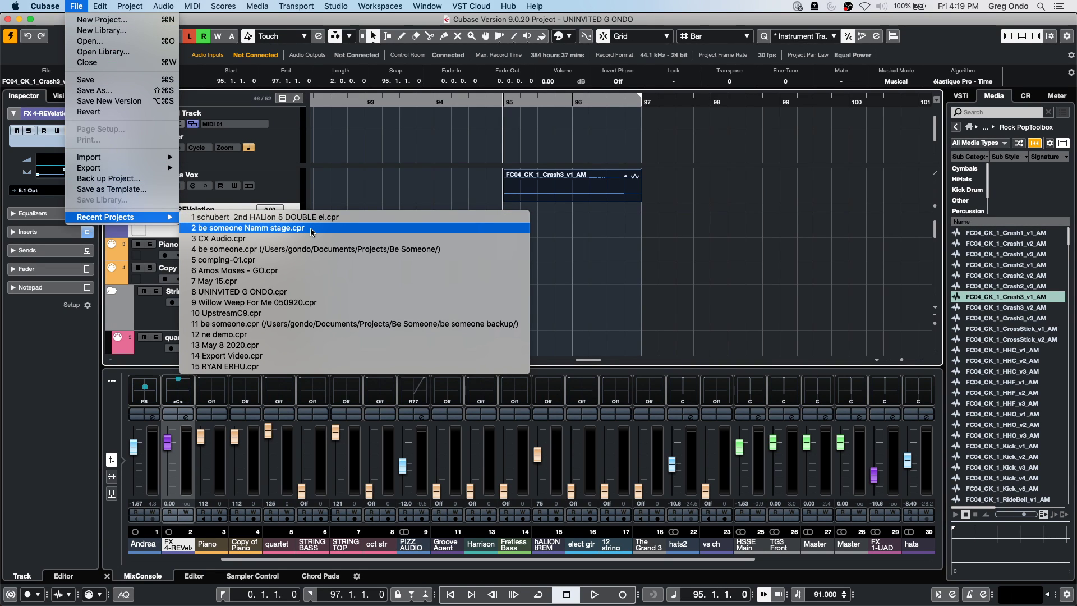
pyautogui.click(241, 280)
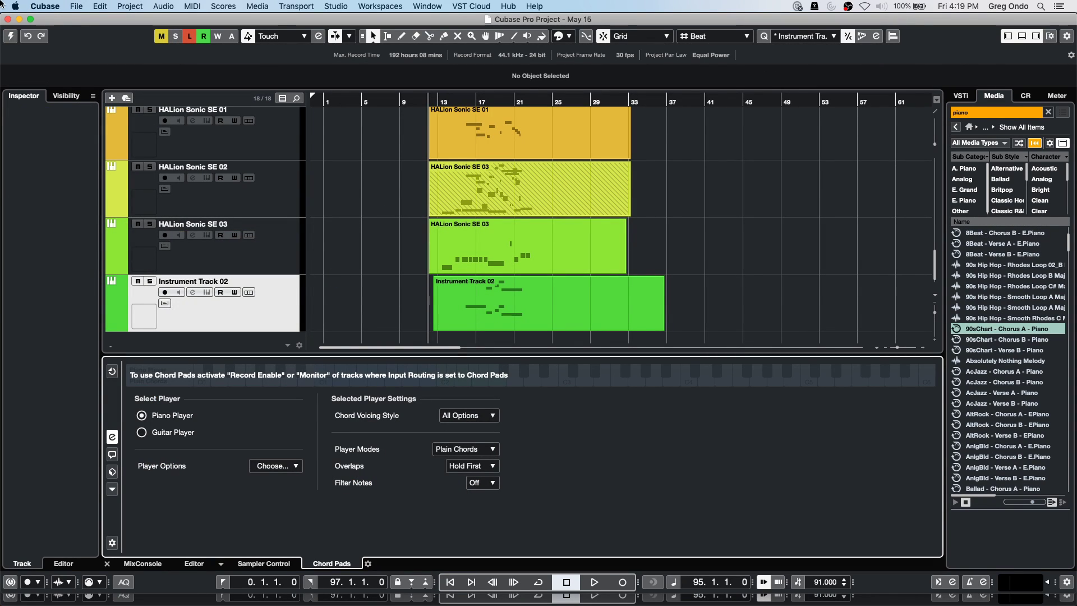
pyautogui.click(460, 106)
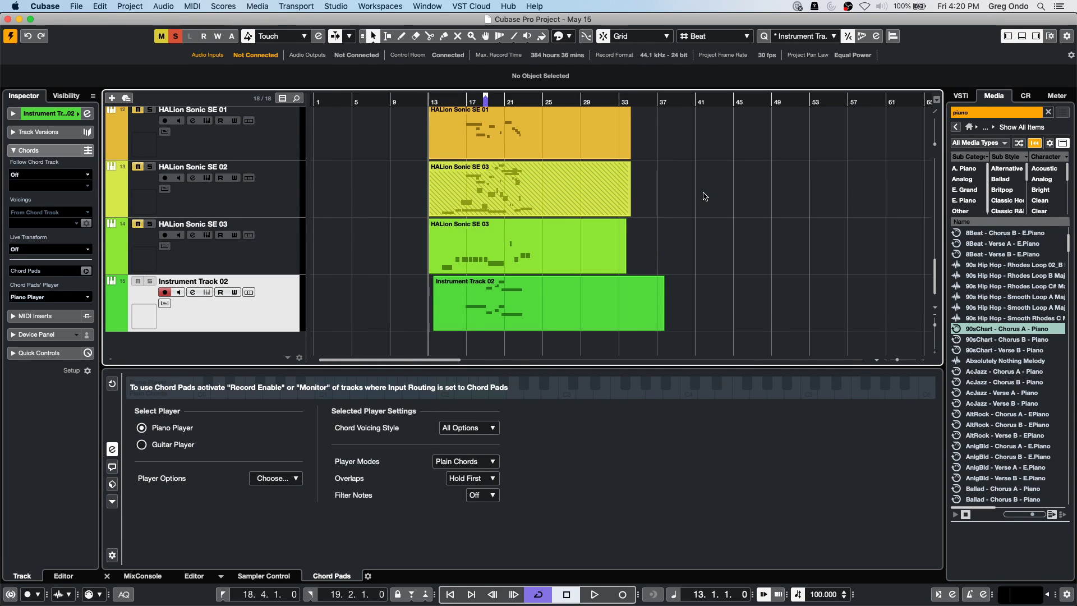
pyautogui.scroll(5, 705, 197)
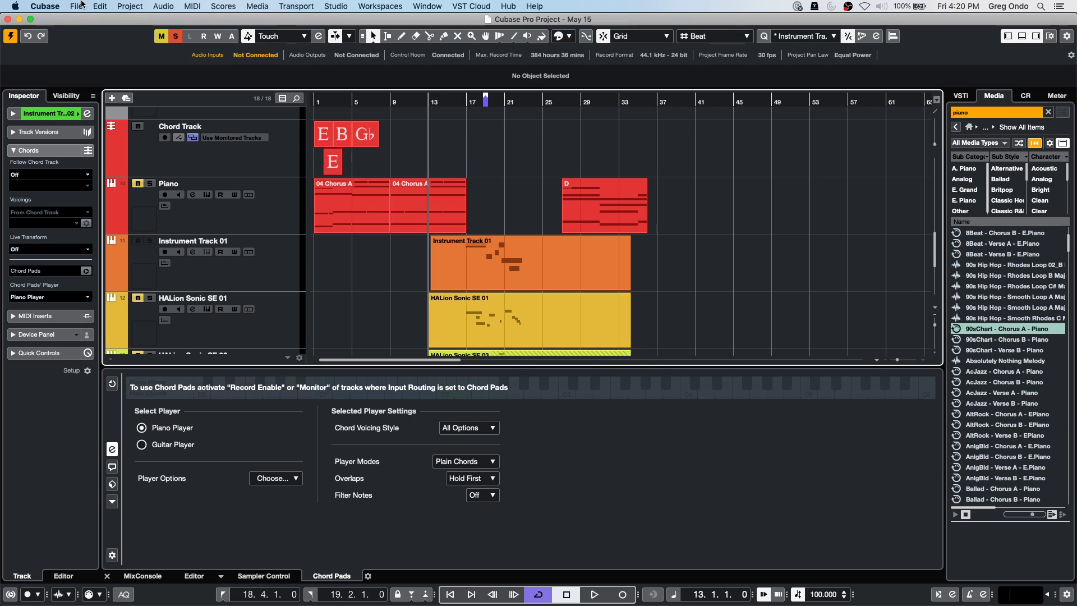
pyautogui.click(77, 6)
pyautogui.moveTo(102, 161)
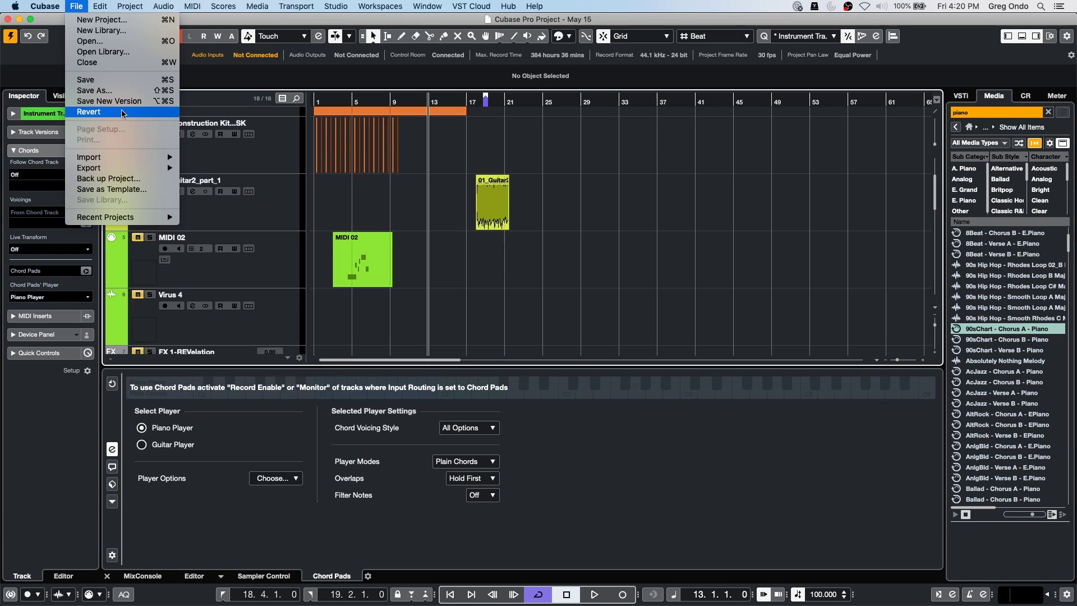
# Revert the May 15 project and delete the files created since the last save.
pyautogui.click(122, 112)
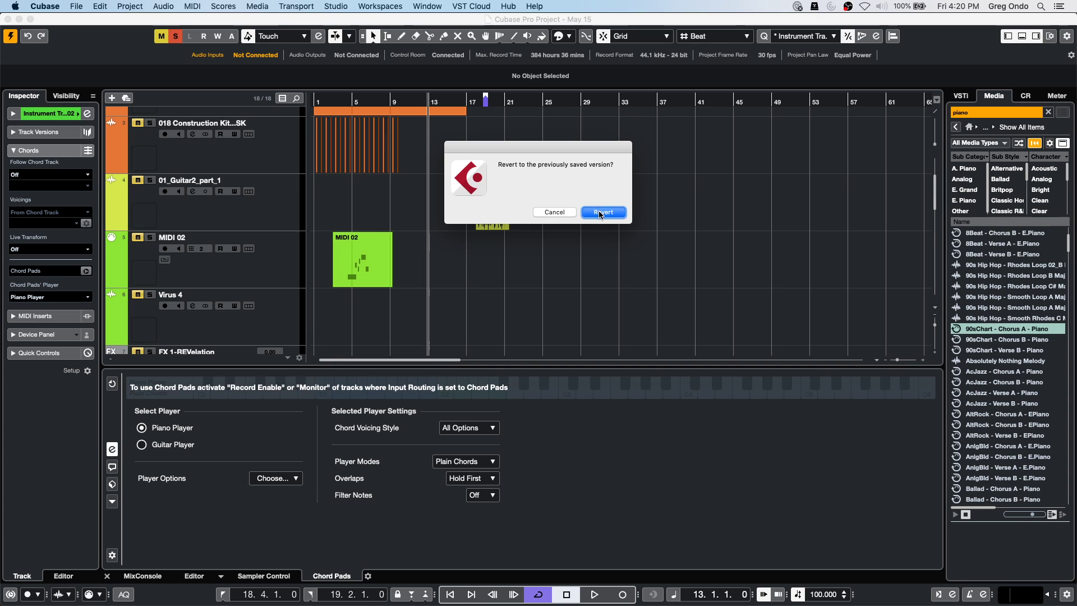
pyautogui.click(600, 213)
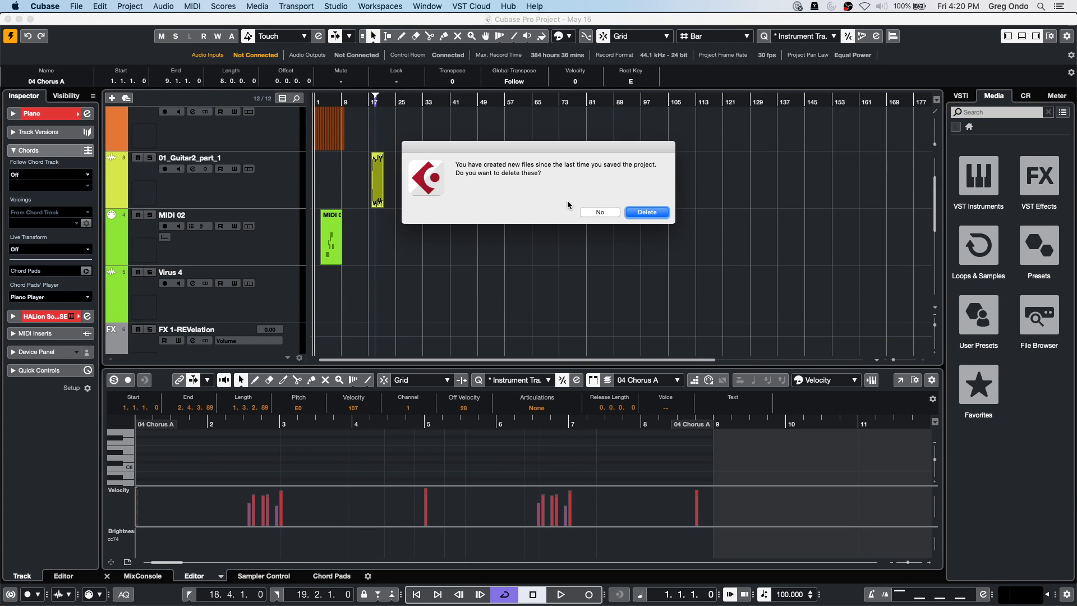
pyautogui.click(652, 213)
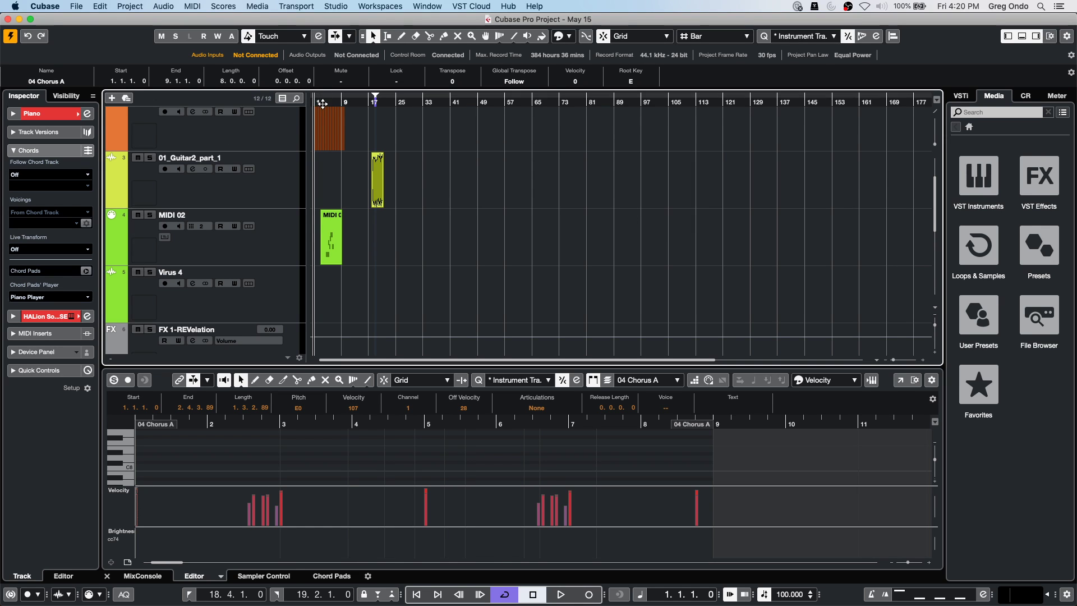
# Solo the reverse reverb and construction kit tracks and audition them.
pyautogui.press('h')
pyautogui.press('h')
pyautogui.press('h')
pyautogui.press('h')
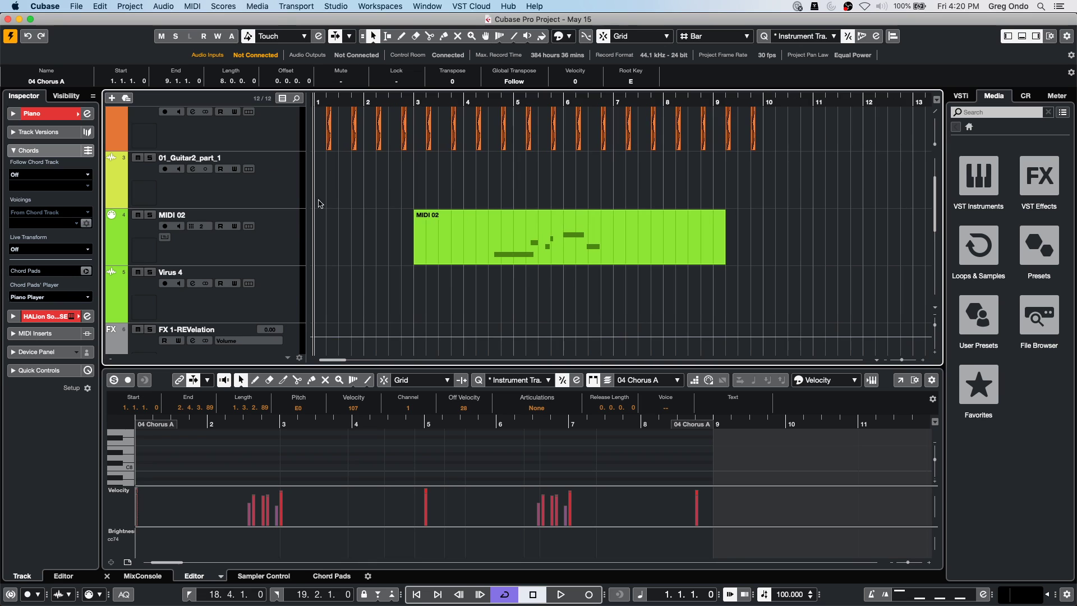
pyautogui.scroll(4, 296, 192)
pyautogui.click(138, 182)
pyautogui.click(138, 182)
pyautogui.click(150, 181)
pyautogui.click(149, 124)
pyautogui.press('space')
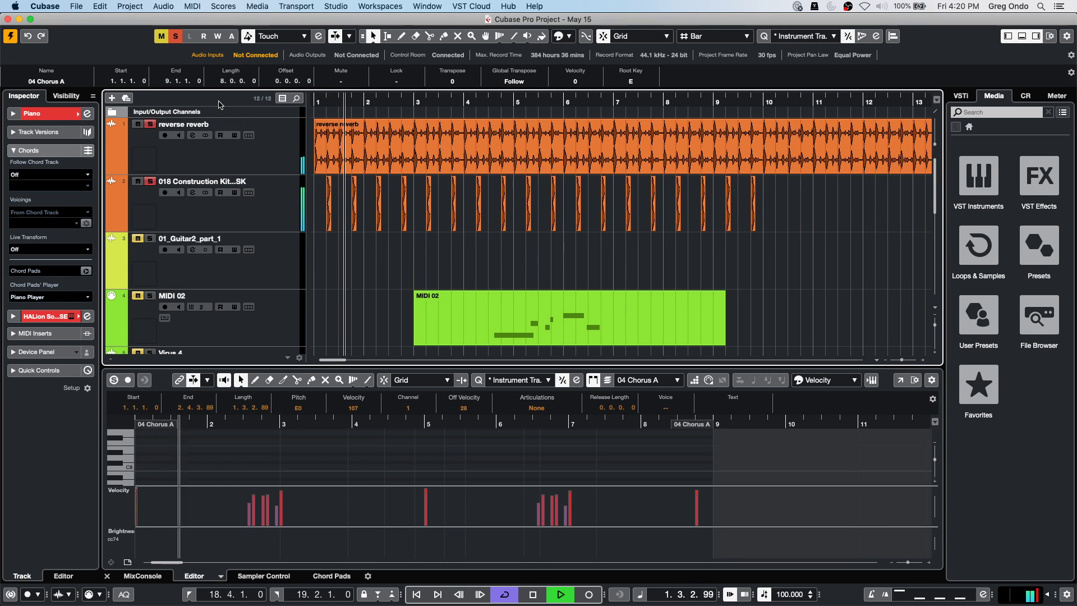
pyautogui.press('space')
# Raise the reverse reverb track's volume to 0.44 and play again.
pyautogui.click(195, 169)
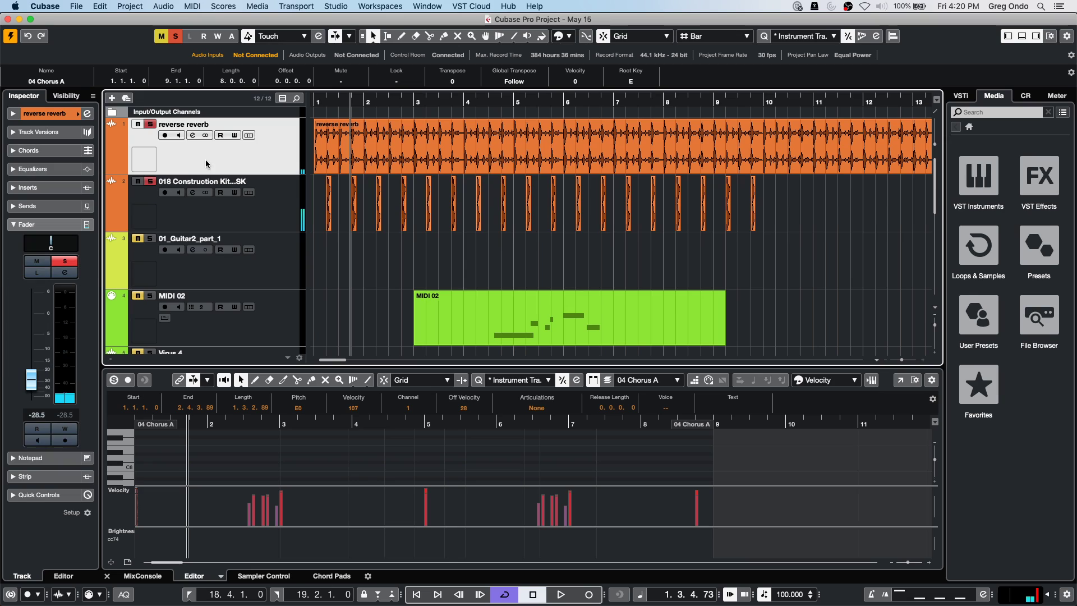
pyautogui.moveTo(31, 384); pyautogui.dragTo(33, 320)
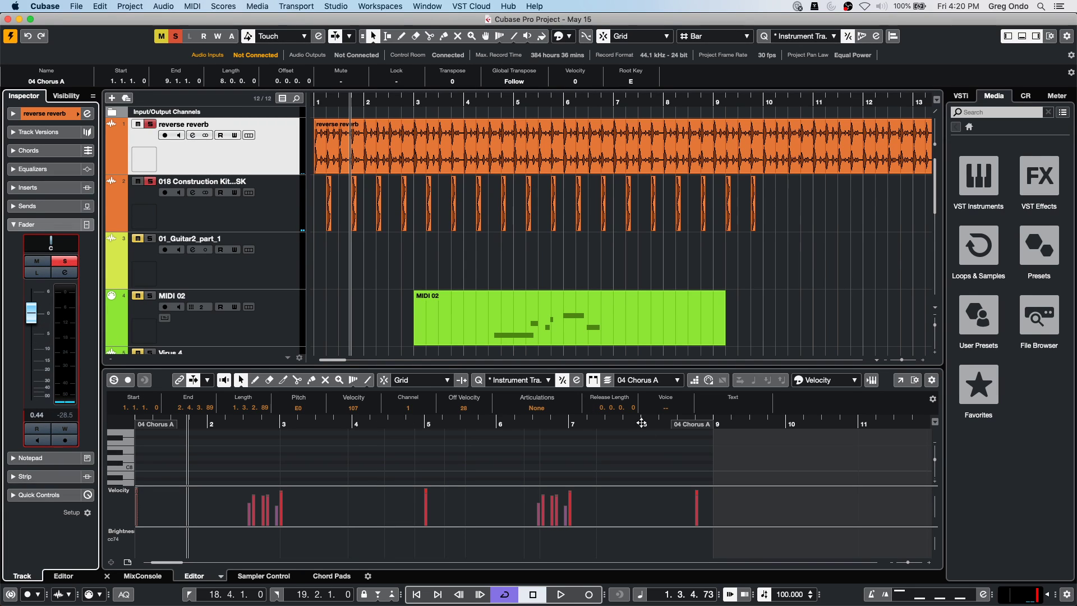
pyautogui.press('space')
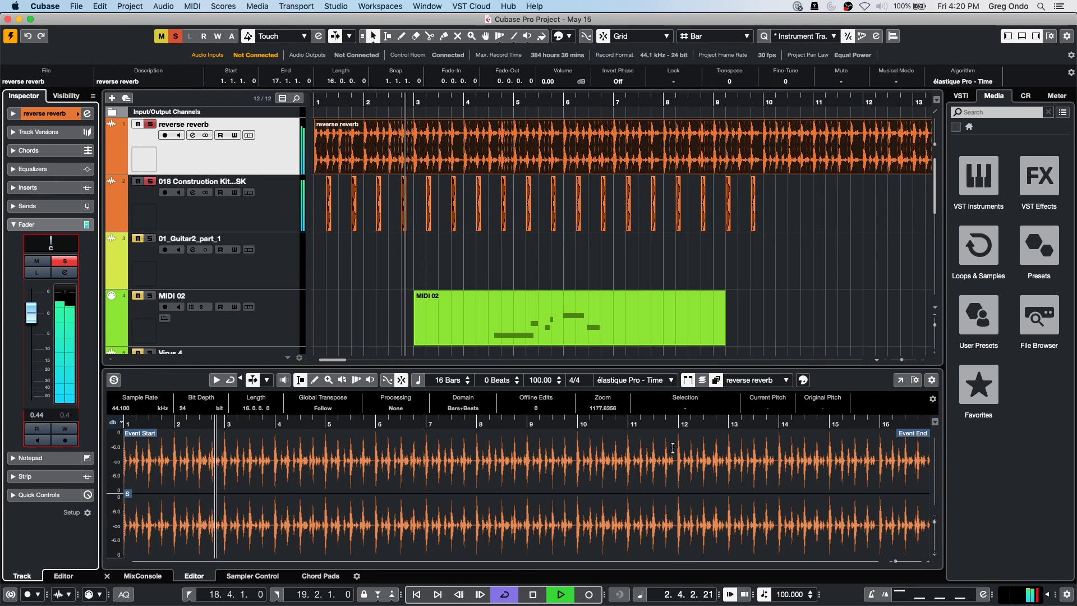
# Stop playback and go down the Edit menu to Key Commands.
pyautogui.press('space')
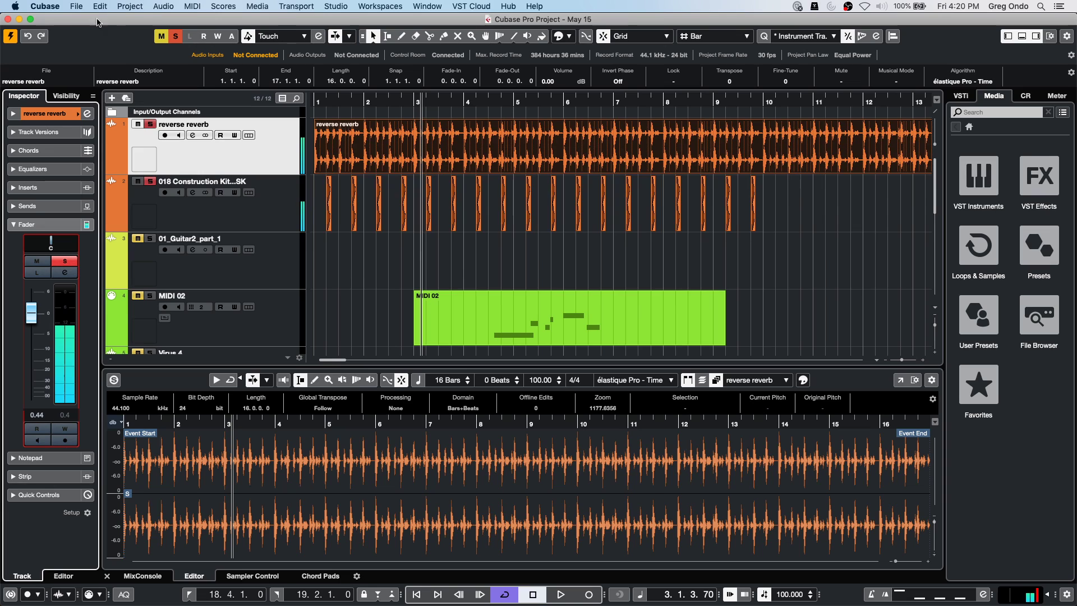
pyautogui.click(101, 6)
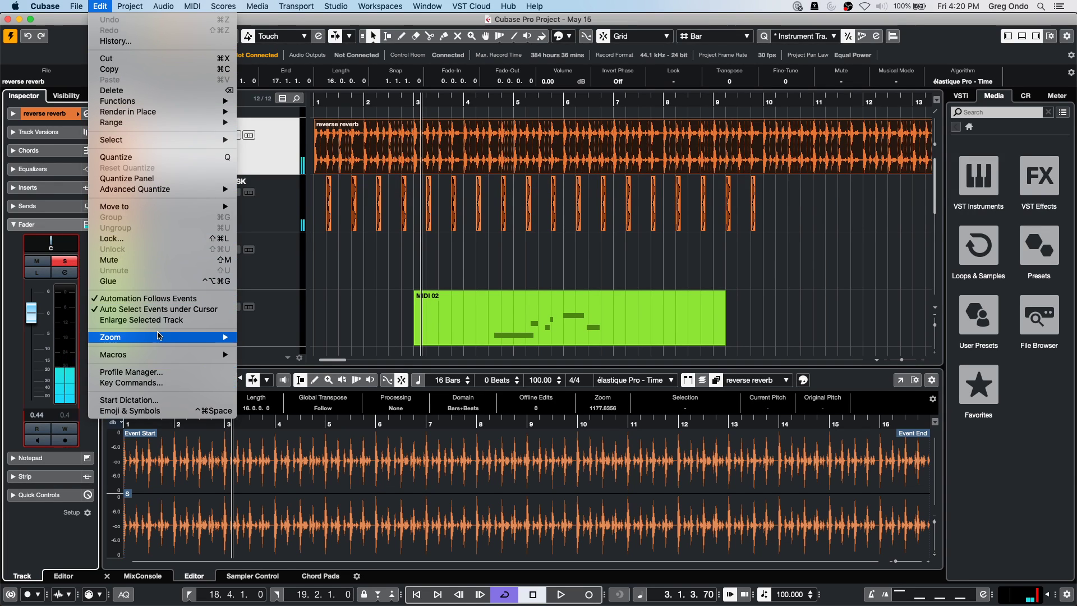
pyautogui.moveTo(159, 335)
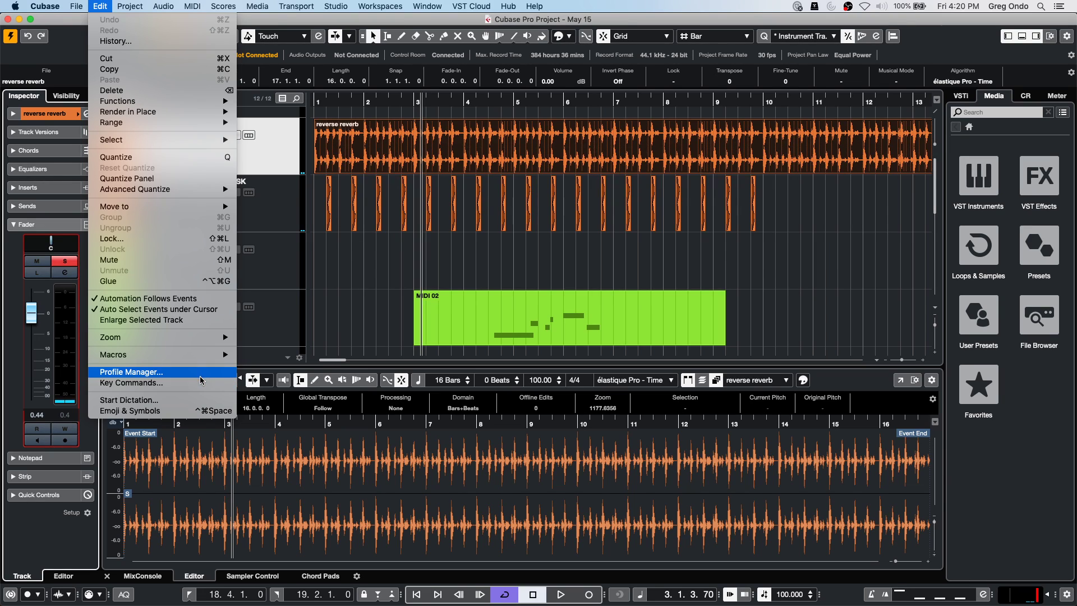
# In Key Commands, expand the process reverse reverb and process reverb macros to inspect their steps, then collapse both.
pyautogui.click(199, 382)
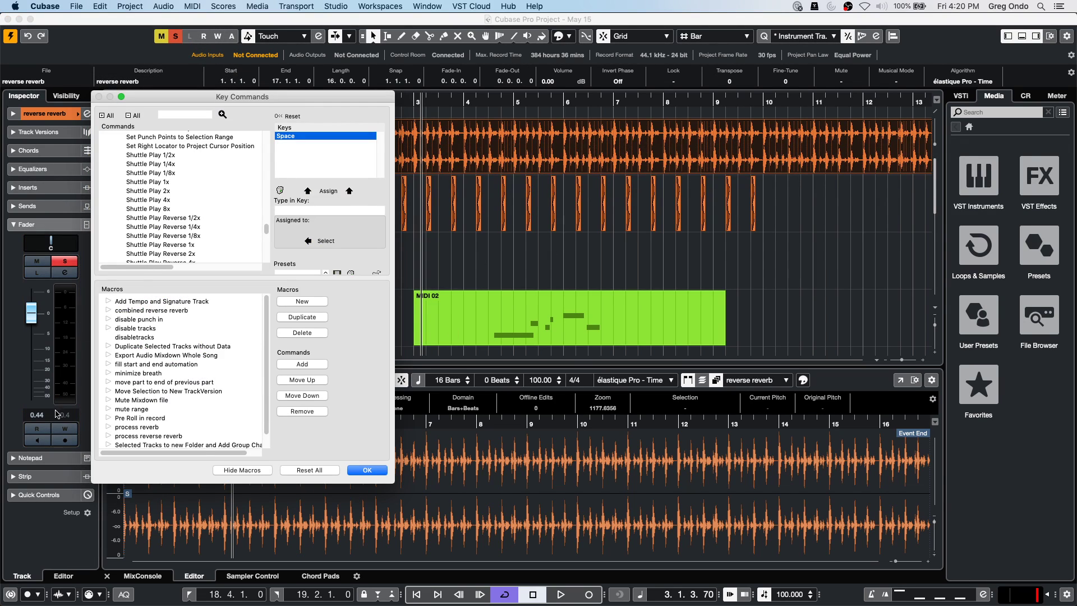
pyautogui.scroll(-1, 196, 401)
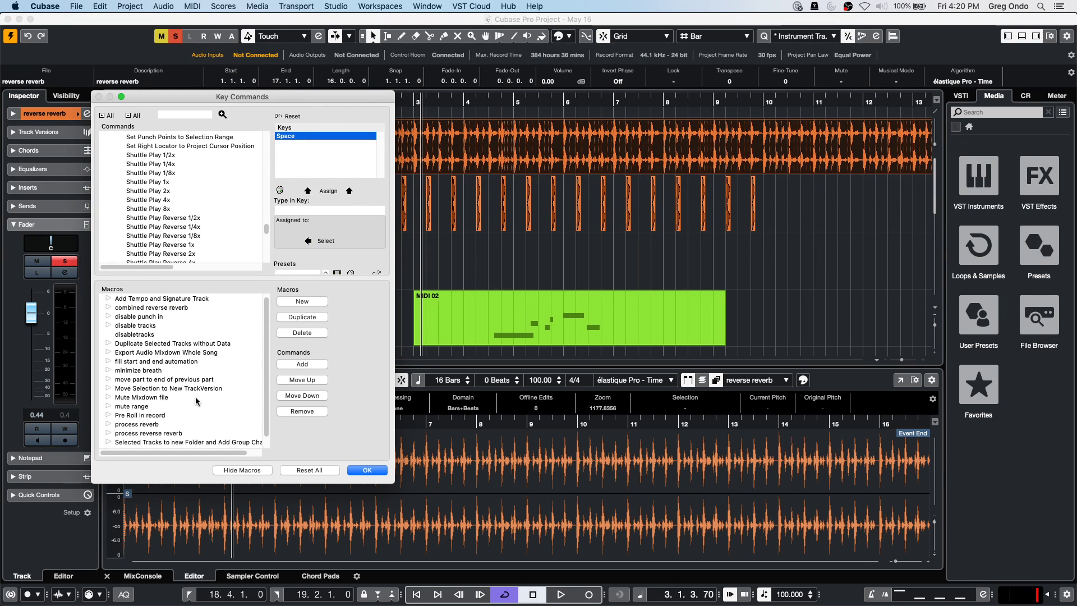
pyautogui.click(115, 433)
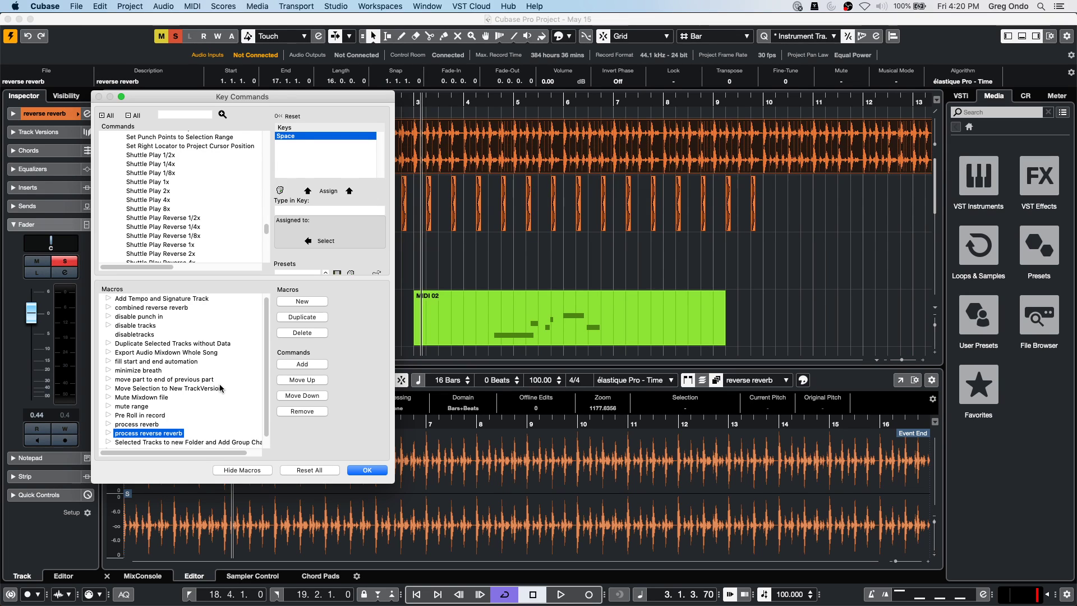
pyautogui.click(108, 433)
pyautogui.scroll(-4, 235, 347)
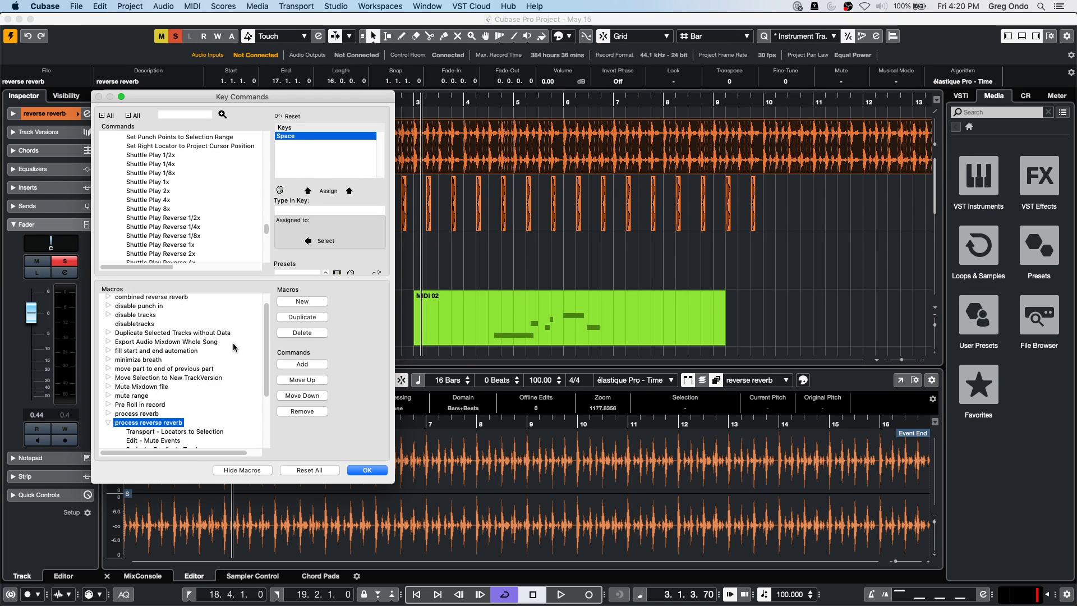
pyautogui.scroll(-3, 235, 348)
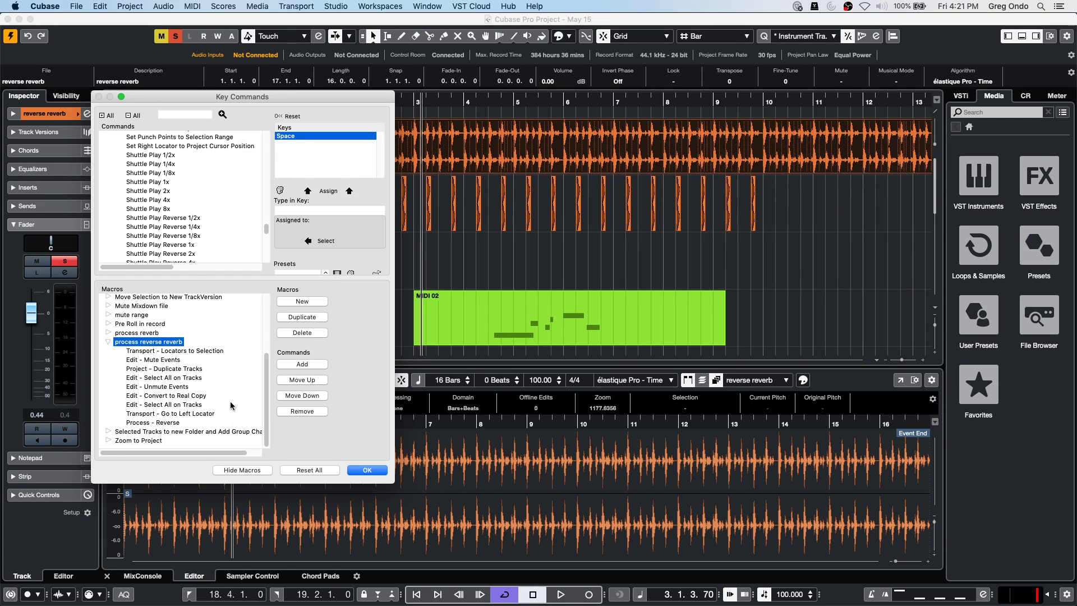
pyautogui.click(109, 332)
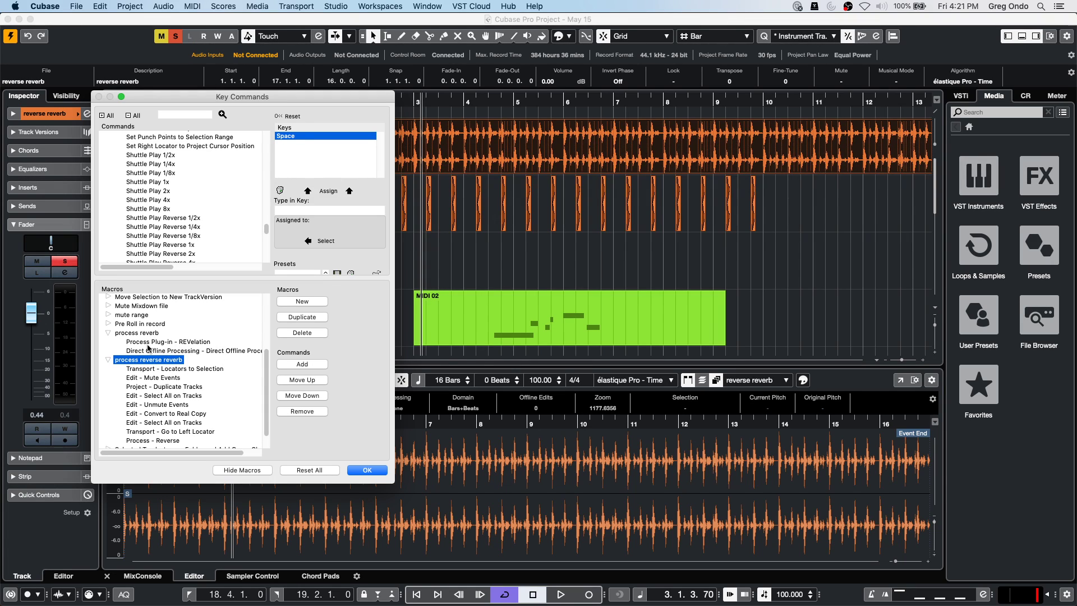
pyautogui.click(109, 334)
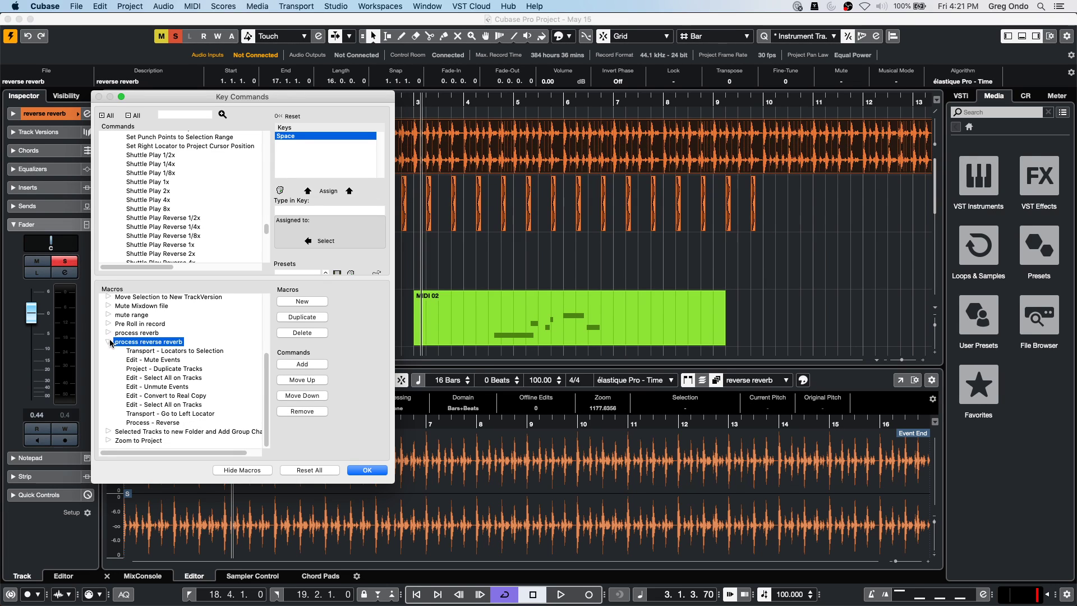
pyautogui.click(109, 342)
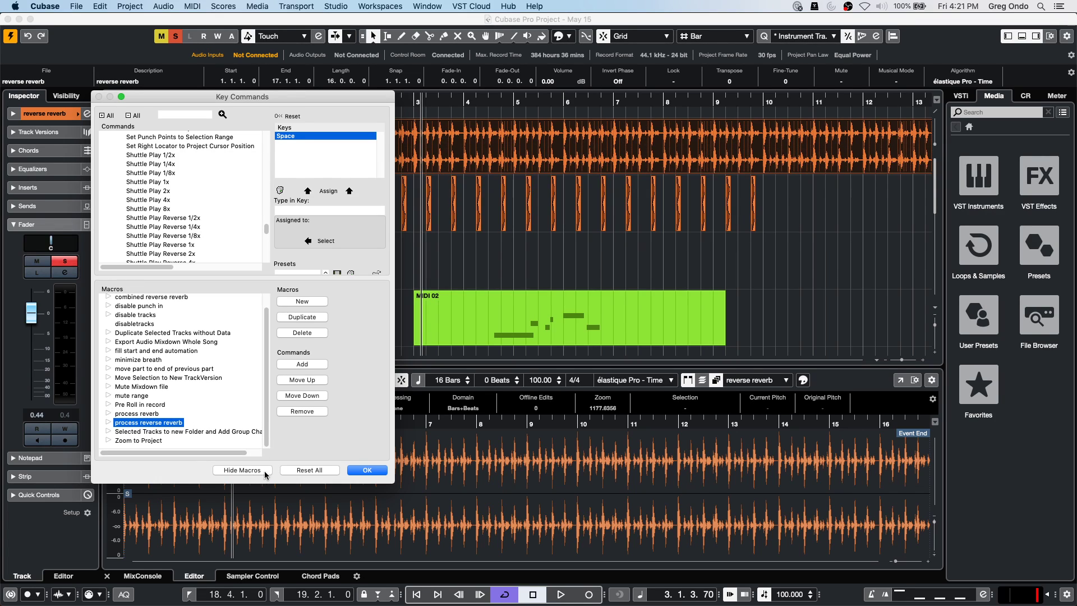
# Close Key Commands and select the first event on the construction kit track.
pyautogui.click(367, 470)
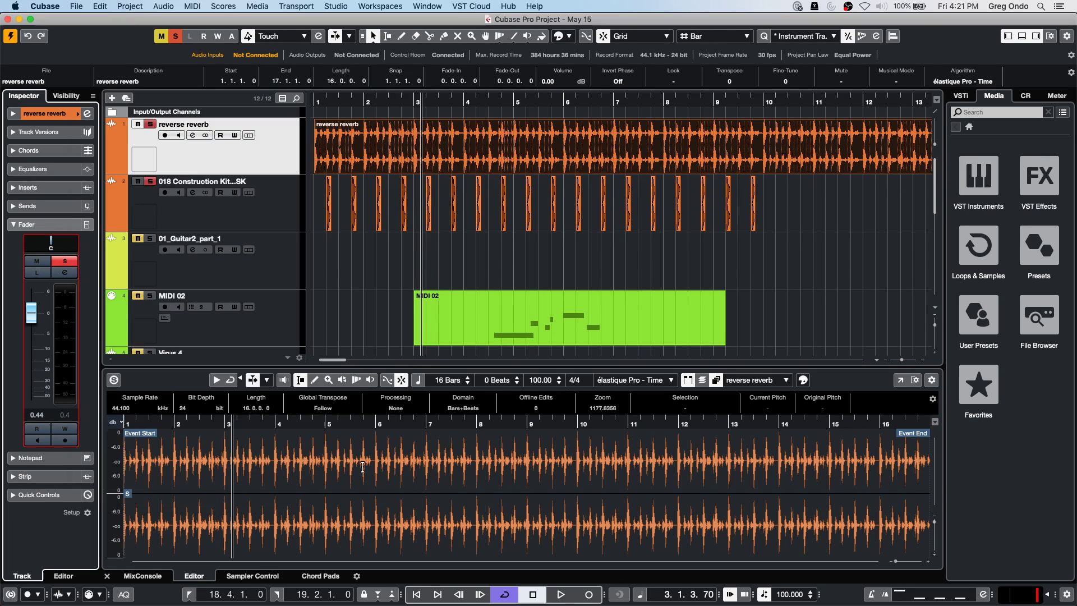
pyautogui.click(263, 183)
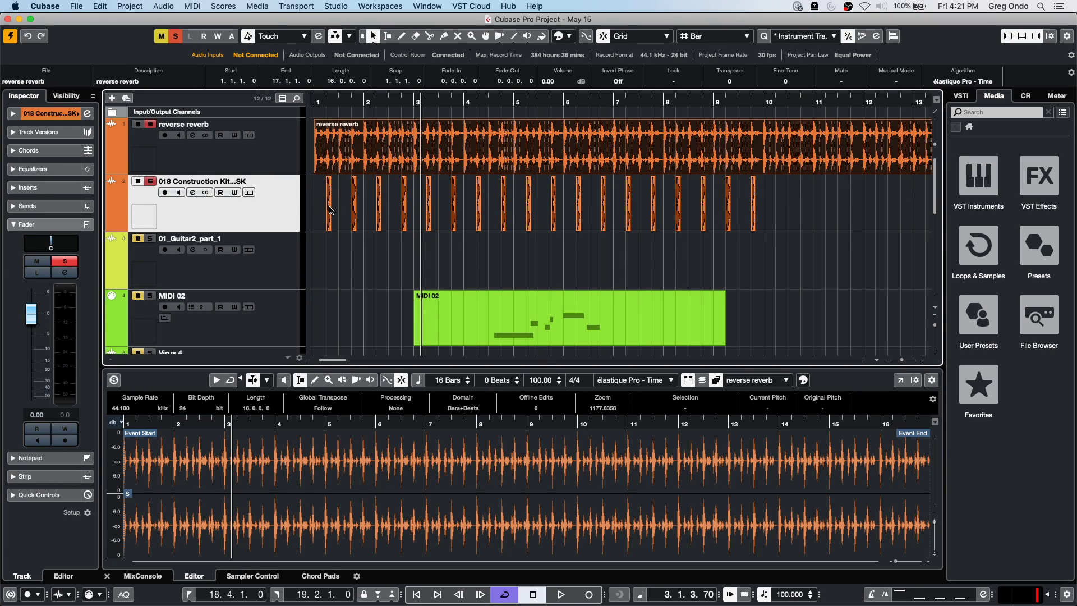
pyautogui.click(330, 210)
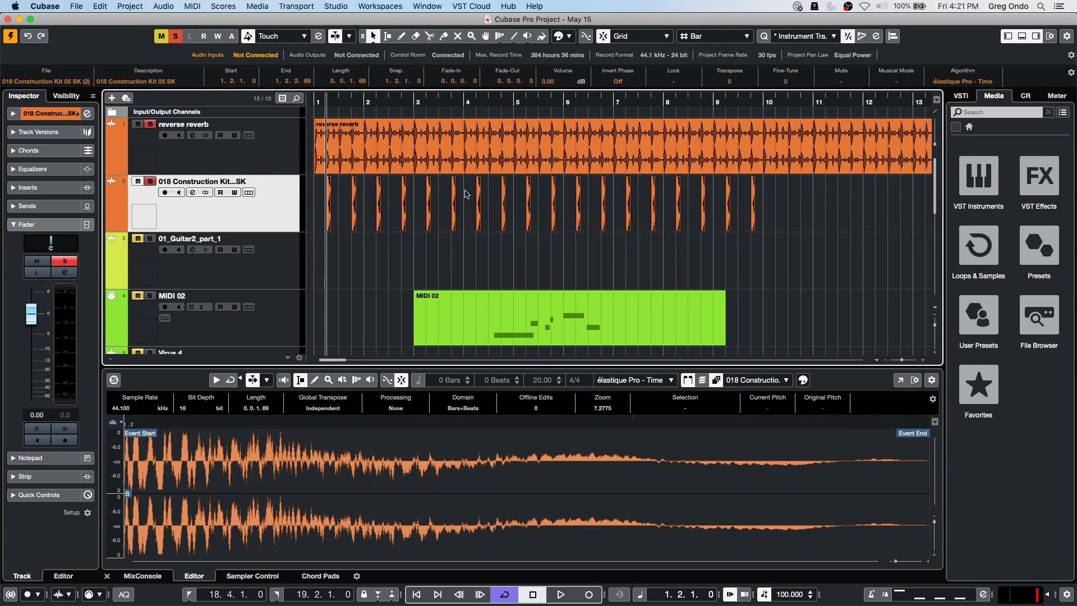
# Go through the Edit menu's Macros entry toward Key Commands.
pyautogui.click(131, 6)
pyautogui.moveTo(99, 6)
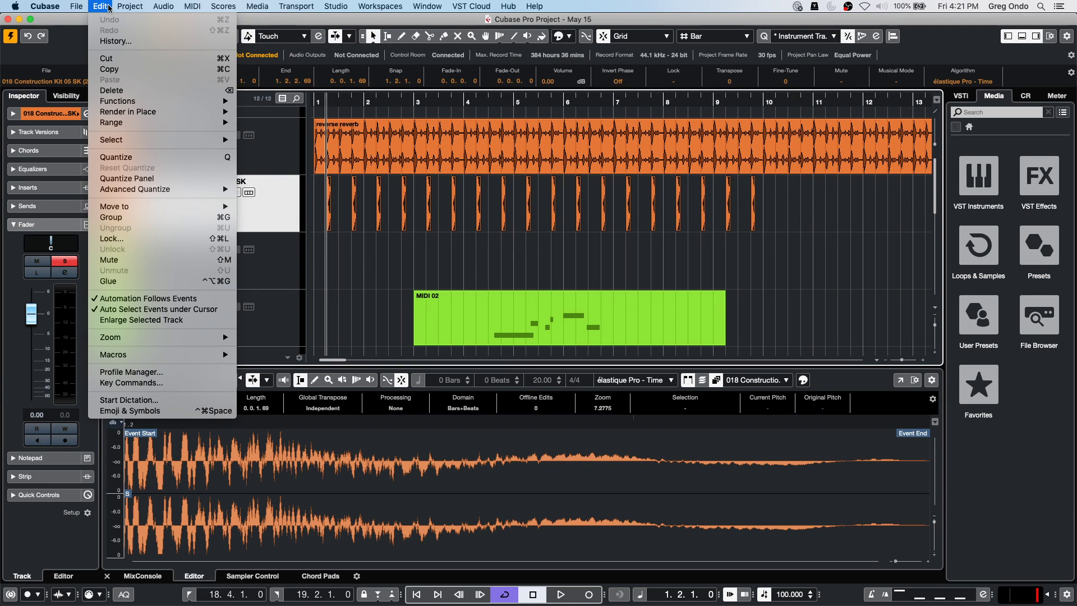
pyautogui.moveTo(118, 356)
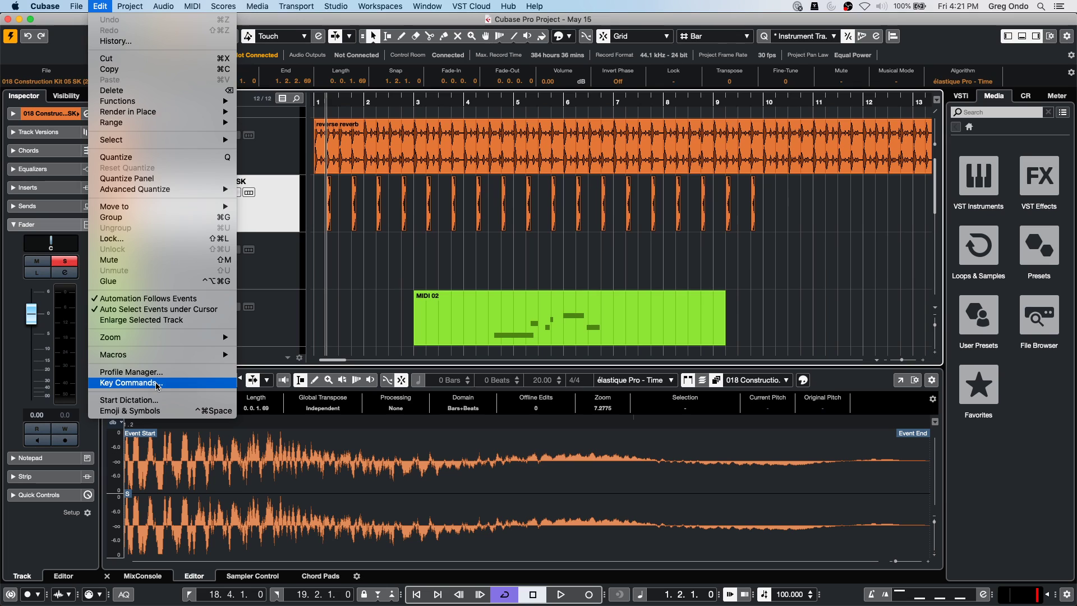
pyautogui.click(156, 382)
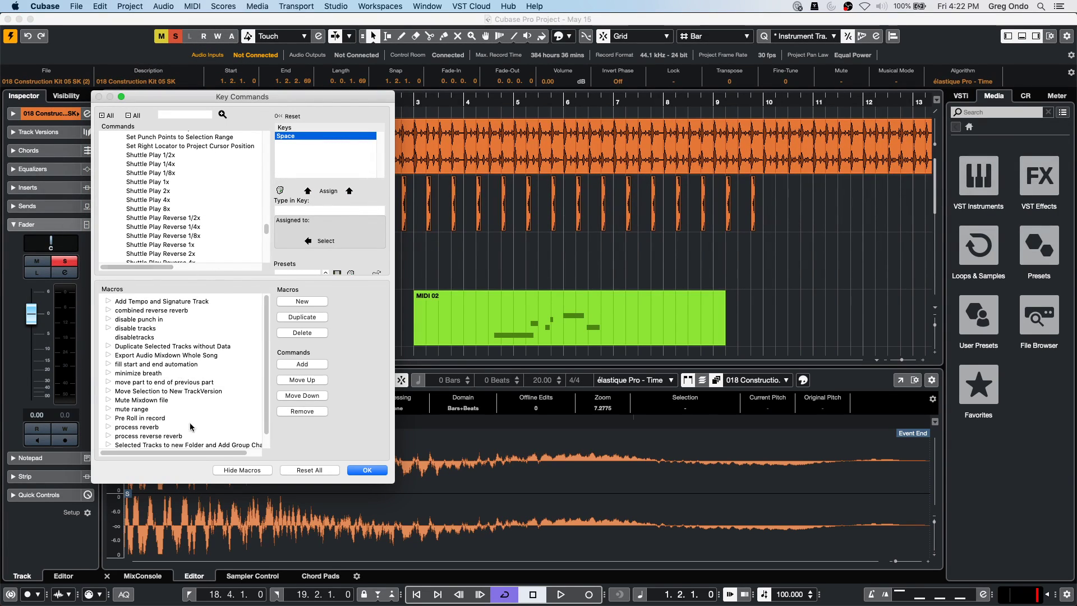
pyautogui.scroll(-1, 174, 396)
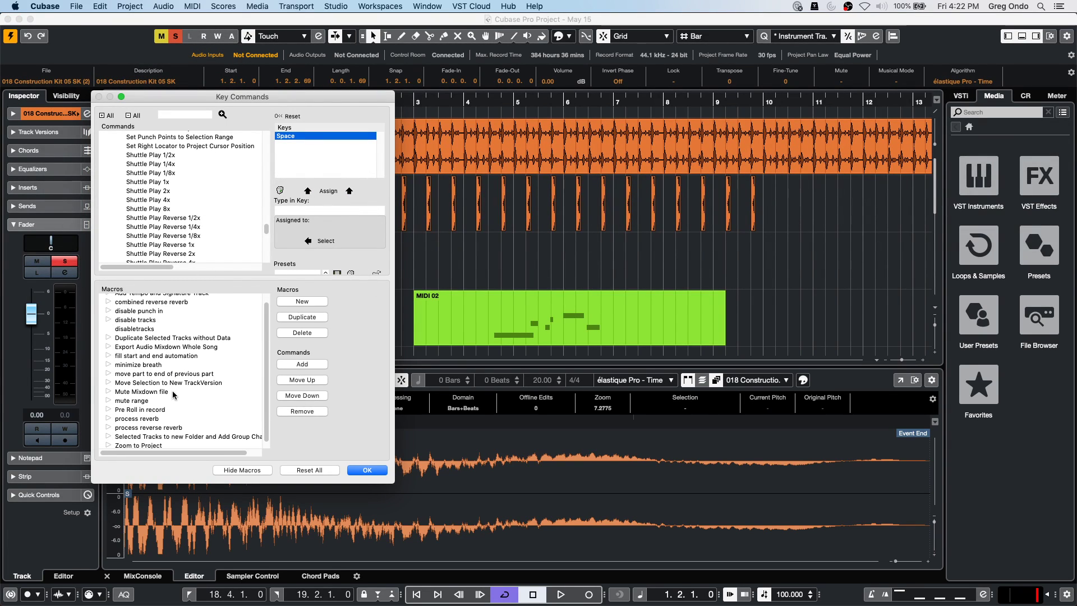
pyautogui.scroll(-1, 150, 370)
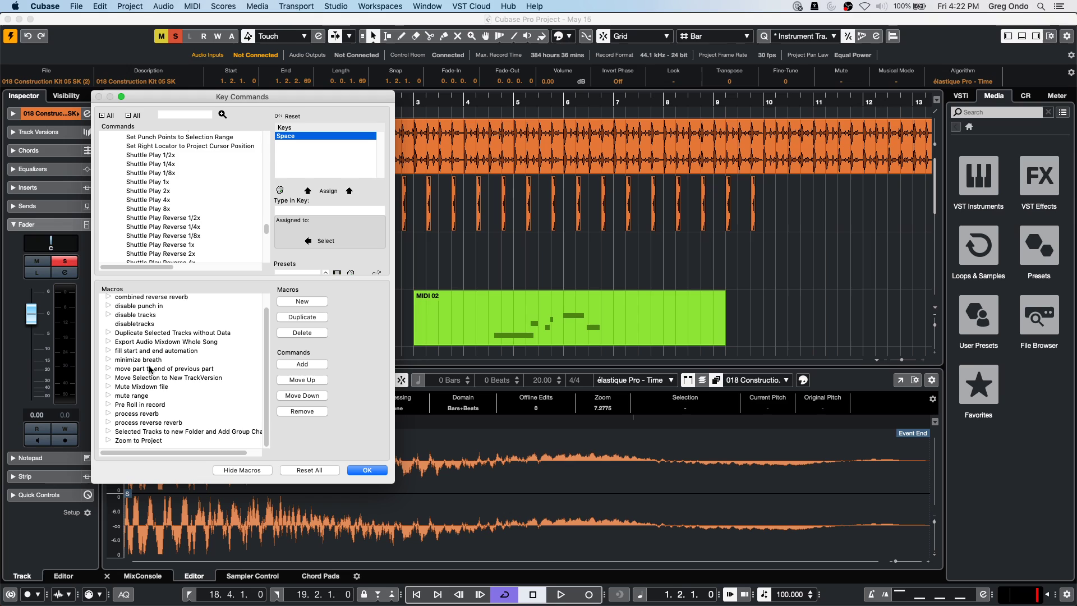
pyautogui.click(108, 413)
pyautogui.scroll(-2, 166, 390)
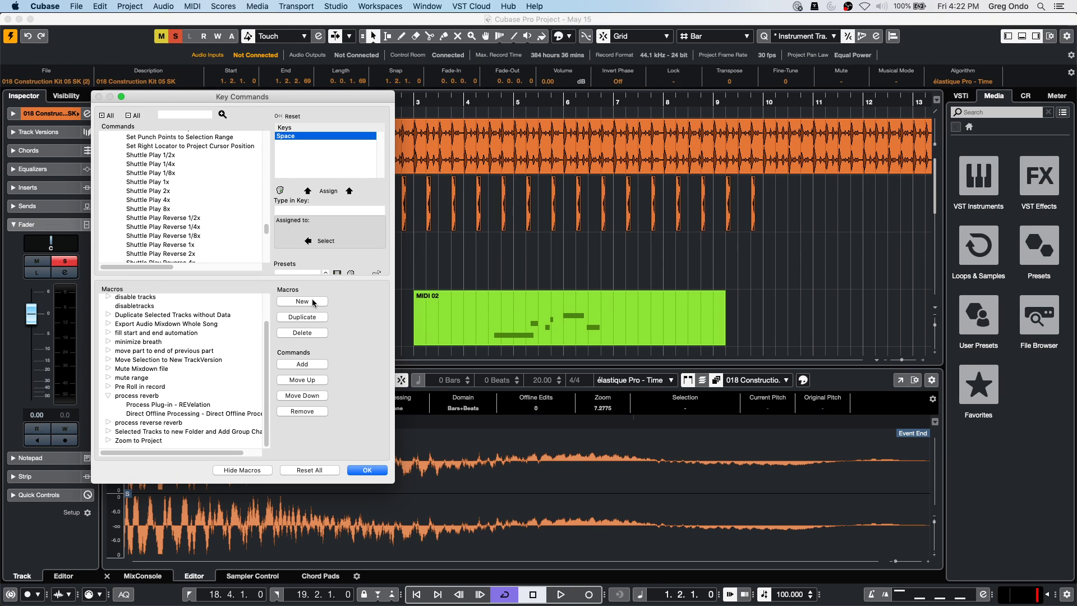
pyautogui.scroll(3, 200, 339)
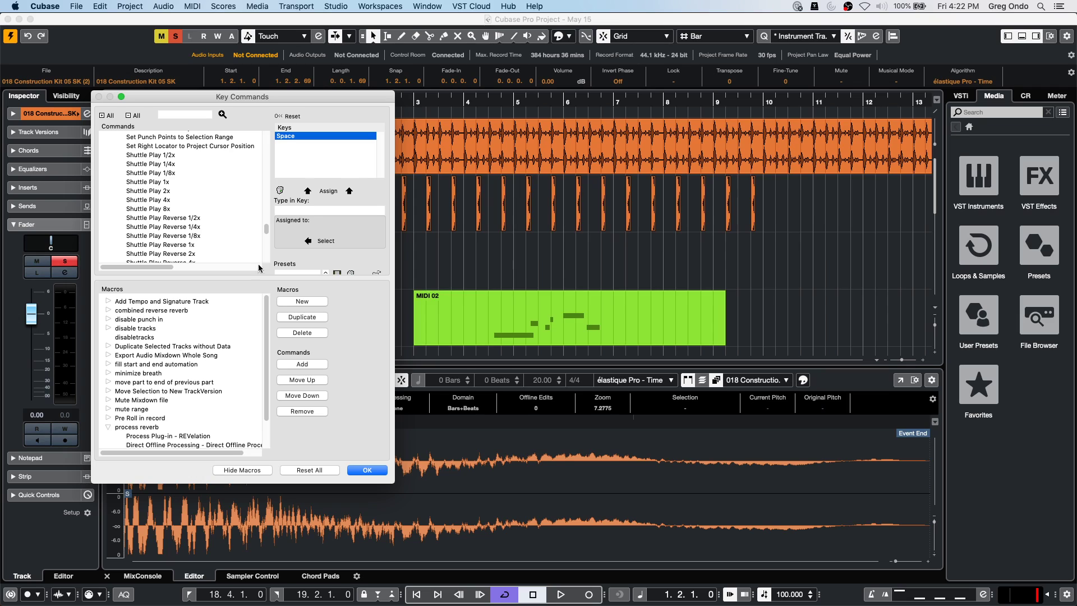
pyautogui.scroll(15, 160, 216)
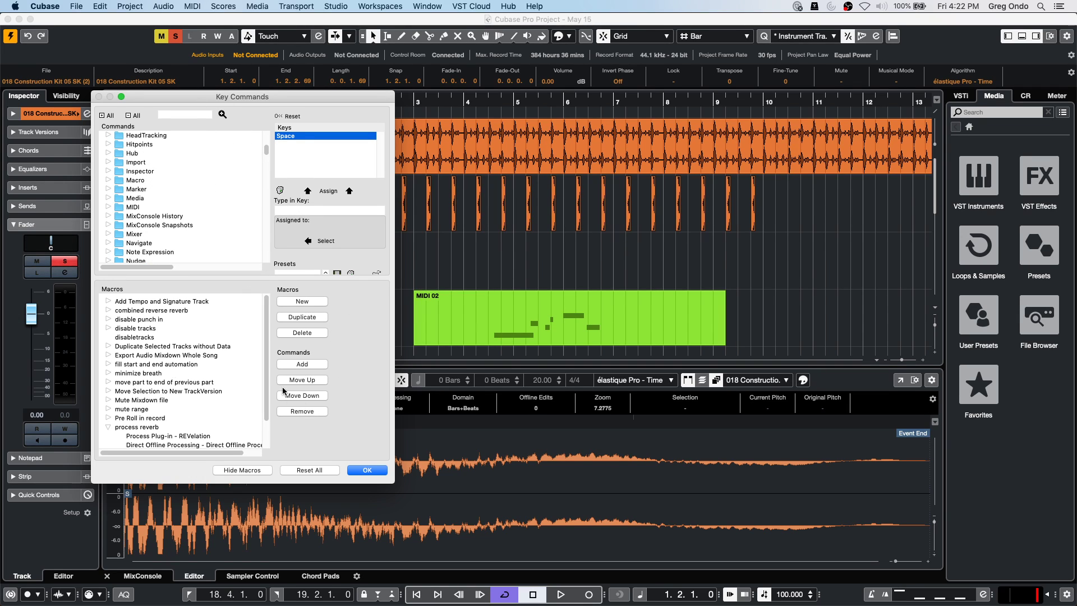
# Add a new macro named 'reverb backwards'.
pyautogui.click(313, 303)
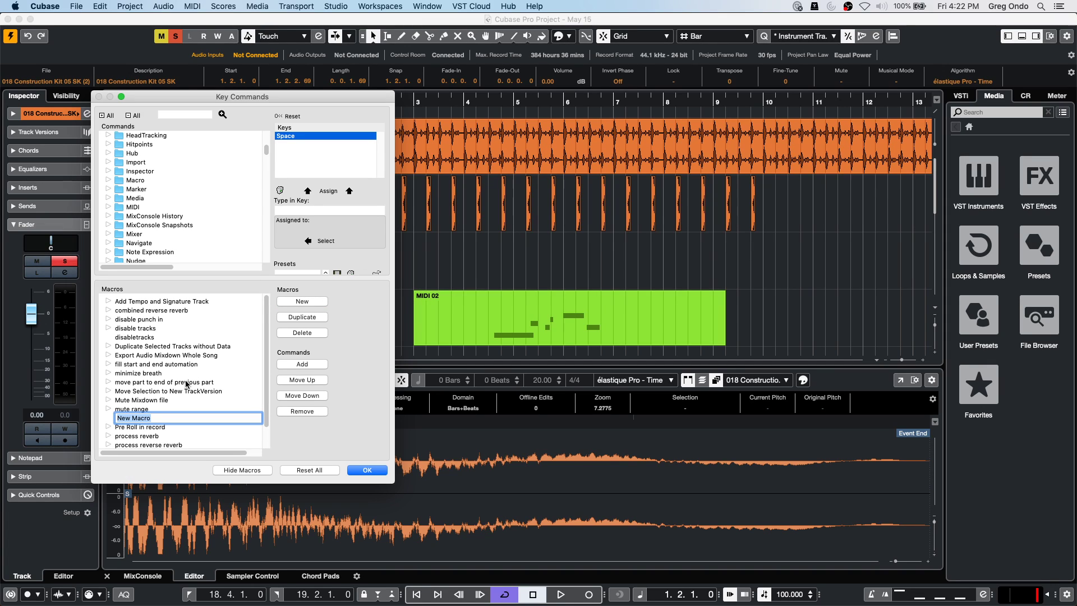
pyautogui.write('reverb backw')
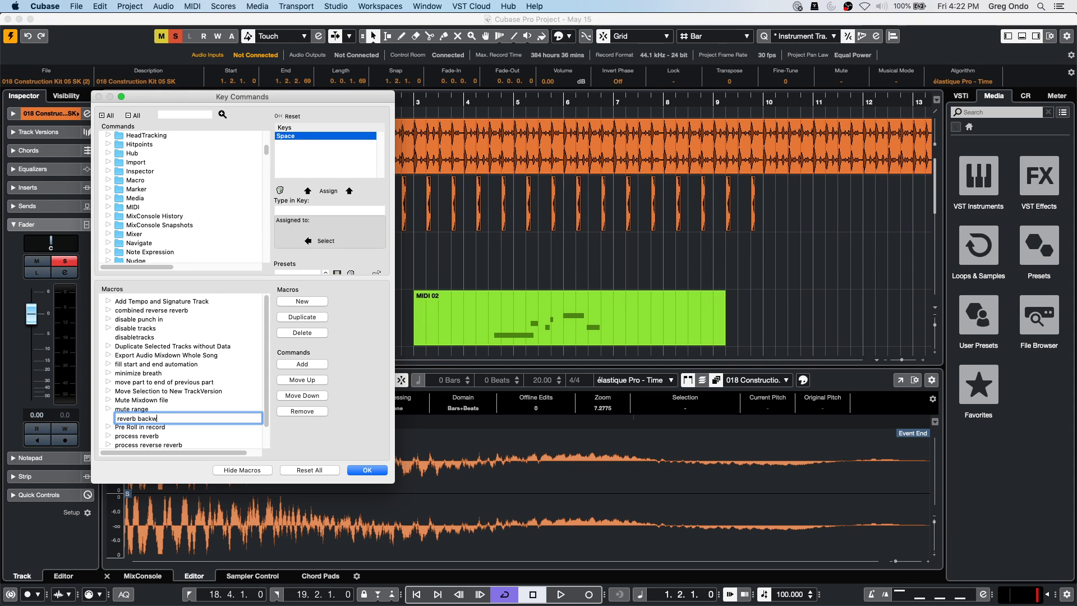
pyautogui.write('ards')
pyautogui.press('Return')
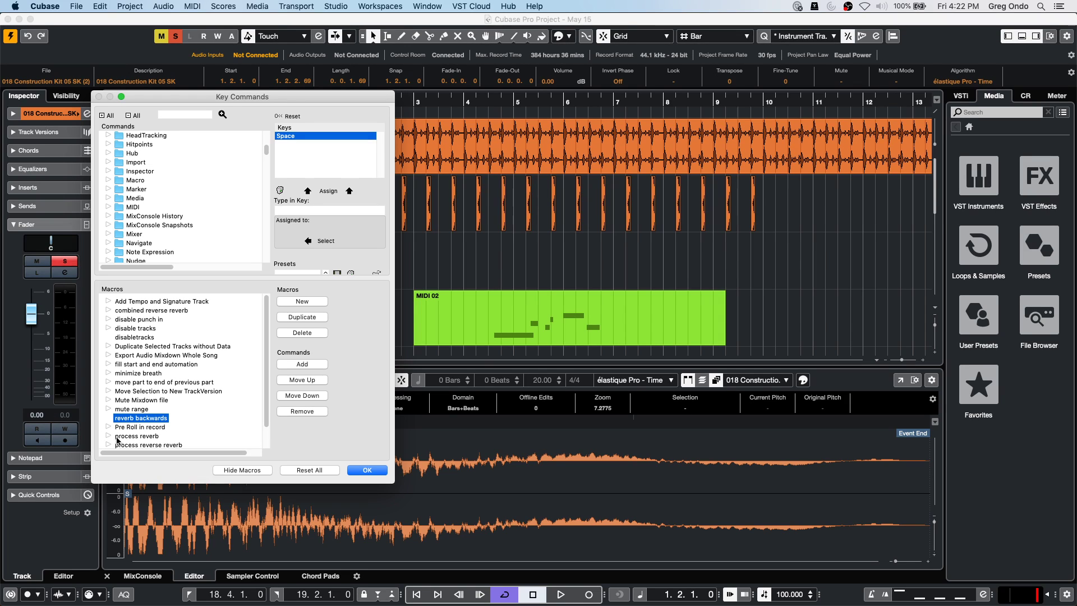
# Expand the process reverse reverb and process reverb macros to show their steps.
pyautogui.scroll(-2, 191, 415)
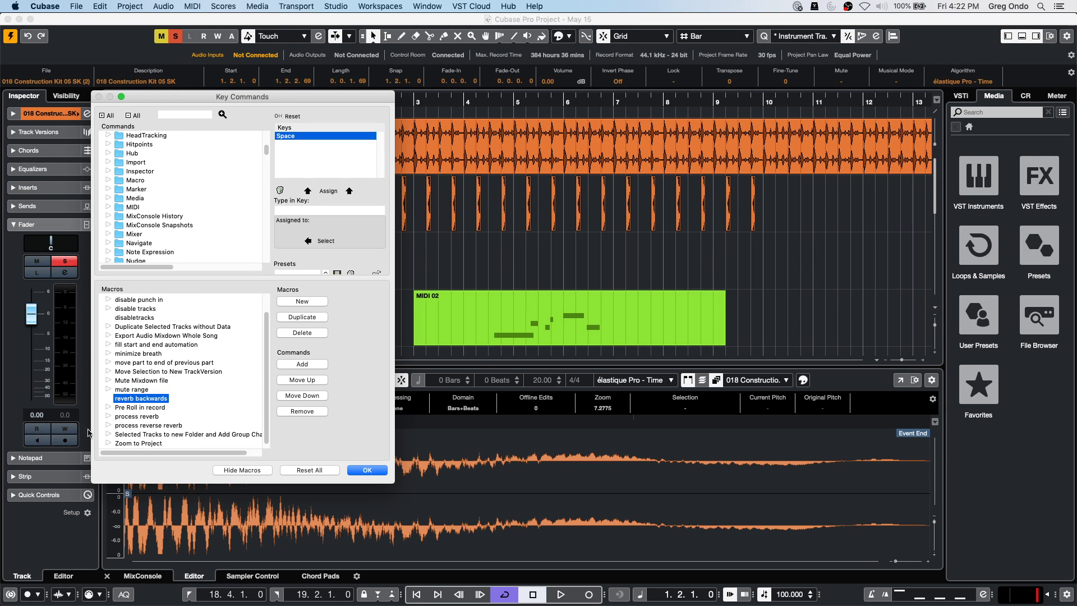
pyautogui.click(109, 425)
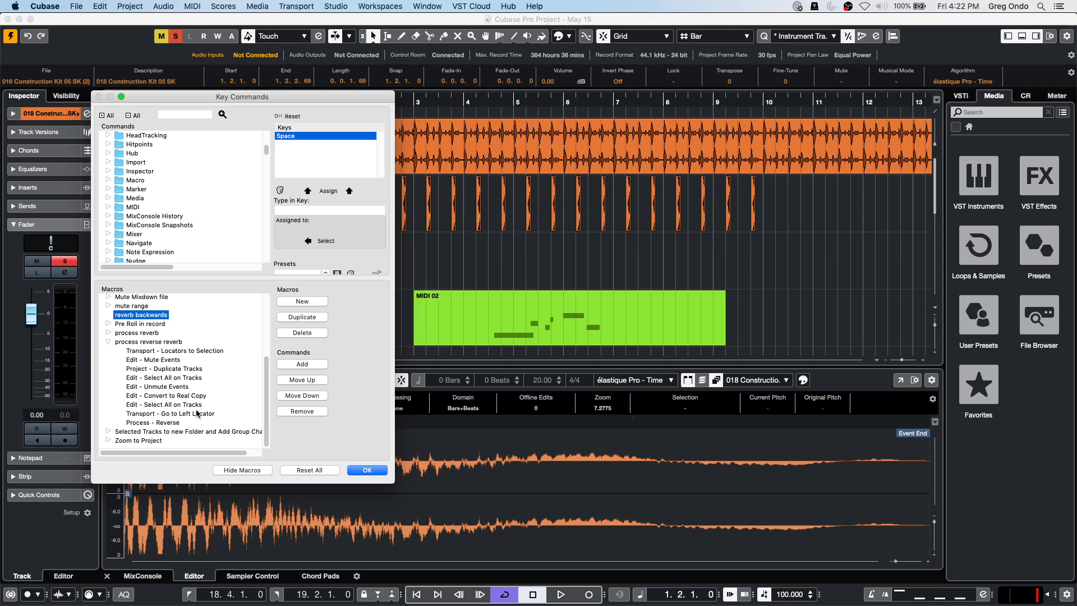
pyautogui.click(109, 333)
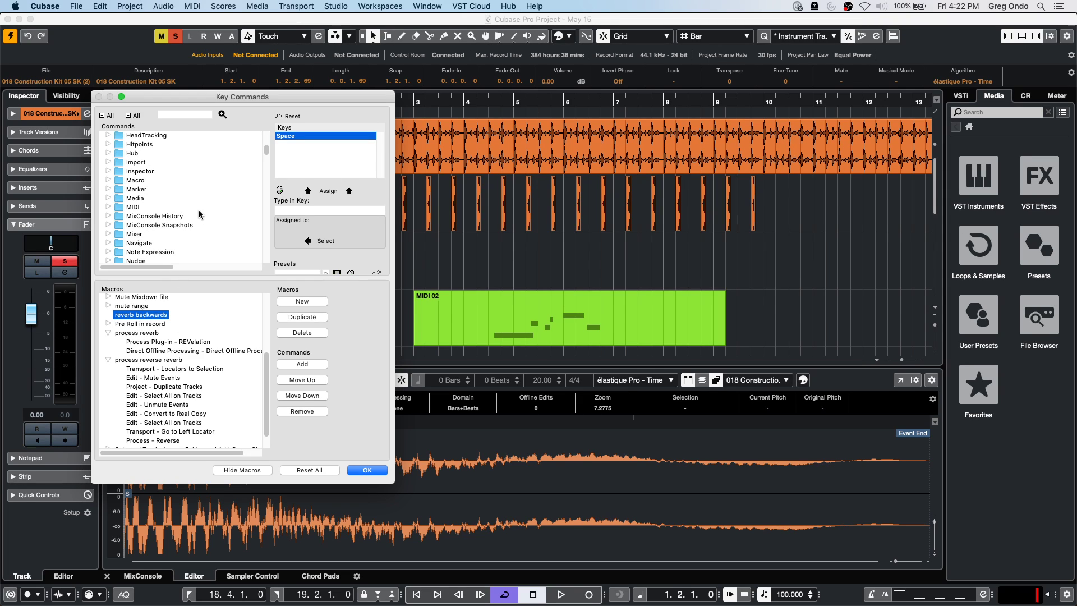
# Add process reverse reverb, then process reverb, to 'reverb backwards' and confirm with OK.
pyautogui.click(109, 180)
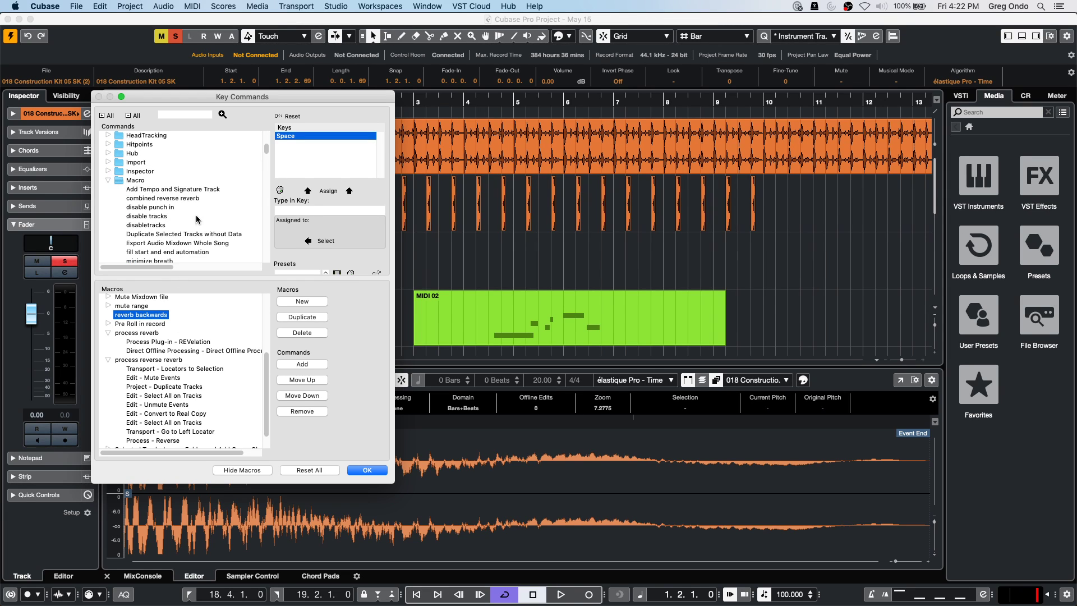
pyautogui.scroll(-5, 202, 221)
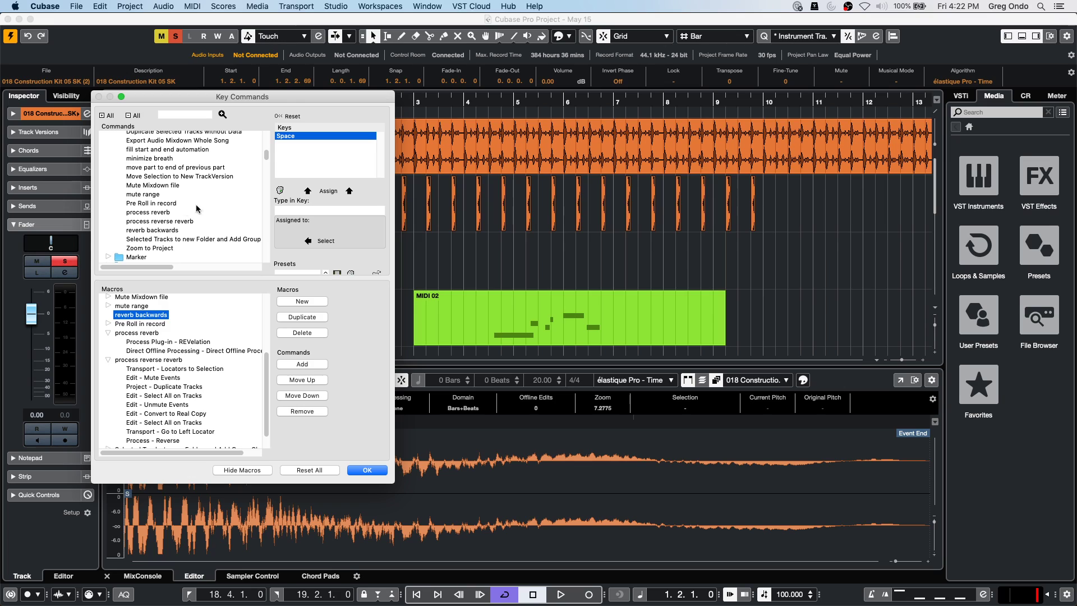
pyautogui.click(188, 222)
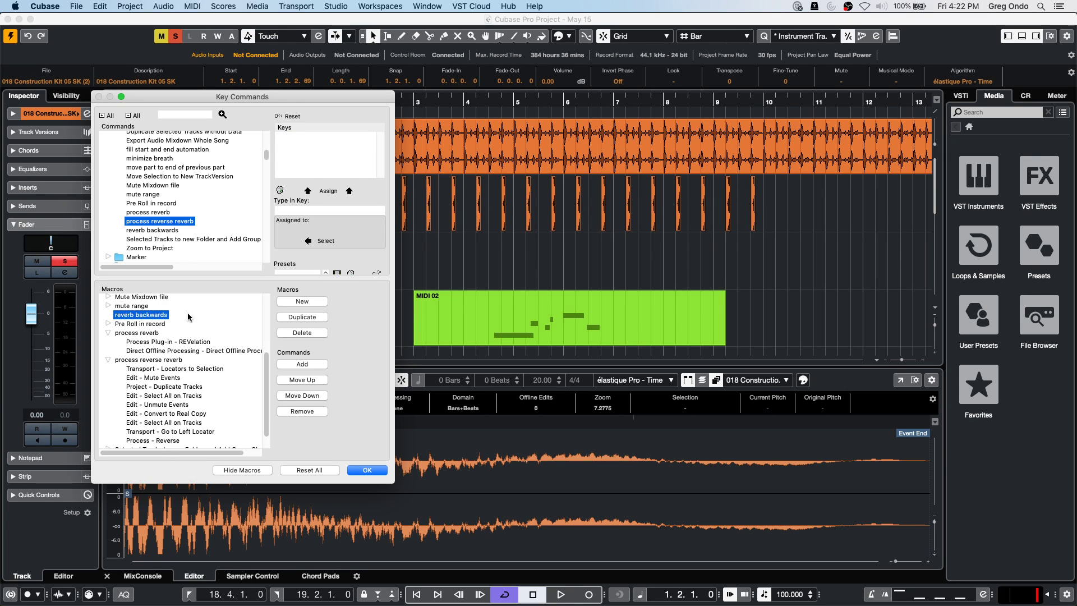
pyautogui.click(314, 365)
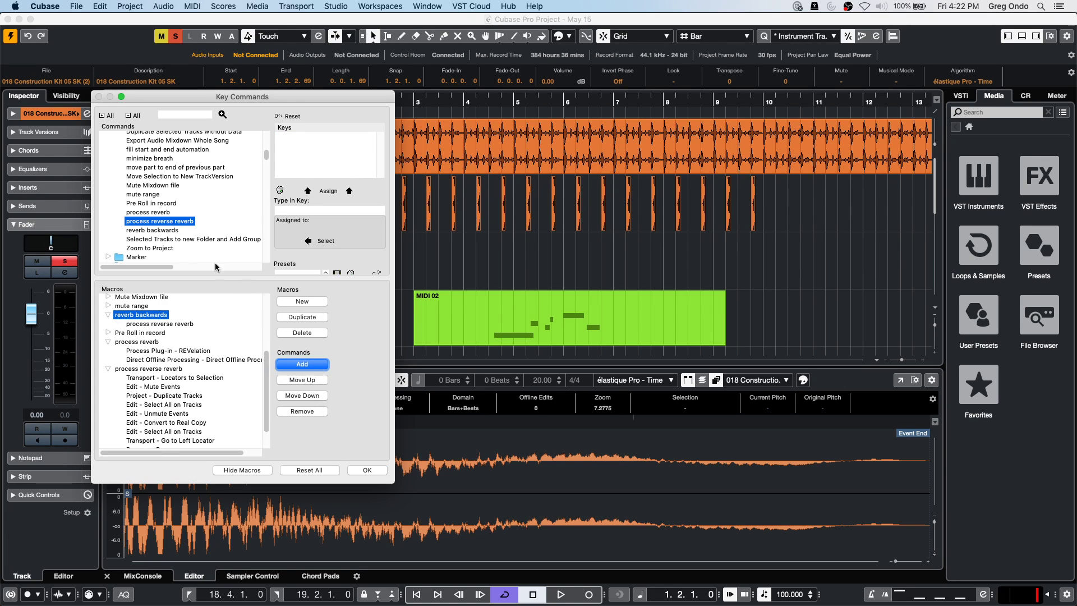
pyautogui.click(160, 214)
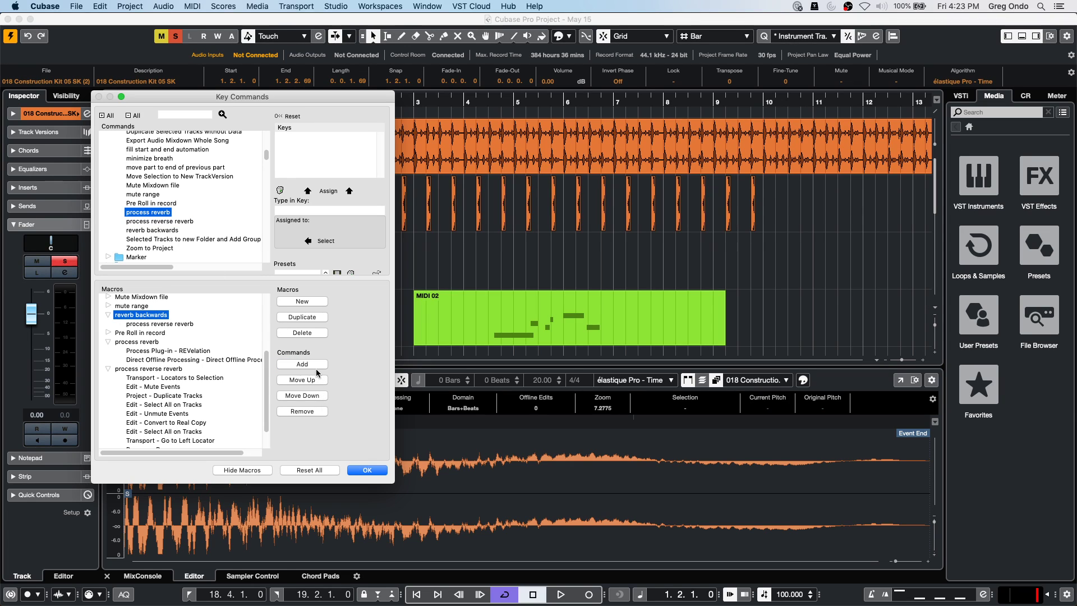
pyautogui.click(316, 364)
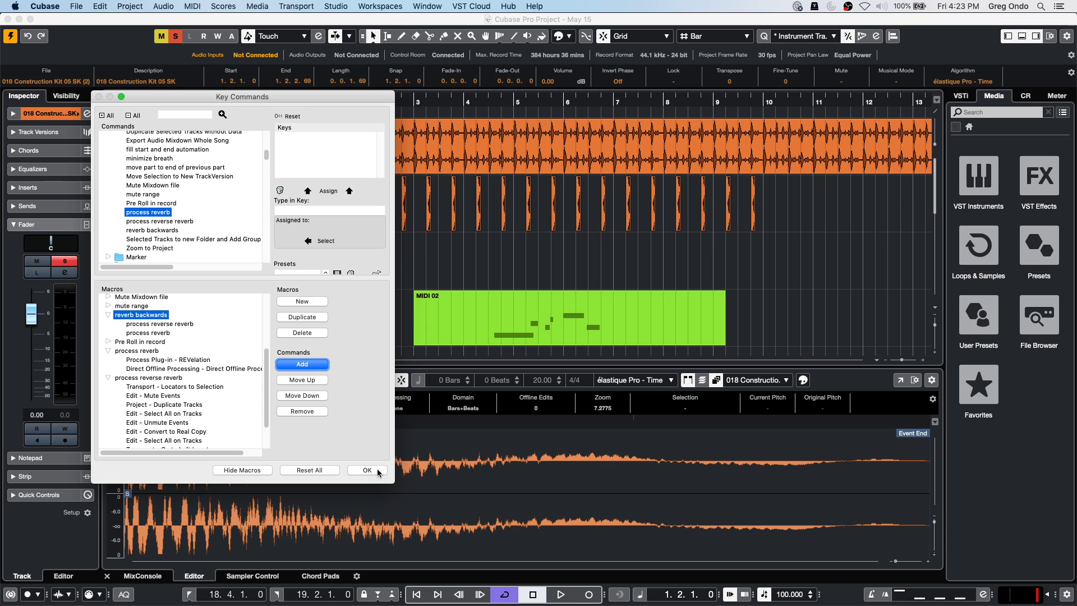
pyautogui.click(377, 471)
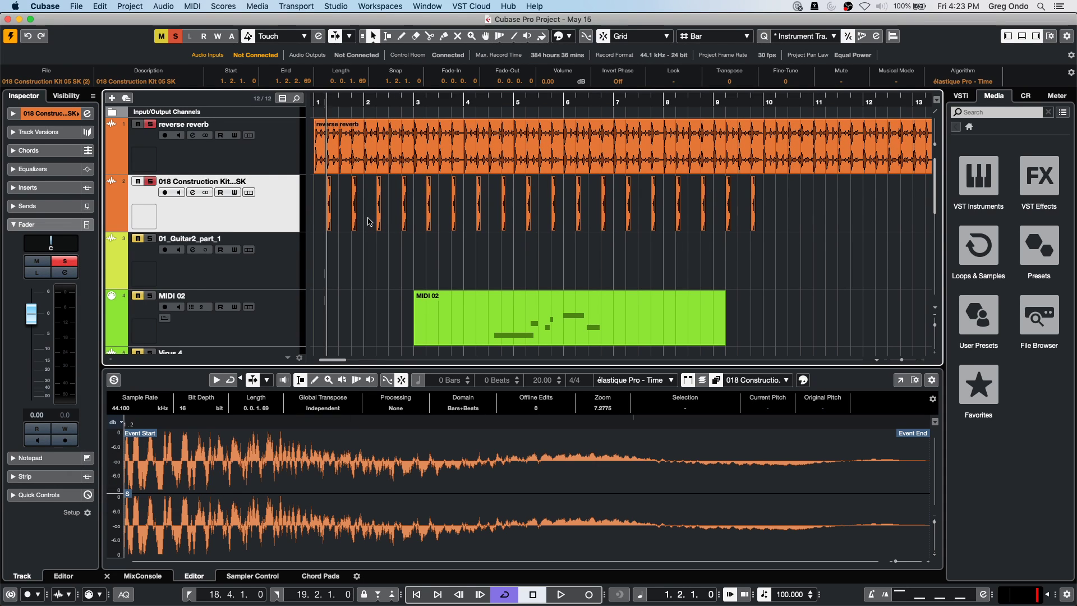
# Zoom into the opening bars, play and stop, then select the drum hit at bar 1.2 on track 2.
pyautogui.moveTo(322, 96); pyautogui.dragTo(359, 202)
pyautogui.press('space')
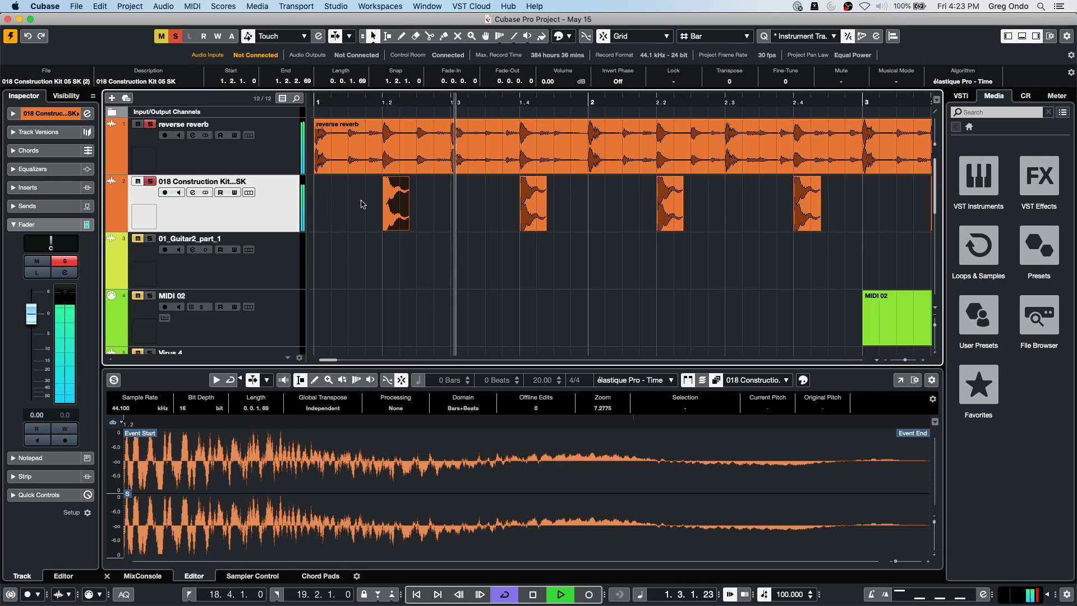
pyautogui.press('space')
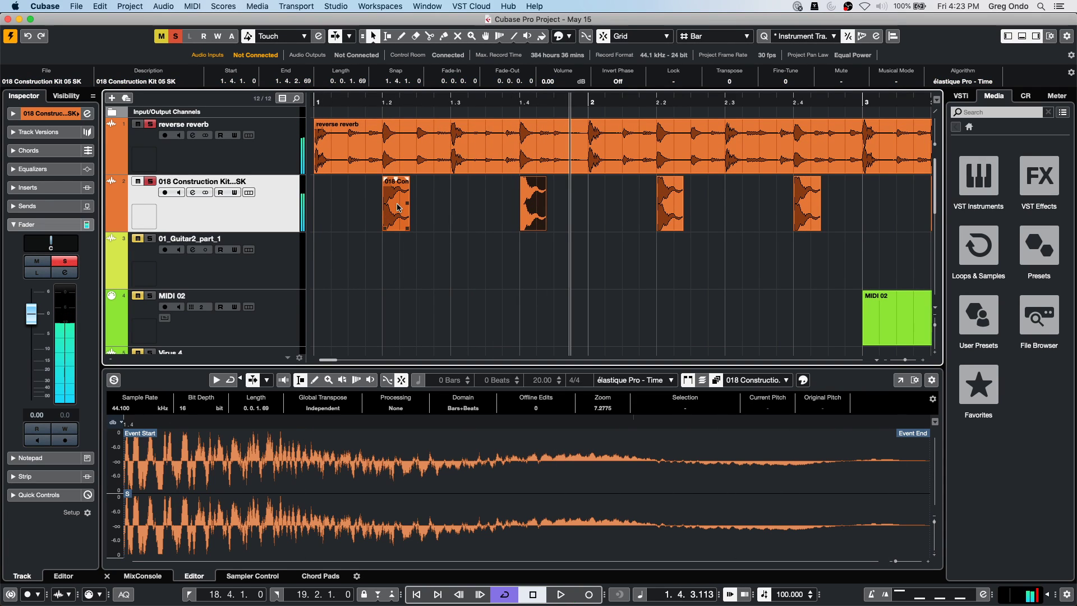
pyautogui.click(397, 207)
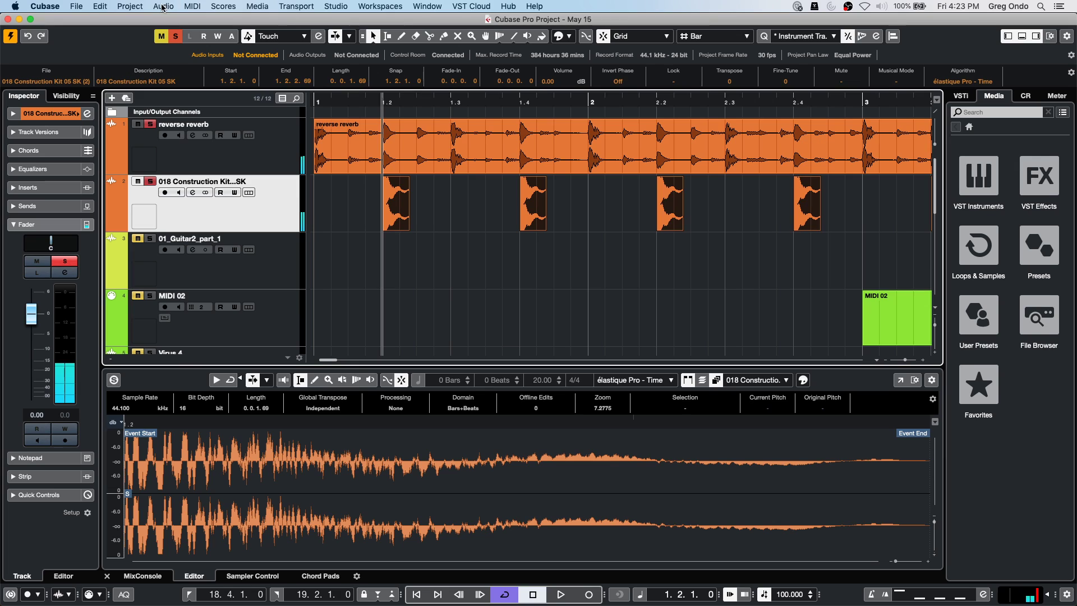
# Run the reverb backwards macro on the selected hit, dismissing the shared-audio warning.
pyautogui.click(125, 6)
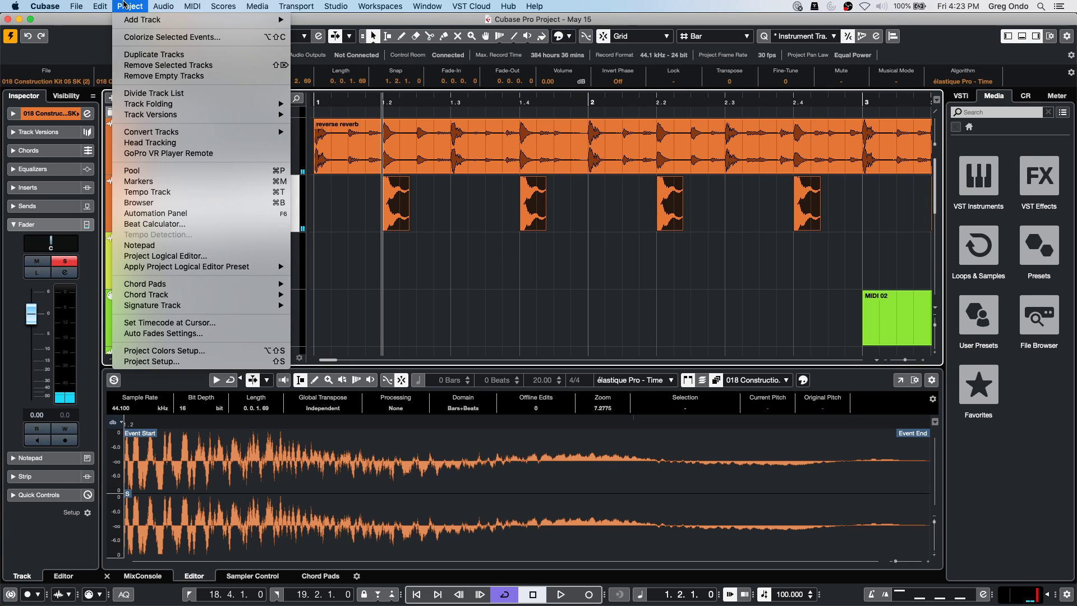
pyautogui.moveTo(106, 9)
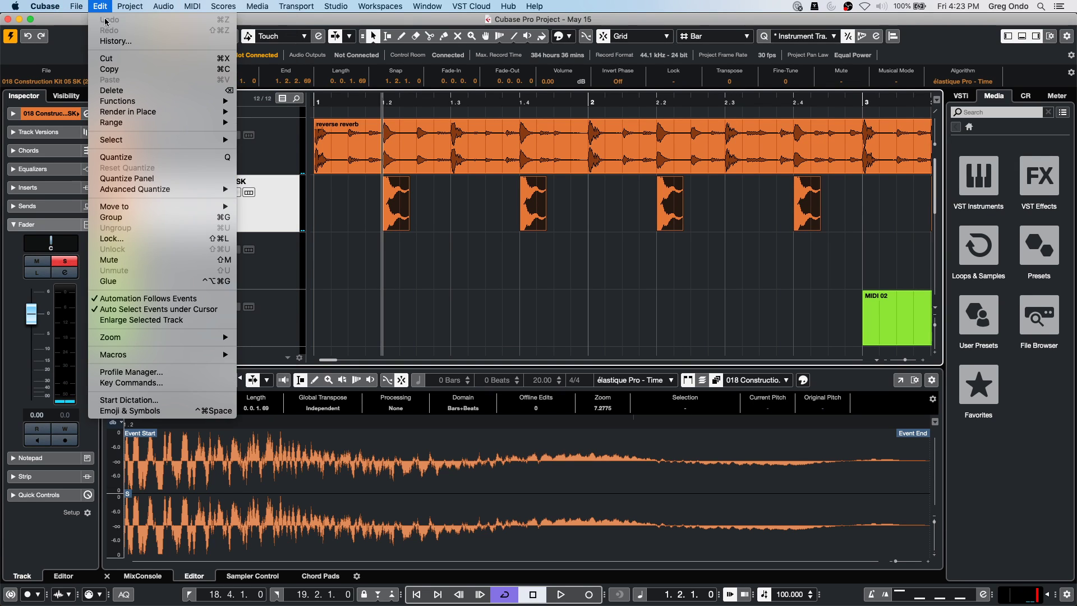
pyautogui.moveTo(163, 356)
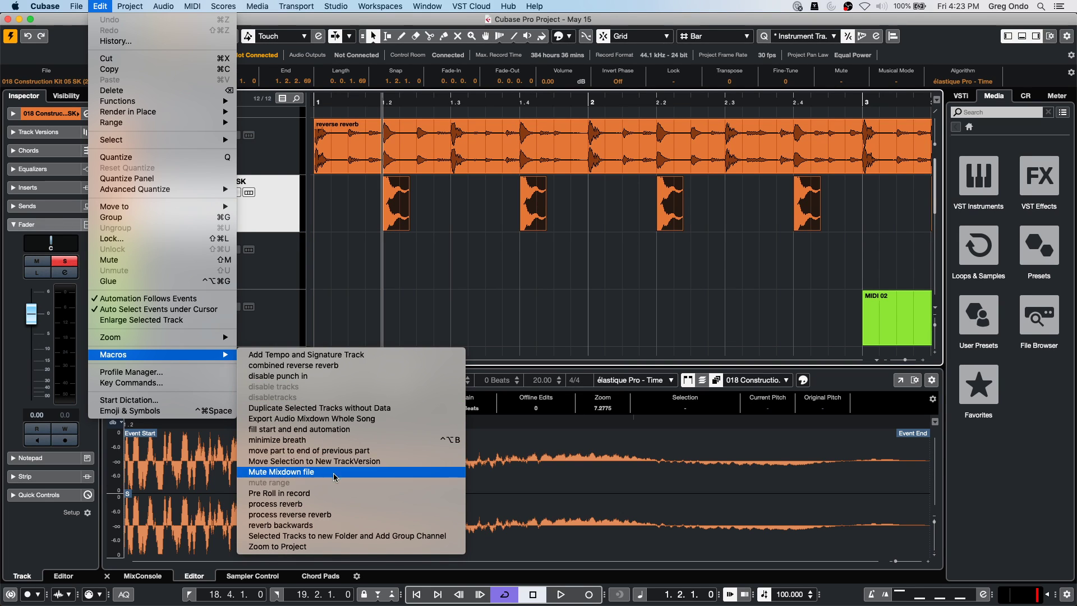
pyautogui.click(342, 526)
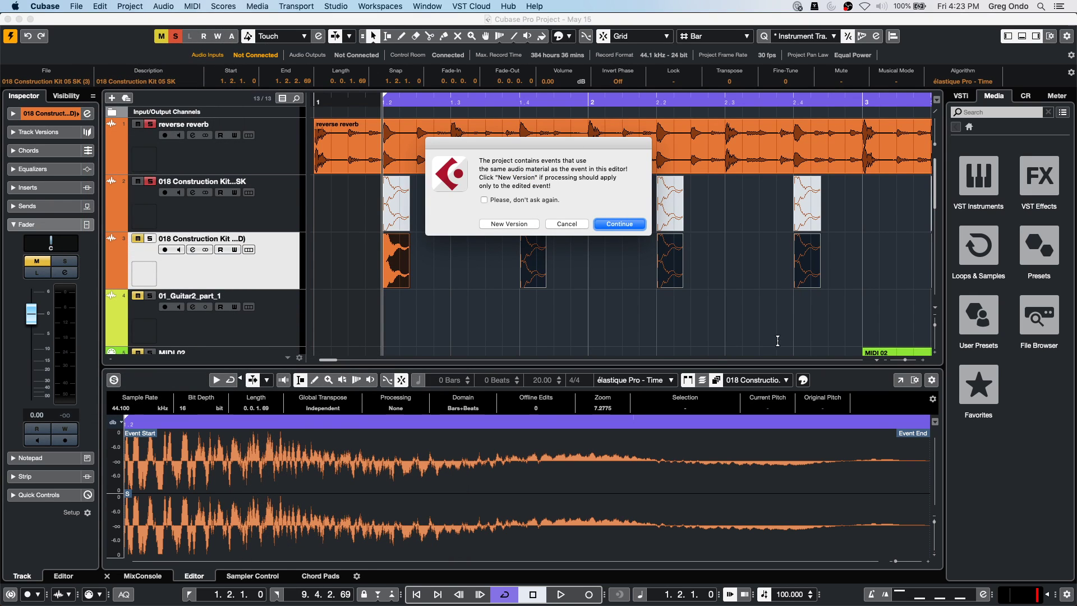
pyautogui.click(617, 224)
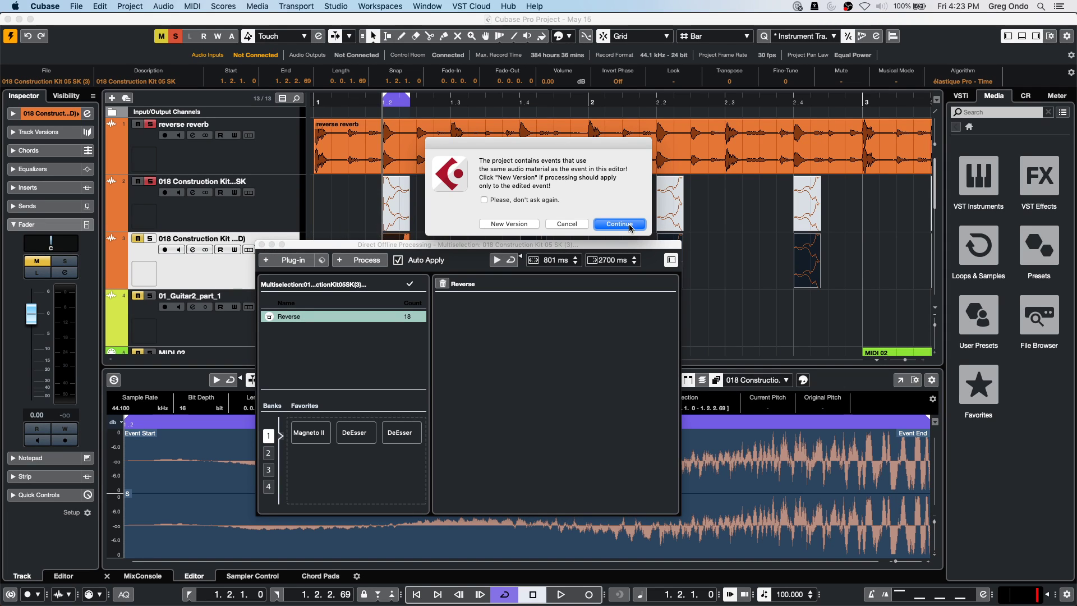
pyautogui.click(578, 224)
# Play back the reversed hit, turn off looped playback, and run reverb backwards again.
pyautogui.press('space')
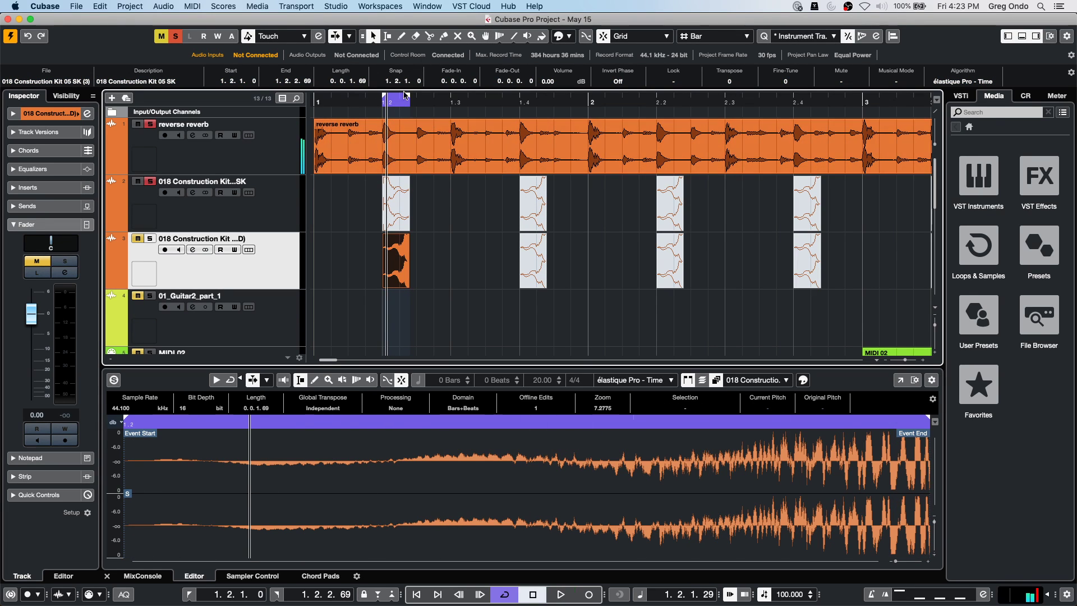
pyautogui.click(504, 594)
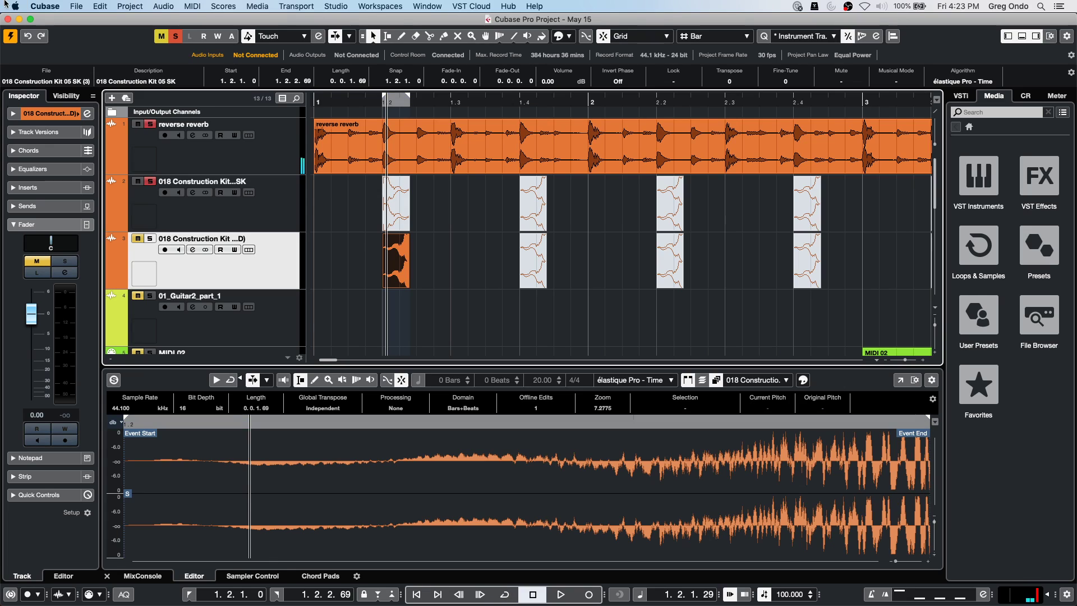
pyautogui.click(99, 6)
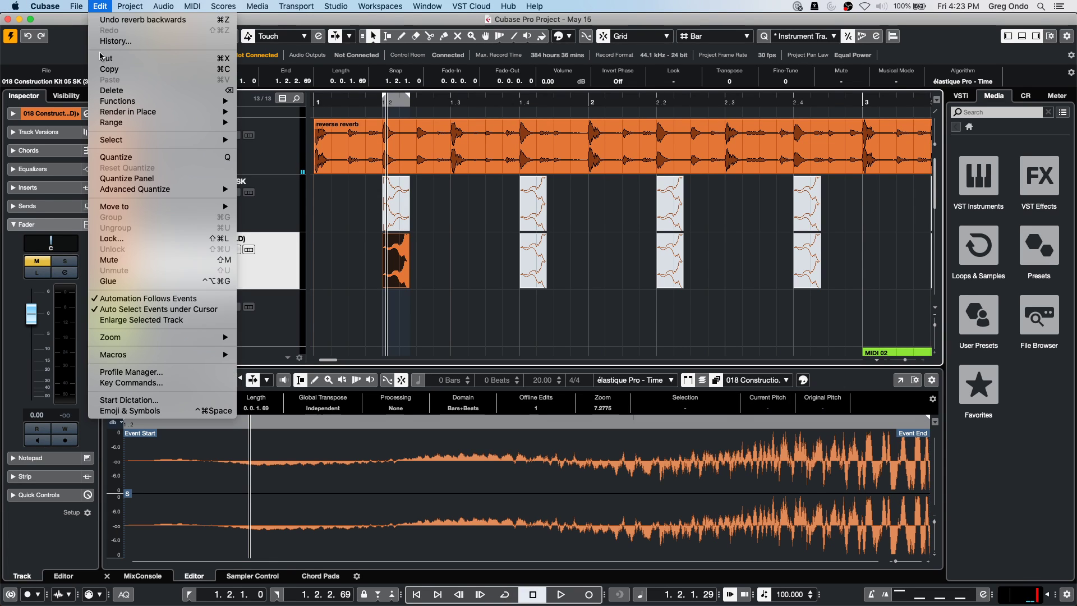
pyautogui.moveTo(173, 356)
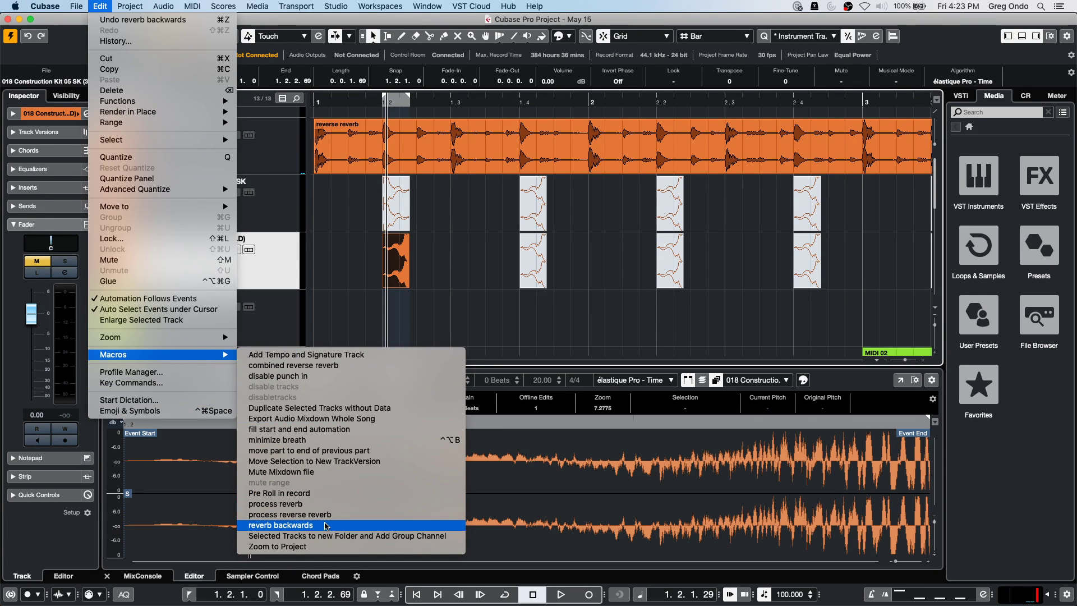
pyautogui.click(354, 504)
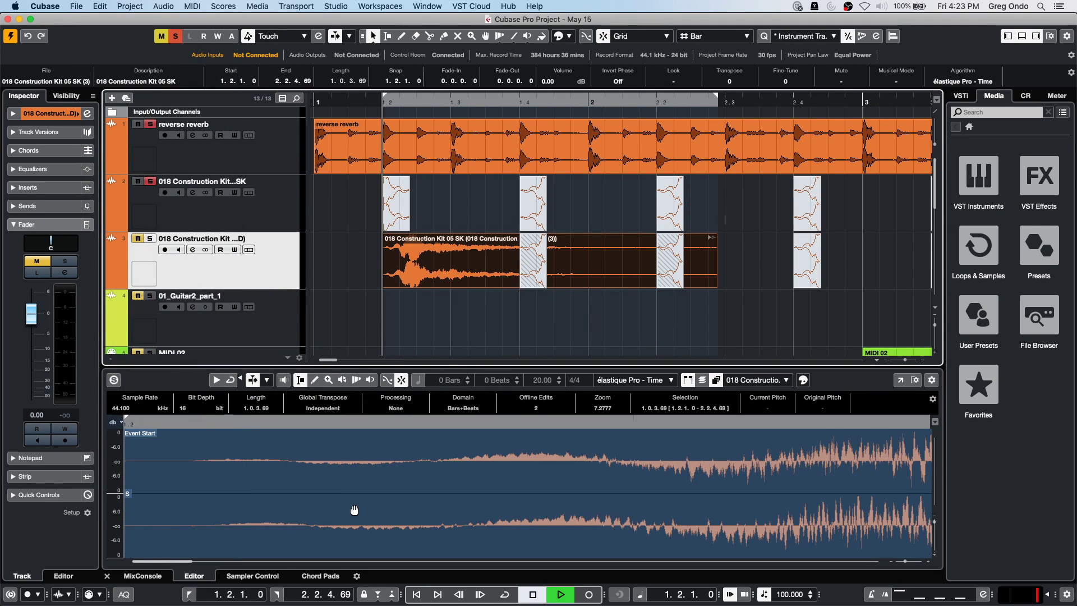
# Undo twice to remove the duplicated Construction Kit track, then select track 2's first event.
pyautogui.press('super+z')
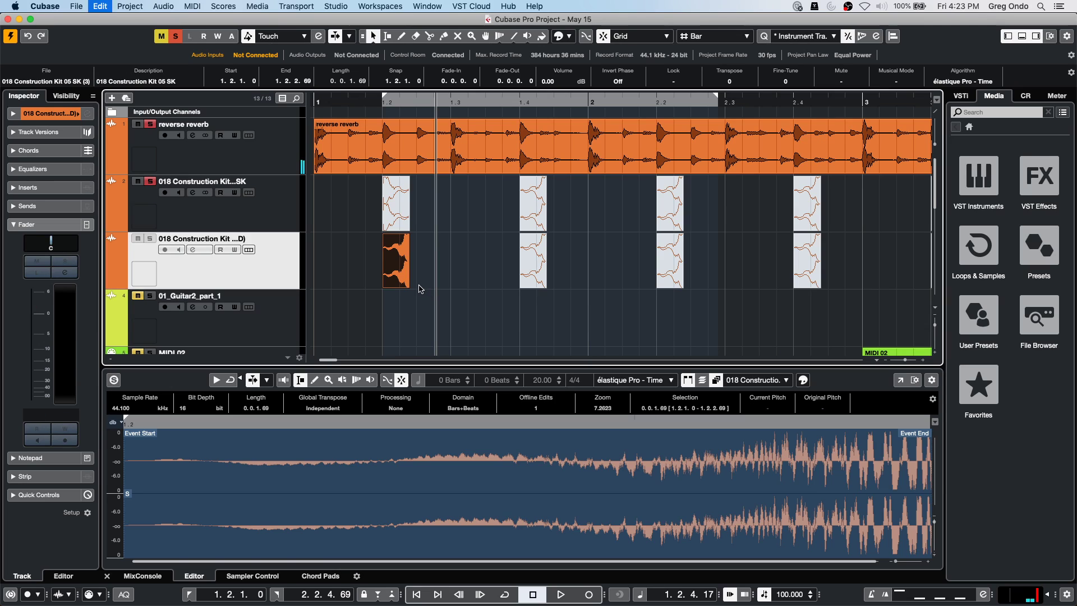
pyautogui.press('super+z')
pyautogui.click(275, 217)
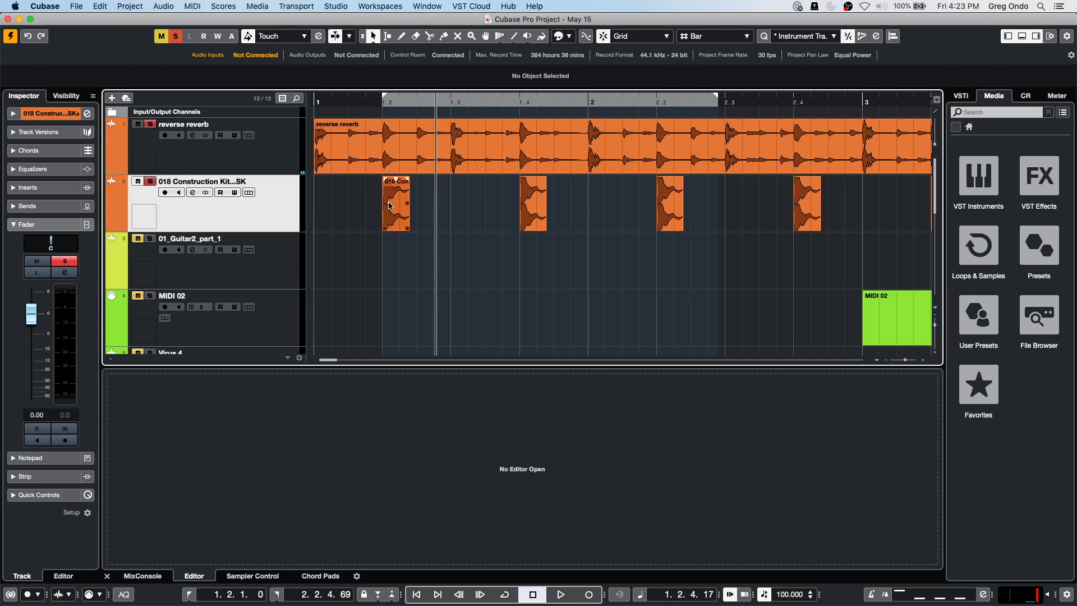
pyautogui.click(399, 223)
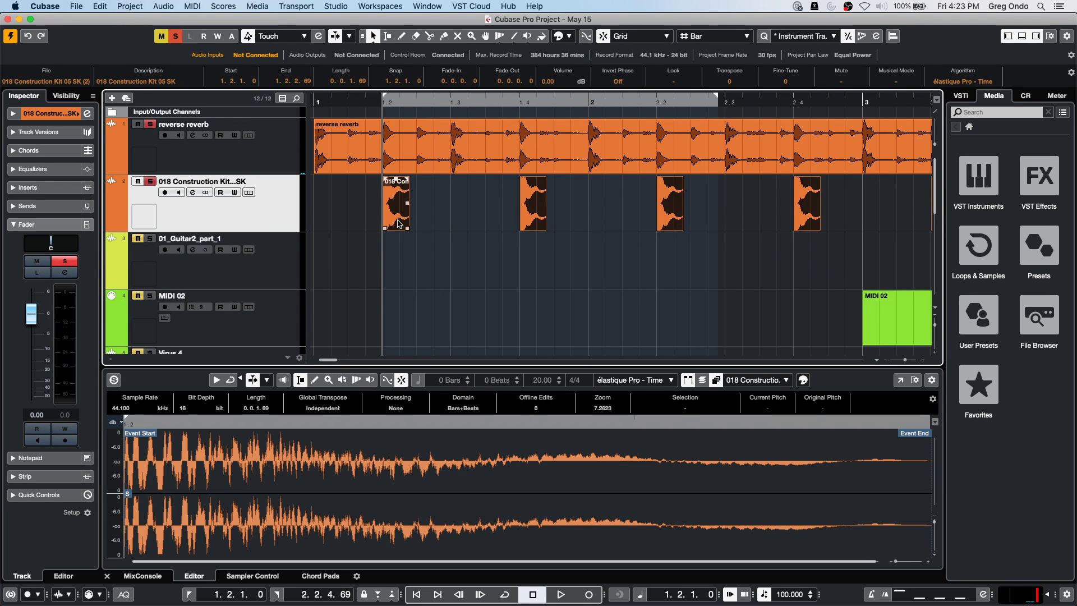
pyautogui.click(101, 6)
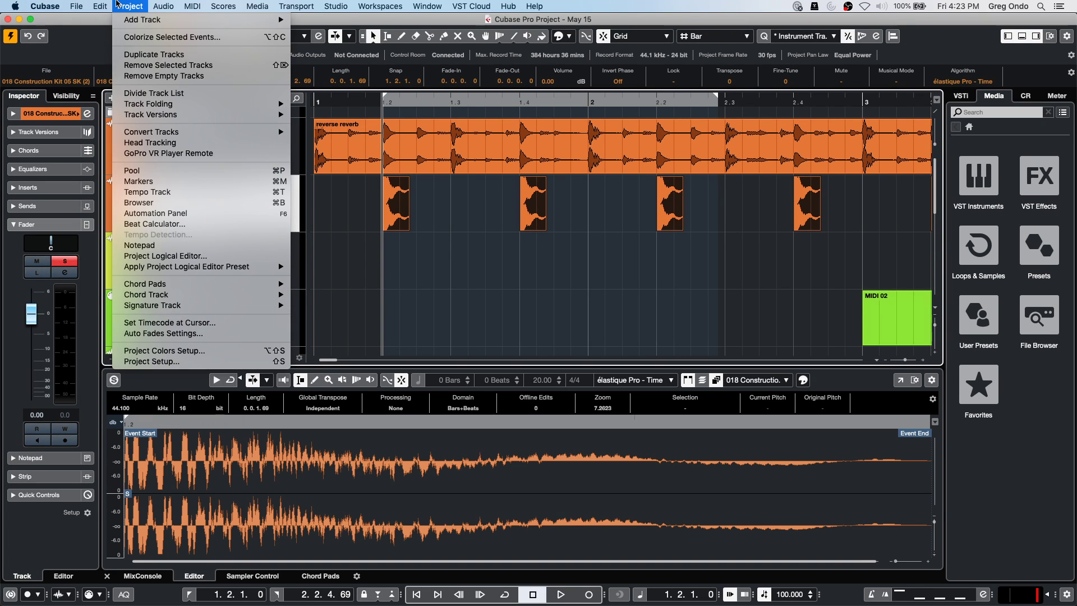
# Run Edit > Macros > reverb backwards on the event as a New Version, then deselect.
pyautogui.moveTo(84, 5)
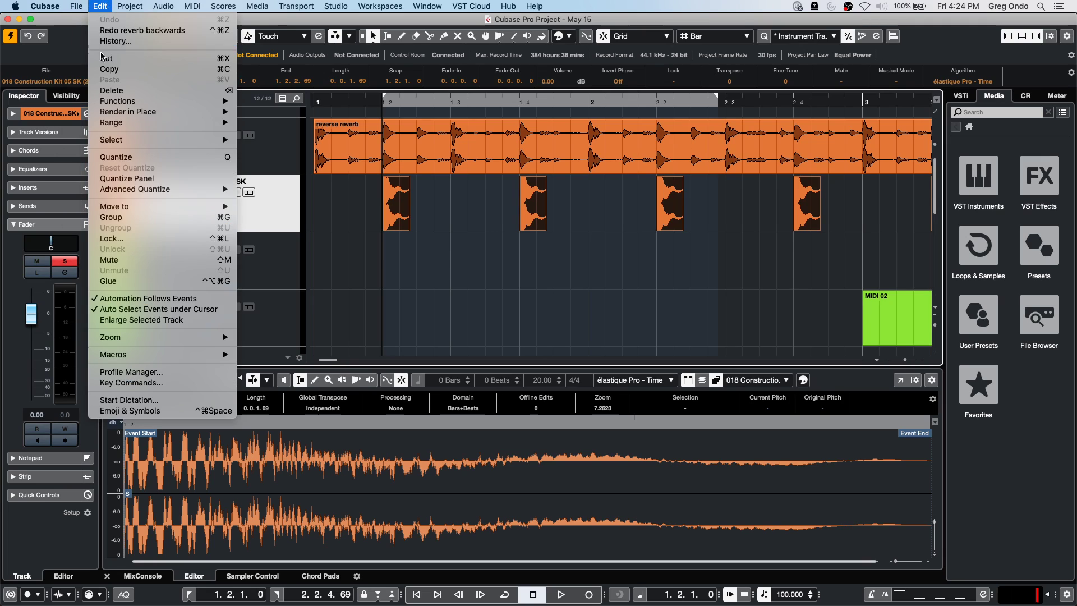
pyautogui.moveTo(142, 355)
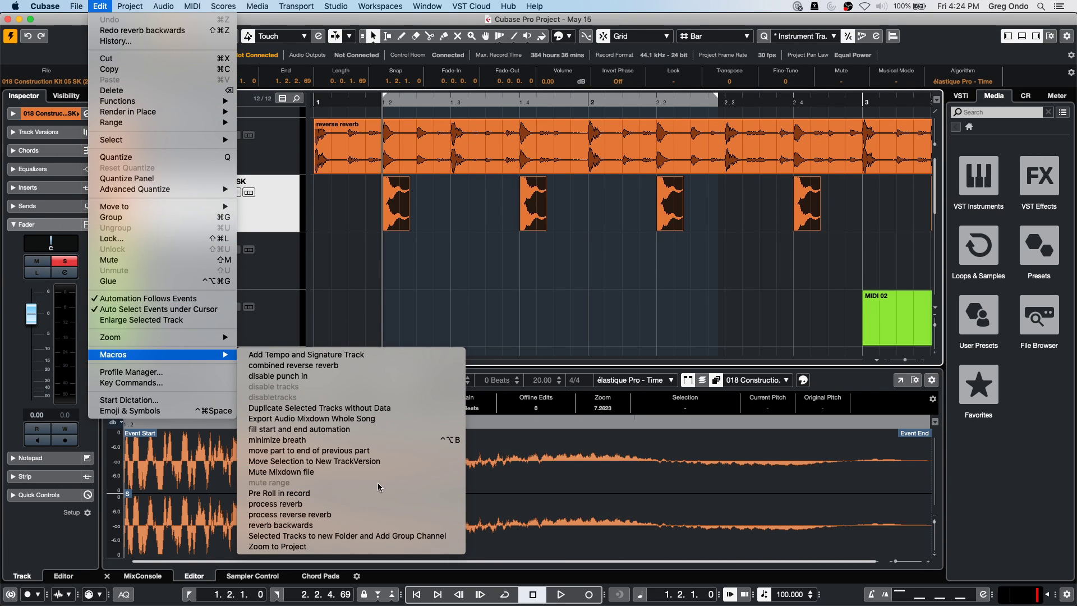
pyautogui.click(370, 528)
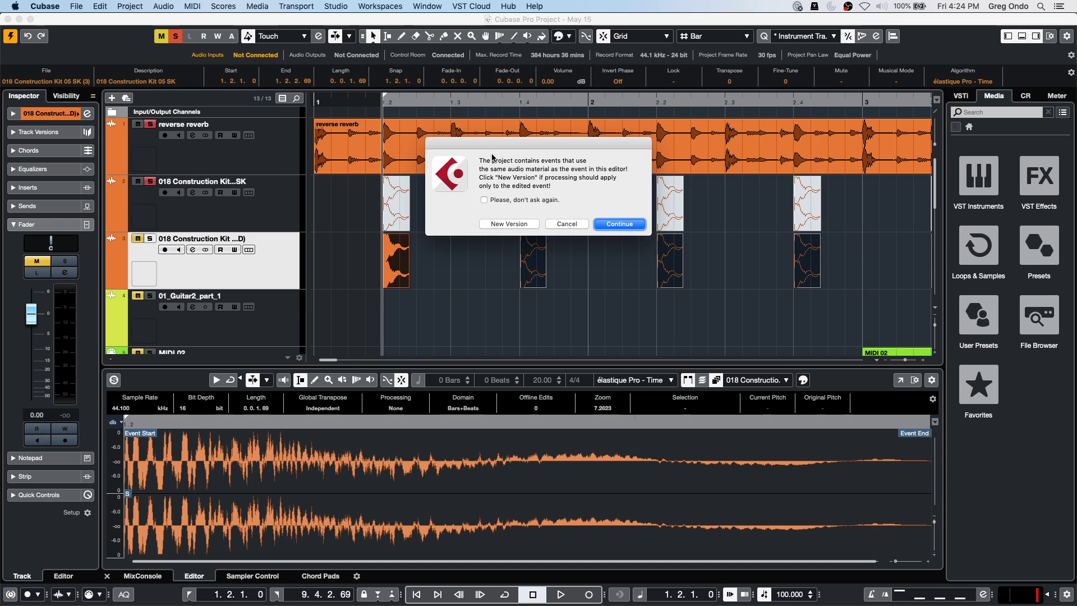
pyautogui.click(509, 224)
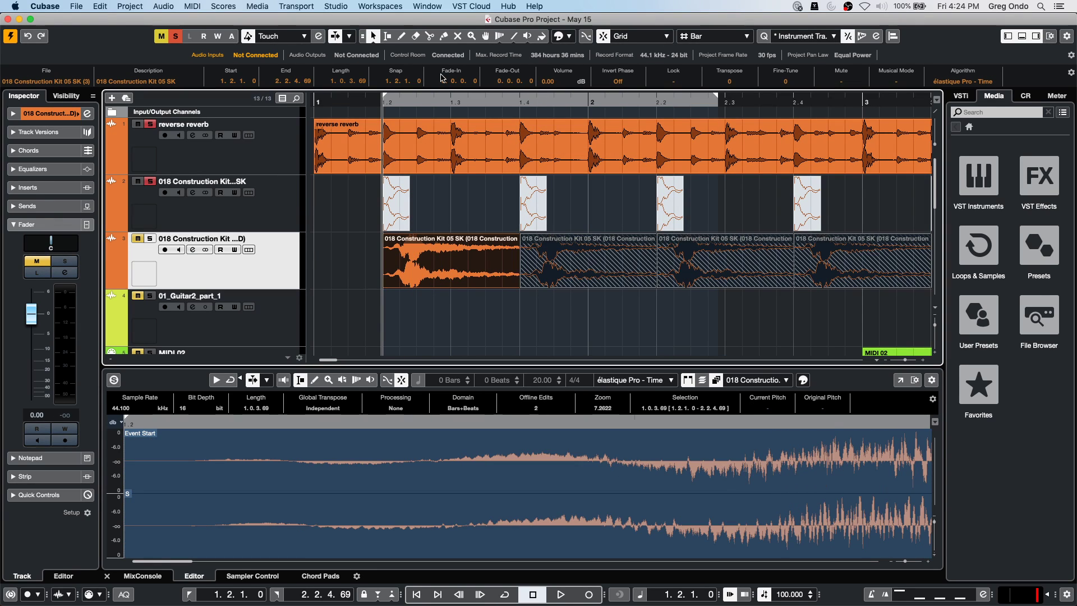
pyautogui.click(369, 262)
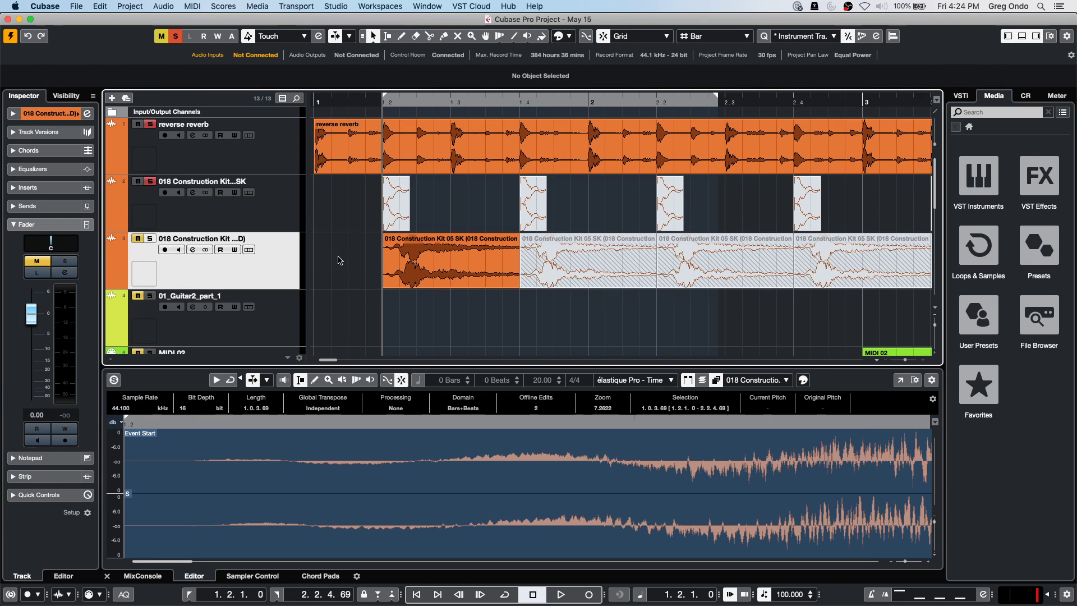
# Audition the second reversed event, then solo track 3 and clear the selection.
pyautogui.click(549, 265)
pyautogui.press('space')
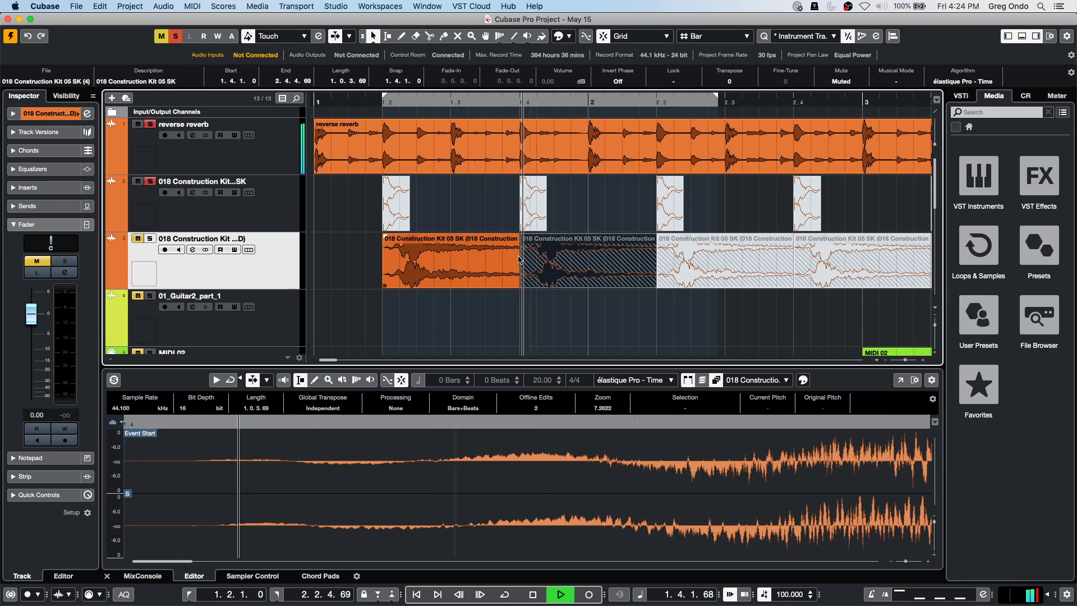
pyautogui.press('space')
pyautogui.click(150, 238)
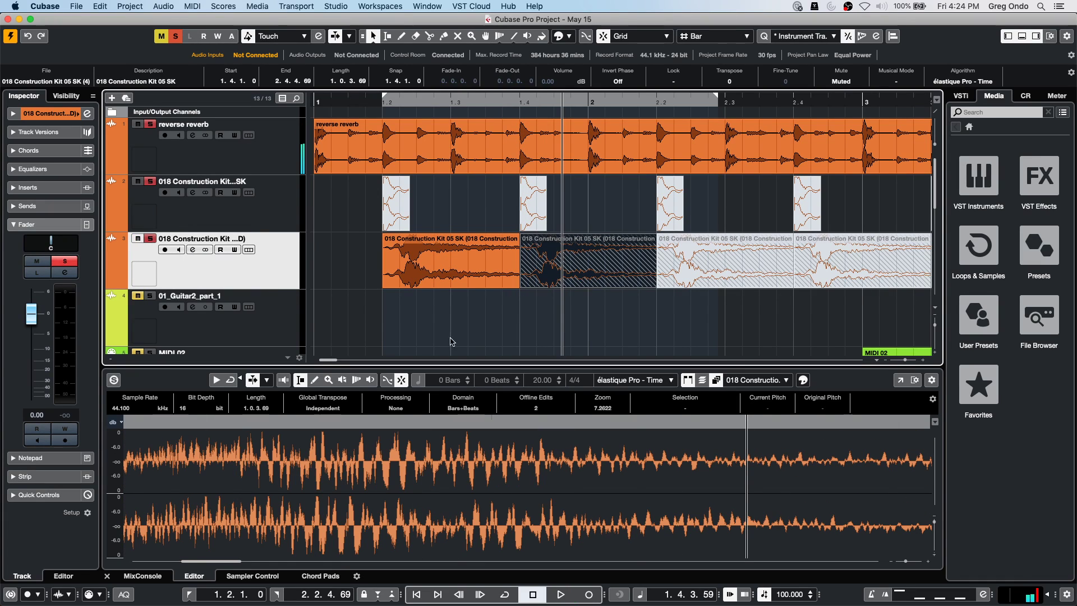
pyautogui.click(531, 339)
# Unmute the second, third and fourth events on track 3 using the Mute tool and Shift+M.
pyautogui.rightClick(541, 286)
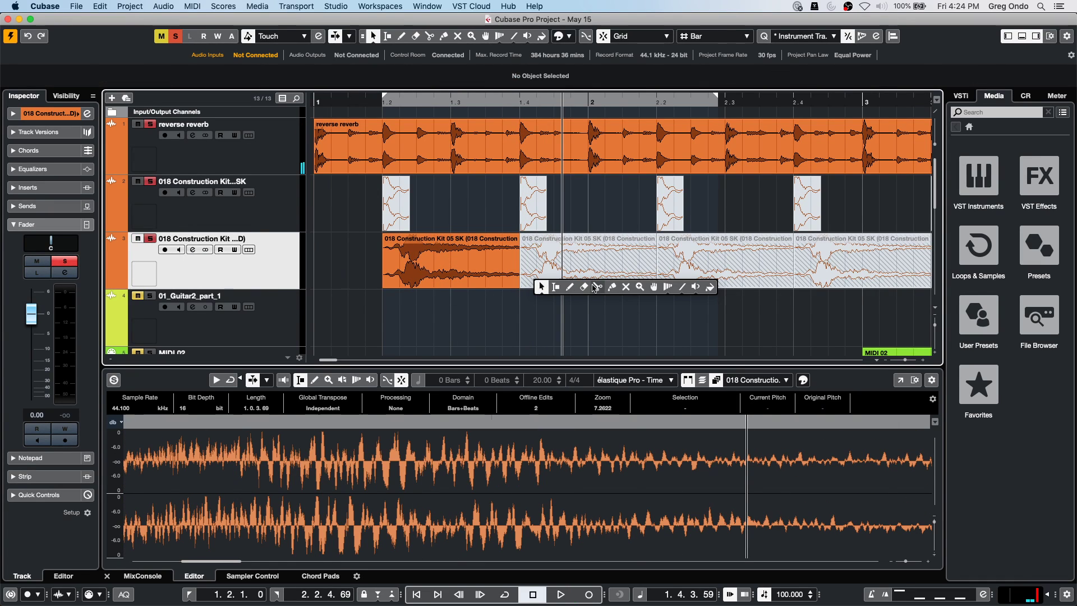
pyautogui.click(626, 287)
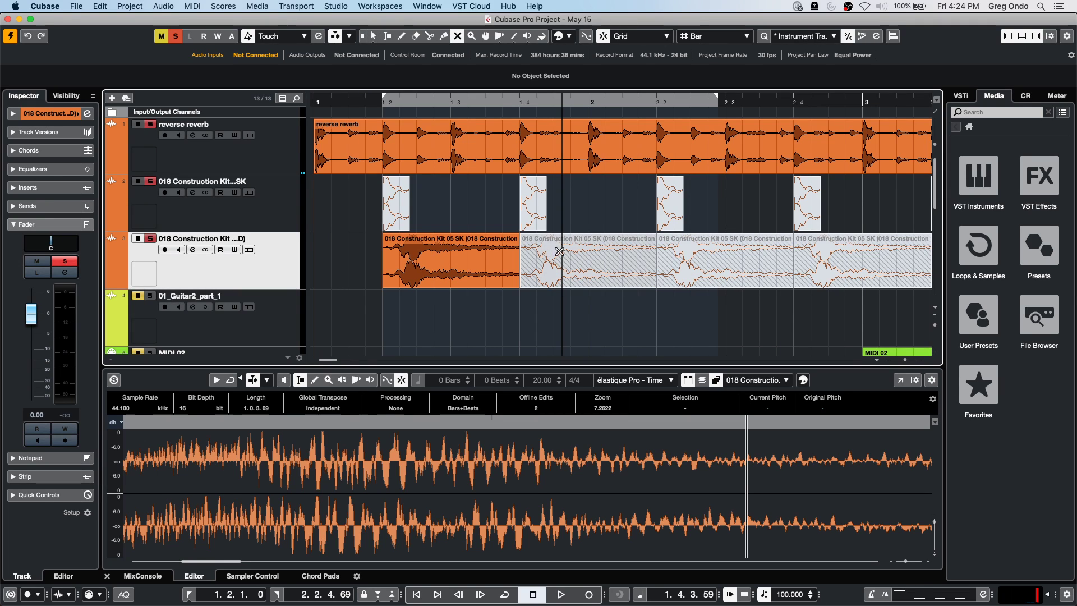
pyautogui.click(554, 250)
pyautogui.click(690, 263)
pyautogui.click(813, 269)
pyautogui.click(813, 270)
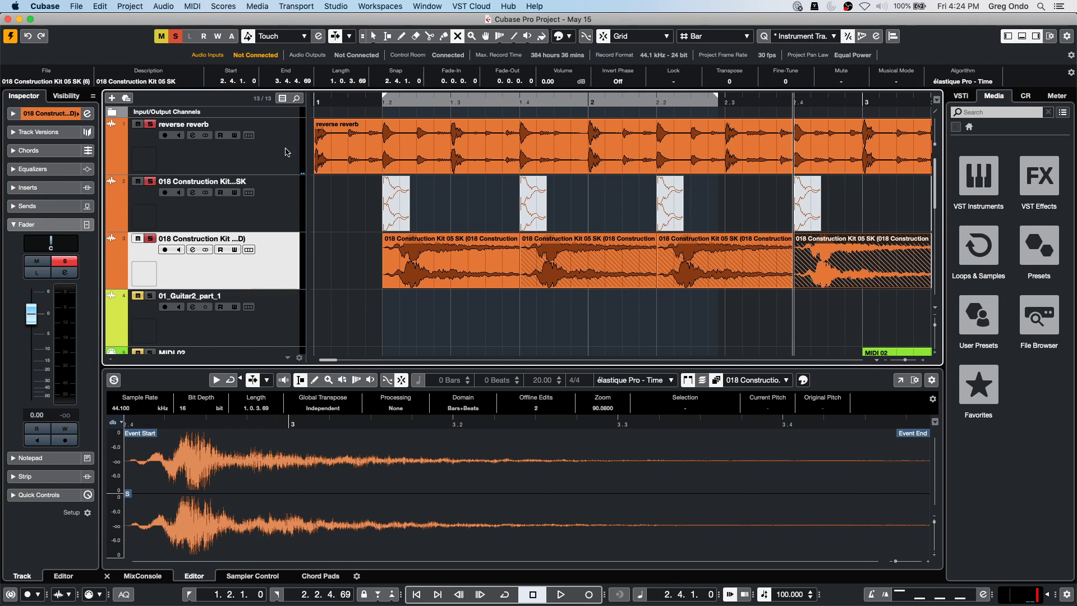
pyautogui.hotkey('shift', 'm')
# Play the project back from bar 1 and stop.
pyautogui.click(323, 104)
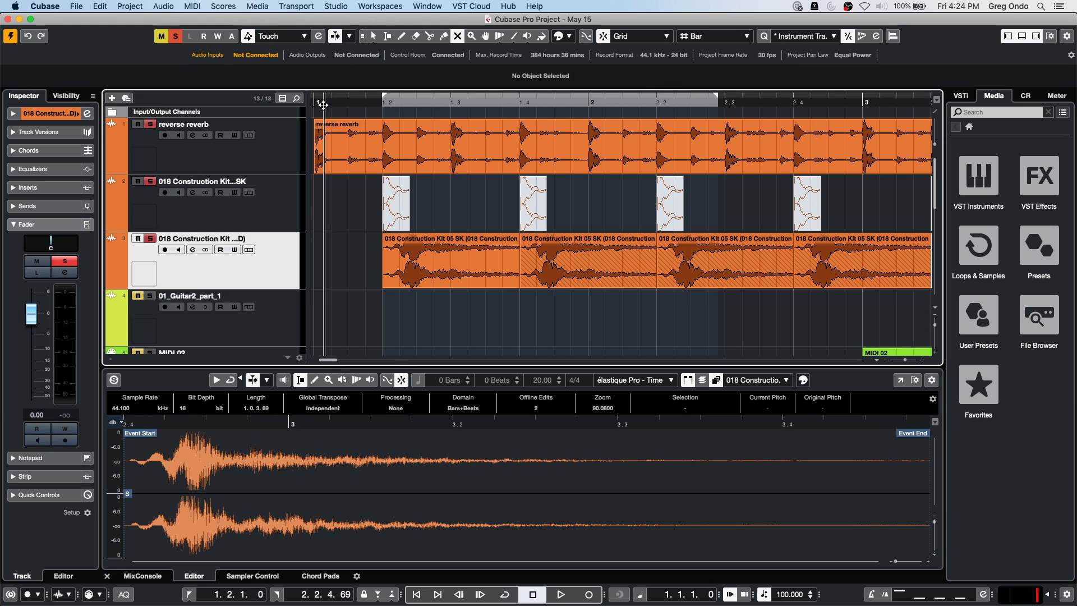
pyautogui.press('space')
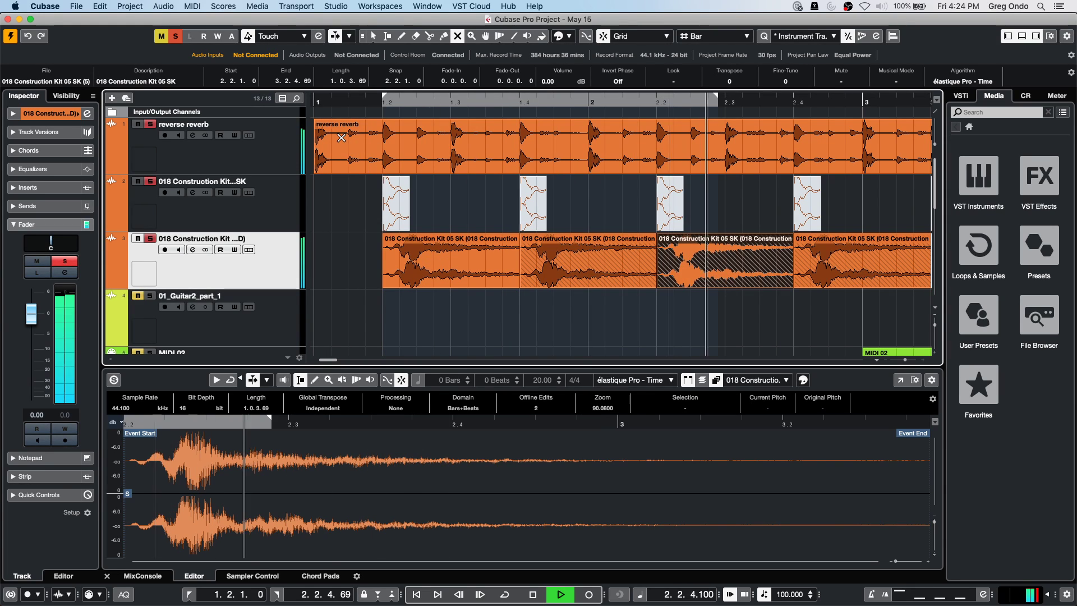
pyautogui.press('space')
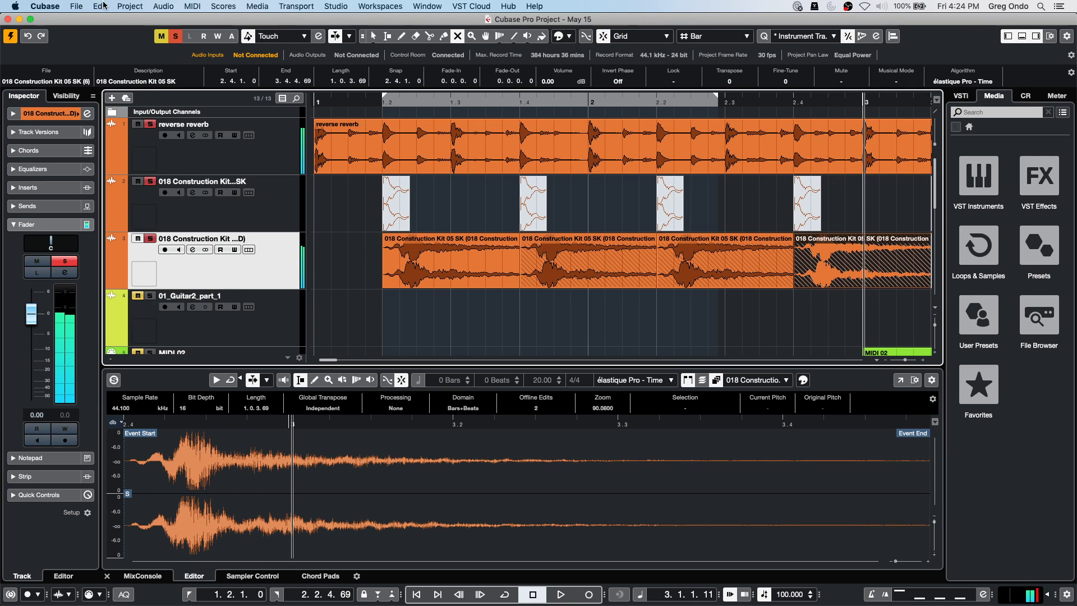
pyautogui.click(100, 6)
pyautogui.moveTo(146, 340)
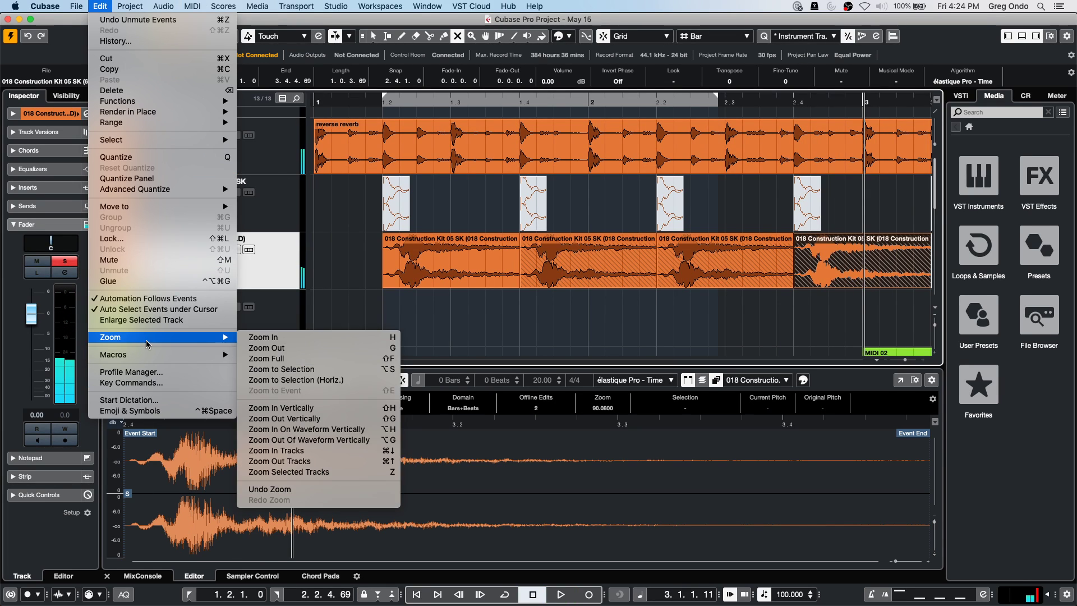
pyautogui.moveTo(178, 355)
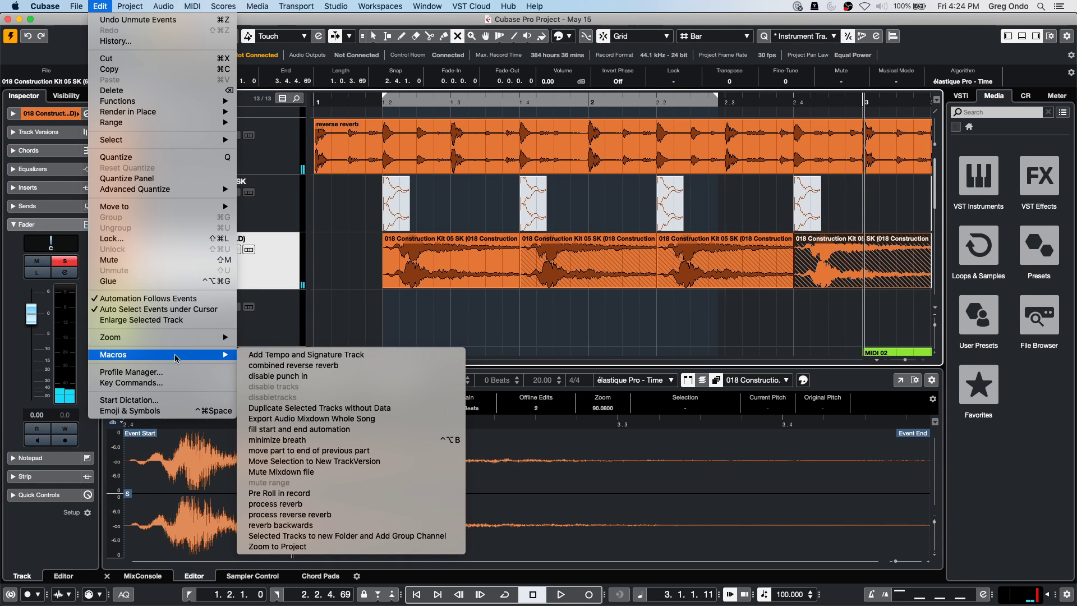
pyautogui.click(159, 383)
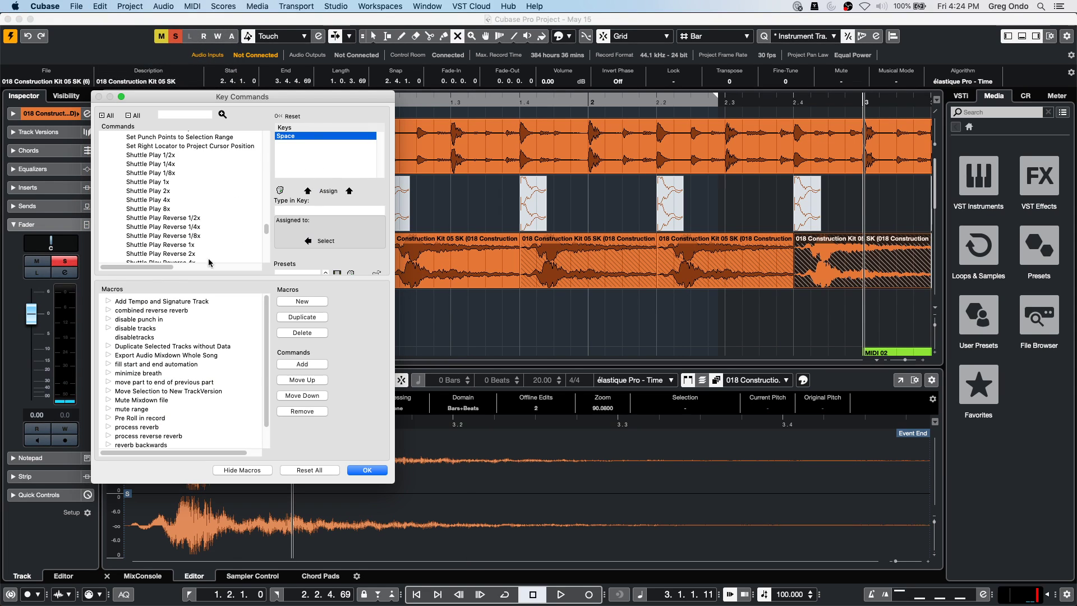
pyautogui.scroll(-2, 168, 403)
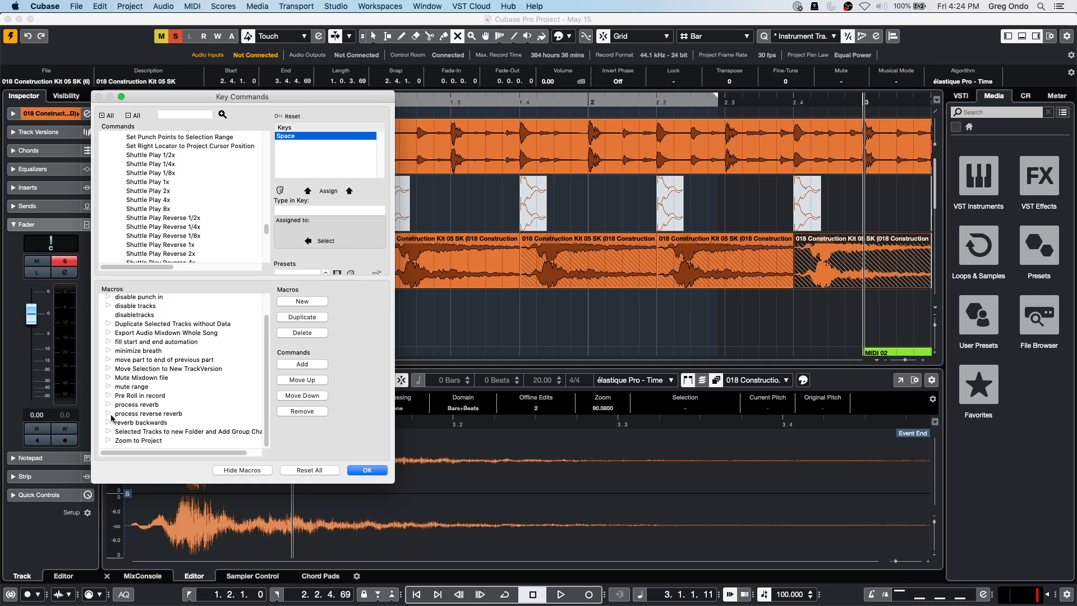
pyautogui.click(108, 405)
pyautogui.click(109, 432)
pyautogui.scroll(-5, 209, 393)
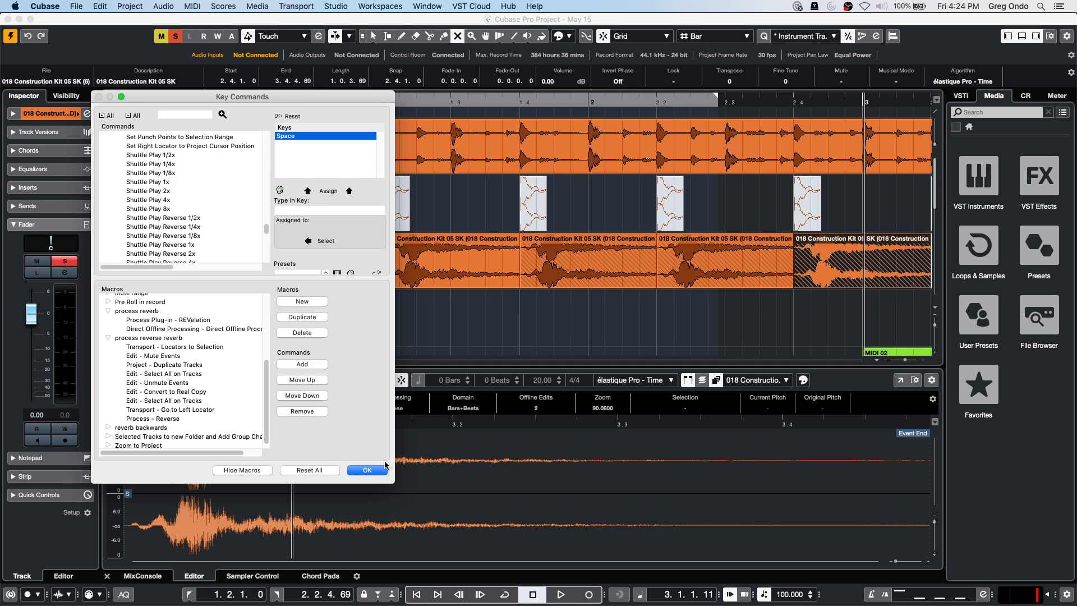
pyautogui.click(368, 470)
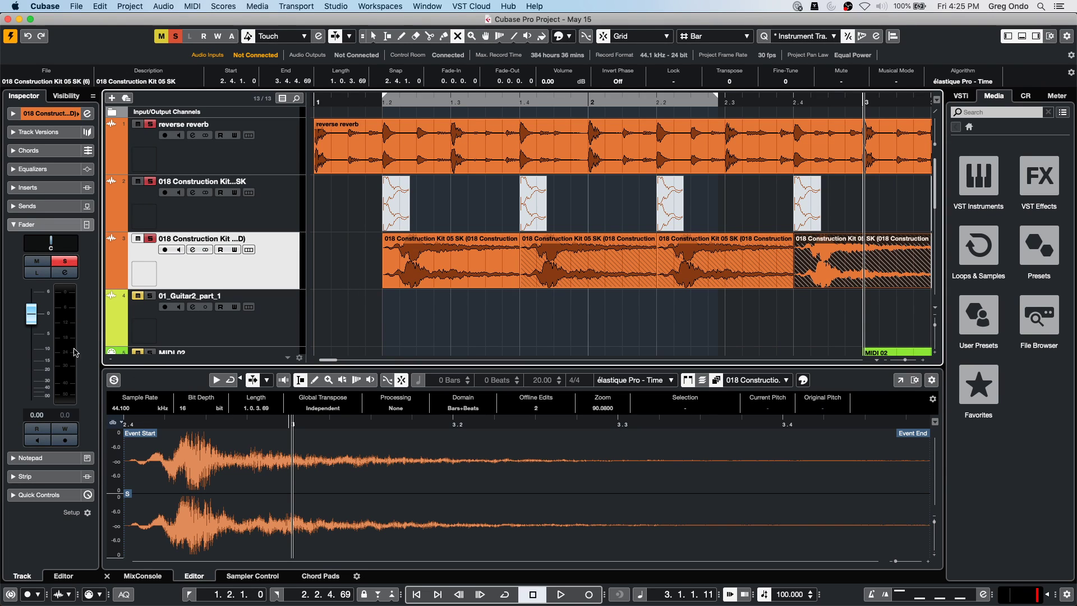
# Return the project cursor to the start and get to the Project Colors Setup color set.
pyautogui.moveTo(356, 103); pyautogui.dragTo(359, 42)
pyautogui.press('KP_Decimal')
pyautogui.scroll(-2, 584, 268)
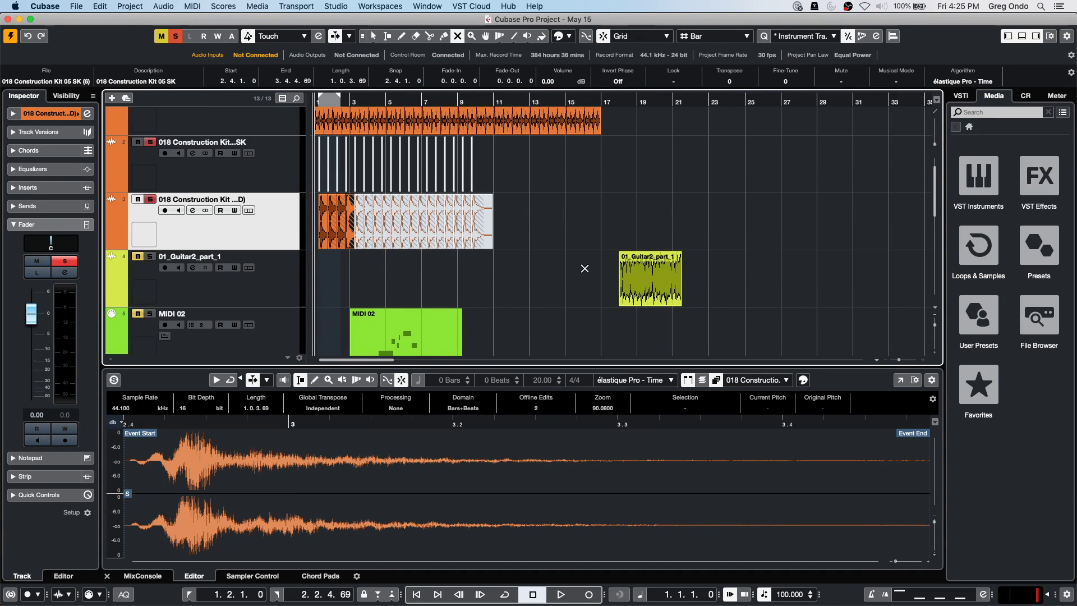
pyautogui.scroll(-1, 585, 268)
pyautogui.click(338, 6)
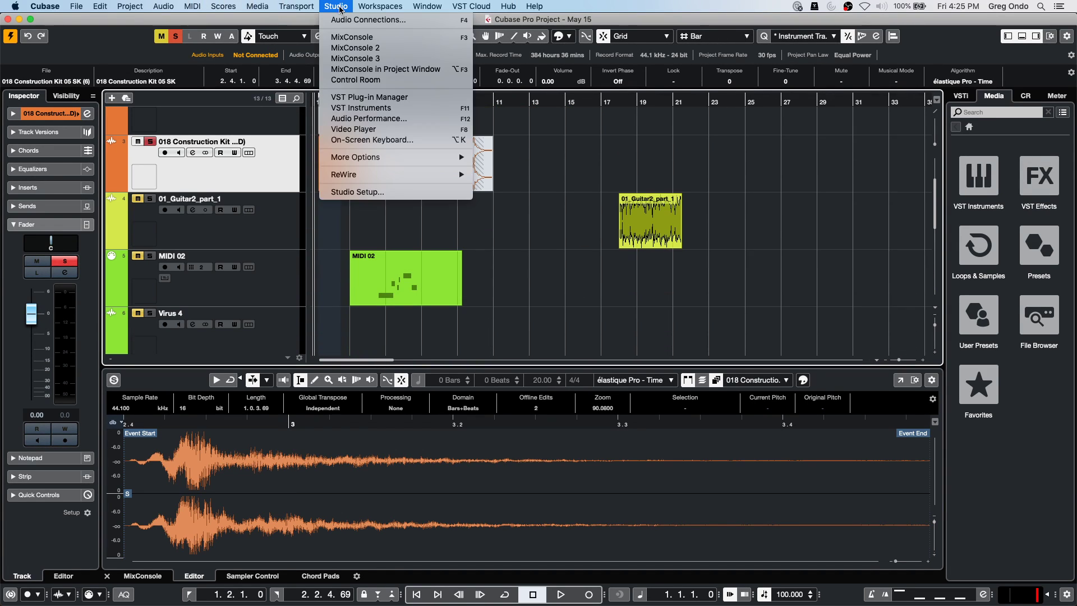
pyautogui.click(577, 305)
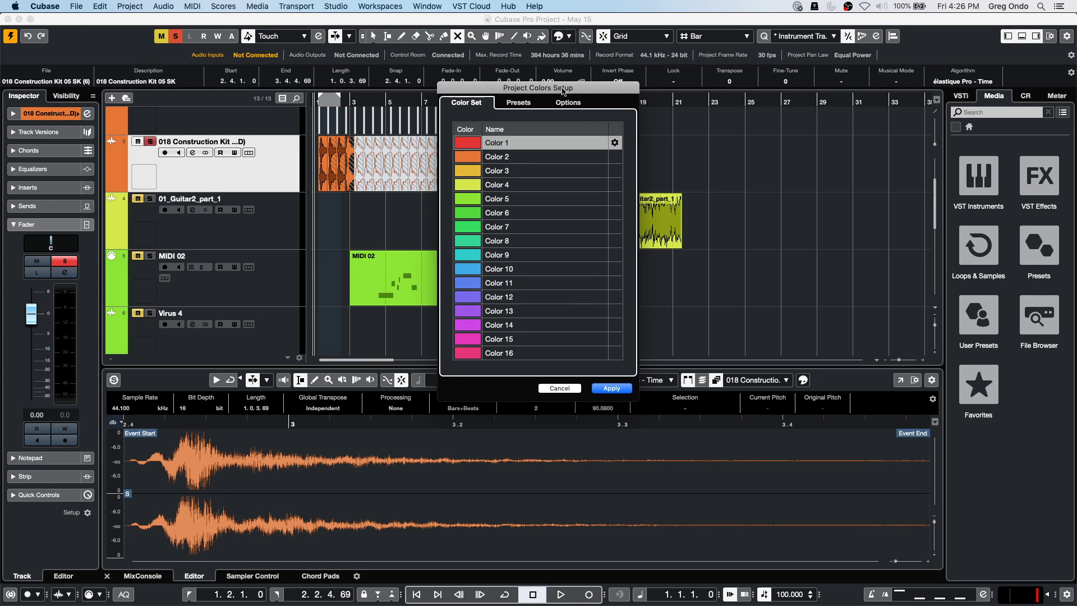
# Rename the first project colour 'vocal' and the second 'Bass'.
pyautogui.doubleClick(535, 139)
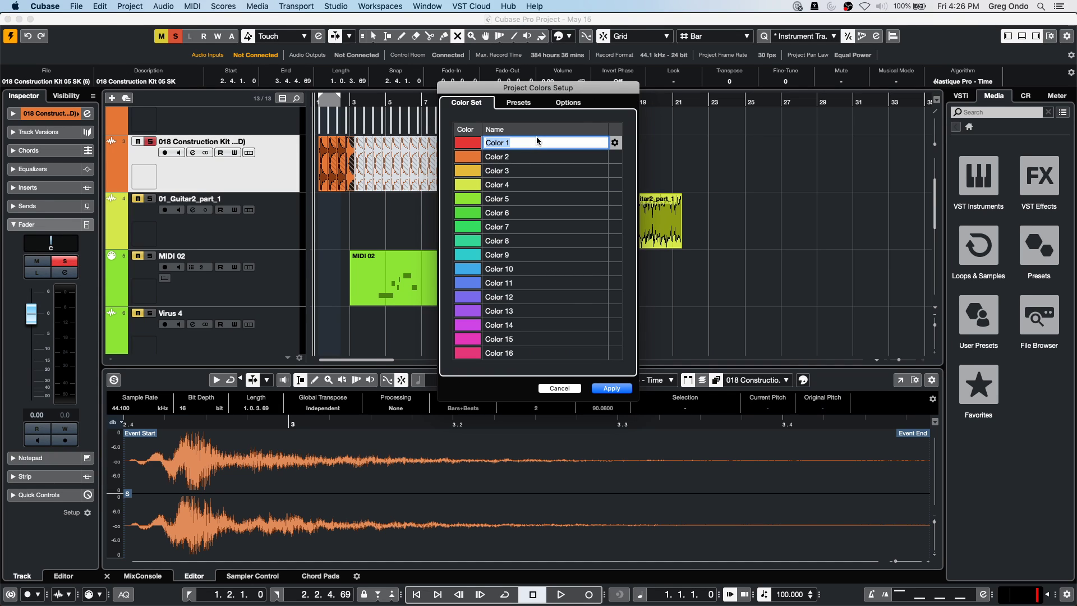
pyautogui.write('vocal')
pyautogui.doubleClick(524, 157)
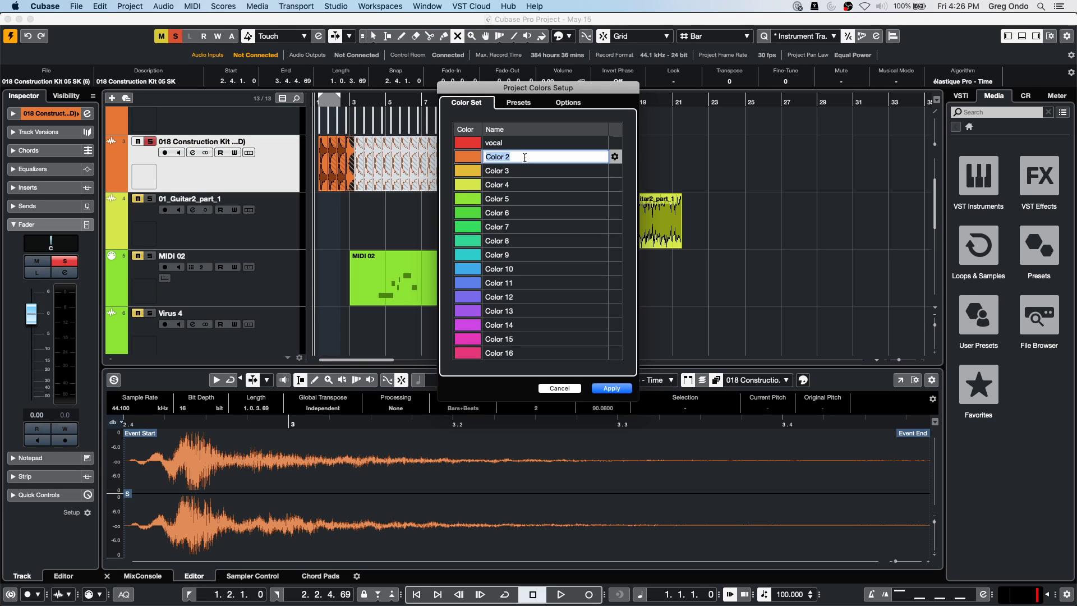
pyautogui.write('Bass')
pyautogui.press('Return')
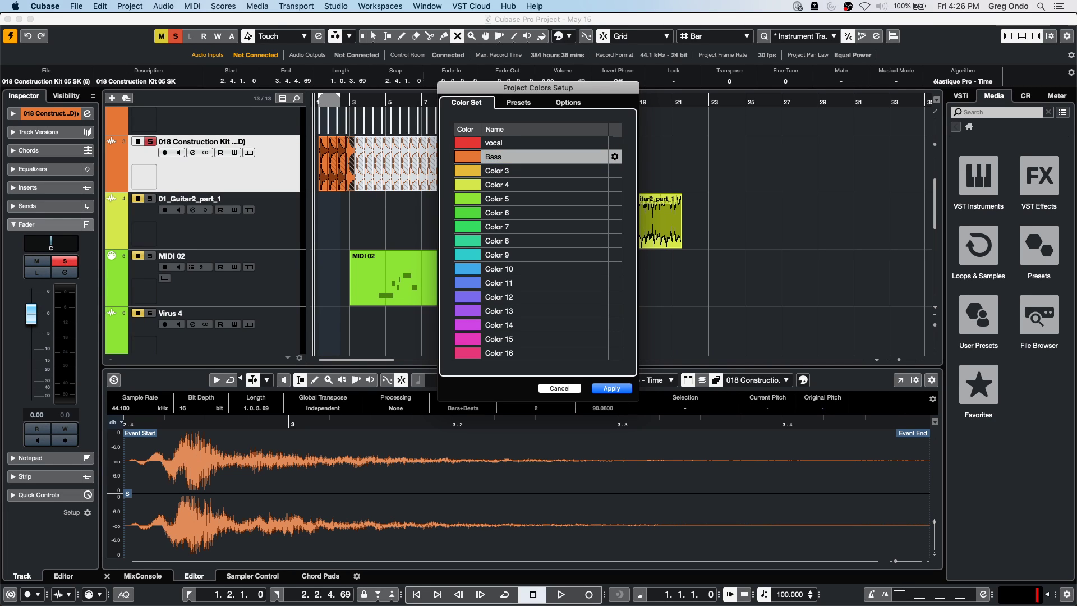
# Name the third colour 'iytdu' and apply the colour set.
pyautogui.press('Tab')
pyautogui.write('iytdu')
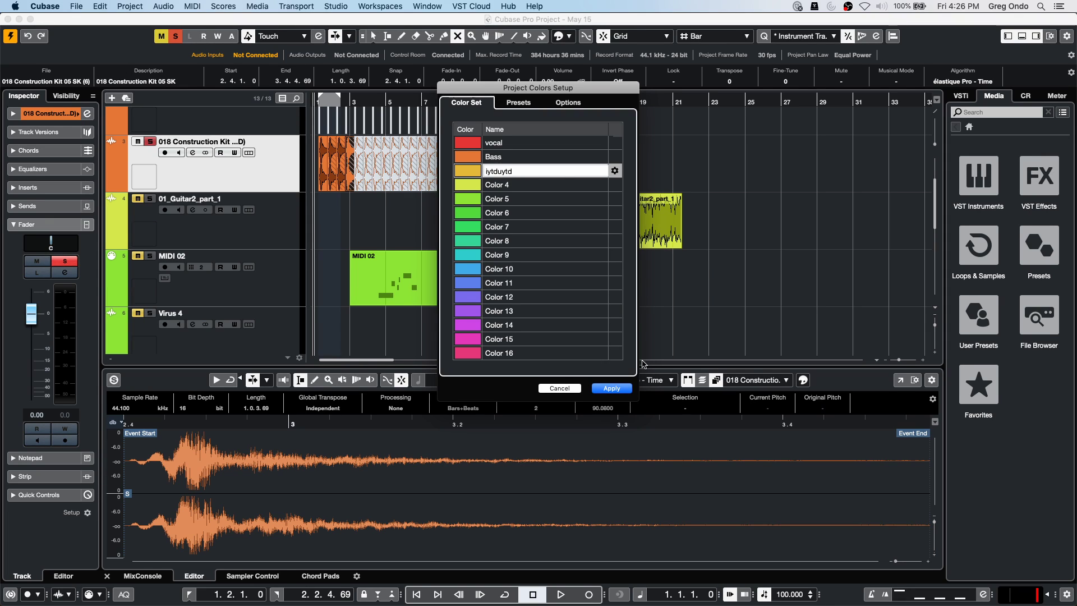
pyautogui.click(628, 386)
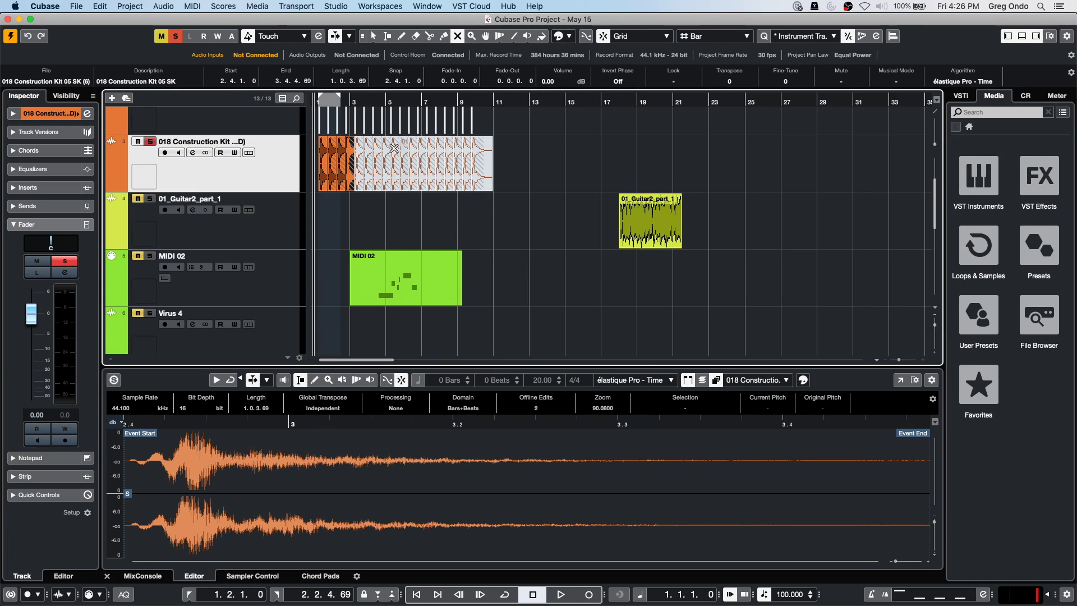
# Switch the lower zone to the MixConsole, closing the track and 01_Guitar2_part_1 colour menus unchanged.
pyautogui.click(79, 115)
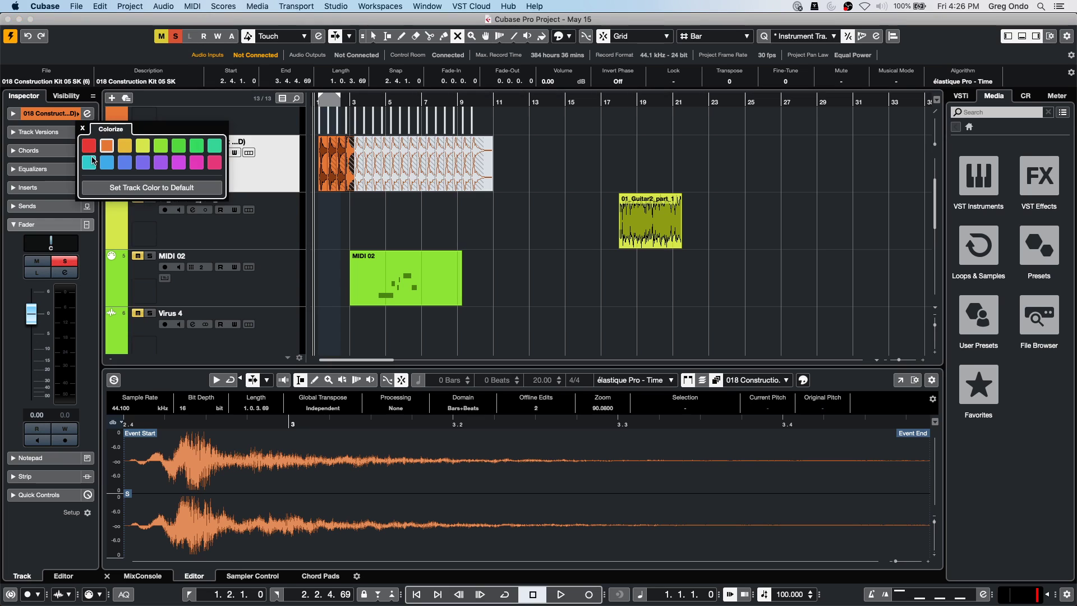
pyautogui.click(417, 230)
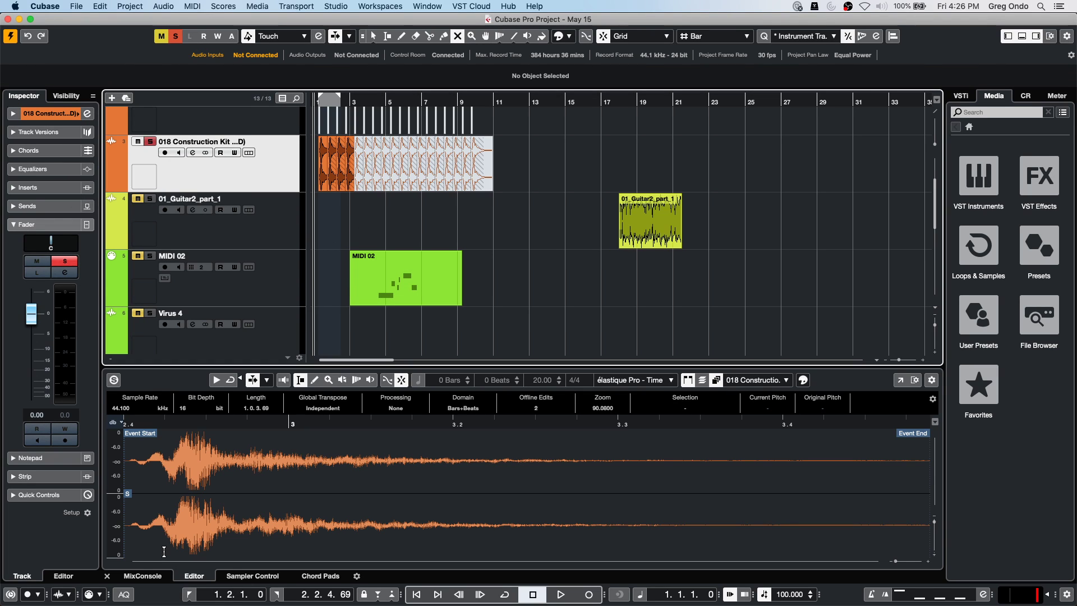
pyautogui.click(143, 576)
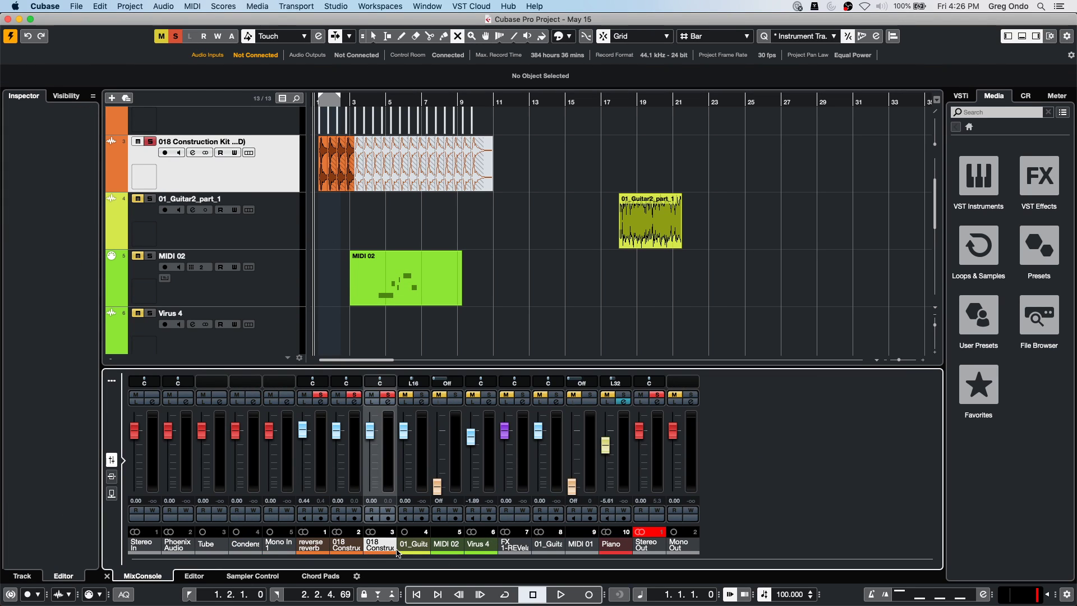
pyautogui.click(425, 548)
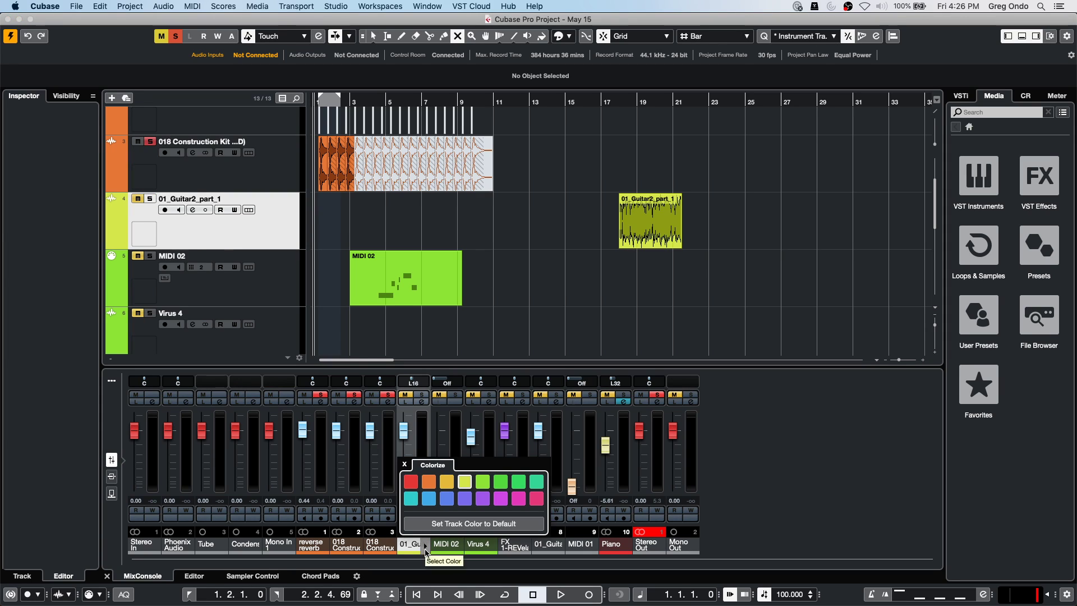
pyautogui.click(534, 224)
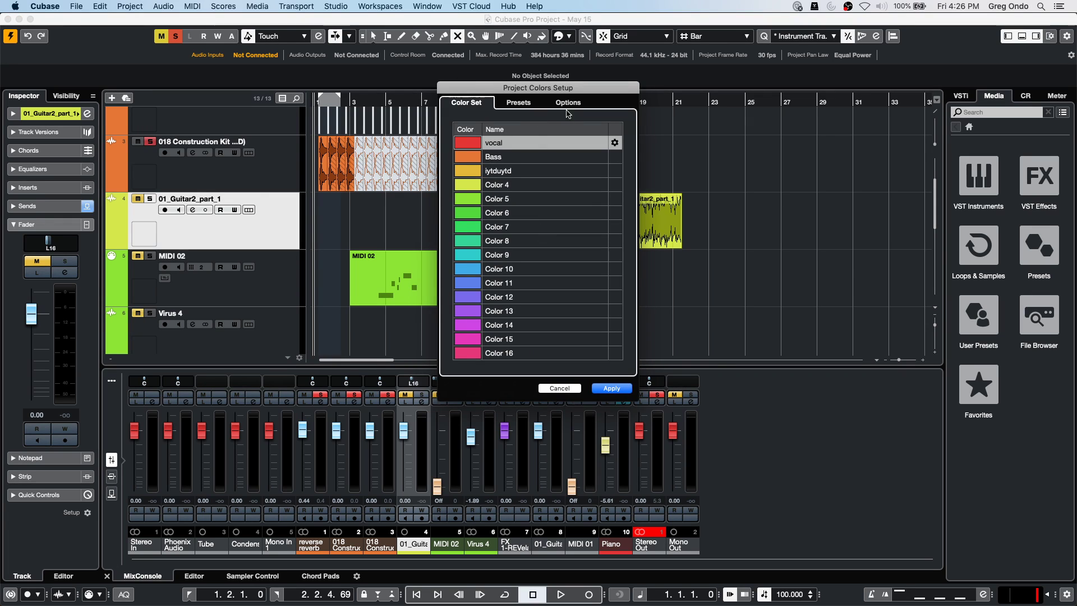
# Turn on Select Colors by Name in the Project Colors Setup options and apply it.
pyautogui.click(568, 103)
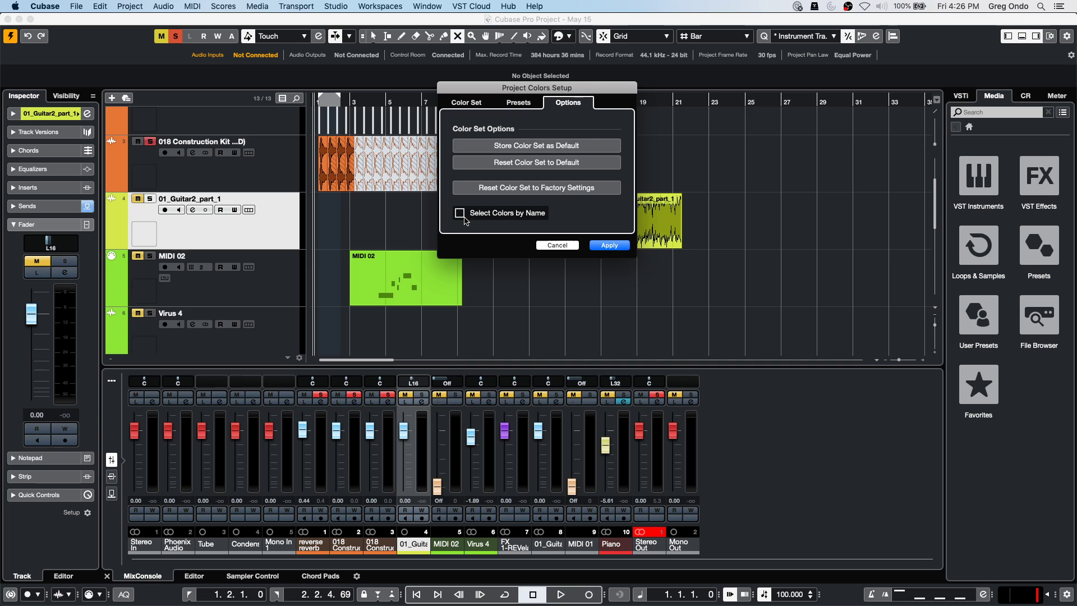
pyautogui.click(465, 219)
pyautogui.click(611, 246)
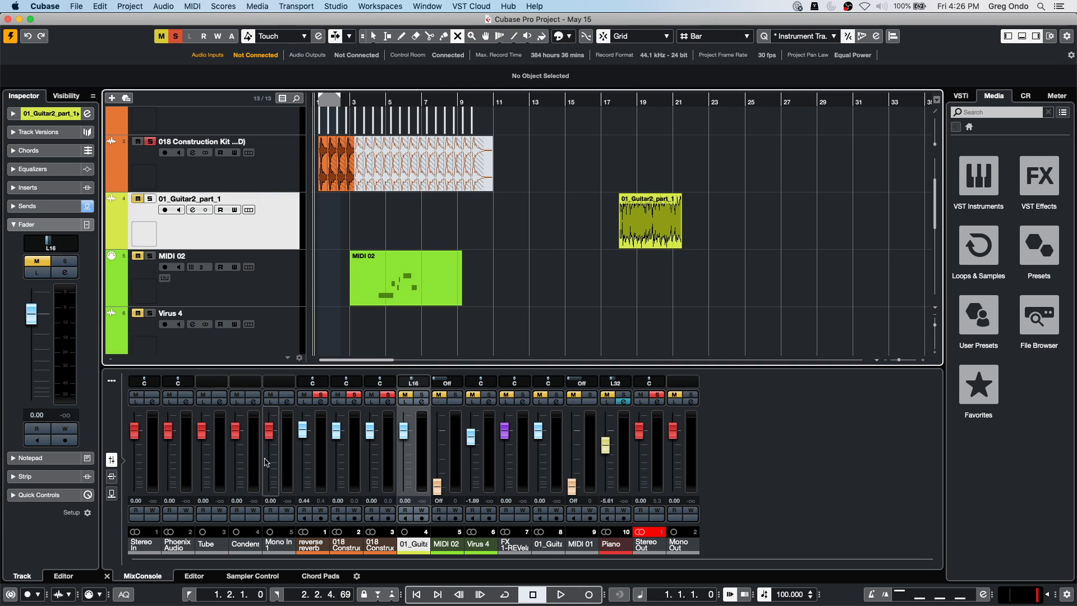
# Reset the 01_Guitar2_part_1 track to its default colour via Use Default Color.
pyautogui.moveTo(419, 544); pyautogui.dragTo(428, 548)
pyautogui.click(426, 548)
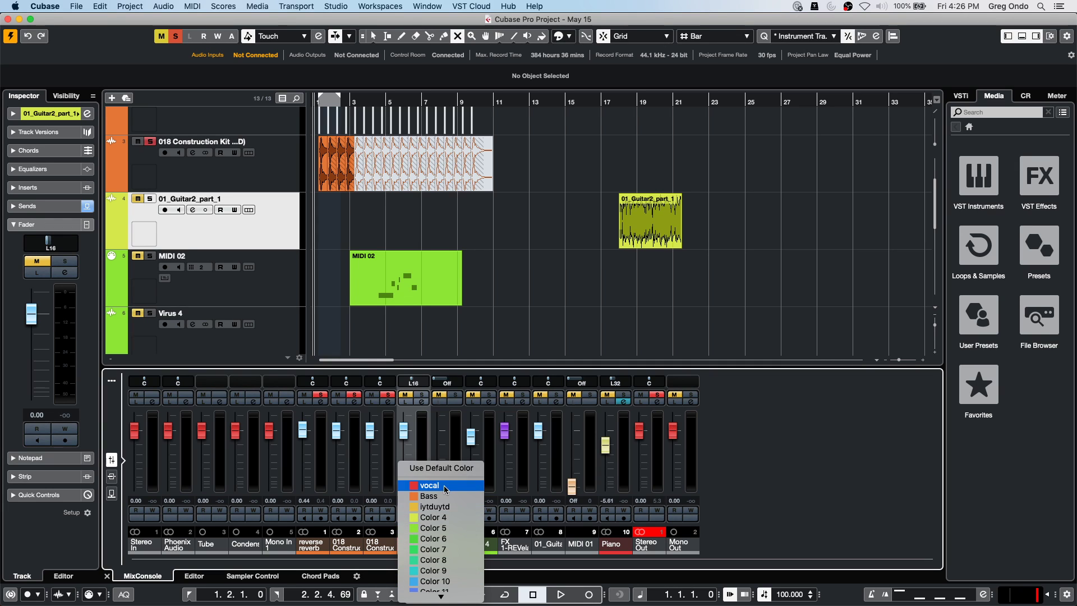
pyautogui.click(78, 114)
pyautogui.click(78, 115)
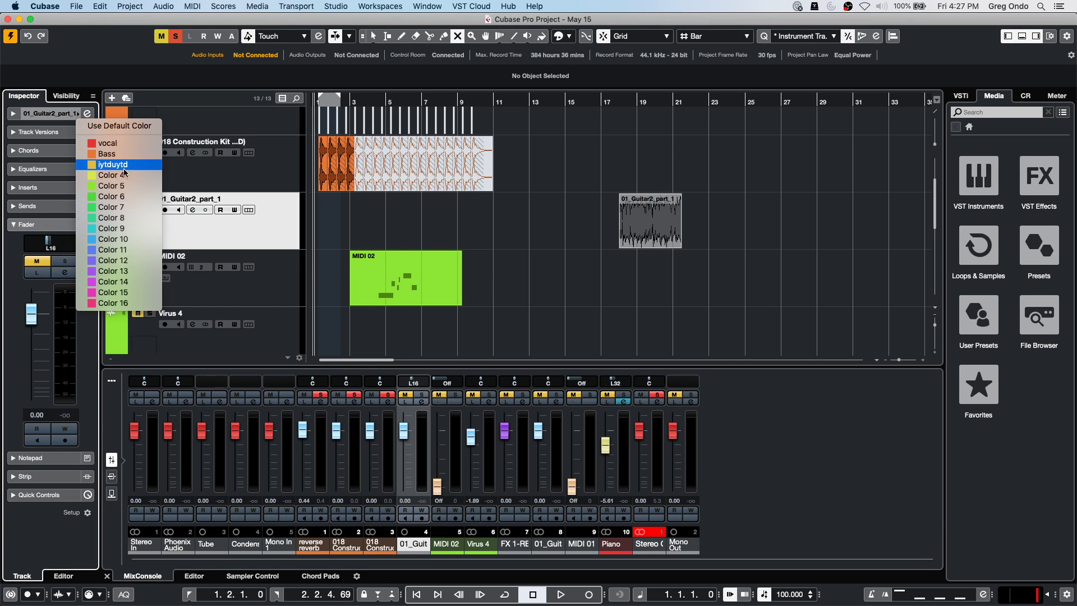
pyautogui.click(395, 332)
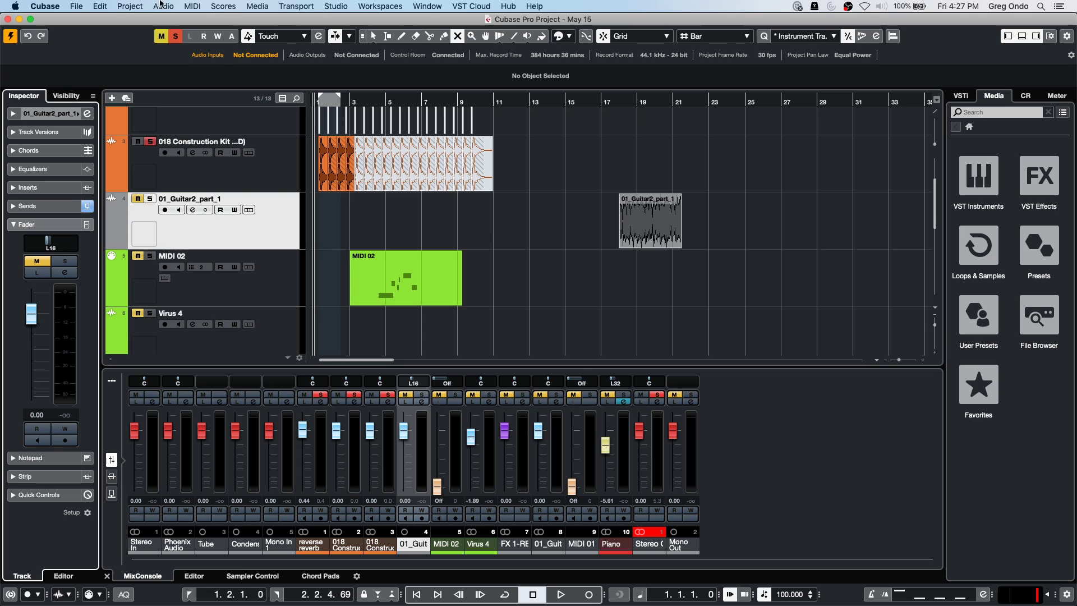
pyautogui.click(131, 6)
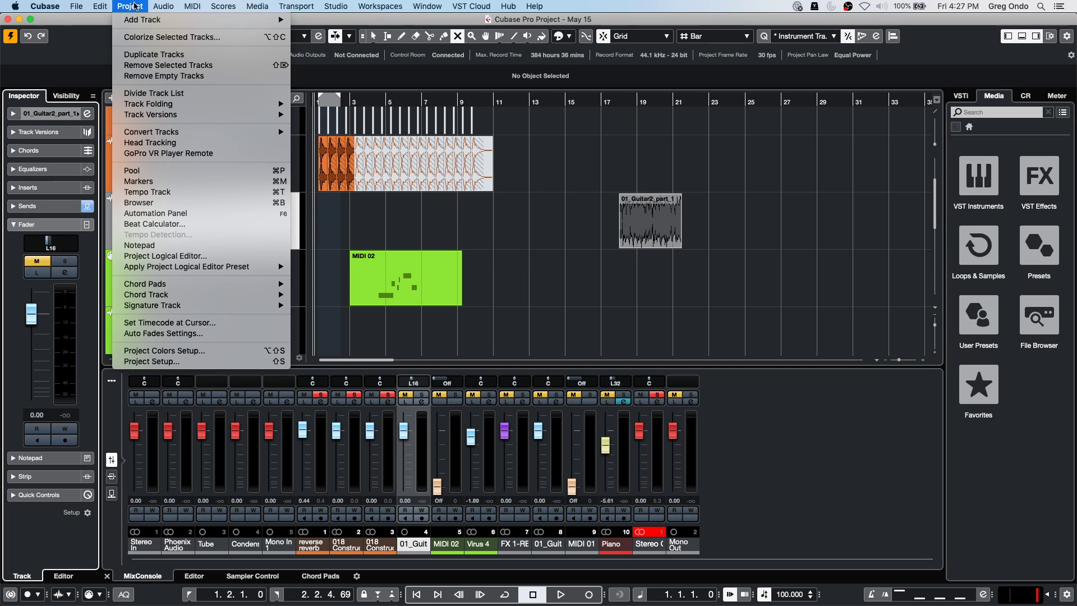
pyautogui.click(172, 350)
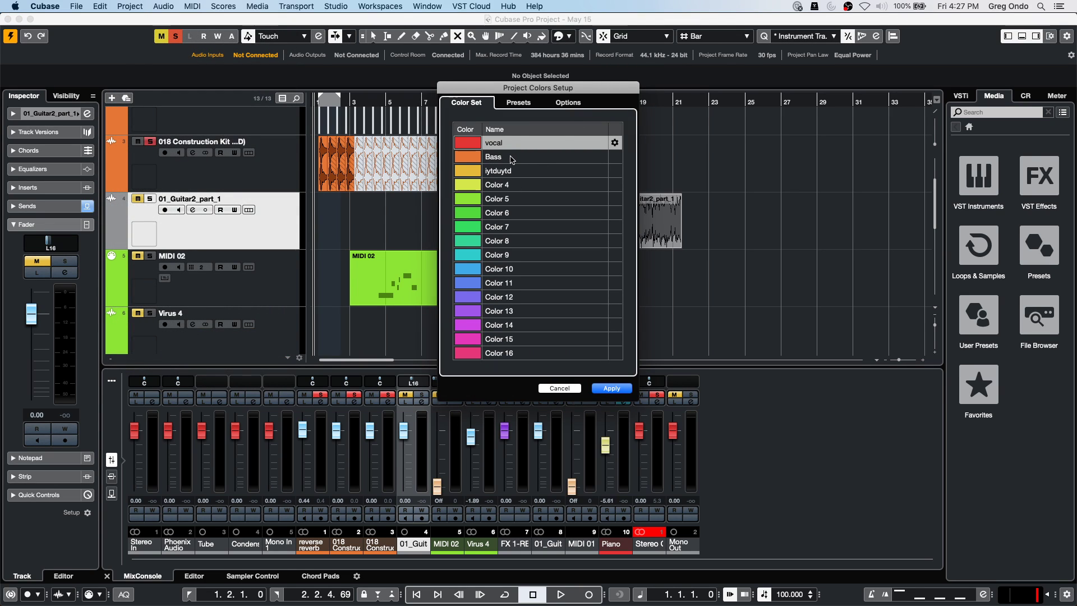
pyautogui.click(568, 103)
pyautogui.click(459, 213)
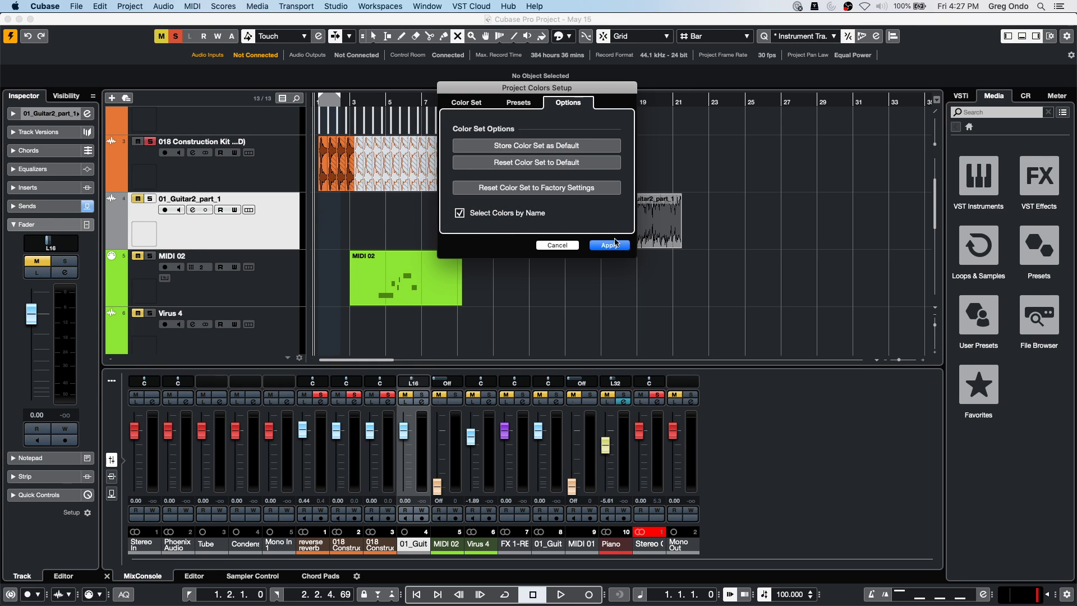
pyautogui.click(566, 245)
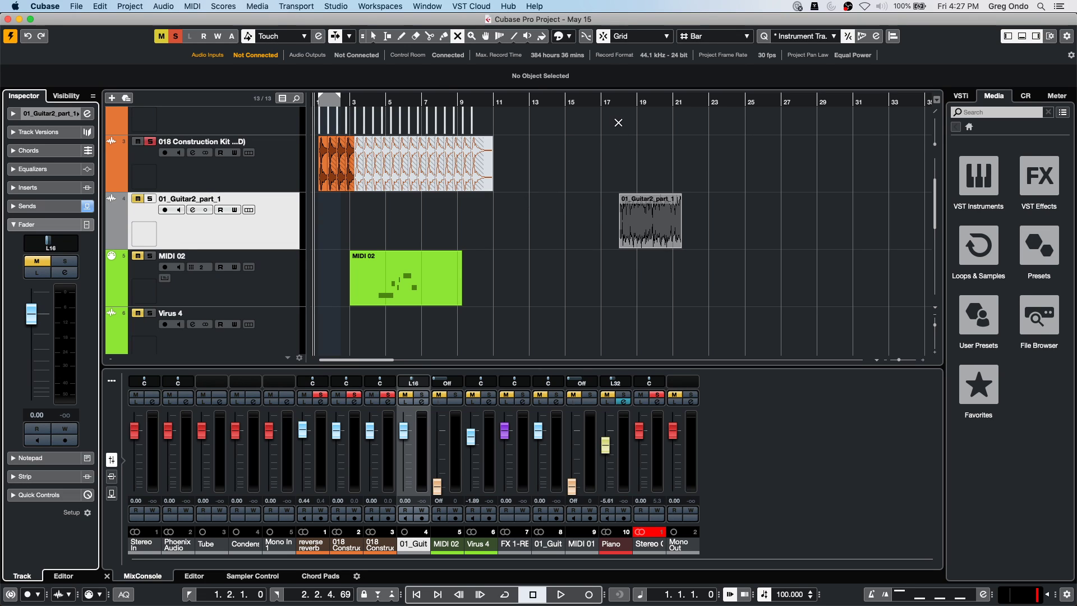
# Move the playback position to bar 17 and solo the 01_Guitar2_part_1 track.
pyautogui.click(619, 104)
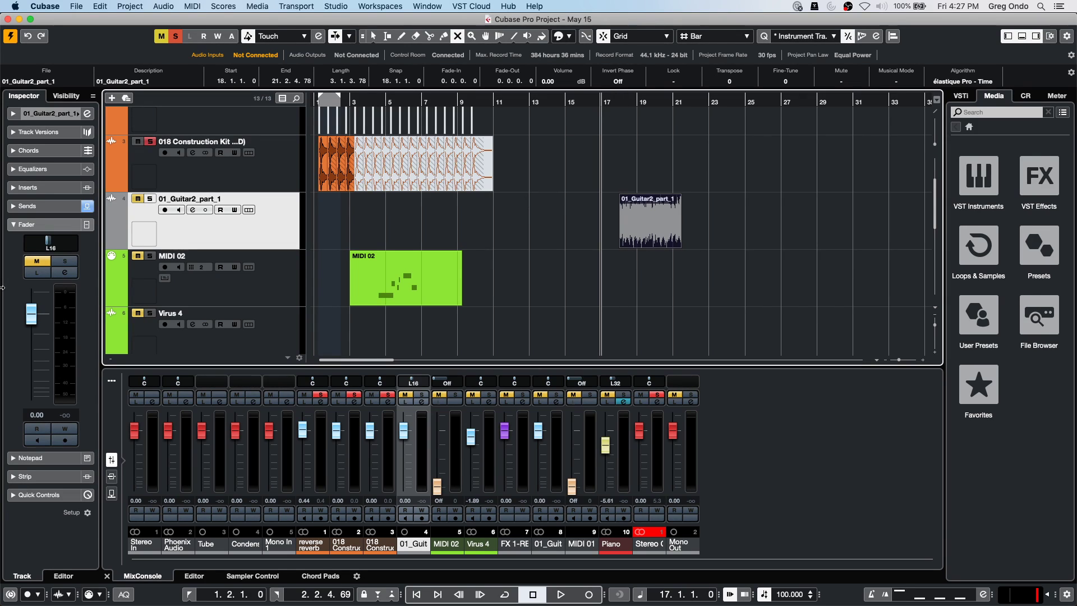
pyautogui.click(149, 199)
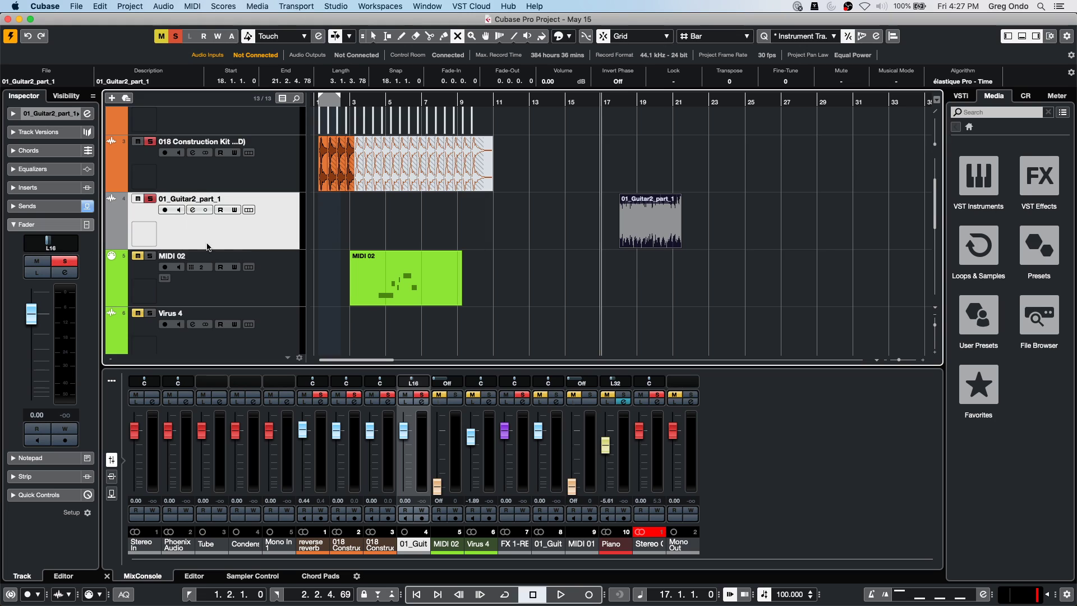
pyautogui.click(162, 36)
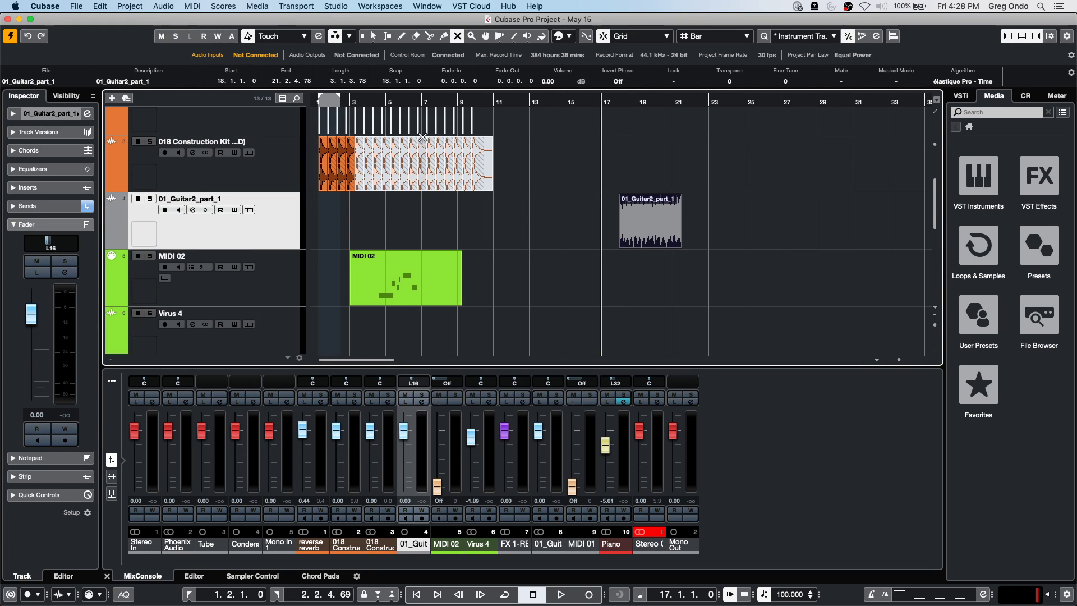
pyautogui.click(561, 230)
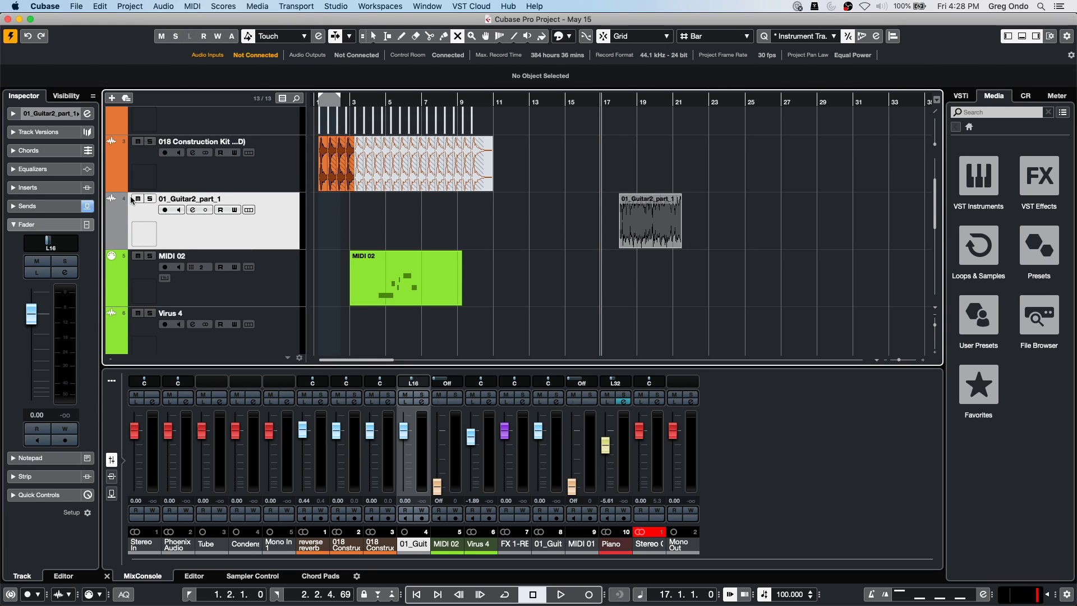
pyautogui.click(150, 200)
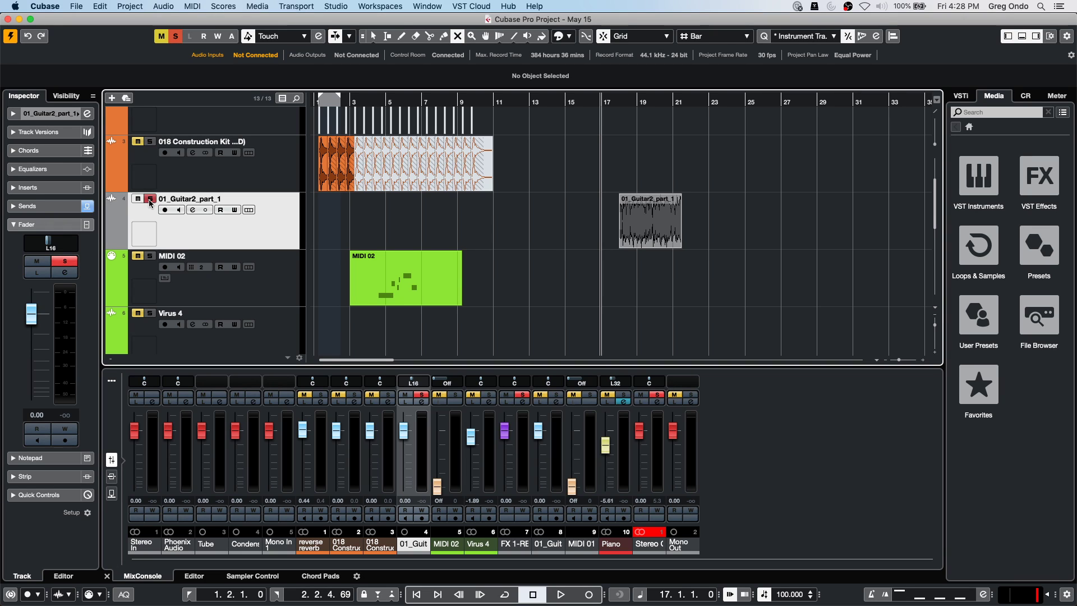
# Play back from bar 17, stop, and expand the guitar track's main Inspector section.
pyautogui.press('space')
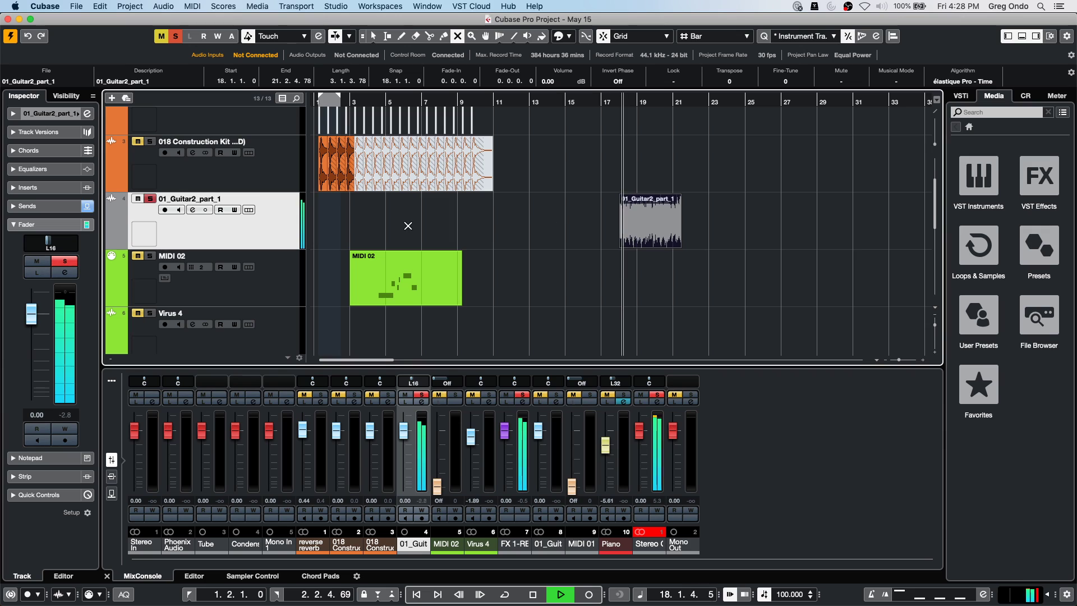
pyautogui.press('space')
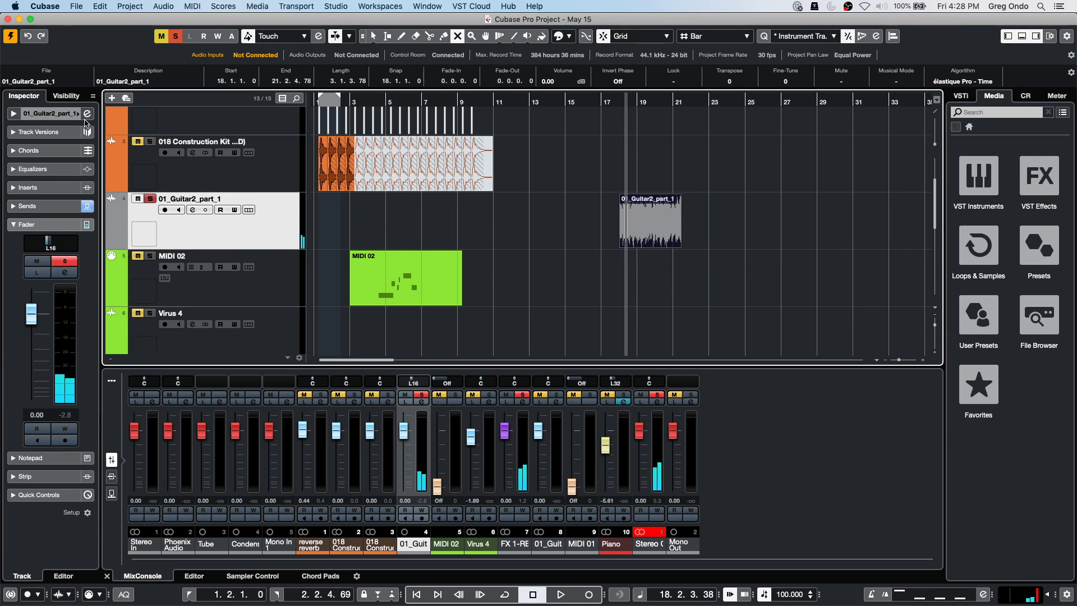
pyautogui.click(78, 114)
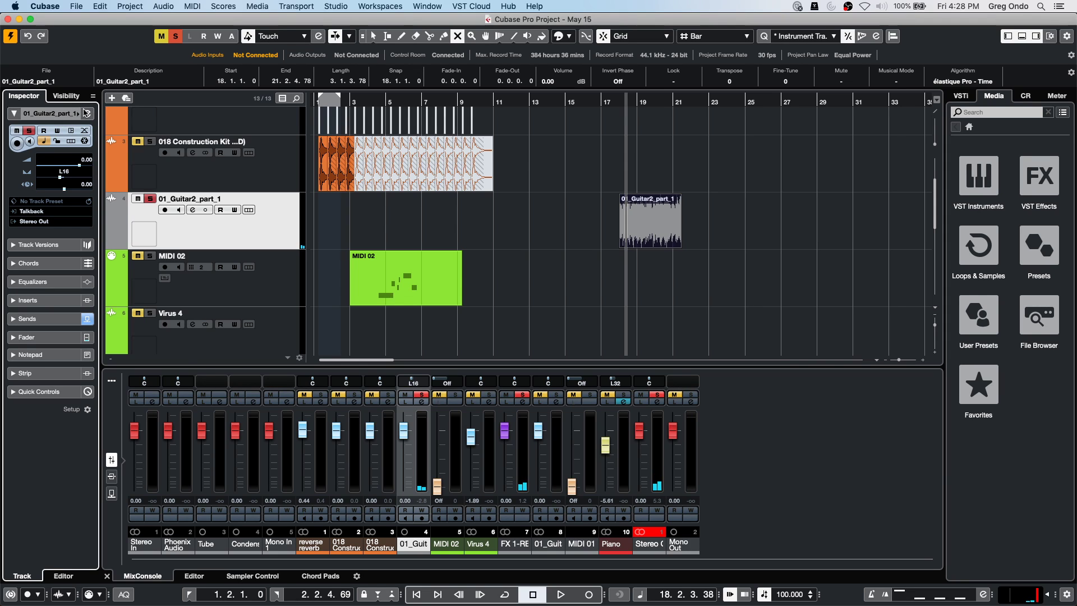
# Lower the guitar channel volume to -6.88 dB in Channel Settings while auditioning.
pyautogui.click(86, 114)
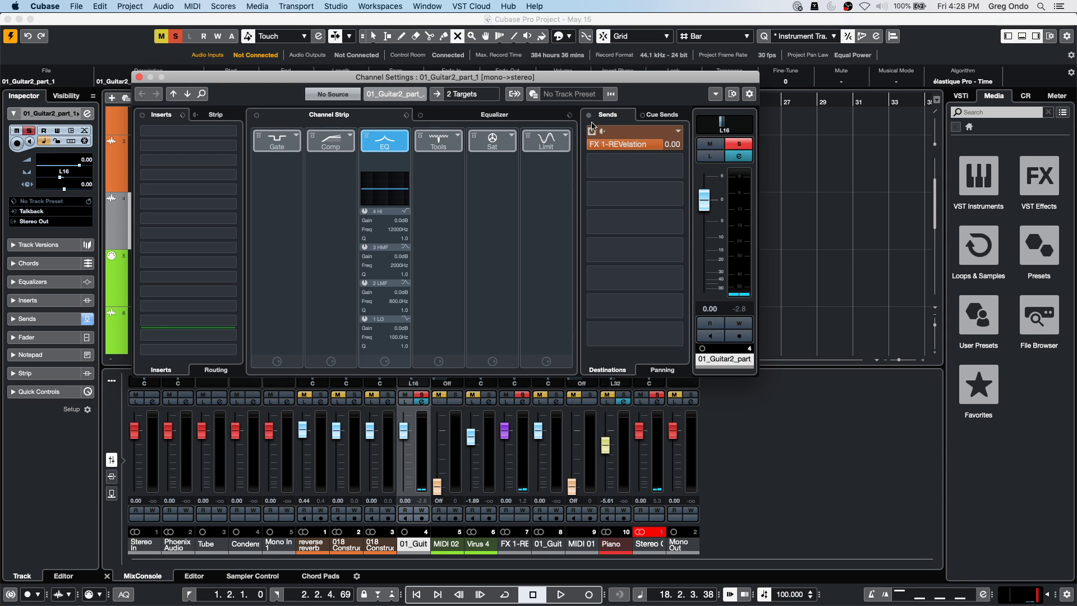
pyautogui.moveTo(622, 90); pyautogui.dragTo(550, 150)
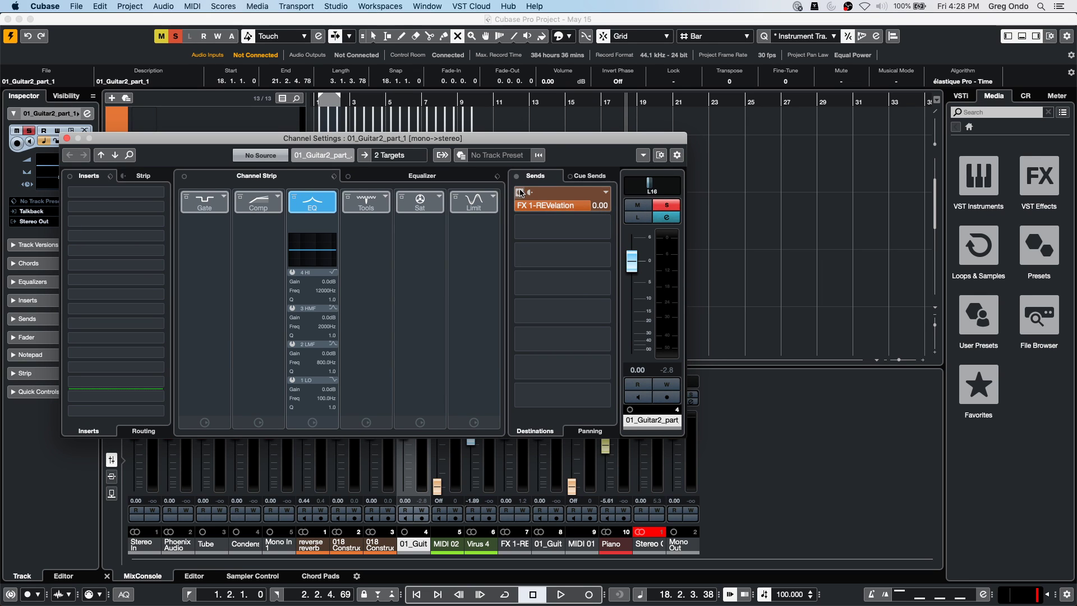
pyautogui.moveTo(573, 138); pyautogui.dragTo(571, 269)
pyautogui.press('space')
pyautogui.moveTo(630, 390); pyautogui.dragTo(631, 425)
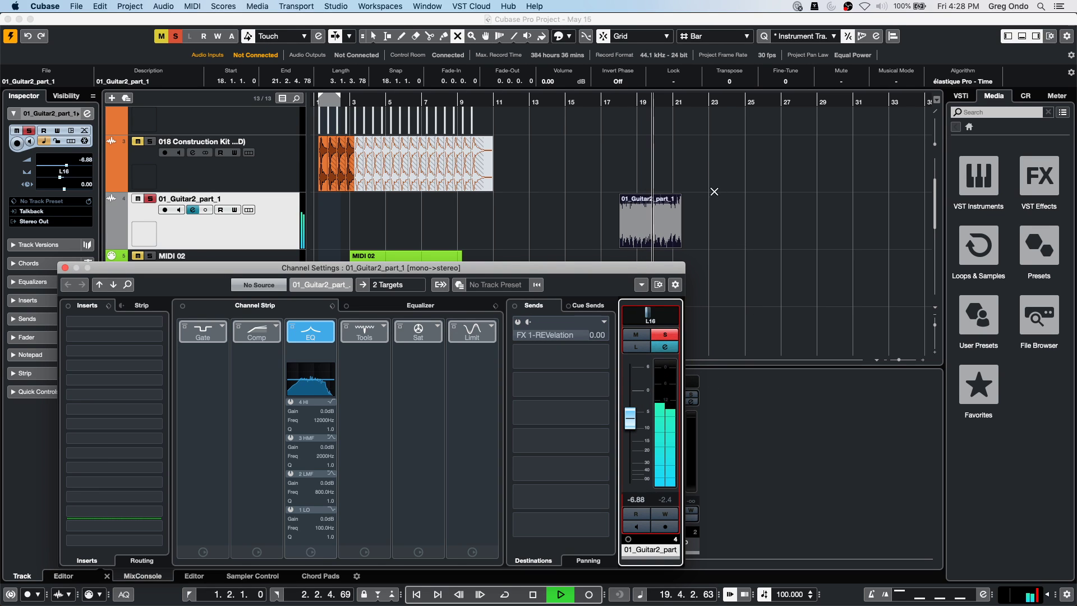
pyautogui.press('space')
pyautogui.press('e')
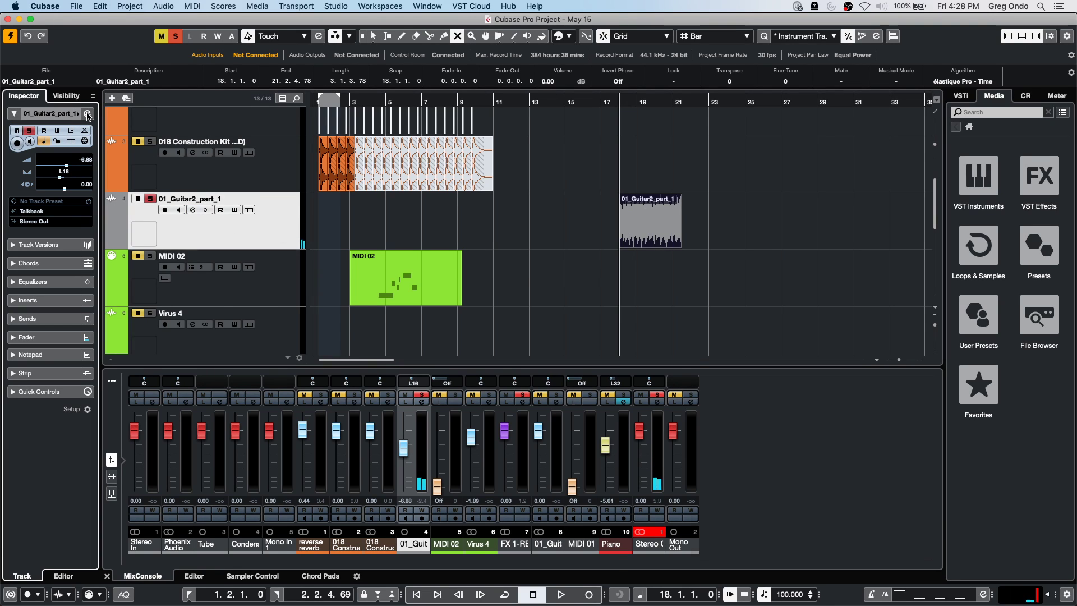
# Reopen the guitar Channel Settings window and set it to Always on Top.
pyautogui.click(88, 116)
pyautogui.moveTo(400, 275); pyautogui.dragTo(373, 218)
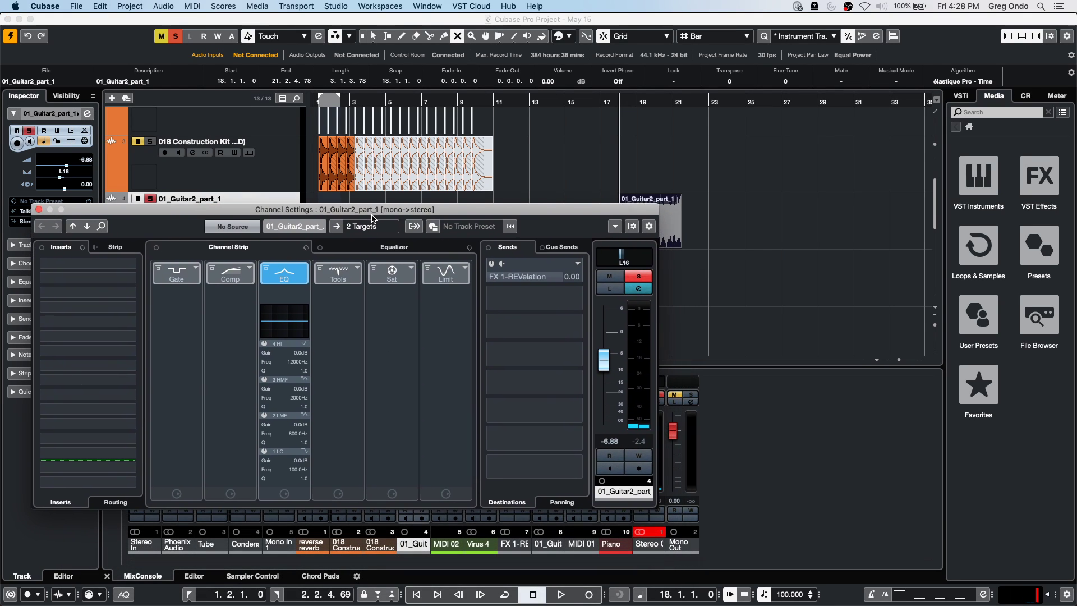
pyautogui.rightClick(334, 414)
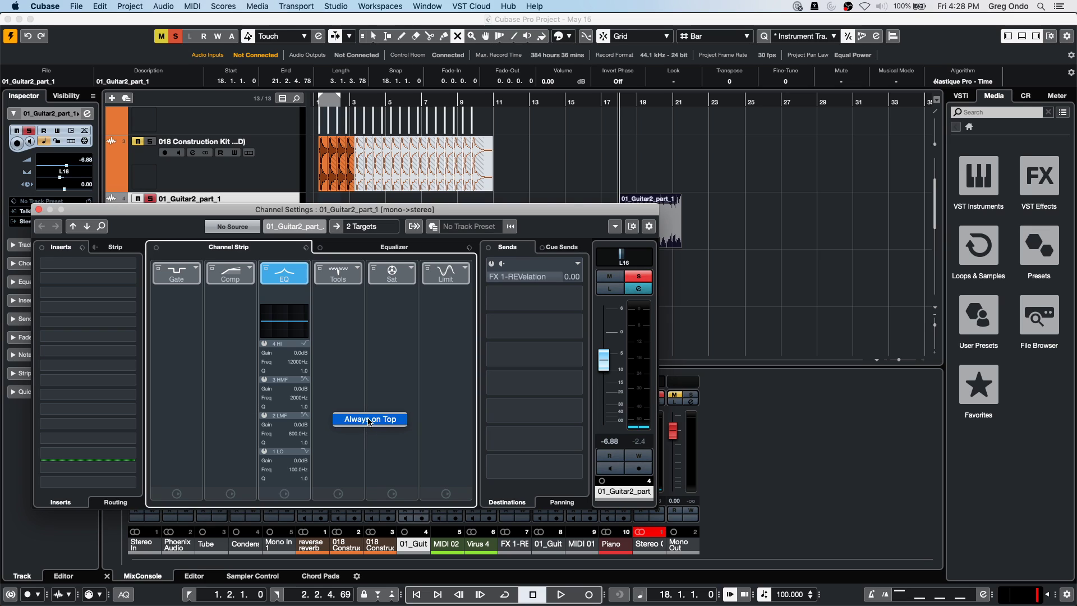
pyautogui.click(369, 419)
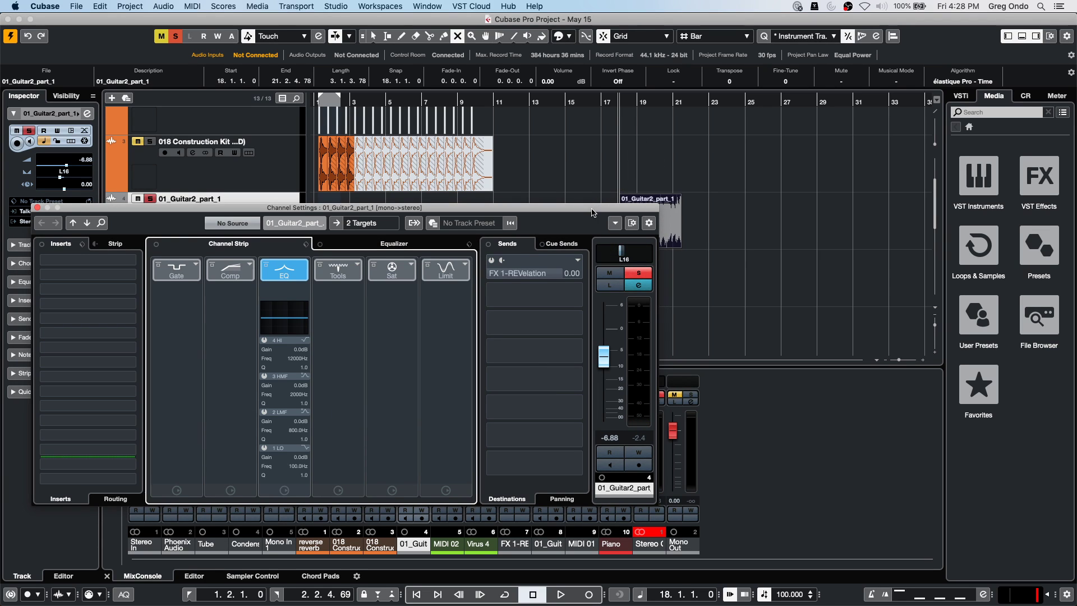
pyautogui.moveTo(592, 213); pyautogui.dragTo(561, 209)
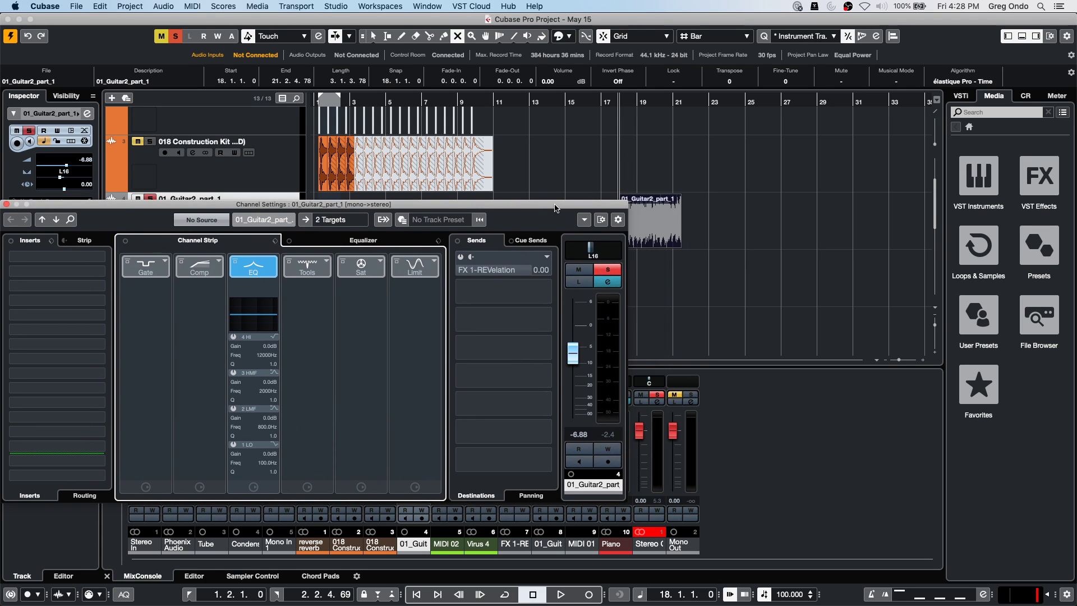
# Switch on the FX 1-REVelation send, toggle Link Panners, and show the send panning.
pyautogui.click(461, 258)
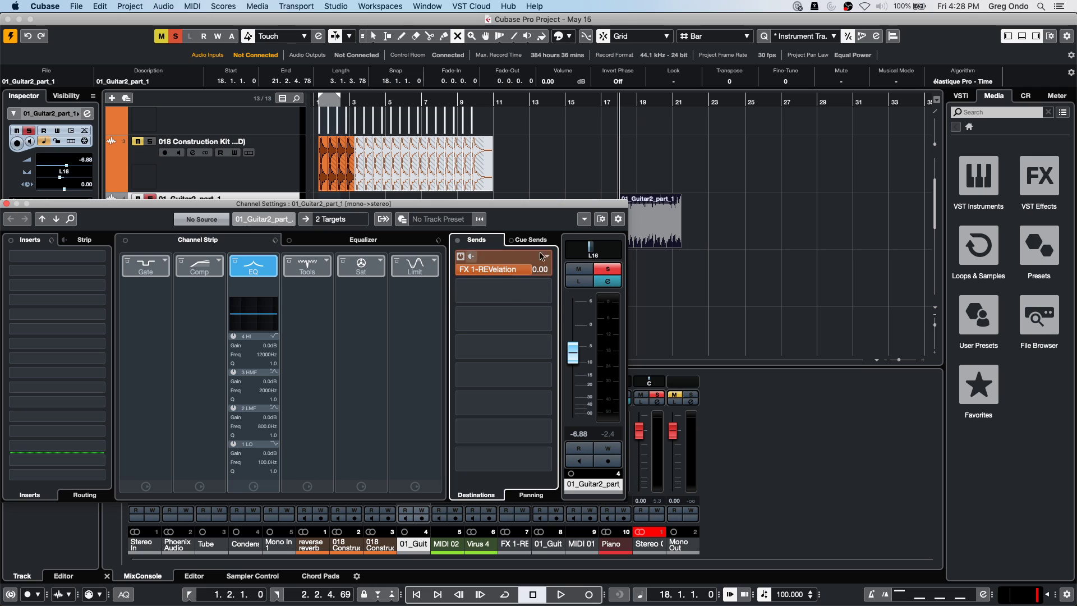
pyautogui.click(584, 218)
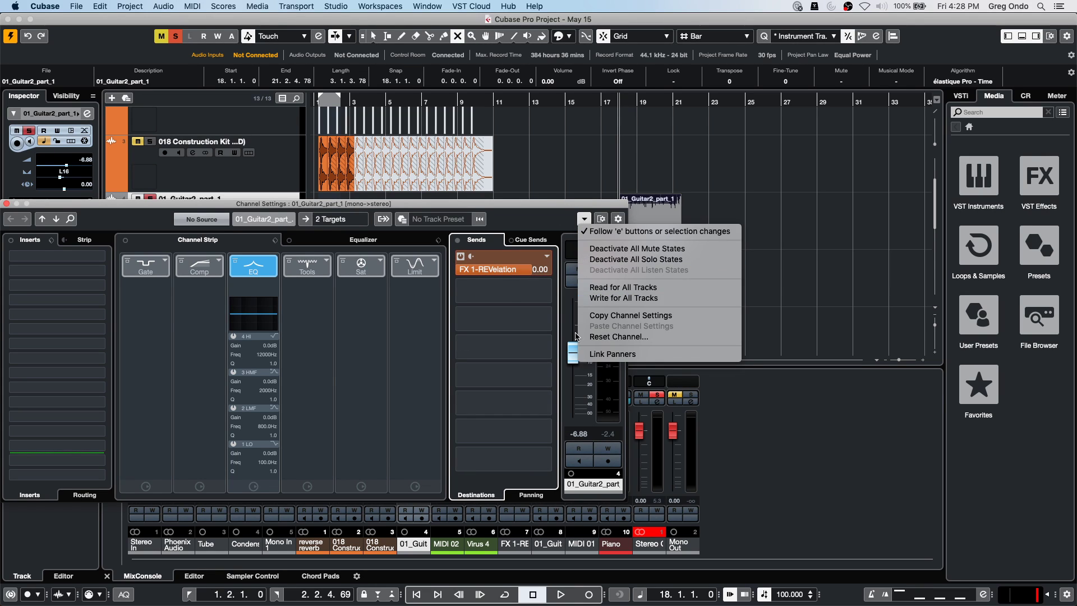
pyautogui.click(614, 353)
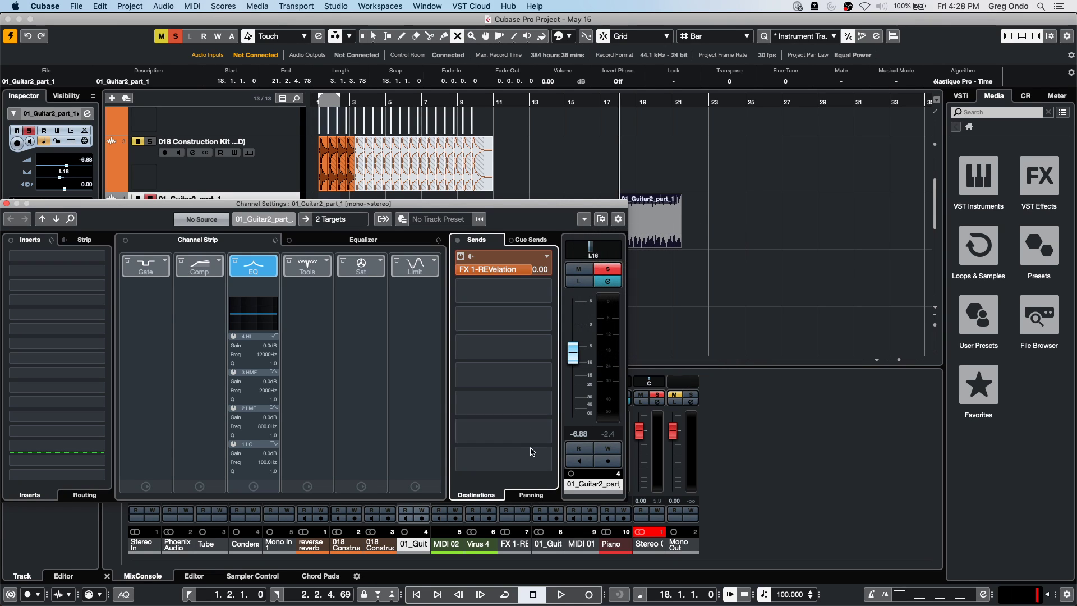
pyautogui.click(534, 496)
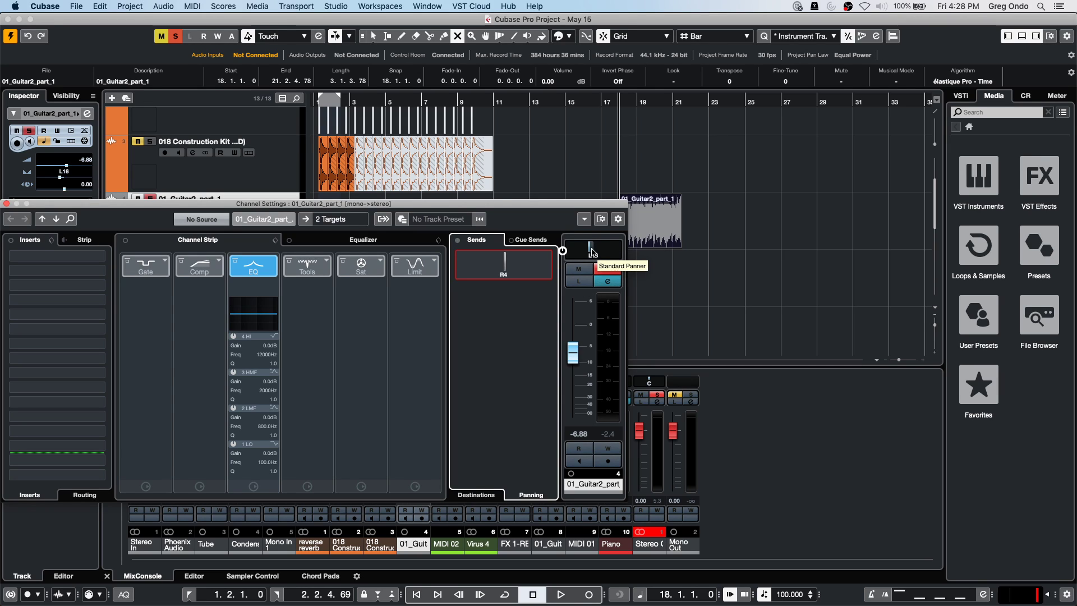
# Pan the 01_Guitar2_part_1 channel hard left and audition it.
pyautogui.moveTo(593, 252); pyautogui.dragTo(567, 252)
pyautogui.press('space')
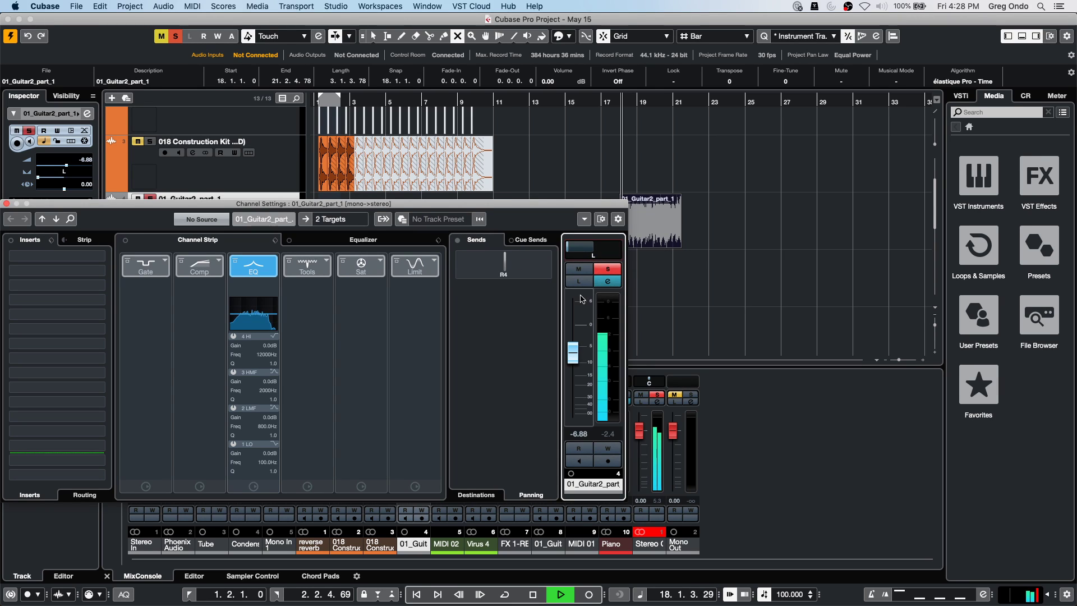
pyautogui.press('space')
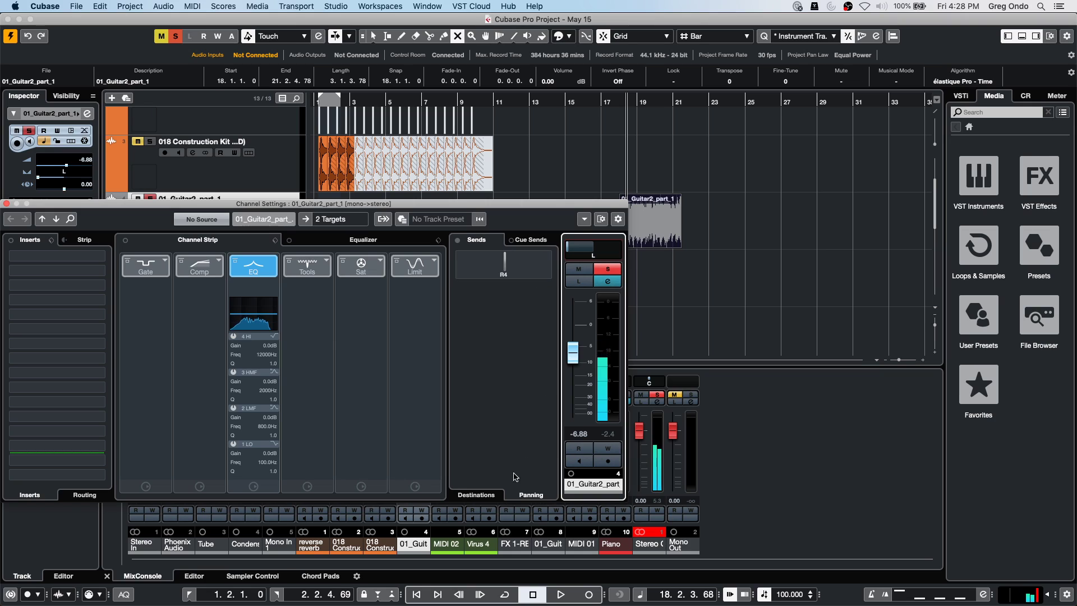
# Pan the FX 1-REVelation send fully right, audition from bar 17, and move the window aside.
pyautogui.moveTo(504, 263); pyautogui.dragTo(550, 264)
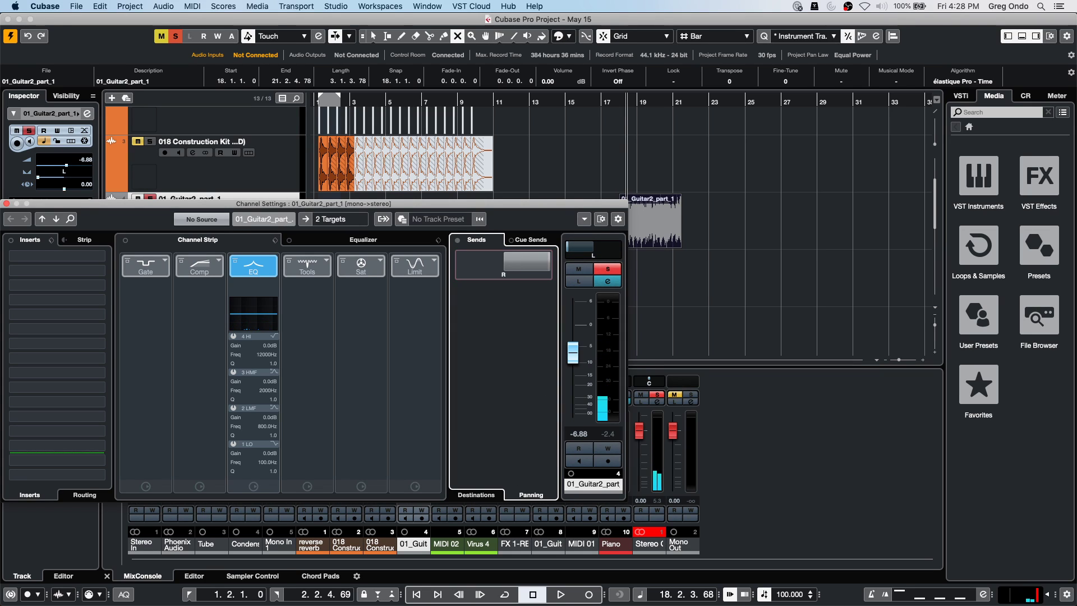
pyautogui.click(609, 101)
pyautogui.press('space')
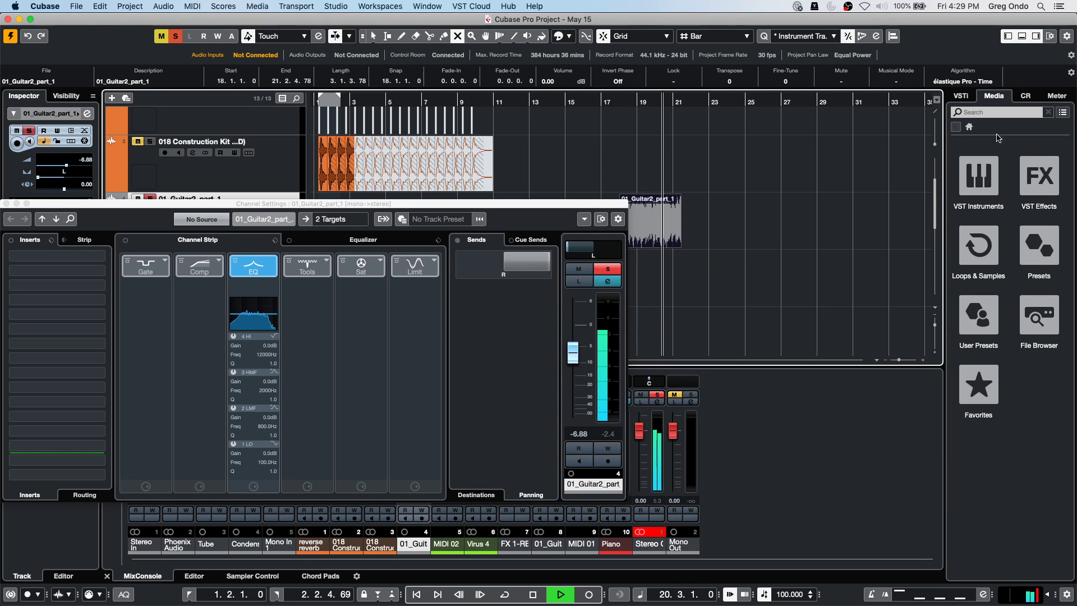
pyautogui.press('space')
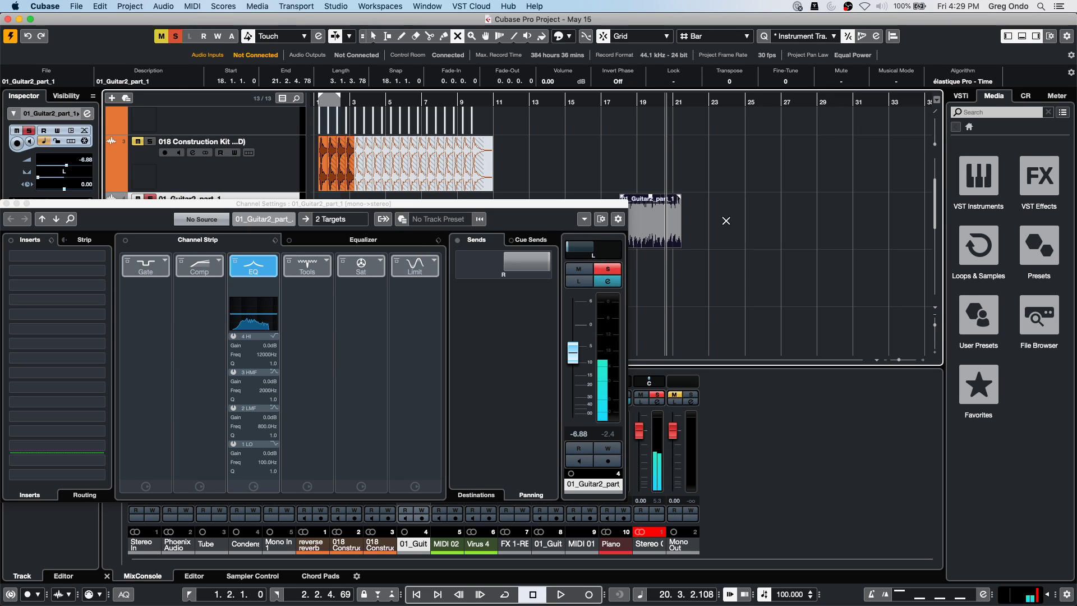
pyautogui.click(535, 269)
pyautogui.moveTo(536, 268); pyautogui.dragTo(570, 249)
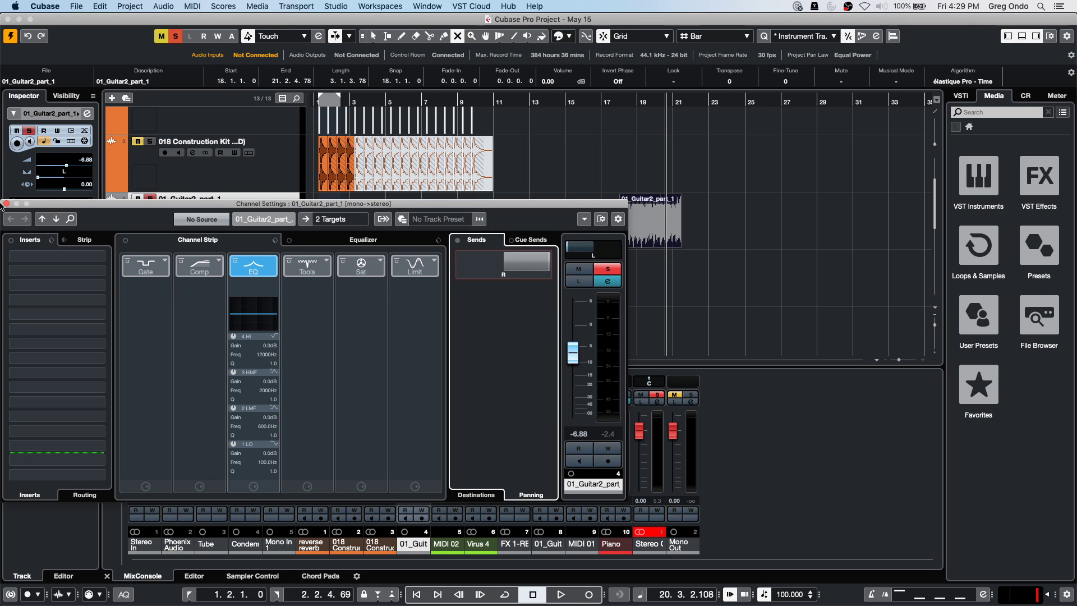
pyautogui.moveTo(67, 206); pyautogui.dragTo(183, 174)
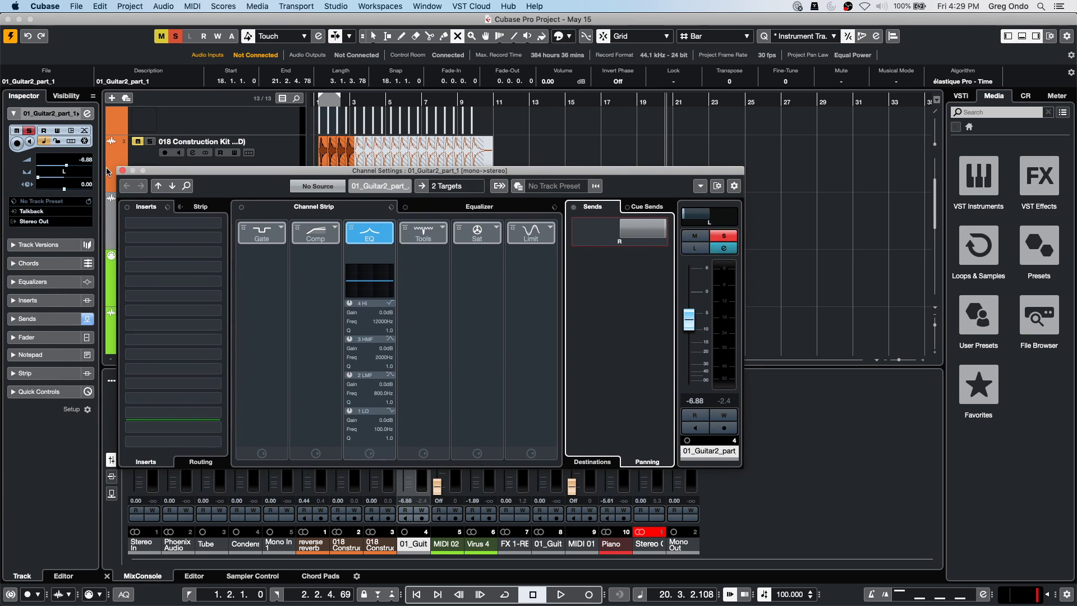
pyautogui.click(123, 171)
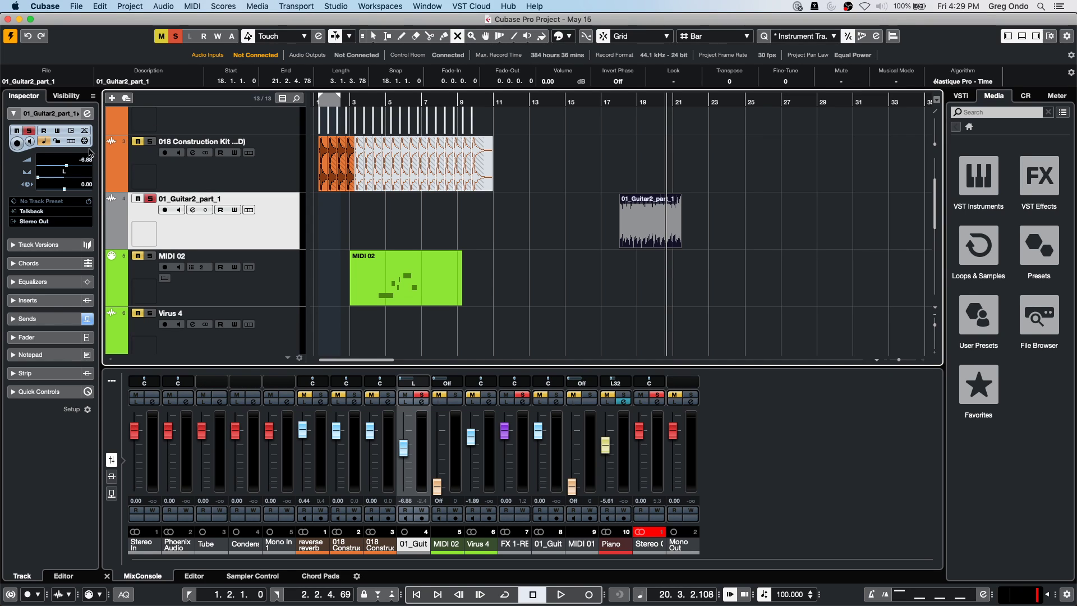
pyautogui.click(87, 114)
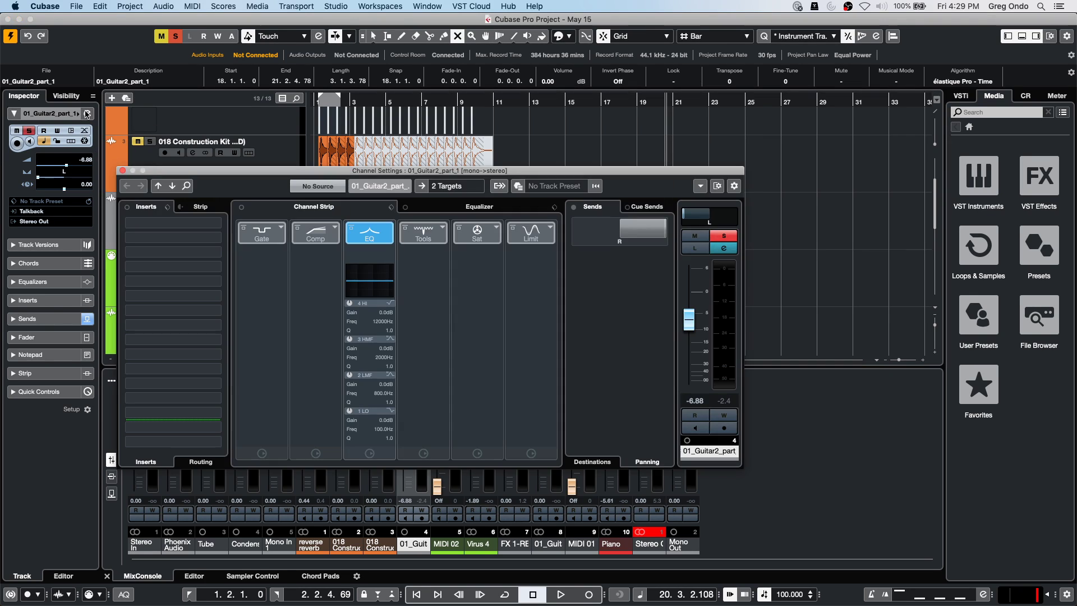
pyautogui.click(700, 185)
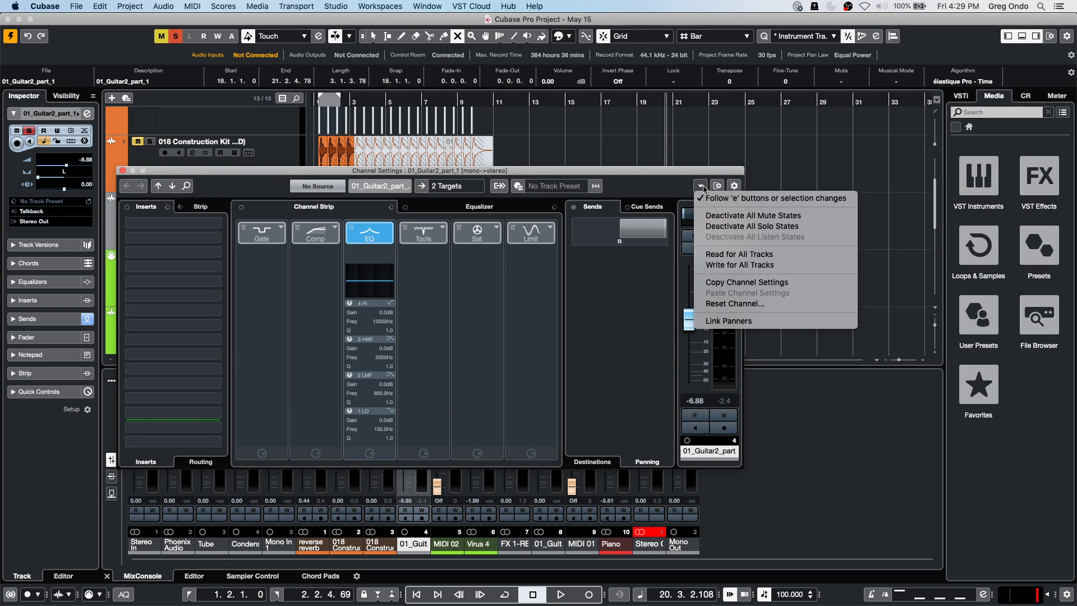
pyautogui.click(727, 321)
pyautogui.moveTo(700, 216)
pyautogui.mouseDown()
pyautogui.moveTo(723, 216)
pyautogui.moveTo(681, 215)
pyautogui.moveTo(735, 216)
pyautogui.moveTo(690, 215)
pyautogui.moveTo(729, 216)
pyautogui.moveTo(692, 215)
pyautogui.moveTo(707, 216)
pyautogui.mouseUp()
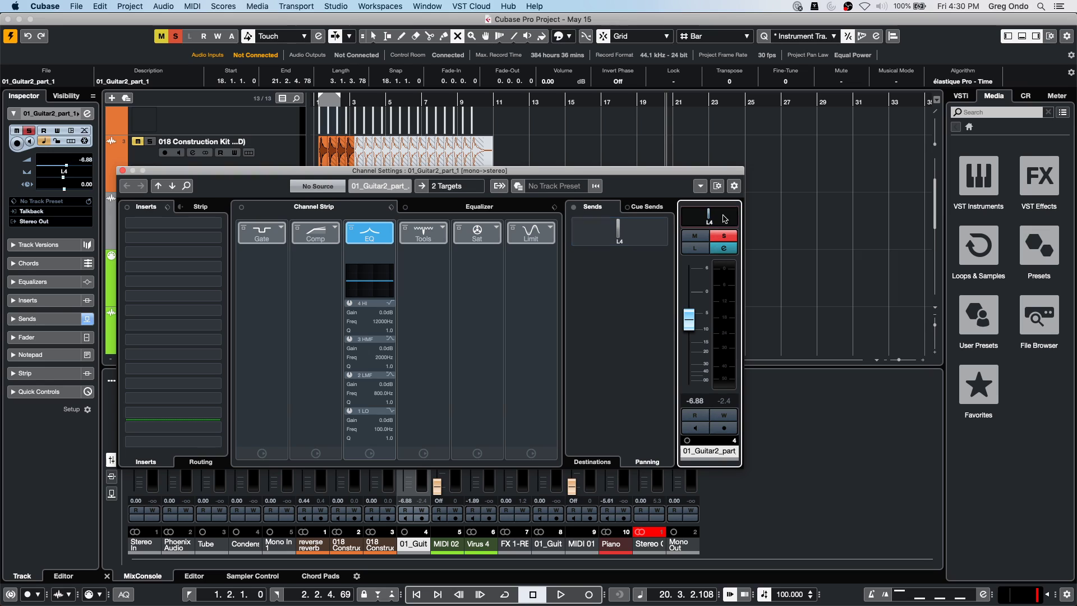
pyautogui.click(700, 185)
pyautogui.click(729, 321)
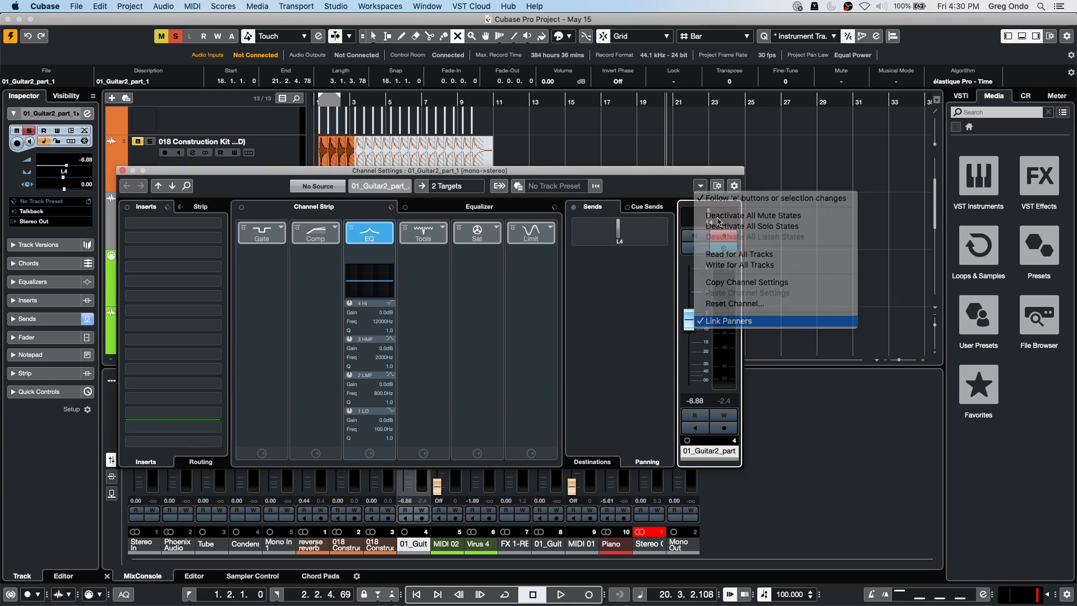
pyautogui.moveTo(645, 218); pyautogui.dragTo(667, 219)
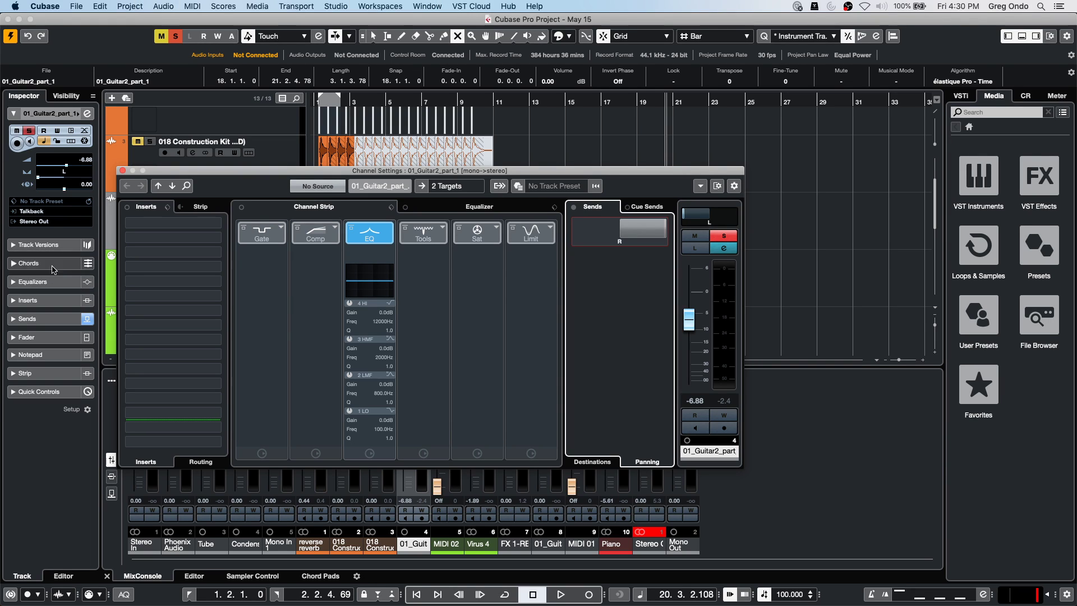
# Close Channel Settings and add audio tracks from the Piano track using UR24C Input 2 (Mono).
pyautogui.click(123, 171)
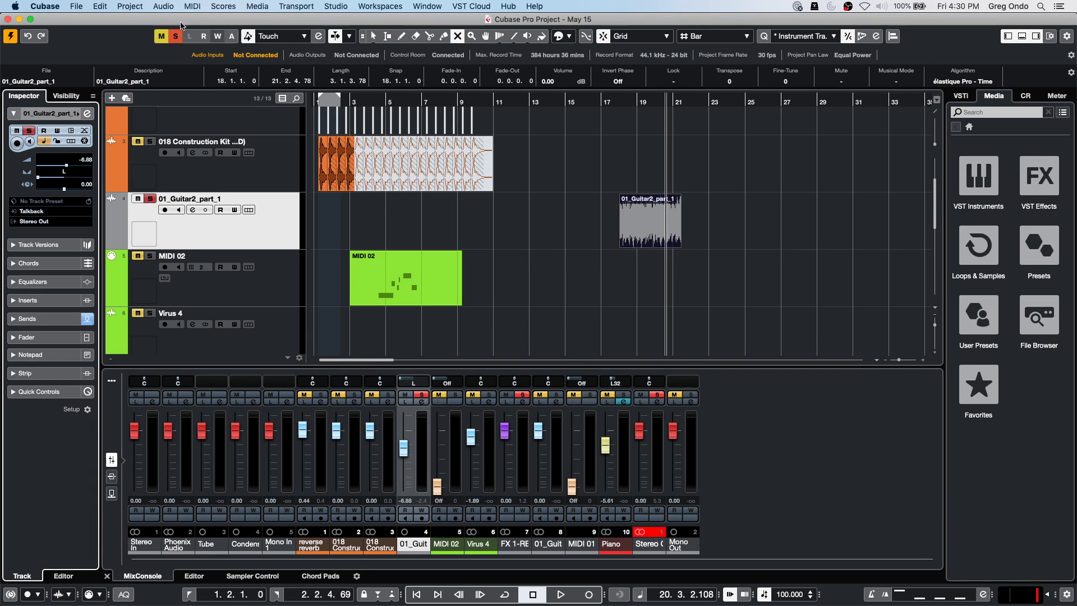
pyautogui.scroll(-5, 213, 227)
pyautogui.click(238, 325)
pyautogui.rightClick(238, 325)
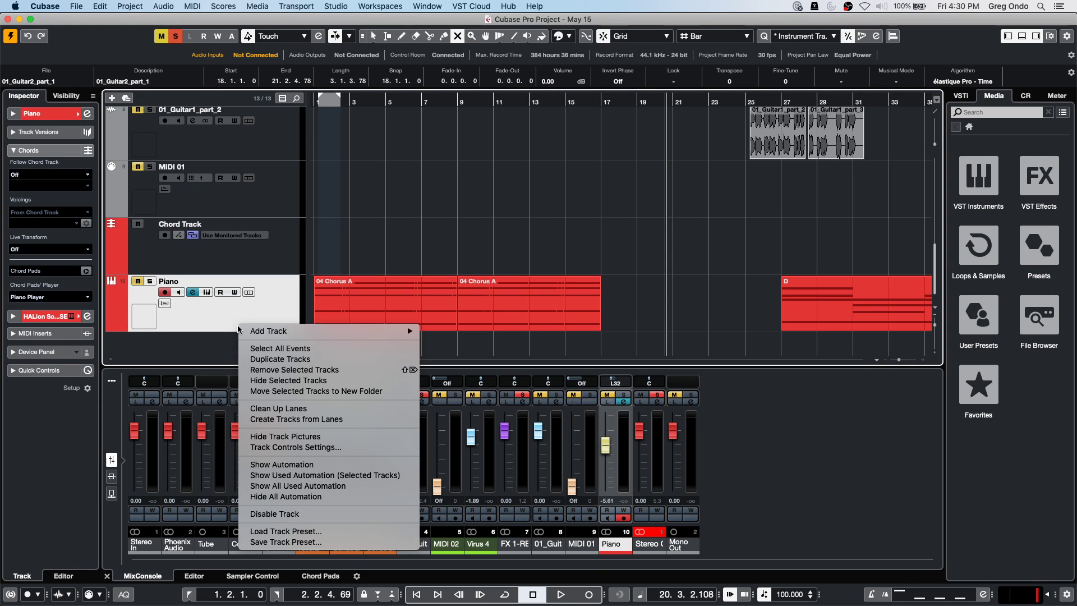
pyautogui.moveTo(388, 332)
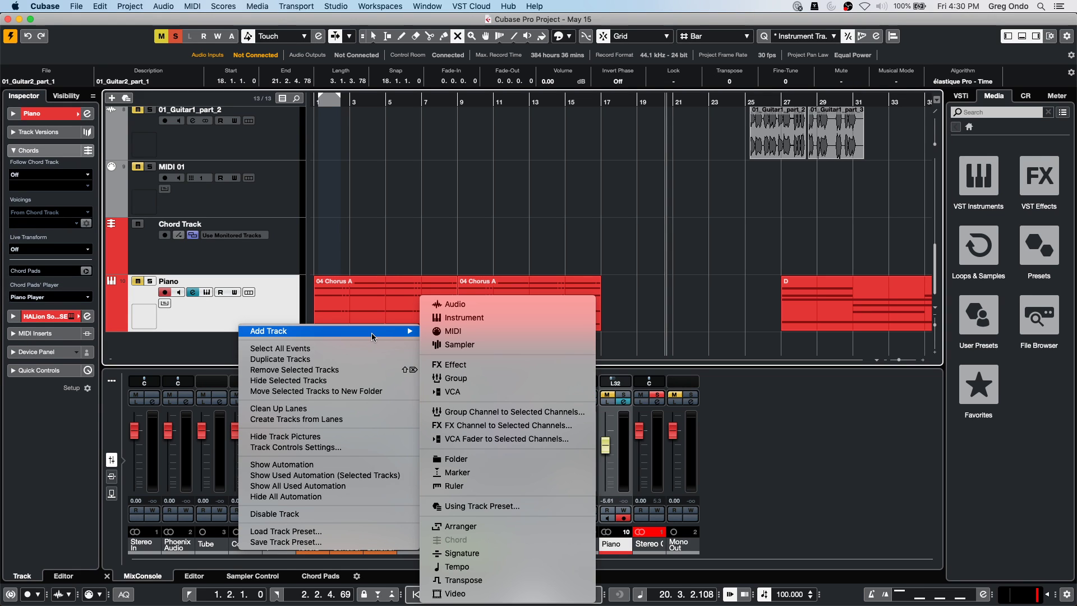
pyautogui.click(473, 306)
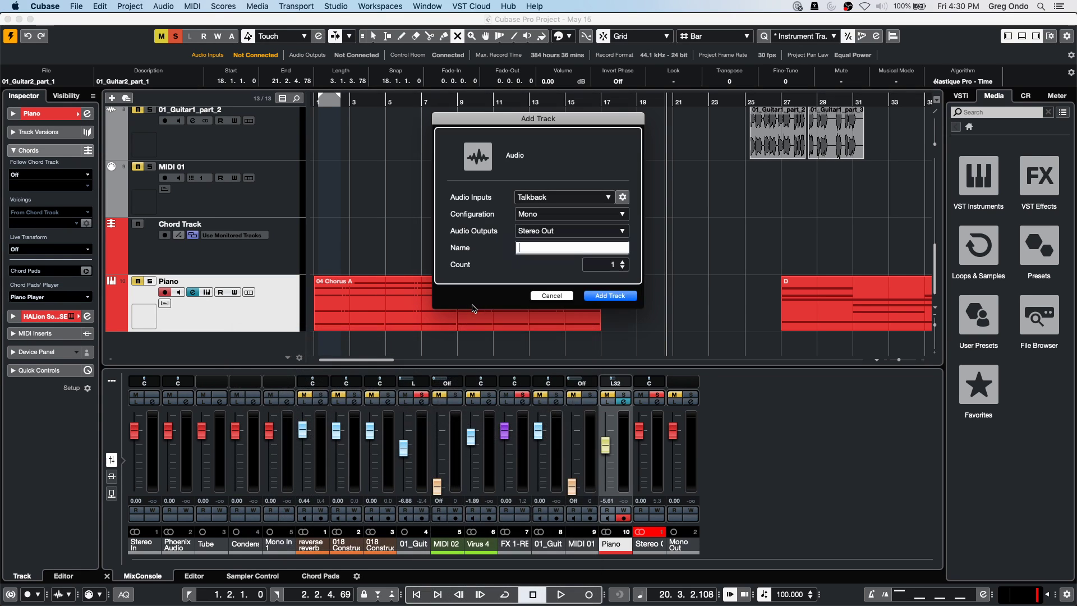
pyautogui.click(570, 198)
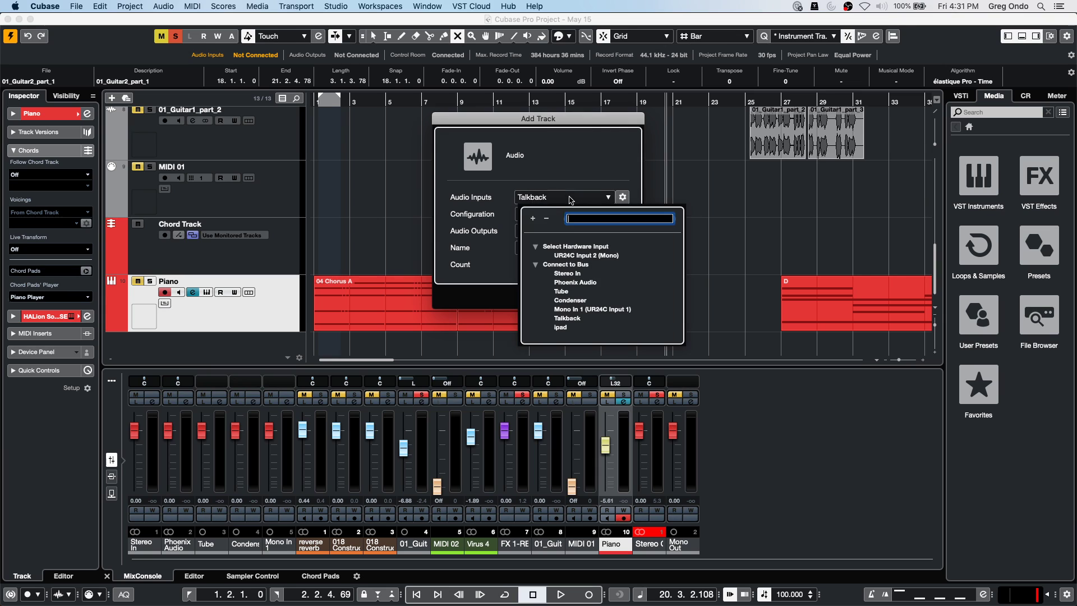
pyautogui.click(594, 257)
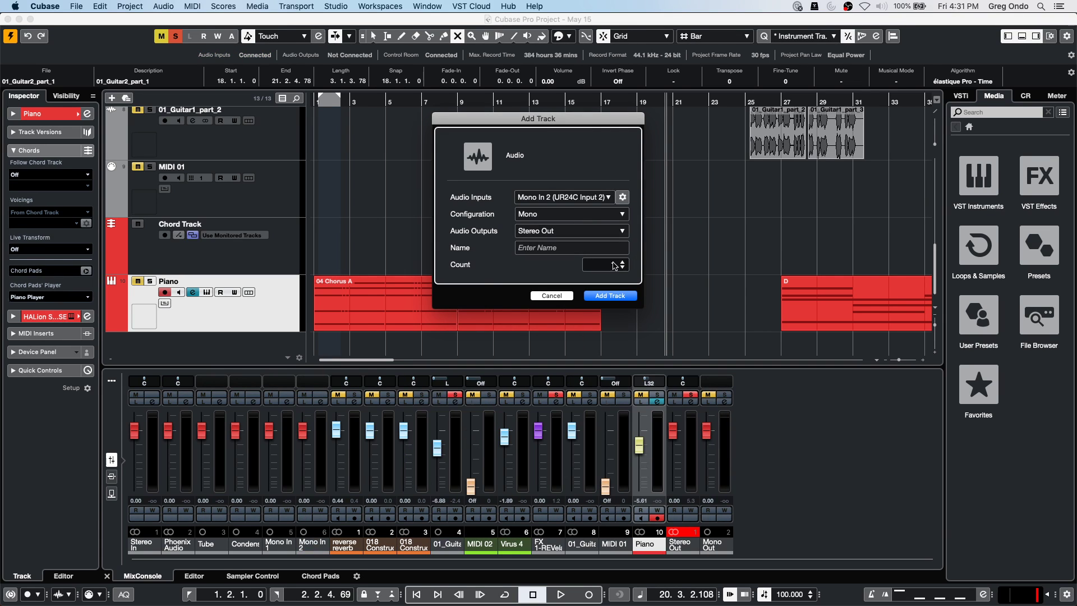
pyautogui.click(626, 297)
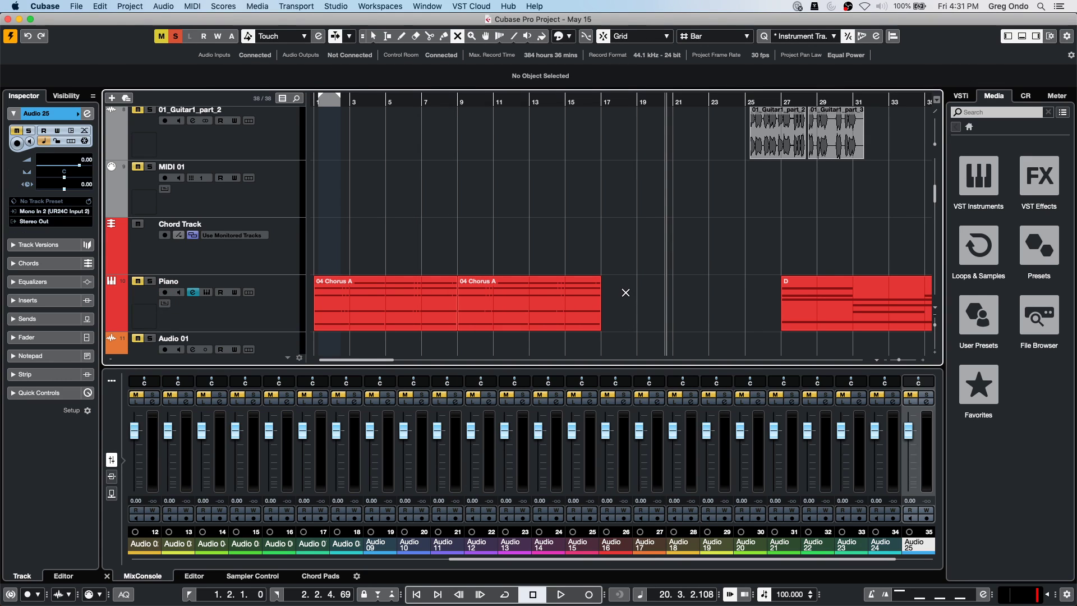
# Add 23 audio tracks from the 01_Guitar1_part_2 track's Add Track > Audio menu.
pyautogui.scroll(-15, 474, 252)
pyautogui.scroll(15, 472, 247)
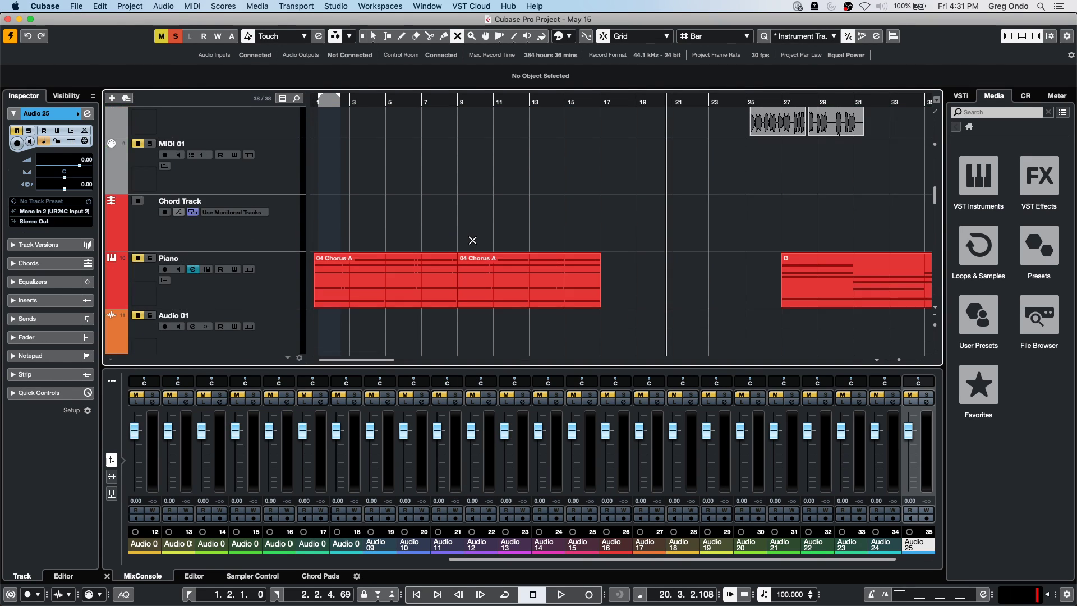
pyautogui.scroll(-10, 472, 240)
pyautogui.scroll(-4, 472, 240)
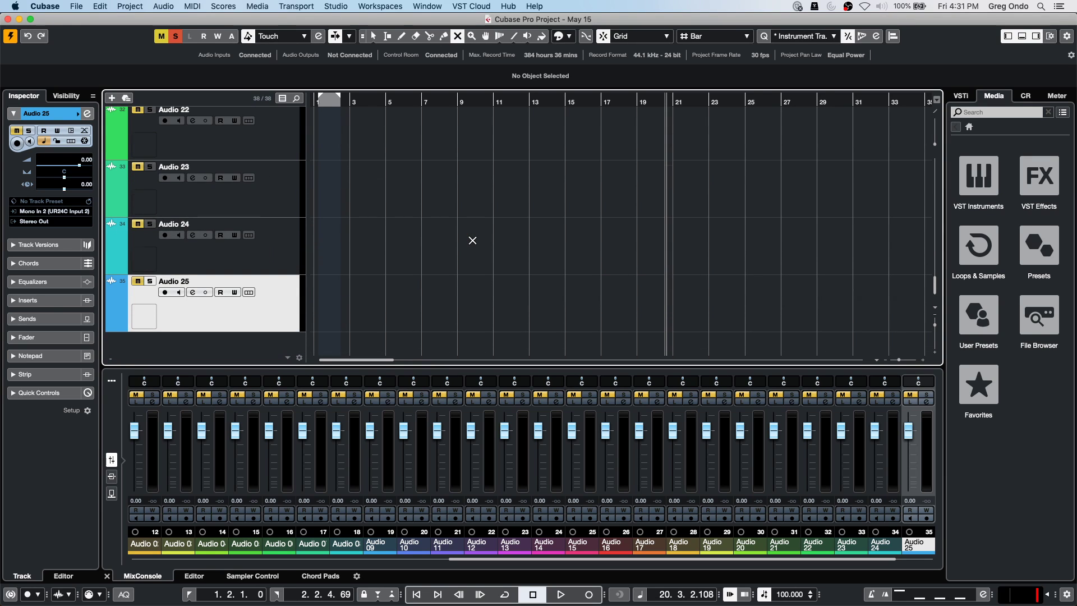
pyautogui.scroll(20, 472, 240)
pyautogui.rightClick(247, 245)
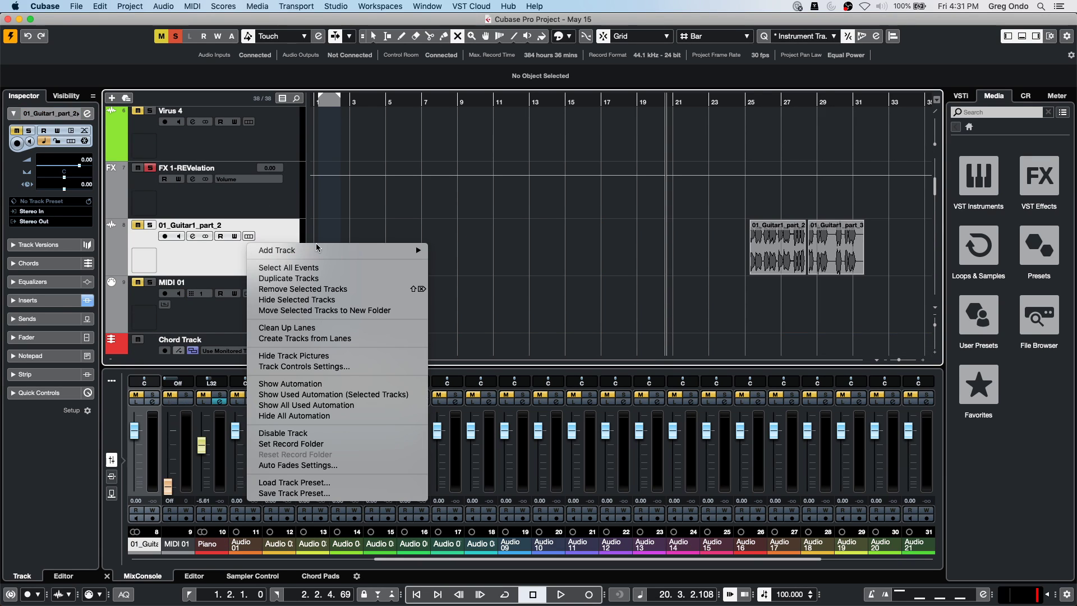
pyautogui.moveTo(296, 249)
pyautogui.click(482, 250)
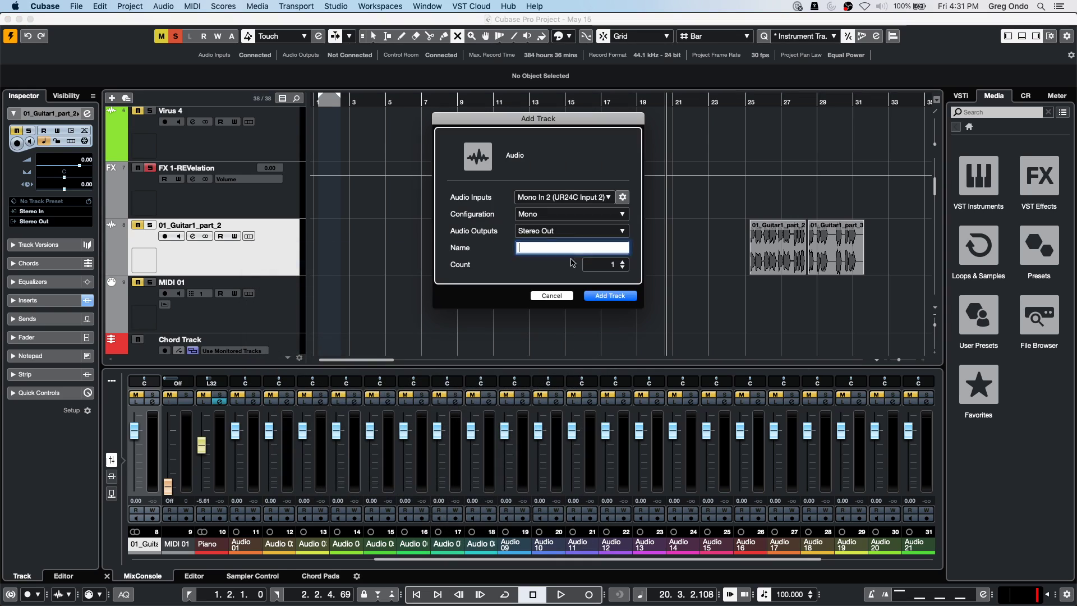
pyautogui.doubleClick(610, 265)
pyautogui.write('23')
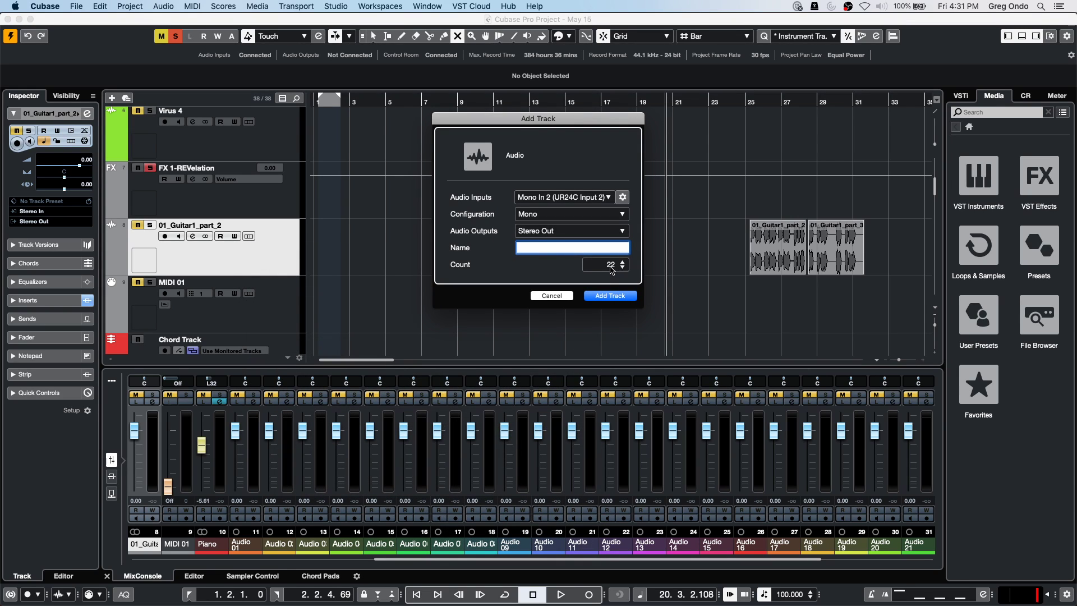
pyautogui.click(610, 295)
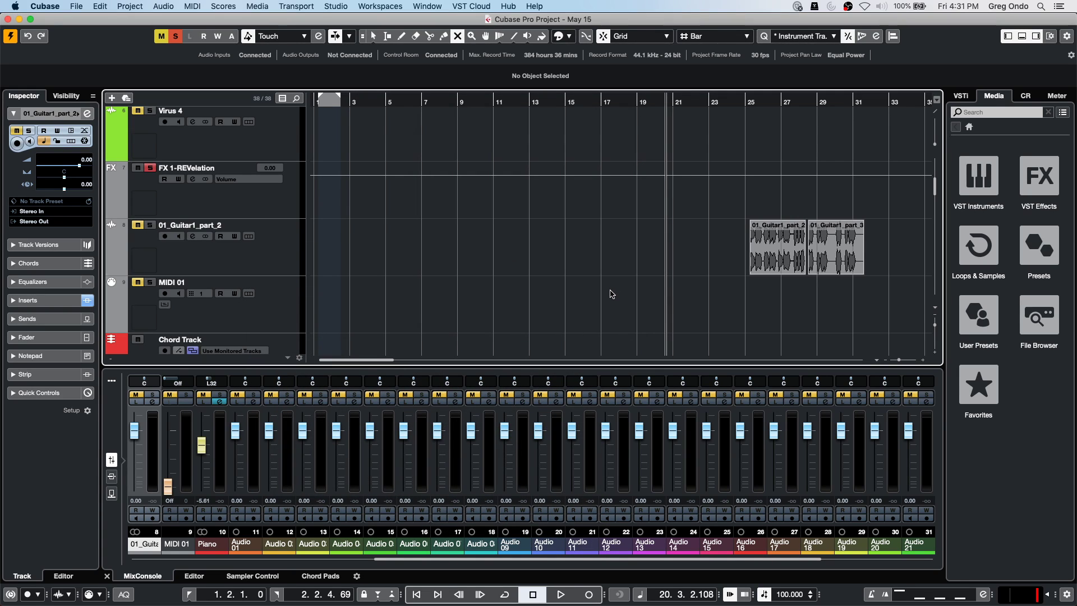
pyautogui.hscroll(10, 695, 538)
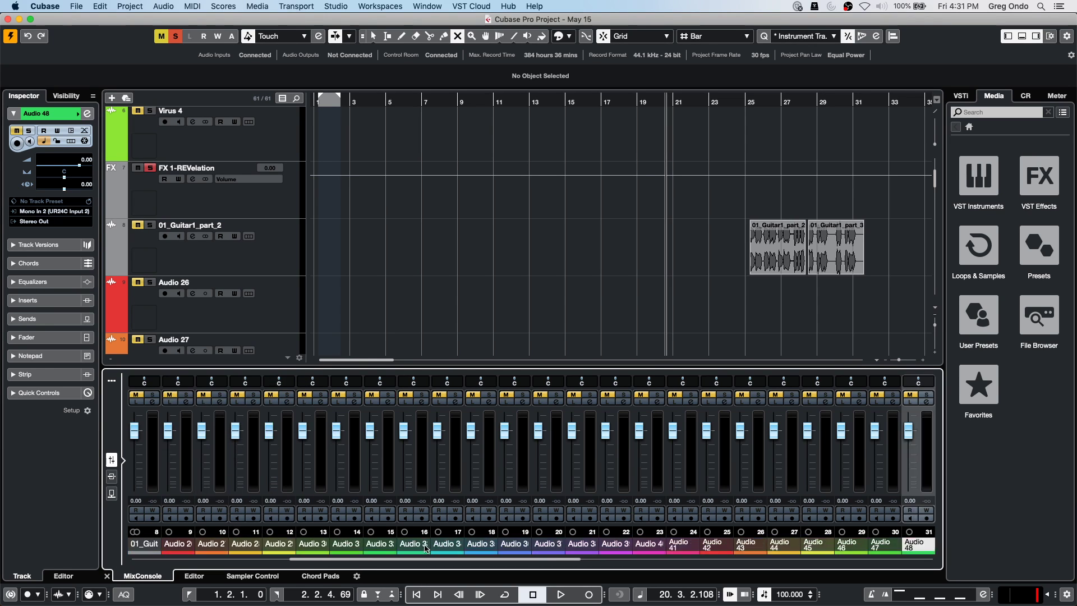
pyautogui.hscroll(-4, 695, 538)
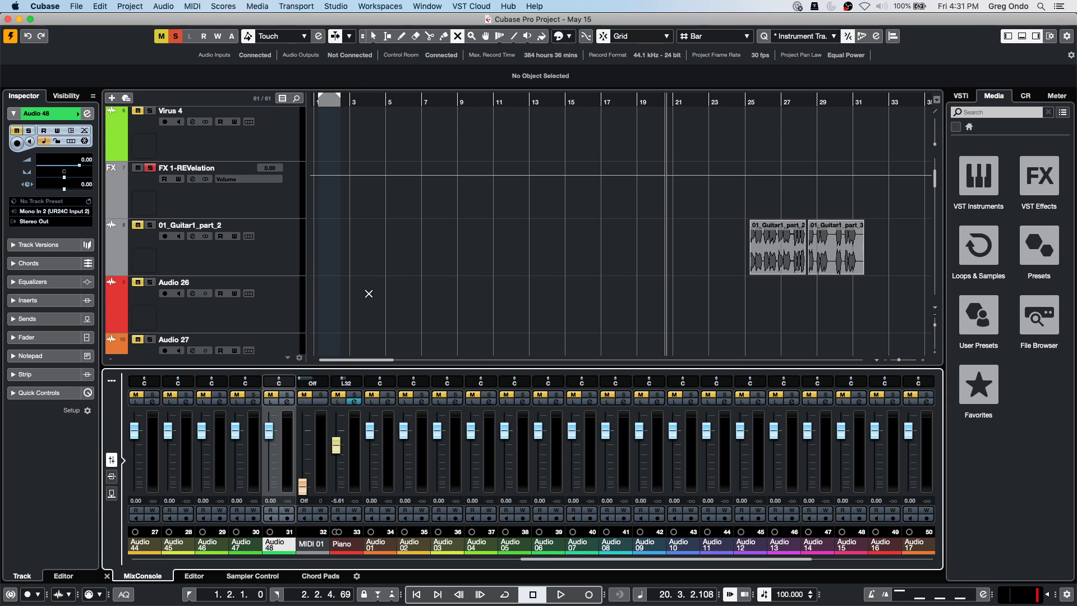
# Open the MixConsole in its own window and show only channels for tracks with data.
pyautogui.click(109, 386)
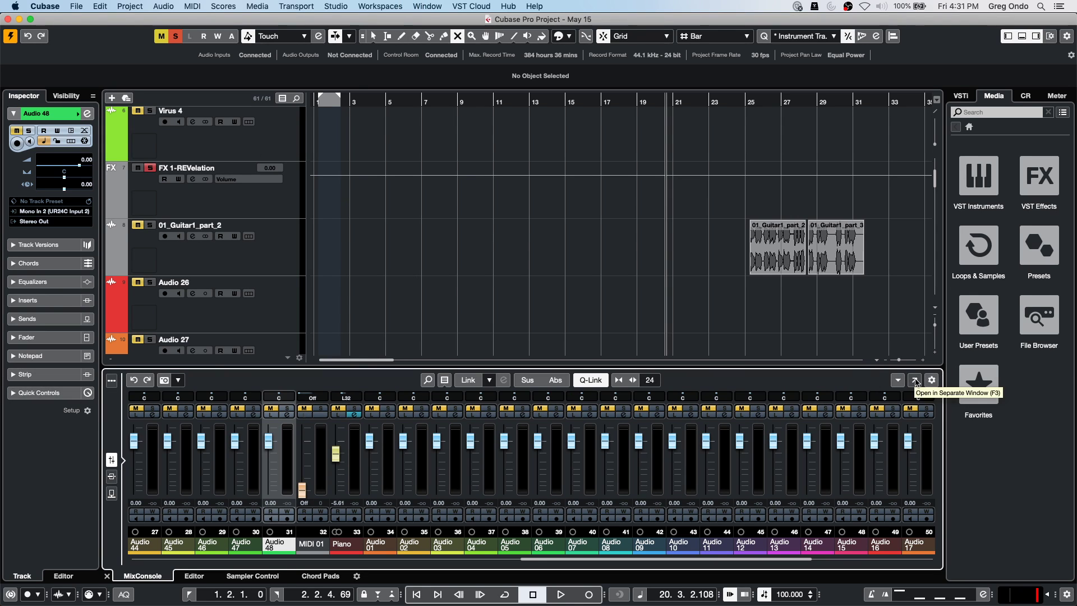
pyautogui.click(912, 382)
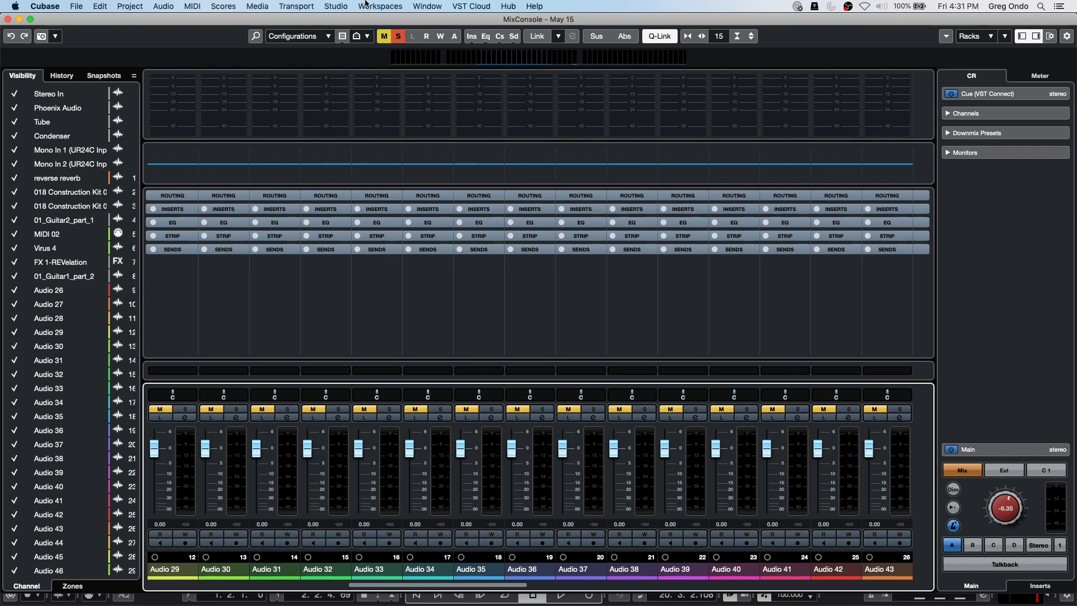
pyautogui.click(309, 36)
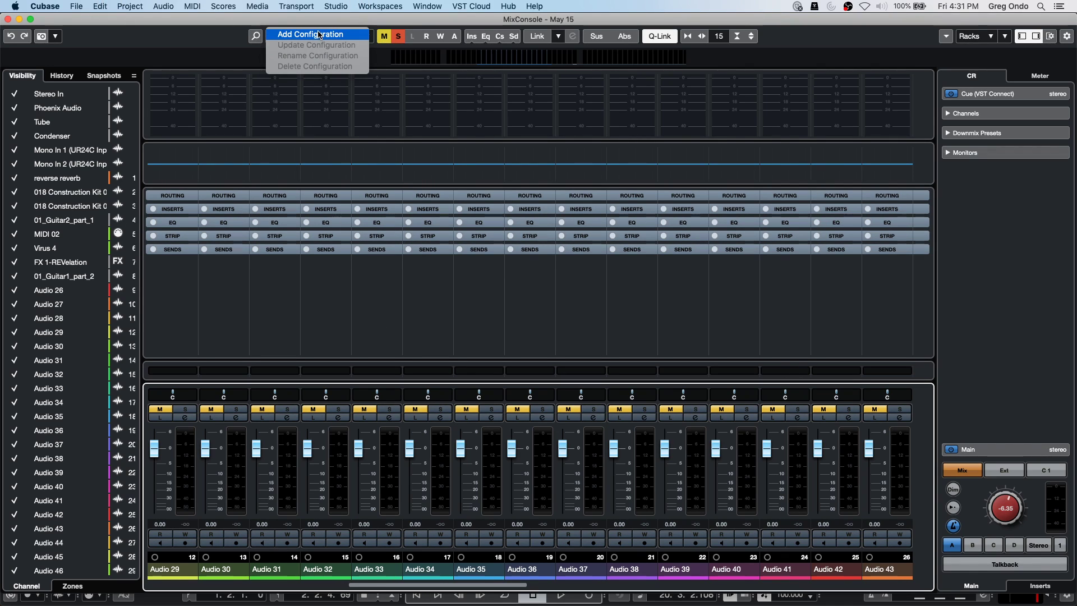
pyautogui.click(292, 75)
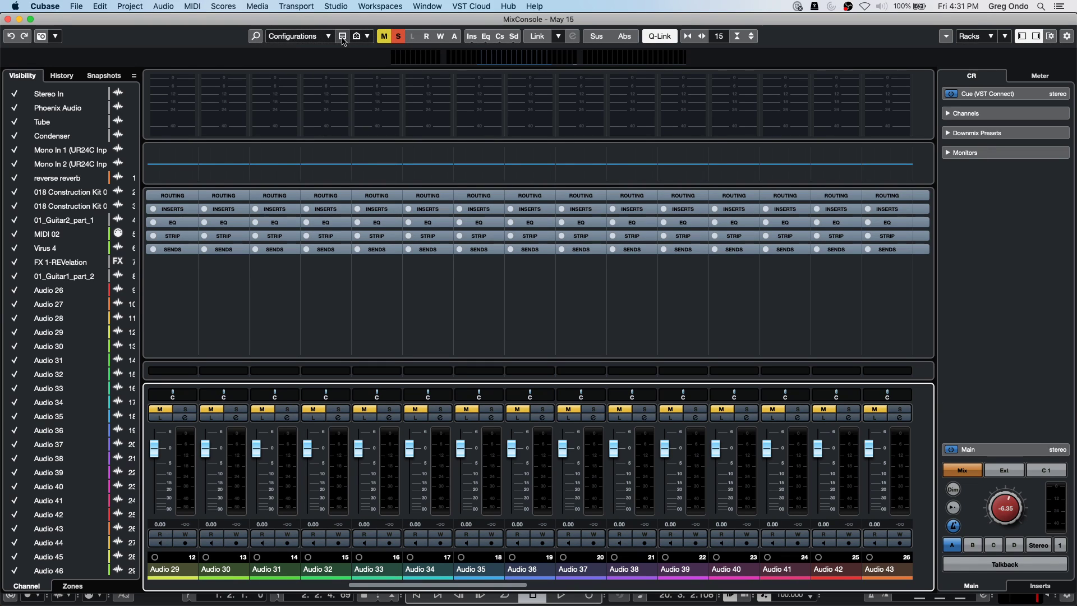
pyautogui.click(368, 37)
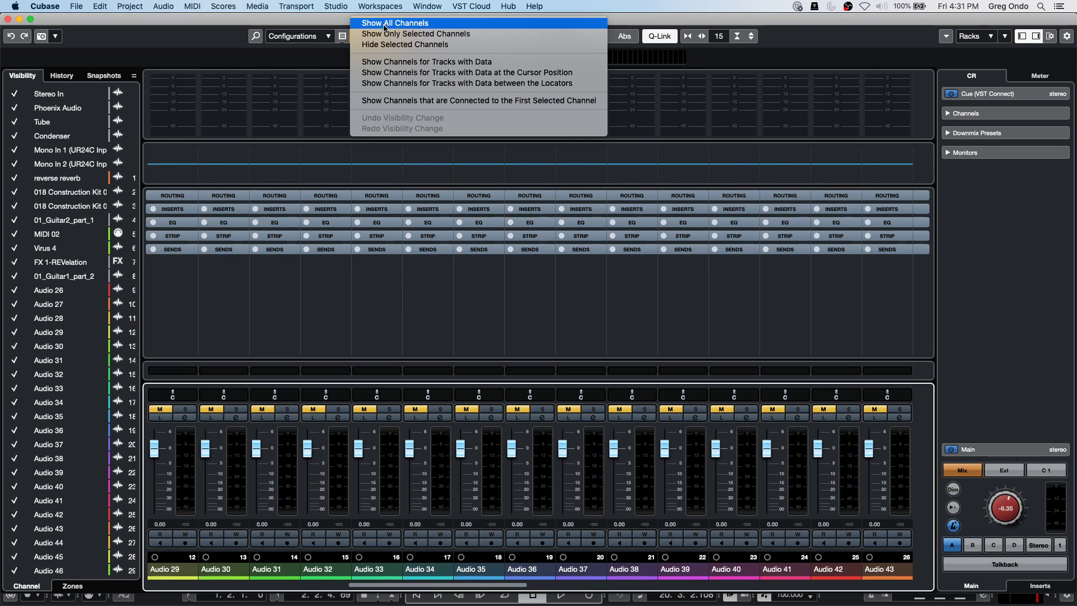
pyautogui.click(398, 62)
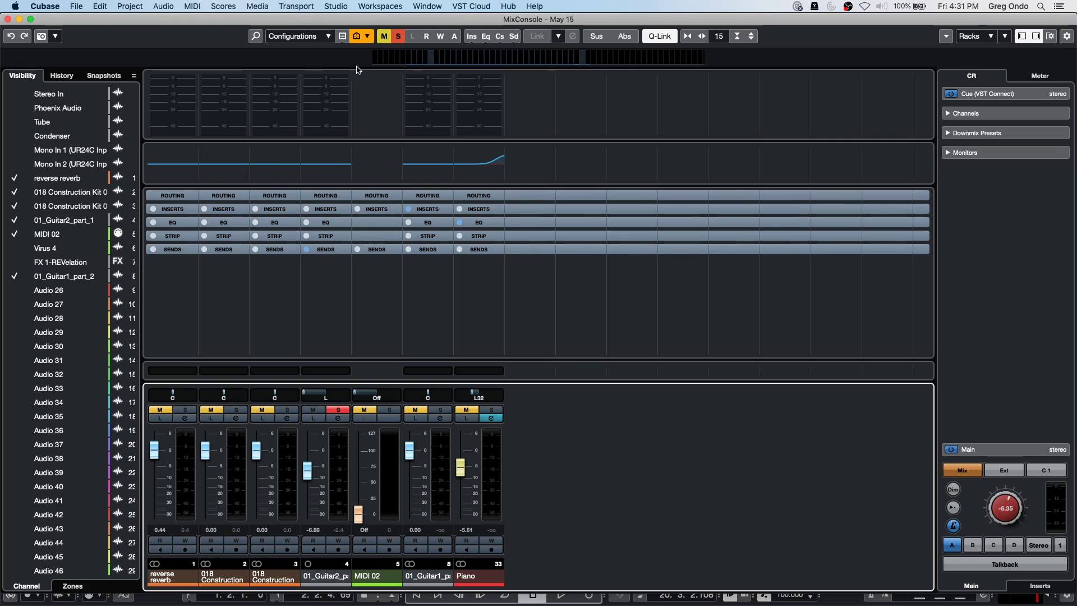
pyautogui.click(330, 37)
pyautogui.click(329, 35)
pyautogui.click(366, 37)
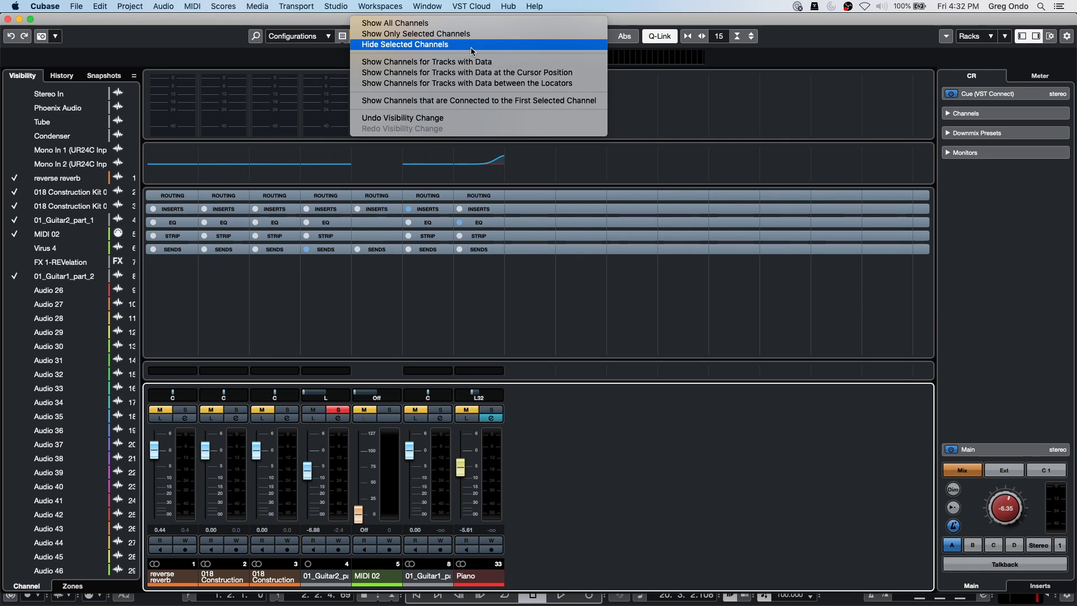
pyautogui.click(8, 19)
pyautogui.click(8, 19)
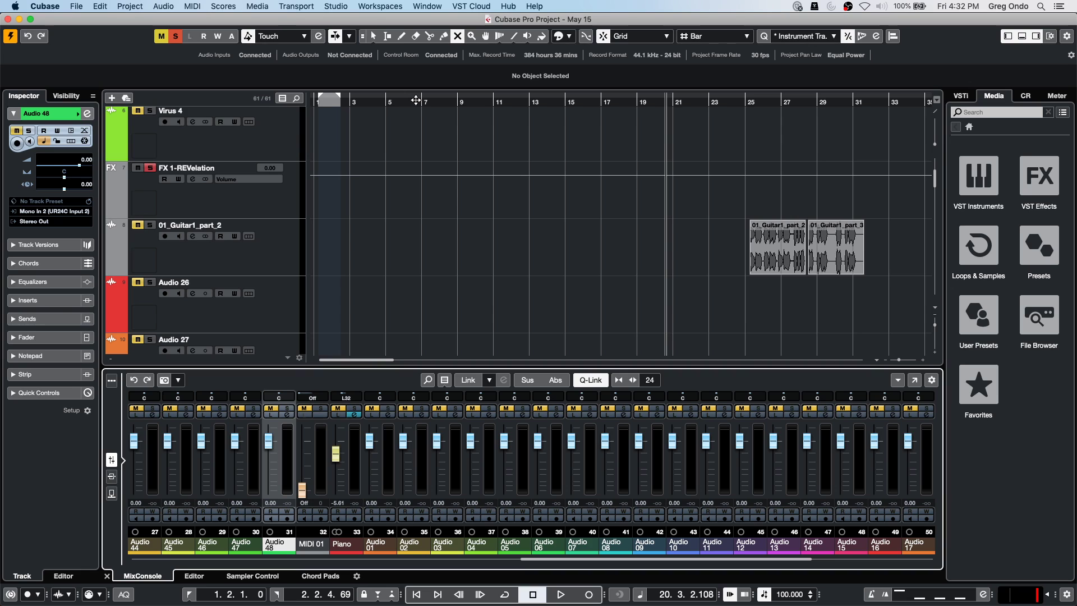
# Reopen the MixConsole with F3 and show only the selected channels Audio 26–36.
pyautogui.press('F3')
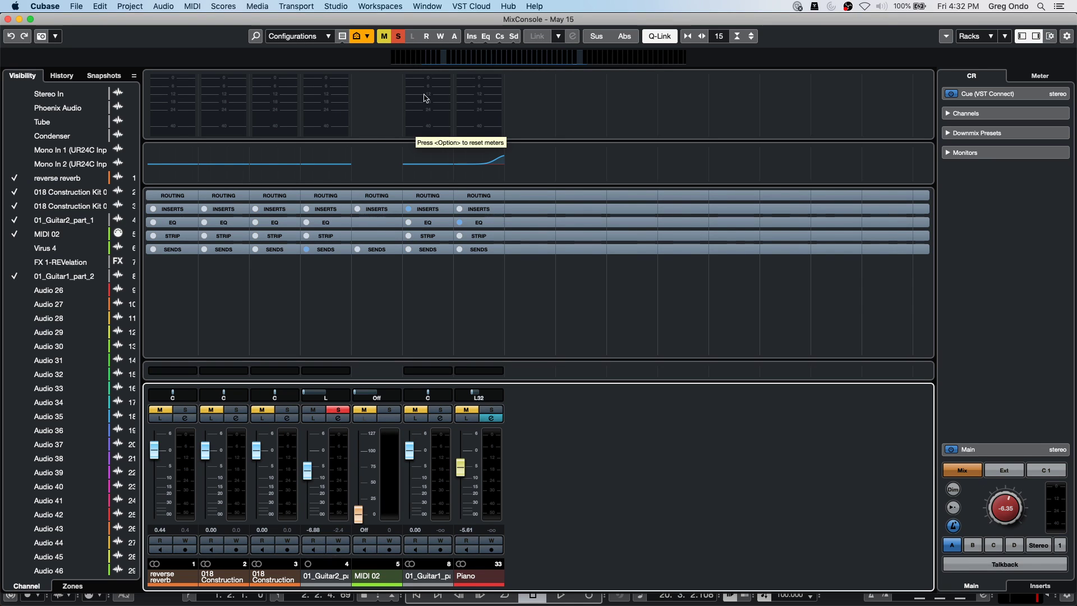
pyautogui.click(51, 290)
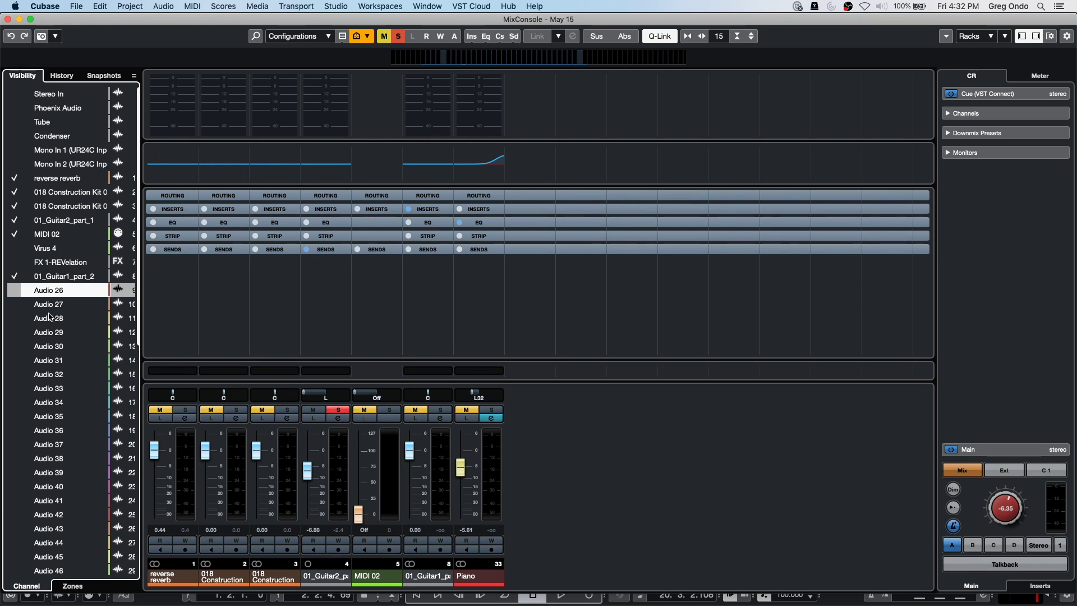
pyautogui.keyDown('shift'); pyautogui.click(54, 432); pyautogui.keyUp('shift')
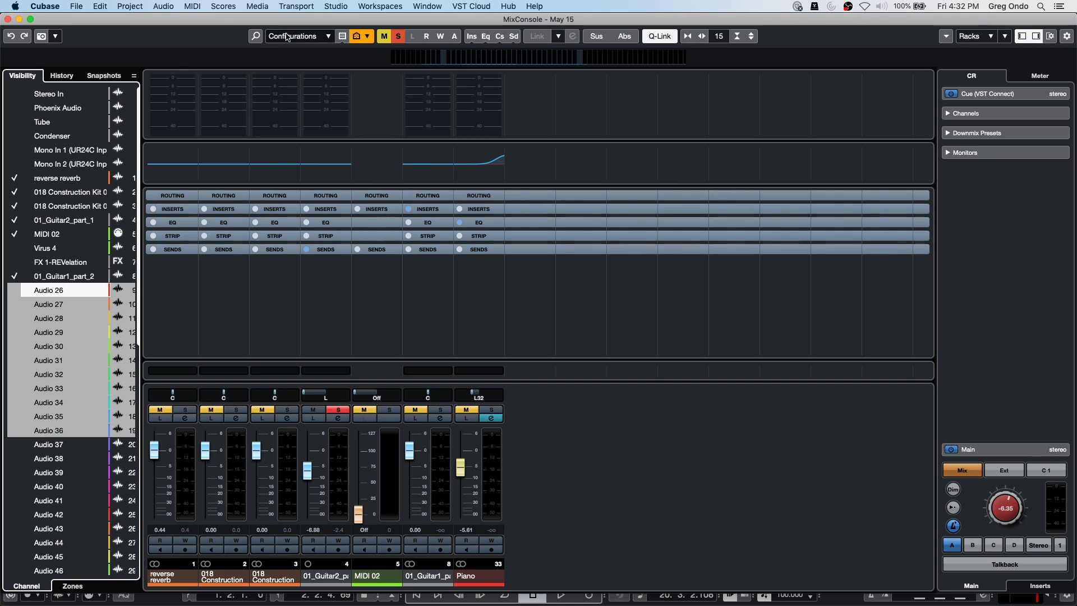
pyautogui.click(342, 36)
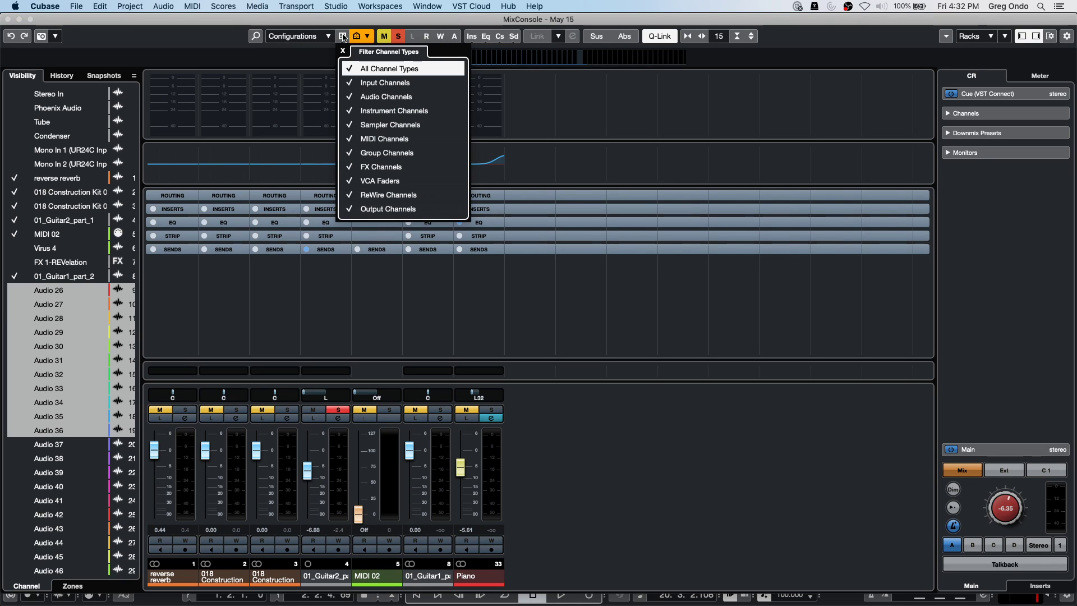
pyautogui.click(359, 36)
pyautogui.click(366, 36)
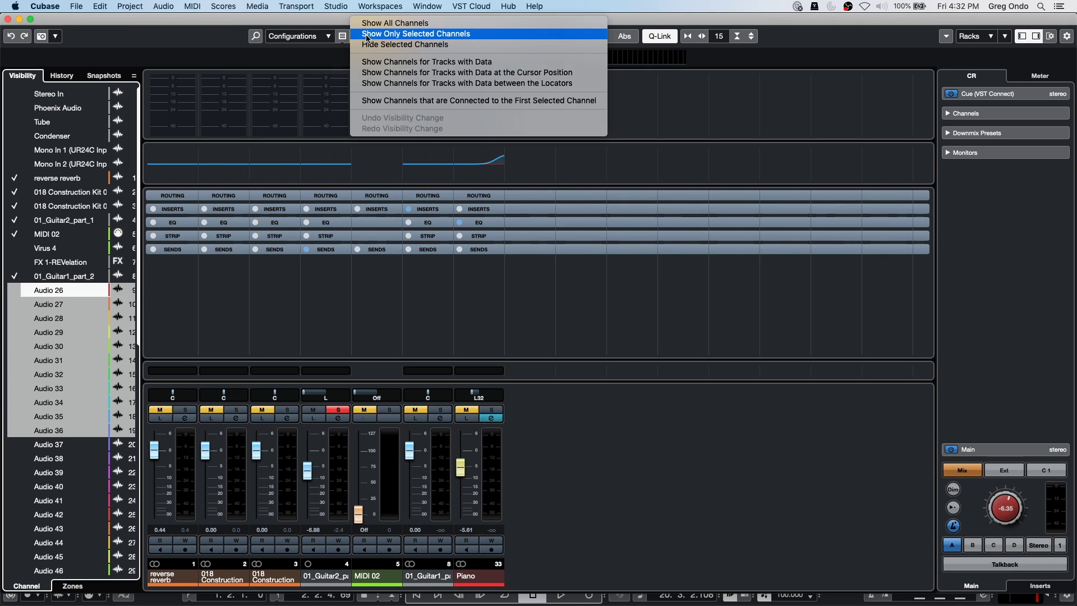
pyautogui.click(397, 37)
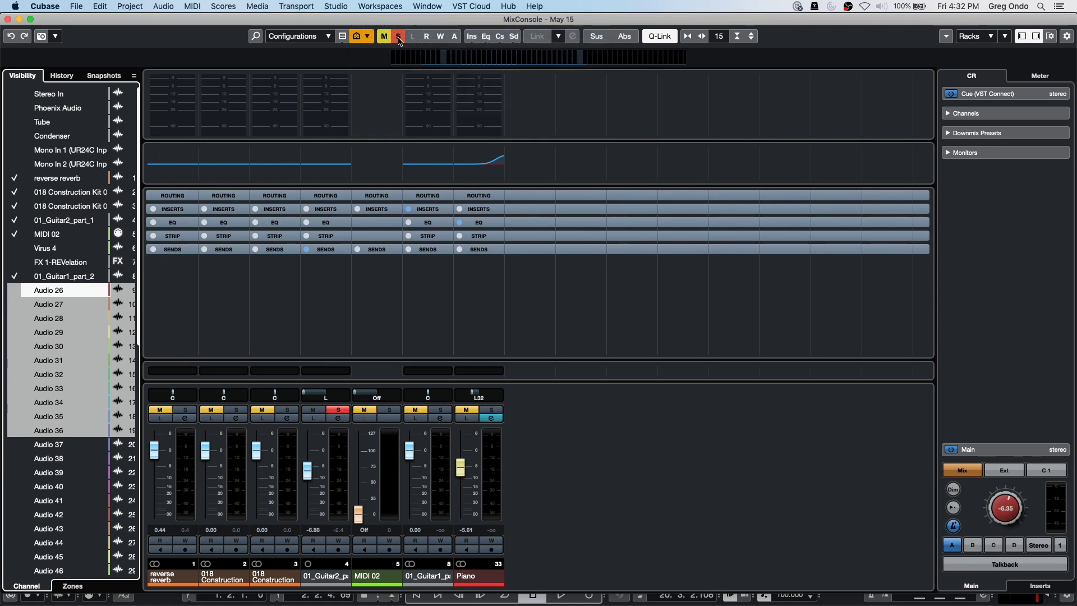
# Show all channels in the MixConsole again via the Visibility Agents.
pyautogui.click(343, 36)
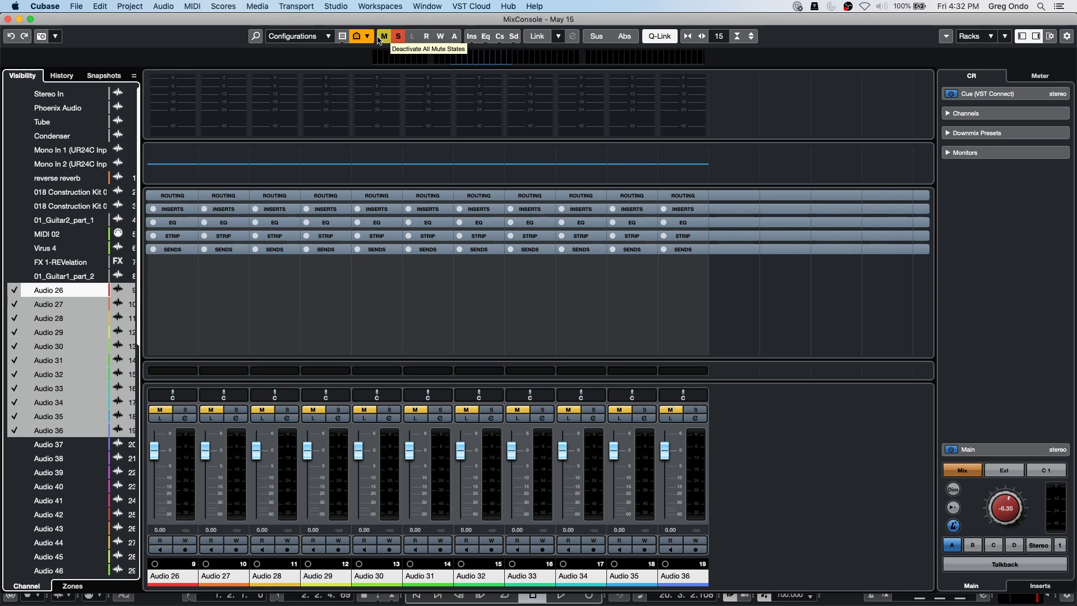
pyautogui.click(343, 36)
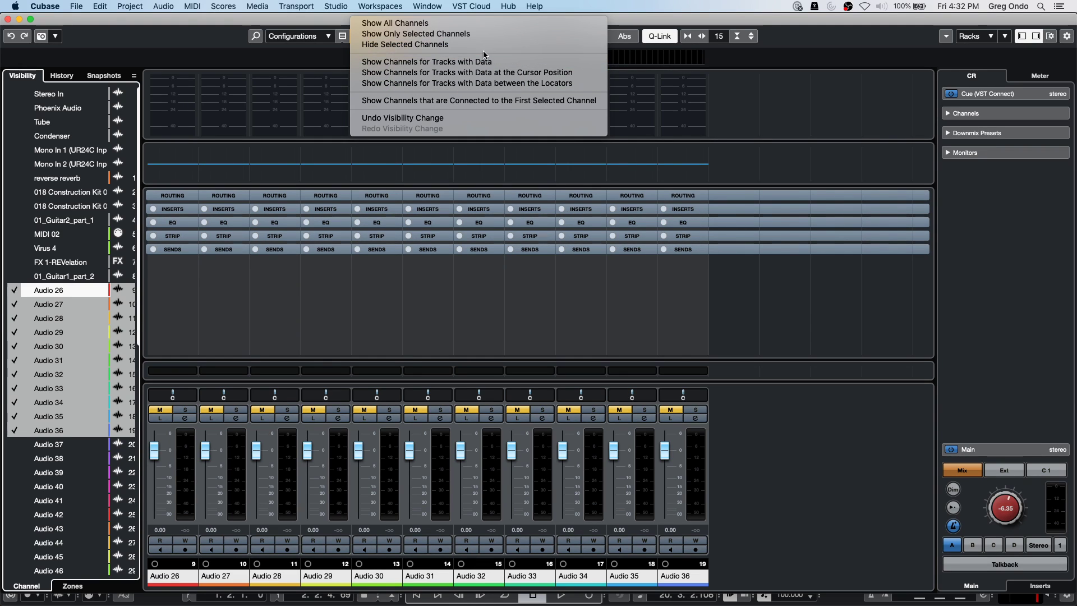
pyautogui.click(395, 23)
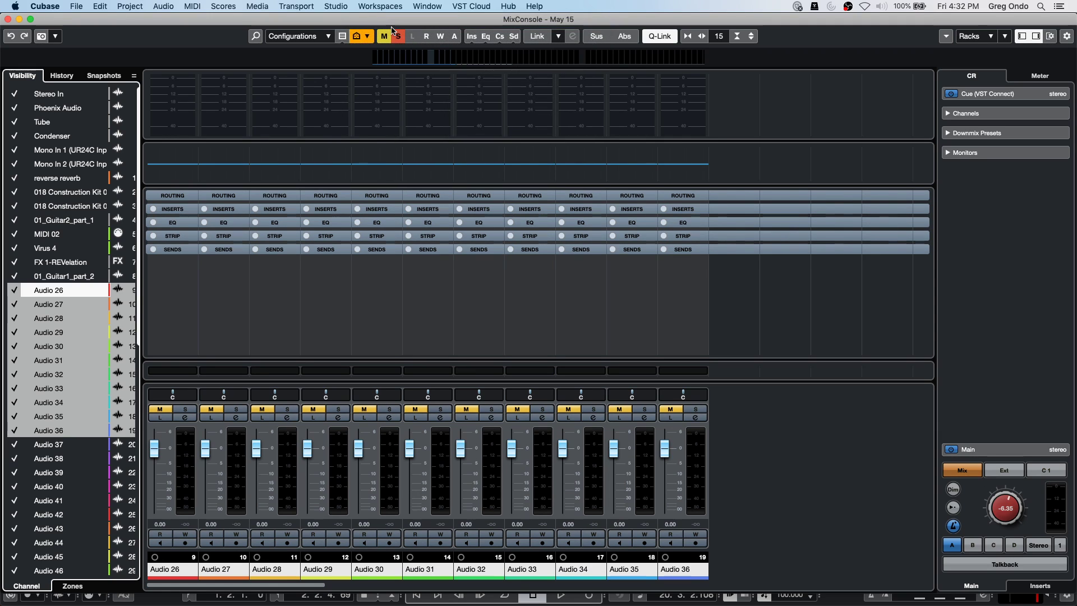
# Open the Visibility Agents menu and dismiss it without changes.
pyautogui.click(368, 37)
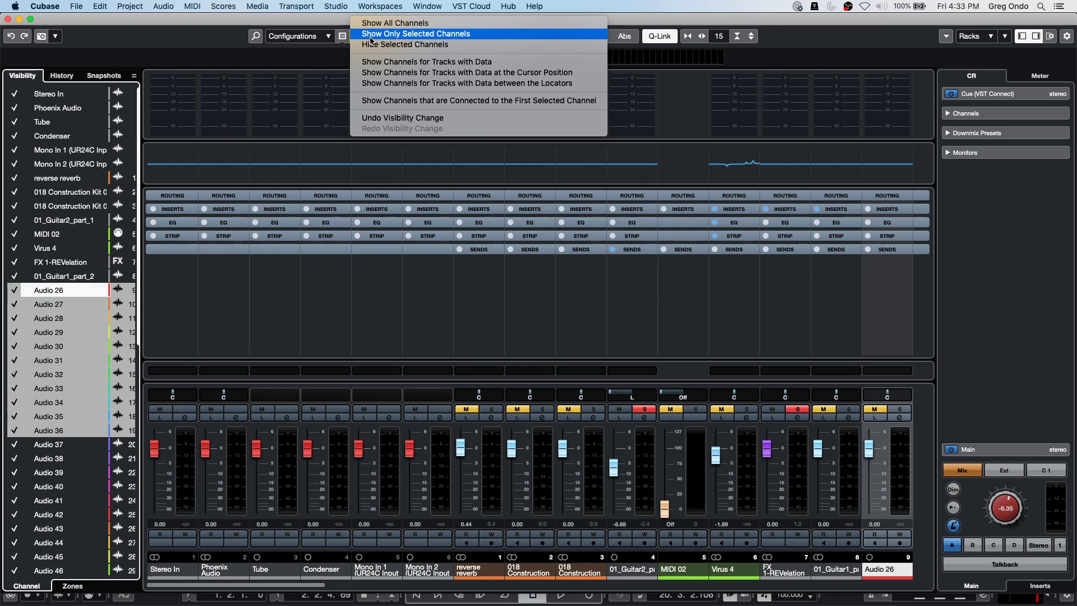
pyautogui.click(7, 20)
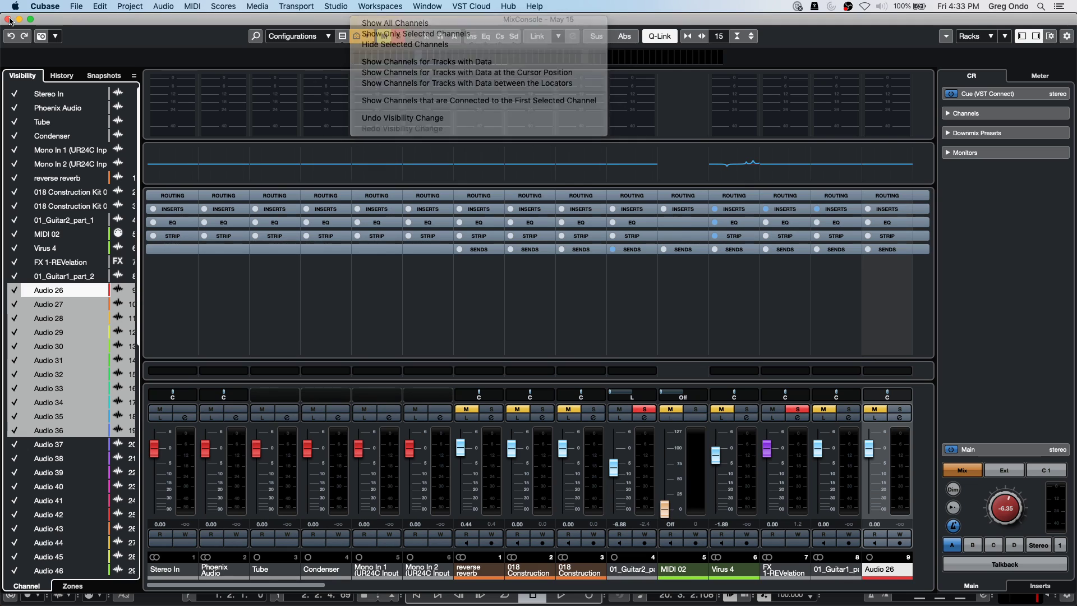
# Close the separate MixConsole and play back briefly from bar 25.
pyautogui.click(7, 20)
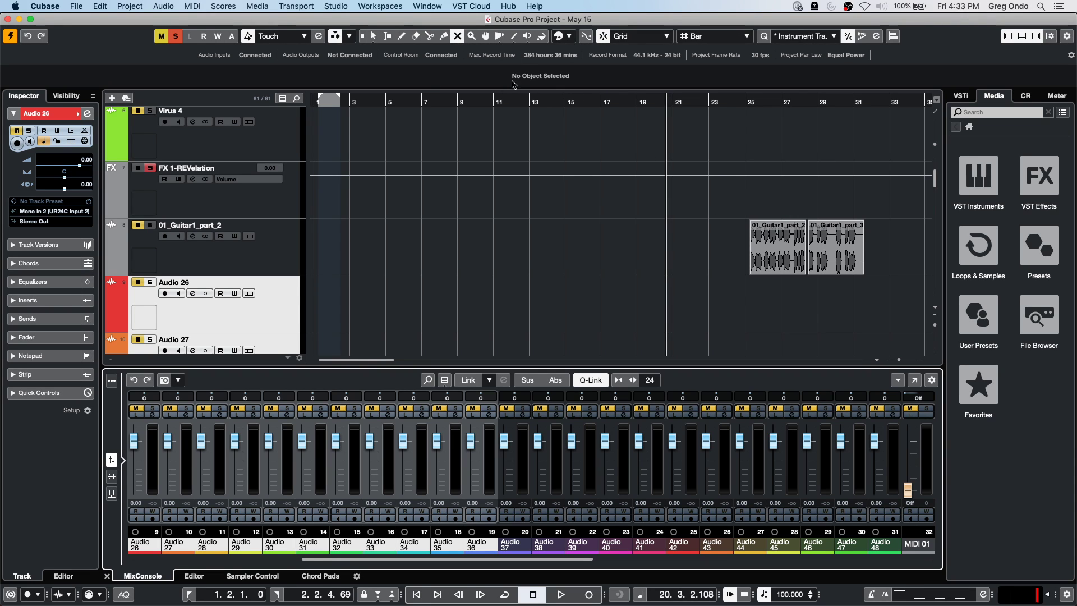
pyautogui.press('Home')
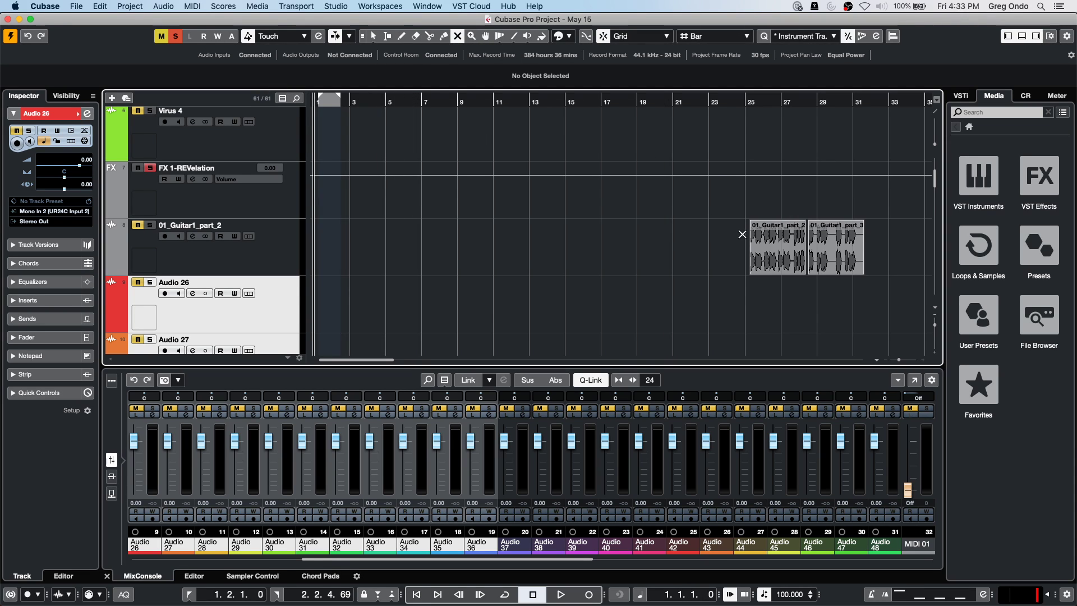
pyautogui.moveTo(773, 106); pyautogui.dragTo(754, 178)
pyautogui.press('space')
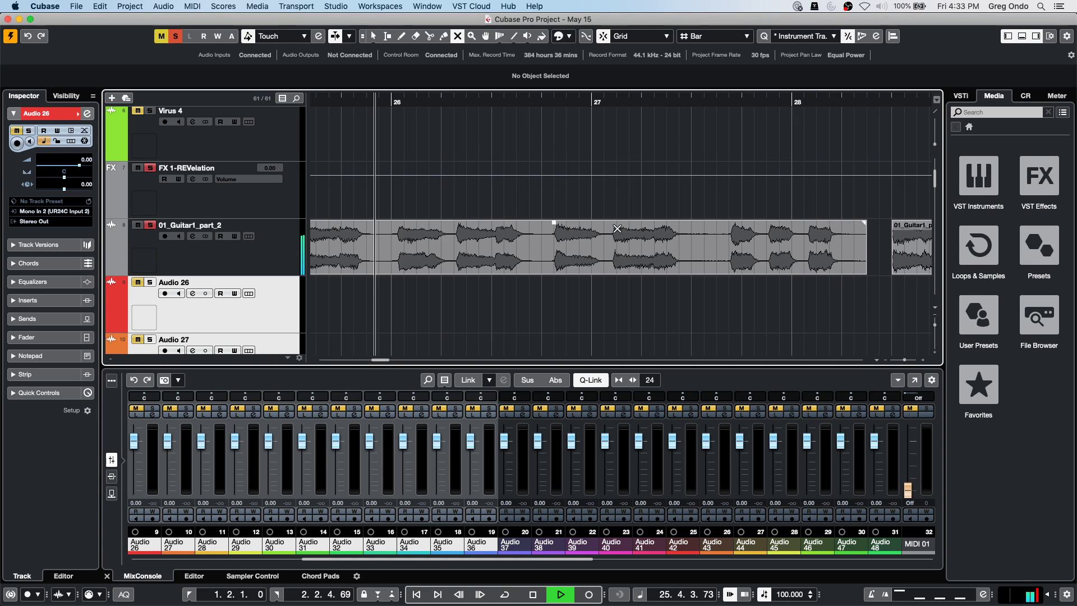
pyautogui.press('space')
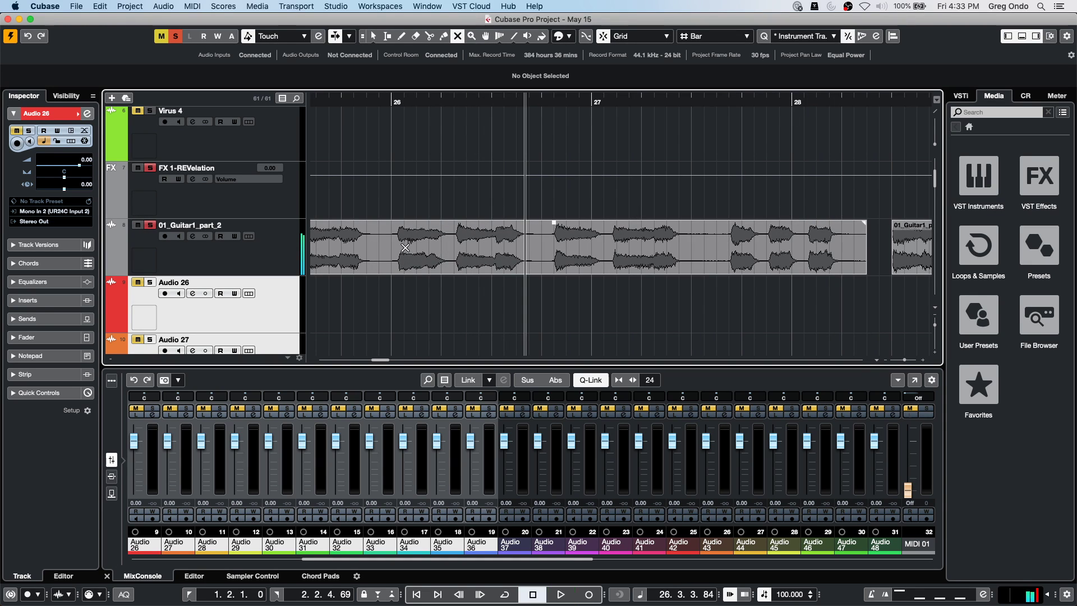
# With Range Selection and Snap off, select a short range at the start of bar 26.
pyautogui.rightClick(491, 248)
pyautogui.click(427, 251)
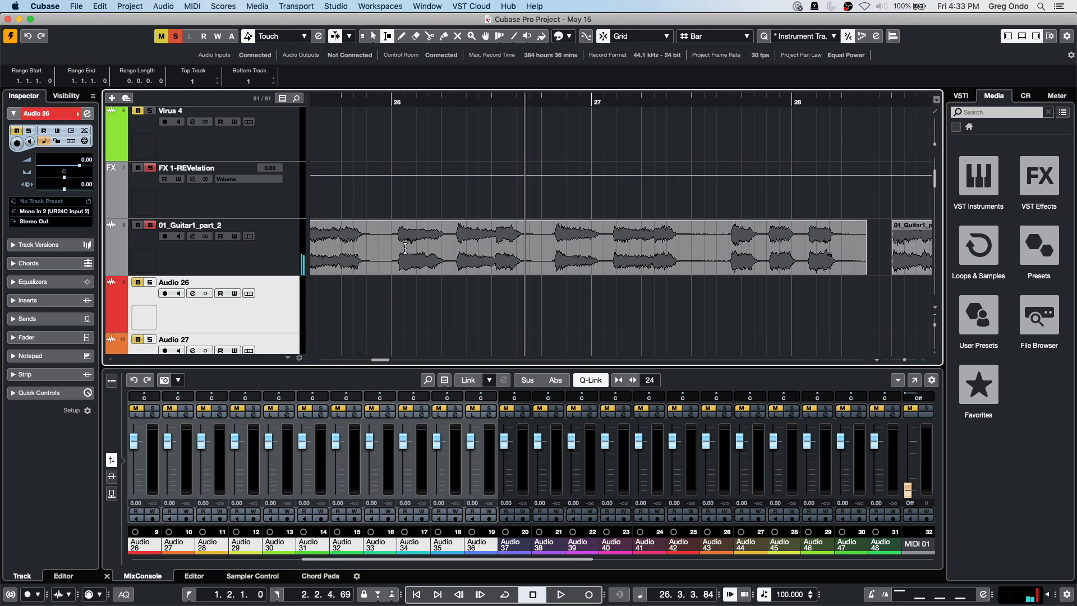
pyautogui.click(393, 243)
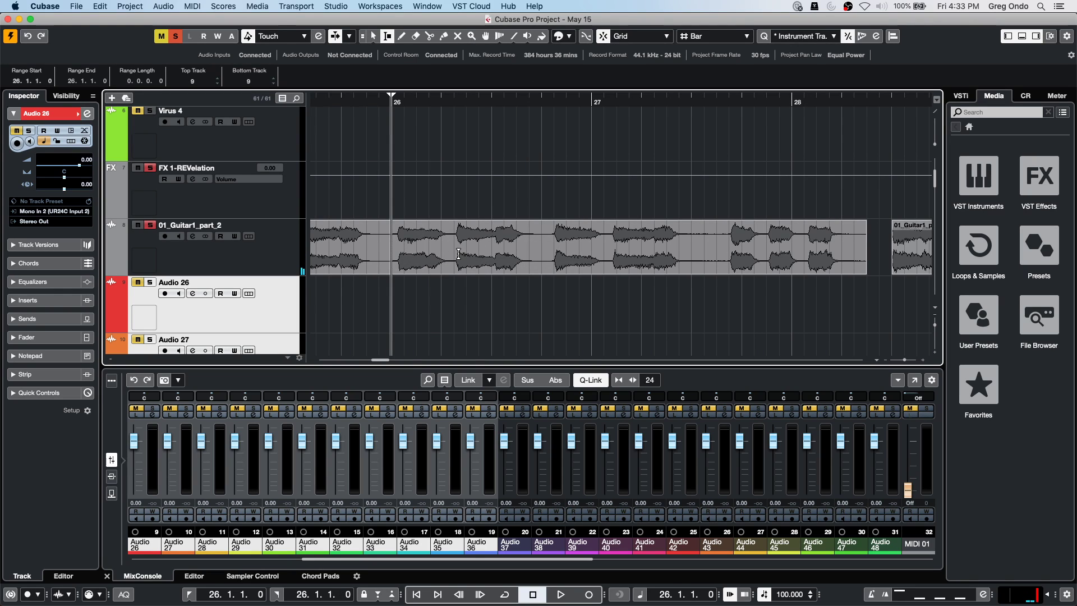
pyautogui.press('j')
pyautogui.moveTo(455, 241); pyautogui.dragTo(396, 247)
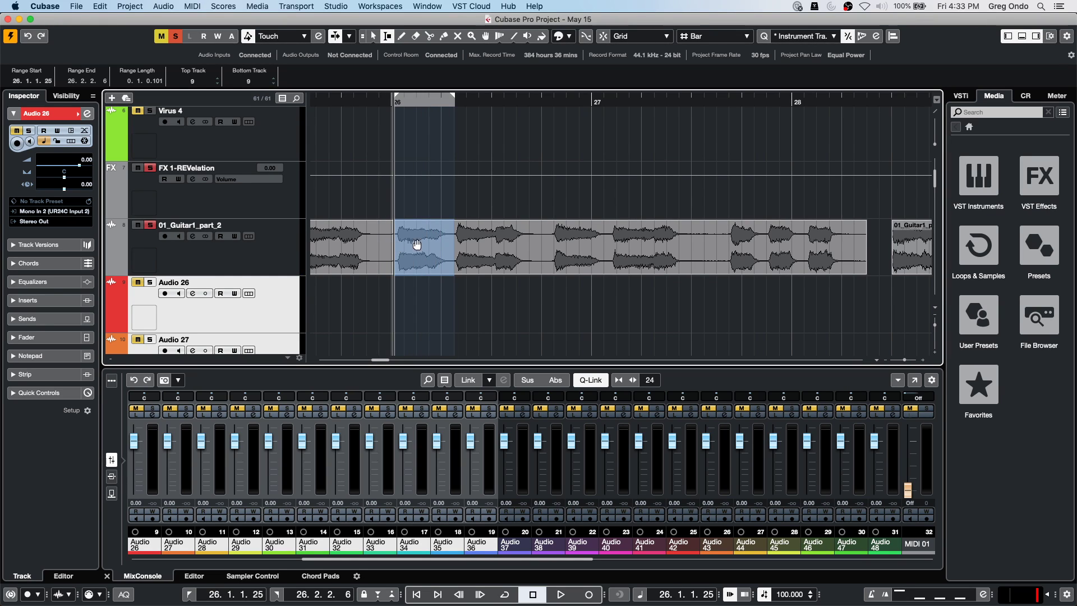
# Bounce the guitar range around bar 26 into its own event, replacing the original.
pyautogui.click(255, 576)
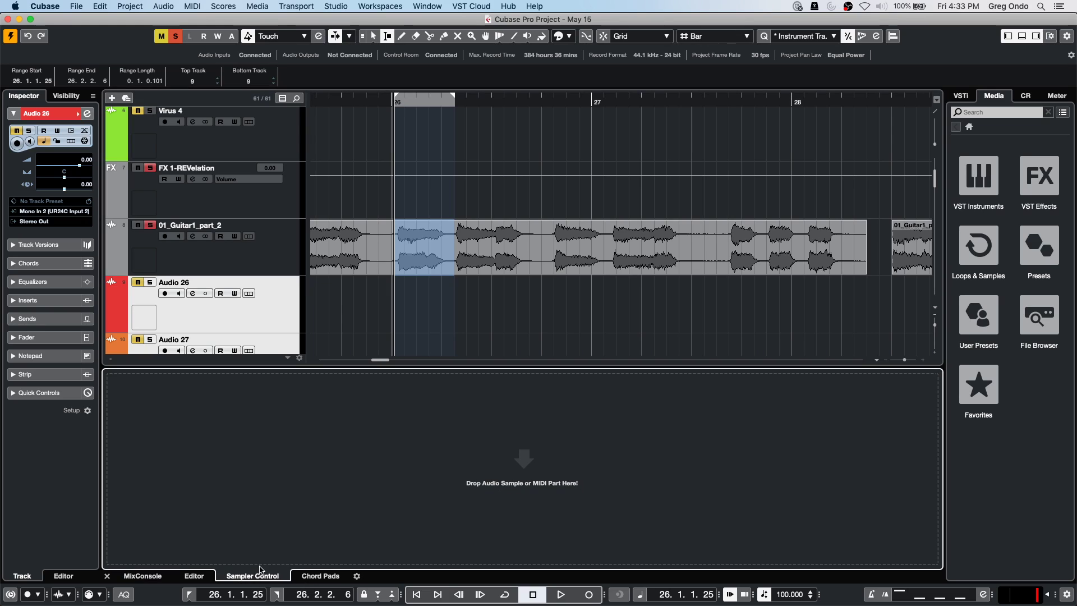
pyautogui.moveTo(424, 244); pyautogui.dragTo(433, 440)
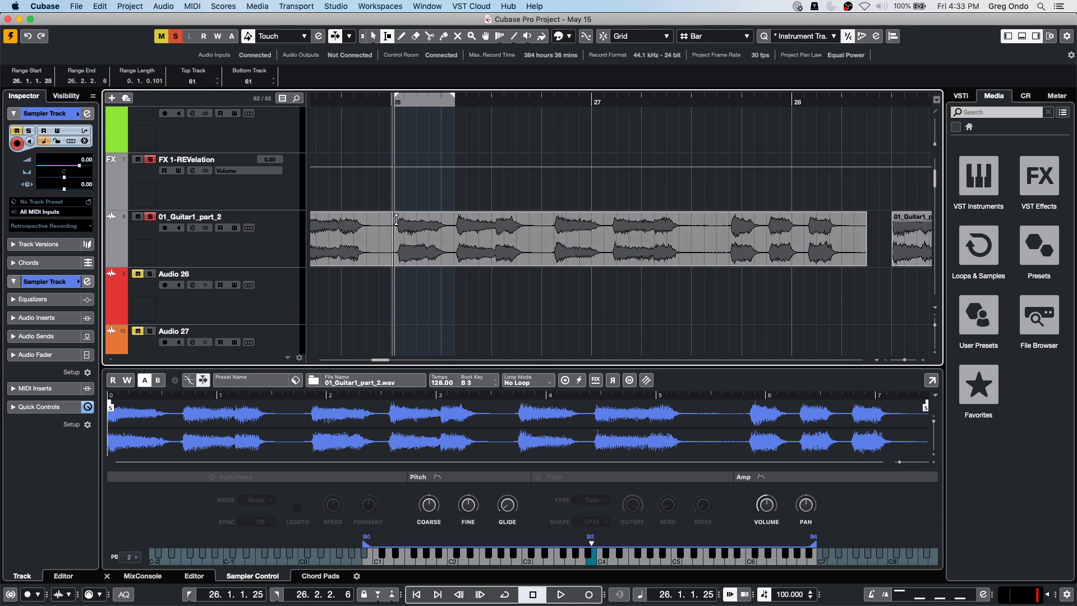
pyautogui.moveTo(390, 223); pyautogui.dragTo(450, 227)
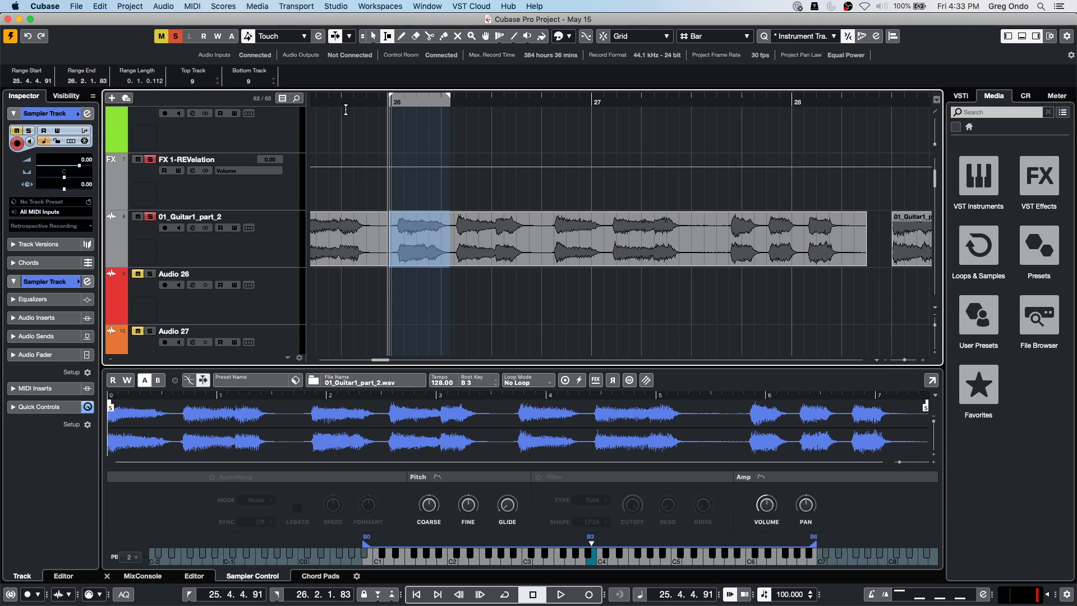
pyautogui.click(165, 6)
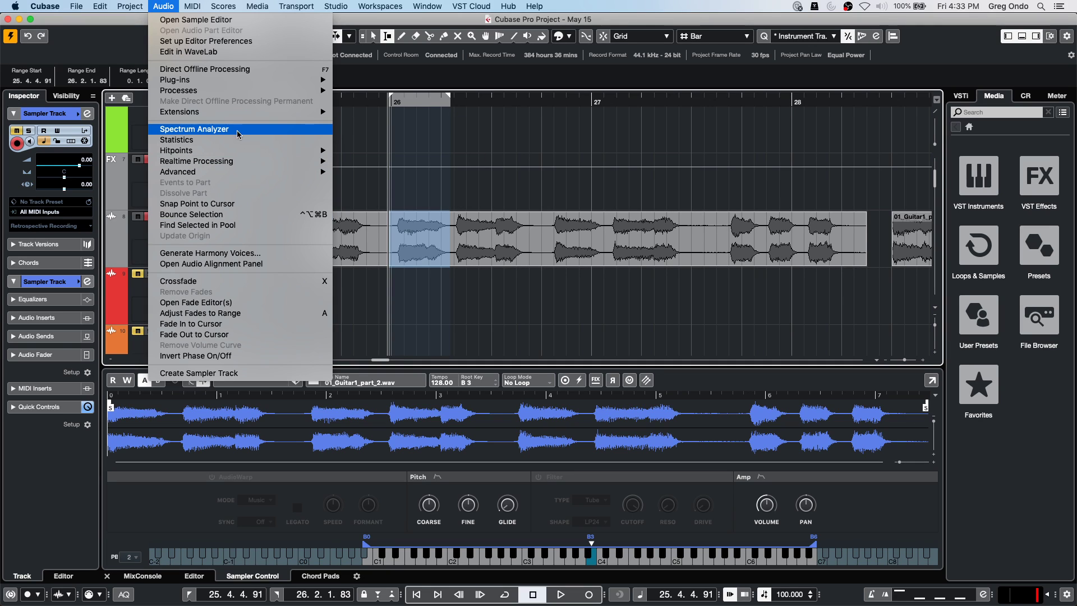
pyautogui.moveTo(239, 151)
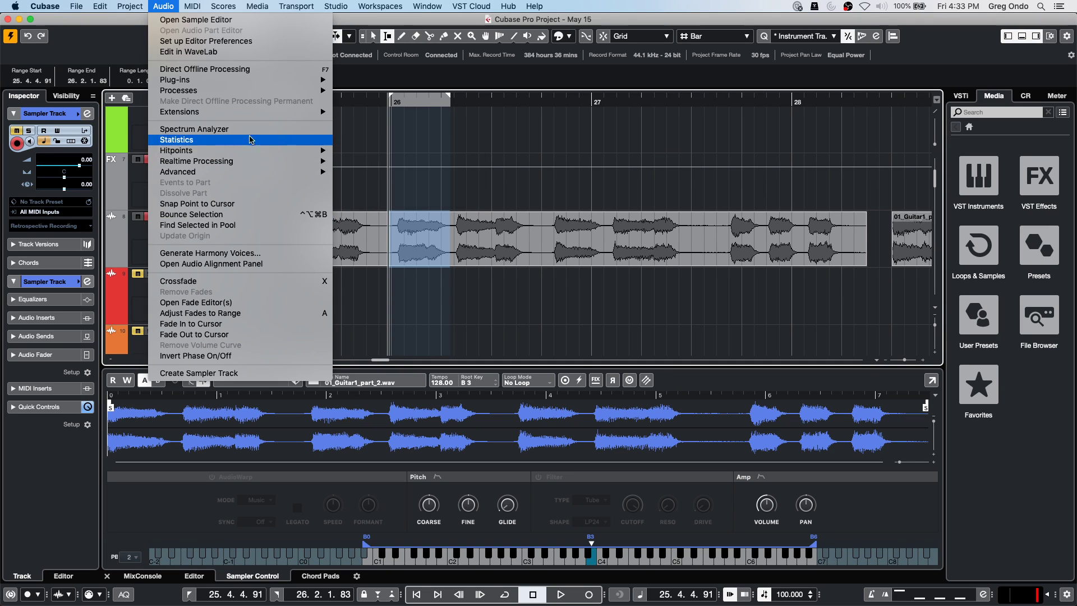
pyautogui.click(252, 215)
pyautogui.click(599, 212)
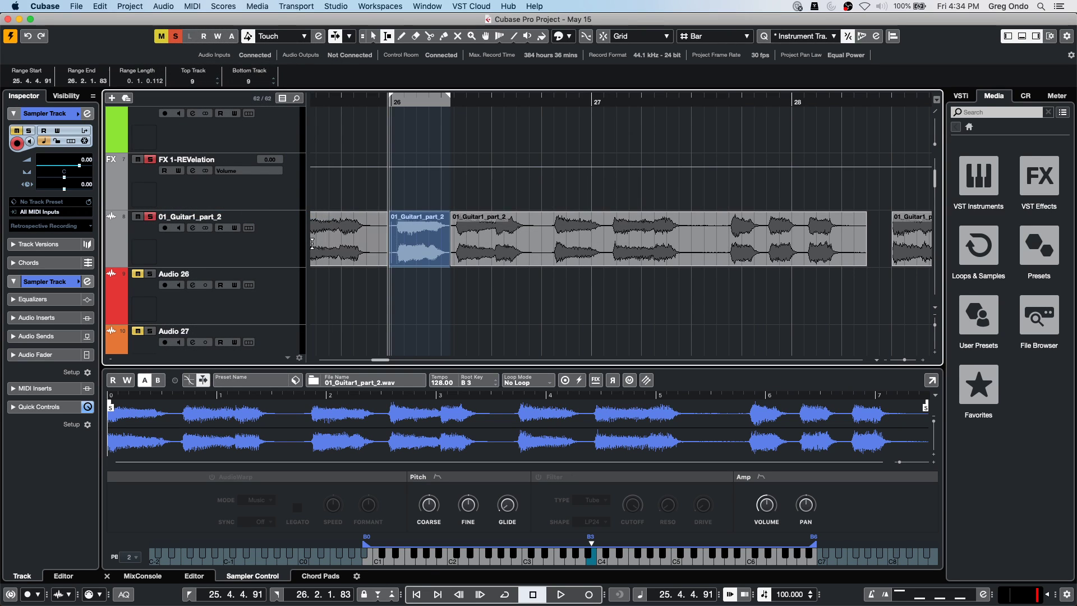
# Load the bounced guitar slice into Sampler Control and select a range near bar 27.
pyautogui.moveTo(414, 247); pyautogui.dragTo(426, 412)
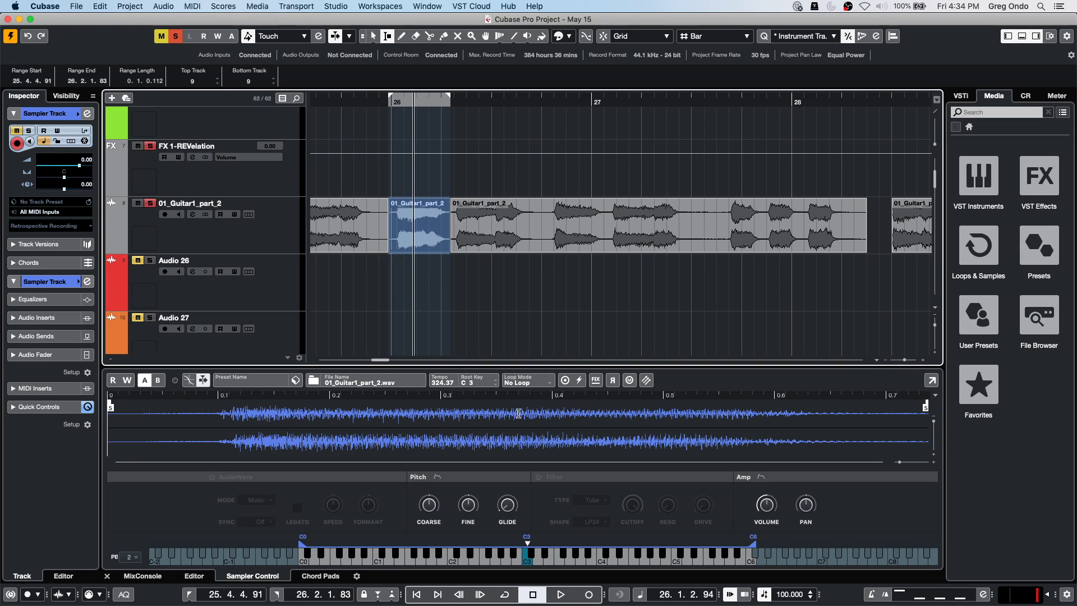
pyautogui.click(519, 396)
pyautogui.moveTo(550, 217); pyautogui.dragTo(602, 219)
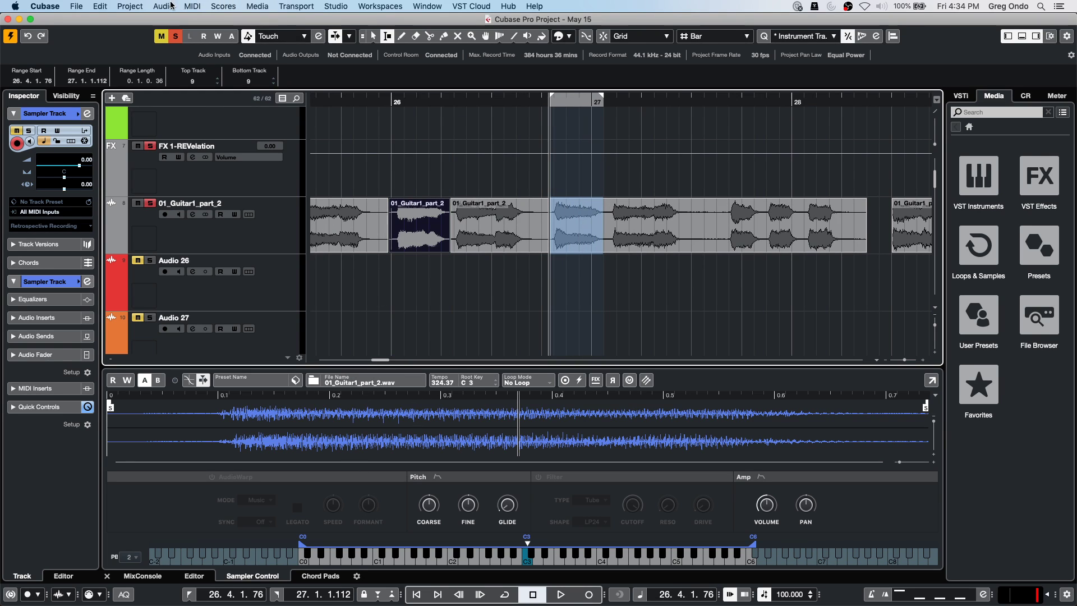
pyautogui.click(163, 6)
pyautogui.moveTo(189, 166)
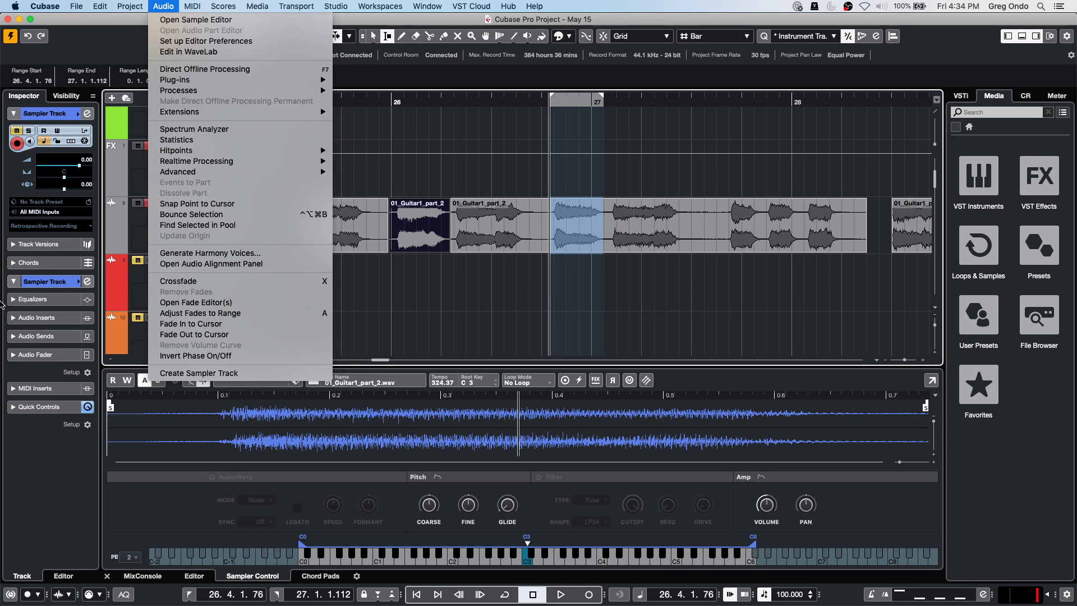
# Bring the MixConsole into the lower zone and look through the channel Sends view.
pyautogui.press('Escape')
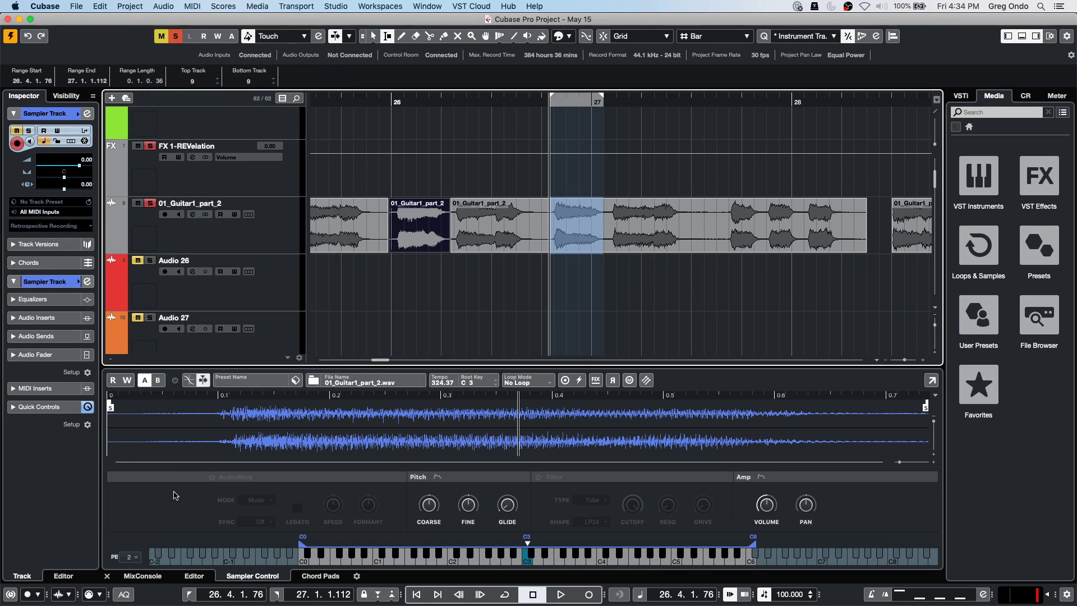
pyautogui.click(156, 580)
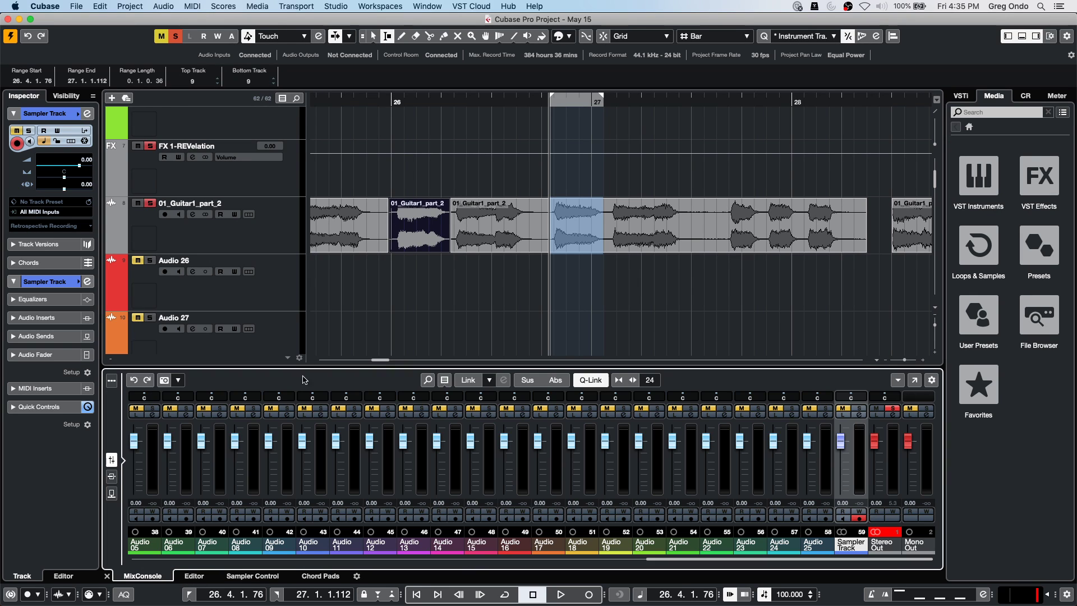
pyautogui.click(112, 493)
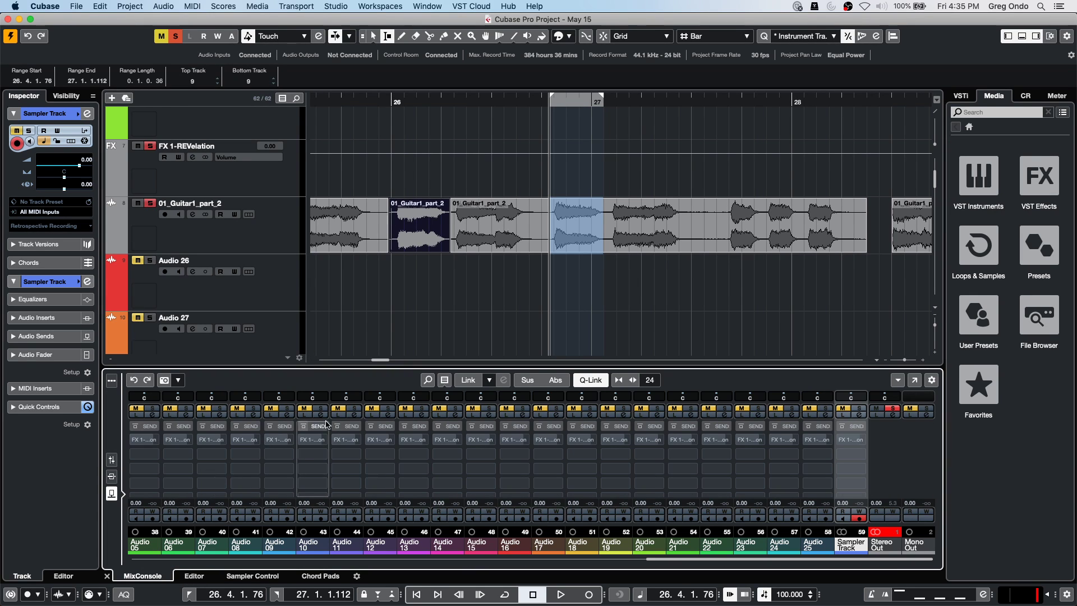
pyautogui.click(324, 455)
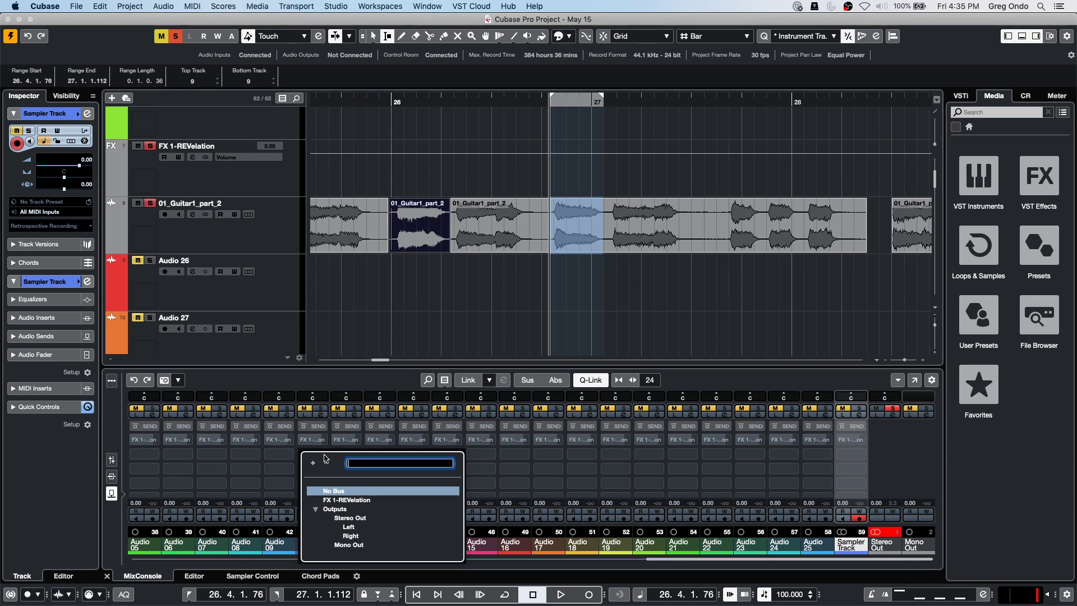
pyautogui.click(113, 478)
# Return the mixer to its fader view and select the Audio 16 channel.
pyautogui.click(112, 477)
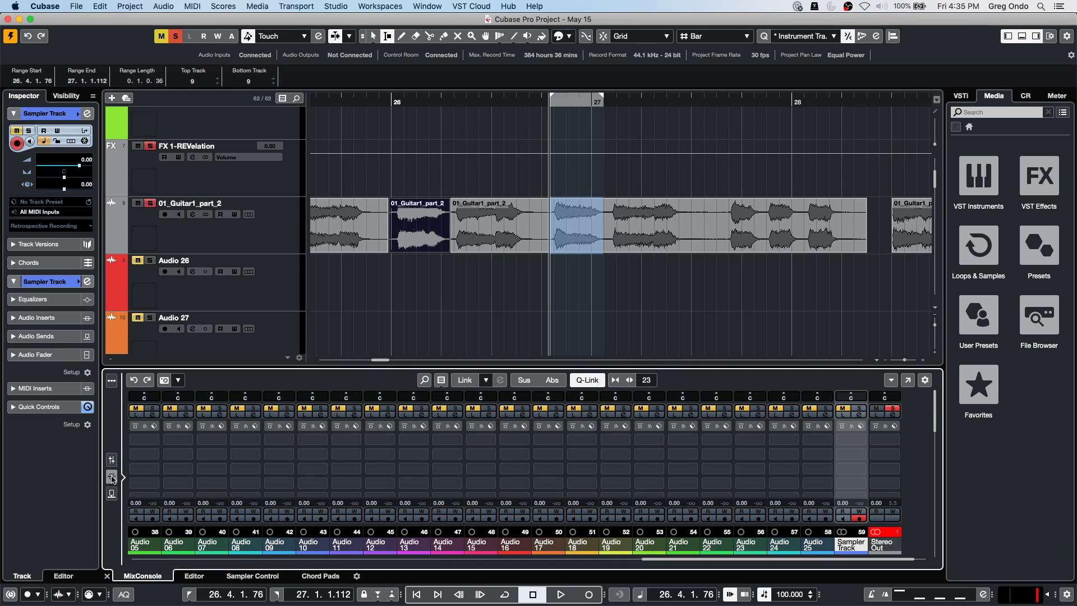
pyautogui.click(287, 456)
pyautogui.click(325, 484)
pyautogui.click(112, 459)
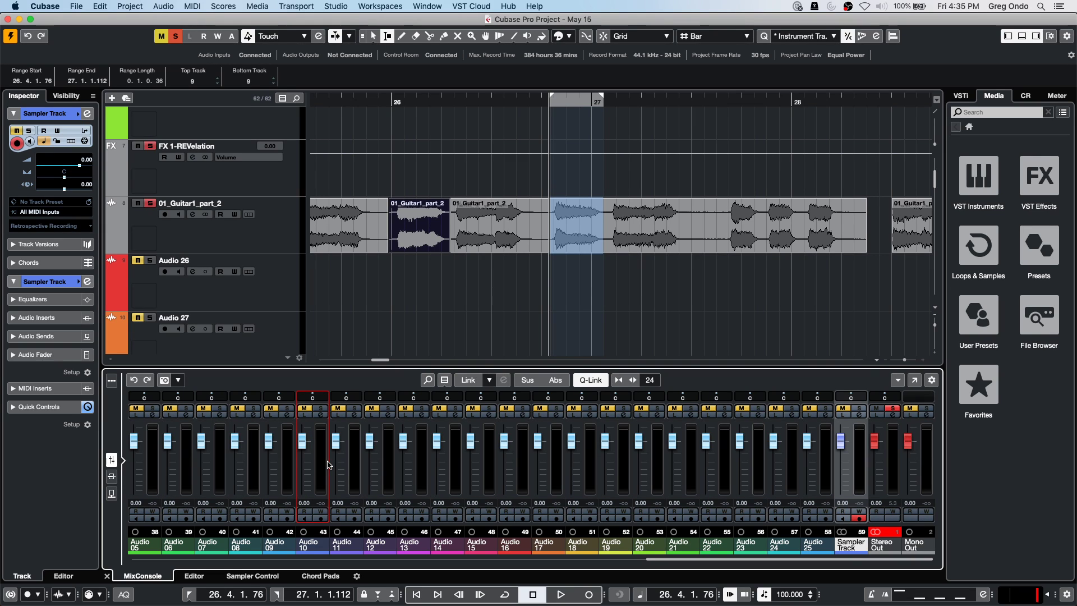
pyautogui.click(524, 463)
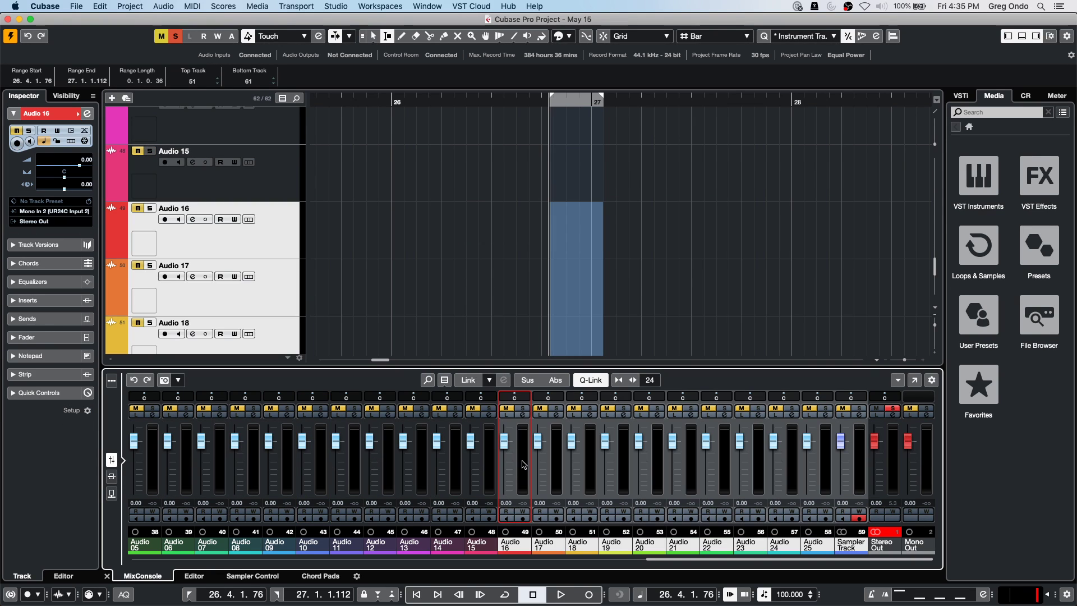
# Show the mixer's Inserts and put DualFilter in the first insert of Audio 16 to 25.
pyautogui.rightClick(618, 460)
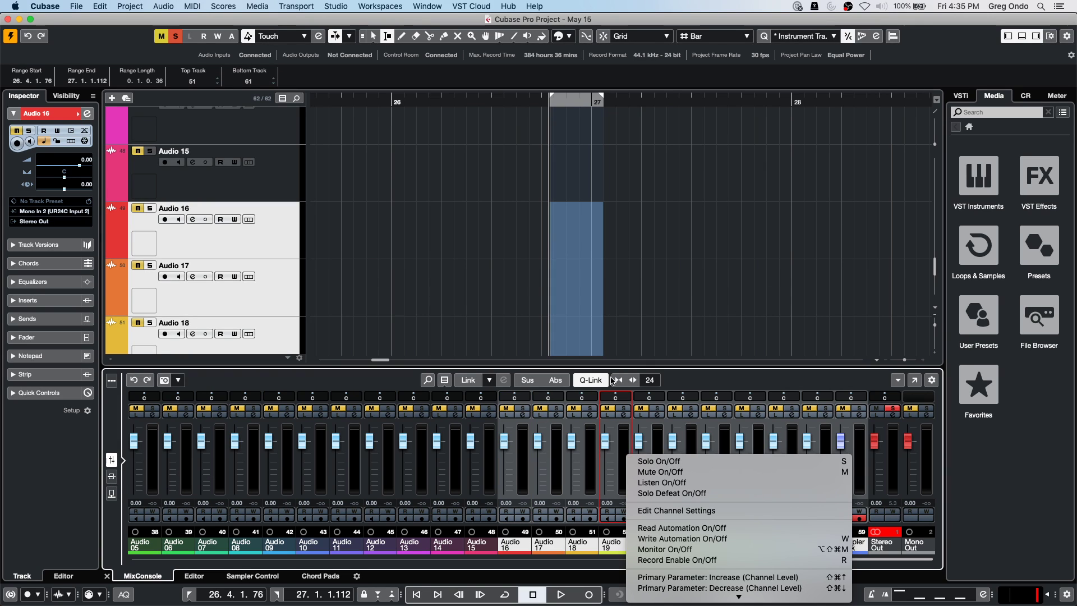
pyautogui.click(110, 478)
pyautogui.click(111, 476)
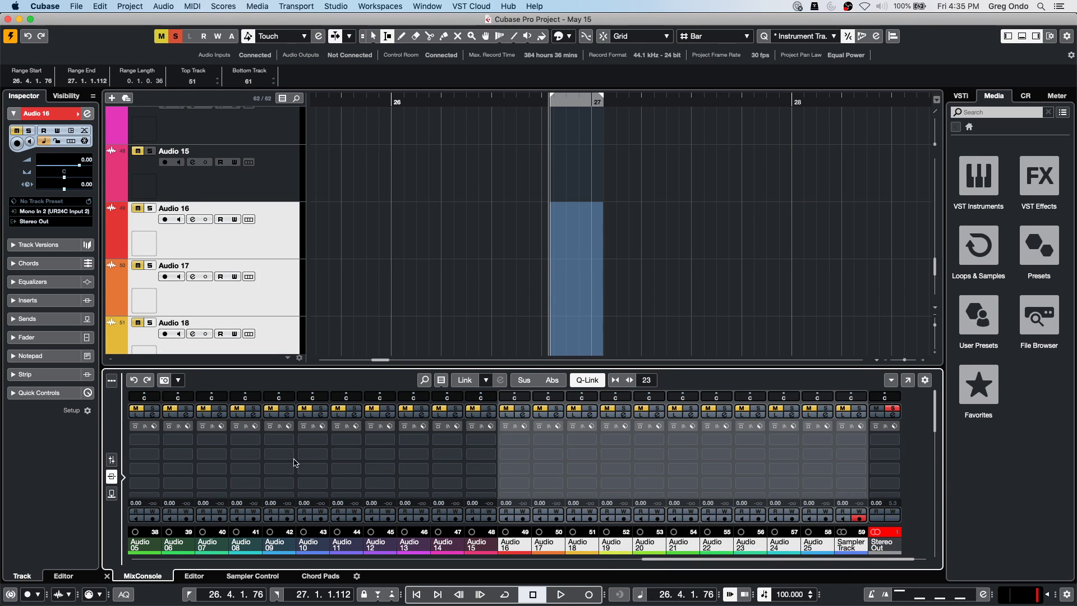
pyautogui.click(524, 443)
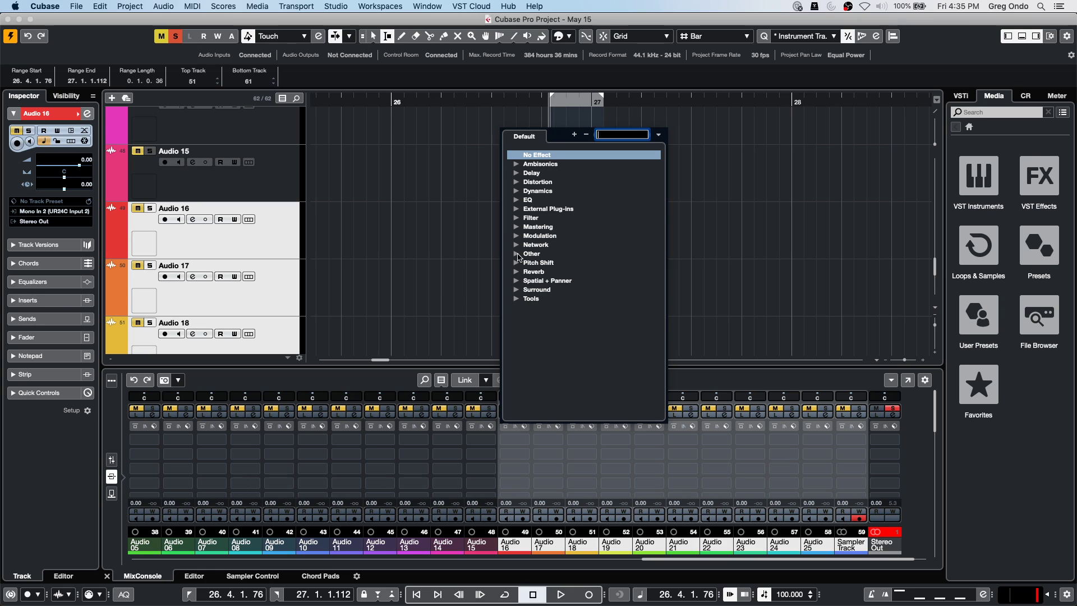
pyautogui.click(519, 219)
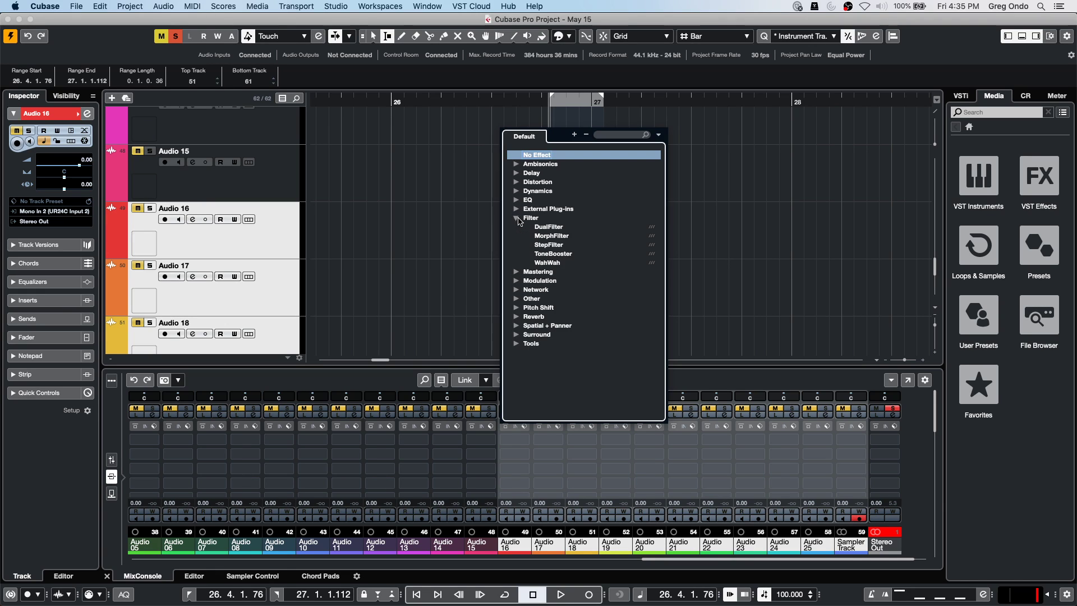
pyautogui.click(558, 227)
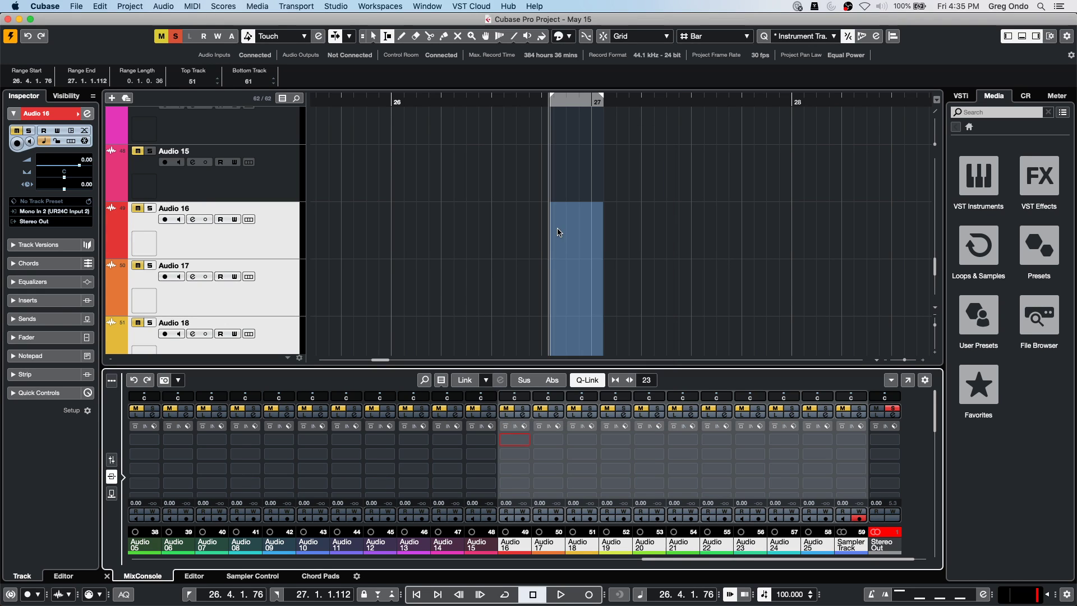
# Add a Compressor from the Dynamics category after the DualFilter.
pyautogui.click(525, 455)
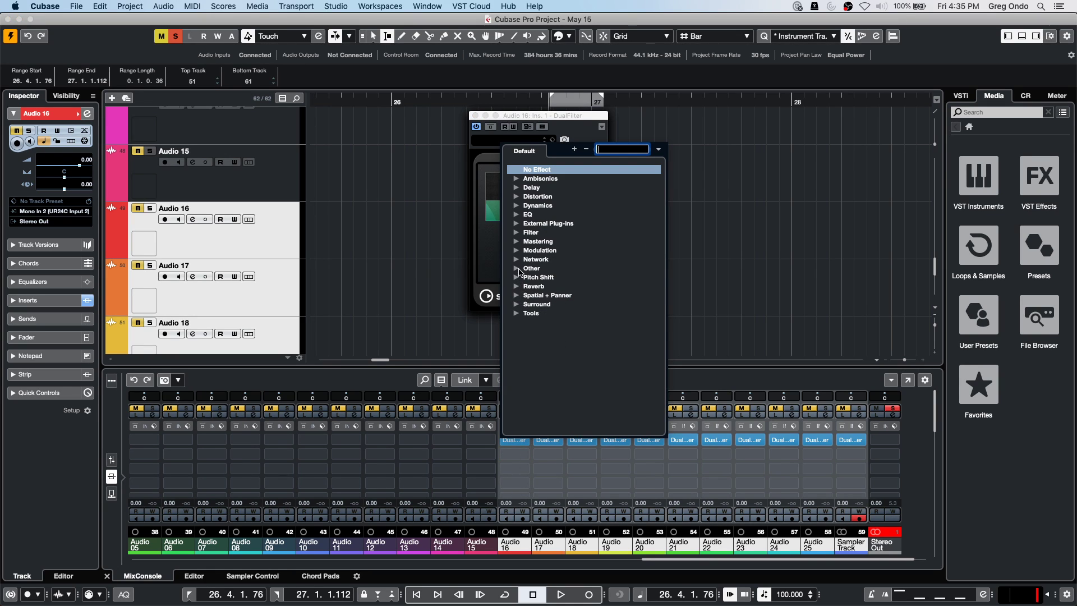
pyautogui.click(530, 205)
pyautogui.click(516, 205)
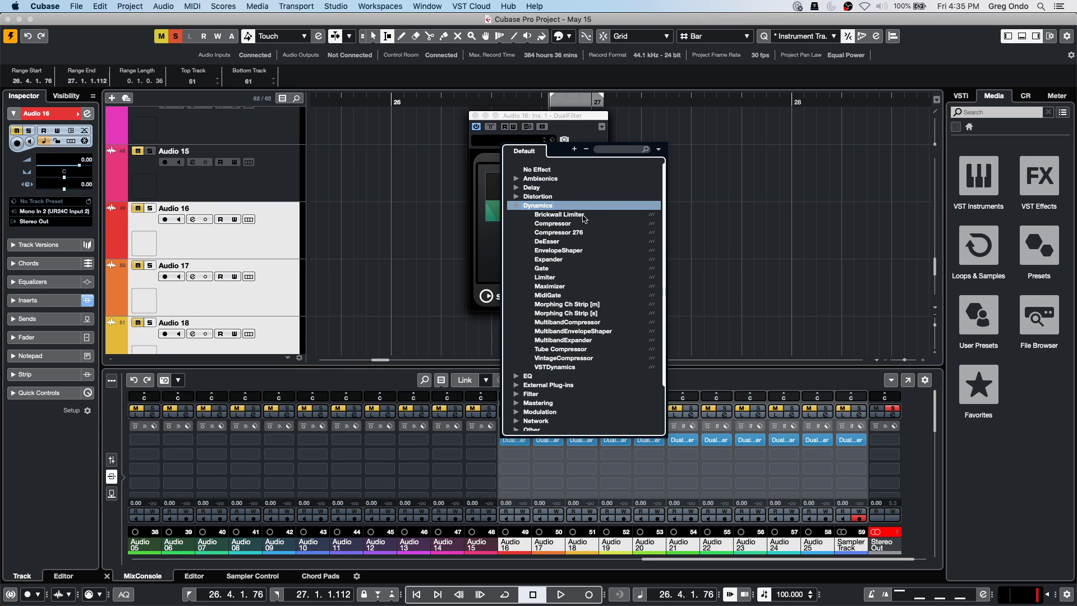
pyautogui.click(572, 224)
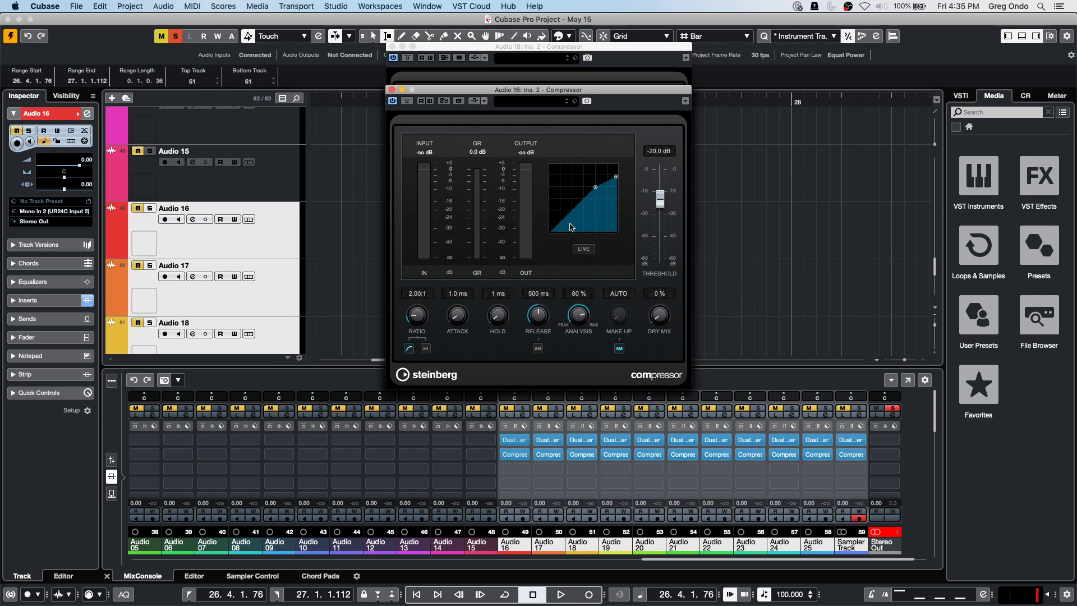
# Close every open Compressor and DualFilter plugin window, including Sampler Track, Audio 25, 20, 16 and 23.
pyautogui.click(507, 484)
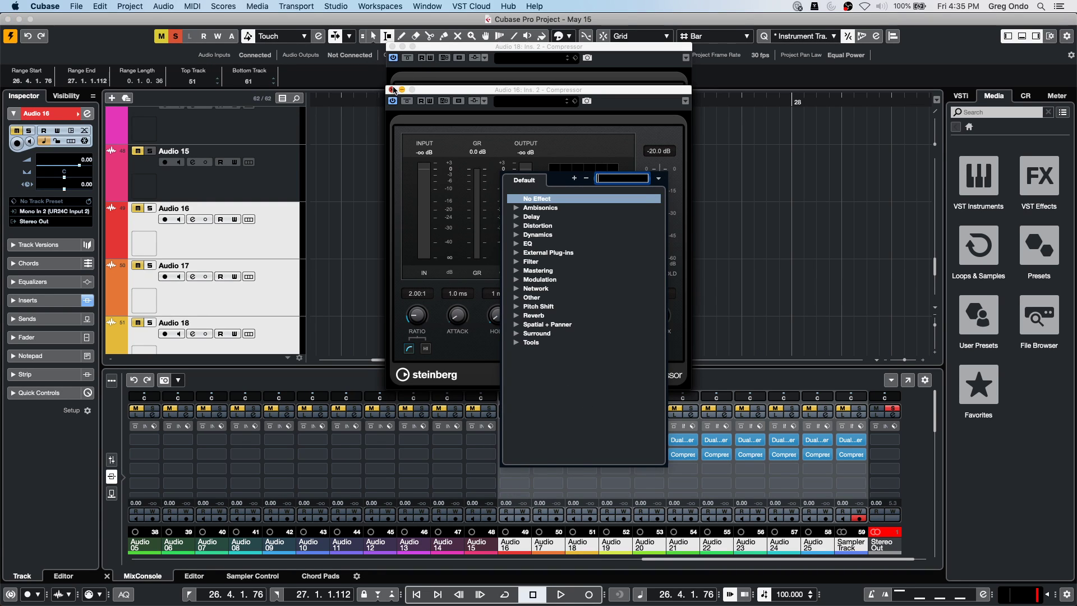
pyautogui.click(394, 90)
pyautogui.click(392, 90)
pyautogui.click(392, 46)
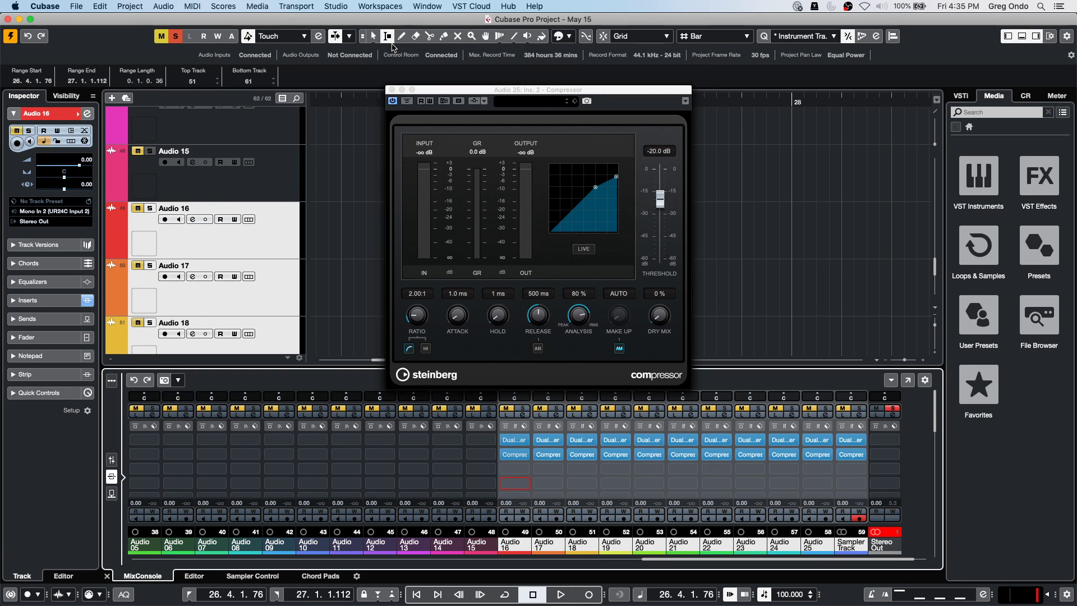
pyautogui.click(392, 89)
pyautogui.click(391, 90)
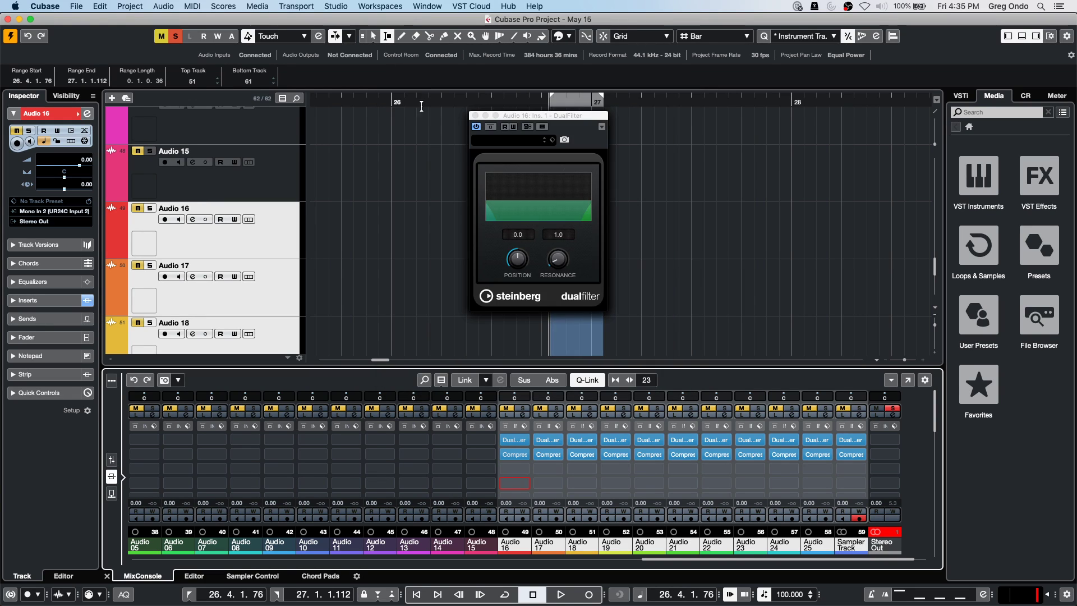
pyautogui.click(475, 115)
pyautogui.click(476, 116)
pyautogui.click(476, 115)
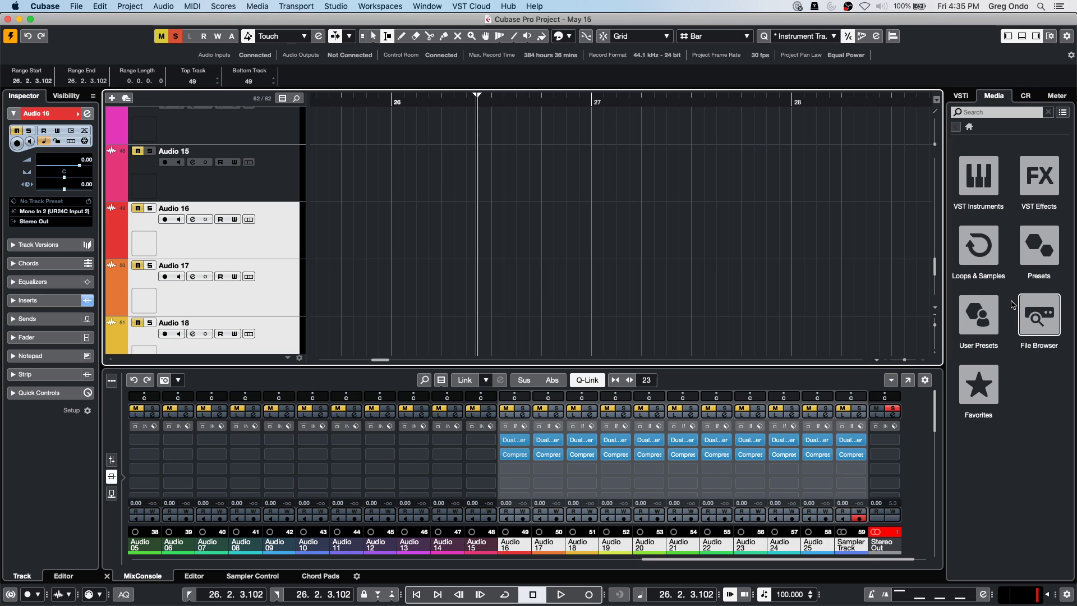
# Load the AM Acst Gtr UpFront FX chain onto Audio 16, disable Q-Link, and open Audio 18's Channel Settings.
pyautogui.click(1038, 253)
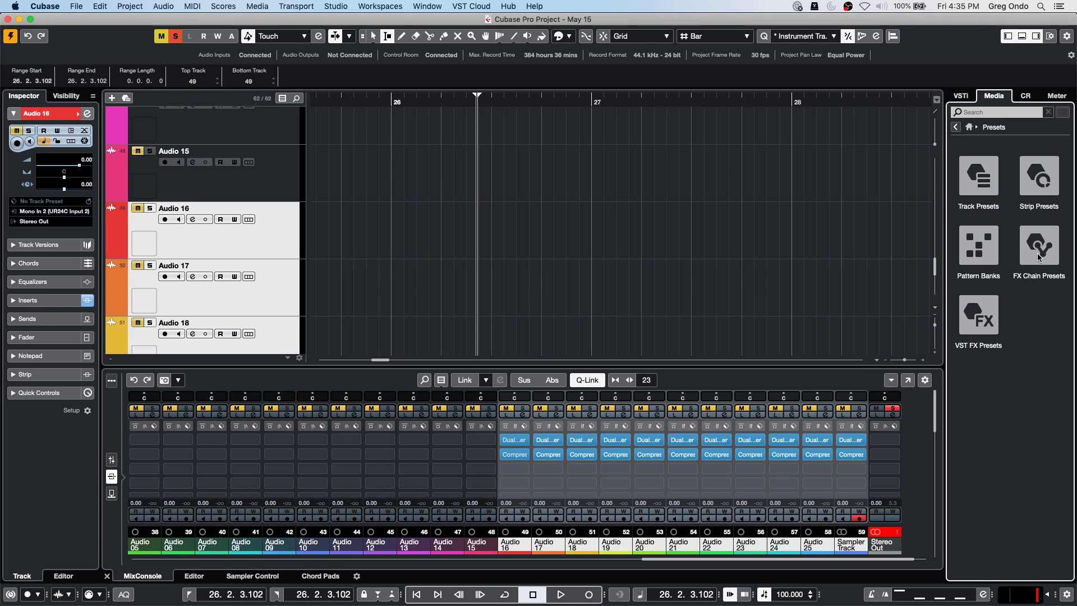
pyautogui.click(1038, 256)
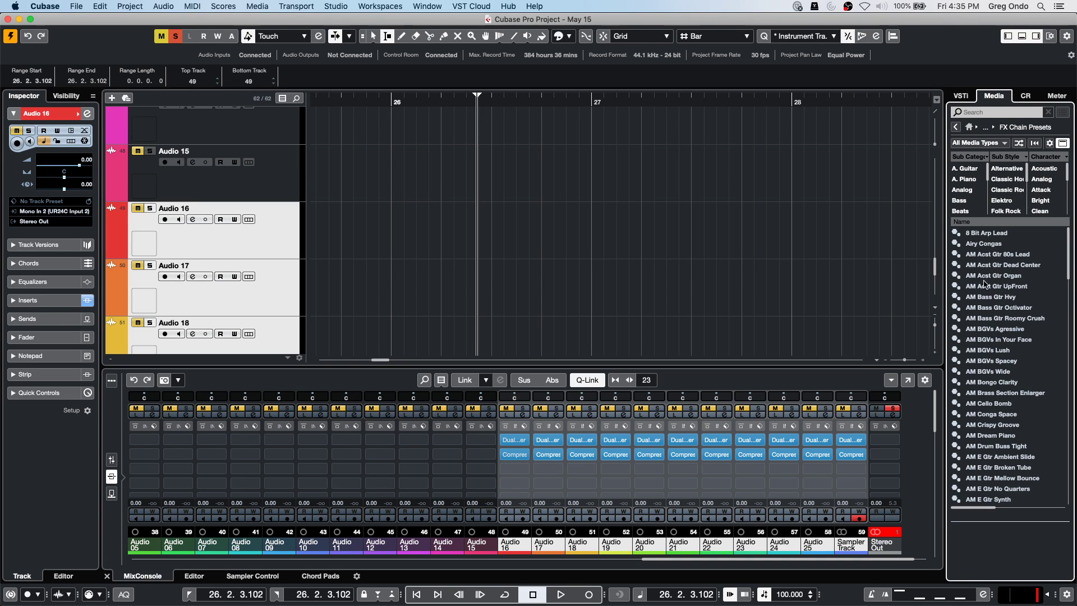
pyautogui.moveTo(995, 286); pyautogui.dragTo(525, 476)
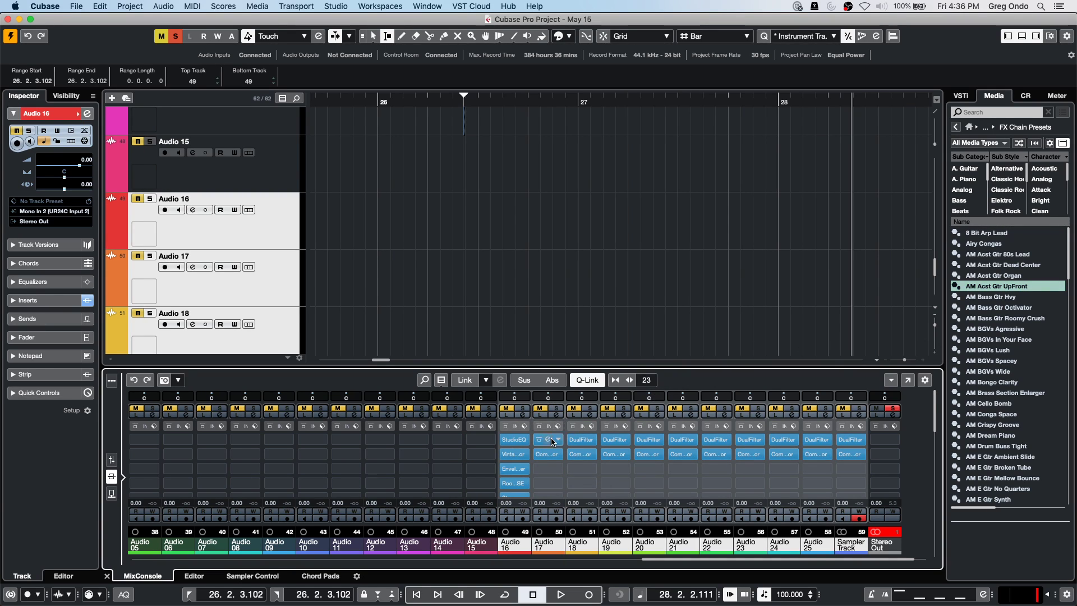
pyautogui.click(588, 380)
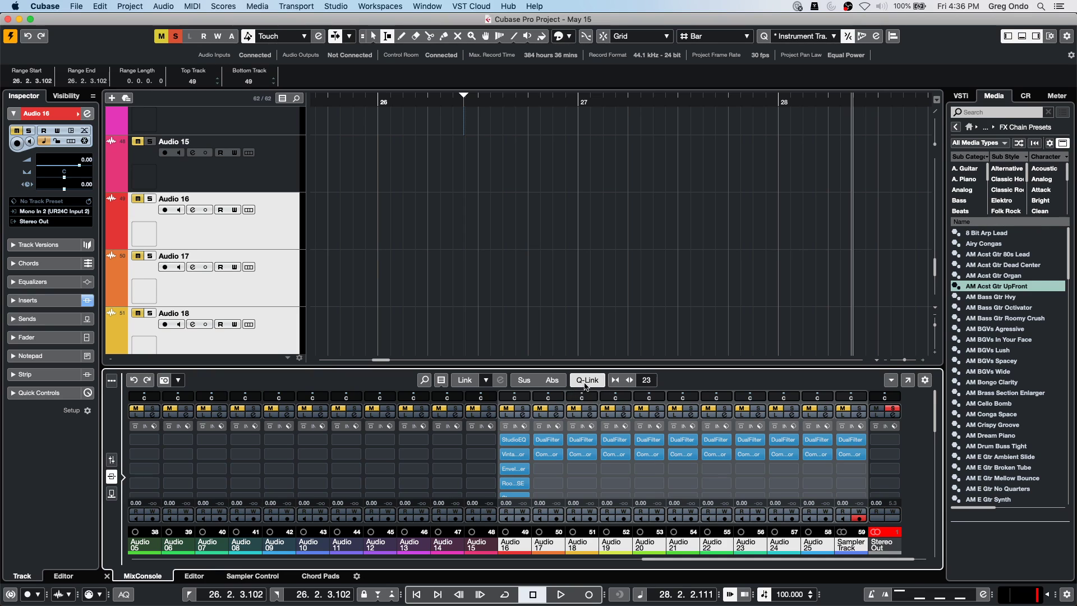
pyautogui.click(588, 415)
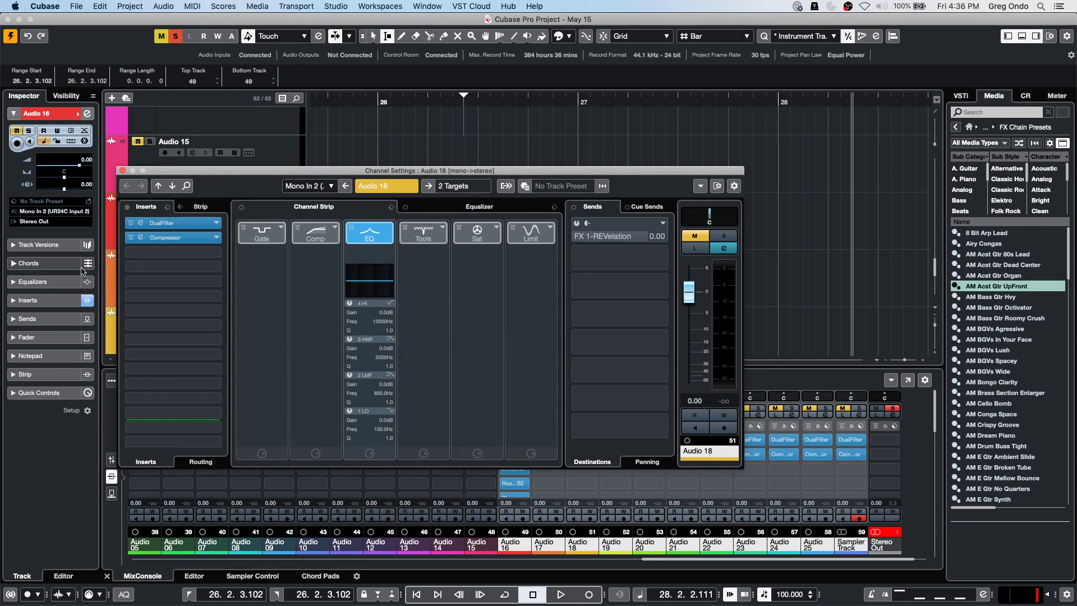
# Try AM Cello Bomb and the AM BGVs chains on Audio 18, settling on AM Bongo Clarity.
pyautogui.moveTo(999, 405); pyautogui.dragTo(172, 222)
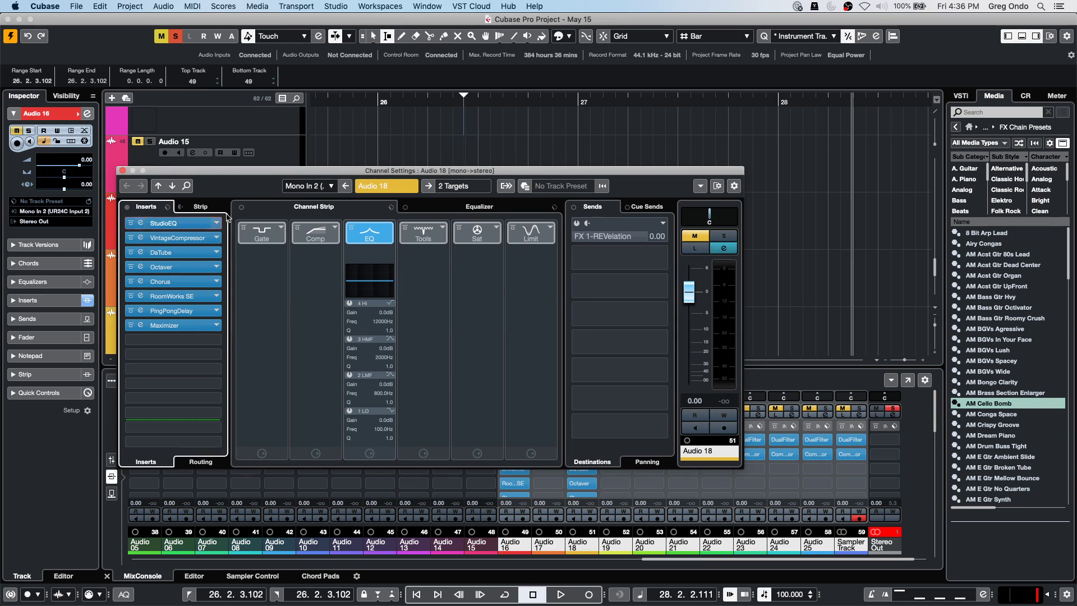
pyautogui.moveTo(308, 170); pyautogui.dragTo(418, 85)
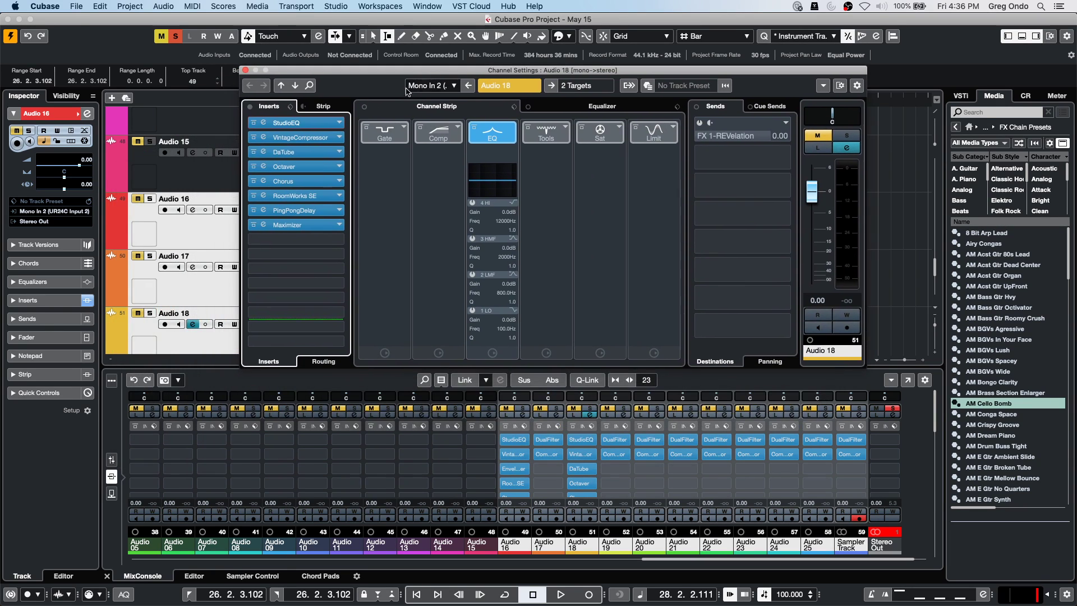
pyautogui.click(134, 380)
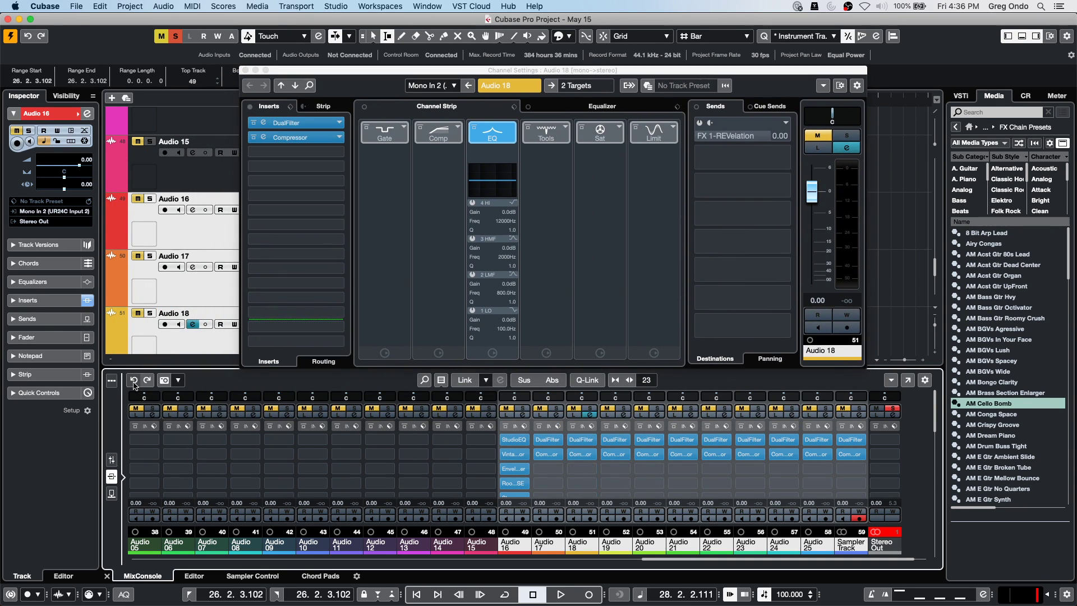
pyautogui.moveTo(994, 329); pyautogui.dragTo(311, 157)
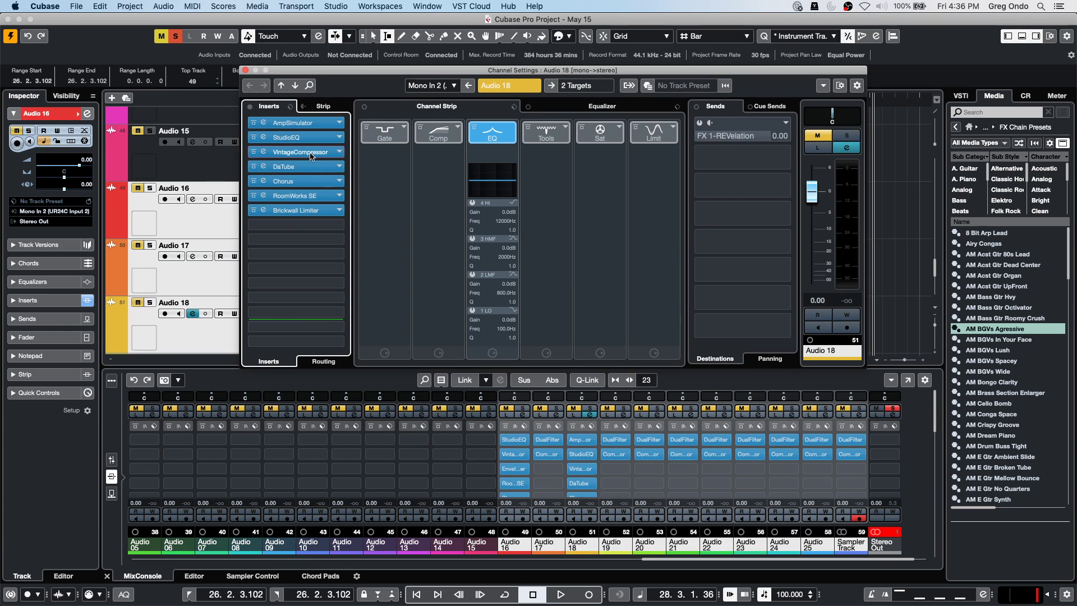
pyautogui.moveTo(1001, 340); pyautogui.dragTo(309, 225)
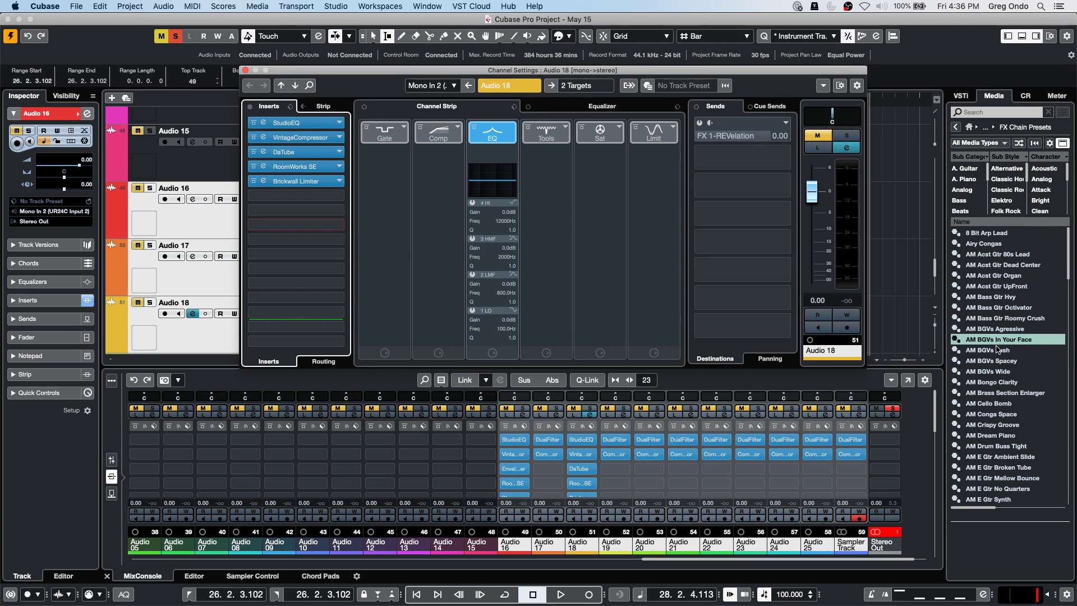
pyautogui.moveTo(993, 345); pyautogui.dragTo(319, 200)
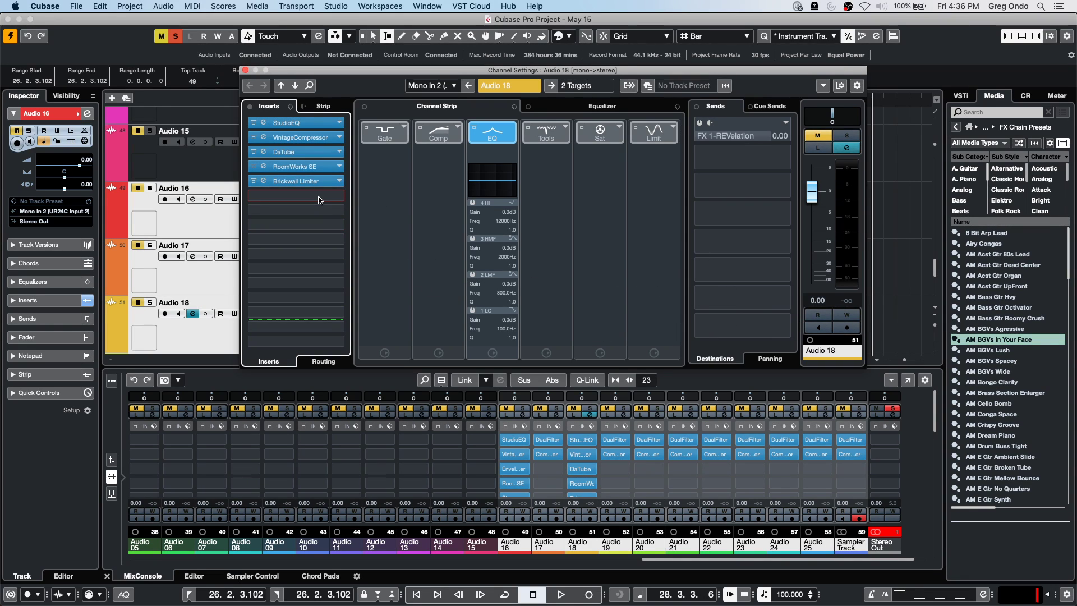
pyautogui.moveTo(982, 384); pyautogui.dragTo(317, 200)
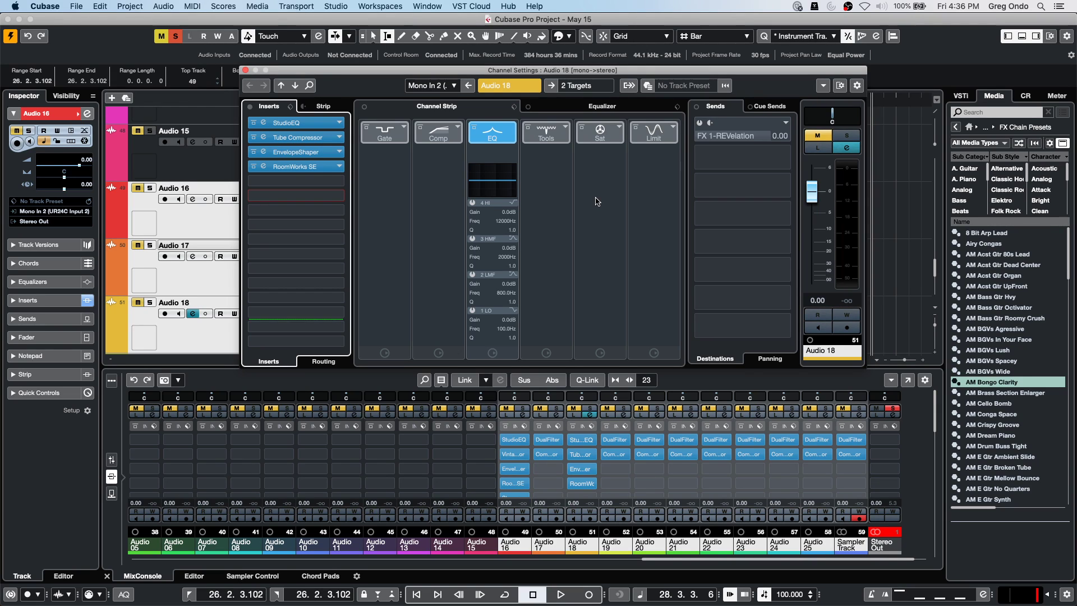
# Open the EnvelopeShaper editors for Audio 18 and Audio 16.
pyautogui.click(580, 469)
pyautogui.click(591, 469)
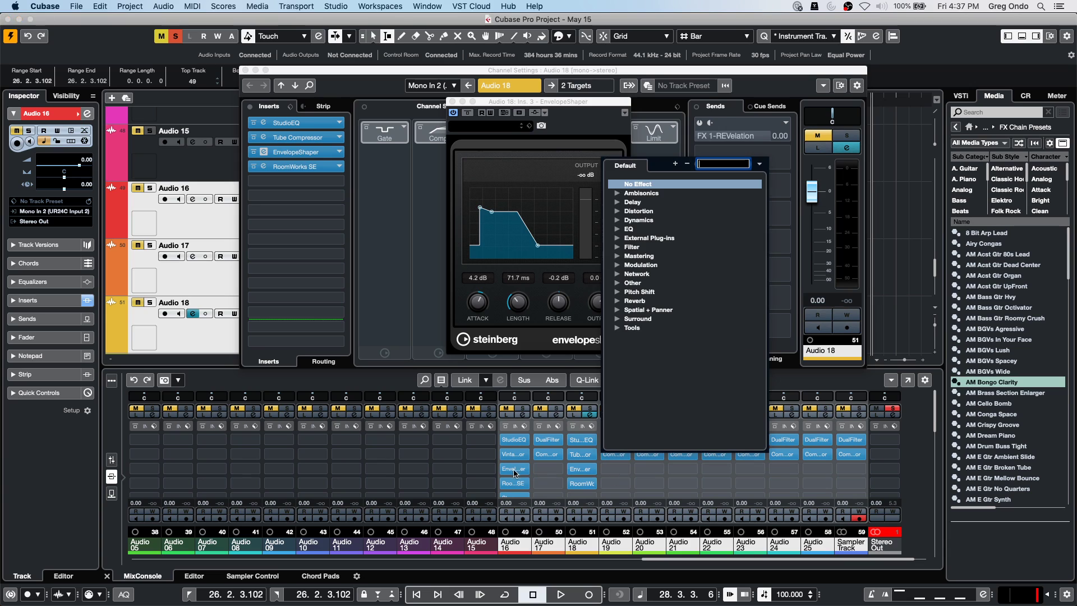
pyautogui.click(522, 474)
pyautogui.click(516, 470)
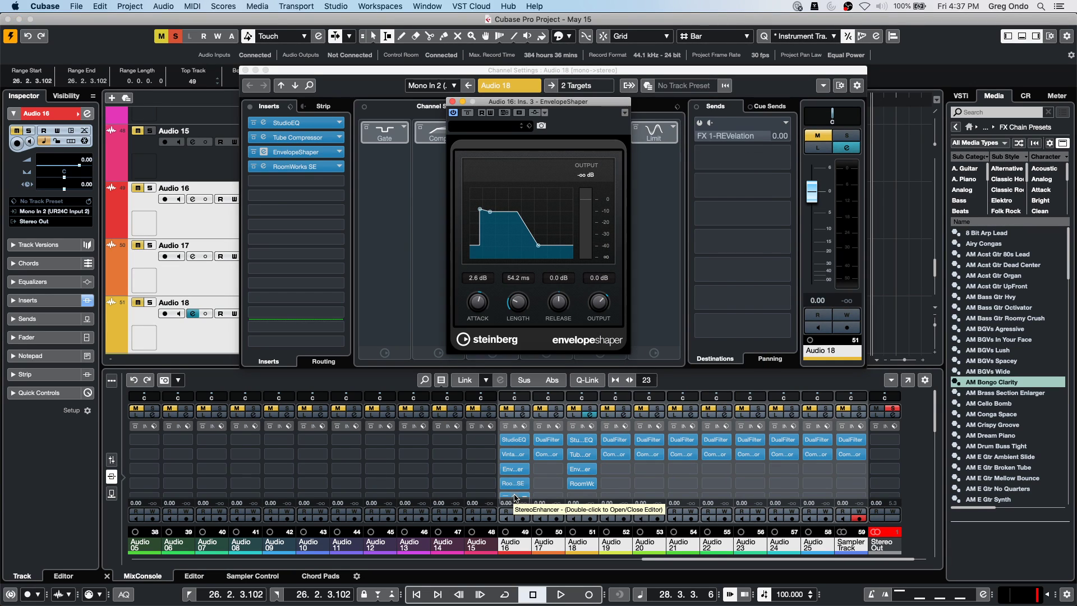
# Open Audio 16's RoomWorks SE editor, then bring up Audio 19's insert effect list without linked editing.
pyautogui.click(515, 497)
pyautogui.click(514, 483)
pyautogui.click(520, 474)
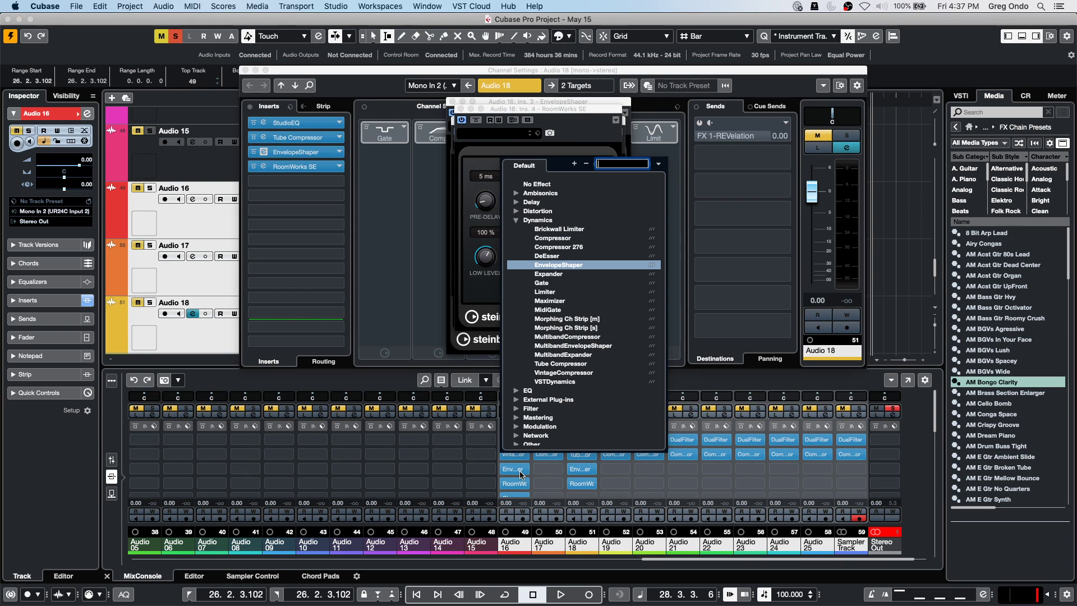
pyautogui.click(519, 473)
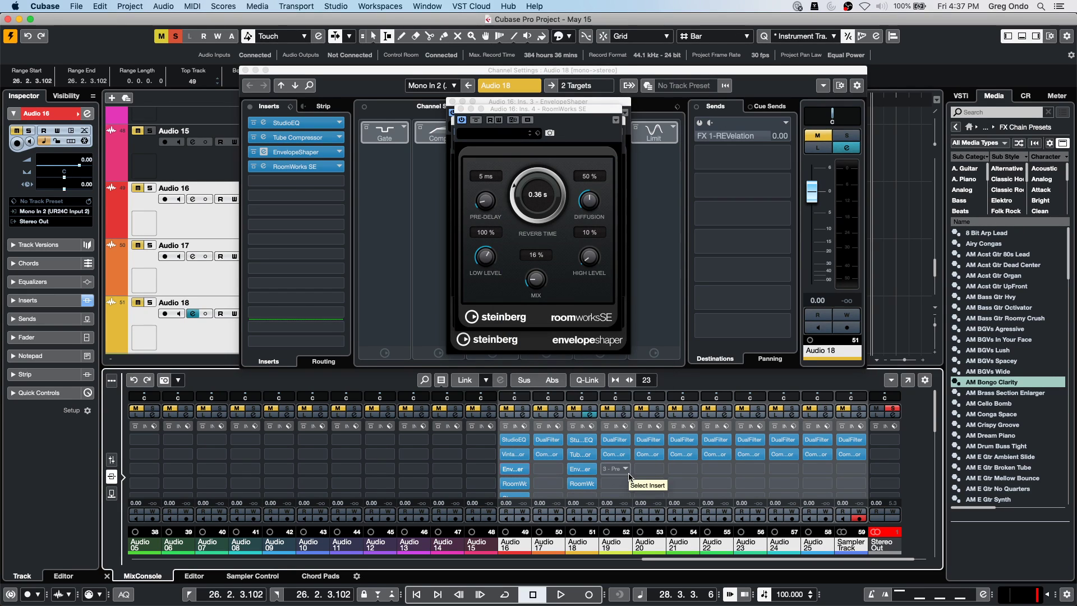
pyautogui.press('alt')
pyautogui.click(628, 474)
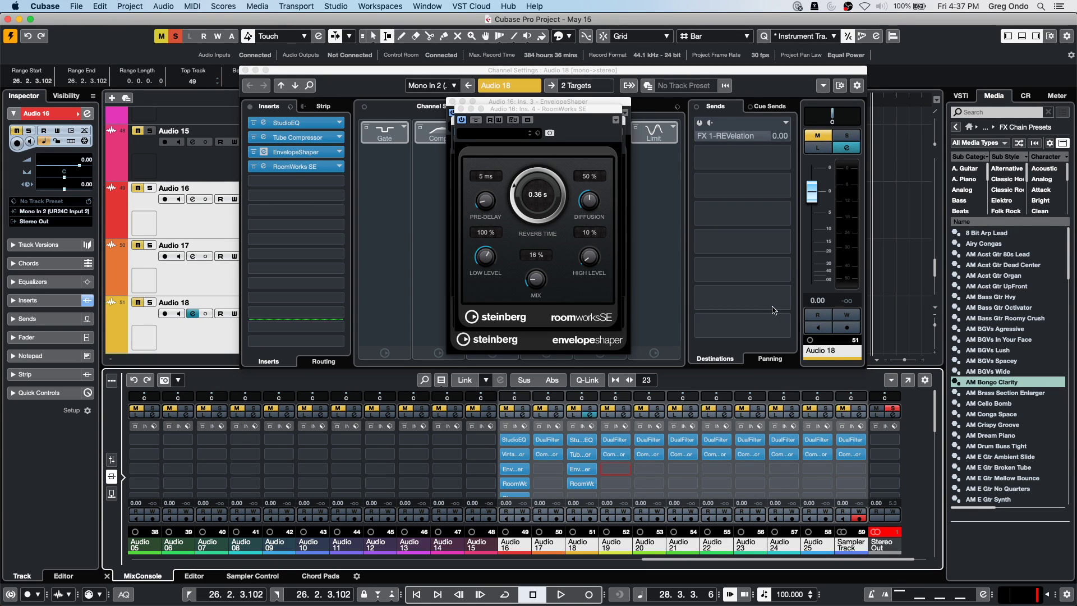
# Go back to the Media browser's home and into the VST Instruments category.
pyautogui.click(961, 96)
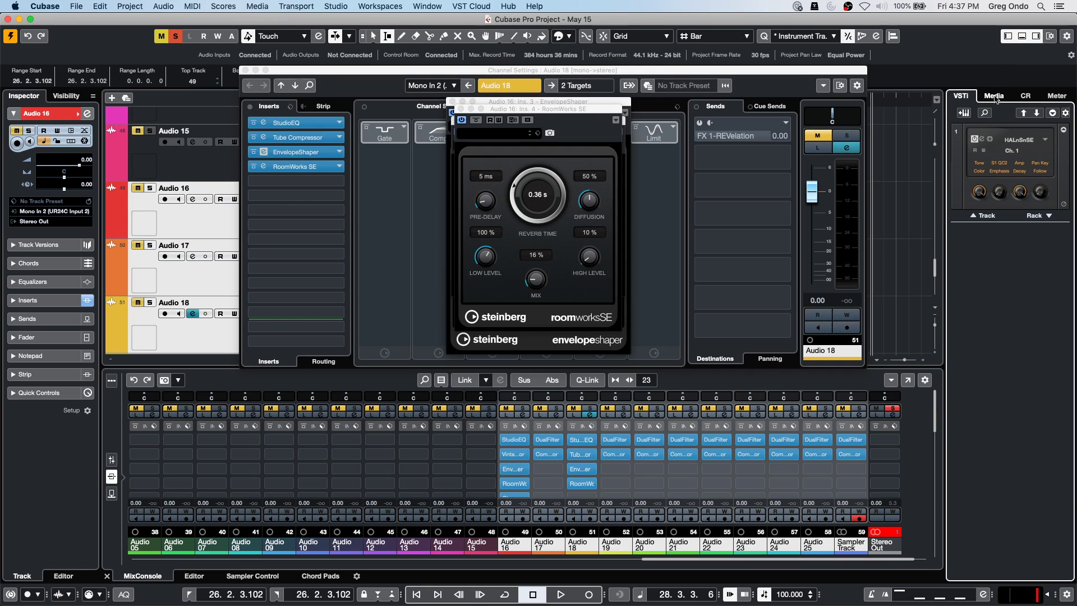
pyautogui.click(994, 95)
pyautogui.click(969, 127)
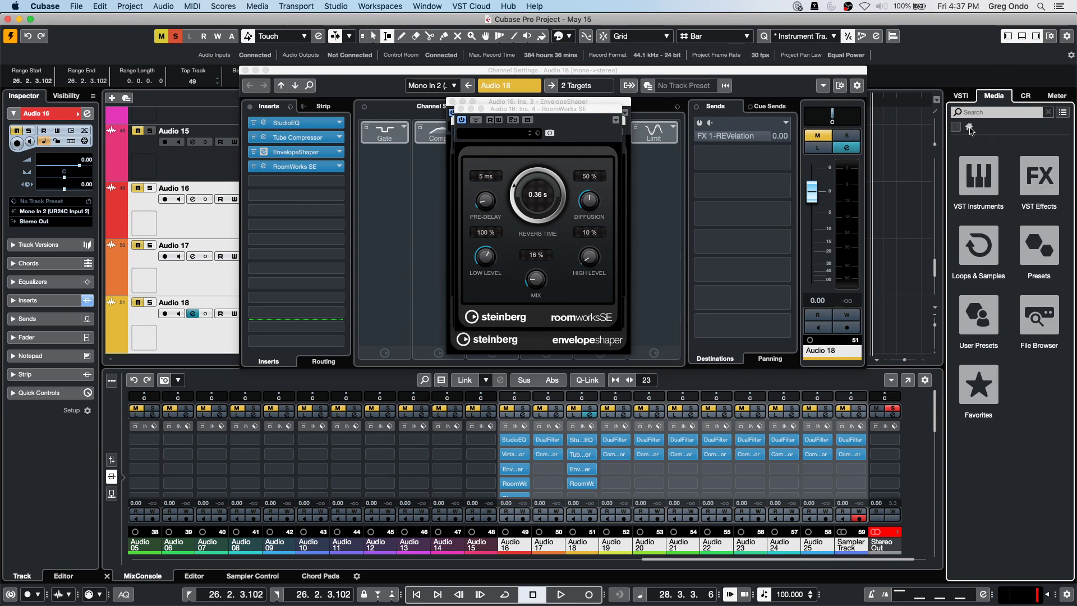
pyautogui.click(981, 186)
pyautogui.click(985, 188)
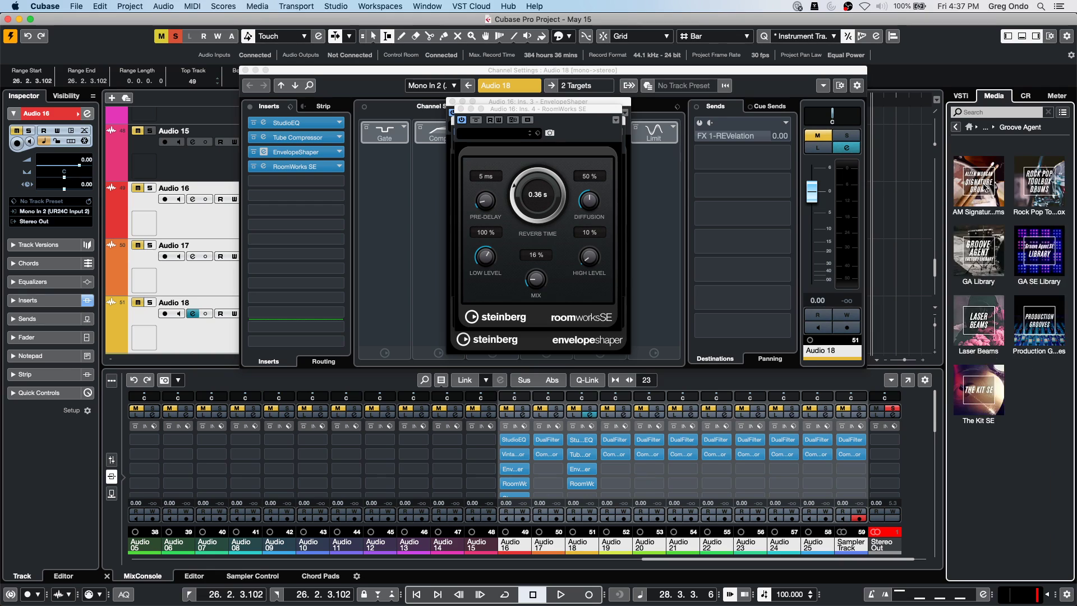
pyautogui.click(956, 126)
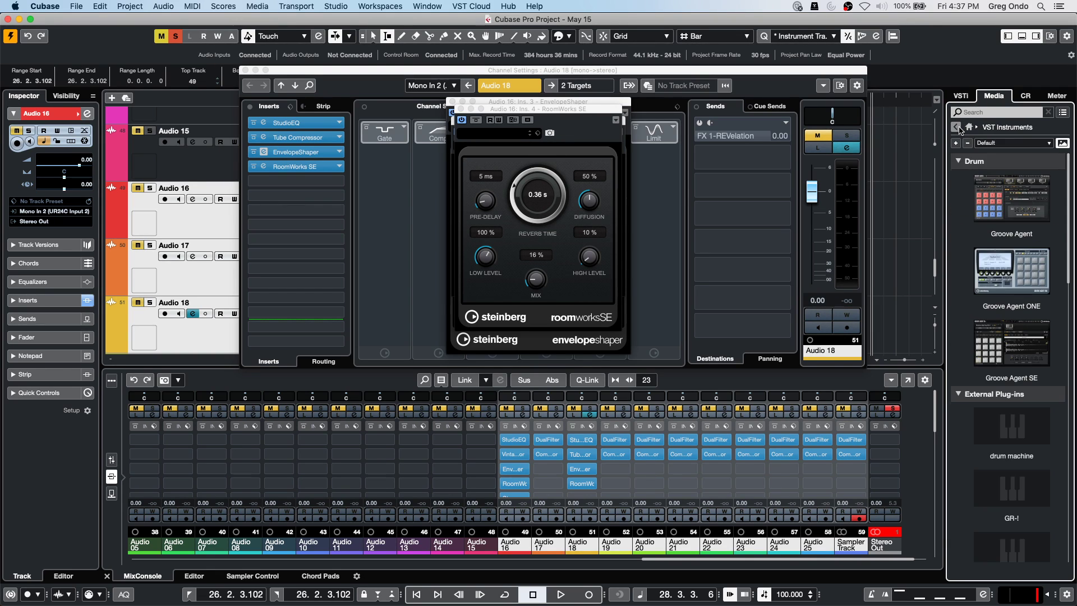
pyautogui.scroll(-3, 1003, 312)
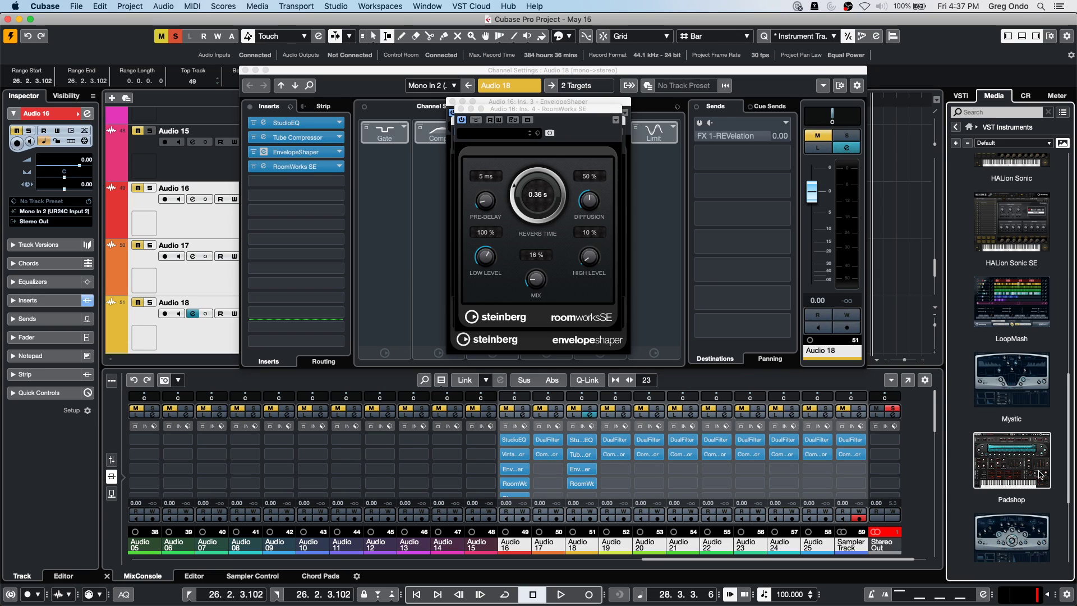
# Open Padshop's Zero Gravity library and audition Astral Enchantment, Analog Ensemble, Alpha Centauri and Art of Divination.
pyautogui.click(1032, 453)
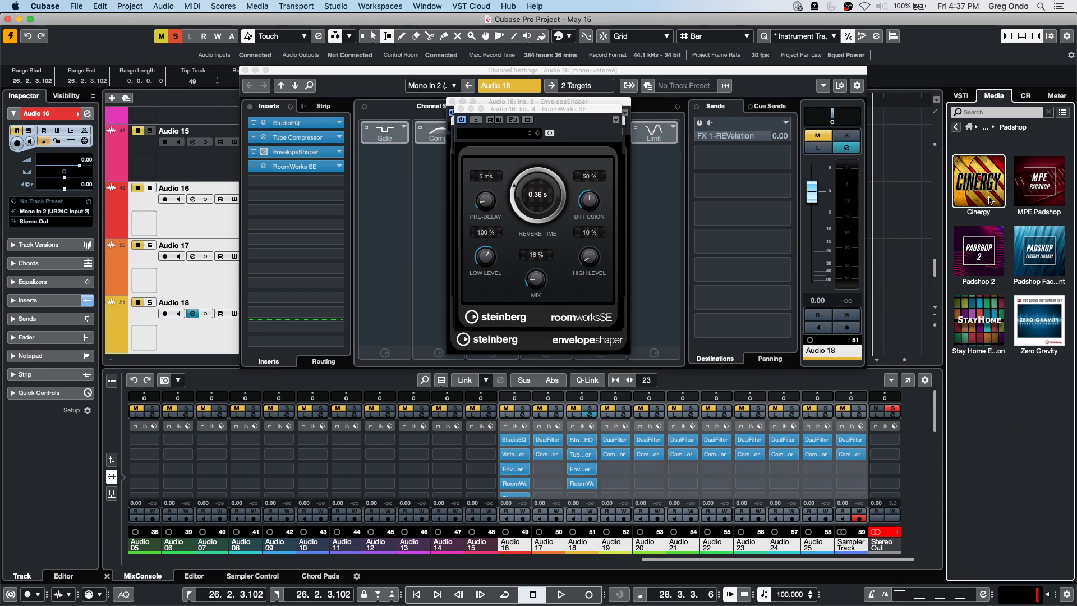
pyautogui.click(1036, 311)
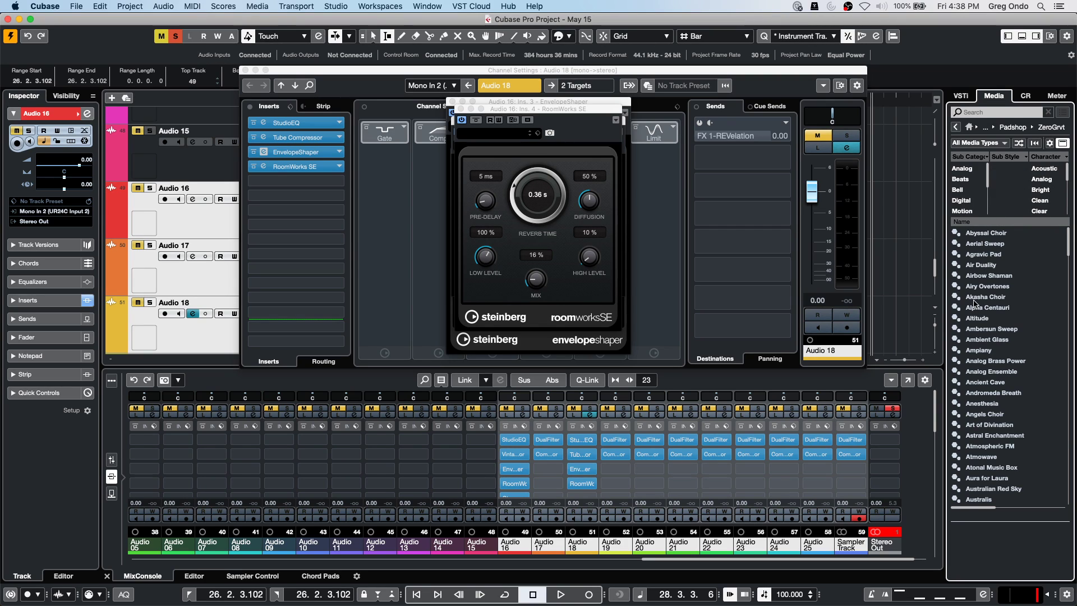
pyautogui.click(992, 395)
pyautogui.click(989, 437)
pyautogui.click(989, 371)
pyautogui.click(996, 308)
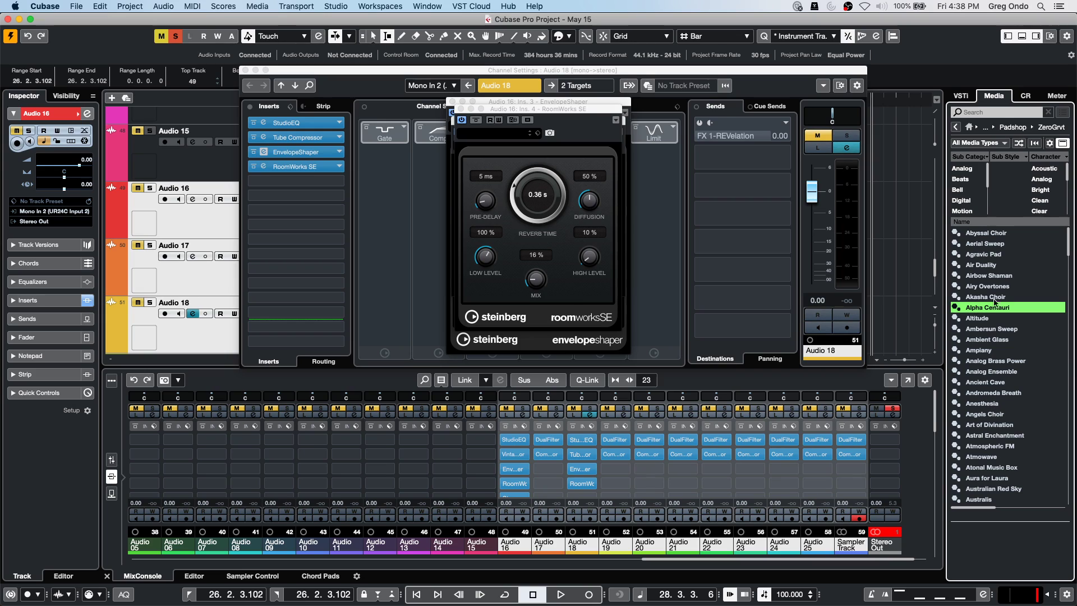
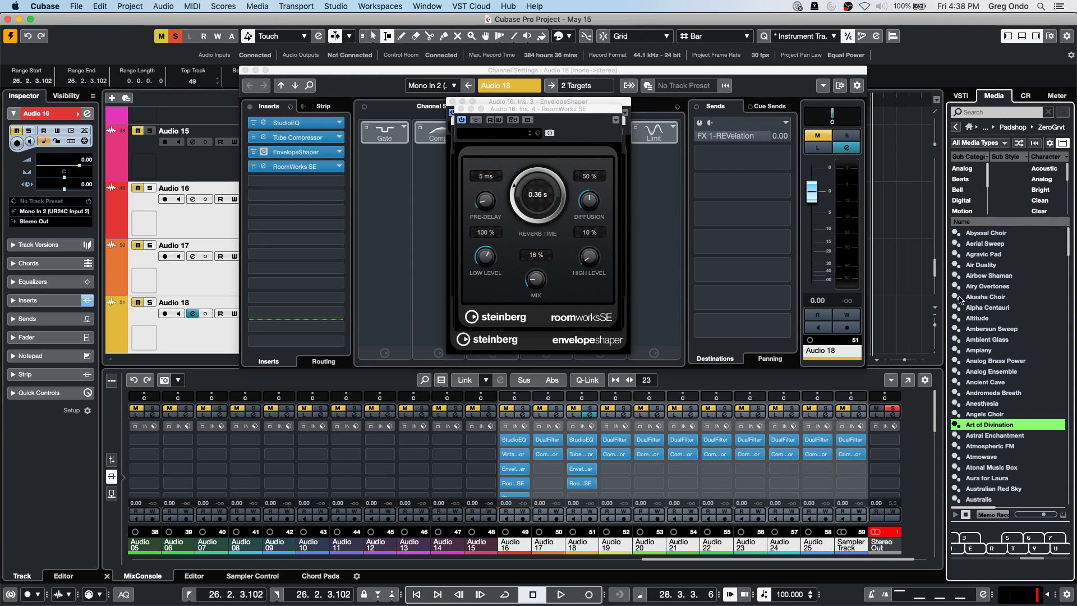
# Close the Channel Settings, RoomWorks SE, StereoEnhancer and EnvelopeShaper windows, then move the playhead back.
pyautogui.click(246, 70)
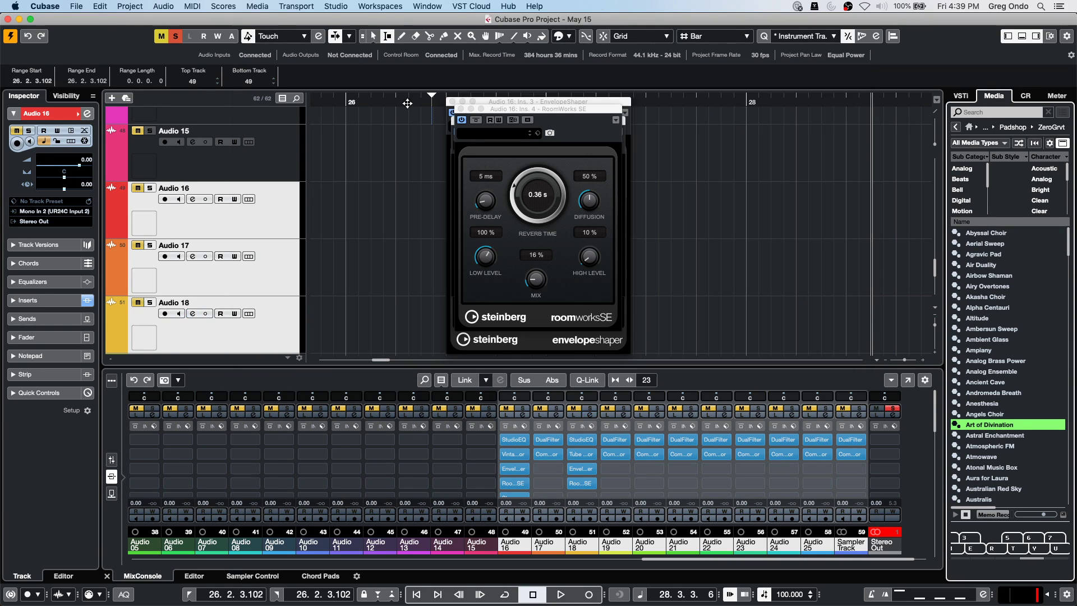
pyautogui.click(461, 109)
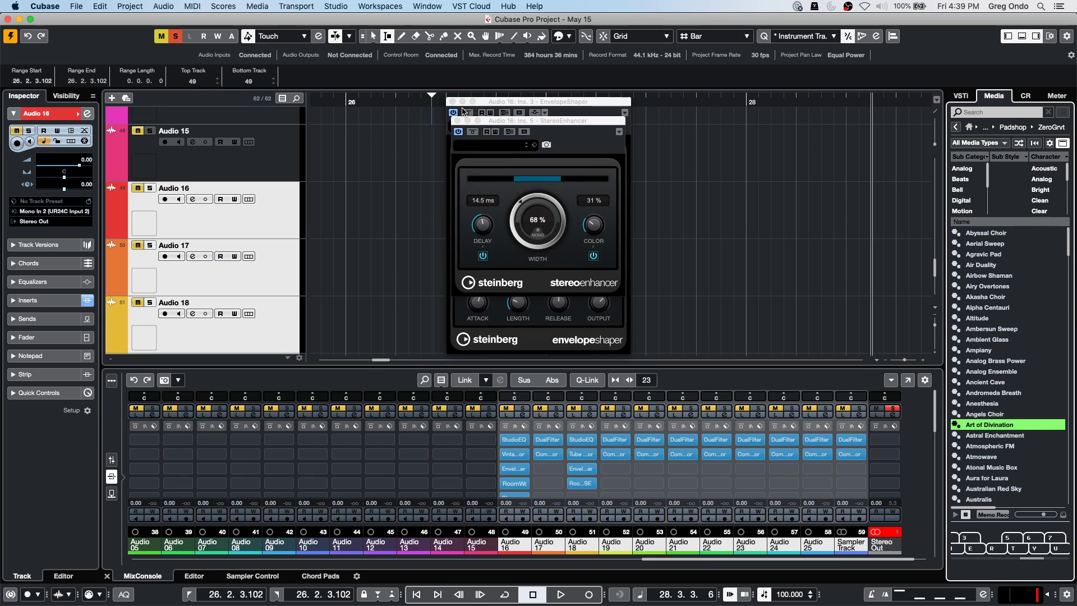
pyautogui.click(456, 120)
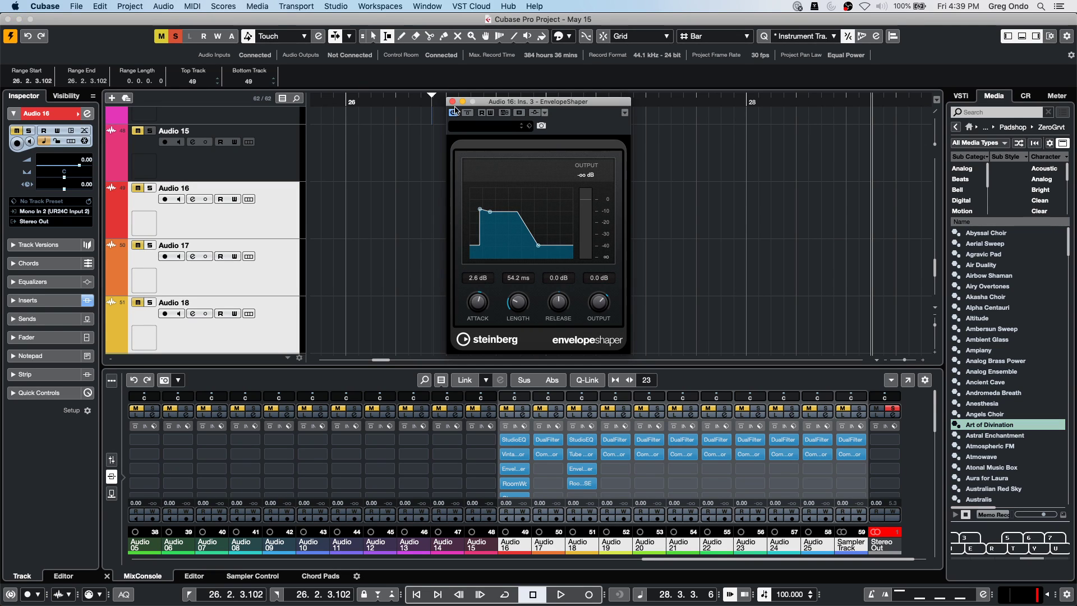
pyautogui.click(454, 102)
pyautogui.moveTo(454, 102); pyautogui.dragTo(151, 3)
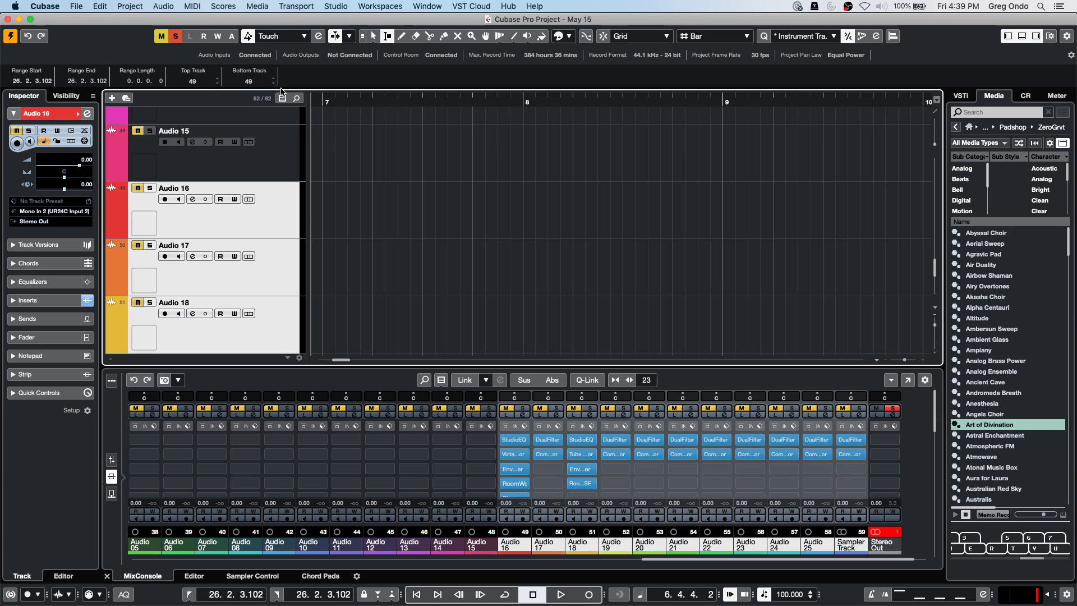
# Zoom out to the whole song, place the playhead near bar 2, and select the reverse reverb event.
pyautogui.press('g')
pyautogui.press('g')
pyautogui.press('g')
pyautogui.press('g')
pyautogui.press('g')
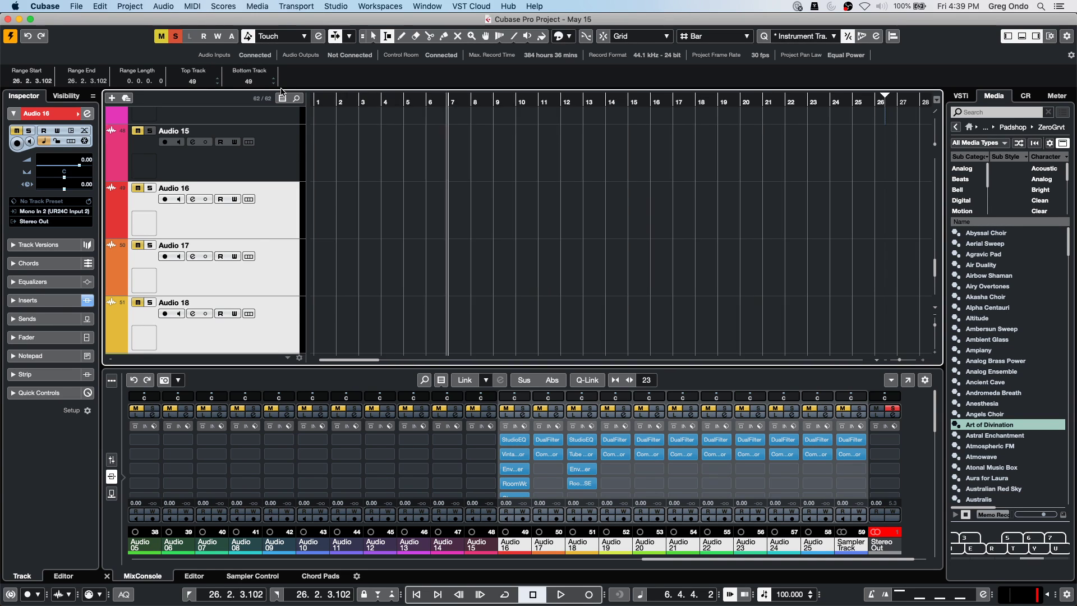
pyautogui.press('g')
pyautogui.scroll(-10, 336, 210)
pyautogui.scroll(20, 336, 211)
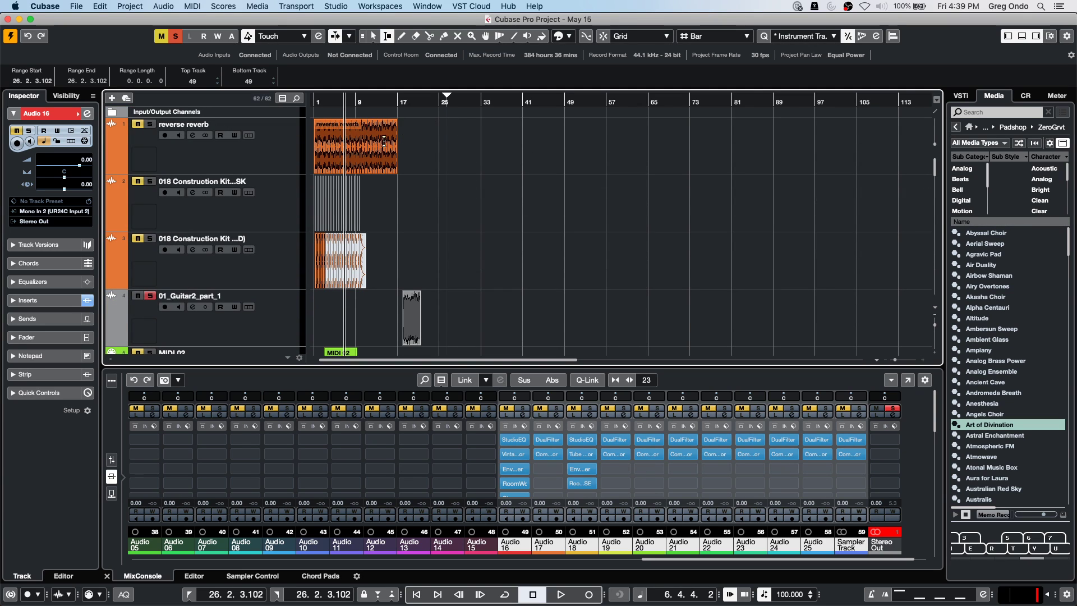
pyautogui.moveTo(327, 101); pyautogui.dragTo(438, 130)
pyautogui.press('1')
pyautogui.click(459, 137)
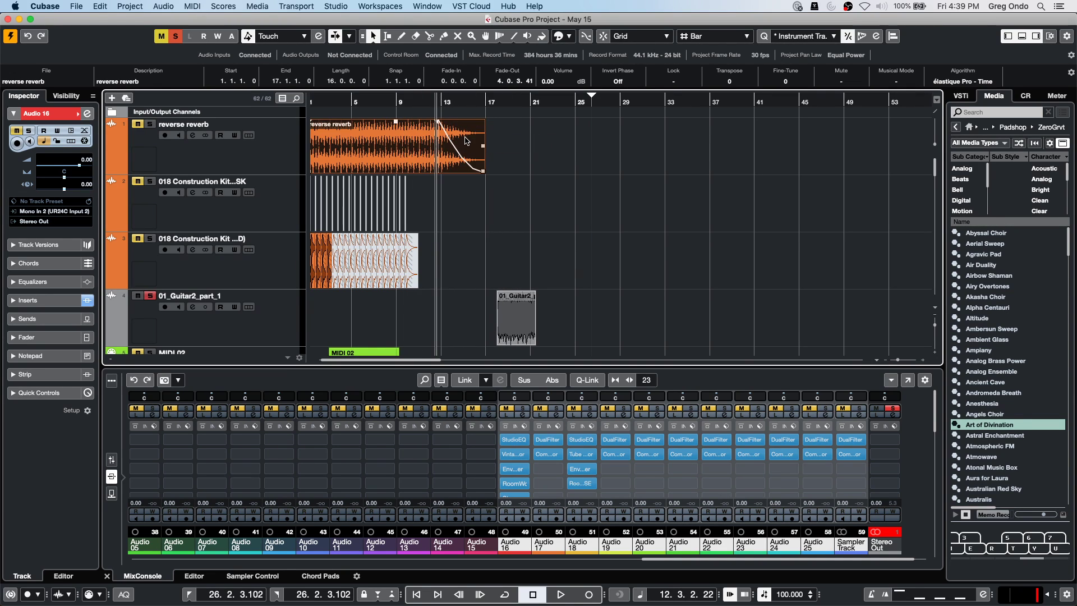
# Give the event's fade-out a convex curve with Apply Length turned on.
pyautogui.doubleClick(465, 140)
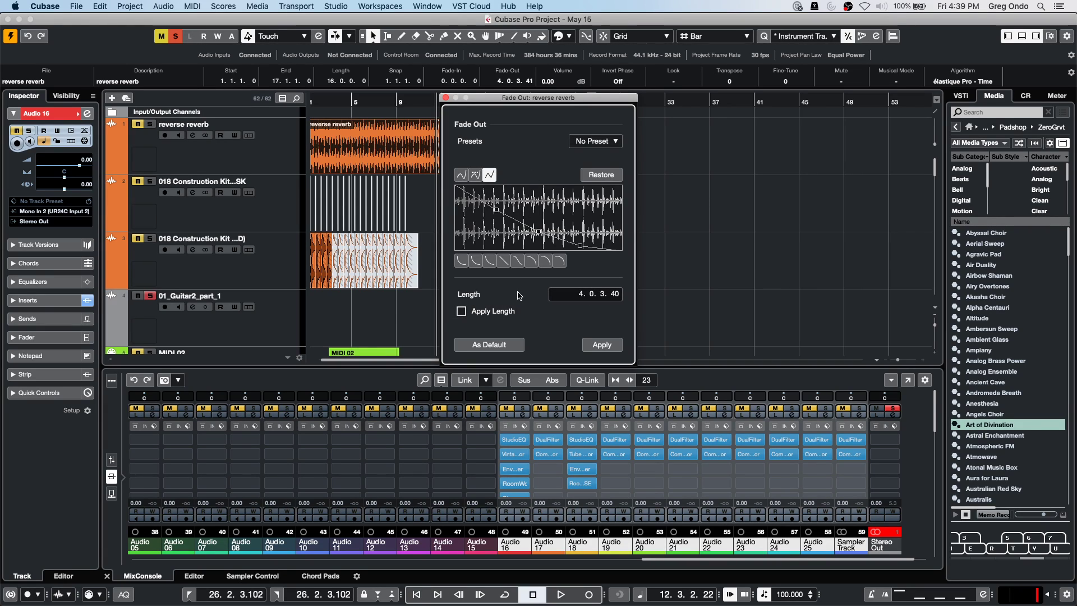
pyautogui.click(547, 261)
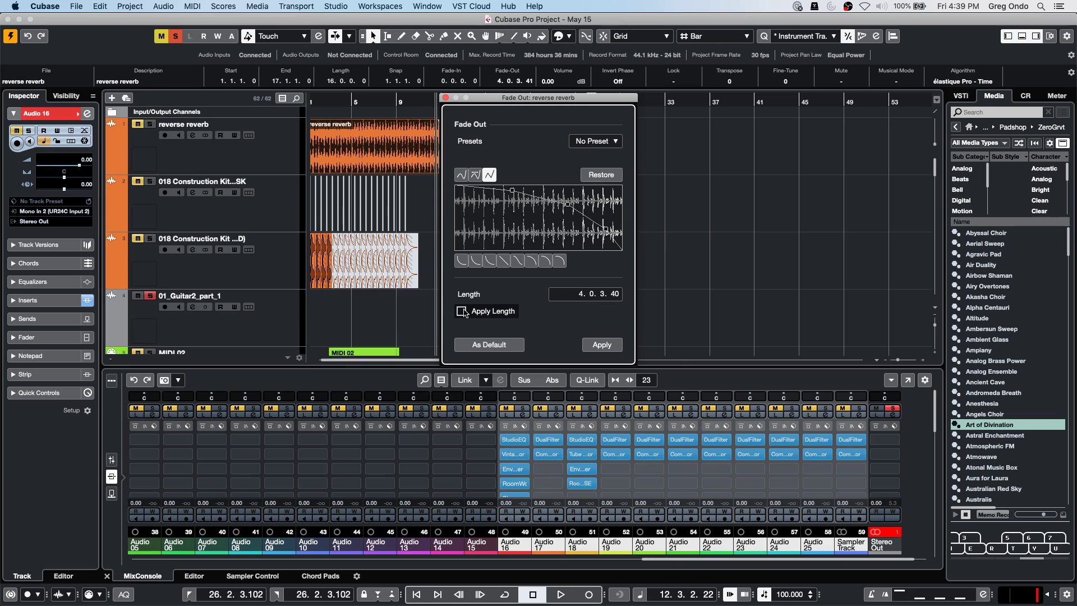
pyautogui.click(461, 311)
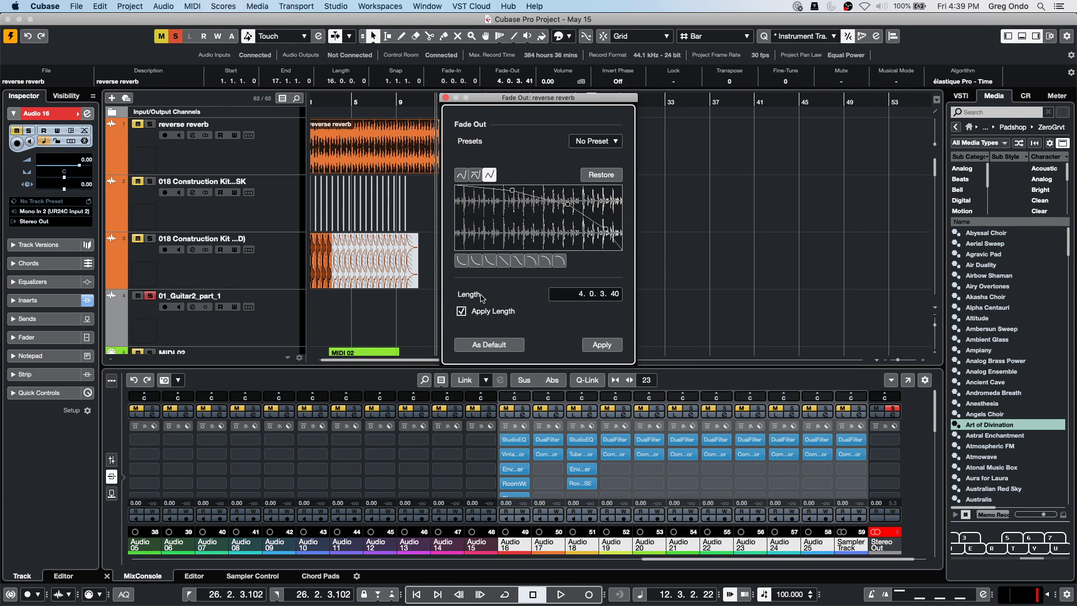
pyautogui.click(599, 349)
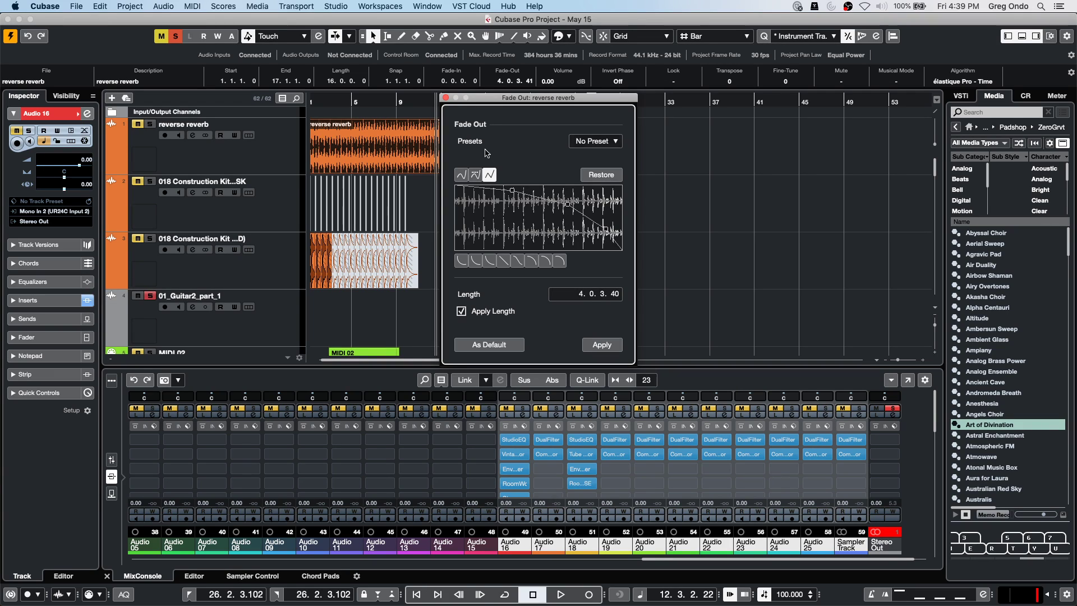
pyautogui.click(446, 98)
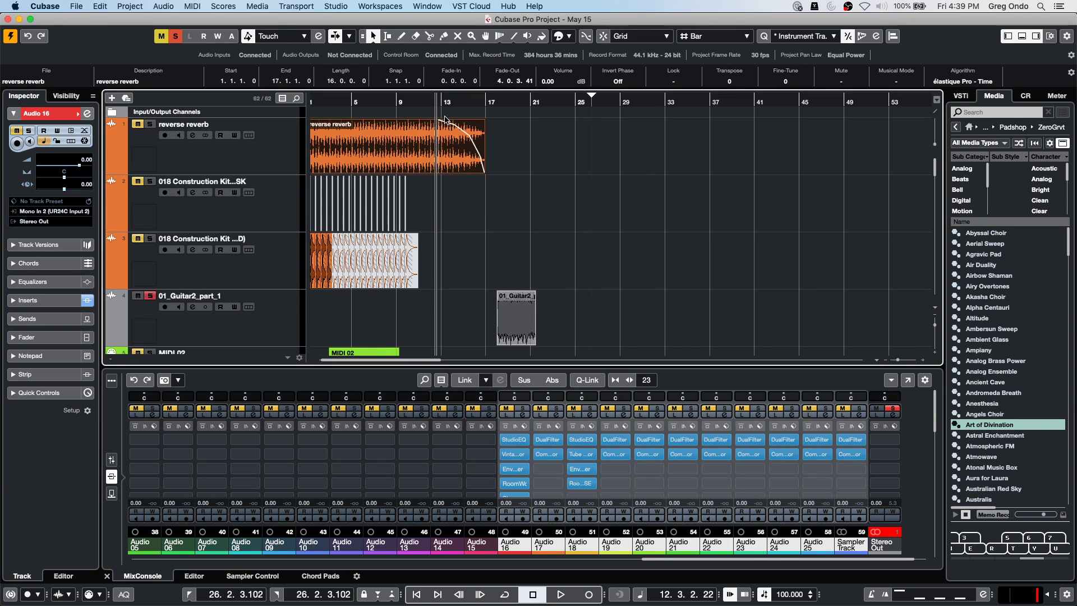
# Split the reverse reverb event with the Scissors tool at bar 11 and near bar 7.
pyautogui.rightClick(445, 165)
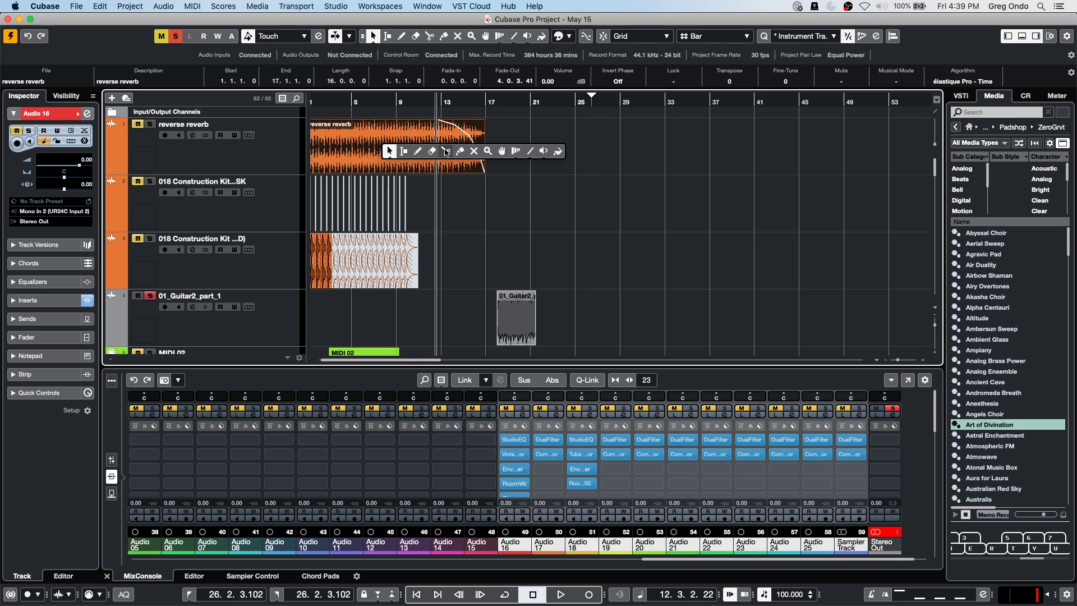
pyautogui.click(428, 153)
pyautogui.click(421, 152)
pyautogui.click(365, 147)
# Return to Object Selection, select the middle piece, and show the track's Volume automation lane.
pyautogui.rightClick(370, 147)
pyautogui.click(381, 147)
pyautogui.moveTo(421, 127)
pyautogui.mouseDown()
pyautogui.moveTo(431, 124)
pyautogui.moveTo(405, 123)
pyautogui.mouseUp()
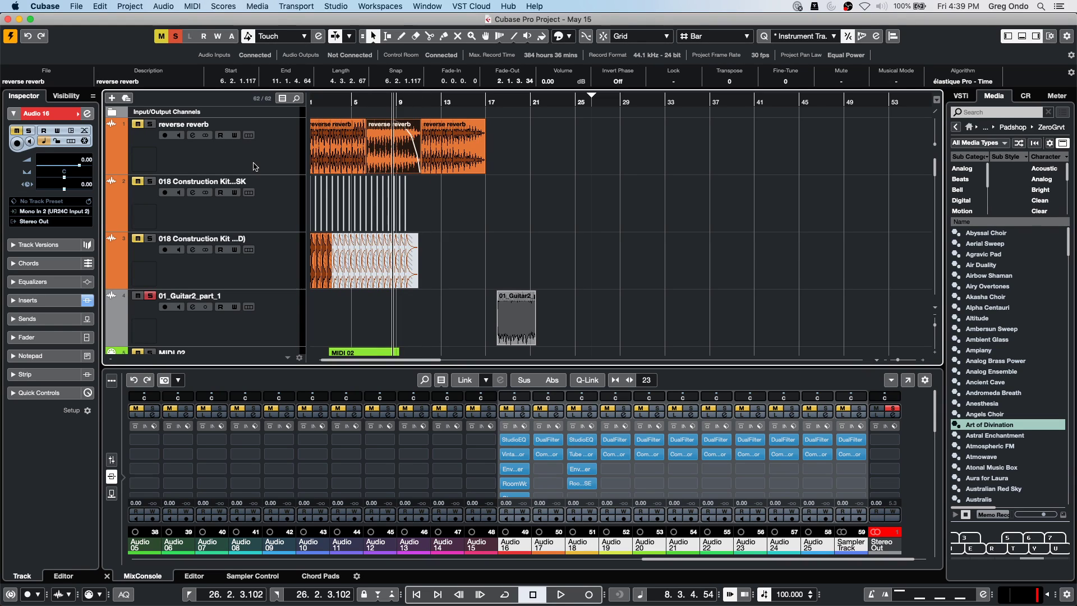
pyautogui.click(110, 168)
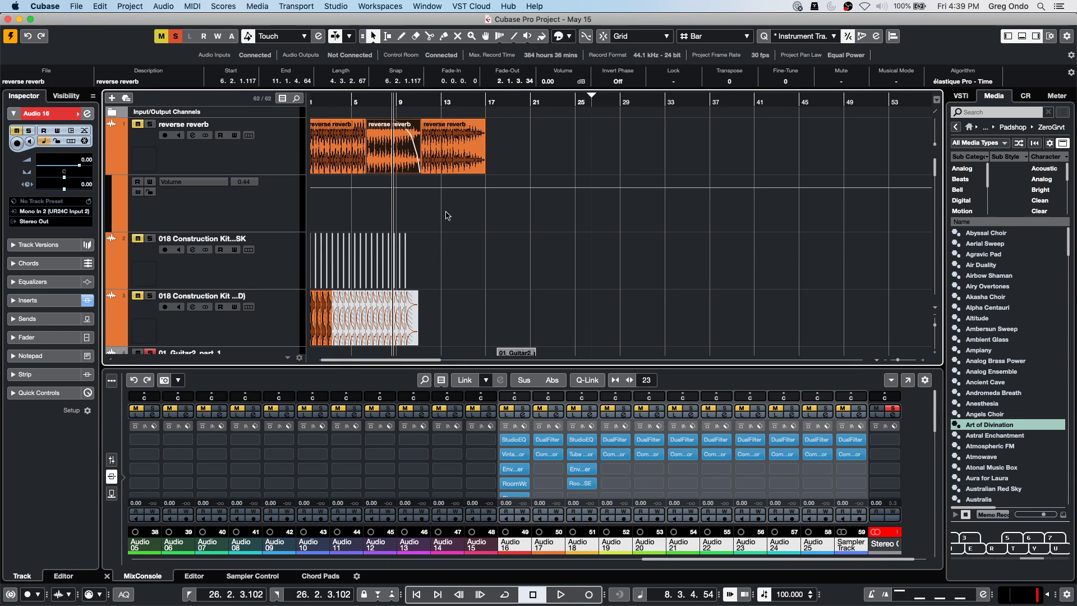
# Draw a volume ramp down over bars 12–17 on the Volume lane and bend it into a curve.
pyautogui.rightClick(433, 197)
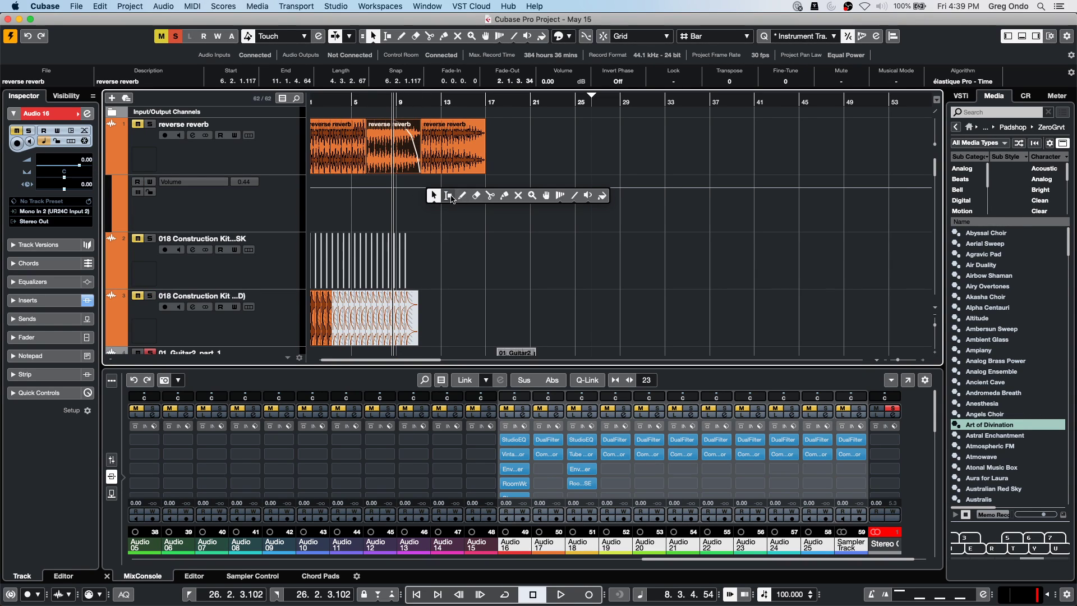
pyautogui.click(448, 195)
pyautogui.moveTo(432, 194); pyautogui.dragTo(476, 252)
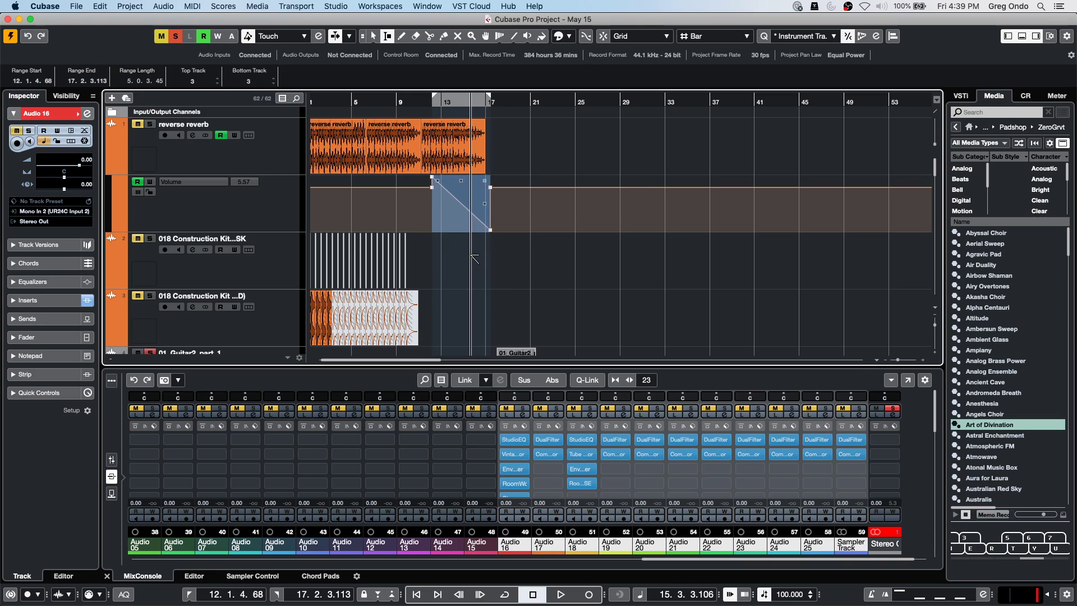
pyautogui.click(462, 203)
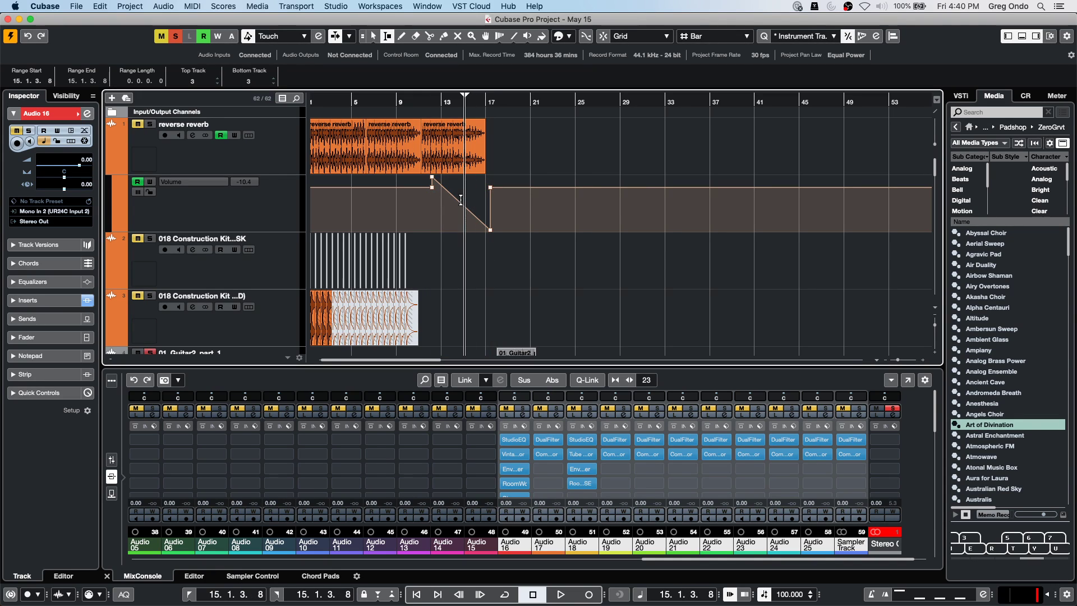
pyautogui.rightClick(462, 204)
pyautogui.click(463, 203)
pyautogui.moveTo(463, 205)
pyautogui.mouseDown()
pyautogui.moveTo(433, 178)
pyautogui.moveTo(459, 224)
pyautogui.mouseUp()
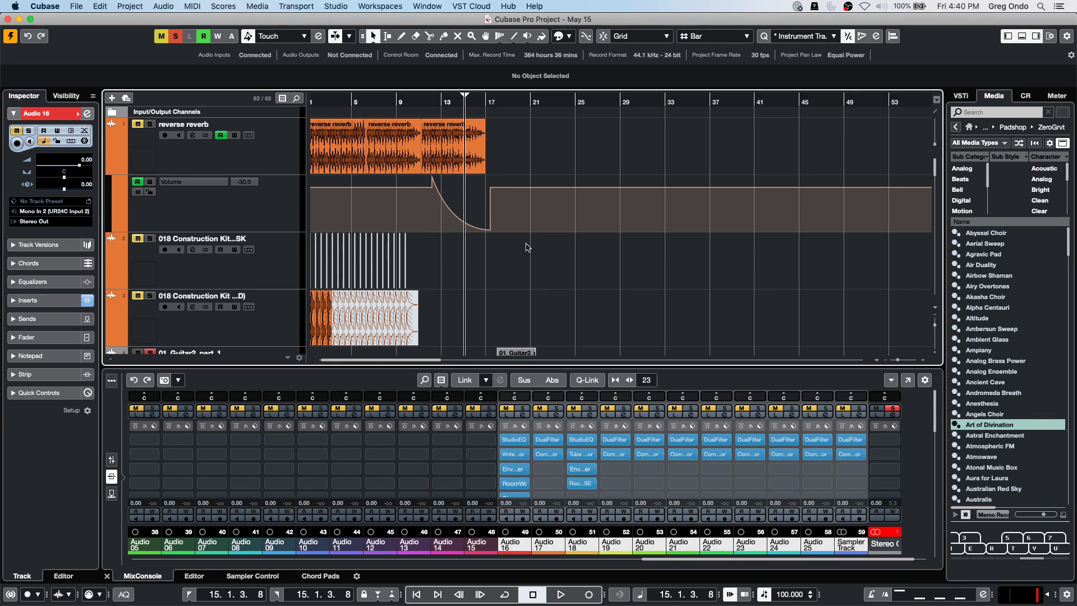
pyautogui.scroll(-5, 527, 247)
# Alt-drag the MIDI 02 part's edge to repeat it six times, reaching about bar 48.
pyautogui.click(390, 292)
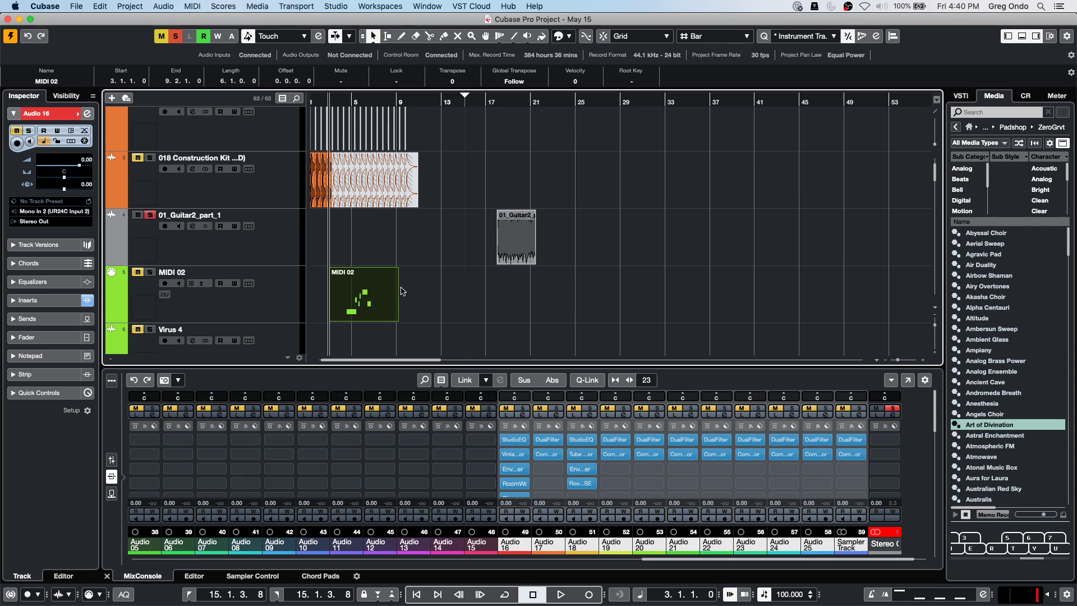
pyautogui.moveTo(400, 296); pyautogui.dragTo(773, 306)
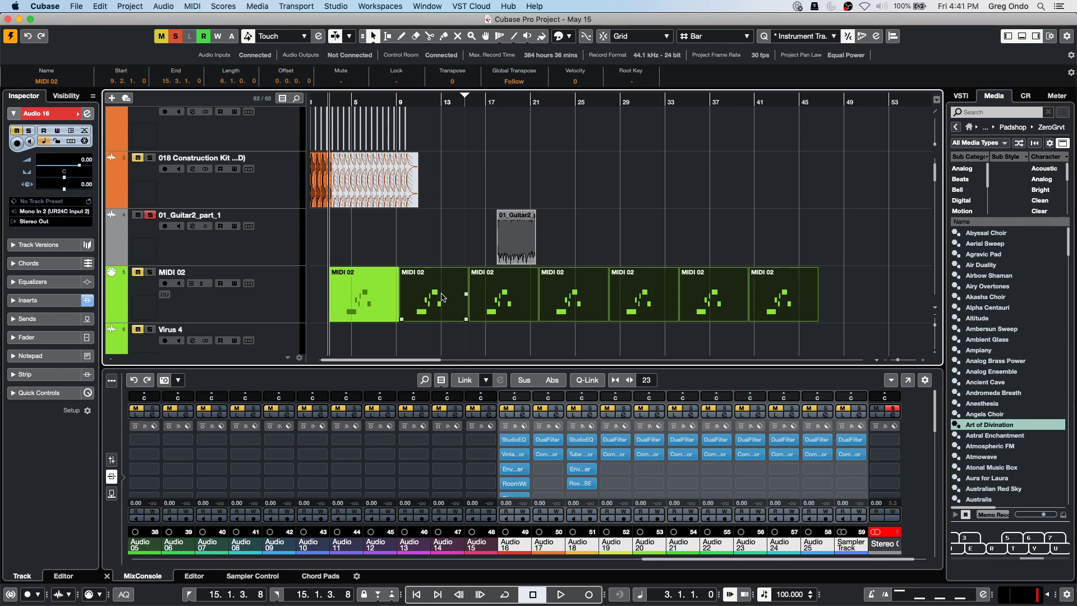
pyautogui.scroll(1, 443, 298)
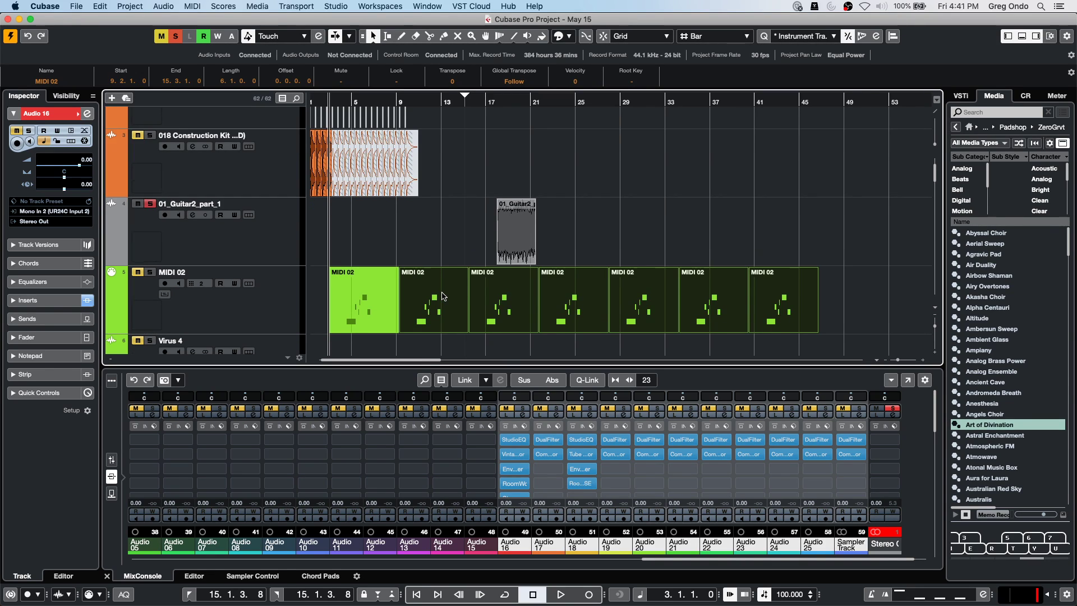
pyautogui.press('super+Tab')
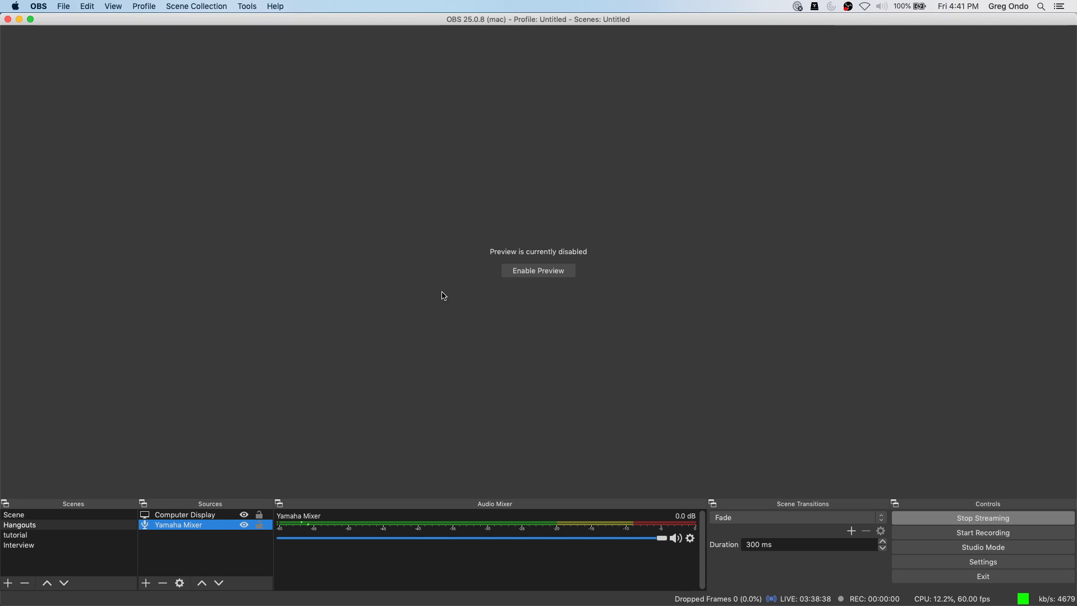
pyautogui.press('super+Tab')
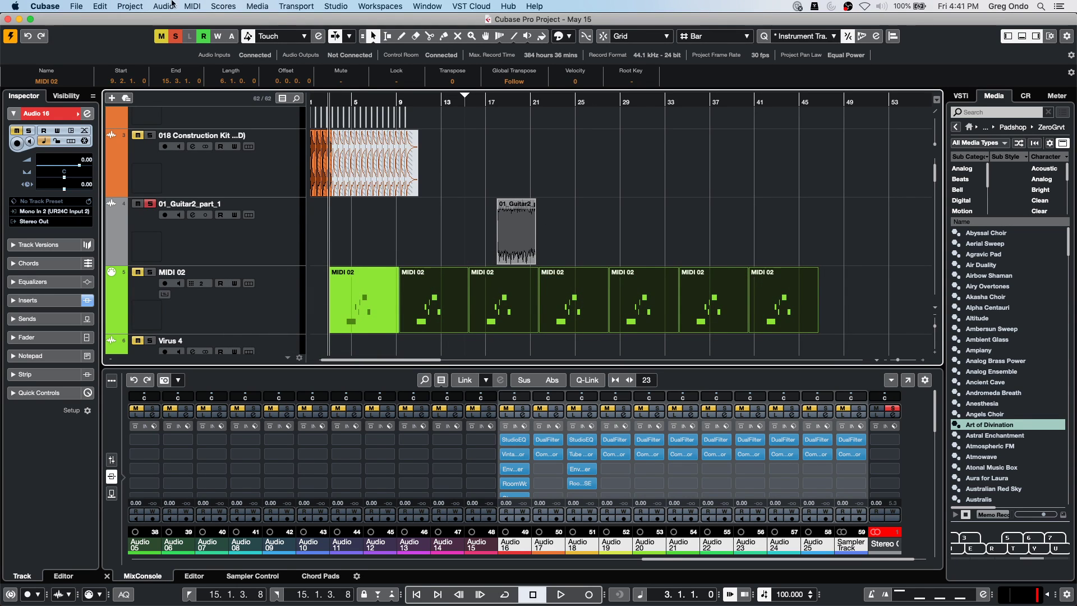
# Repeat the MIDI 02 events once as shared copies (Count 1), then open the first part in the Key Editor.
pyautogui.click(164, 6)
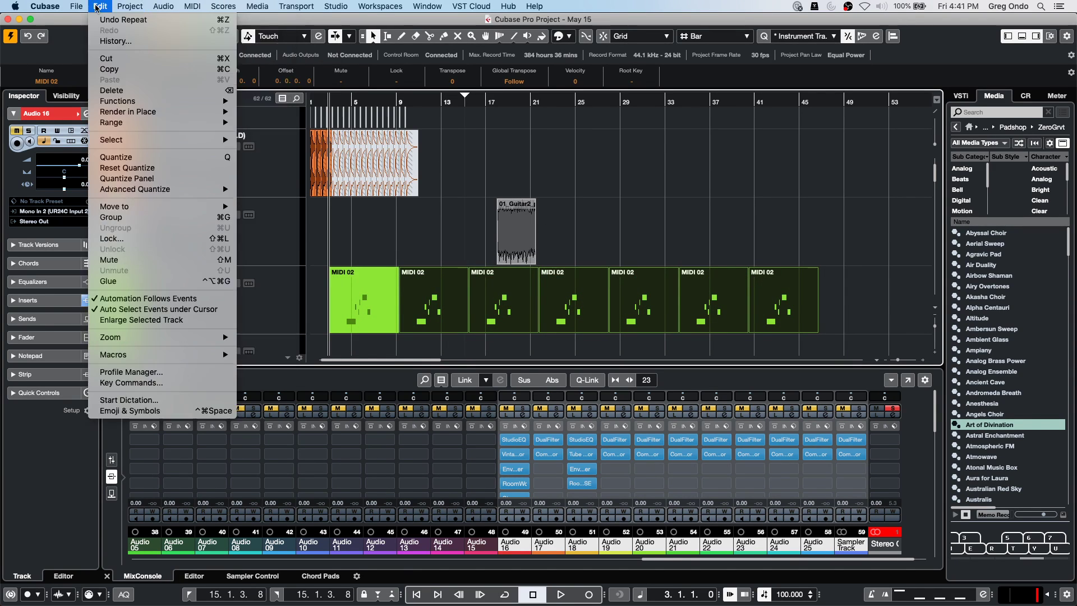
pyautogui.moveTo(140, 102)
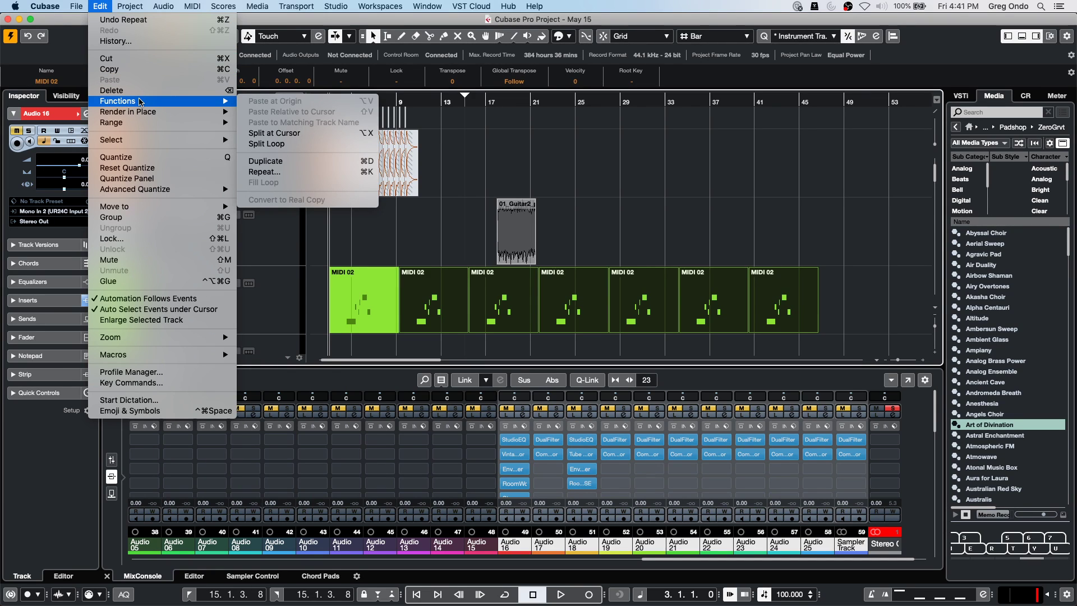
pyautogui.click(361, 173)
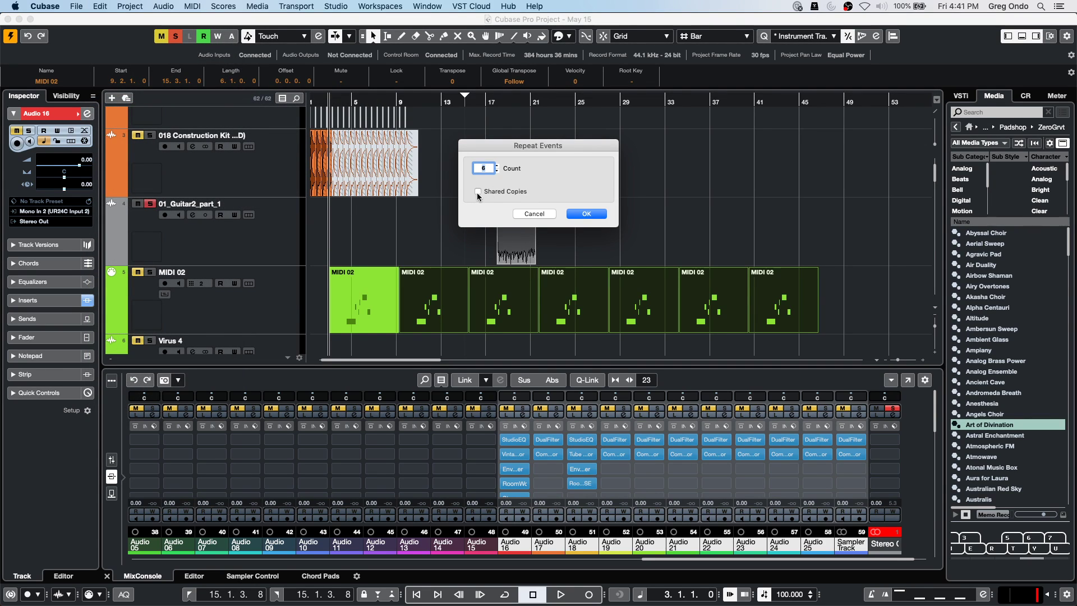
pyautogui.click(497, 171)
pyautogui.click(497, 171)
pyautogui.click(497, 171)
pyautogui.click(494, 166)
pyautogui.click(496, 171)
pyautogui.click(496, 171)
pyautogui.click(478, 191)
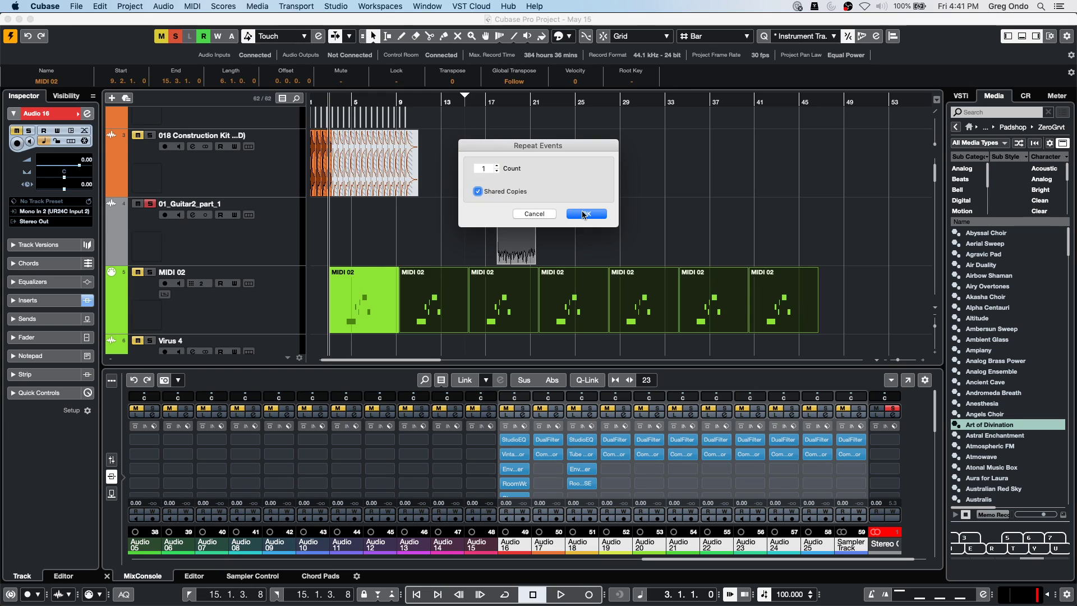
pyautogui.click(586, 214)
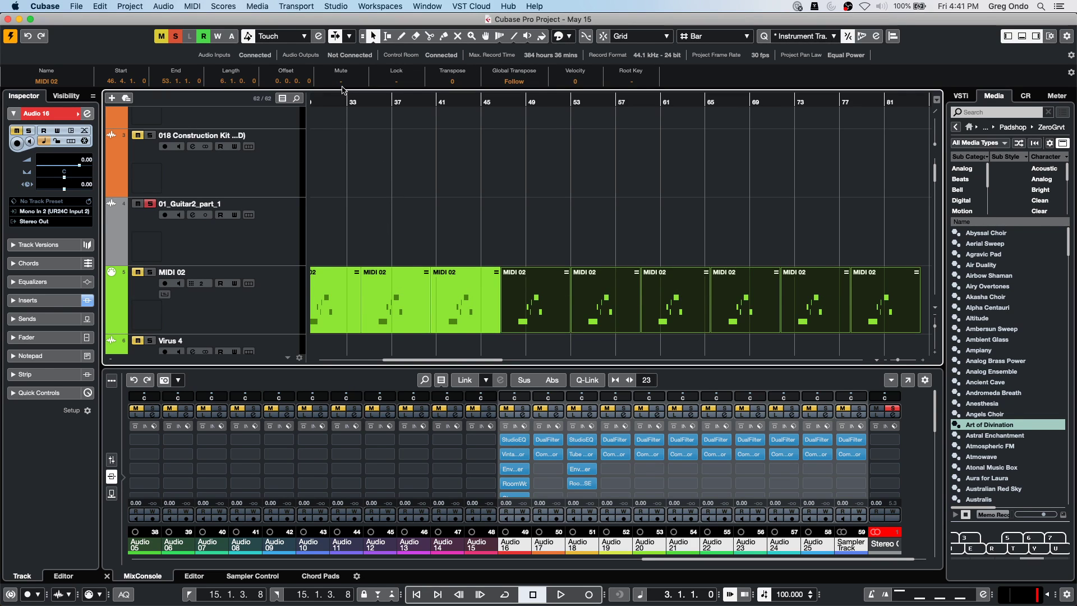
pyautogui.moveTo(349, 105); pyautogui.dragTo(345, 252)
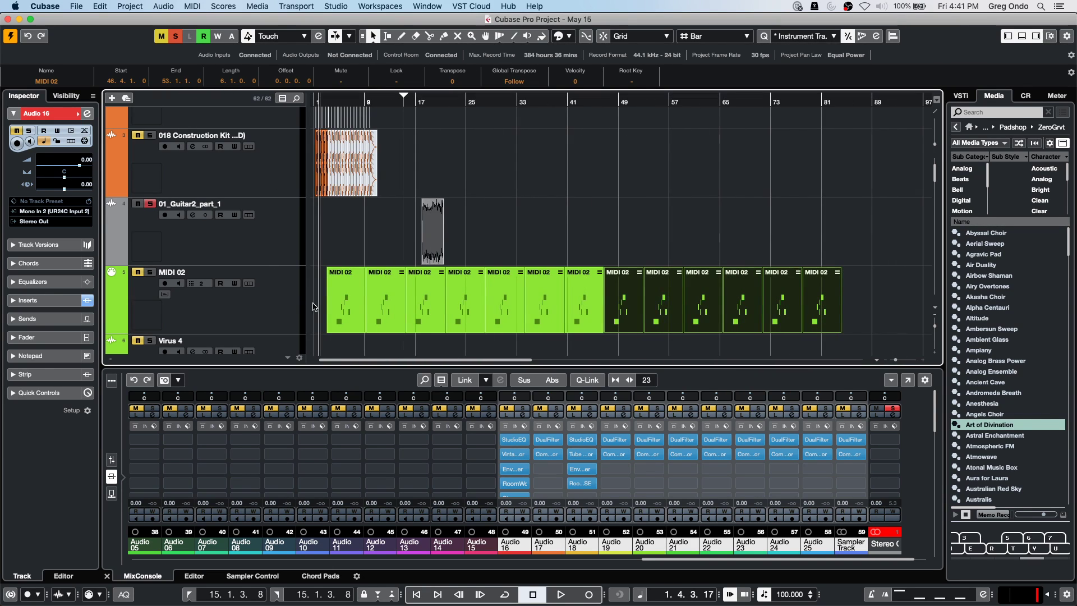
pyautogui.doubleClick(344, 302)
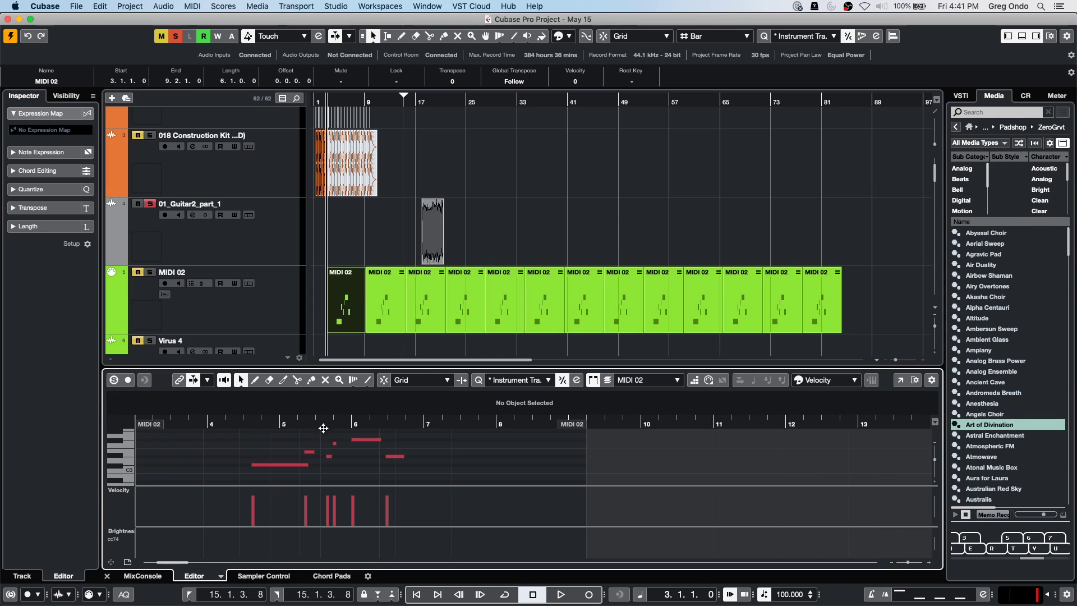
# Undo the C#3 note transposition and extra repeats, then drag the MIDI 02 part into four back-to-back plays.
pyautogui.click(279, 465)
pyautogui.press('Up')
pyautogui.press('Up')
pyautogui.press('Up')
pyautogui.press('Up')
pyautogui.press('Up')
pyautogui.press('Up')
pyautogui.press('Down')
pyautogui.press('Down')
pyautogui.press('Down')
pyautogui.press('Down')
pyautogui.press('Up')
pyautogui.press('Up')
pyautogui.press('Up')
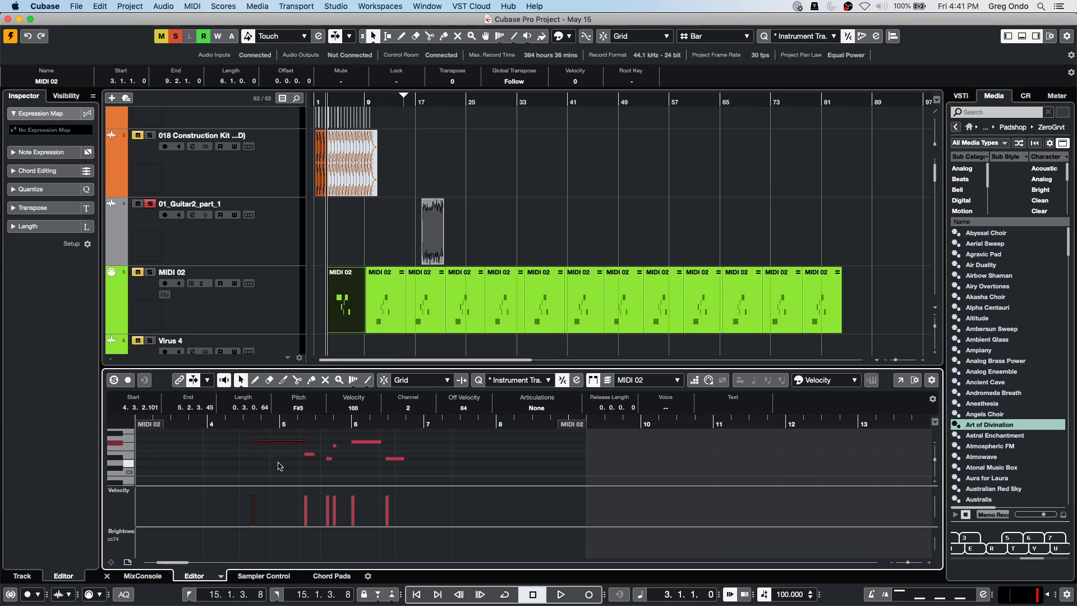
pyautogui.press('super+z')
pyautogui.press('super+z')
pyautogui.press('super+z')
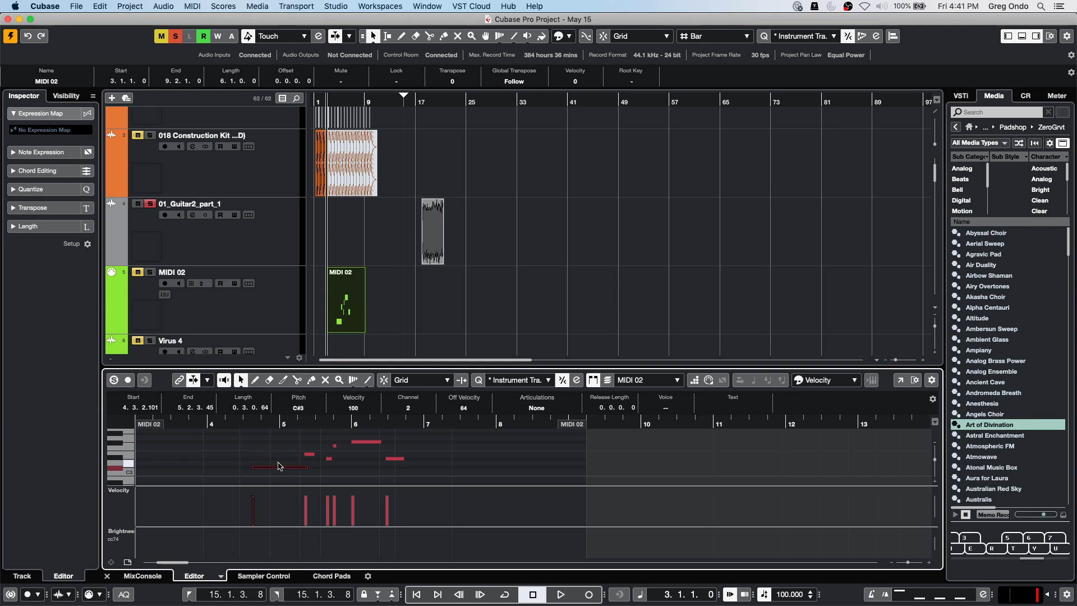
pyautogui.moveTo(363, 302); pyautogui.dragTo(459, 306)
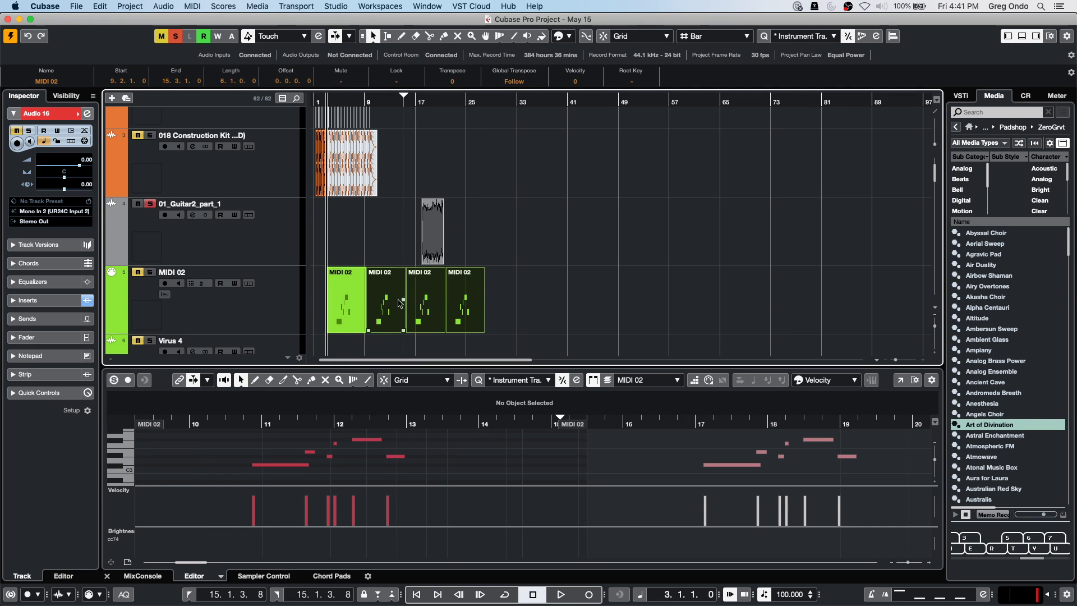
pyautogui.click(332, 303)
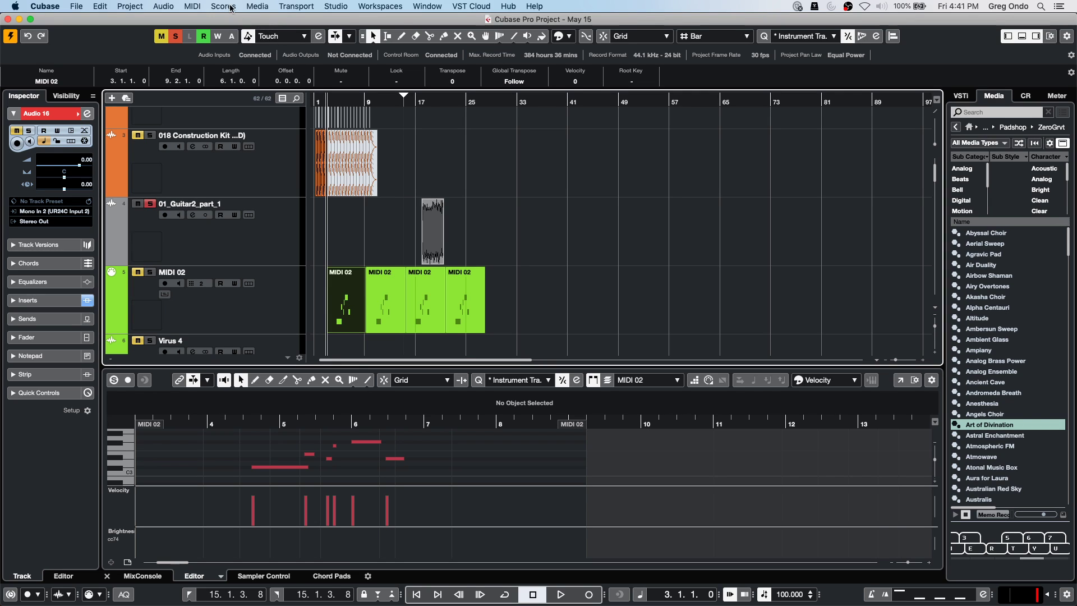
# Repeat the MIDI 02 part six times as shared copies with Ctrl+K, then select the first part.
pyautogui.click(190, 6)
pyautogui.click(653, 183)
pyautogui.press('super+k')
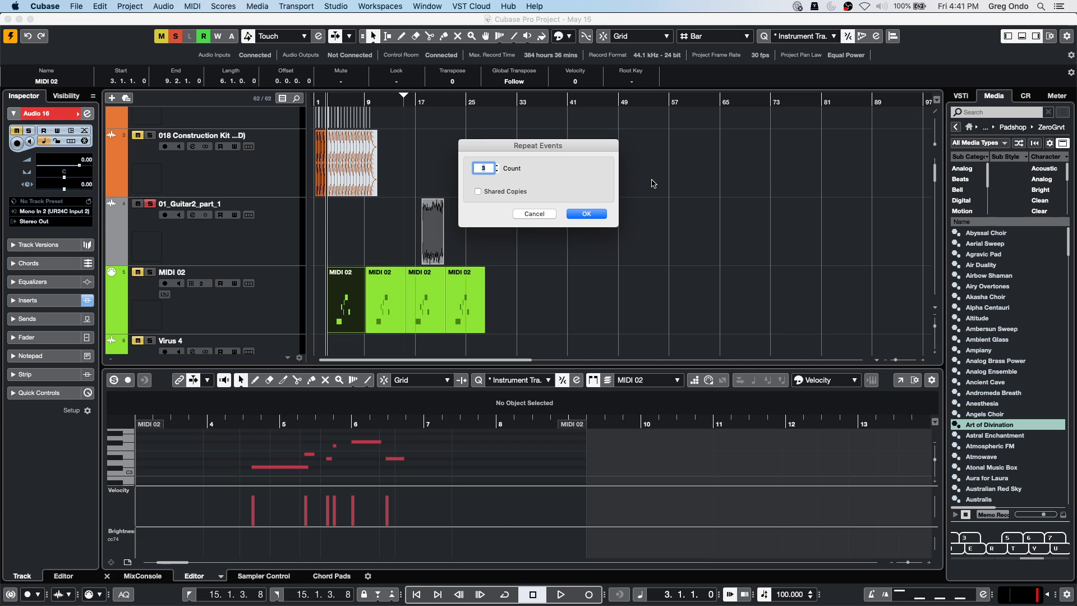
pyautogui.click(478, 191)
pyautogui.click(497, 166)
pyautogui.click(496, 166)
pyautogui.click(497, 166)
pyautogui.click(599, 218)
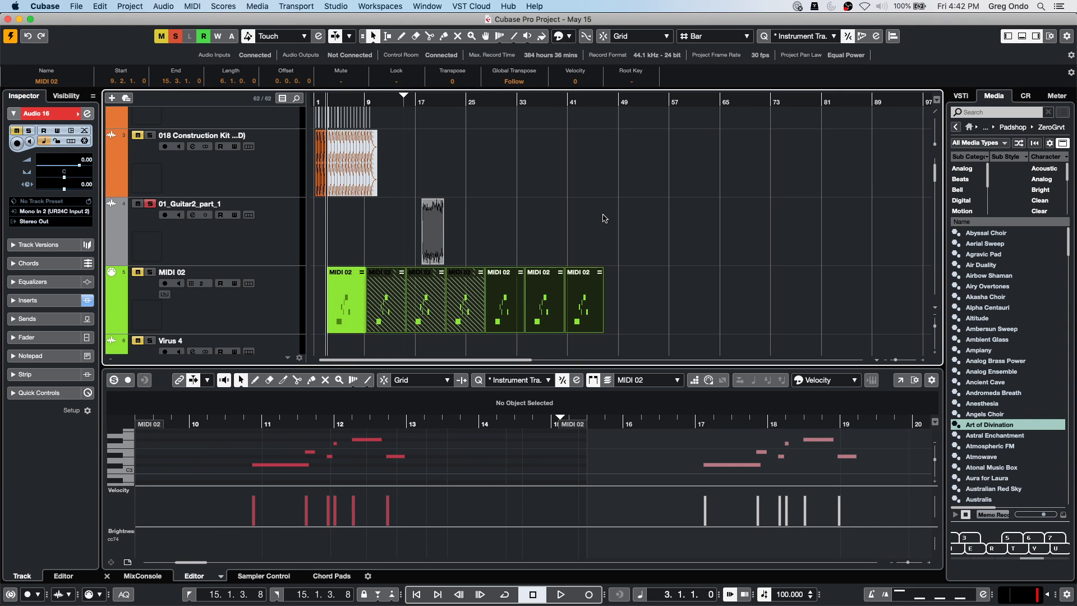
pyautogui.click(583, 281)
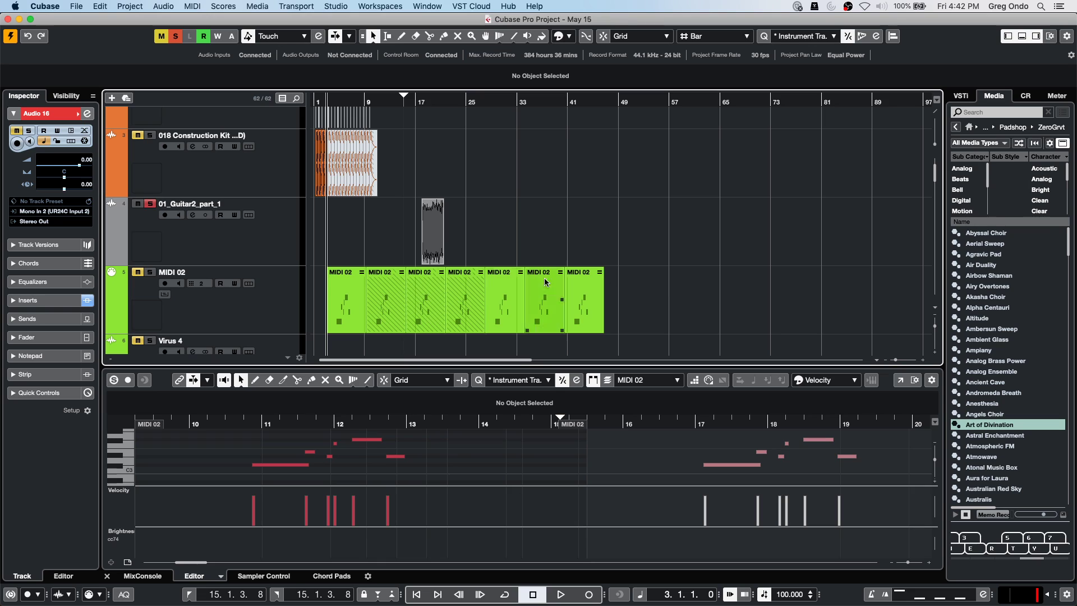
pyautogui.click(345, 303)
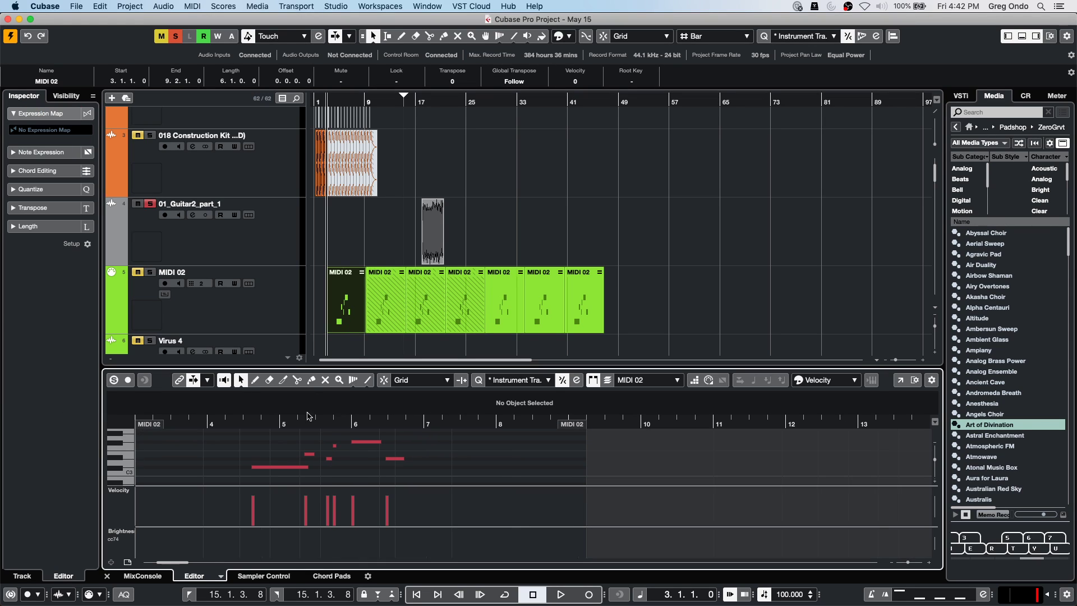
# Transpose and delete notes then undo, and drag the MIDI 02 part into three repeats ending near bar 25.
pyautogui.click(290, 467)
pyautogui.press('Up')
pyautogui.press('Up')
pyautogui.press('Up')
pyautogui.press('Up')
pyautogui.press('Up')
pyautogui.press('Up')
pyautogui.press('Down')
pyautogui.press('Down')
pyautogui.press('Down')
pyautogui.press('Down')
pyautogui.press('Down')
pyautogui.press('Down')
pyautogui.press('Delete')
pyautogui.press('Delete')
pyautogui.press('Delete')
pyautogui.press('Delete')
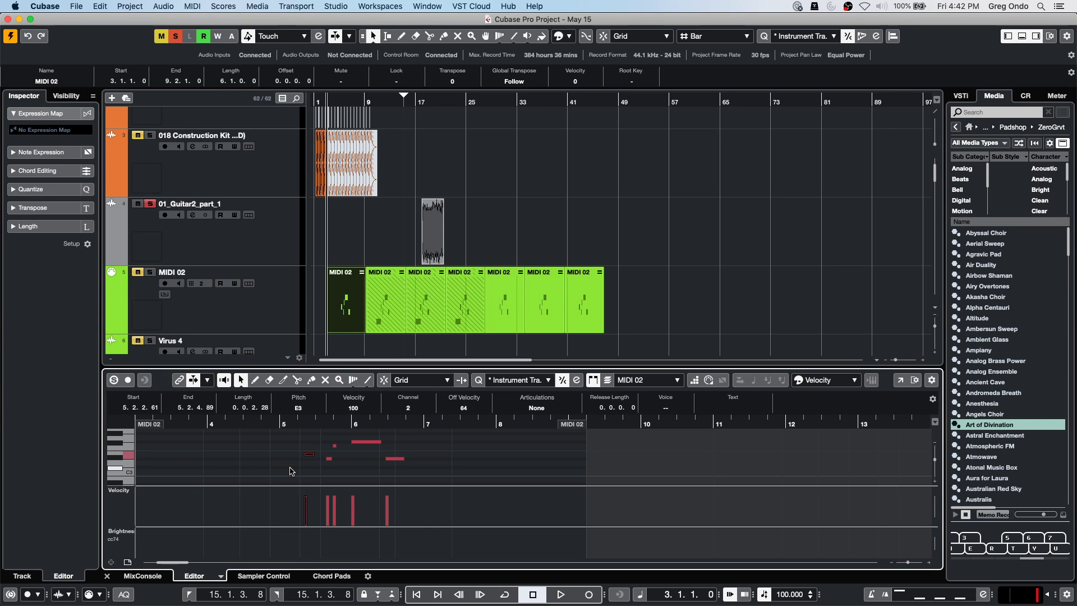
pyautogui.press('Delete')
pyautogui.press('Delete')
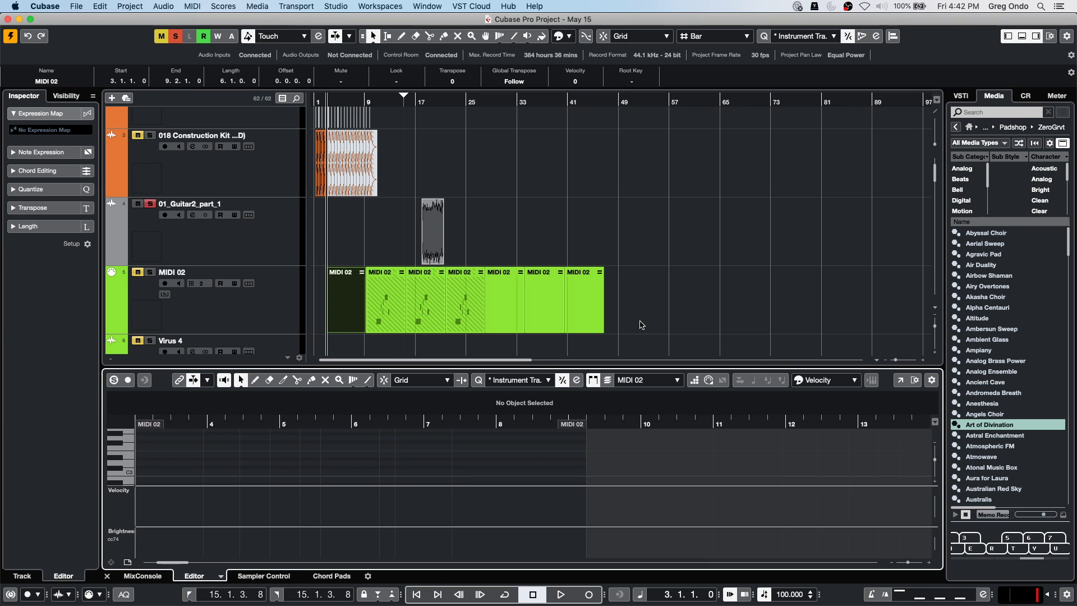
pyautogui.press('super+z')
pyautogui.press('super+z')
pyautogui.press('super+z')
pyautogui.press('super+z')
pyautogui.press('super+z')
pyautogui.press('super+z')
pyautogui.press('super+z')
pyautogui.press('super+z')
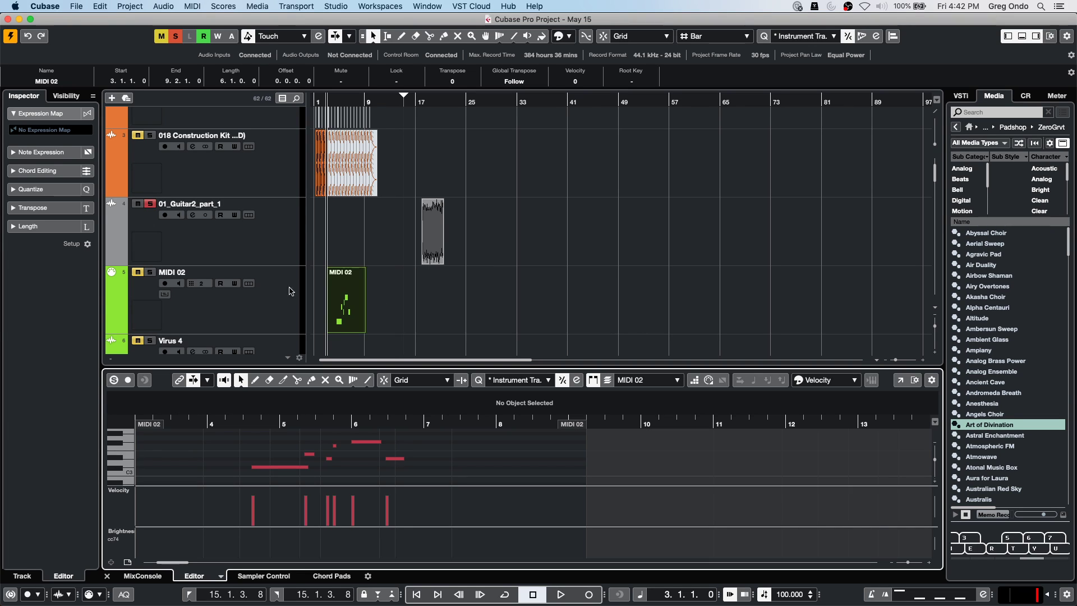
pyautogui.moveTo(362, 302); pyautogui.dragTo(468, 309)
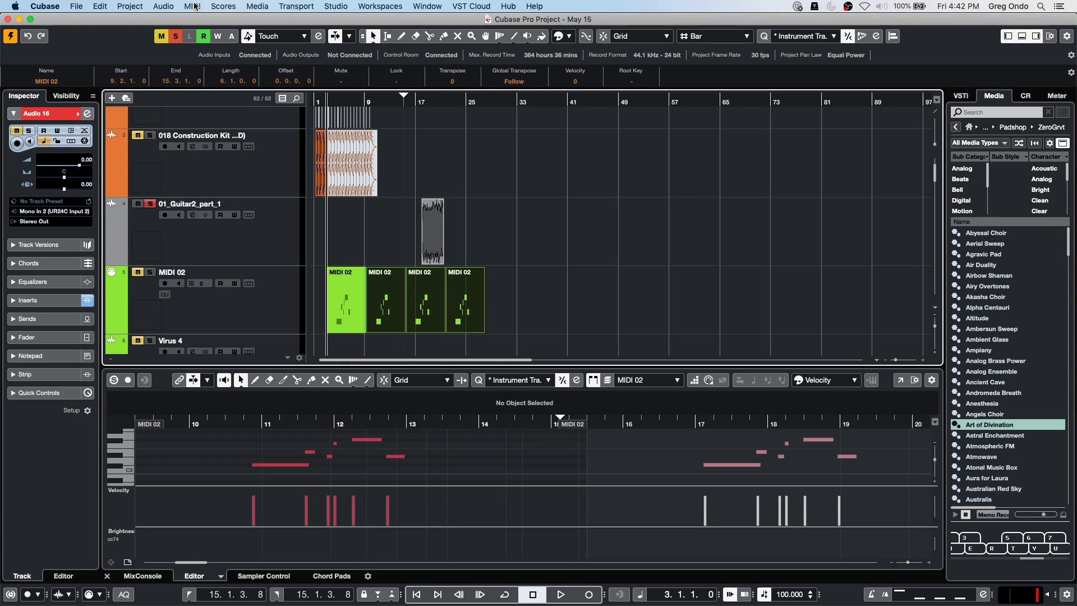
# Repeat the MIDI 02 parts as shared copies beyond bar 97, then select the first part at bar 3.
pyautogui.press('super+k')
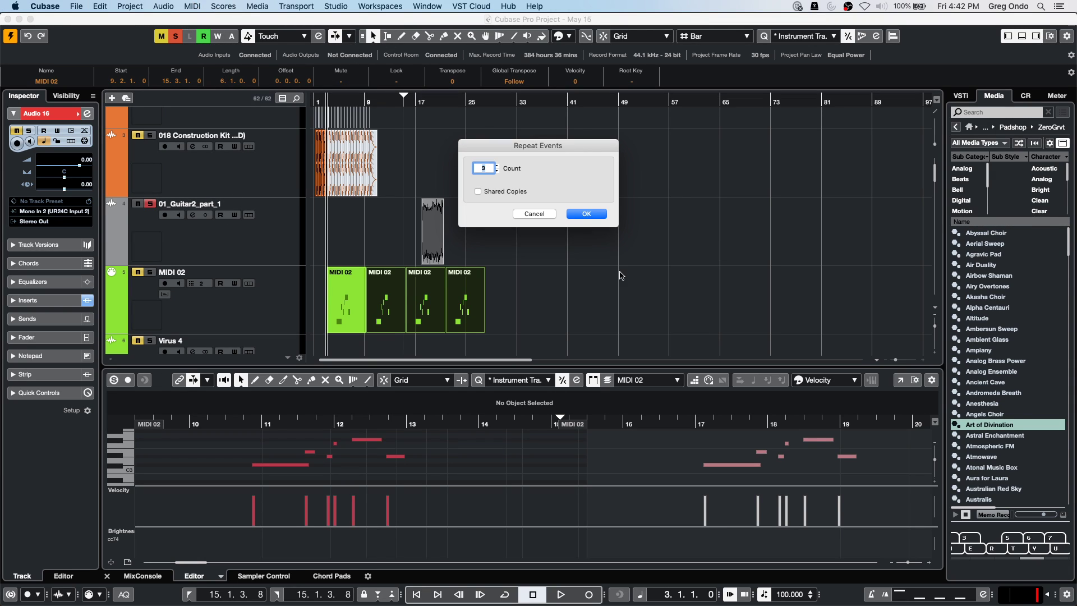
pyautogui.click(478, 191)
pyautogui.click(583, 217)
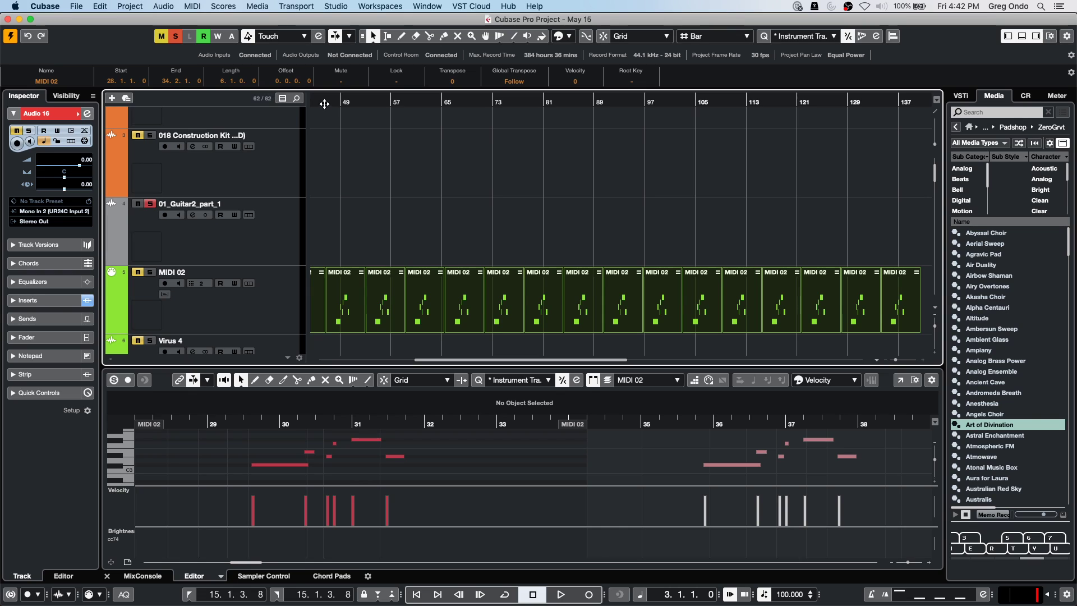
pyautogui.hscroll(-5, 324, 106)
pyautogui.hscroll(-5, 337, 169)
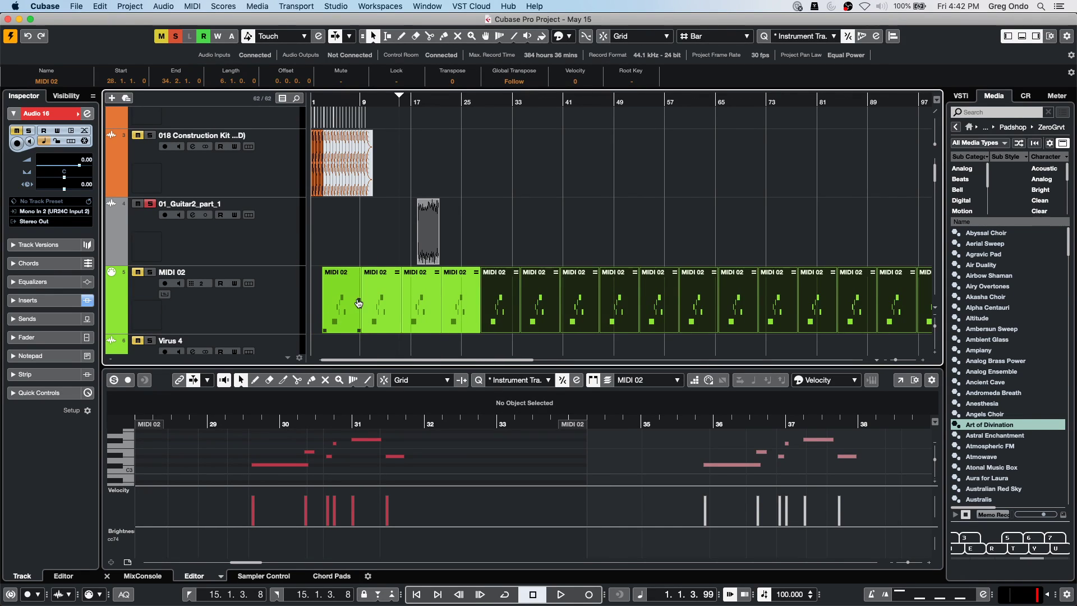
pyautogui.click(411, 299)
pyautogui.click(358, 295)
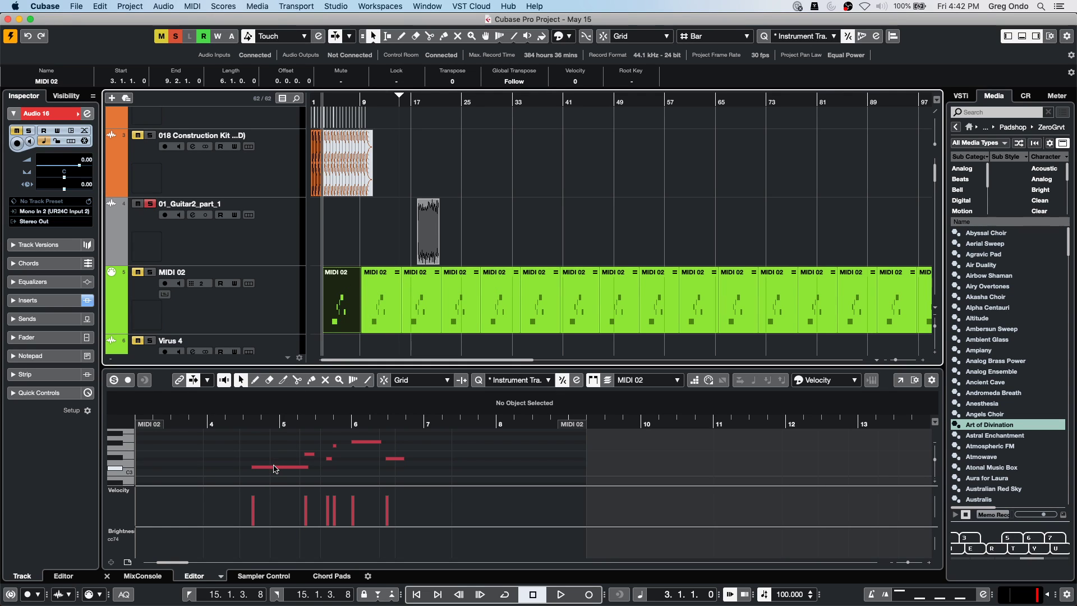
# Transpose the long C#3 note in the first MIDI 02 part, ending on G2.
pyautogui.click(276, 466)
pyautogui.press('Up')
pyautogui.press('Up')
pyautogui.press('Up')
pyautogui.press('Up')
pyautogui.press('Up')
pyautogui.press('Down')
pyautogui.press('Down')
pyautogui.press('Down')
pyautogui.press('Down')
pyautogui.press('Down')
pyautogui.press('Down')
pyautogui.press('Down')
pyautogui.press('Down')
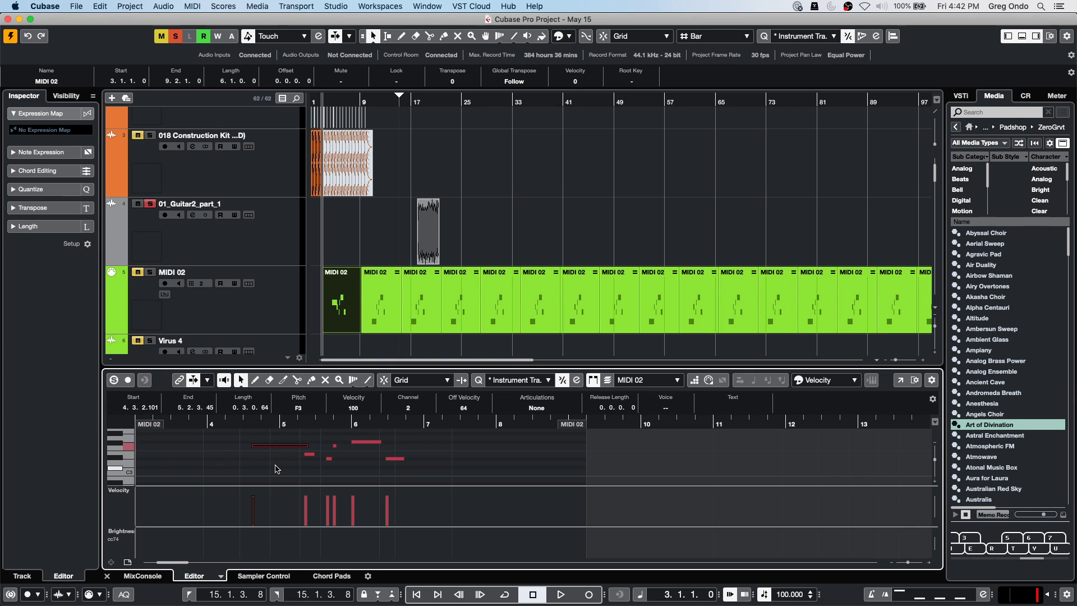
pyautogui.press('Down')
pyautogui.press('Down')
pyautogui.press('Down')
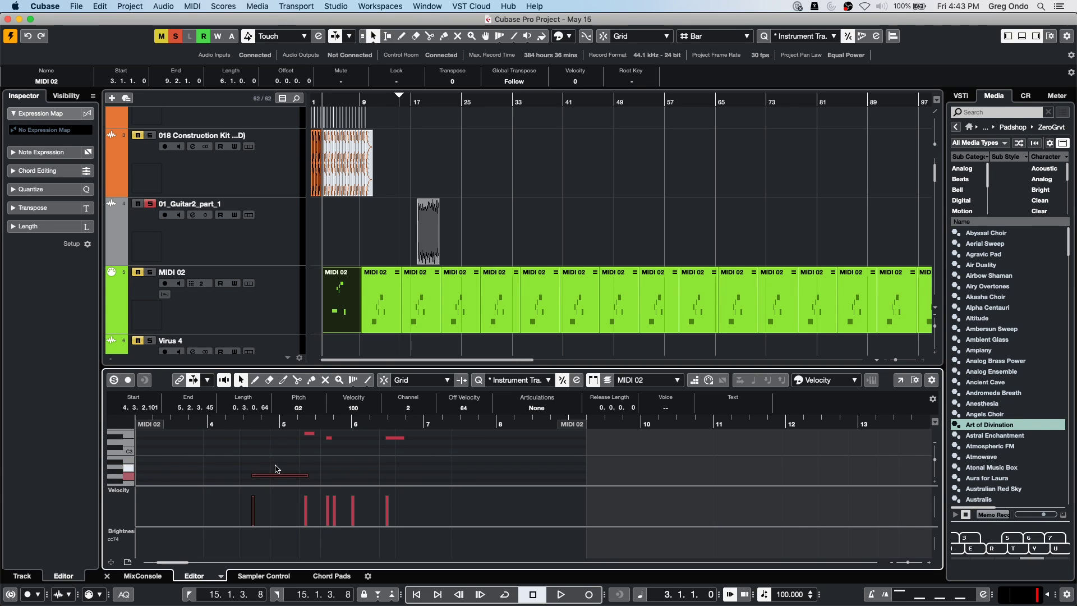
# Select the first note of the second MIDI 02 part and settle its pitch on F3.
pyautogui.click(380, 316)
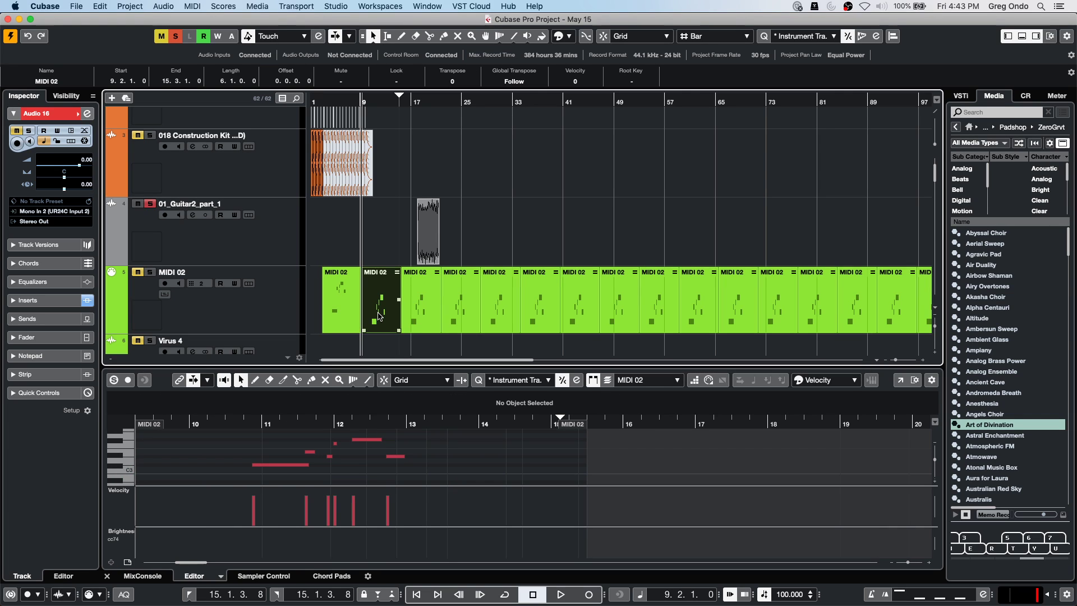
pyautogui.click(279, 465)
pyautogui.press('Up')
pyautogui.press('Up')
pyautogui.press('Up')
pyautogui.press('Up')
pyautogui.press('Up')
pyautogui.press('Down')
pyautogui.press('Down')
pyautogui.press('Down')
pyautogui.press('Down')
pyautogui.press('Down')
pyautogui.press('Up')
pyautogui.press('Up')
pyautogui.press('Up')
pyautogui.press('Down')
pyautogui.press('Down')
pyautogui.press('Down')
pyautogui.press('Up')
pyautogui.press('Up')
pyautogui.press('Up')
pyautogui.press('Up')
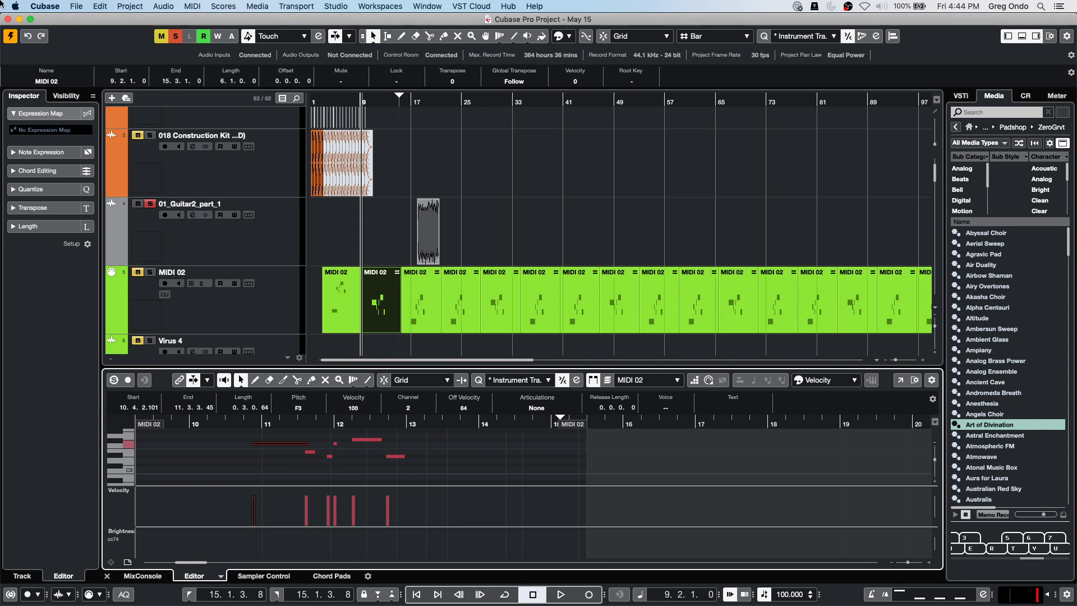
# Open CX Audio.cpr from the File menu's Recent Projects list.
pyautogui.click(77, 6)
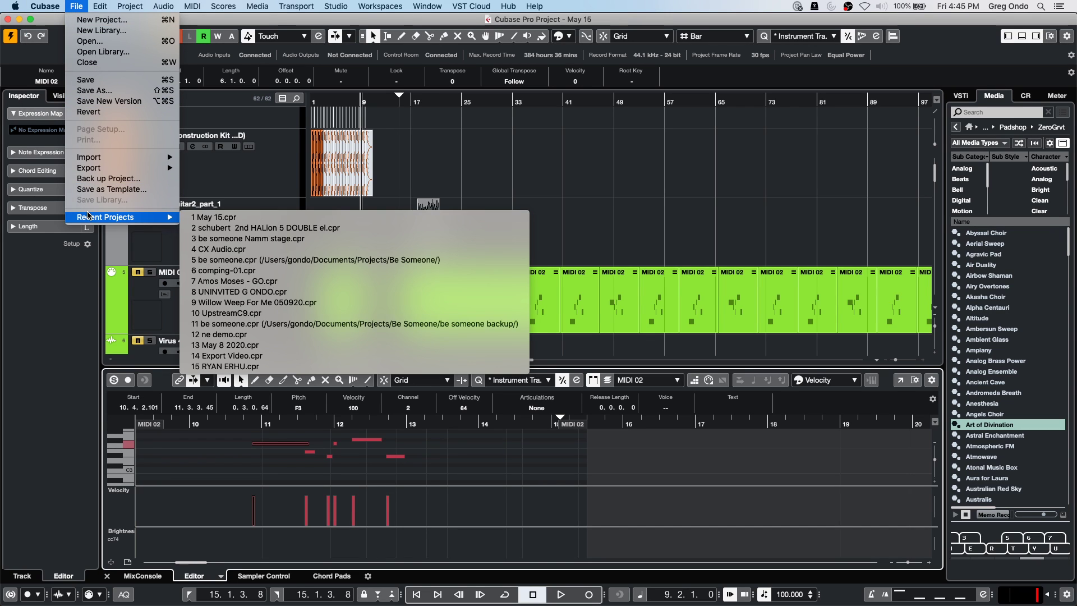
pyautogui.moveTo(160, 223)
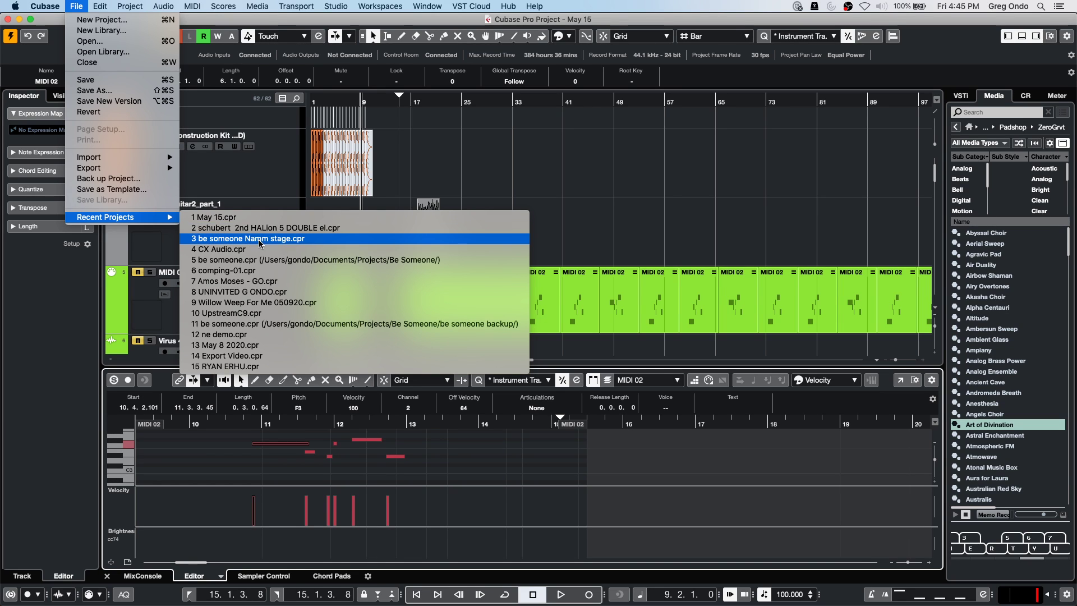
pyautogui.click(261, 249)
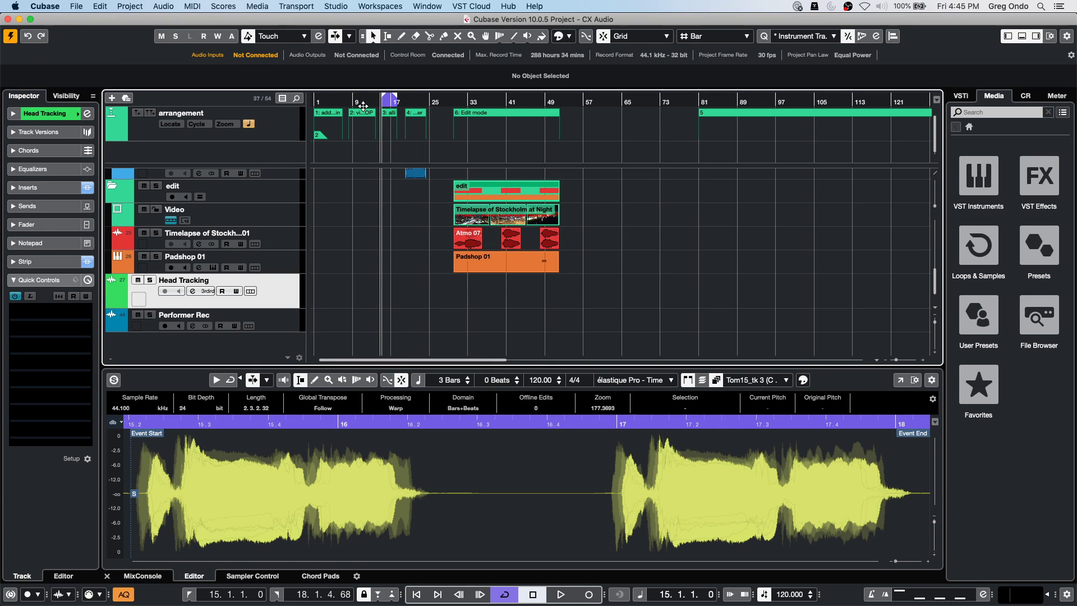
# Zoom the timeline in on bars 20 to 41 around the kick and synth section.
pyautogui.click(314, 102)
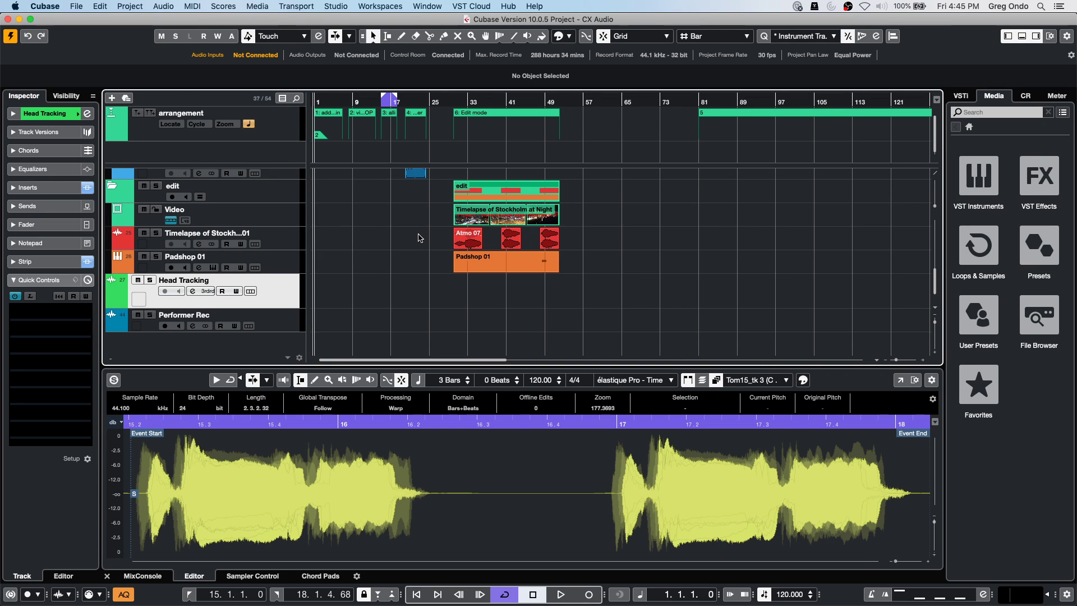
pyautogui.scroll(5, 420, 231)
pyautogui.scroll(-5, 420, 231)
pyautogui.click(410, 101)
pyautogui.moveTo(408, 101); pyautogui.dragTo(406, 102)
pyautogui.scroll(3, 408, 233)
pyautogui.scroll(4, 407, 233)
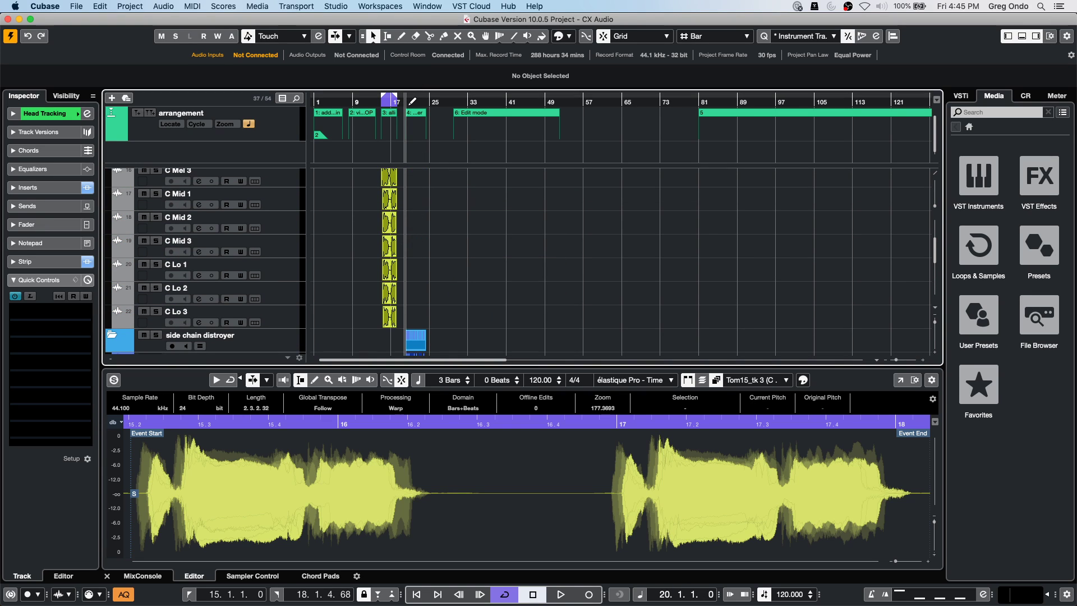
pyautogui.moveTo(421, 101); pyautogui.dragTo(421, 223)
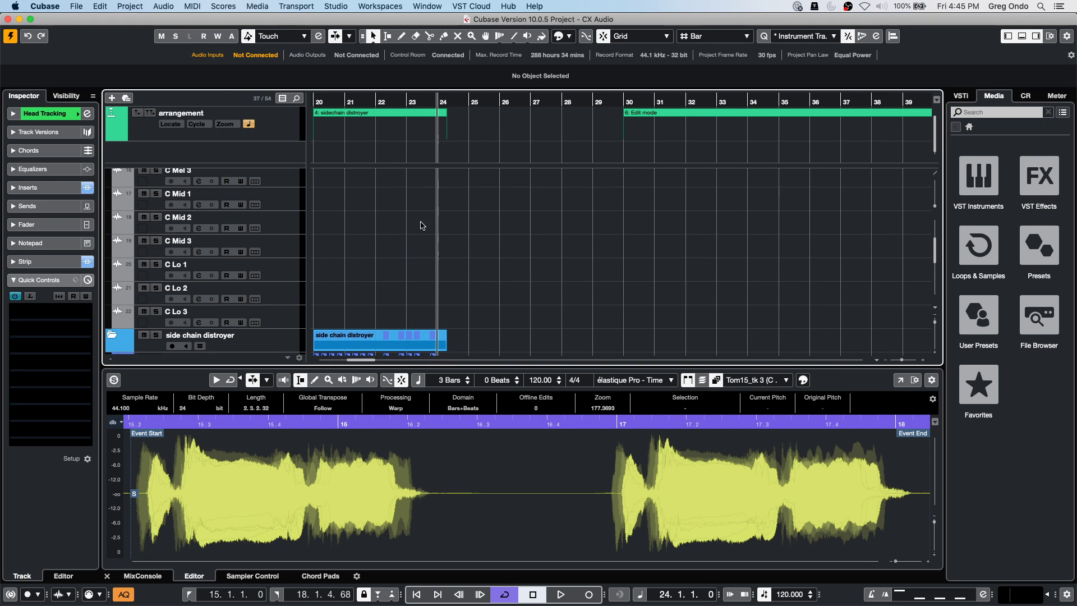
pyautogui.scroll(-2, 423, 234)
pyautogui.moveTo(314, 102); pyautogui.dragTo(297, 102)
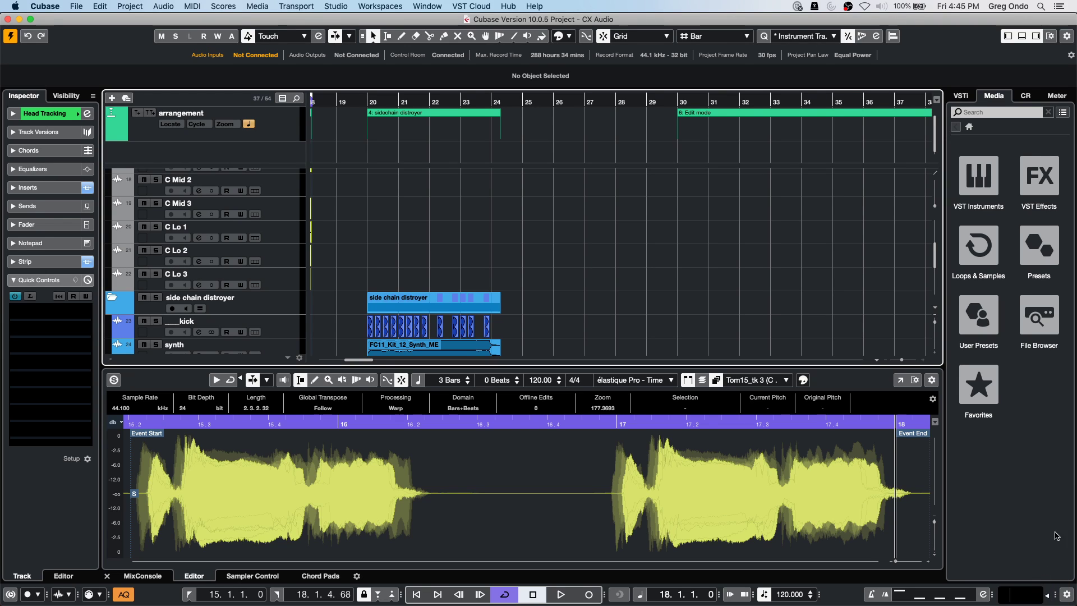
pyautogui.scroll(-2, 589, 333)
# Play back from bar 19, then open channel settings for the FC11_Kit_12_Synth_ME synth track.
pyautogui.press('space')
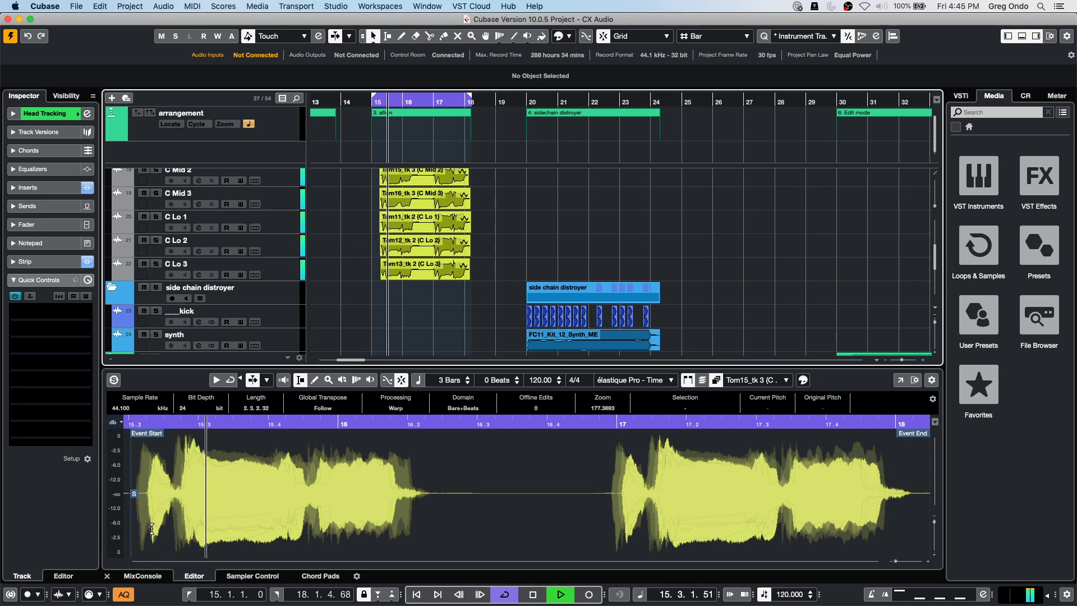
pyautogui.press('space')
pyautogui.click(504, 100)
pyautogui.press('space')
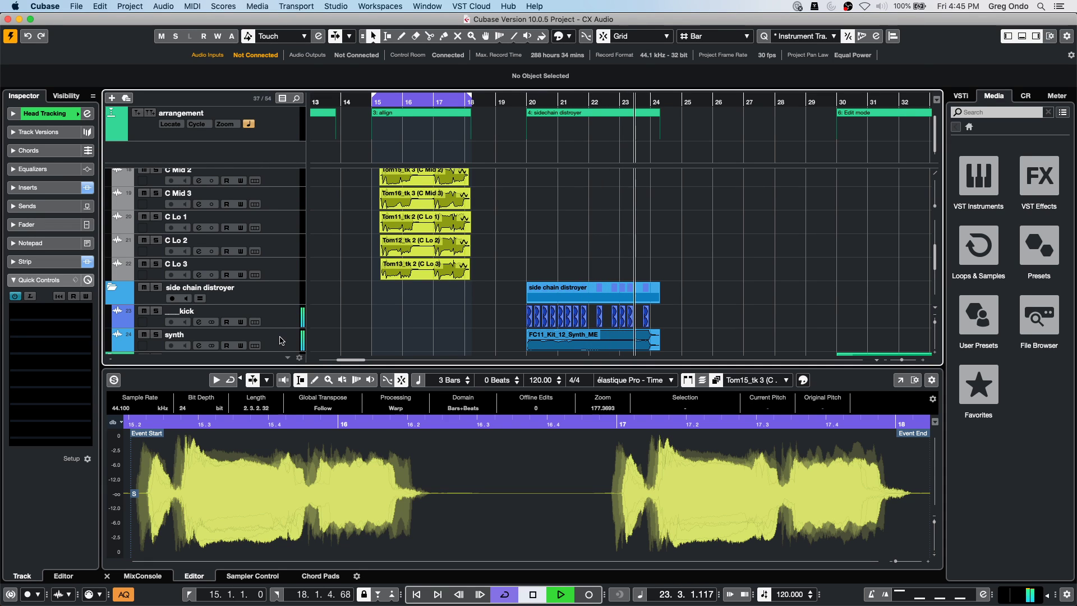
pyautogui.press('space')
pyautogui.click(566, 345)
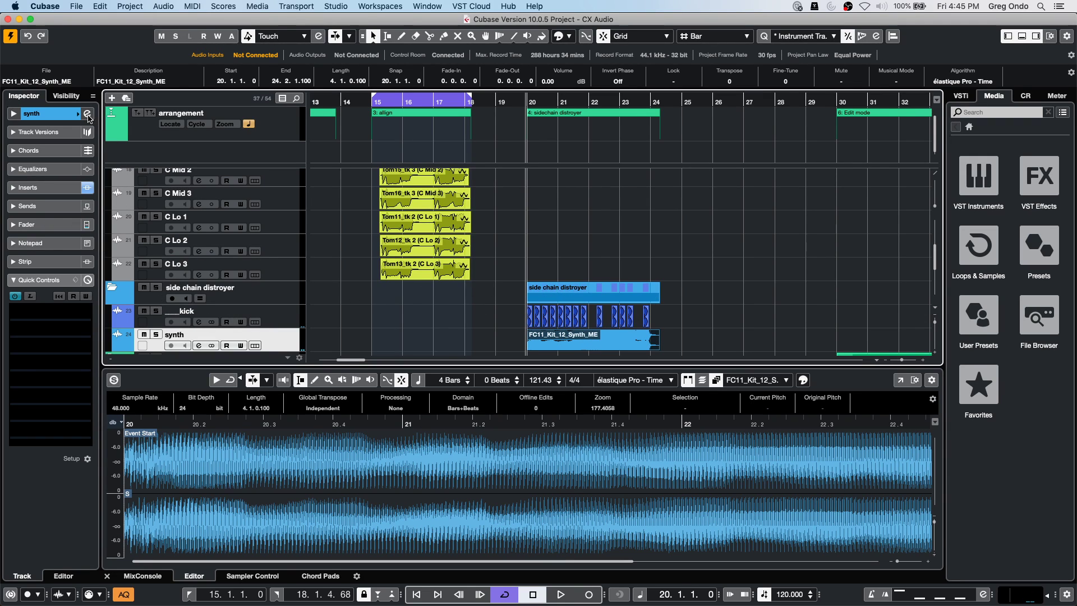
pyautogui.click(87, 114)
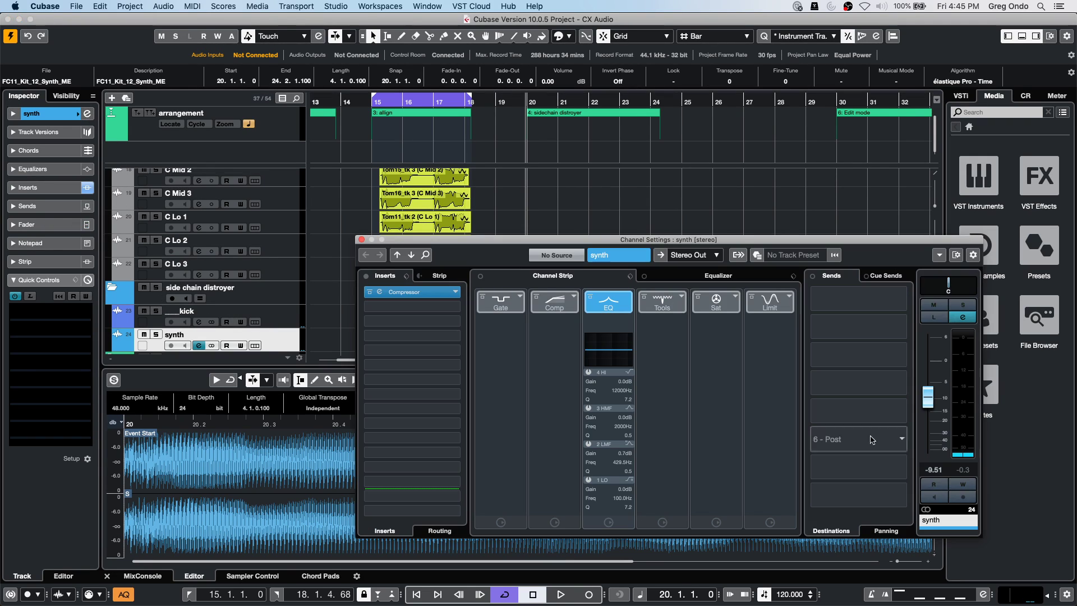
# Activate side-chain on the synth's Compressor and add the _kick track as its side-chain input.
pyautogui.click(407, 288)
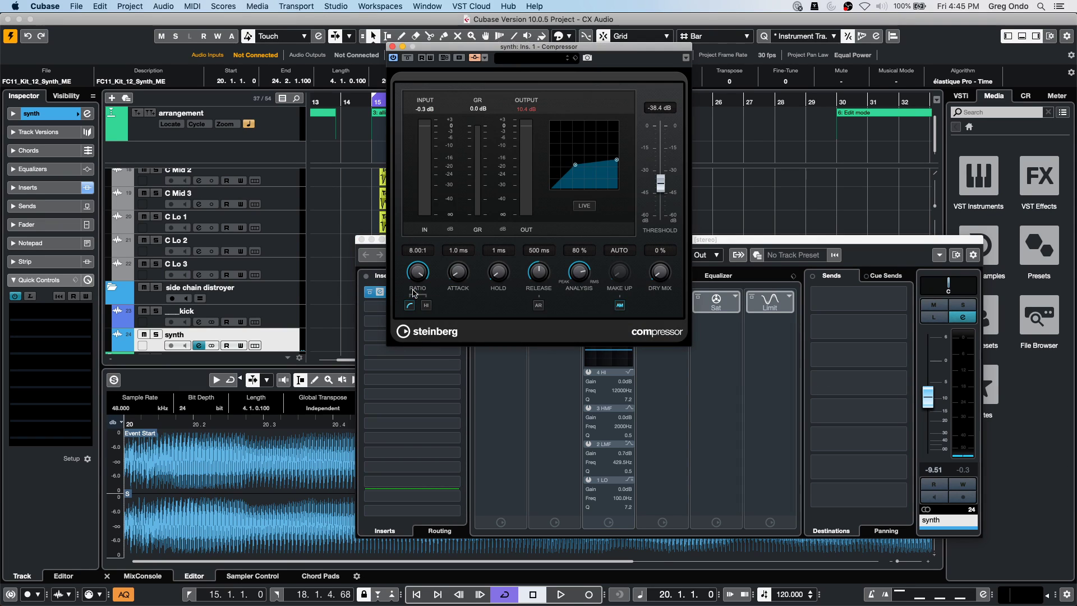
pyautogui.click(474, 57)
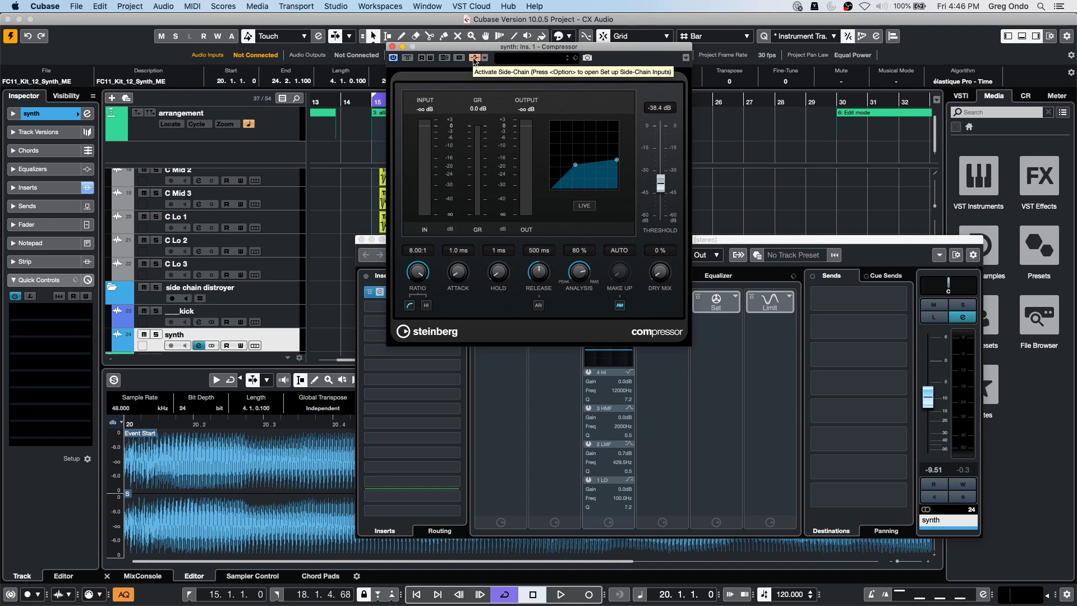
pyautogui.keyDown('alt'); pyautogui.click(473, 57); pyautogui.keyUp('alt')
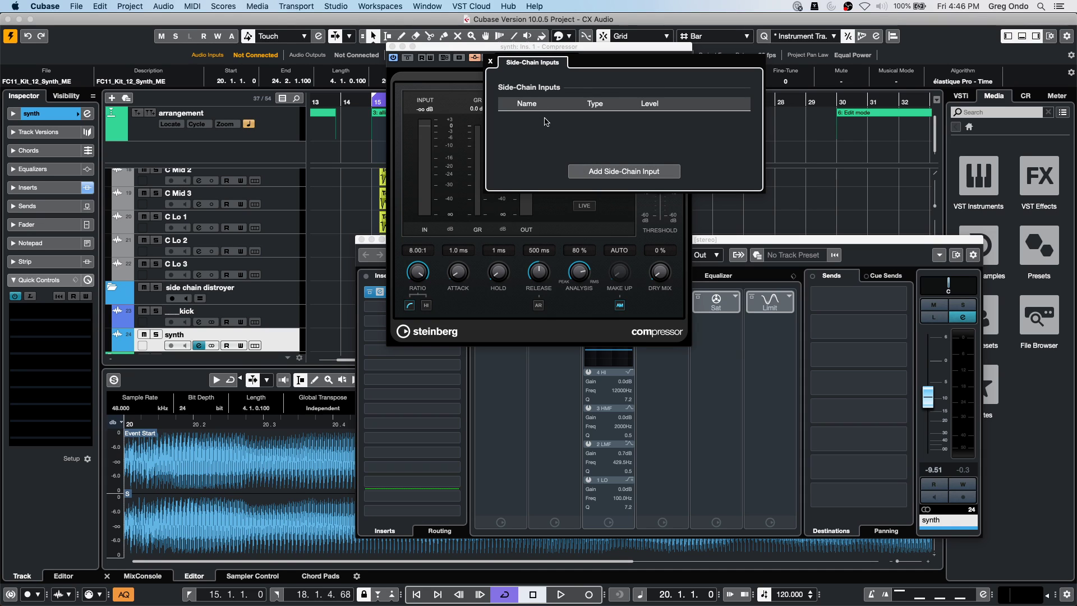
pyautogui.click(490, 61)
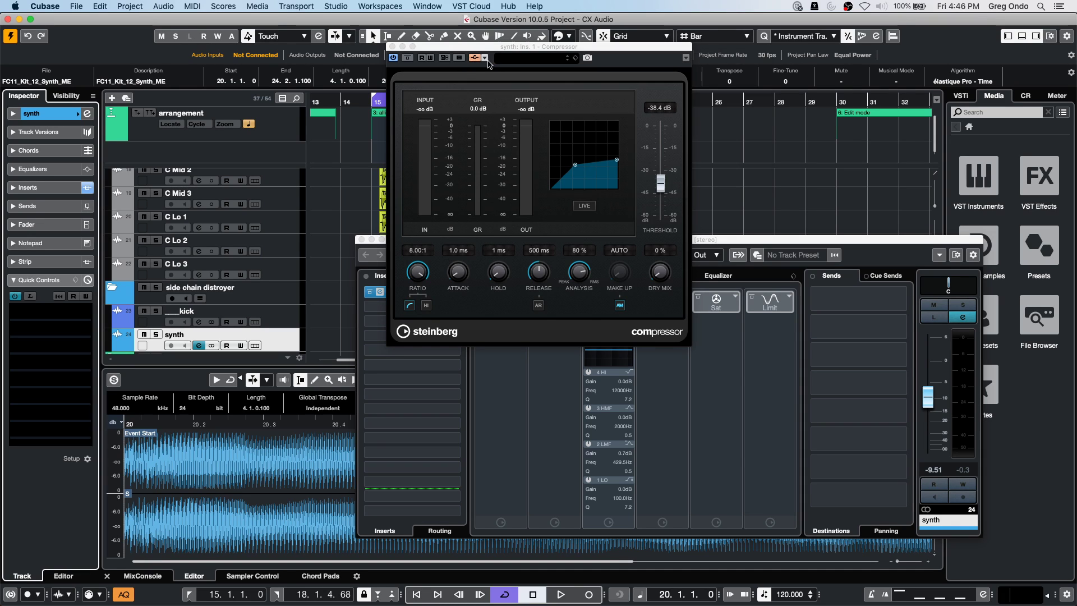
pyautogui.click(485, 59)
pyautogui.click(608, 181)
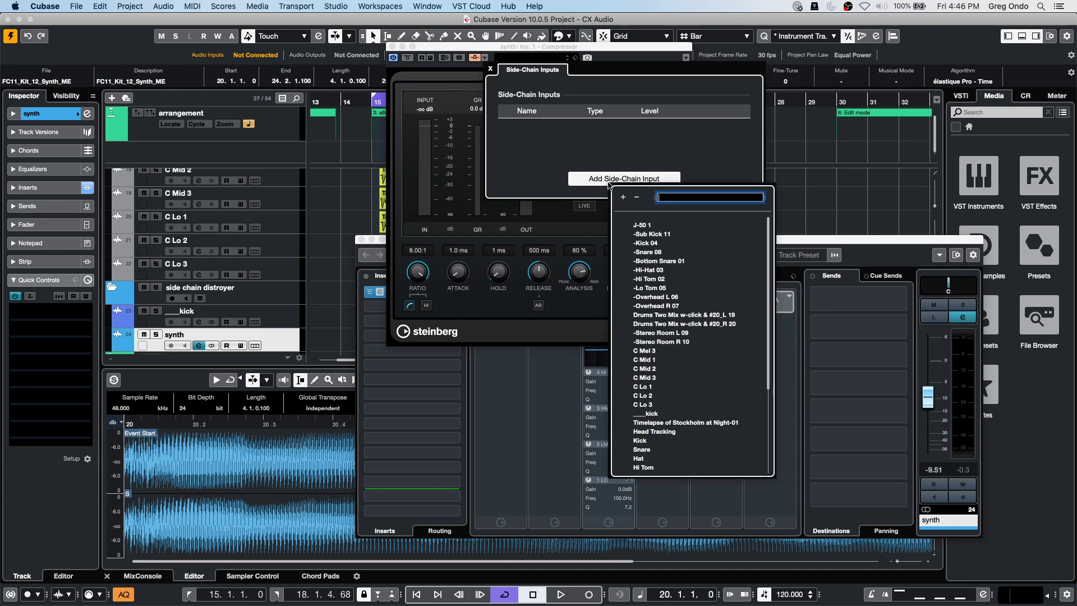
pyautogui.click(651, 414)
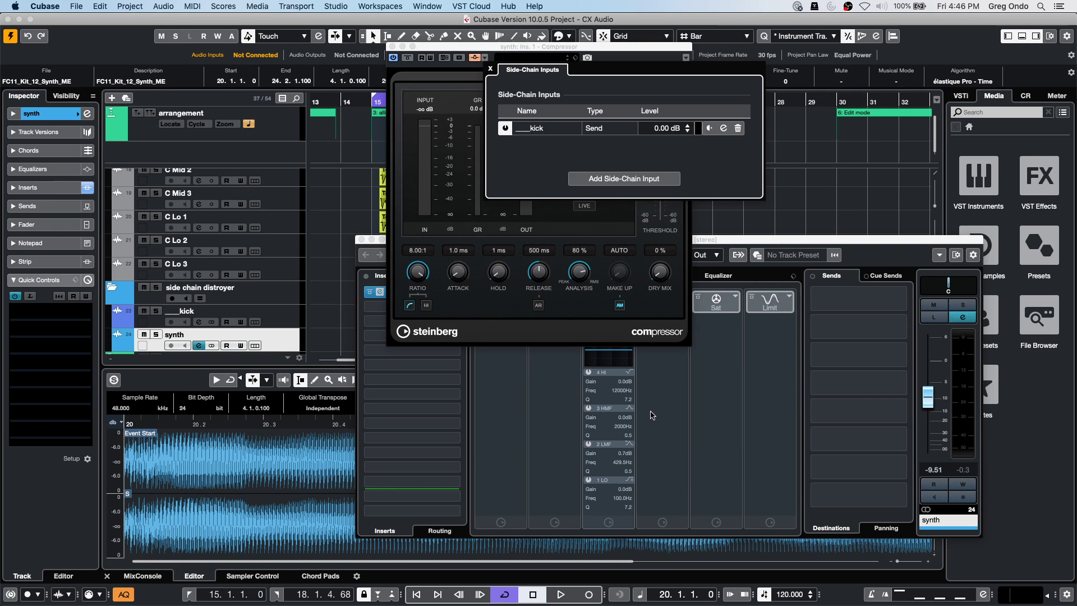
pyautogui.click(490, 69)
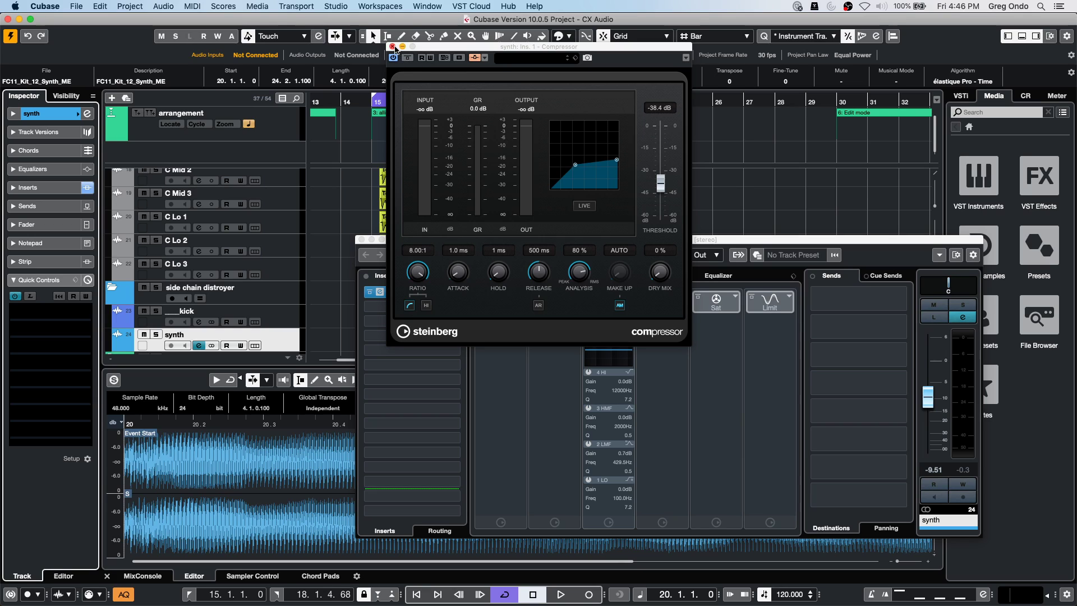
pyautogui.click(394, 47)
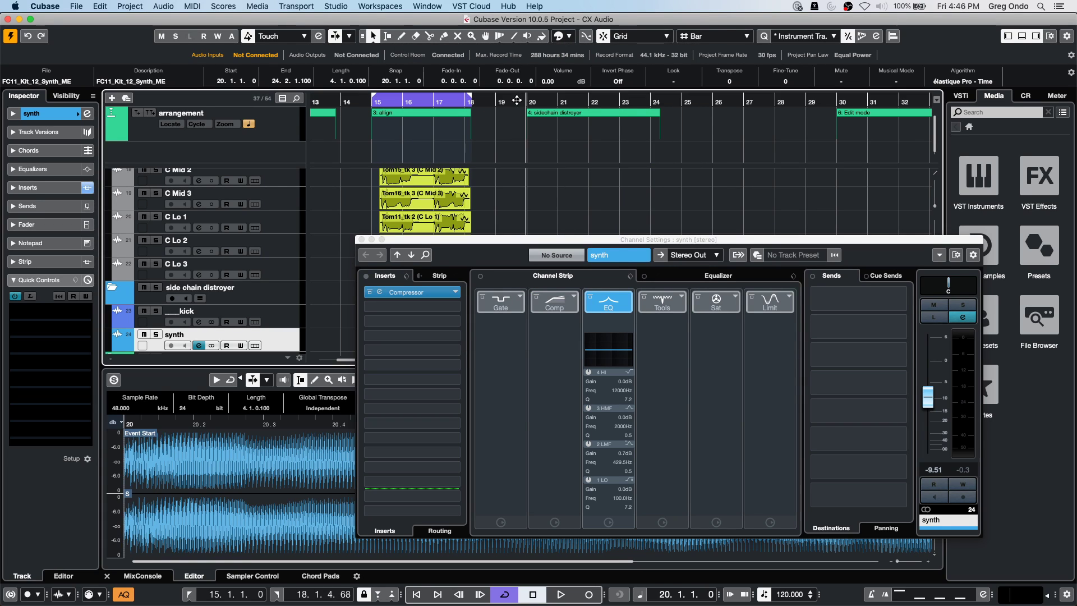
# Play from bar 20 with the Compressor open, then review its side-chain source list.
pyautogui.press('space')
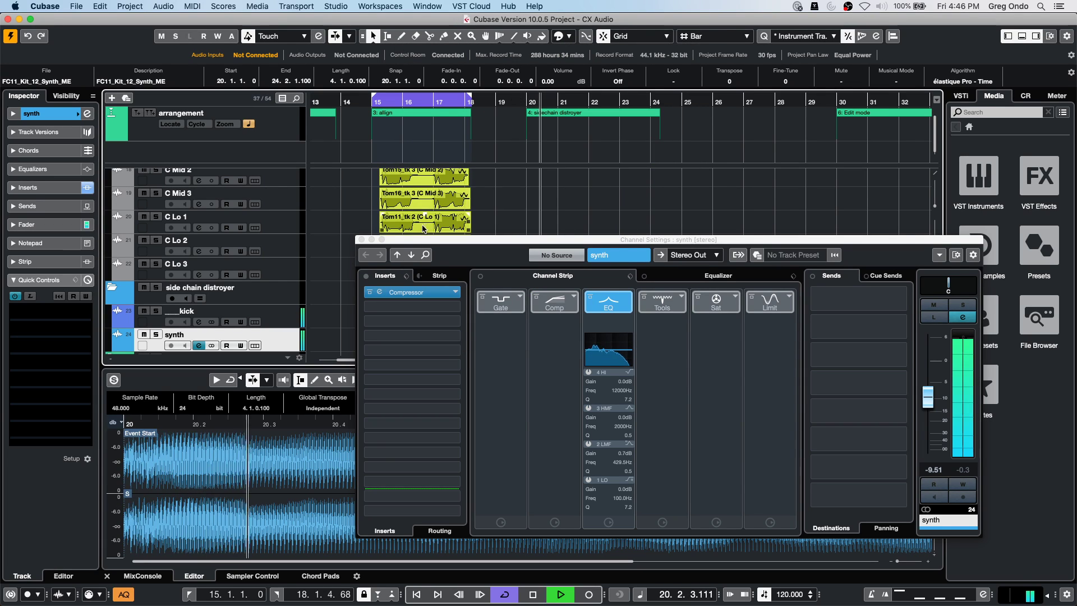
pyautogui.click(415, 292)
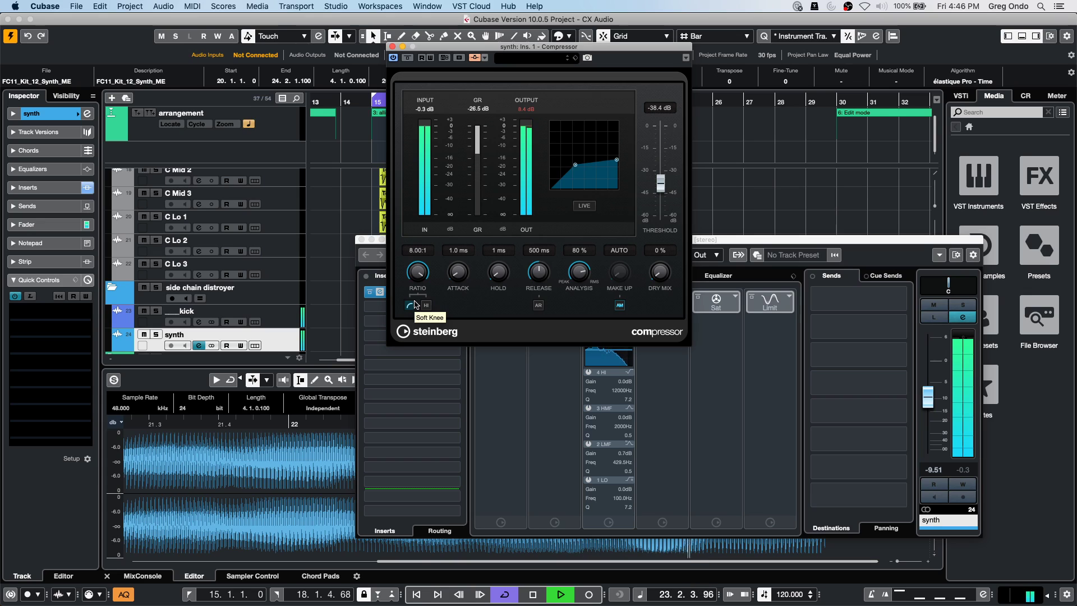
pyautogui.press('space')
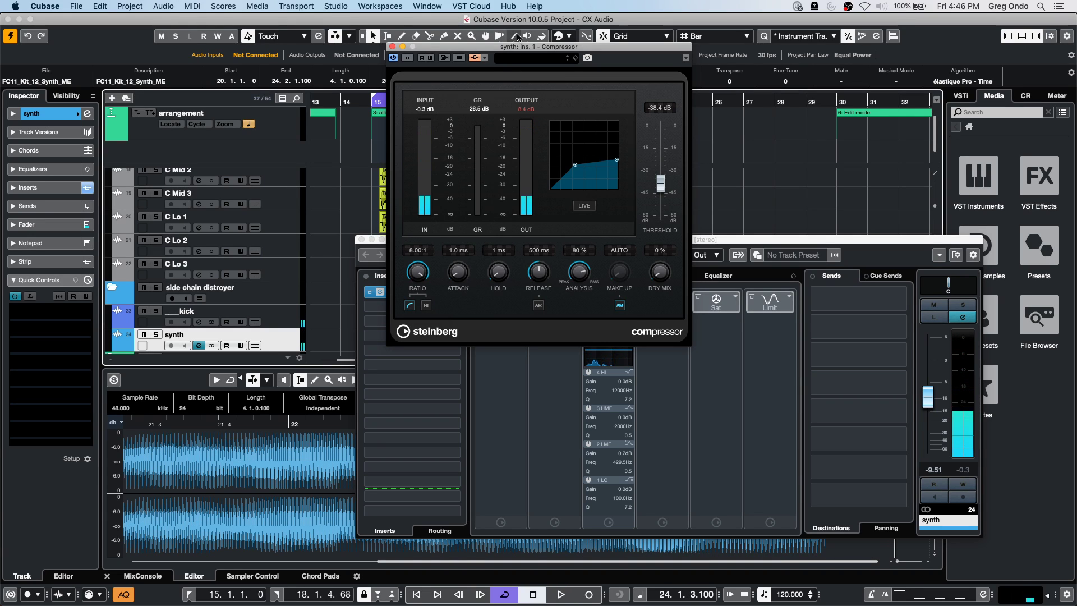
pyautogui.click(485, 58)
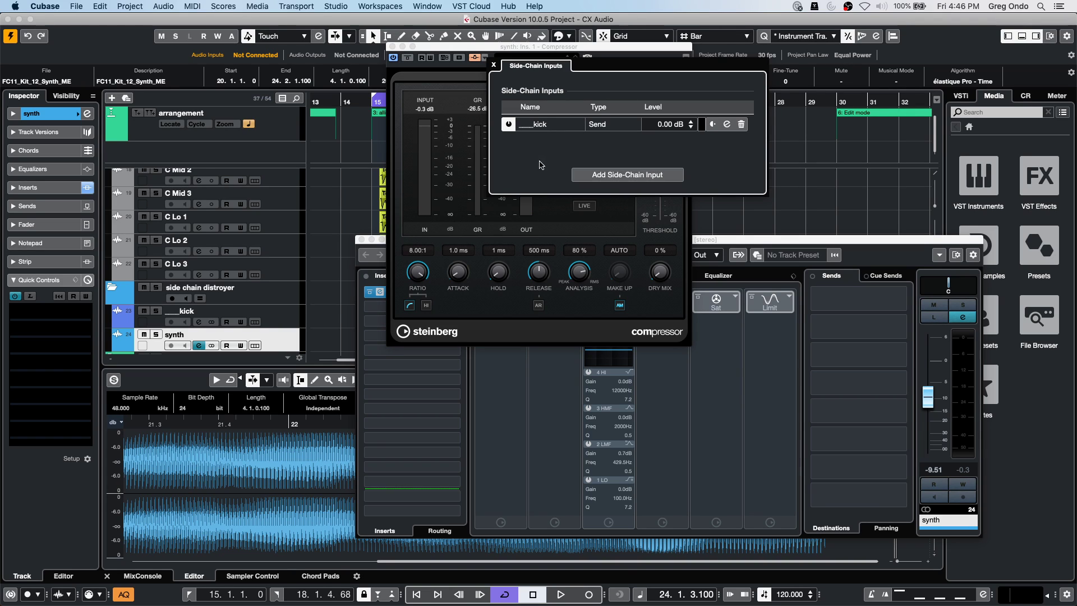
pyautogui.click(621, 175)
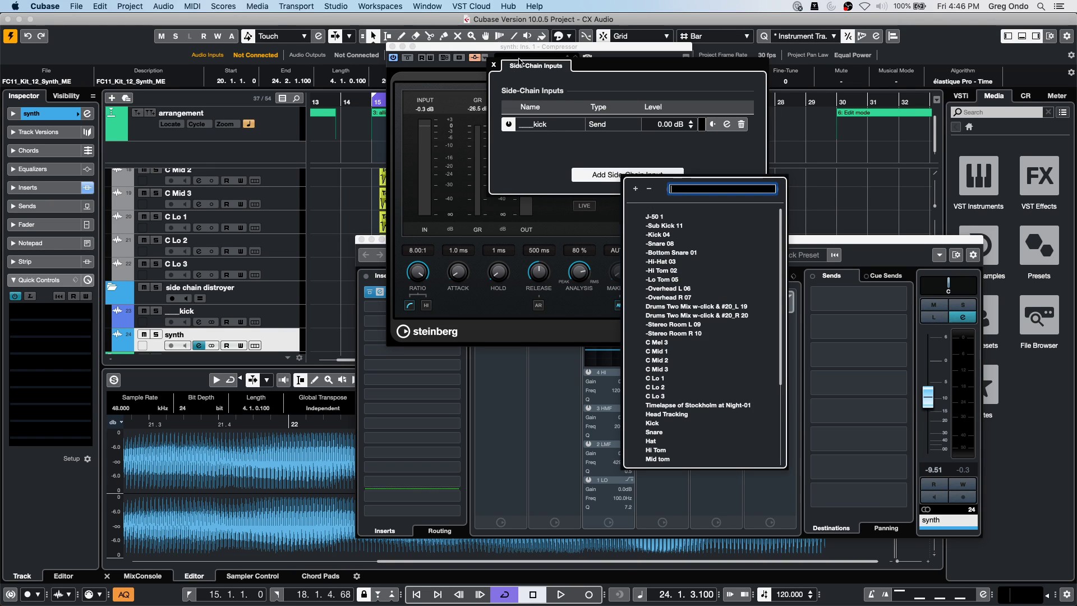
pyautogui.click(495, 65)
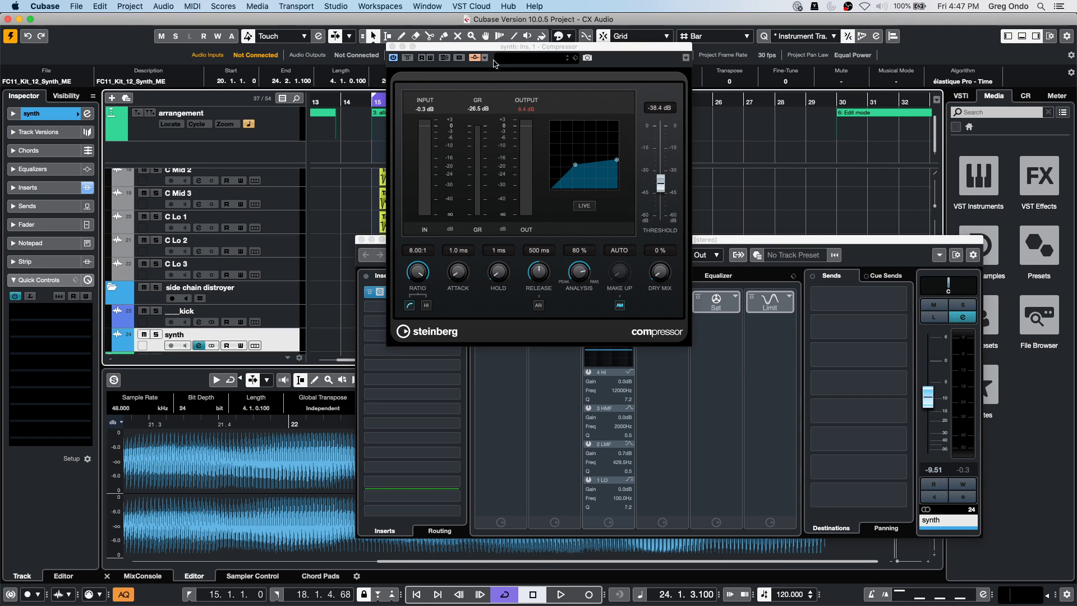
# Close the Compressor editor and the synth channel settings window.
pyautogui.click(70, 6)
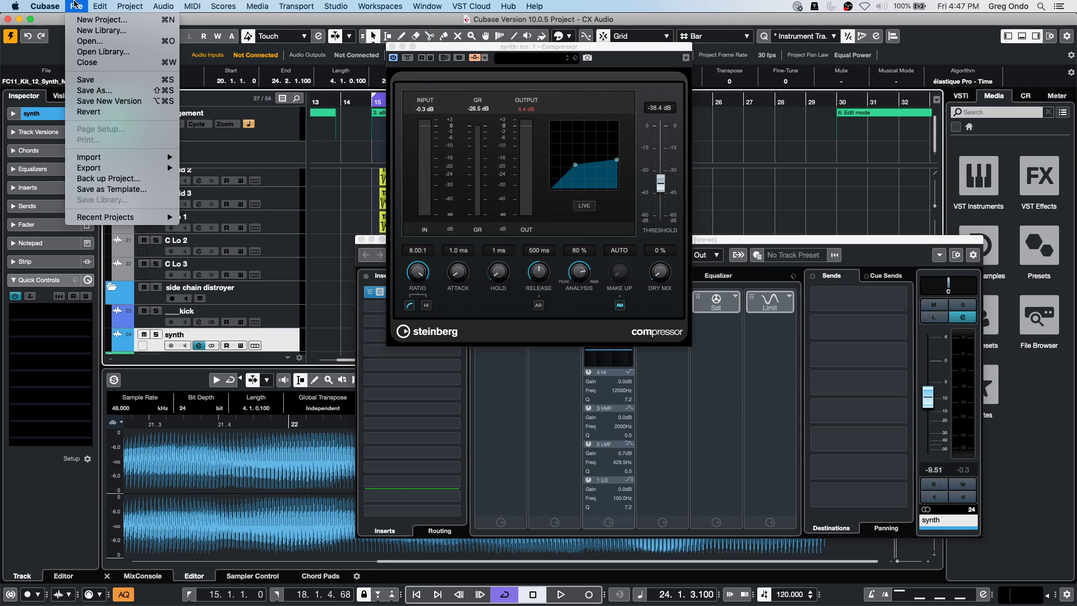
pyautogui.moveTo(139, 217)
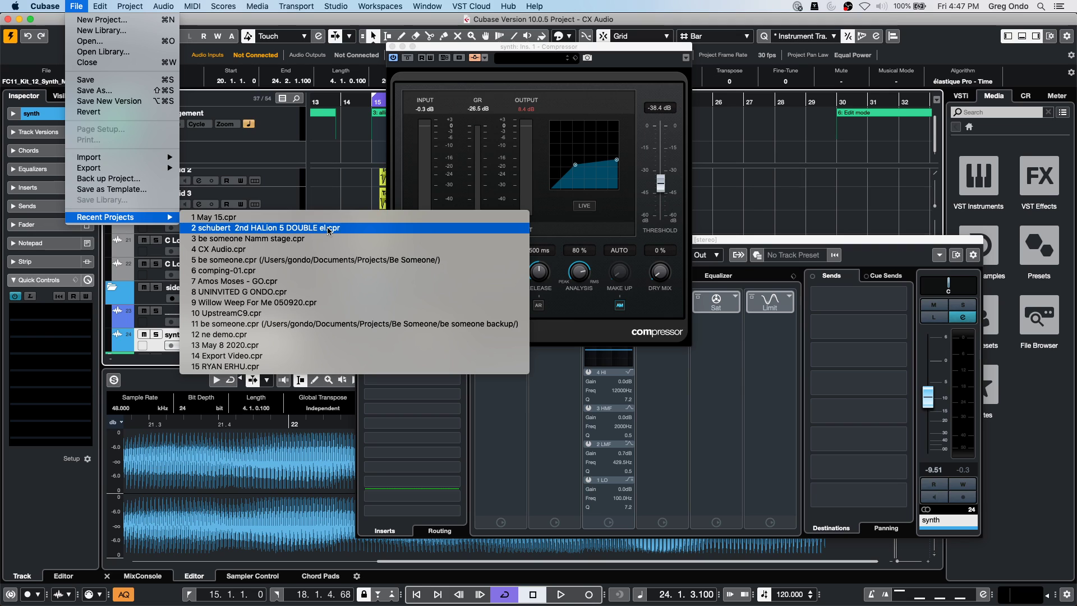
pyautogui.press('Escape')
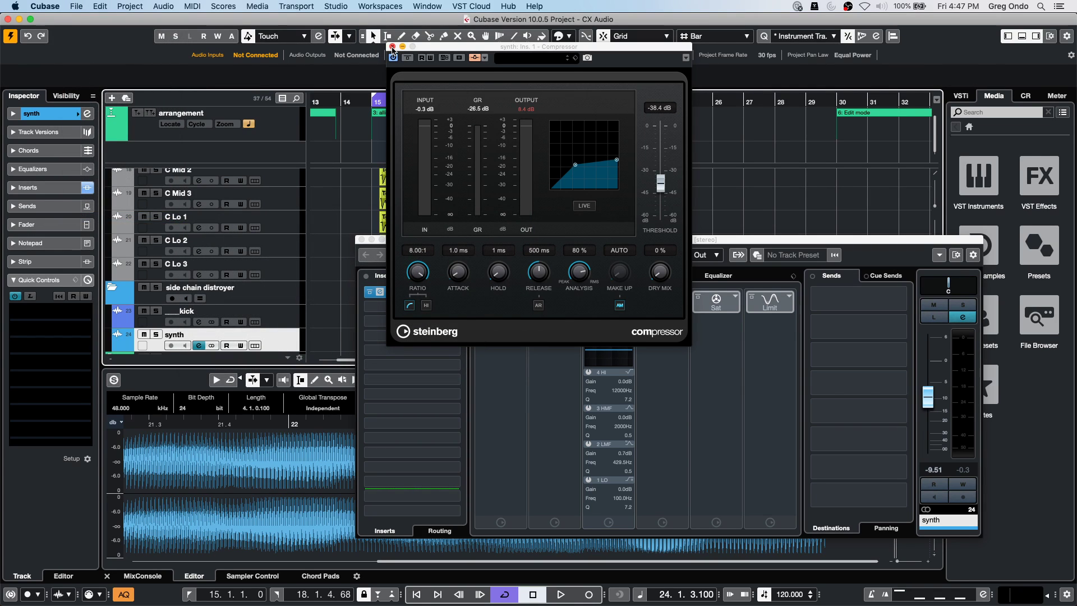
pyautogui.click(392, 47)
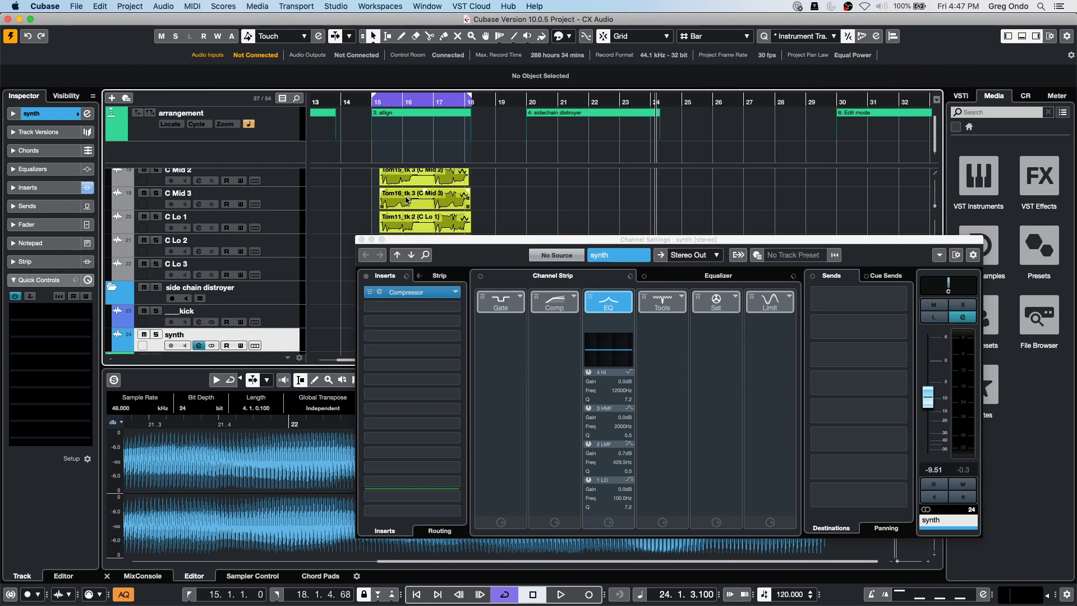
pyautogui.click(362, 240)
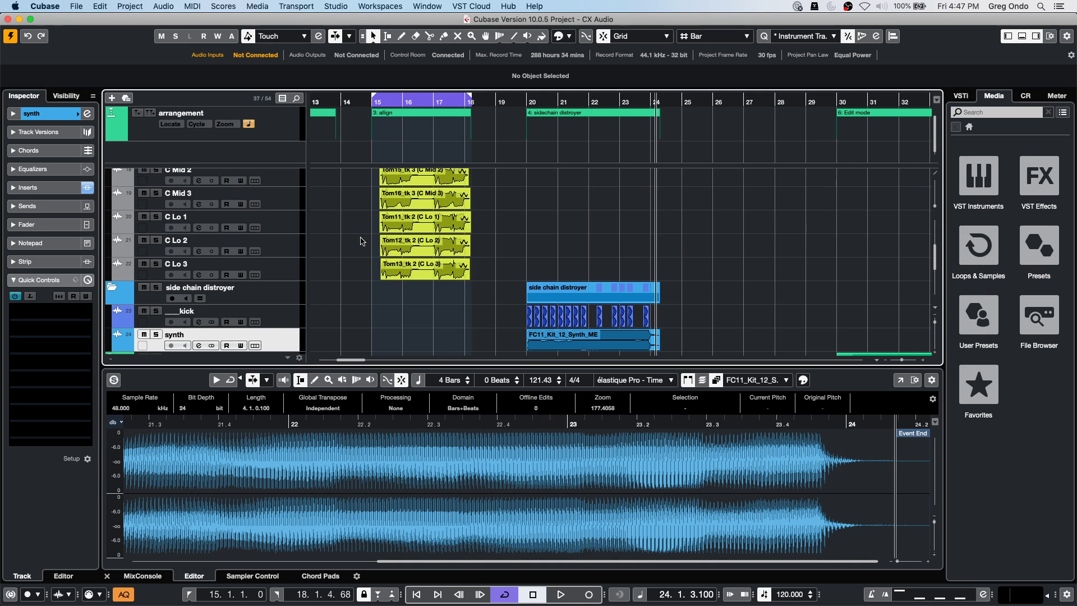
# Select the Tom10_tk 2 vocal take on the C Mel 3 track.
pyautogui.scroll(-2, 493, 225)
pyautogui.scroll(6, 430, 253)
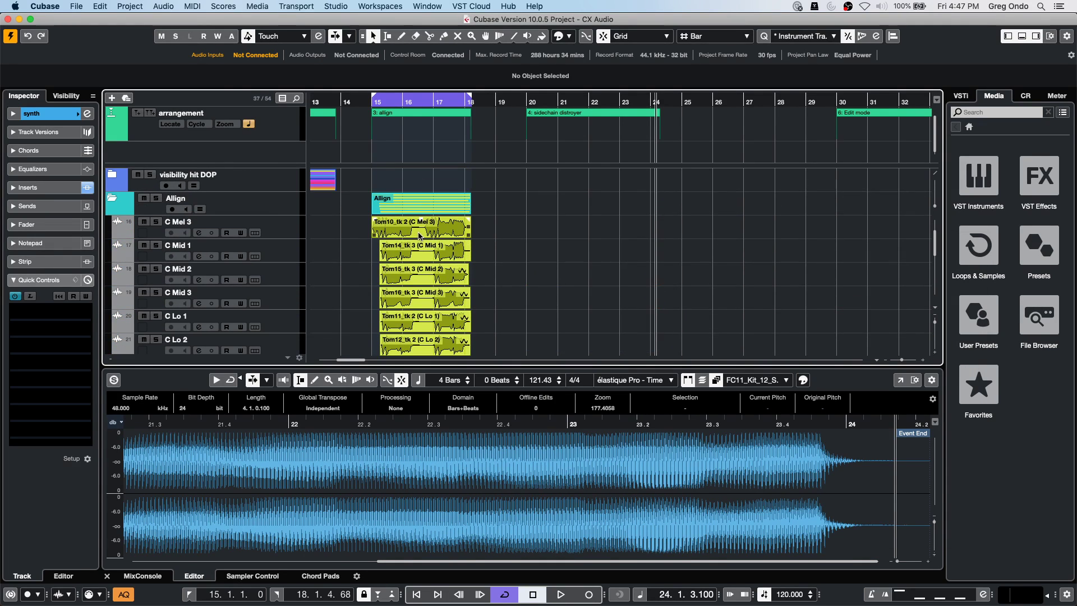
pyautogui.click(419, 231)
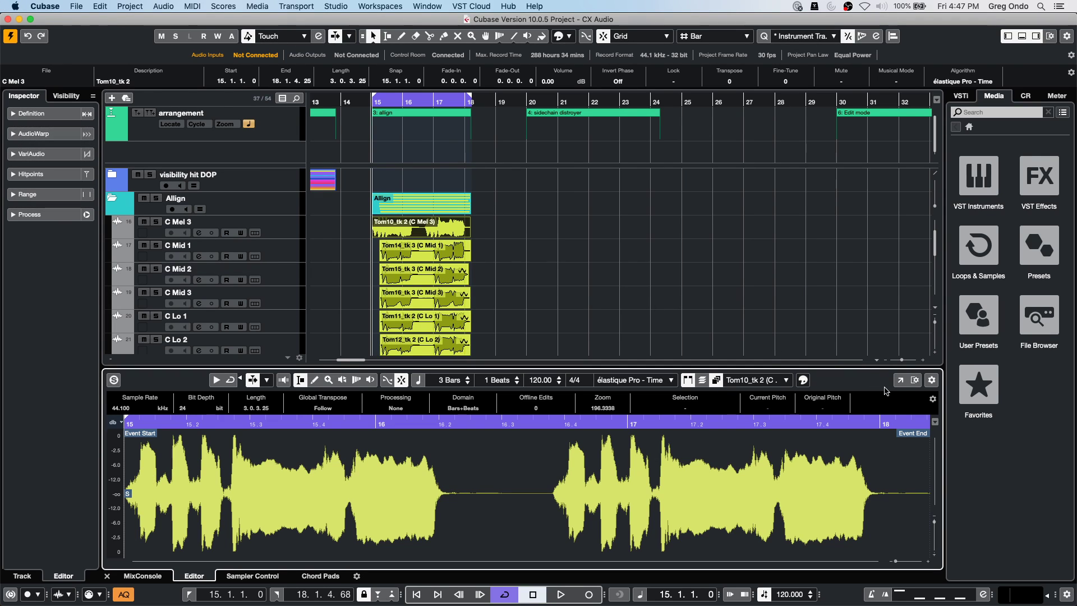
# Analyse the take with VariAudio in a full-screen Sample Editor showing all pitch smart controls.
pyautogui.click(898, 381)
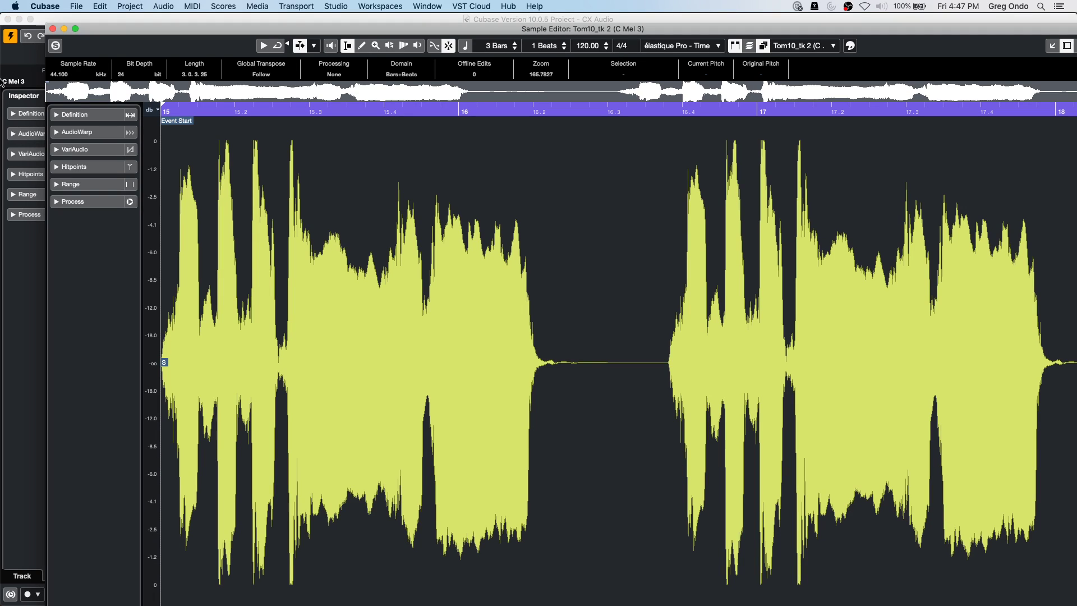
pyautogui.click(130, 149)
pyautogui.click(129, 166)
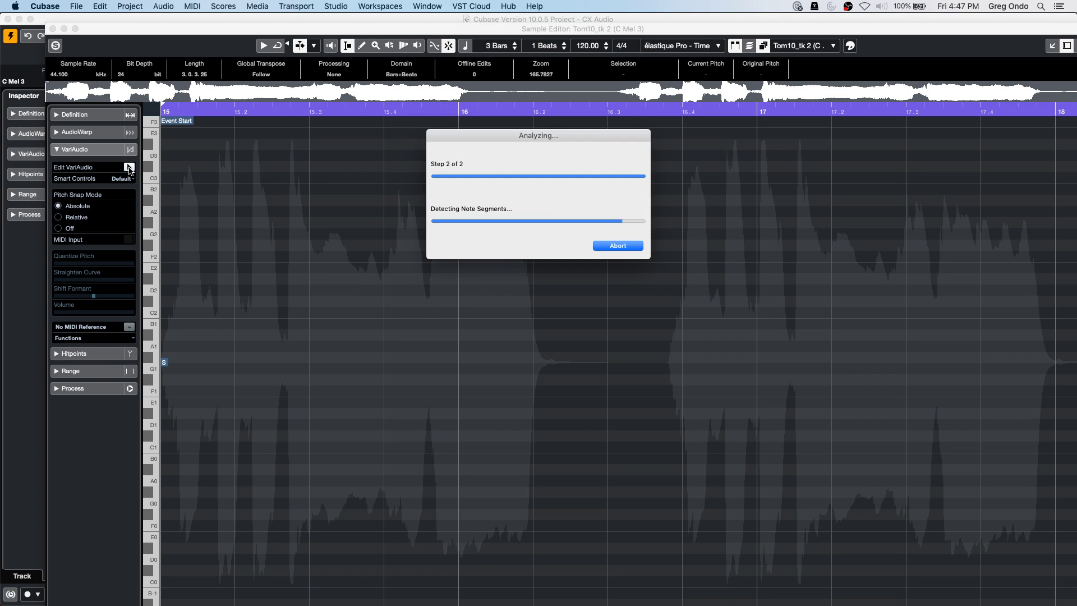
pyautogui.click(75, 29)
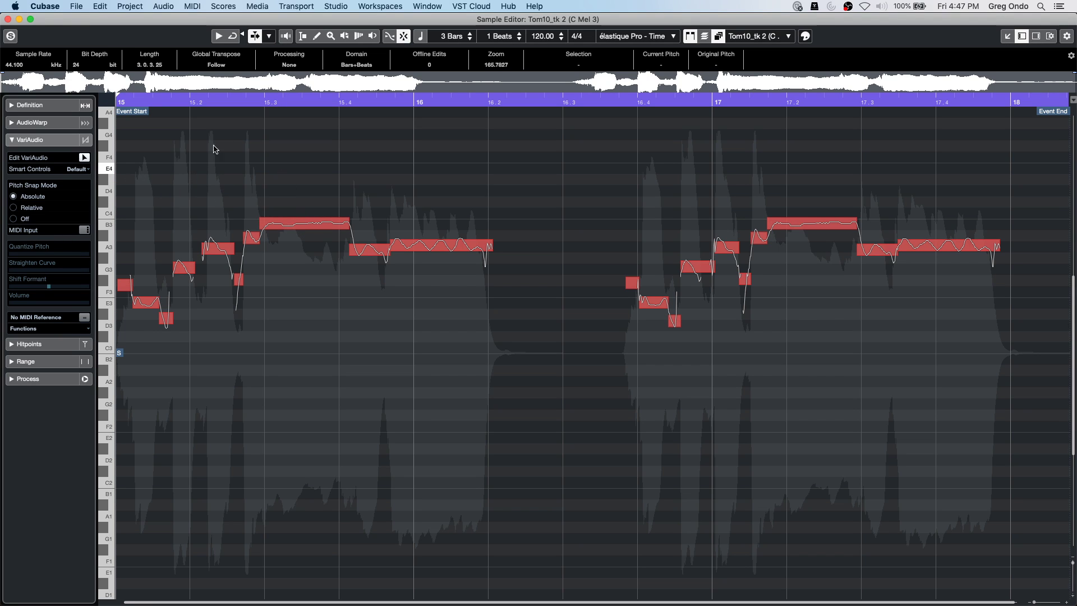
pyautogui.click(81, 170)
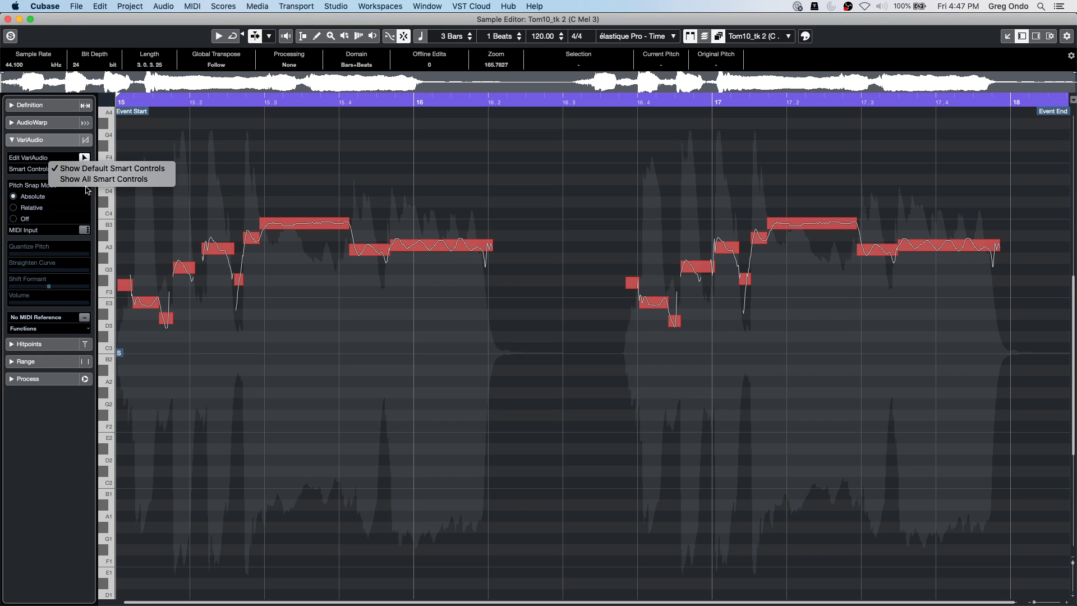
pyautogui.click(140, 179)
pyautogui.moveTo(1070, 561); pyautogui.dragTo(1071, 568)
pyautogui.scroll(4, 638, 440)
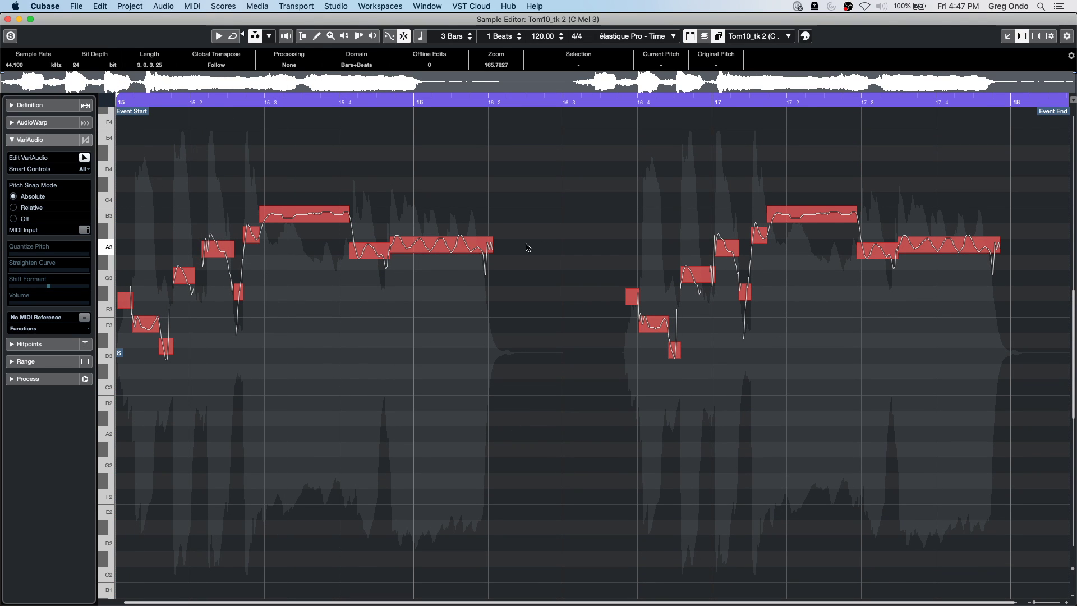
# Quantize the first phrase's notes toward exact pitches and flatten their pitch wobble.
pyautogui.moveTo(128, 160); pyautogui.dragTo(608, 385)
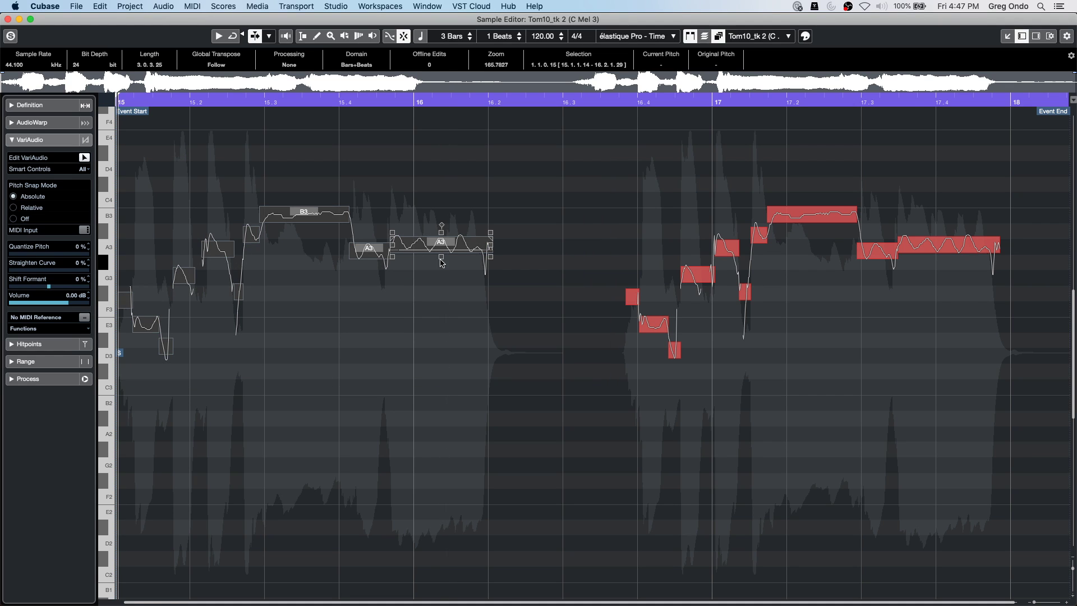
pyautogui.moveTo(442, 256); pyautogui.dragTo(469, 163)
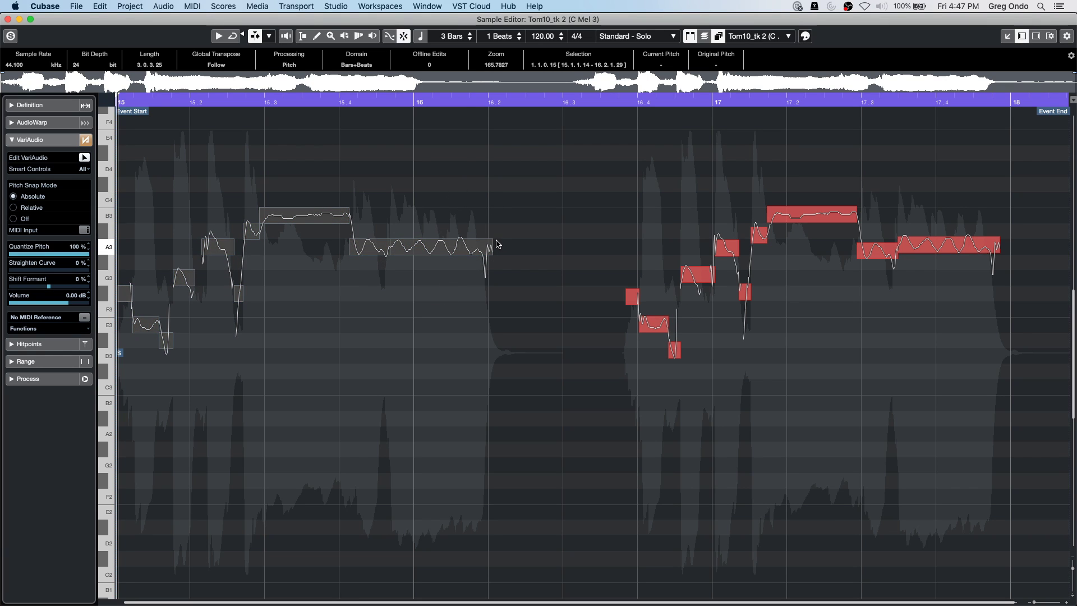
pyautogui.moveTo(441, 236); pyautogui.dragTo(449, 271)
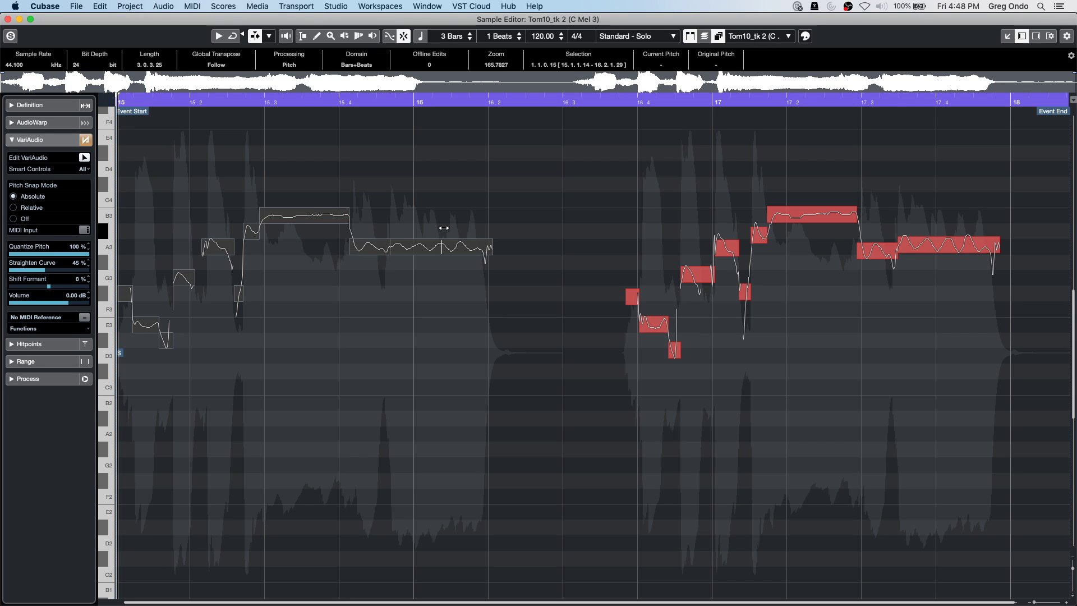
# Split the A3 note at bar 16, then glue the pieces back into one segment.
pyautogui.click(493, 234)
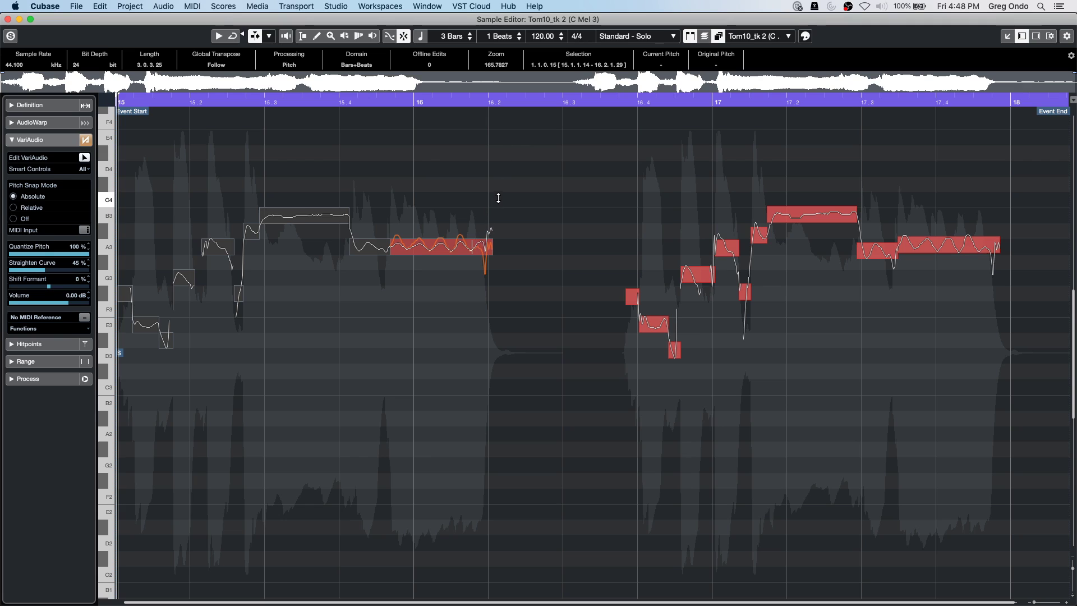
pyautogui.click(415, 297)
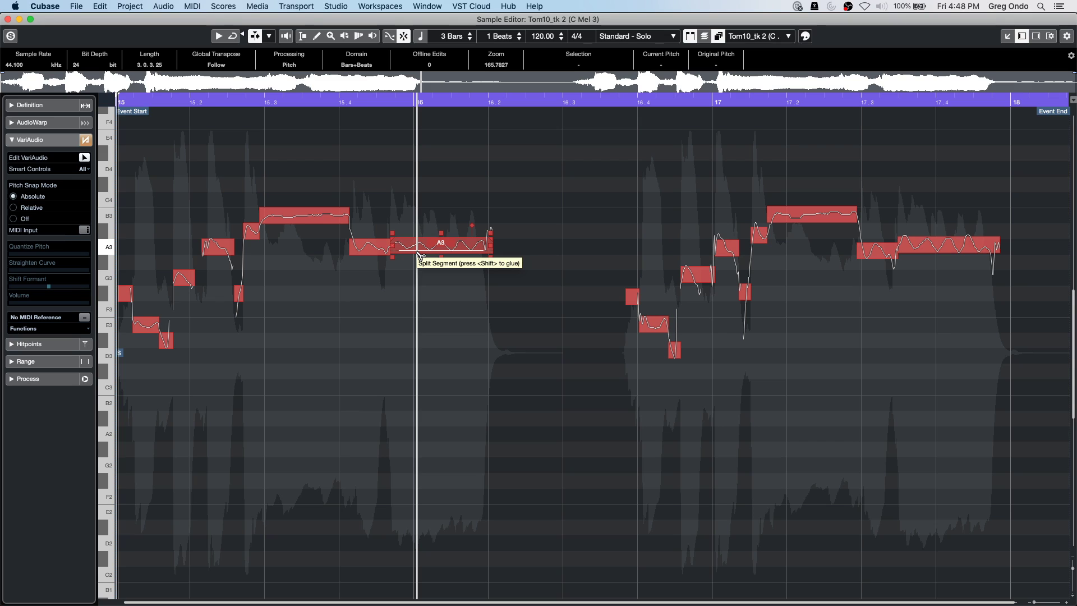
pyautogui.click(418, 257)
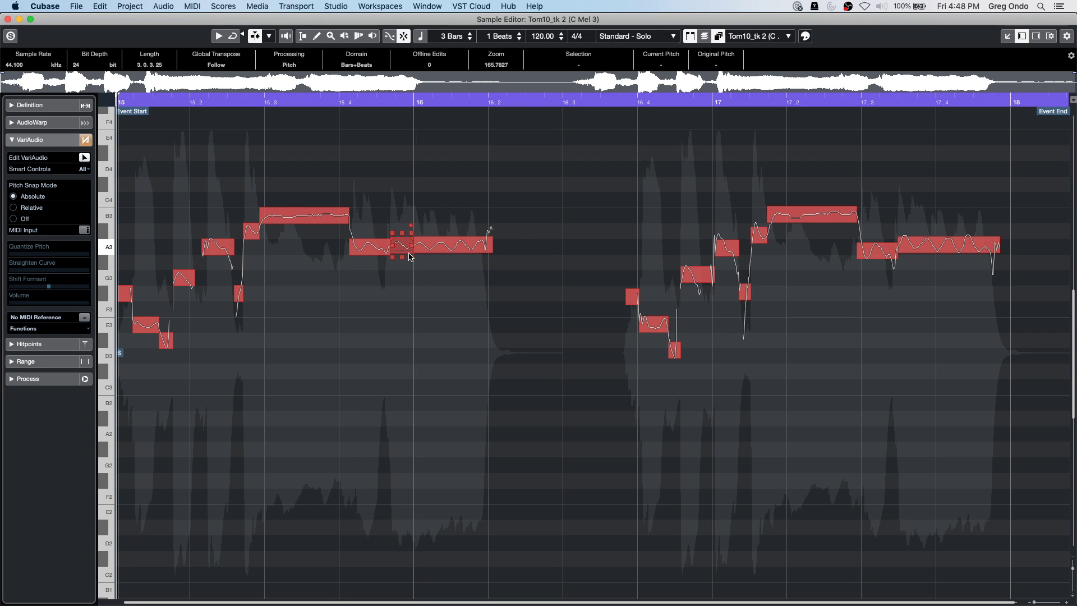
pyautogui.keyDown('shift'); pyautogui.click(413, 257); pyautogui.keyUp('shift')
pyautogui.keyDown('shift'); pyautogui.click(391, 257); pyautogui.keyUp('shift')
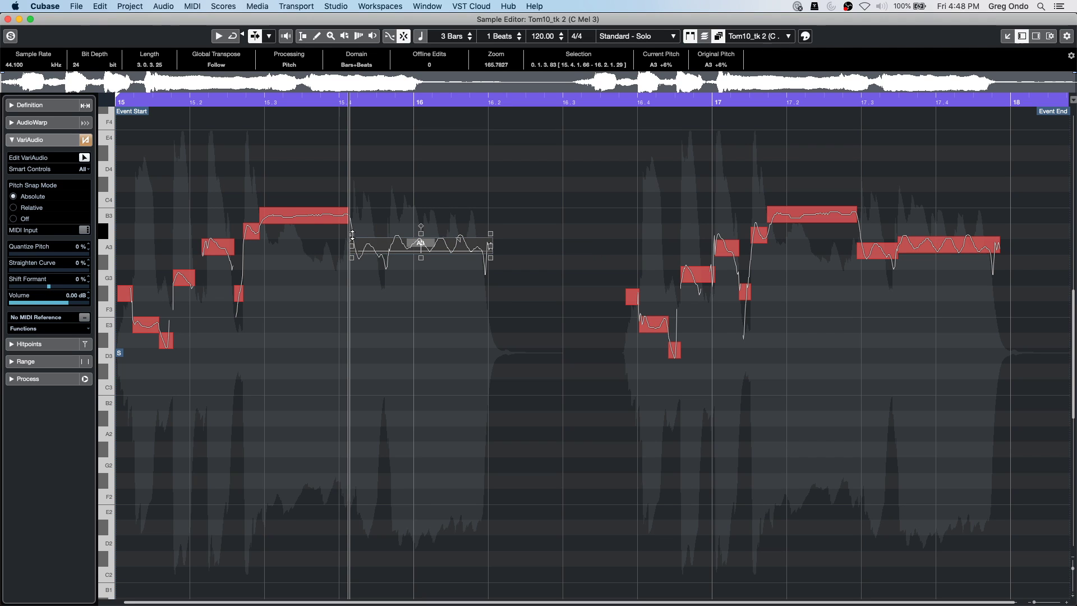
pyautogui.click(375, 232)
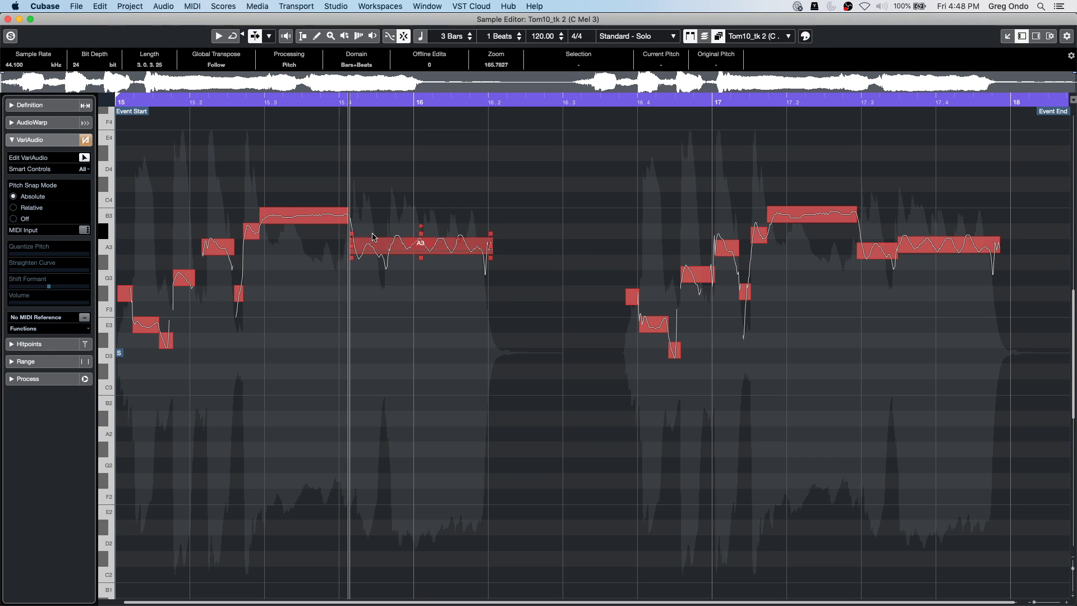
# Straighten and tilt the A3 note's pitch curve, then undo twice to restore two unprocessed segments.
pyautogui.click(308, 98)
pyautogui.click(367, 243)
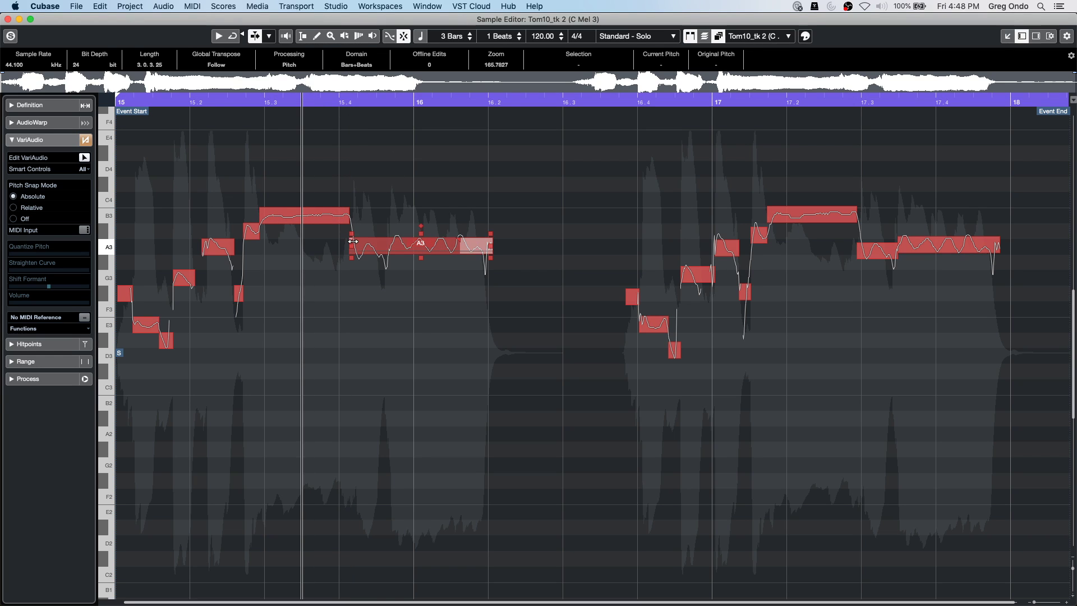
pyautogui.moveTo(420, 241); pyautogui.dragTo(399, 318)
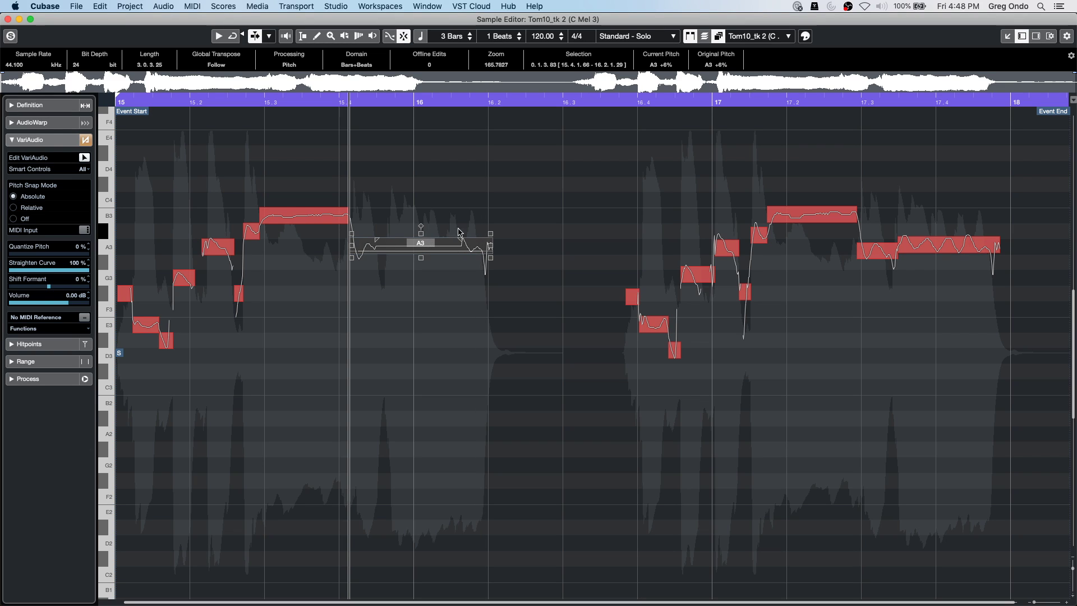
pyautogui.moveTo(490, 233); pyautogui.dragTo(491, 207)
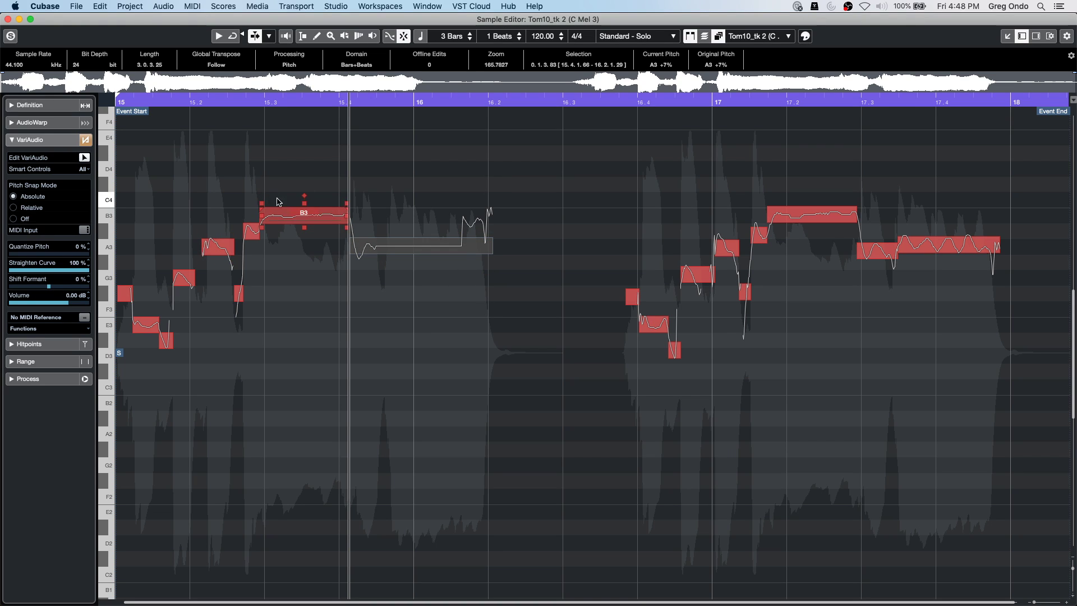
pyautogui.press('super+z')
pyautogui.press('super+z')
pyautogui.press('super+z')
pyautogui.press('super+z')
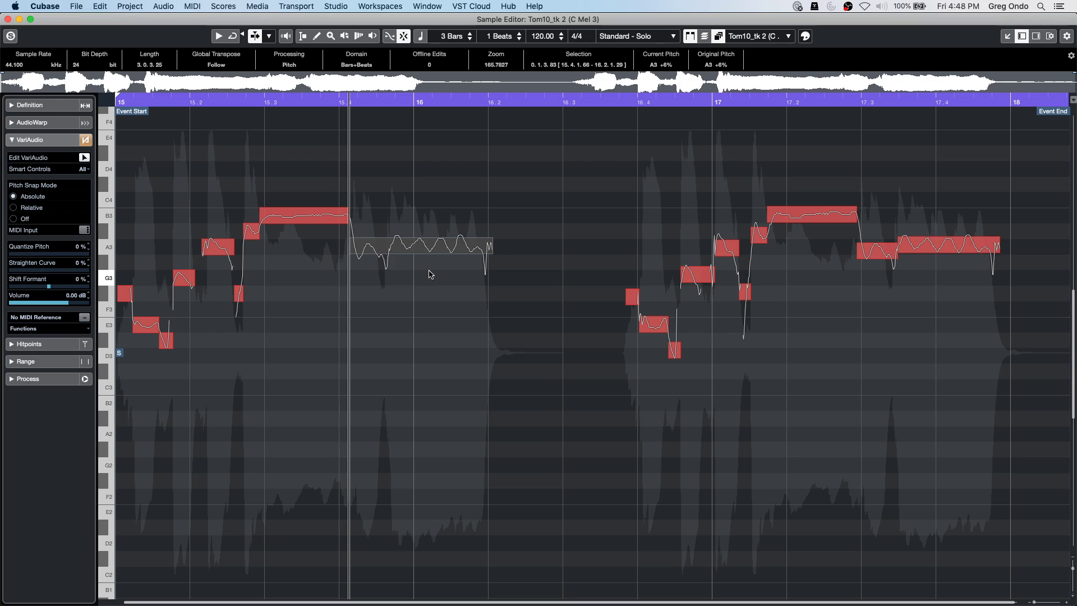
pyautogui.press('super+z')
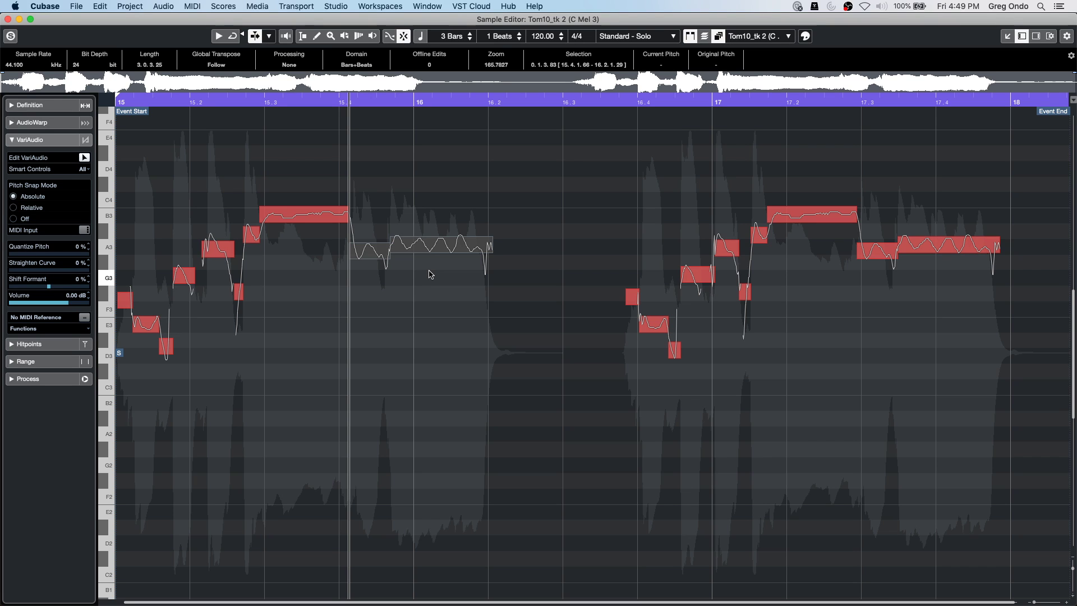
# Close the full-screen Sample Editor and save the CX Audio project.
pyautogui.click(8, 19)
pyautogui.click(336, 6)
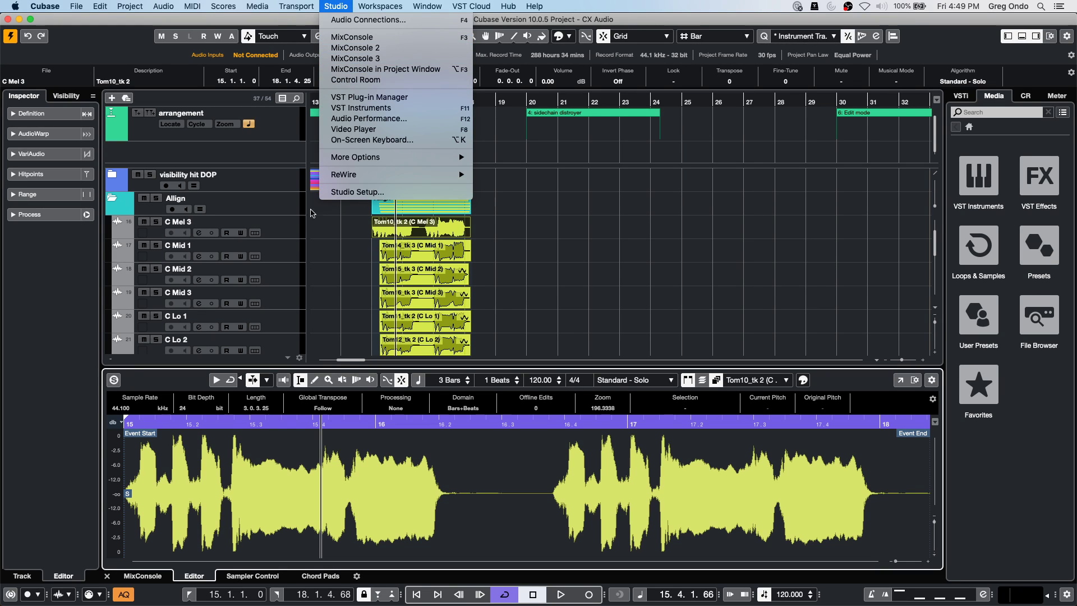
pyautogui.moveTo(76, 6)
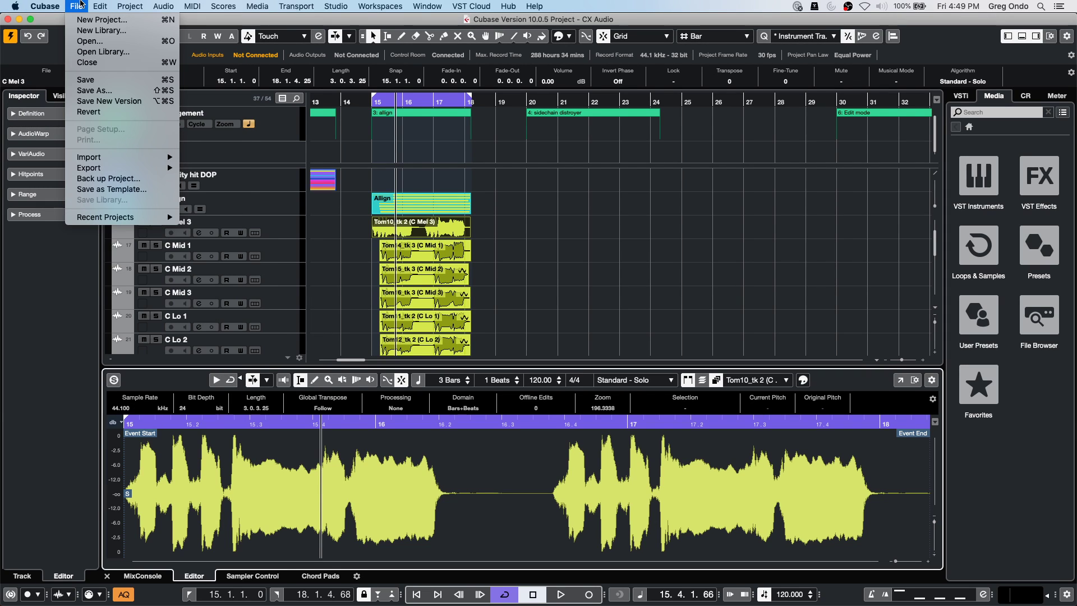
pyautogui.click(85, 80)
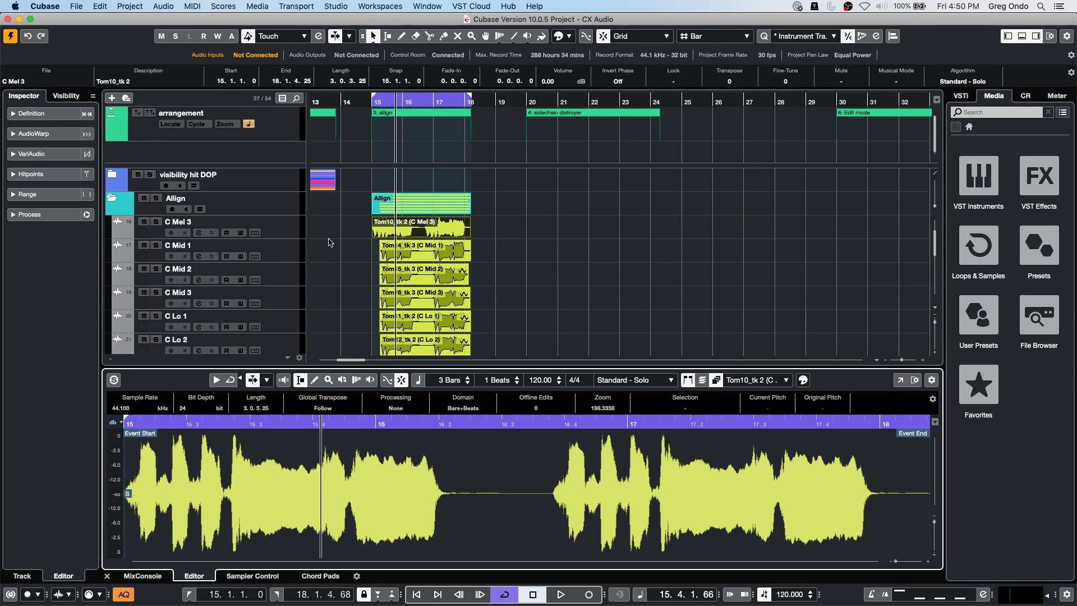
# Dismiss the File > Import options without importing, then place the project cursor at bar 19.
pyautogui.click(81, 7)
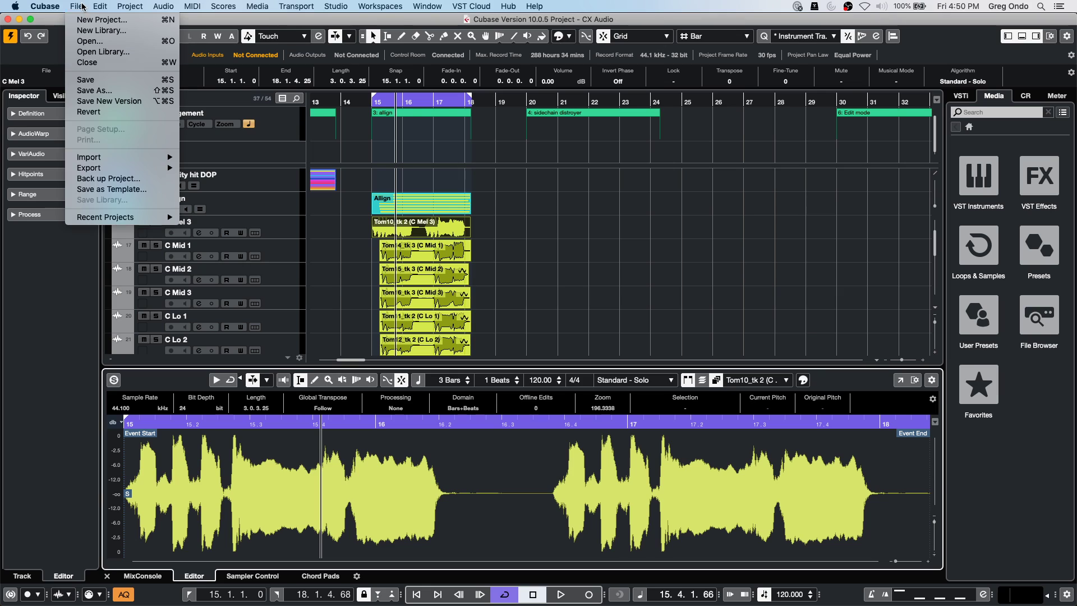
pyautogui.moveTo(87, 159)
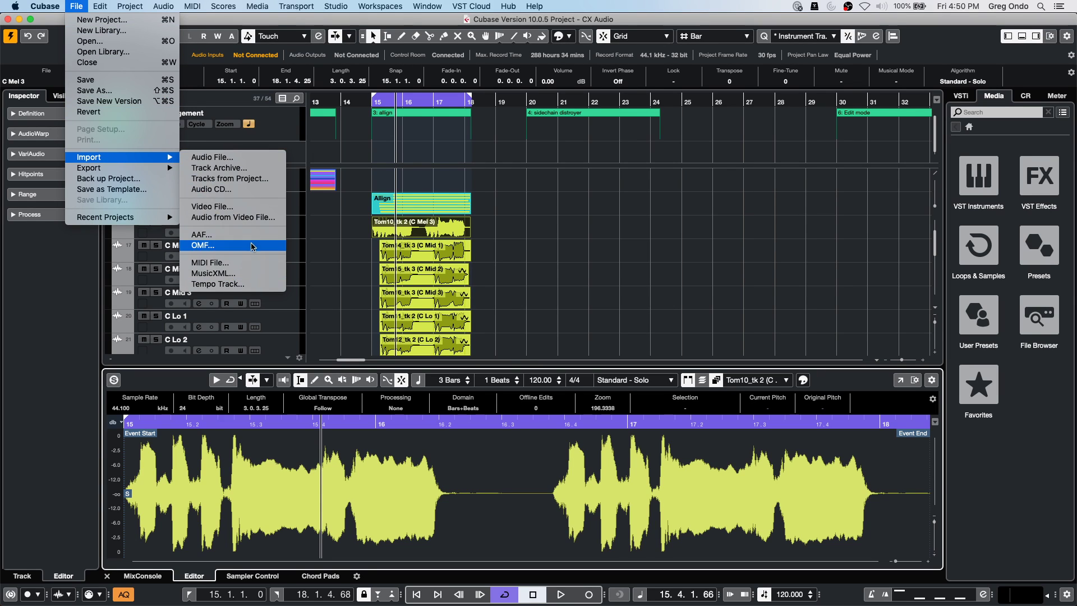
pyautogui.click(392, 239)
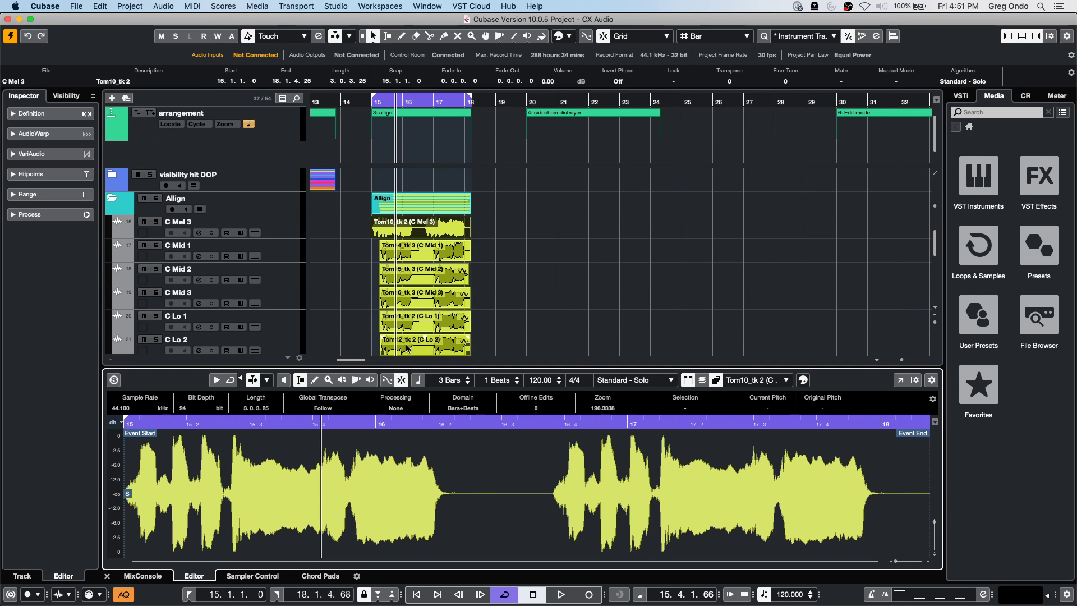
pyautogui.click(507, 101)
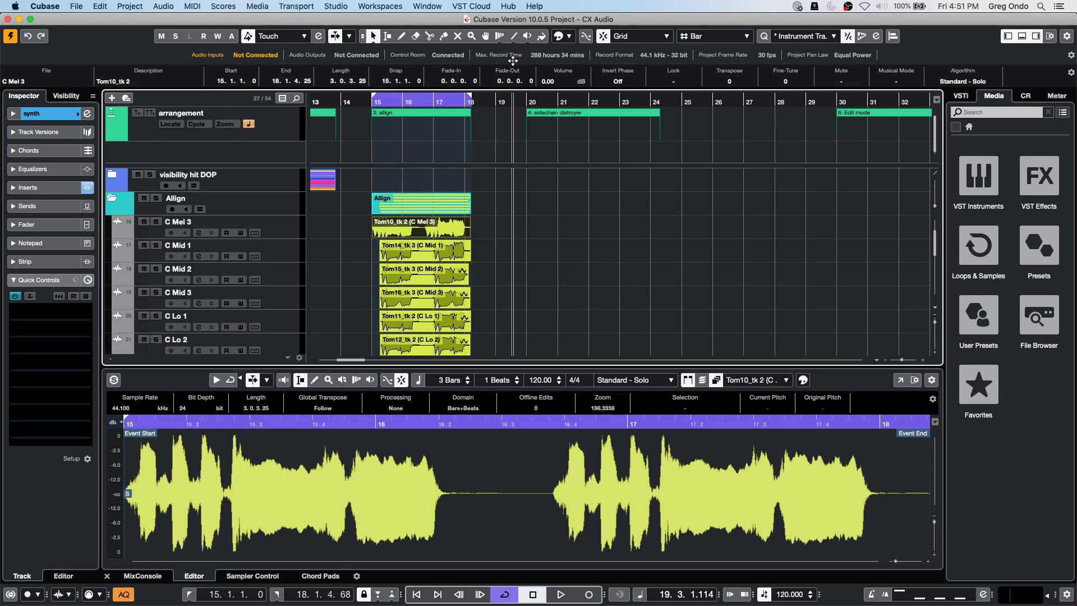
# Jump to the synth event at bar 20 and select the Padshop 01 event.
pyautogui.press('n')
pyautogui.click(873, 271)
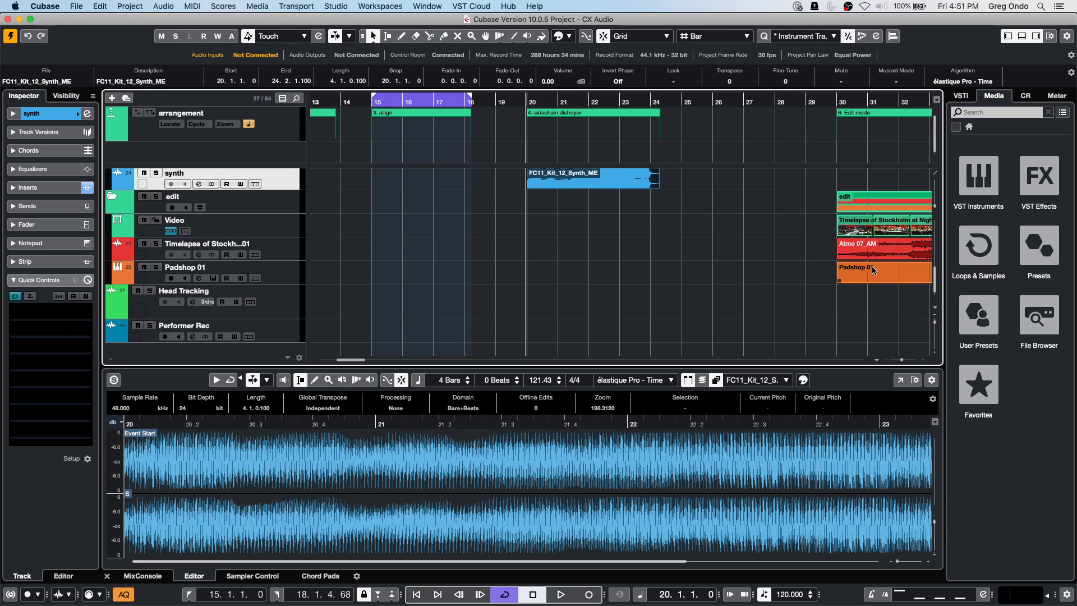
pyautogui.click(879, 255)
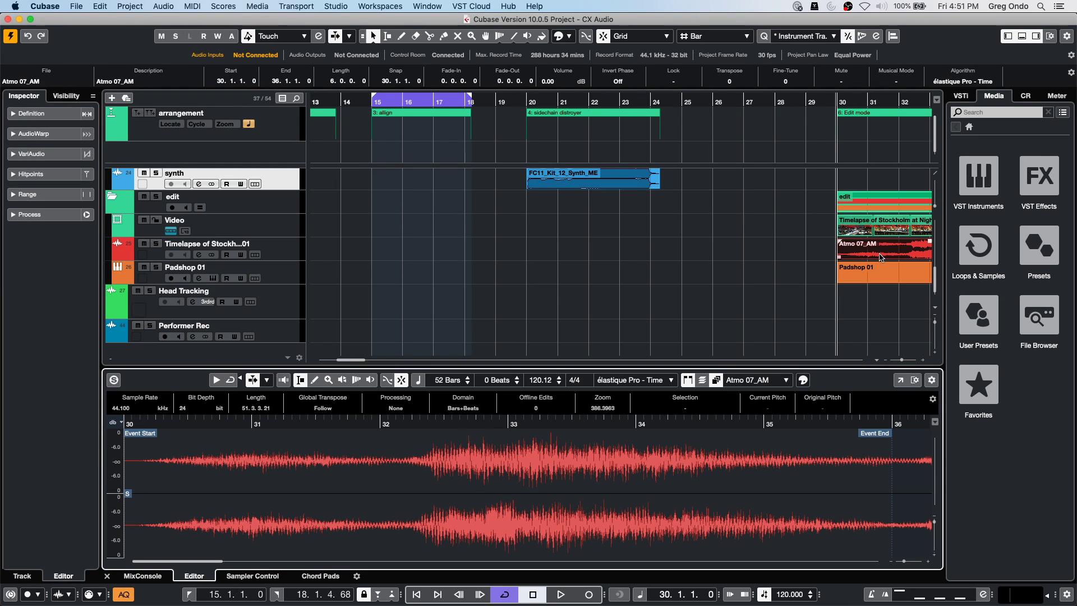
pyautogui.click(879, 284)
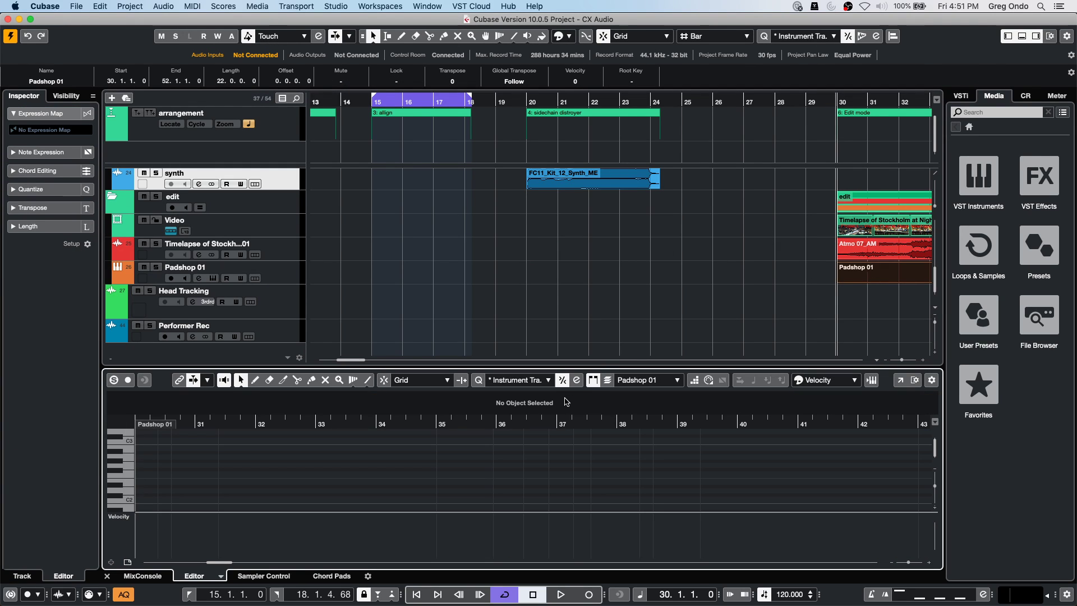
# Pencil in an F#2 note from bar 34 to 35.2.3.66, then open the Key Editor full-screen.
pyautogui.rightClick(401, 465)
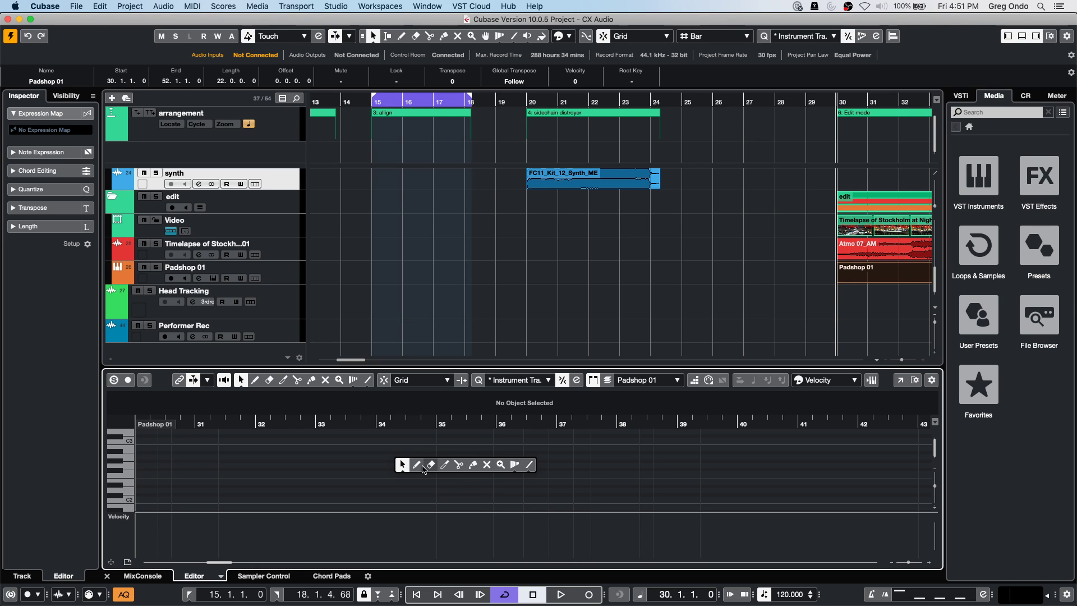
pyautogui.click(417, 465)
pyautogui.moveTo(378, 468); pyautogui.dragTo(460, 469)
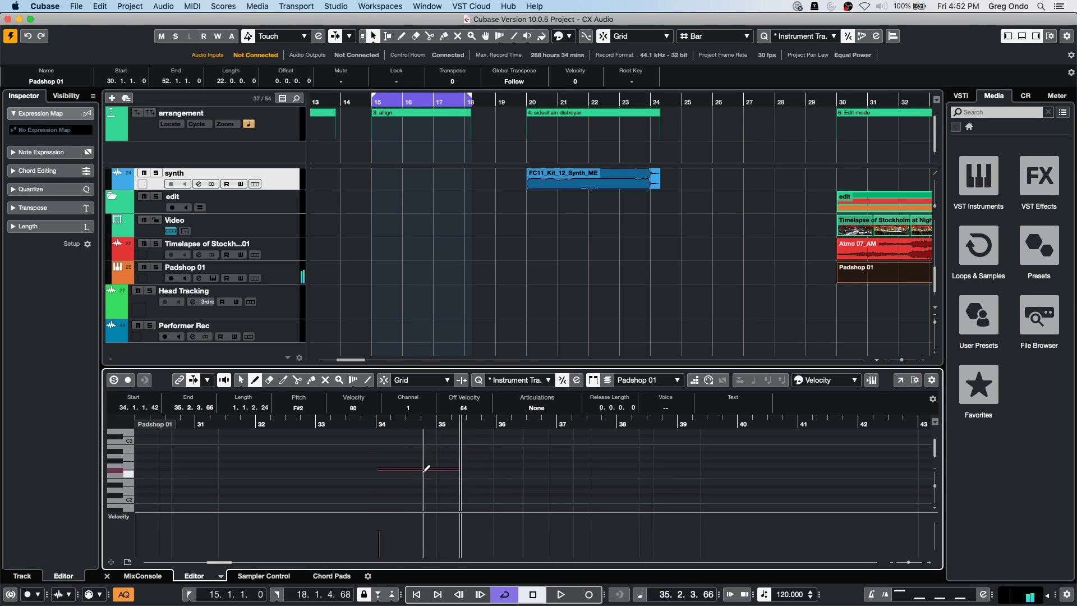
pyautogui.rightClick(402, 455)
pyautogui.click(405, 458)
pyautogui.click(408, 457)
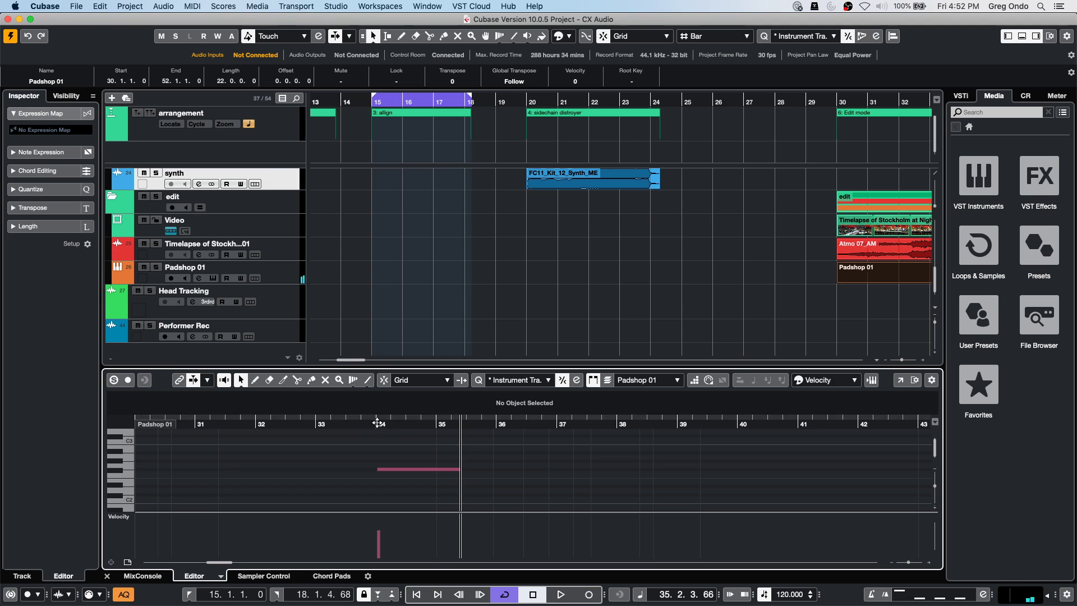
pyautogui.click(900, 379)
pyautogui.click(390, 217)
# Nudge the F#2 note later in bar 34 with iterative quantize on and snapping set to Grid.
pyautogui.moveTo(264, 292); pyautogui.dragTo(277, 293)
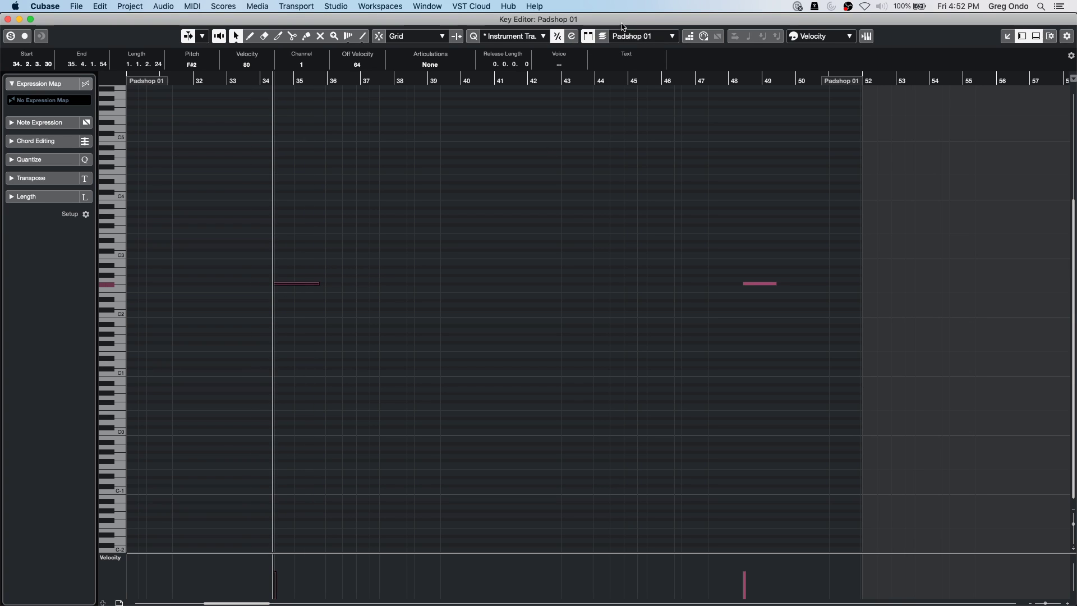
pyautogui.click(558, 39)
pyautogui.click(418, 36)
pyautogui.click(310, 257)
pyautogui.moveTo(305, 295); pyautogui.dragTo(280, 271)
# Move the F#2 note to 35.1.1.20, then switch over to Safari.
pyautogui.moveTo(253, 77); pyautogui.dragTo(294, 140)
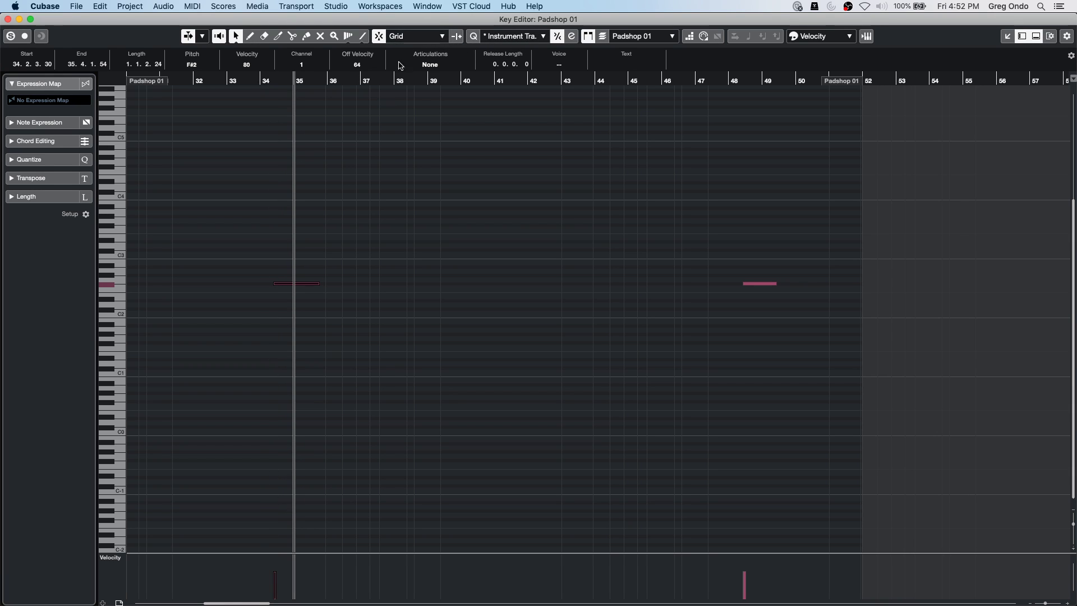
pyautogui.moveTo(284, 286); pyautogui.dragTo(349, 290)
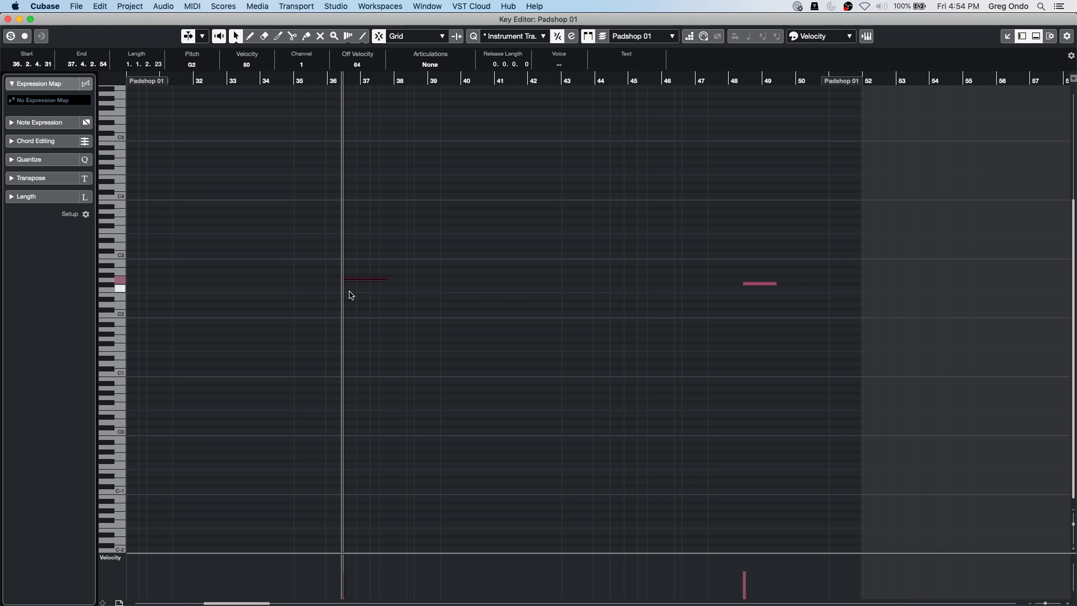
pyautogui.press('super+Tab')
pyautogui.press('super+Tab')
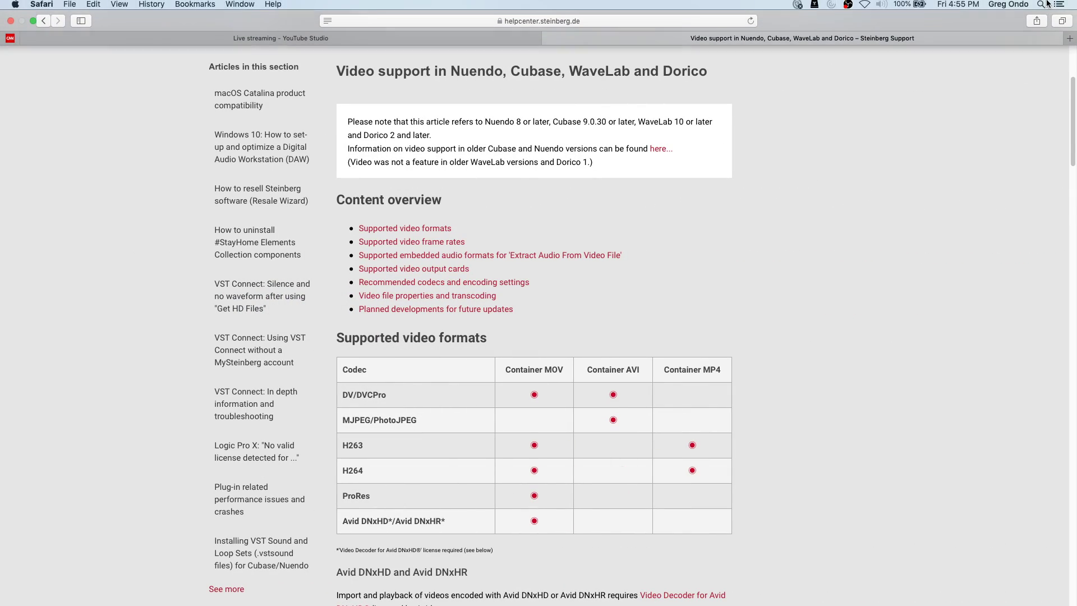
# In the YouTube Studio live streaming tab, request ending the 'May 15 2020 Club Cubase Google Hangout' stream.
pyautogui.click(174, 40)
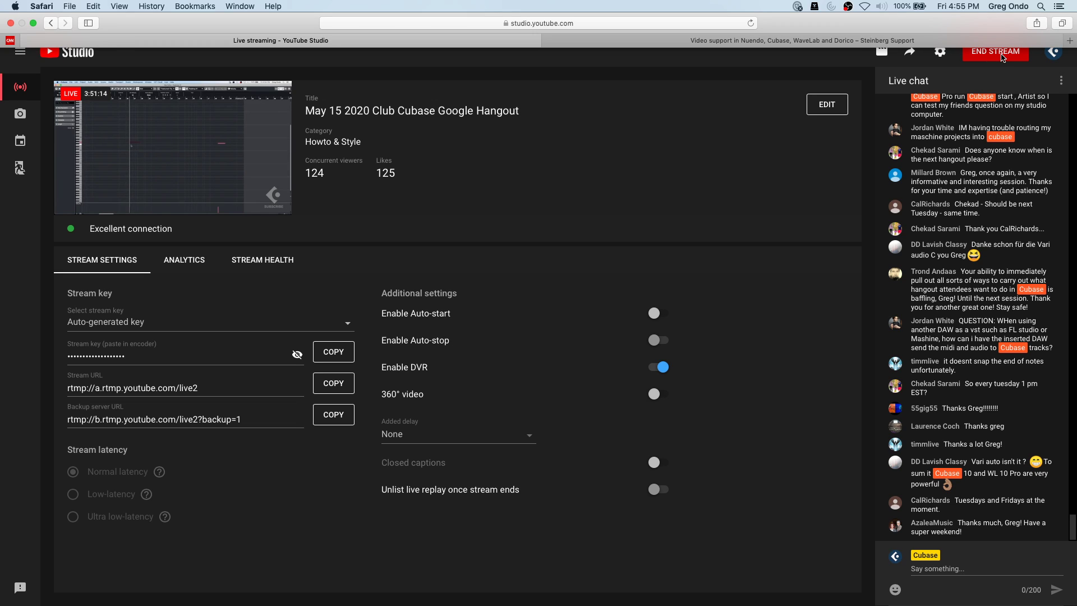
pyautogui.click(985, 52)
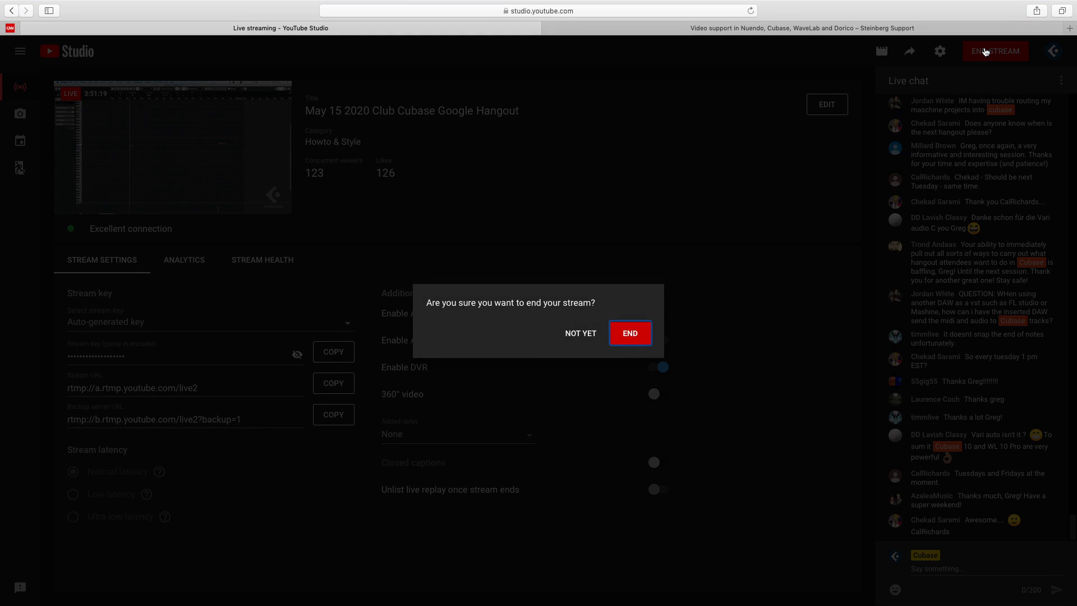